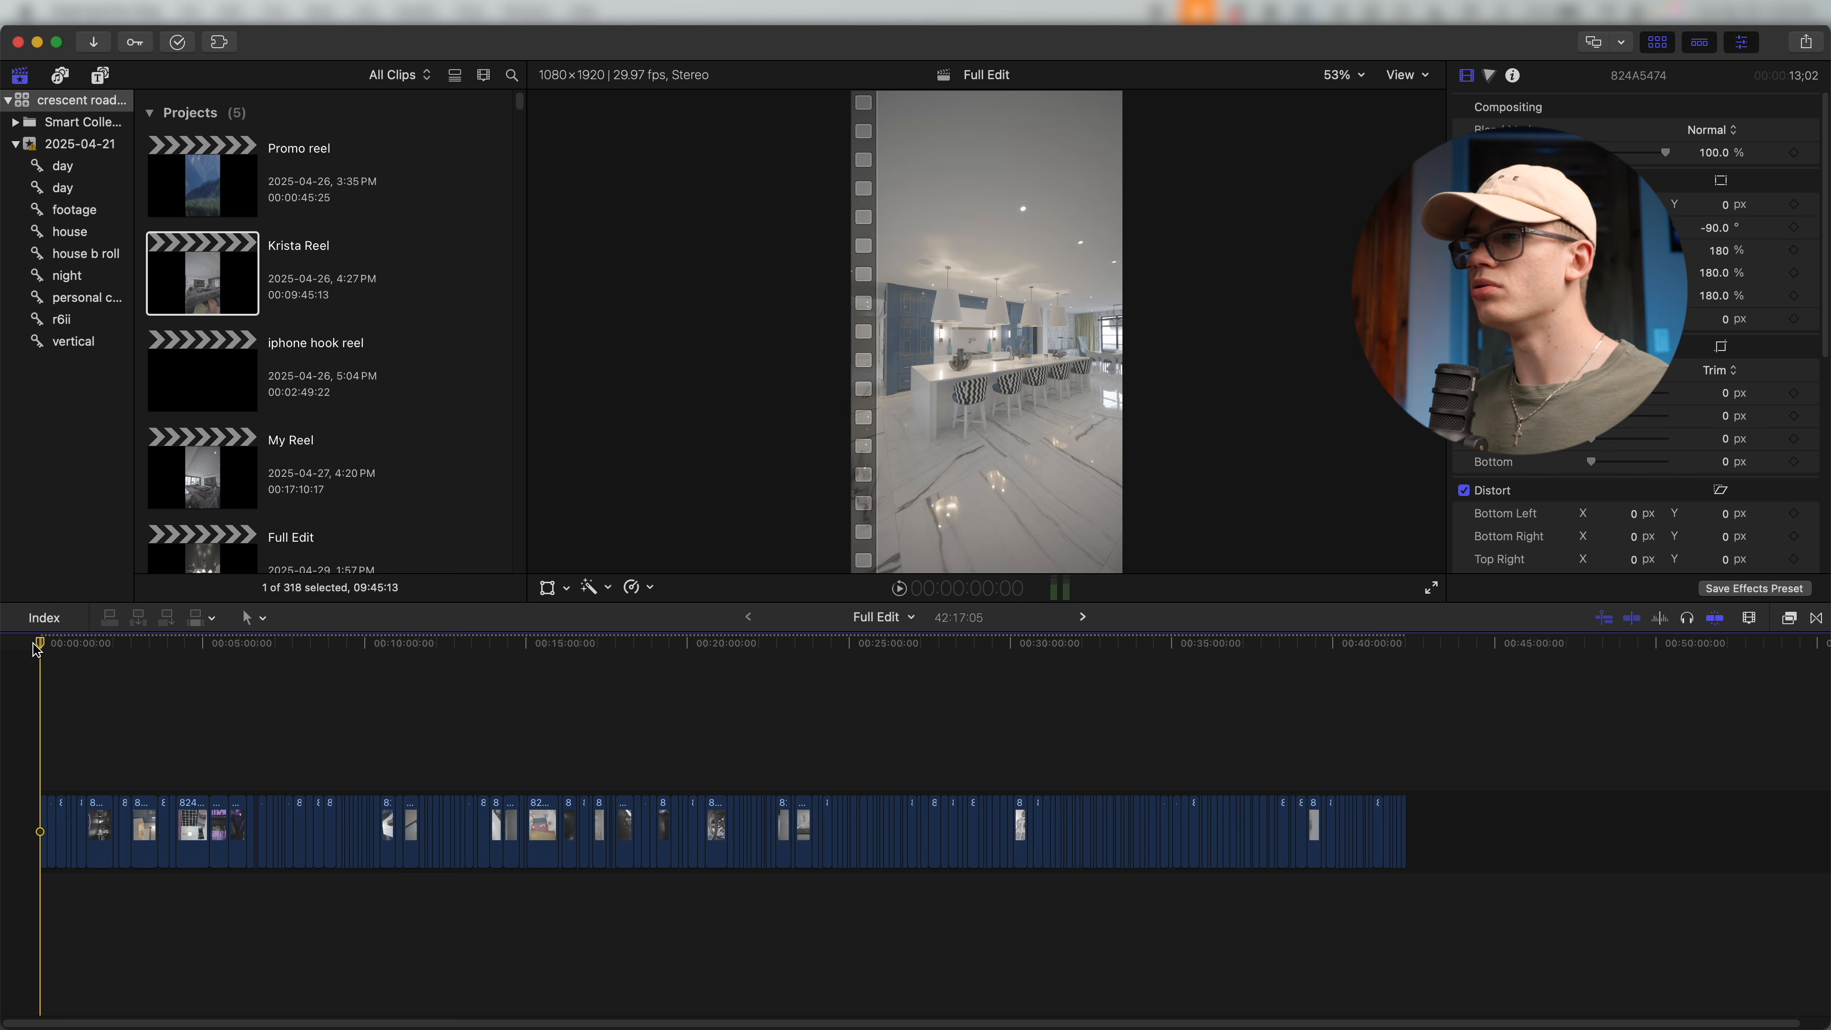
# Trim the start and end of clip 824A5474 to about 3.6 seconds and of clip 824A5475 to about 8.6 seconds.
pyautogui.hotkey('alt', '[')
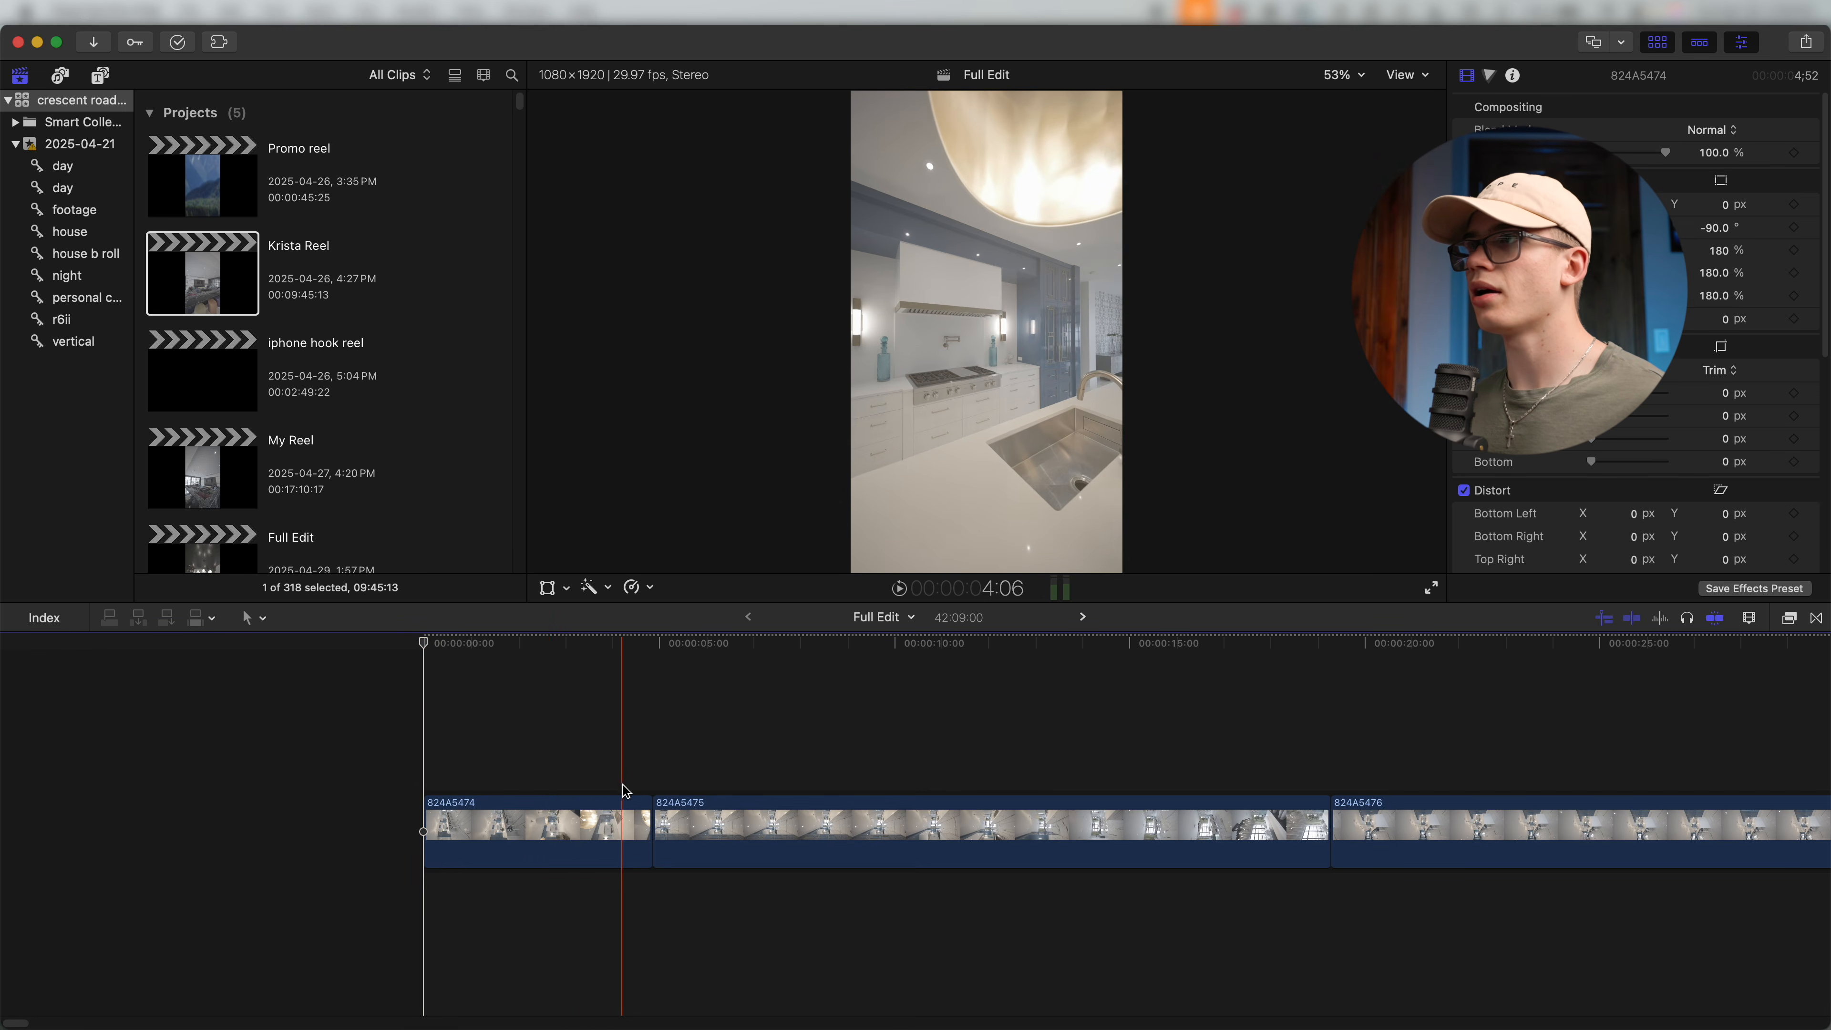
pyautogui.hotkey('alt', ']')
pyautogui.hscroll(6, 596, 771)
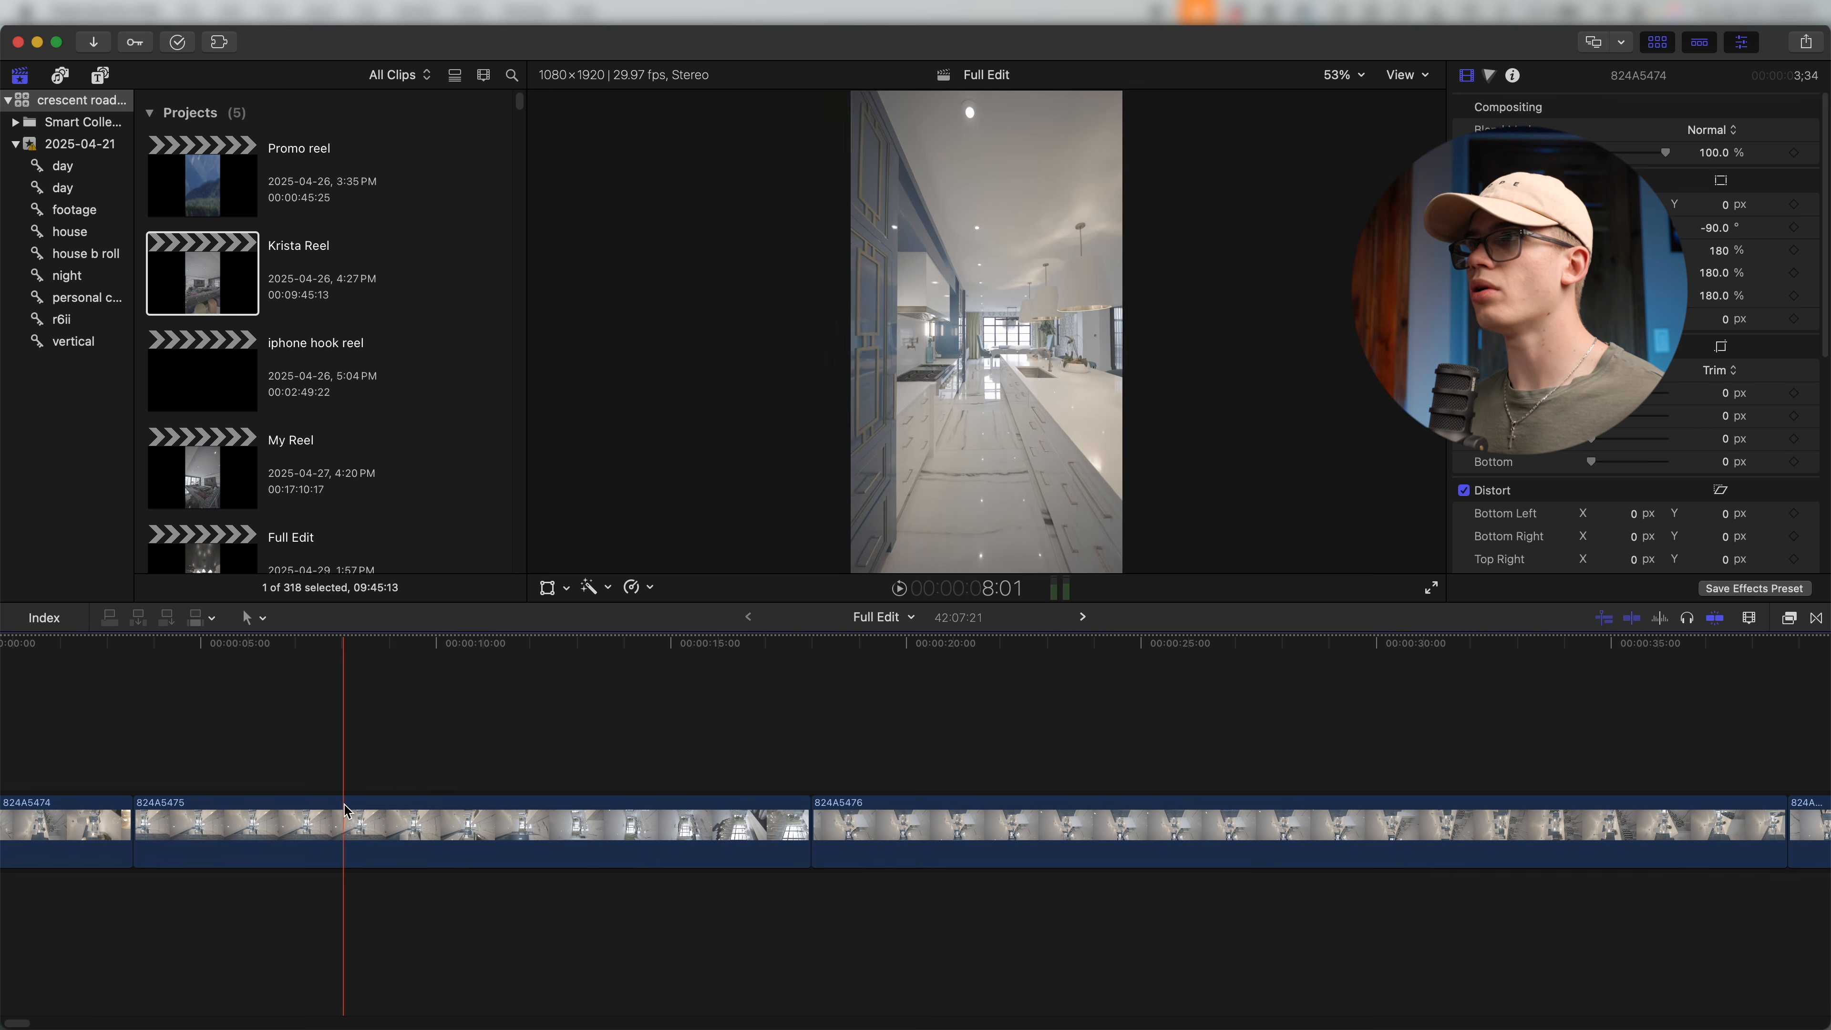
pyautogui.hotkey('alt', '[')
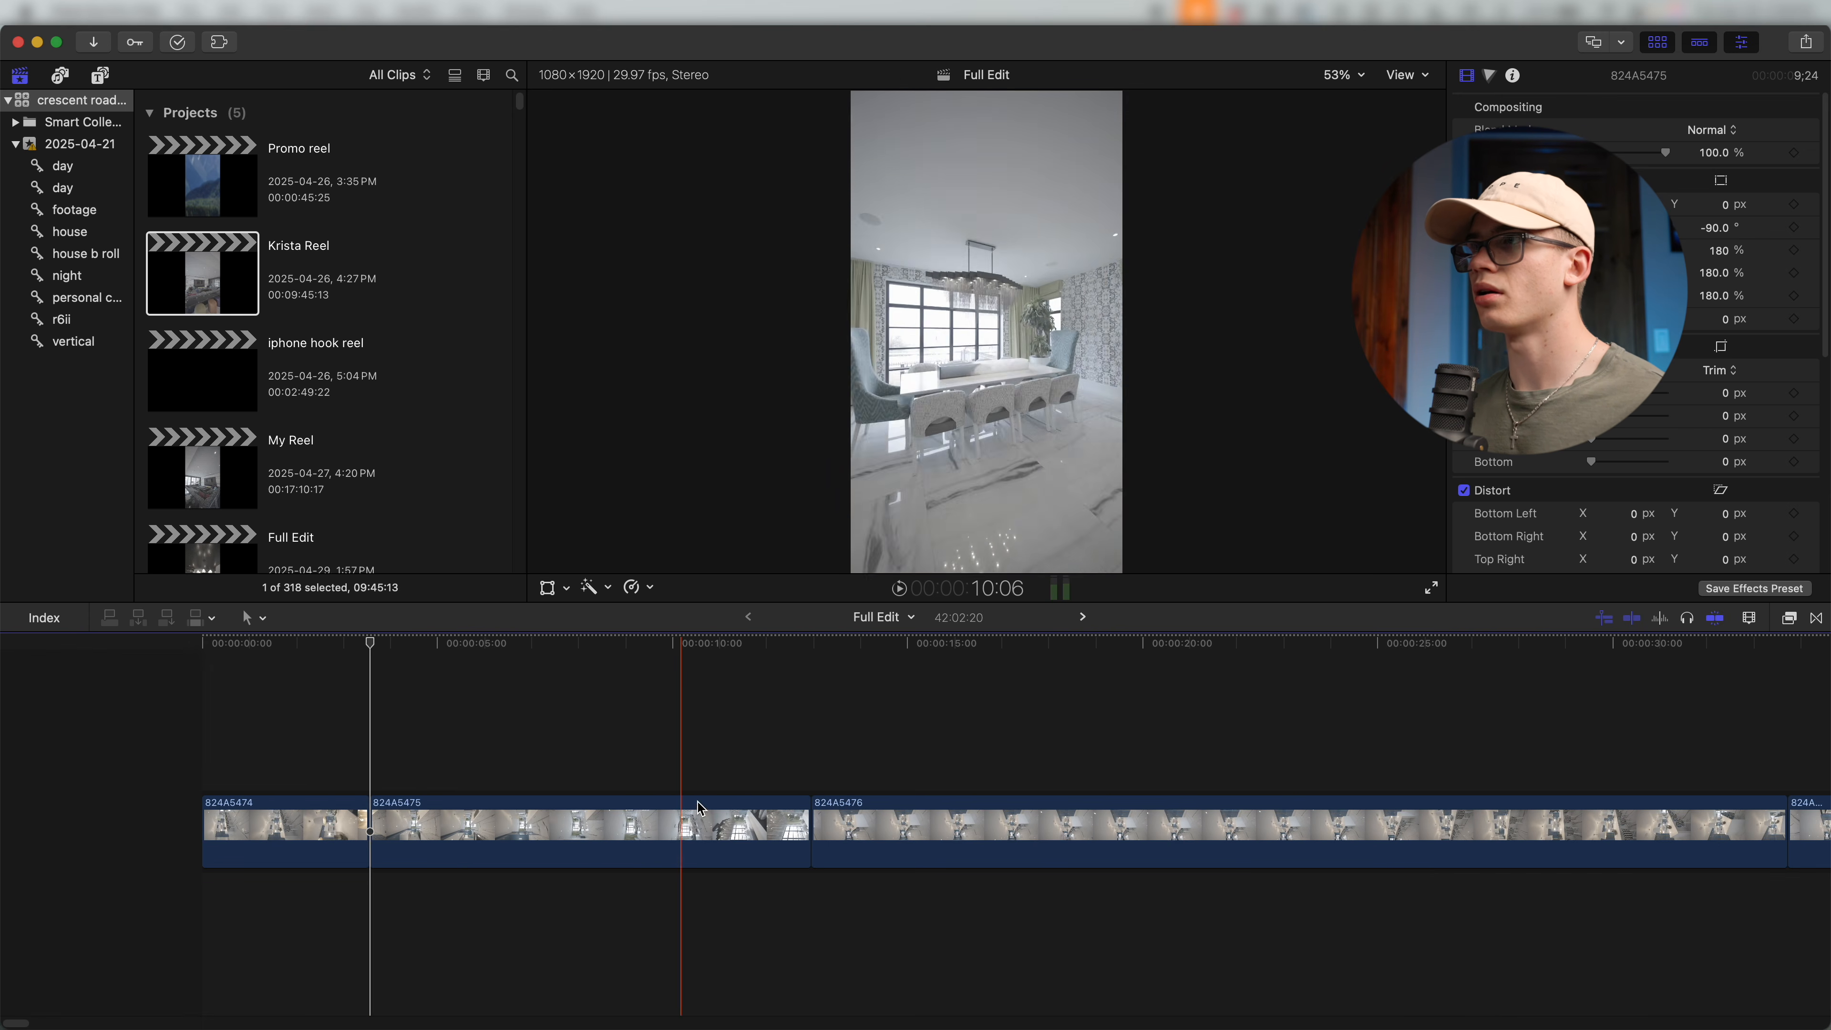
pyautogui.hotkey('alt', ']')
pyautogui.hscroll(4, 775, 808)
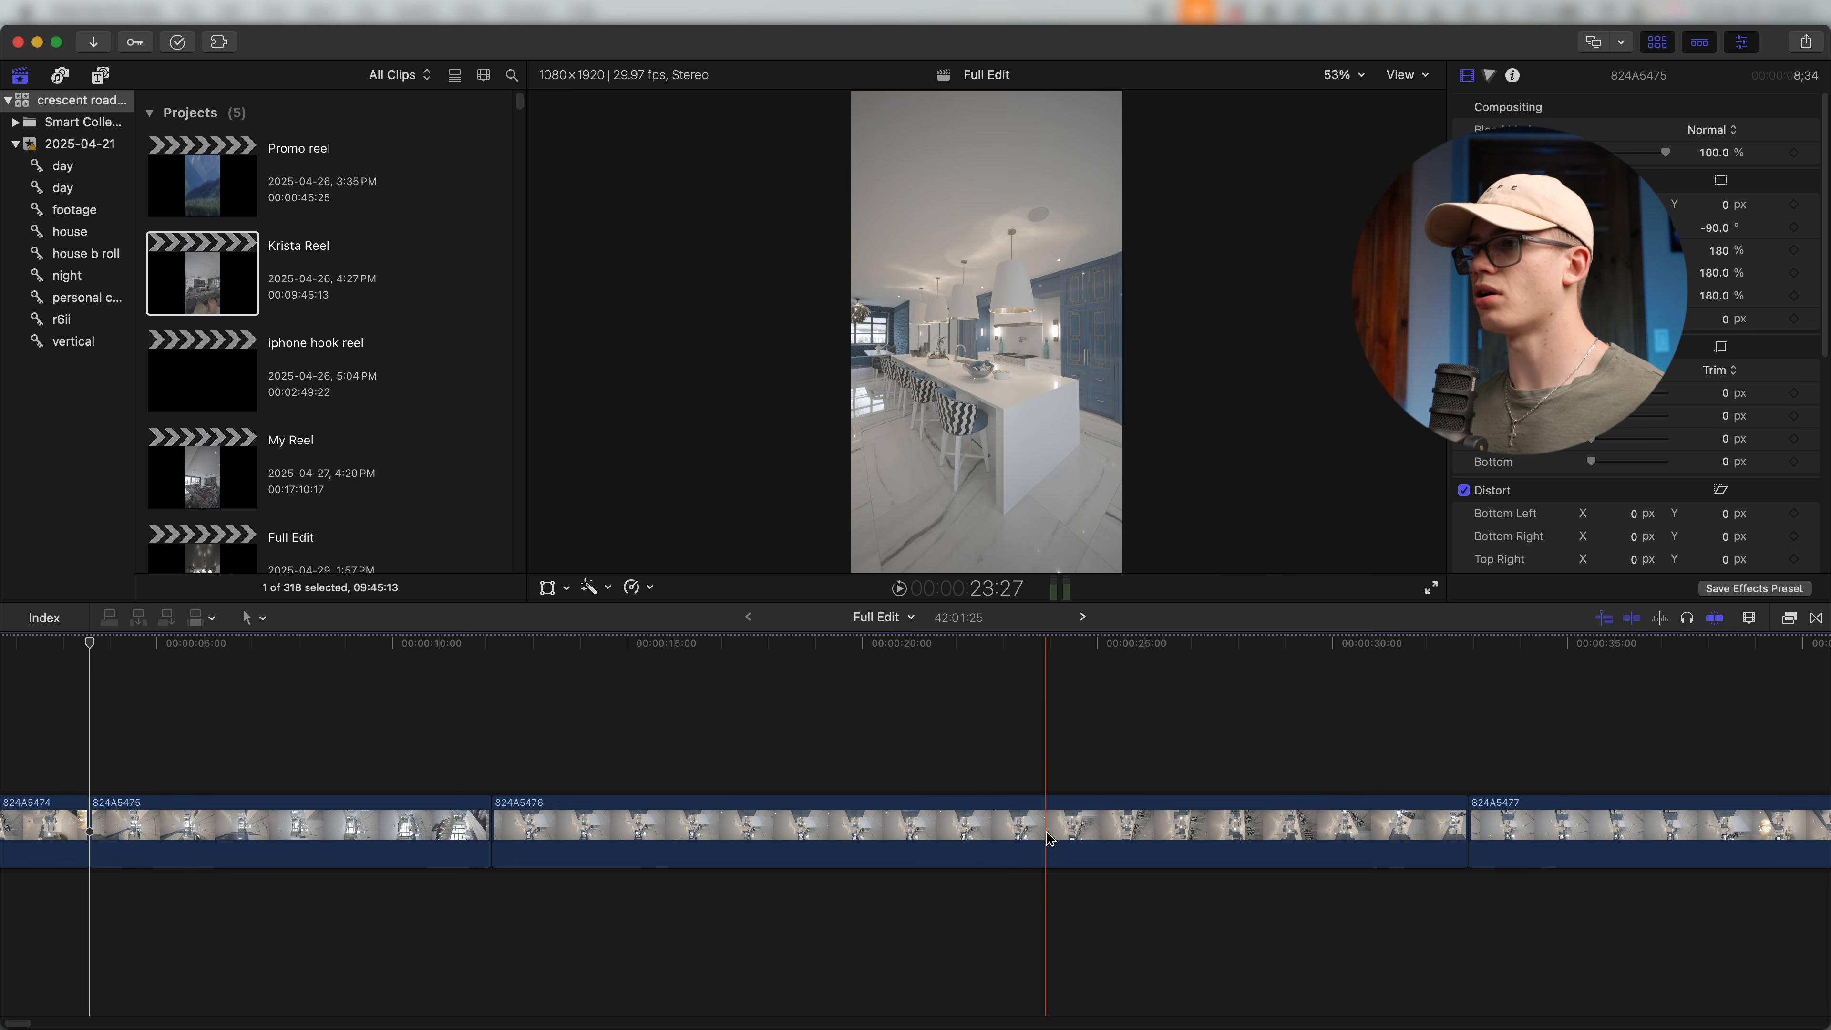
# Trim the start and end of clip 824A5476 to about 7.6 seconds and of clip 824A5477 to about 3.7 seconds.
pyautogui.hotkey('alt', '[')
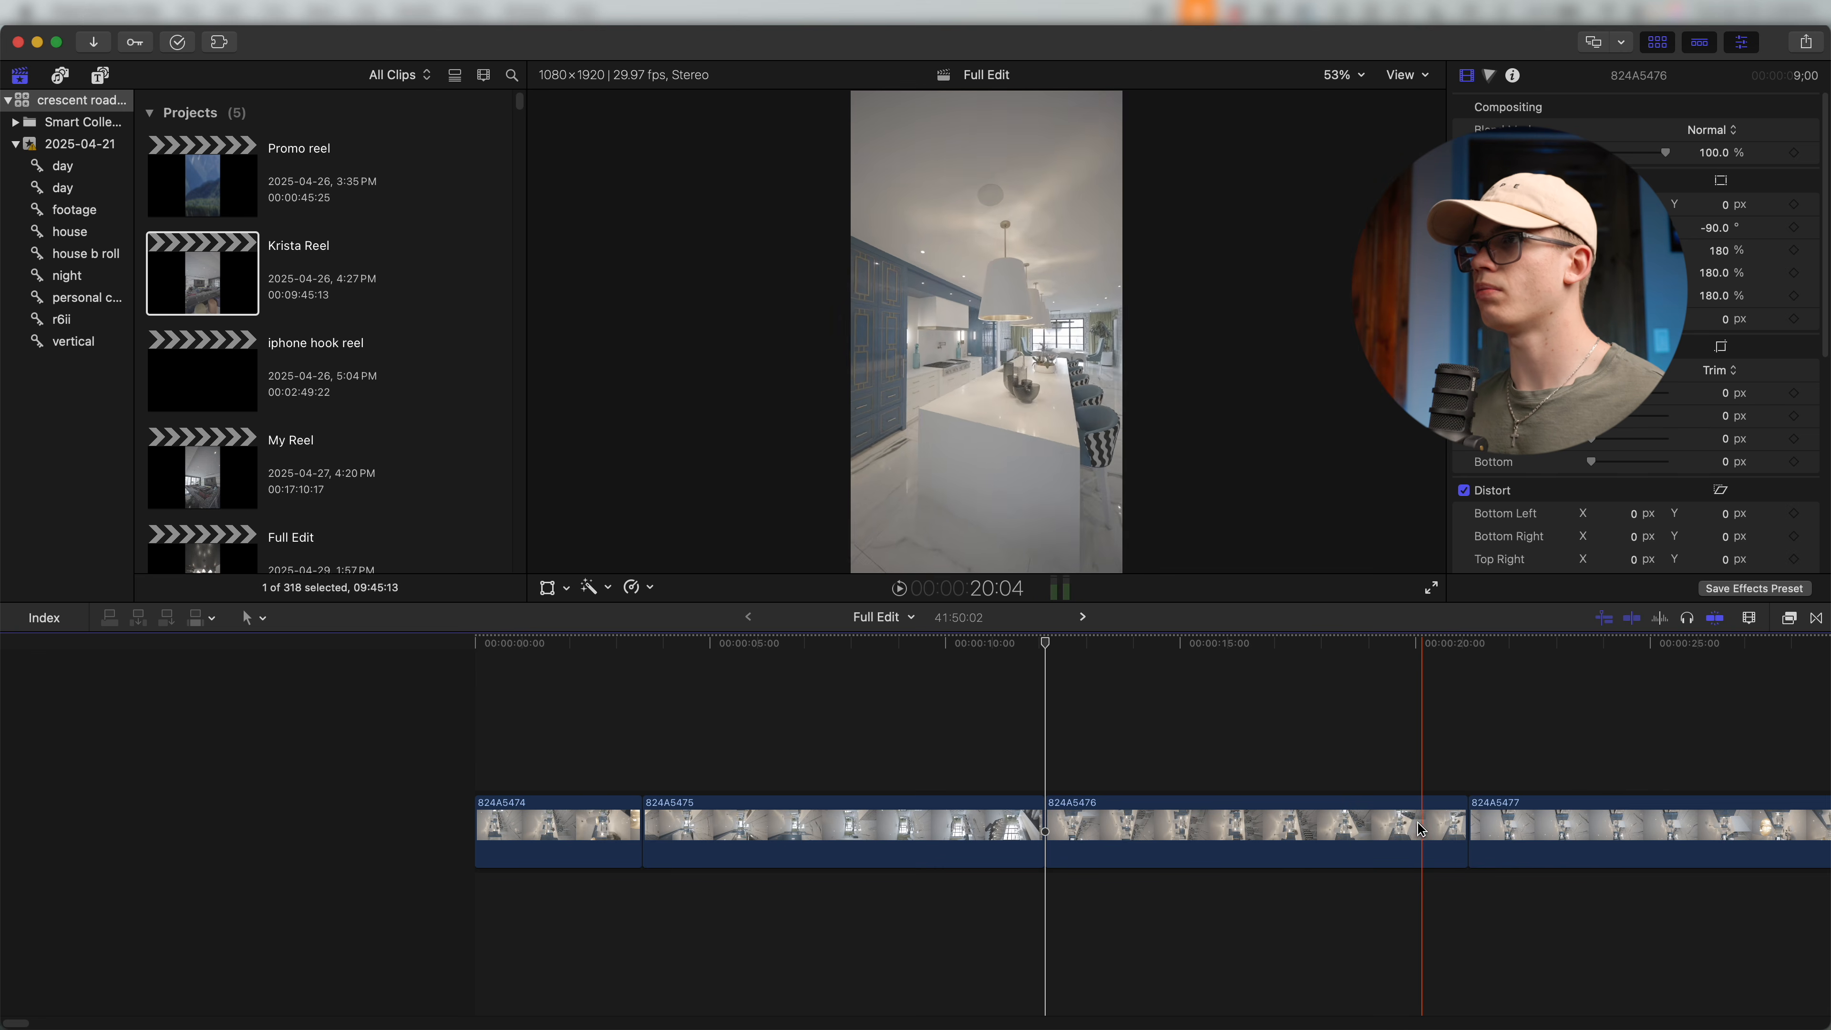
pyautogui.hotkey('alt', ']')
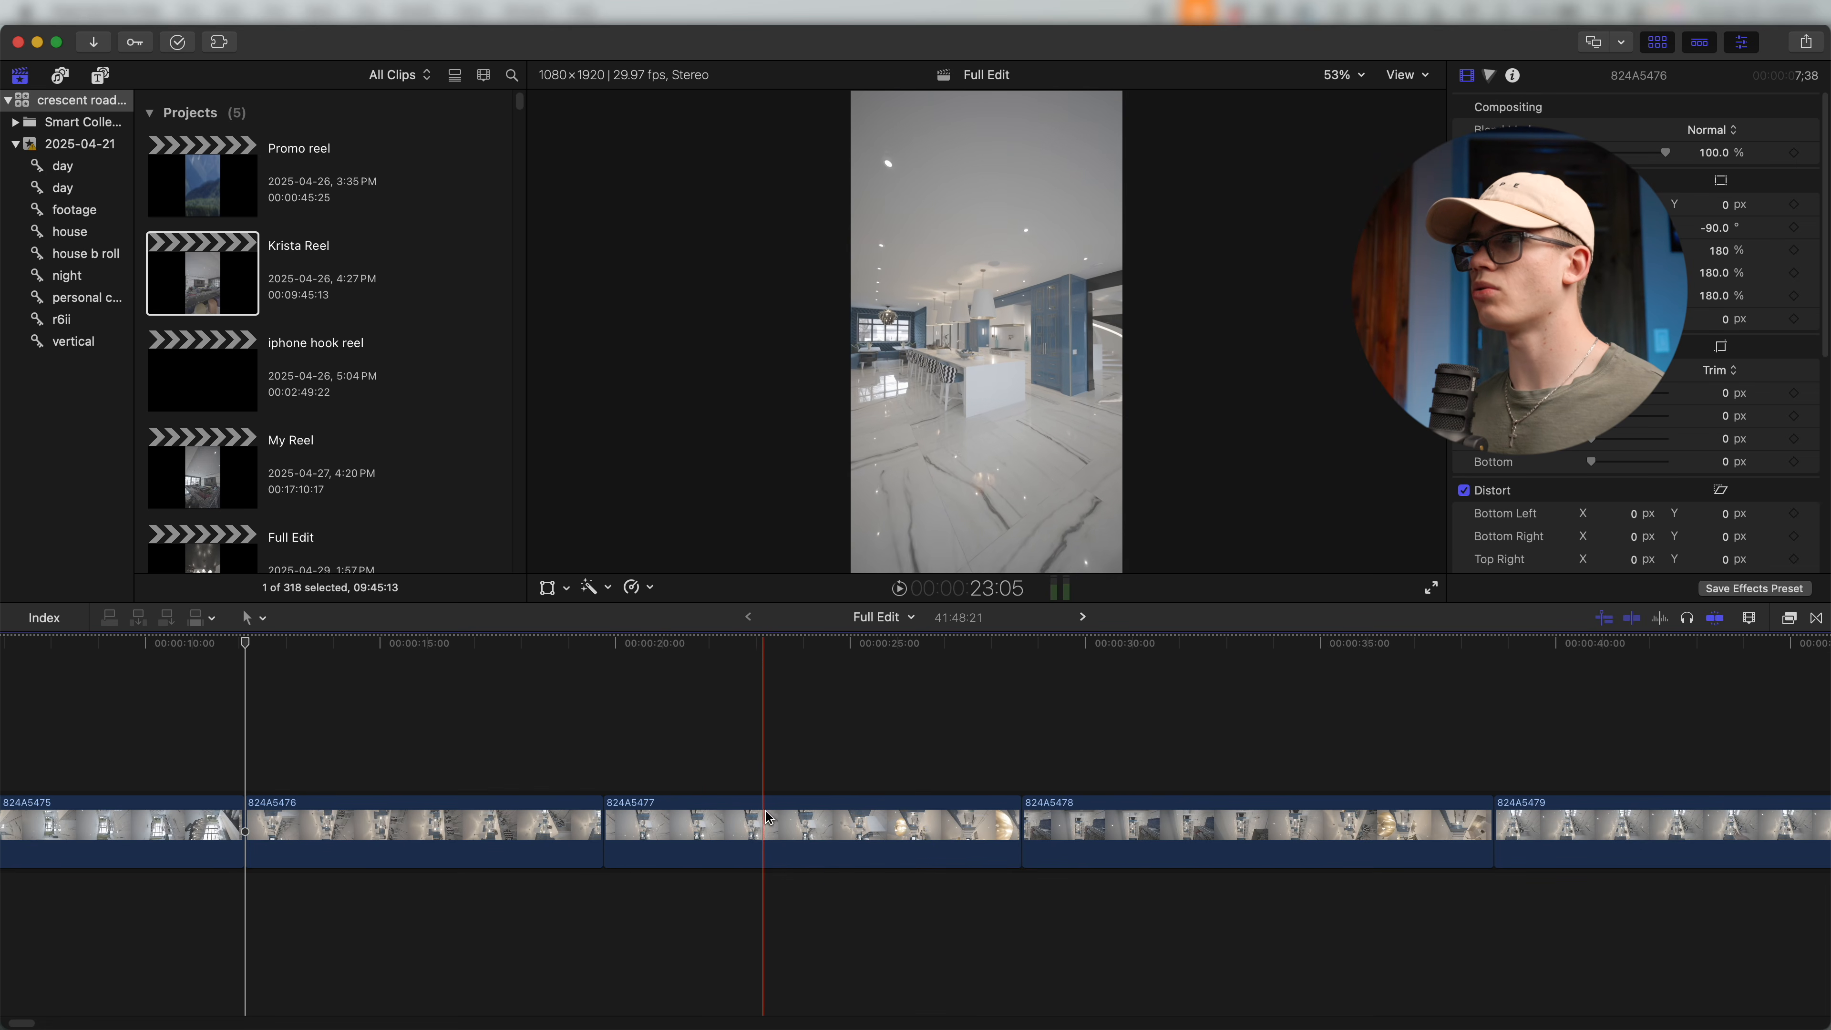
pyautogui.hotkey('alt', '[')
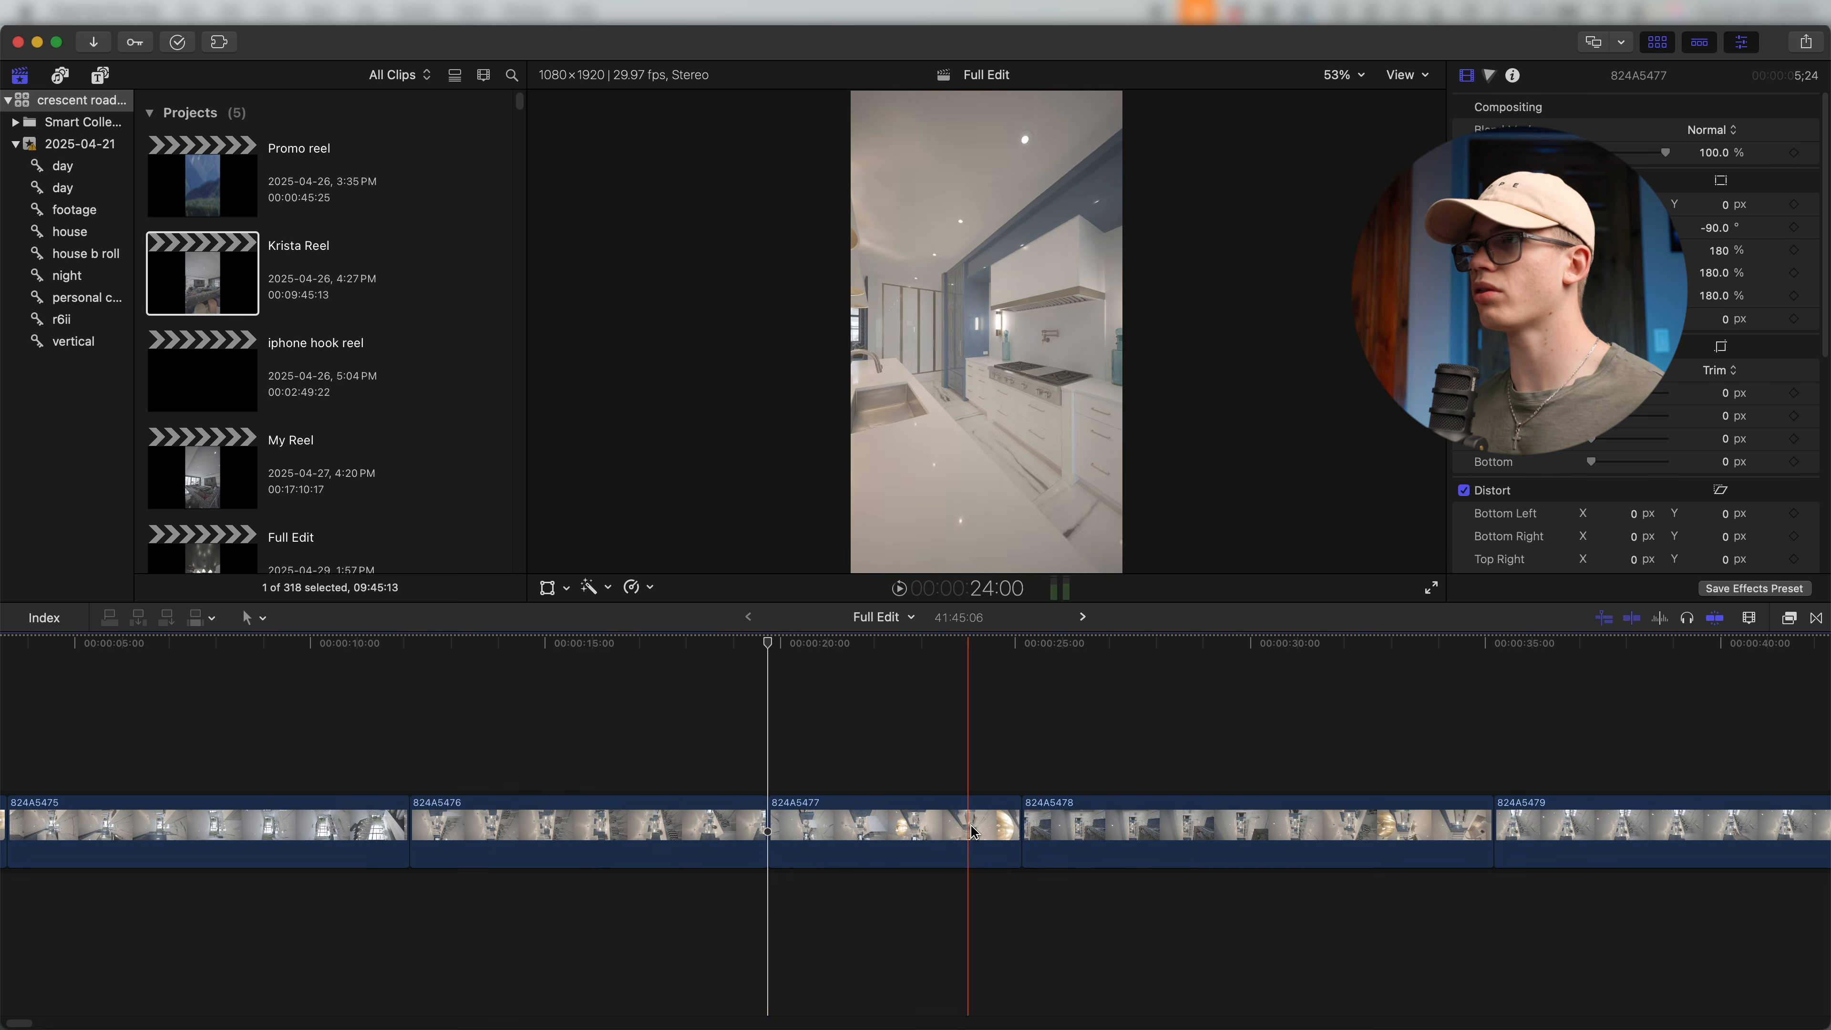
pyautogui.hotkey('alt', ']')
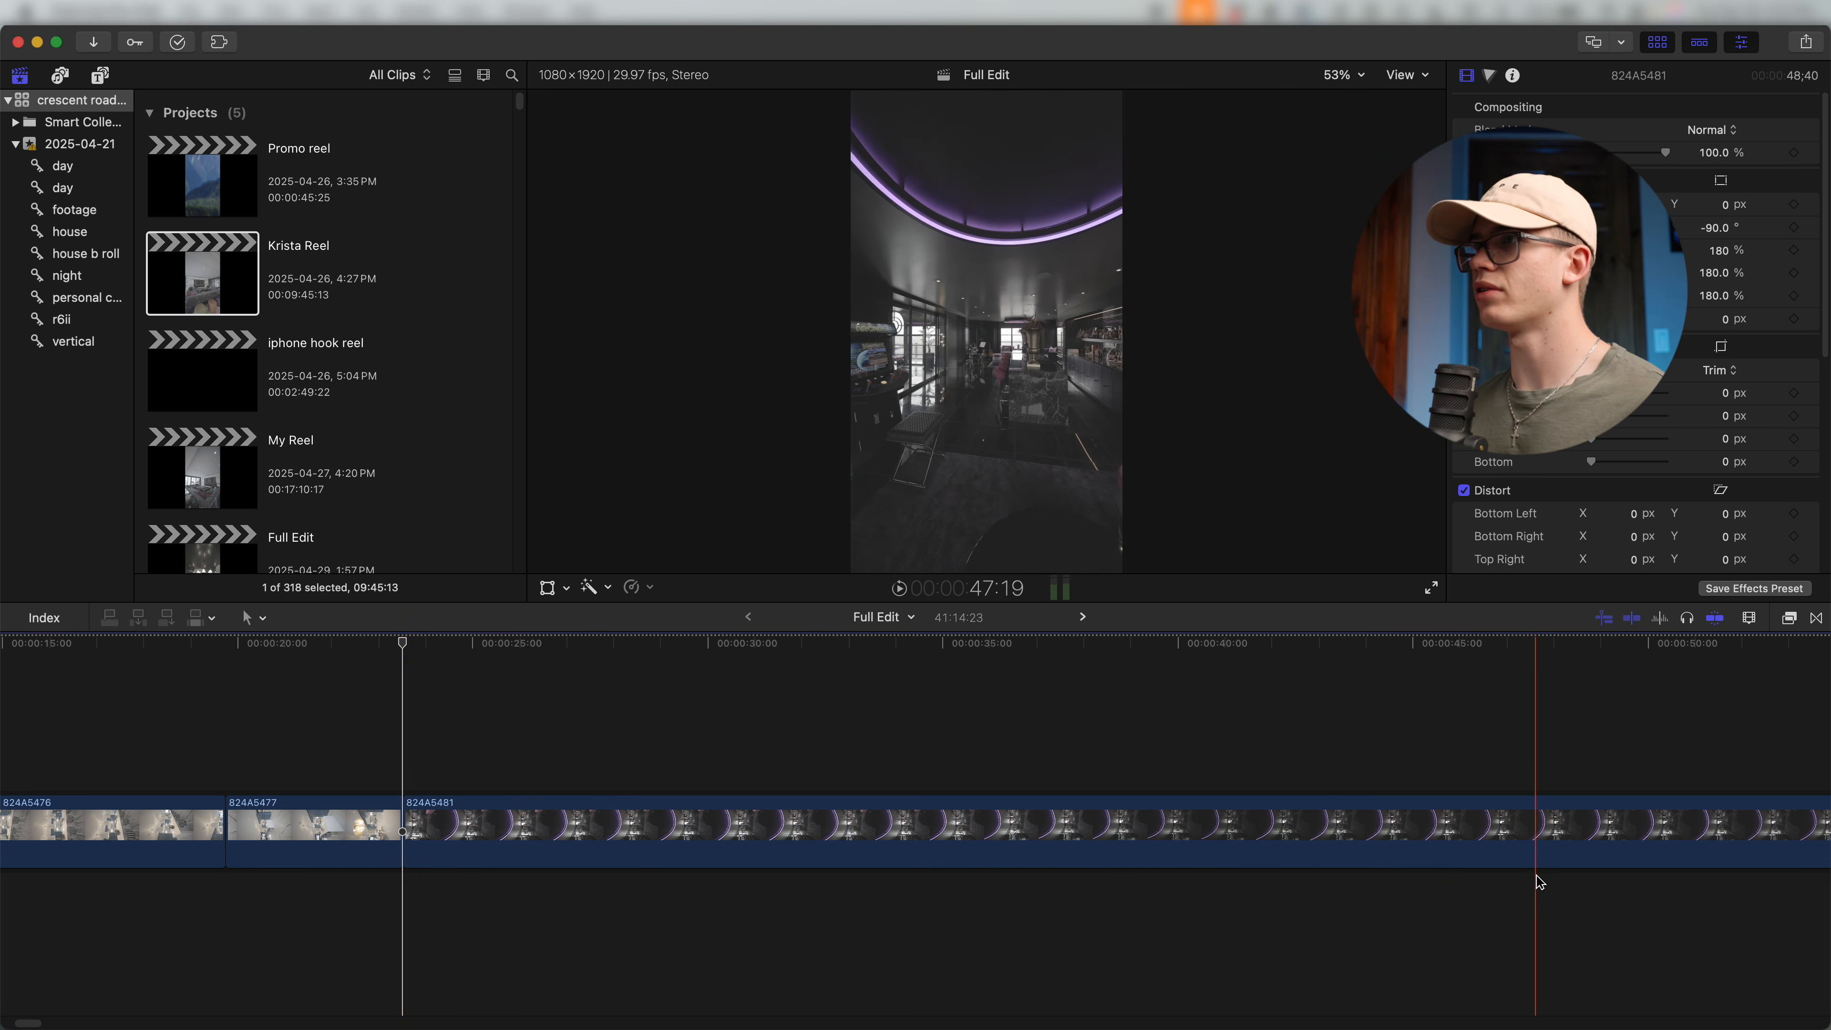
# Trim the long clip 824A5481 at both ends, keeping only the lounge movement near its end, about 8 seconds.
pyautogui.hscroll(15, 1140, 822)
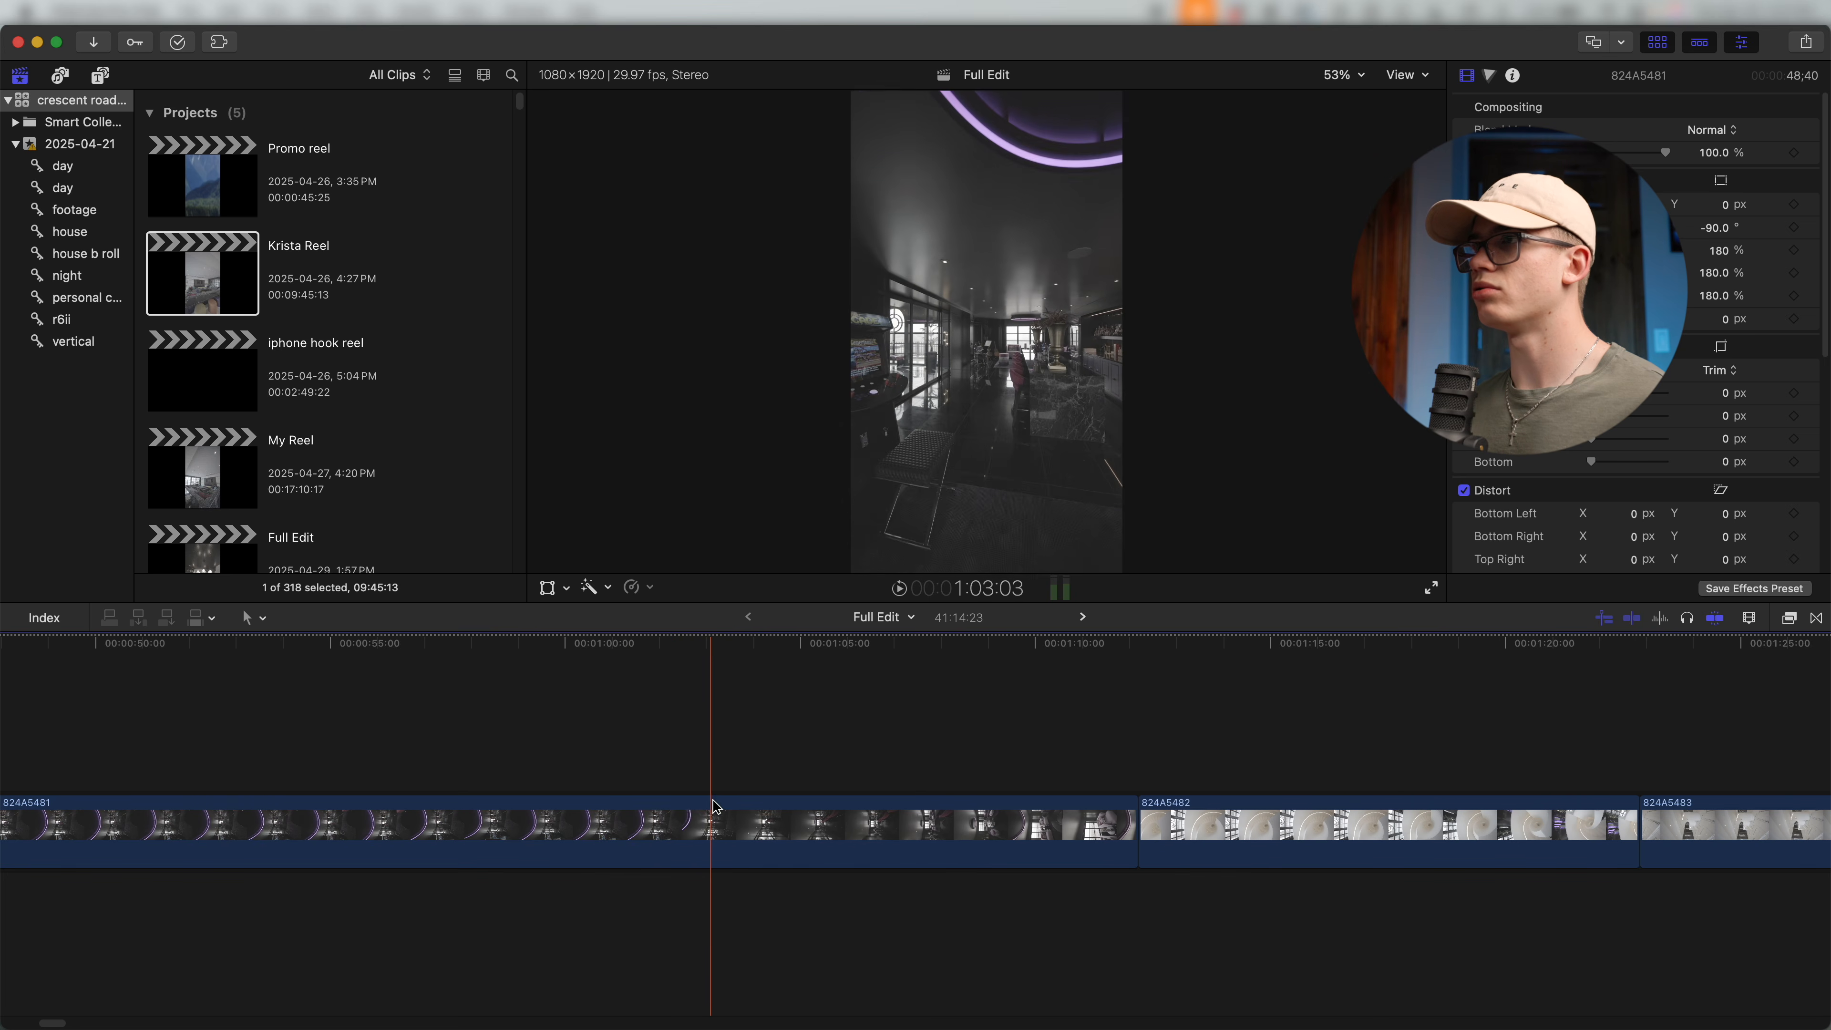
pyautogui.hotkey('alt', '[')
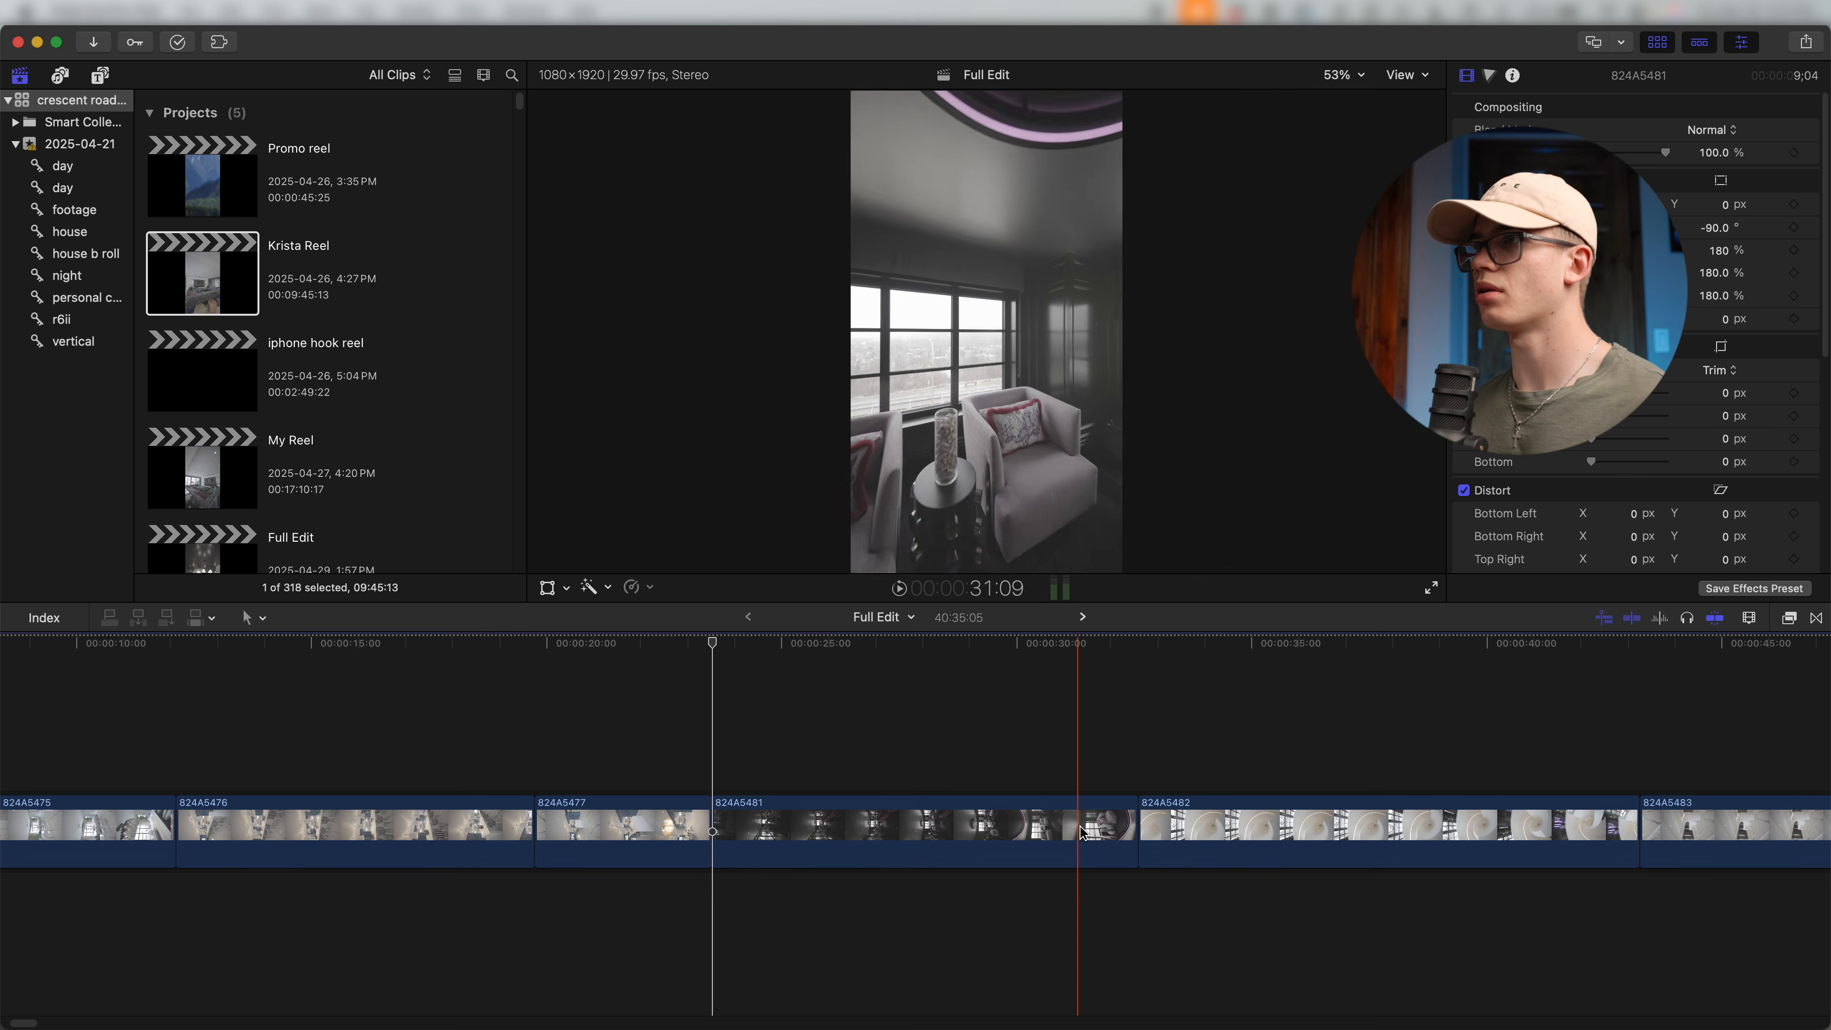
pyautogui.hotkey('alt', ']')
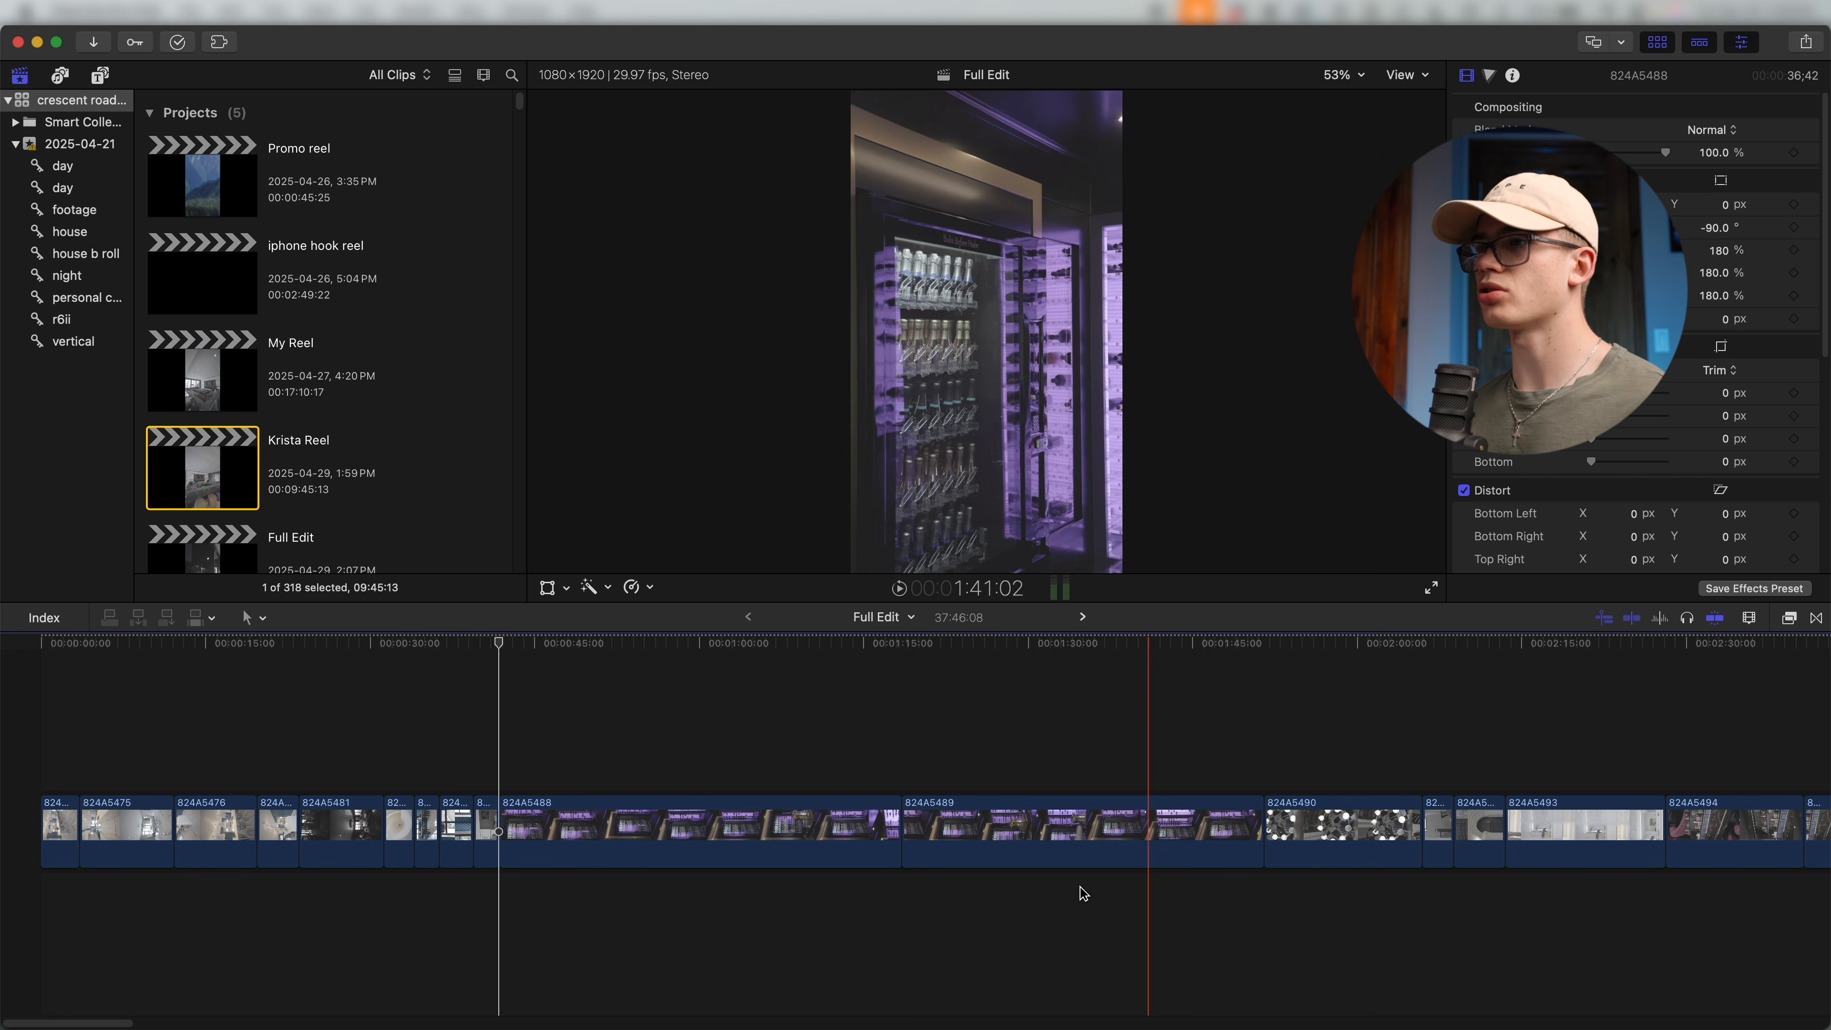
# Trim clip 824A5489 to about 1.7 seconds near its end and delete clip 824A5488.
pyautogui.press('super+equal')
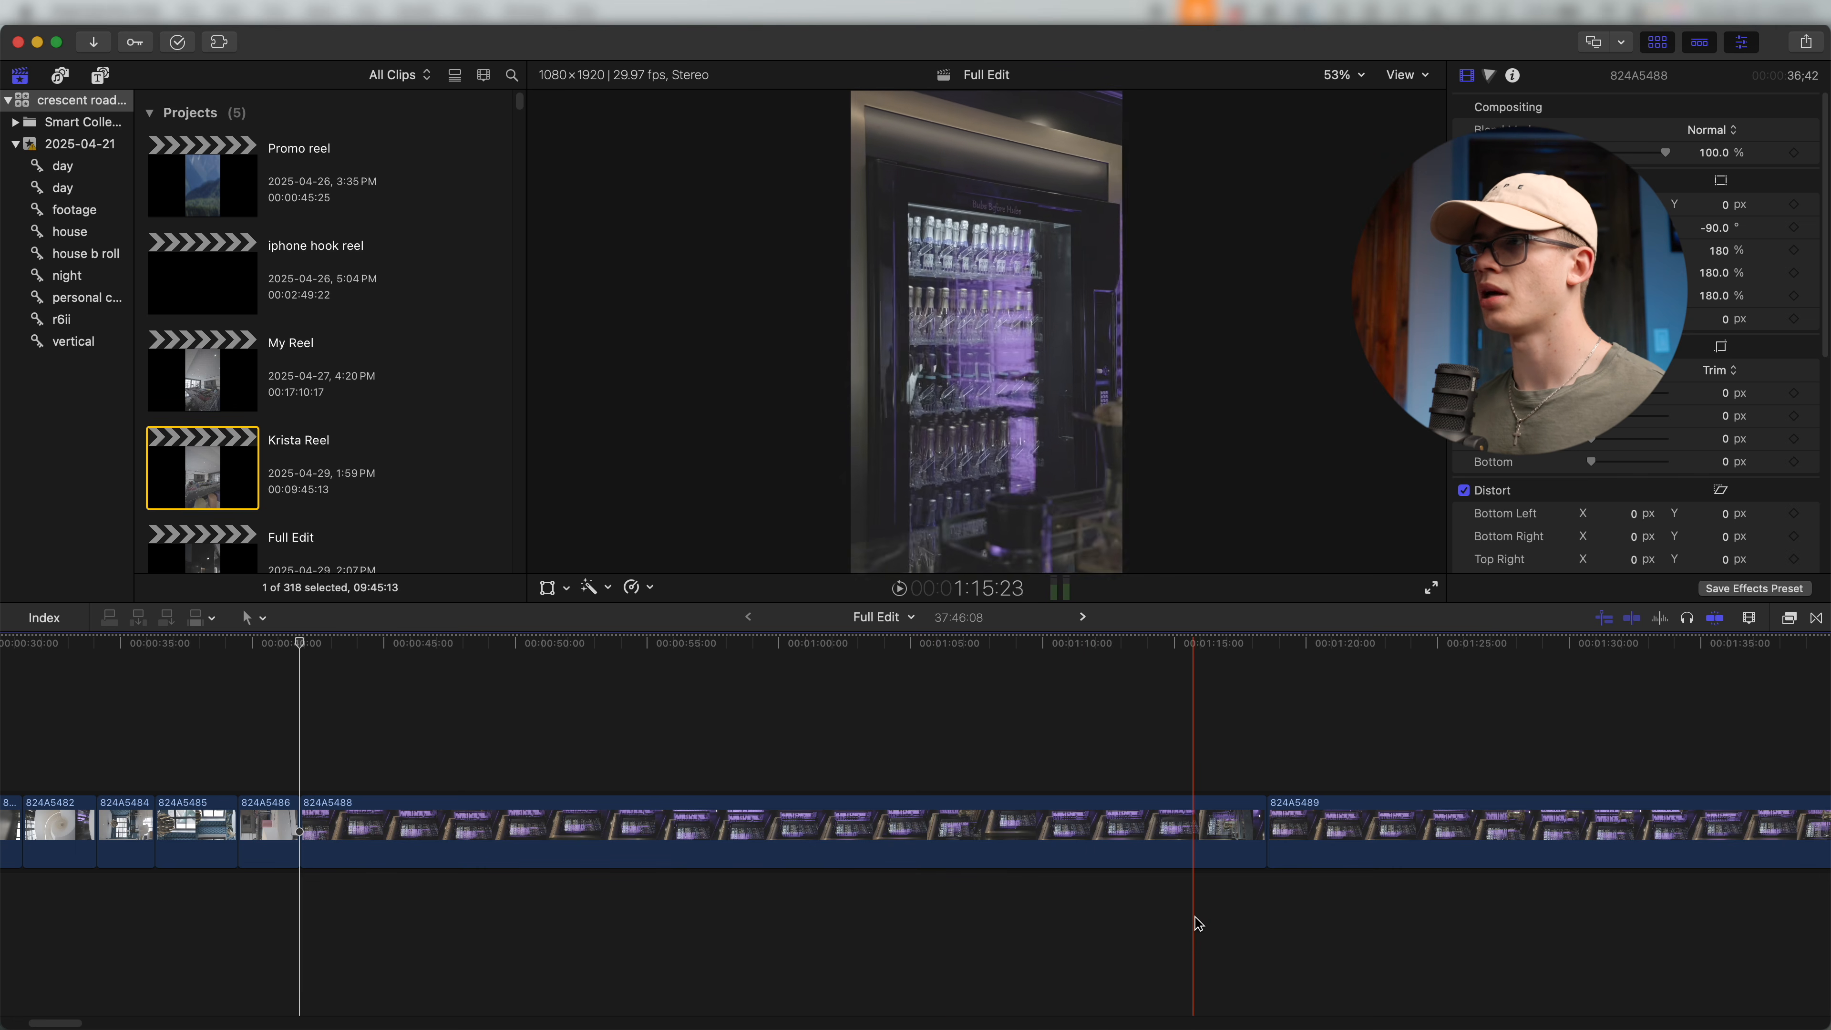
pyautogui.hscroll(10, 1266, 925)
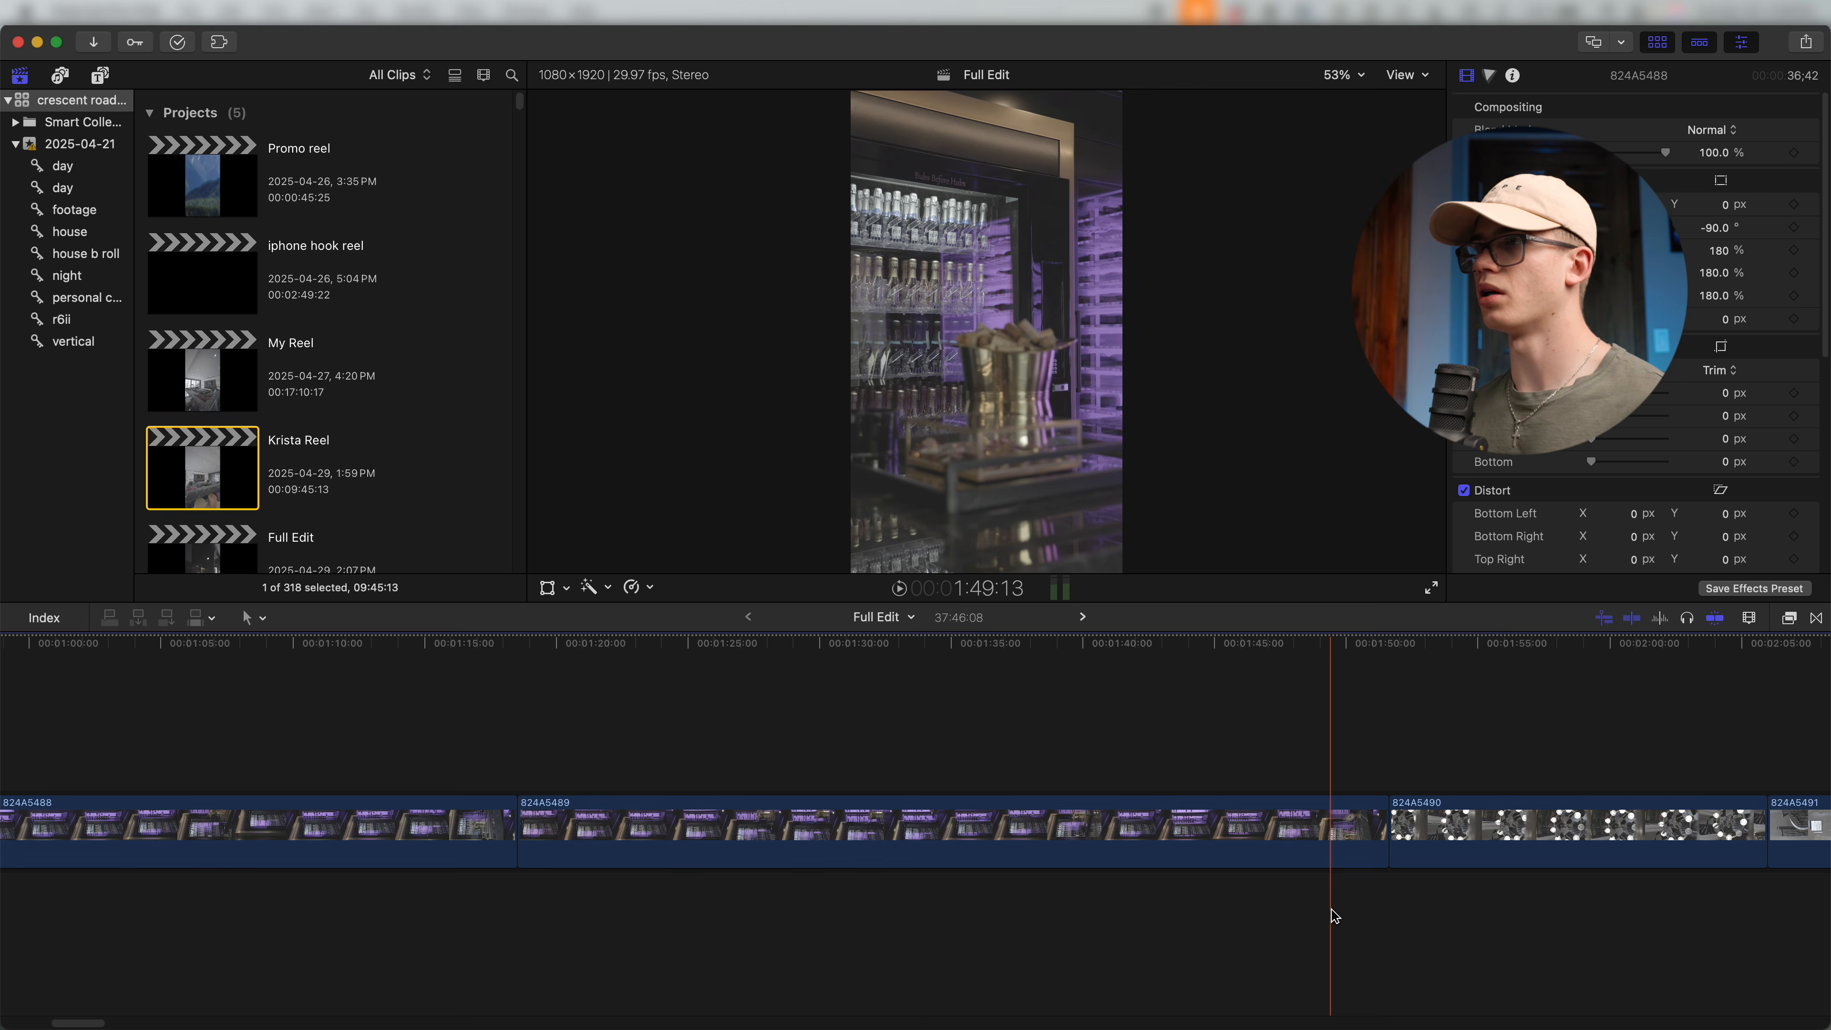
pyautogui.hotkey('alt', ']')
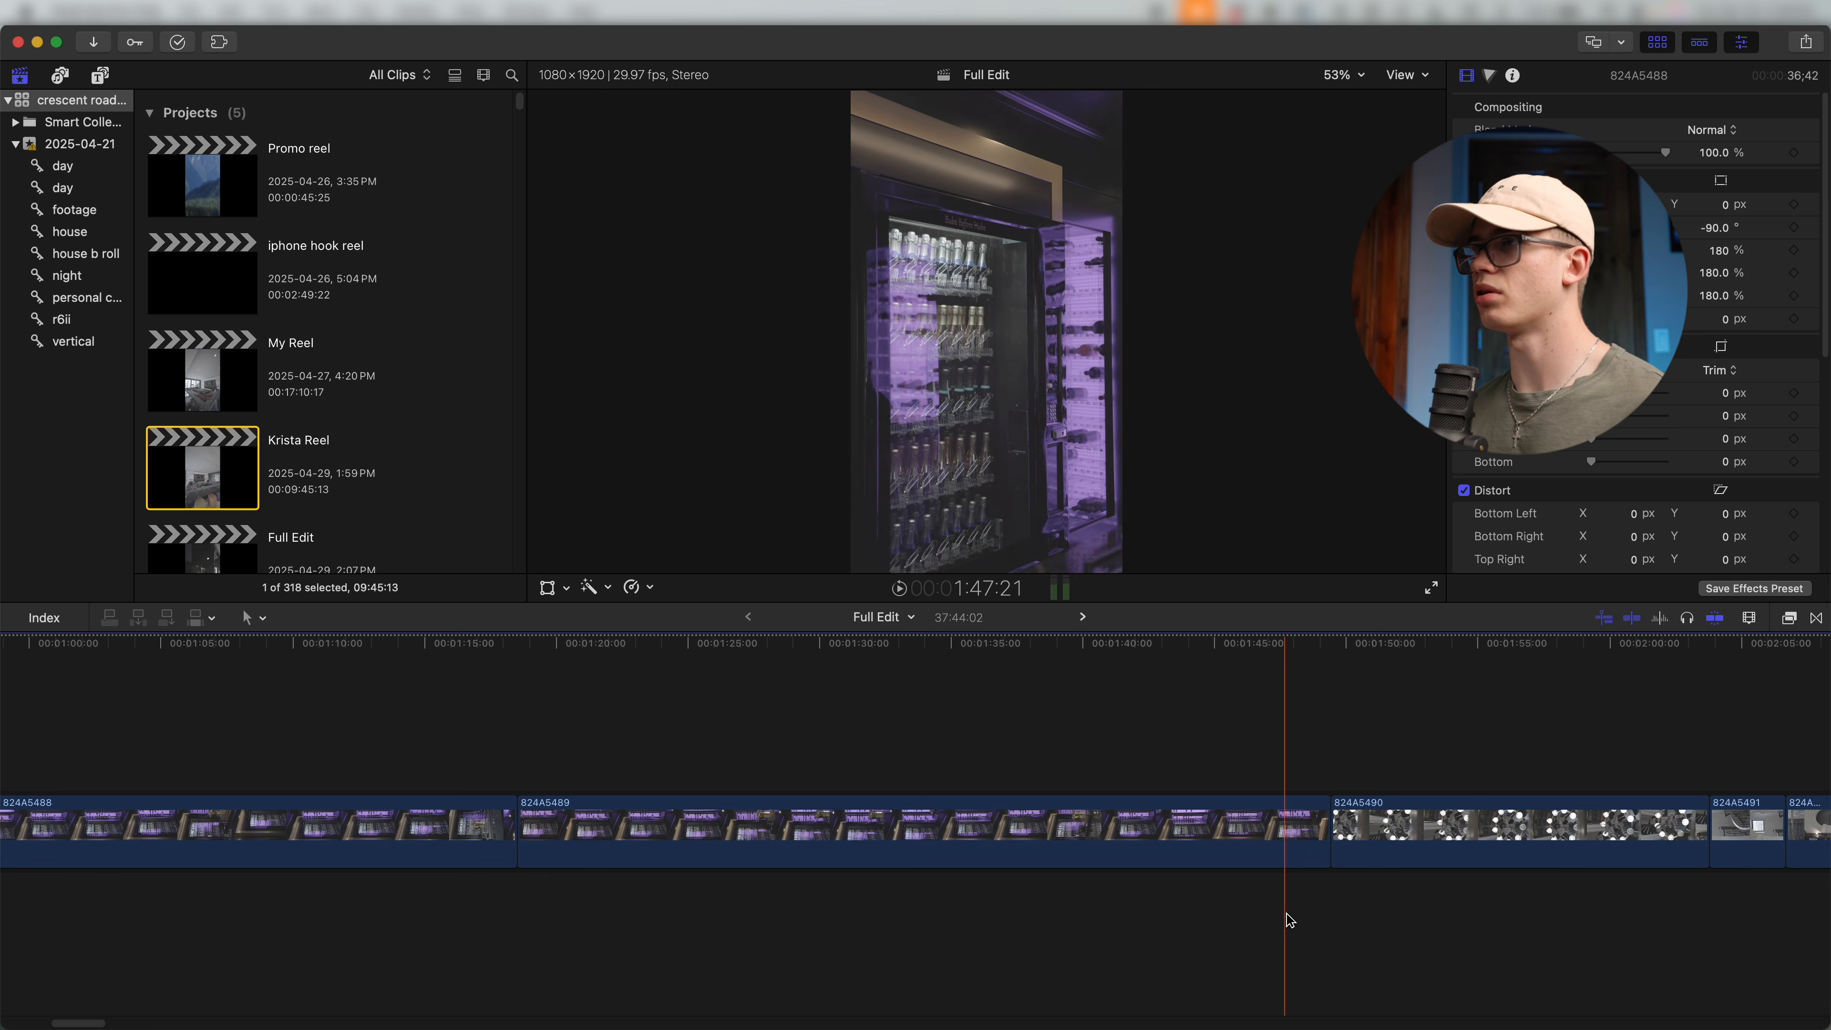
pyautogui.hotkey('alt', '[')
pyautogui.click(1005, 818)
pyautogui.press('Delete')
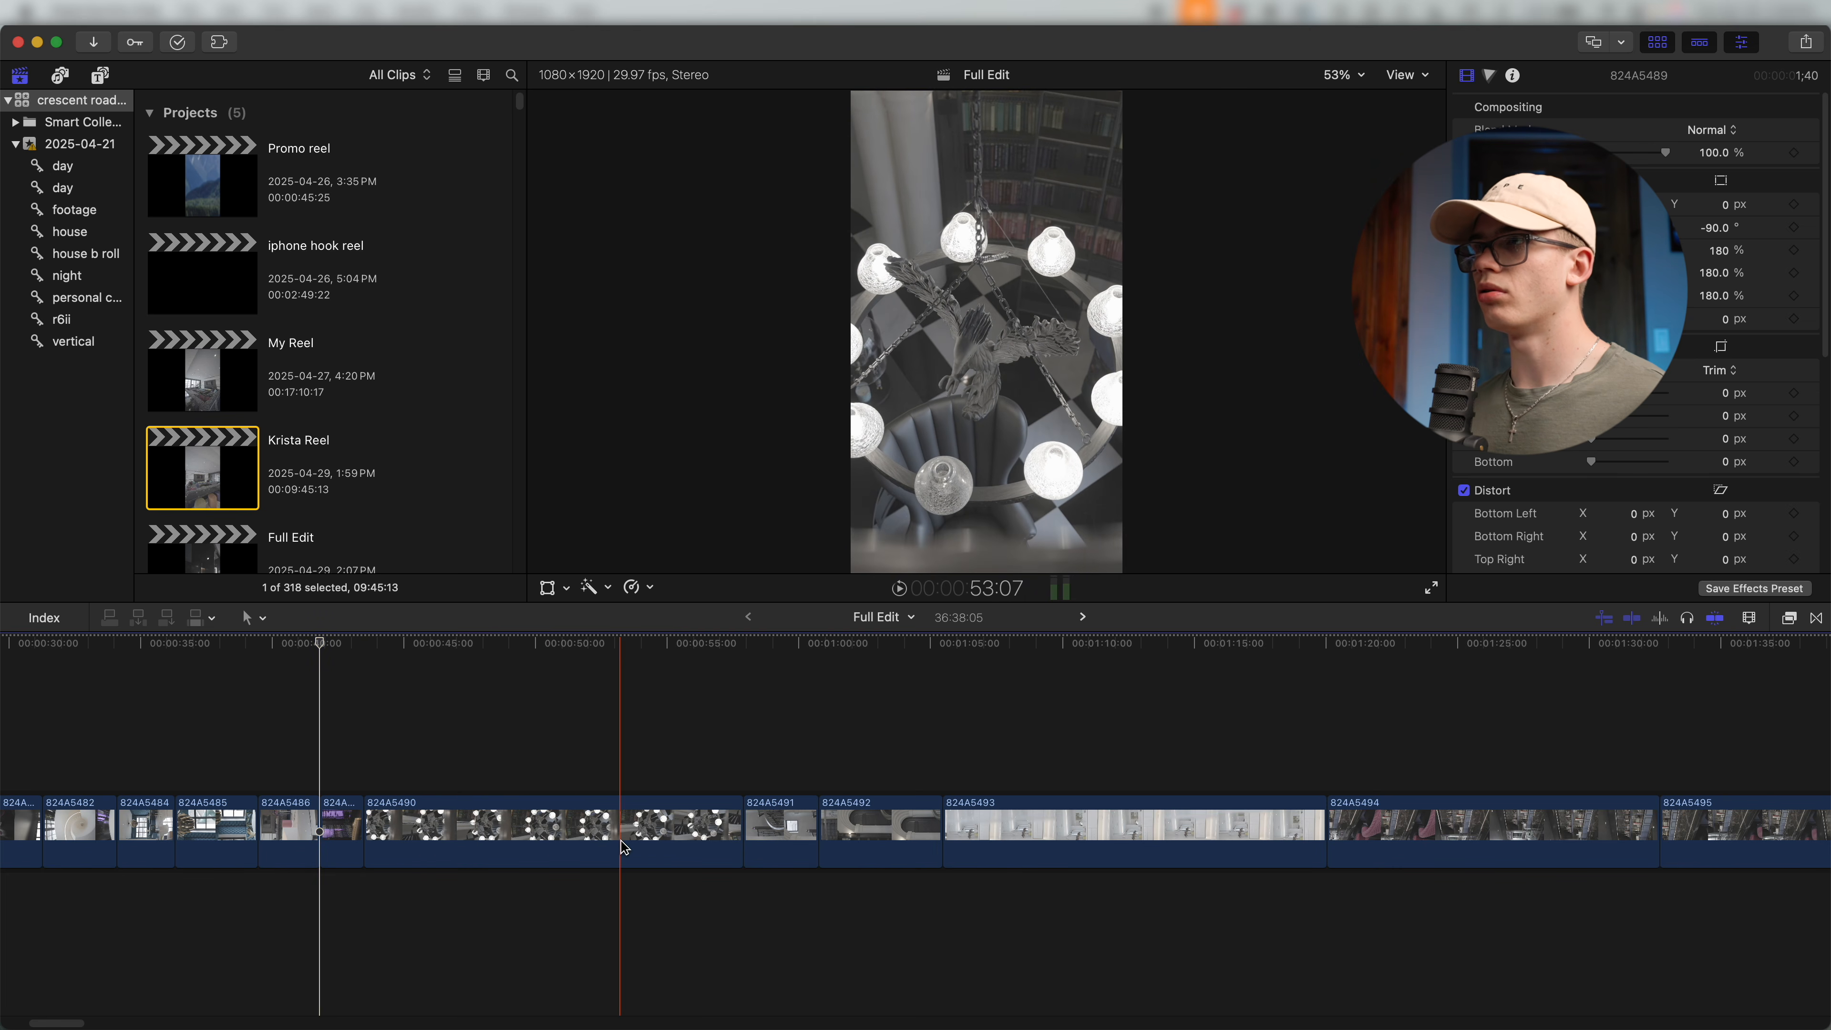
# Trim the chandelier clip 824A5490 to about 3 seconds and delete clips 824A5491 and 824A5492.
pyautogui.hotkey('alt', '[')
pyautogui.hotkey('alt', ']')
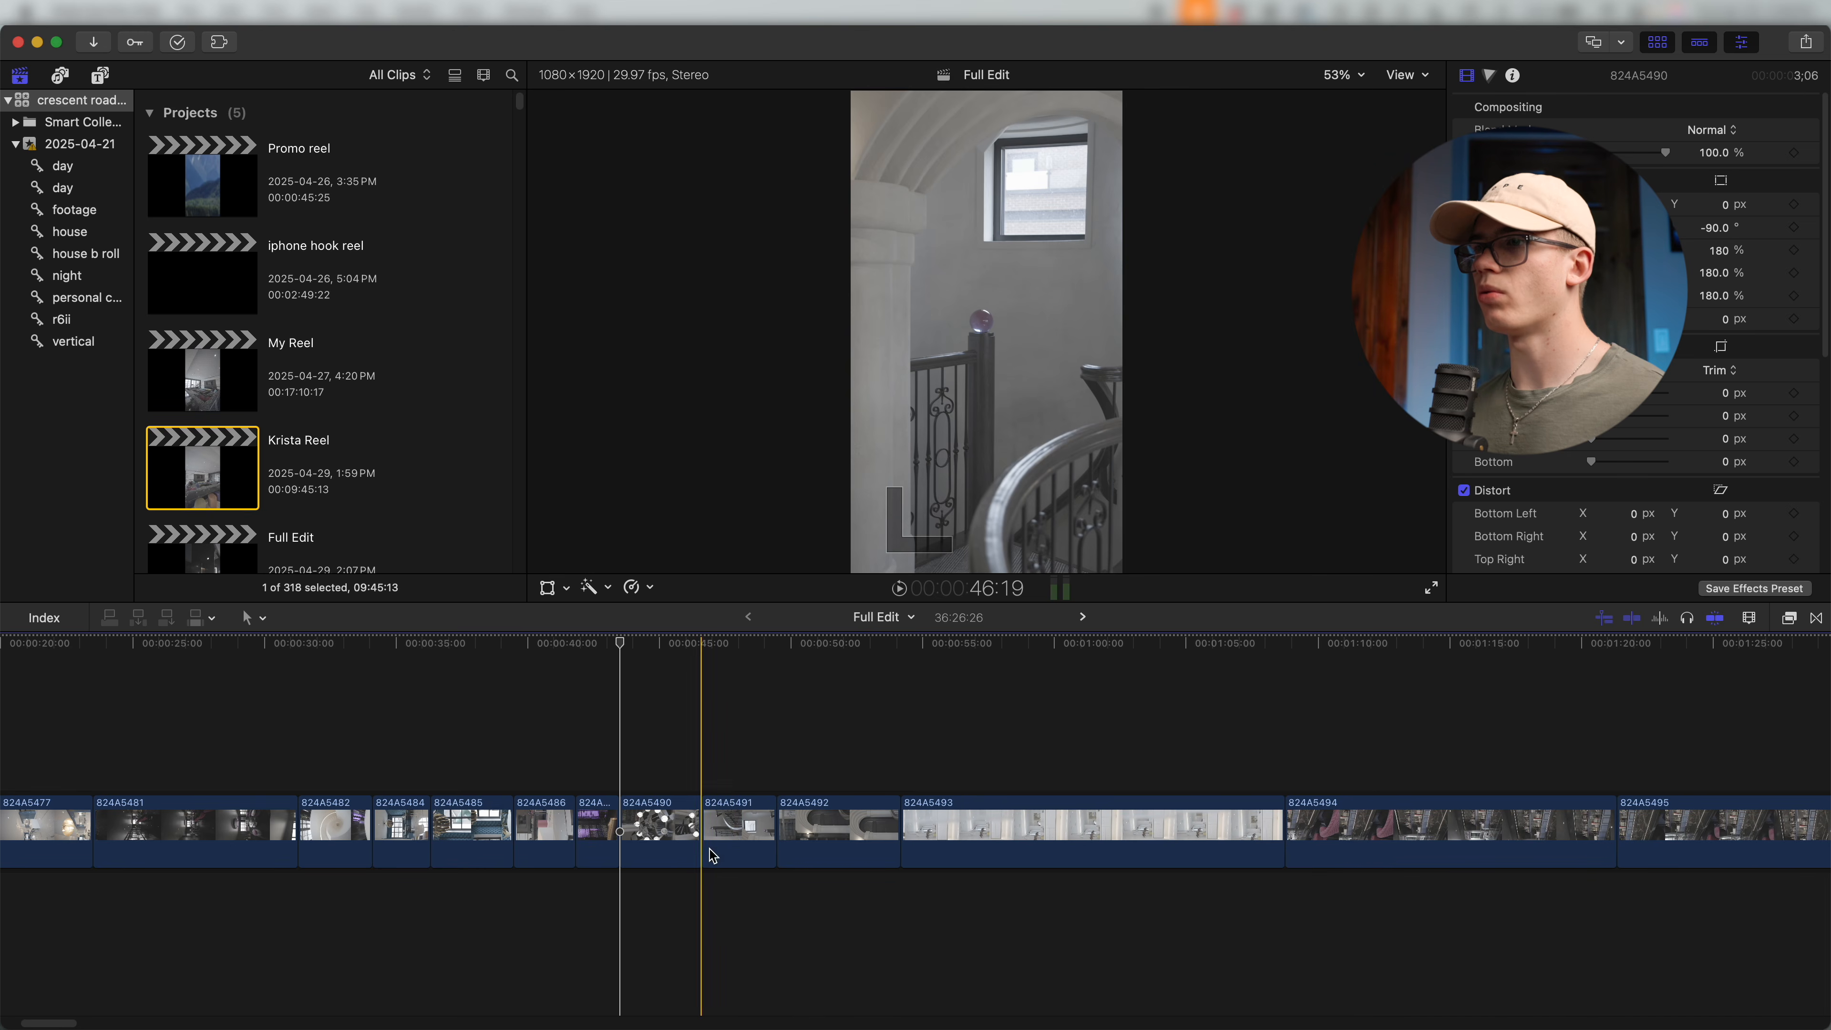
pyautogui.click(742, 857)
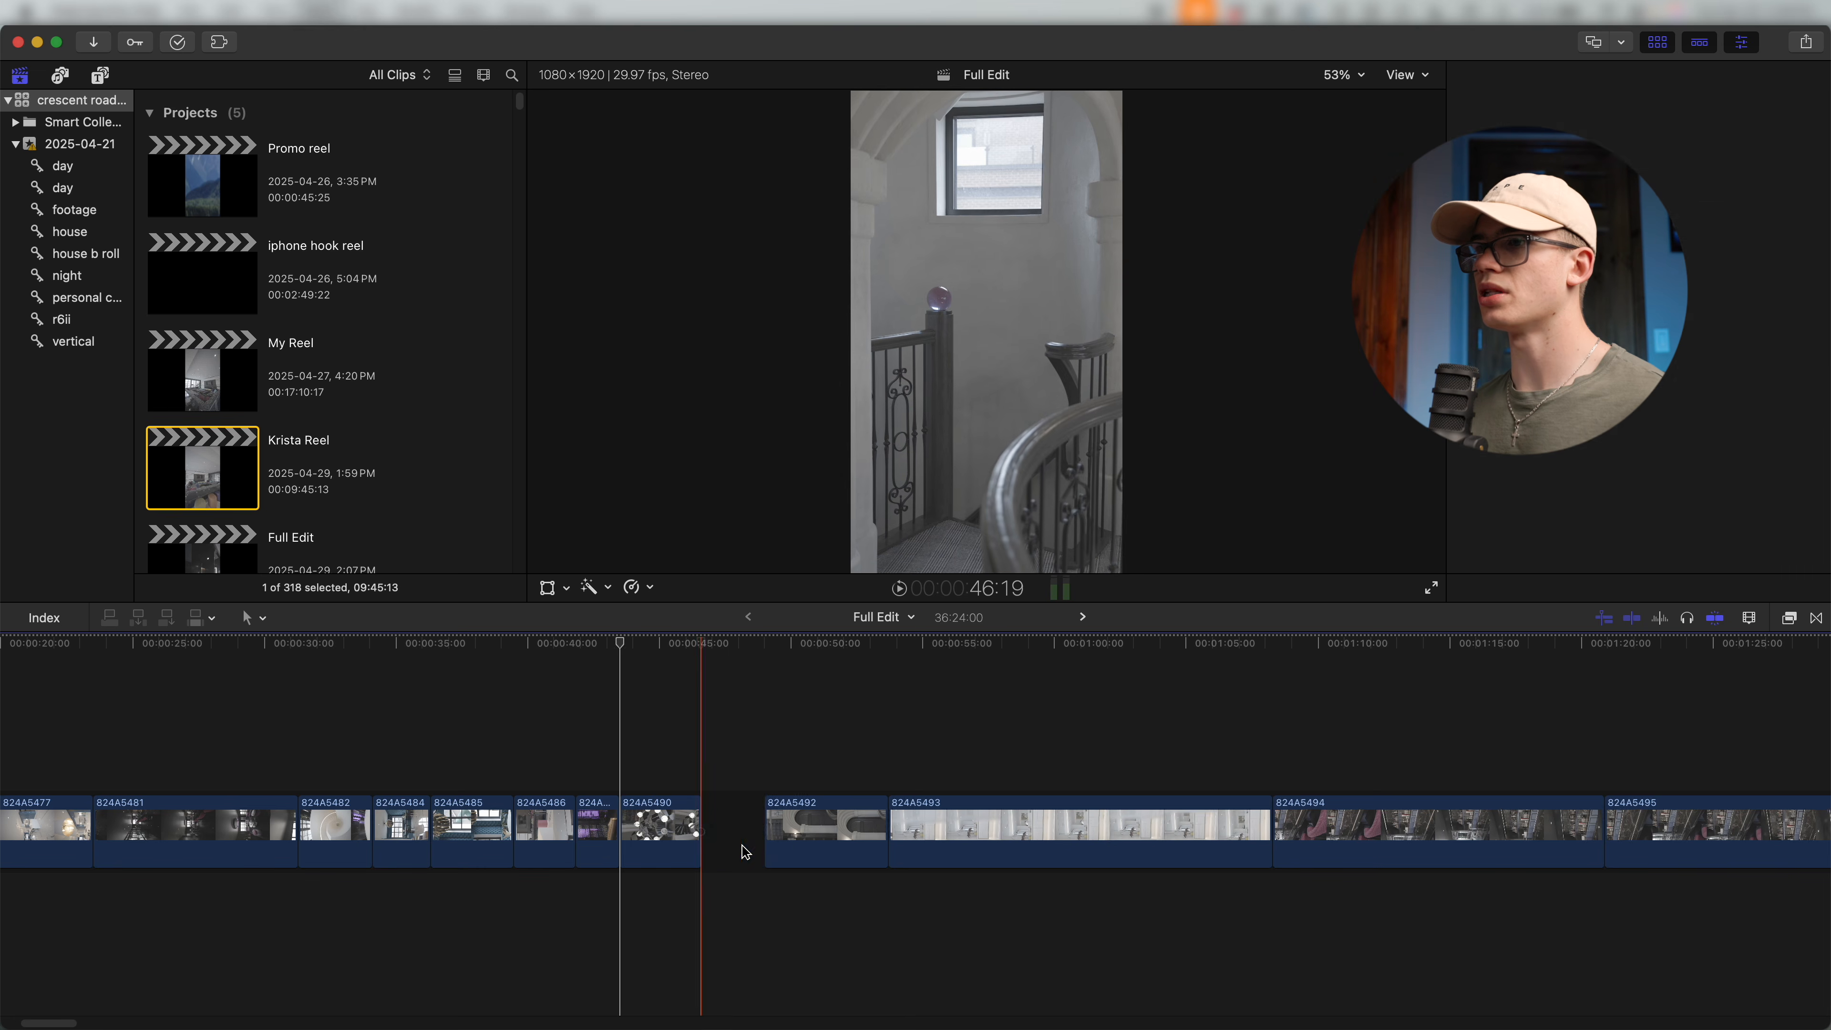
pyautogui.press('Delete')
pyautogui.hotkey('alt', '[')
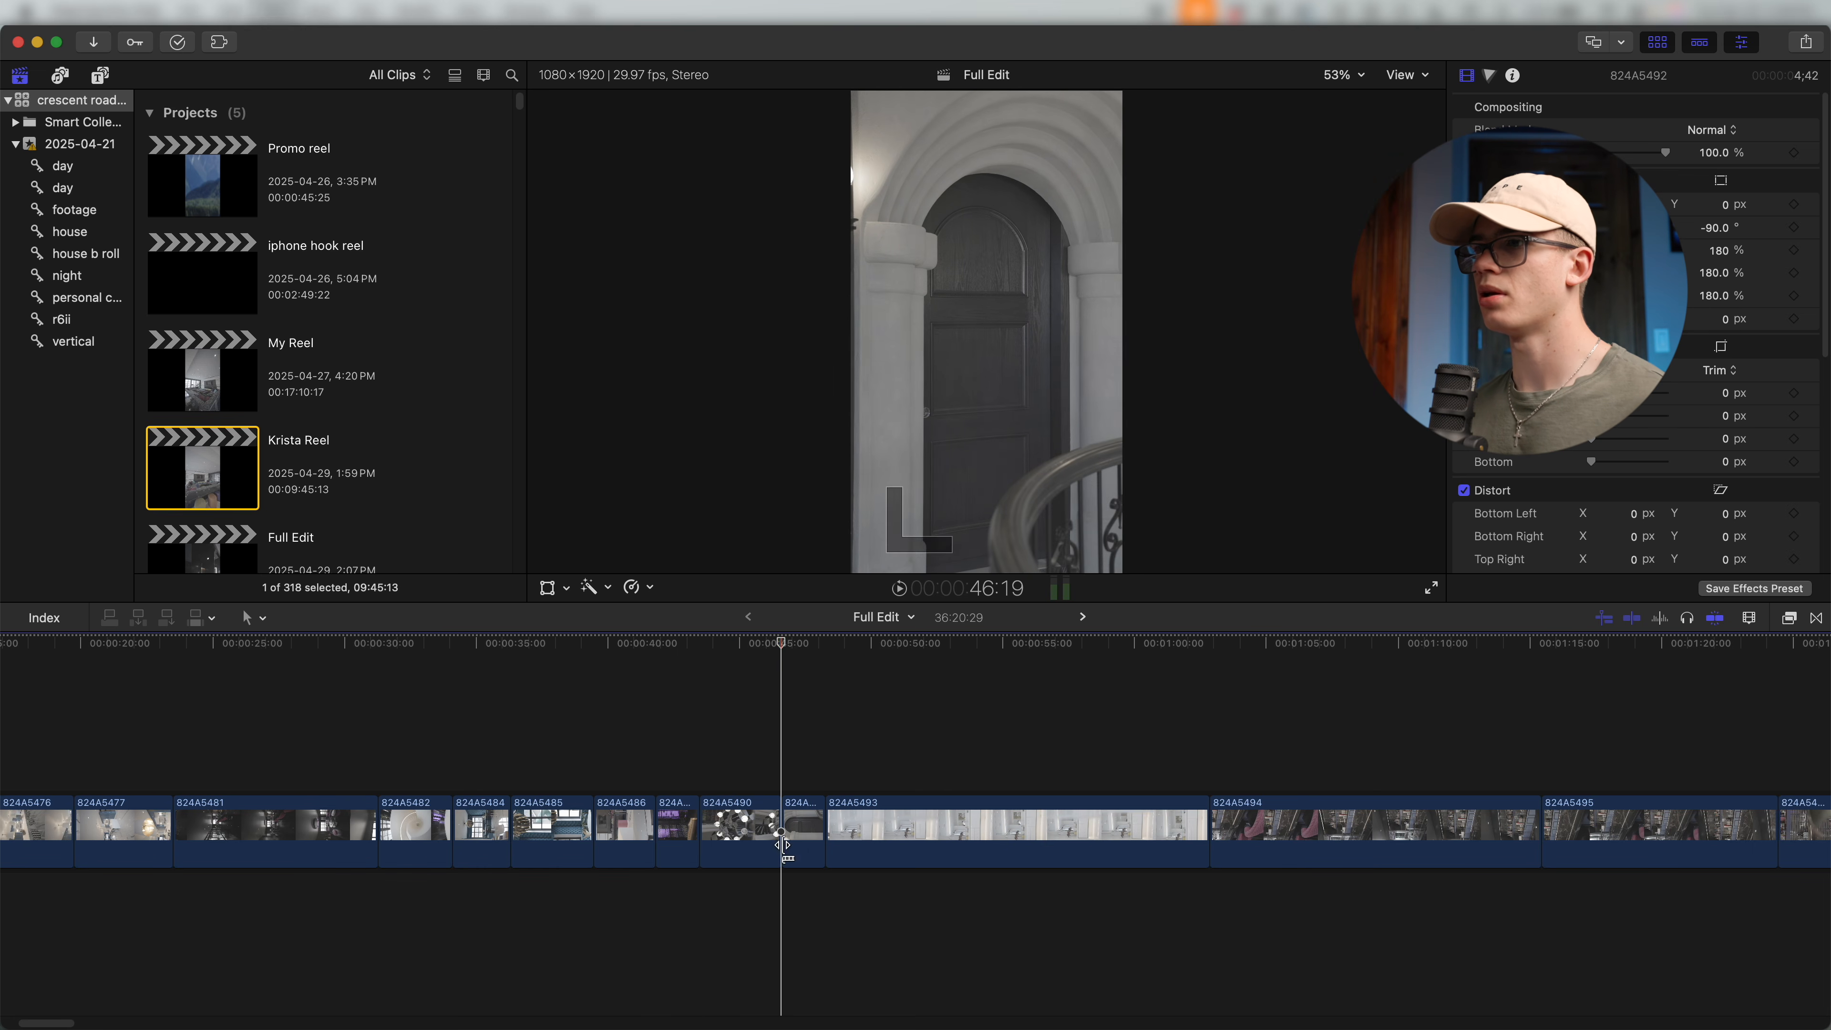
pyautogui.press('Delete')
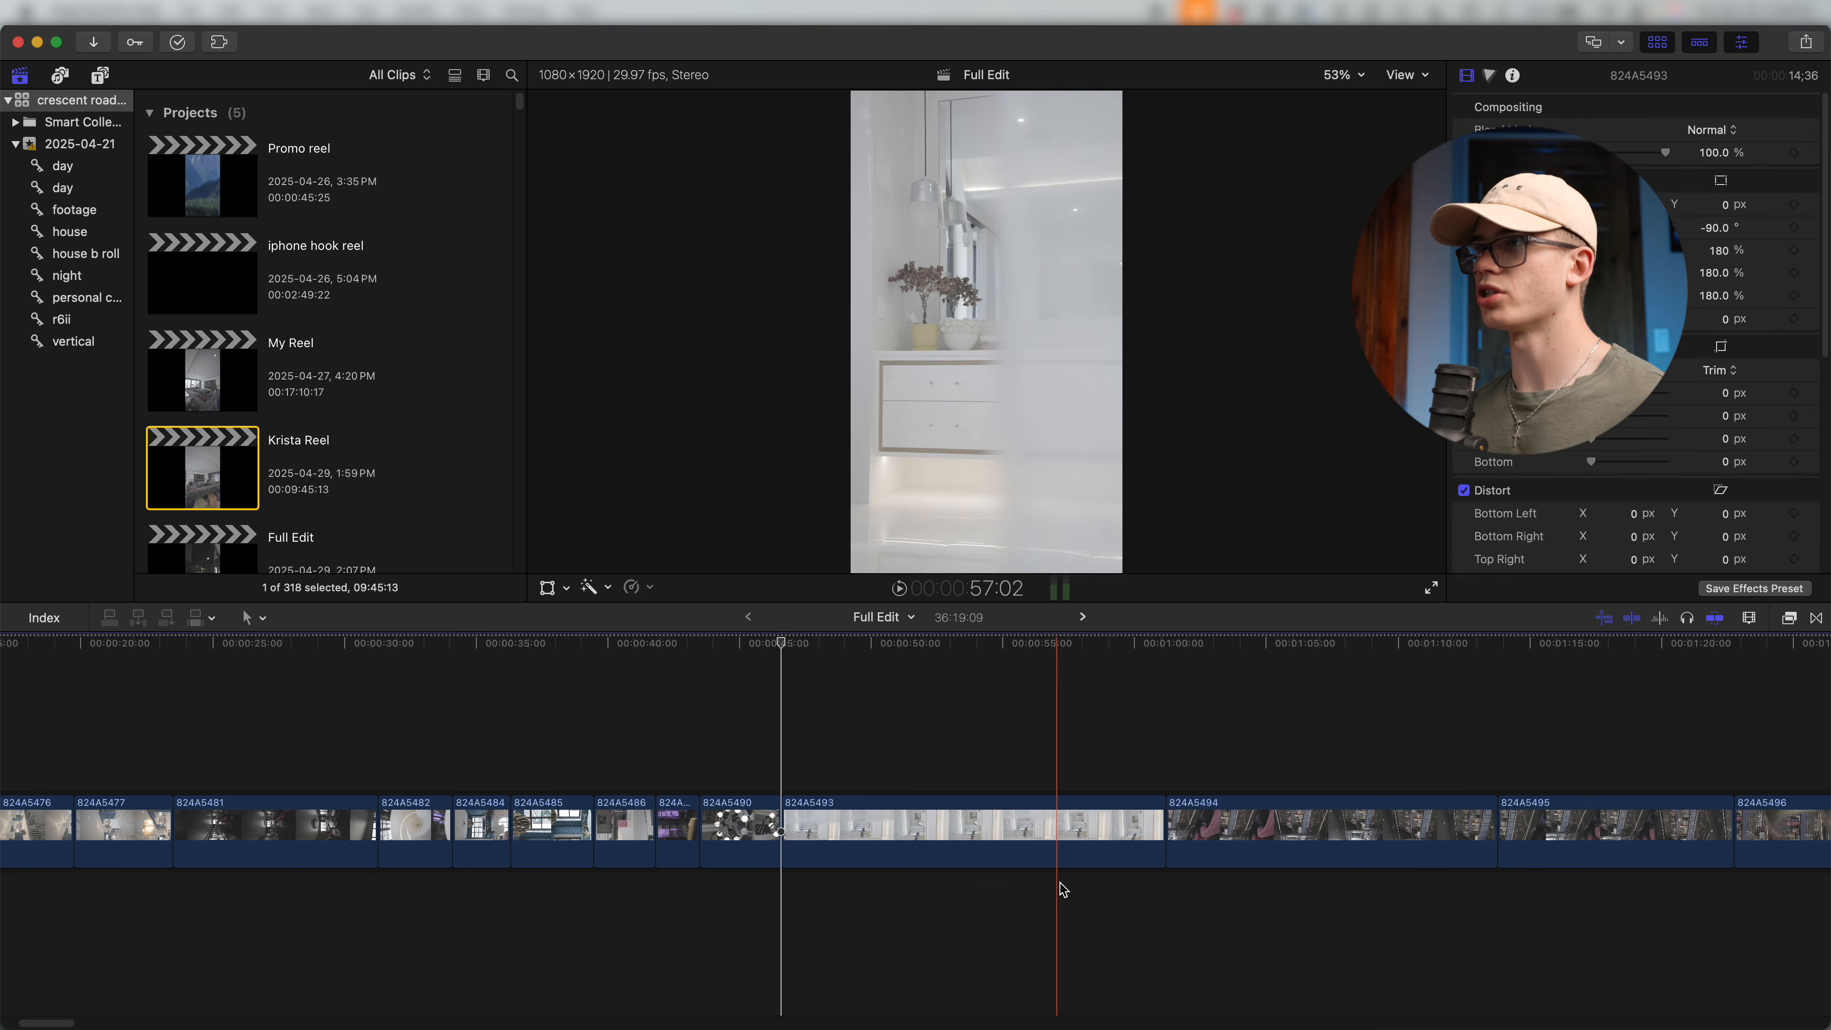
# Trim the clips from 824A5493 to 824A5498 to short sections and delete the unwanted clips before 824A5500.
pyautogui.hotkey('alt', '[')
pyautogui.hotkey('alt', ']')
pyautogui.hscroll(5, 1081, 876)
pyautogui.press('Delete')
pyautogui.hotkey('alt', '[')
pyautogui.hotkey('alt', ']')
pyautogui.click(678, 849)
pyautogui.press('Delete')
pyautogui.hotkey('alt', '[')
pyautogui.hotkey('alt', ']')
pyautogui.click(687, 837)
pyautogui.press('Delete')
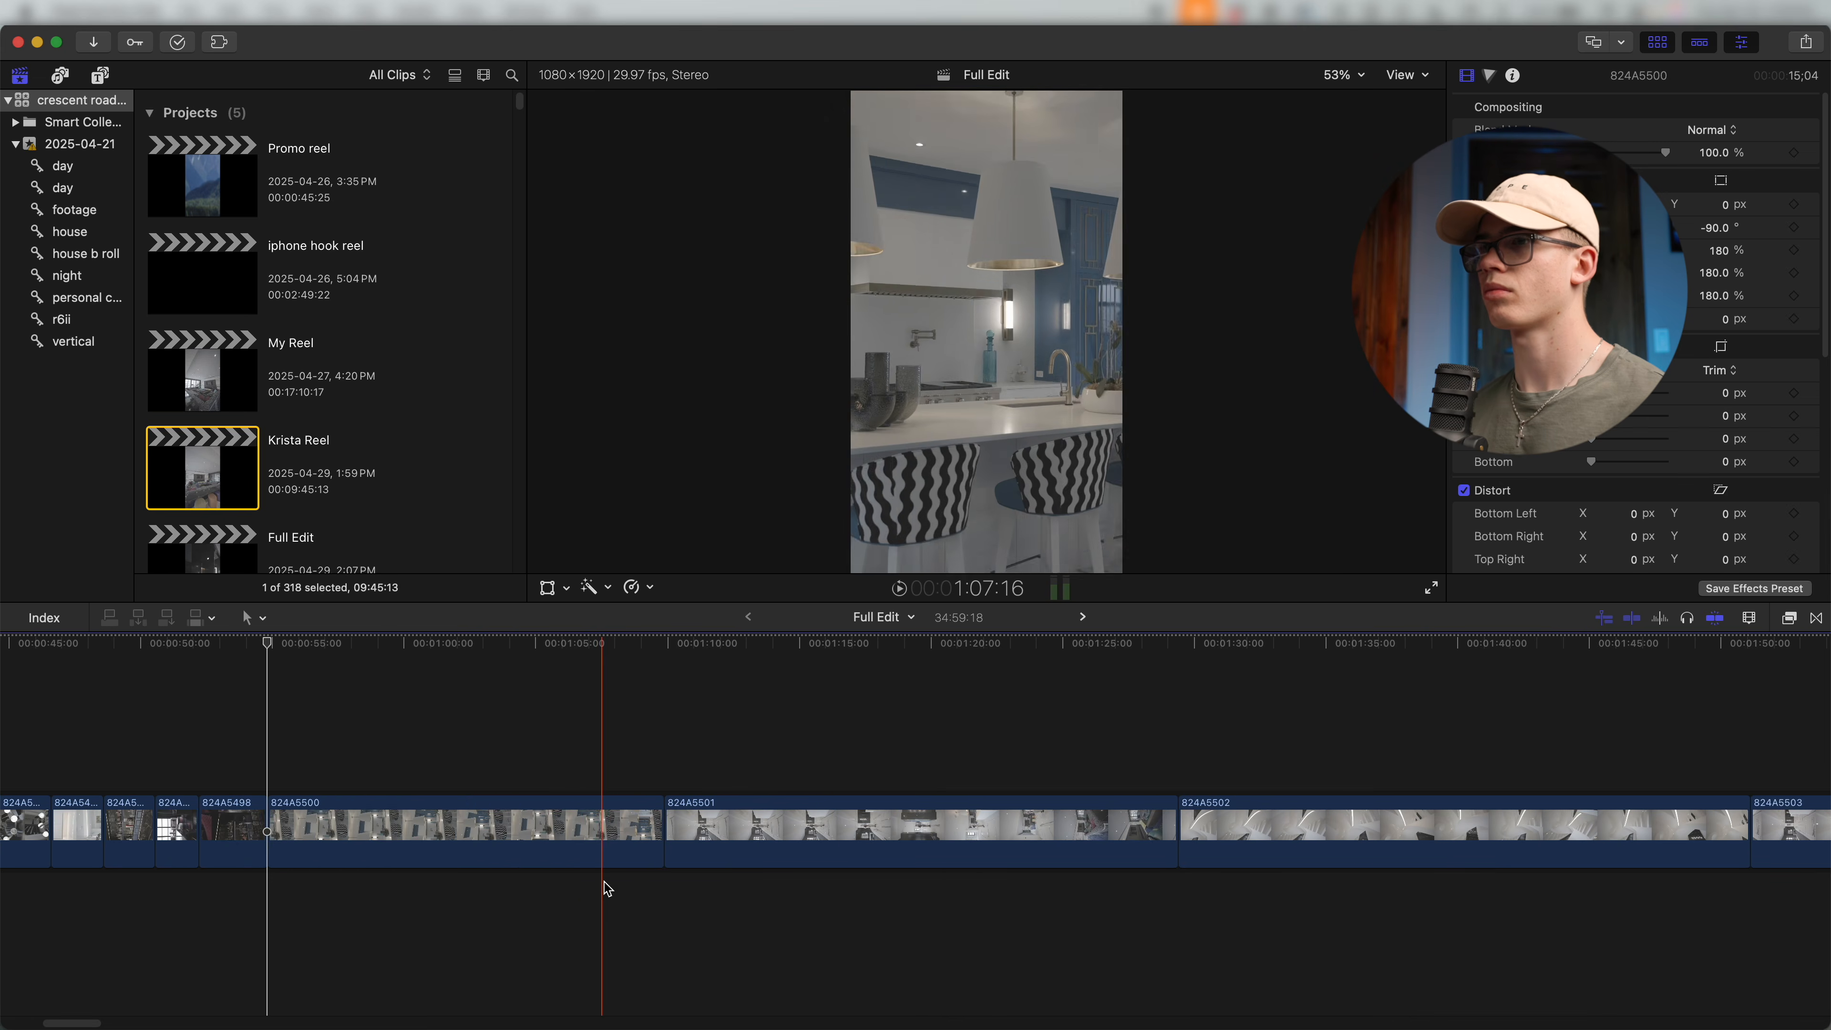
# Trim clips 824A5500 and 824A5502 to short sections of about 2 seconds and delete clip 824A5501 between them.
pyautogui.hotkey('alt', '[')
pyautogui.click(878, 836)
pyautogui.press('Delete')
pyautogui.hotkey('alt', '[')
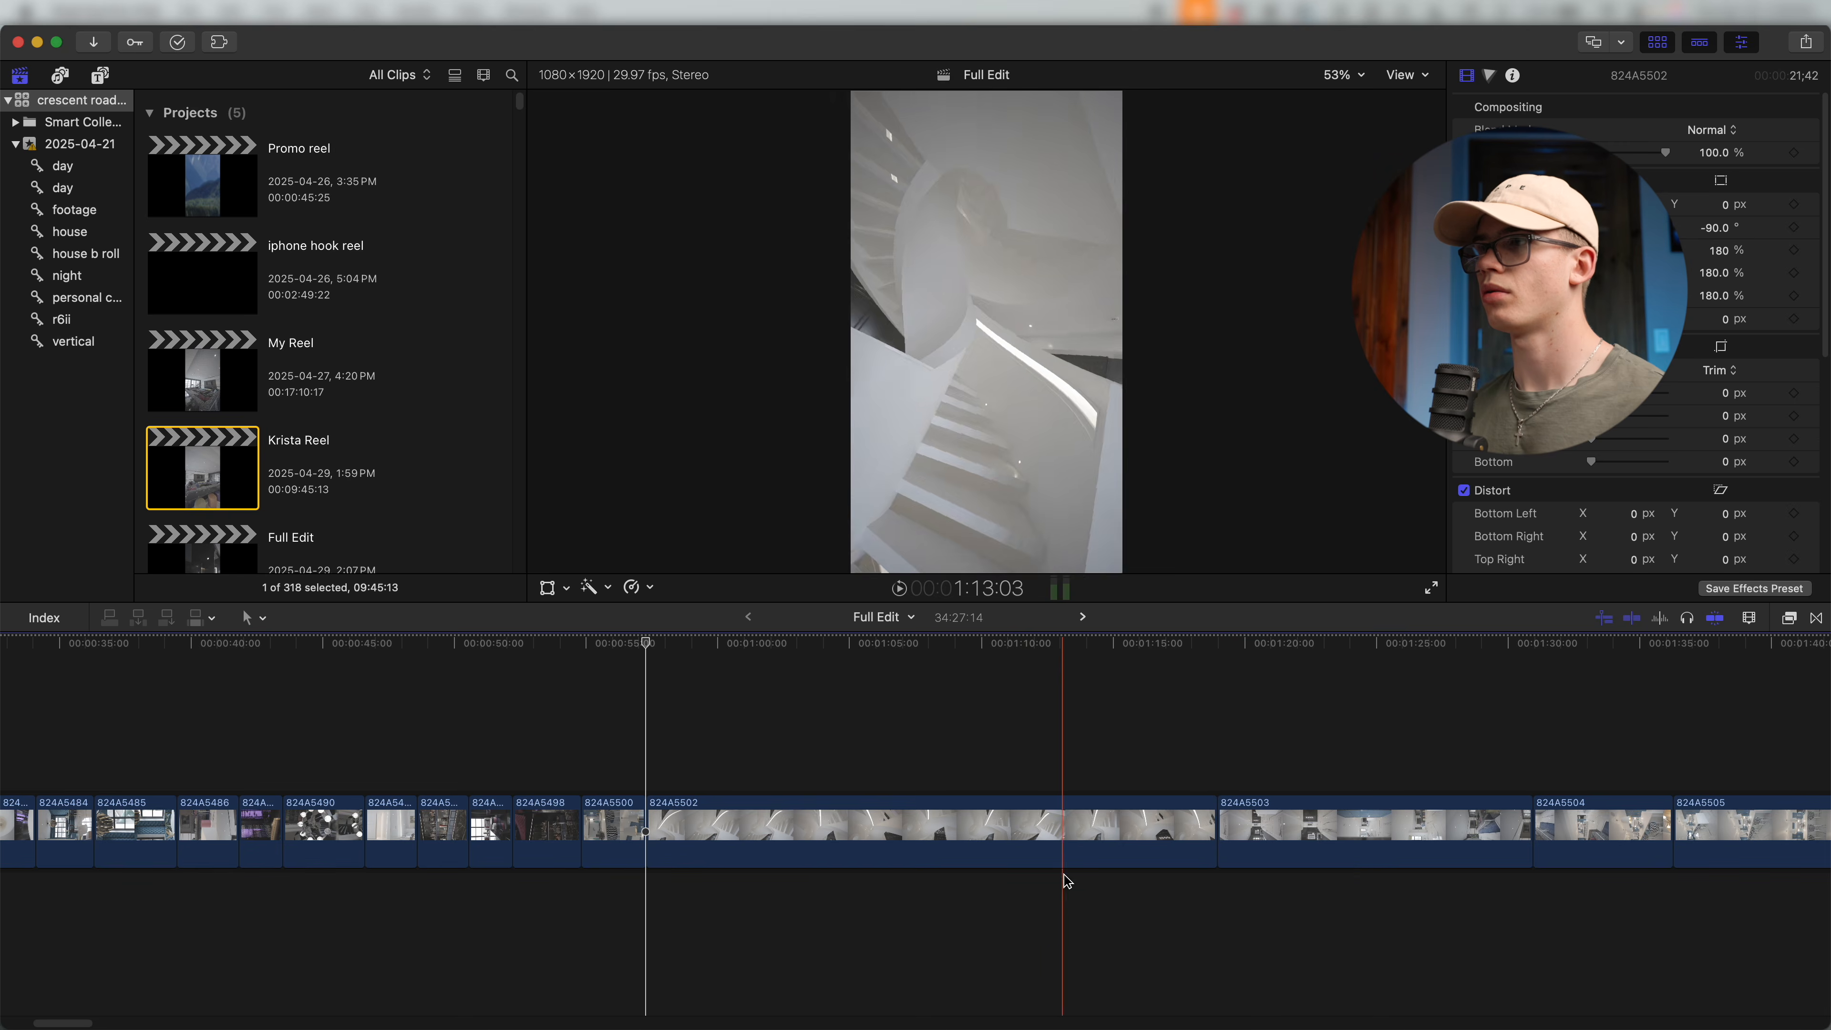
pyautogui.hscroll(-5, 1095, 880)
pyautogui.hotkey('alt', ']')
# Trim the excess footage from clips 824A5503 to 824A5506, leaving 824A5506 about 4 seconds long.
pyautogui.hscroll(5, 1430, 939)
pyautogui.hotkey('alt', ']')
pyautogui.hotkey('alt', ']')
pyautogui.hotkey('alt', ']')
pyautogui.hotkey('alt', '[')
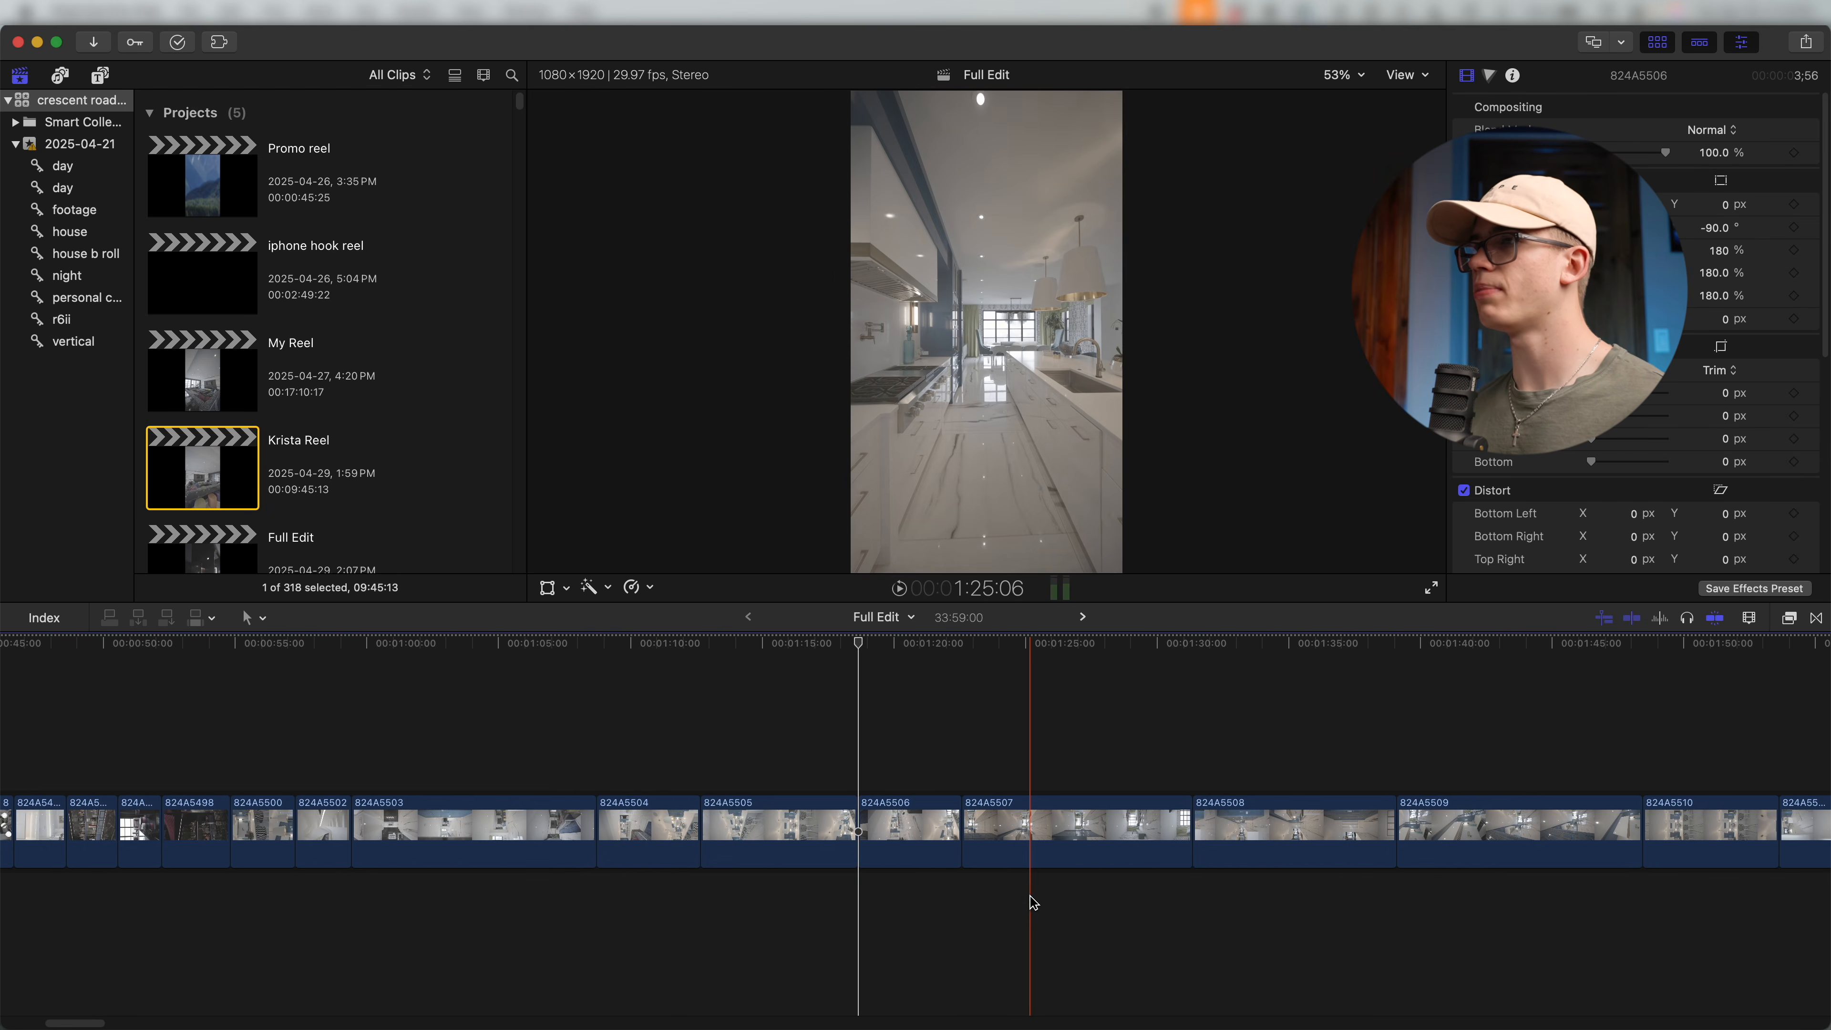
# Trim the start and end of clip 824A5507, keeping about 6.8 seconds of the kitchen-to-dining move.
pyautogui.hscroll(5, 1032, 901)
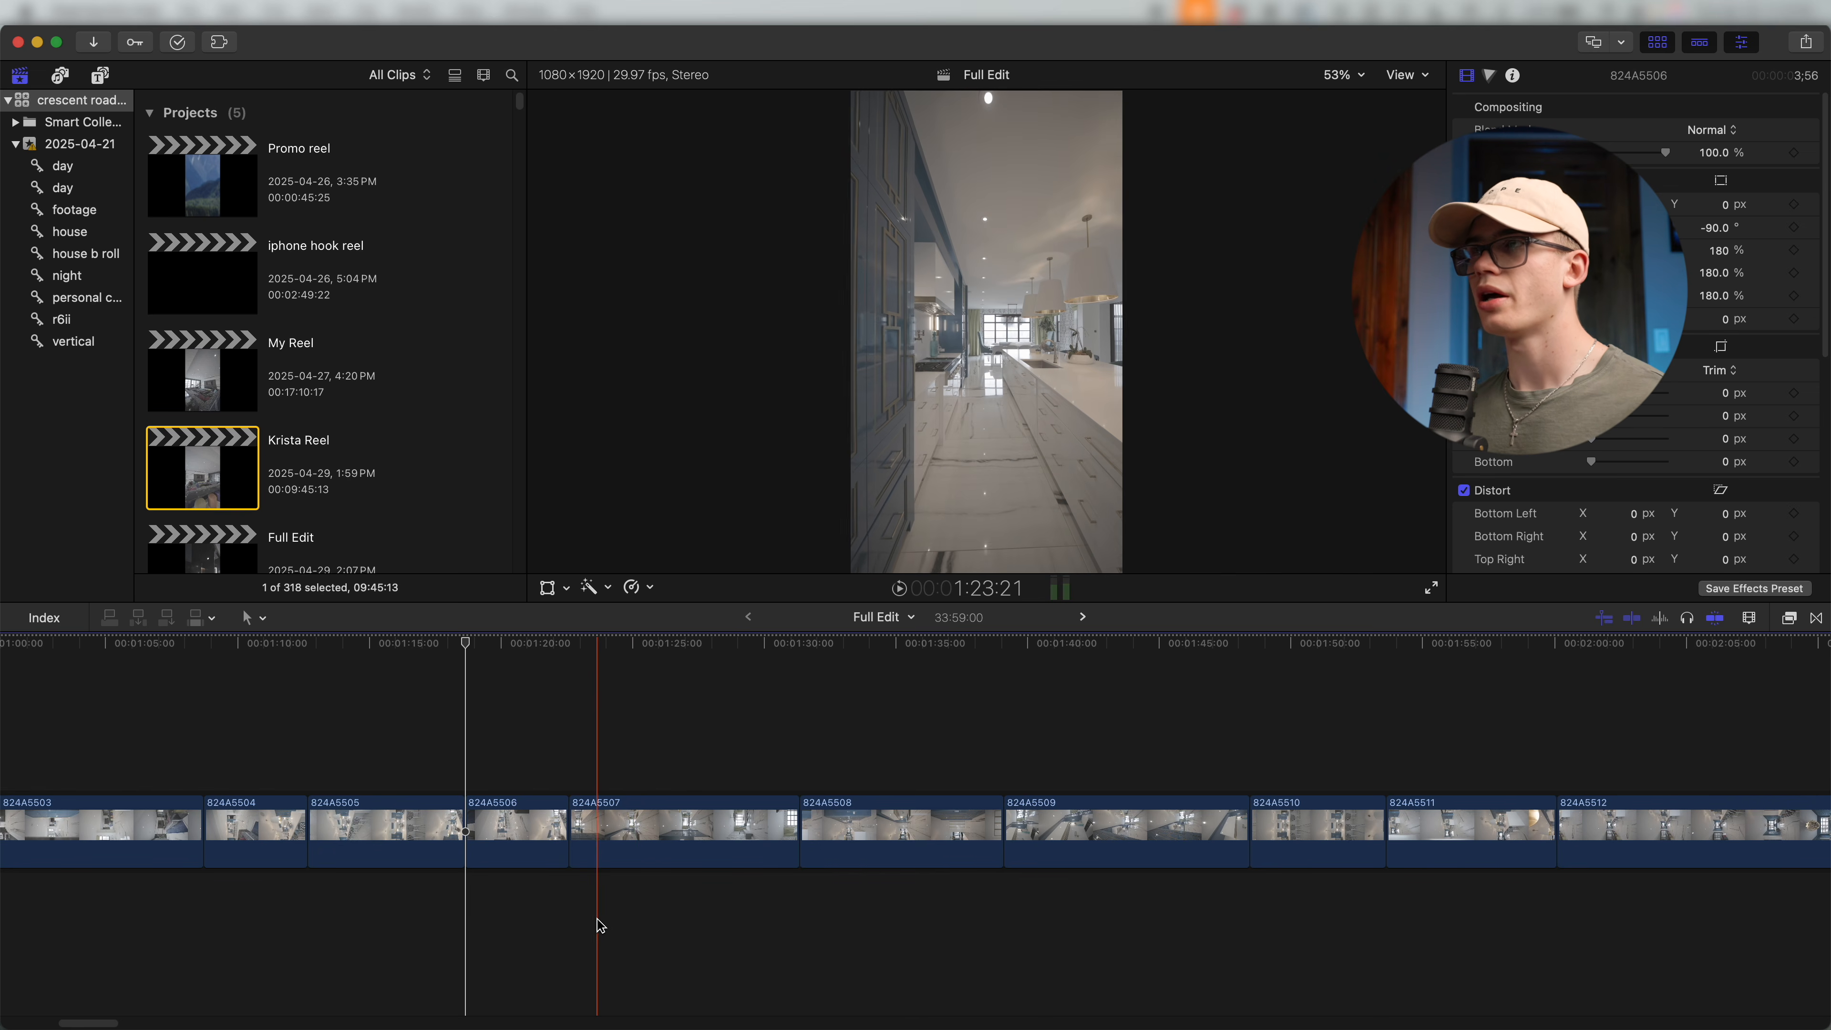
pyautogui.press('super+equal')
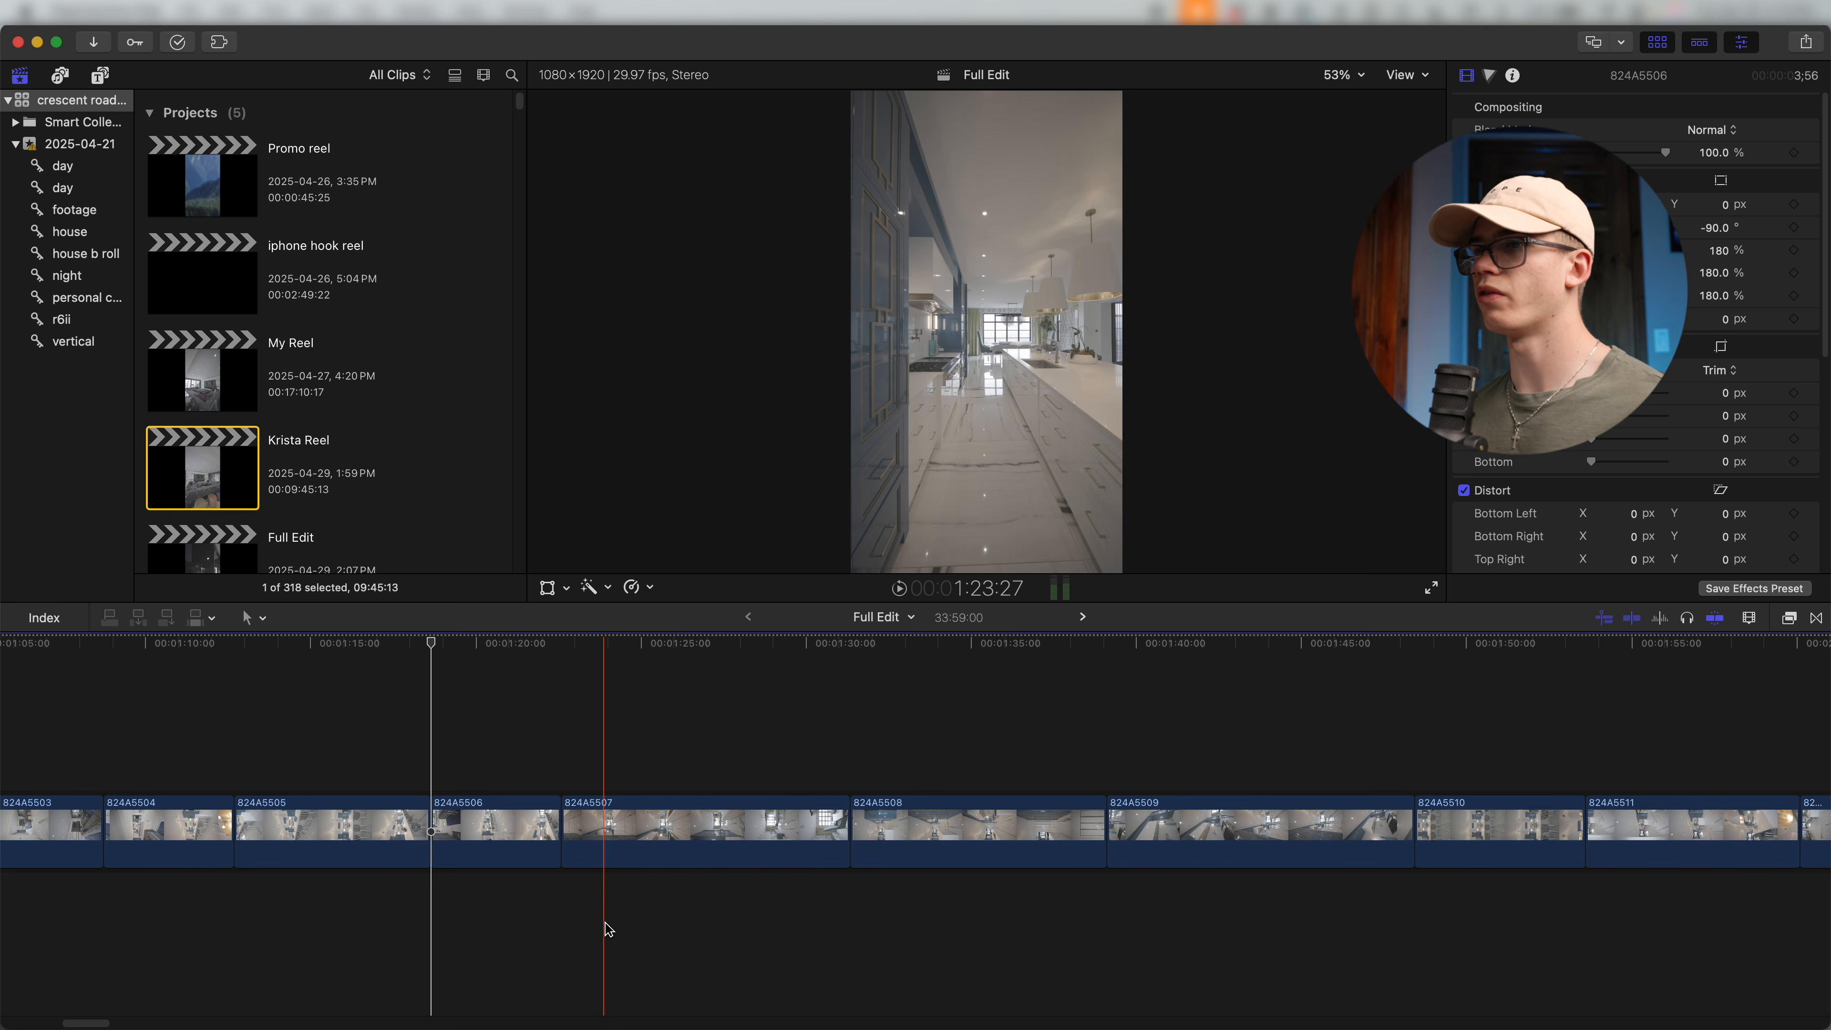
pyautogui.hotkey('alt', '[')
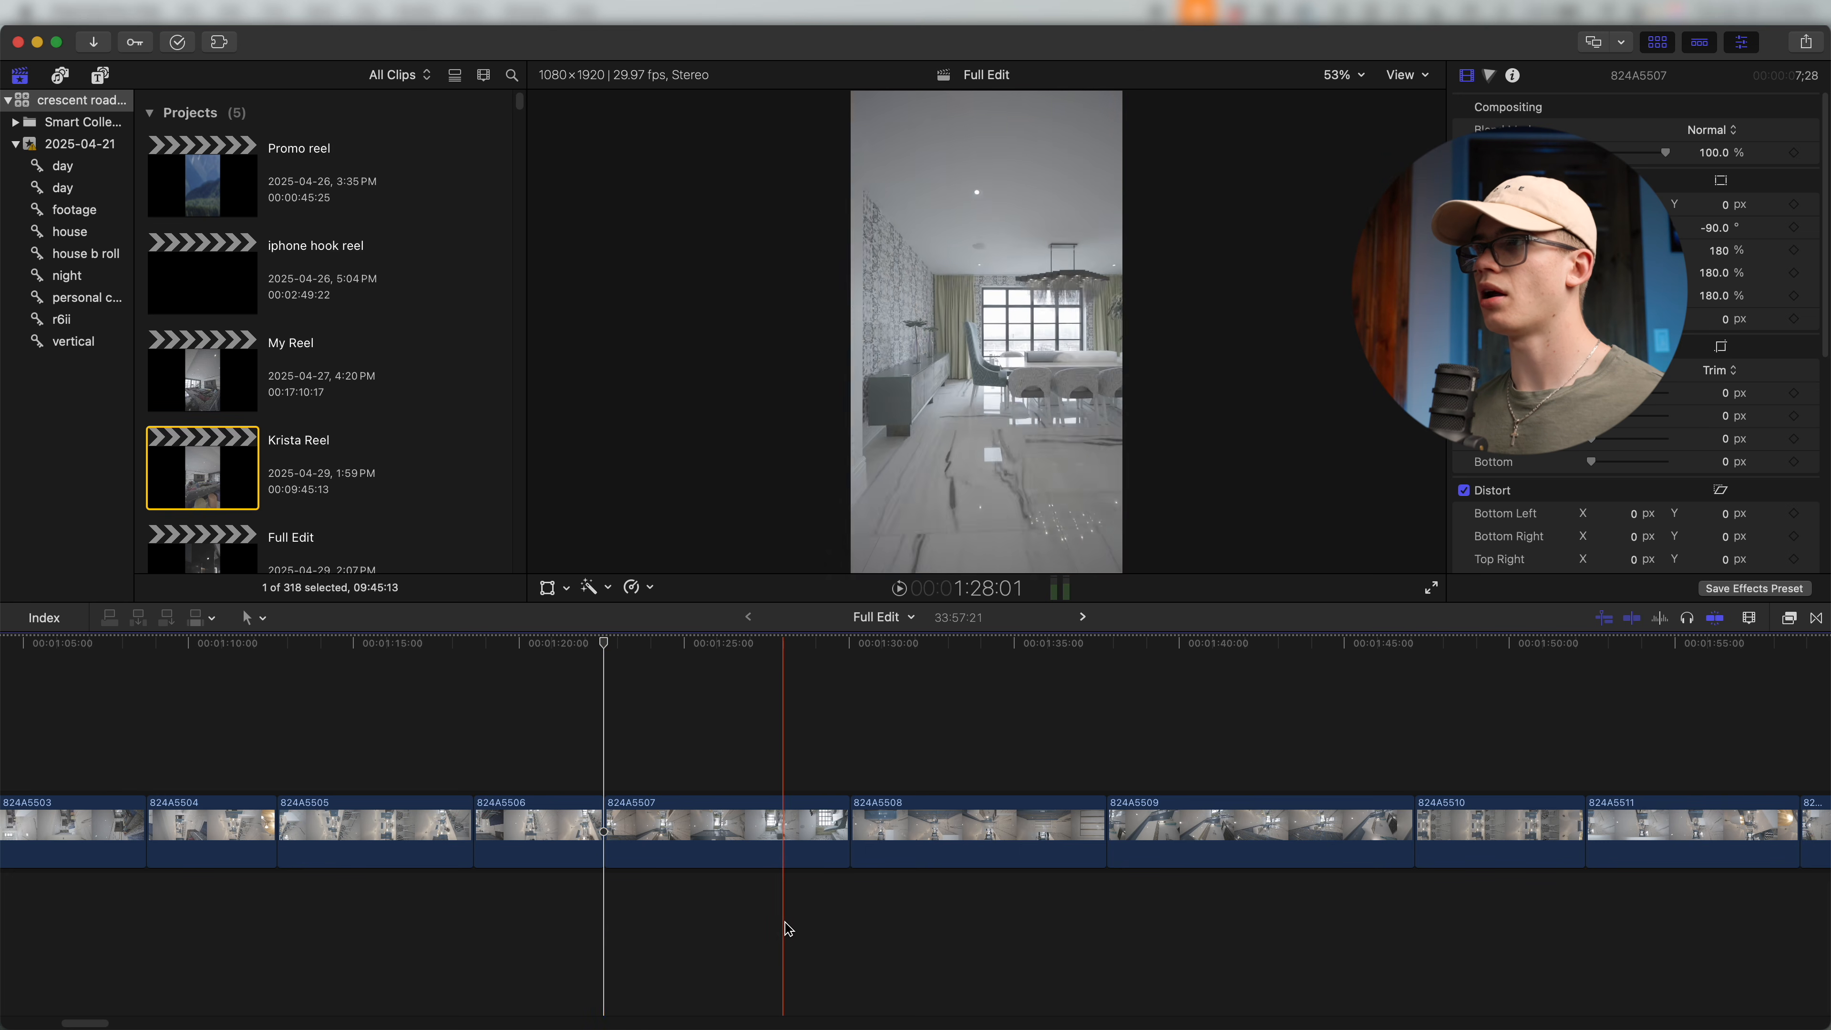
pyautogui.click(846, 933)
pyautogui.press('super+equal')
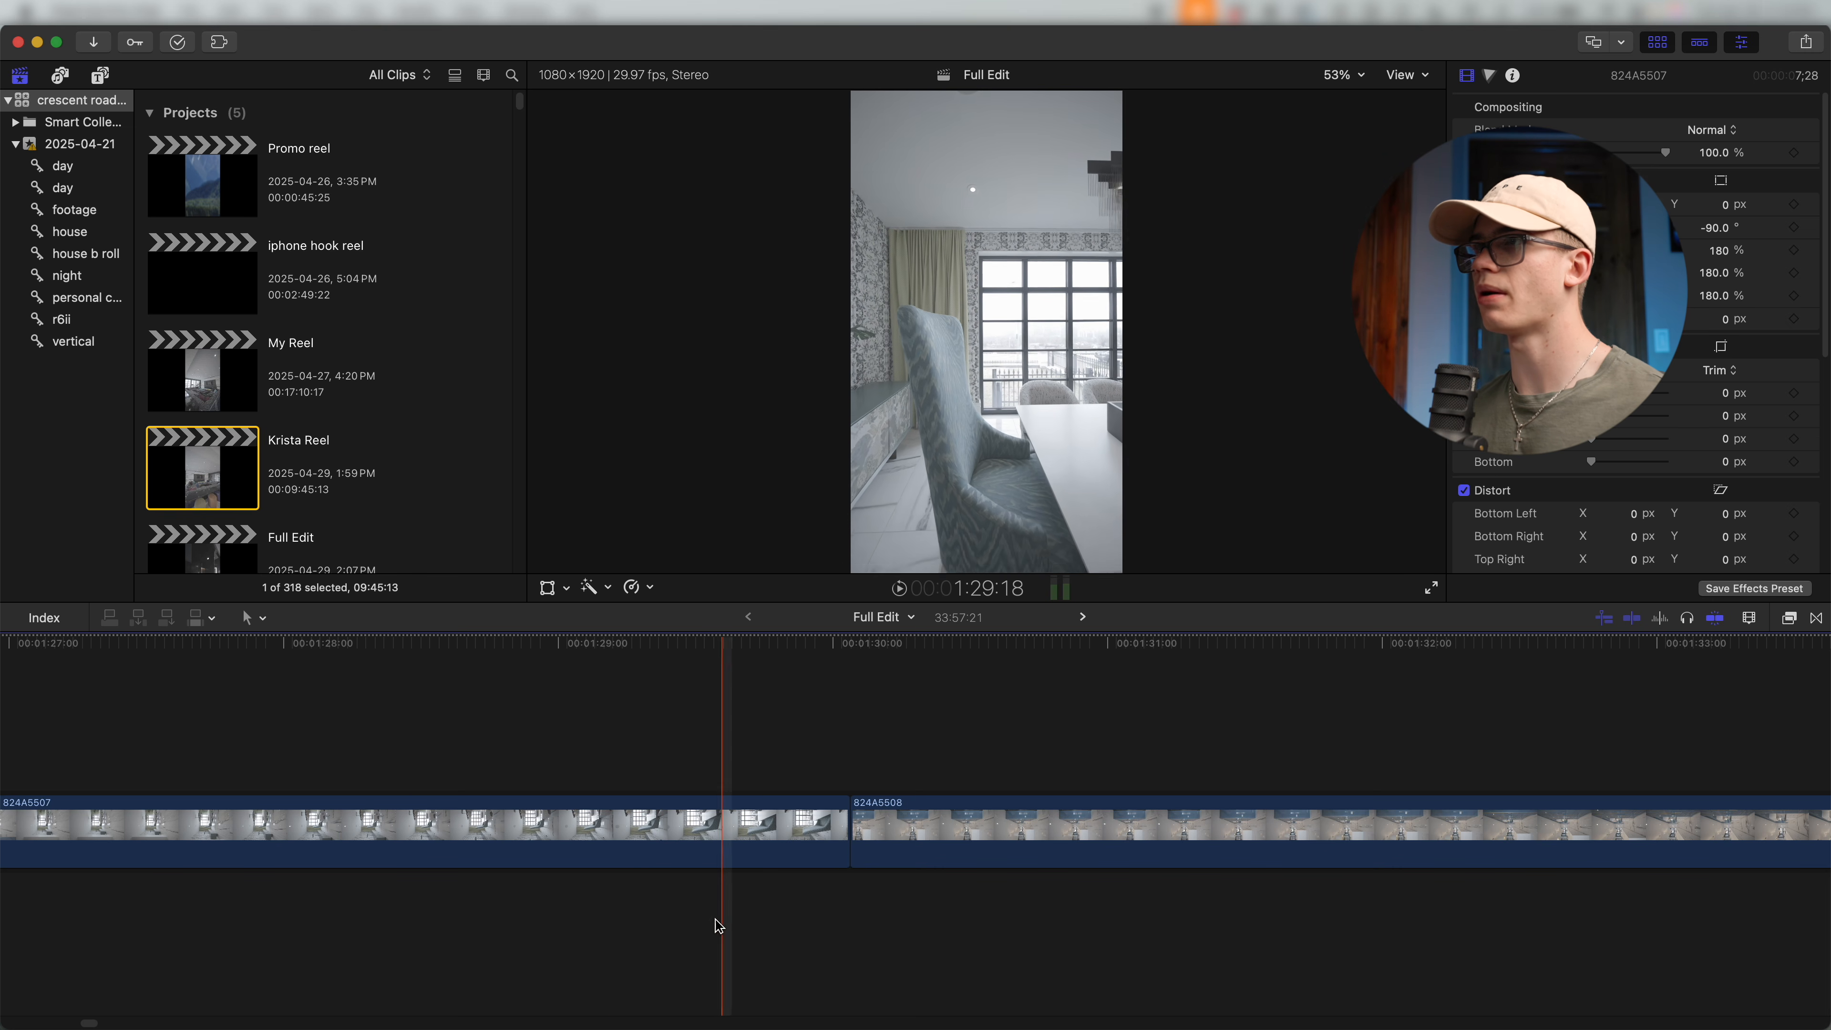
pyautogui.press('super+minus')
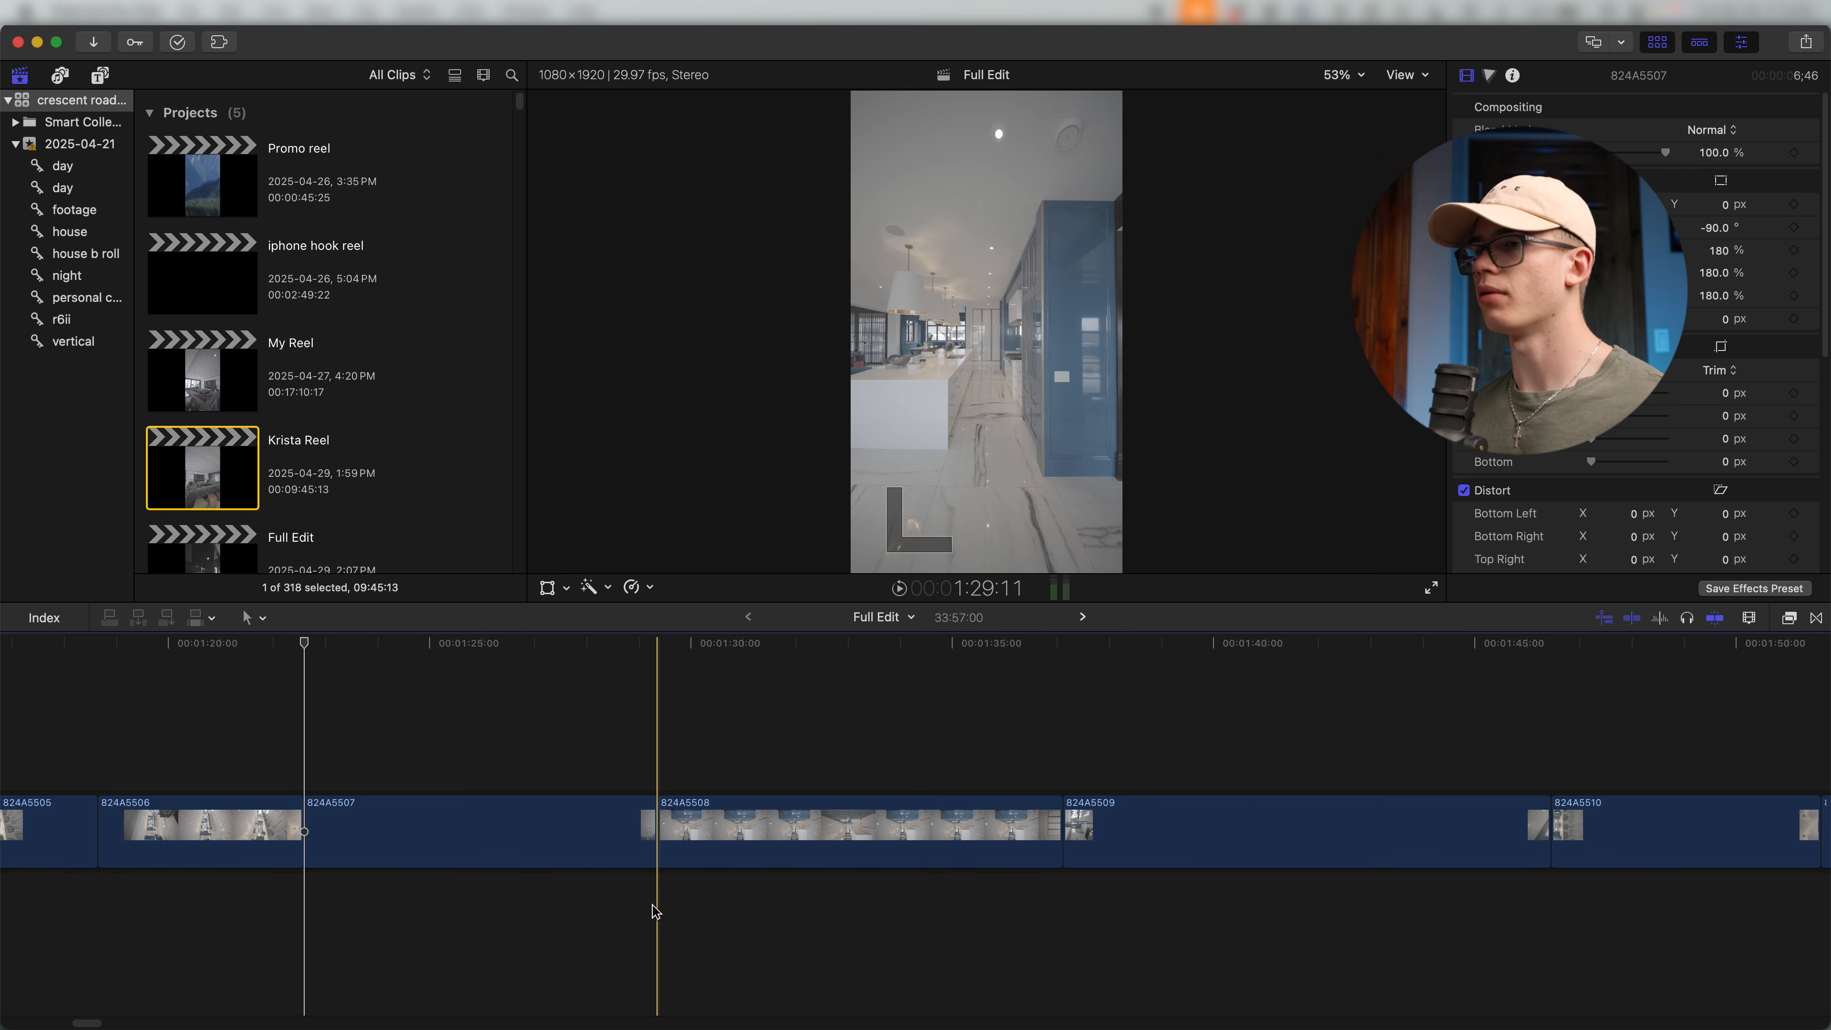
# Trim the start and end of clip 824A5508 to about 5.6 seconds.
pyautogui.hotkey('alt', '[')
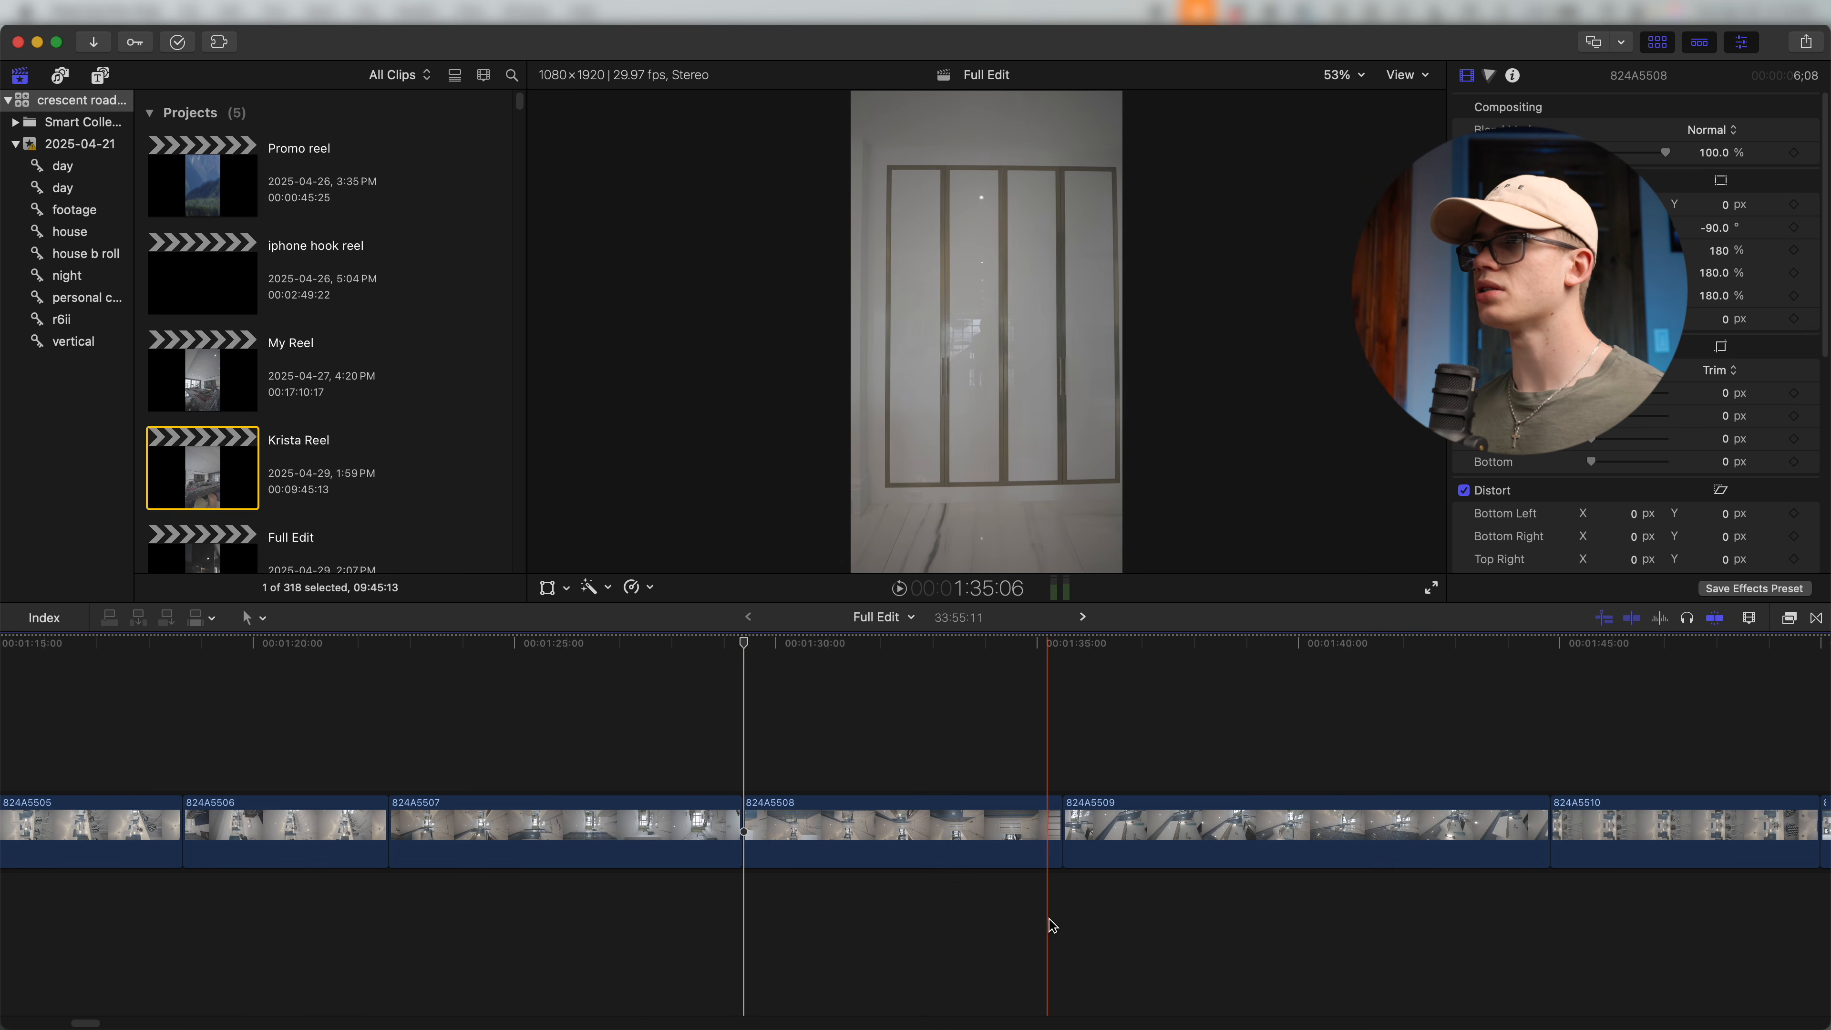
pyautogui.hotkey('alt', ']')
pyautogui.hscroll(5, 1023, 901)
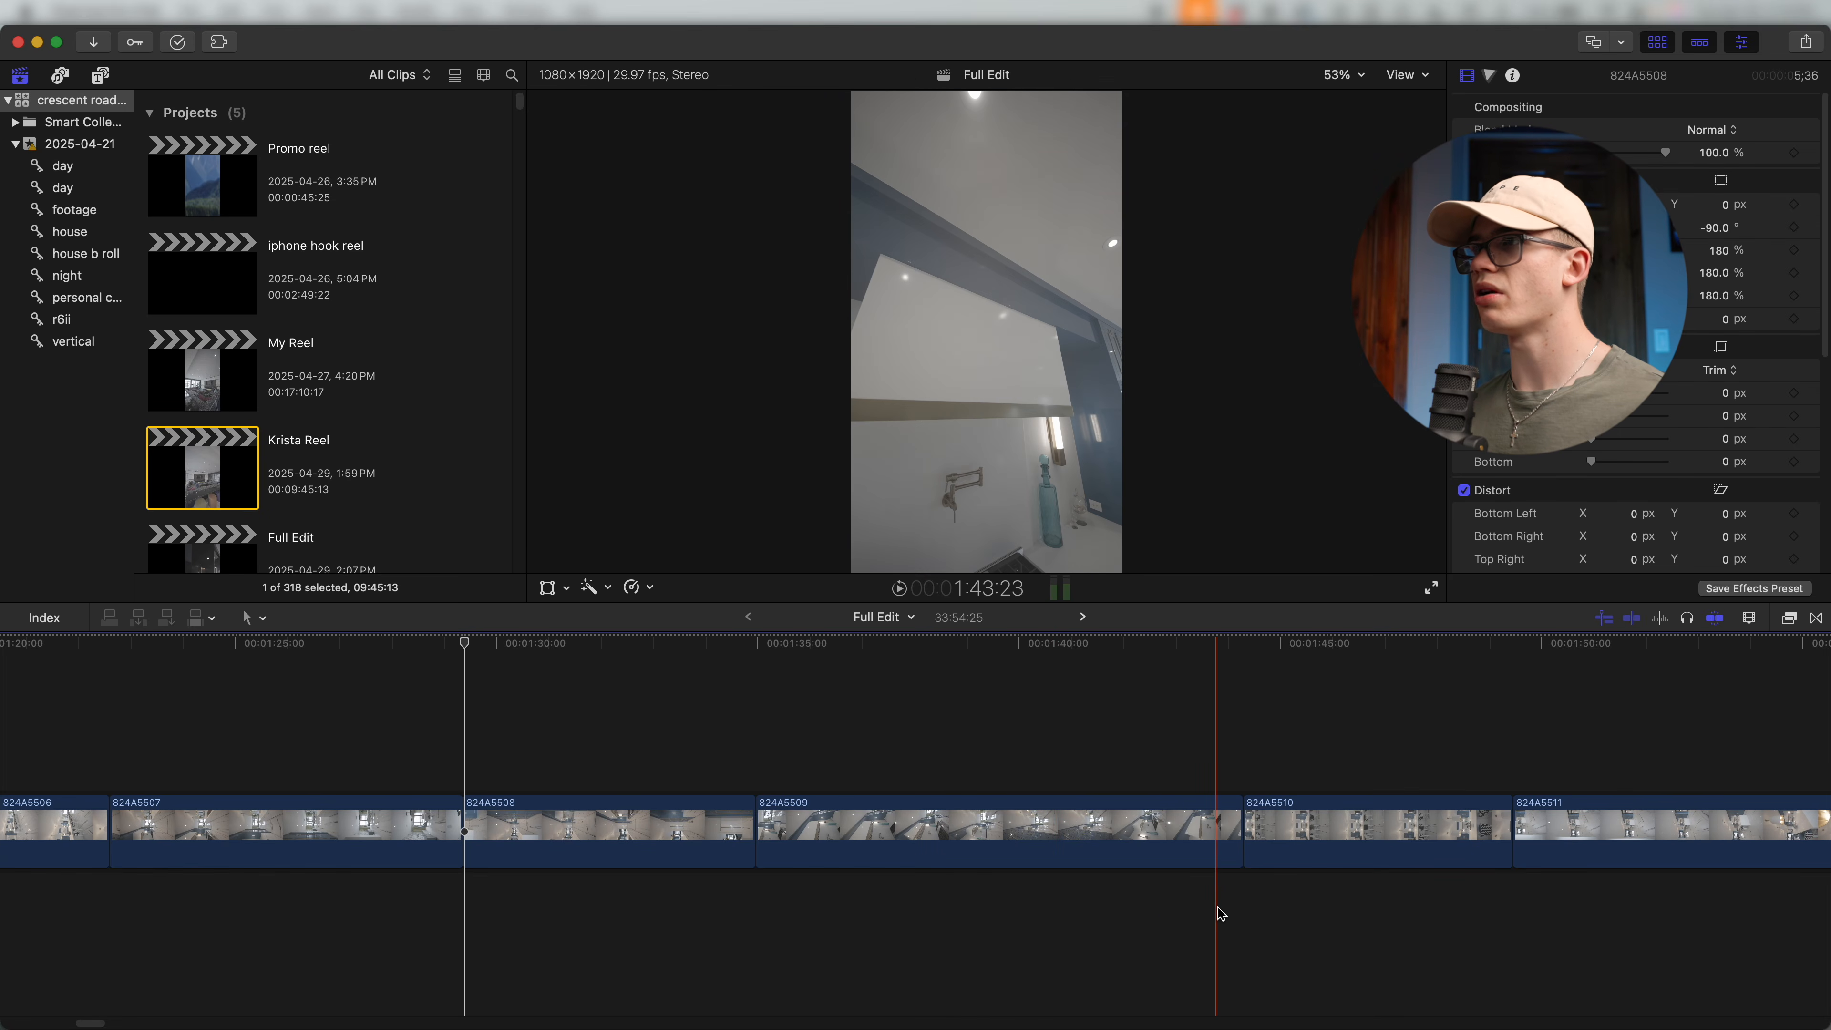
# Trim clip 824A5509 at both ends to about 2 seconds and delete clip 824A5510.
pyautogui.hotkey('alt', ']')
pyautogui.hotkey('alt', '[')
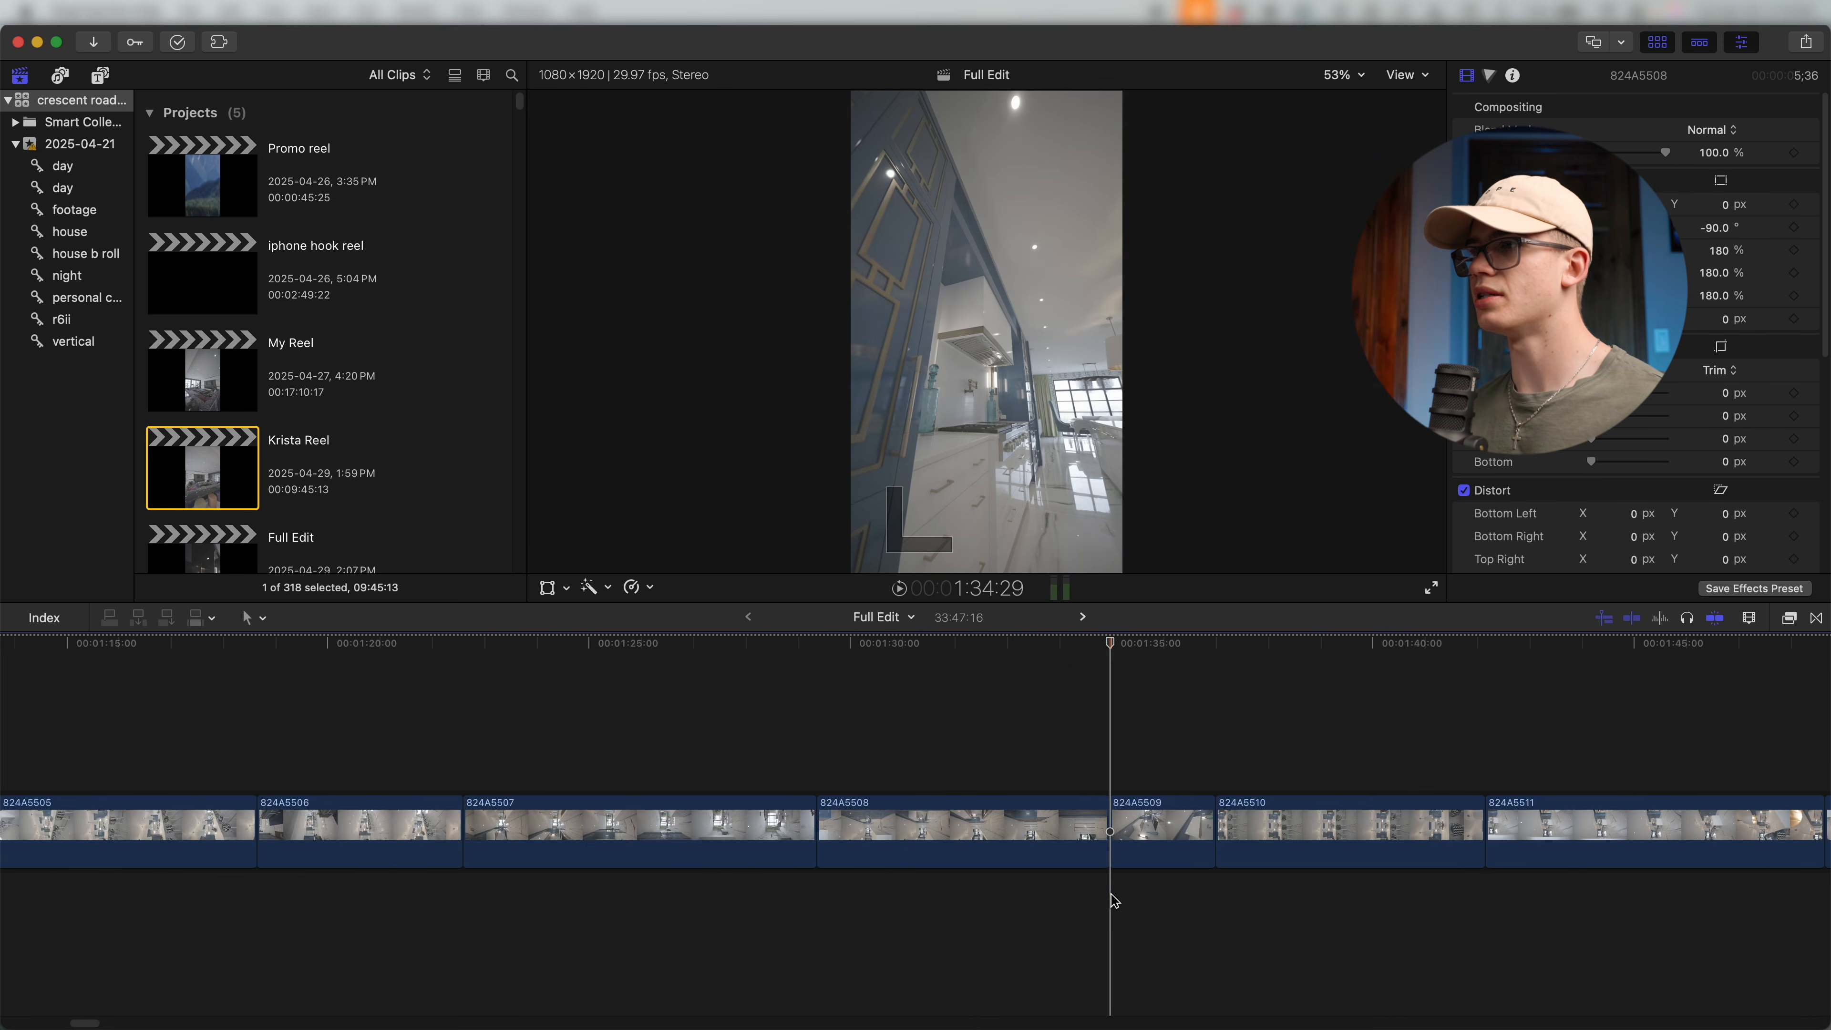
pyautogui.hscroll(8, 1038, 906)
pyautogui.click(756, 842)
pyautogui.press('Delete')
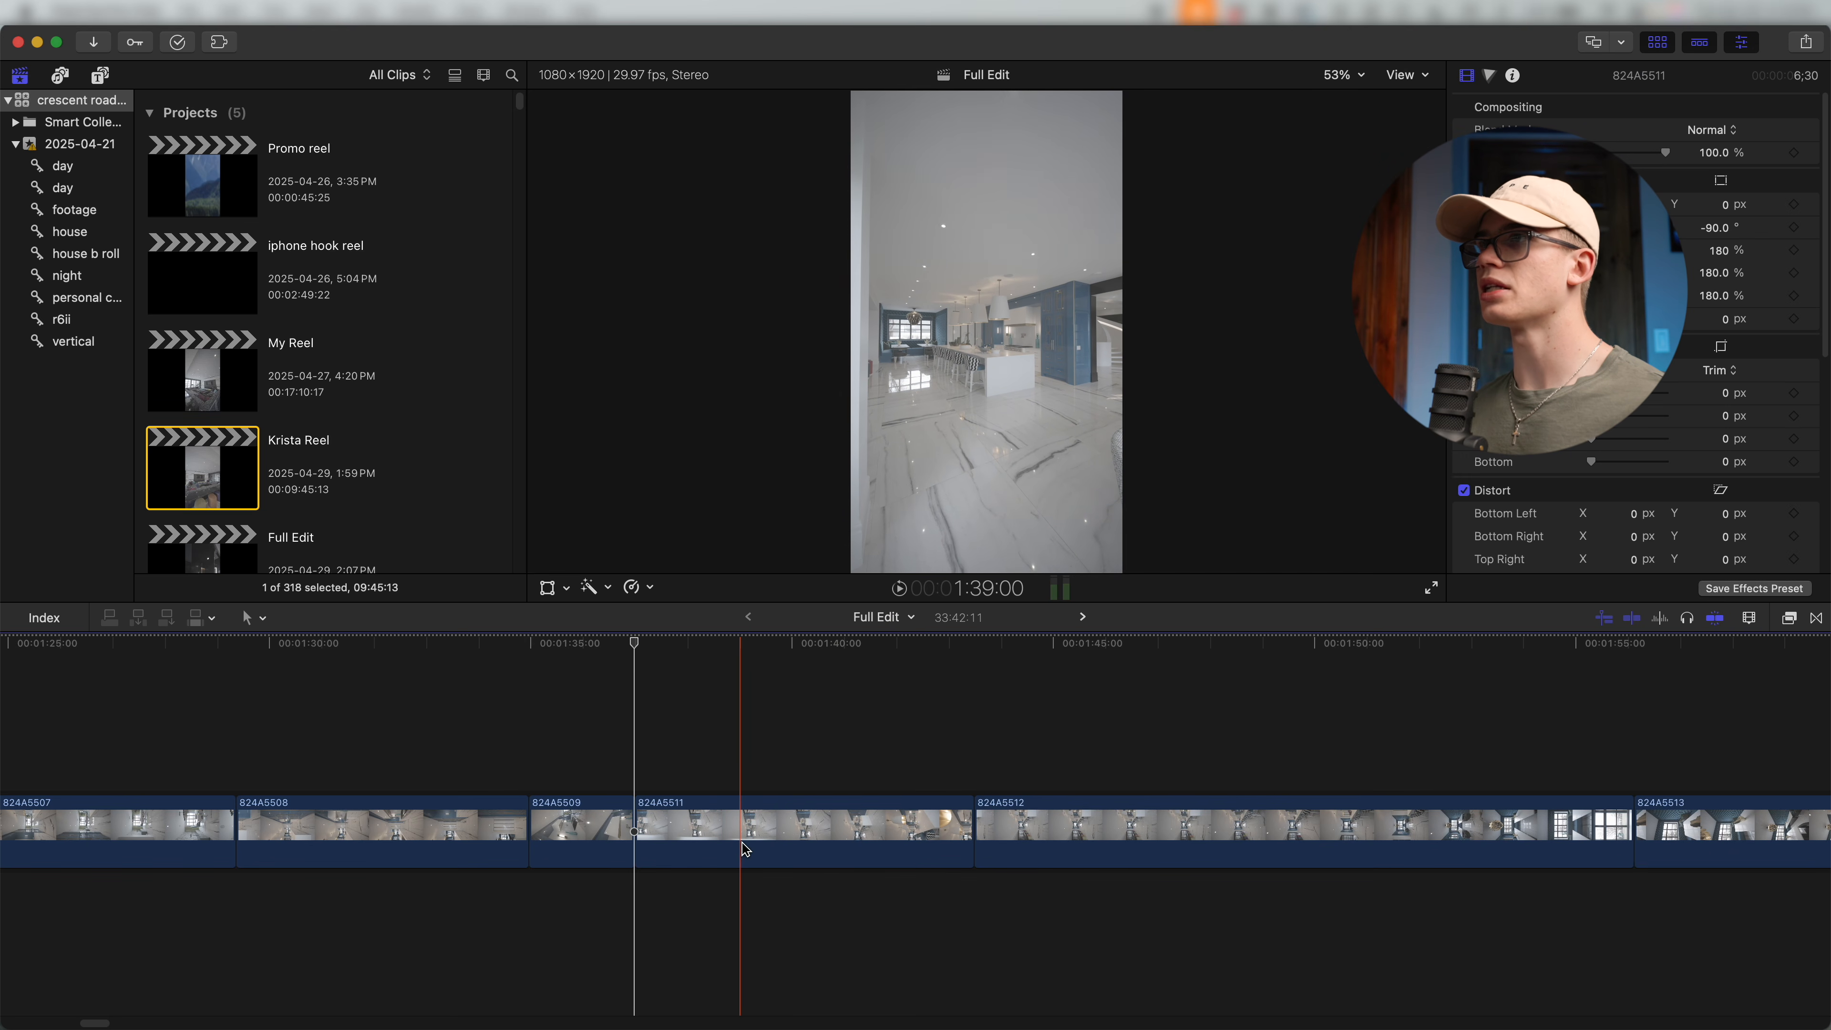
# Trim the start and end of clip 824A5511 to about 3.6 seconds and of clip 824A5512 to about 7.7 seconds.
pyautogui.hotkey('alt', '[')
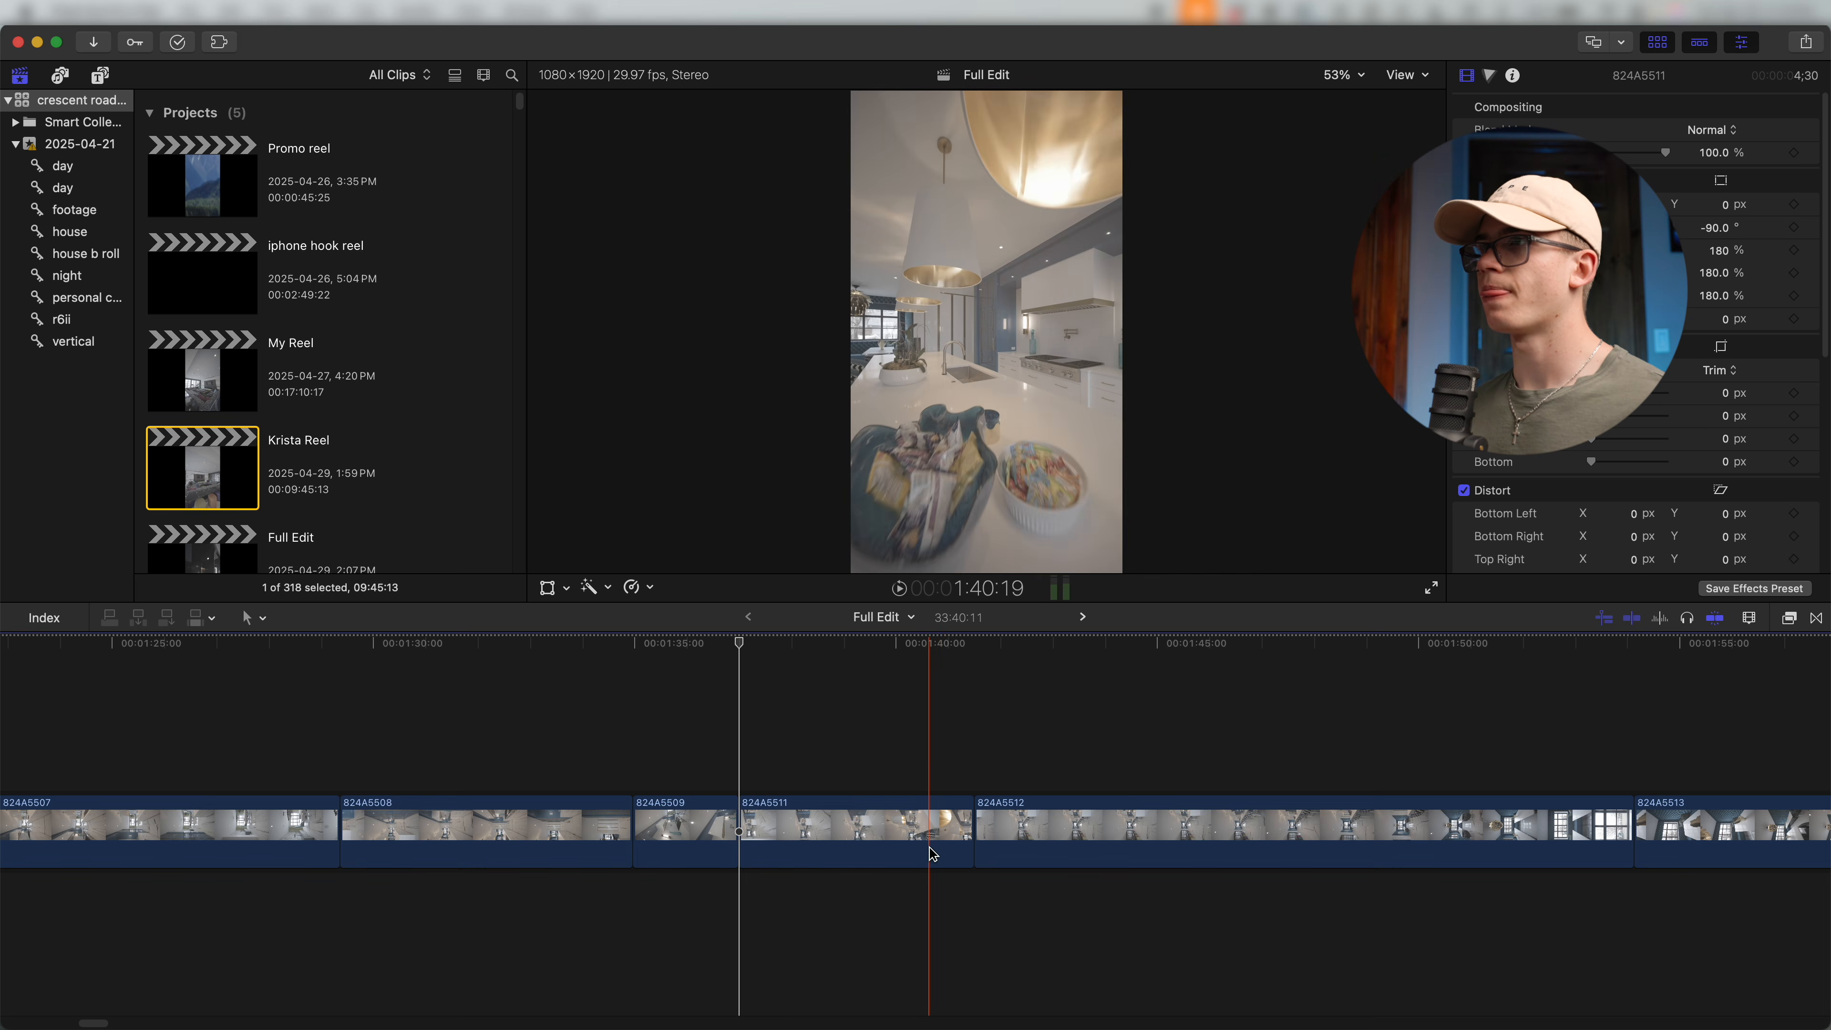
pyautogui.hotkey('alt', ']')
pyautogui.hscroll(5, 716, 837)
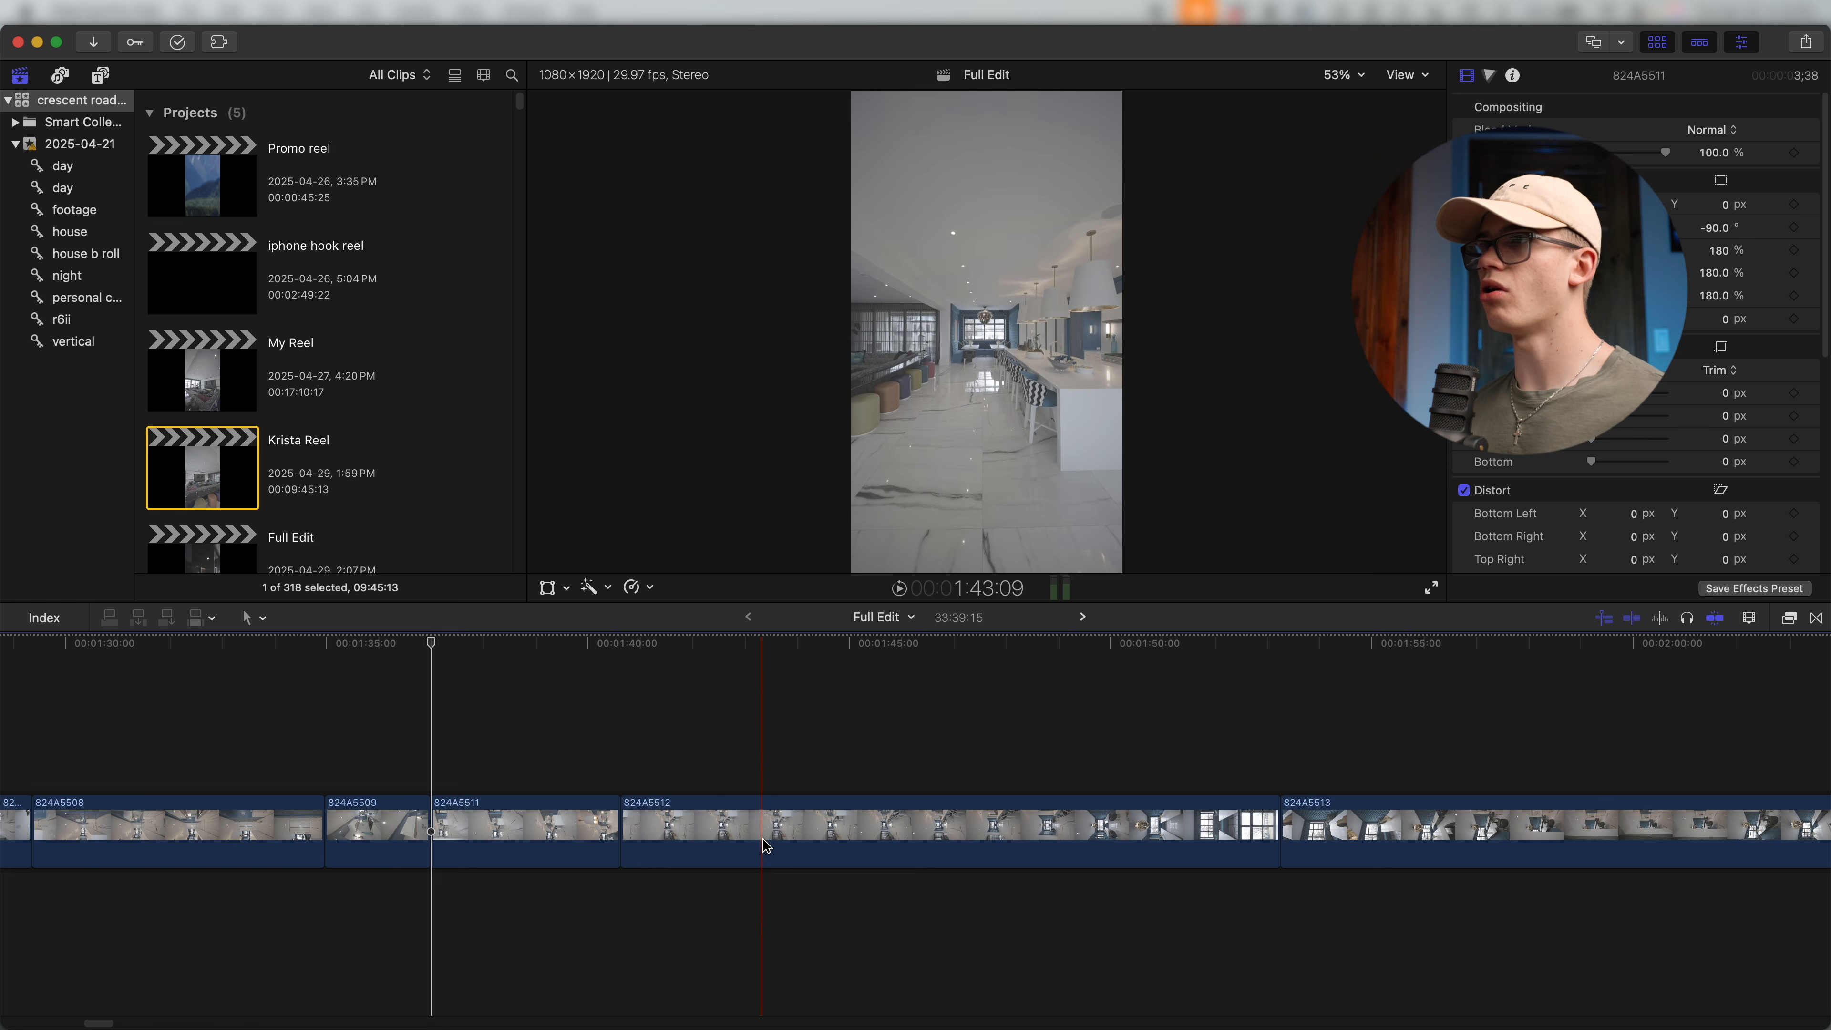
pyautogui.hotkey('alt', '[')
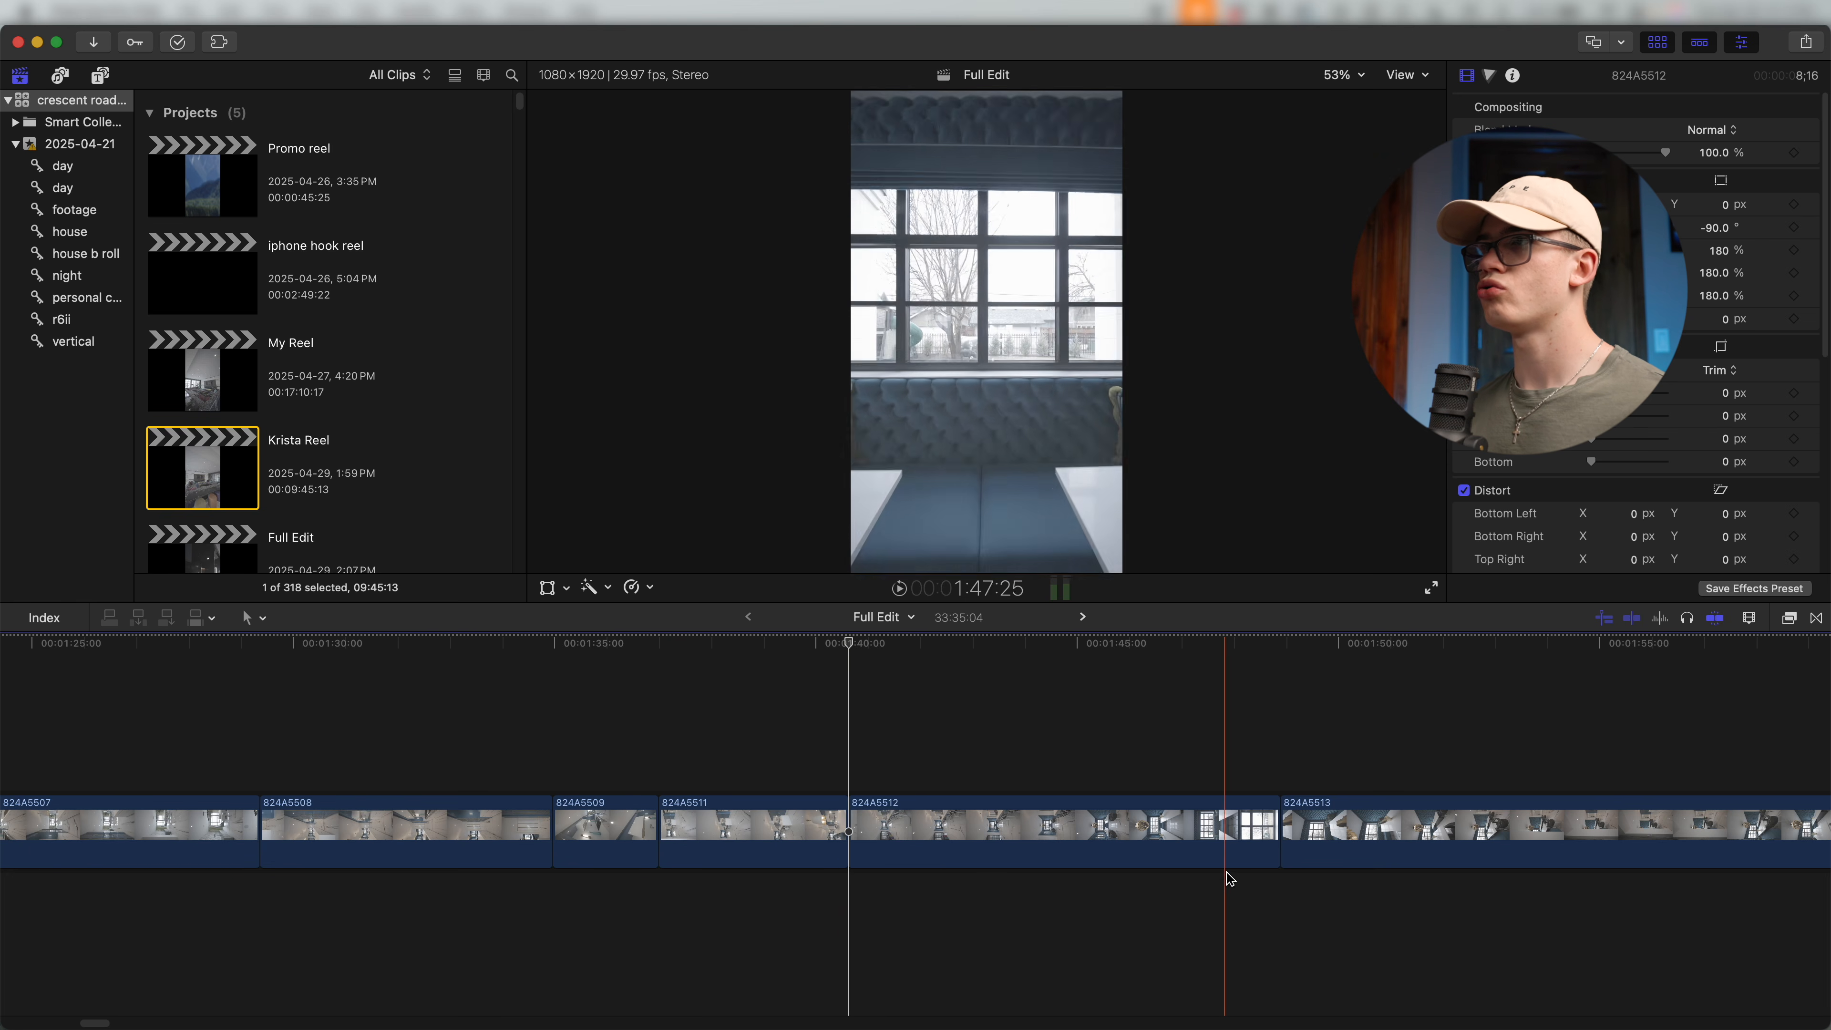
pyautogui.hotkey('alt', ']')
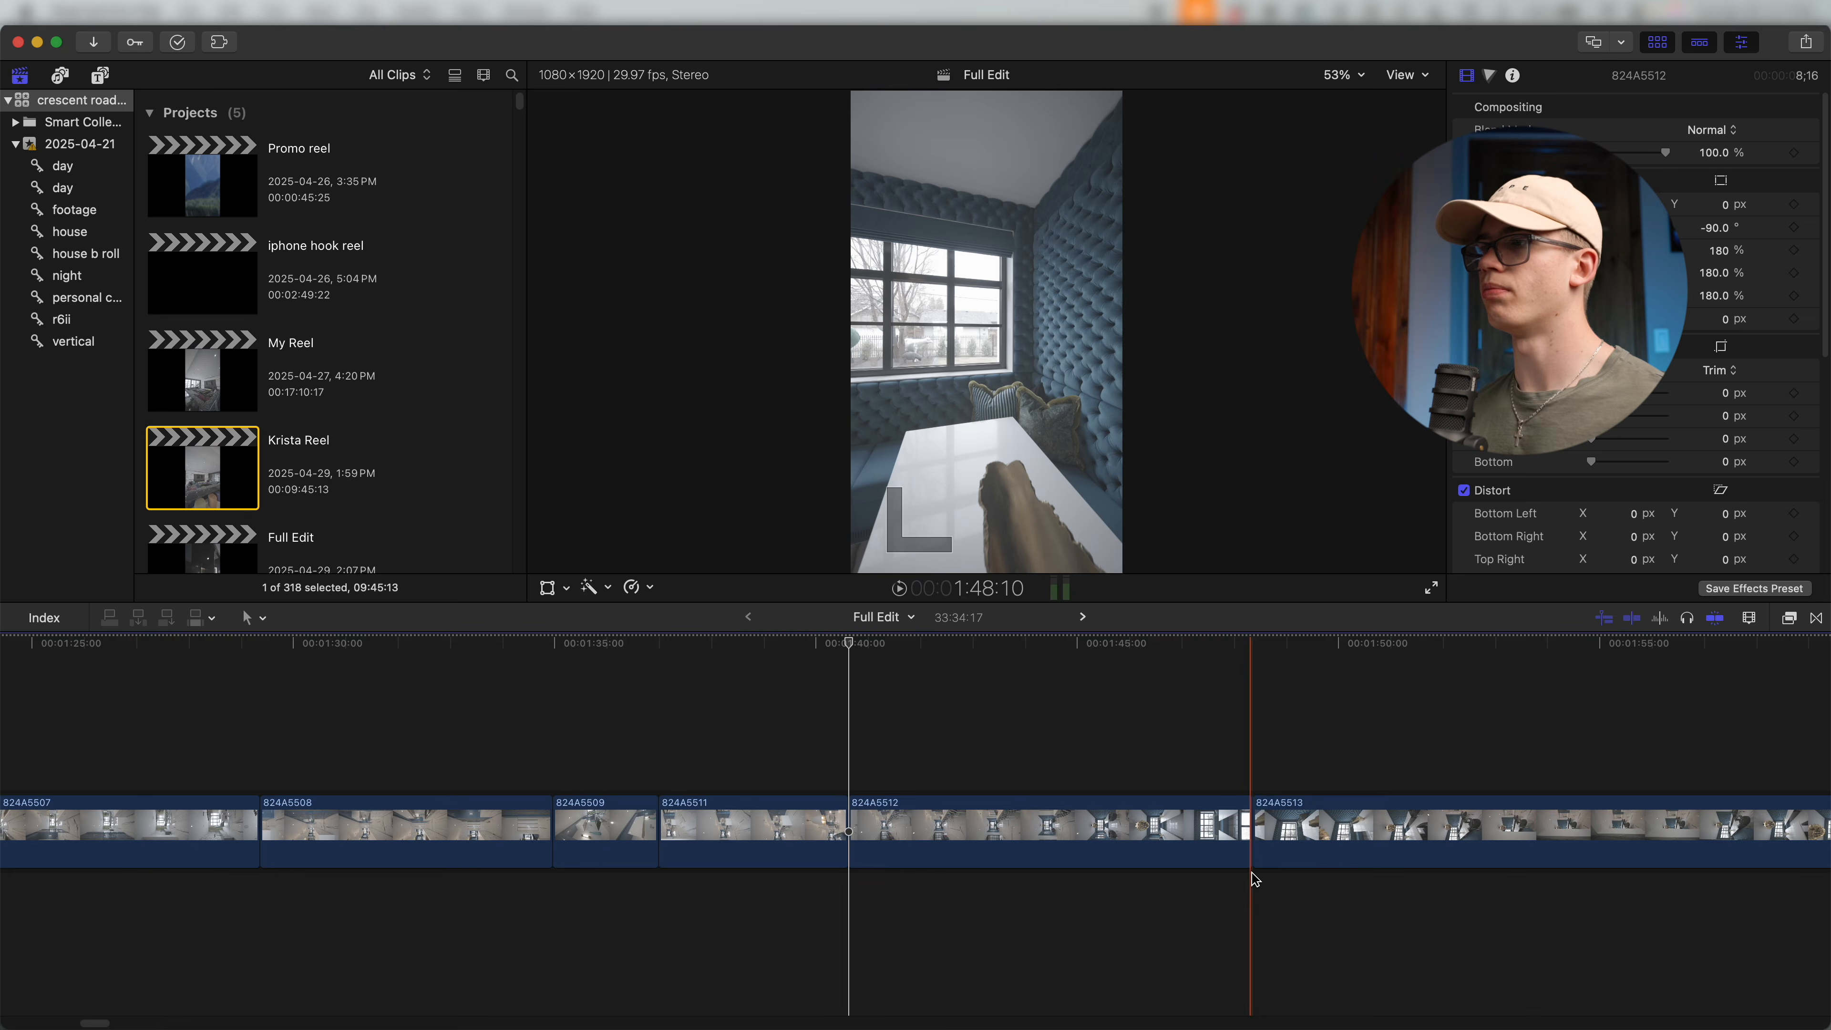
# Trim clip 824A5513 to about 2.6 seconds and clip 824A5514 to about 2.4 seconds.
pyautogui.hscroll(10, 1247, 879)
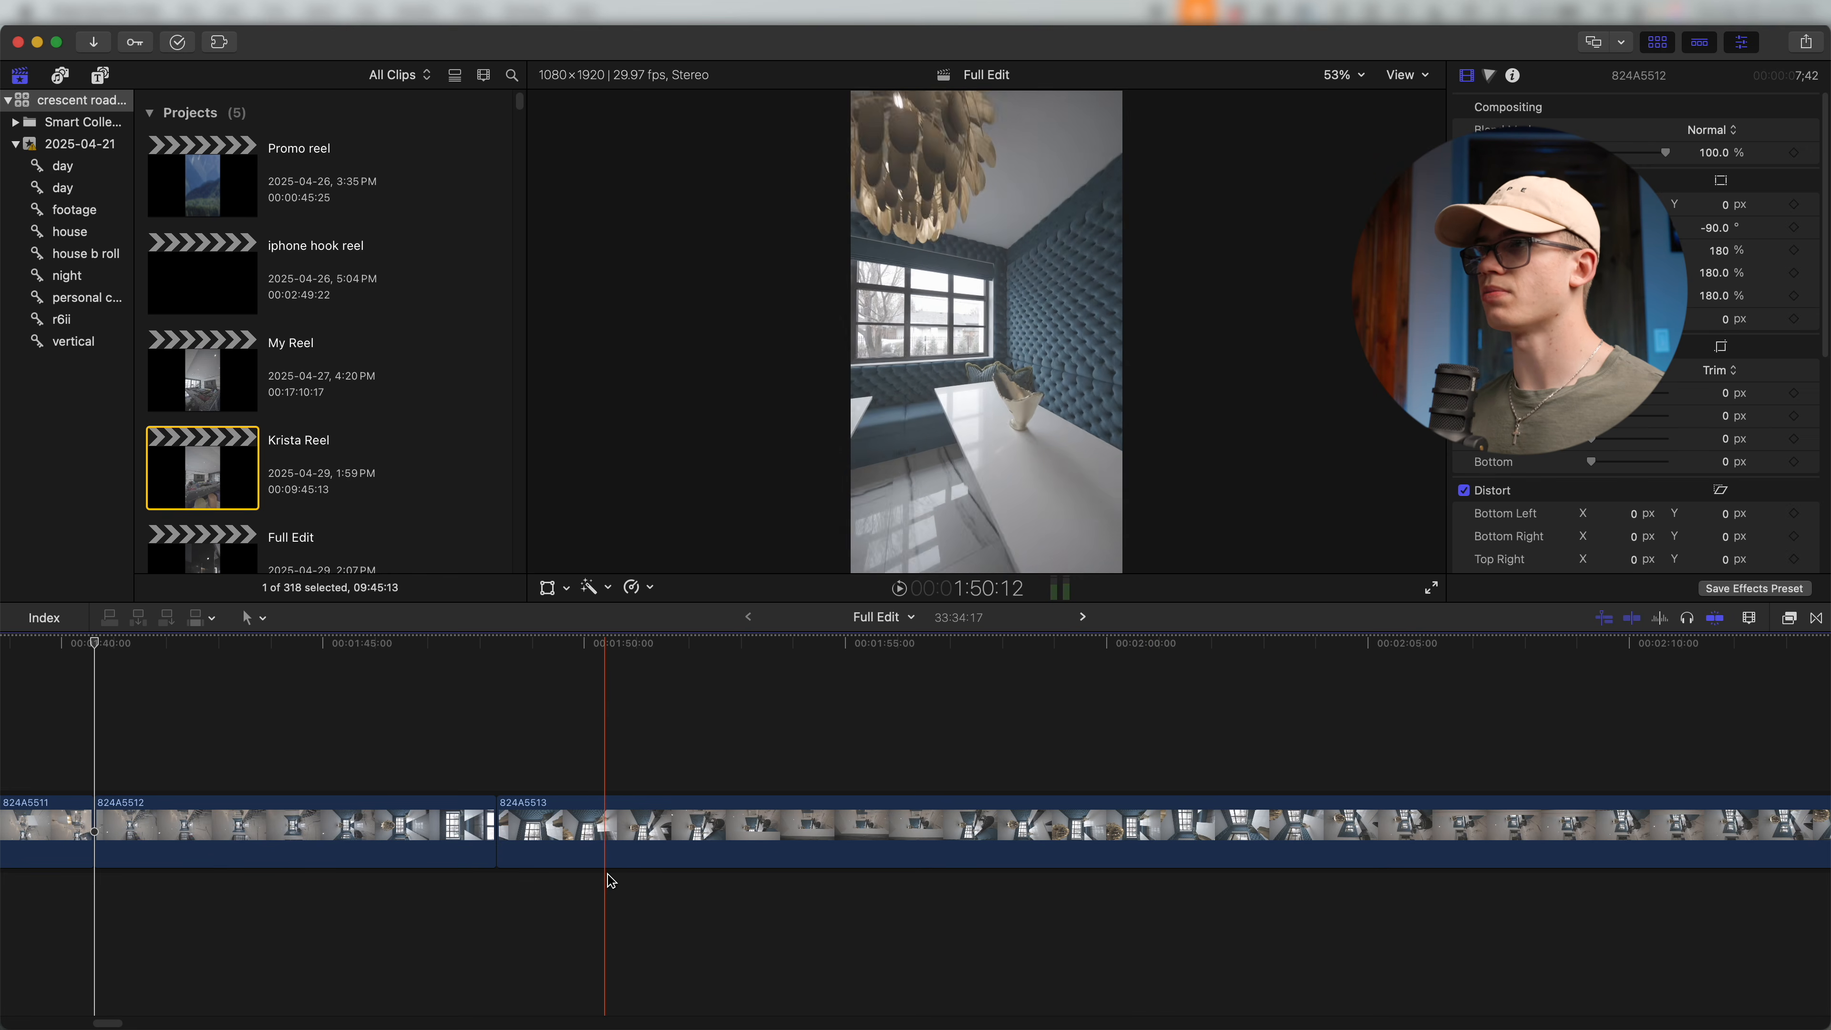
pyautogui.hscroll(6, 930, 891)
pyautogui.hotkey('alt', '[')
pyautogui.hotkey('alt', '[')
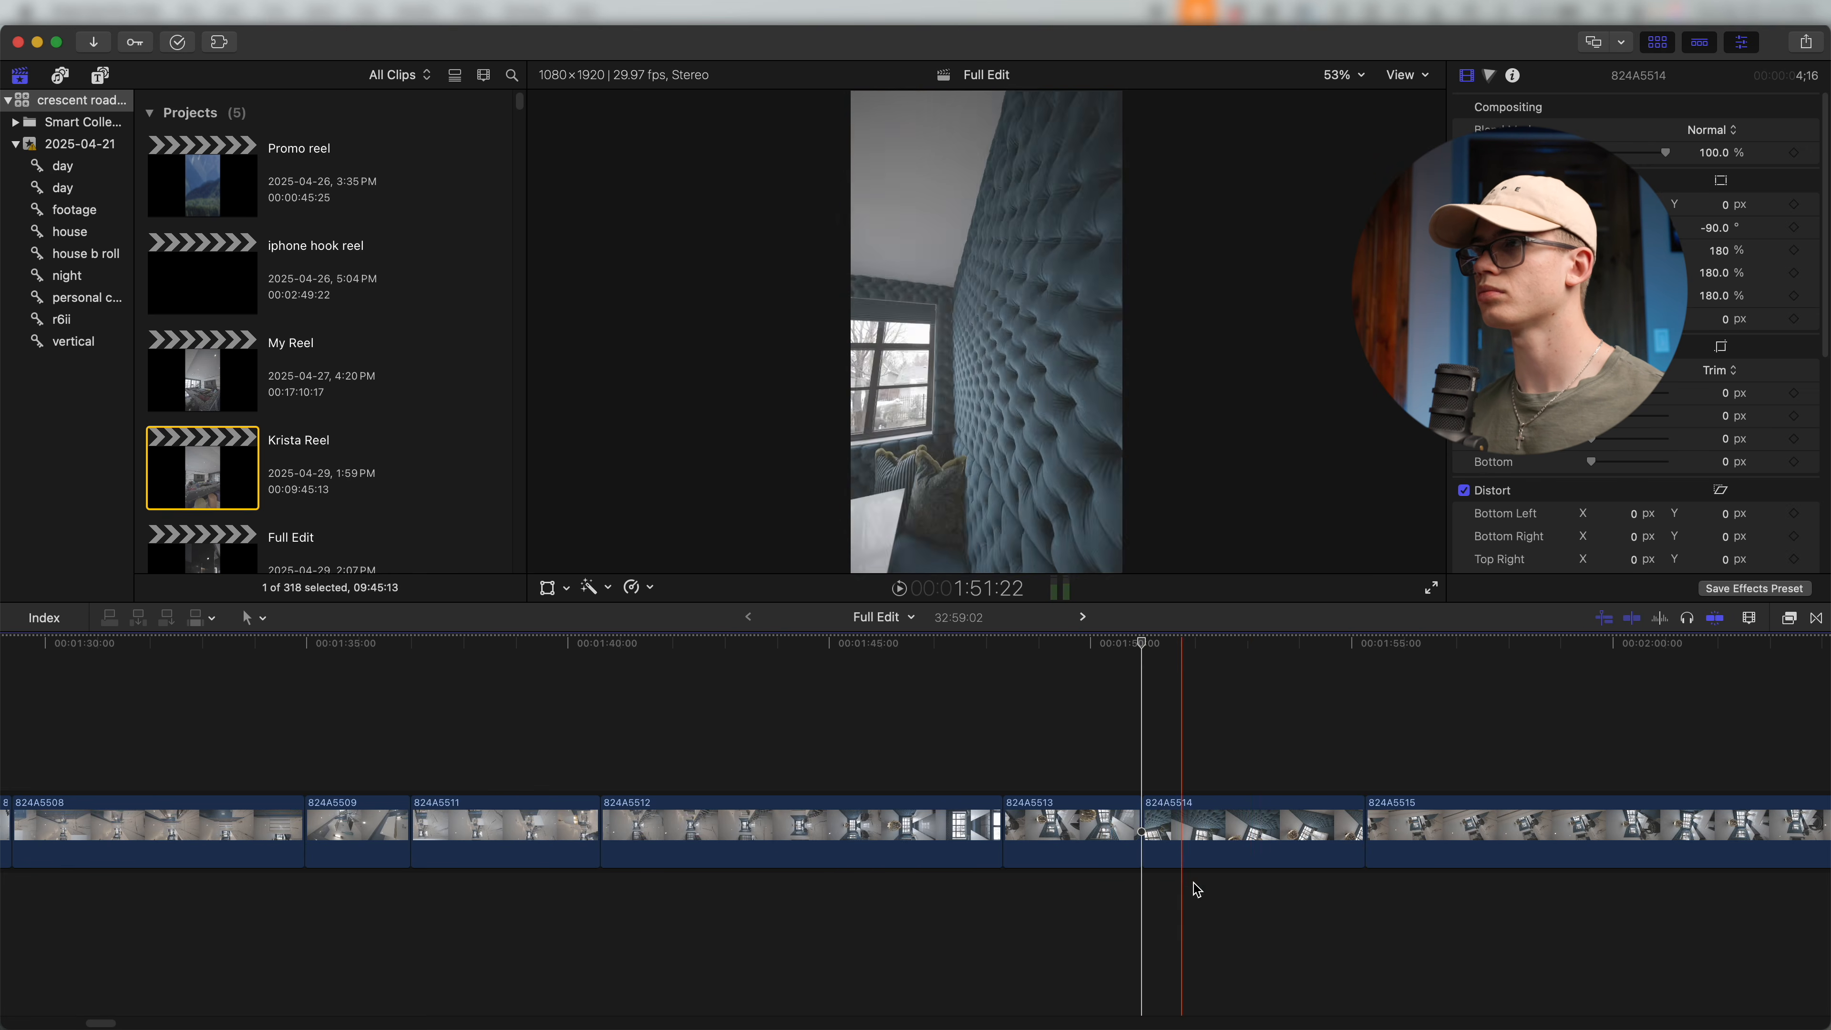
pyautogui.hotkey('alt', ']')
# Trim clip 824A5515 to about 3.6 seconds and clip 824A5516 to about 7.1 seconds.
pyautogui.hscroll(12, 1255, 888)
pyautogui.hscroll(7, 1045, 876)
pyautogui.hotkey('alt', '[')
pyautogui.hscroll(14, 1225, 901)
pyautogui.hotkey('alt', '[')
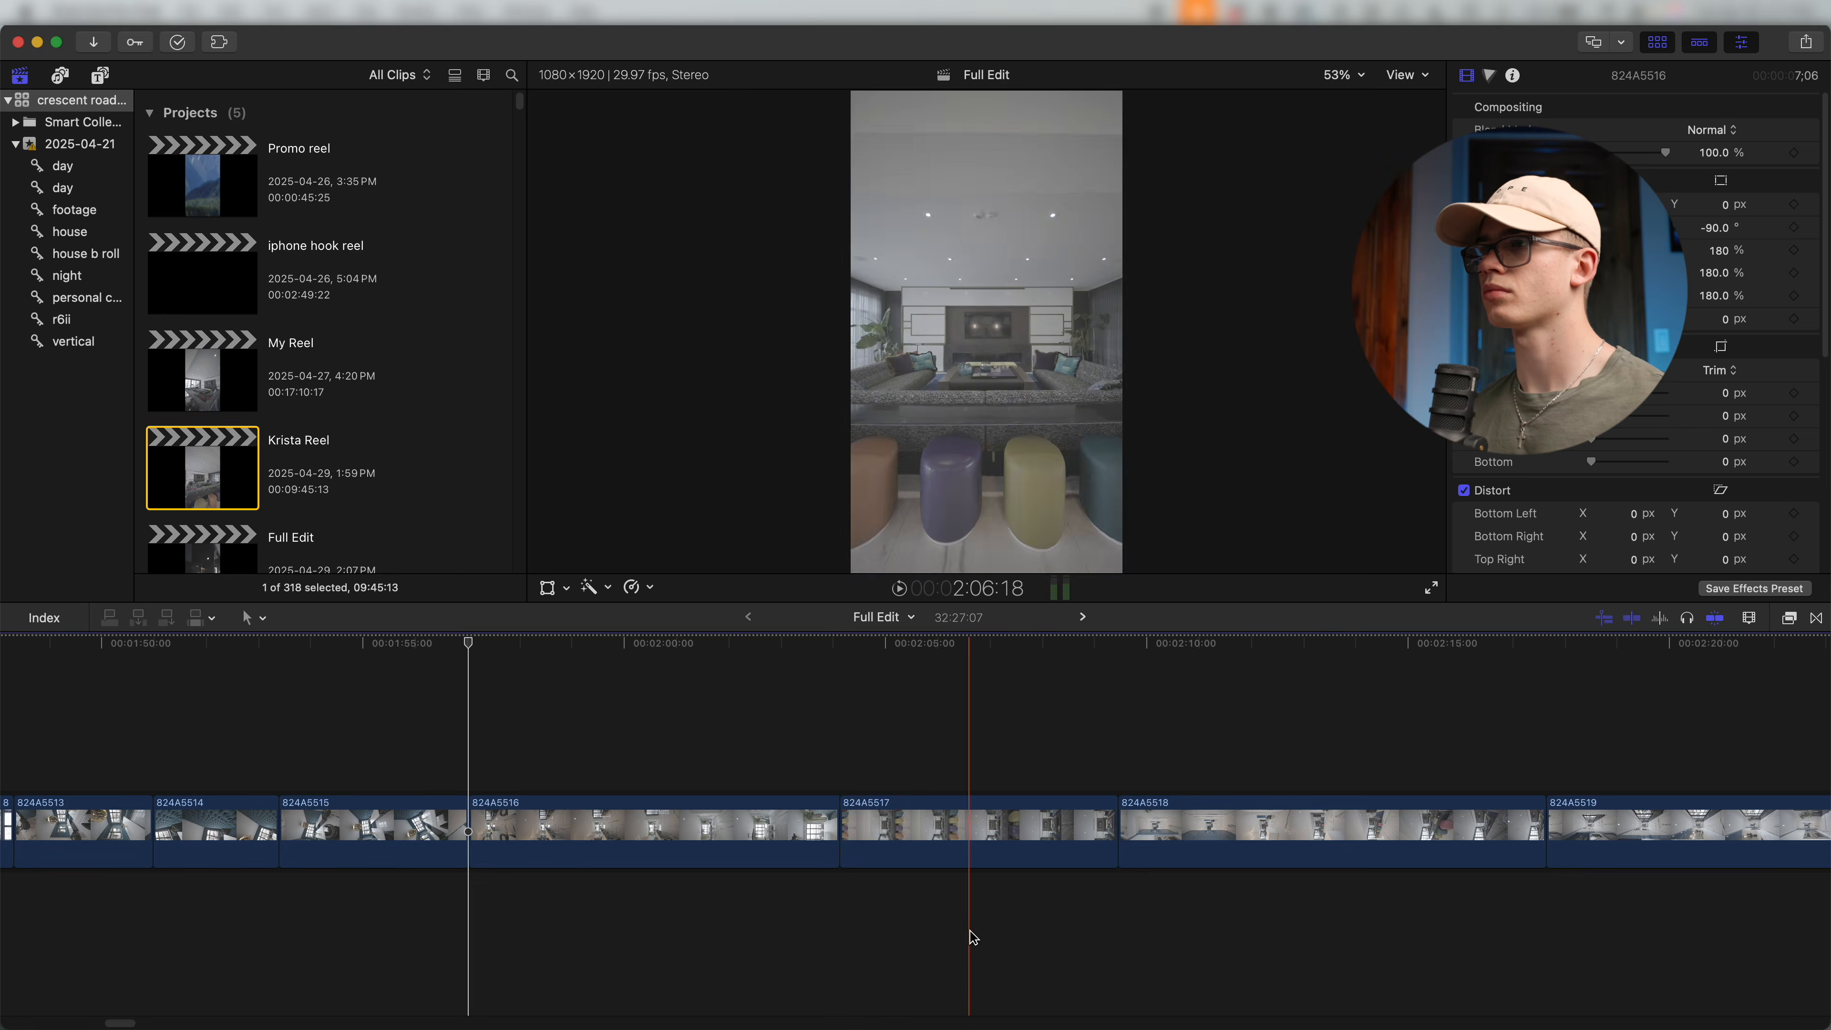
# Trim clips 824A5517 through 824A5520 to their usable sections, keeping about 10.7 seconds of 824A5519 and 5.6 seconds of 824A5520.
pyautogui.hotkey('alt', '[')
pyautogui.hscroll(6, 1030, 934)
pyautogui.hotkey('alt', '[')
pyautogui.hscroll(9, 566, 921)
pyautogui.hotkey('alt', '[')
pyautogui.hscroll(10, 576, 934)
pyautogui.hotkey('alt', '[')
pyautogui.hscroll(5, 532, 940)
pyautogui.hotkey('alt', '[')
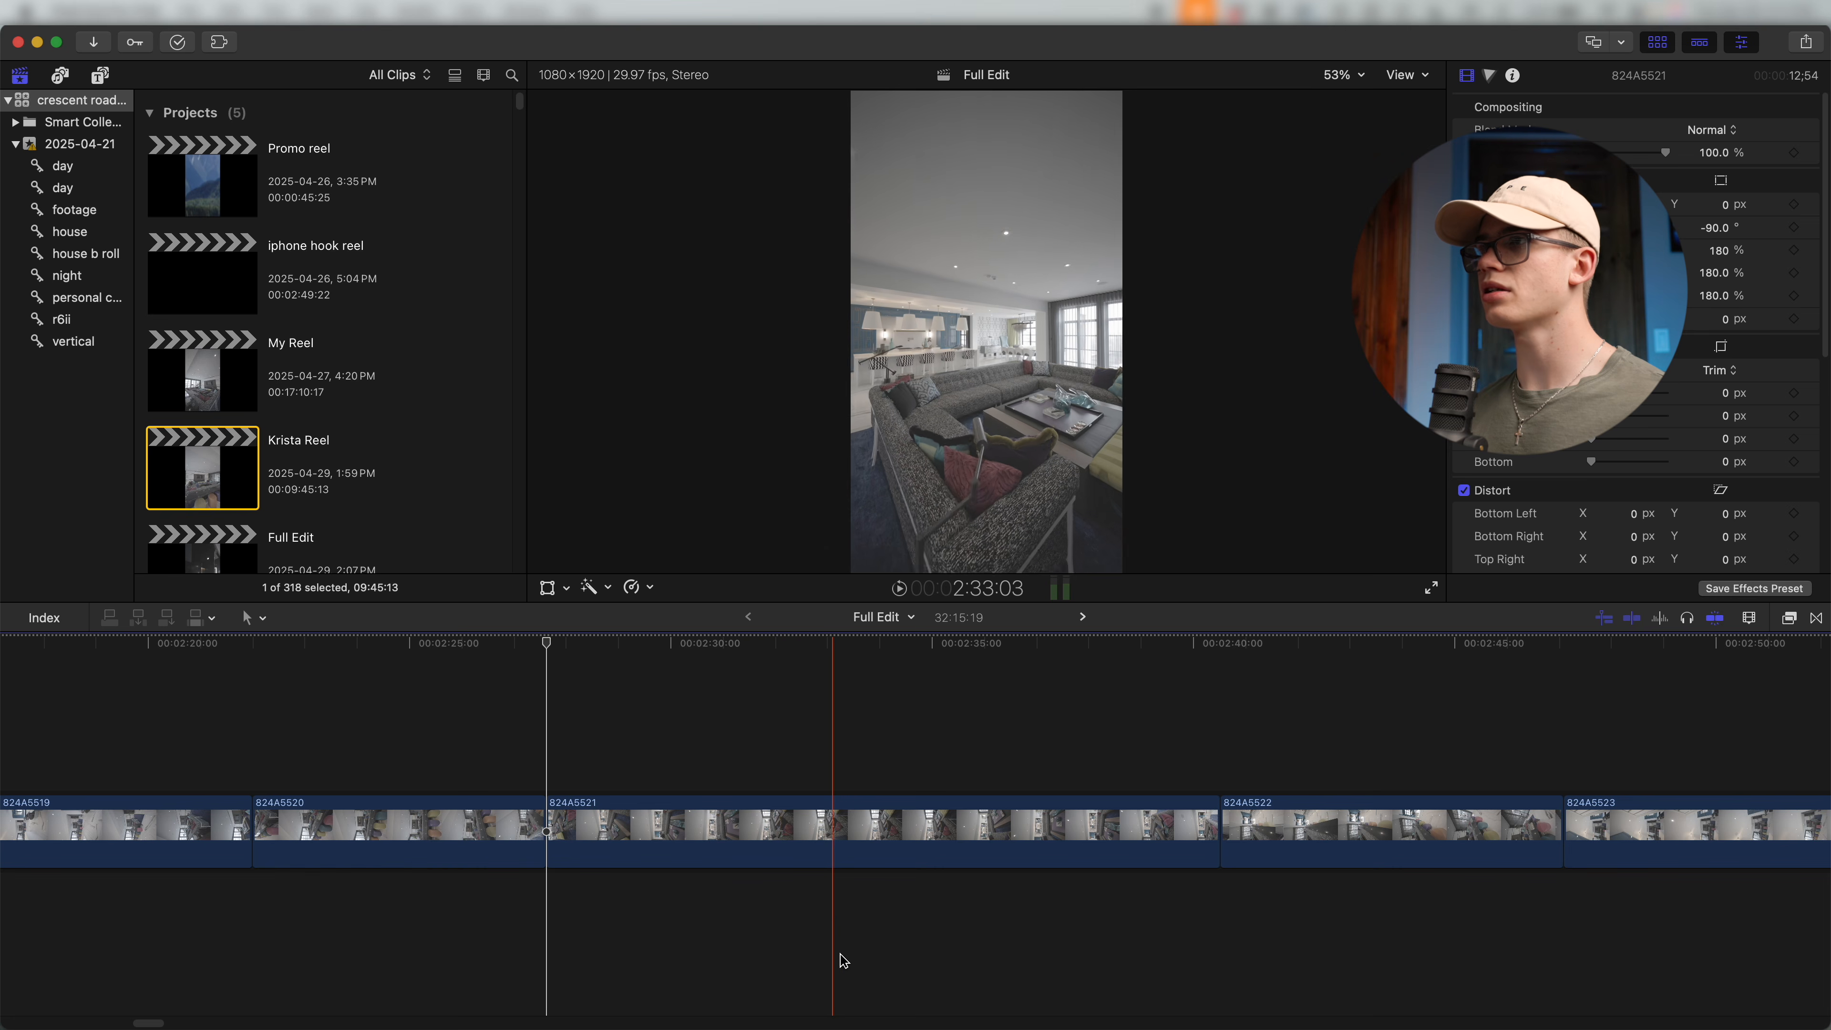
# Trim clip 824A5521 at both ends to about 3.6 seconds and delete clips 824A5522 and 824A5523.
pyautogui.hotkey('alt', '[')
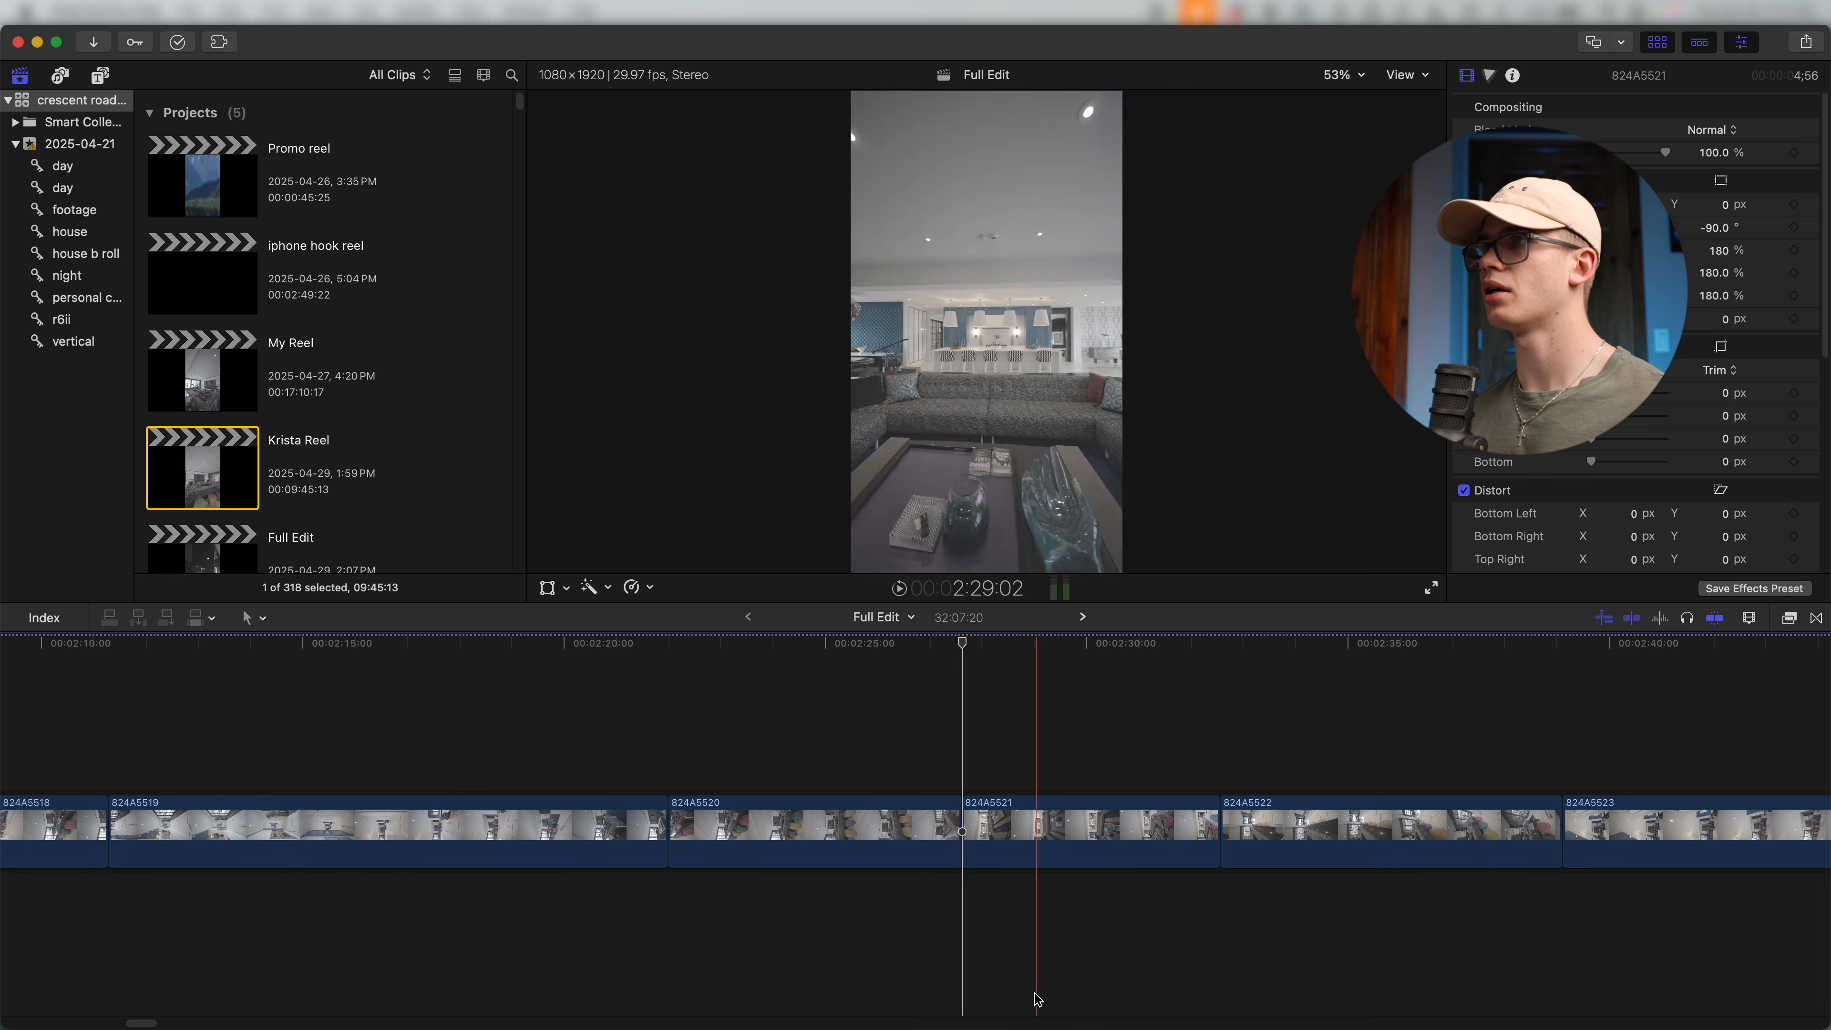
pyautogui.hotkey('alt', ']')
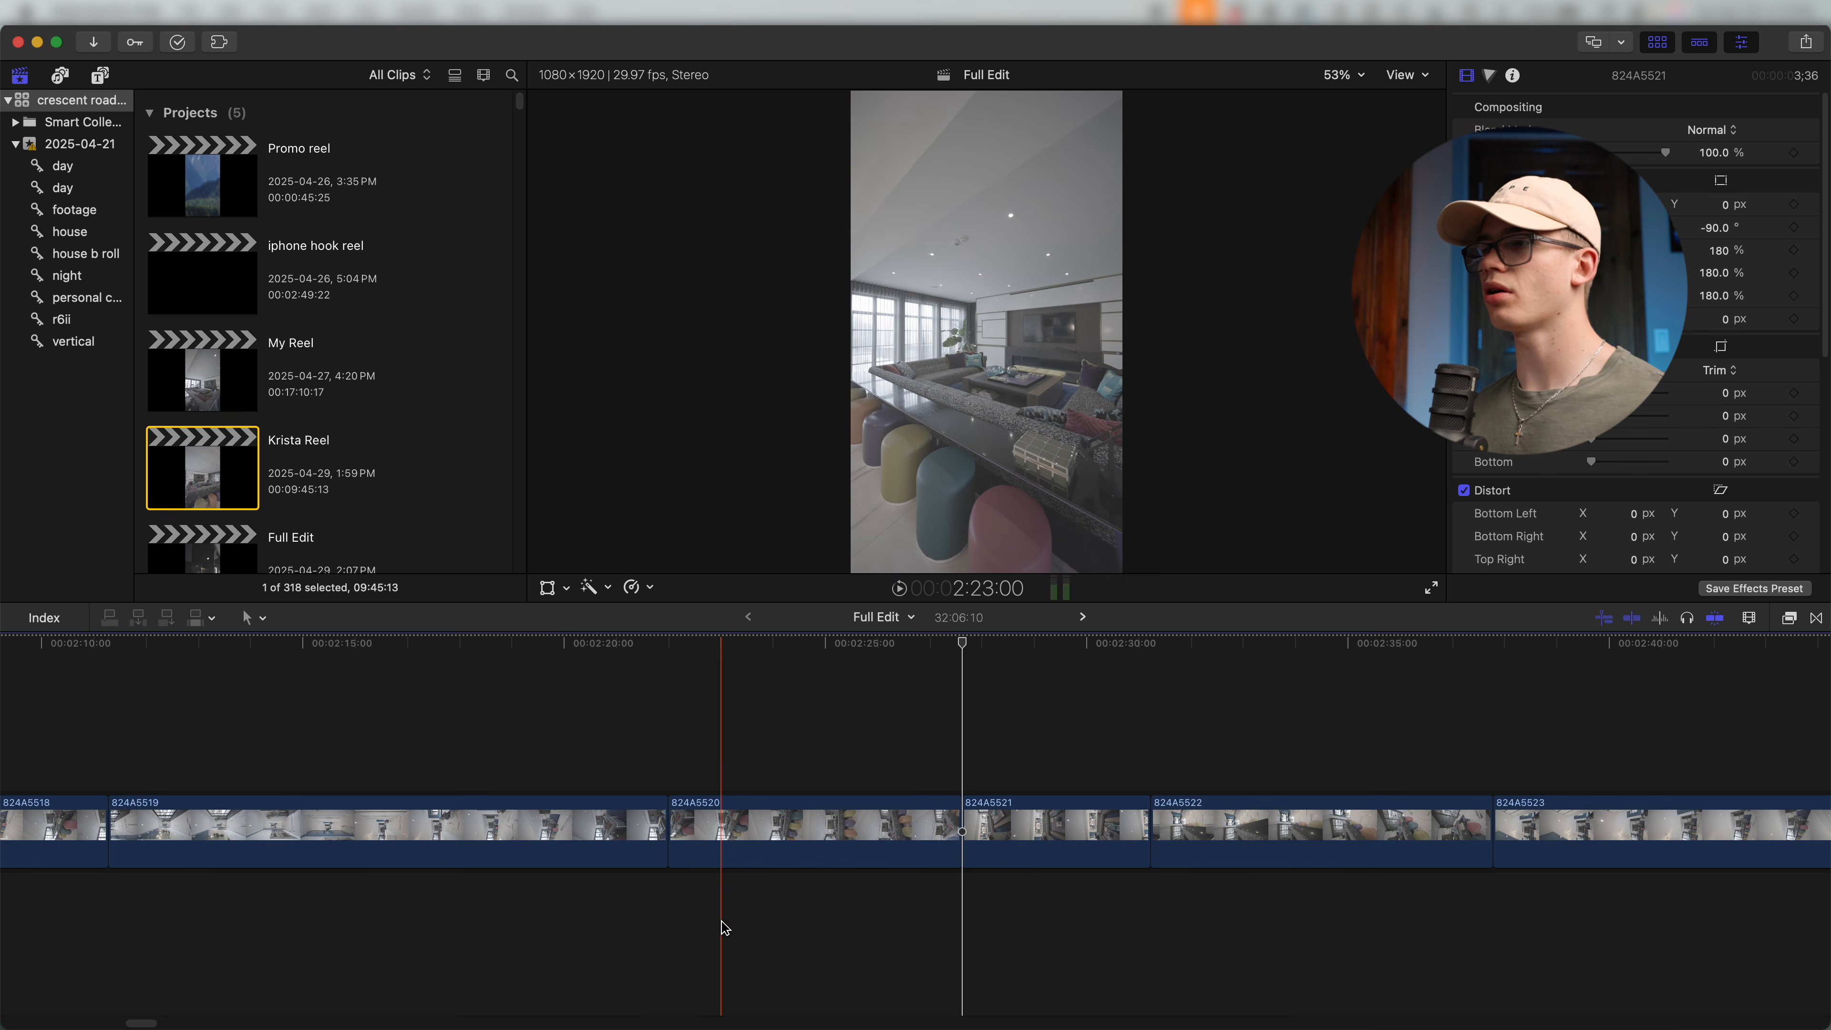
pyautogui.hscroll(5, 724, 931)
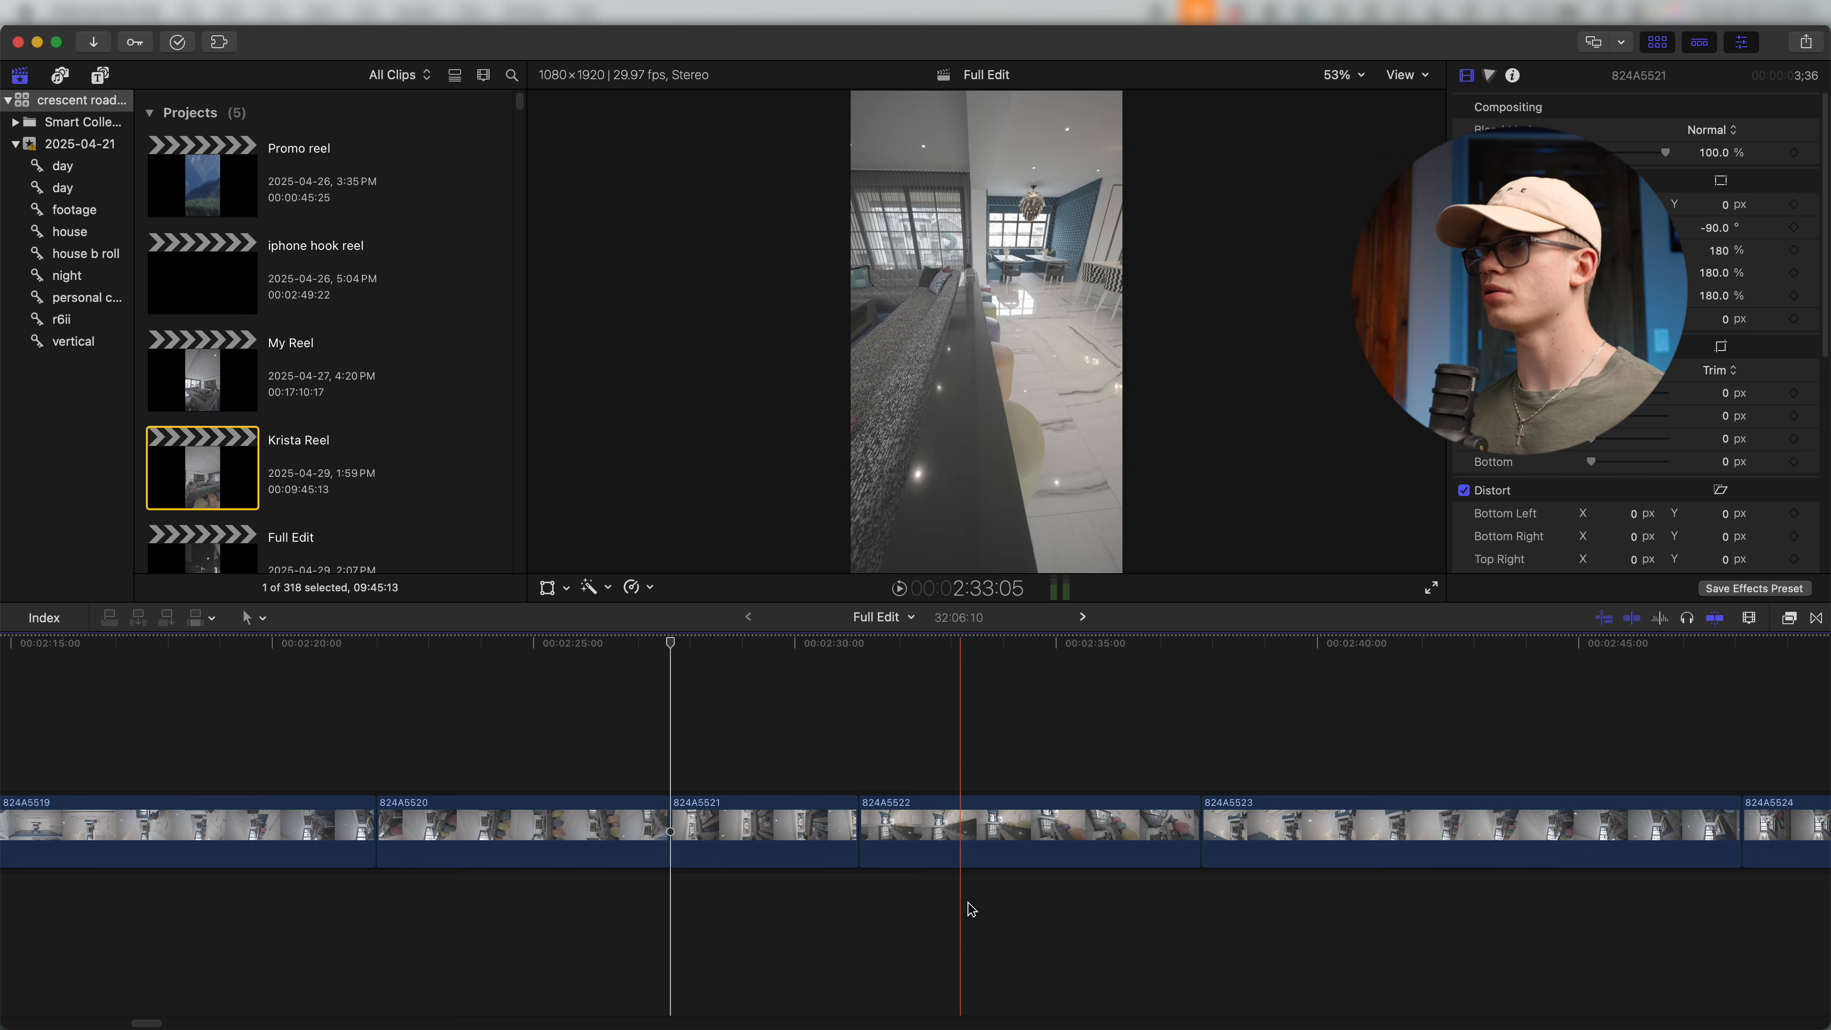
pyautogui.click(1001, 829)
pyautogui.press('Delete')
pyautogui.hscroll(5, 793, 837)
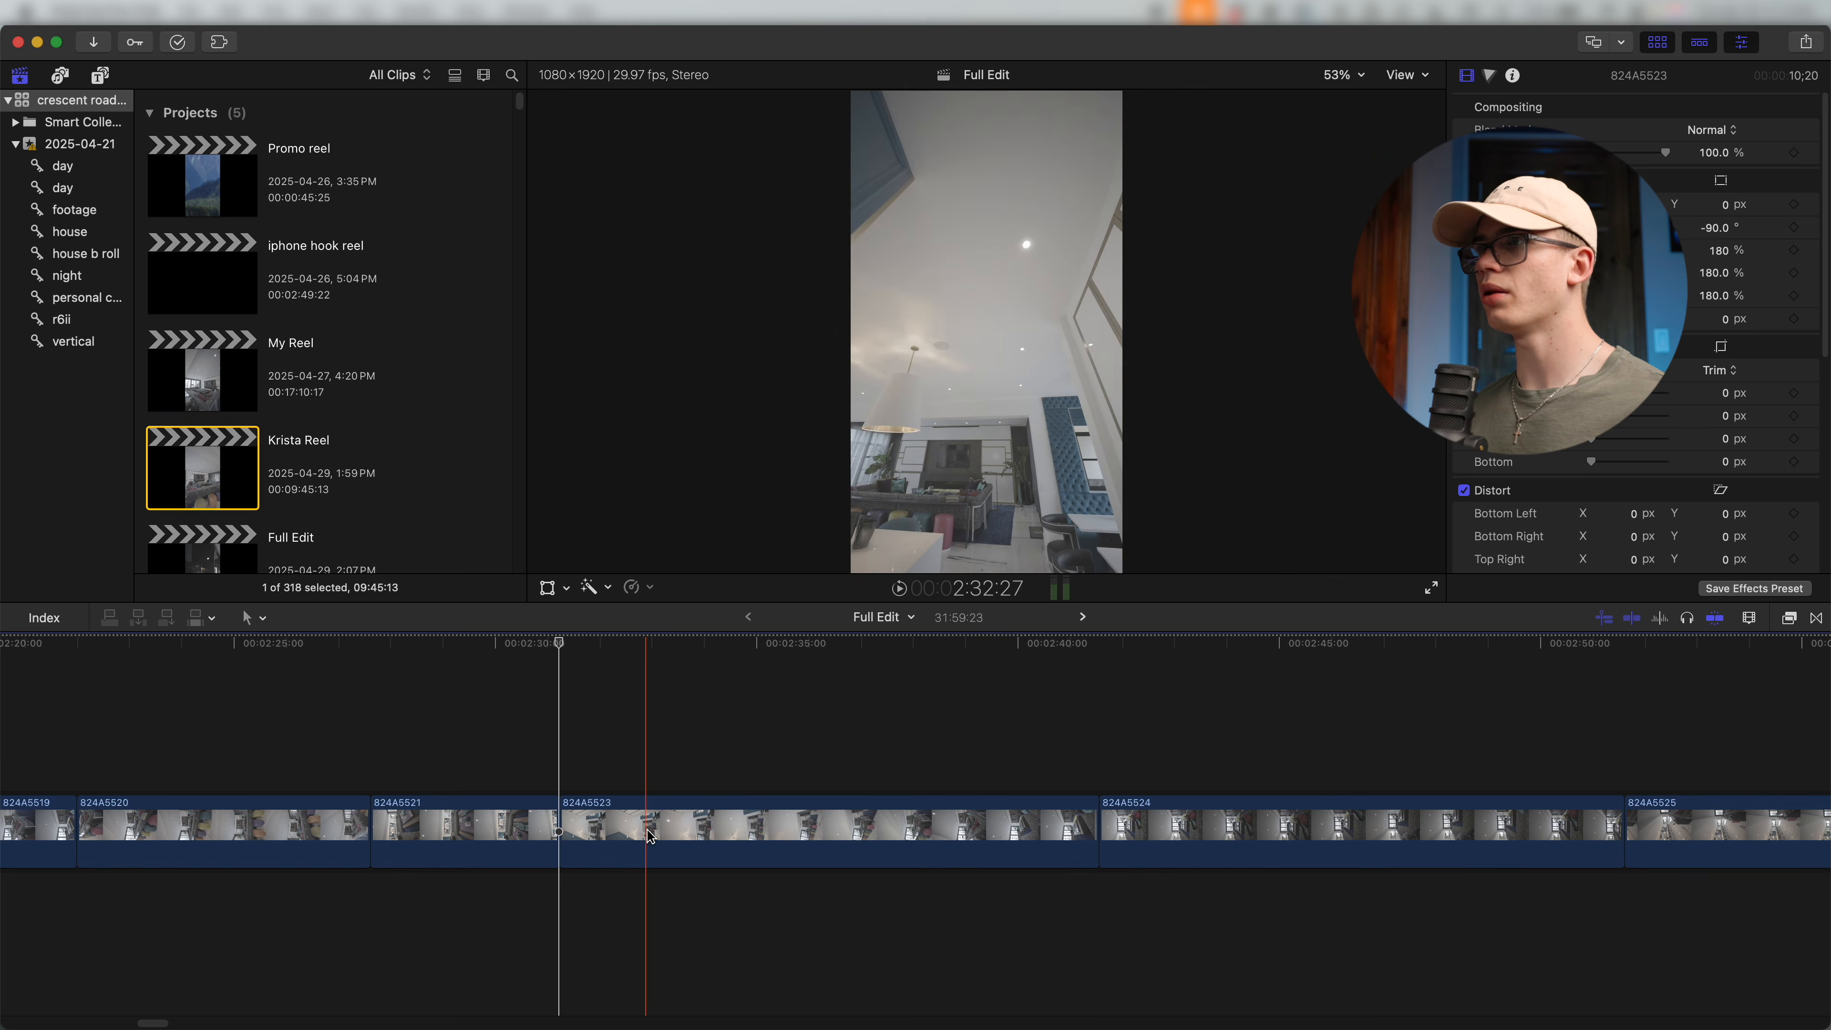
pyautogui.click(878, 854)
pyautogui.press('Delete')
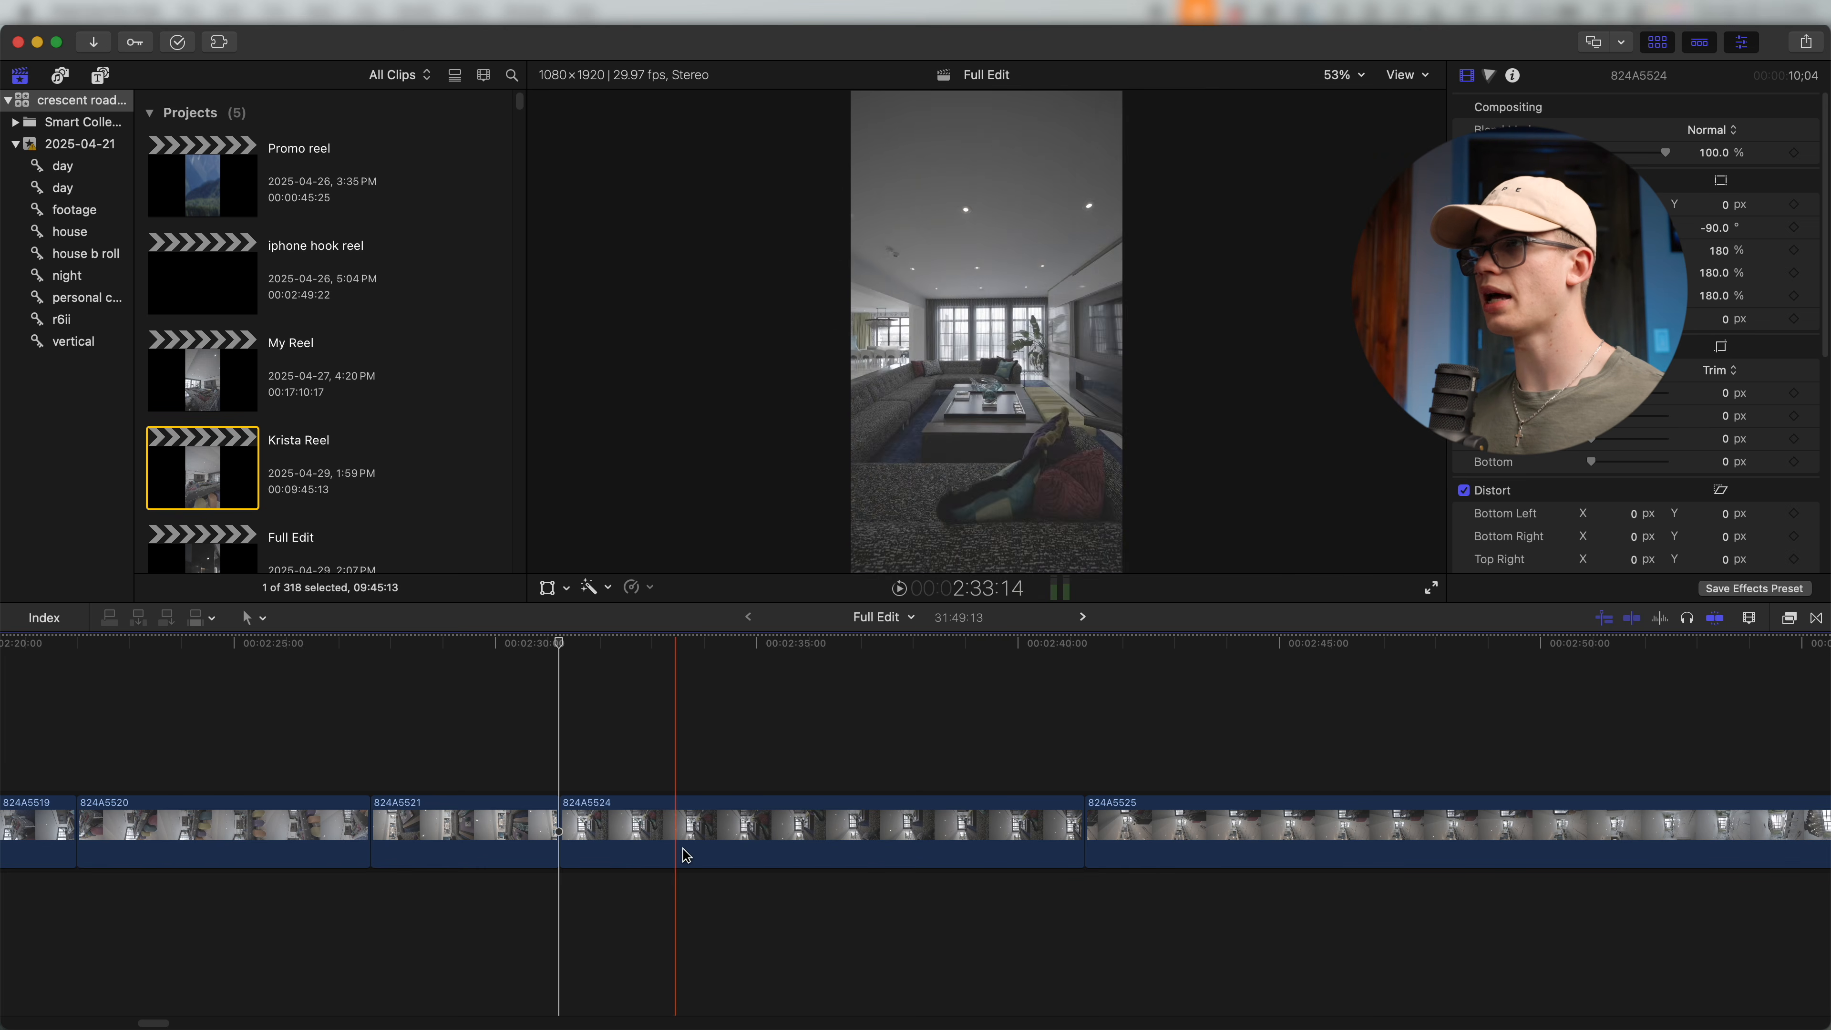
# Trim the start and end of clip 824A5524 to about 2.5 seconds and of clip 824A5525 to about 6.2 seconds.
pyautogui.hotkey('alt', '[')
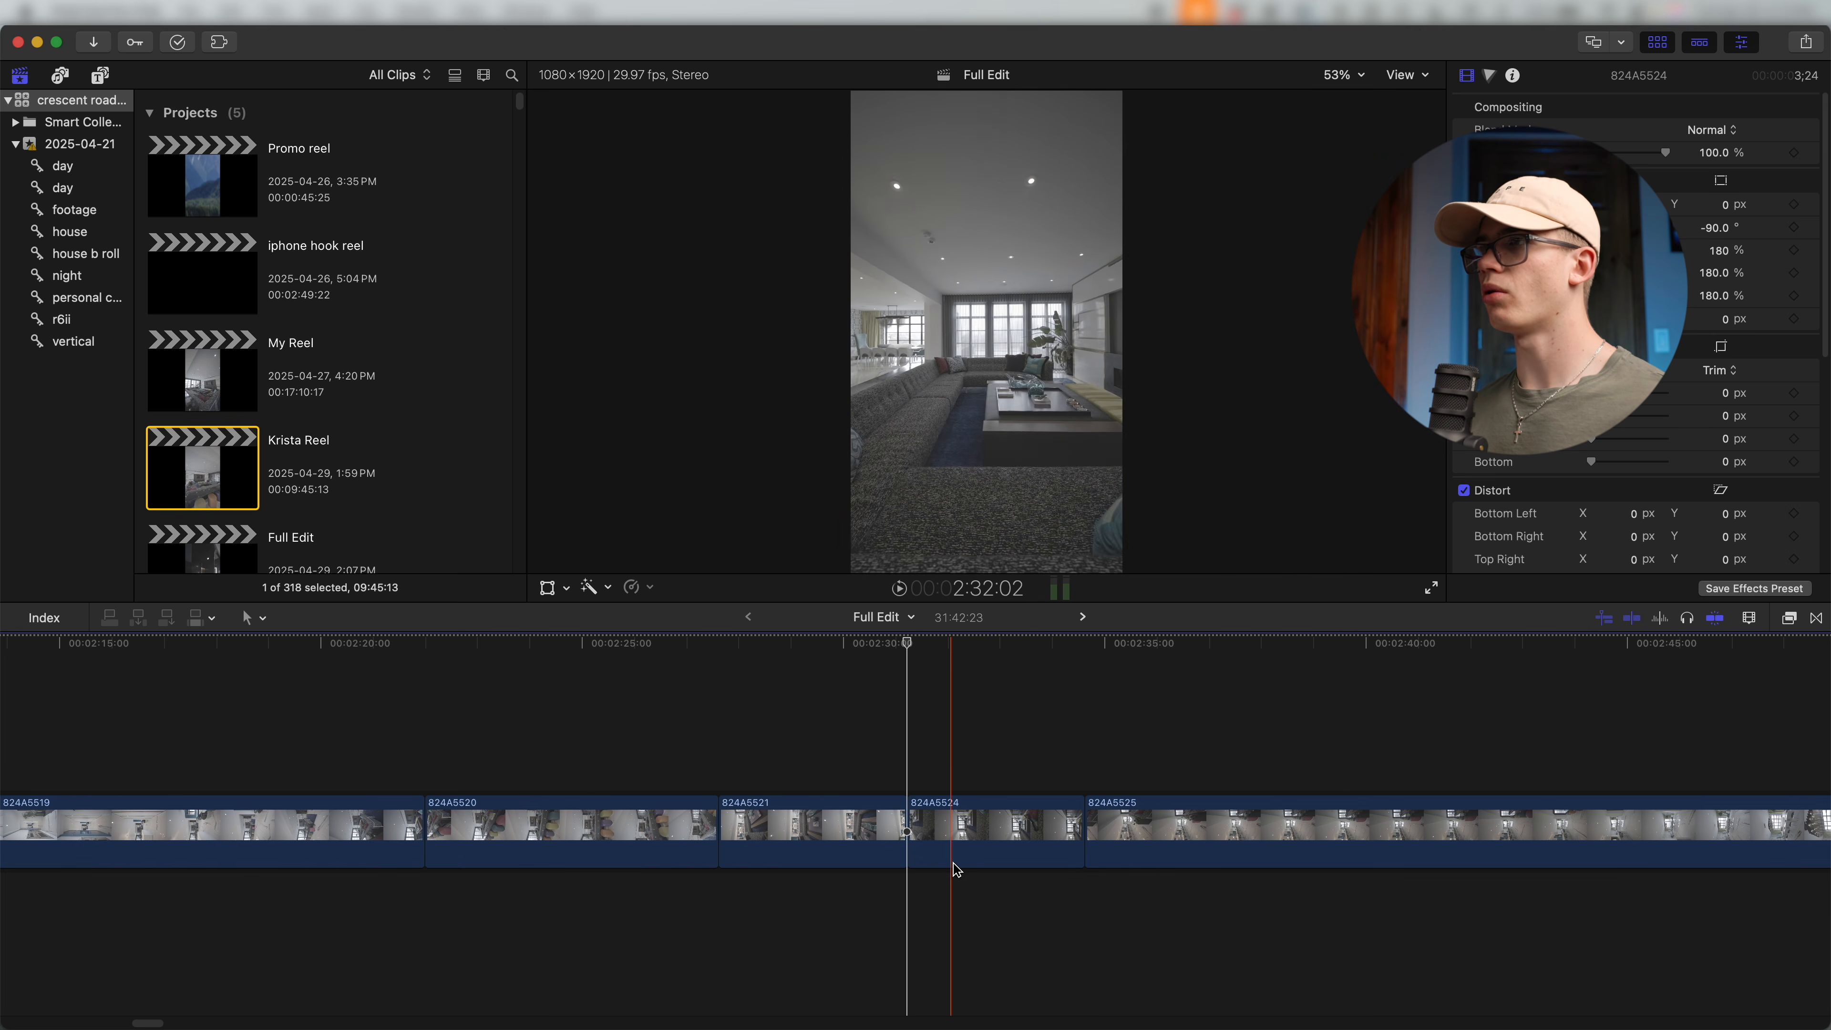
pyautogui.hotkey('alt', ']')
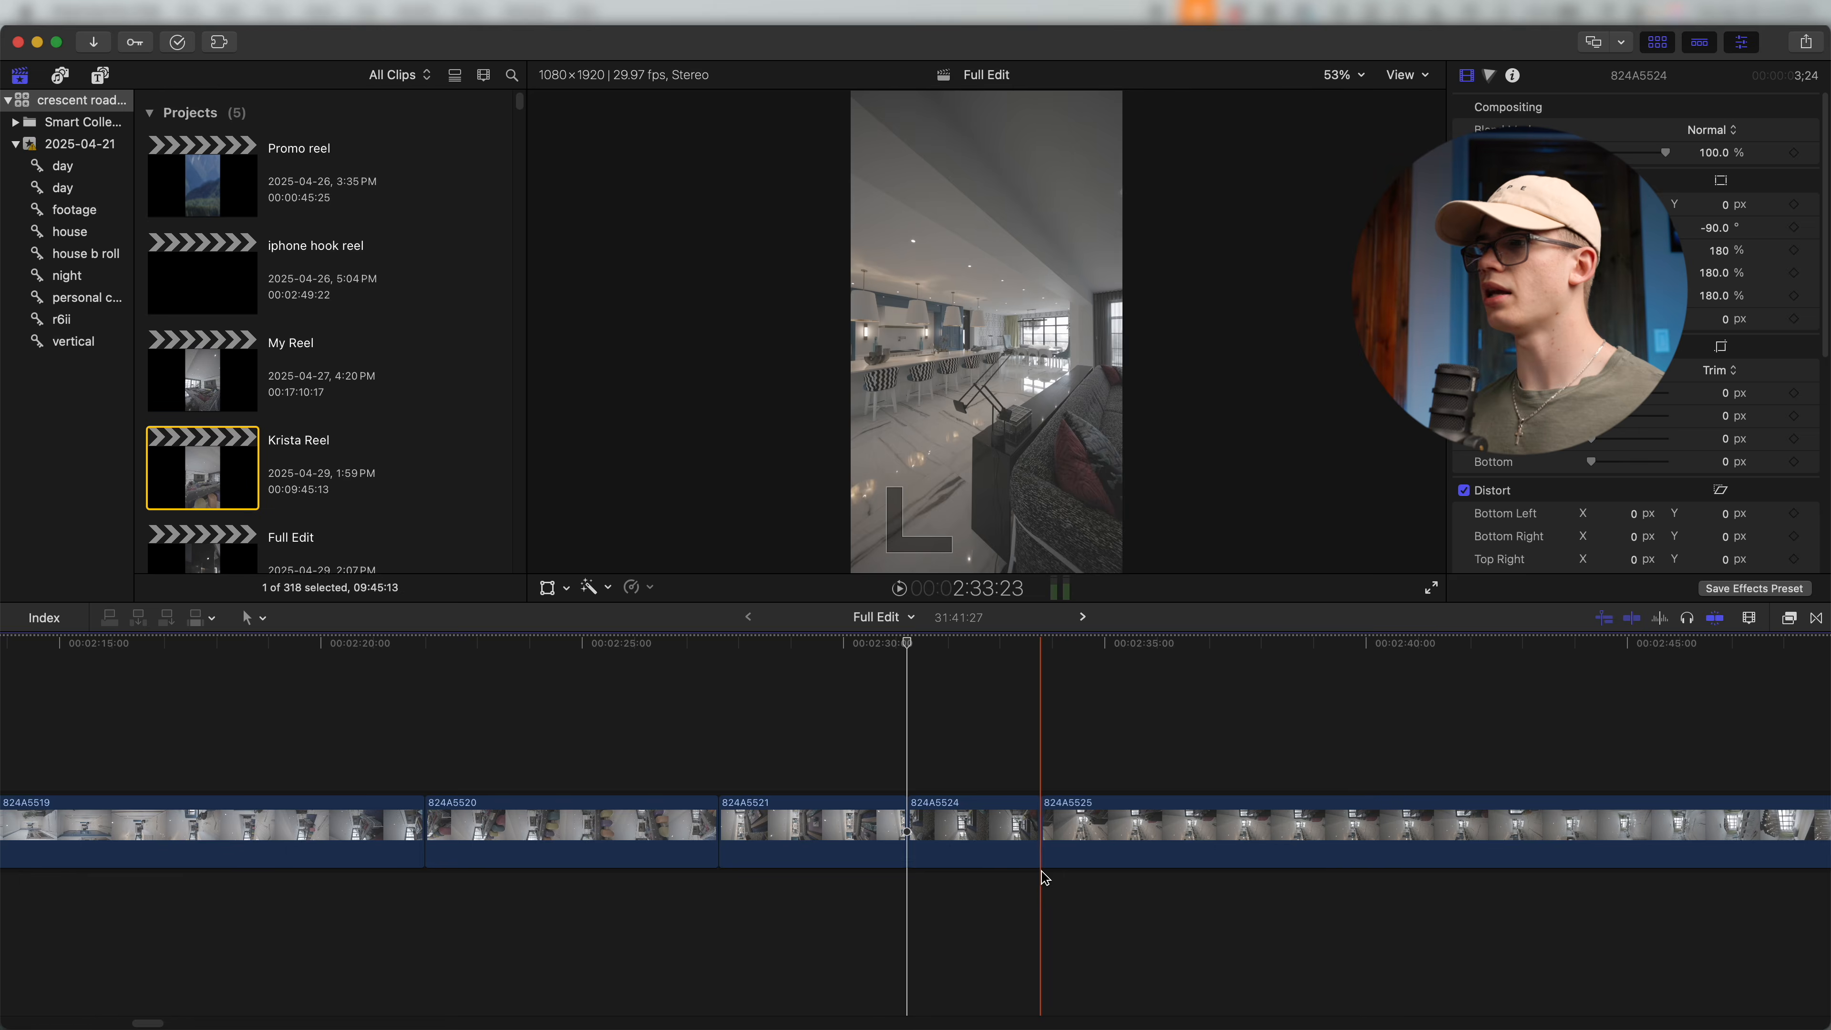
pyautogui.hscroll(10, 1042, 880)
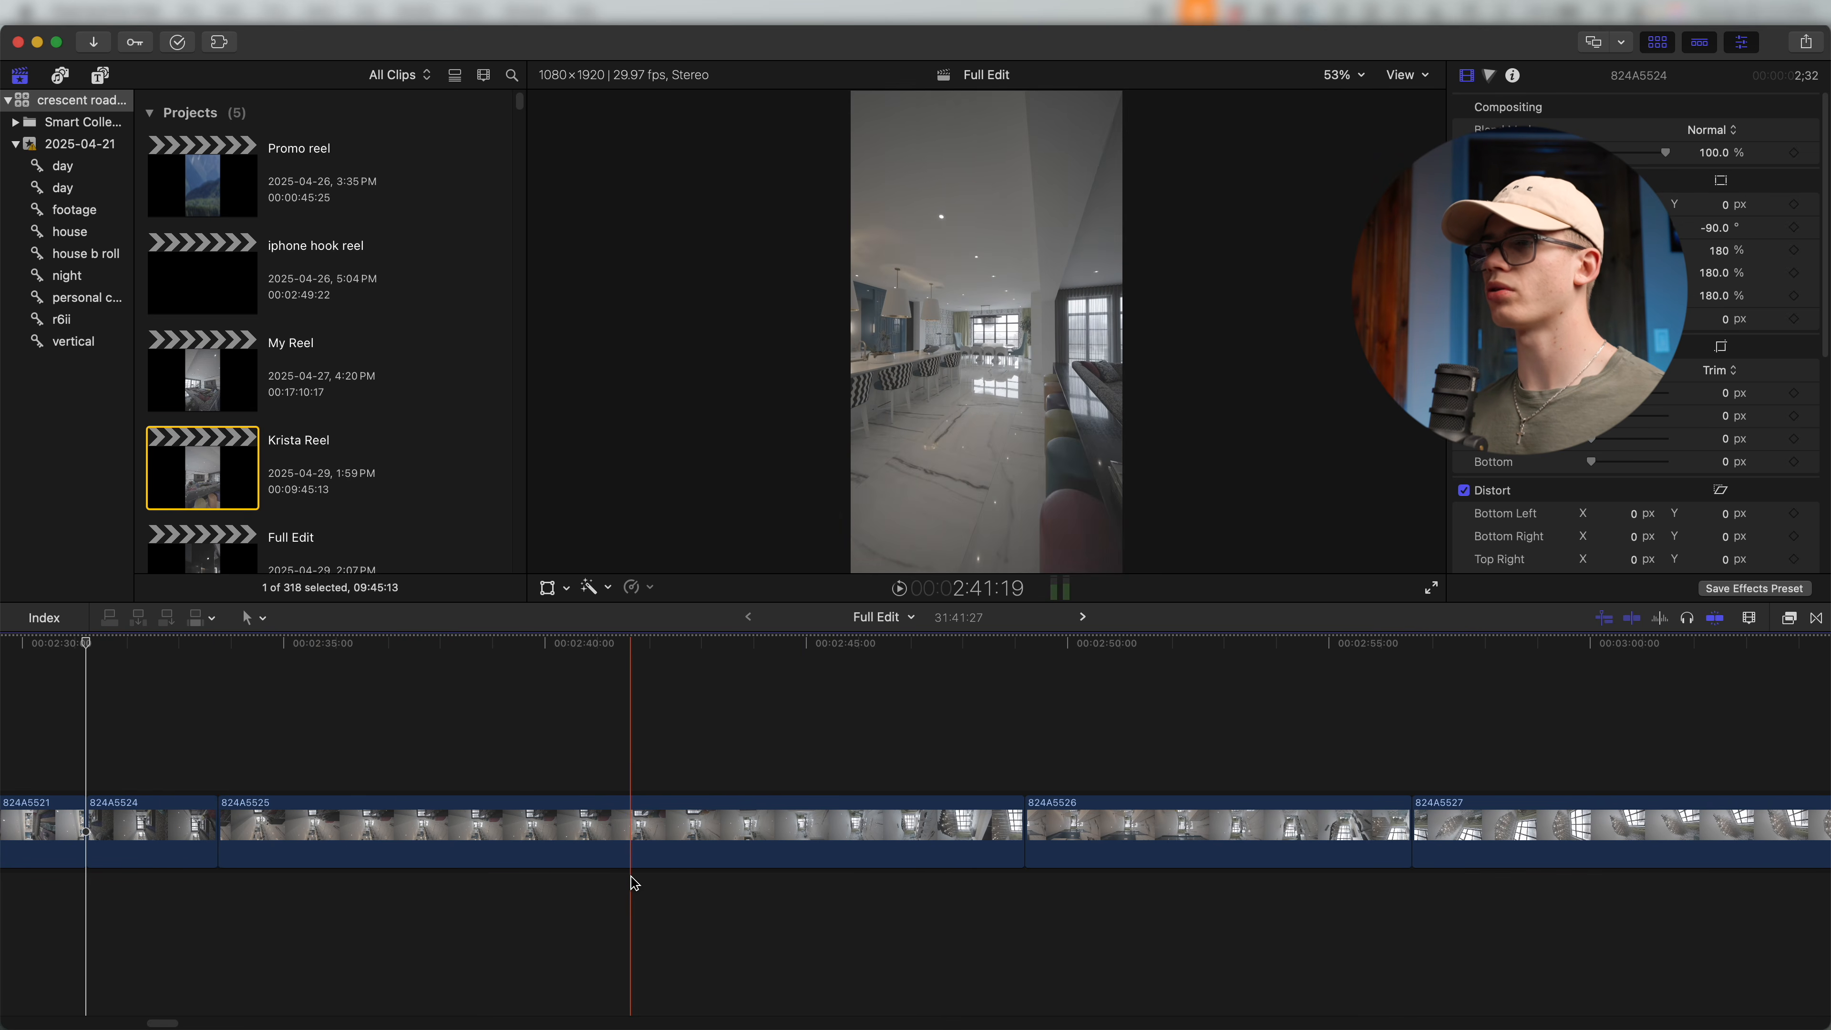
pyautogui.hotkey('alt', '[')
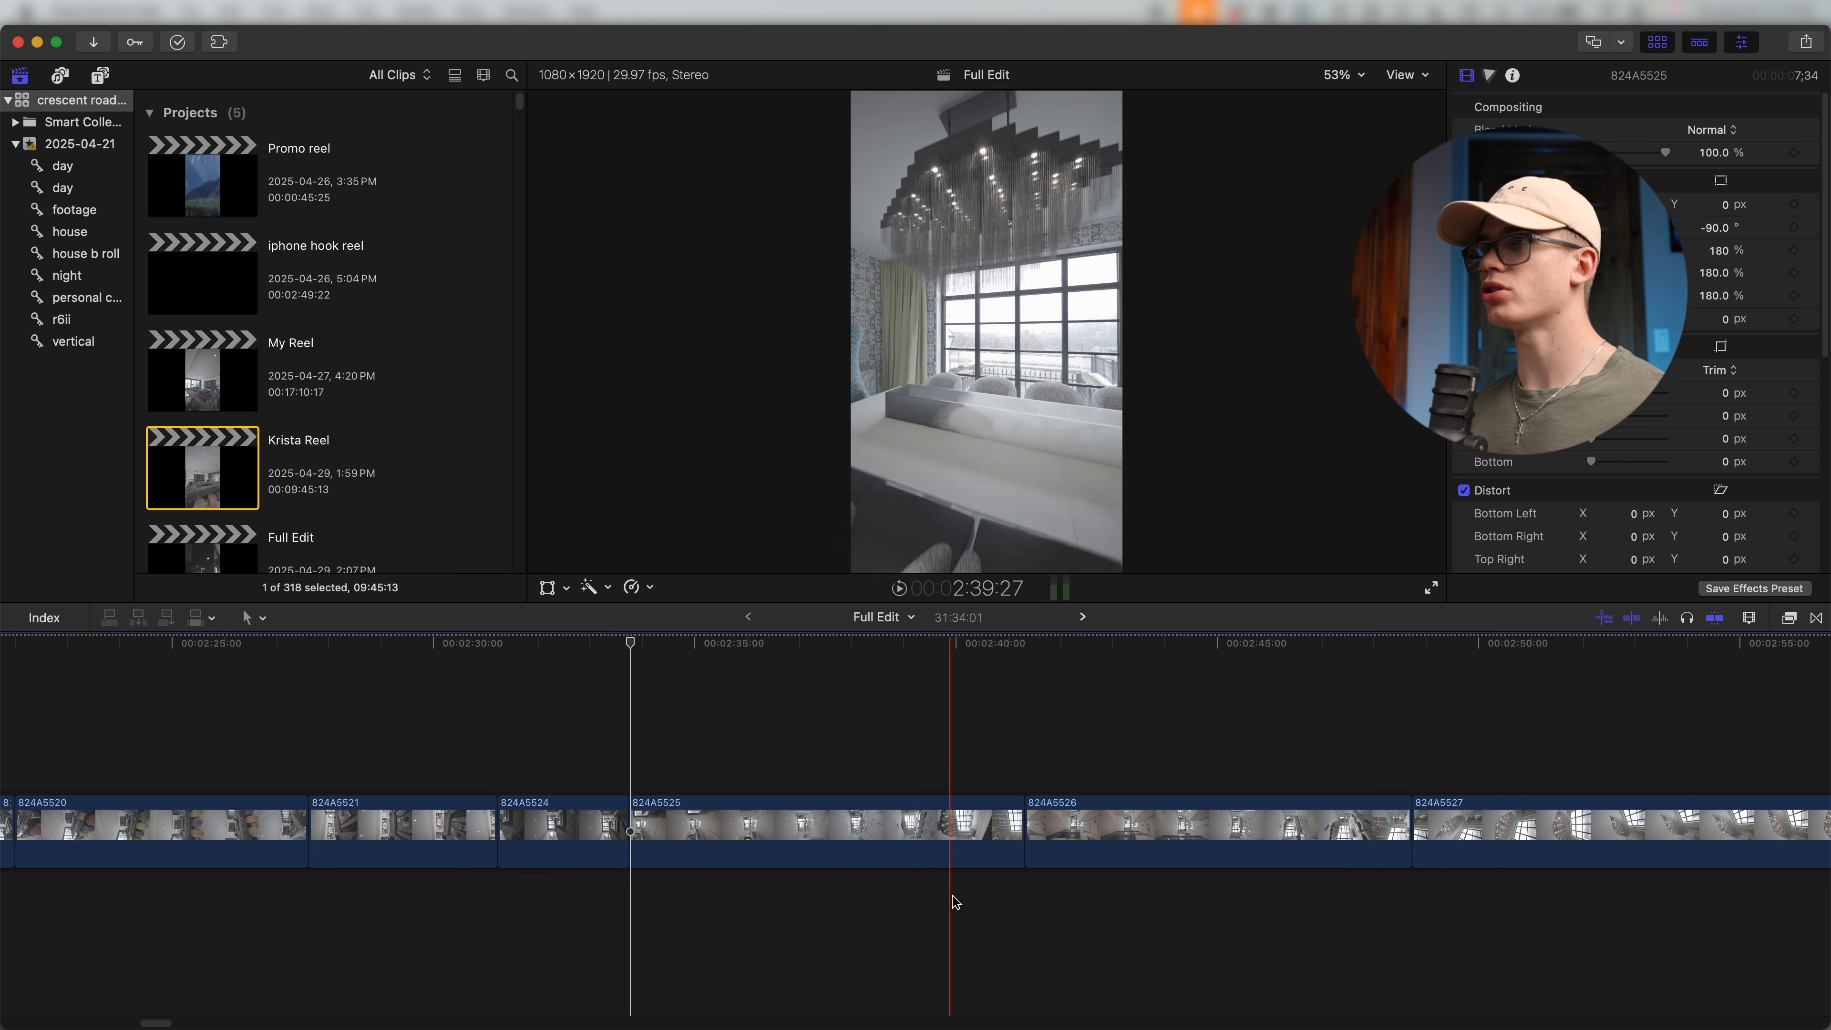
pyautogui.hotkey('alt', ']')
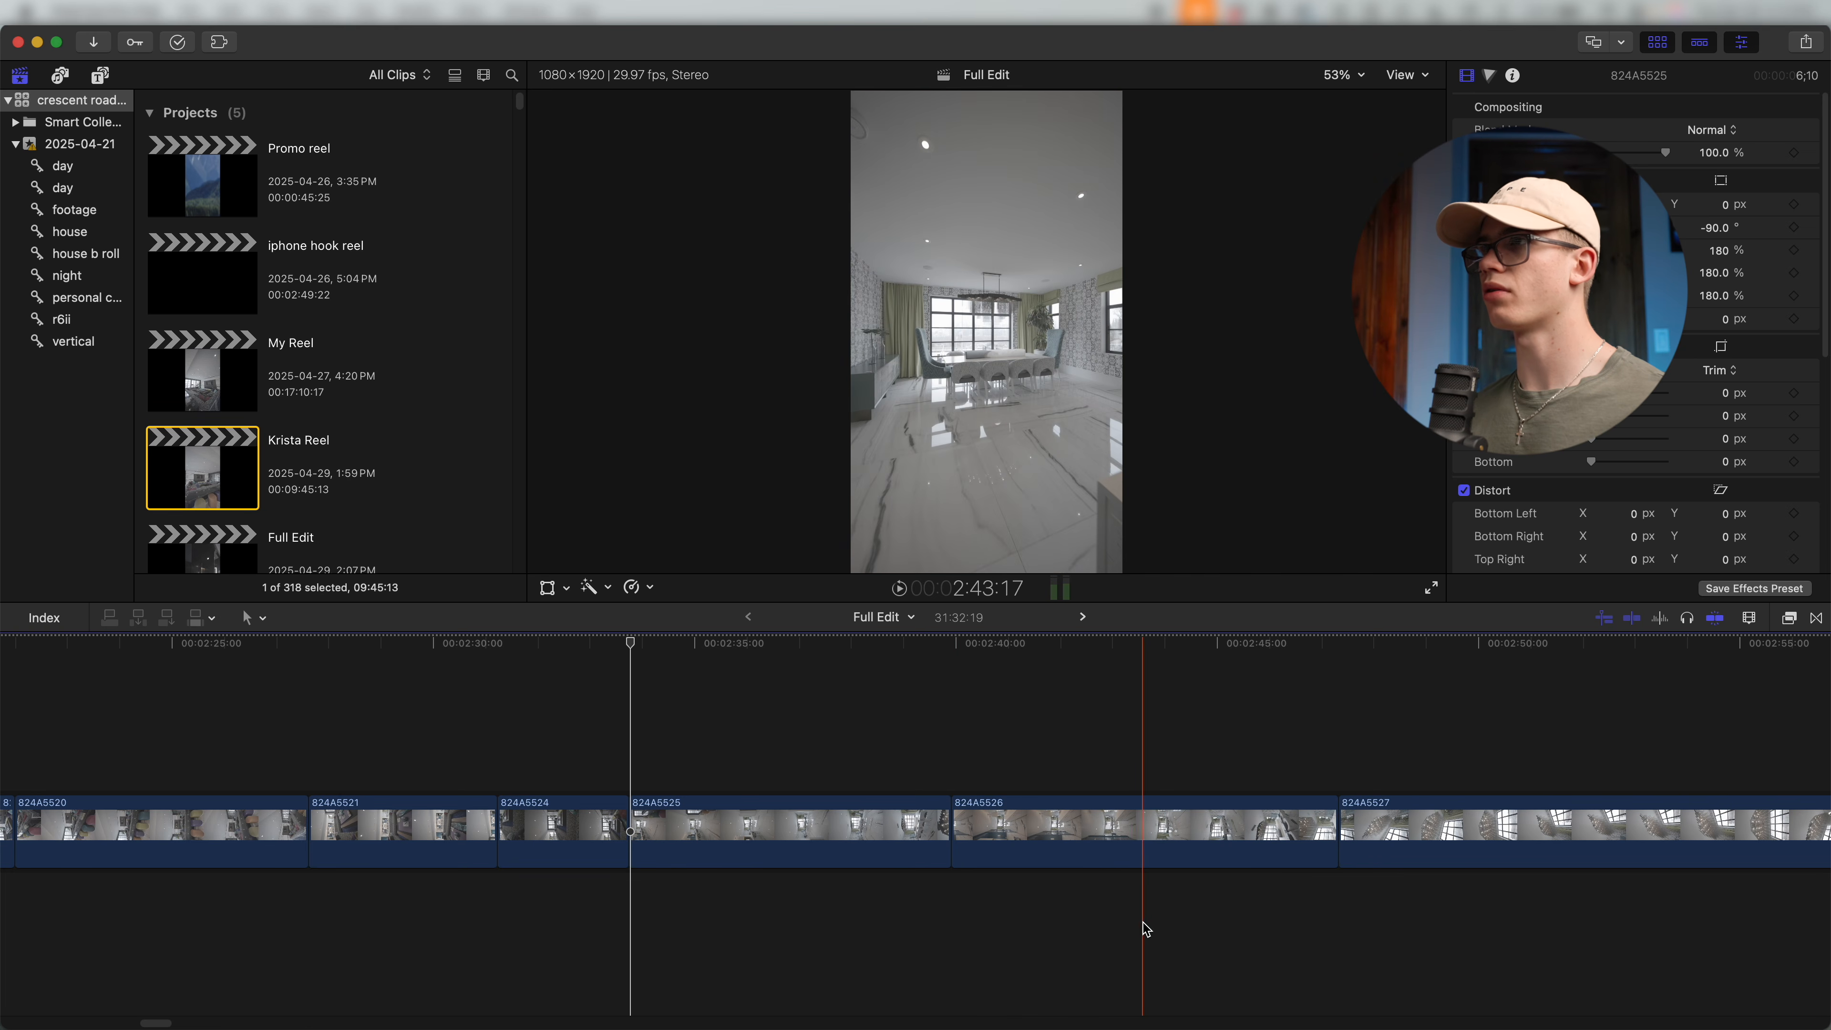
# Trim clip 824A5526 at both ends to about 4.4 seconds and delete clip 824A5527.
pyautogui.hscroll(-3, 1081, 930)
pyautogui.click(1079, 930)
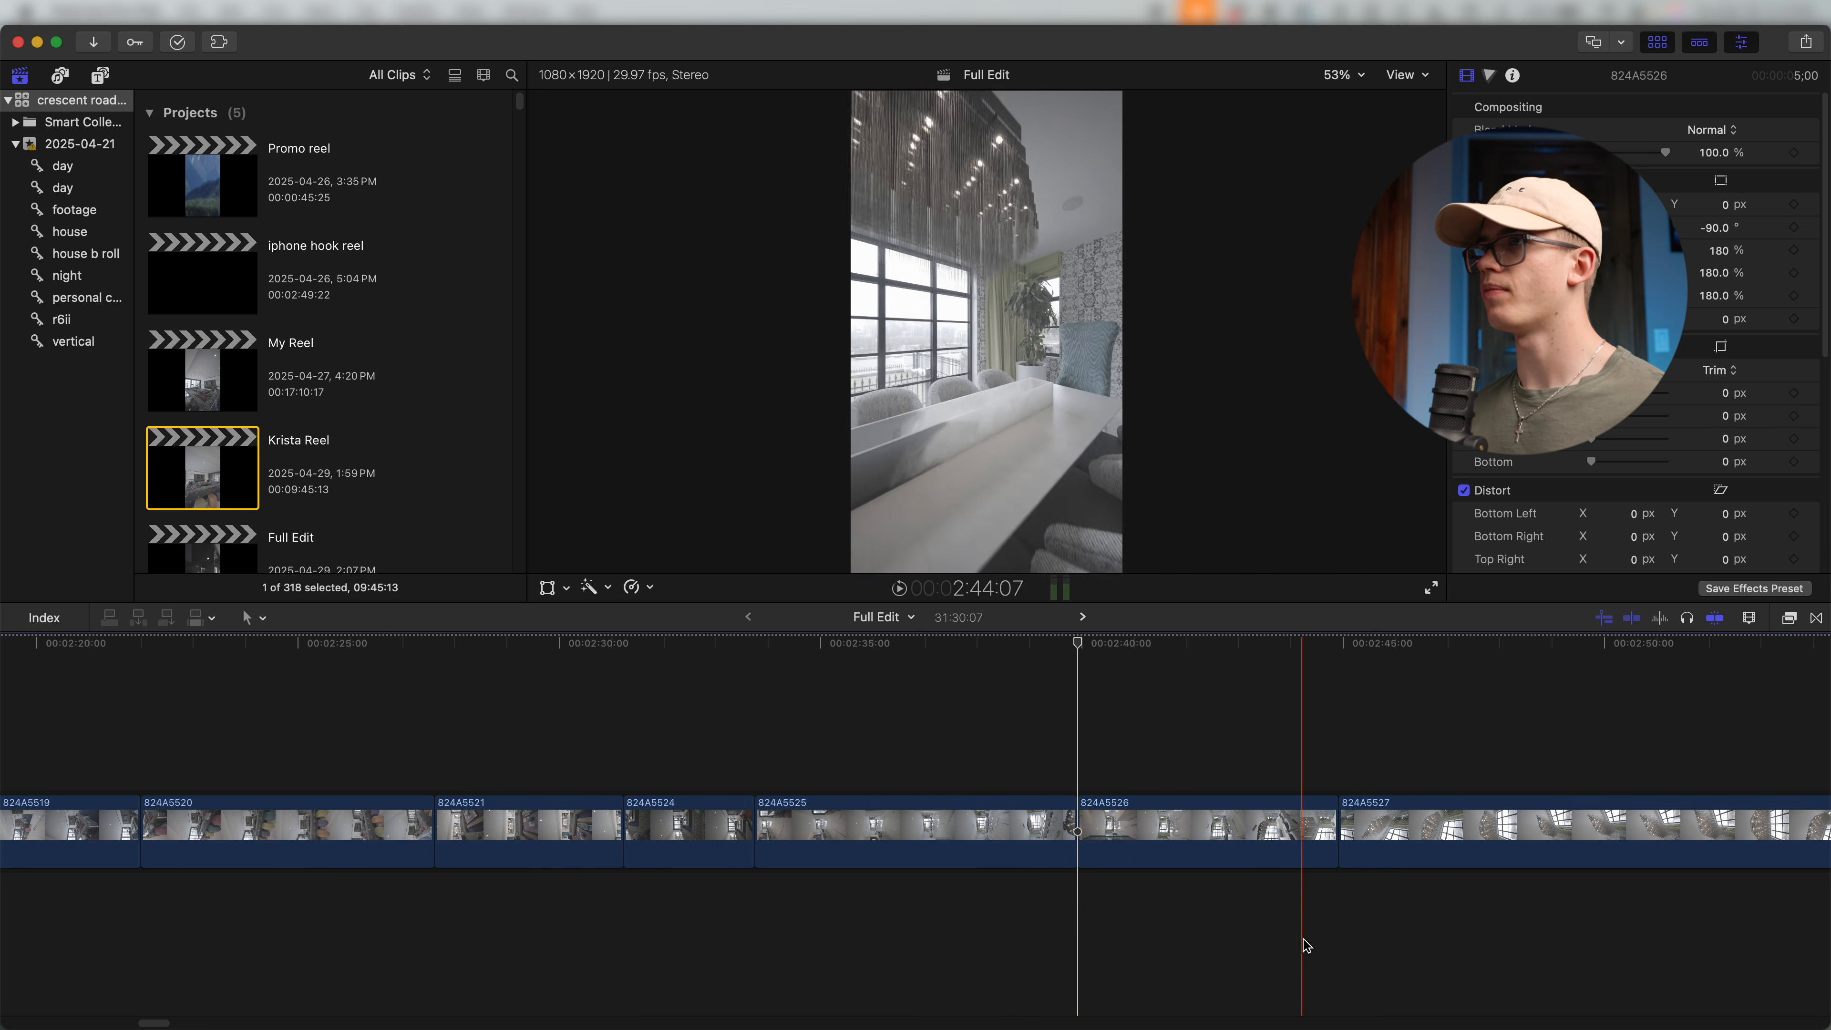
pyautogui.hscroll(10, 1010, 923)
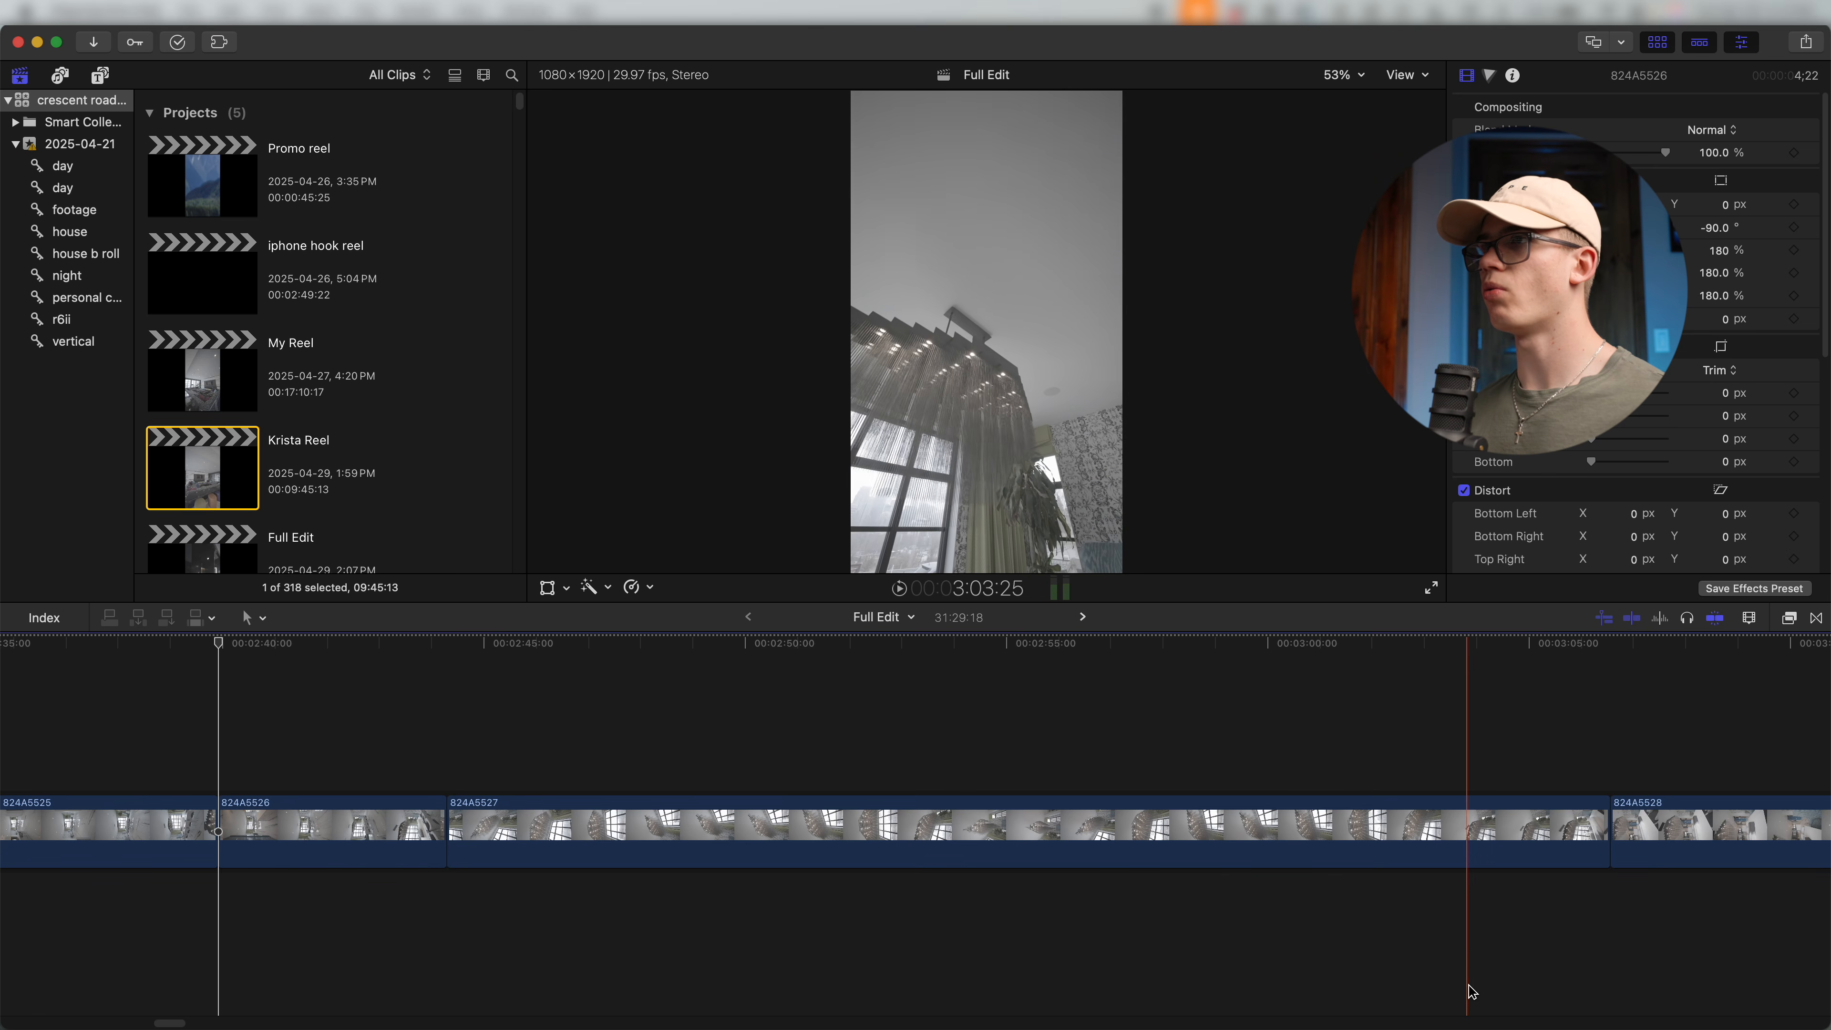
pyautogui.hotkey('alt', '[')
pyautogui.click(1524, 851)
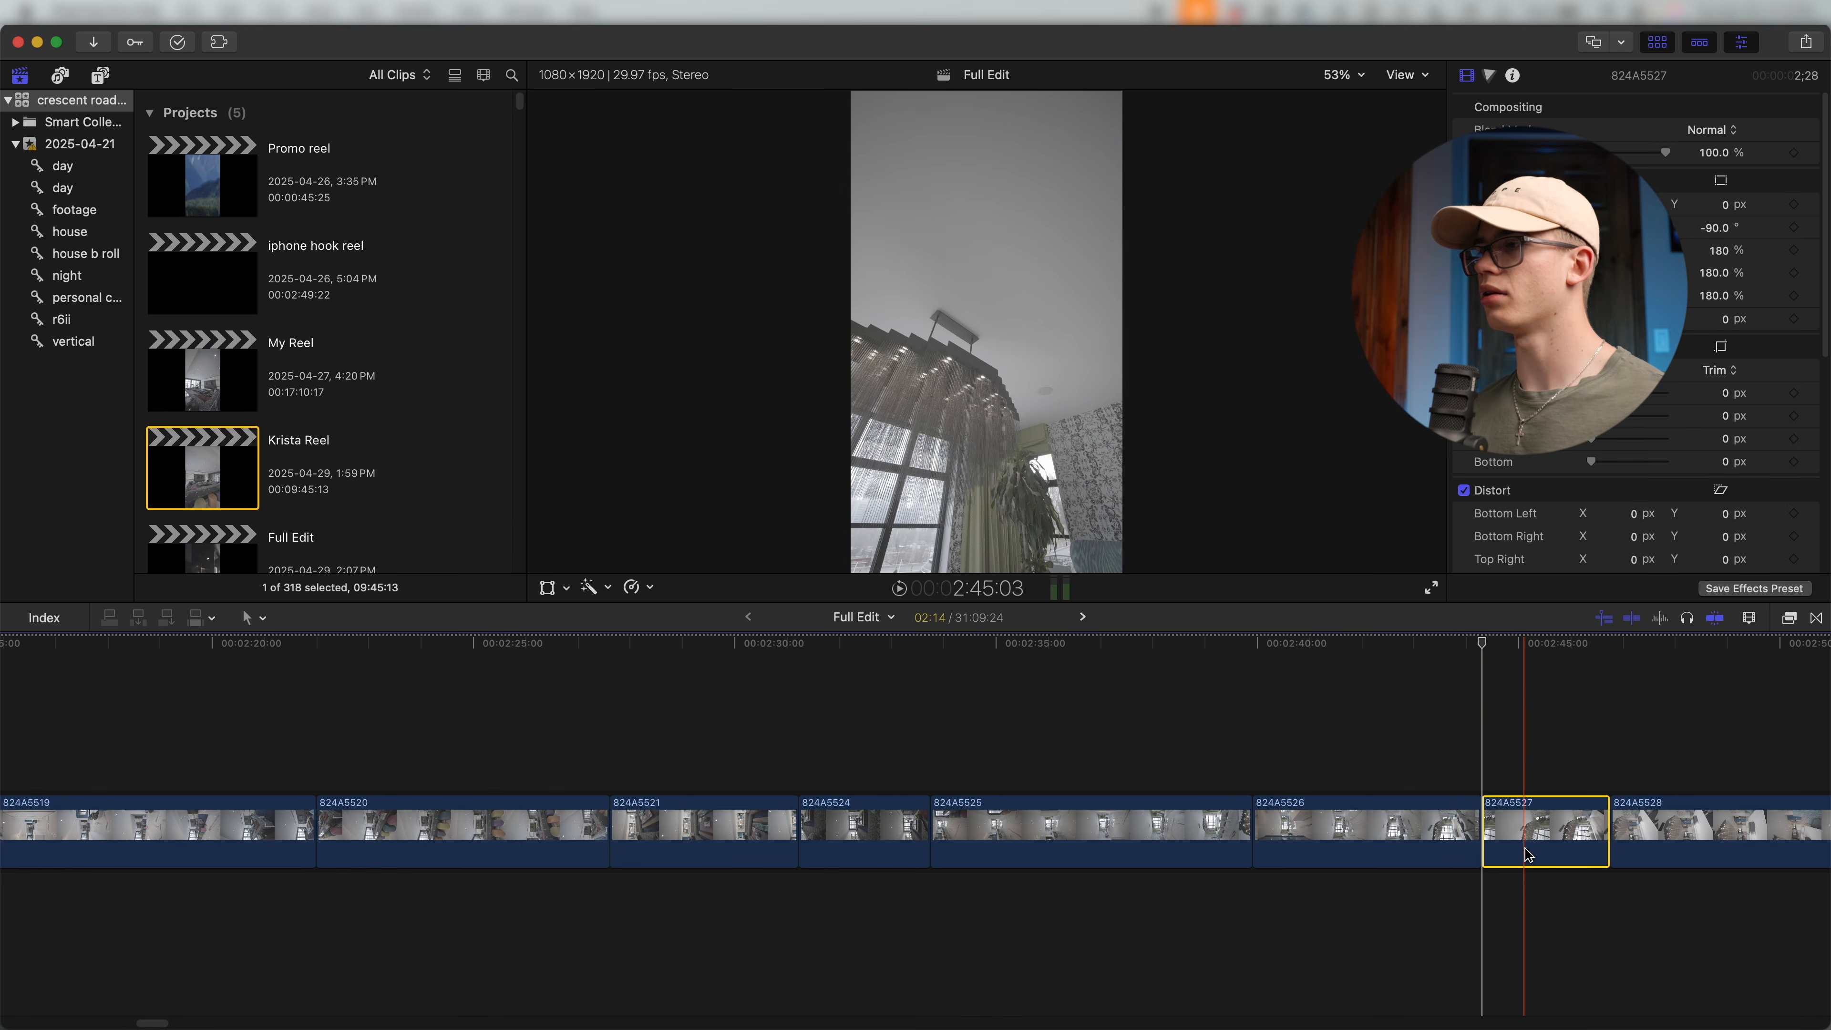
pyautogui.press('Delete')
# Trim clips 824A5532, 824A5533 and 824A5534 to about 3.4, 4.3 and 1.8 seconds.
pyautogui.hscroll(12, 1082, 872)
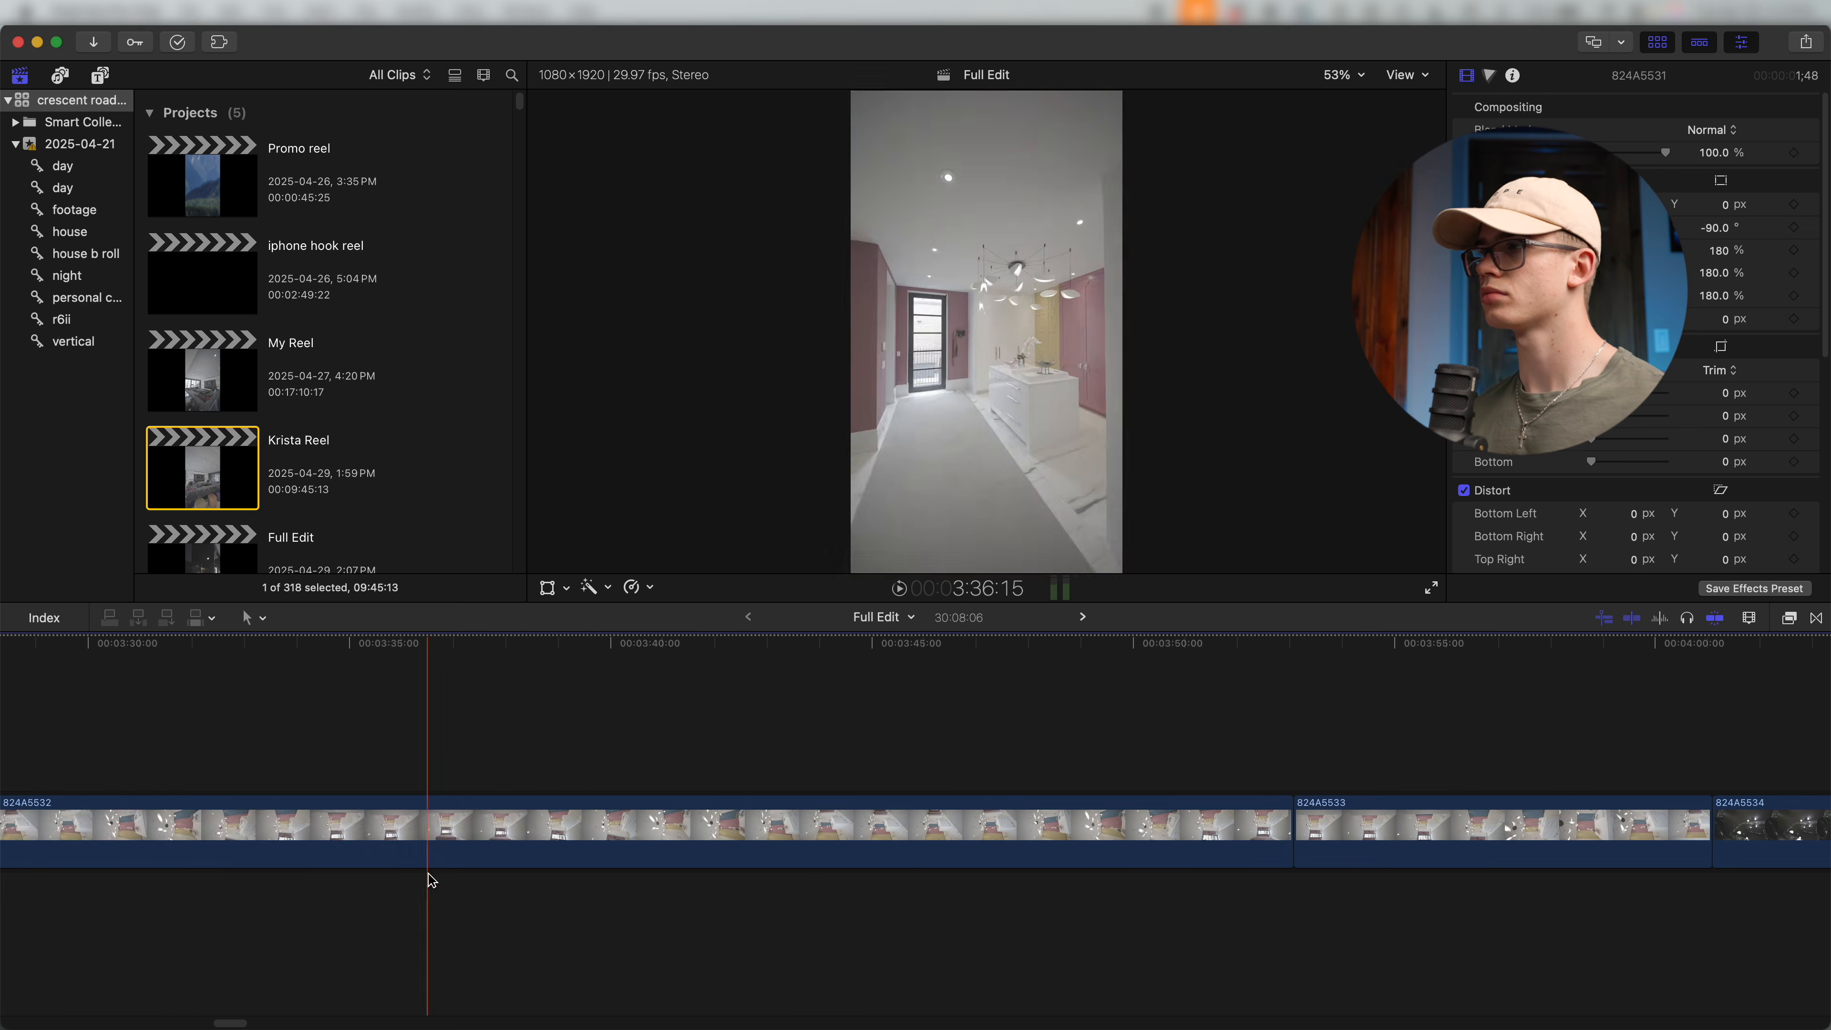
pyautogui.hotkey('alt', '[')
pyautogui.hotkey('alt', ']')
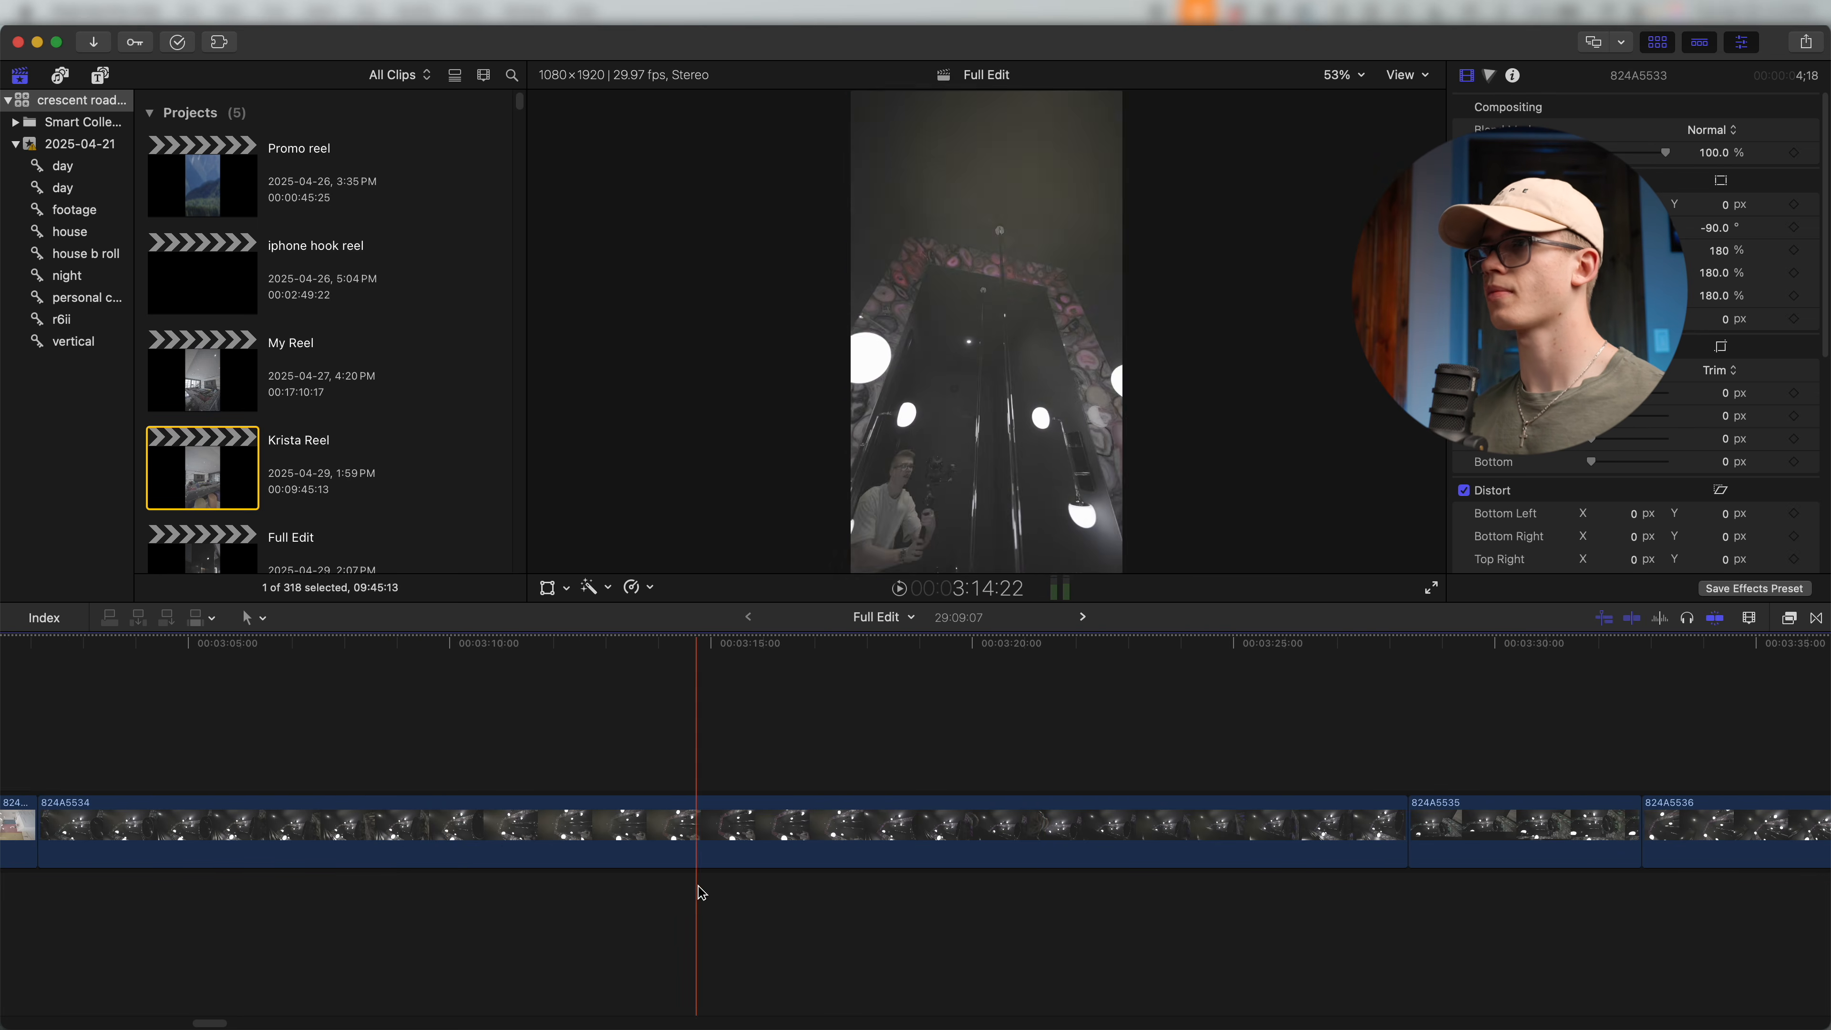
pyautogui.hotkey('alt', ']')
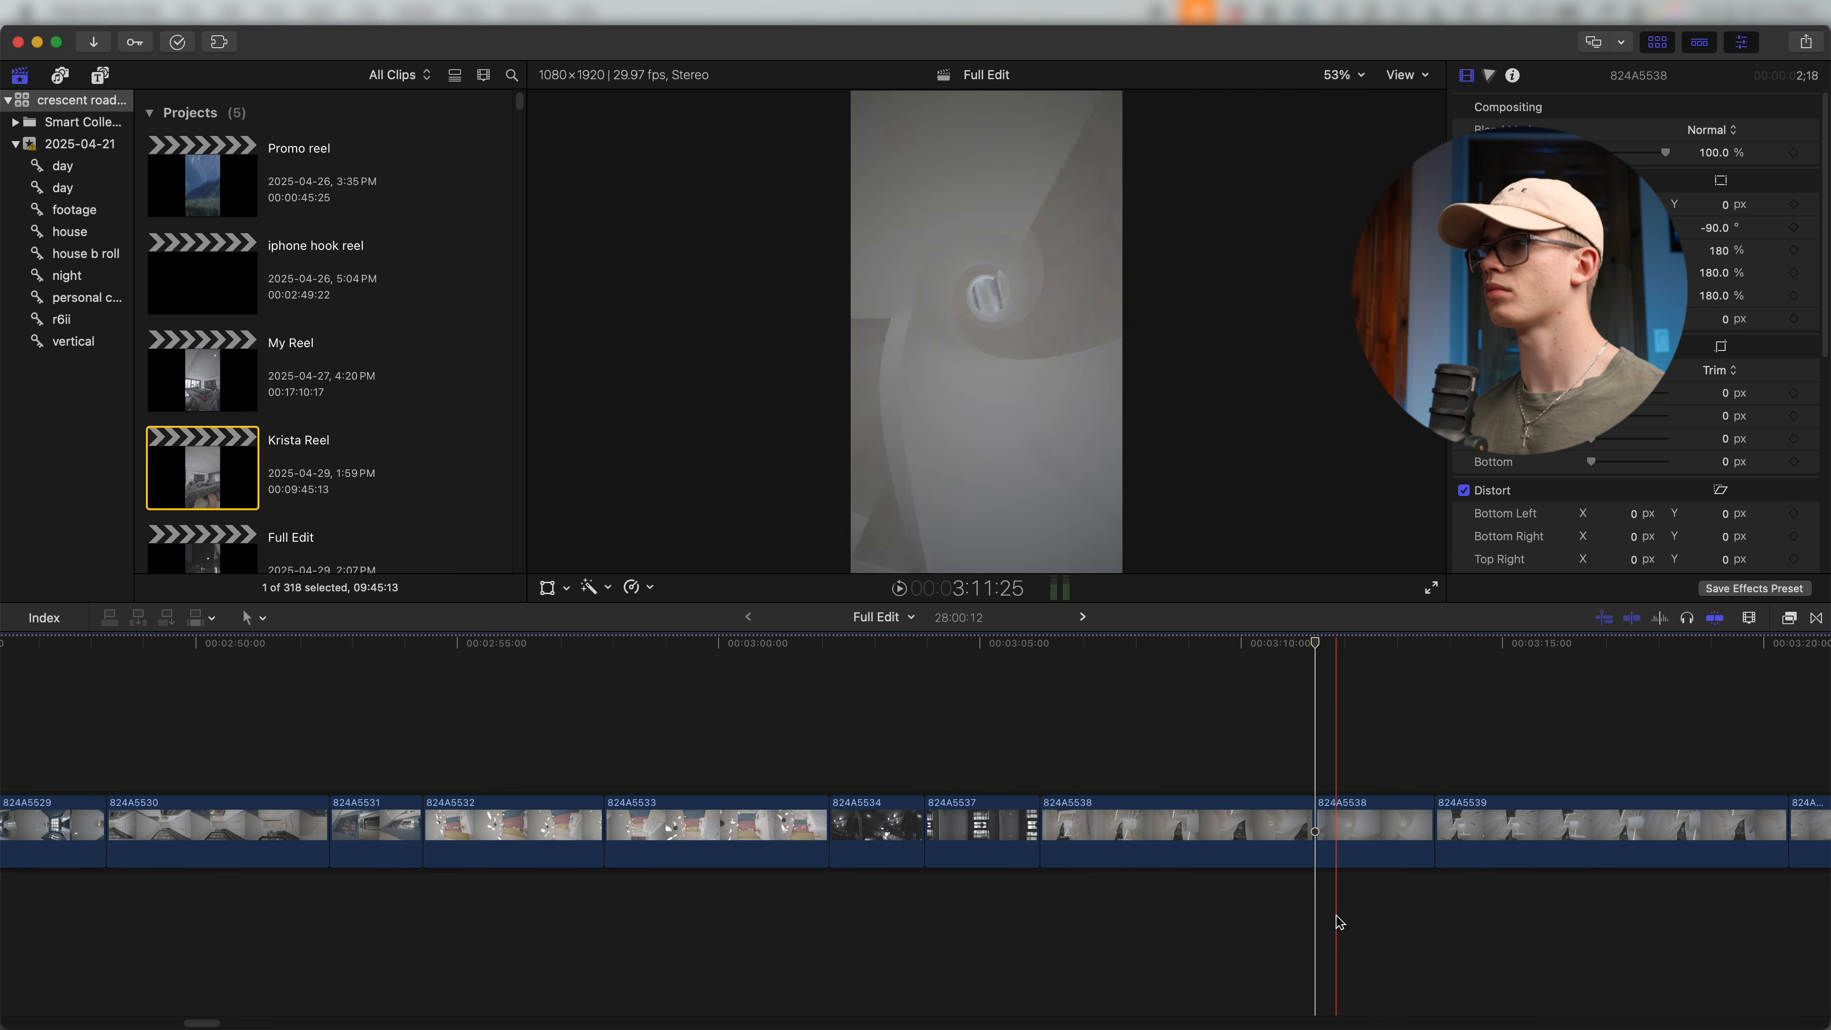
pyautogui.moveTo(1024, 862); pyautogui.dragTo(1042, 862)
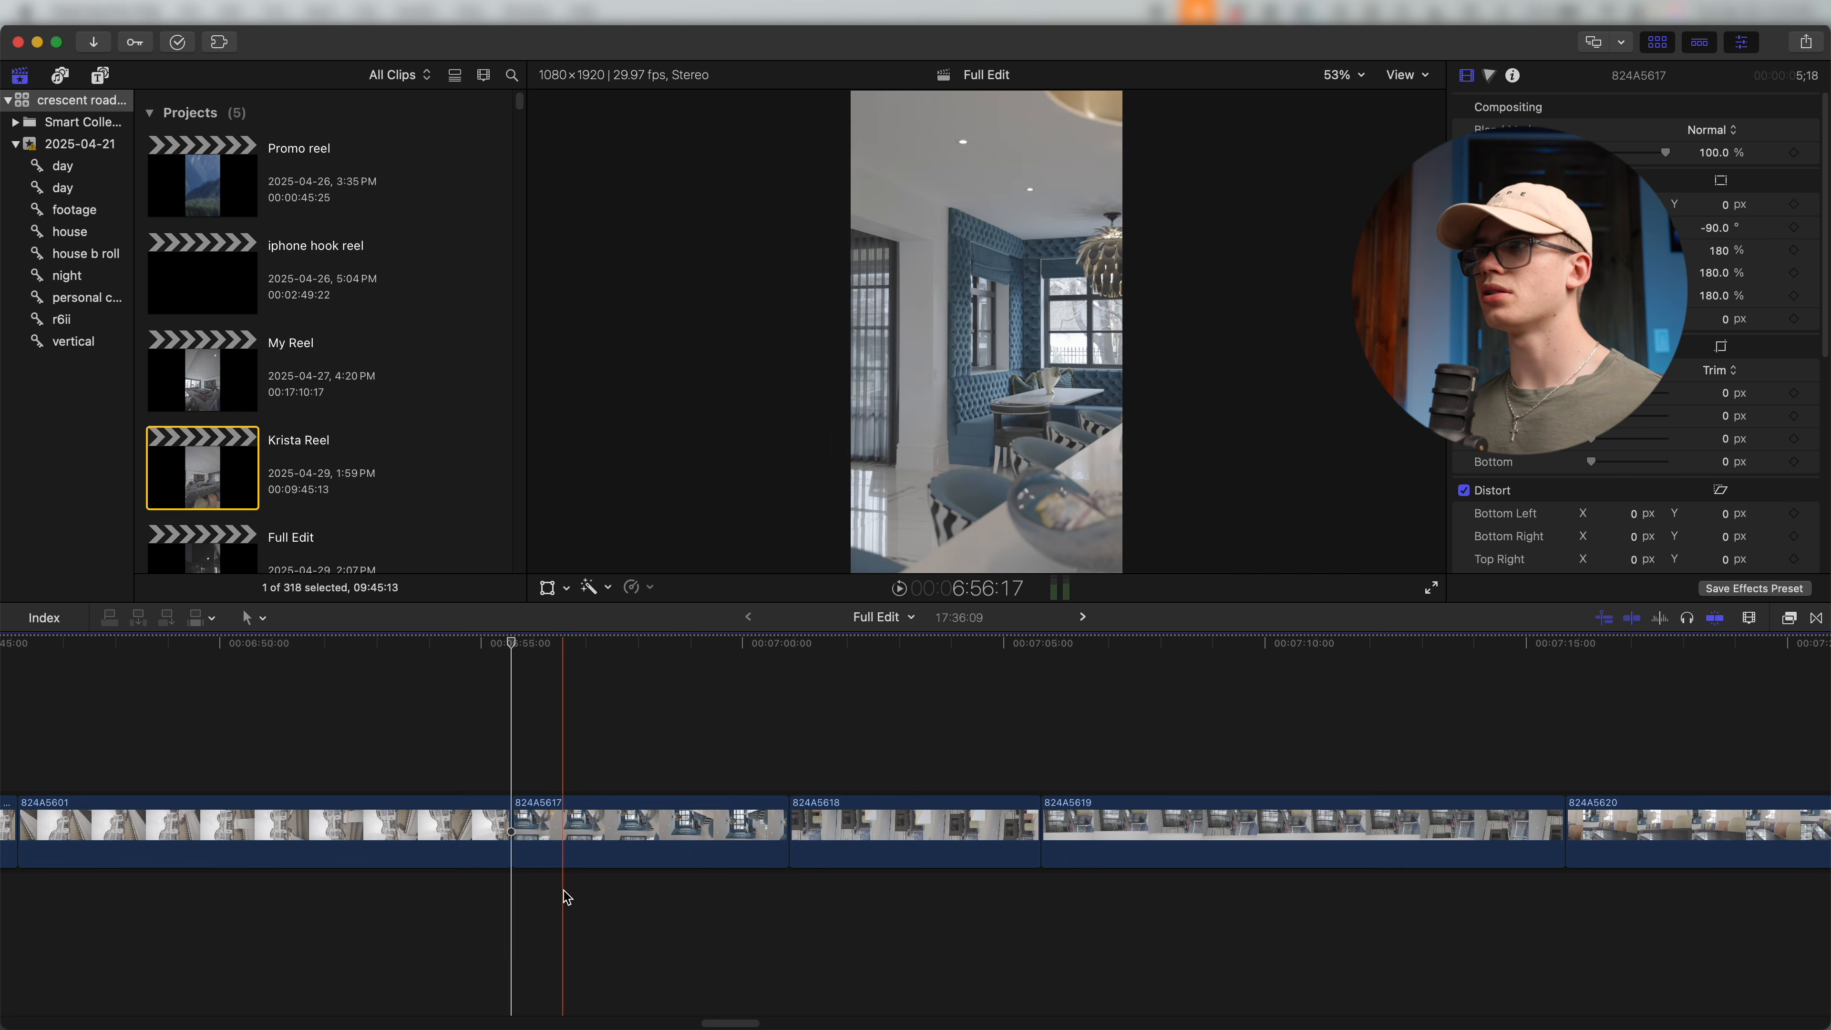
# Trim the start and end of clip 824A5617 to about 2.8 seconds and of clip 824A5618 to about 1.7 seconds.
pyautogui.hotkey('alt', '[')
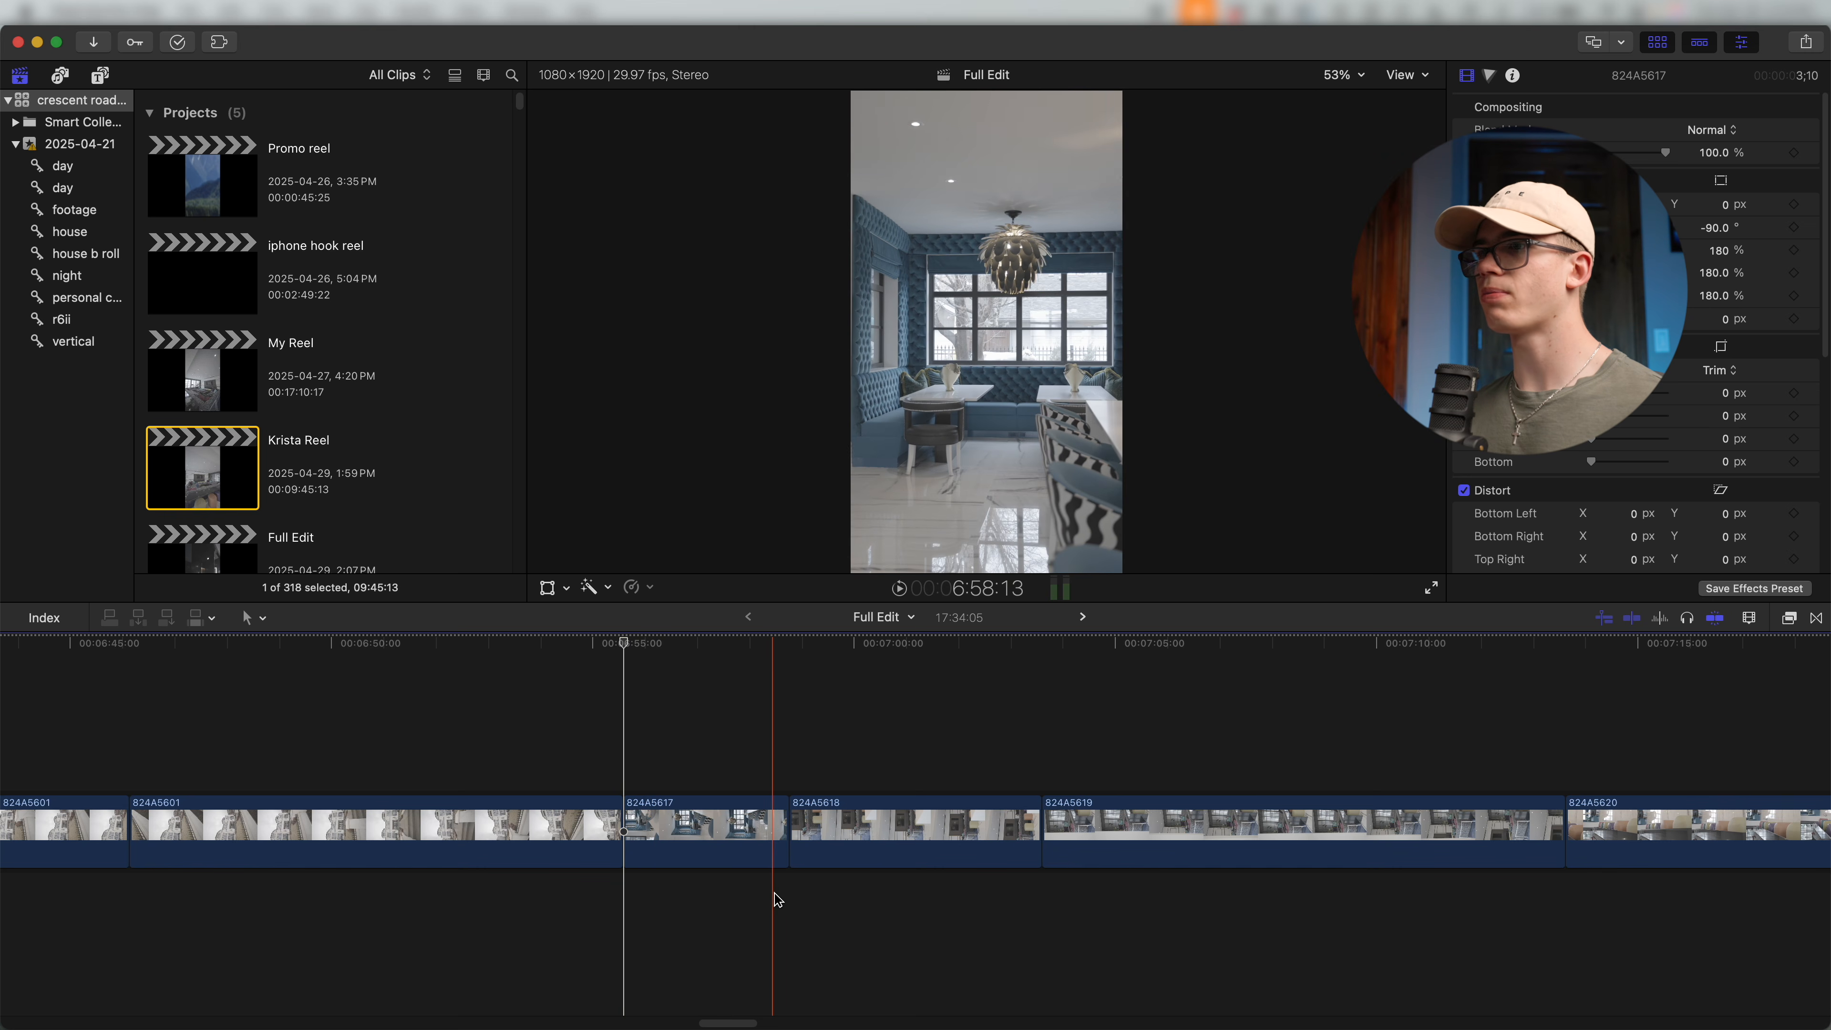
pyautogui.hotkey('alt', ']')
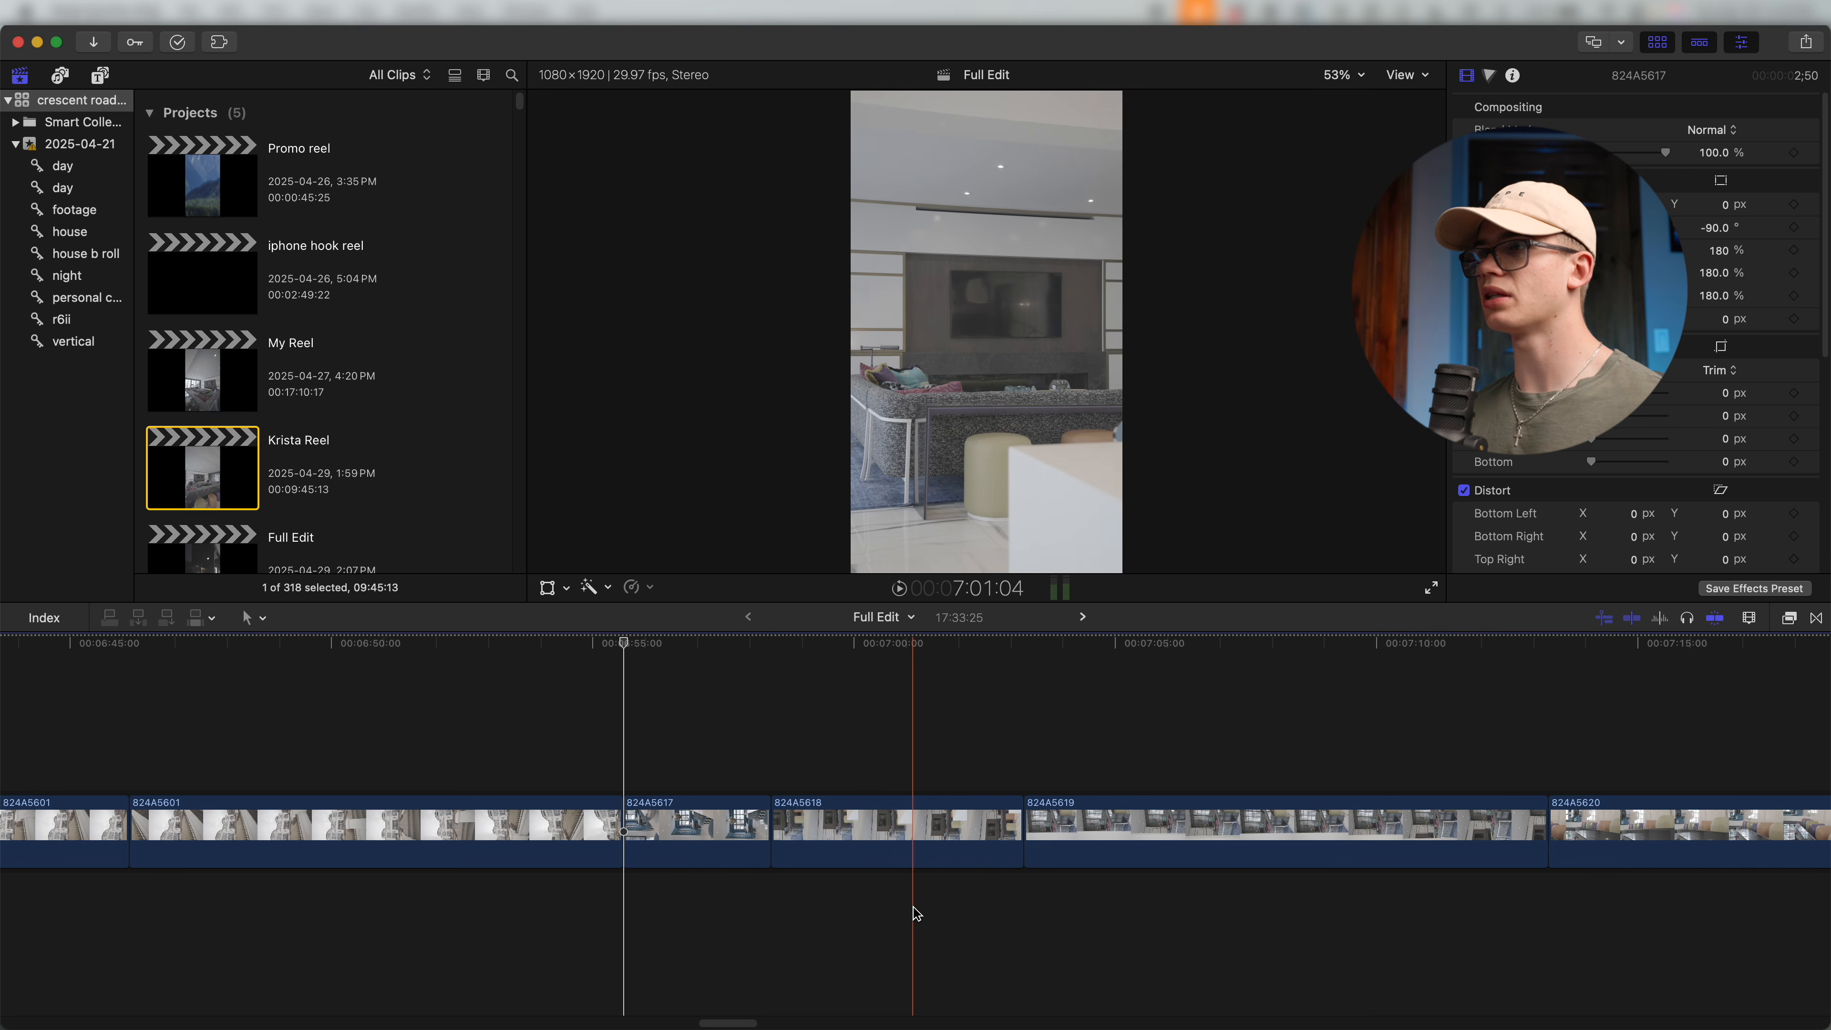
pyautogui.hotkey('alt', '[')
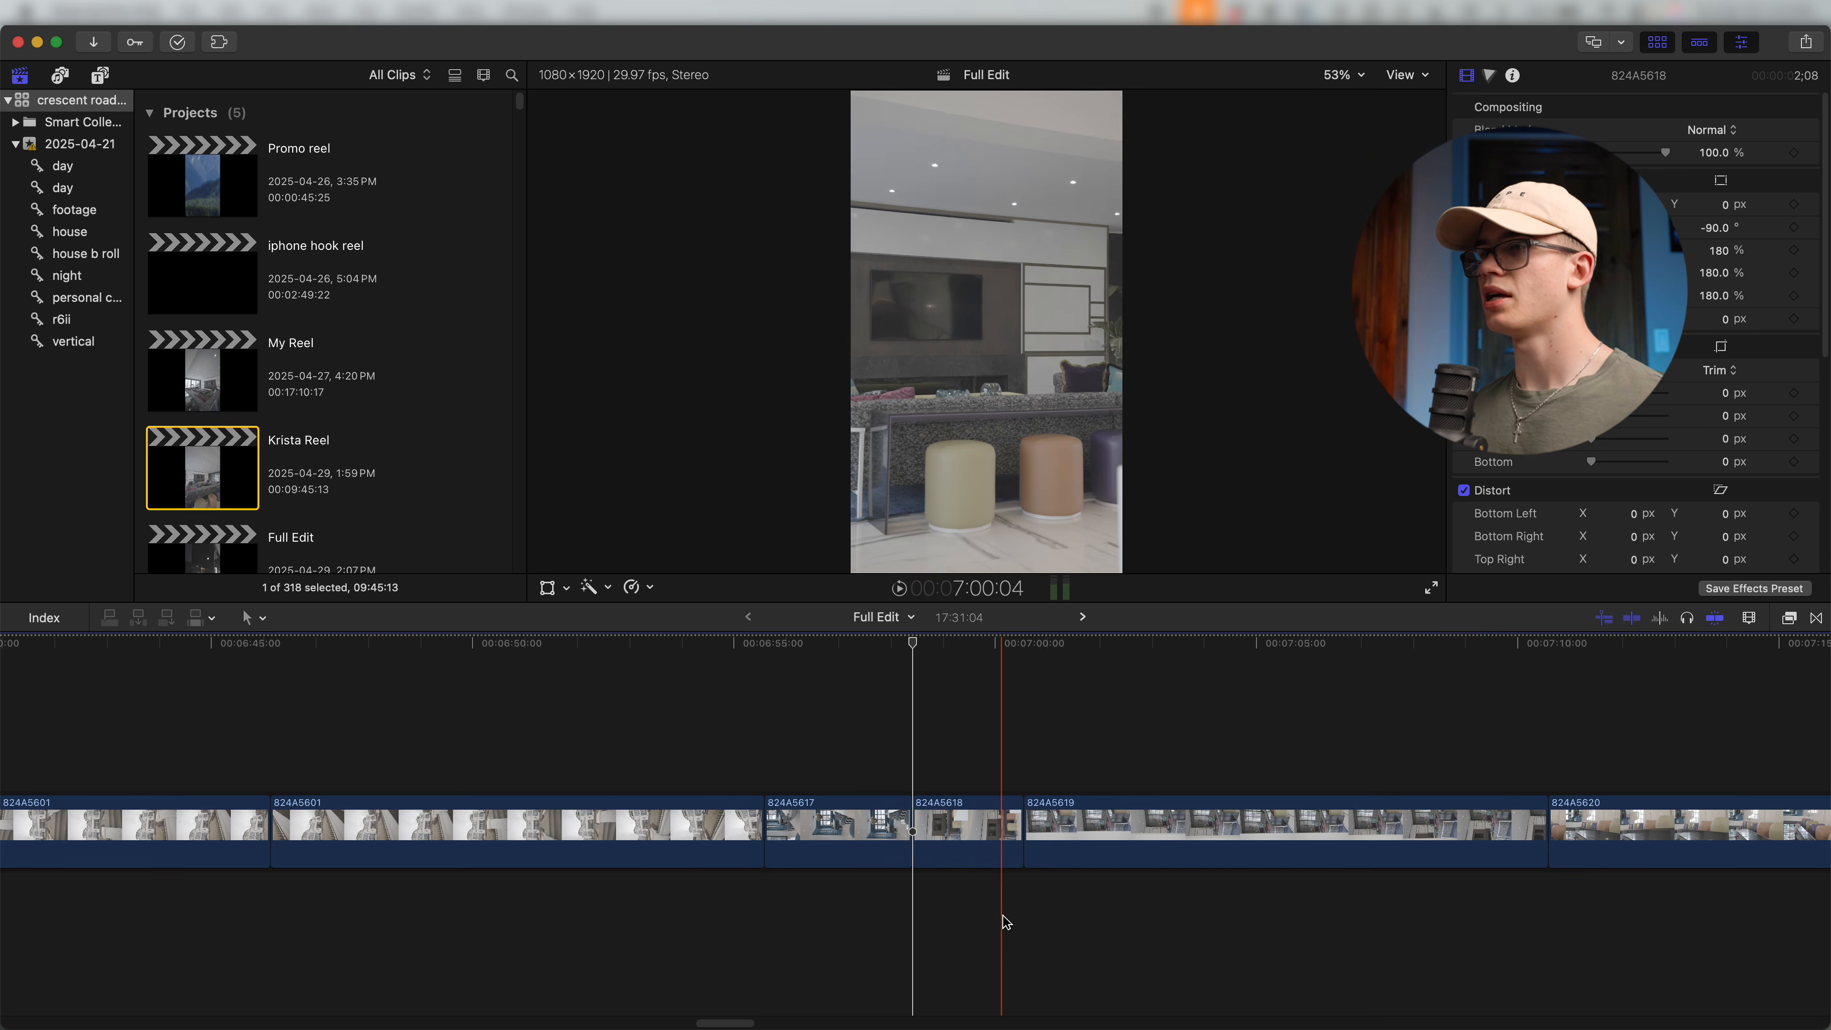
pyautogui.hotkey('alt', ']')
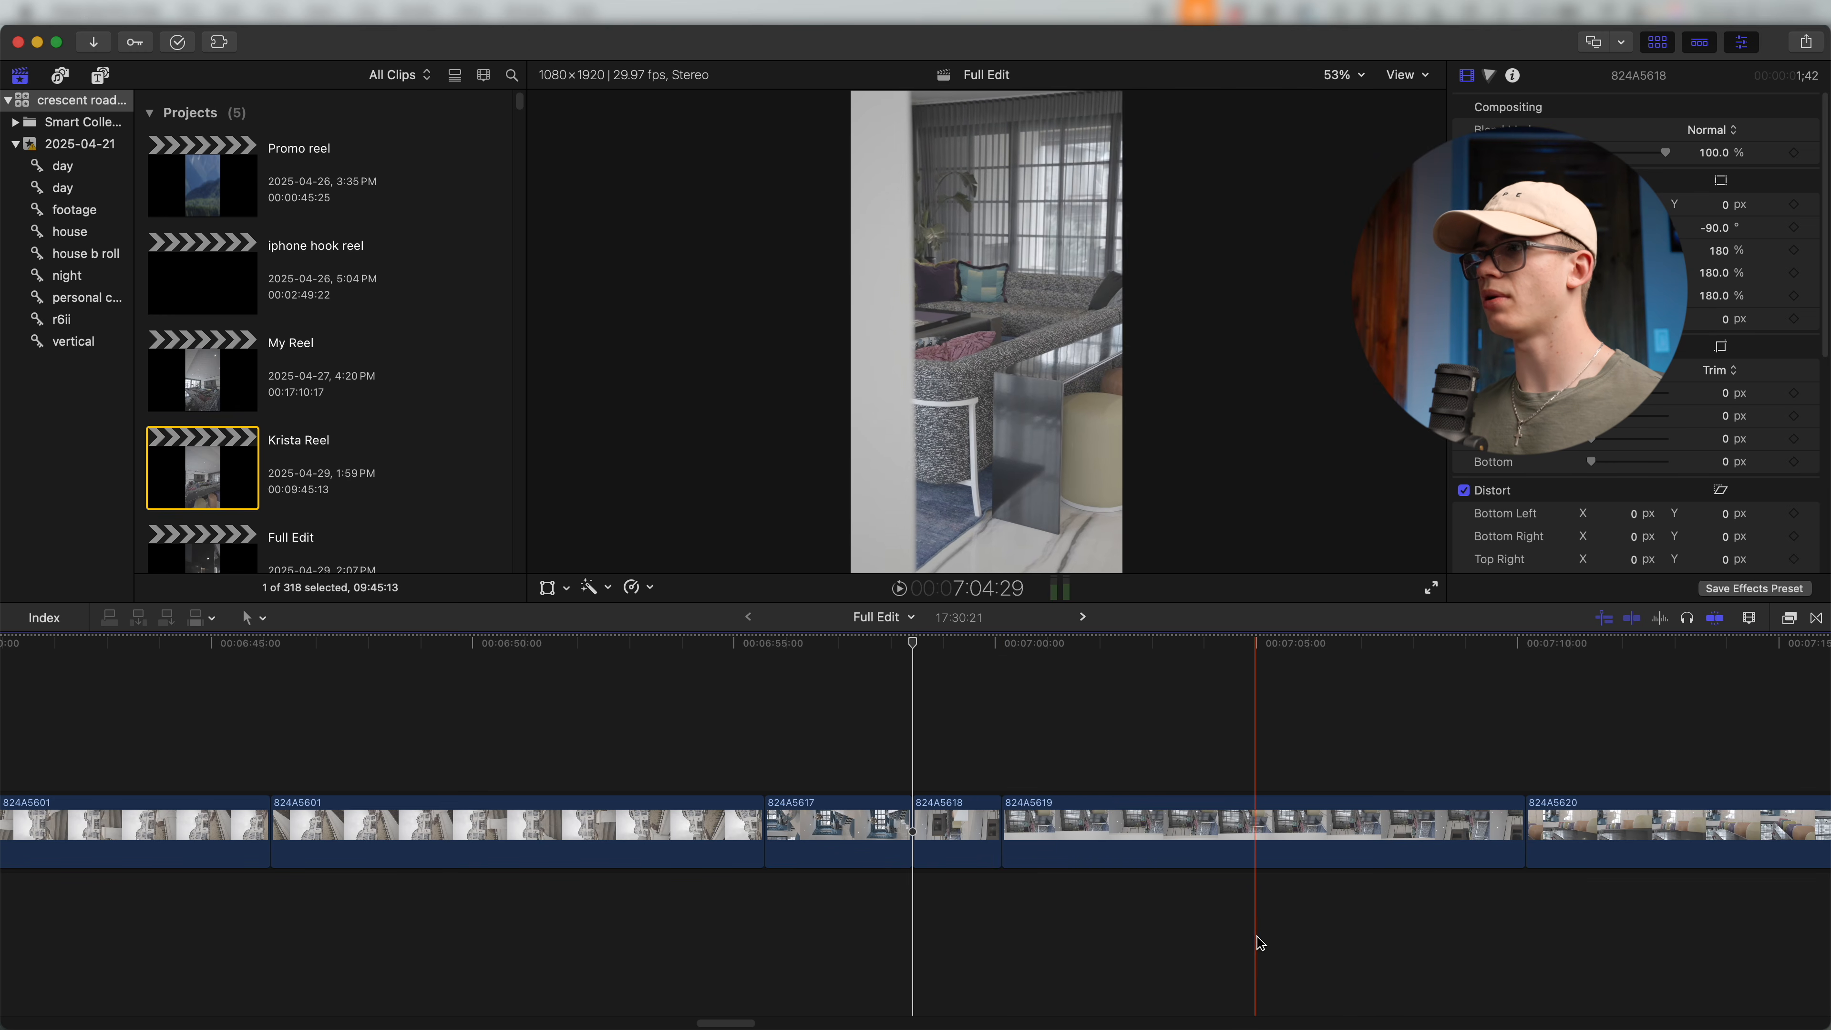
# Trim the start and end of clip 824A5619 to about 3.8 seconds and of clip 824A5620 to about 2.2 seconds.
pyautogui.hotkey('alt', '[')
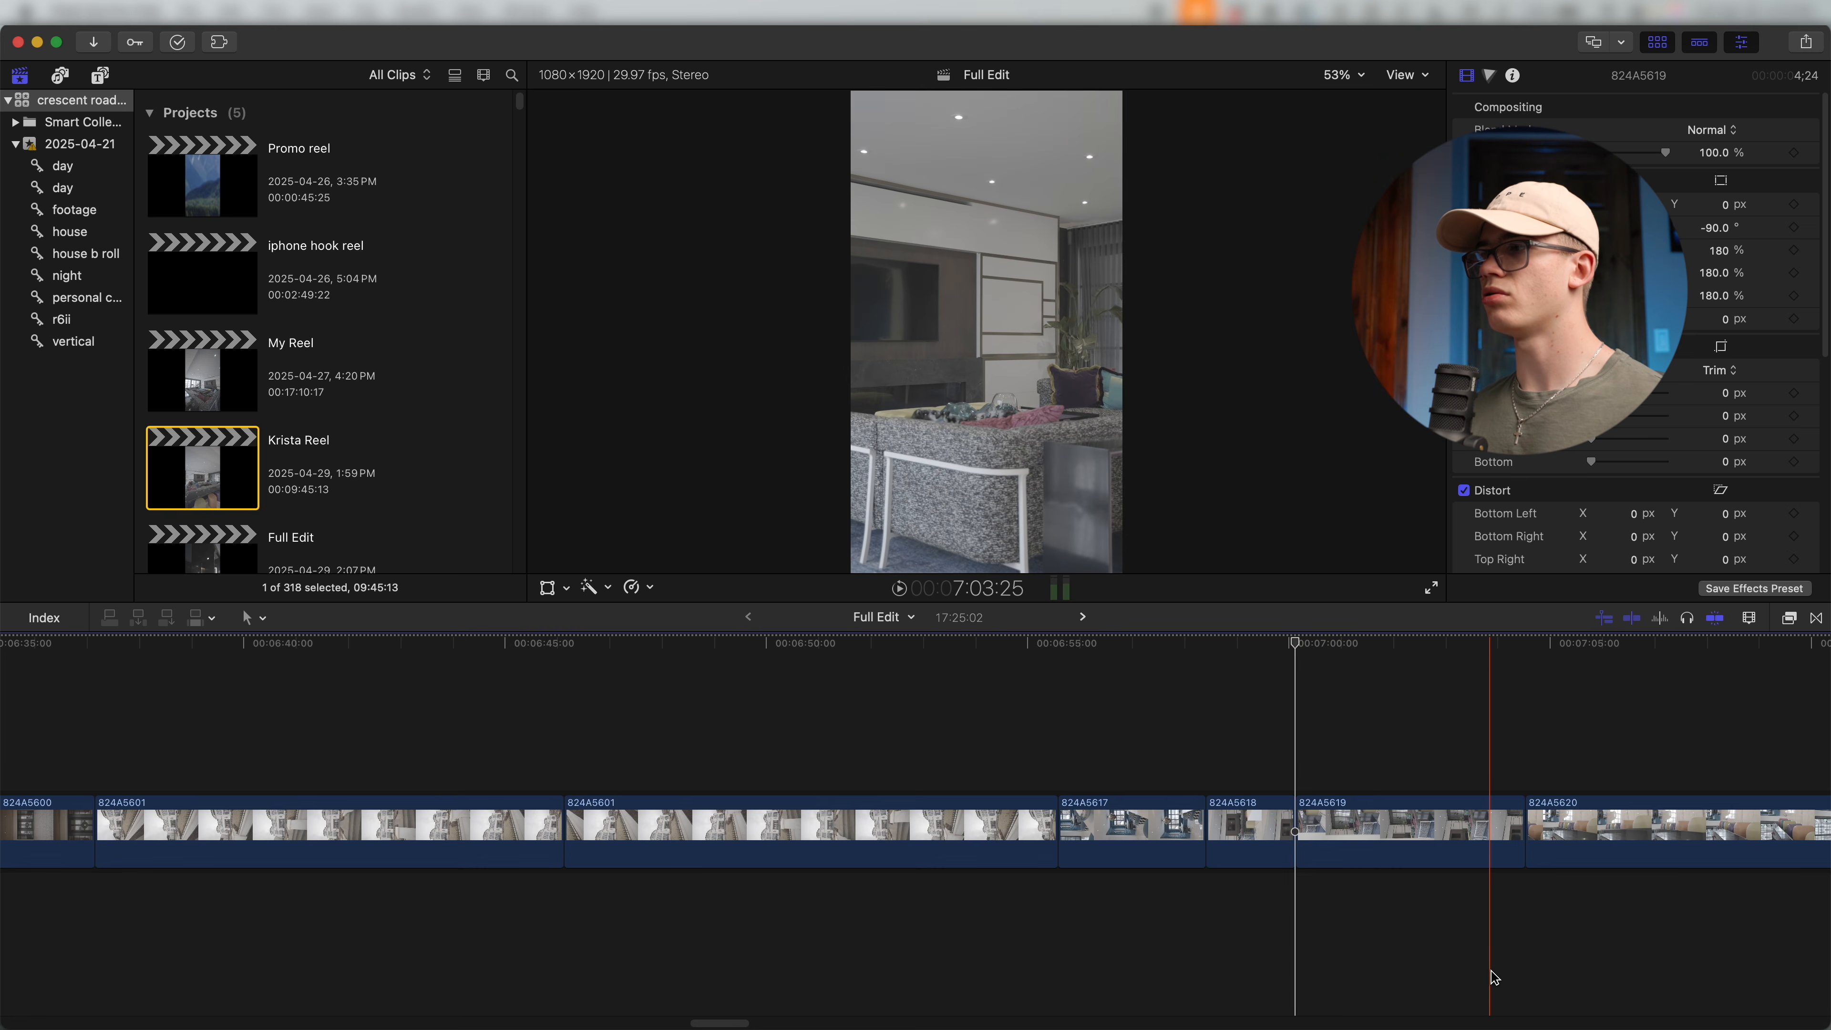
pyautogui.hotkey('alt', ']')
pyautogui.hscroll(10, 1225, 959)
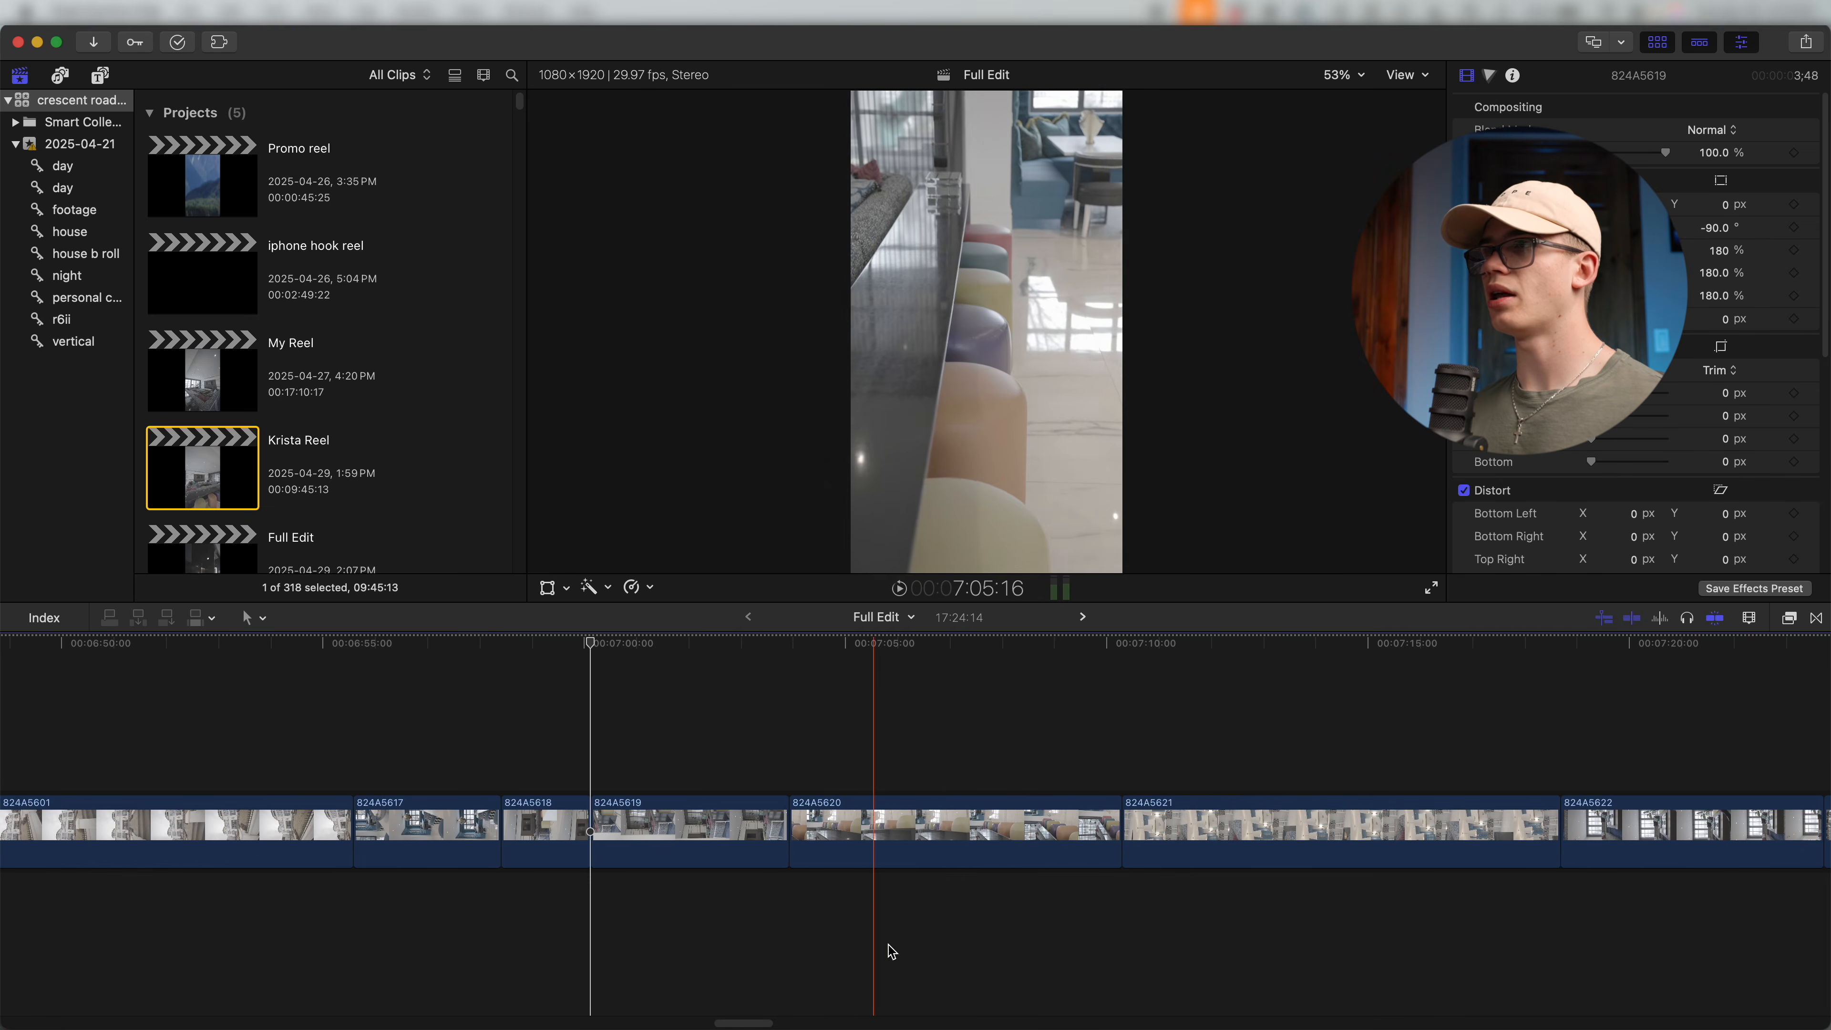
pyautogui.hotkey('alt', '[')
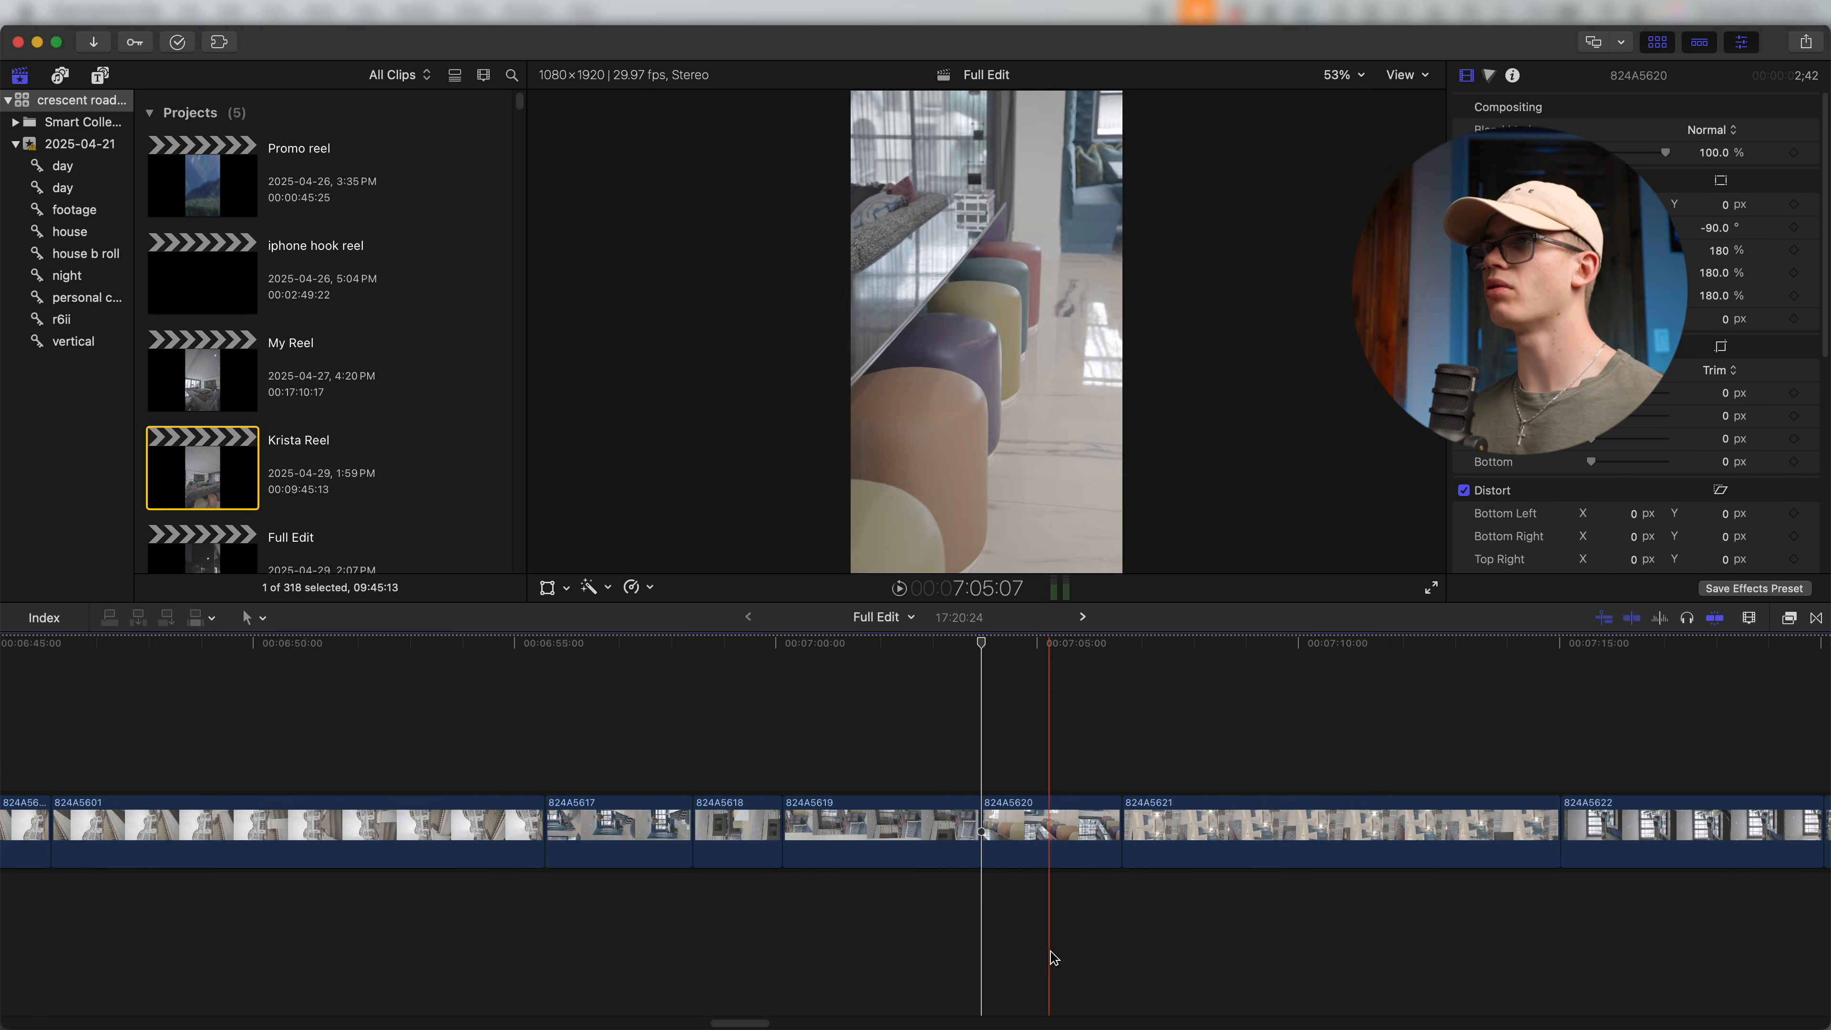
pyautogui.hotkey('alt', ']')
# Trim the start and end of clip 824A5621 to about 1.5 seconds and of clip 824A5622 to about 0.9 seconds.
pyautogui.hscroll(10, 1009, 952)
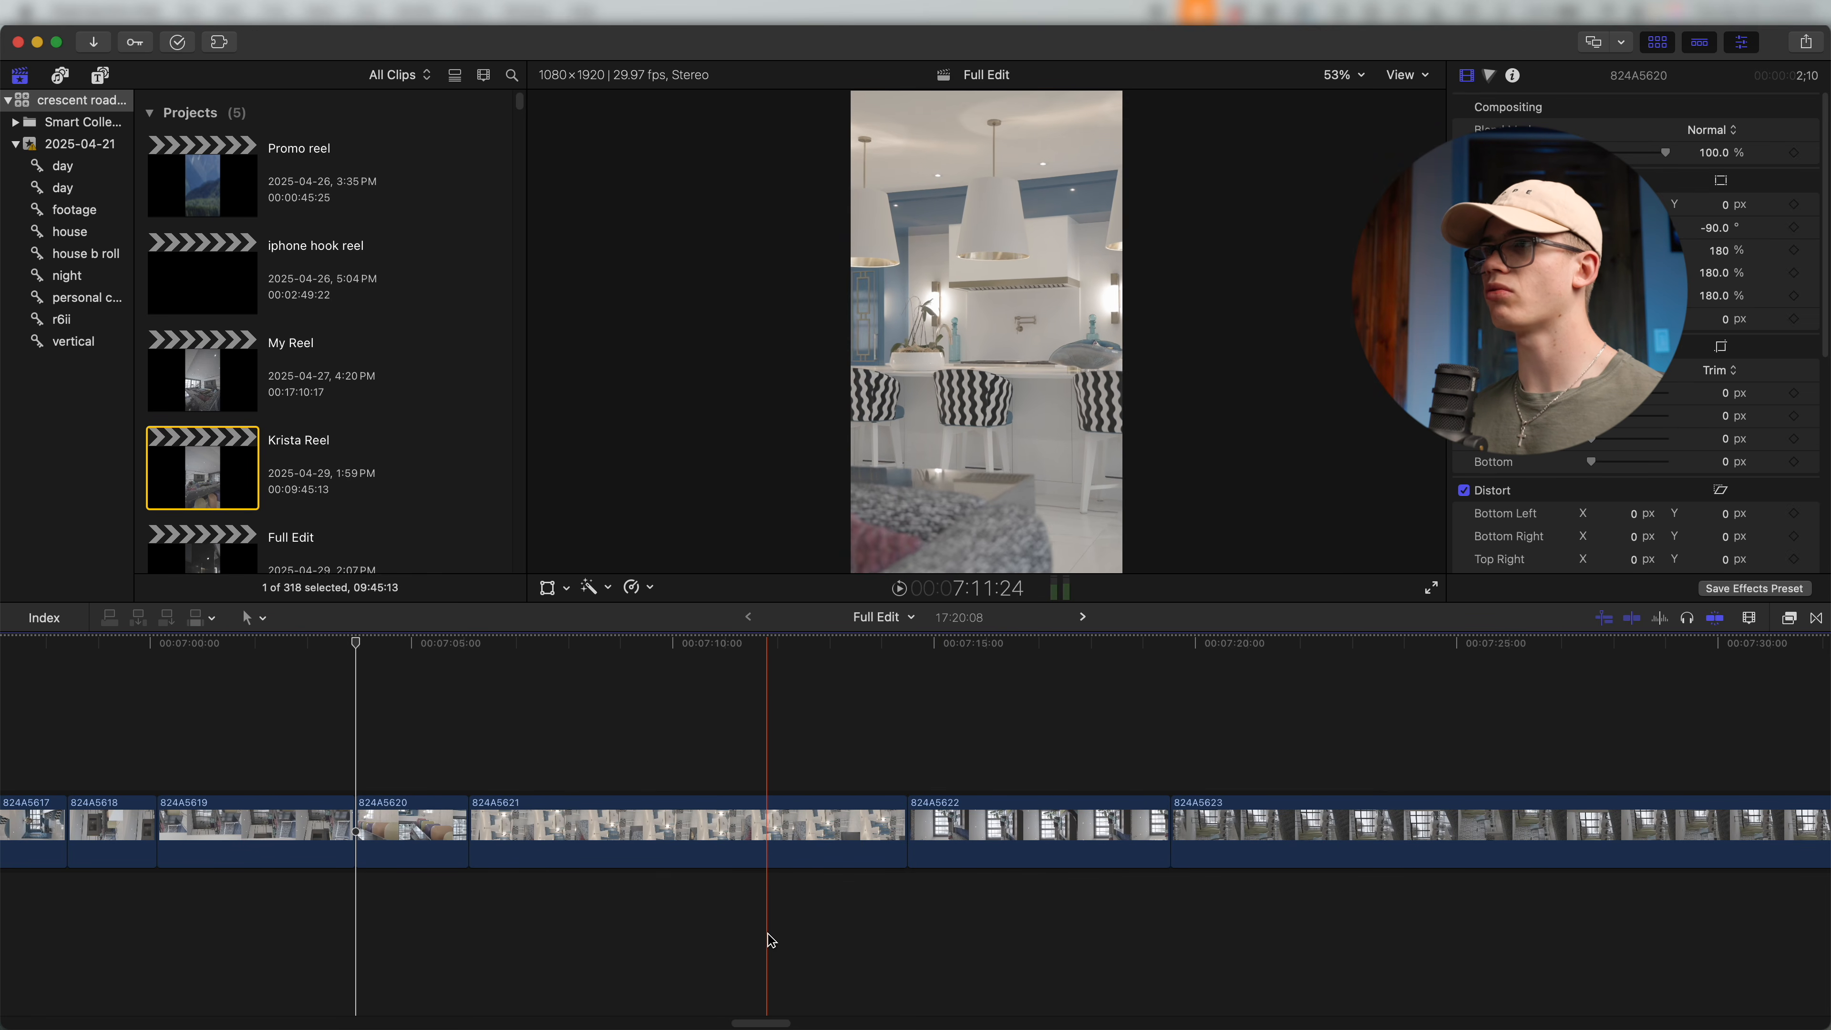
pyautogui.hotkey('alt', '[')
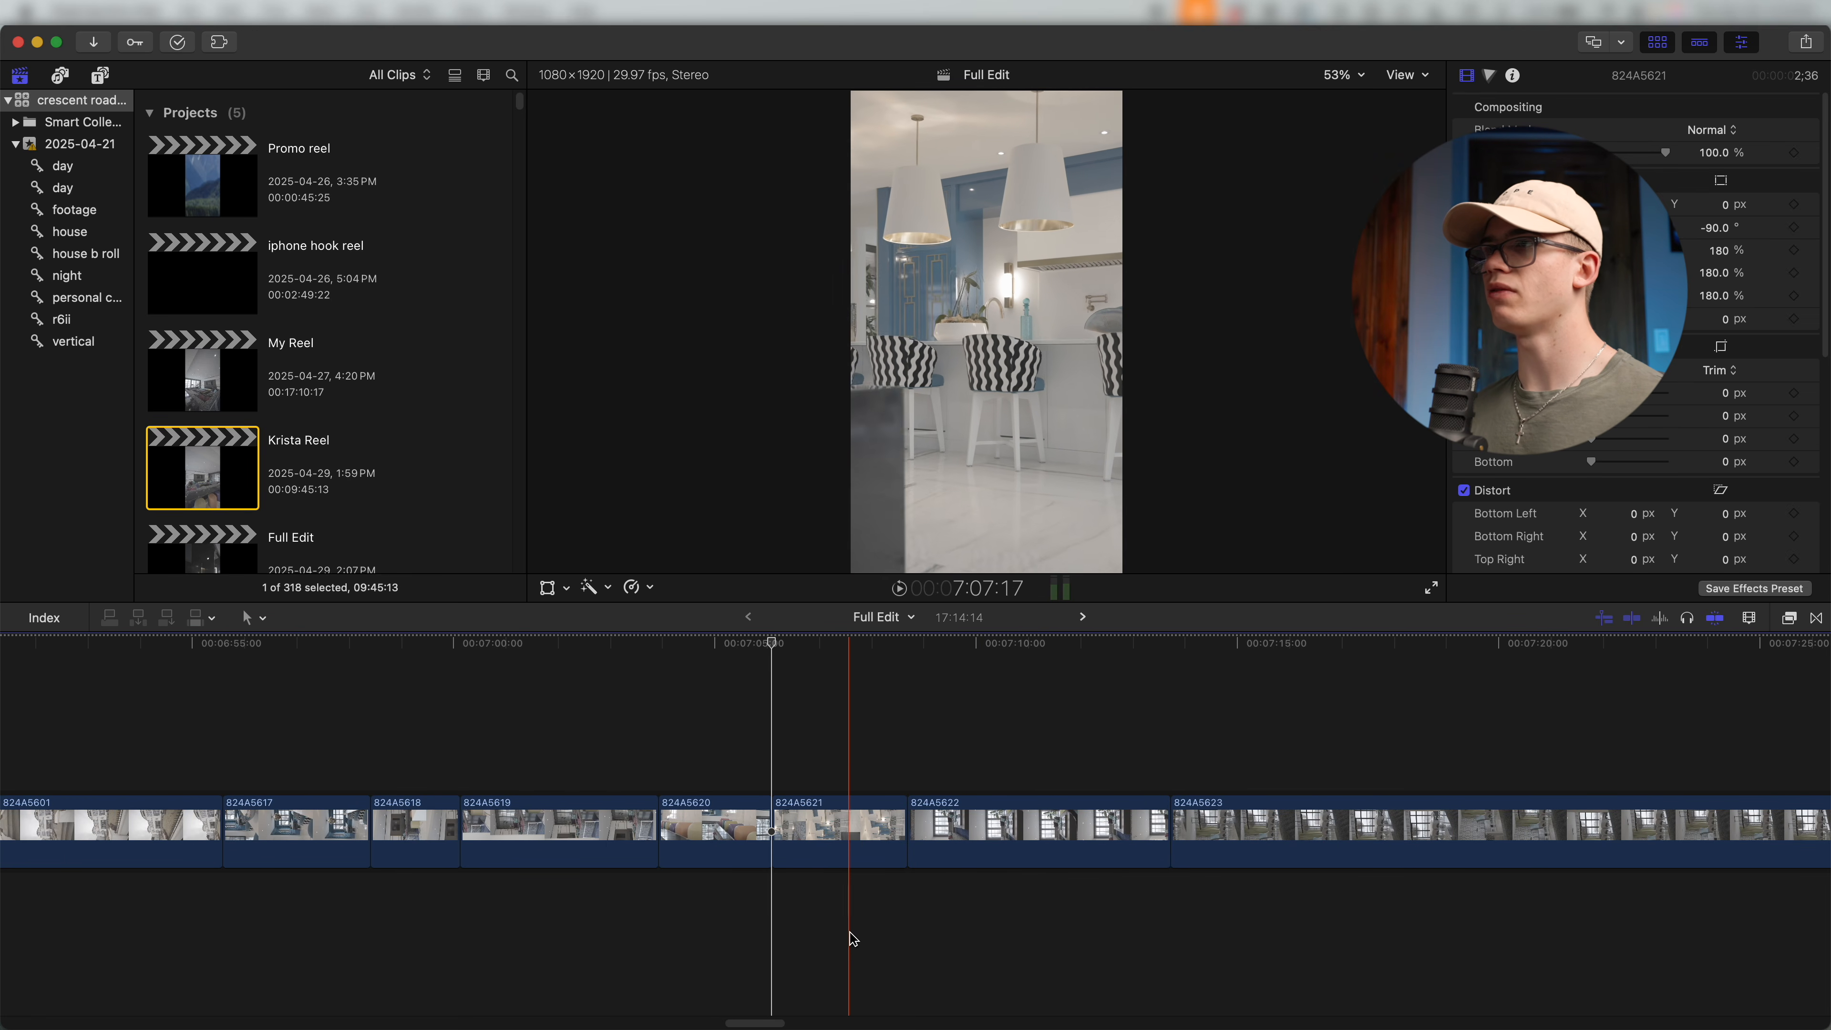
pyautogui.hotkey('alt', ']')
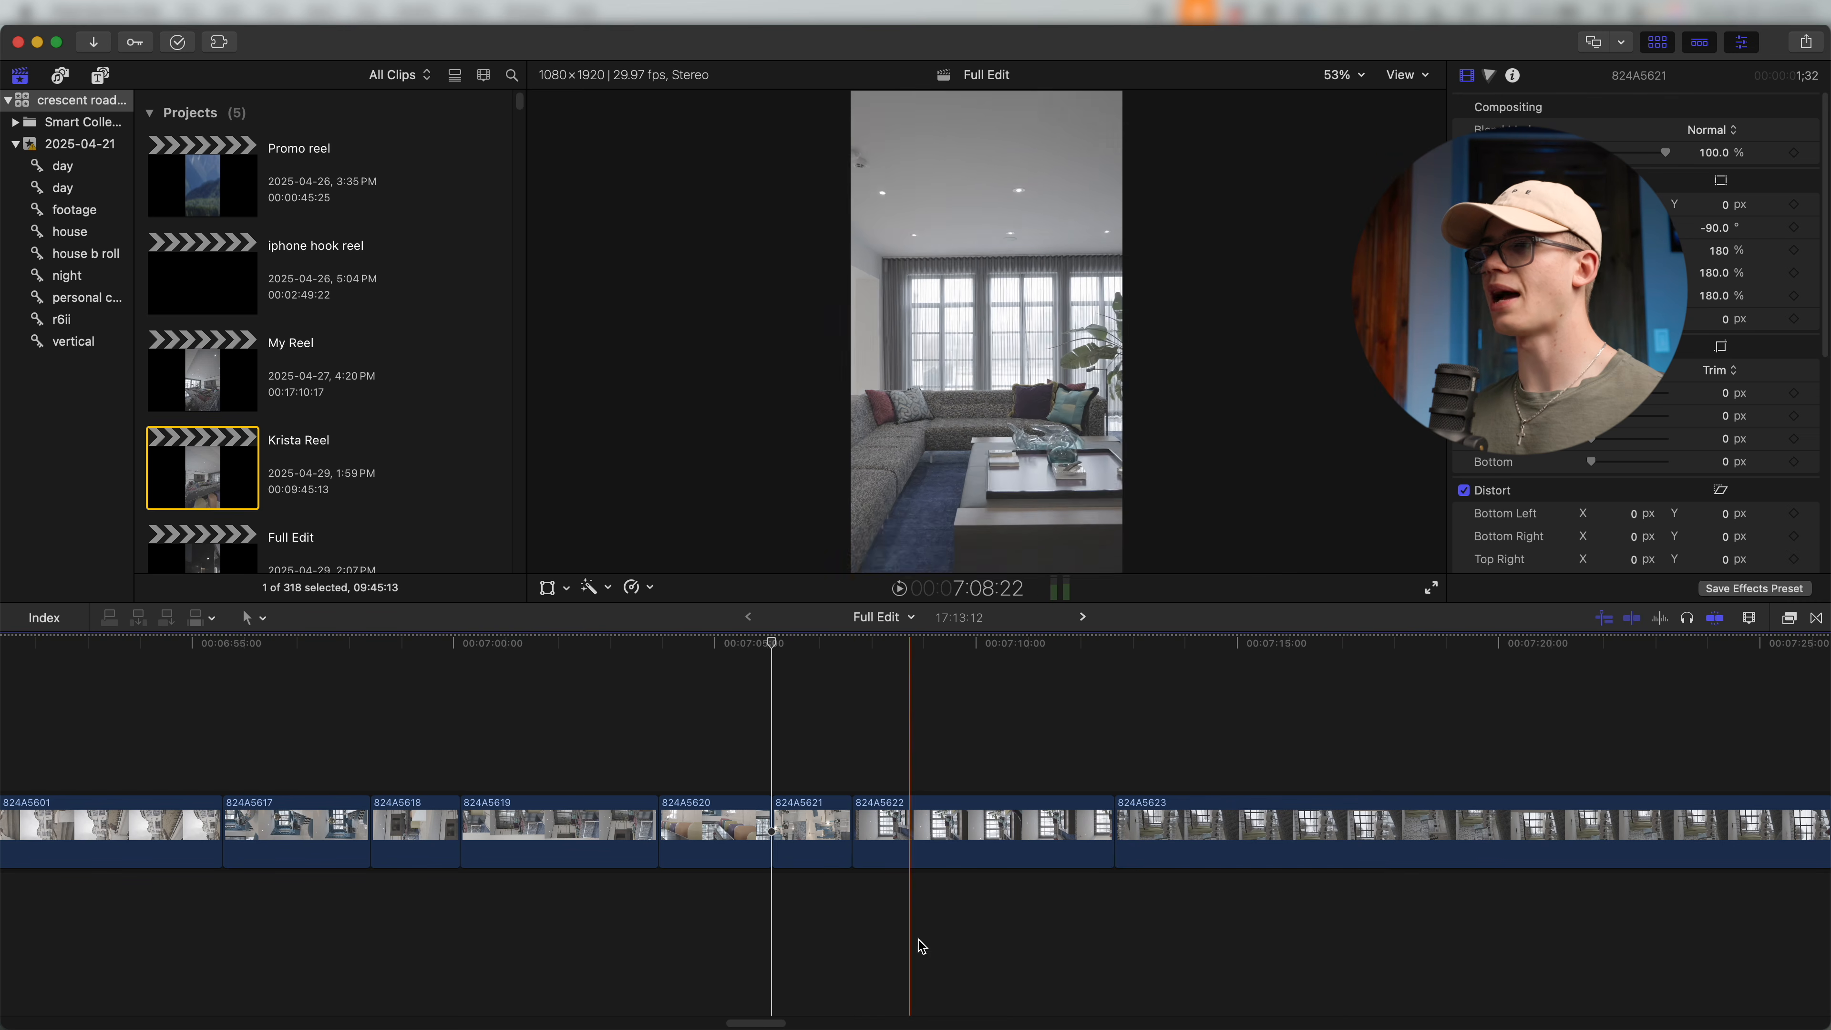
pyautogui.hotkey('alt', '[')
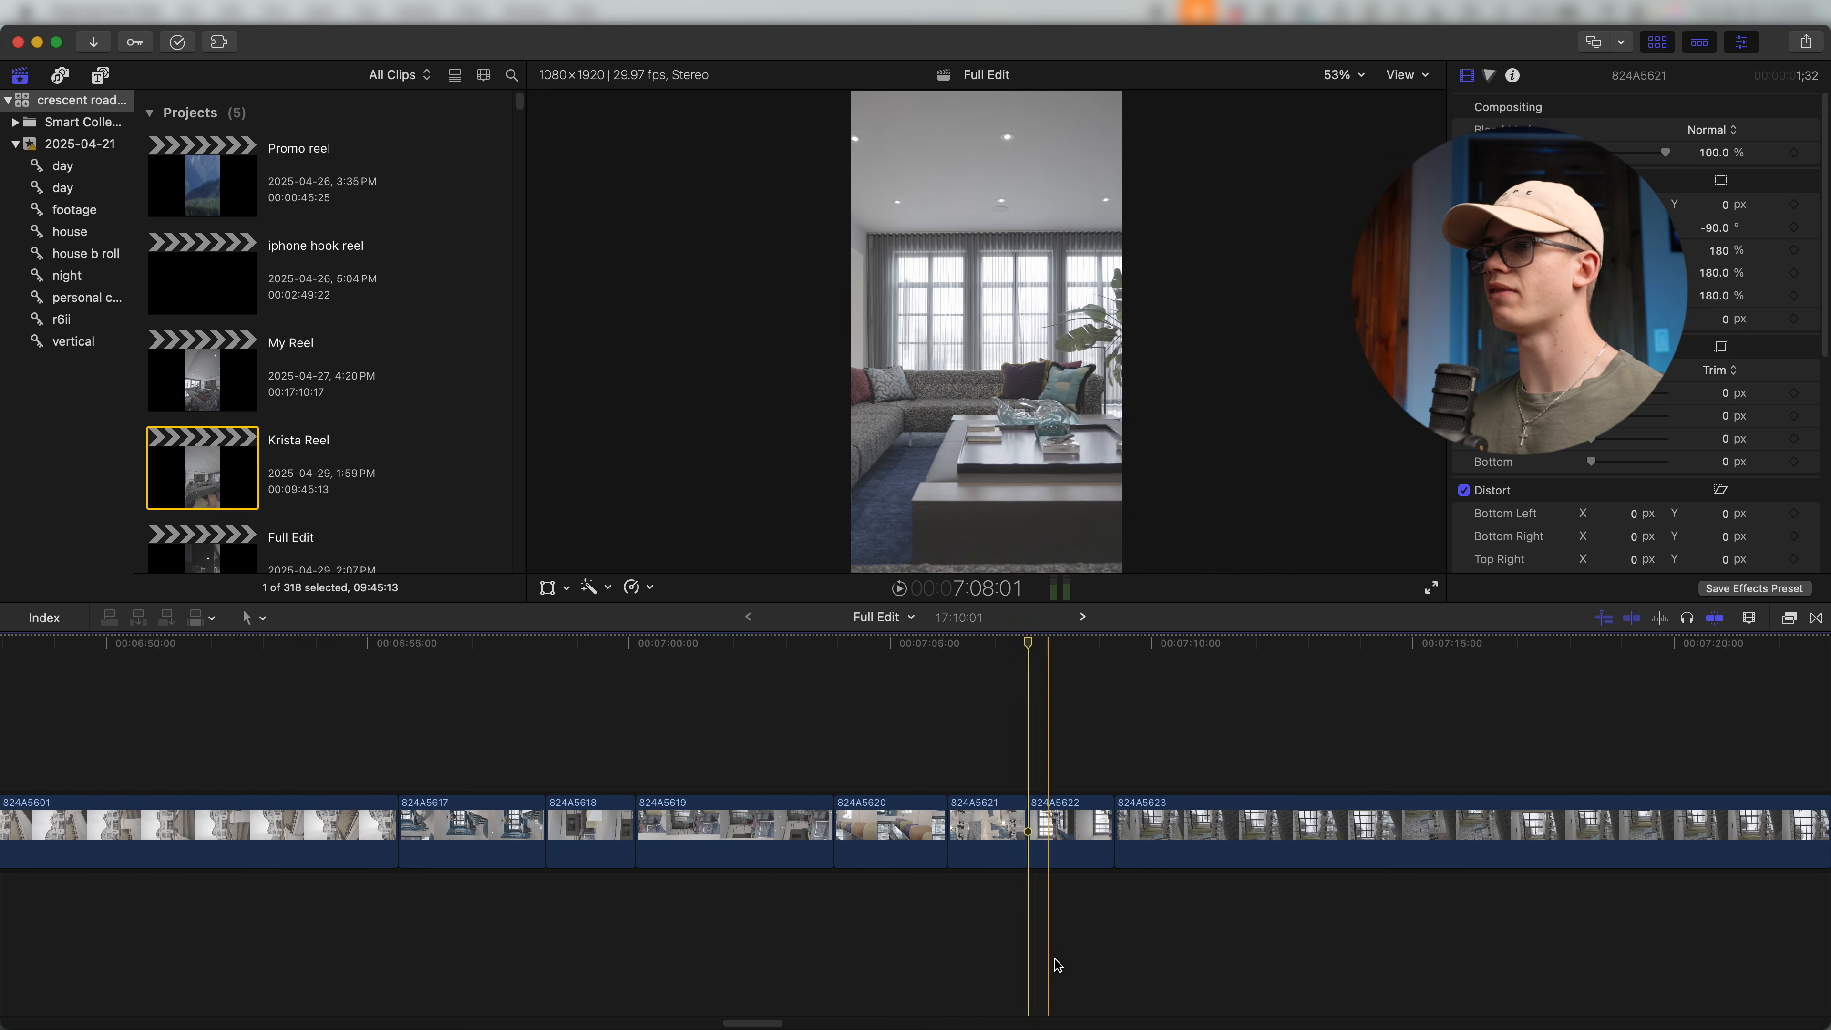
pyautogui.hotkey('alt', ']')
# Trim clip 824A5623 at both ends to about 1.9 seconds and delete clip 824A5624.
pyautogui.hscroll(5, 821, 923)
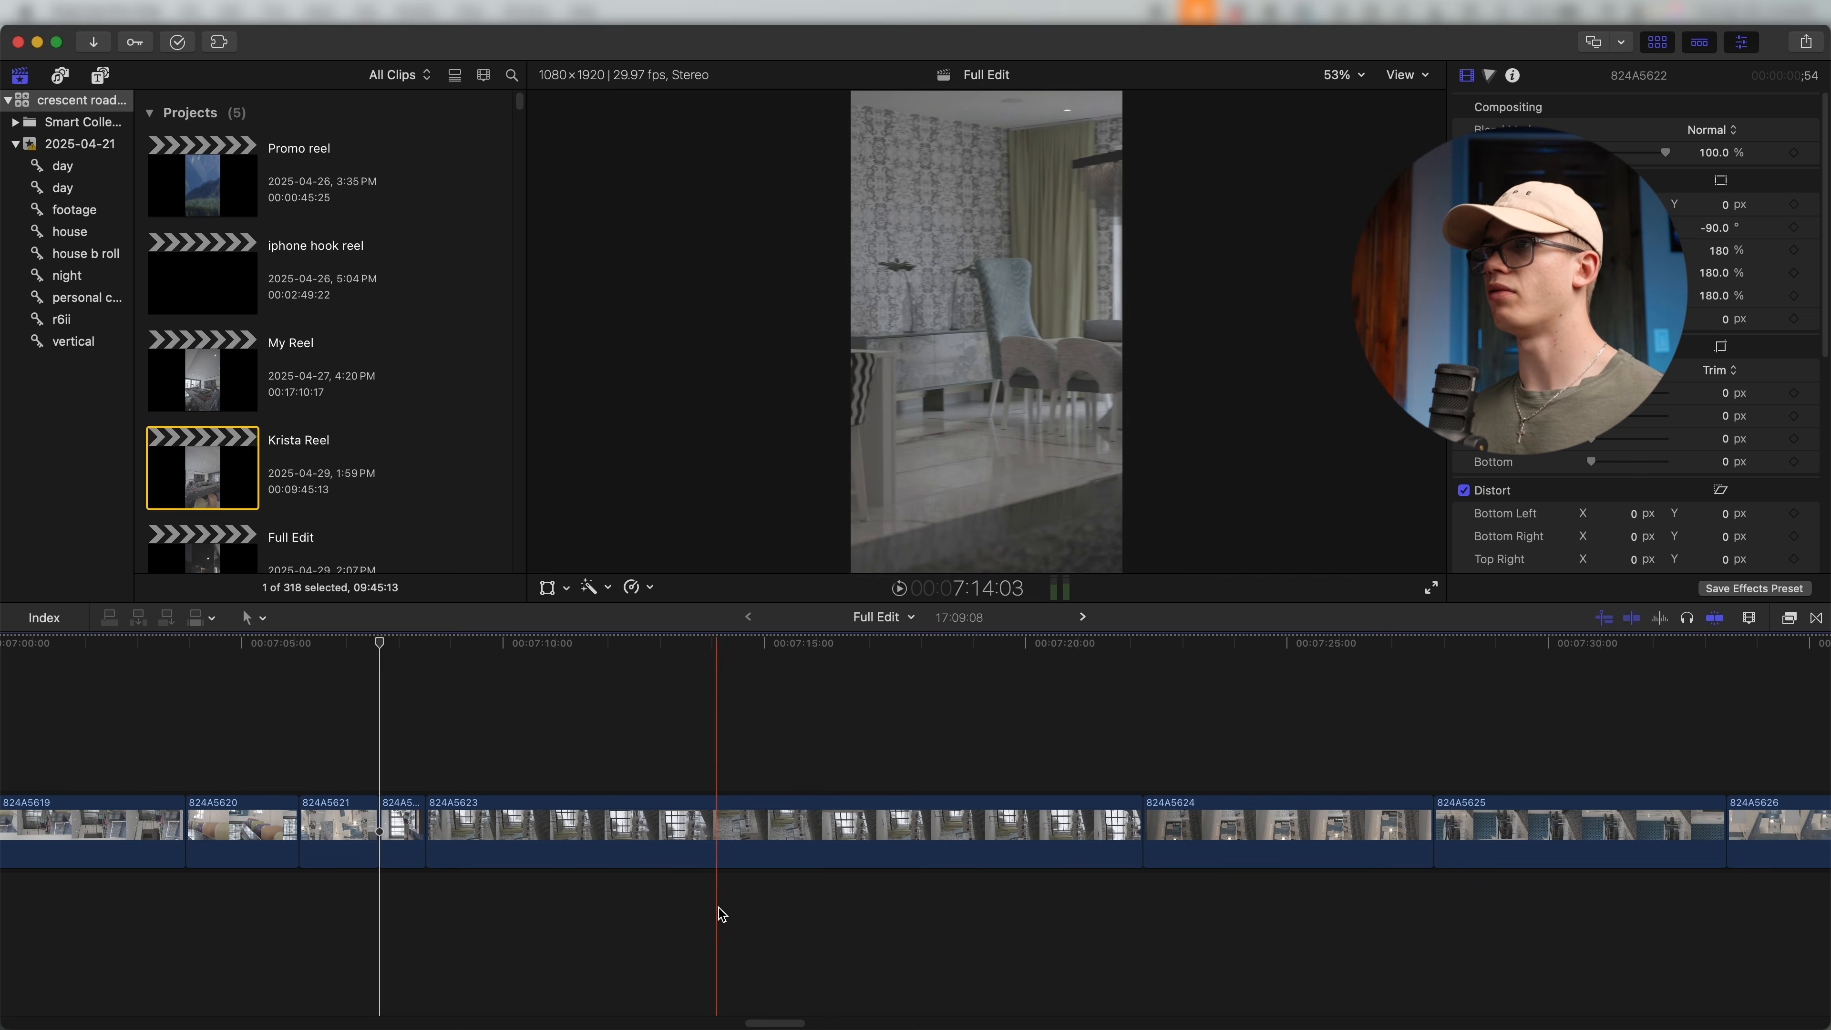
pyautogui.hotkey('alt', '[')
pyautogui.hotkey('alt', ']')
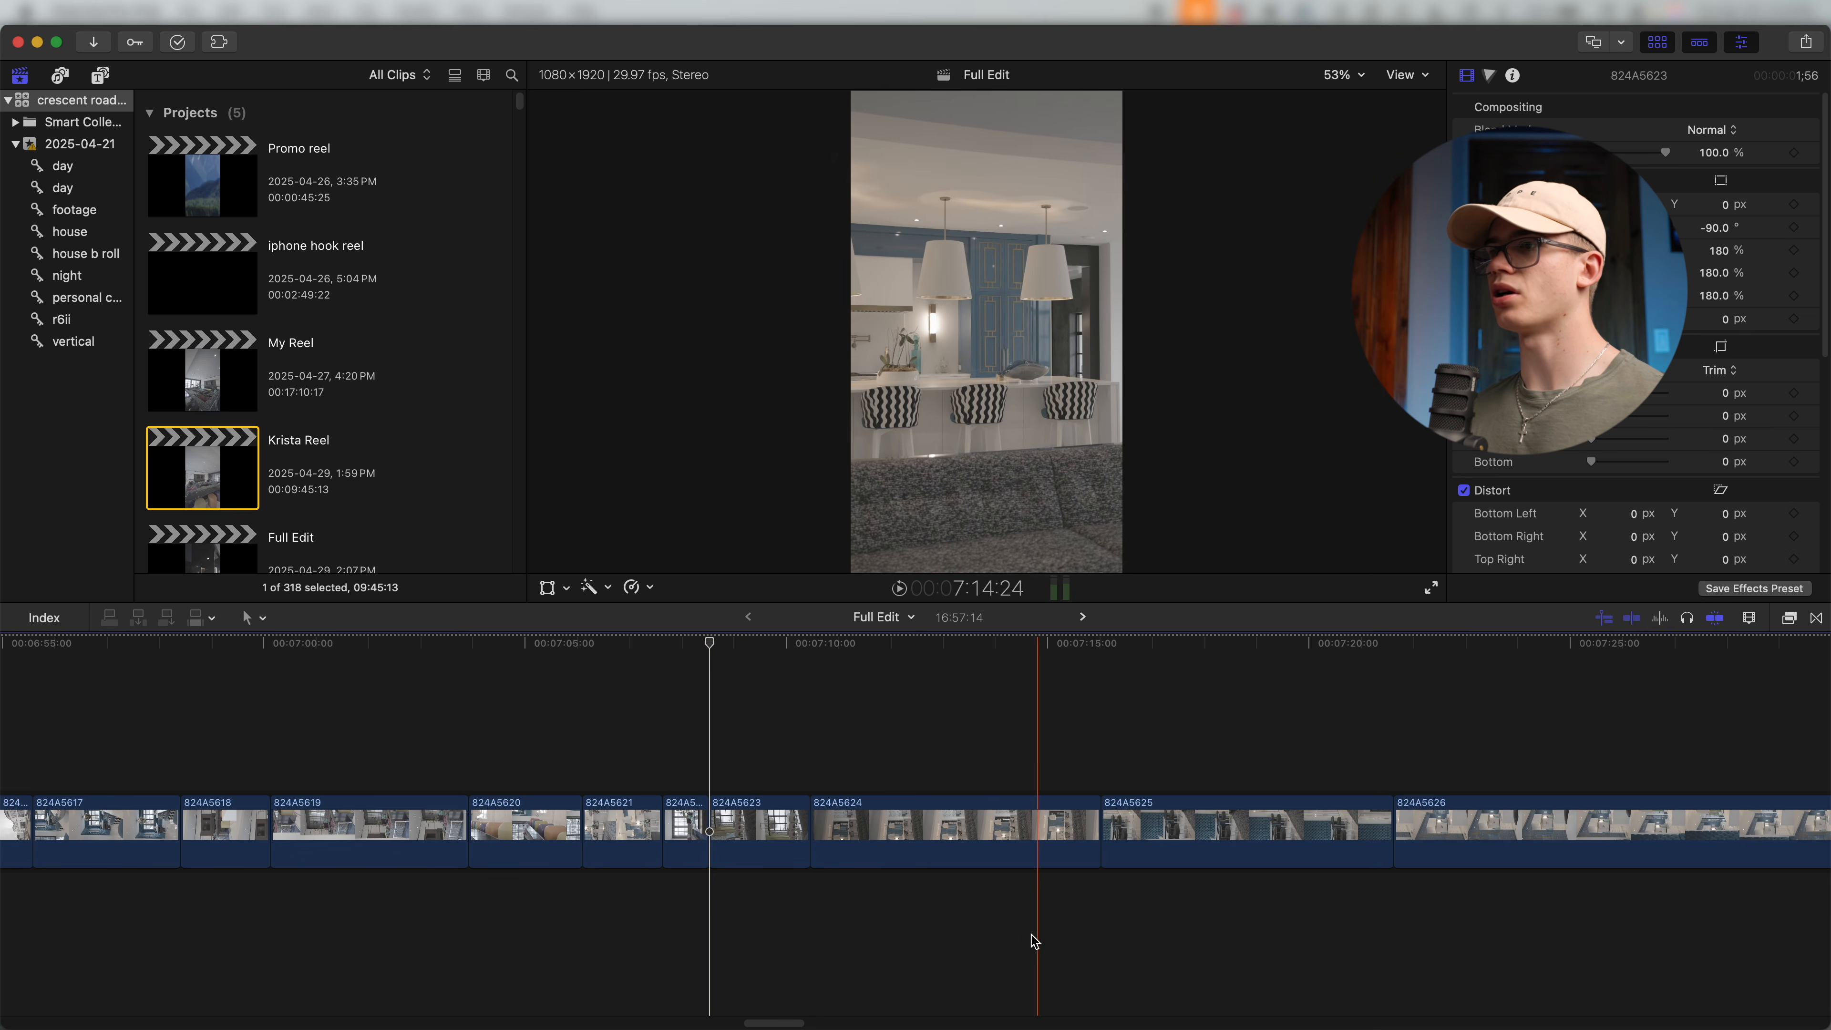
pyautogui.click(985, 870)
pyautogui.hotkey('alt', '[')
pyautogui.hscroll(2, 984, 848)
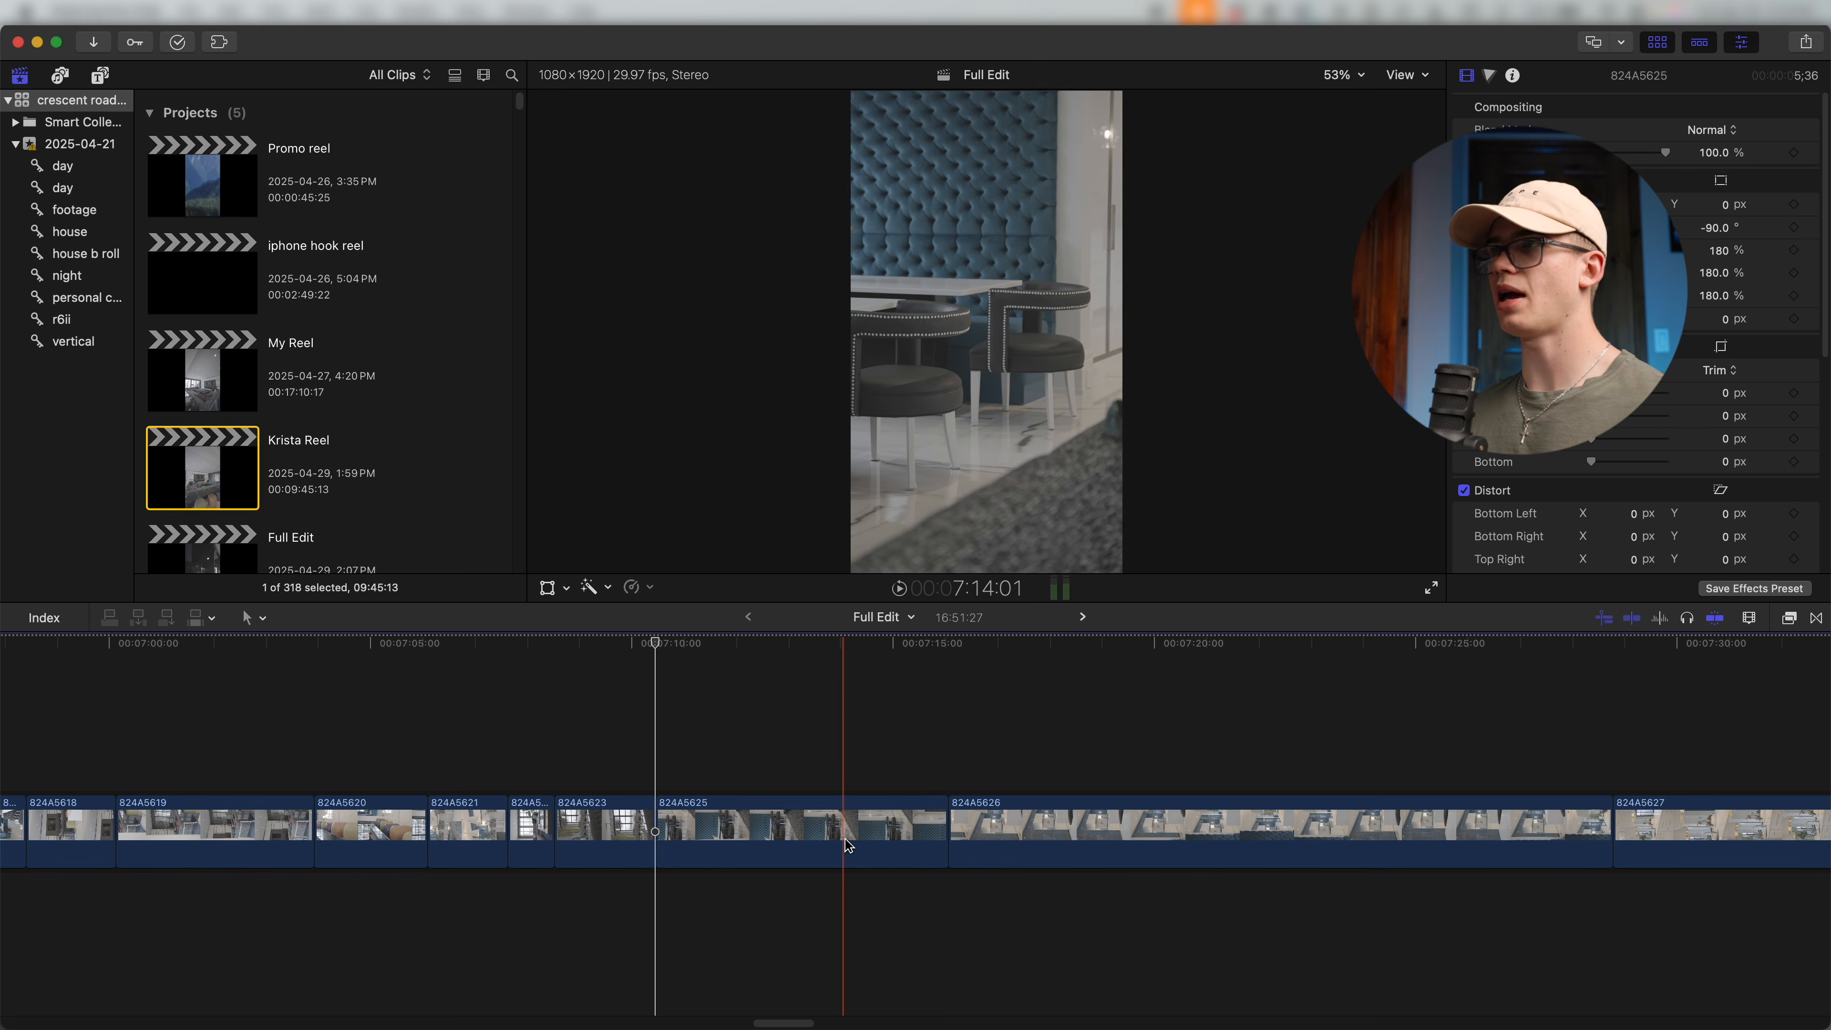
# Trim the start and end of clip 824A5625 to about 1.3 seconds and of clip 824A5626 to about 1.9 seconds.
pyautogui.hotkey('alt', '[')
pyautogui.hotkey('alt', ']')
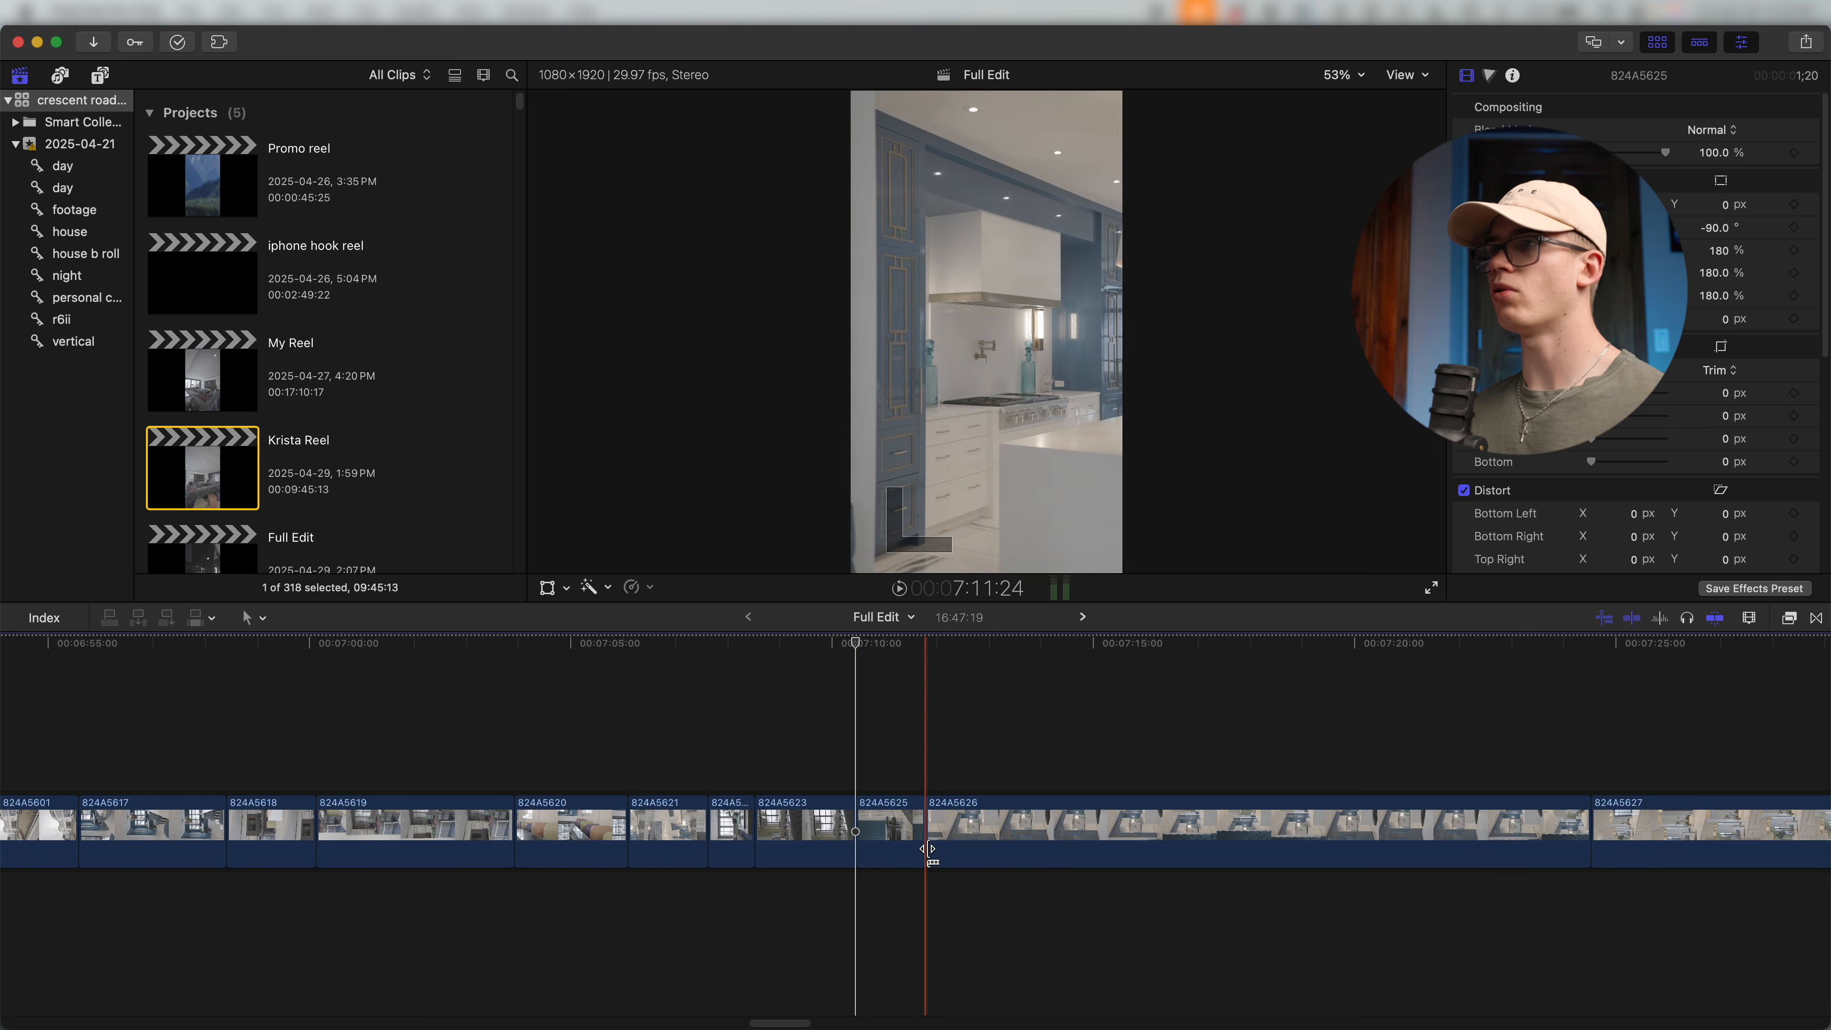
pyautogui.hscroll(3, 926, 858)
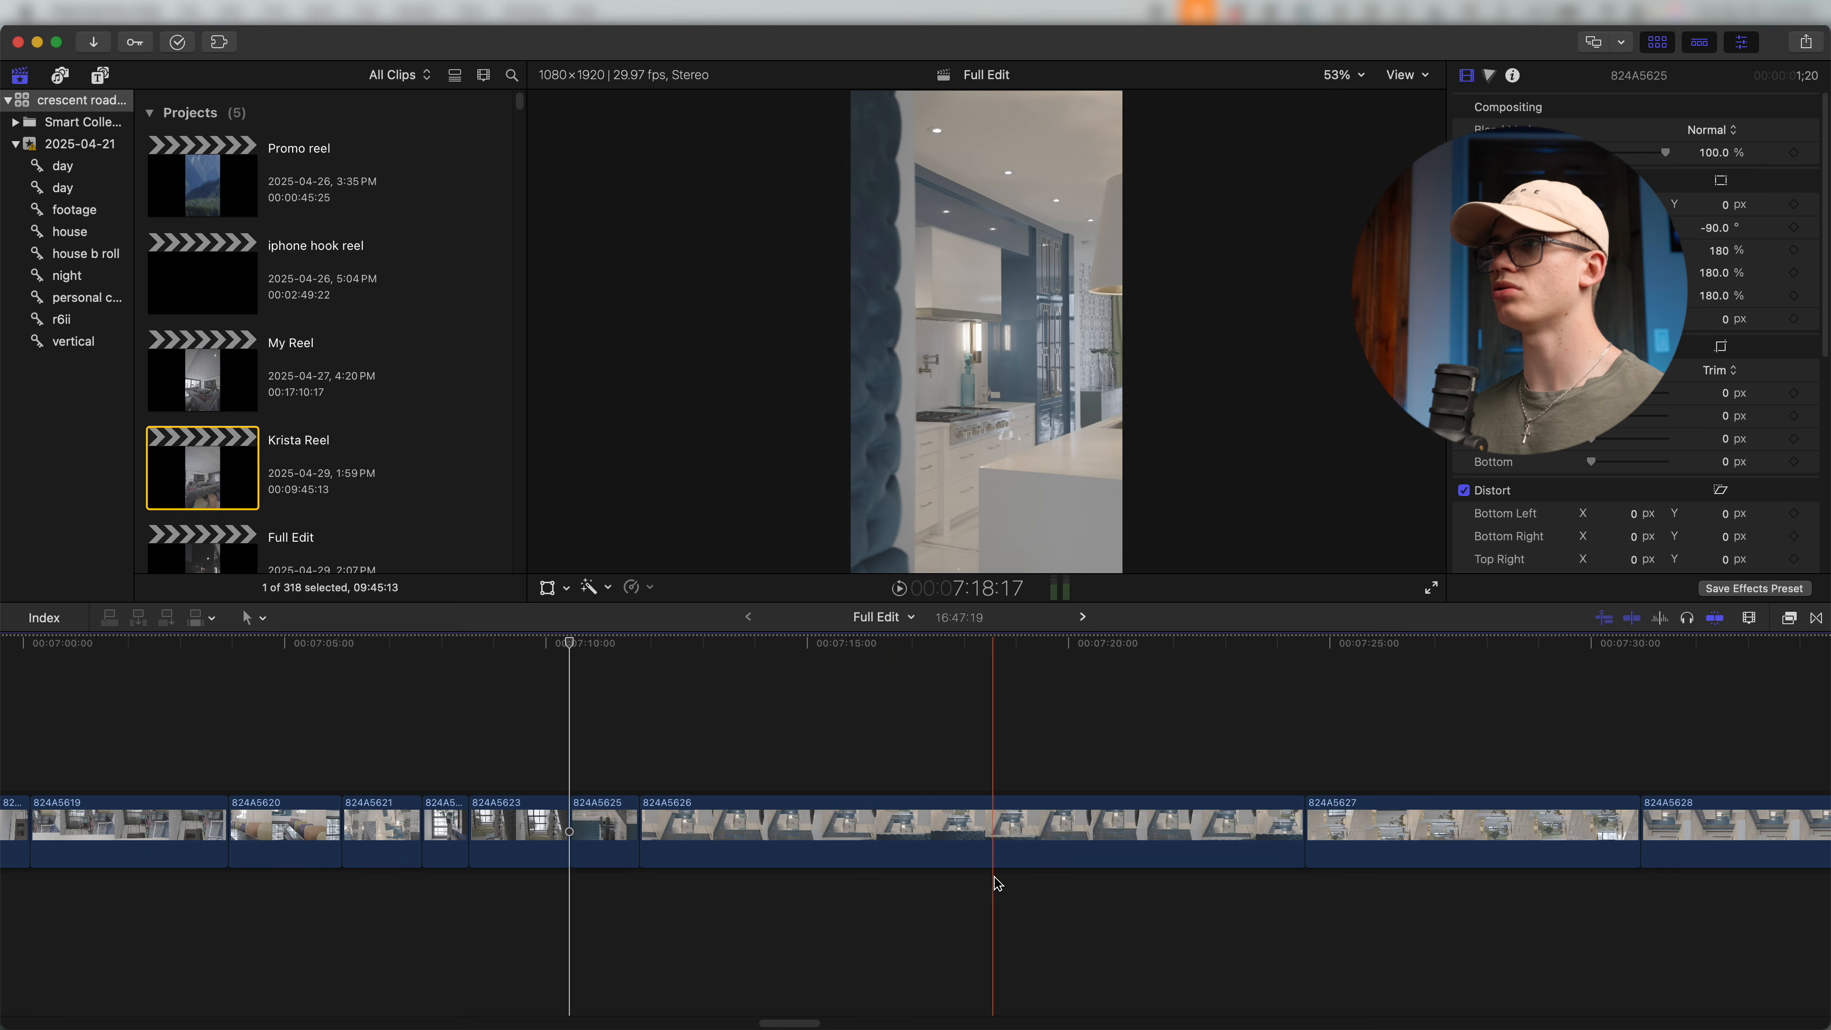
pyautogui.hotkey('alt', '[')
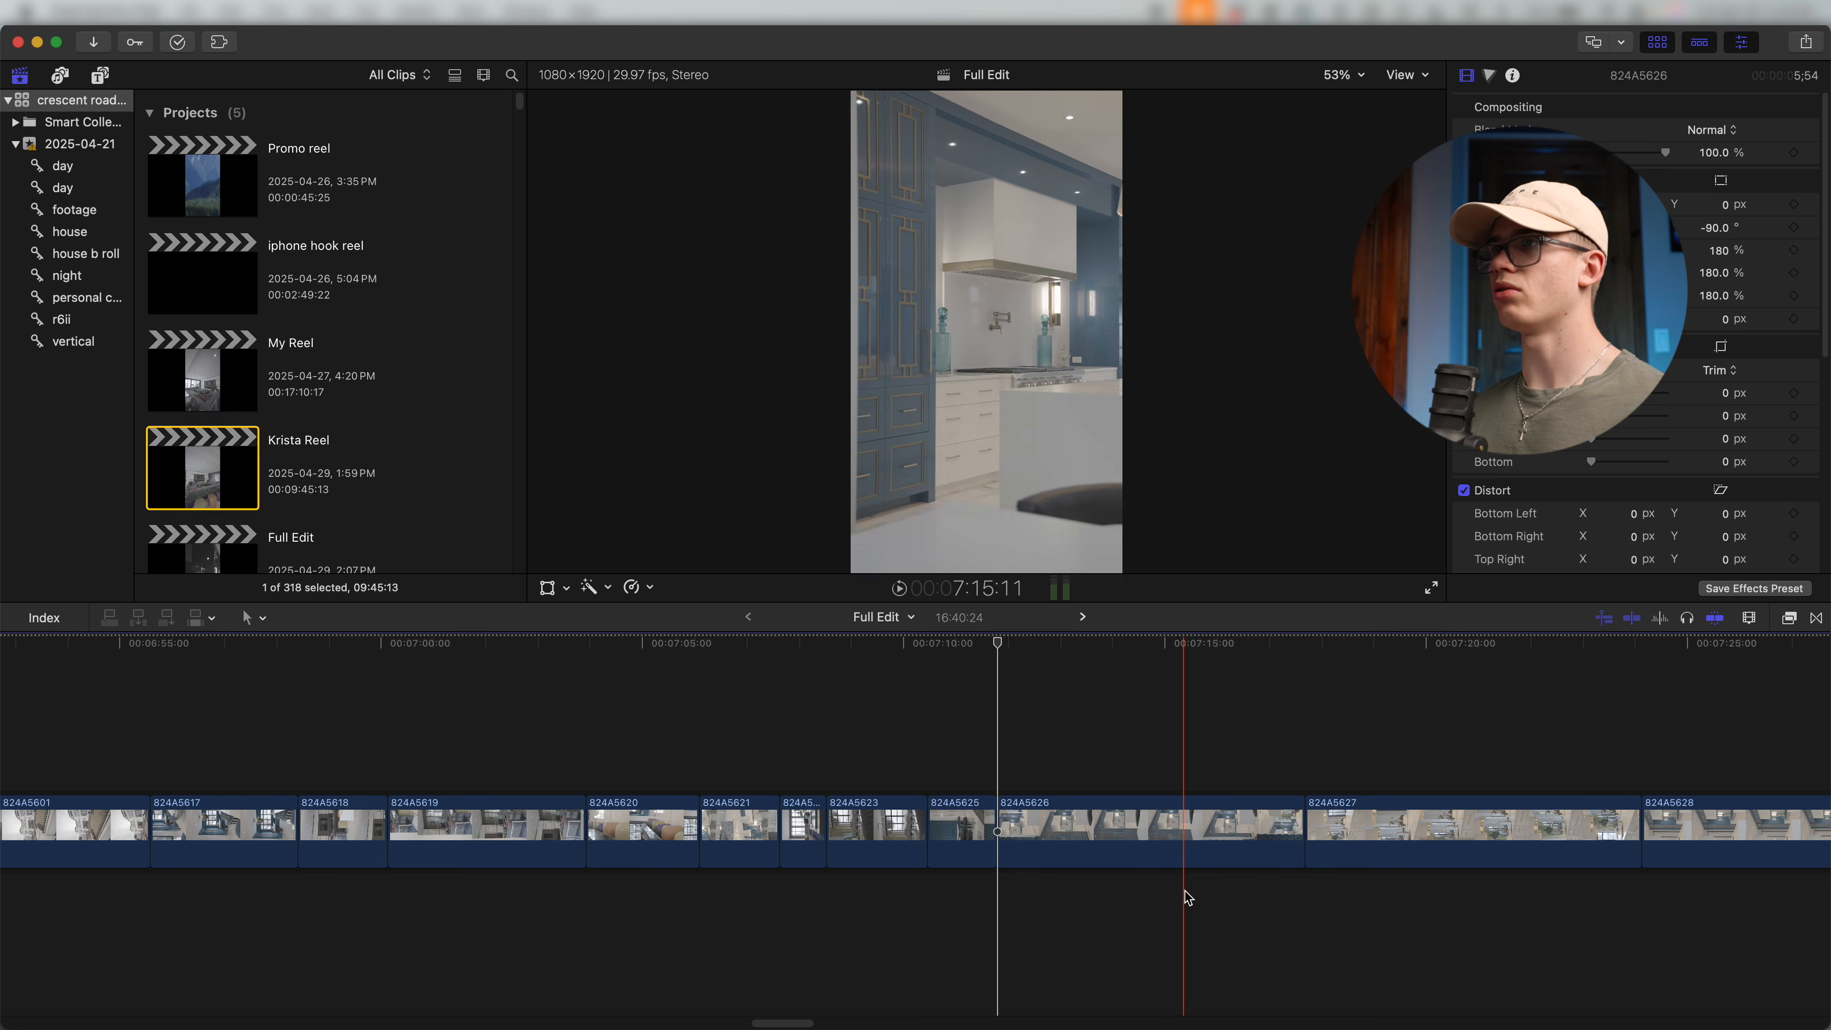
pyautogui.hotkey('alt', '[')
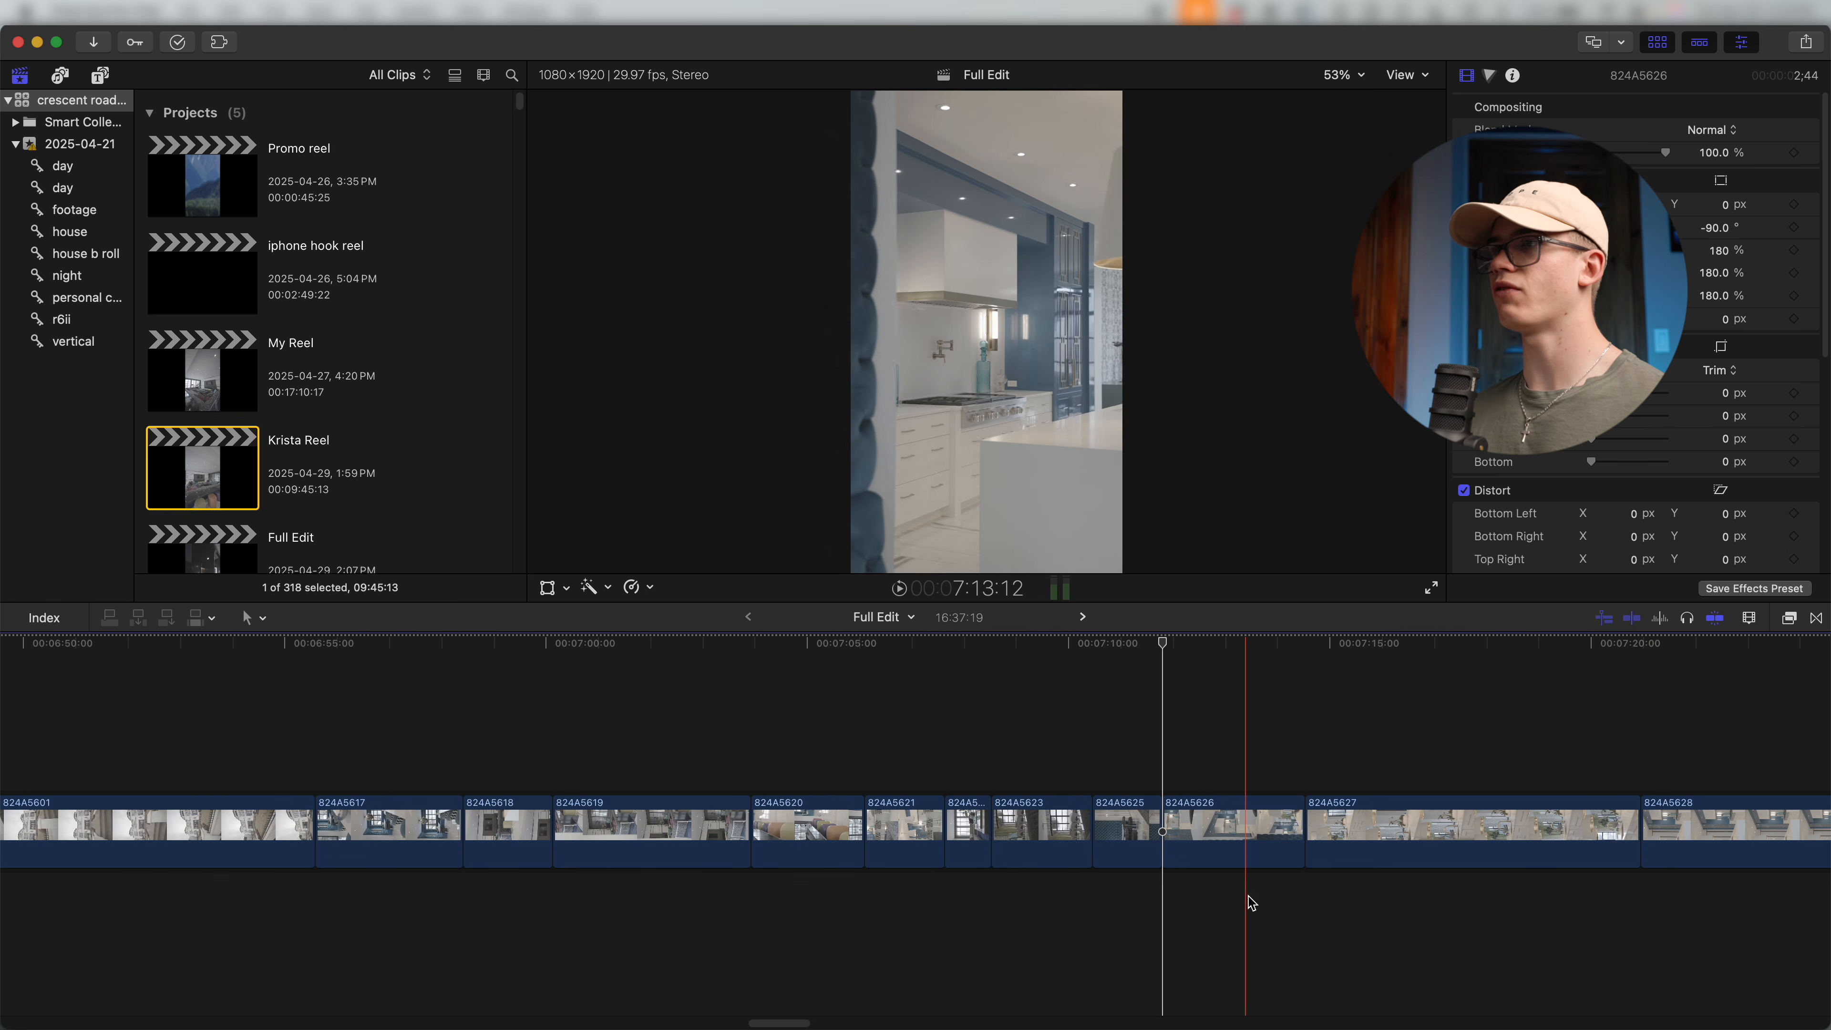
pyautogui.hotkey('alt', ']')
pyautogui.hscroll(5, 1267, 903)
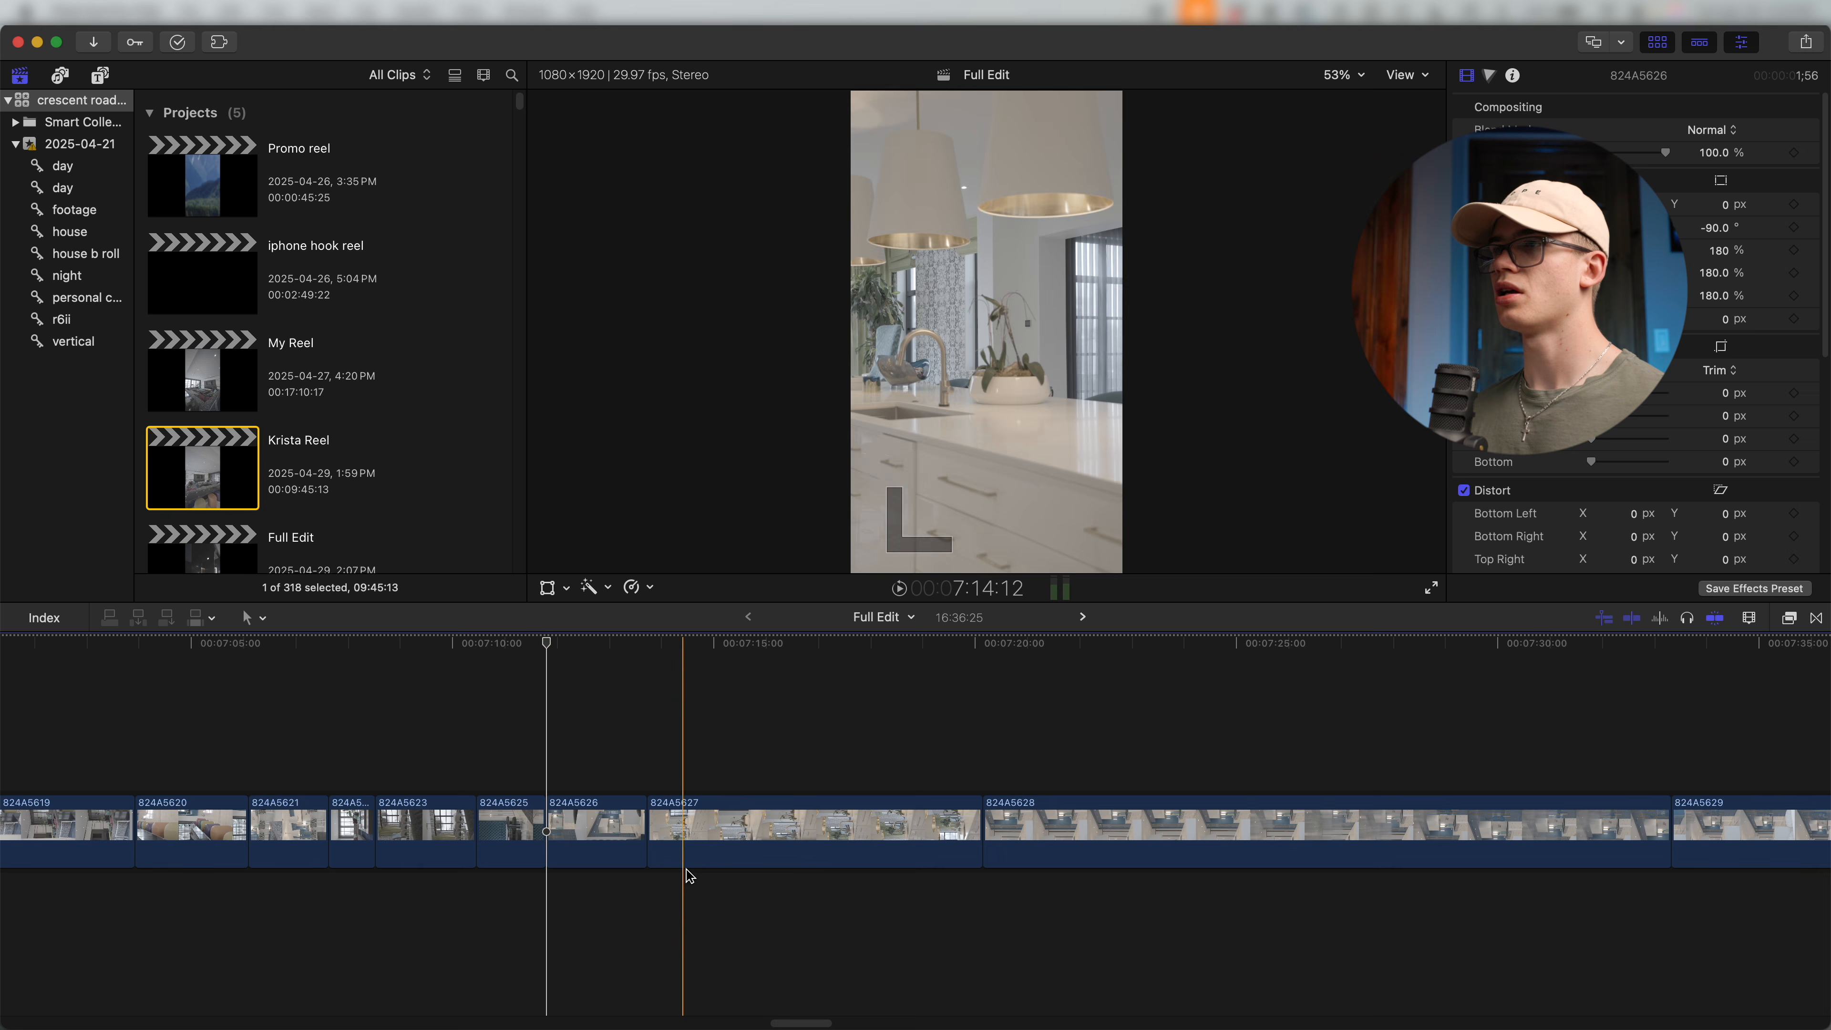
# Delete clips 824A5627 and 824A5628 from the timeline.
pyautogui.click(874, 851)
pyautogui.press('Delete')
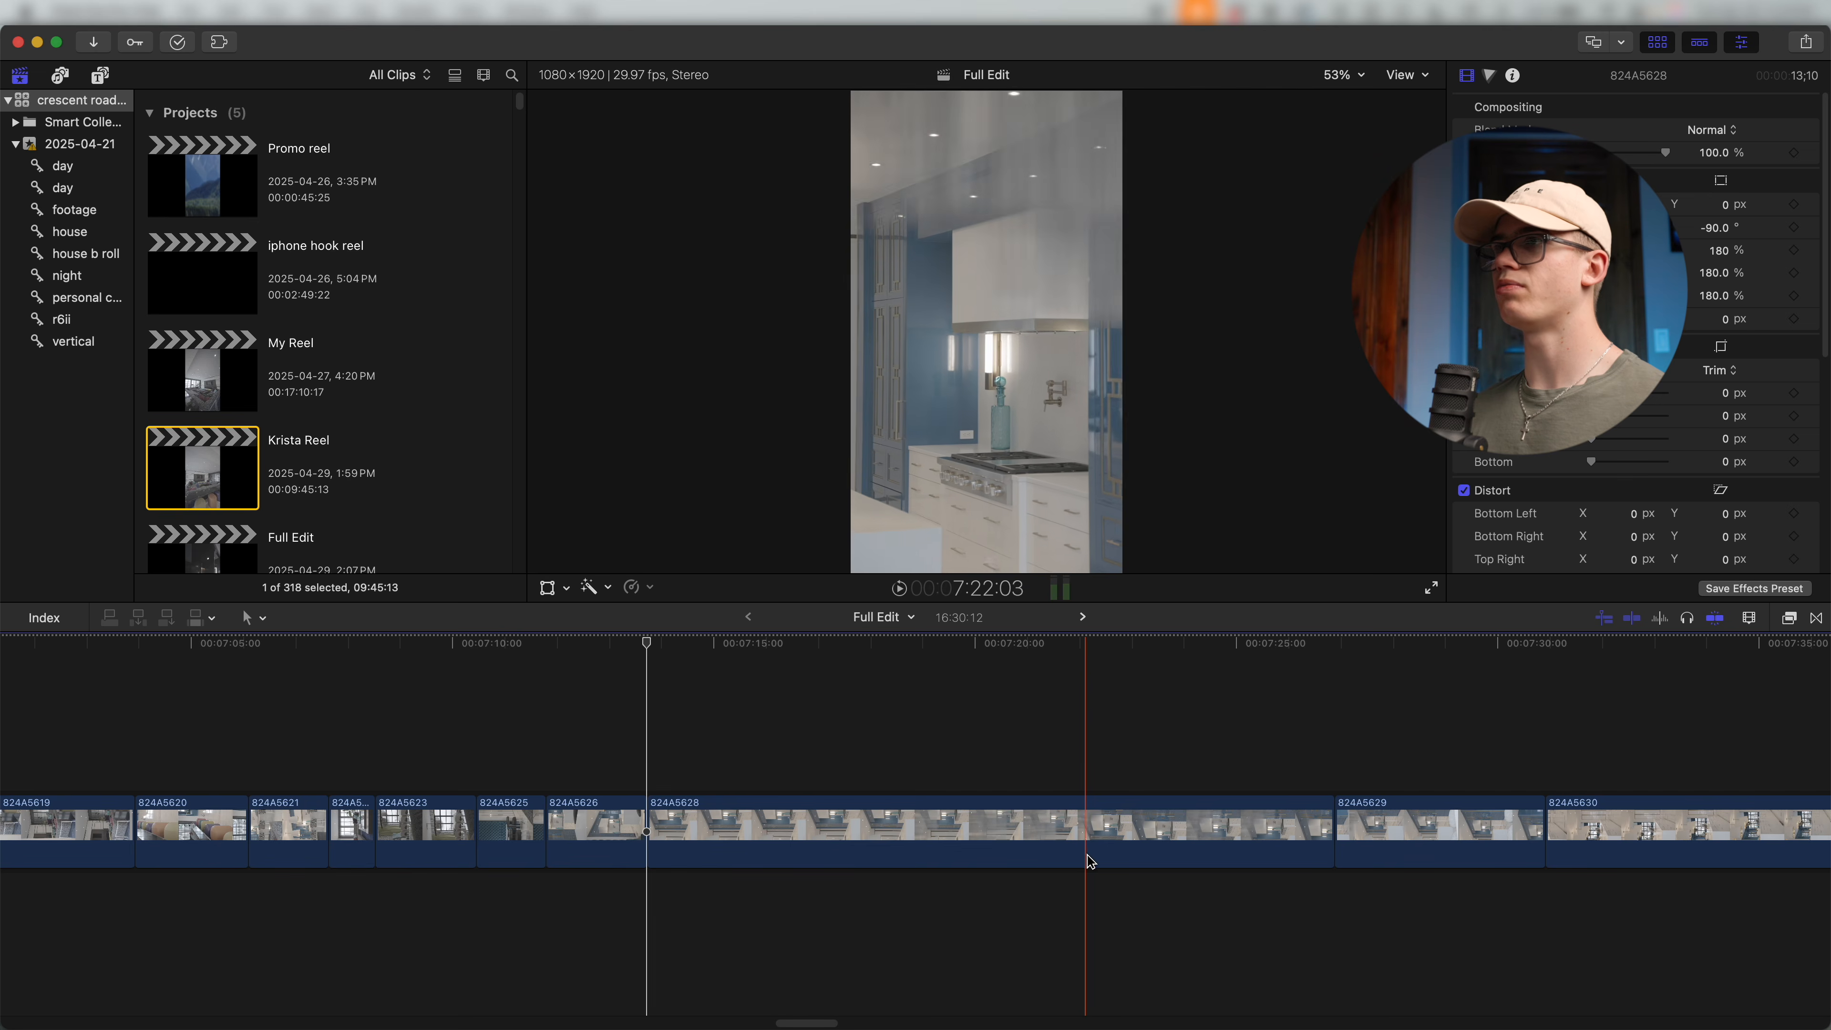
pyautogui.click(1105, 851)
pyautogui.press('Delete')
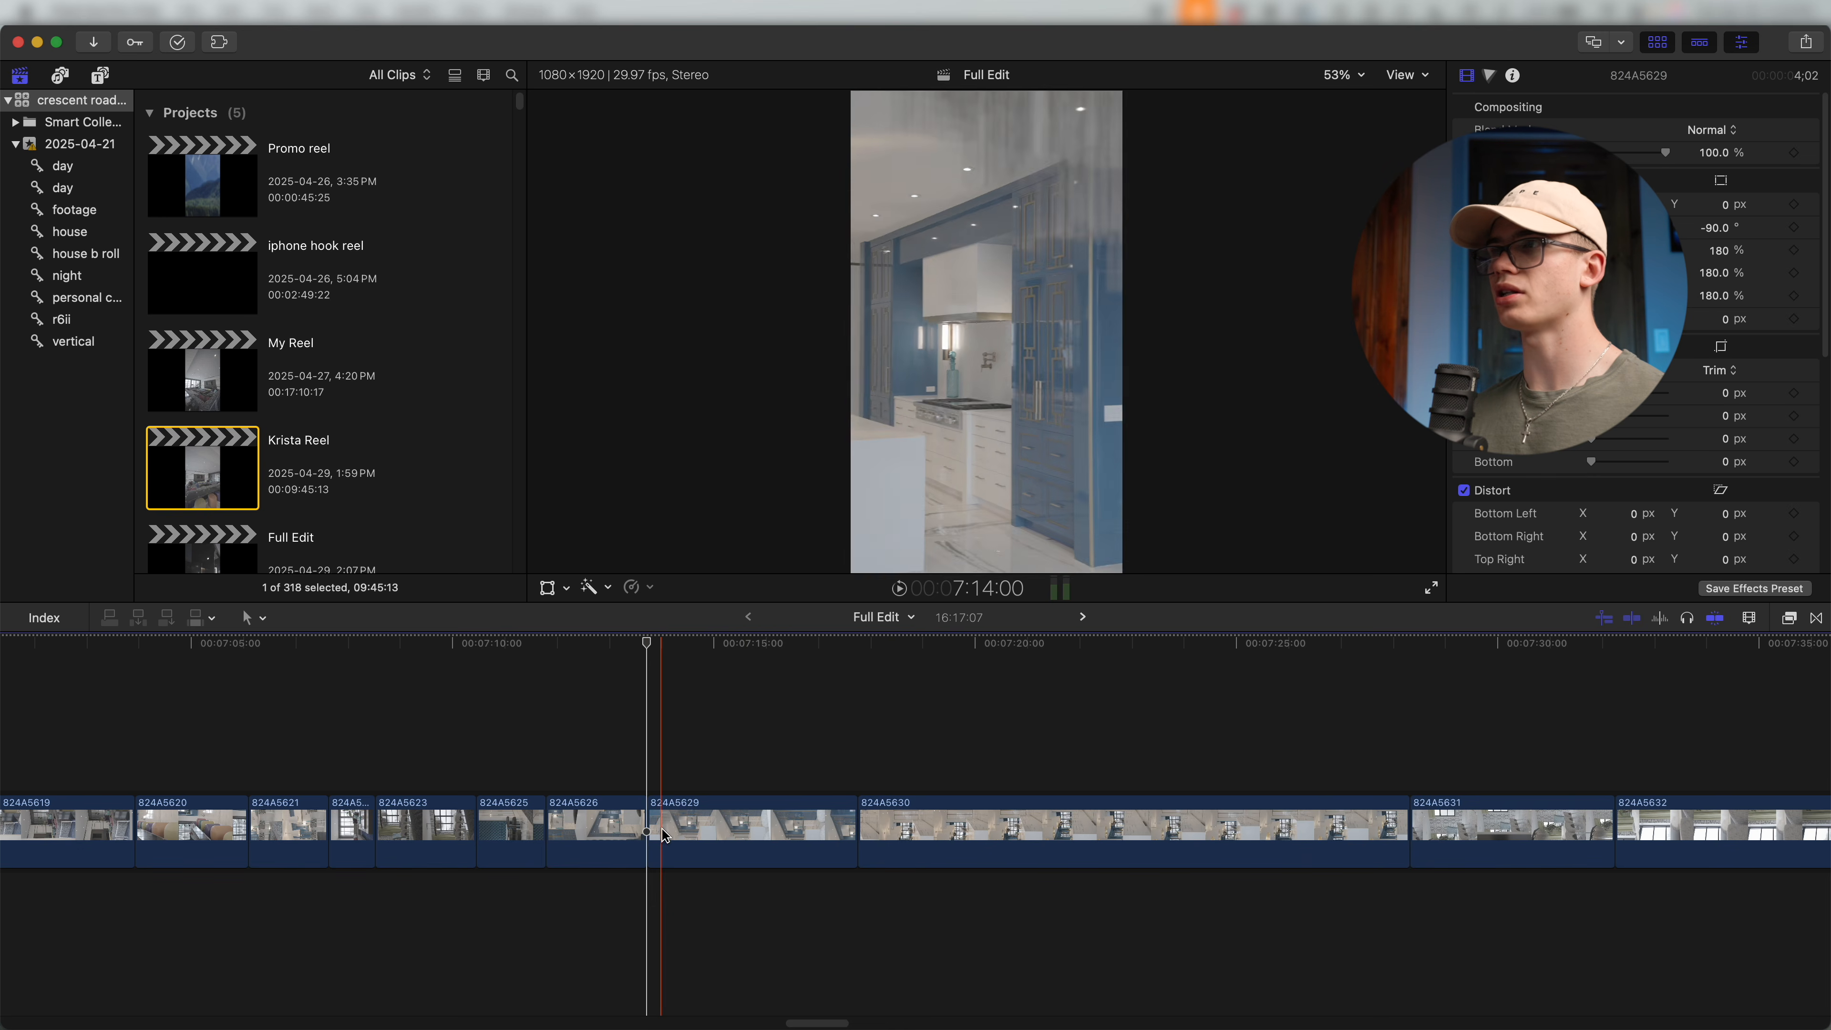
# Trim clip 824A5629 at both ends to about 0.9 seconds and delete clip 824A5630.
pyautogui.hotkey('alt', '[')
pyautogui.hotkey('alt', ']')
pyautogui.click(1156, 846)
pyautogui.press('Delete')
# Trim clip 824A5631 at both ends to about 1.4 seconds and delete the unwanted clips between it and 824A5635.
pyautogui.hotkey('alt', '[')
pyautogui.hotkey('alt', ']')
pyautogui.click(649, 847)
pyautogui.press('Delete')
pyautogui.click(726, 839)
pyautogui.press('Delete')
# Split clip 824A5635 into pieces of about 3 and 2 seconds, and trim clip 824A5636 to about 1.1 seconds.
pyautogui.hotkey('alt', '[')
pyautogui.hscroll(10, 1319, 901)
pyautogui.moveTo(412, 838); pyautogui.dragTo(14, 839)
pyautogui.hotkey('alt', '[')
pyautogui.press('super+b')
pyautogui.hotkey('alt', '[')
pyautogui.hscroll(10, 1153, 879)
pyautogui.hotkey('alt', '[')
pyautogui.hotkey('alt', ']')
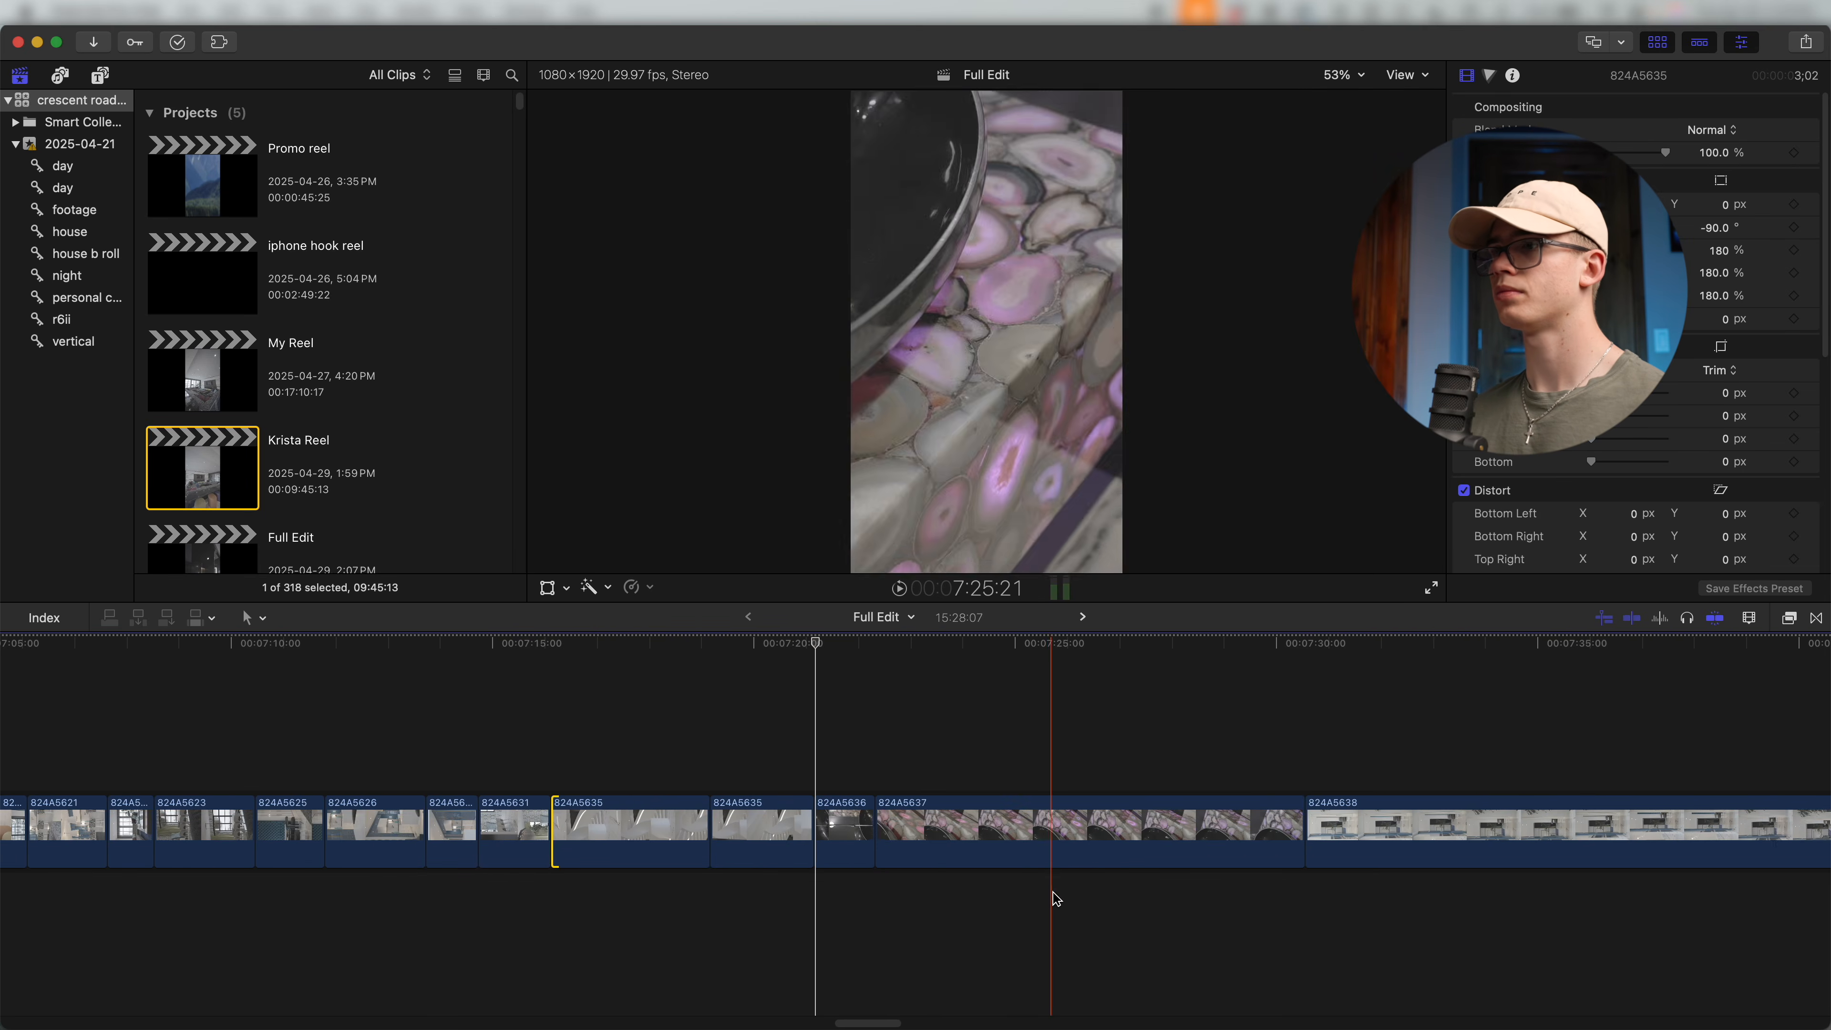
# Delete clip 824A5637 and trim the clips that follow it at both ends to their usable sections.
pyautogui.click(1045, 851)
pyautogui.press('Delete')
pyautogui.hotkey('alt', '[')
pyautogui.hotkey('alt', ']')
pyautogui.hotkey('alt', '[')
pyautogui.hotkey('alt', ']')
pyautogui.hotkey('alt', '[')
pyautogui.hotkey('alt', ']')
# Delete the next unwanted clip and trim the start and end of the clip after it.
pyautogui.click(847, 844)
pyautogui.press('Delete')
pyautogui.hotkey('alt', '[')
pyautogui.hotkey('alt', ']')
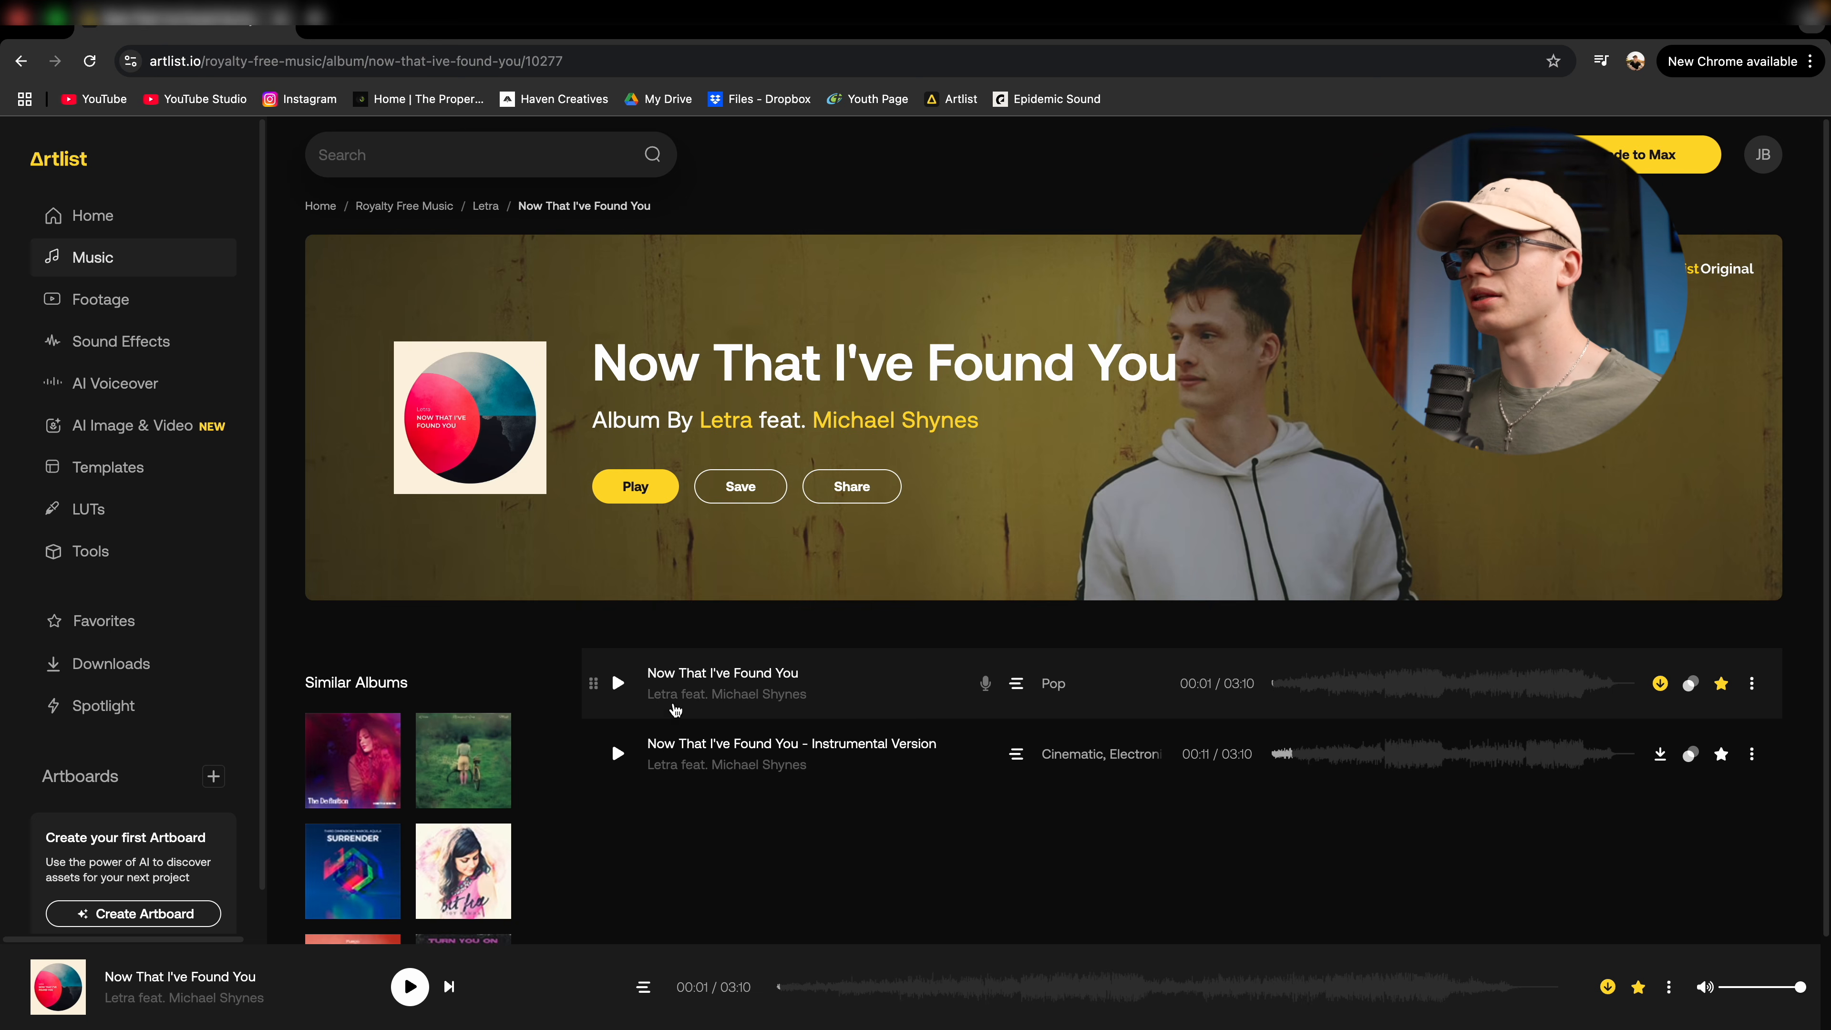
# Switch to Artlist in Chrome and preview the vocal version of "Now That I've Found You" from about 0:59.
pyautogui.click(618, 683)
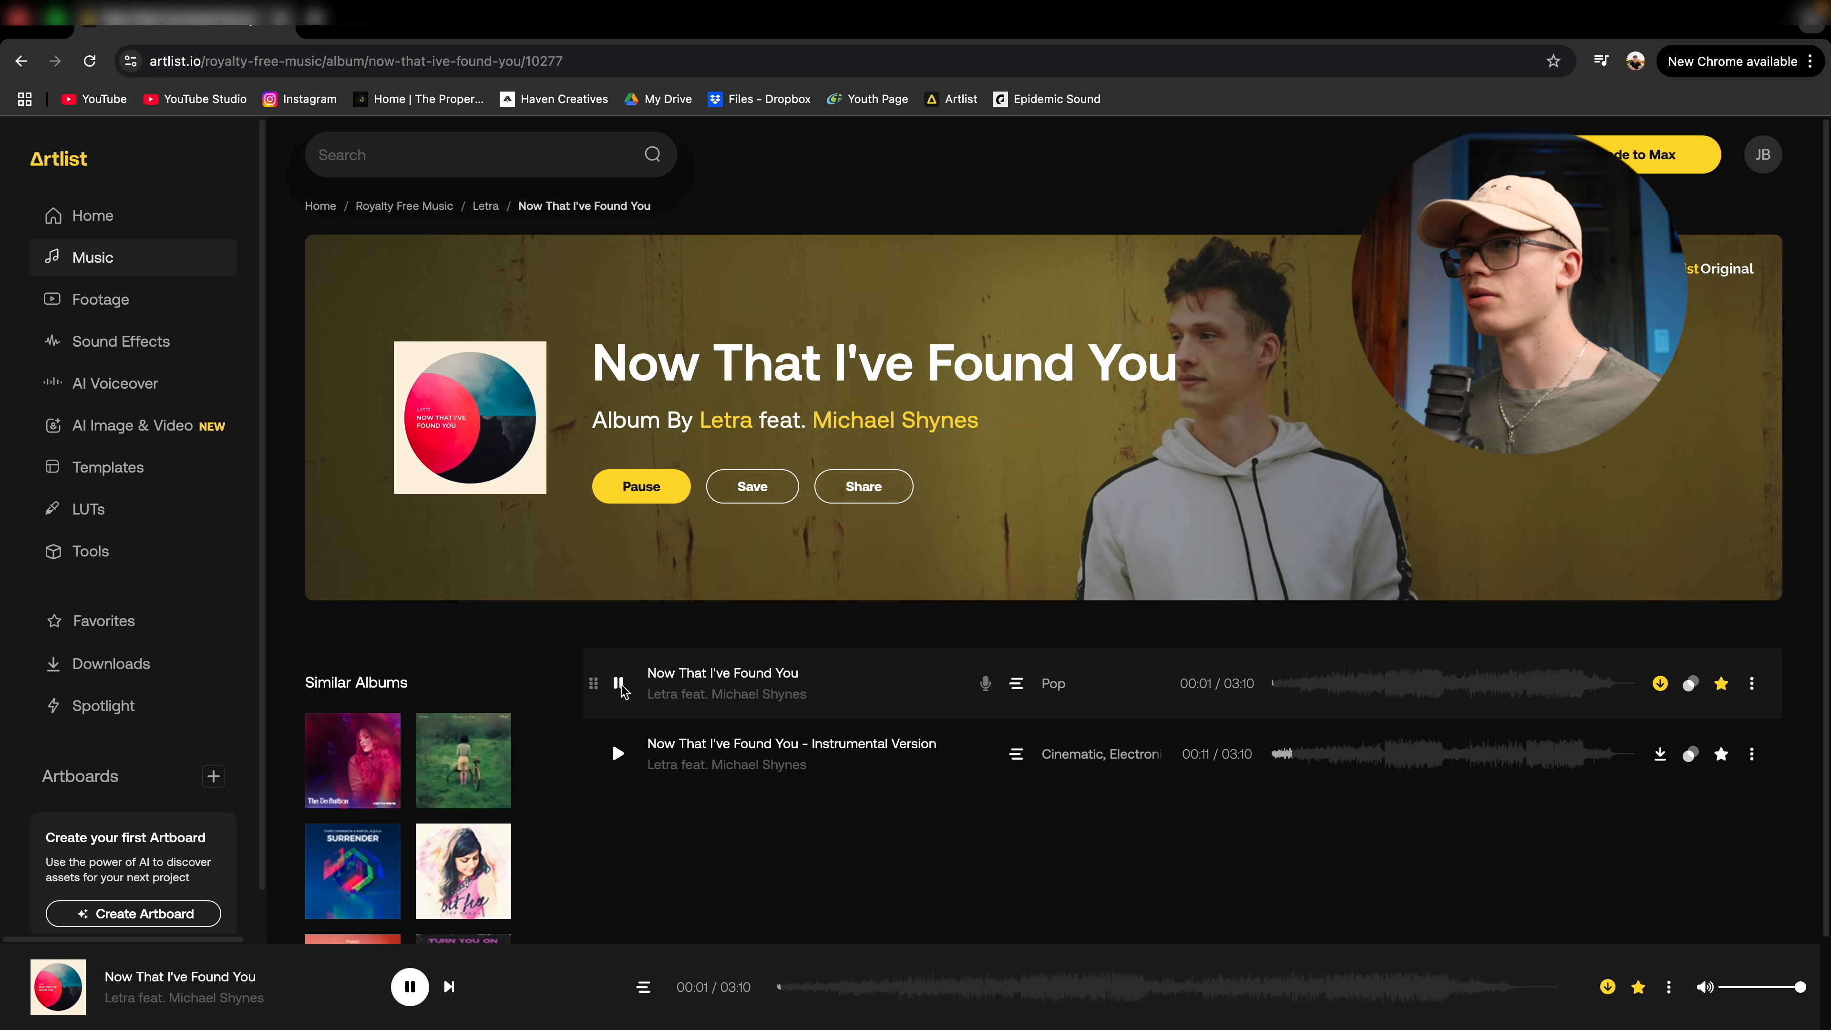
pyautogui.click(1019, 991)
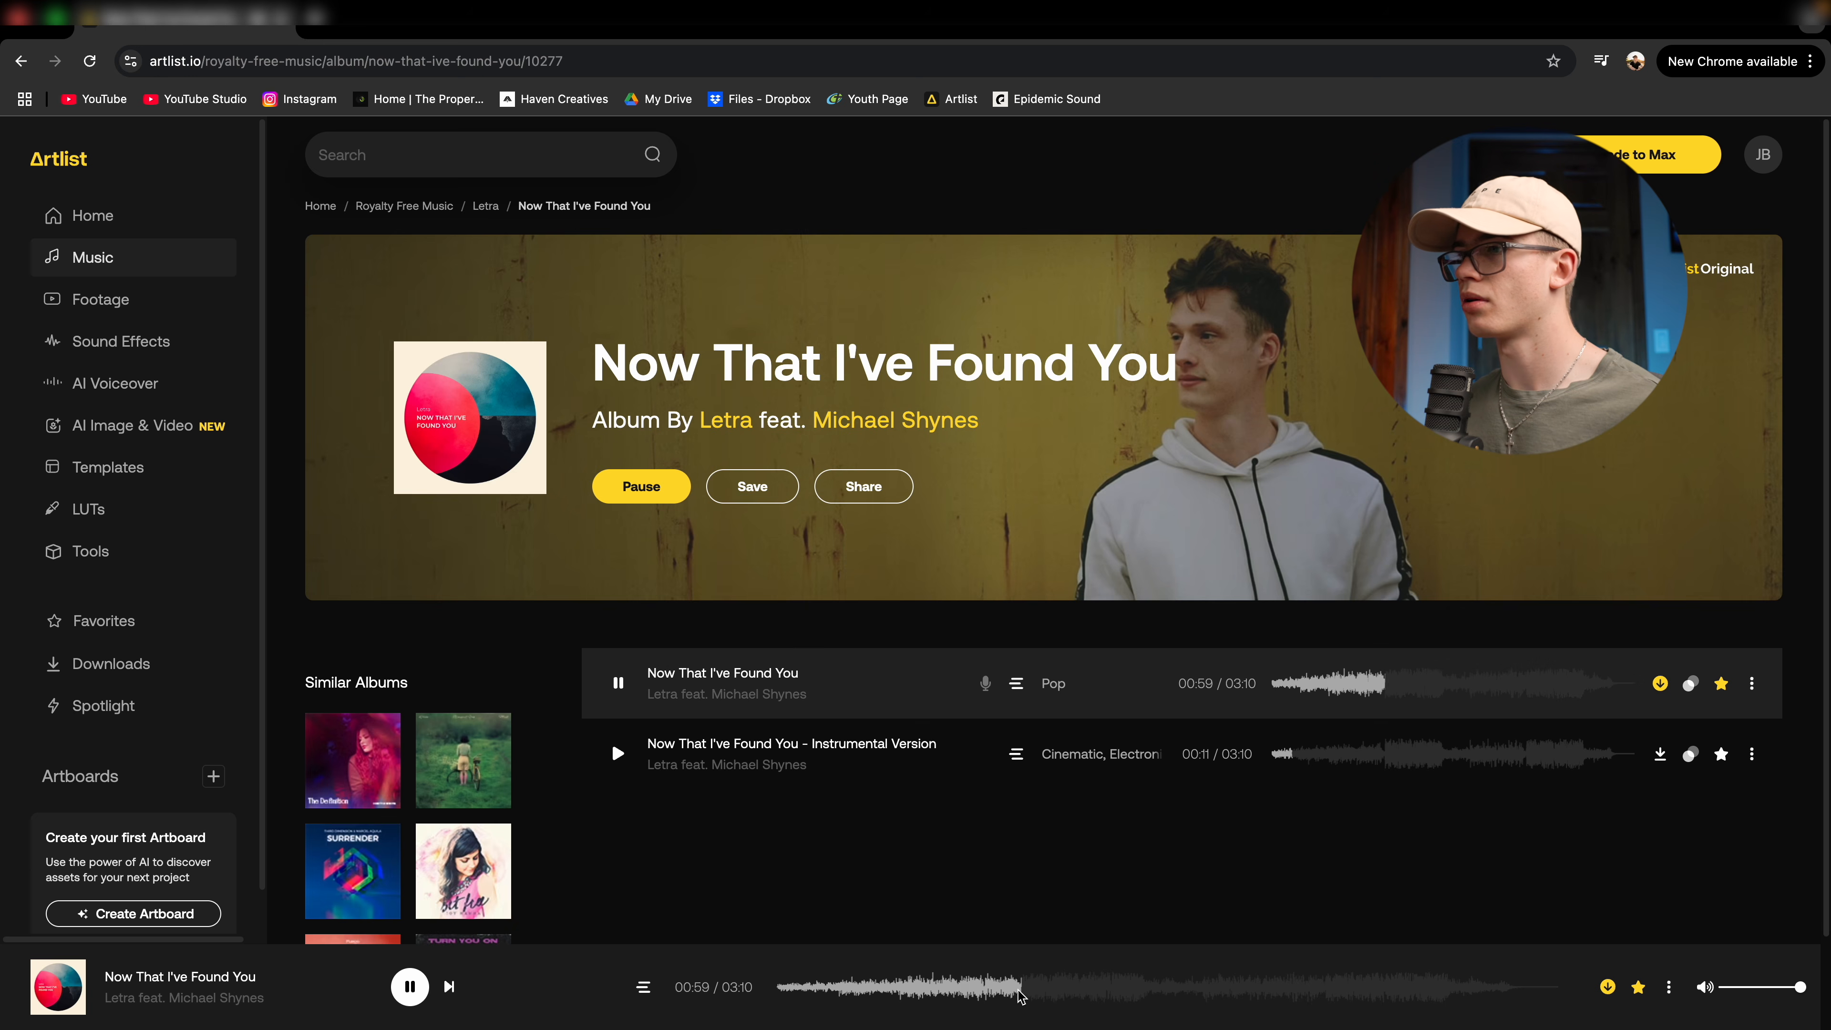
pyautogui.click(619, 683)
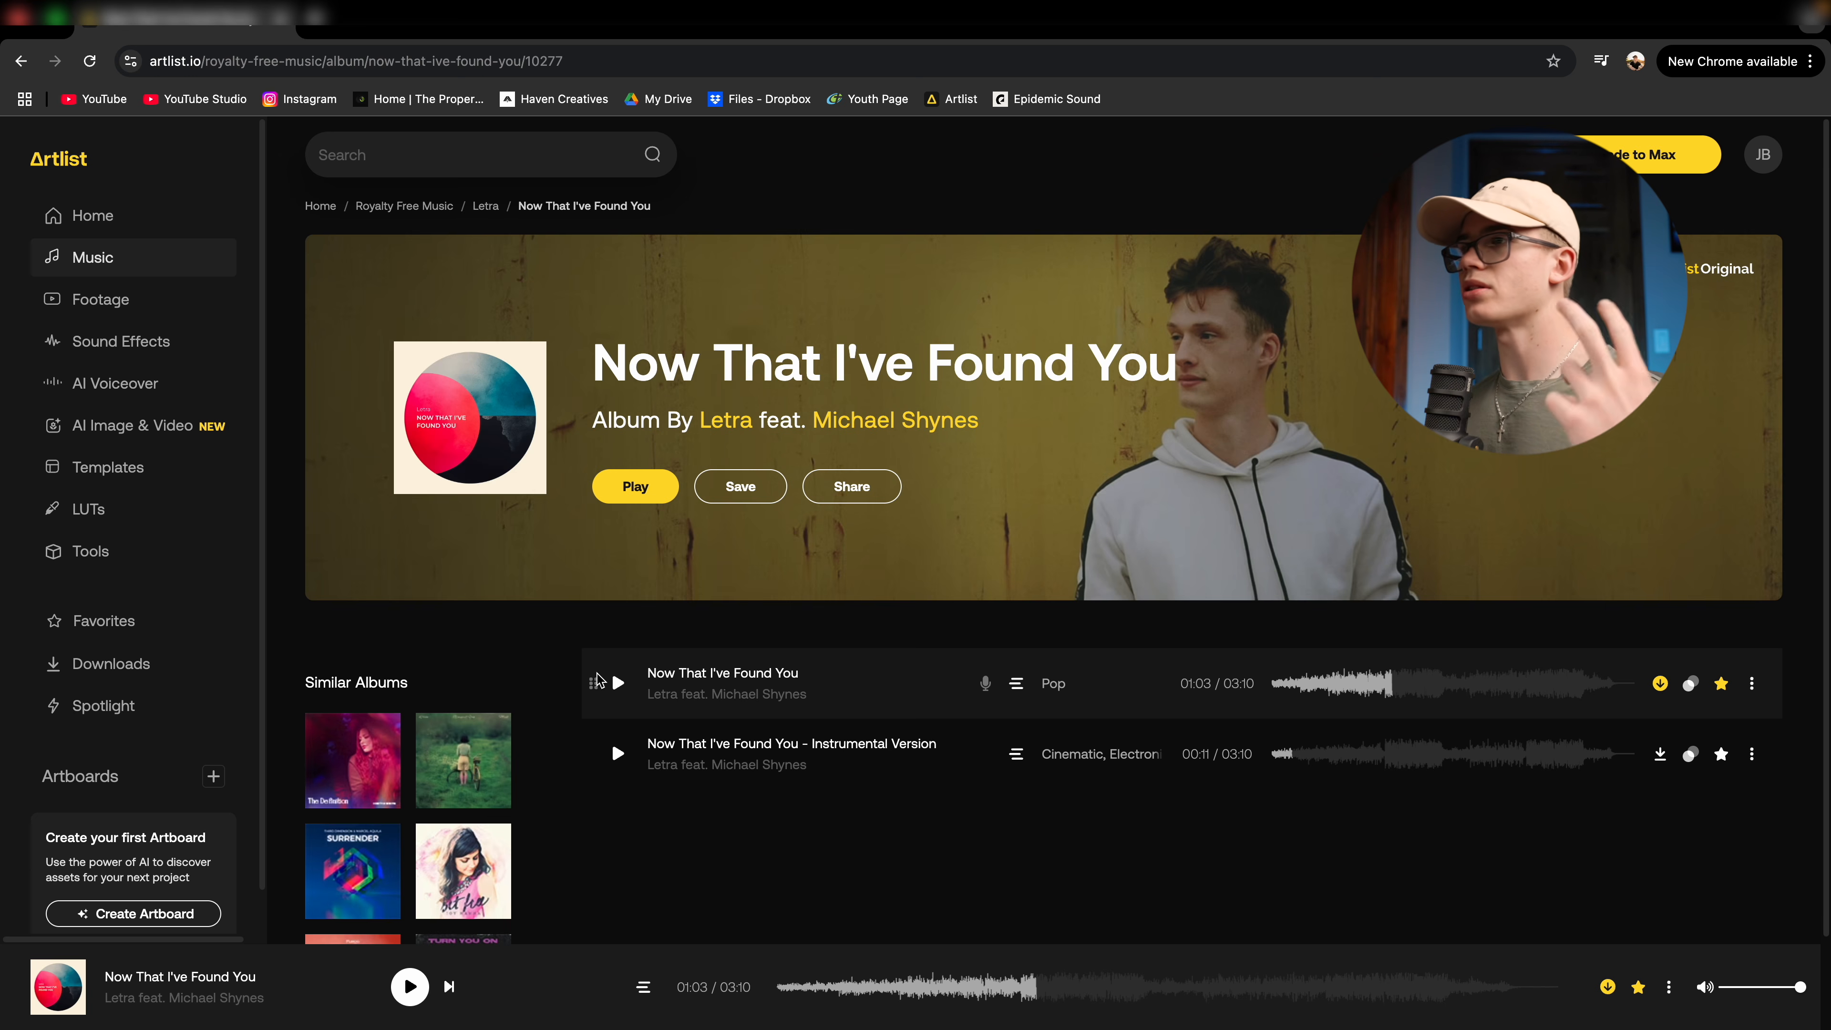
pyautogui.click(1022, 989)
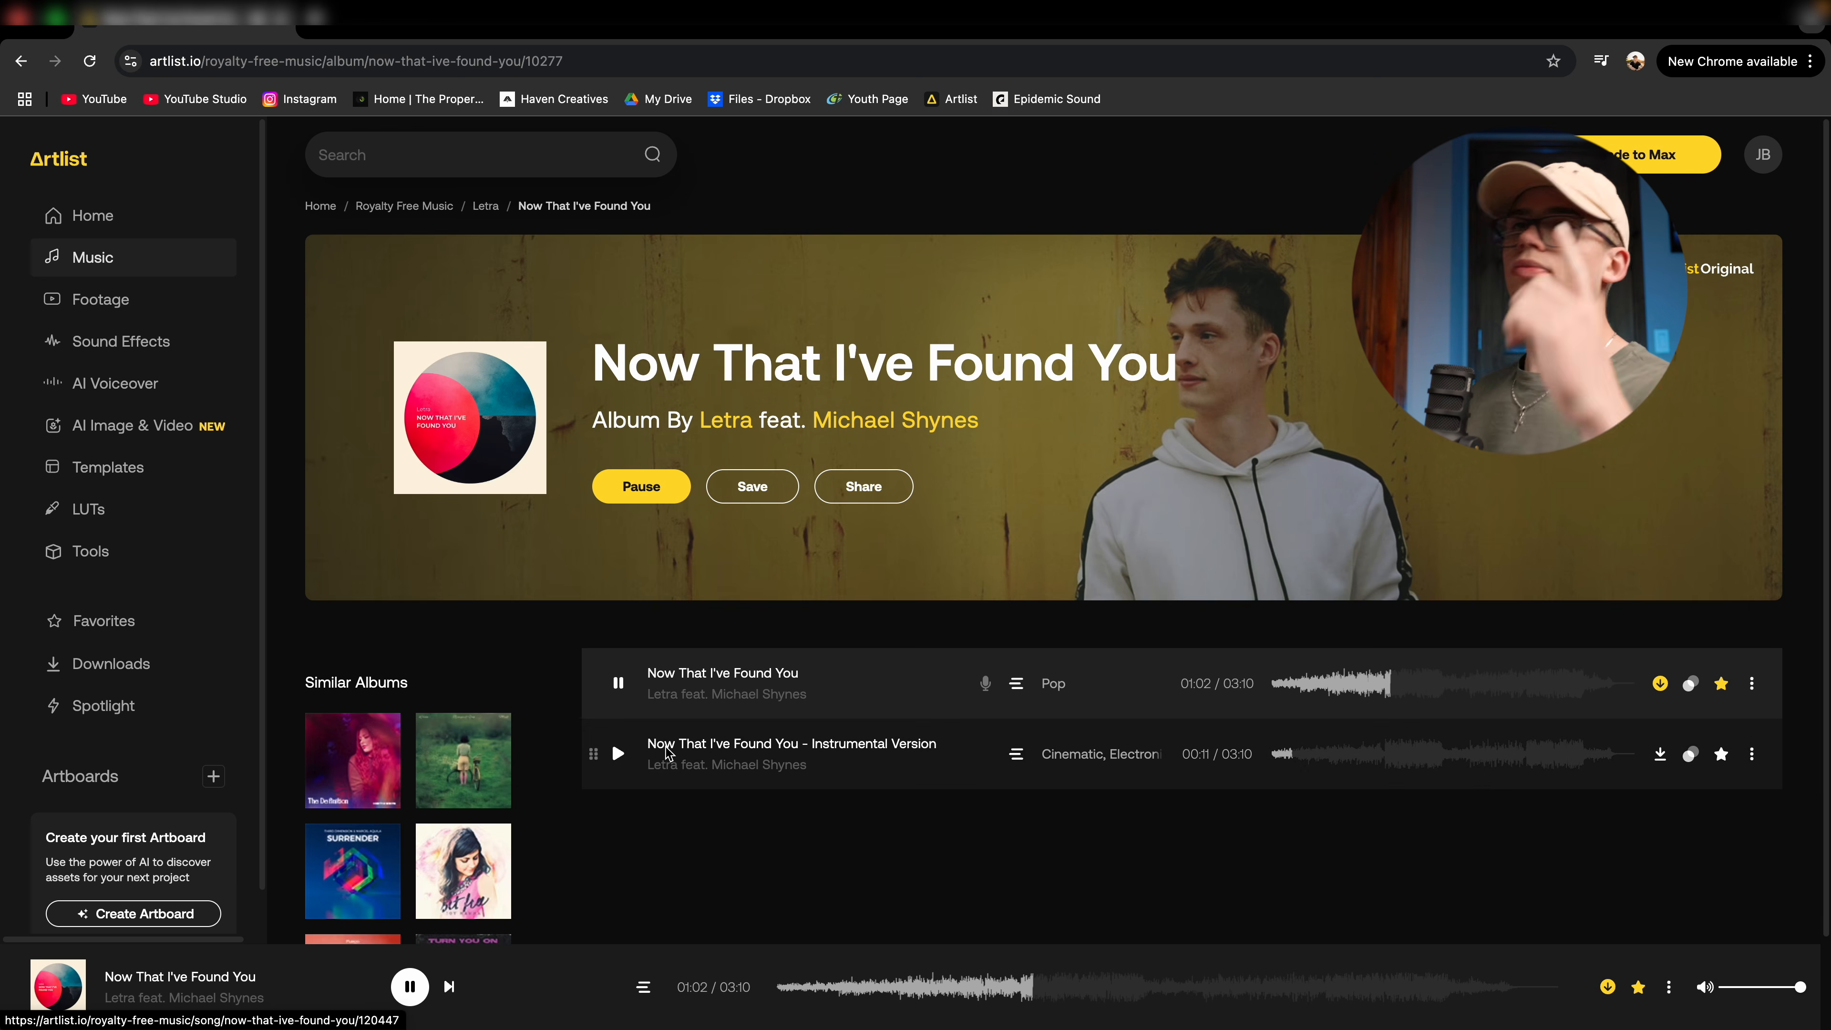
pyautogui.click(619, 682)
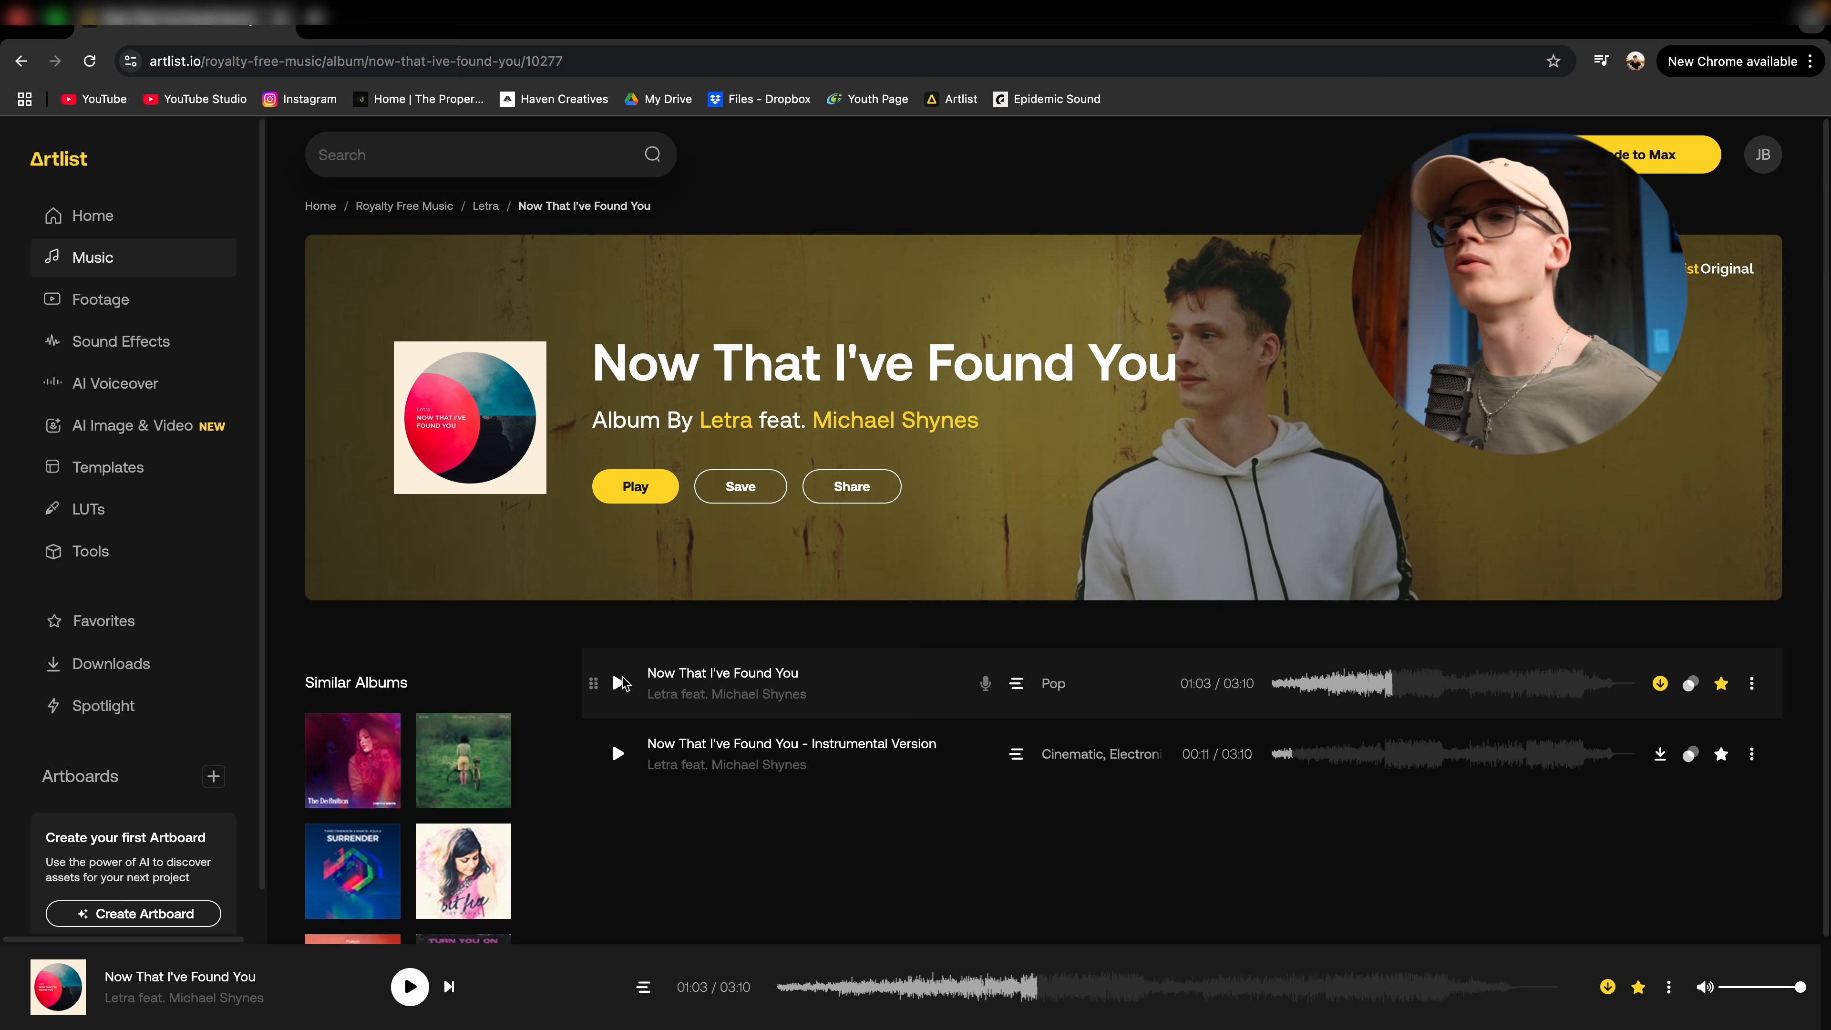
# Review the page of the song's Instrumental Version and compare it with the vocal version by playing them.
pyautogui.click(785, 752)
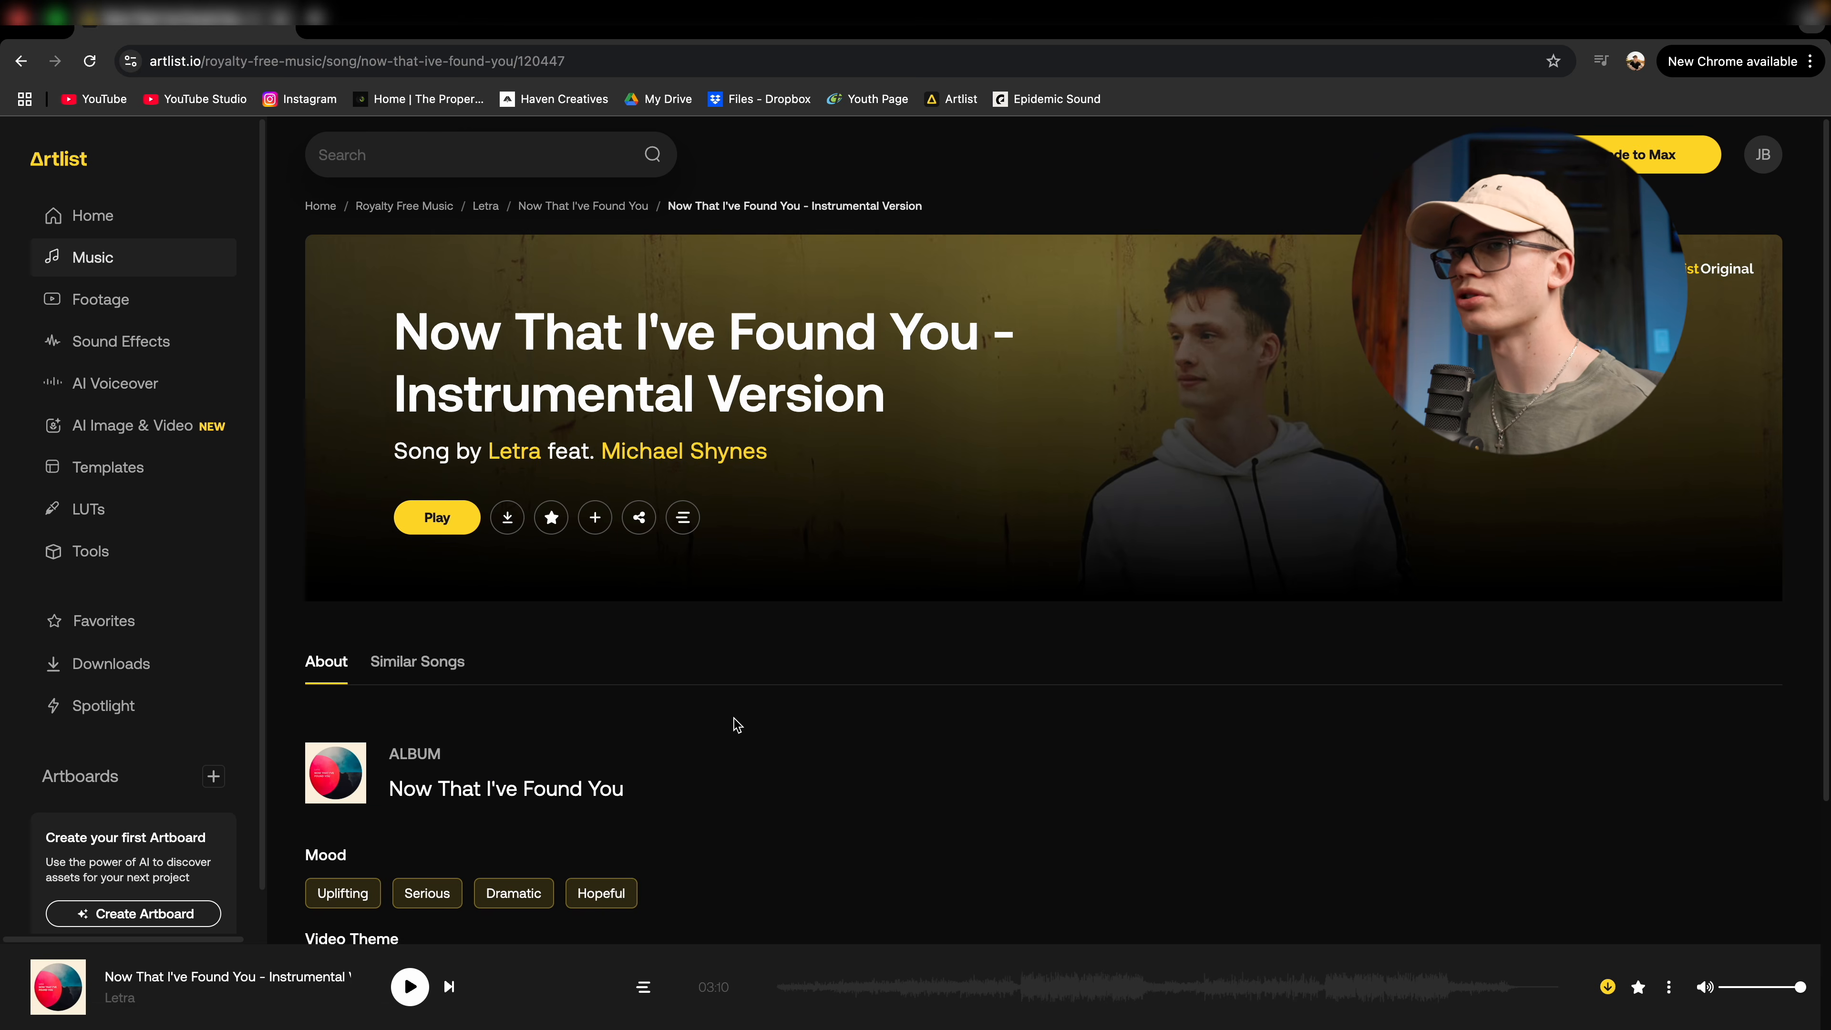
pyautogui.scroll(-4, 737, 724)
pyautogui.scroll(2, 739, 734)
pyautogui.scroll(-2, 747, 735)
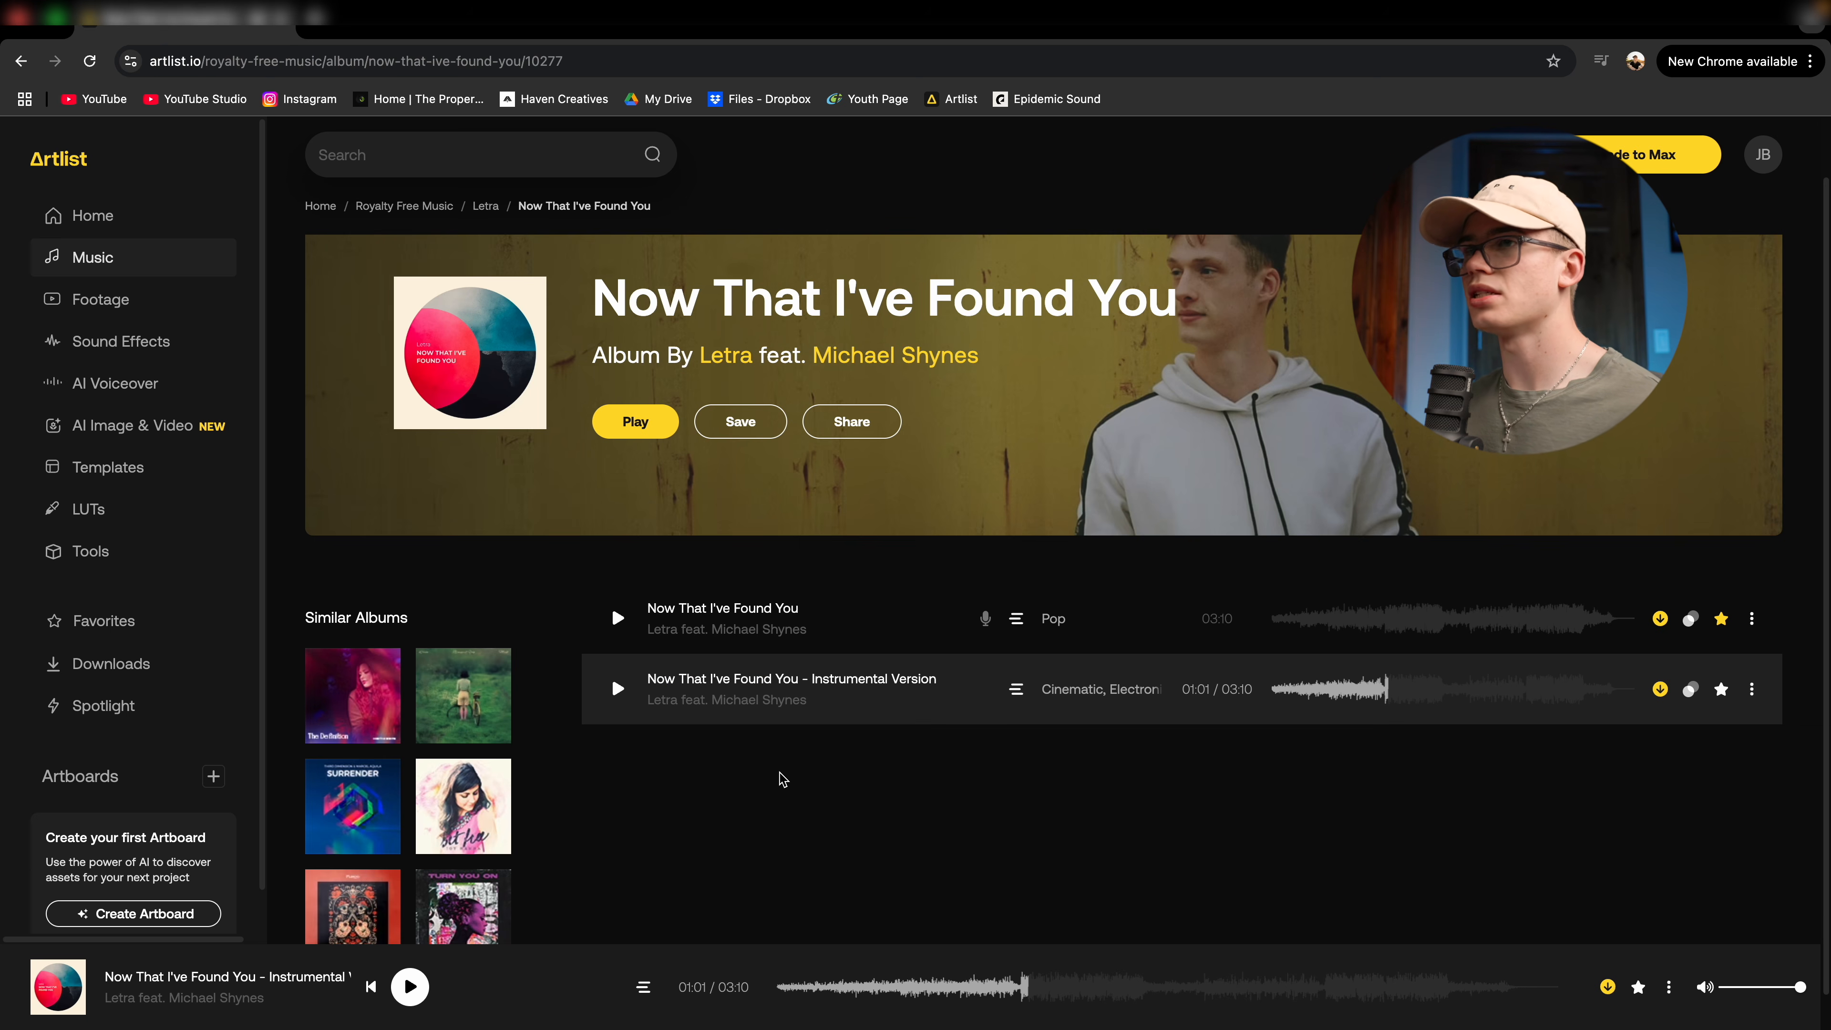
pyautogui.click(618, 618)
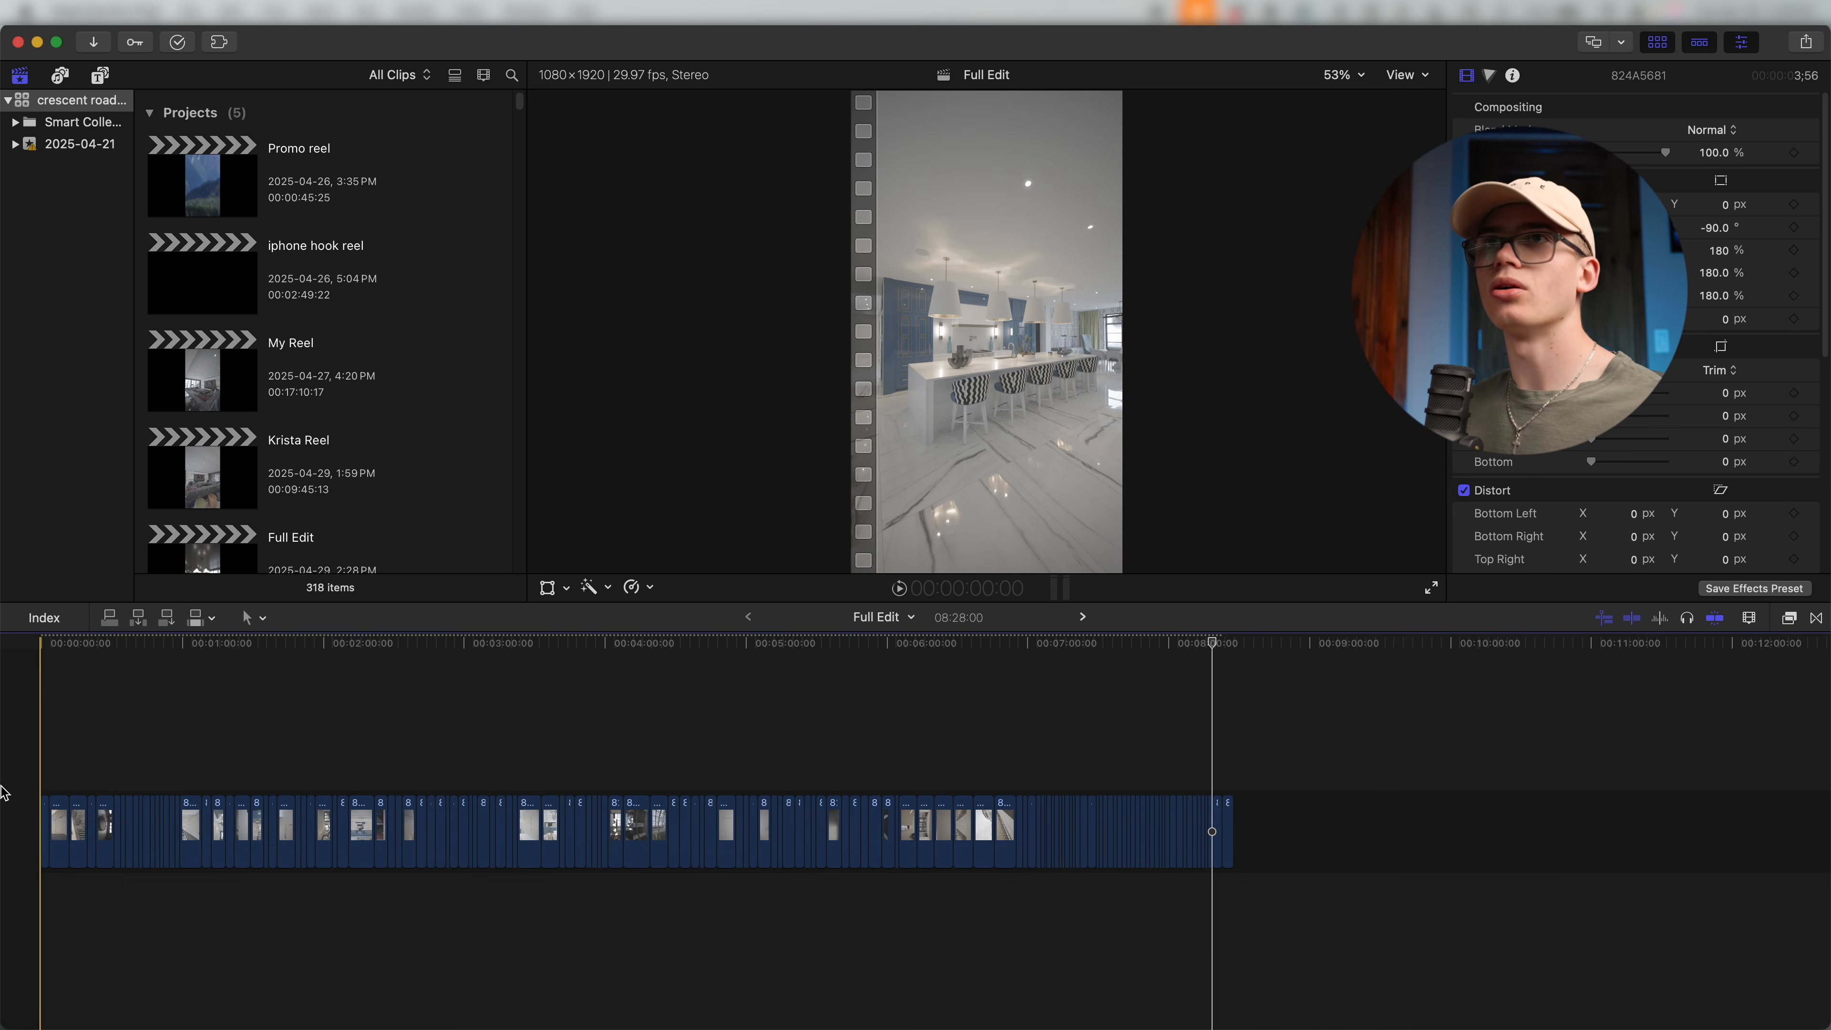
# Switch to Final Cut Pro and place "Letra - Now That Ive Found You" beneath the clips at the timeline's start.
pyautogui.scroll(-20, 376, 287)
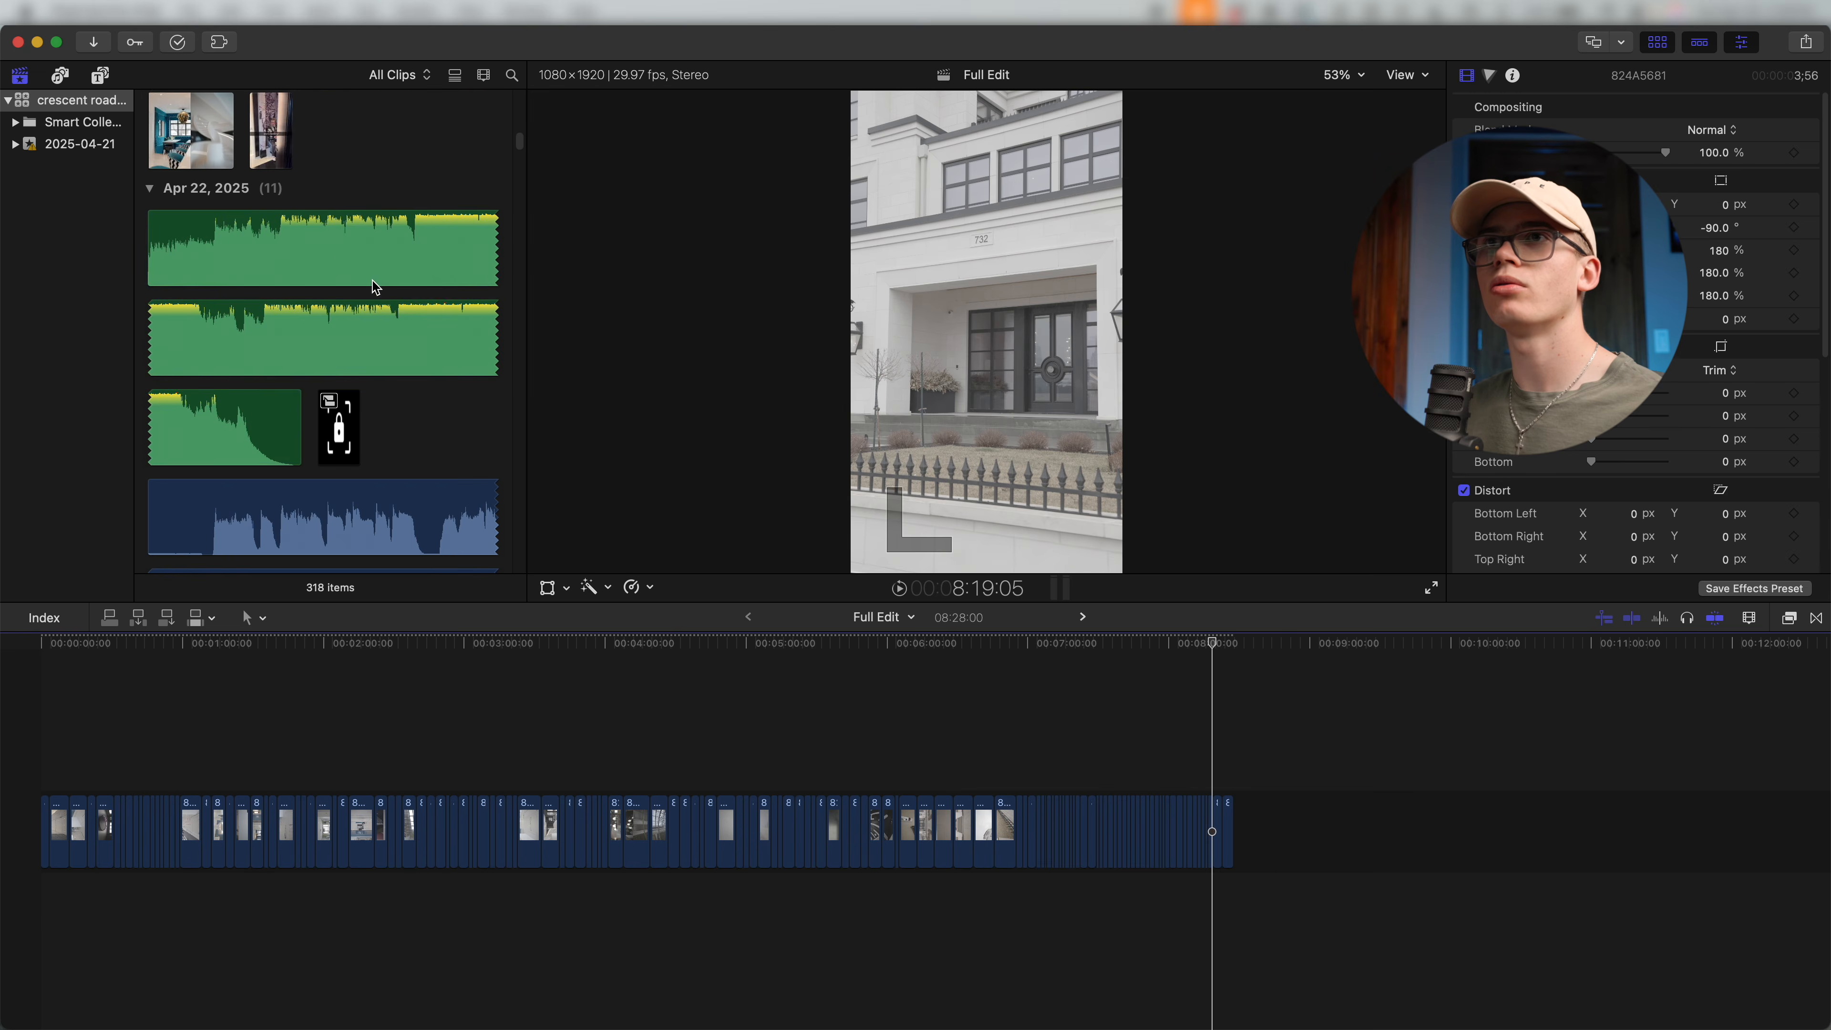
pyautogui.click(376, 287)
pyautogui.moveTo(376, 287); pyautogui.dragTo(7, 921)
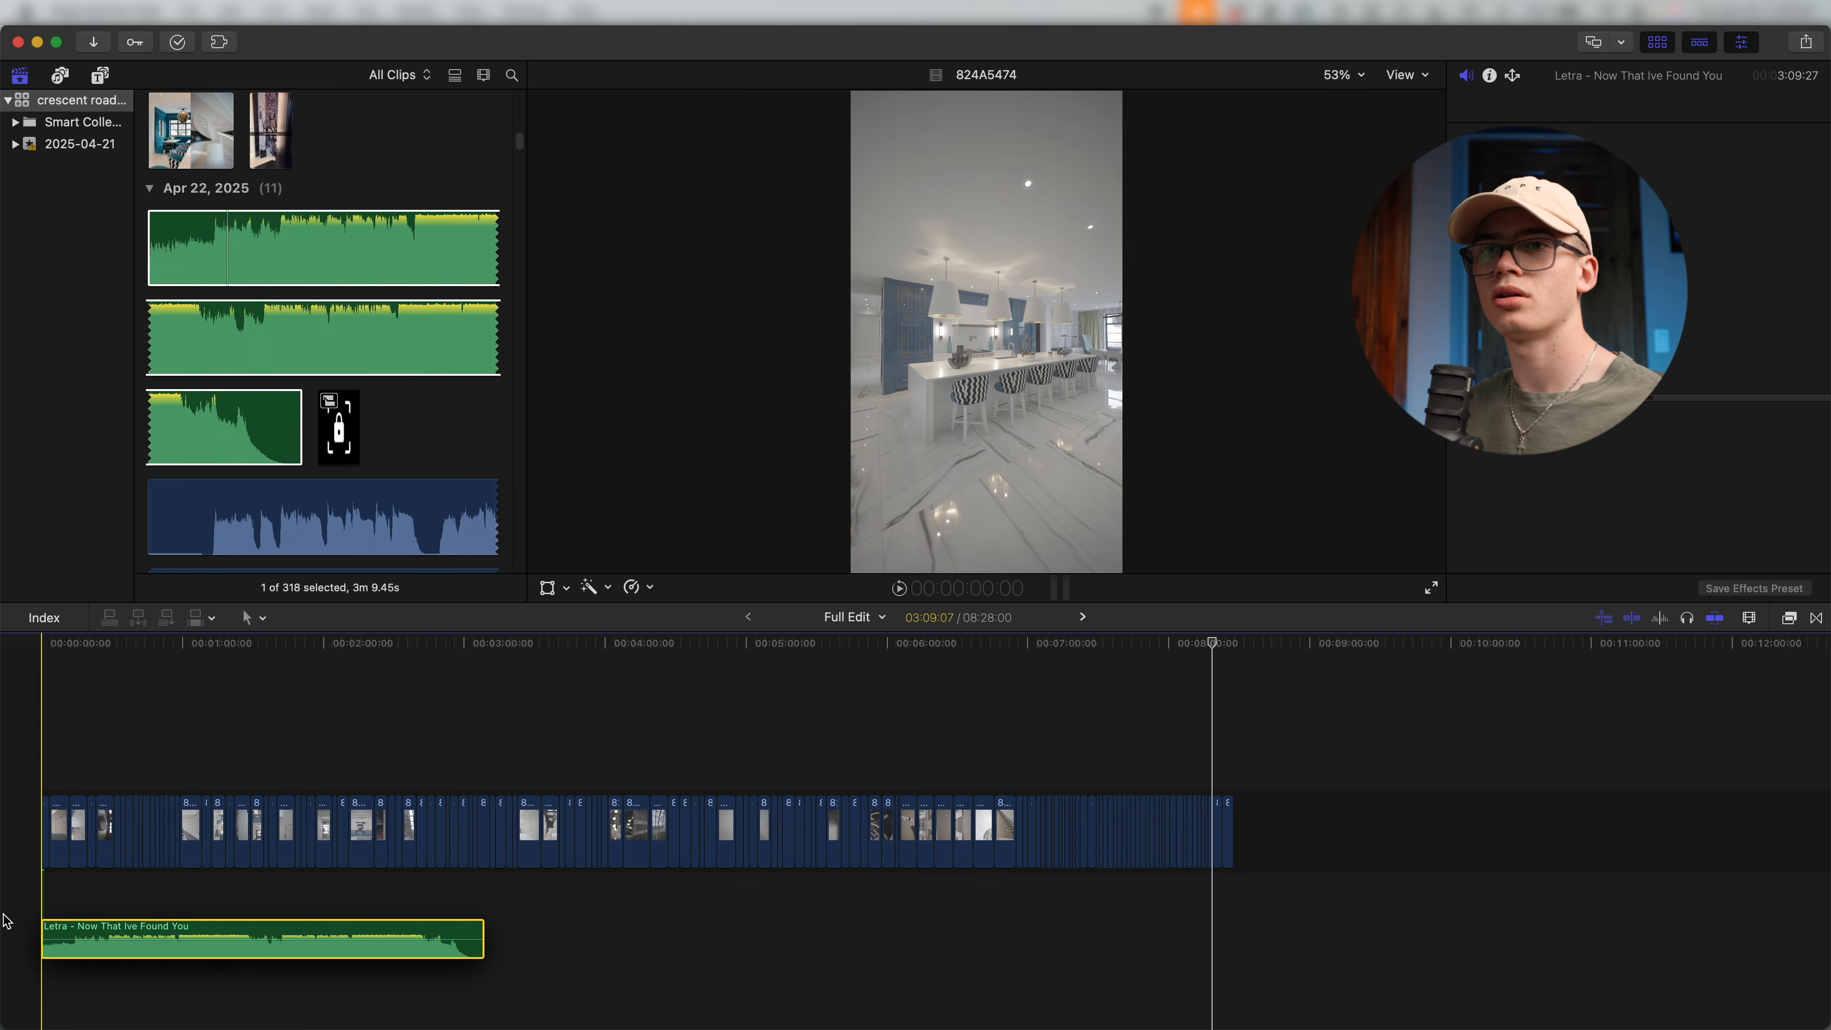
# Shift the first clip, 824A5474, later by 3:17 to leave a gap at the start of the timeline.
pyautogui.press('super+equal')
pyautogui.press('super+equal')
pyautogui.click(58, 822)
pyautogui.press('alt+super+Up')
pyautogui.moveTo(51, 750); pyautogui.dragTo(62, 821)
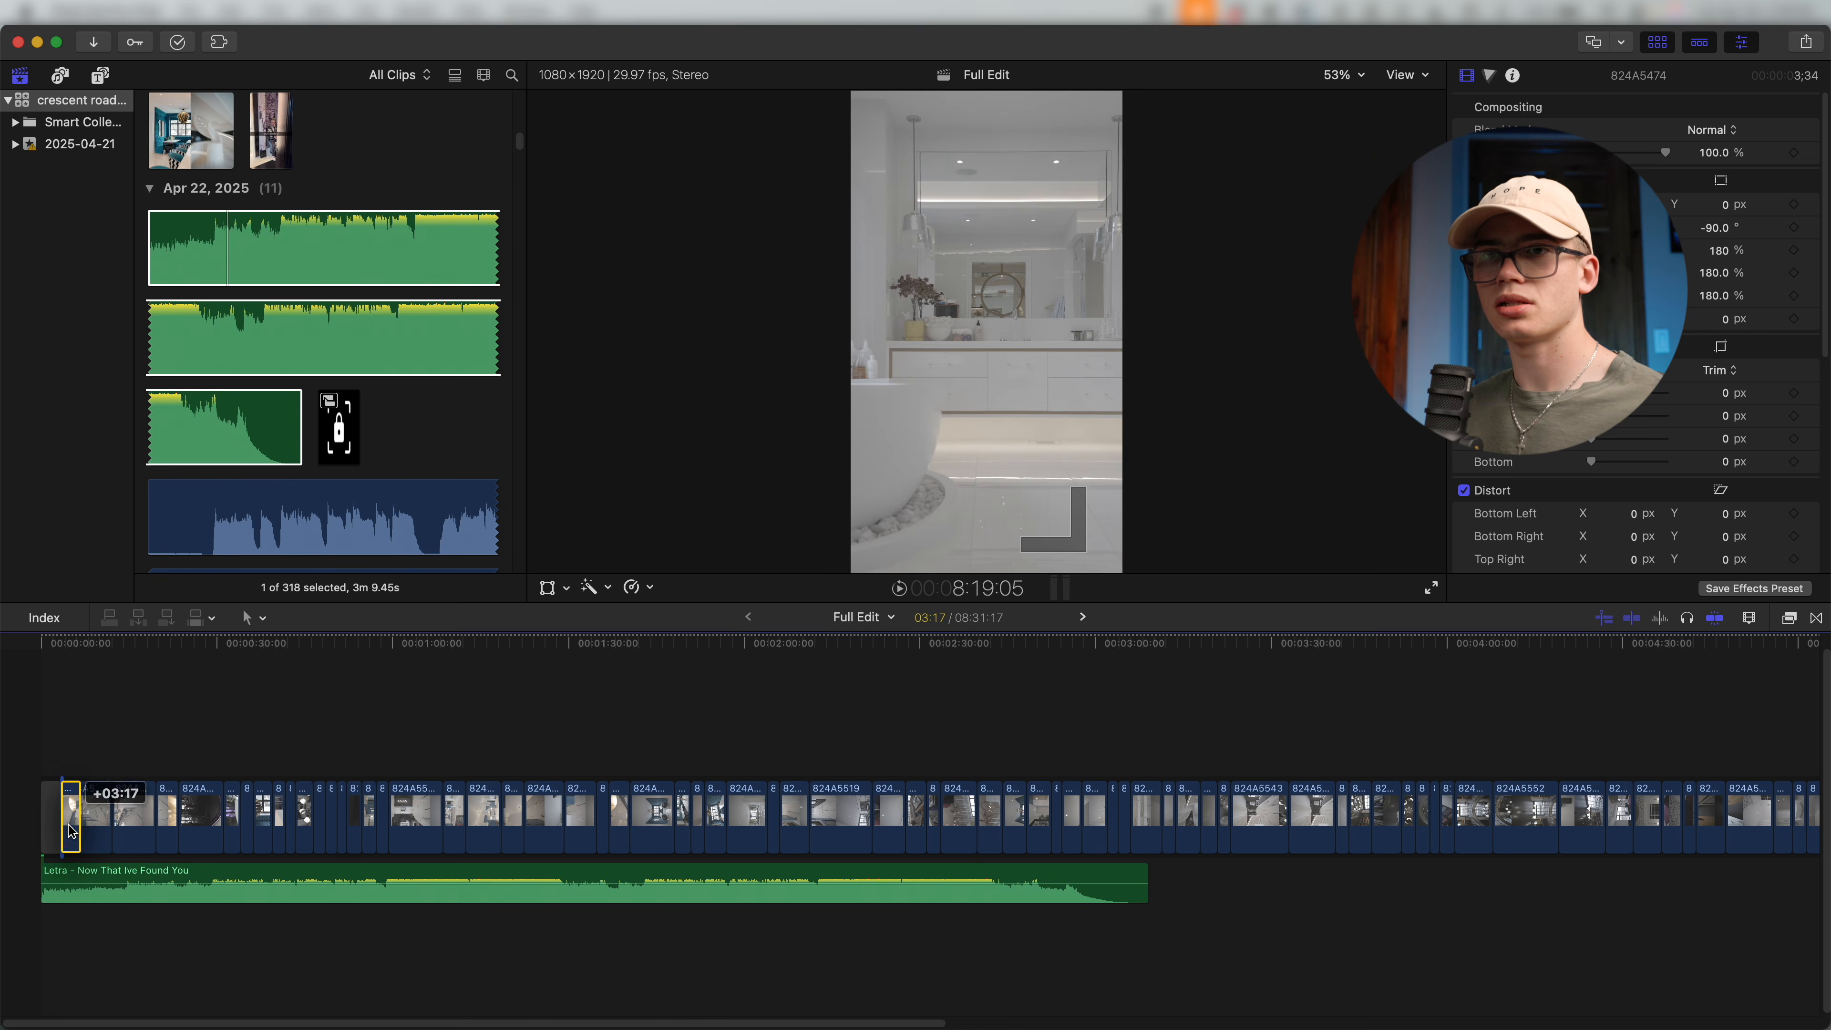
# Extend the gap before the first clip to about 2:17:01, pushing all the footage later in the timeline.
pyautogui.press('super+equal')
pyautogui.press('super+equal')
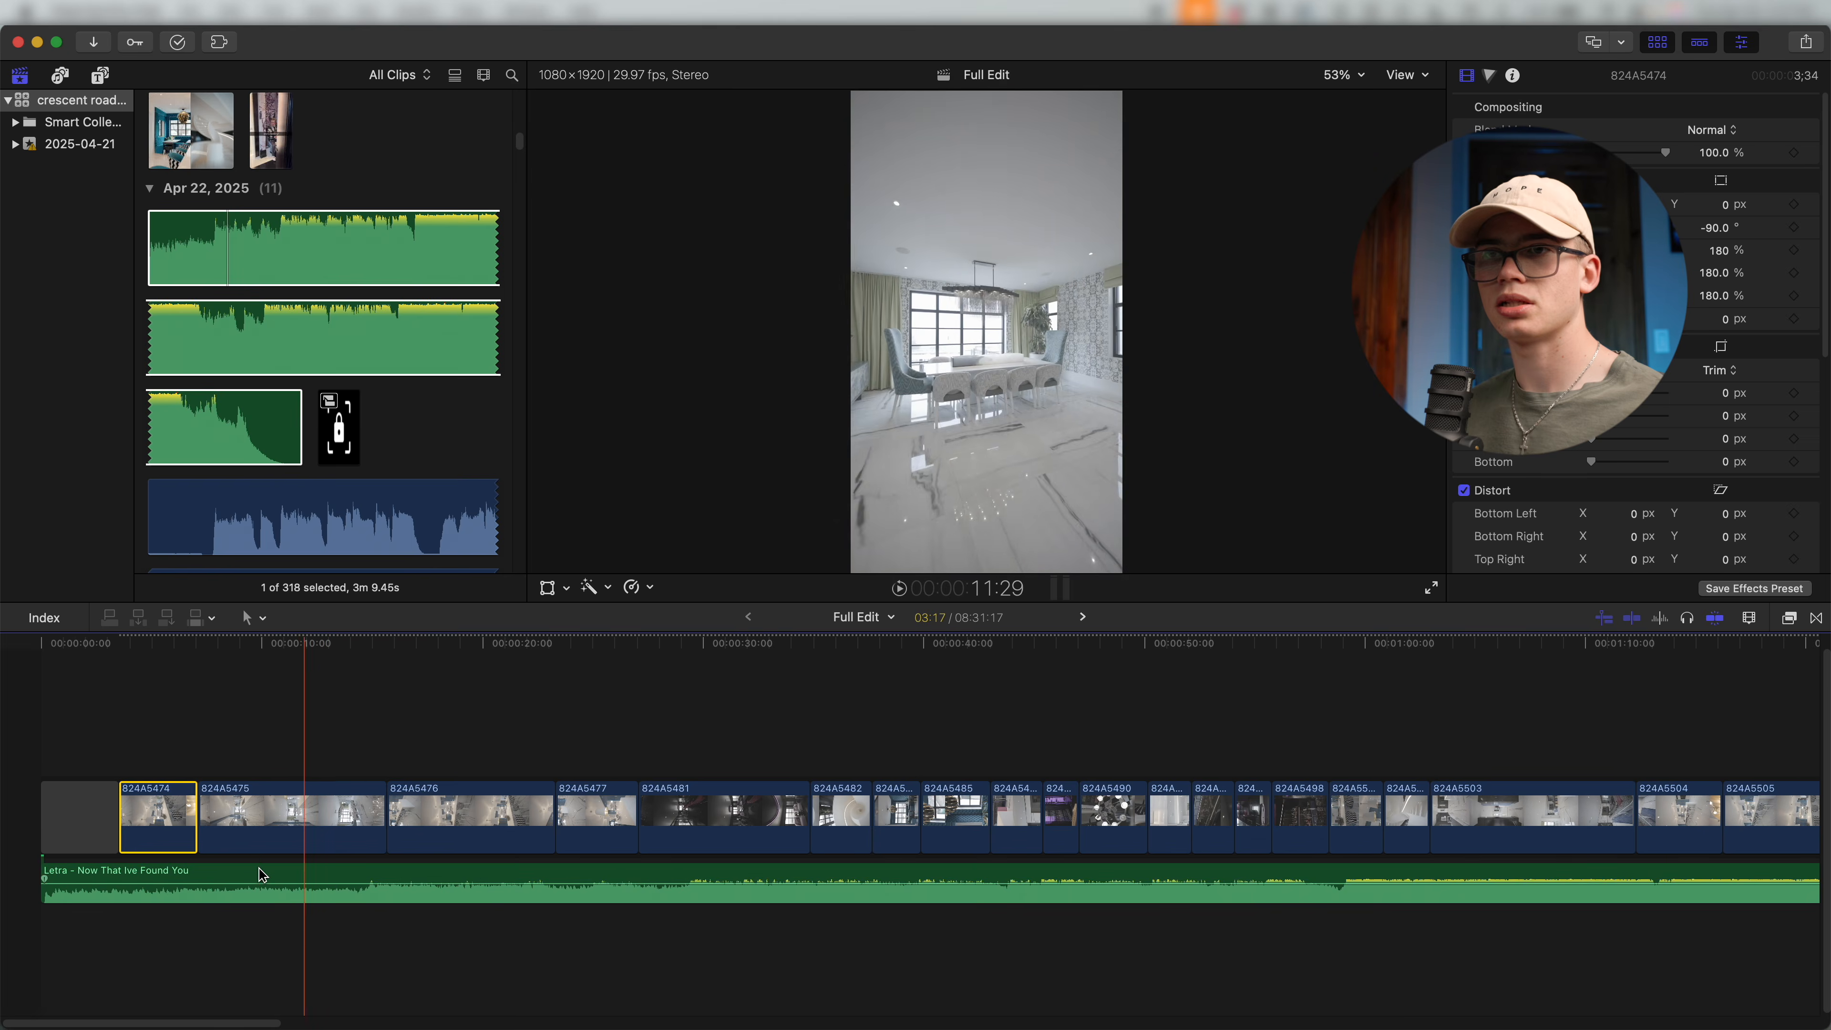
pyautogui.moveTo(109, 819); pyautogui.dragTo(1615, 815)
pyautogui.hotkey('shift', 'z')
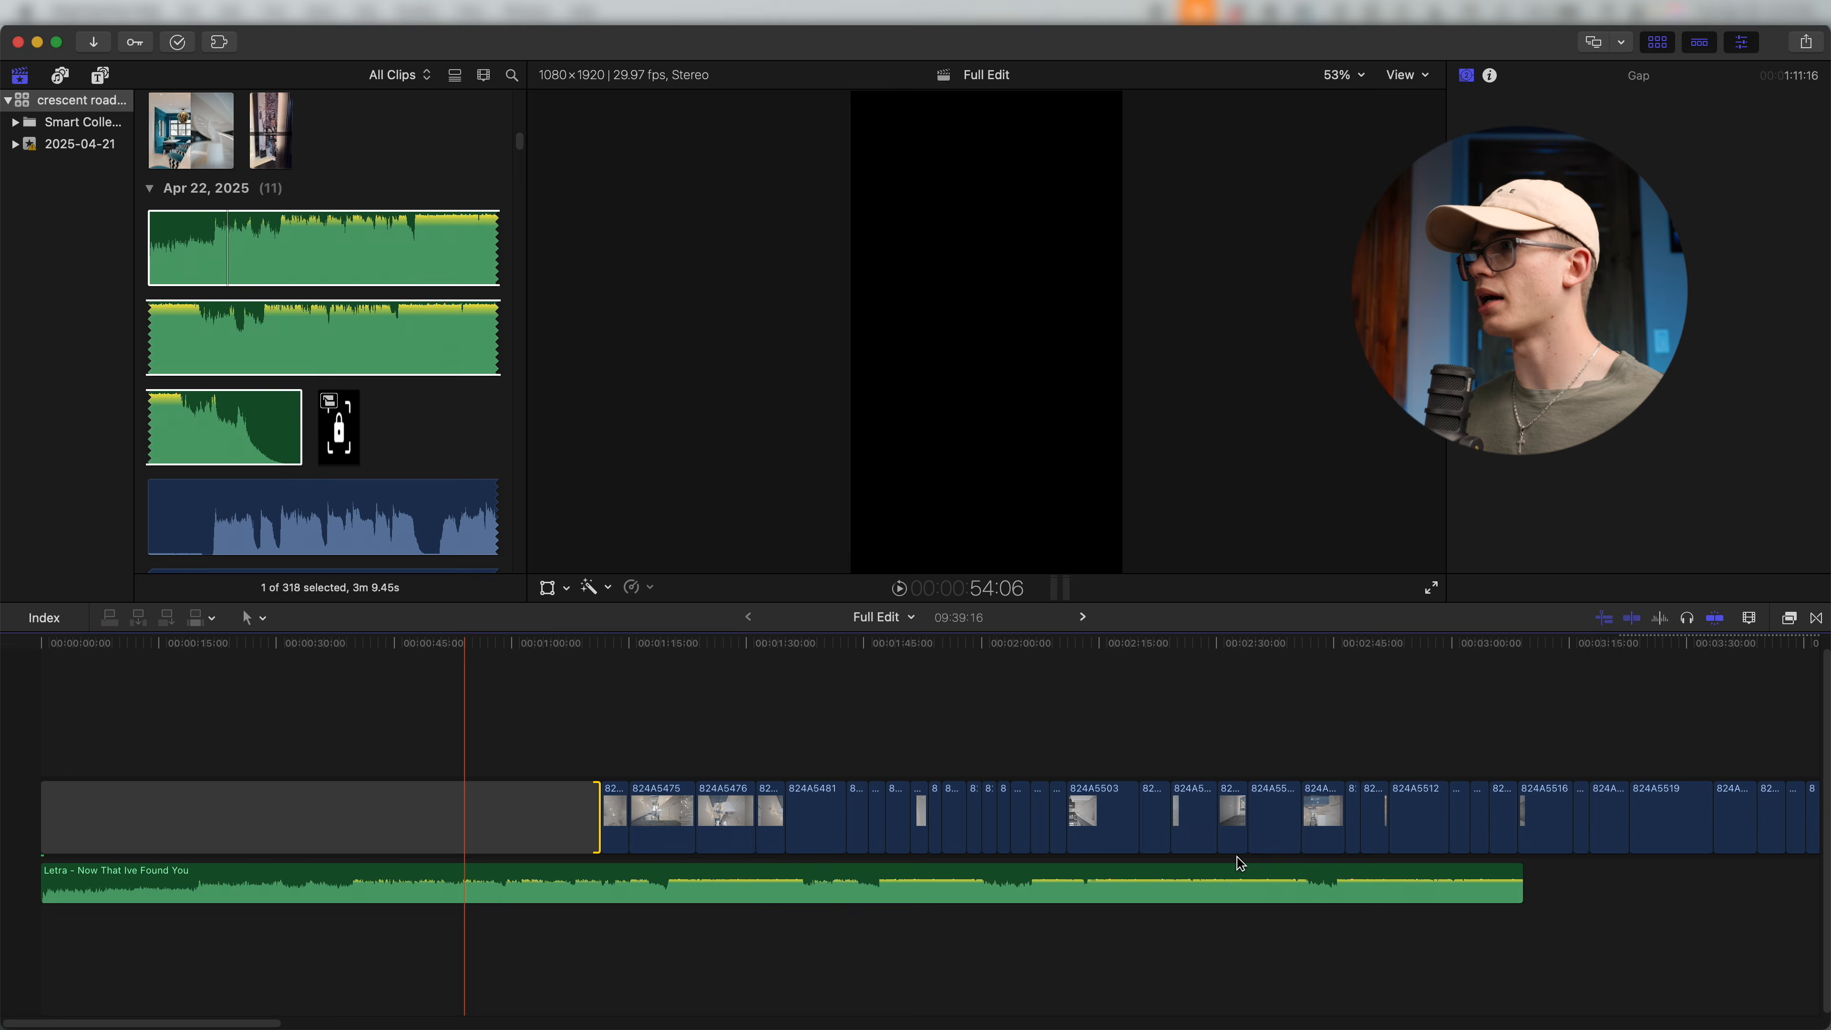
pyautogui.moveTo(597, 820); pyautogui.dragTo(1110, 797)
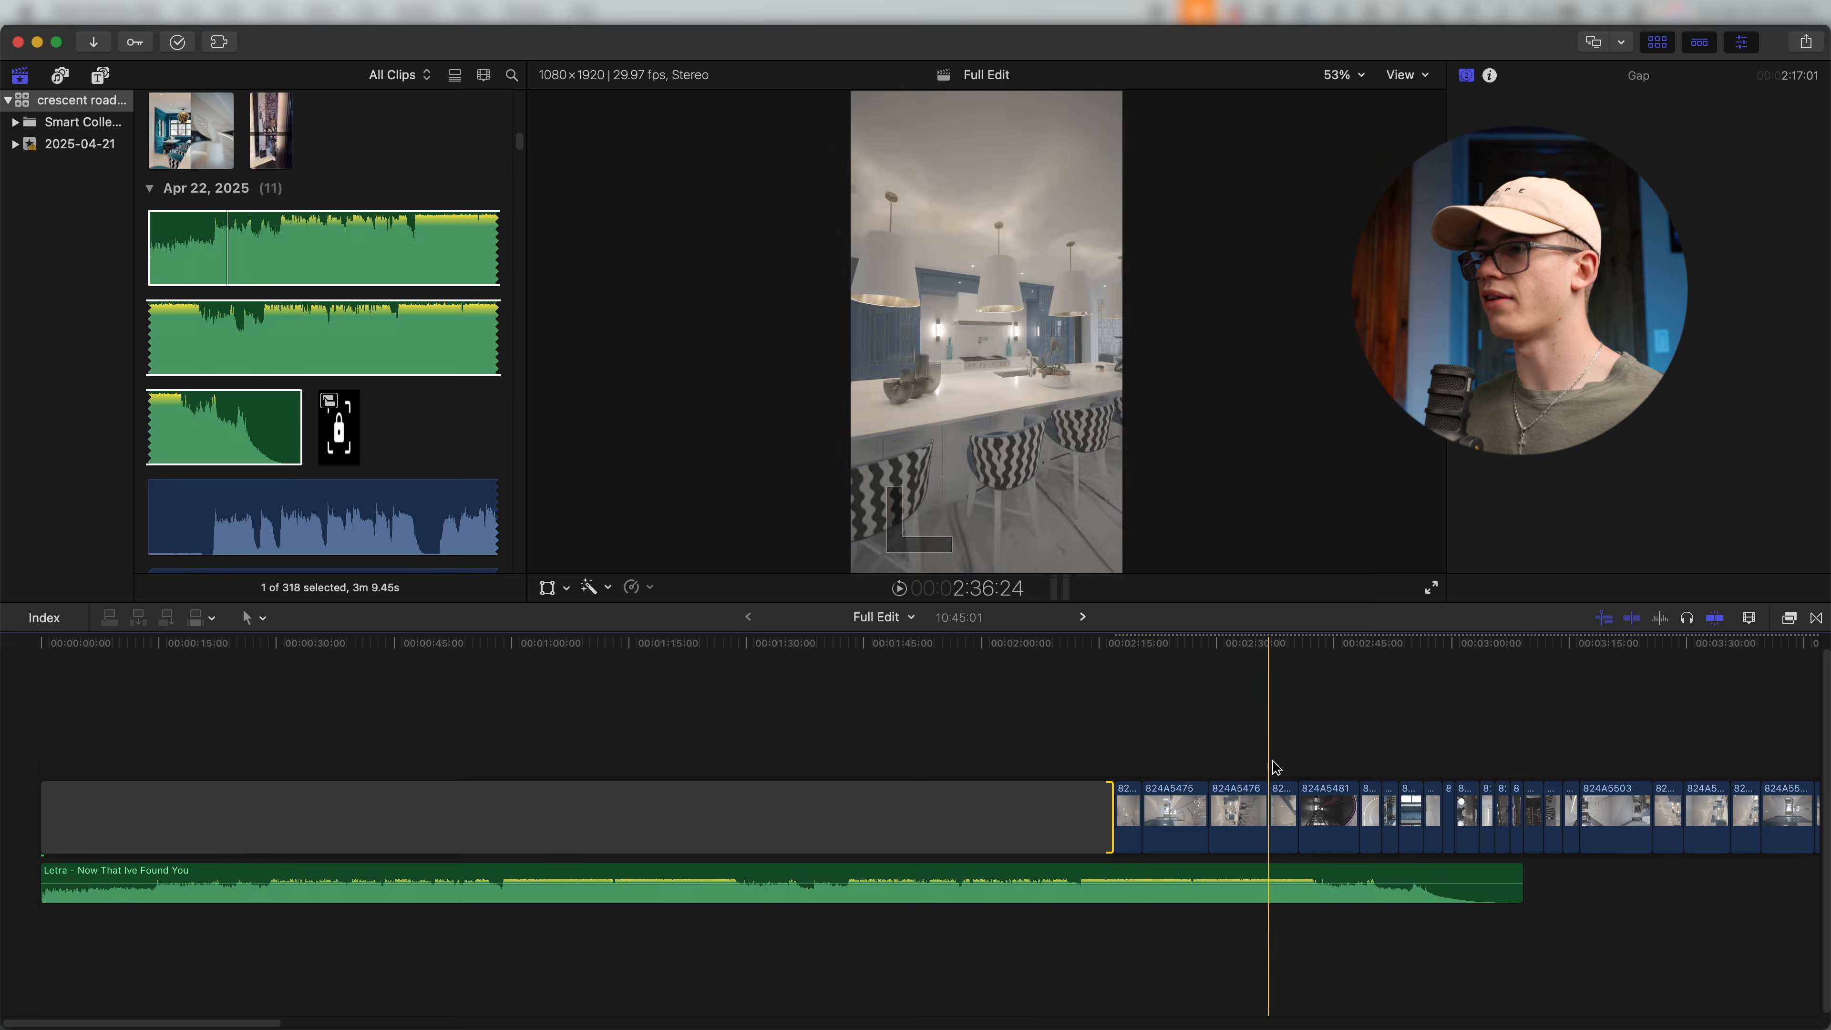
# Lower the volume of the music clip to -4.0 dB.
pyautogui.moveTo(357, 879); pyautogui.dragTo(361, 885)
pyautogui.press('super+equal')
pyautogui.press('super+equal')
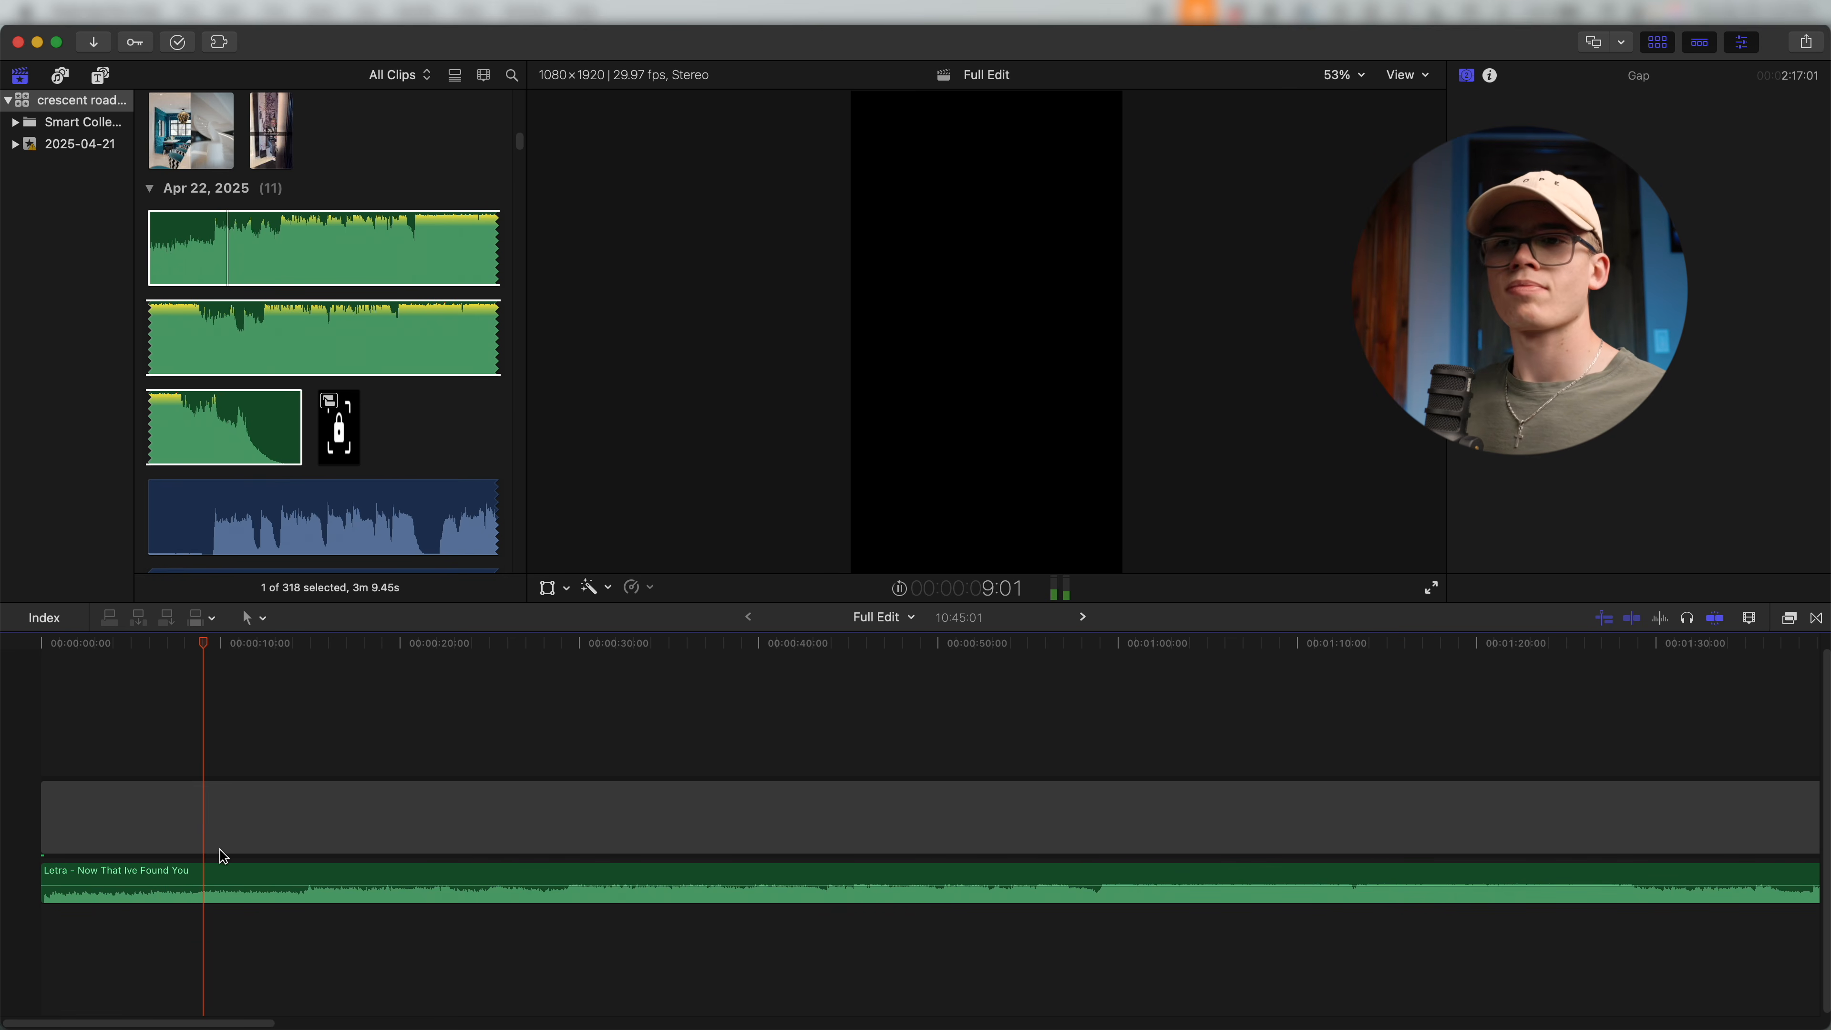
# Play different parts of the music track up to about the one-minute mark to find usable sections.
pyautogui.press('super+minus')
pyautogui.press('super+minus')
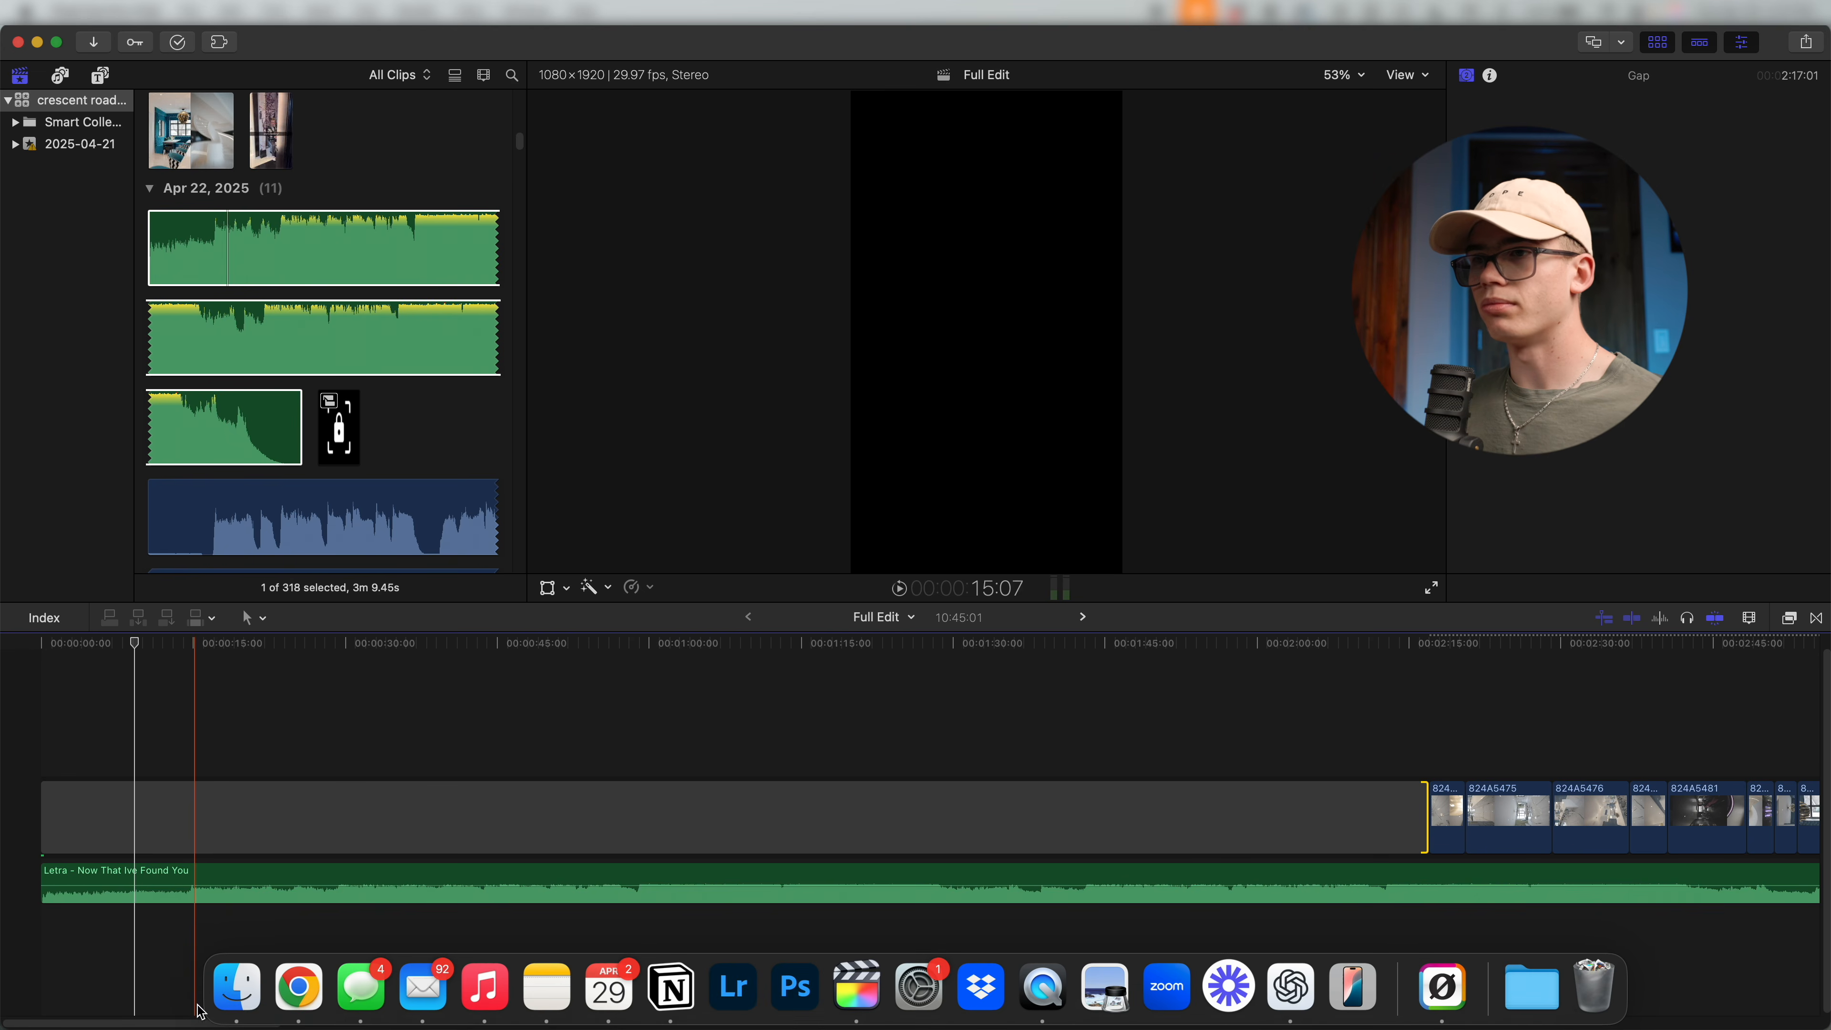
pyautogui.click(168, 908)
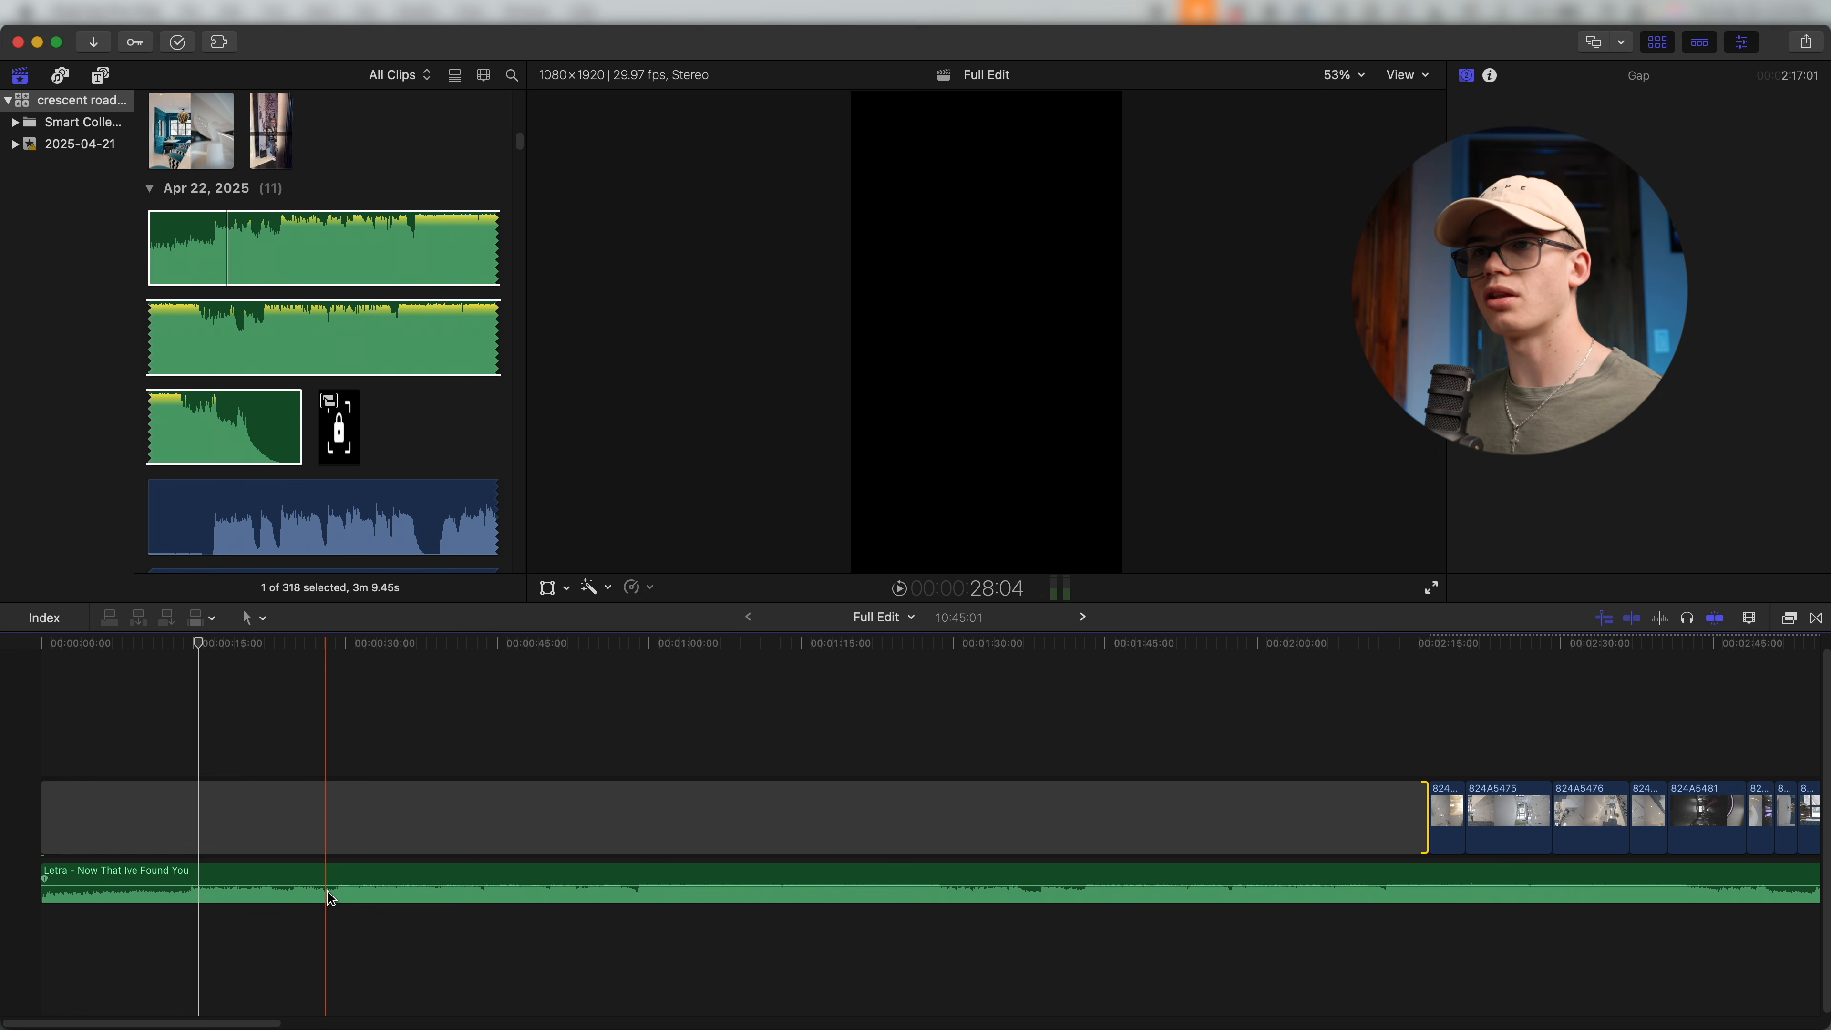
pyautogui.press('space')
pyautogui.press('space')
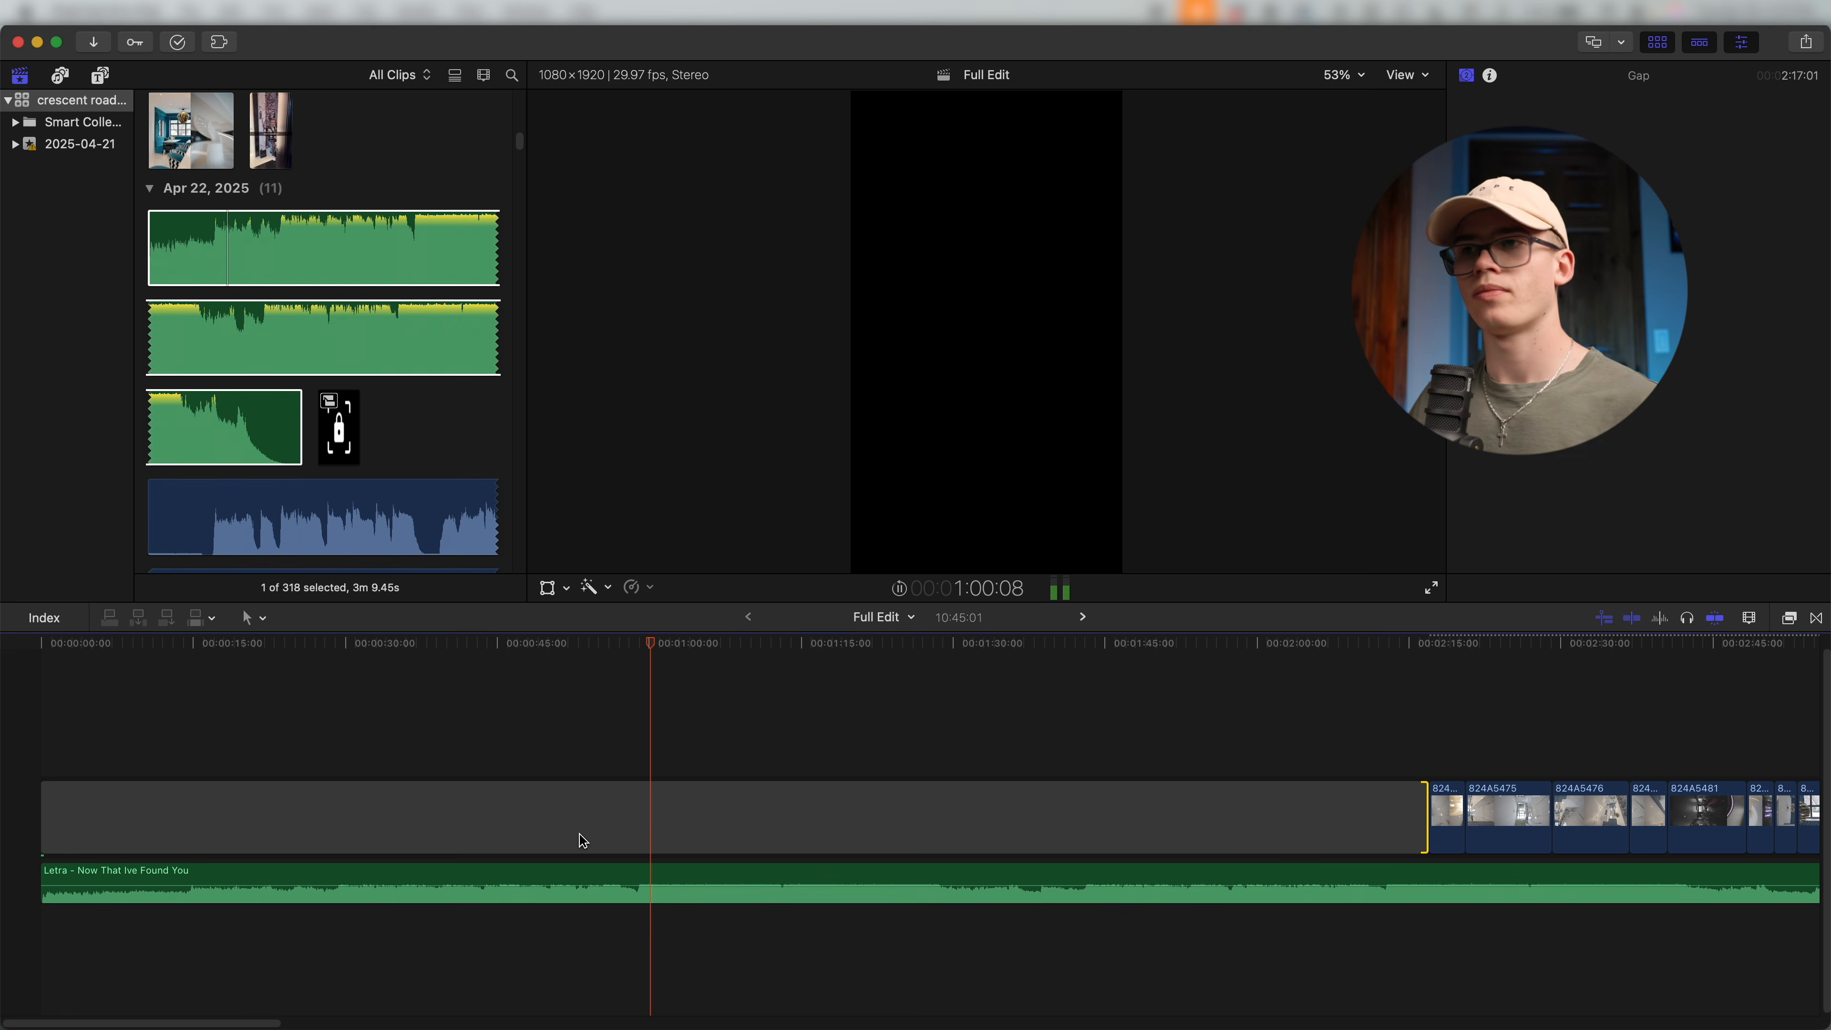
pyautogui.press('space')
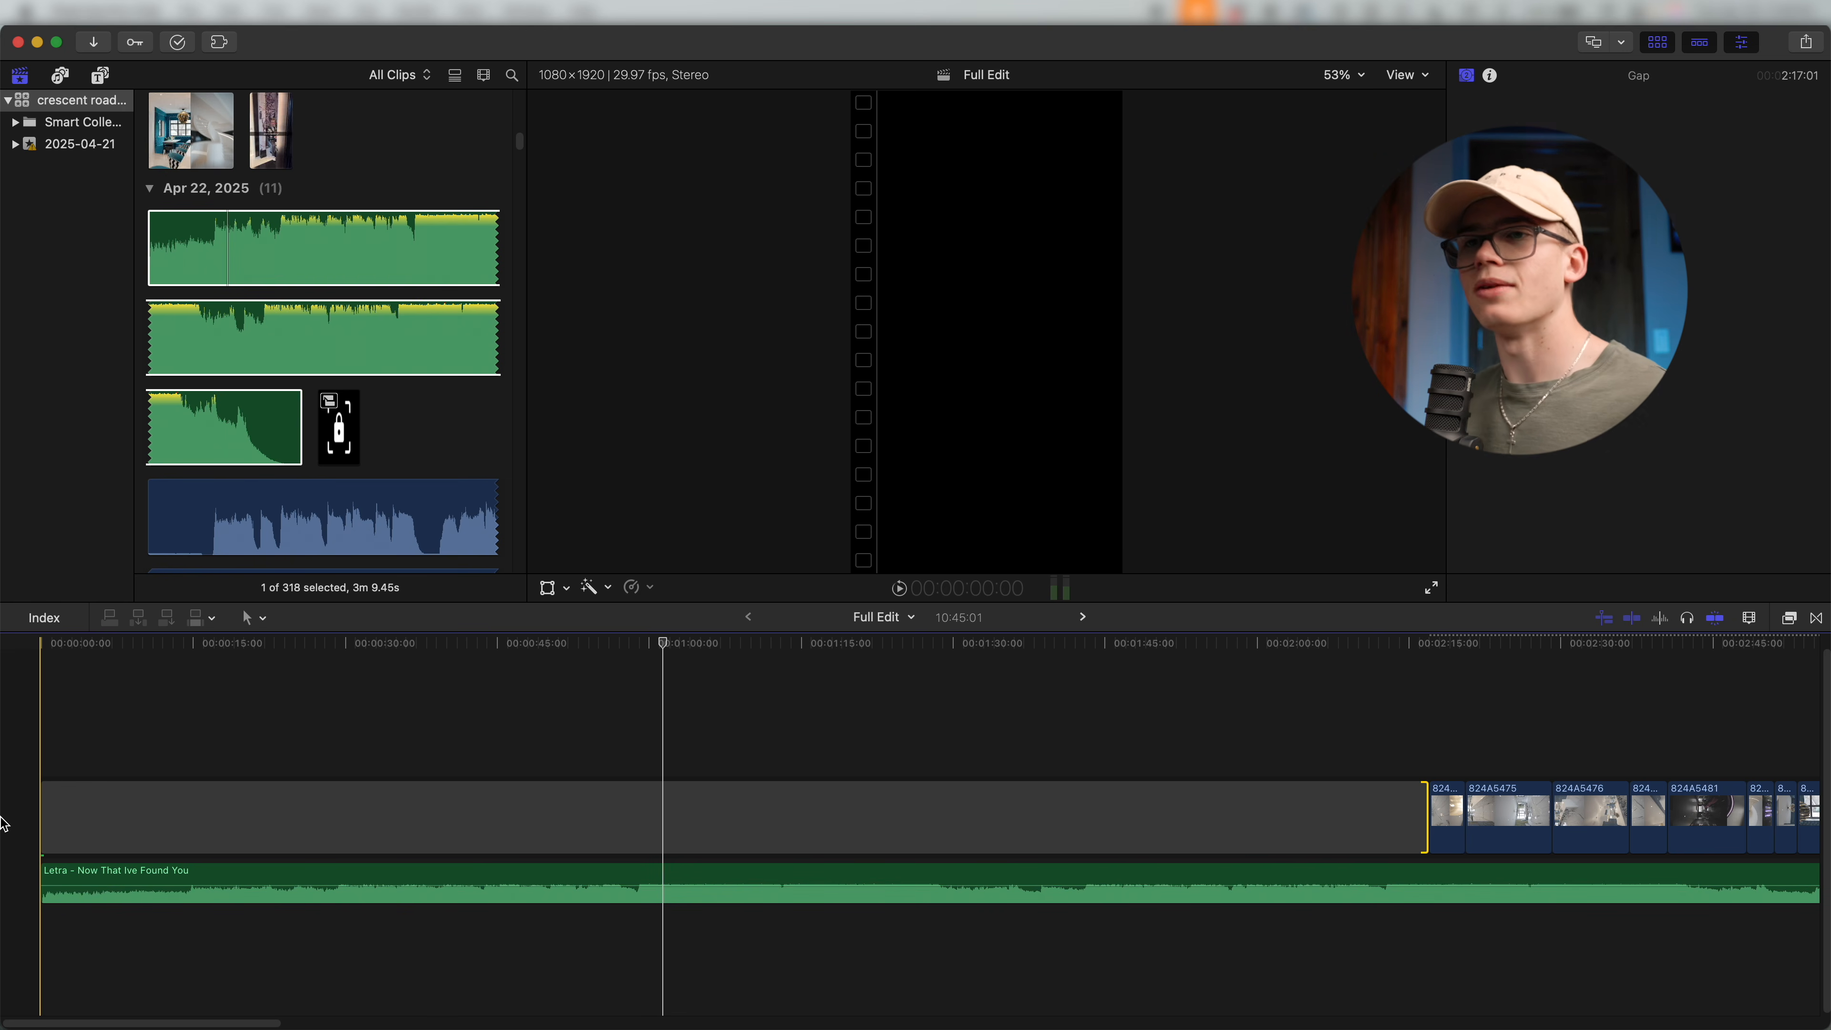
# Play the music from its start to find the cut point and split the music clip at 7:18.
pyautogui.press('super+equal')
pyautogui.press('super+equal')
pyautogui.press('super+equal')
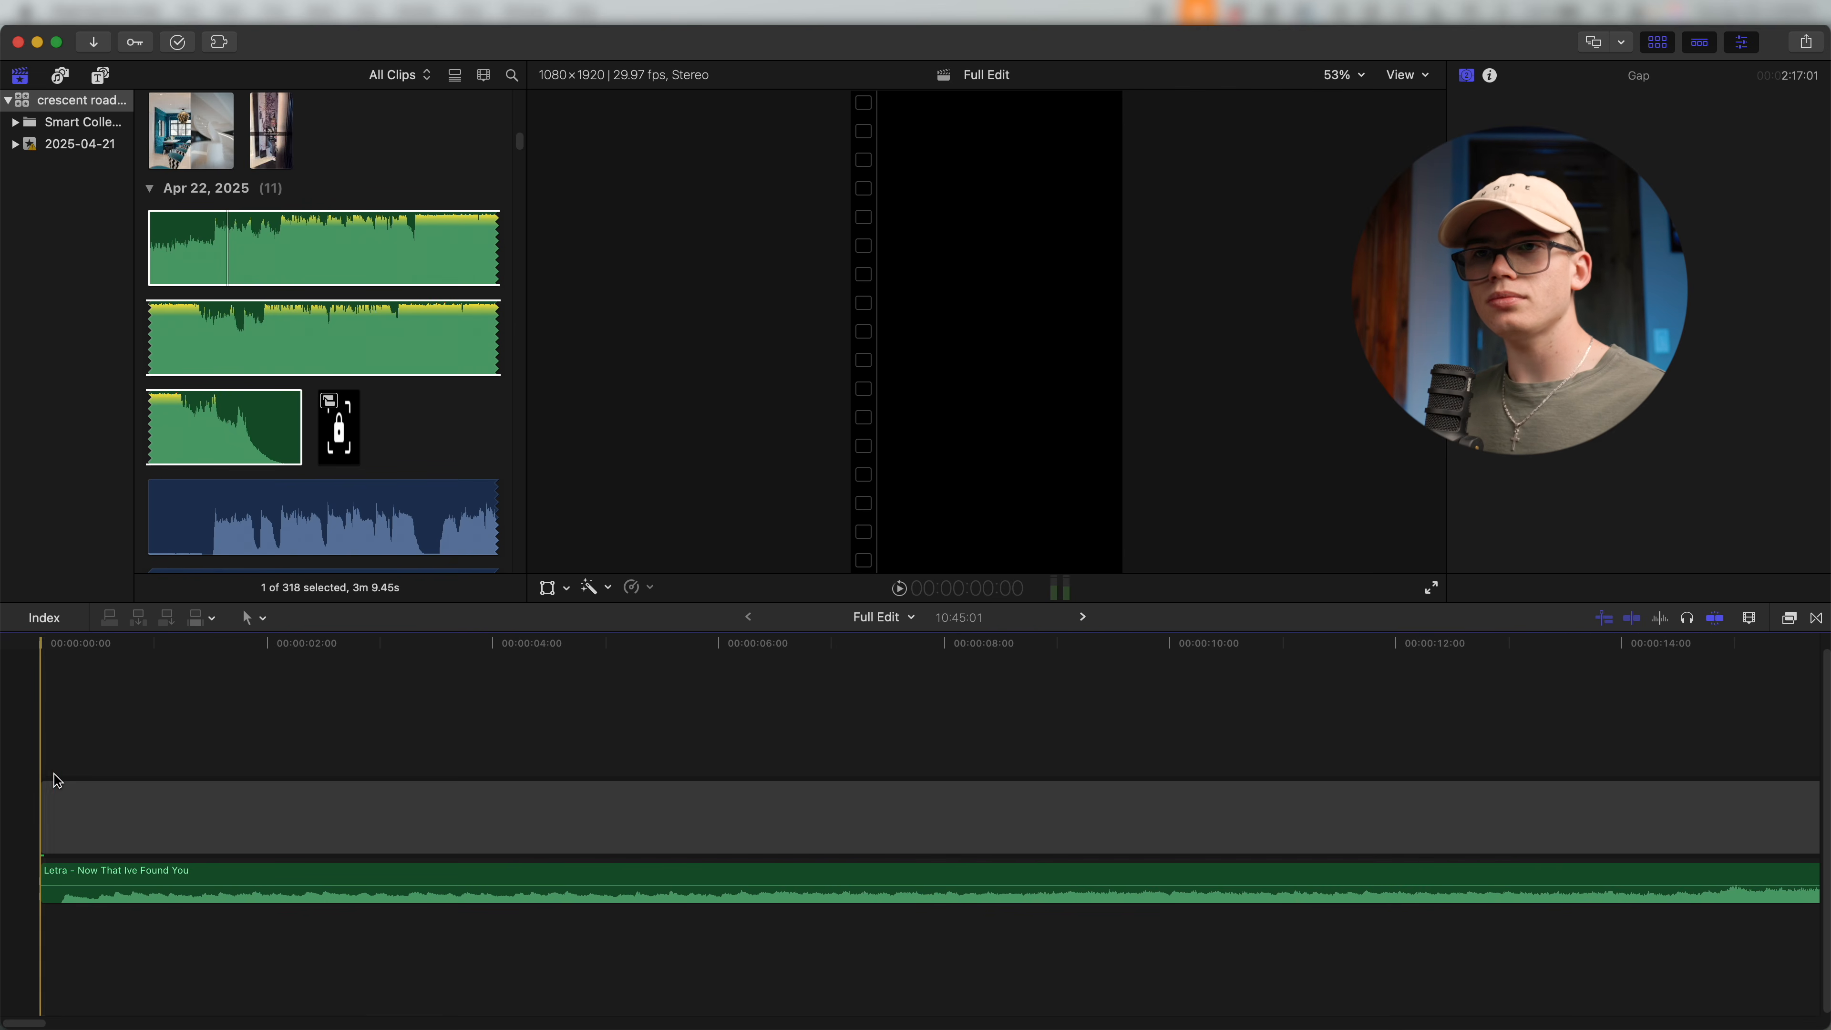
pyautogui.press('space')
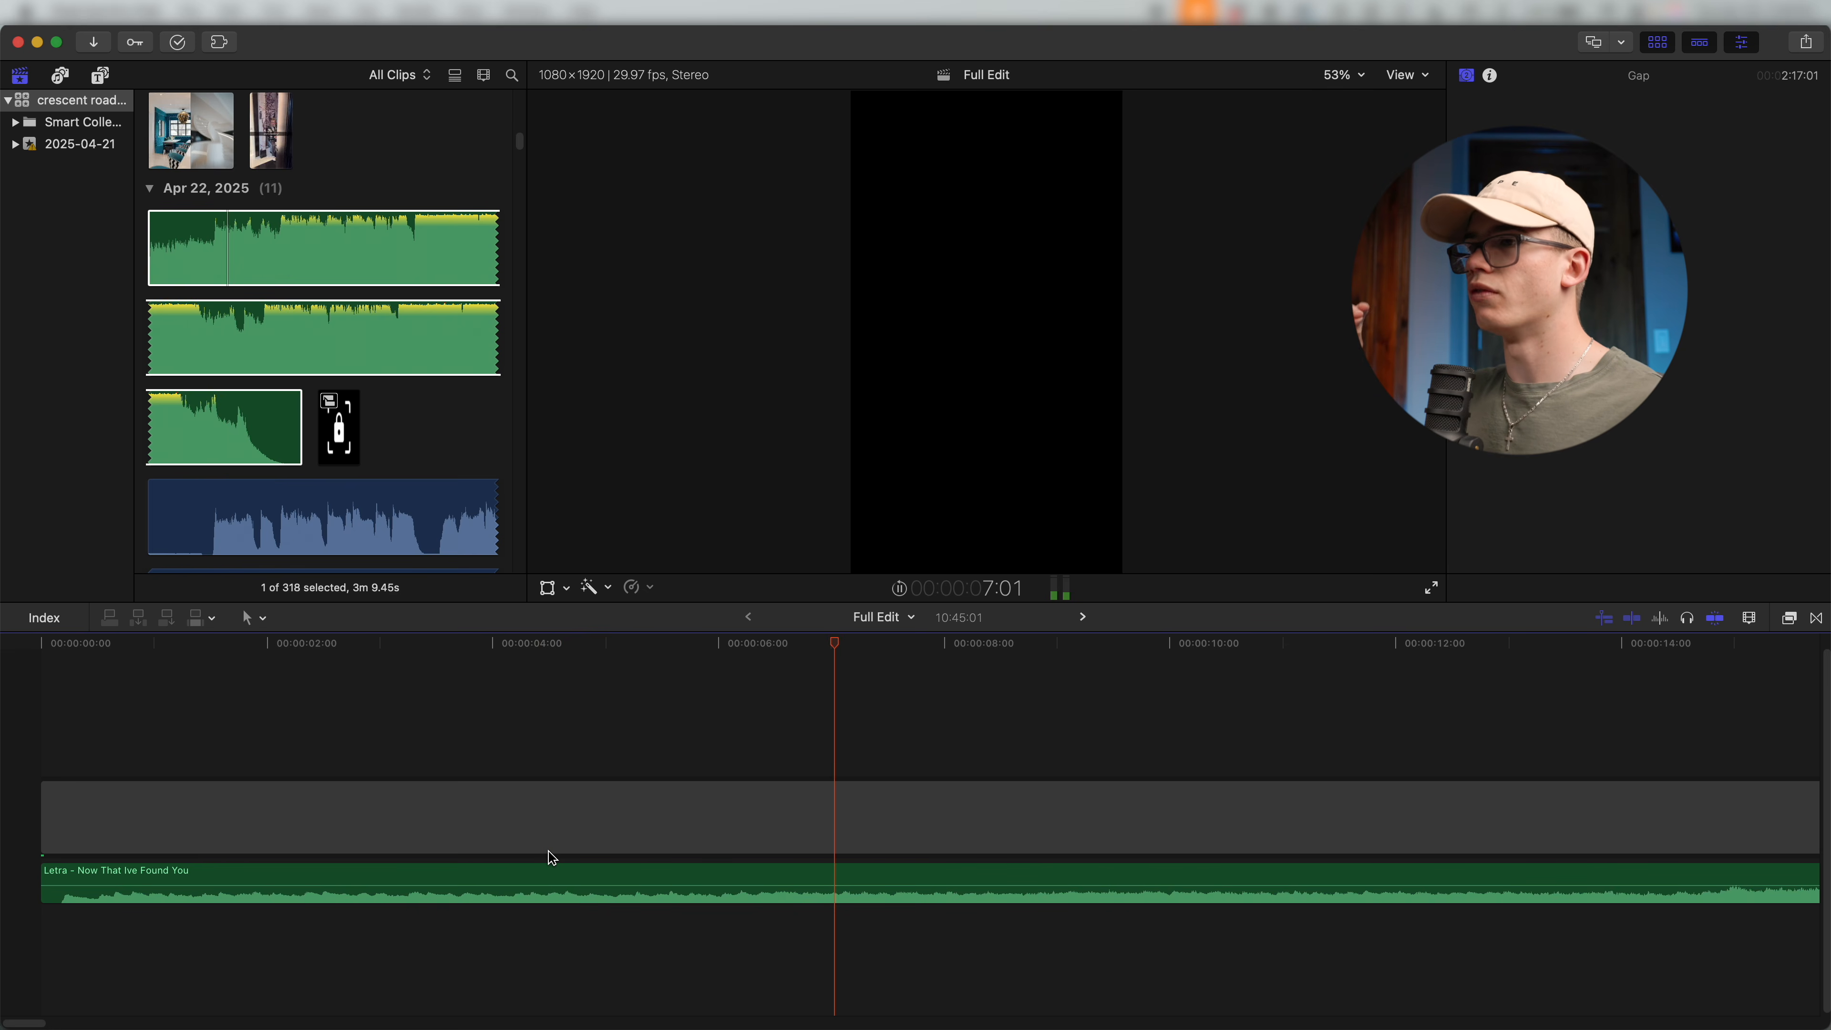
pyautogui.press('space')
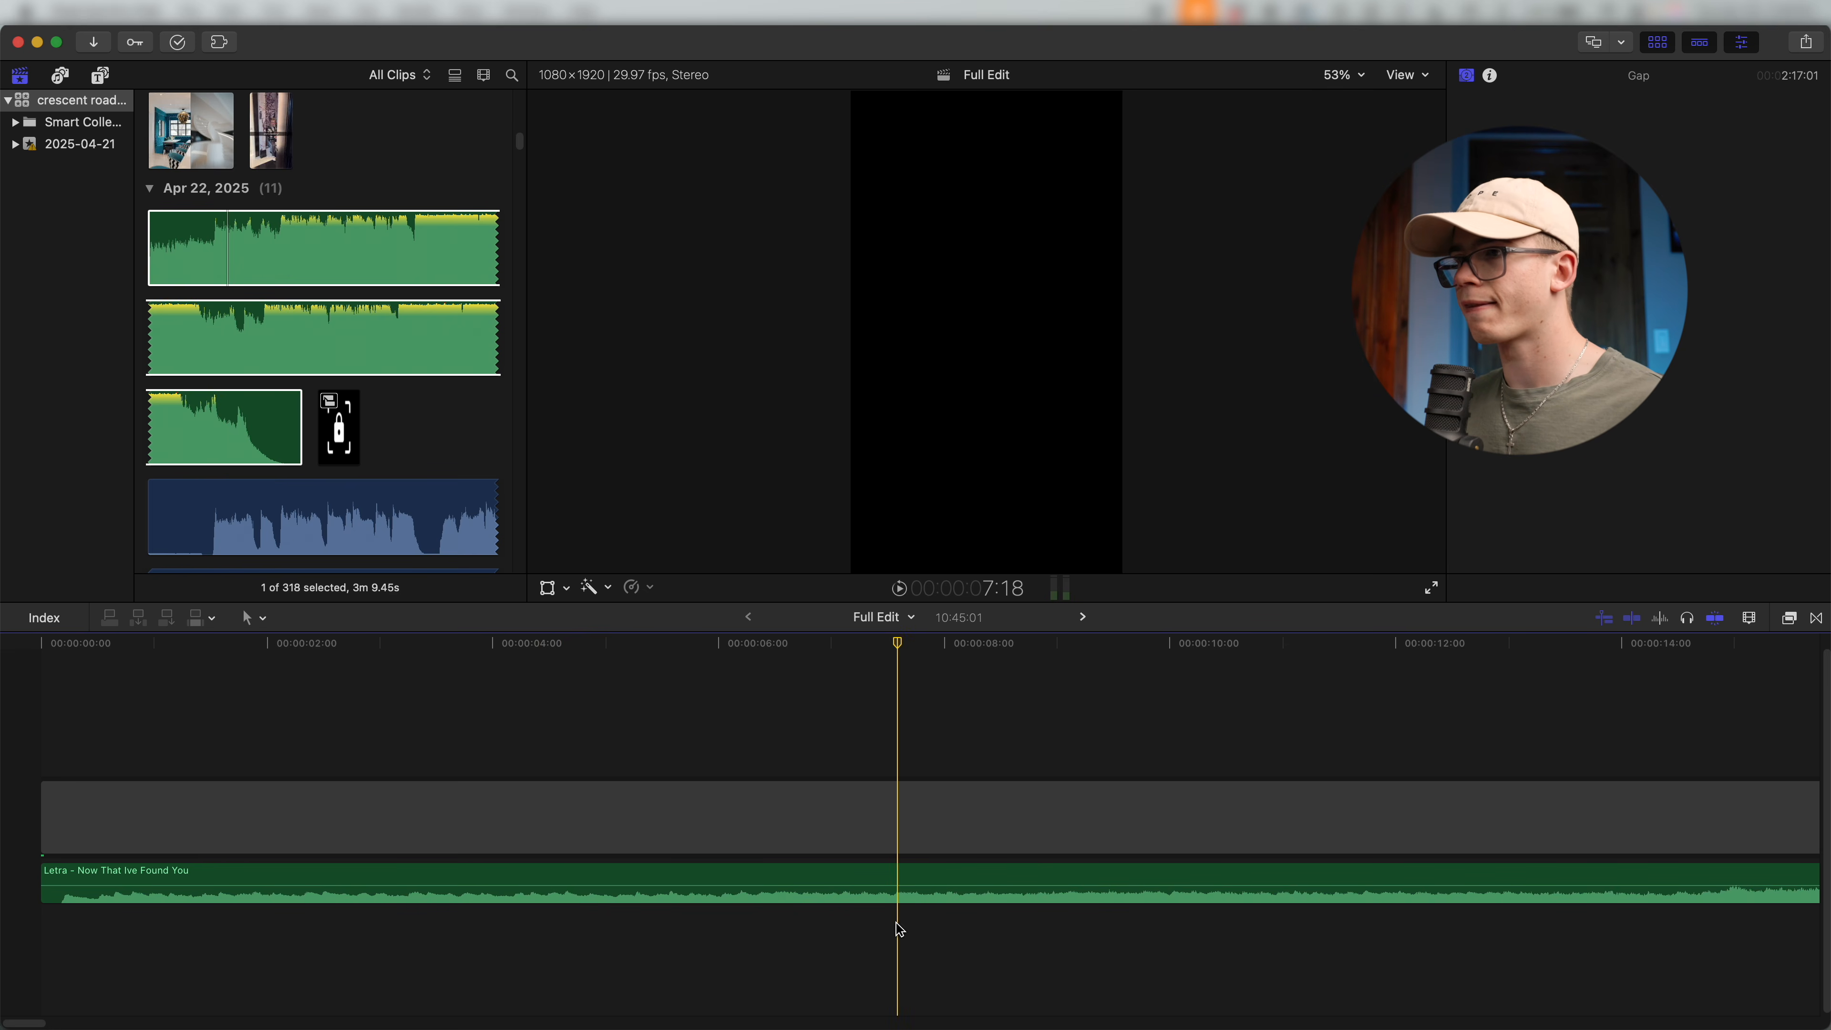
pyautogui.click(901, 902)
pyautogui.press('super+b')
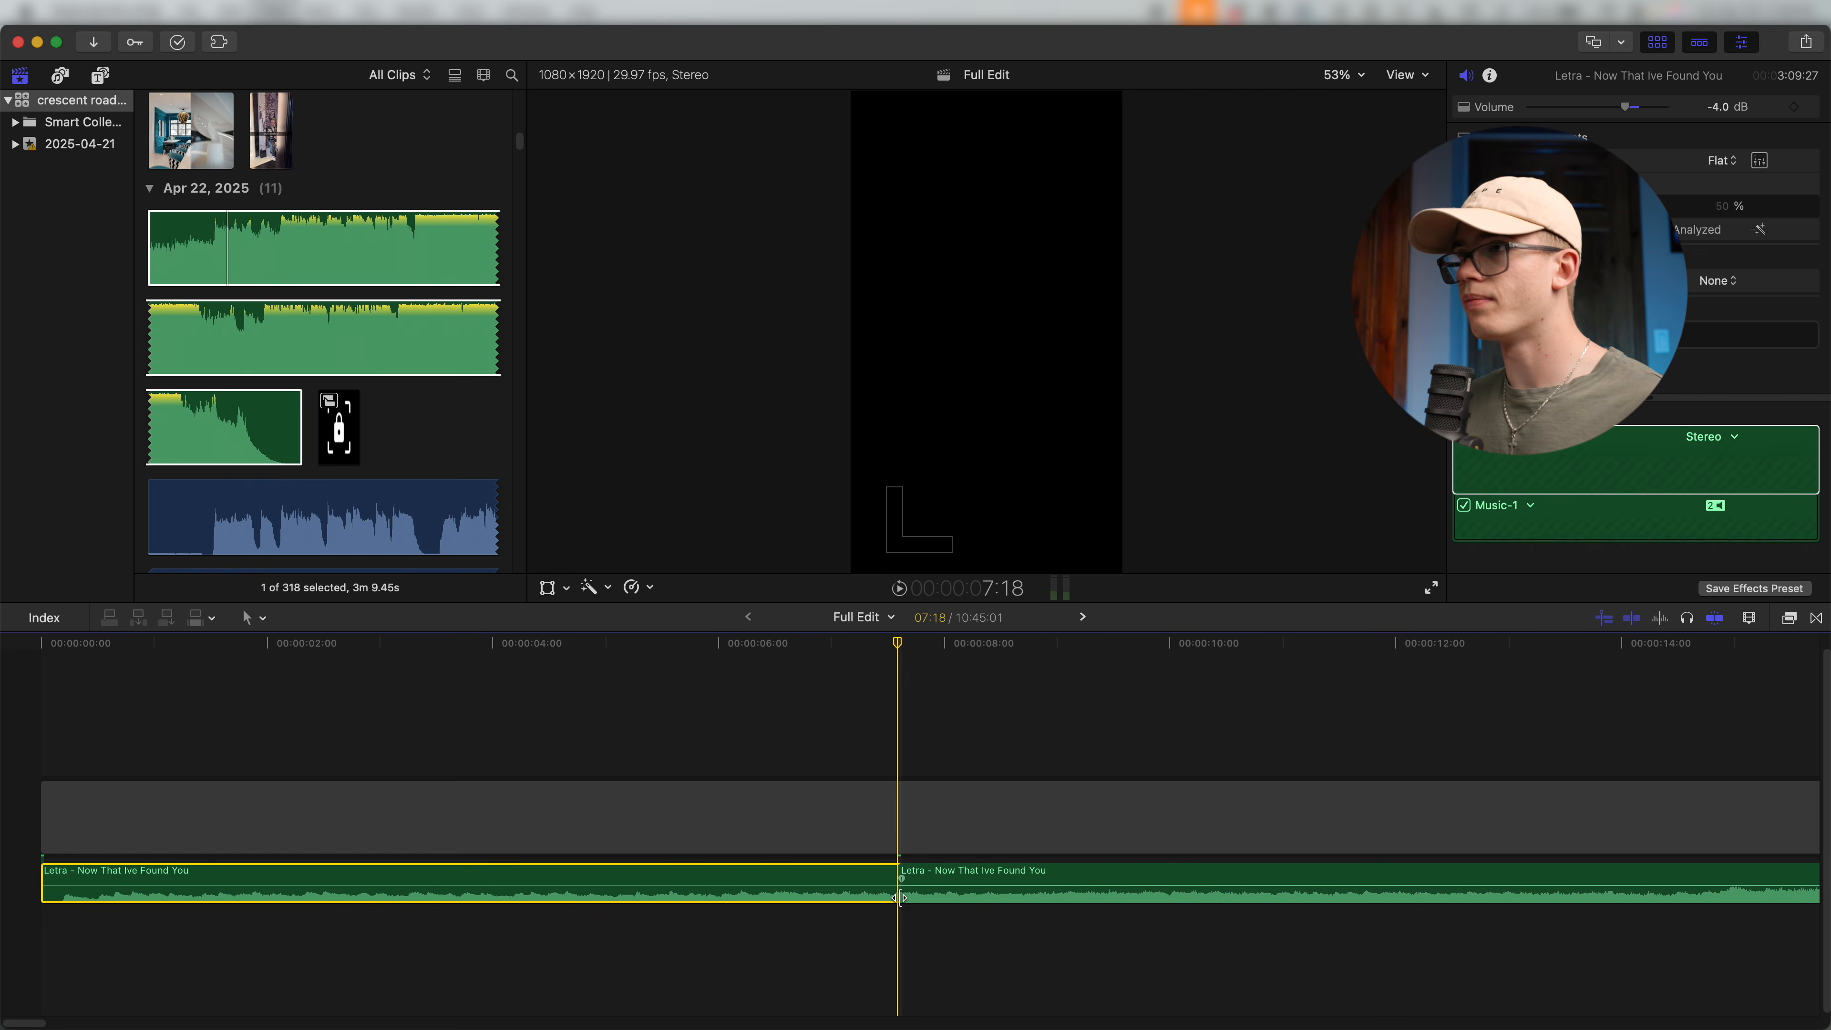
# Play back the opening section of the music through the cut at 7:18.
pyautogui.press('space')
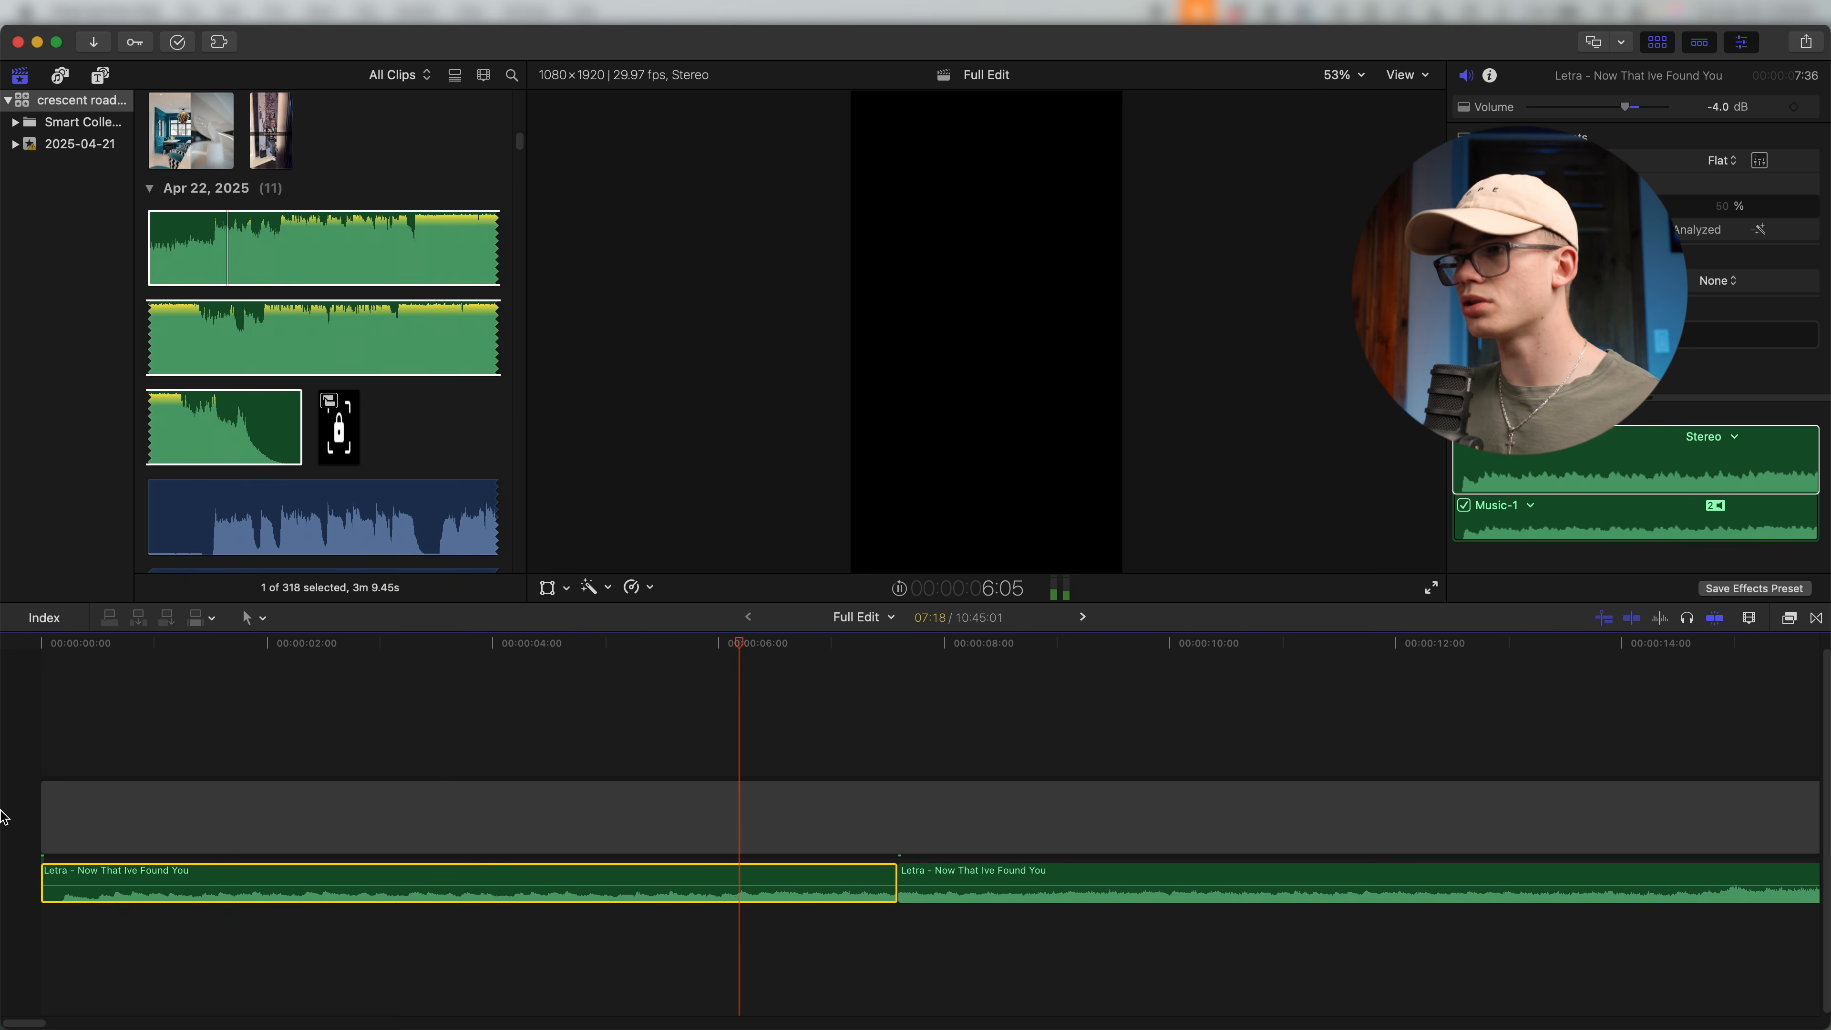
pyautogui.press('space')
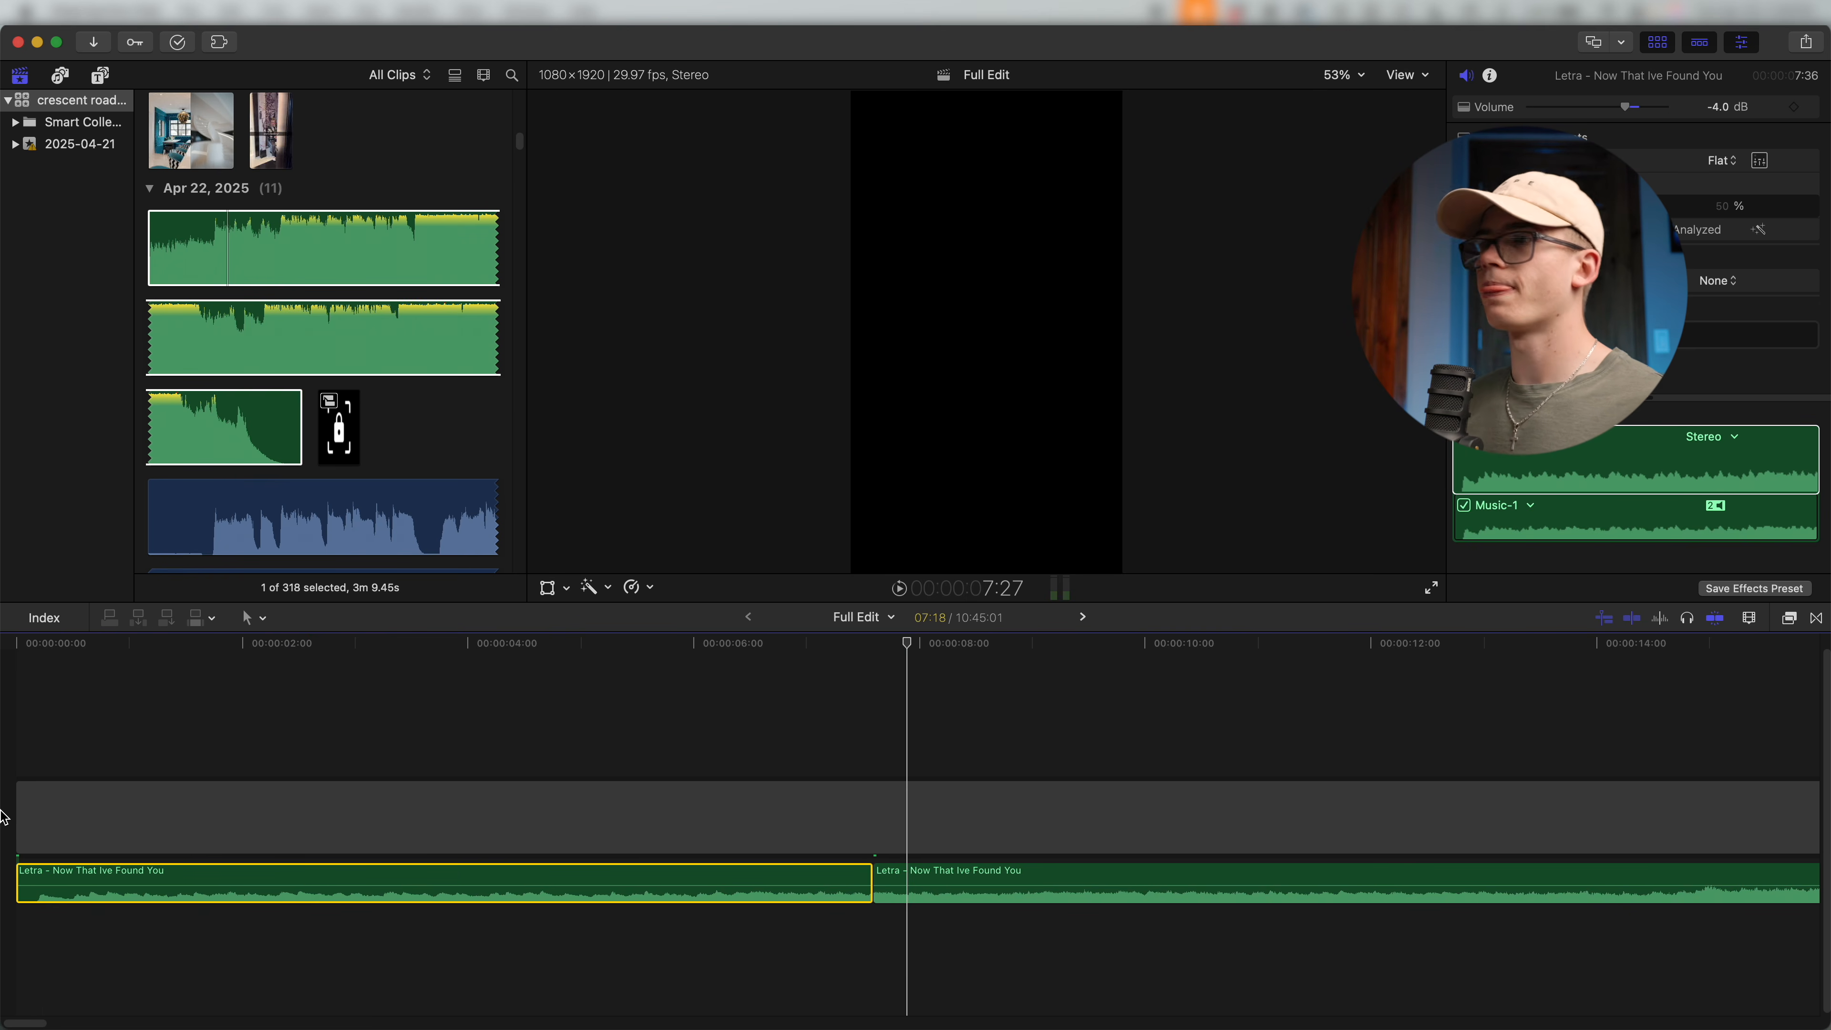
pyautogui.press('super+minus')
pyautogui.press('super+minus')
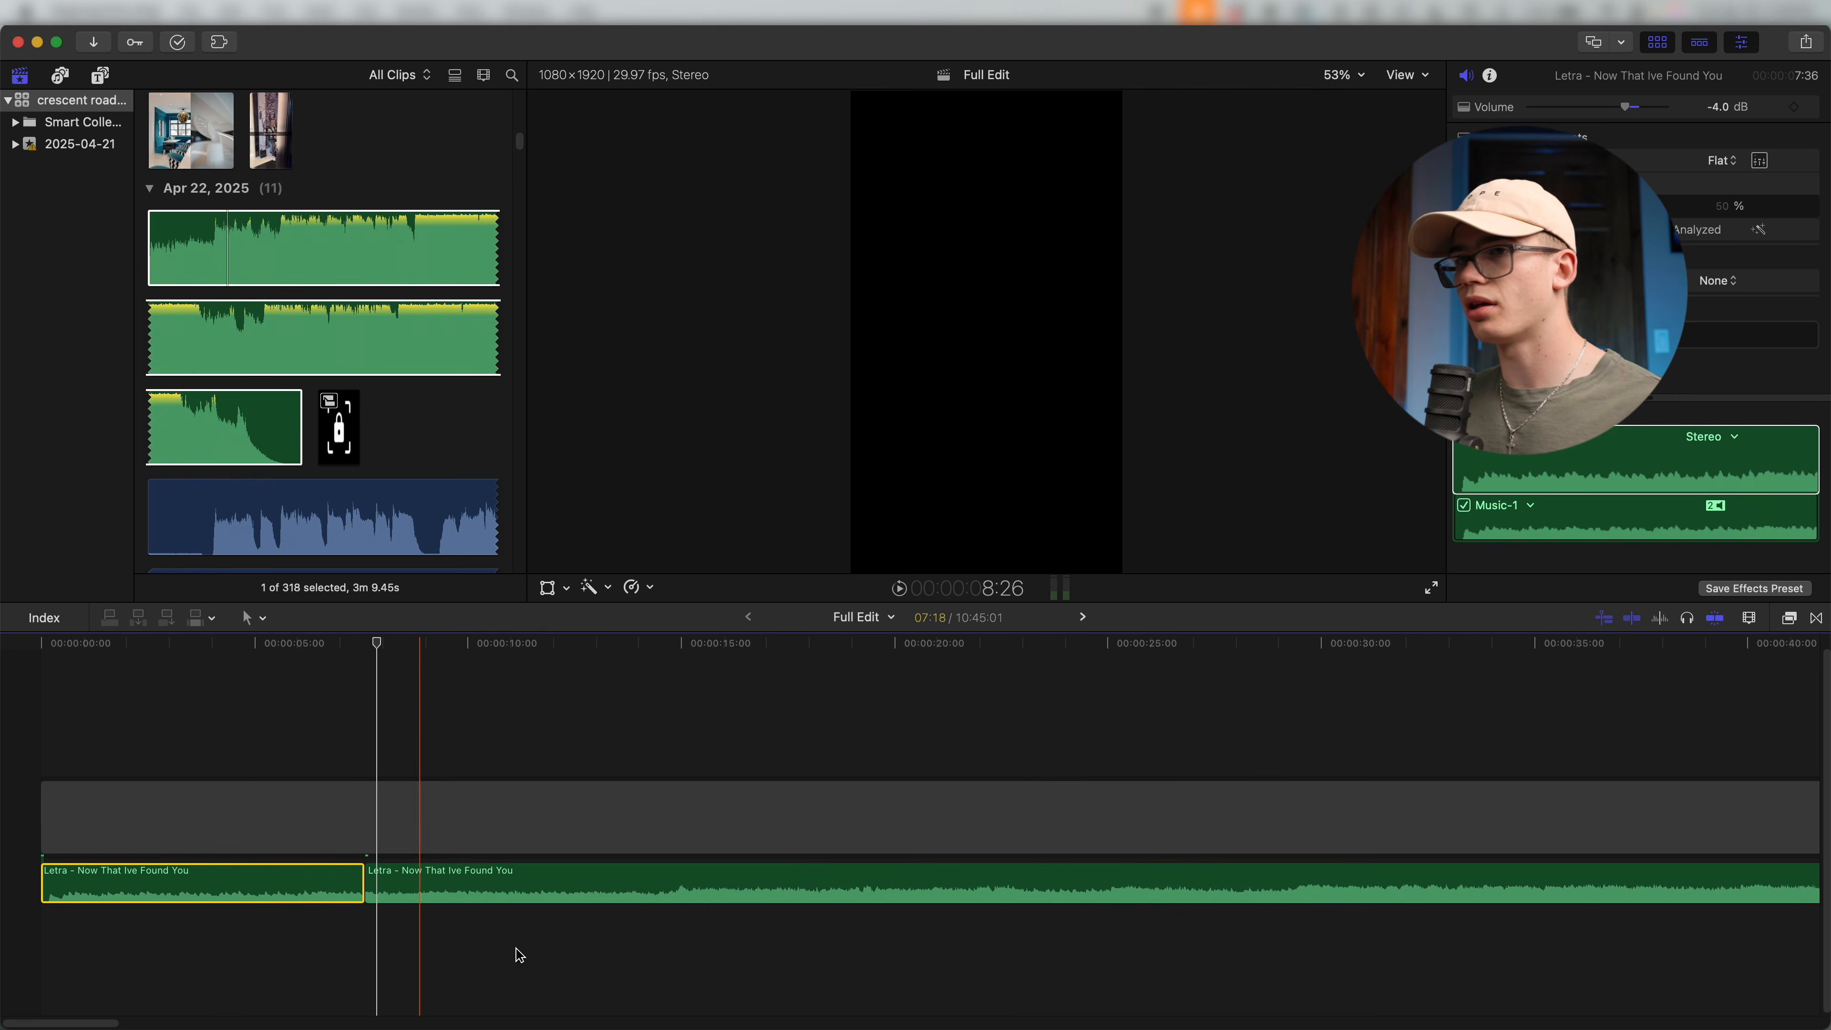
# Play the second music clip between about 50 seconds and one minute to find the next cut point.
pyautogui.press('super+minus')
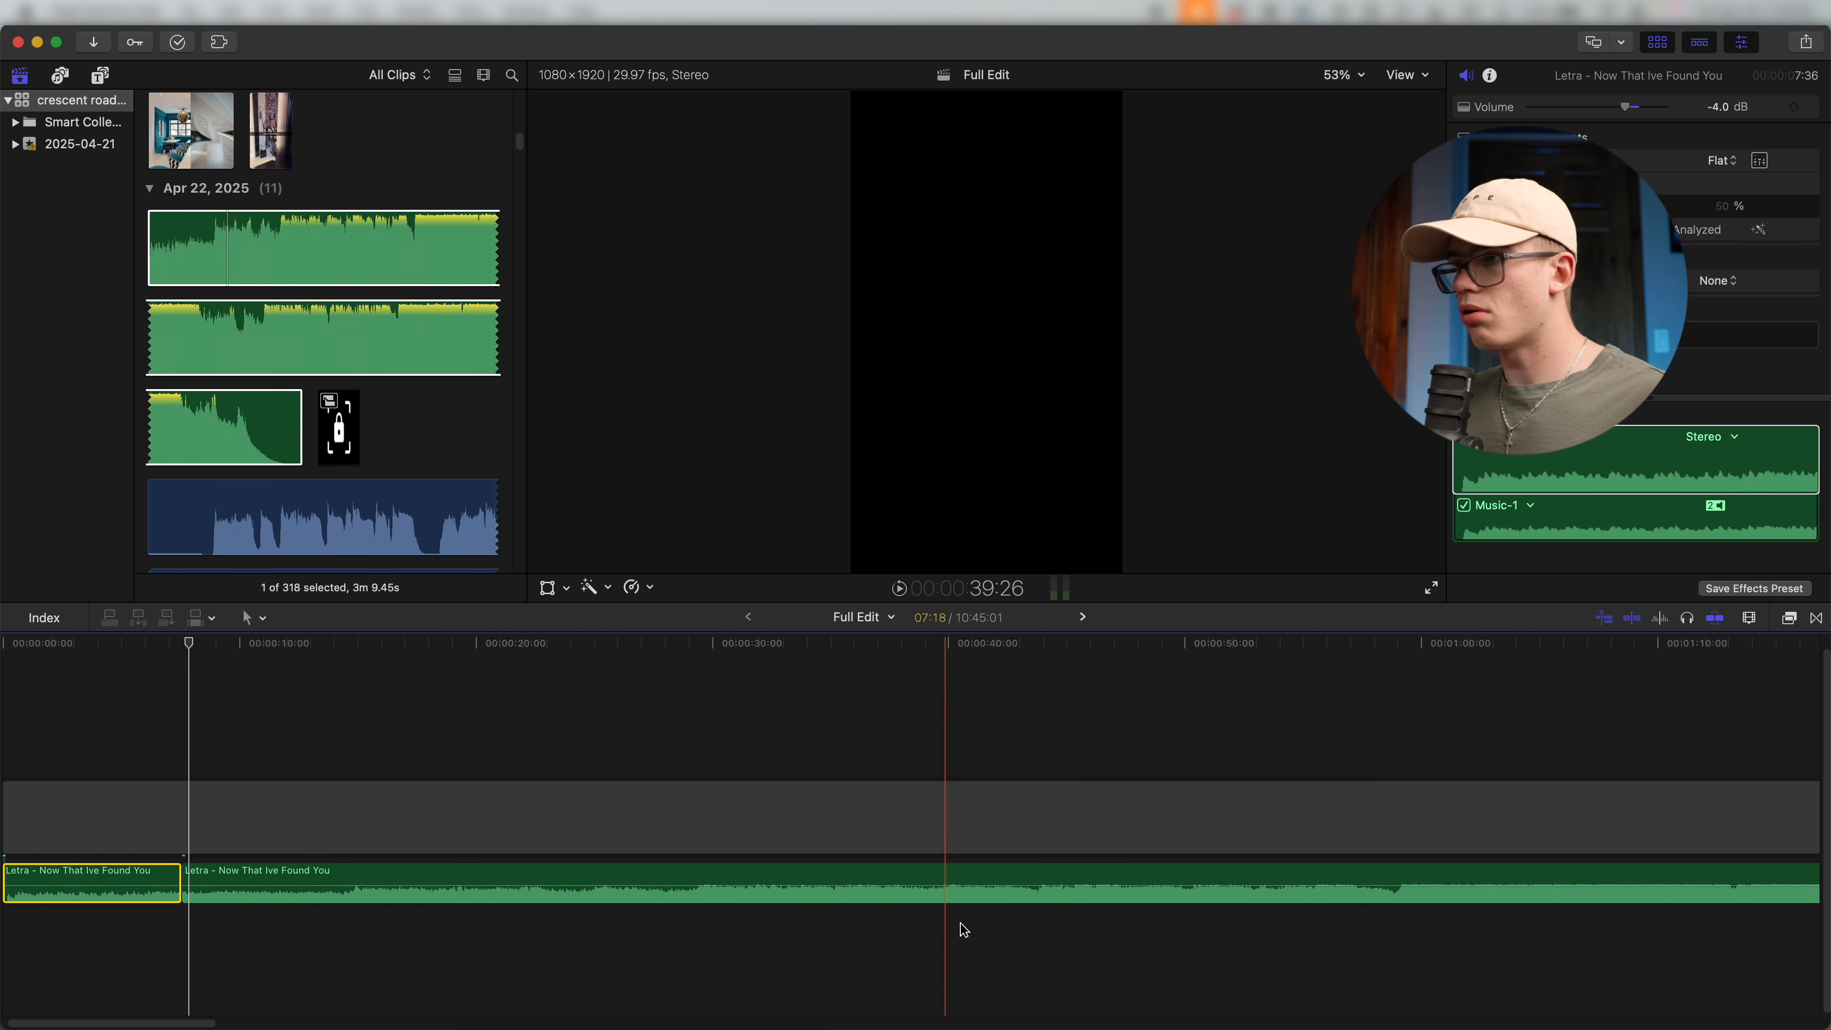
pyautogui.hscroll(3, 1248, 874)
pyautogui.press('super+equal')
pyautogui.press('space')
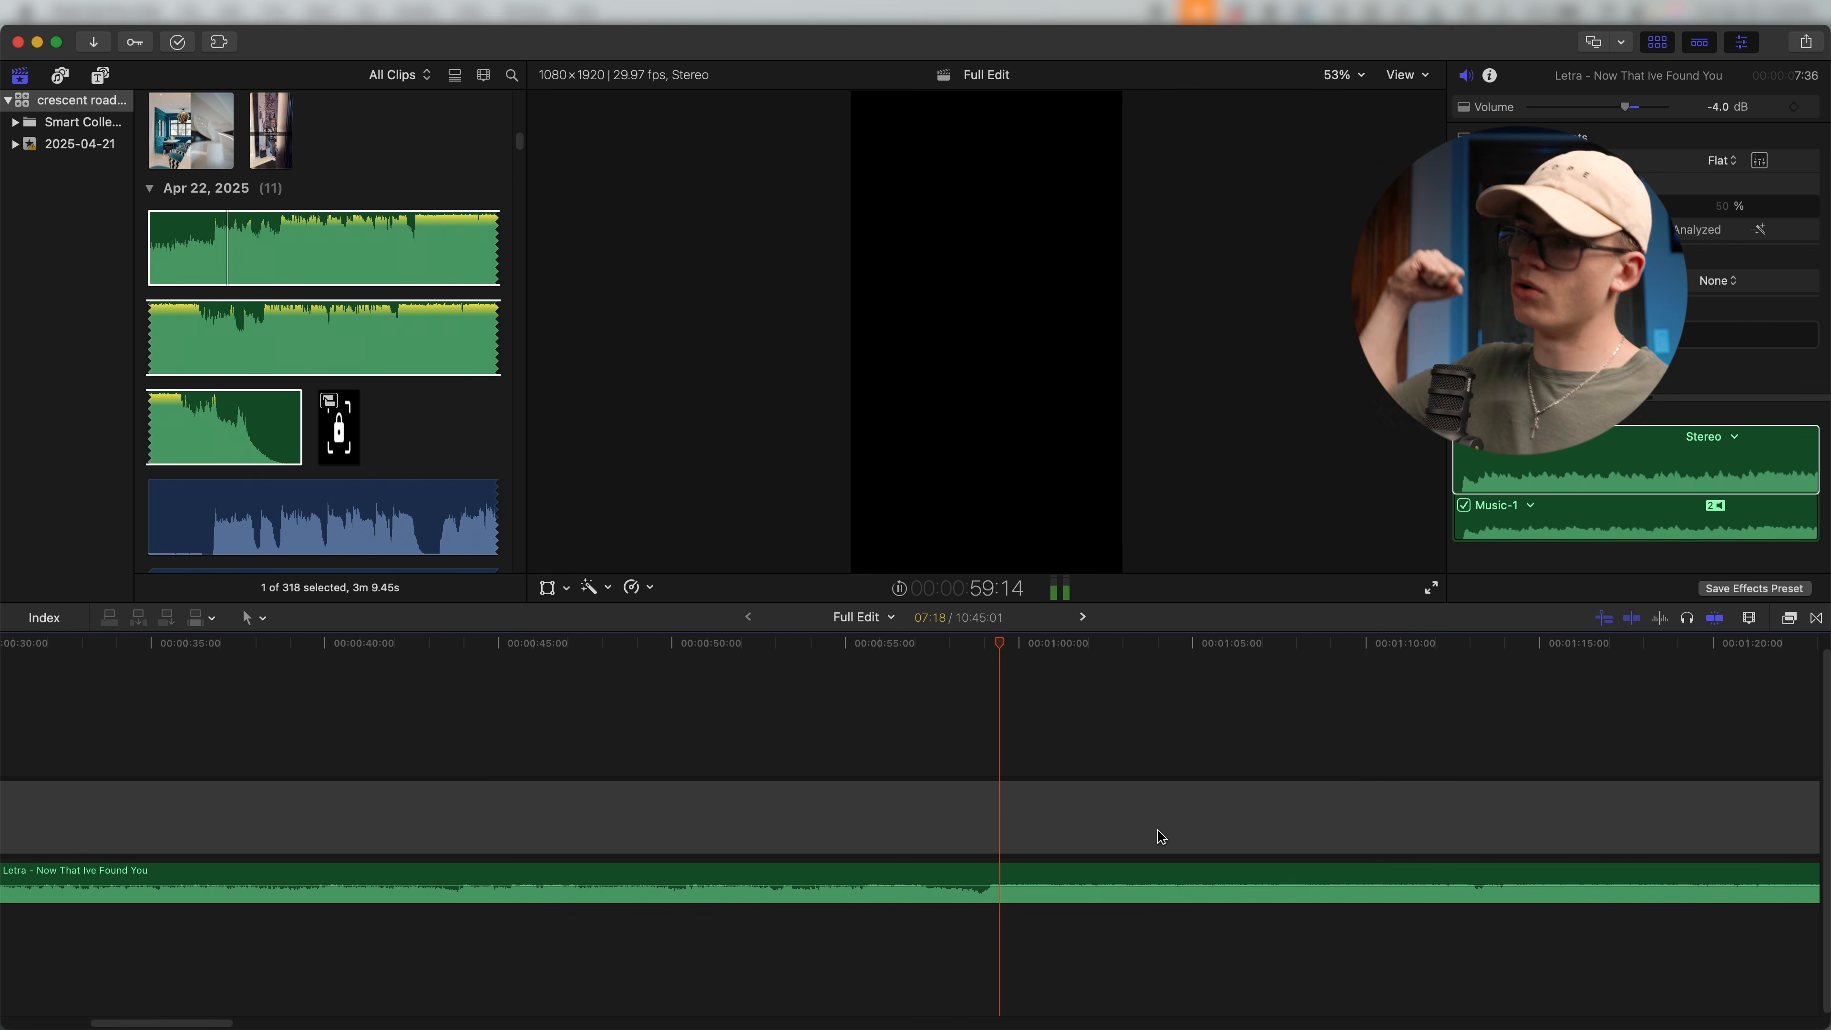
pyautogui.press('space')
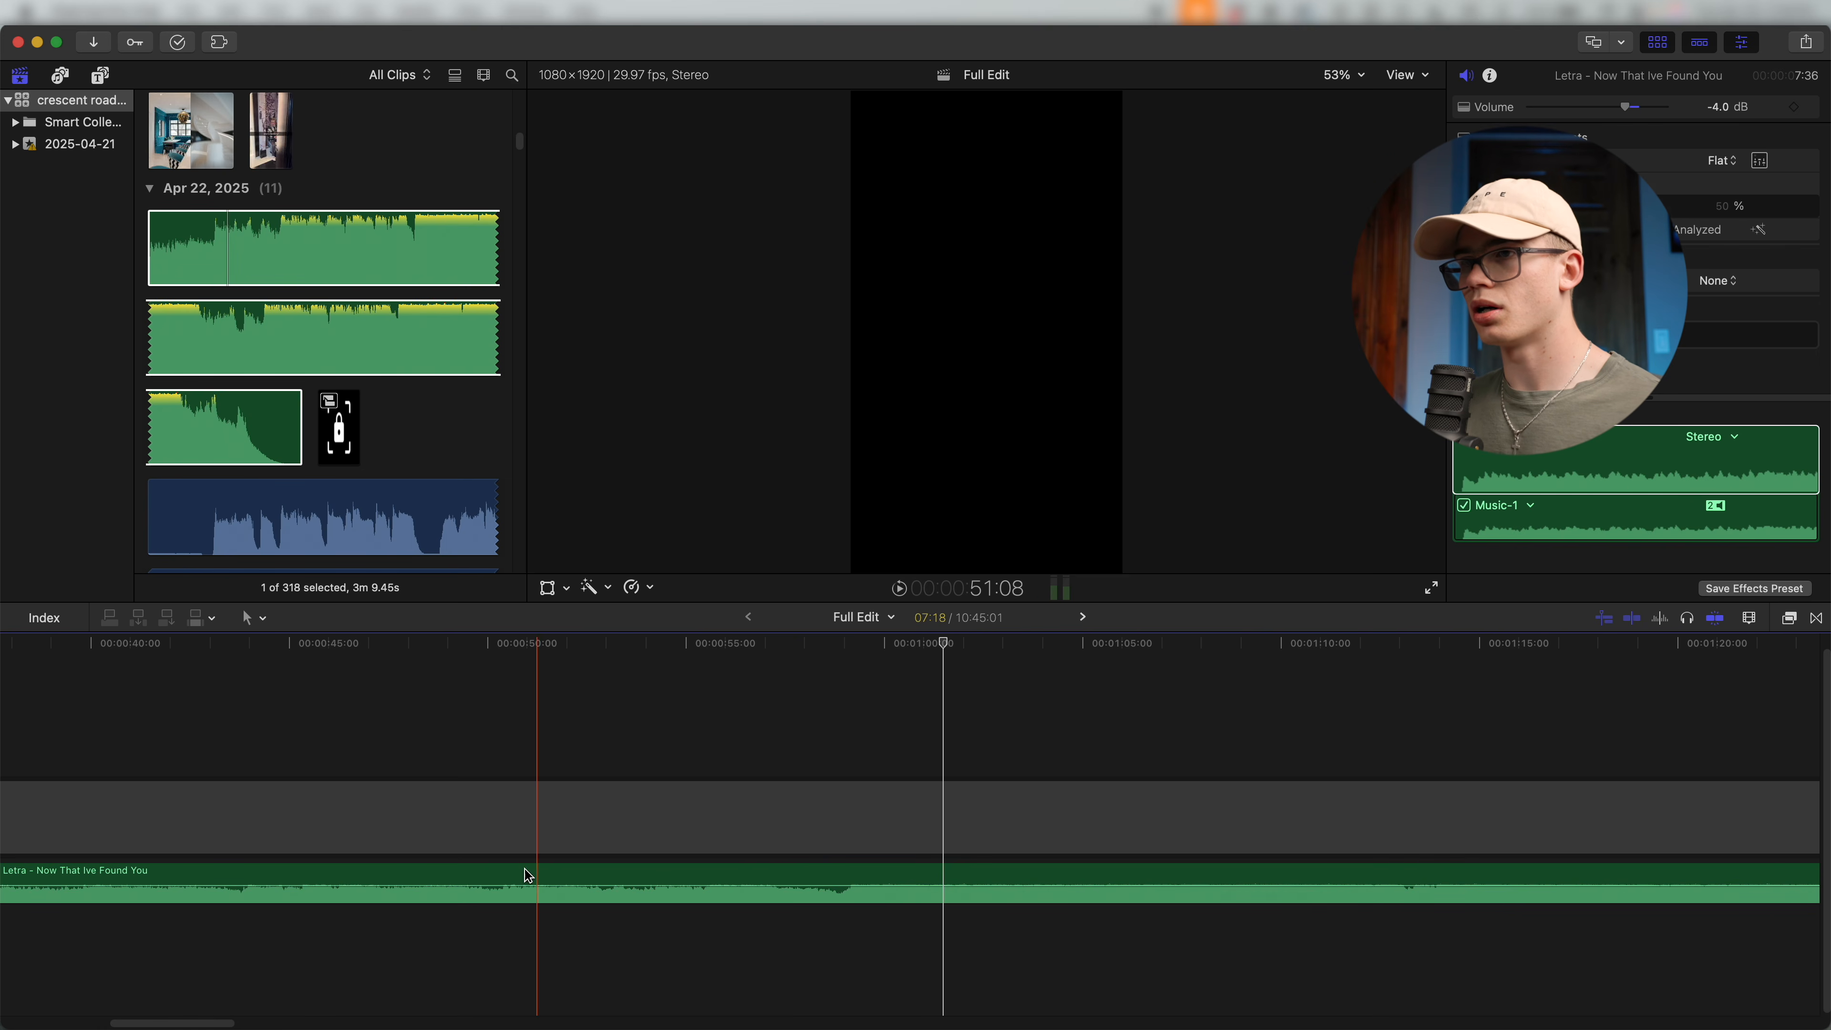
pyautogui.press('space')
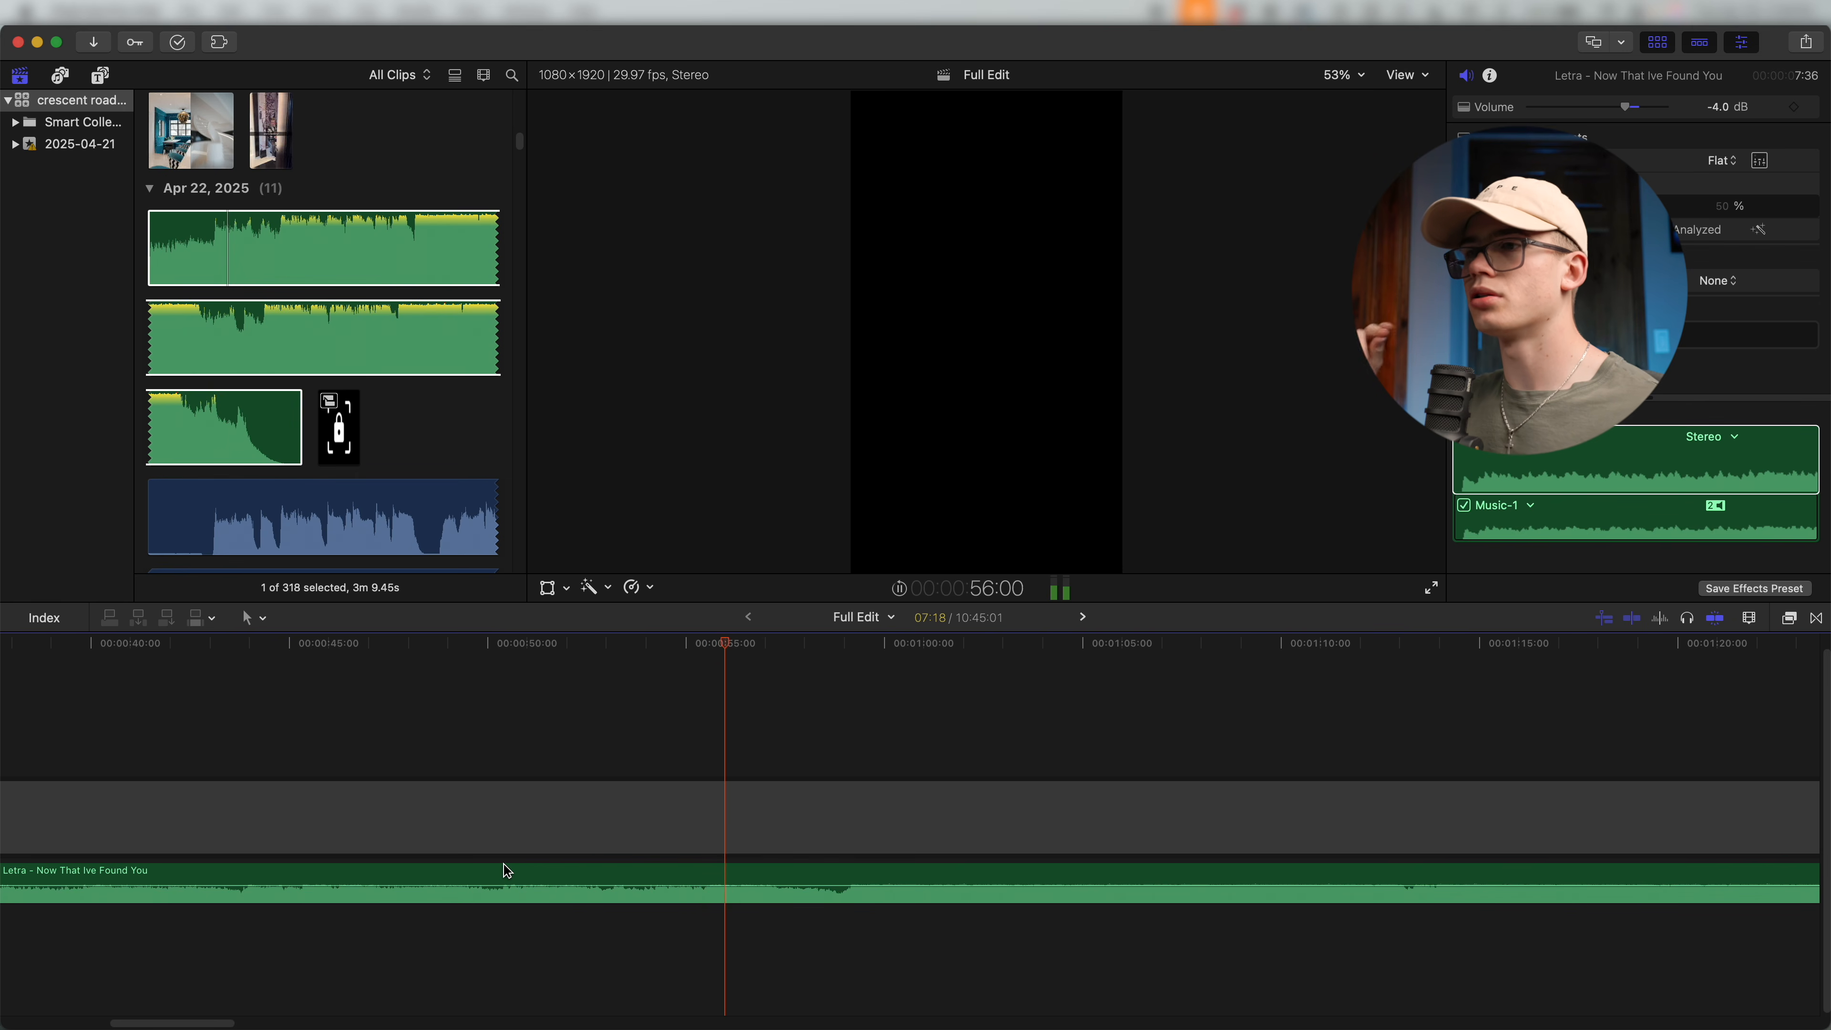
pyautogui.press('space')
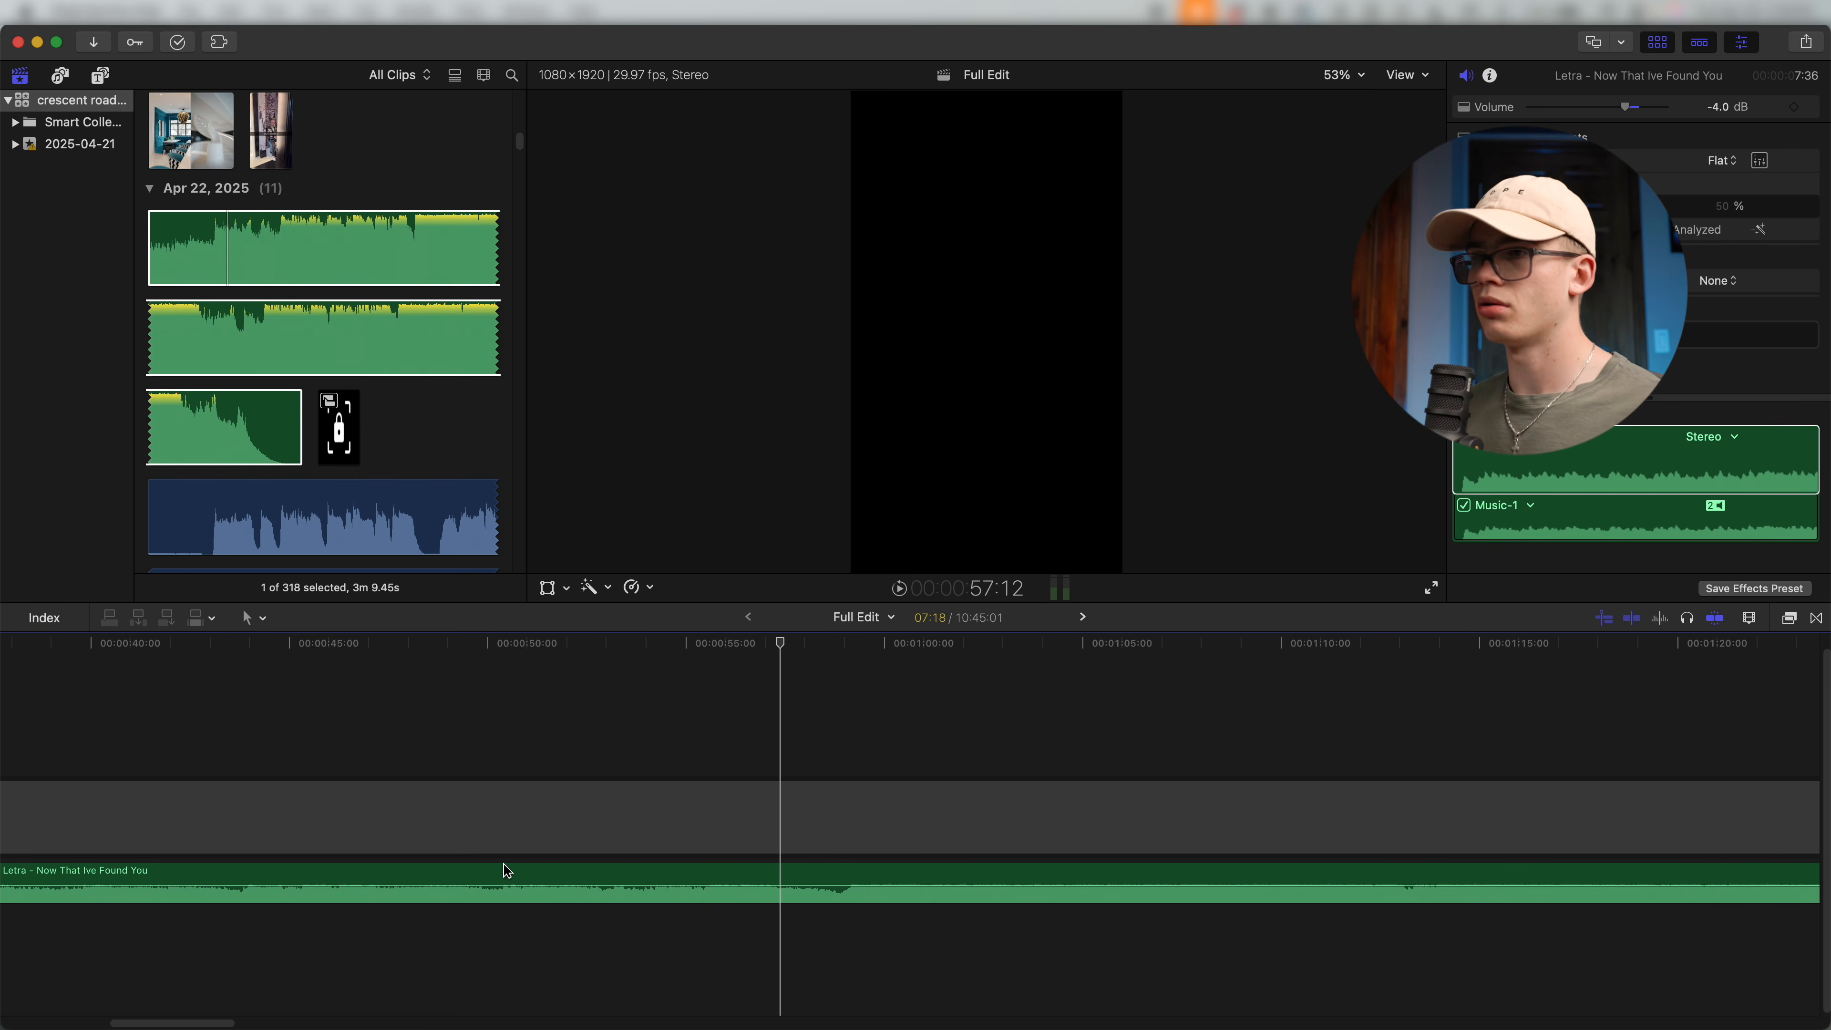
# Split the second music clip at 57:12.
pyautogui.click(782, 900)
pyautogui.press('super+b')
pyautogui.press('super+z')
pyautogui.click(783, 901)
pyautogui.press('super+b')
pyautogui.press('super+minus')
pyautogui.press('super+minus')
pyautogui.hscroll(-2, 829, 909)
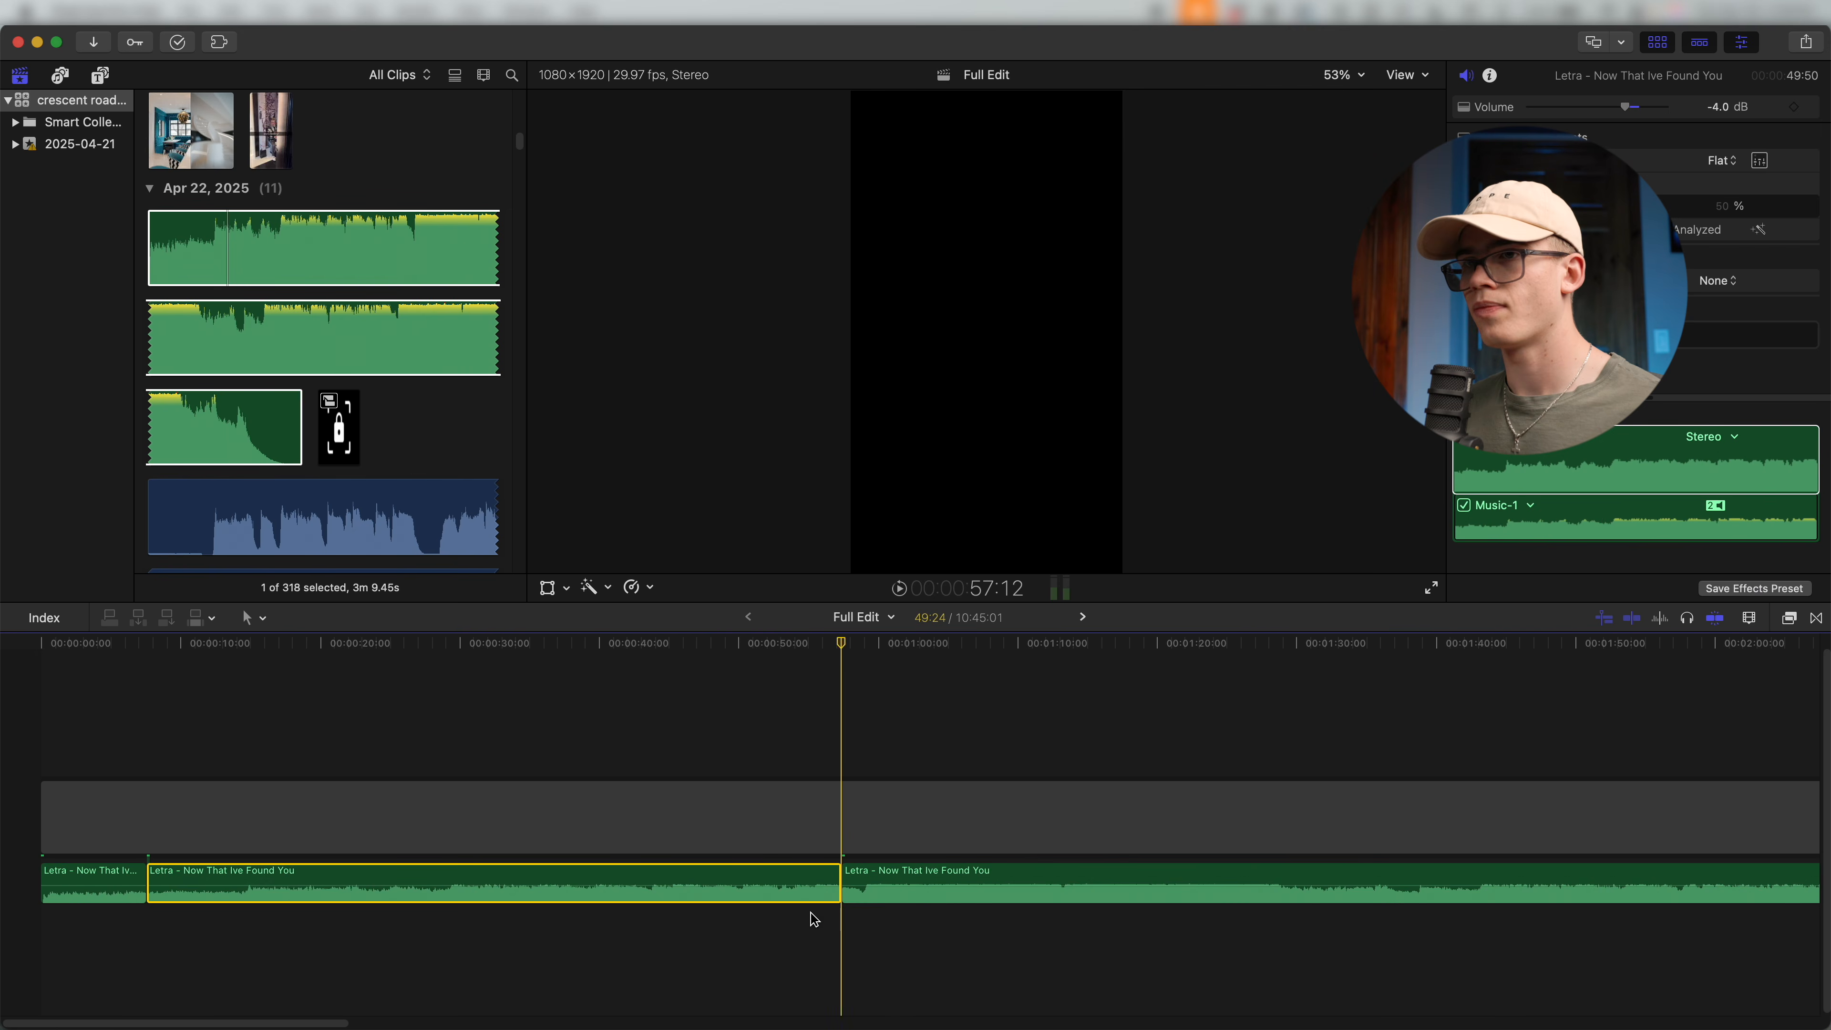
# Delete the middle music section and move the remaining clip against the end of the opening clip.
pyautogui.press('Delete')
pyautogui.moveTo(897, 902); pyautogui.dragTo(206, 899)
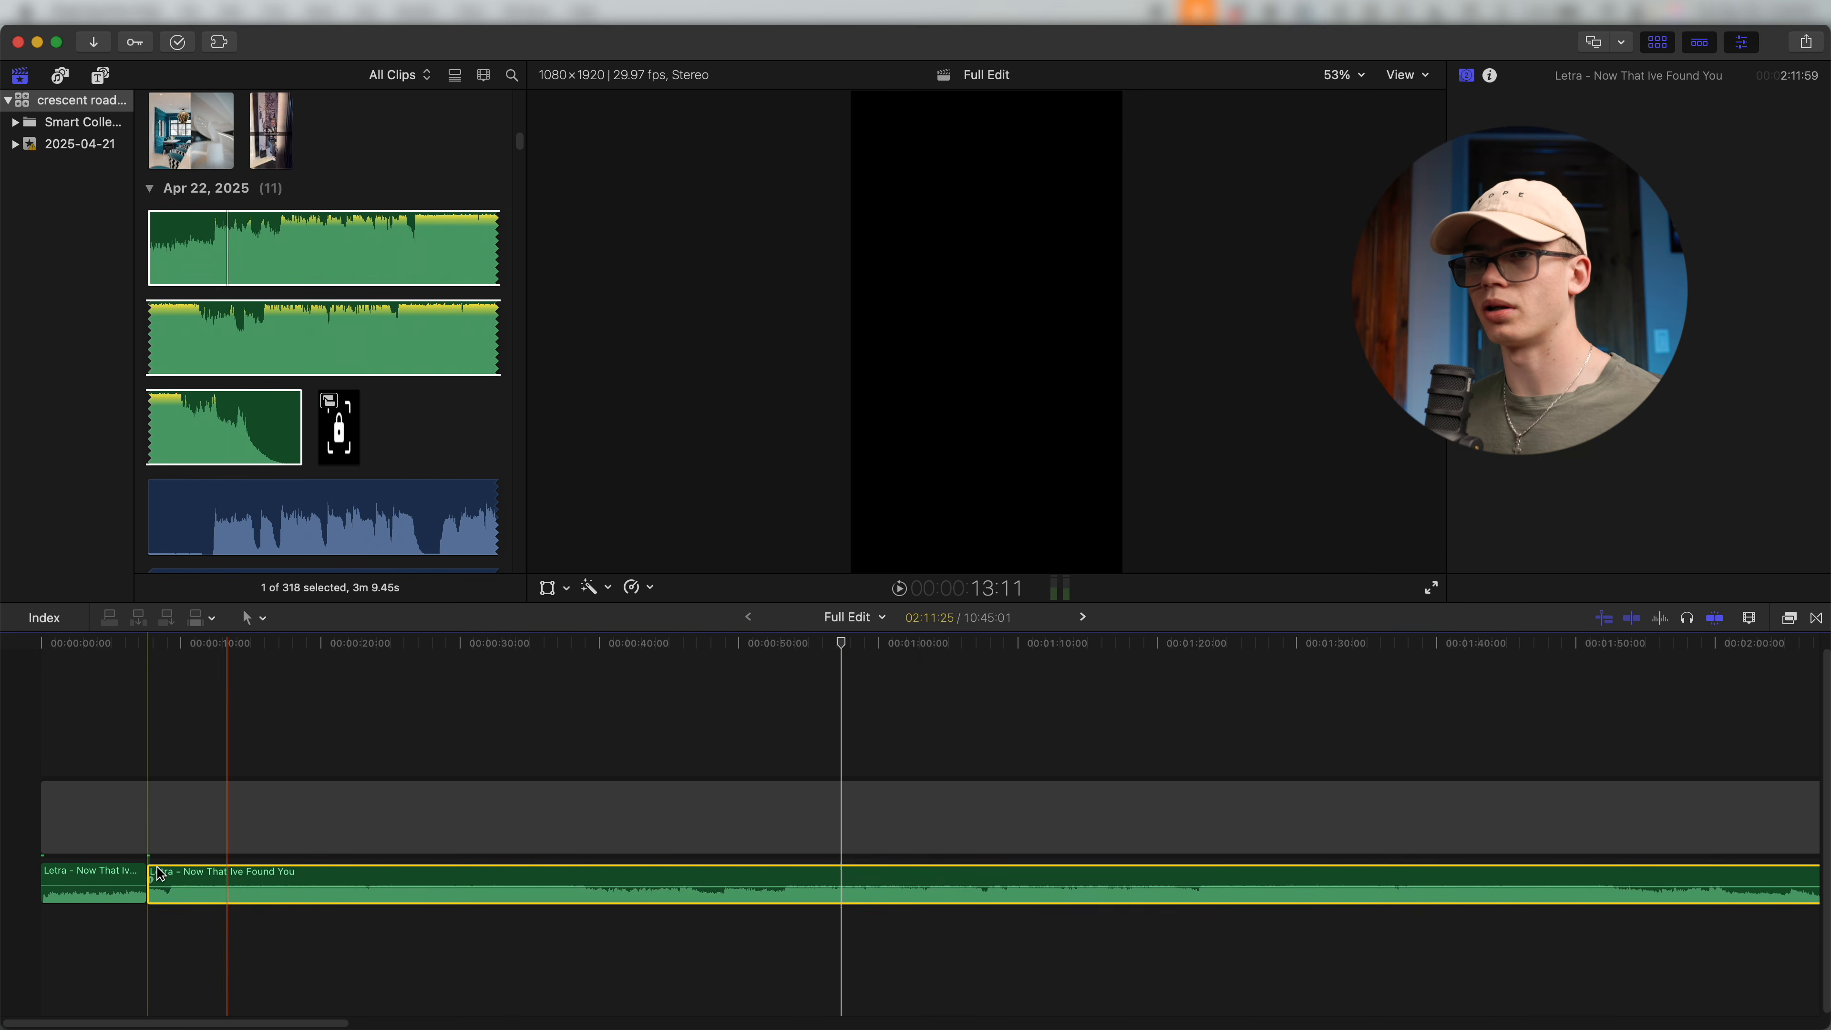
pyautogui.press('super+equal')
pyautogui.press('super+equal')
pyautogui.press('super+equal')
pyautogui.hscroll(-2, 458, 825)
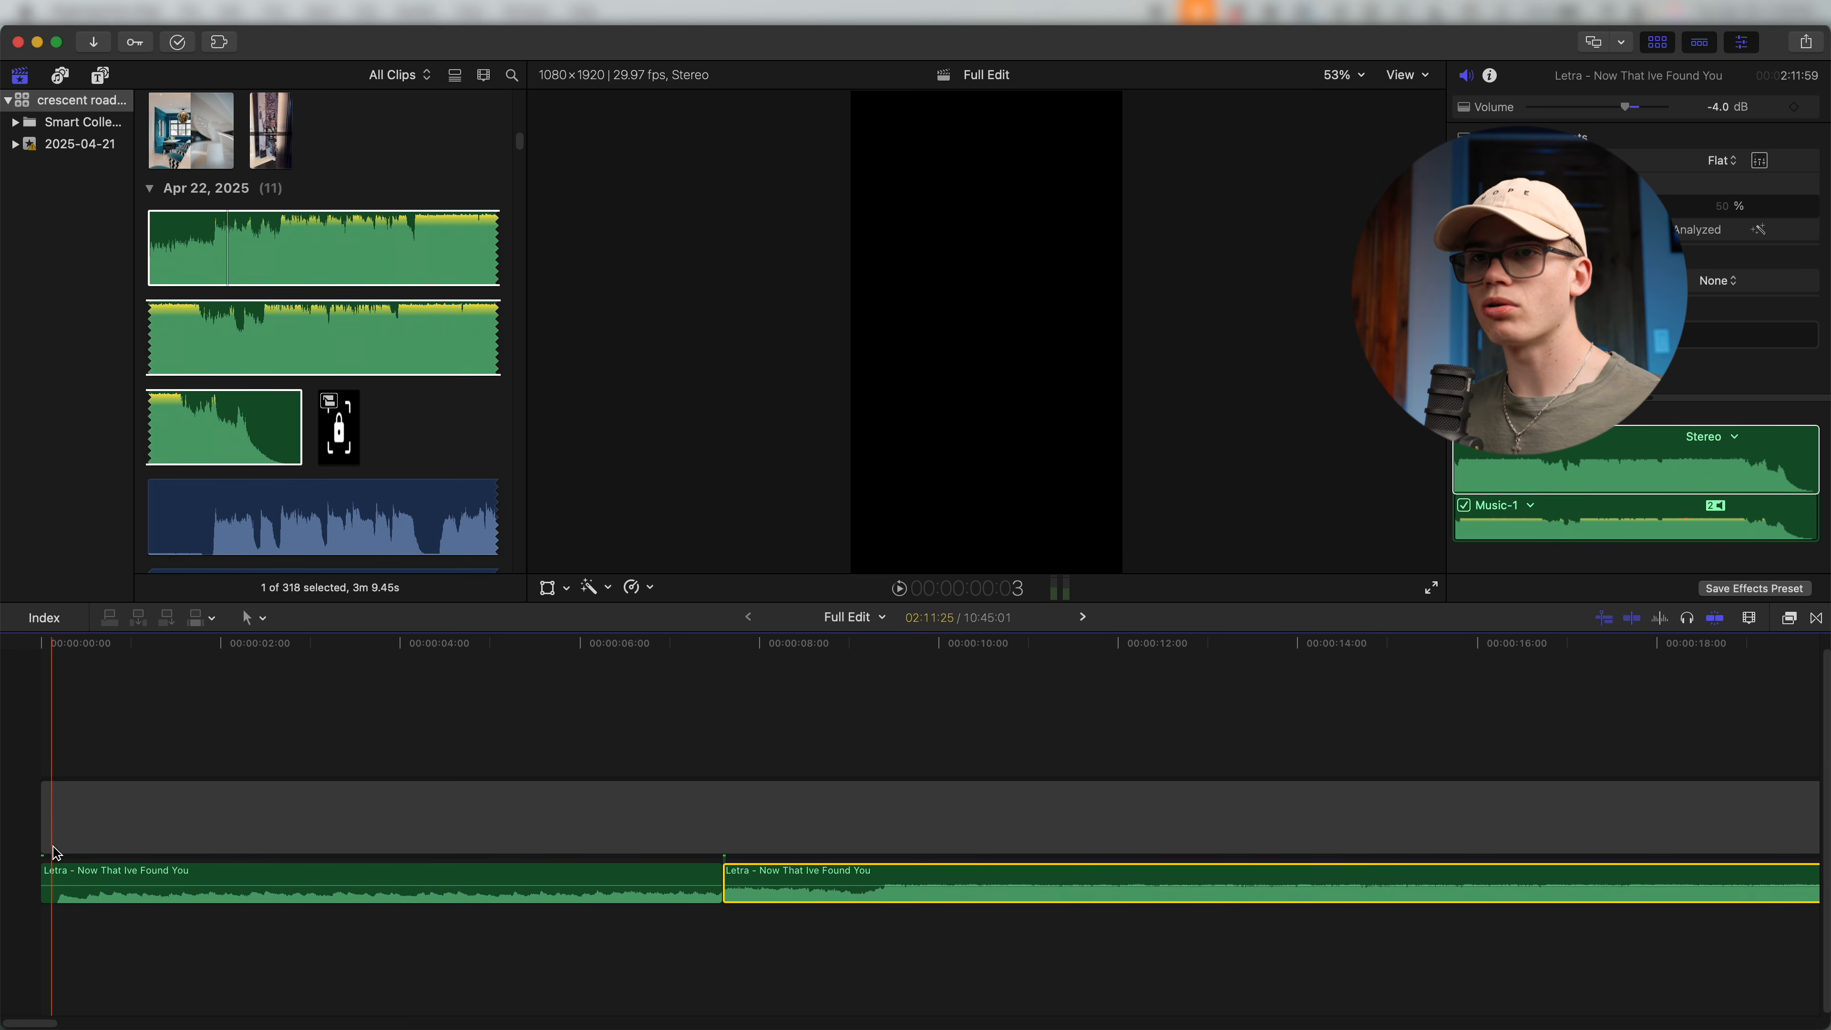
# Move the second music clip earlier beneath the opening clip's end and trim its start to the playhead at 7:15.
pyautogui.click(59, 893)
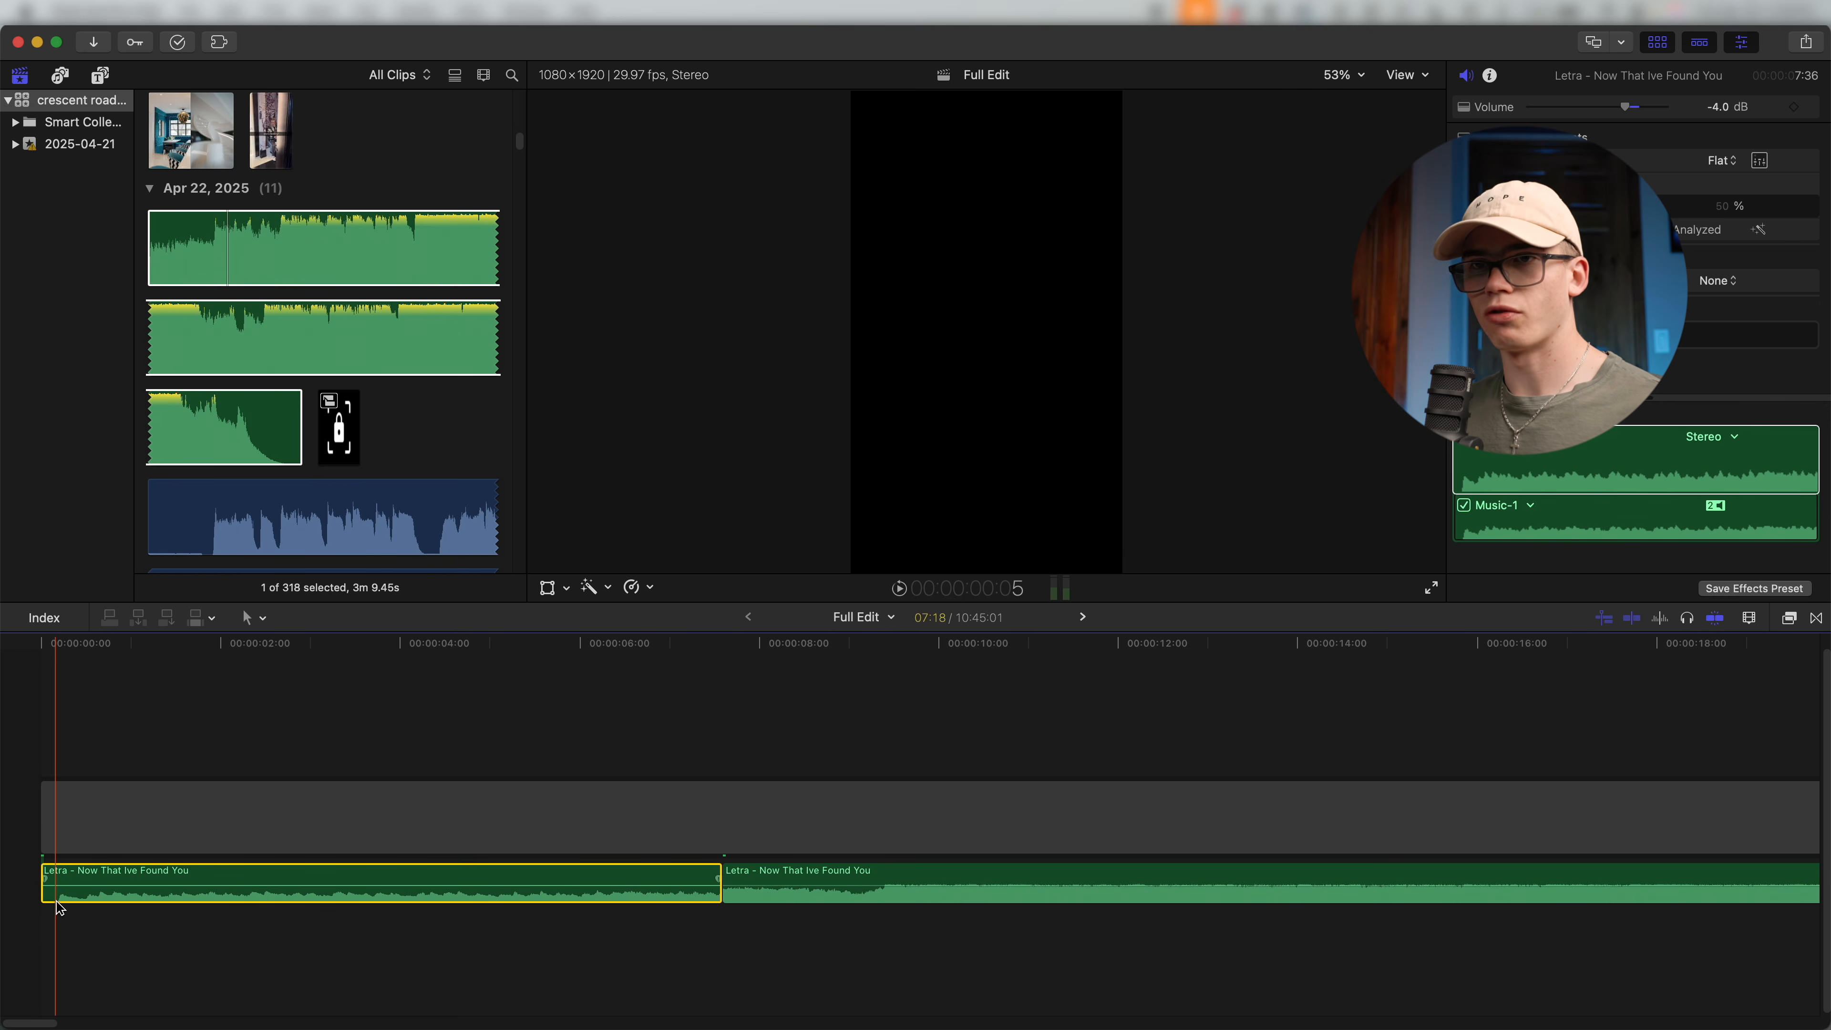
pyautogui.press('space')
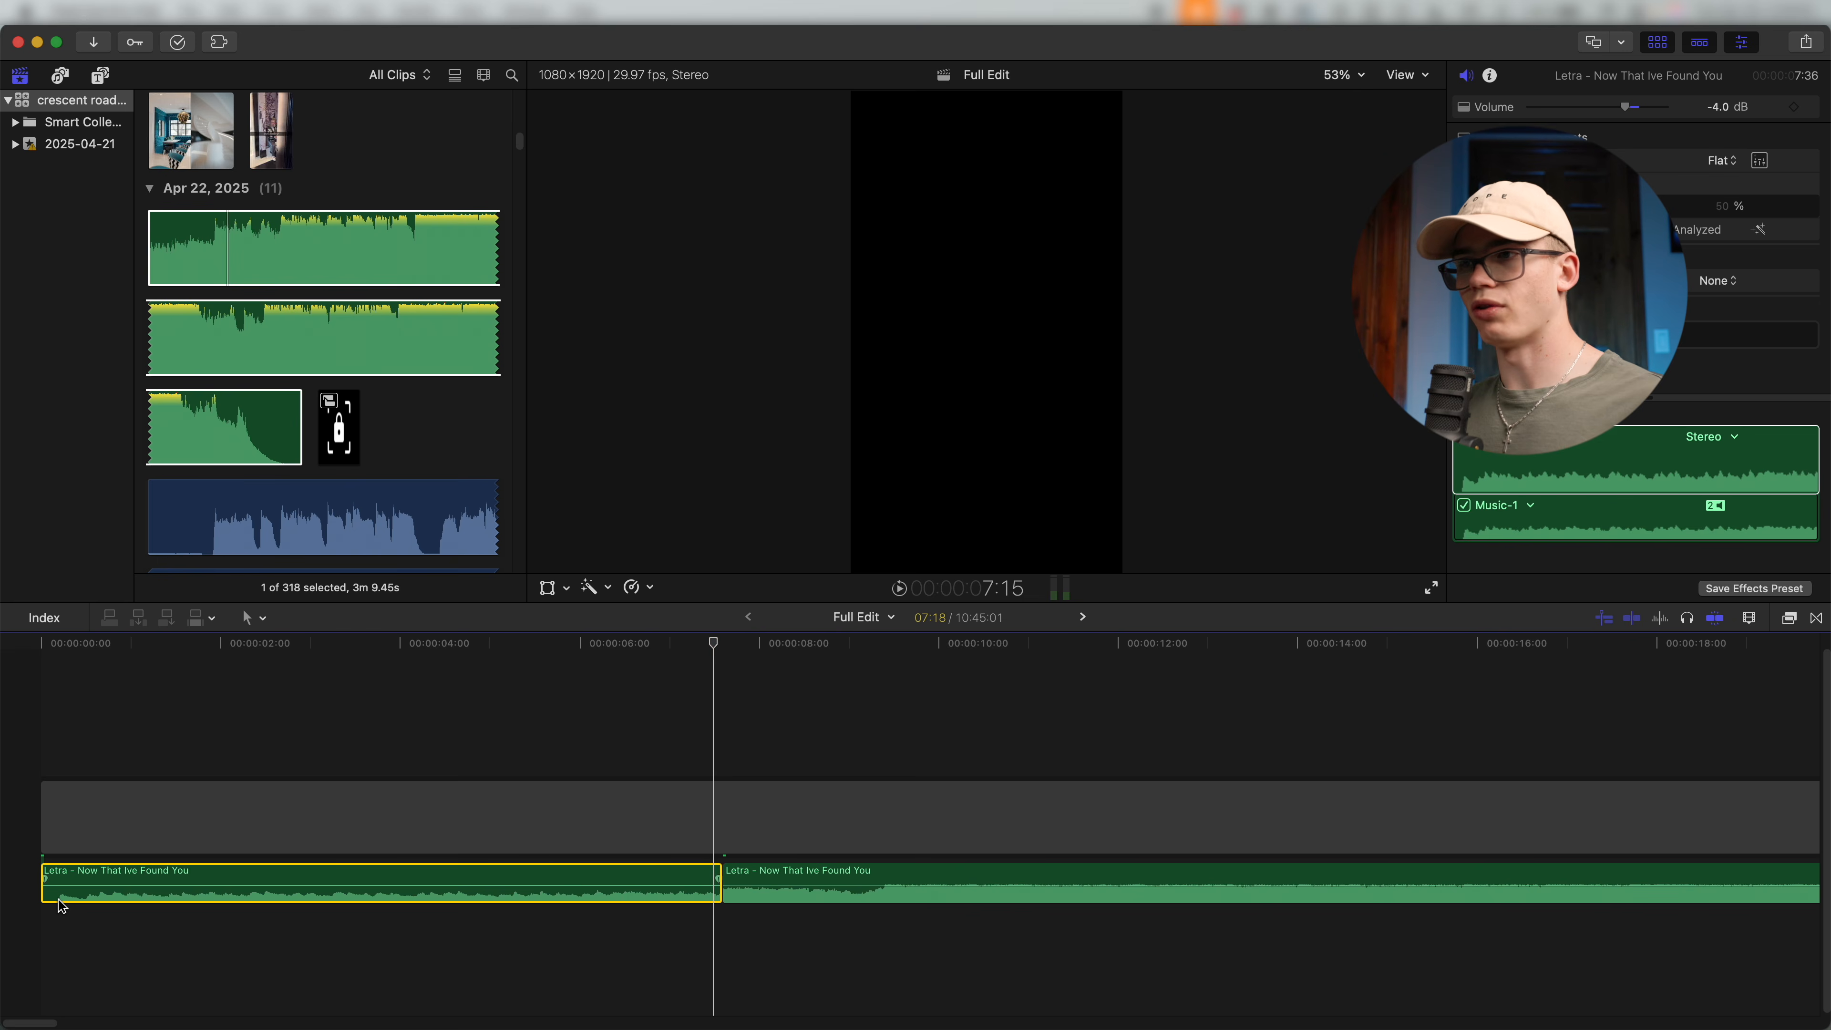
pyautogui.click(880, 884)
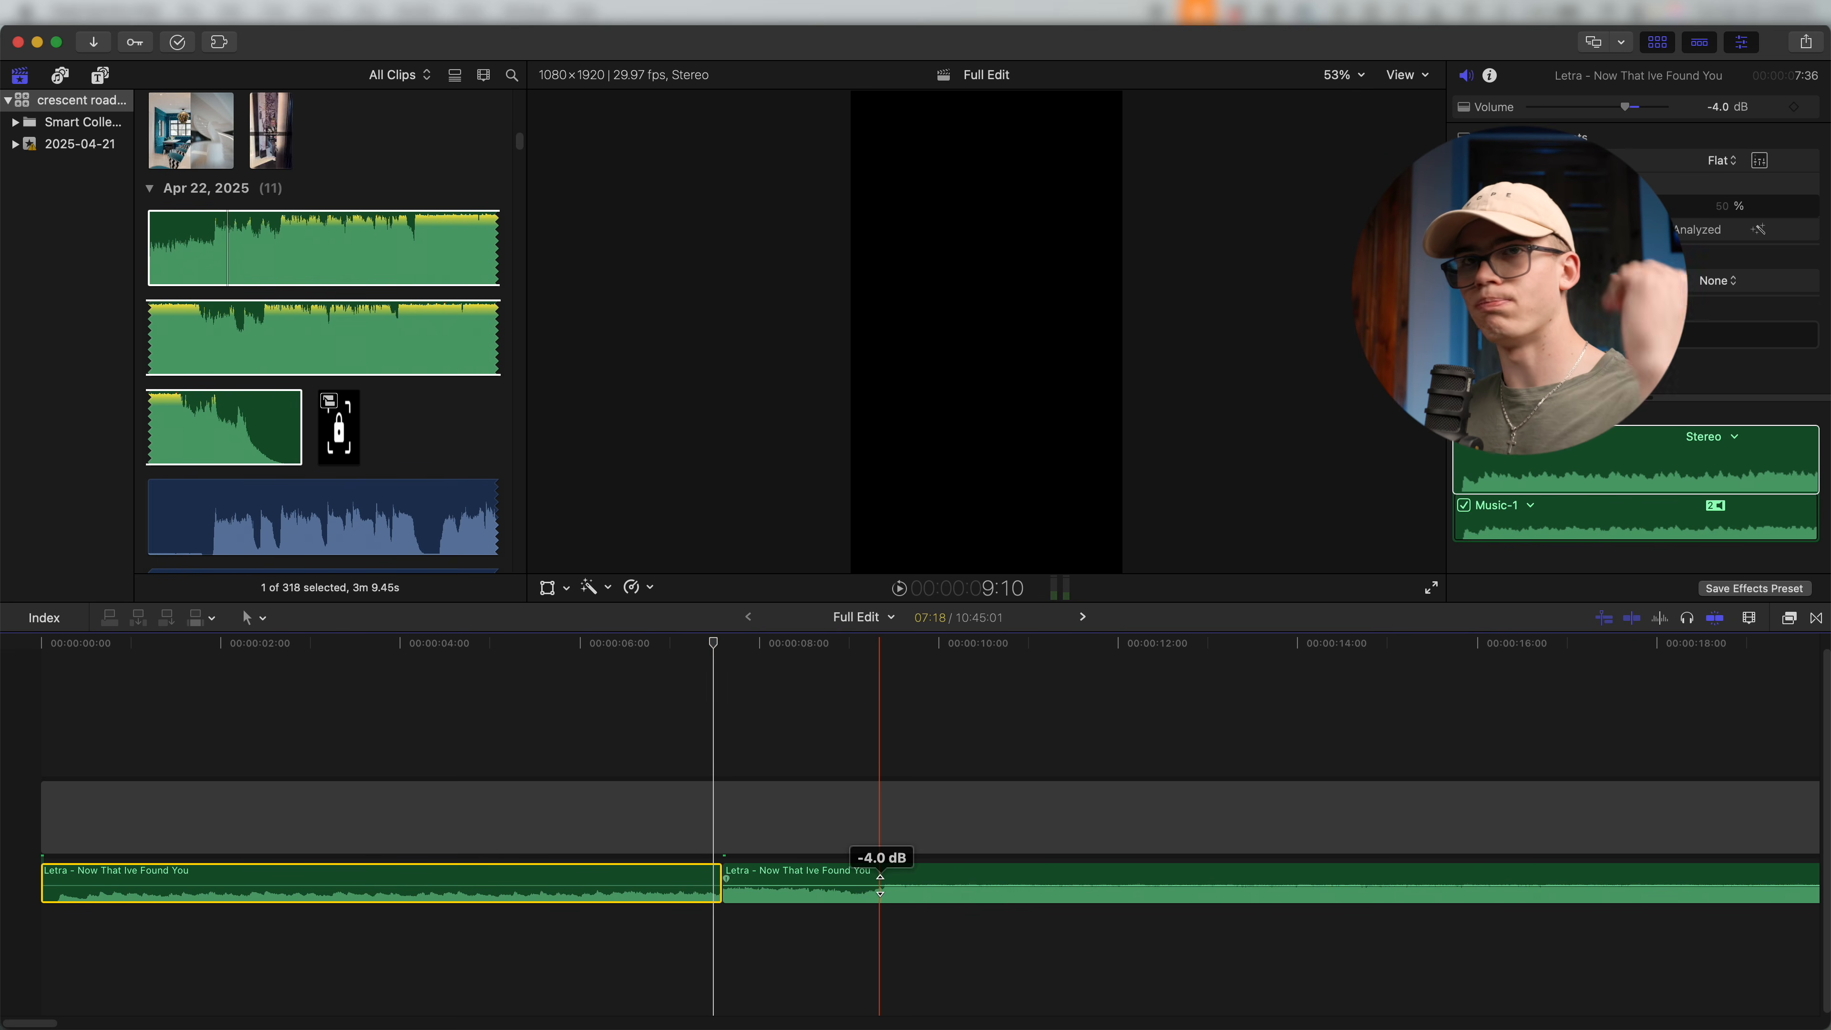
pyautogui.moveTo(894, 898); pyautogui.dragTo(731, 936)
pyautogui.press('super+equal')
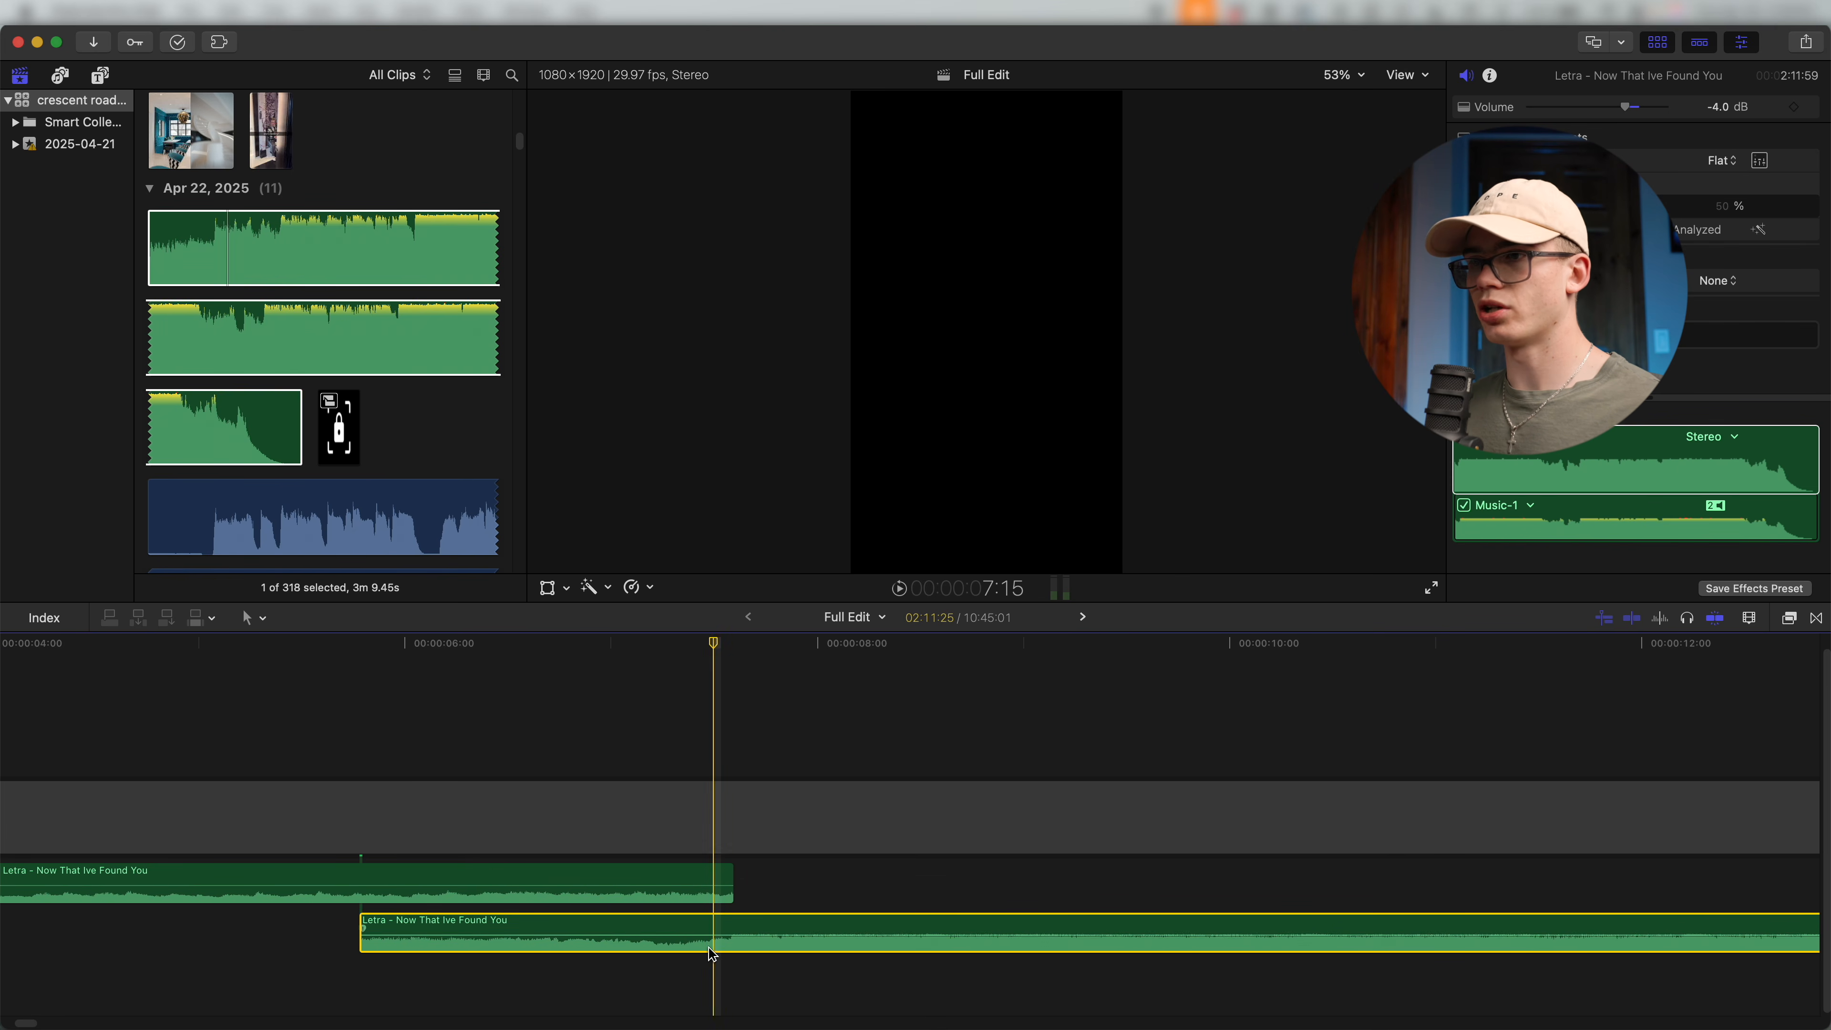
pyautogui.hotkey('alt', '[')
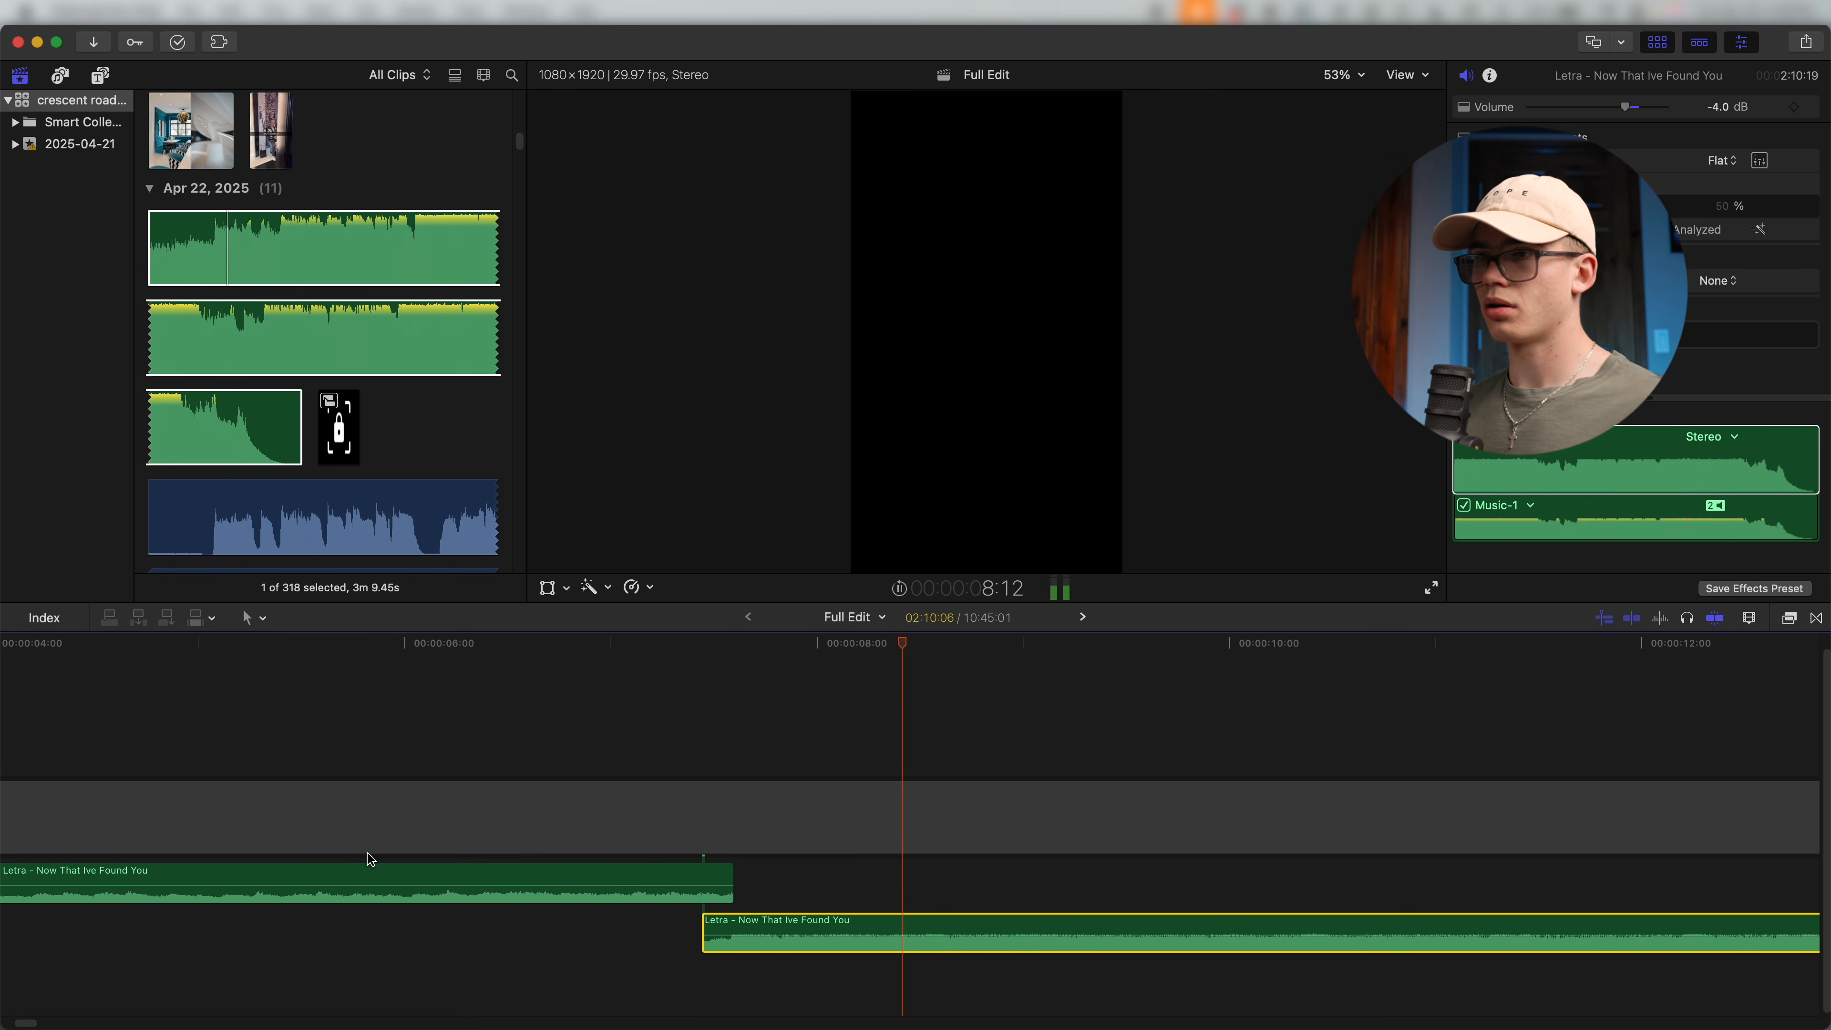
pyautogui.press('space')
# Extend the second music clip's start beneath the opening clip and crossfade the two with a fade-in and a fade-out.
pyautogui.press('super+equal')
pyautogui.moveTo(765, 951); pyautogui.dragTo(723, 947)
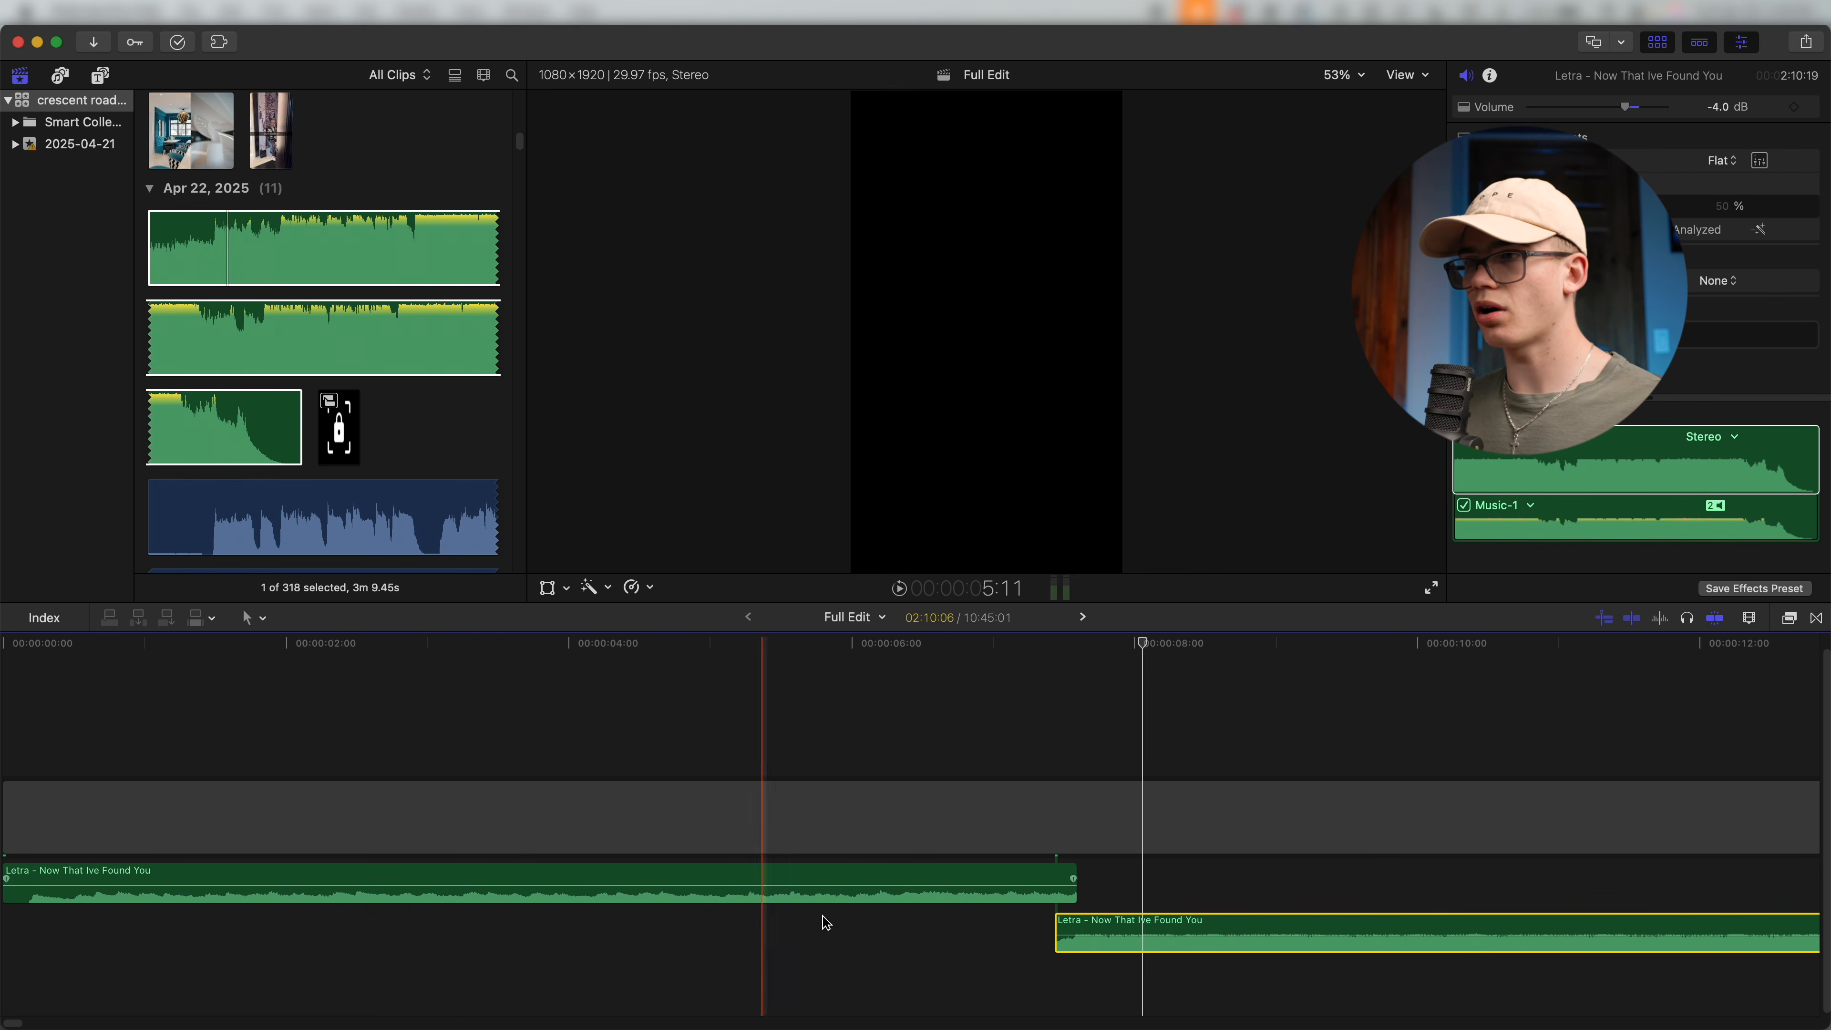
pyautogui.moveTo(1056, 933); pyautogui.dragTo(637, 932)
pyautogui.press('space')
pyautogui.press('space')
pyautogui.moveTo(637, 943); pyautogui.dragTo(910, 929)
pyautogui.moveTo(1075, 884); pyautogui.dragTo(811, 869)
pyautogui.press('space')
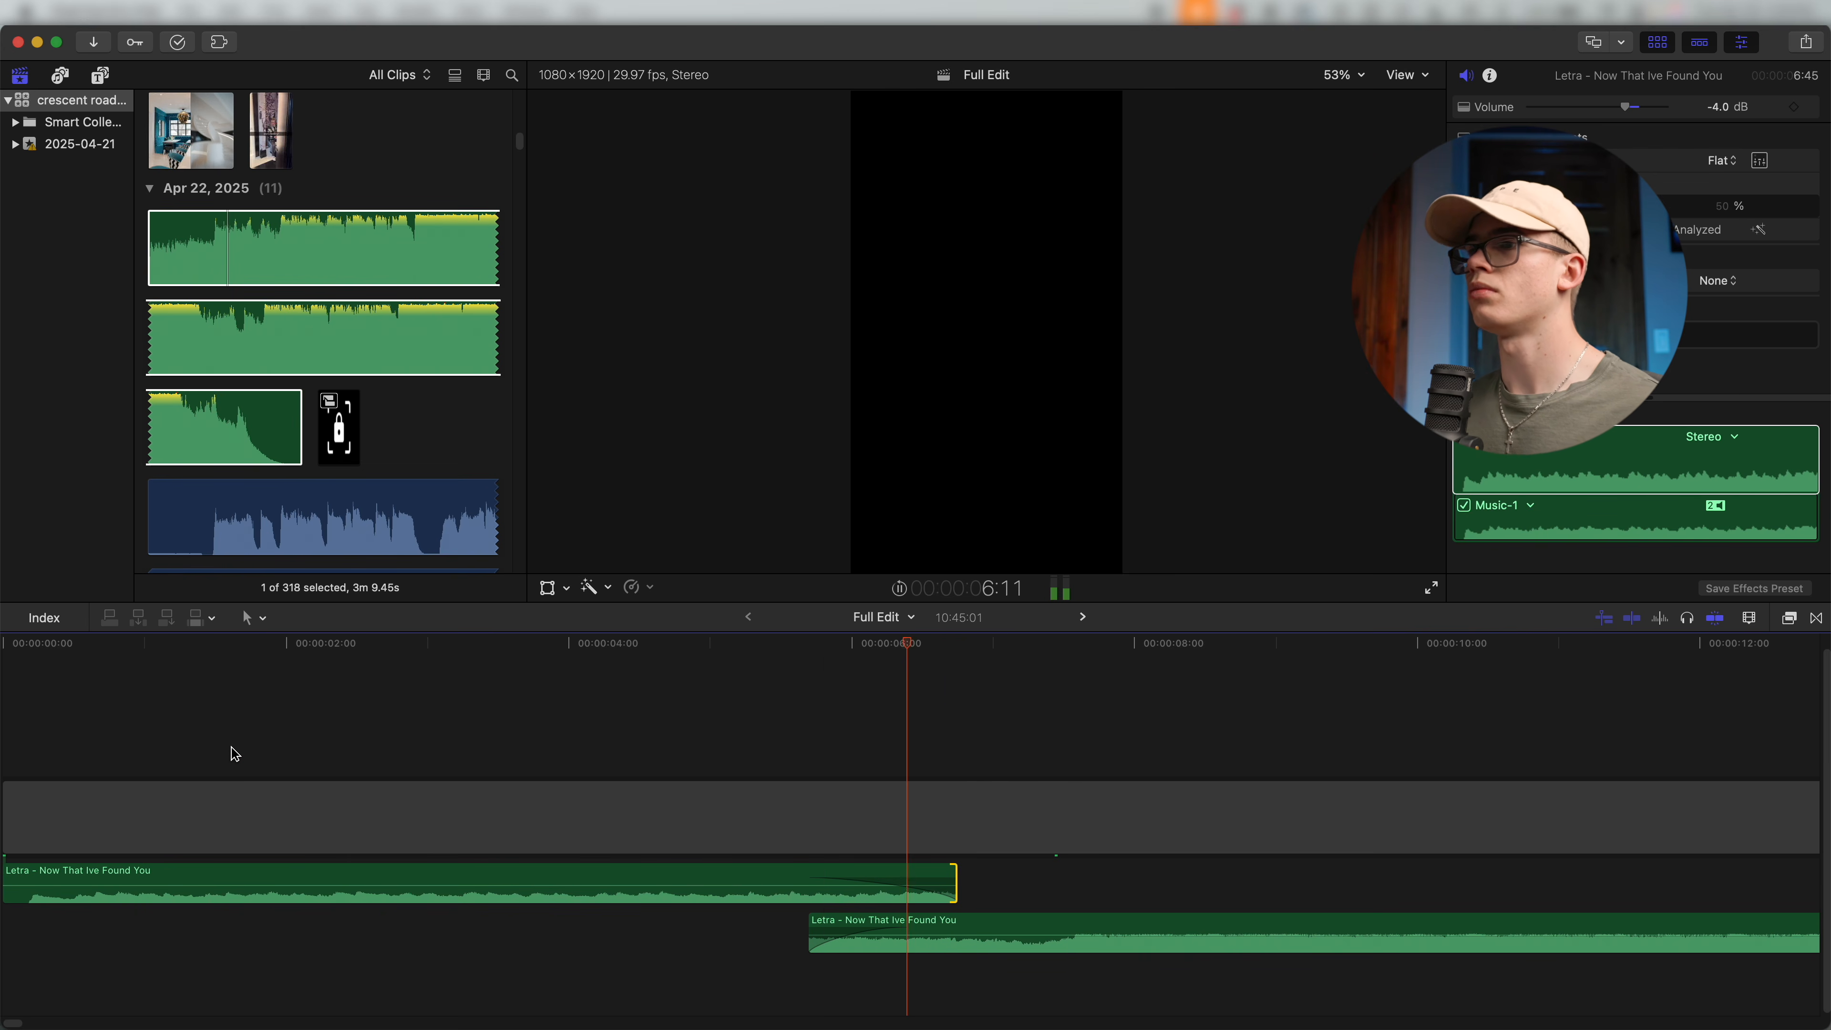
# Extend the opening music clip's end back to about 7:18 and the second clip's start to about 5:12.
pyautogui.press('space')
pyautogui.moveTo(747, 892); pyautogui.dragTo(787, 943)
pyautogui.hscroll(-3, 870, 916)
pyautogui.press('space')
pyautogui.press('space')
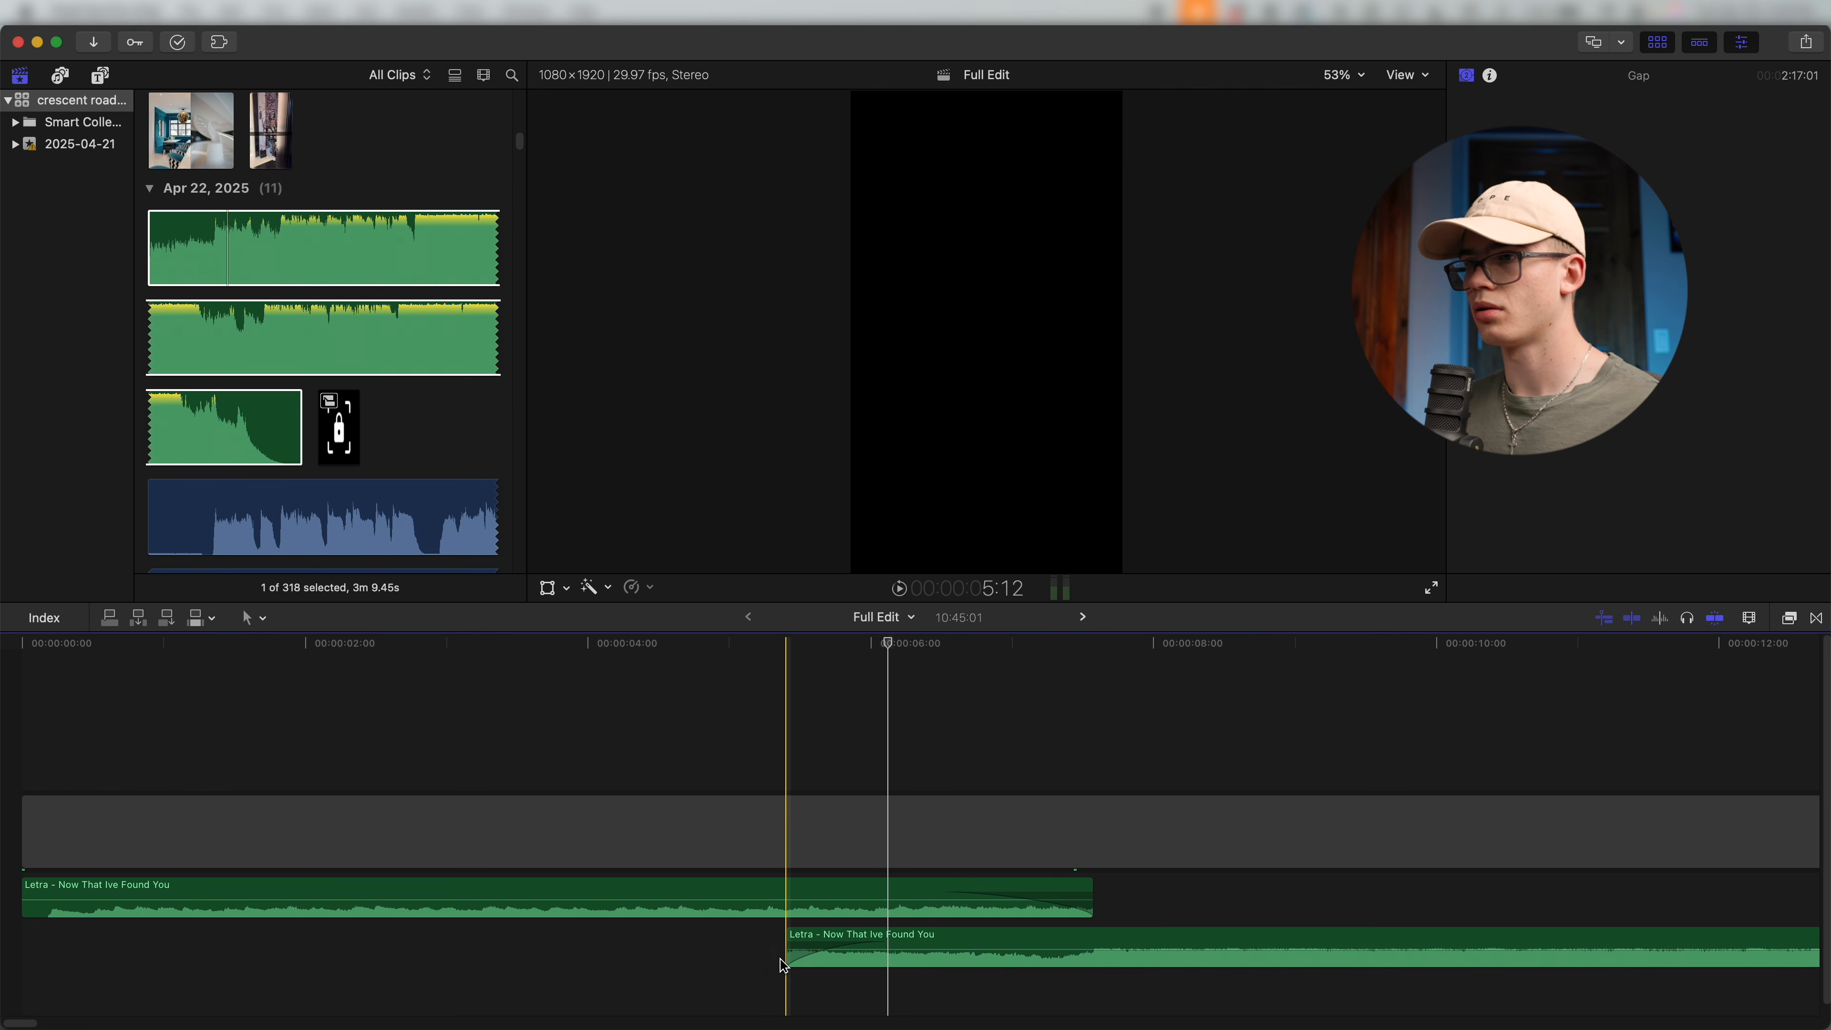
# Trim the second music clip's start to about 5:16 and lengthen its fade-in and the opening clip's fade-out.
pyautogui.moveTo(791, 959); pyautogui.dragTo(915, 942)
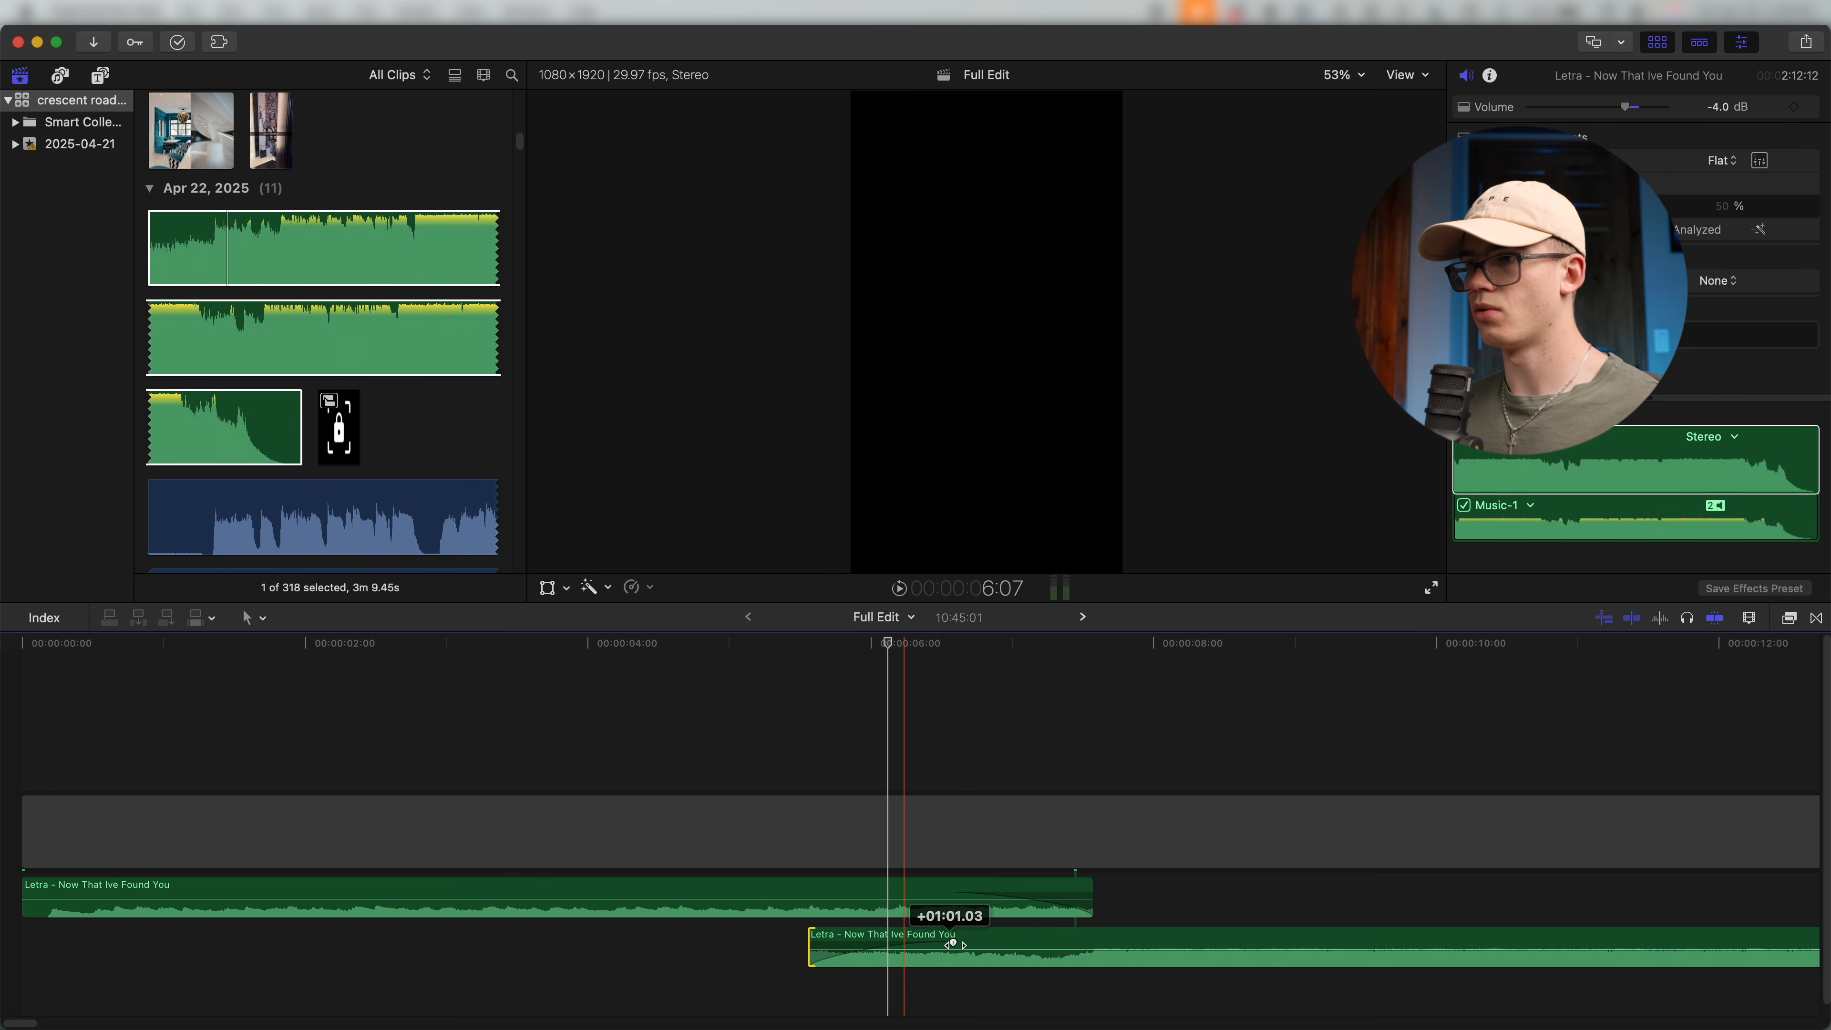
pyautogui.hscroll(4, 717, 840)
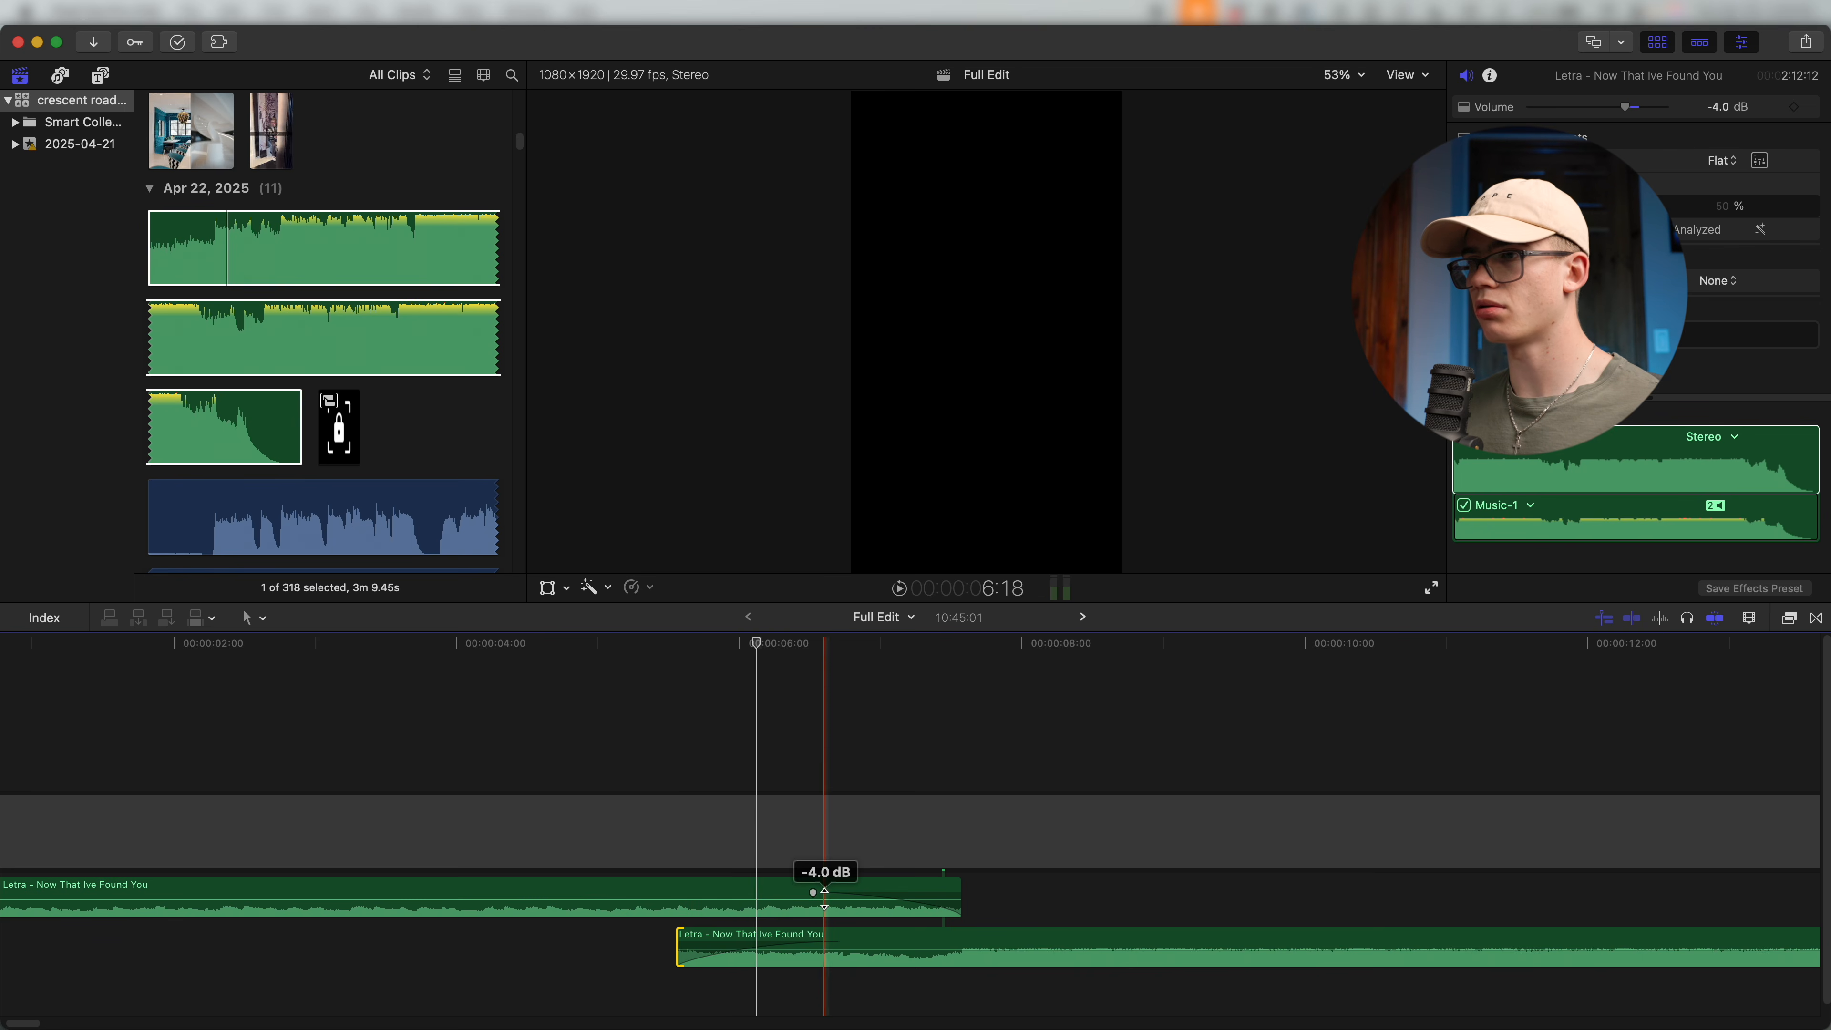
pyautogui.moveTo(770, 897); pyautogui.dragTo(690, 893)
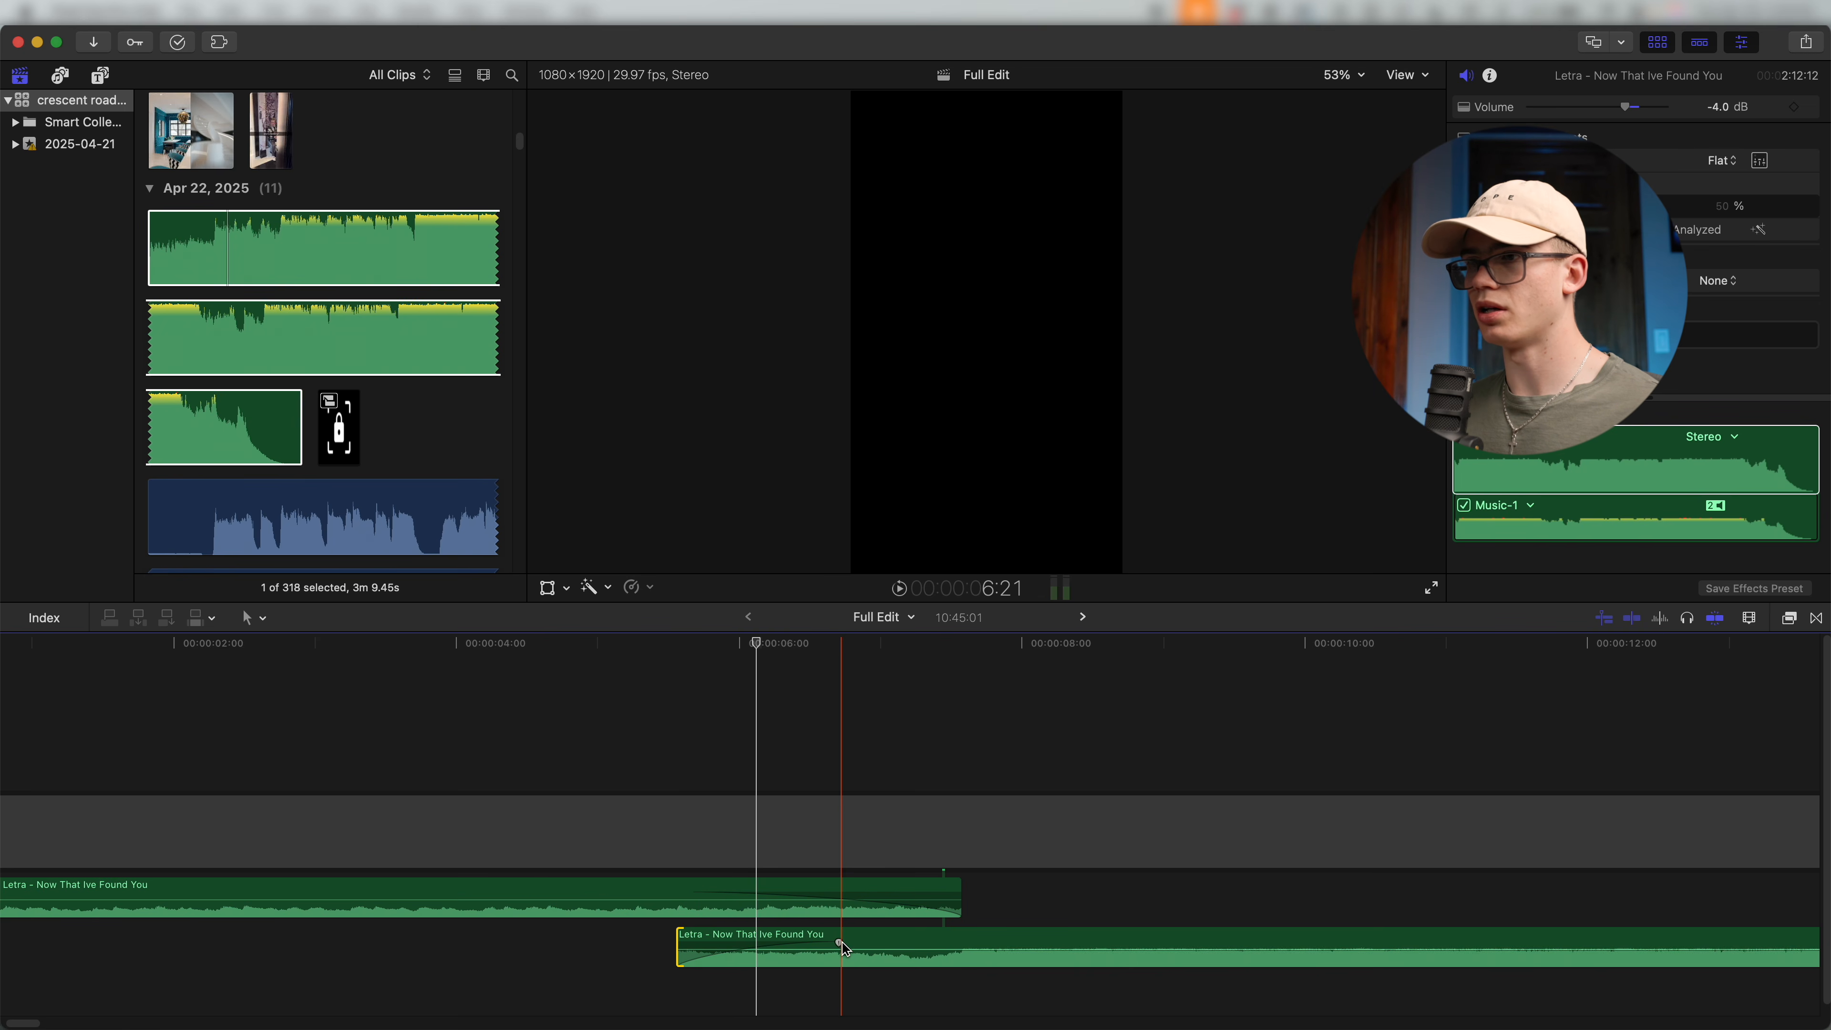
pyautogui.press('space')
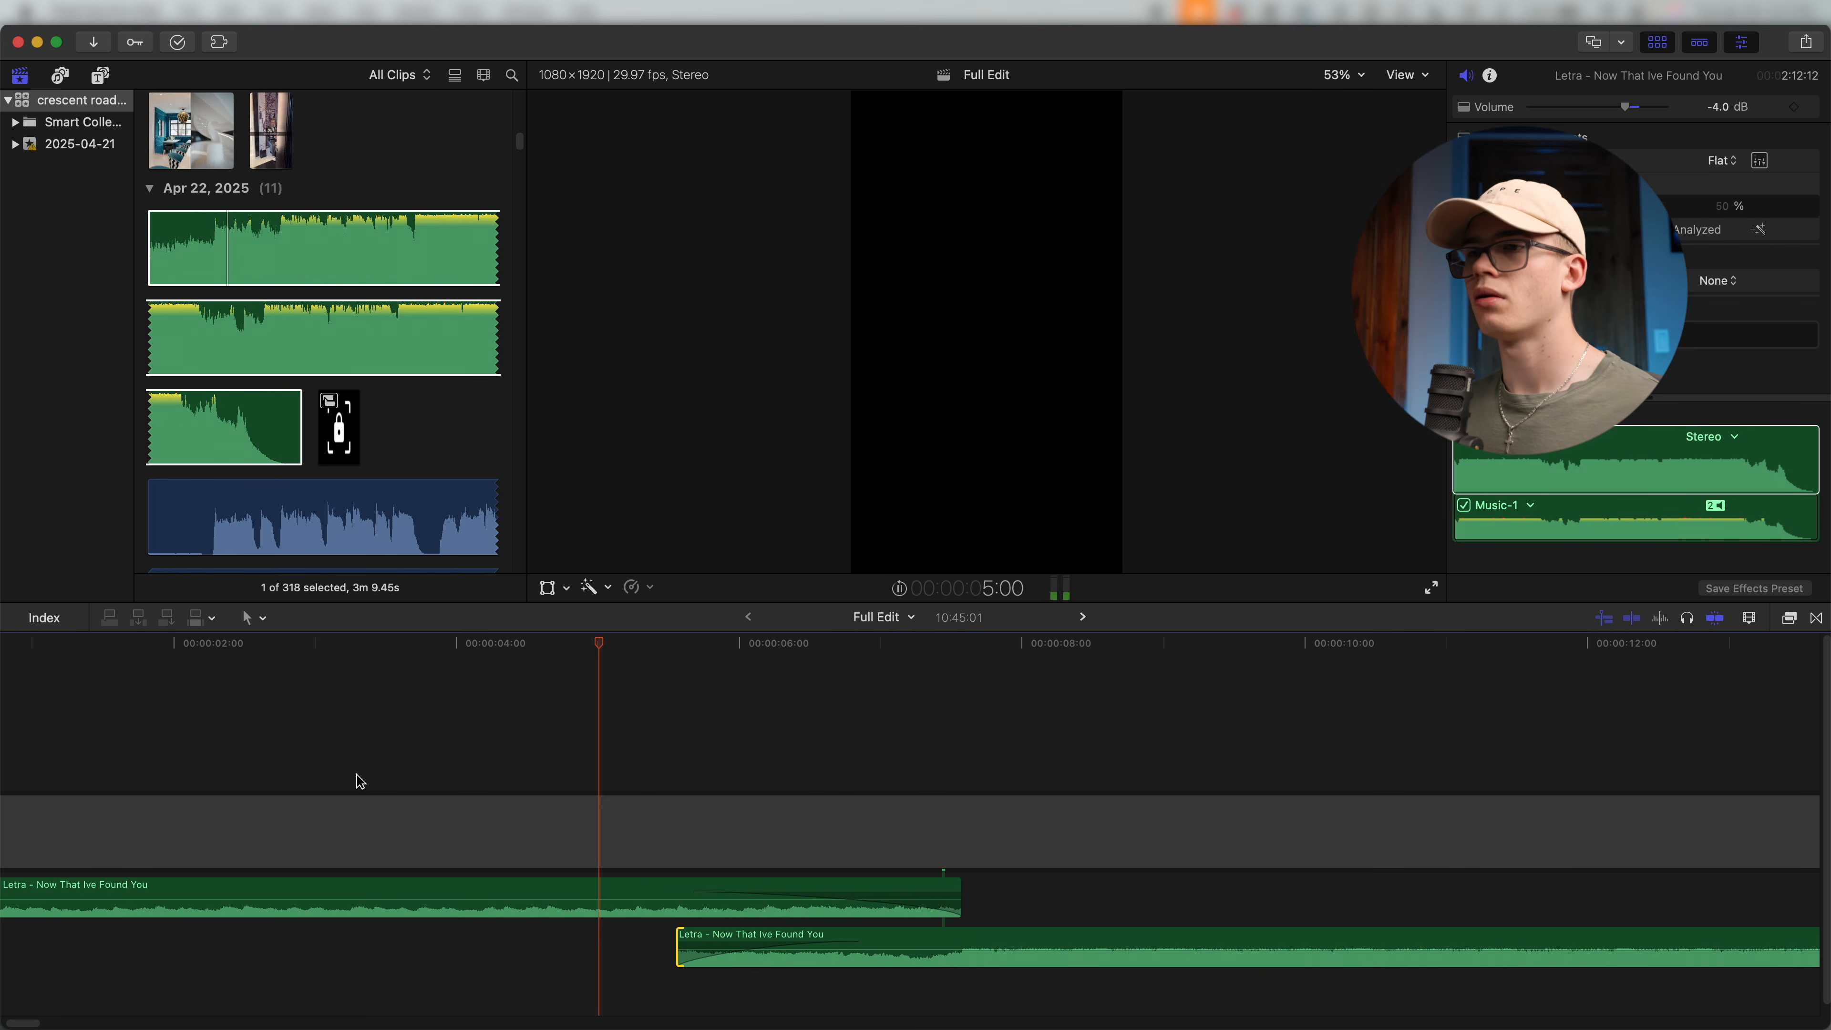
pyautogui.press('space')
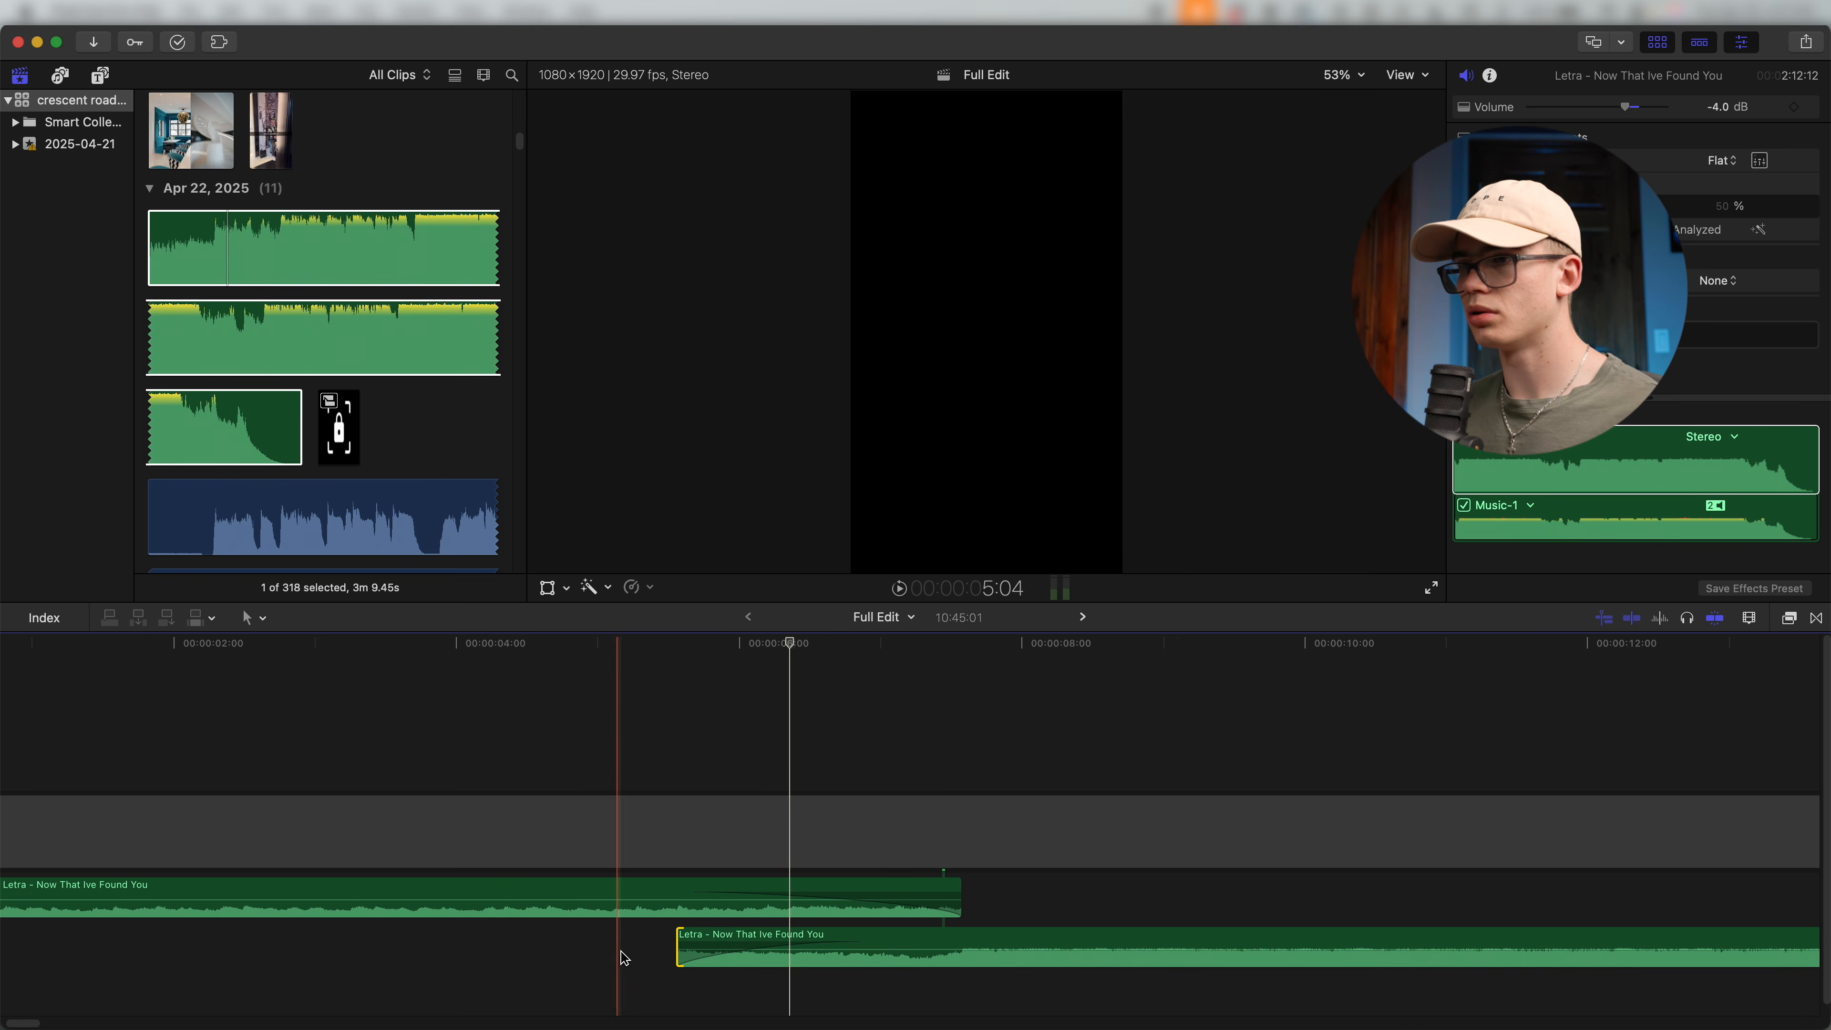
# Trim the second music clip's start to 5:18 and shorten the opening clip's fade-out, checking the transition by playback.
pyautogui.moveTo(678, 958); pyautogui.dragTo(687, 959)
pyautogui.press('space')
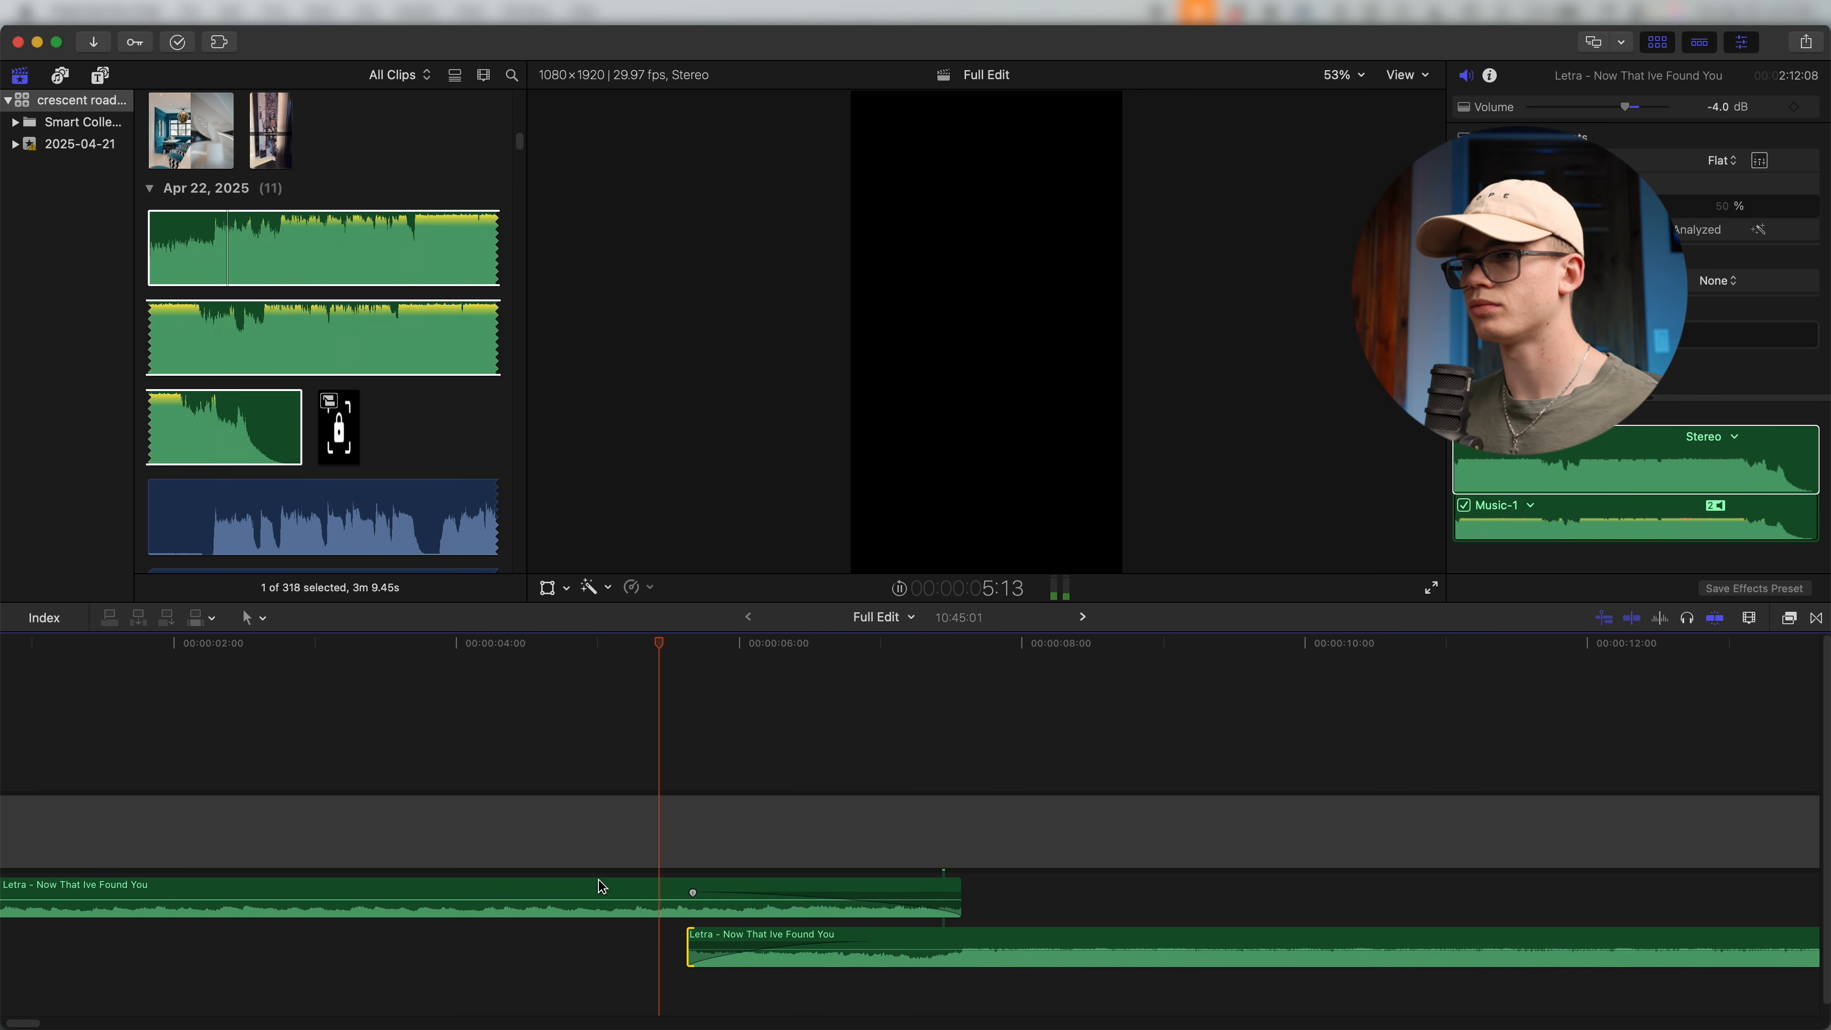
pyautogui.press('super+minus')
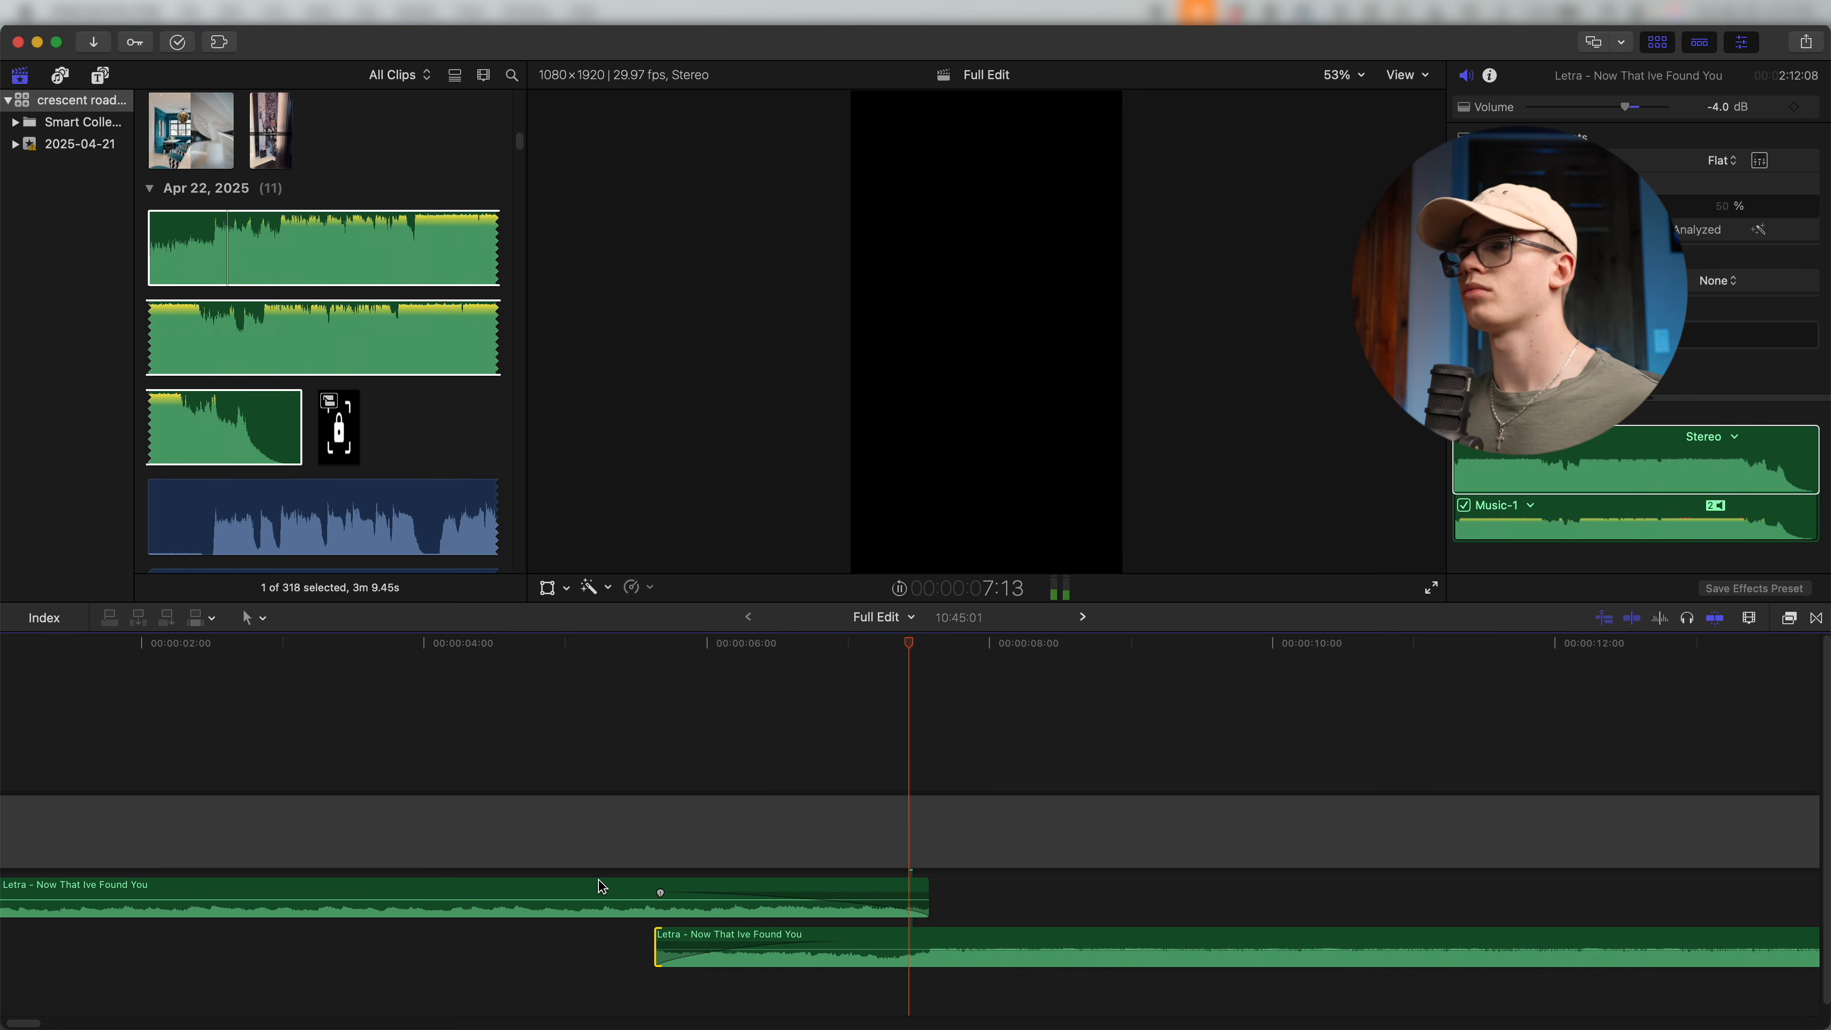
pyautogui.press('space')
pyautogui.press('space')
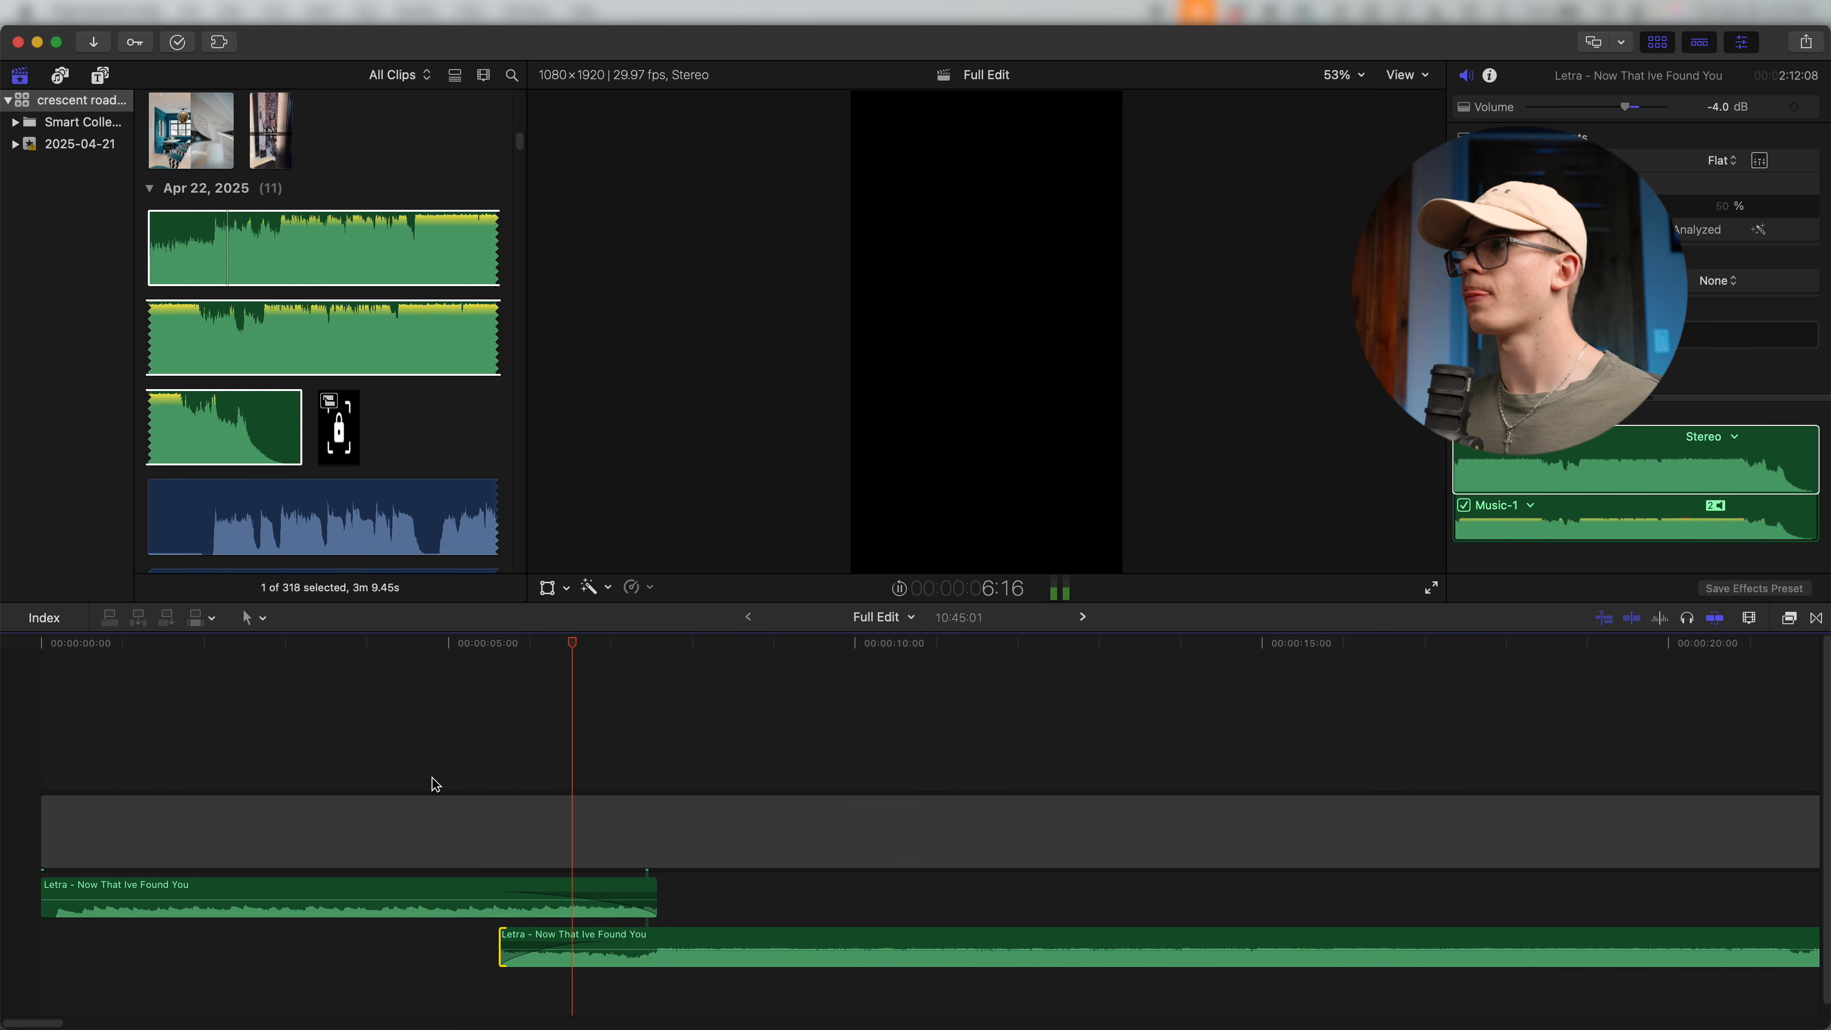
pyautogui.press('space')
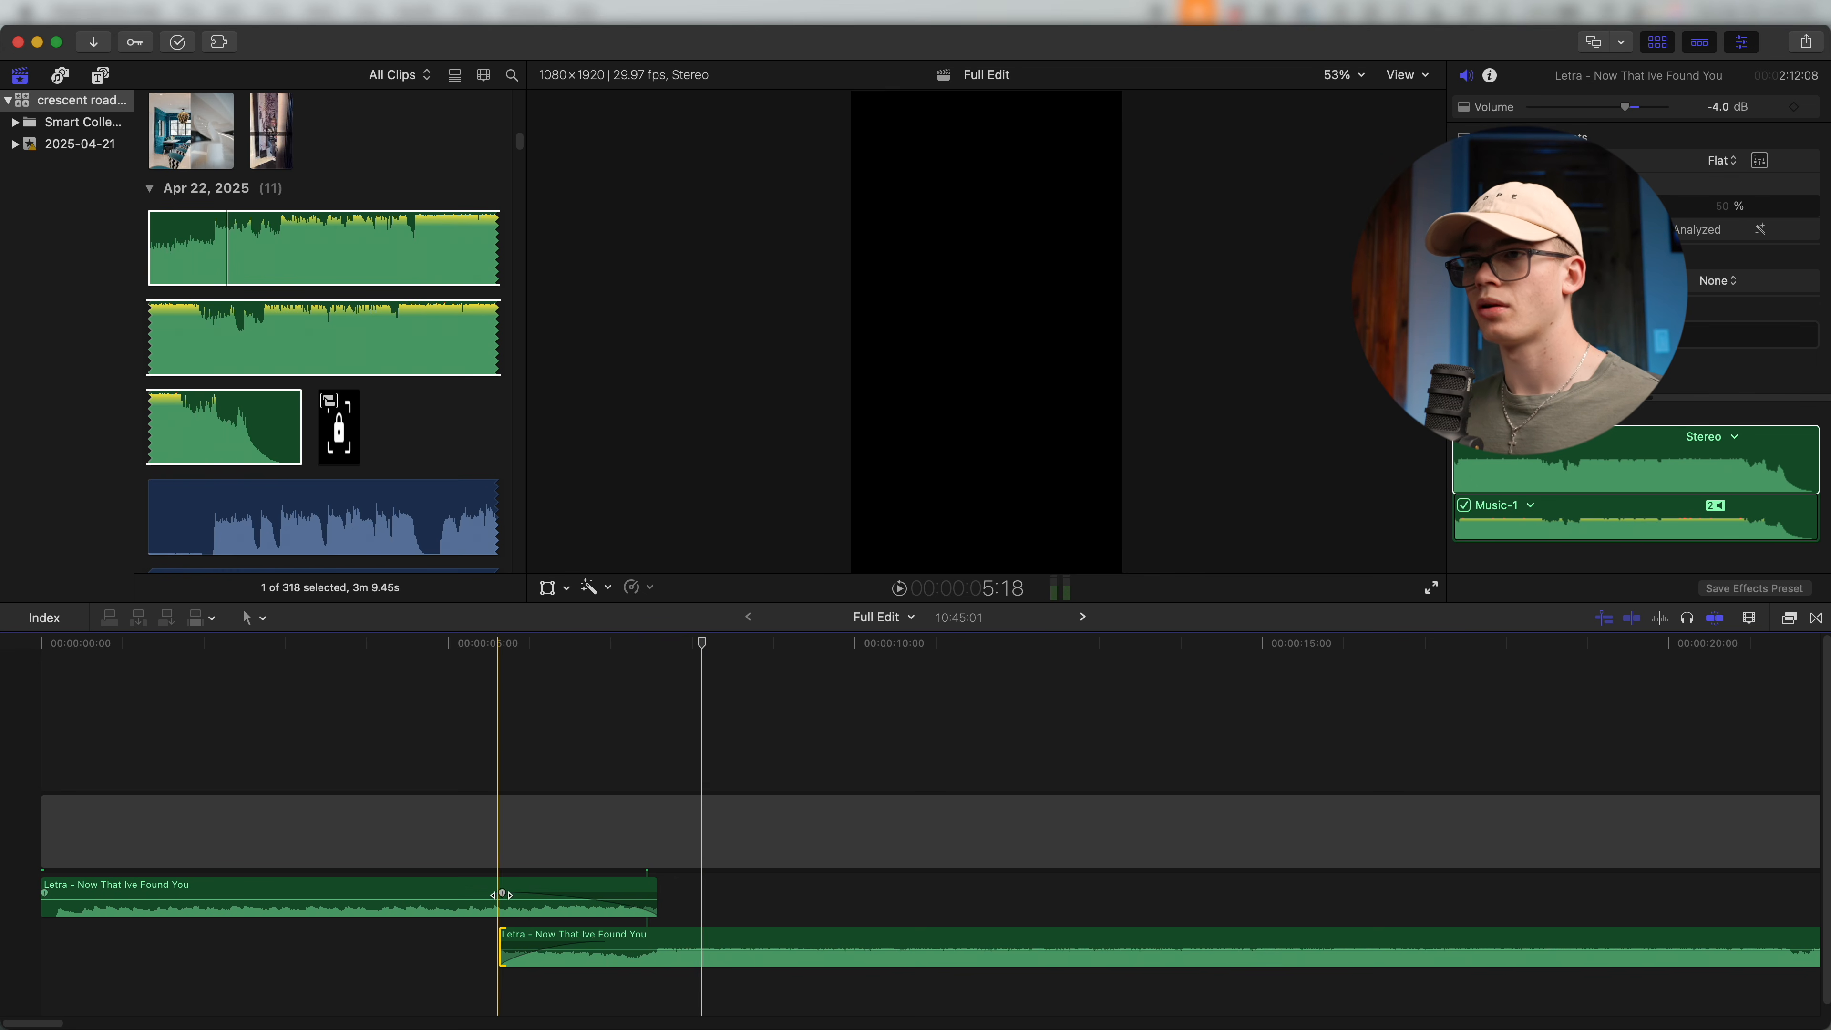
pyautogui.press('space')
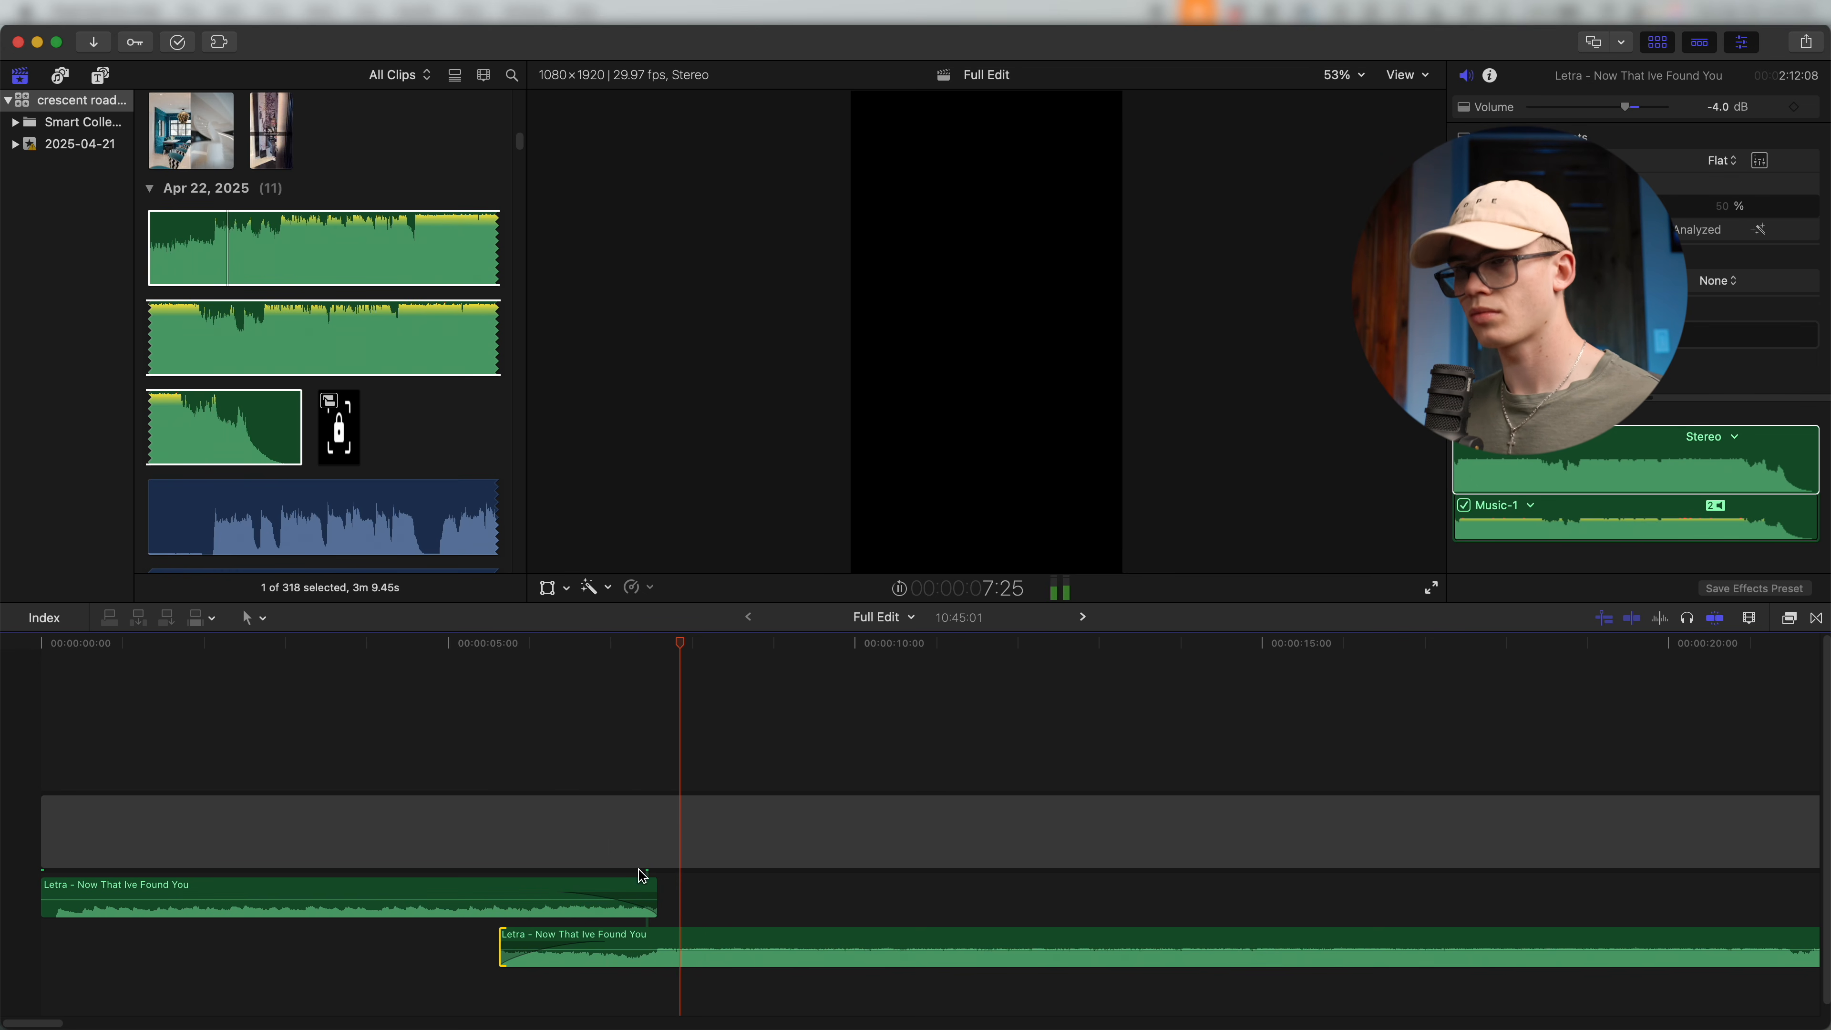
pyautogui.press('space')
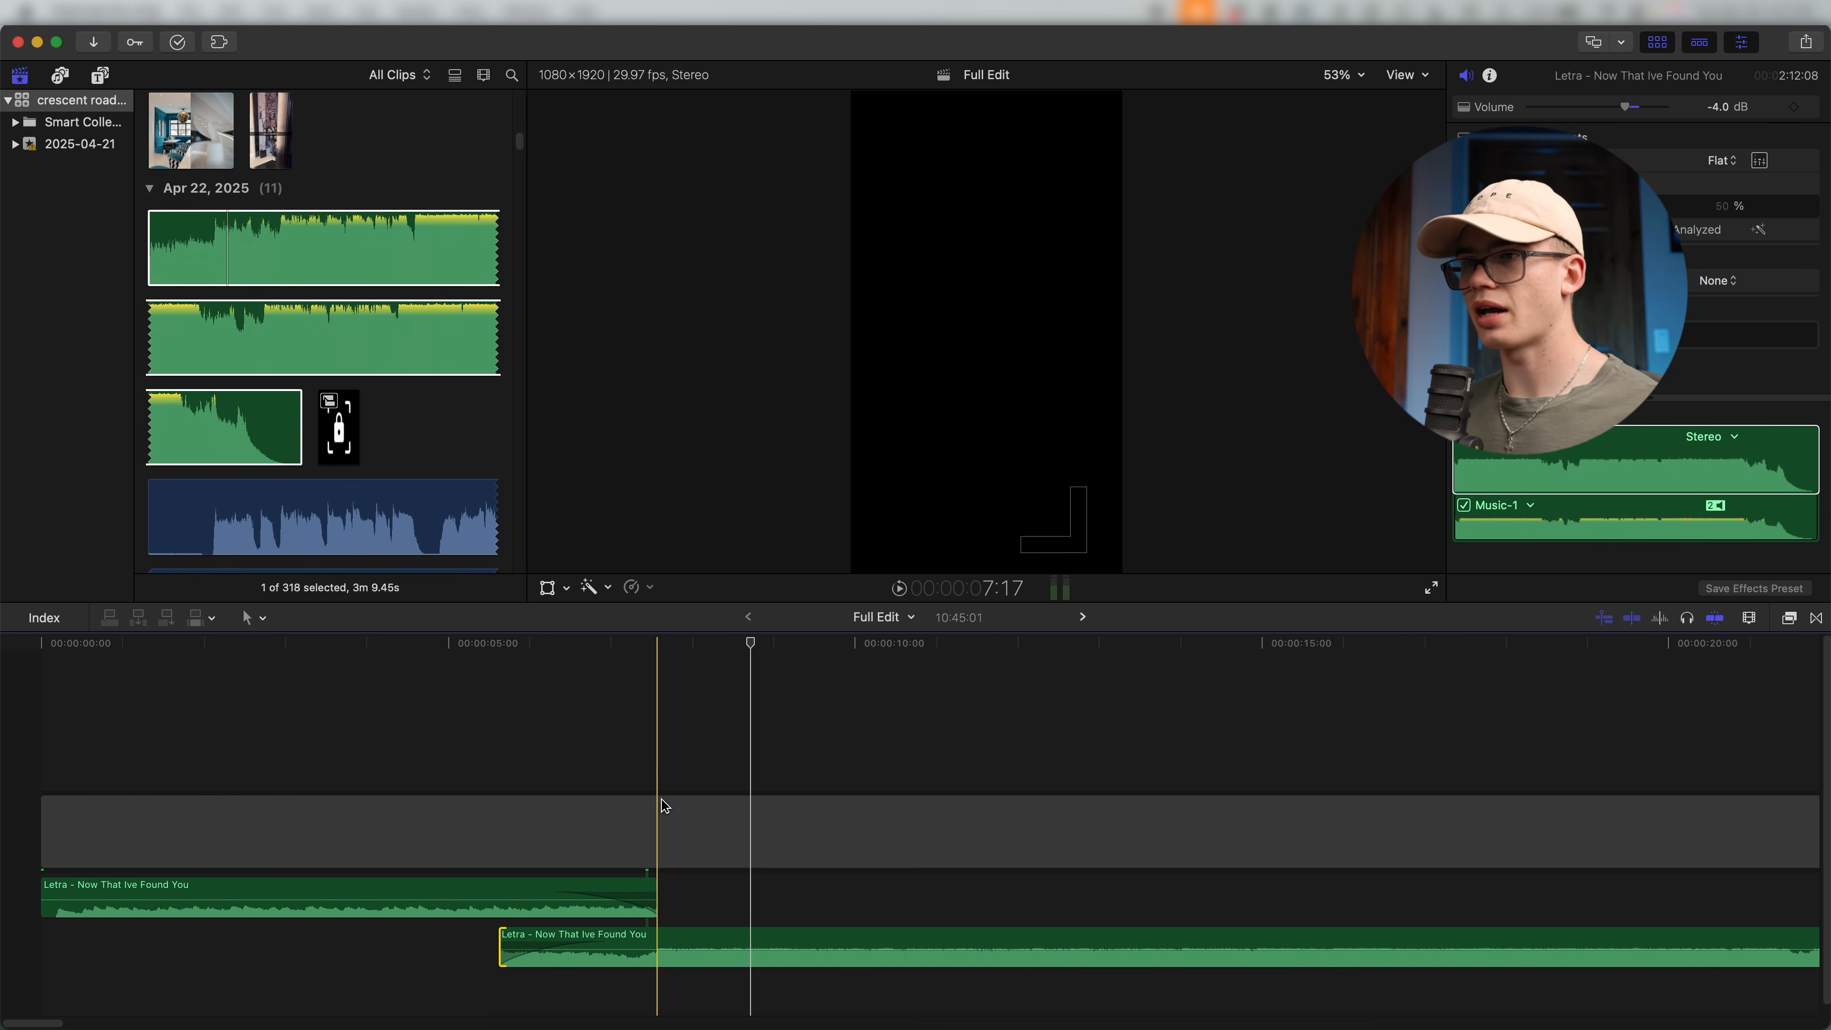
# Play the music past the transition to find the next beat change and add a marker to the clip at 22:11.
pyautogui.press('super+minus')
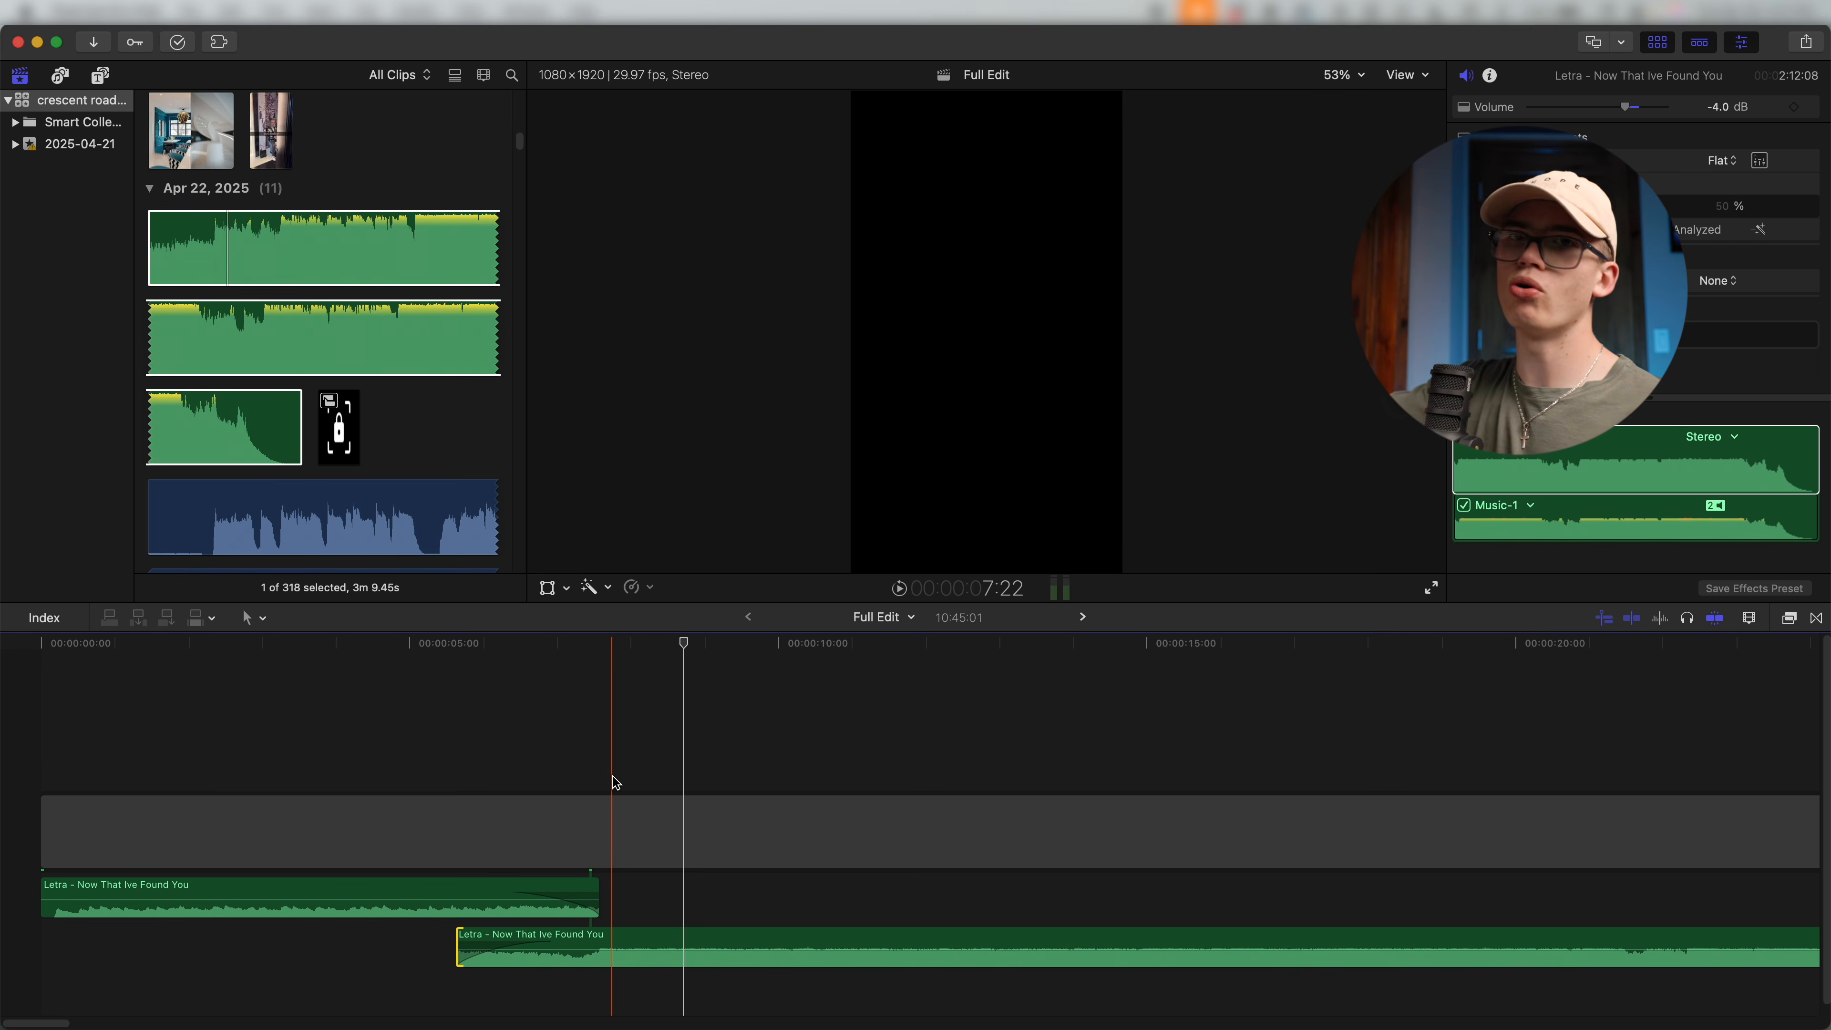
pyautogui.press('space')
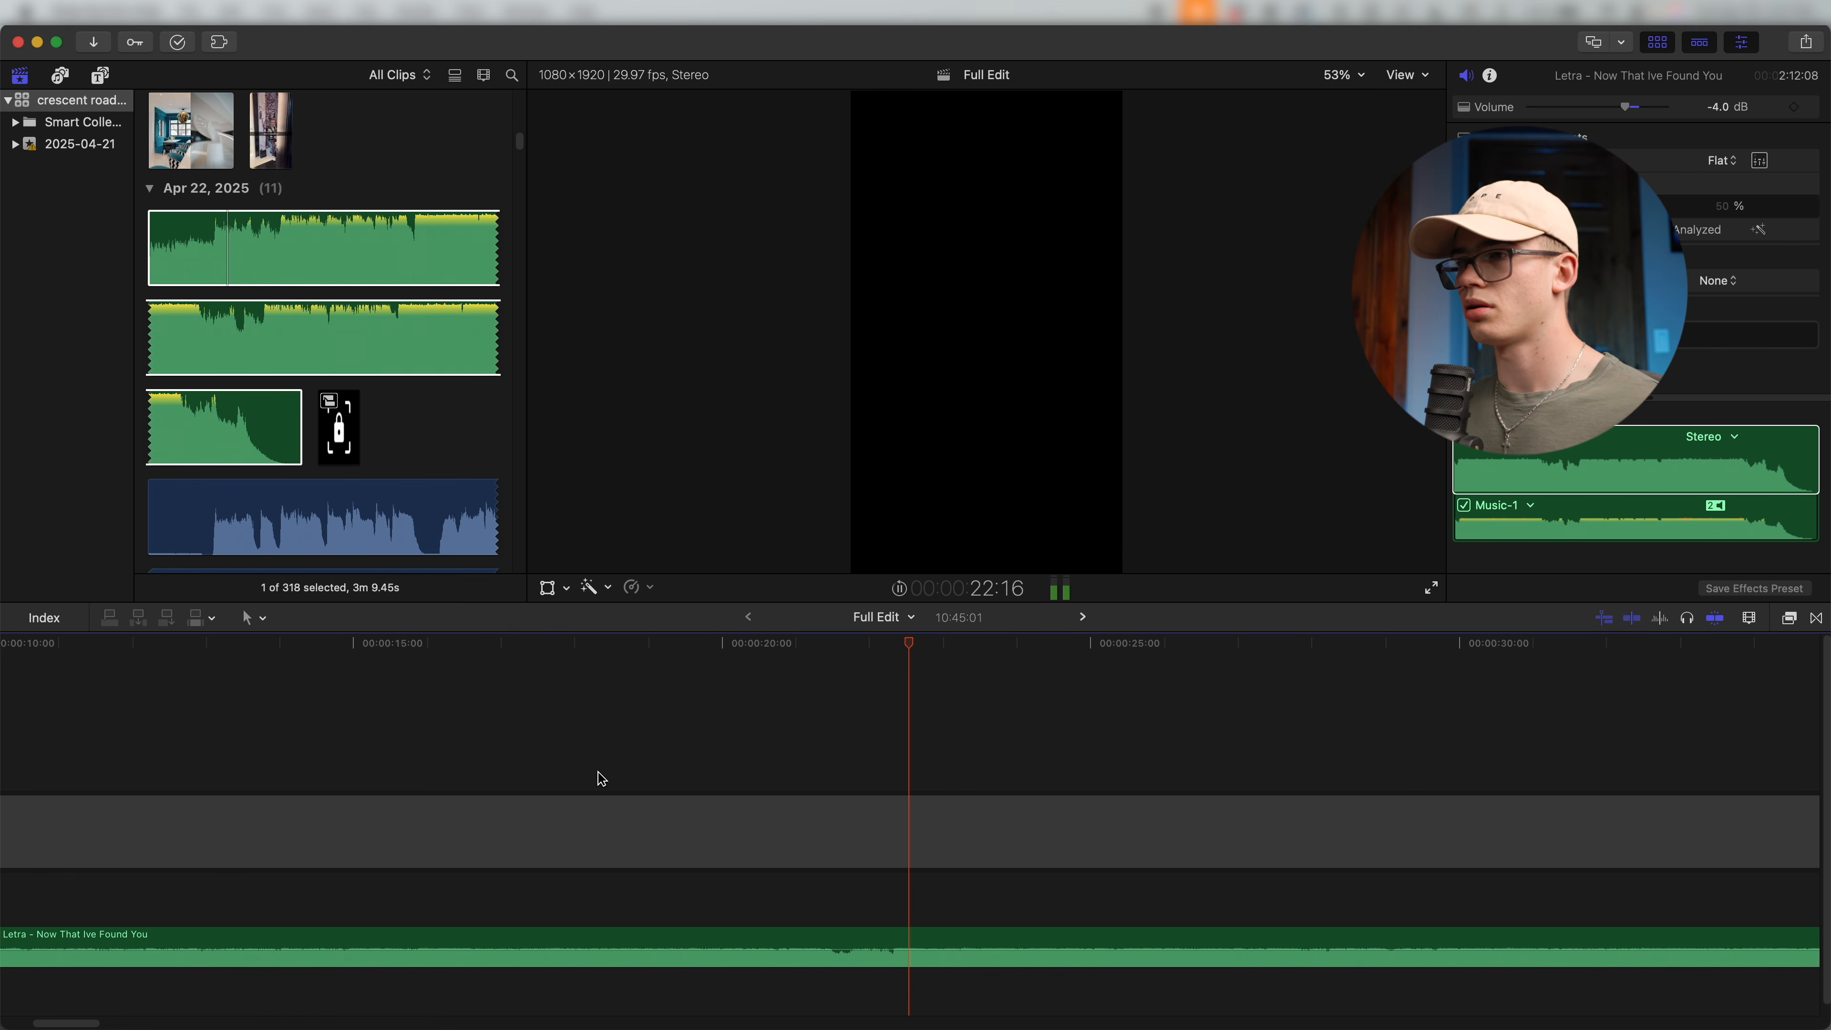
pyautogui.press('space')
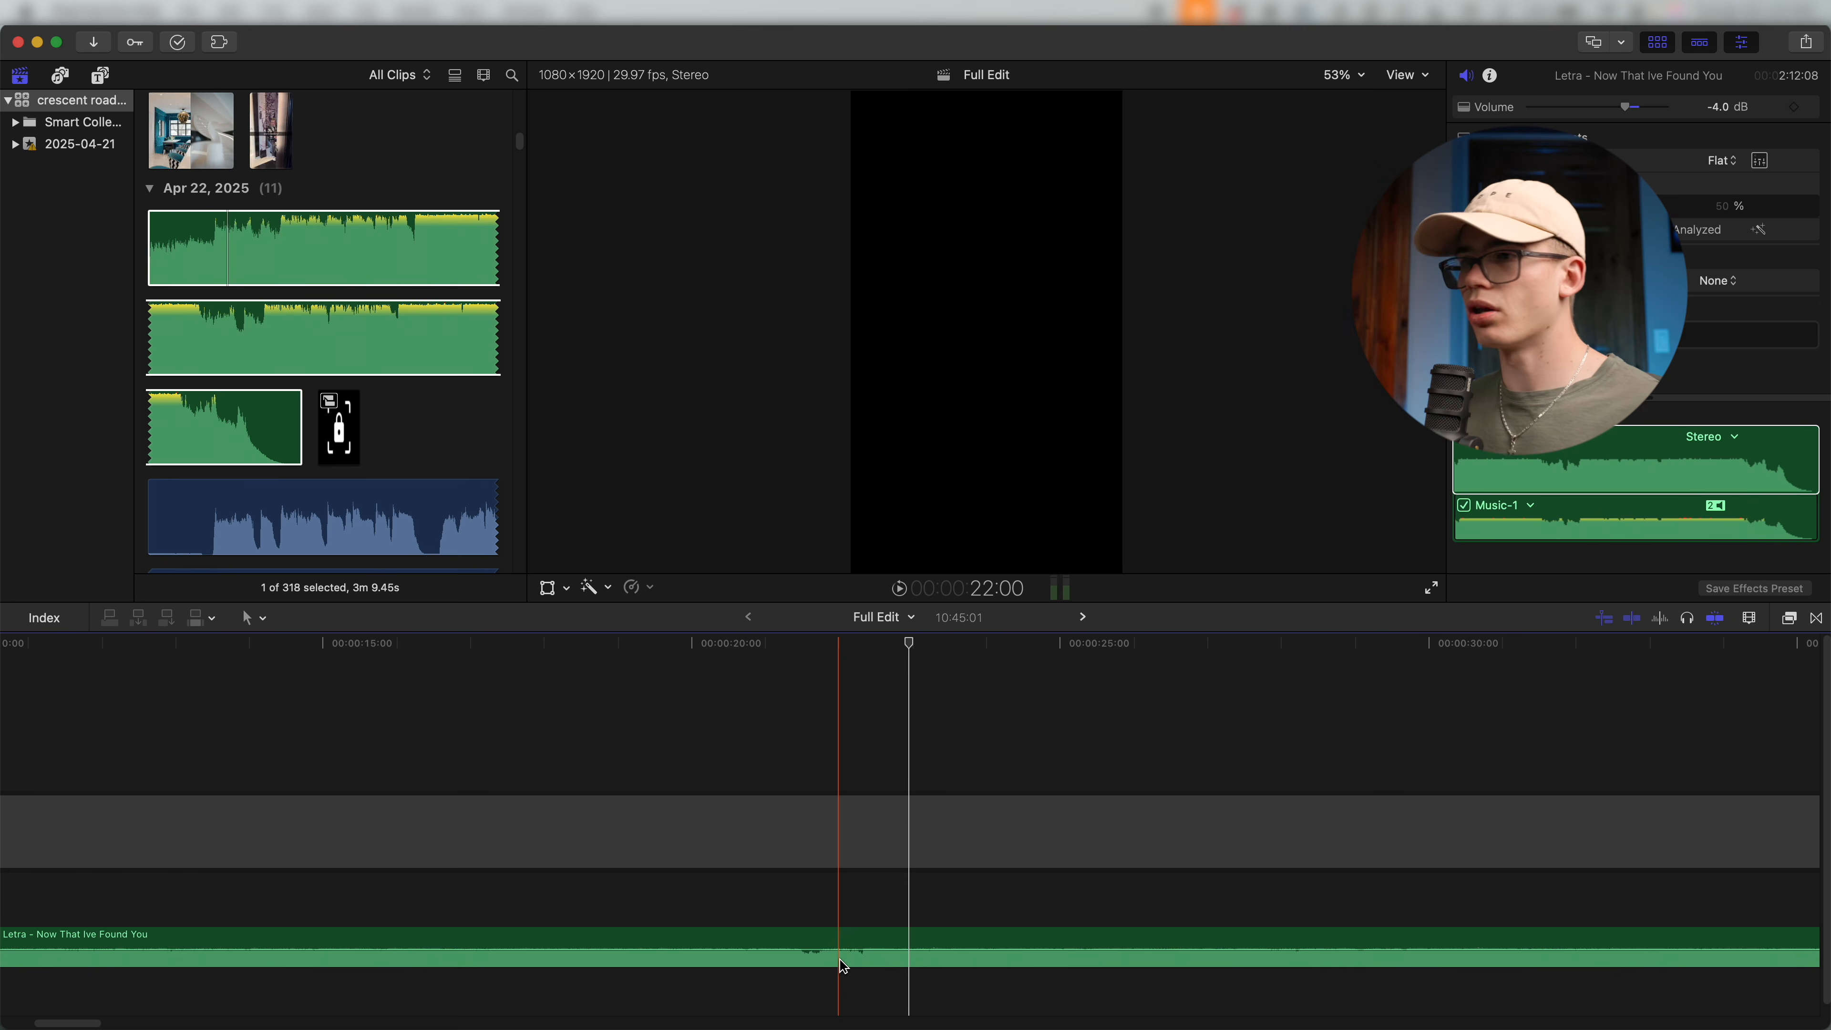
pyautogui.press('space')
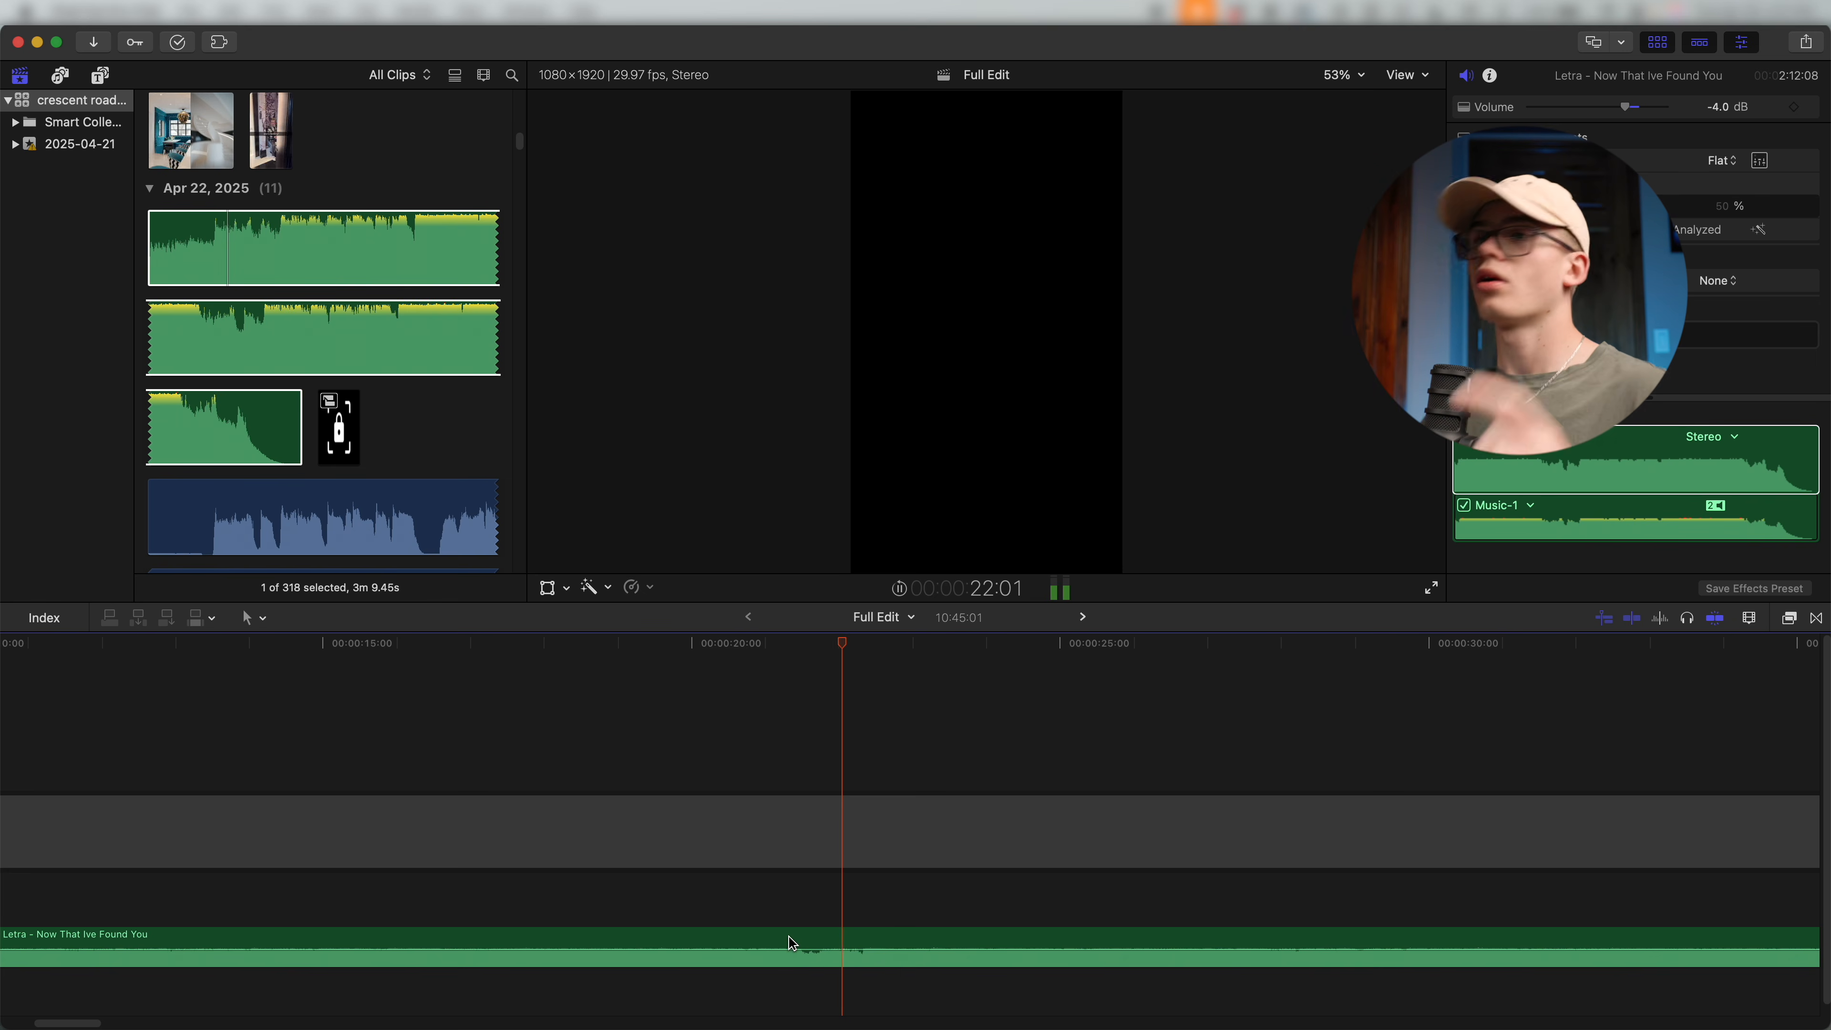
pyautogui.press('space')
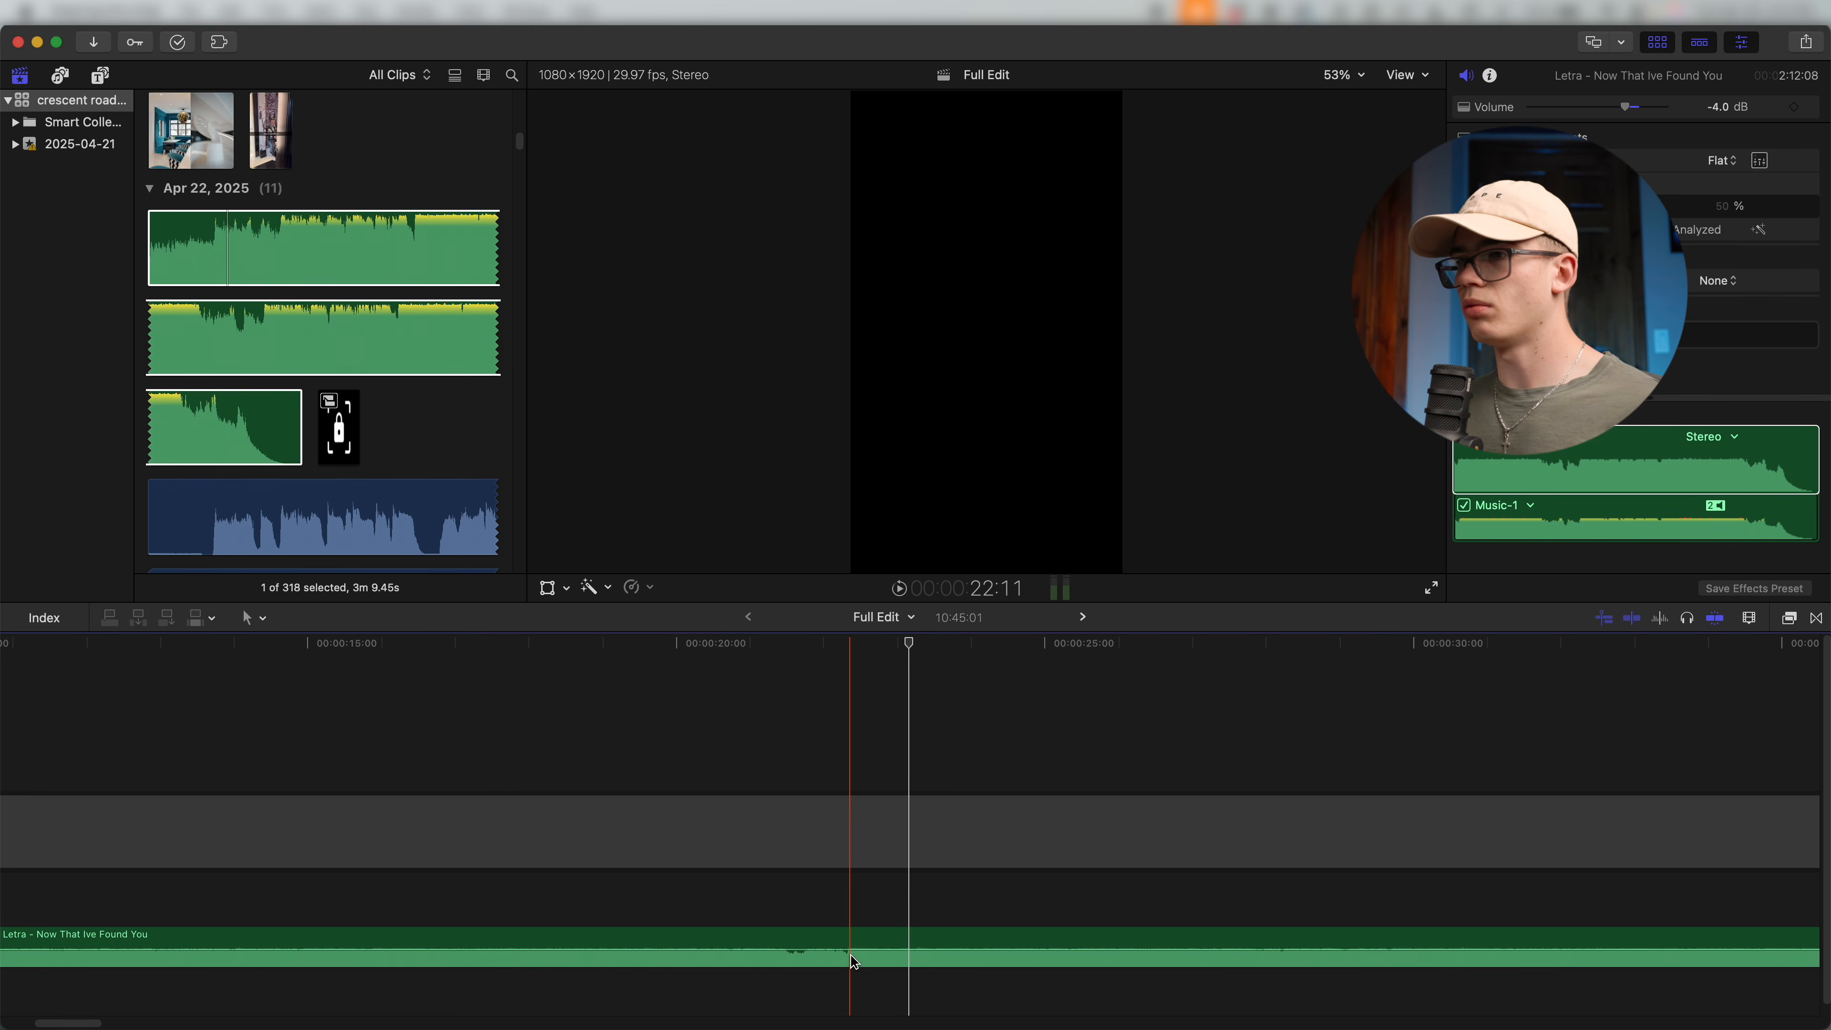
pyautogui.click(849, 958)
pyautogui.press('m')
# Play the second music clip onward from the 22:11 marker to find where the next cut should fall.
pyautogui.press('space')
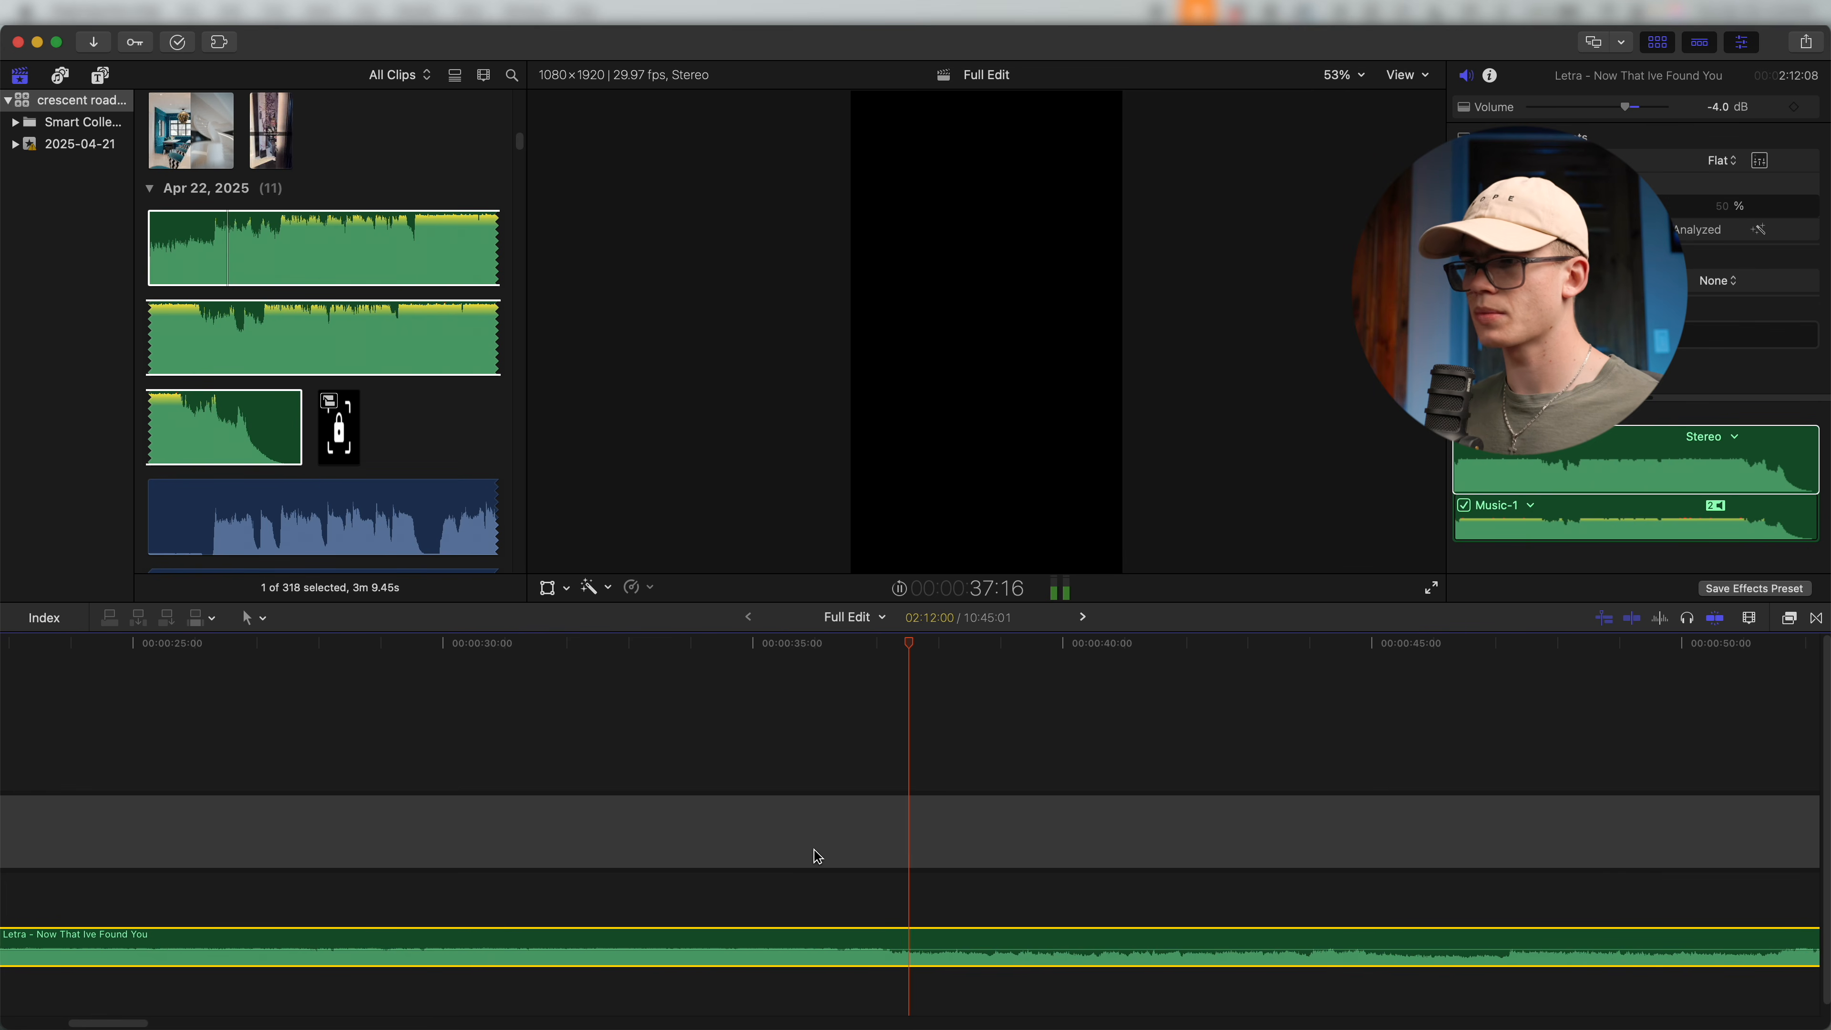
pyautogui.press('super+minus')
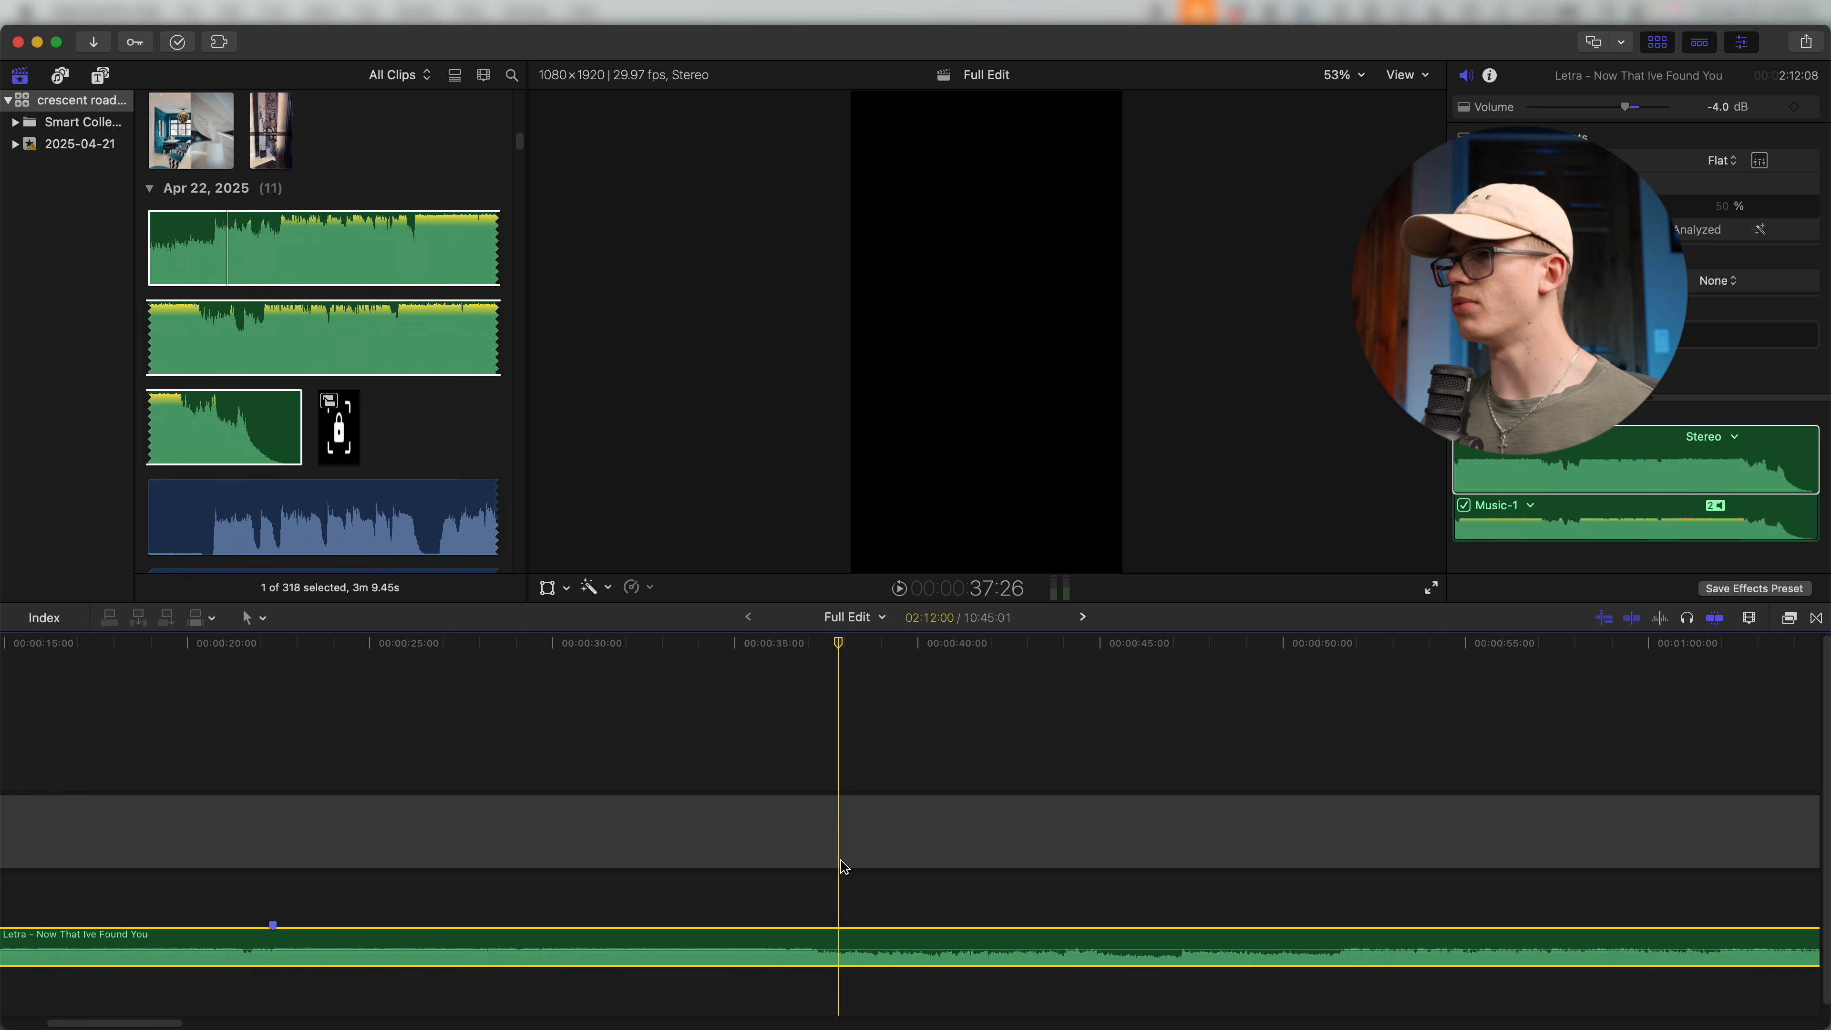
pyautogui.press('space')
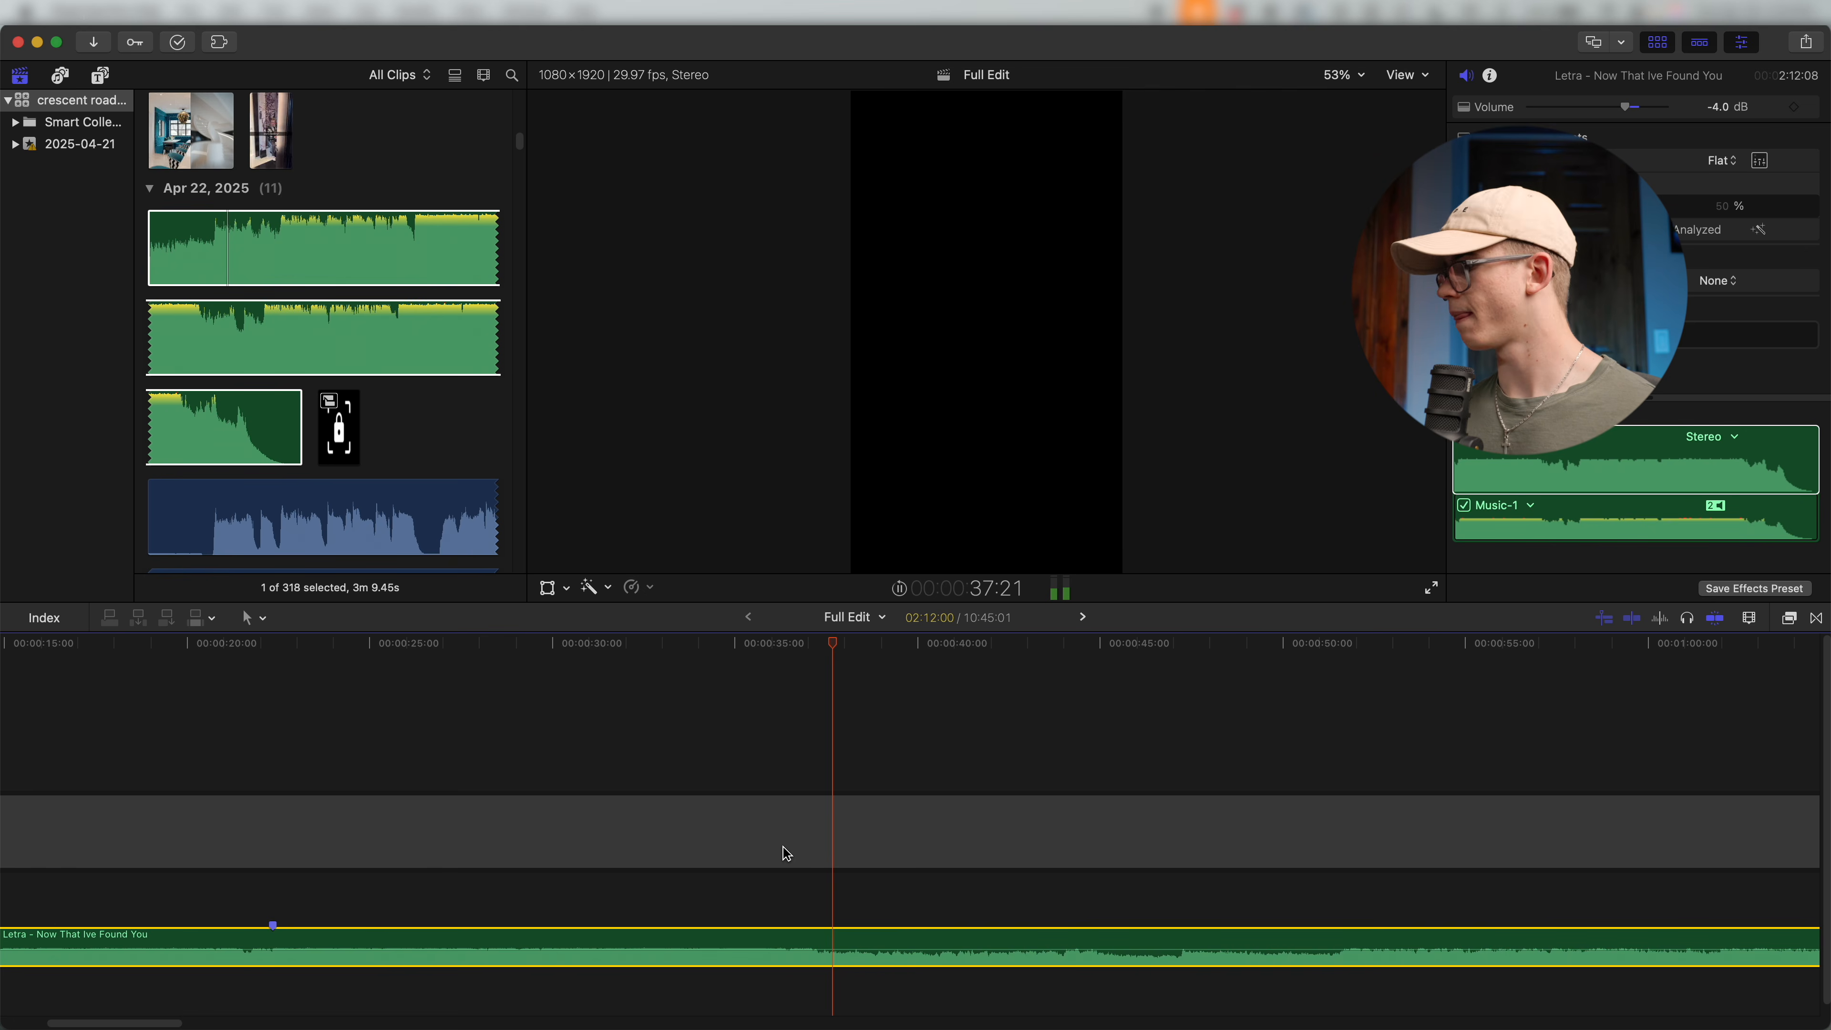
pyautogui.press('space')
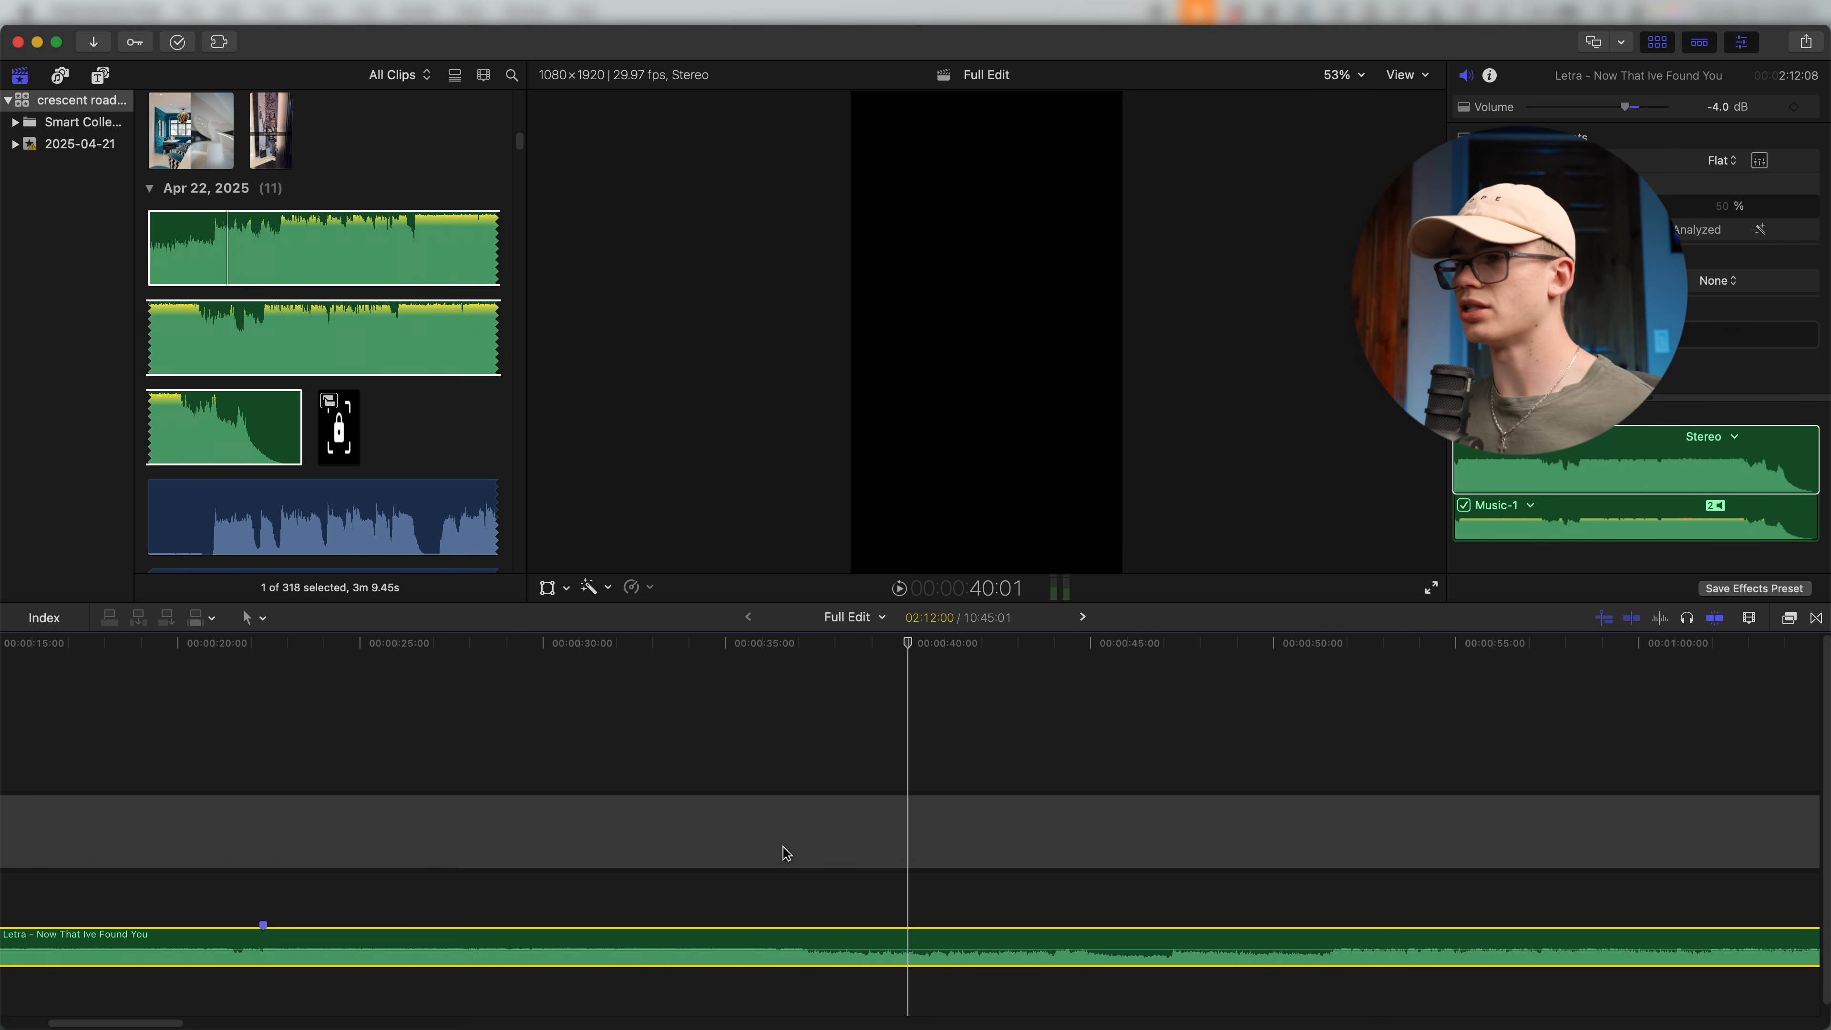
pyautogui.press('space')
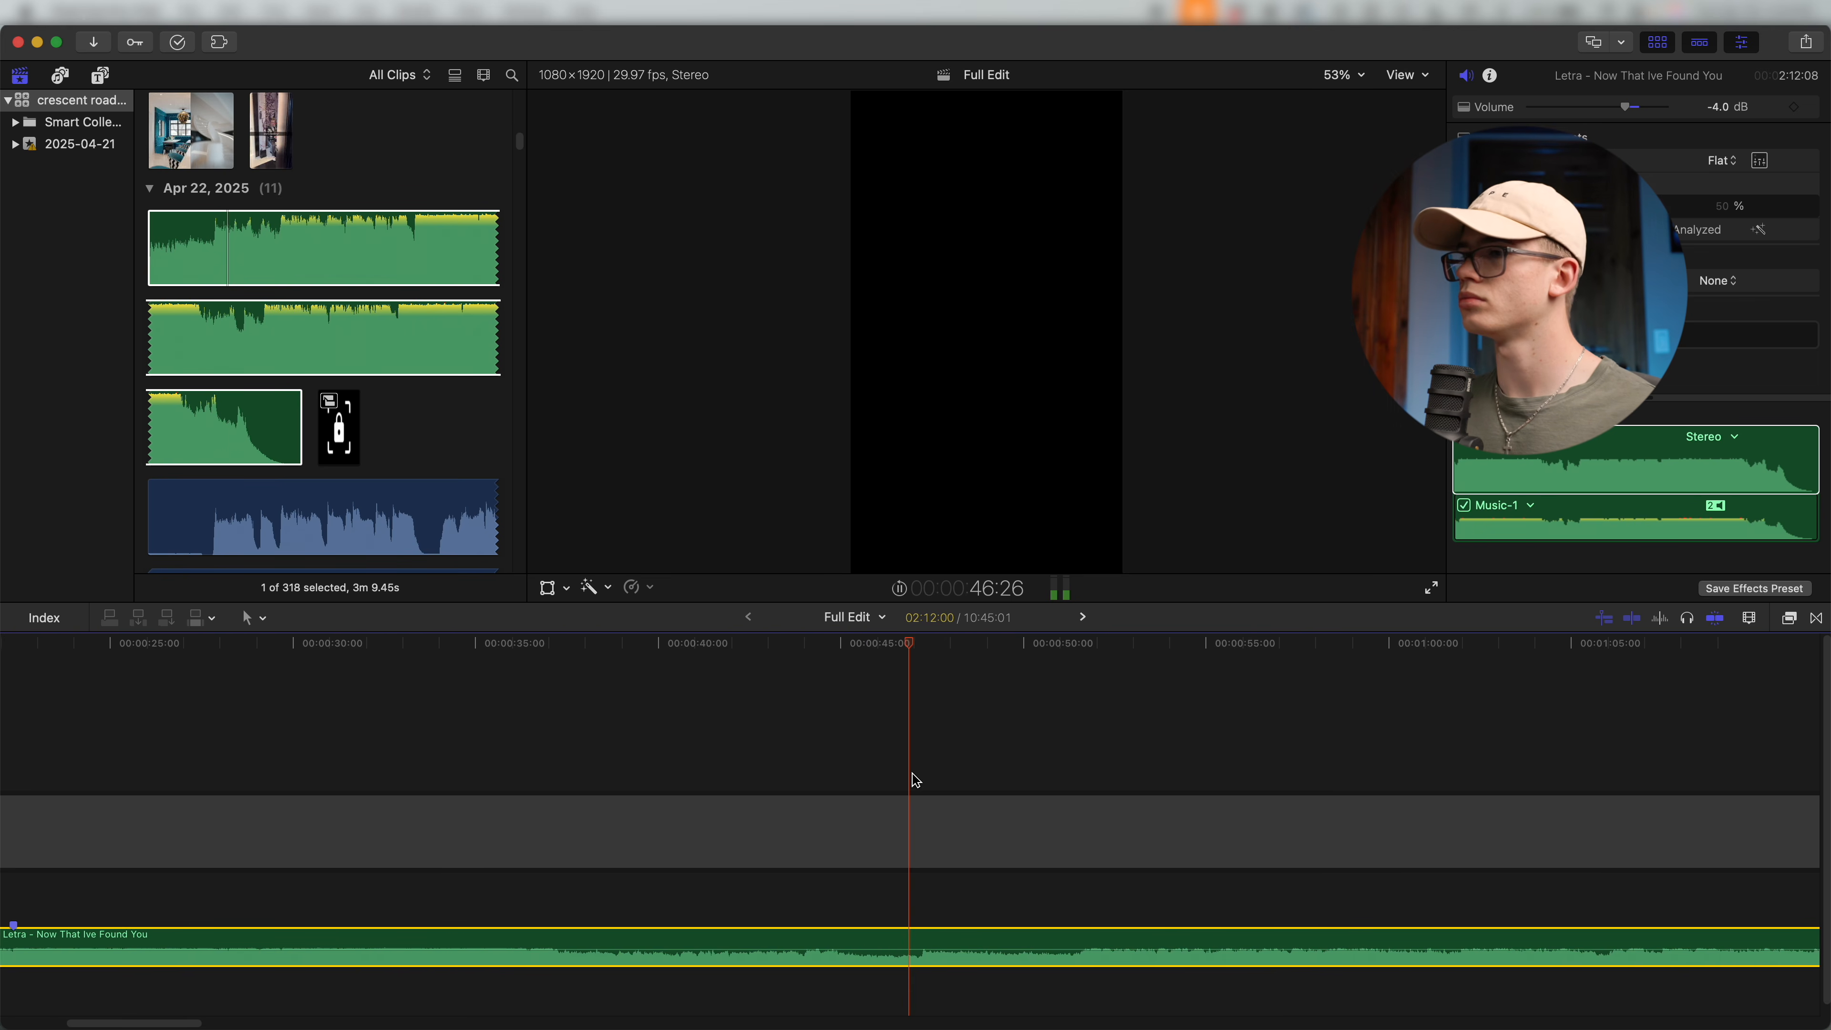
pyautogui.press('space')
pyautogui.press('super+minus')
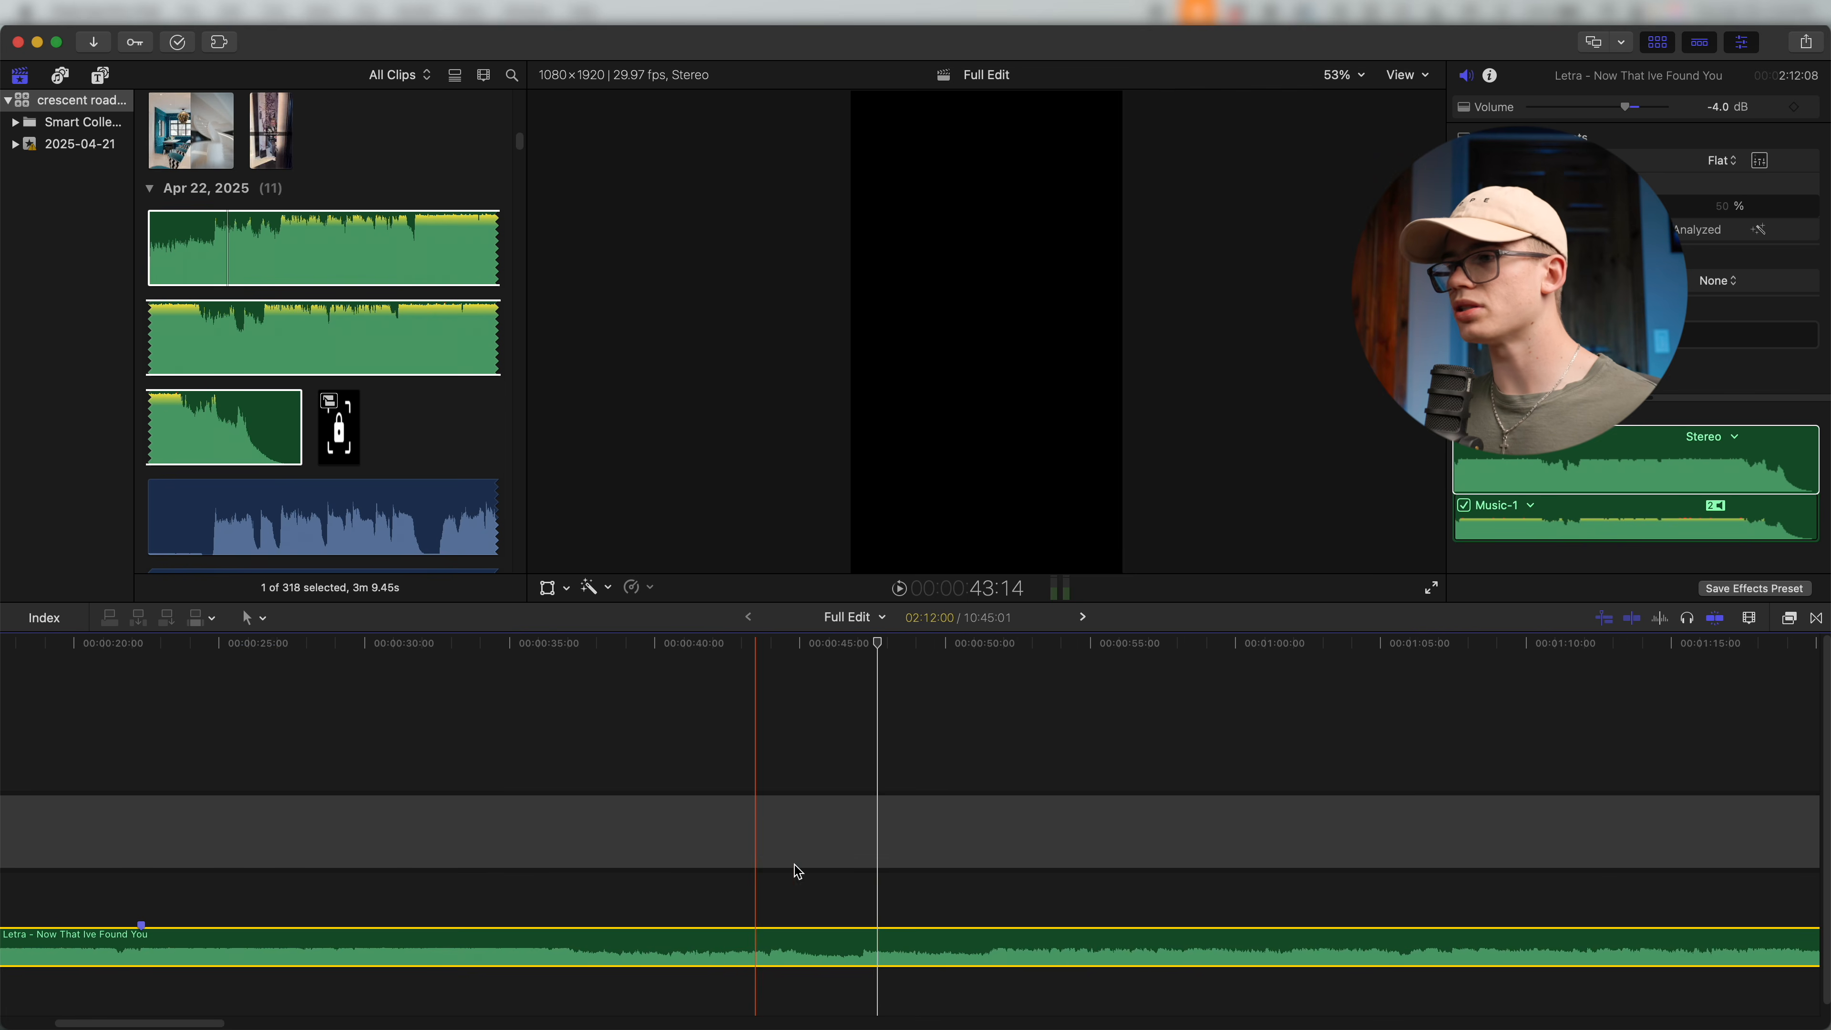
pyautogui.press('space')
pyautogui.press('space')
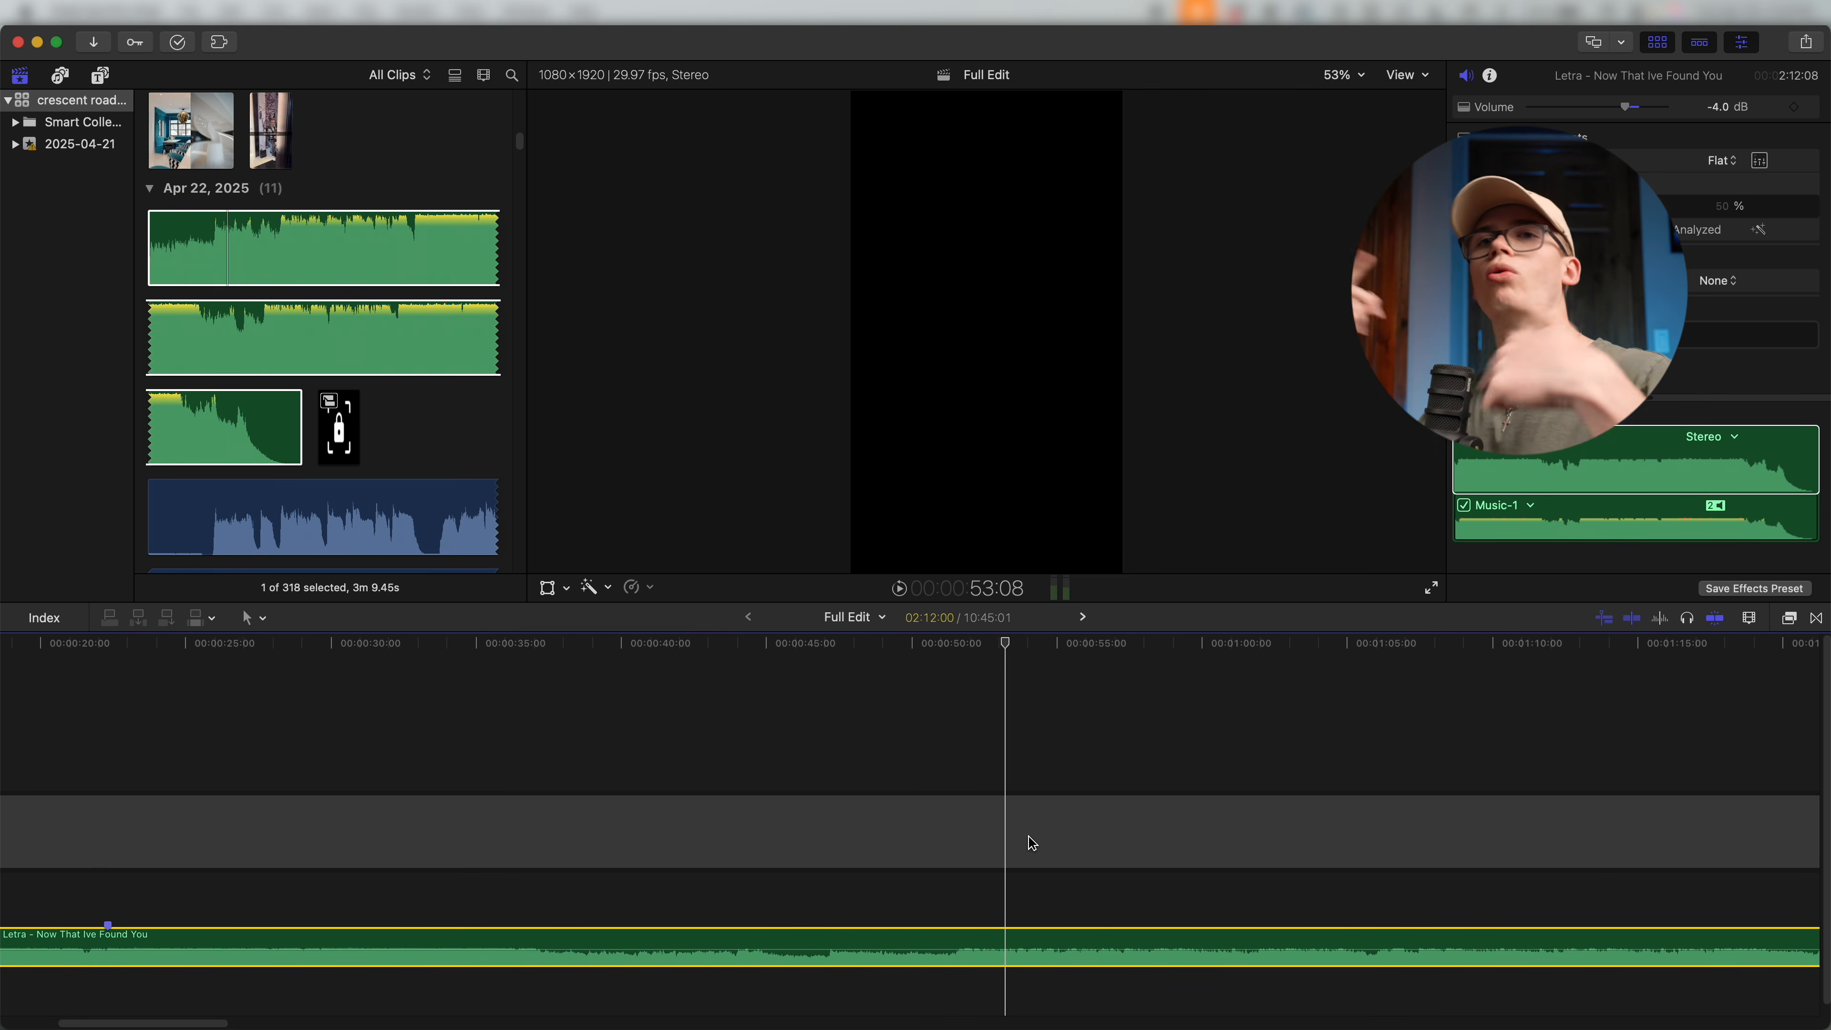
pyautogui.scroll(-1, 918, 987)
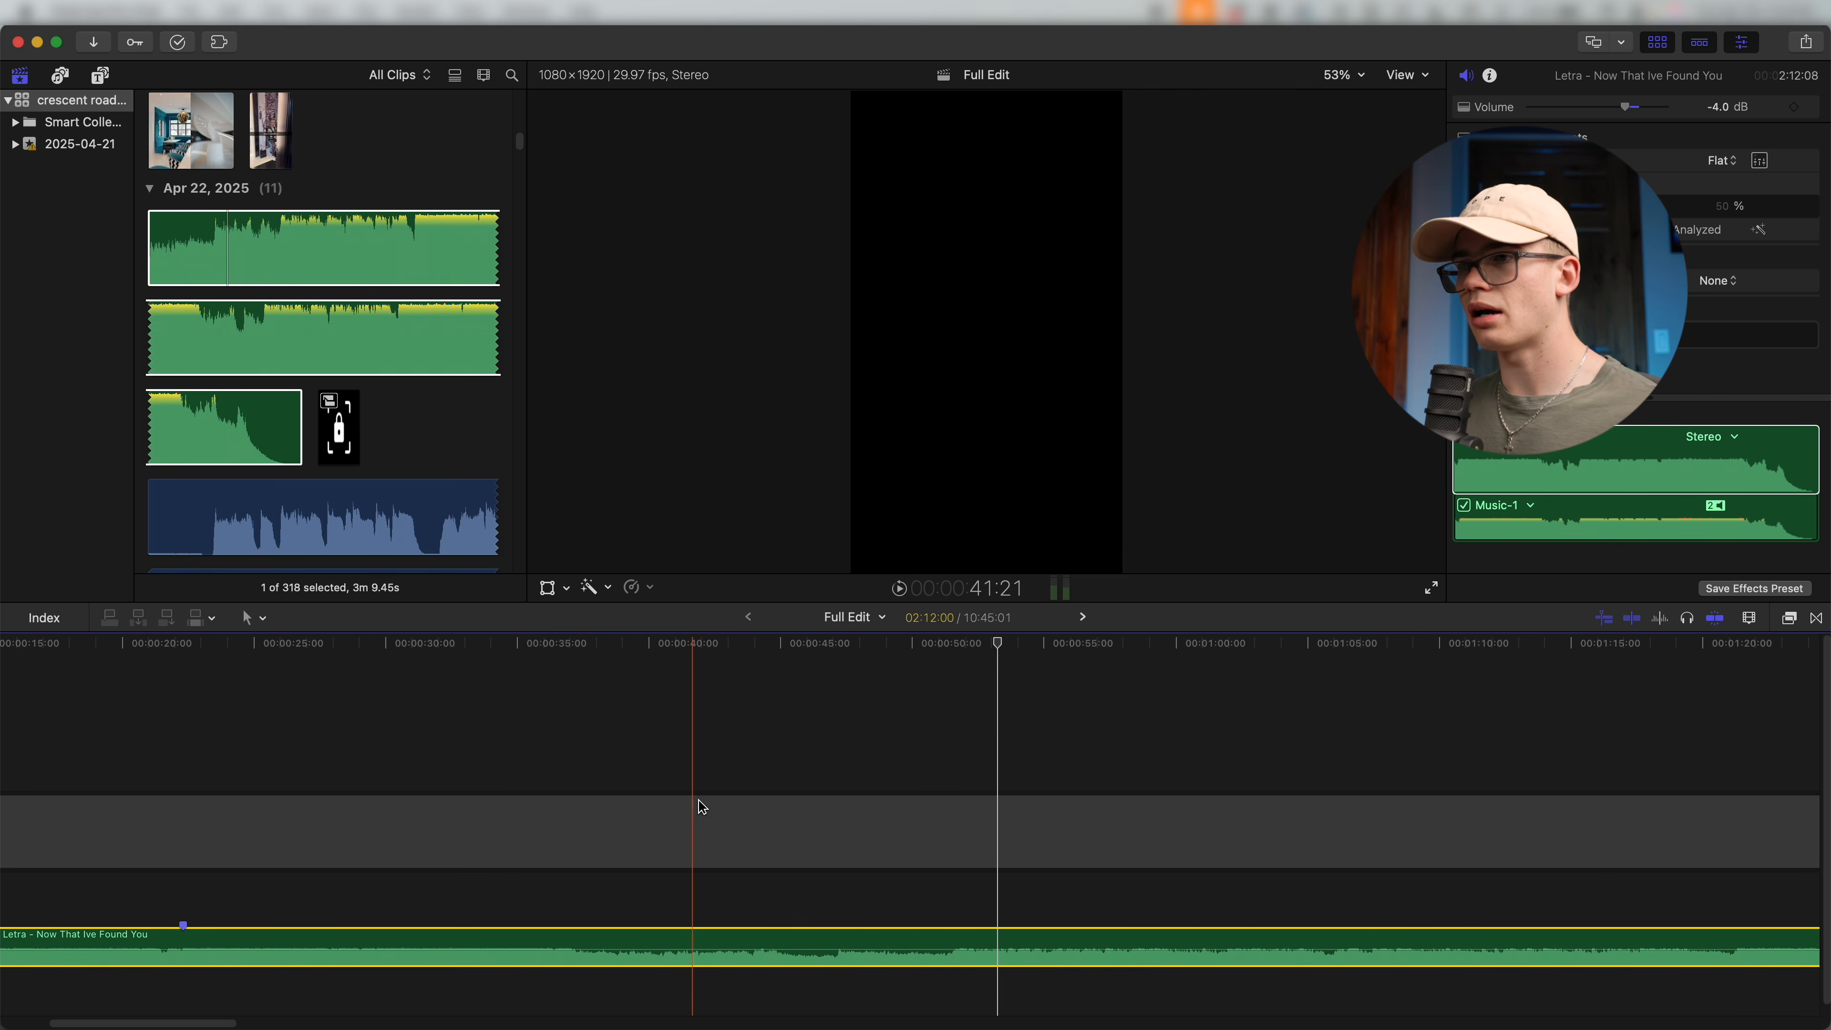
pyautogui.scroll(1, 696, 805)
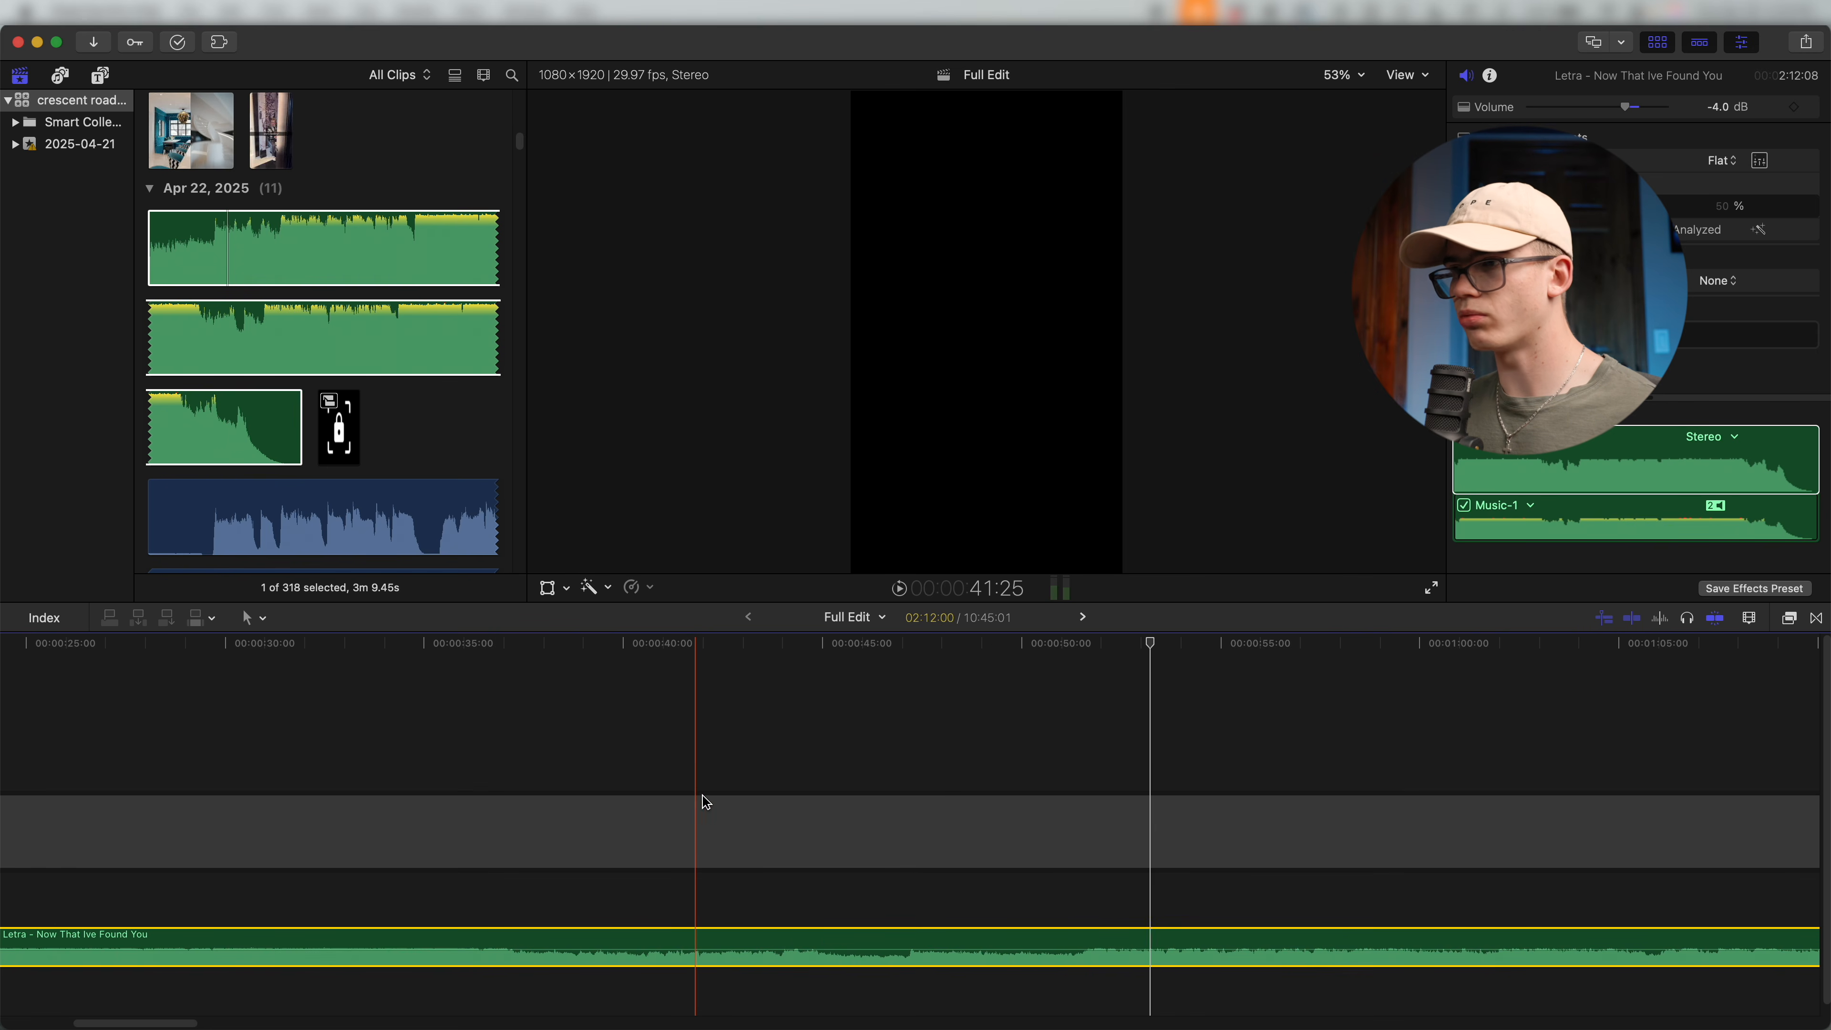
# Replay the music from about 41:25 and split the second music clip at about 44:15.
pyautogui.click(501, 785)
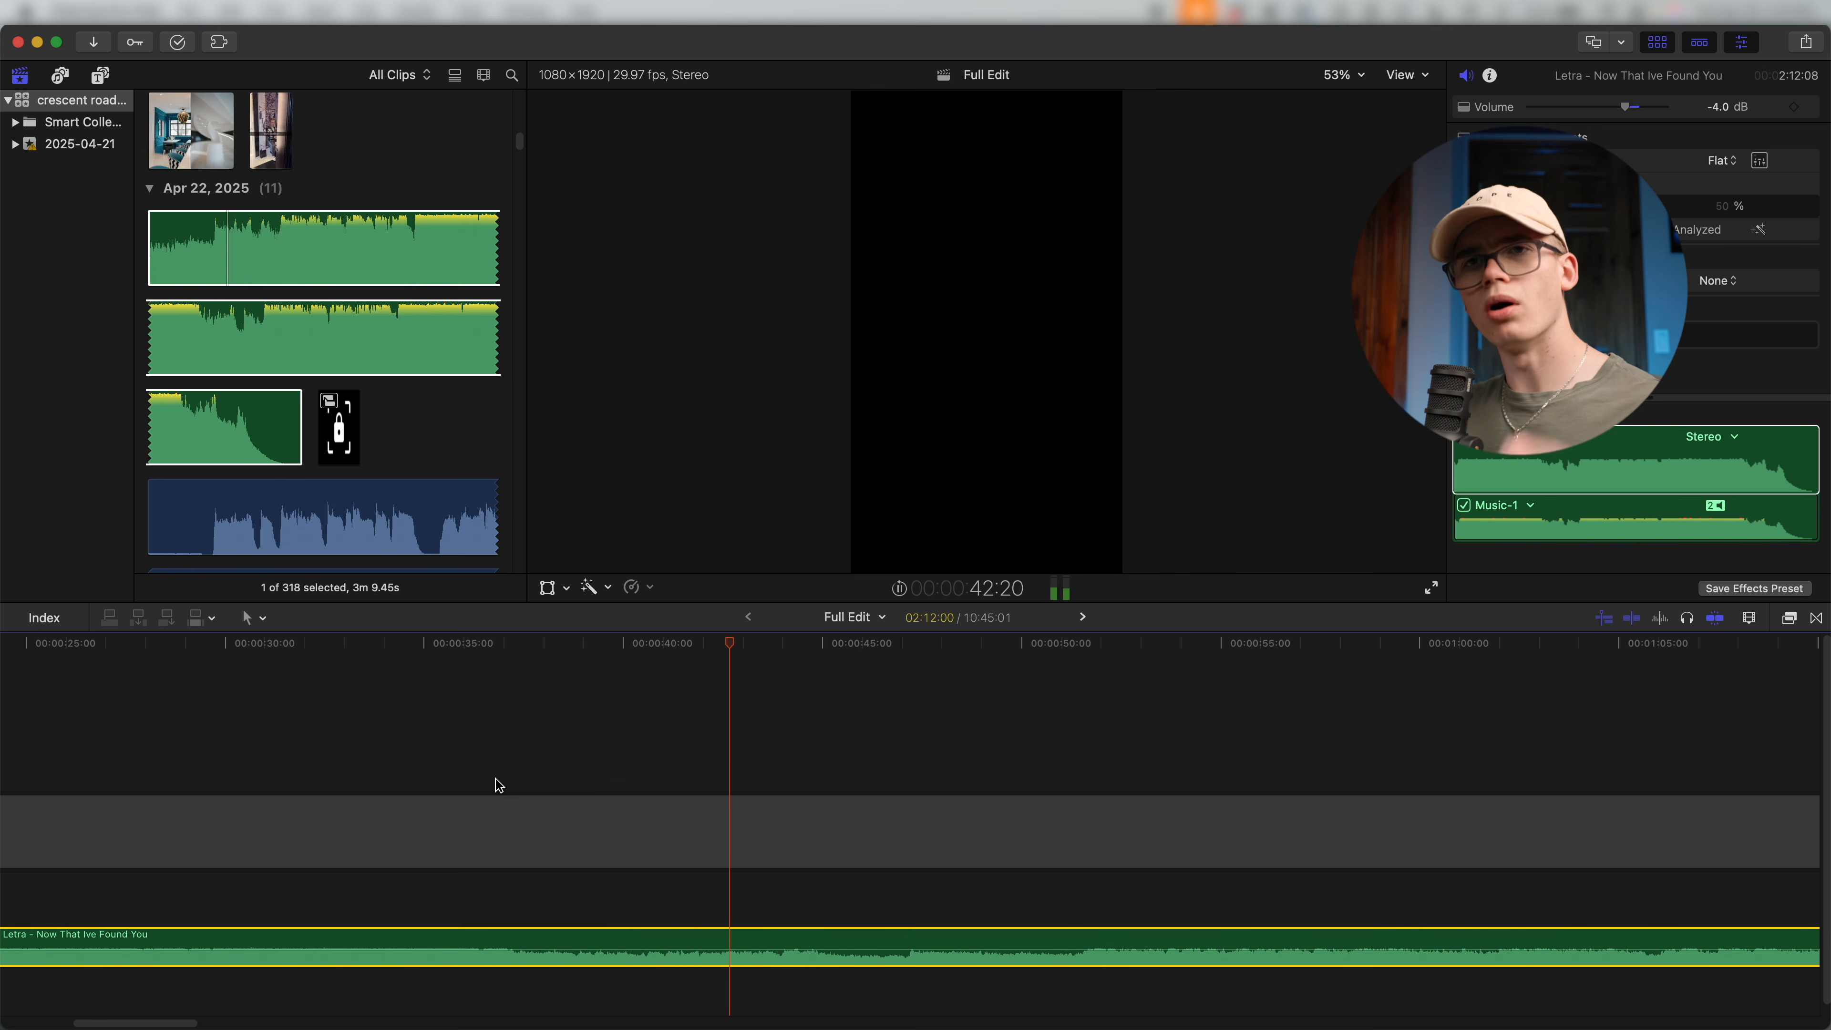
pyautogui.press('space')
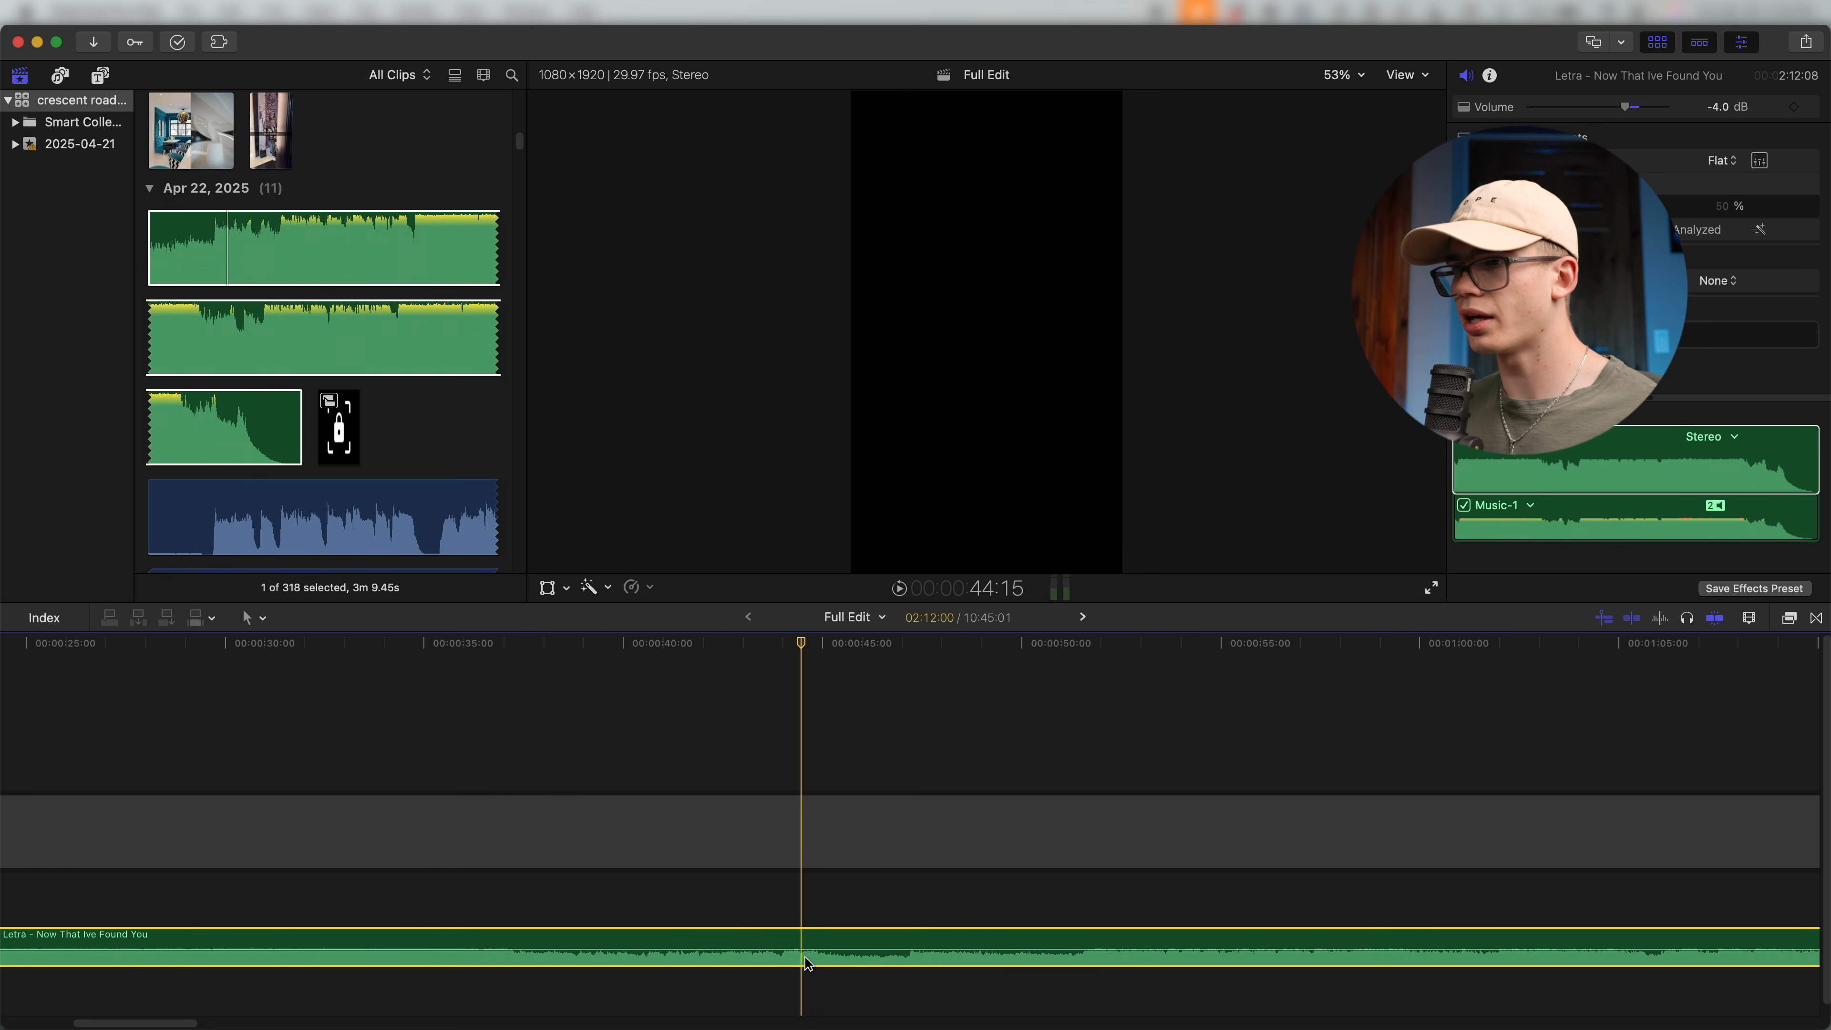
pyautogui.press('super+b')
pyautogui.press('super+minus')
pyautogui.press('super+minus')
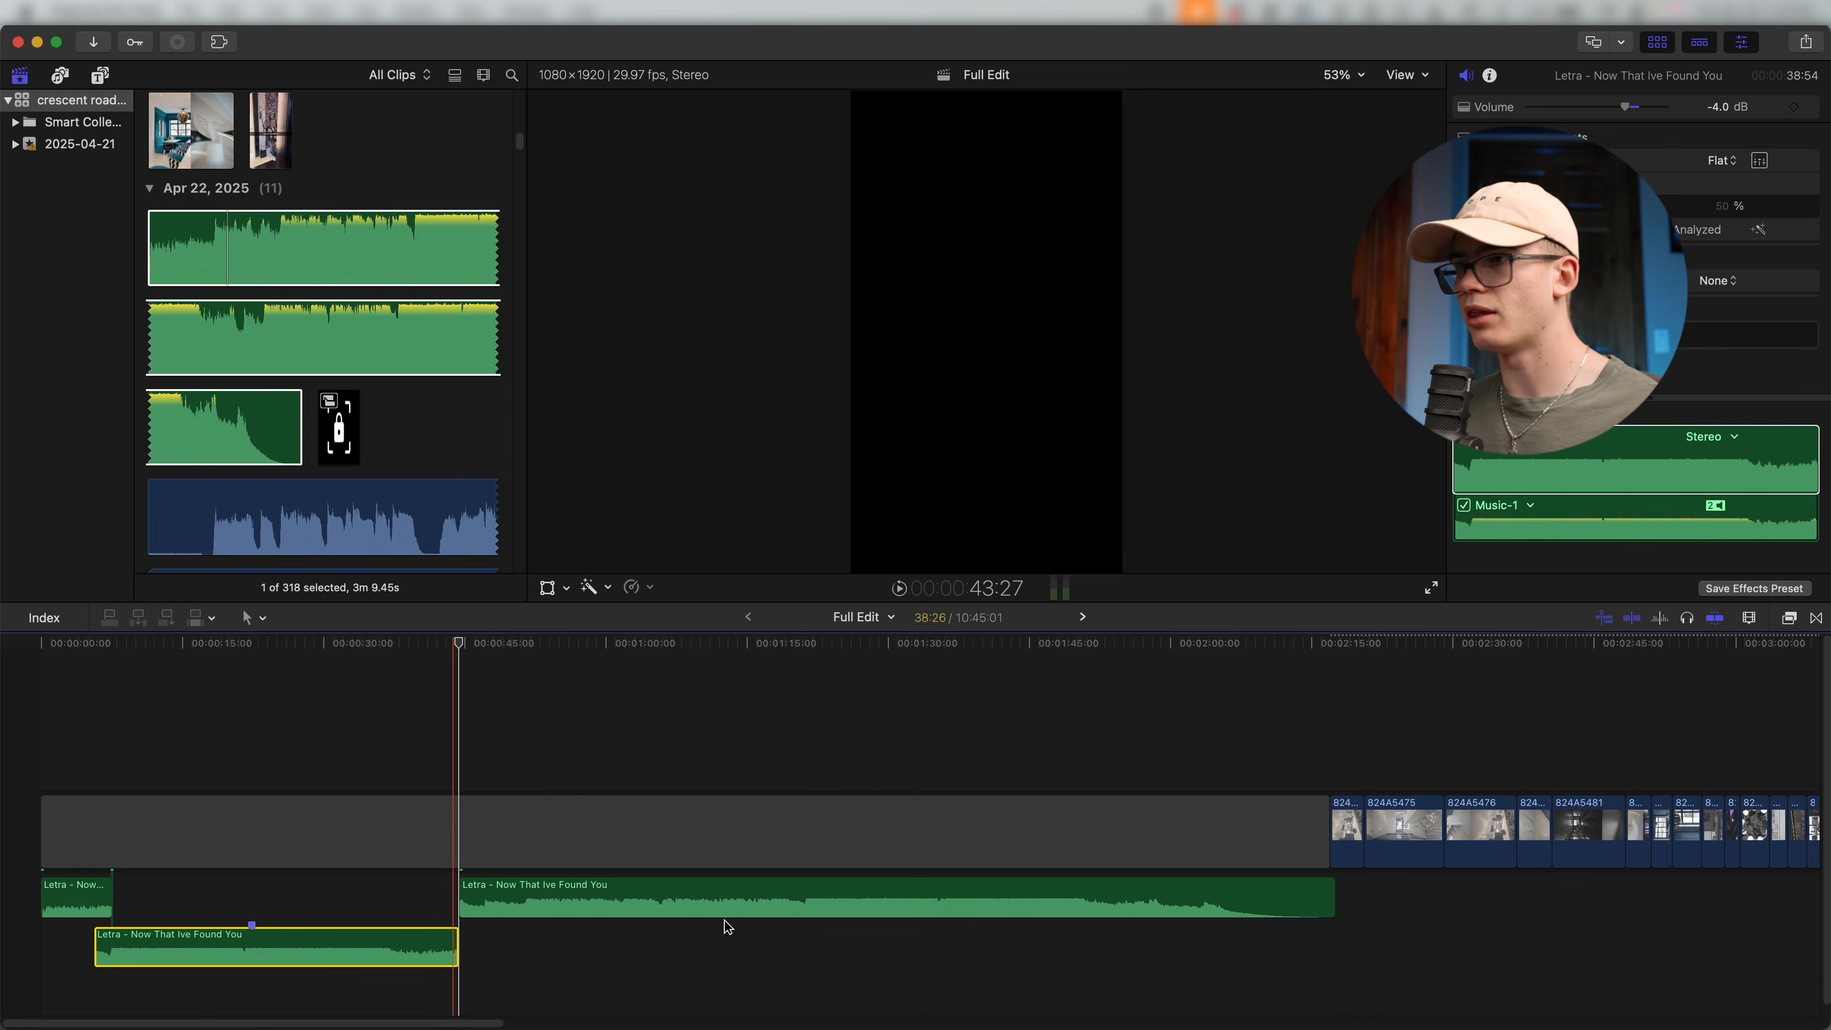
# Find the song's ending section, split the remaining music clip at about 1:21, and delete the portion before it.
pyautogui.press('super+equal')
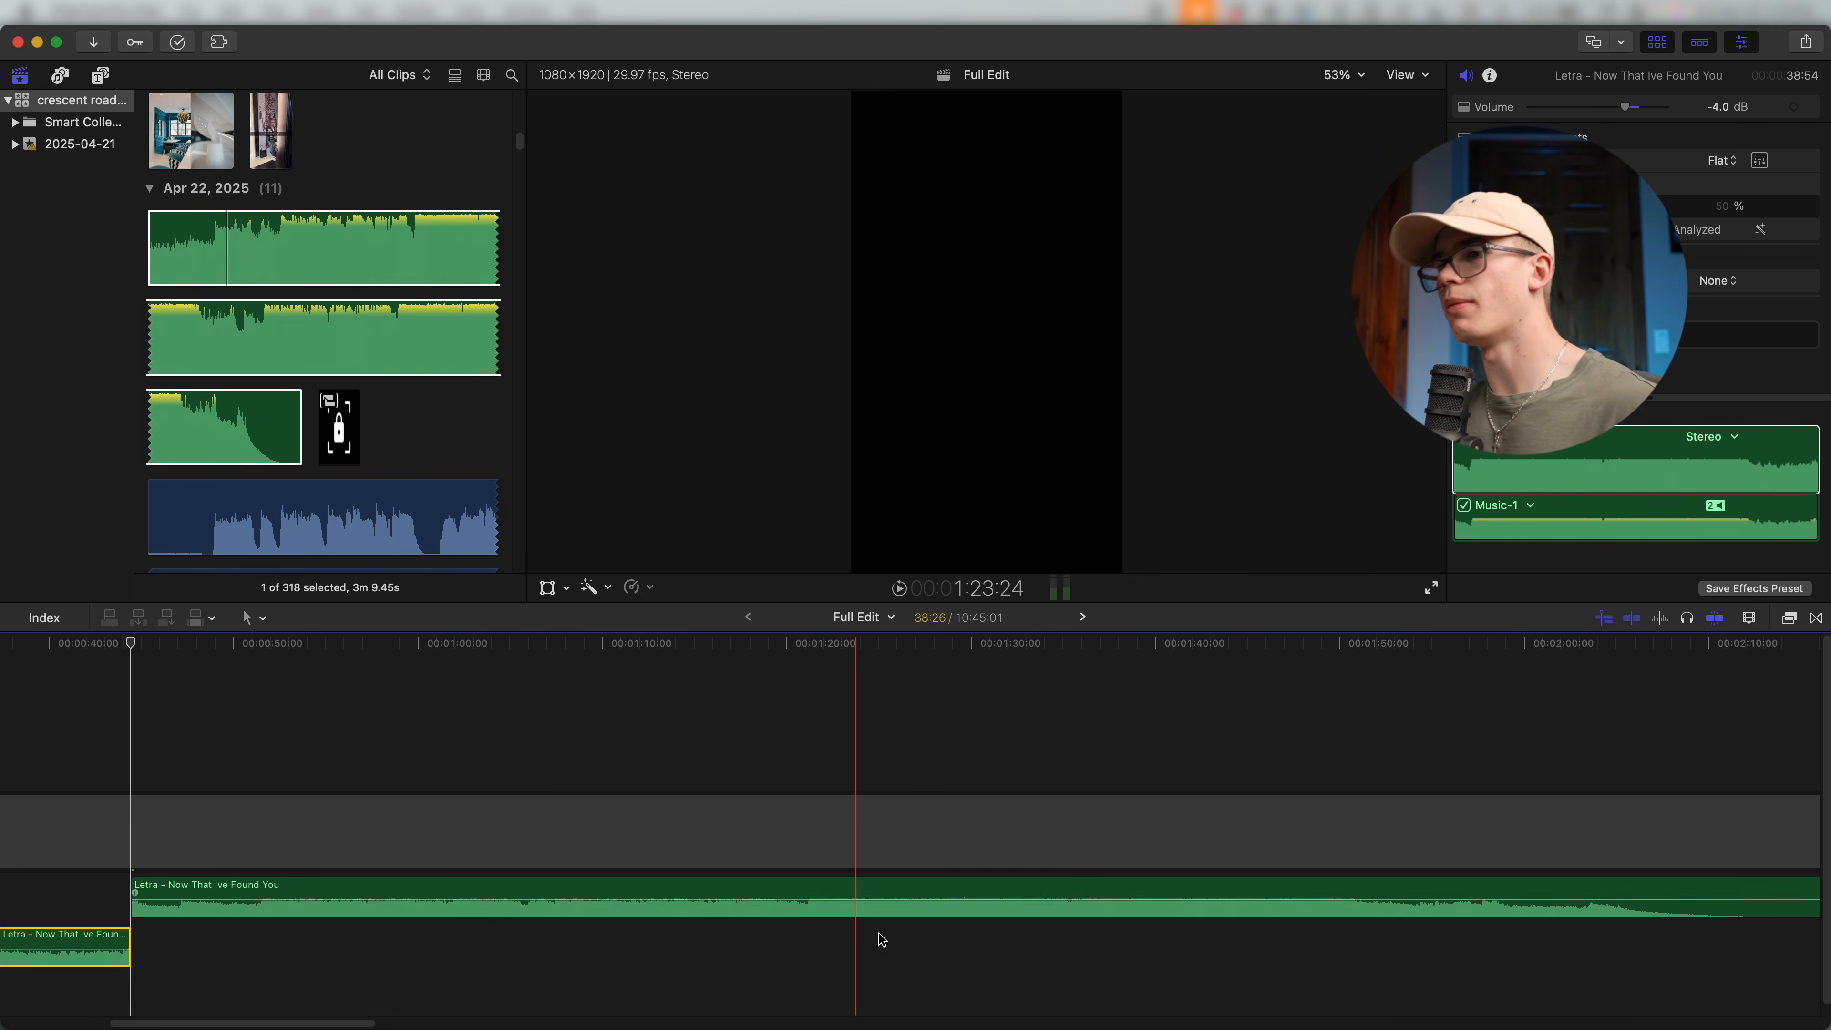
pyautogui.press('space')
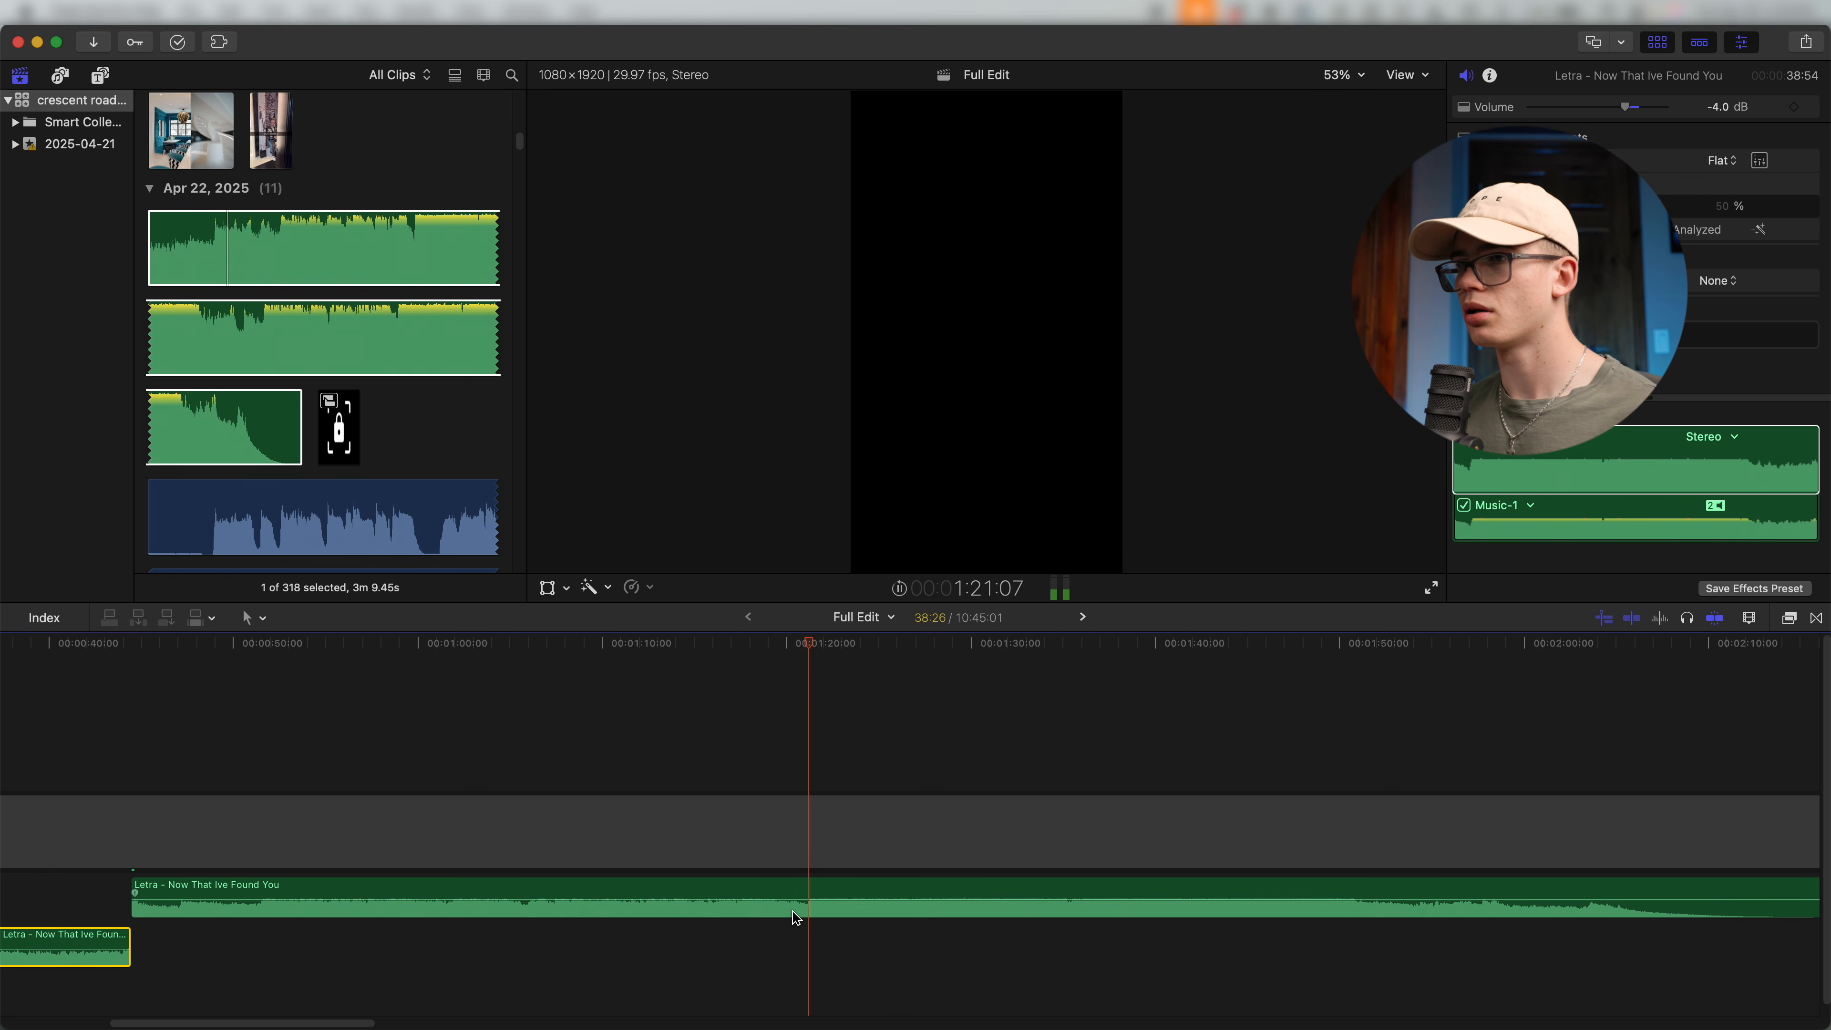
pyautogui.press('space')
pyautogui.click(813, 912)
pyautogui.press('cmd+b')
pyautogui.press('Delete')
pyautogui.click(847, 910)
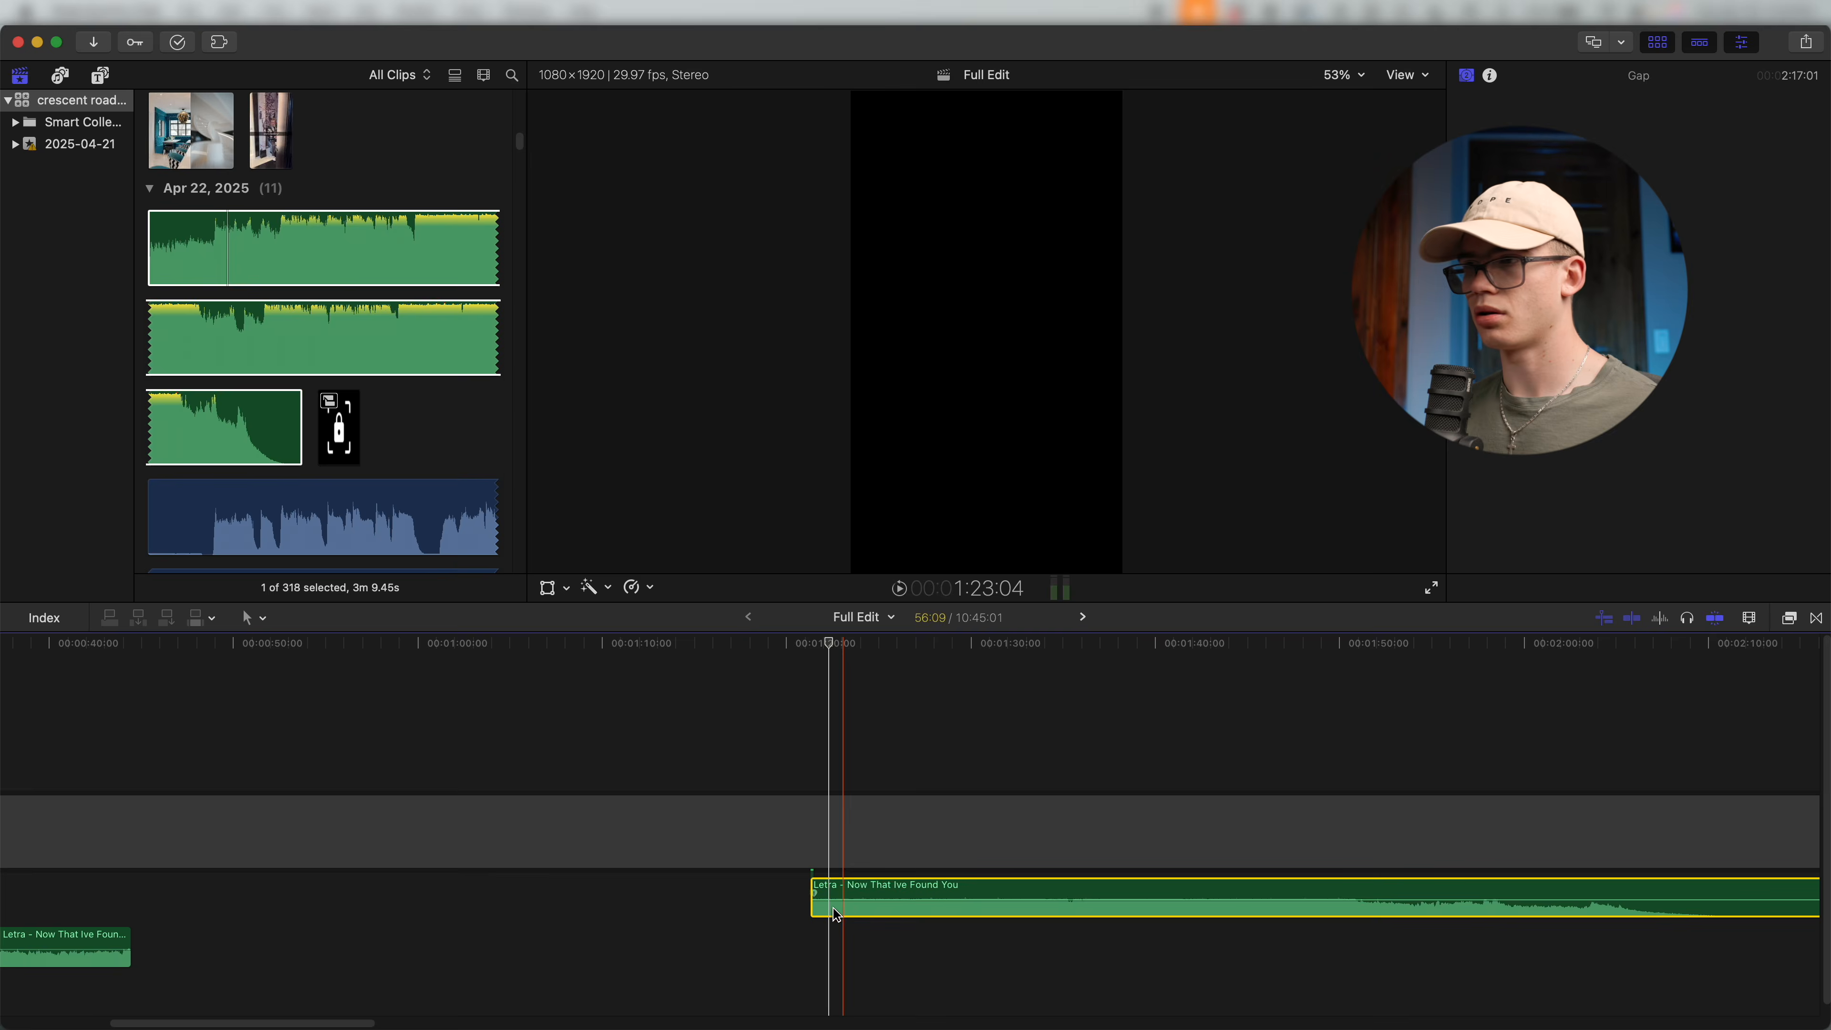
# Move the ending music clip back to start where the second music clip ends, about 44:15, and play the join.
pyautogui.moveTo(847, 910); pyautogui.dragTo(170, 910)
pyautogui.press('cmd+equal')
pyautogui.press('cmd+equal')
pyautogui.press('space')
pyautogui.press('cmd+equal')
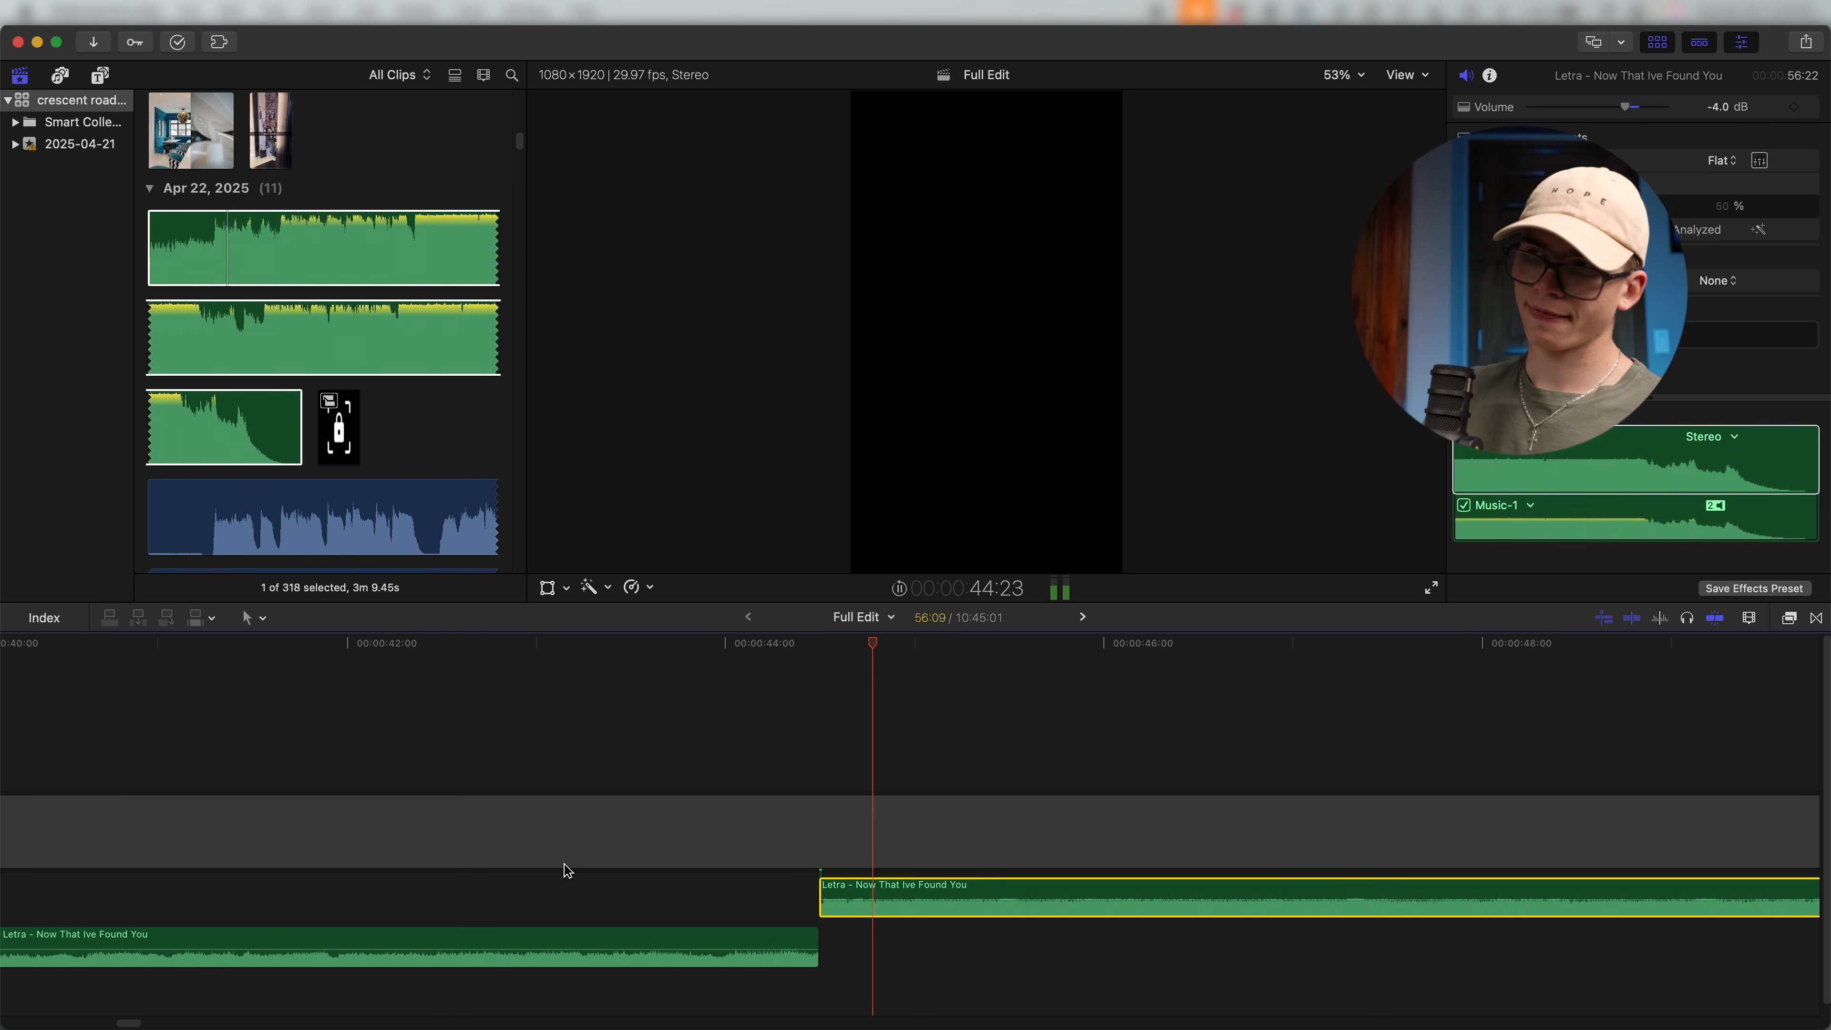
pyautogui.press('space')
pyautogui.press('super+equal')
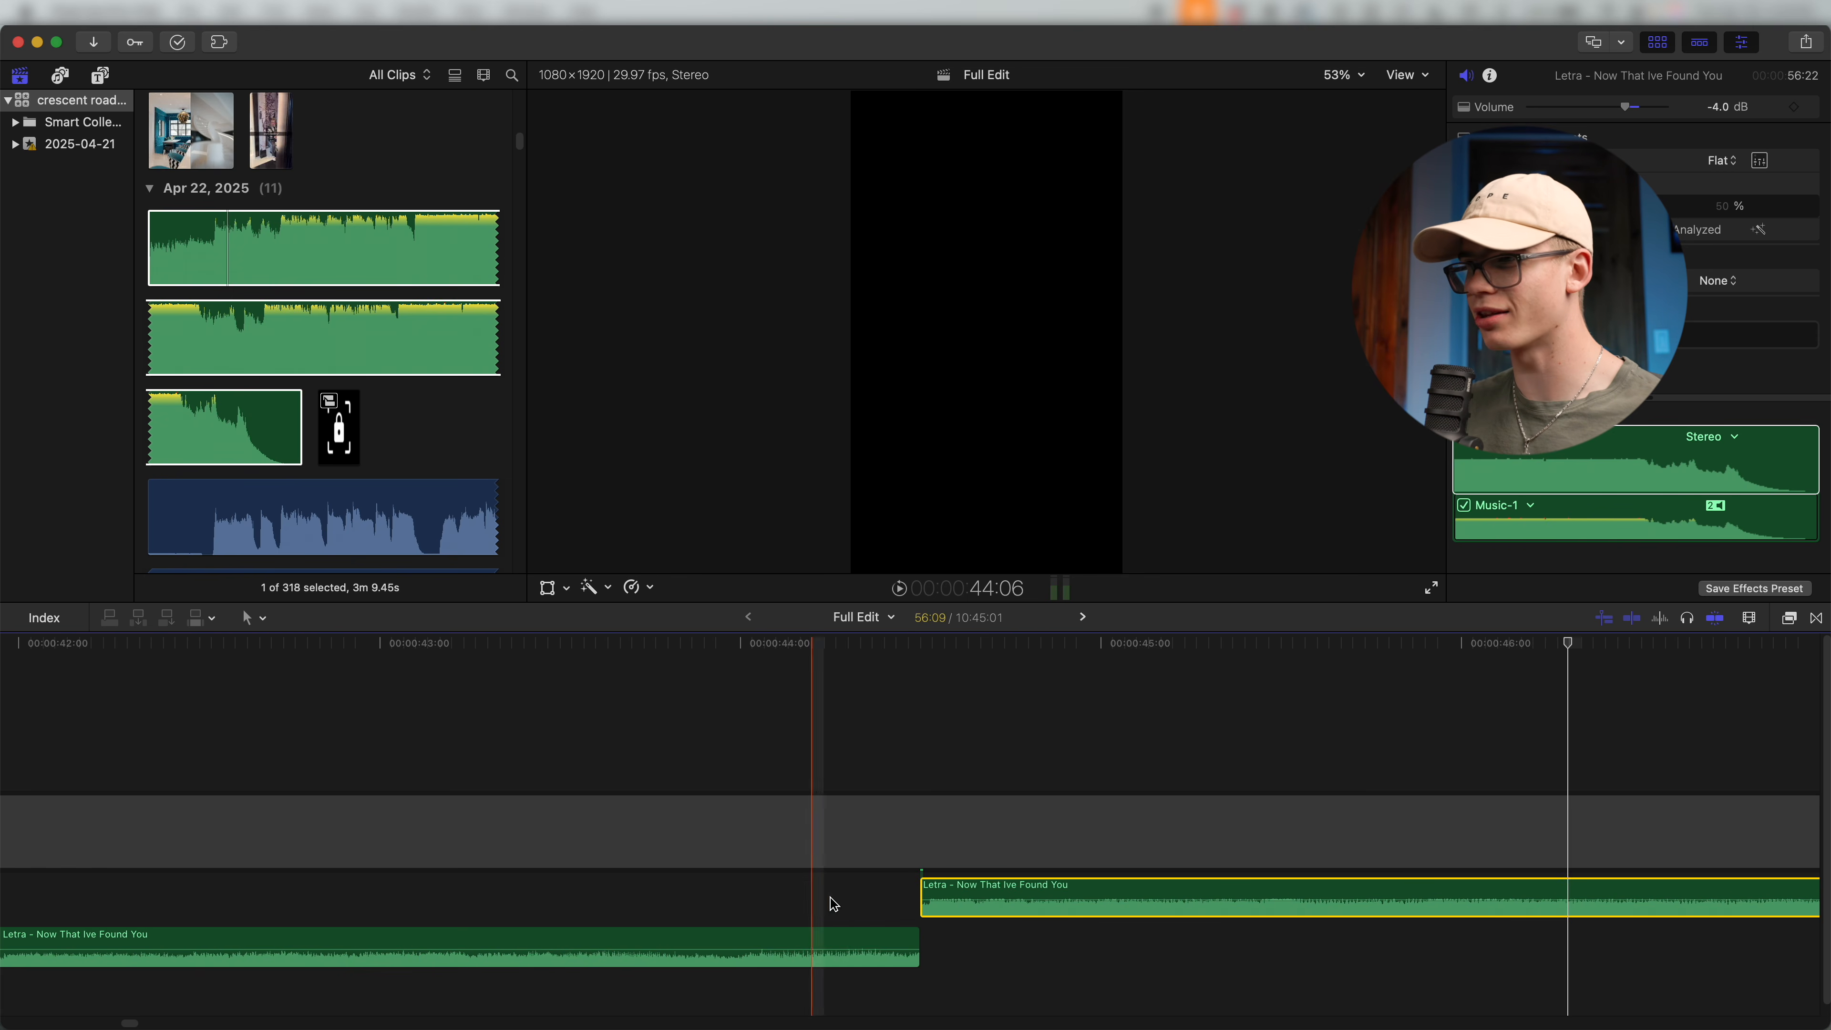
# Overlap the clips by extending the ending clip's start to 44:01 and the second clip's end to about 44:24, with fades.
pyautogui.moveTo(921, 898); pyautogui.dragTo(762, 893)
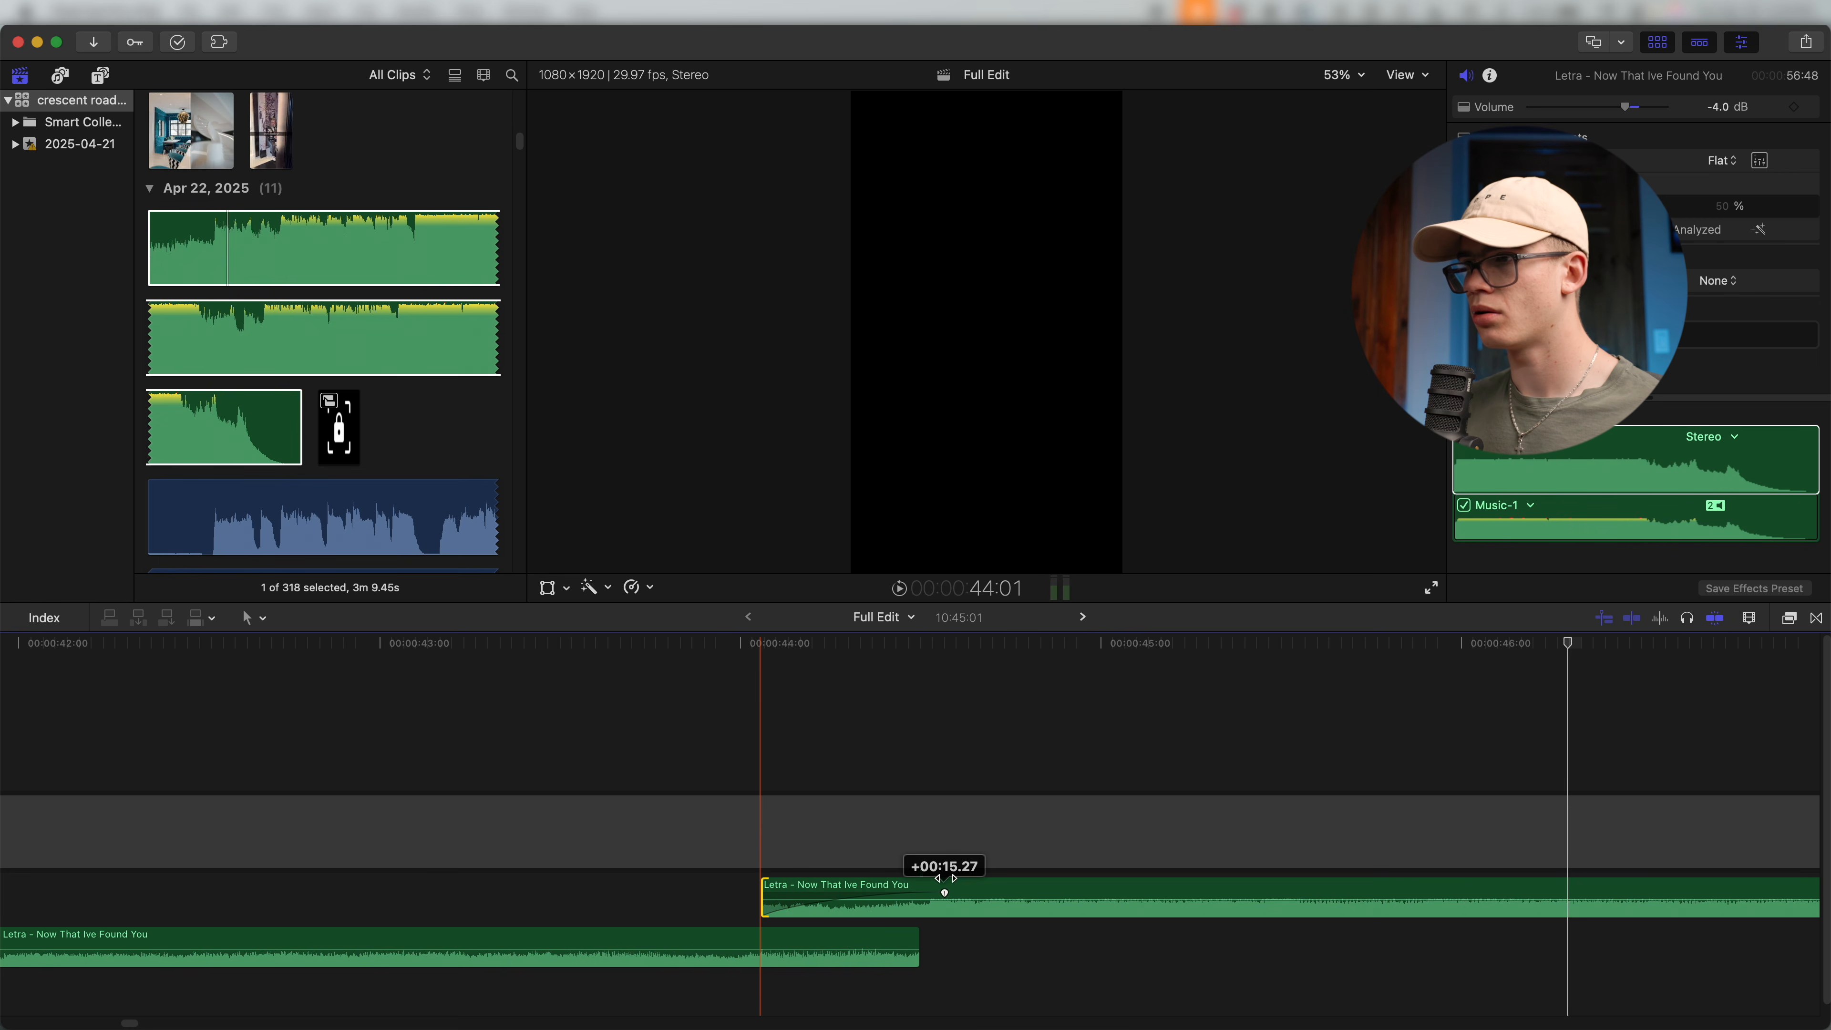
pyautogui.click(928, 961)
pyautogui.moveTo(928, 961); pyautogui.dragTo(887, 943)
pyautogui.press('space')
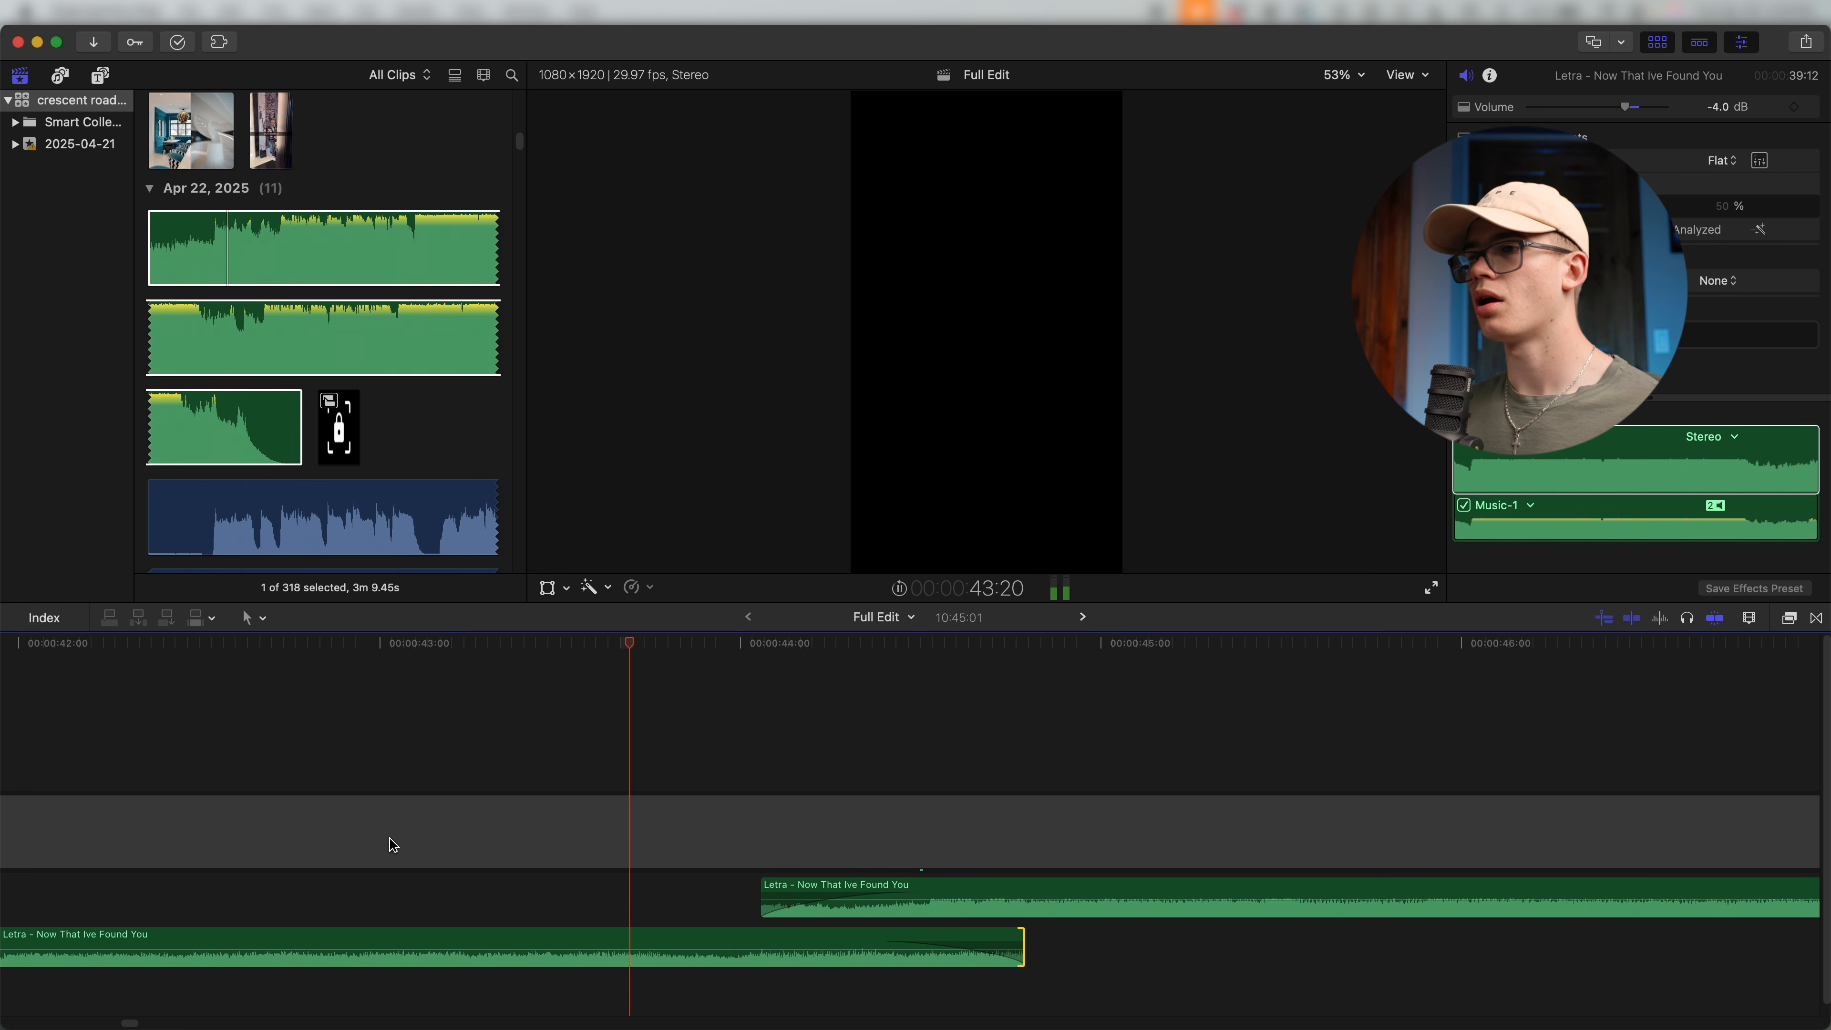
pyautogui.press('space')
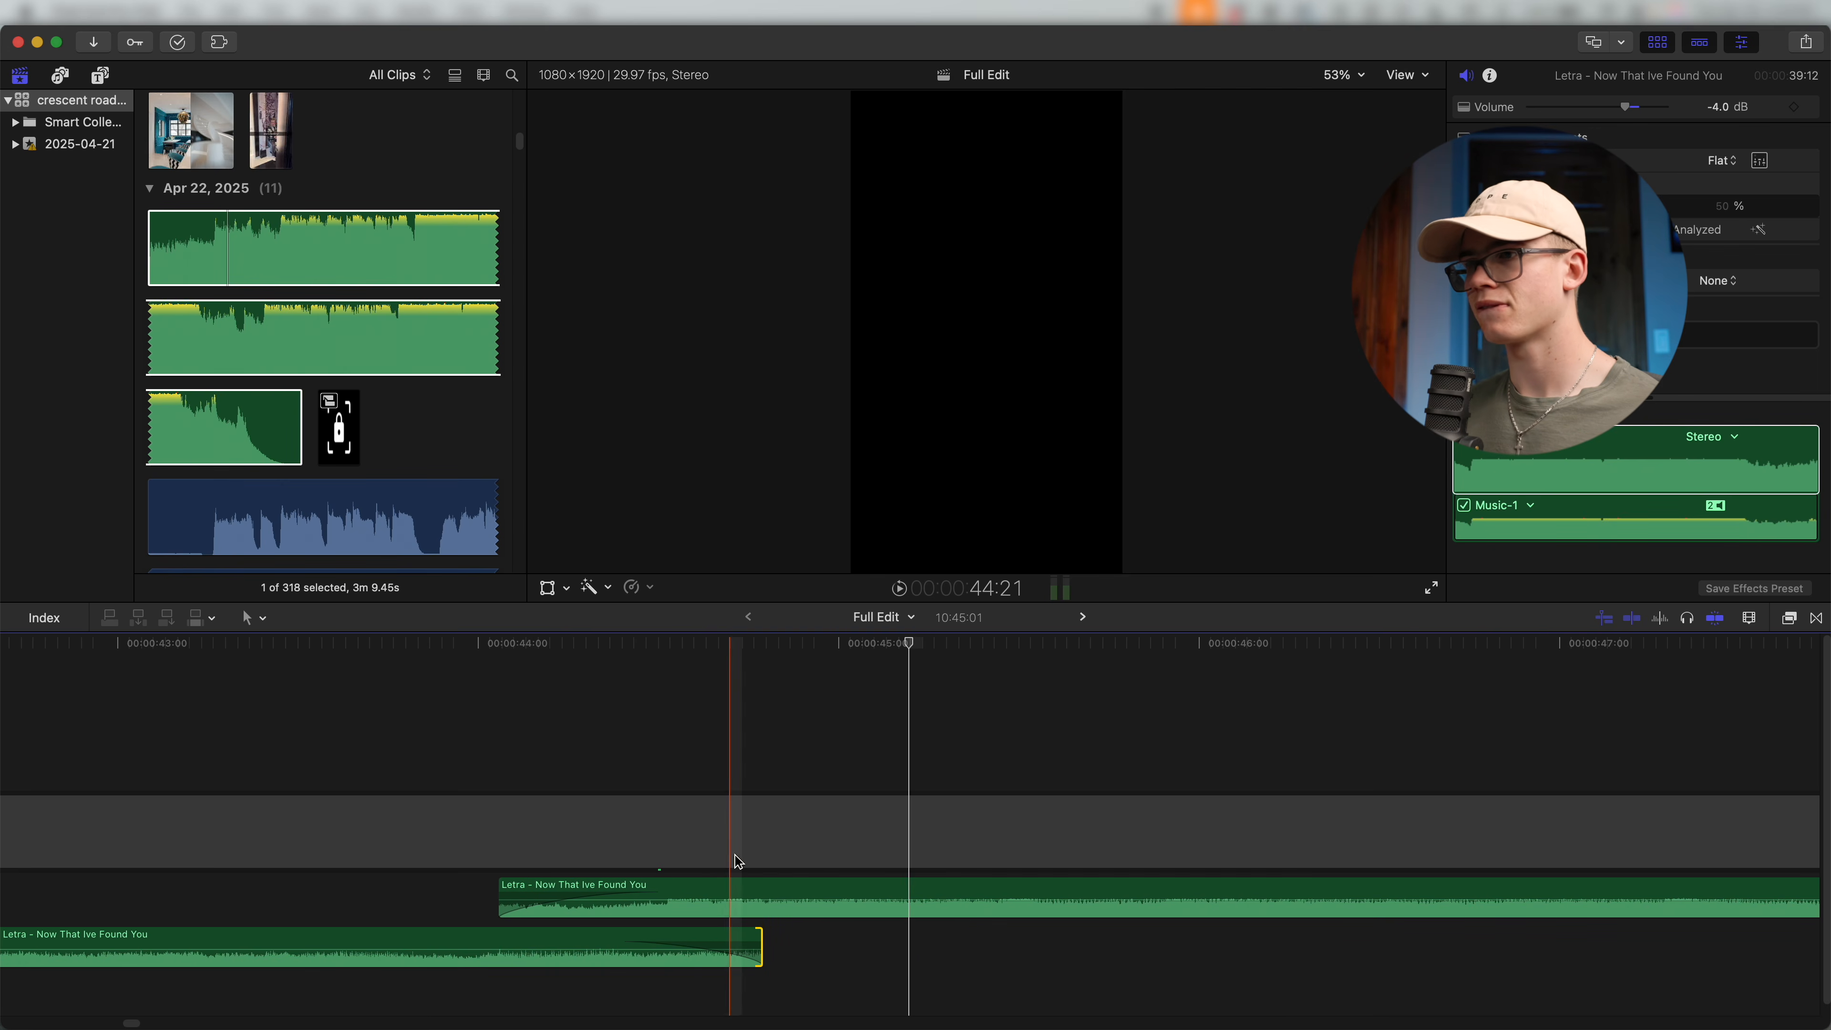
# Extend the second music clip's end to about 45:10, keeping its fade-out, and replay the transition.
pyautogui.moveTo(762, 956); pyautogui.dragTo(928, 981)
pyautogui.moveTo(765, 952); pyautogui.dragTo(925, 952)
pyautogui.press('space')
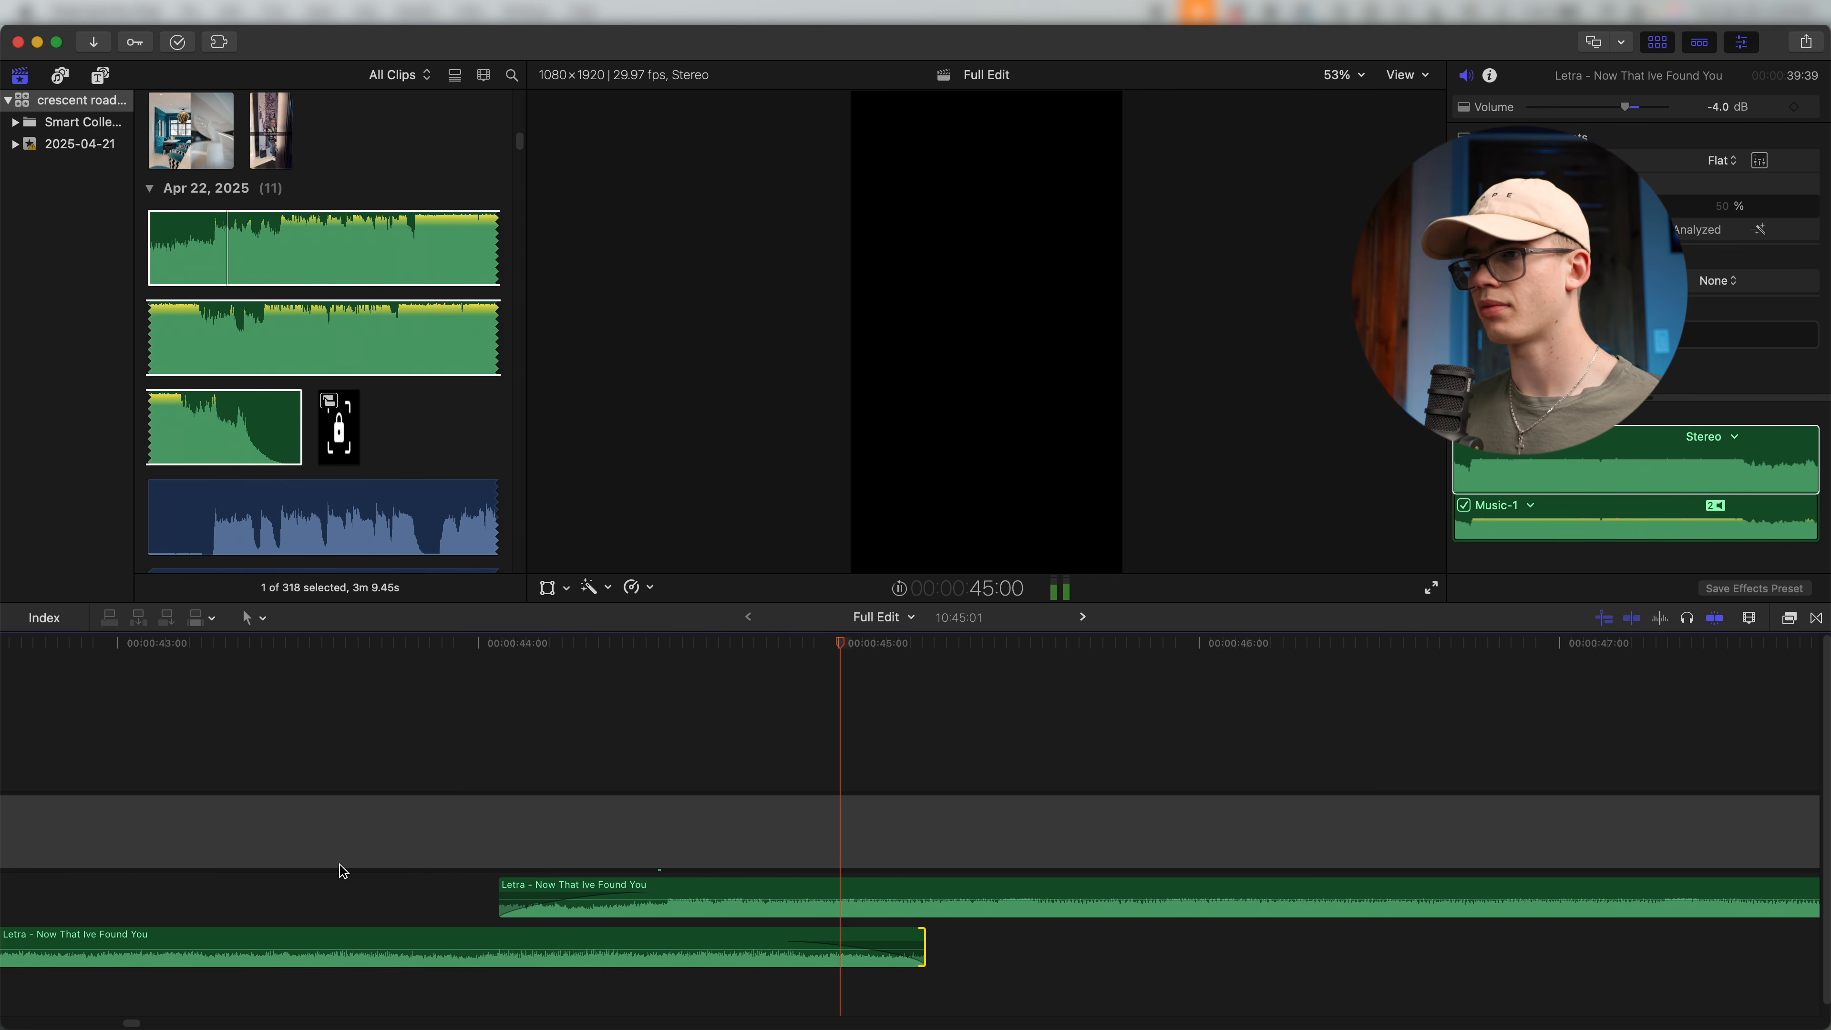
pyautogui.press('space')
pyautogui.scroll(-2, 678, 936)
pyautogui.moveTo(742, 959); pyautogui.dragTo(766, 957)
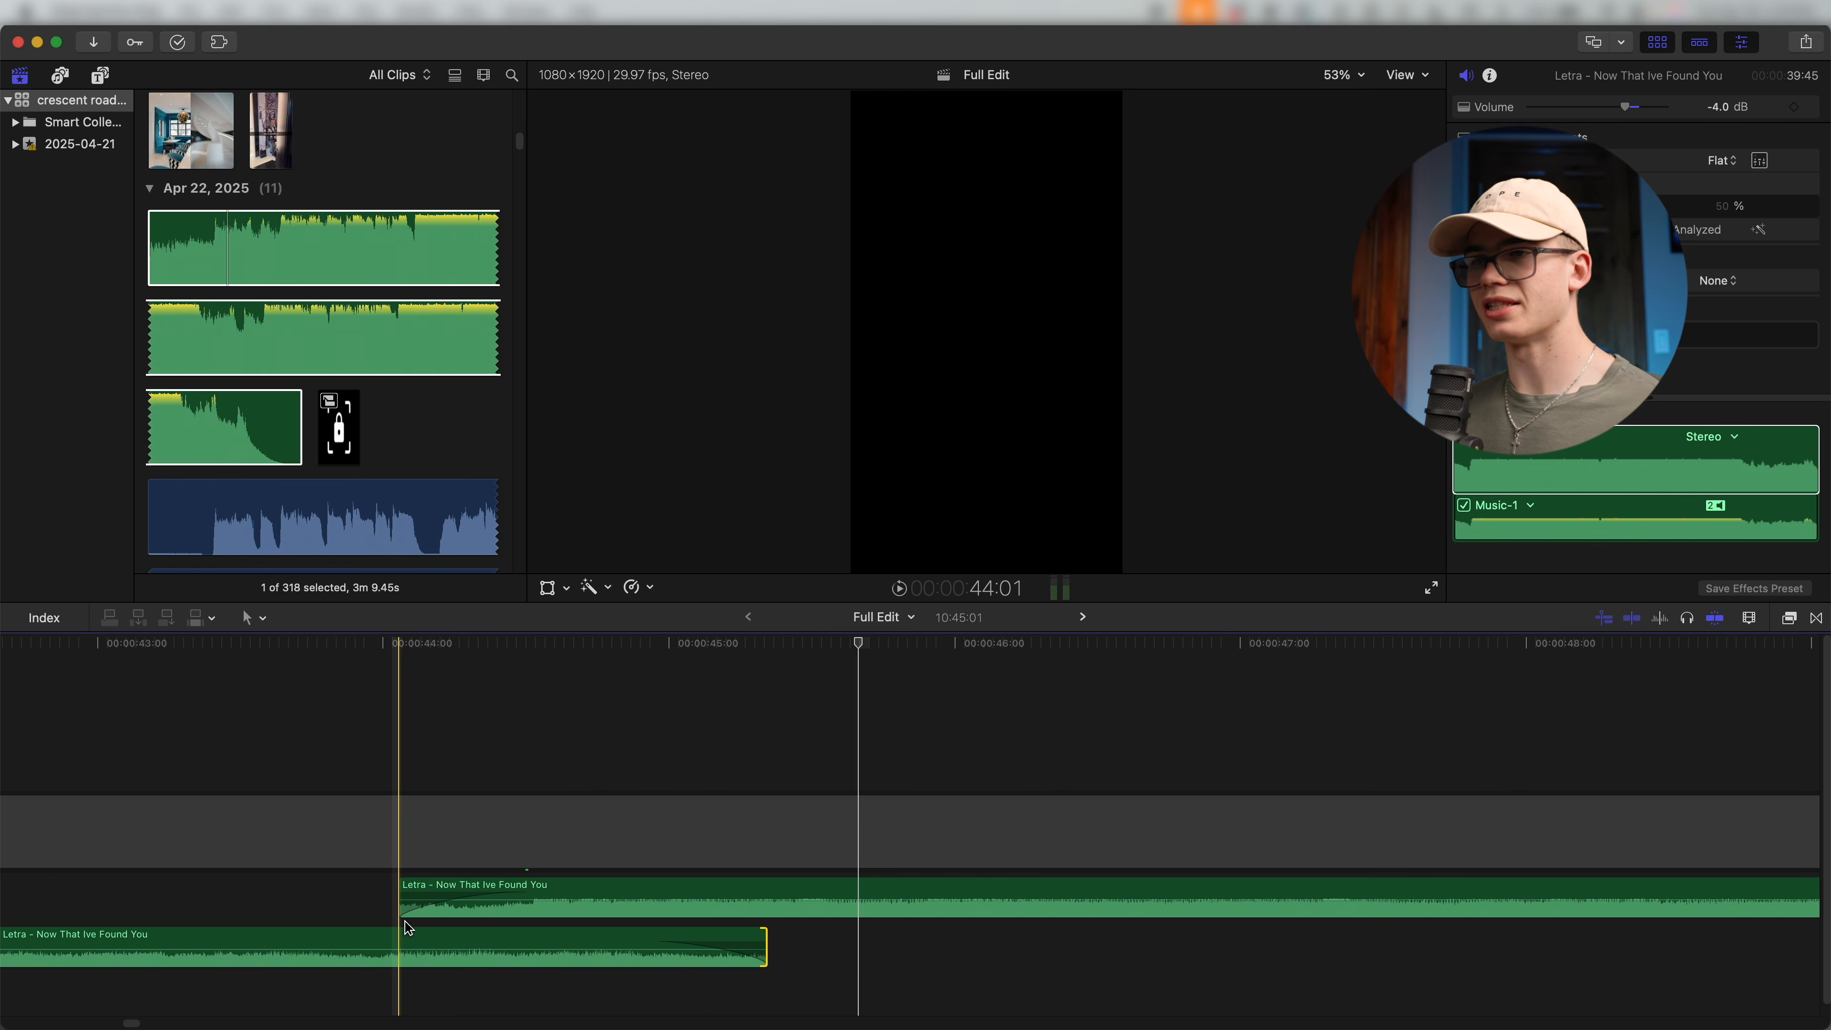
pyautogui.press('space')
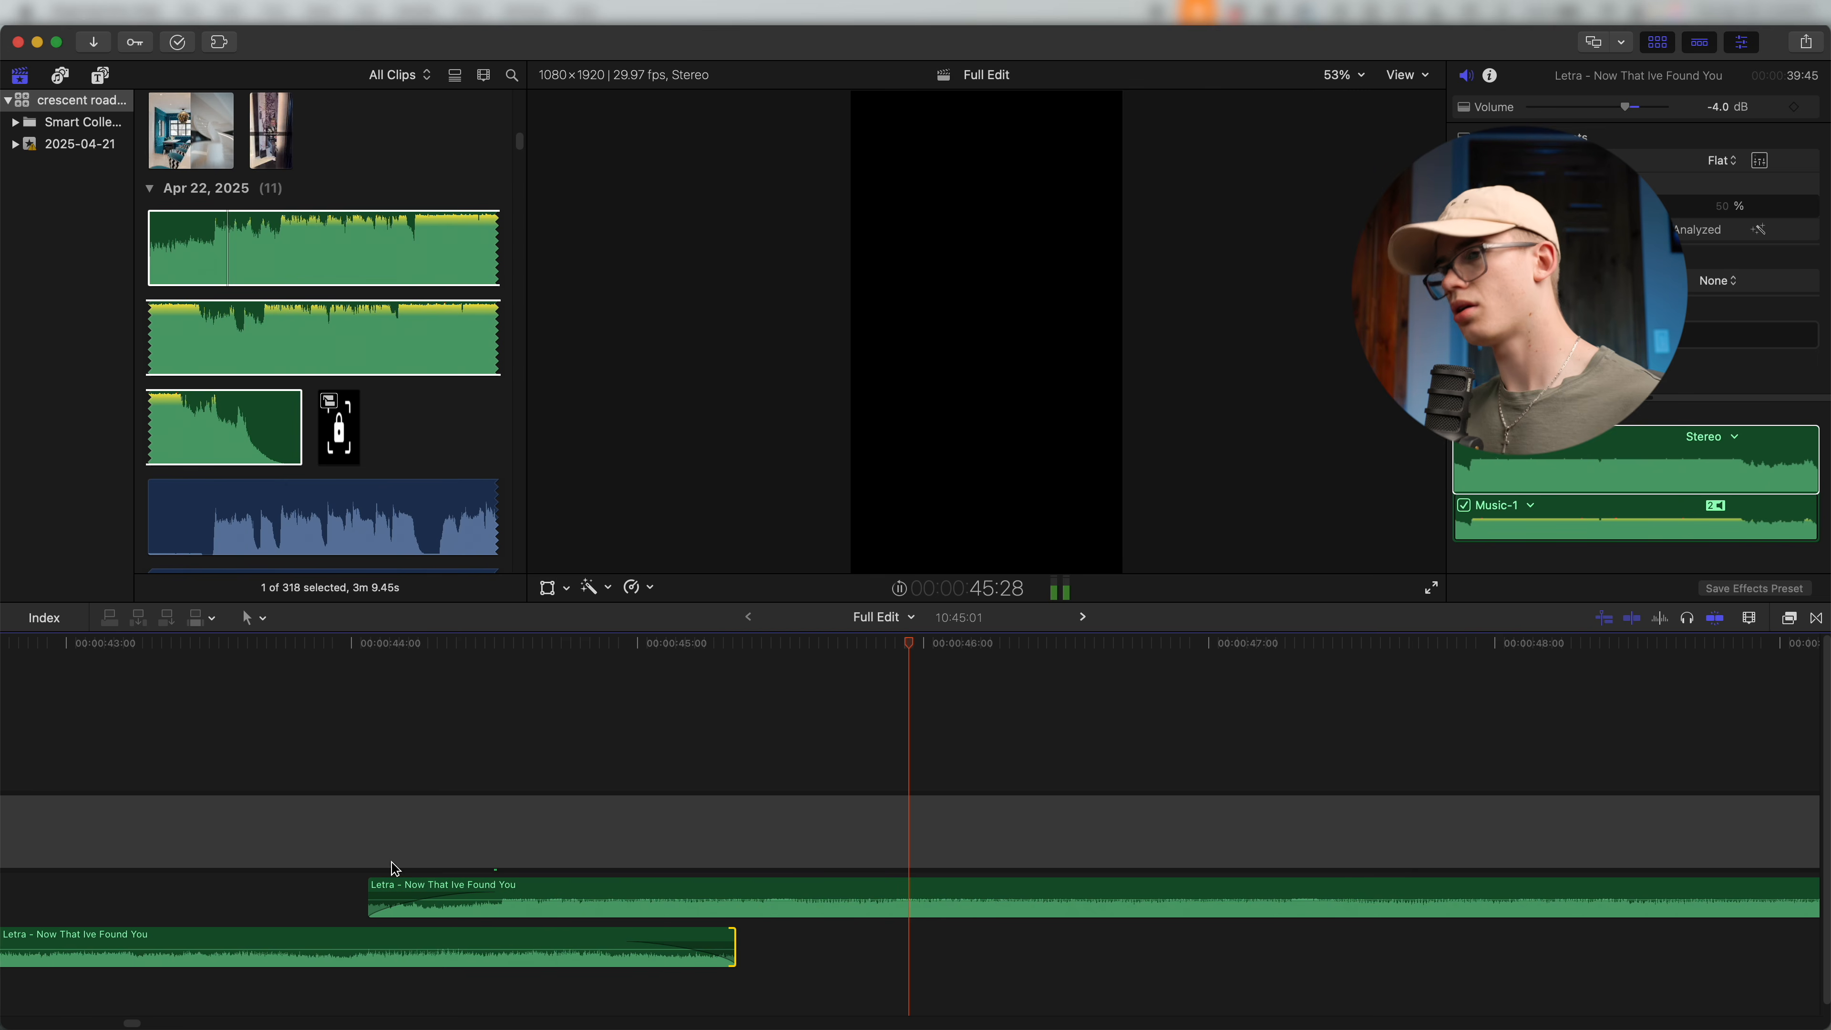
# Play the ending music clip past the transition to find where the soundtrack should finish.
pyautogui.scroll(-5, 997, 924)
pyautogui.scroll(-3, 937, 900)
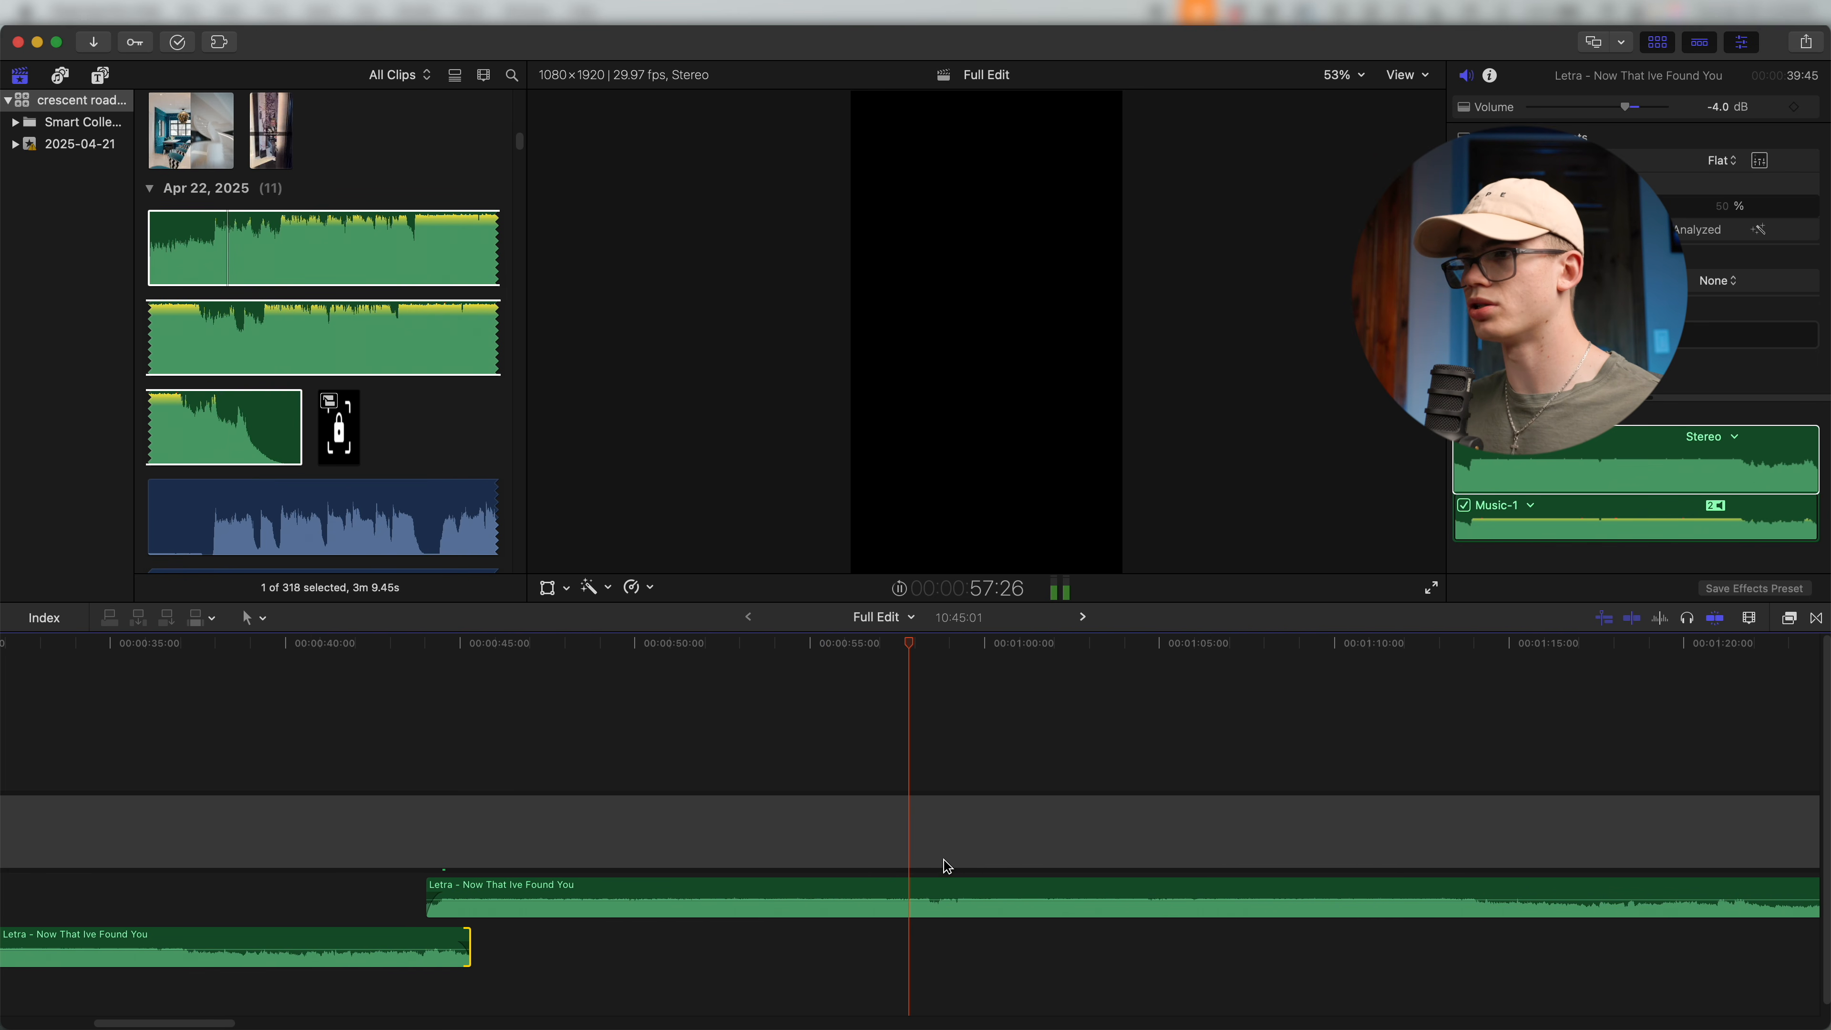
pyautogui.click(908, 829)
pyautogui.press('cmd+minus')
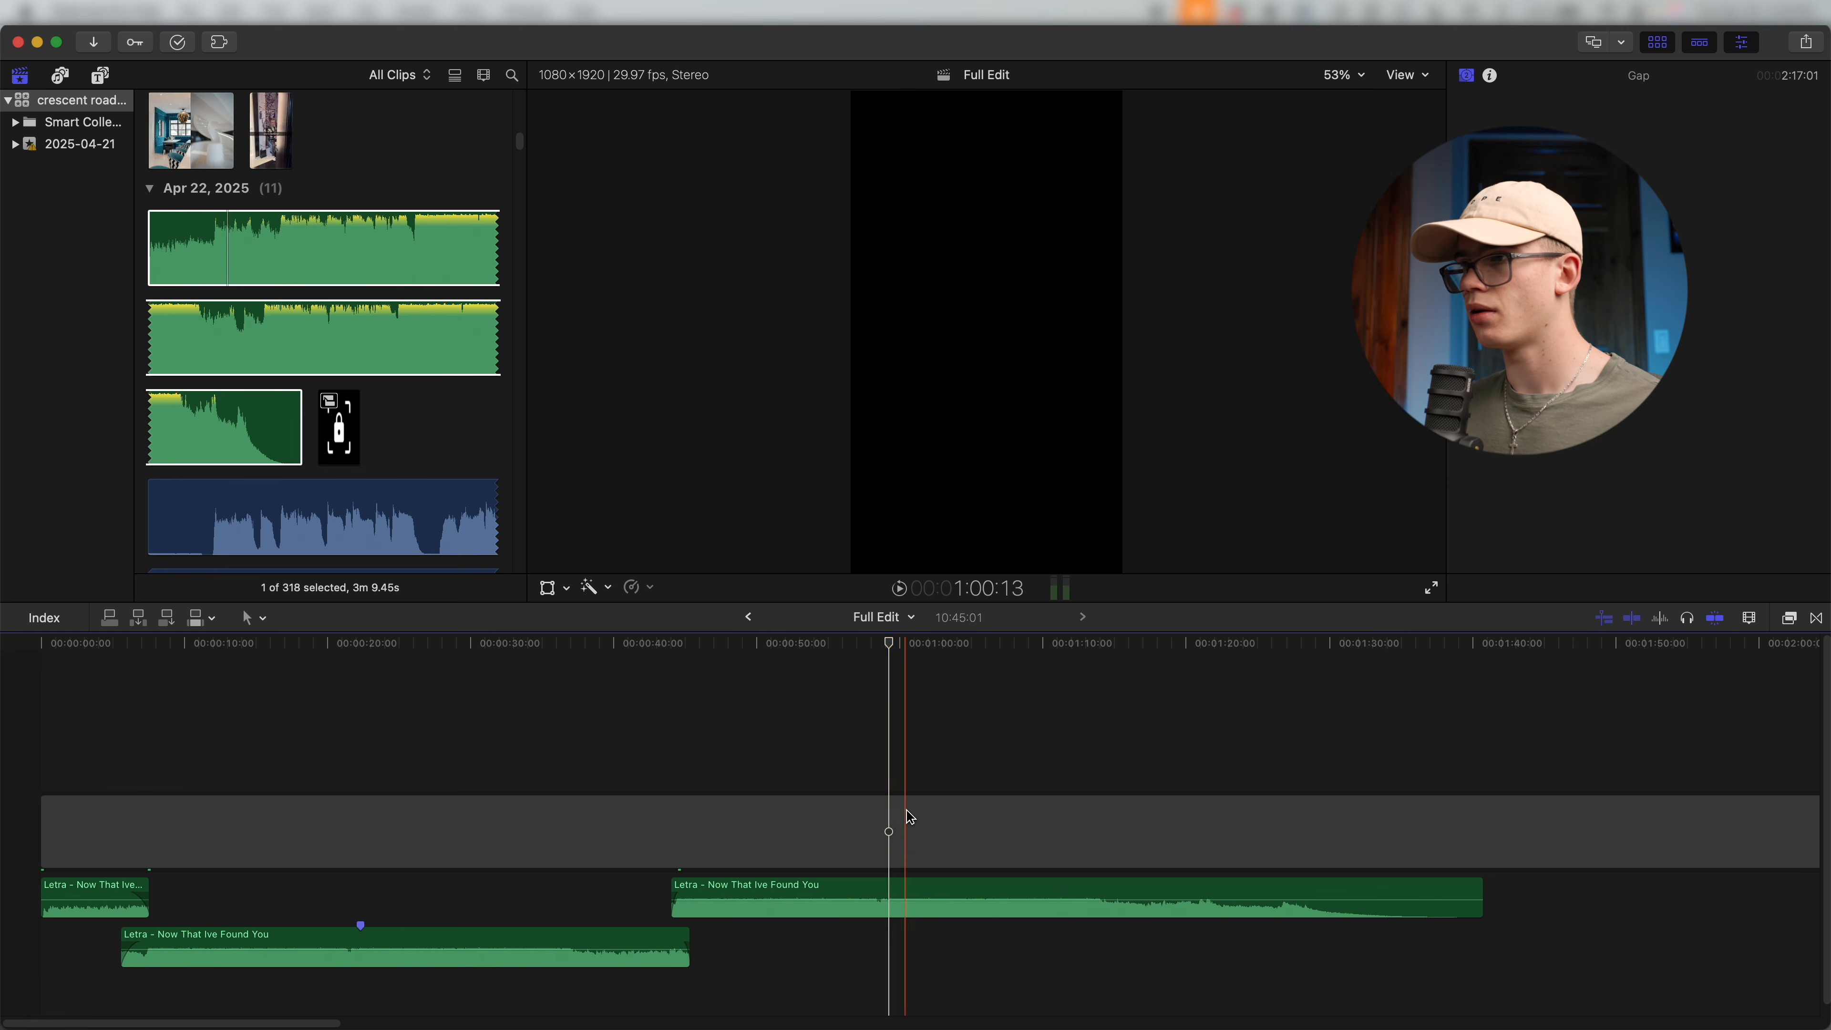
pyautogui.press('space')
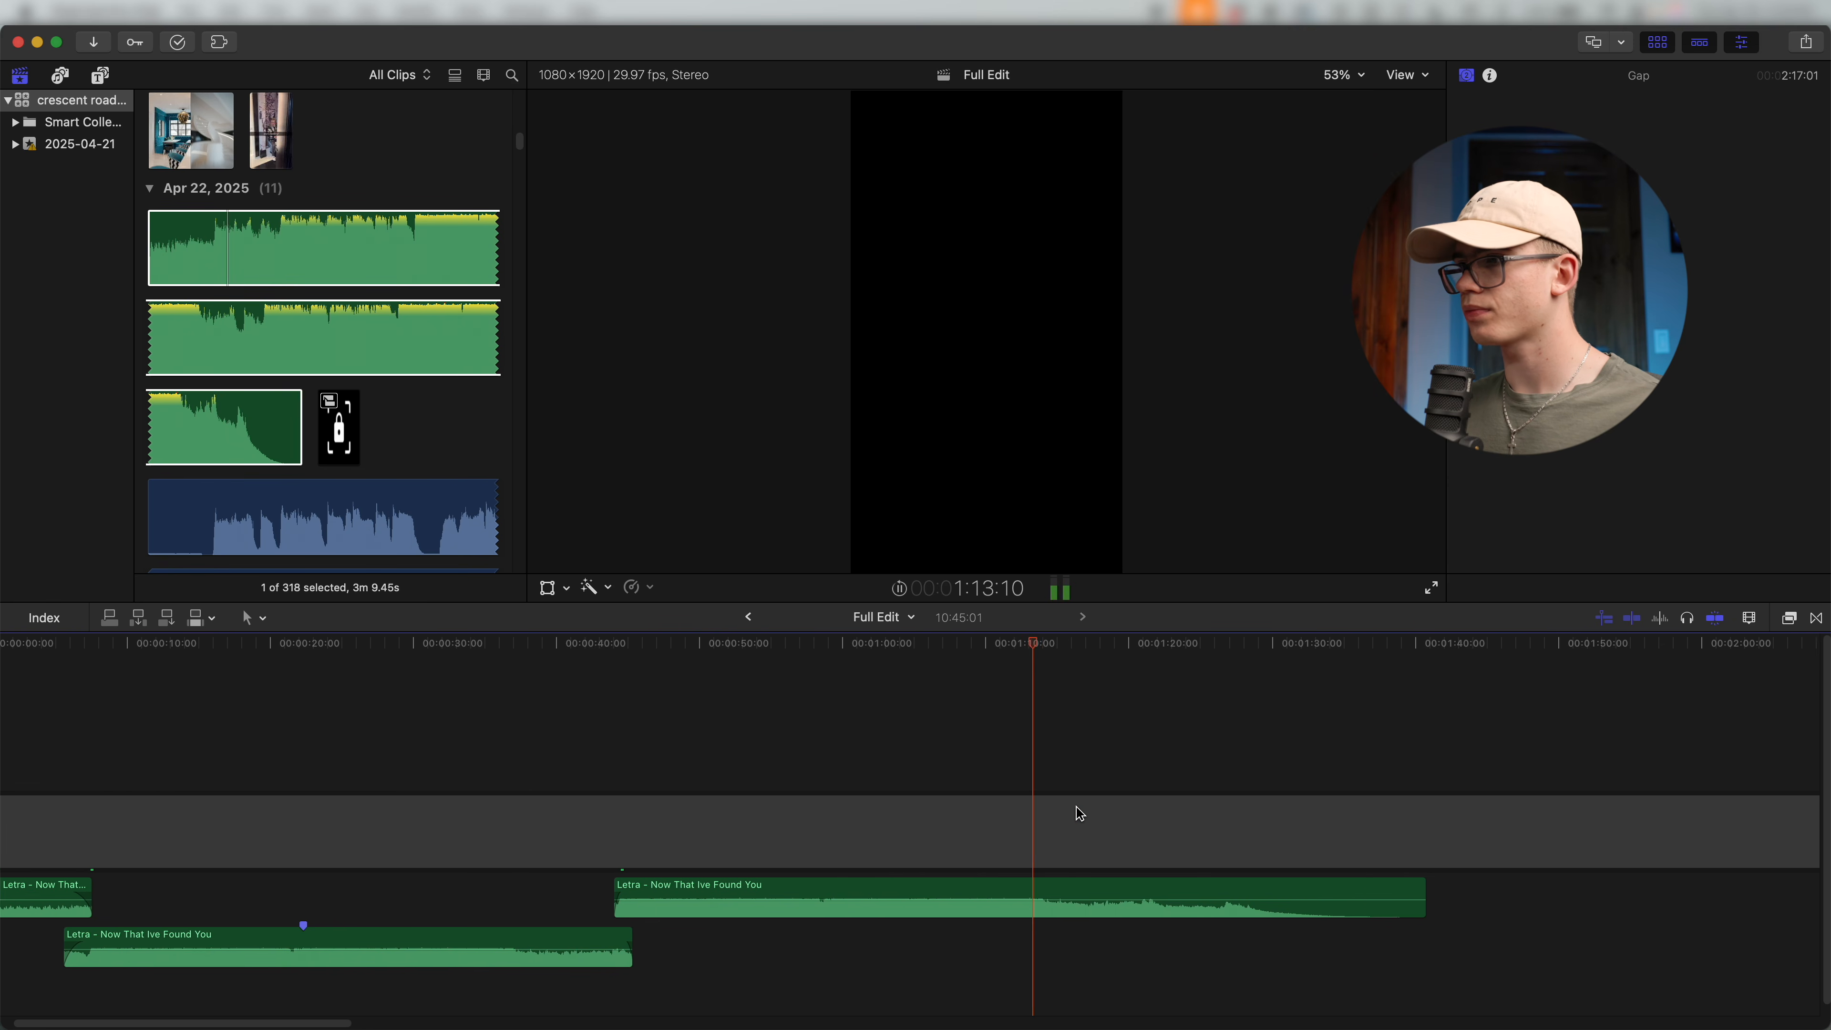
pyautogui.press('cmd+plus')
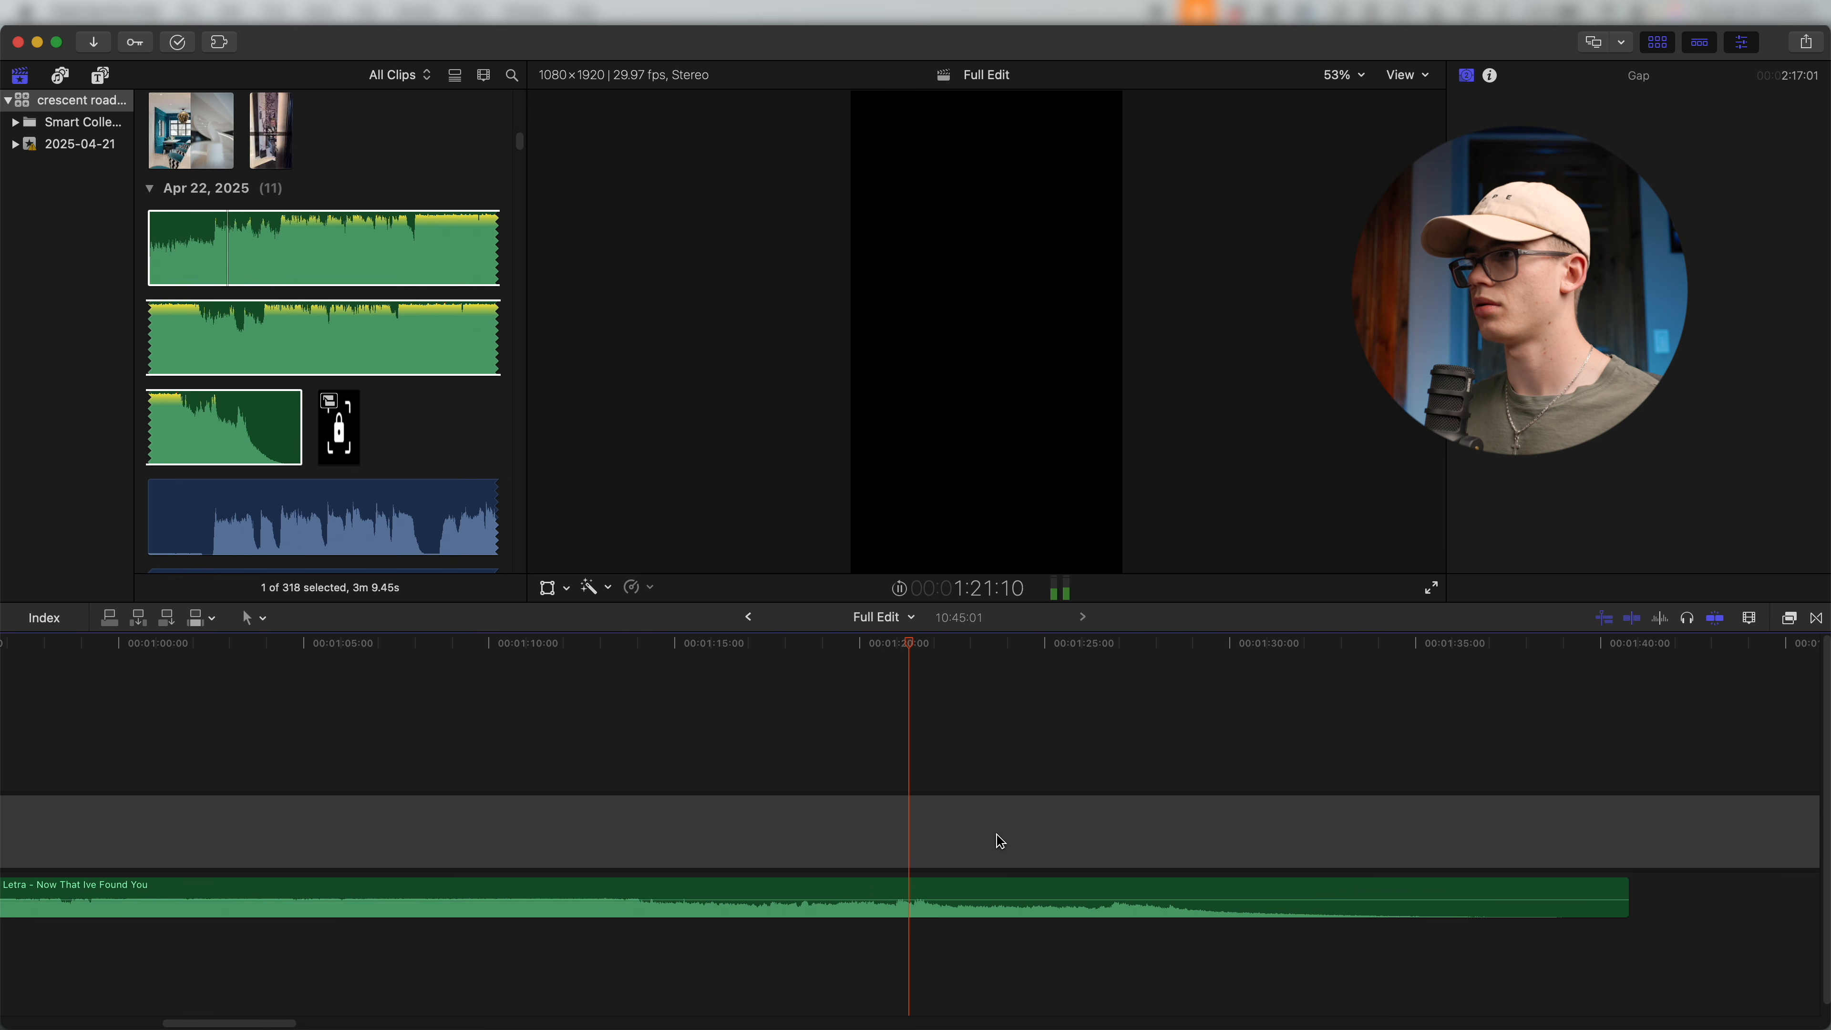
pyautogui.press('super+minus')
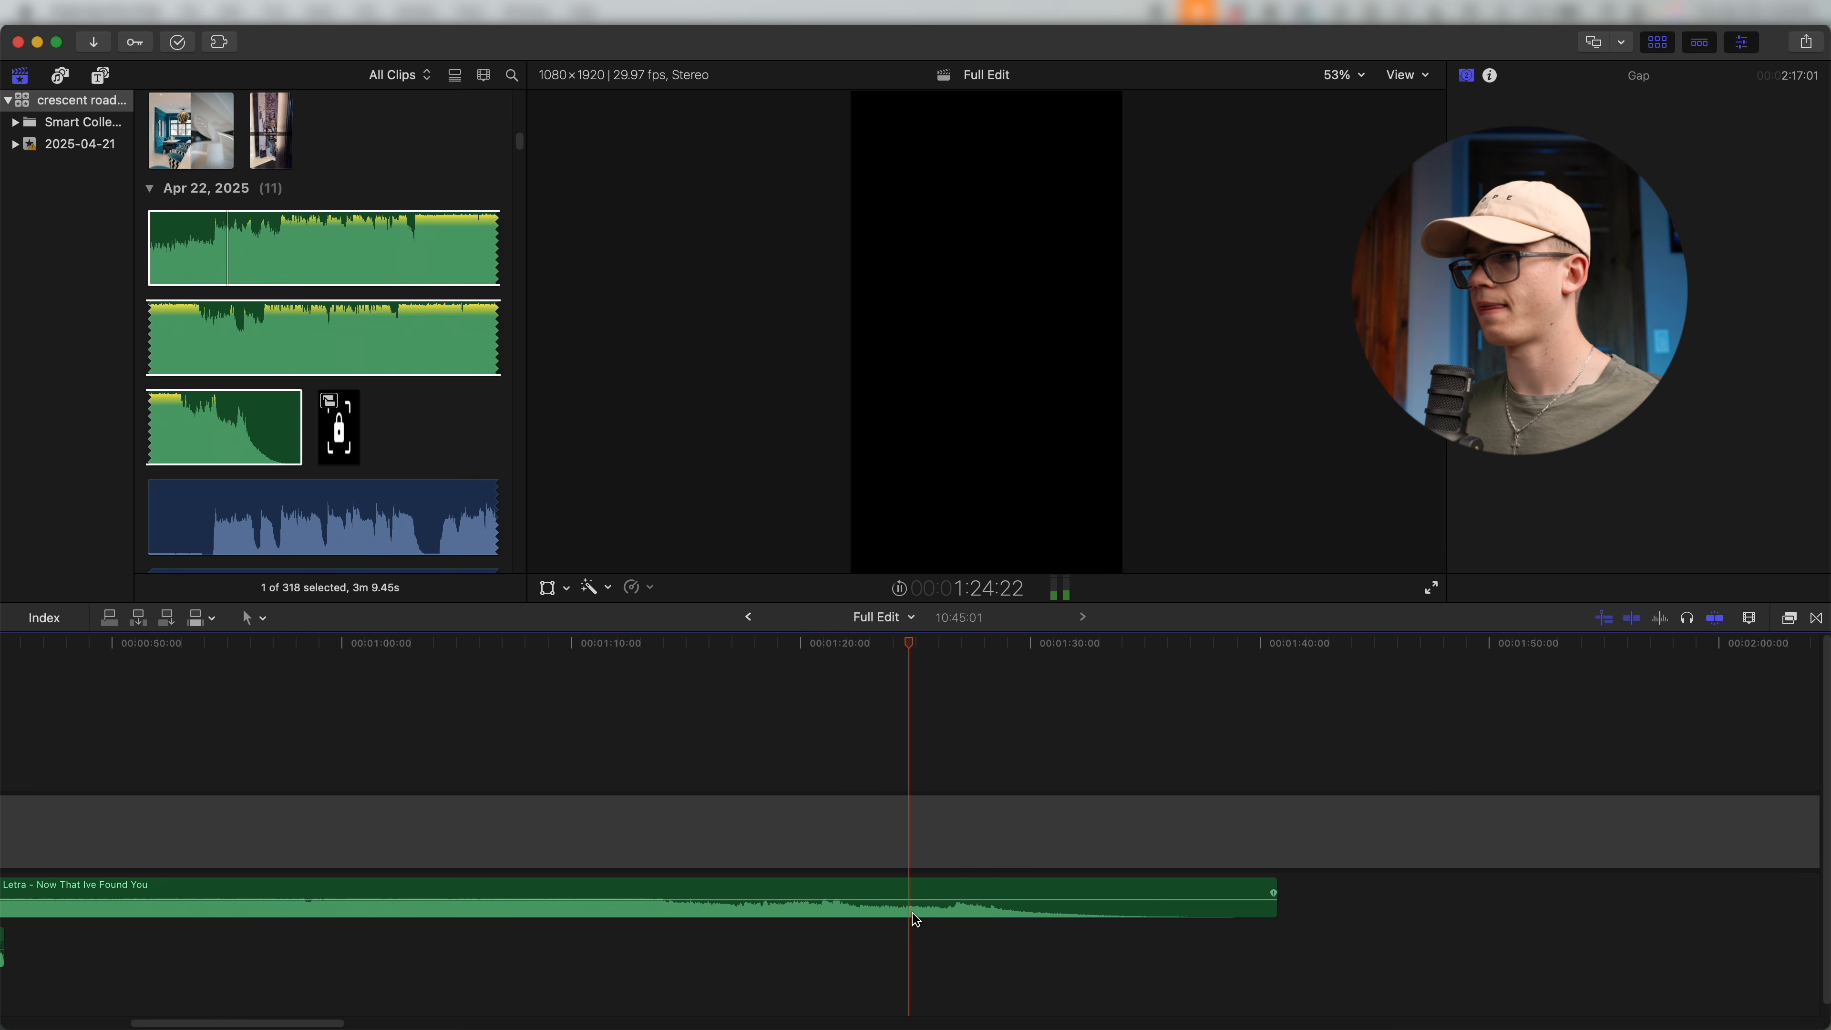
pyautogui.press('space')
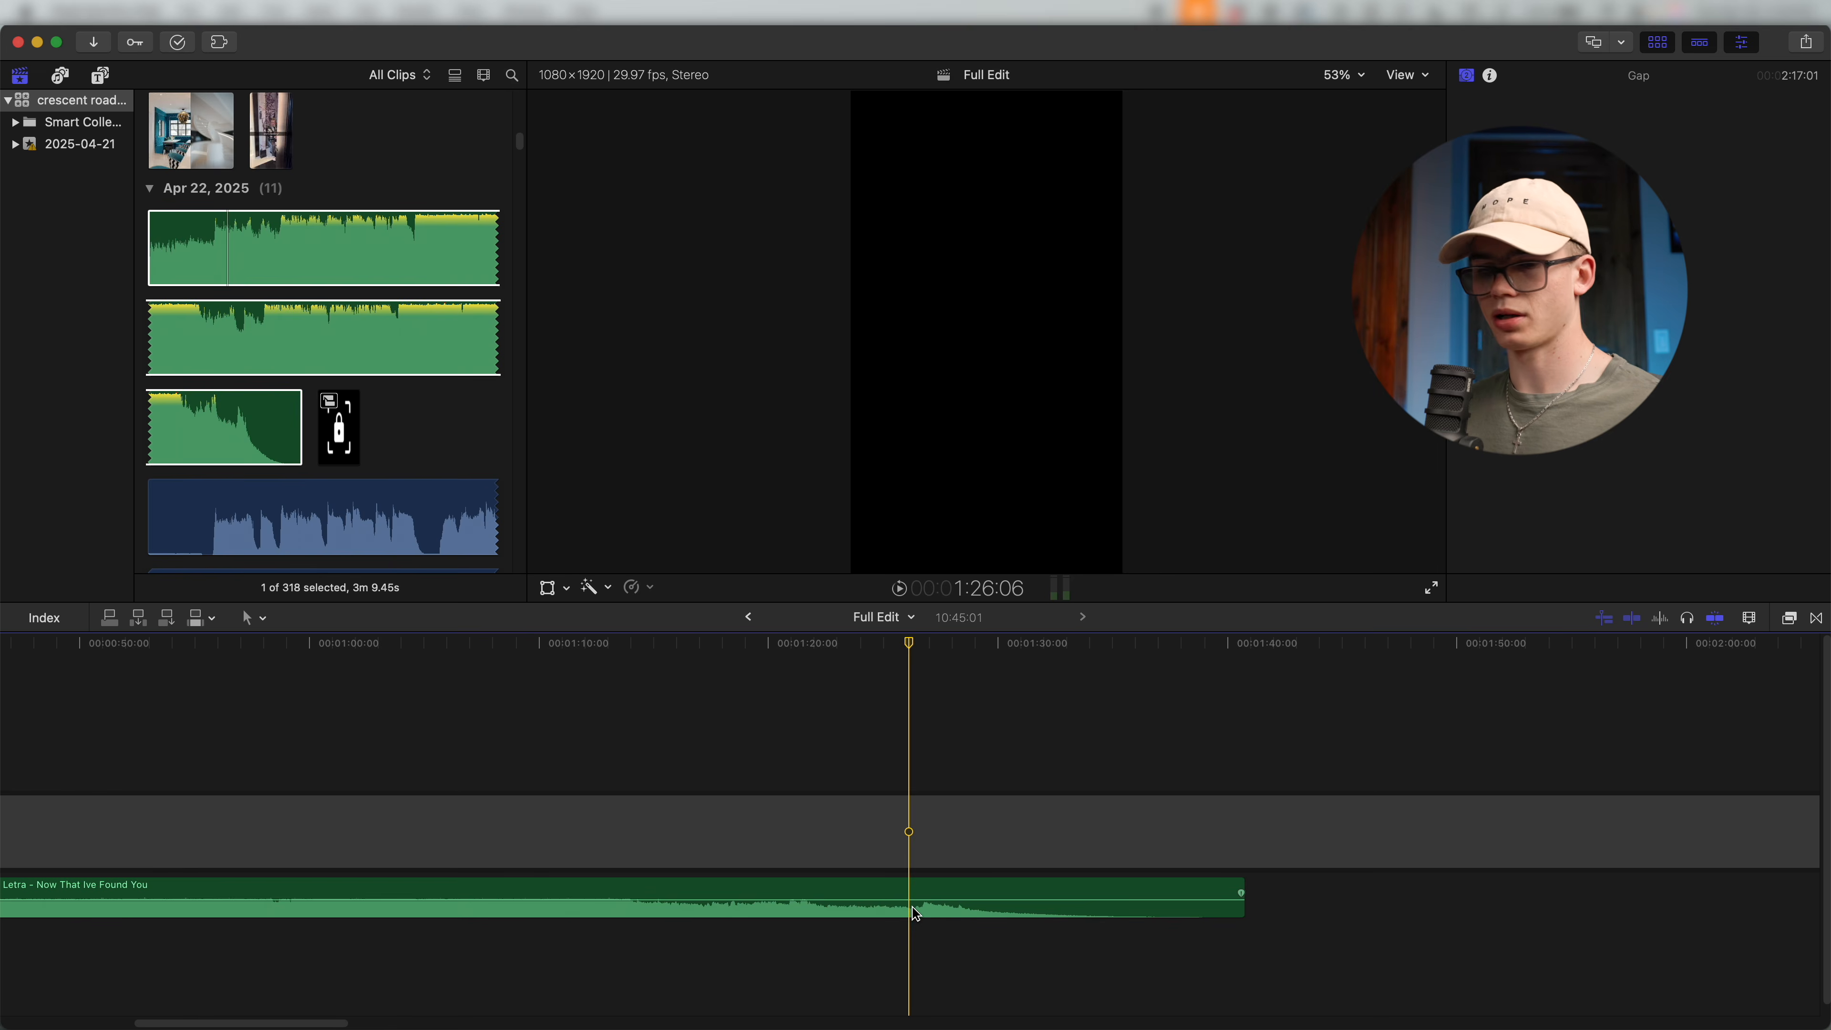
# Trim the ending music clip's end to 1:26:06, give it a fade-out of about 3:24, and play the ending.
pyautogui.click(916, 914)
pyautogui.hotkey('alt', ']')
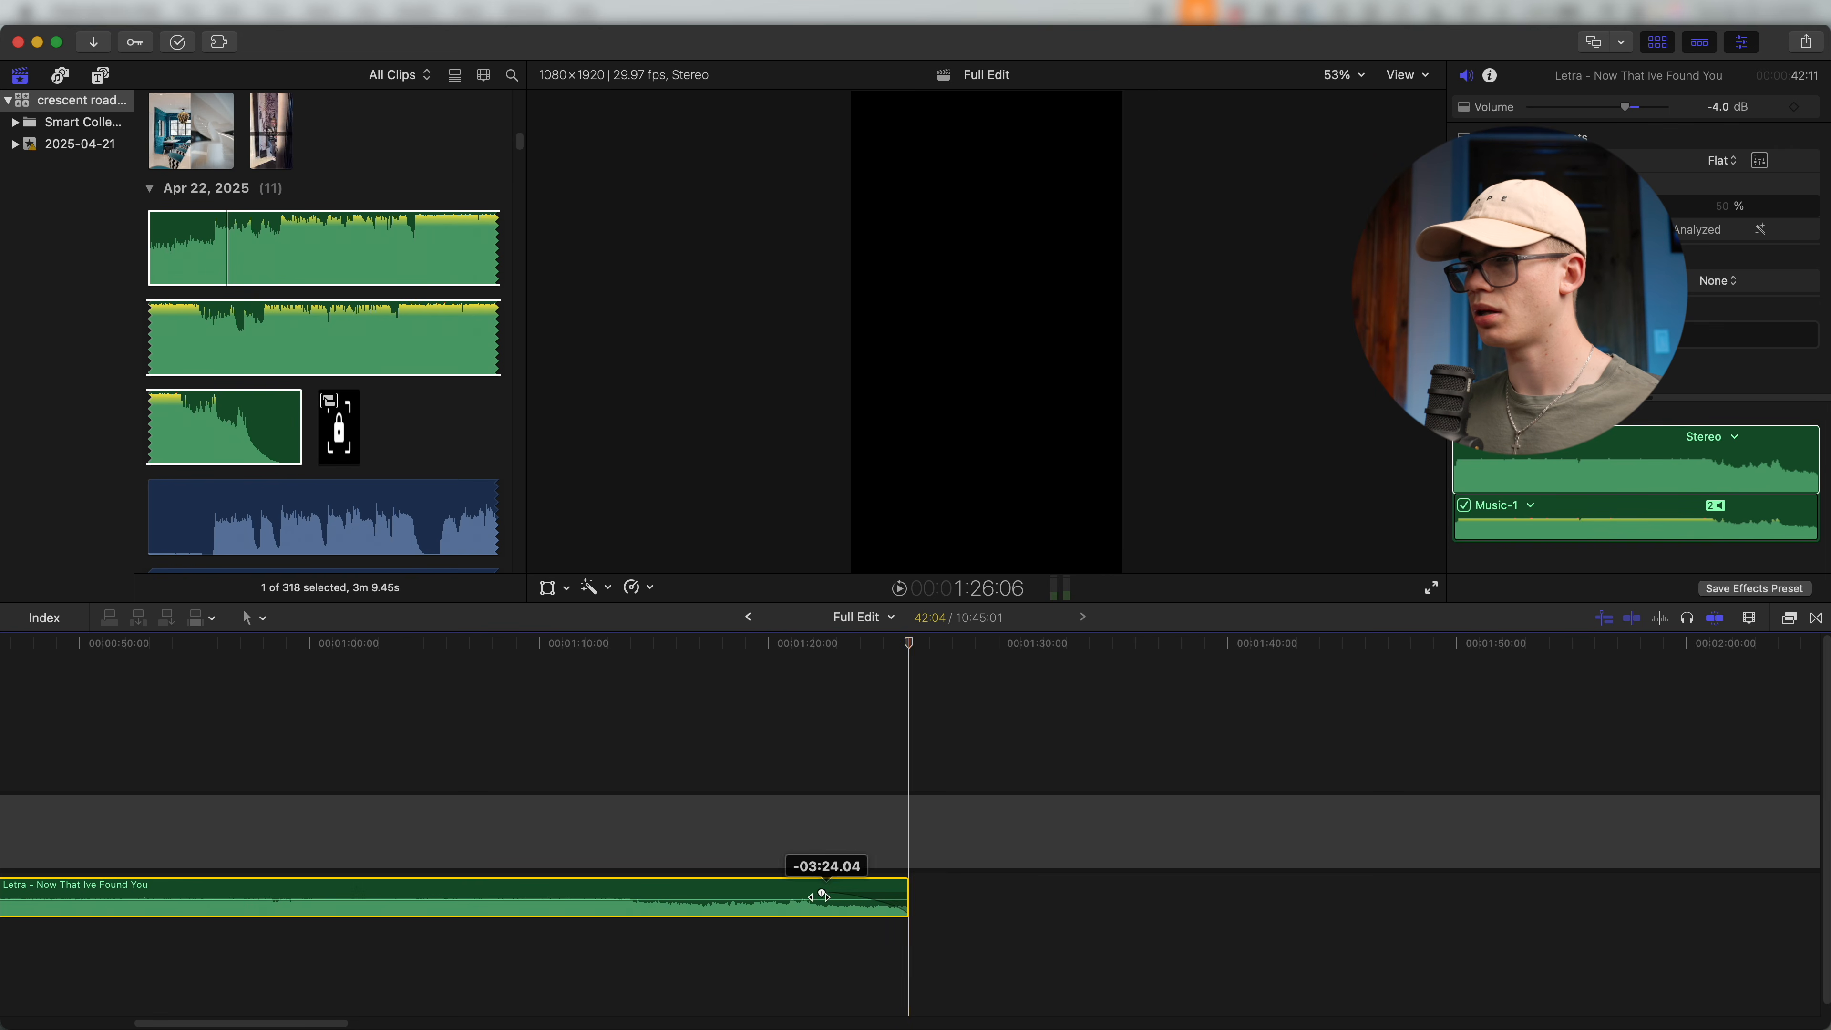
pyautogui.press('space')
pyautogui.hotkey('shift', 'z')
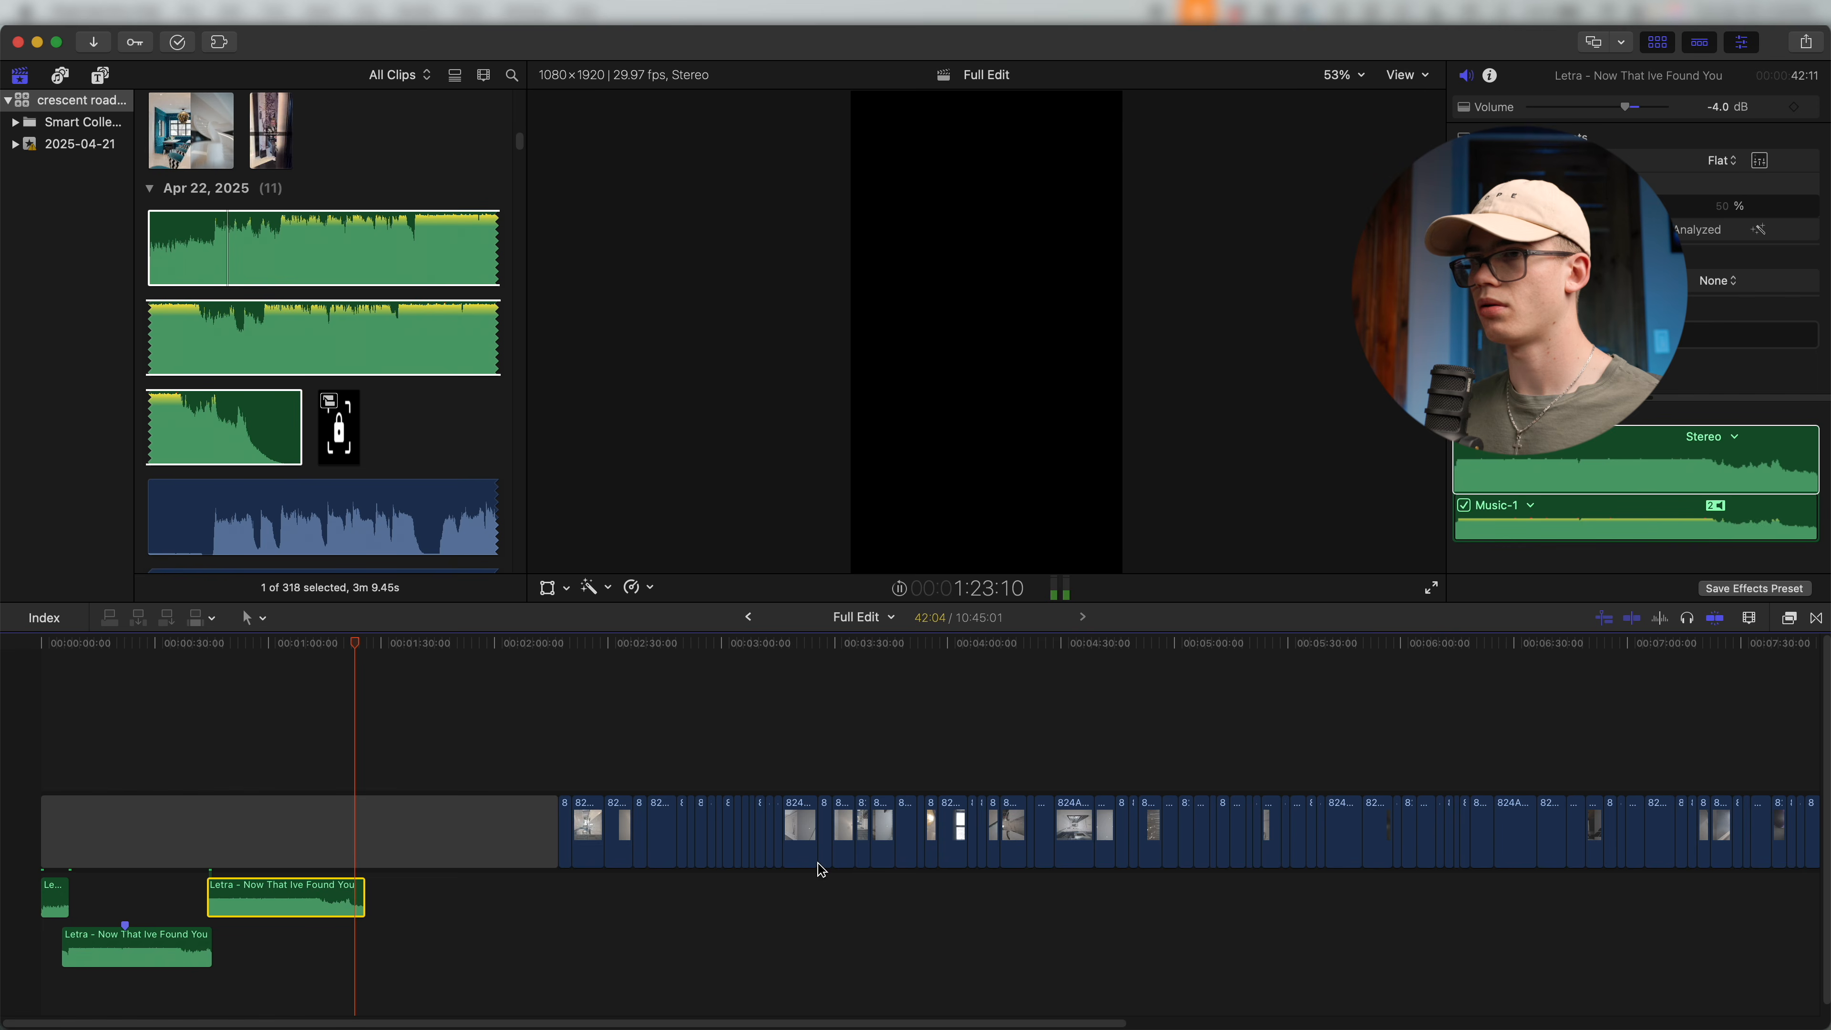
pyautogui.press('space')
pyautogui.scroll(3, 2, 836)
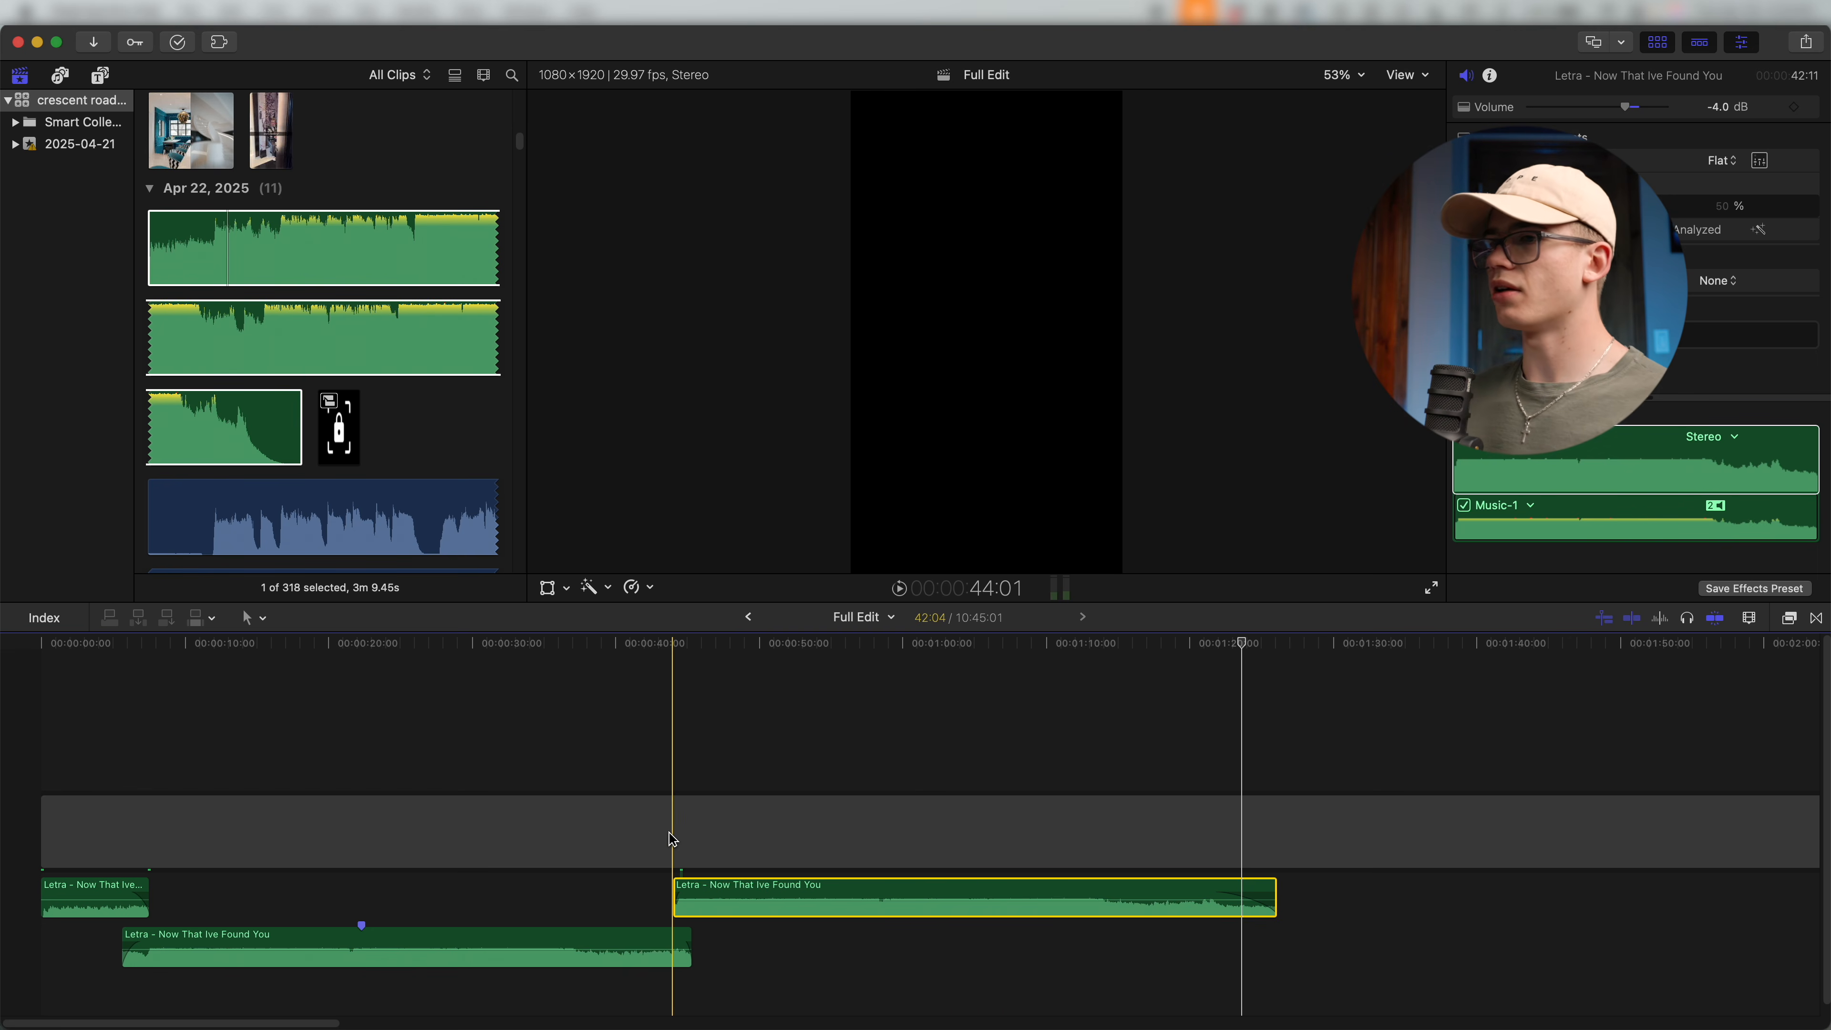
pyautogui.scroll(2, 667, 833)
pyautogui.hscroll(-3, 701, 936)
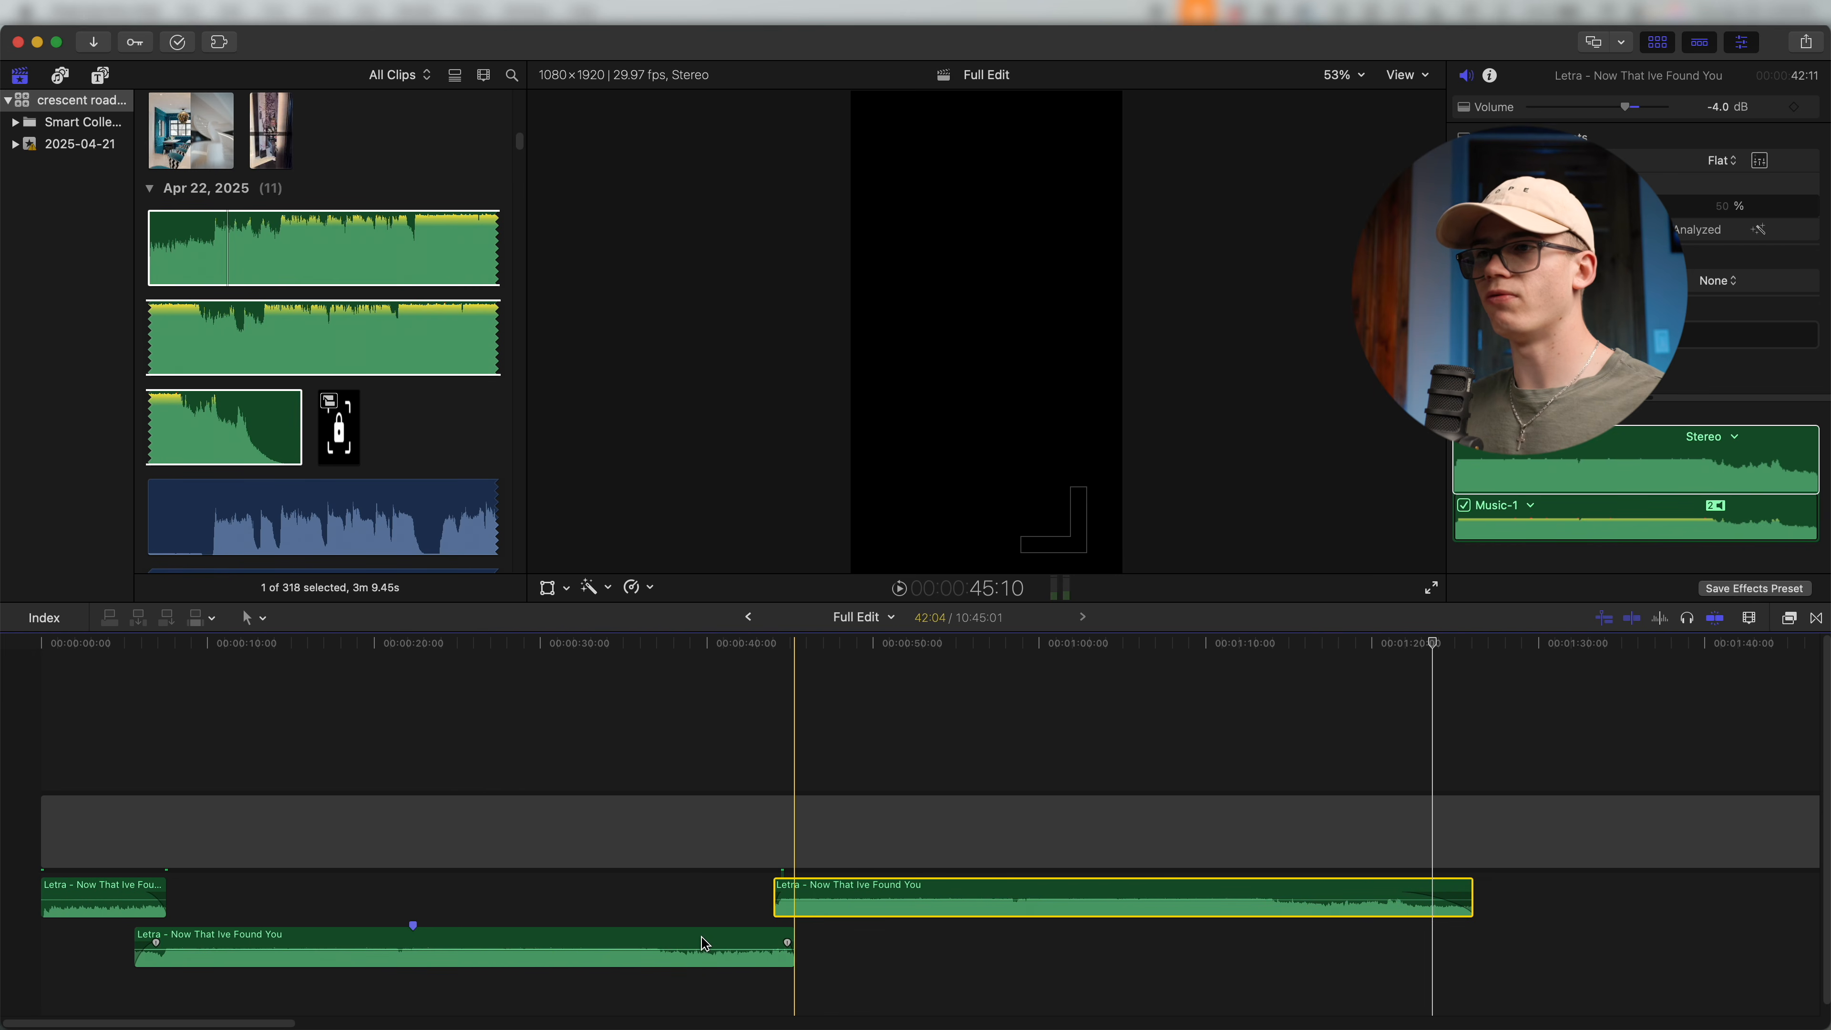
pyautogui.scroll(-1, 697, 883)
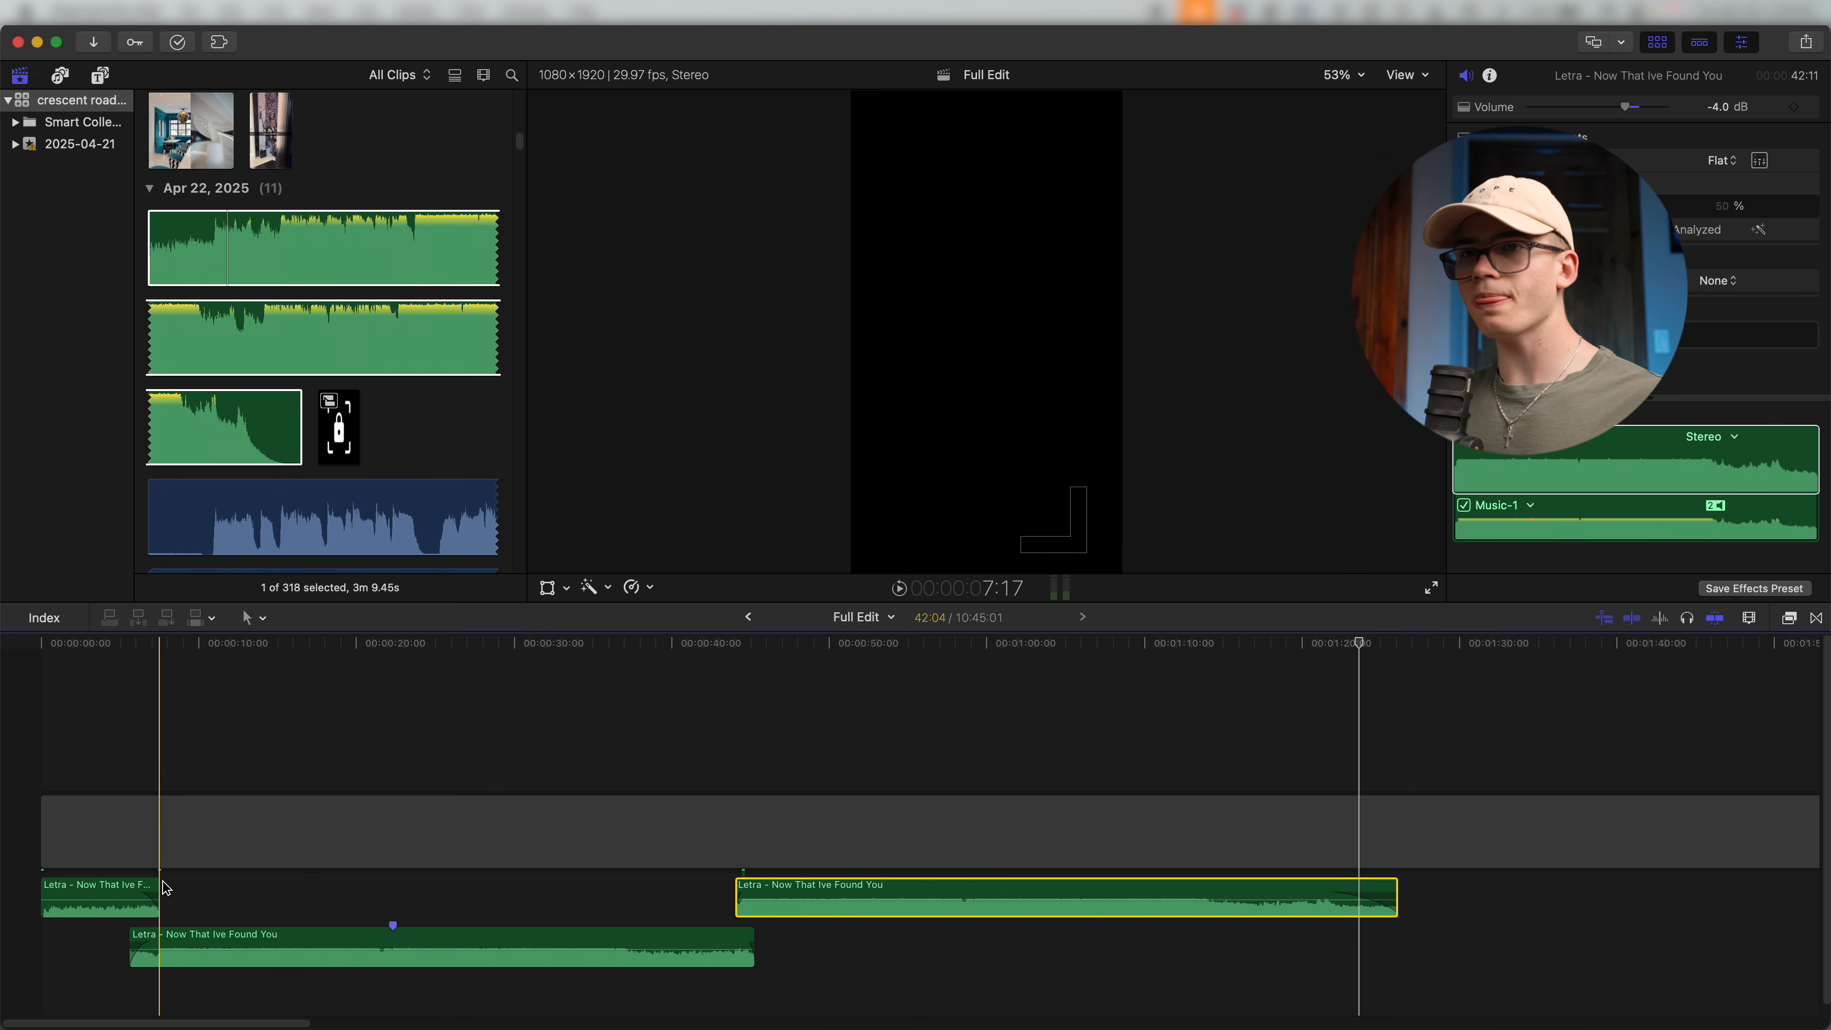
pyautogui.press('super+equal')
pyautogui.hscroll(-3, 229, 869)
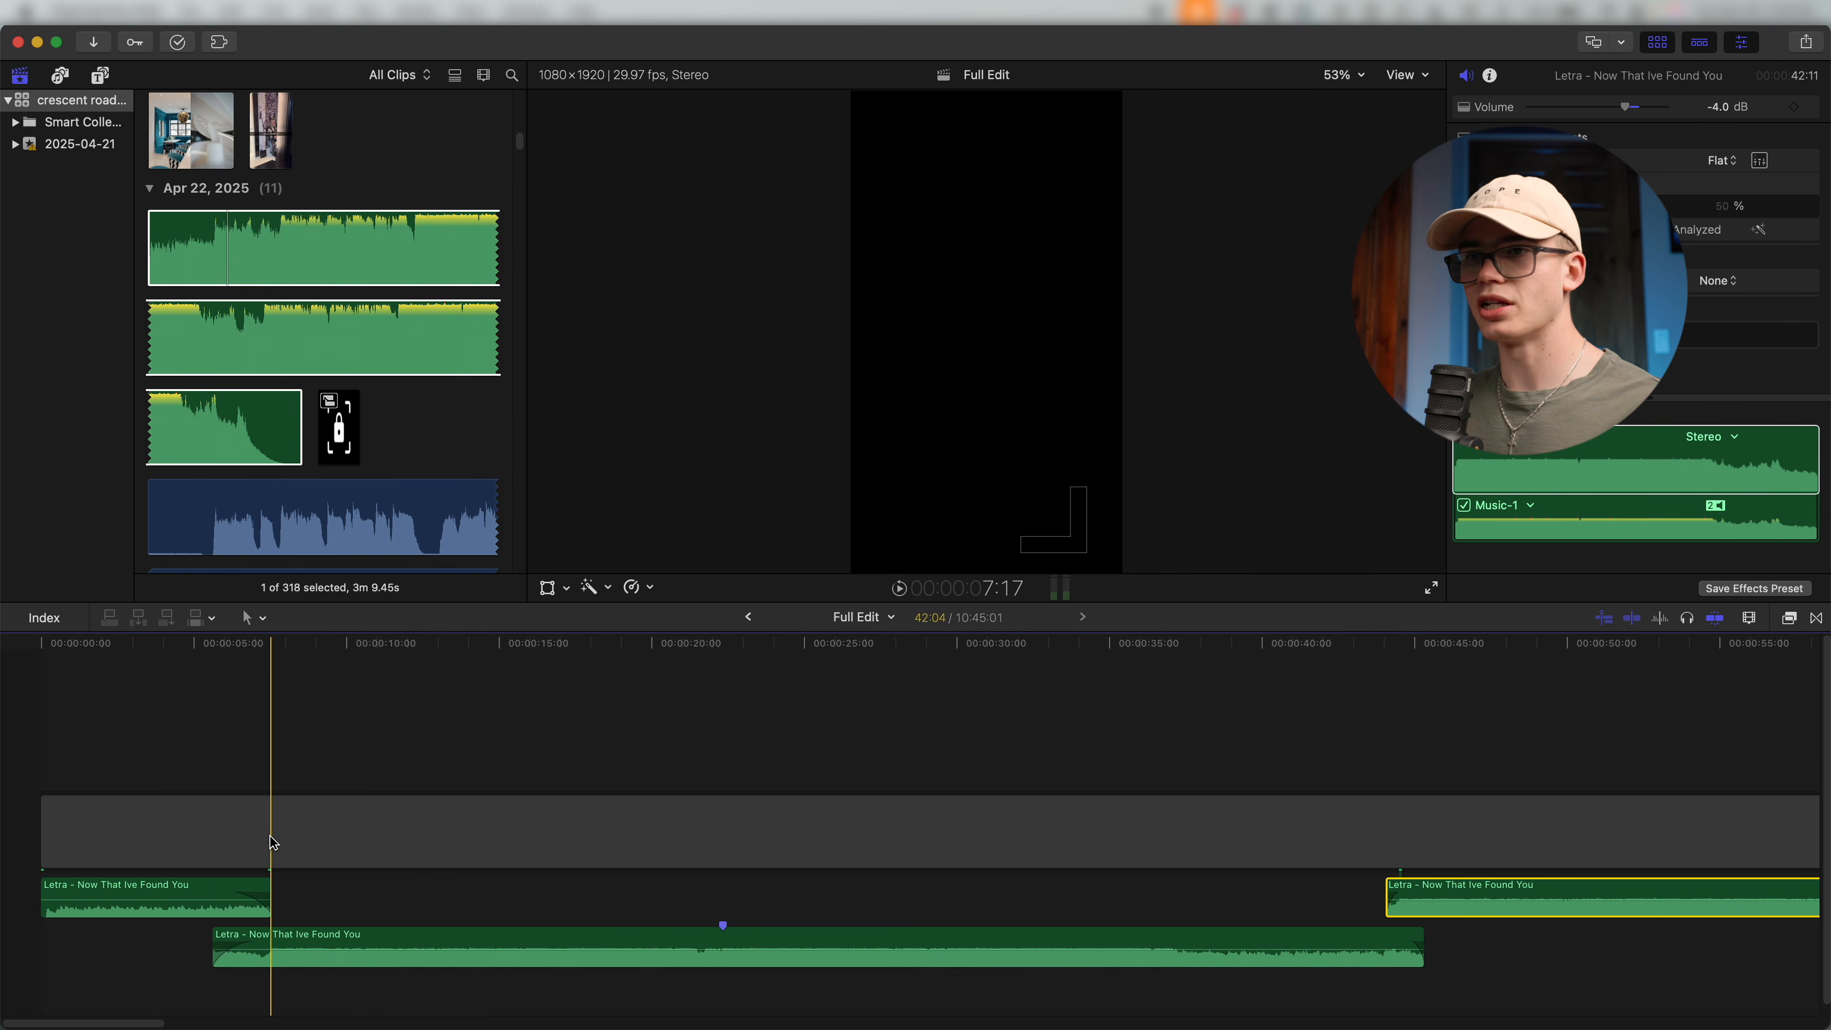
# Play the soundtrack's opening and locate the point where the first music clip ends.
pyautogui.press('space')
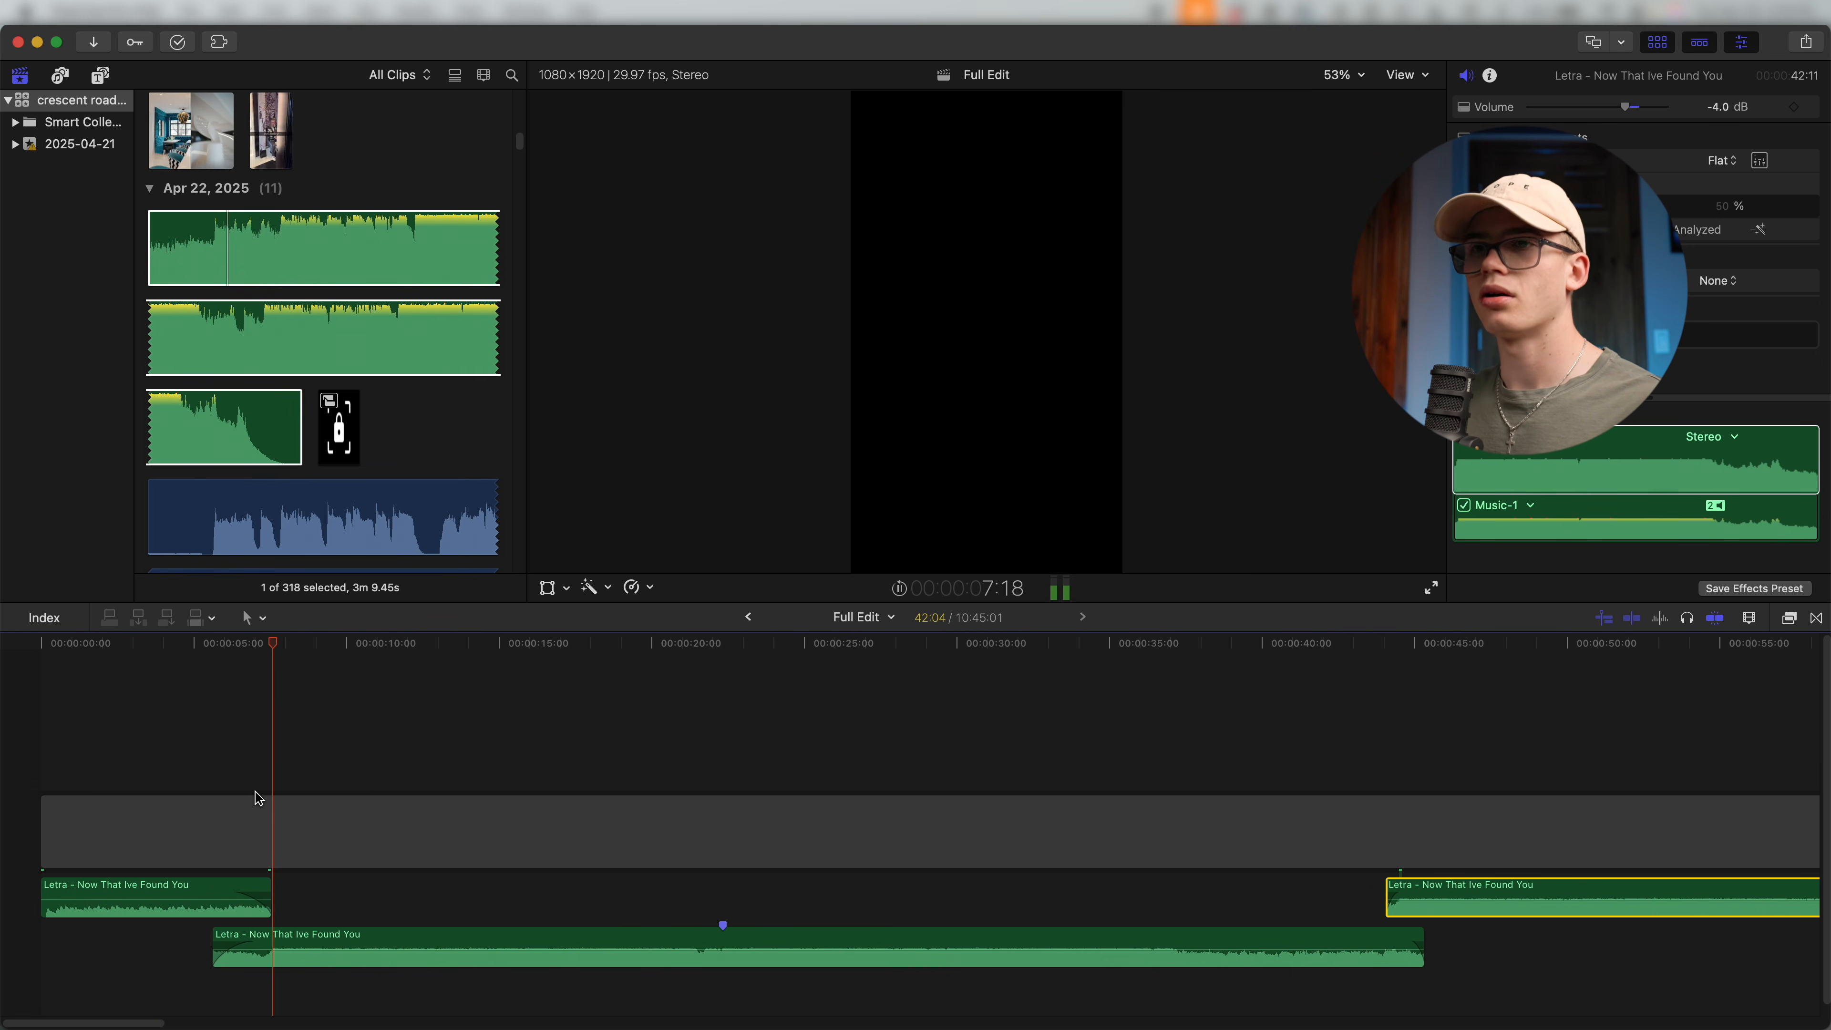
pyautogui.click(252, 797)
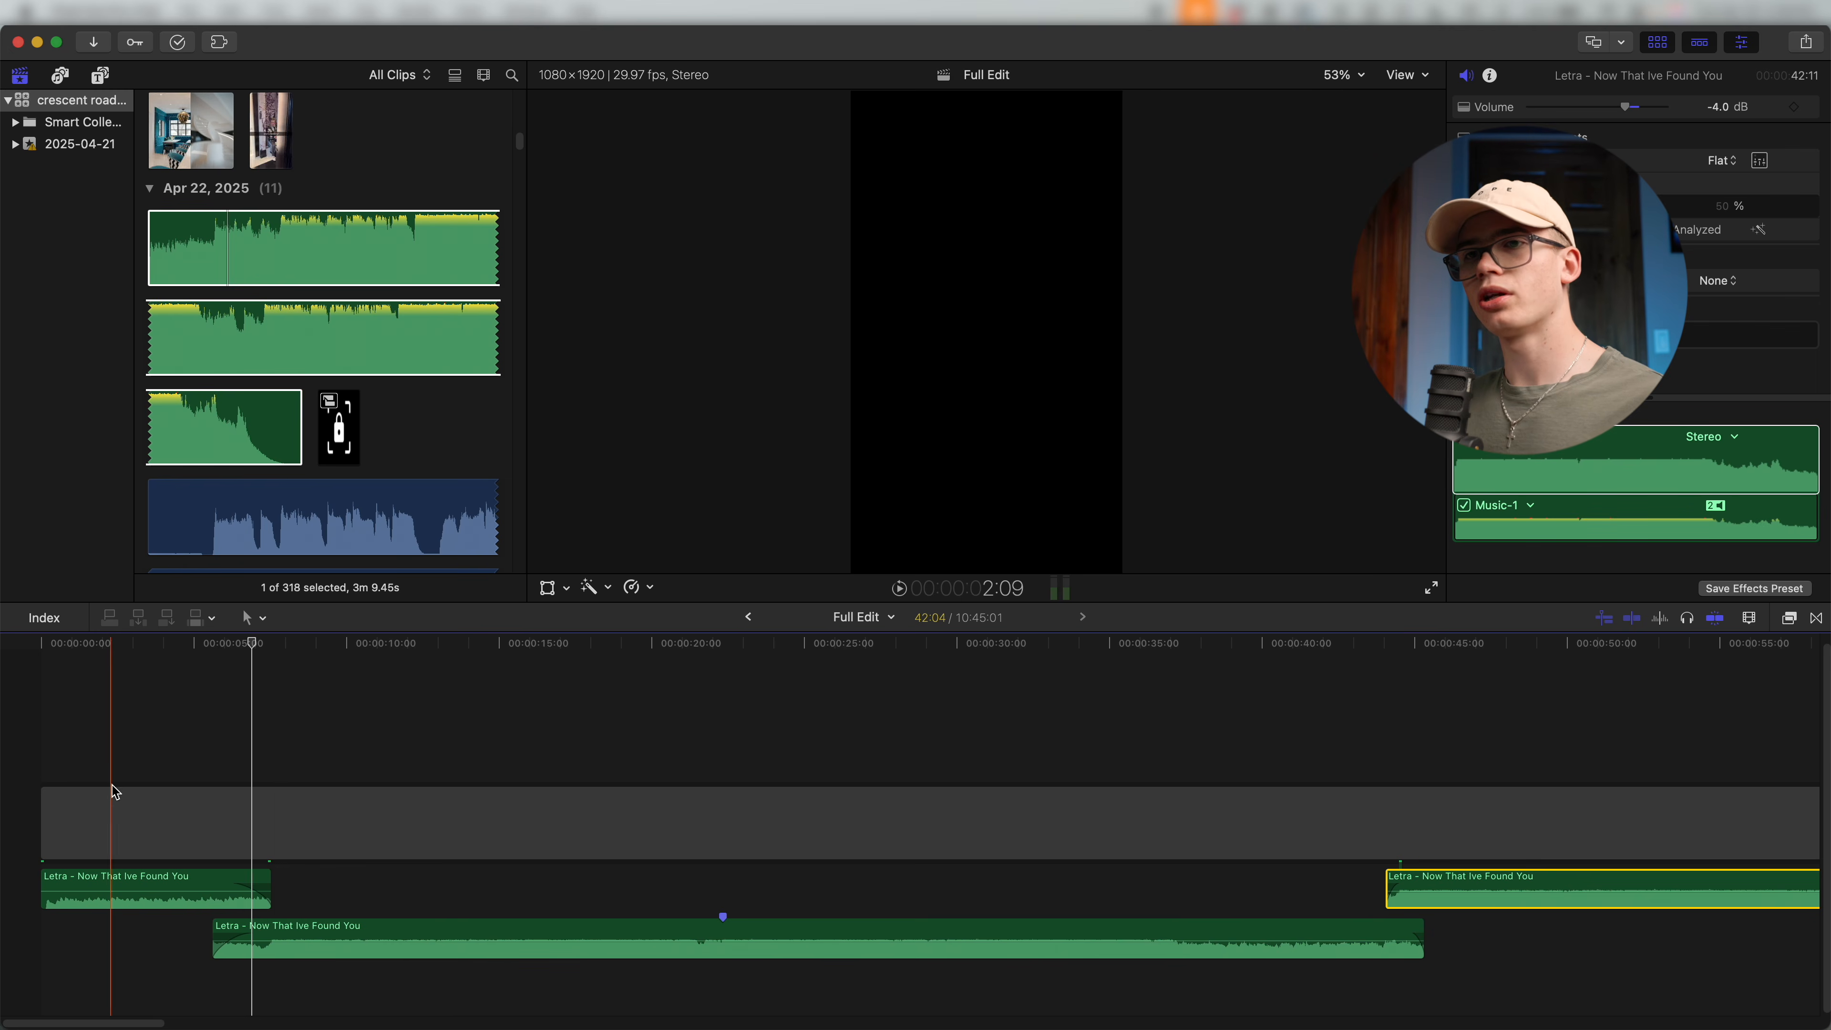
pyautogui.click(66, 793)
pyautogui.press('space')
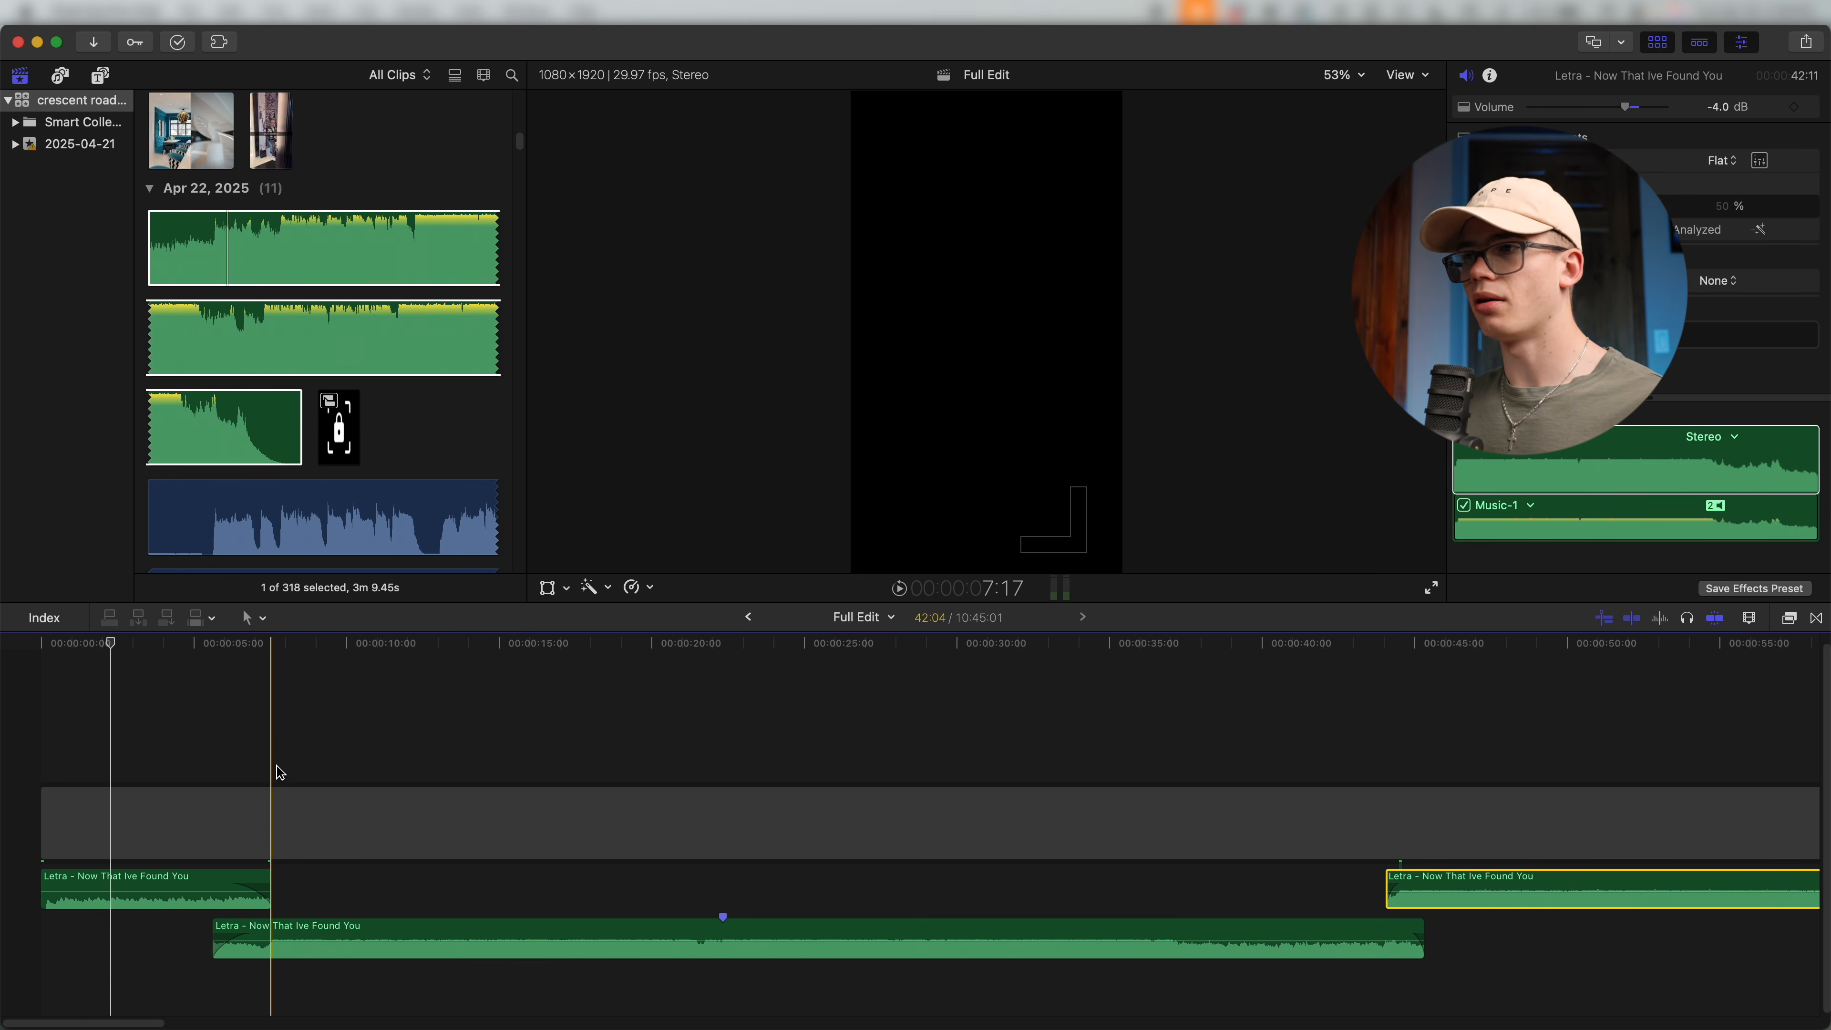
# Find the kitchen clip 824A5505 in the culled footage and cut it out of the main storyline.
pyautogui.press('super+minus')
pyautogui.press('super+minus')
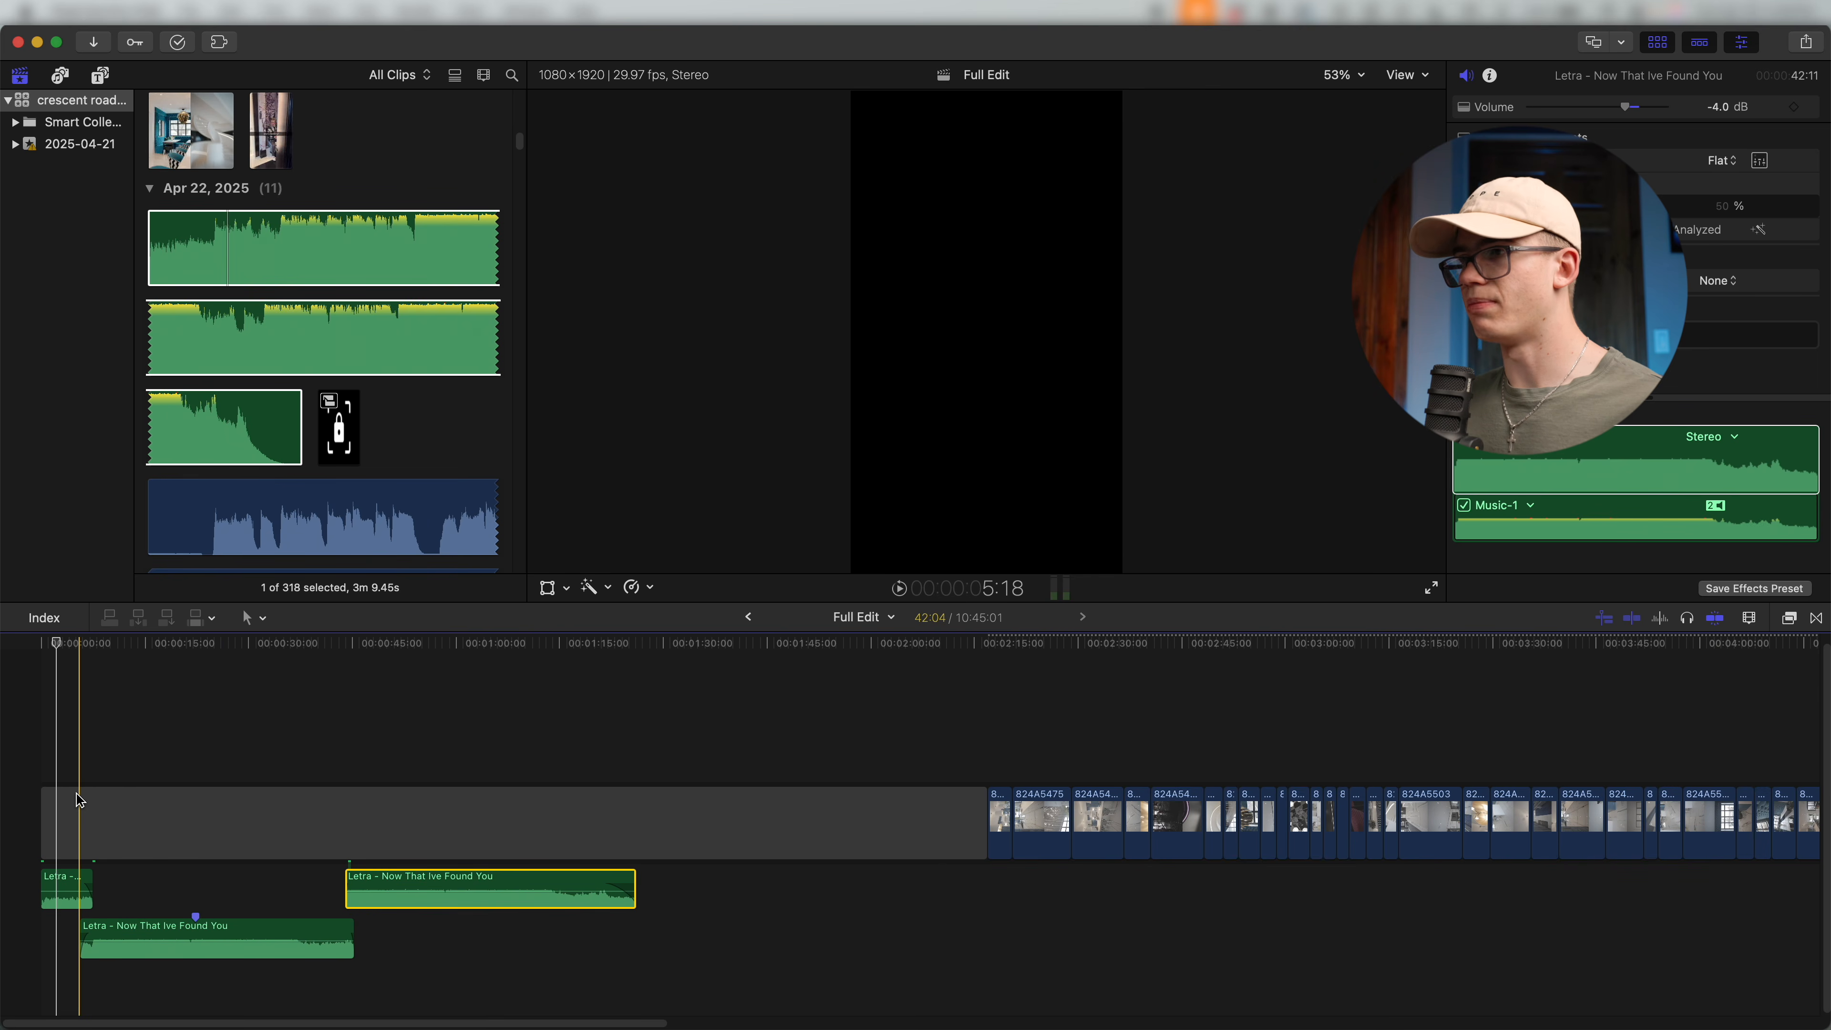
pyautogui.hscroll(10, 274, 808)
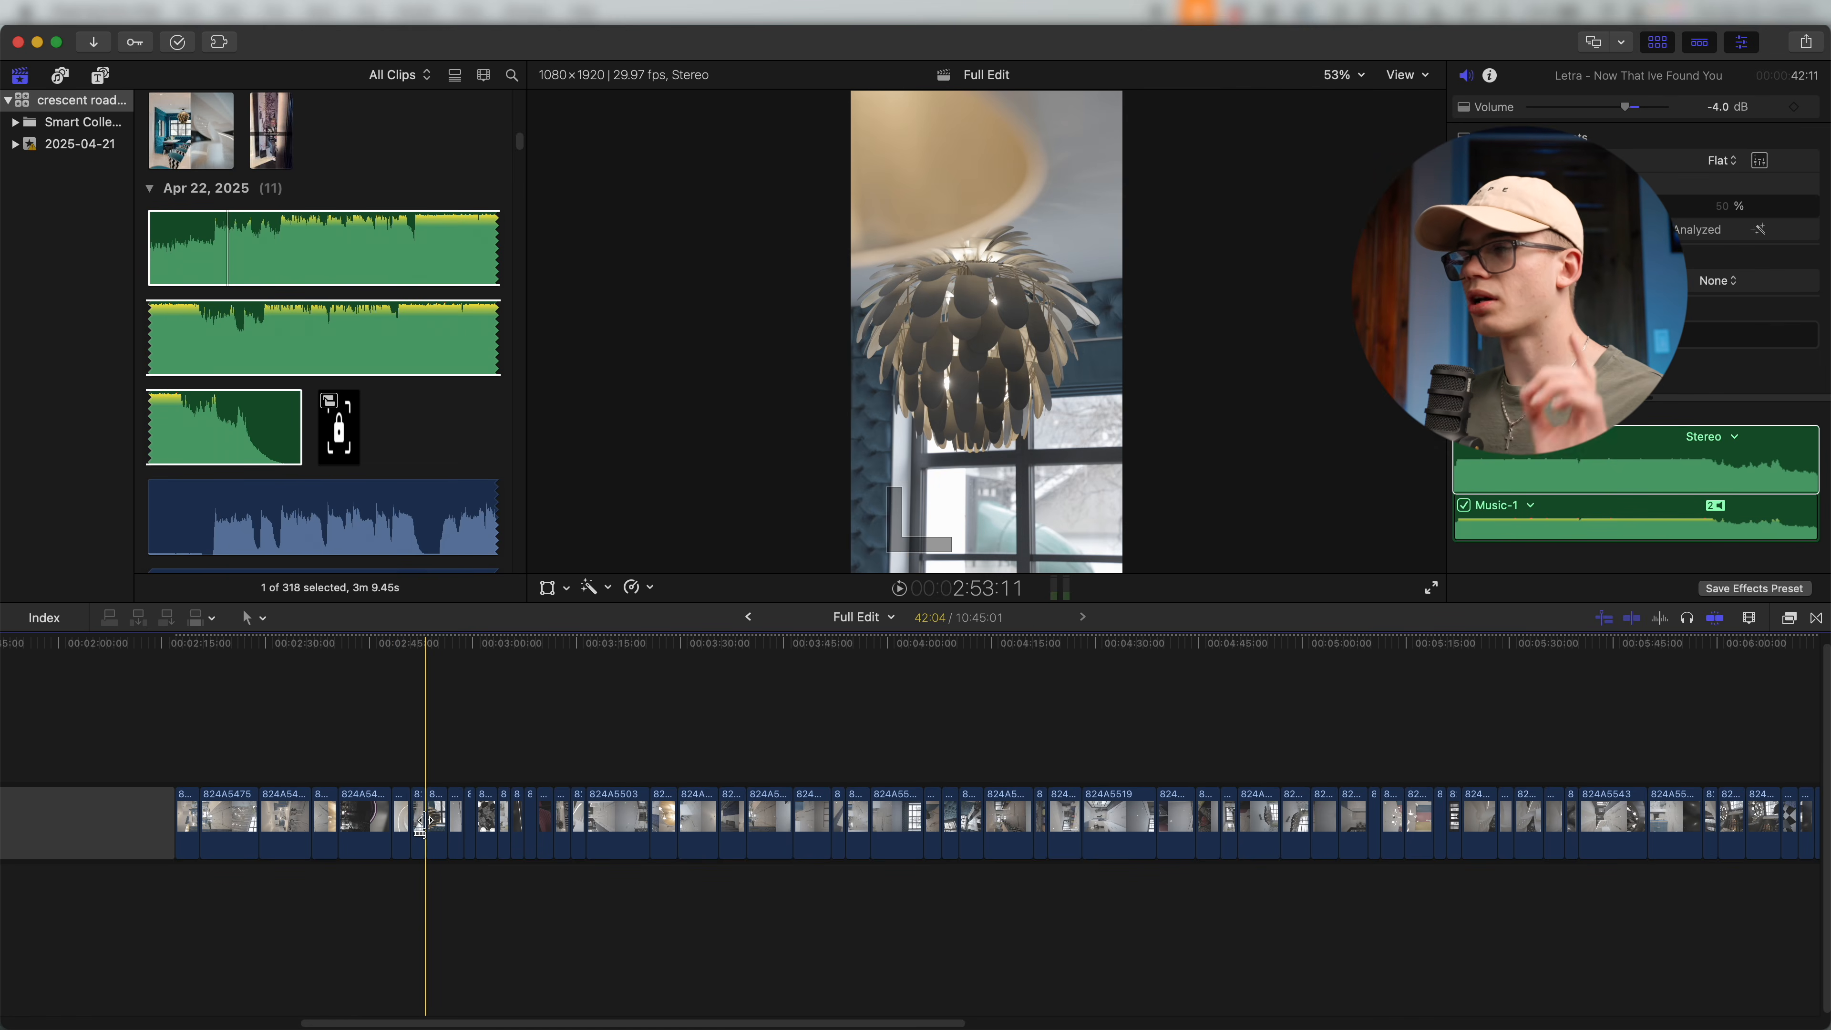
pyautogui.press('super+minus')
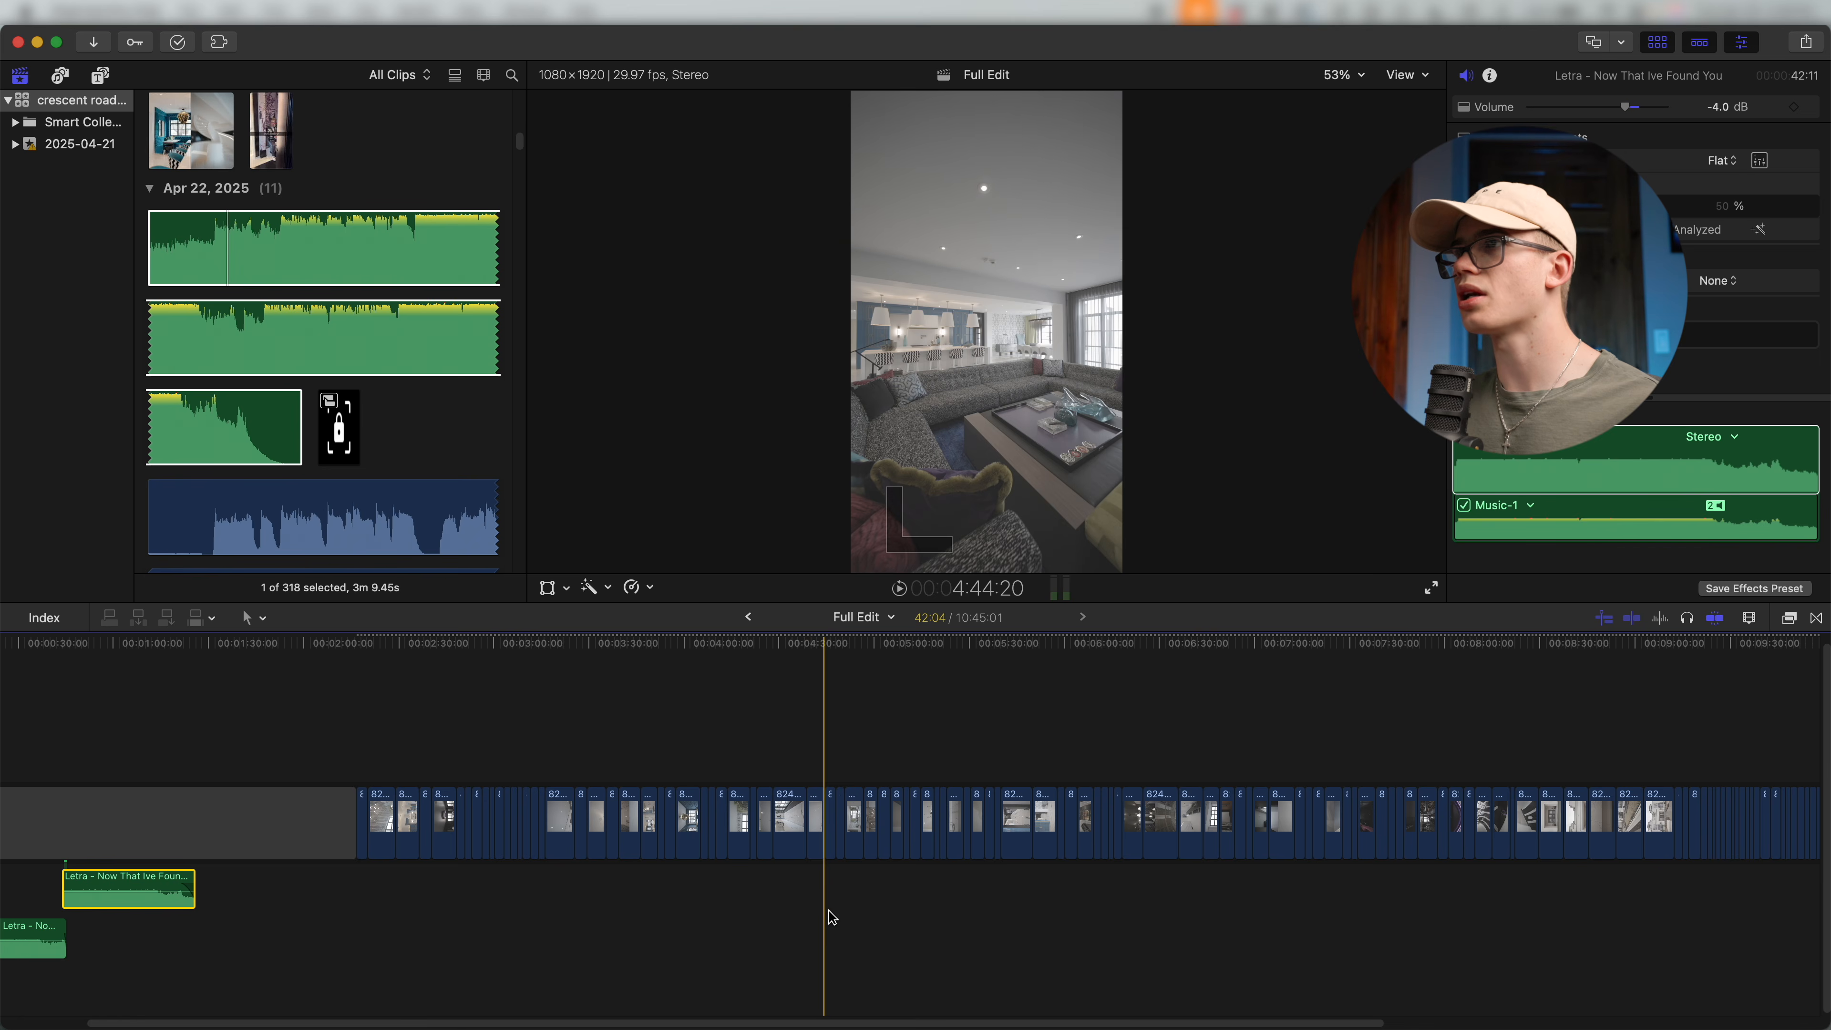
pyautogui.press('super+equal')
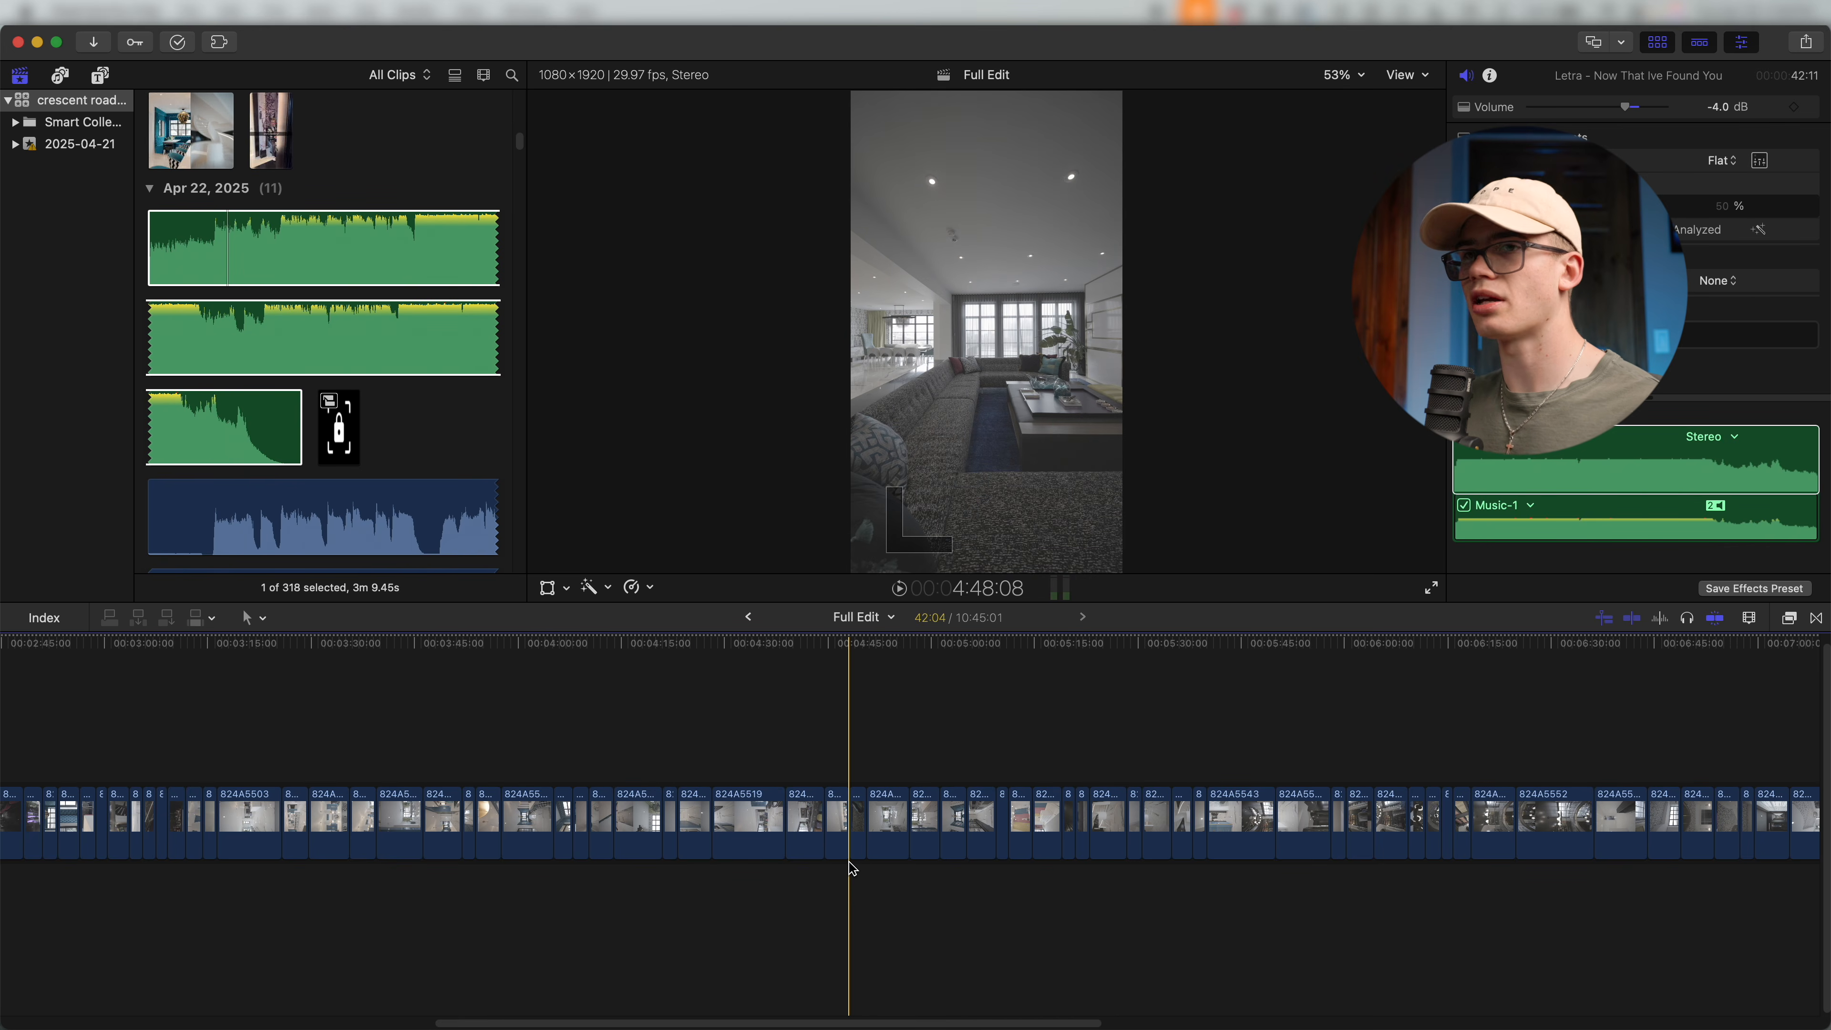
pyautogui.press('super+equal')
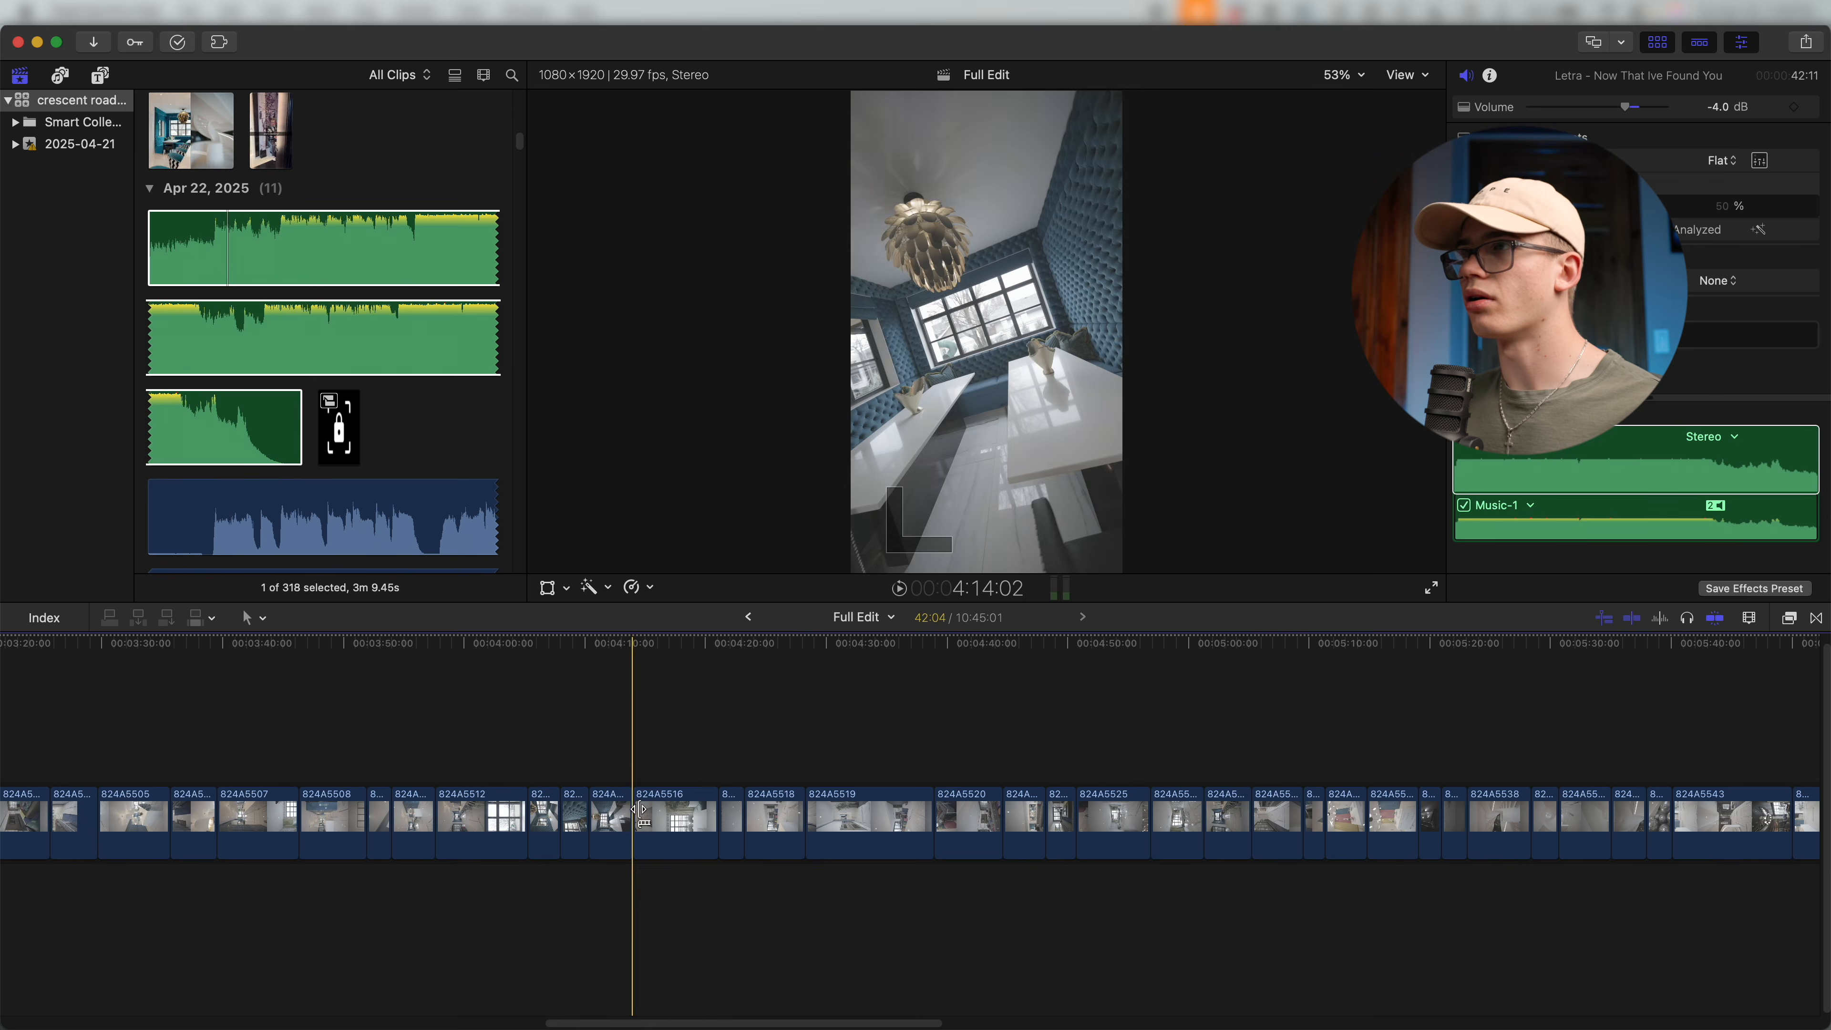
pyautogui.hscroll(-5, 675, 815)
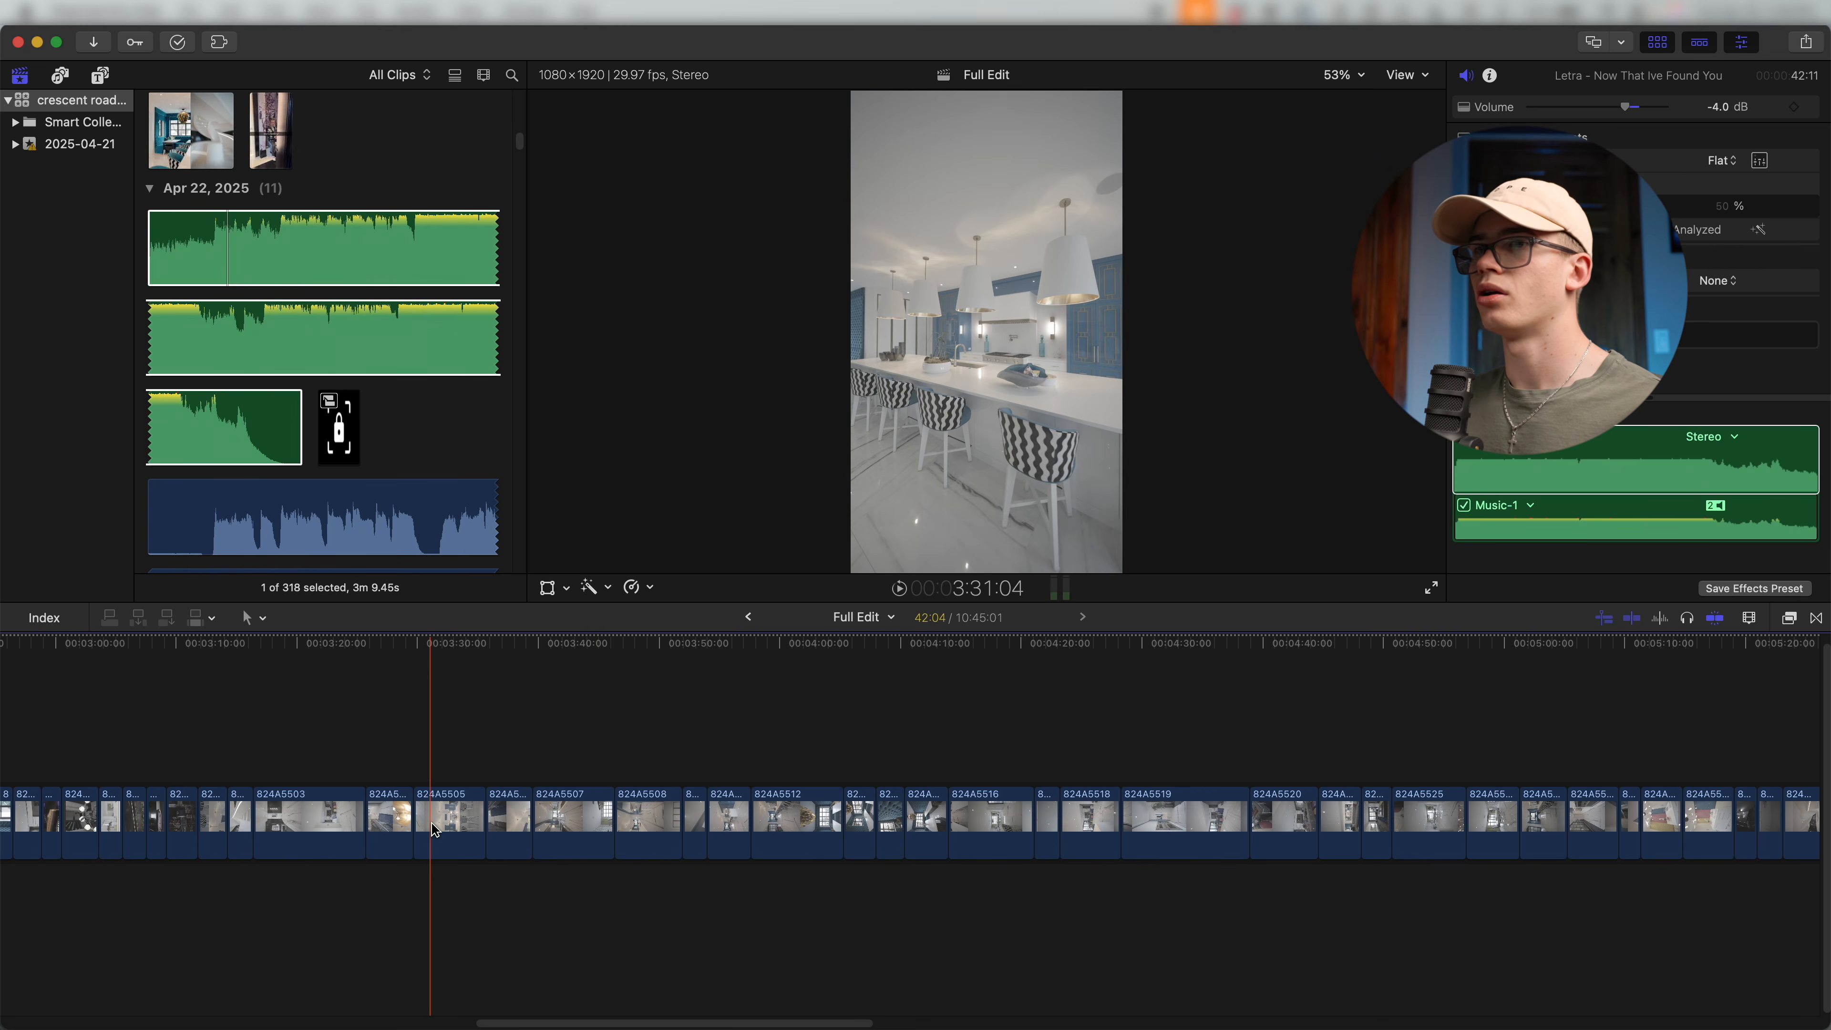
pyautogui.press('BackSpace')
# Paste clip 824A5505 as a connected clip above the opening gap, starting where the first music clip ends at 7:17.
pyautogui.hscroll(-20, 673, 732)
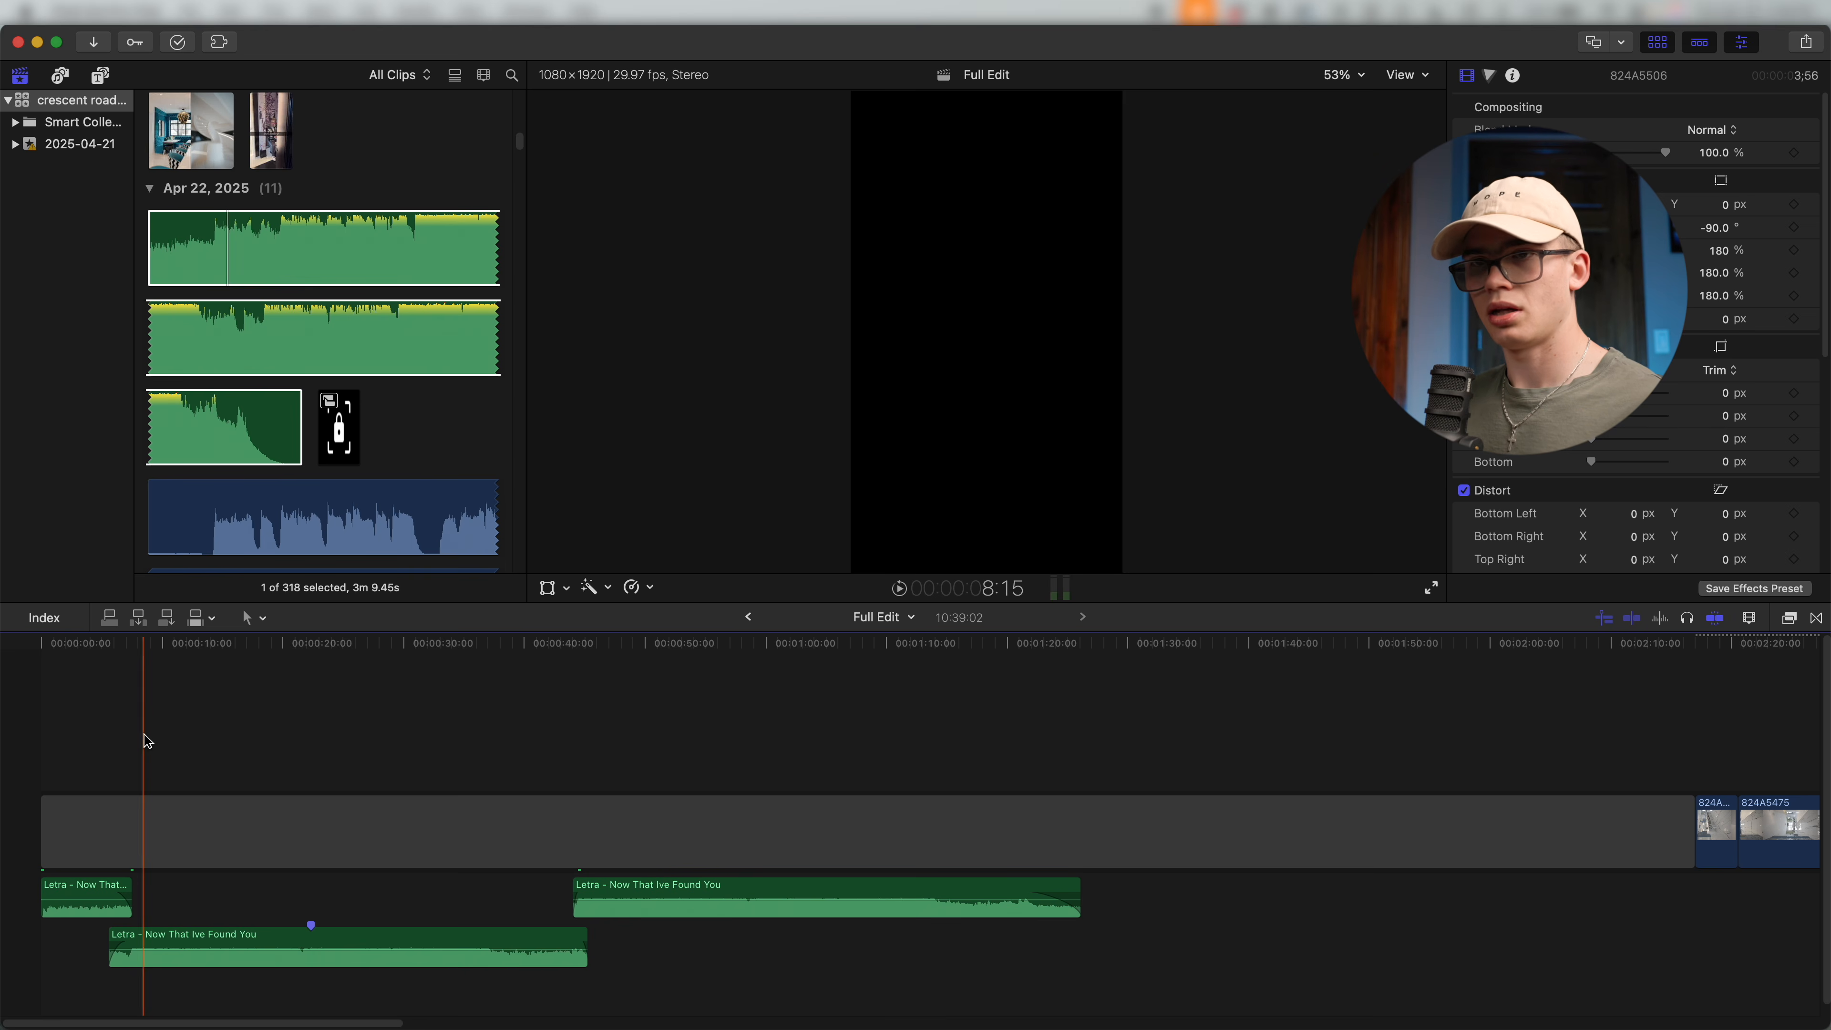
pyautogui.hotkey('alt', 'v')
pyautogui.scroll(5, 103, 771)
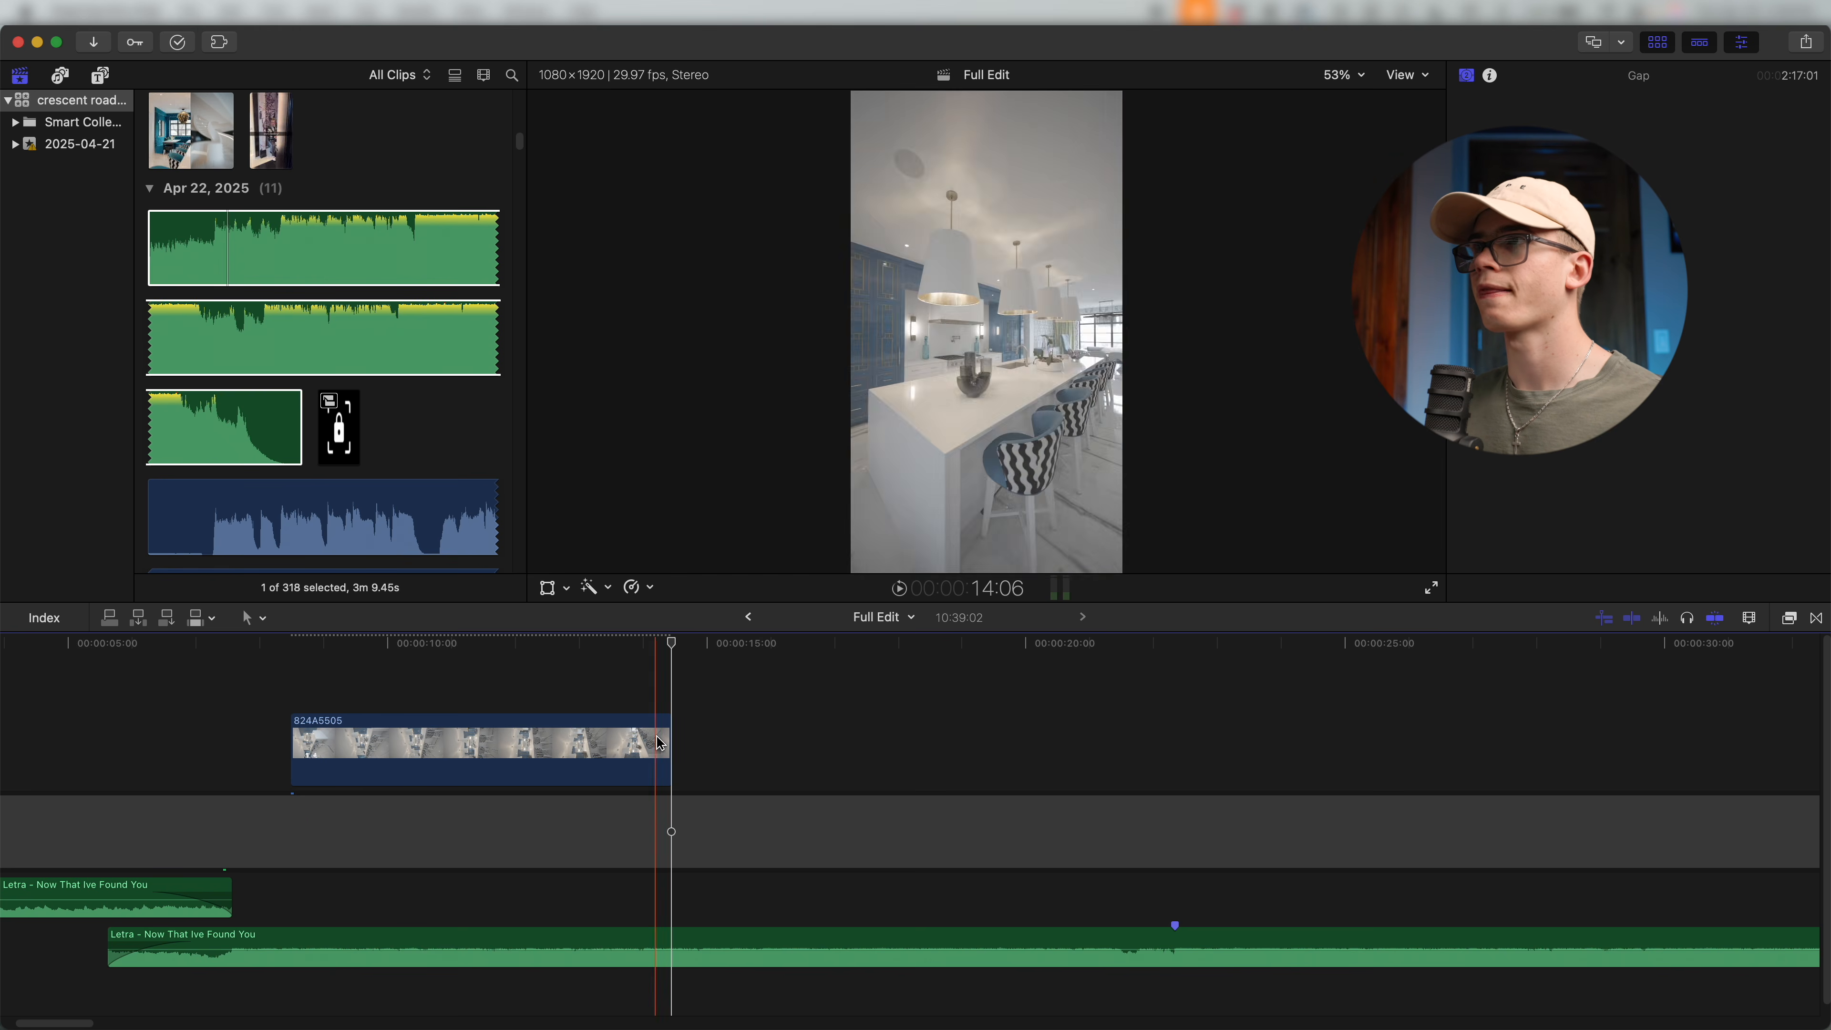
pyautogui.moveTo(359, 761); pyautogui.dragTo(325, 769)
# Find the second 824A5601 exterior clip near 9:00:00 and cut it out of the main storyline.
pyautogui.press('super+minus')
pyautogui.press('super+minus')
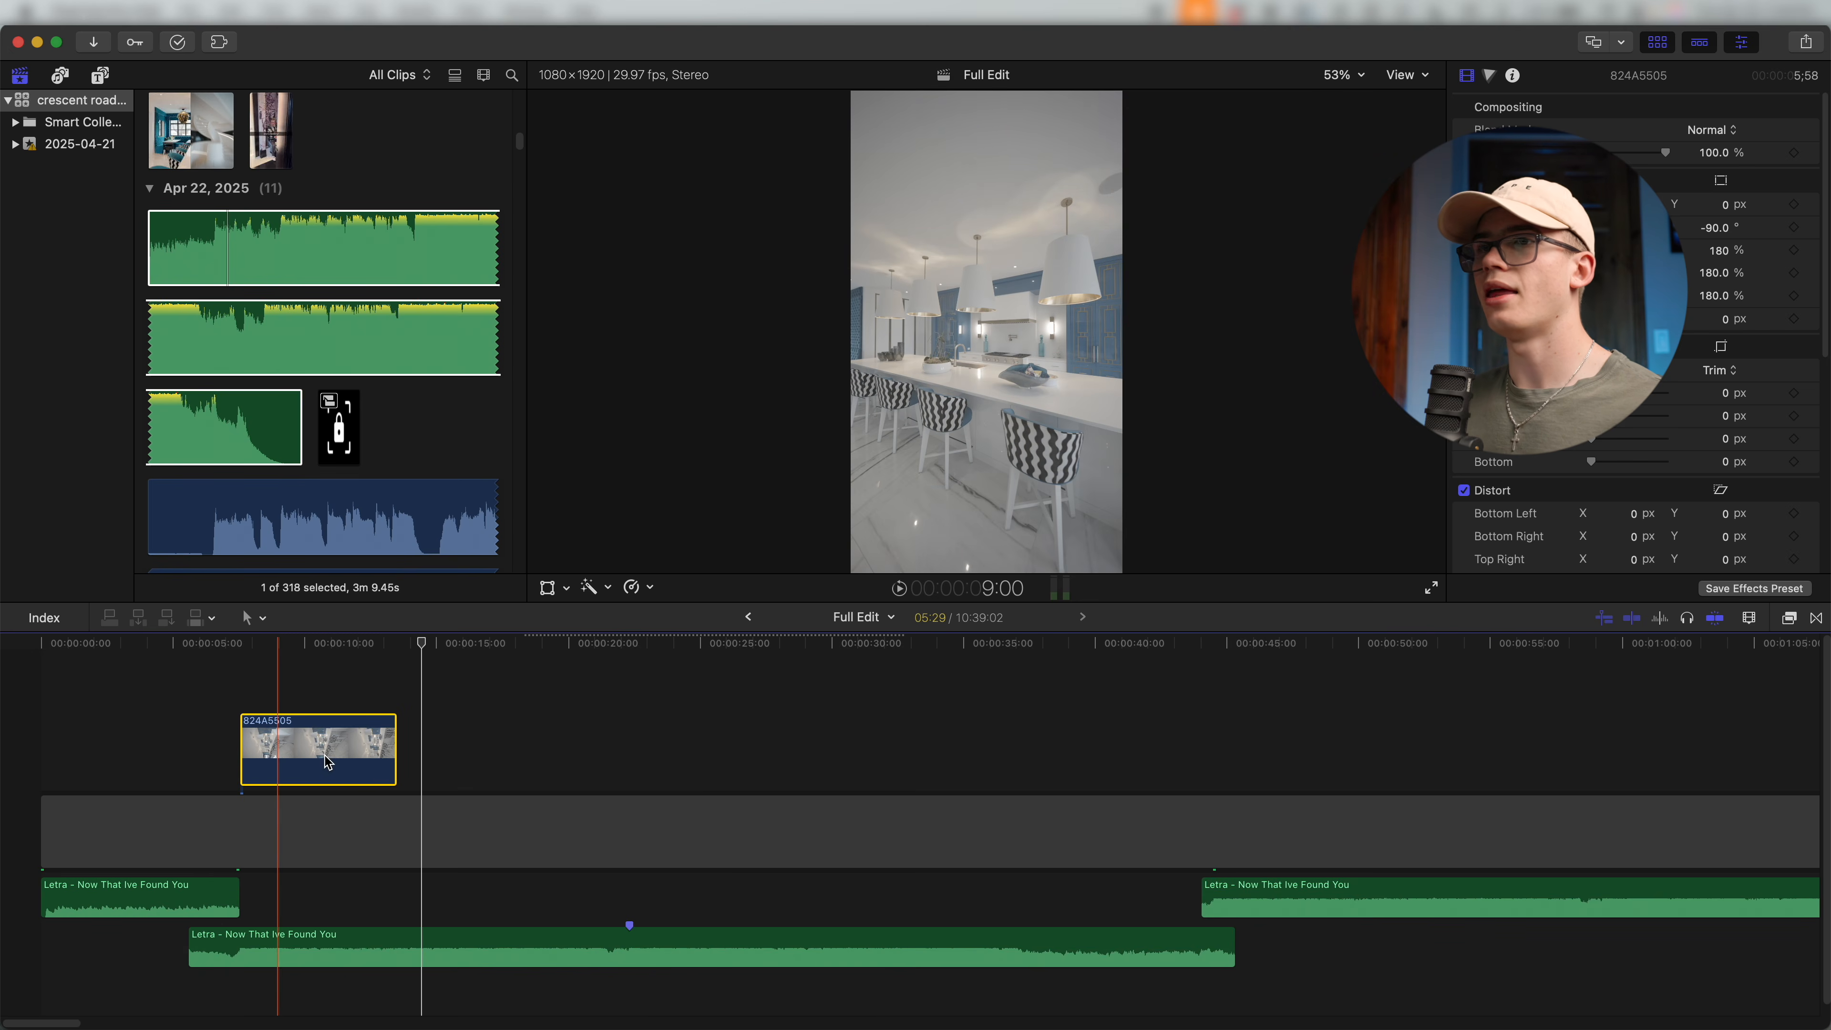
pyautogui.press('super+minus')
pyautogui.hscroll(20, 752, 750)
pyautogui.hscroll(20, 647, 741)
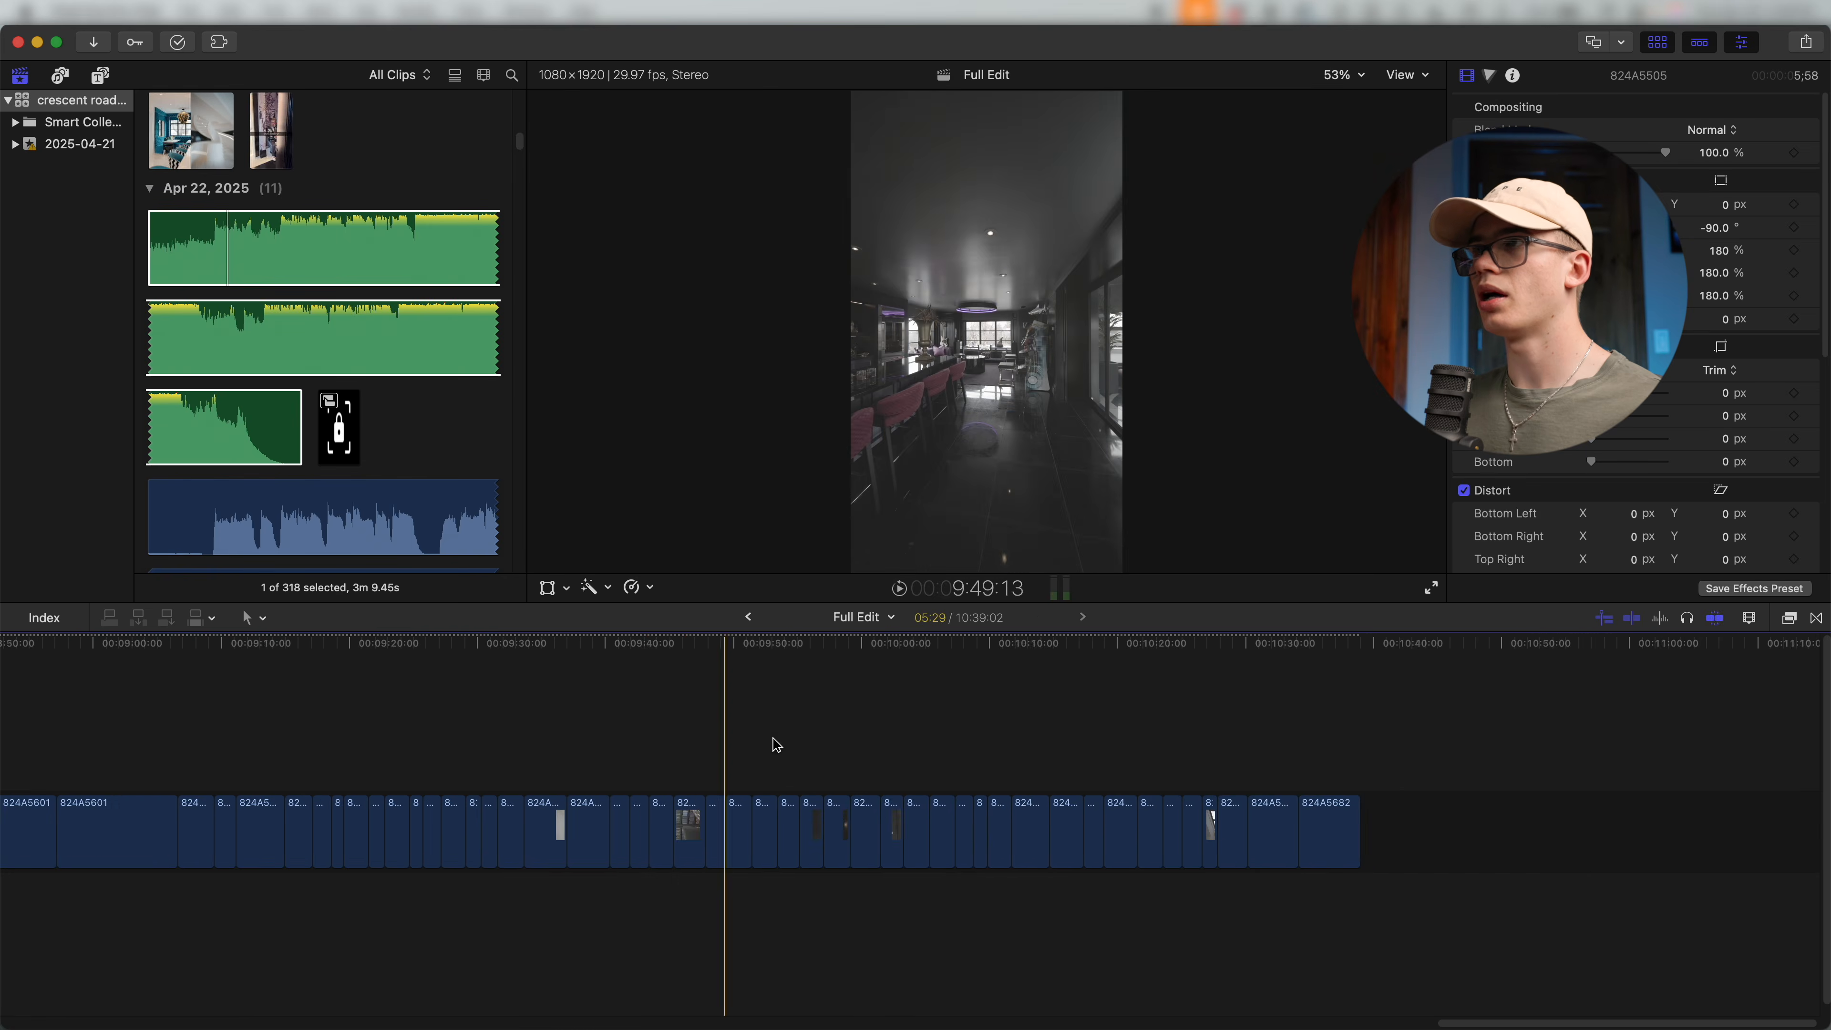
pyautogui.hscroll(-8, 780, 754)
pyautogui.hscroll(-2, 692, 764)
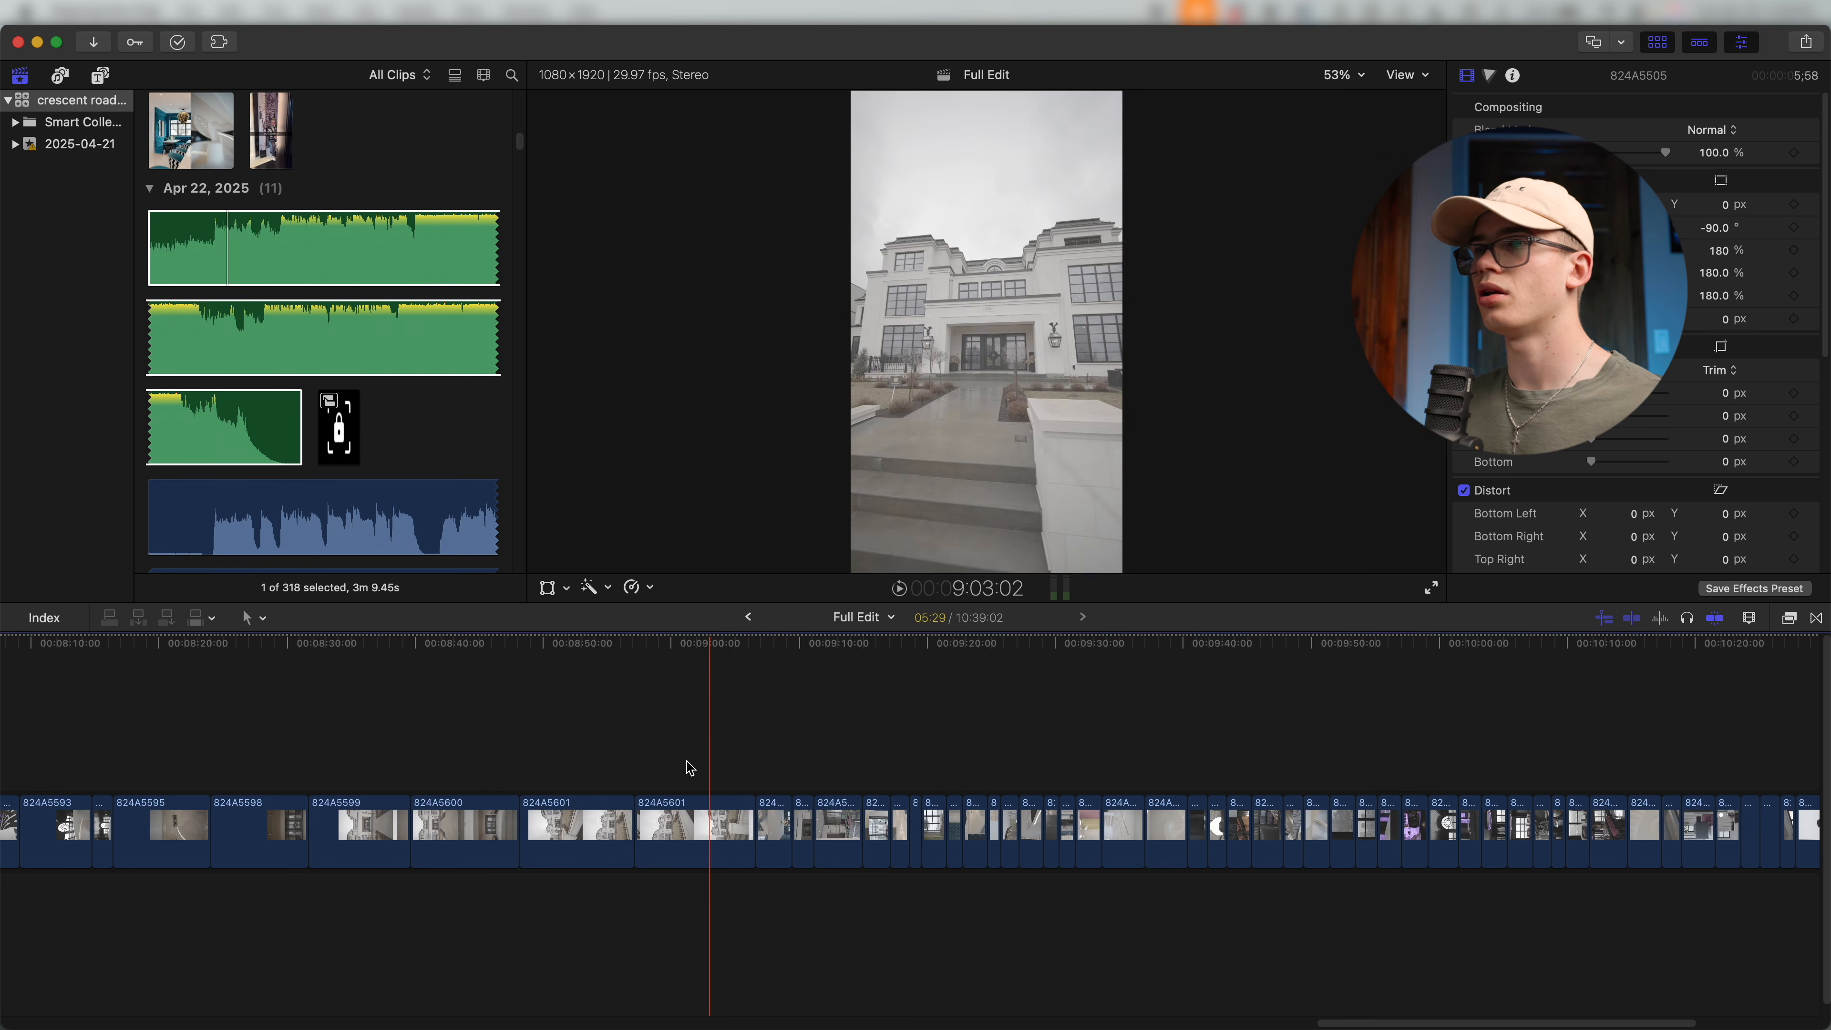
pyautogui.click(678, 833)
pyautogui.press('Delete')
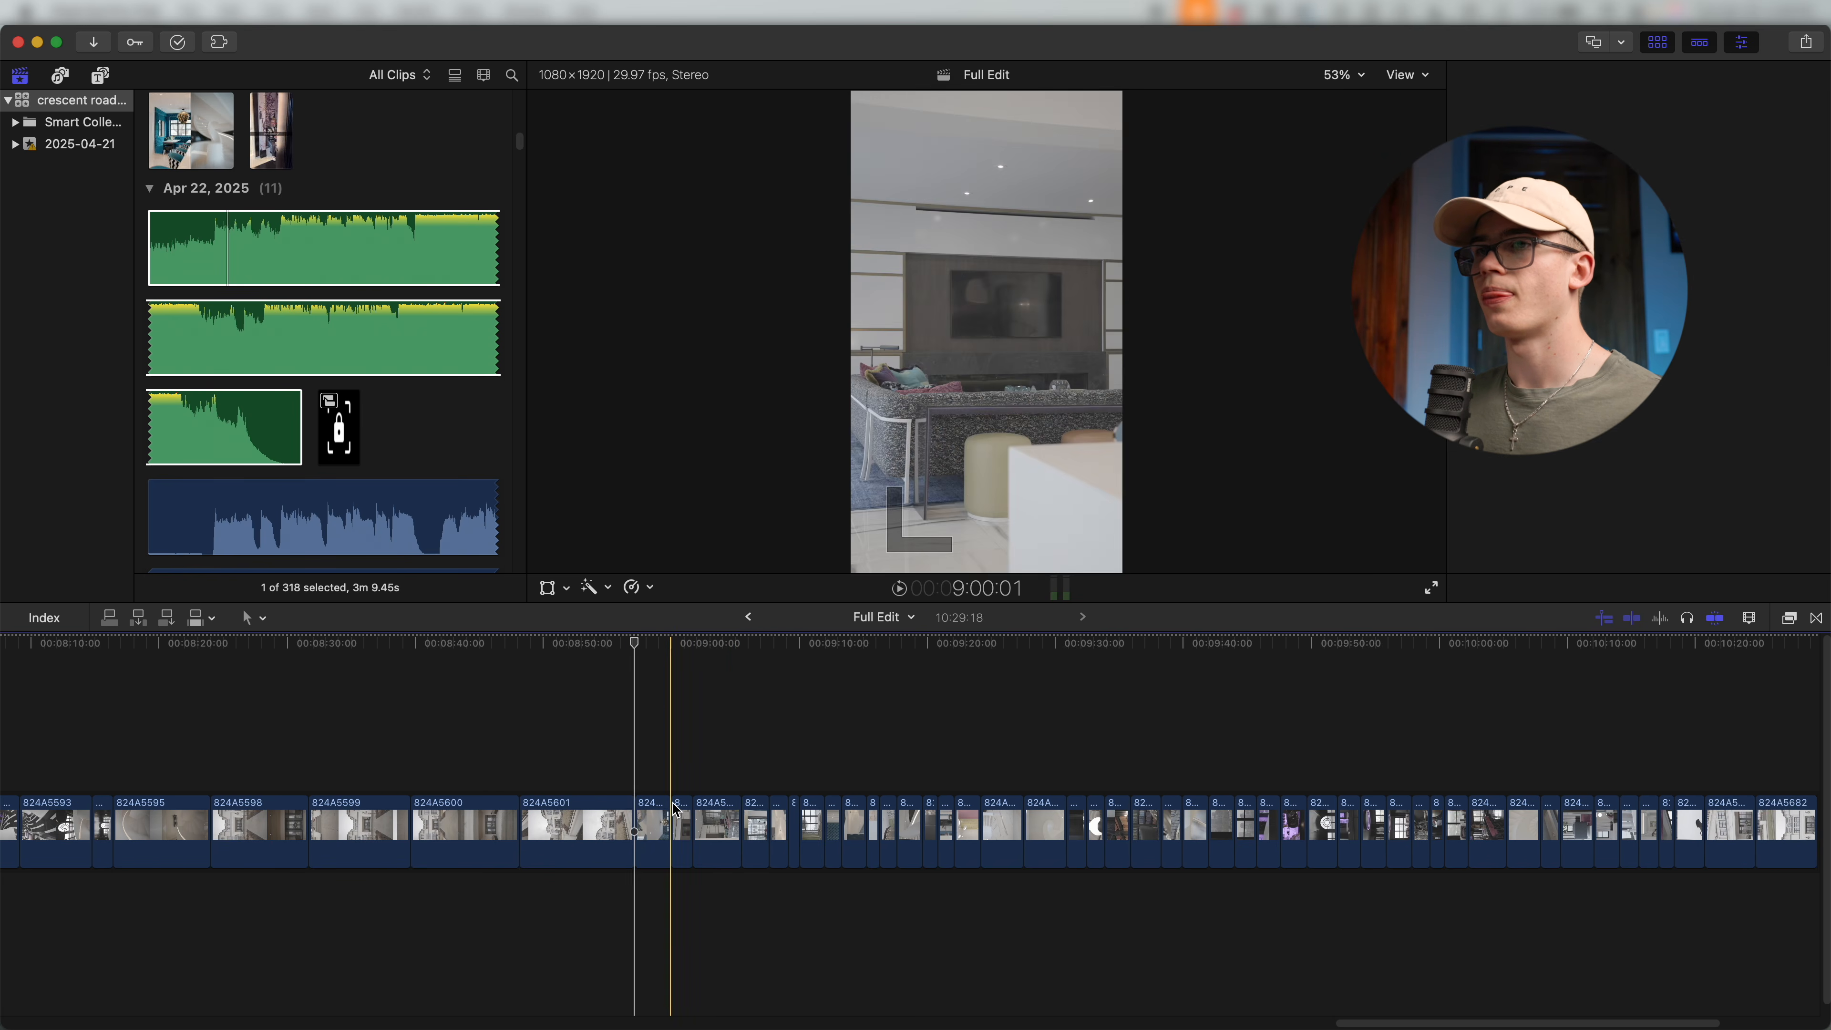
# Connect the exterior clip above the gap after the kitchen clip, and swap it for the other 824A5601 take.
pyautogui.hscroll(-20, 268, 822)
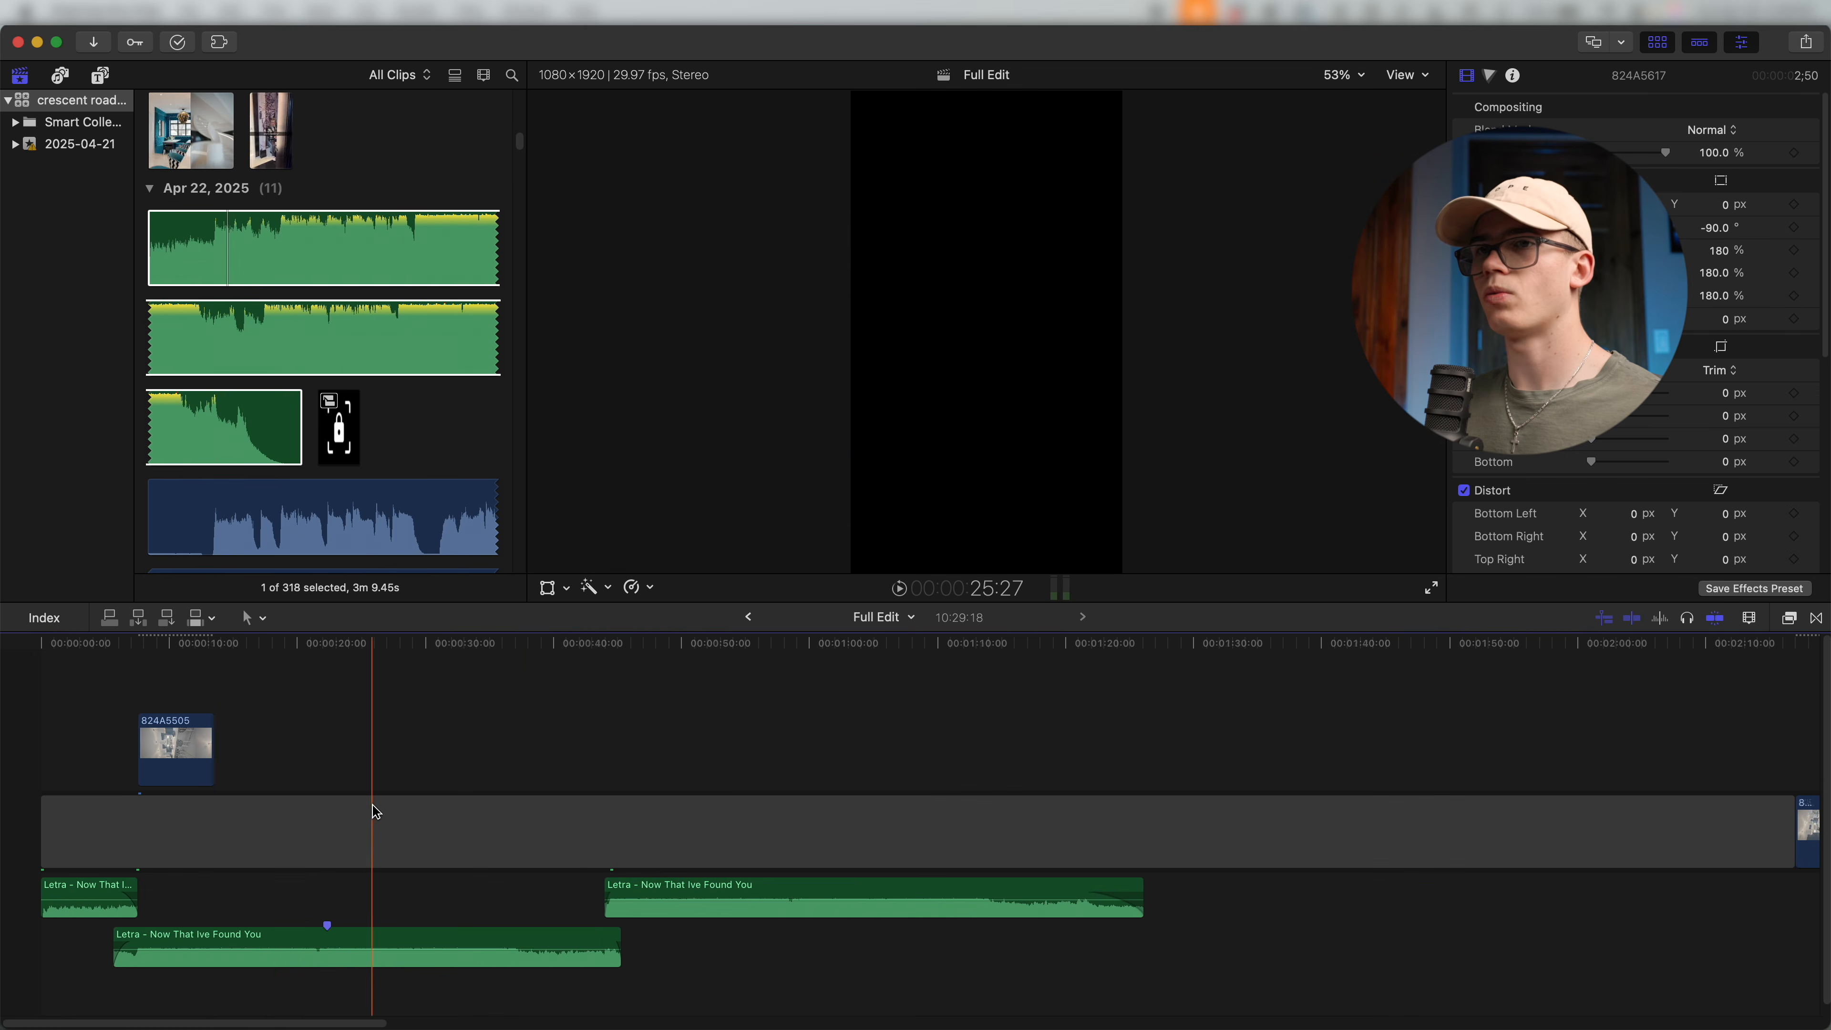
pyautogui.press('super+equal')
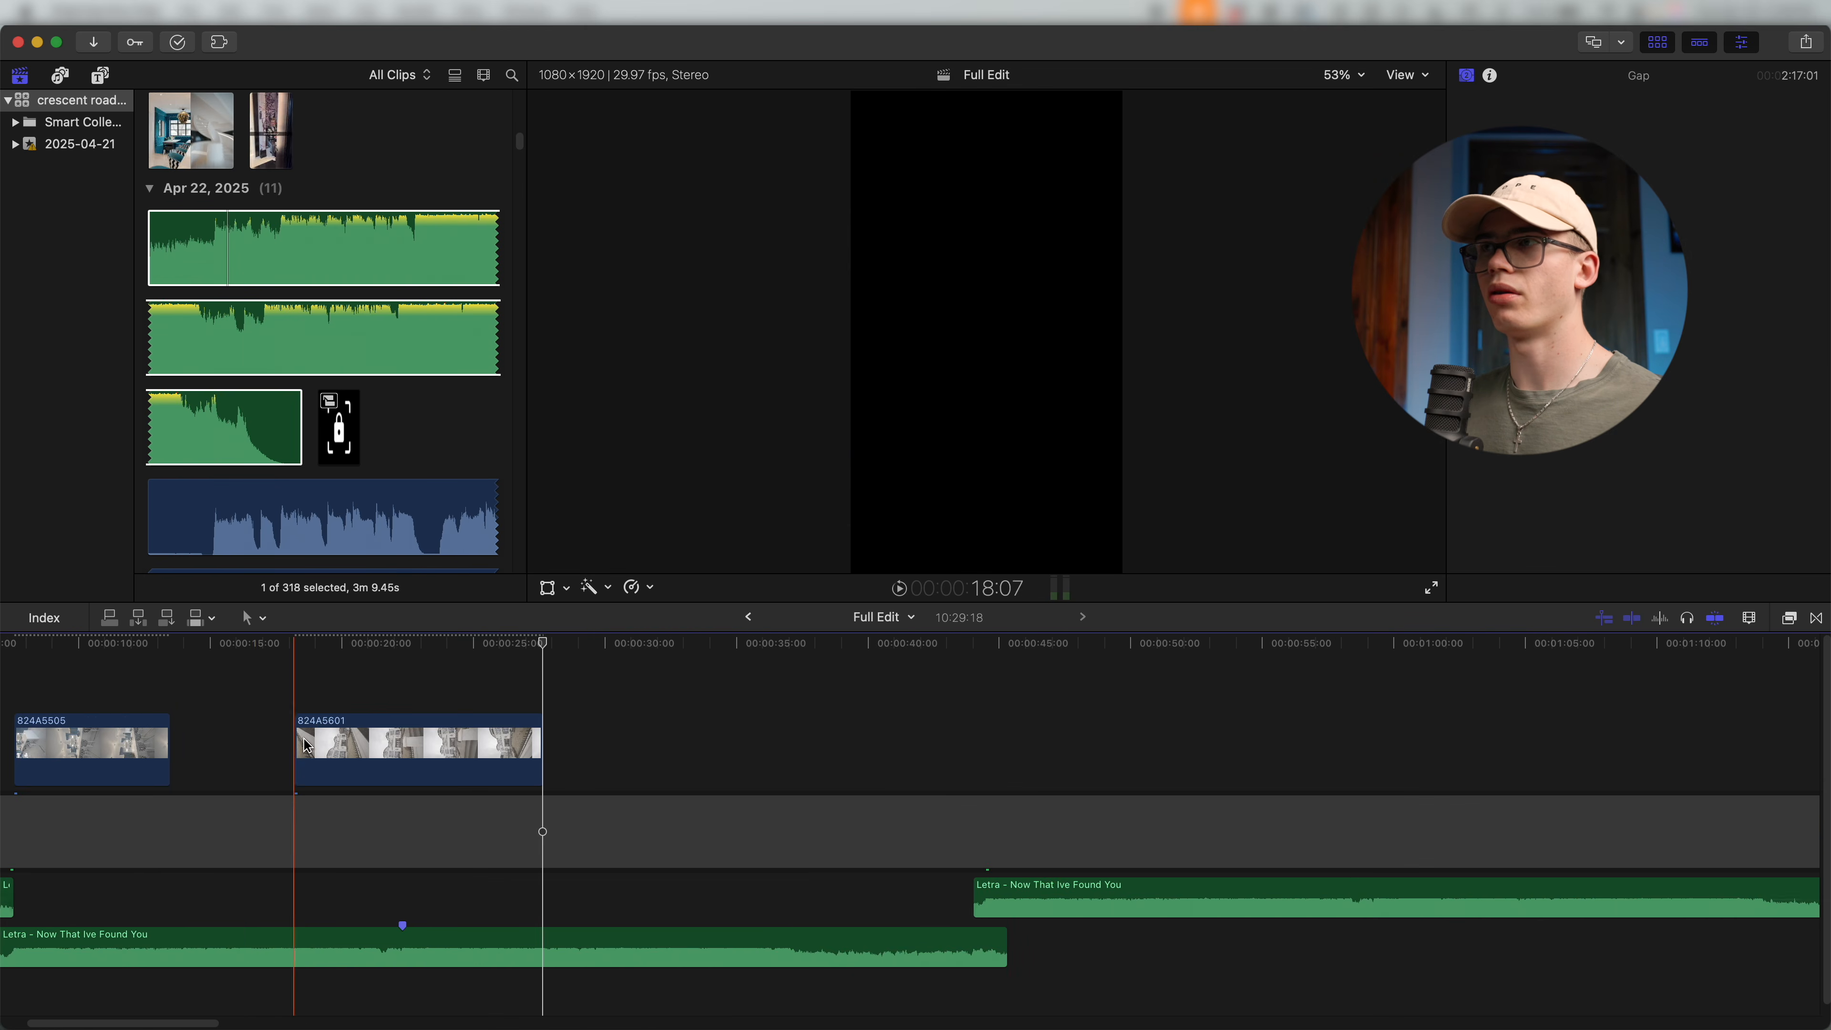
pyautogui.hscroll(-5, 388, 753)
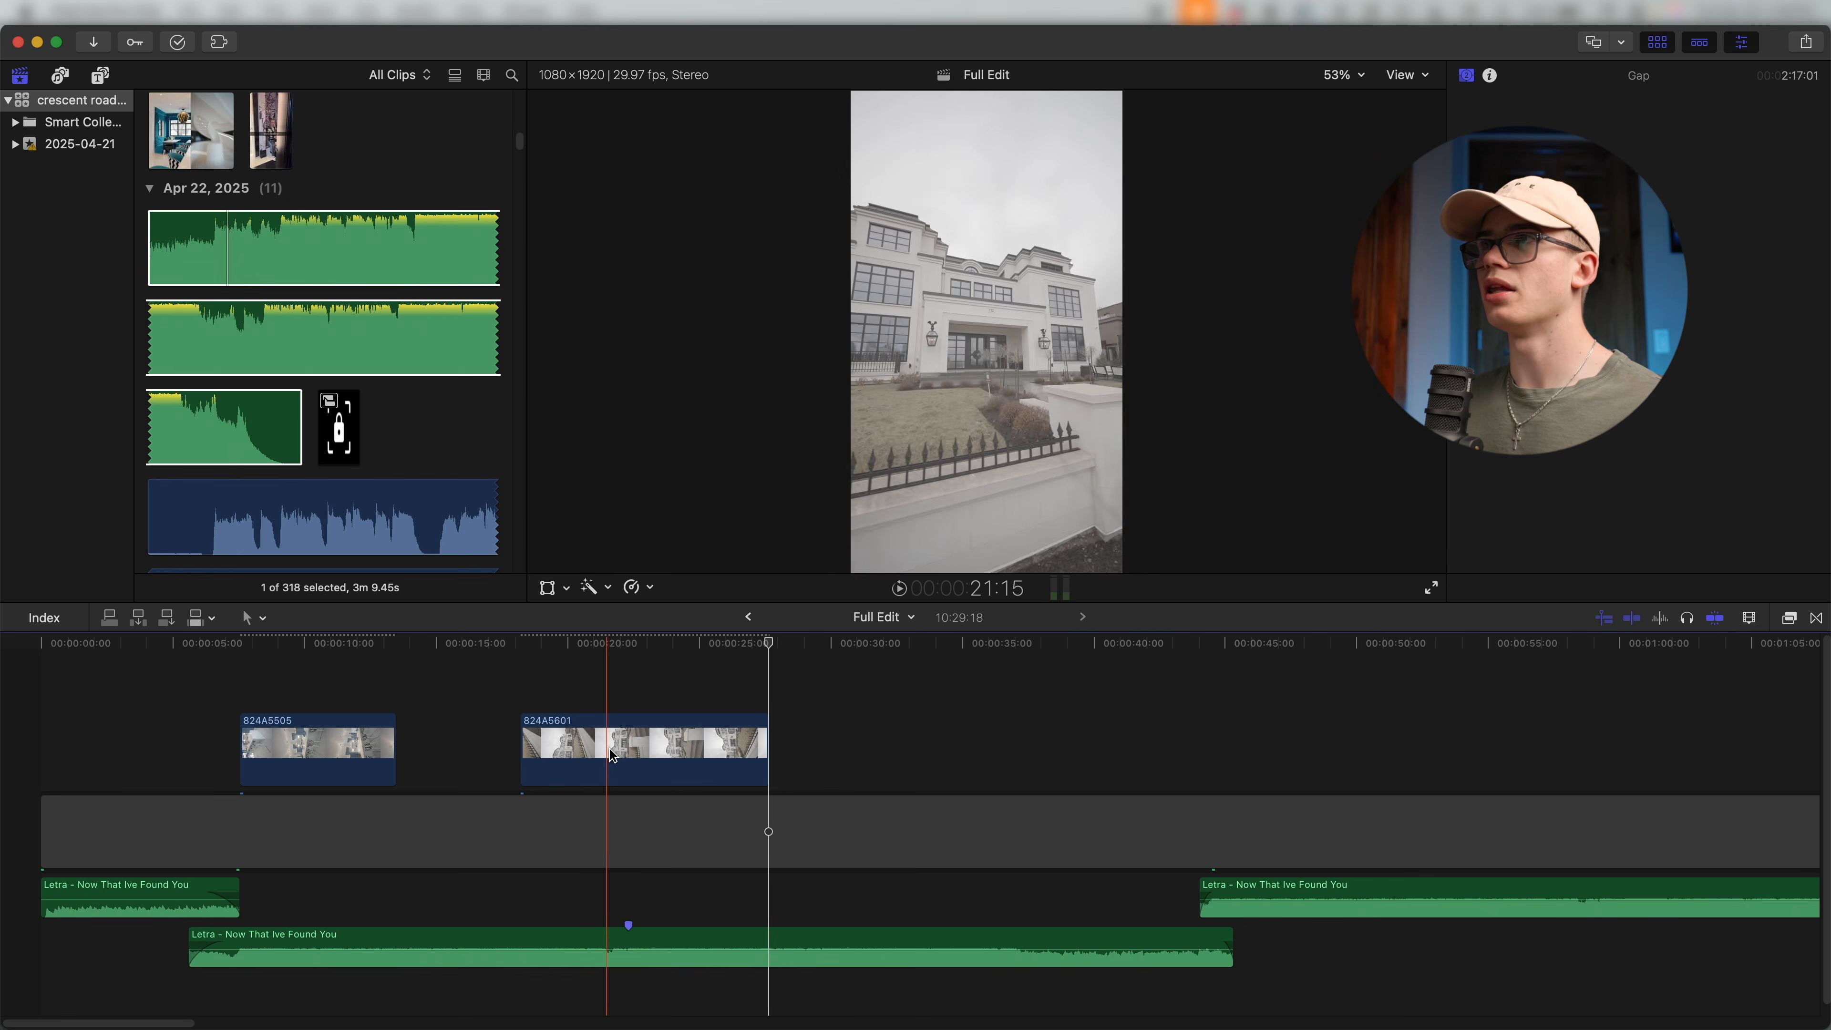
pyautogui.press('super+minus')
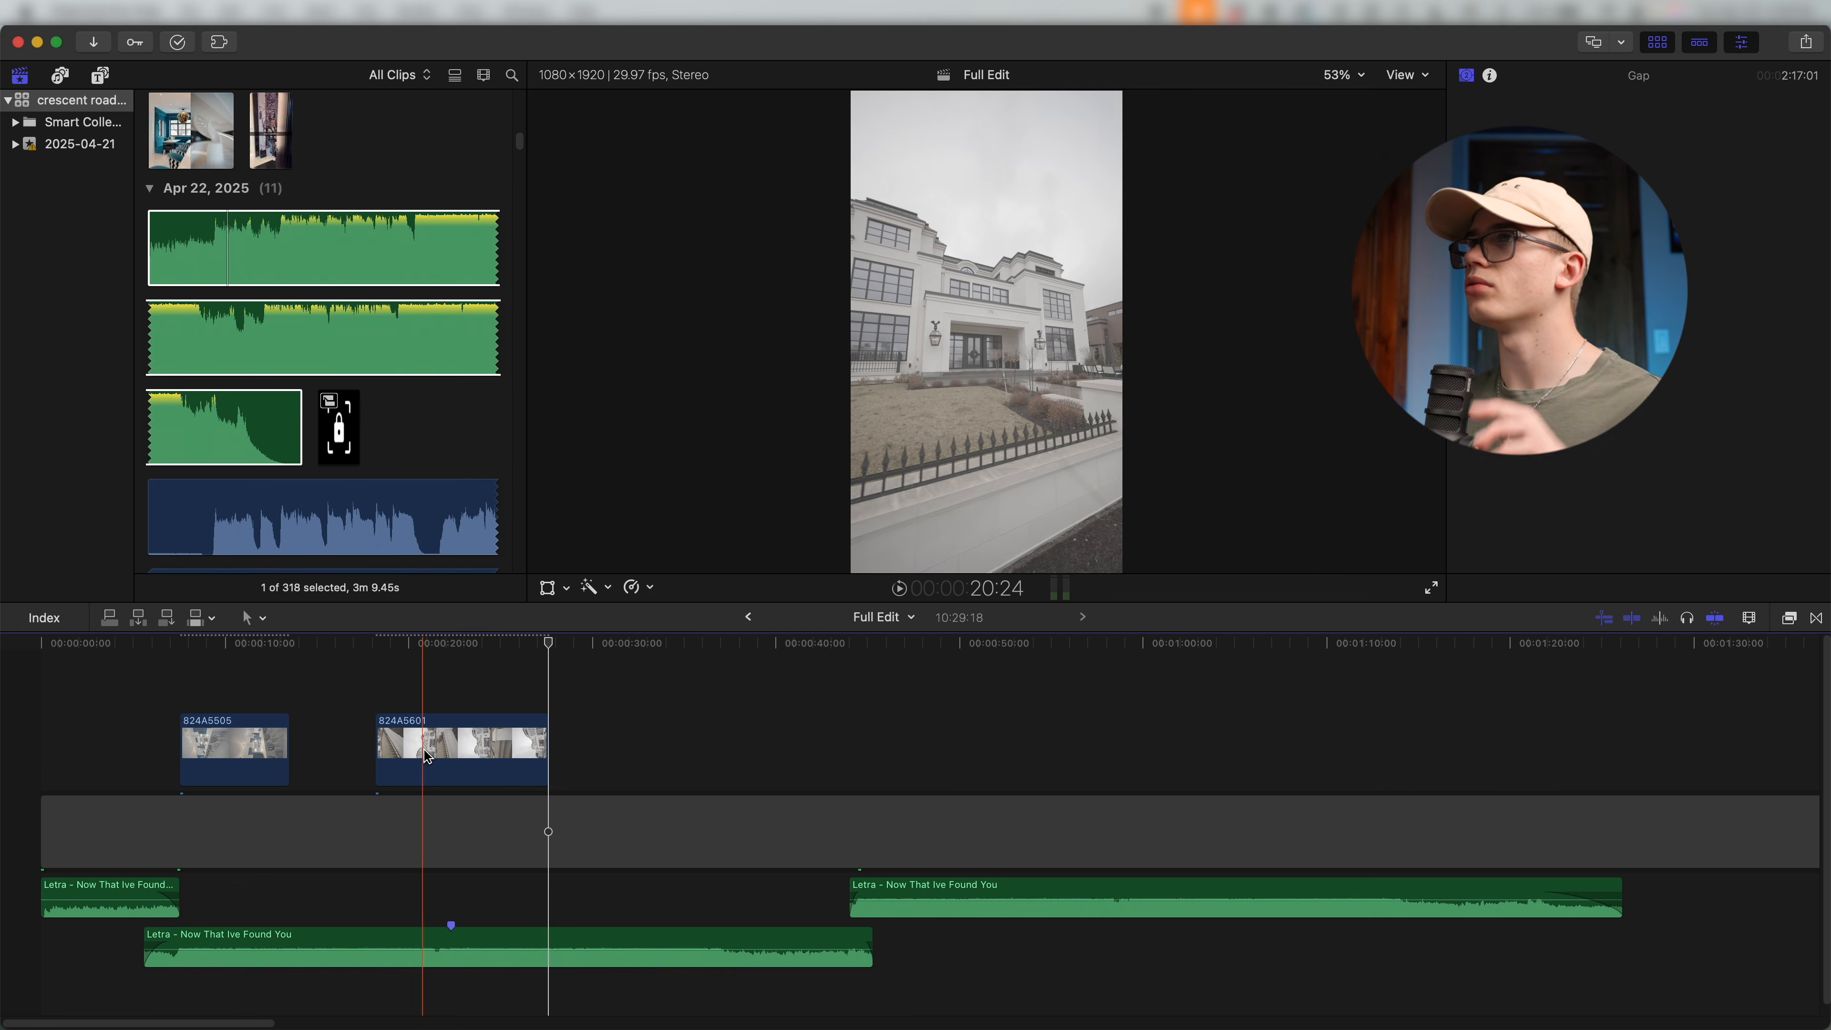
pyautogui.press('super+equal')
pyautogui.click(823, 757)
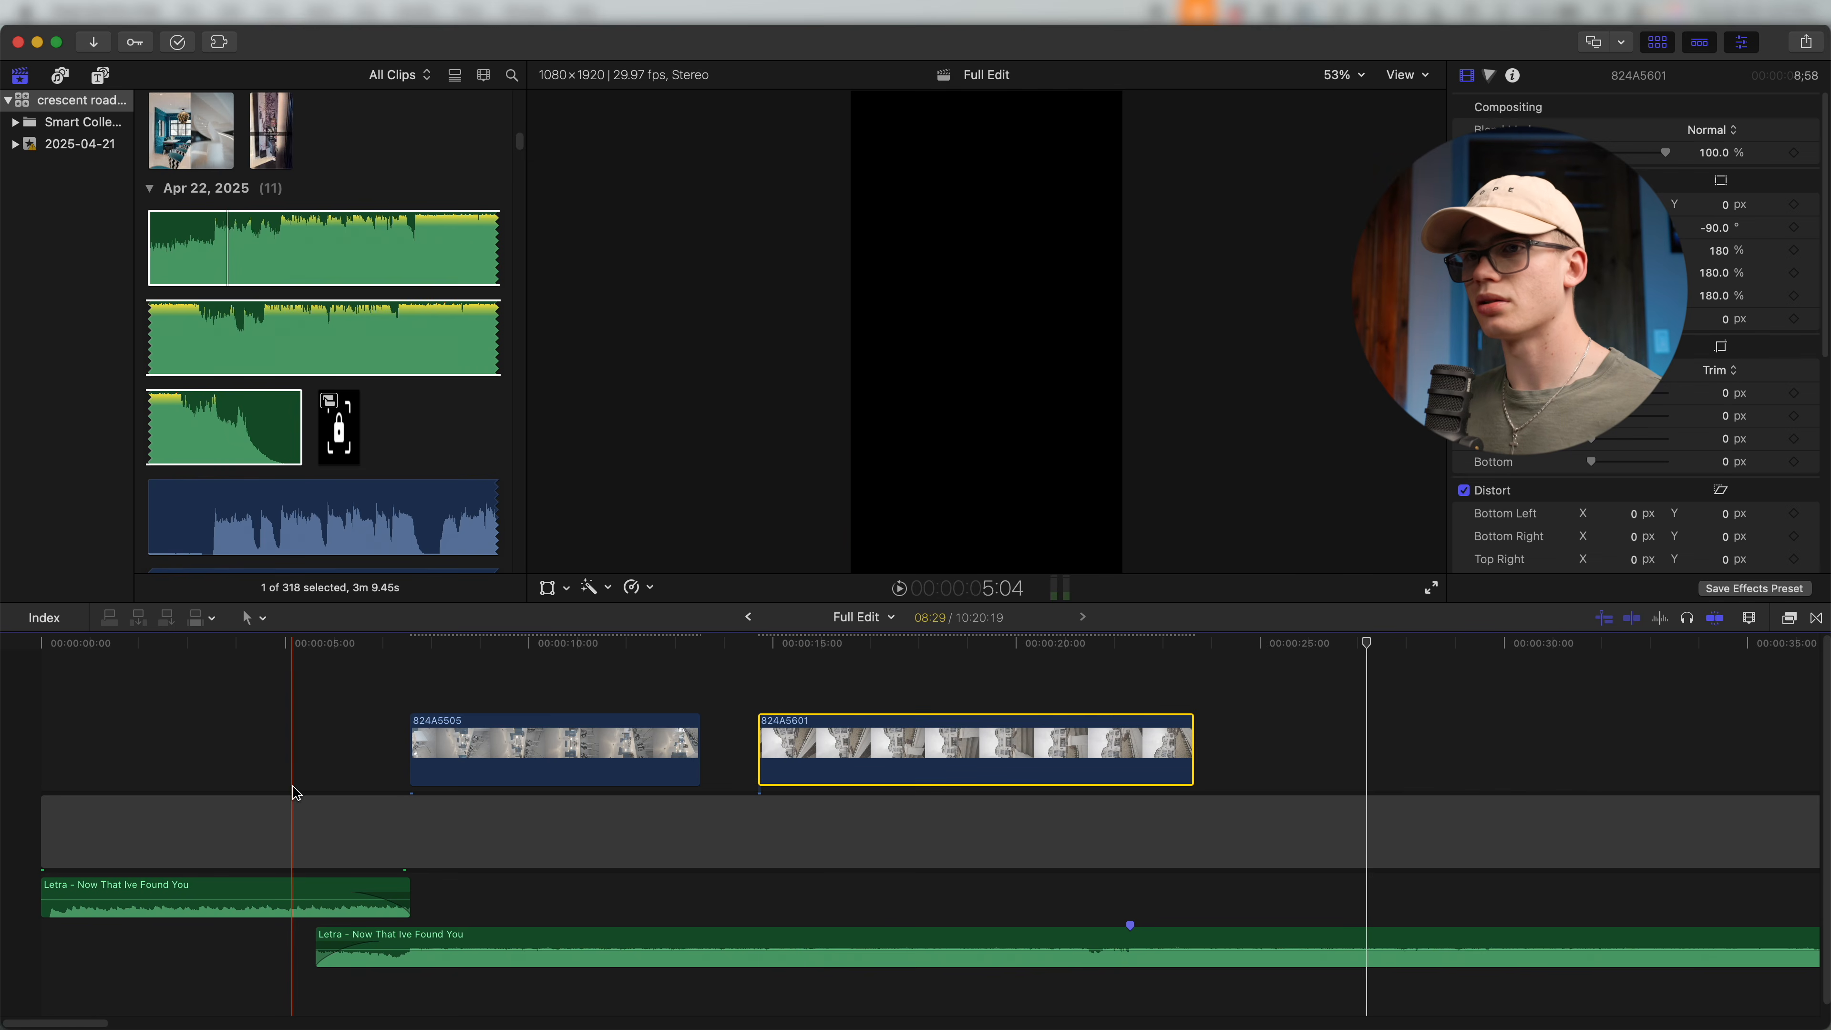
# Move exterior clip 824A5601 to start with the second music clip at about 5:18, and play up to the kitchen clip.
pyautogui.press('space')
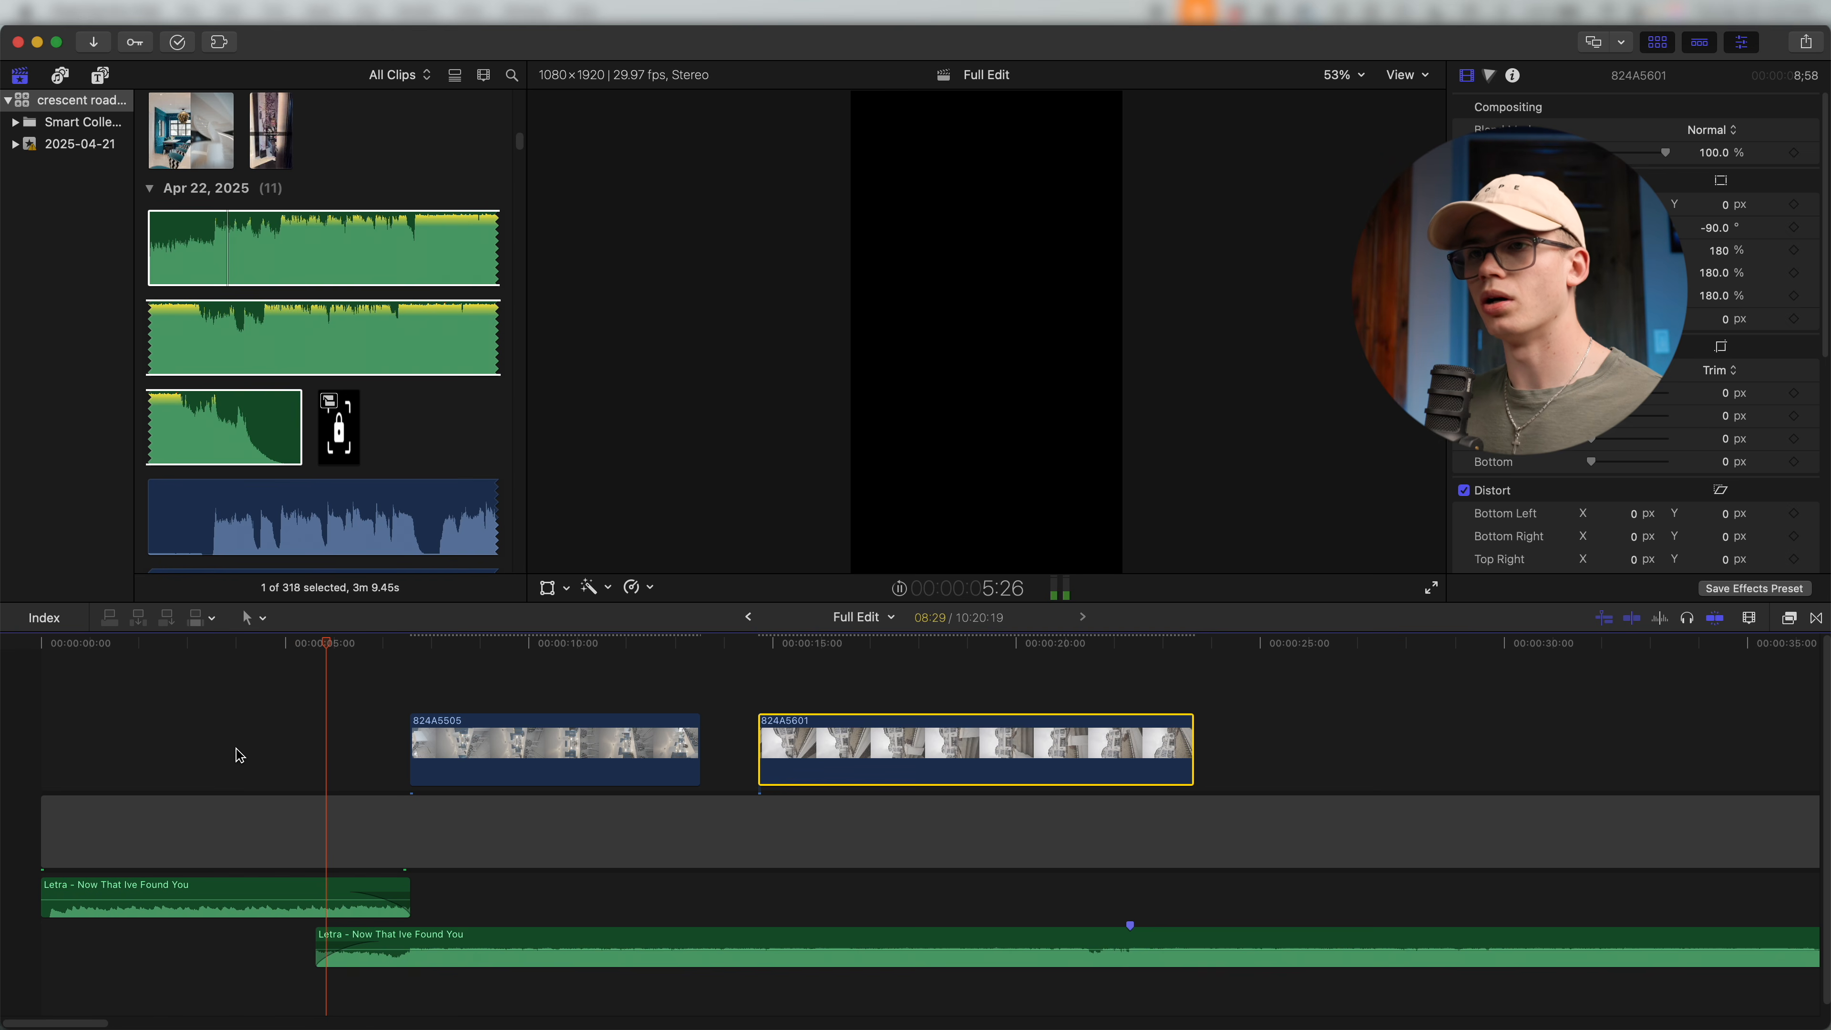
pyautogui.press('space')
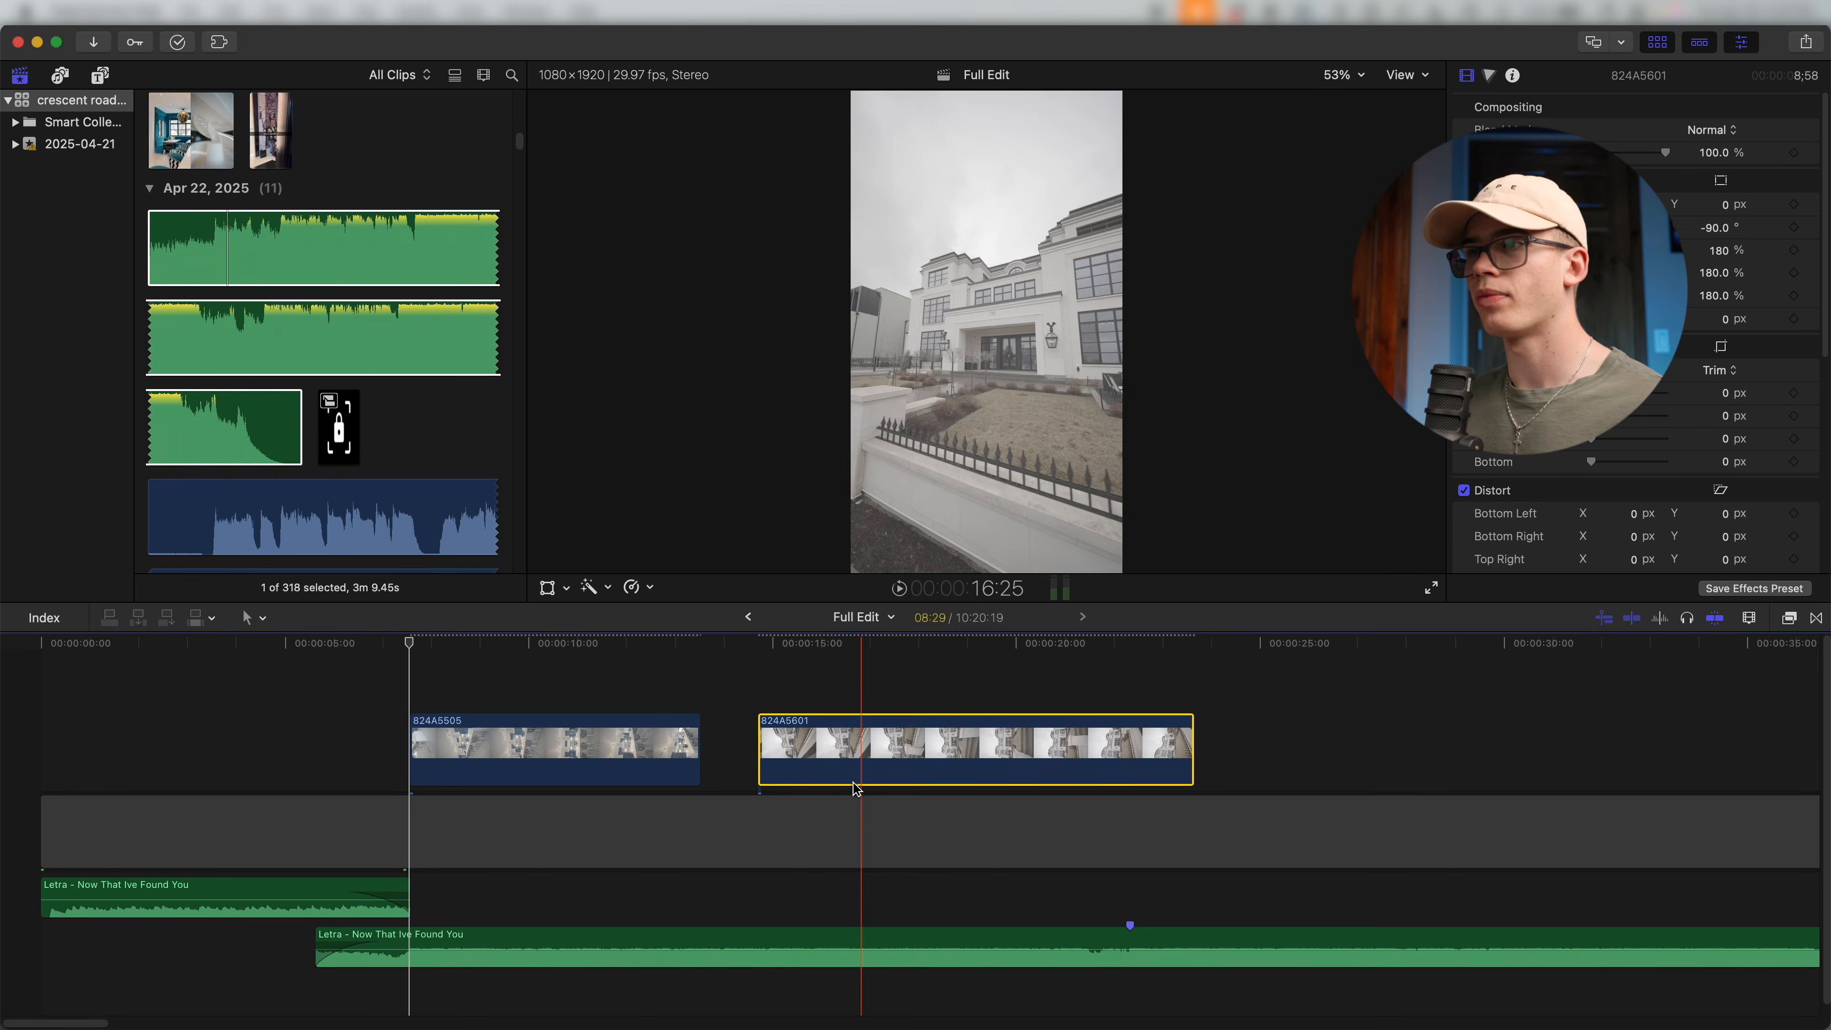
pyautogui.moveTo(410, 690); pyautogui.dragTo(395, 690)
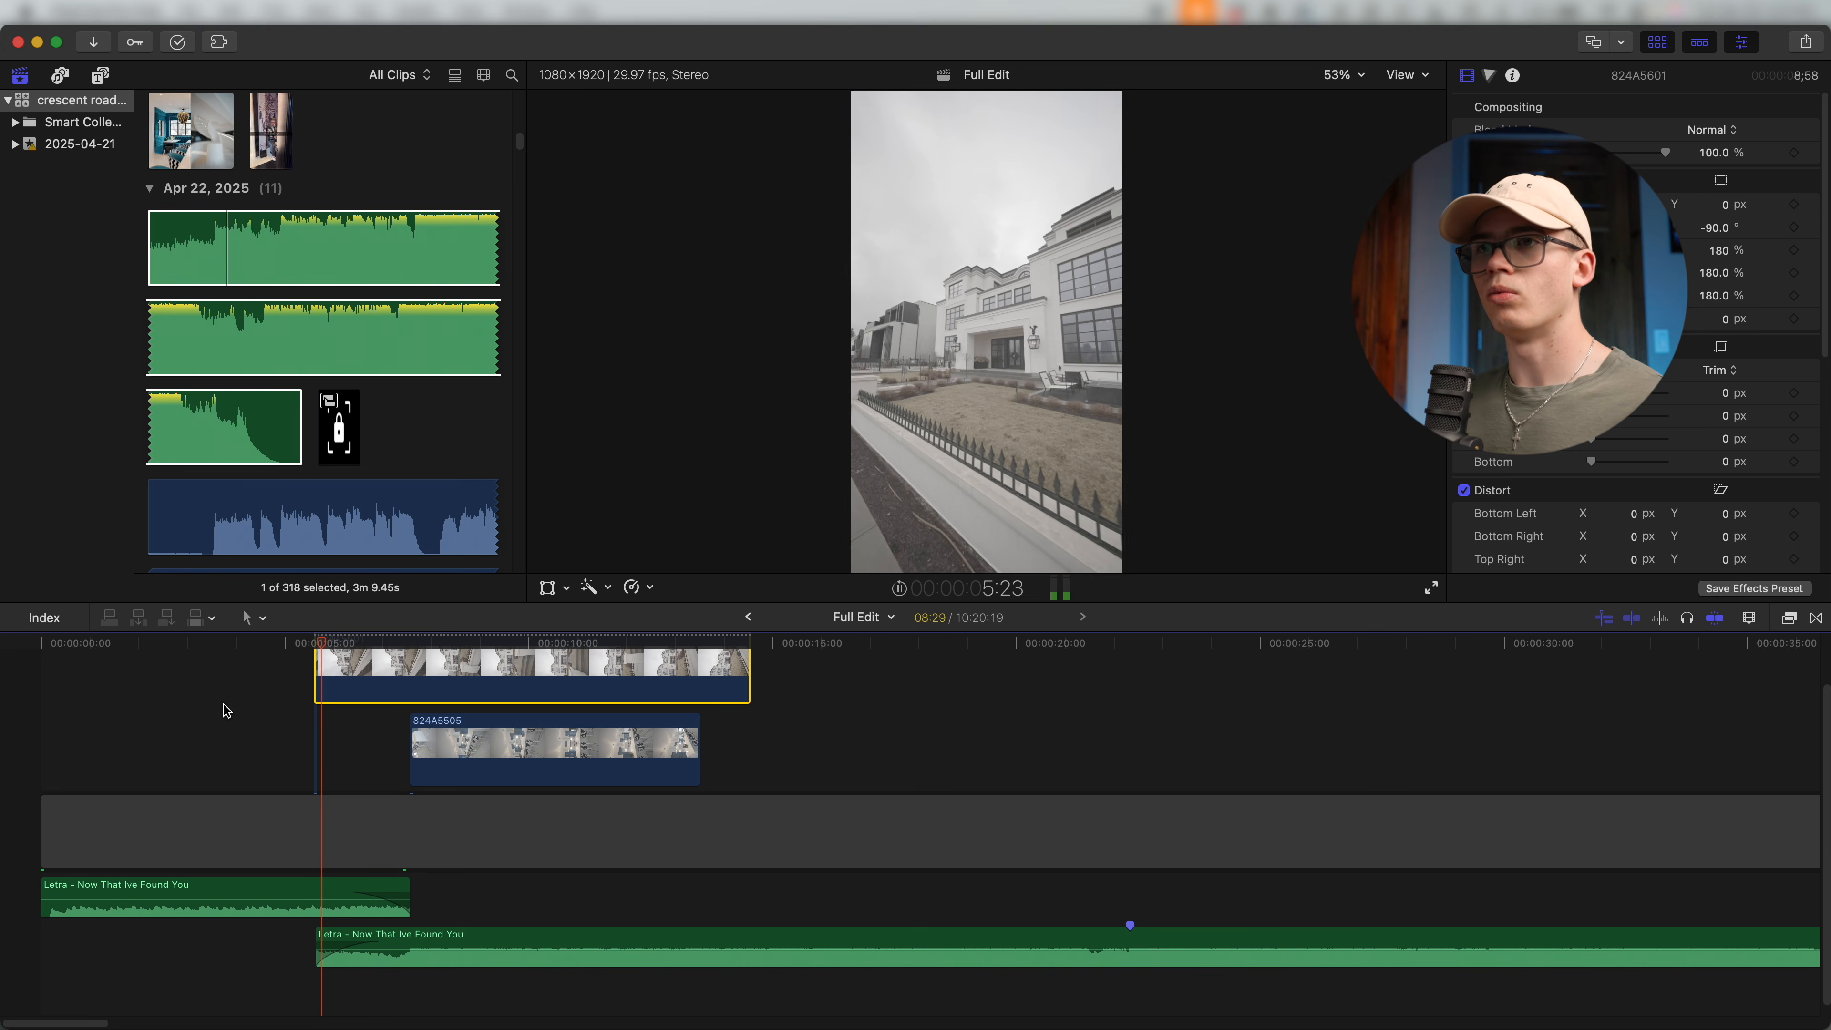
pyautogui.press('space')
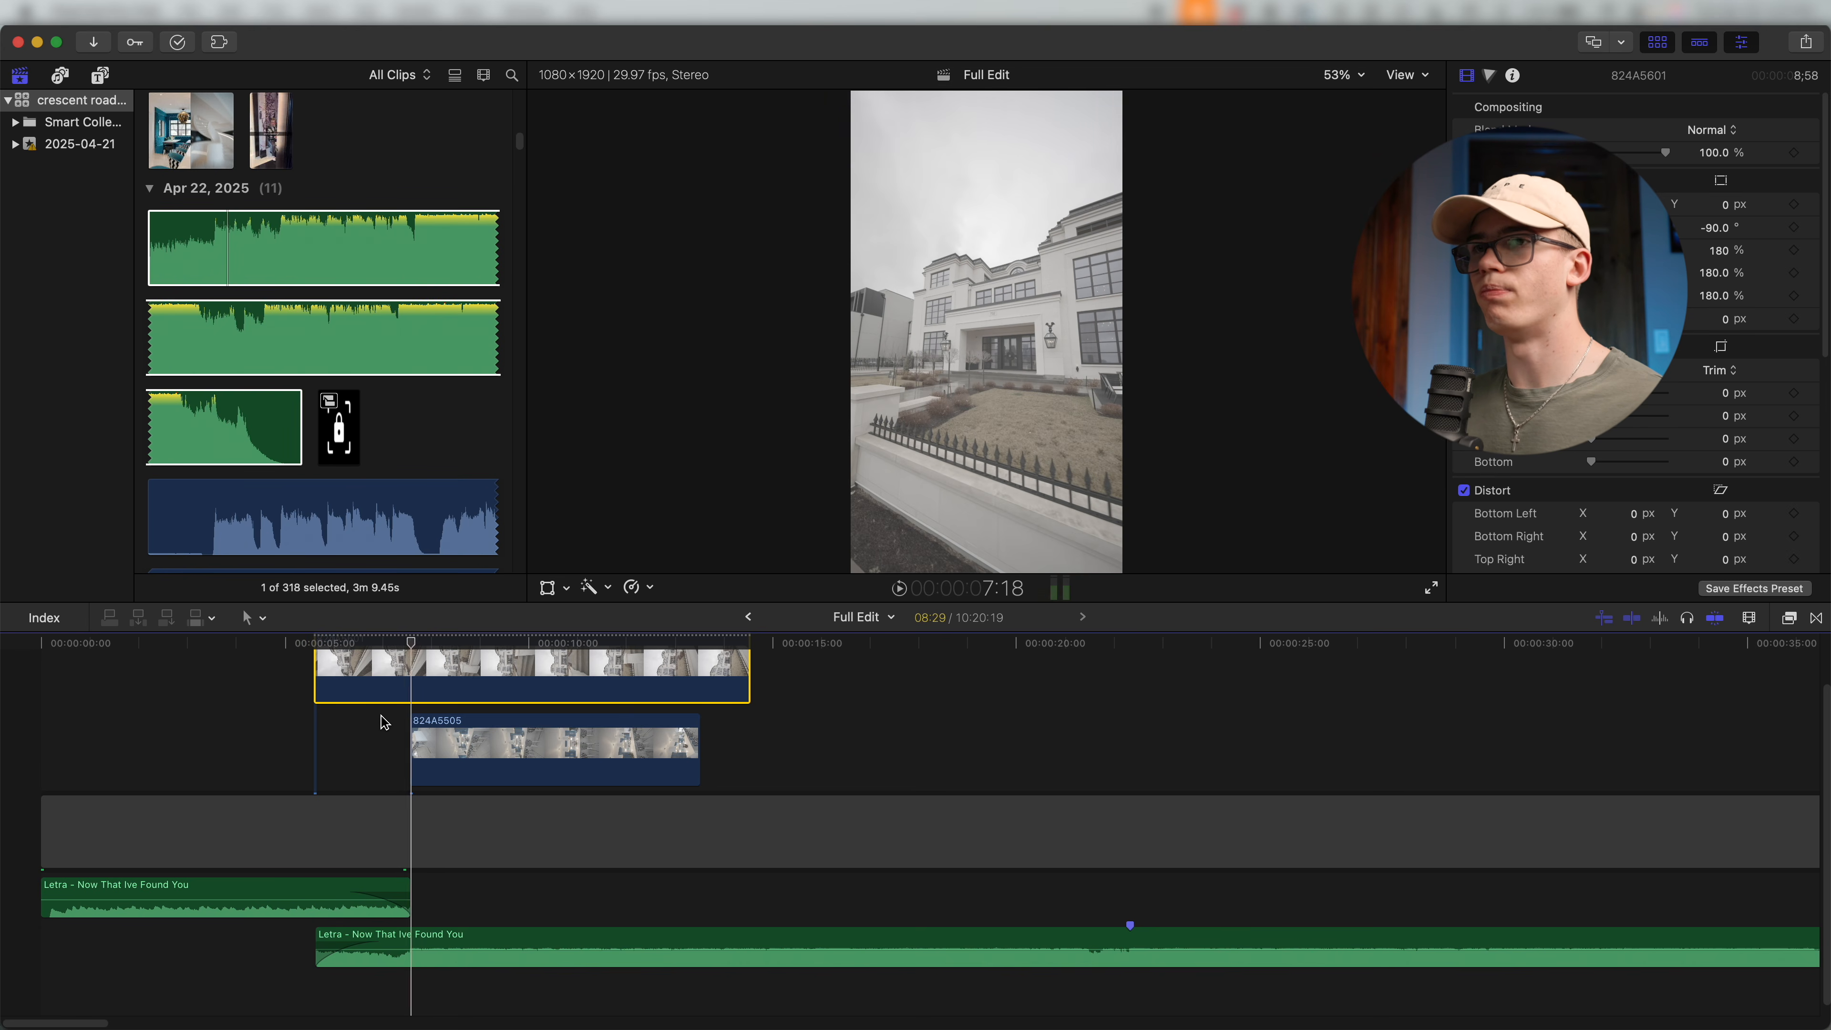
# Show the retime editor for exterior clip 824A5601.
pyautogui.press('super+equal')
pyautogui.press('super+equal')
pyautogui.scroll(2, 486, 786)
pyautogui.press('super+equal')
pyautogui.press('super+equal')
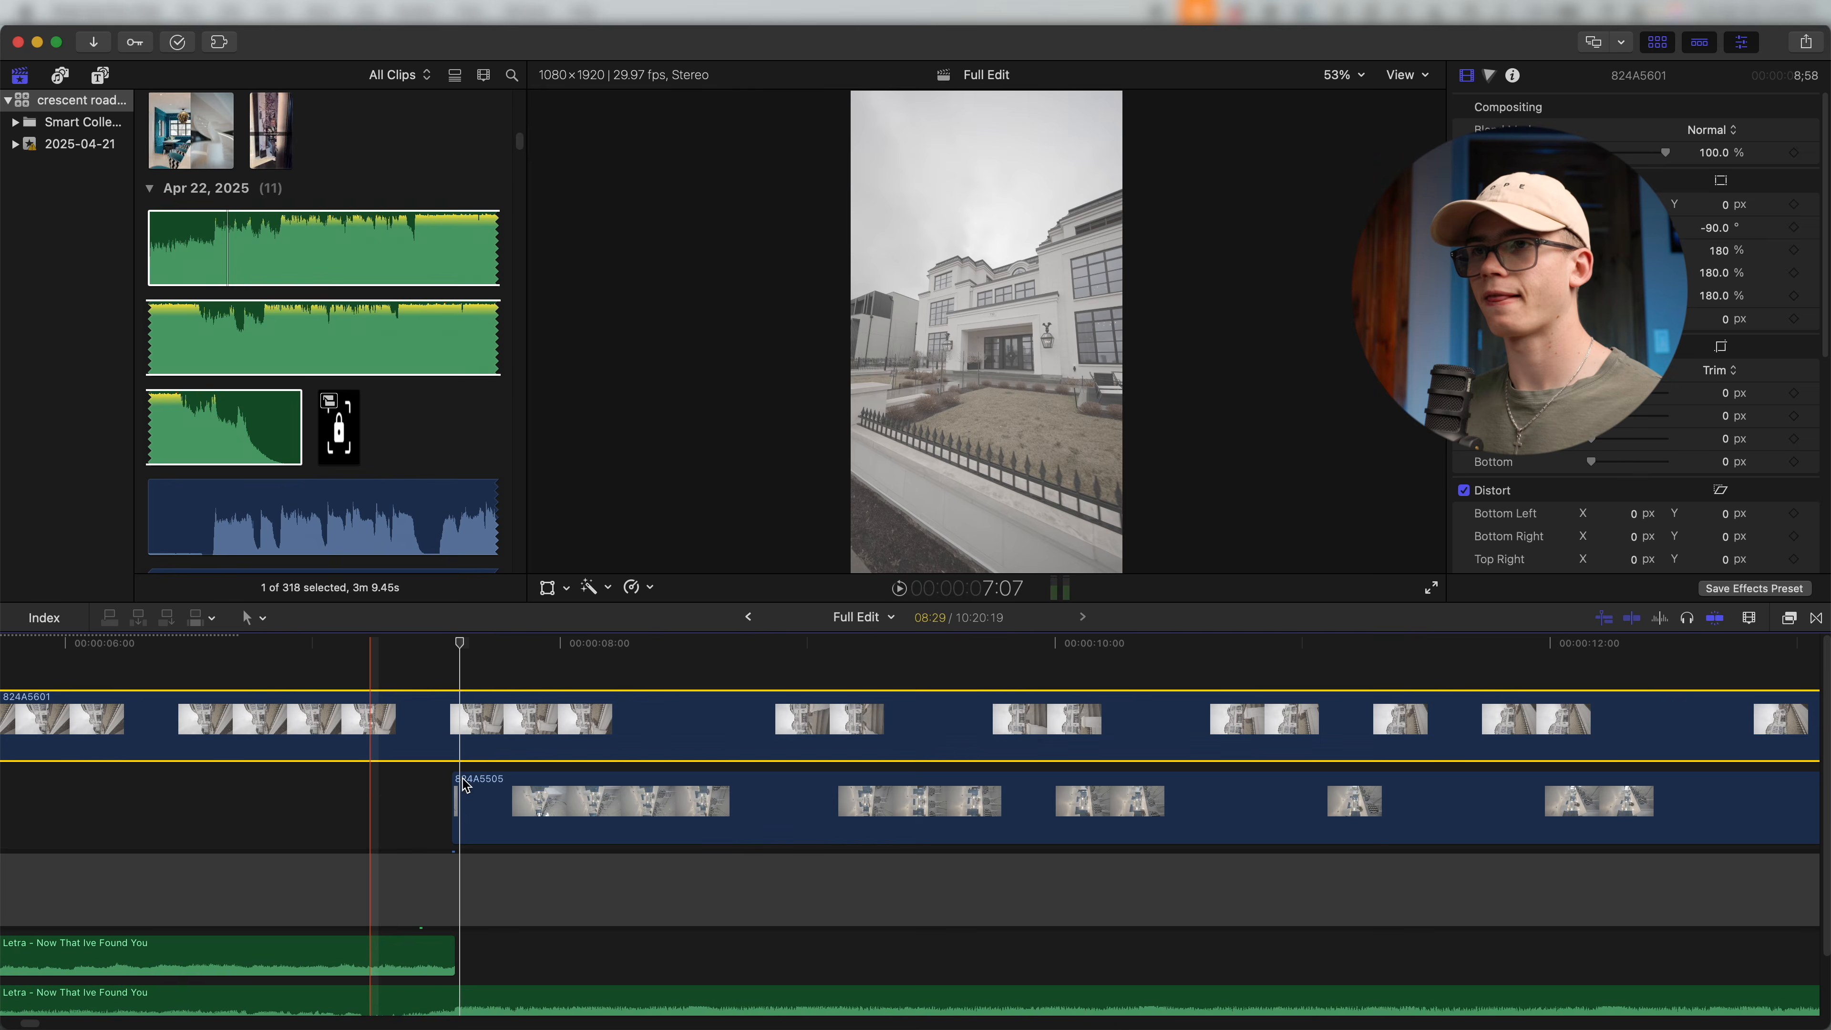
pyautogui.hscroll(-6, 426, 780)
pyautogui.press('super+r')
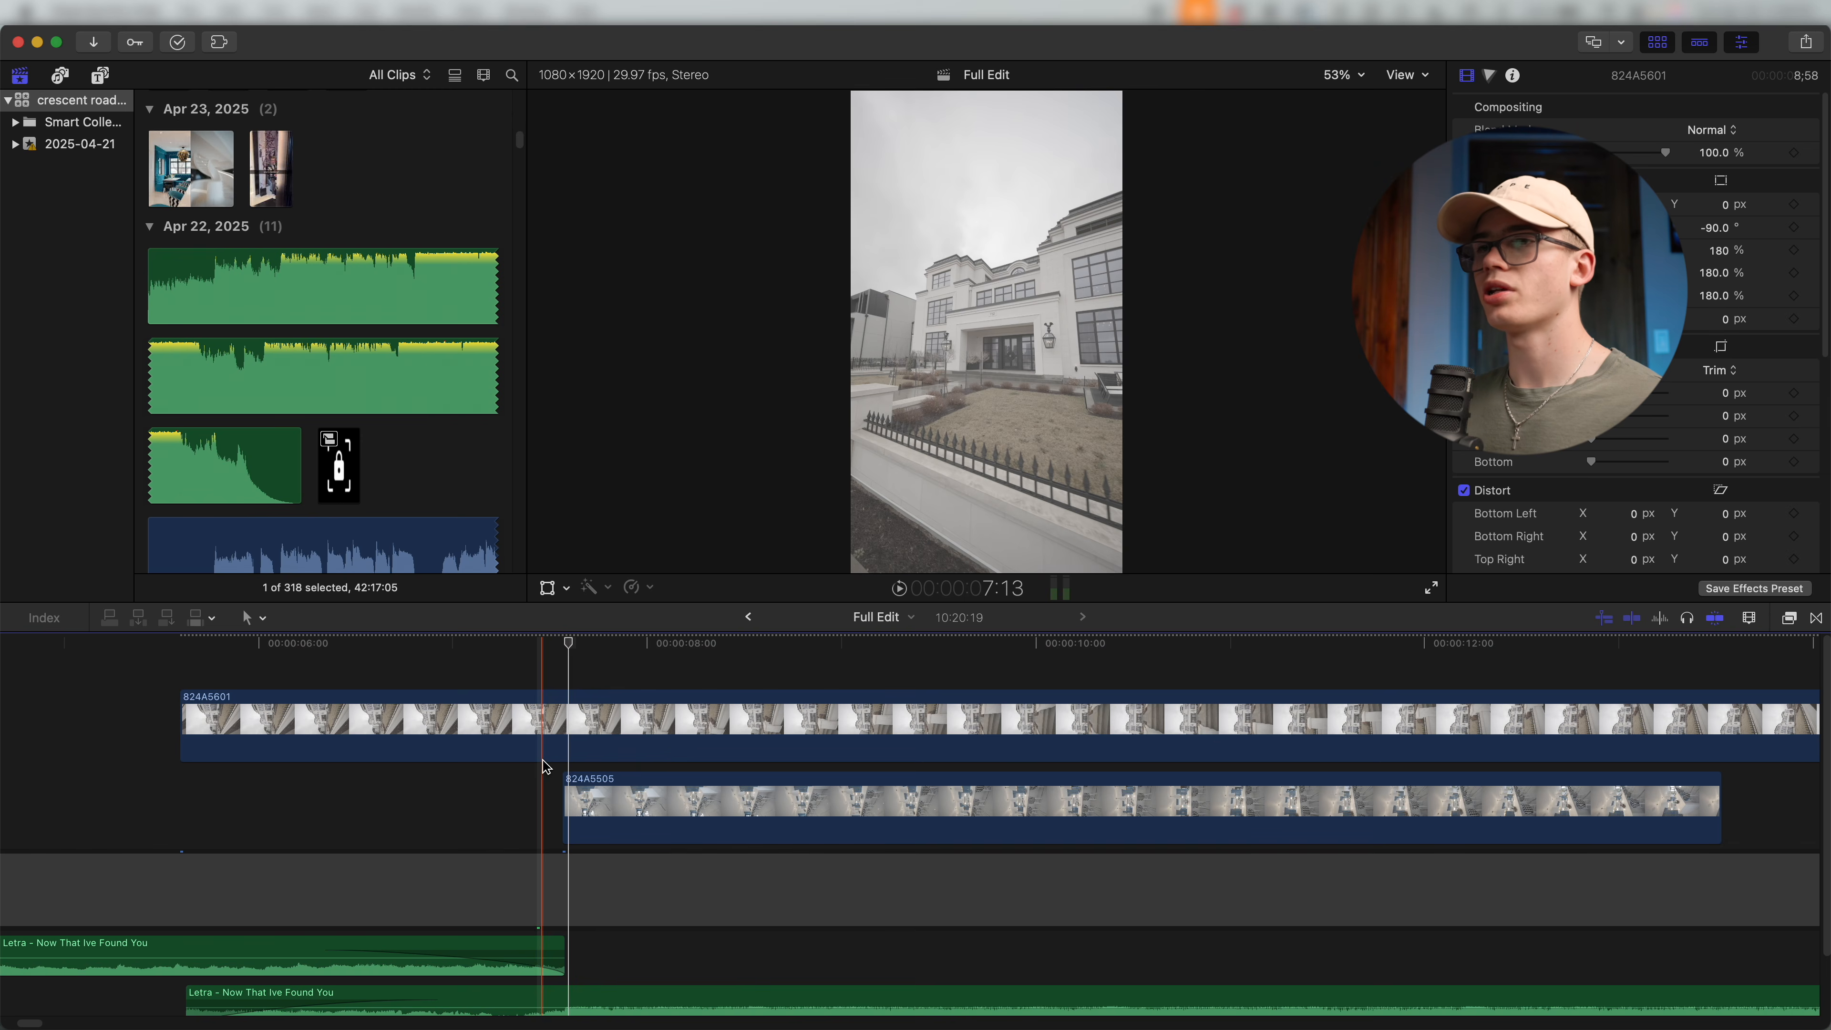
pyautogui.click(555, 751)
pyautogui.press('super+r')
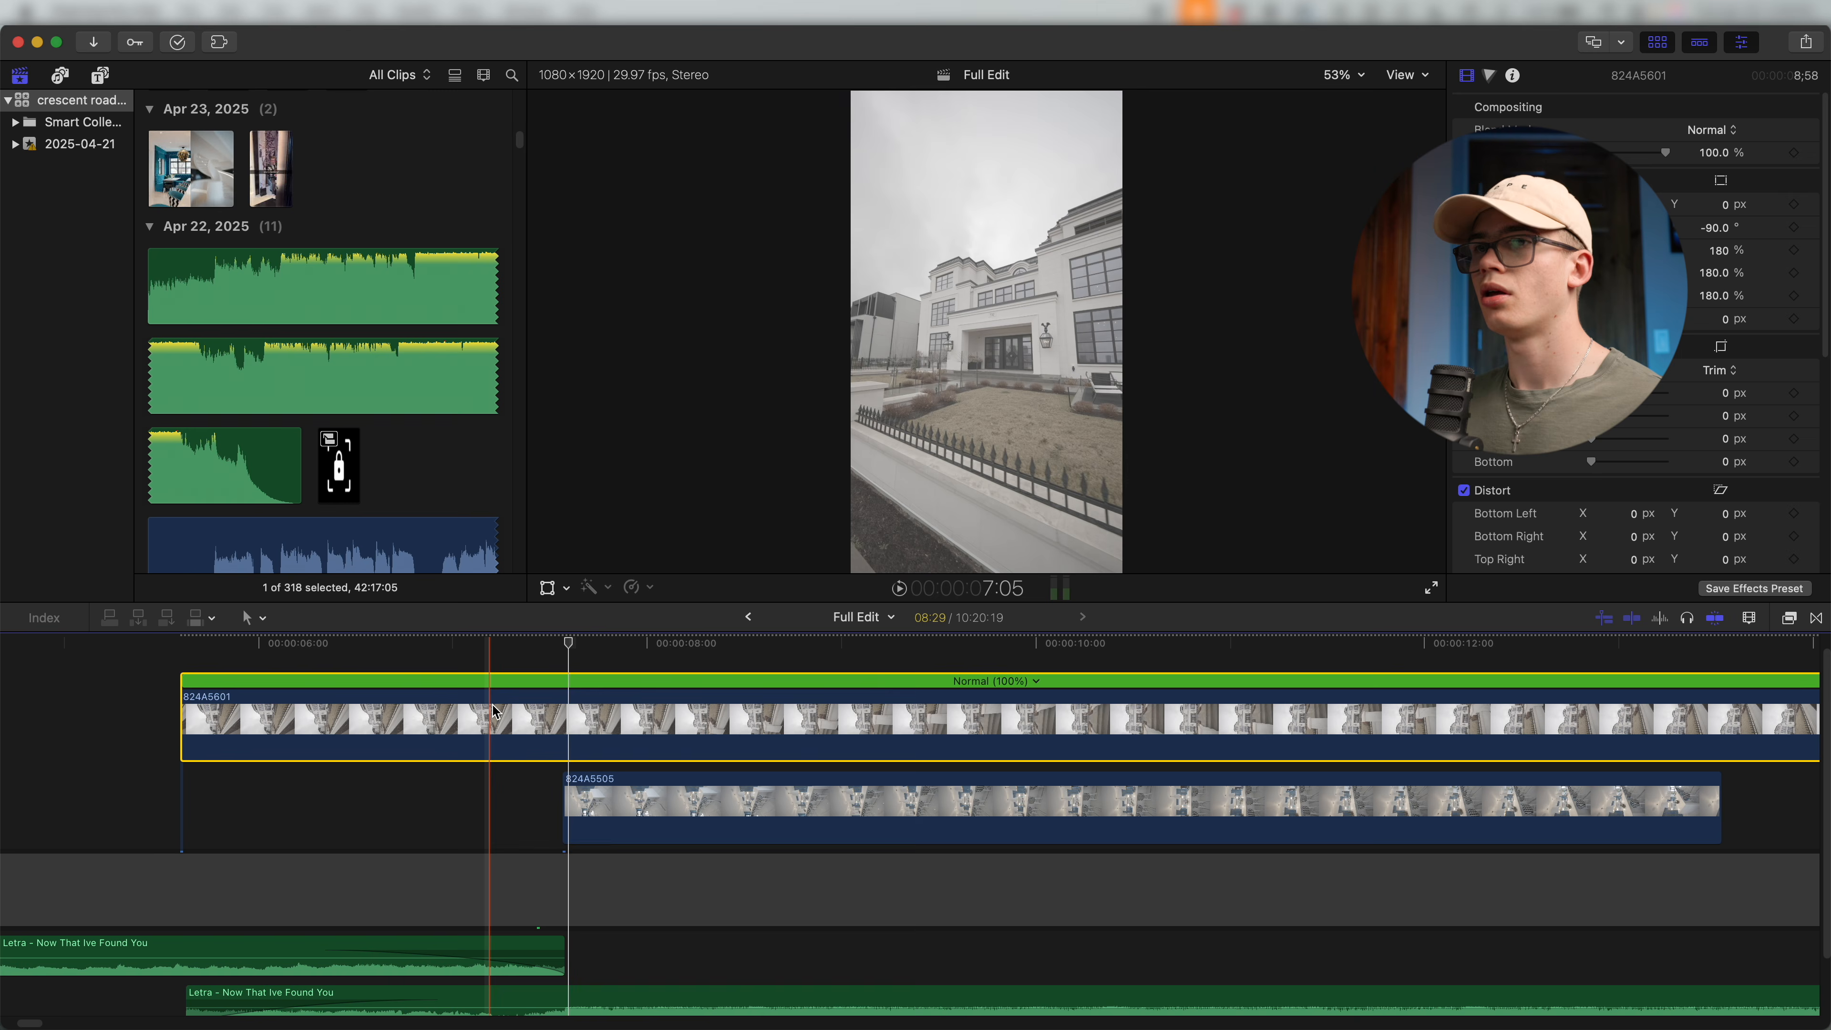
# Split the exterior clip's speed at 6:29 and apply a Fast preset to the segment after the split.
pyautogui.click(444, 722)
pyautogui.hotkey('shift', 'b')
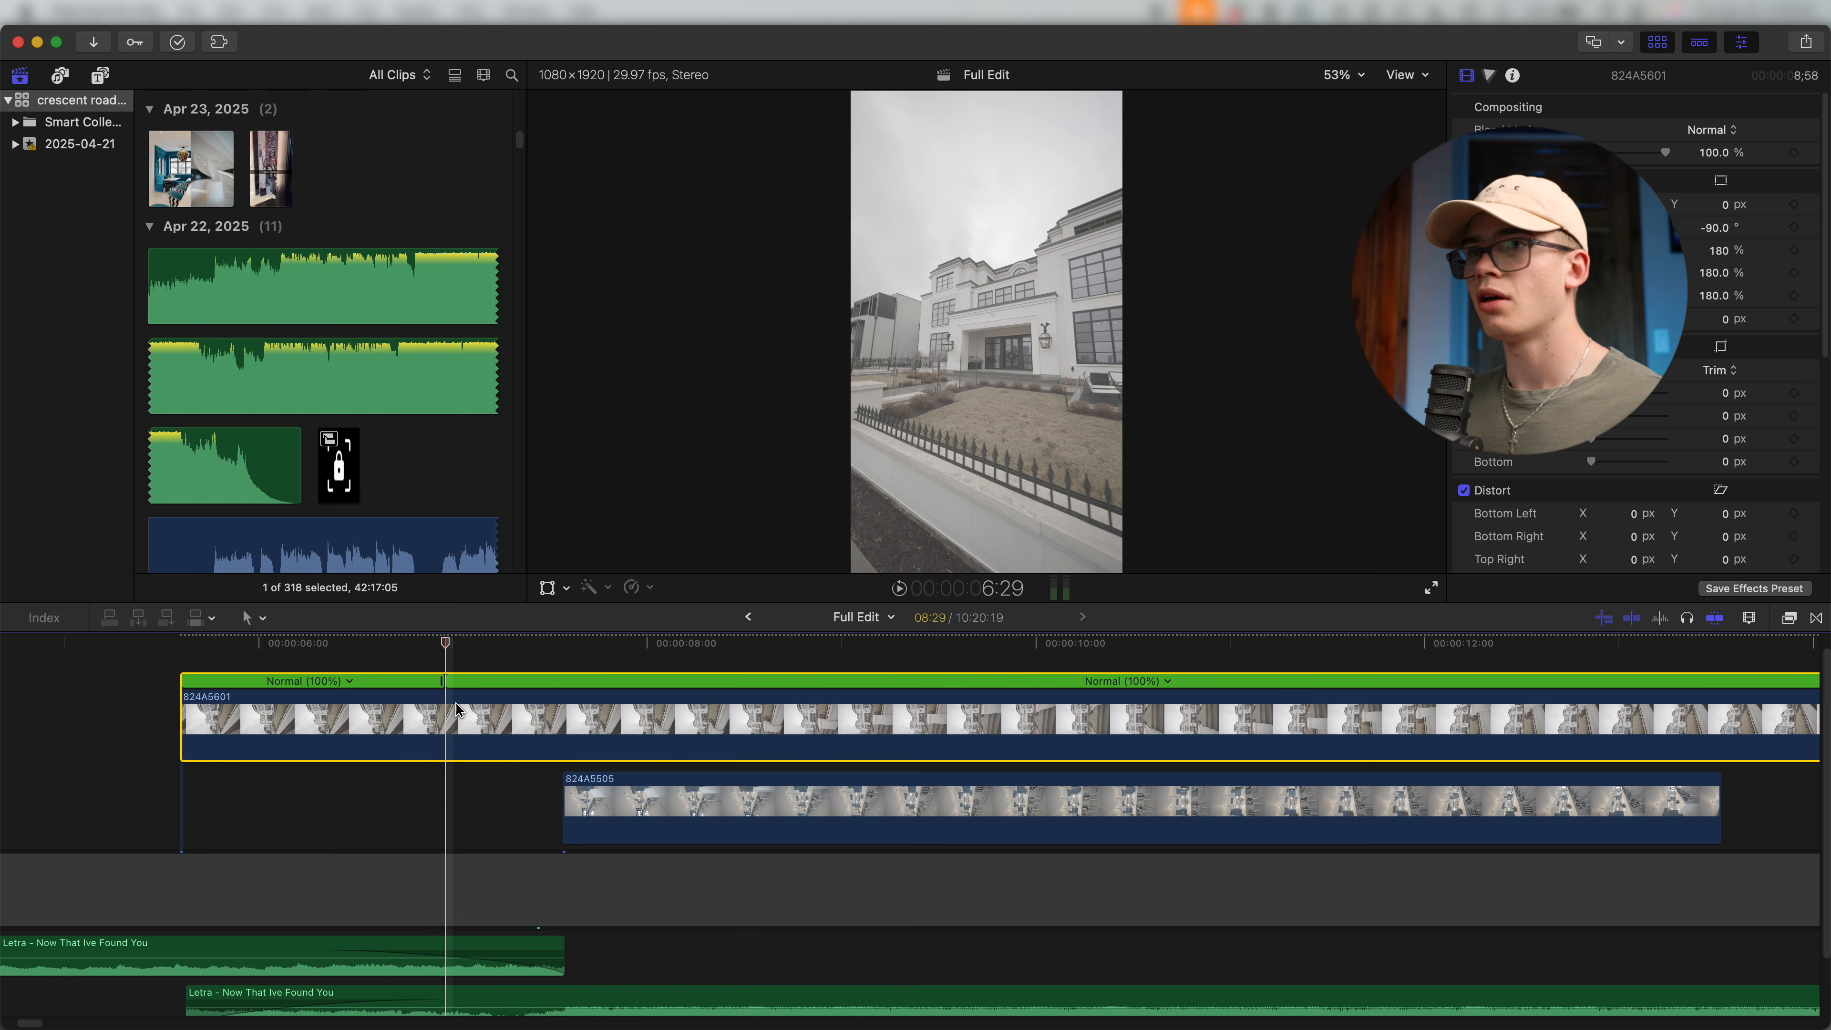
pyautogui.click(1168, 681)
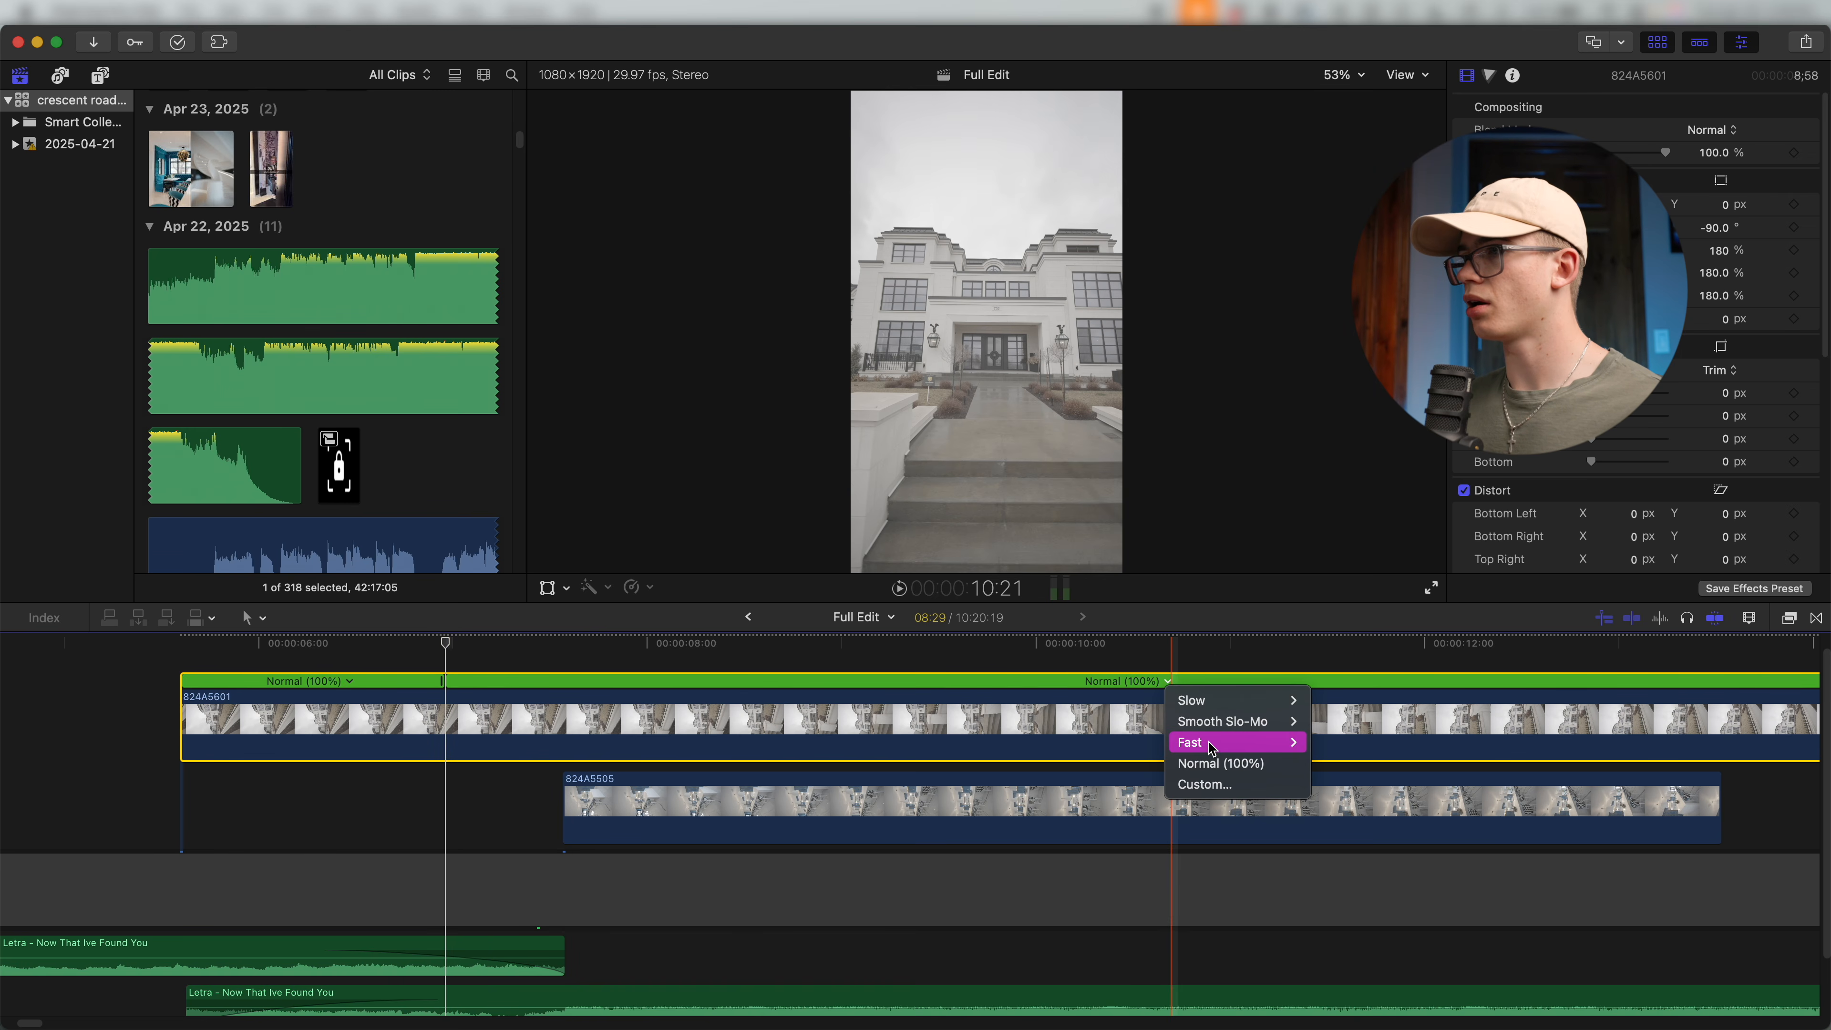
pyautogui.click(1342, 810)
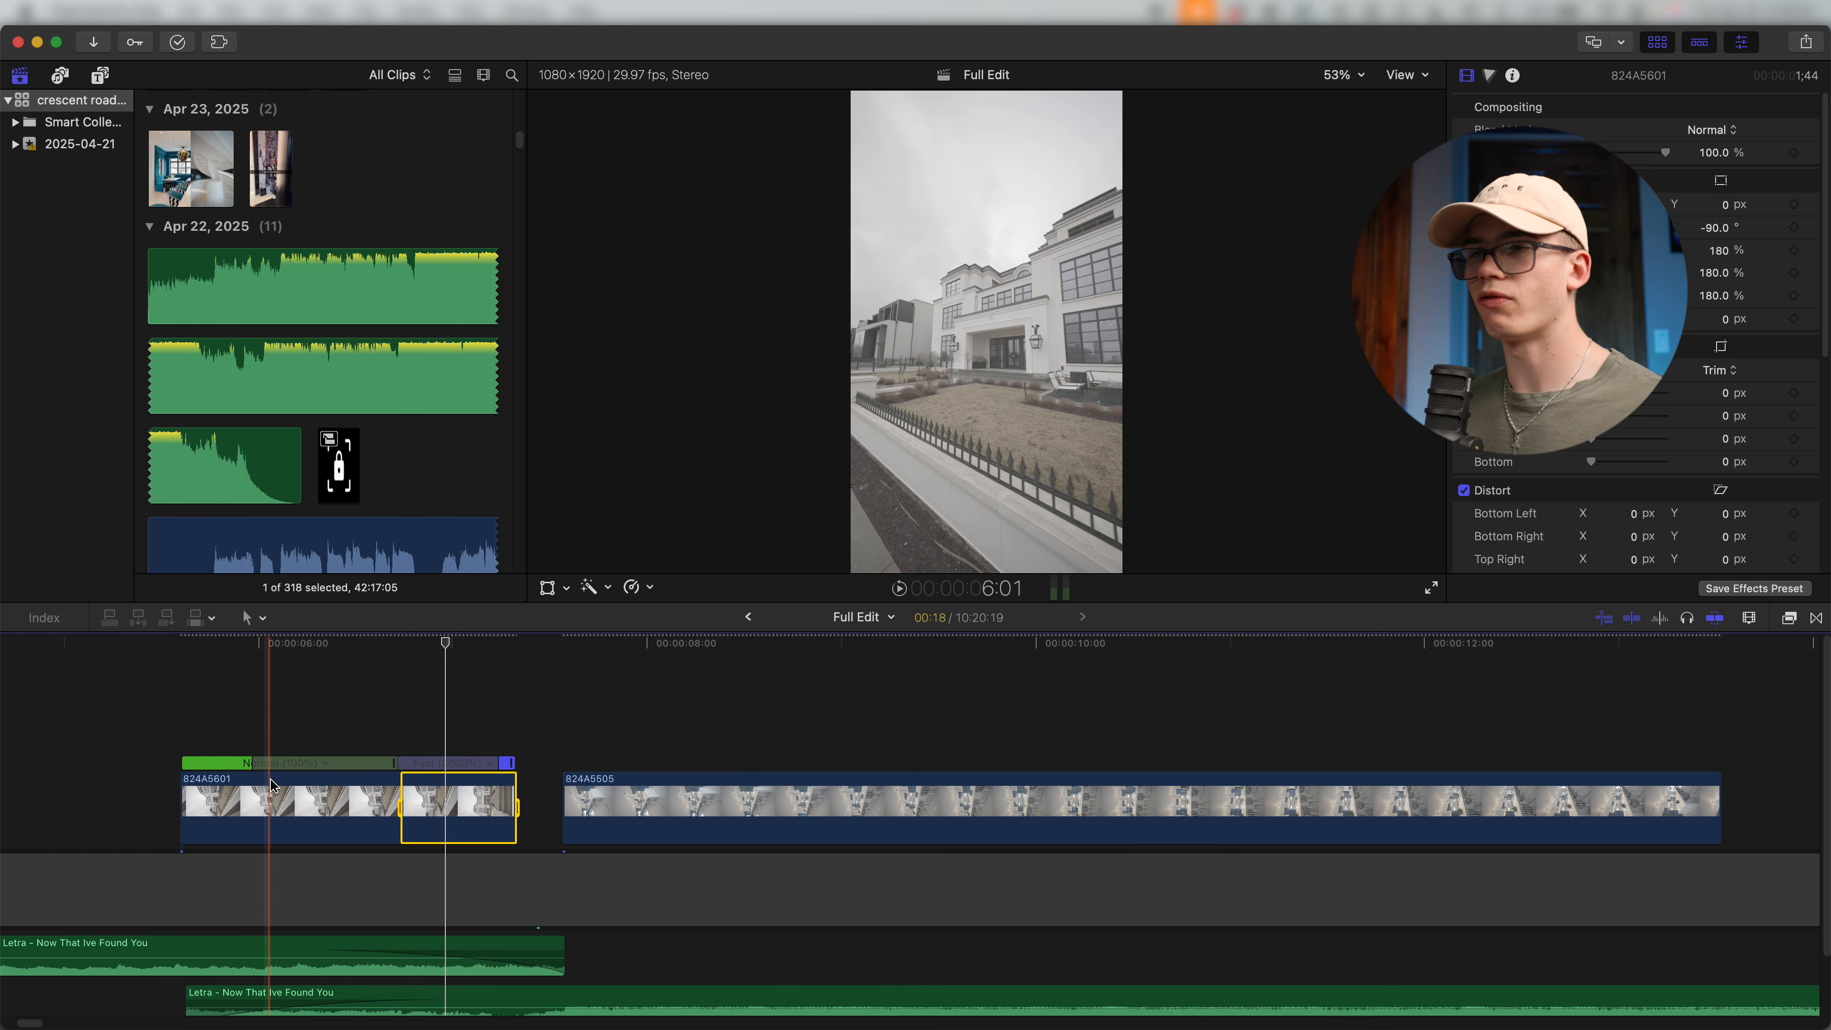
# Edit the speed transition's source frame so the exterior clip reaches the start of kitchen clip 824A5505, and play the result.
pyautogui.press('super+equal')
pyautogui.hscroll(-5, 589, 775)
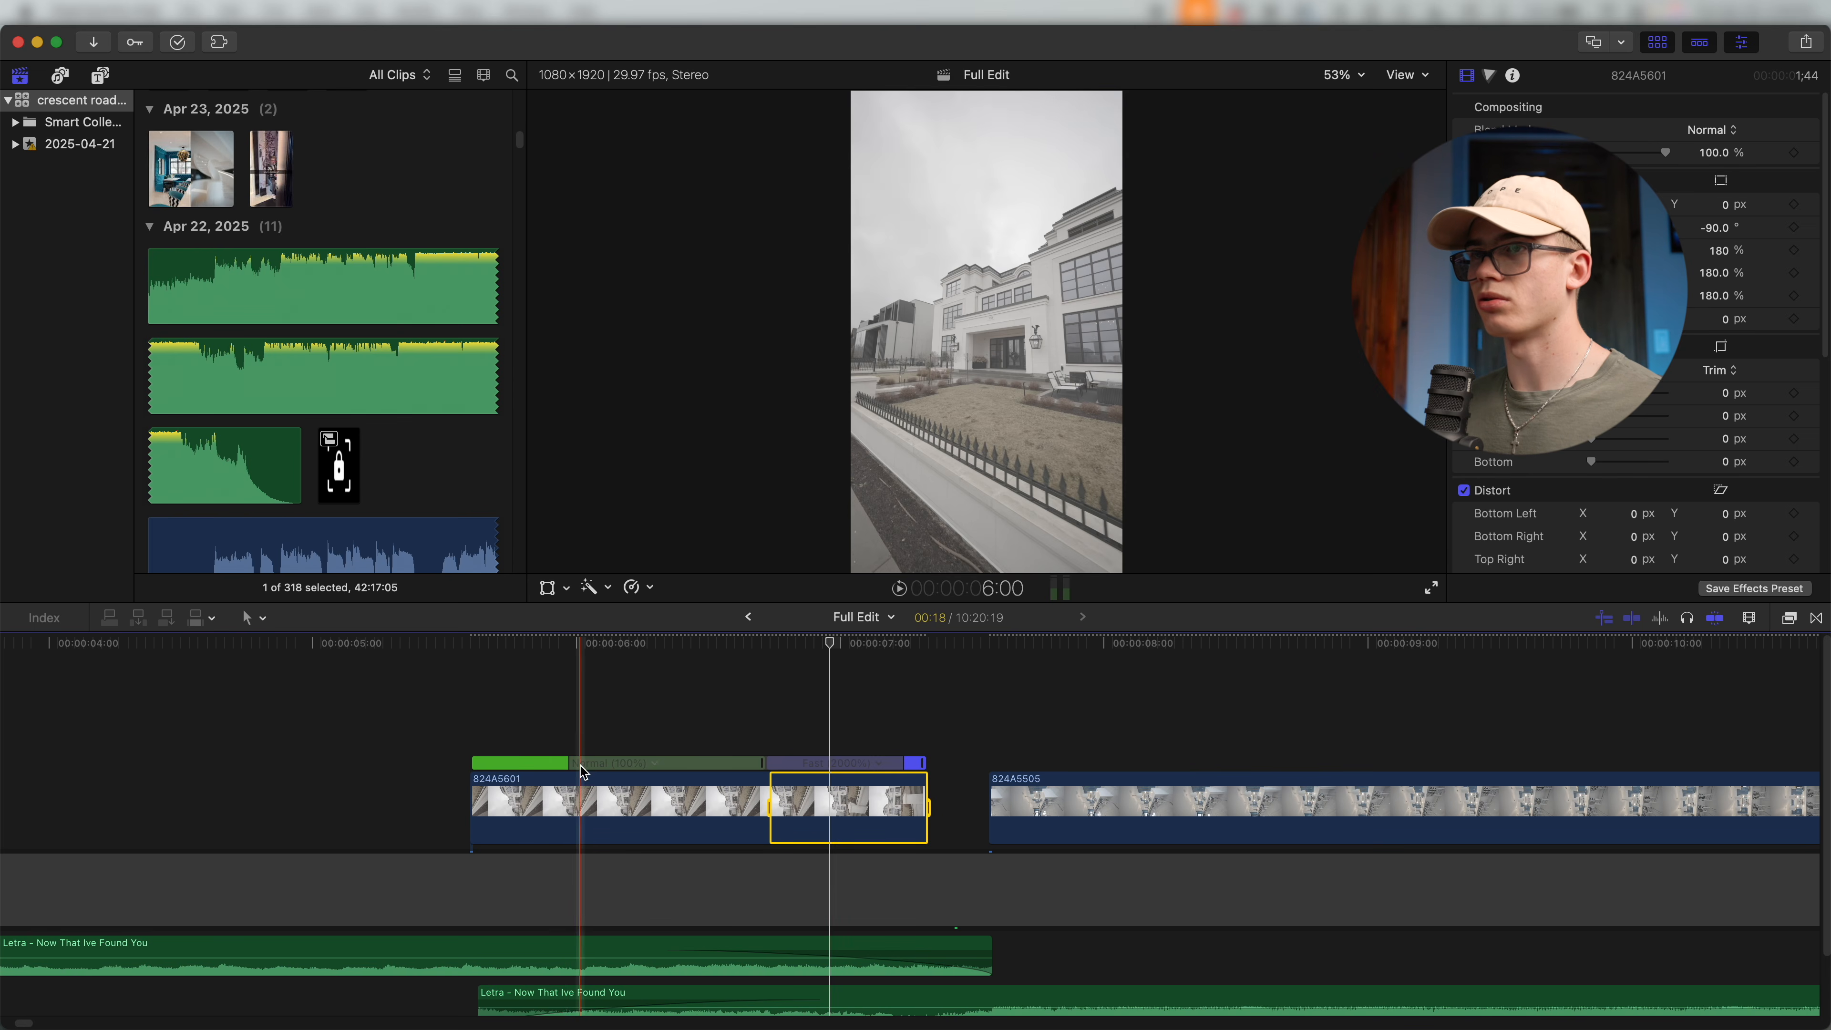
pyautogui.doubleClick(752, 764)
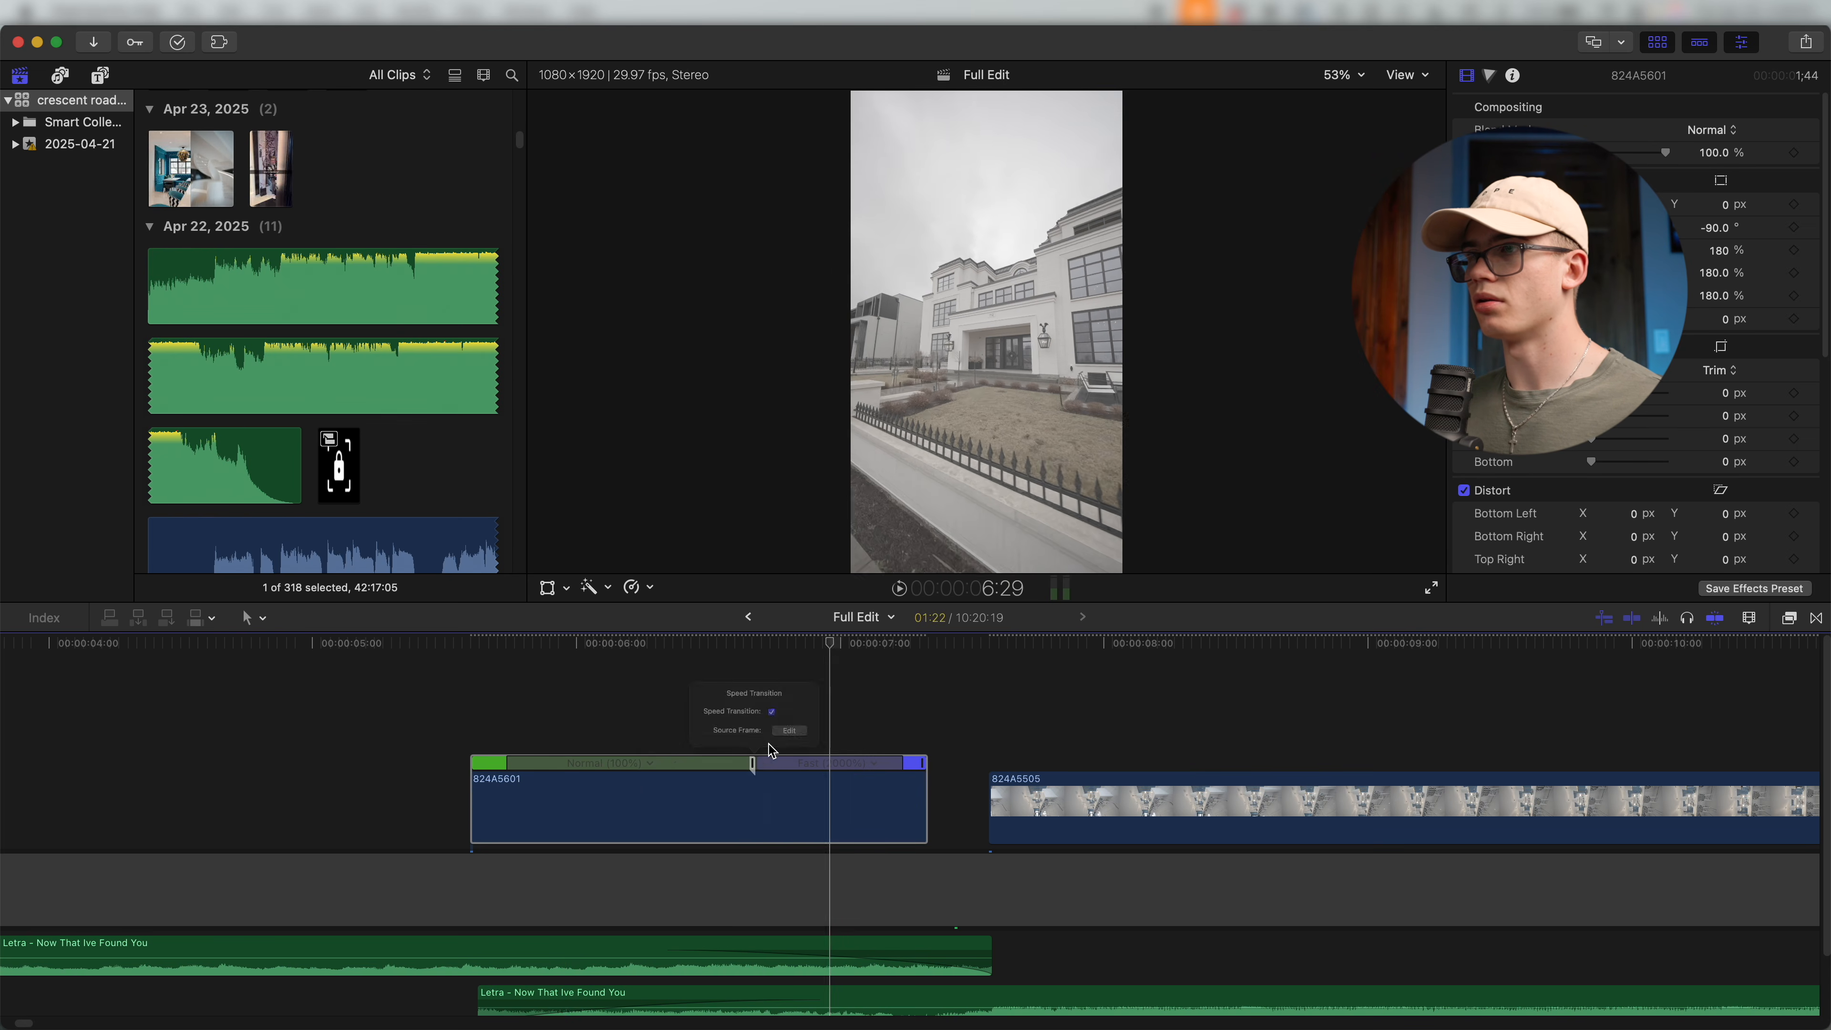
pyautogui.click(814, 718)
pyautogui.moveTo(754, 775); pyautogui.dragTo(816, 763)
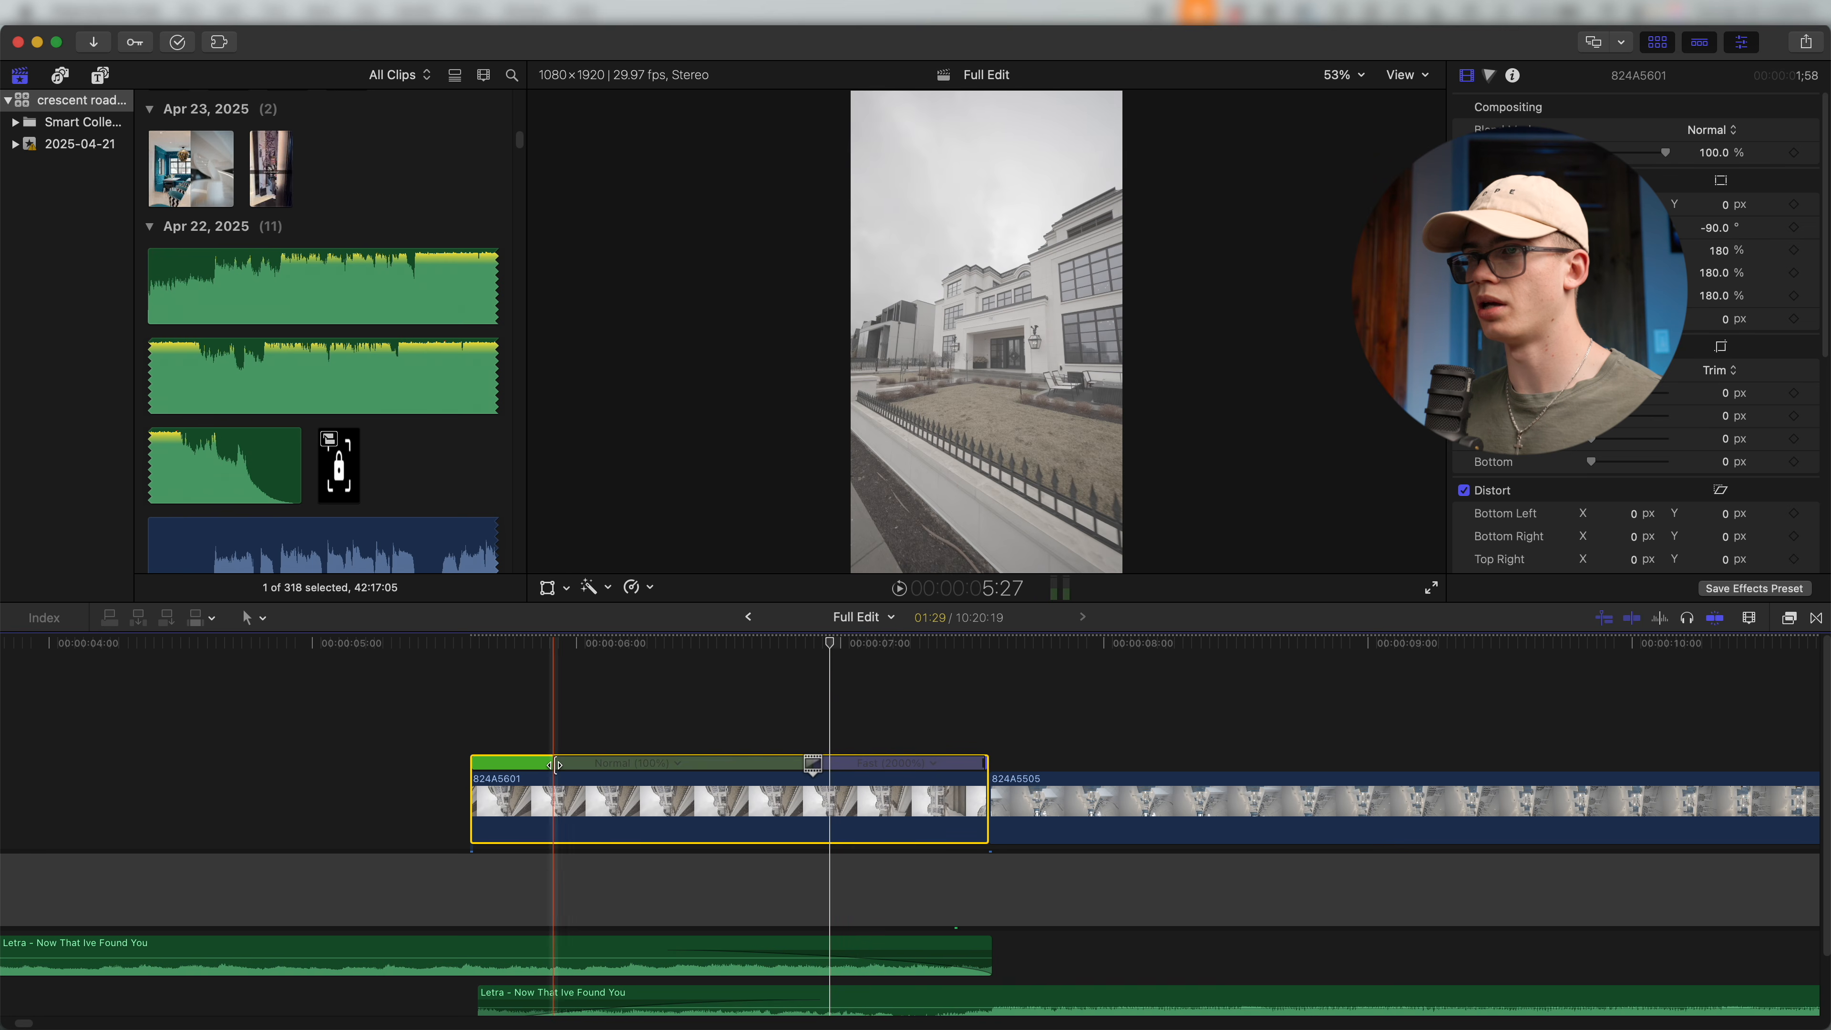
pyautogui.press('space')
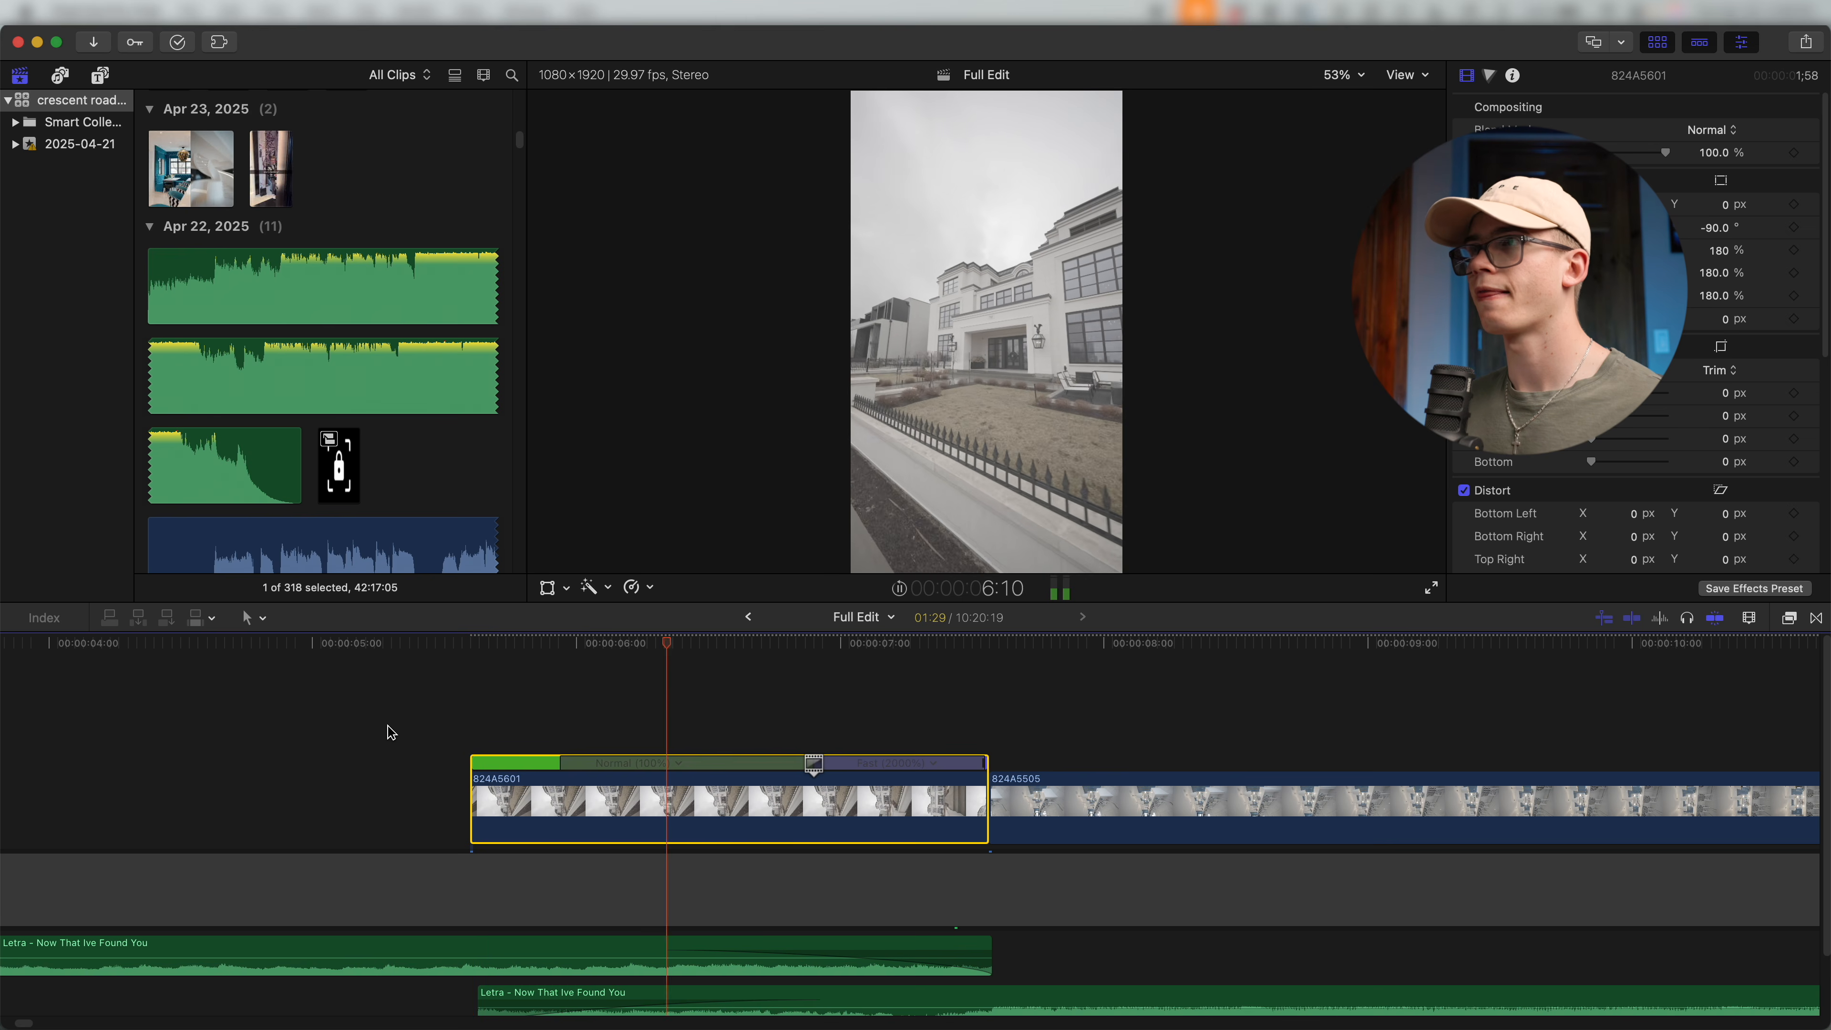
pyautogui.press('space')
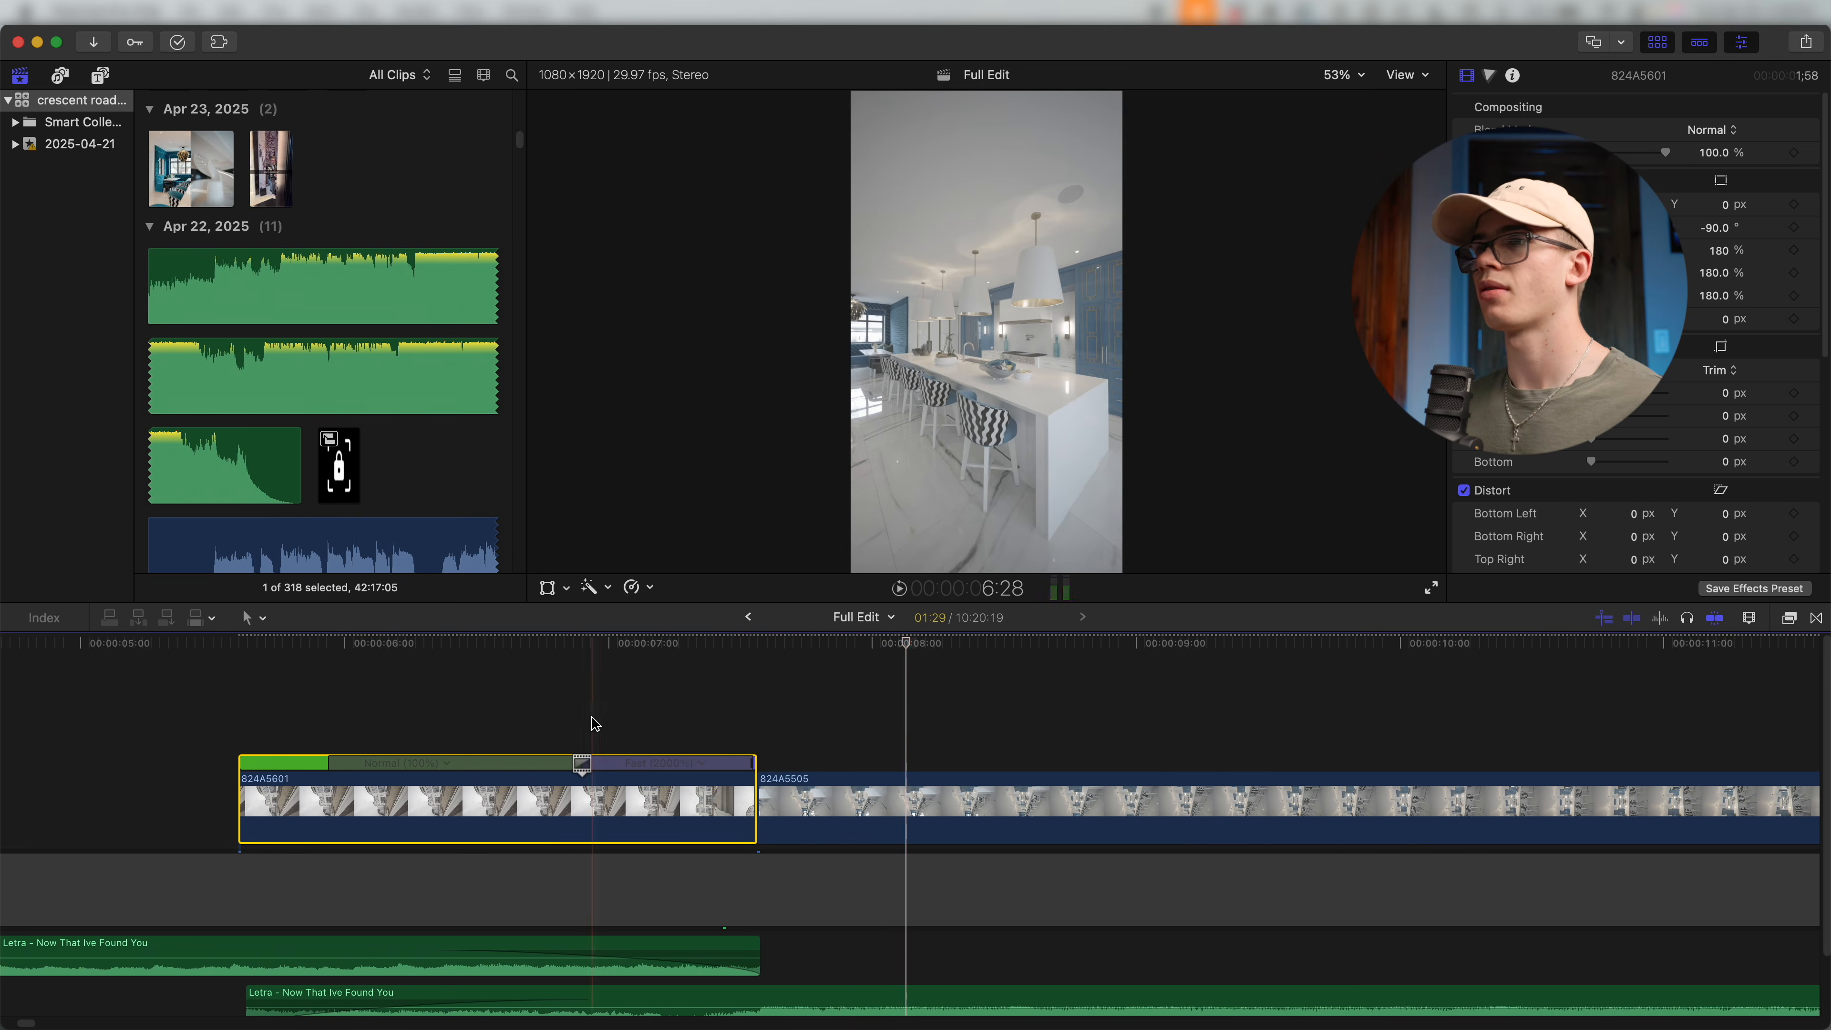
# Split kitchen clip 824A5505's speed at 11:17, apply a Fast preset to the segment before the split, and play the ramp.
pyautogui.press('super+minus')
pyautogui.hscroll(5, 596, 721)
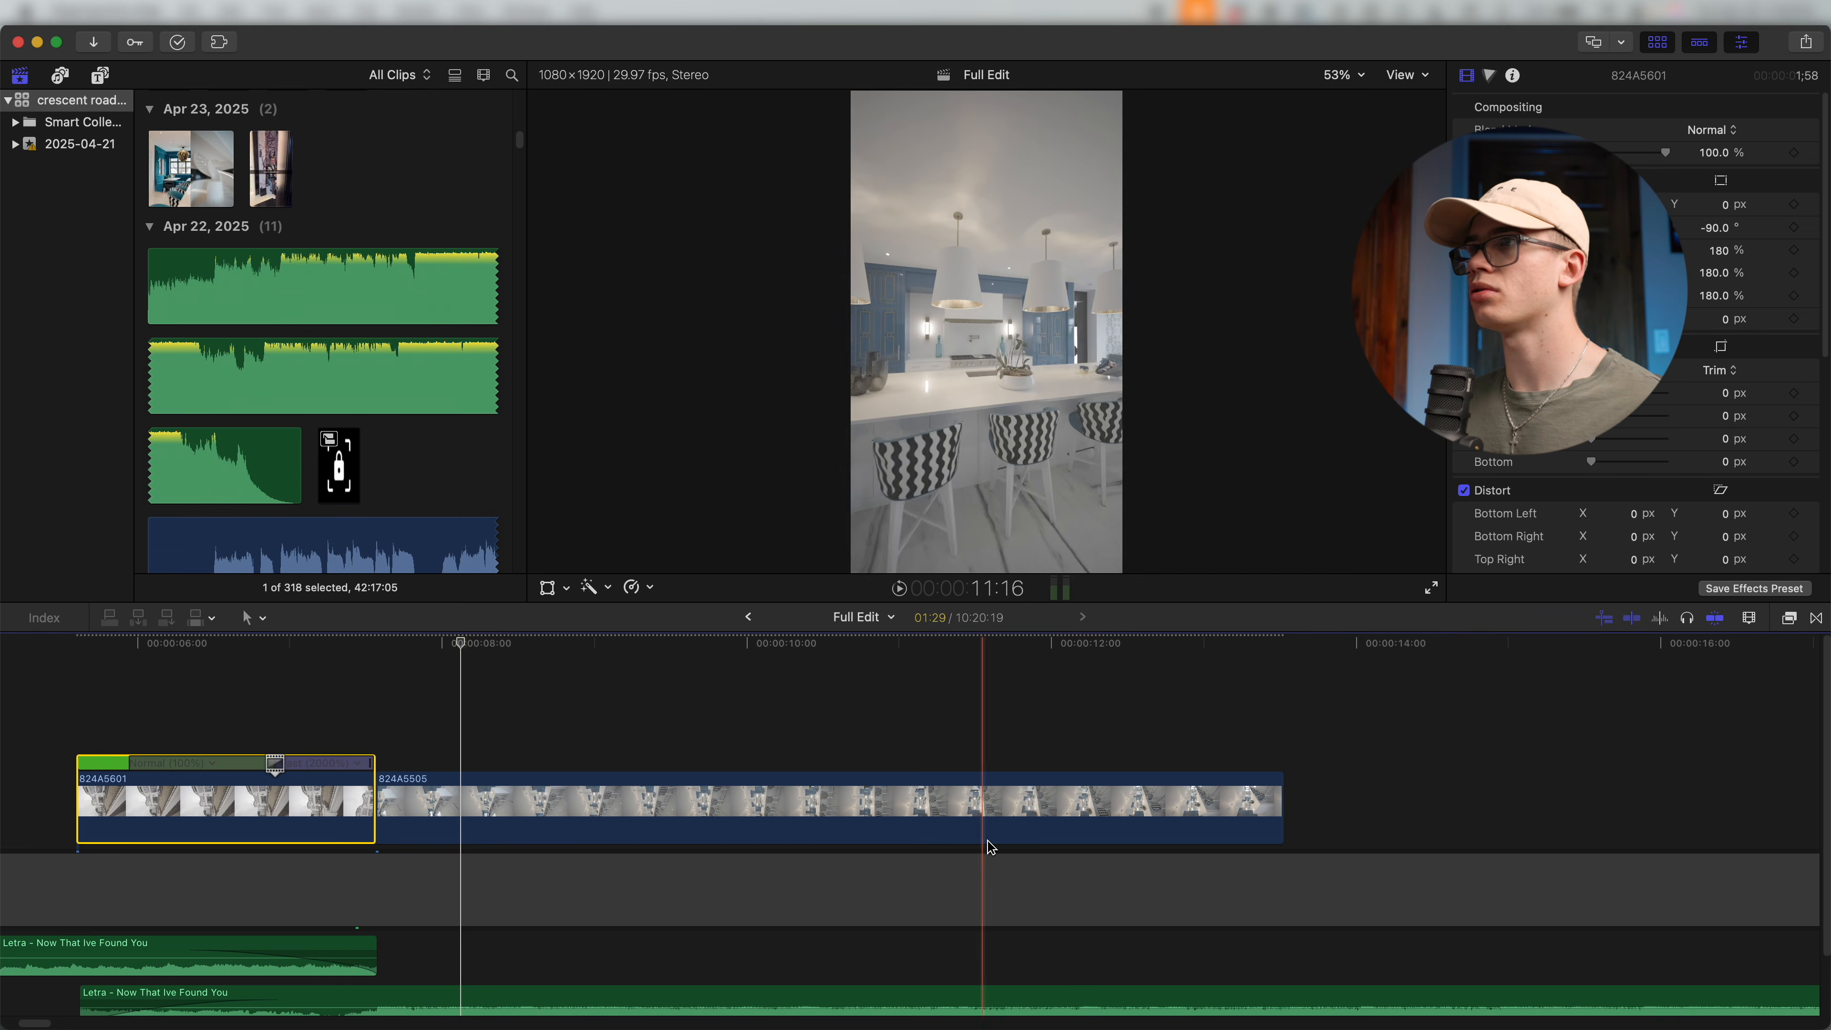
pyautogui.click(984, 829)
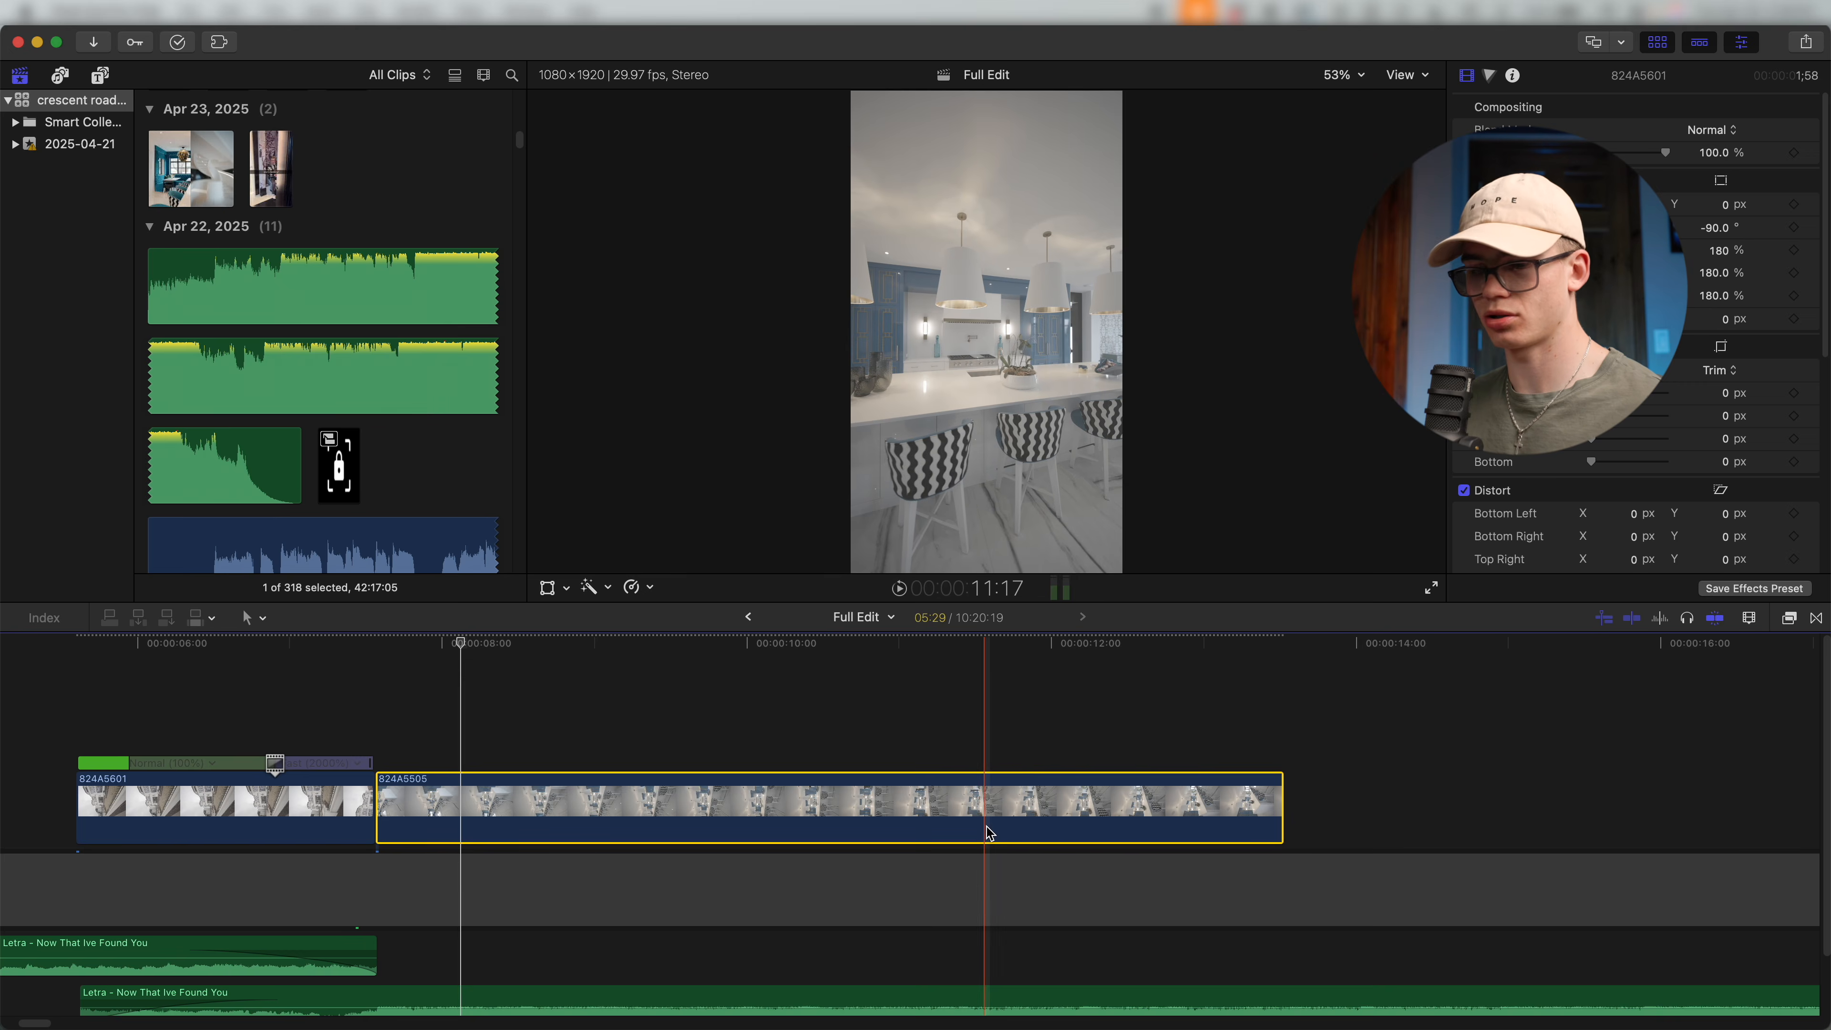
pyautogui.click(717, 763)
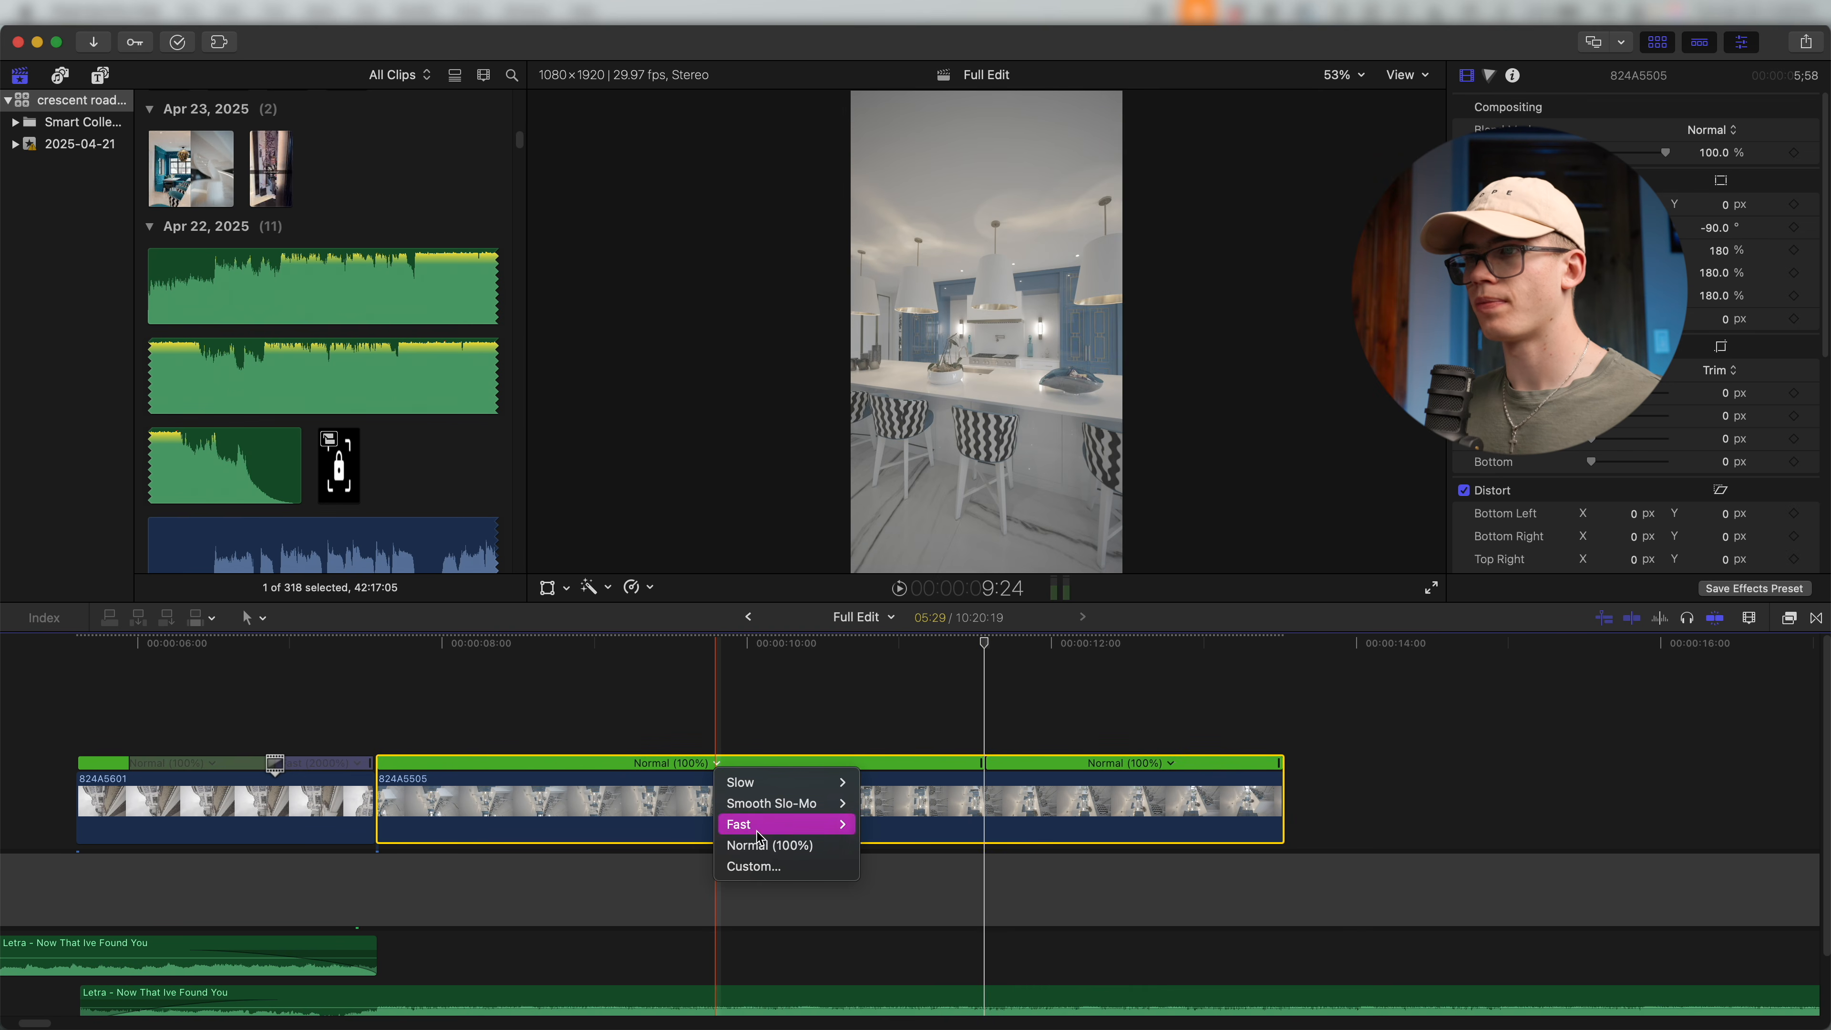
pyautogui.click(878, 887)
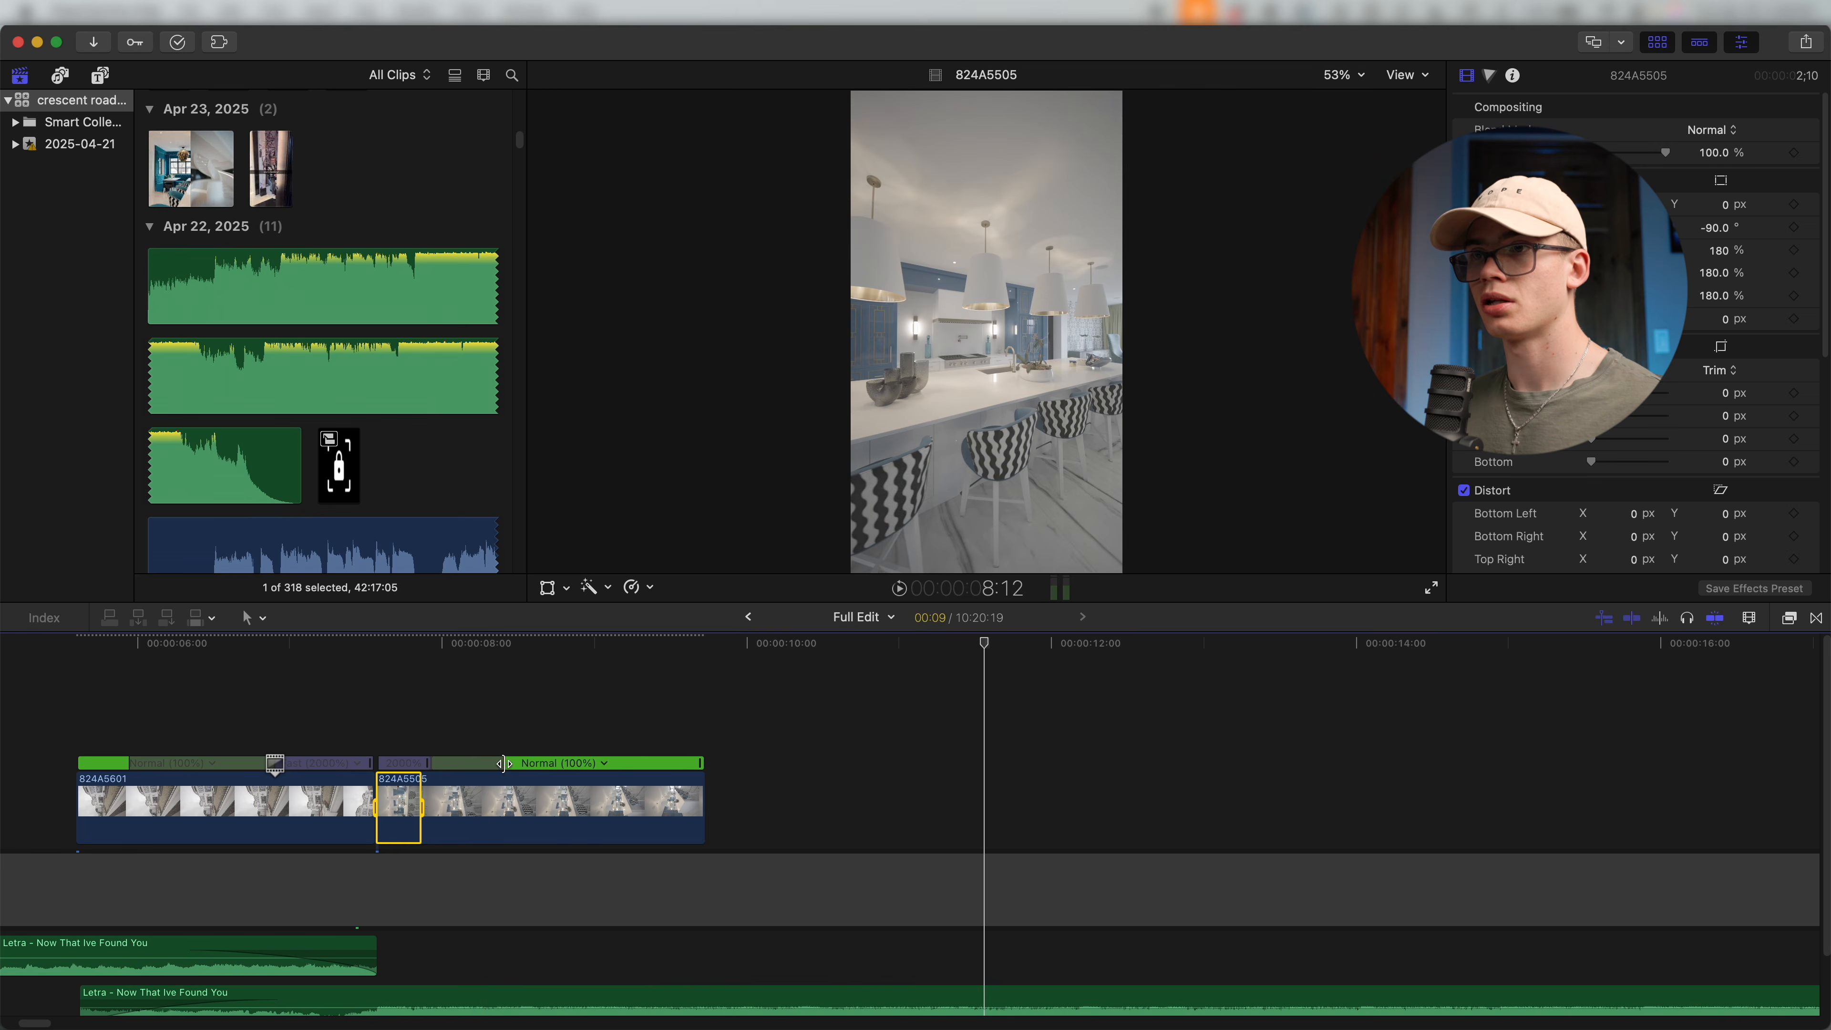
pyautogui.press('space')
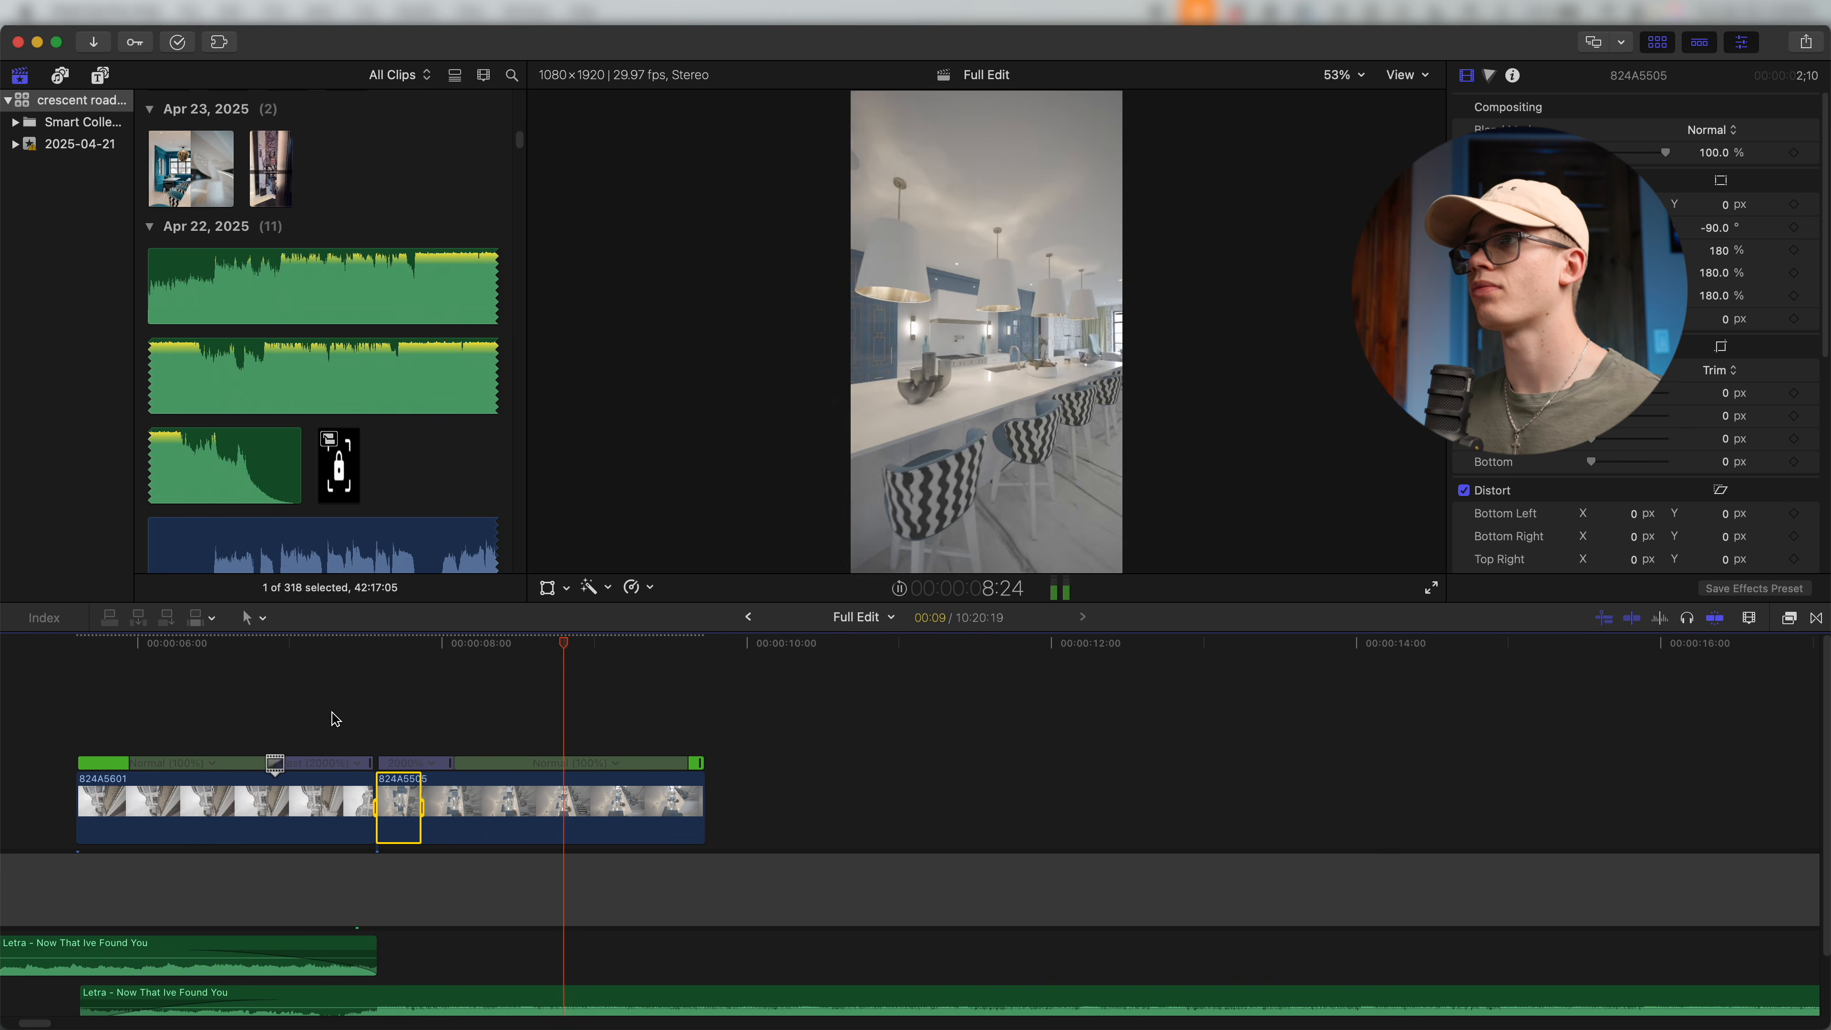
pyautogui.scroll(5, 376, 725)
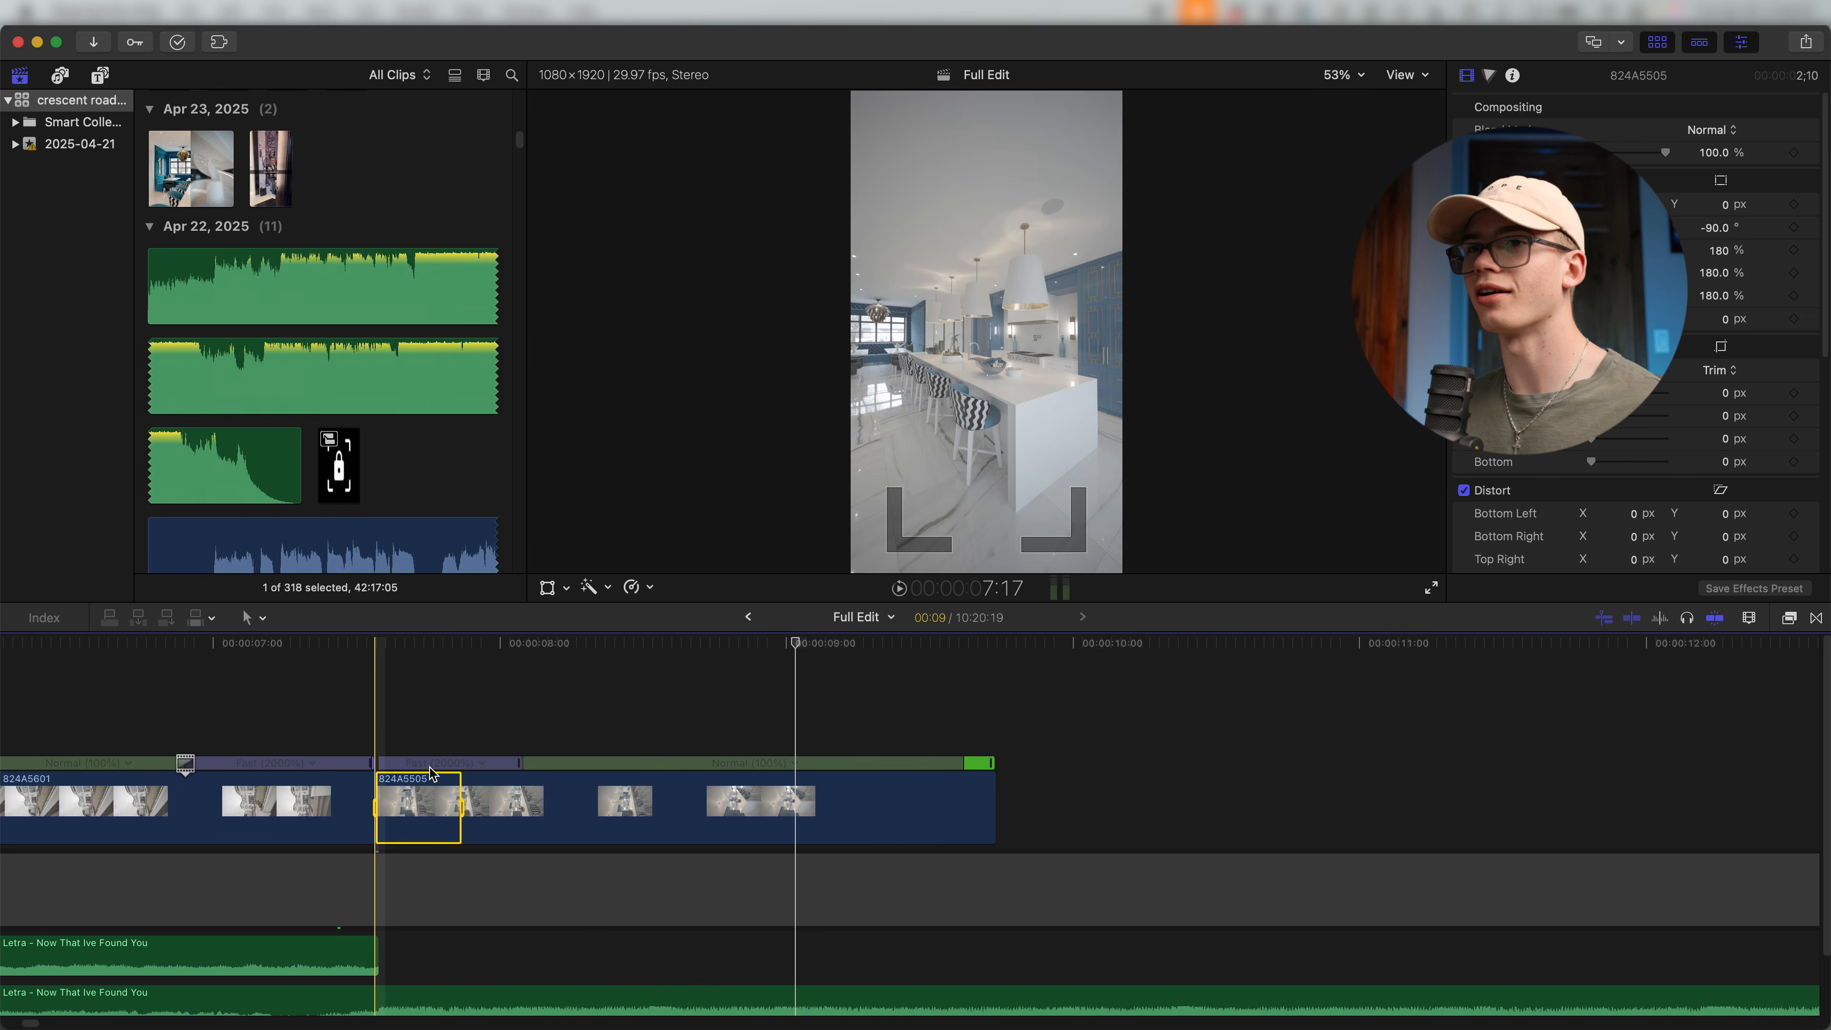
pyautogui.hscroll(-5, 376, 725)
pyautogui.press('space')
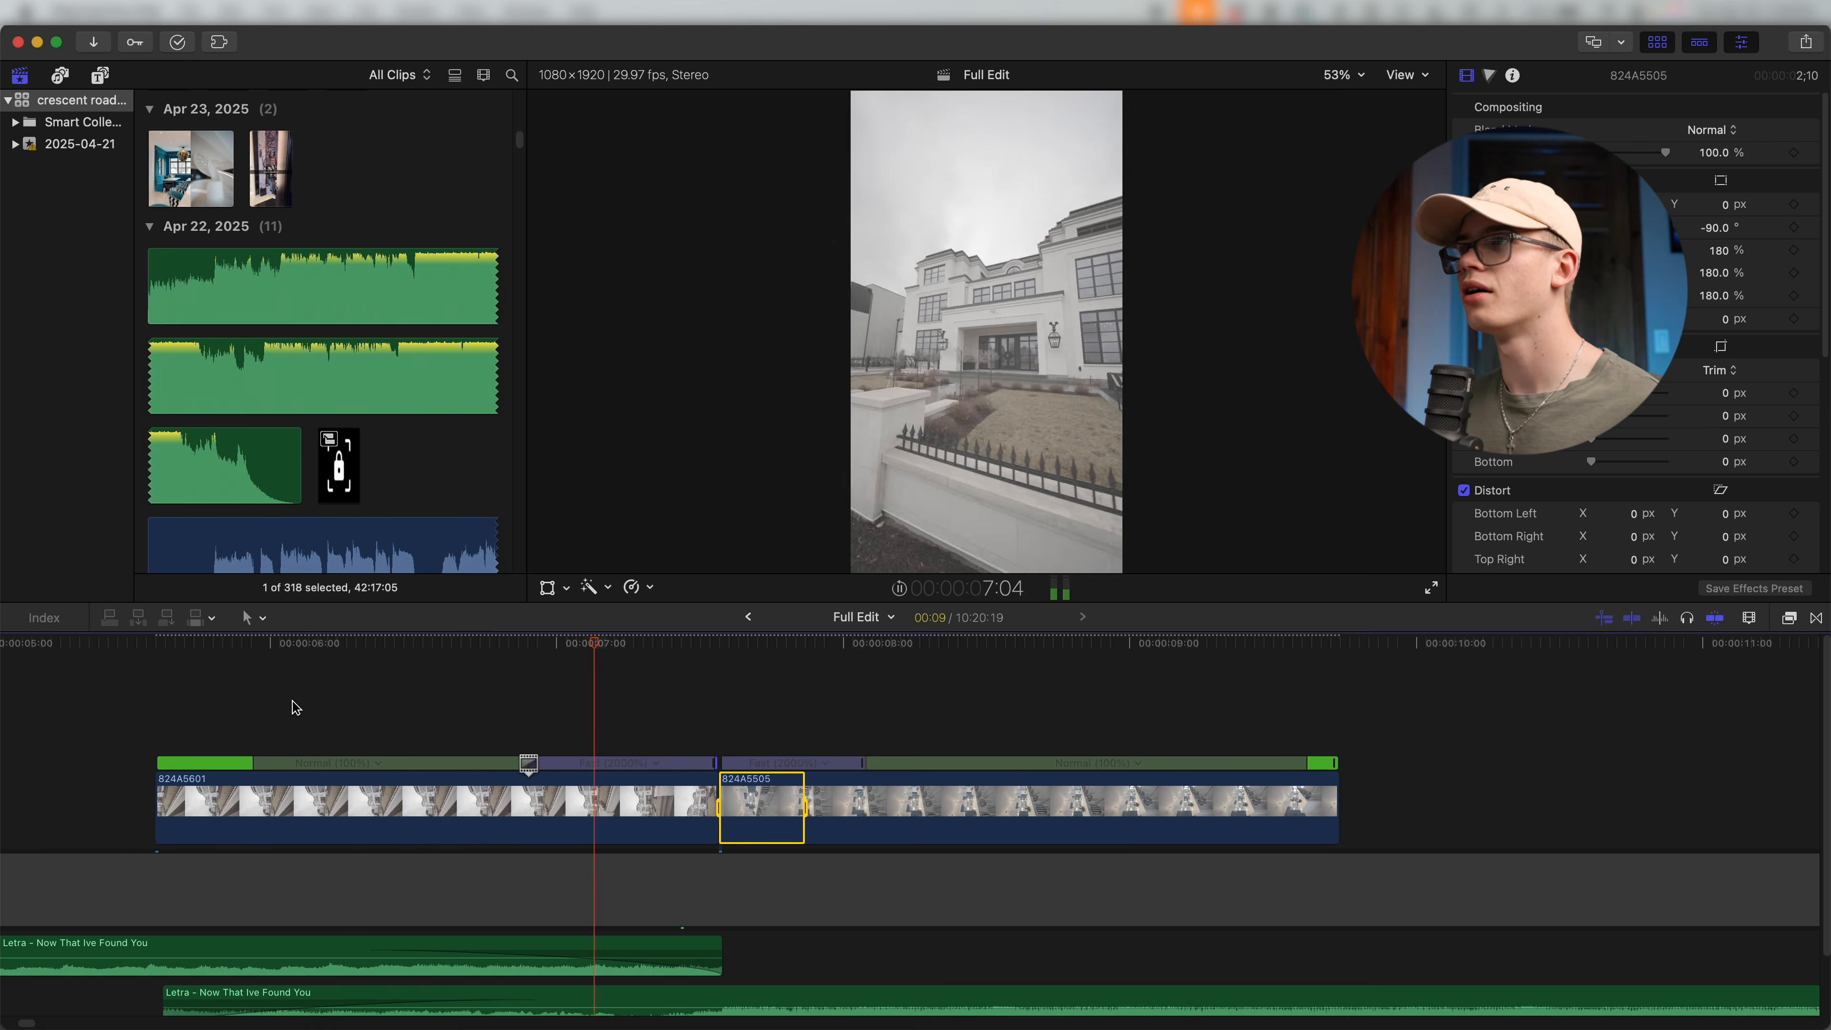
pyautogui.hscroll(10, 541, 720)
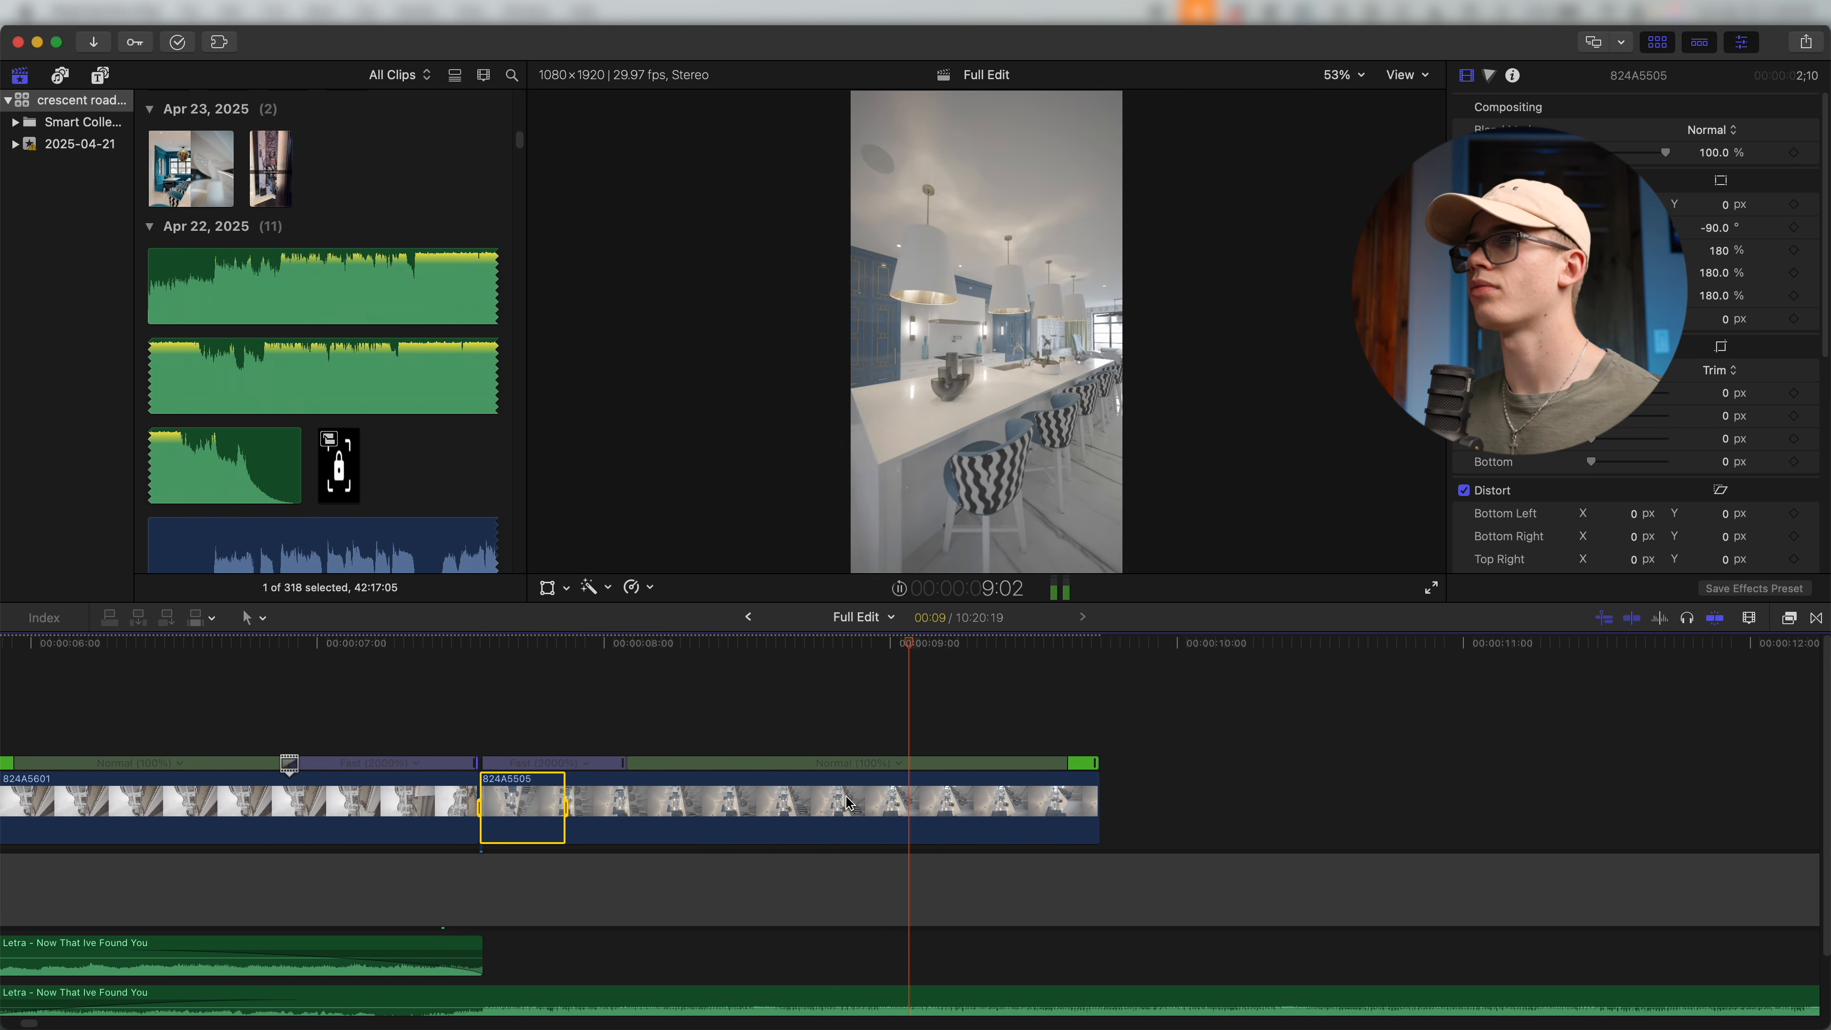
# Apply a Slow preset to the segment of kitchen clip 824A5505 after the speed split.
pyautogui.click(227, 736)
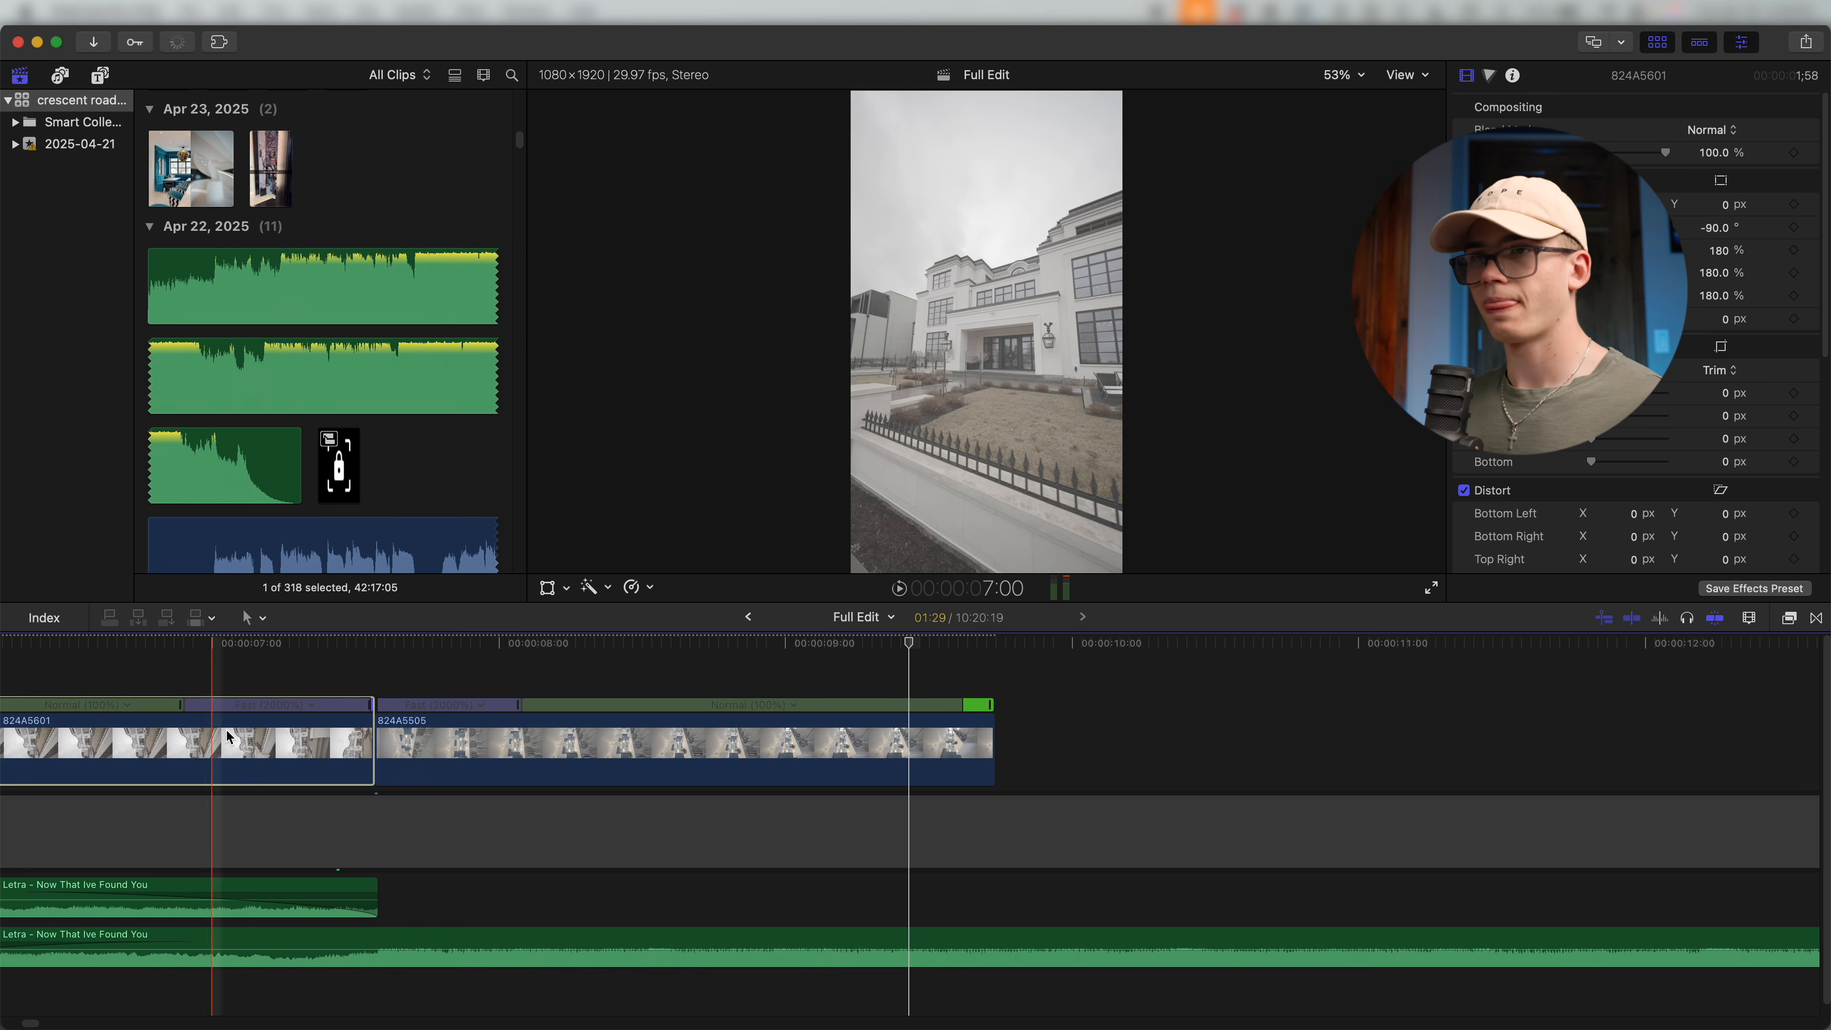
pyautogui.click(796, 705)
pyautogui.click(971, 738)
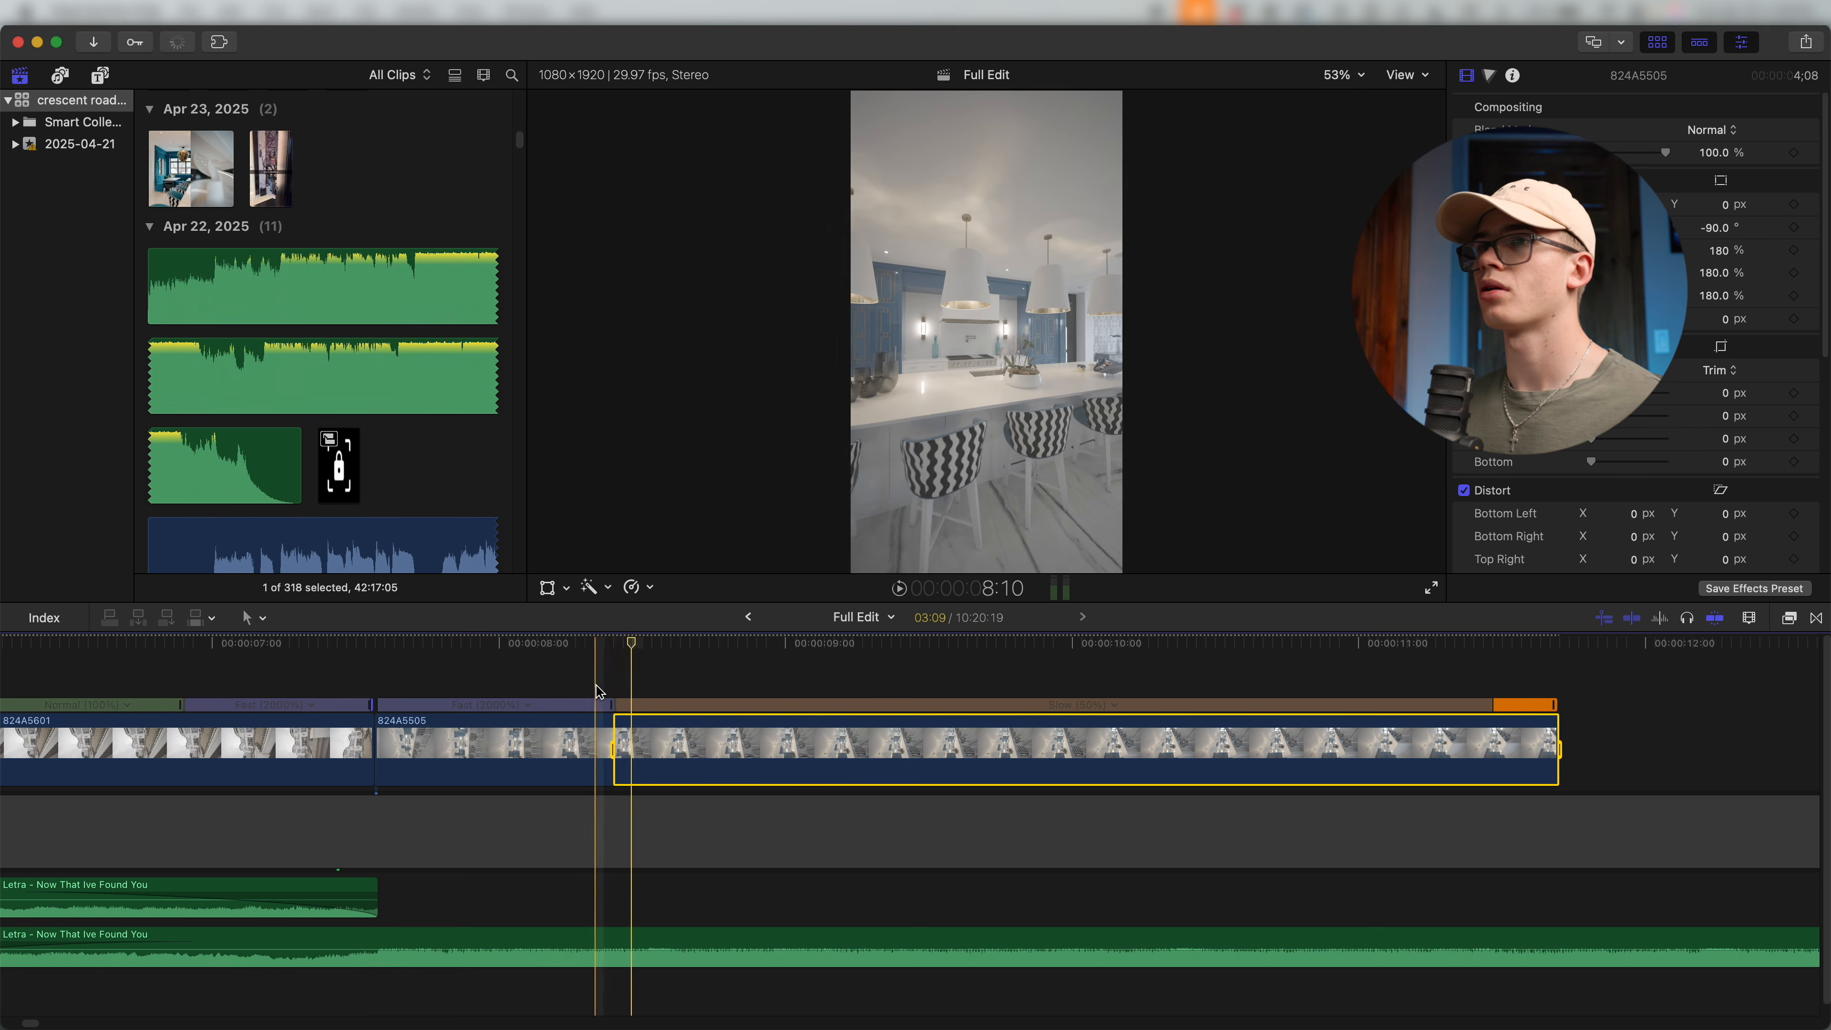
# Move the source frame of kitchen clip 824A5505's speed transition slightly earlier, and play the result from the exterior clip.
pyautogui.doubleClick(610, 706)
pyautogui.click(687, 656)
pyautogui.moveTo(617, 706); pyautogui.dragTo(587, 707)
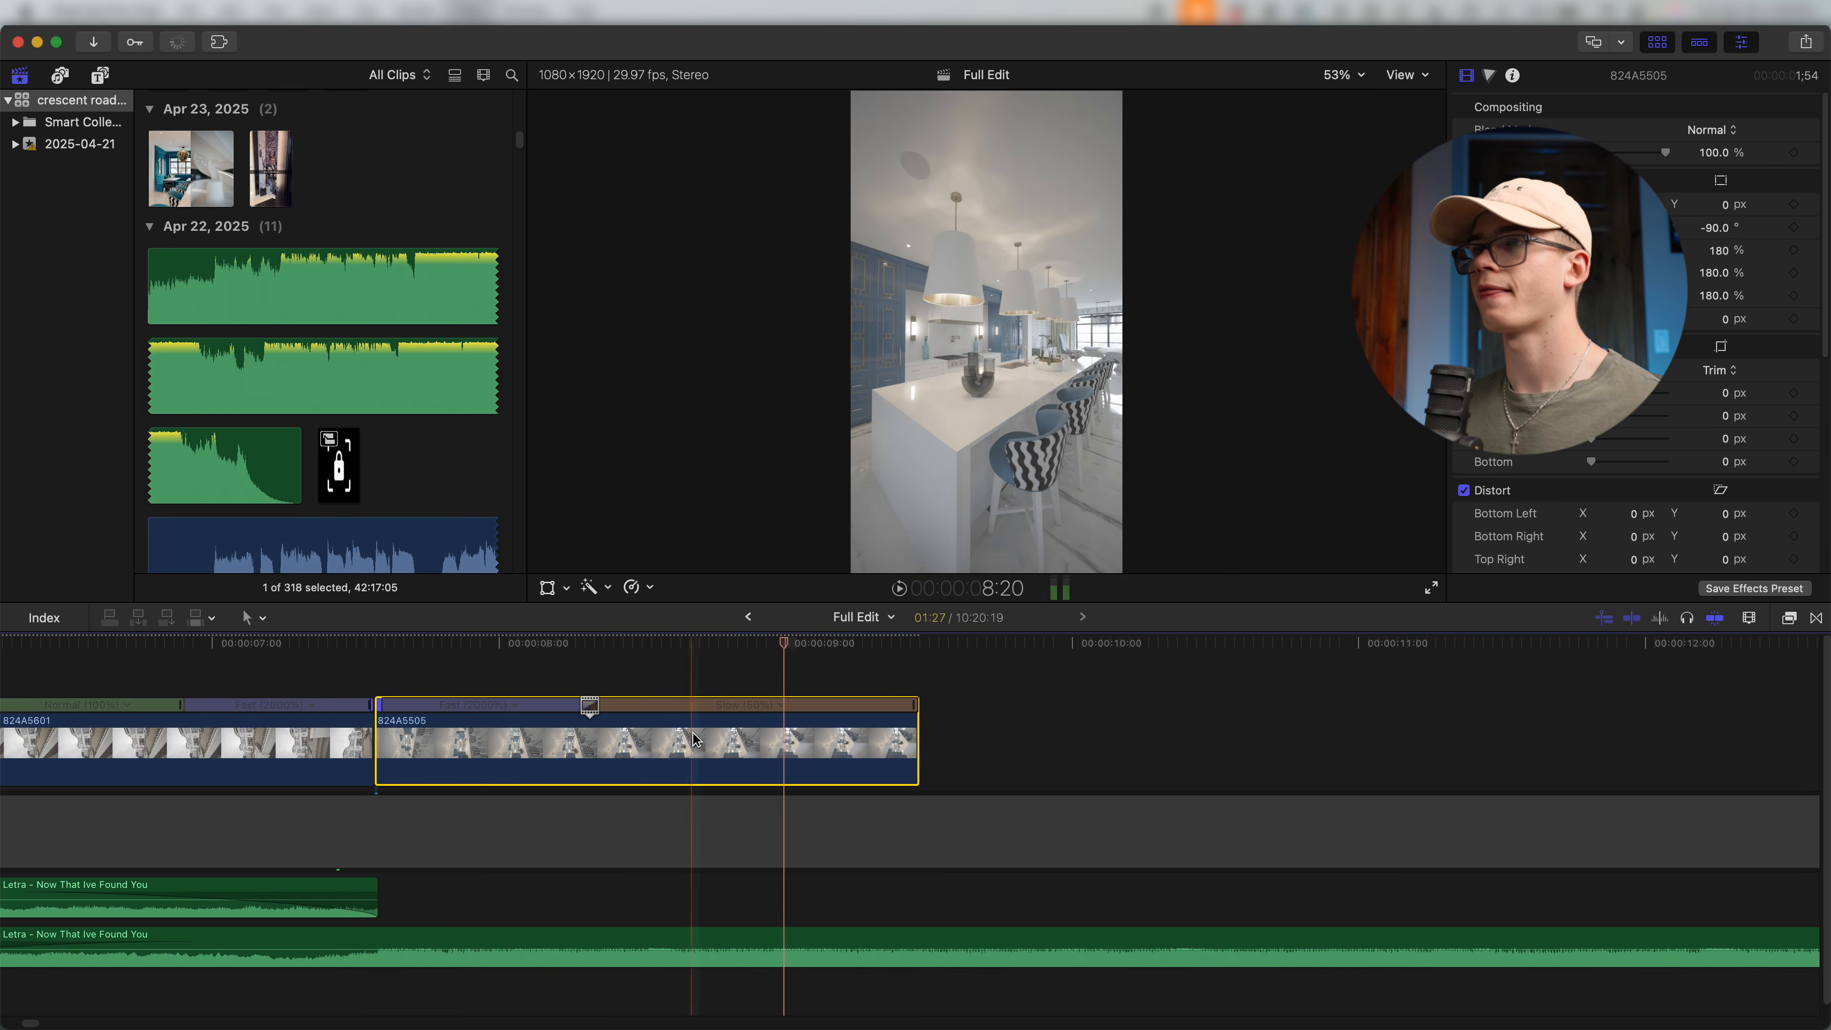
pyautogui.click(103, 697)
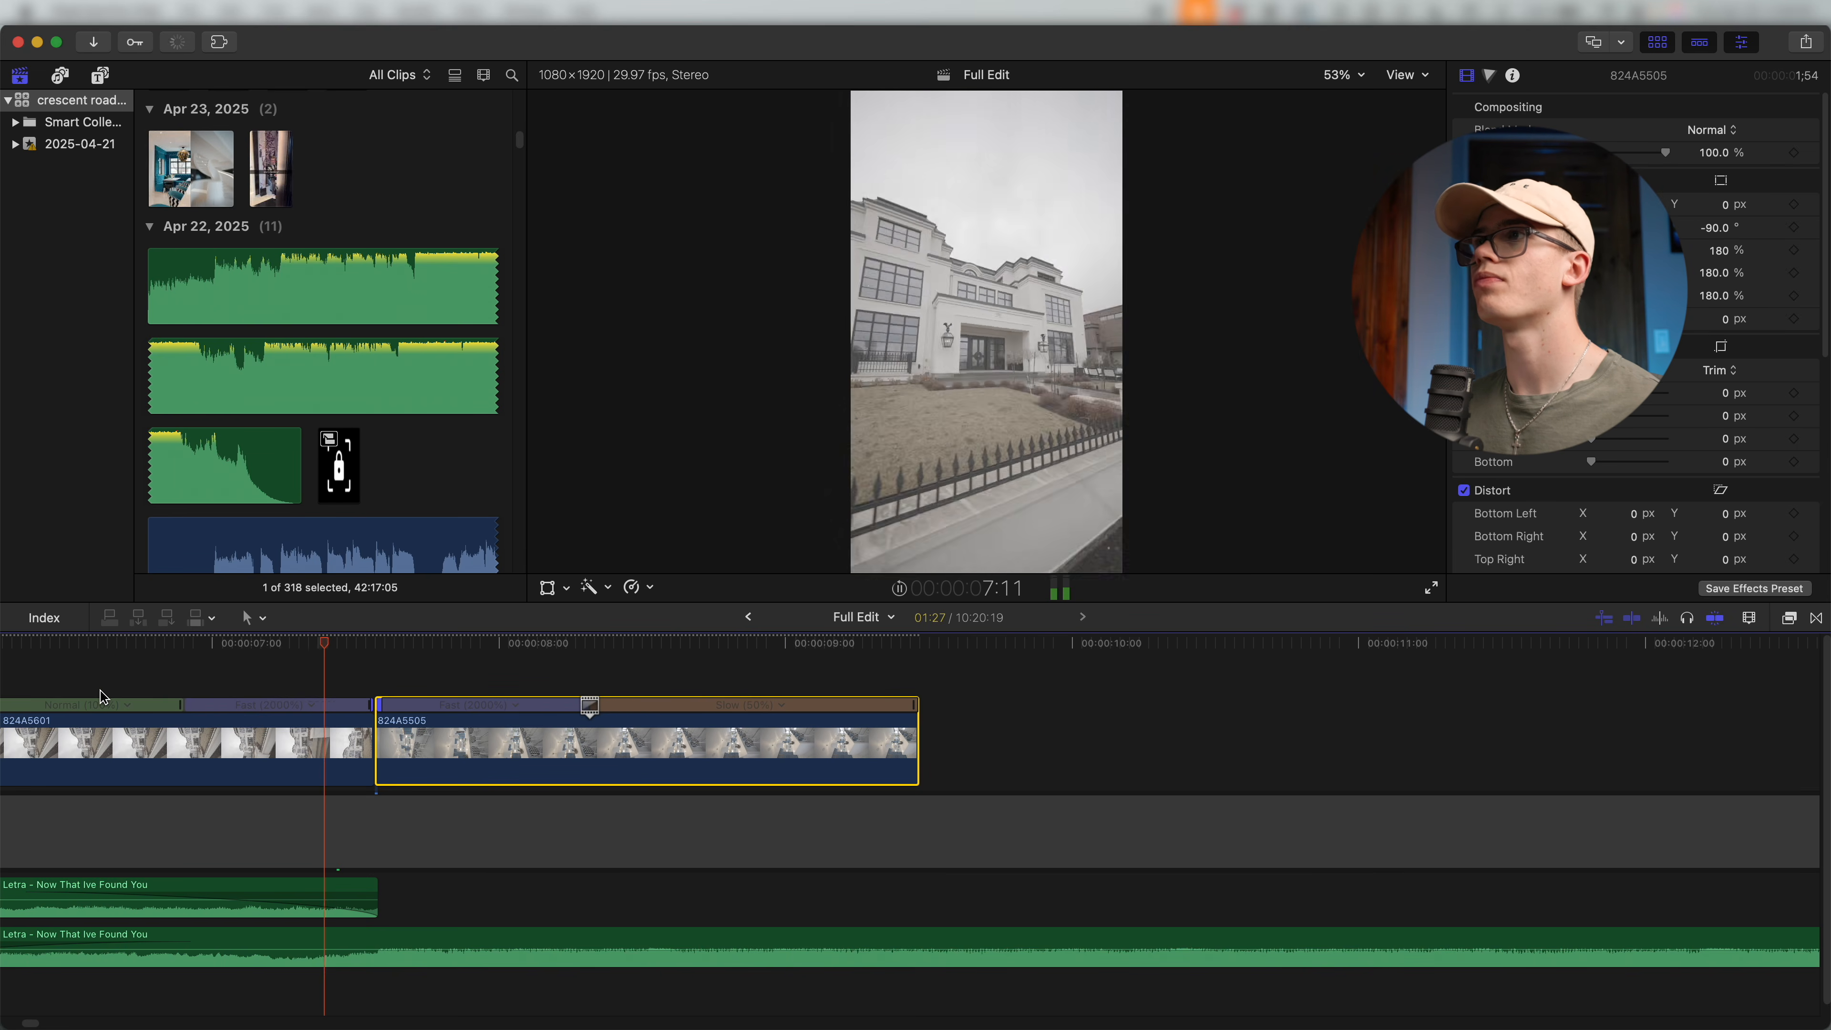
pyautogui.press('space')
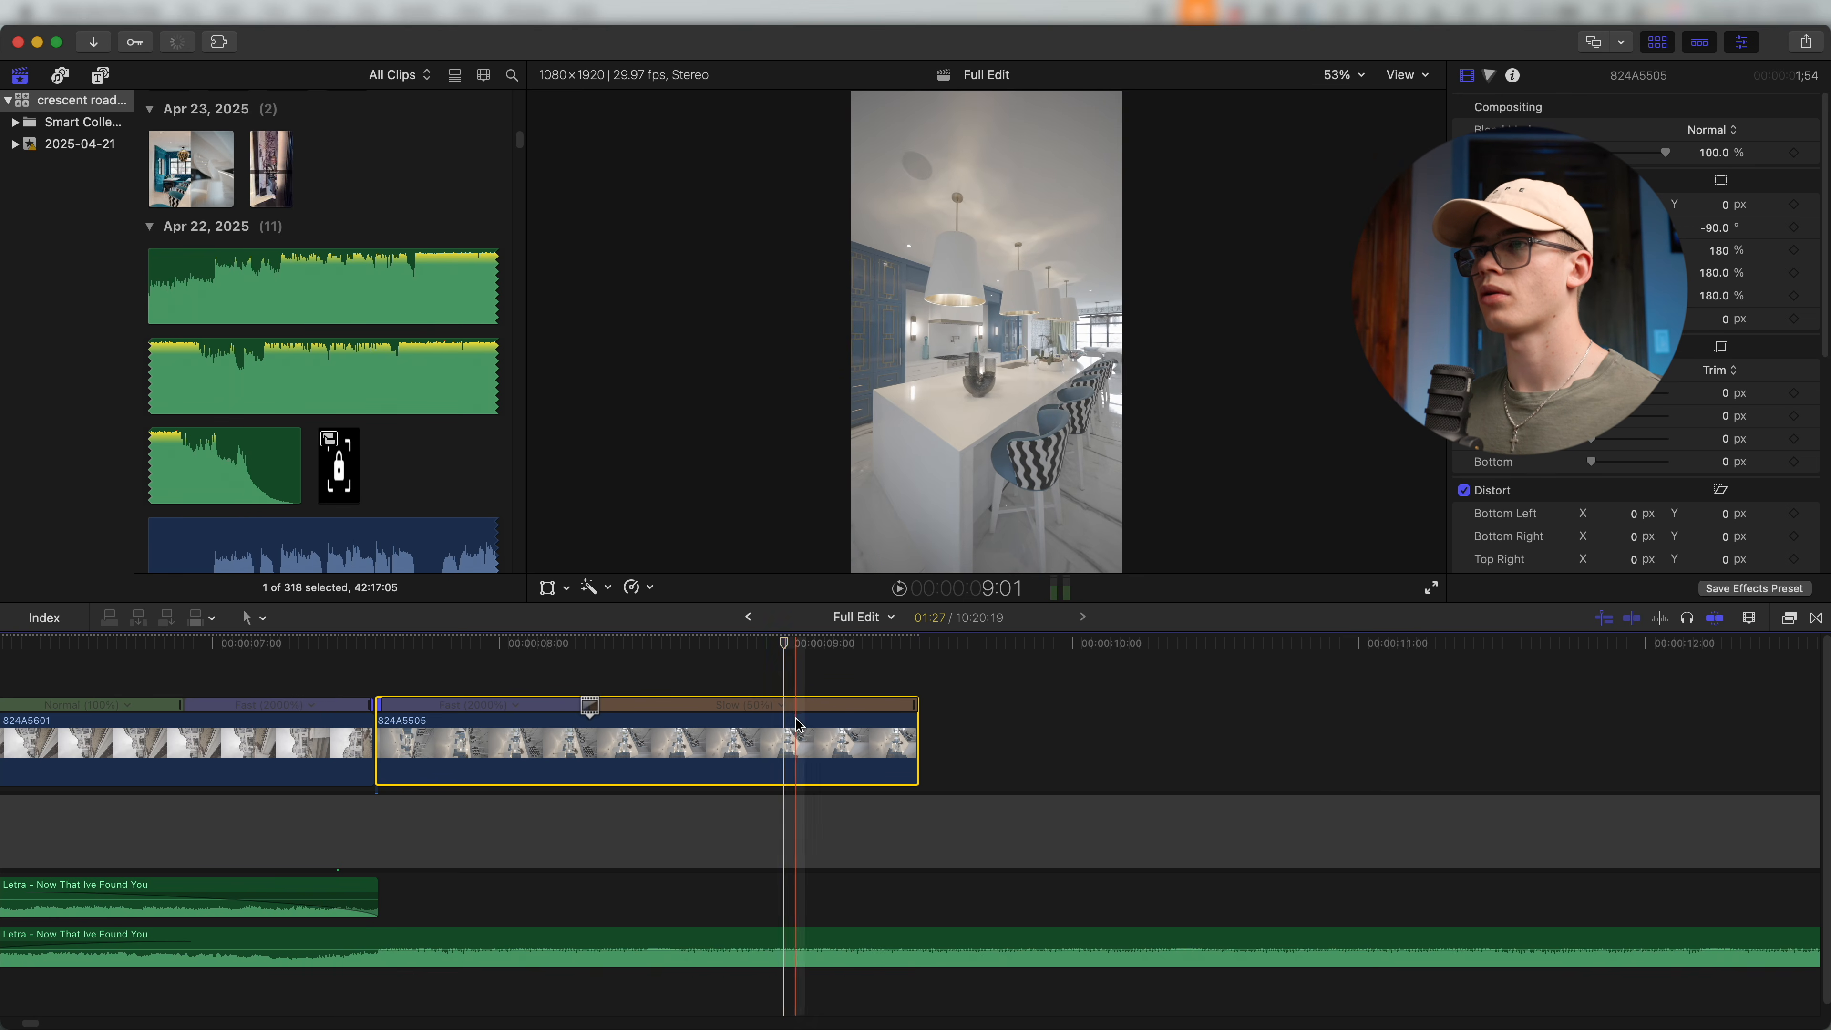
# Play exterior clip 824A5601 and kitchen clip 824A5505 against the music to review both speed ramps.
pyautogui.press('super+minus')
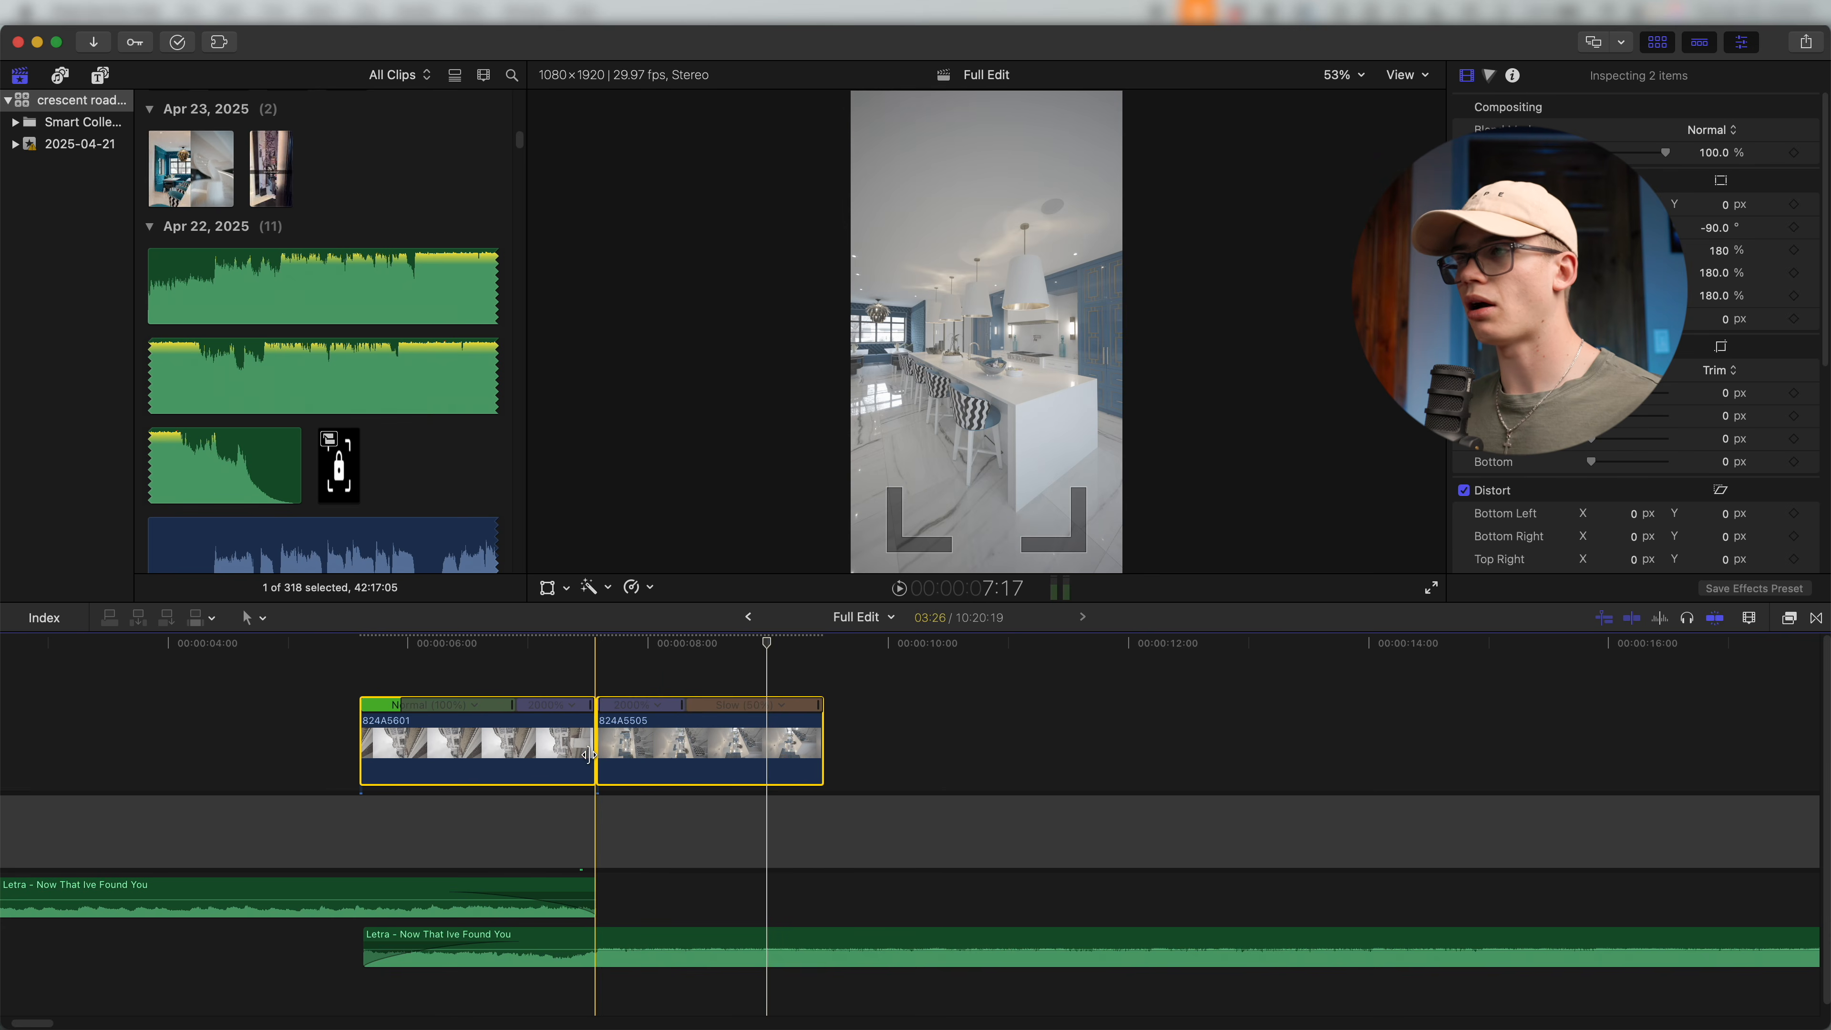
pyautogui.press('super+equal')
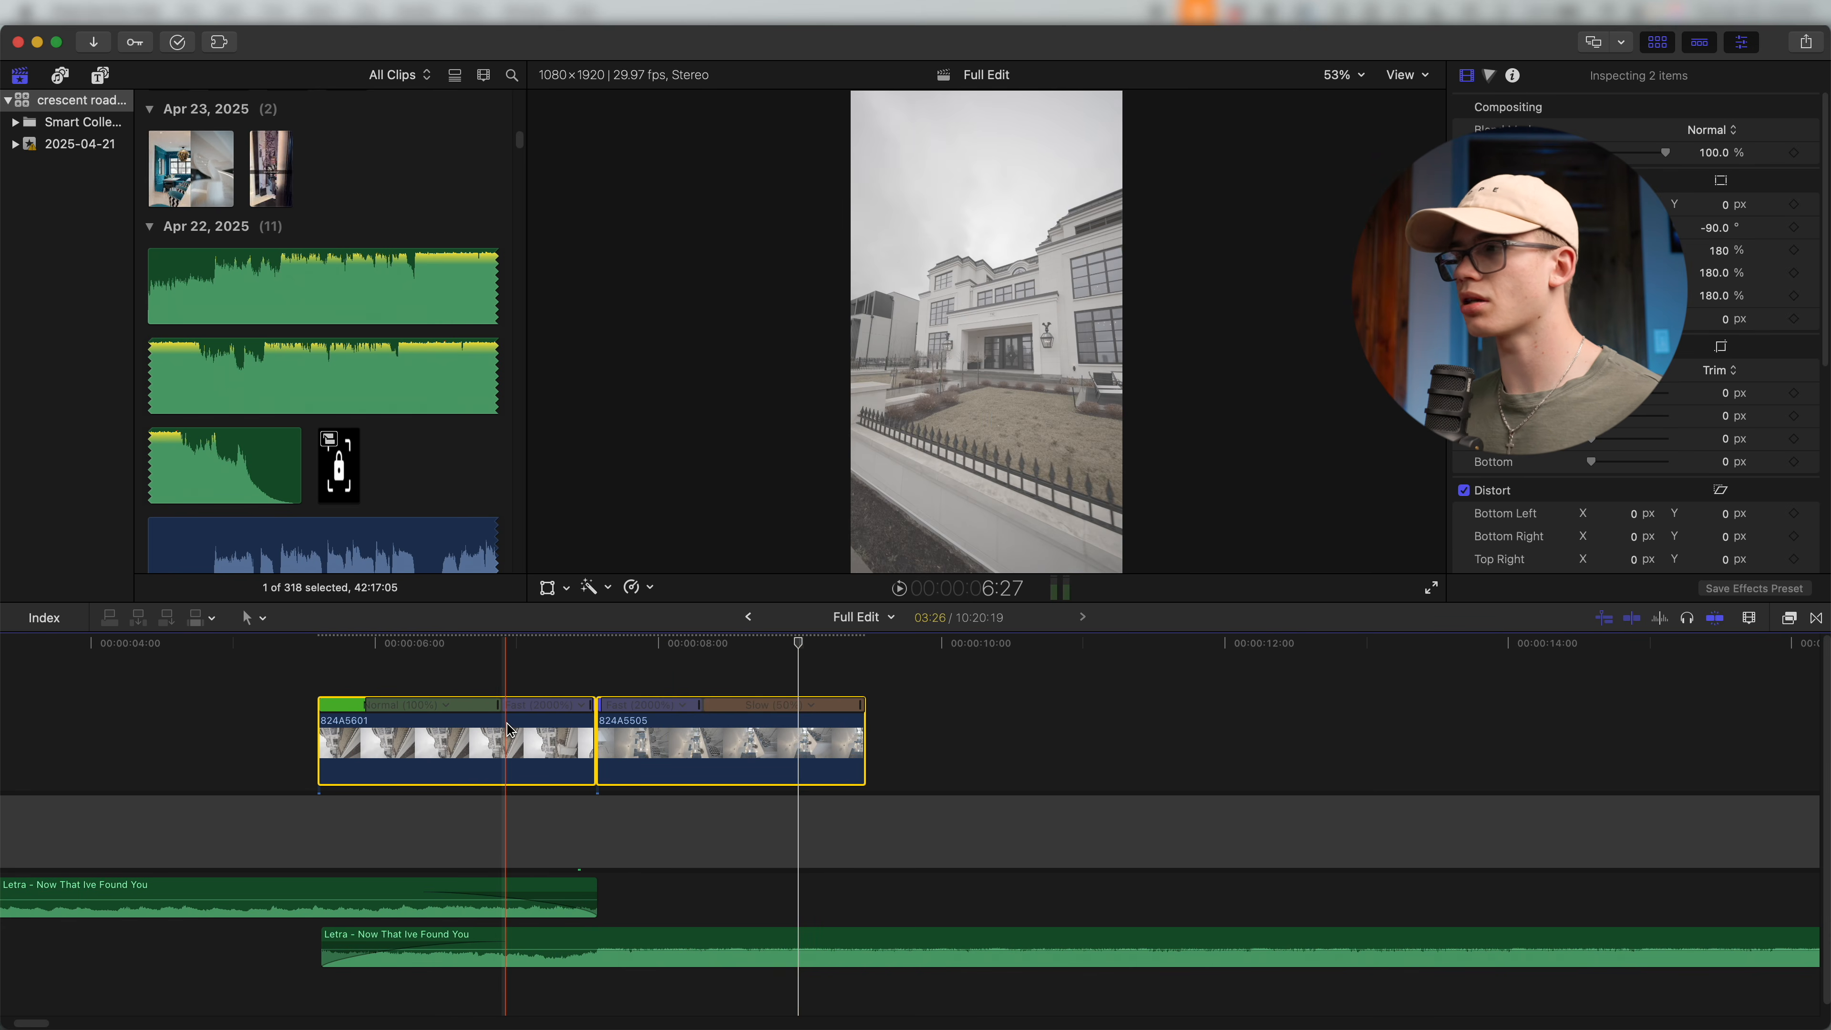
pyautogui.press('Down')
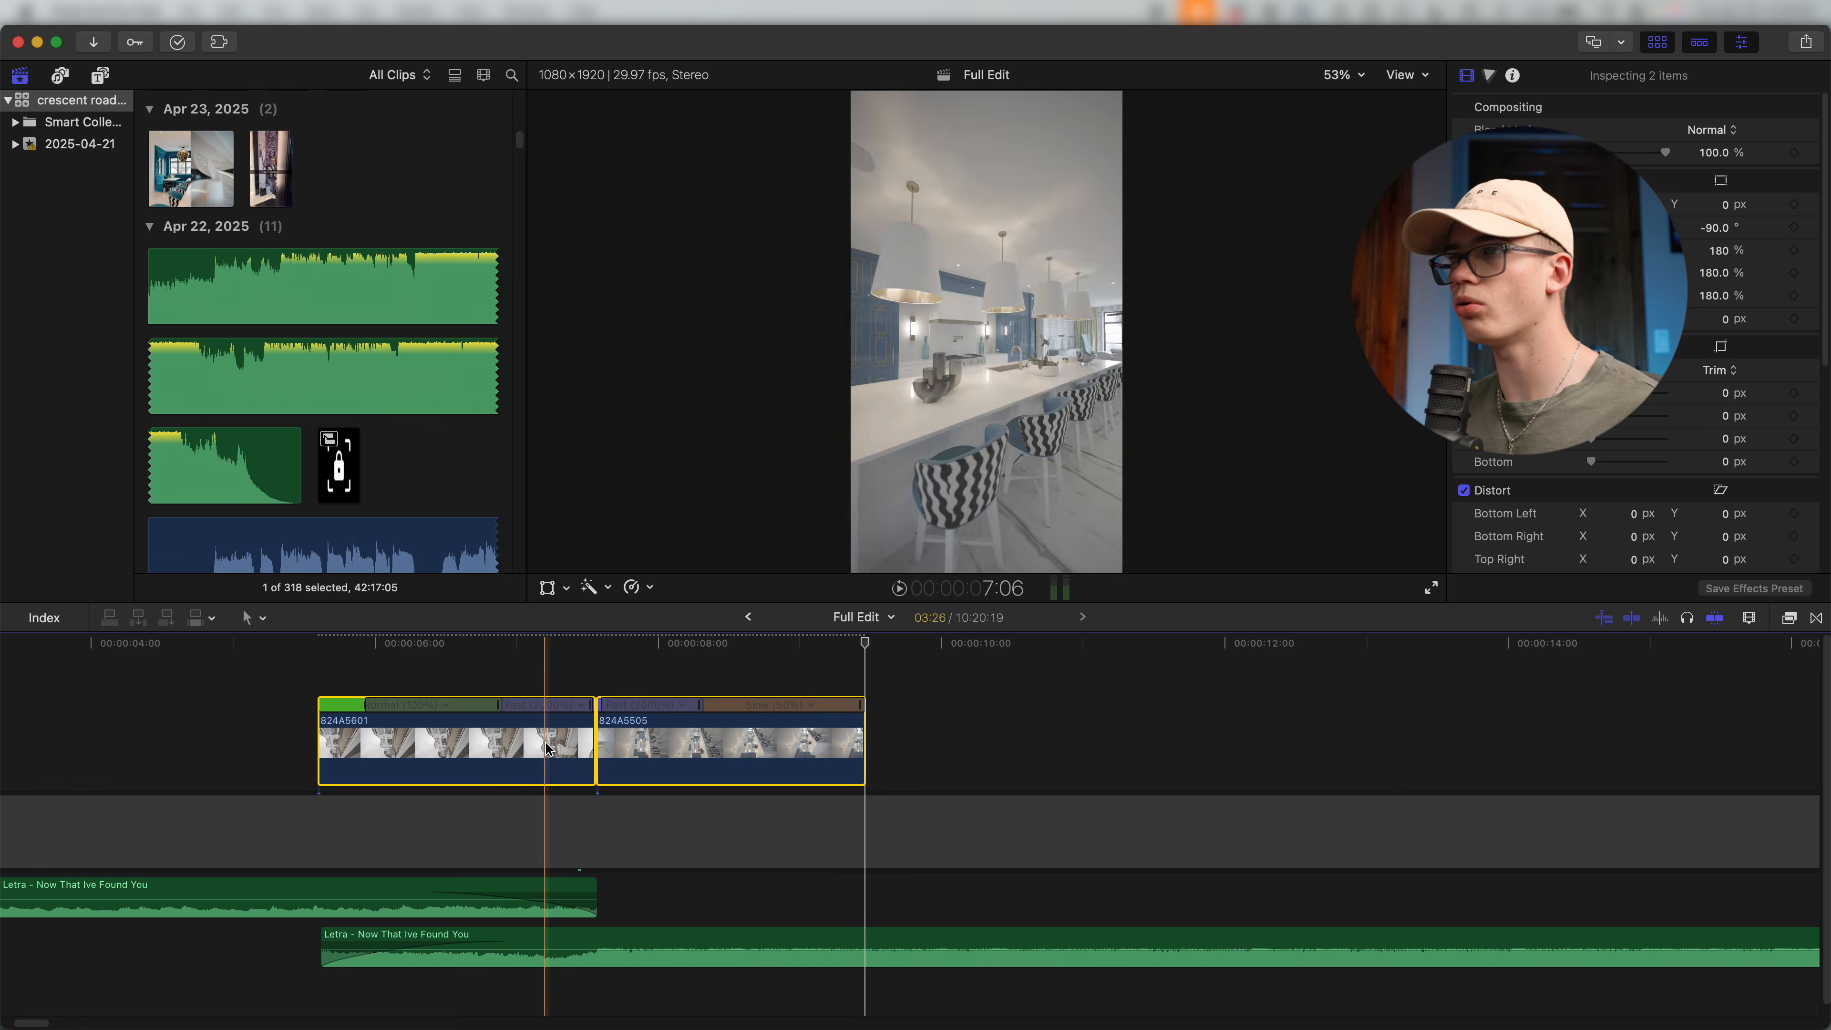
pyautogui.press('space')
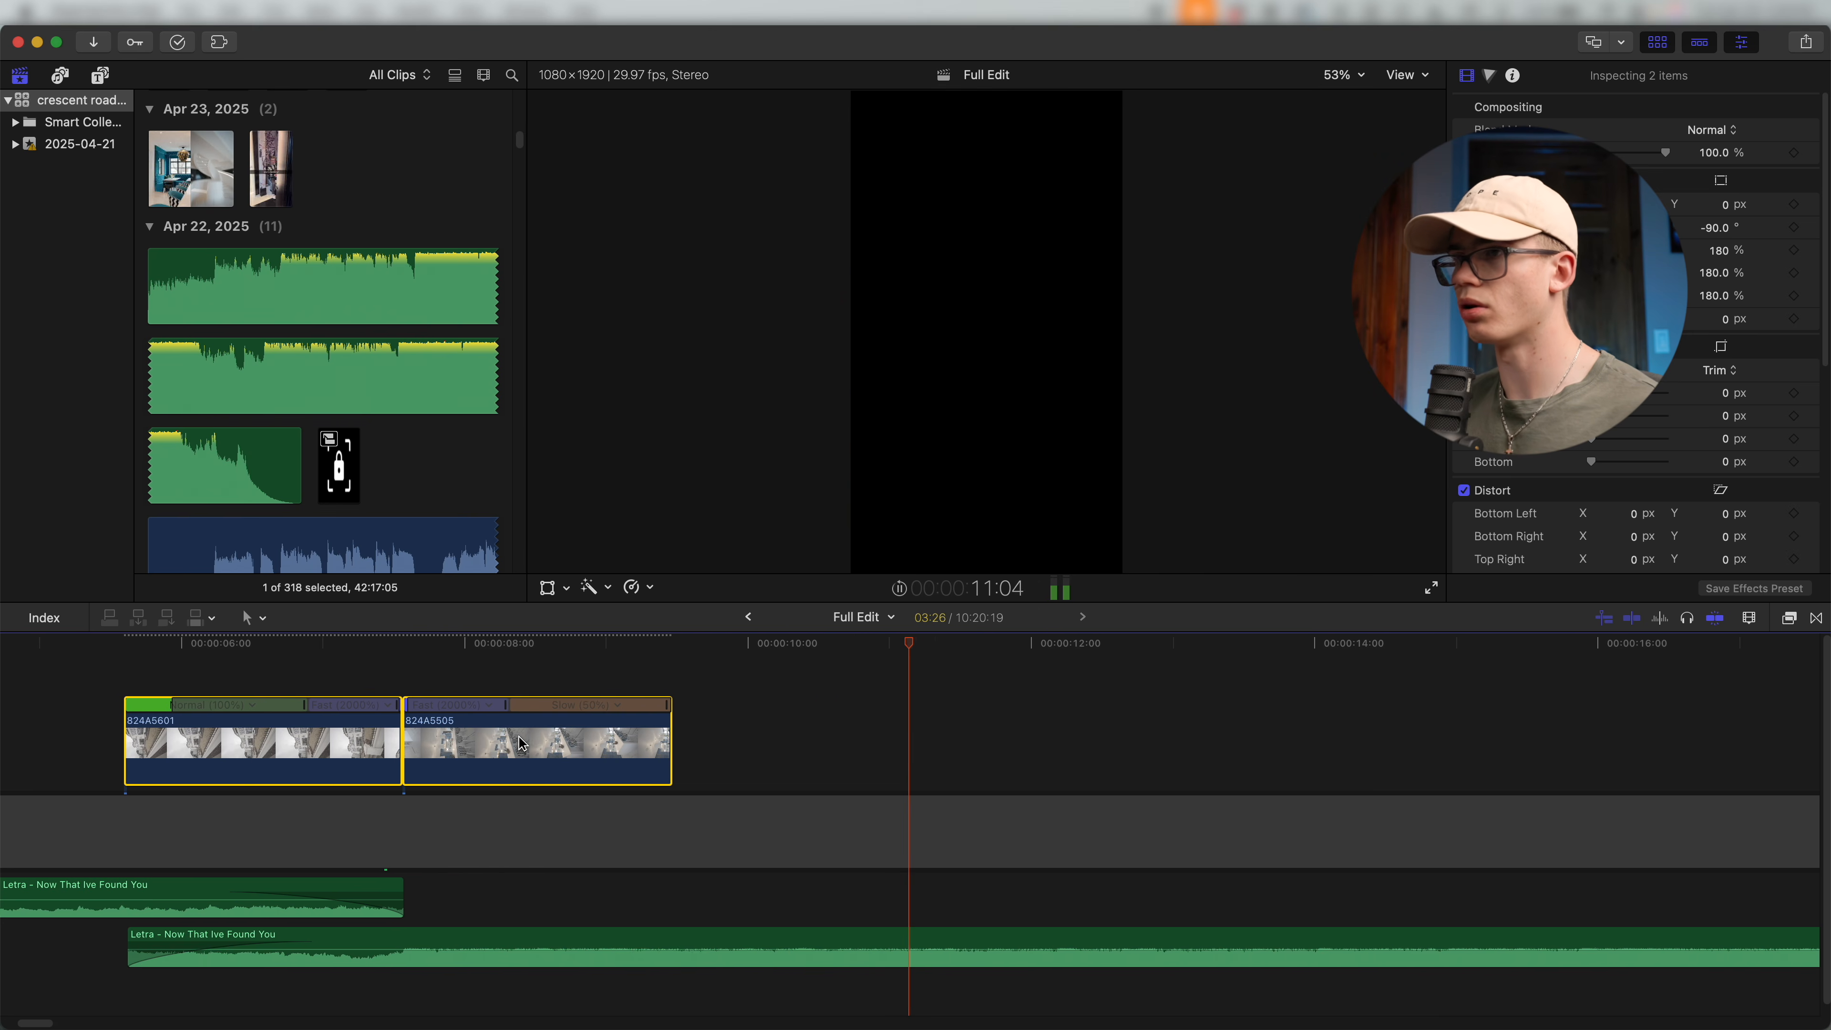
pyautogui.press('space')
pyautogui.press('super+minus')
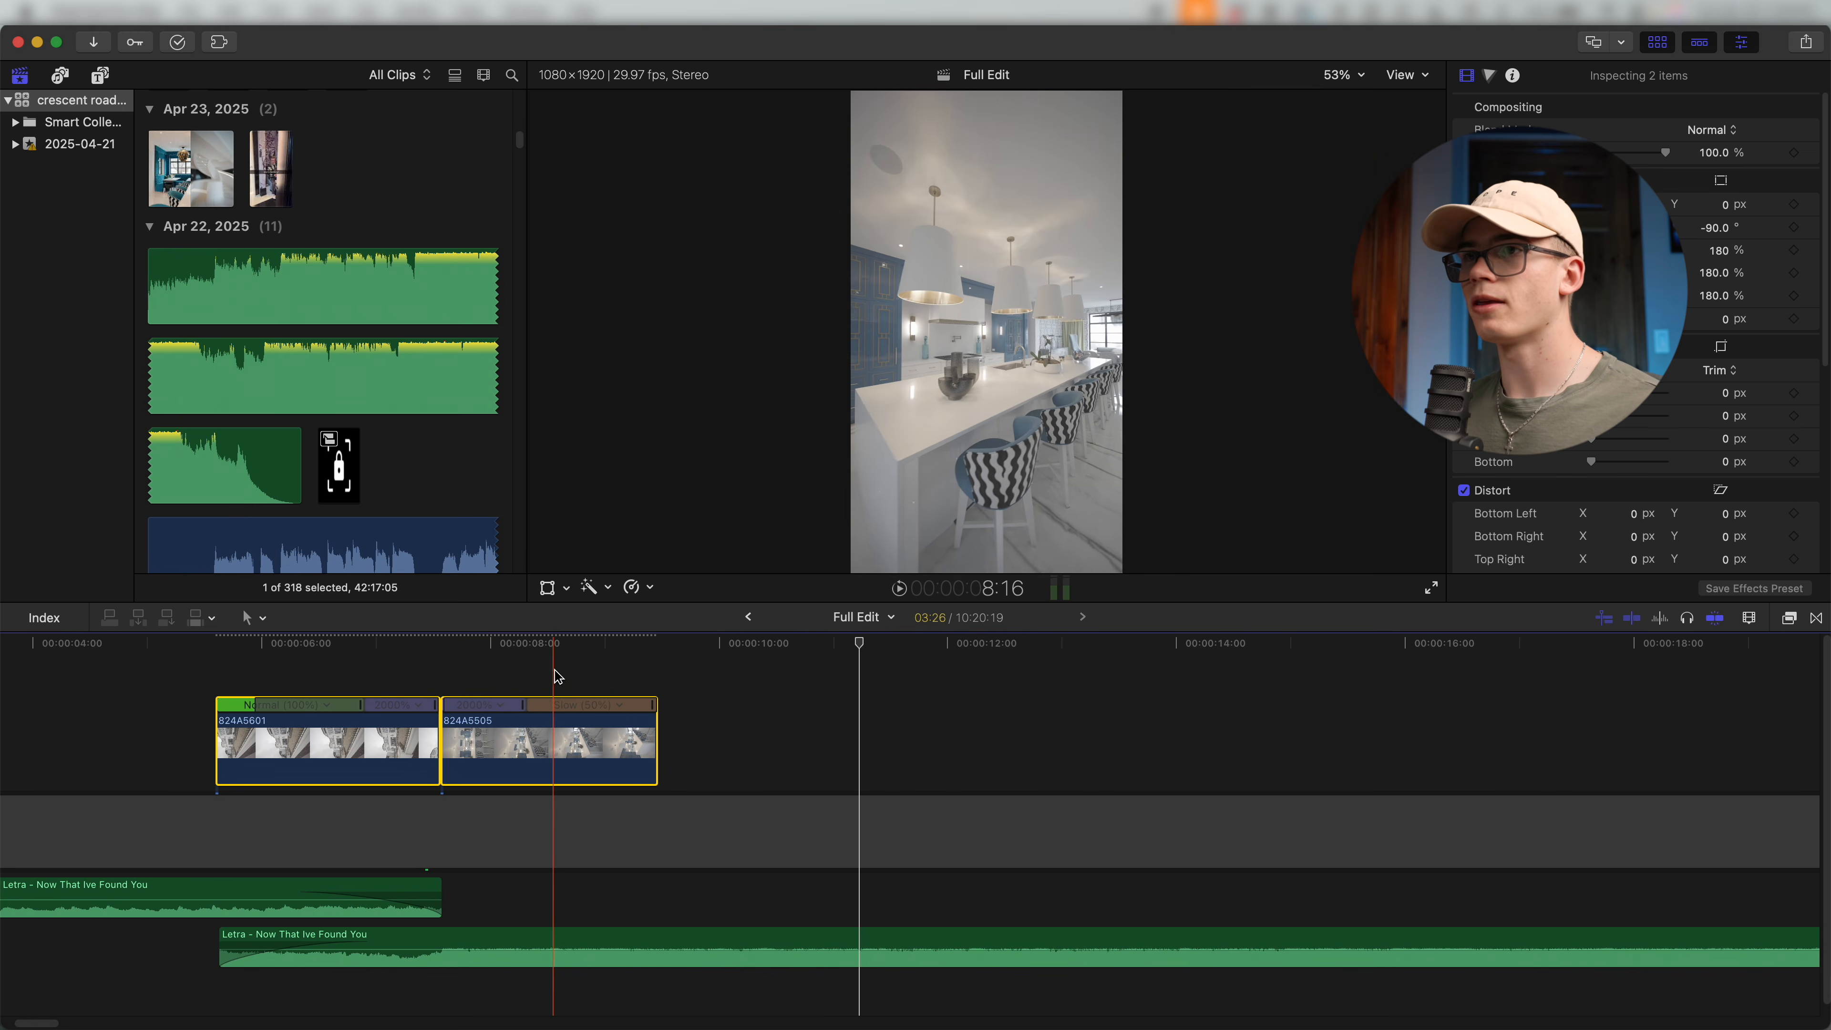
pyautogui.click(551, 750)
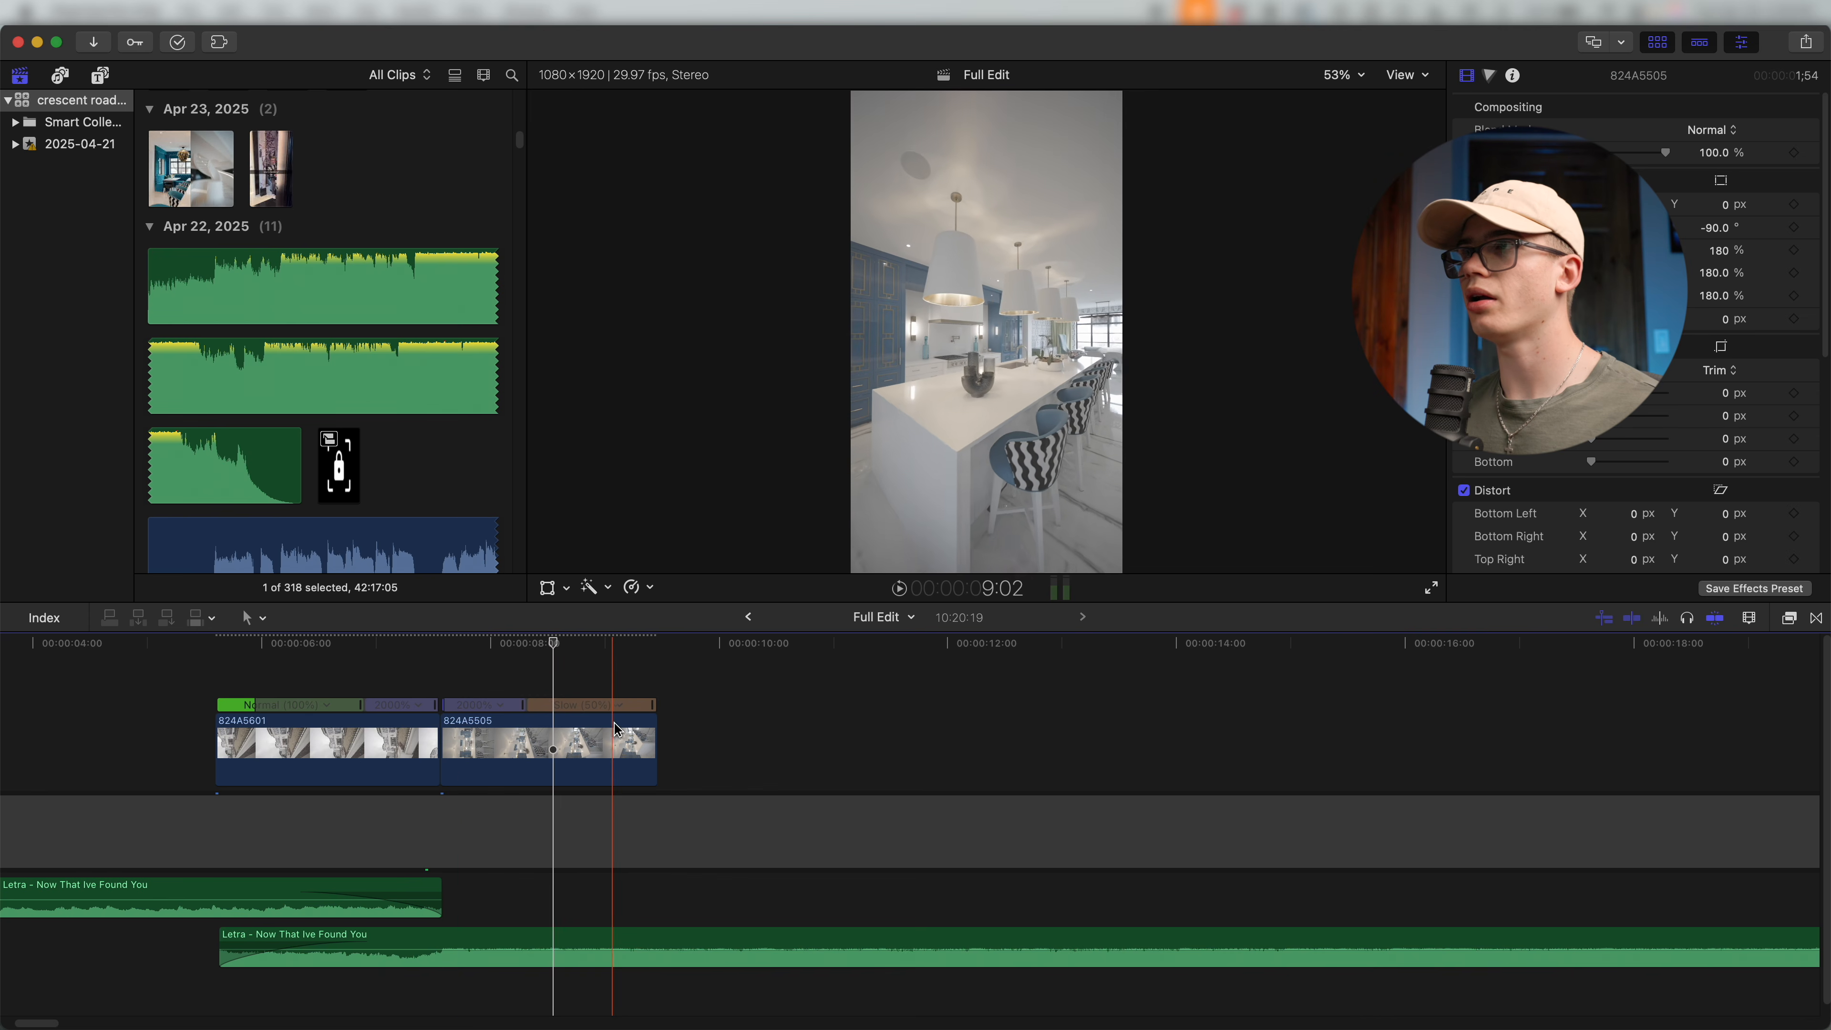
# Find kitchen detail clip 824A5621 in the culled footage and move it directly after kitchen clip 824A5505.
pyautogui.press('super+minus')
pyautogui.press('super+minus')
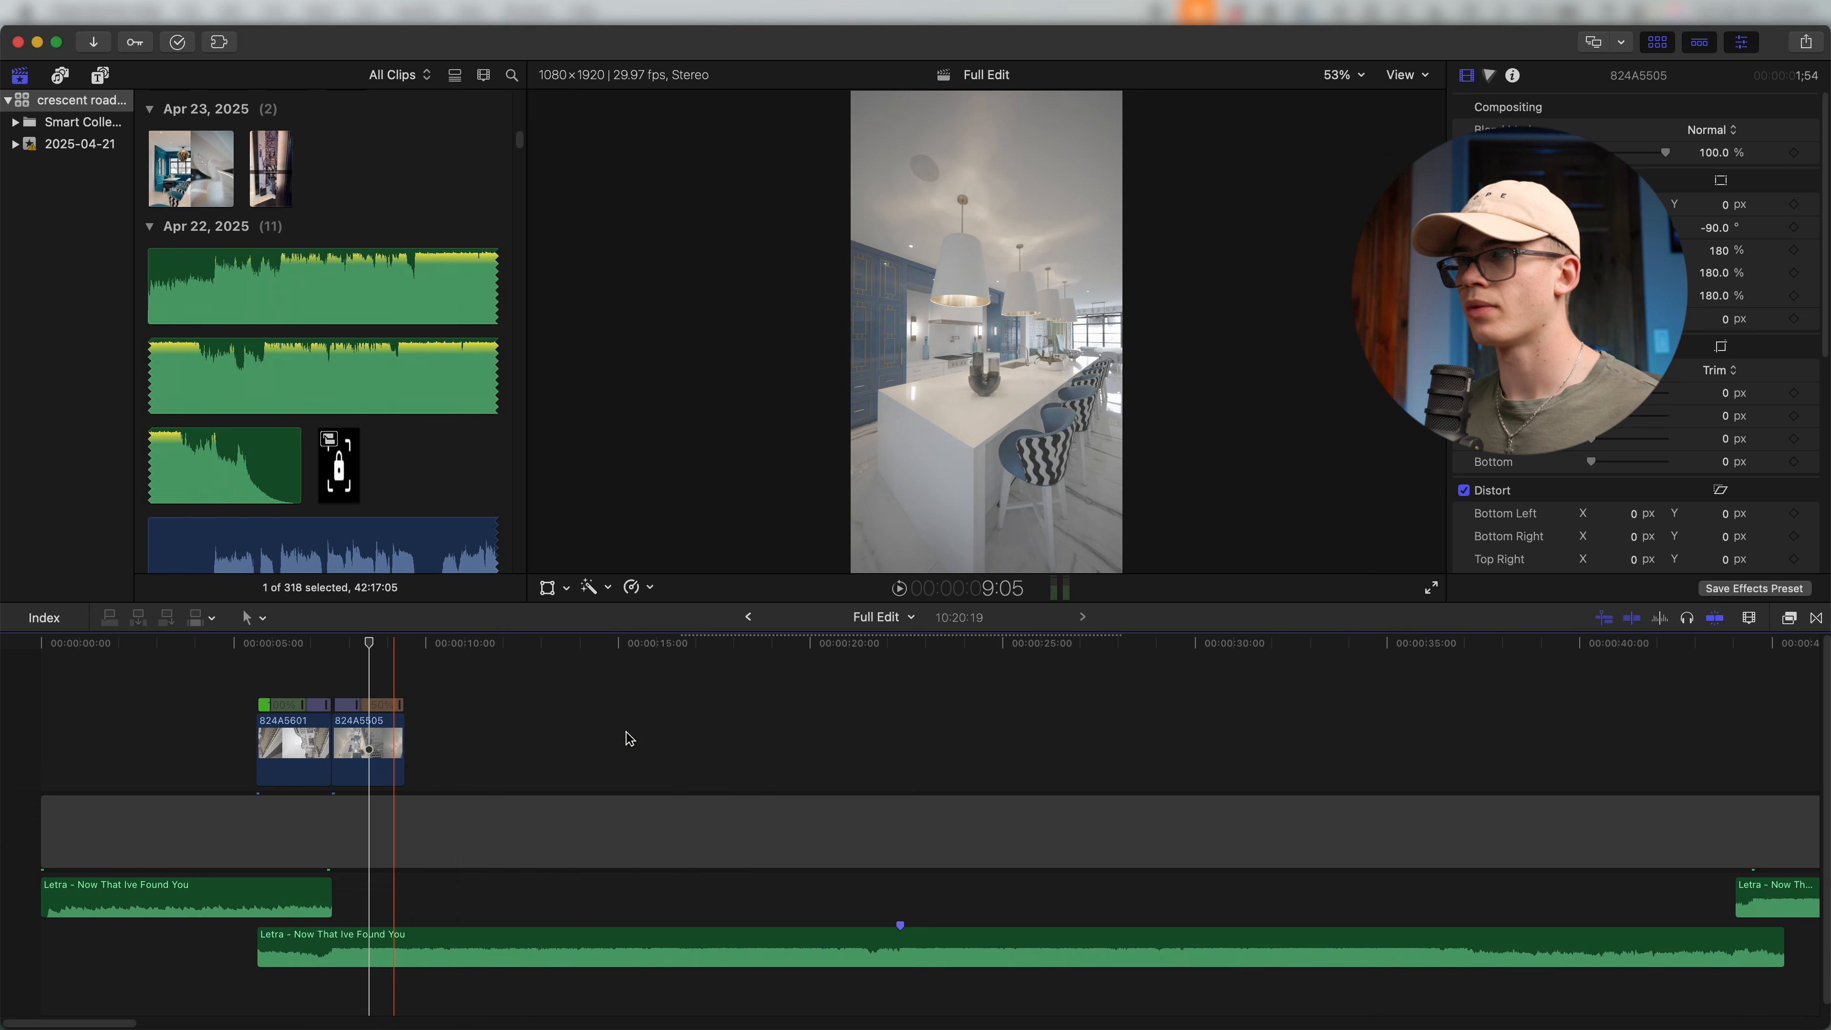
pyautogui.press('super+minus')
pyautogui.press('super+minus')
pyautogui.hscroll(20, 906, 729)
pyautogui.press('super+minus')
pyautogui.hscroll(5, 1006, 785)
pyautogui.press('super+minus')
pyautogui.hscroll(10, 1201, 822)
pyautogui.hscroll(10, 1200, 820)
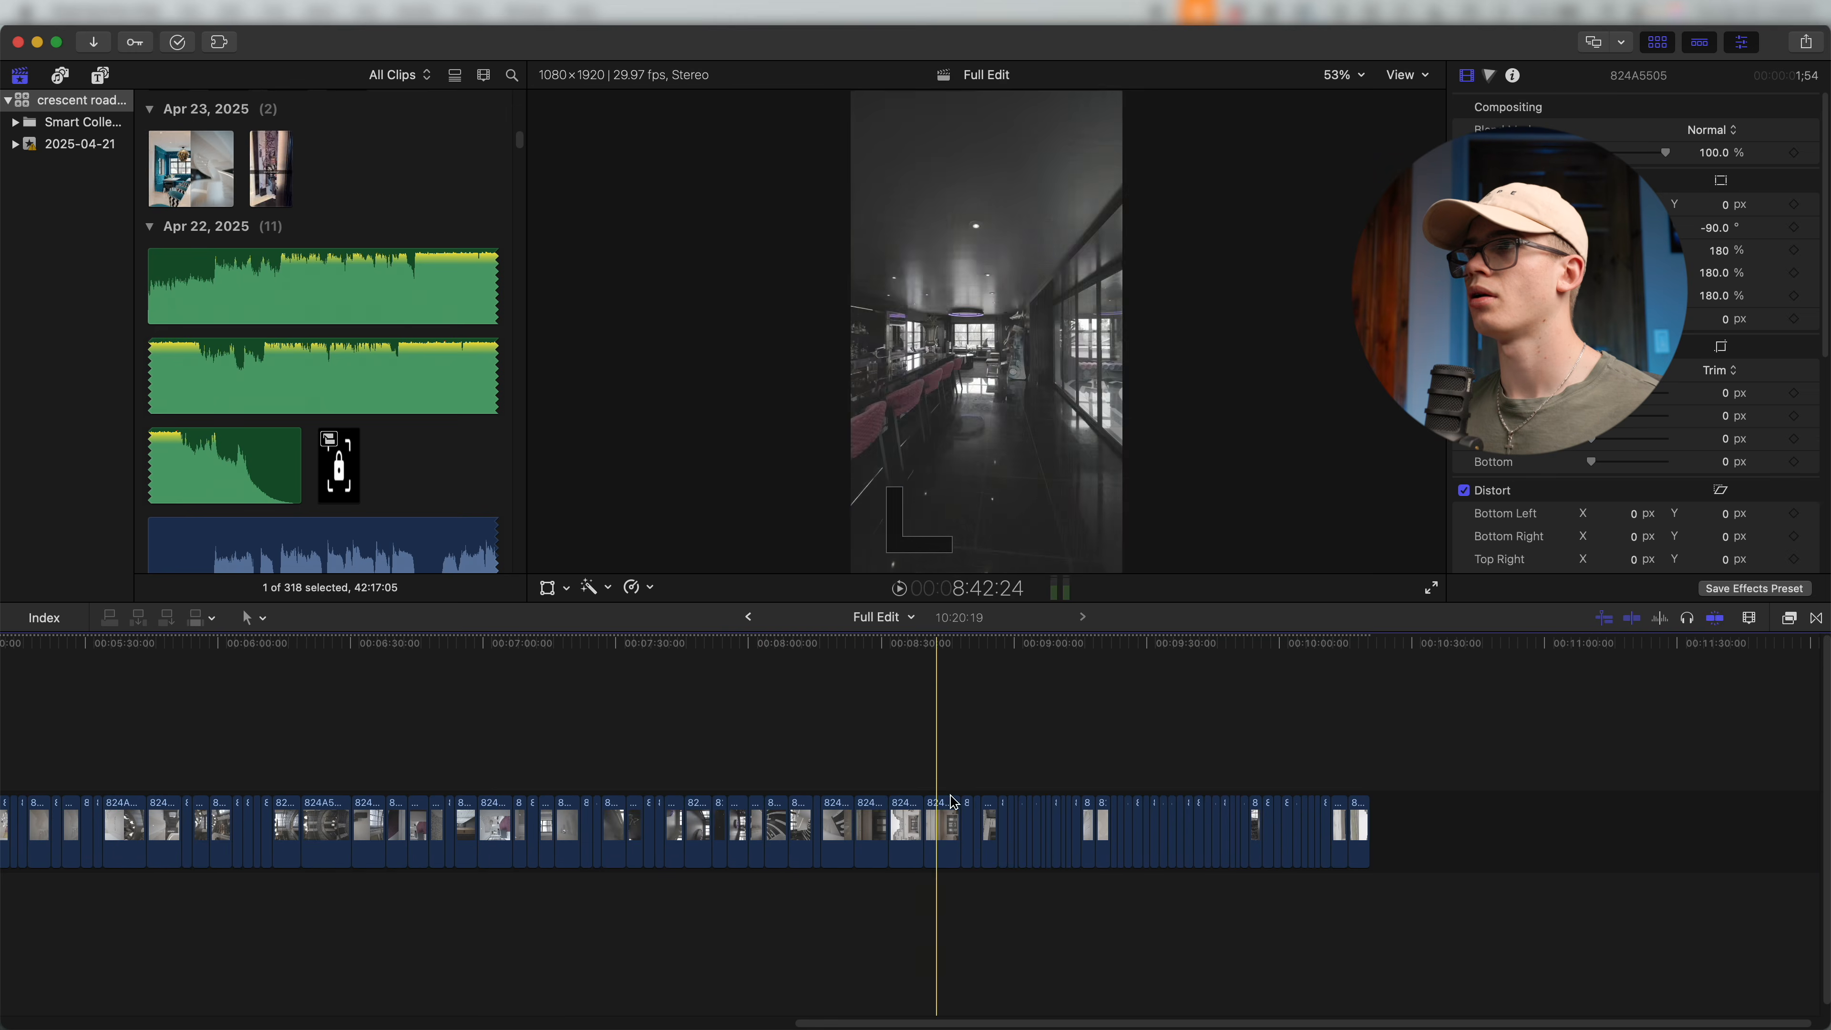
pyautogui.press('super+equal')
pyautogui.press('super+equal')
pyautogui.hscroll(2, 1010, 802)
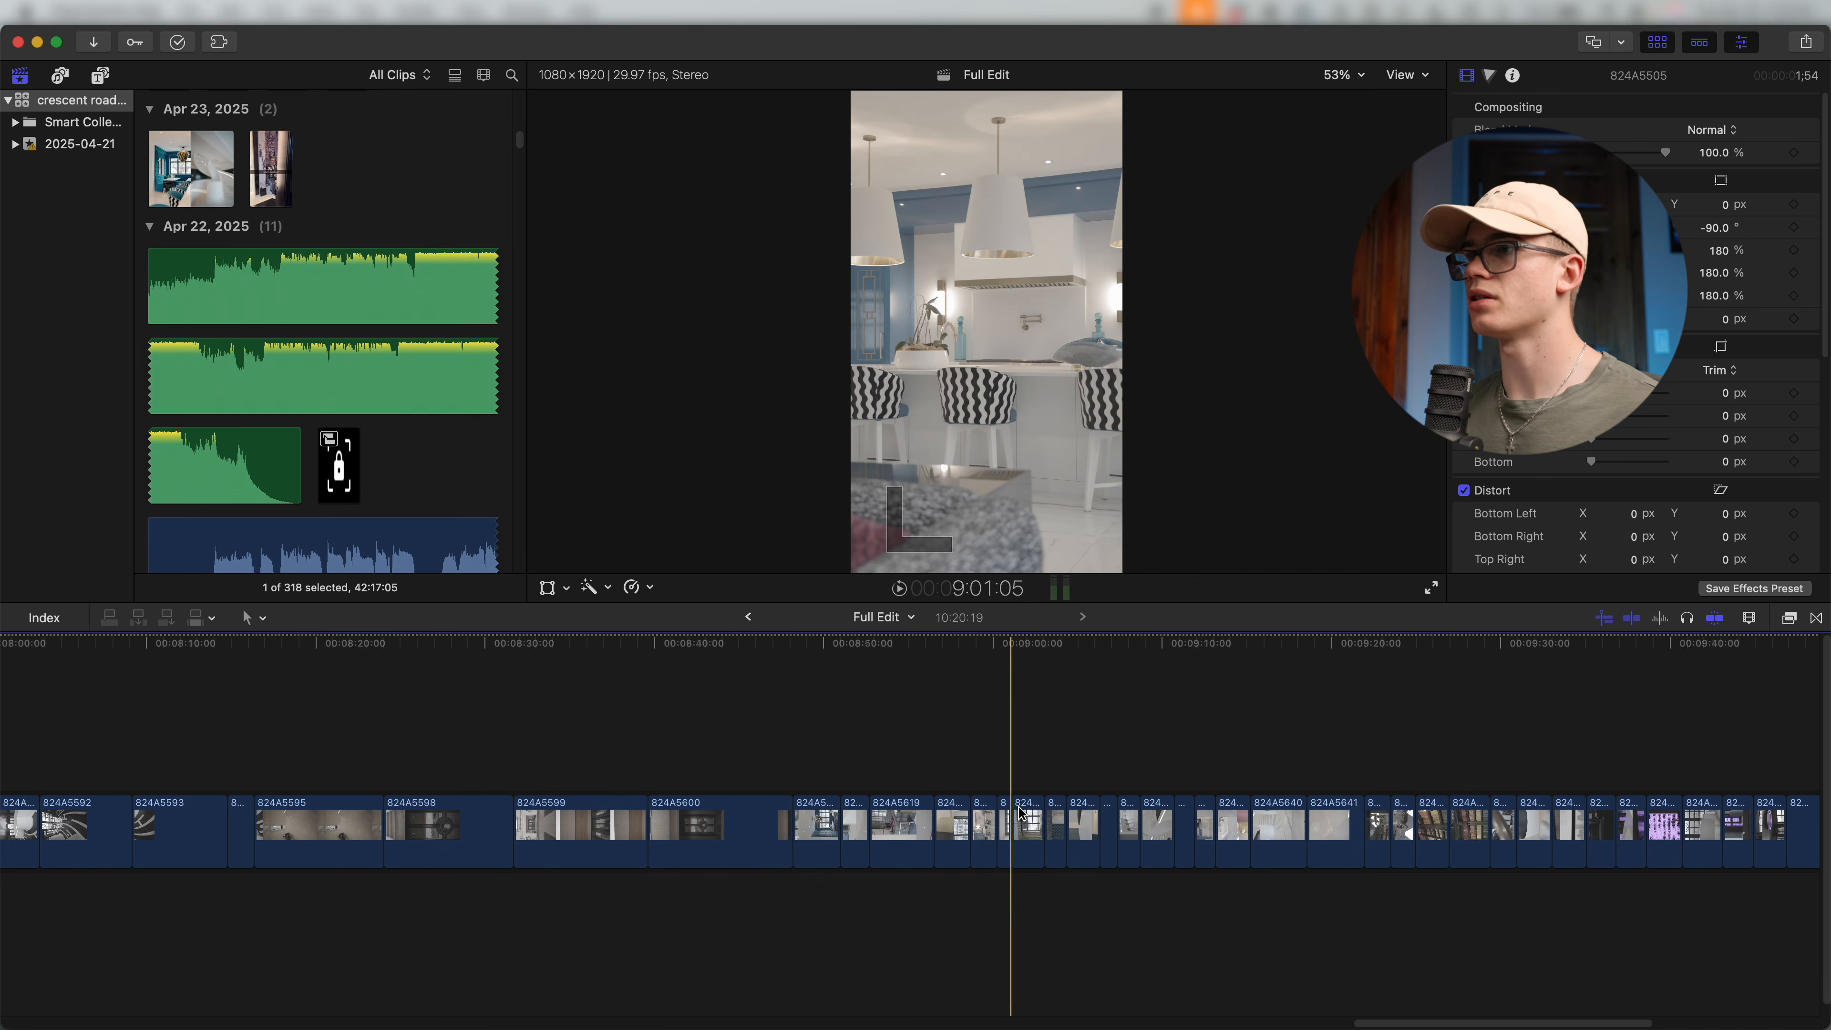
pyautogui.press('super+equal')
pyautogui.press('super+equal')
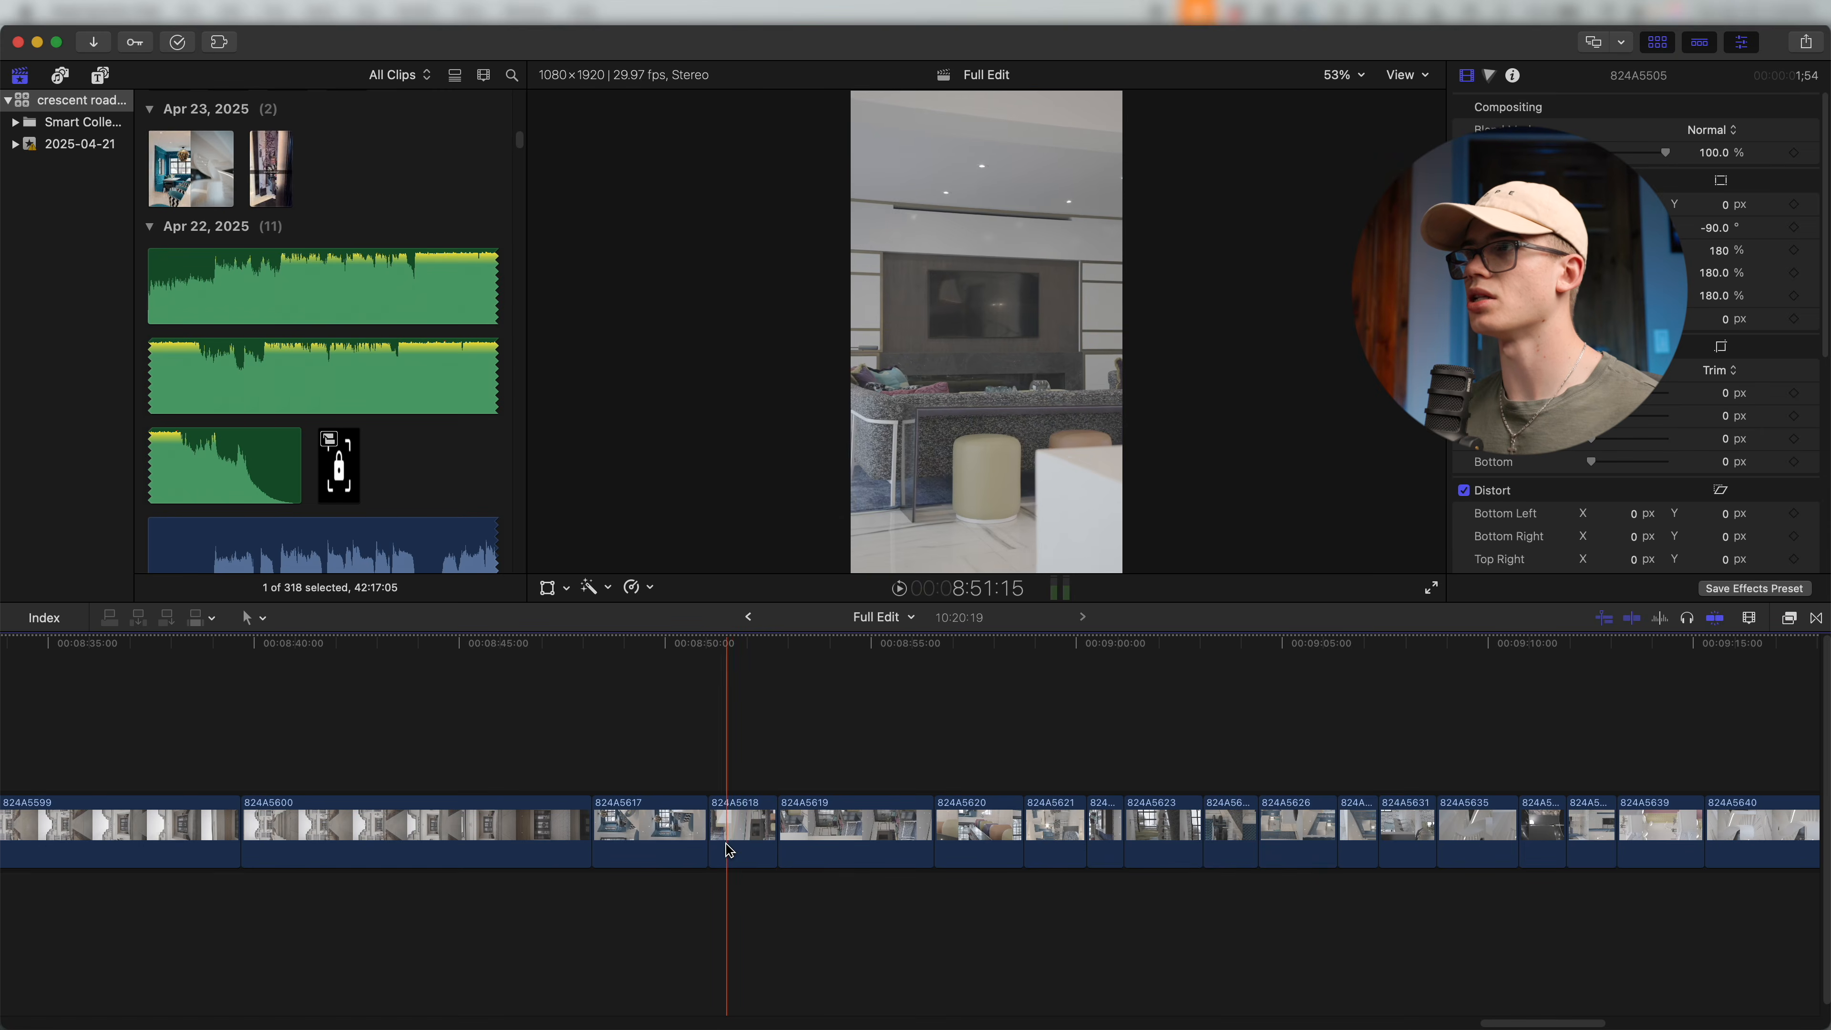
pyautogui.hscroll(5, 814, 840)
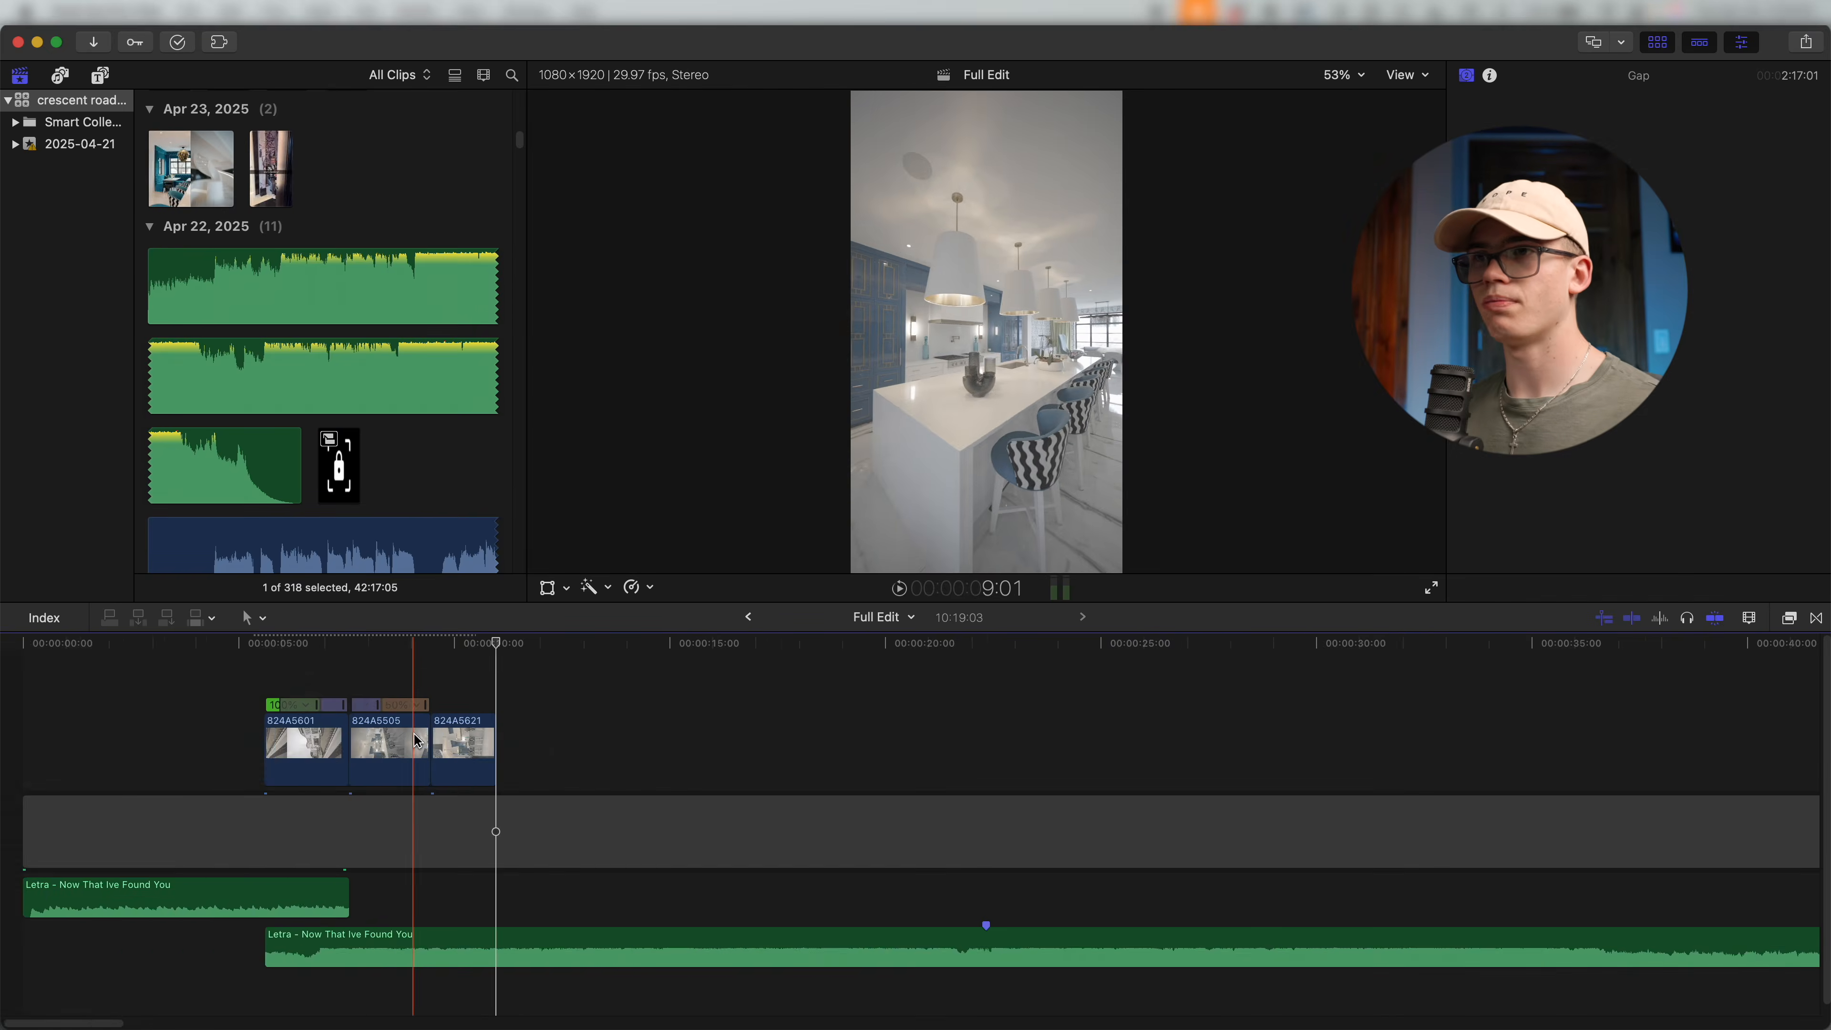
# Play the cut from kitchen clip 824A5505 into 824A5621, and trim the end of 824A5621 to about 10:12.
pyautogui.press('super+equal')
pyautogui.press('space')
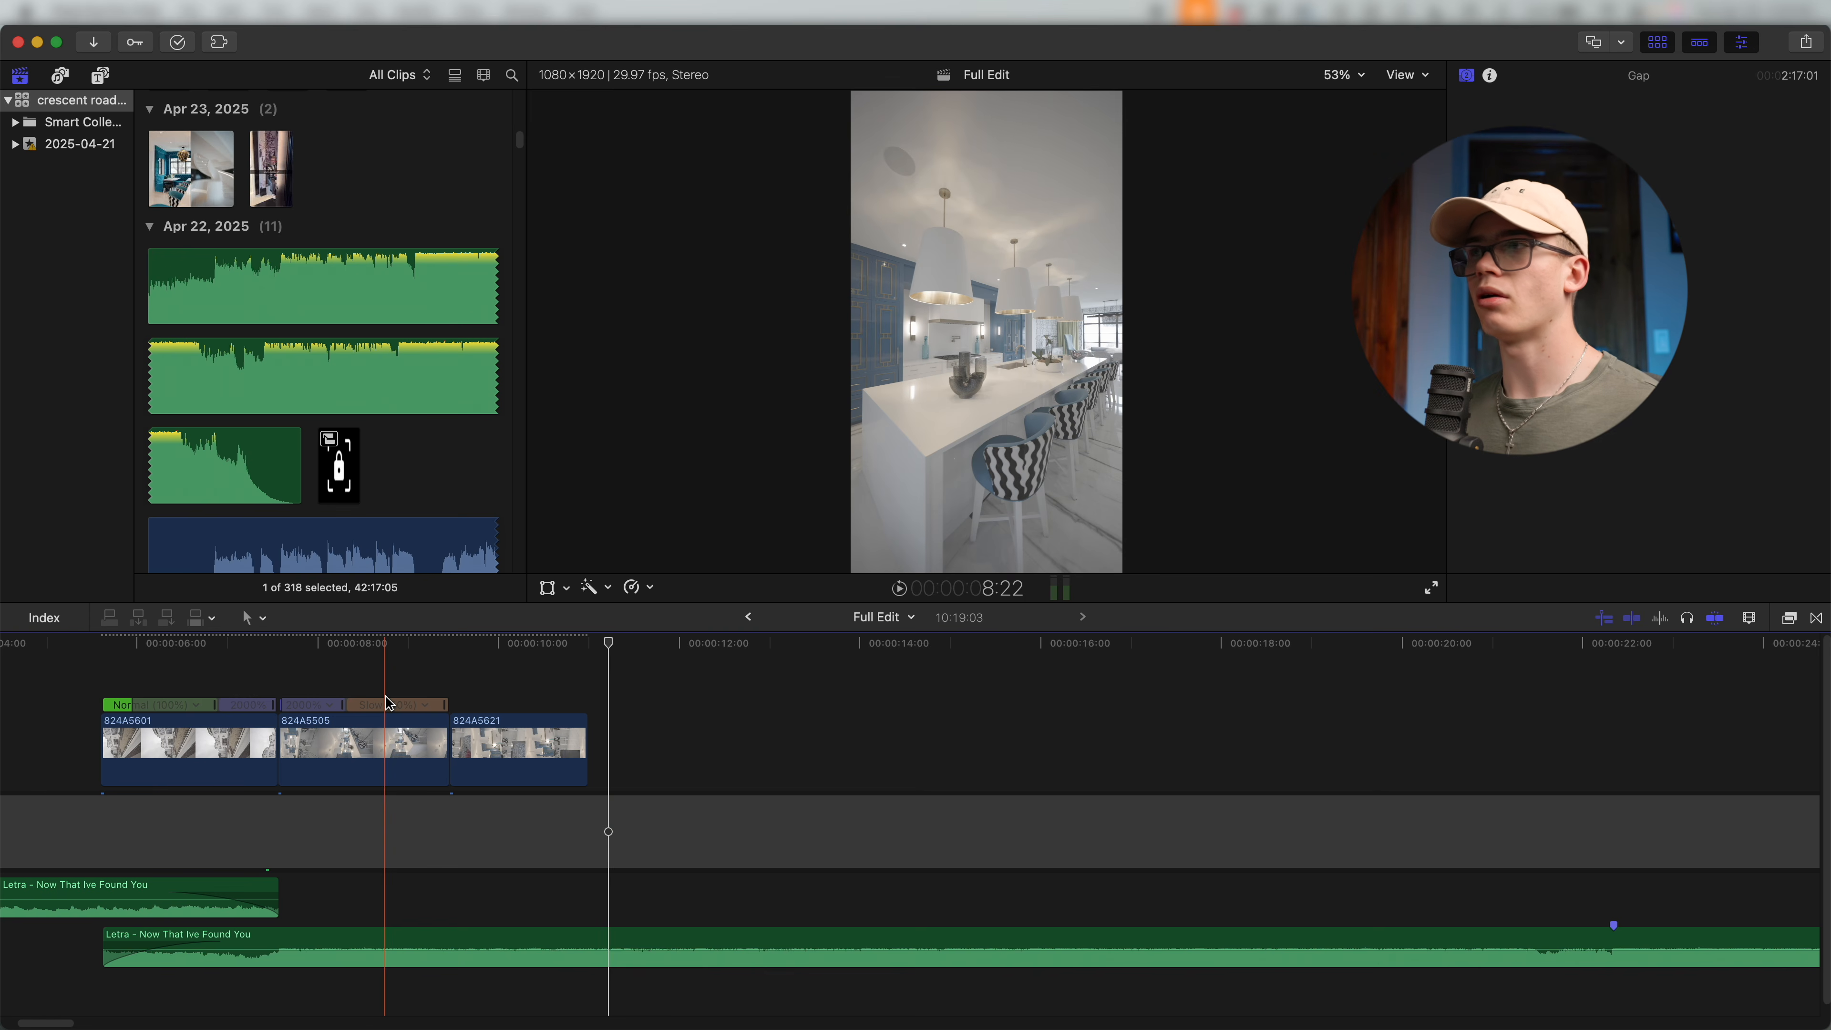
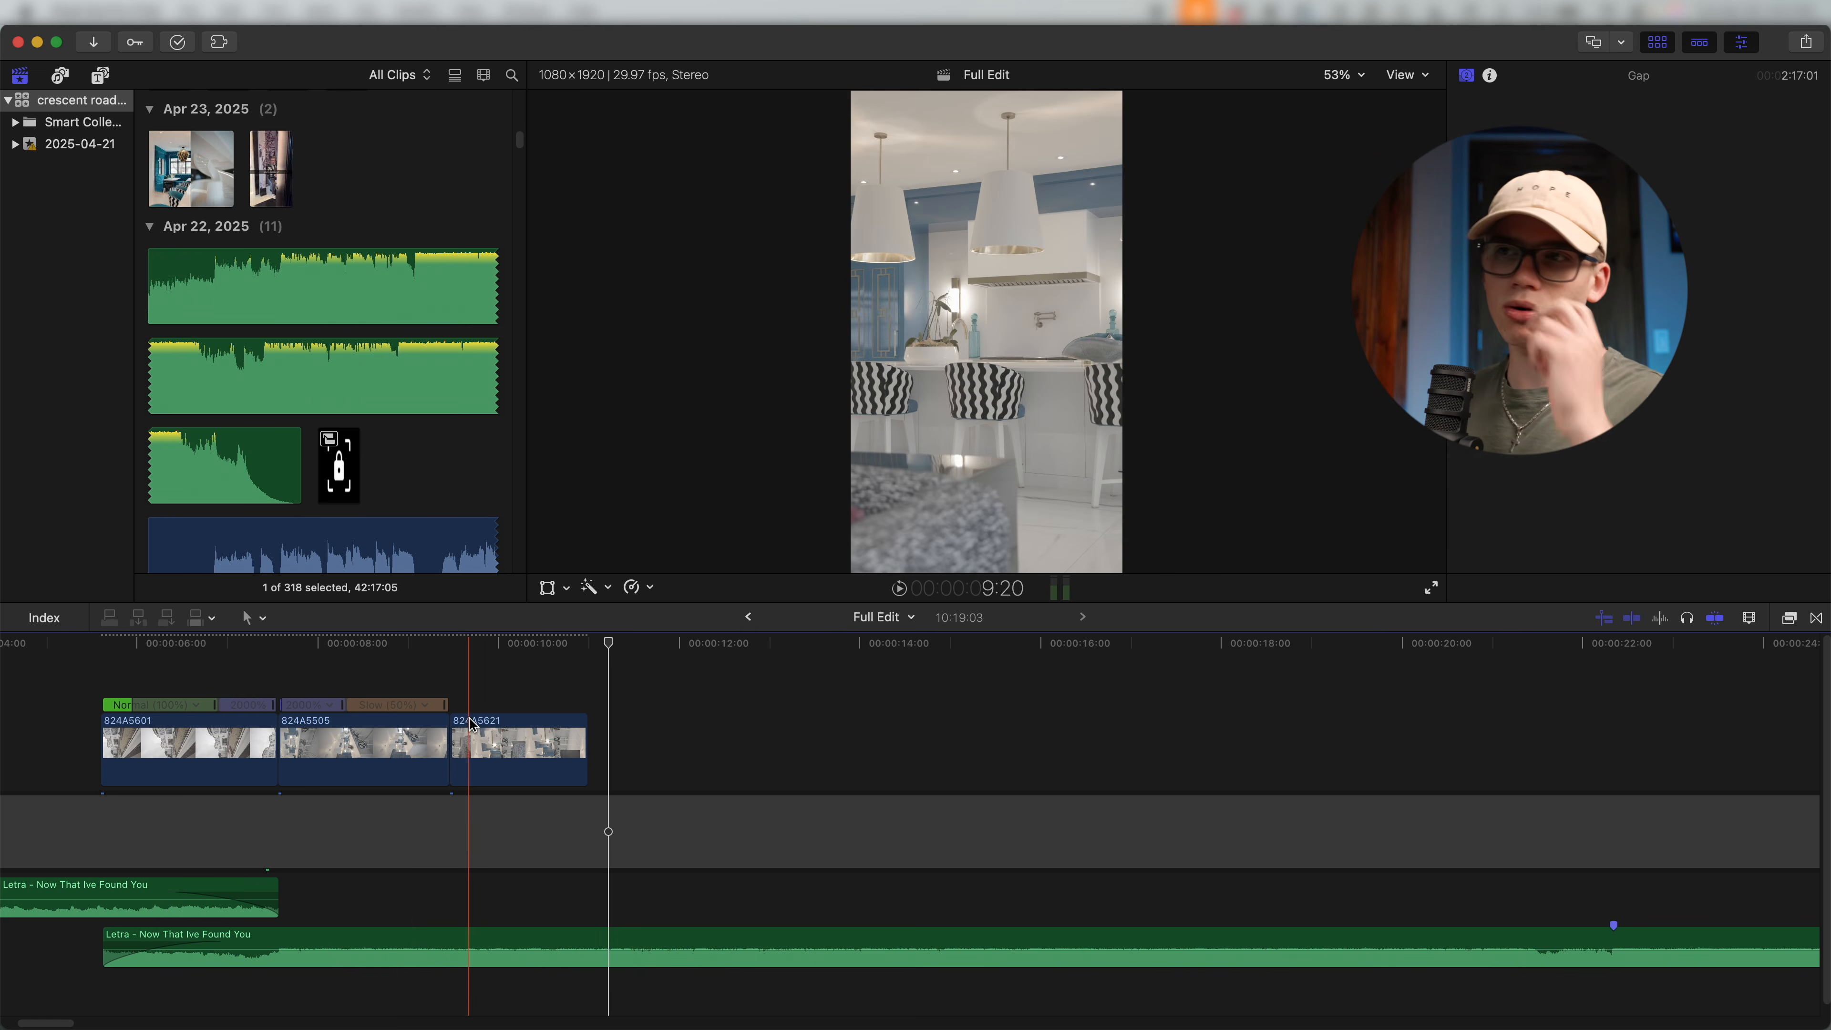
pyautogui.click(360, 750)
pyautogui.press('space')
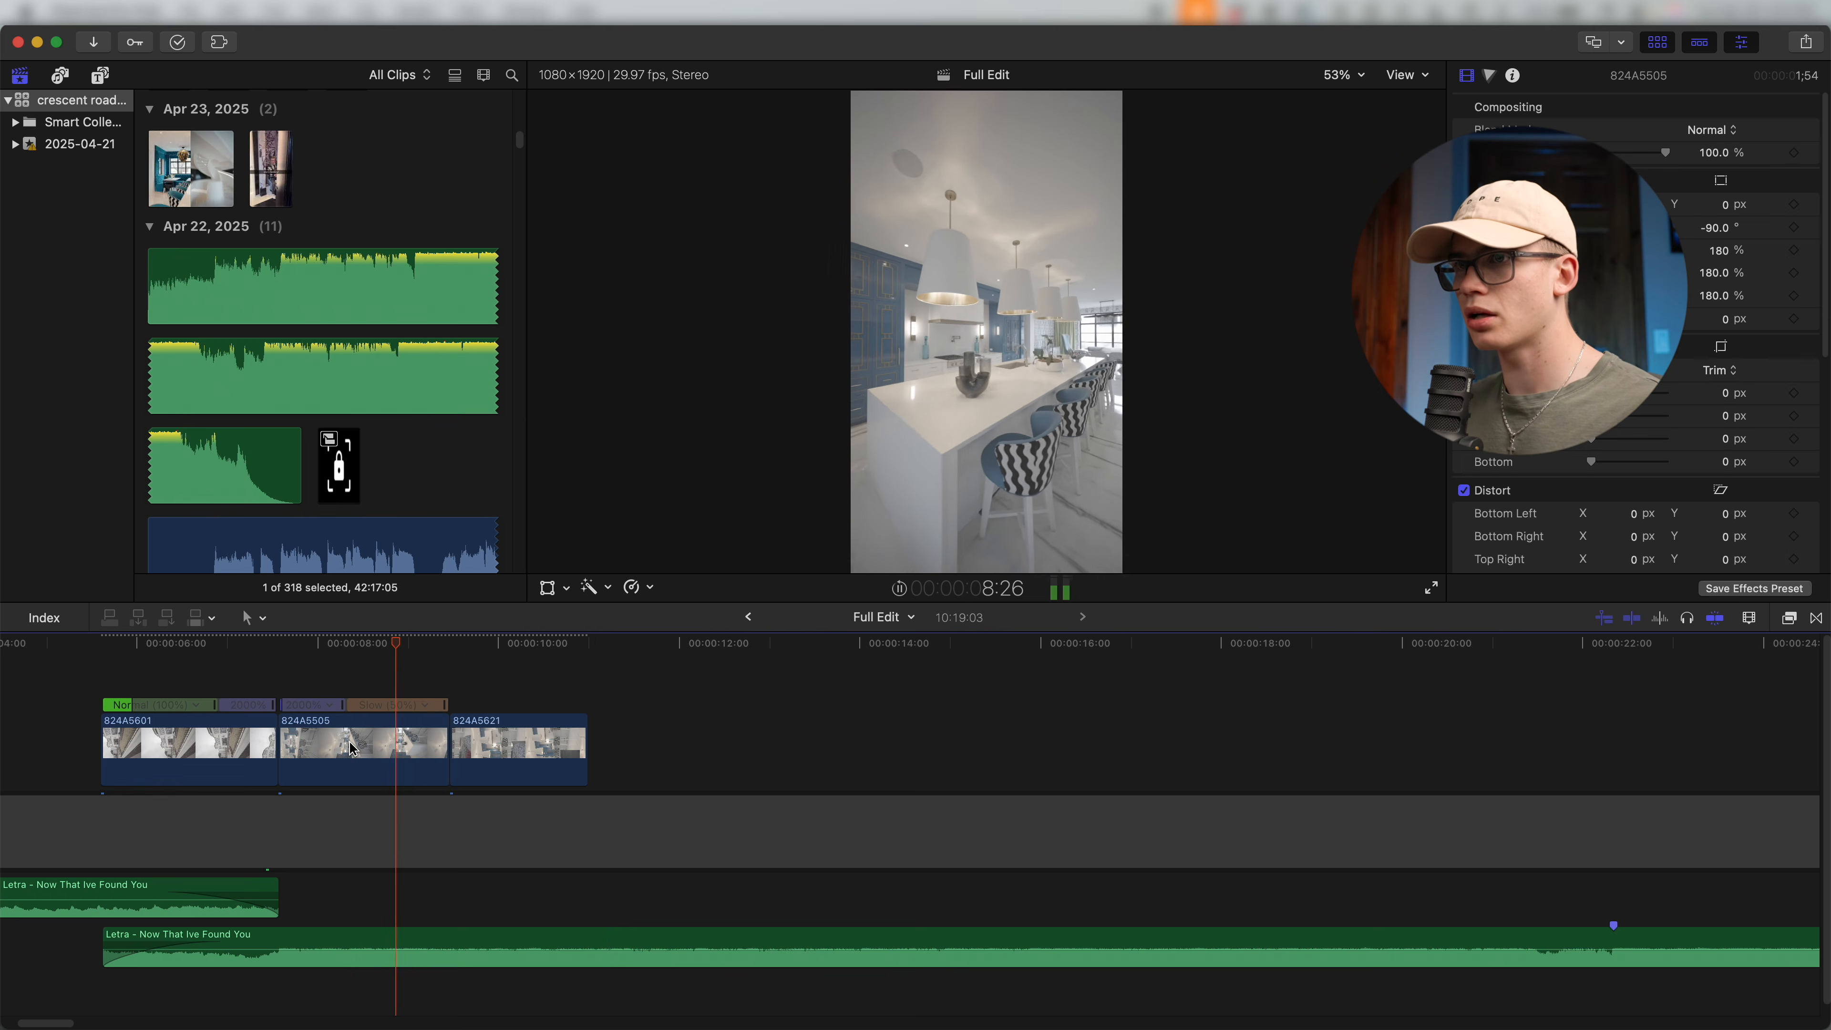
pyautogui.click(535, 753)
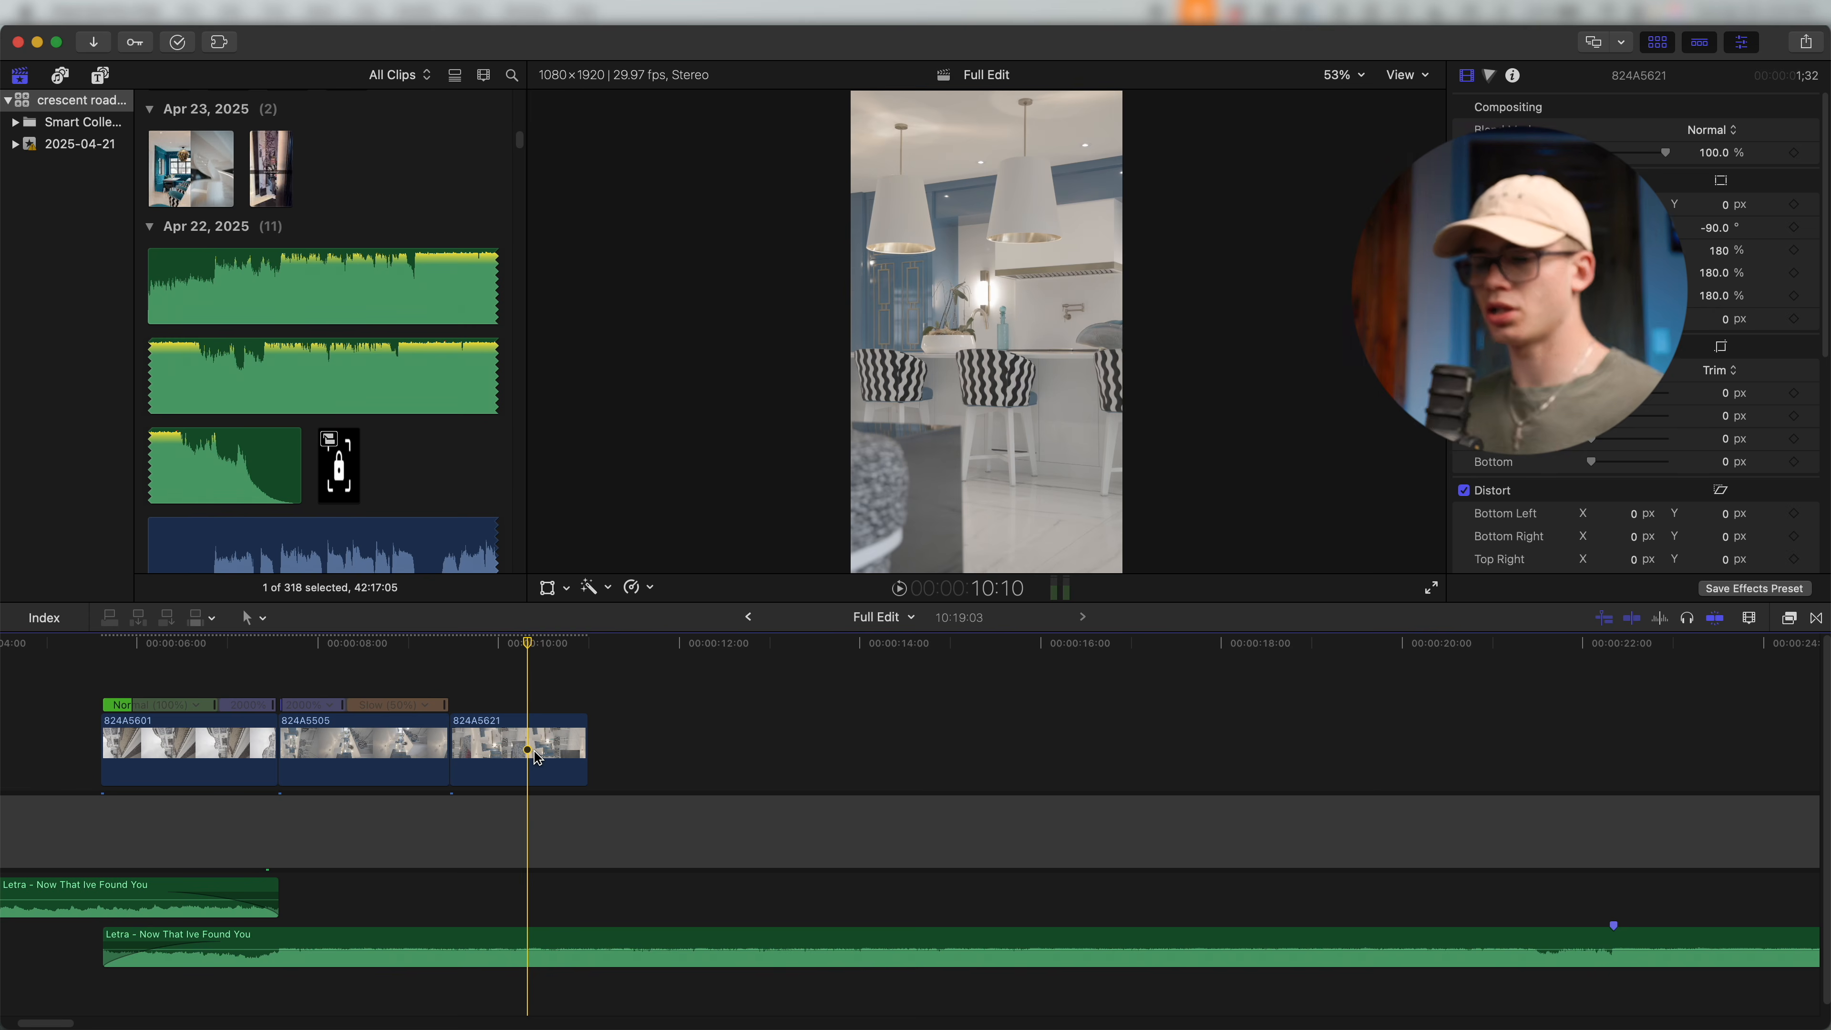
pyautogui.press('space')
pyautogui.scroll(1, 384, 750)
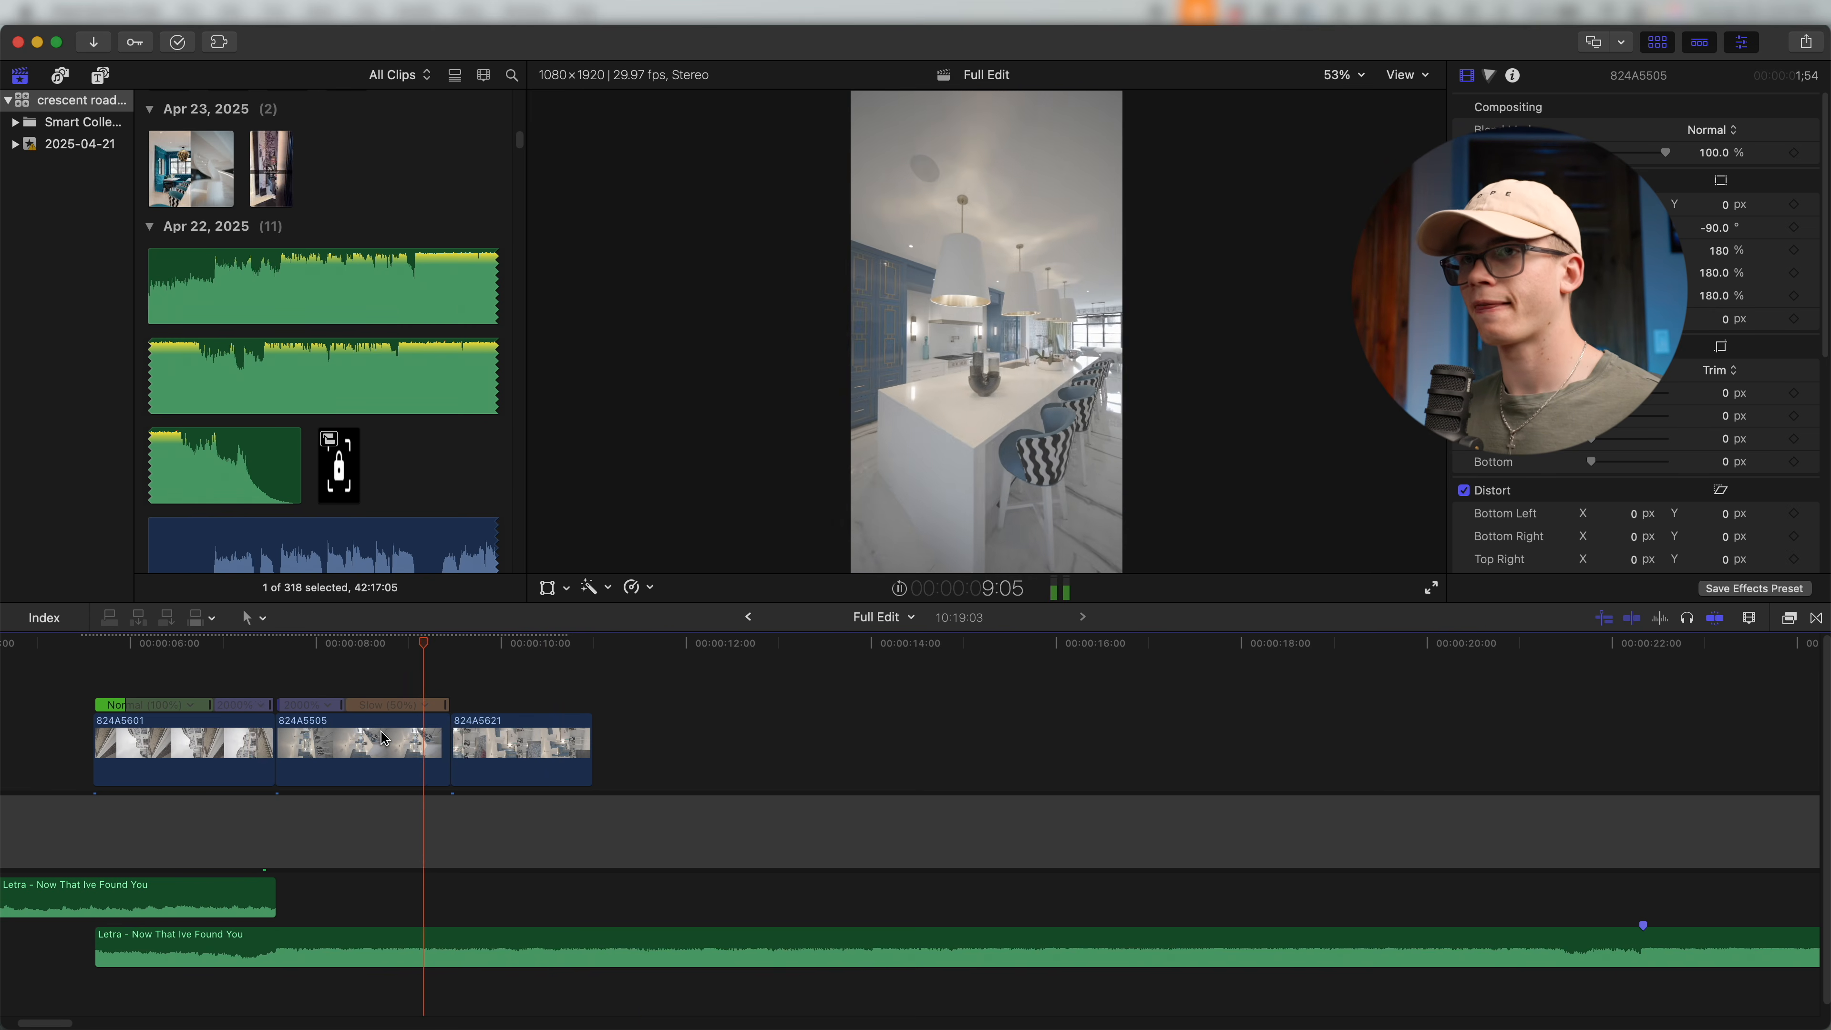
pyautogui.click(537, 737)
pyautogui.hotkey('alt', ']')
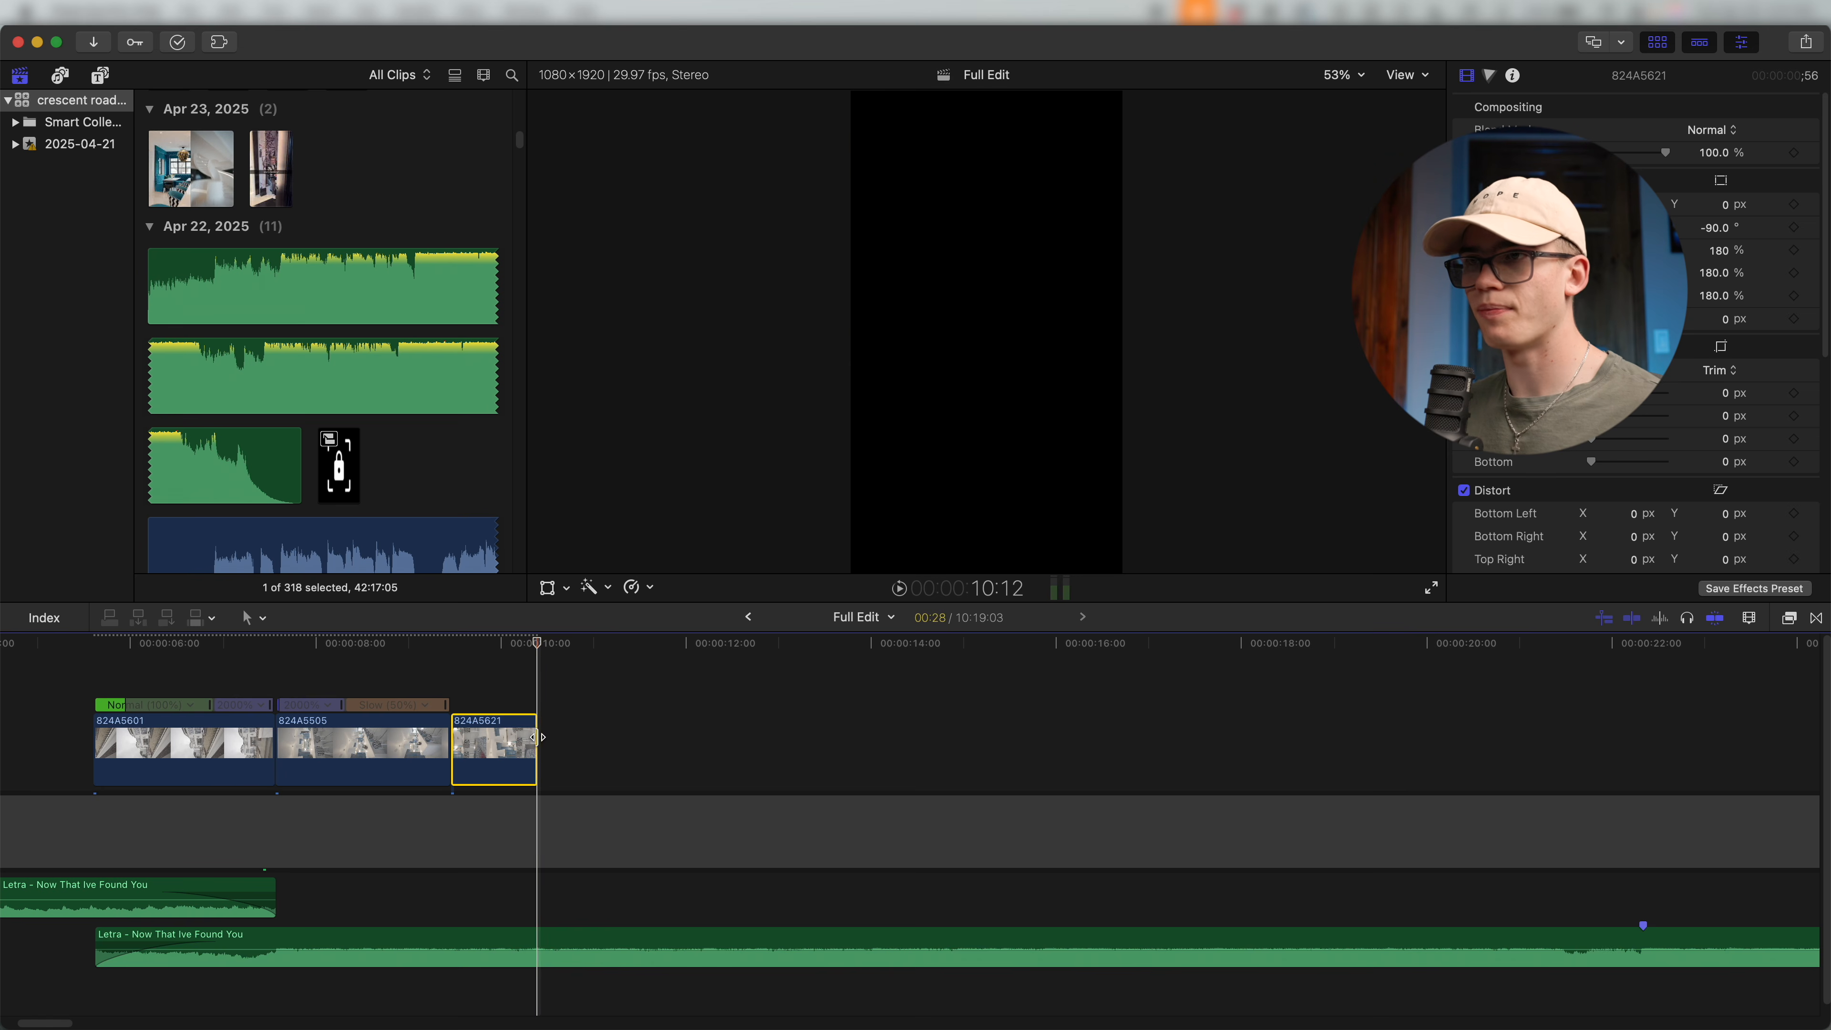
# Find wide kitchen clip 824A5511 at about 3:49:28 in the culled footage and cut it from the timeline.
pyautogui.press('super+minus')
pyautogui.press('super+minus')
pyautogui.press('super+minus')
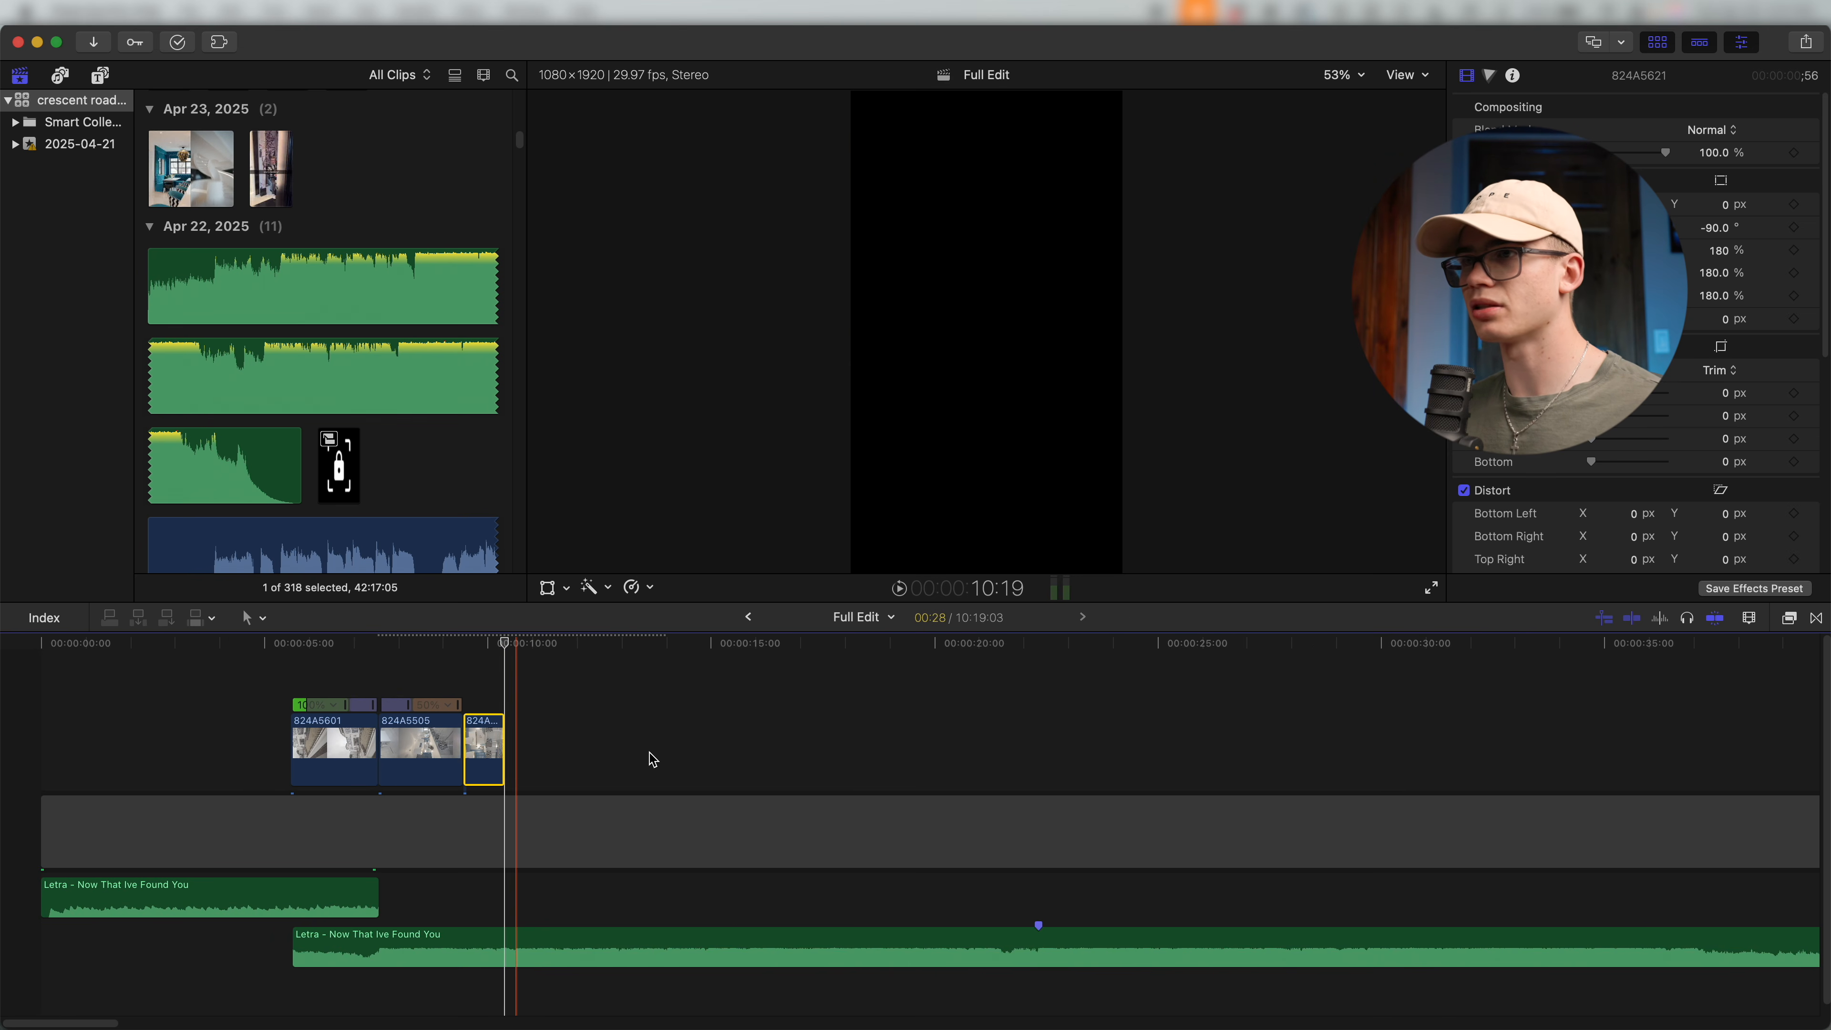
pyautogui.hscroll(5, 638, 750)
pyautogui.press('super+minus')
pyautogui.press('super+minus')
pyautogui.press('super+minus')
pyautogui.press('super+minus')
pyautogui.press('super+minus')
pyautogui.hscroll(4, 766, 765)
pyautogui.press('super+equal')
pyautogui.press('super+equal')
pyautogui.press('super+equal')
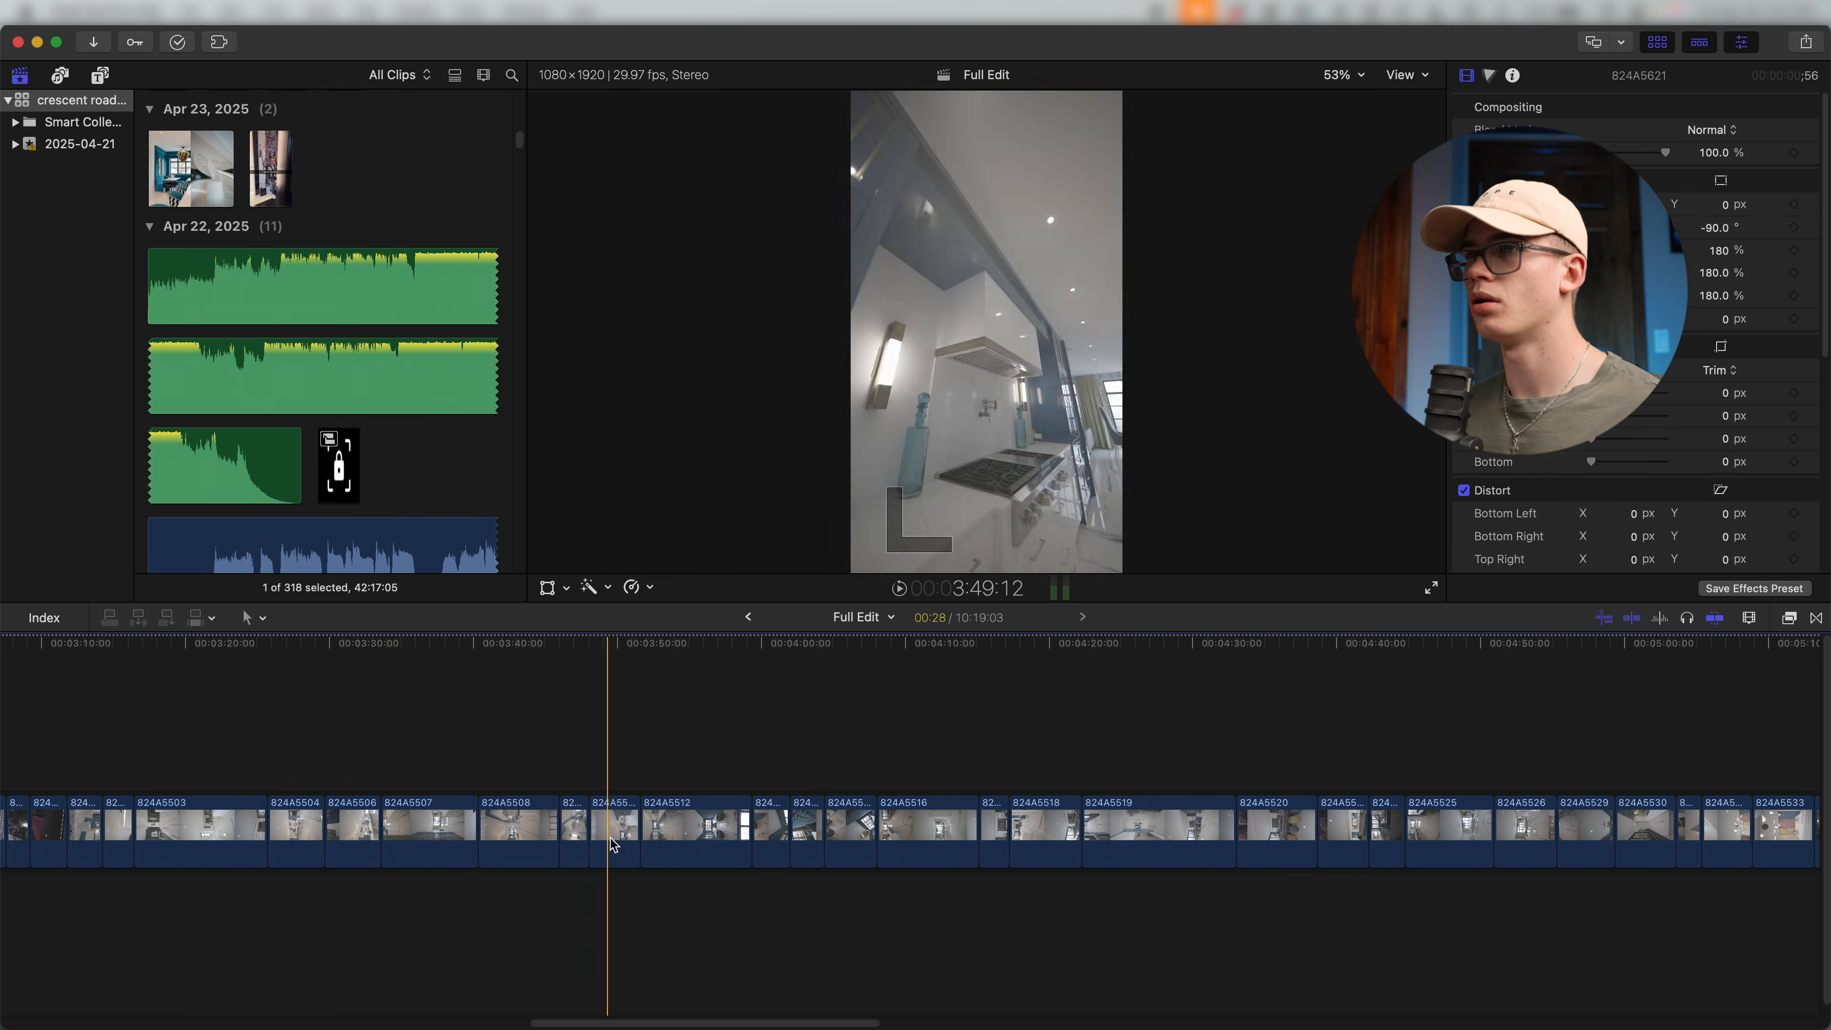
pyautogui.hscroll(-4, 577, 851)
pyautogui.press('super+equal')
pyautogui.press('super+equal')
pyautogui.press('super+equal')
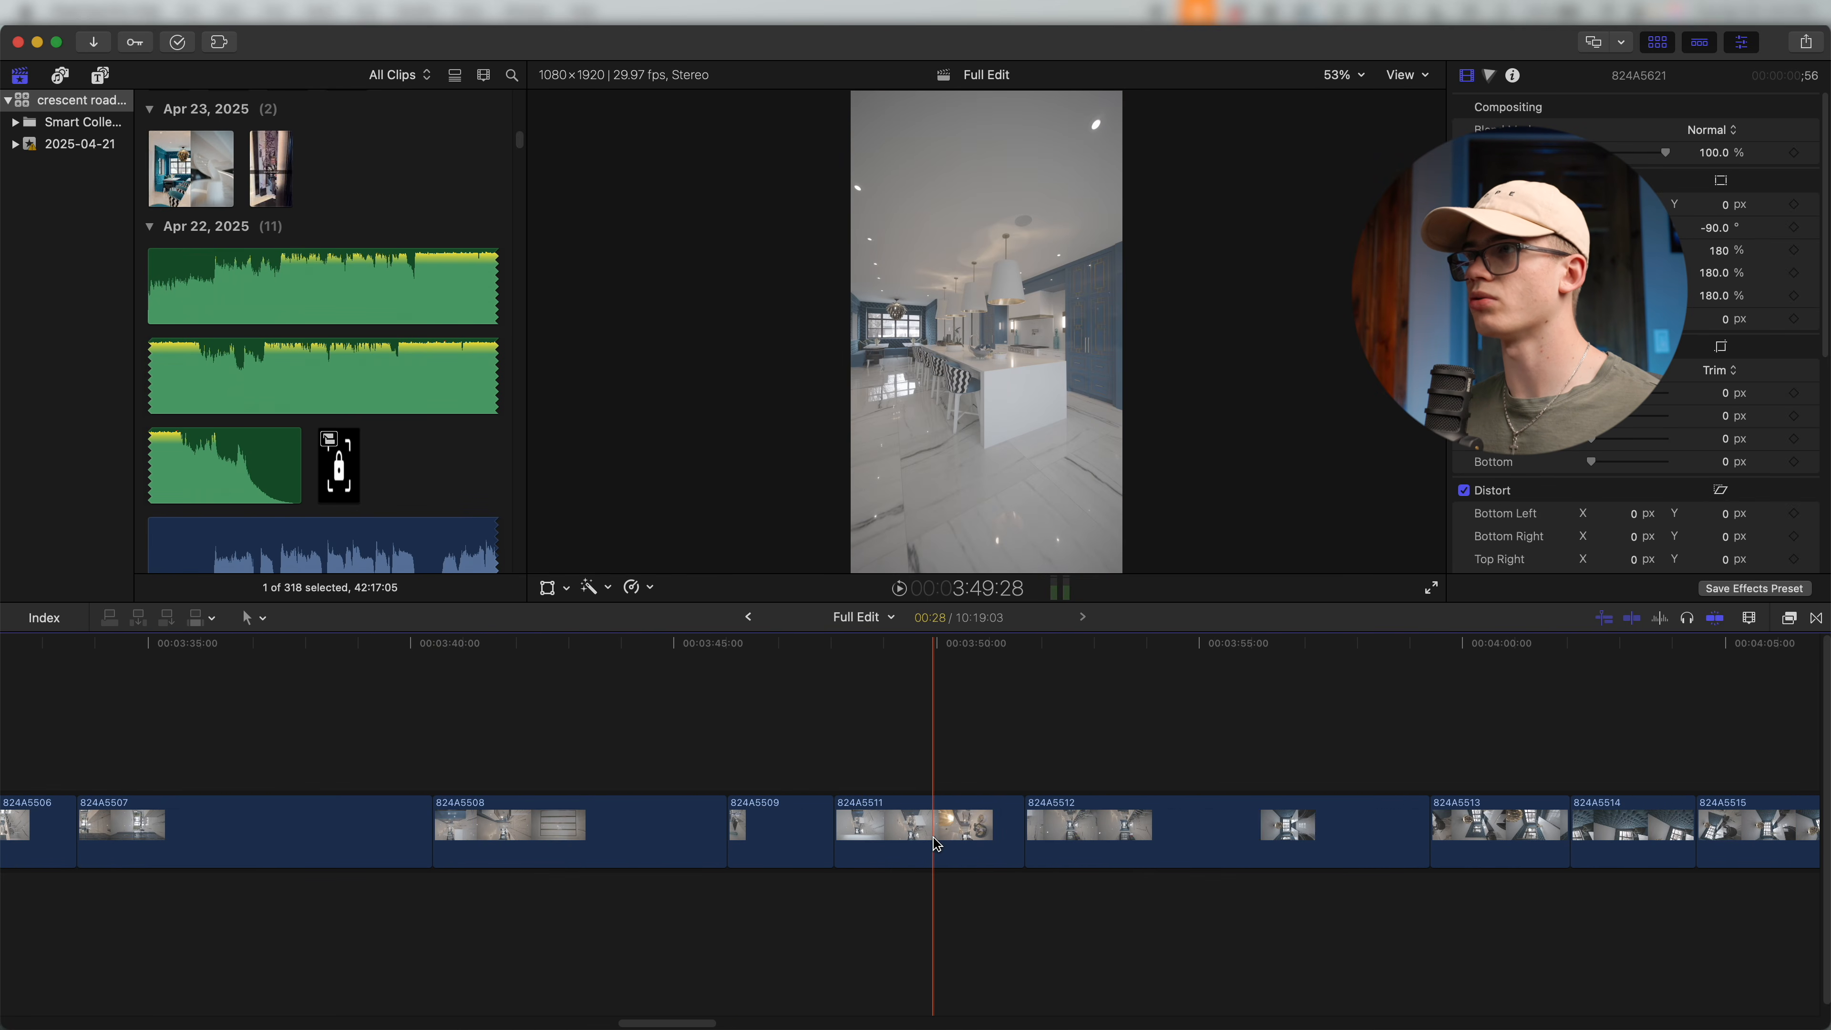
pyautogui.click(936, 839)
pyautogui.press('super+x')
# Paste kitchen clip 824A5511 above the gap after clip 824A5621, starting at about 10:19.
pyautogui.hscroll(-20, 735, 750)
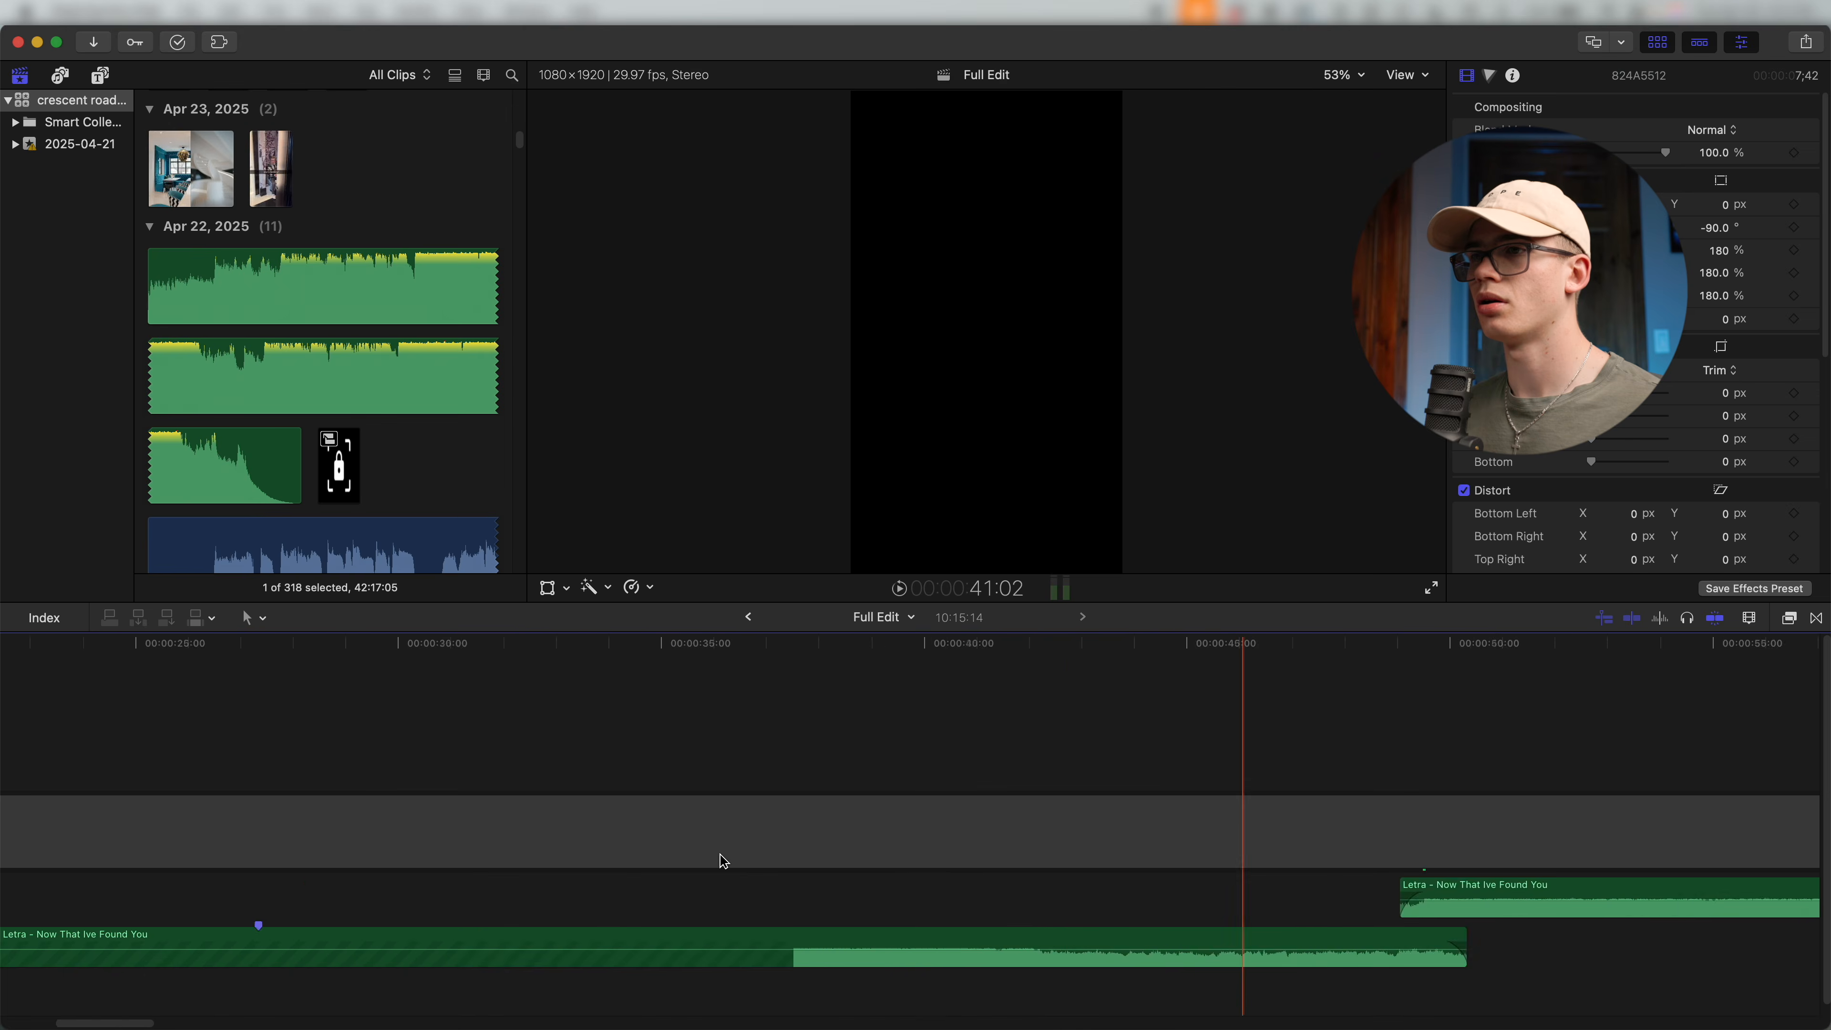
pyautogui.press('super+v')
pyautogui.press('super+equal')
pyautogui.press('super+equal')
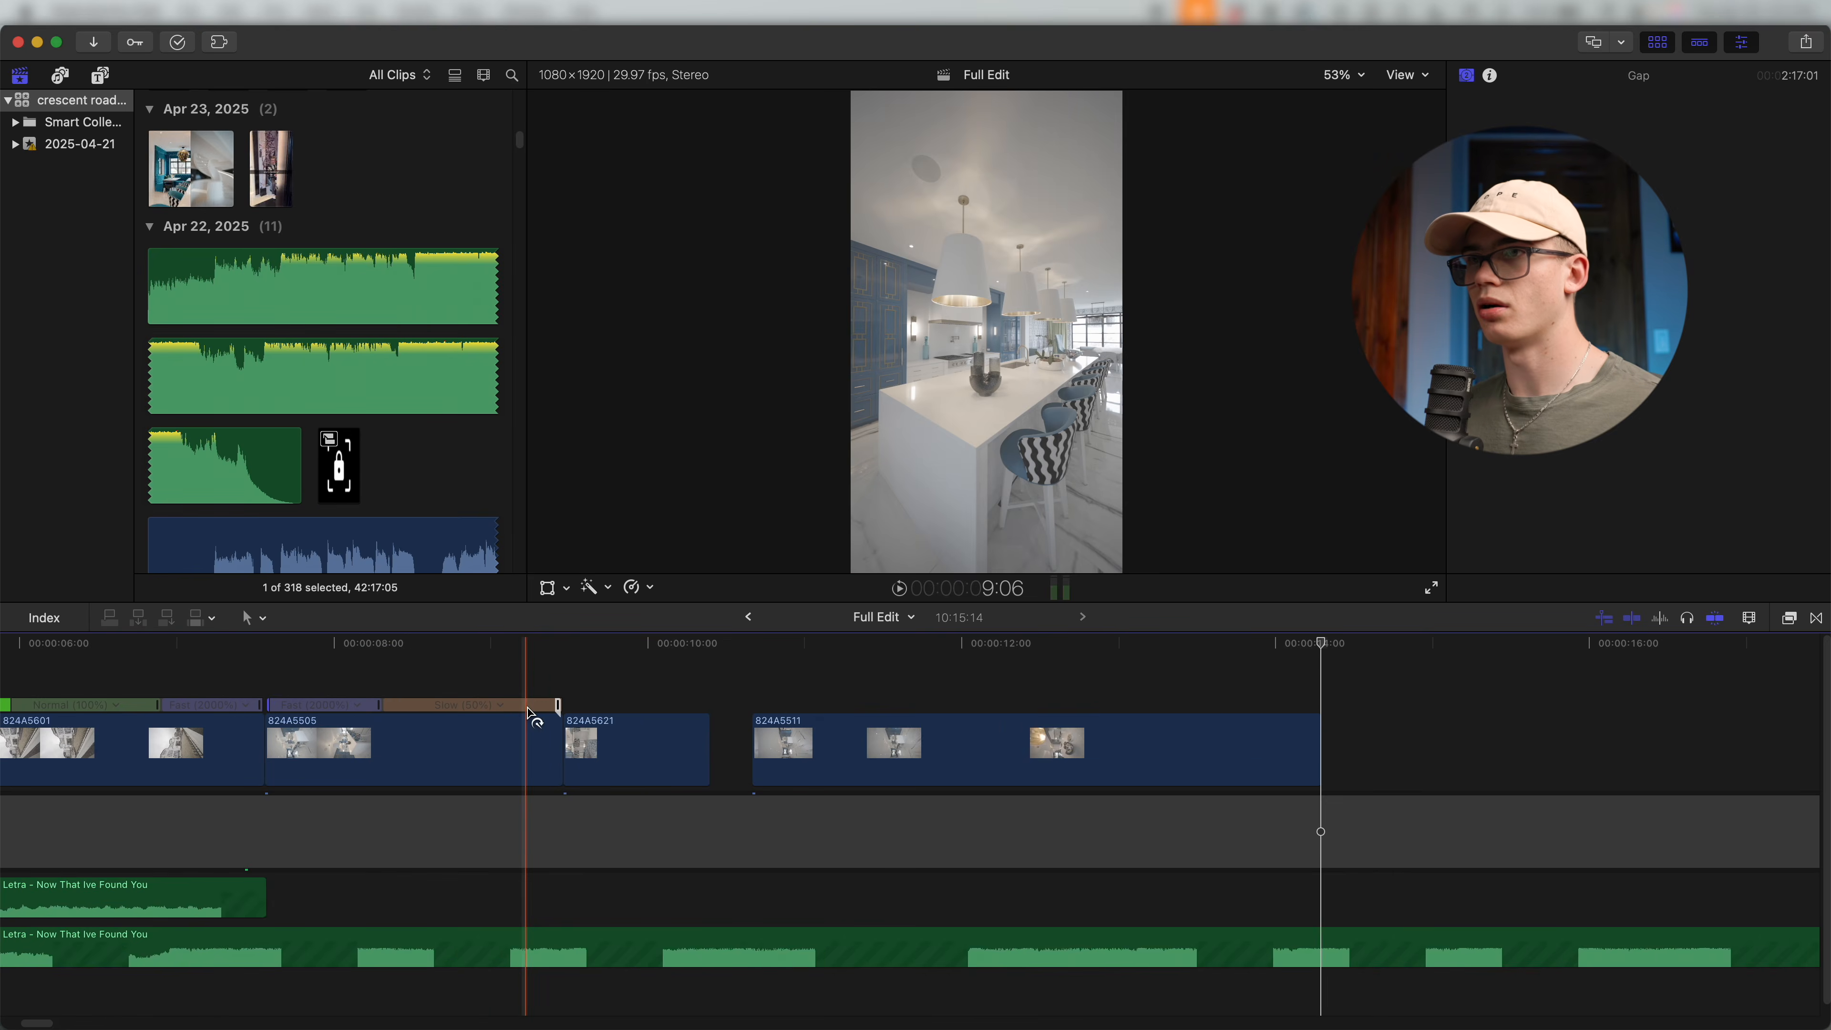
# Move kitchen clip 824A5511 directly against the end of clip 824A5621, and play the cut between them.
pyautogui.moveTo(777, 766); pyautogui.dragTo(737, 765)
pyautogui.press('space')
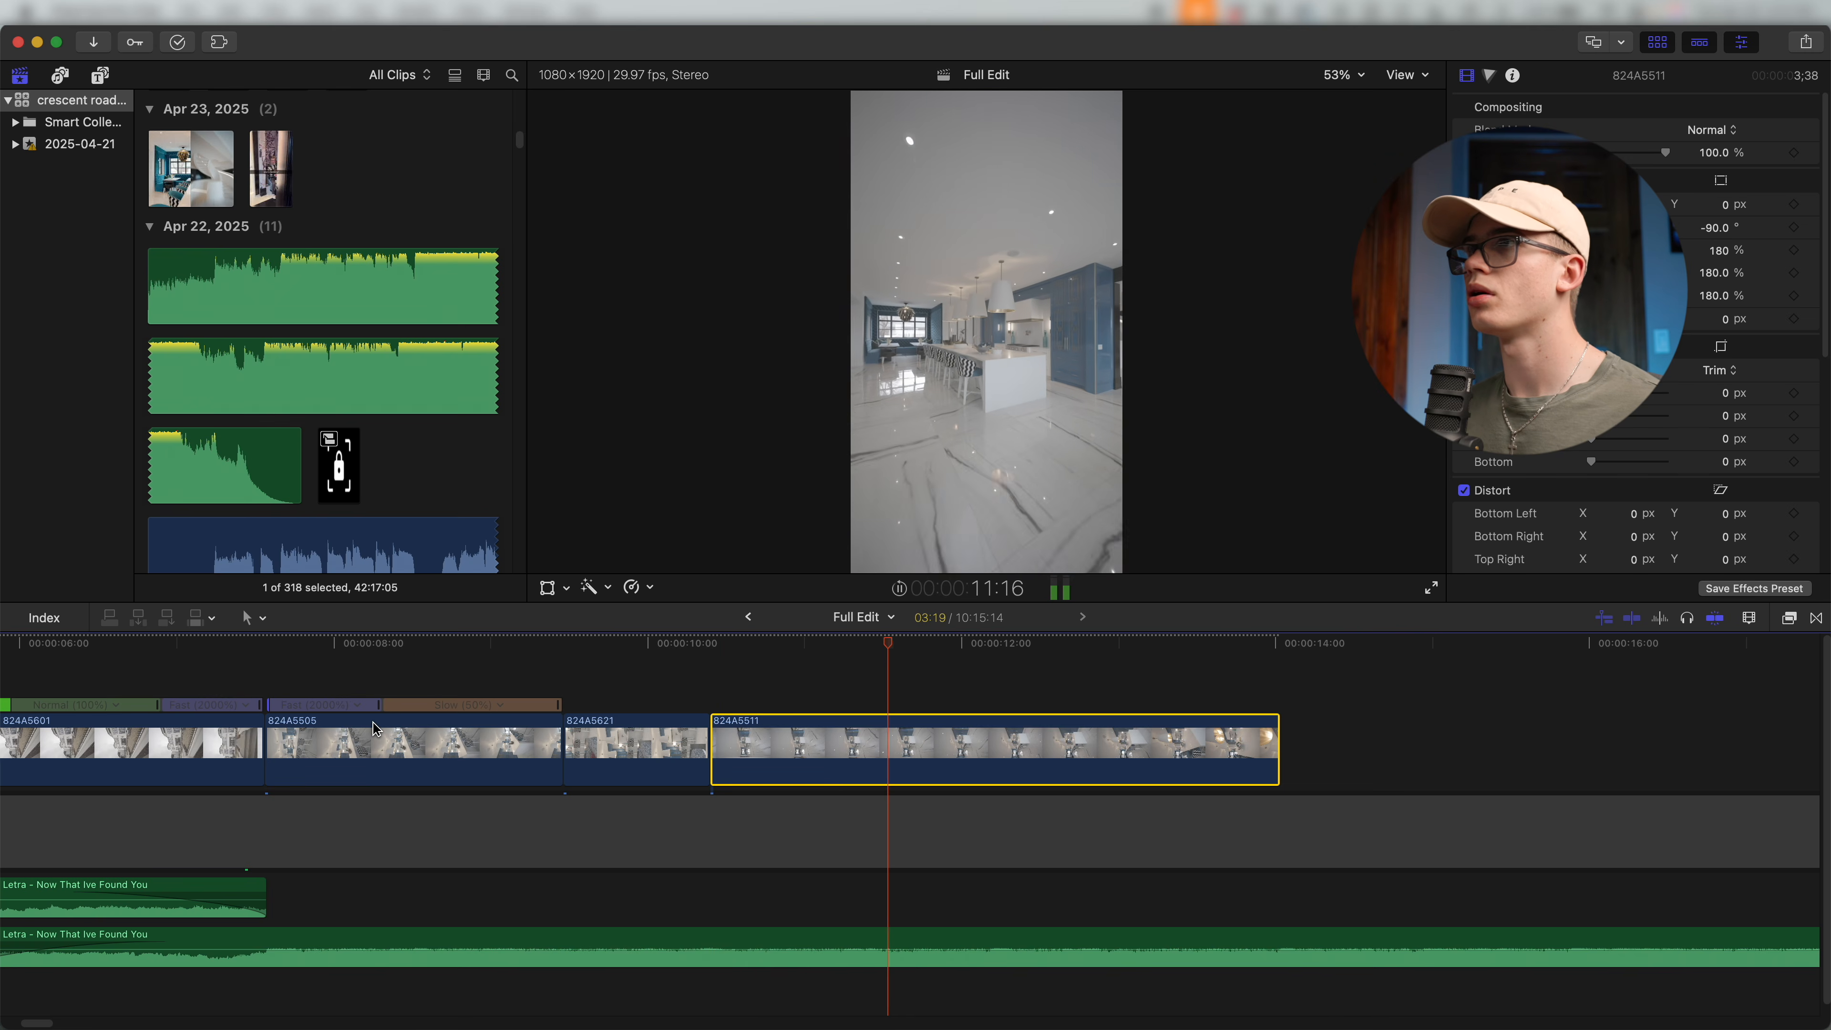
pyautogui.press('space')
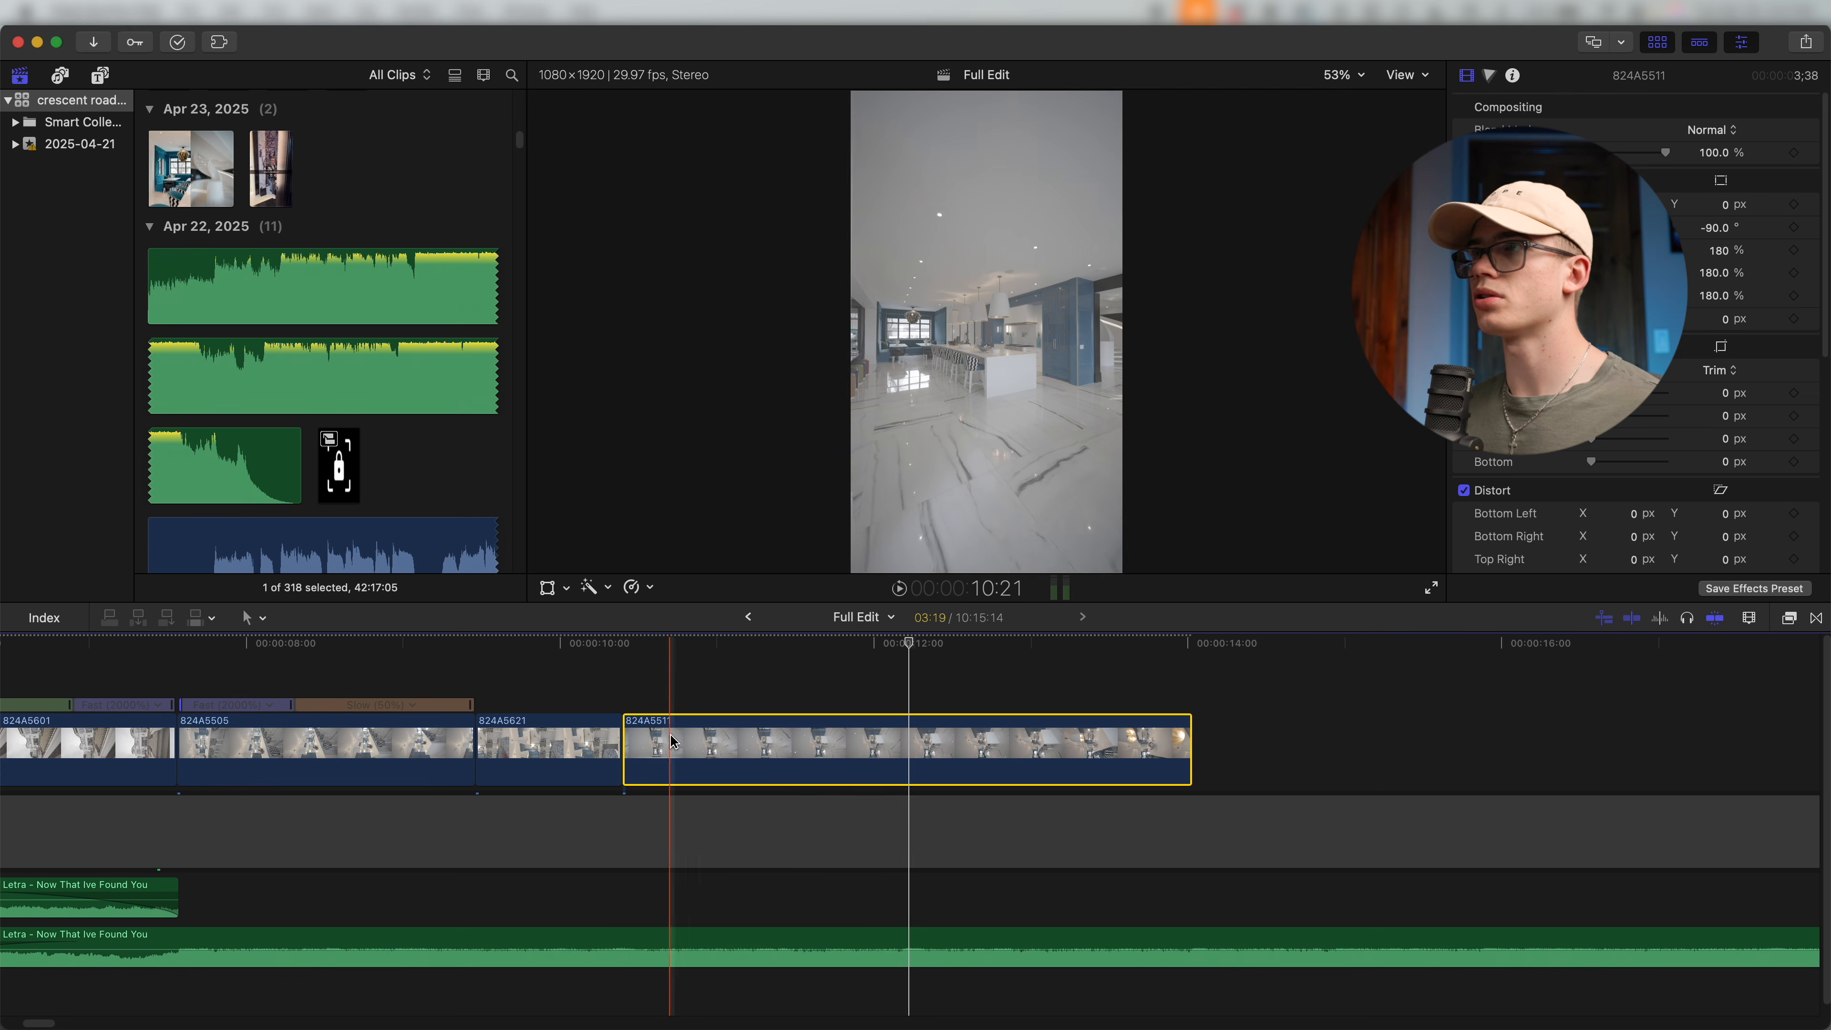
# Trim the start of clip 824A5511, slow it to 50%, and trim its end to about 12:07.
pyautogui.hotkey('alt', '[')
pyautogui.press('super+r')
pyautogui.moveTo(876, 751); pyautogui.dragTo(717, 752)
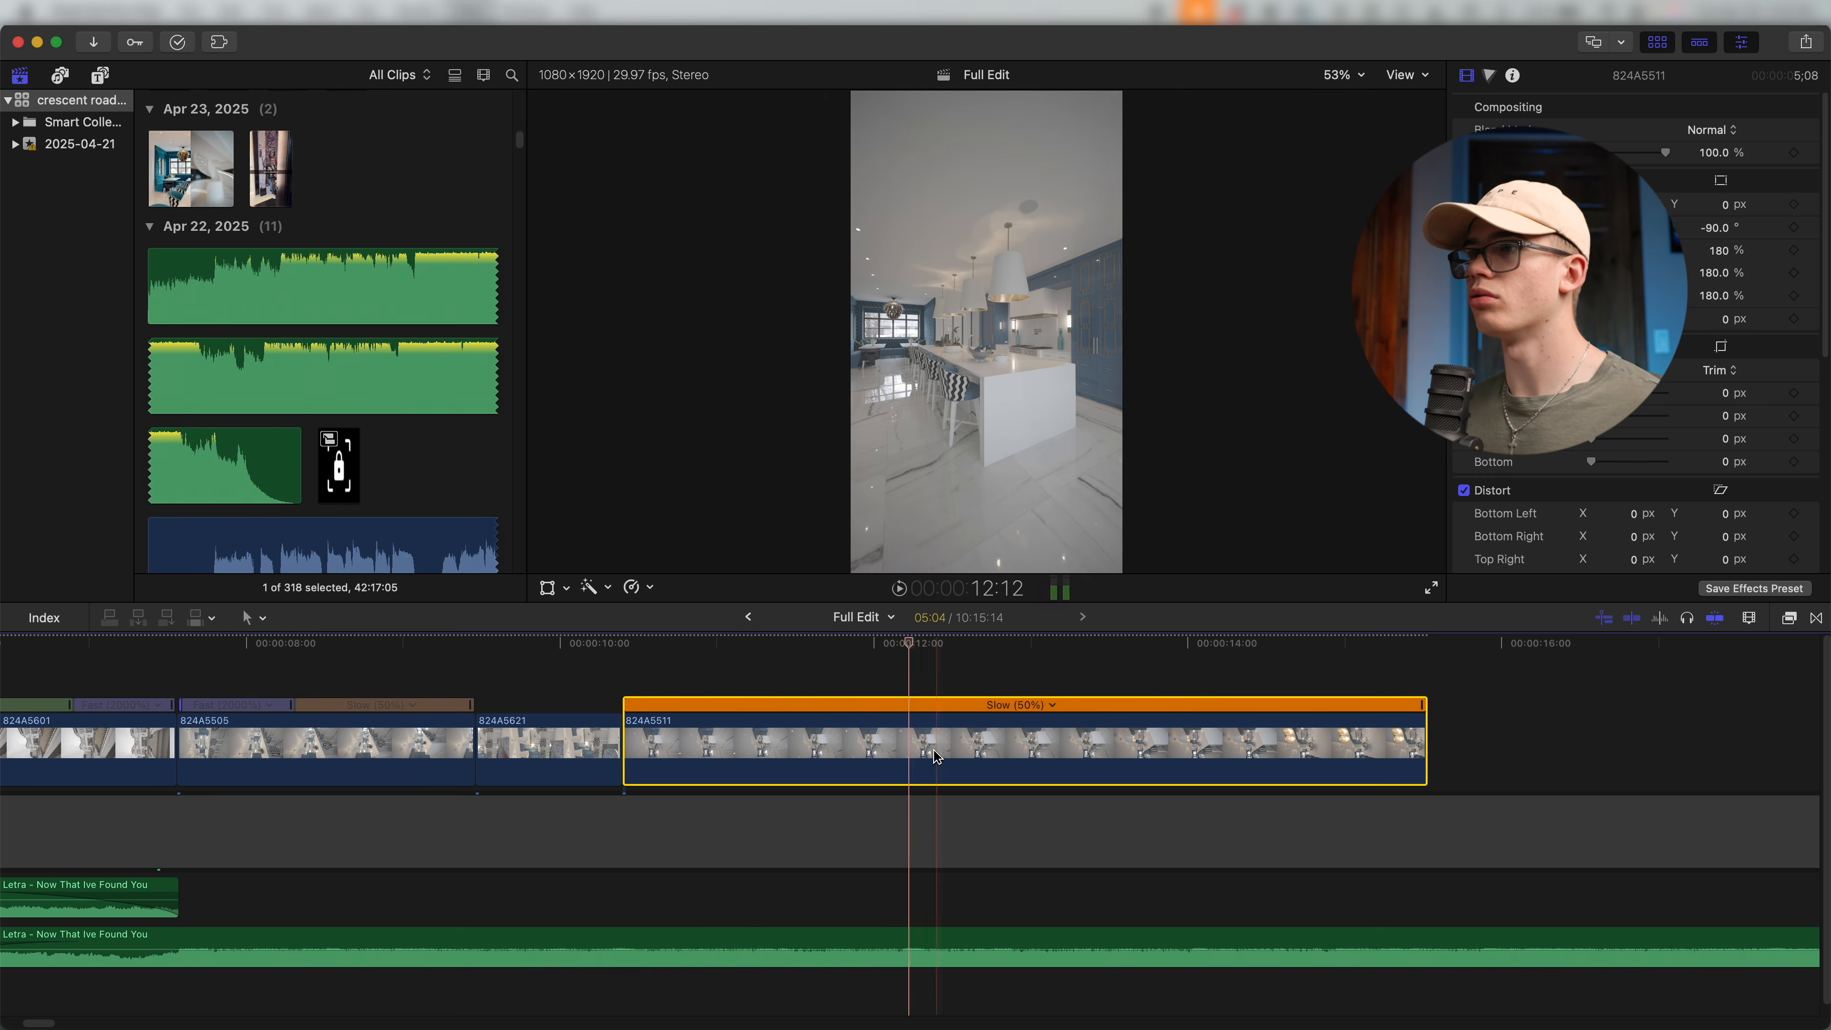
pyautogui.hotkey('alt', ']')
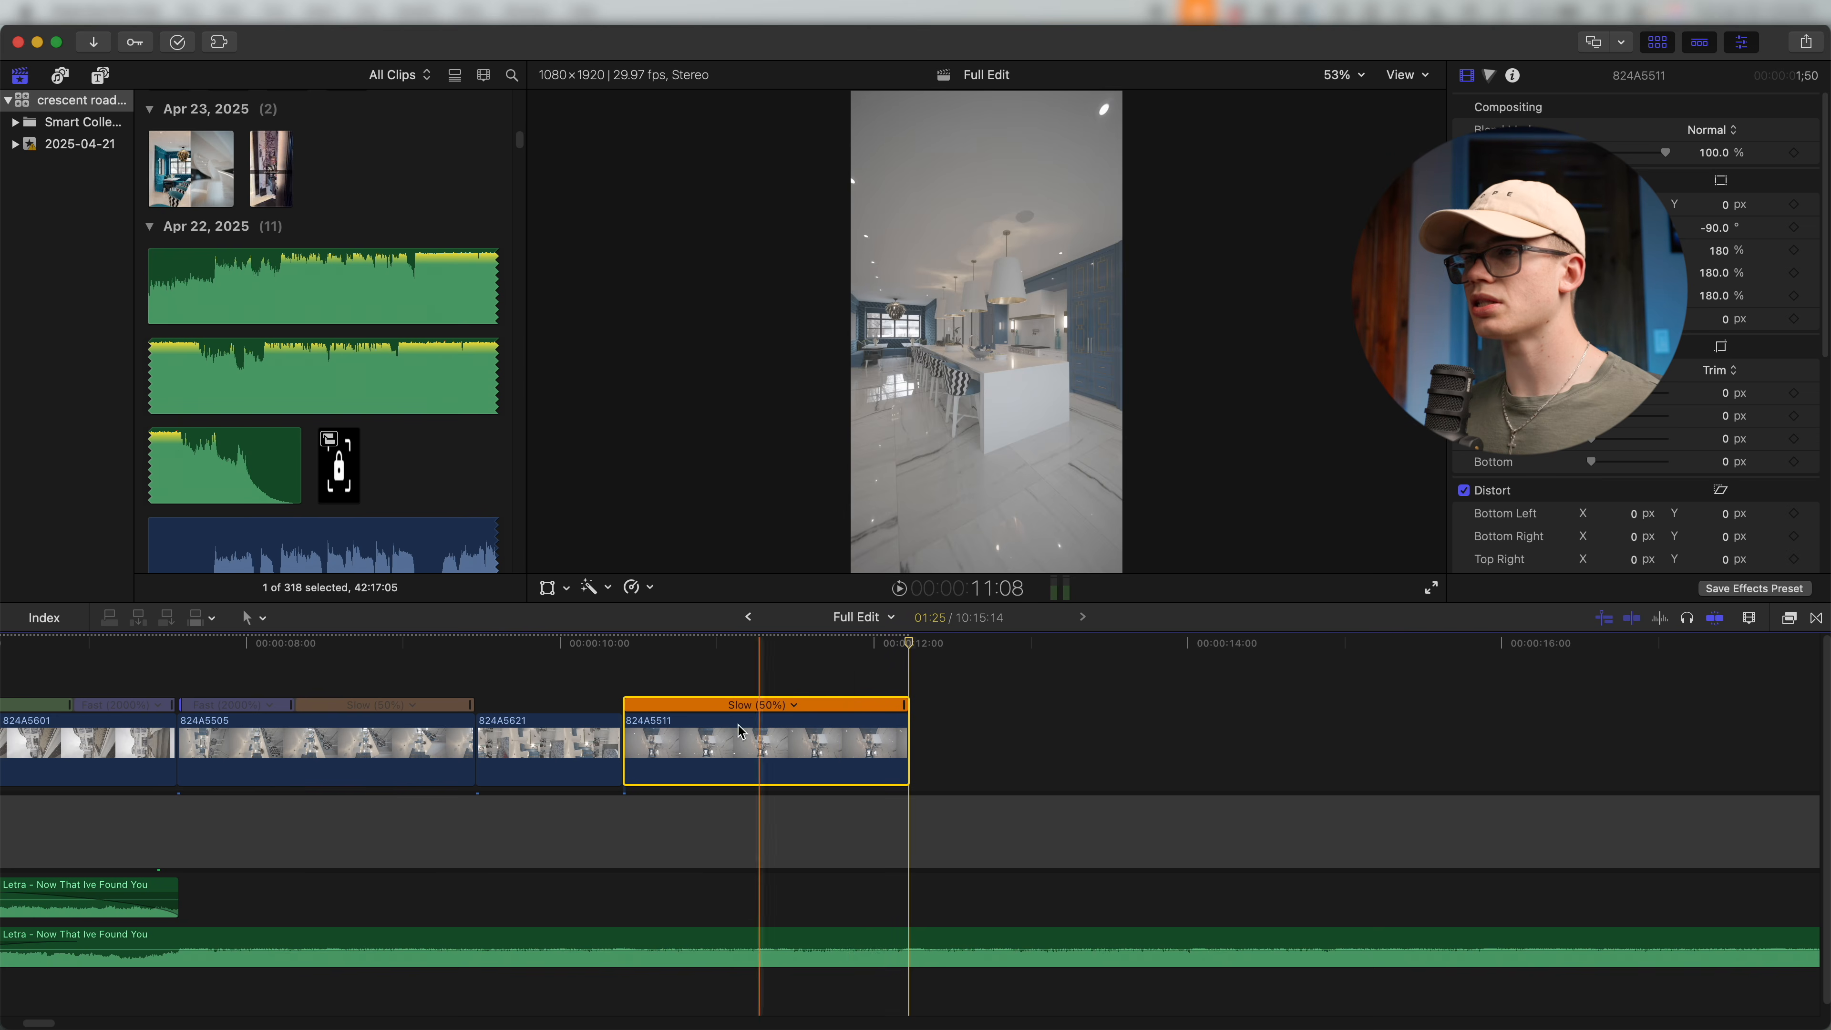
# Play the sequence from kitchen clip 824A5505 through the slowed clip 824A5511.
pyautogui.press('super+minus')
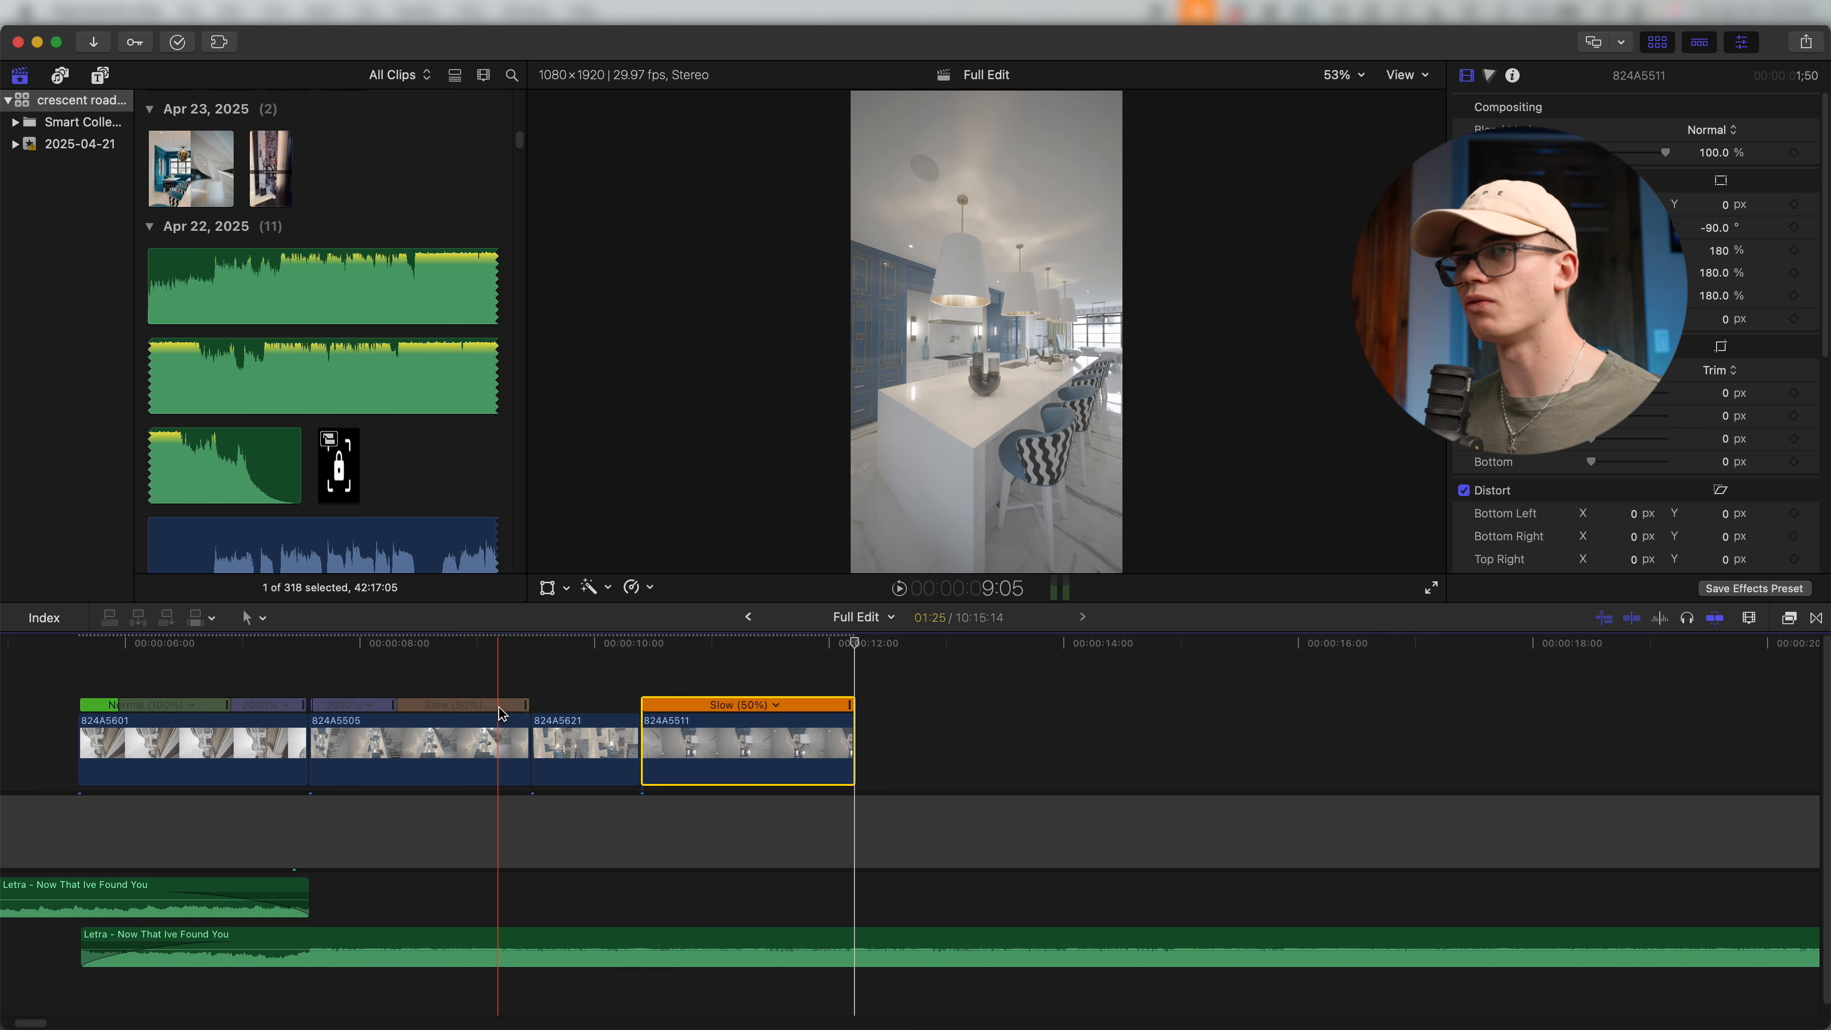
pyautogui.press('space')
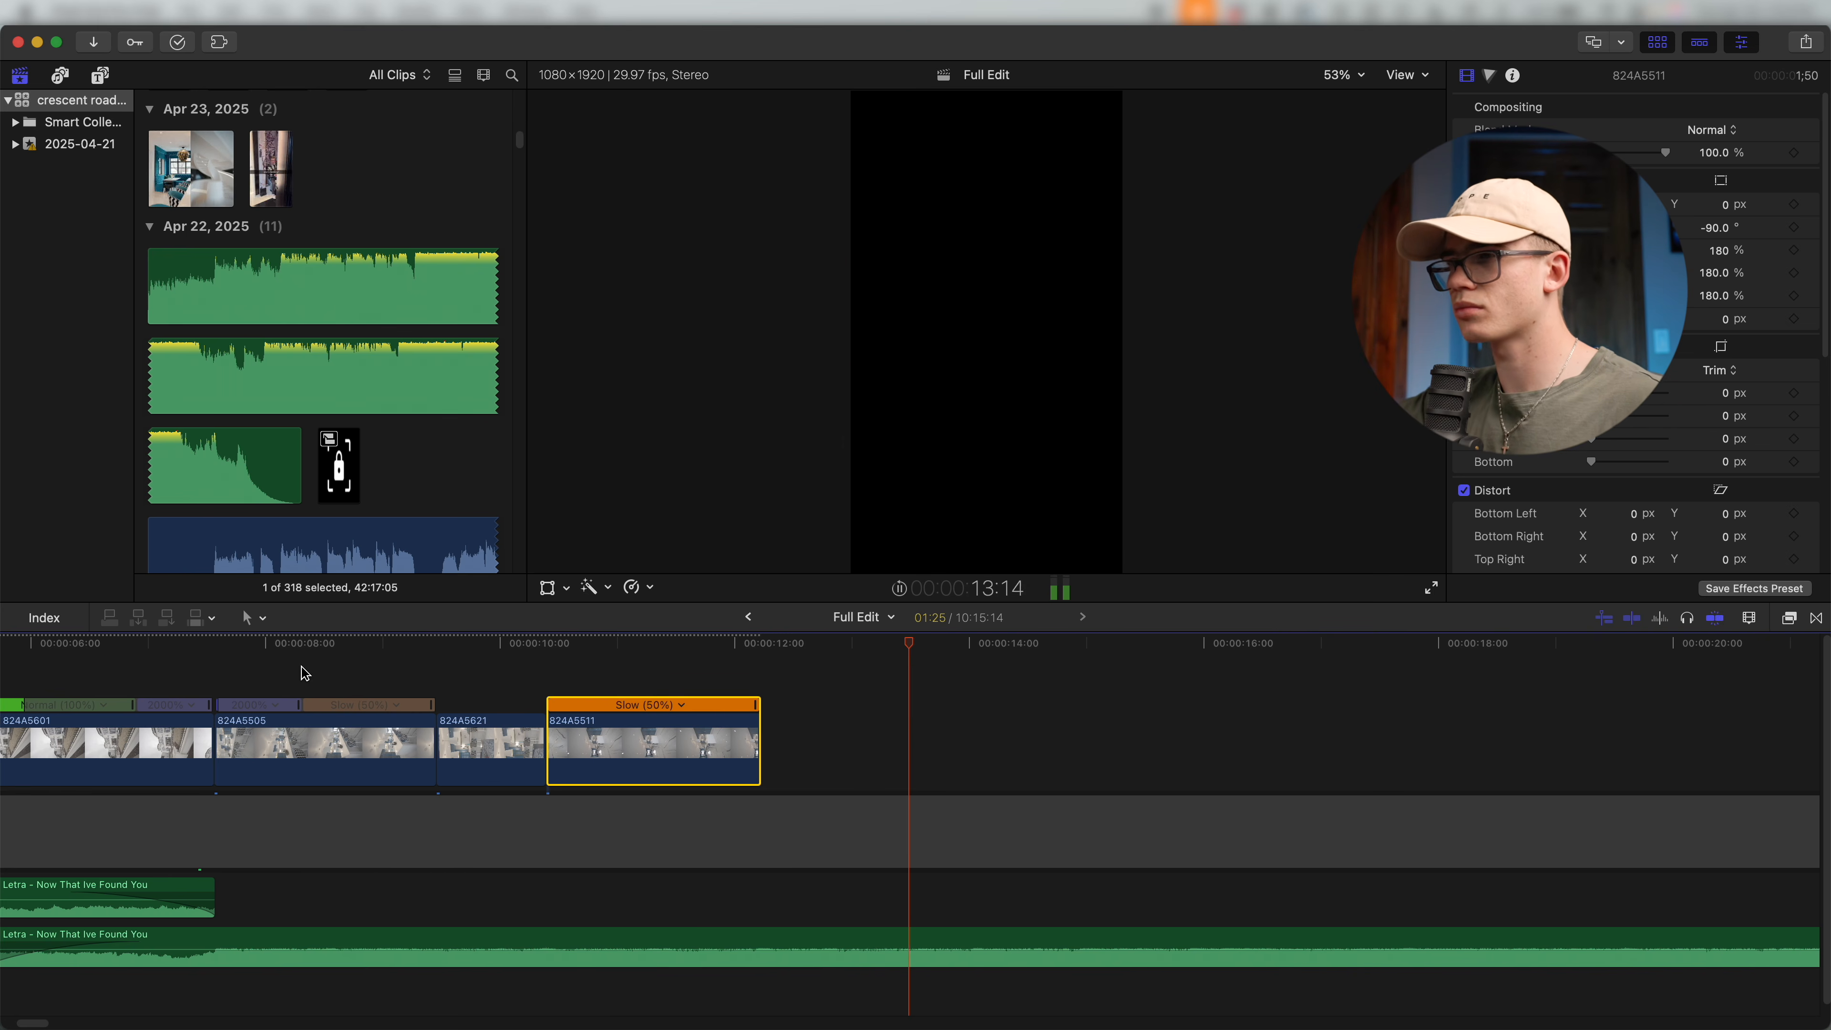
pyautogui.press('space')
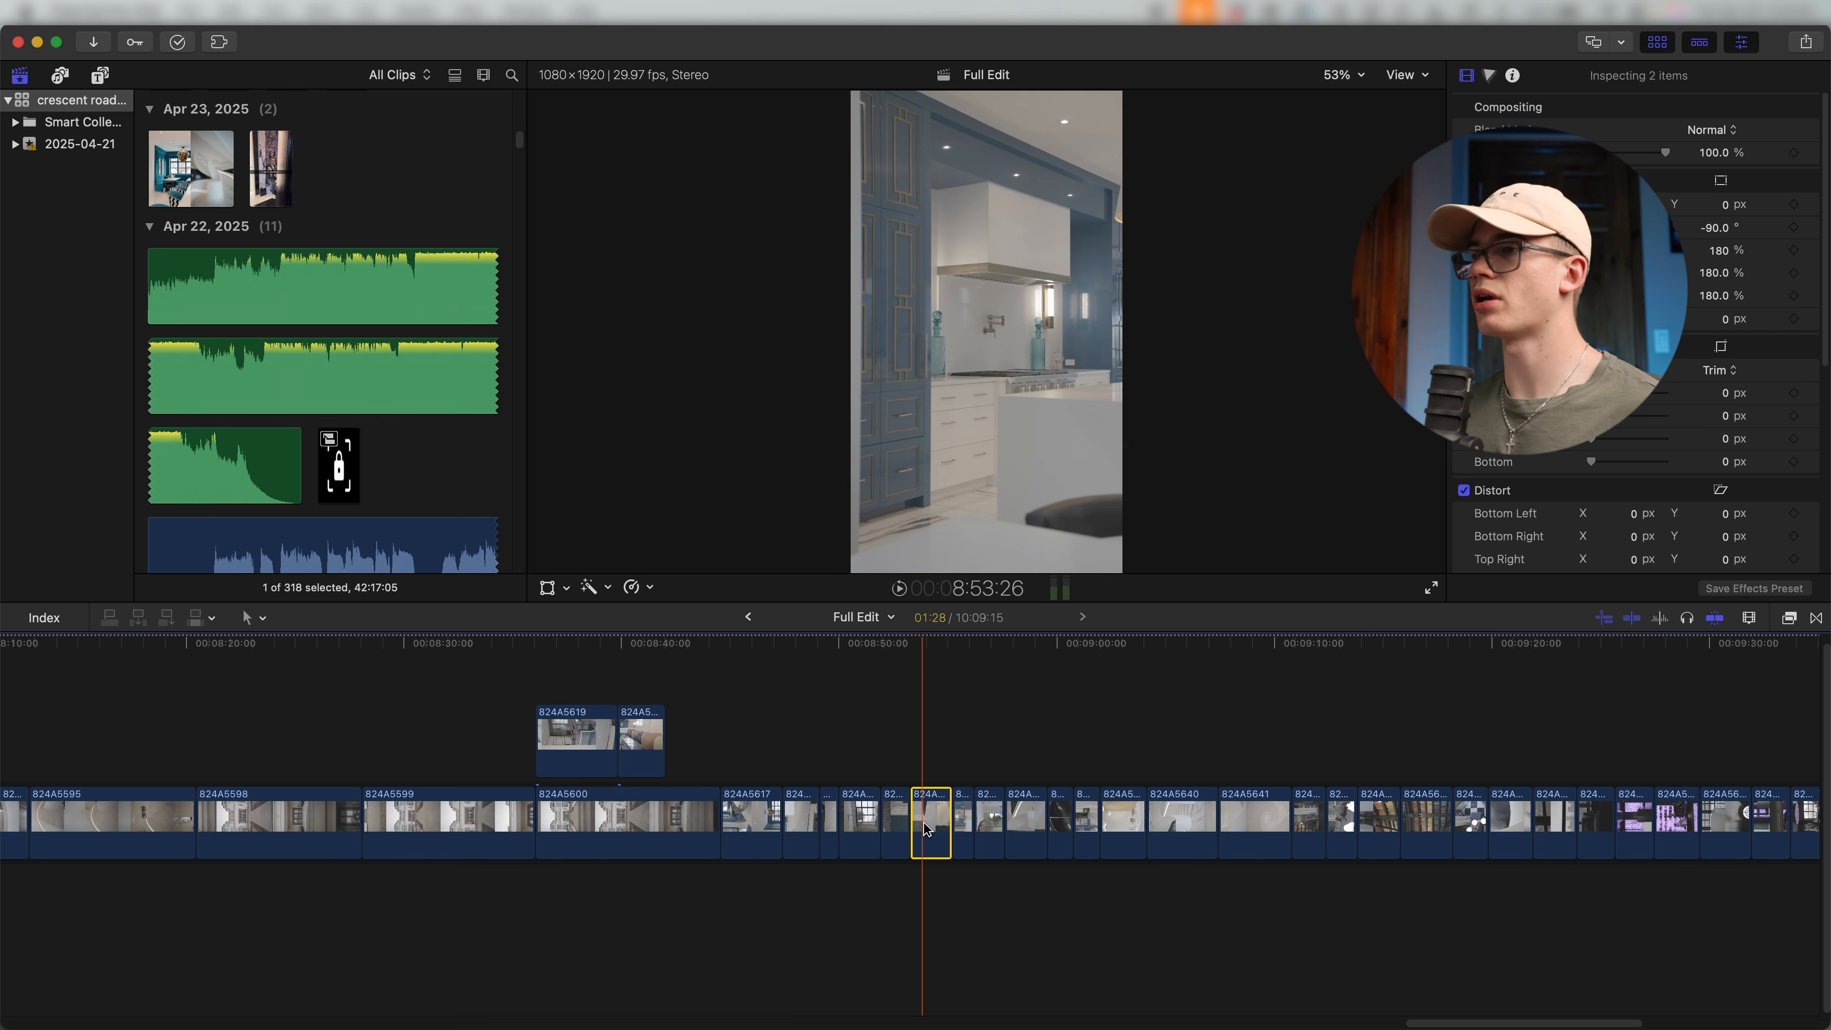
# Place kitchen clip 824A5626 ahead of 824A5619 in the culled footage and move both directly after clip 824A5511 in the edit.
pyautogui.moveTo(928, 829); pyautogui.dragTo(502, 732)
pyautogui.press('space')
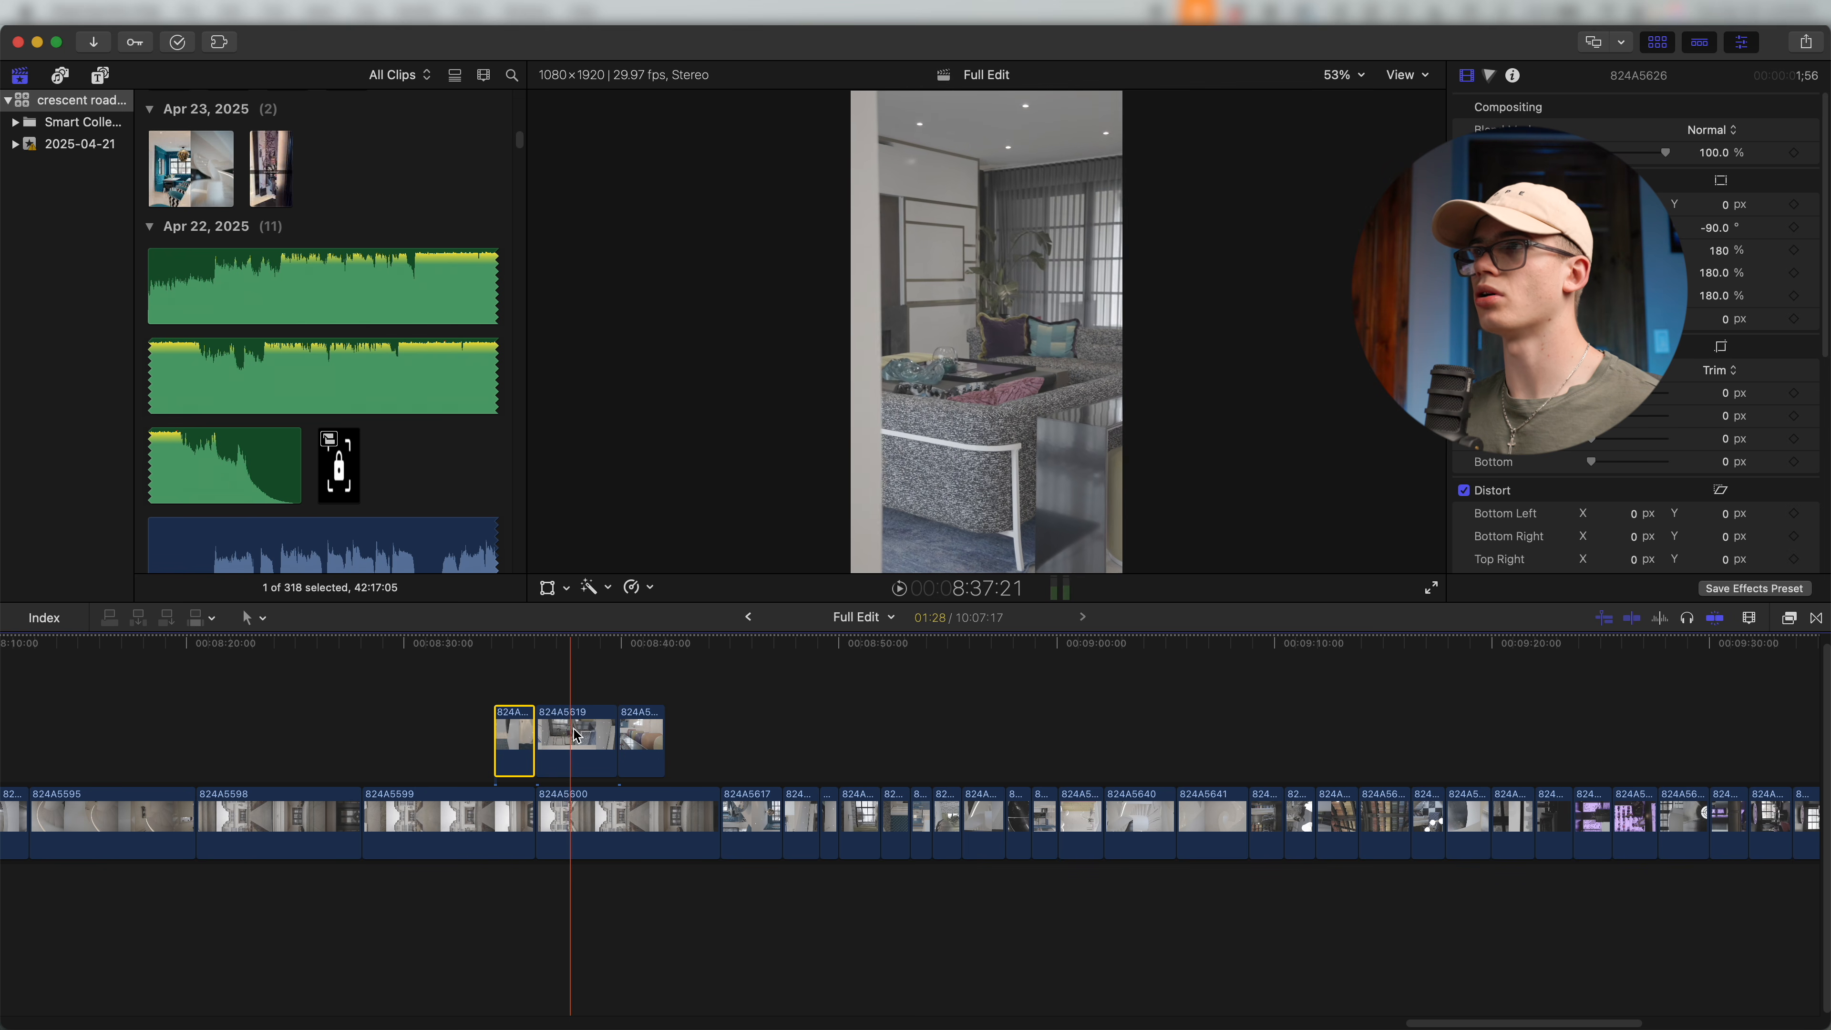
pyautogui.press('super+equal')
pyautogui.click(548, 746)
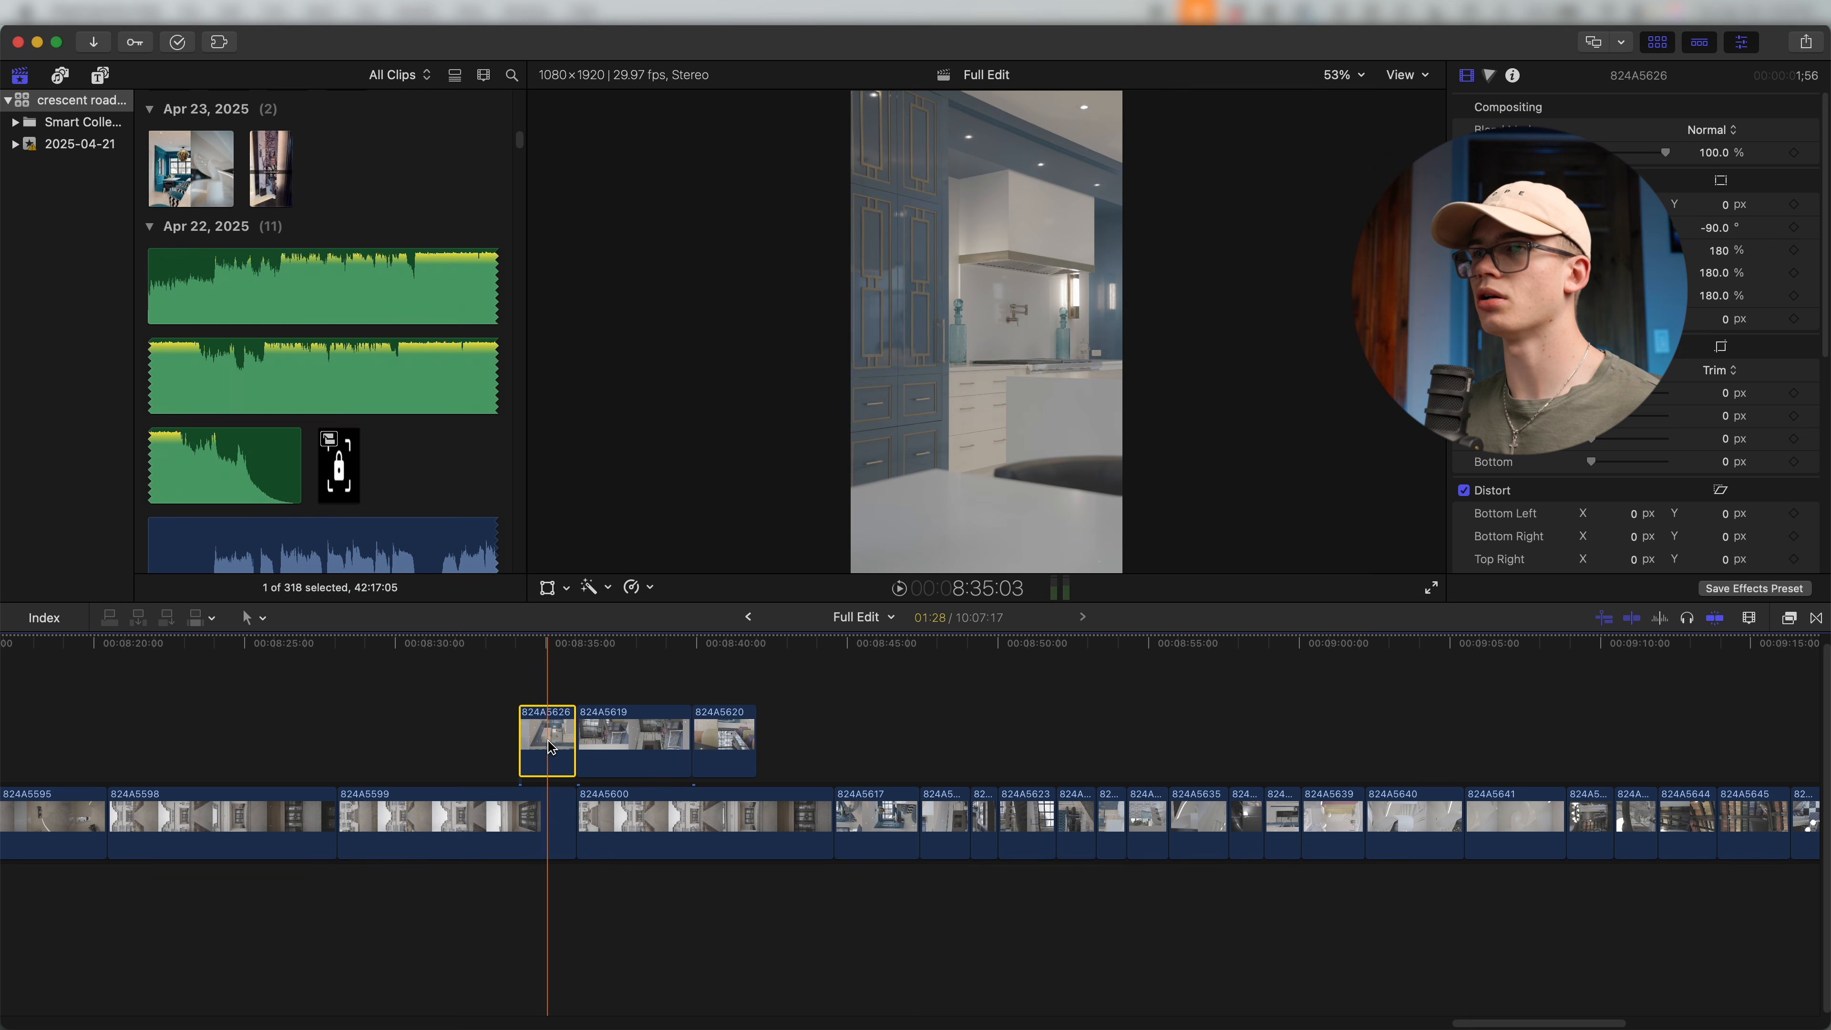
pyautogui.press('super+r')
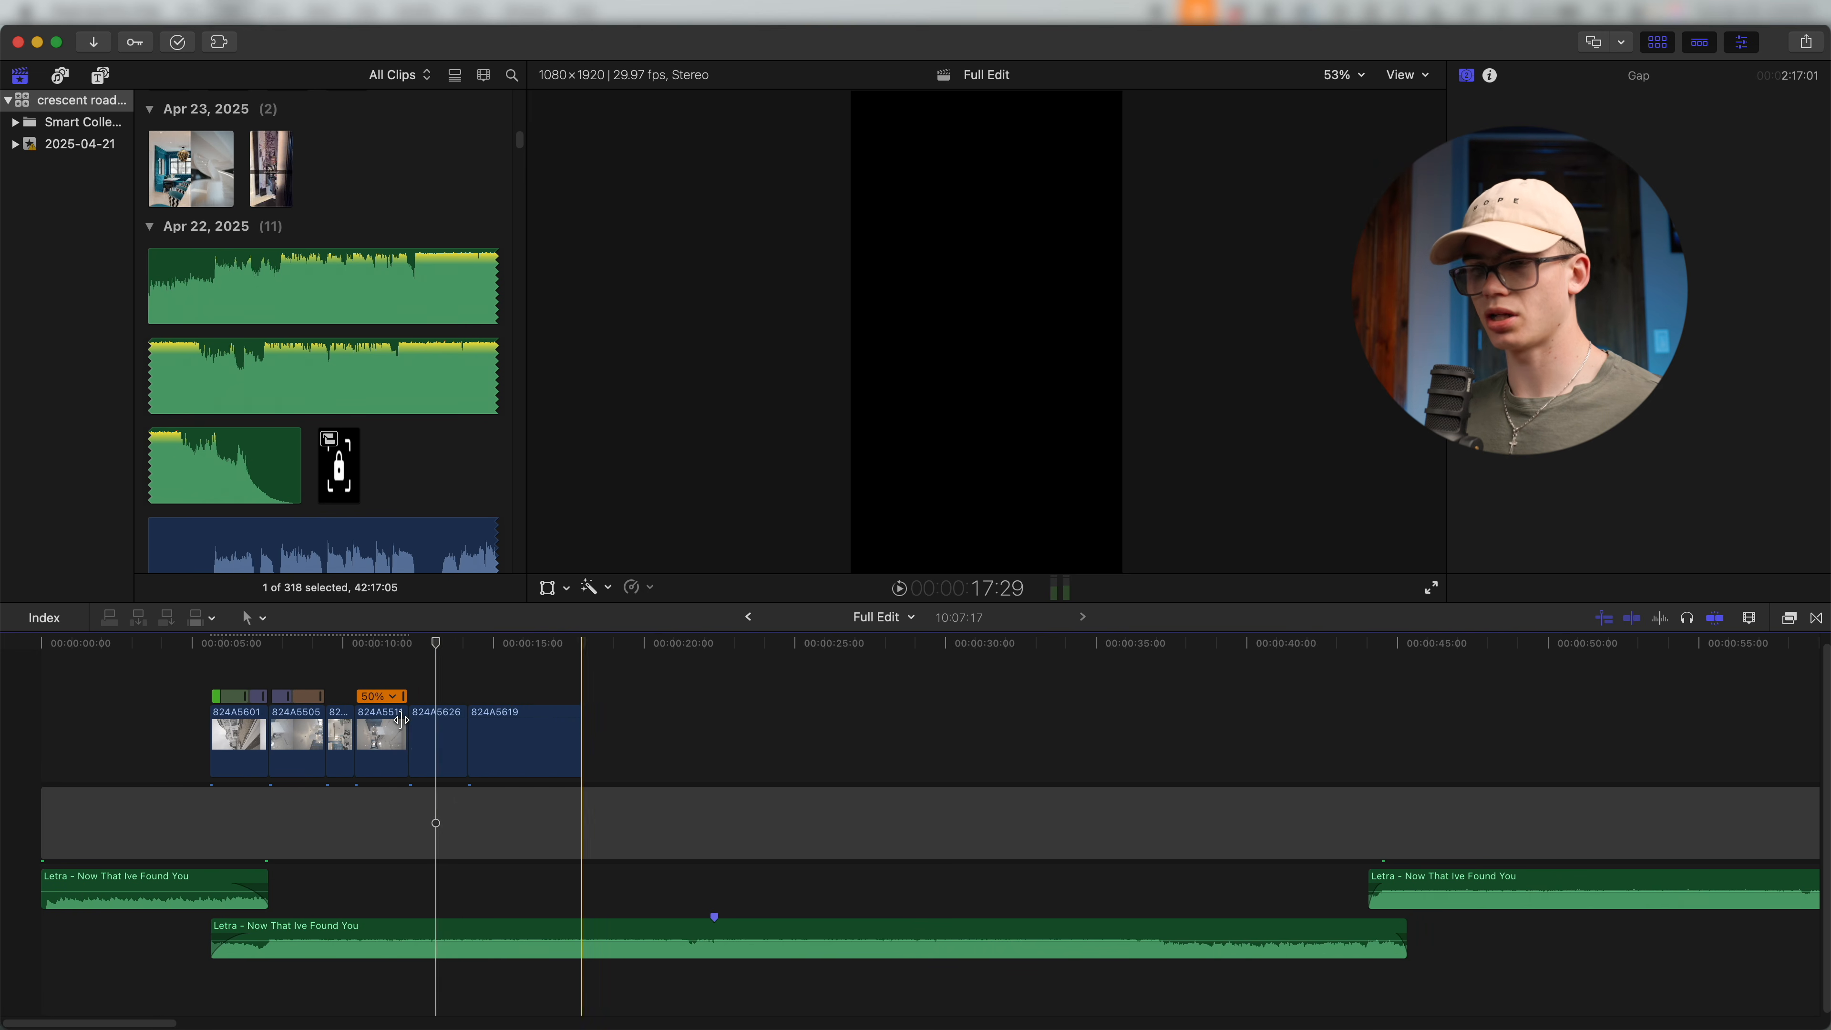
pyautogui.press('super+equal')
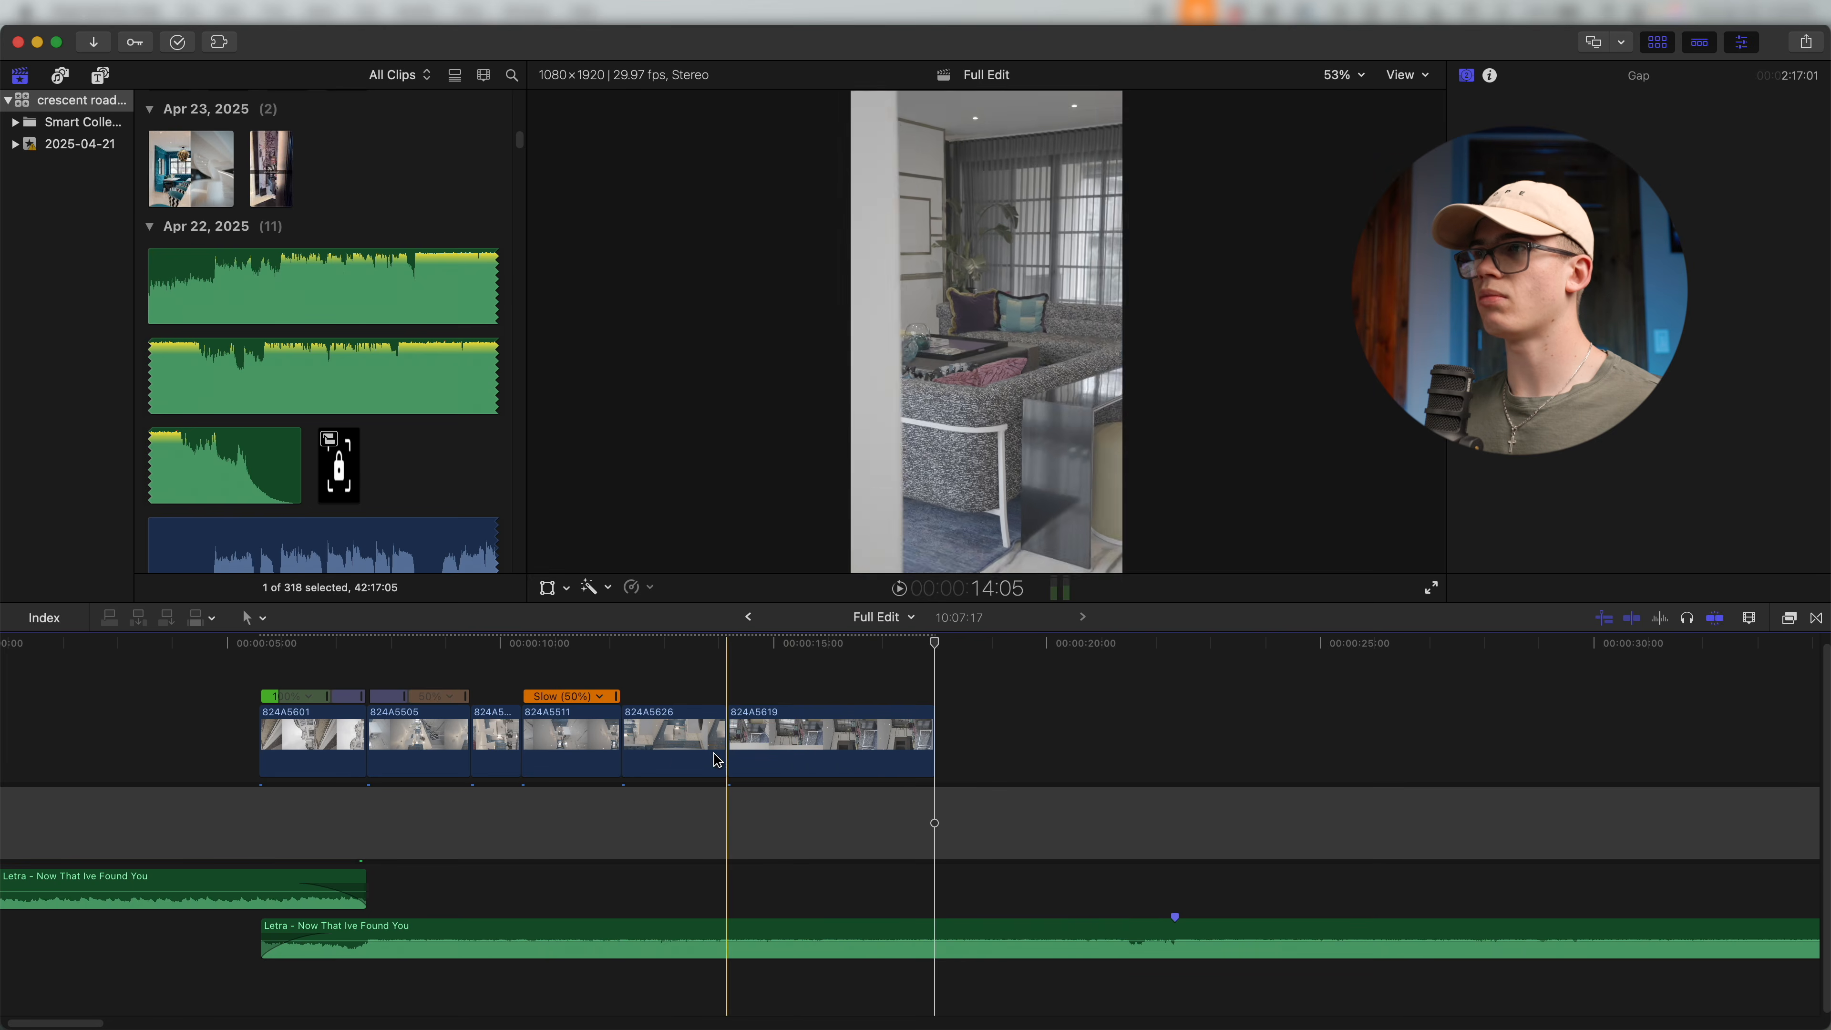
# Trim the end of kitchen clip 824A5626 to about 12:21 and move clip 824A5619 directly after it.
pyautogui.click(555, 734)
pyautogui.press('super+equal')
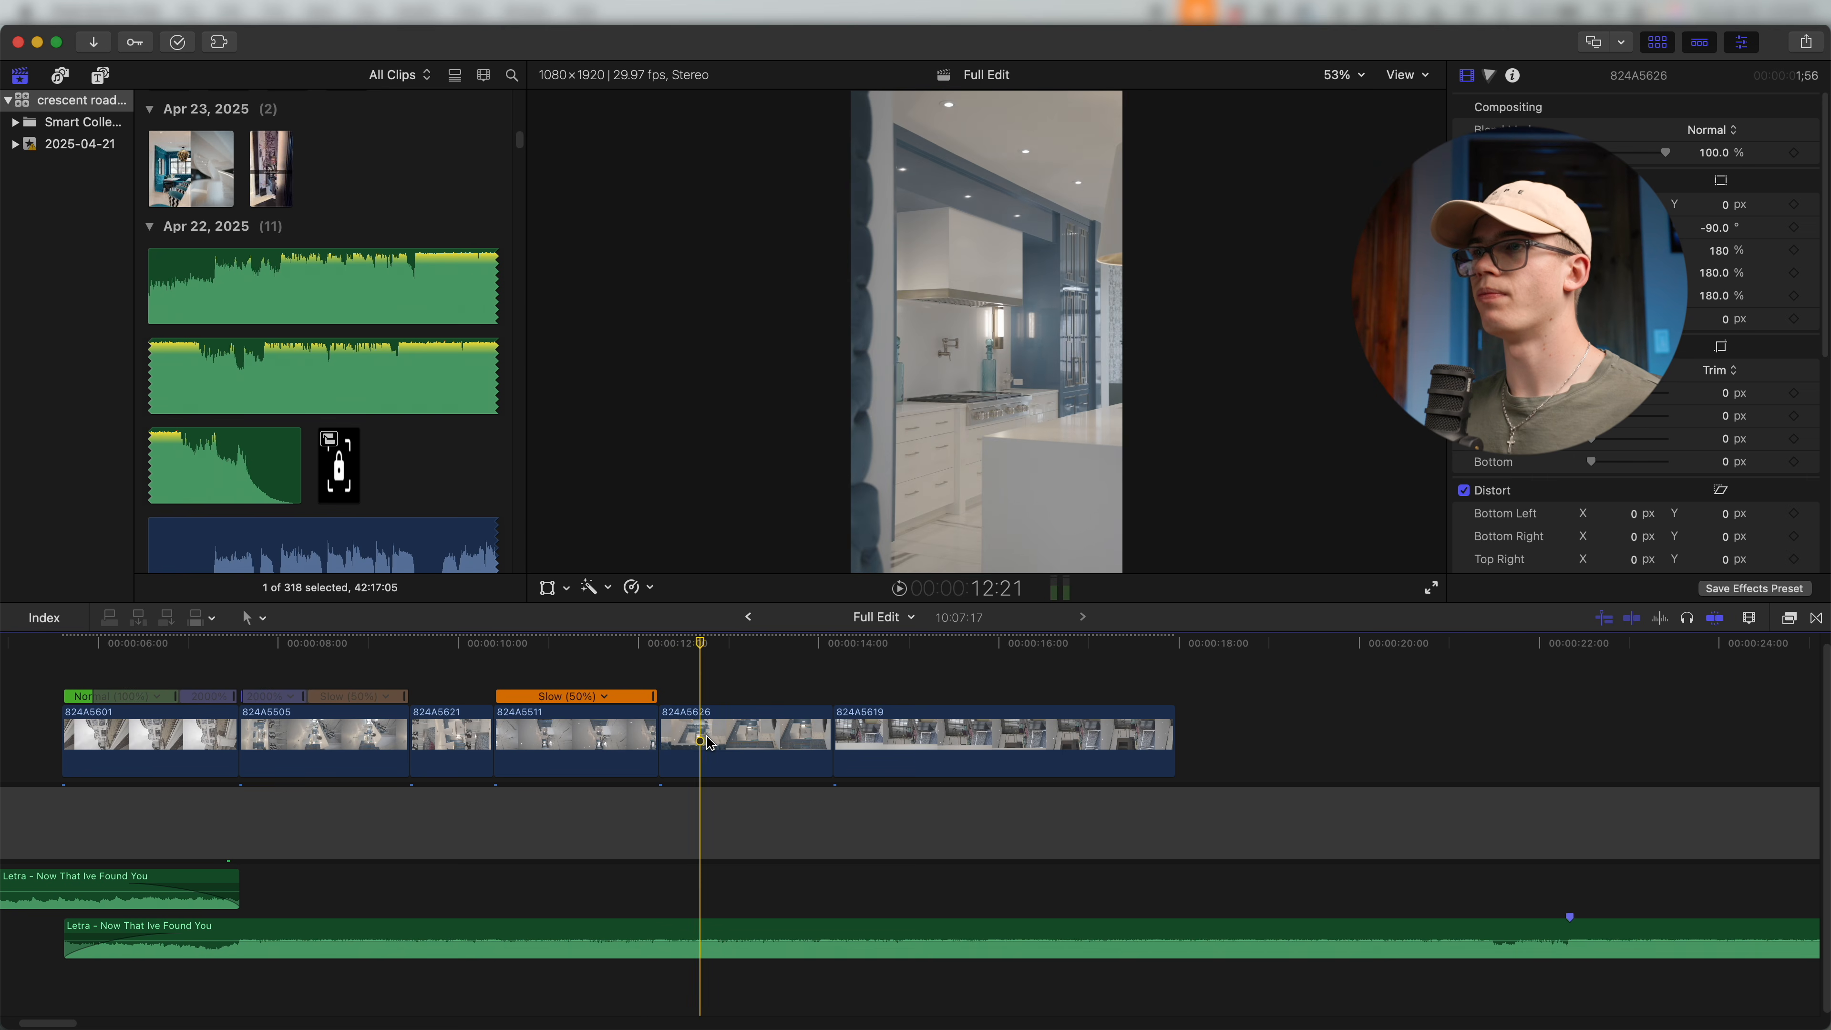
pyautogui.hotkey('alt', ']')
pyautogui.moveTo(870, 744); pyautogui.dragTo(736, 743)
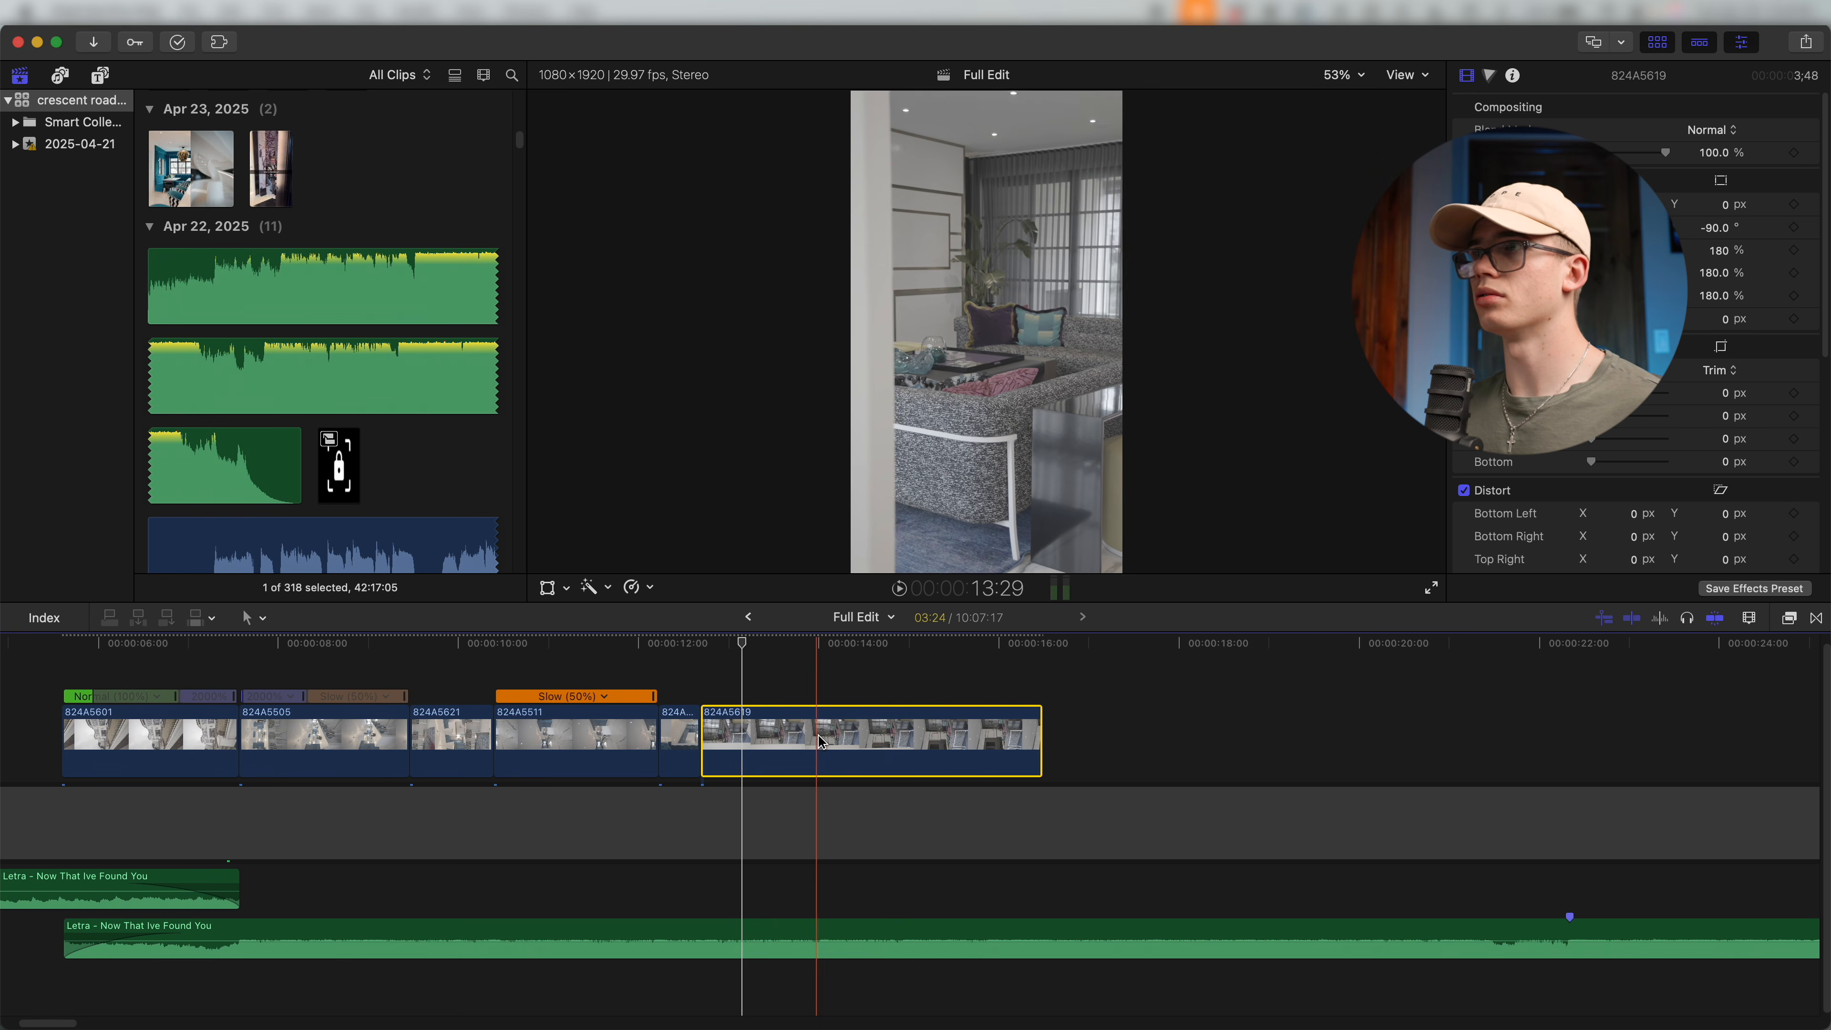
# Trim living-room clip 824A5619 down to a short shot and check the cut from 824A5626.
pyautogui.hotkey('alt', '[')
pyautogui.moveTo(828, 740); pyautogui.dragTo(599, 712)
pyautogui.press('space')
# Reverse clip 824A5626 at 50% speed and trim it to 14 frames, with clip 824A5619 directly after it.
pyautogui.press('super+equal')
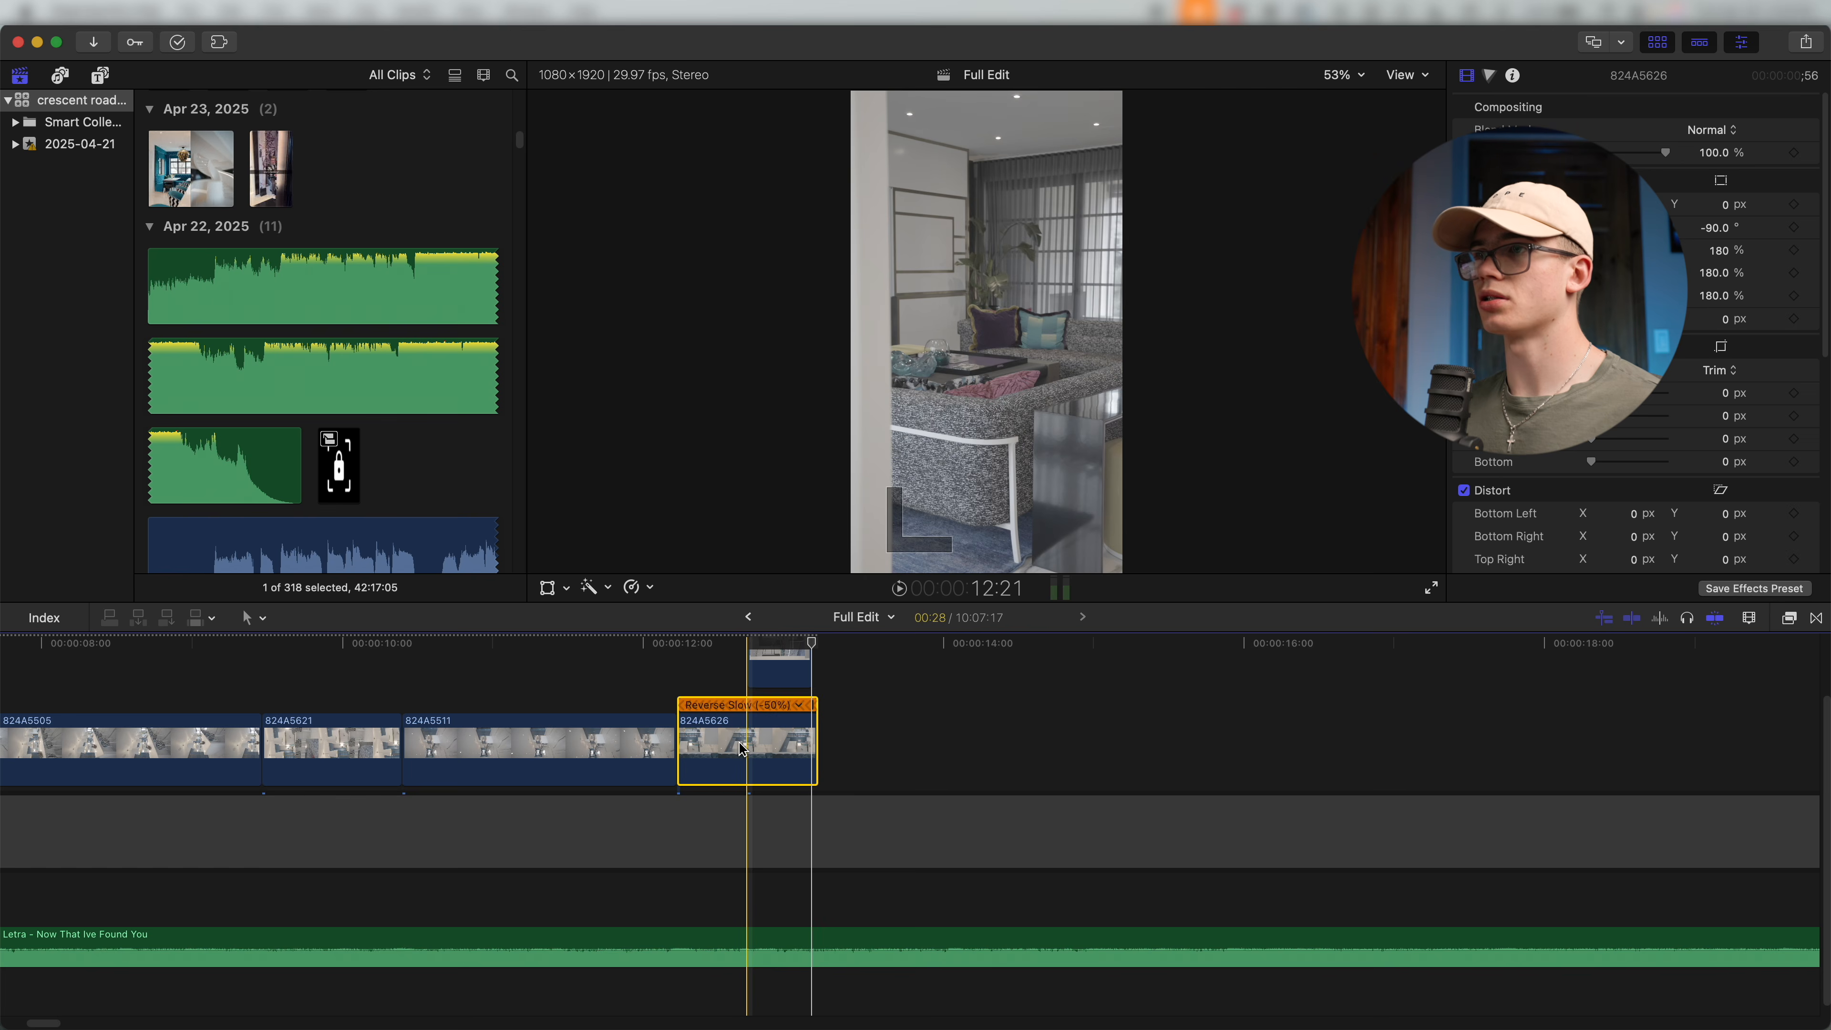
pyautogui.hotkey('alt', '[')
pyautogui.moveTo(766, 750); pyautogui.dragTo(694, 746)
# Play the cuts from clip 824A5511 through the reversed 824A5626 into 824A5619 to check their timing against the music.
pyautogui.press('space')
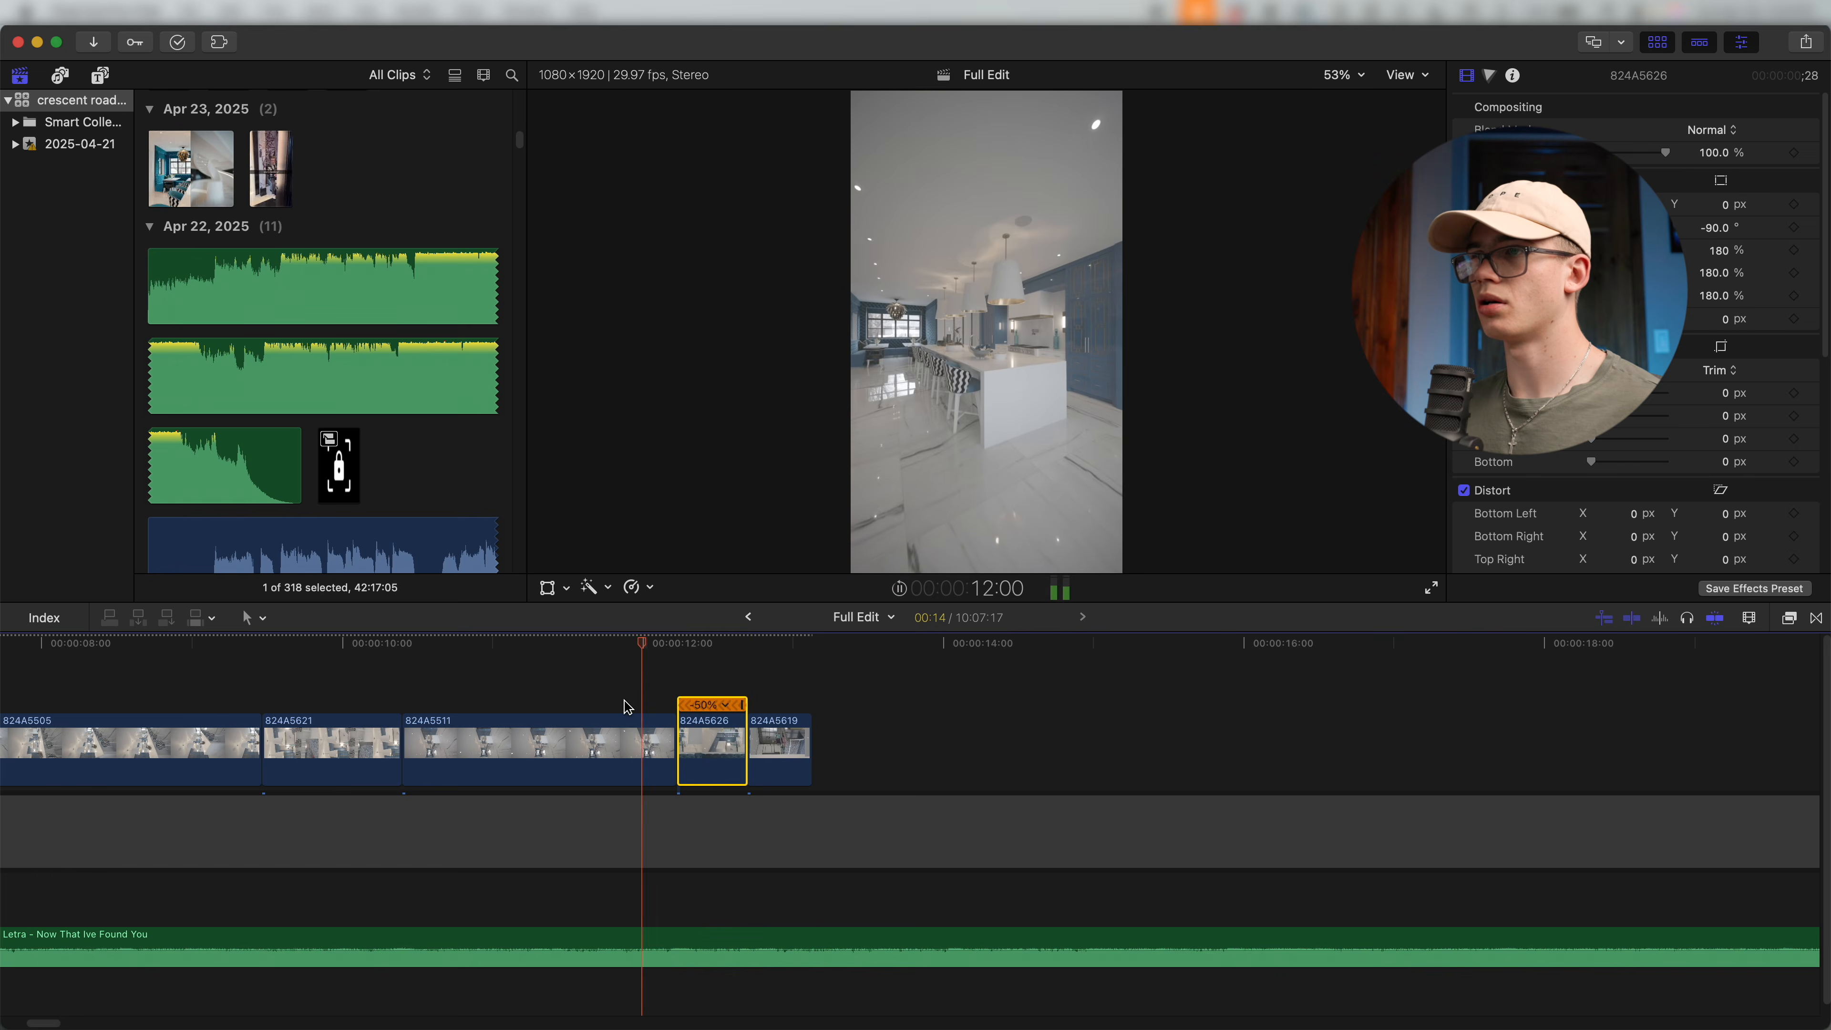
pyautogui.press('space')
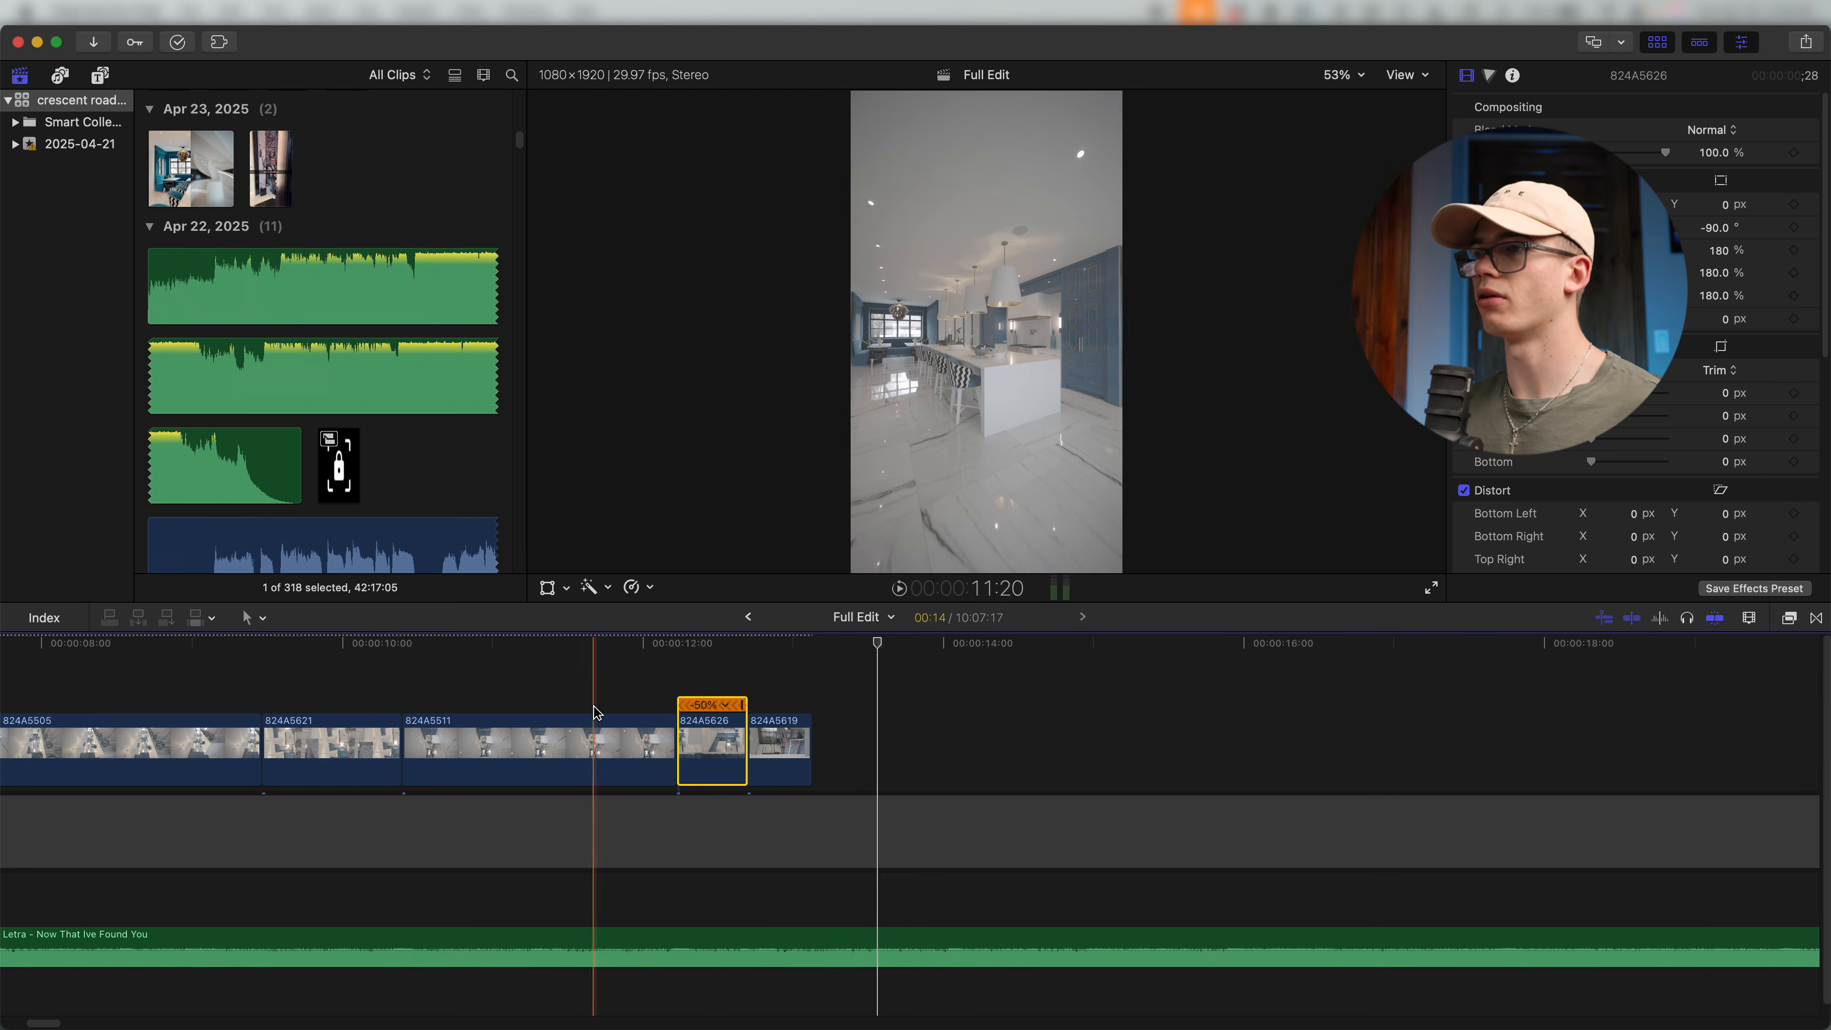
pyautogui.press('super+equal')
pyautogui.hscroll(8, 690, 716)
pyautogui.press('space')
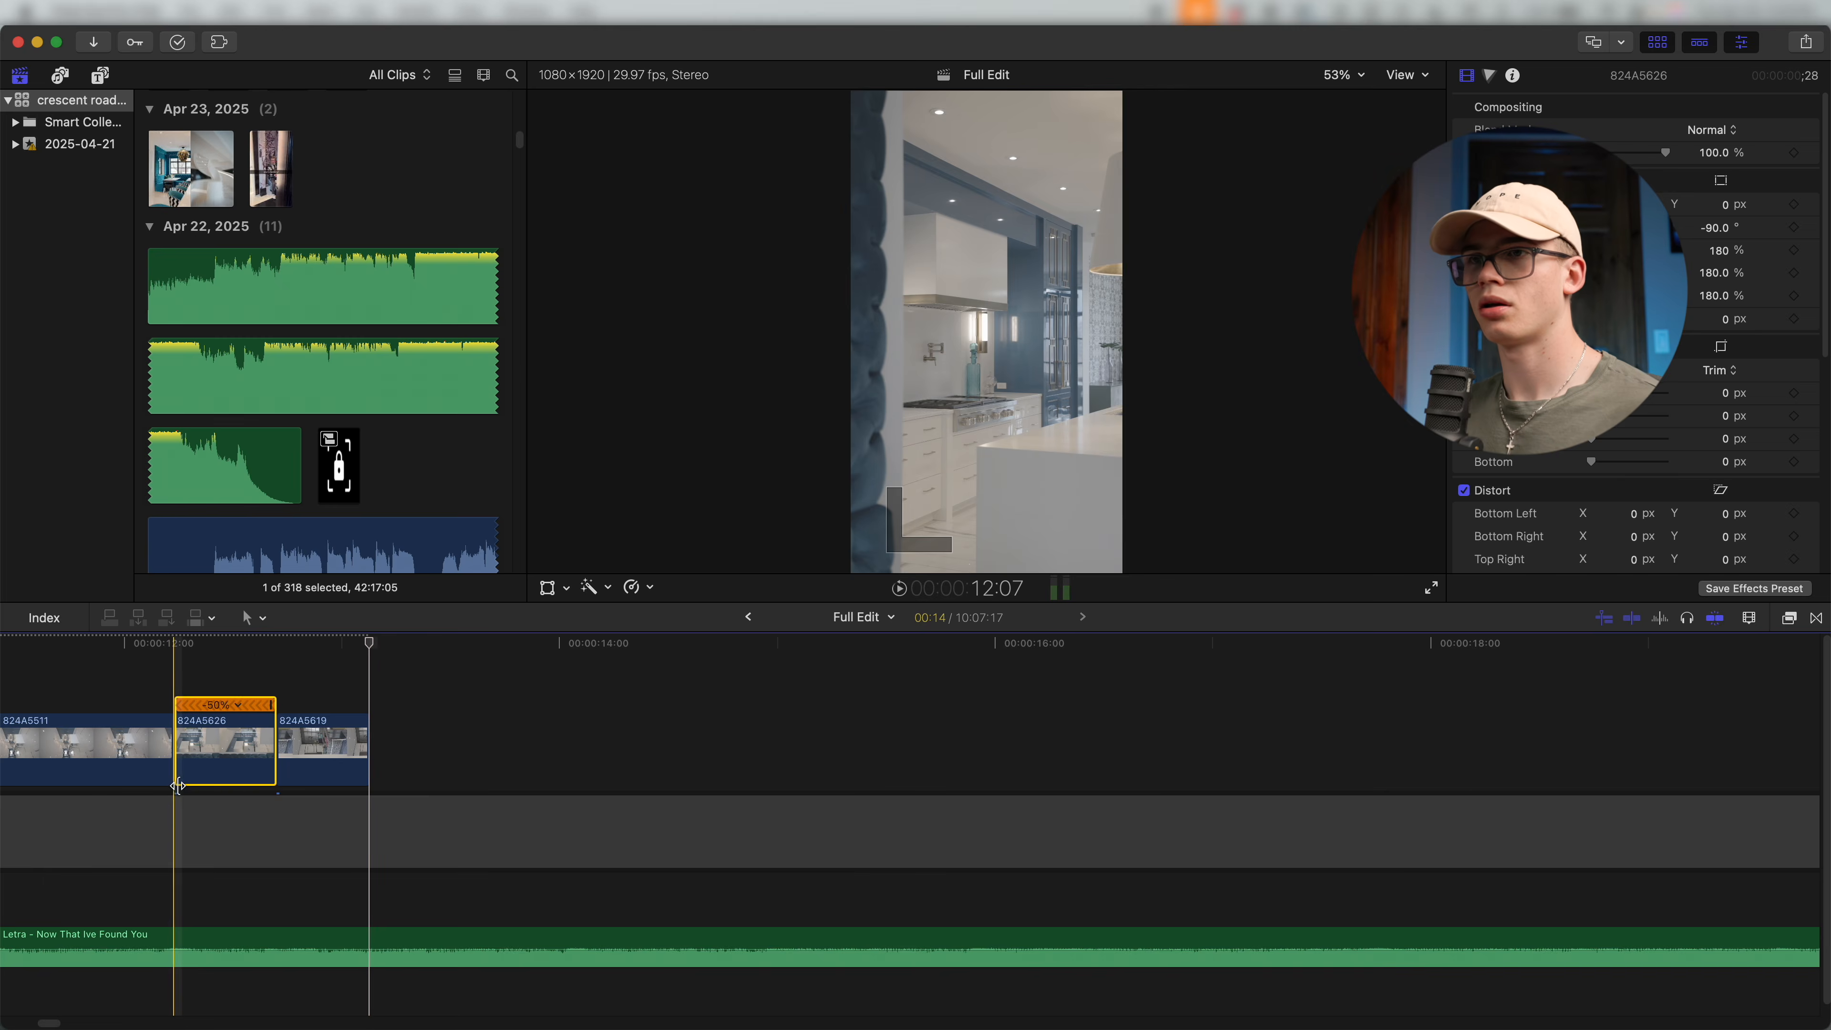
pyautogui.press('space')
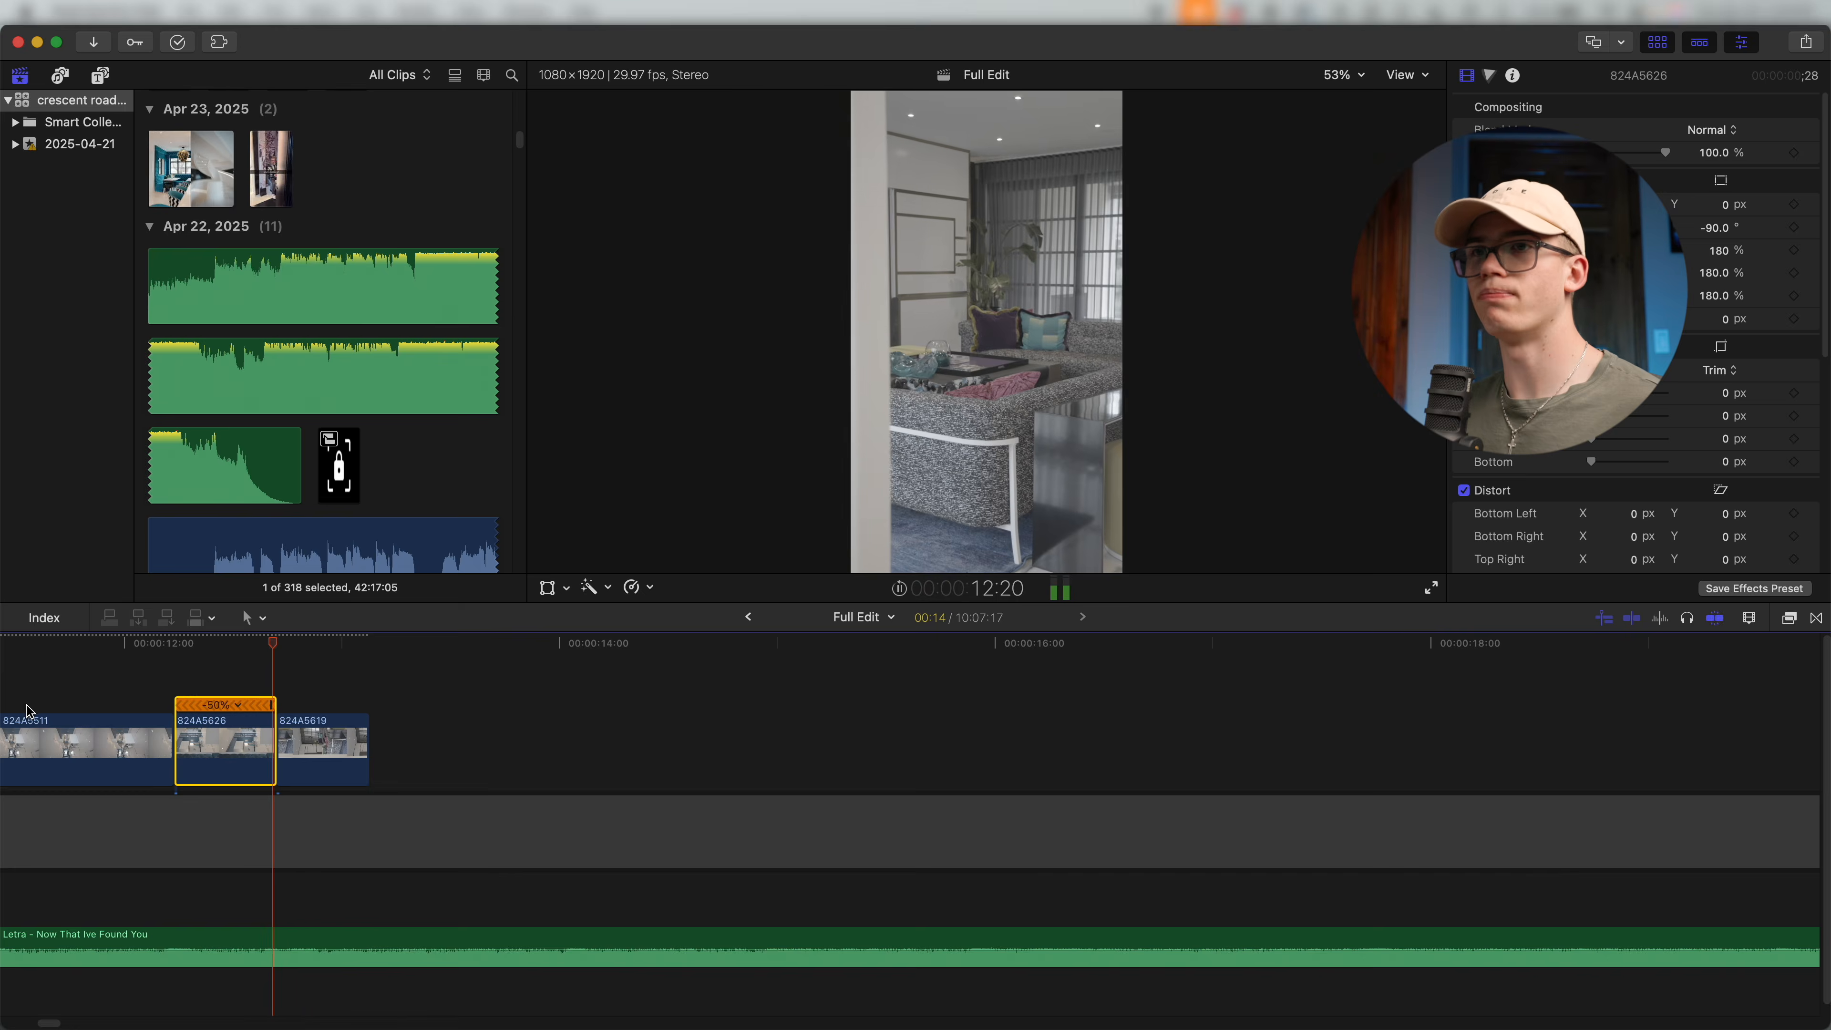
pyautogui.press('space')
# Add a beat marker to the lower music clip at about 14:28.
pyautogui.press('super+minus')
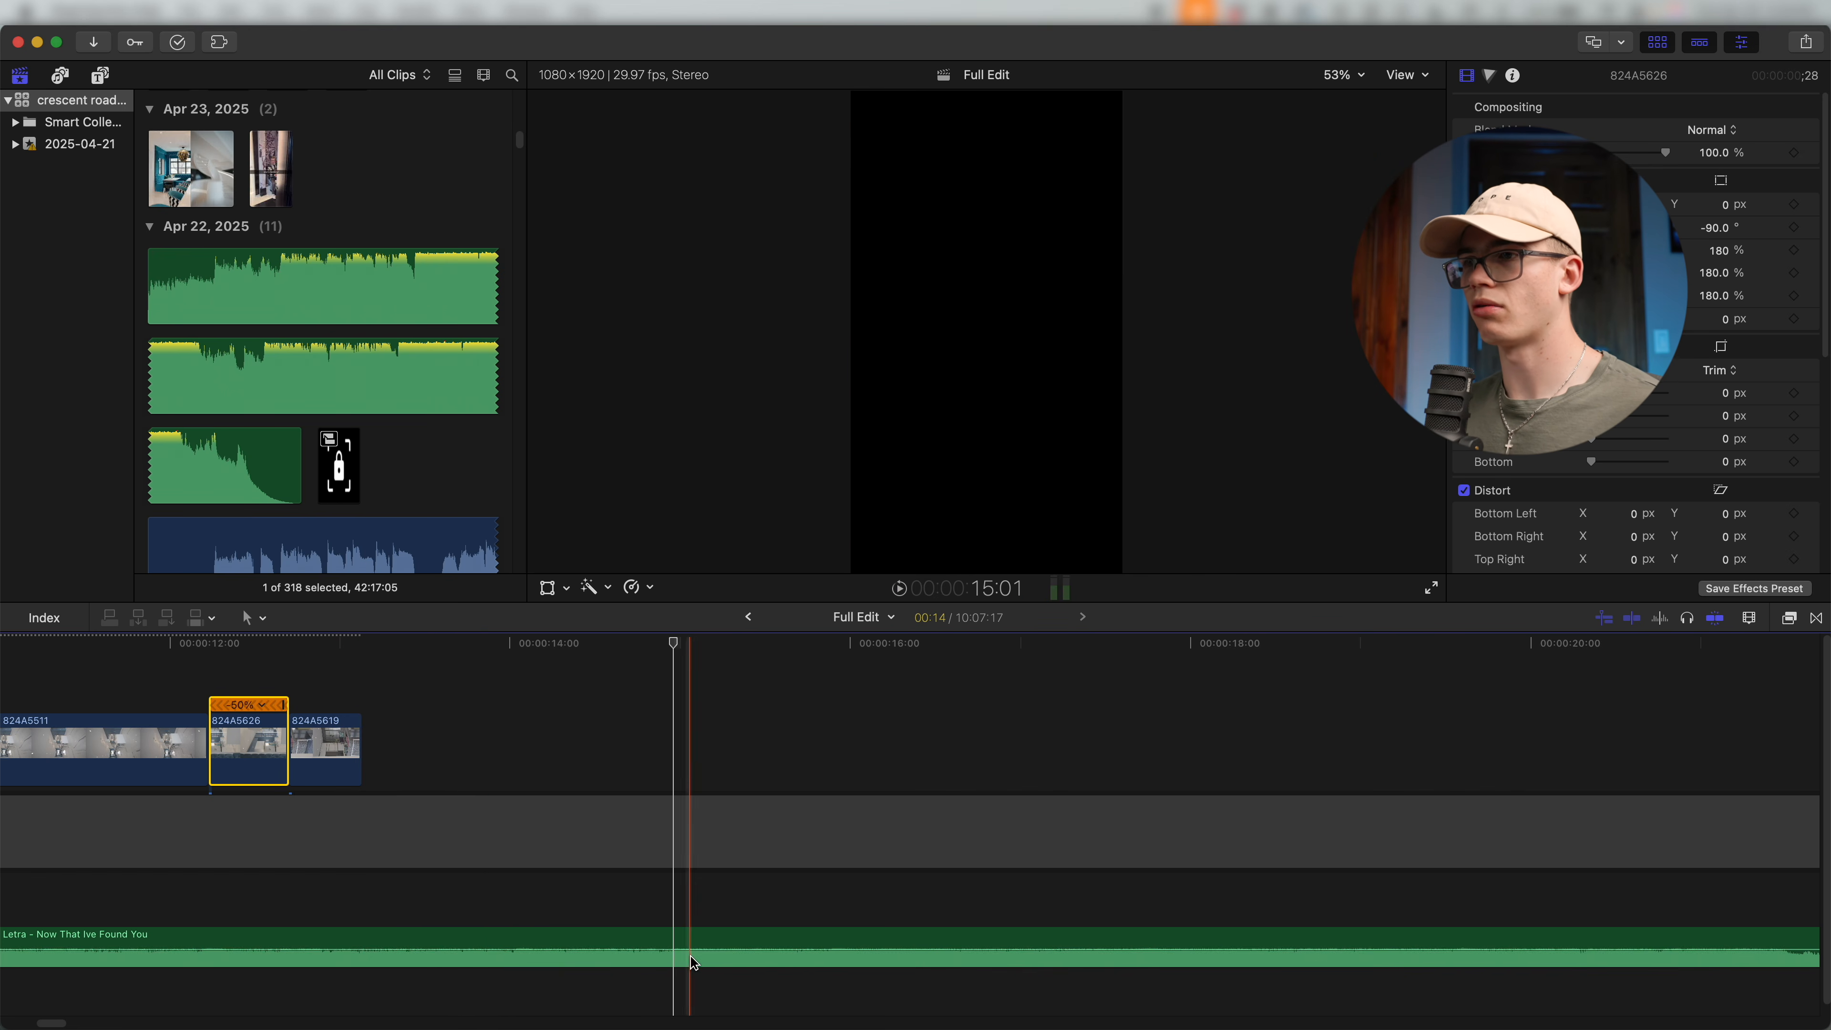
pyautogui.click(677, 959)
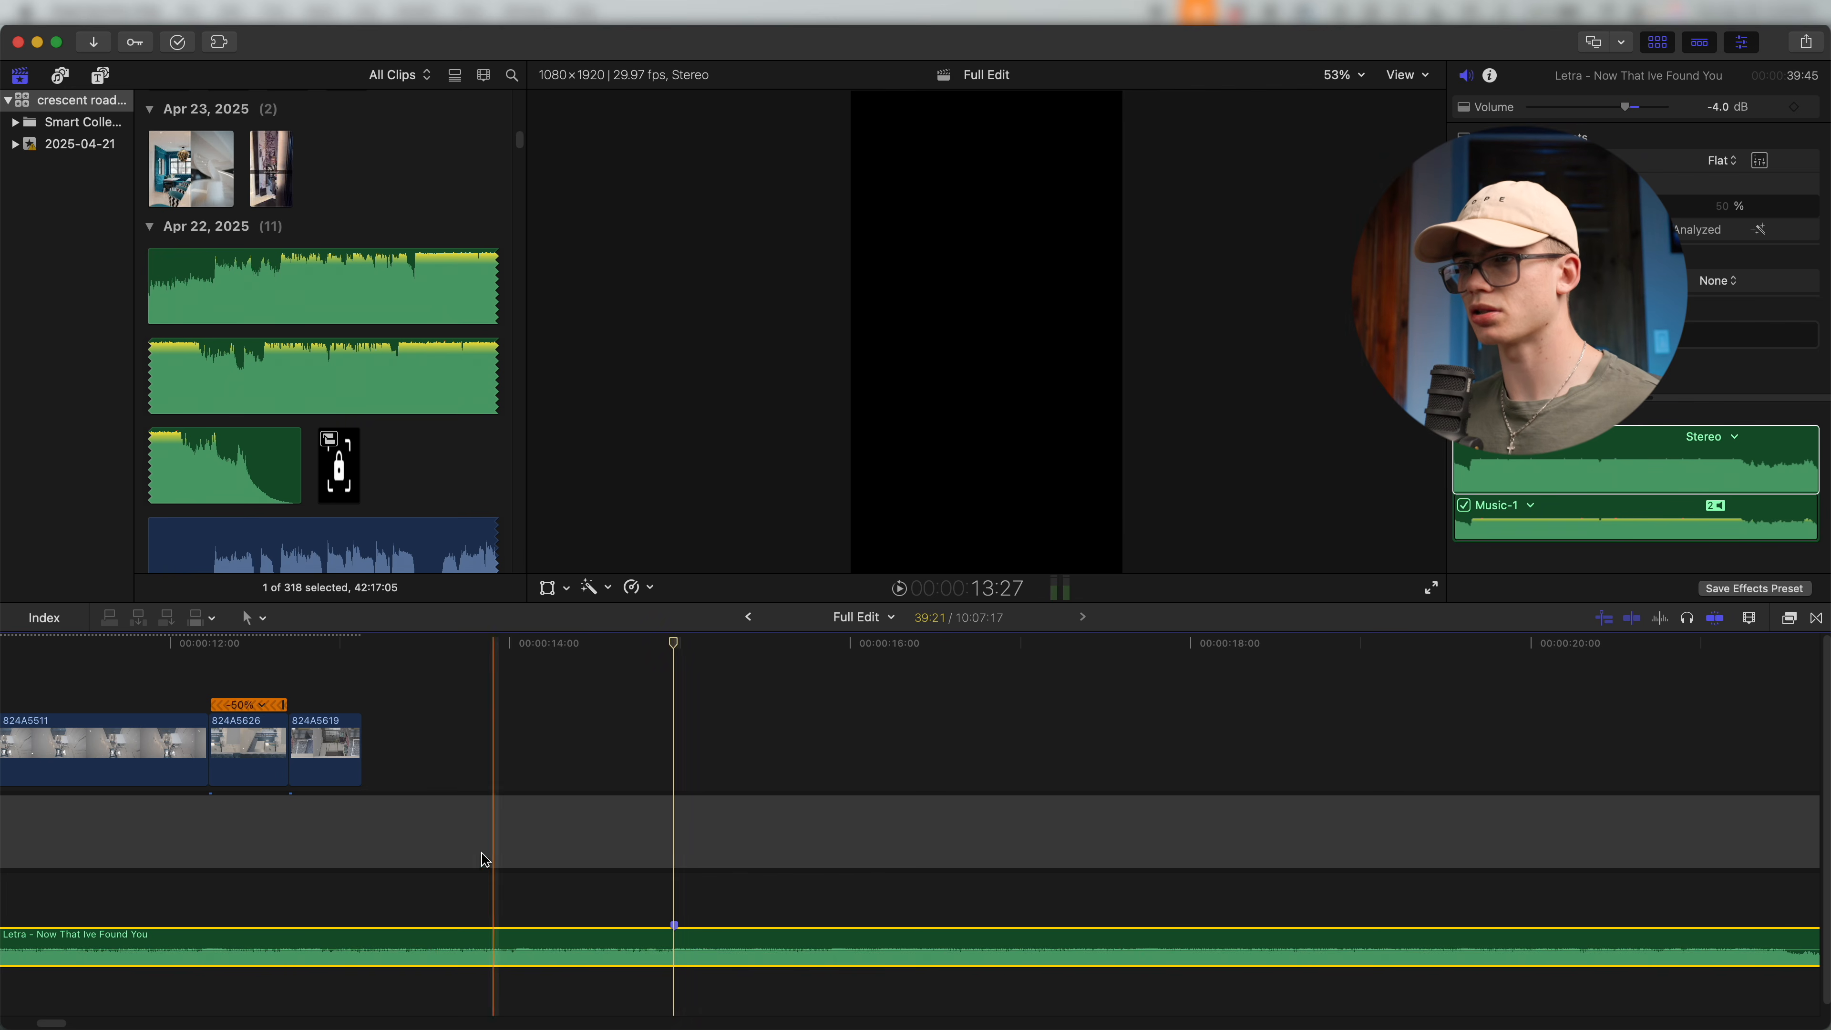
pyautogui.press('super+minus')
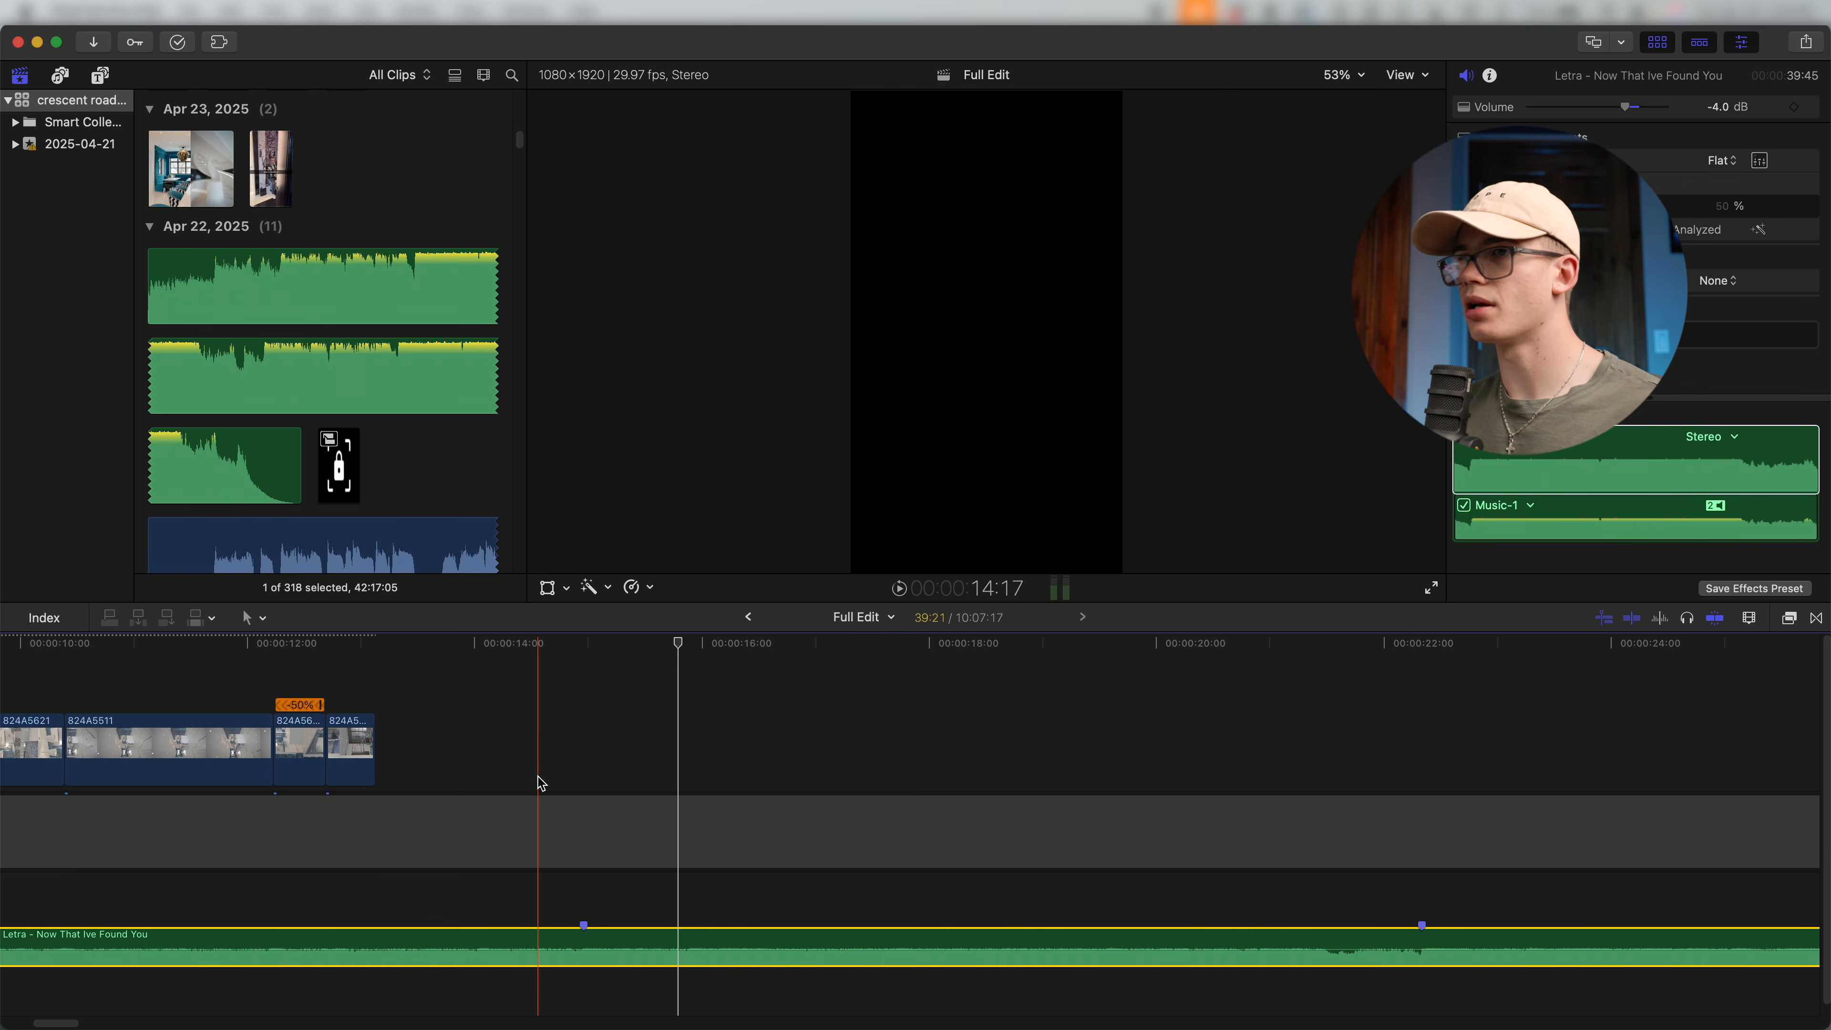
# Find clip 824A5519, moving between the living room and kitchen hallway, at about 4:19 in the culled footage and cut it.
pyautogui.press('super+minus')
pyautogui.press('super+minus')
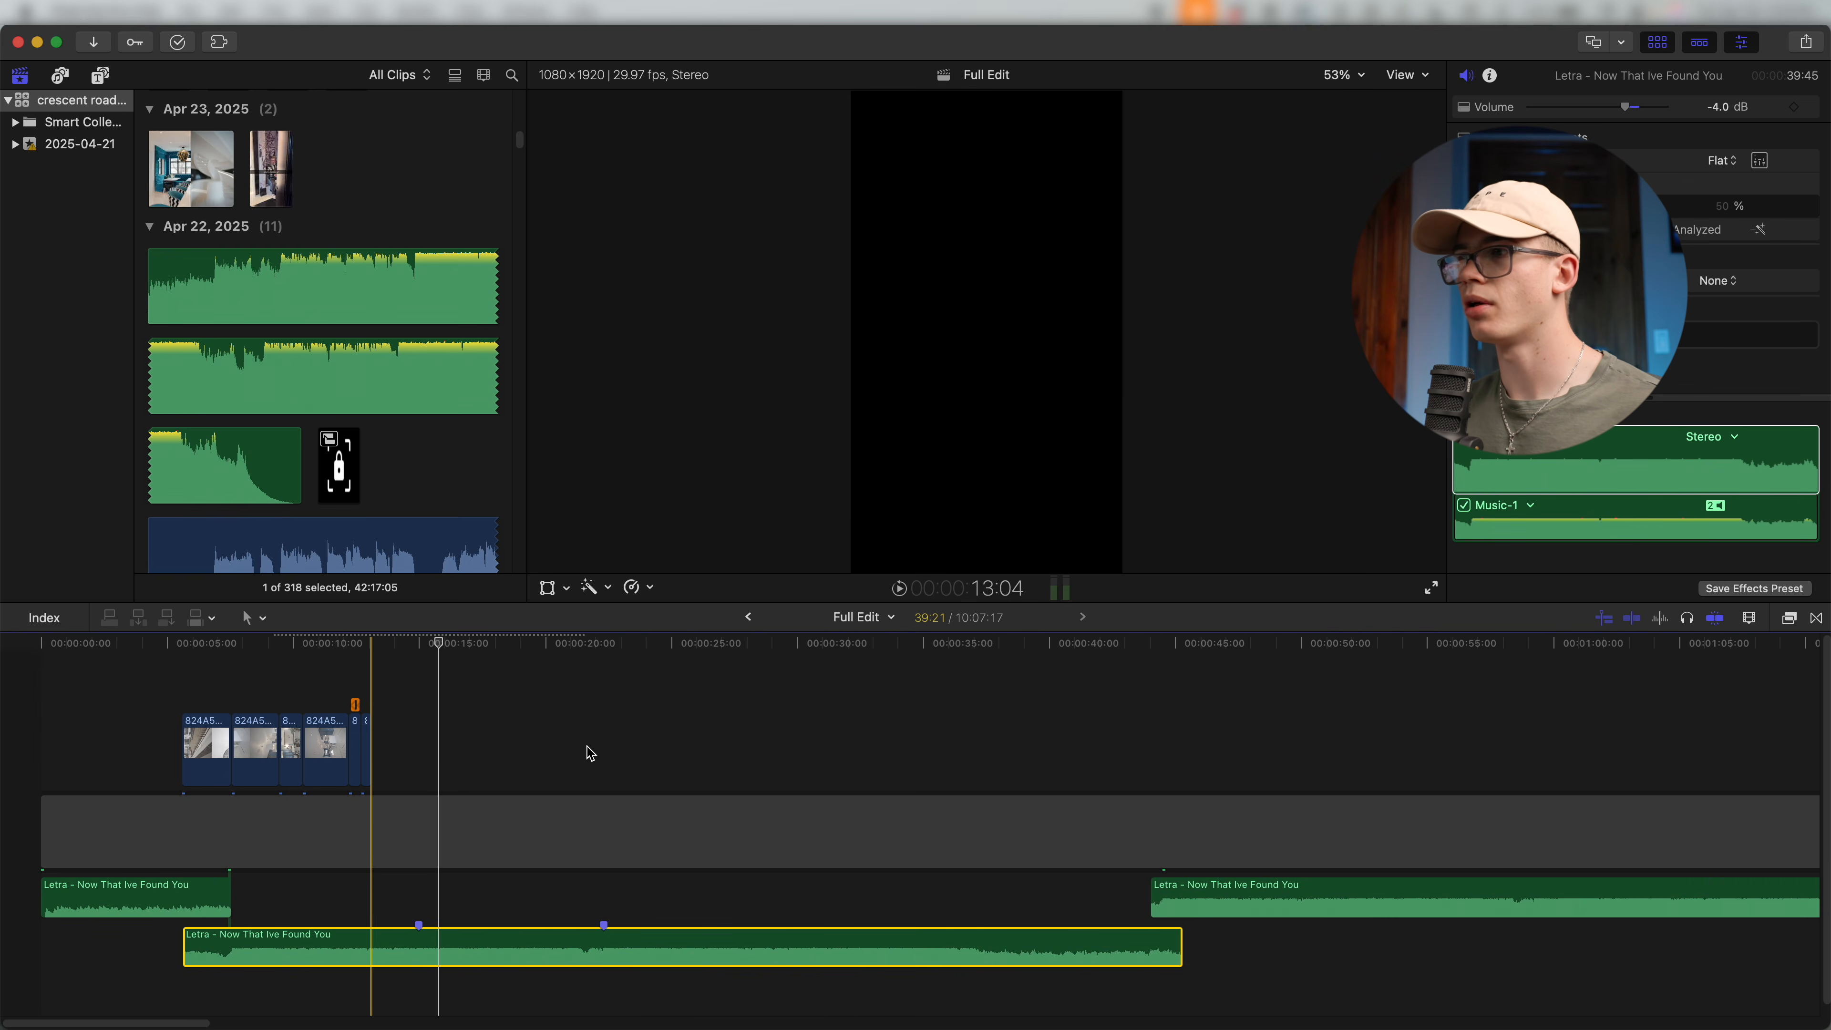
pyautogui.hscroll(20, 1010, 796)
pyautogui.press('super+minus')
pyautogui.press('super+minus')
pyautogui.hscroll(10, 1038, 801)
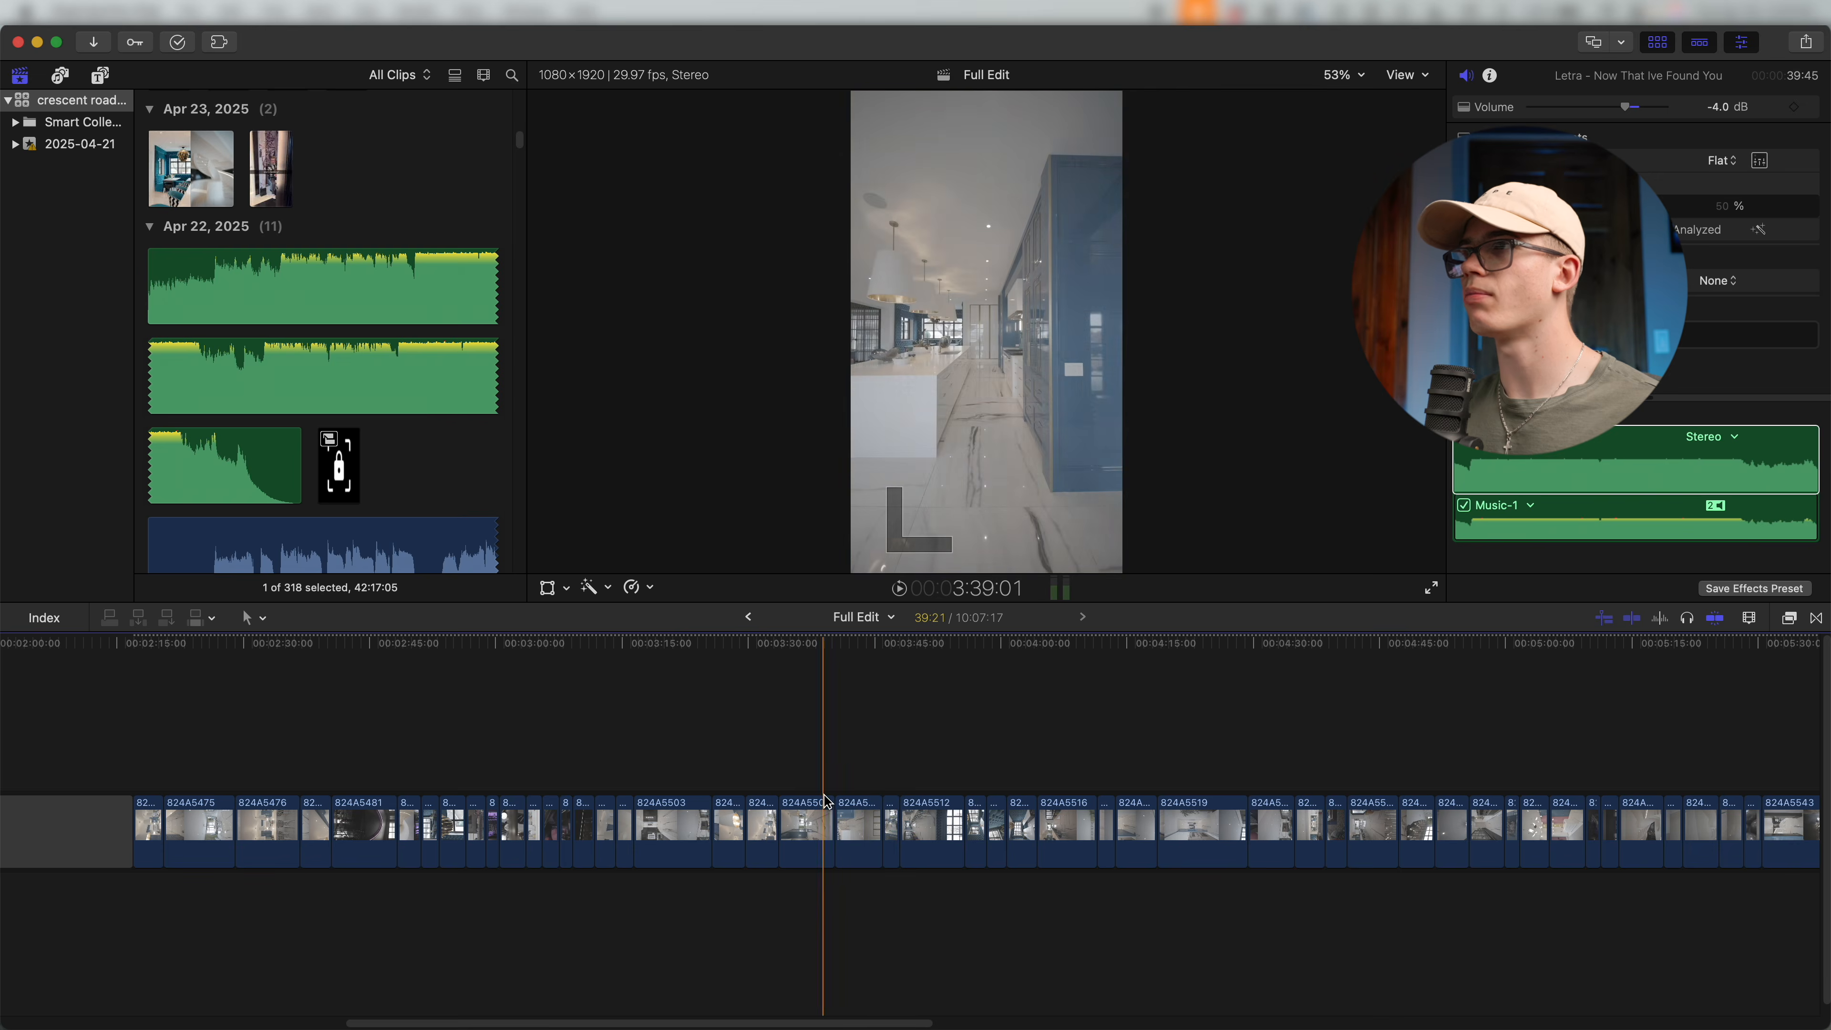
pyautogui.hscroll(3, 836, 801)
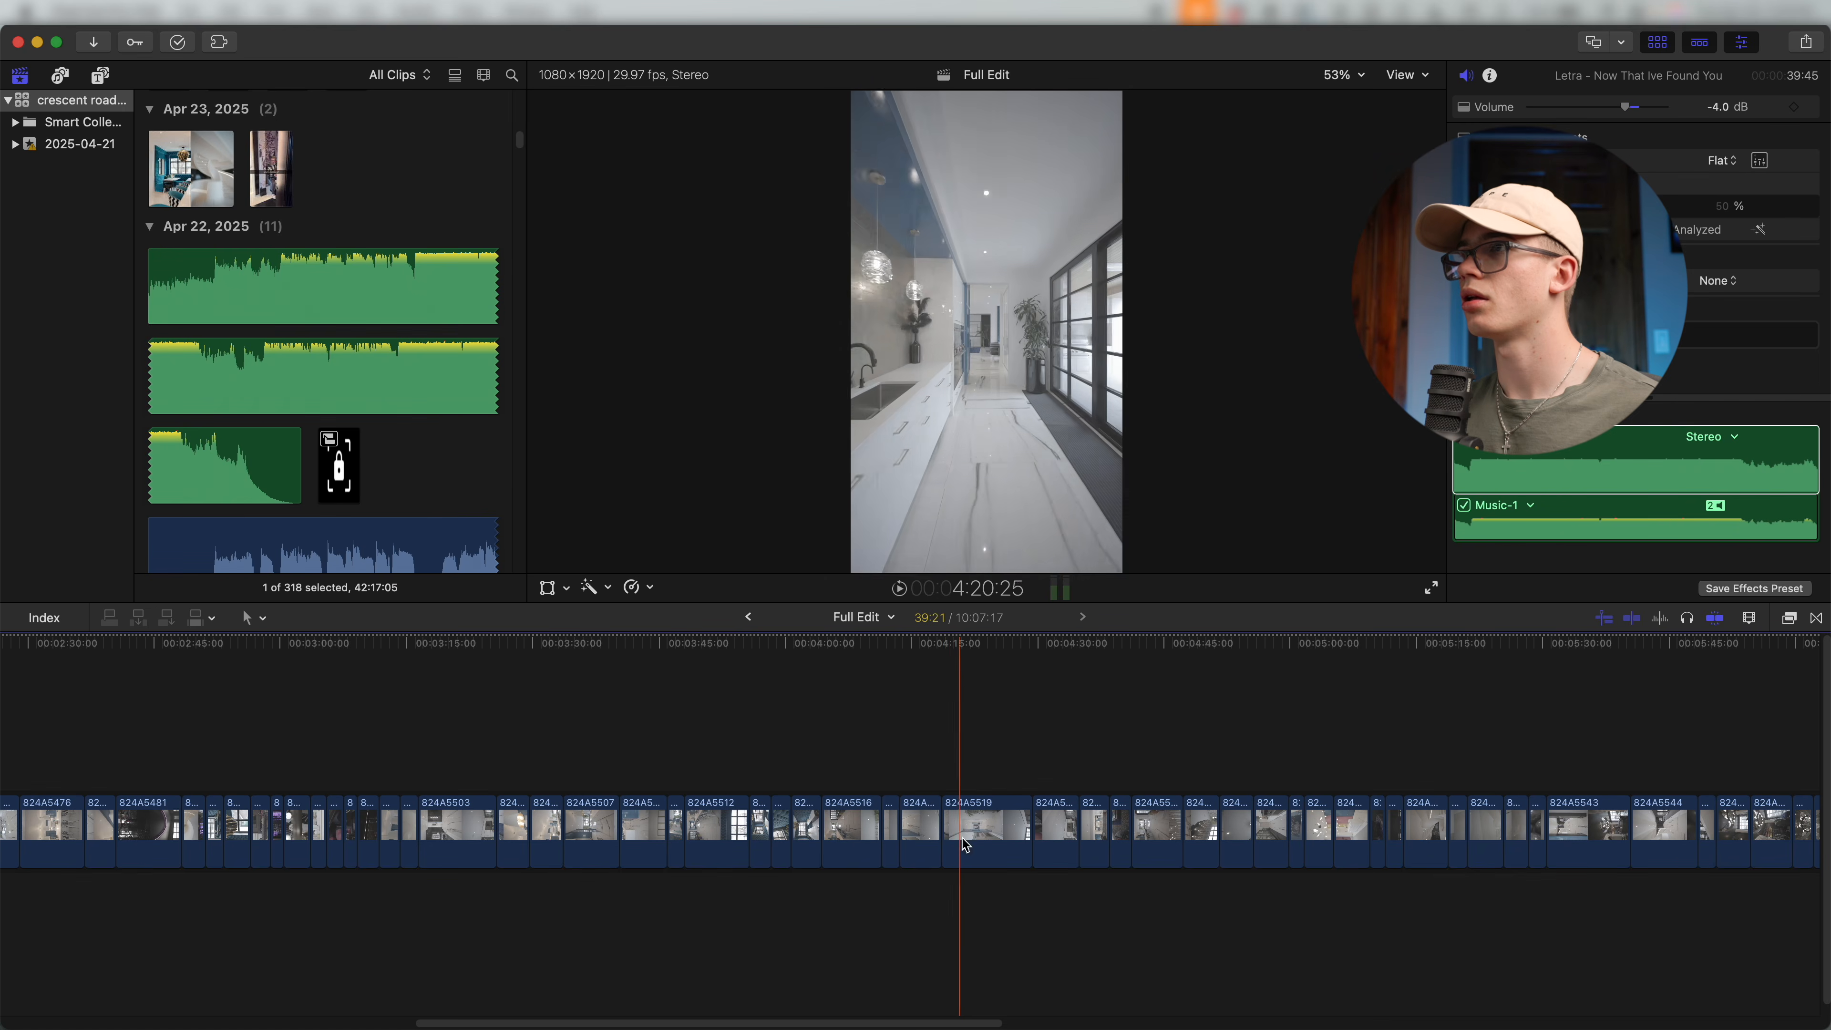
pyautogui.scroll(10, 954, 846)
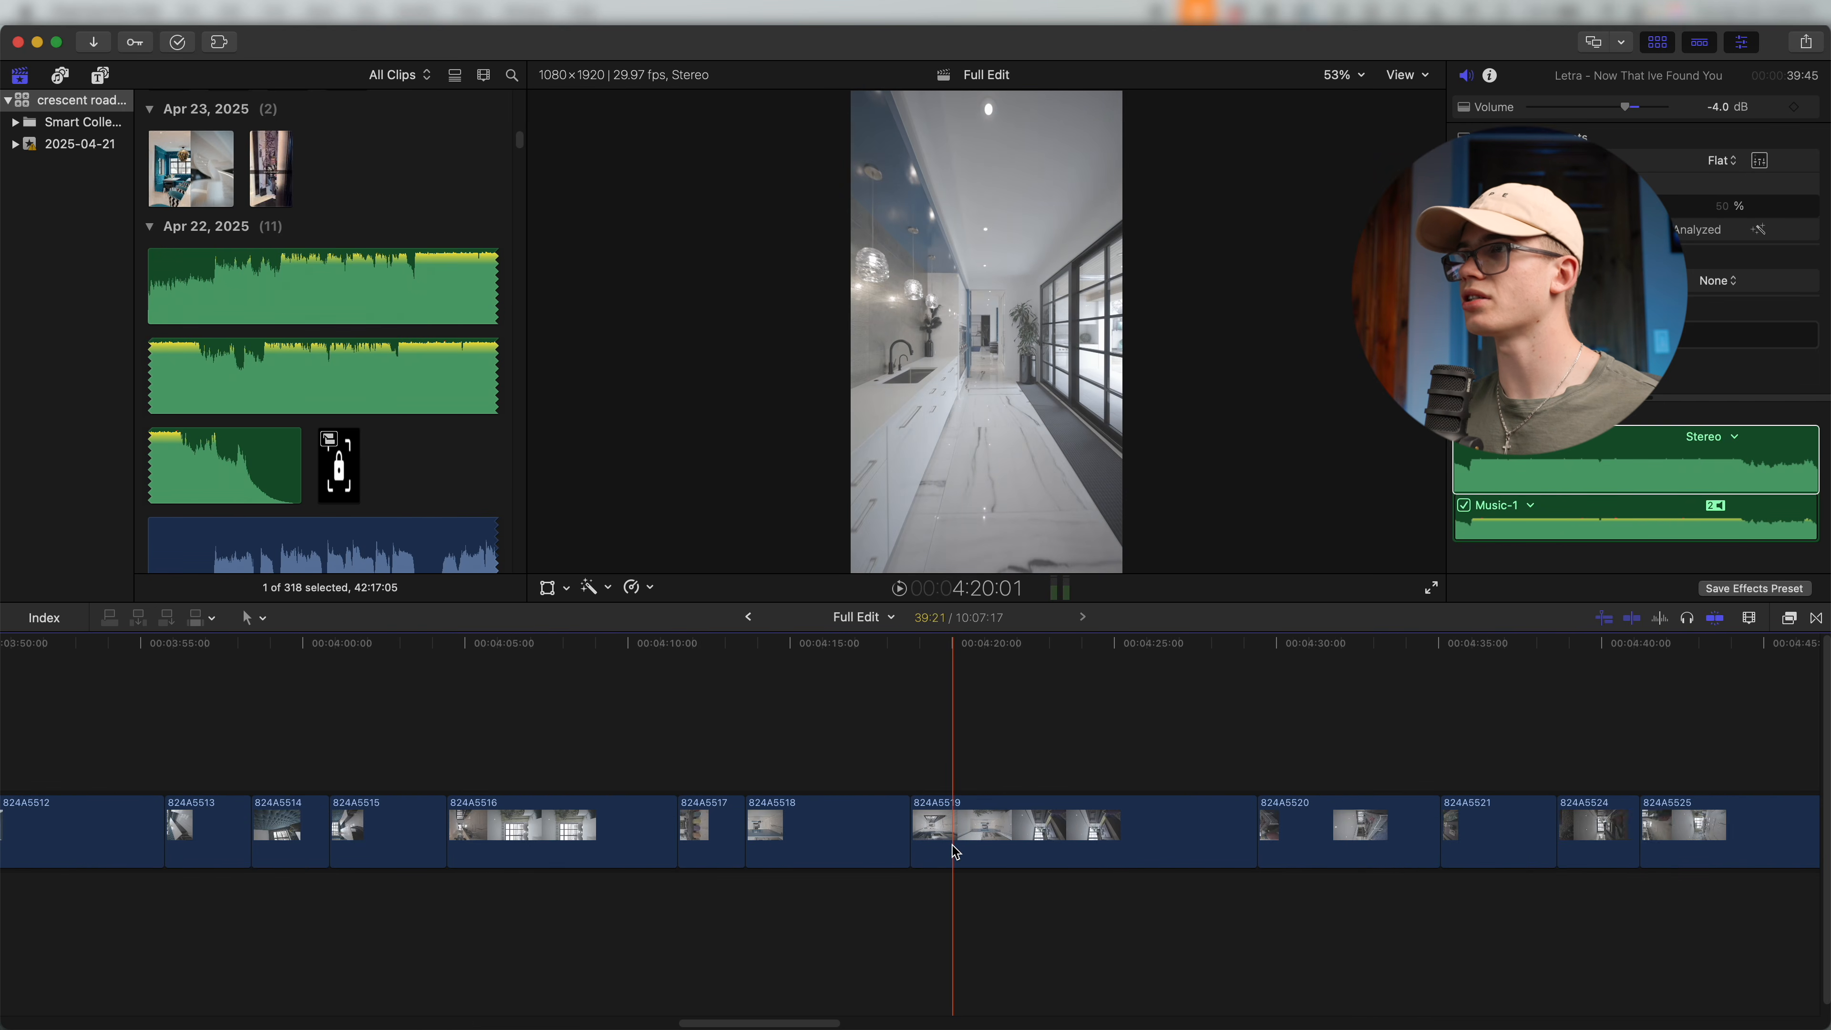
pyautogui.scroll(-5, 930, 858)
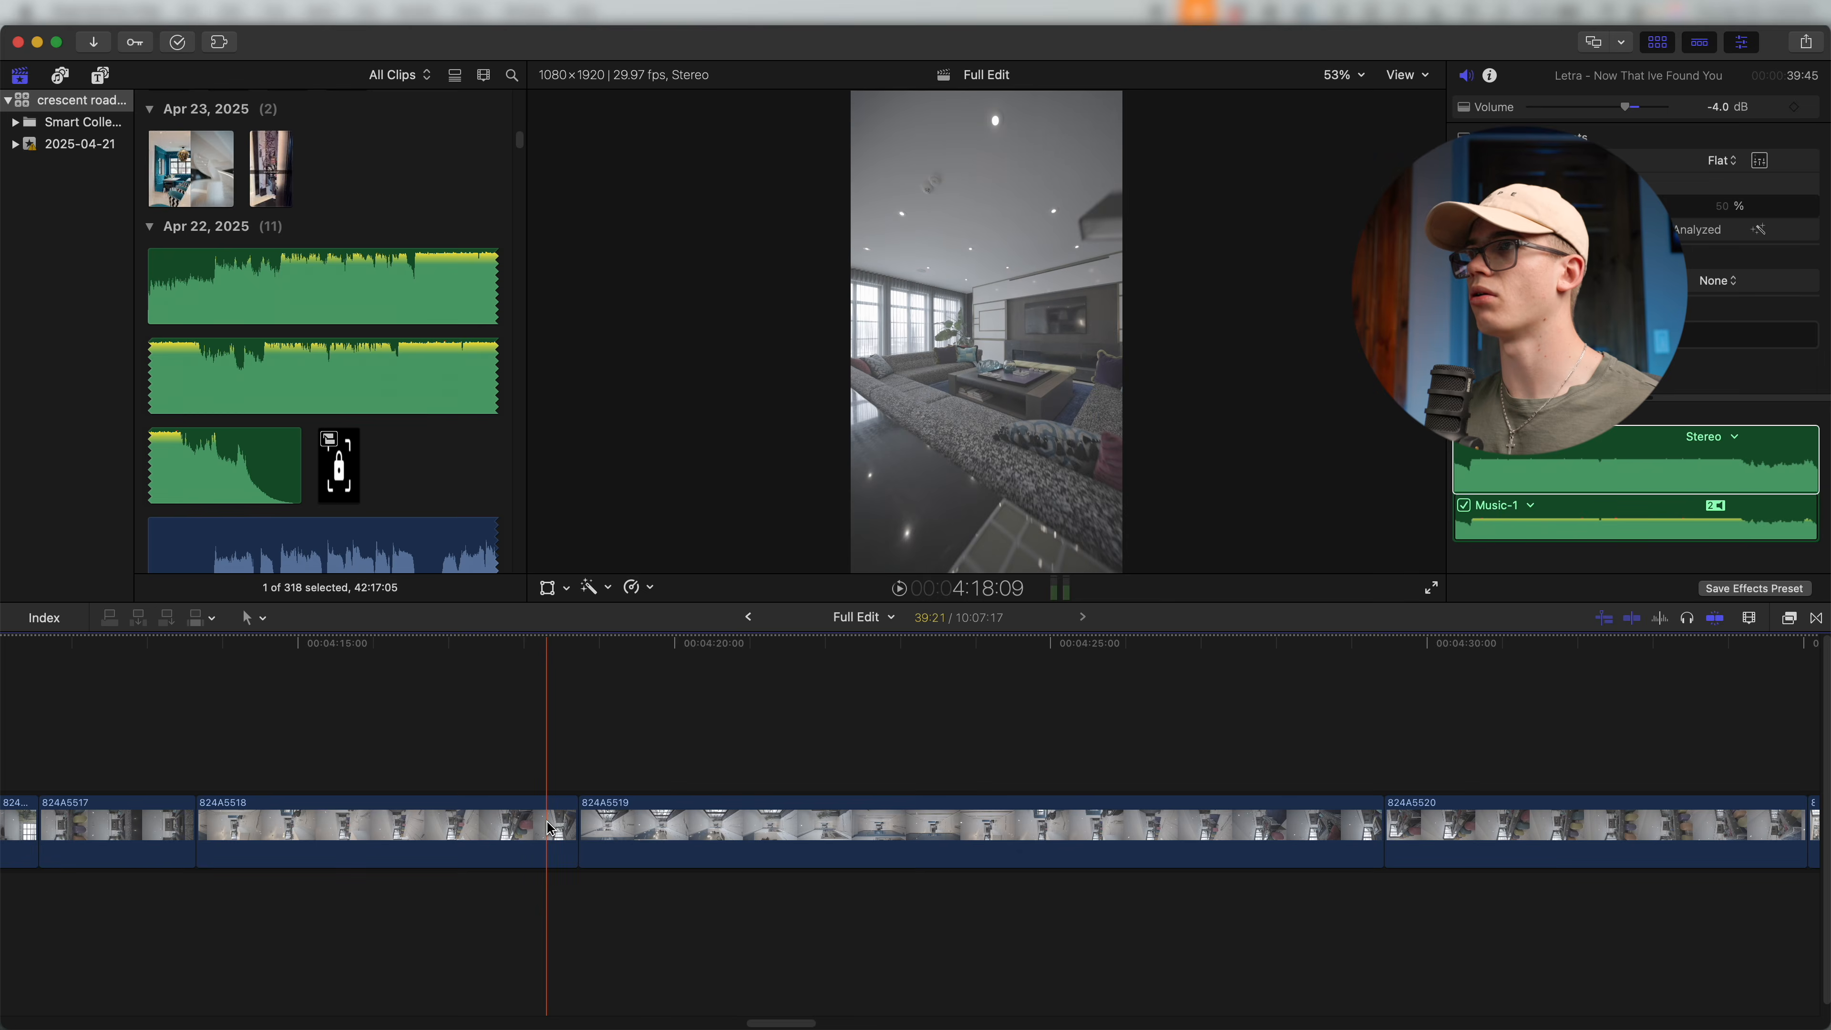
pyautogui.click(864, 822)
pyautogui.scroll(-5, 869, 820)
pyautogui.press('Delete')
# Paste clip 824A5519 into the edit and move it directly after clip 824A5619, starting at about 13:04.
pyautogui.hscroll(-10, 286, 715)
pyautogui.press('super+z')
pyautogui.scroll(5, 164, 714)
pyautogui.moveTo(402, 755); pyautogui.dragTo(299, 755)
pyautogui.scroll(3, 353, 757)
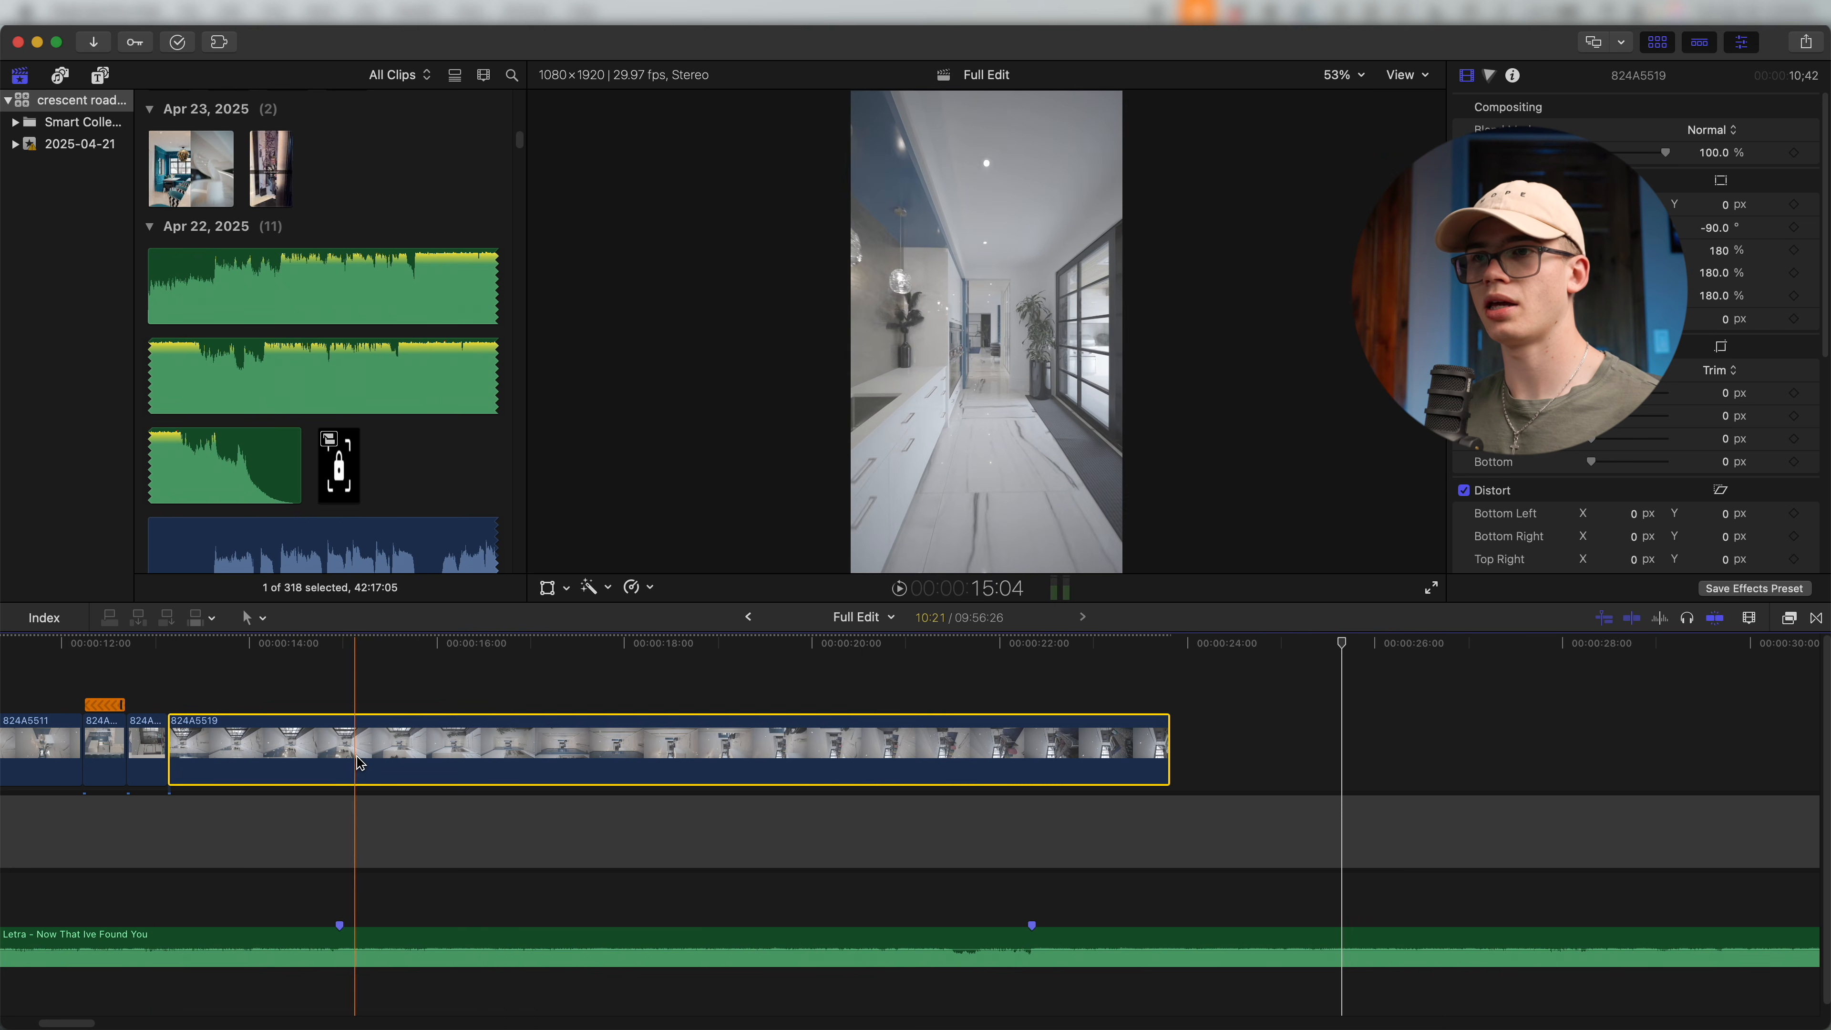
# Reverse clip 824A5519 at normal speed and trim off its opening.
pyautogui.hscroll(-5, 346, 763)
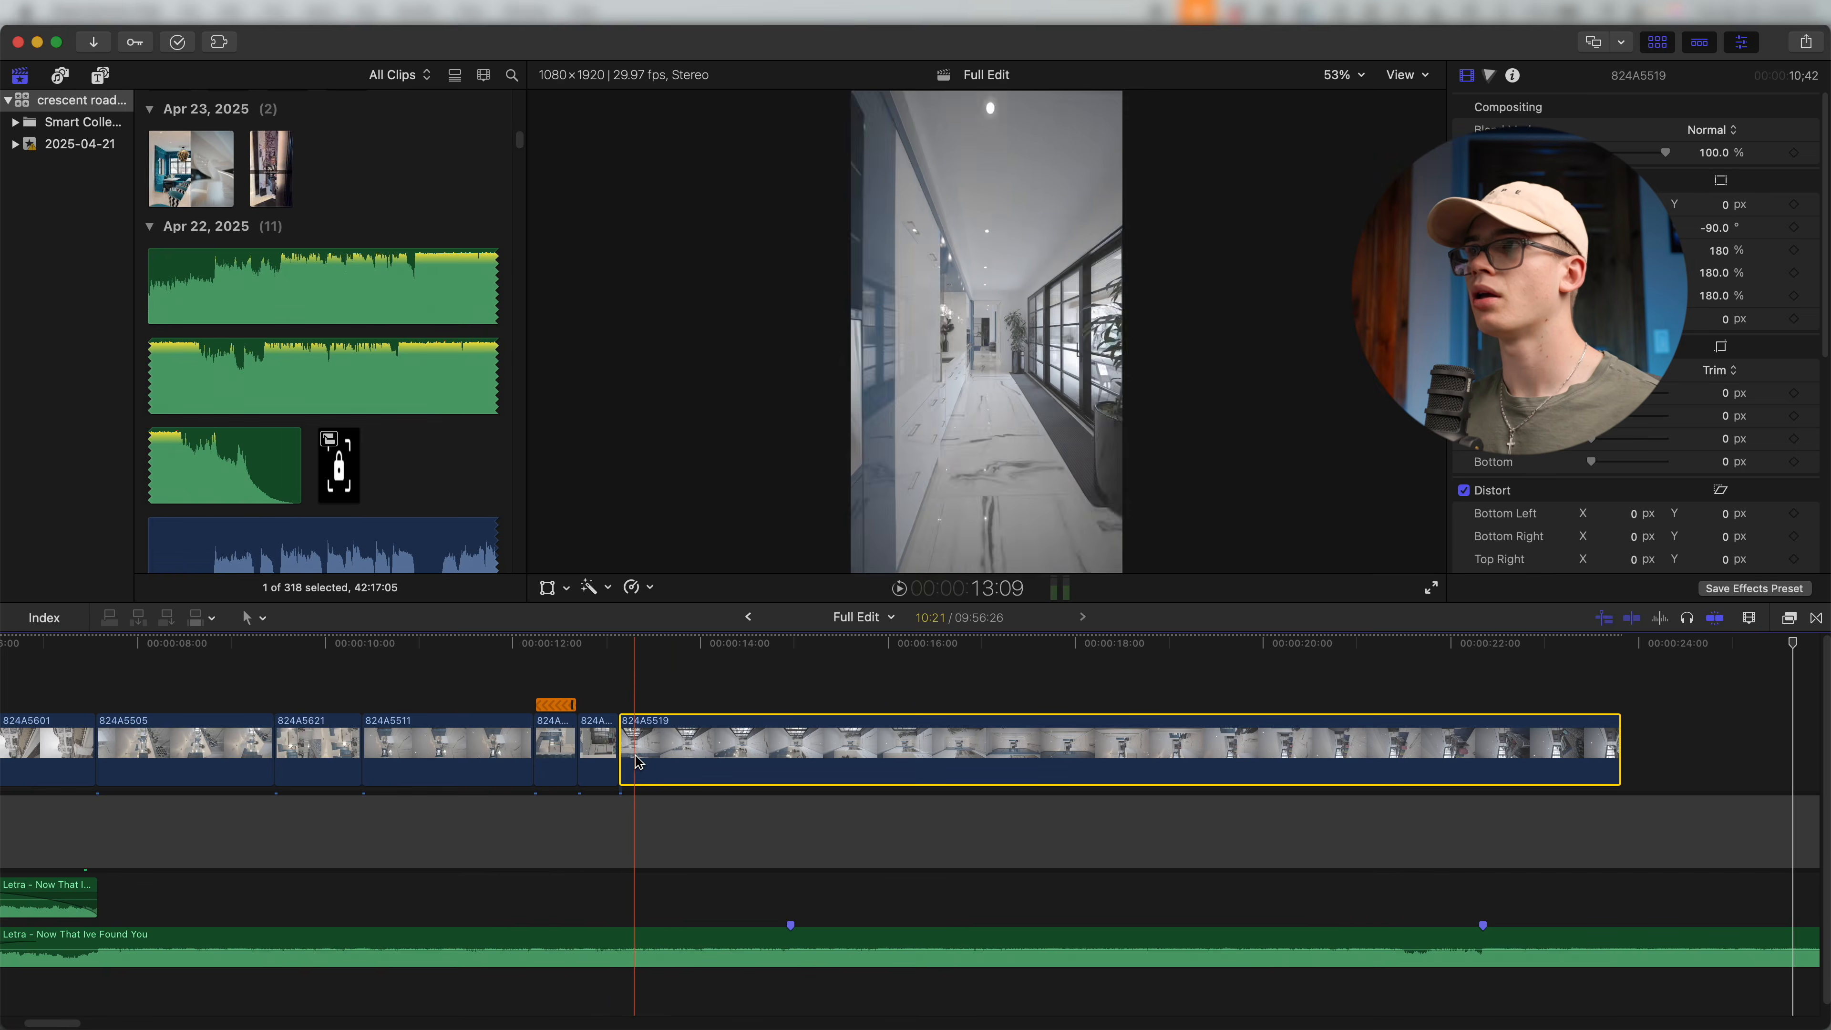
pyautogui.press('super+r')
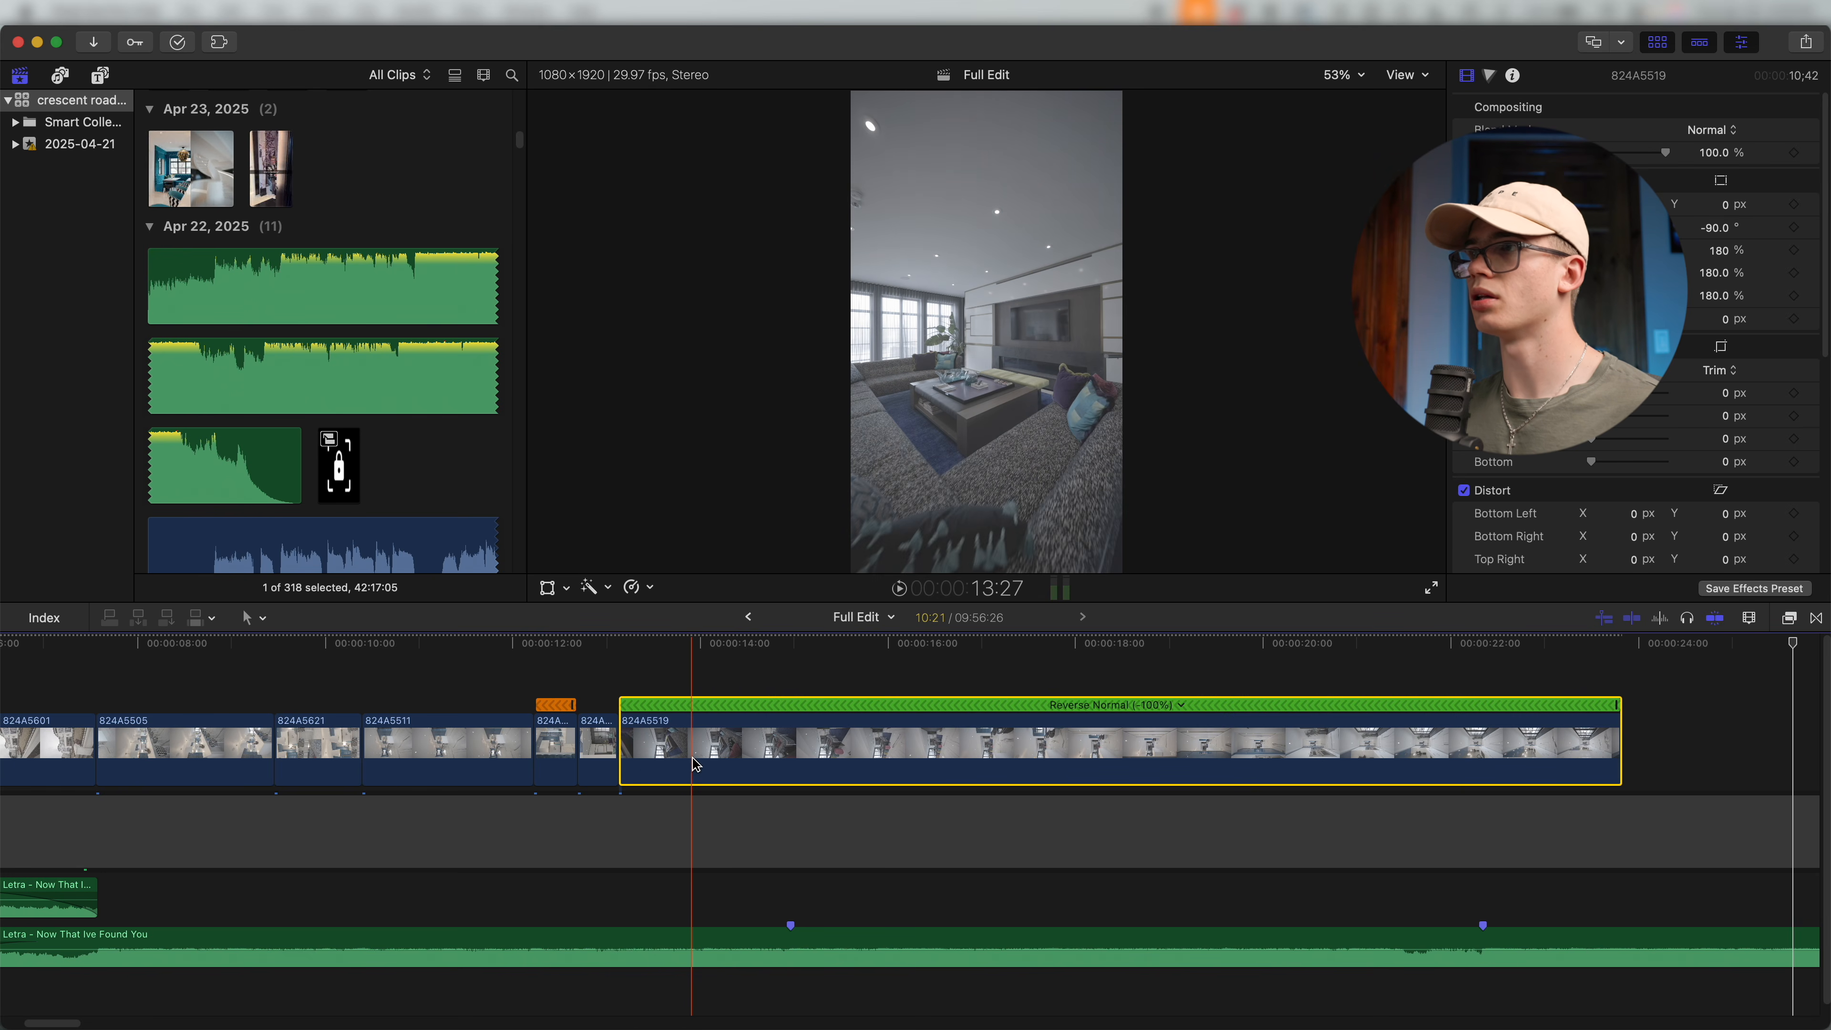
pyautogui.hotkey('alt', '[')
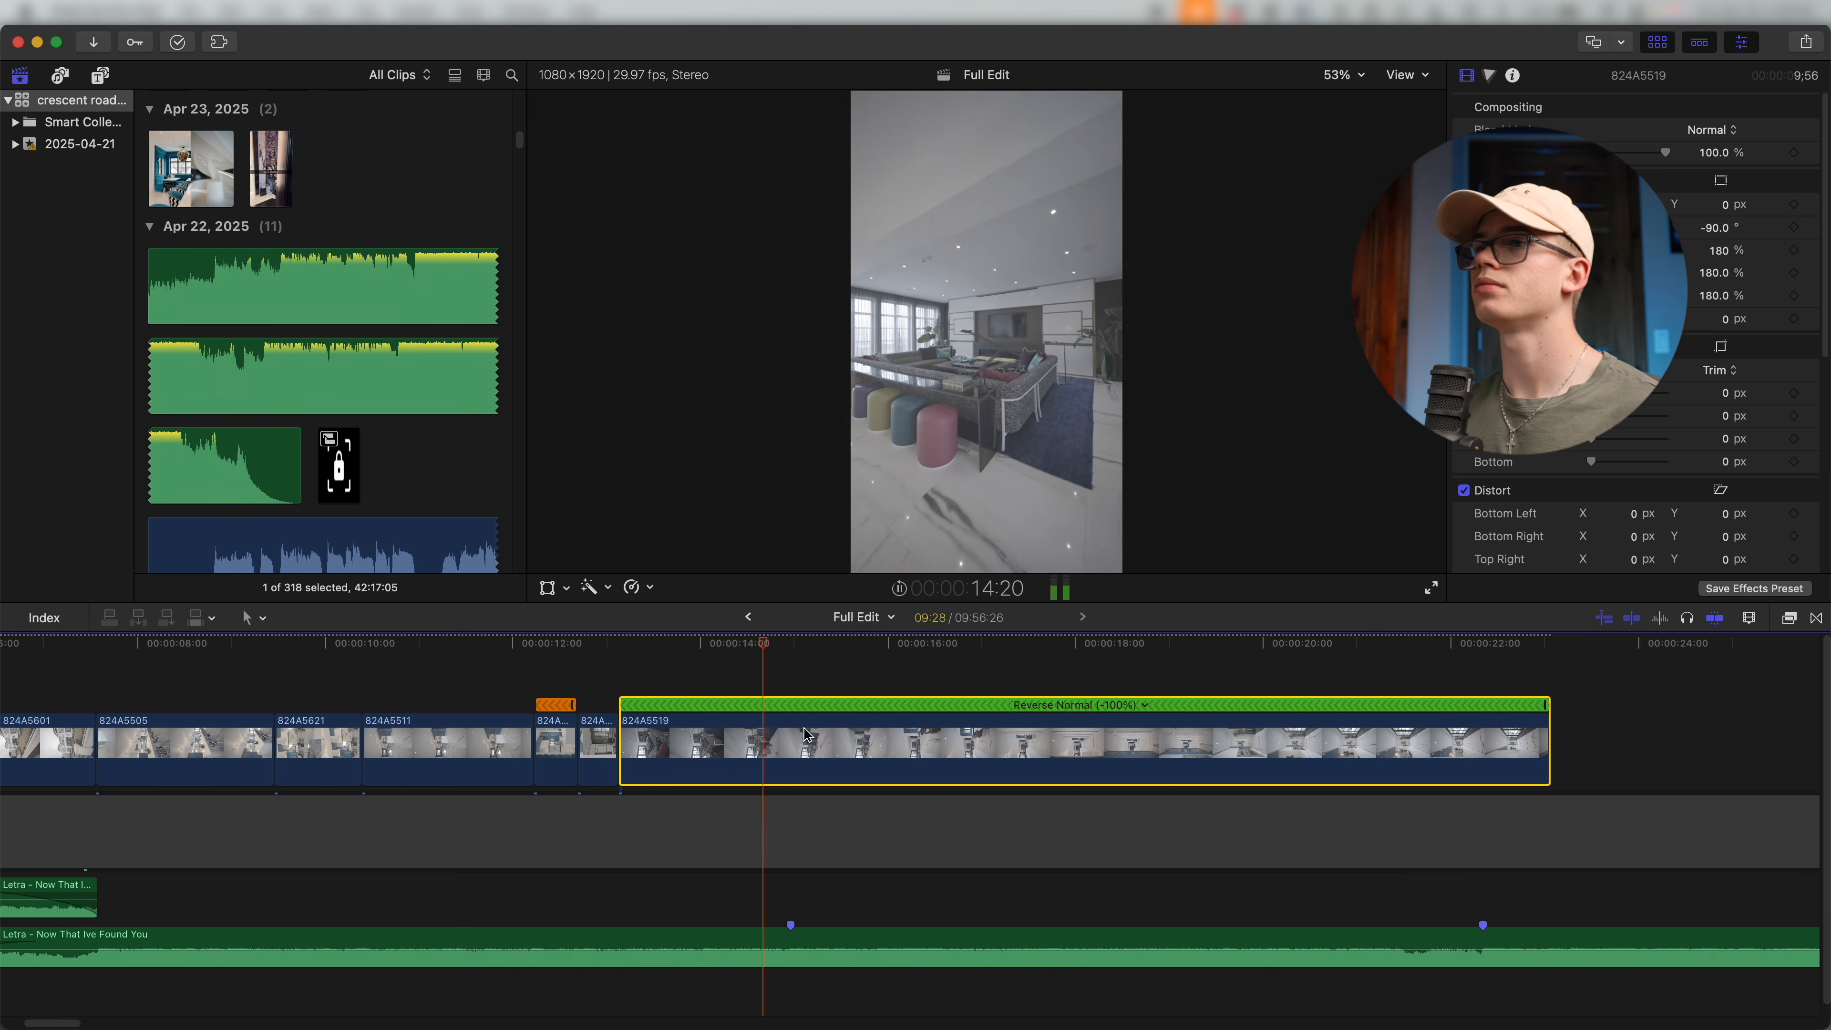
# Split the speed of clip 824A5519 at about 14:06 and set the second segment to Reverse Fast -20x.
pyautogui.click(721, 745)
pyautogui.hotkey('shift', 'b')
pyautogui.click(1197, 705)
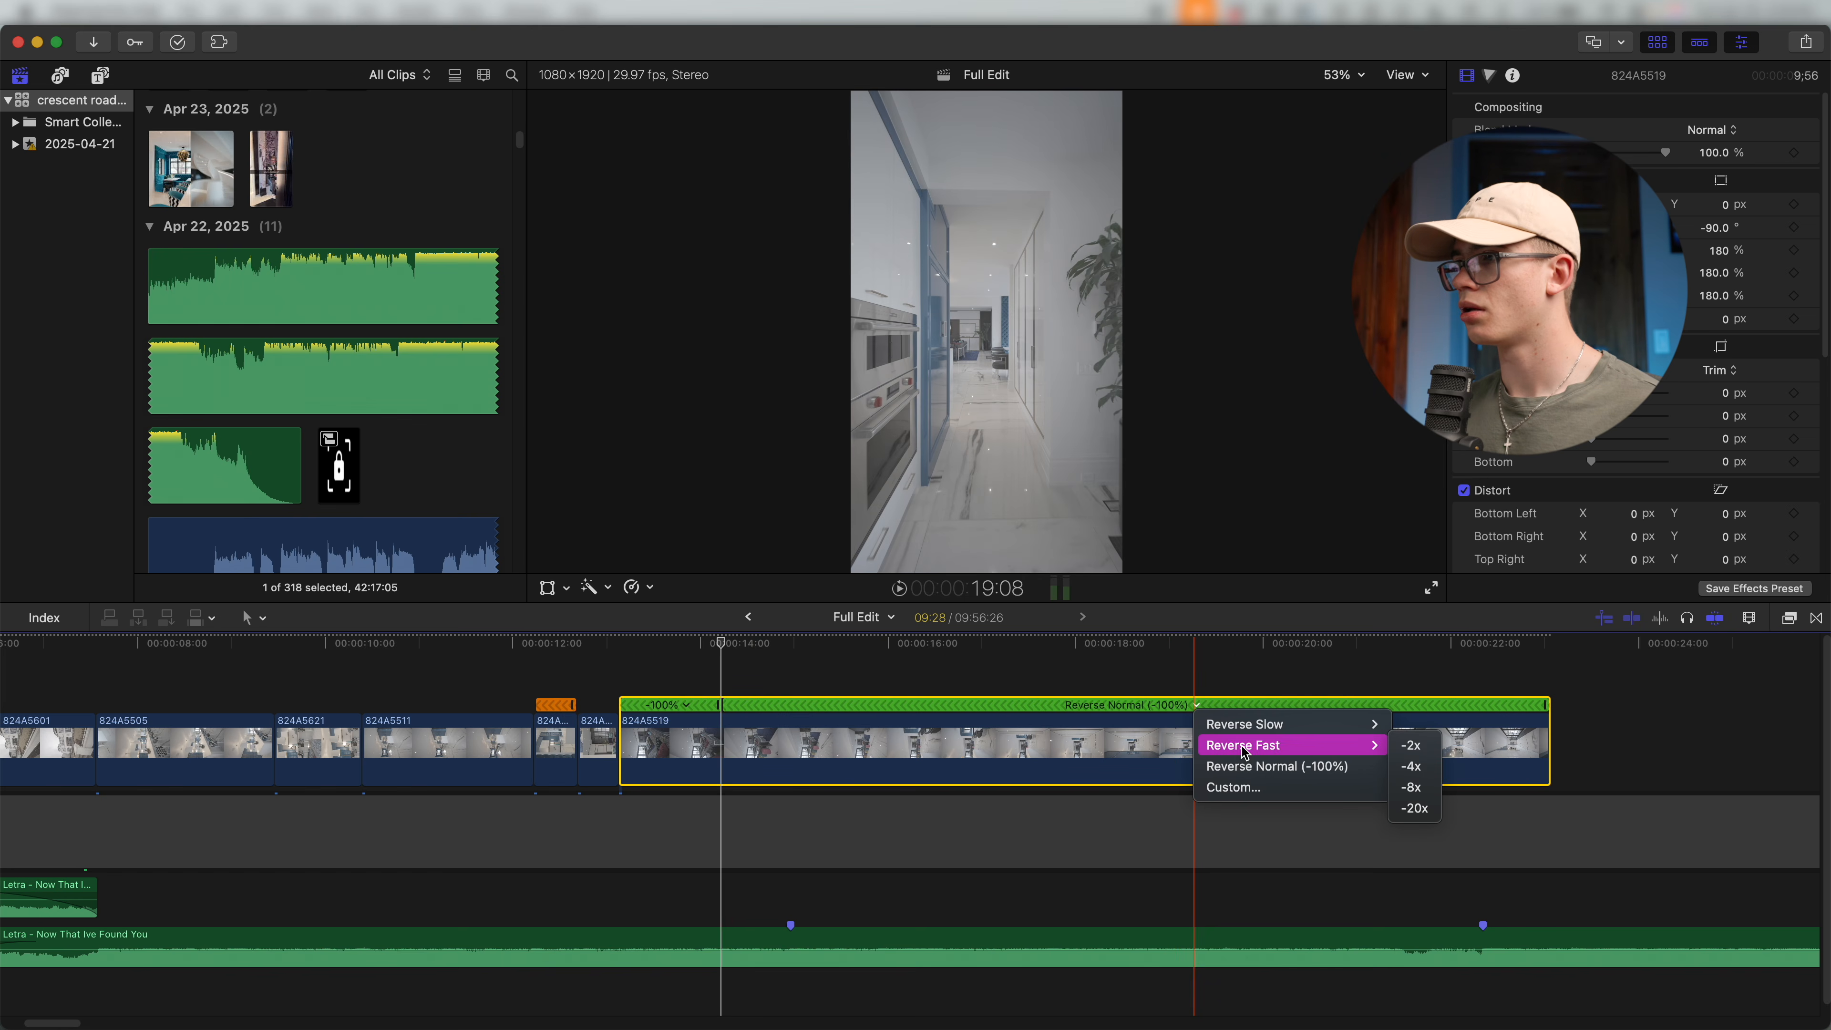
pyautogui.click(1429, 810)
# Widen the speed transition in clip 824A5519 and adjust its speed segments so the clip ends on the 14:28 music marker.
pyautogui.press('super+equal')
pyautogui.press('super+equal')
pyautogui.press('super+equal')
pyautogui.press('super+equal')
pyautogui.press('super+equal')
pyautogui.press('super+equal')
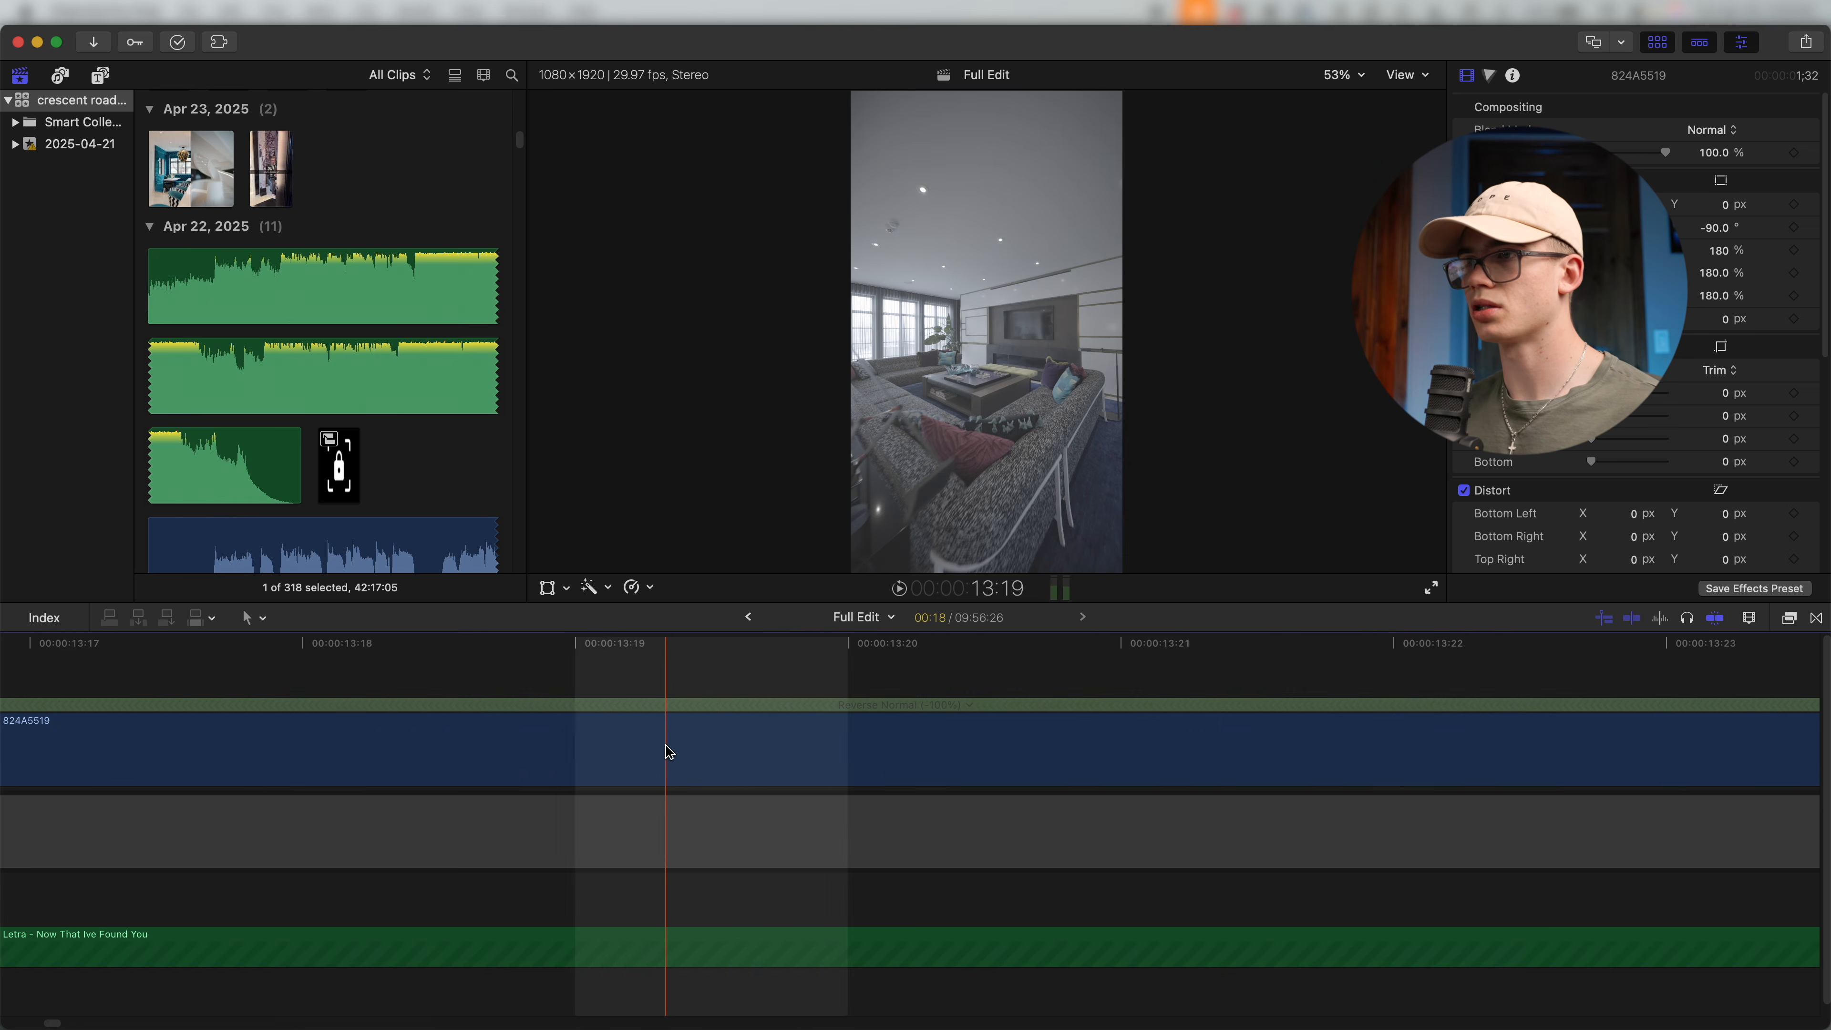
pyautogui.press('super+minus')
pyautogui.press('super+minus')
pyautogui.press('super+minus')
pyautogui.press('super+minus')
pyautogui.press('super+minus')
pyautogui.press('super+minus')
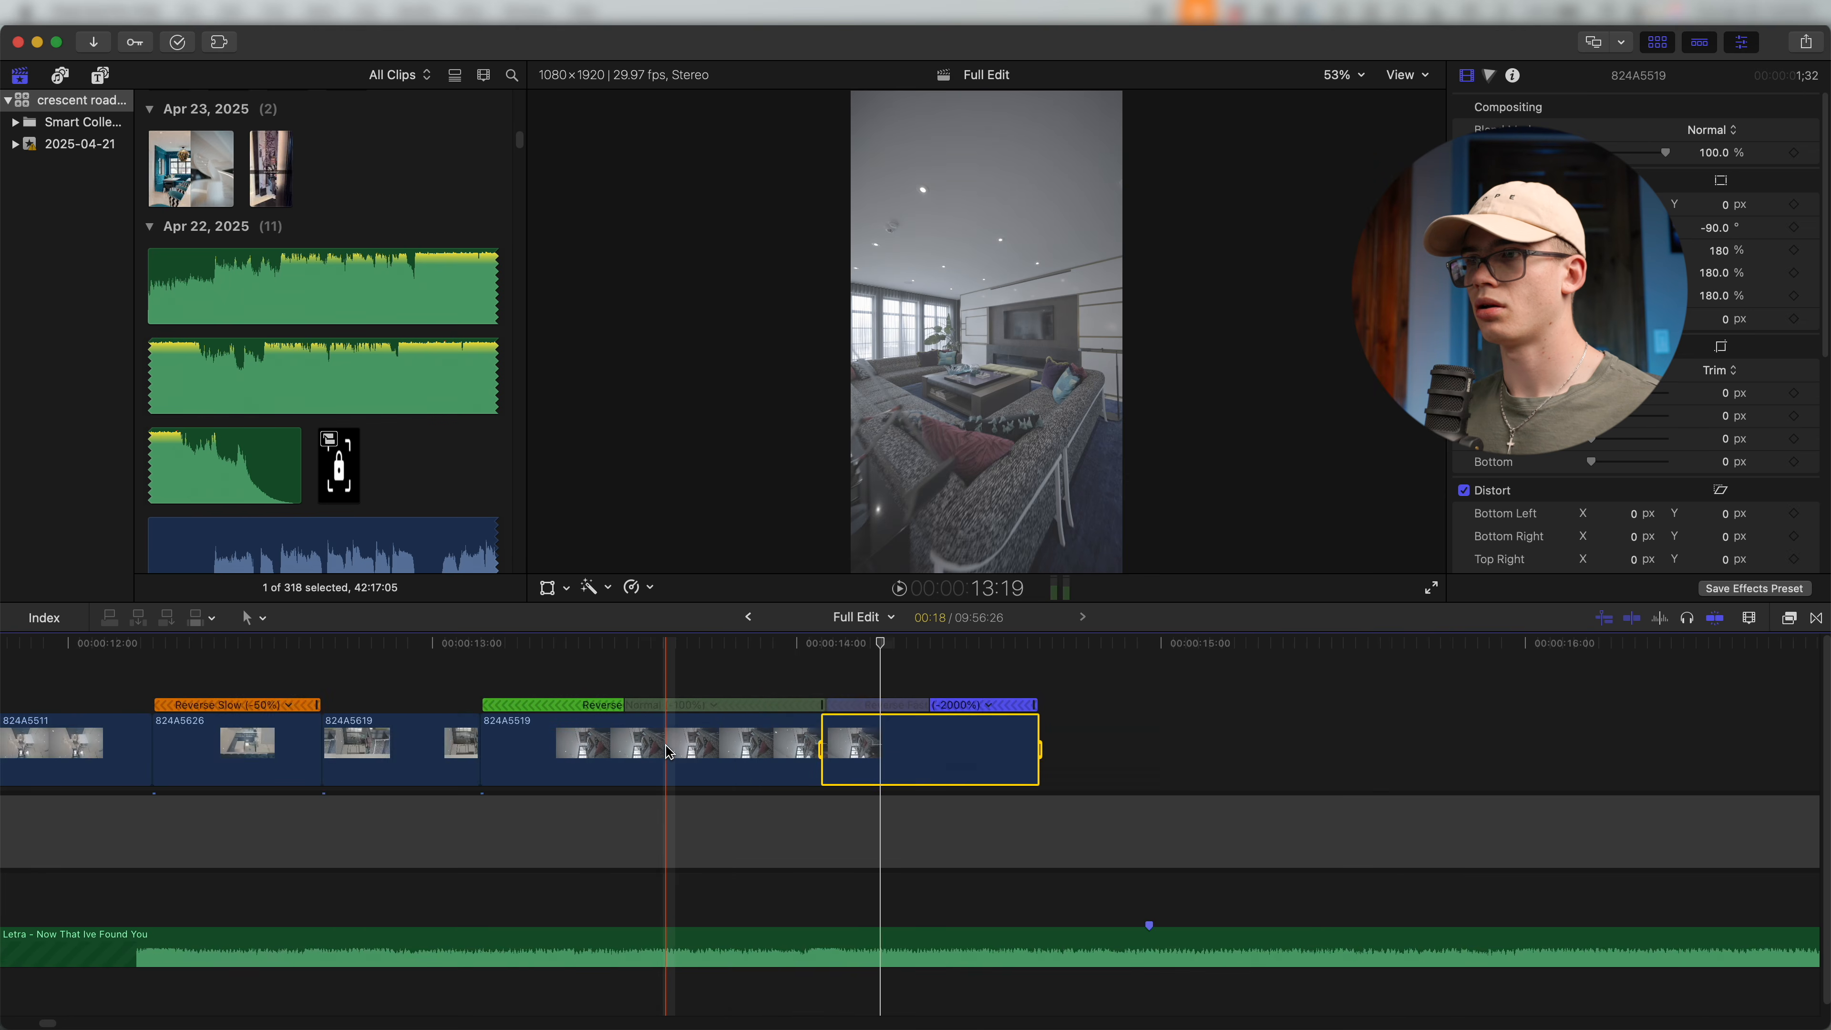
pyautogui.moveTo(648, 705); pyautogui.dragTo(609, 713)
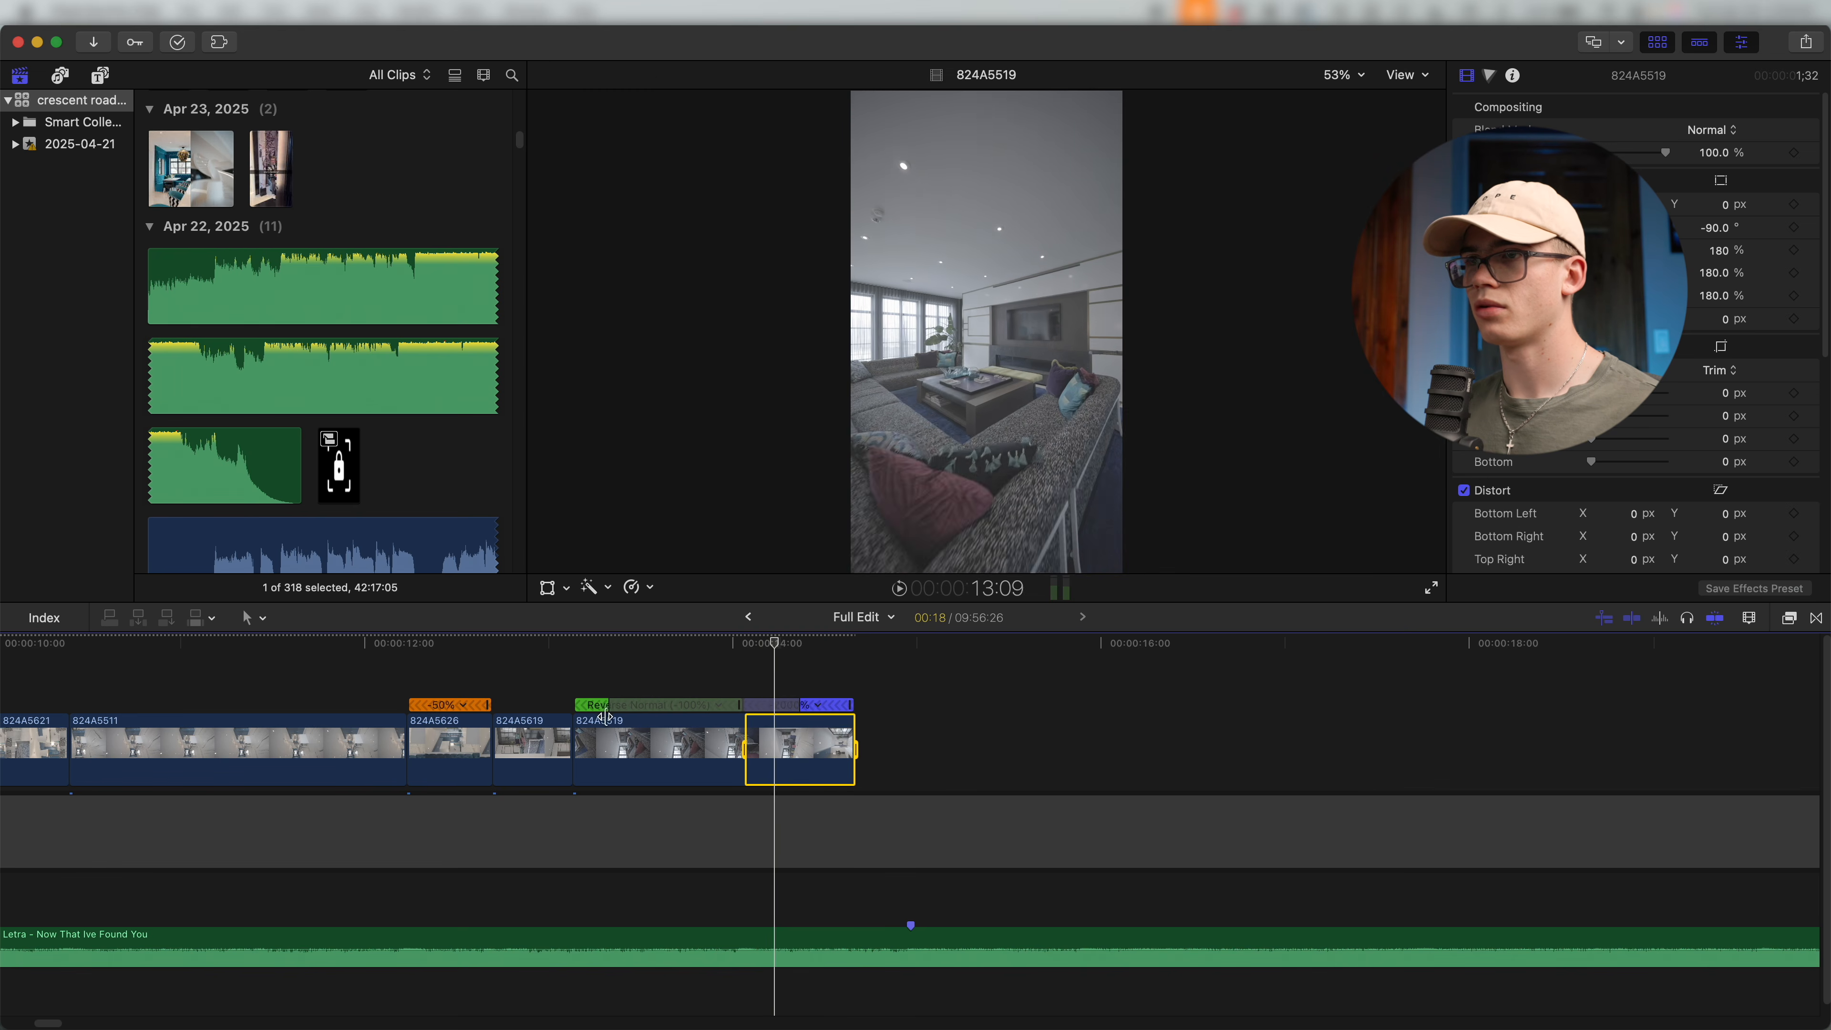
pyautogui.moveTo(851, 705); pyautogui.dragTo(849, 716)
pyautogui.doubleClick(719, 705)
pyautogui.click(762, 670)
pyautogui.moveTo(727, 705); pyautogui.dragTo(778, 707)
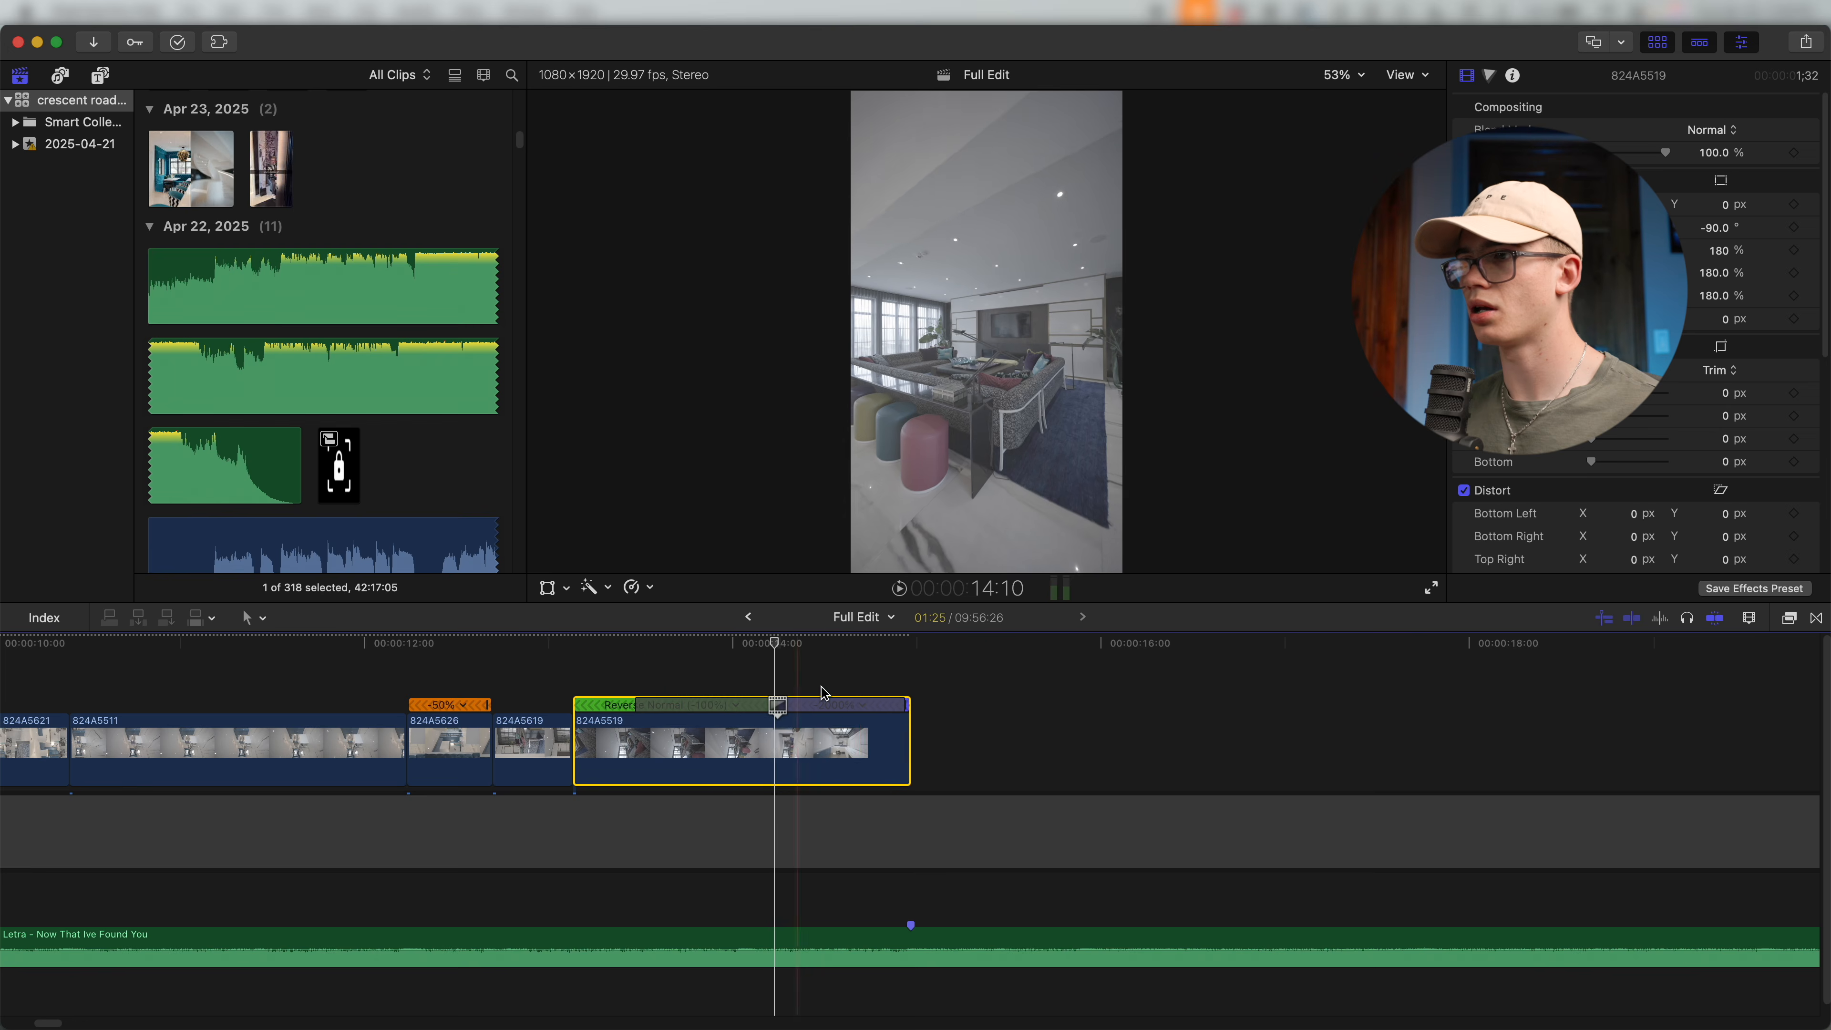
# Play back clip 824A5519 to check its reverse speed ramp up to the 14:28 music marker.
pyautogui.click(637, 706)
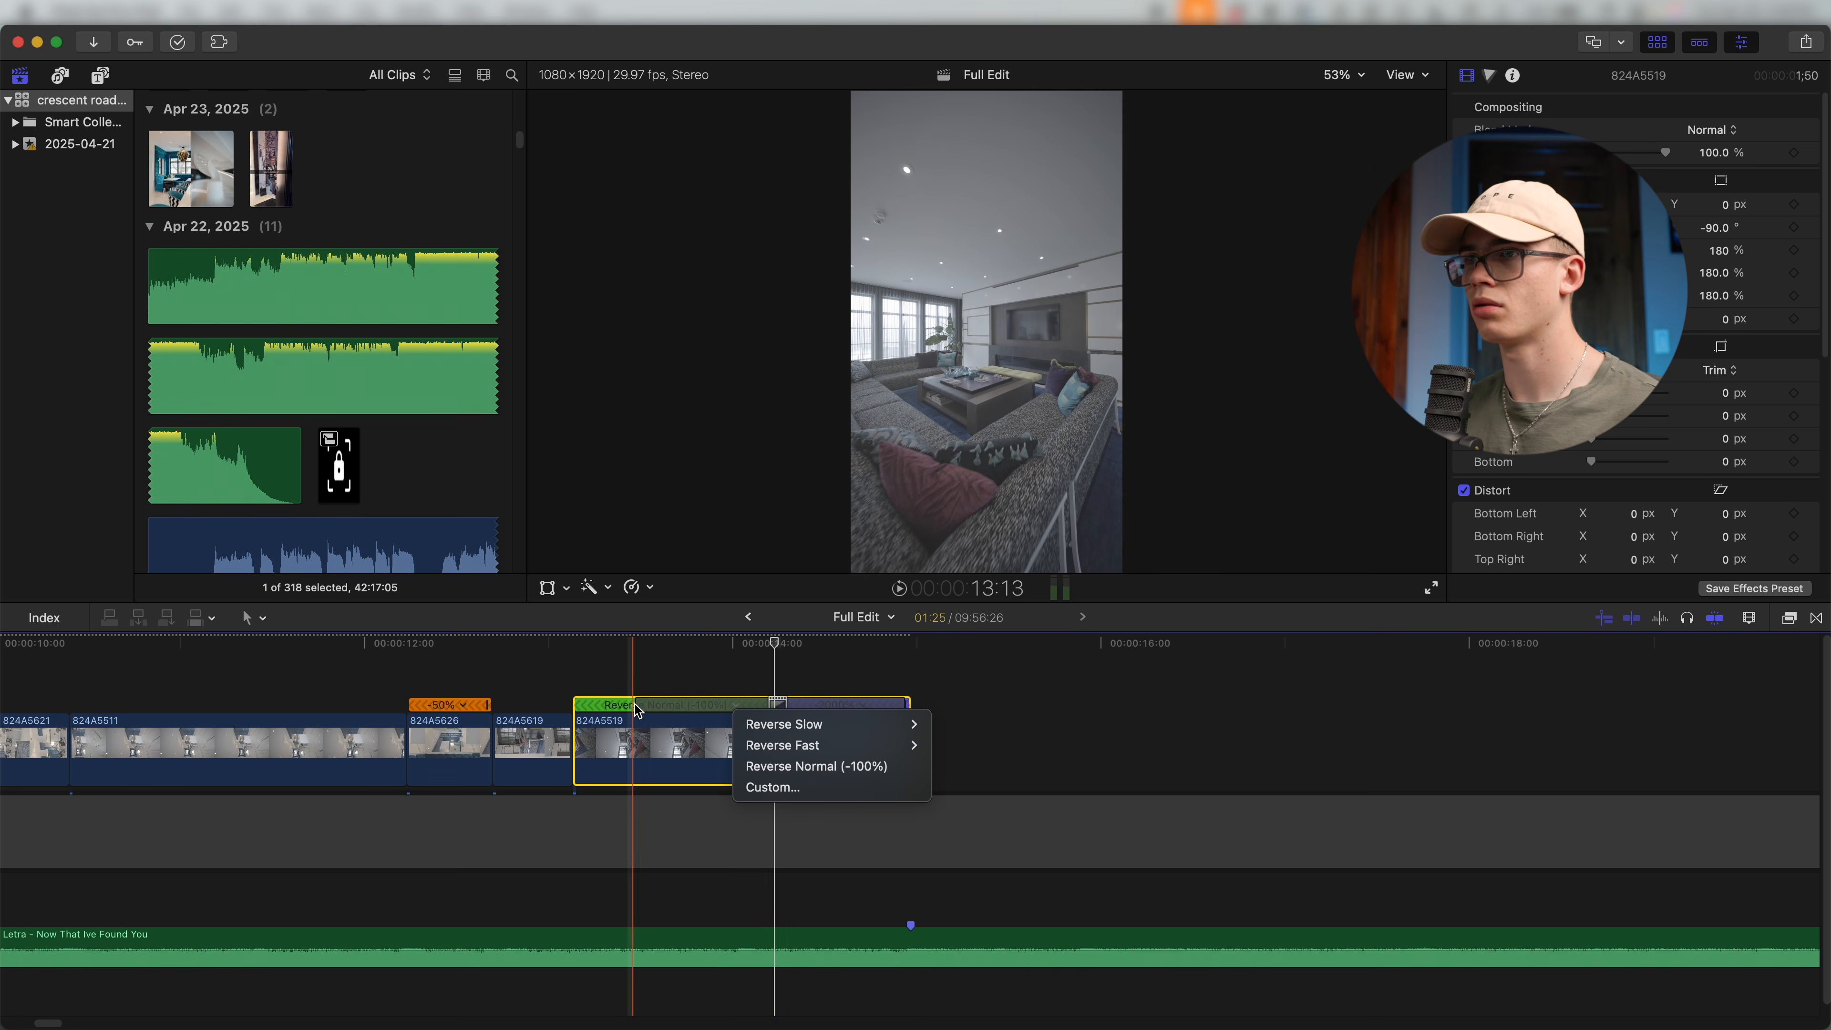
pyautogui.click(519, 685)
pyautogui.press('space')
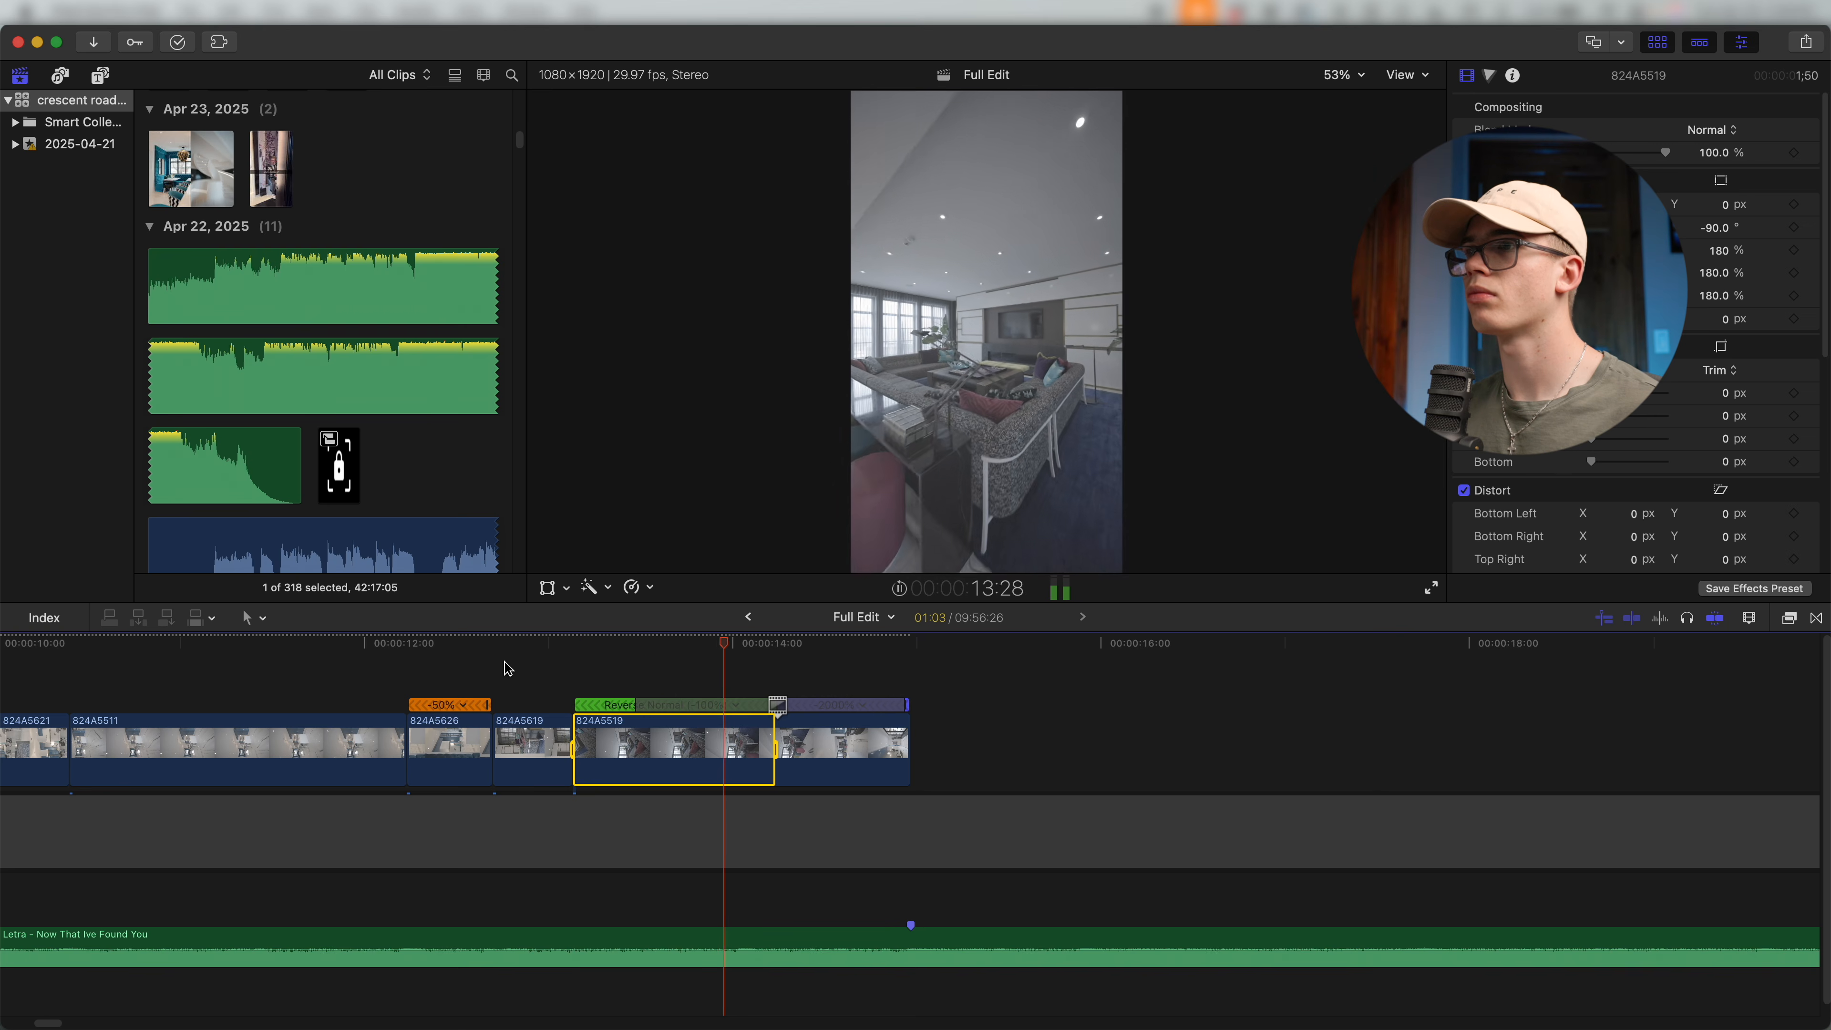
pyautogui.press('super+minus')
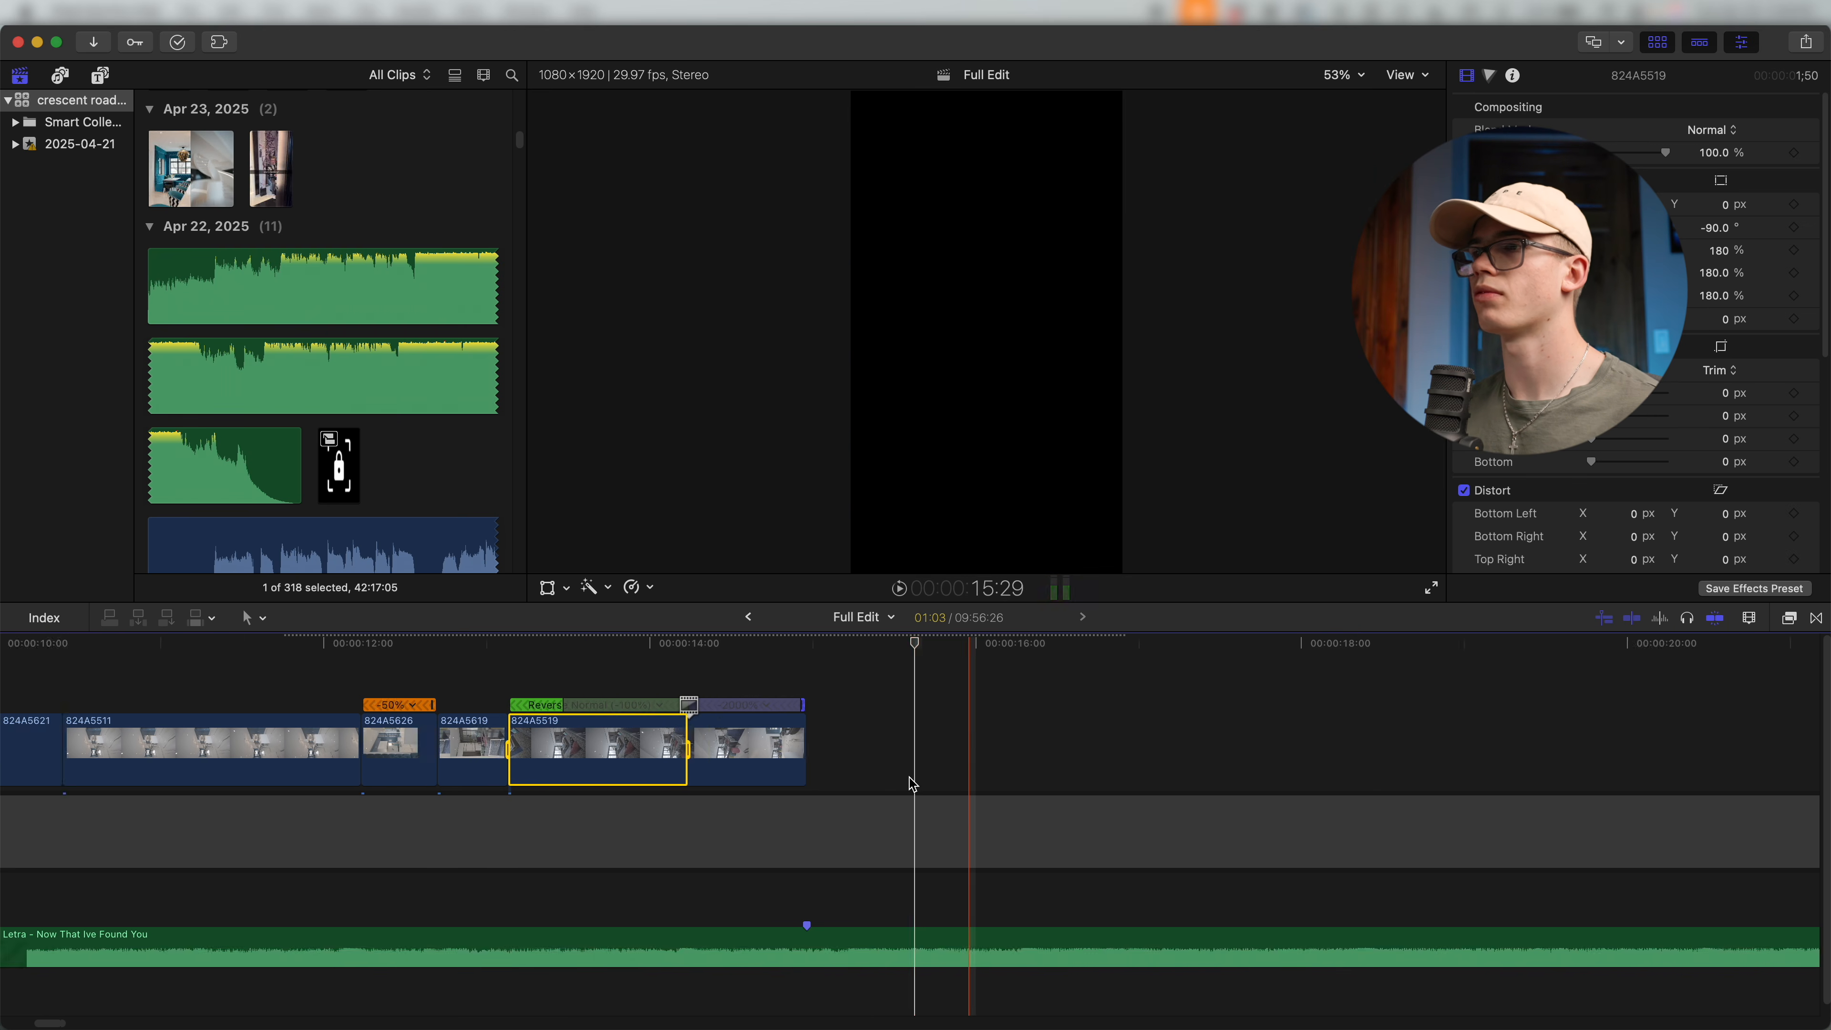
pyautogui.press('super+minus')
pyautogui.press('super+minus')
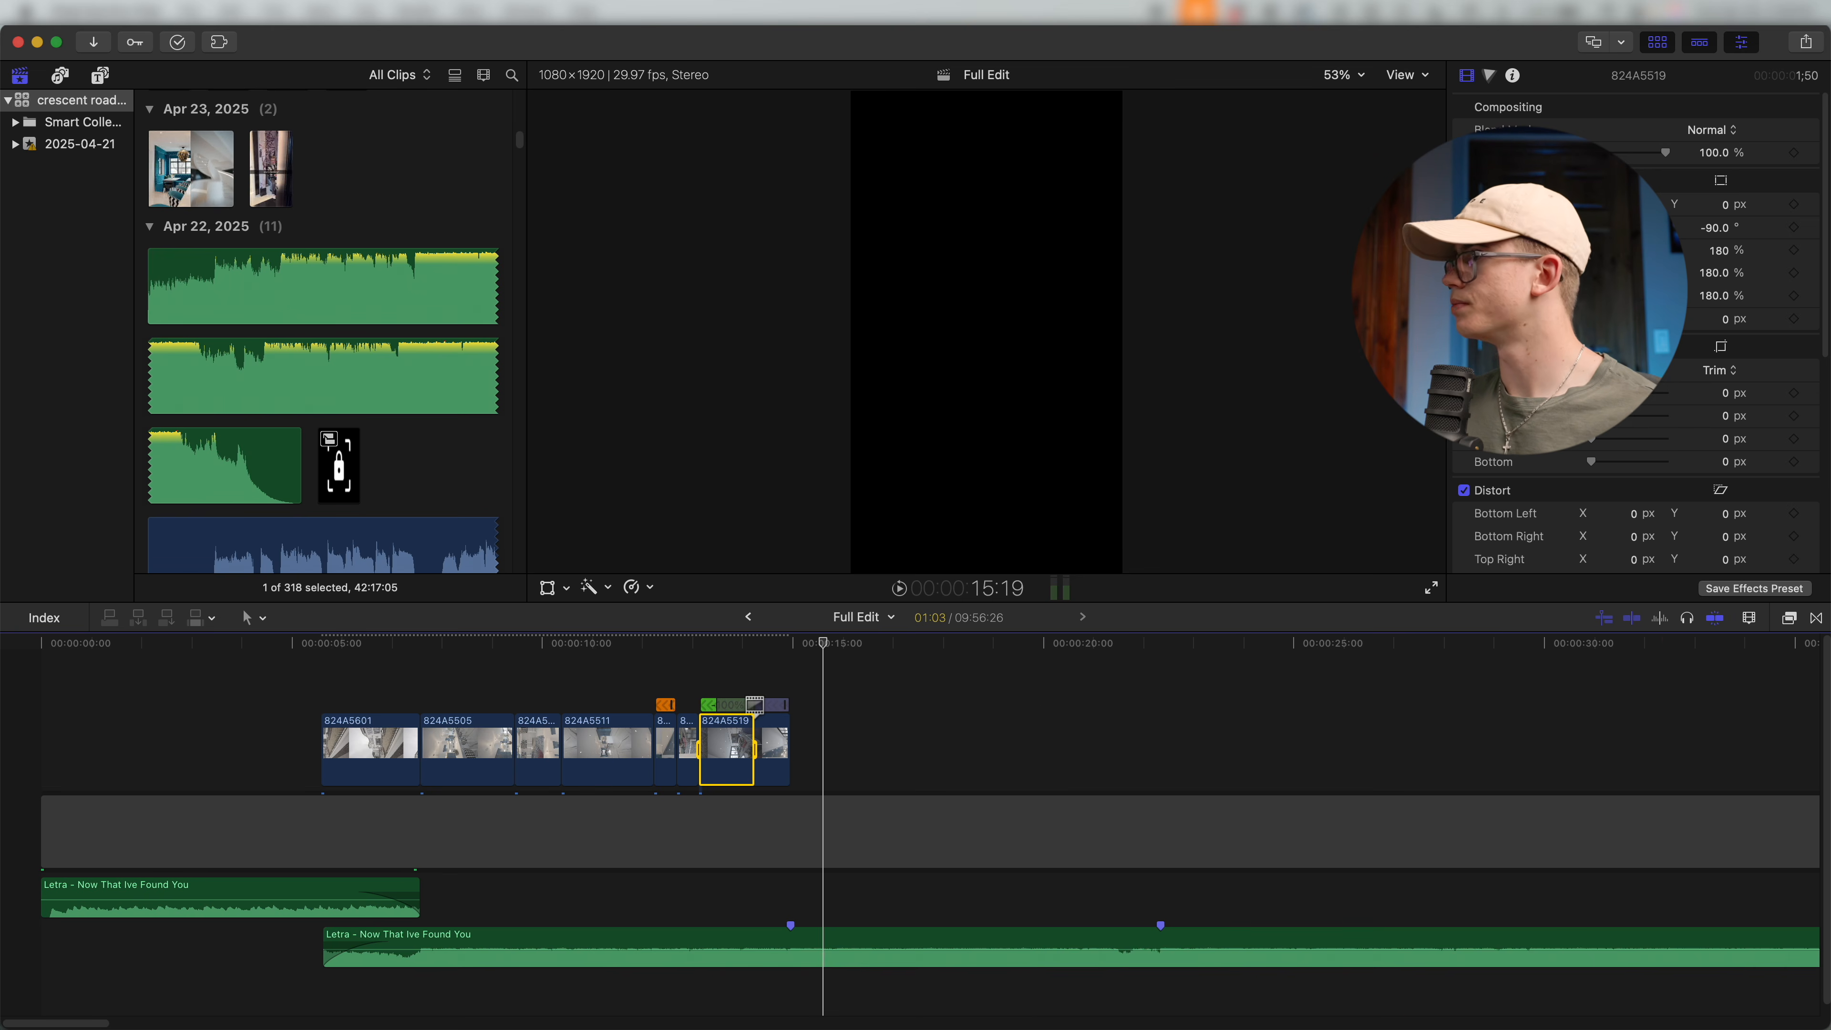
pyautogui.press('super+equal')
pyautogui.press('super+equal')
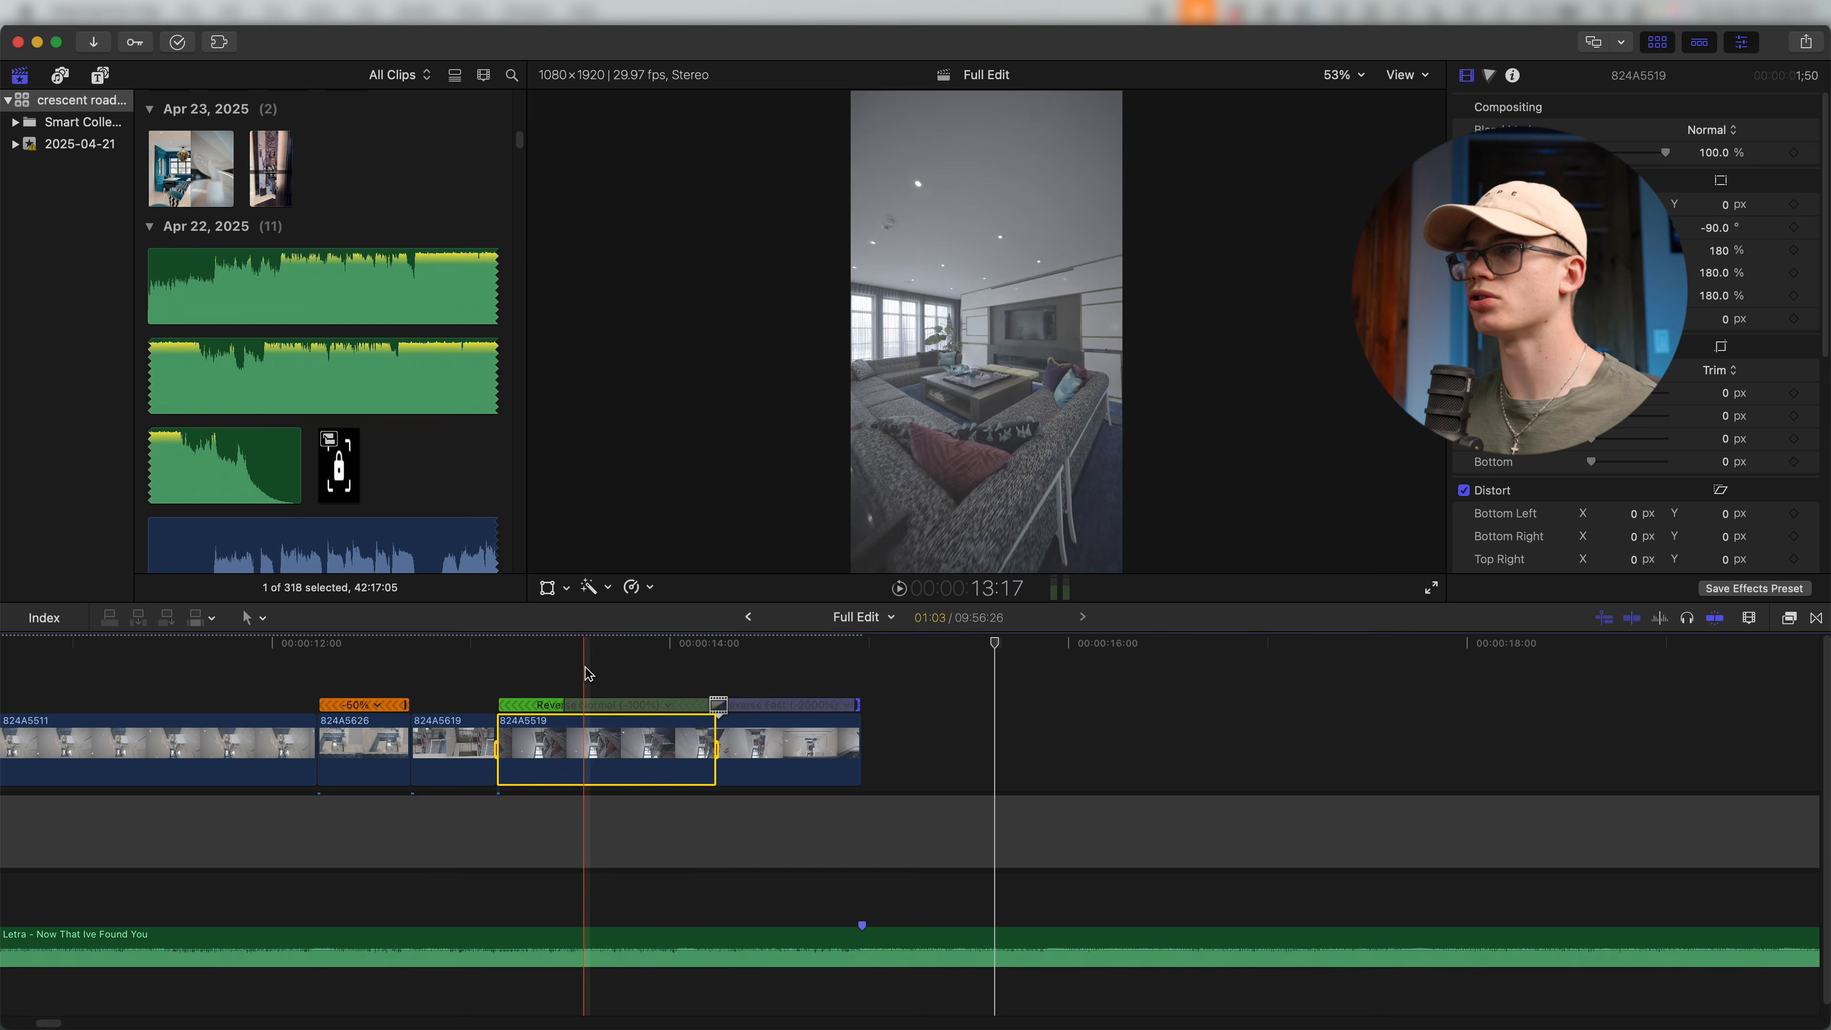
pyautogui.hscroll(2, 649, 672)
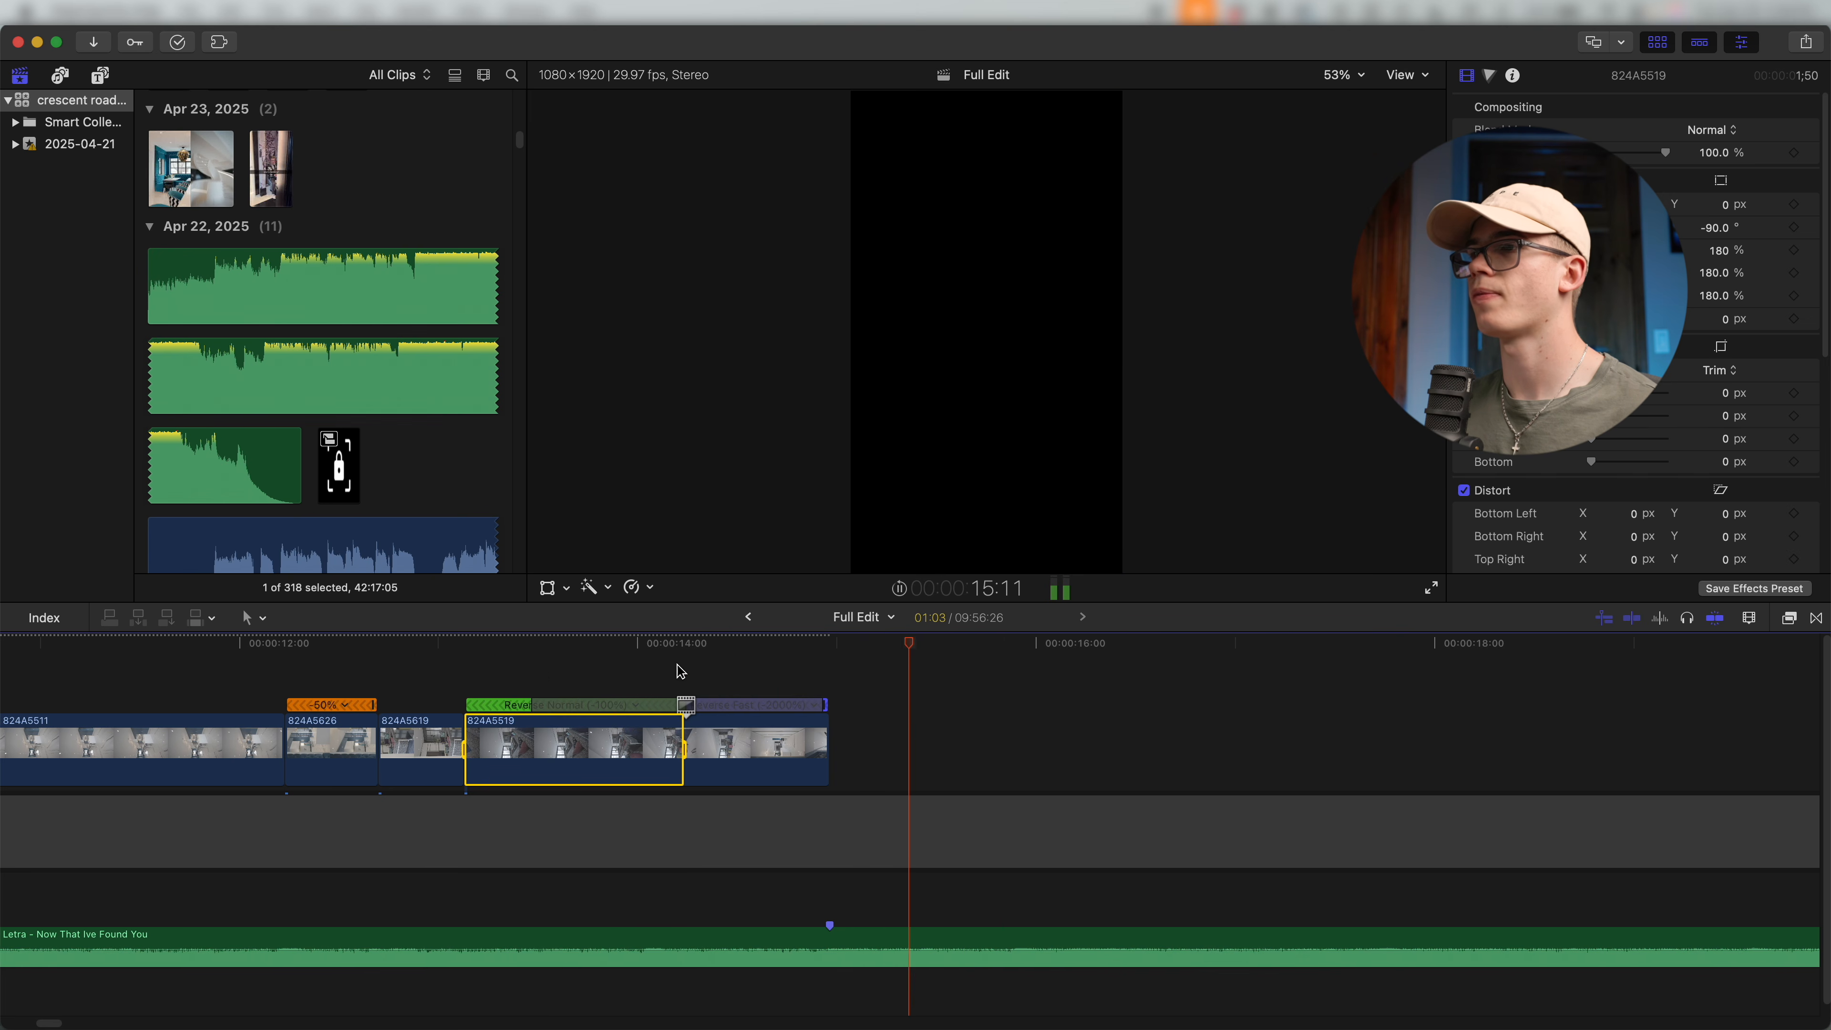
pyautogui.press('space')
pyautogui.press('super+minus')
pyautogui.press('super+minus')
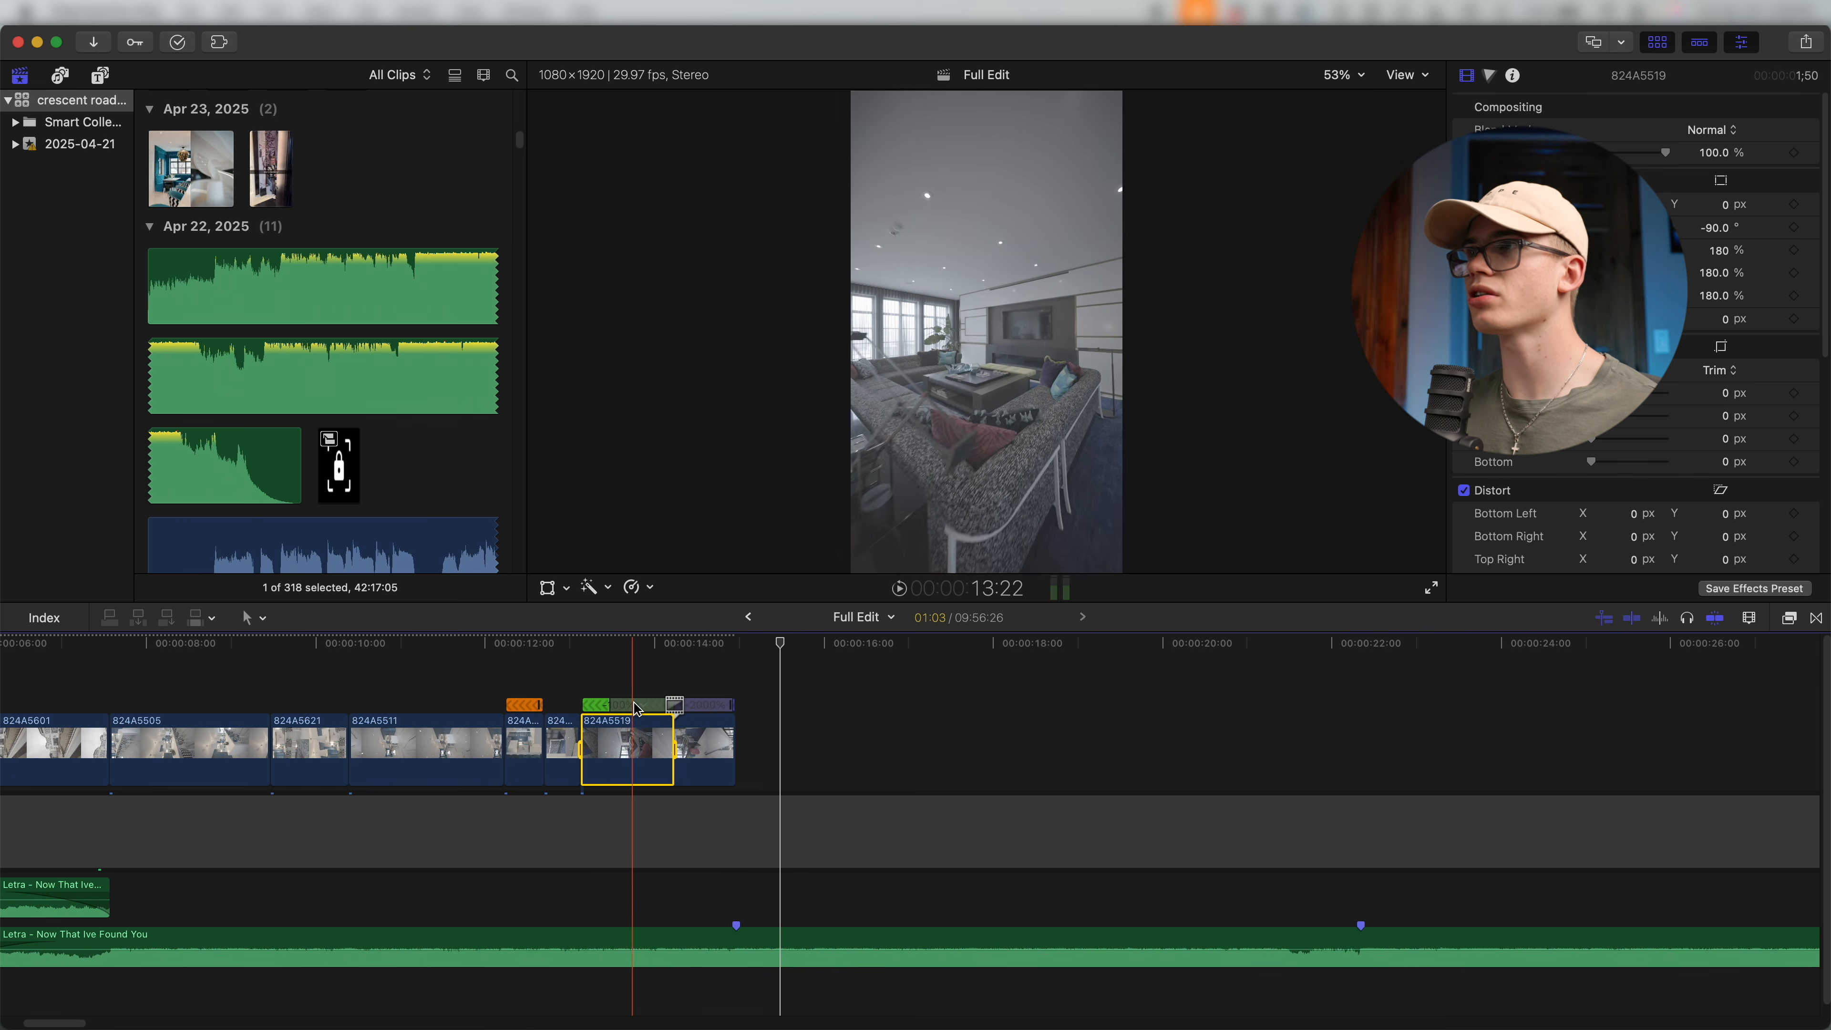
pyautogui.press('space')
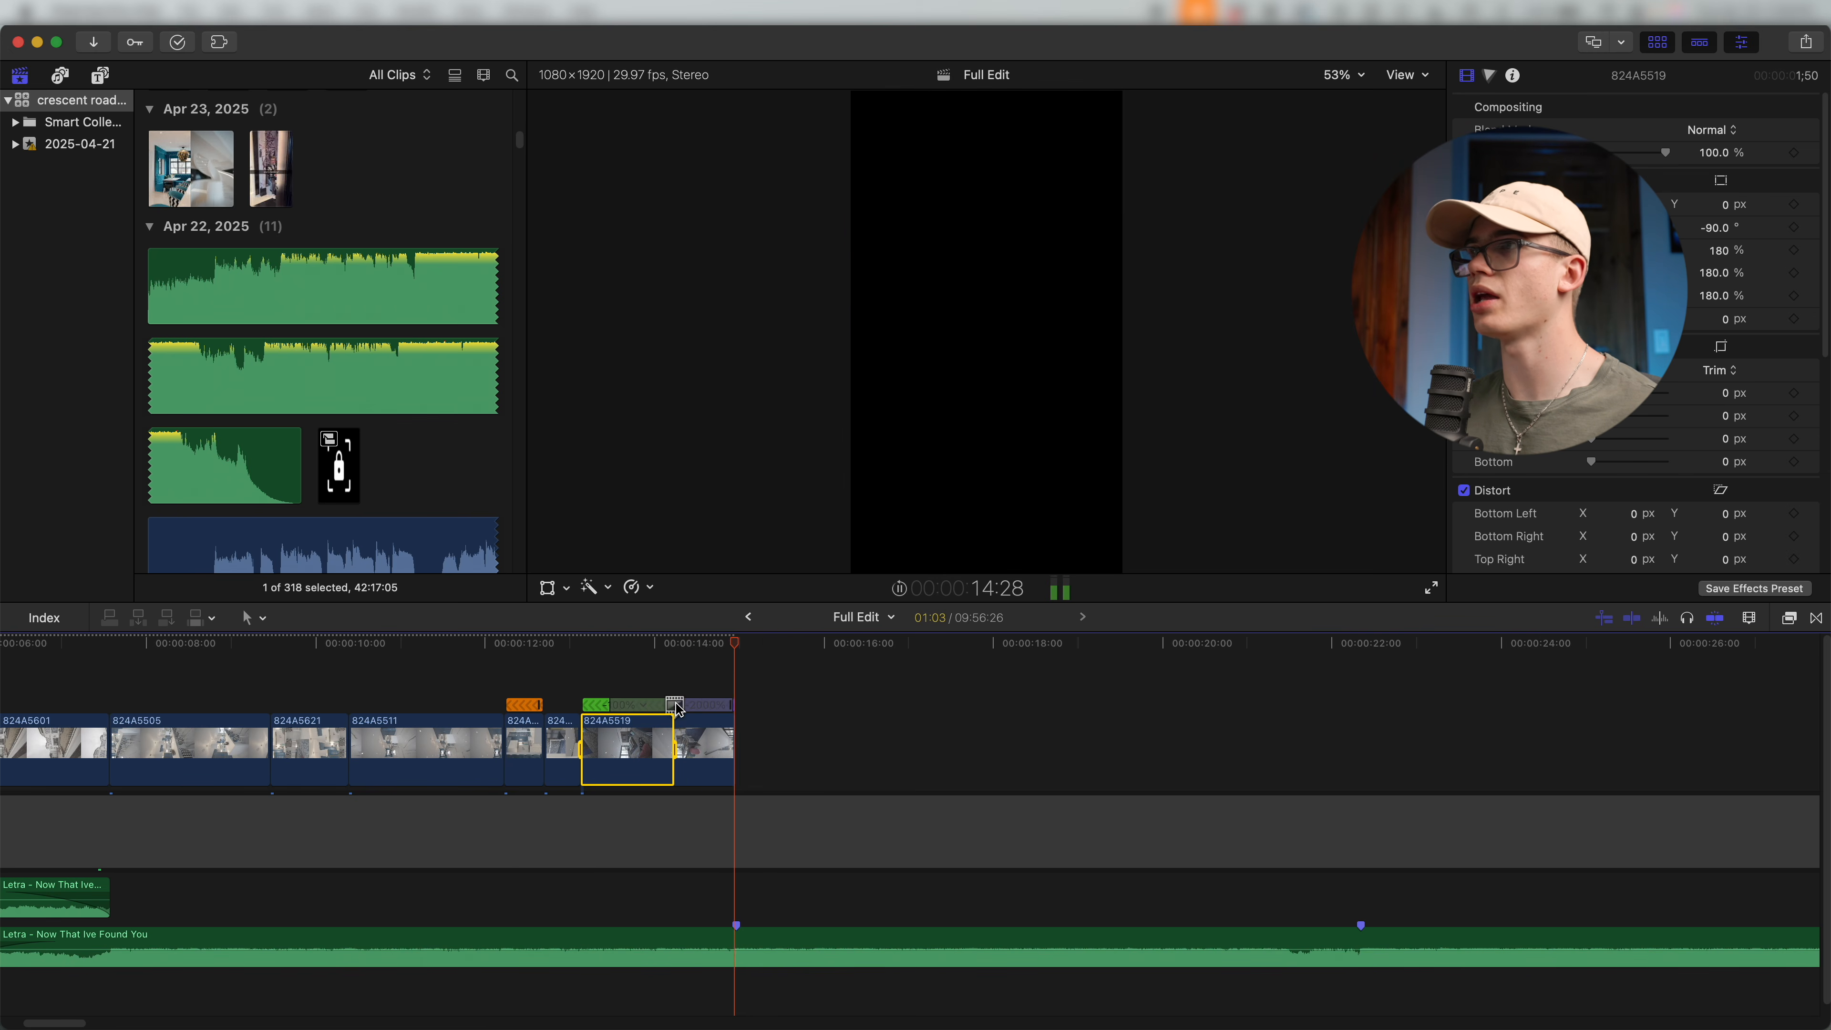
# Return clip 824A5516 to the main storyline and move clip 824A5512 directly after clip 824A5519, starting at the 14:28 marker.
pyautogui.press('super+minus')
pyautogui.press('super+minus')
pyautogui.press('super+minus')
pyautogui.hscroll(20, 772, 747)
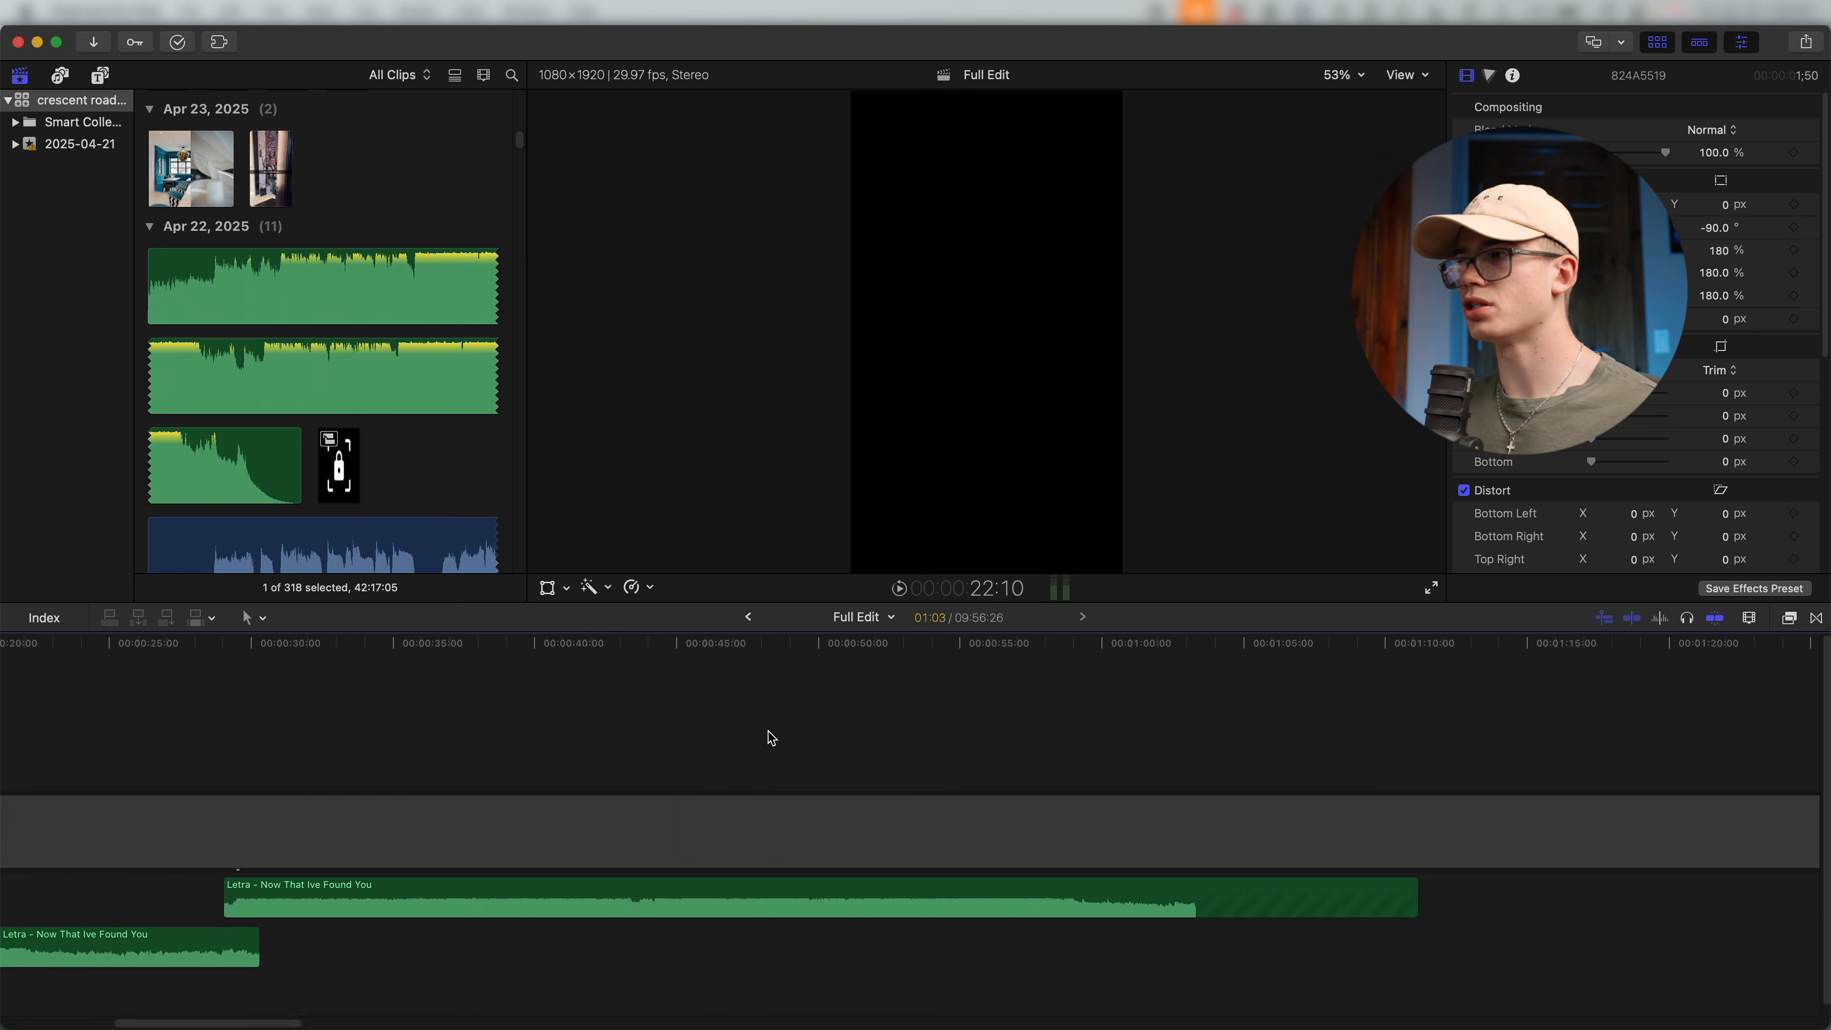
pyautogui.press('super+minus')
pyautogui.press('super+minus')
pyautogui.hscroll(6, 1001, 750)
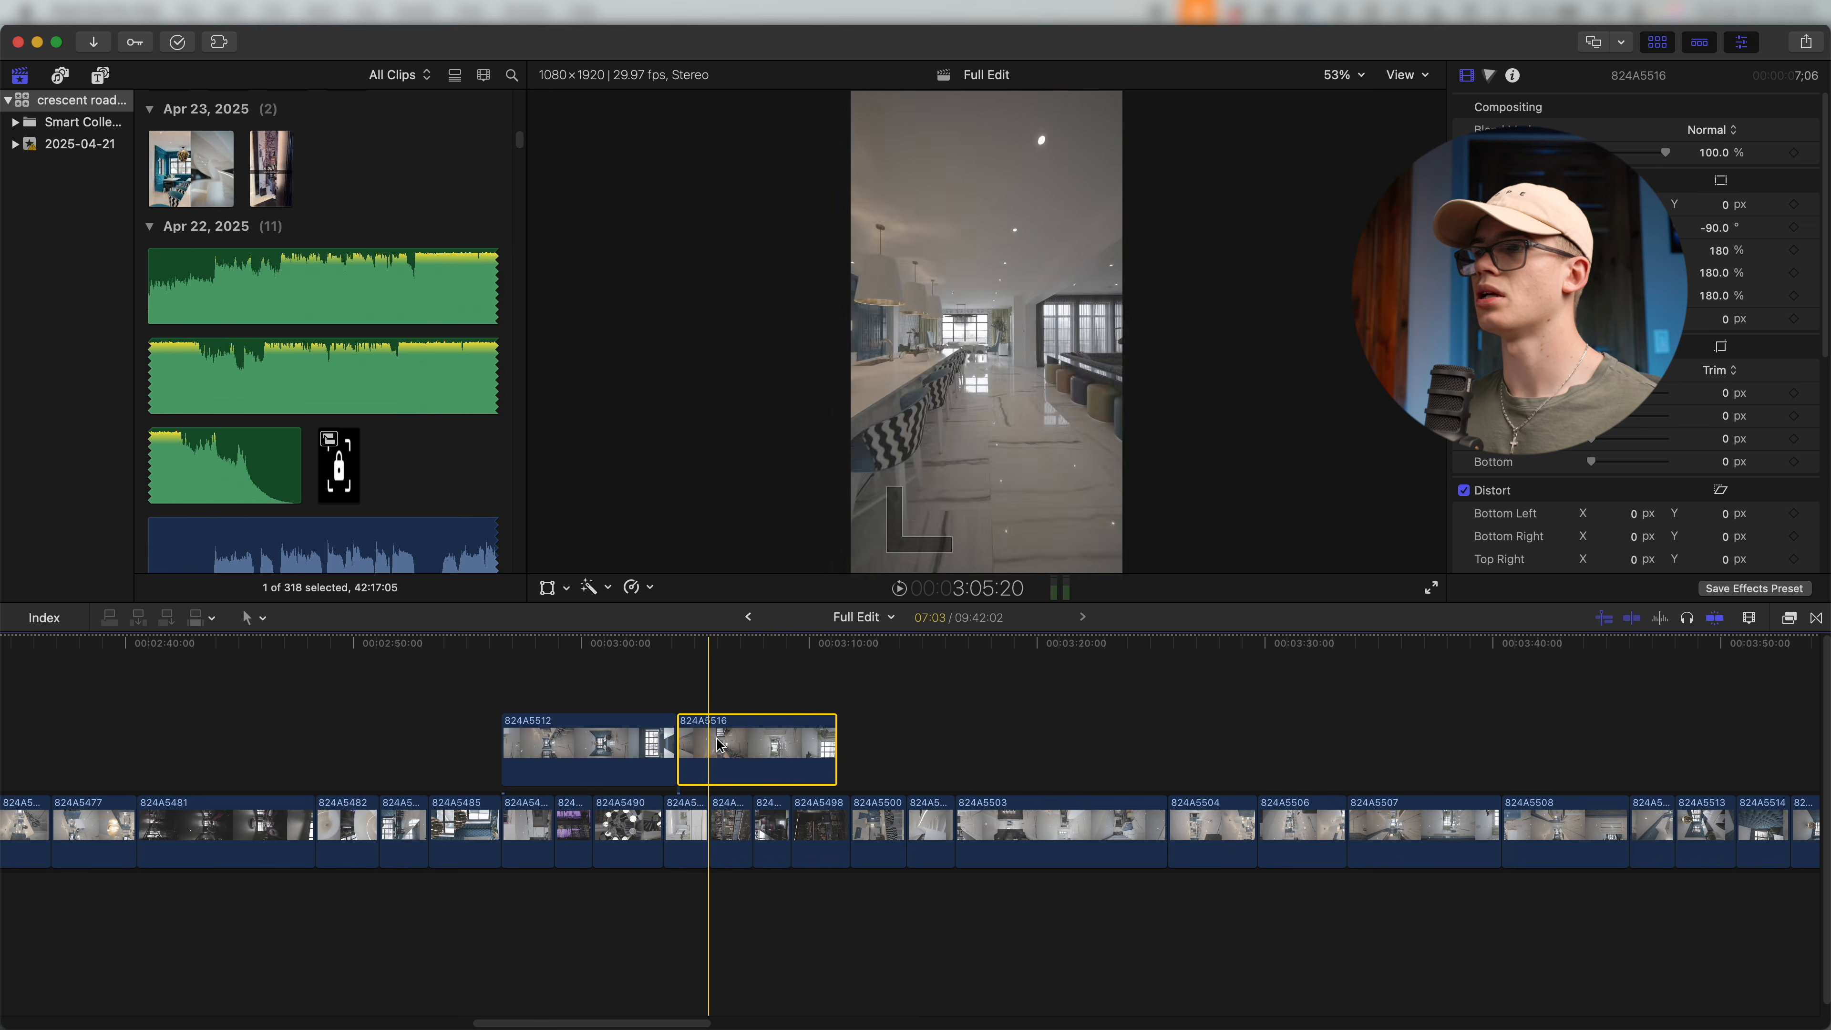
pyautogui.moveTo(777, 749); pyautogui.dragTo(1258, 829)
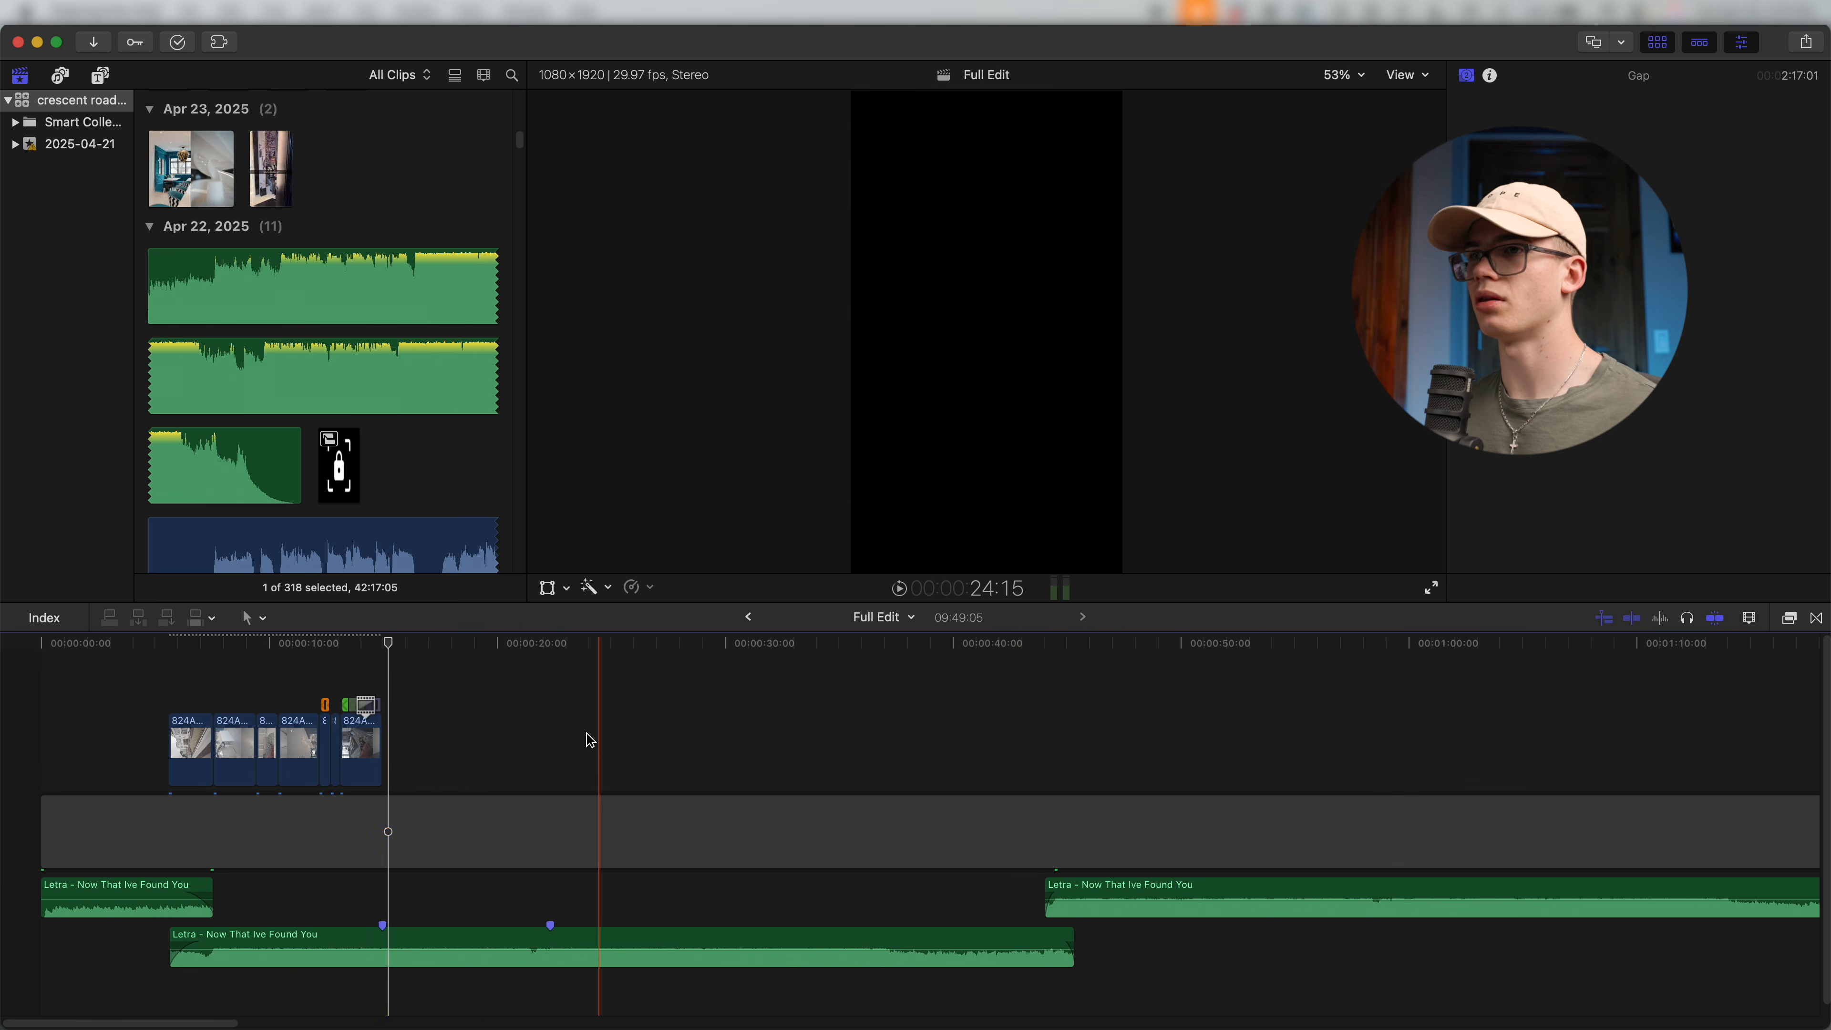
pyautogui.hotkey('alt', 'v')
# Reverse clip 824A5512 at normal speed.
pyautogui.press('super+equal')
pyautogui.press('super+equal')
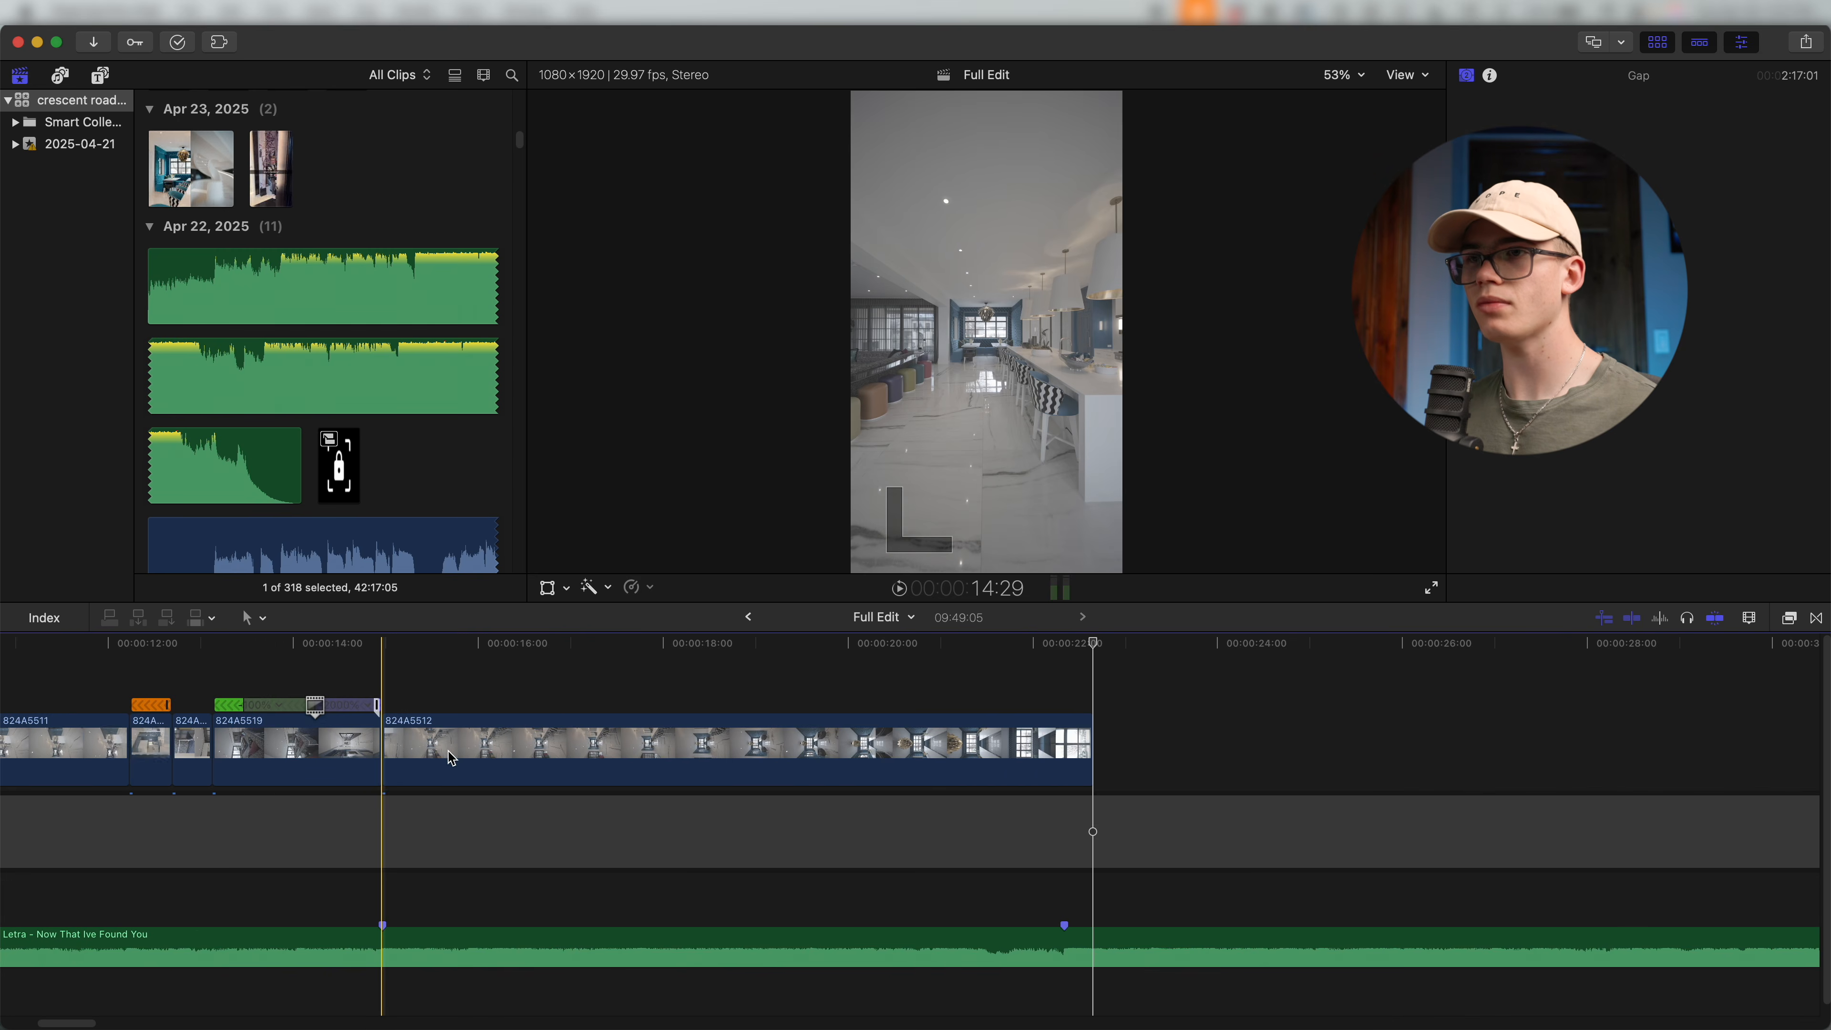
pyautogui.hotkey('alt', 'r')
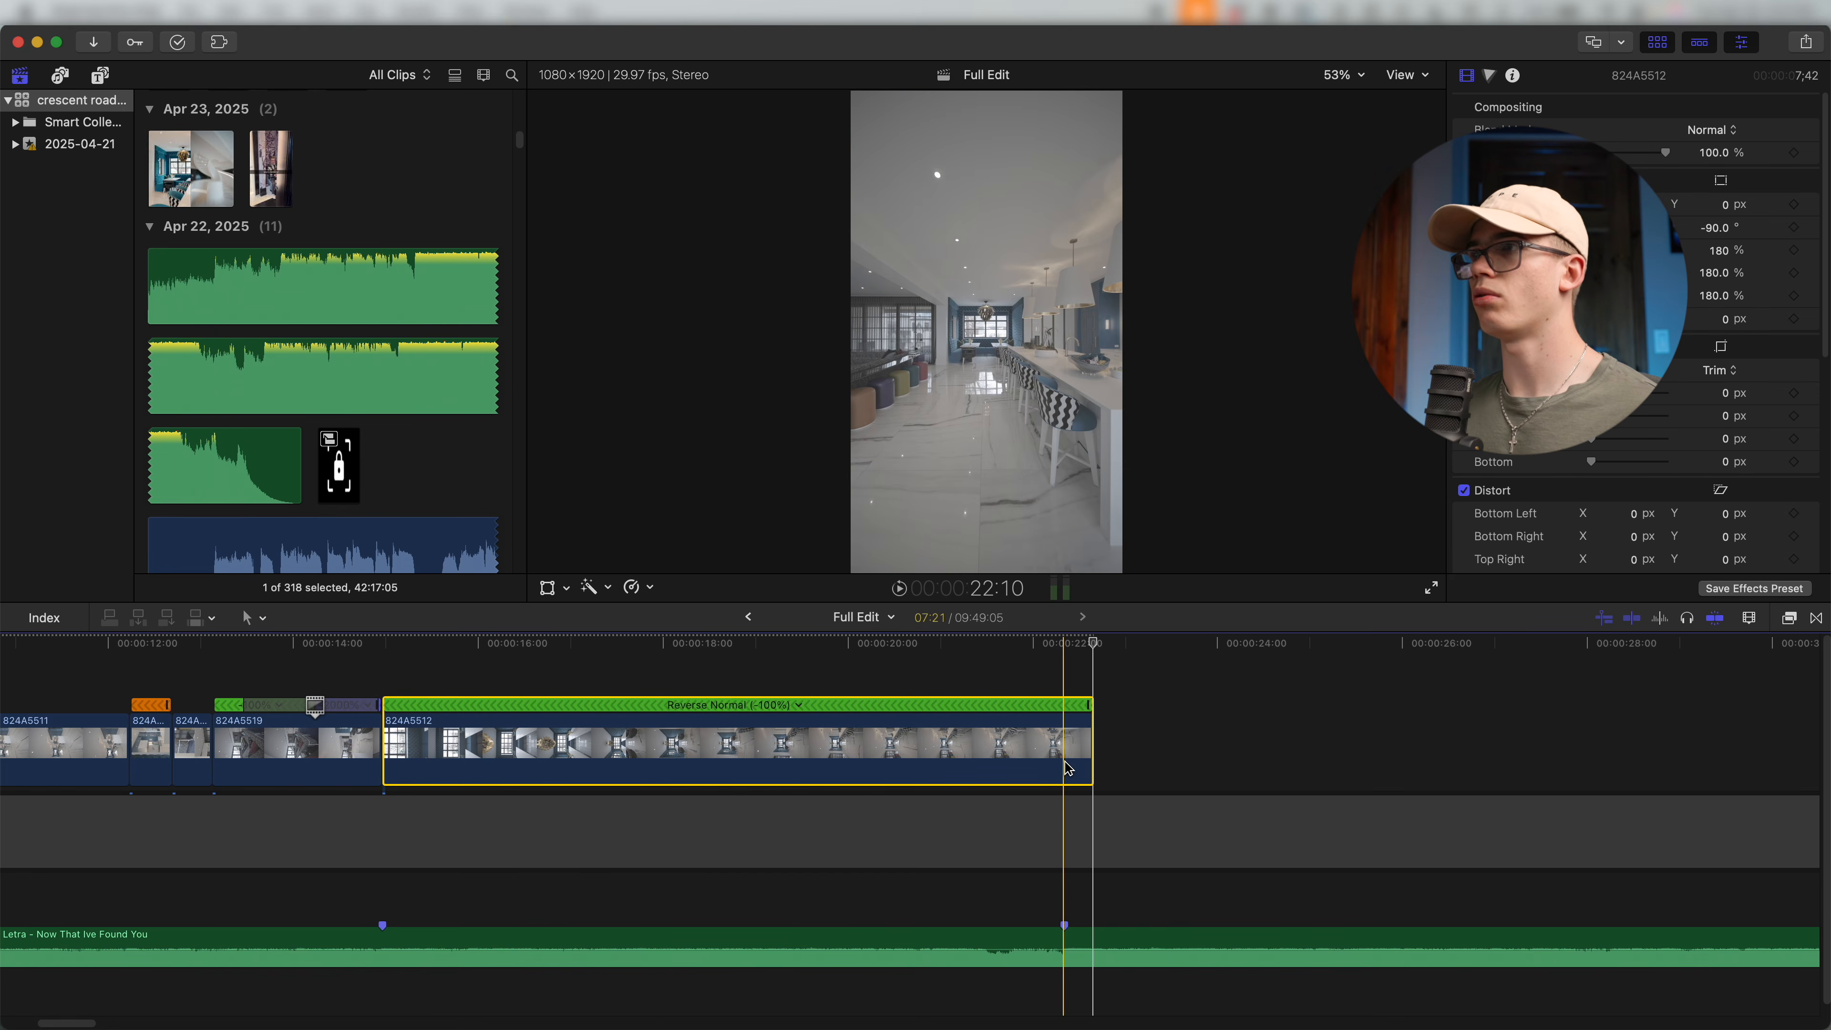
# Split the speed of clip 824A5512 at about 22:10 and set the first segment to Reverse Fast -20x.
pyautogui.click(783, 704)
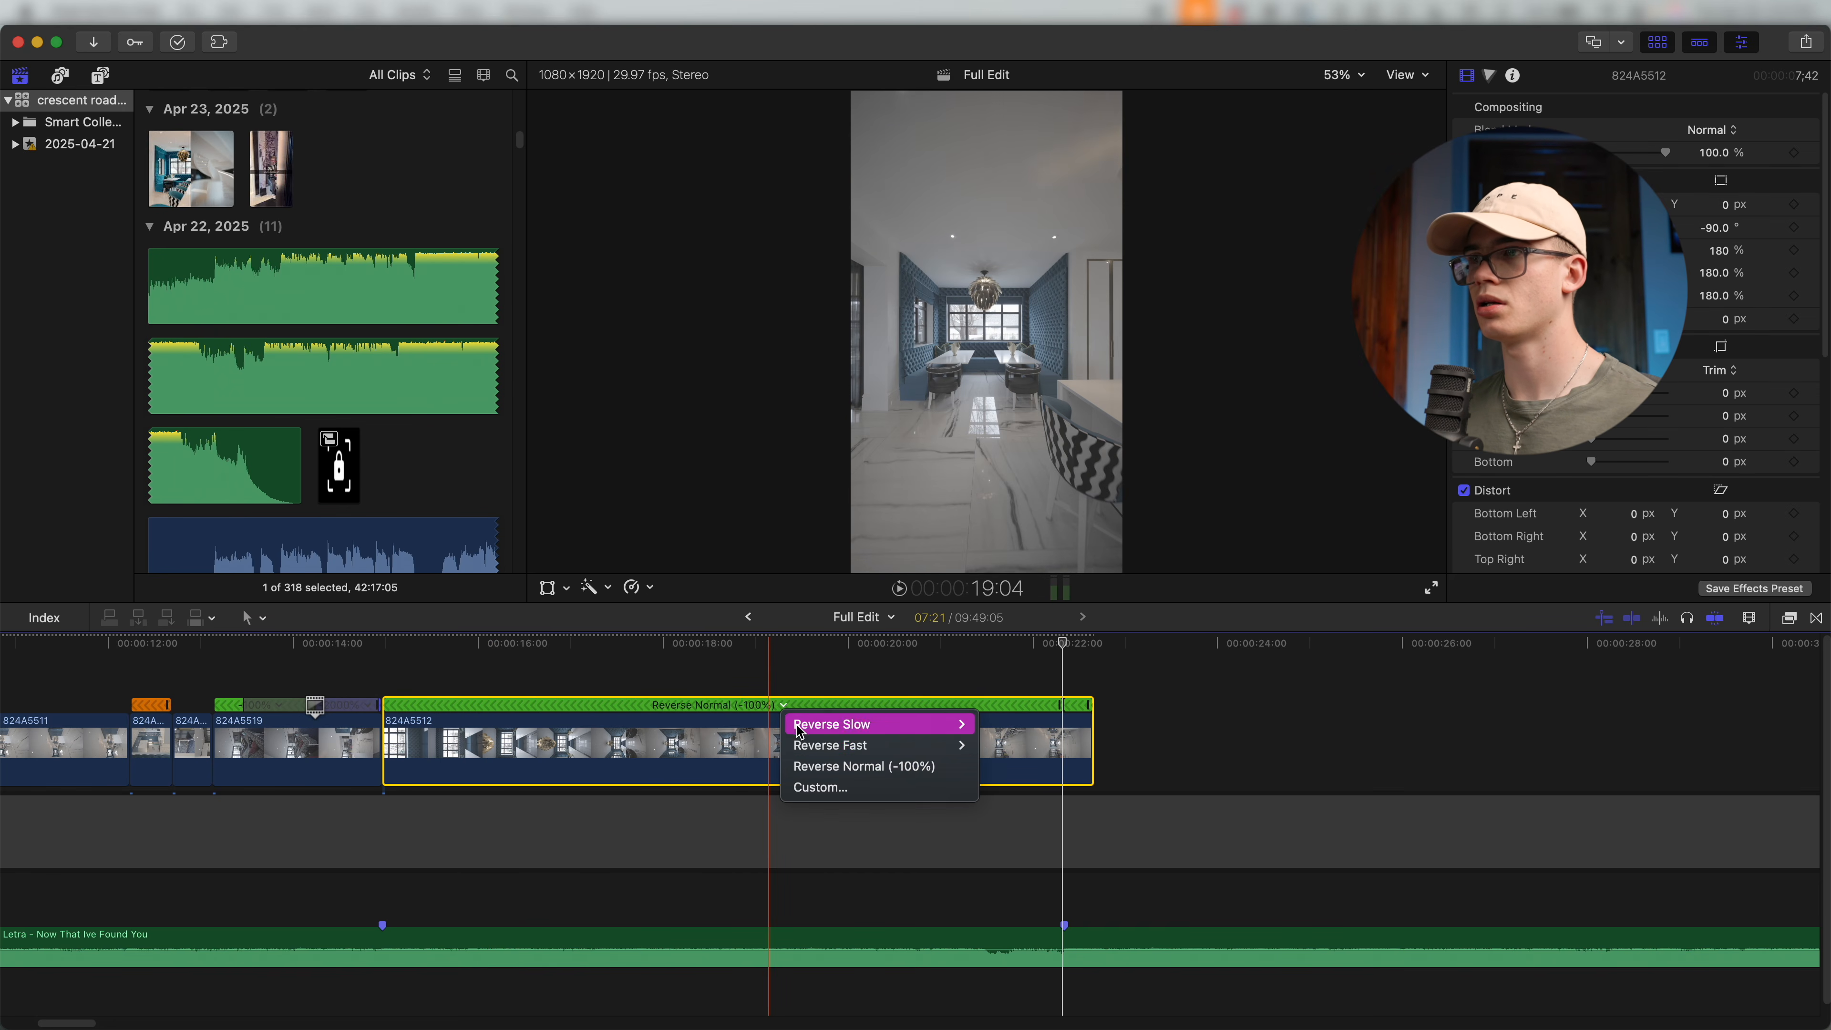
pyautogui.moveTo(859, 746)
pyautogui.click(1002, 808)
pyautogui.press('super+equal')
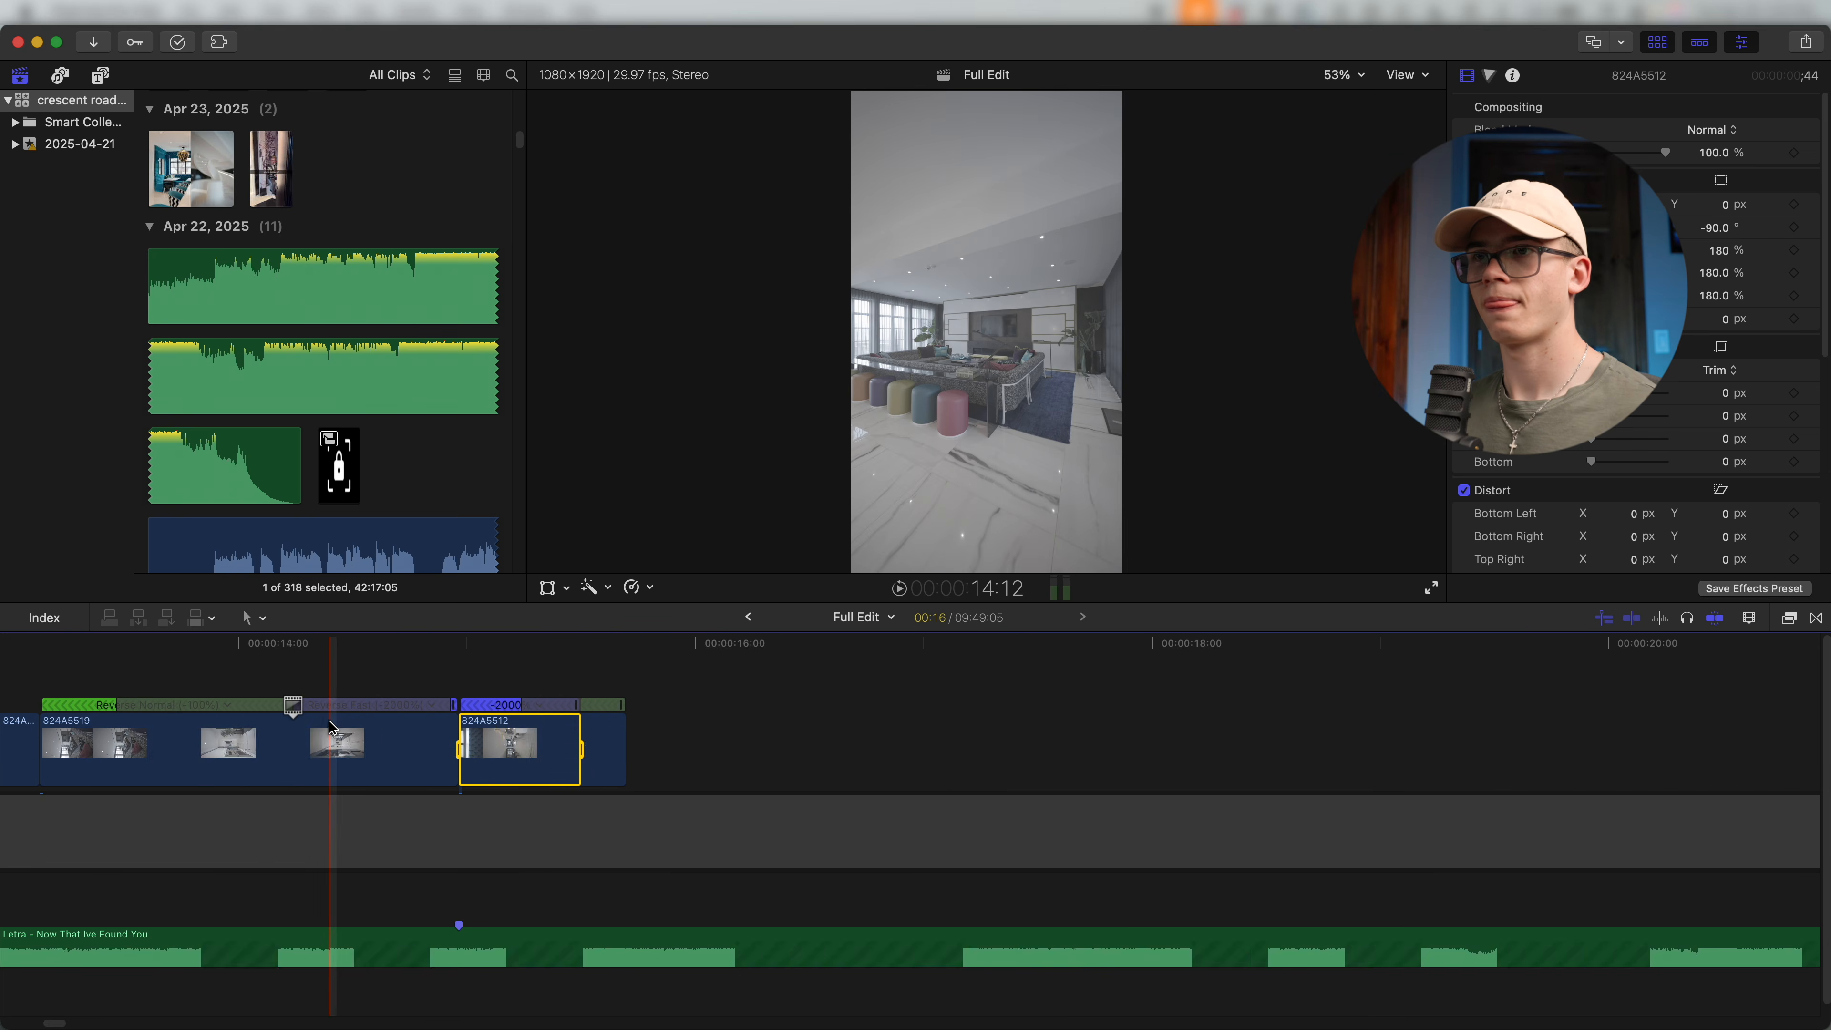
# Widen the speed transition in clip 824A5512 back to nearly the clip's start and check the playback.
pyautogui.moveTo(526, 710); pyautogui.dragTo(465, 715)
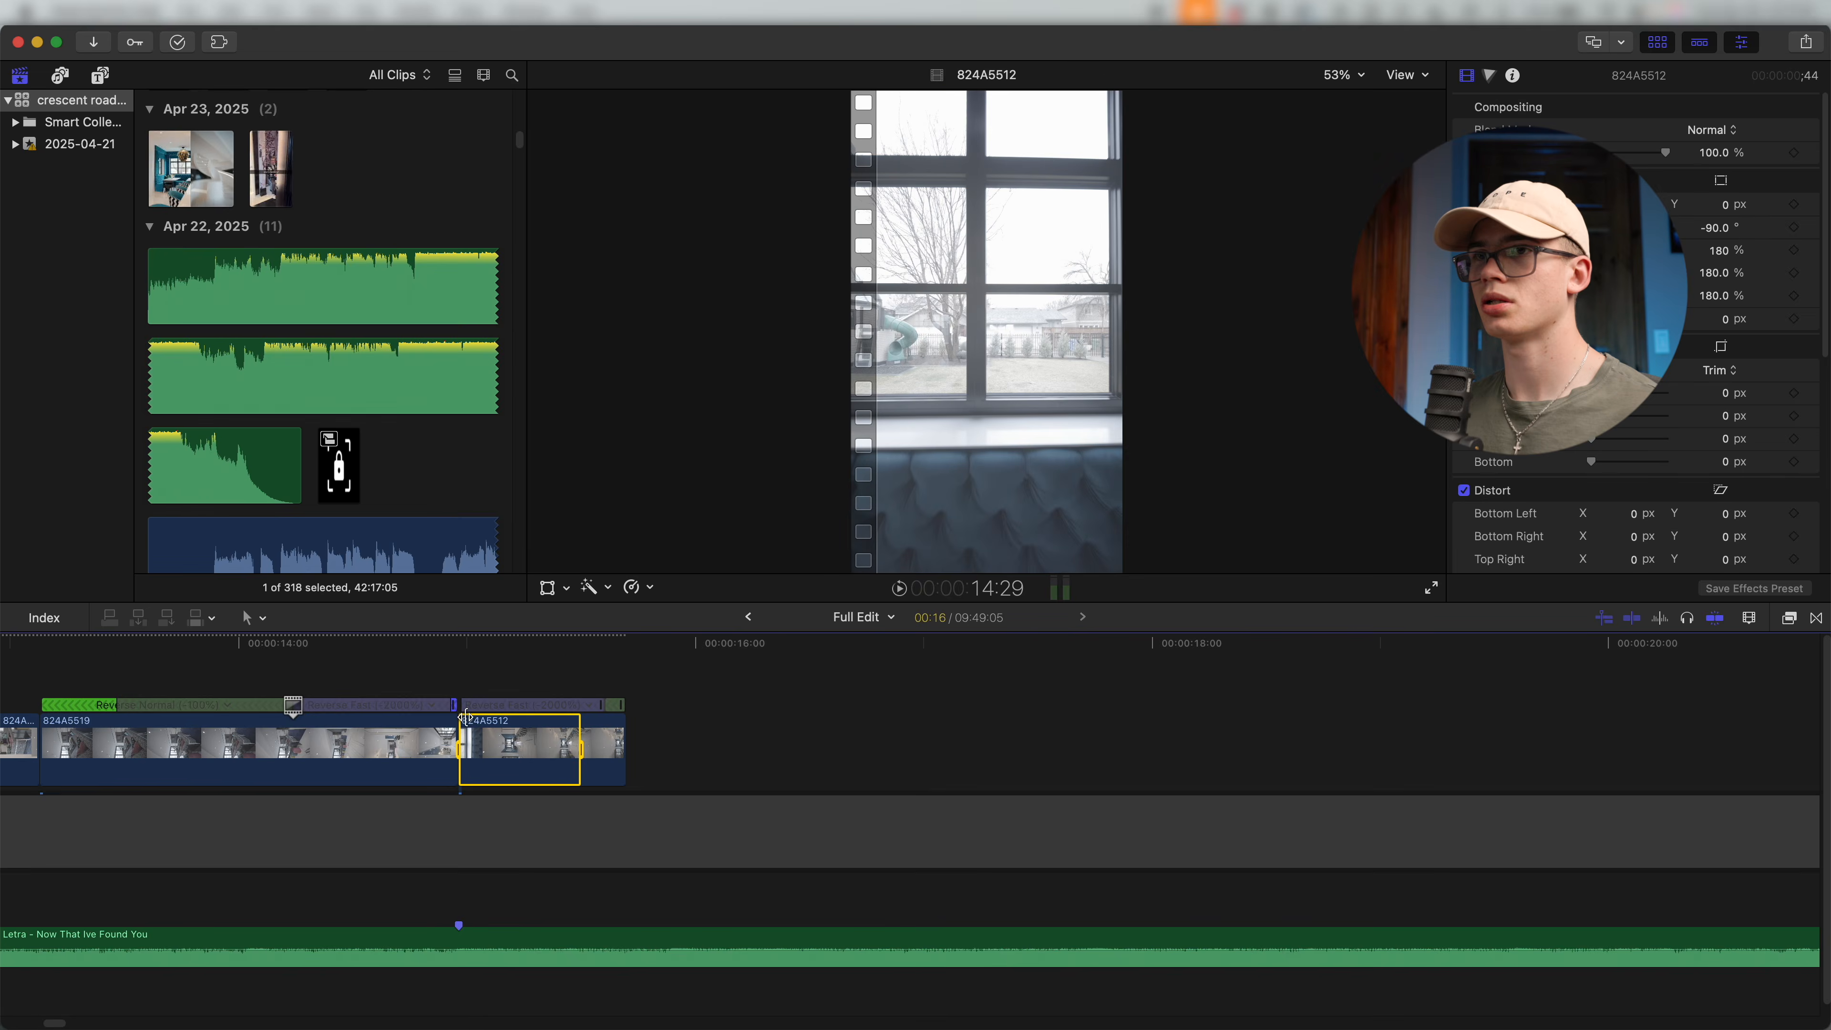
pyautogui.press('space')
pyautogui.press('space')
# Set the short final speed segment of clip 824A5512 to Reverse Slow.
pyautogui.click(621, 724)
pyautogui.press('super+equal')
pyautogui.click(611, 729)
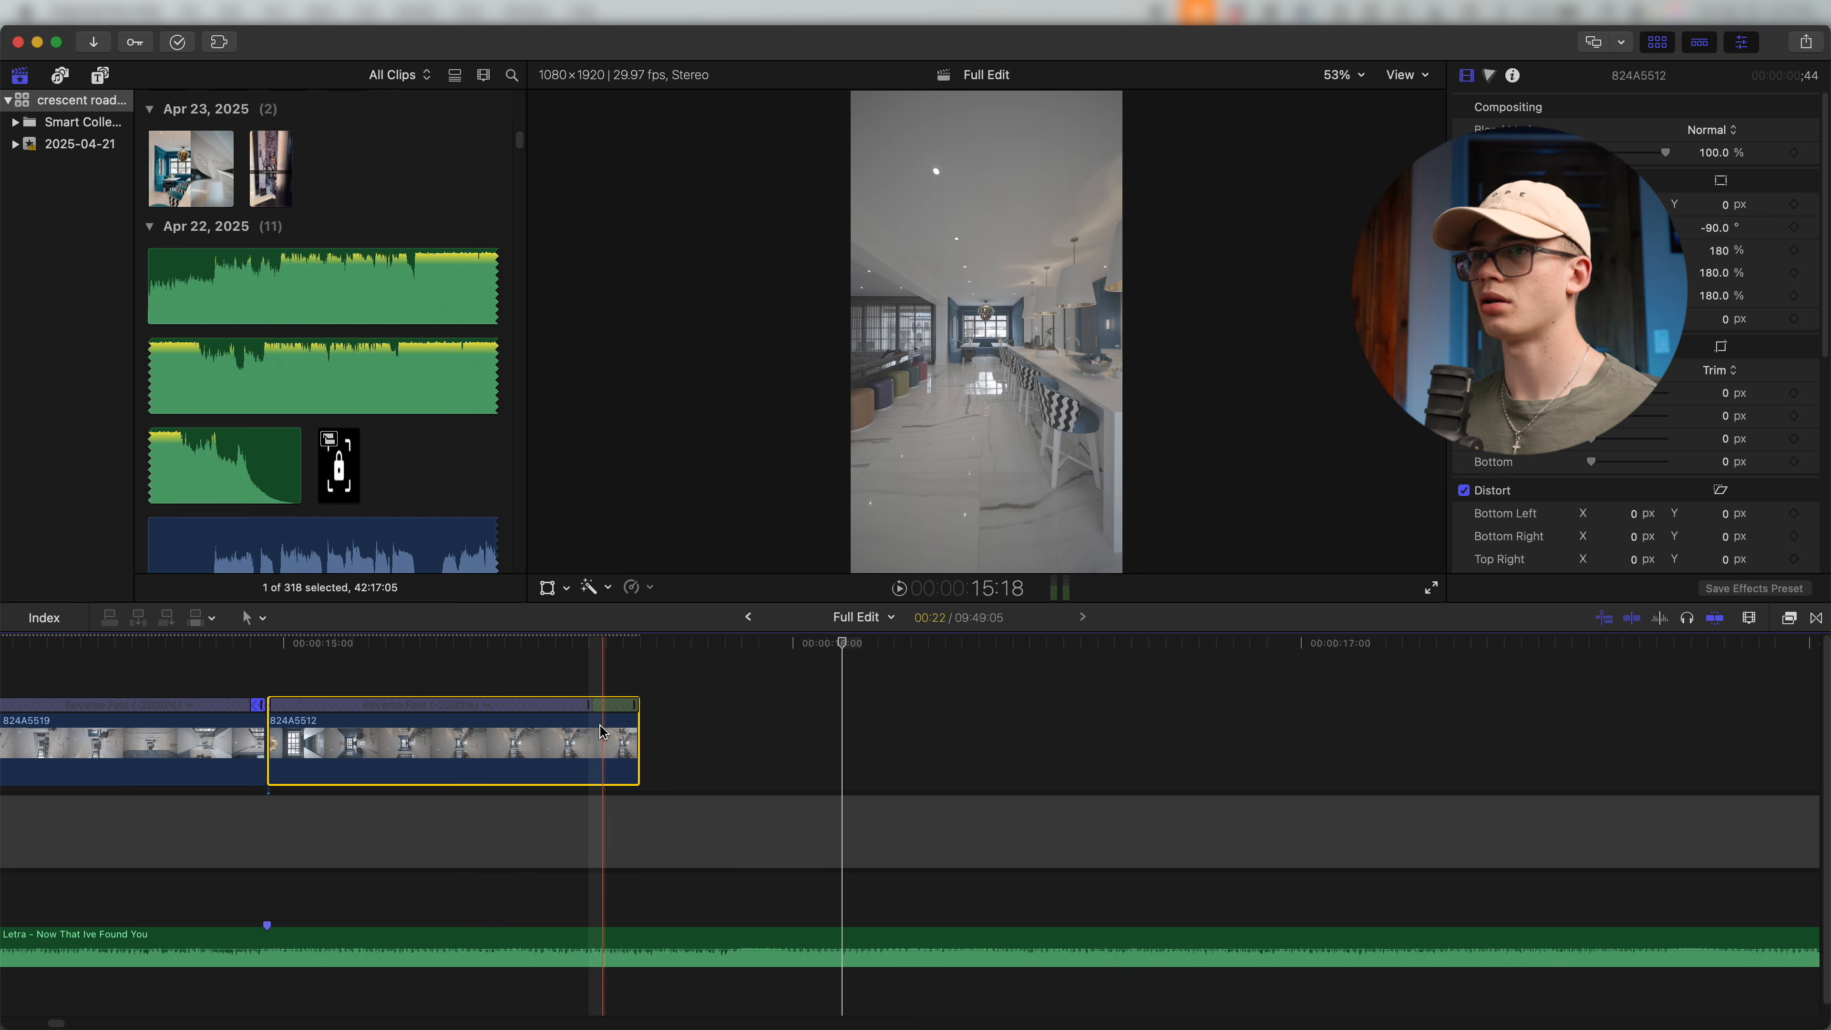
pyautogui.press('super+equal')
pyautogui.press('super+equal')
pyautogui.click(700, 706)
pyautogui.moveTo(799, 755)
pyautogui.click(919, 807)
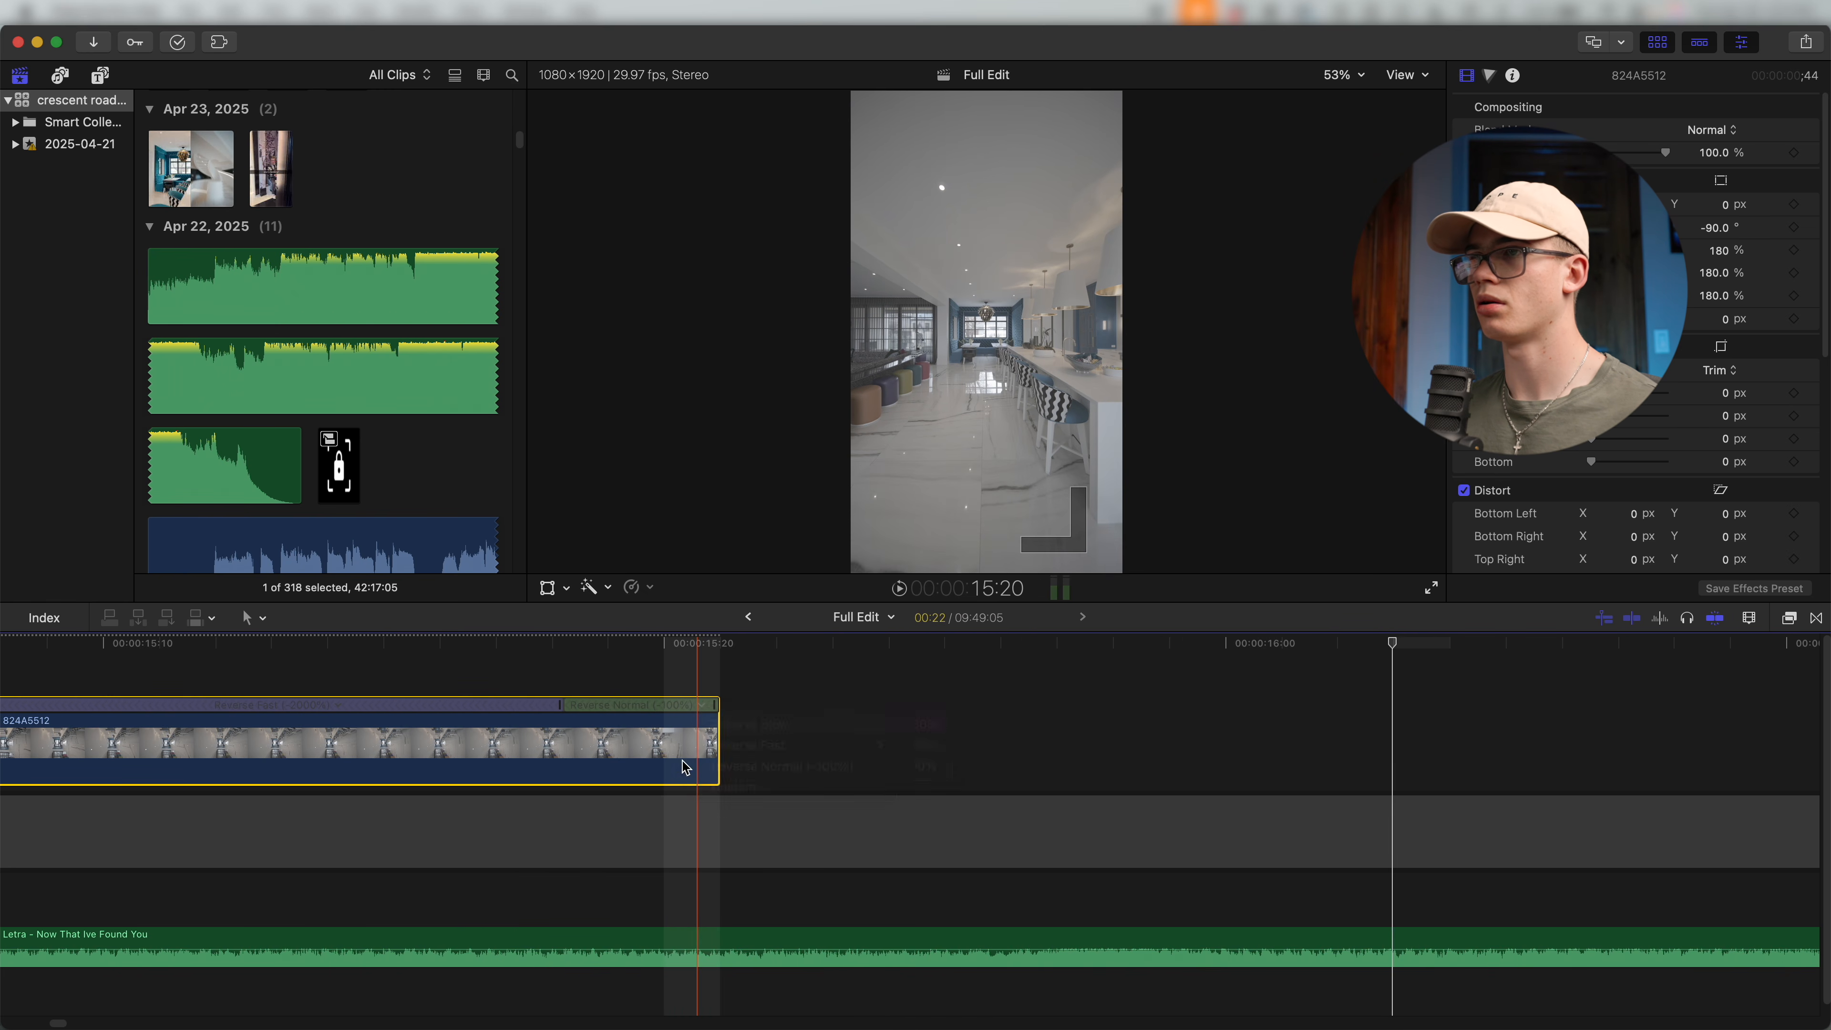
# Shift the source frame at the speed change in clip 824A5512 to lengthen its slow segment, making the clip 1:18 long.
pyautogui.press('super+minus')
pyautogui.press('super+minus')
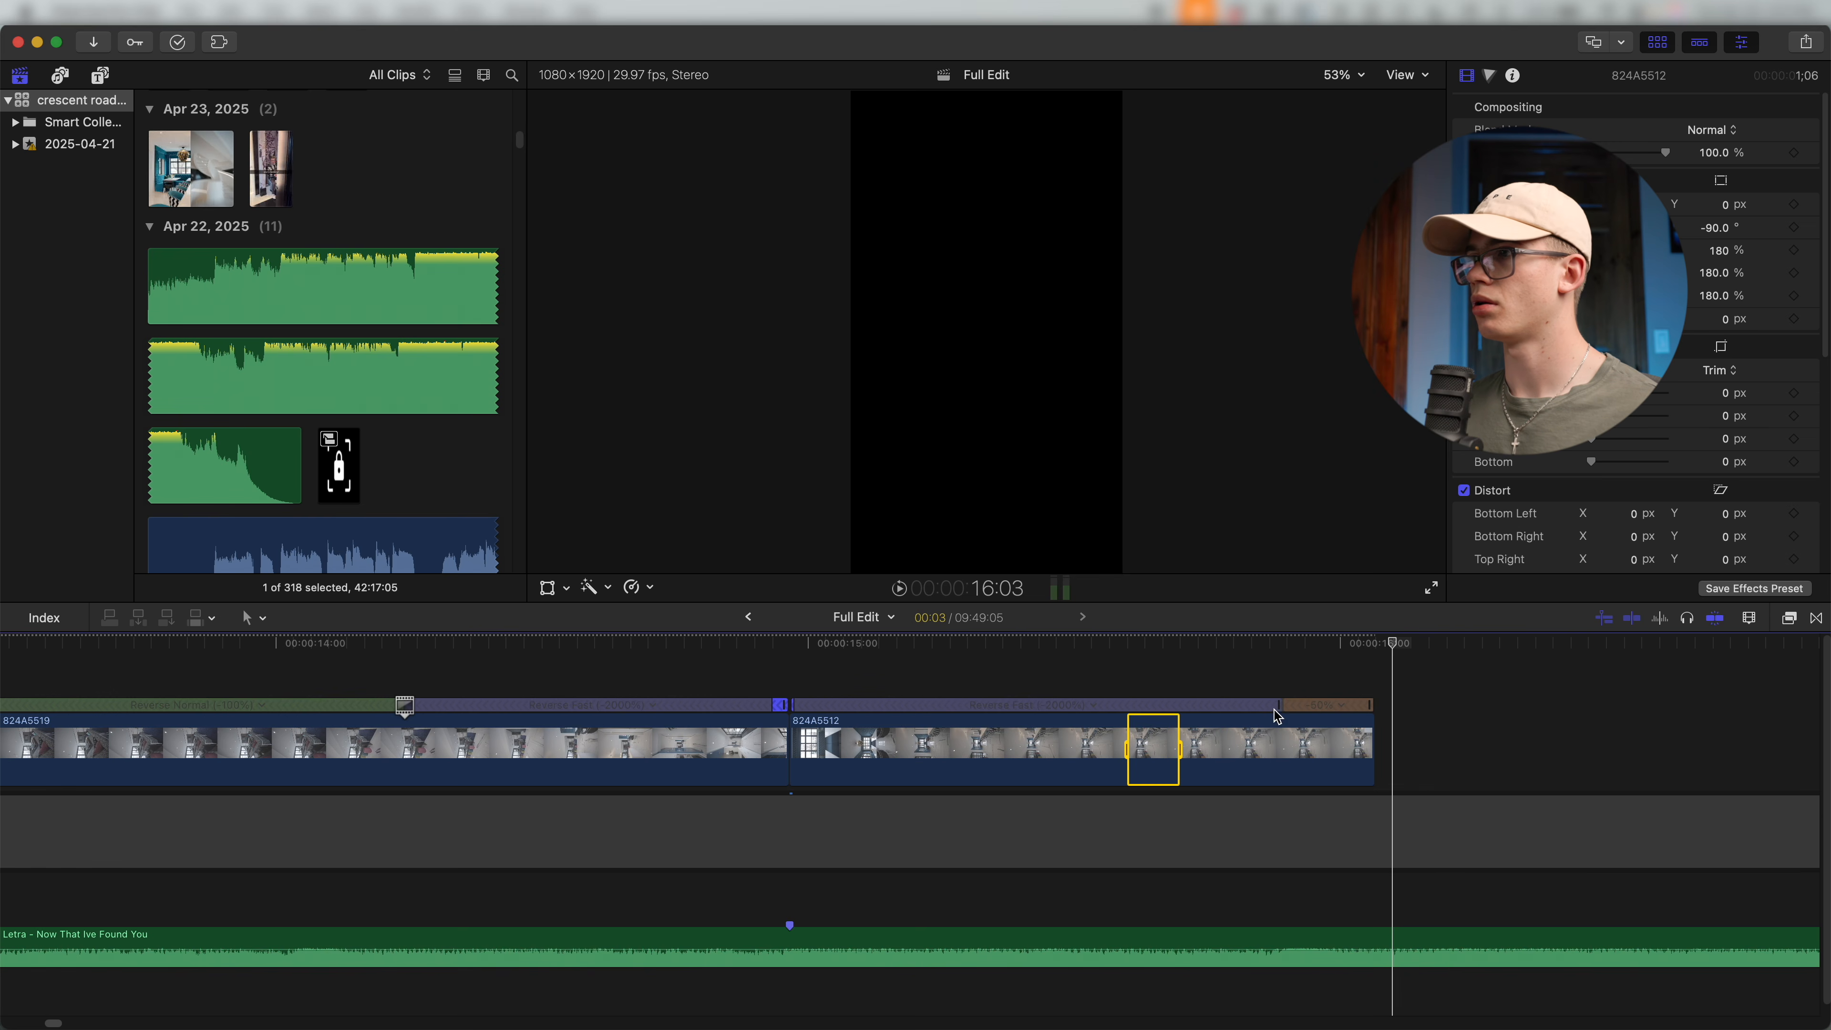
pyautogui.doubleClick(1281, 706)
pyautogui.click(1338, 653)
pyautogui.moveTo(1282, 705); pyautogui.dragTo(1272, 704)
pyautogui.press('space')
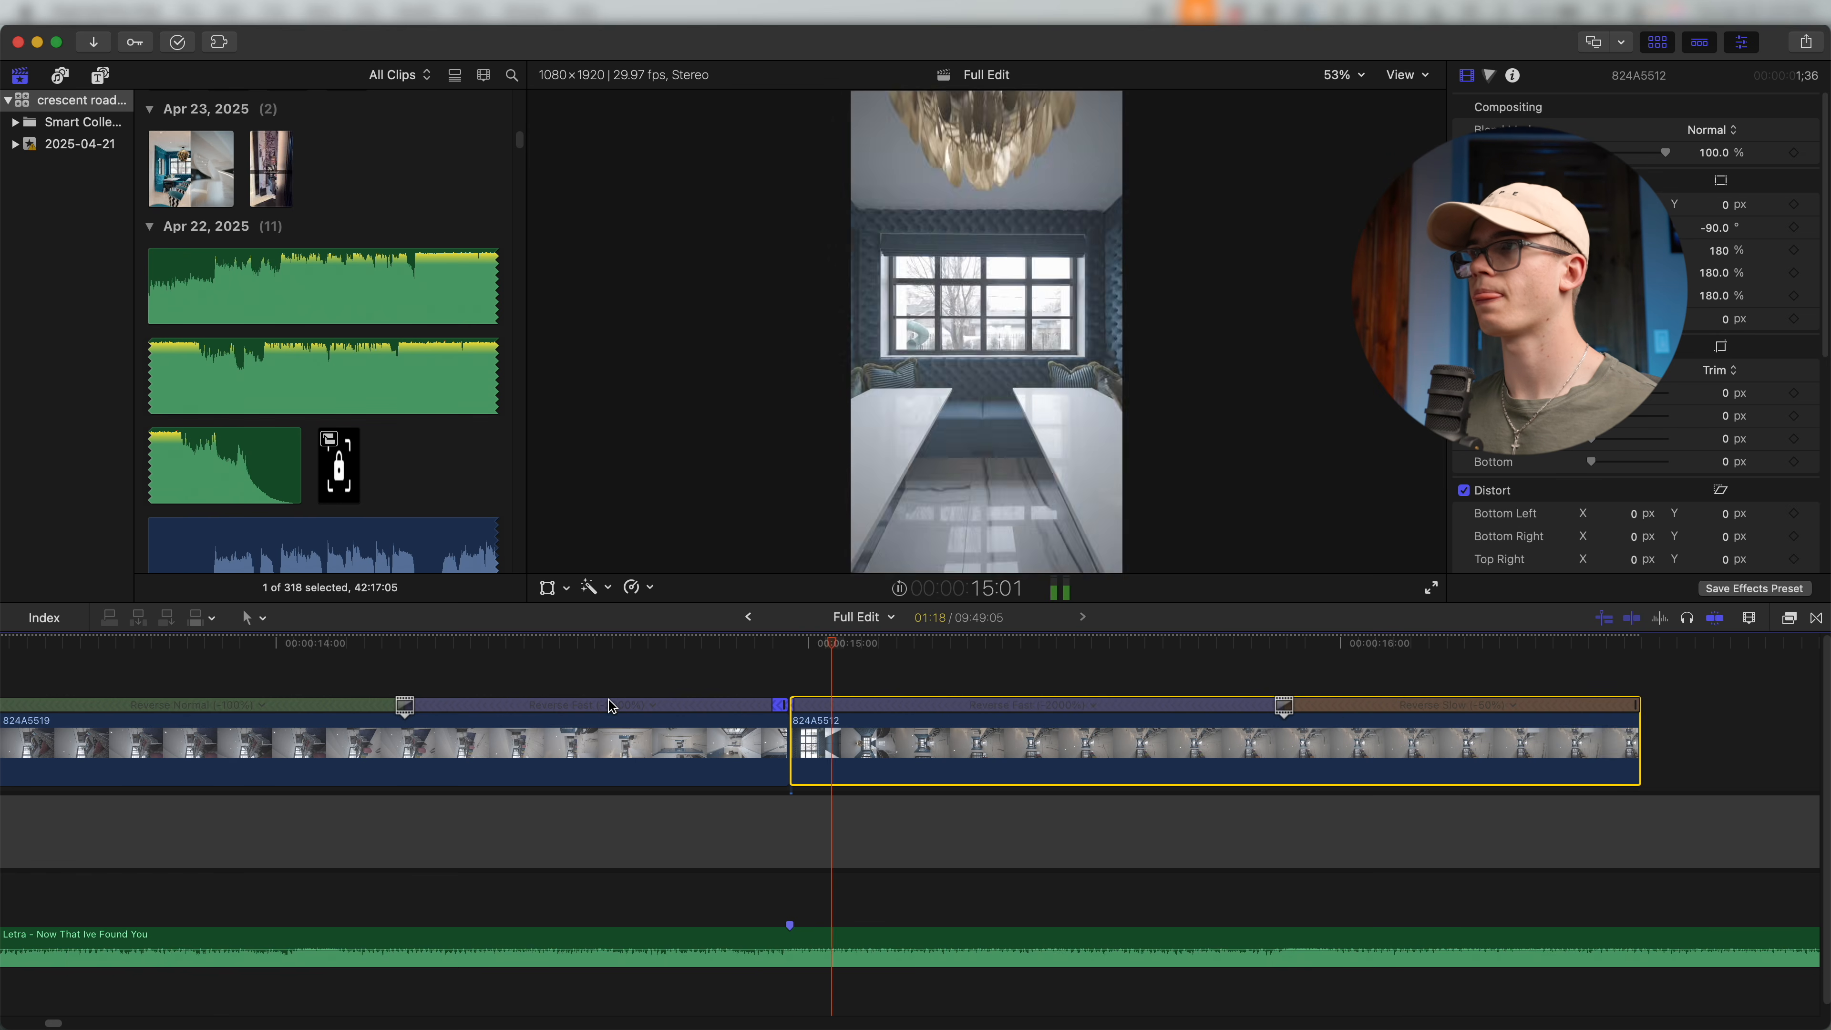
pyautogui.press('space')
# Move the source frame at clip 824A5512's speed change slightly further to extend the clip to 1:25.
pyautogui.hscroll(-1, 739, 711)
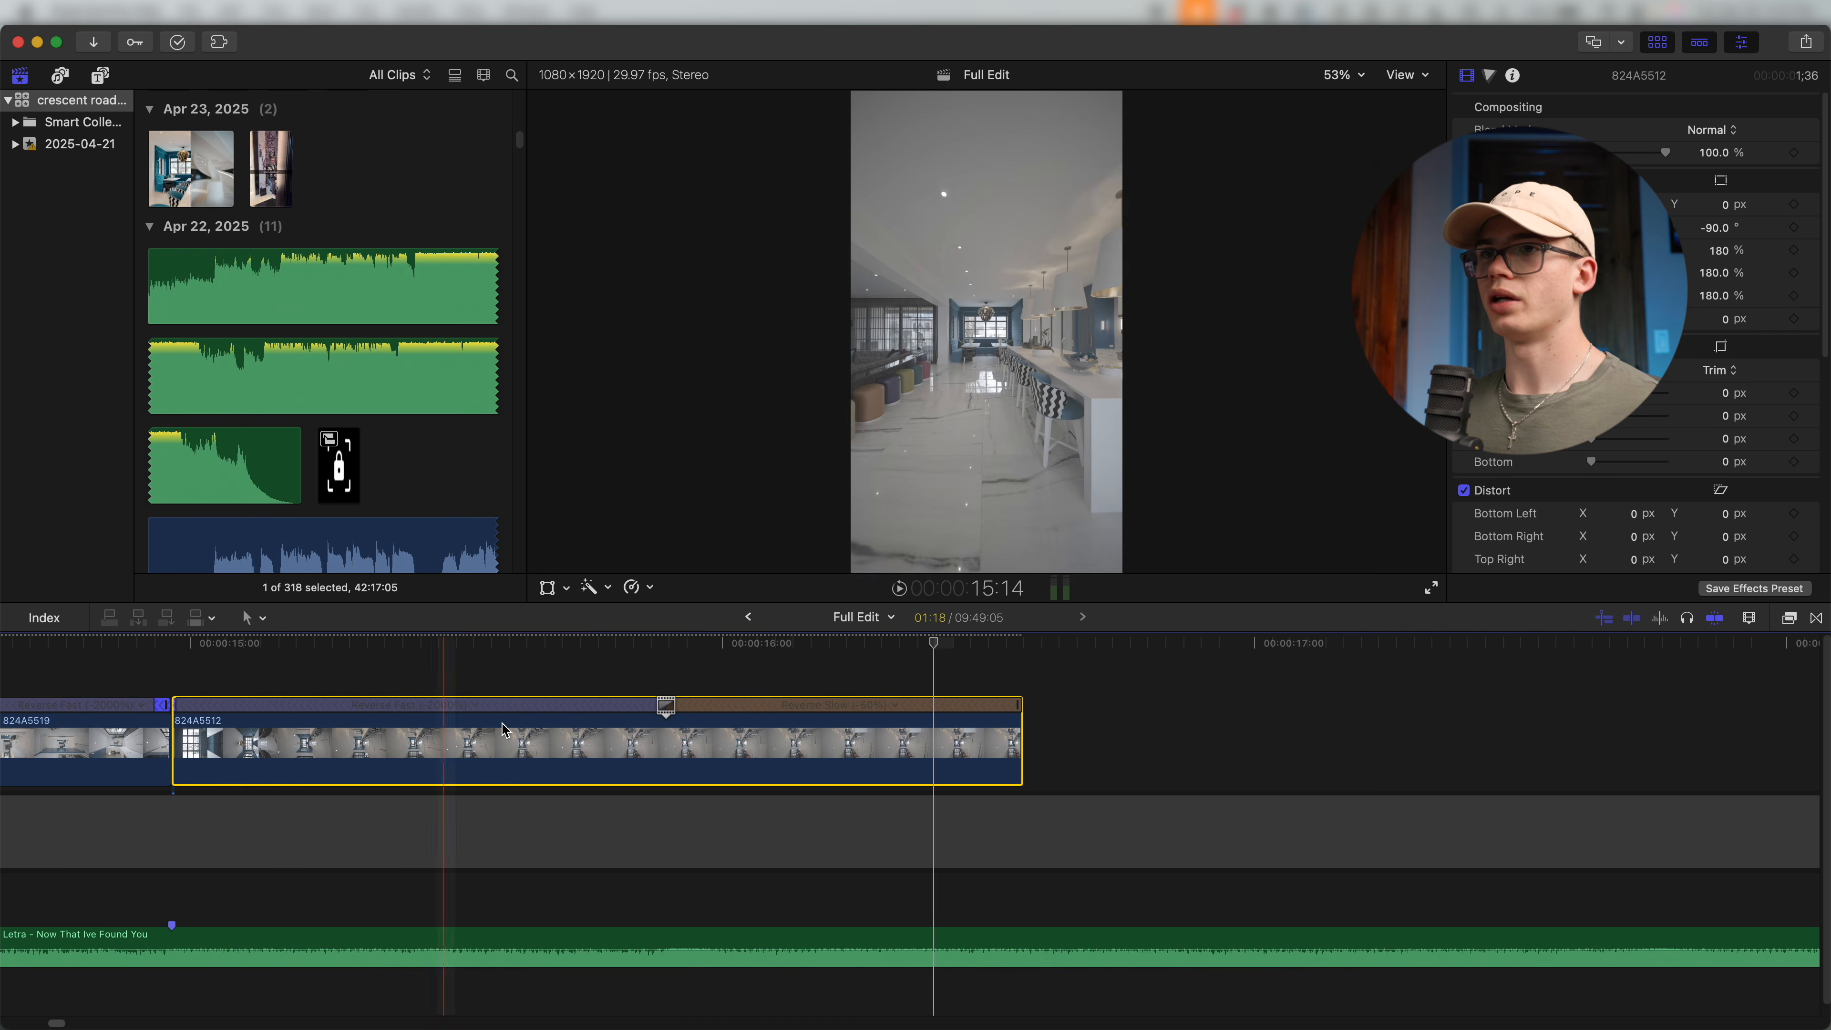
pyautogui.press('super+minus')
pyautogui.press('super+minus')
pyautogui.hscroll(-6, 532, 759)
pyautogui.press('space')
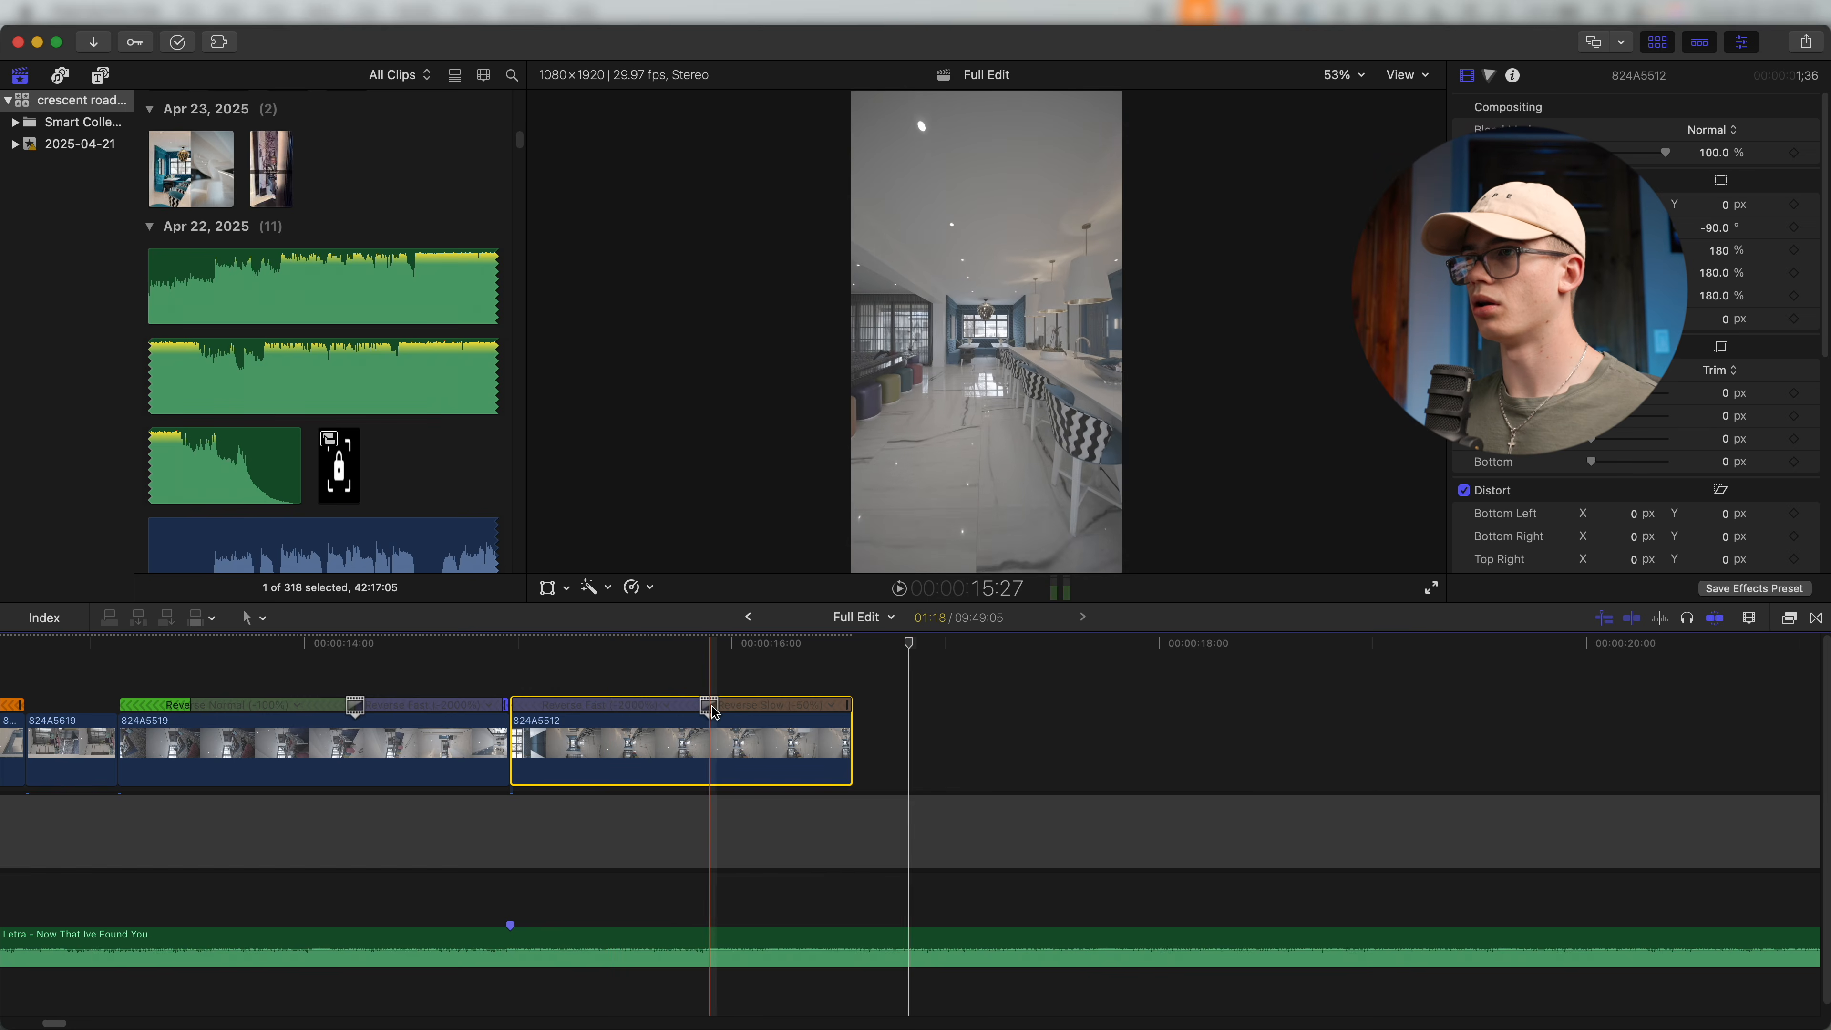
pyautogui.doubleClick(706, 706)
pyautogui.click(797, 656)
pyautogui.moveTo(708, 706); pyautogui.dragTo(706, 706)
# Play back the edited sequence through clips 824A5519 and 824A5512 to check the pacing against the music.
pyautogui.press('space')
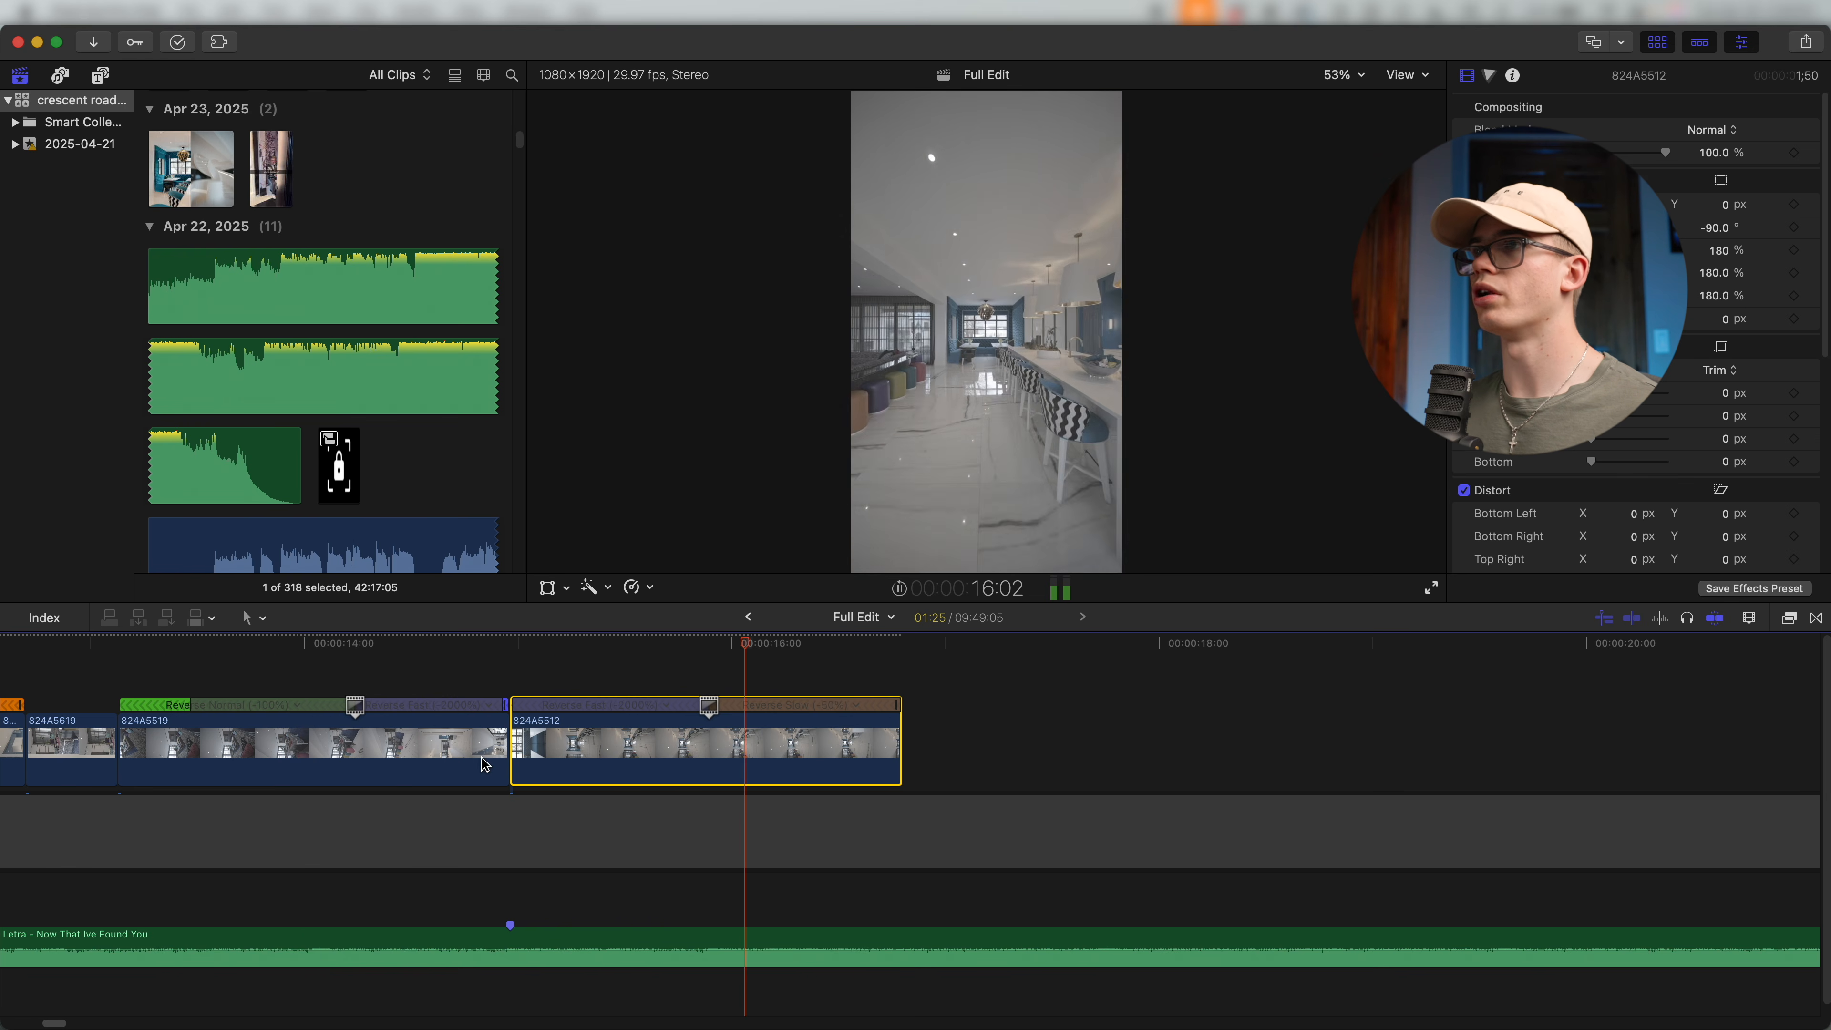
pyautogui.press('space')
pyautogui.press('super+minus')
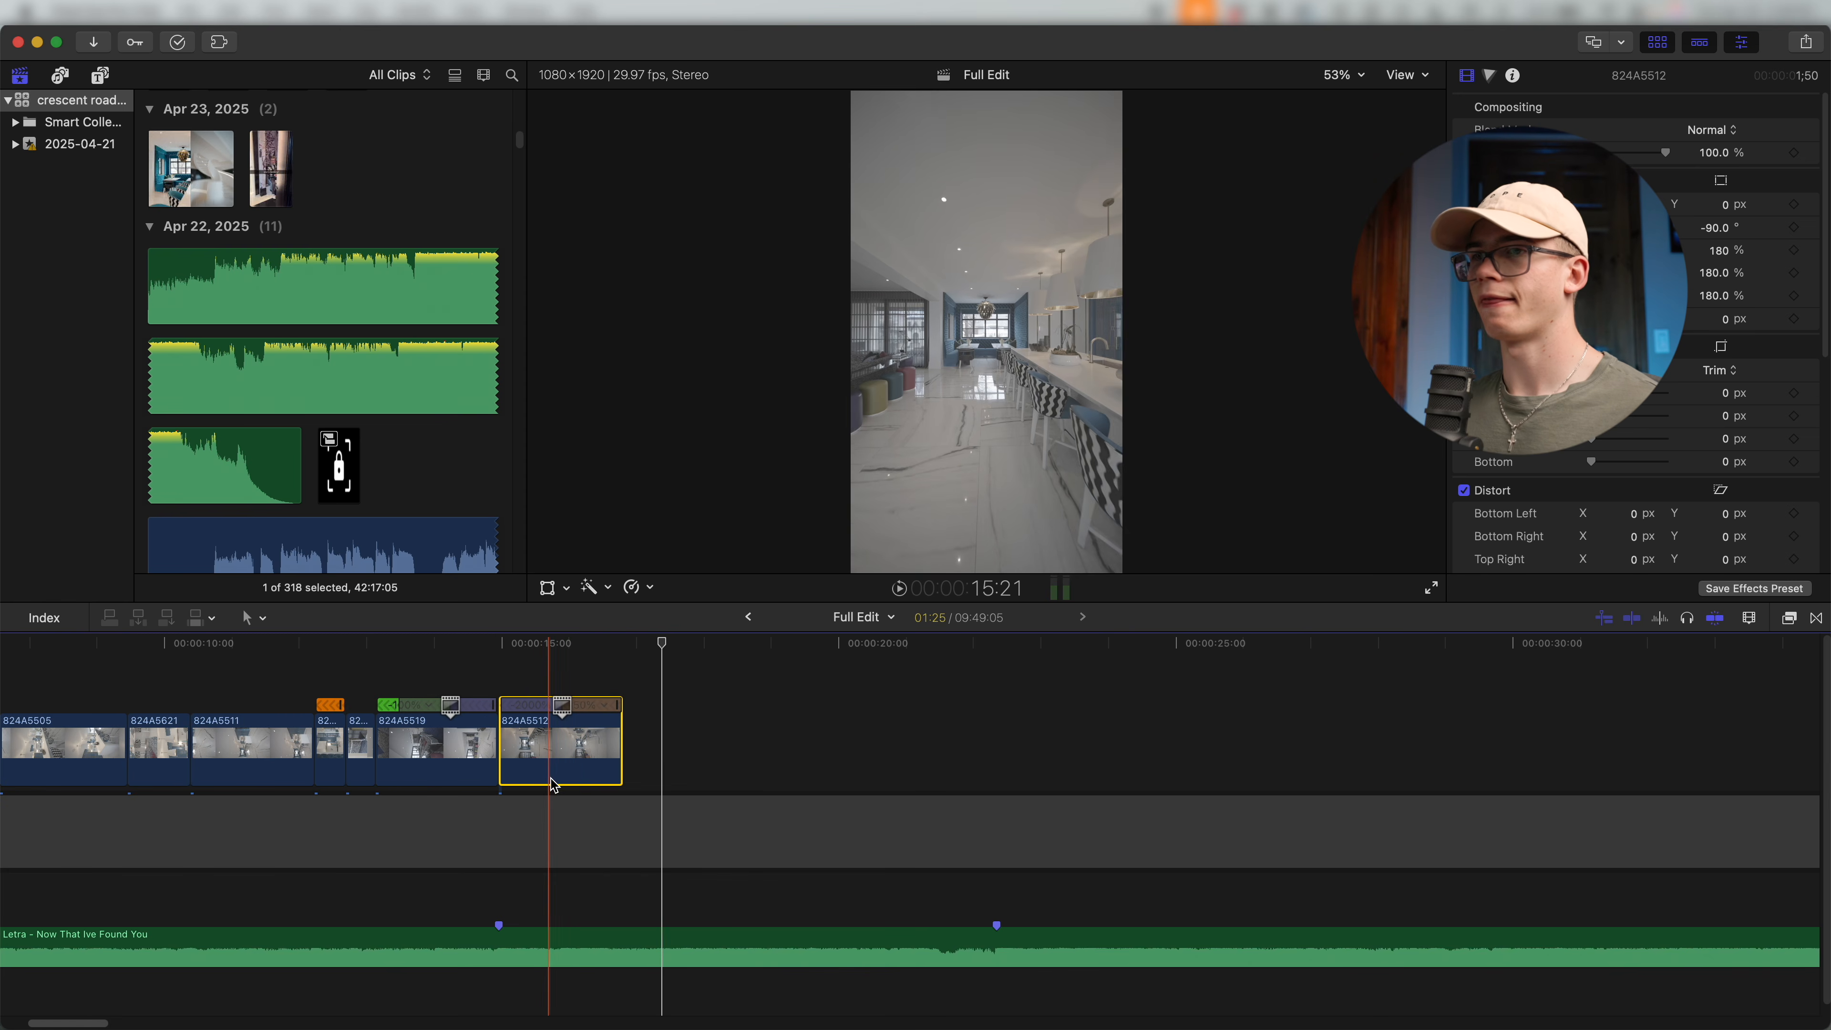
pyautogui.press('super+minus')
pyautogui.hscroll(-5, 617, 819)
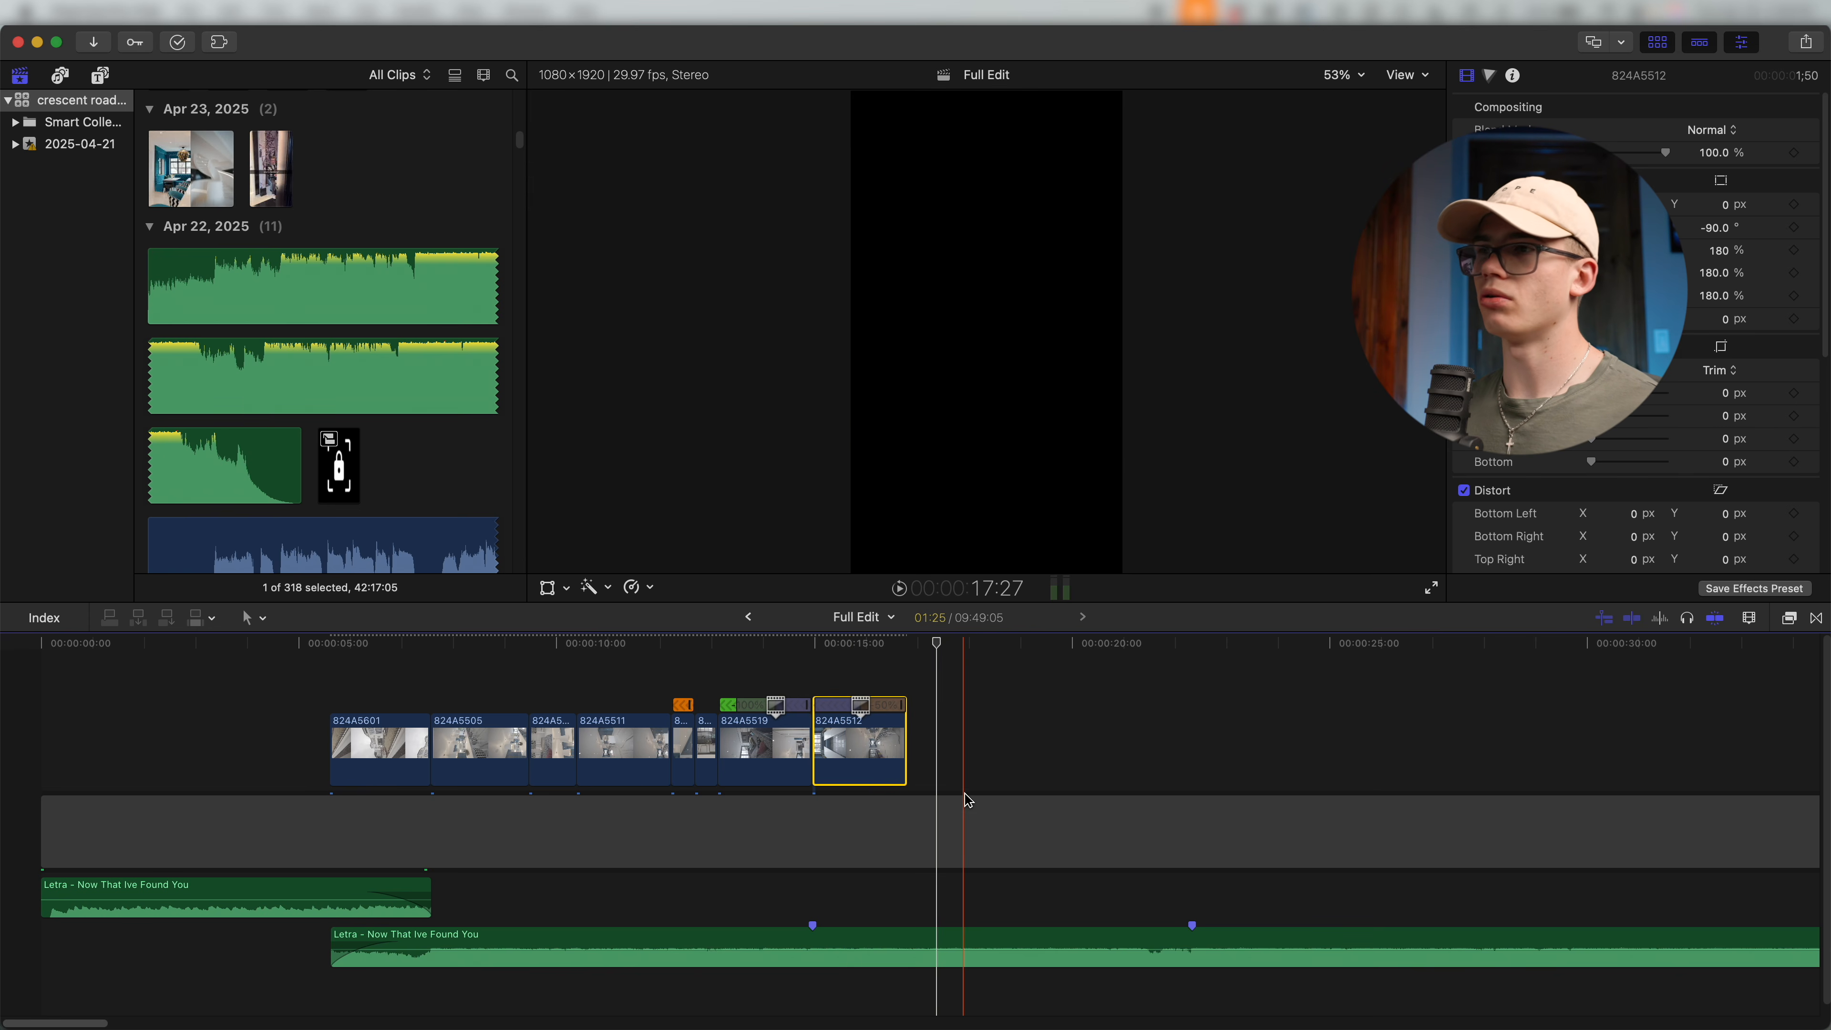
pyautogui.press('space')
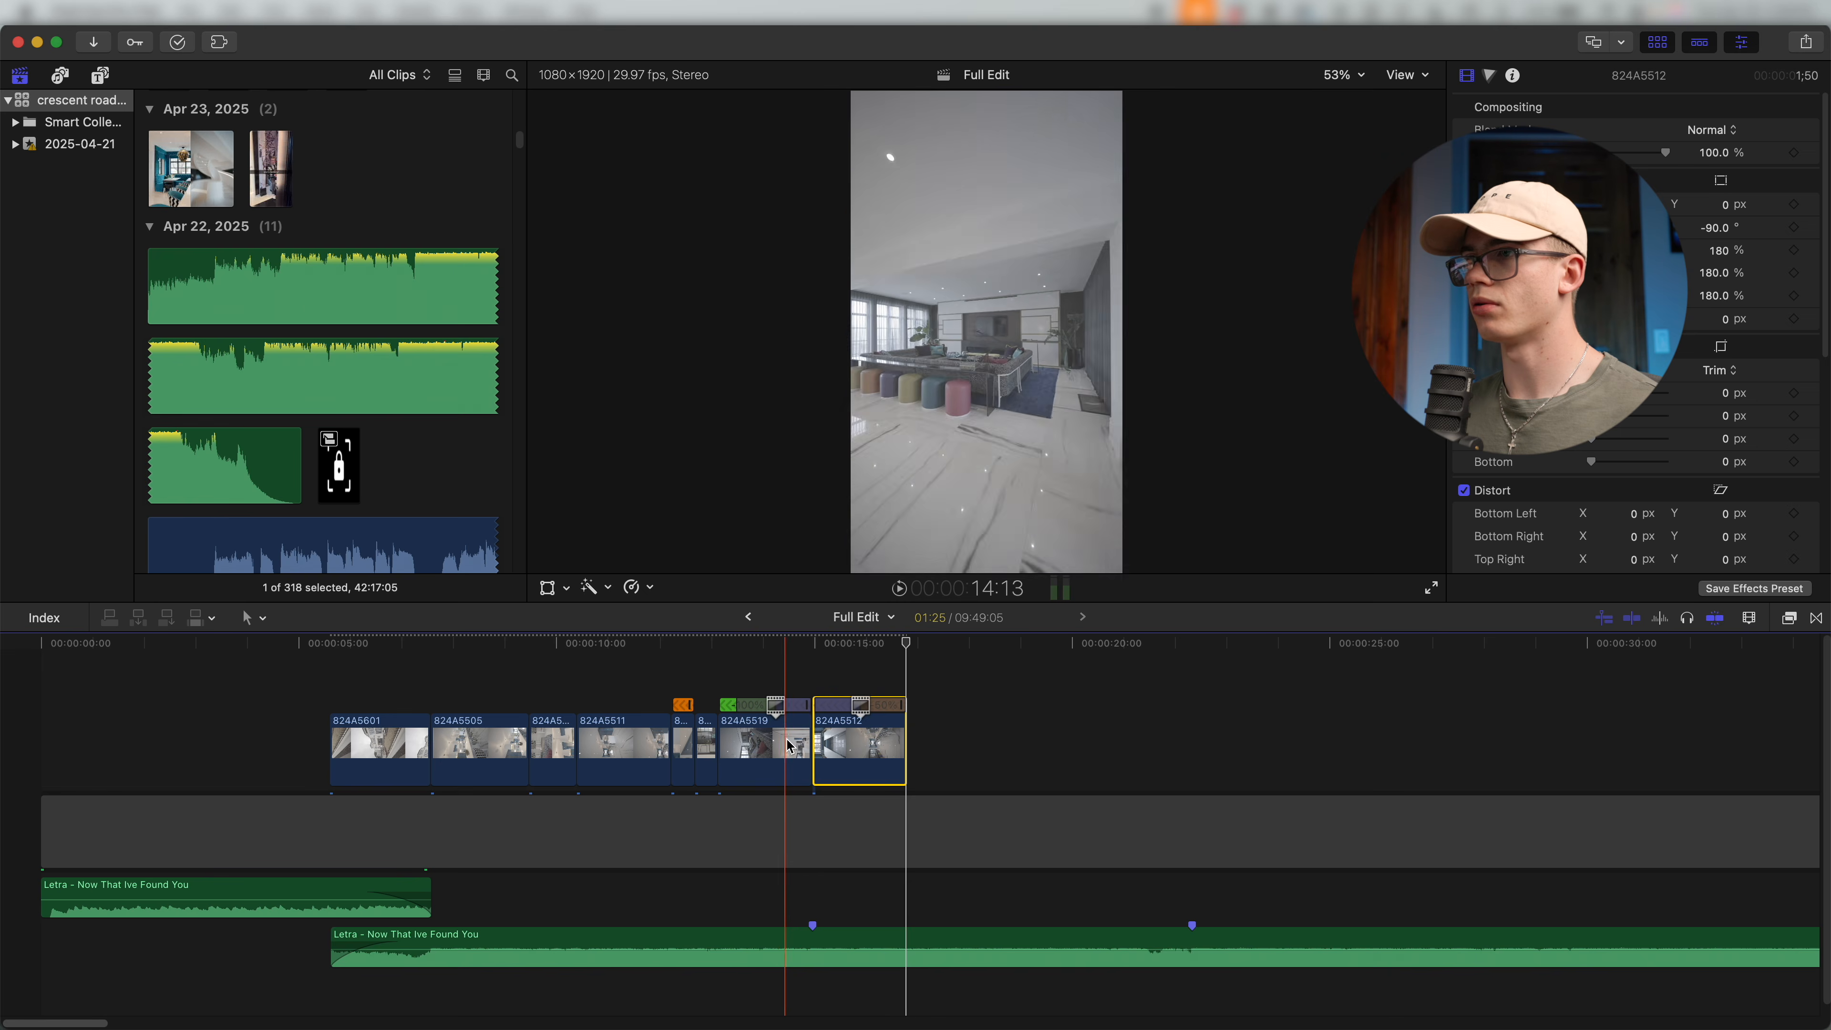
pyautogui.press('space')
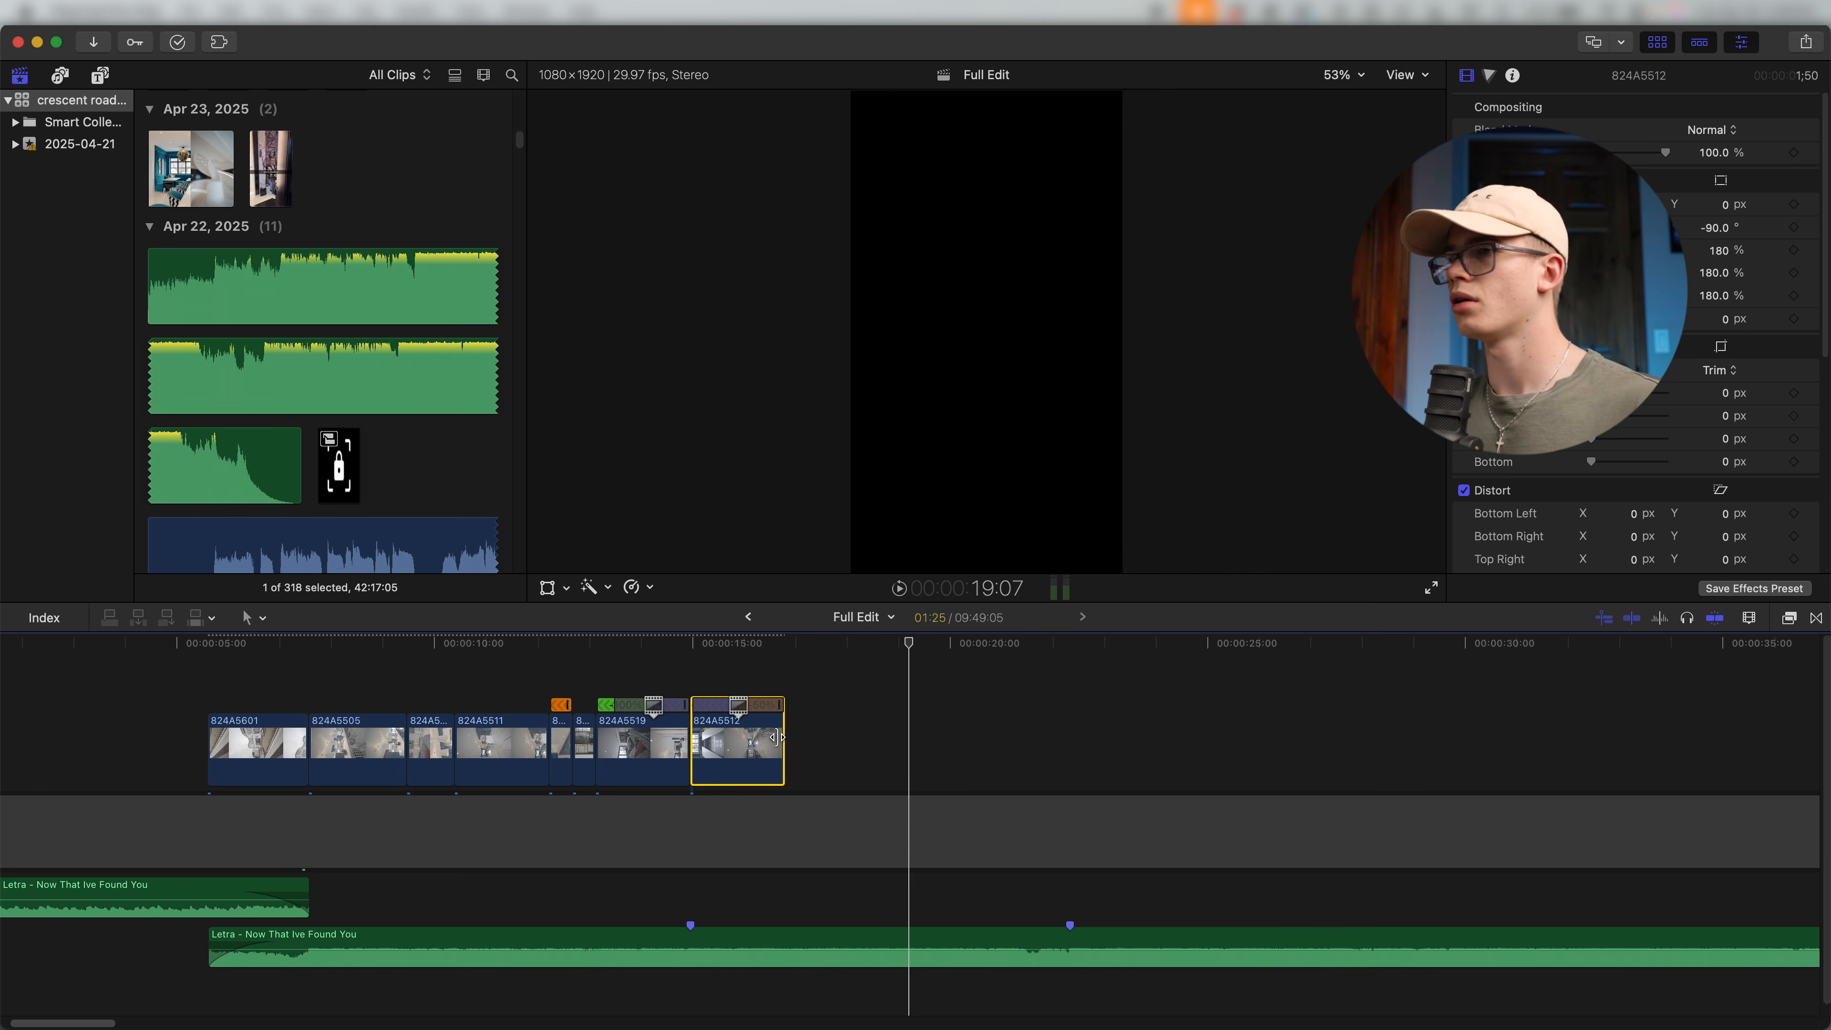
# Locate clip 824A5617 near 8:26 in the culled footage and lift it out of the main storyline for the edit.
pyautogui.hscroll(5, 793, 764)
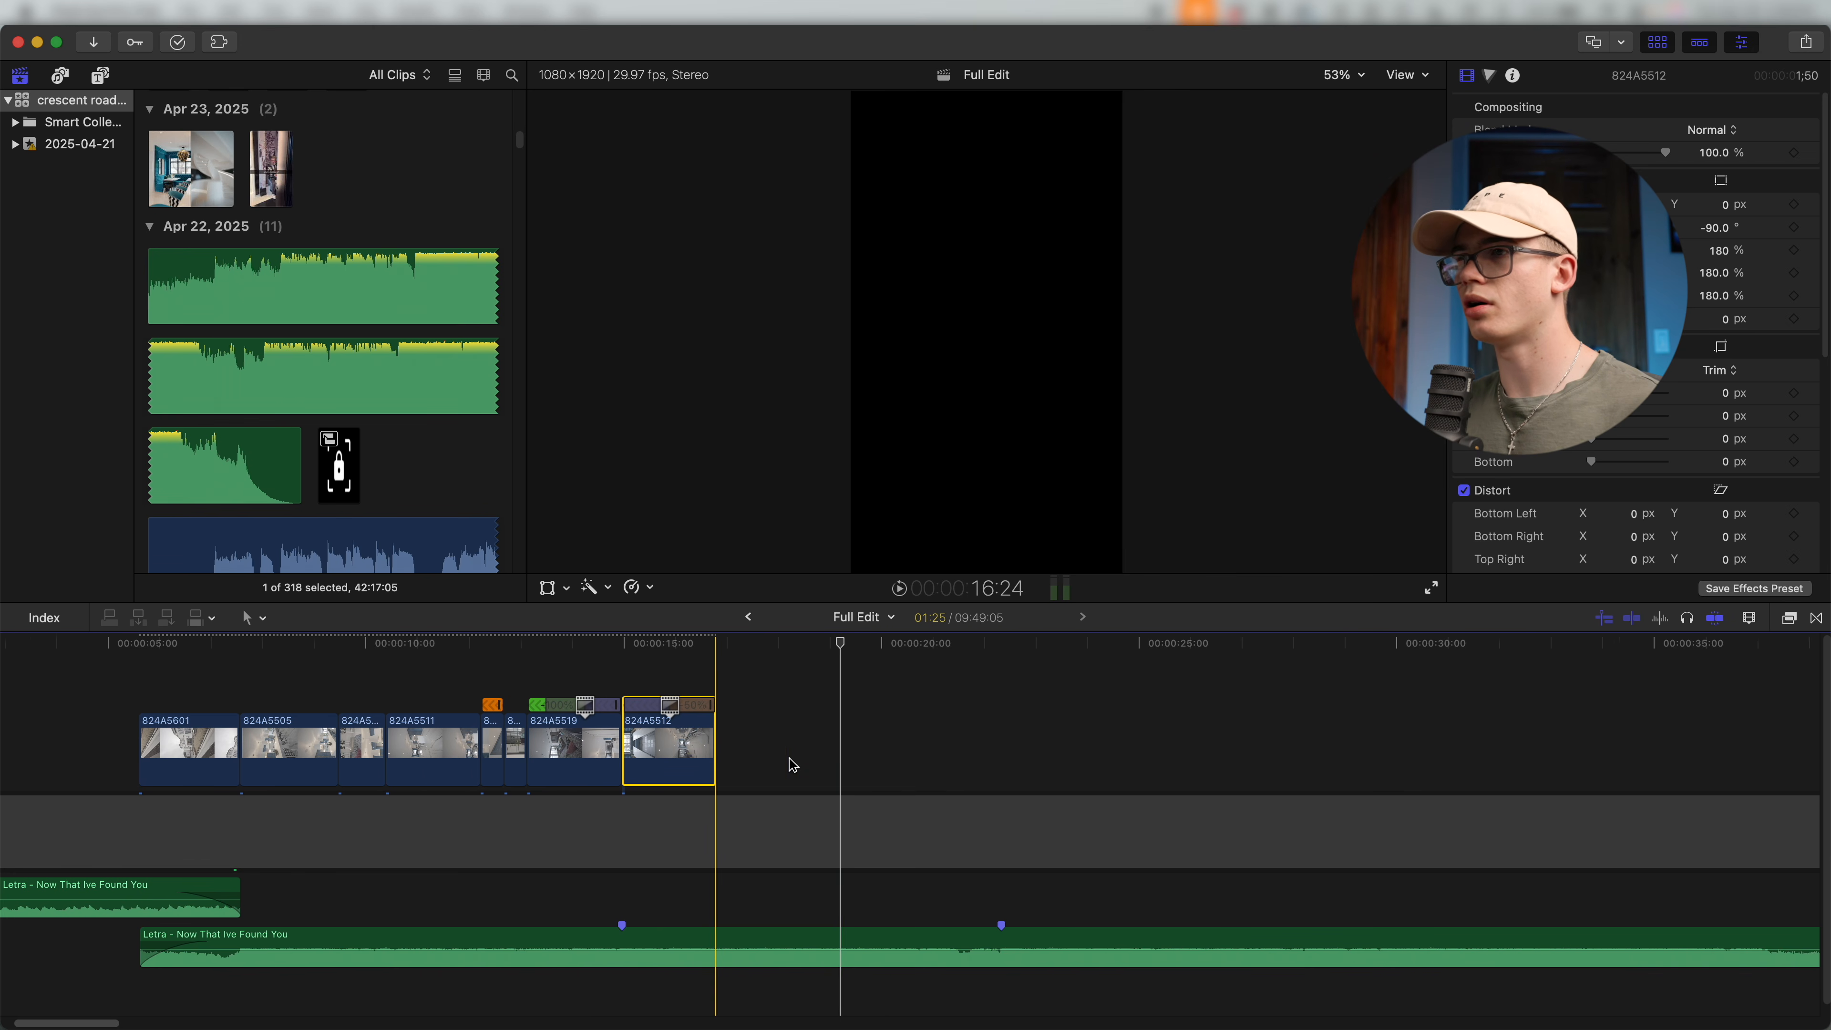
pyautogui.scroll(-3, 663, 756)
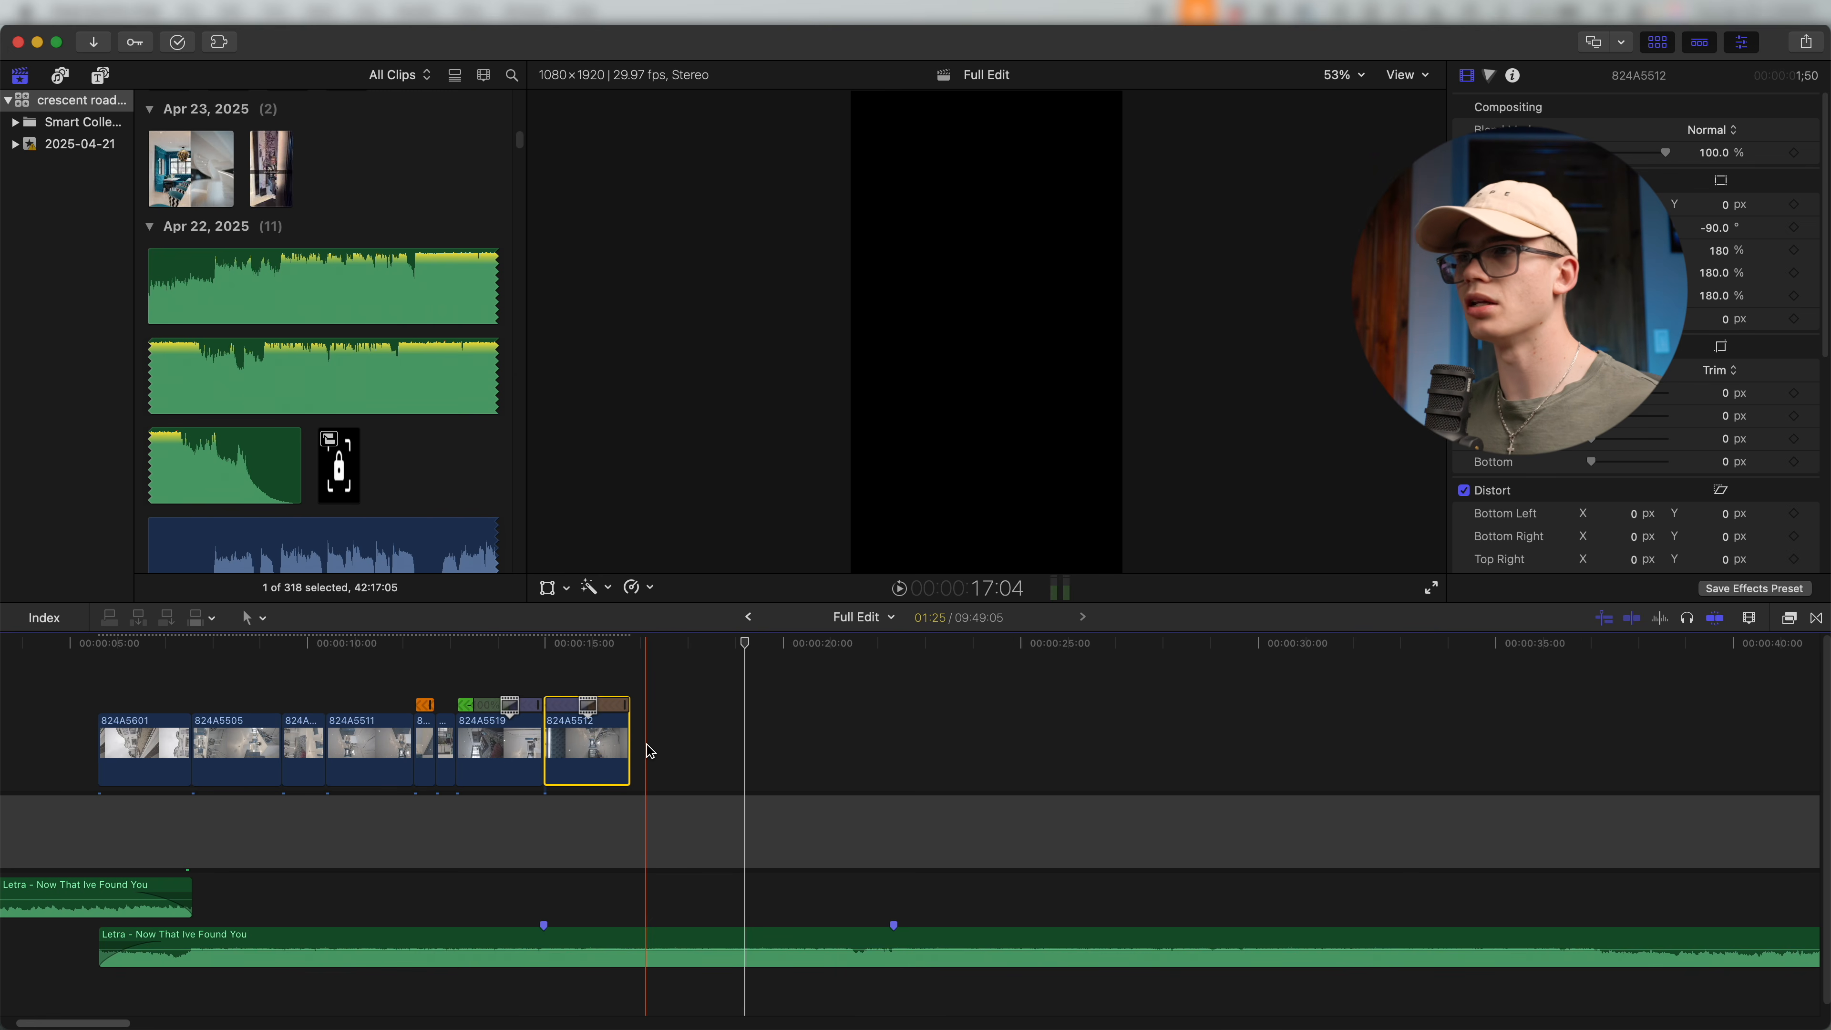
pyautogui.scroll(-5, 649, 752)
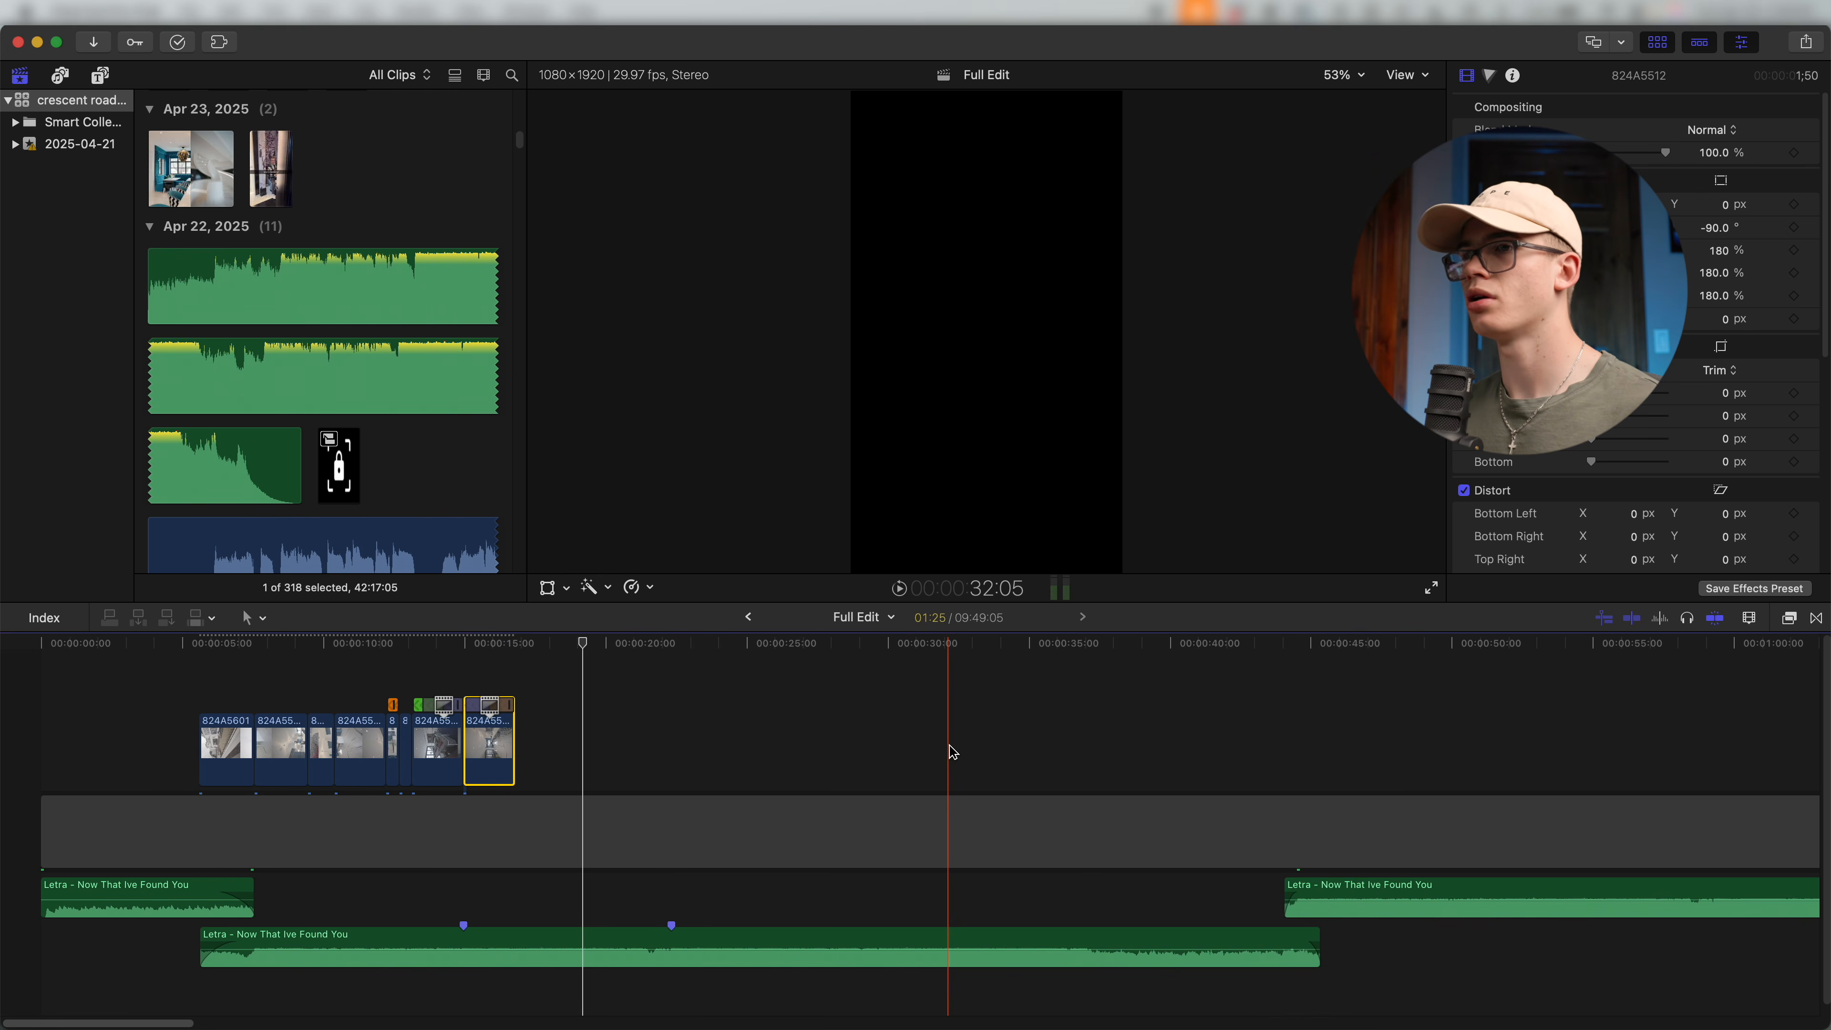
pyautogui.scroll(-5, 952, 753)
pyautogui.hscroll(15, 945, 750)
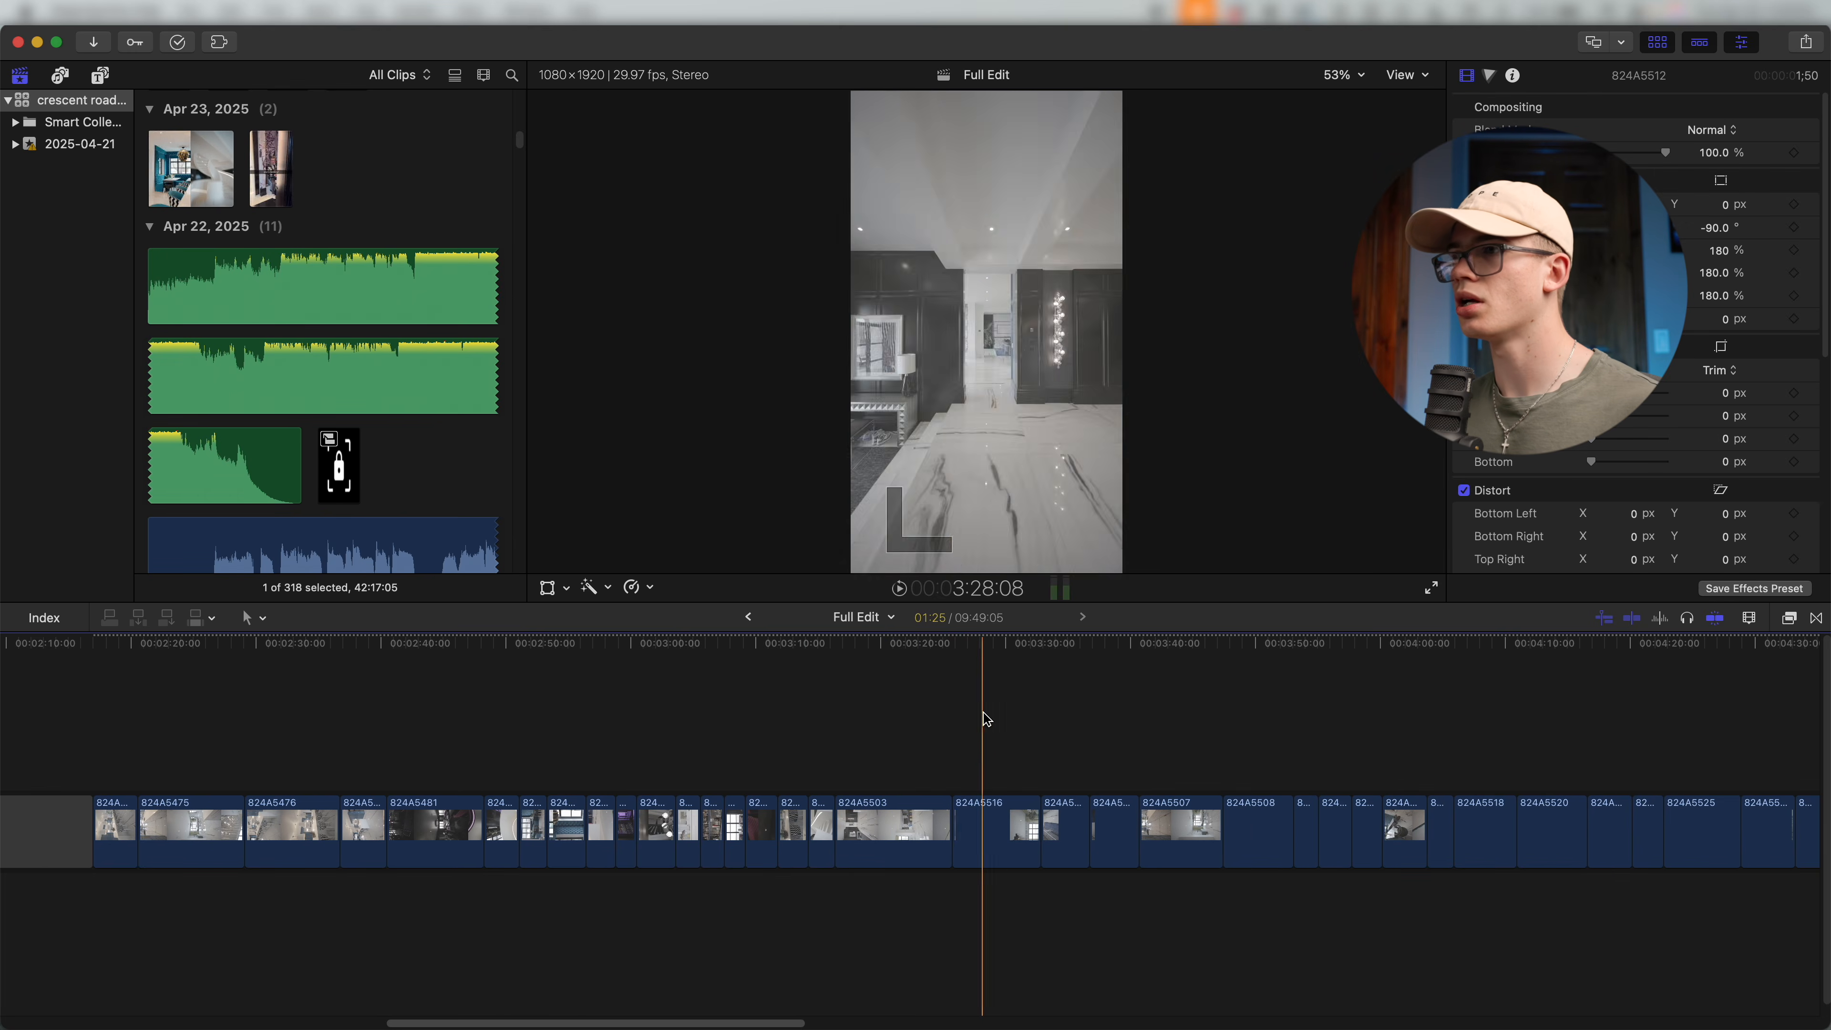
pyautogui.hscroll(20, 986, 719)
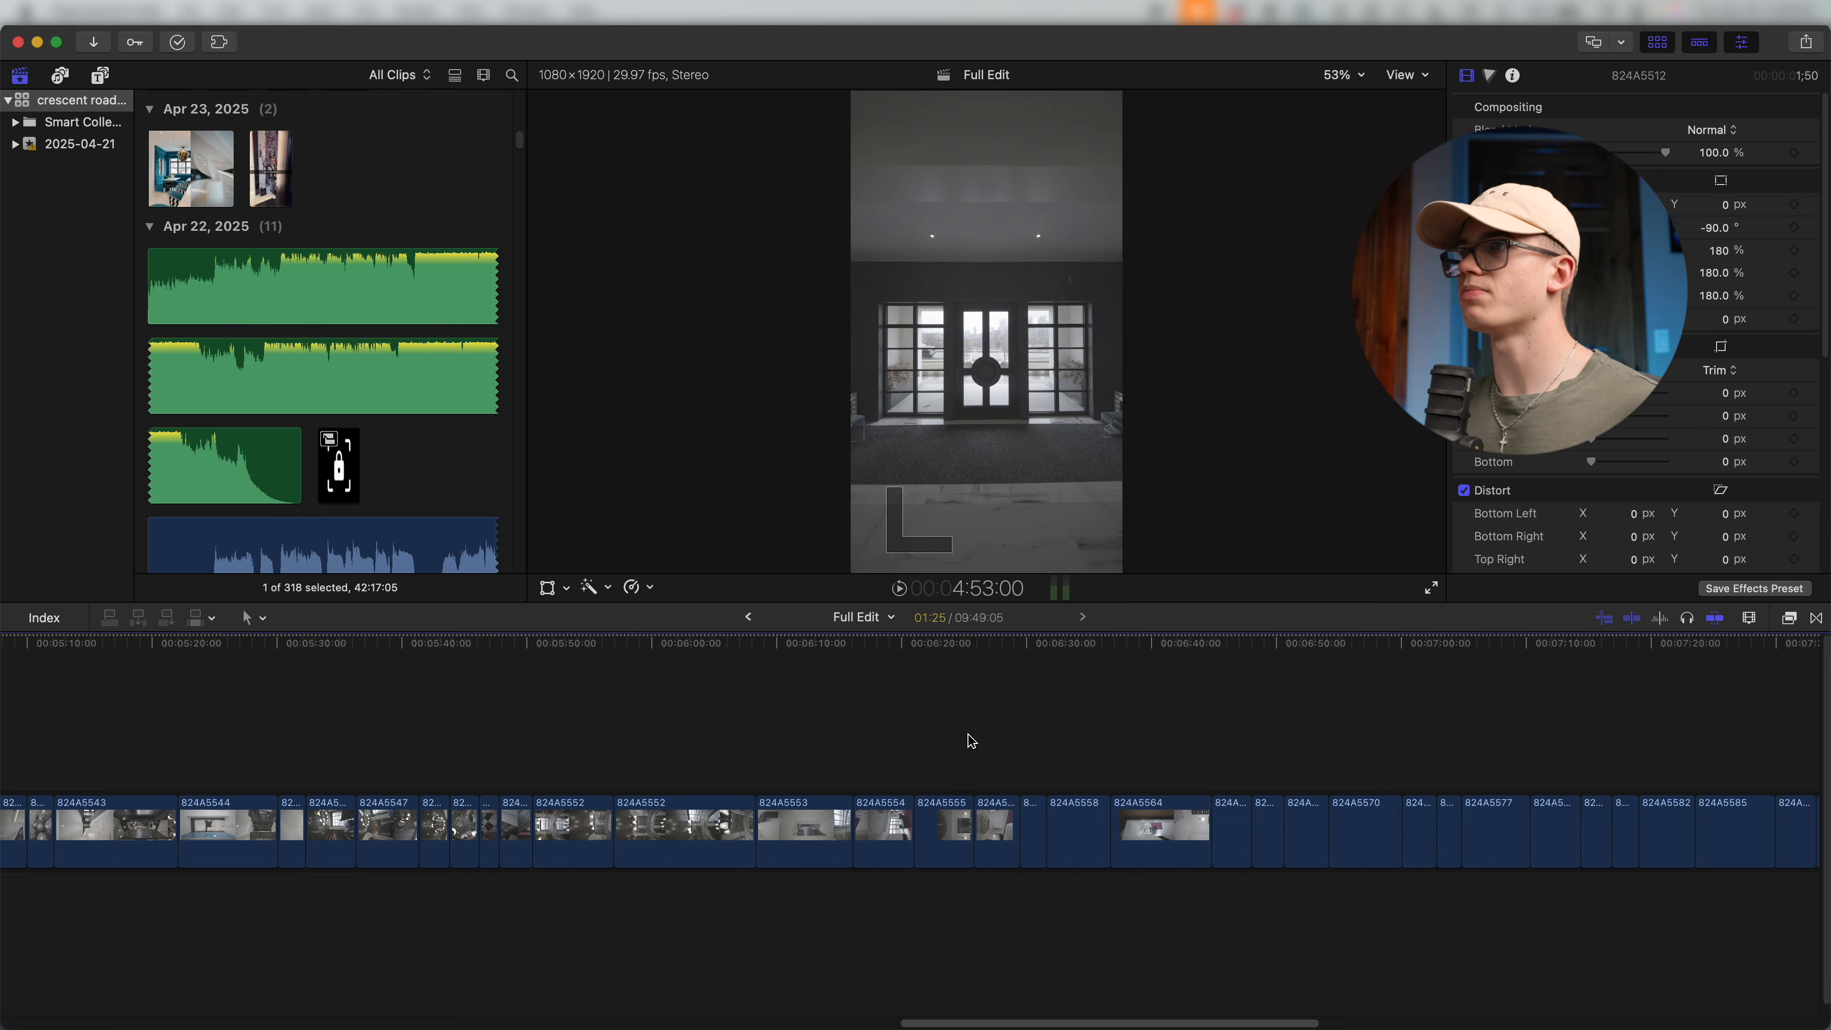
pyautogui.hscroll(20, 993, 732)
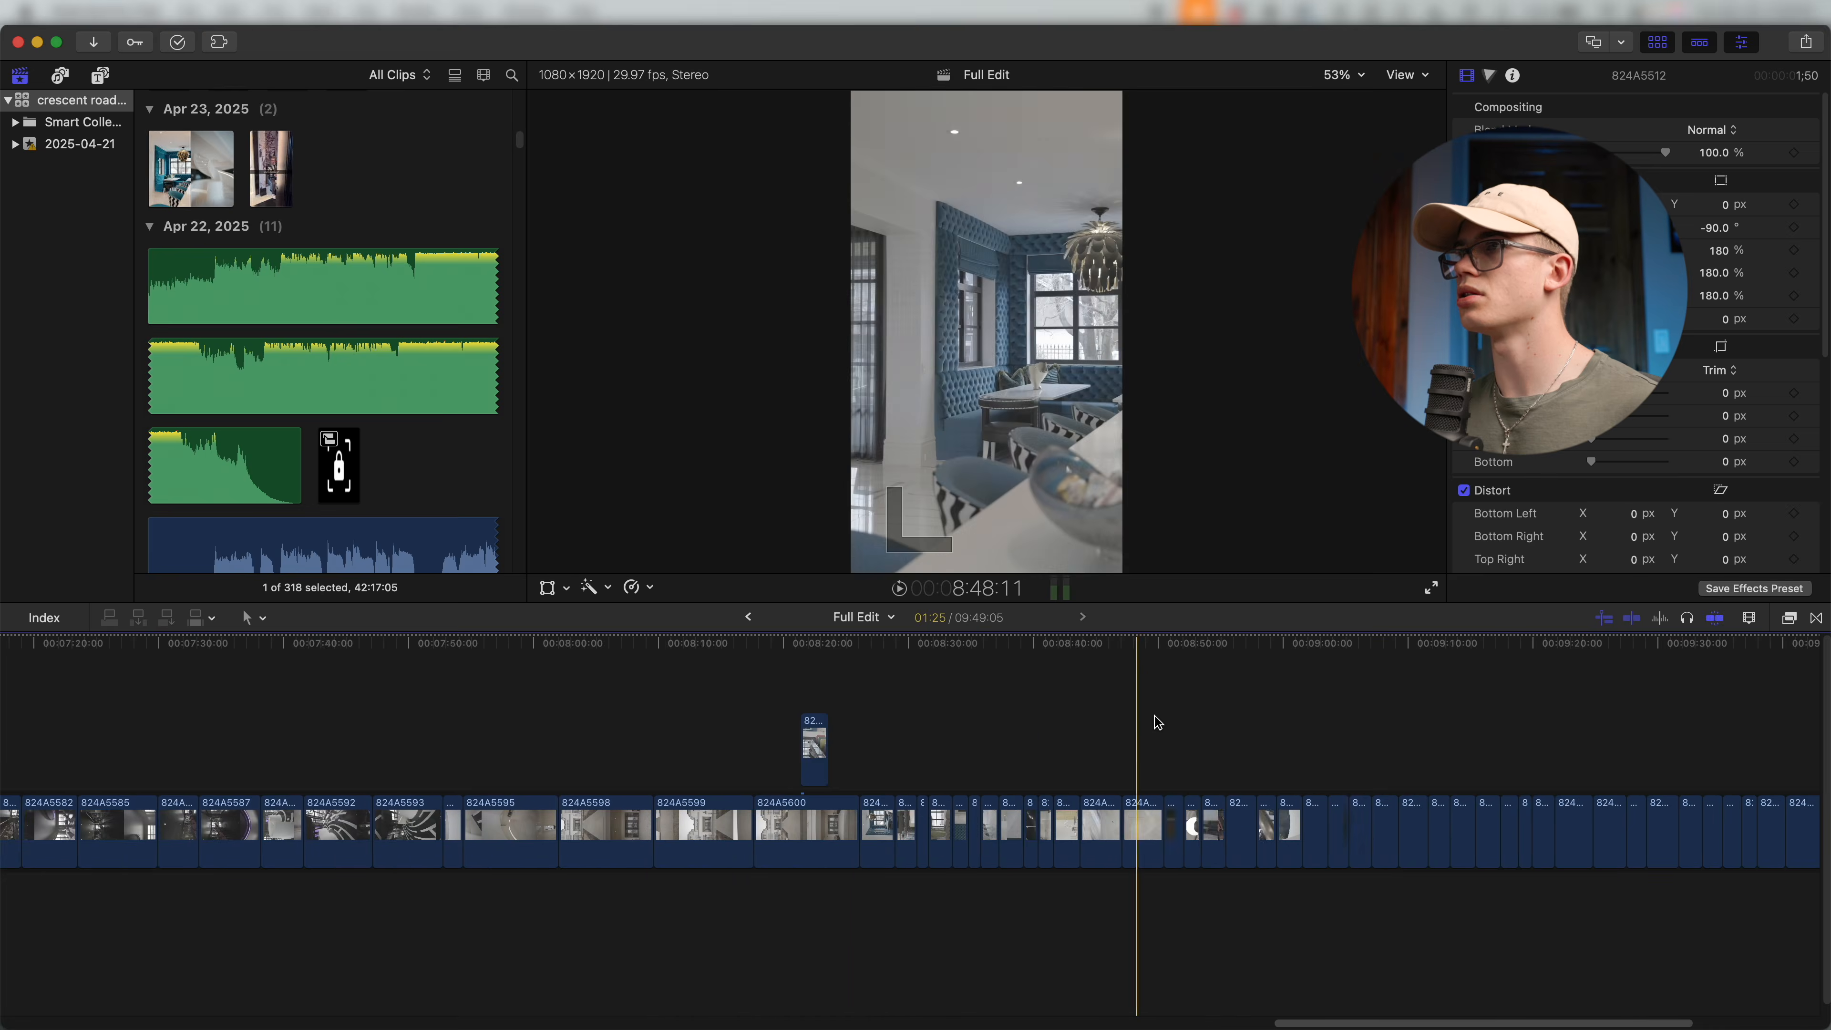
pyautogui.scroll(3, 749, 743)
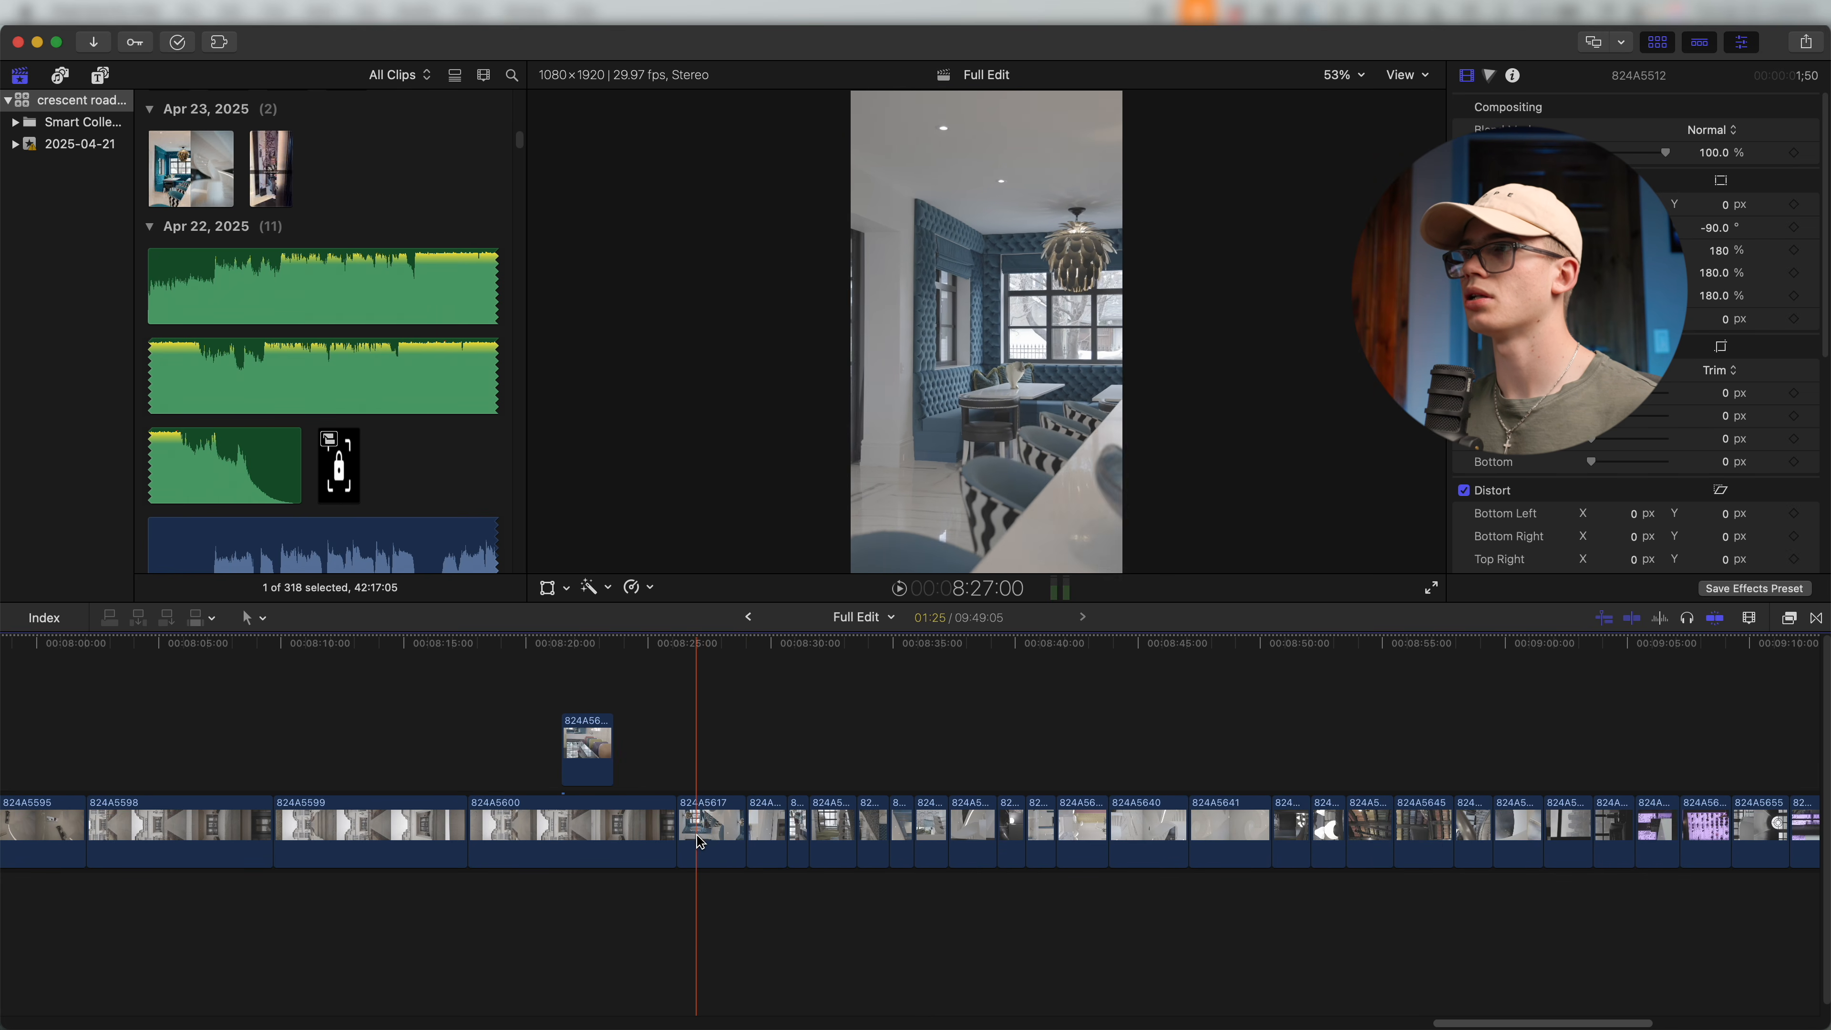
pyautogui.hscroll(-20, 716, 838)
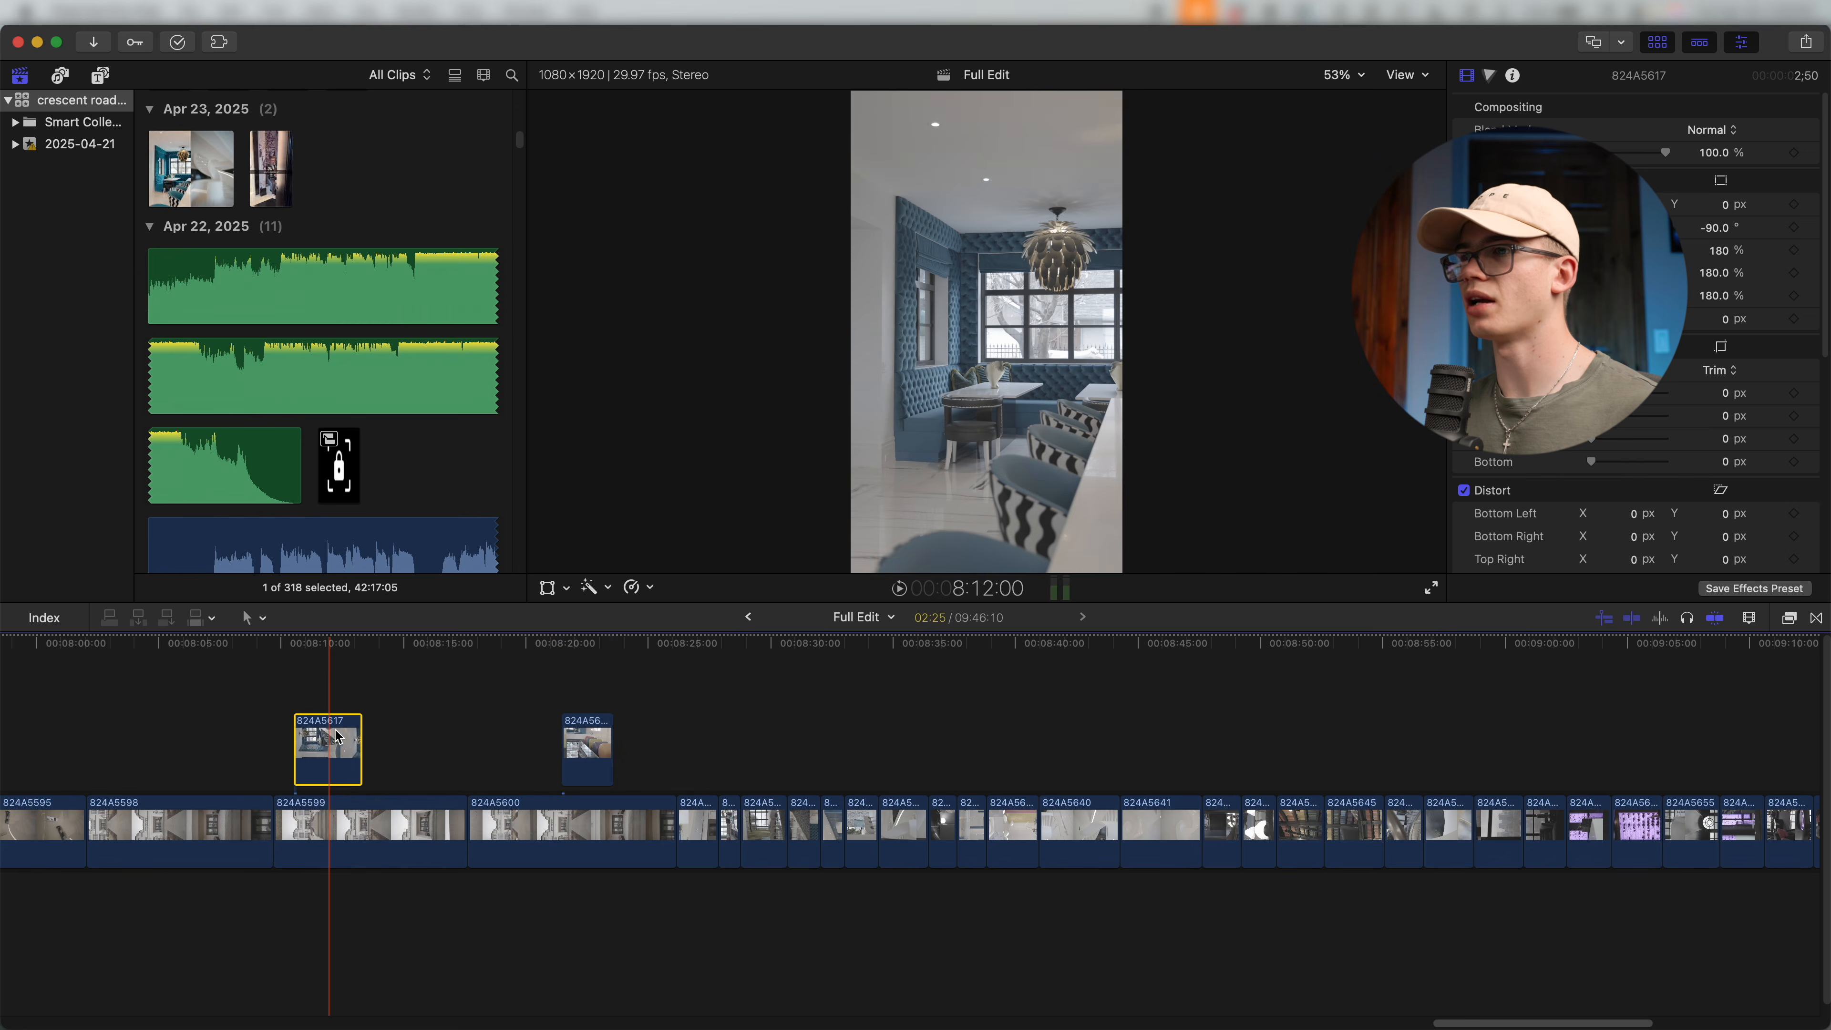
pyautogui.hscroll(-15, 577, 741)
pyautogui.press('super+minus')
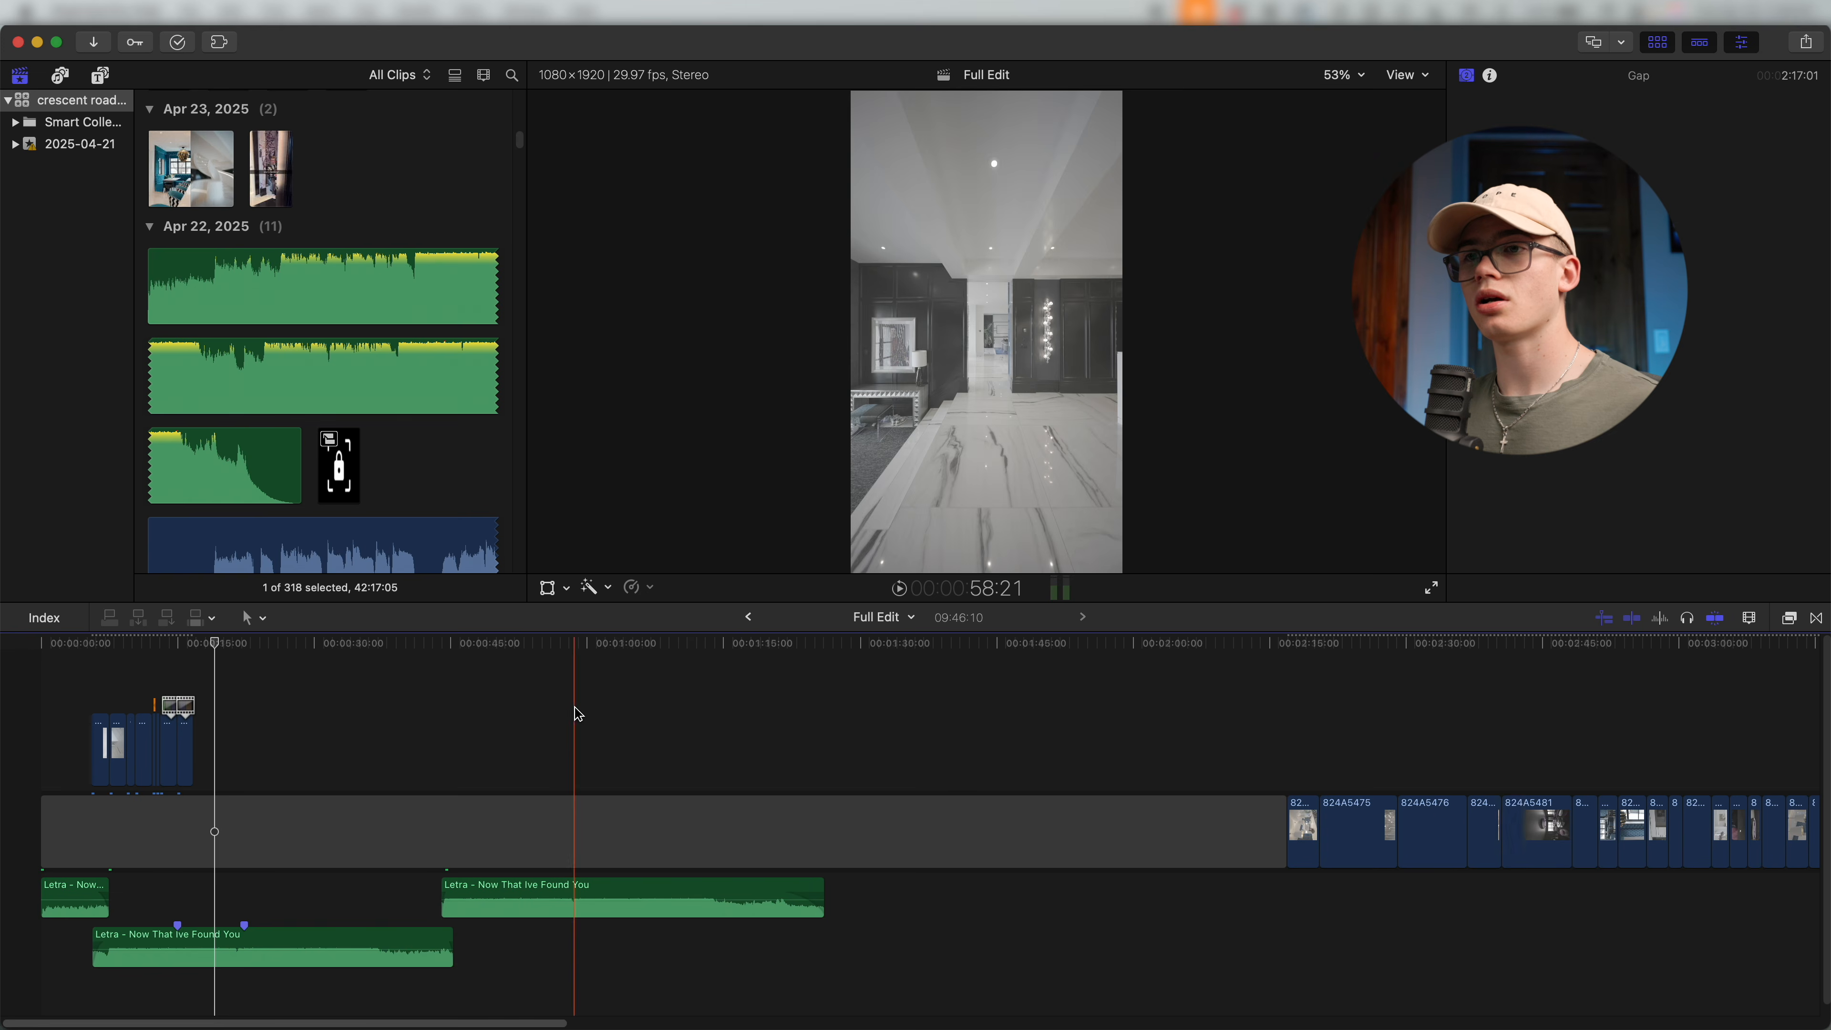
# Move clip 824A5514 ahead of 824A5513 in the main footage and cut it out of the storyline.
pyautogui.hotkey('alt', 'v')
pyautogui.hscroll(10, 622, 753)
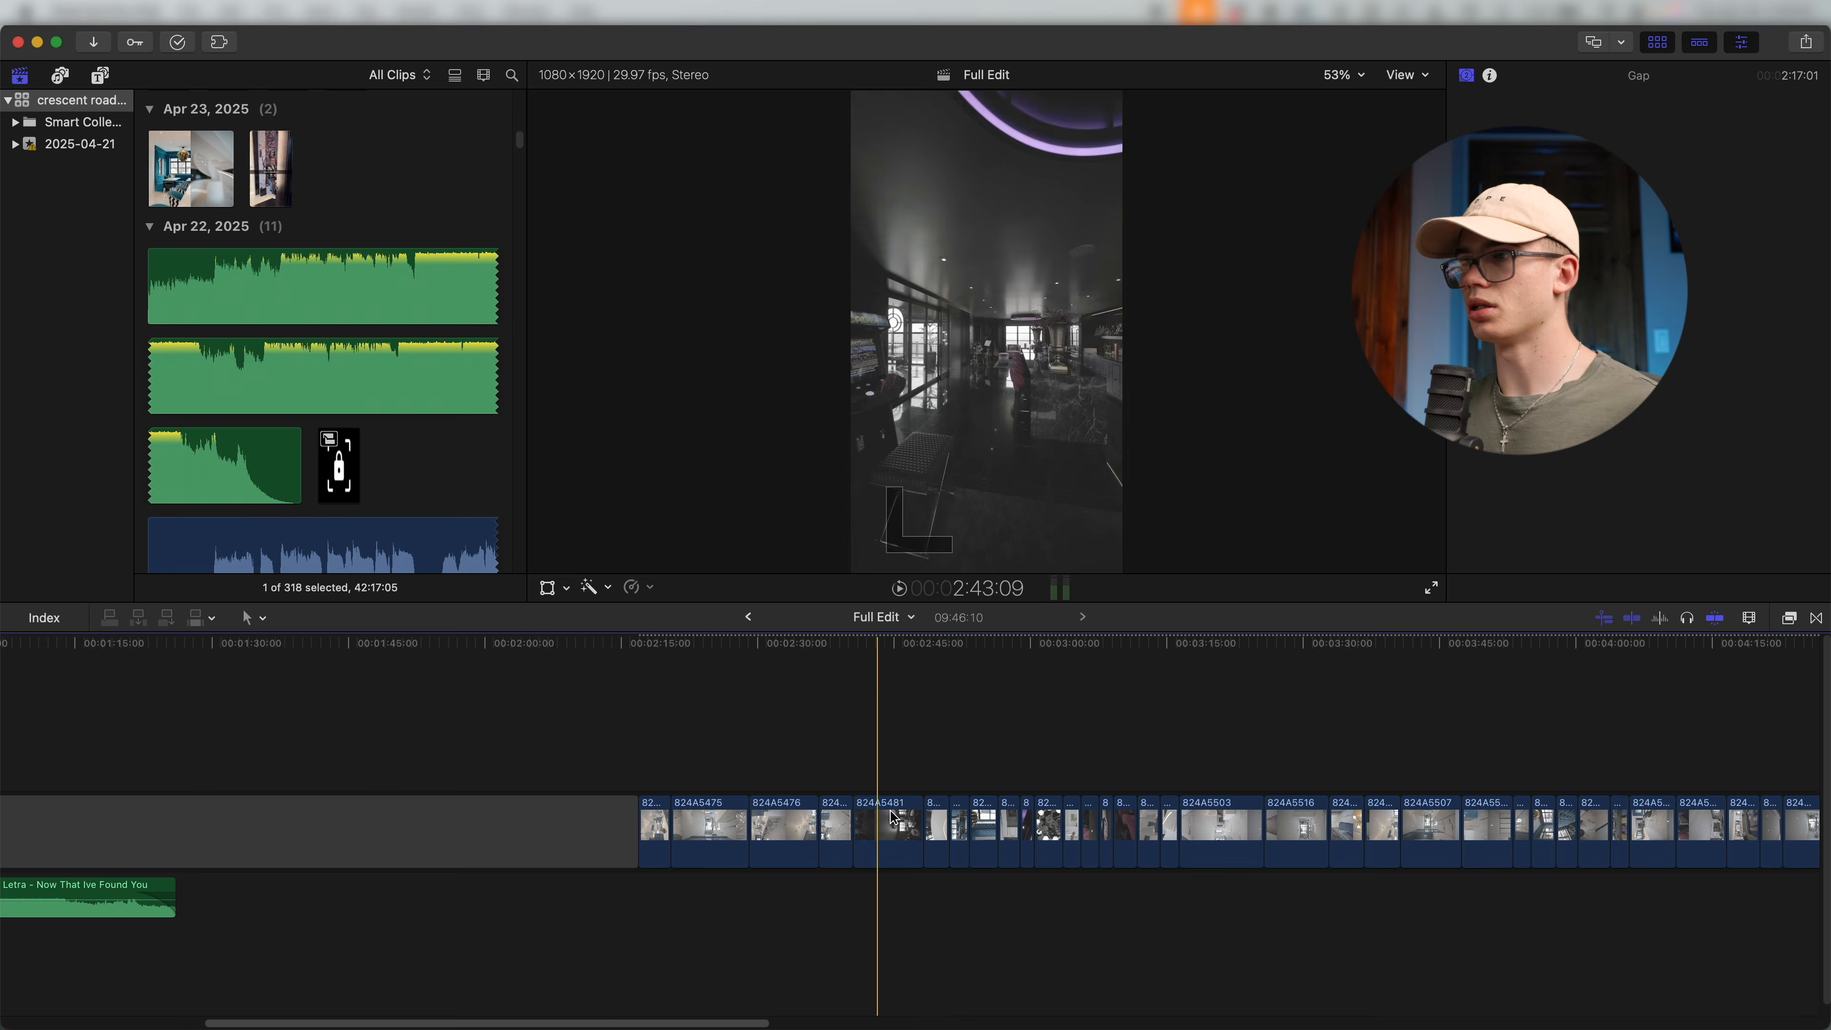
pyautogui.press('super+equal')
pyautogui.press('super+equal')
pyautogui.hscroll(15, 812, 784)
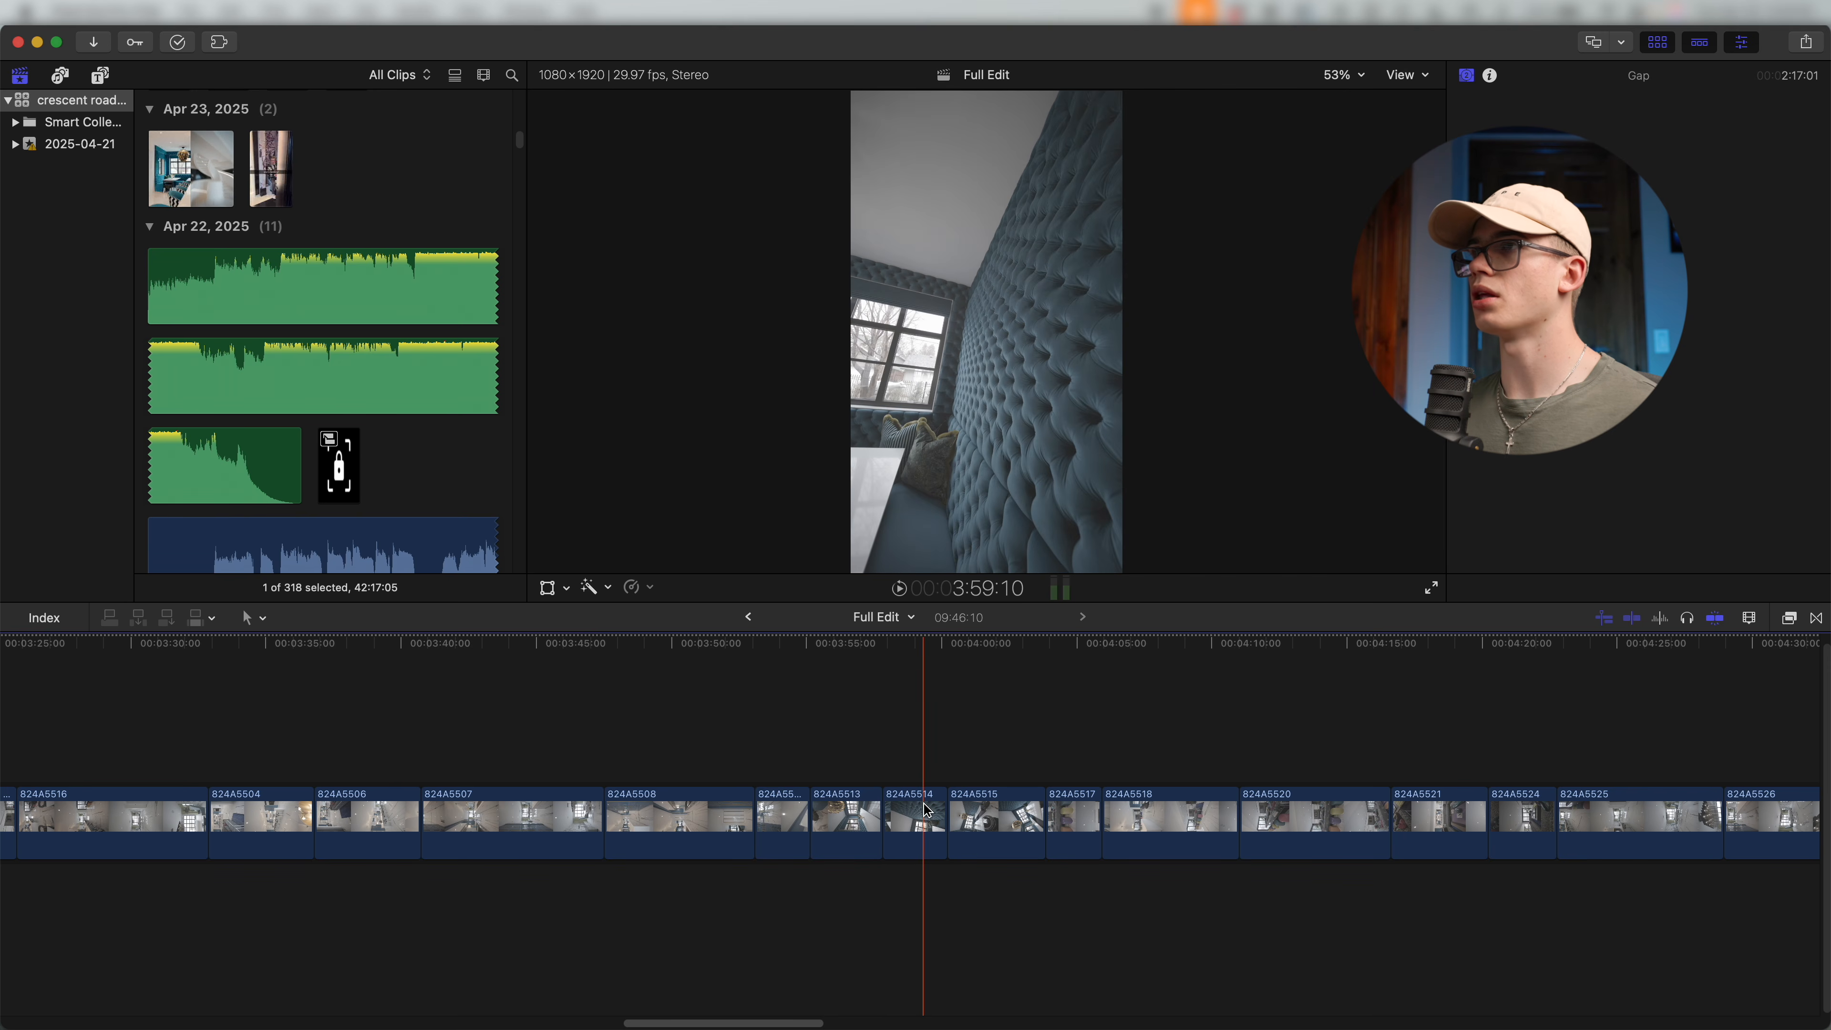
pyautogui.moveTo(934, 810); pyautogui.dragTo(838, 799)
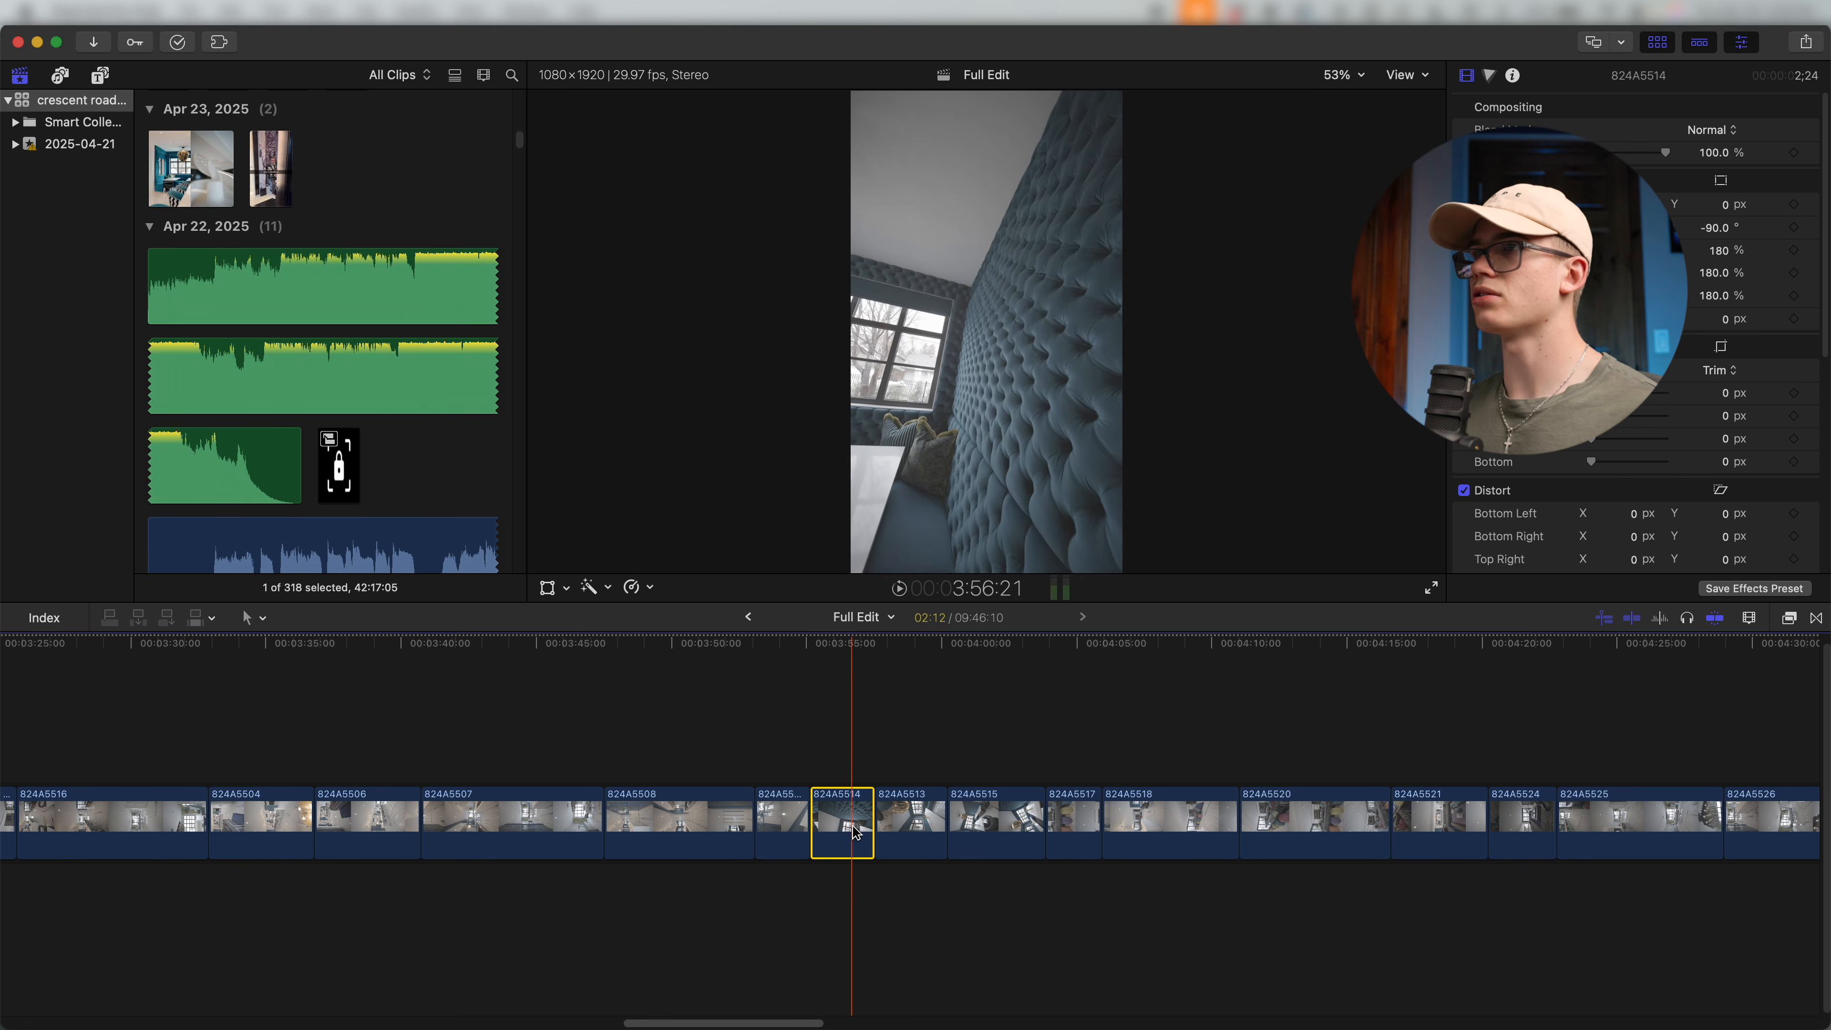
pyautogui.press('super+x')
# Place clips 824A5617 and 824A5514, in that order, directly after 824A5512 in the connected edit above the music.
pyautogui.hscroll(-20, 782, 802)
pyautogui.press('super+minus')
pyautogui.press('super+minus')
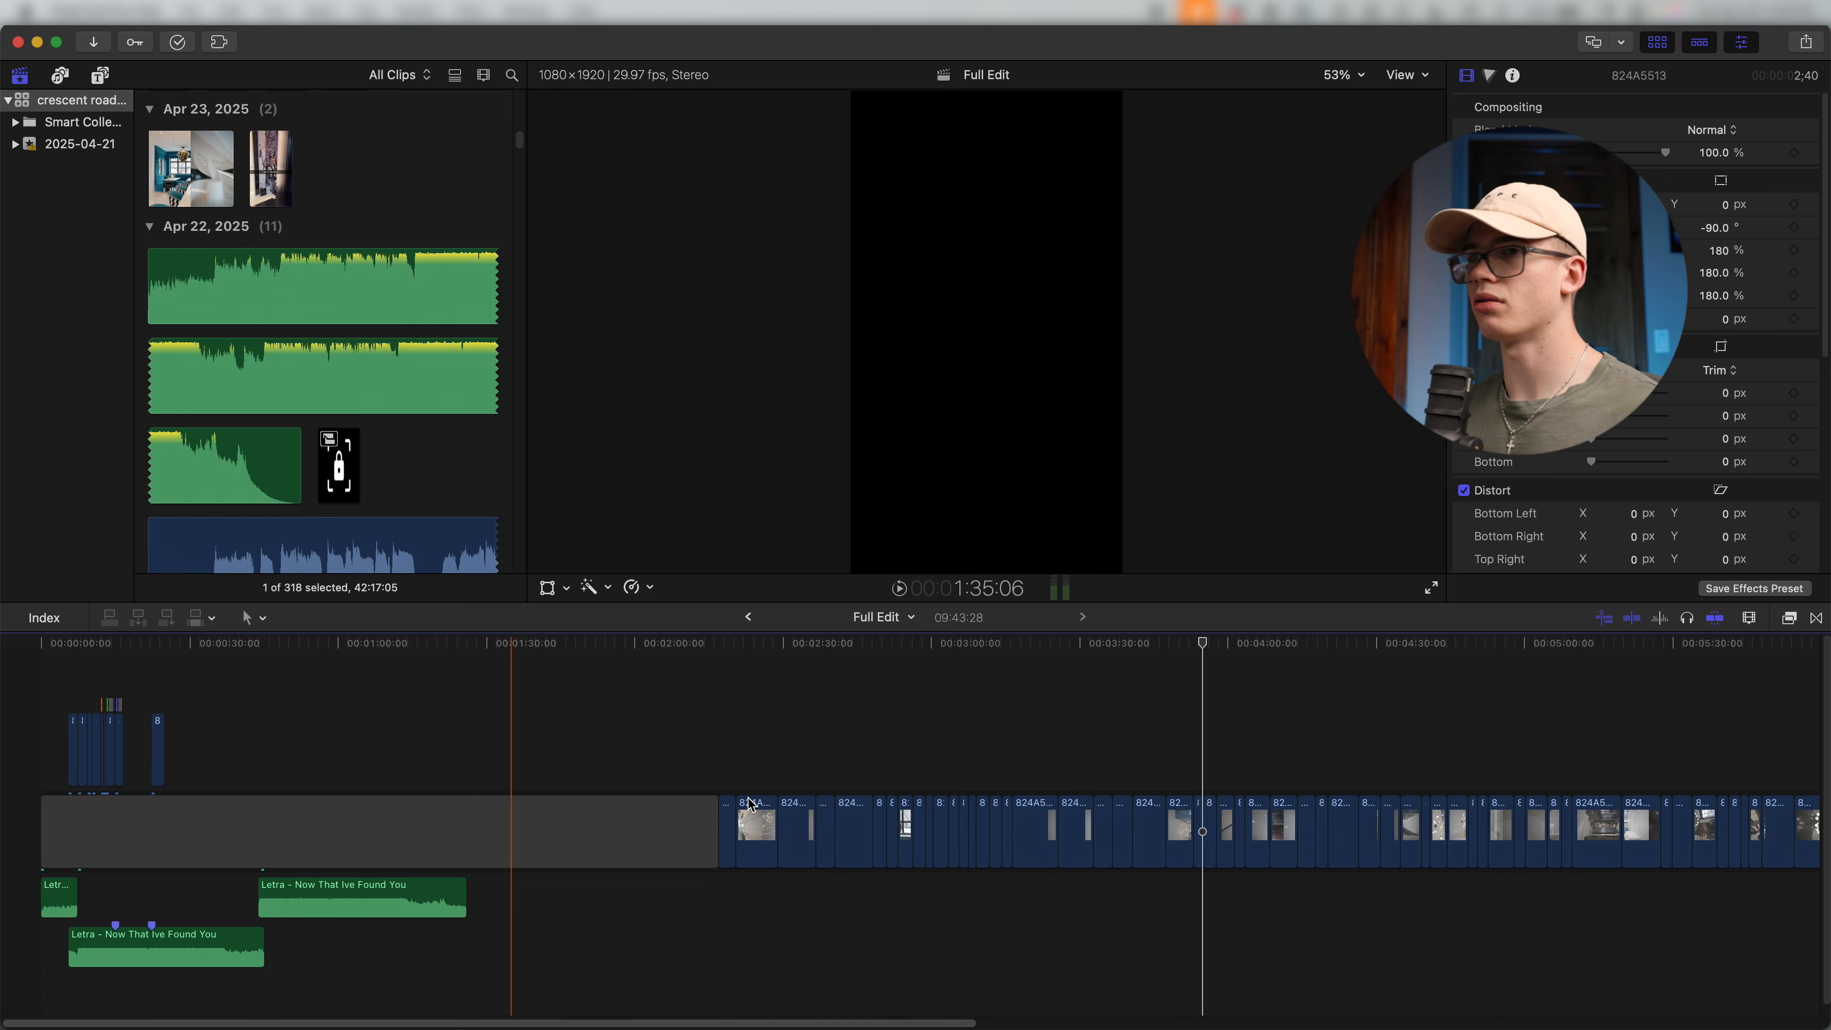
pyautogui.click(171, 728)
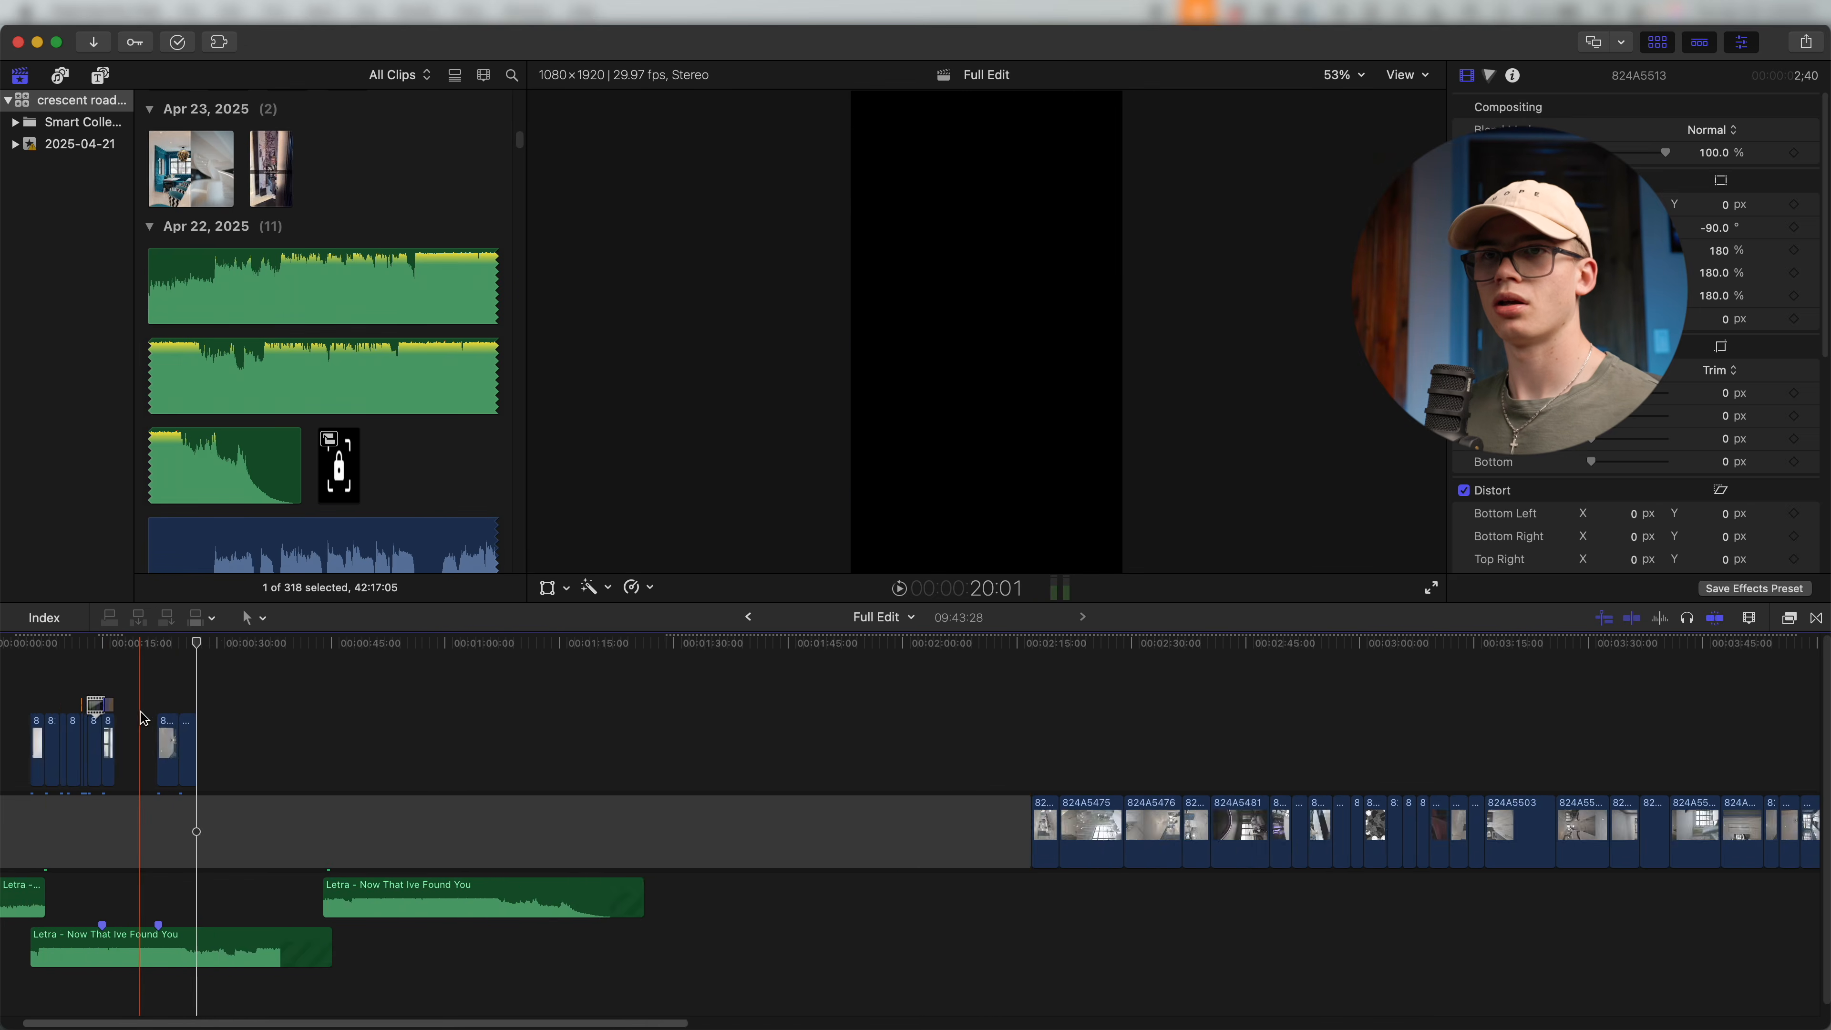
pyautogui.press('super+equal')
pyautogui.press('super+equal')
pyautogui.press('super+equal')
pyautogui.press('super+equal')
pyautogui.moveTo(585, 728); pyautogui.dragTo(1134, 775)
pyautogui.moveTo(872, 776); pyautogui.dragTo(501, 781)
pyautogui.press('super+equal')
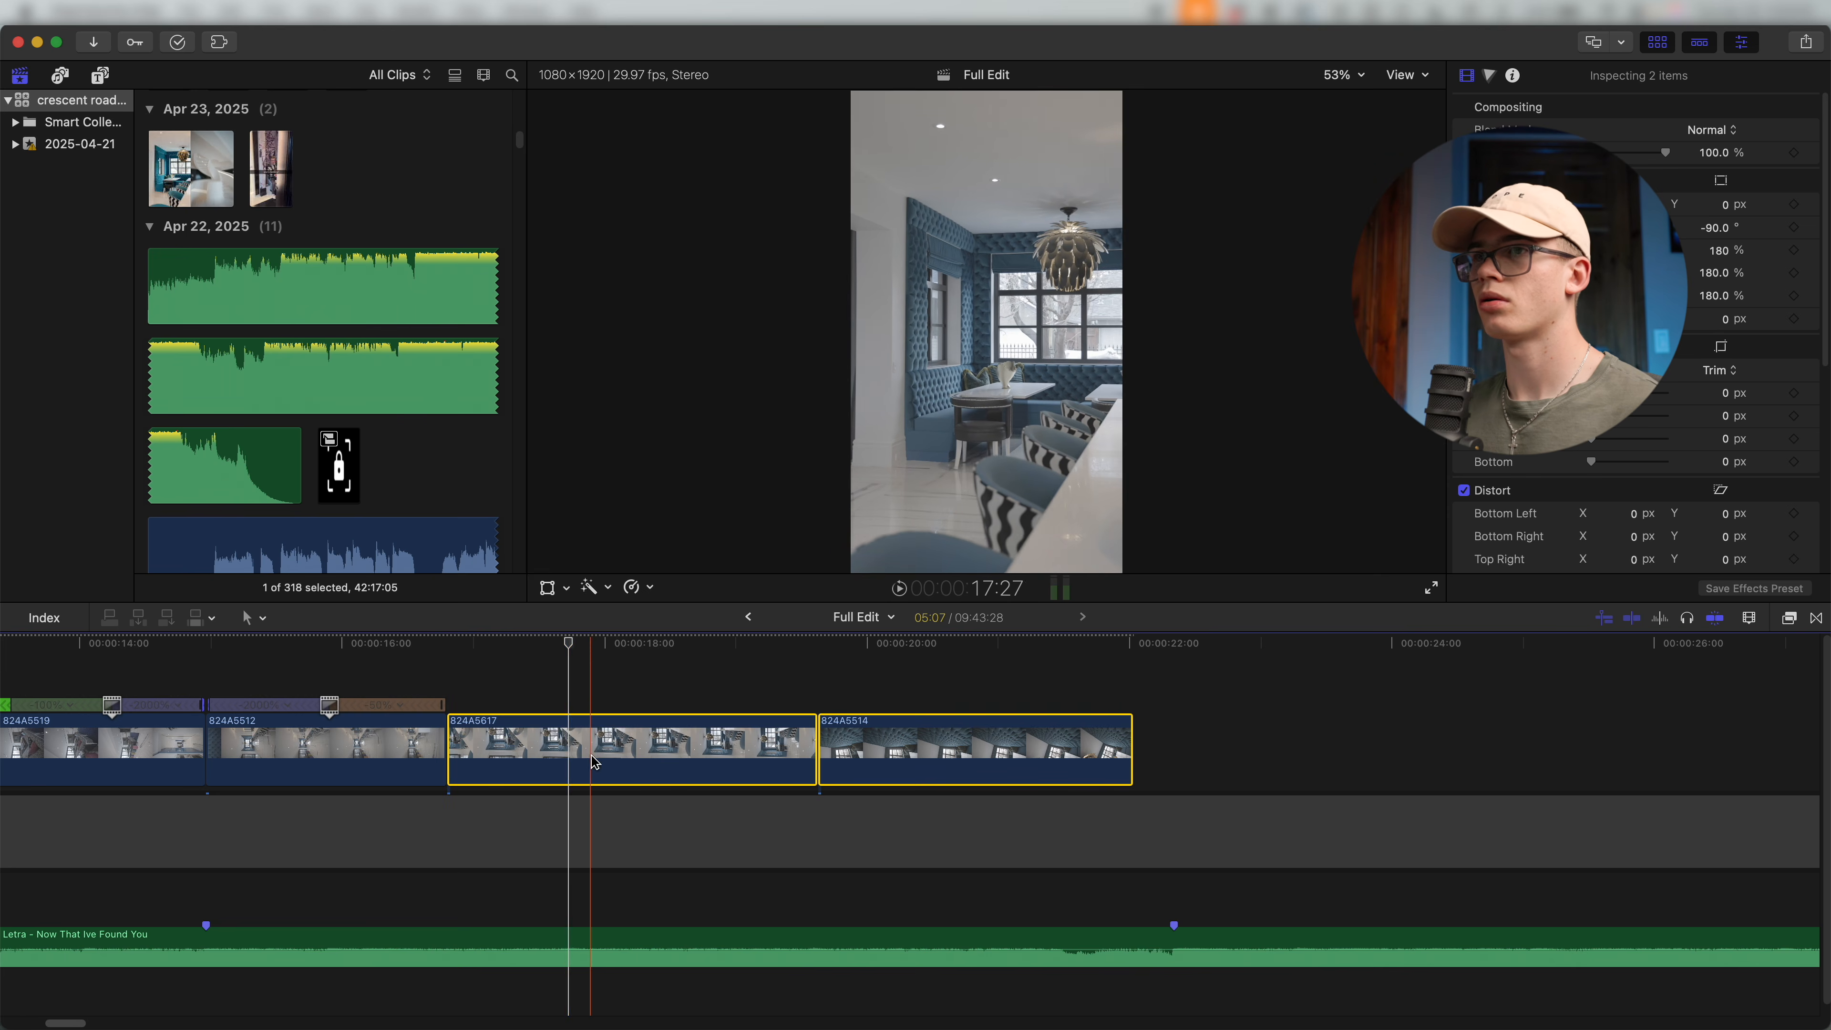
# Trim the end of clip 824A5617 to the playhead and move 824A5514 directly against its new end.
pyautogui.hotkey('alt', ']')
pyautogui.click(712, 752)
pyautogui.moveTo(881, 750); pyautogui.dragTo(571, 743)
# Play through clip 824A5514 and trim its end so it lasts 29 frames.
pyautogui.press('space')
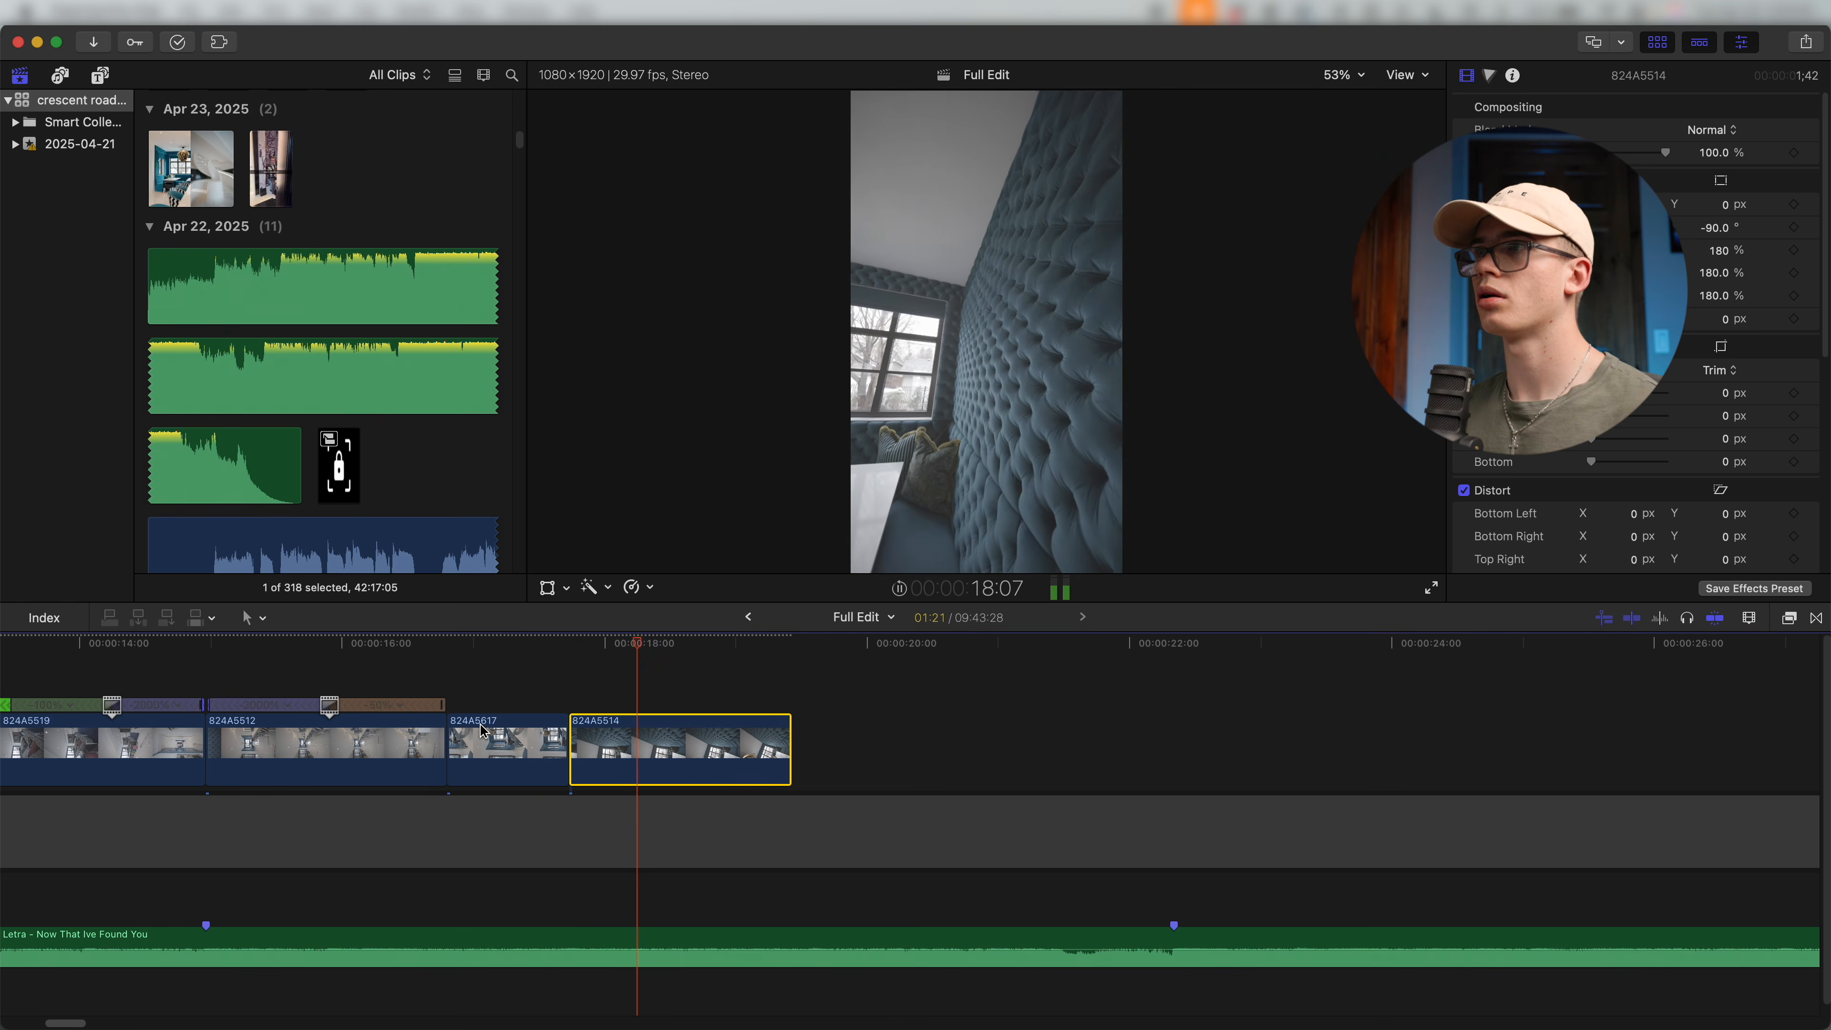
pyautogui.hotkey('alt', ']')
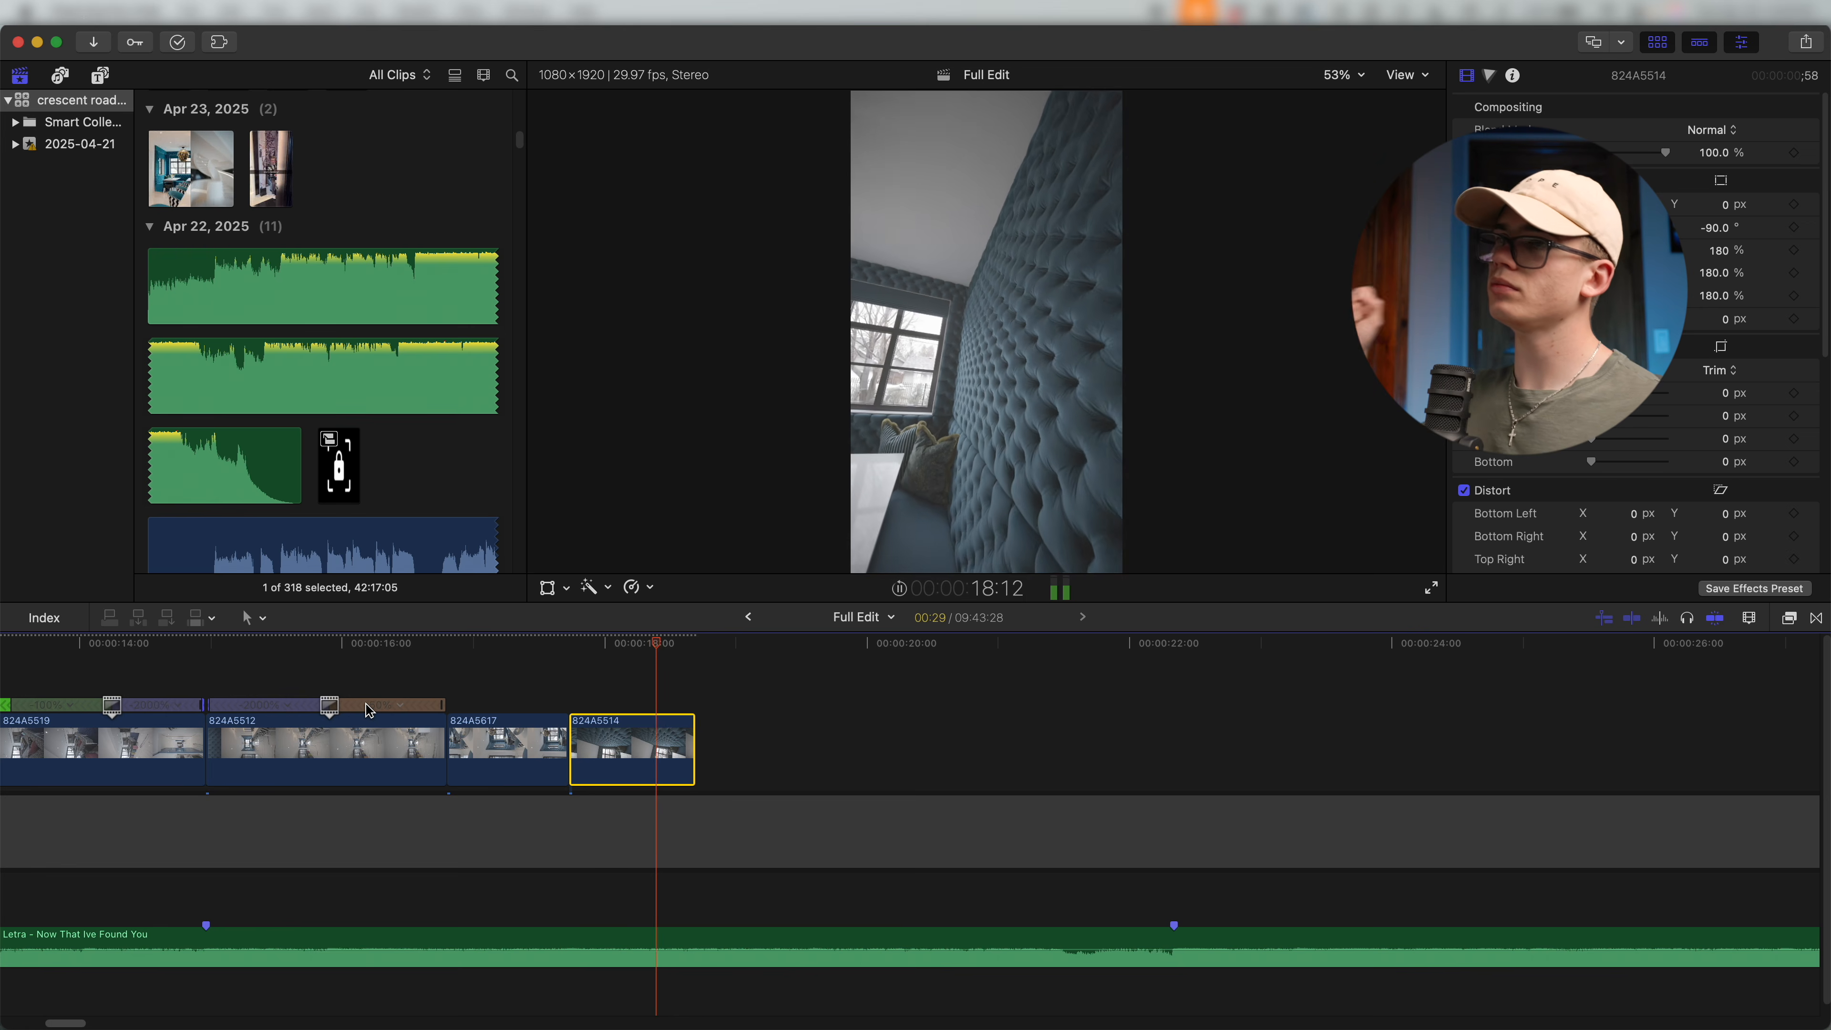
pyautogui.press('space')
pyautogui.click(699, 733)
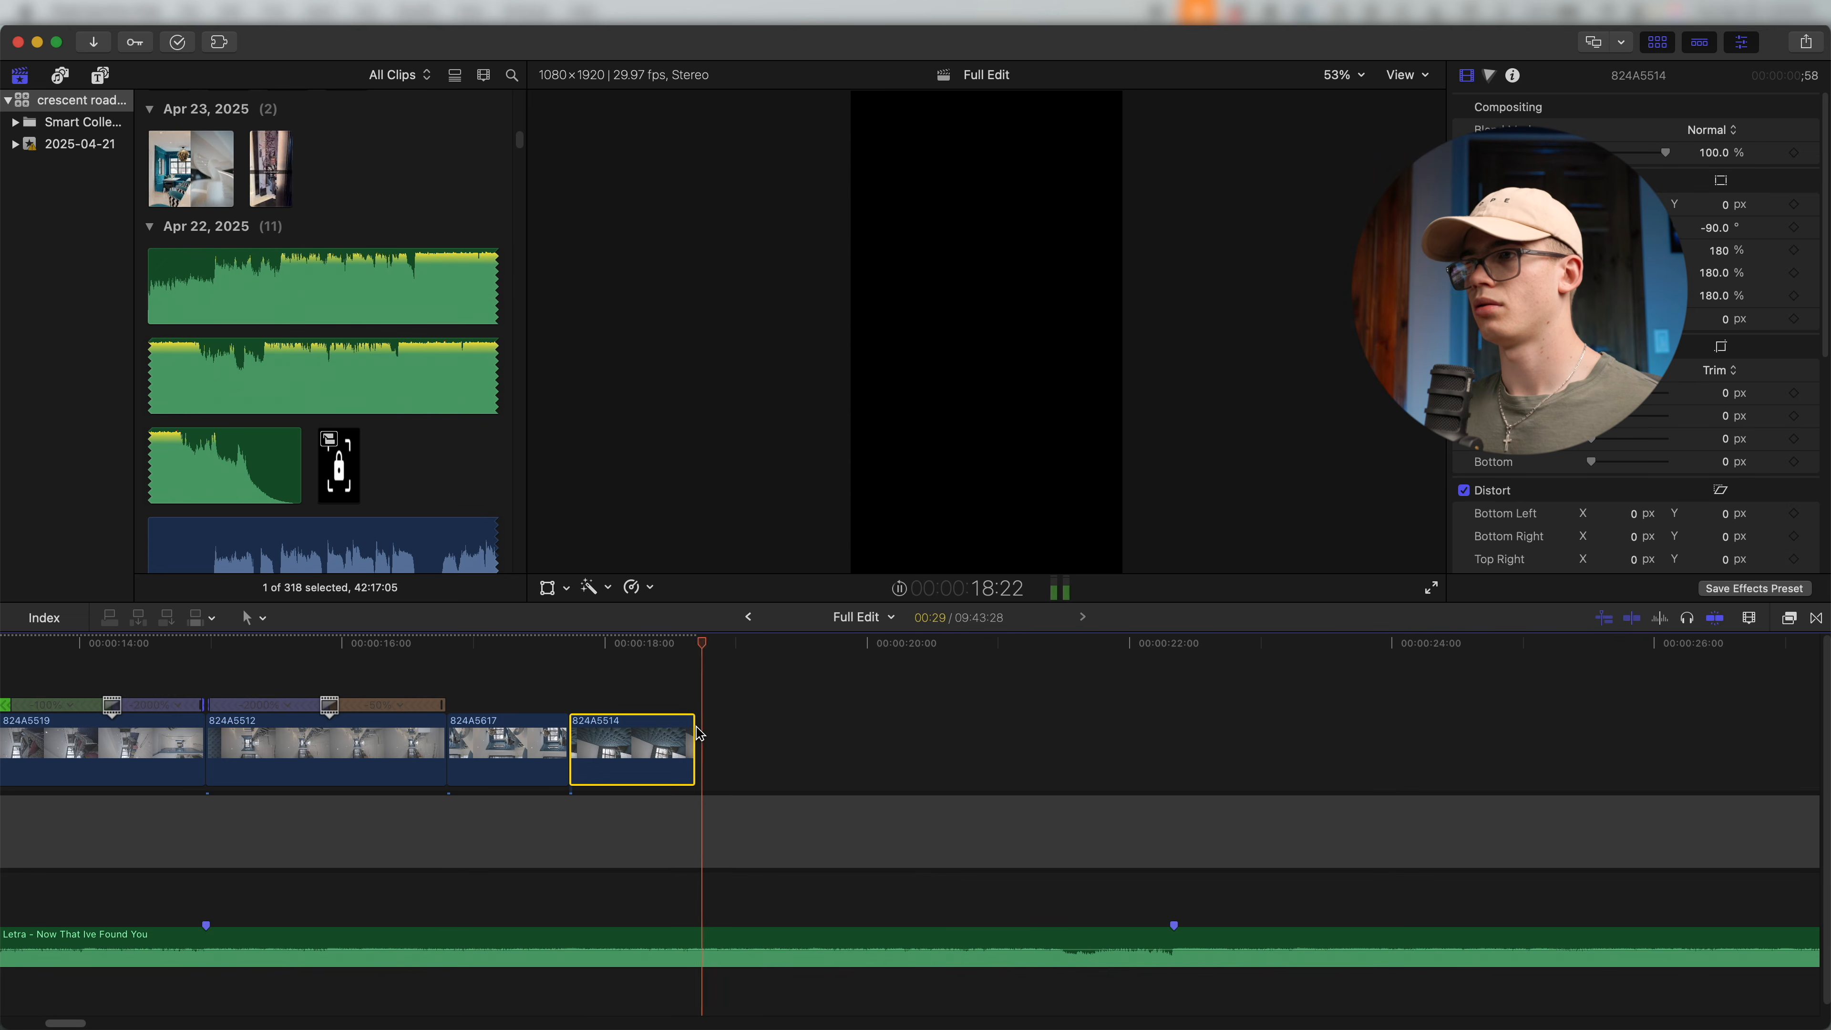
# Play the music following clip 824A5514 up to and past the second marker to examine where the next beats fall.
pyautogui.scroll(-3, 698, 730)
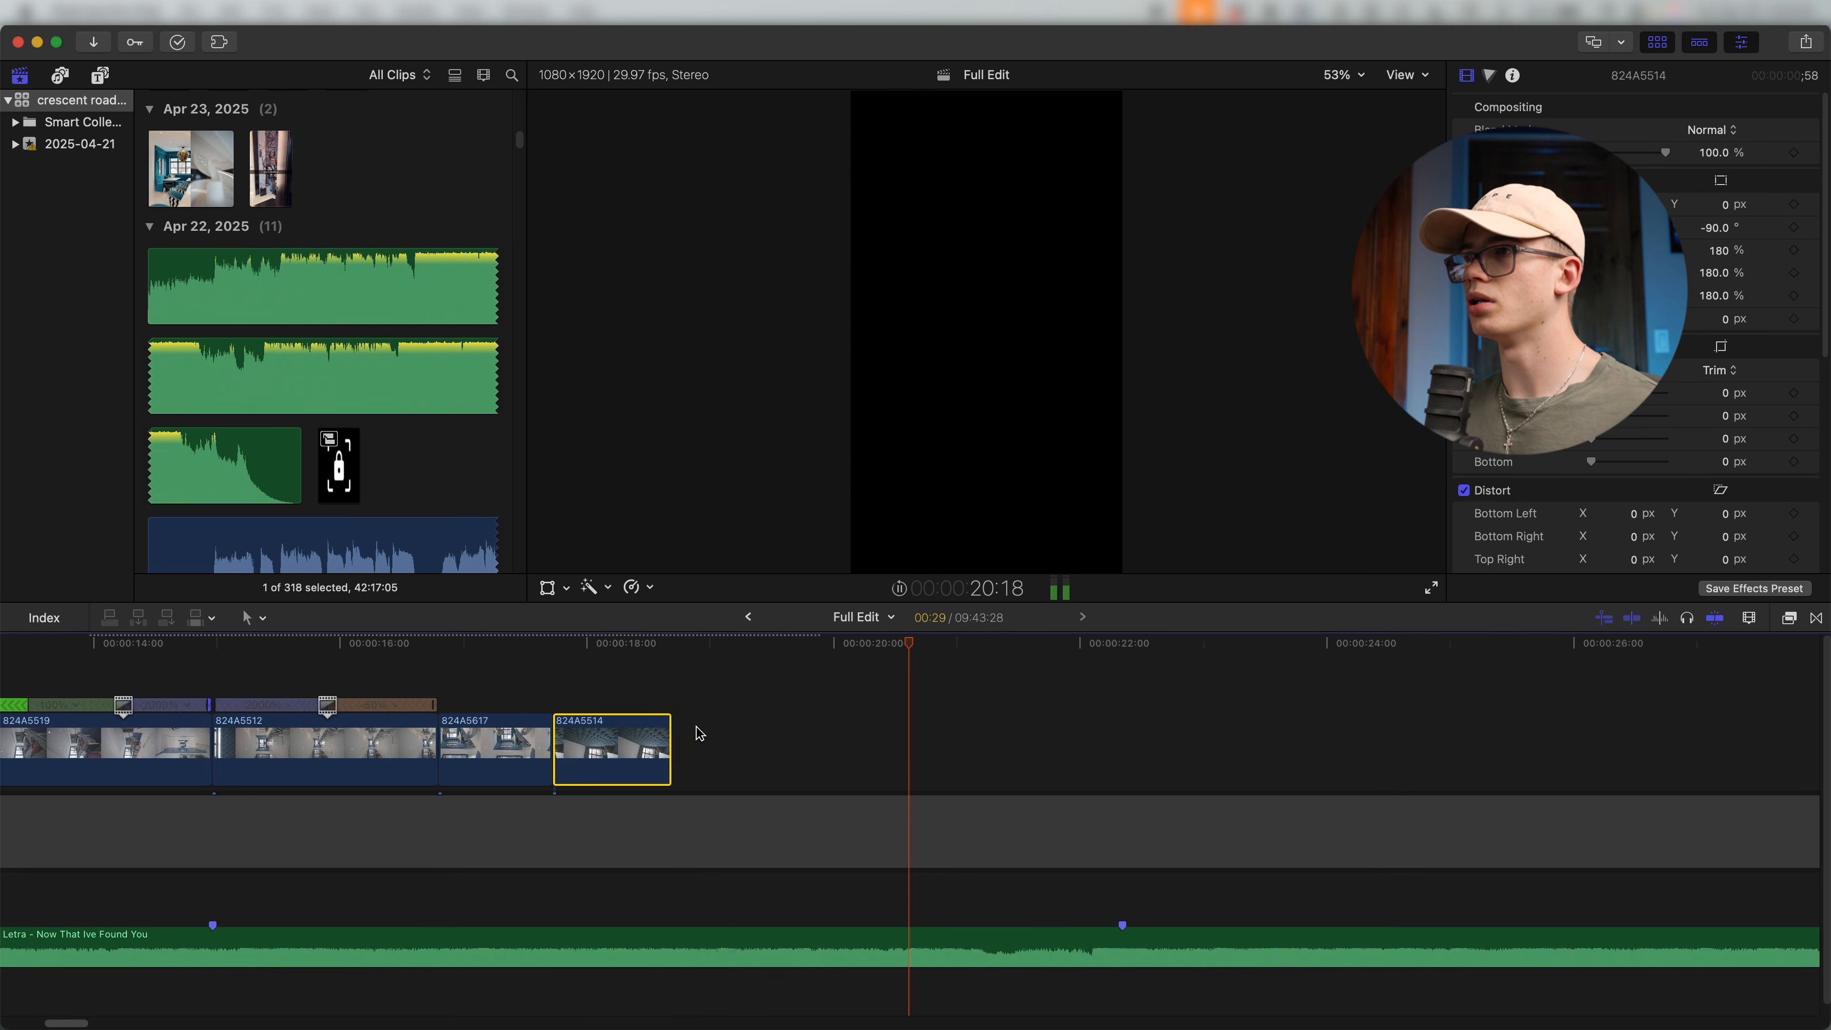
pyautogui.press('space')
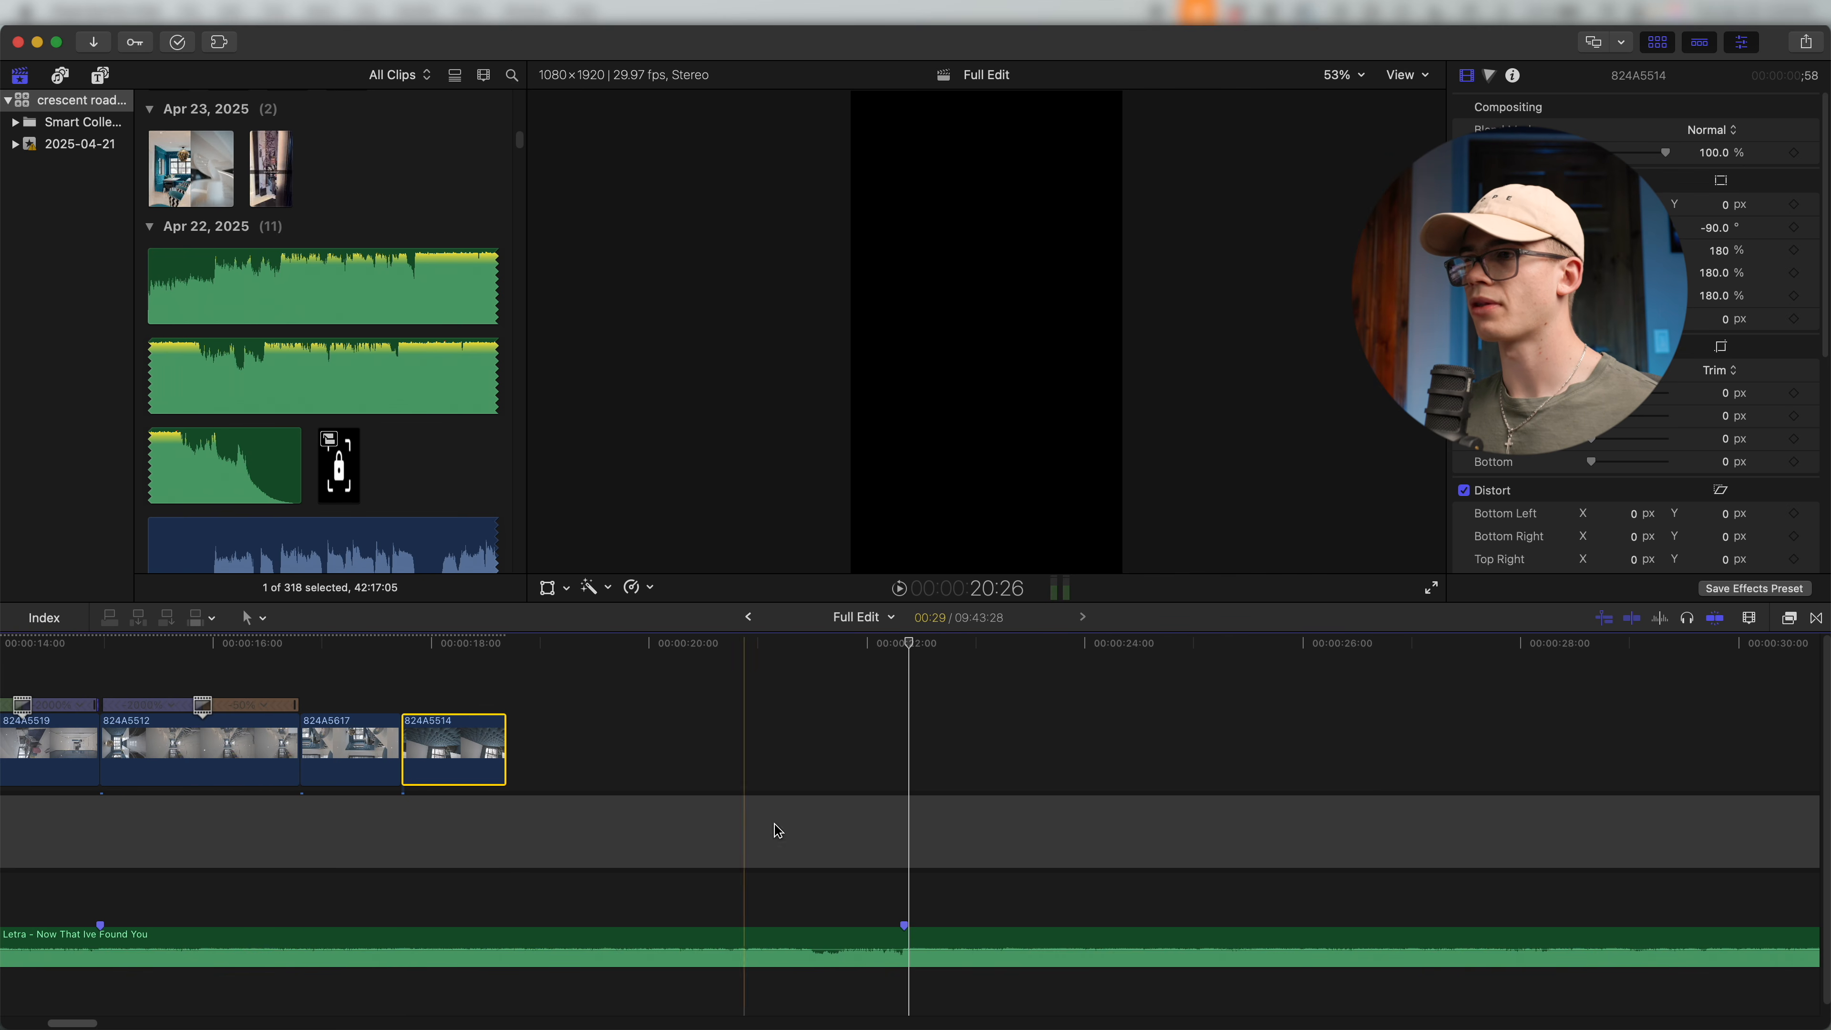
pyautogui.scroll(-2, 904, 854)
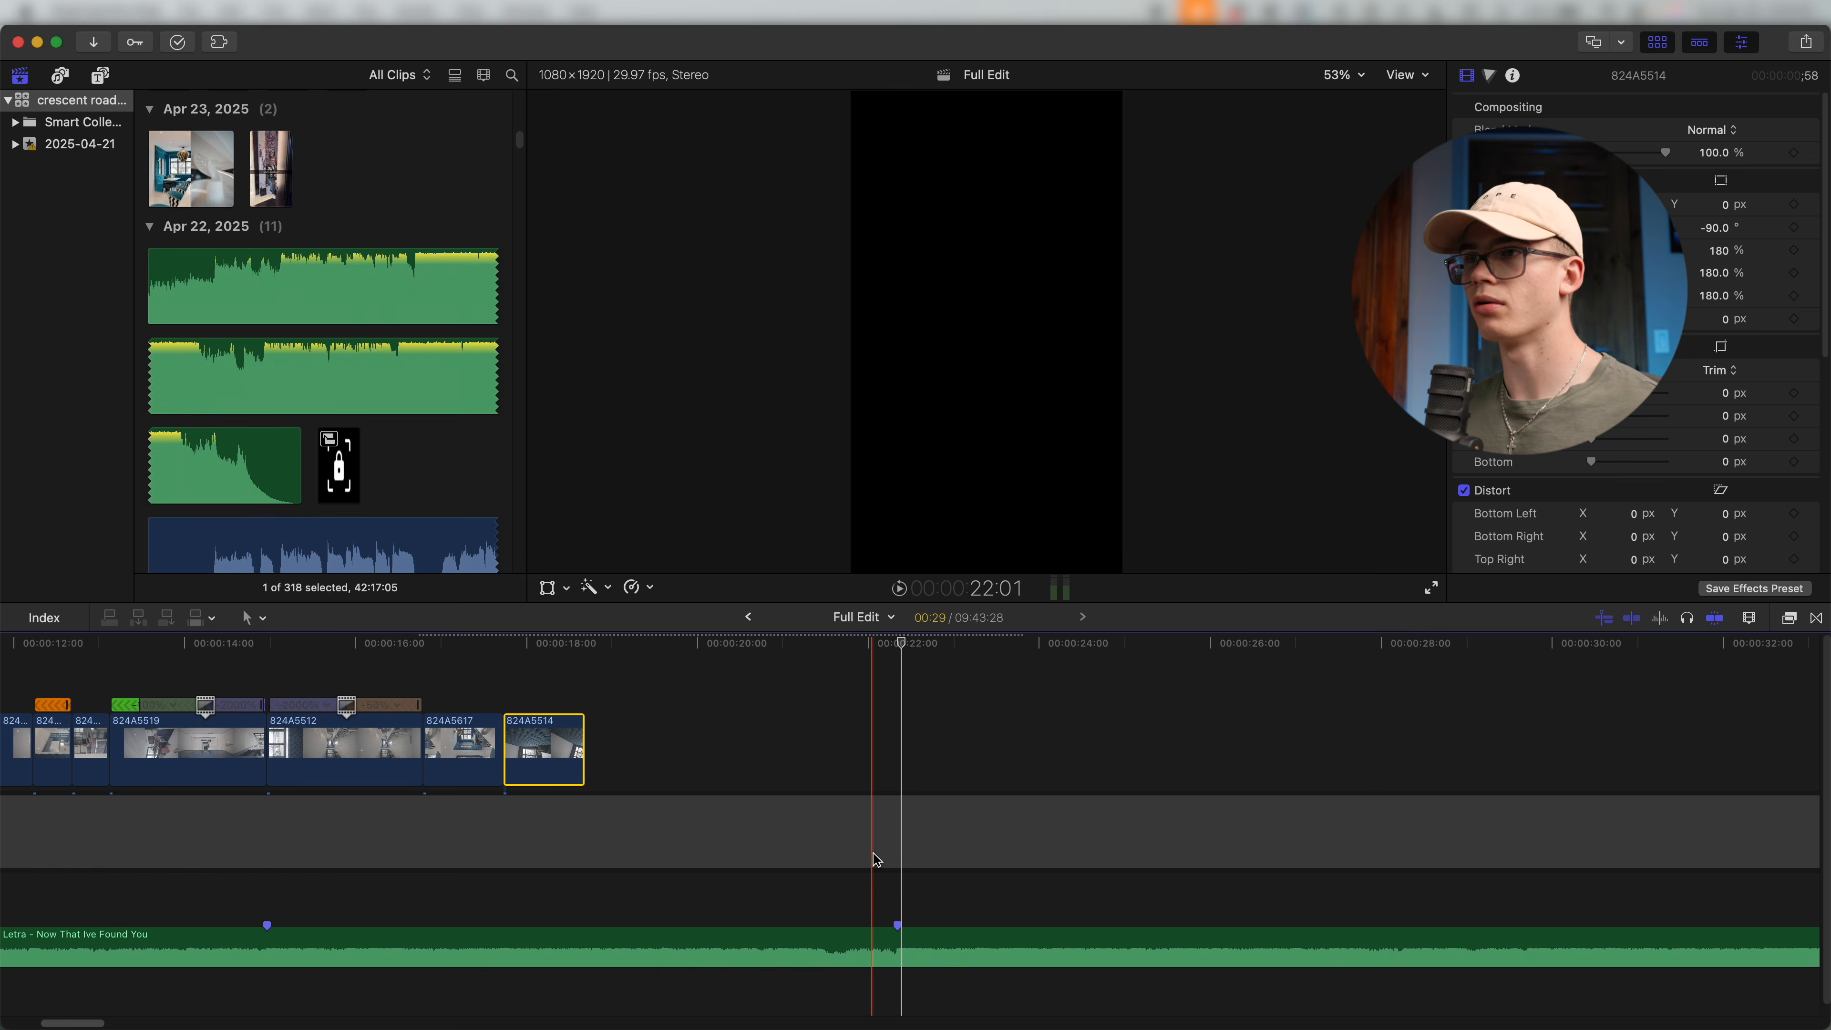
pyautogui.press('space')
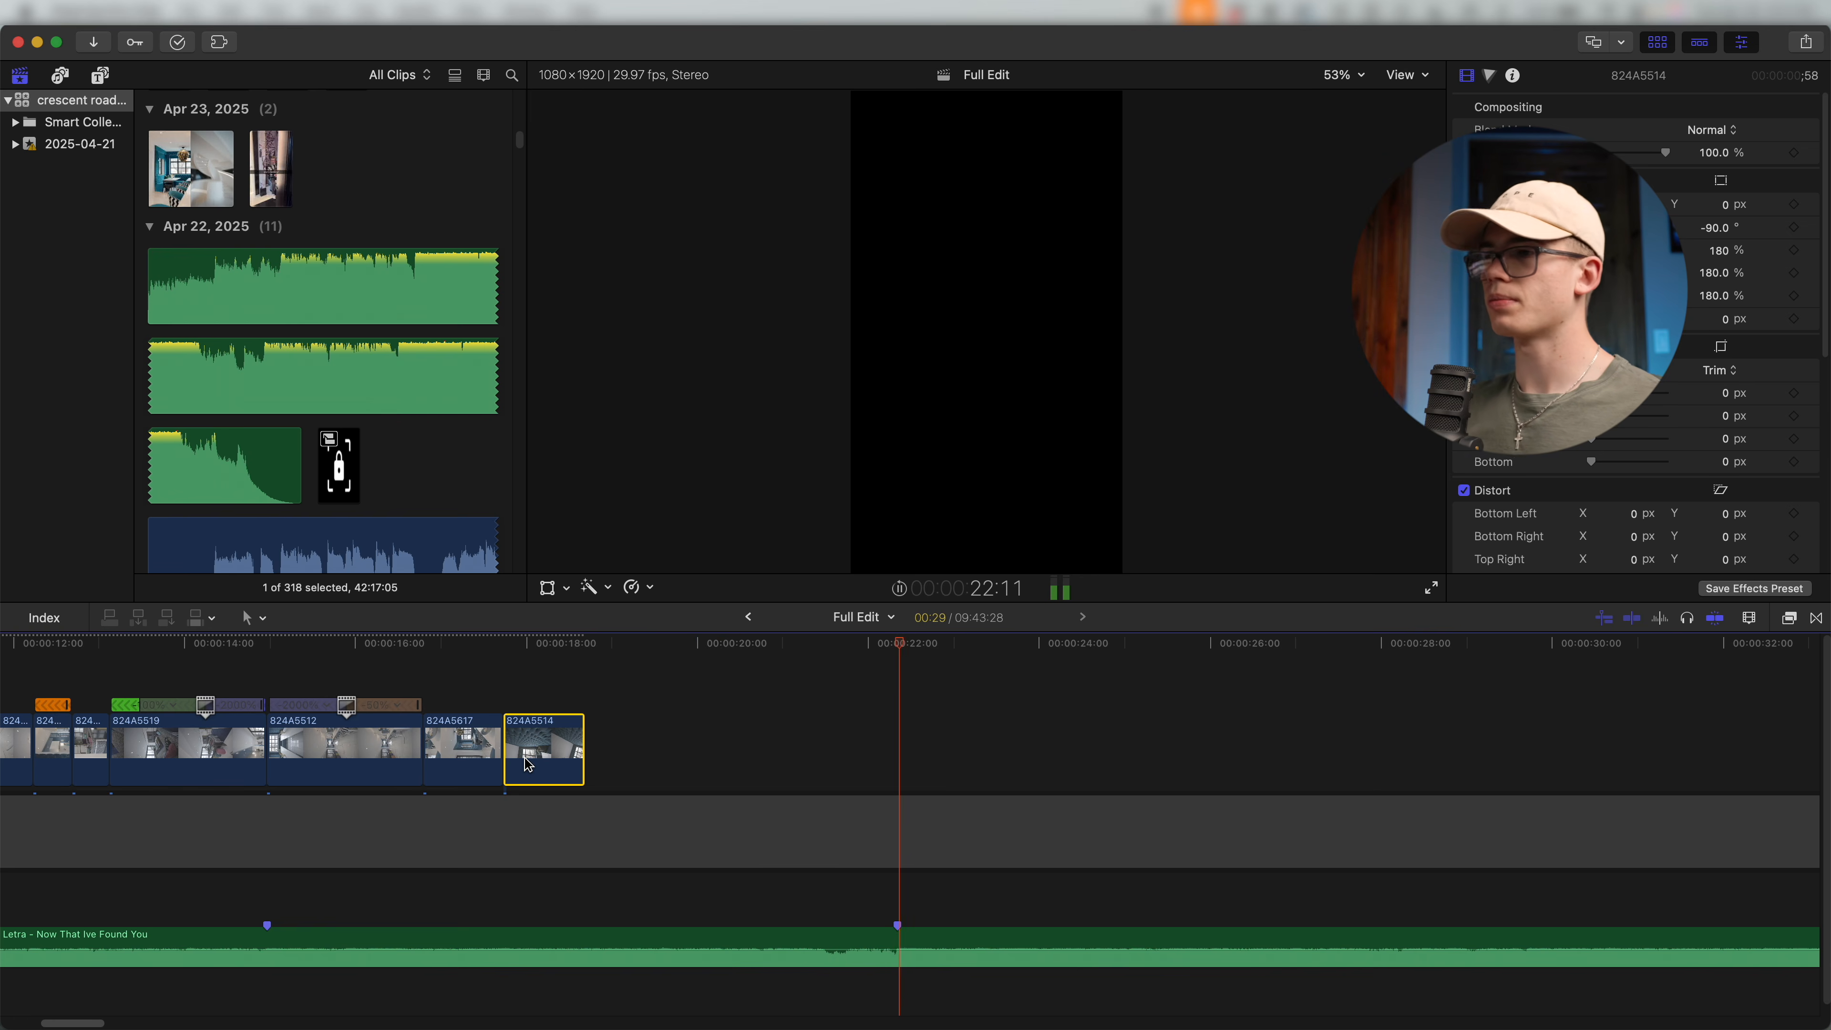
pyautogui.press('space')
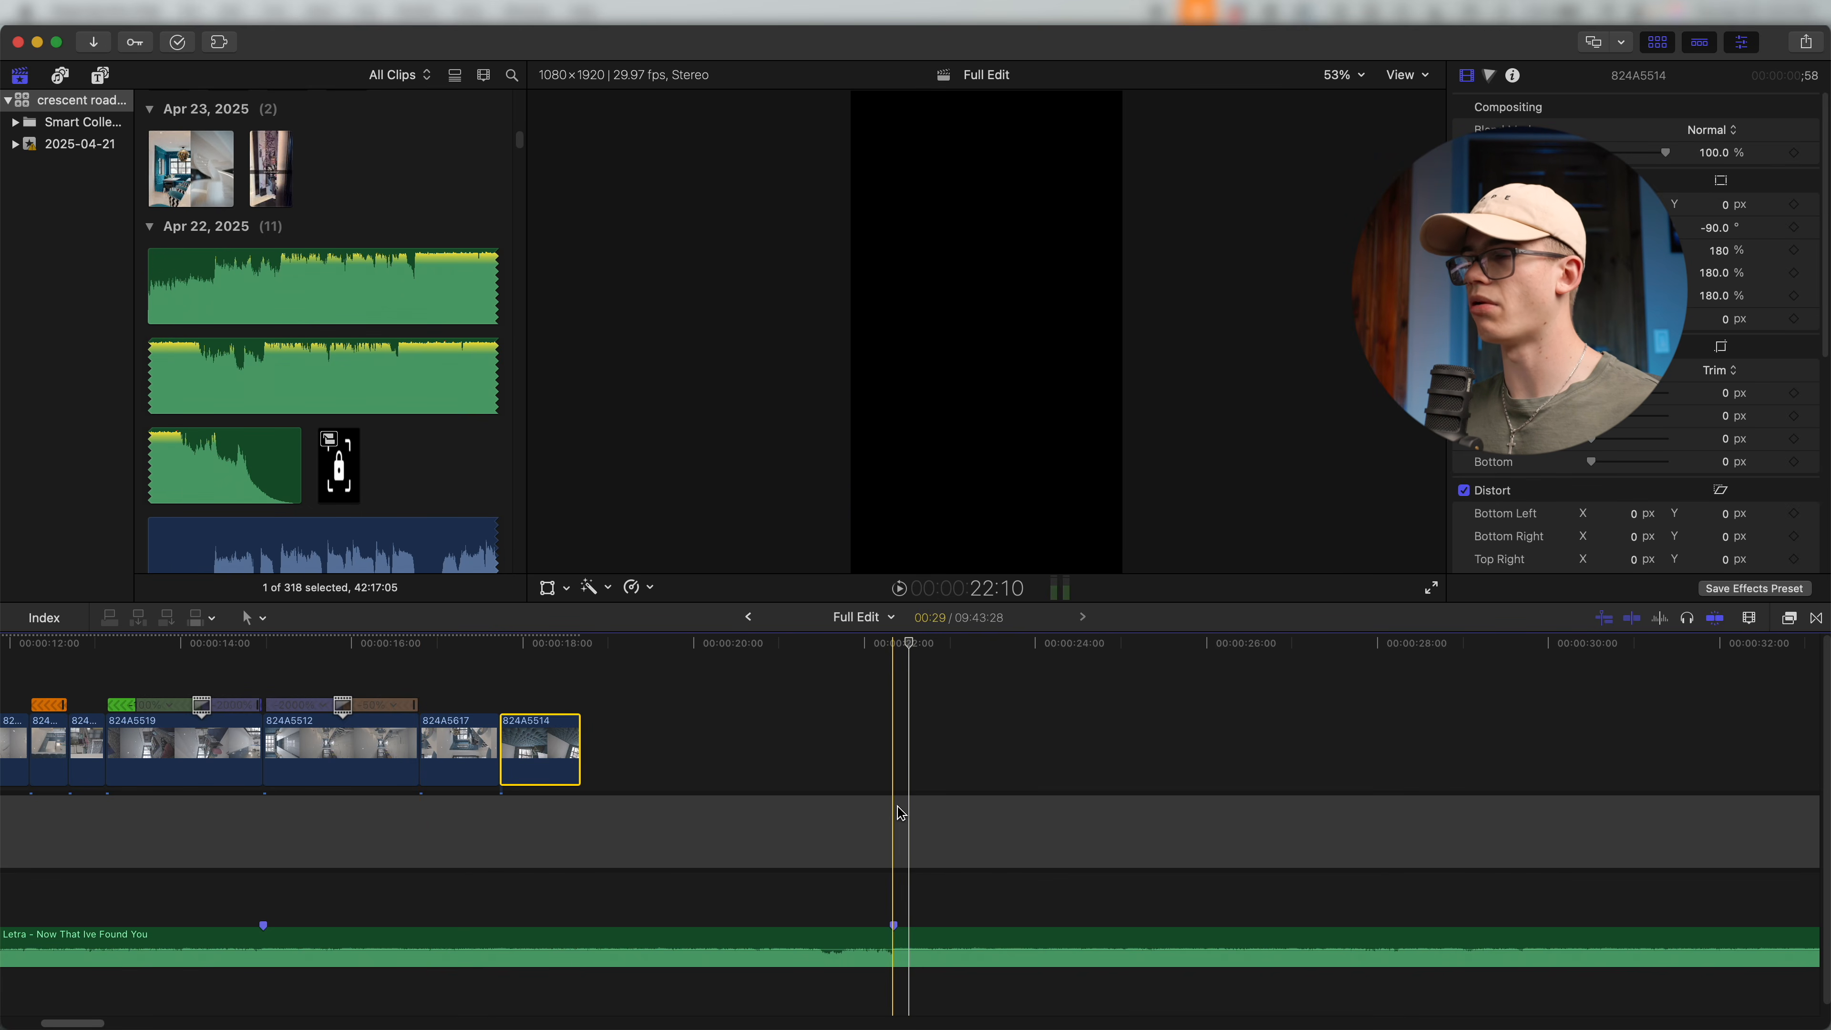
pyautogui.press('super+minus')
pyautogui.press('super+minus')
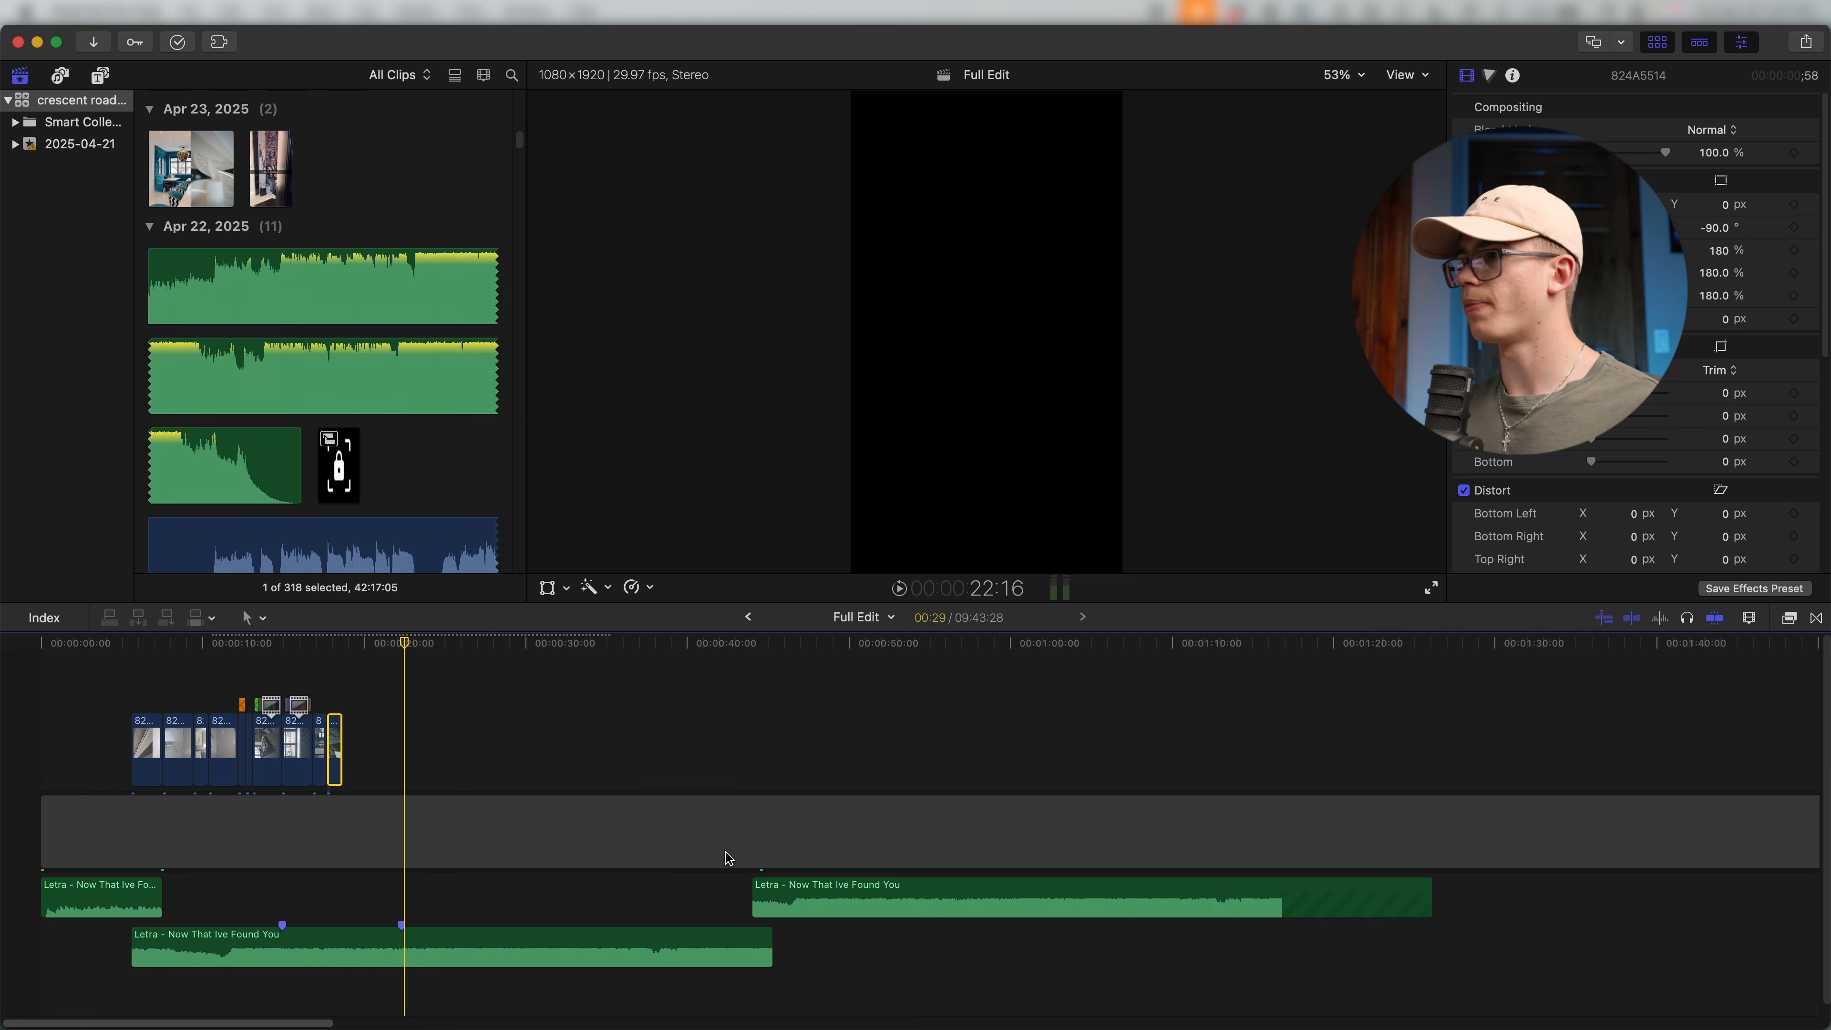
pyautogui.press('super+equal')
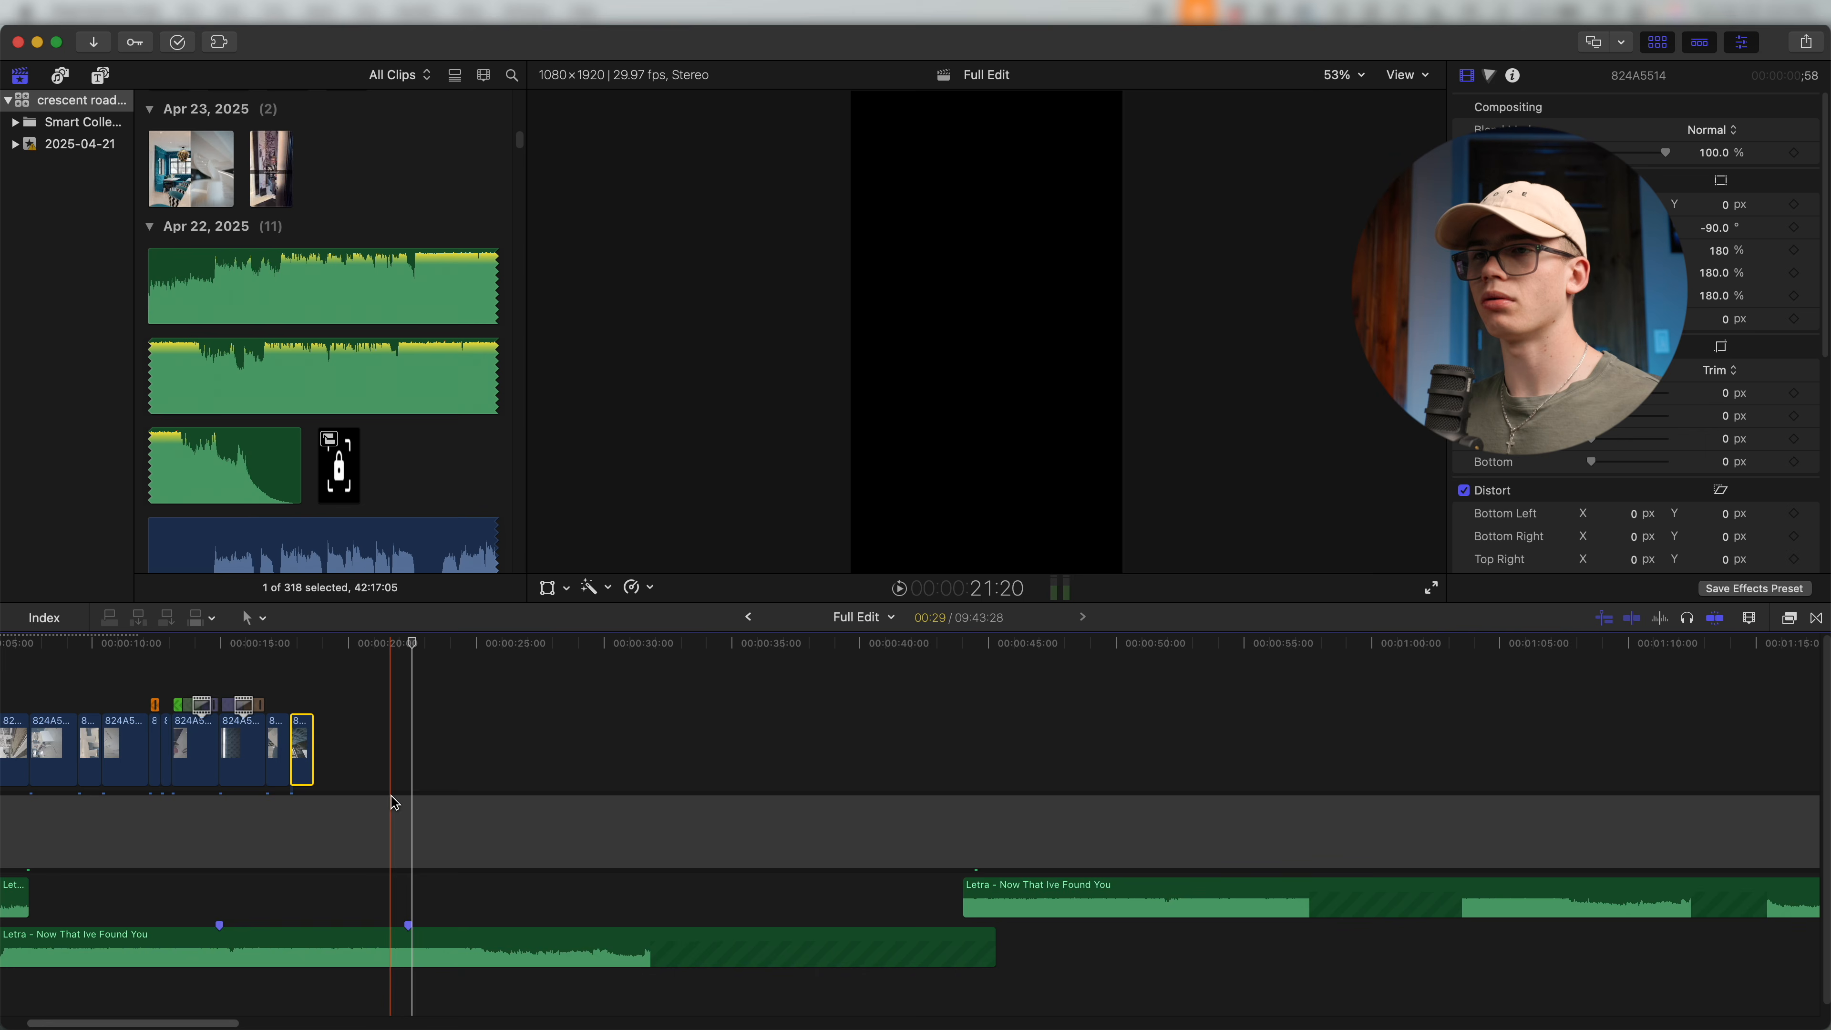
pyautogui.press('super+minus')
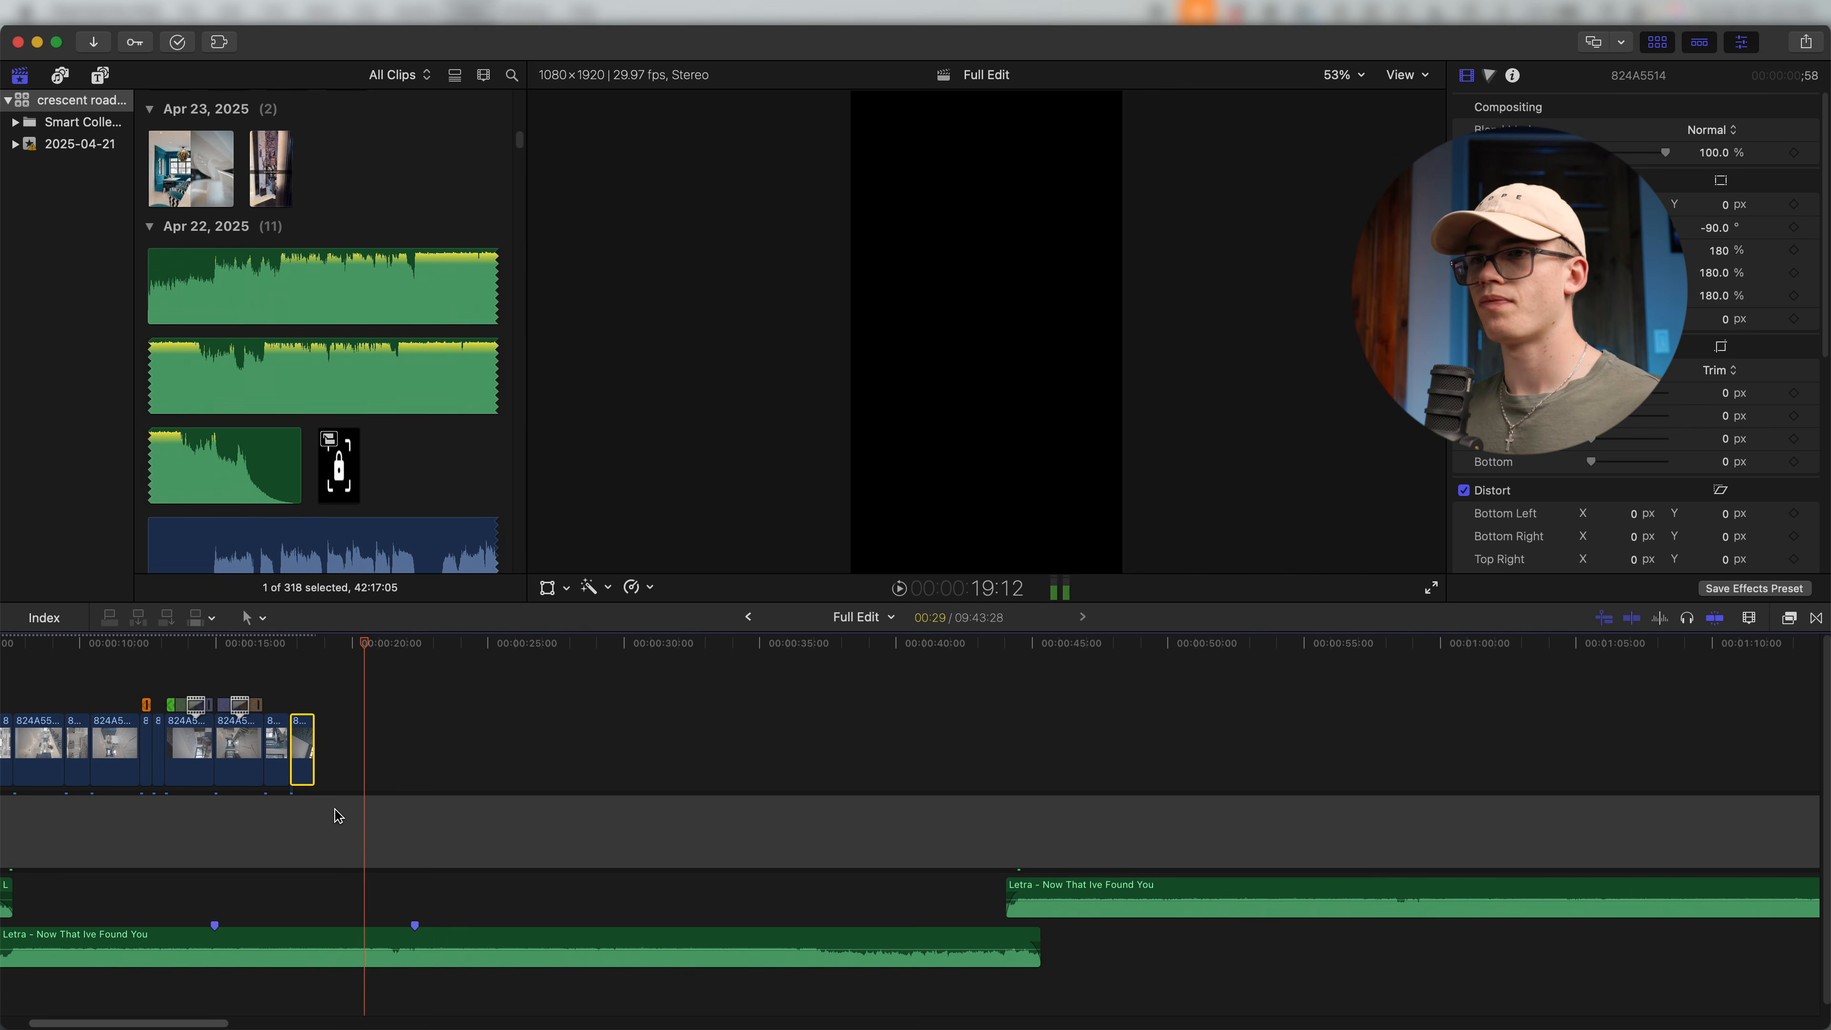
pyautogui.press('space')
# Move clips 824A5525, 824A5544 and 824A5543 from the main footage to the connected edit, starting at the second music marker.
pyautogui.press('super+minus')
pyautogui.hscroll(20, 401, 811)
pyautogui.press('super+minus')
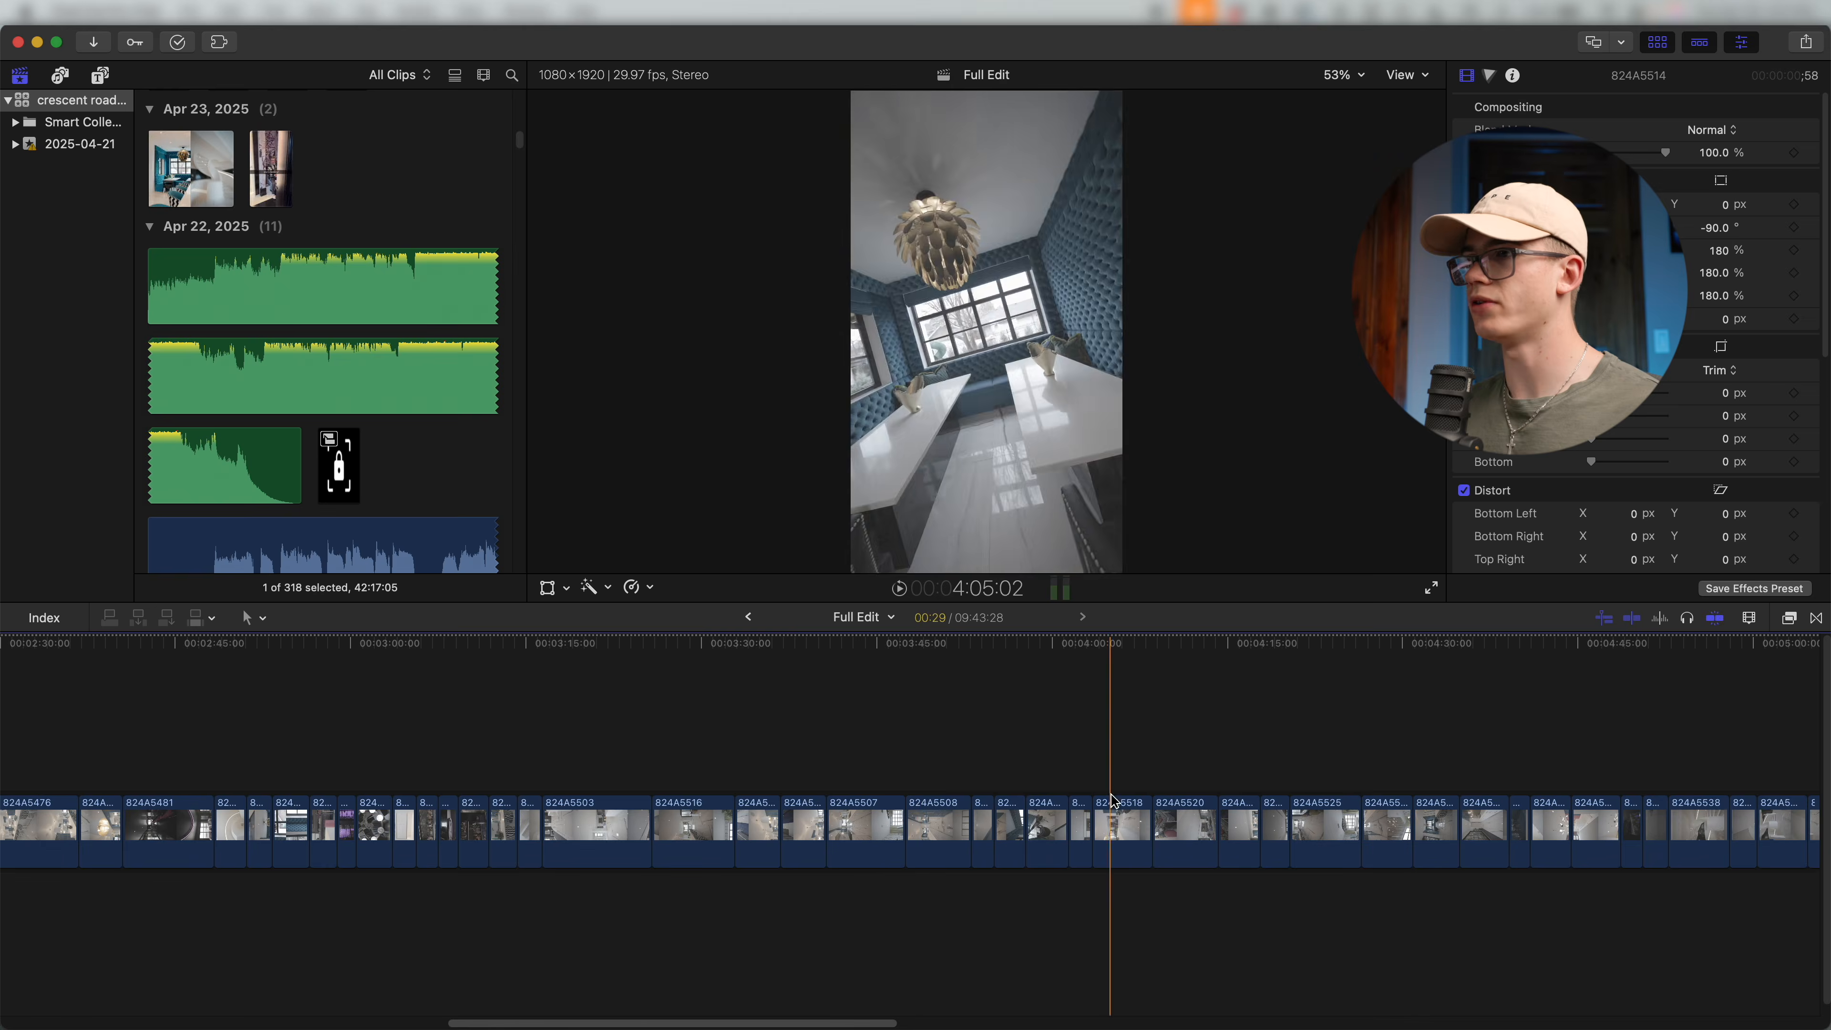
pyautogui.hscroll(5, 1062, 869)
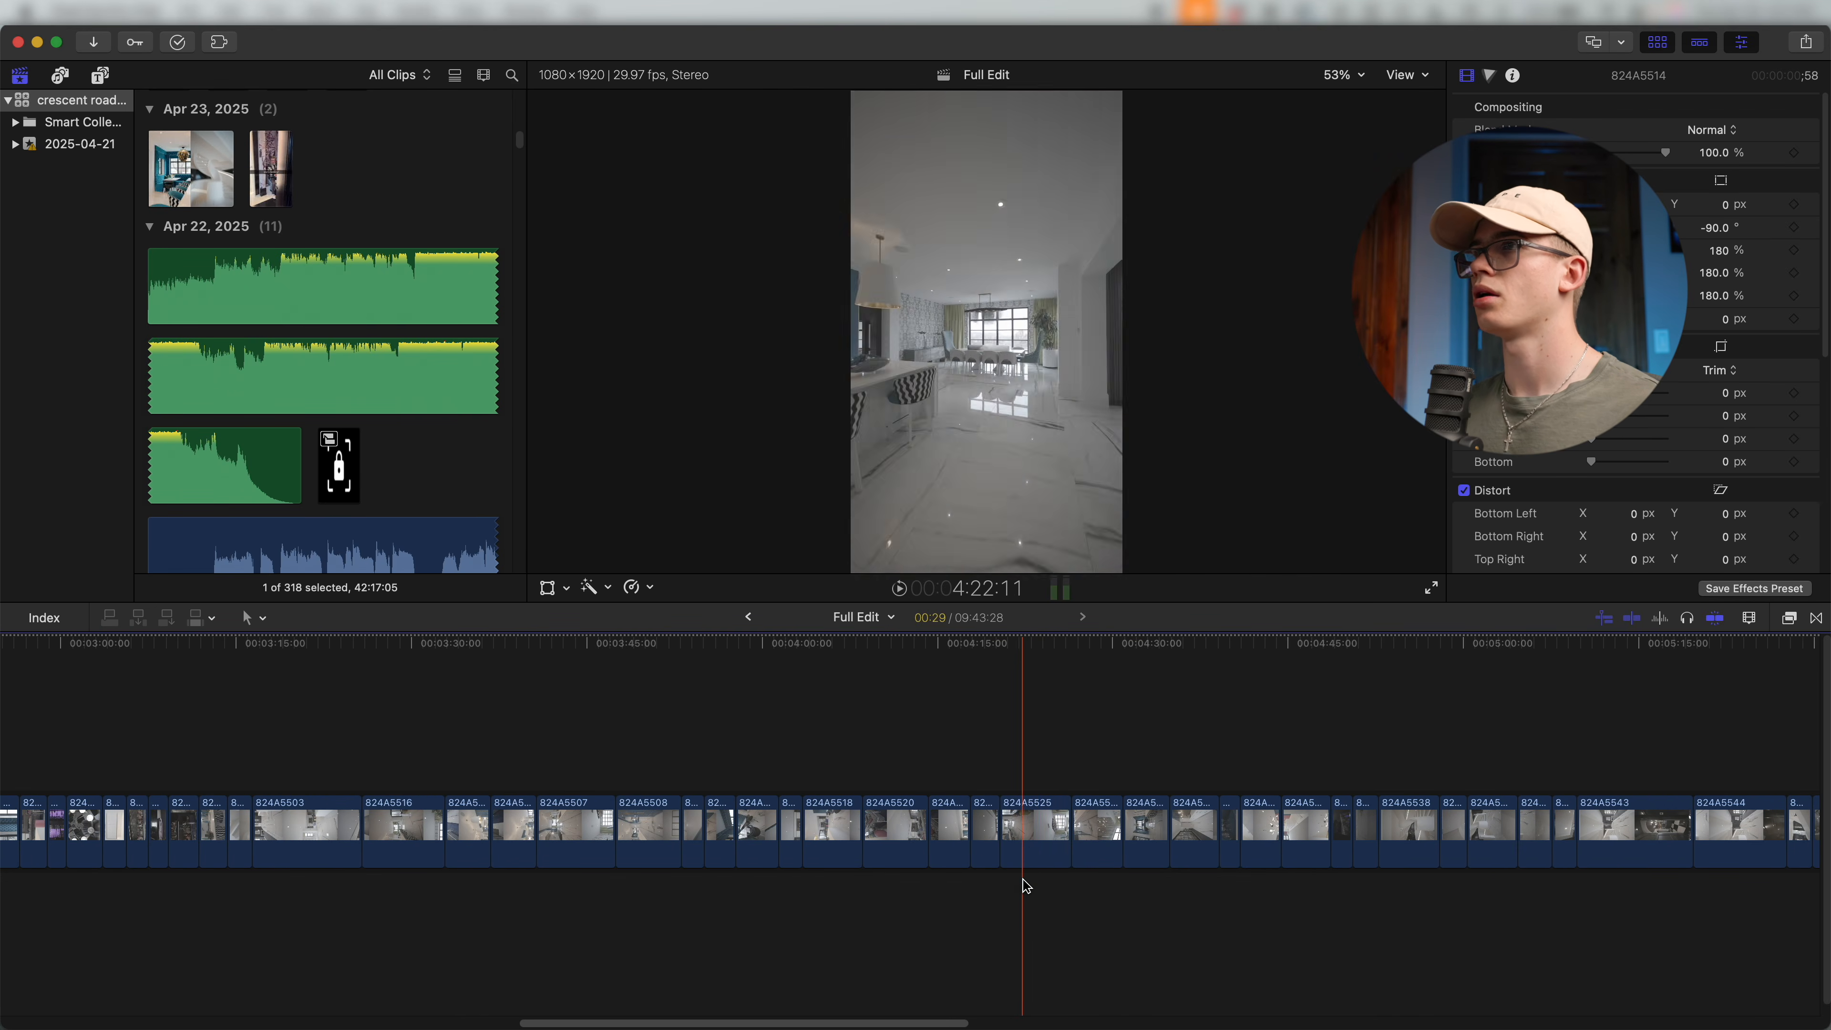
pyautogui.press('super+equal')
pyautogui.moveTo(1049, 840); pyautogui.dragTo(627, 757)
pyautogui.hscroll(12, 989, 829)
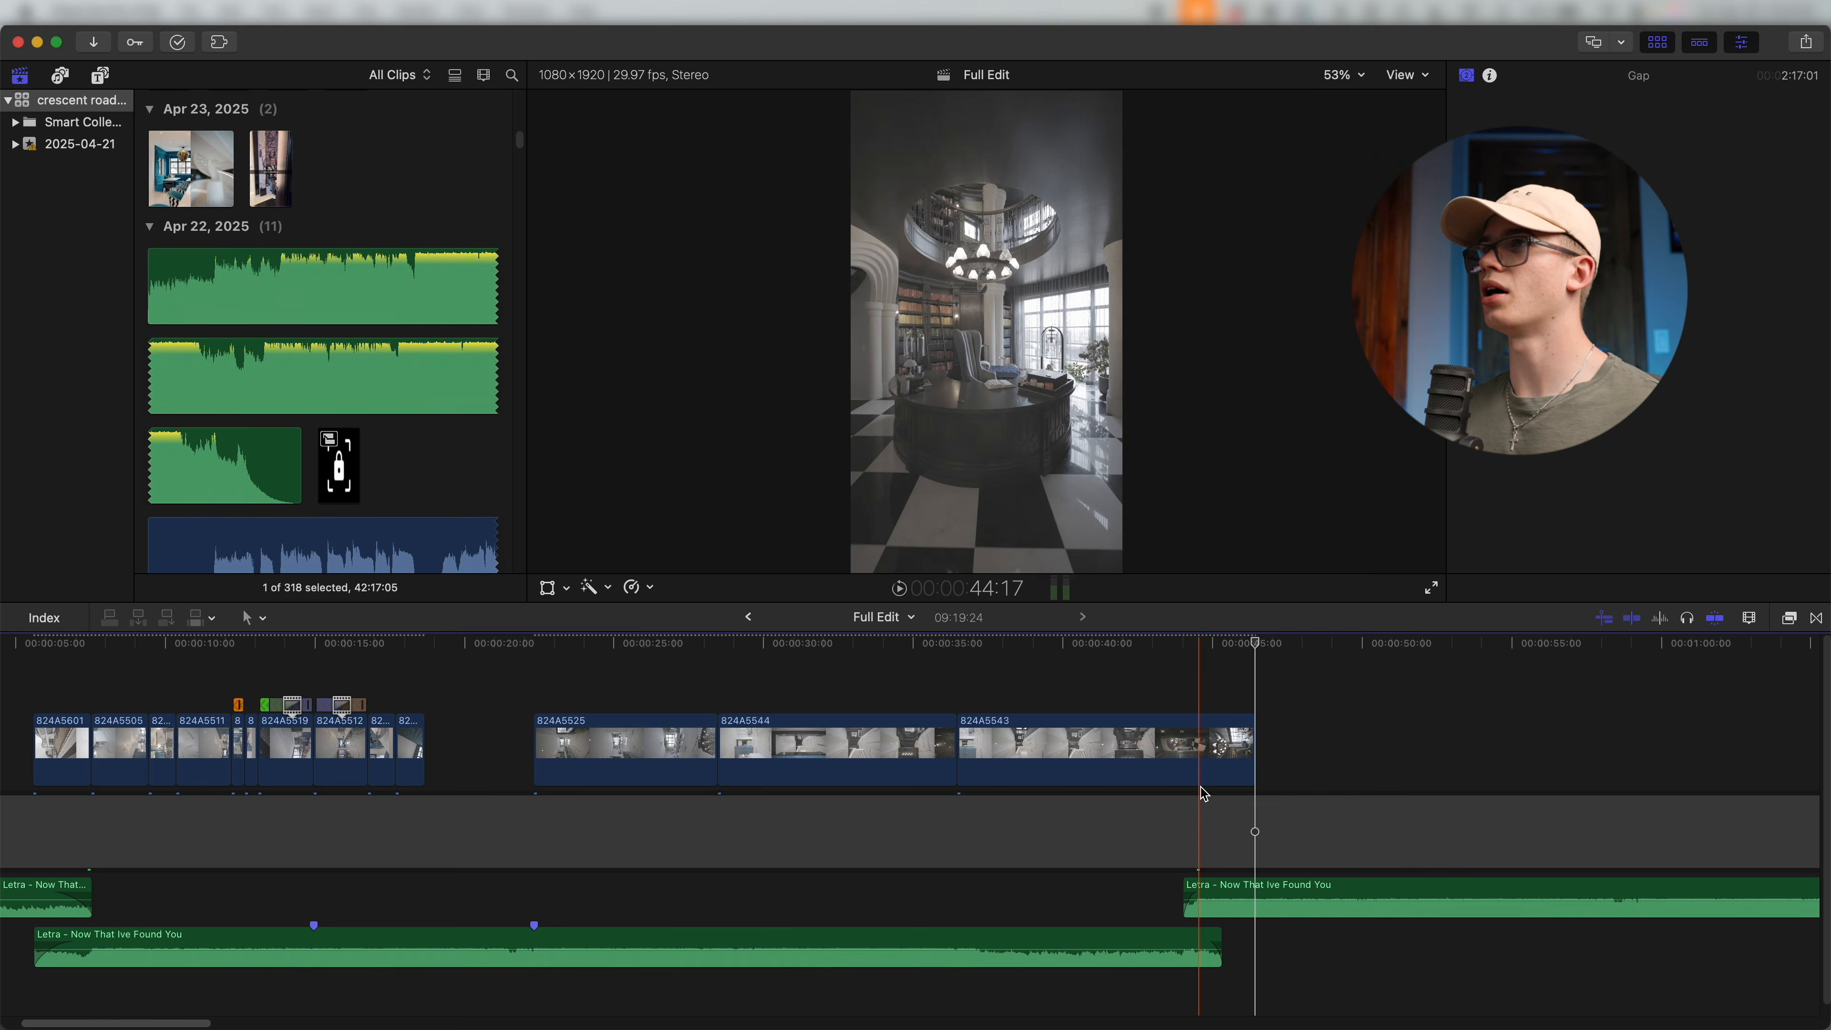
pyautogui.press('super+equal')
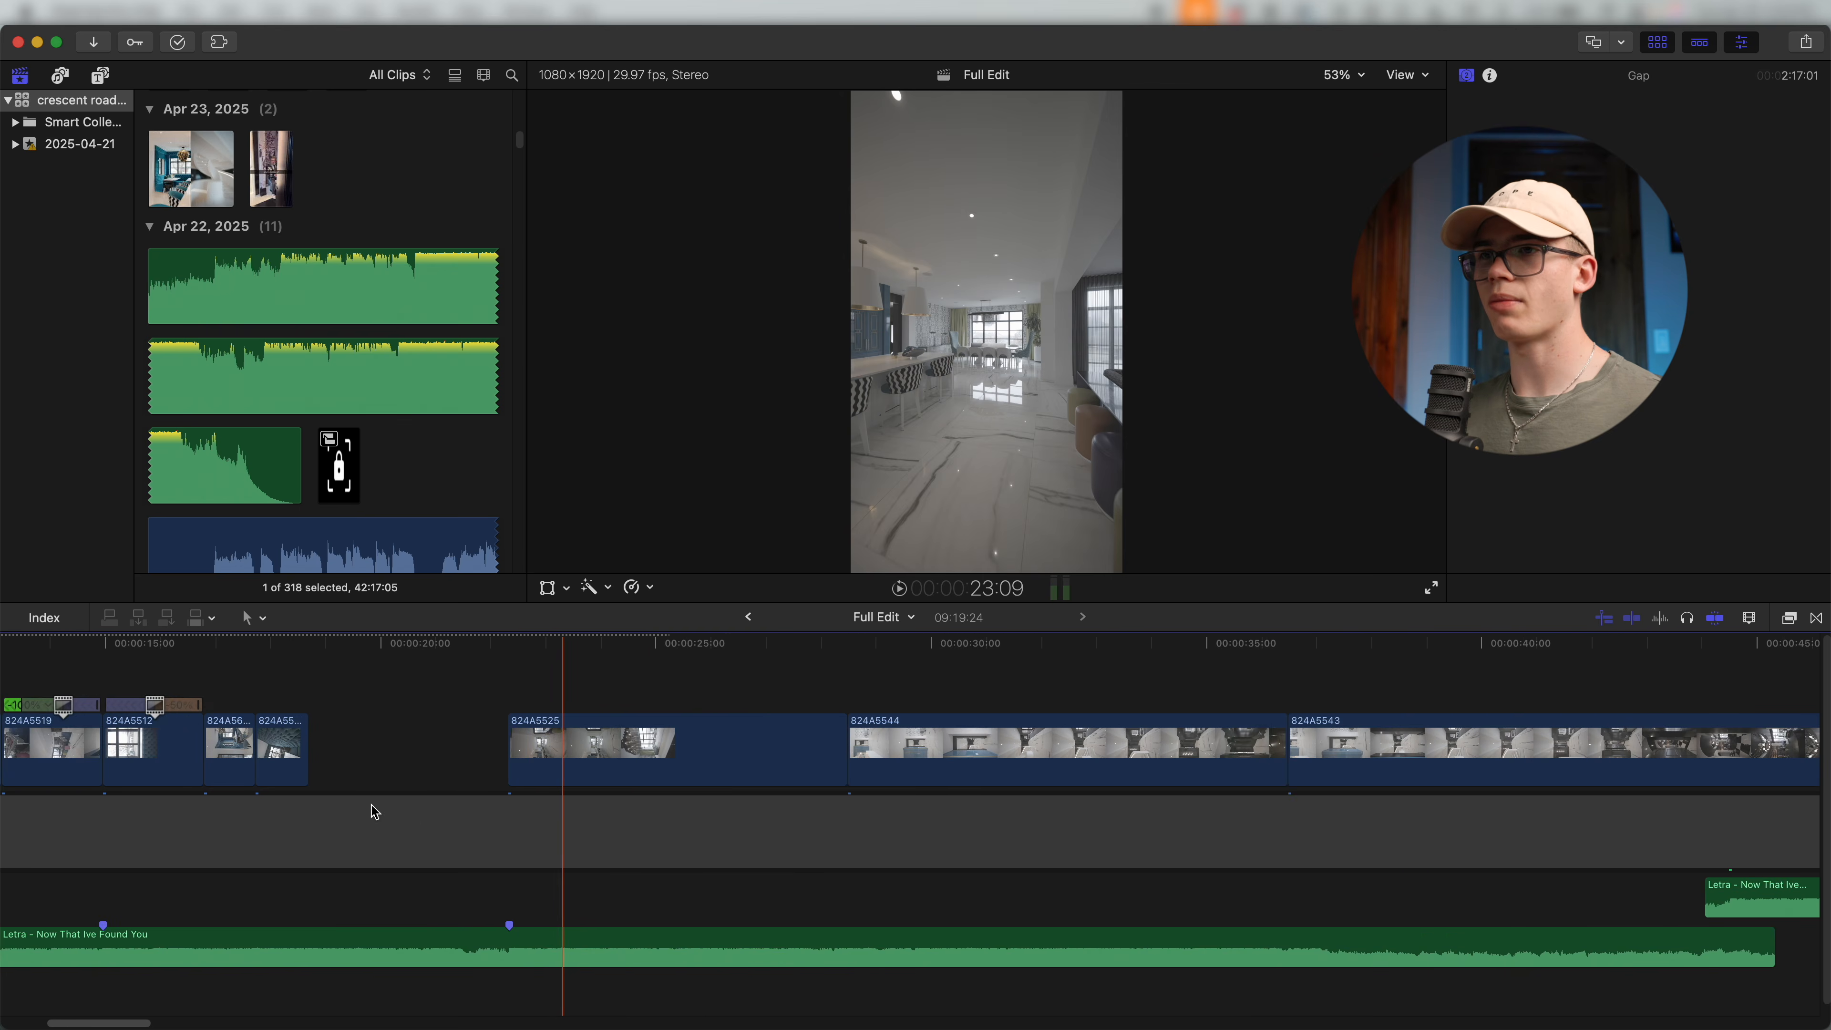
# Move clip 824A5525 earlier to start at about 20:15 and slow it to 50%.
pyautogui.press('space')
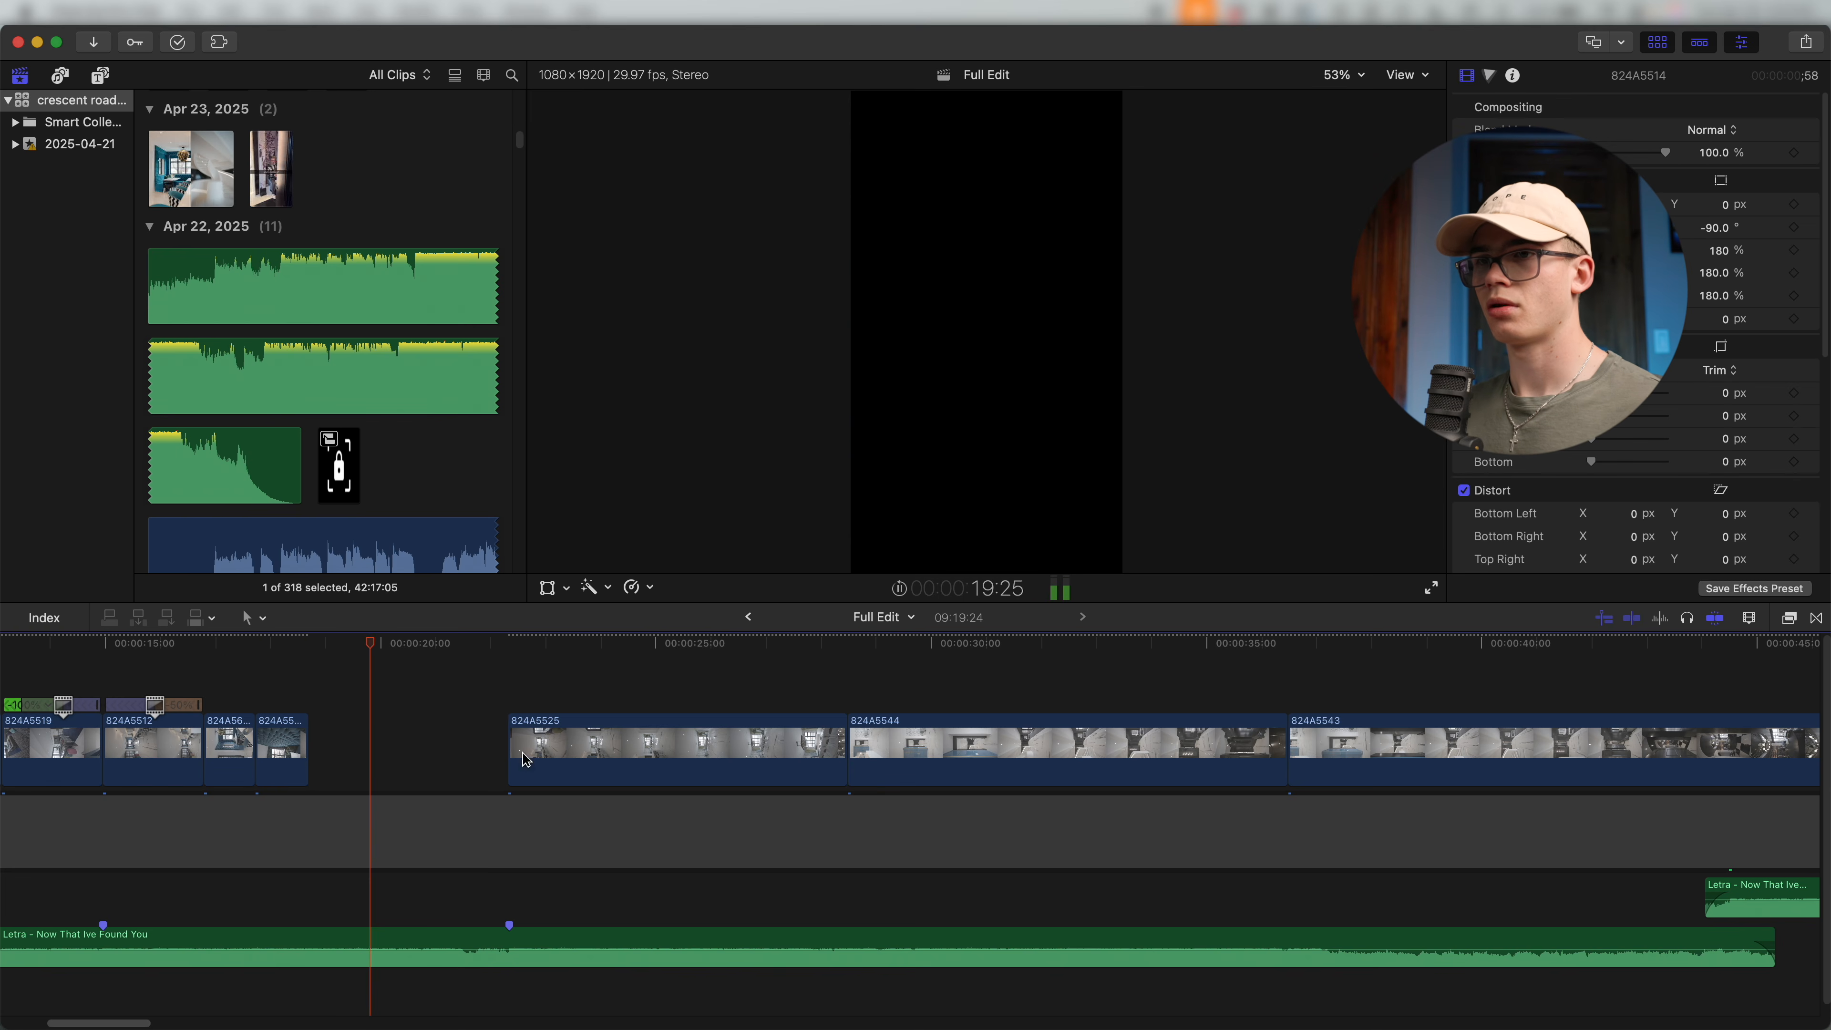
pyautogui.moveTo(517, 756); pyautogui.dragTo(413, 746)
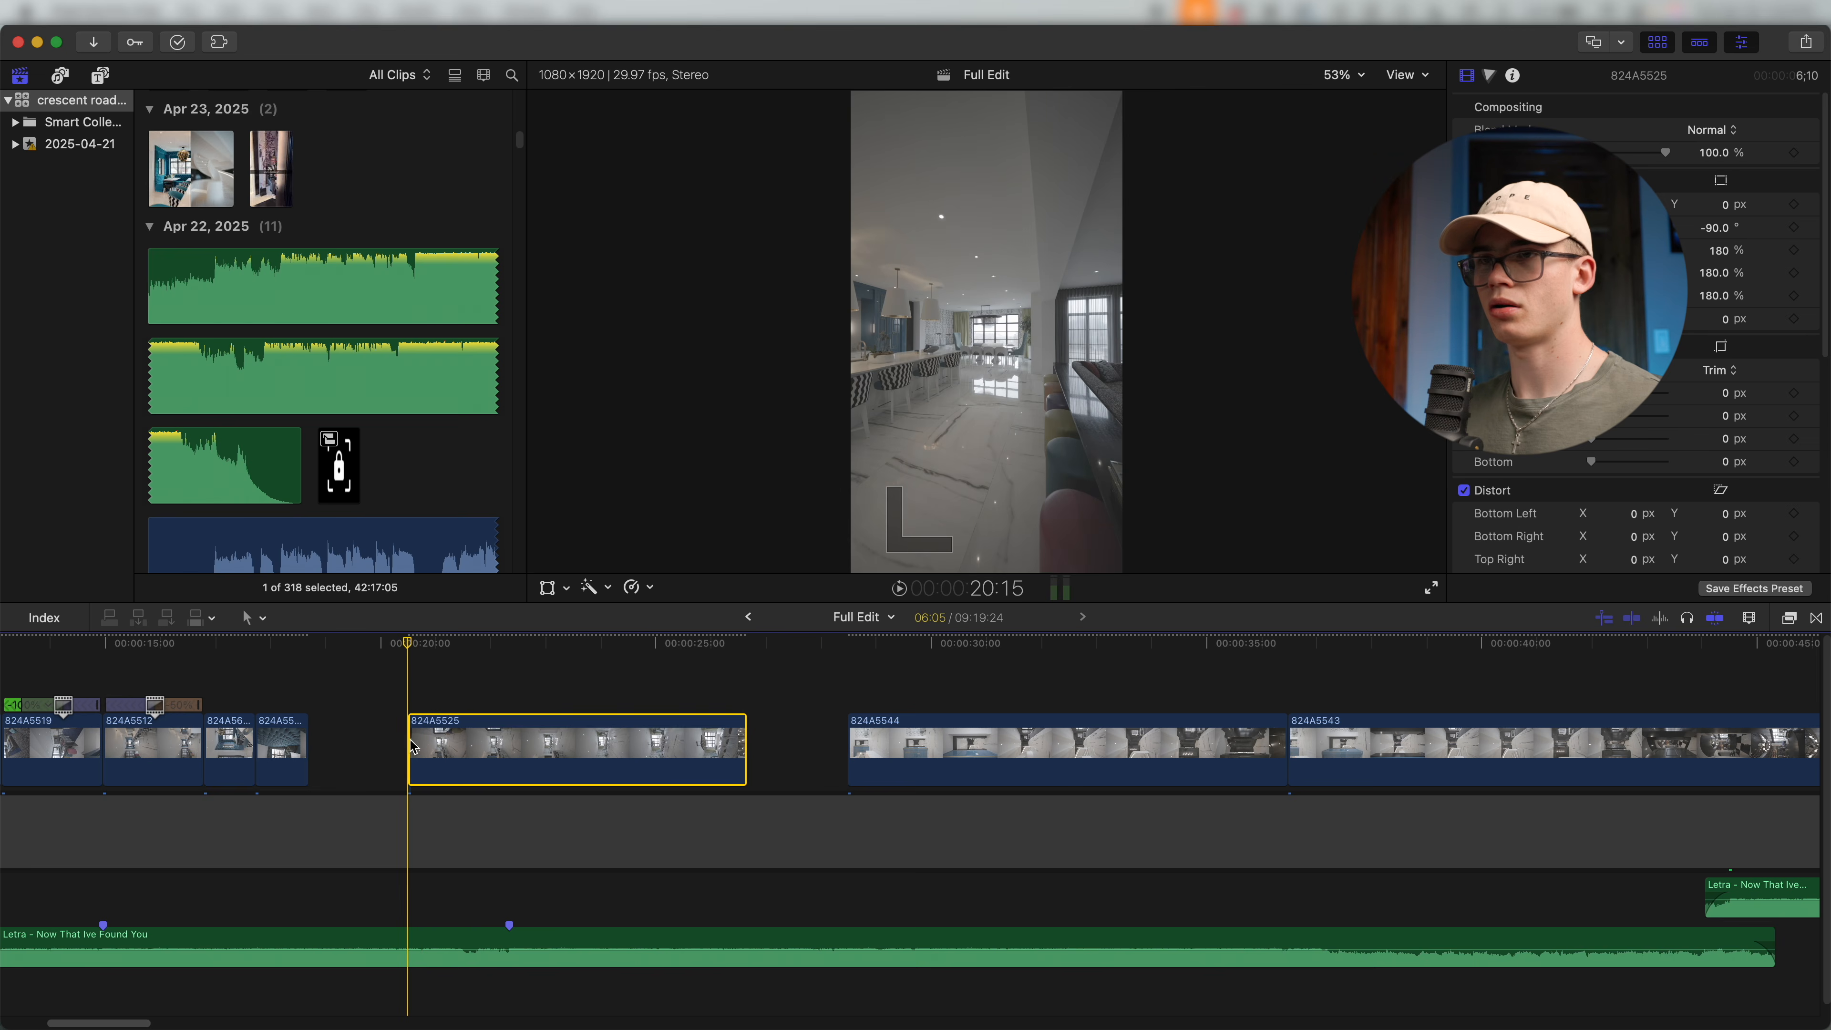
pyautogui.hotkey('shift', '5')
pyautogui.press('space')
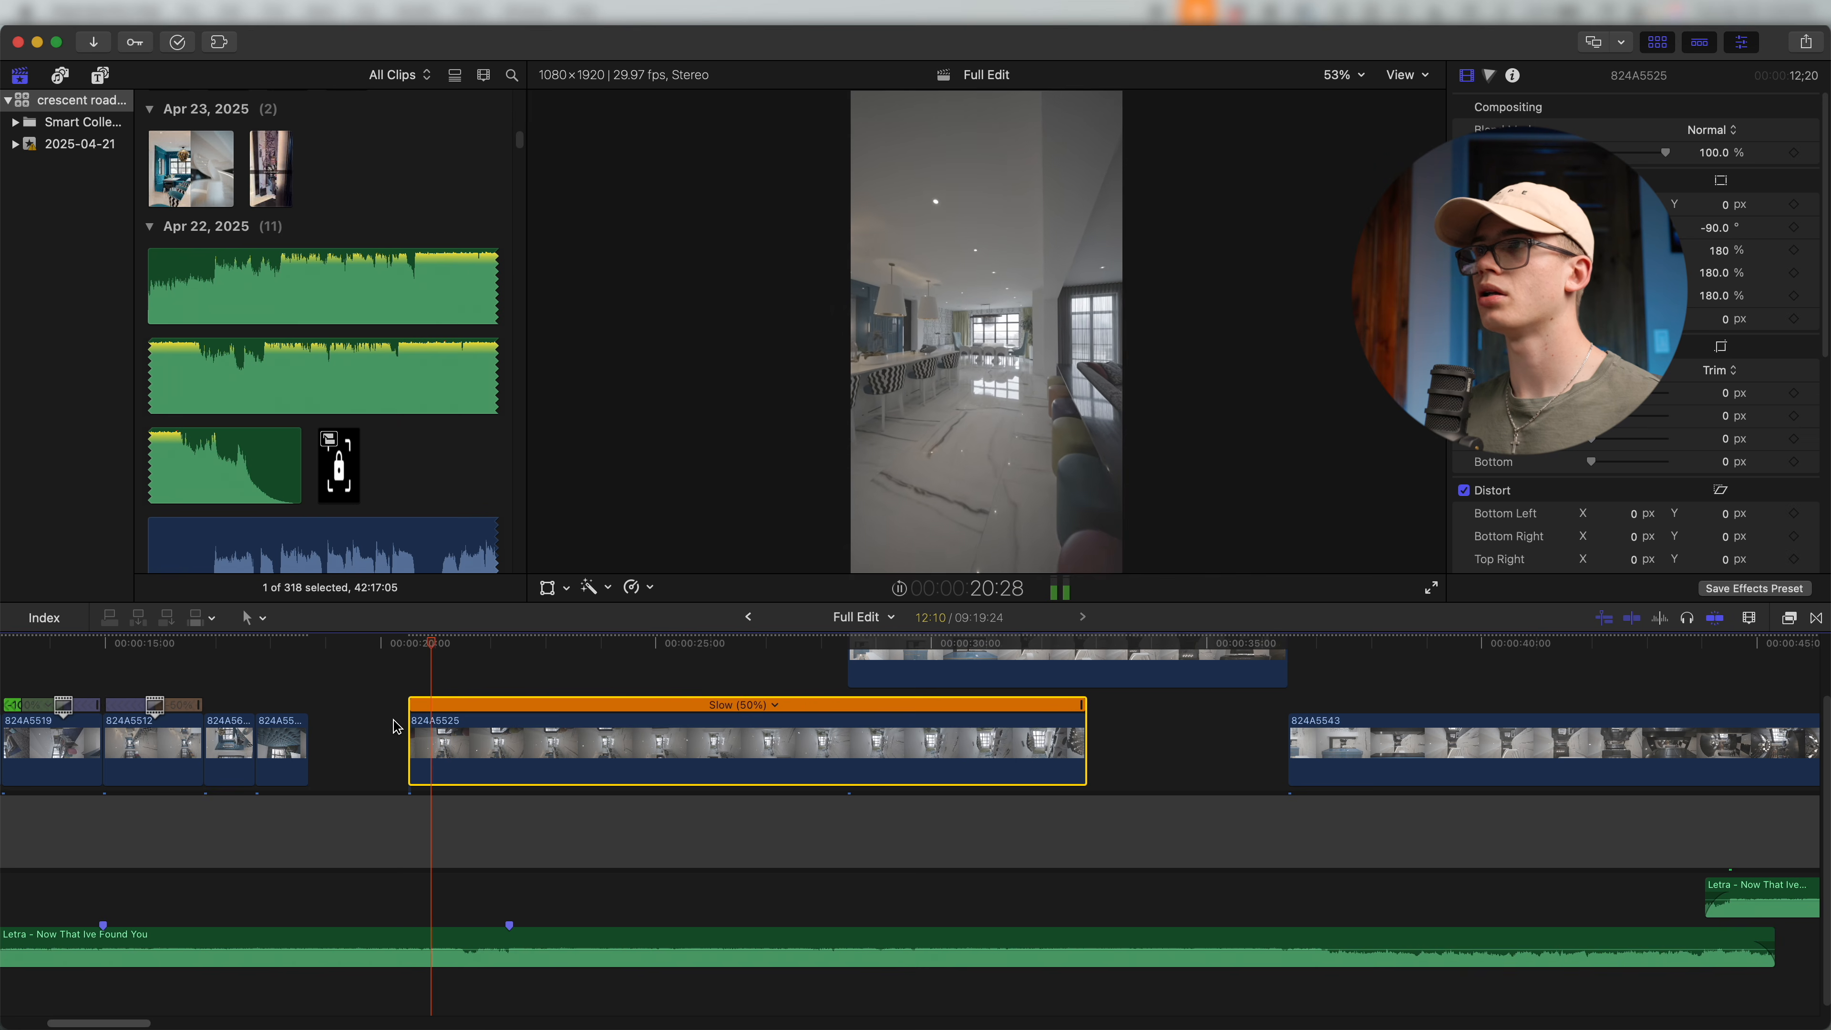
pyautogui.press('space')
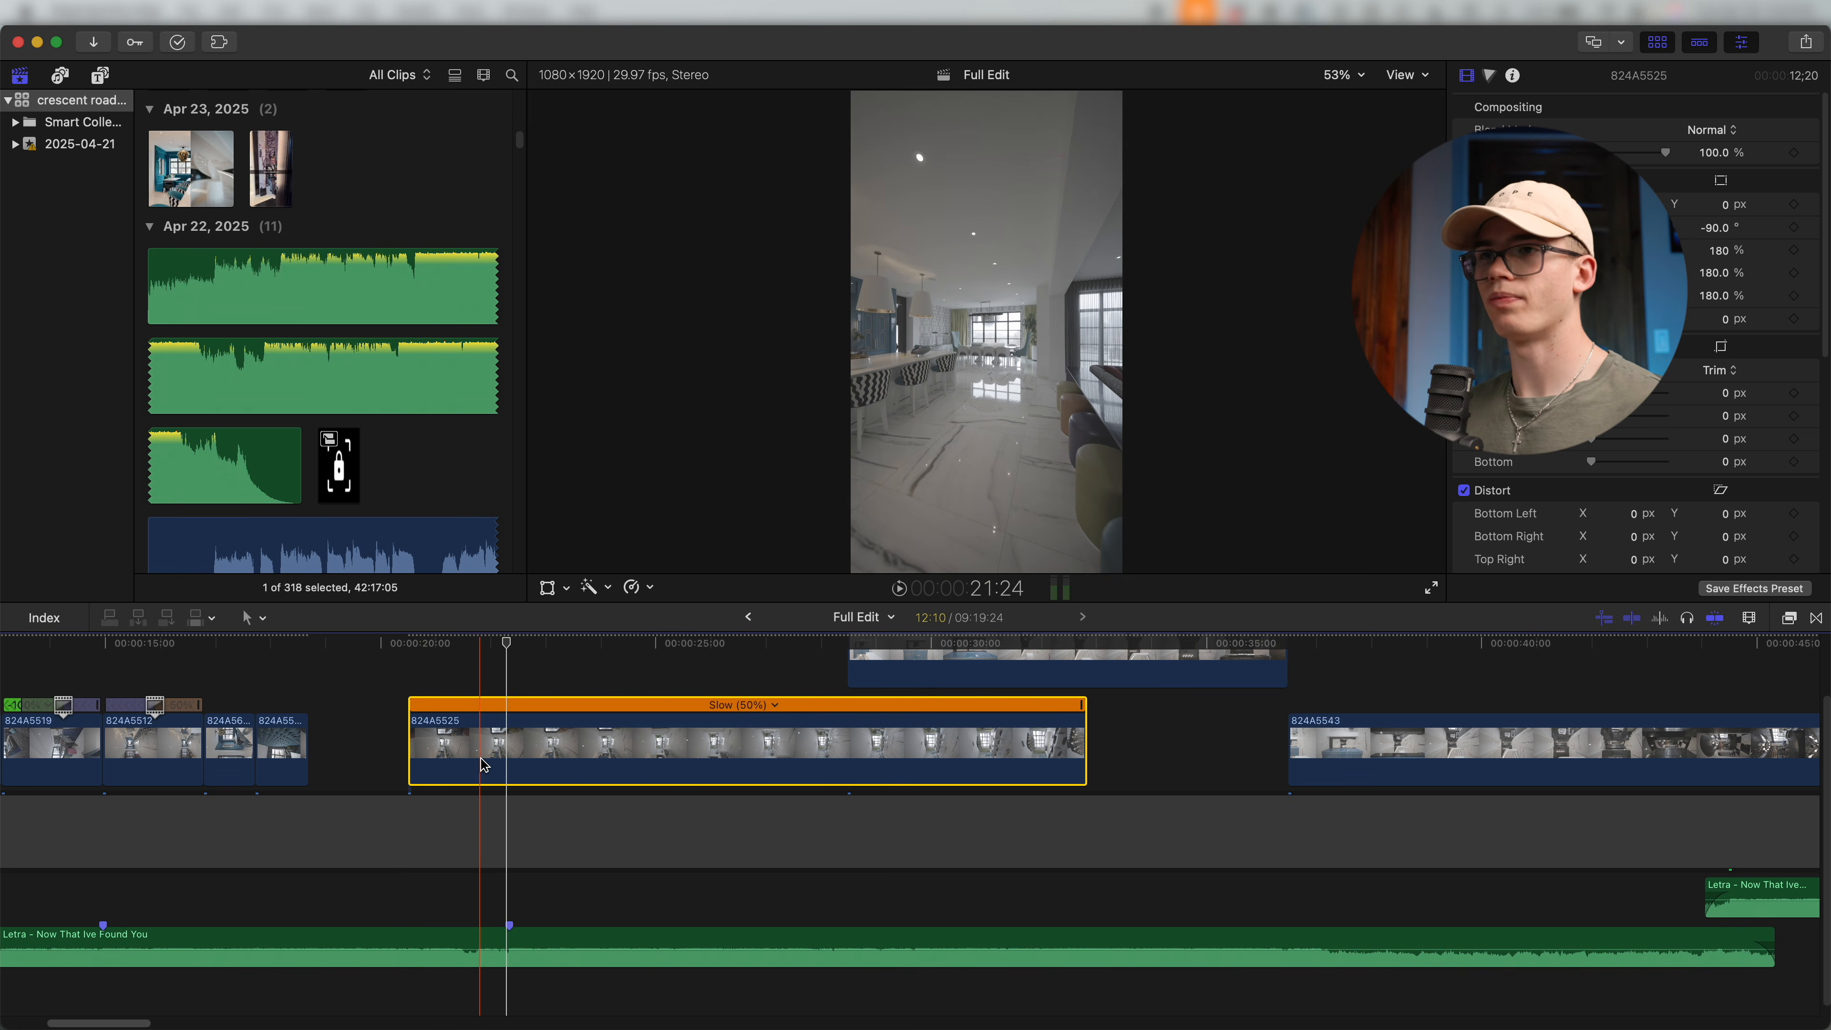
# Blade the speed of clip 824A5525 just before the second music marker and set its second segment to a fast speed.
pyautogui.click(482, 764)
pyautogui.hotkey('shift', 'b')
pyautogui.click(810, 704)
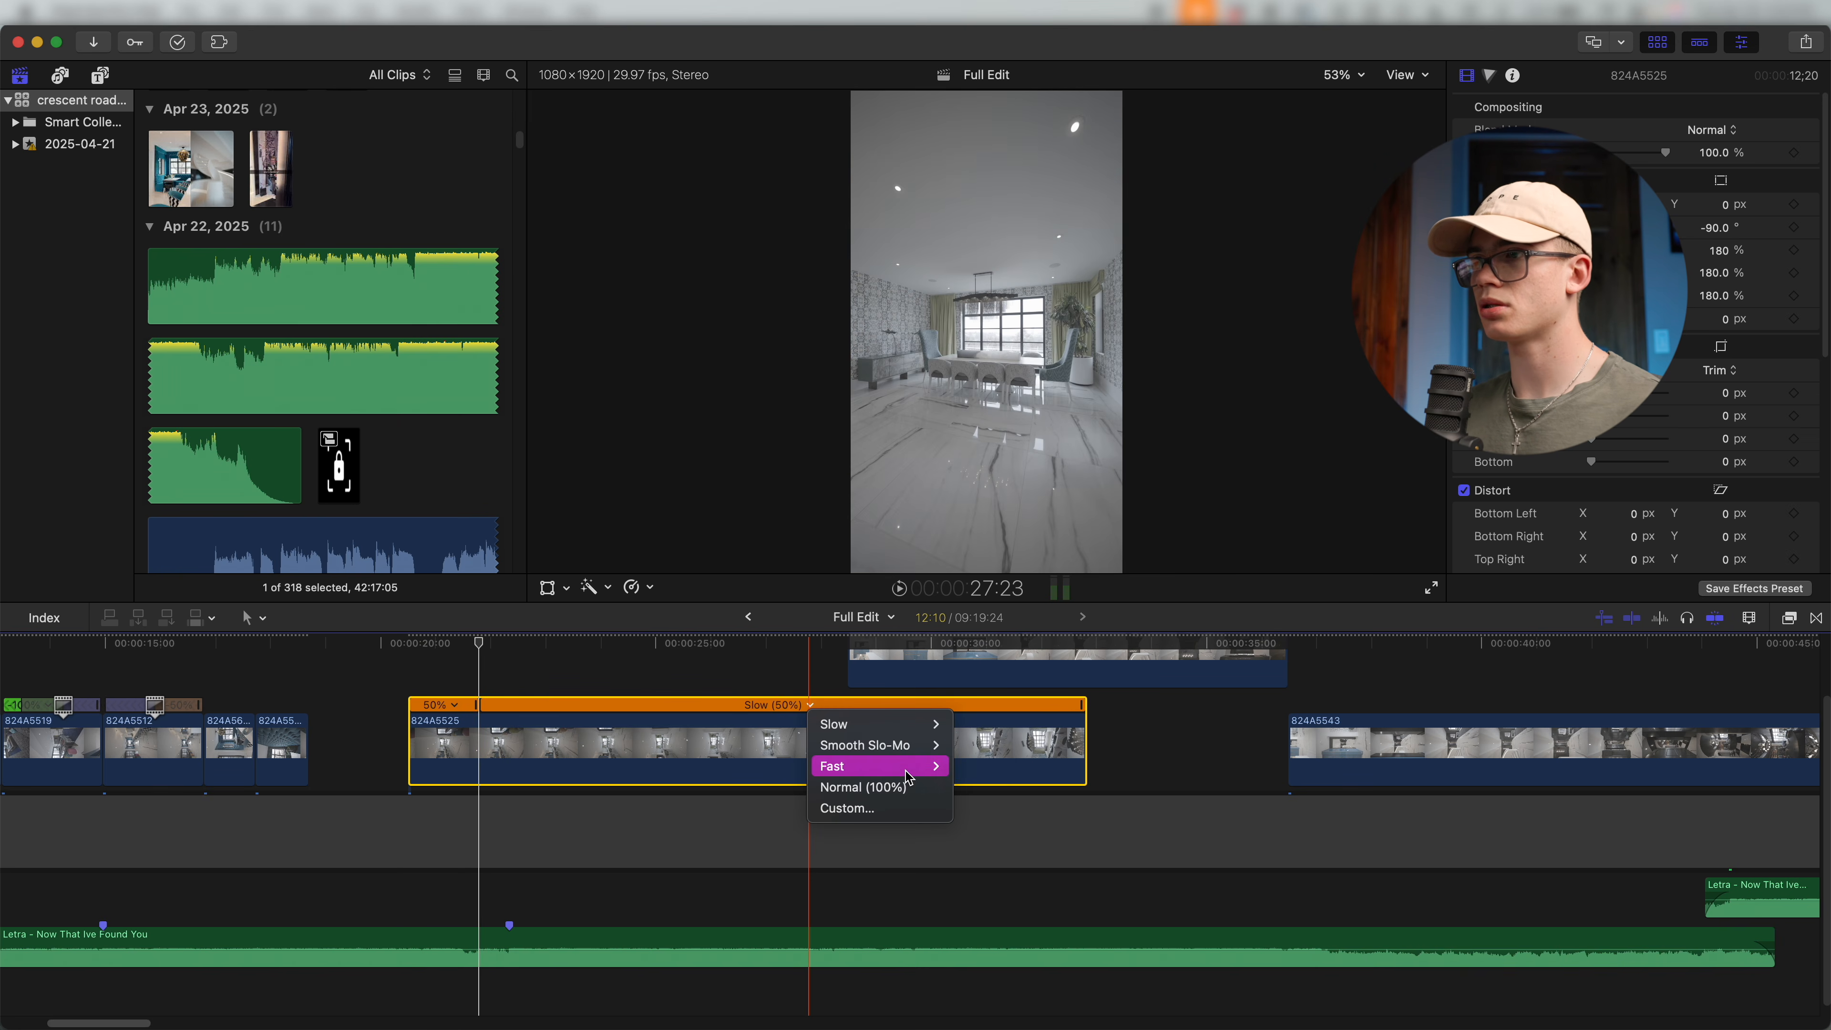
pyautogui.click(961, 826)
pyautogui.scroll(2, 465, 712)
pyautogui.scroll(3, 435, 720)
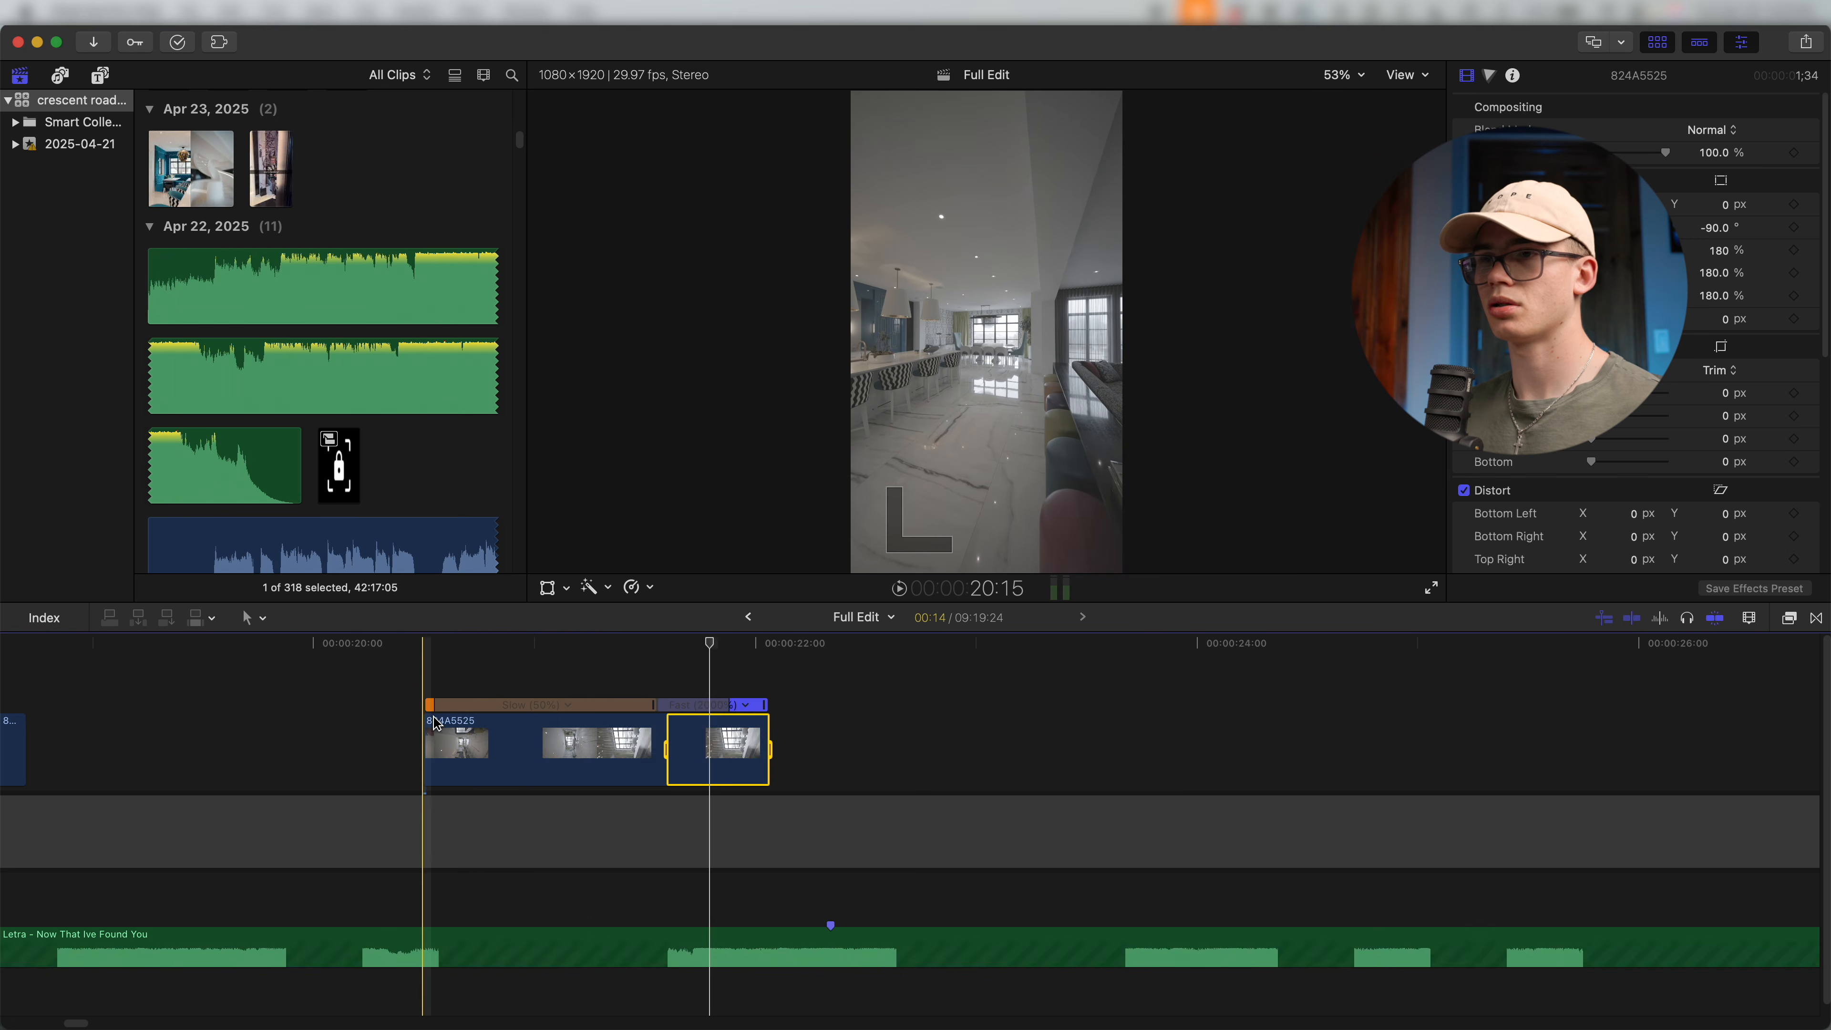
# Adjust the speed transition in clip 824A5525 so the clip ends at the second music marker, and play back the ramp.
pyautogui.doubleClick(629, 705)
pyautogui.click(686, 654)
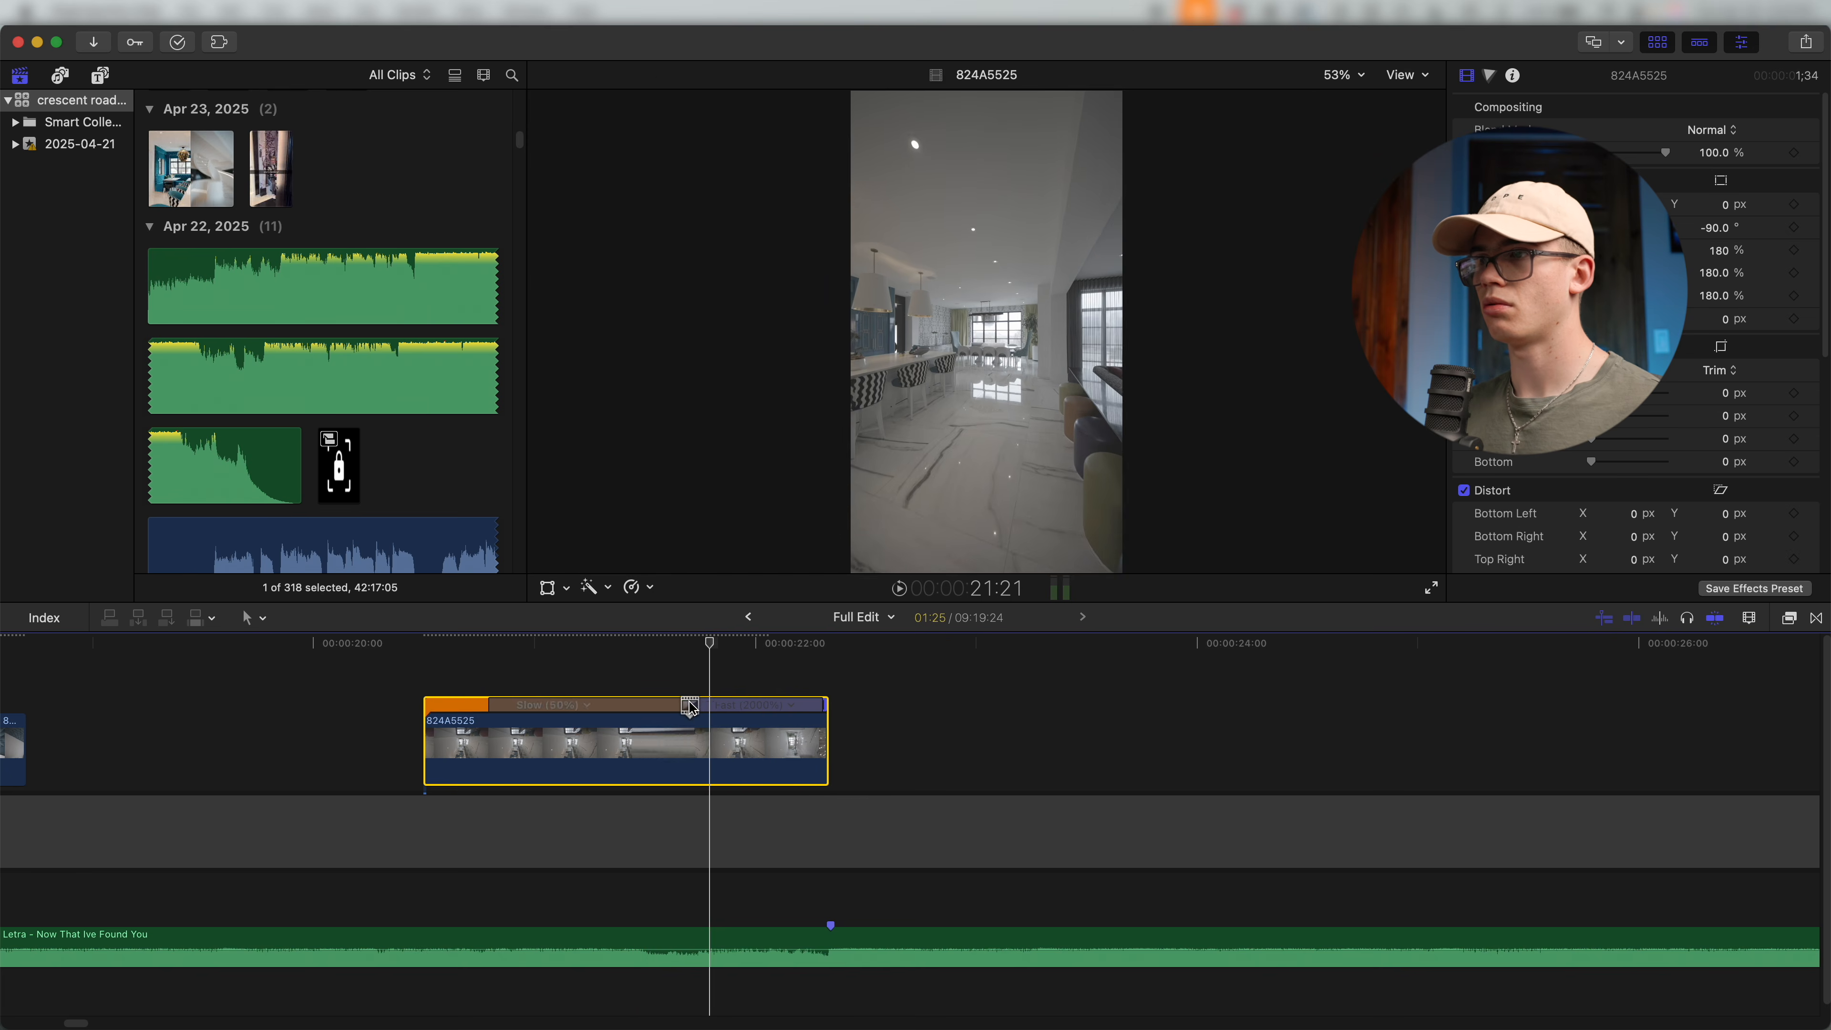
pyautogui.press('space')
pyautogui.scroll(-3, 602, 900)
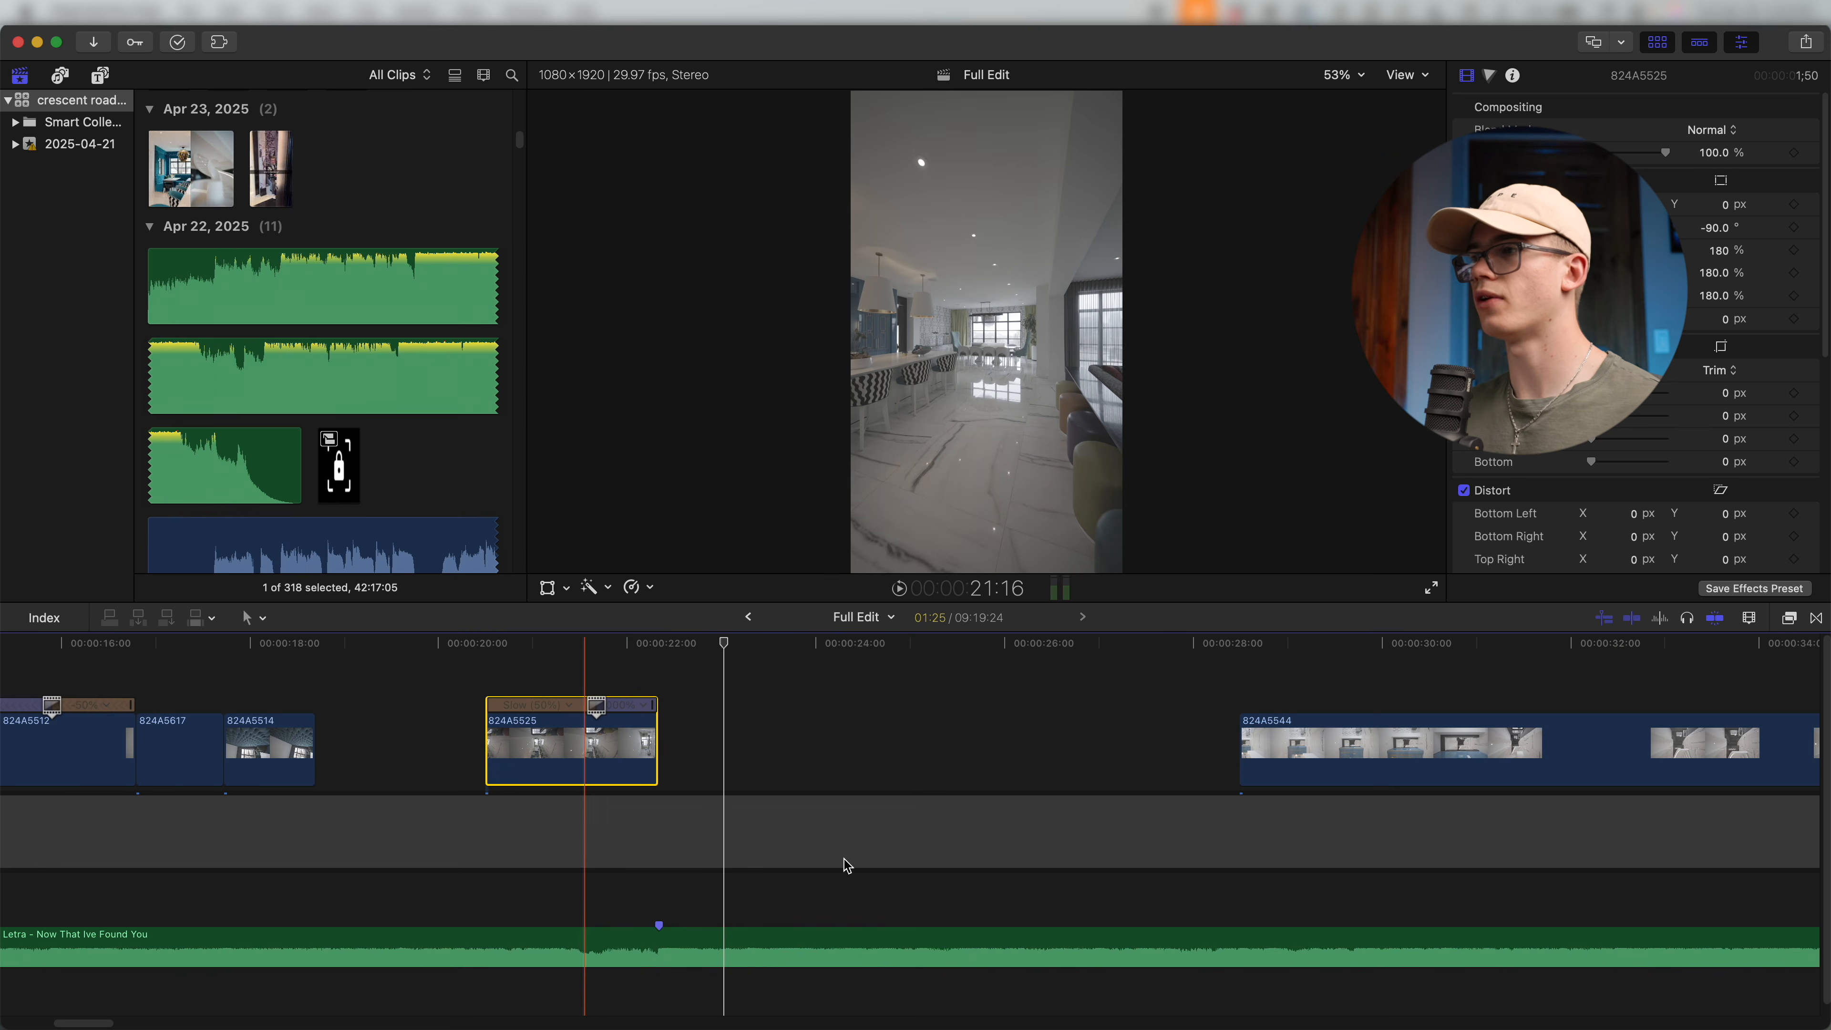
# Move clip 824A5544 directly after 824A5525 and stack 824A5543 above it with the same start point.
pyautogui.hscroll(5, 846, 862)
pyautogui.moveTo(938, 729); pyautogui.dragTo(392, 722)
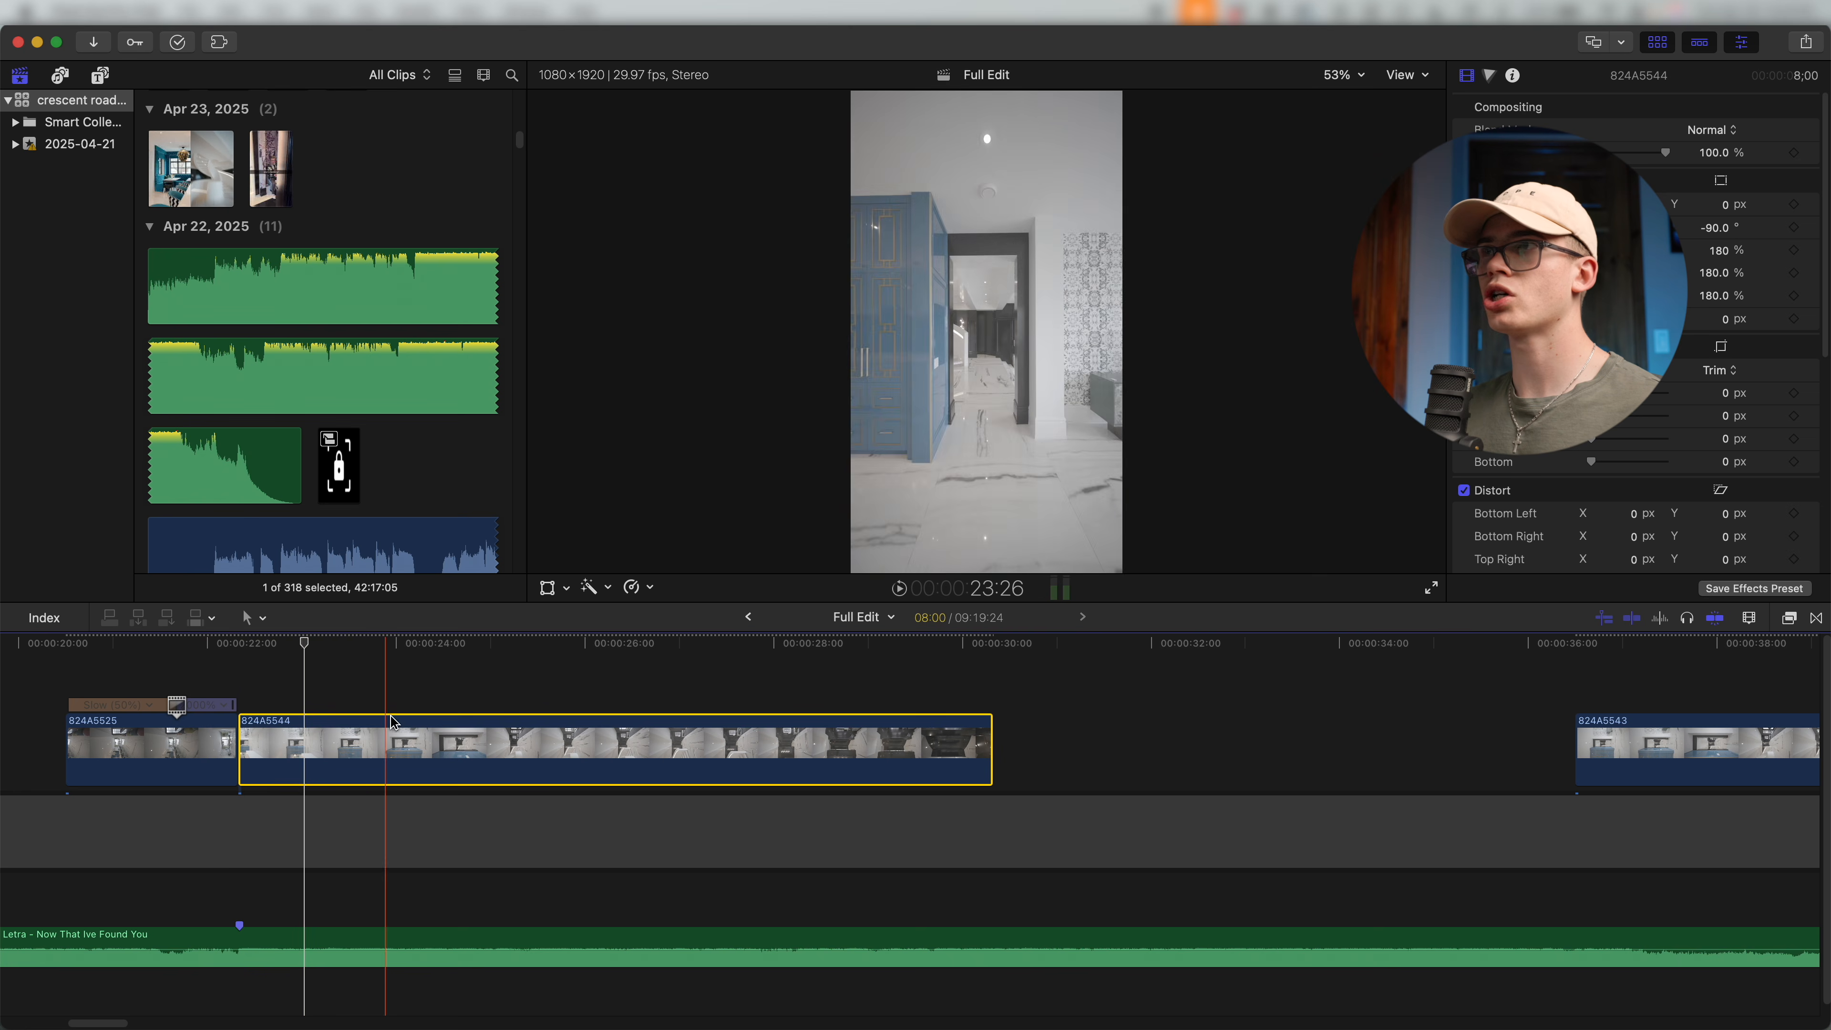
pyautogui.scroll(-2, 564, 724)
pyautogui.moveTo(1296, 747); pyautogui.dragTo(393, 729)
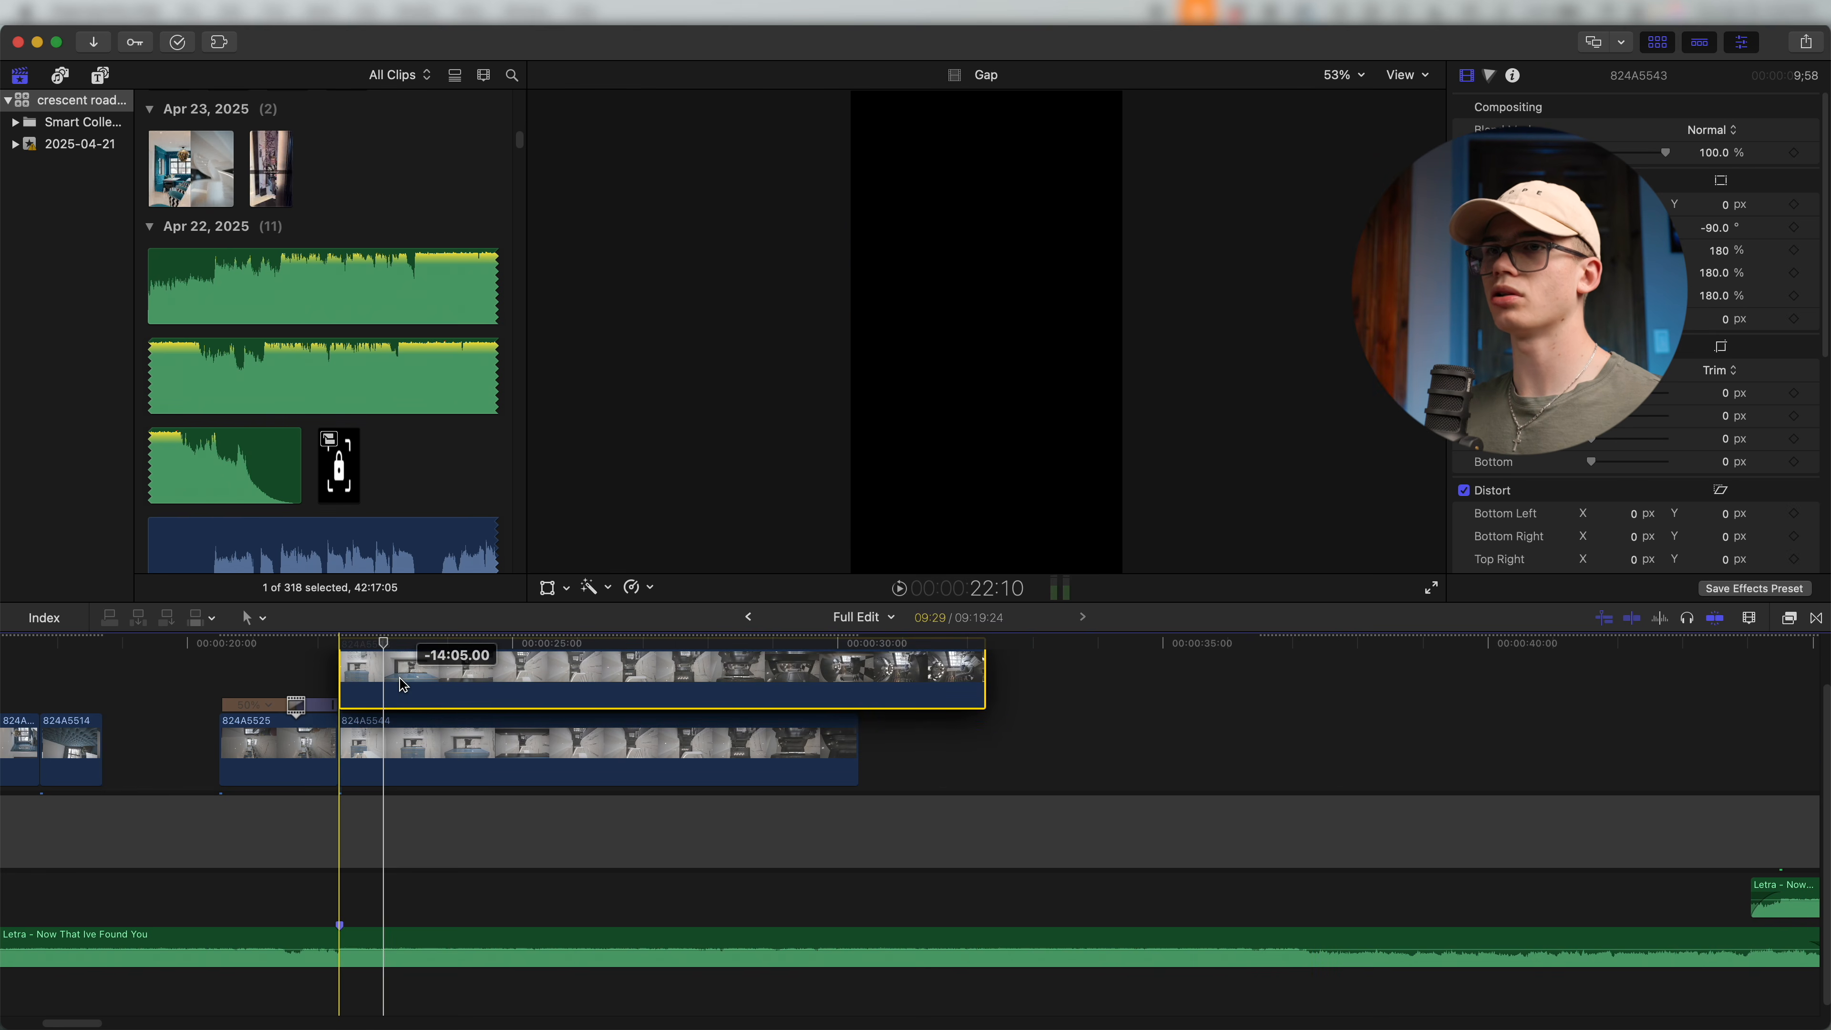
# Disable and re-enable clip 824A5543 to compare it with 824A5544 beneath, and slide 824A5543 later on the timeline.
pyautogui.scroll(2, 406, 739)
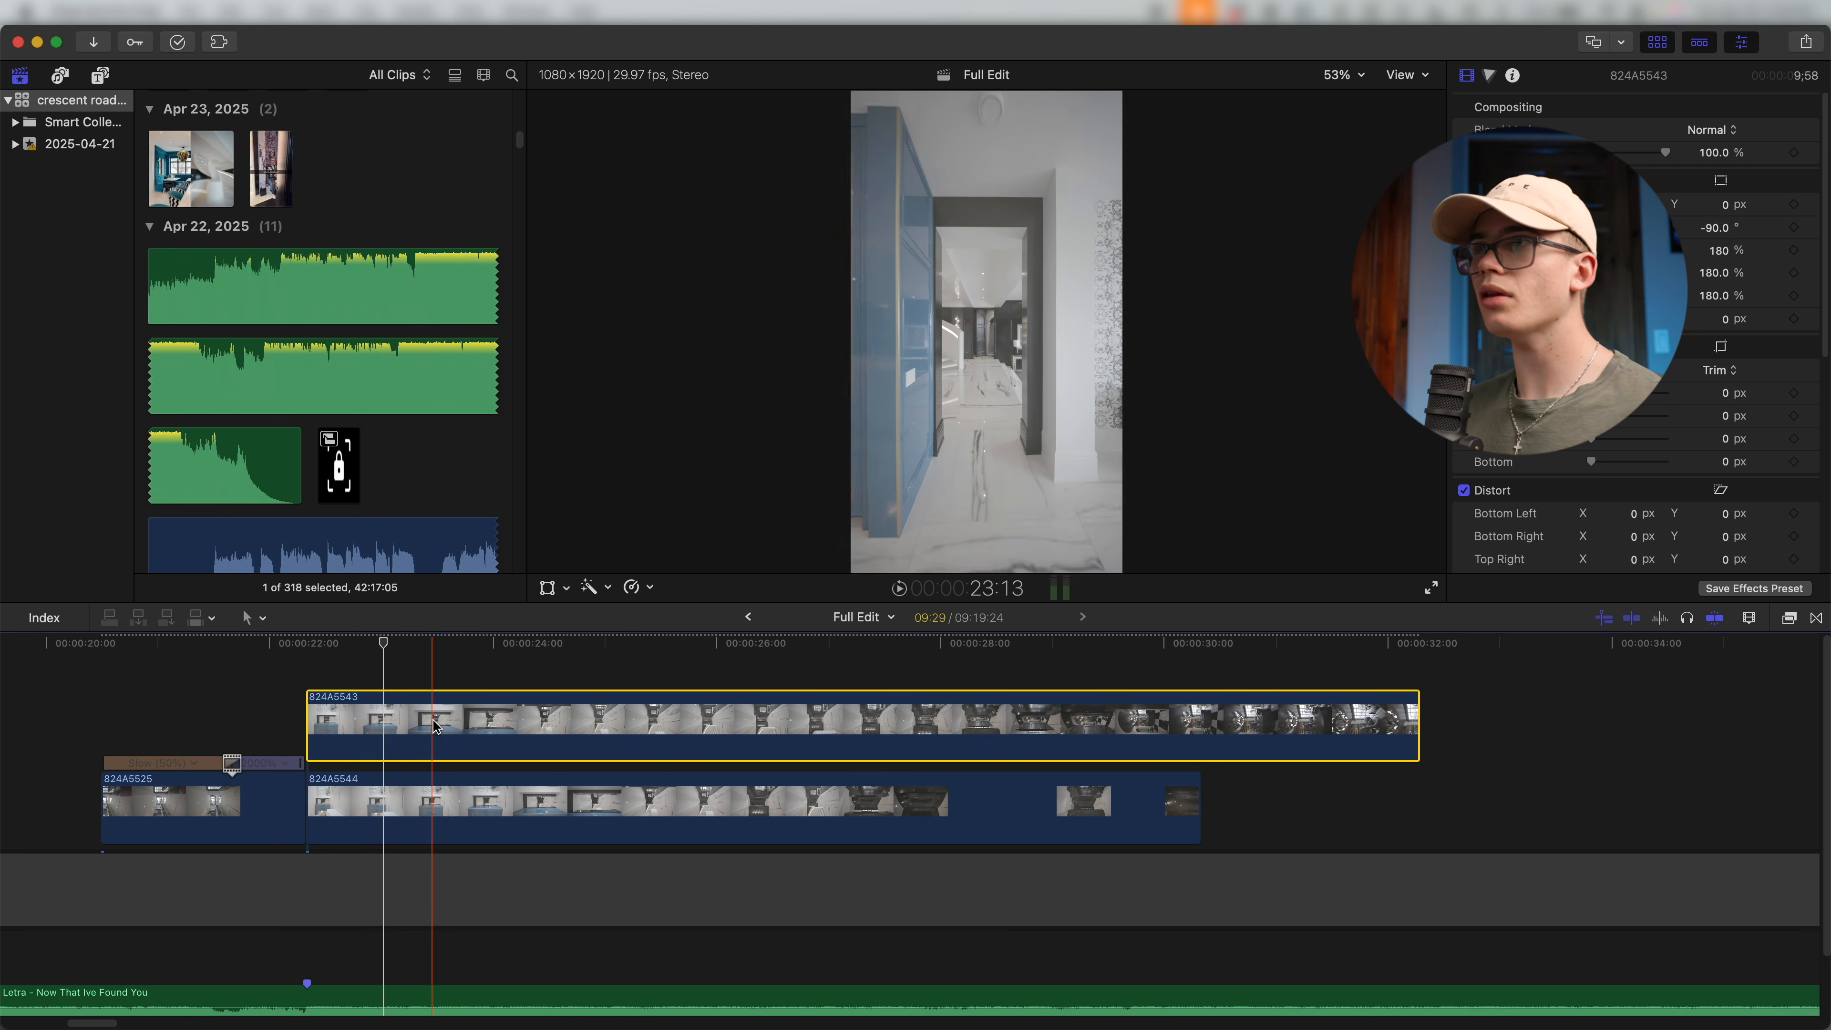
pyautogui.press('v')
pyautogui.press('v')
pyautogui.moveTo(412, 745); pyautogui.dragTo(480, 724)
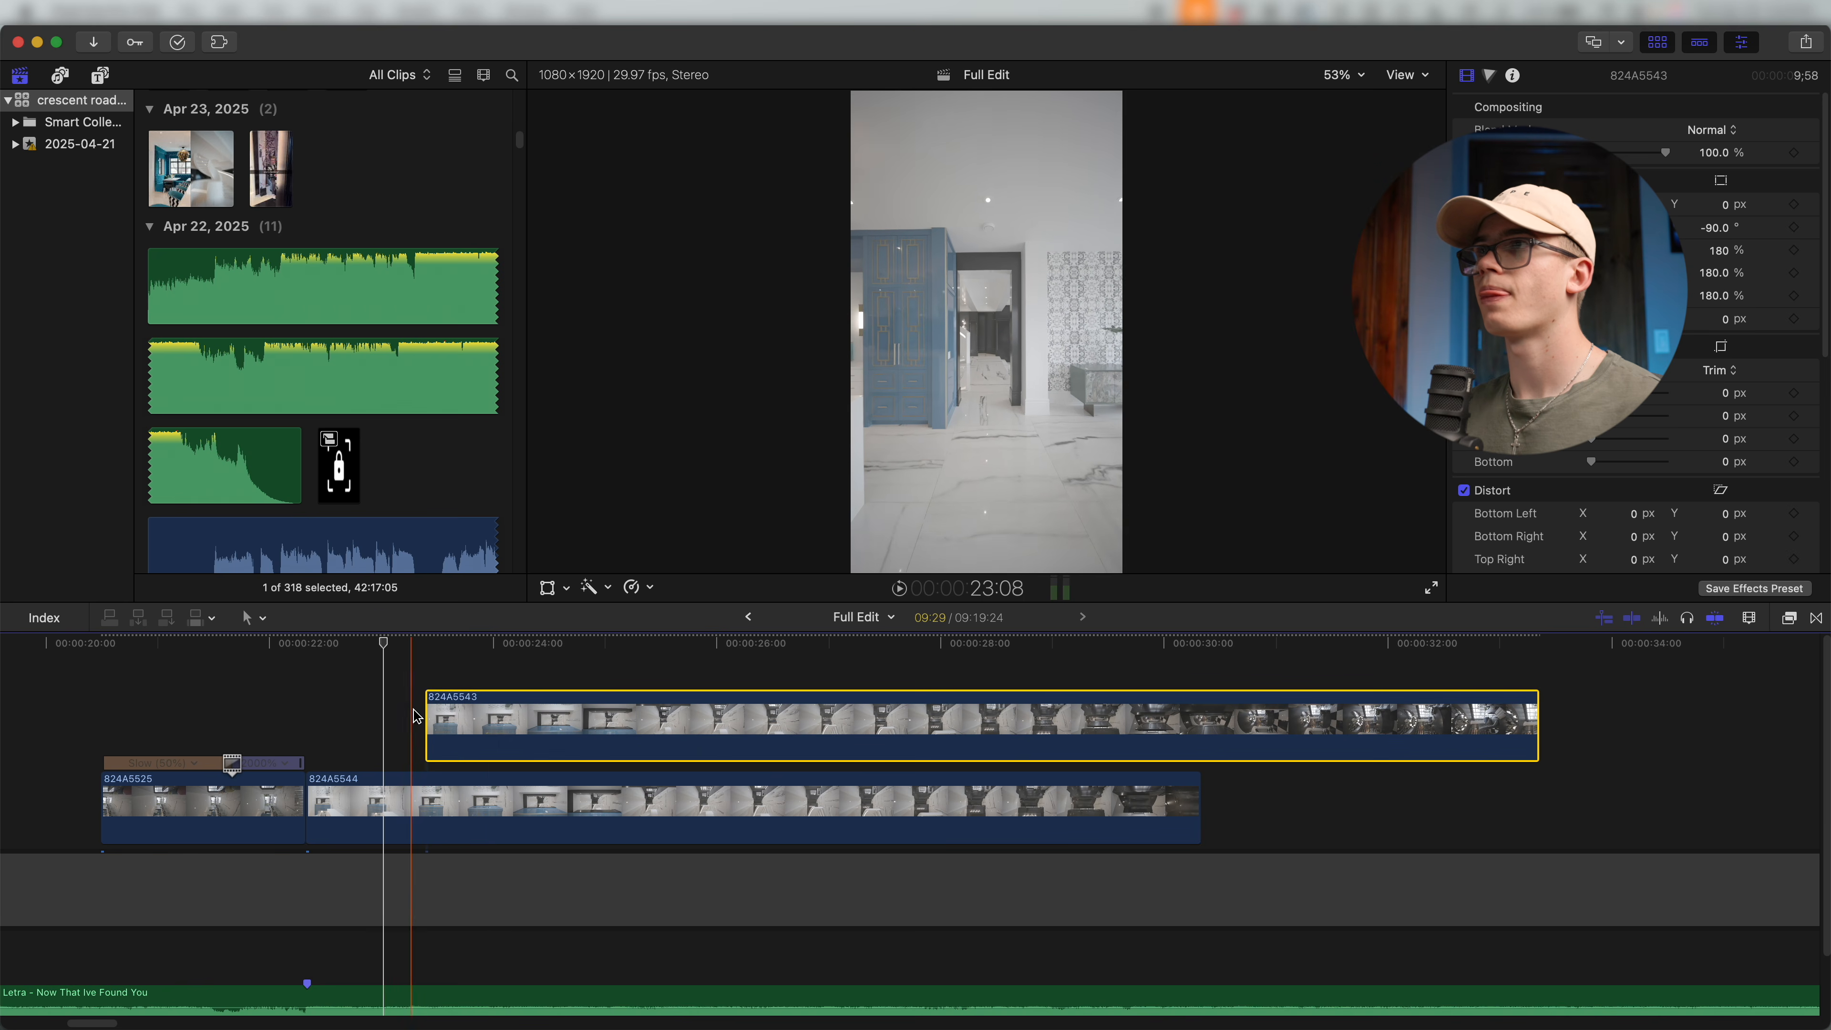
pyautogui.press('super+equal')
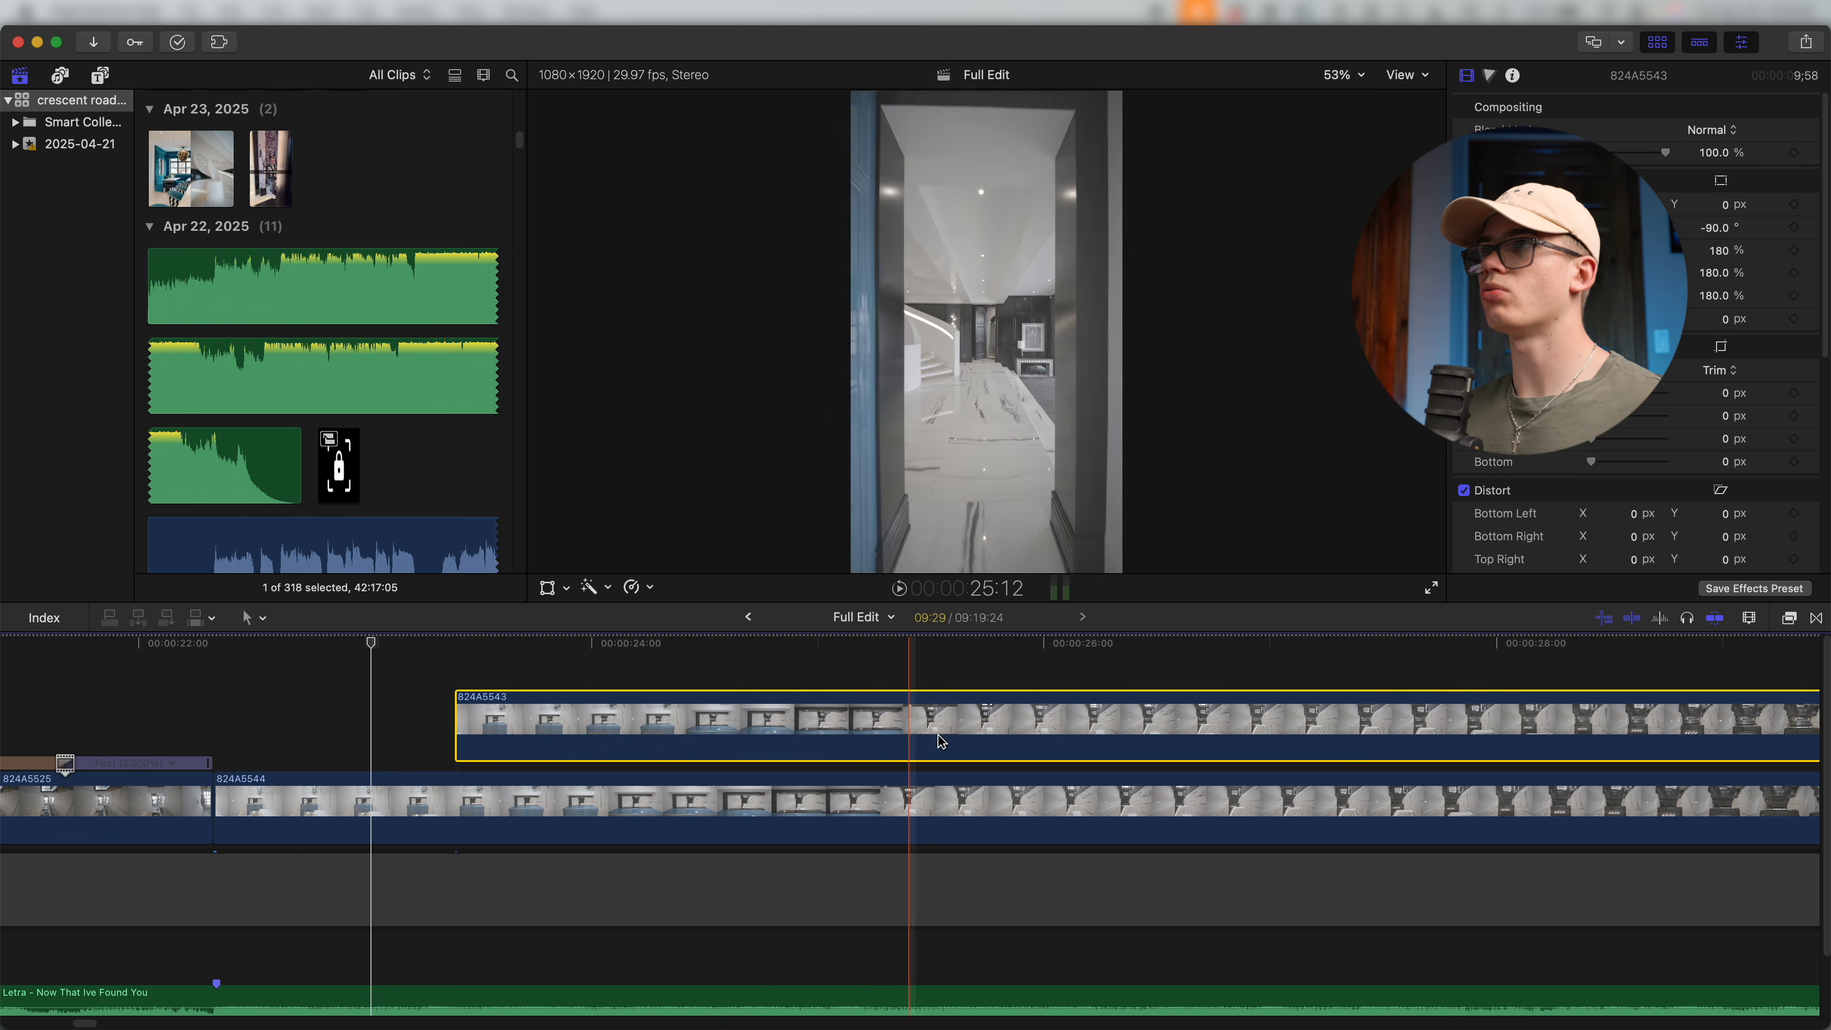
pyautogui.press('super+minus')
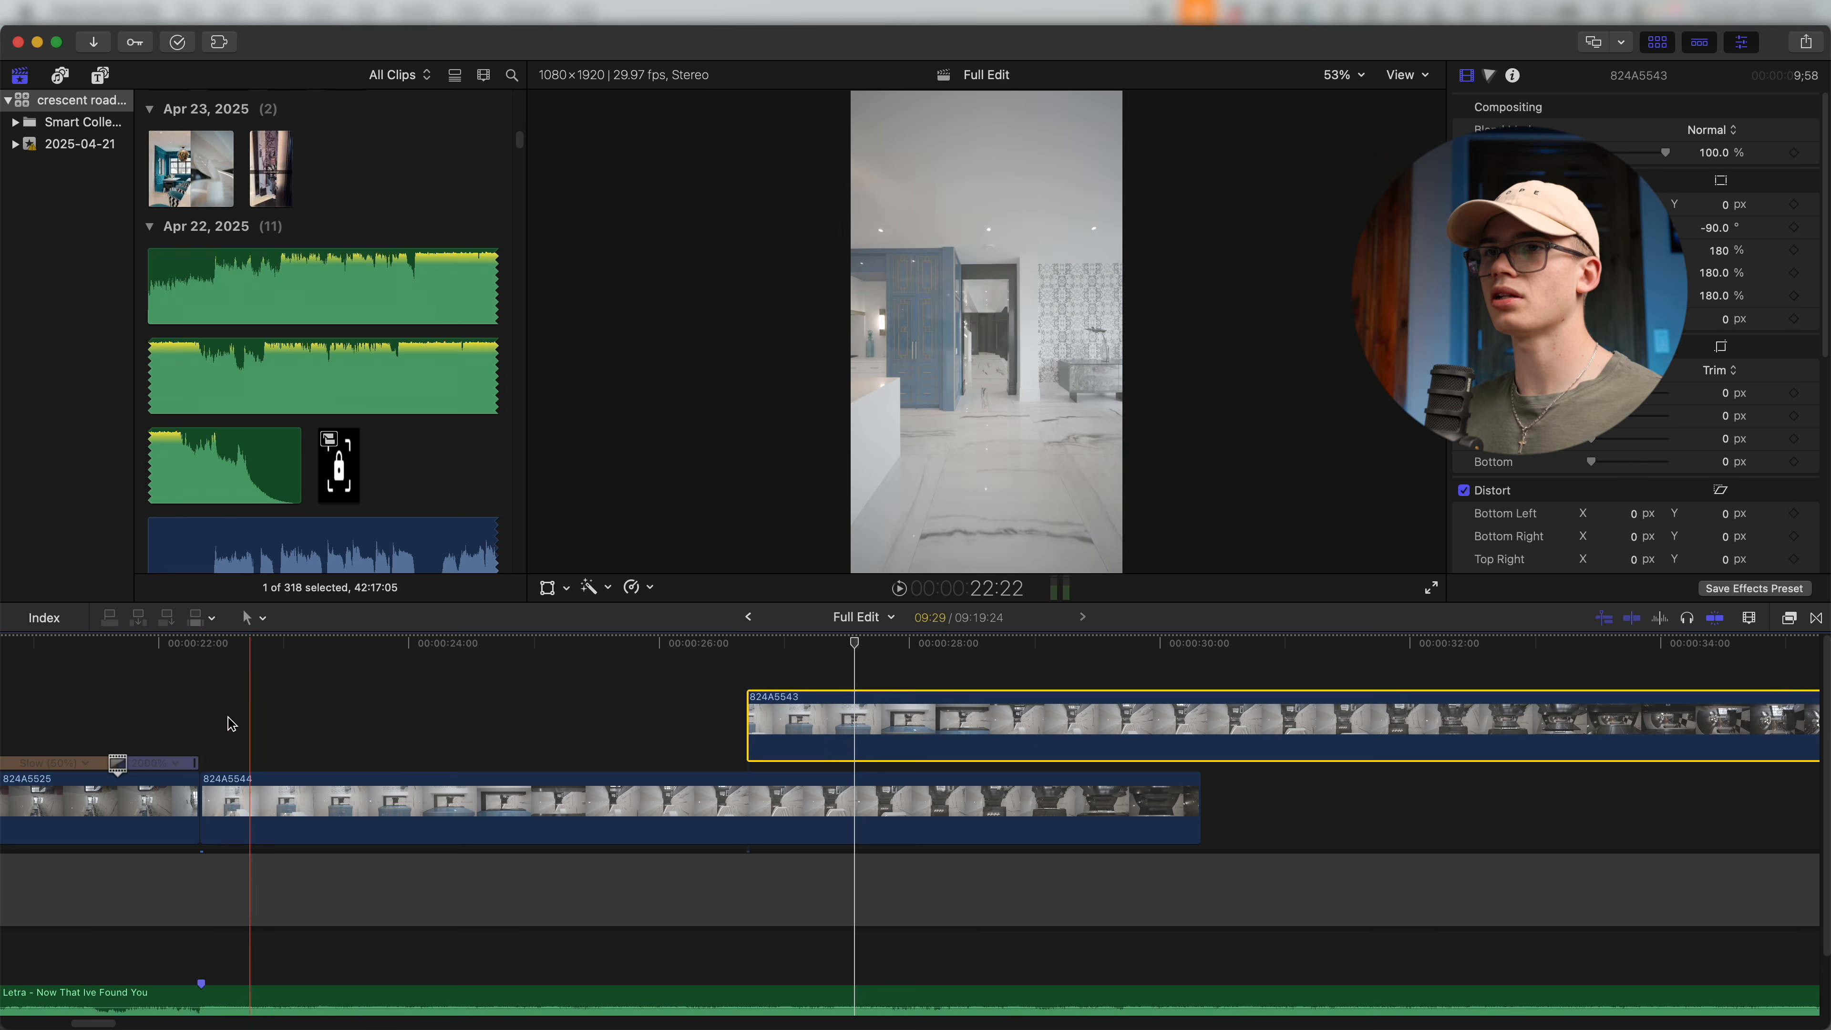
# Move clip 824A5543 clear of 824A5544, trim the start of 824A5544 and butt it against 824A5525, and play back the cut.
pyautogui.moveTo(1149, 752); pyautogui.dragTo(1663, 834)
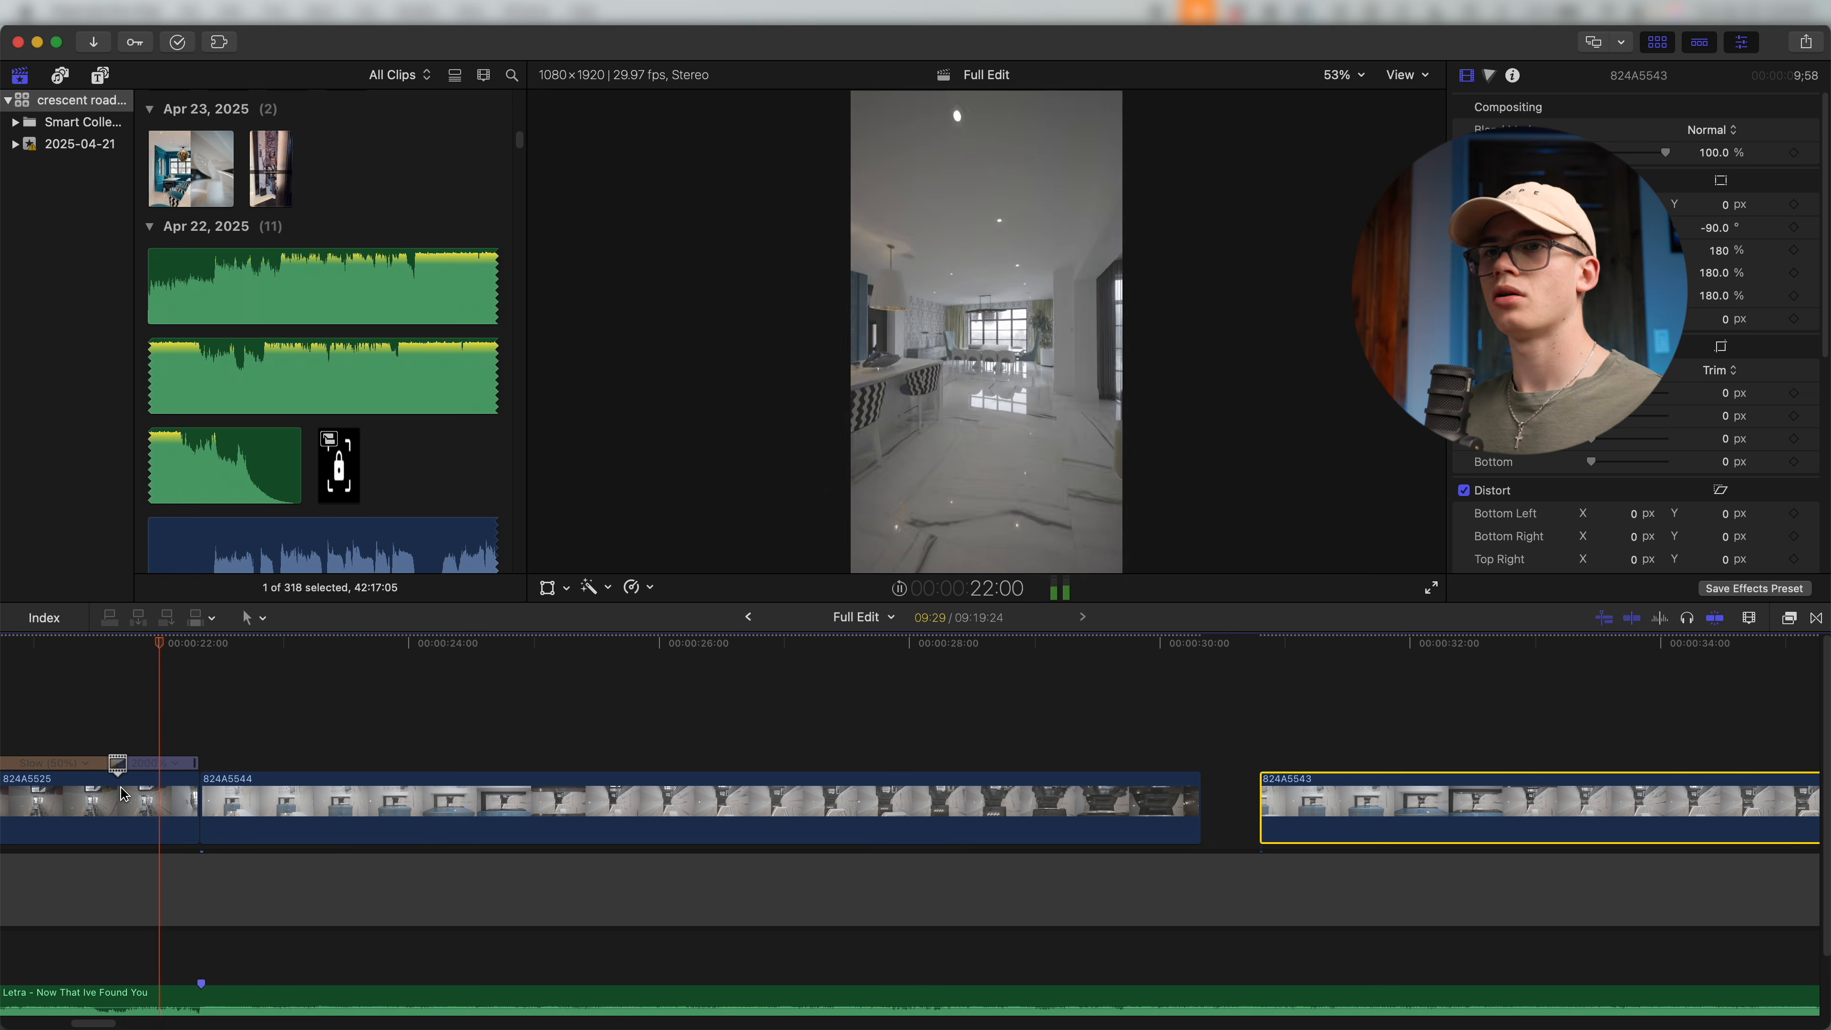
pyautogui.click(222, 809)
pyautogui.hotkey('alt', '[')
pyautogui.moveTo(351, 814); pyautogui.dragTo(331, 813)
pyautogui.press('space')
pyautogui.press('space')
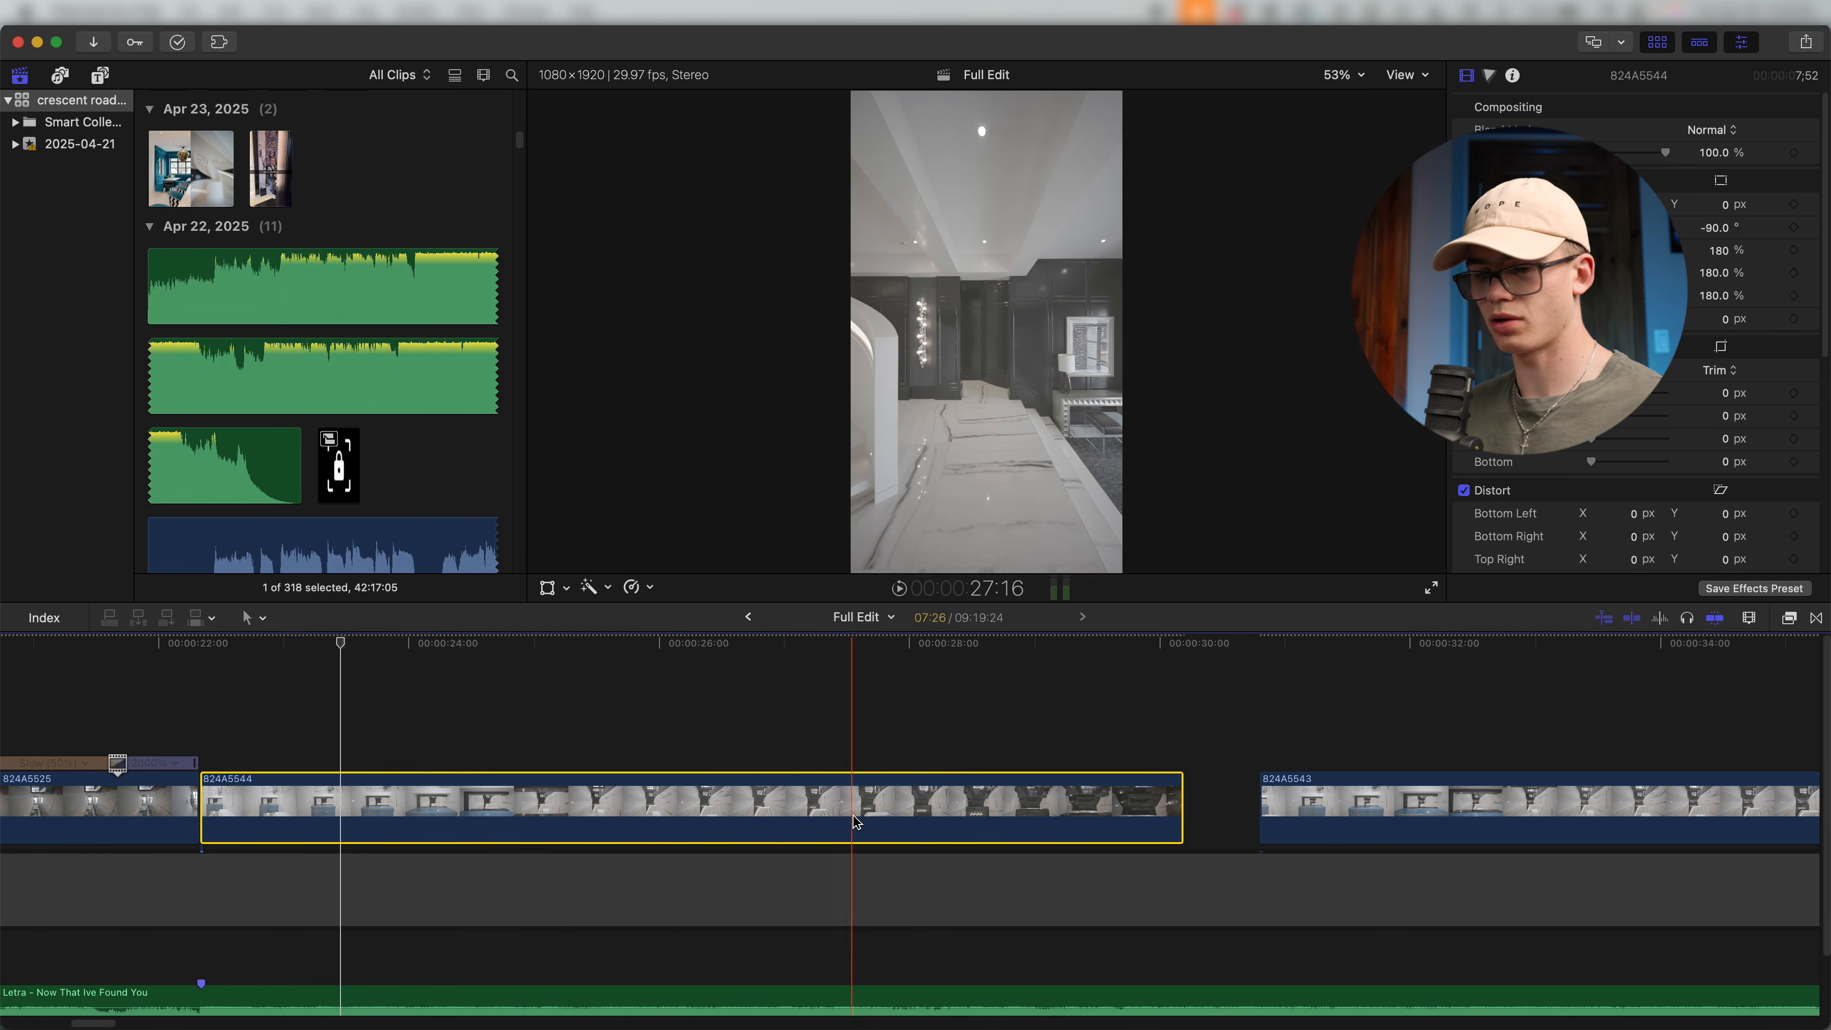
# Blade the speed of clip 824A5544 at about 26:00 and set its first segment to Fast 8x.
pyautogui.hotkey('shift', 'b')
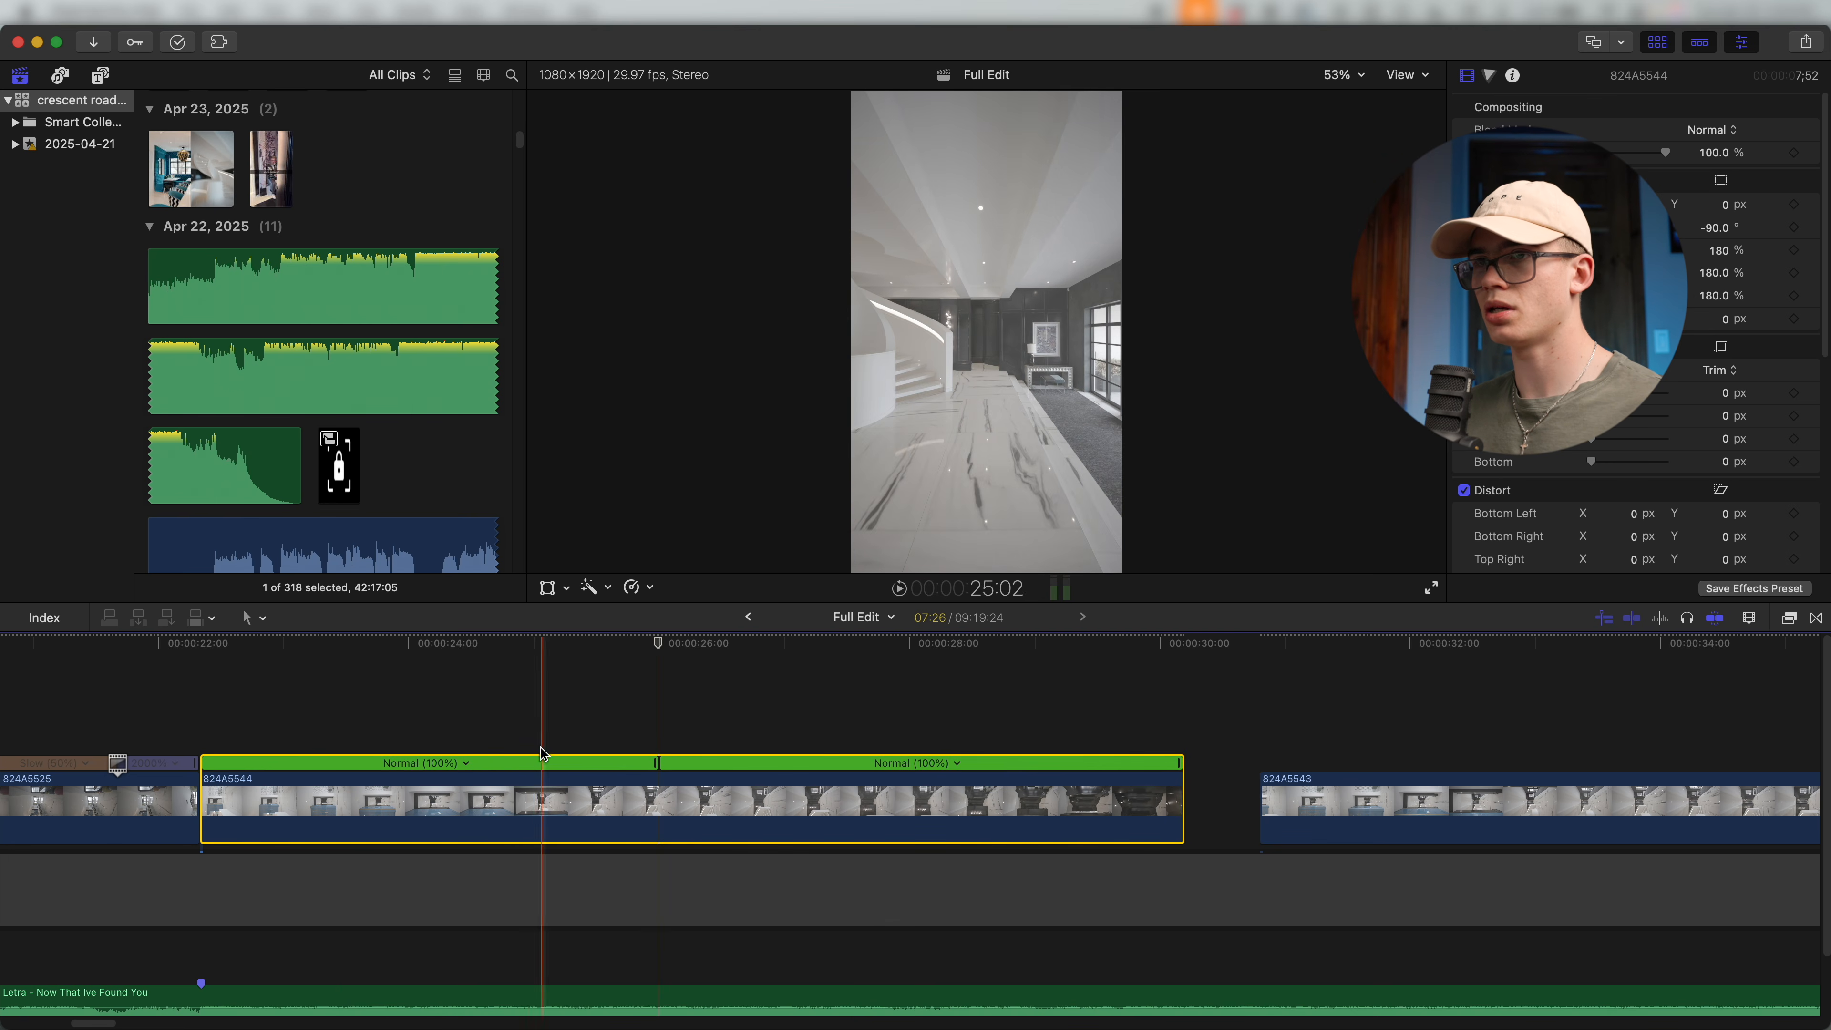
pyautogui.click(468, 763)
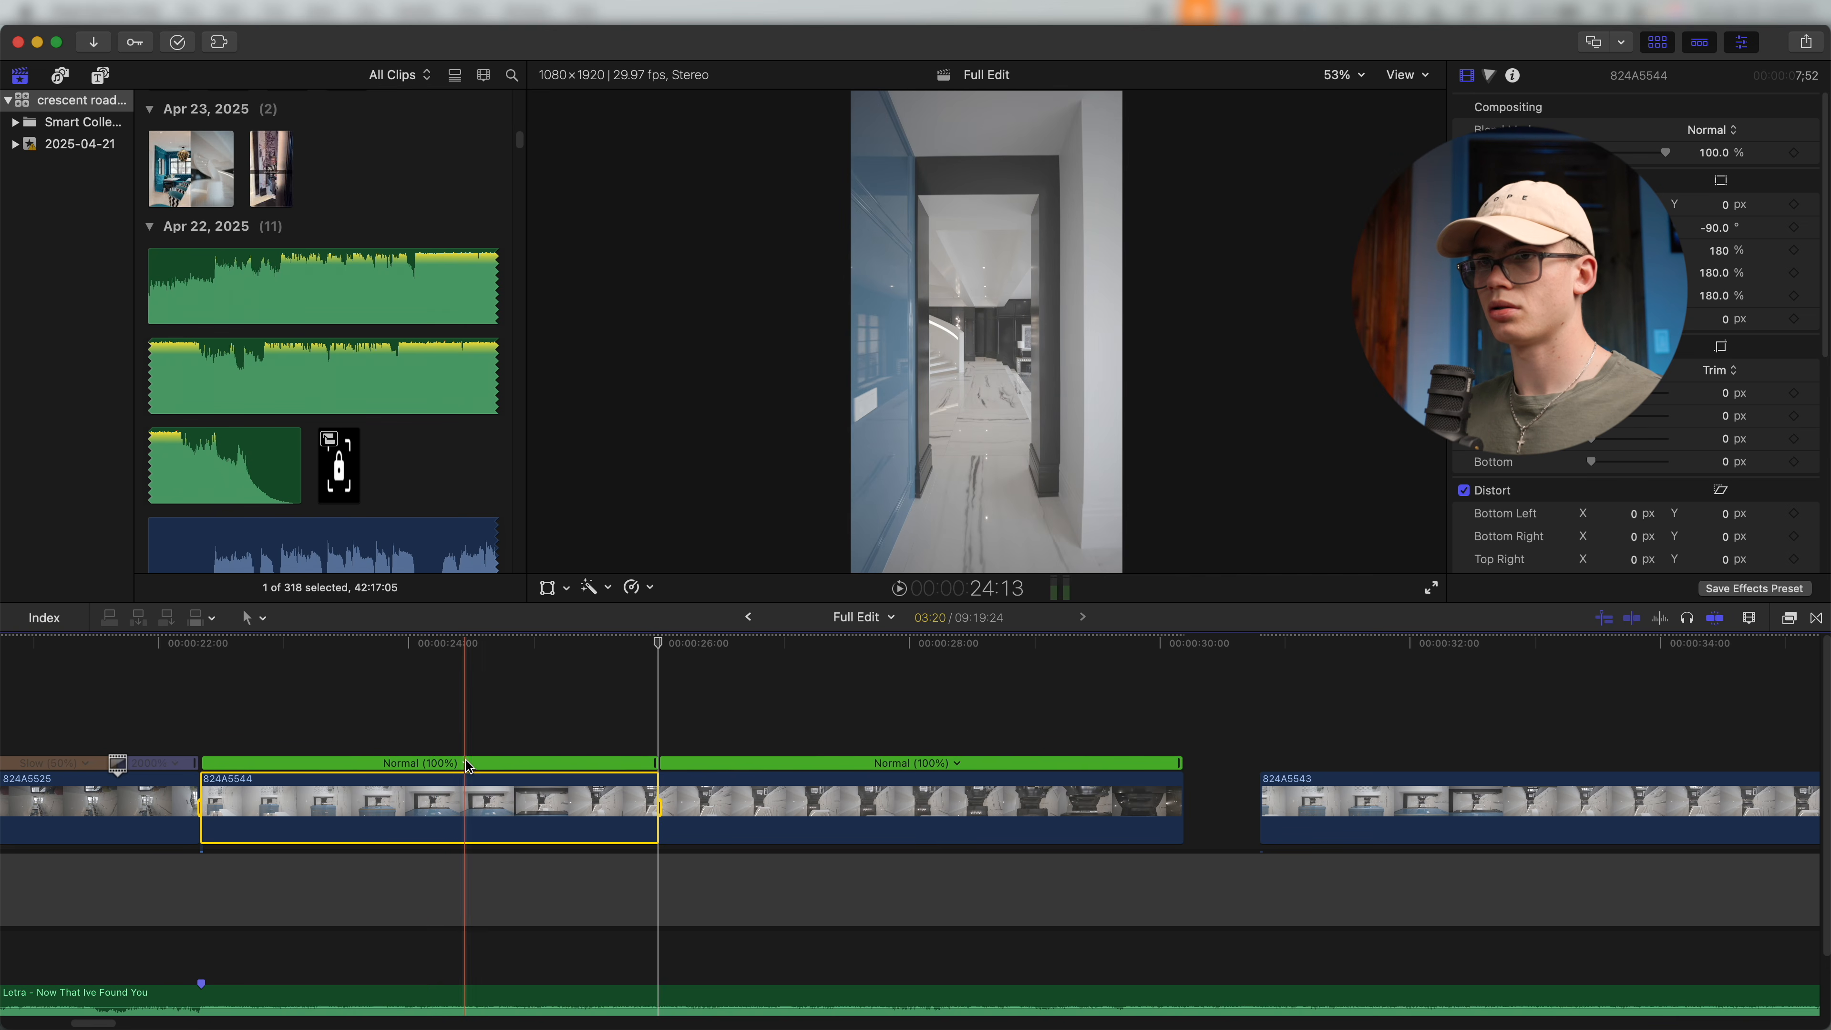
pyautogui.click(467, 762)
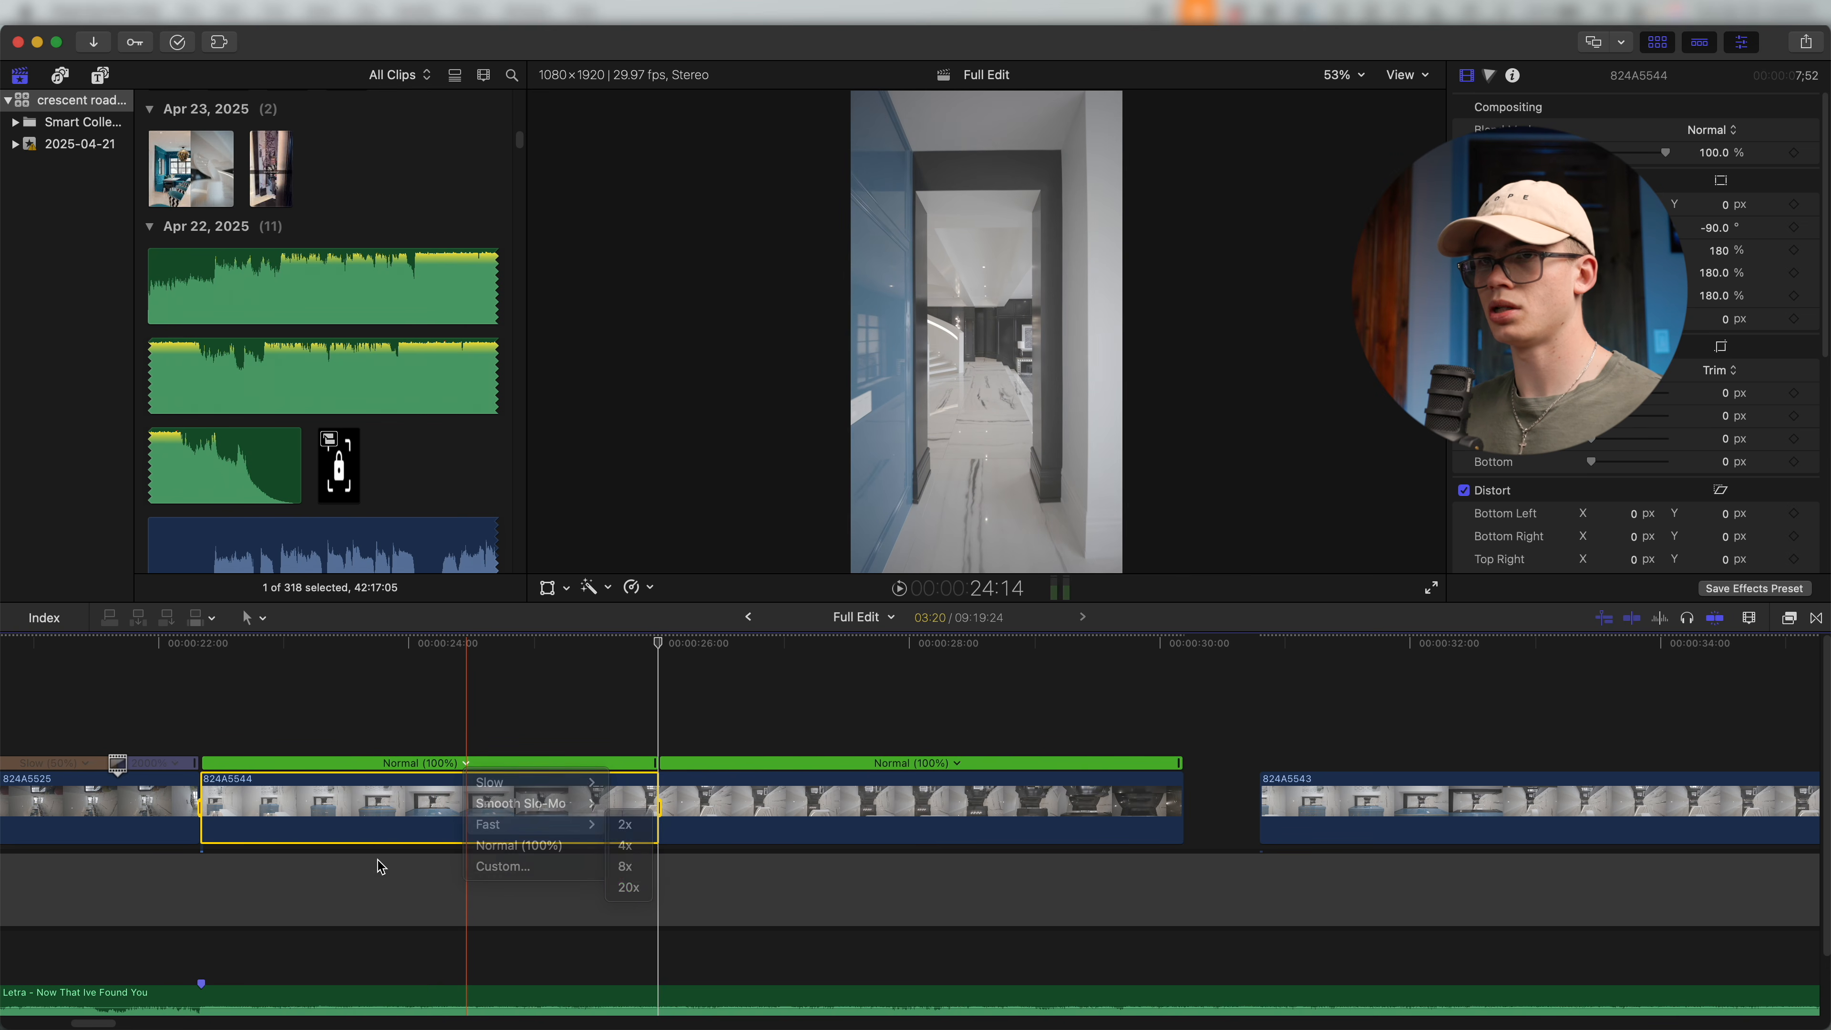
pyautogui.click(638, 874)
pyautogui.press('space')
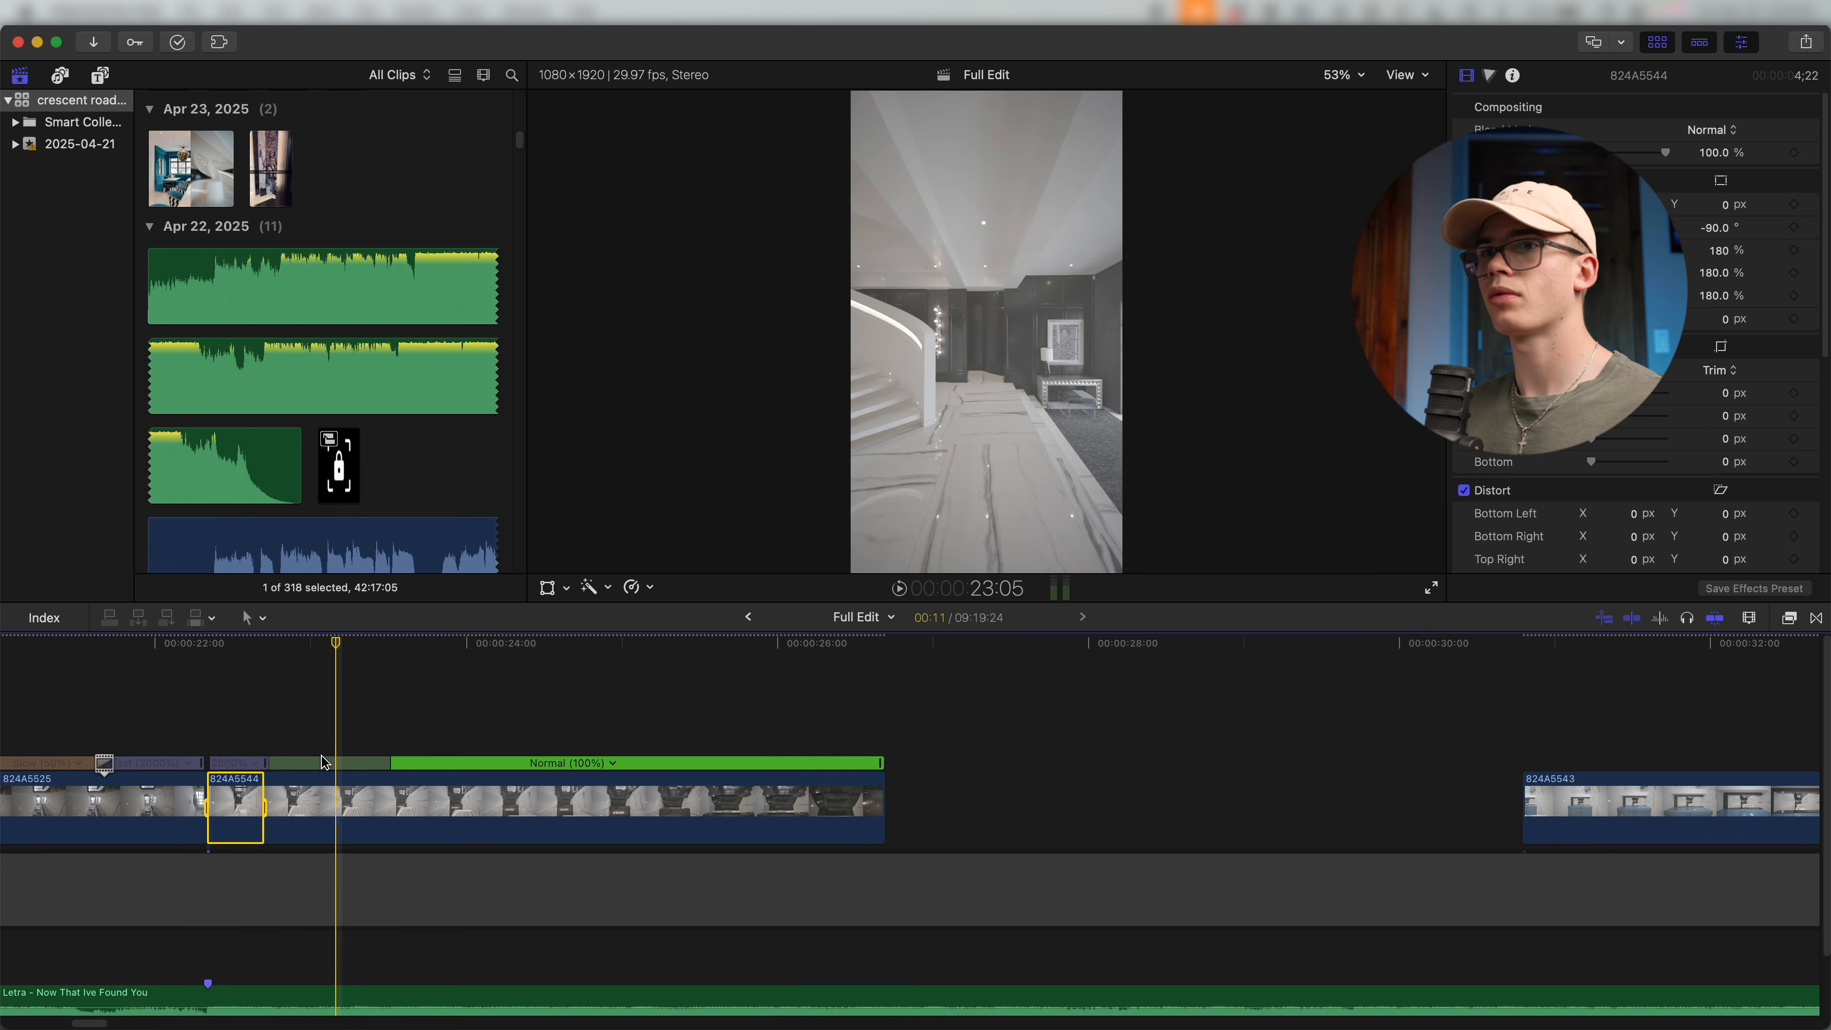
# Edit the source frame of the speed transition in clip 824A5544 and shift it slightly later.
pyautogui.doubleClick(270, 766)
pyautogui.click(332, 714)
pyautogui.moveTo(265, 763); pyautogui.dragTo(276, 761)
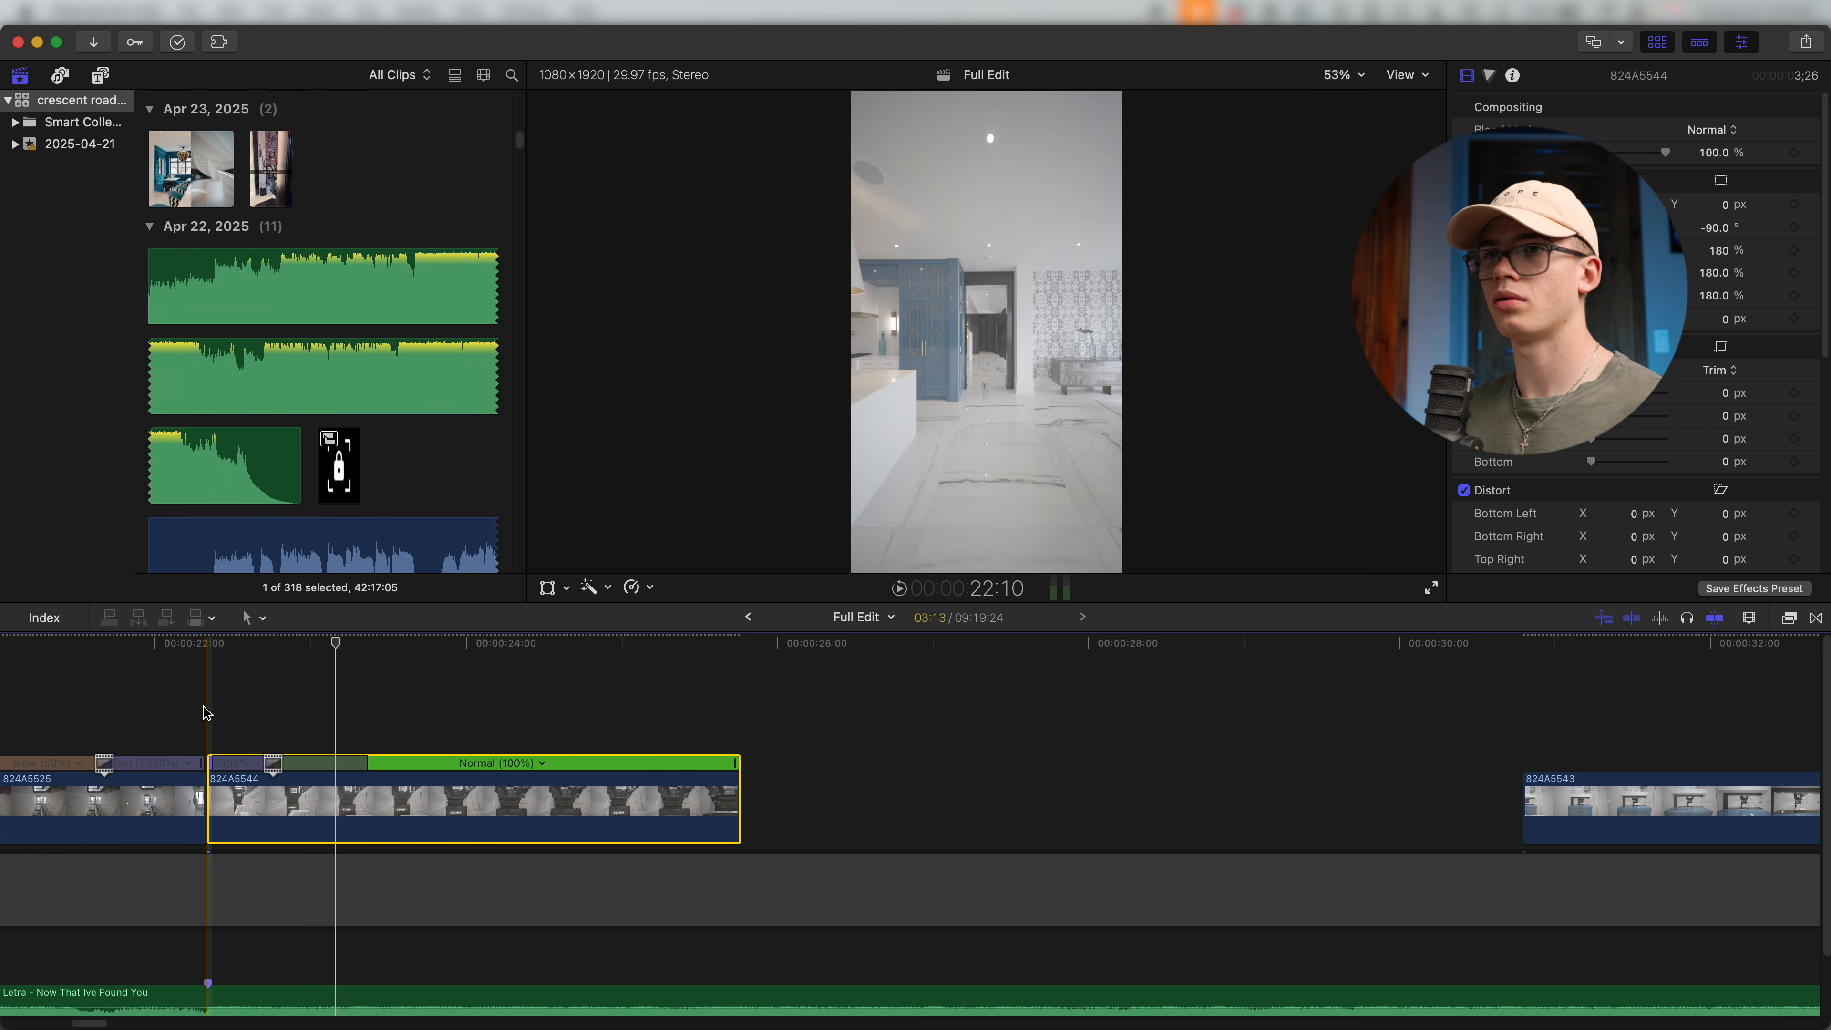
# Play back the cut from 824A5525 into the sped-up start of 824A5544 and check the ramp.
pyautogui.press('space')
pyautogui.press('super+equal')
pyautogui.press('super+equal')
pyautogui.press('space')
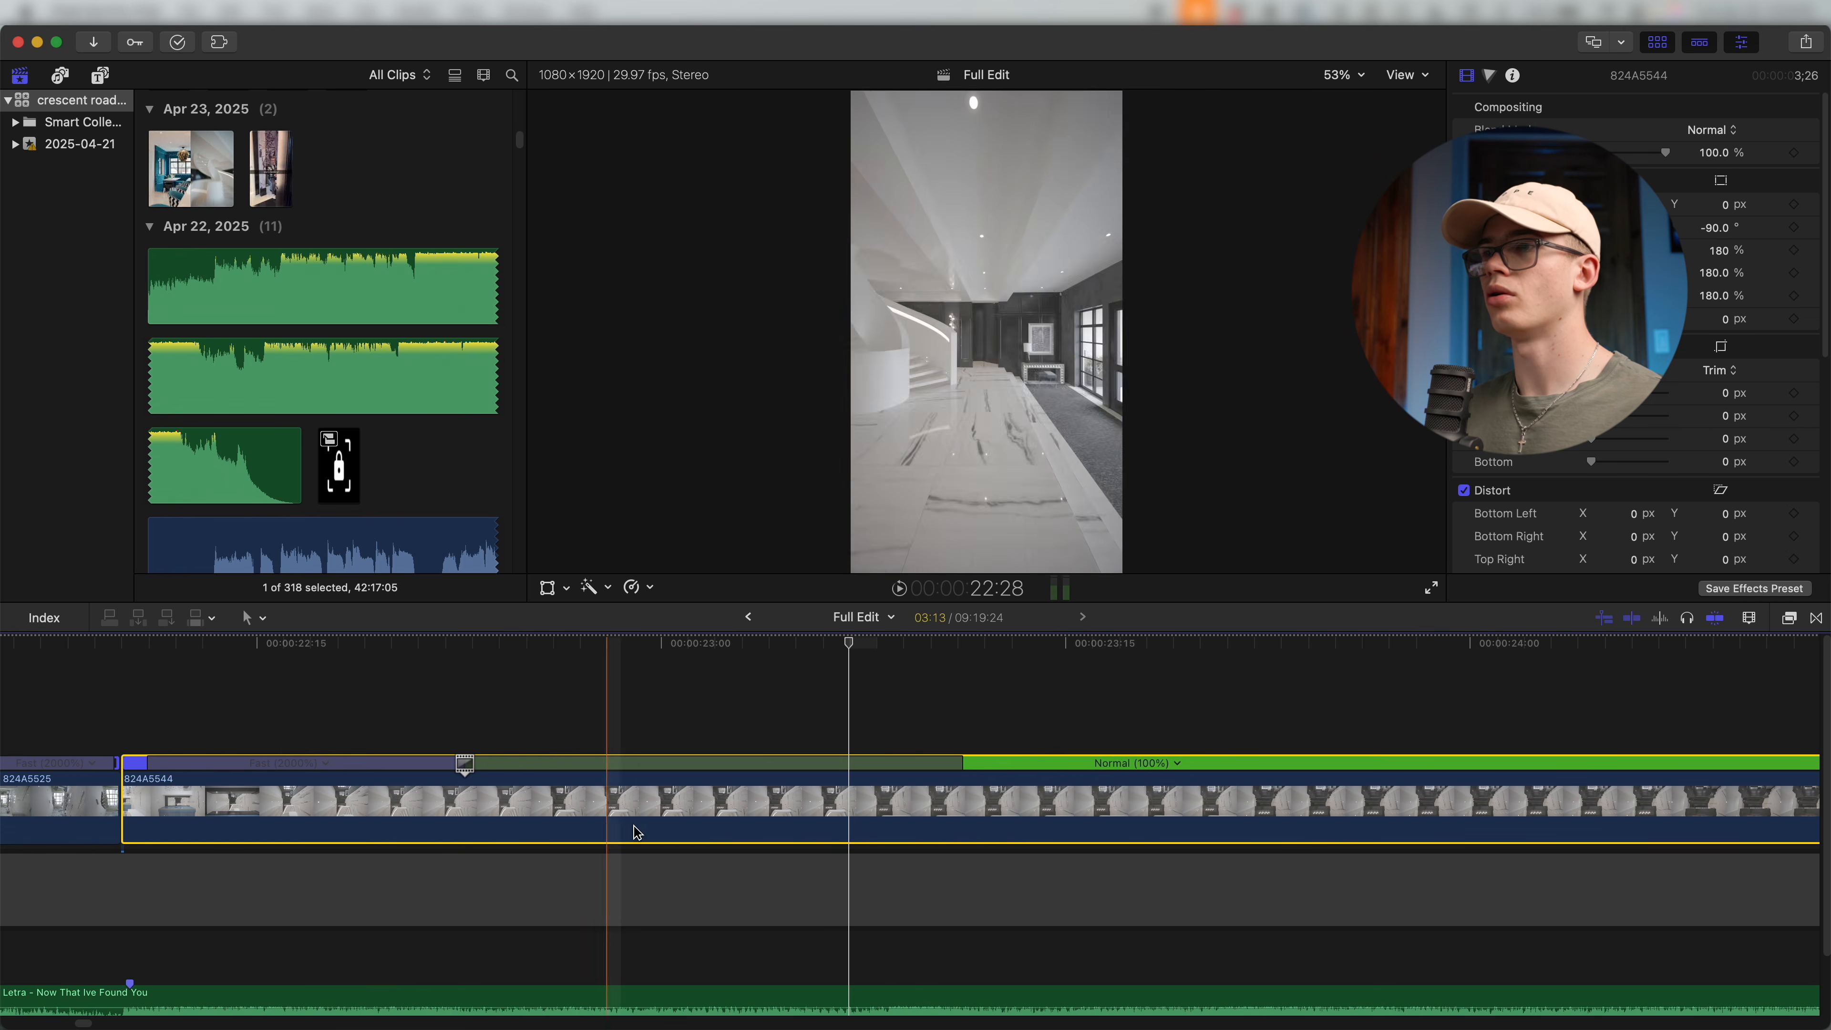
pyautogui.scroll(-2, 637, 833)
pyautogui.press('super+minus')
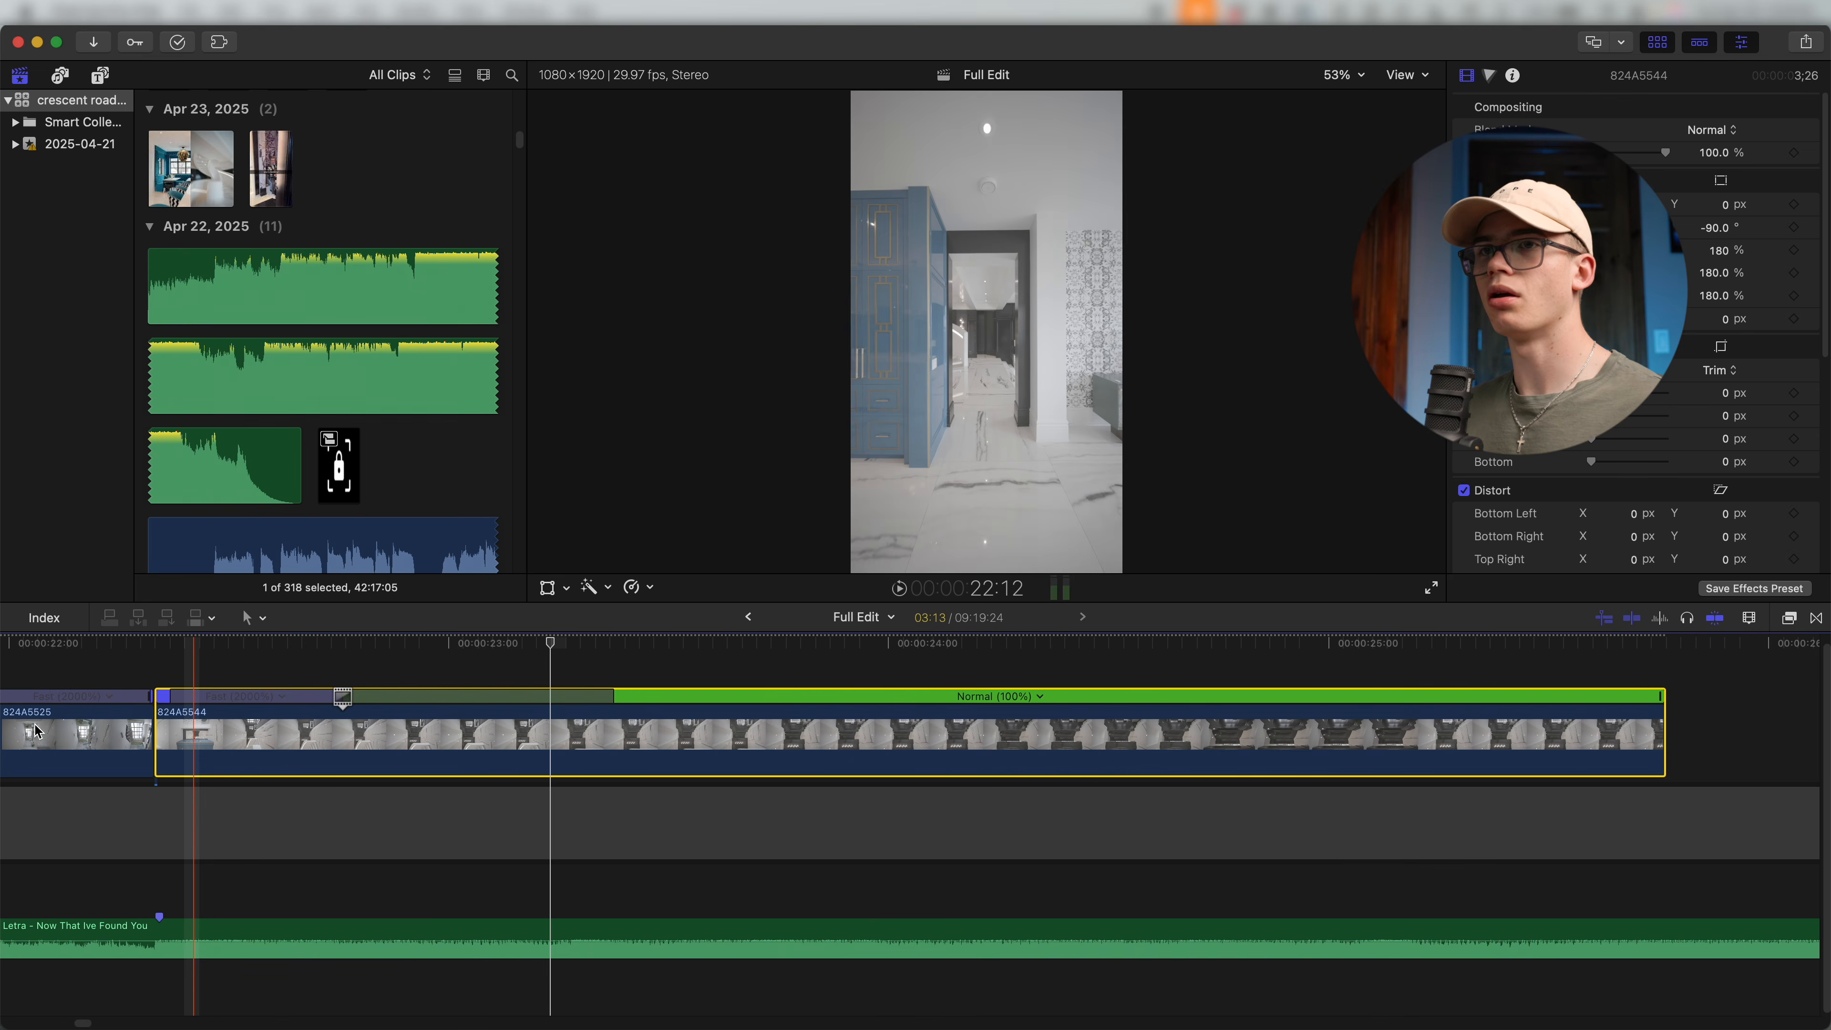
pyautogui.press('space')
pyautogui.press('space')
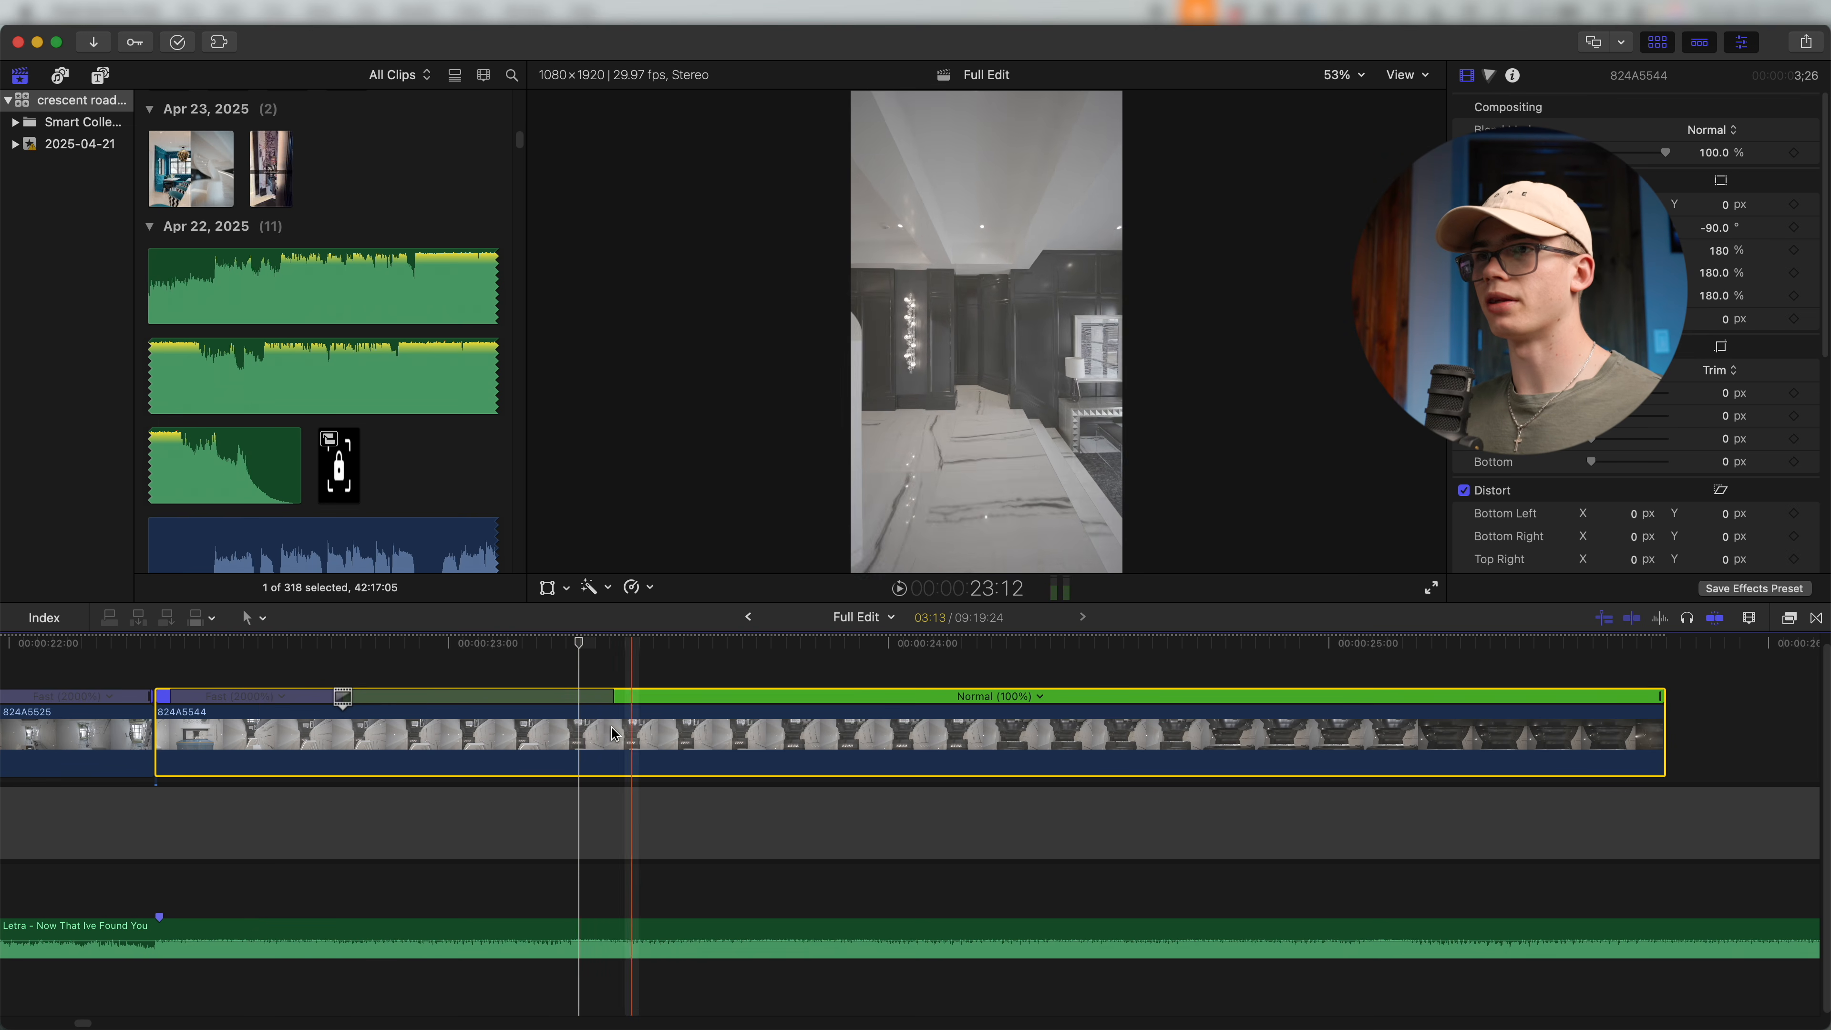
pyautogui.press('space')
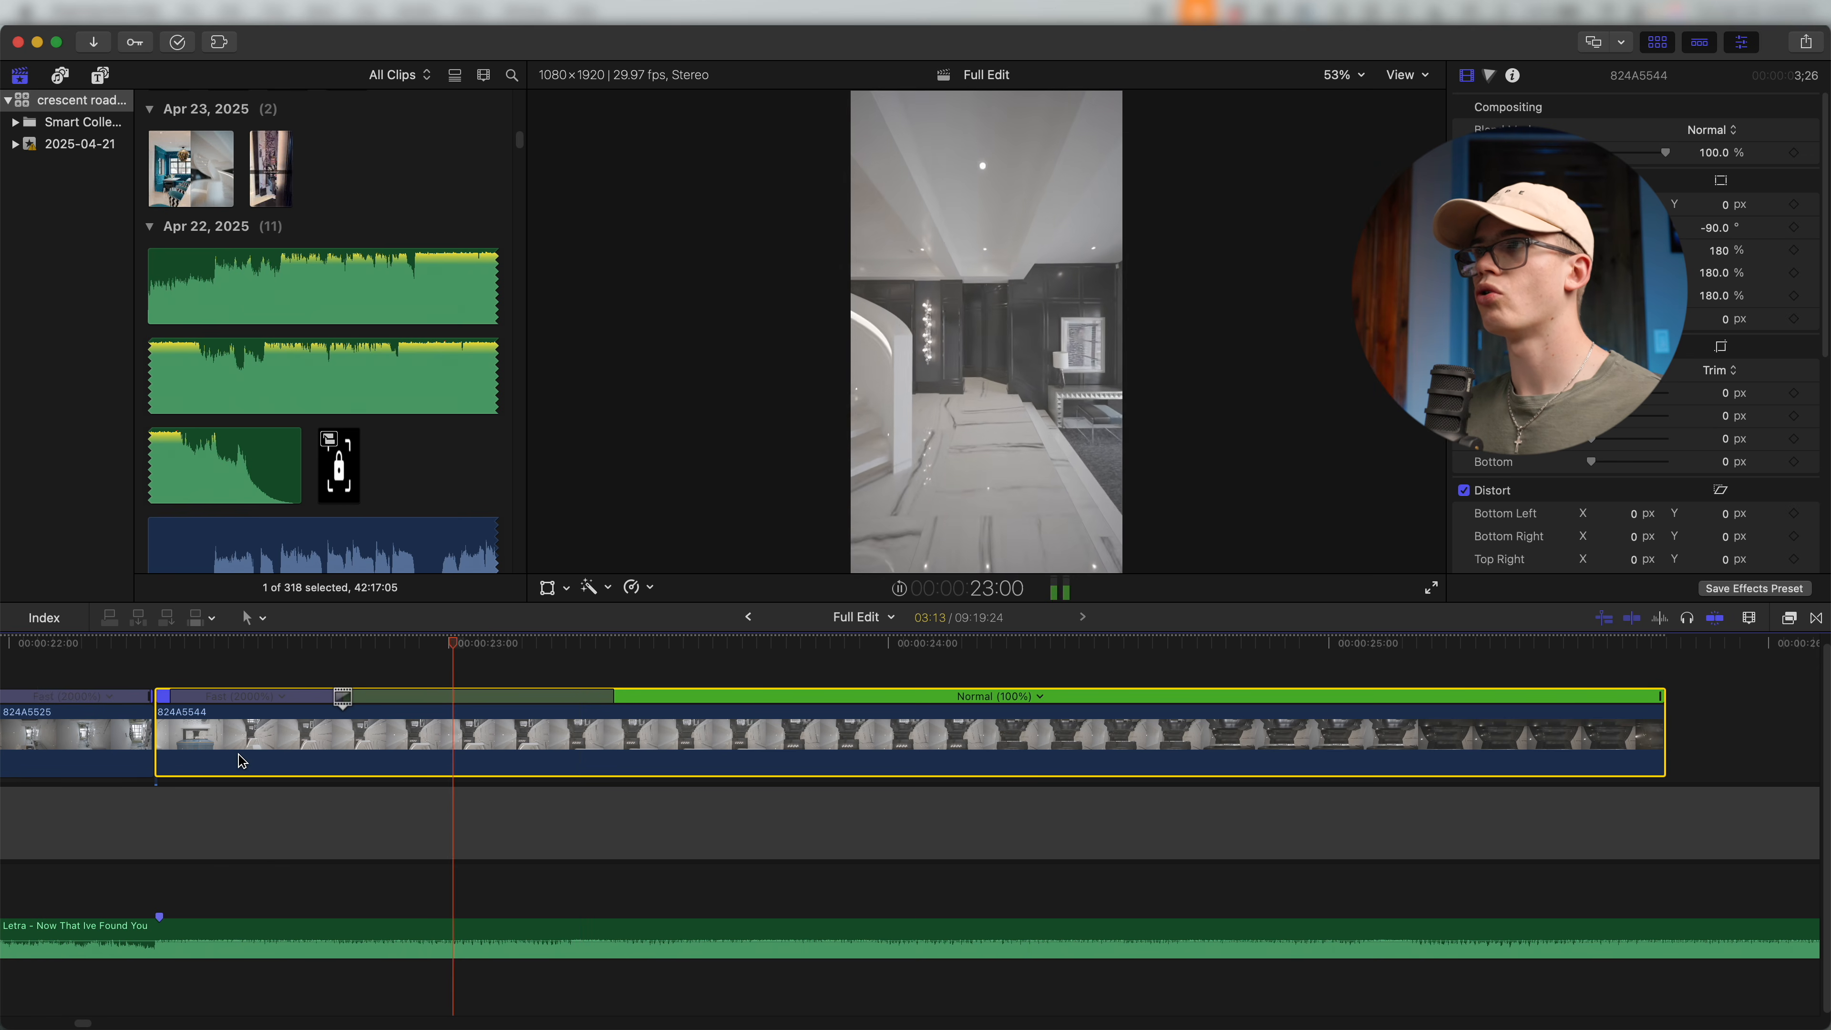
# Stack clip 824A5543 above 824A5544, trim its start, and position it just before the normal-speed segment of 824A5544.
pyautogui.press('super+minus')
pyautogui.press('super+minus')
pyautogui.moveTo(1714, 739); pyautogui.dragTo(775, 717)
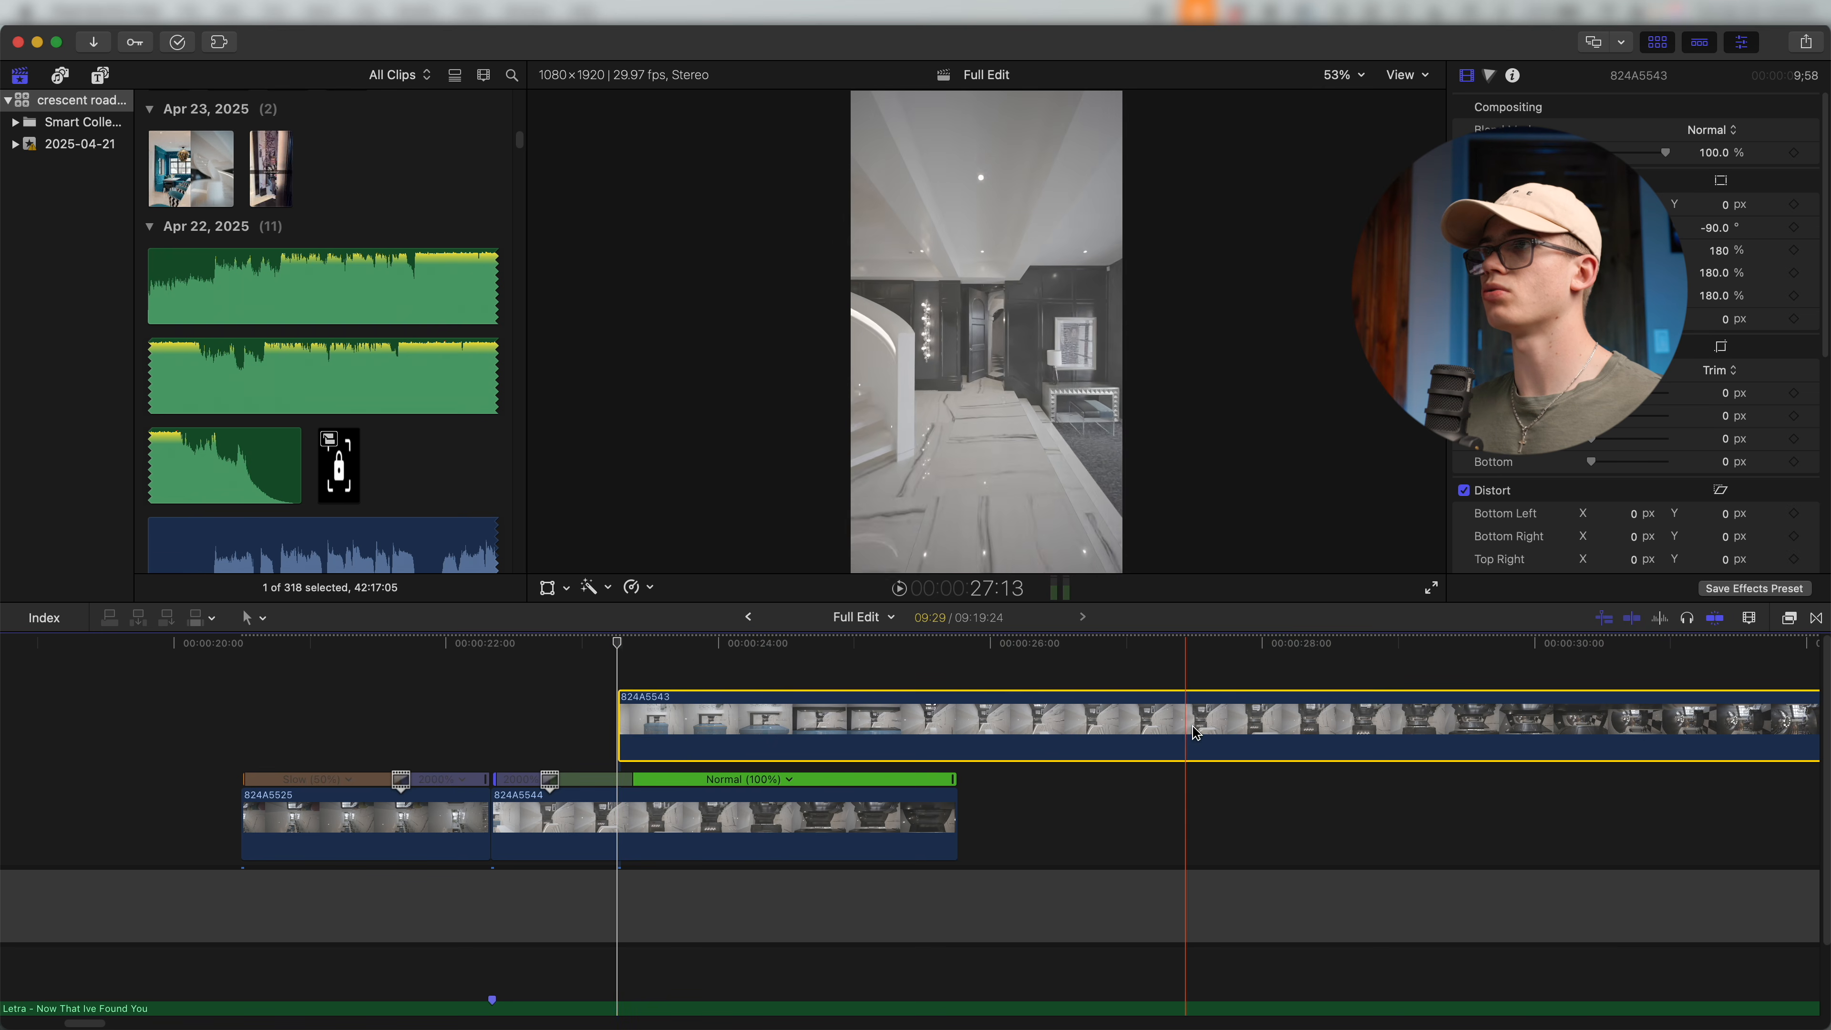
pyautogui.hotkey('alt', '[')
pyautogui.moveTo(1258, 710); pyautogui.dragTo(565, 689)
pyautogui.press('super+equal')
pyautogui.press('super+equal')
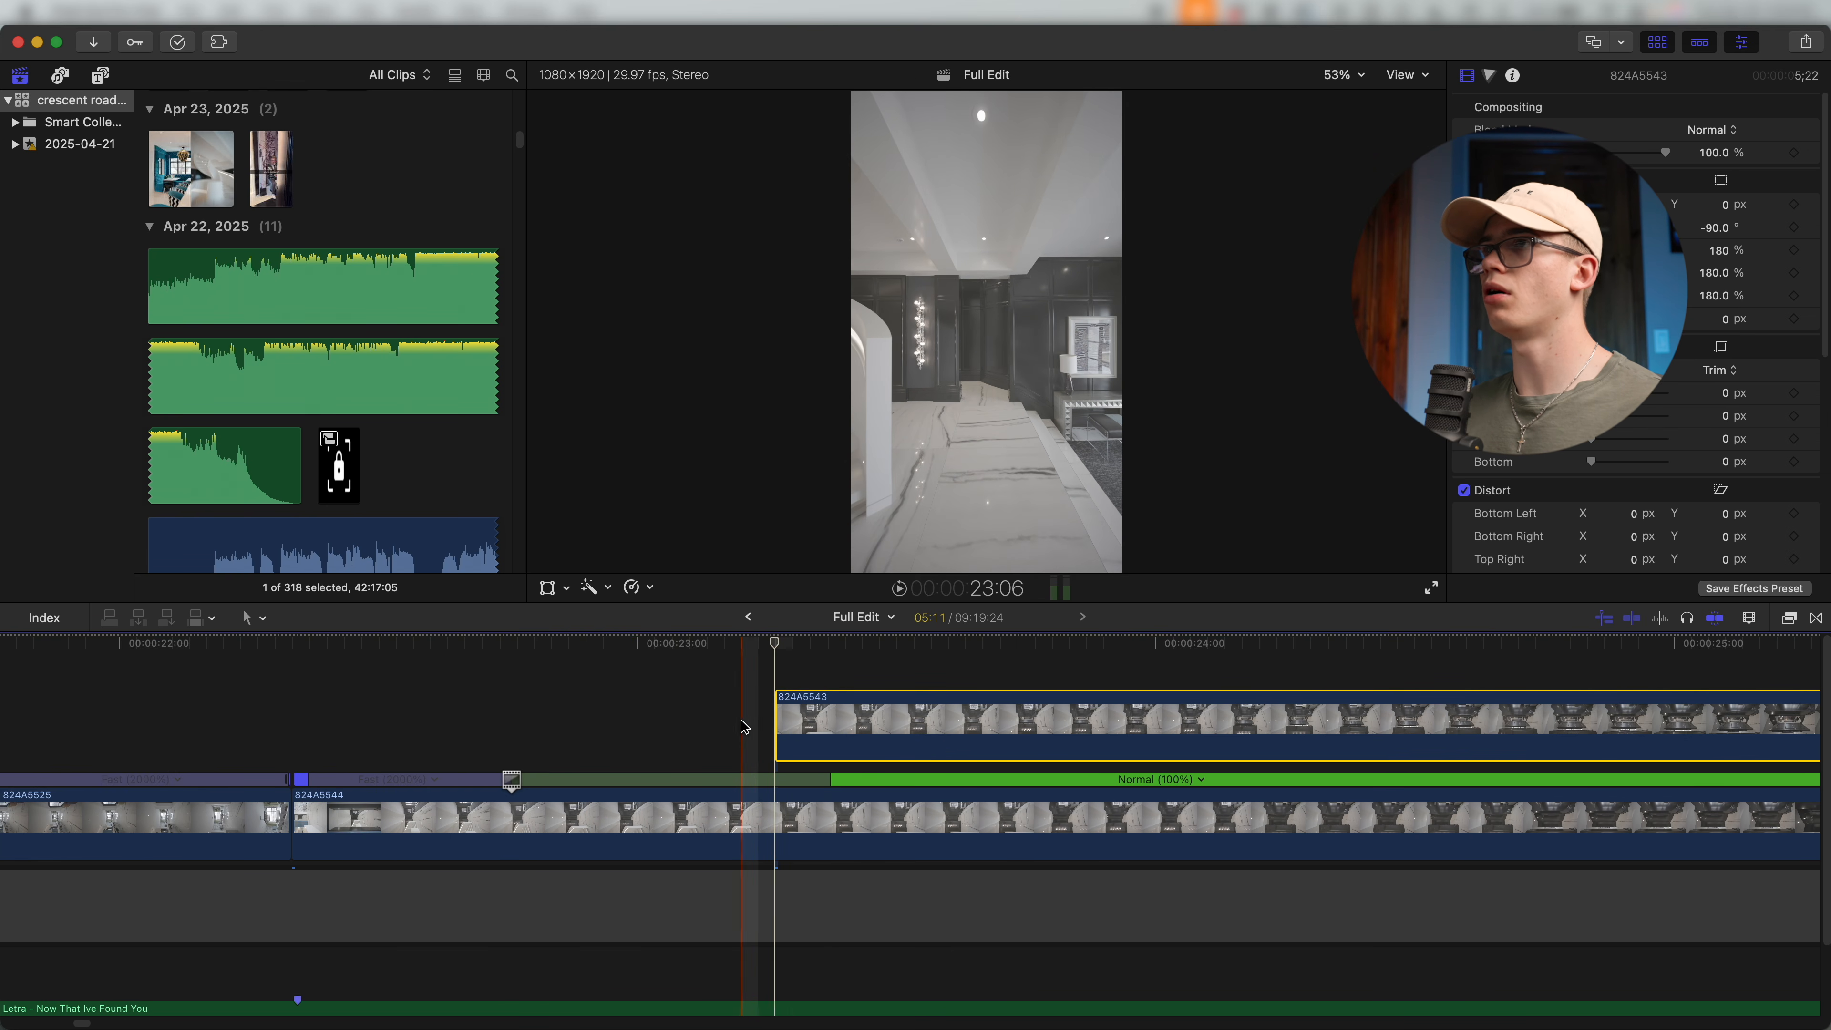
# Play back the cut from 824A5544 into 824A5543 and blade the speed of 824A5543 at about 23:29.
pyautogui.press('space')
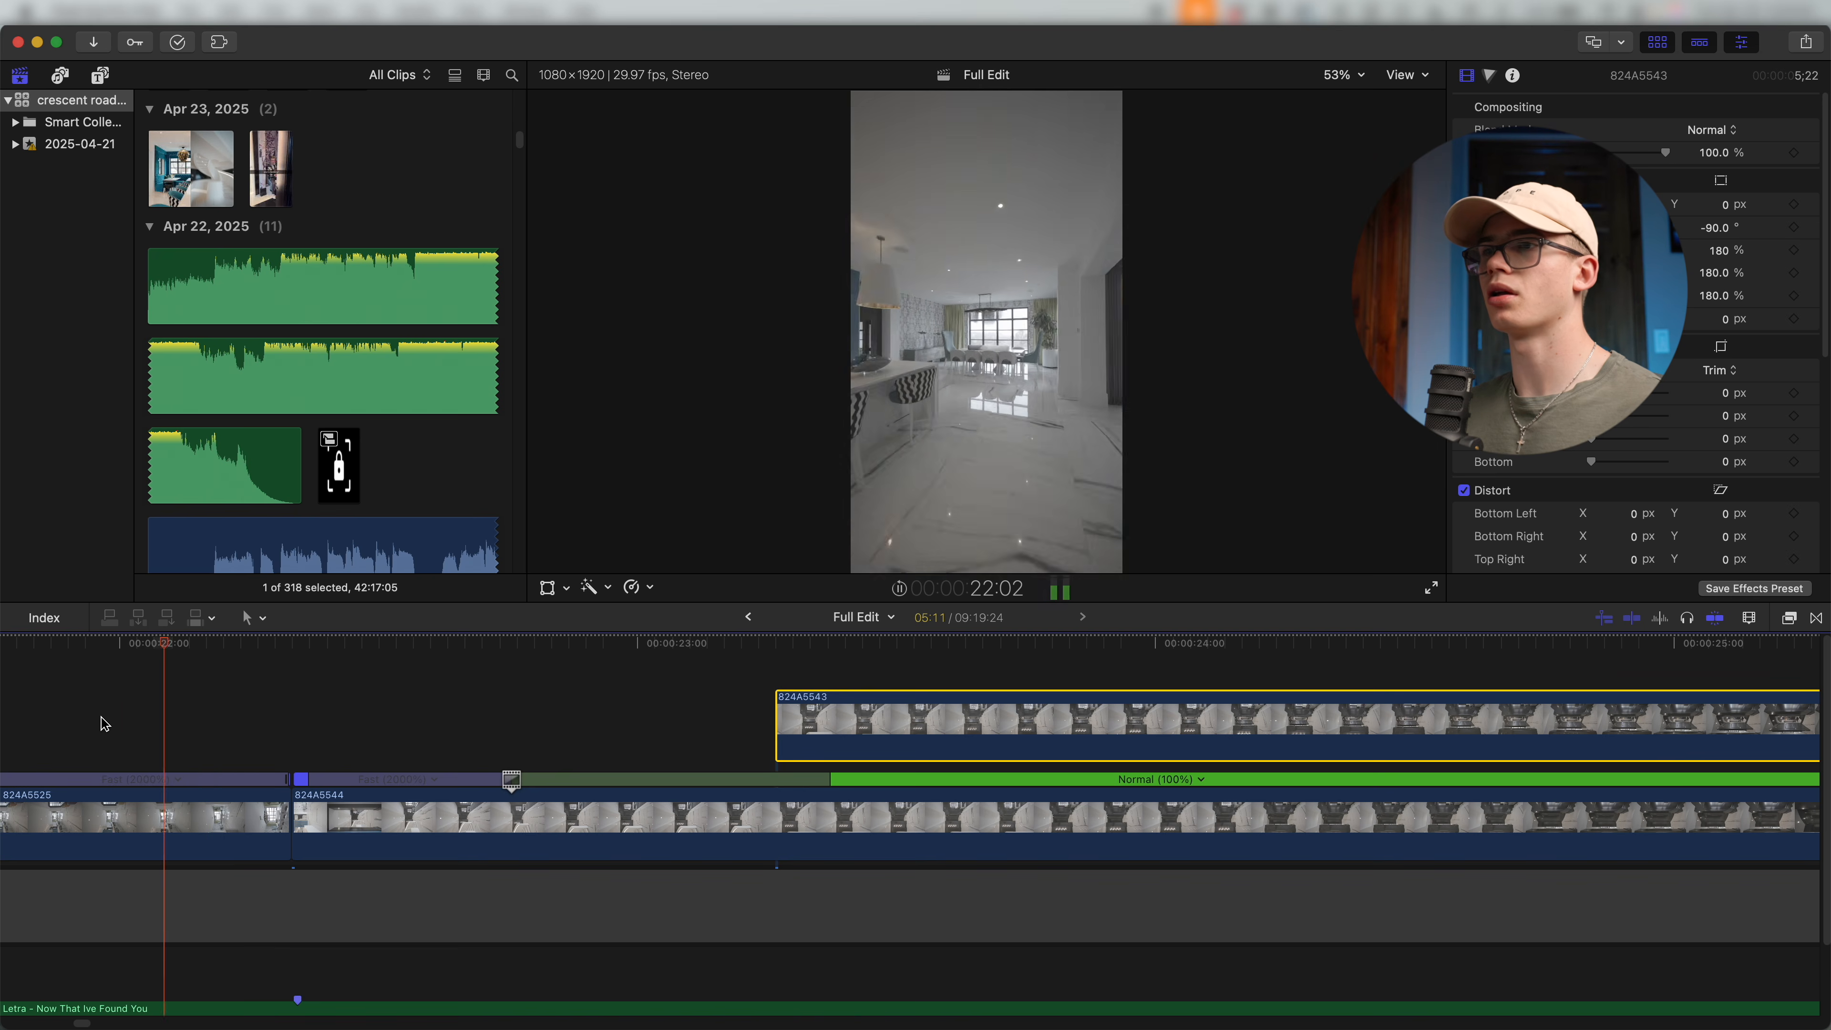
pyautogui.press('space')
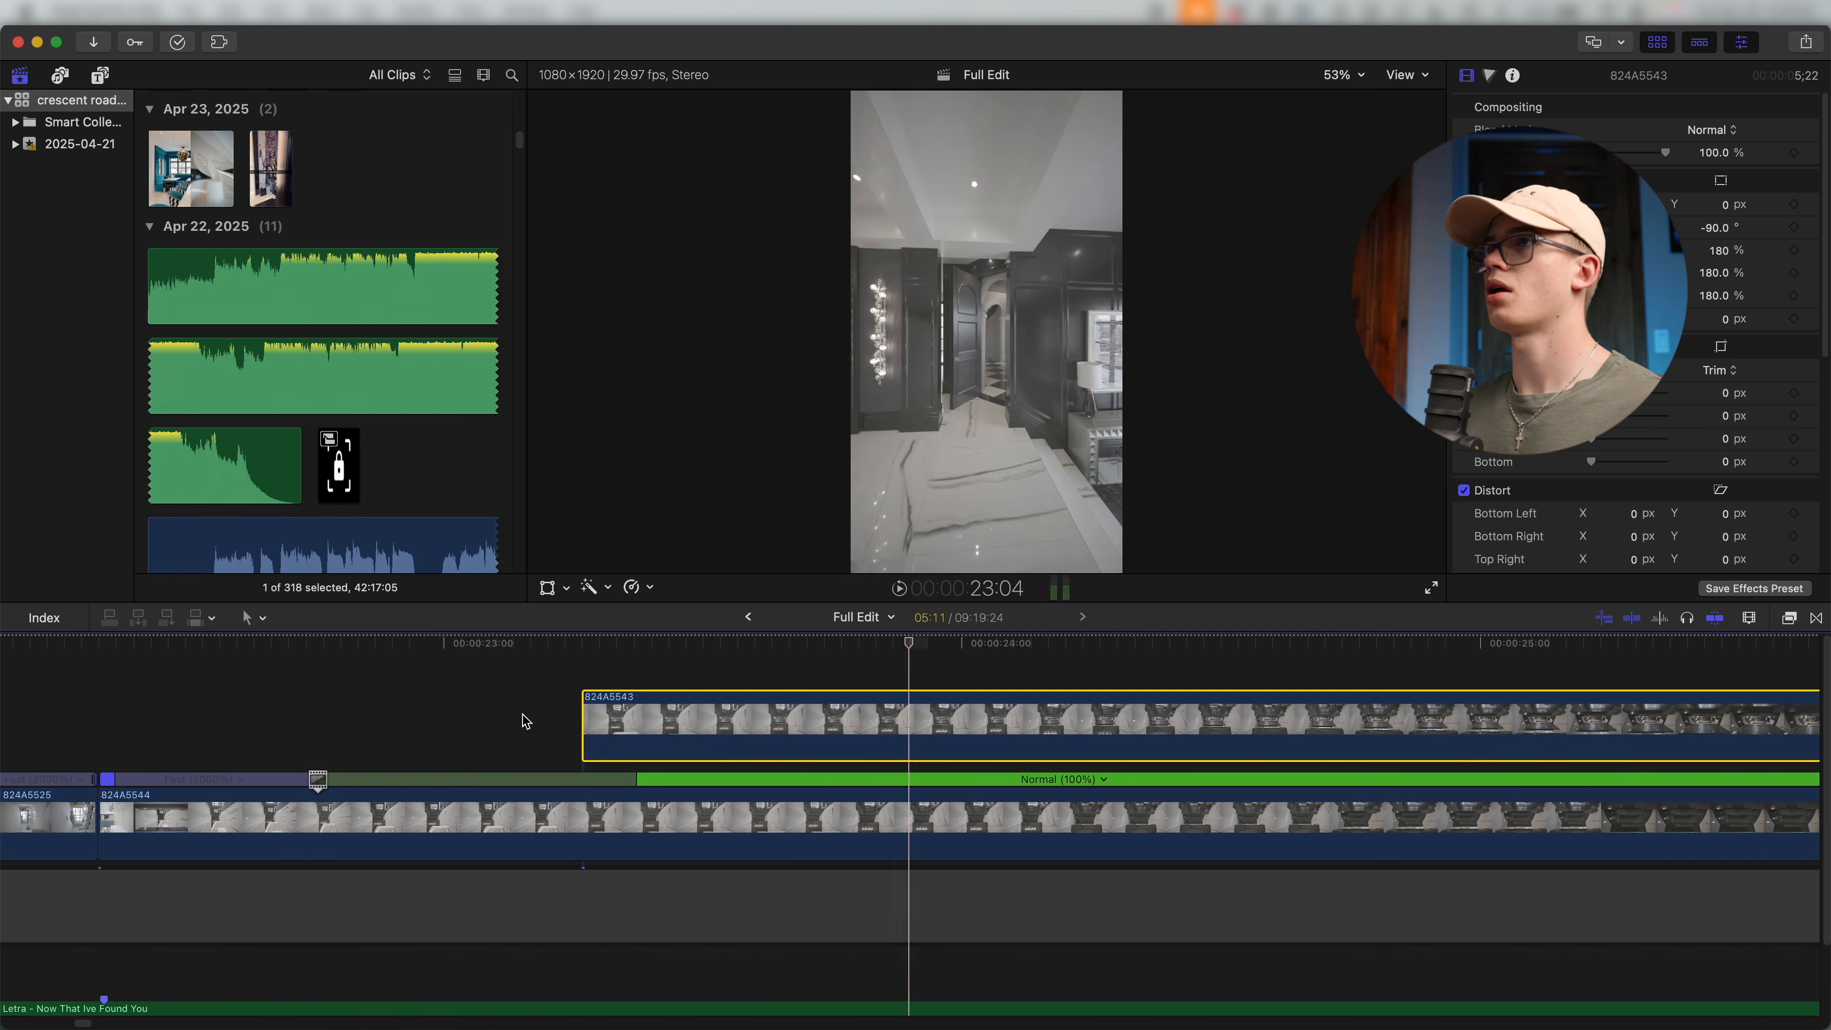
pyautogui.press('space')
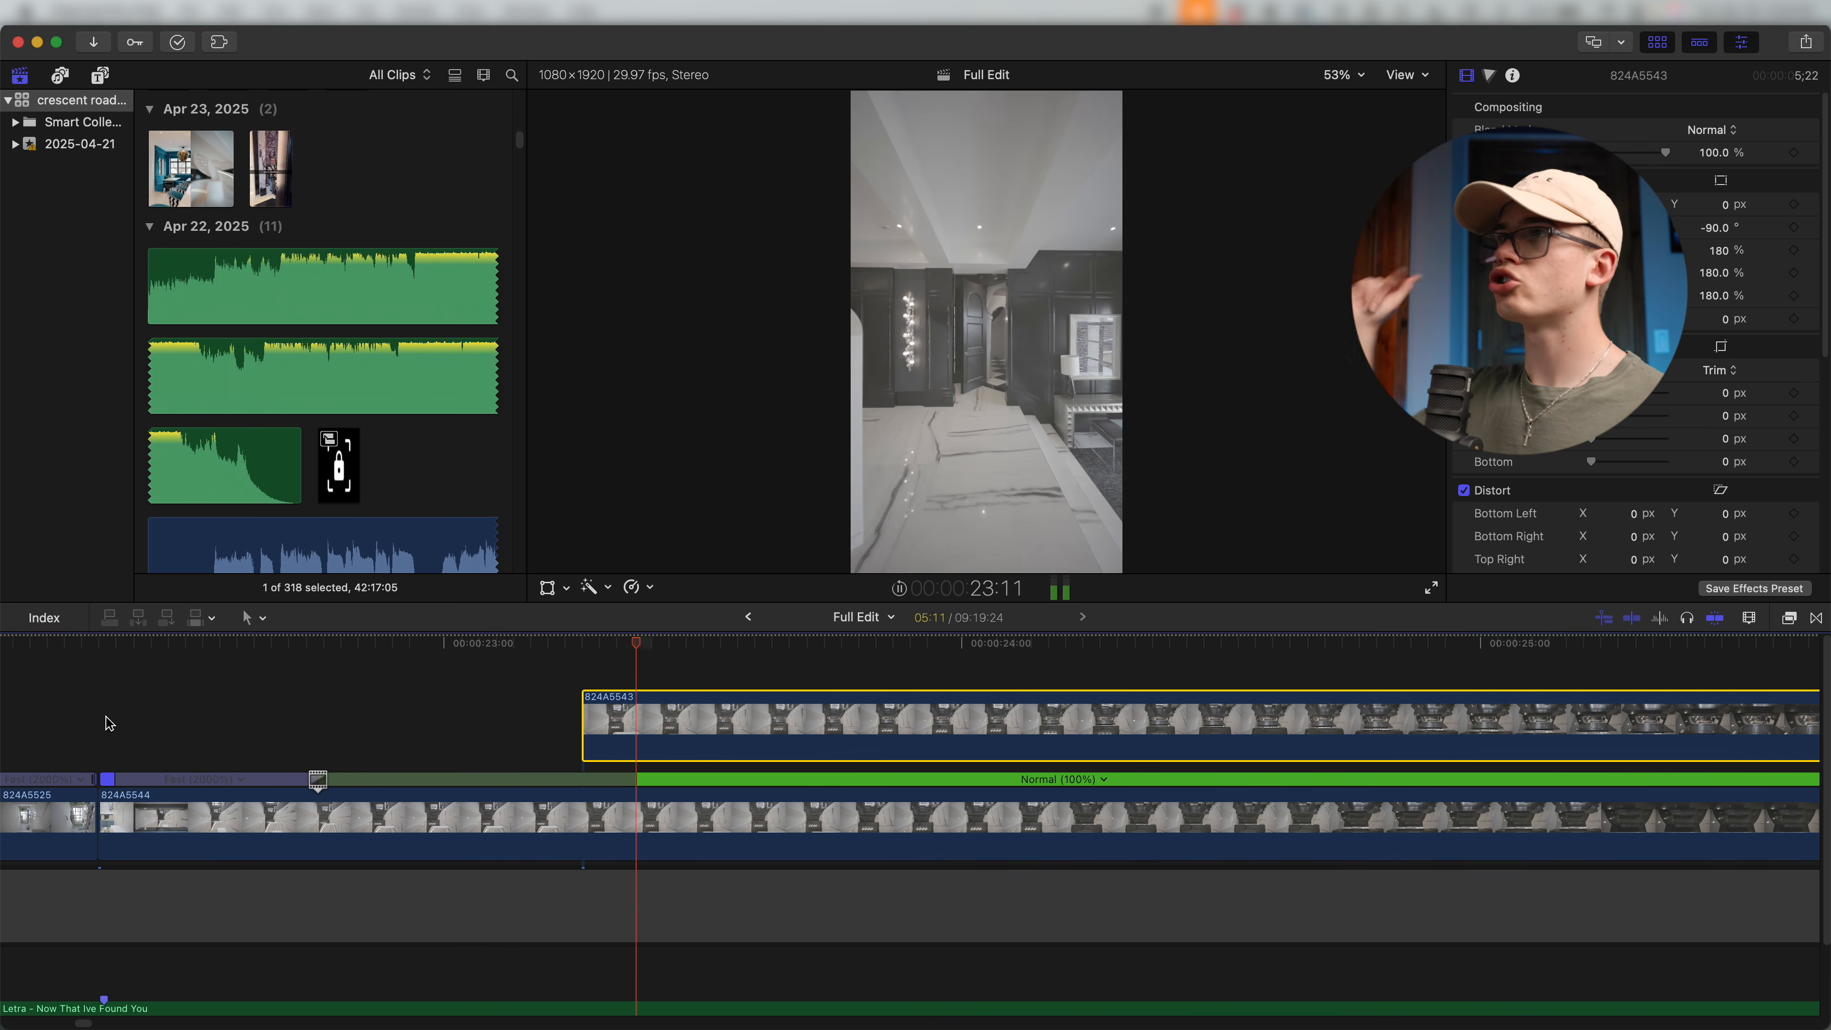
pyautogui.press('space')
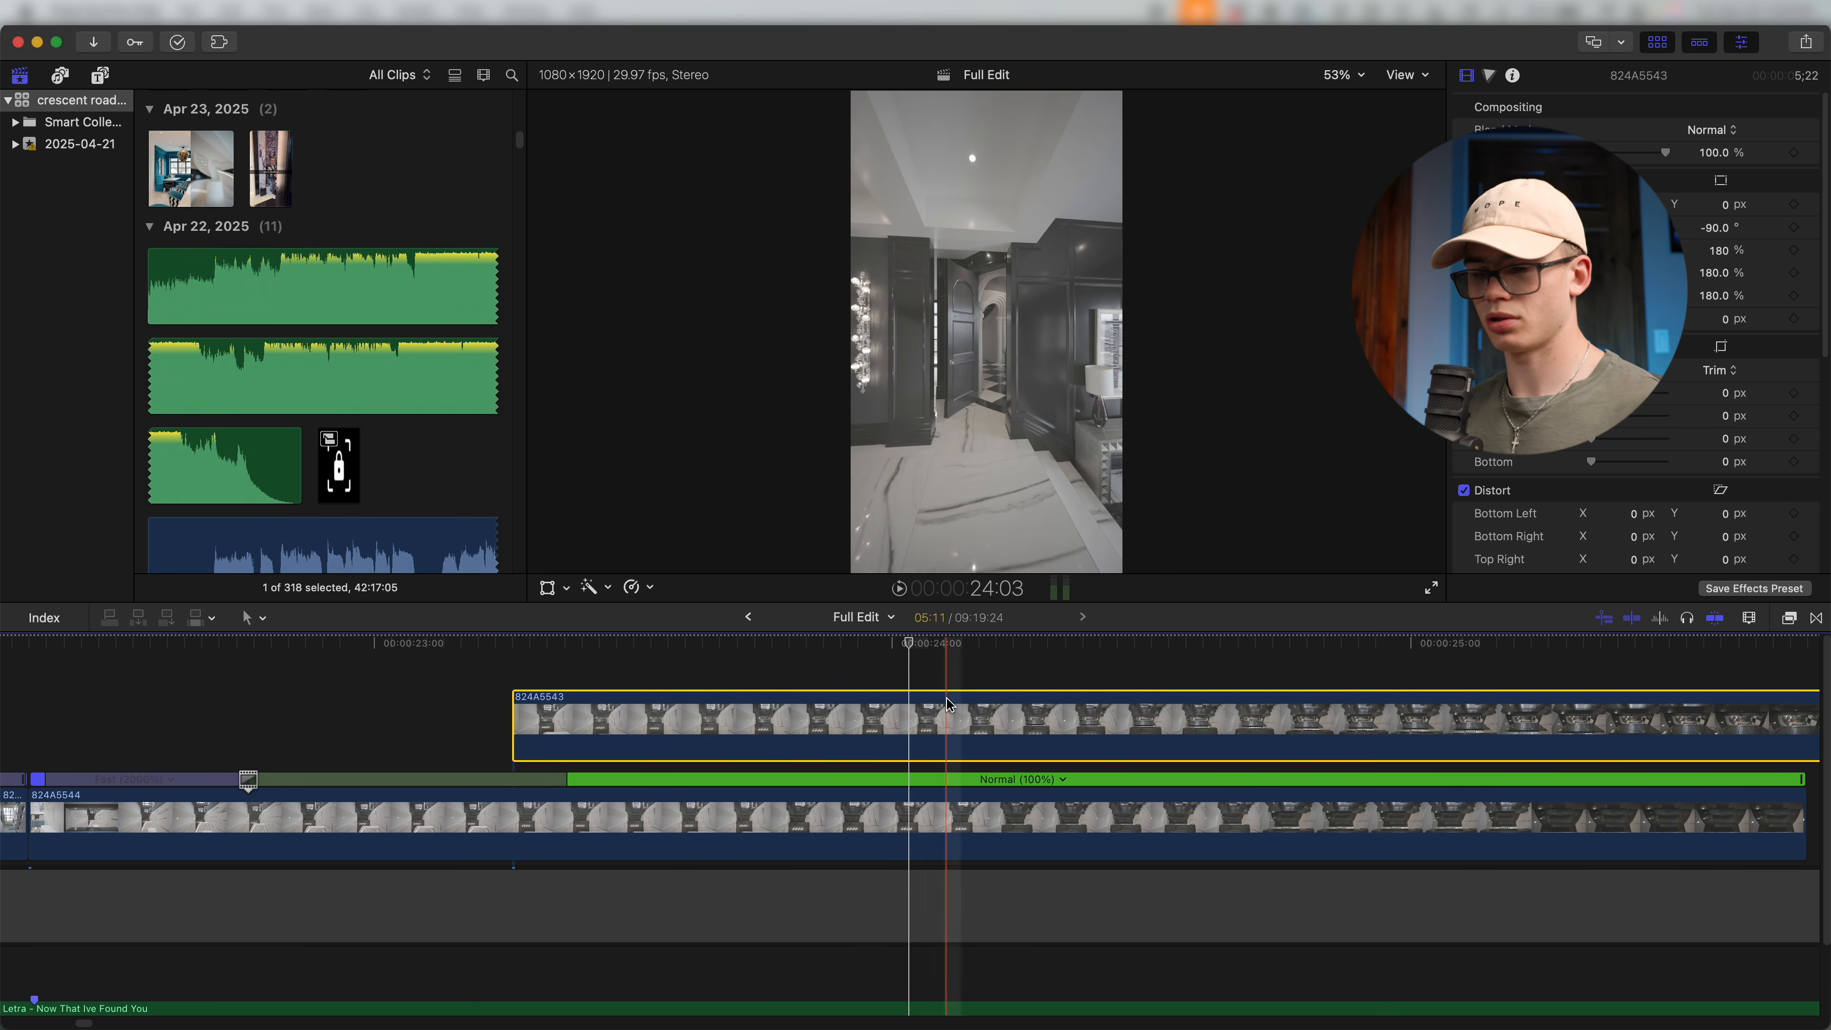
pyautogui.press('space')
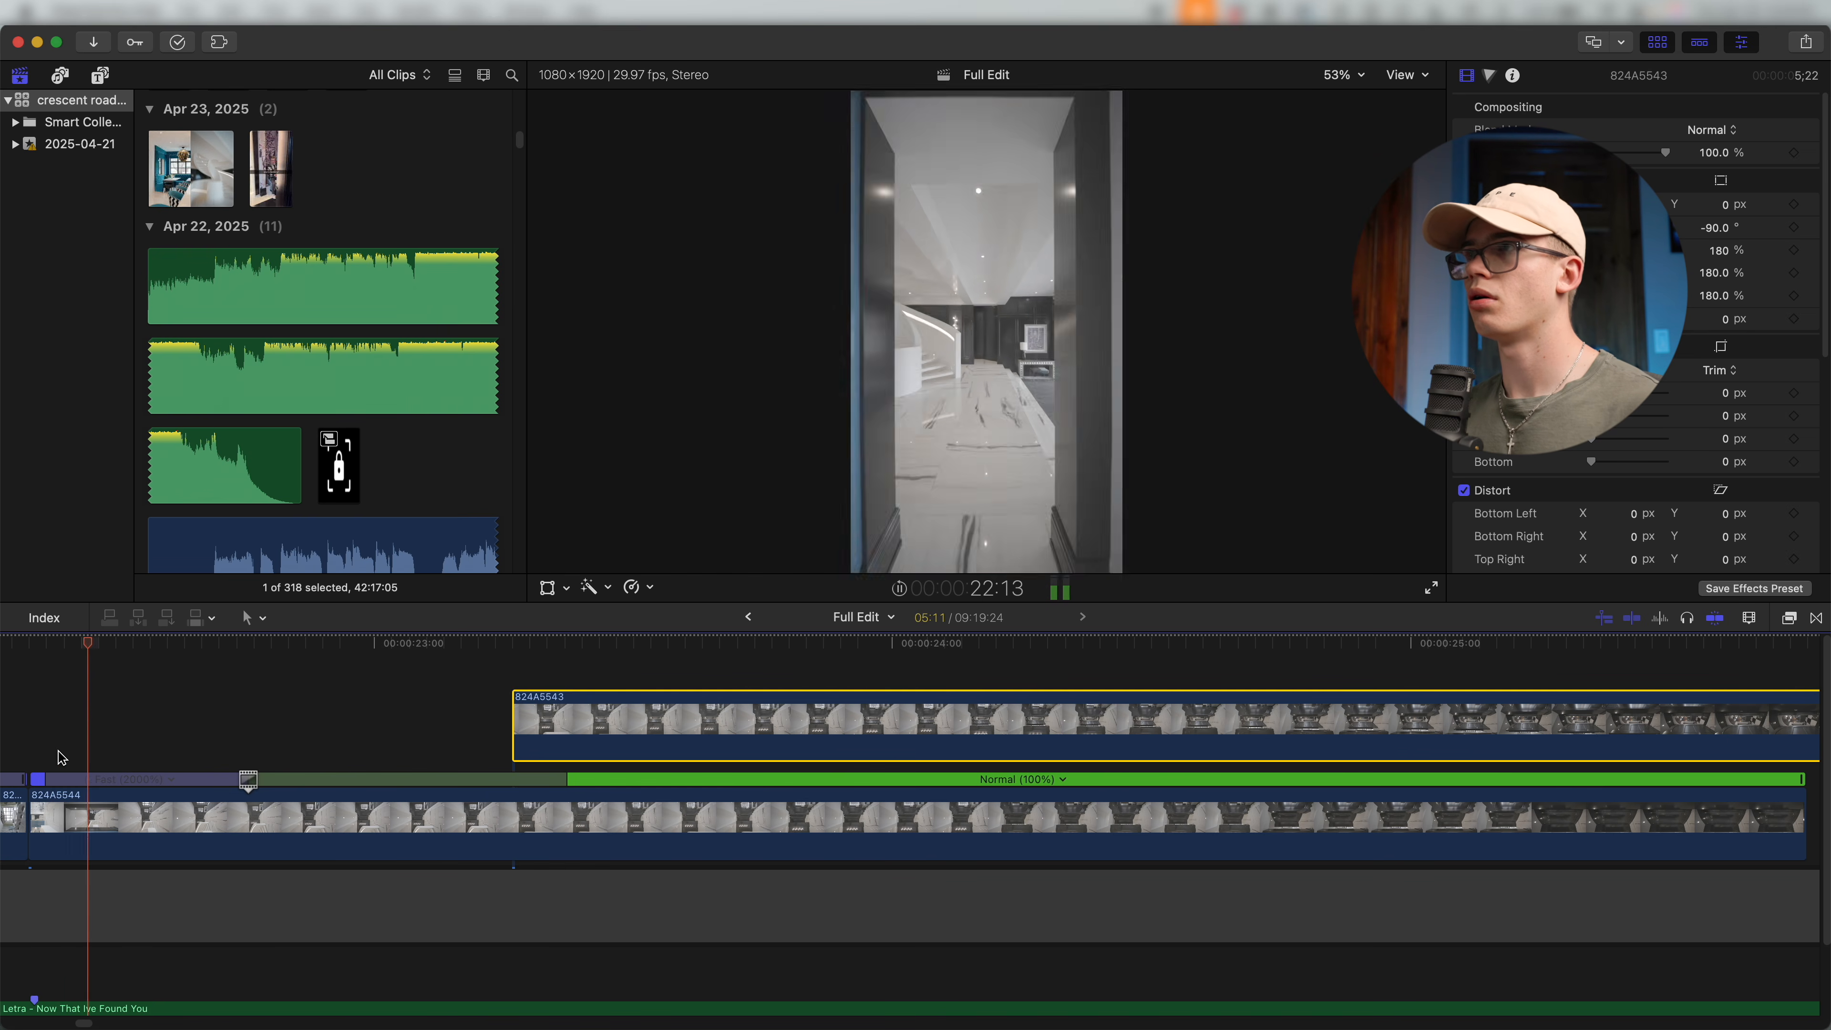
pyautogui.press('space')
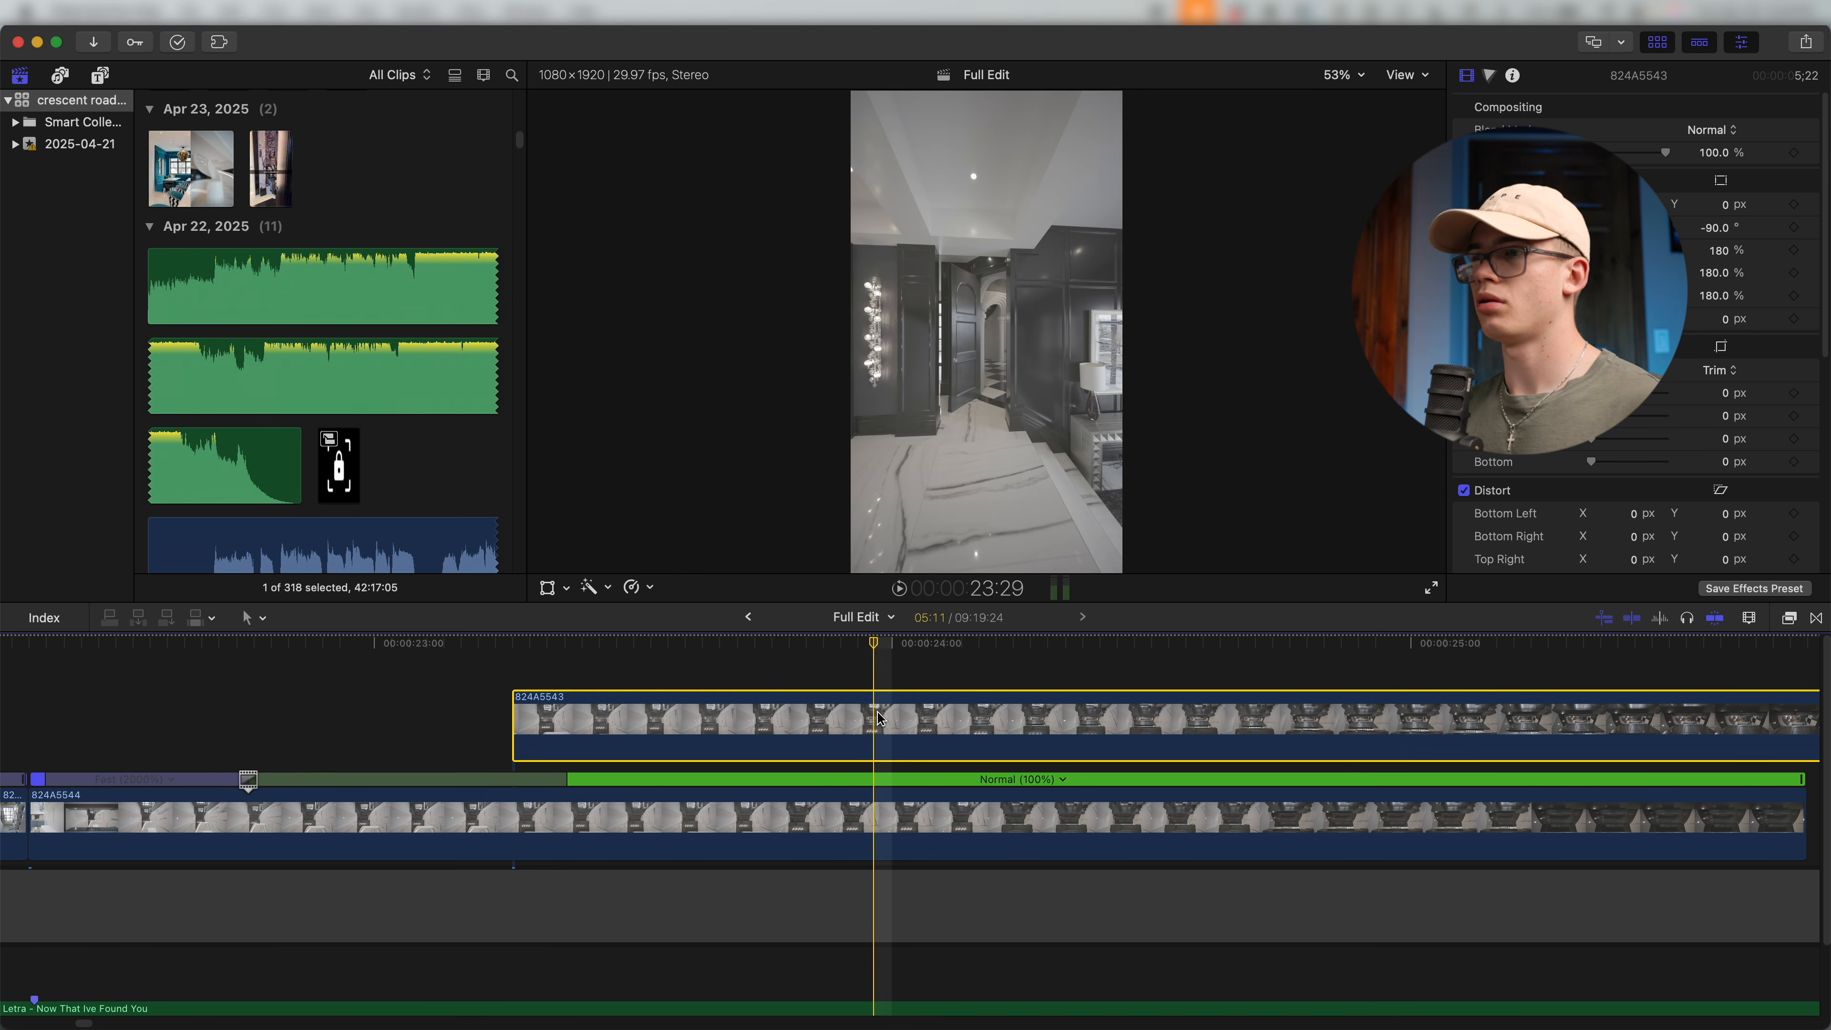
pyautogui.hotkey('shift', 'b')
pyautogui.press('super+minus')
pyautogui.press('super+minus')
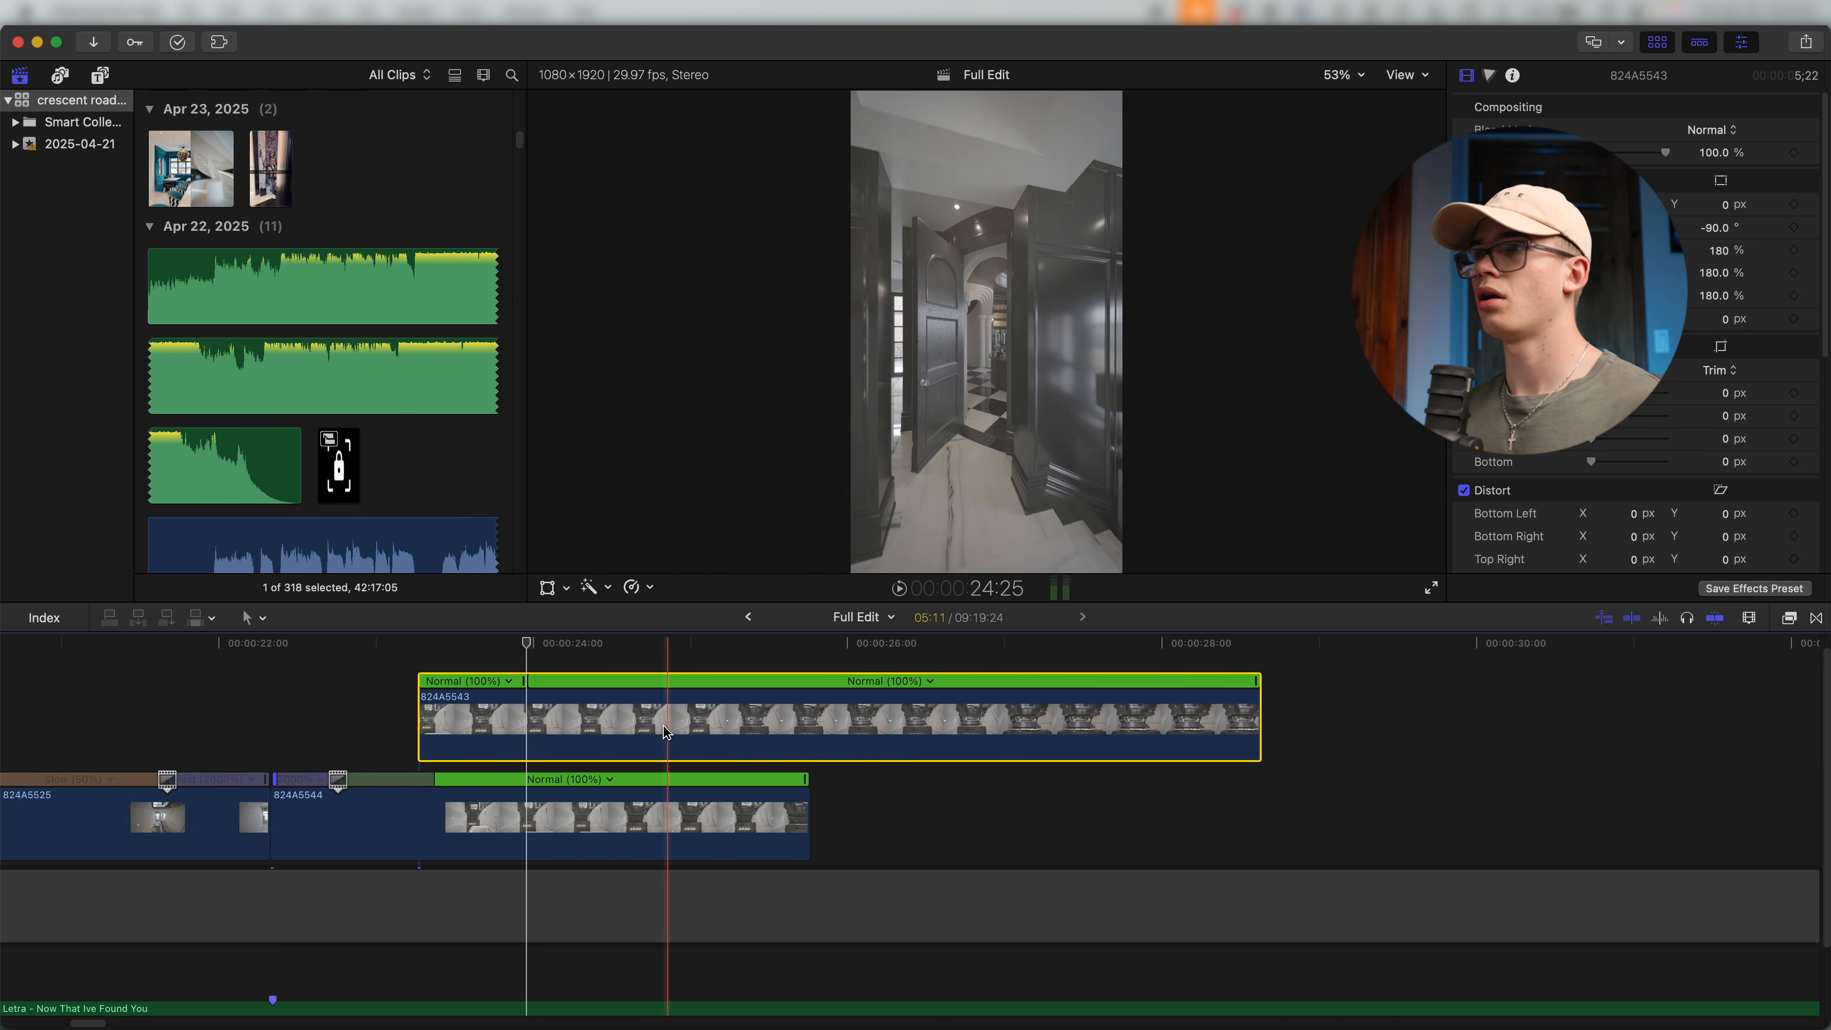
# Blade the speed of clip 824A5543 again near its end and set the last segment to Slow 50%.
pyautogui.click(1079, 743)
pyautogui.hotkey('shift', 'b')
pyautogui.click(1204, 680)
pyautogui.moveTo(1258, 705)
pyautogui.click(1366, 700)
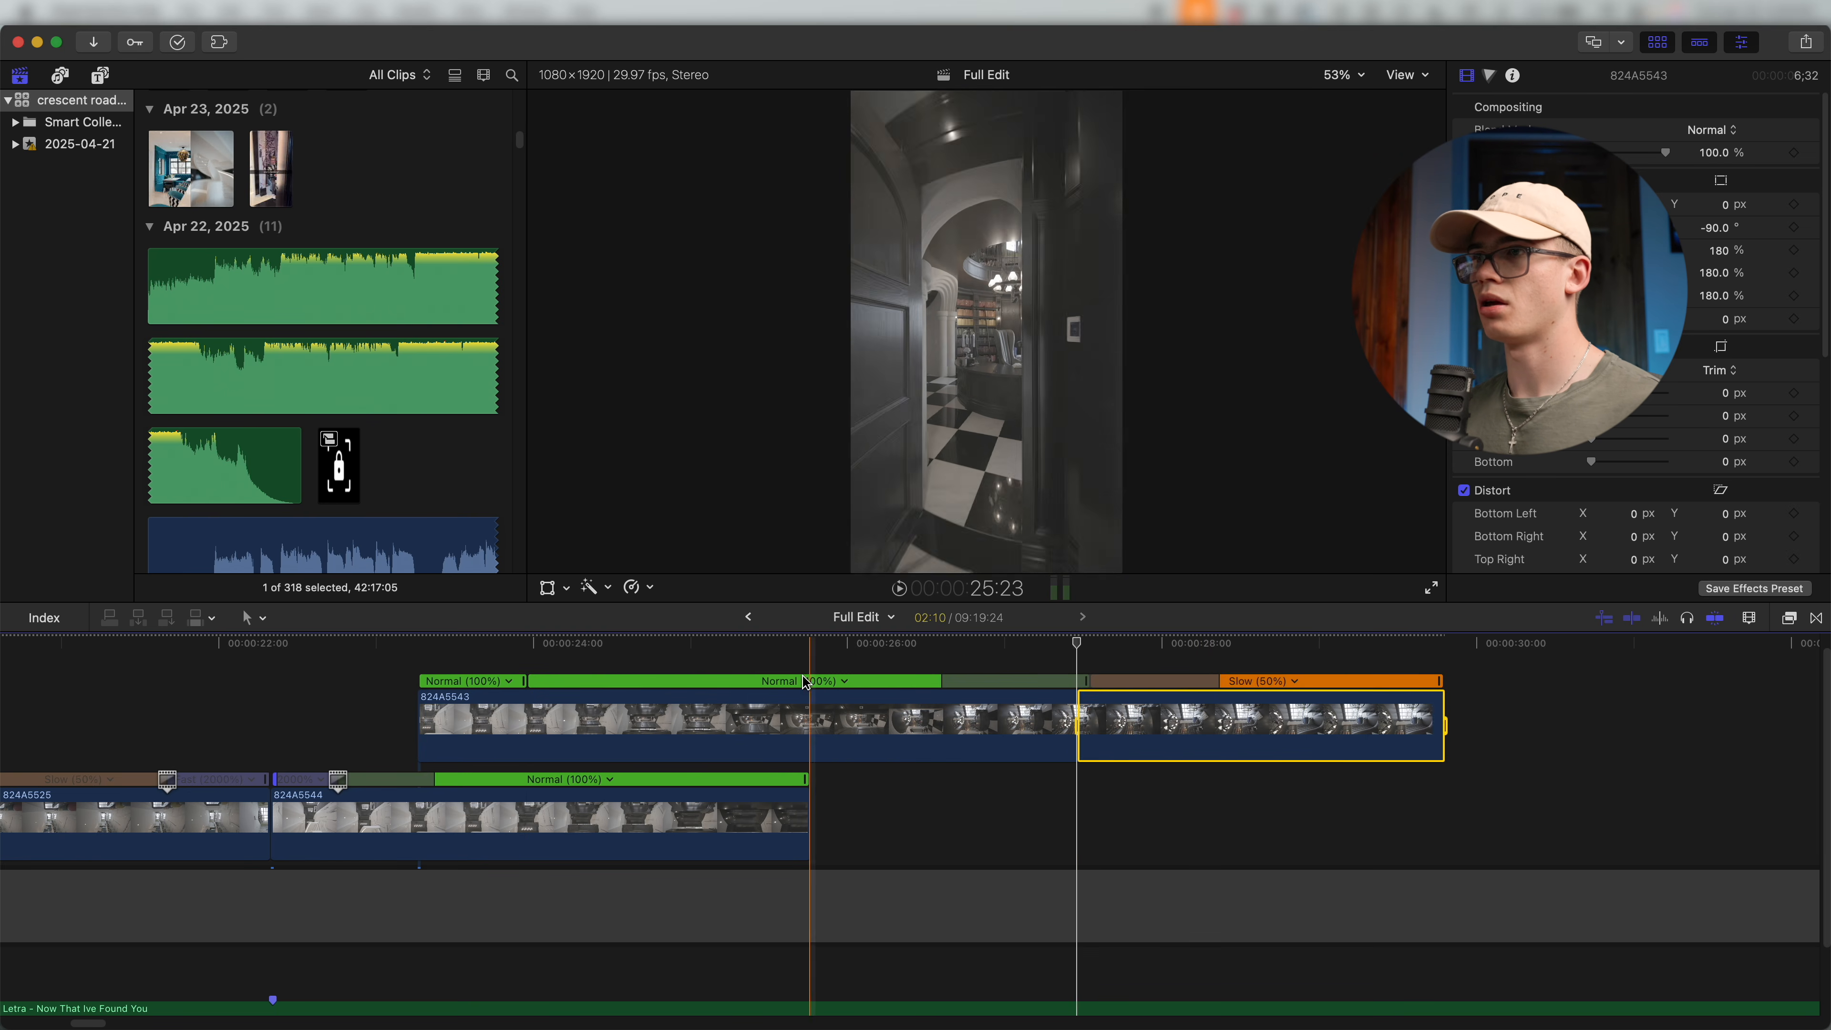
# Set the middle speed segment of clip 824A5543 to Fast 8x.
pyautogui.click(829, 681)
pyautogui.click(845, 680)
pyautogui.moveTo(936, 742)
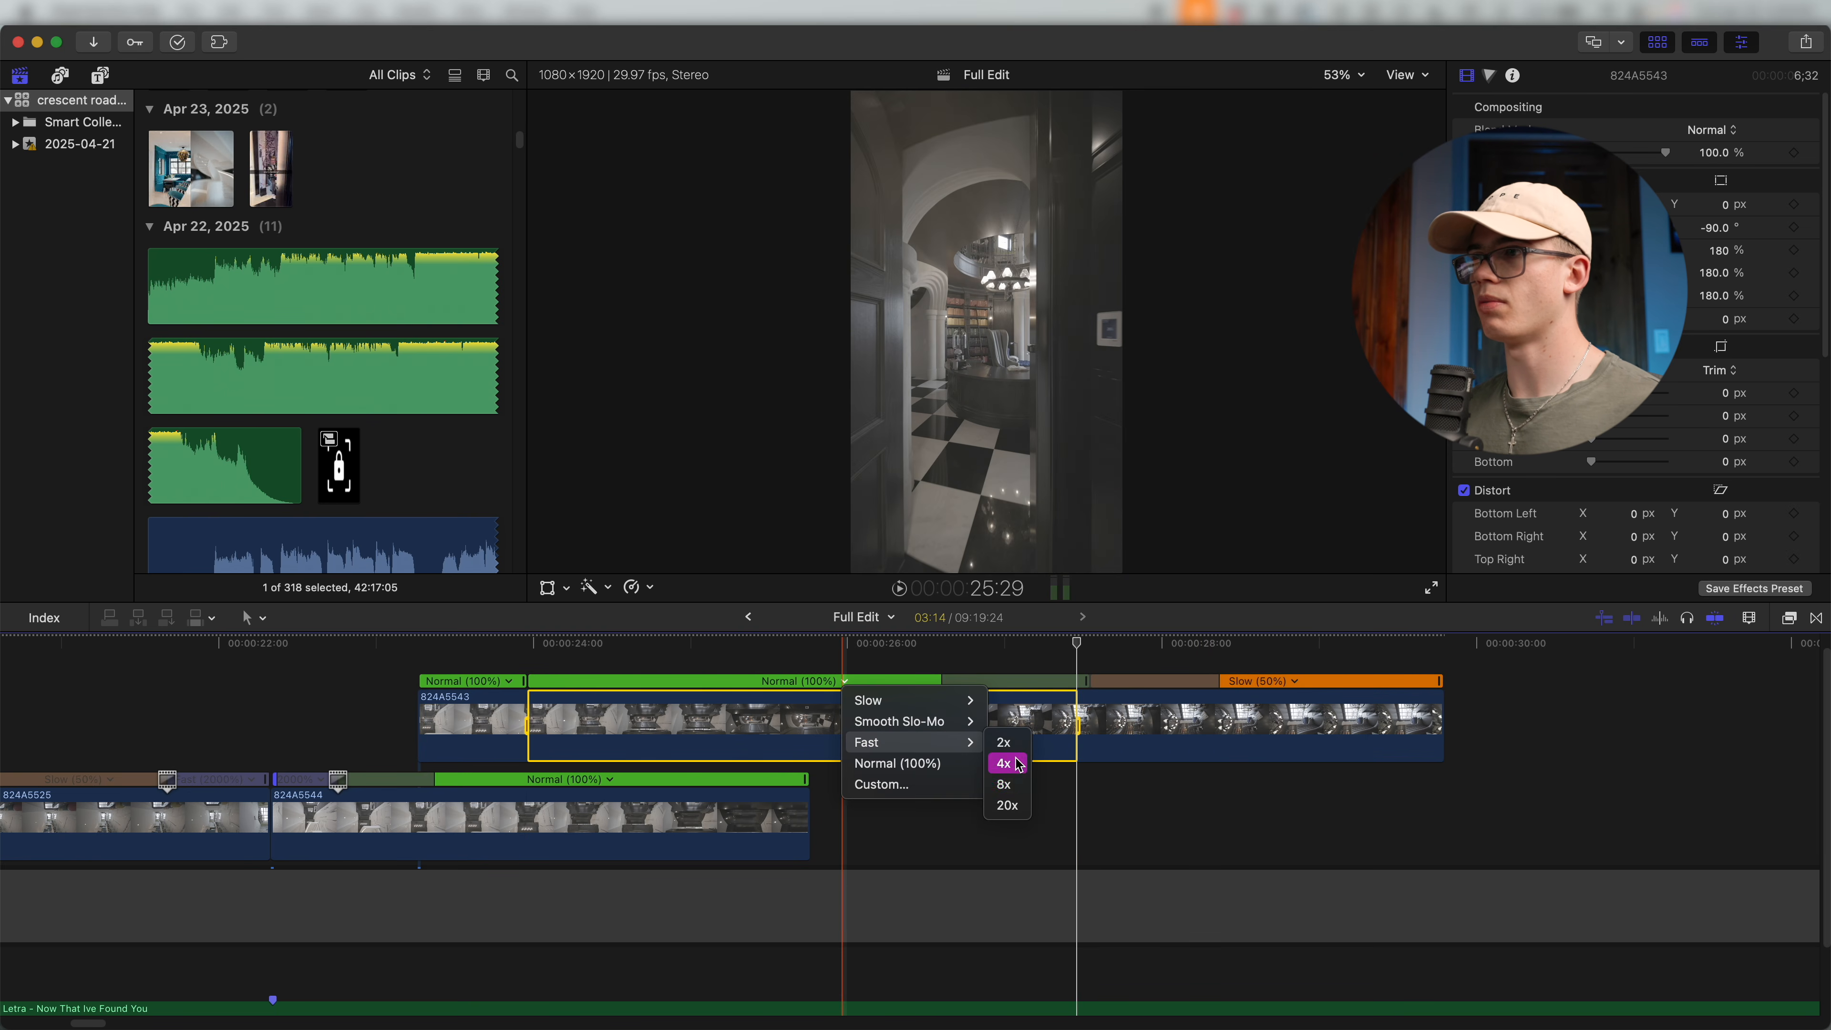
pyautogui.click(1020, 784)
pyautogui.press('super+equal')
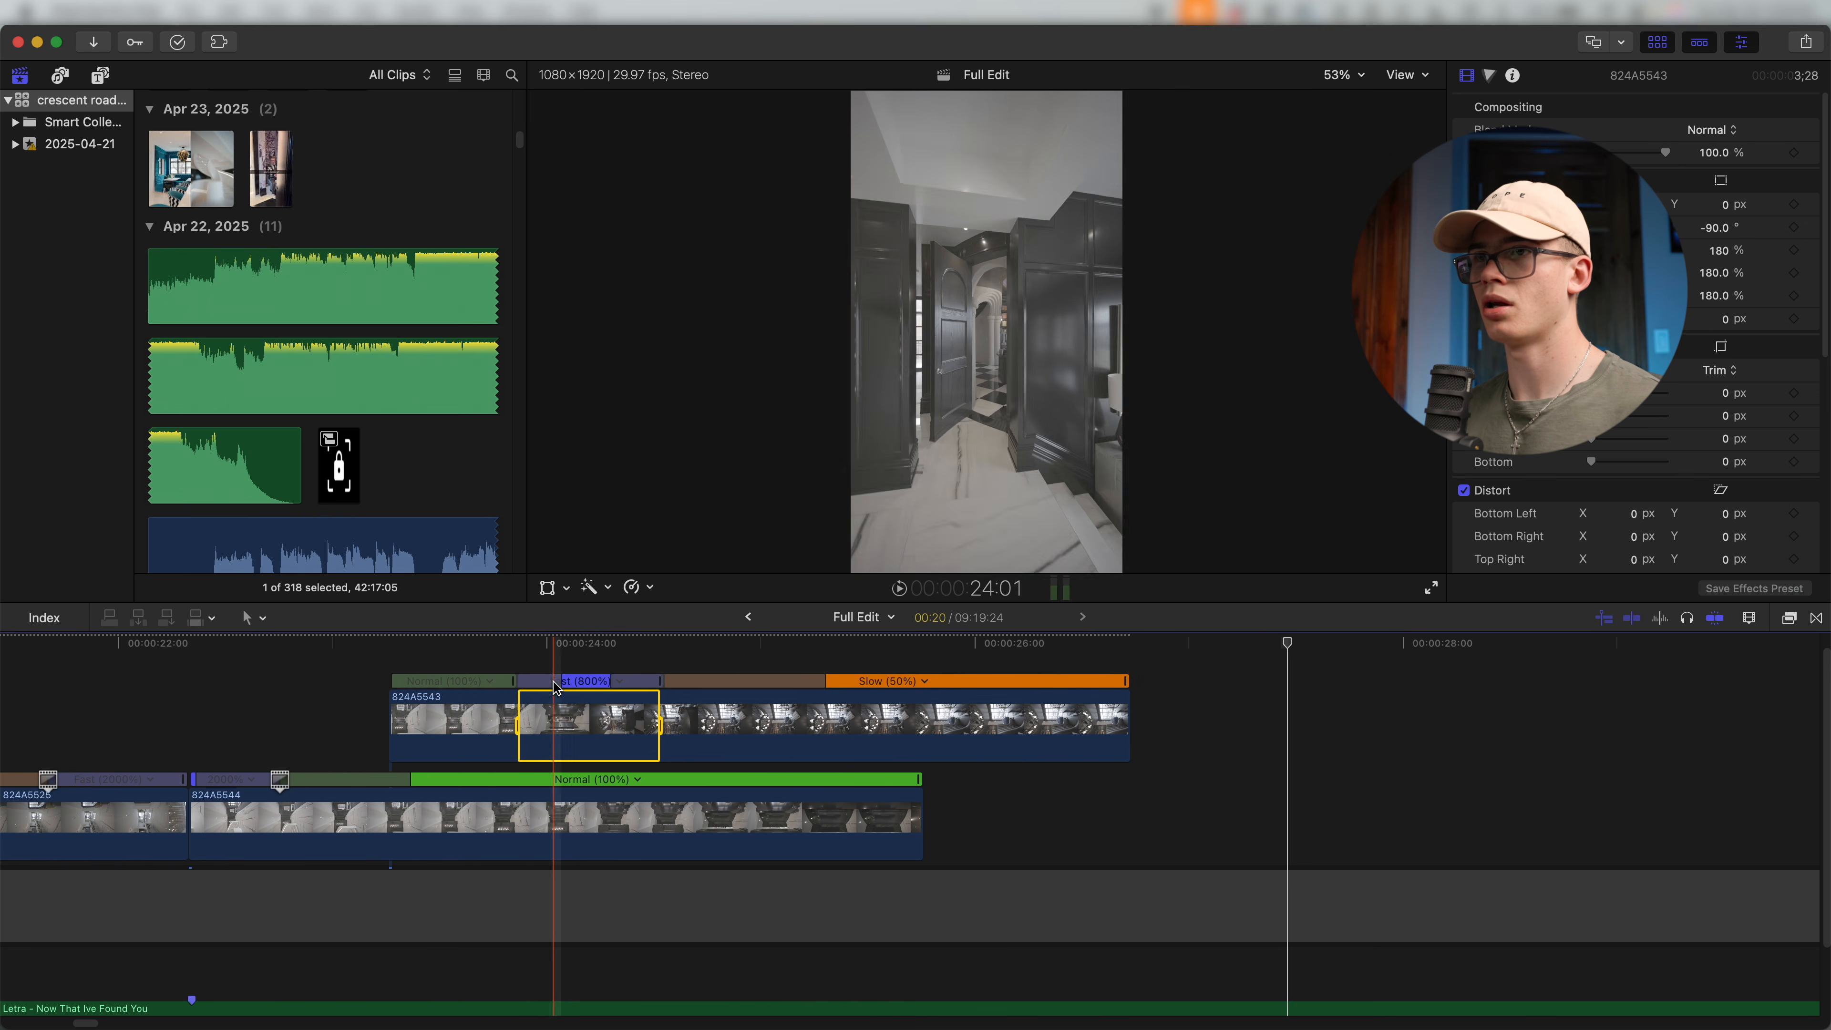
# Adjust the speed transitions around the middle fast segment of clip 824A5543 and play back the ramp.
pyautogui.moveTo(585, 681); pyautogui.dragTo(612, 680)
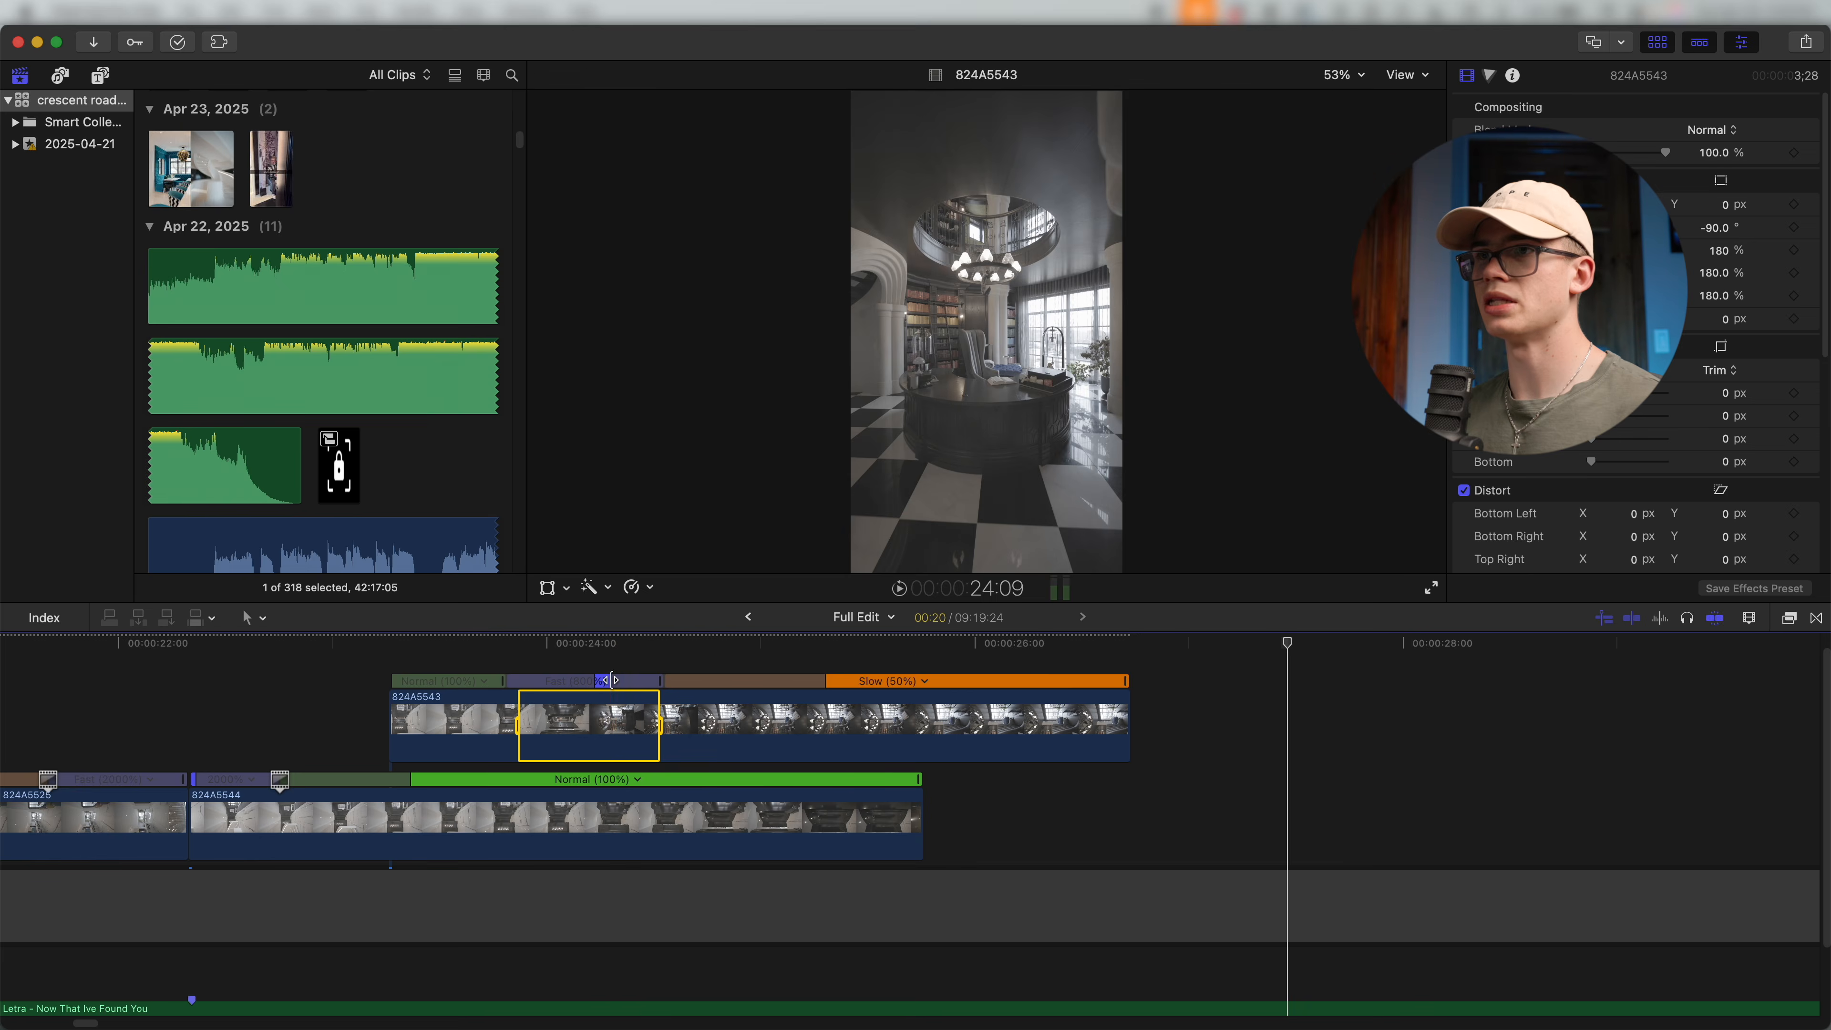
pyautogui.click(603, 681)
pyautogui.click(602, 683)
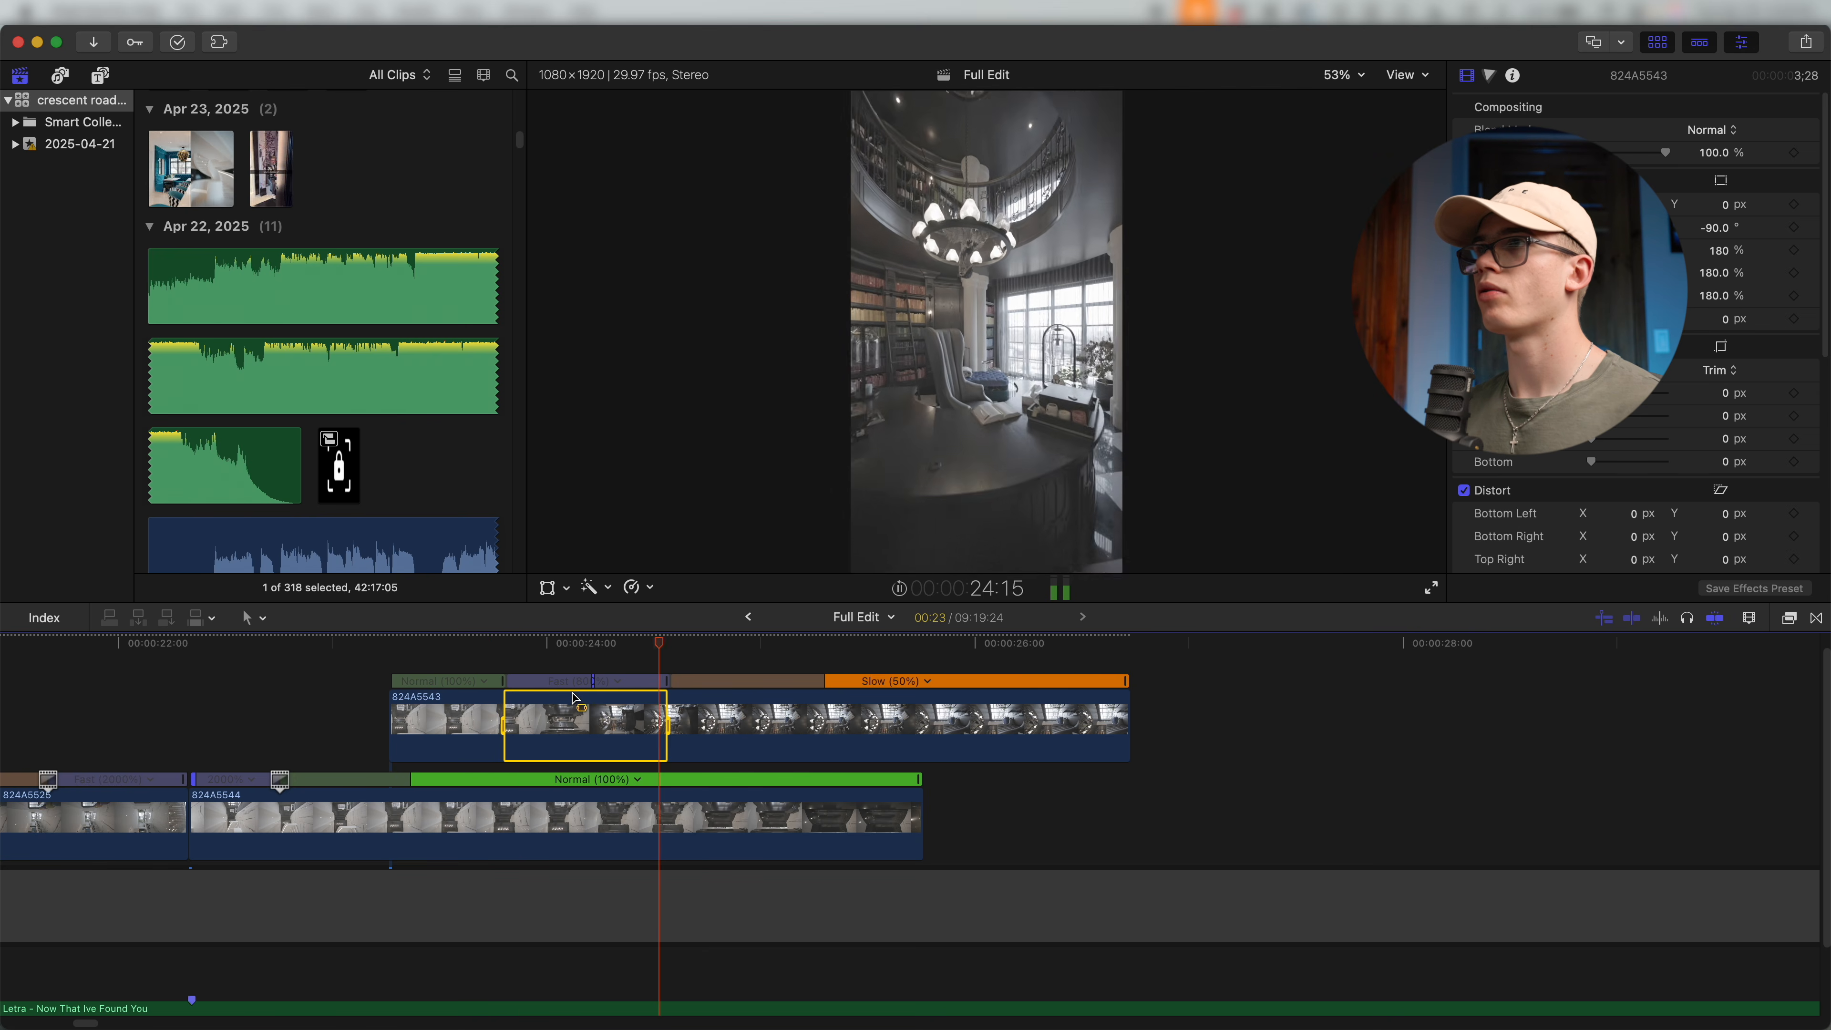
pyautogui.press('space')
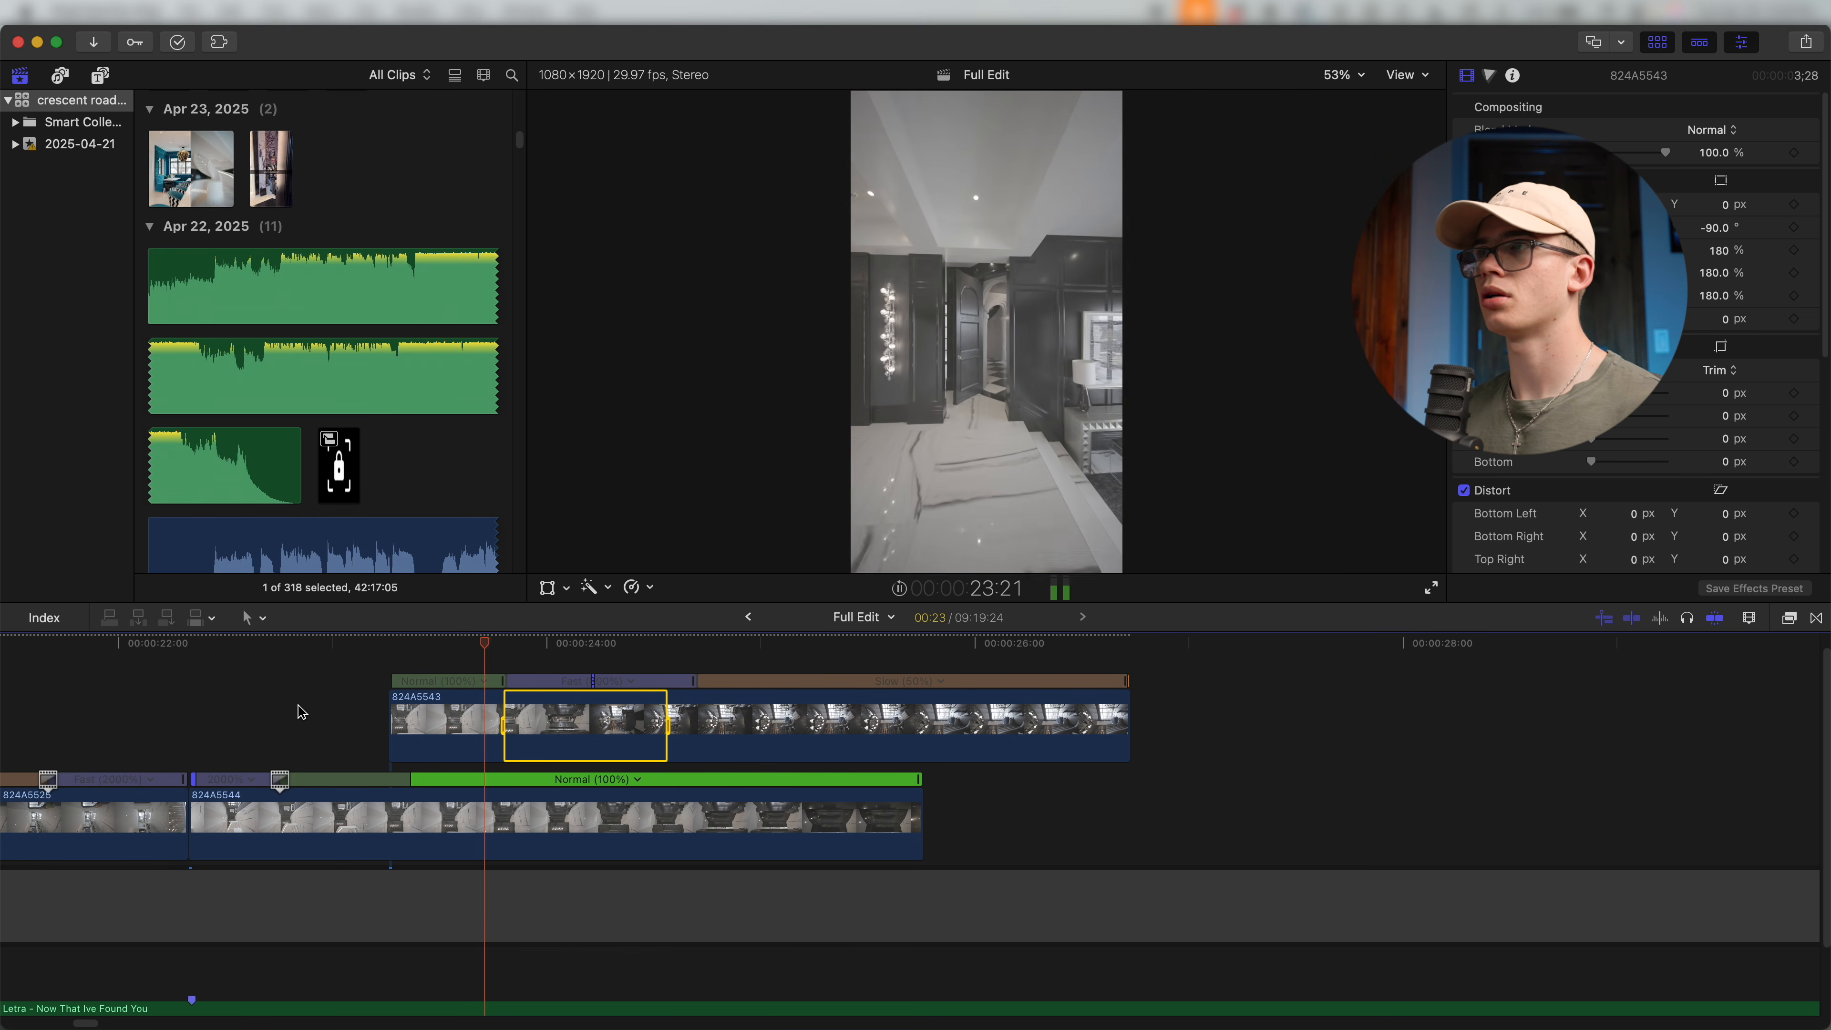
pyautogui.press('space')
# Trim off the end of clip 824A5543 within its slow segment and set the middle segment to Fast 4x.
pyautogui.click(796, 739)
pyautogui.hotkey('alt', ']')
pyautogui.hscroll(-5, 355, 736)
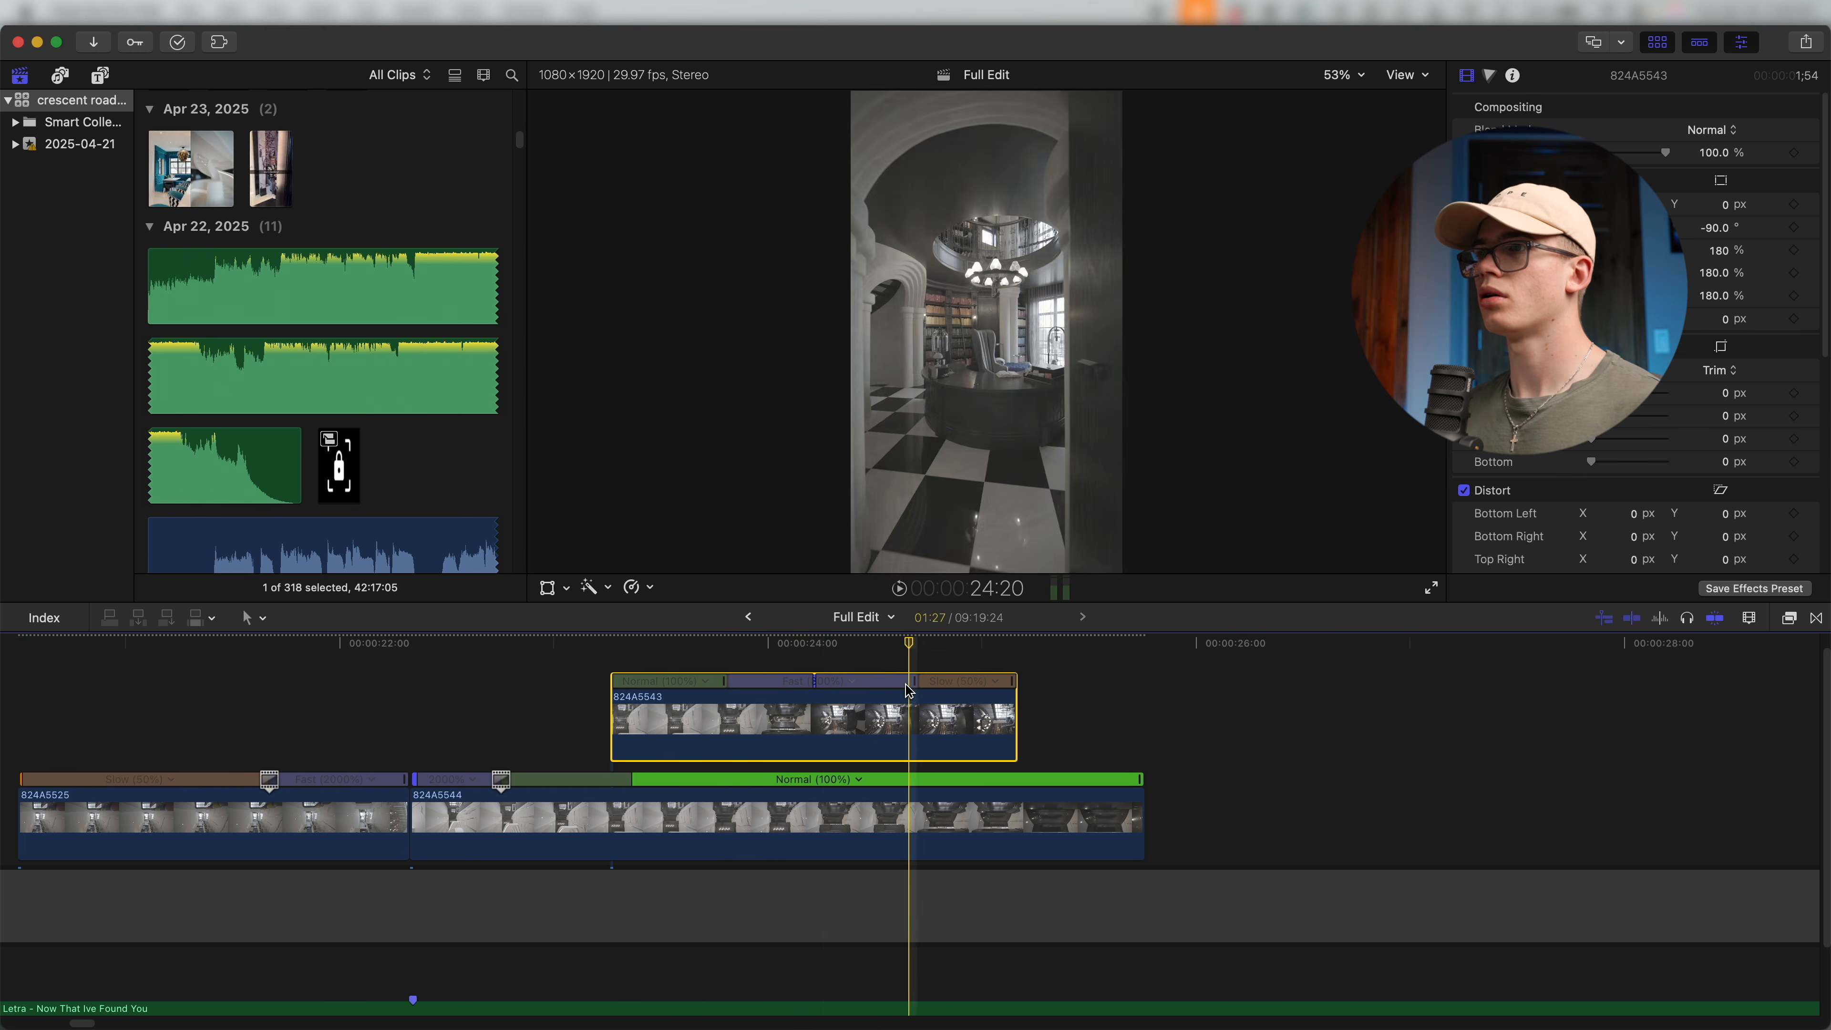
pyautogui.click(852, 681)
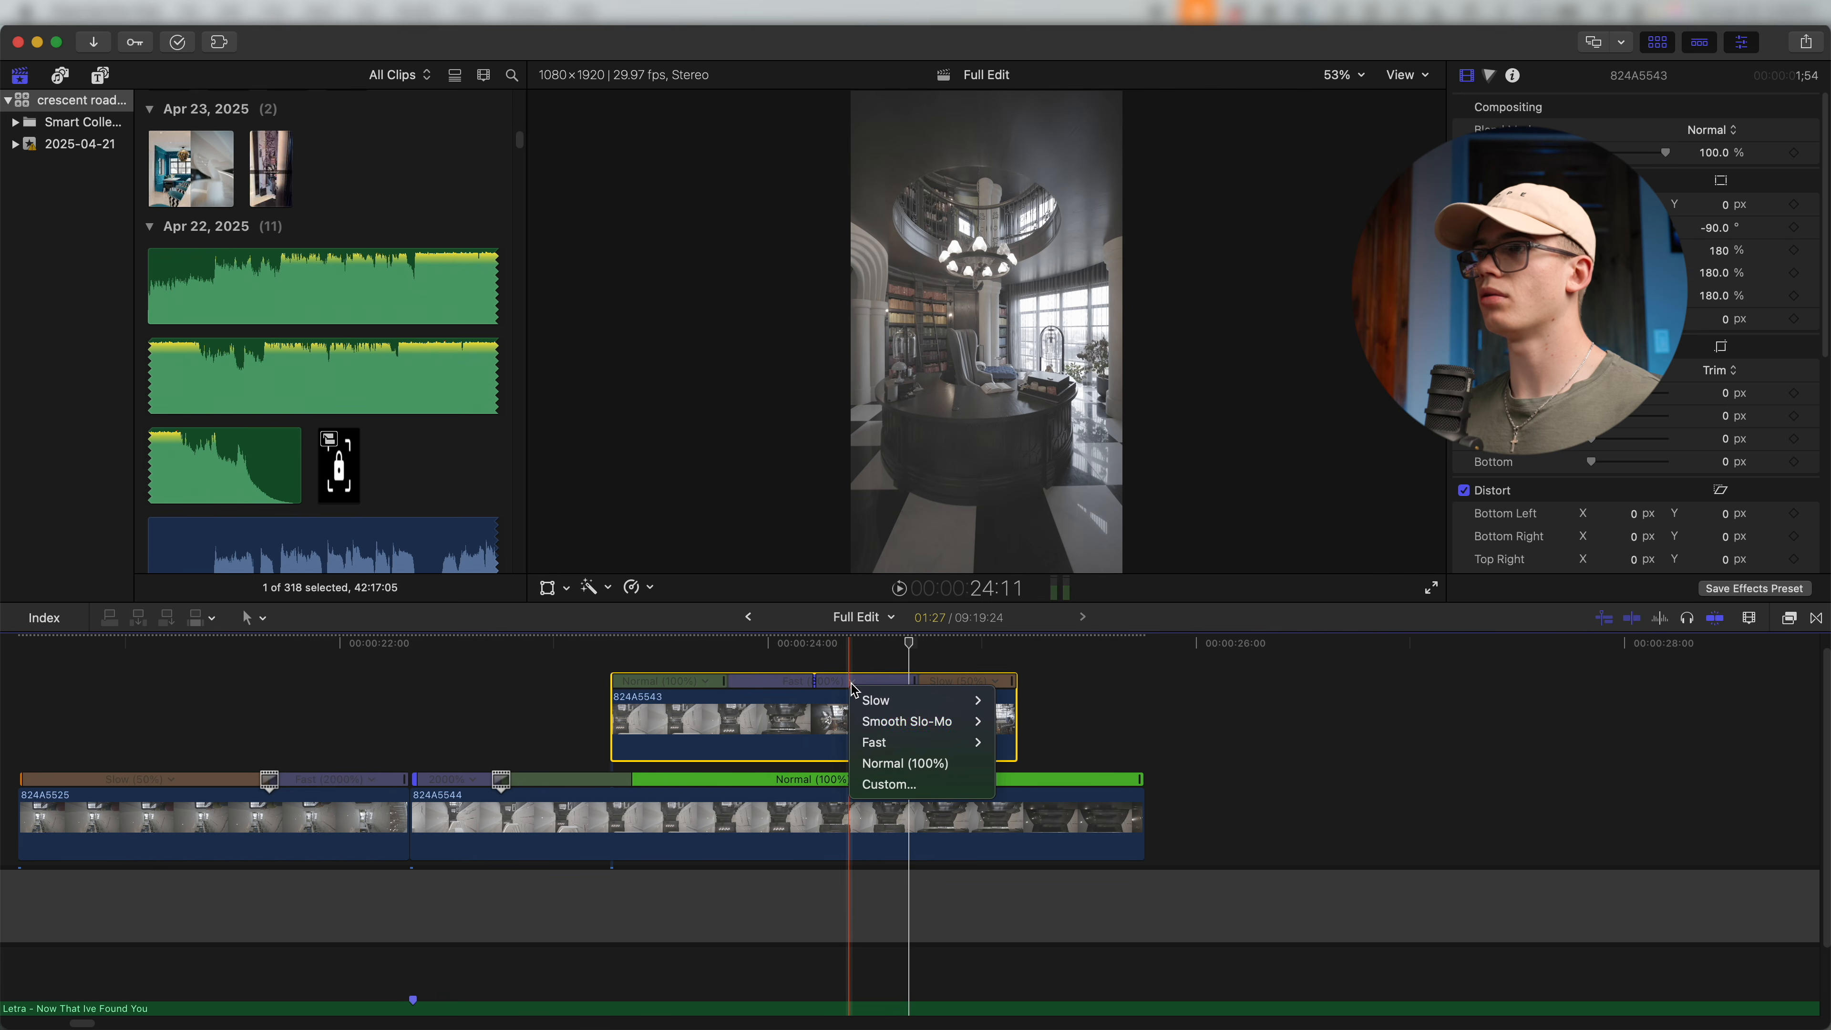
pyautogui.click(1012, 763)
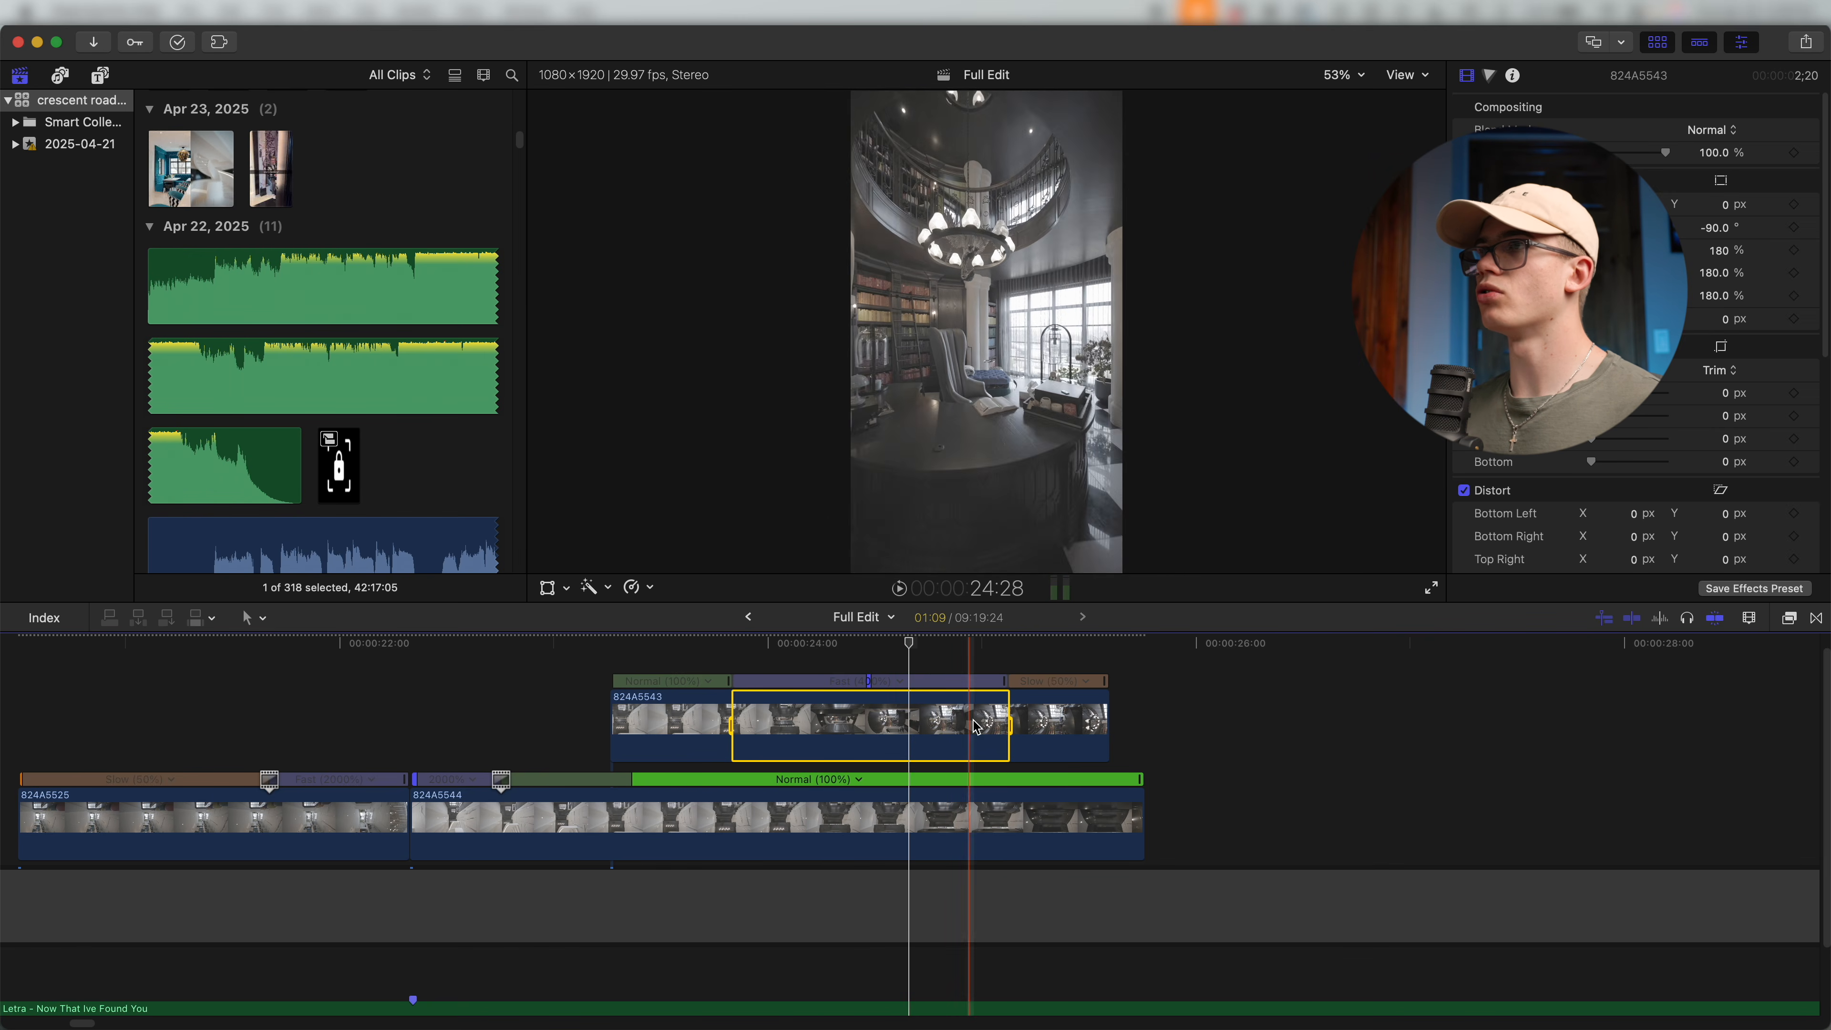
# Edit the source frame of the fast-to-slow speed transition in clip 824A5543, shift it earlier, and play back the result.
pyautogui.doubleClick(1004, 681)
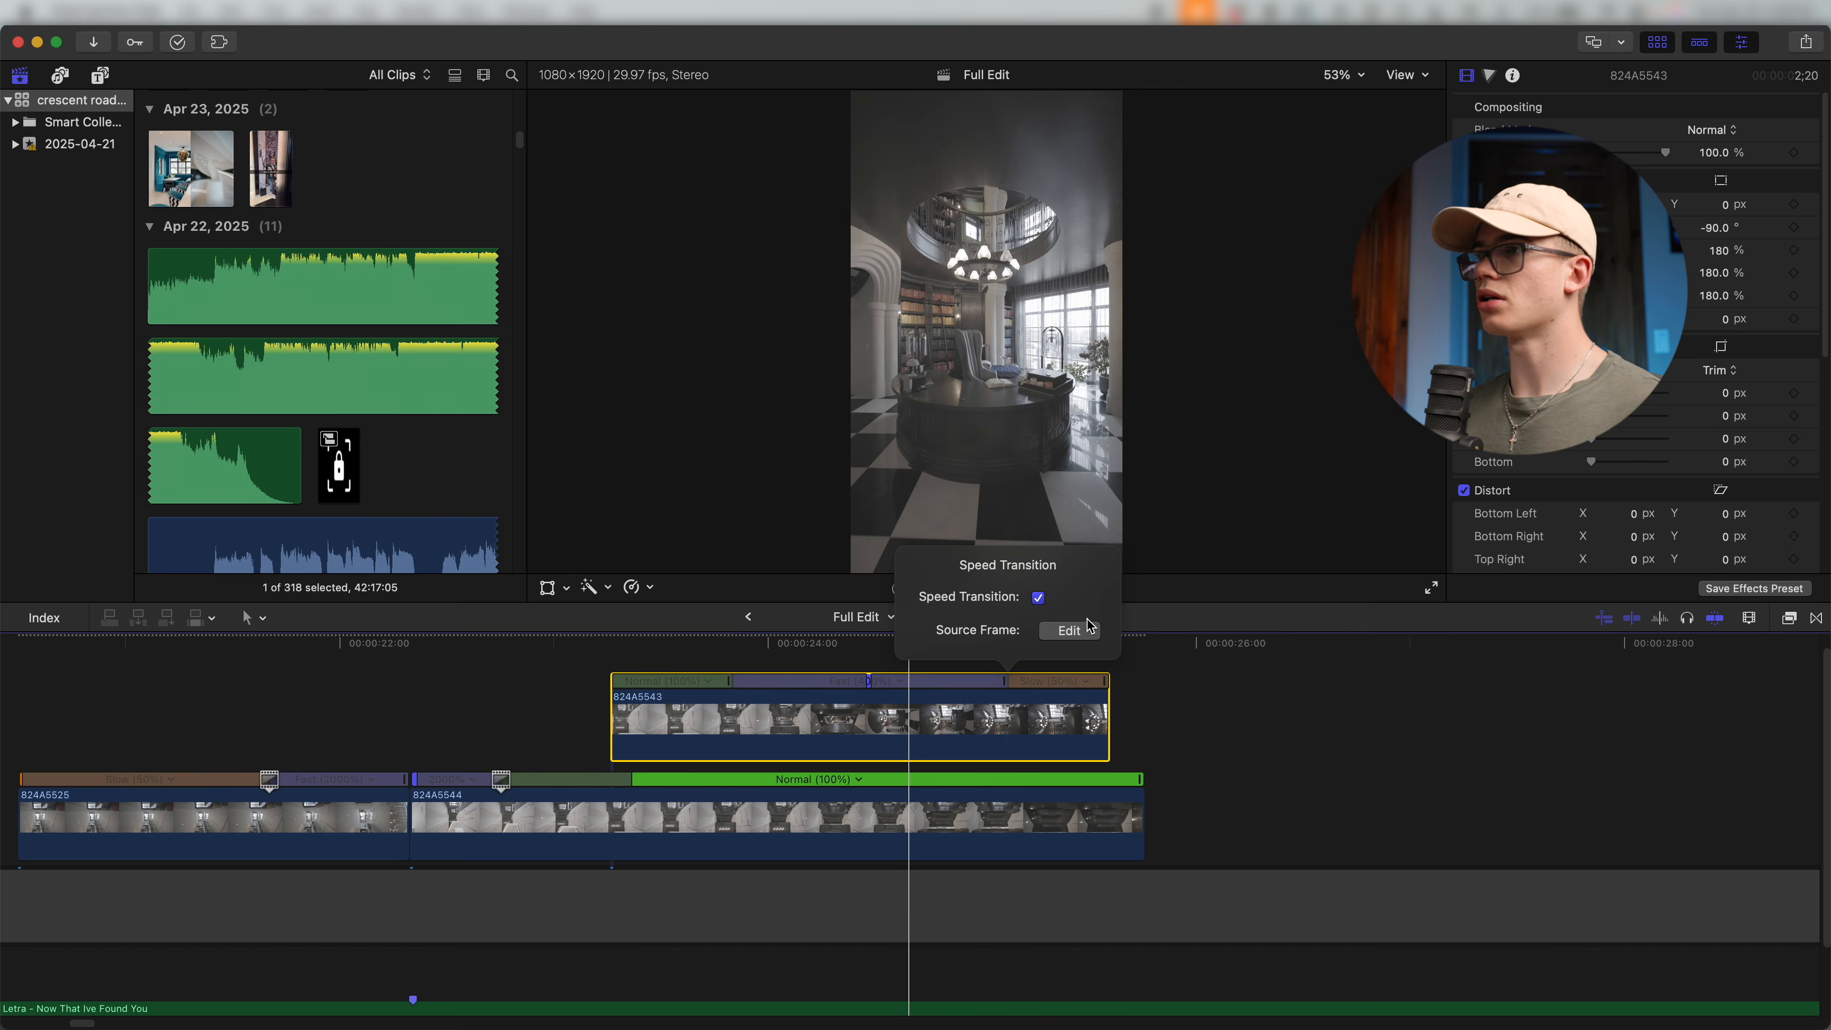
pyautogui.click(1072, 630)
pyautogui.moveTo(1013, 680); pyautogui.dragTo(1004, 681)
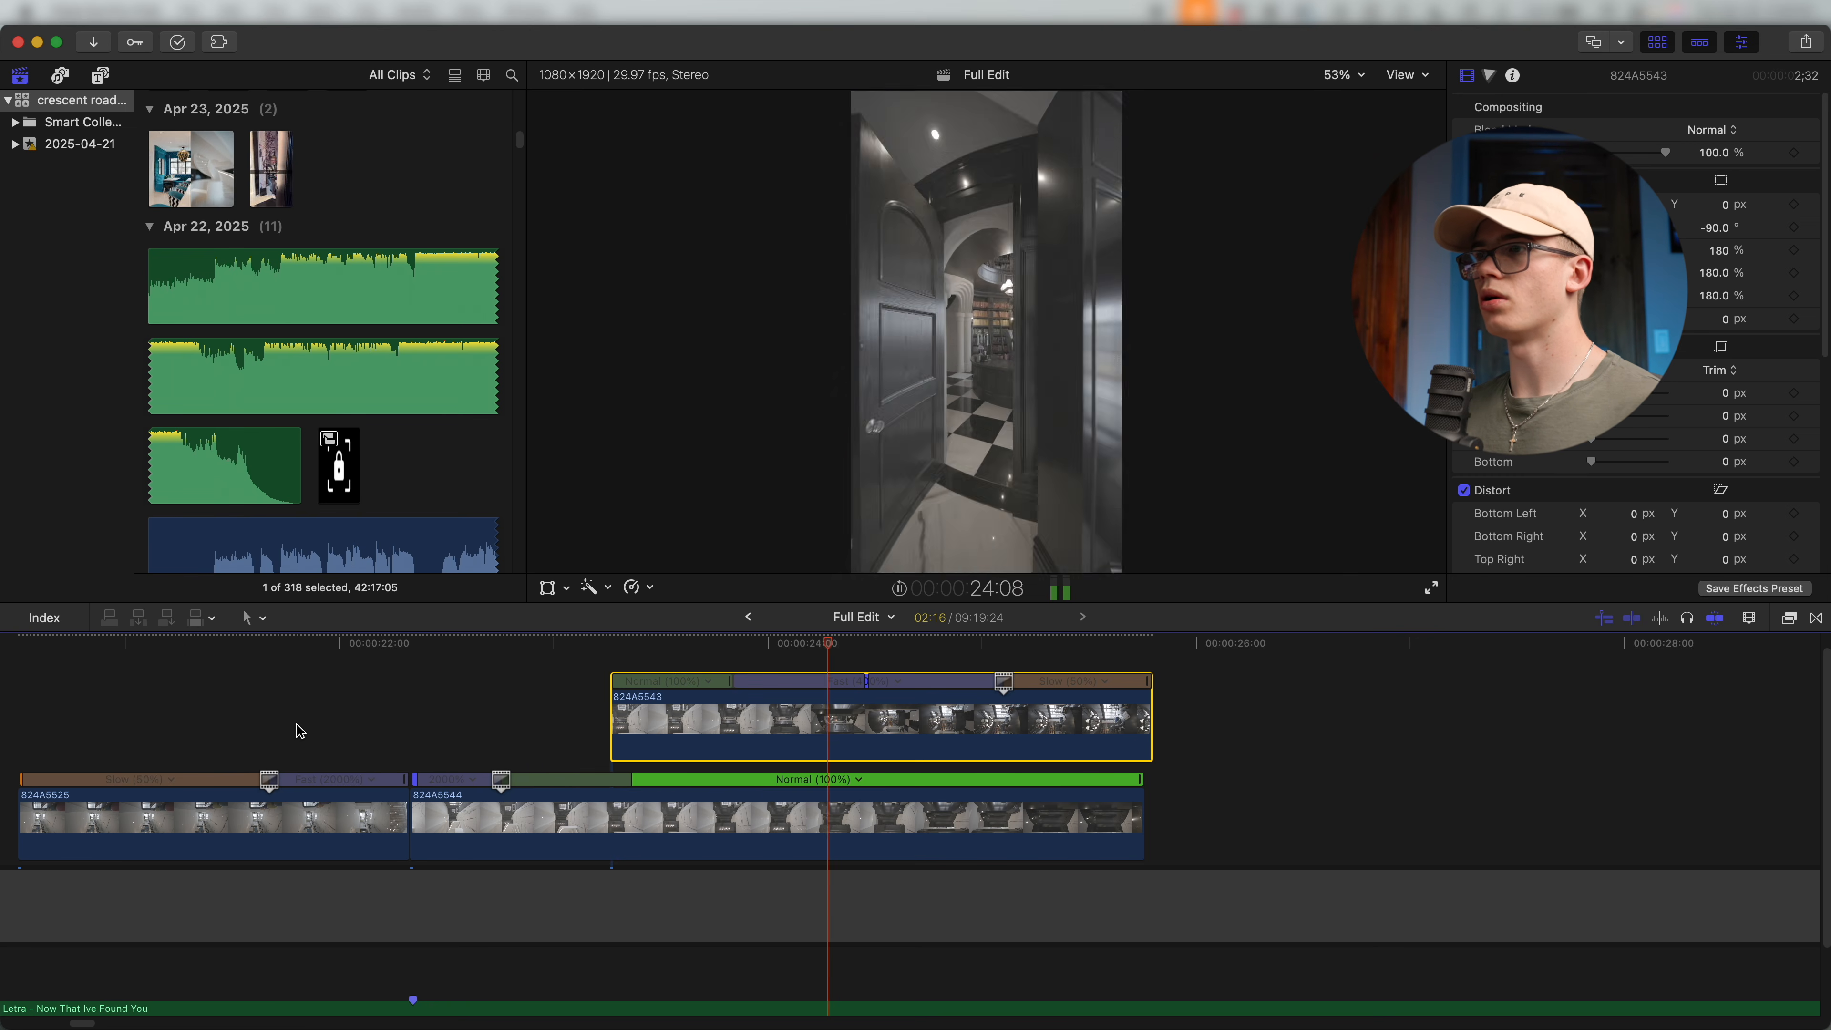
pyautogui.press('space')
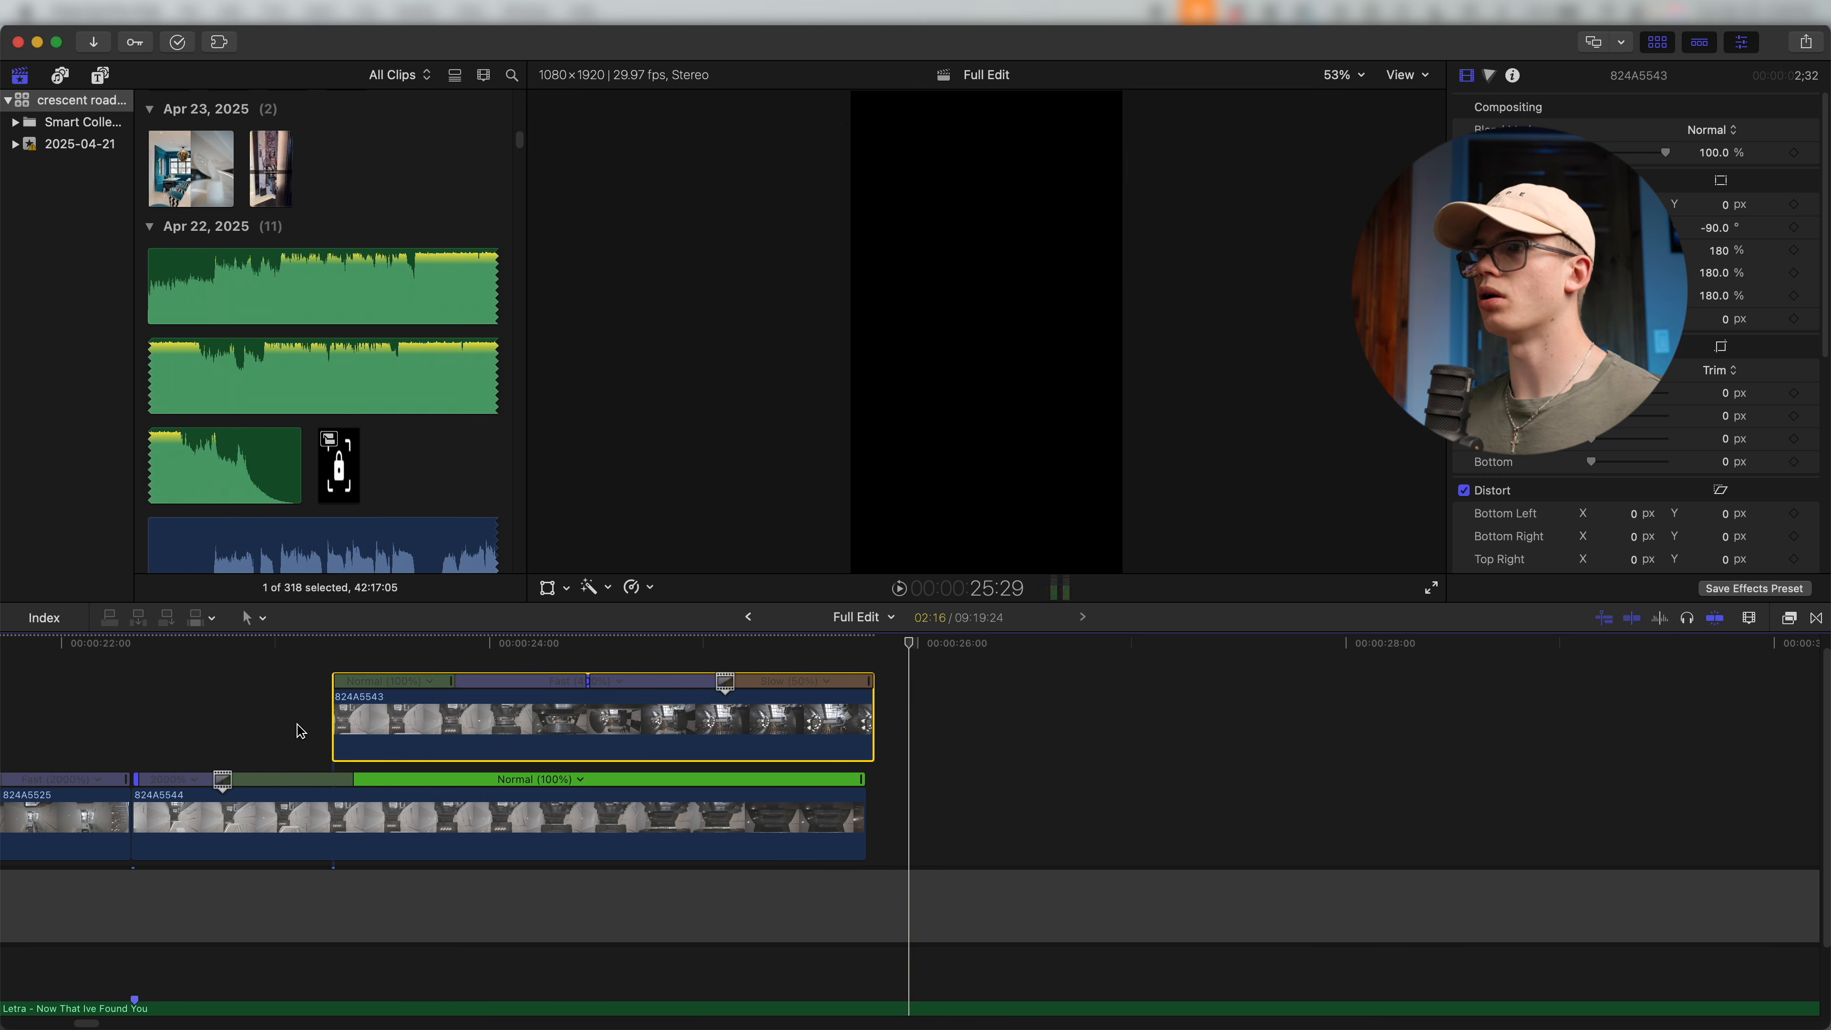
pyautogui.moveTo(731, 686); pyautogui.dragTo(688, 694)
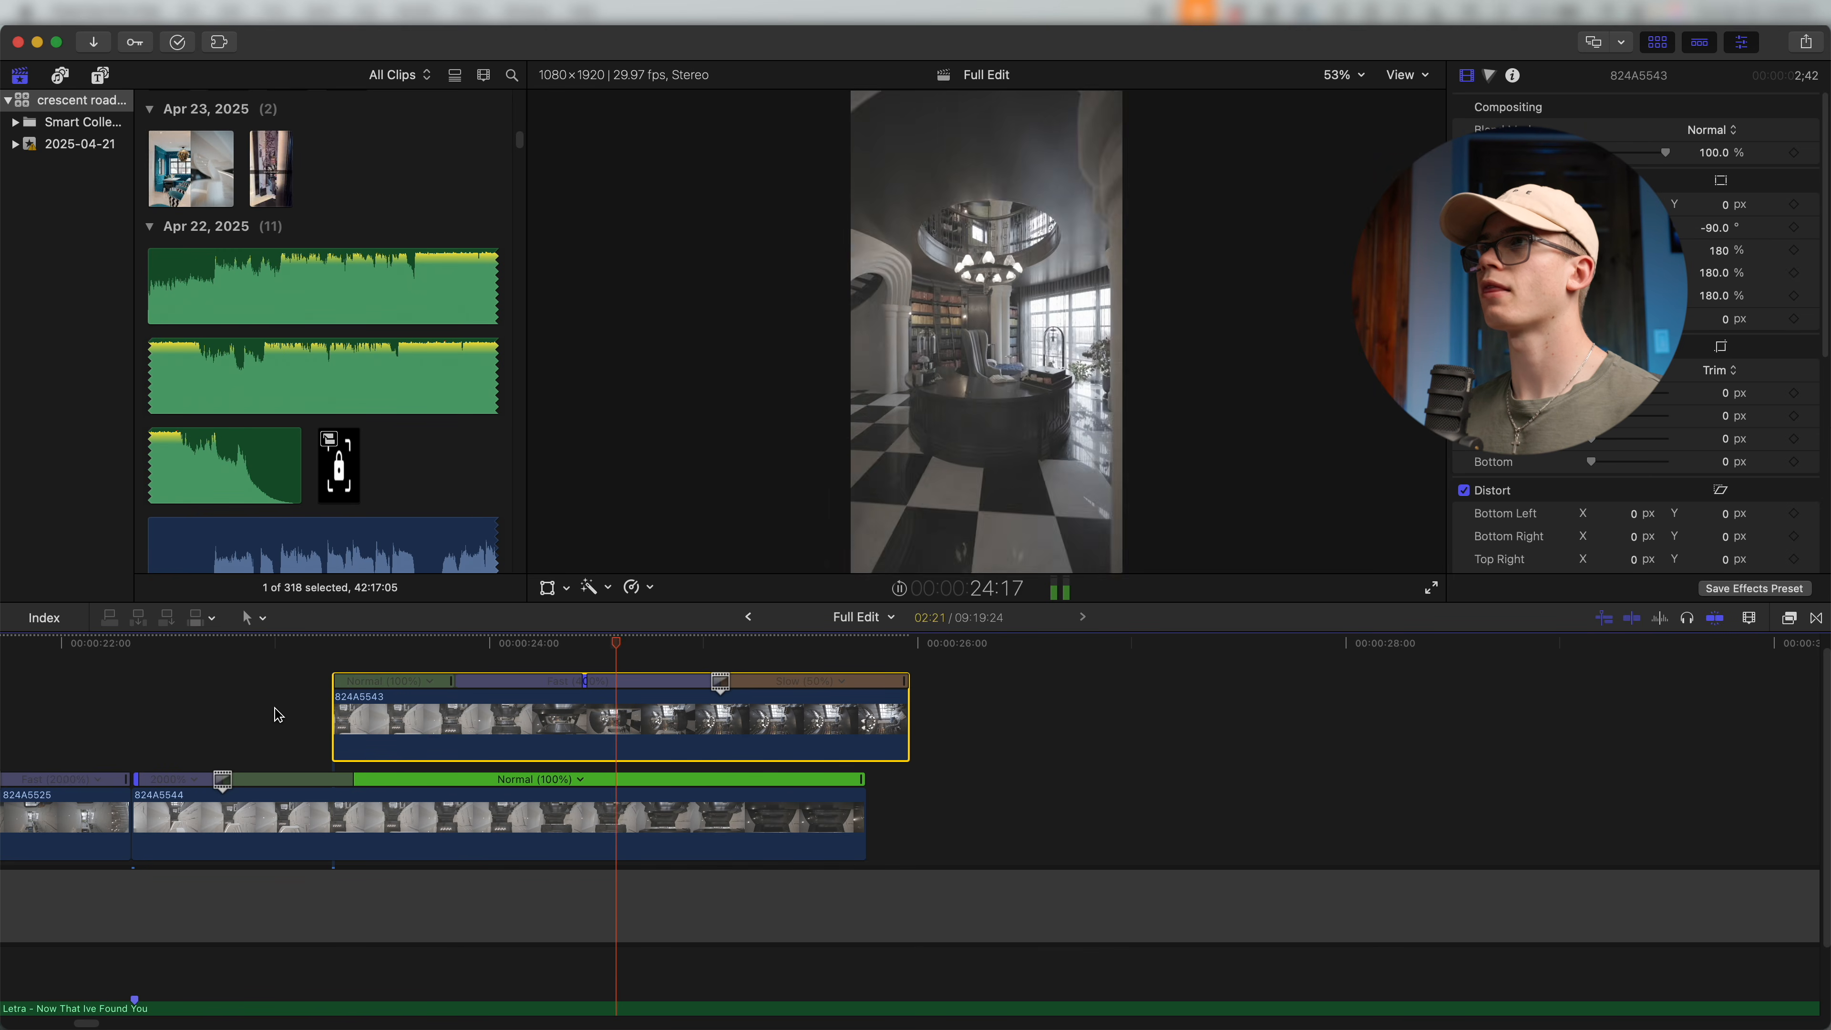
pyautogui.press('space')
pyautogui.press('super+minus')
pyautogui.press('super+minus')
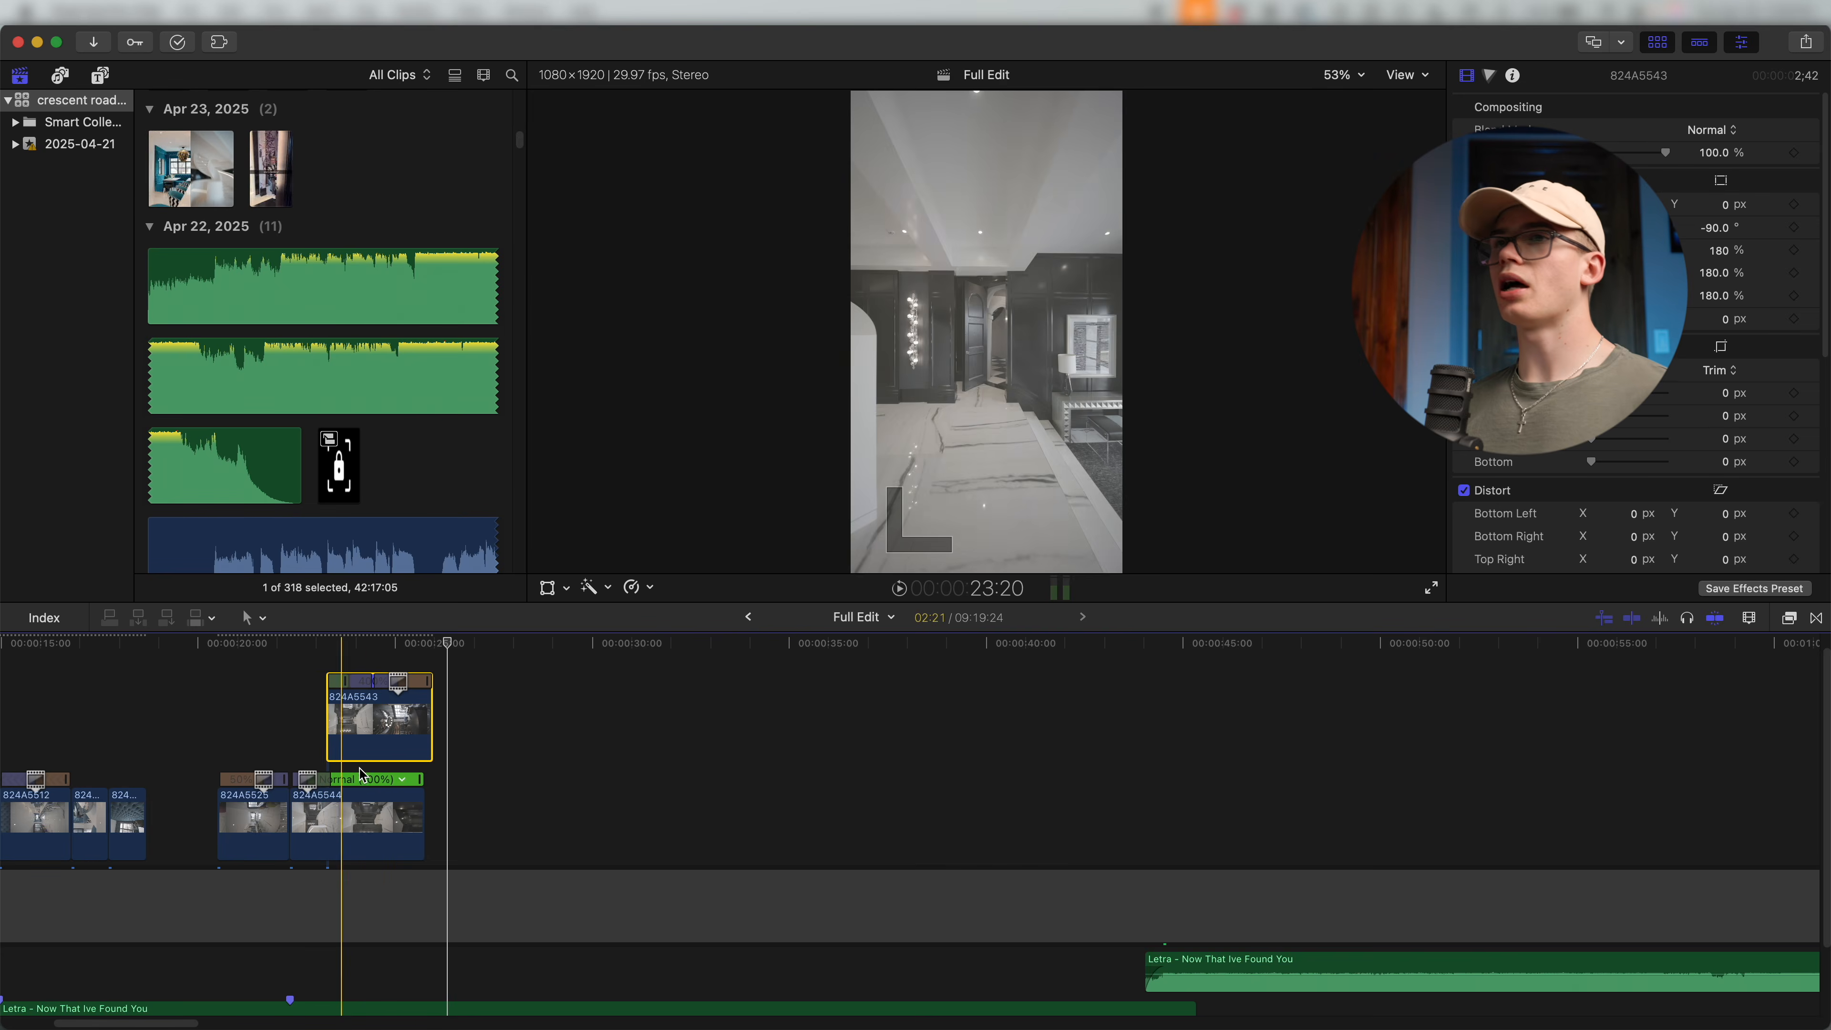
pyautogui.press('super+minus')
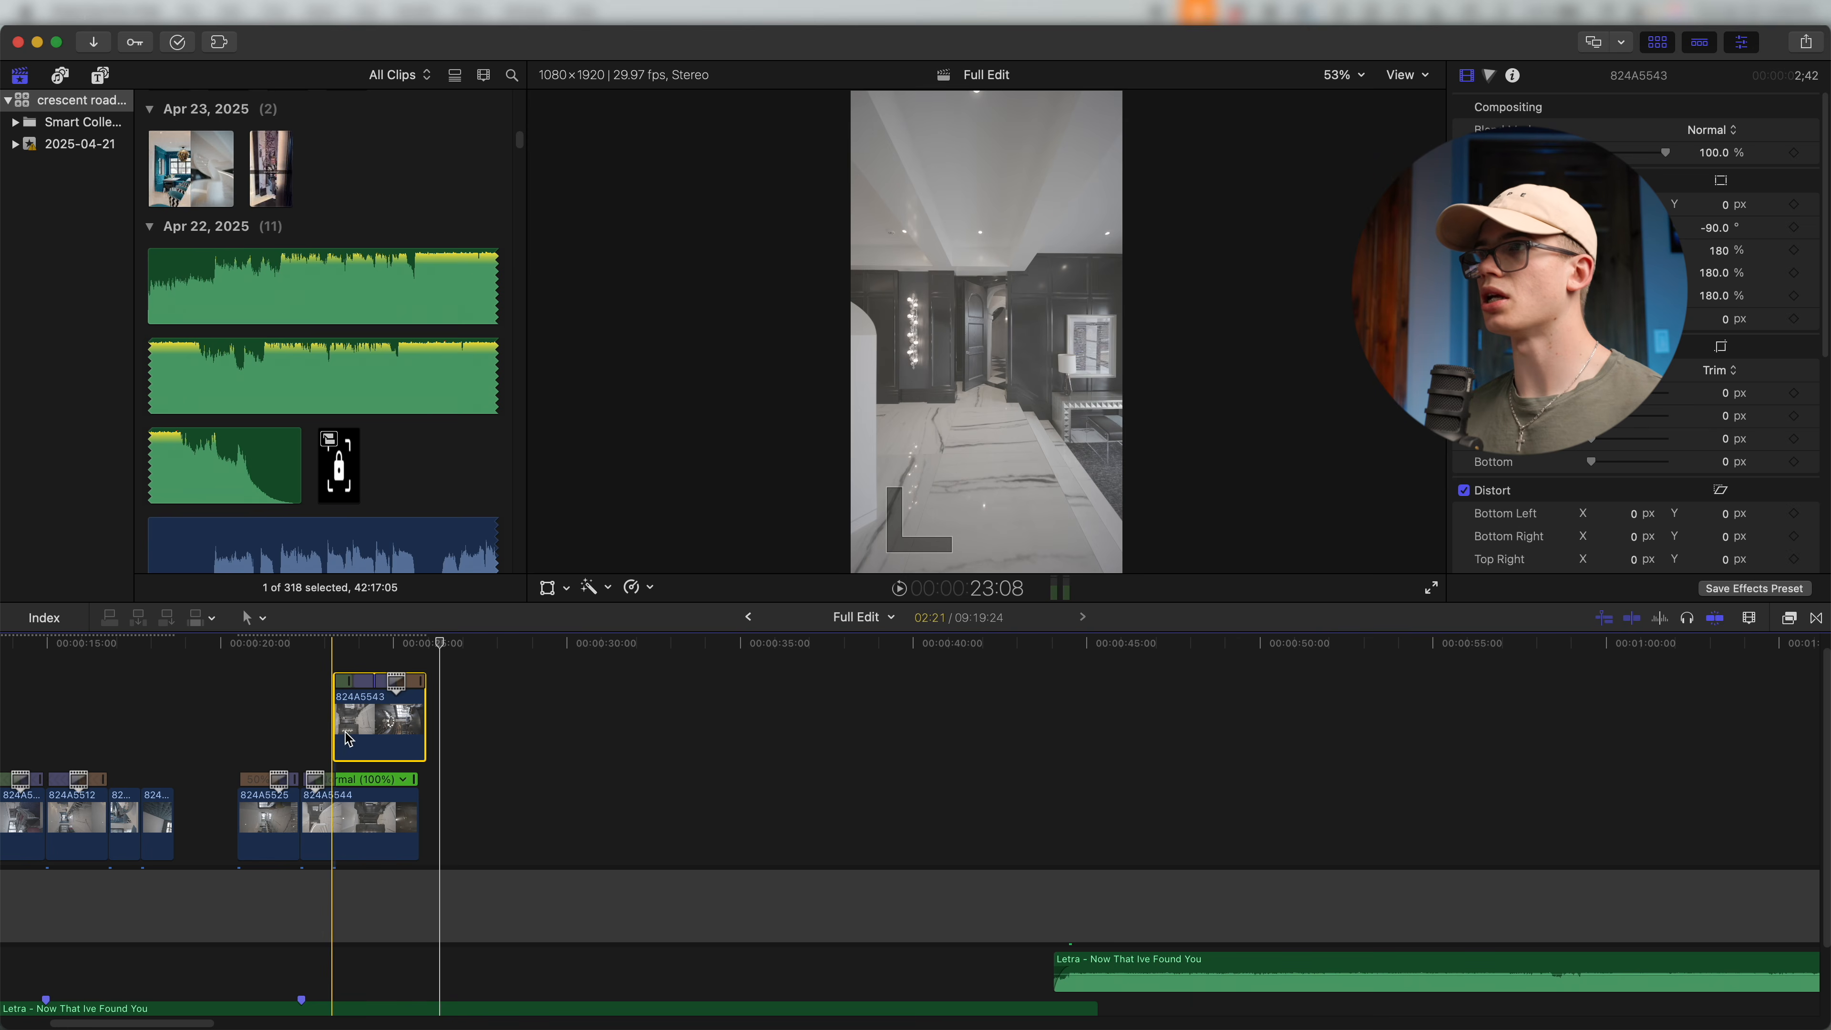
# Find the library ladder clip 824A5644 in the unused footage and move it onto the sequence after clip 824A5543.
pyautogui.press('super+minus')
pyautogui.press('super+minus')
pyautogui.hscroll(20, 989, 748)
pyautogui.press('super+equal')
pyautogui.press('super+equal')
pyautogui.press('super+equal')
pyautogui.hotkey('alt', '[')
pyautogui.hotkey('alt', ']')
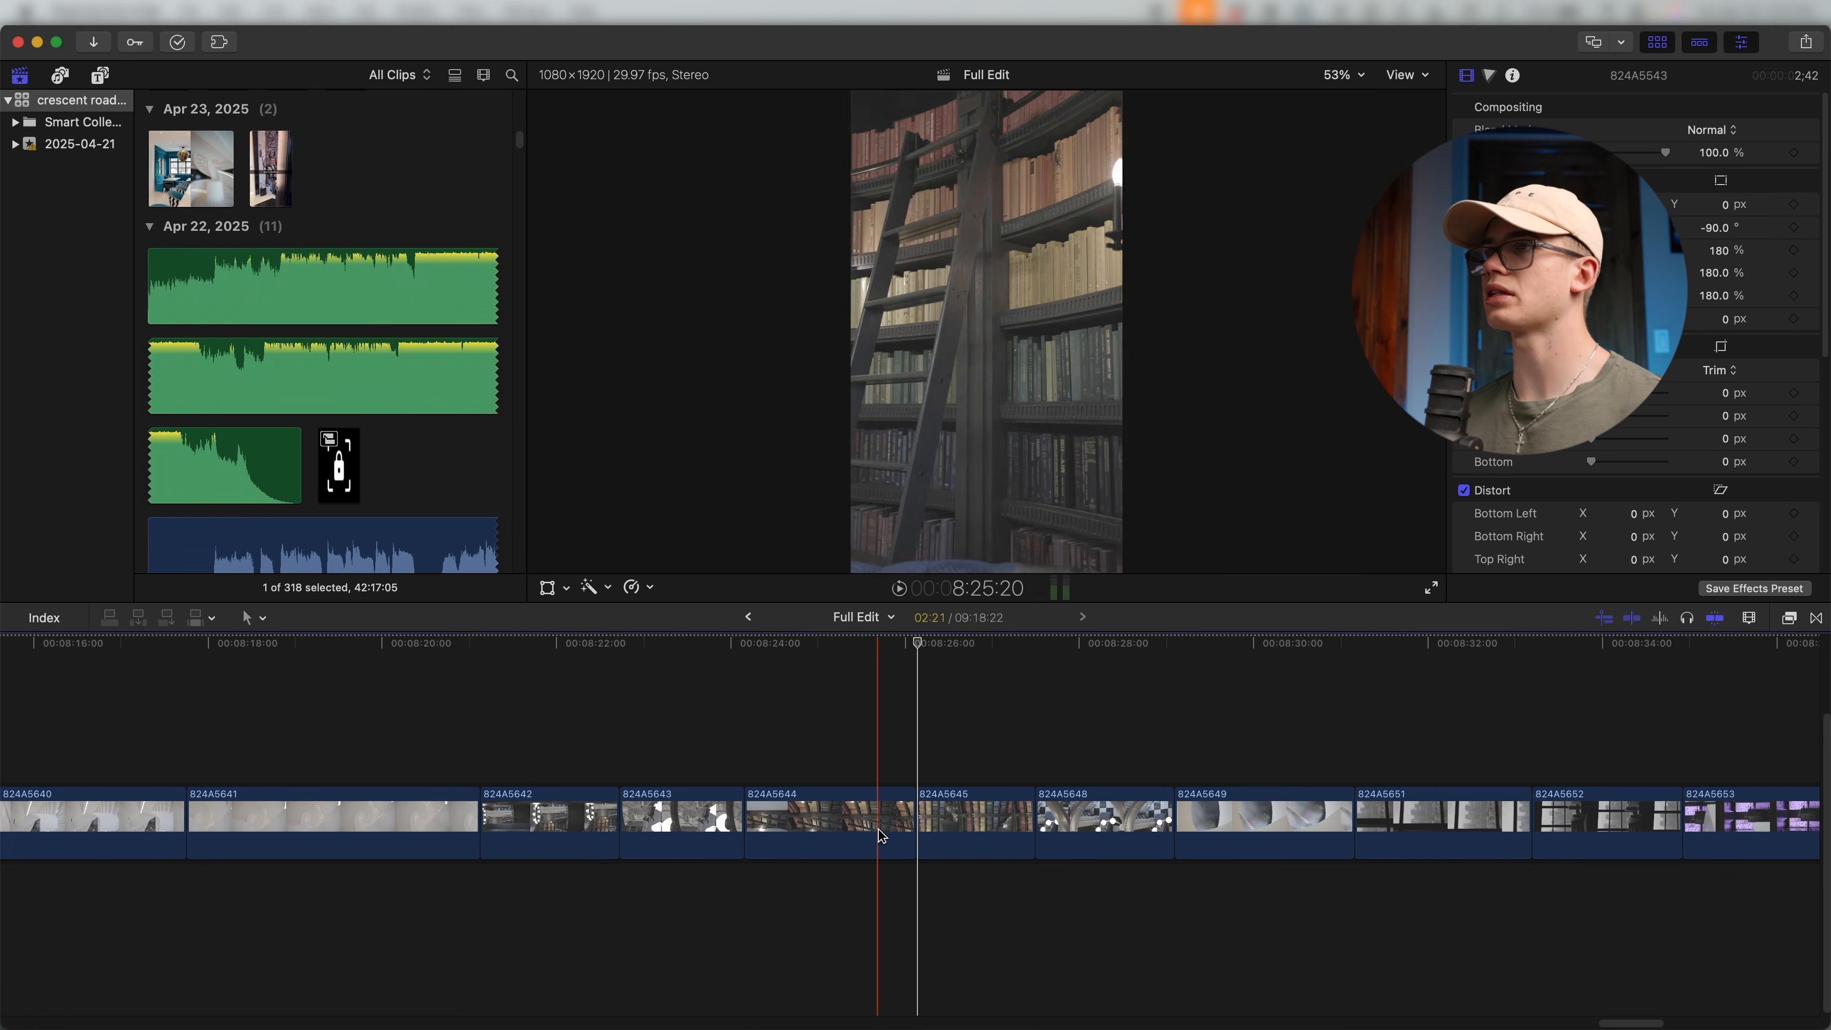
pyautogui.click(829, 819)
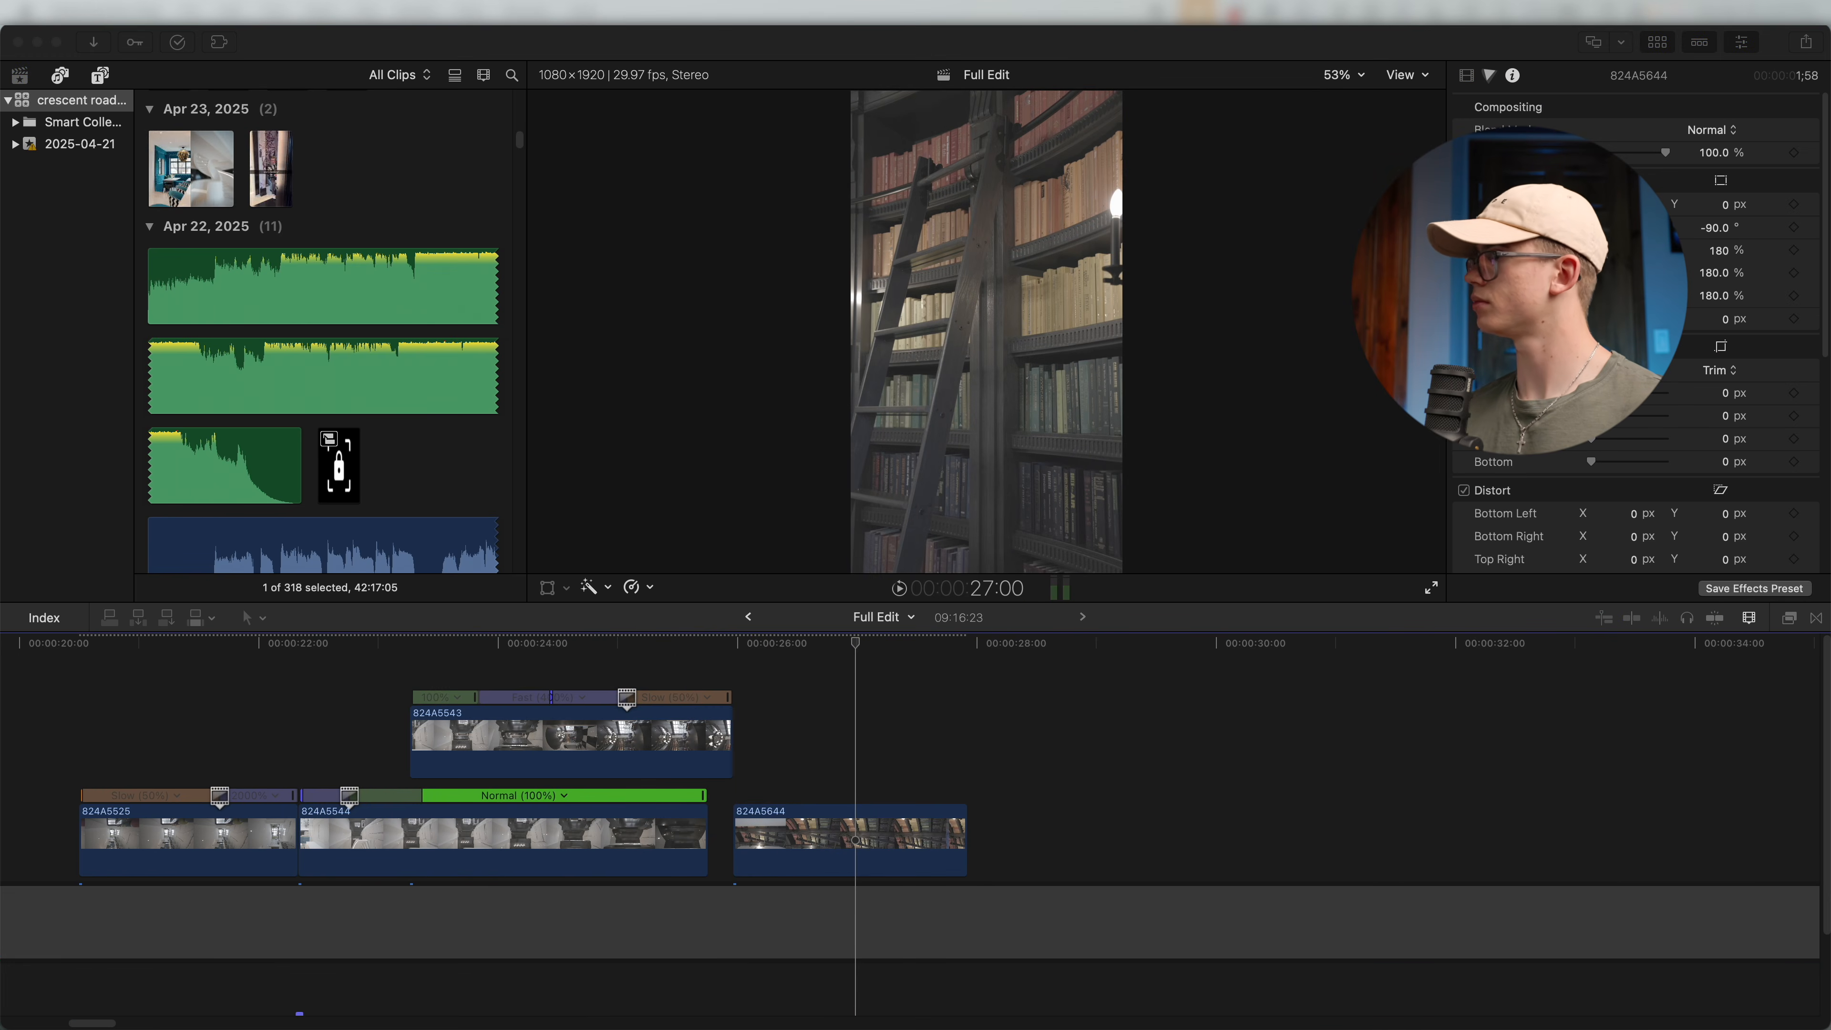
# Trim clip 824A5644 to about one second and place the library chandelier clip 824A5548 directly after it.
pyautogui.press('super+equal')
pyautogui.press('super+equal')
pyautogui.press('super+equal')
pyautogui.hscroll(5, 736, 837)
pyautogui.hotkey('alt', '[')
pyautogui.moveTo(559, 858); pyautogui.dragTo(349, 859)
pyautogui.press('space')
pyautogui.press('space')
pyautogui.hotkey('alt', '[')
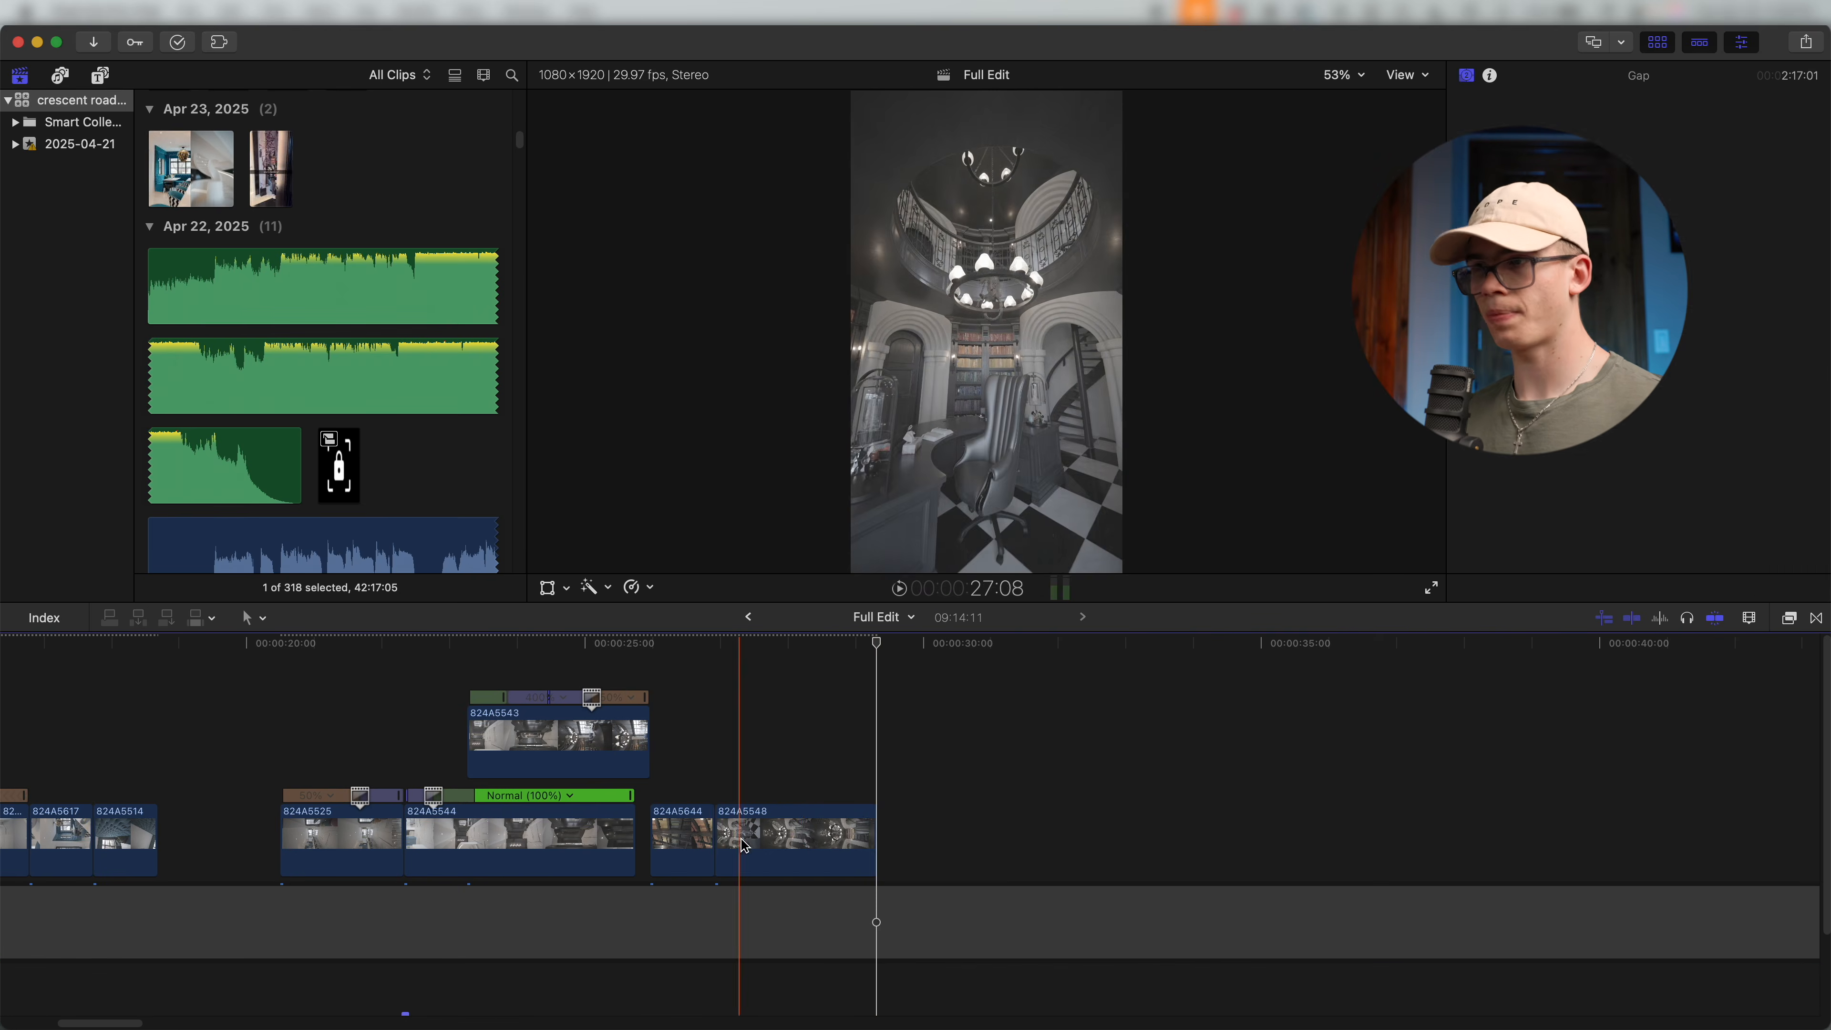
# Slow clip 824A5548 to 50%, trim it to about one second, and play it back.
pyautogui.click(745, 845)
pyautogui.hotkey('shift', 's')
pyautogui.hotkey('alt', ']')
pyautogui.press('space')
pyautogui.hotkey('alt', ']')
pyautogui.press('space')
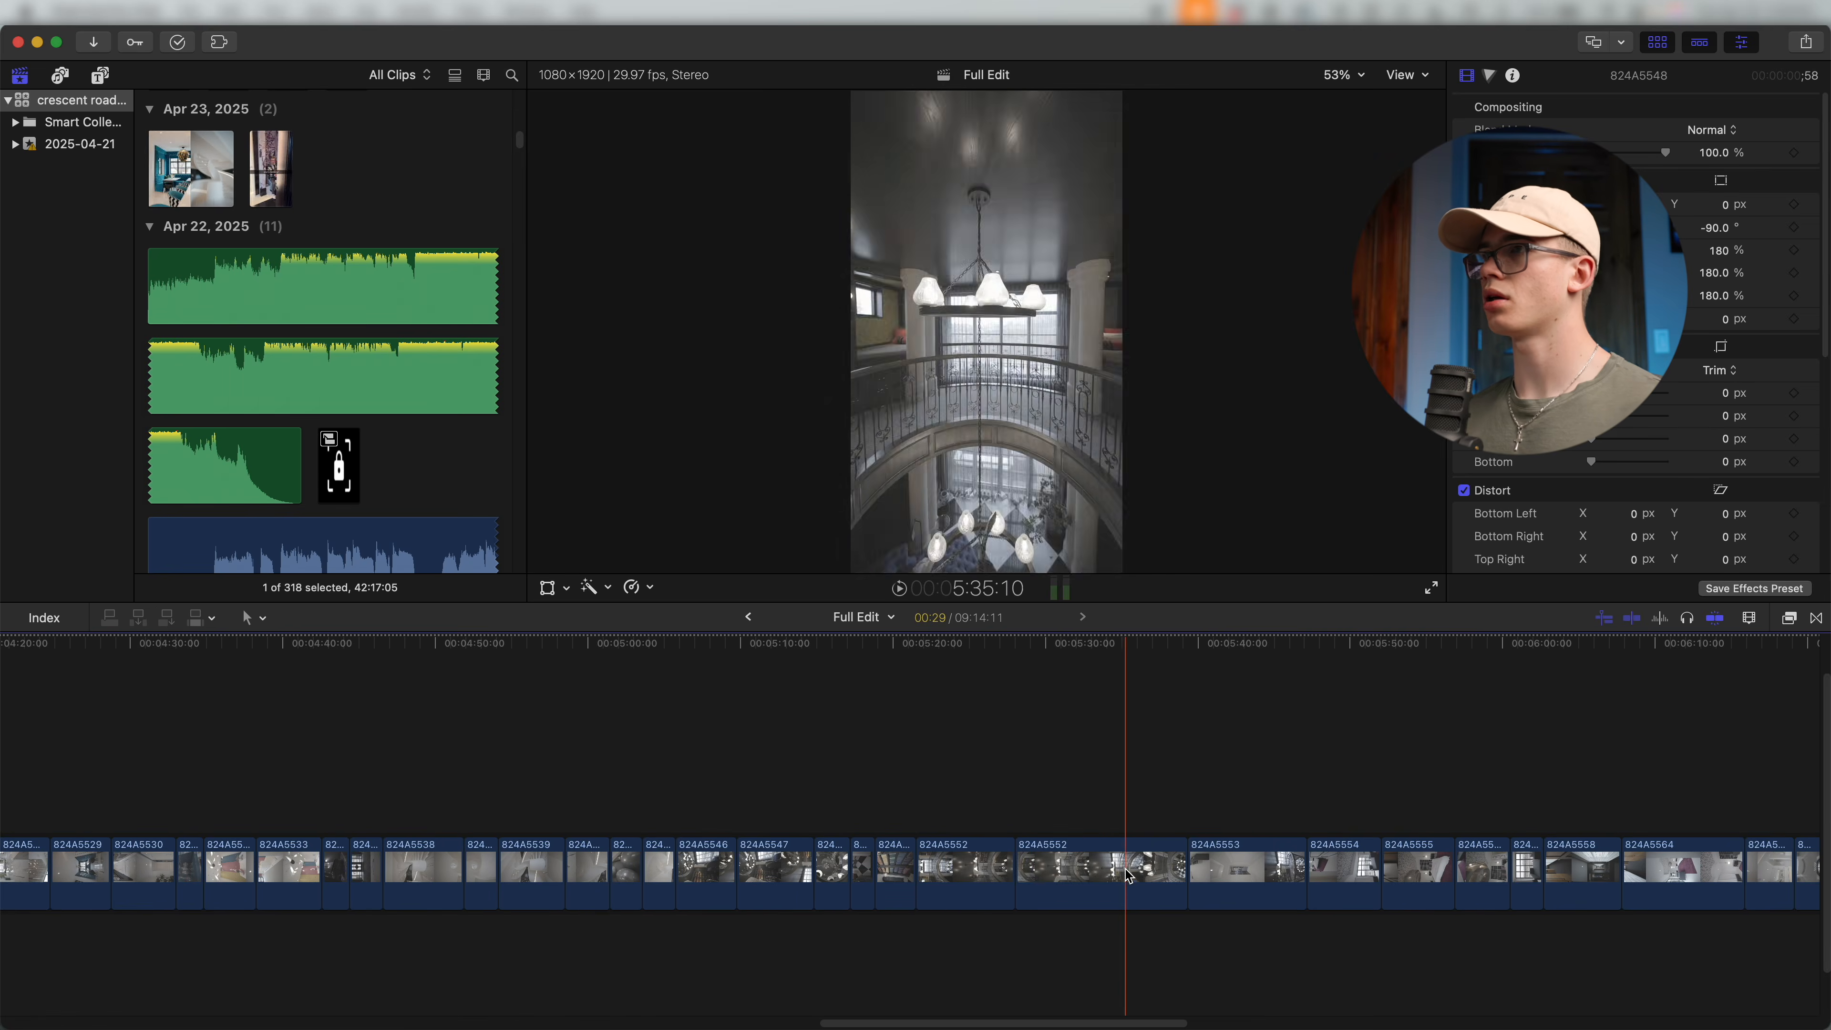
# Move the library balcony clip 824A5552 from the unused footage to the sequence after clip 824A5548.
pyautogui.press('super+equal')
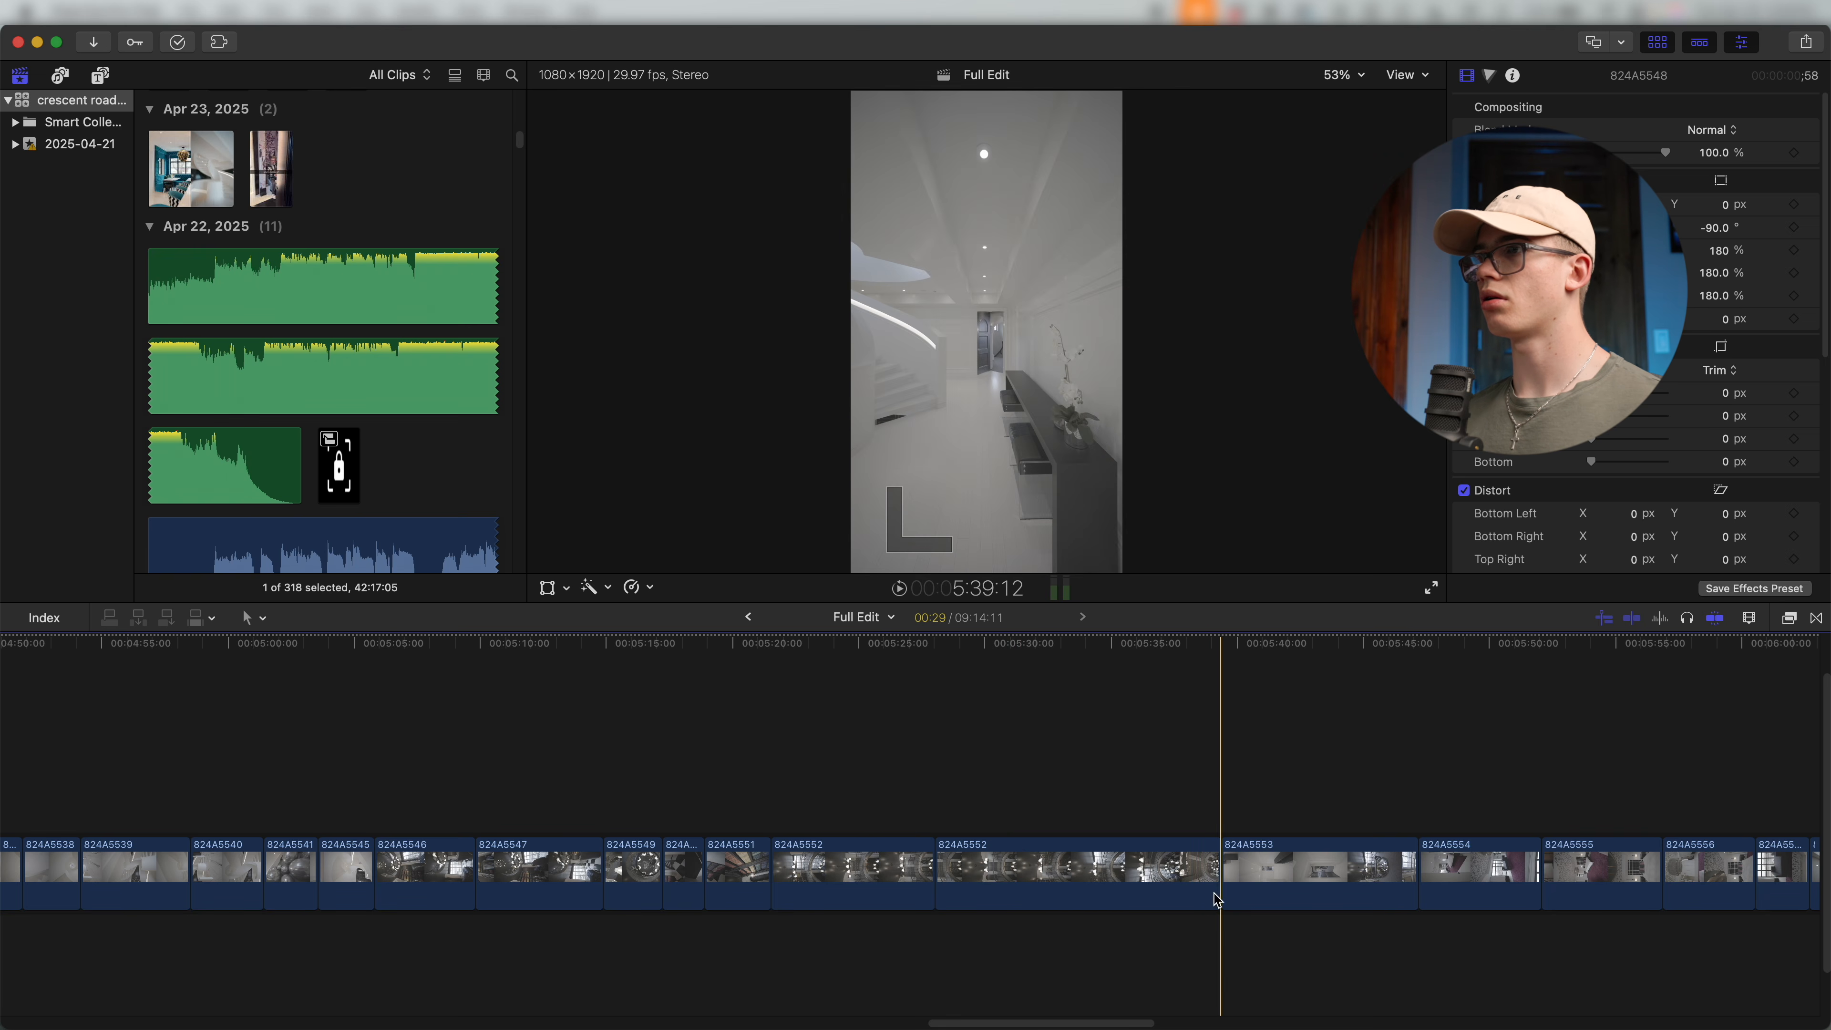
pyautogui.click(1202, 896)
pyautogui.press('Delete')
pyautogui.hscroll(-20, 559, 784)
pyautogui.hscroll(-20, 559, 783)
pyautogui.press('super+v')
# Reverse the playback of clip 824A5552, butt it against clip 824A5548, and play back the cut.
pyautogui.press('super+equal')
pyautogui.click(858, 785)
pyautogui.hotkey('ctrl', 'r')
pyautogui.moveTo(820, 776); pyautogui.dragTo(769, 769)
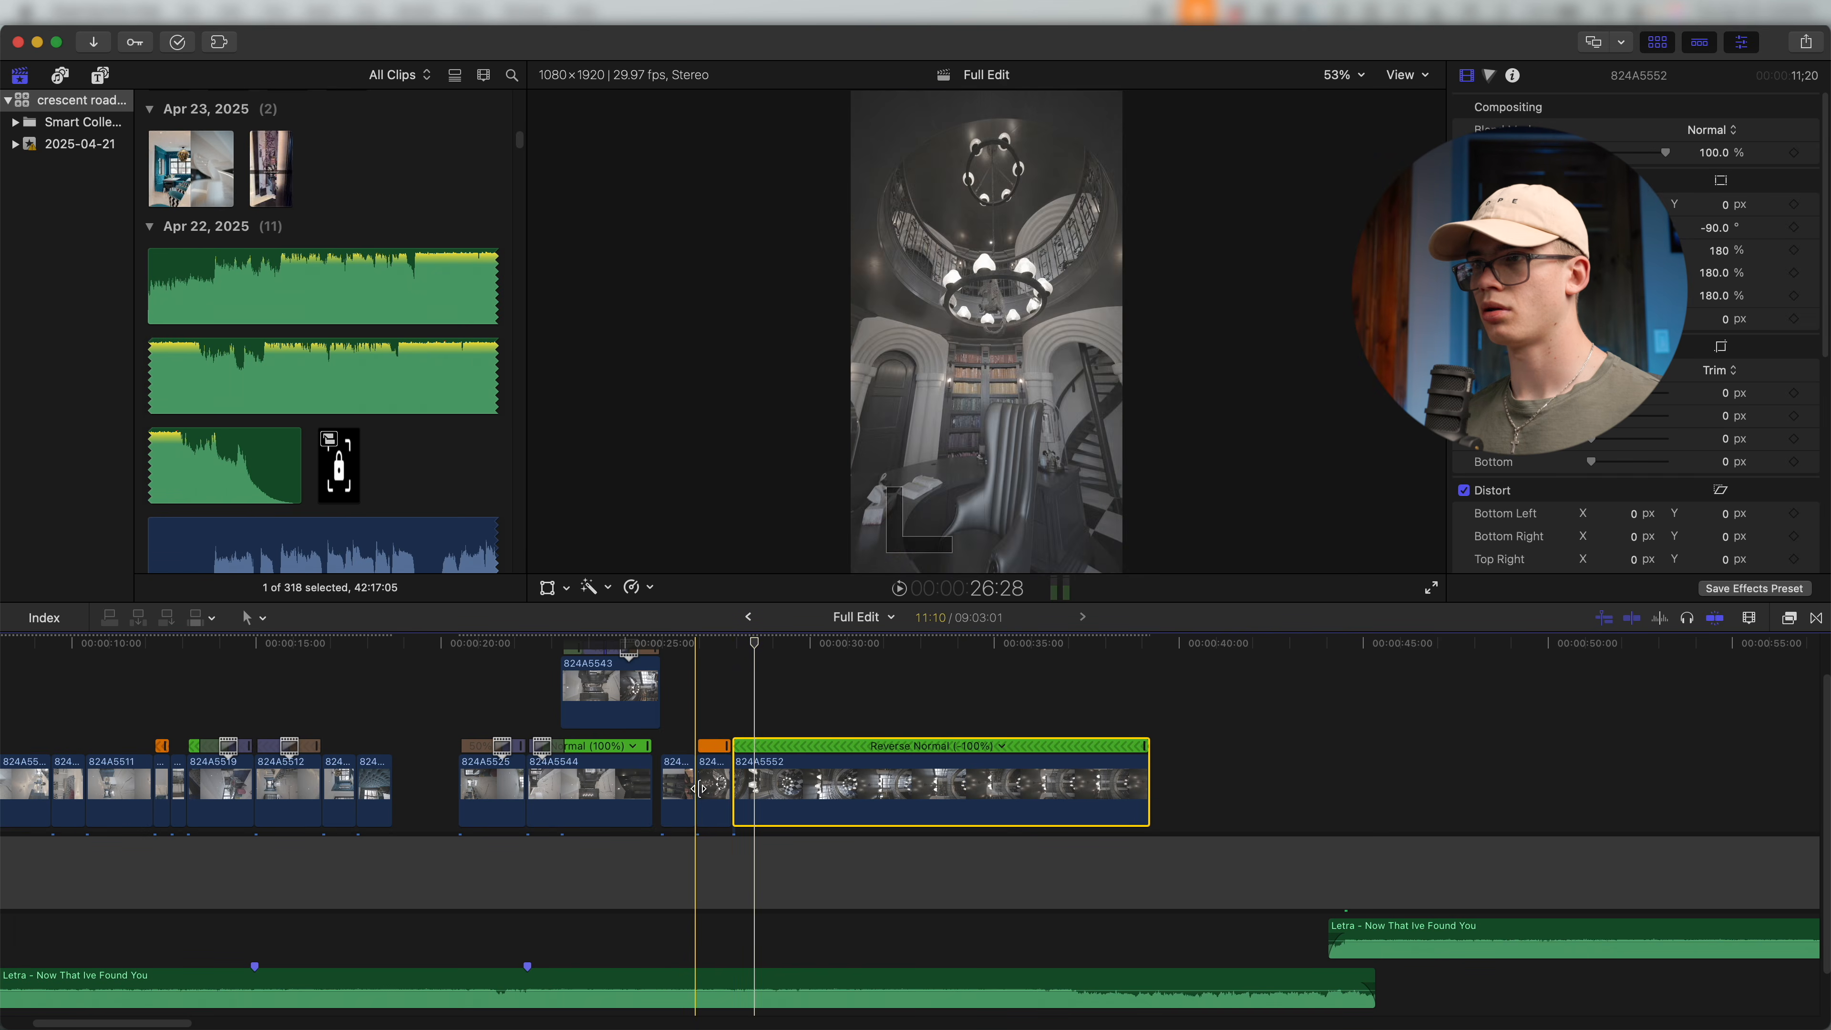
pyautogui.press('space')
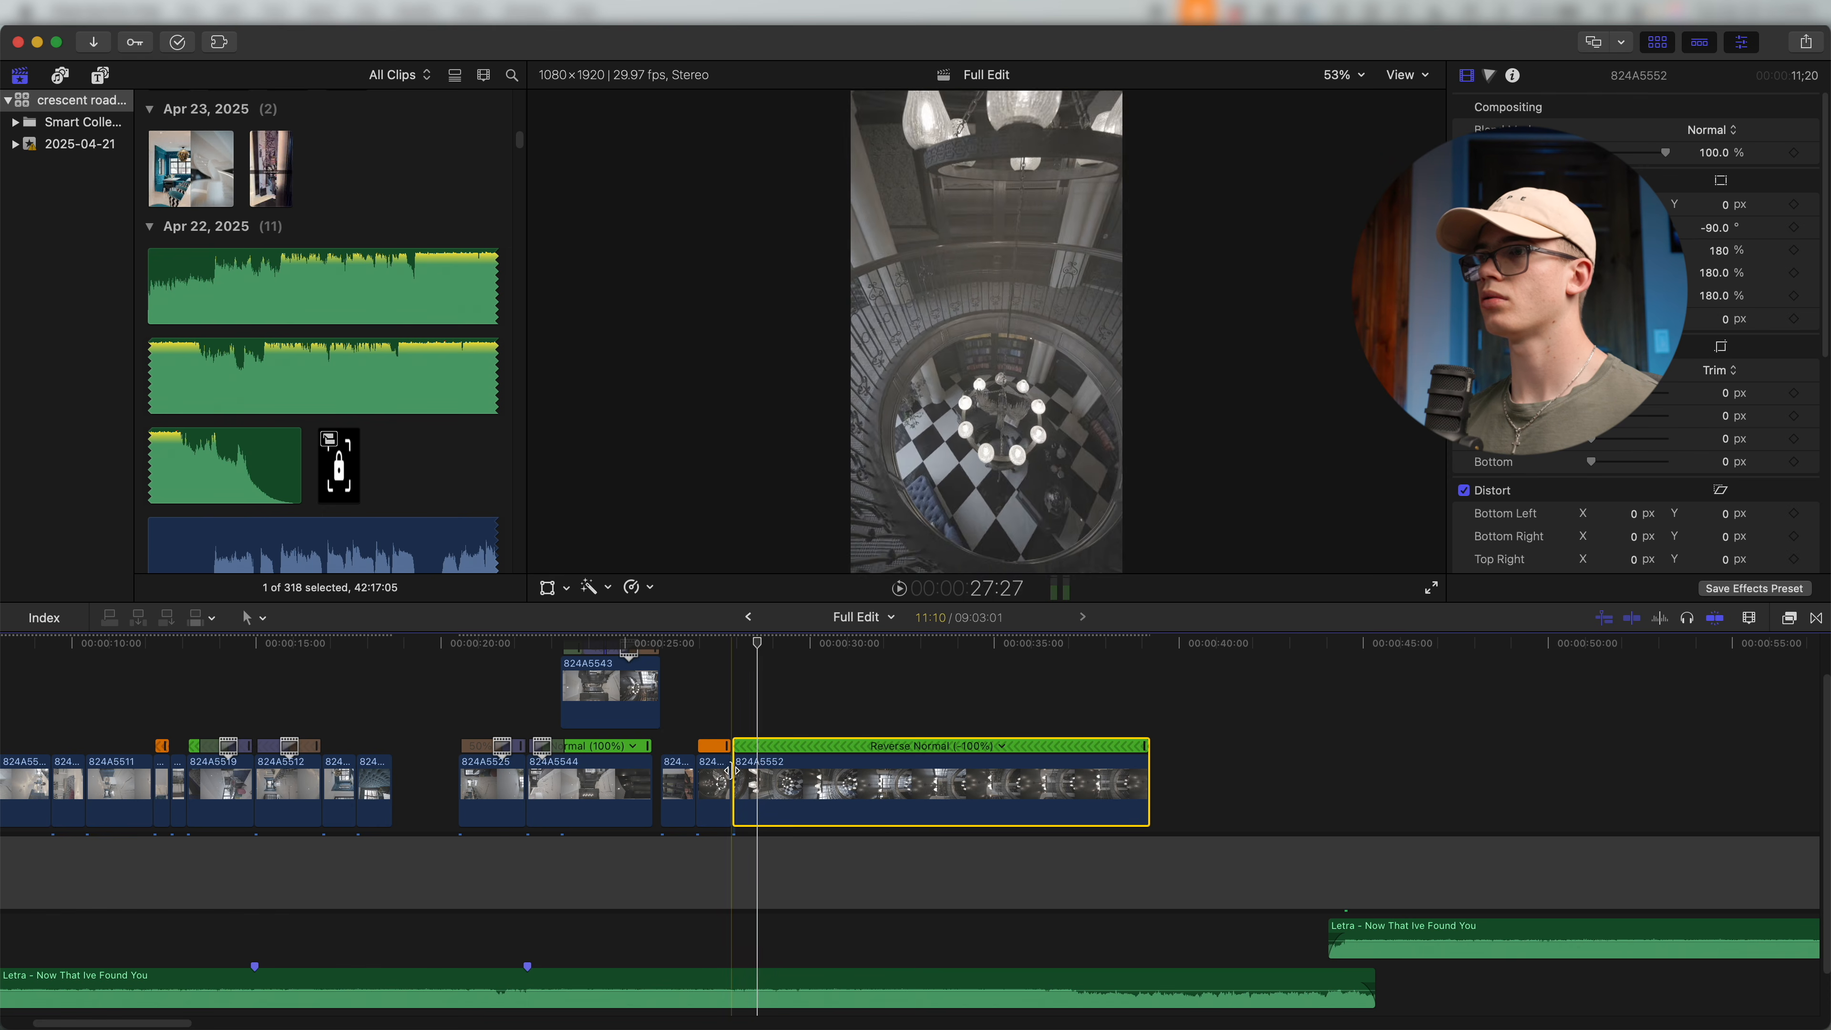
# Split the speed of reversed clip 824A5552 at two points and set the middle segment to Reverse Fast -8x.
pyautogui.hotkey('shift', 'b')
pyautogui.scroll(5, 758, 775)
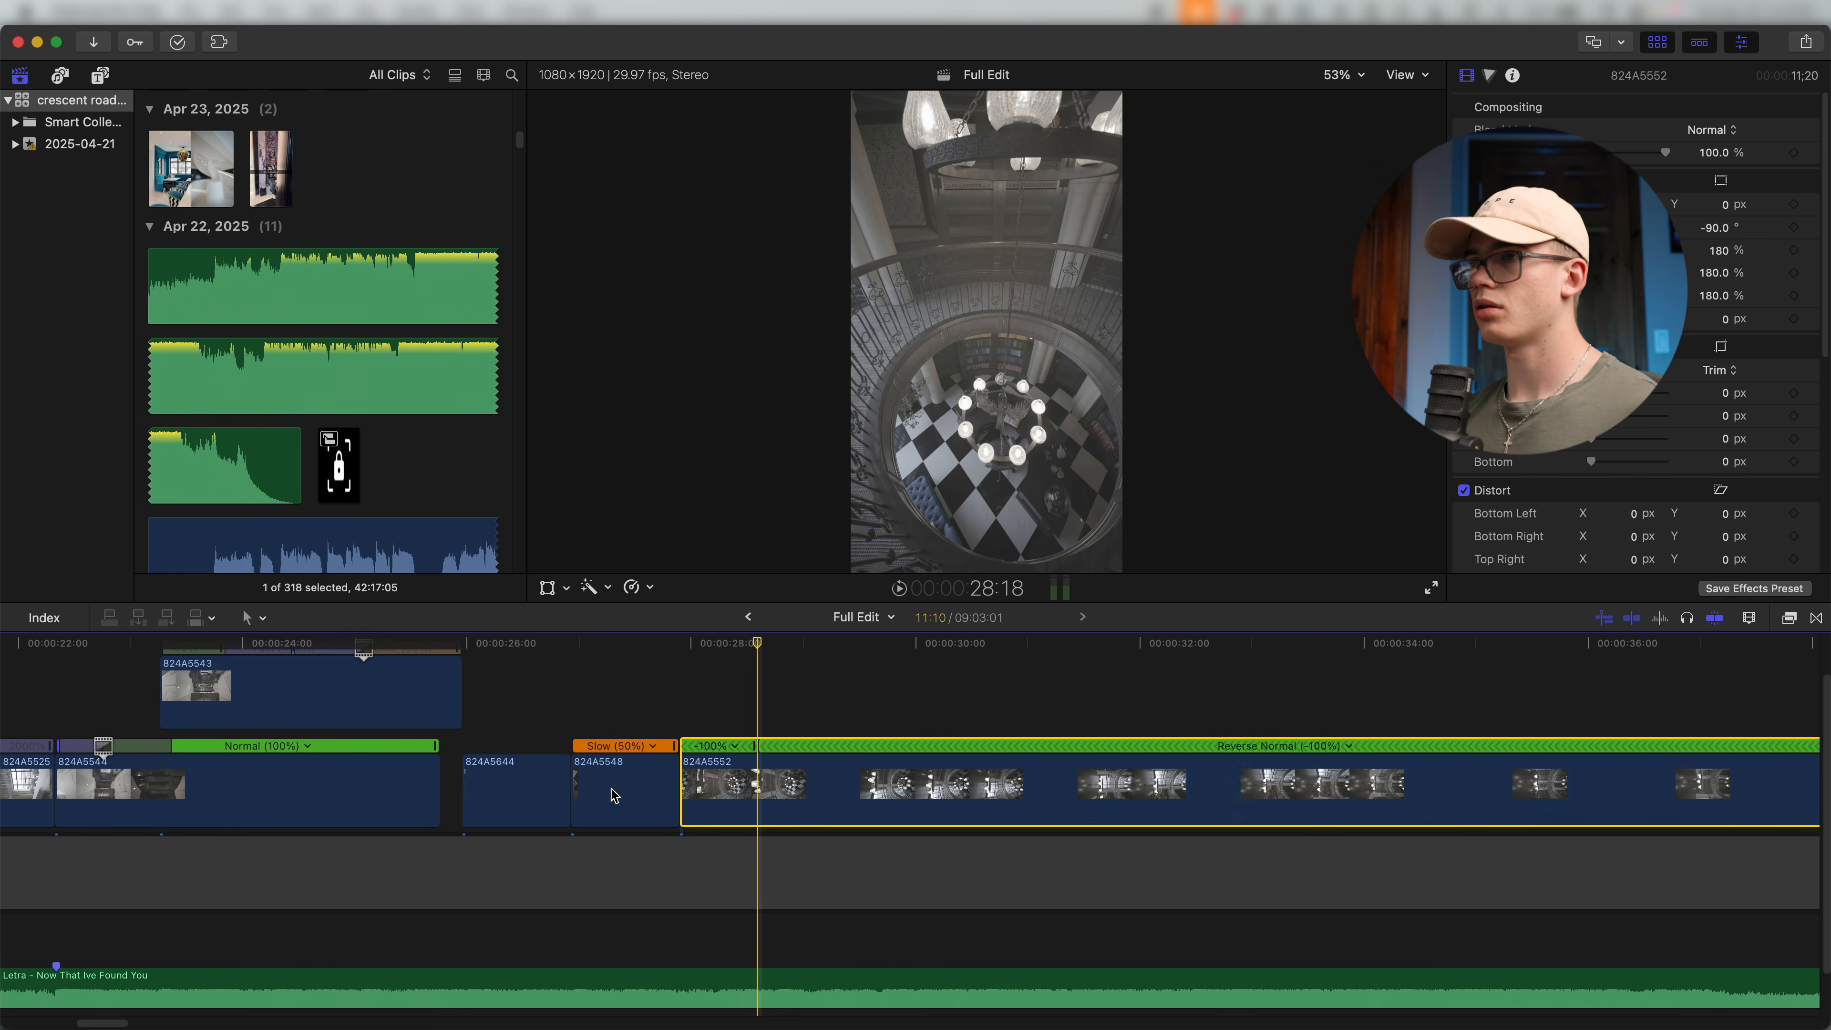
pyautogui.hscroll(1, 711, 719)
pyautogui.scroll(-5, 712, 720)
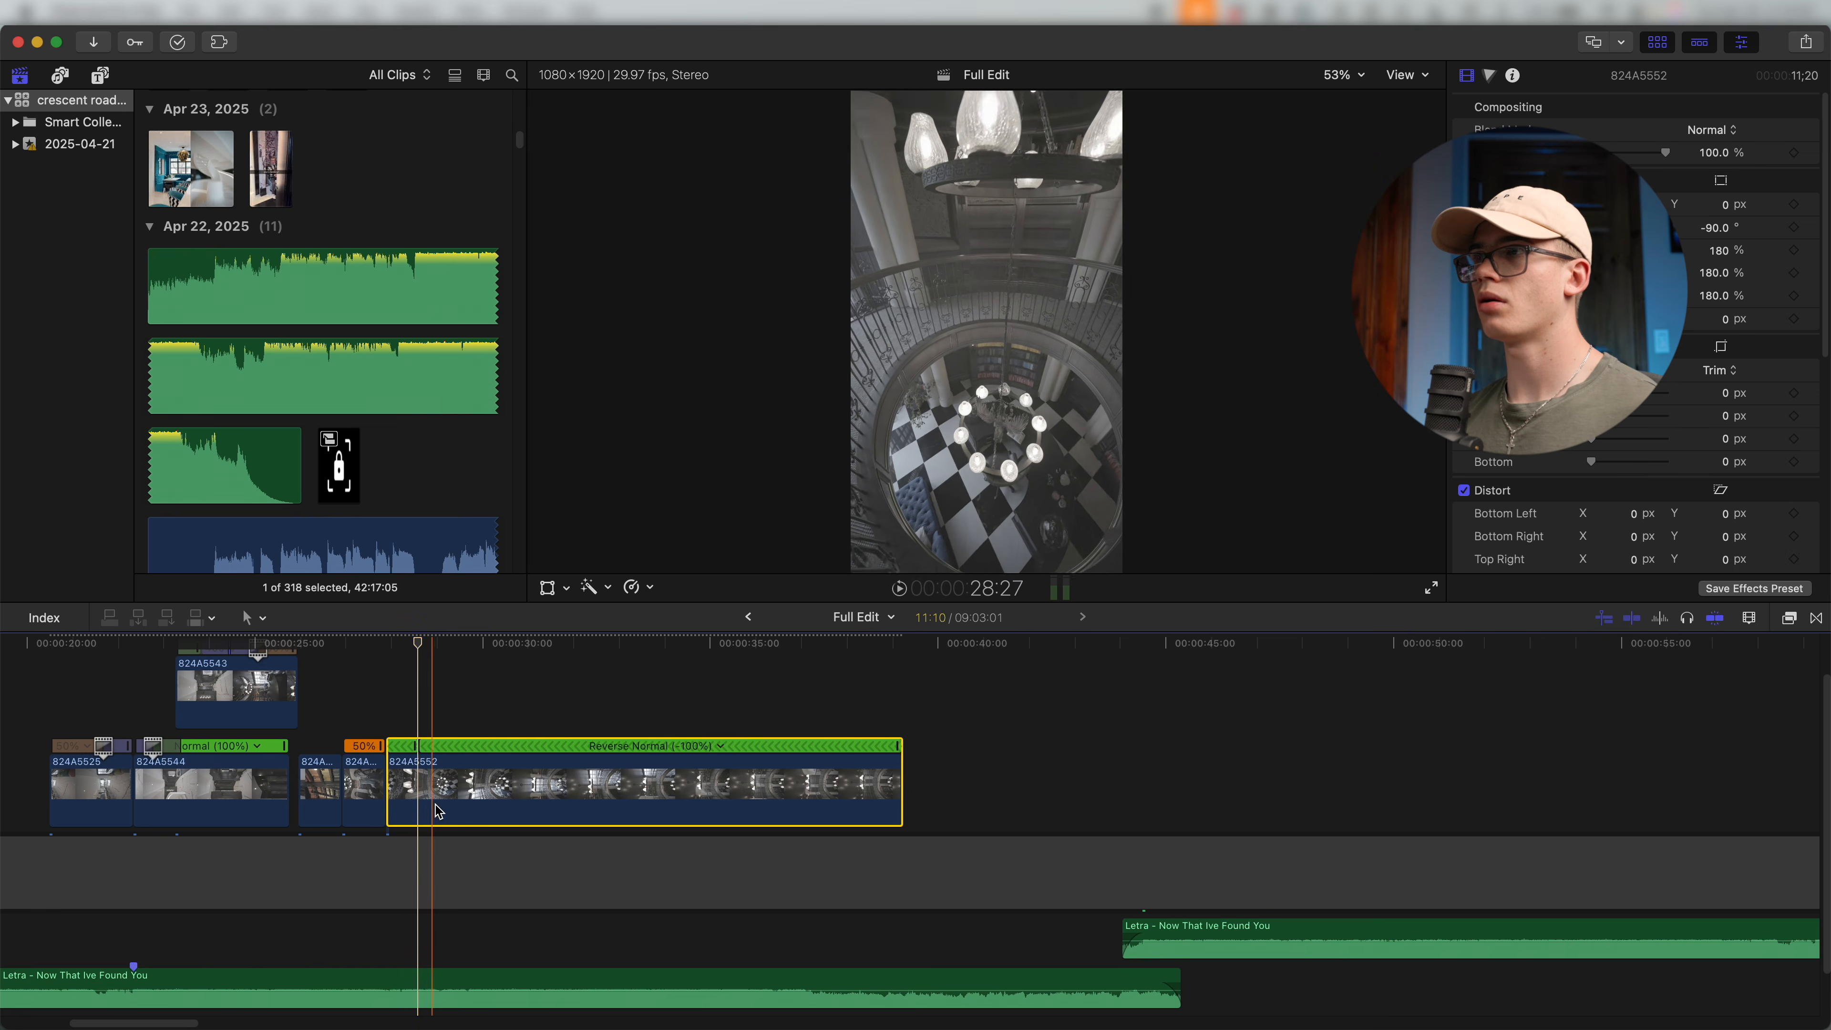
pyautogui.click(596, 797)
pyautogui.hotkey('shift', 'b')
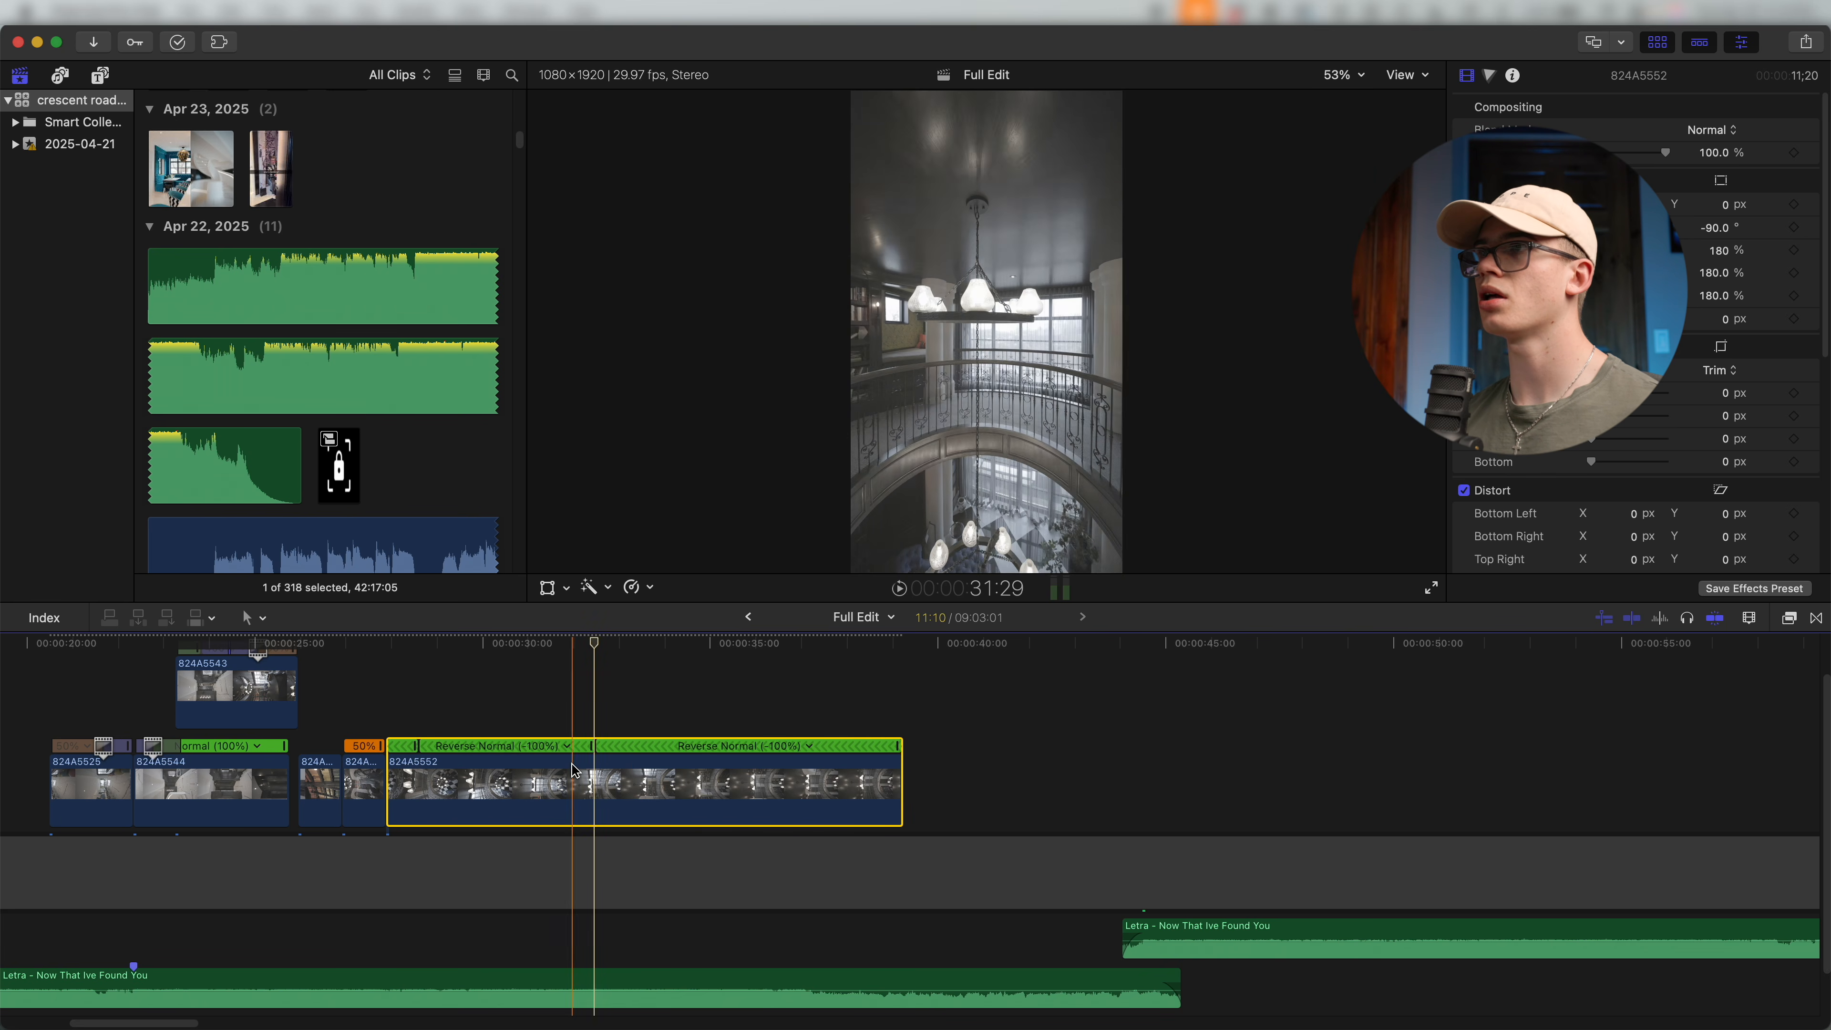
pyautogui.click(568, 747)
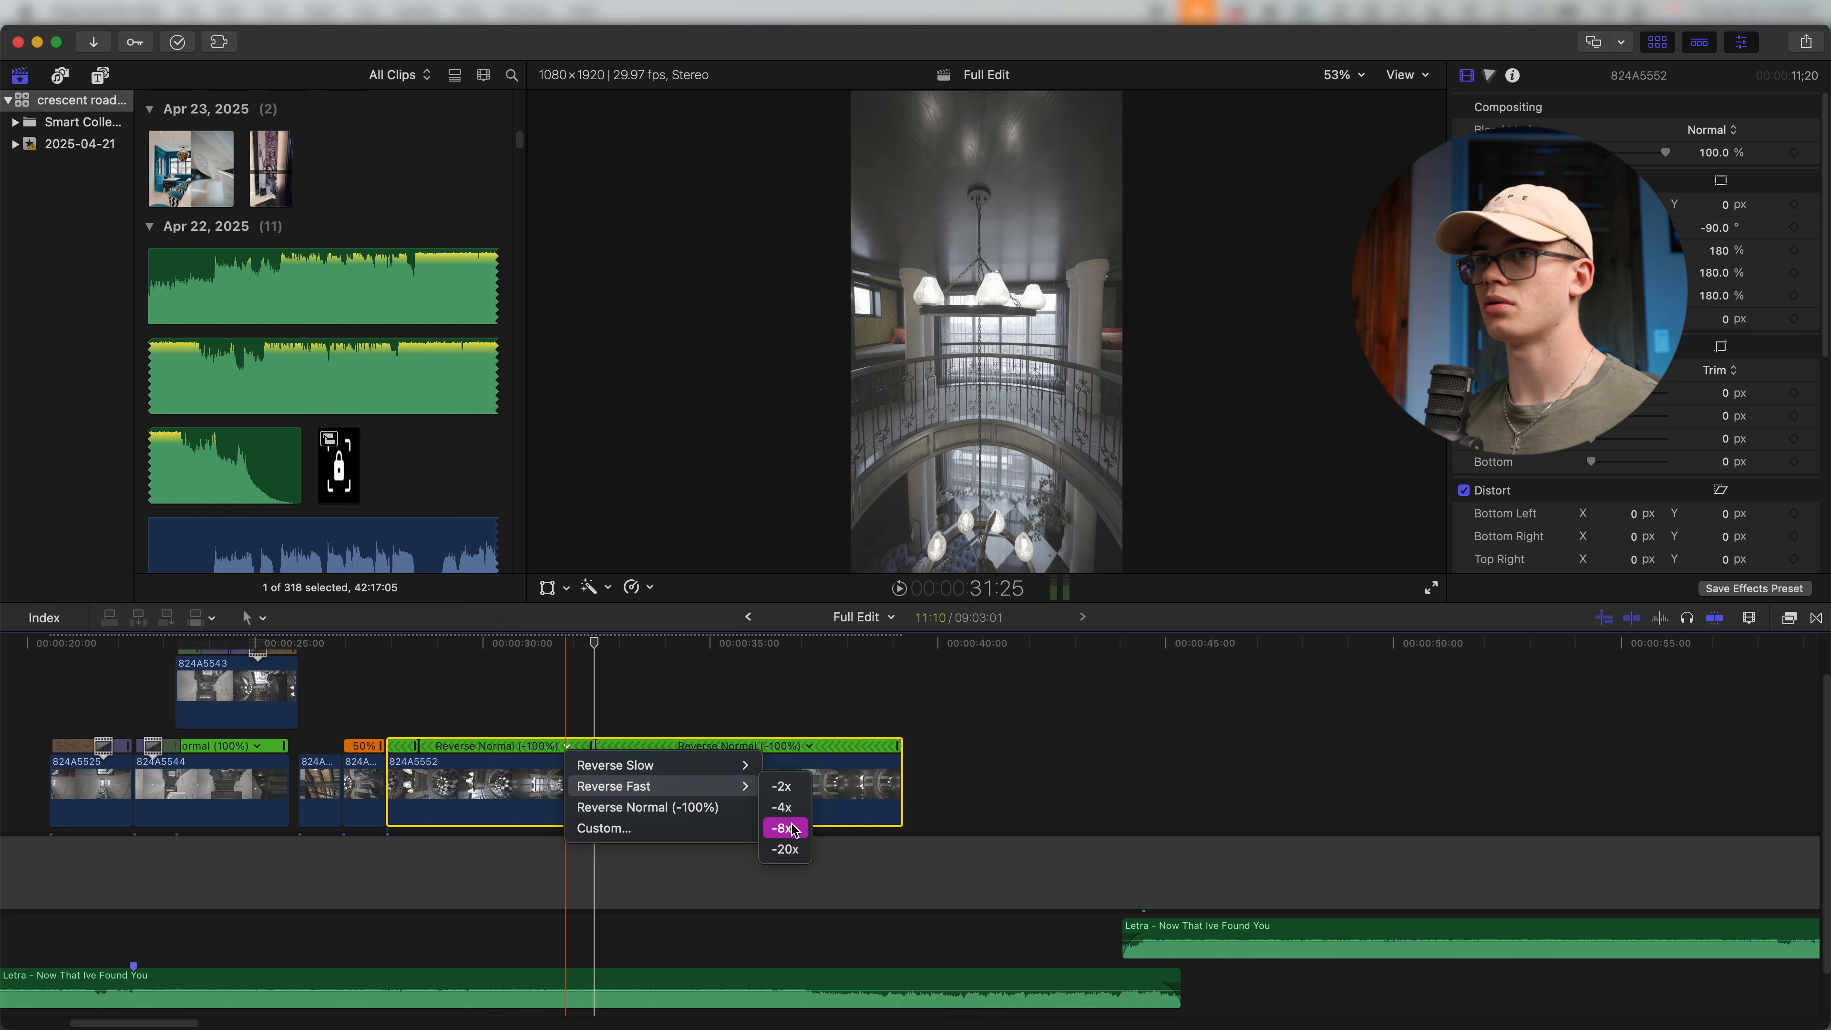
pyautogui.click(793, 829)
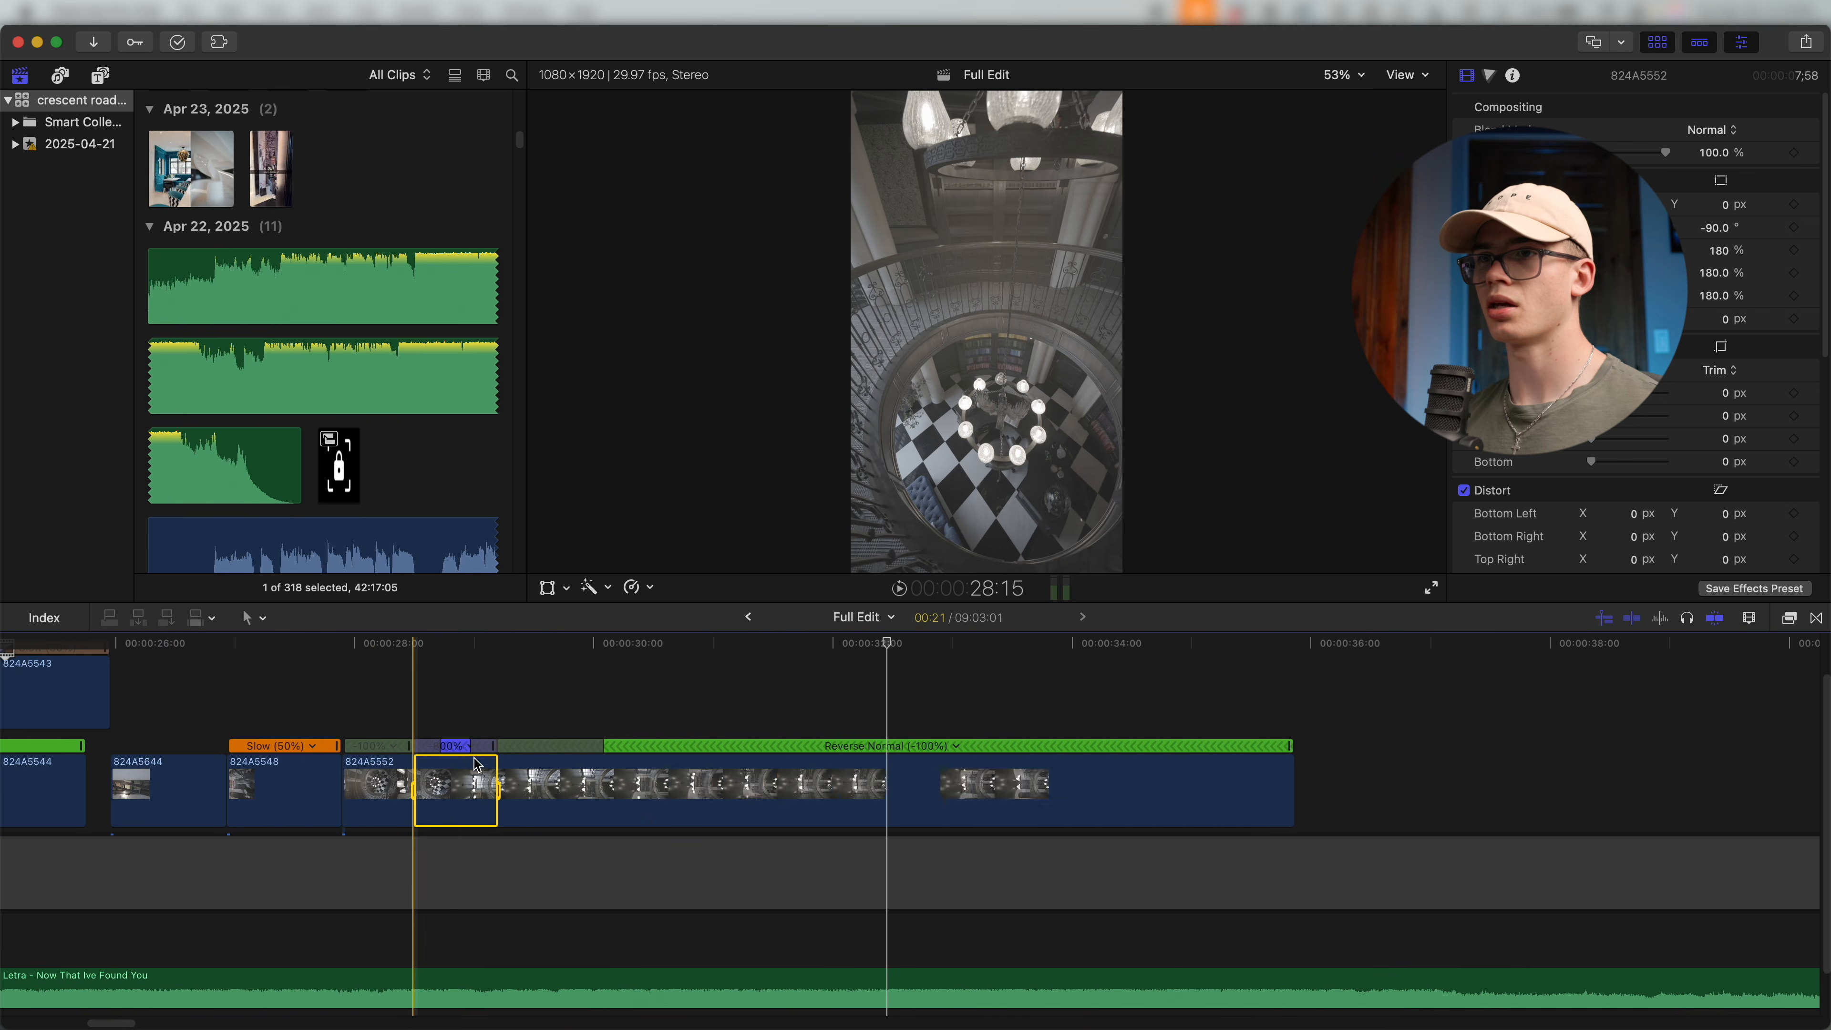
# Adjust the speed transition into the fast segment of clip 824A5552 and play back the ramp.
pyautogui.moveTo(476, 745); pyautogui.dragTo(459, 752)
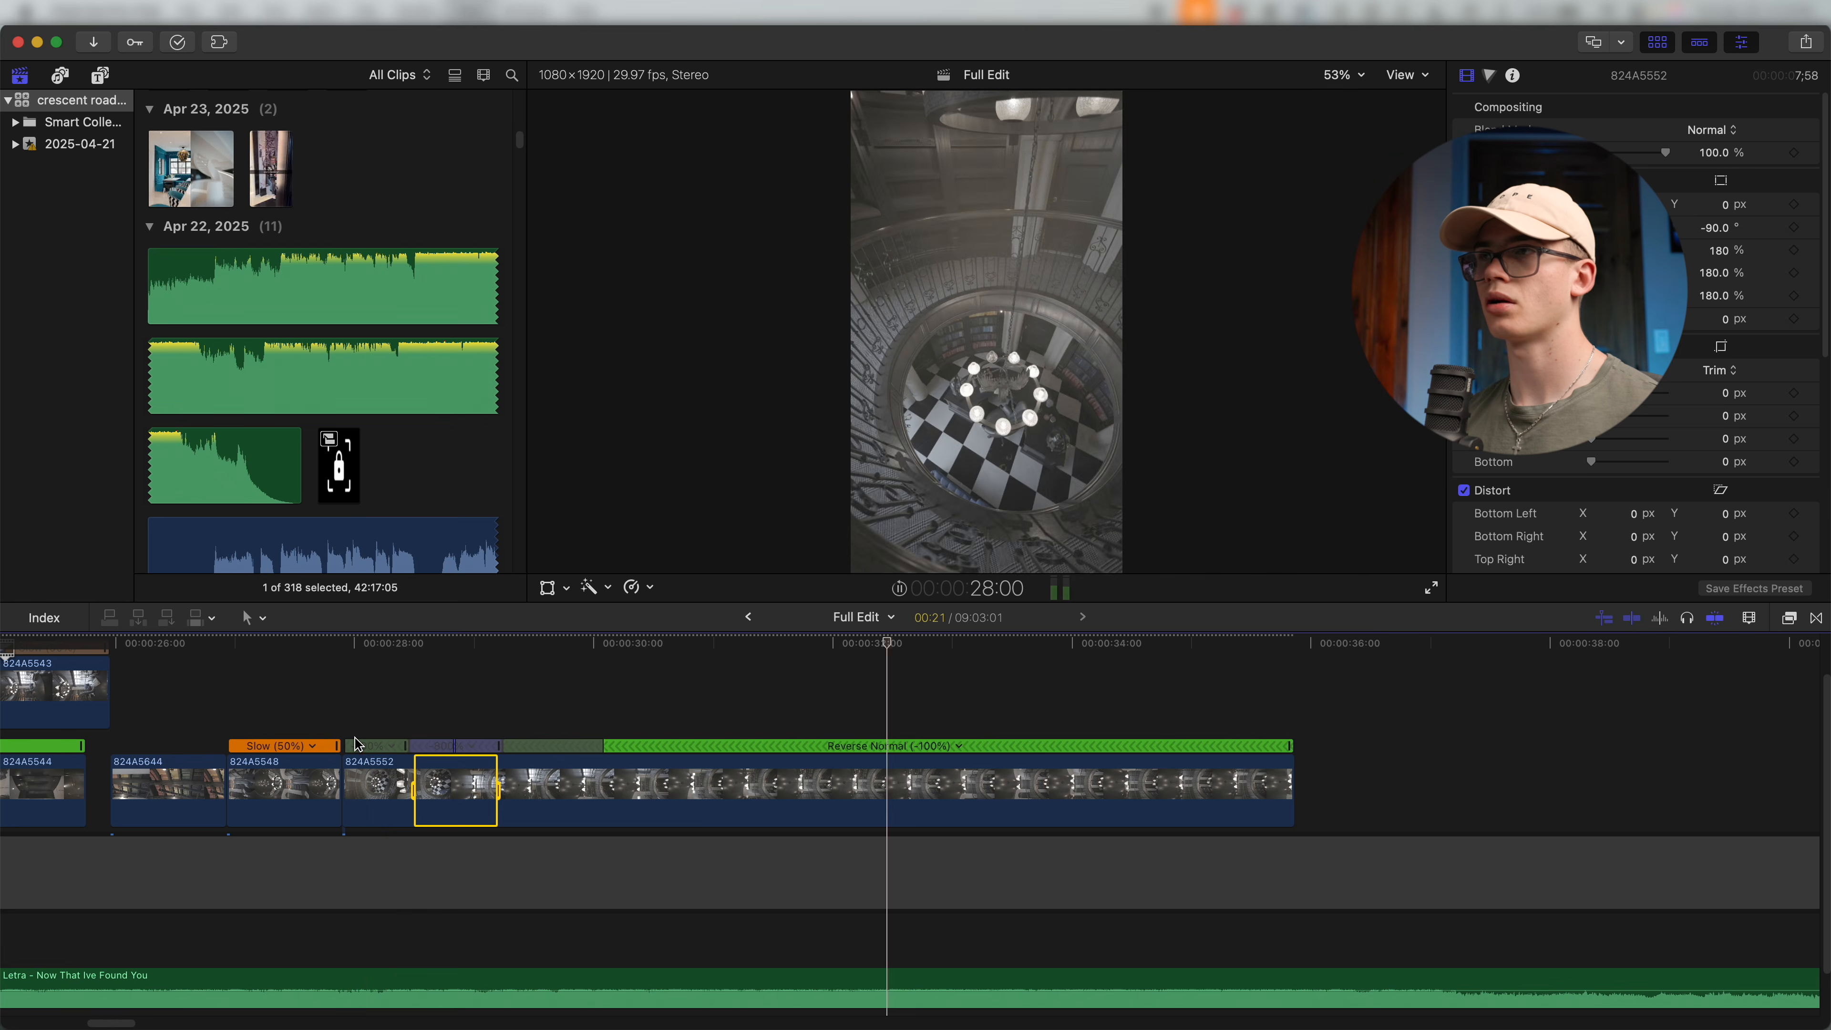
pyautogui.press('space')
pyautogui.click(365, 742)
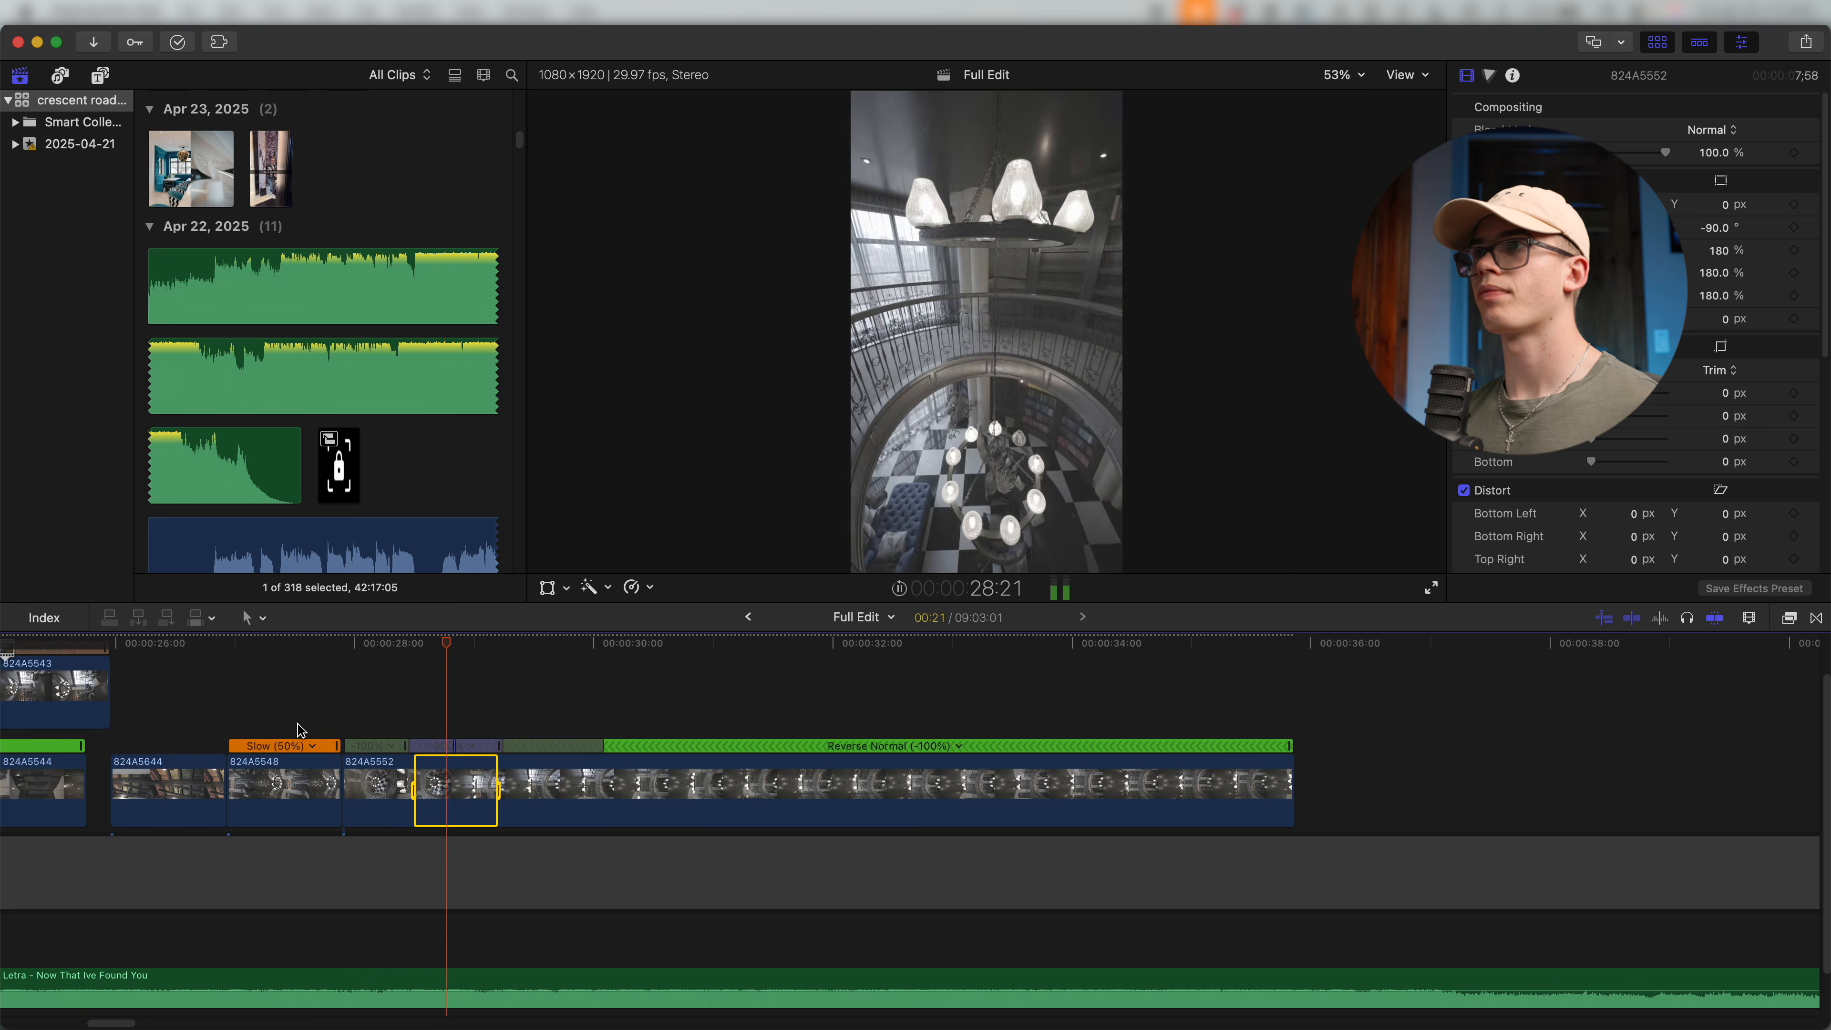
# Edit the source frame of the transition out of the fast segment in clip 824A5552, shift it later, and play it back.
pyautogui.doubleClick(499, 745)
pyautogui.click(563, 698)
pyautogui.moveTo(500, 748); pyautogui.dragTo(511, 749)
pyautogui.press('space')
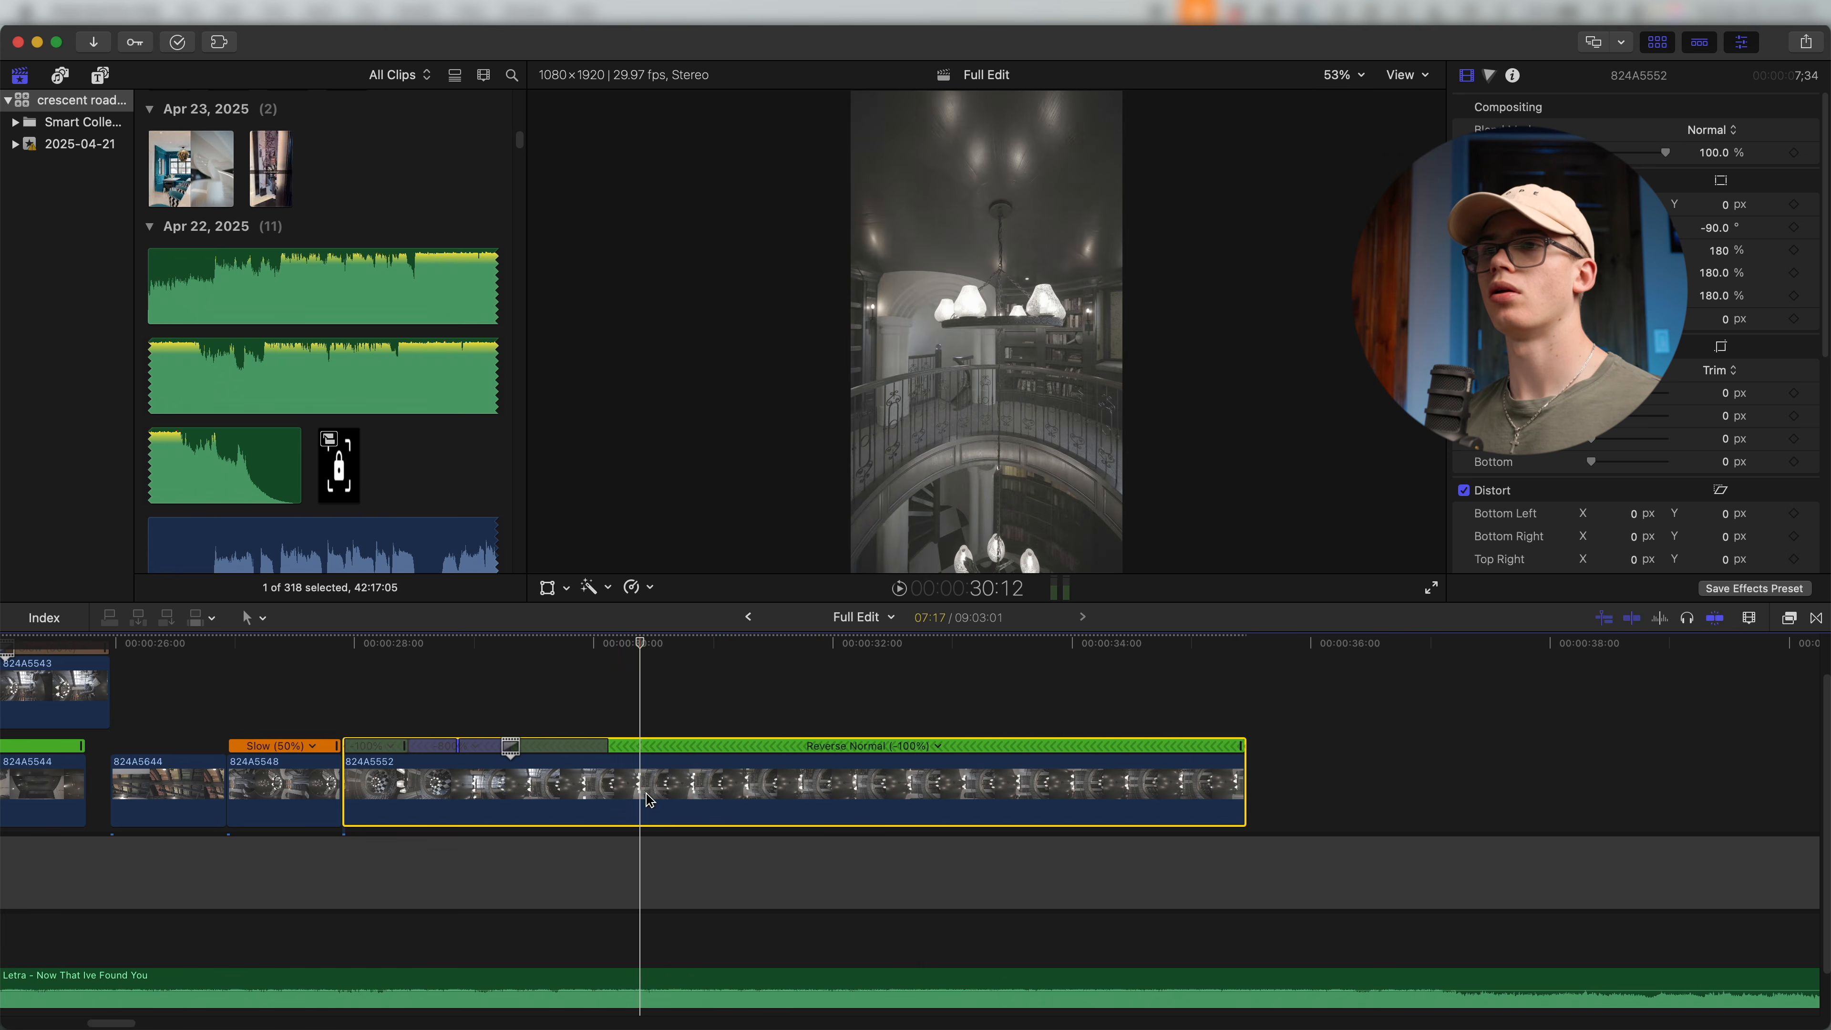
pyautogui.press('space')
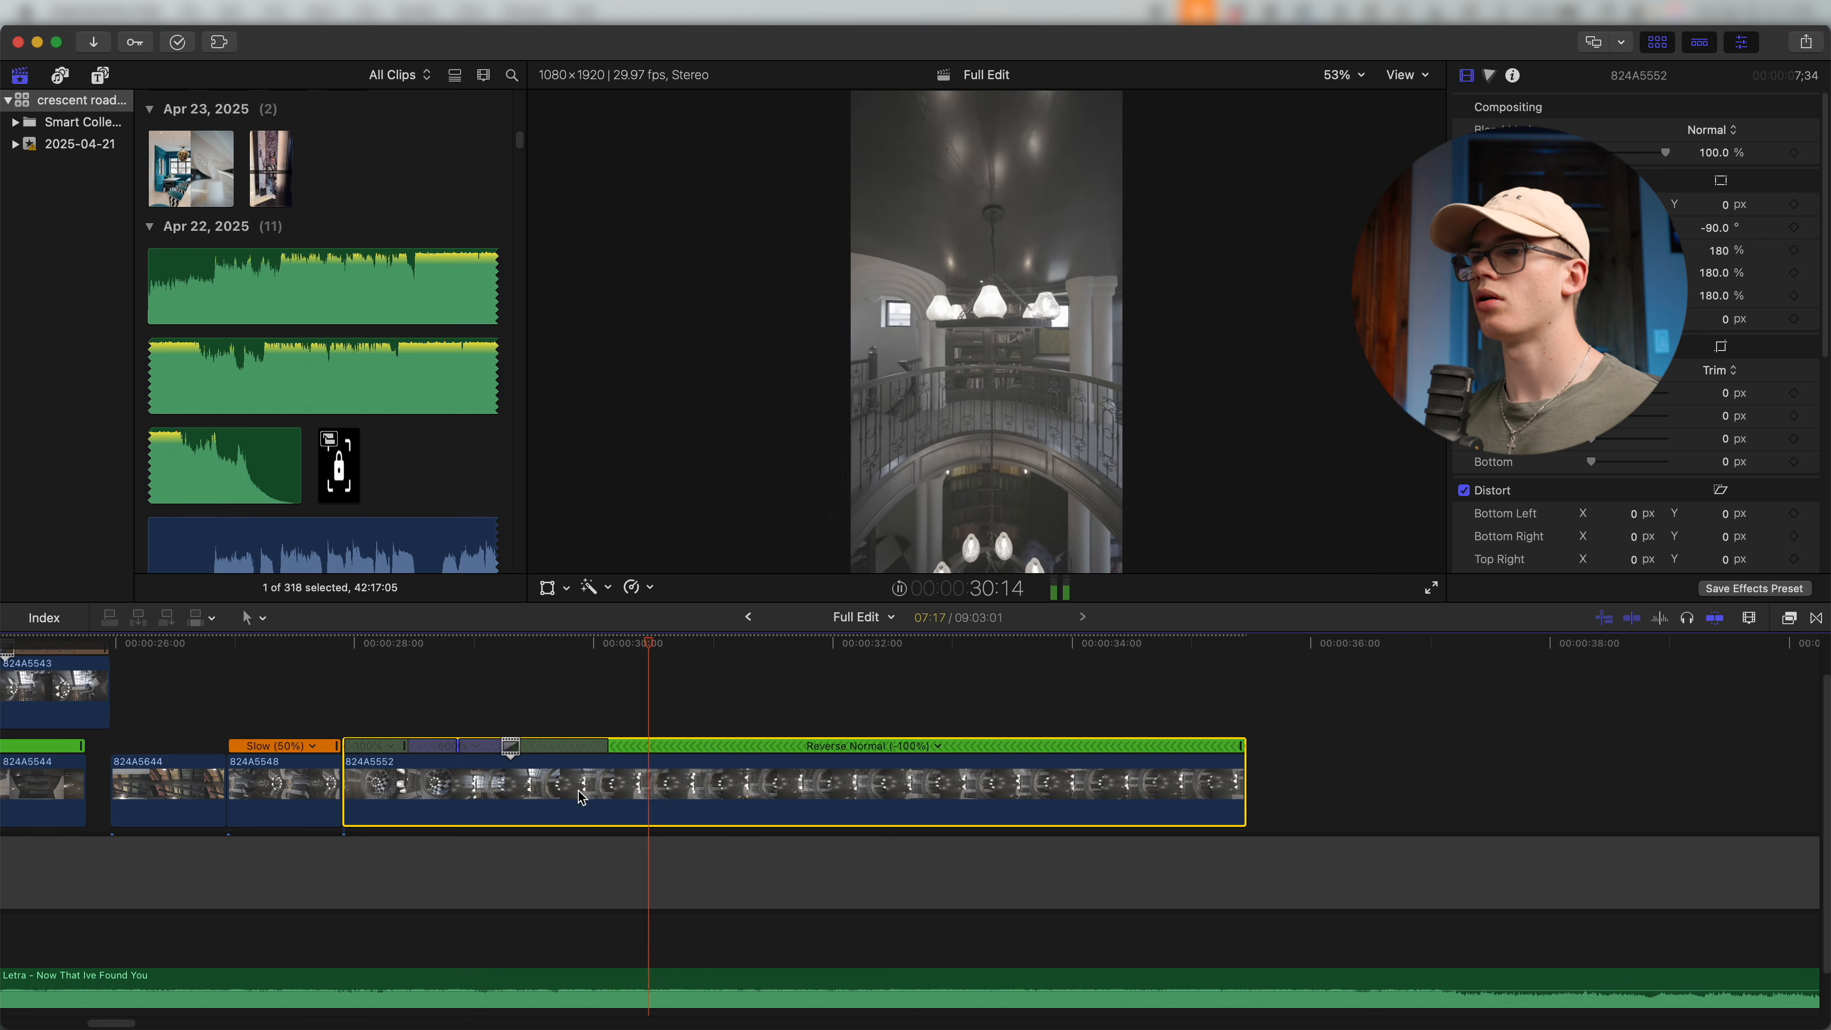
# Split the closing normal-speed part of clip 824A5552 and set its last segment to Reverse Fast -8x.
pyautogui.click(776, 803)
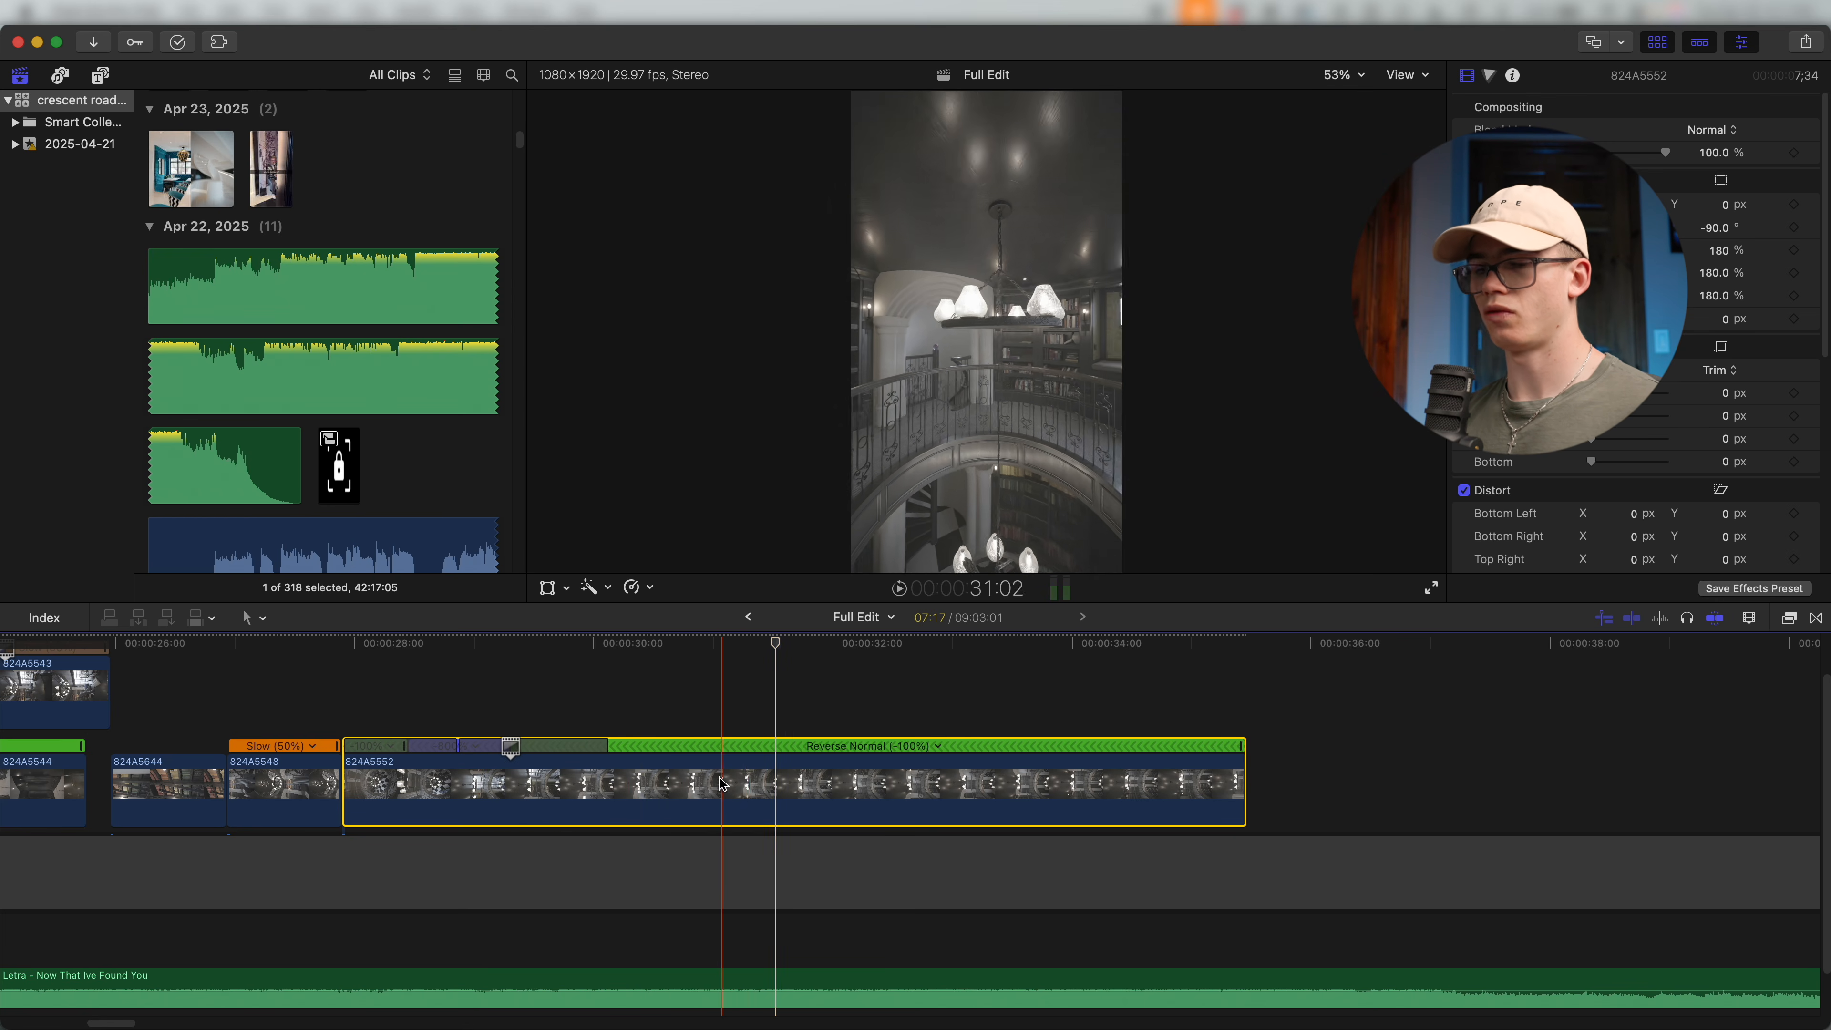
pyautogui.hotkey('shift', 'b')
pyautogui.click(1034, 747)
pyautogui.moveTo(1098, 791)
pyautogui.click(1255, 828)
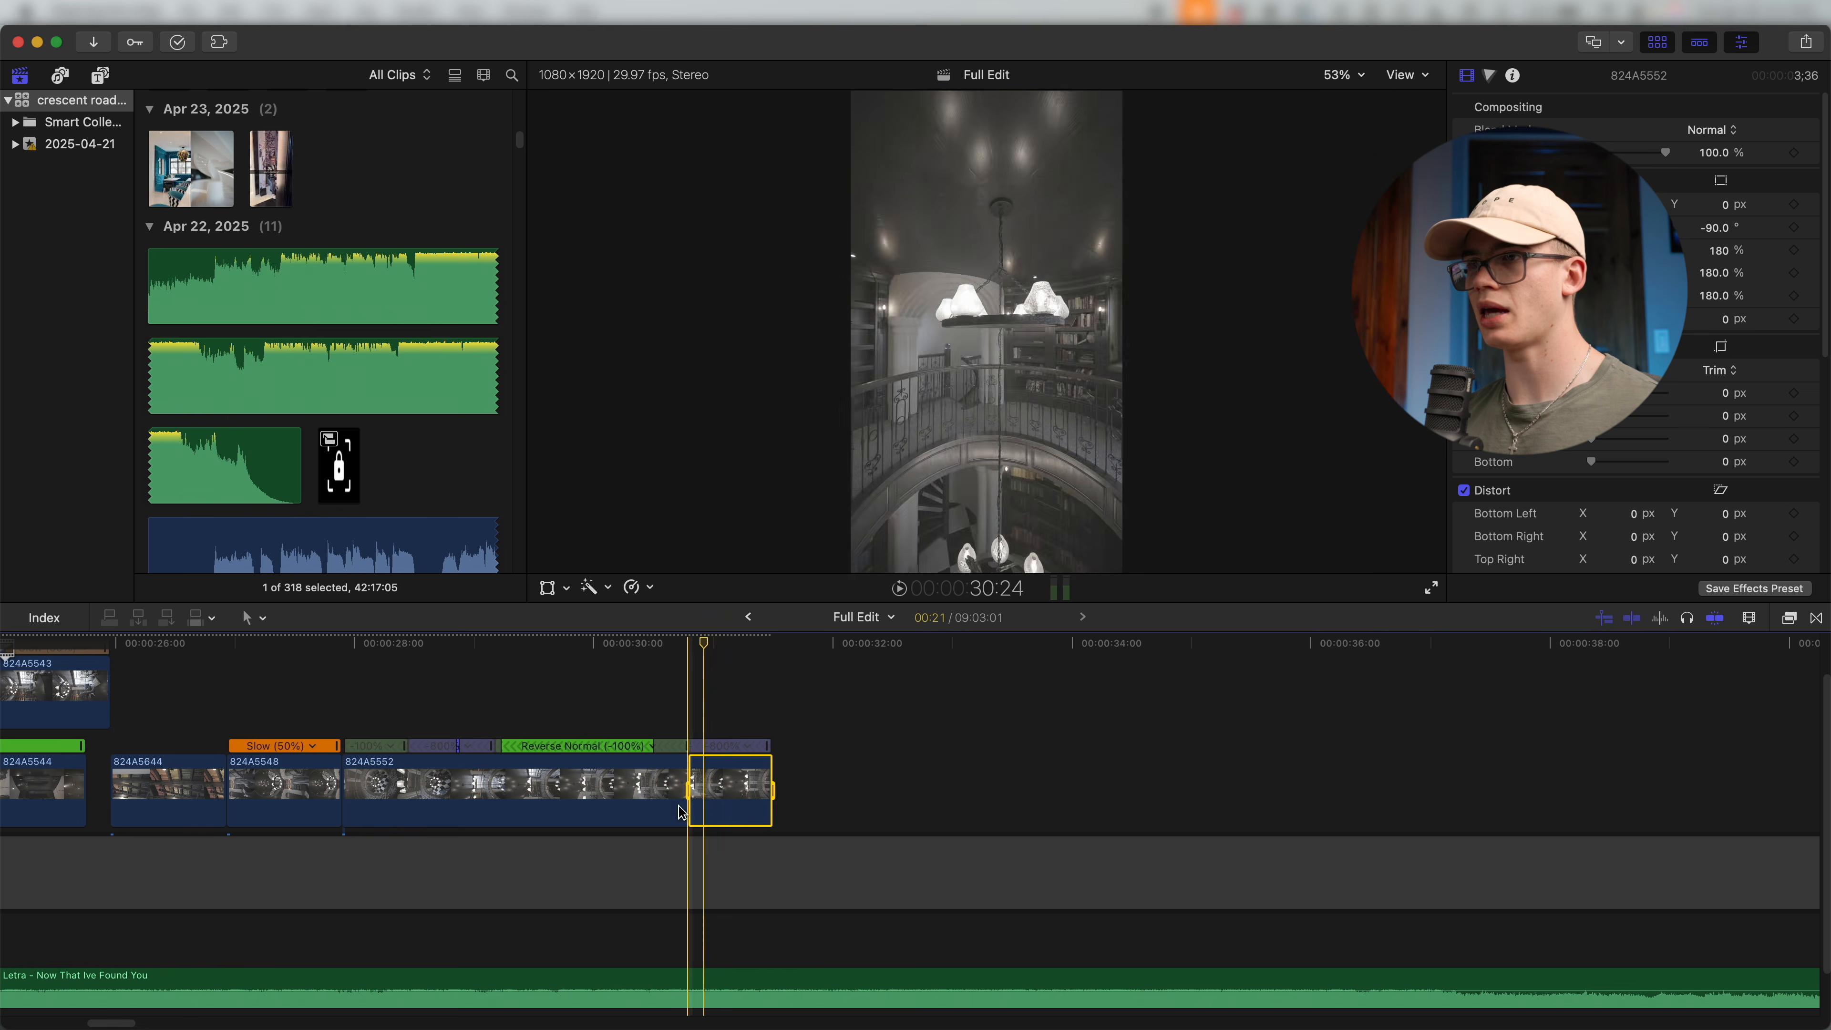
# Lengthen the transition into the second normal-speed segment of clip 824A5552 and play back the ramp.
pyautogui.moveTo(499, 748); pyautogui.dragTo(574, 746)
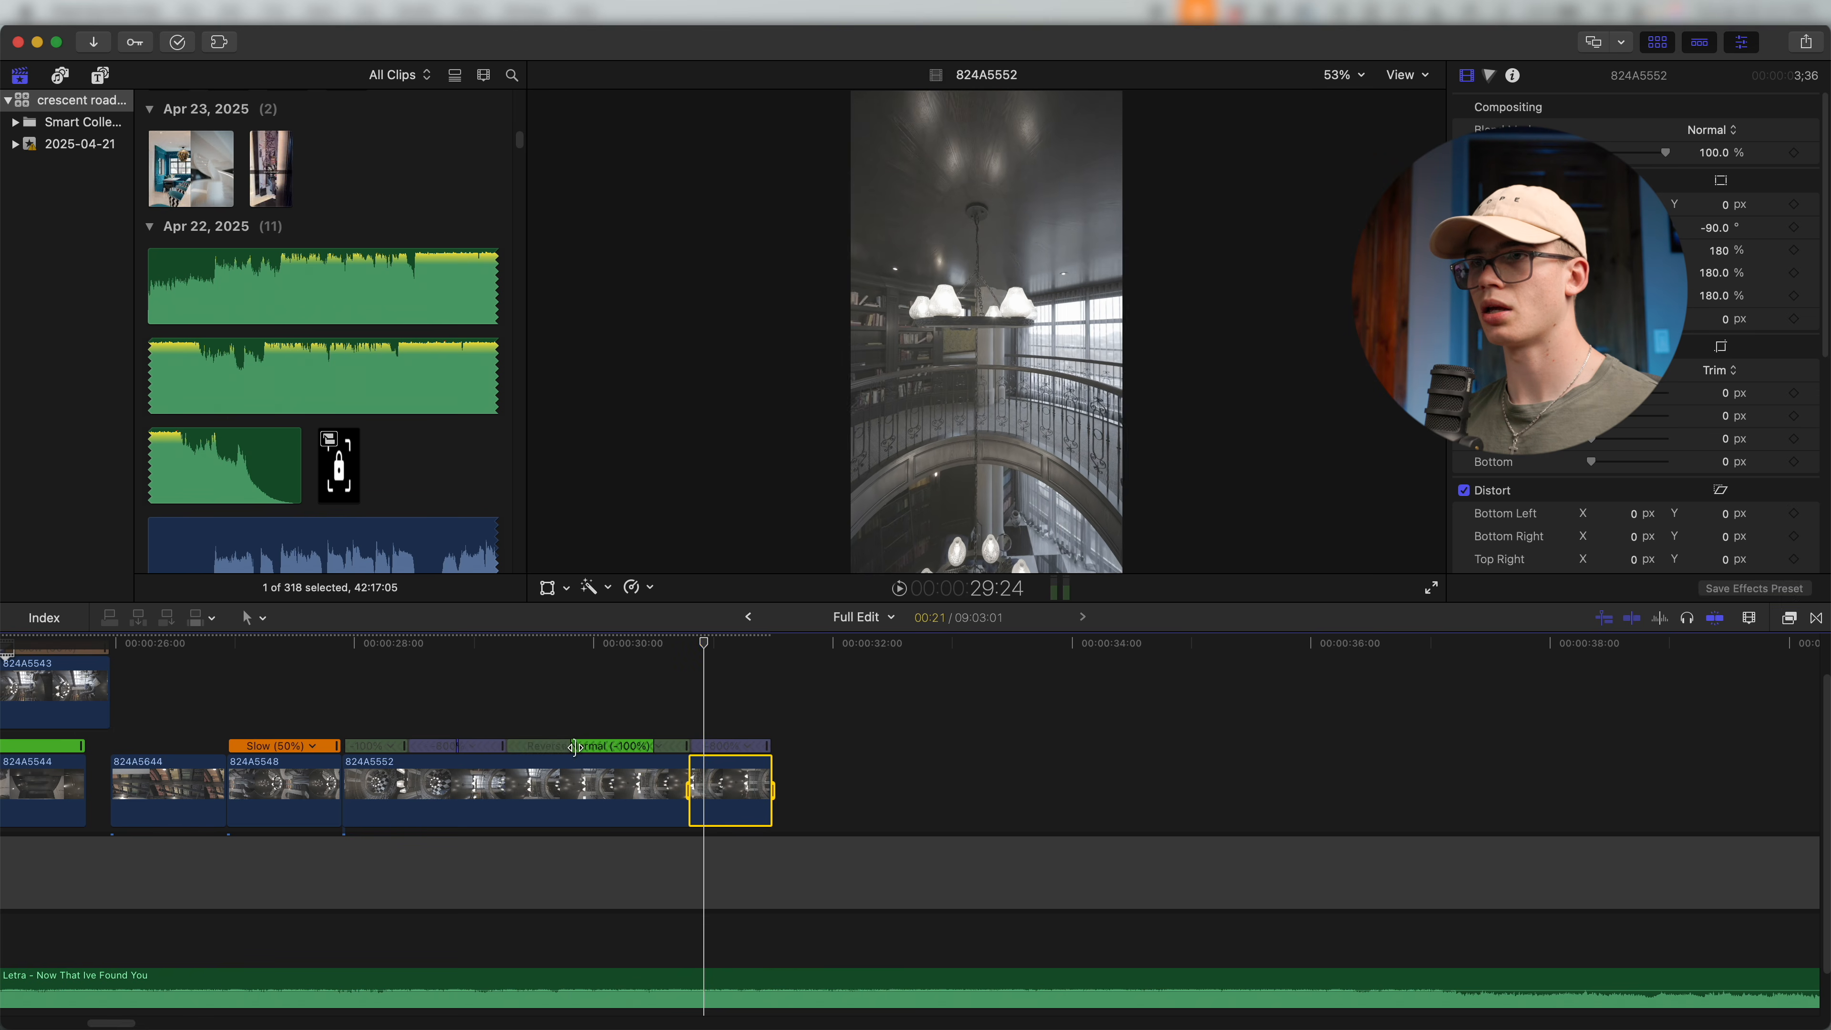
pyautogui.press('space')
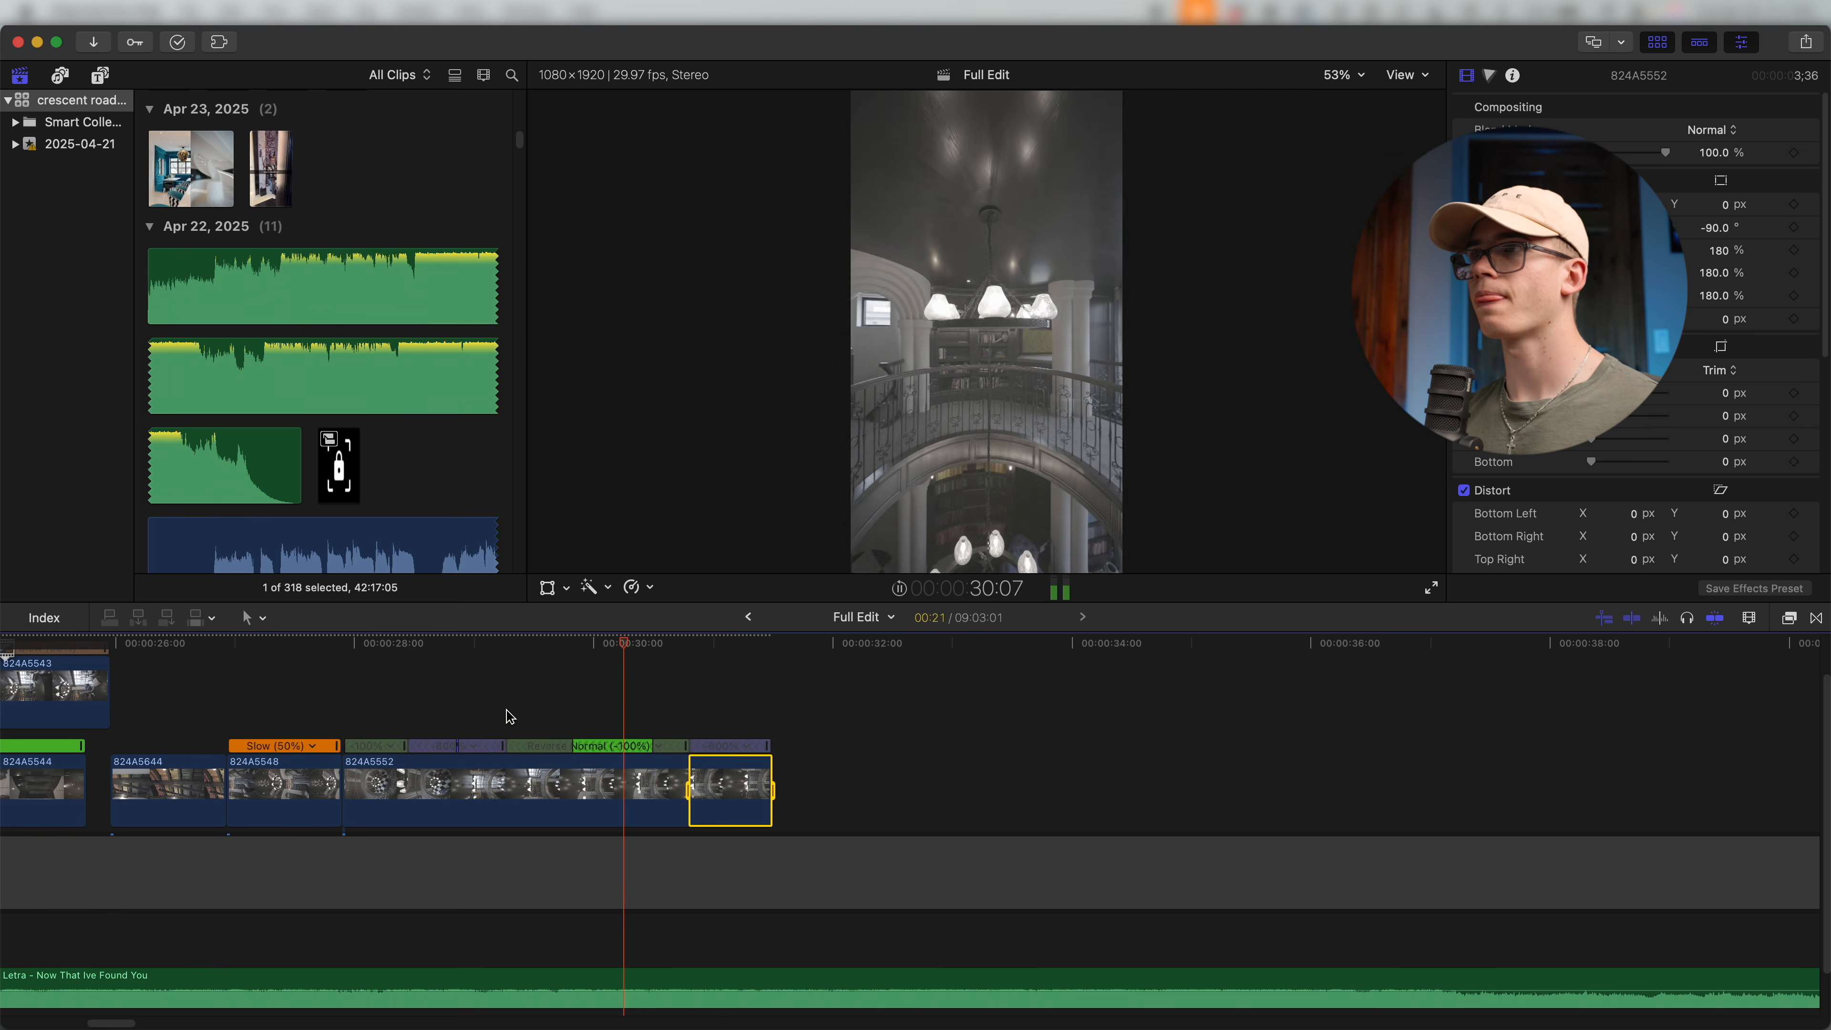
pyautogui.press('space')
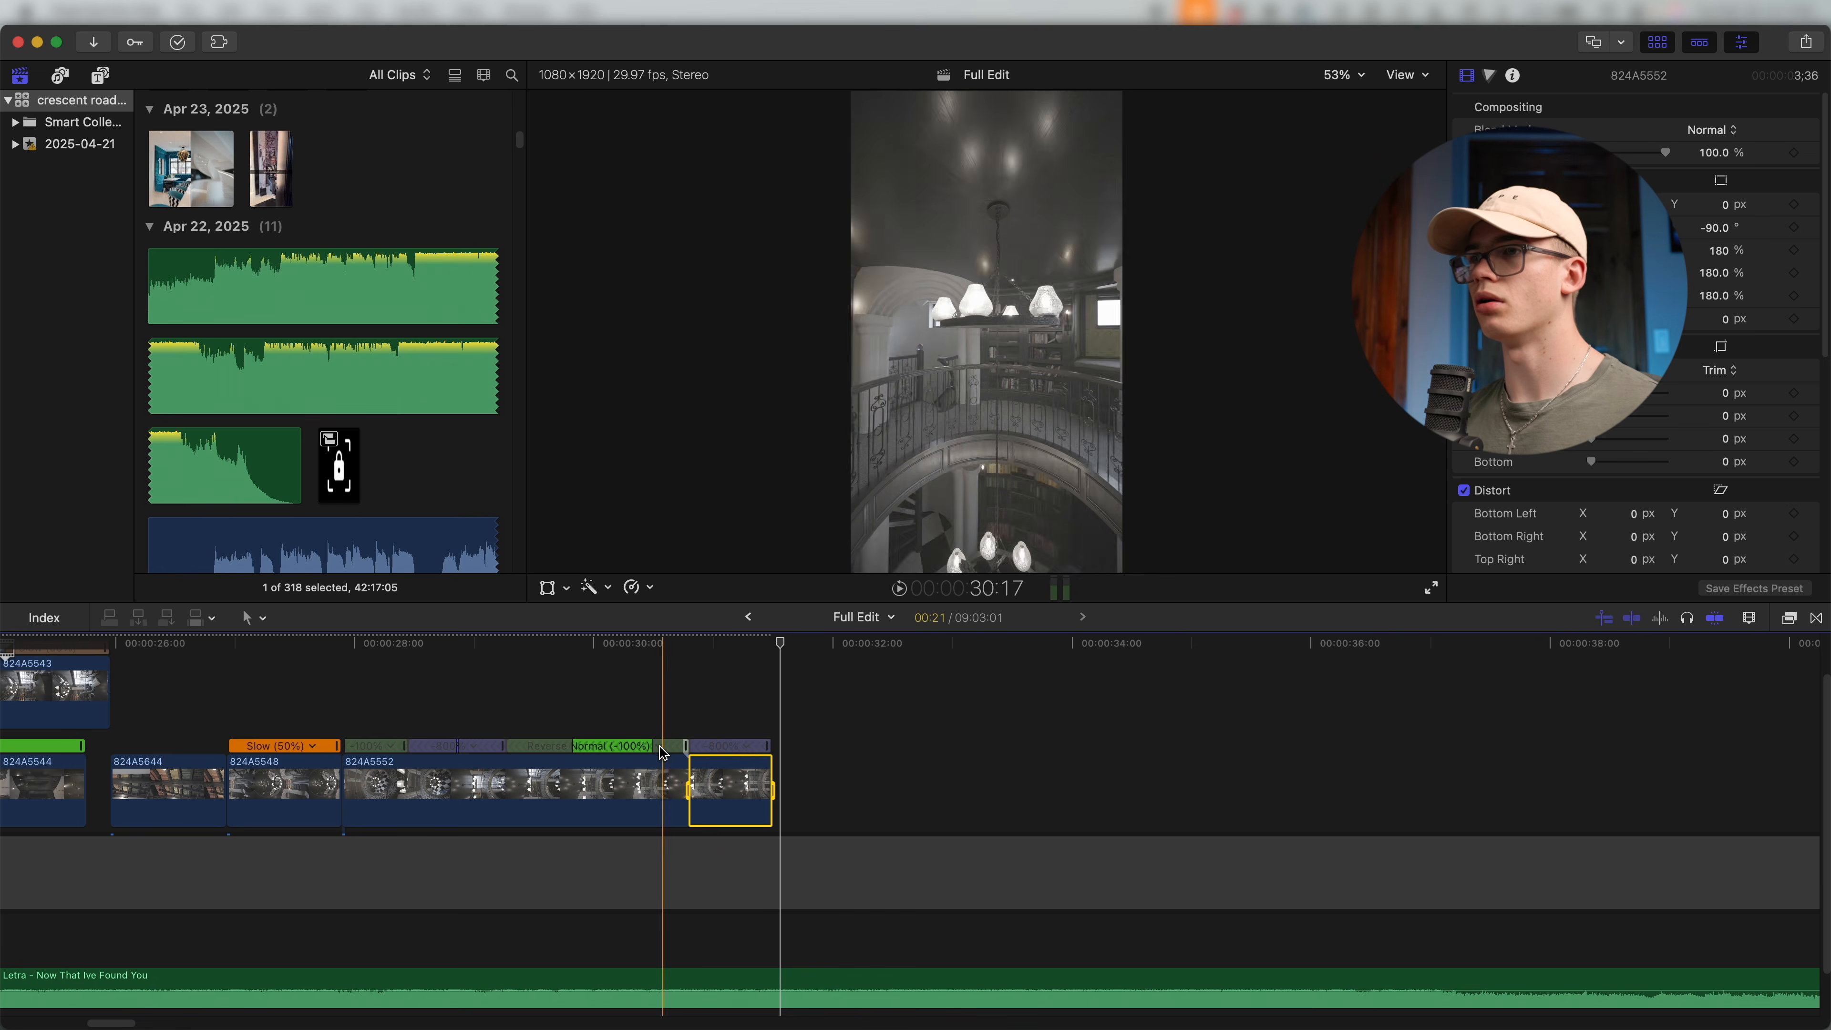
pyautogui.click(576, 756)
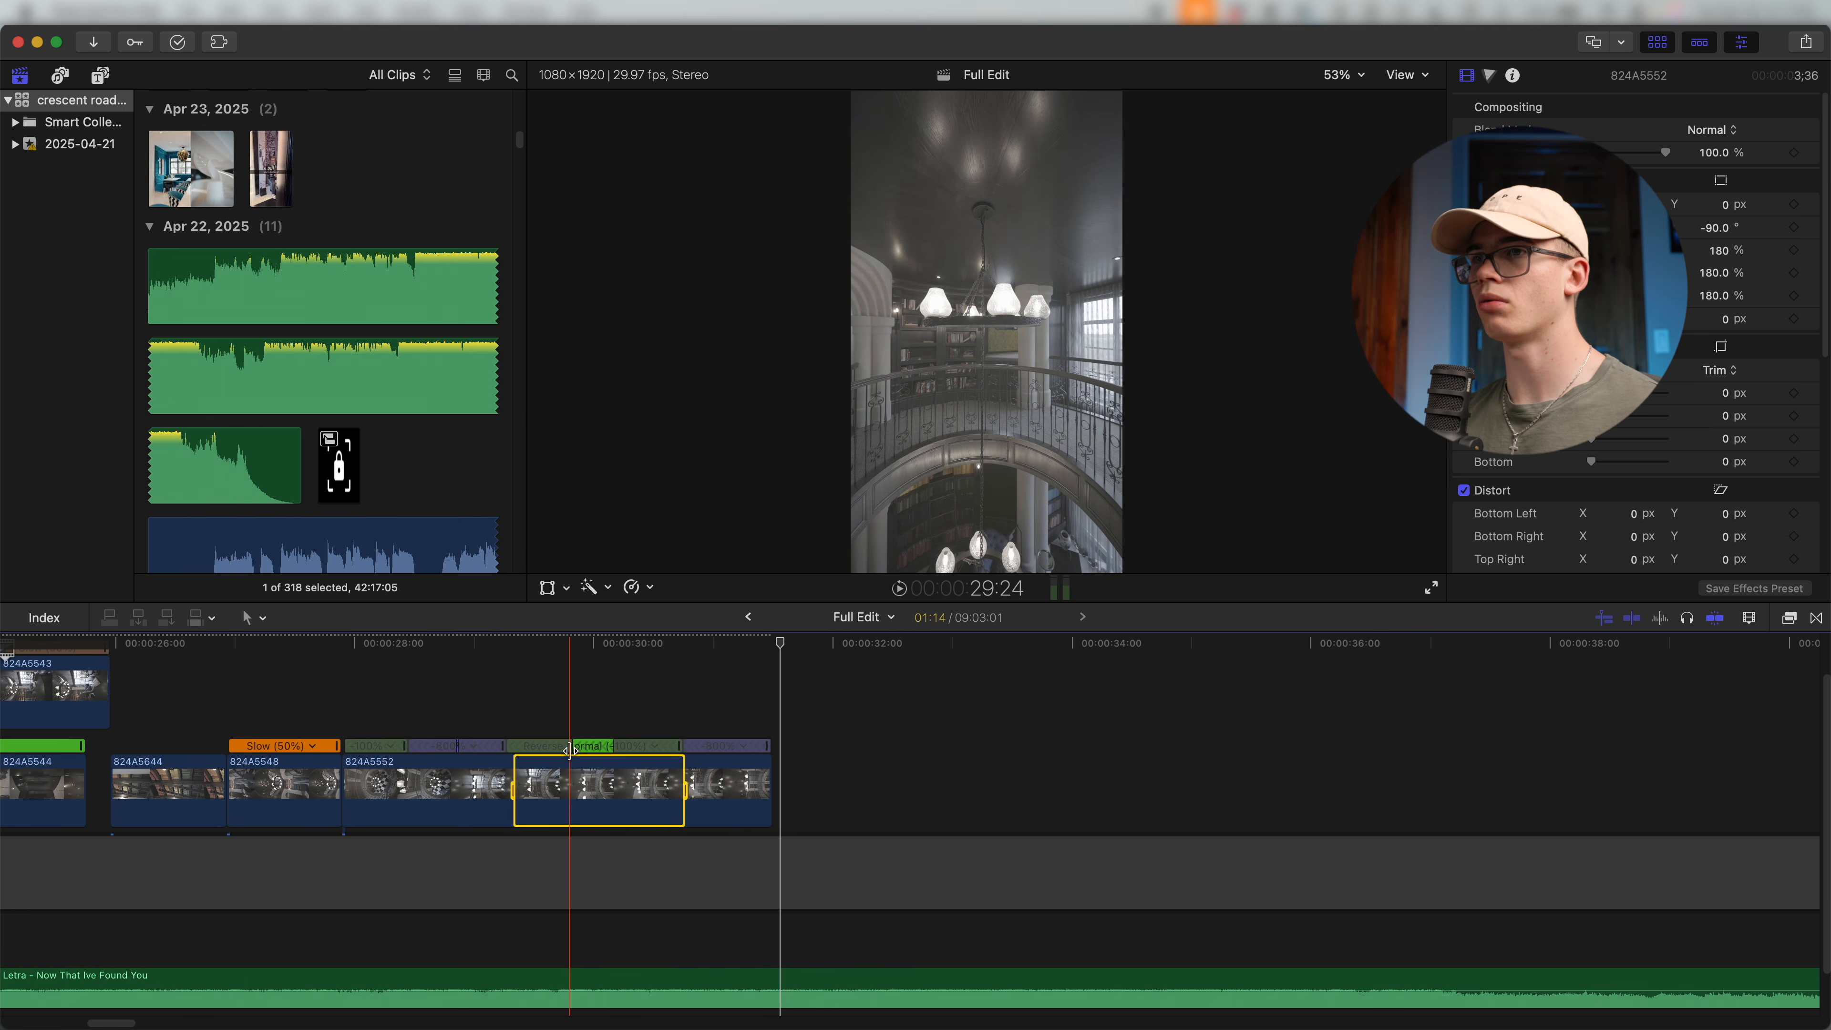
pyautogui.press('space')
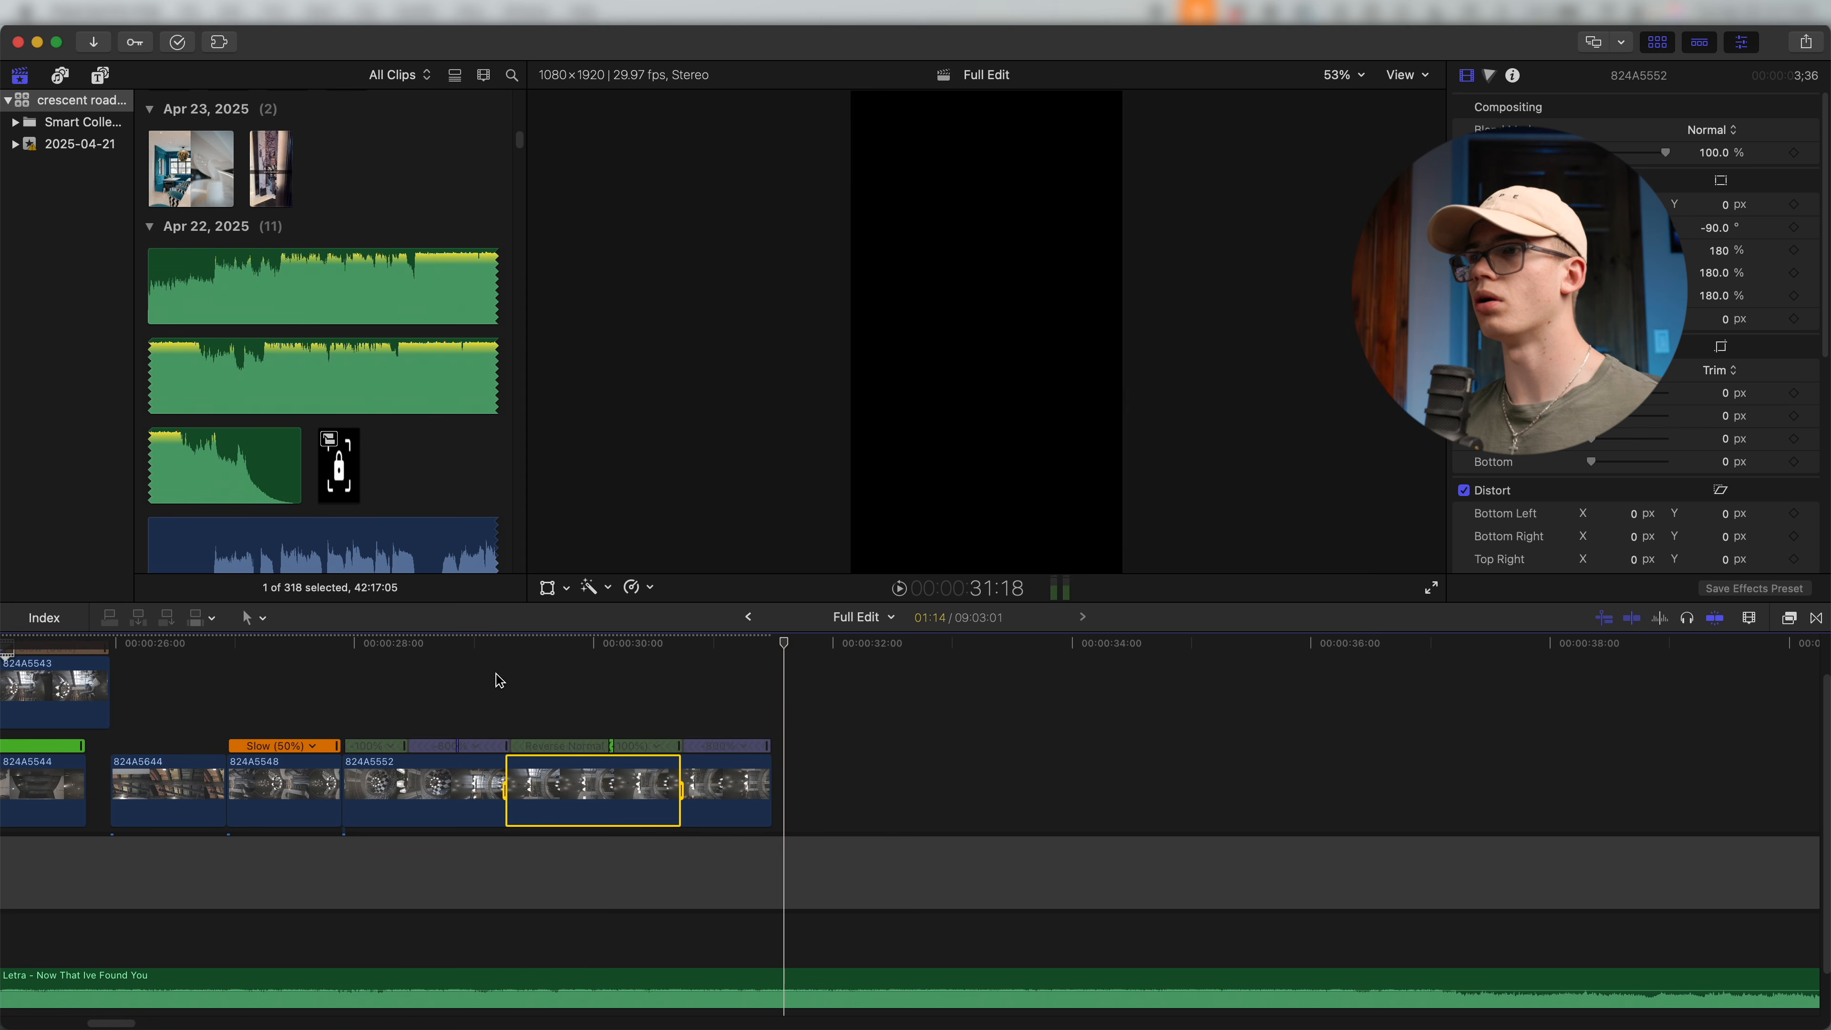
# Edit the source frame of the transition into the last fast segment of clip 824A5552, shift it later, and play it back.
pyautogui.doubleClick(679, 747)
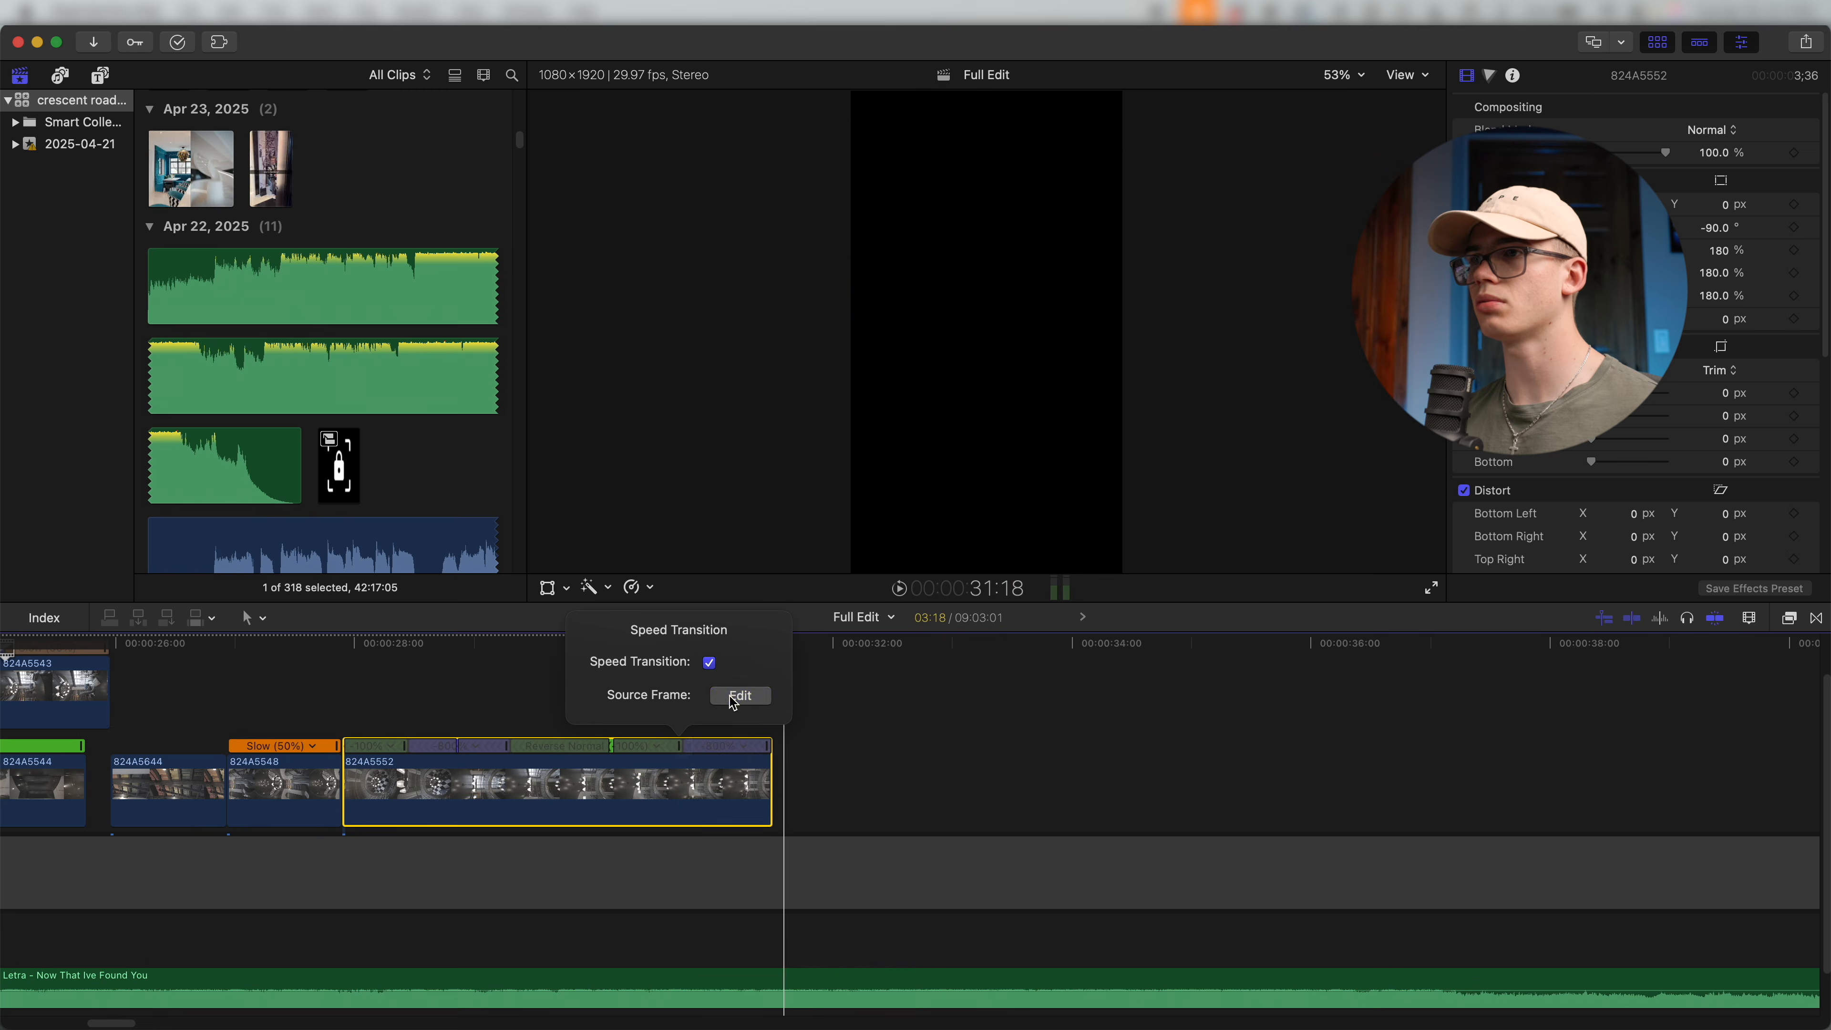
pyautogui.click(739, 695)
pyautogui.moveTo(678, 752); pyautogui.dragTo(692, 750)
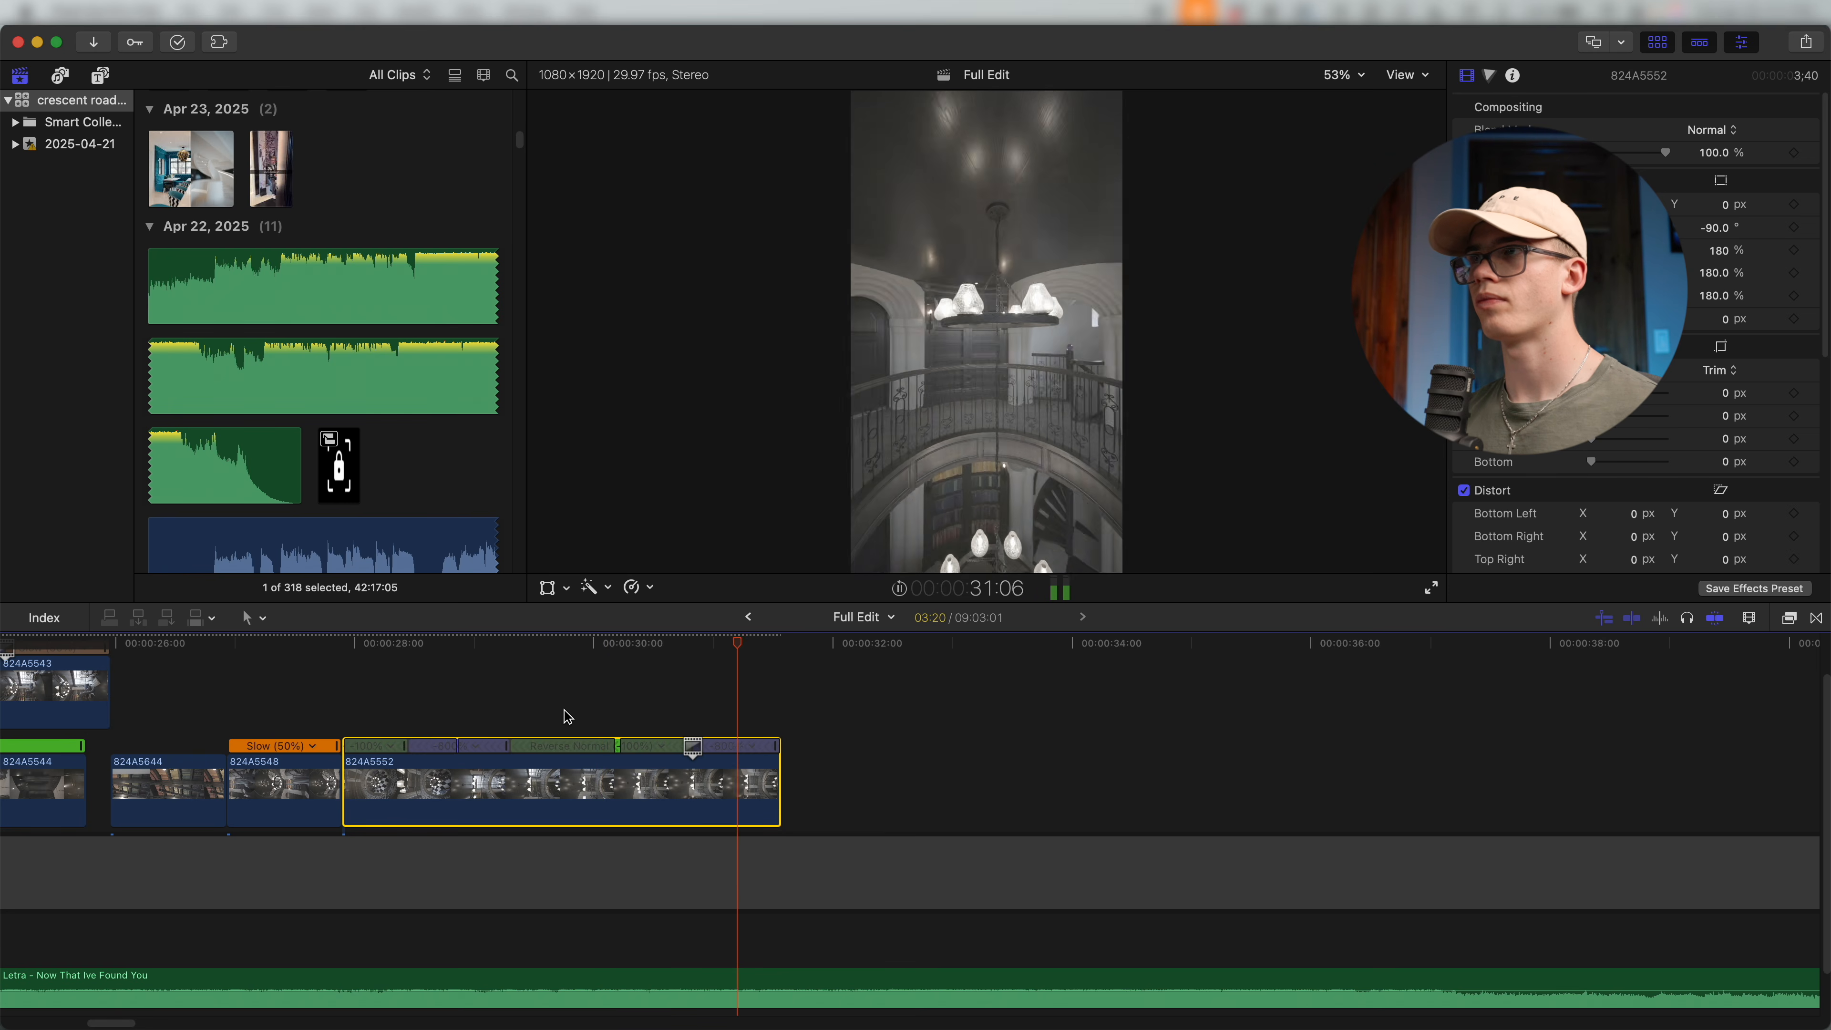
pyautogui.press('space')
# Review the assembled clips against the music tracks and play from the end of clip 824A5552.
pyautogui.press('super+minus')
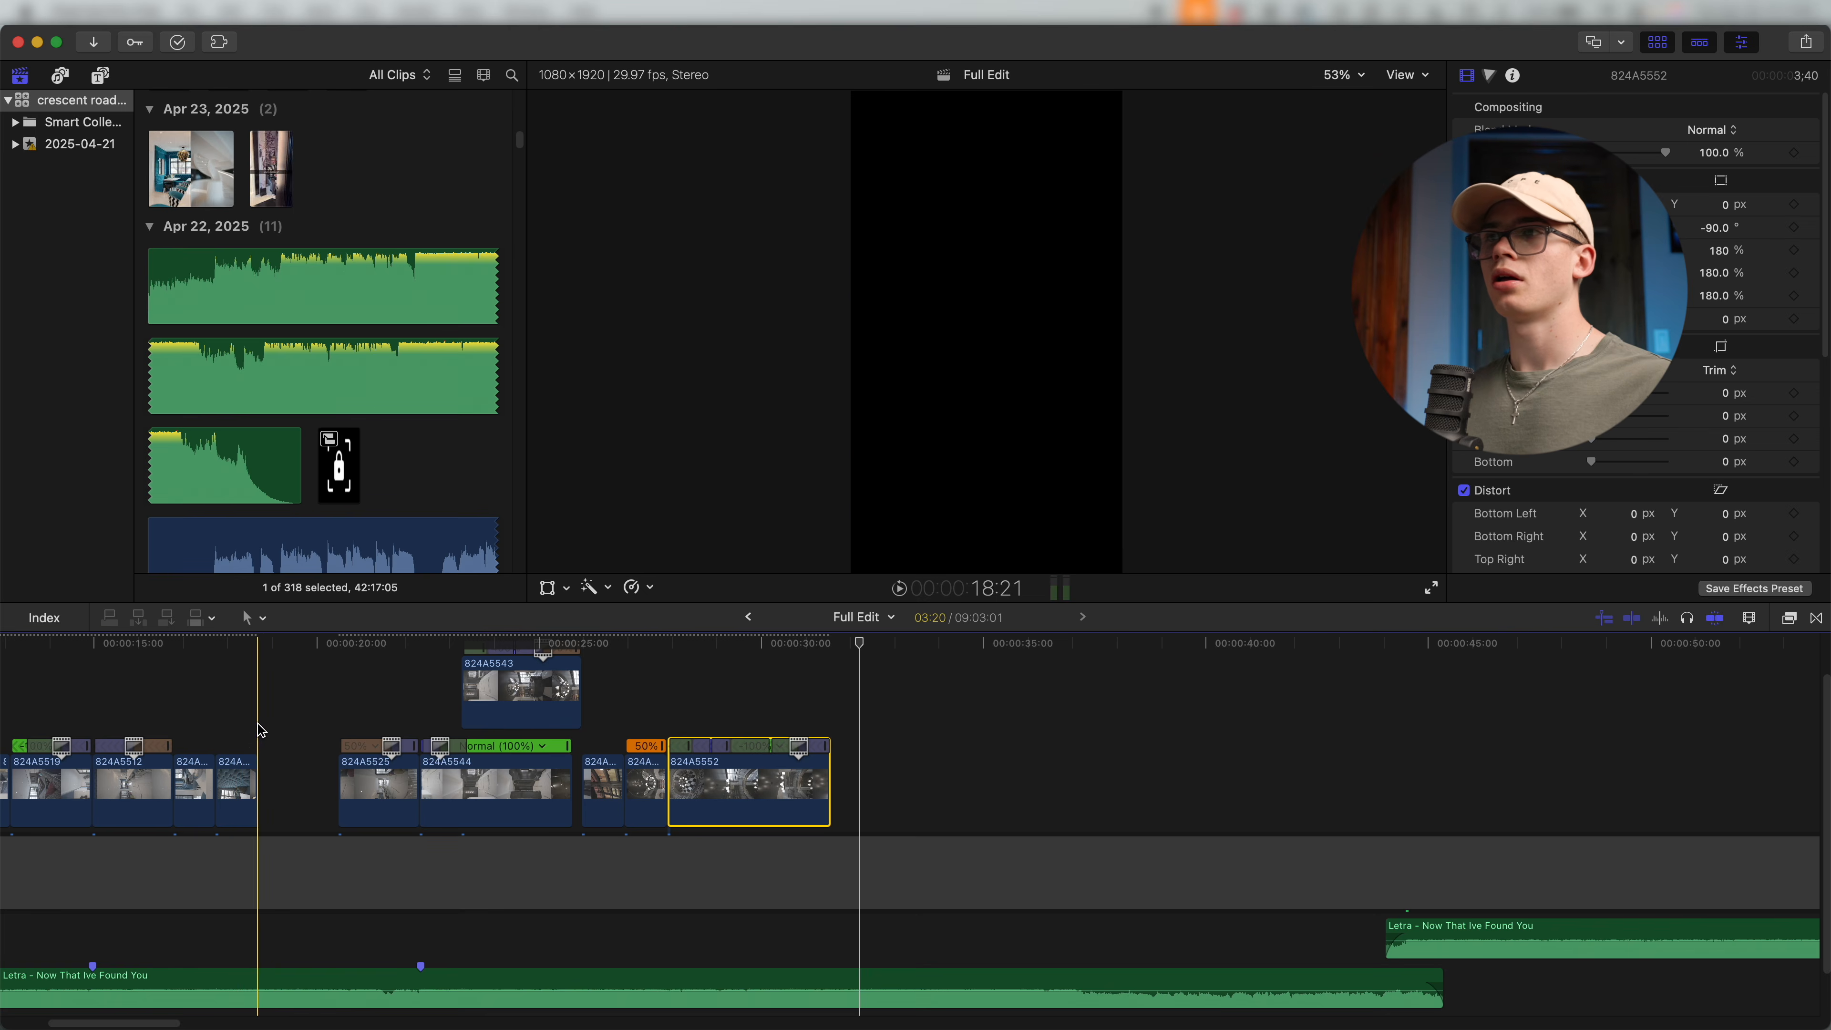
pyautogui.hscroll(1, 342, 757)
pyautogui.hscroll(5, 345, 758)
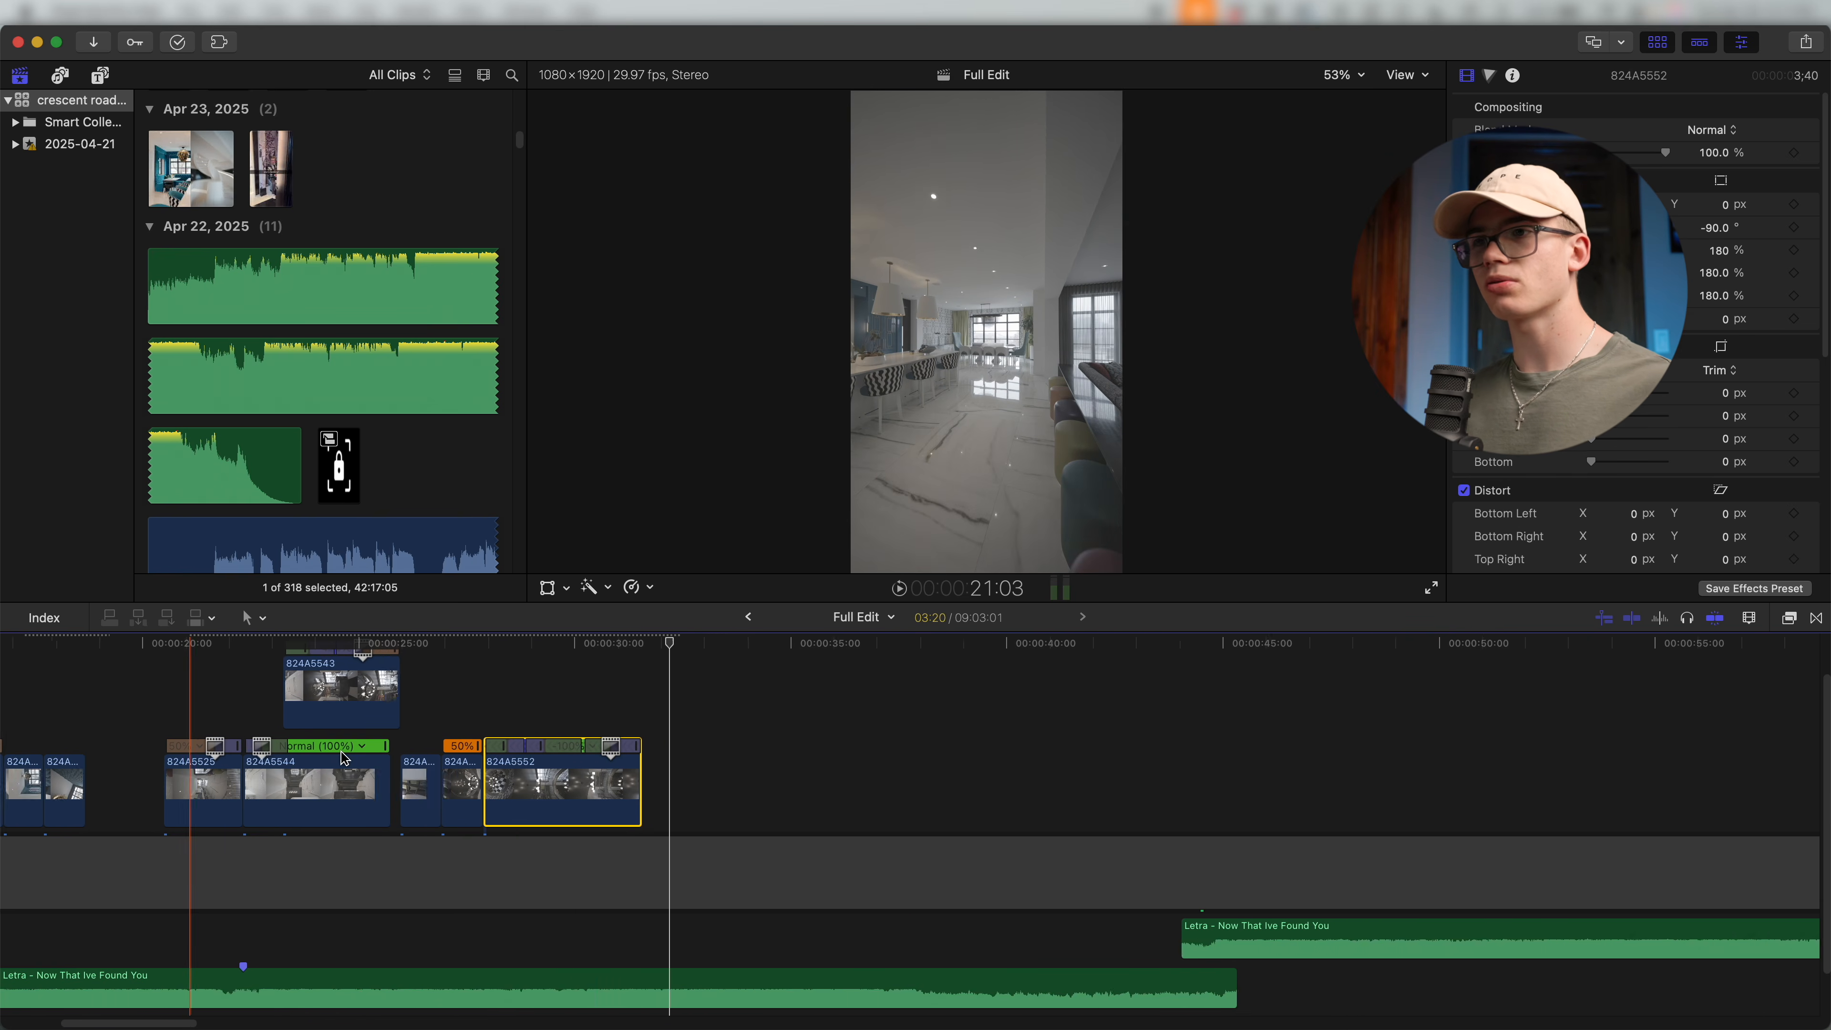
pyautogui.press('super+minus')
pyautogui.scroll(-2, 604, 807)
pyautogui.press('super+minus')
pyautogui.press('super+minus')
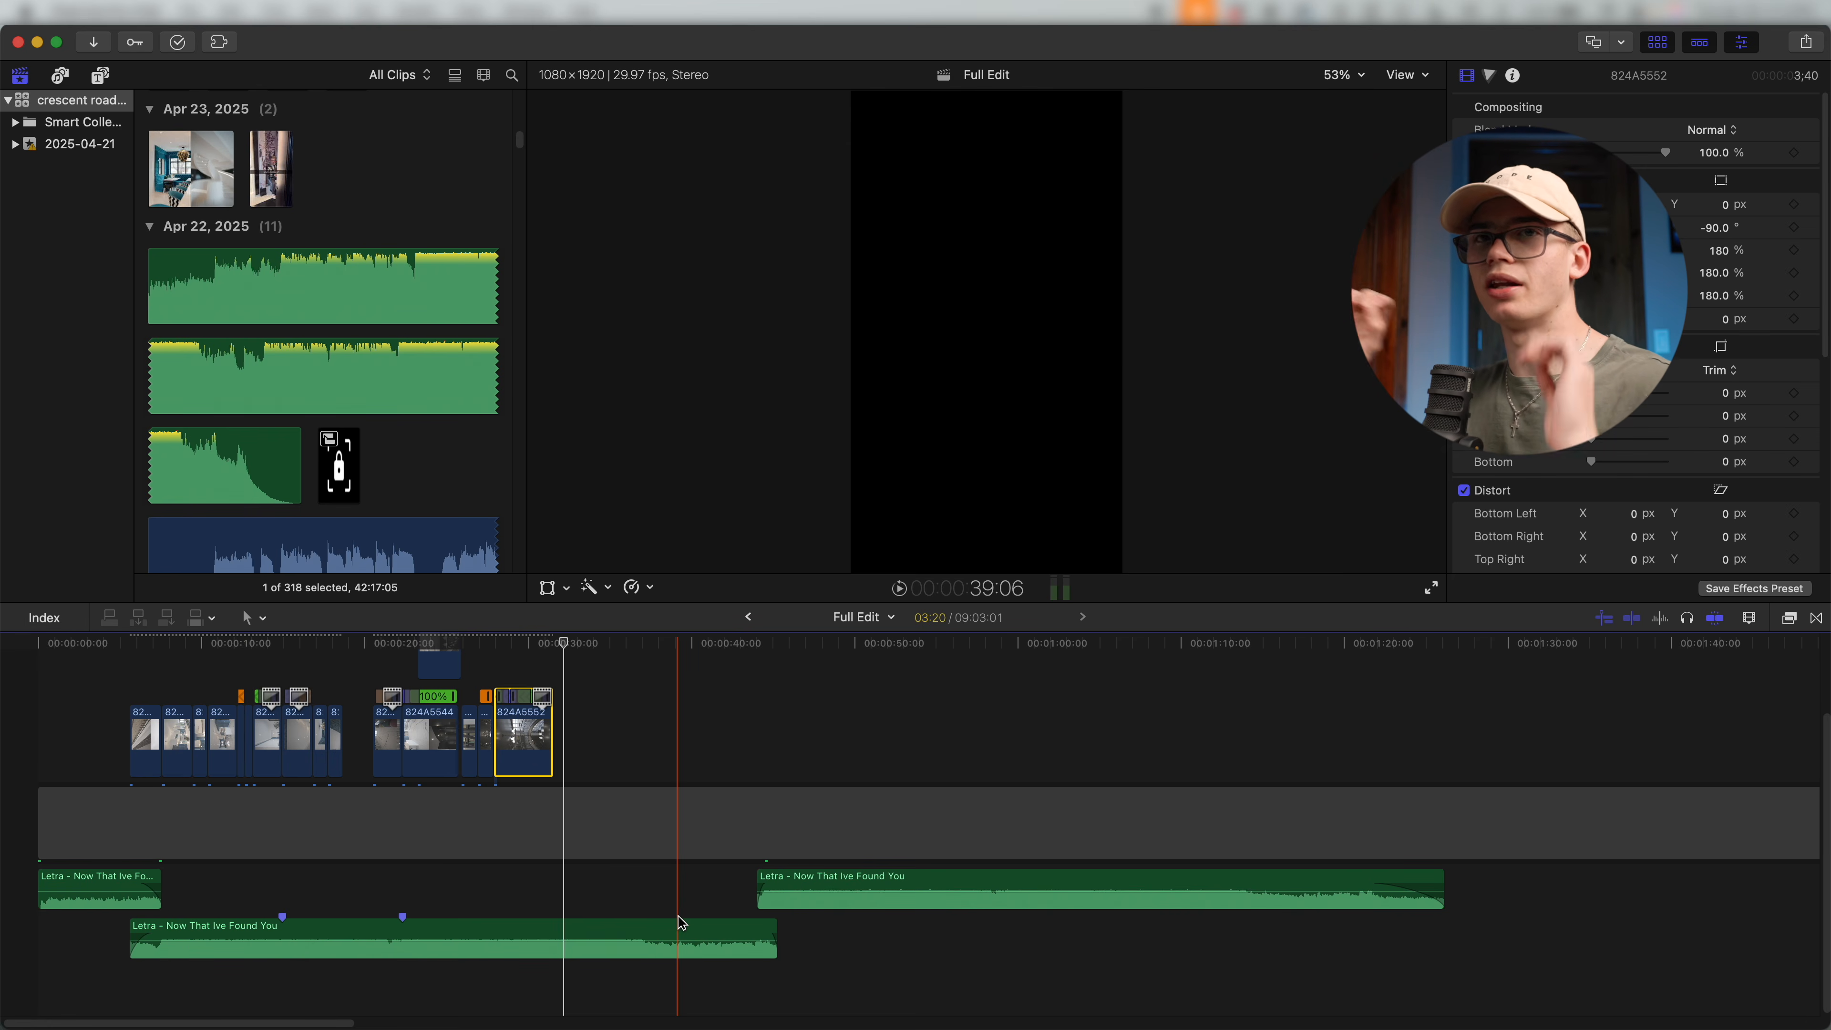
pyautogui.press('super+equal')
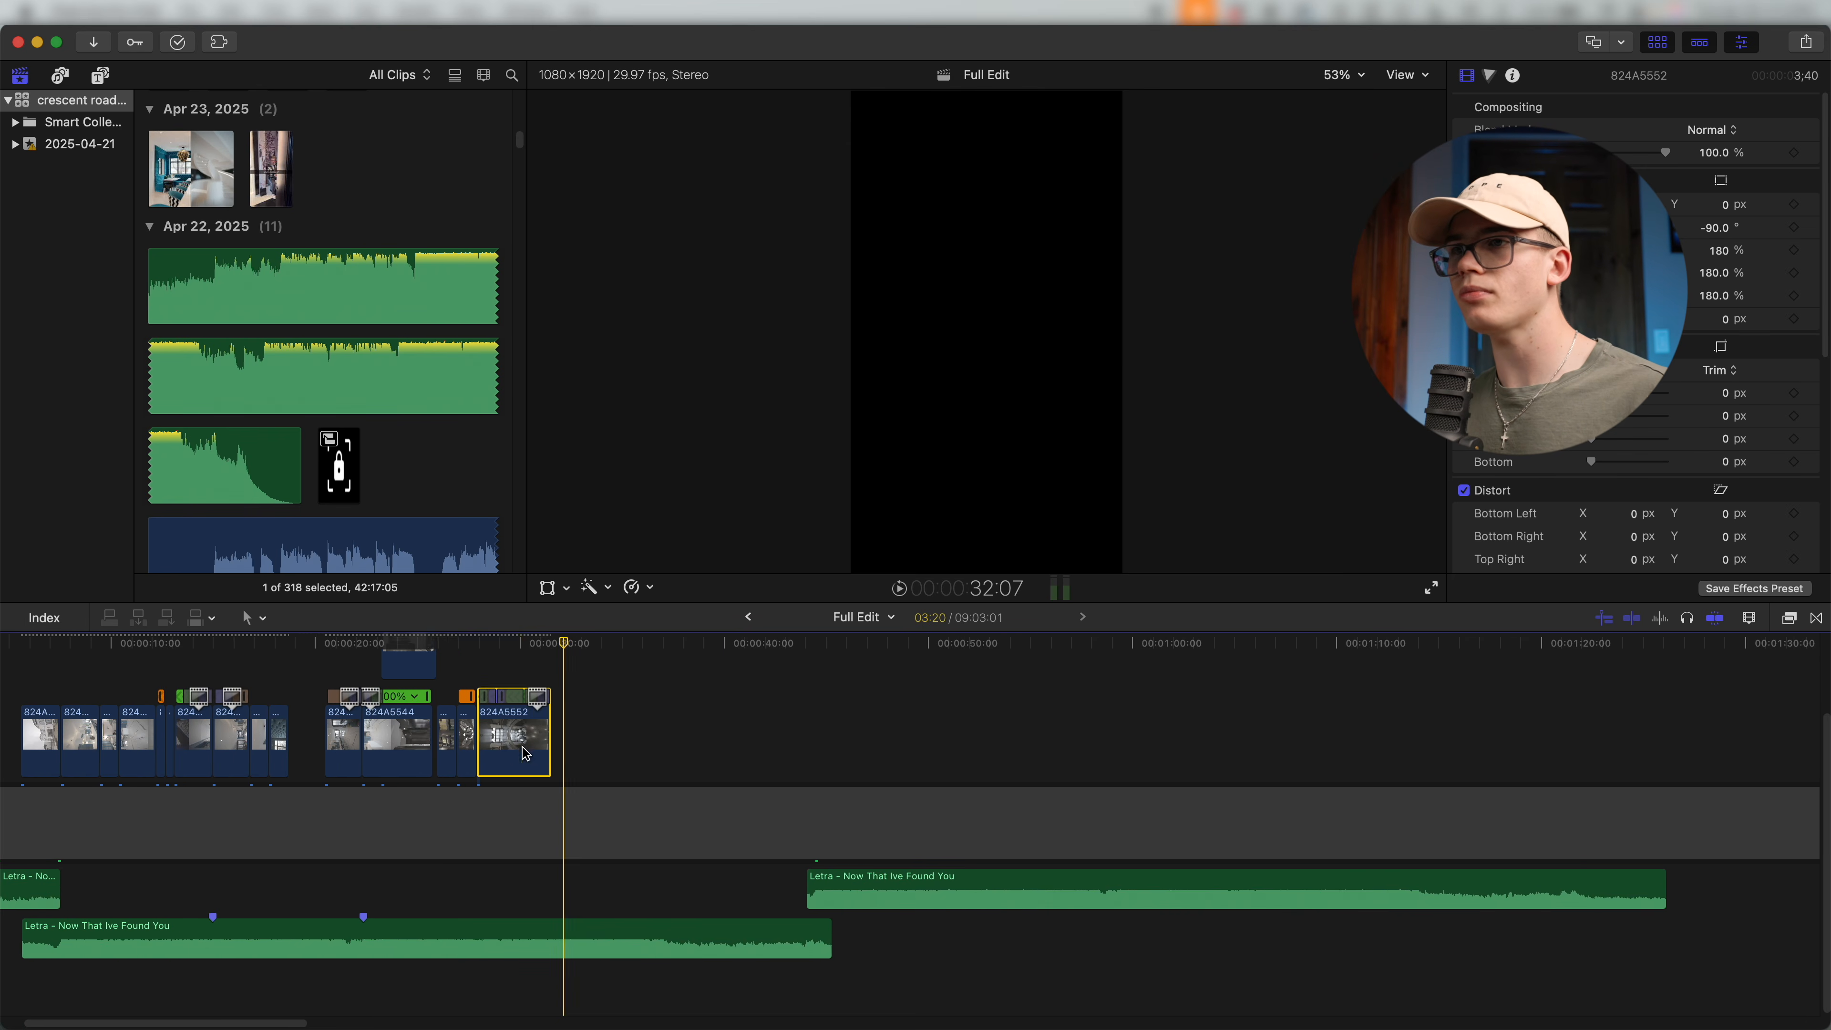
pyautogui.press('space')
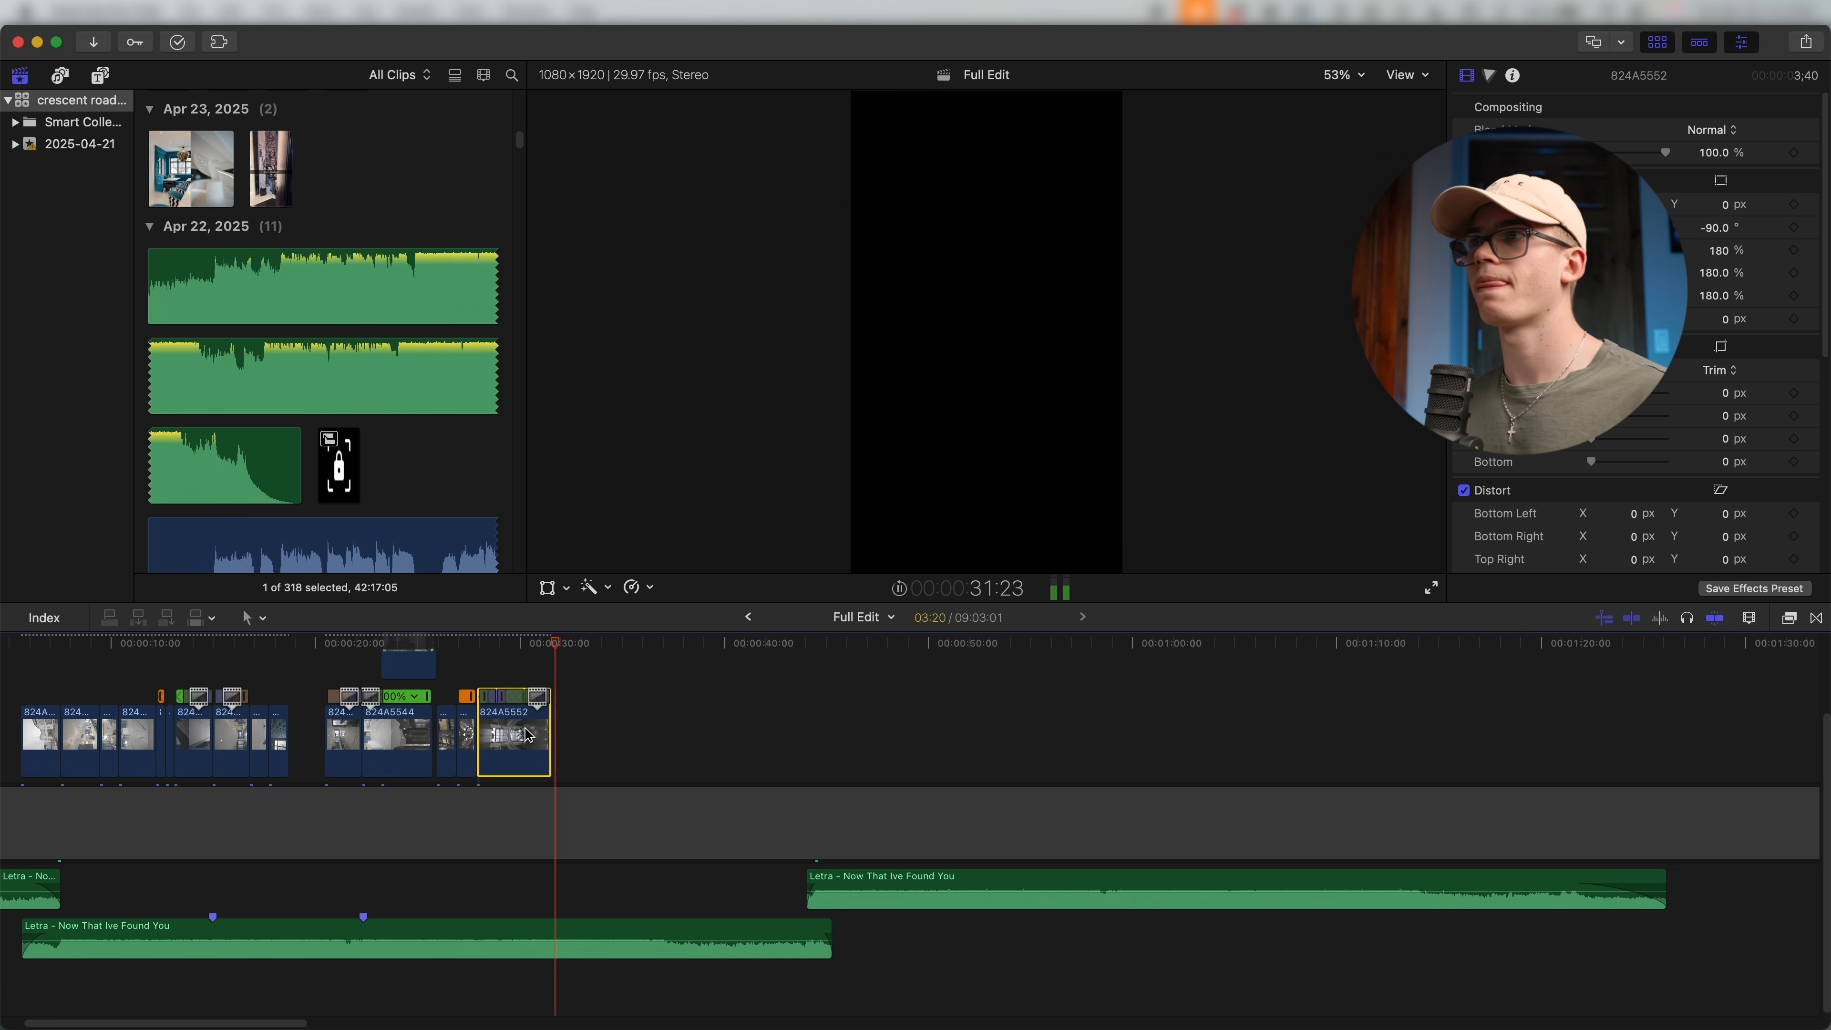
# Lift the short second part of clip 824A5538 out of the primary storyline.
pyautogui.press('super+minus')
pyautogui.press('super+minus')
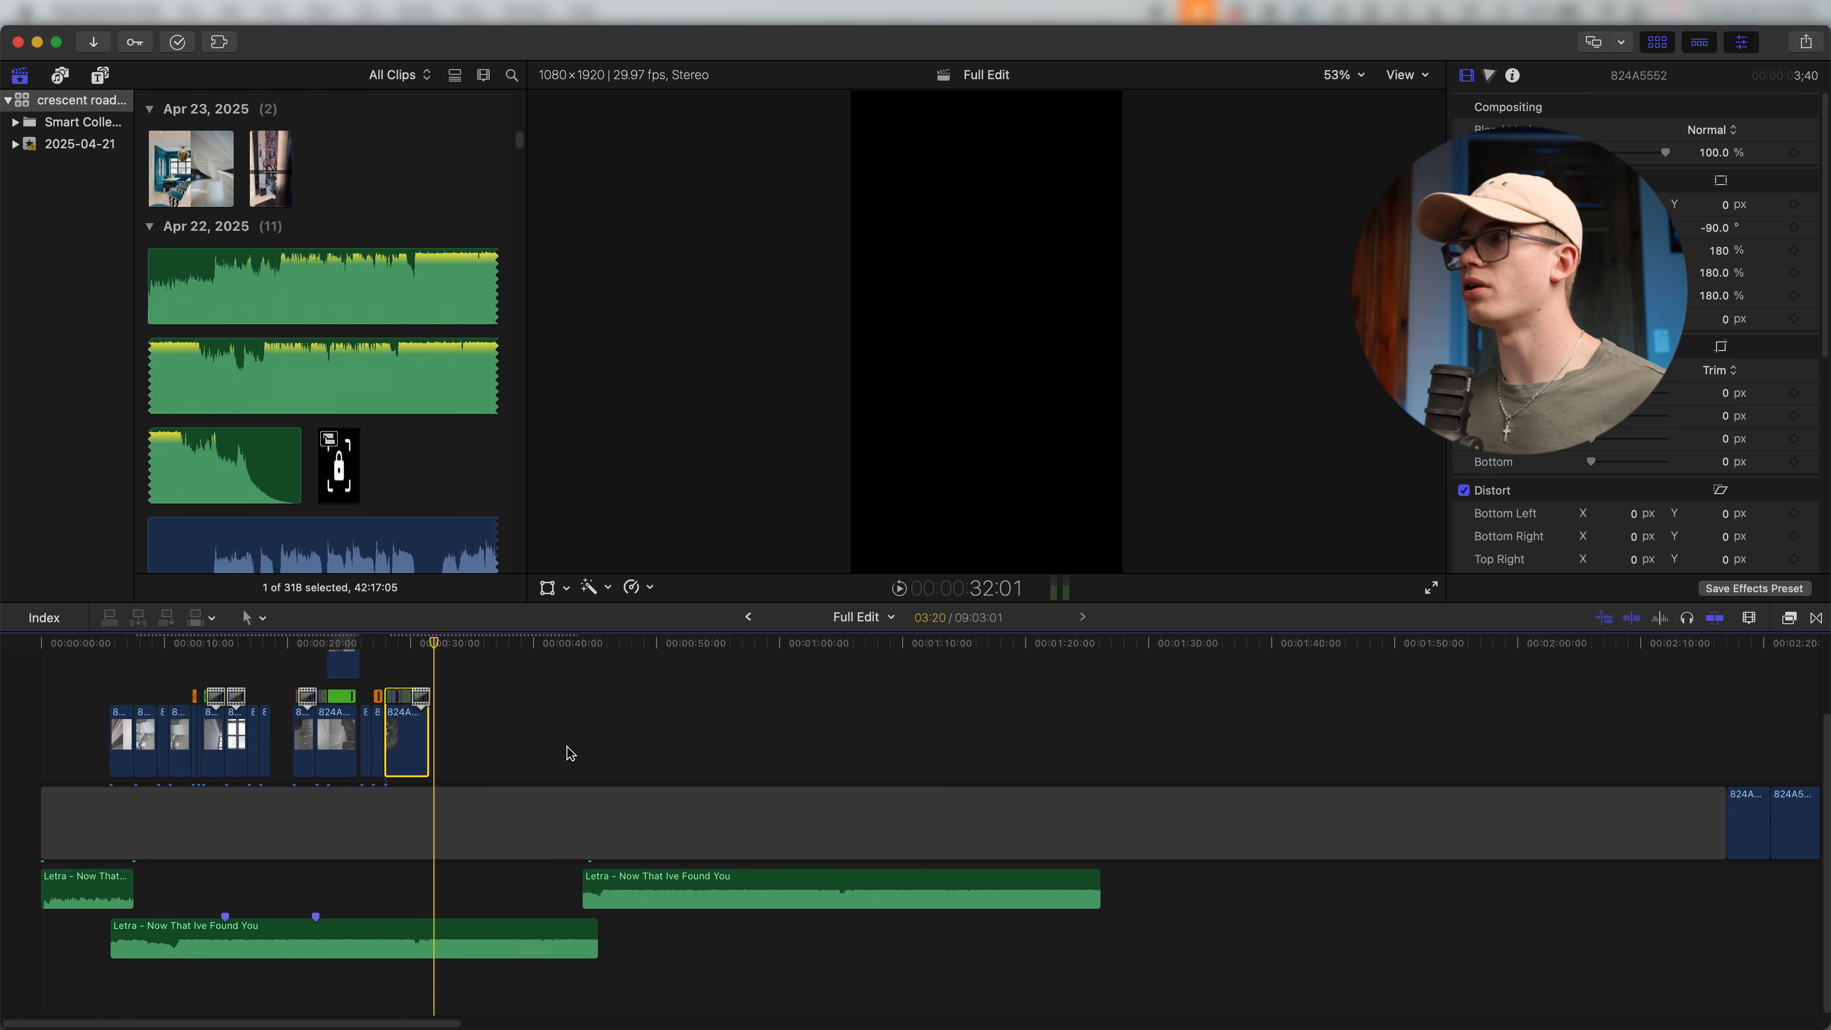
pyautogui.hscroll(17, 592, 748)
pyautogui.press('super+minus')
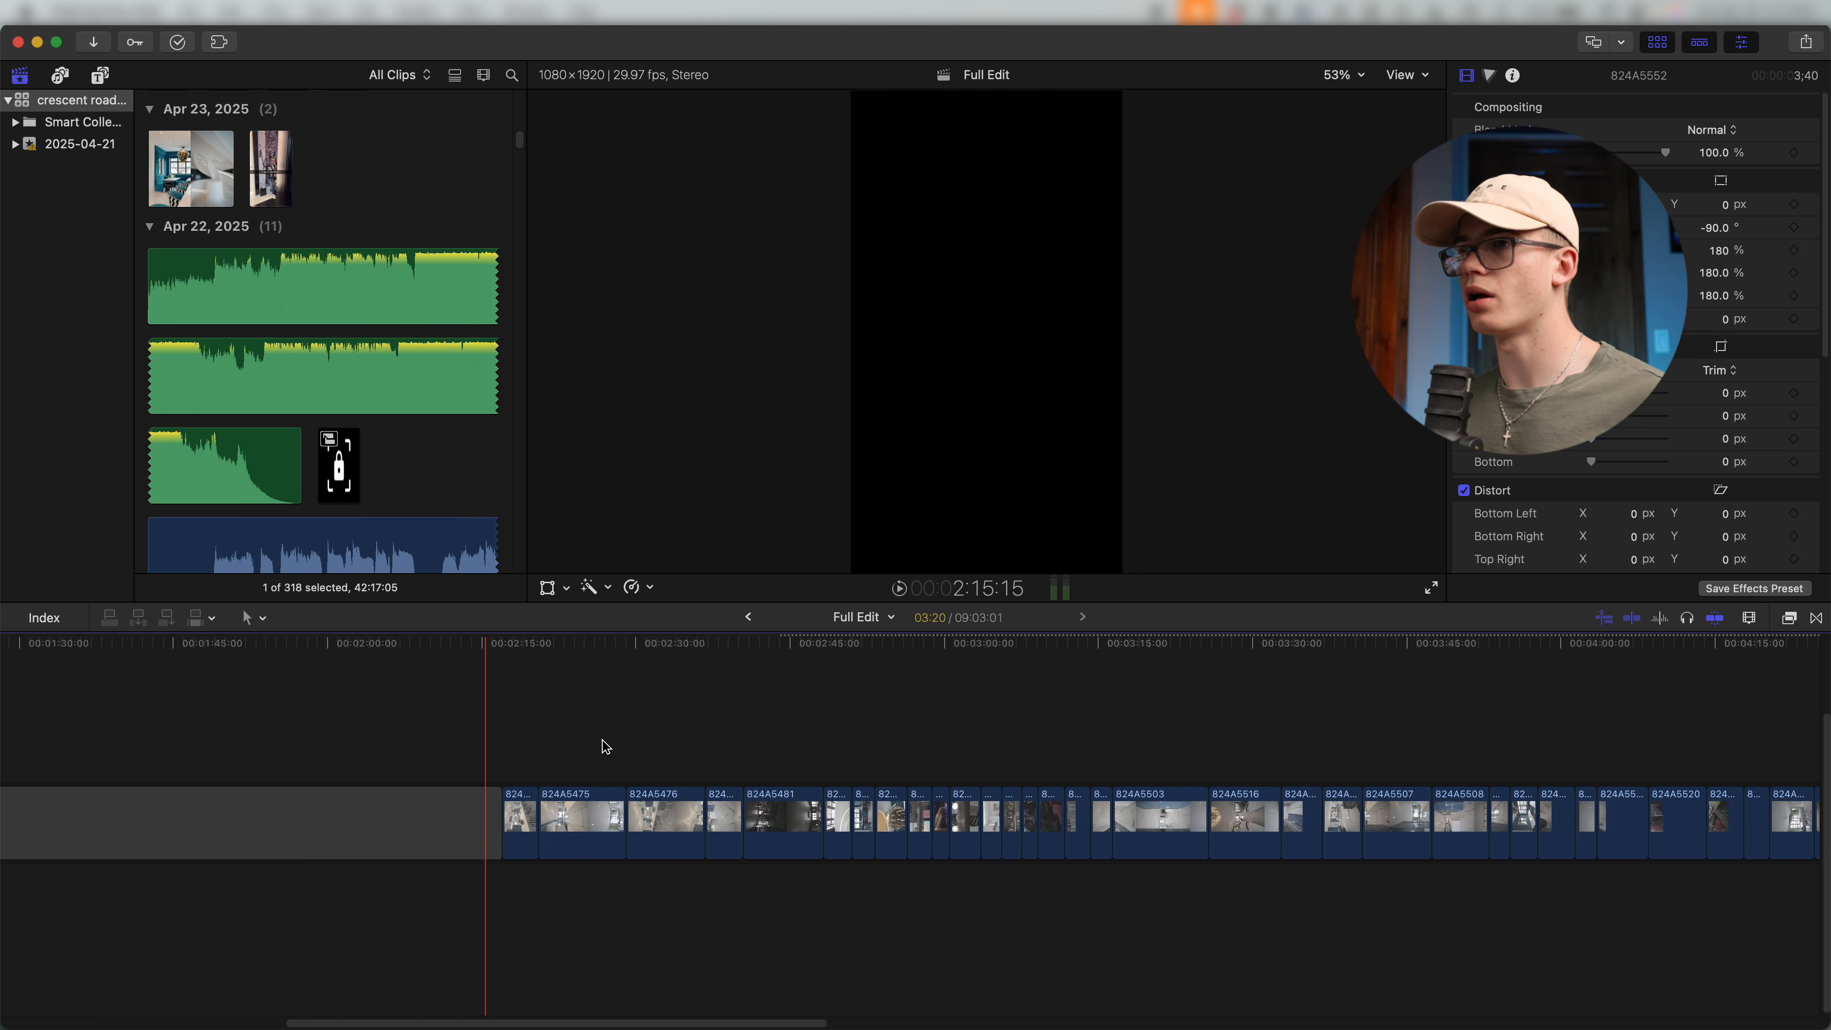
pyautogui.hscroll(5, 605, 747)
pyautogui.hscroll(6, 609, 742)
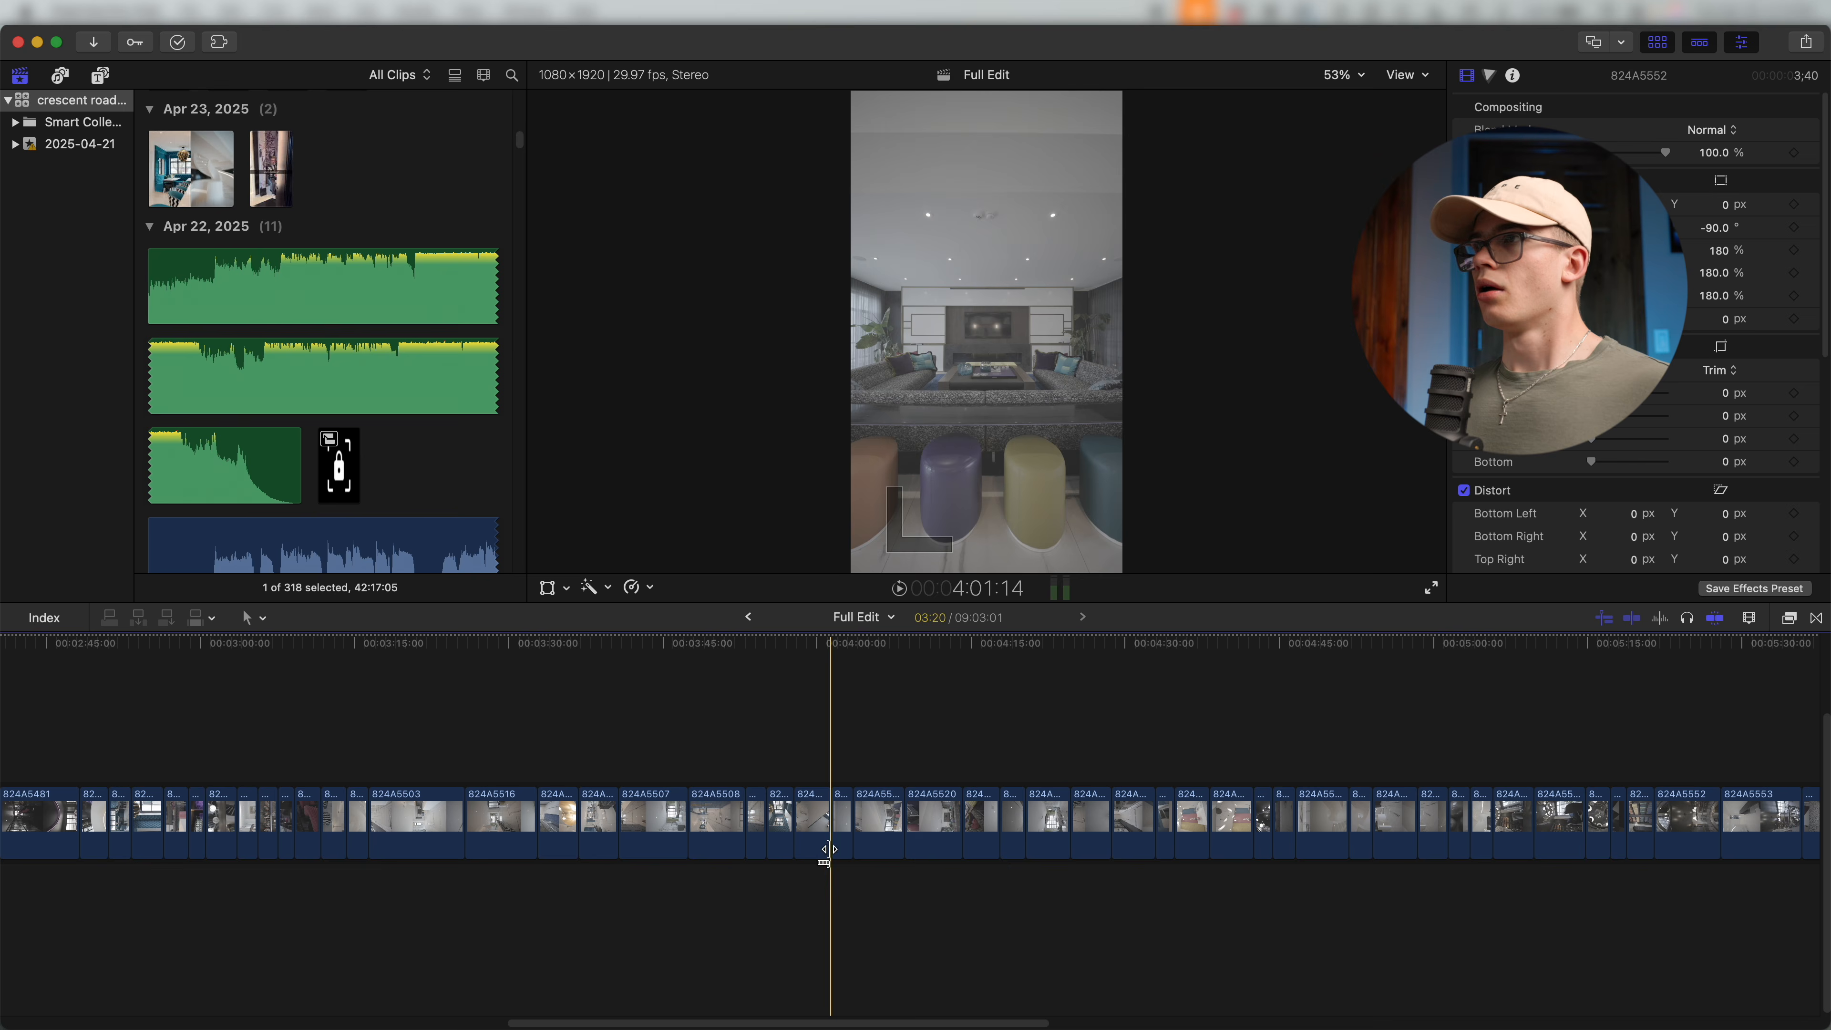
pyautogui.hscroll(15, 892, 817)
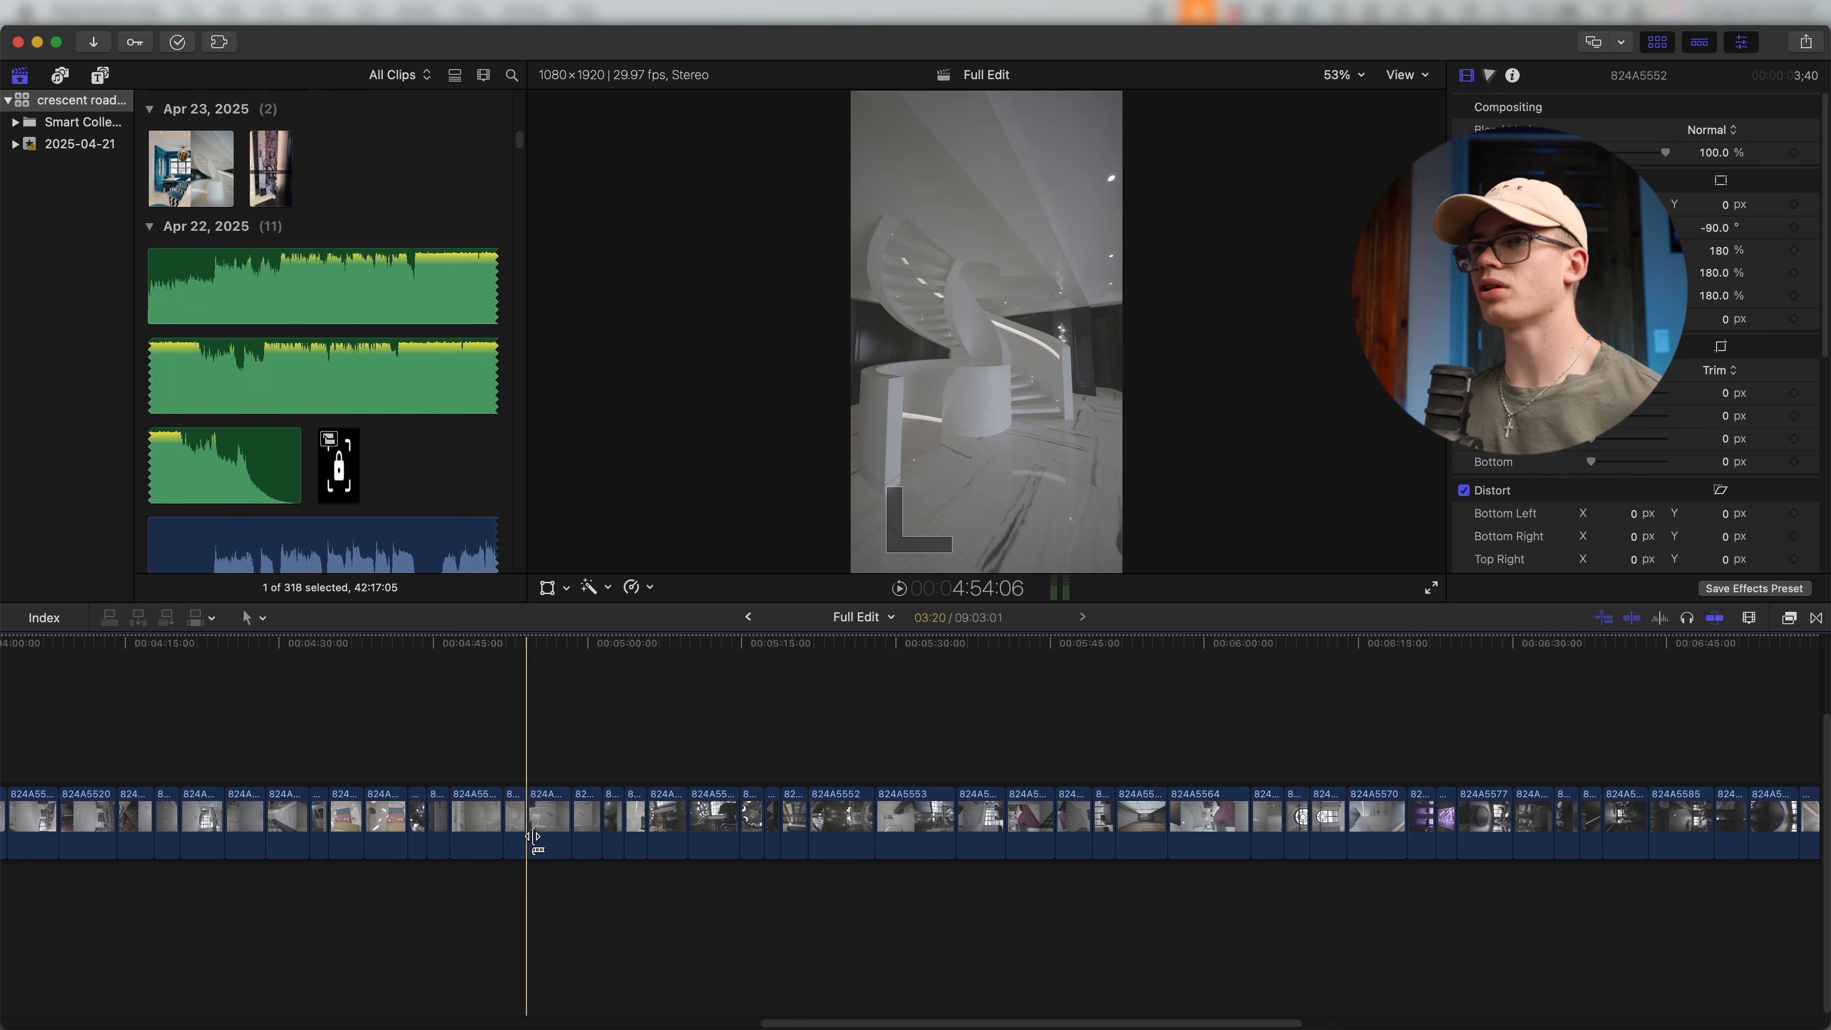
pyautogui.press('super+equal')
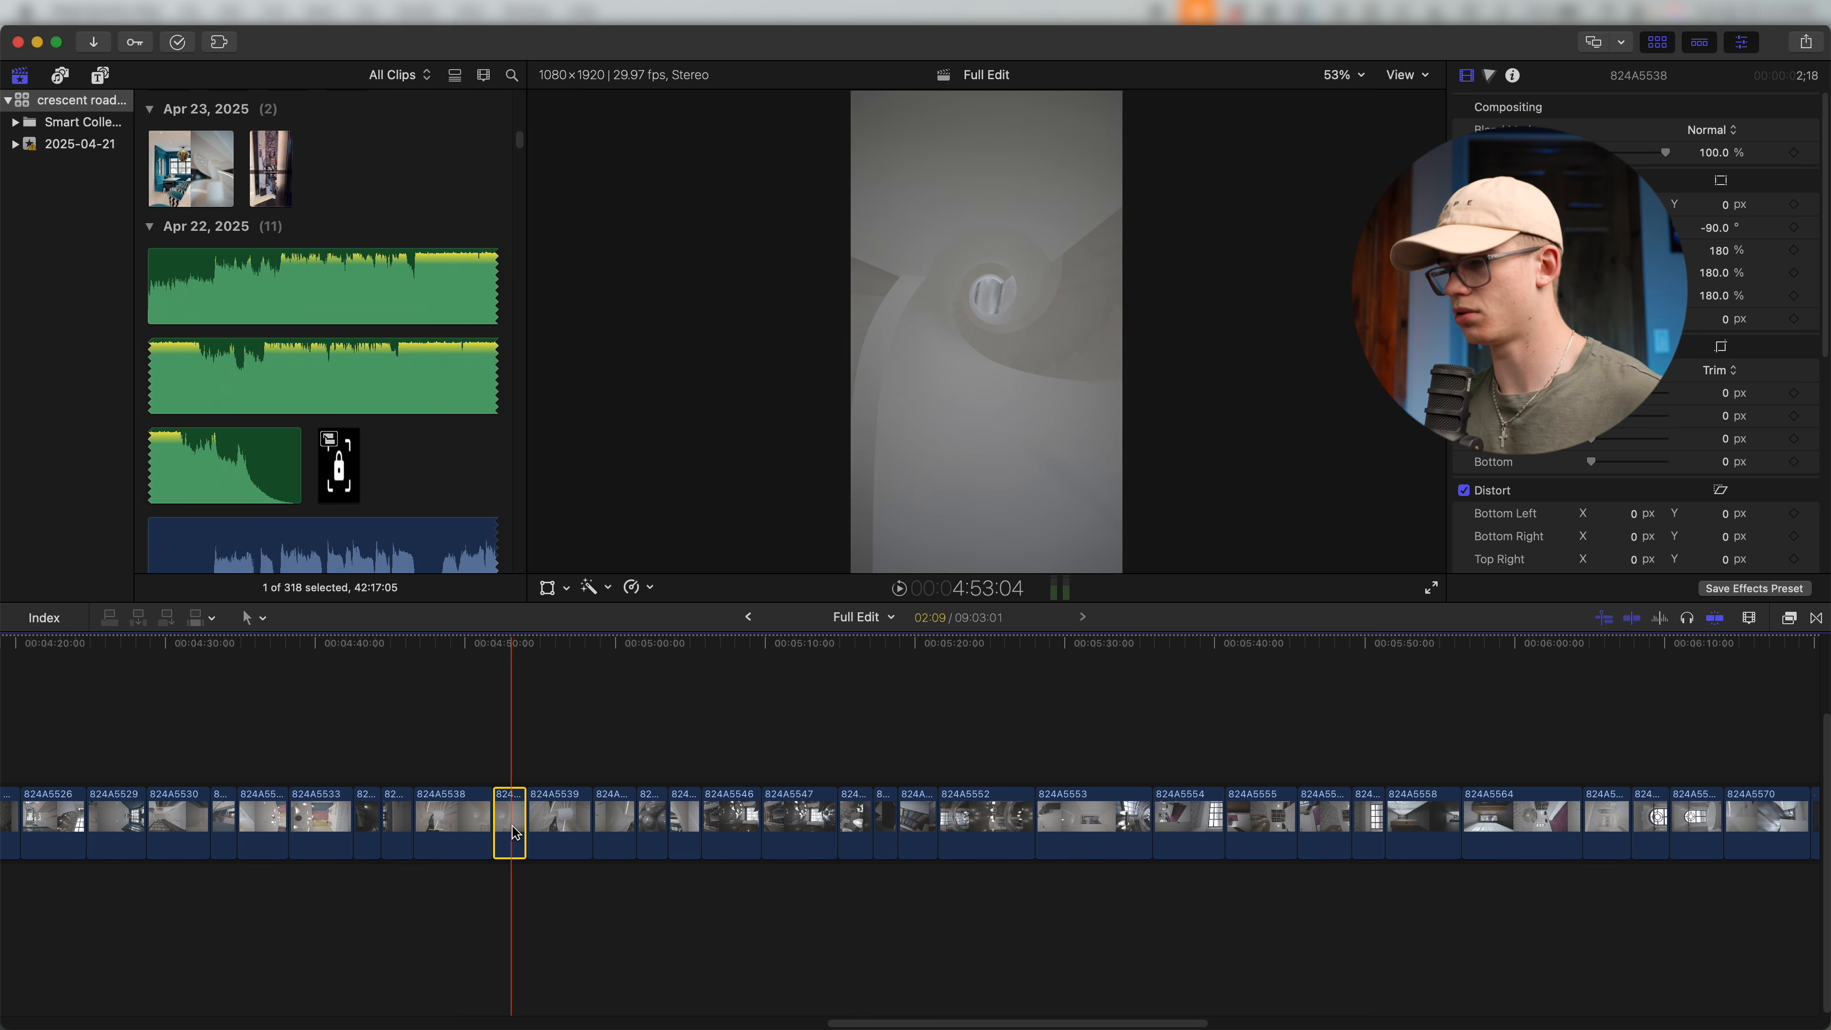
pyautogui.press('alt+super+Up')
# Find clip 824A5591 in the remaining property footage and cut it from the primary storyline.
pyautogui.hscroll(5, 911, 737)
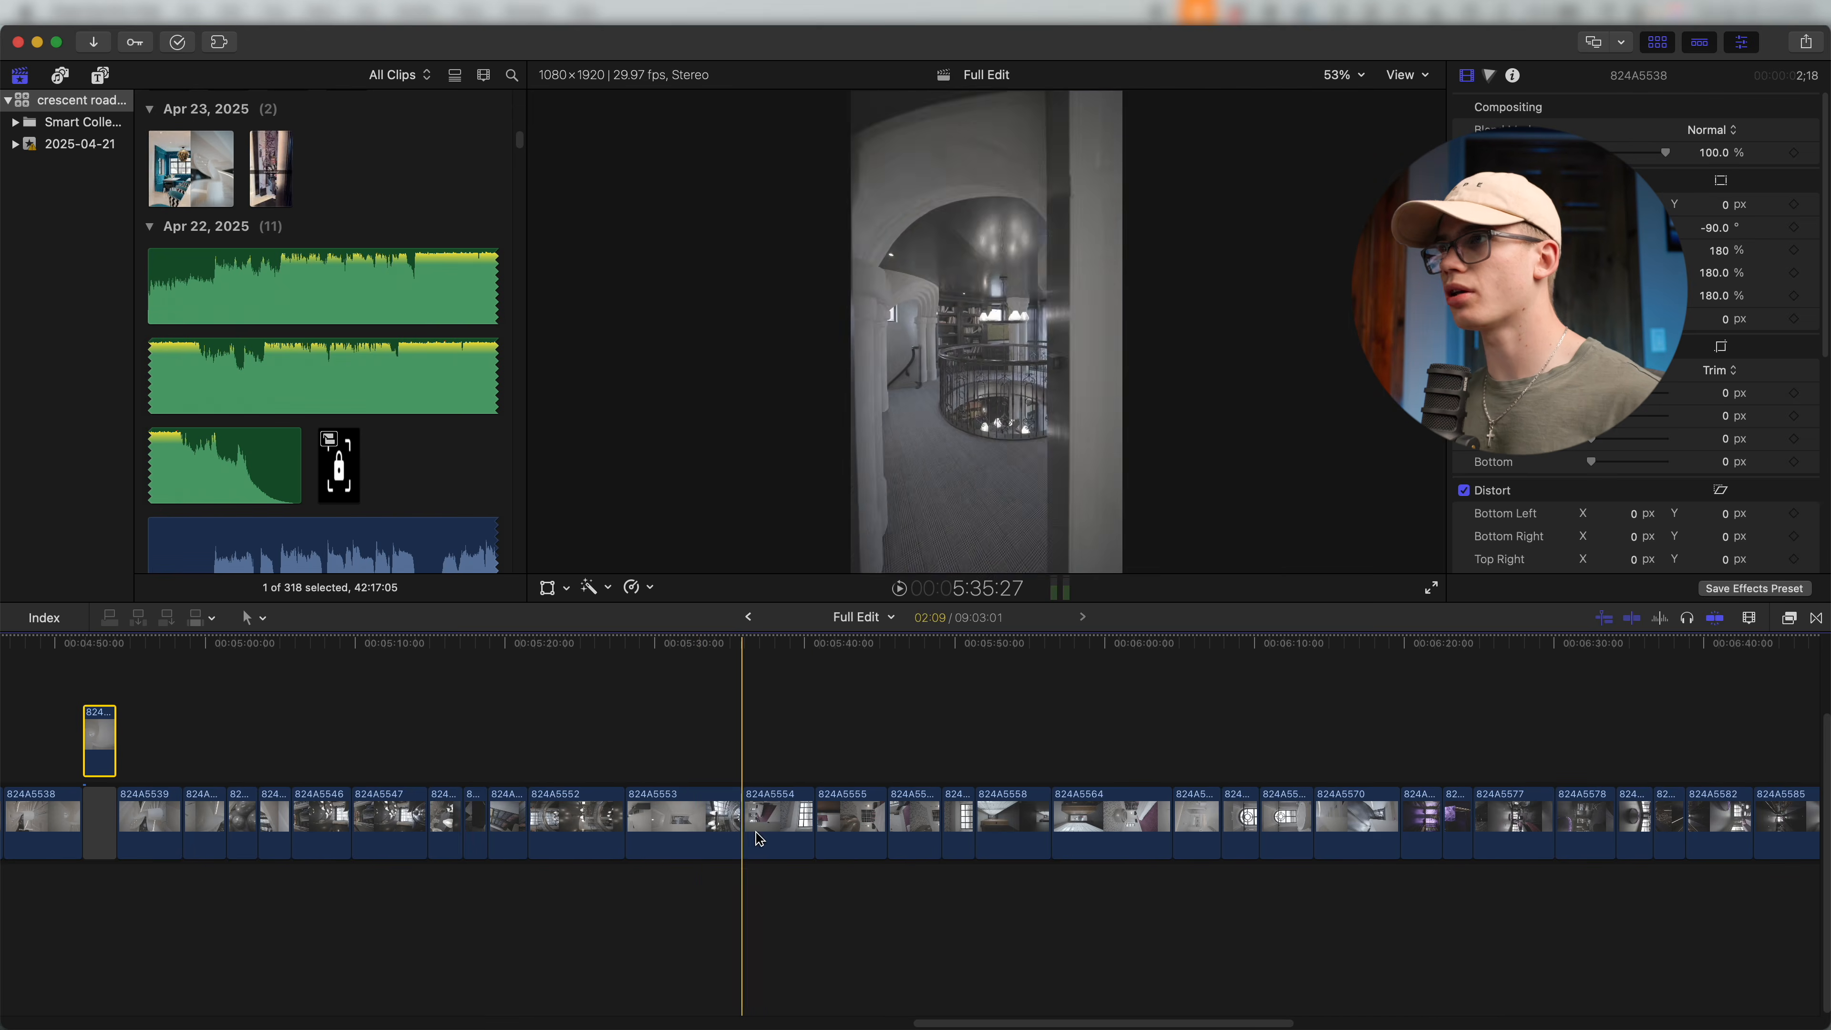
pyautogui.press('super+equal')
pyautogui.press('super+equal')
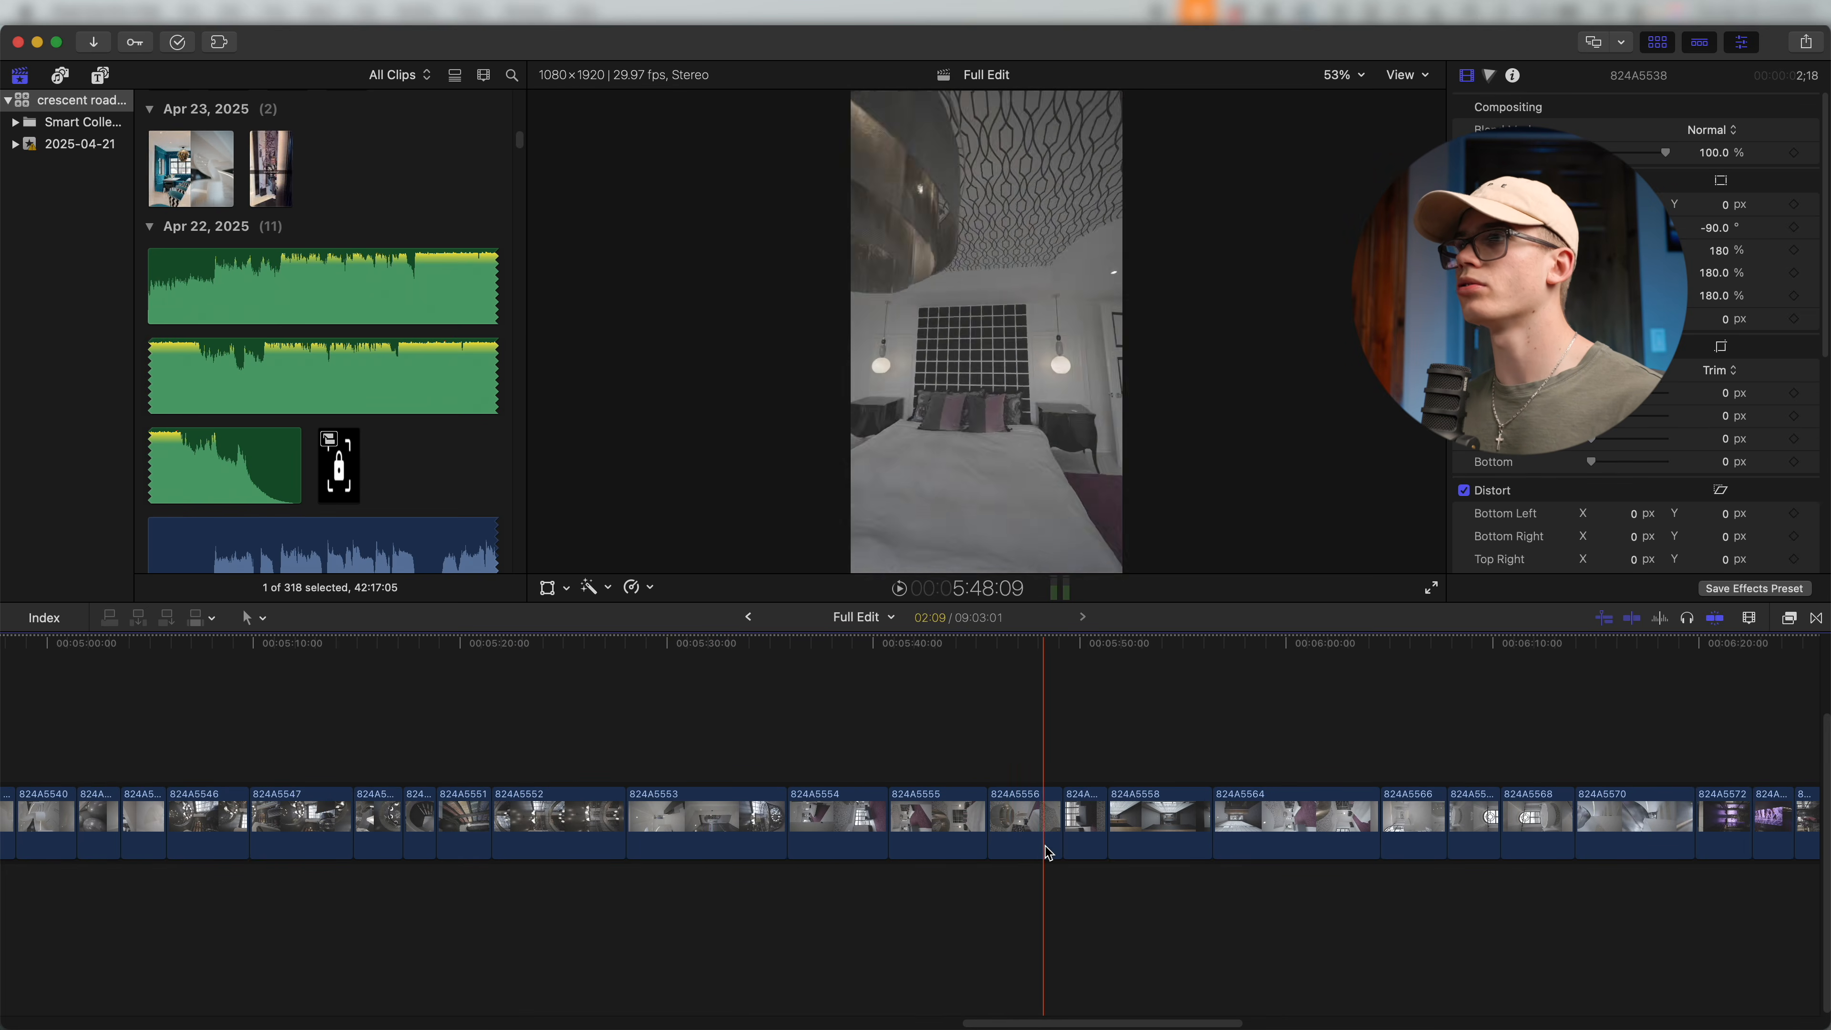
pyautogui.hscroll(2, 1055, 842)
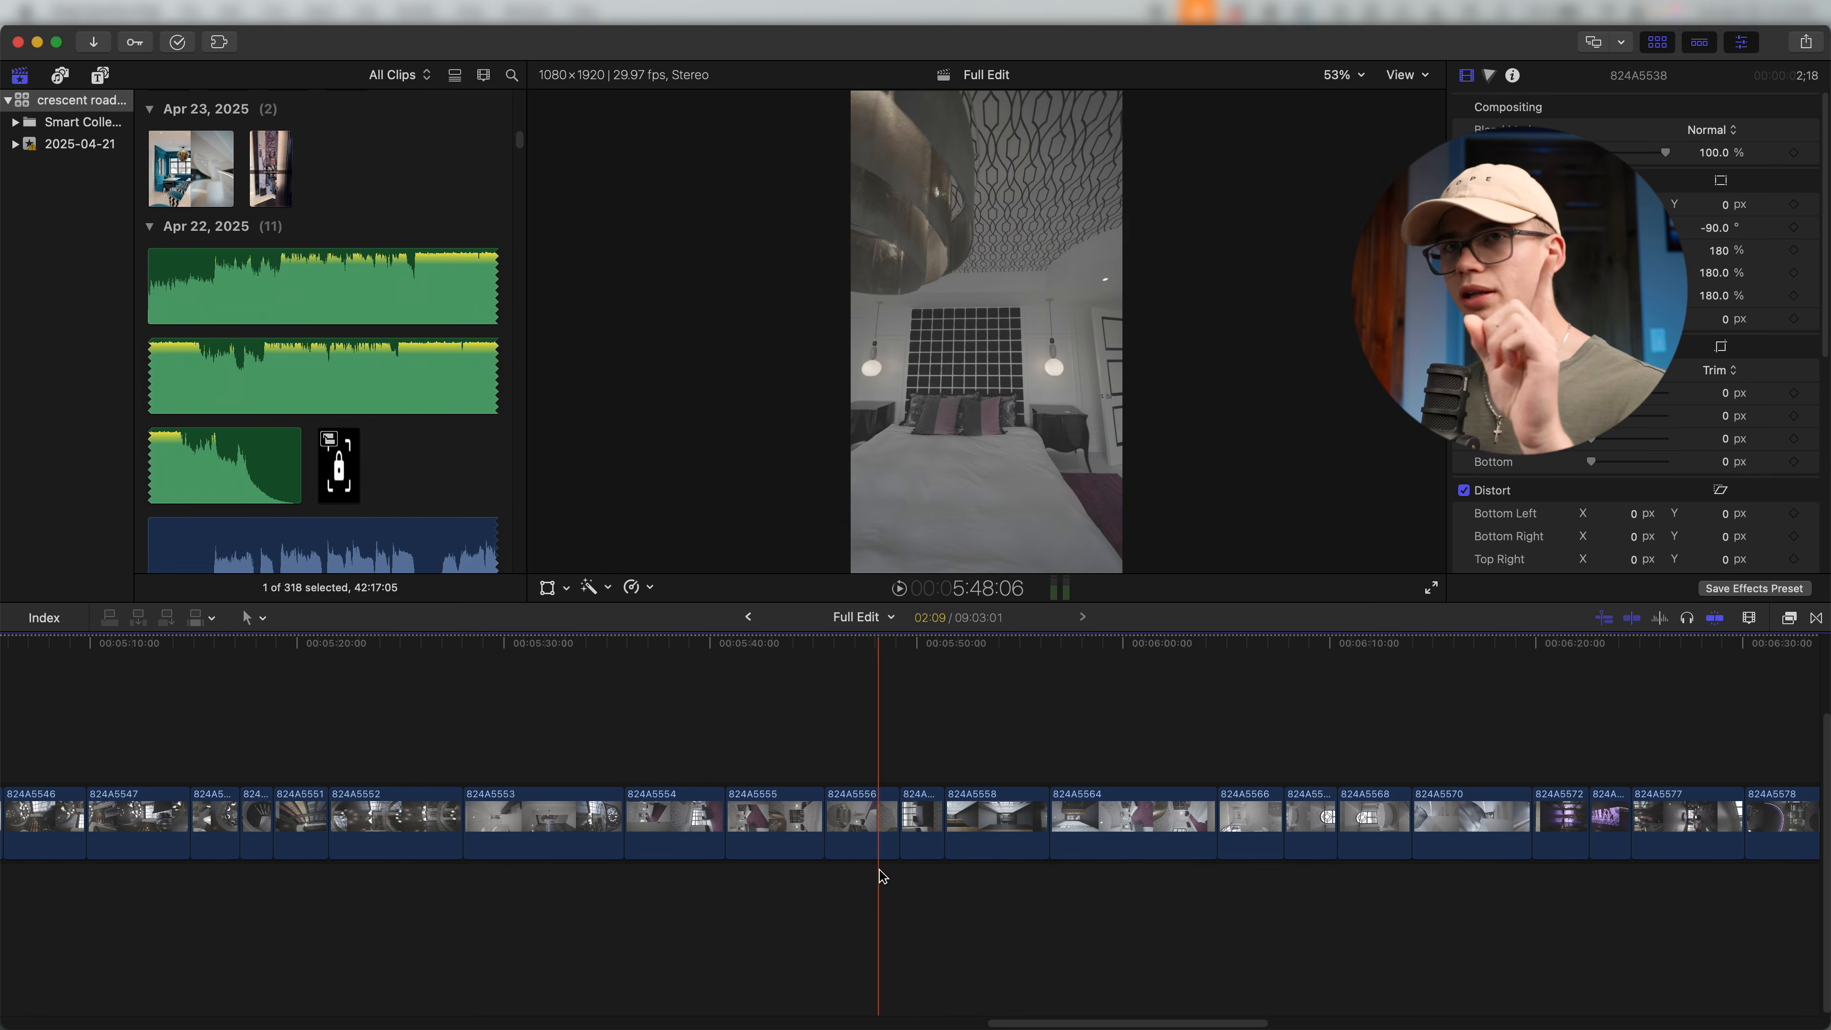
pyautogui.hscroll(10, 882, 875)
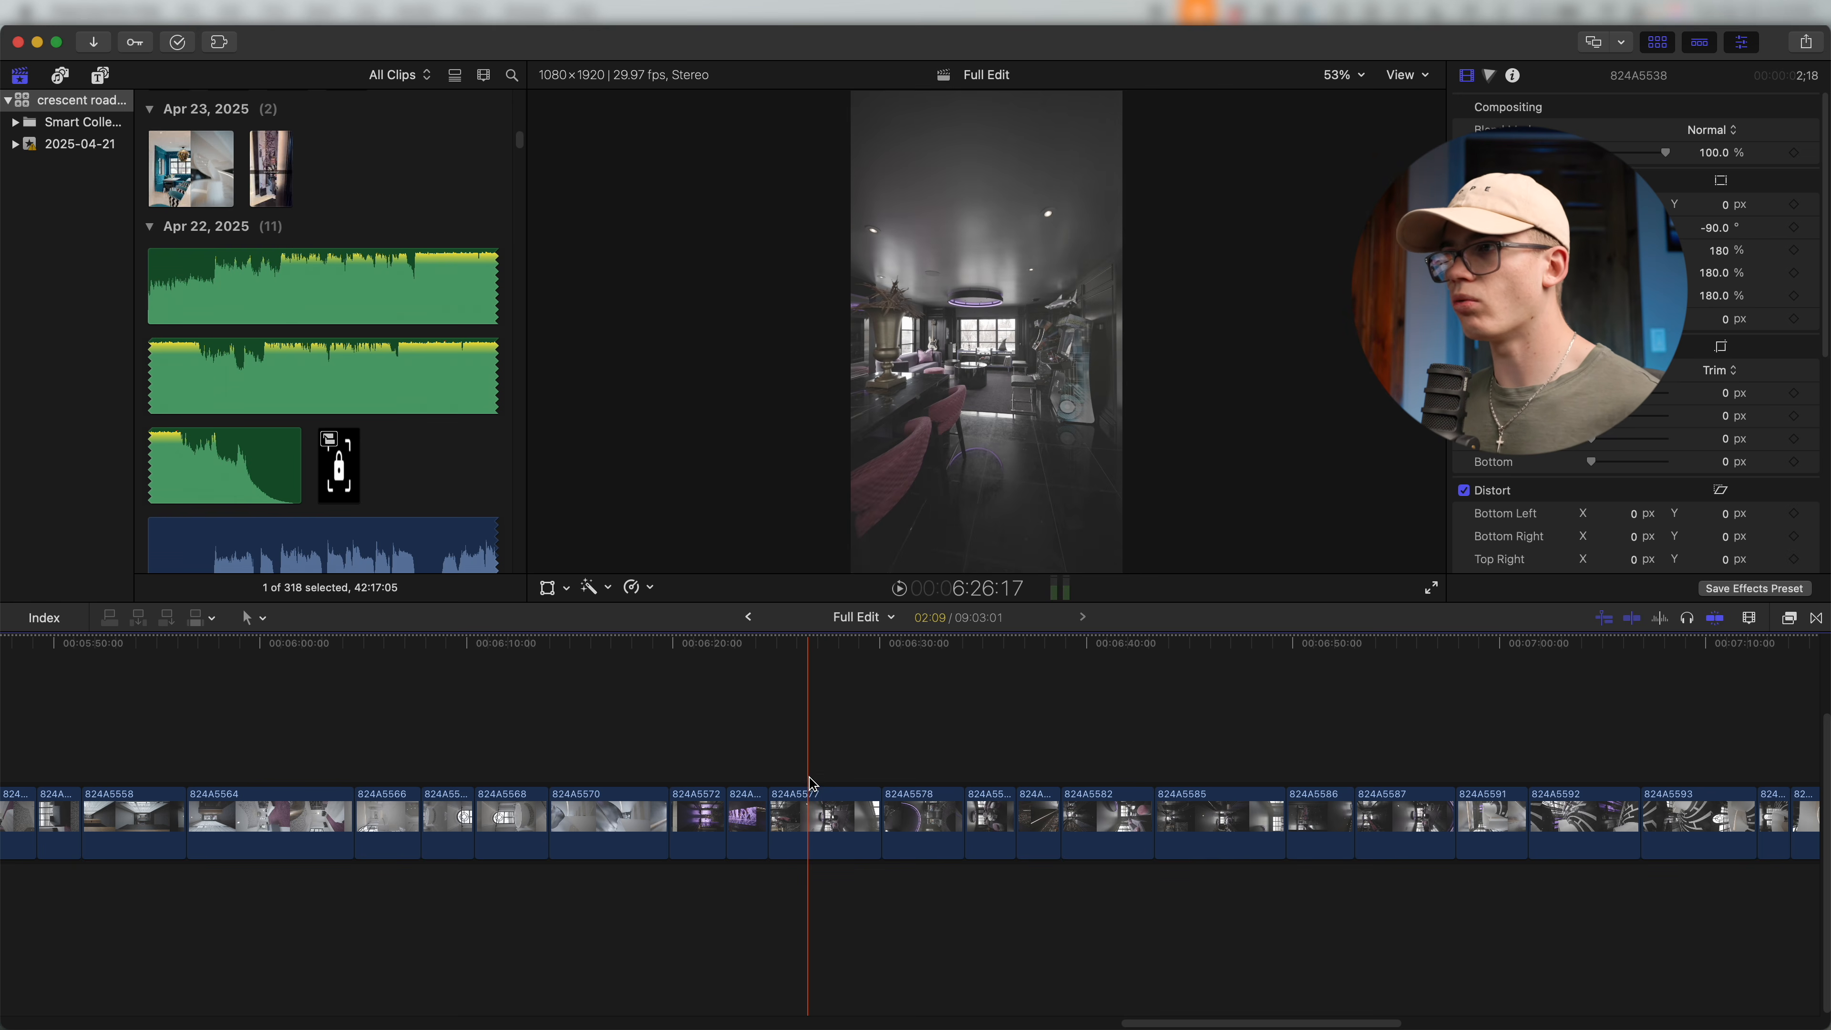
pyautogui.hscroll(3, 870, 770)
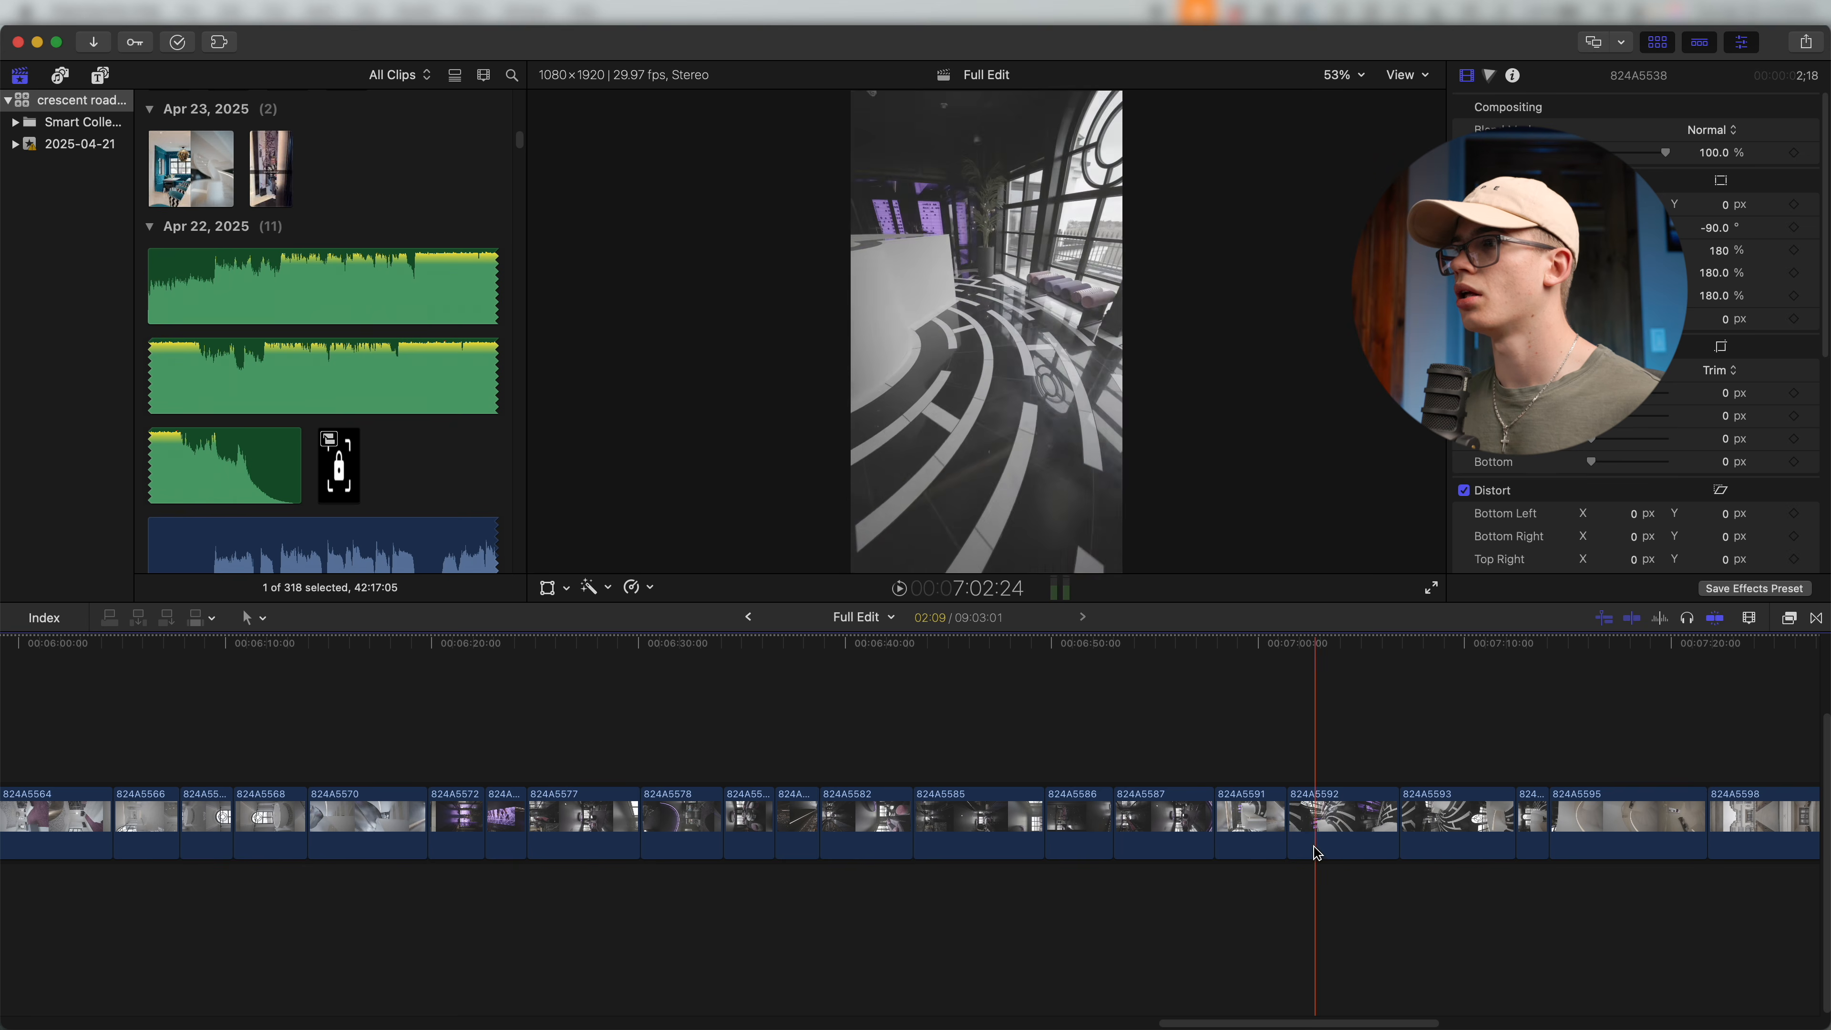
pyautogui.press('super+equal')
pyautogui.press('super+equal')
pyautogui.hscroll(5, 1234, 827)
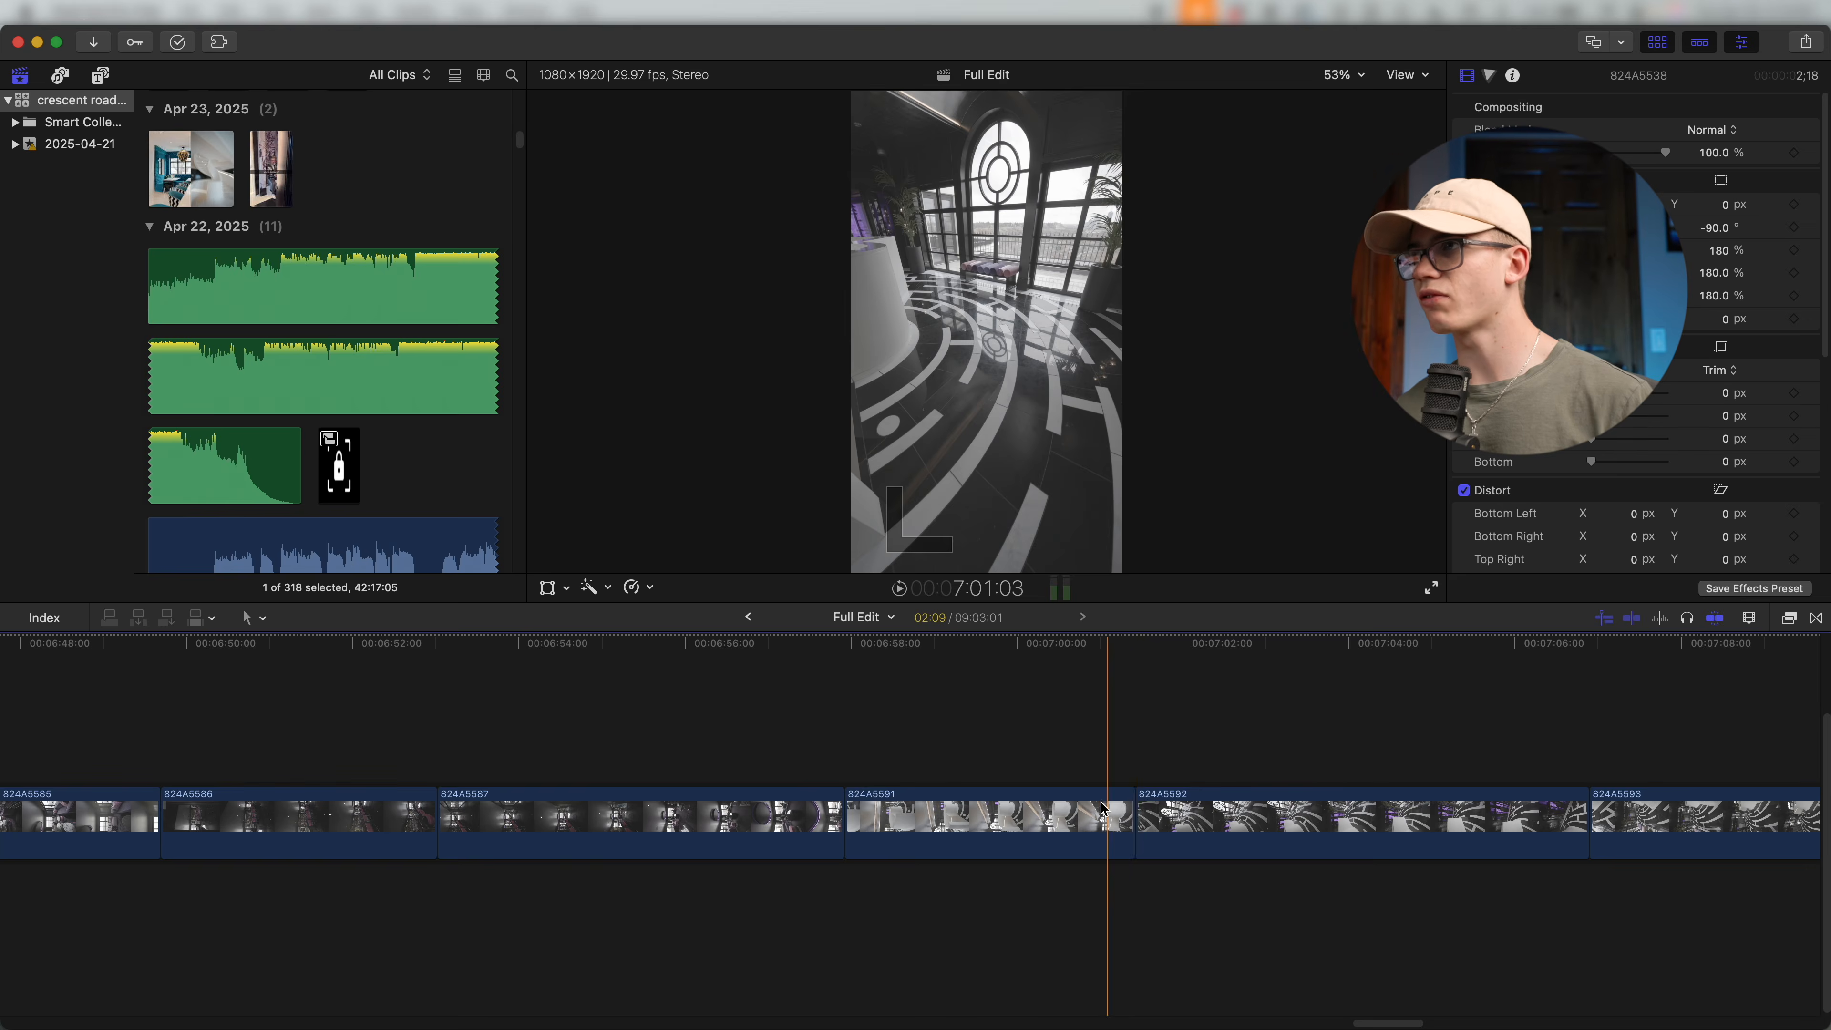
pyautogui.click(1010, 808)
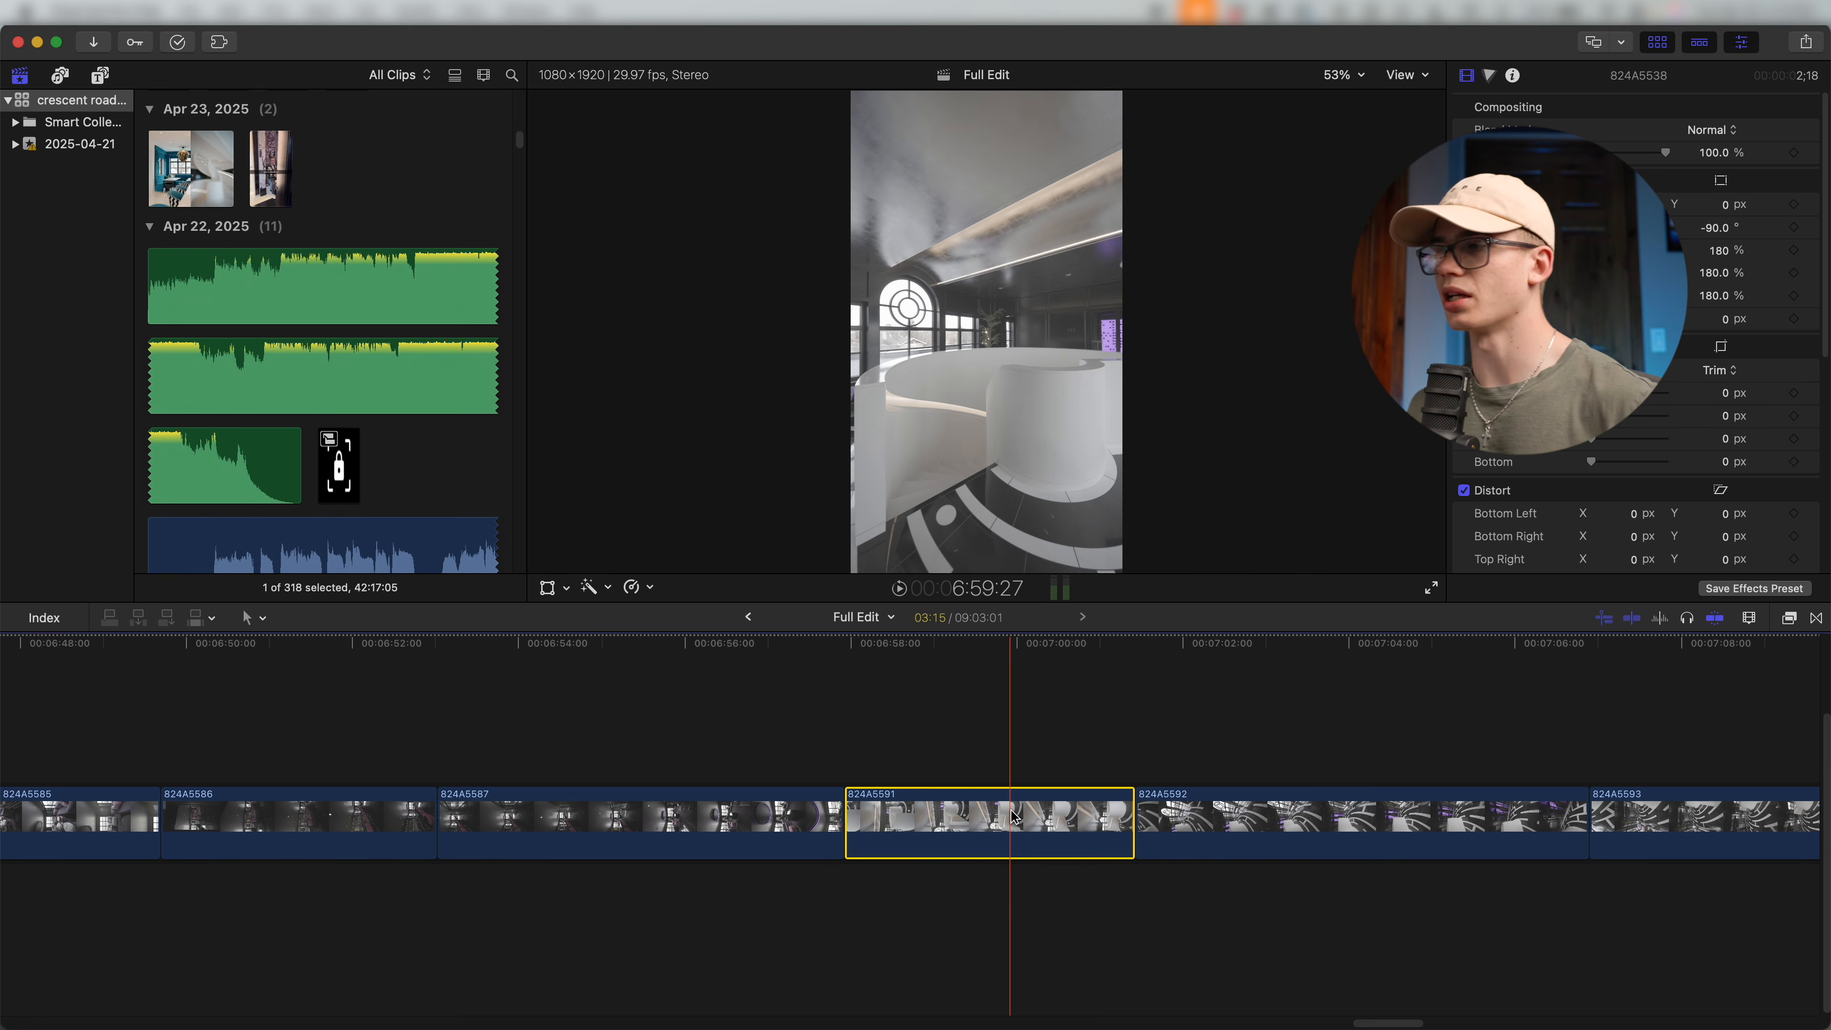
pyautogui.scroll(-1, 965, 807)
pyautogui.press('Delete')
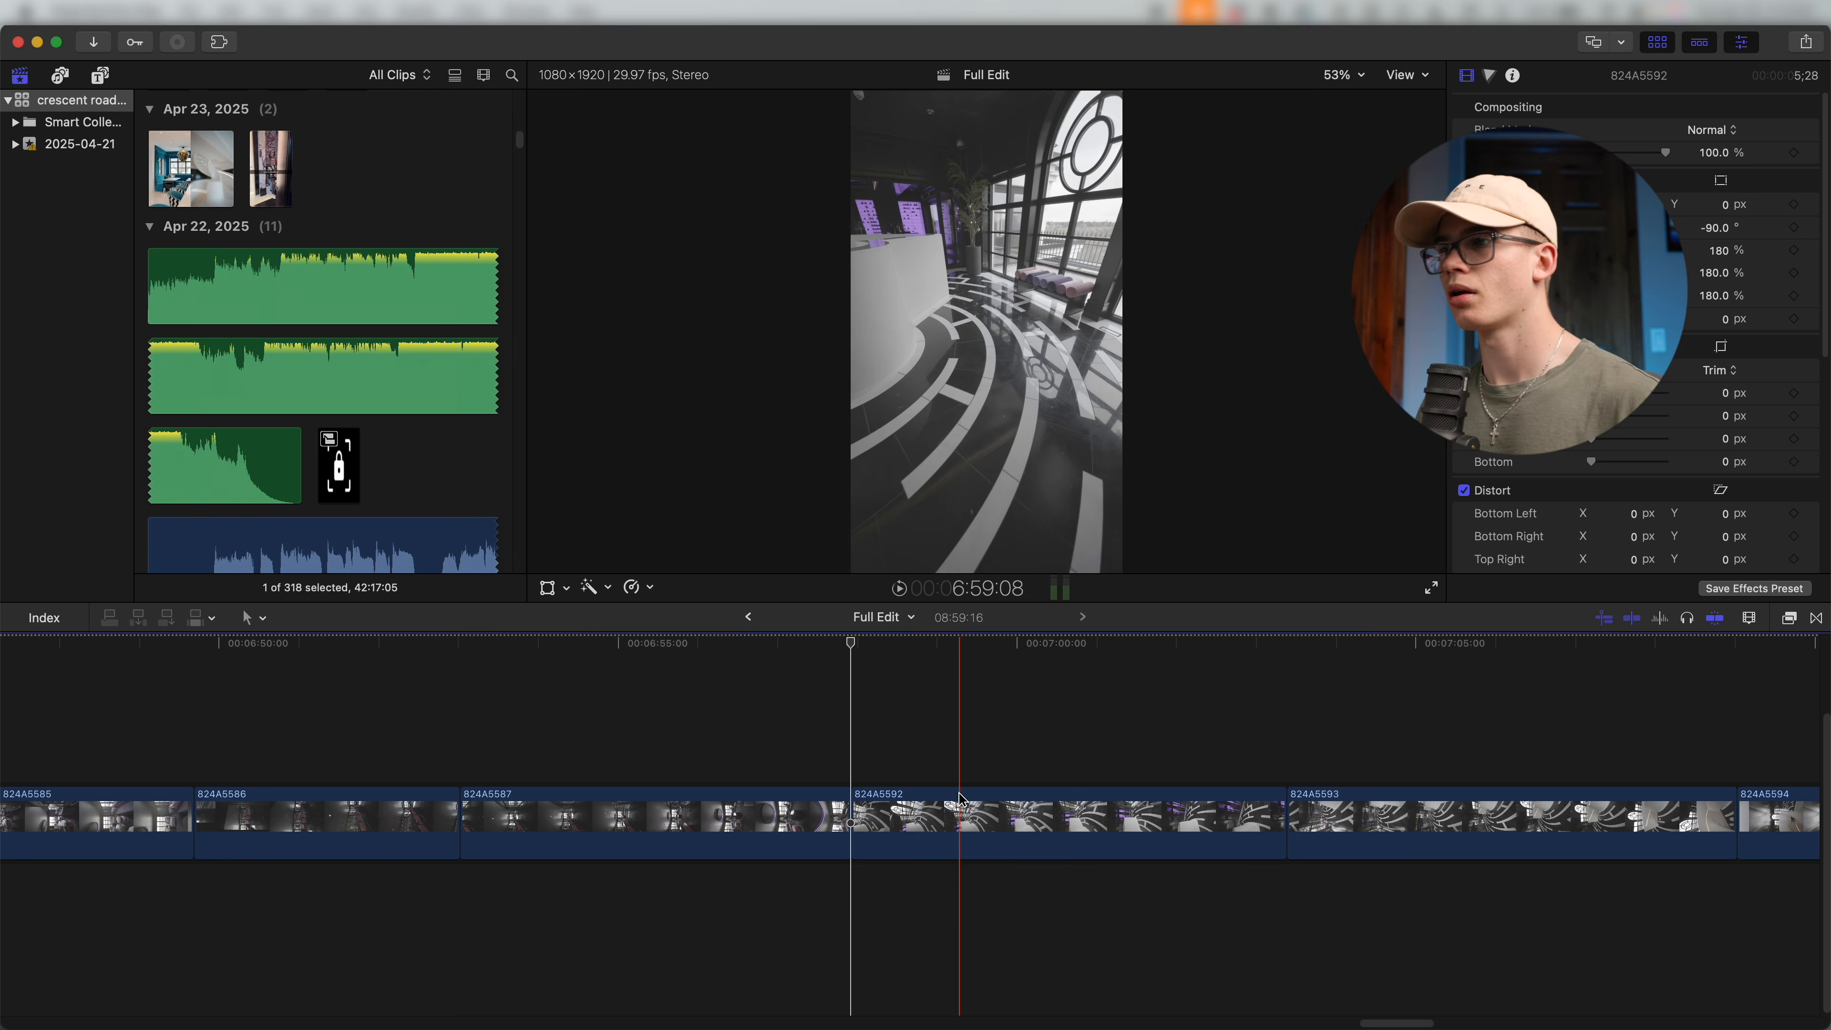
# Paste clip 824A5591 as a connected clip directly after clip 824A5552.
pyautogui.press('super+minus')
pyautogui.press('super+minus')
pyautogui.hscroll(-20, 865, 851)
pyautogui.hscroll(-20, 793, 829)
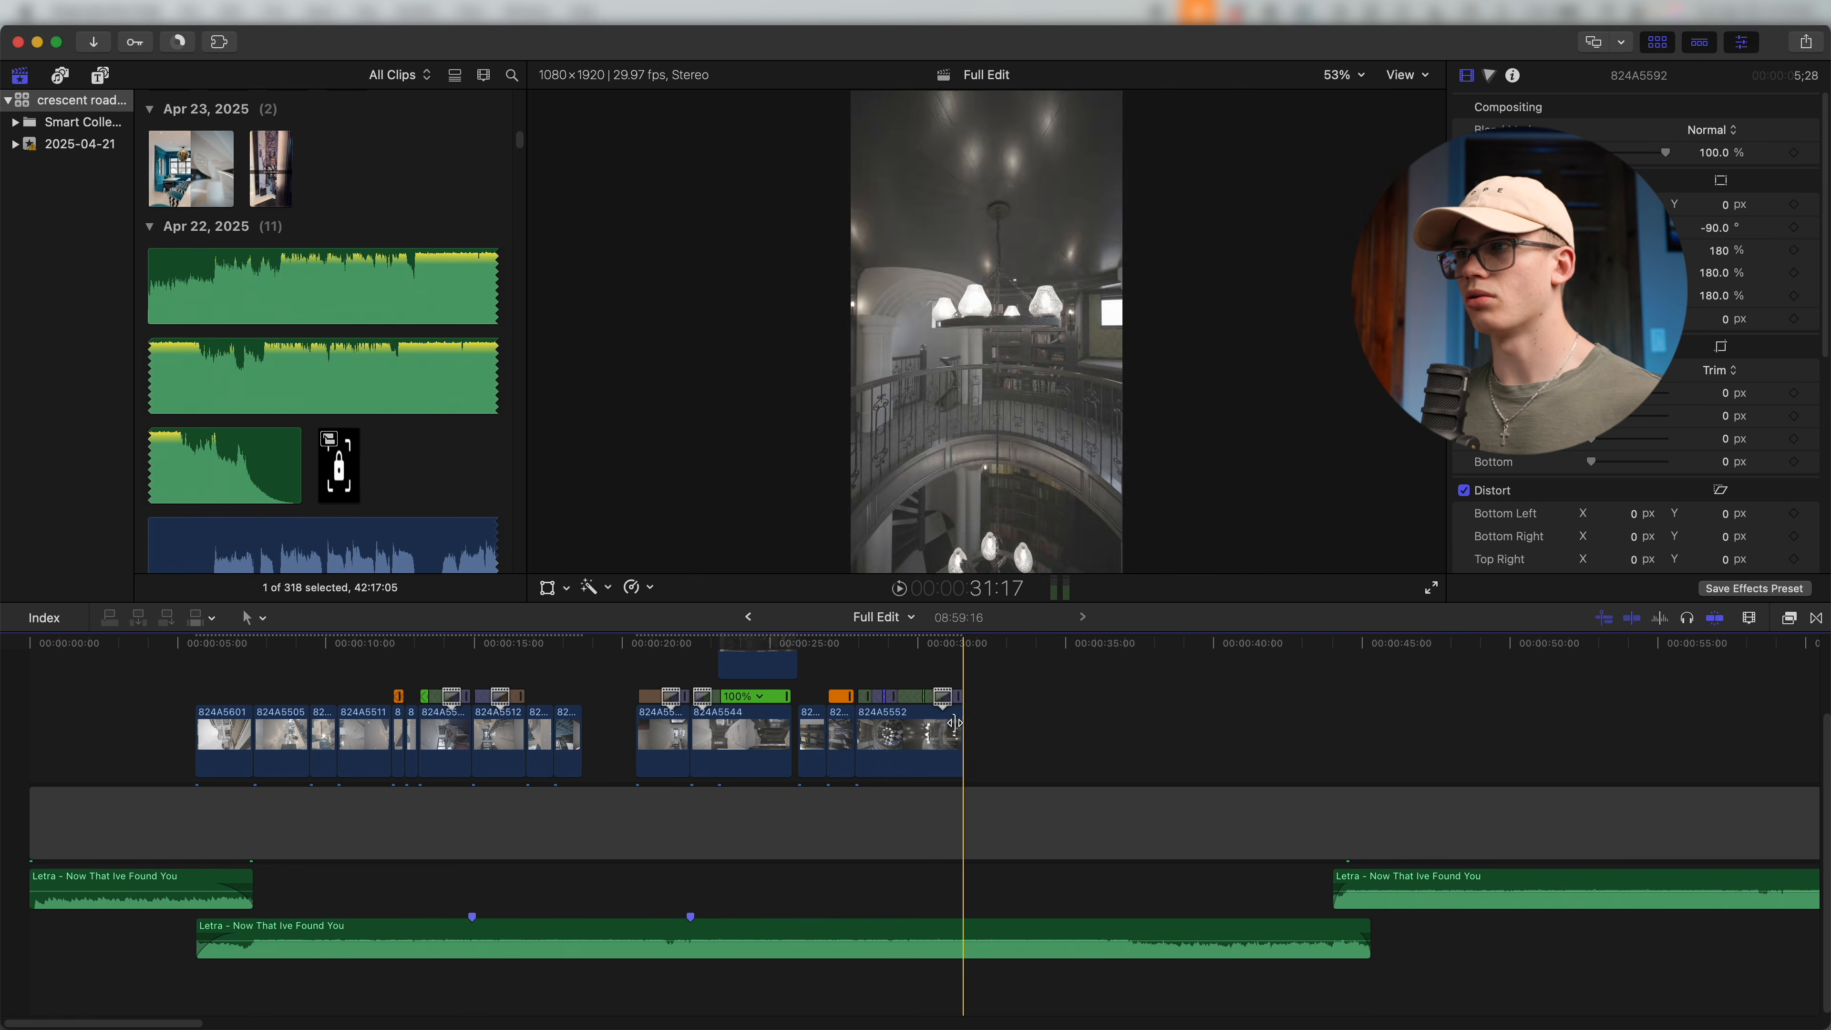
pyautogui.scroll(5, 961, 717)
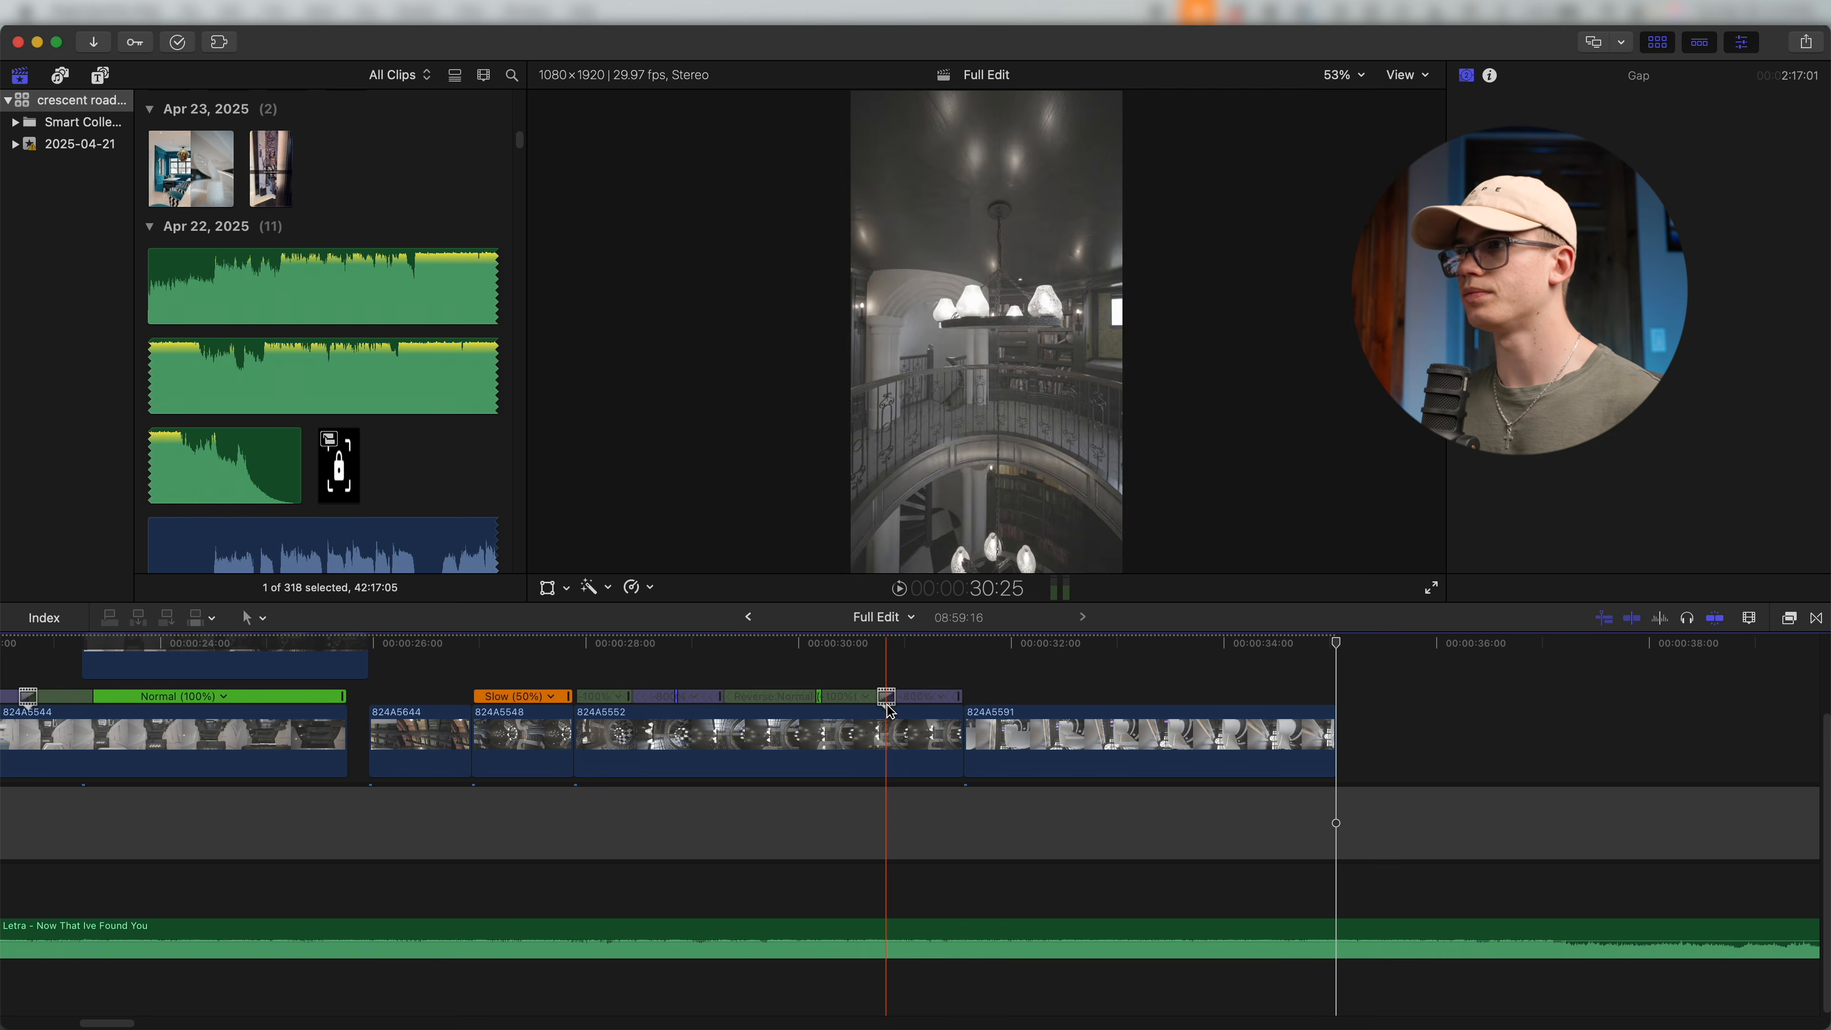
# Slow clip 824A5591 to 50% and split its speed into two segments near the end.
pyautogui.hscroll(5, 891, 712)
pyautogui.click(1023, 728)
pyautogui.hotkey('shift', '5')
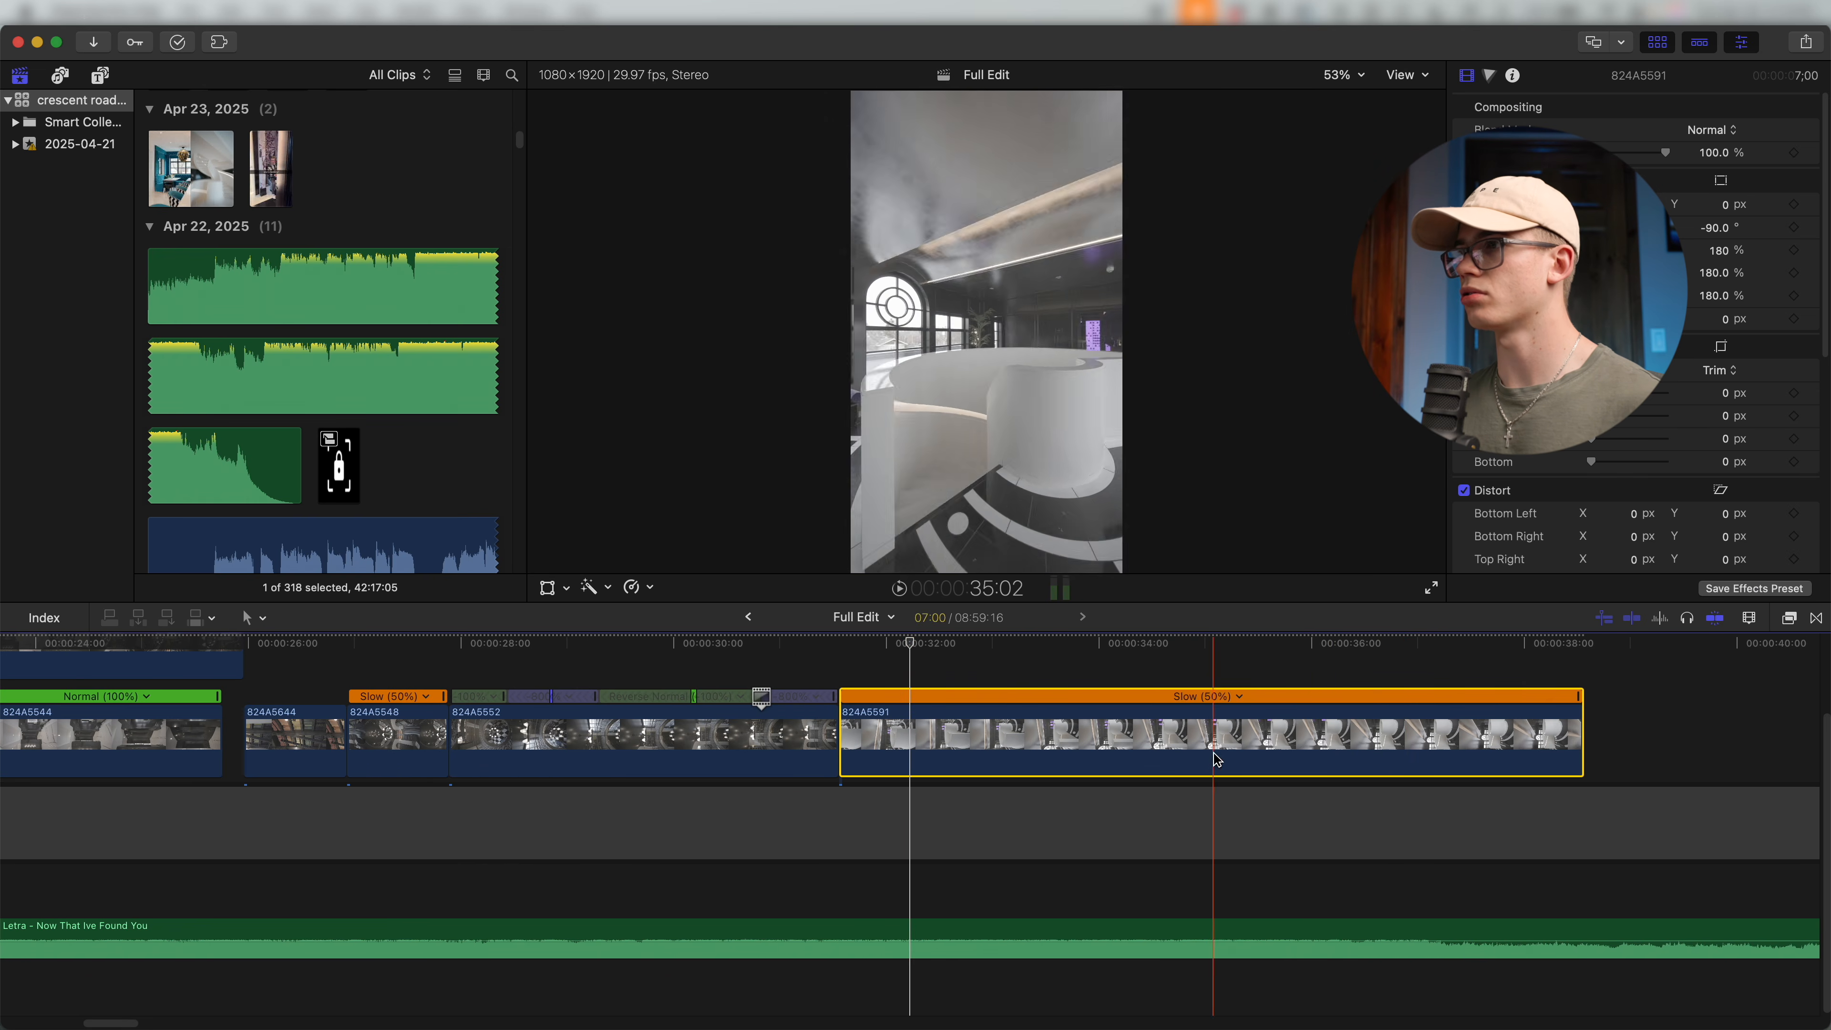
pyautogui.click(1417, 750)
pyautogui.hotkey('shift', 'b')
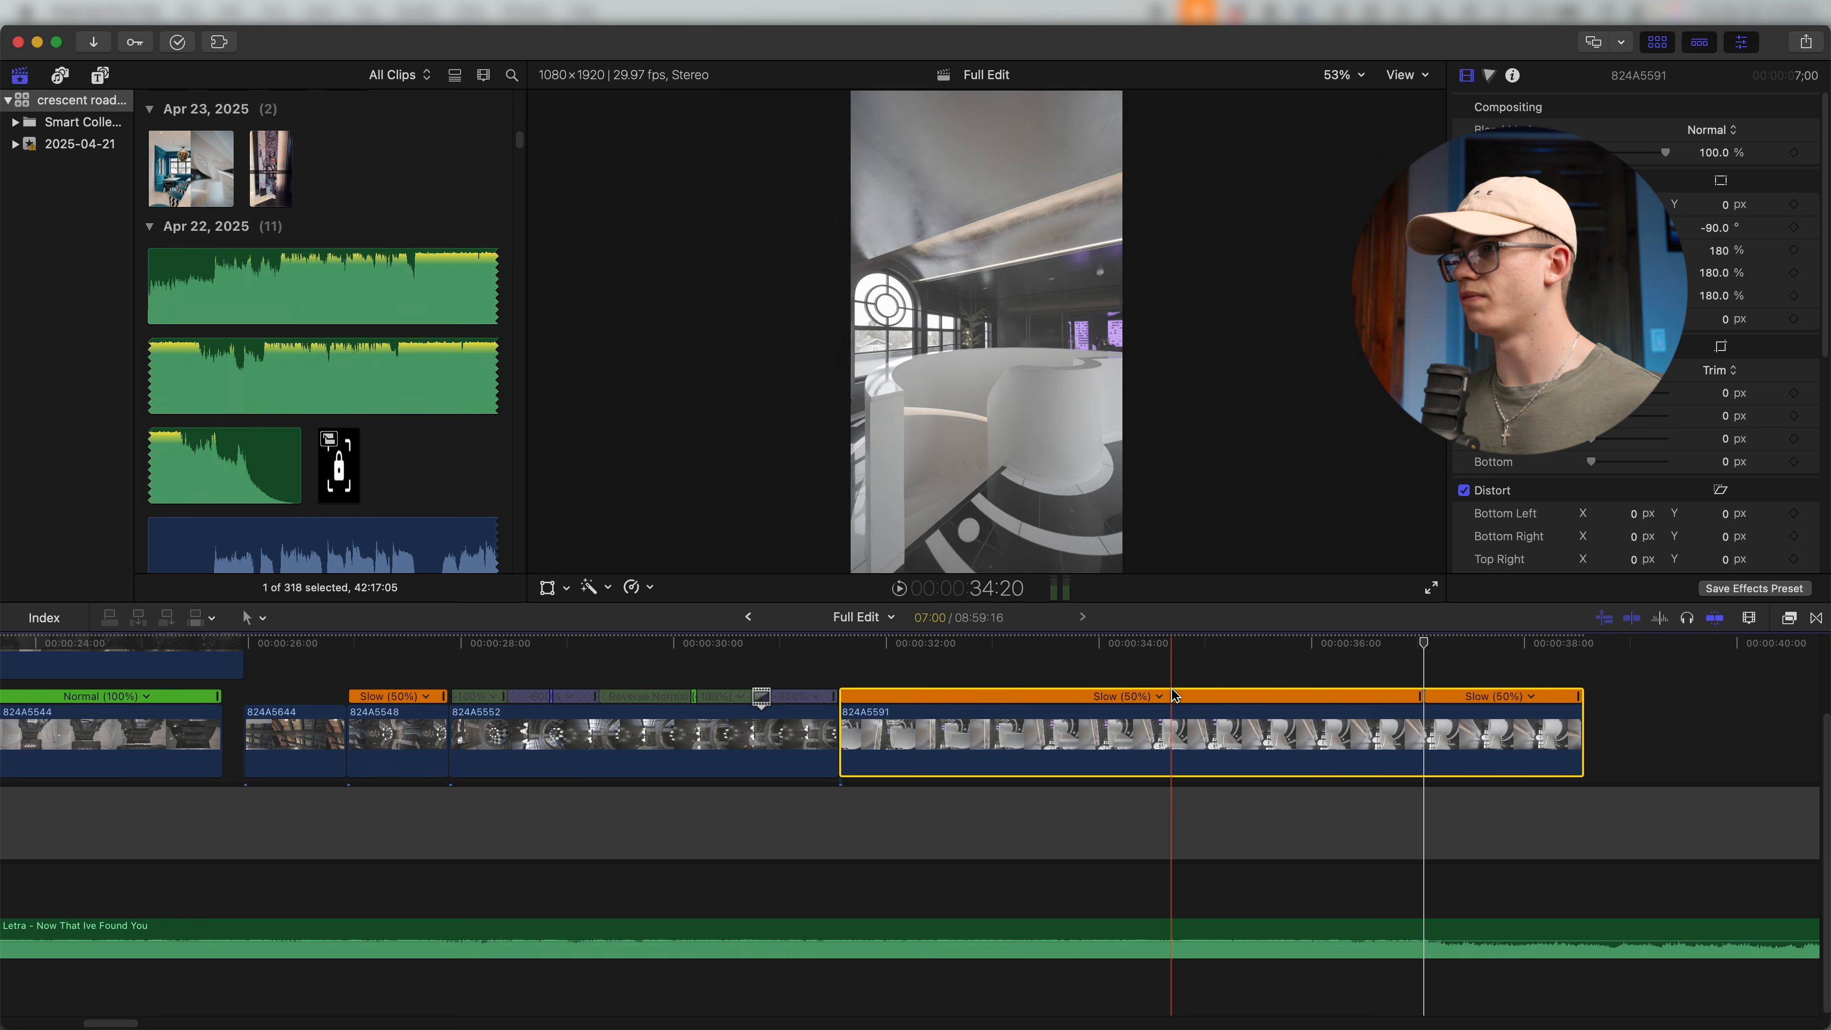
# Set the first speed segment of clip 824A5591 to a fast rate and play back the cut from clip 824A5552.
pyautogui.click(1158, 697)
pyautogui.moveTo(1226, 757)
pyautogui.click(1319, 814)
pyautogui.press('space')
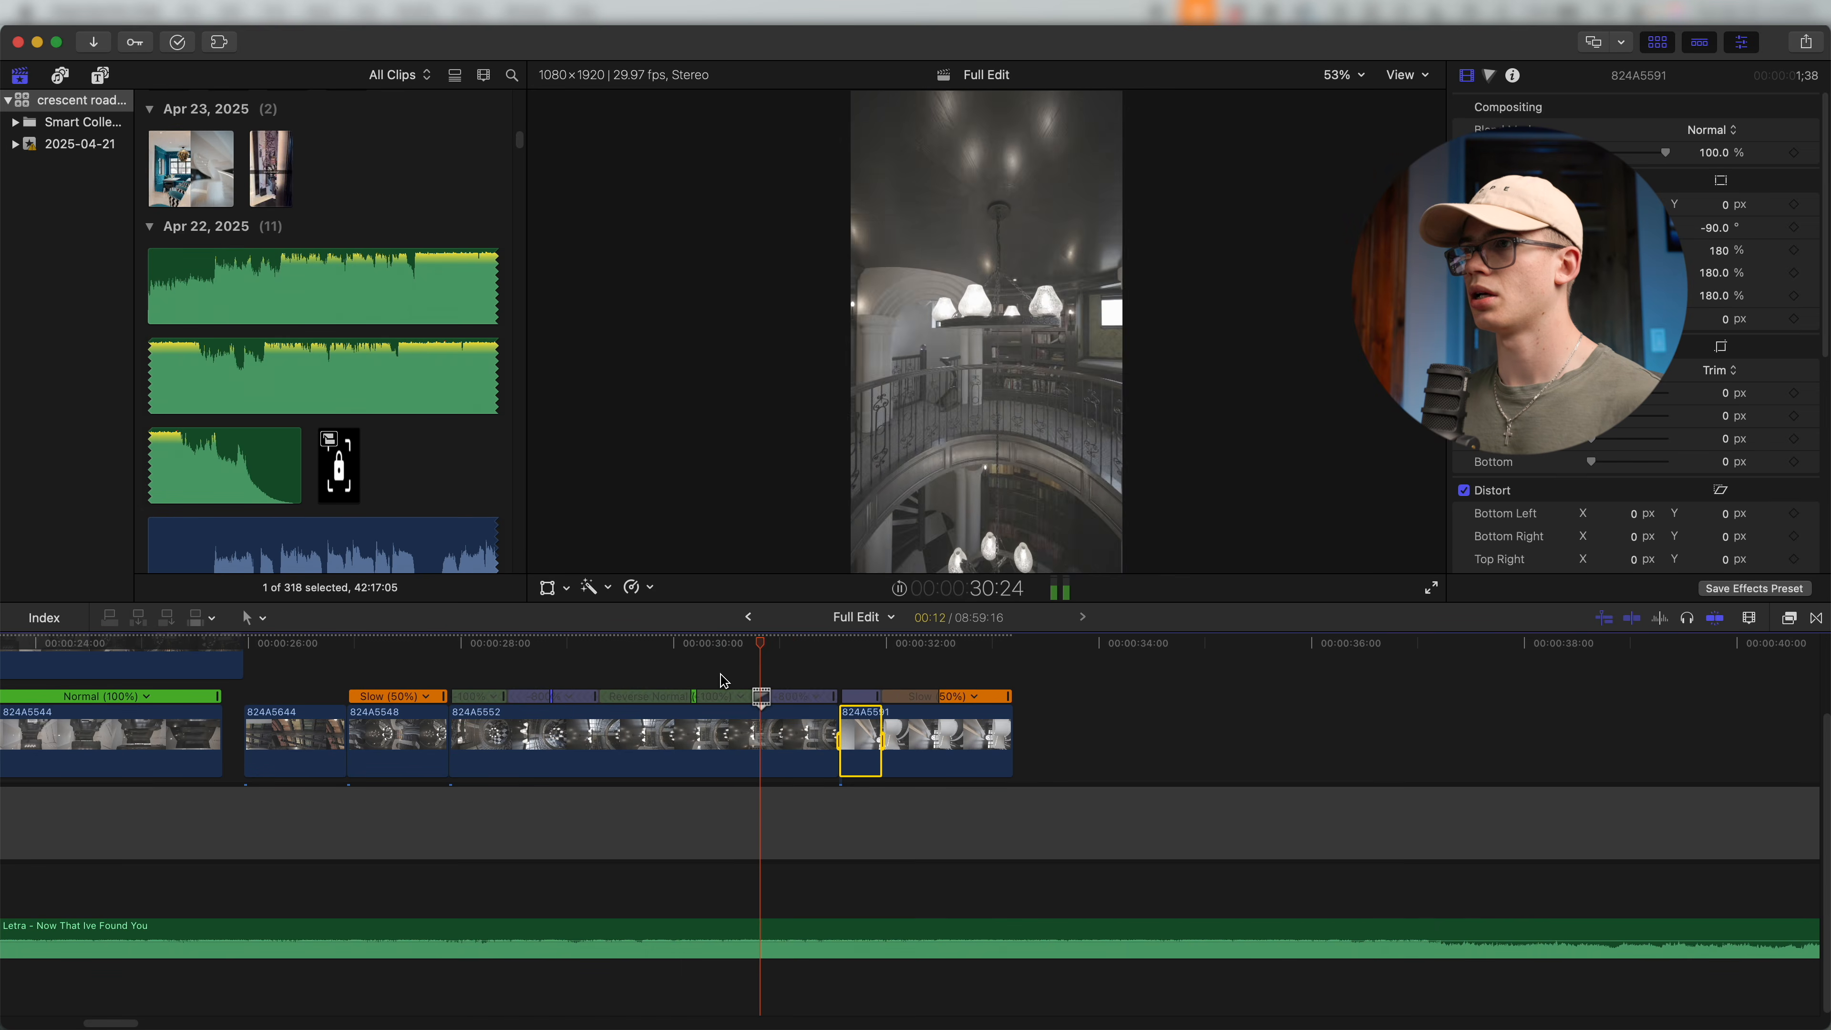
pyautogui.press('space')
# Choose a lower fast rate for the first speed segment of clip 824A5591.
pyautogui.press('super+equal')
pyautogui.press('super+equal')
pyautogui.press('super+equal')
pyautogui.hscroll(7, 539, 732)
pyautogui.click(535, 696)
pyautogui.click(683, 795)
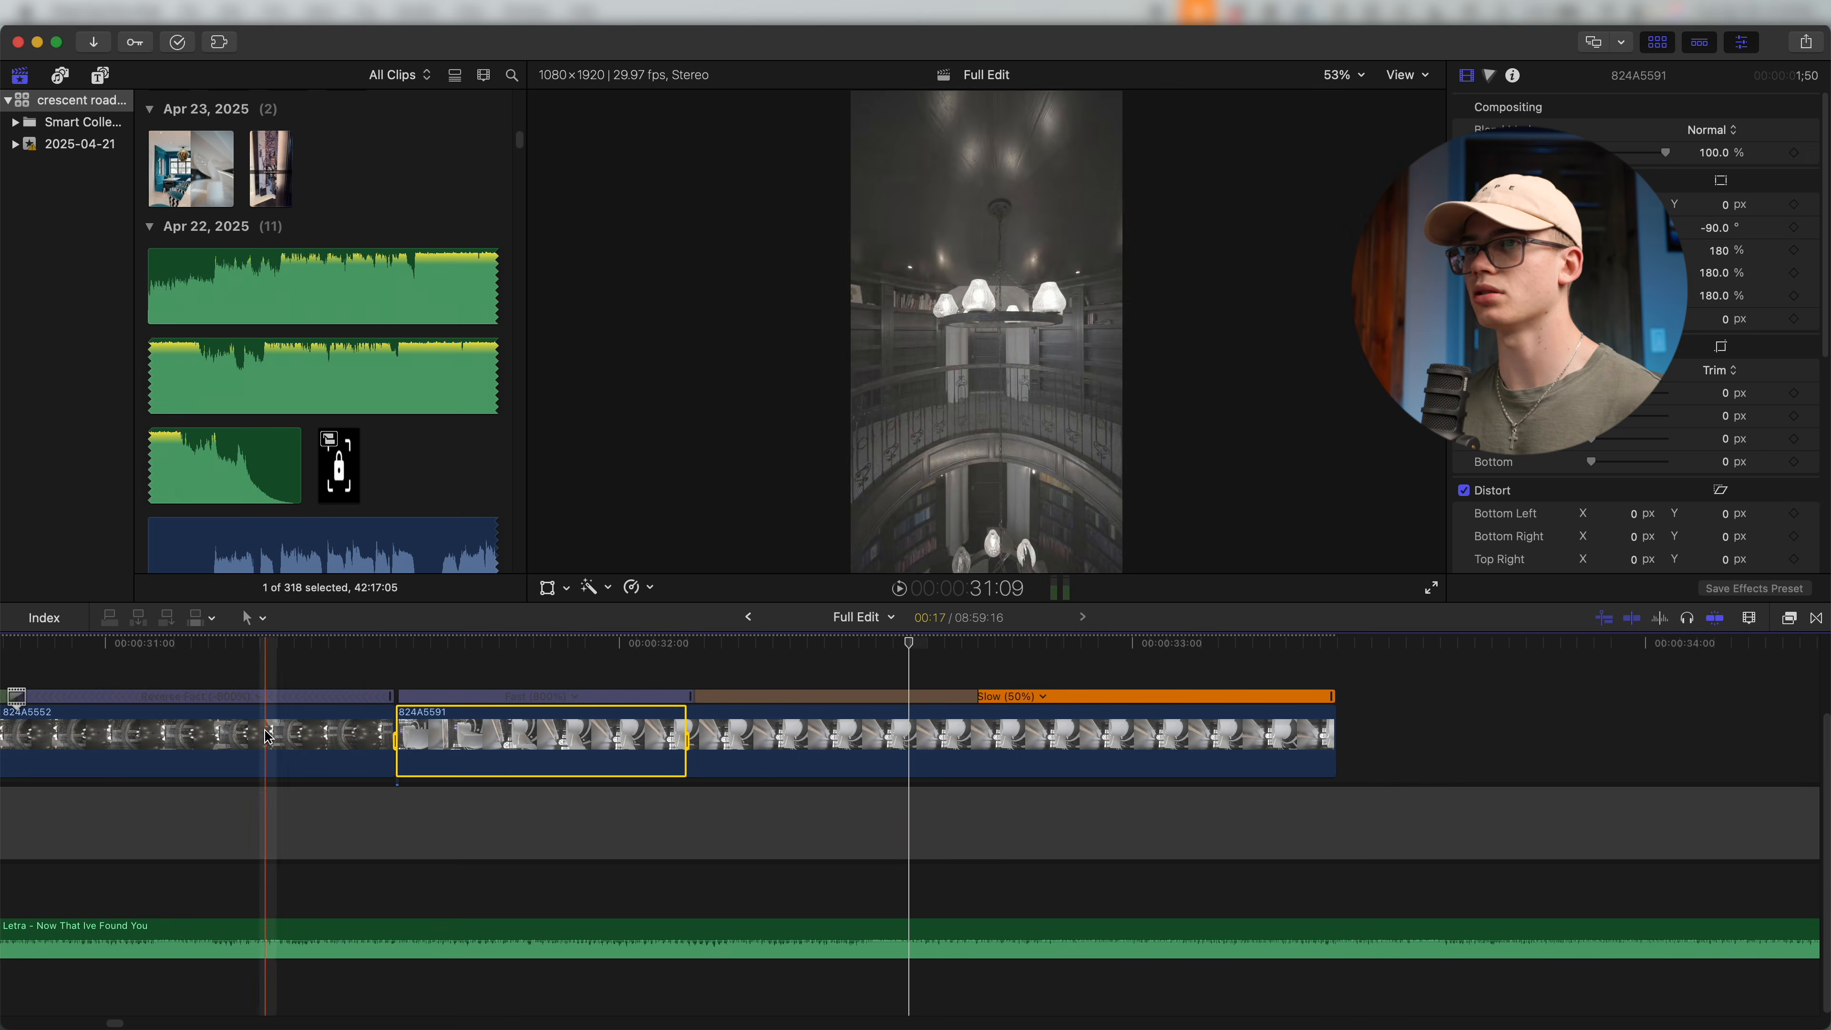
# Play back the join between clips 824A5552 and 824A5591 repeatedly to check the speed ramp.
pyautogui.press('space')
pyautogui.press('space')
pyautogui.hscroll(-8, 441, 739)
pyautogui.press('space')
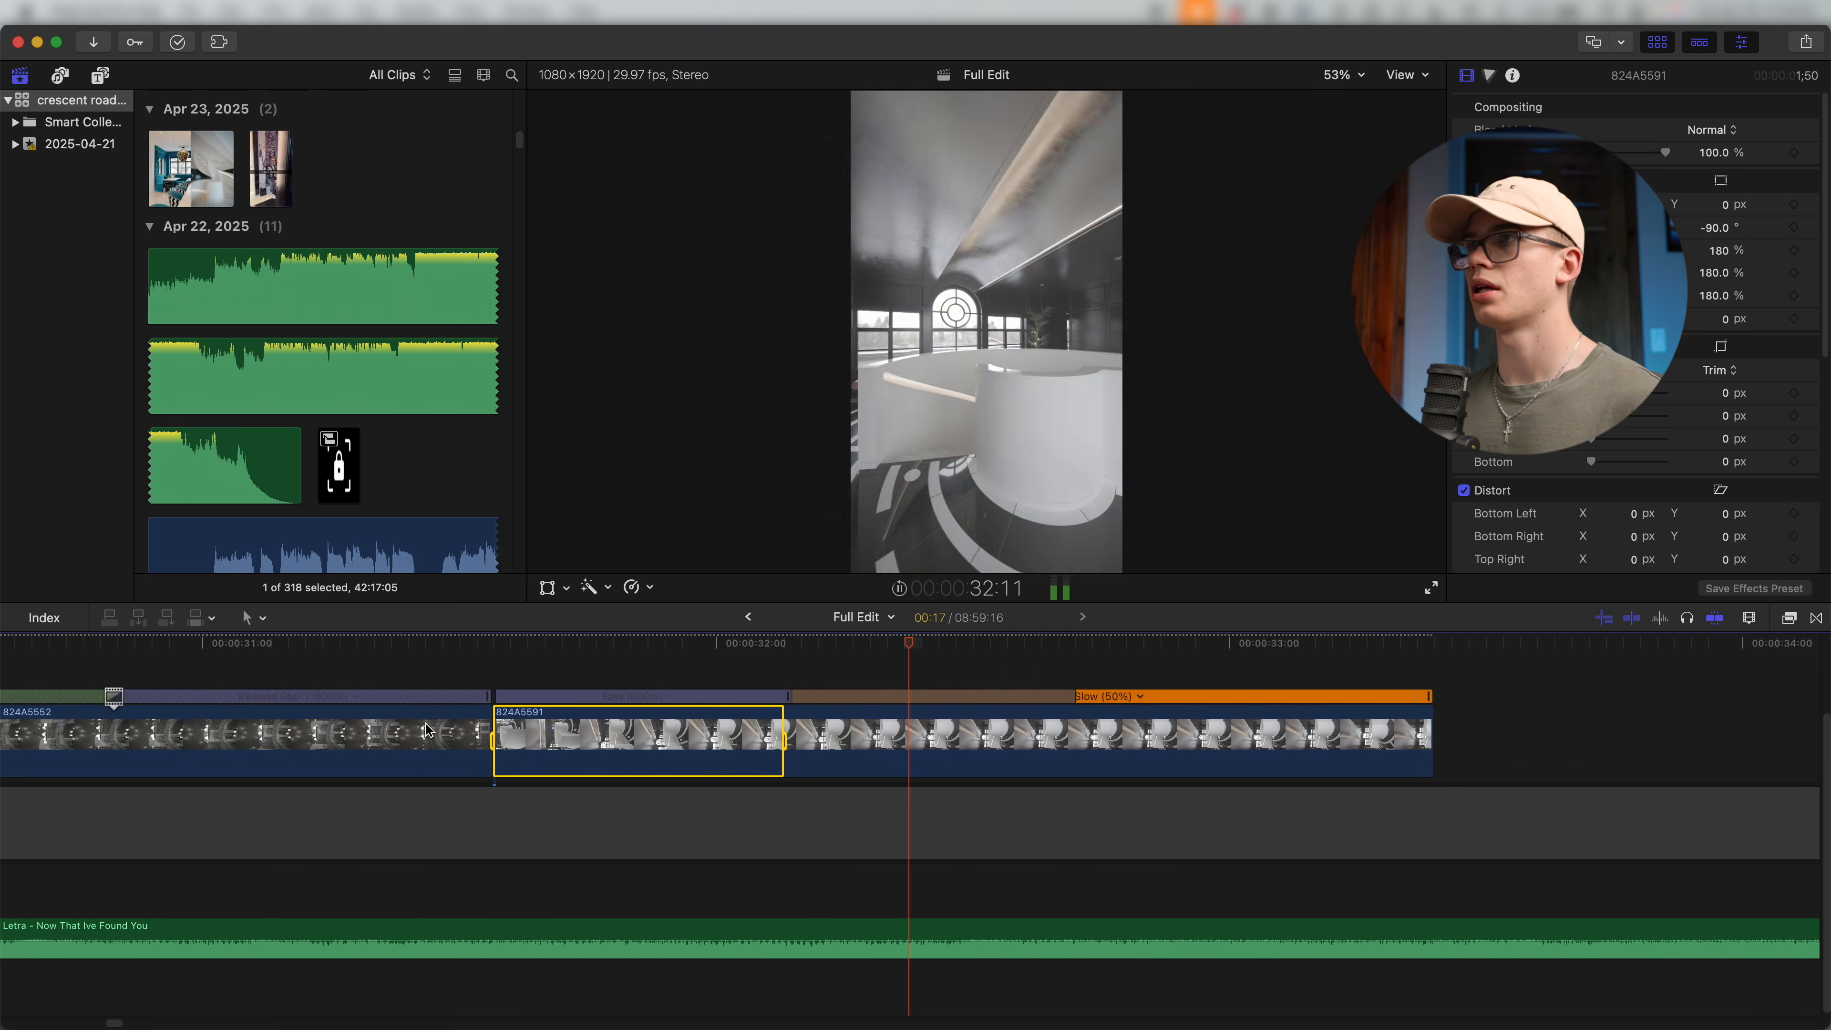
pyautogui.press('space')
pyautogui.hscroll(-6, 245, 739)
pyautogui.hscroll(3, 571, 748)
pyautogui.press('space')
pyautogui.press('space')
pyautogui.hscroll(7, 570, 748)
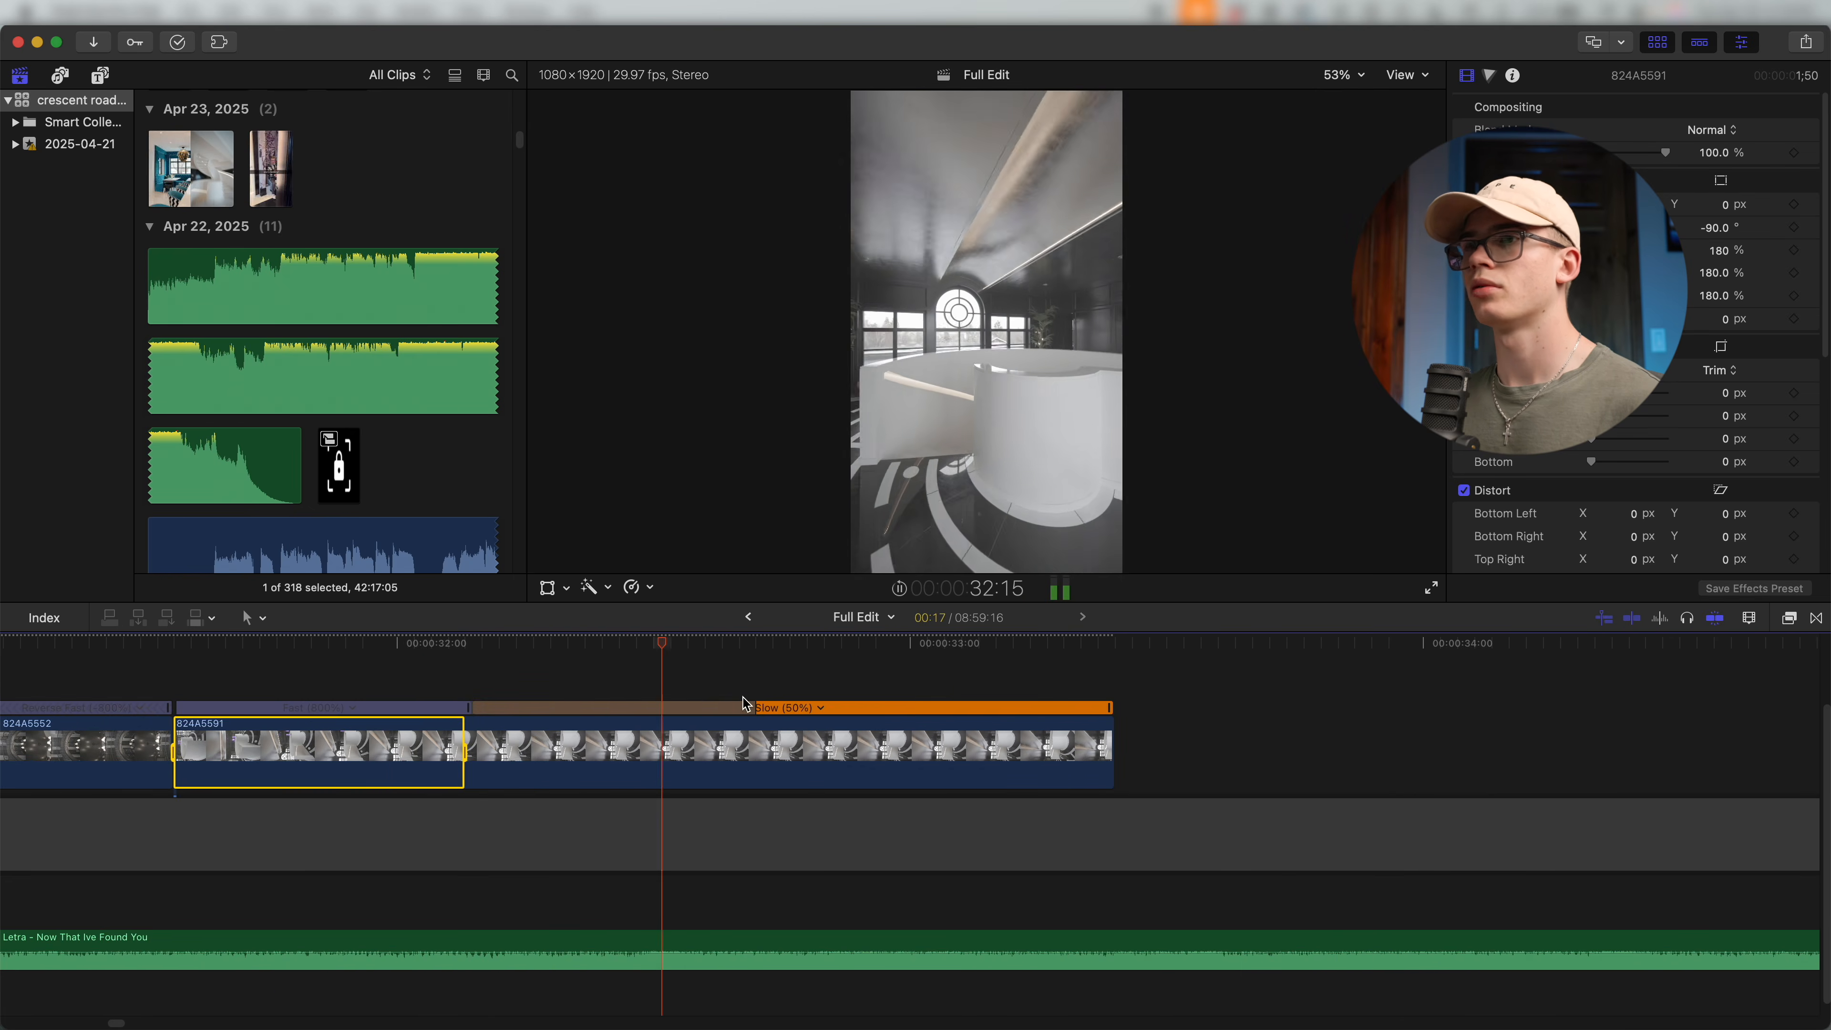
pyautogui.hscroll(-1, 627, 707)
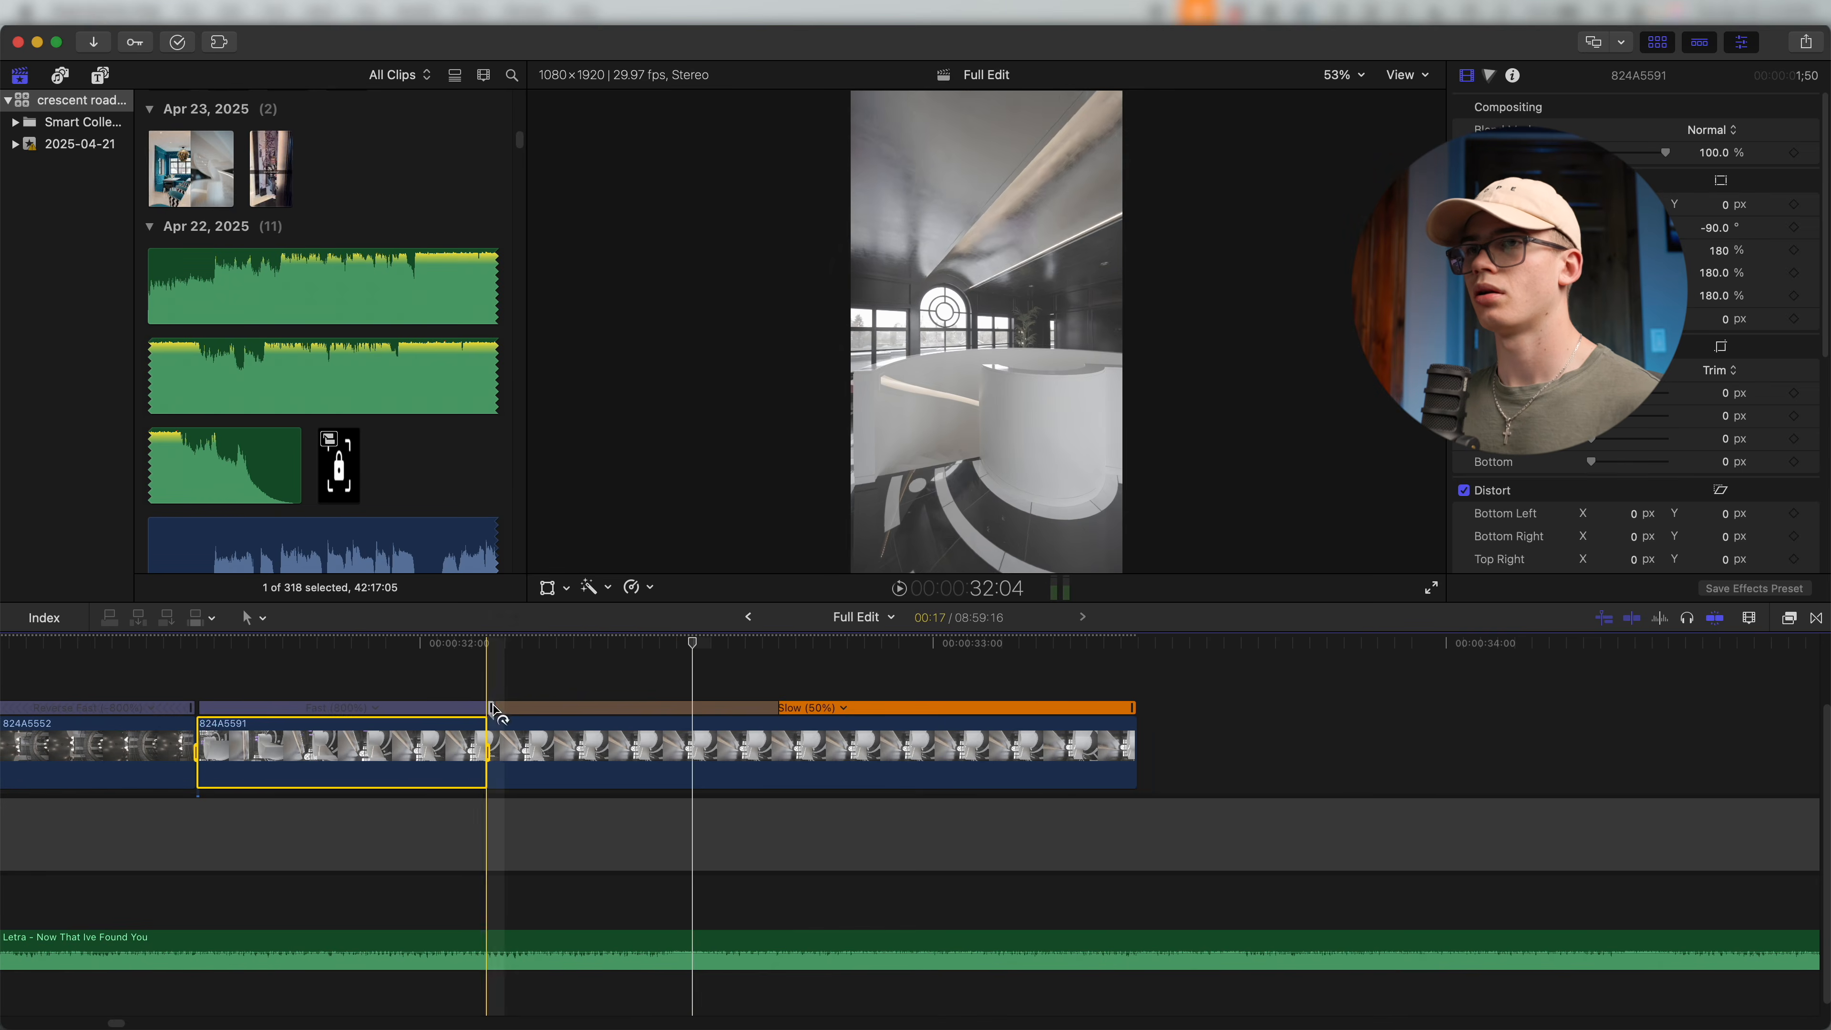
# Edit the source frame of the transition into the slow segment of clip 824A5591, shift it later, and play it back.
pyautogui.doubleClick(510, 711)
pyautogui.moveTo(500, 710); pyautogui.dragTo(531, 711)
pyautogui.moveTo(531, 711); pyautogui.dragTo(526, 711)
pyautogui.press('space')
pyautogui.press('space')
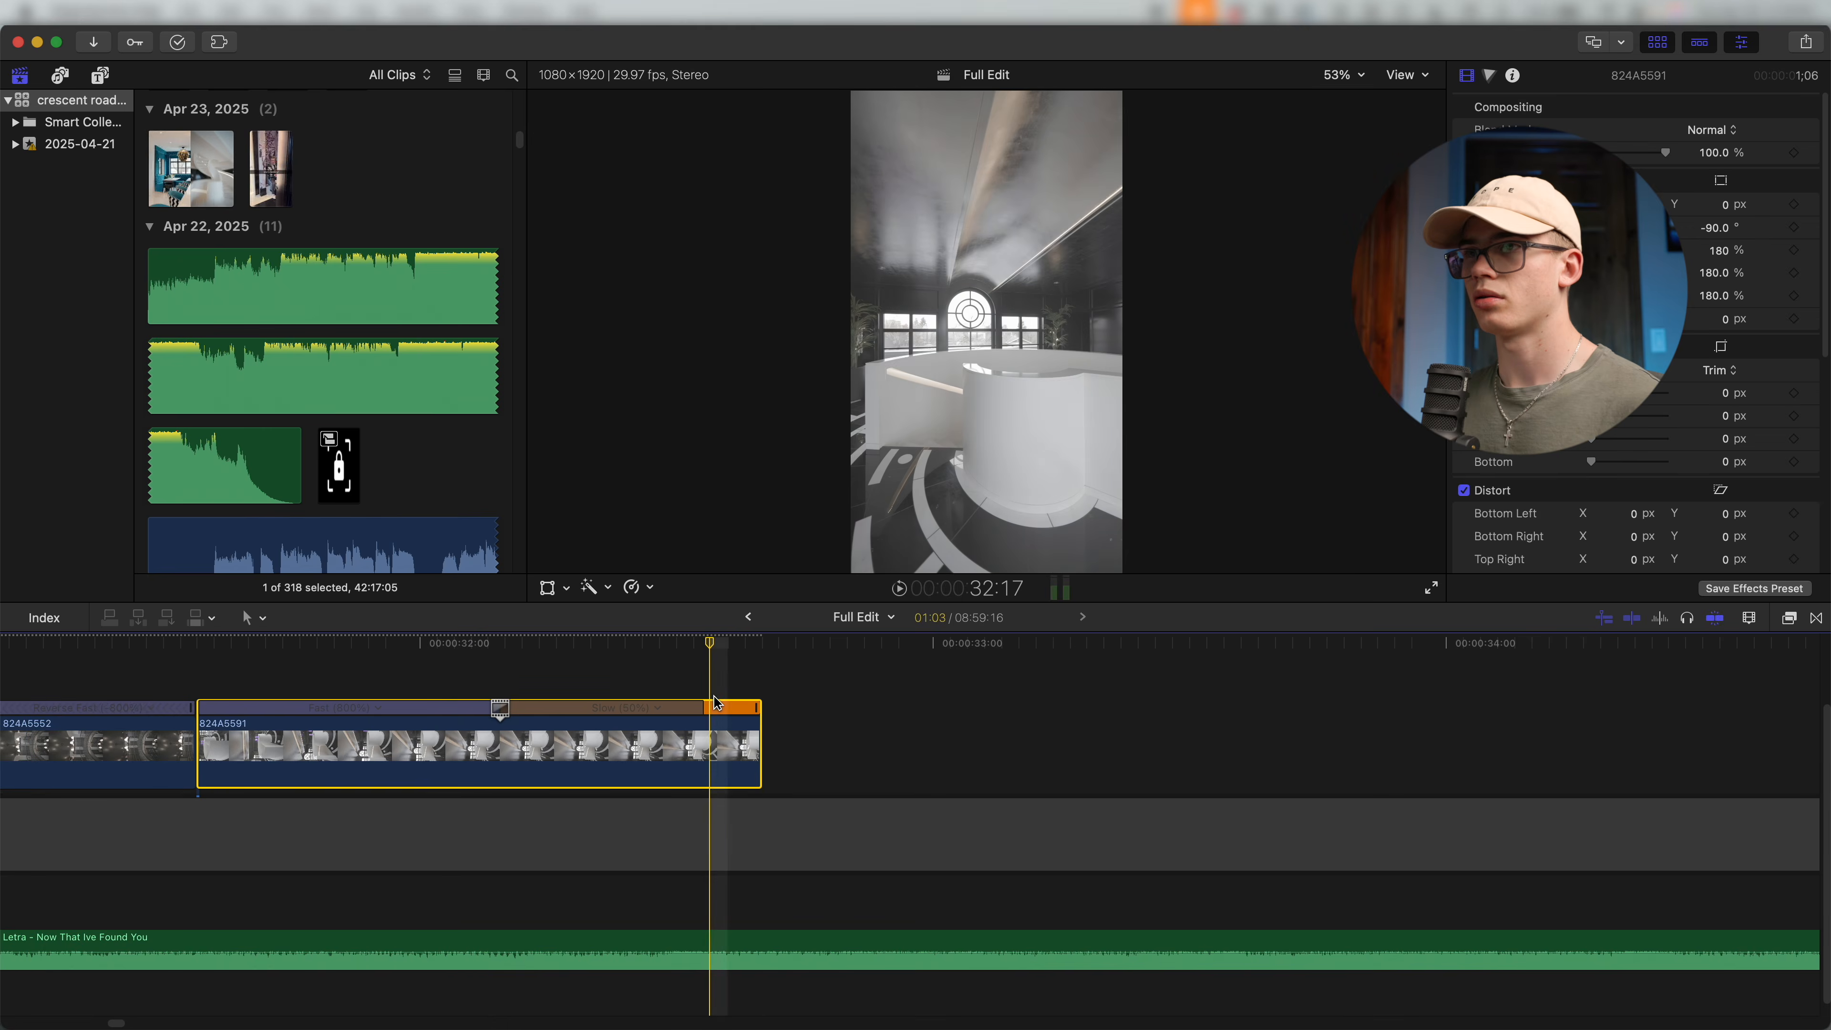
# Trim the end of clip 824A5591 to a length of 28 frames and listen to the music beyond it.
pyautogui.press('super+minus')
pyautogui.press('super+equal')
pyautogui.moveTo(617, 737); pyautogui.dragTo(580, 738)
pyautogui.press('super+minus')
pyautogui.press('super+minus')
pyautogui.press('super+minus')
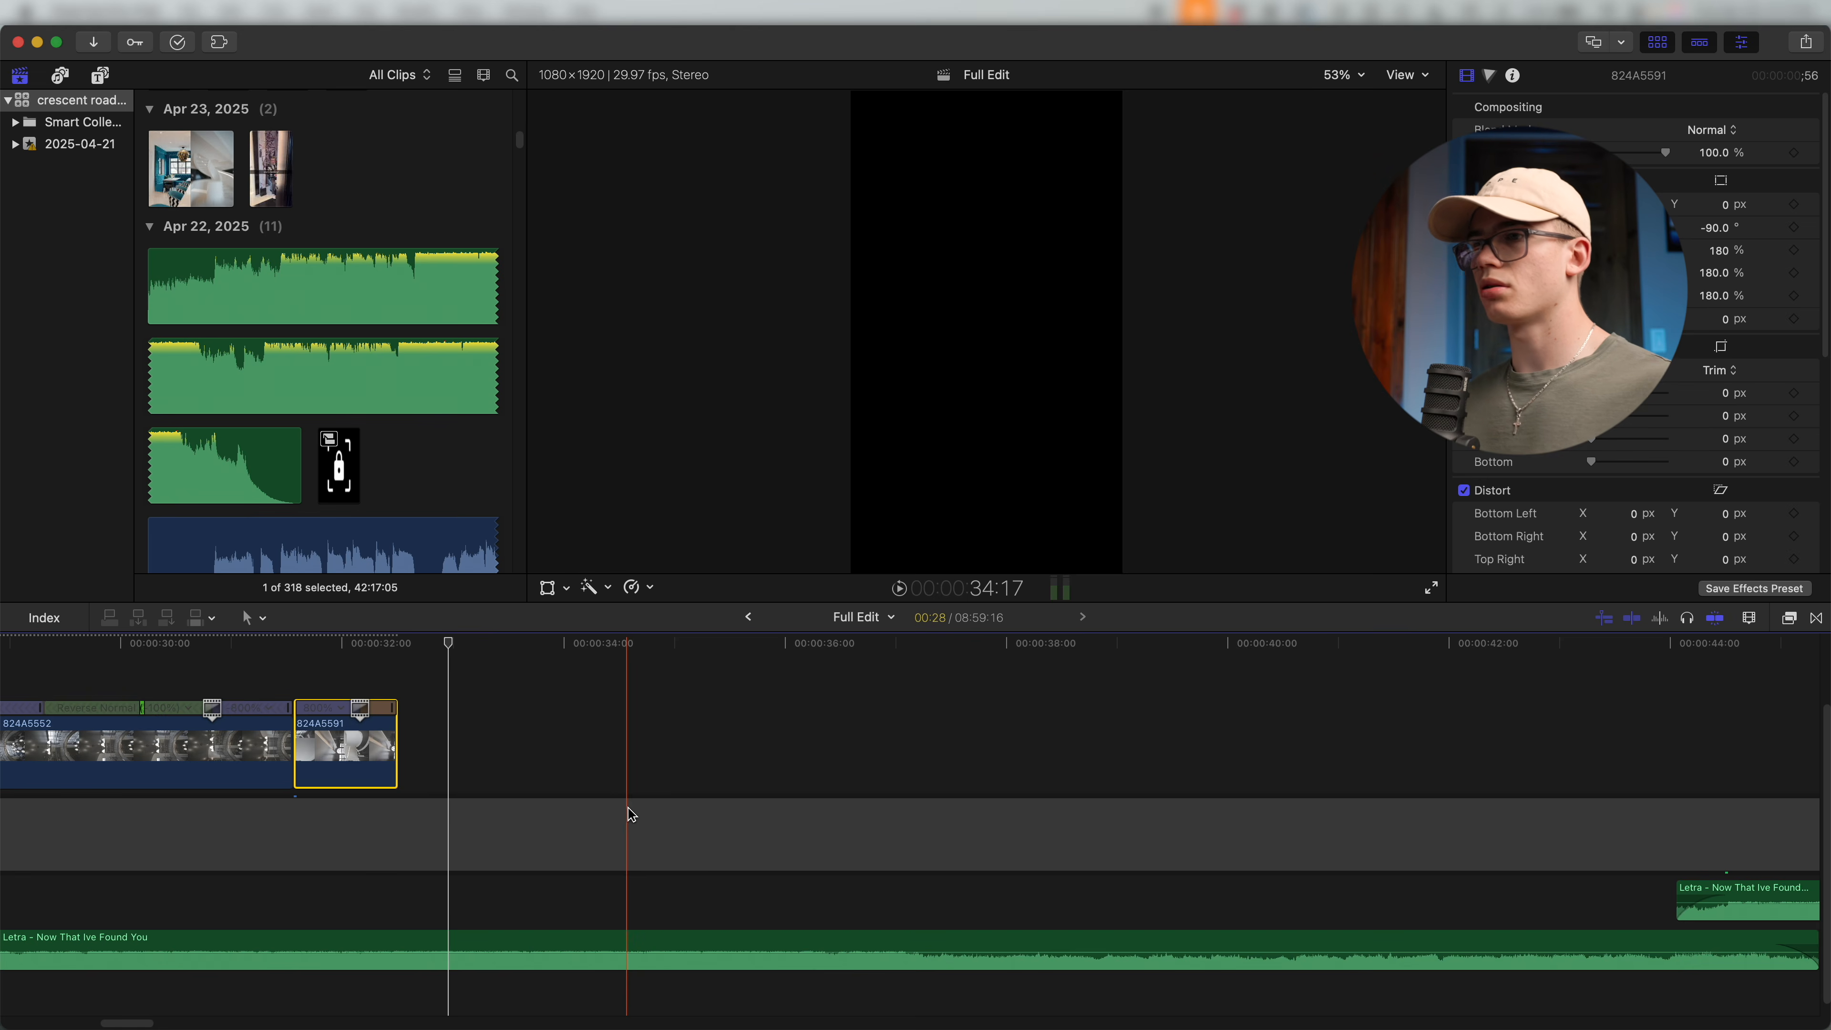
pyautogui.press('super+minus')
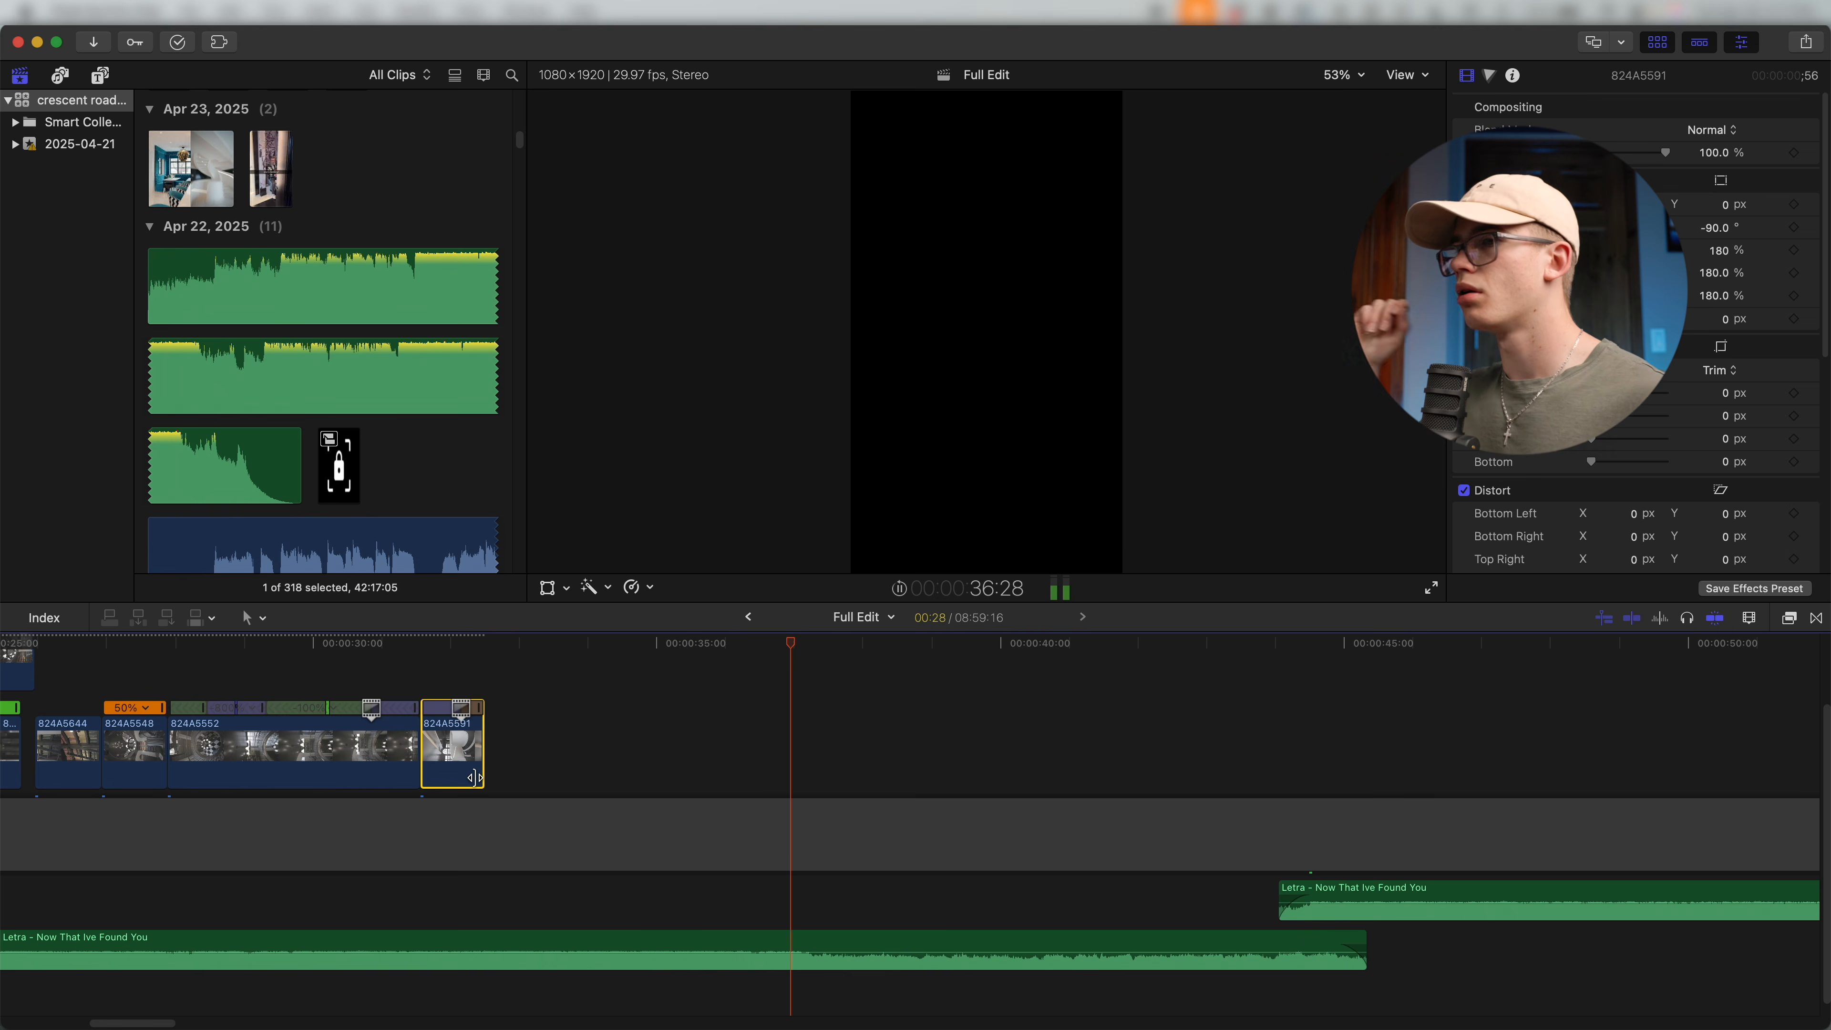
pyautogui.press('space')
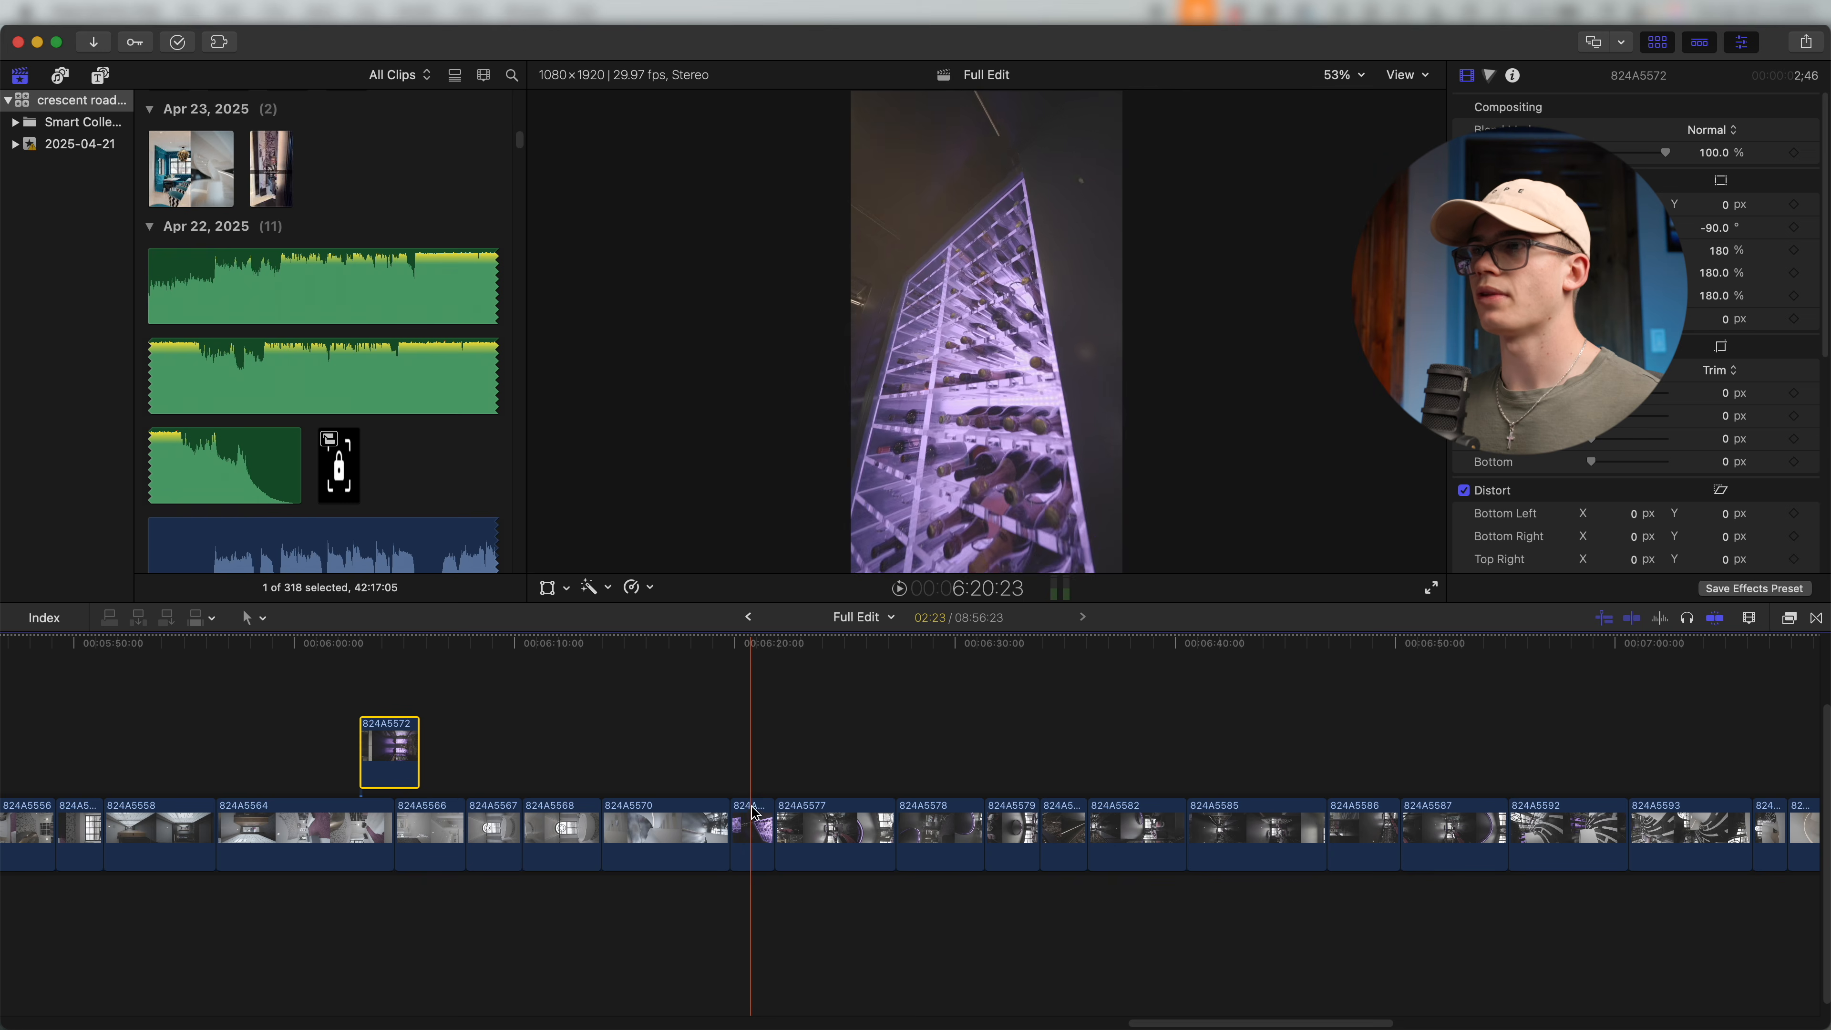
# Move clip 824A5574 out of the primary storyline beside clip 824A5572 and cut both clips.
pyautogui.moveTo(750, 822); pyautogui.dragTo(438, 745)
pyautogui.press('super+minus')
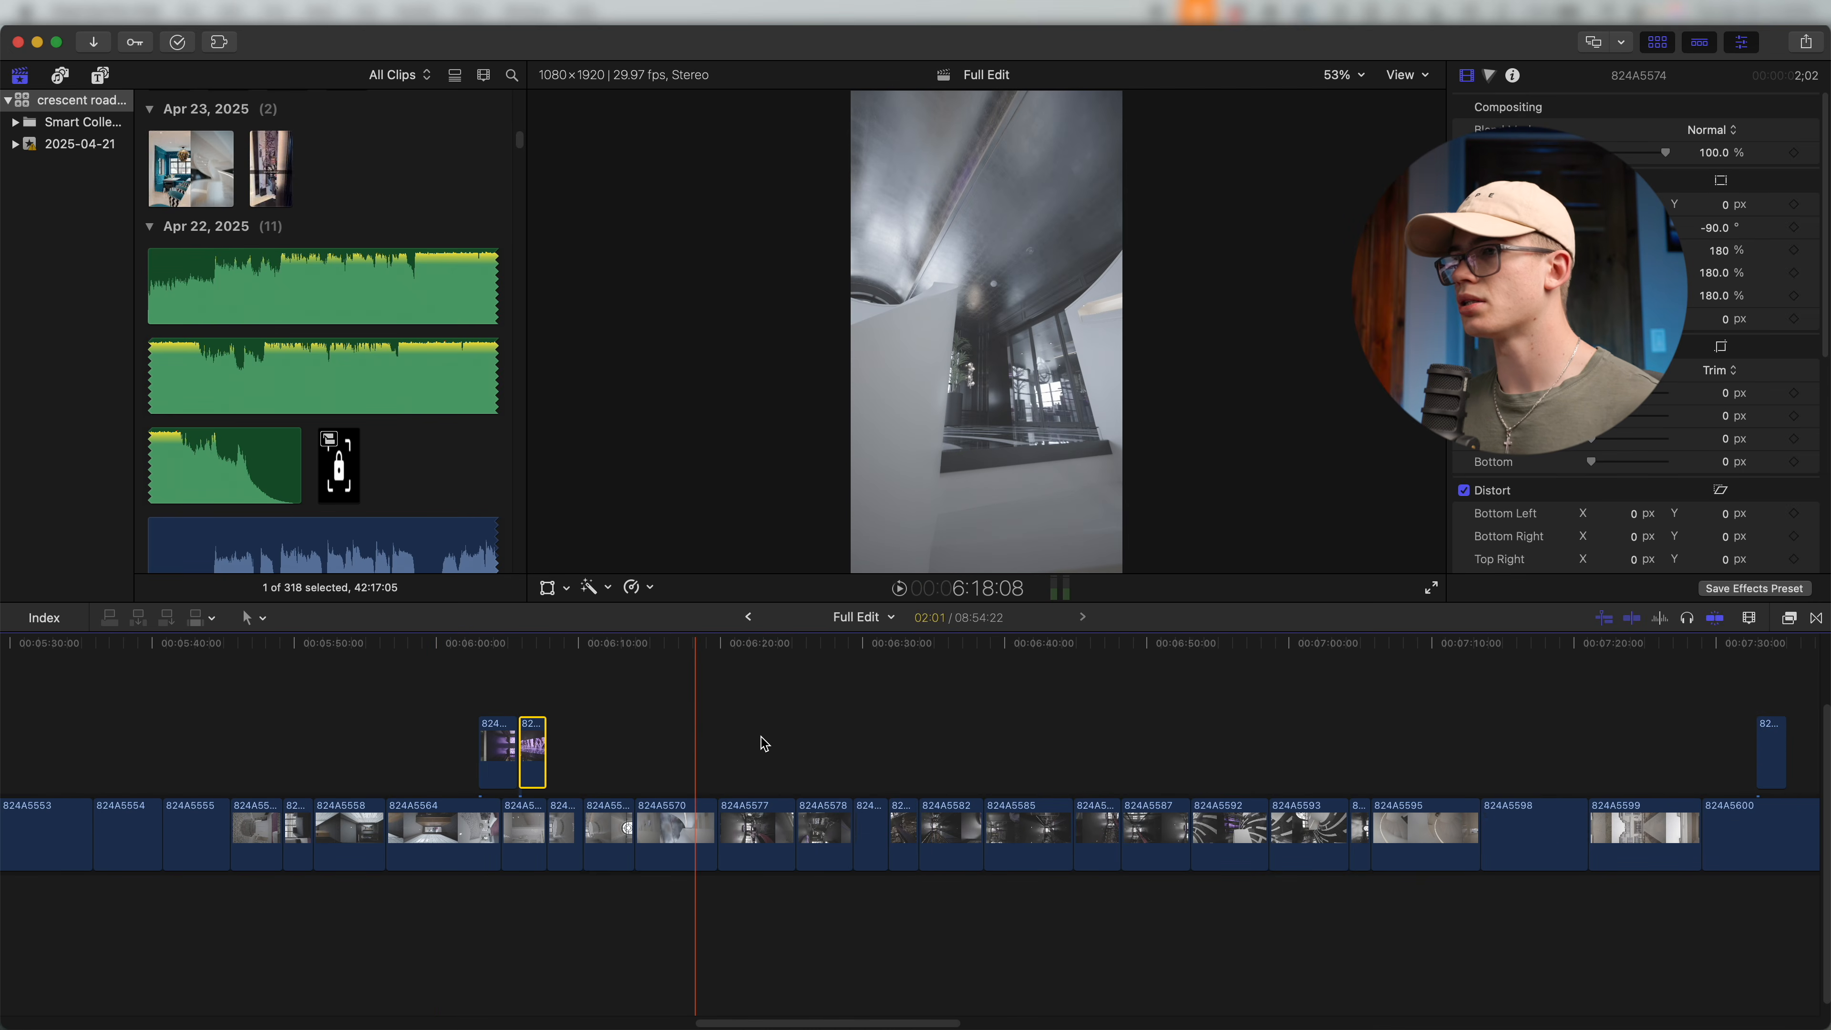
pyautogui.hscroll(6, 883, 741)
pyautogui.hscroll(-6, 551, 745)
pyautogui.moveTo(732, 756); pyautogui.dragTo(306, 698)
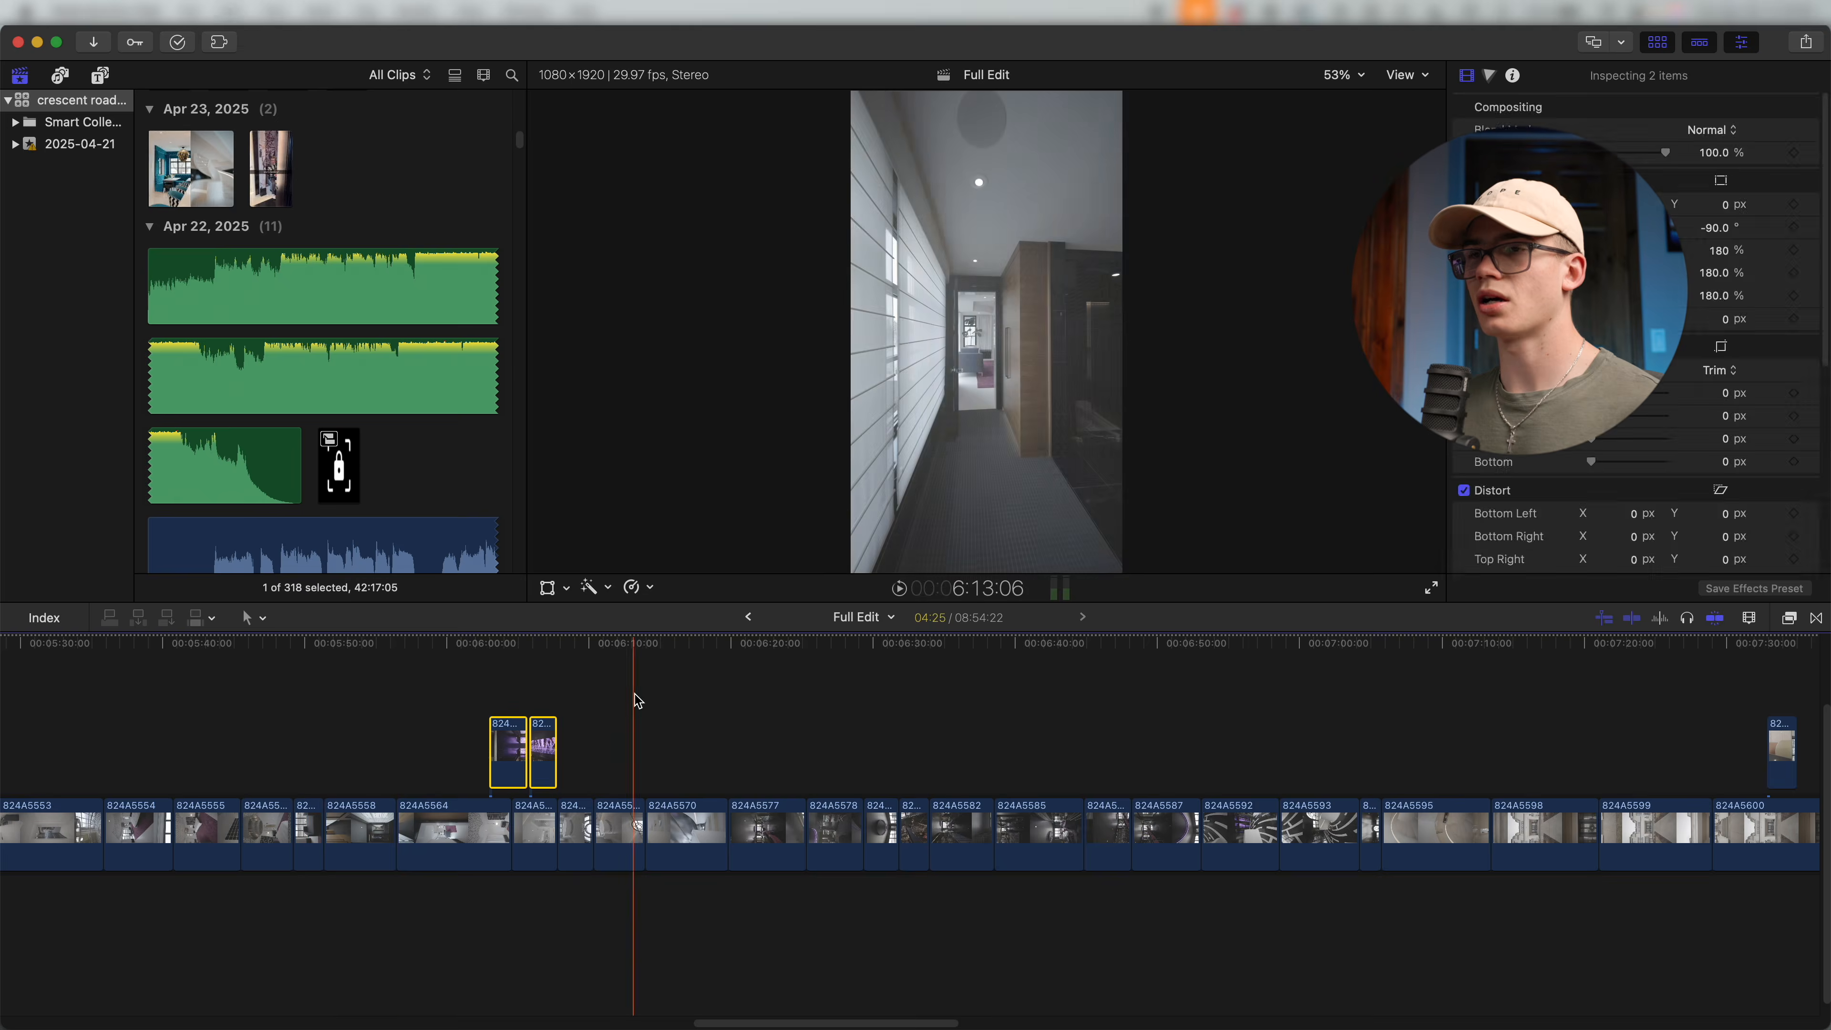
pyautogui.press('super+x')
# Paste clips 824A5572 and 824A5574 as connected clips above the music, a short distance beyond clip 824A5591.
pyautogui.hscroll(-20, 580, 687)
pyautogui.scroll(1, 527, 707)
pyautogui.press('super+equal')
pyautogui.press('super+equal')
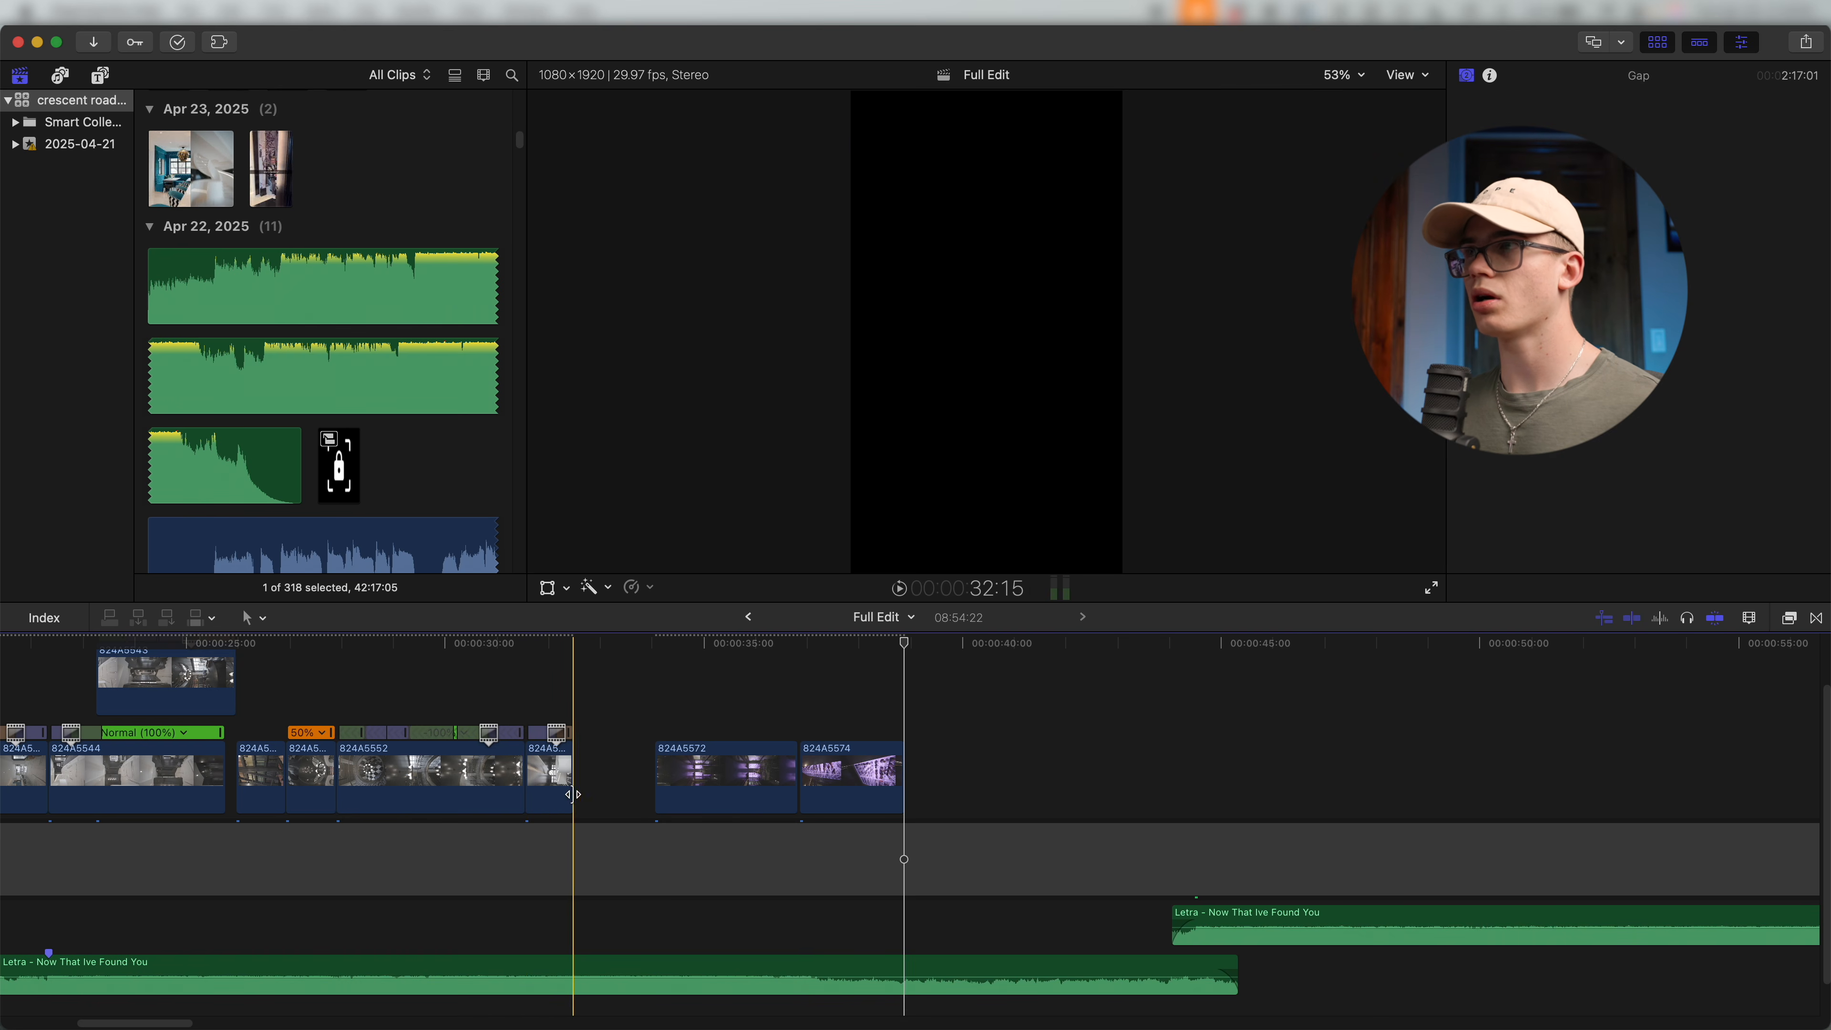
# Find the drinks-fridge clip 824A5489 in the remaining footage and cut it from the primary storyline.
pyautogui.press('super+minus')
pyautogui.press('super+minus')
pyautogui.hscroll(20, 787, 775)
pyautogui.hscroll(-10, 779, 768)
pyautogui.hscroll(-8, 771, 763)
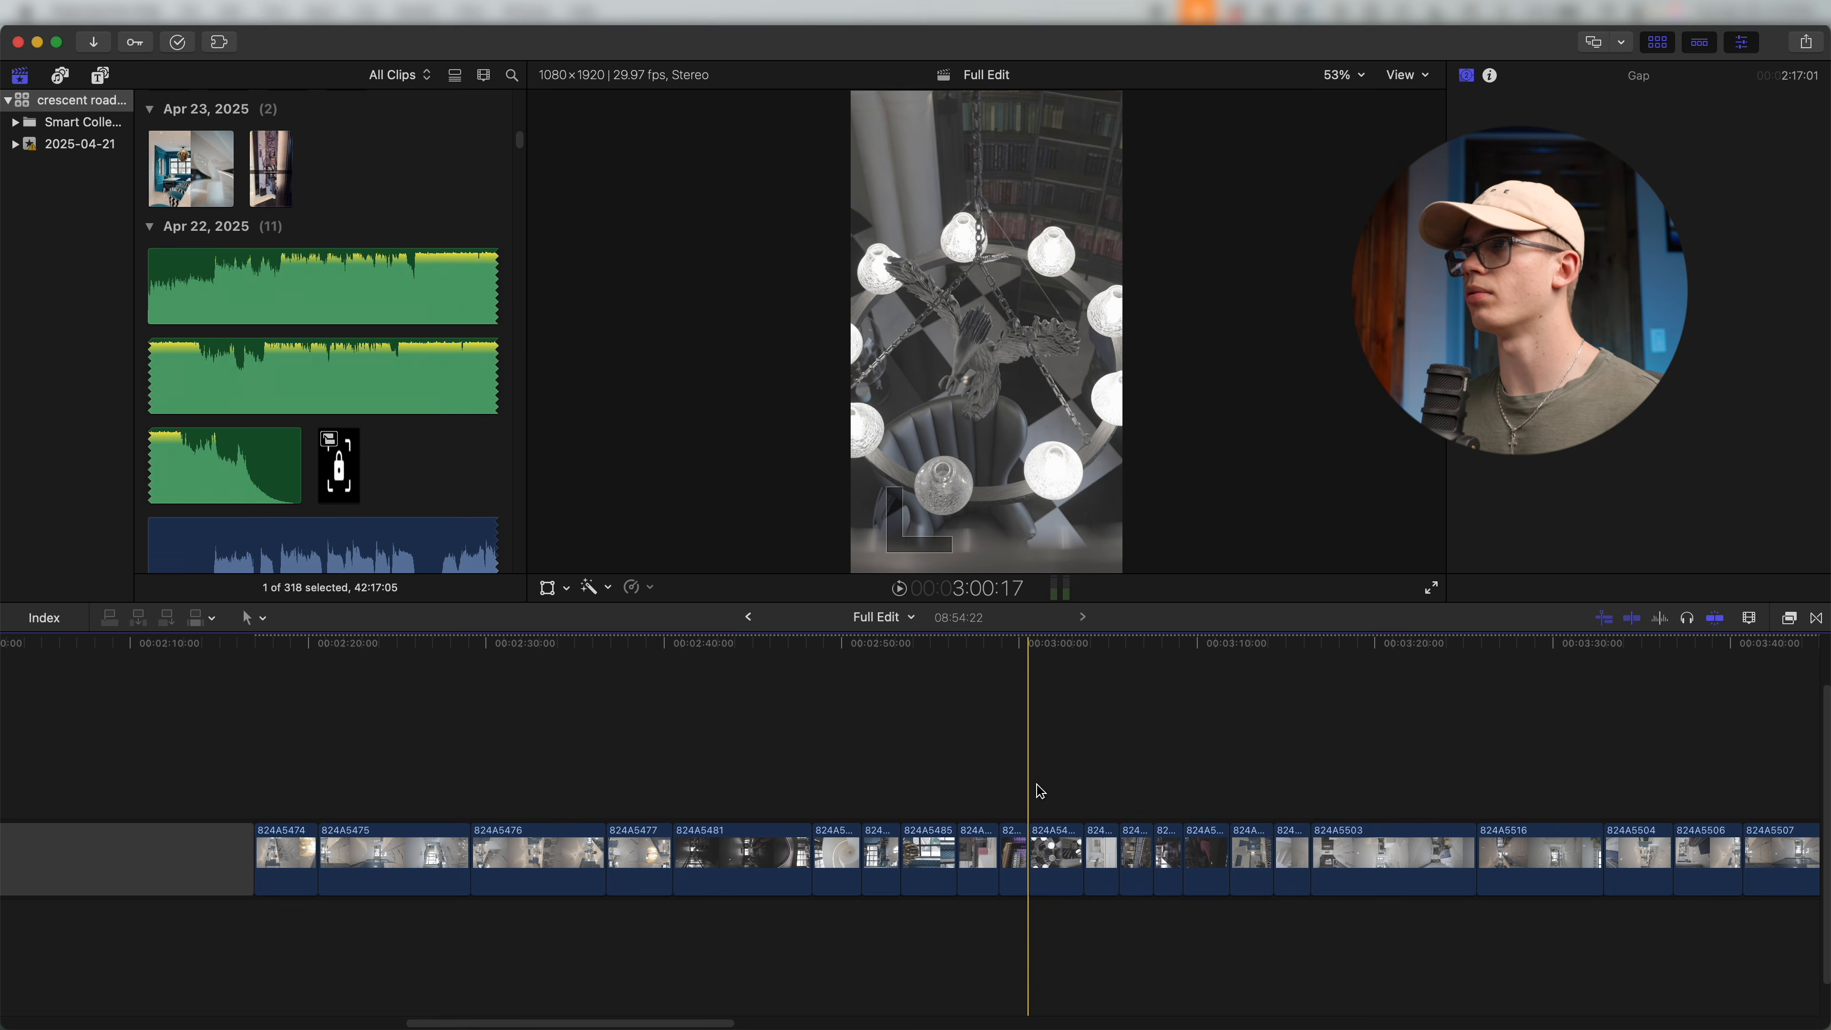
pyautogui.press('super+equal')
pyautogui.press('super+equal')
pyautogui.press('super+equal')
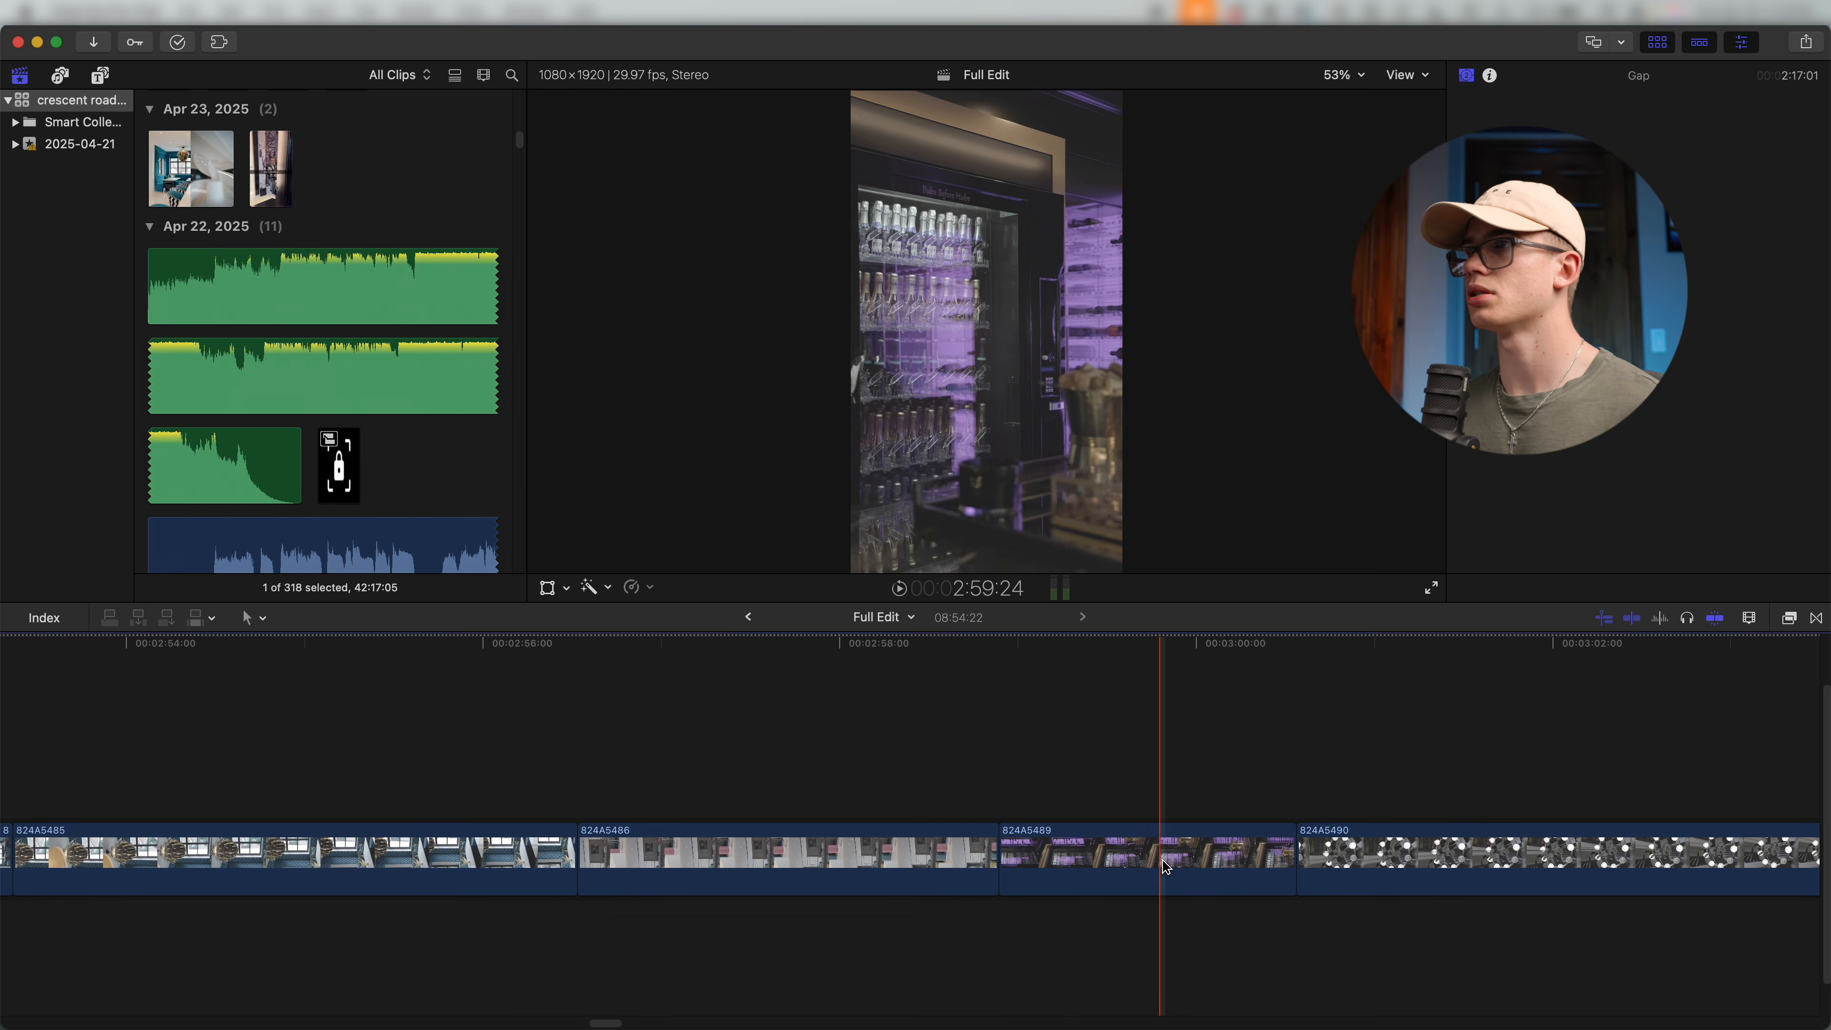
pyautogui.click(1096, 840)
pyautogui.press('BackSpace')
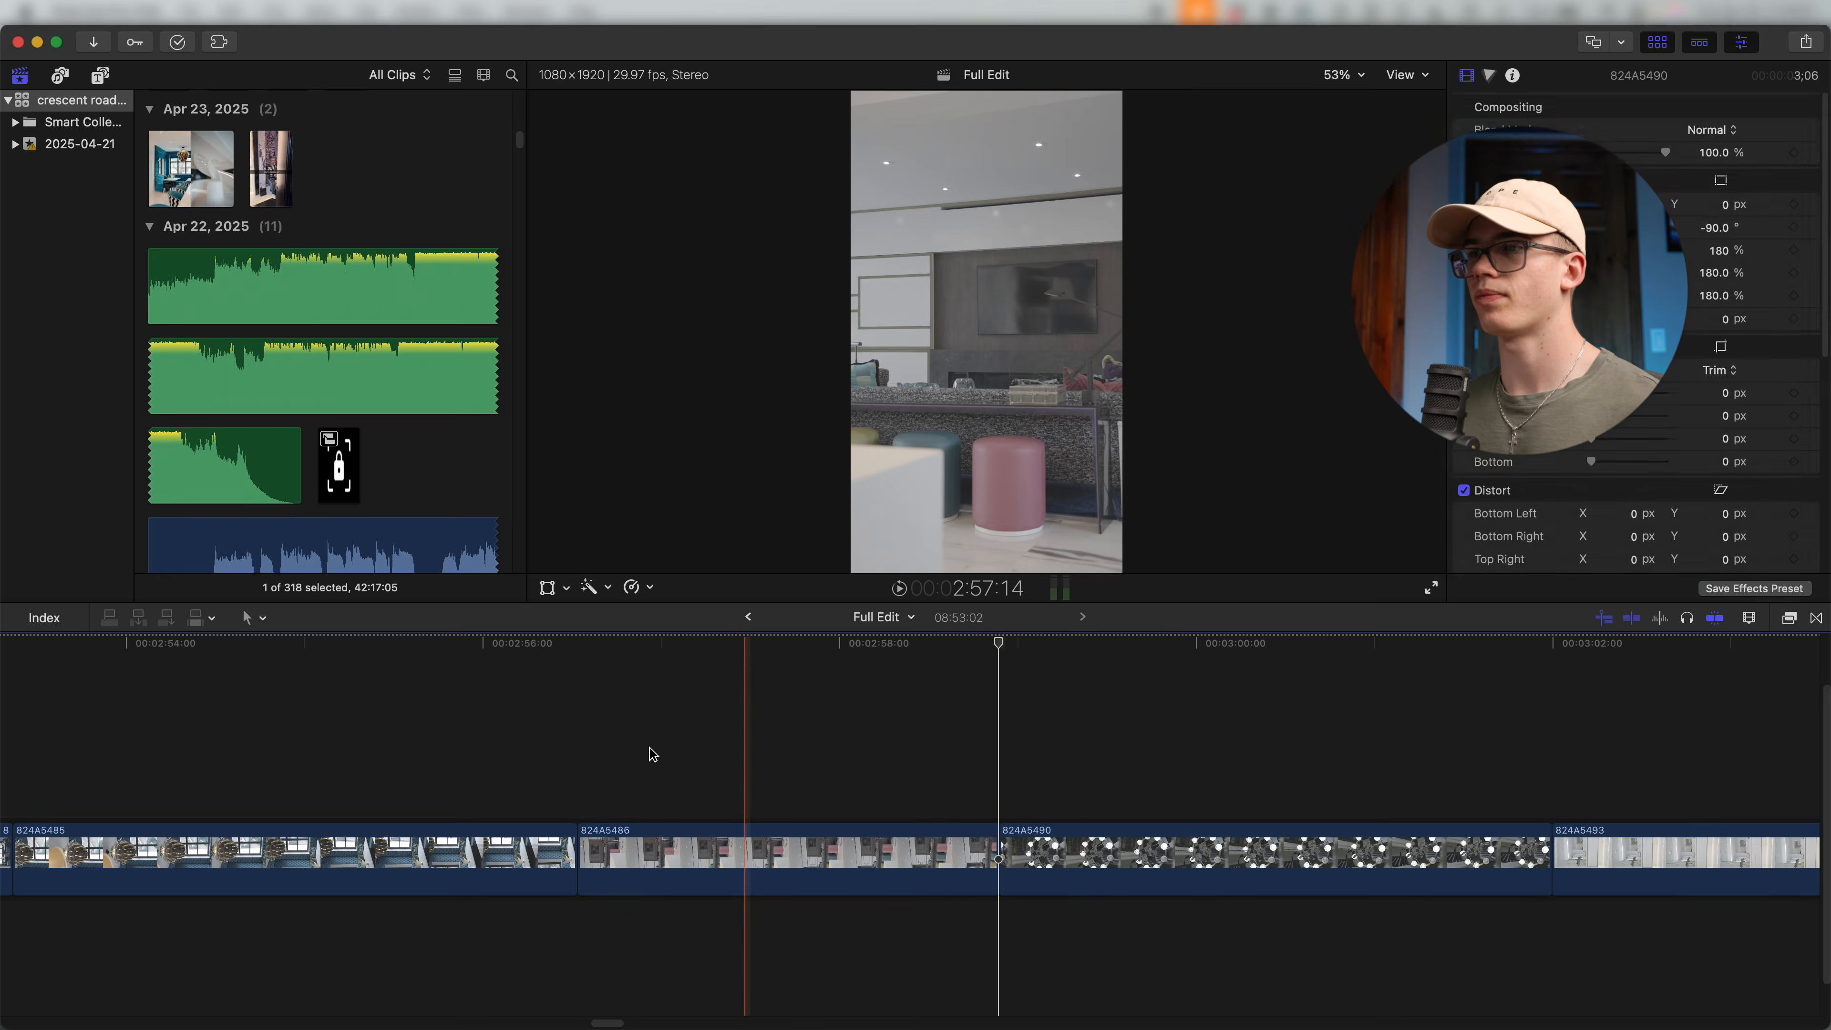
# Paste clip 824A5489 as a connected clip a short distance after clip 824A5574.
pyautogui.hscroll(-20, 522, 825)
pyautogui.press('super+minus')
pyautogui.press('super+minus')
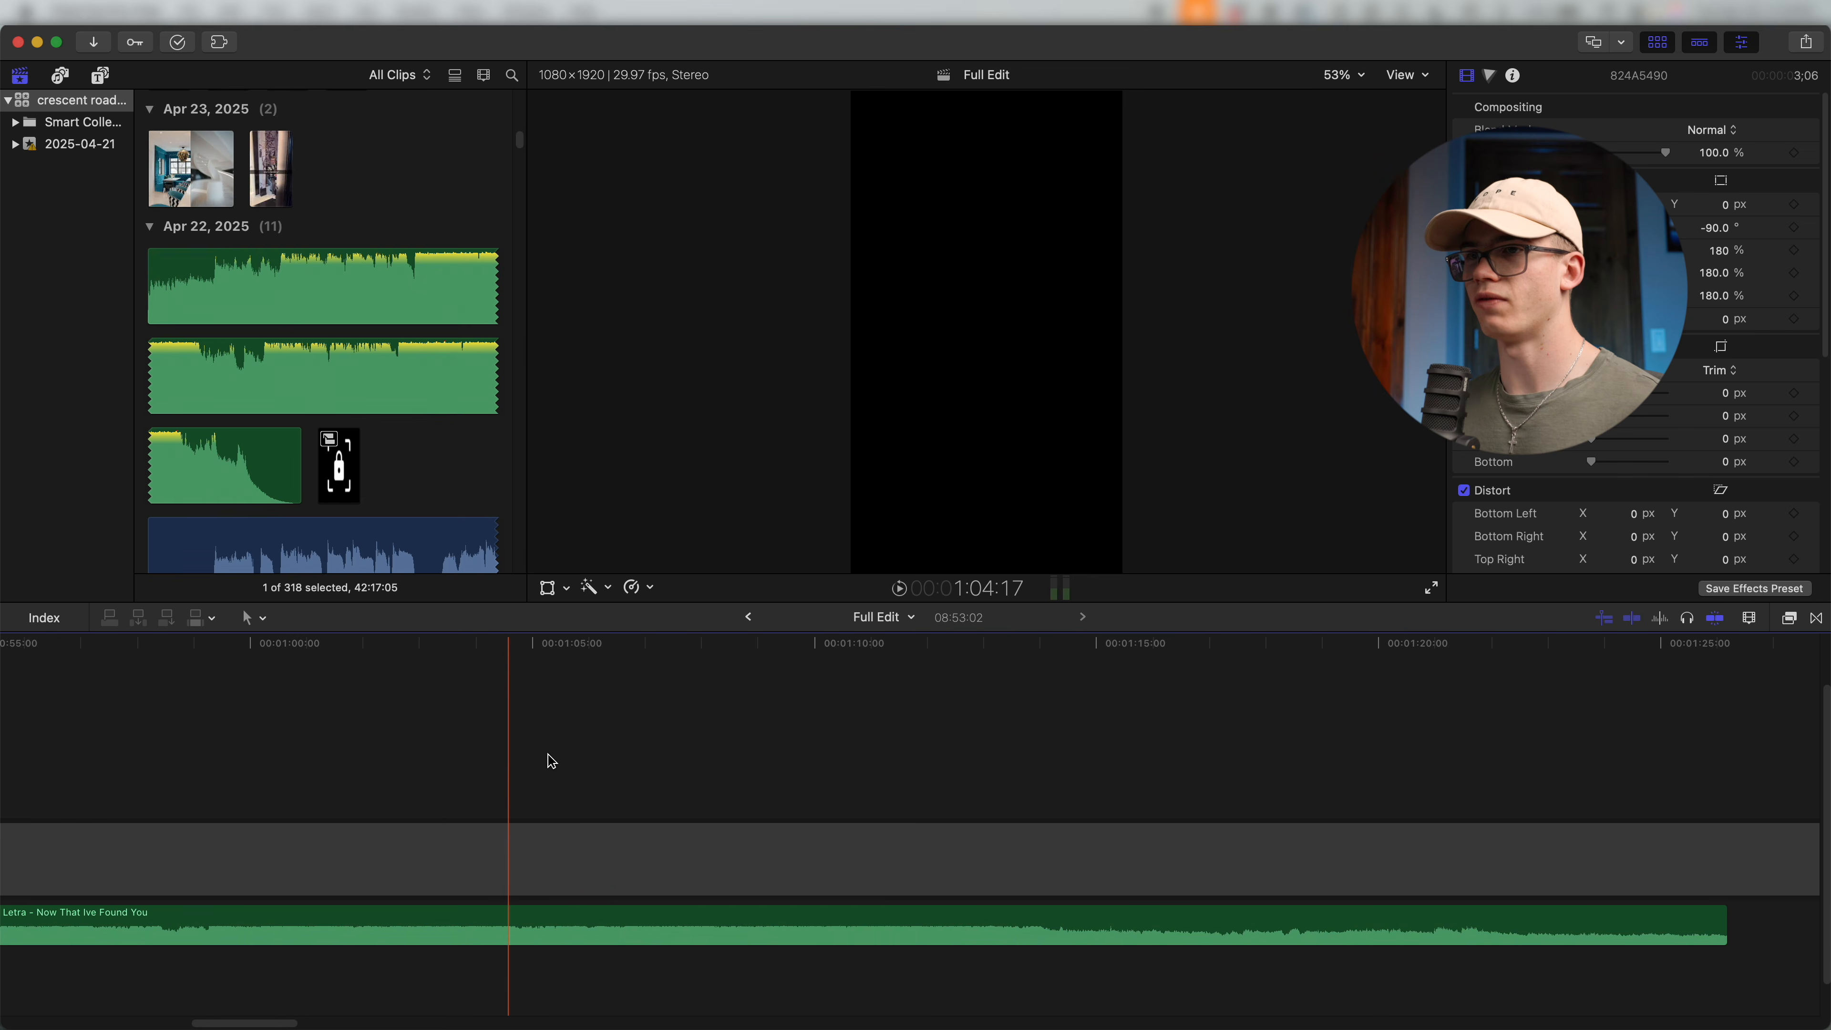
pyautogui.hscroll(-15, 533, 757)
pyautogui.hotkey('alt', 'v')
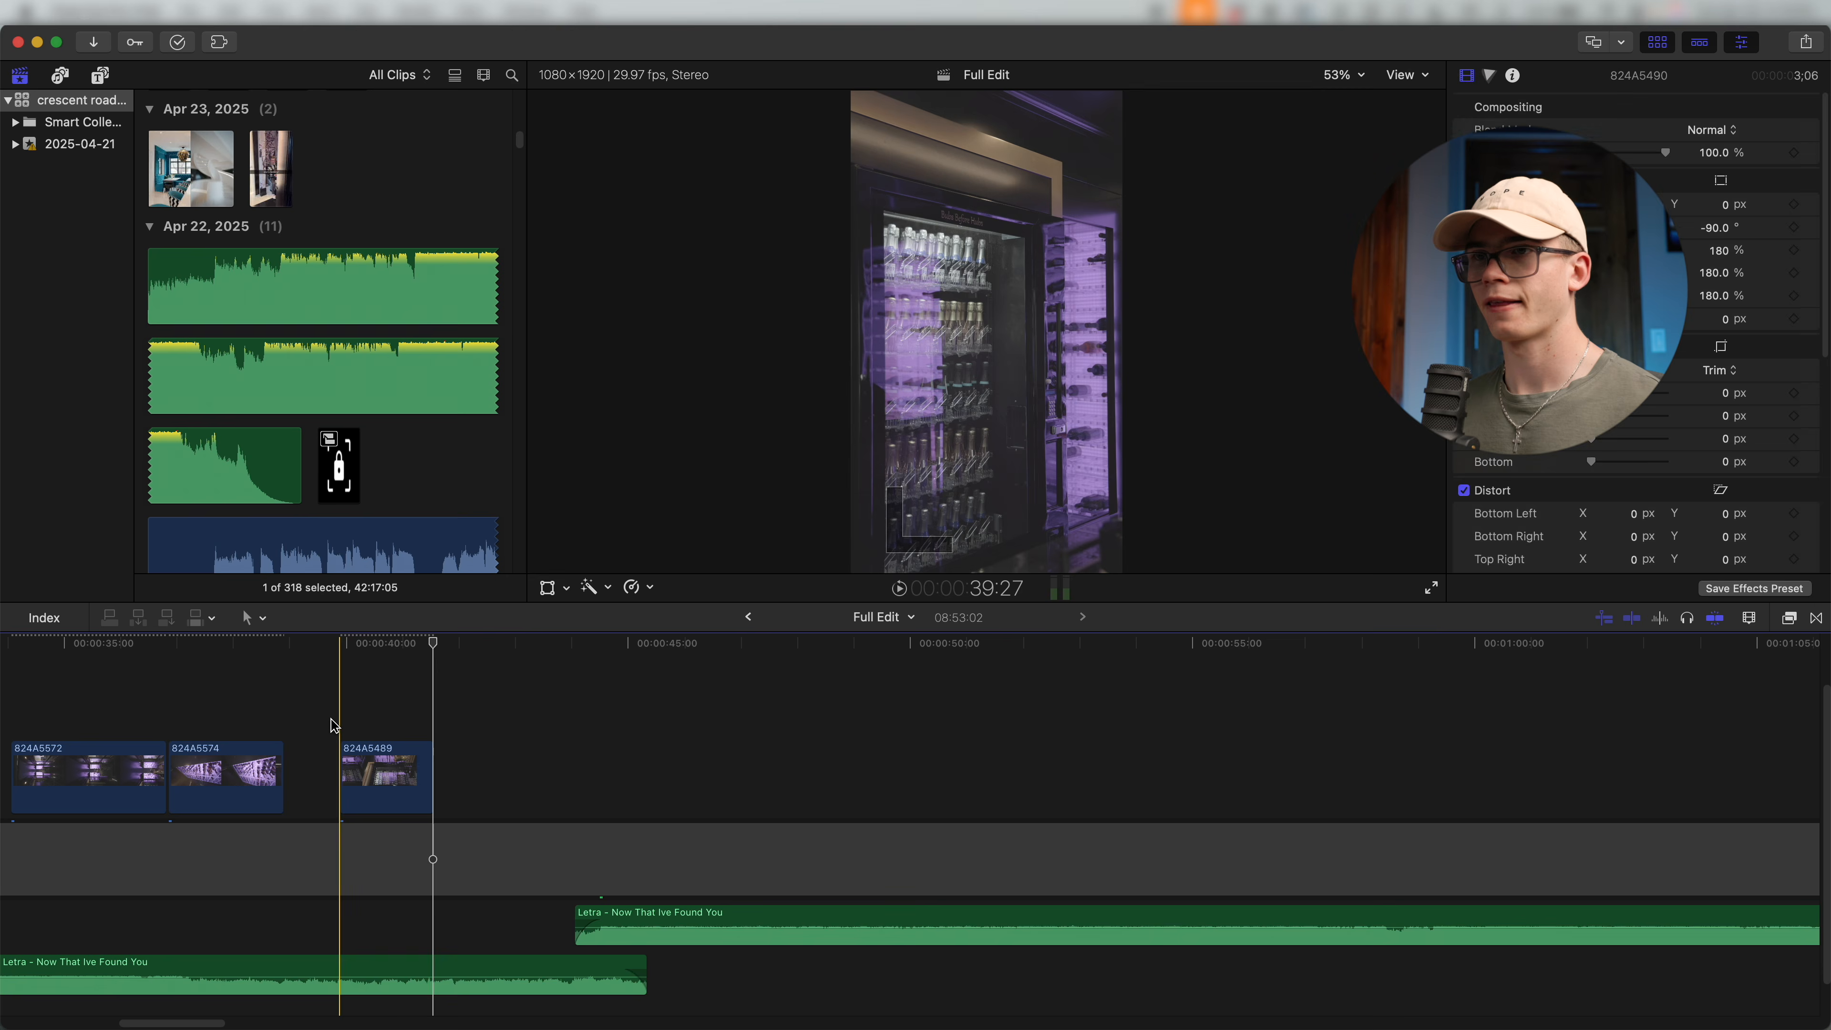
pyautogui.press('super+equal')
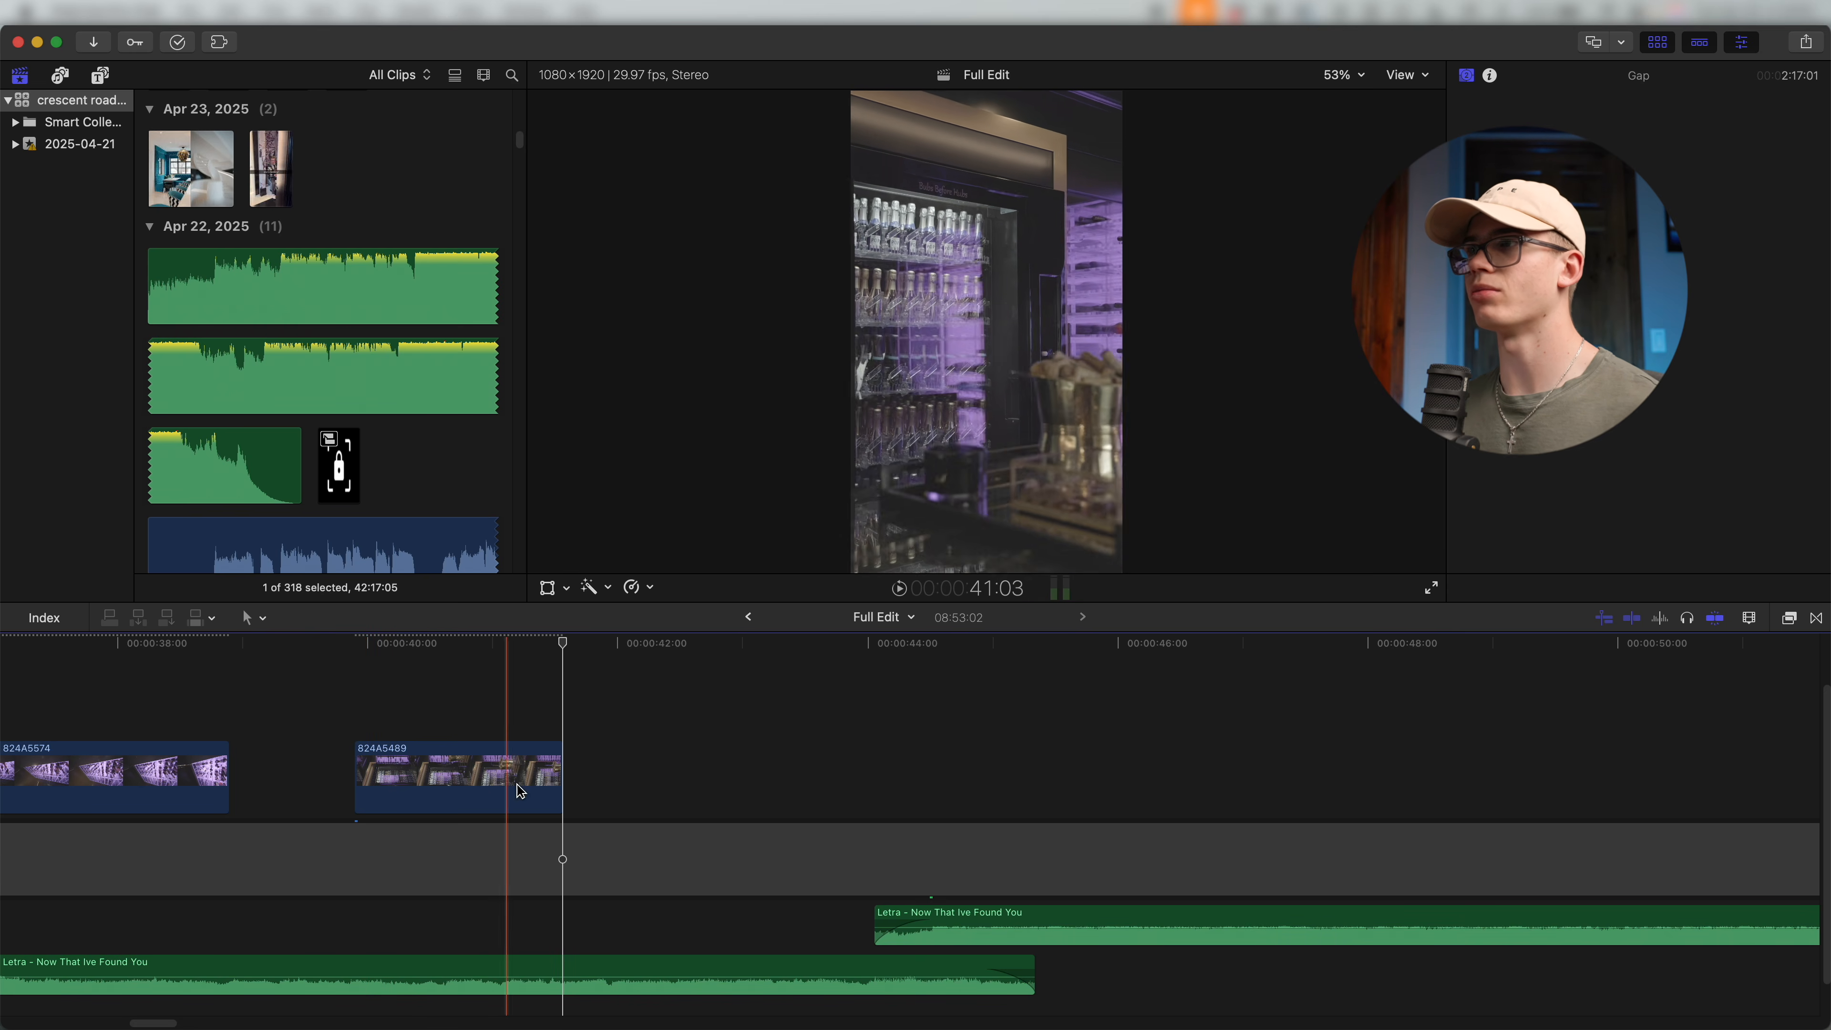
# Move the drinks-fridge clip 824A5489 from beyond clip 824A5574 to start right where clip 824A5591 ends.
pyautogui.press('c')
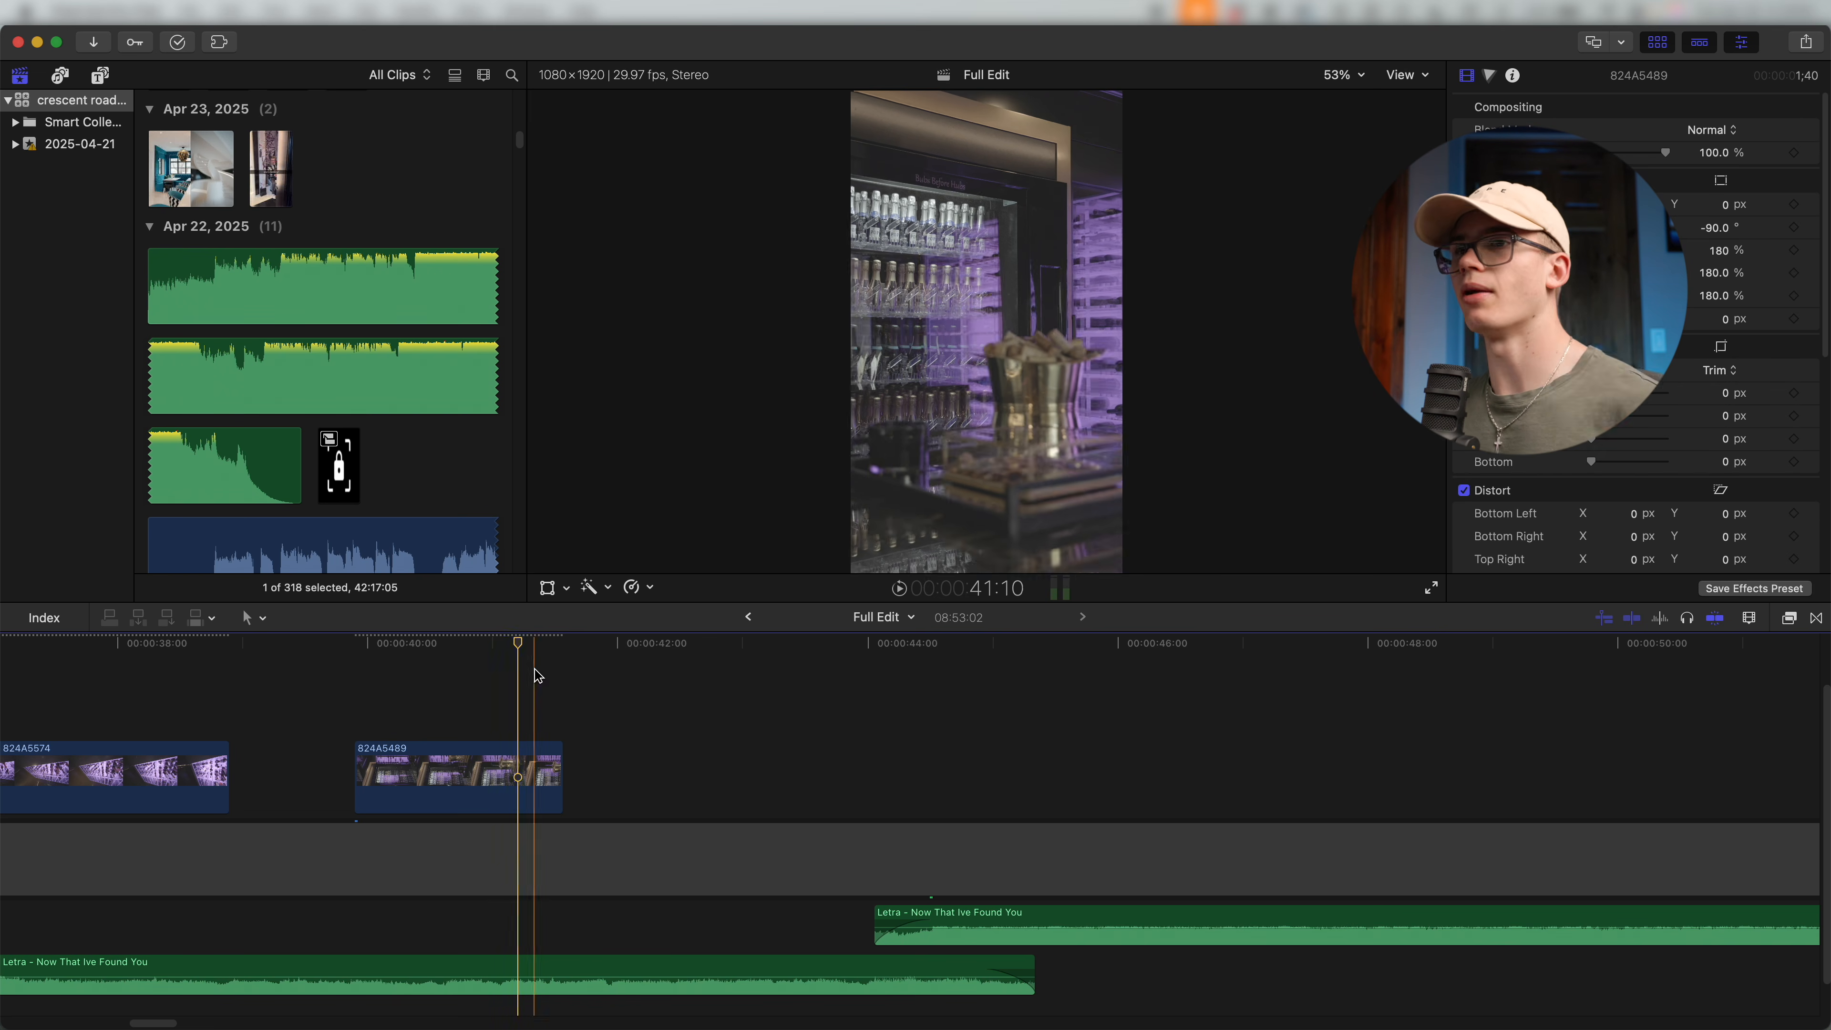
pyautogui.hscroll(-7, 571, 763)
pyautogui.press('super+minus')
pyautogui.click(964, 797)
pyautogui.moveTo(604, 703); pyautogui.dragTo(500, 697)
pyautogui.press('super+equal')
pyautogui.press('super+equal')
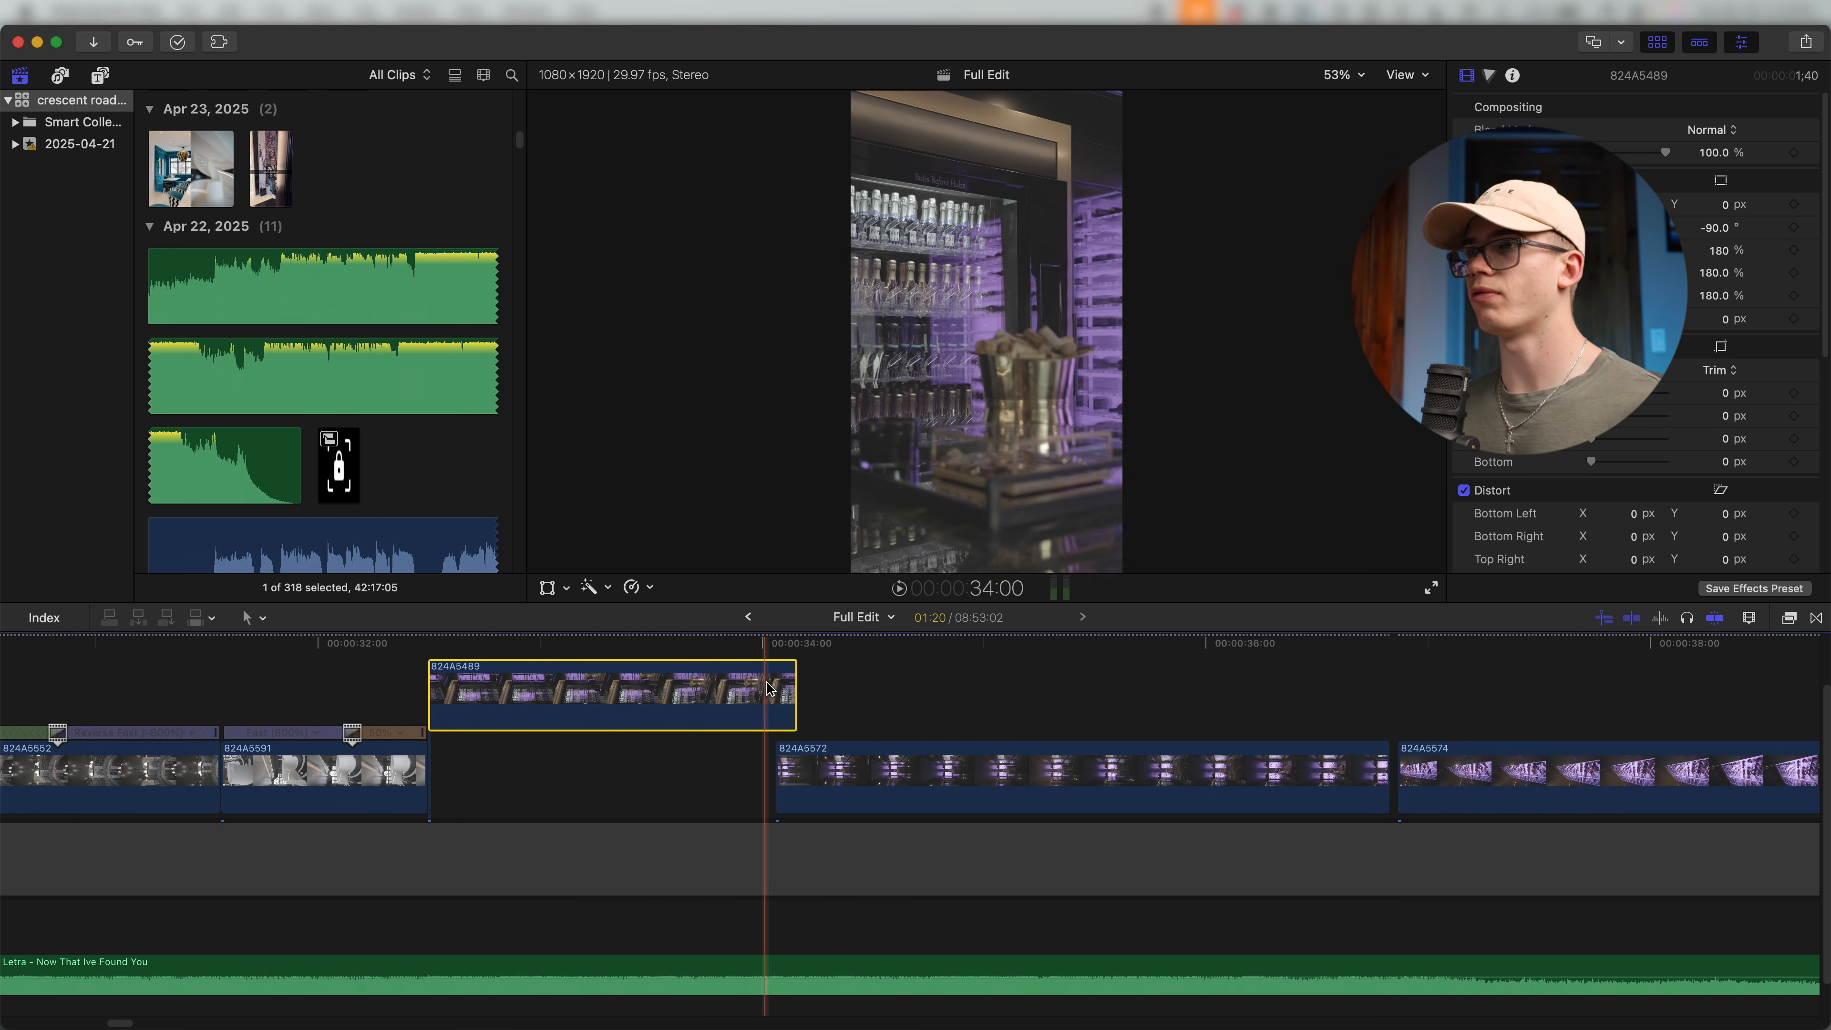
# Trim the start of clip 824A5489, set it directly against clip 824A5591 in the same row, and play the cut.
pyautogui.hotkey('alt', '[')
pyautogui.moveTo(648, 718); pyautogui.dragTo(553, 771)
pyautogui.press('space')
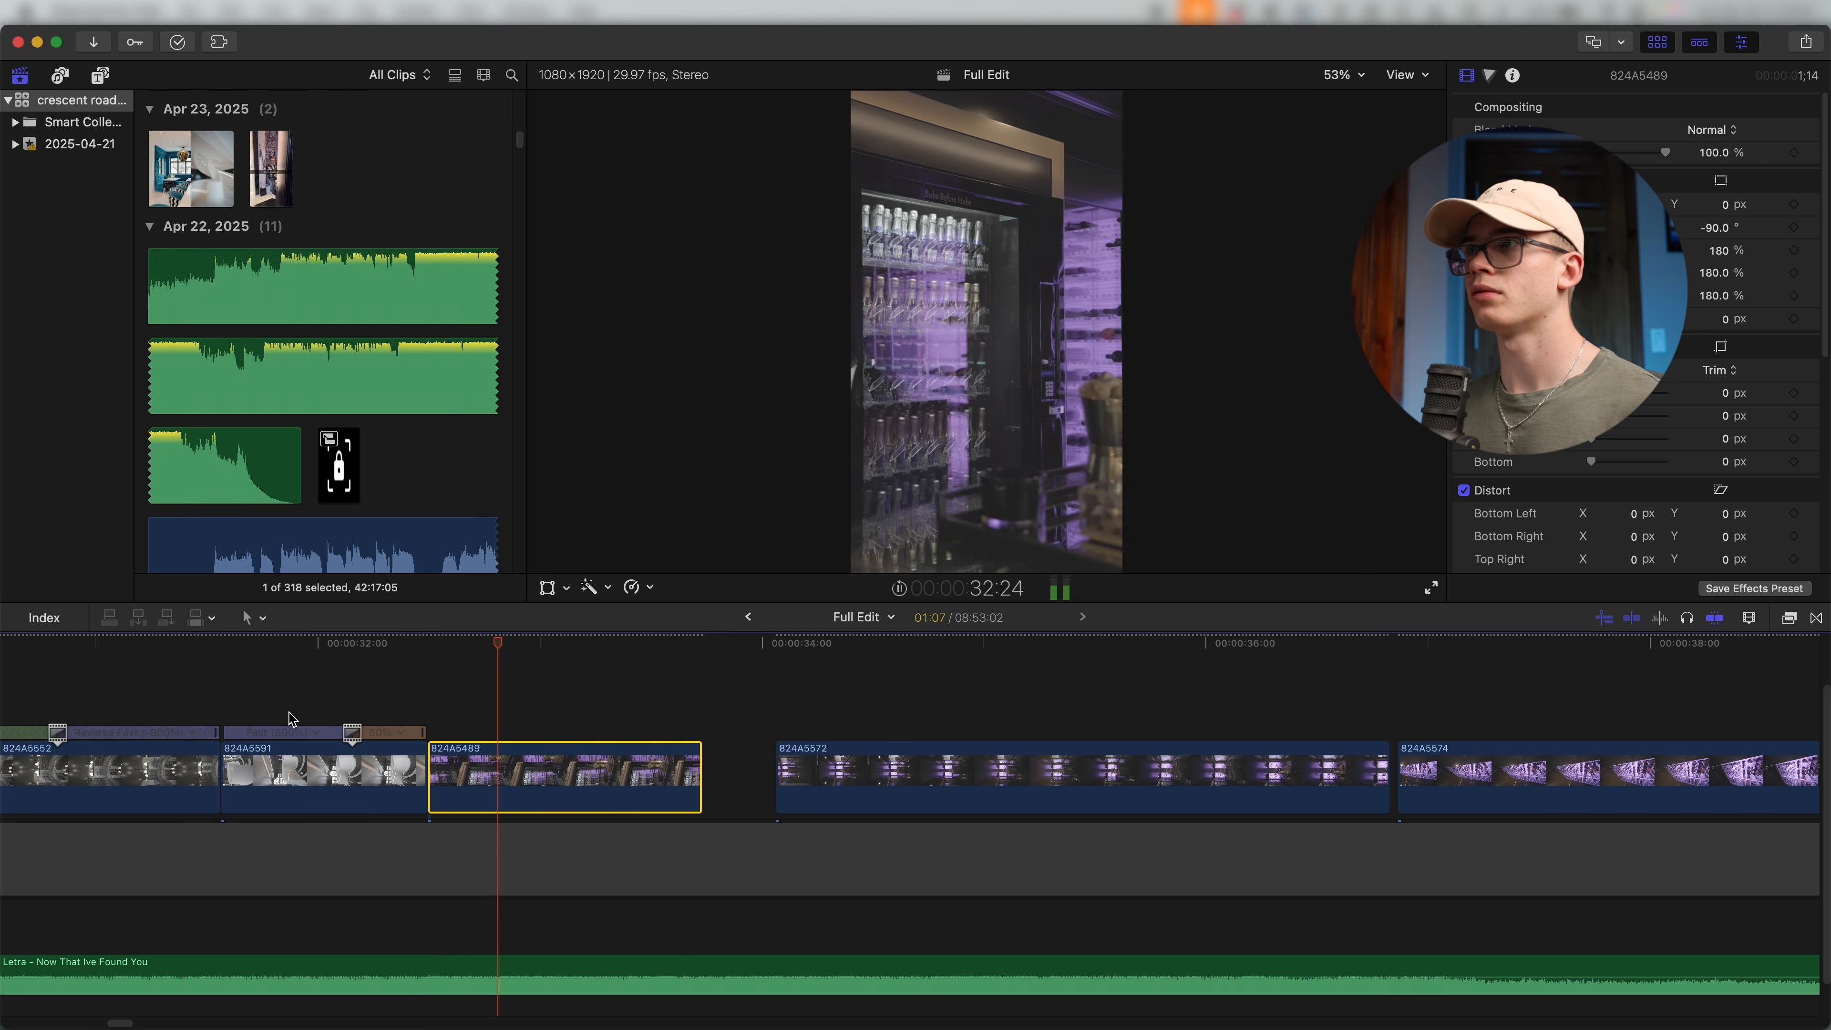
pyautogui.press('space')
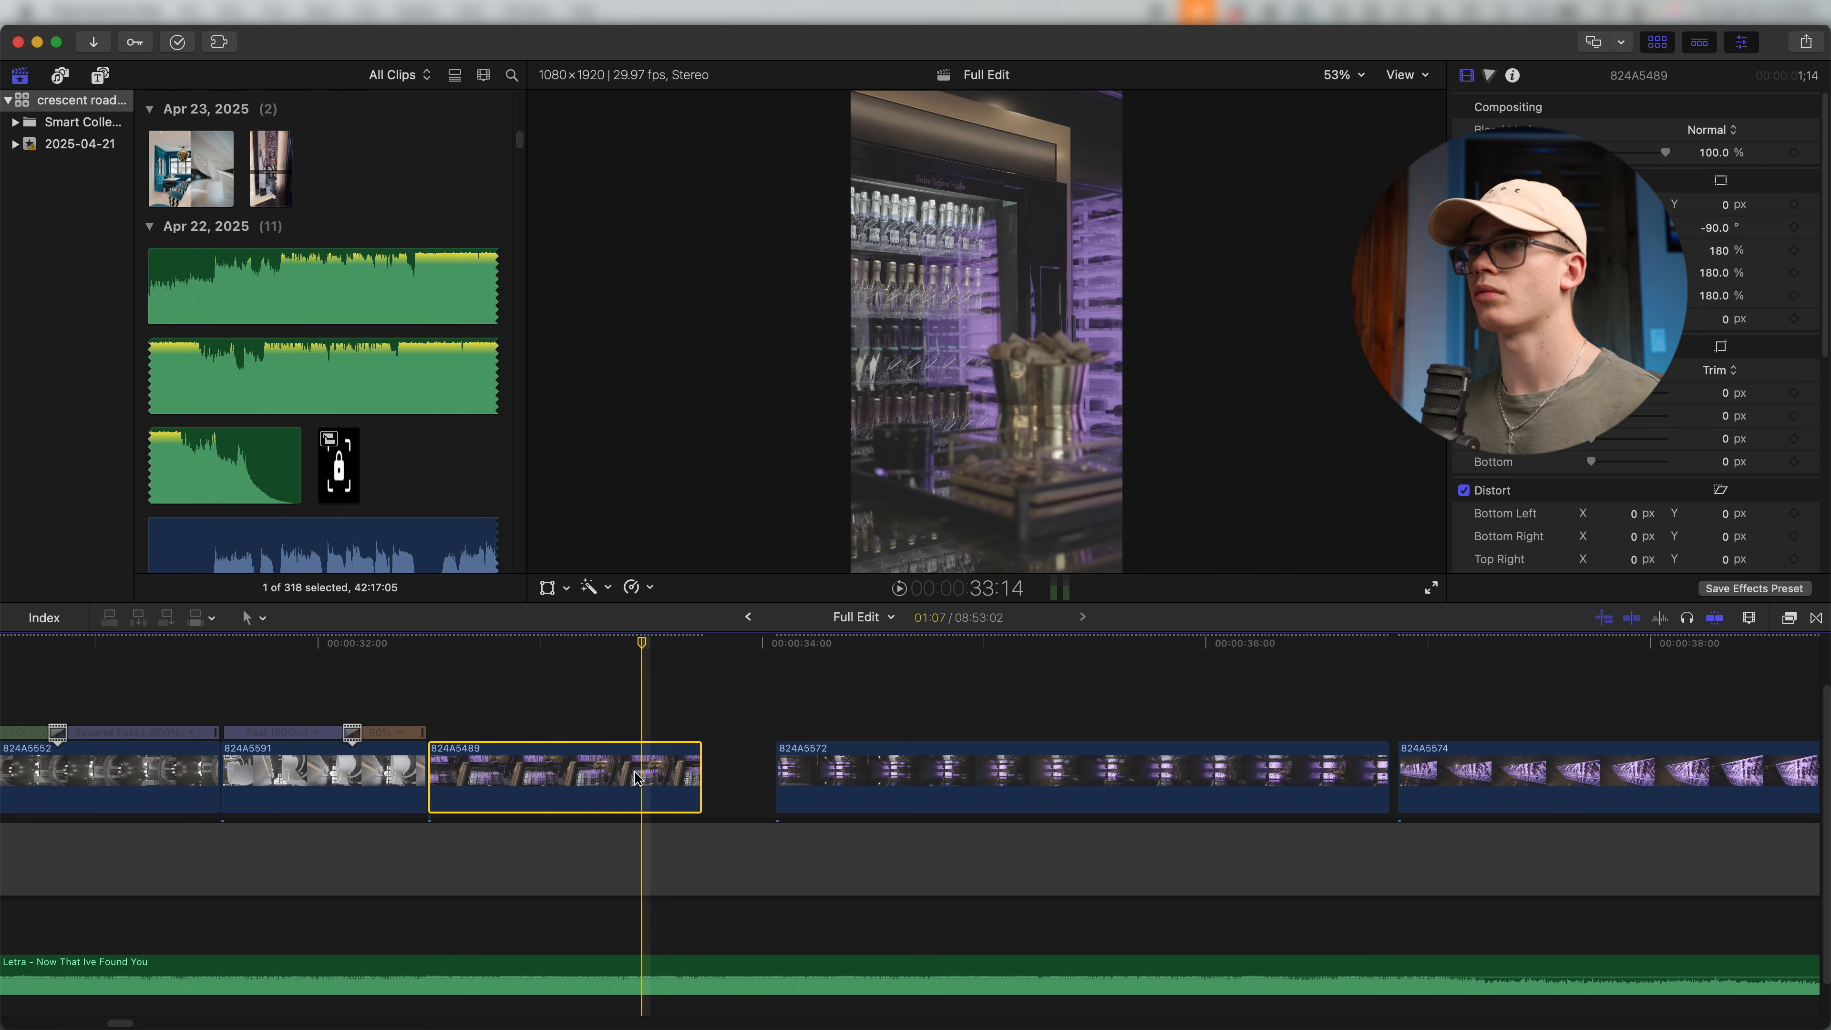
# Trim the end of clip 824A5489 at 33:14 and move clip 824A5572 directly against it.
pyautogui.hotkey('alt', ']')
pyautogui.moveTo(810, 798); pyautogui.dragTo(679, 796)
pyautogui.click(506, 642)
pyautogui.press('space')
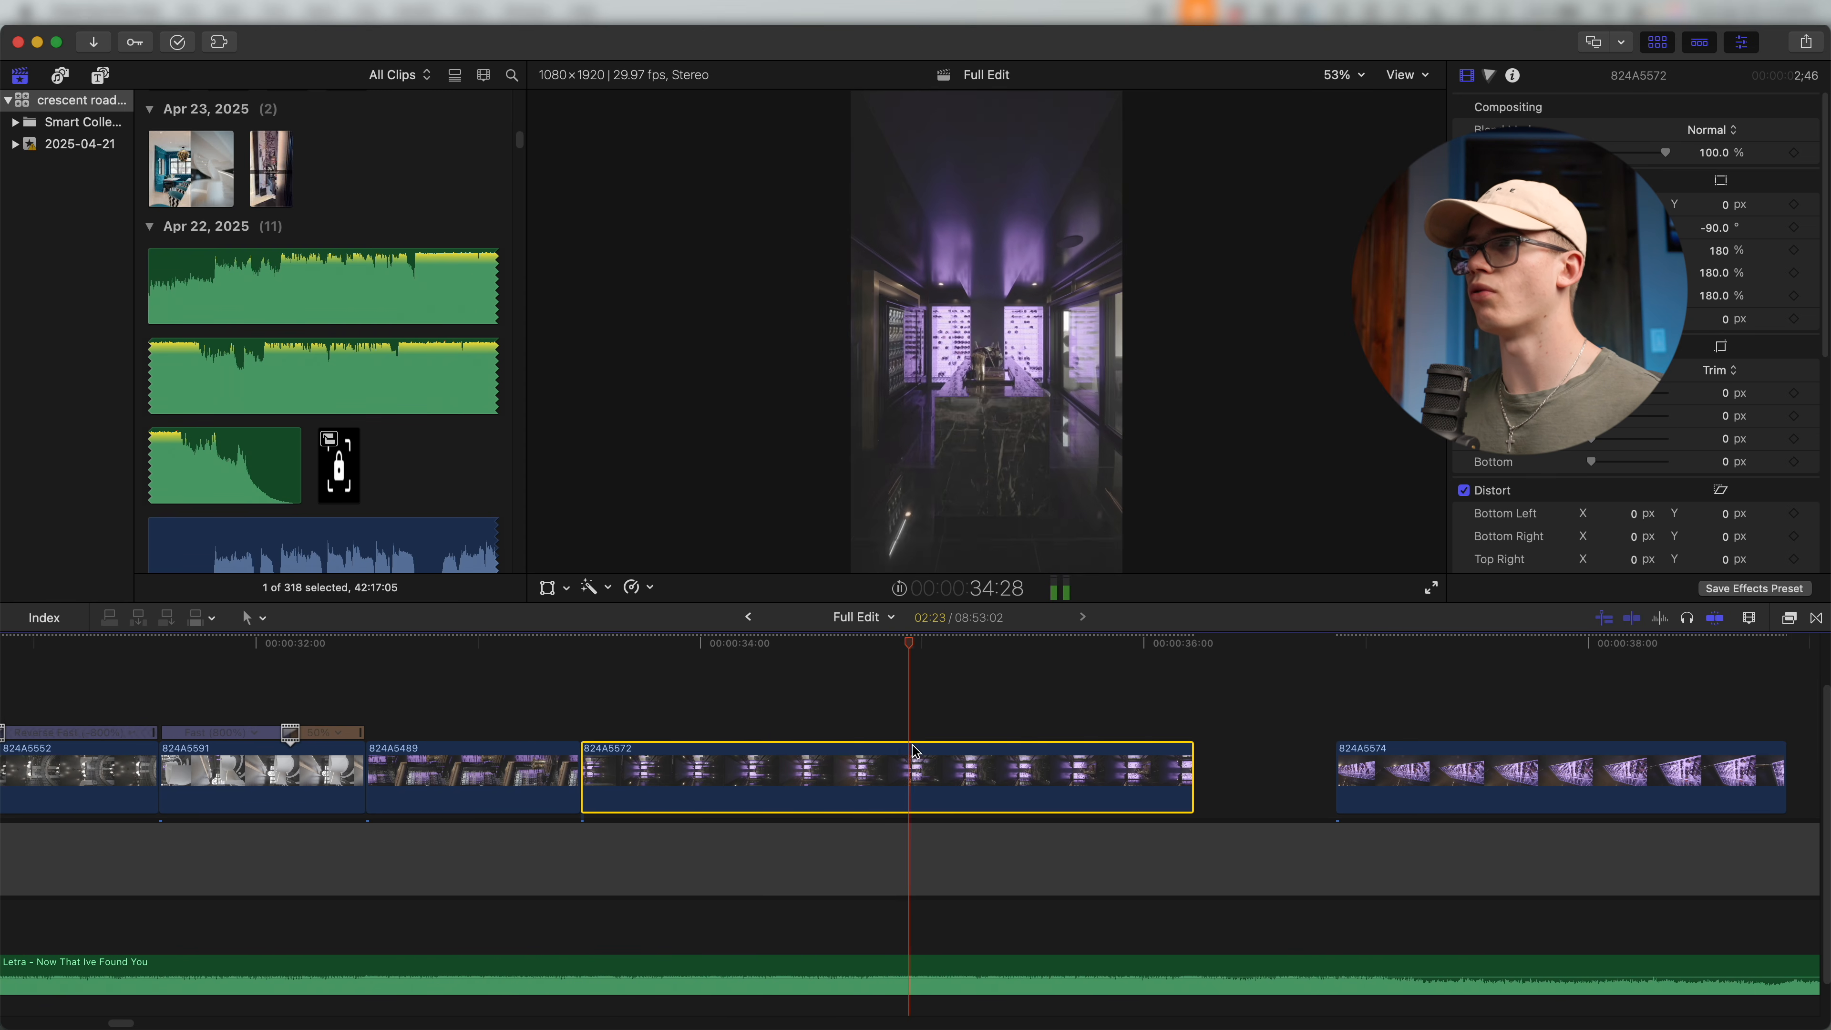
# Trim the end of clip 824A5572, move clip 824A5574 directly against it, and play the transition.
pyautogui.press('space')
pyautogui.hotkey('alt', ']')
pyautogui.moveTo(1309, 778); pyautogui.dragTo(872, 754)
pyautogui.press('space')
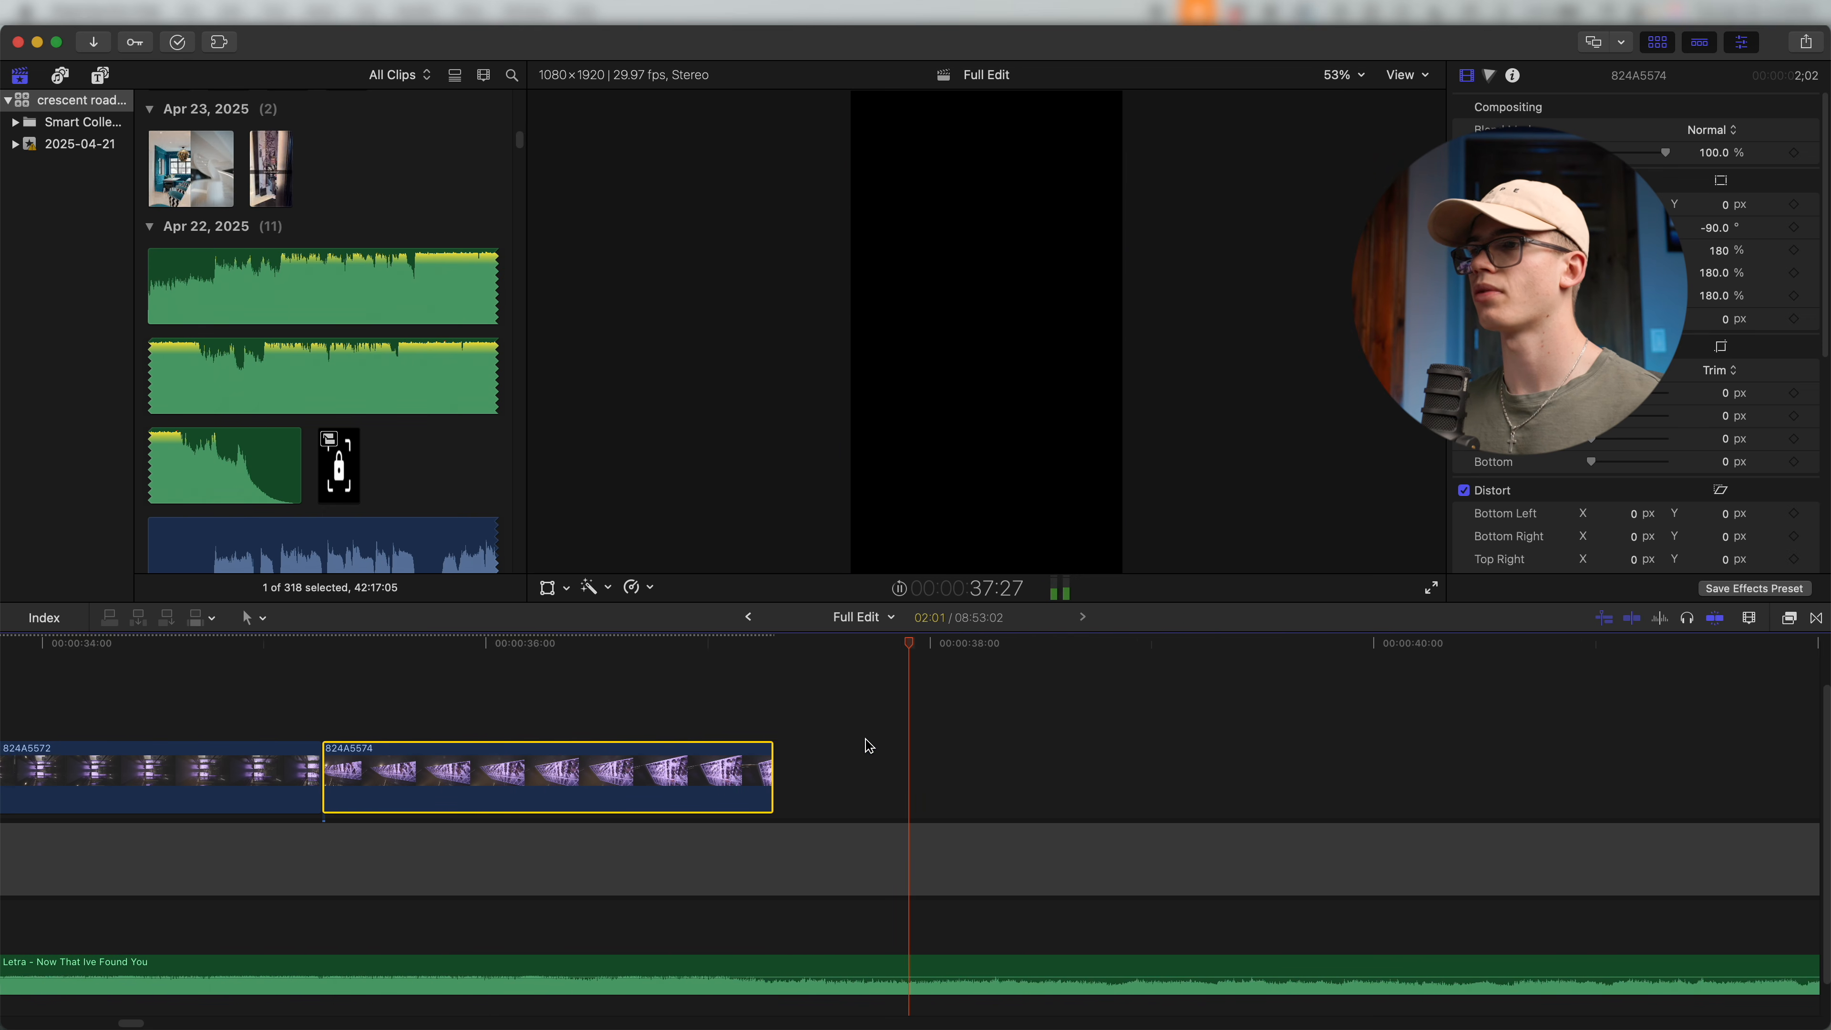
pyautogui.press('space')
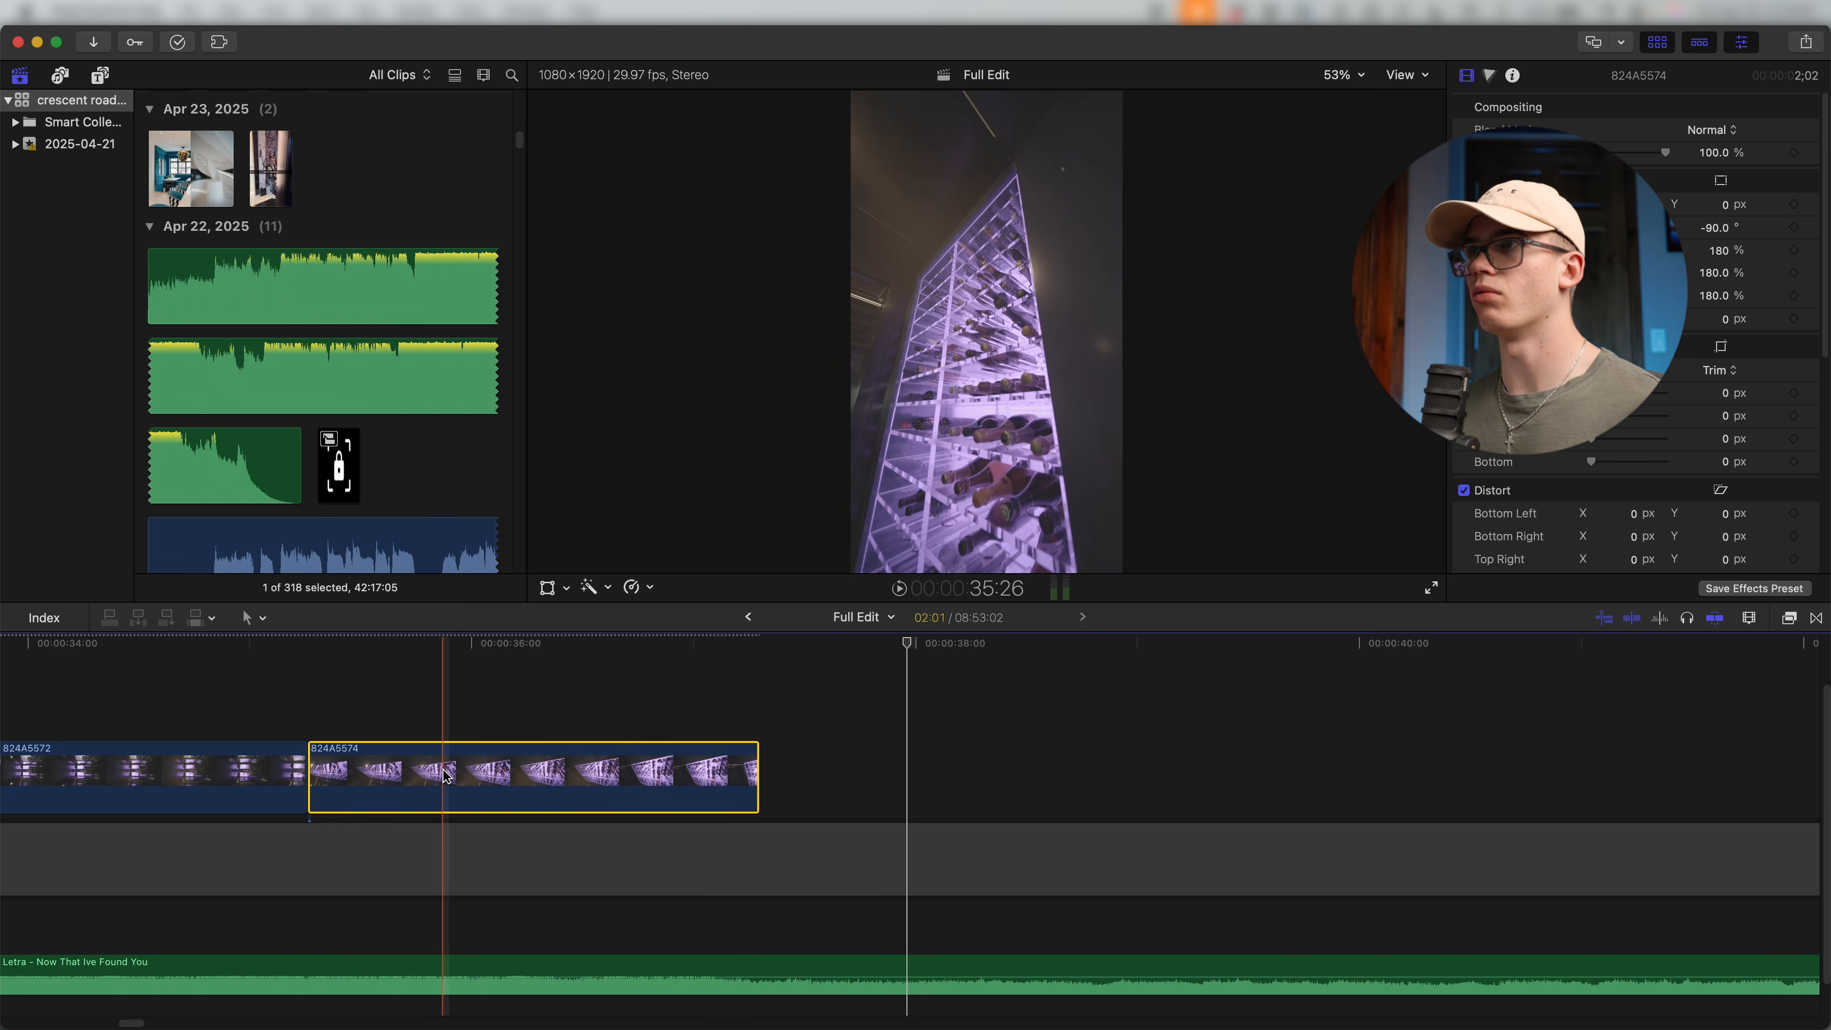
# Reverse clip 824A5574, slow it to 50%, and play it back.
pyautogui.hotkey('ctrl', 'r')
pyautogui.hotkey('ctrl', '5')
pyautogui.press('space')
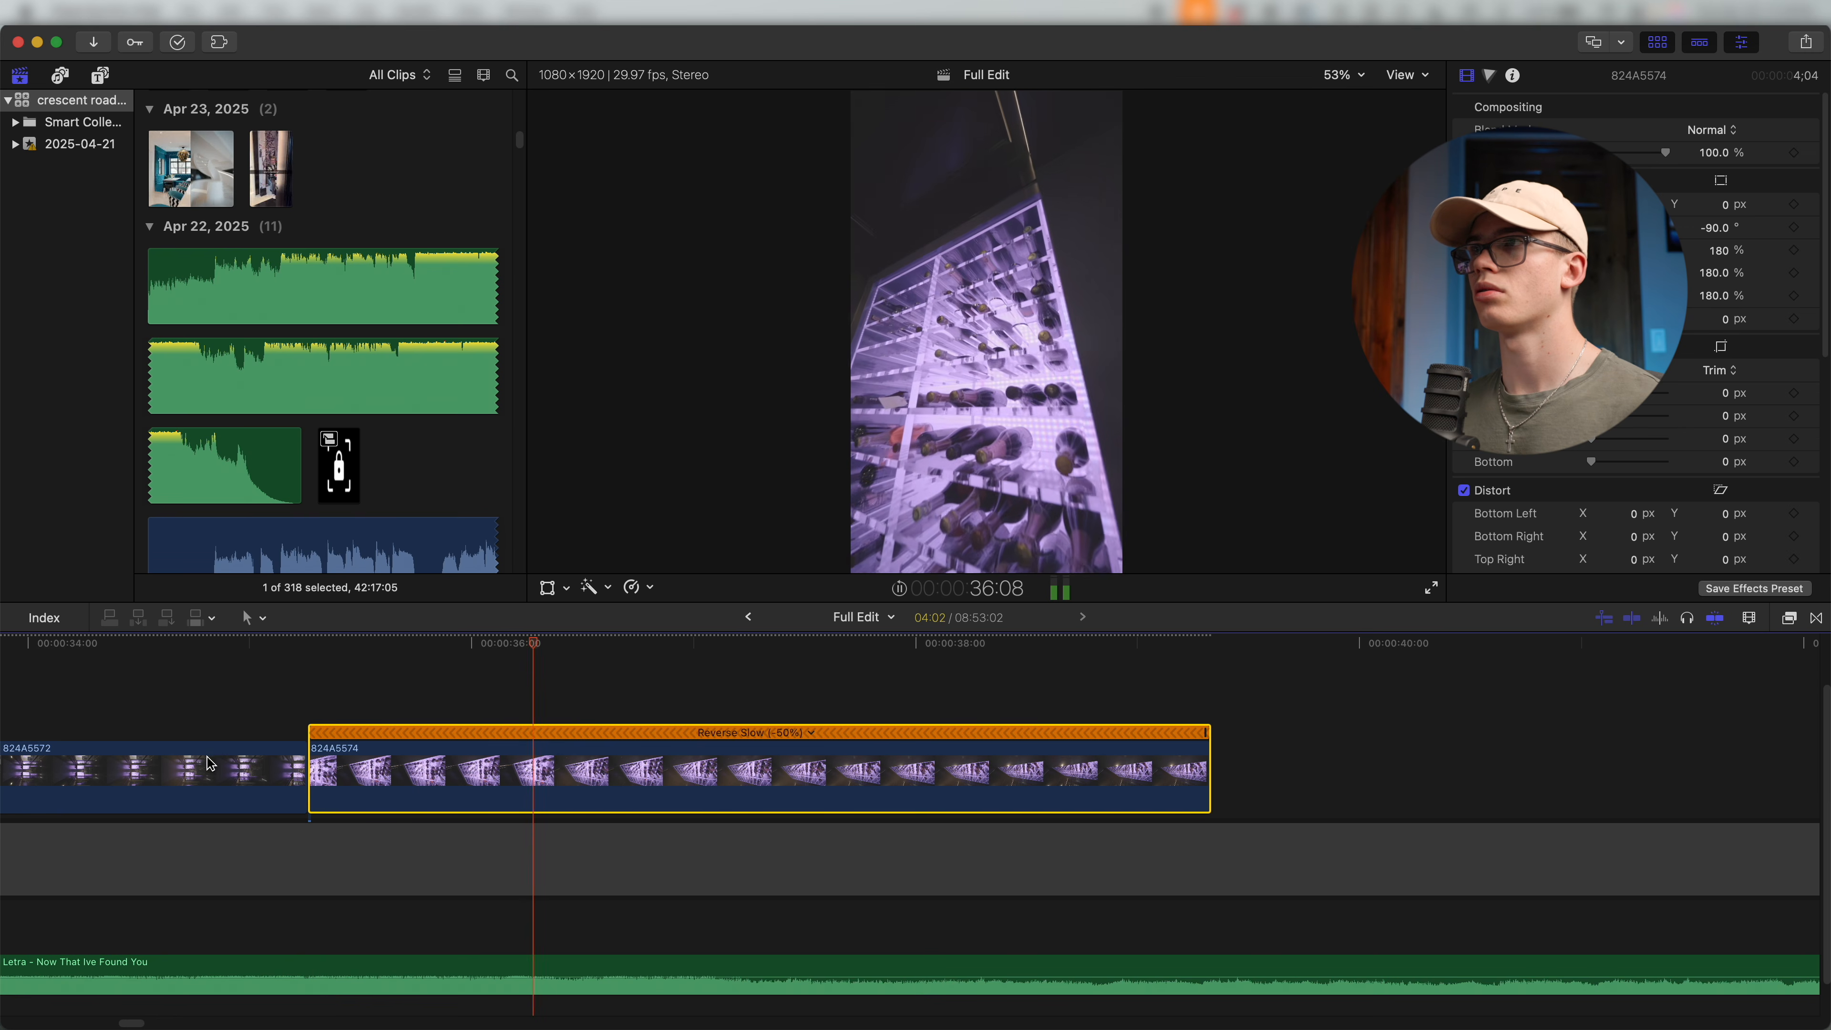
pyautogui.press('space')
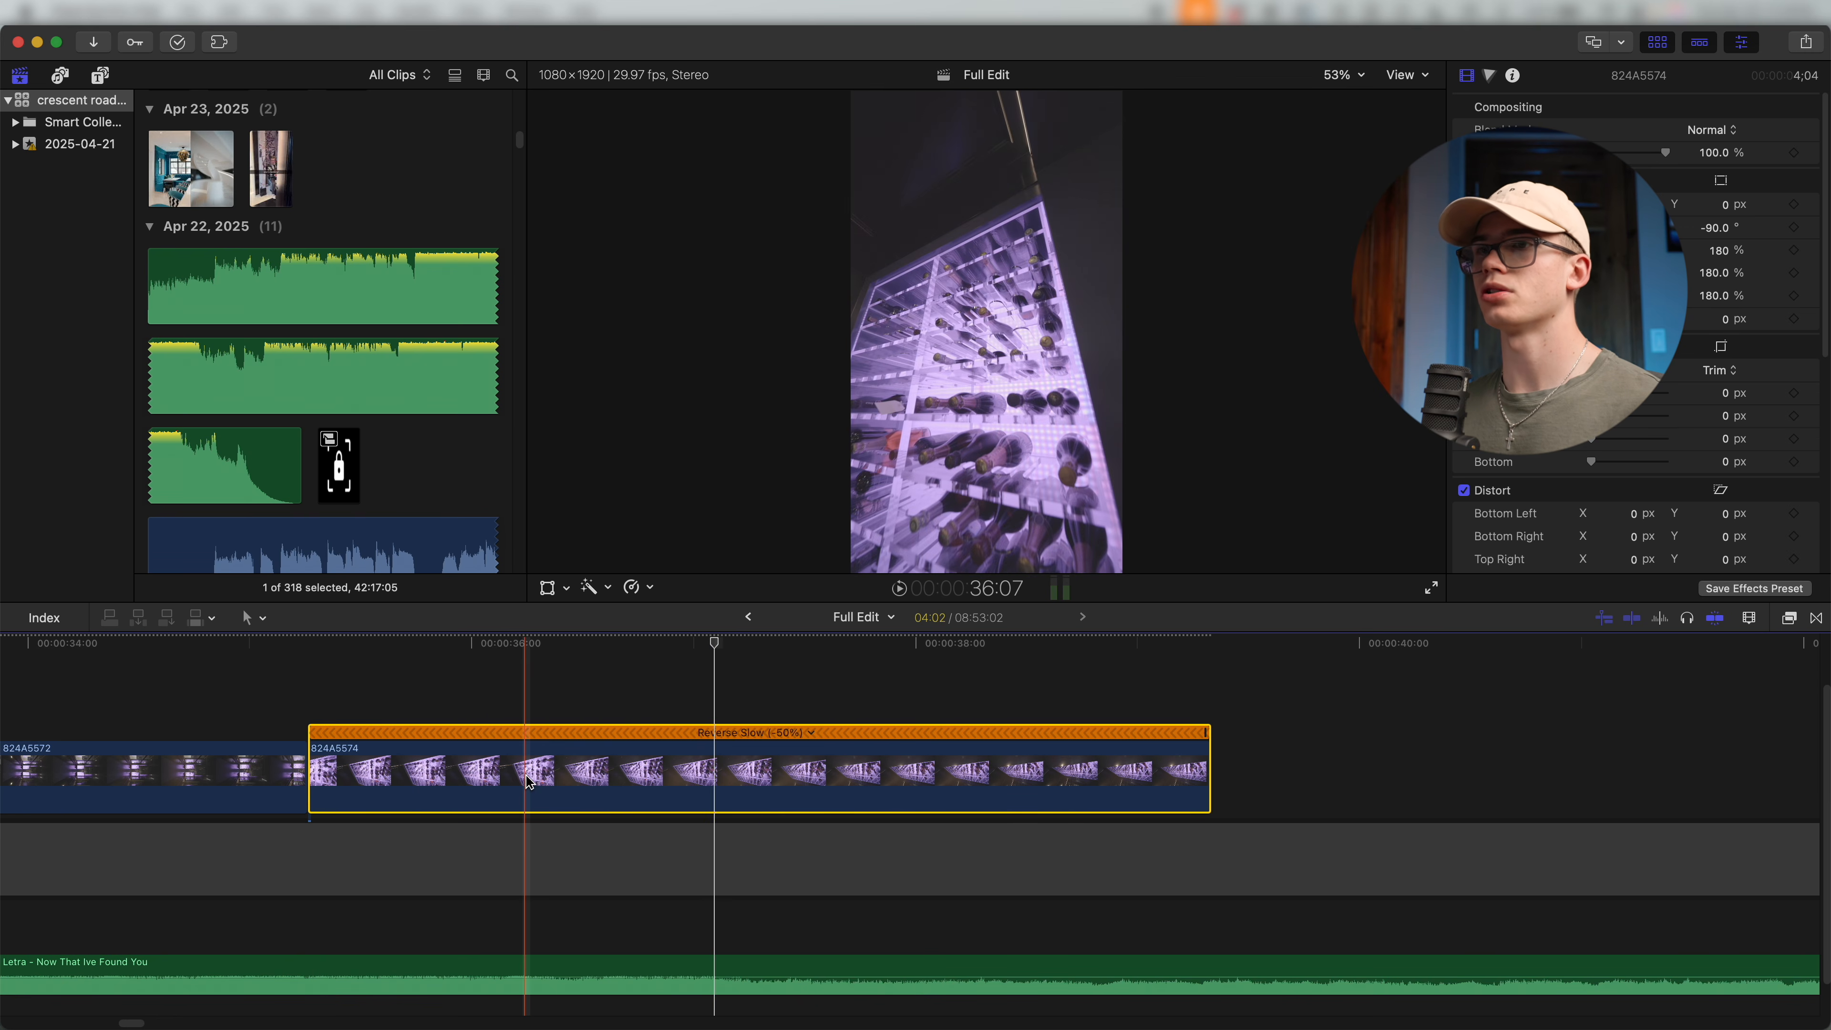
# Trim both ends of reversed clip 824A5574 to about 1:17, keeping it directly against clip 824A5572.
pyautogui.hotkey('alt', '[')
pyautogui.press('space')
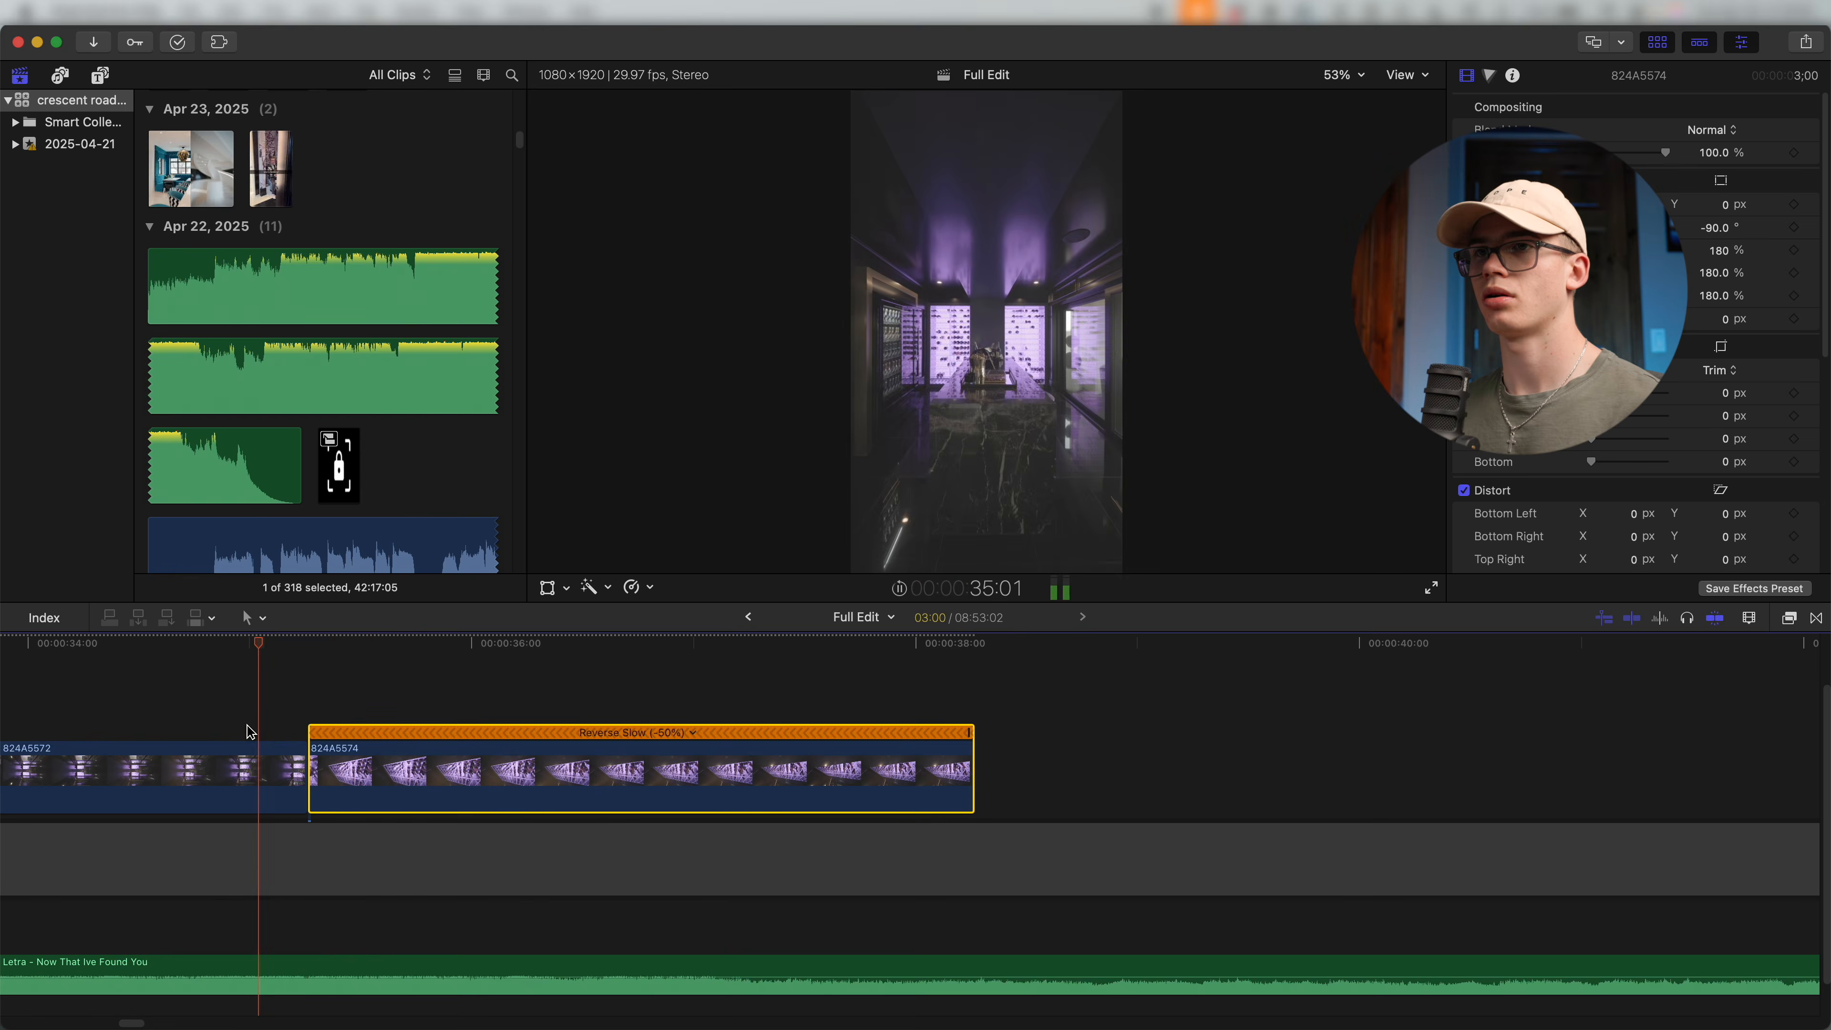
pyautogui.press('space')
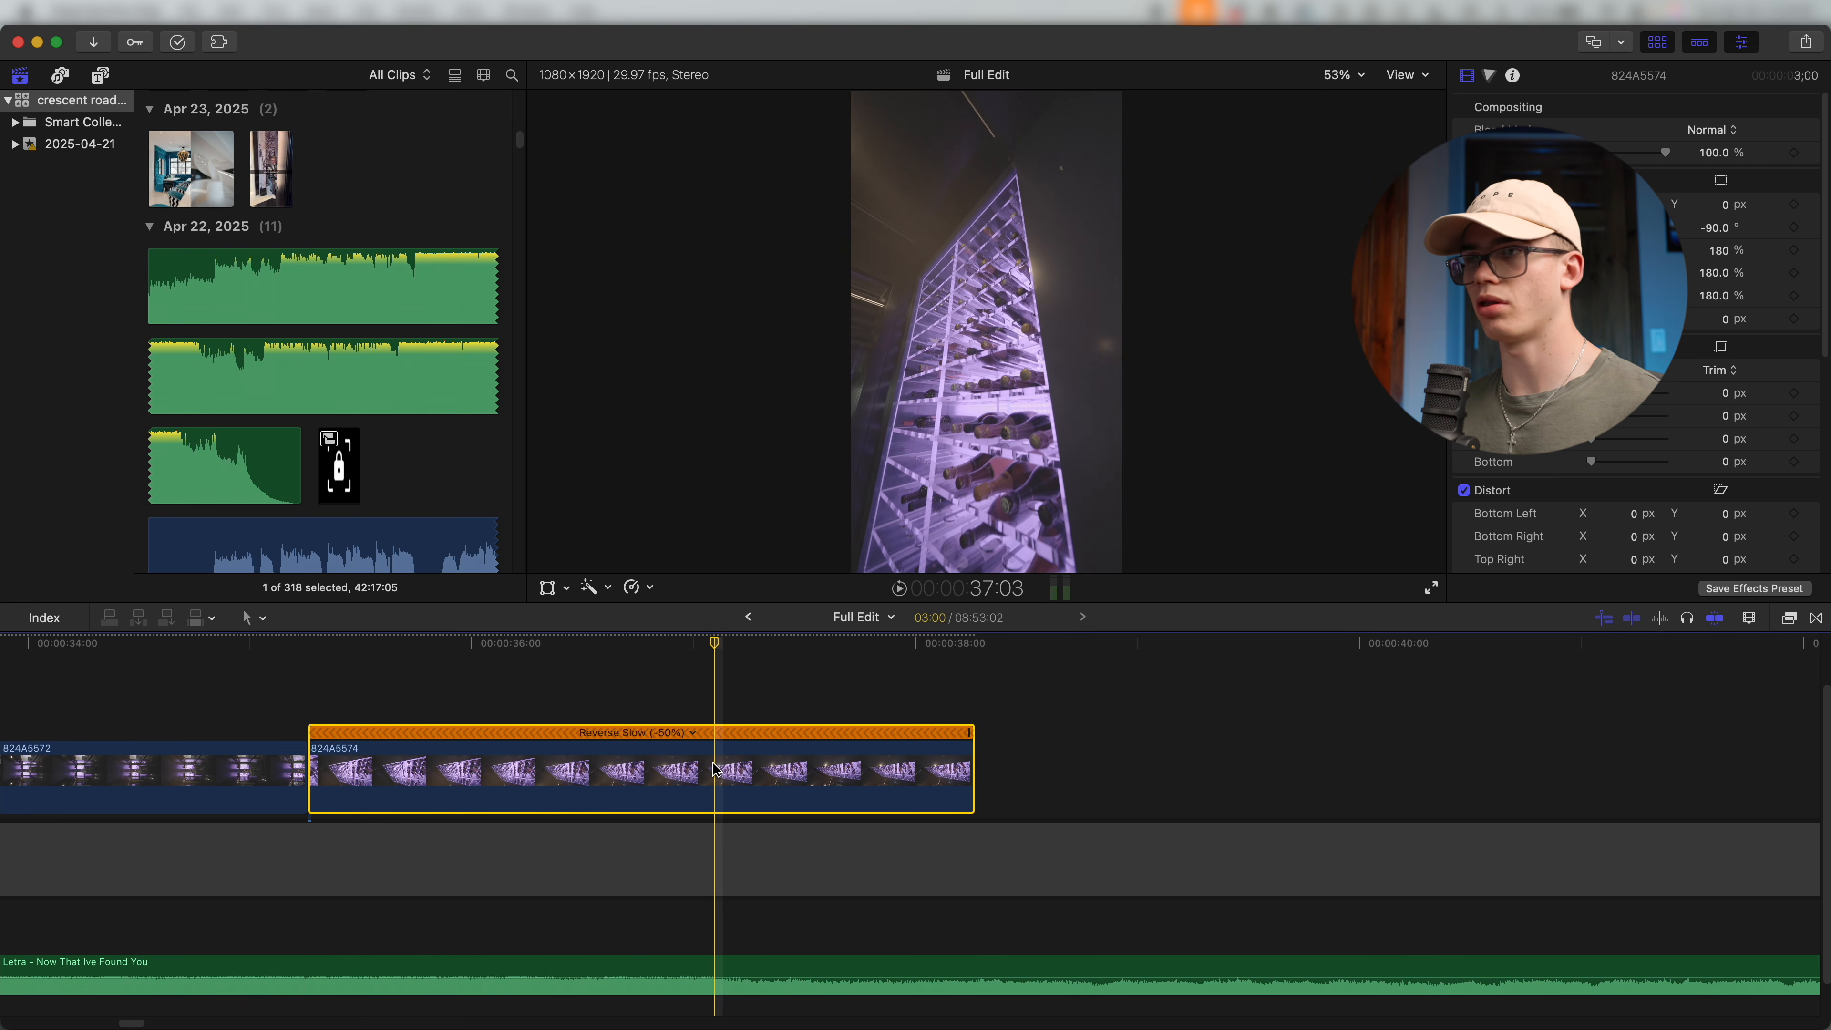
pyautogui.hotkey('alt', ']')
pyautogui.click(514, 769)
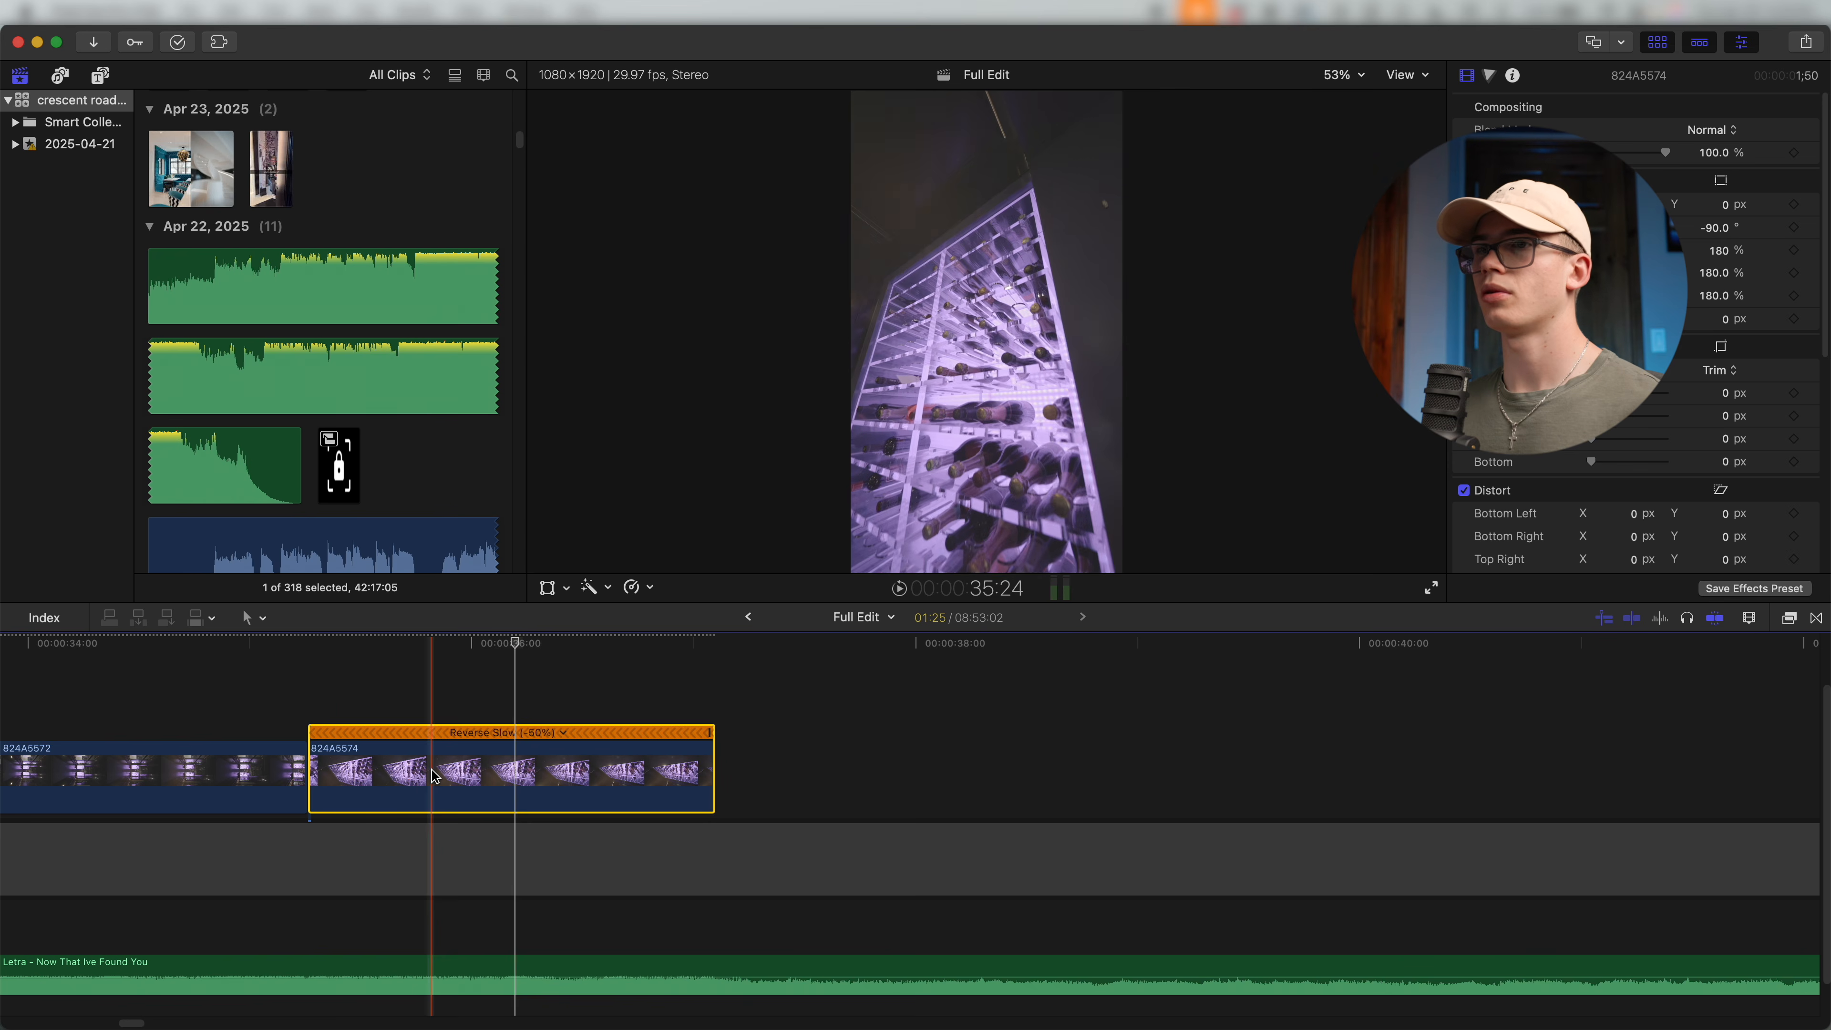
pyautogui.moveTo(499, 780); pyautogui.dragTo(440, 781)
pyautogui.hscroll(-5, 439, 781)
pyautogui.click(438, 724)
pyautogui.press('space')
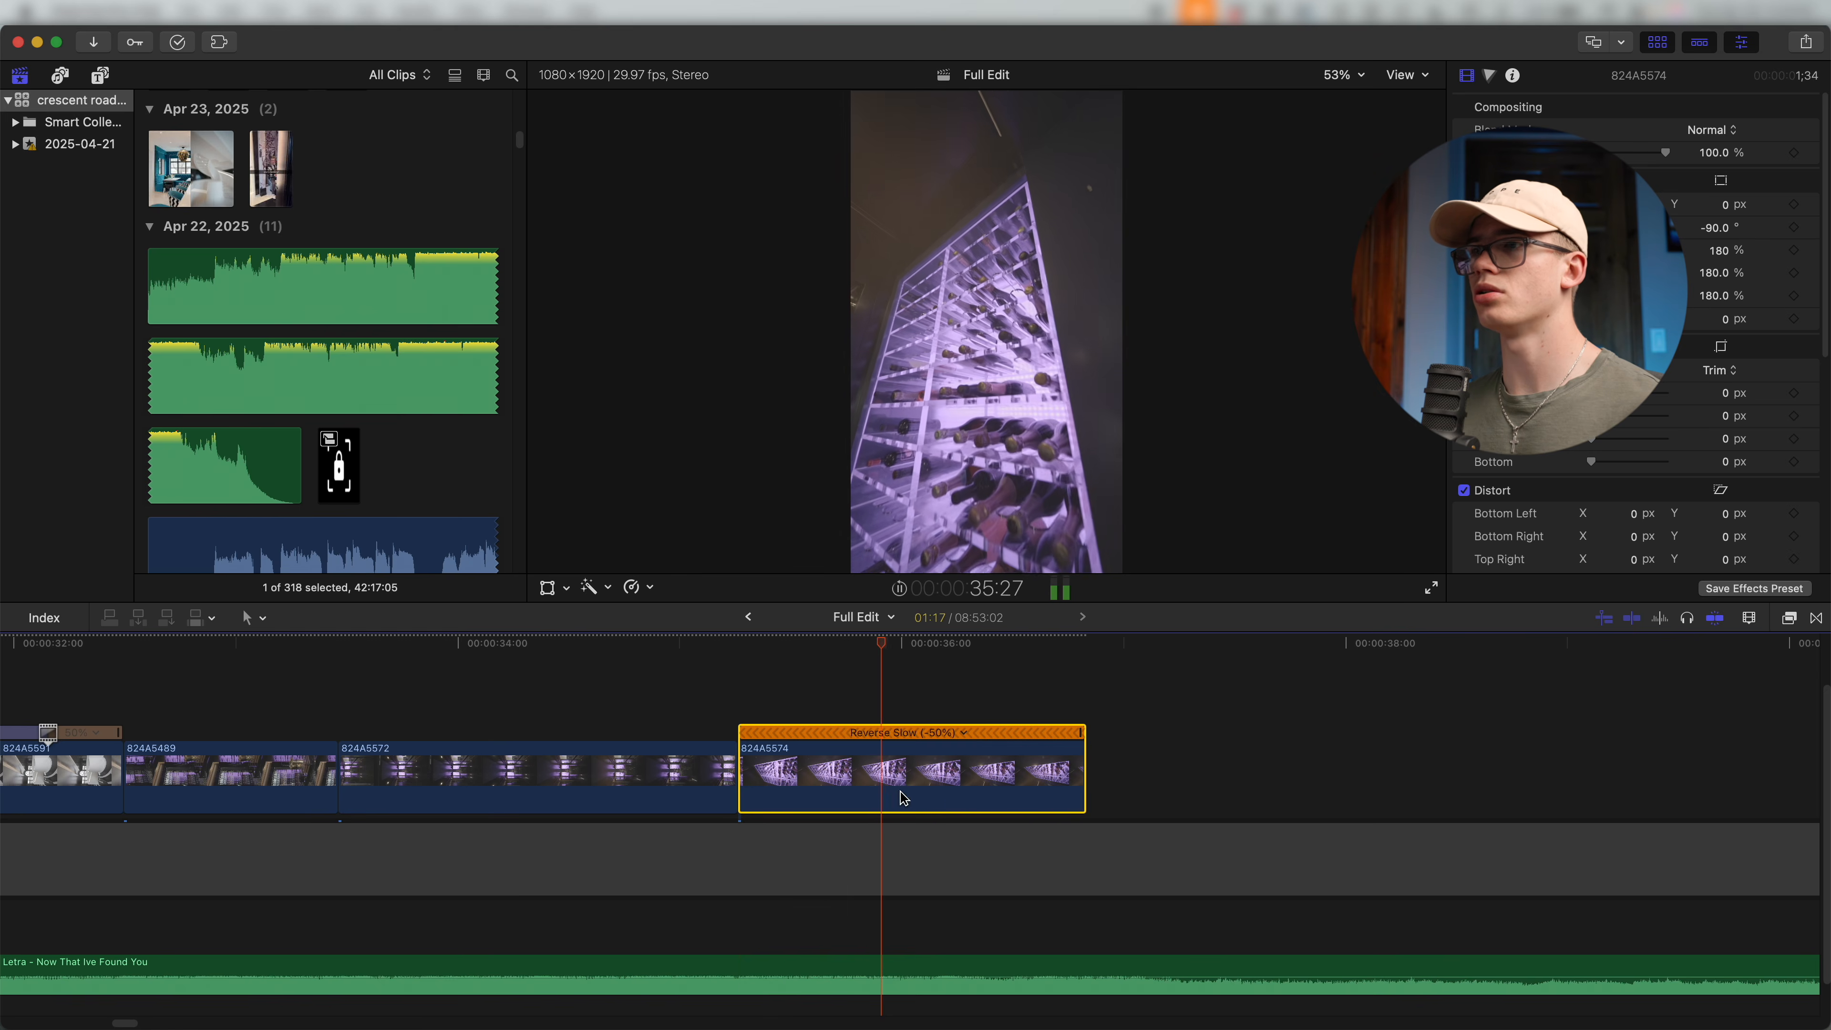
# Shorten the end of clip 824A5574 to a duration of 26 frames and check it against the music.
pyautogui.hscroll(2, 649, 770)
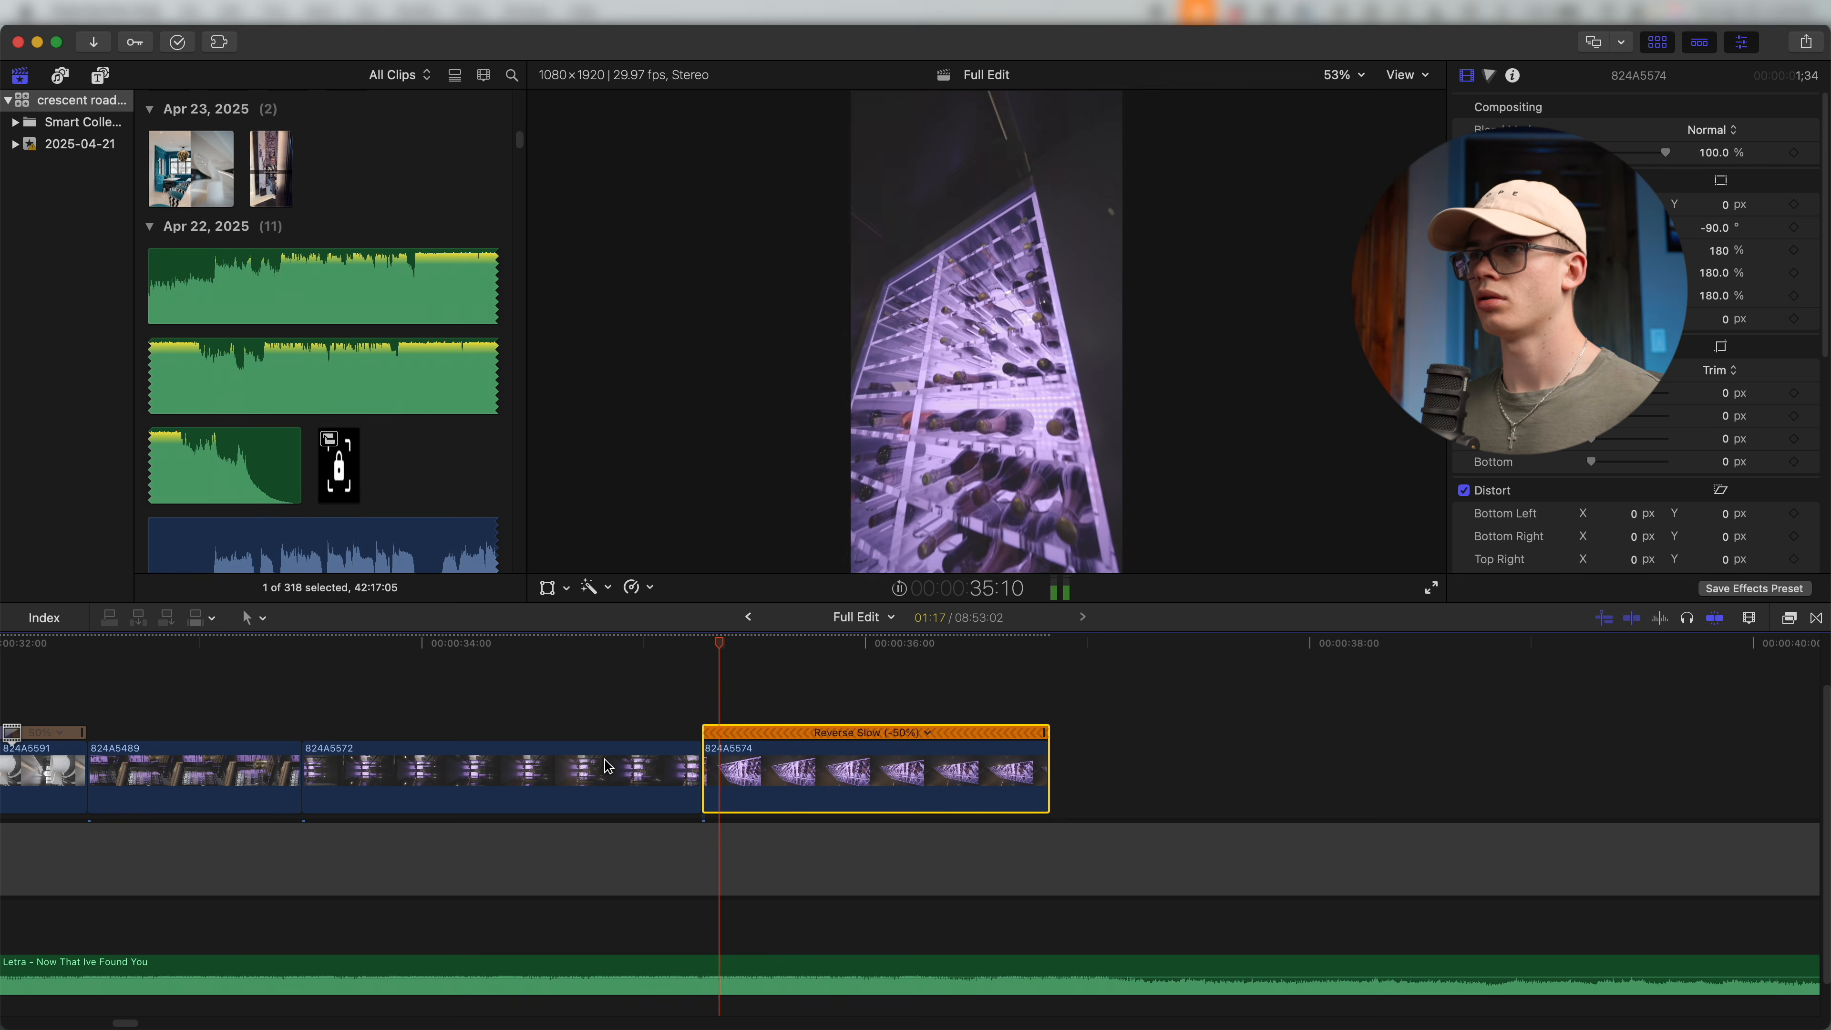
pyautogui.click(892, 766)
pyautogui.hotkey('alt', ']')
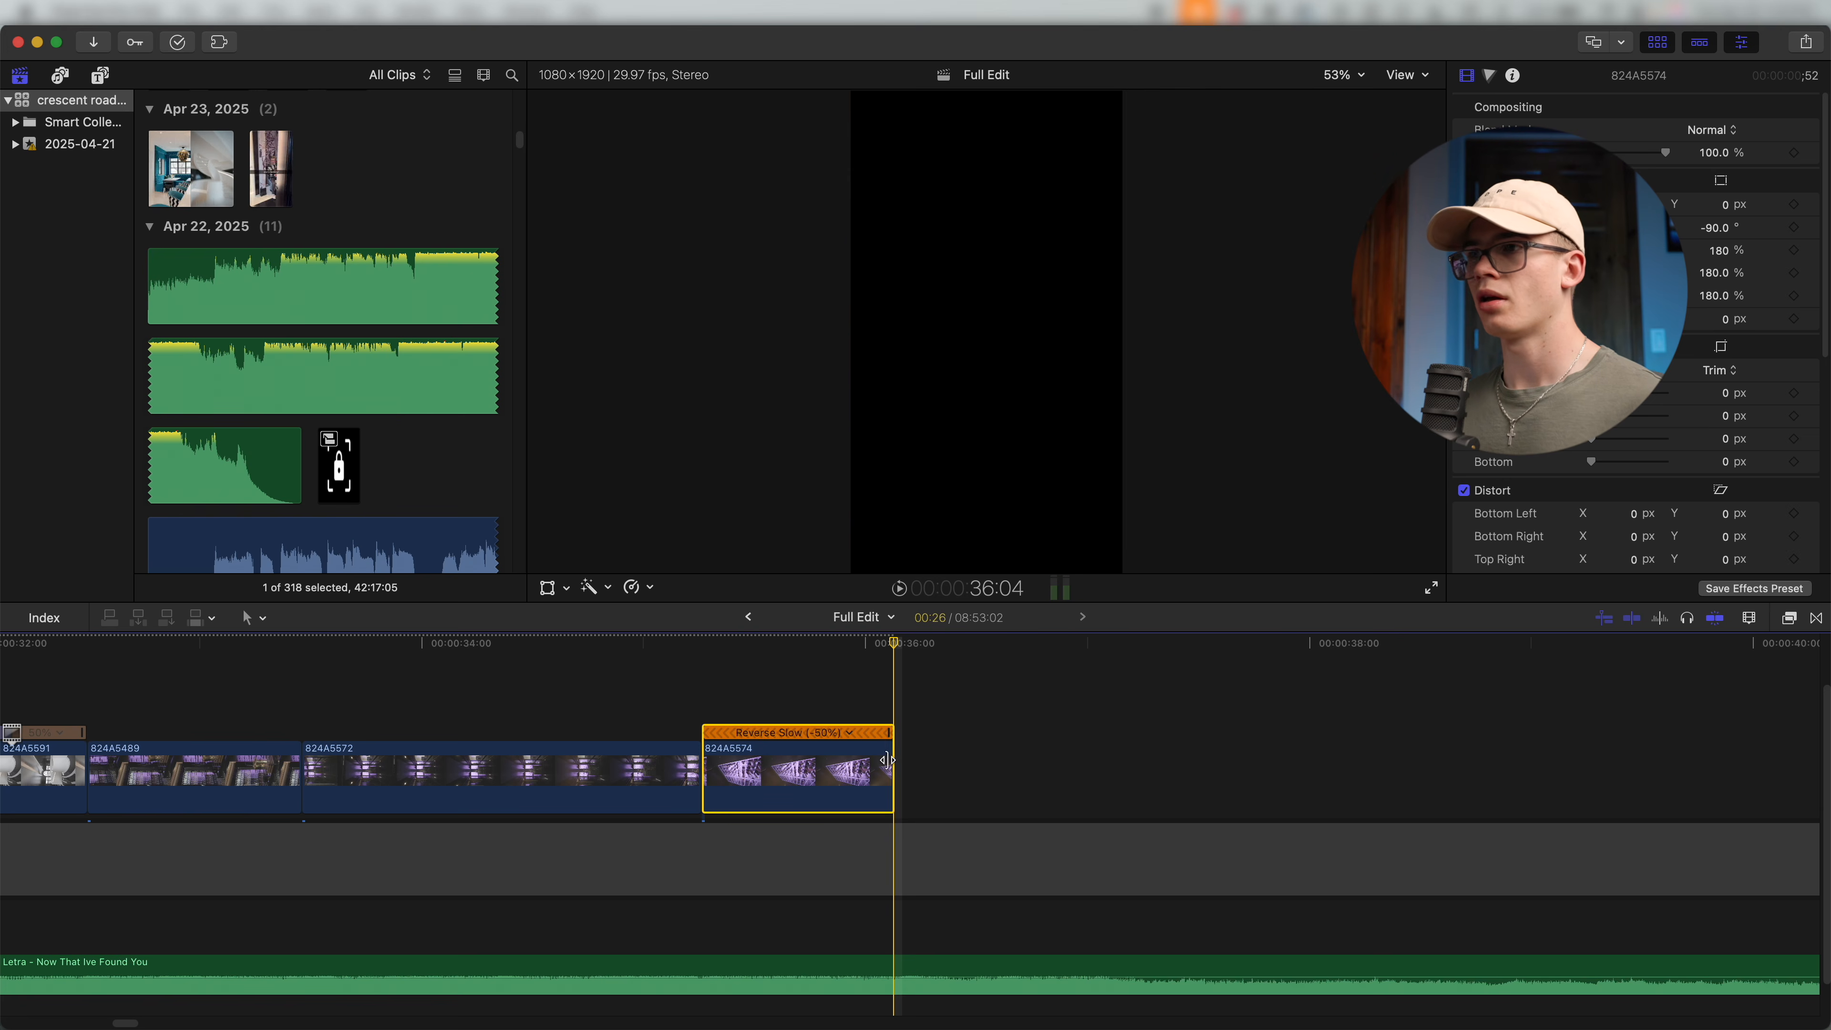
pyautogui.press('super+minus')
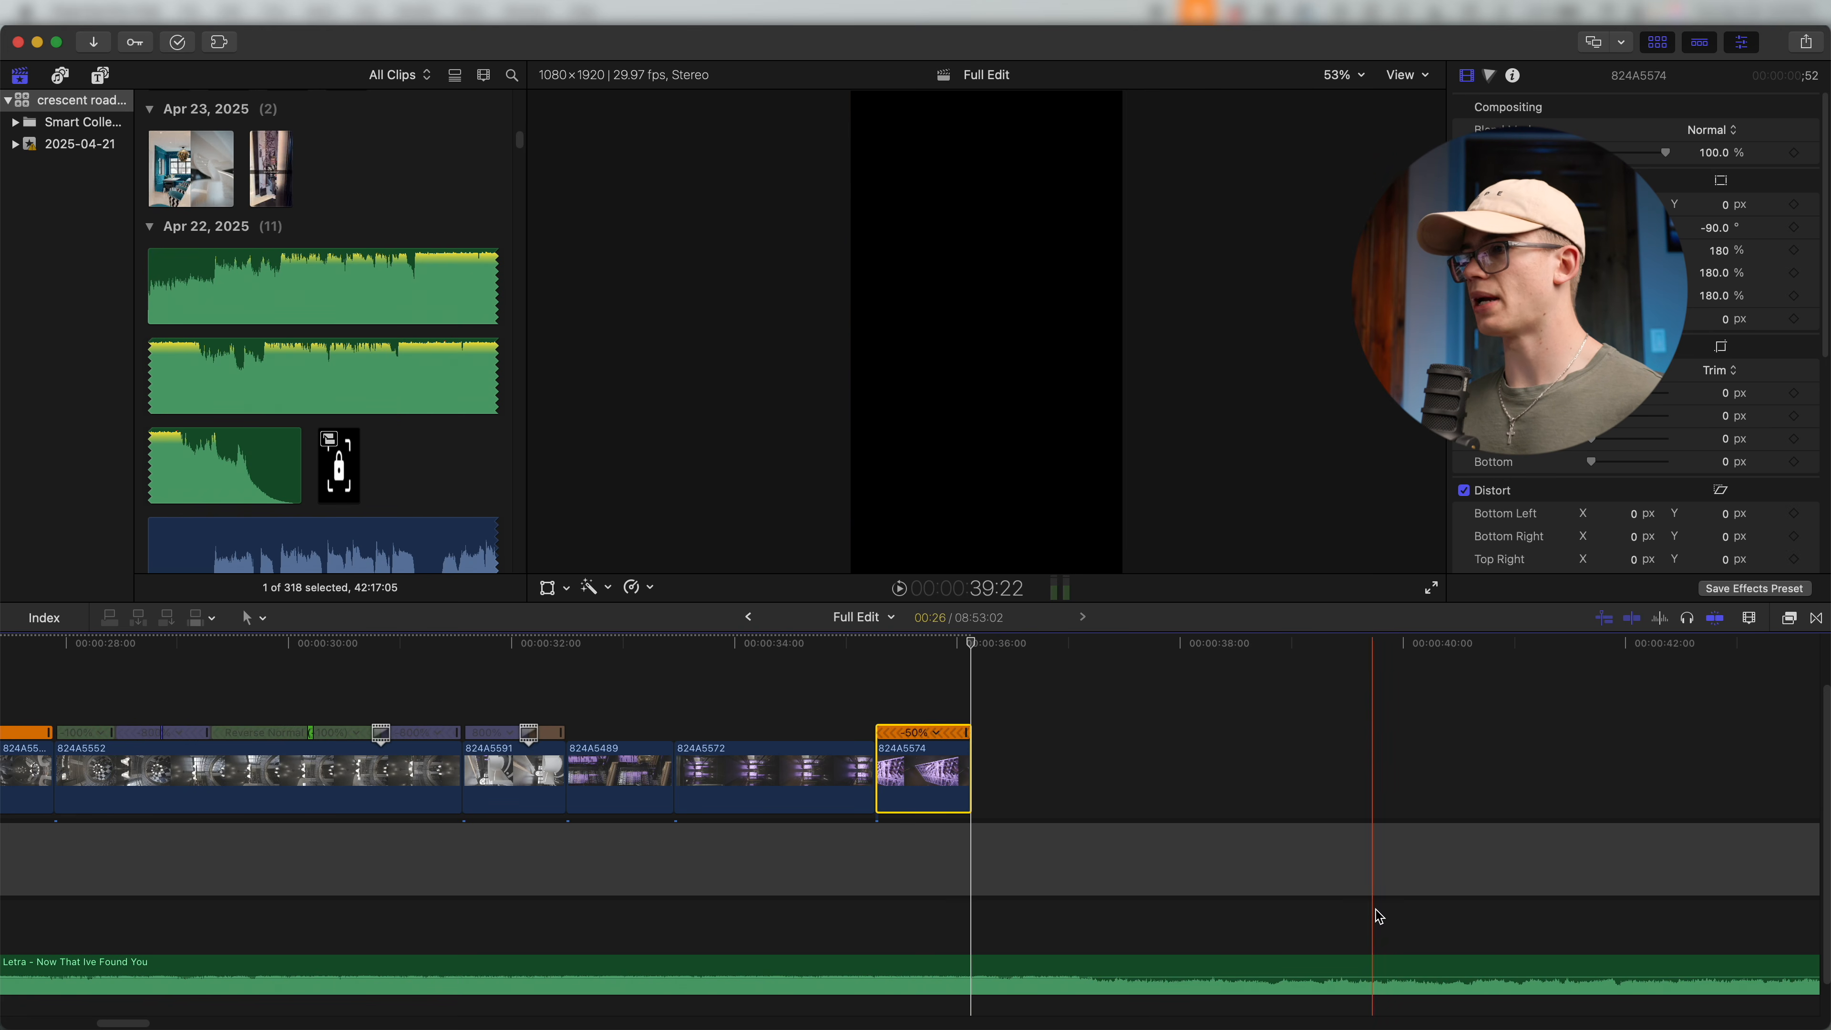
pyautogui.hscroll(2, 1082, 829)
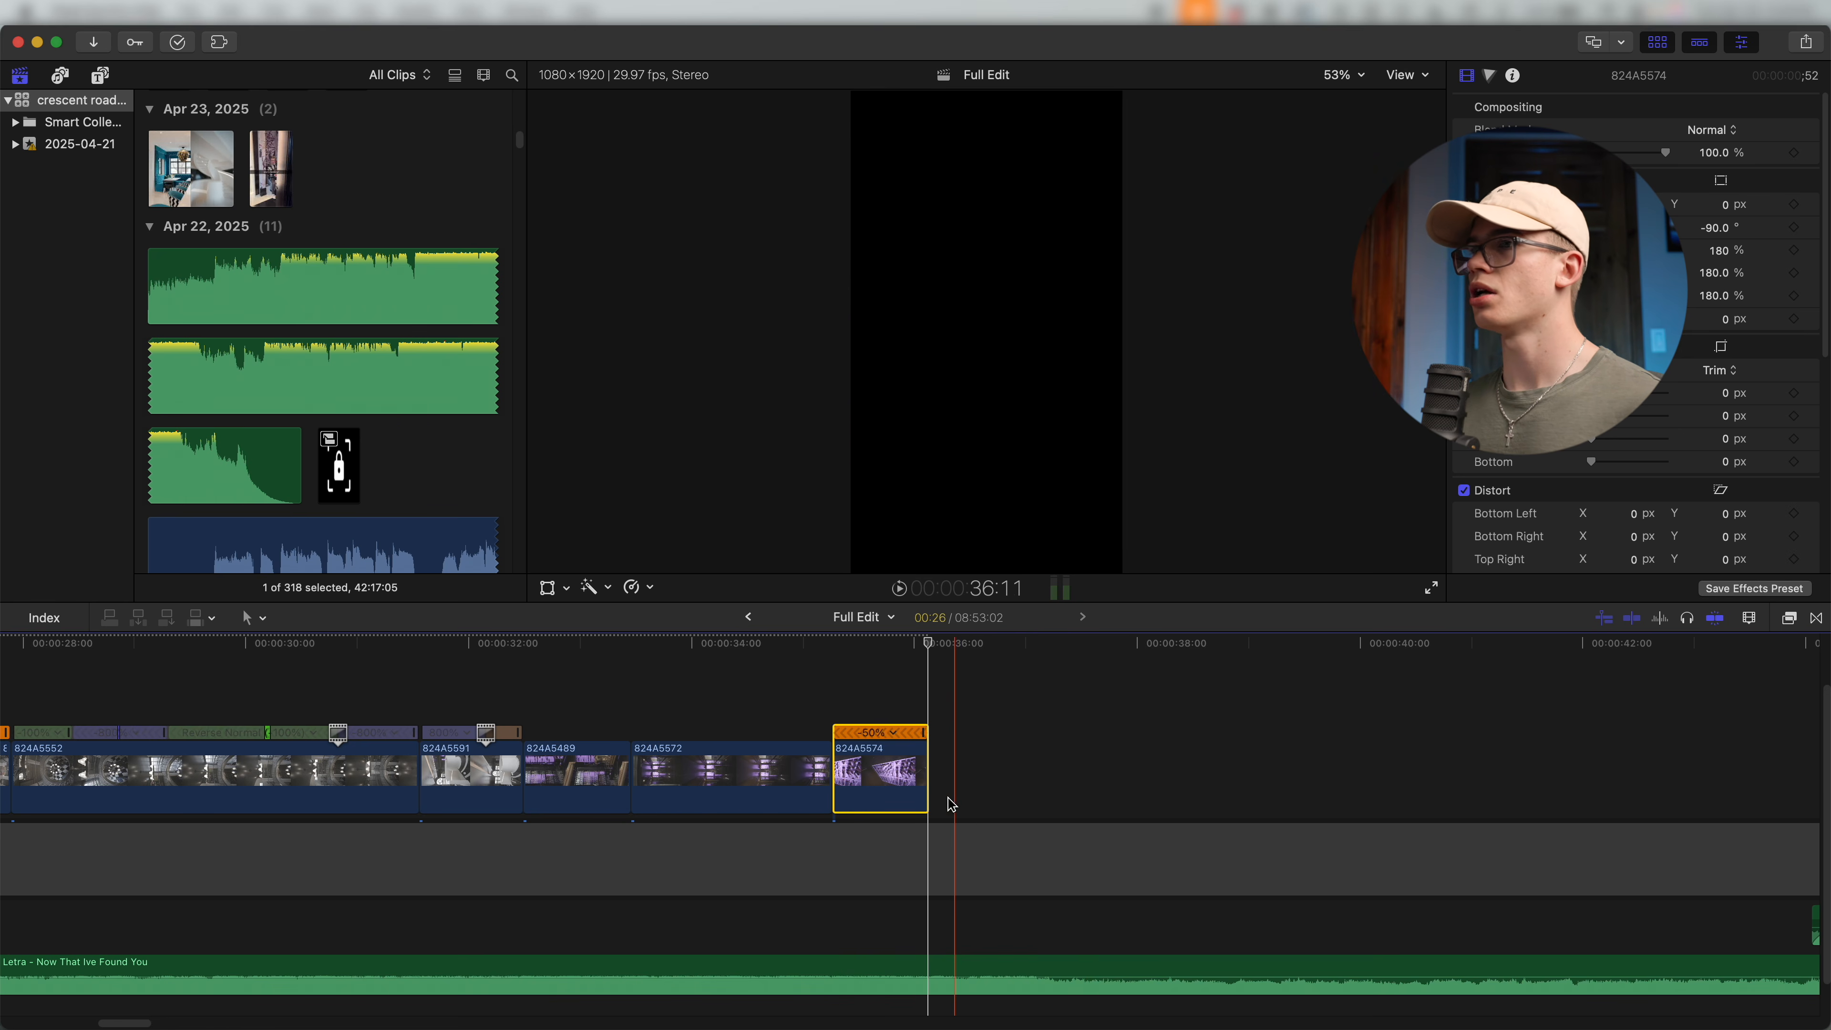
pyautogui.hscroll(1, 841, 778)
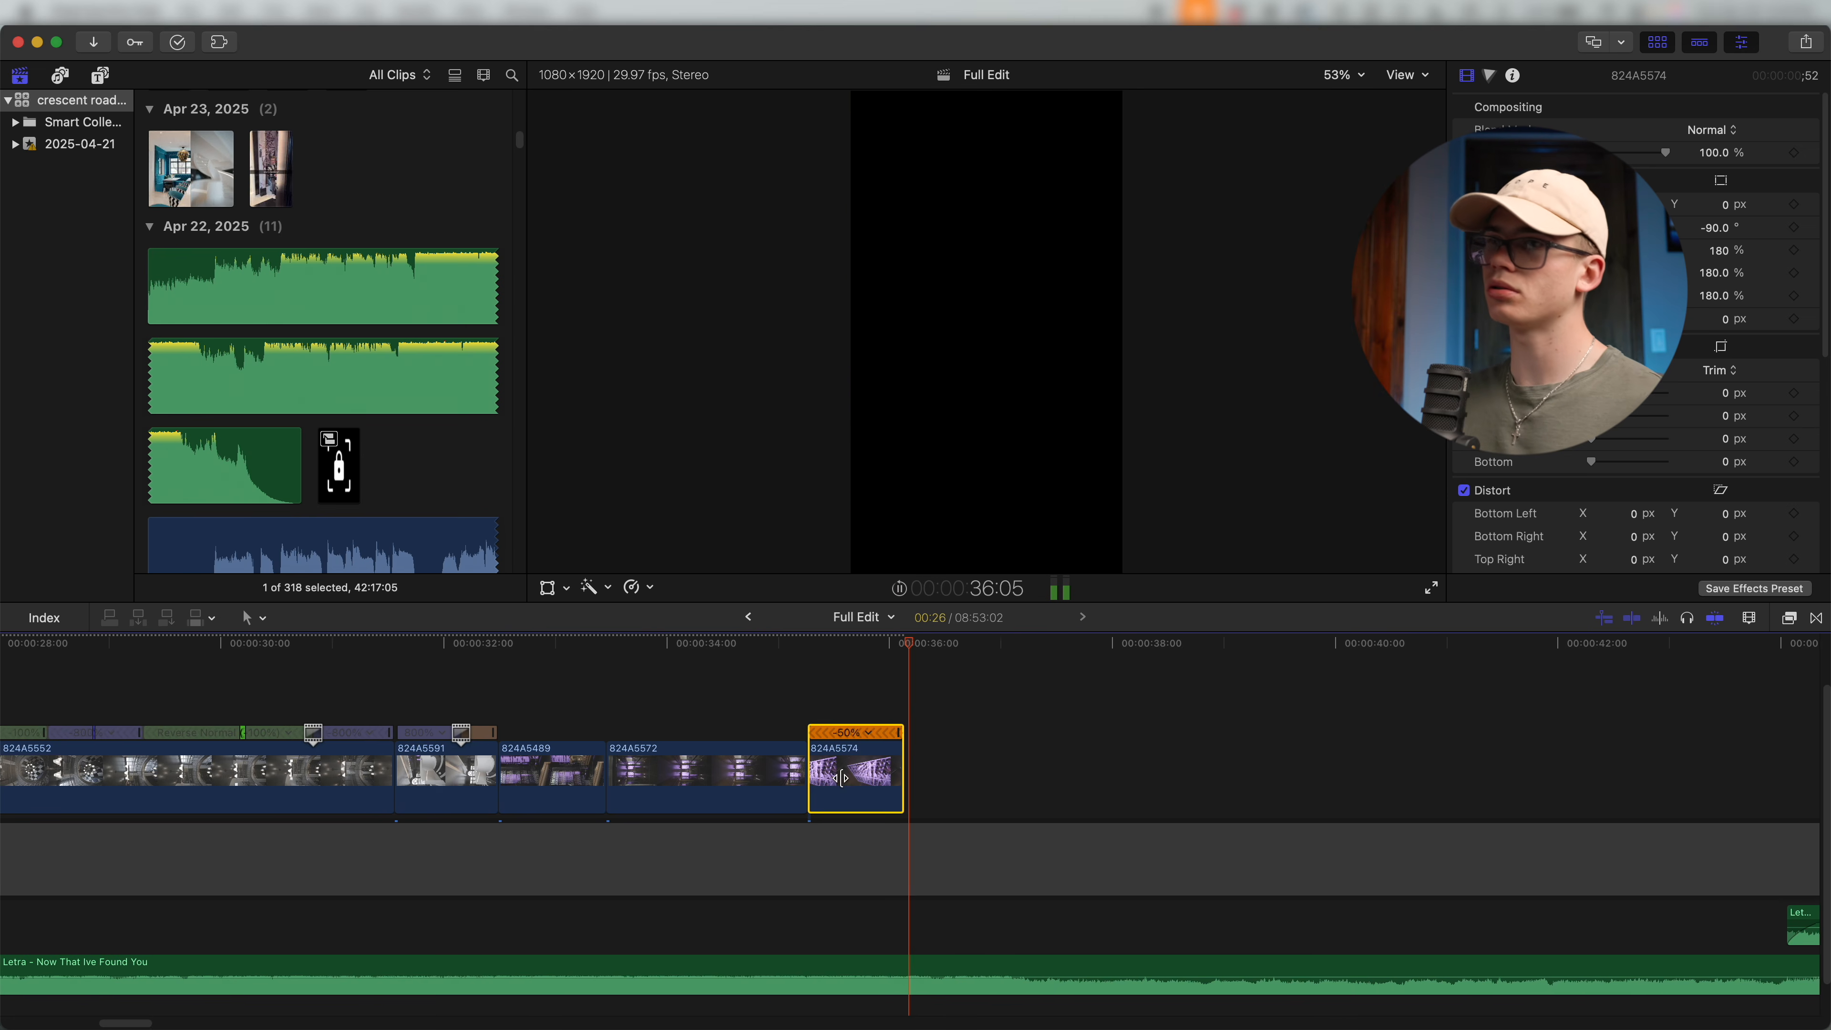
pyautogui.press('space')
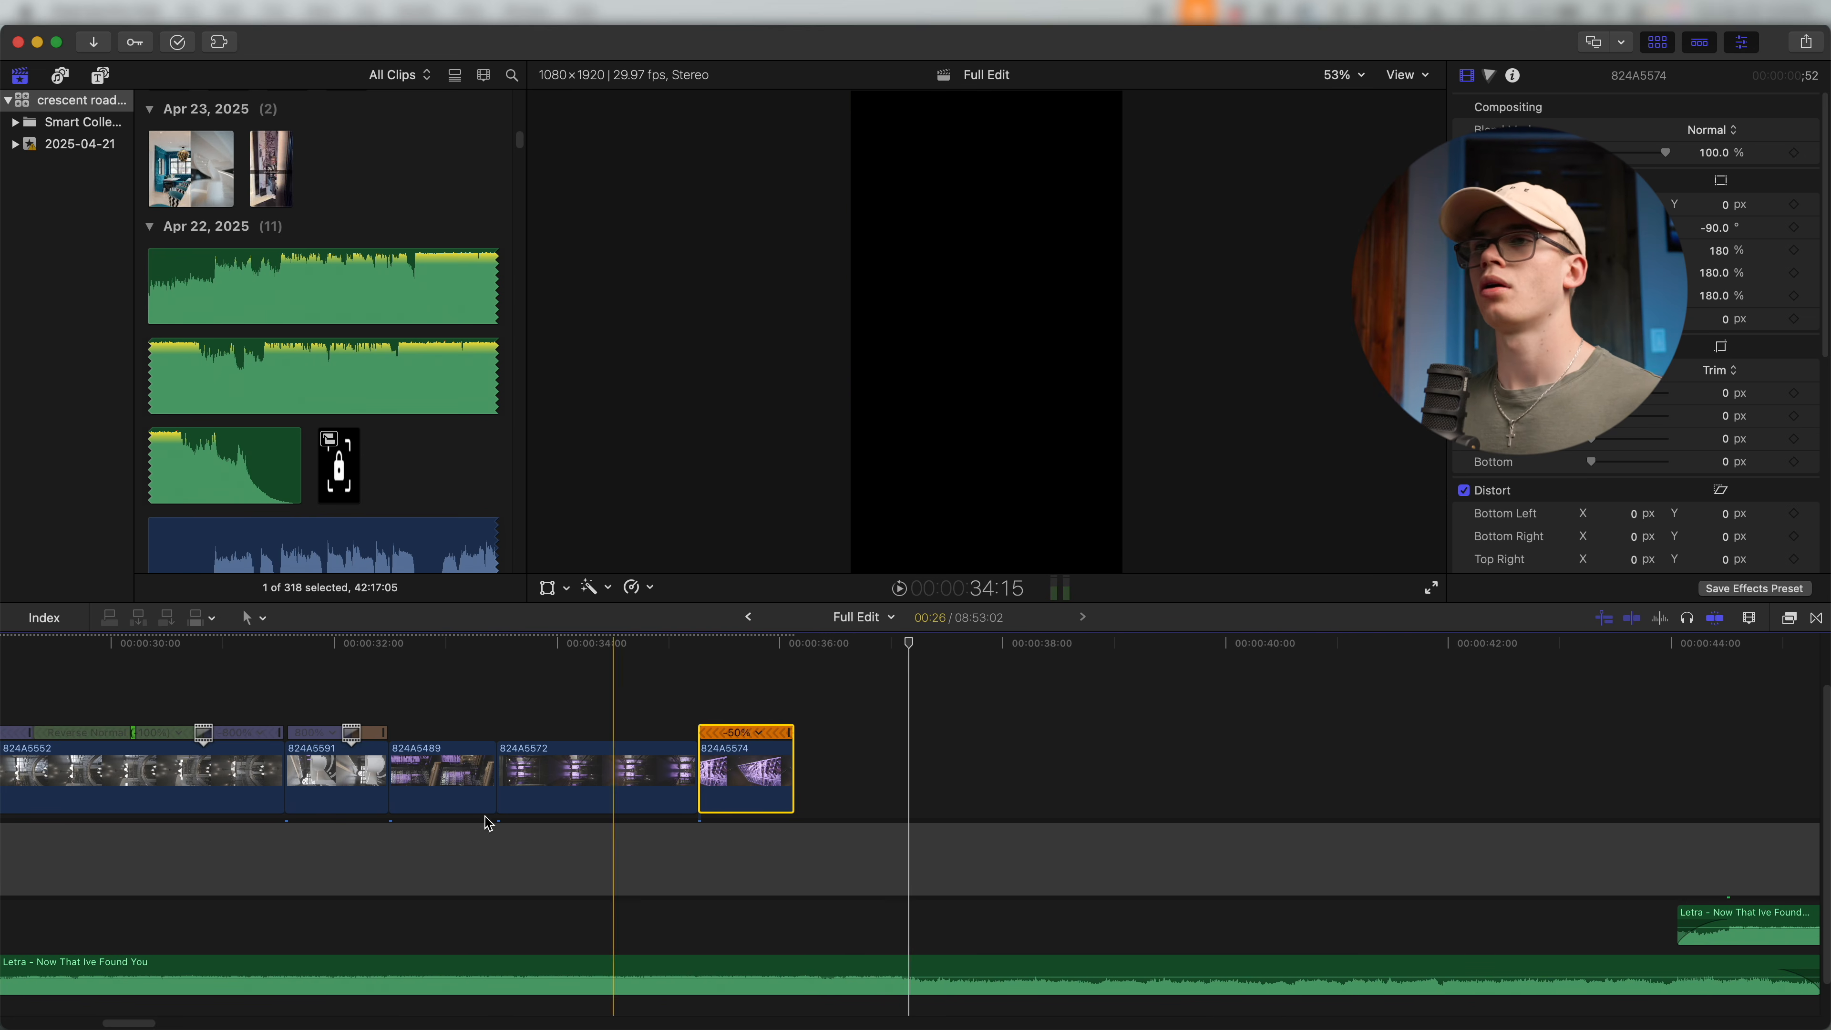
# Slow clip 824A5572 to 50% and retrim it to fill the space between clips 824A5489 and 824A5574.
pyautogui.click(651, 755)
pyautogui.press('super+r')
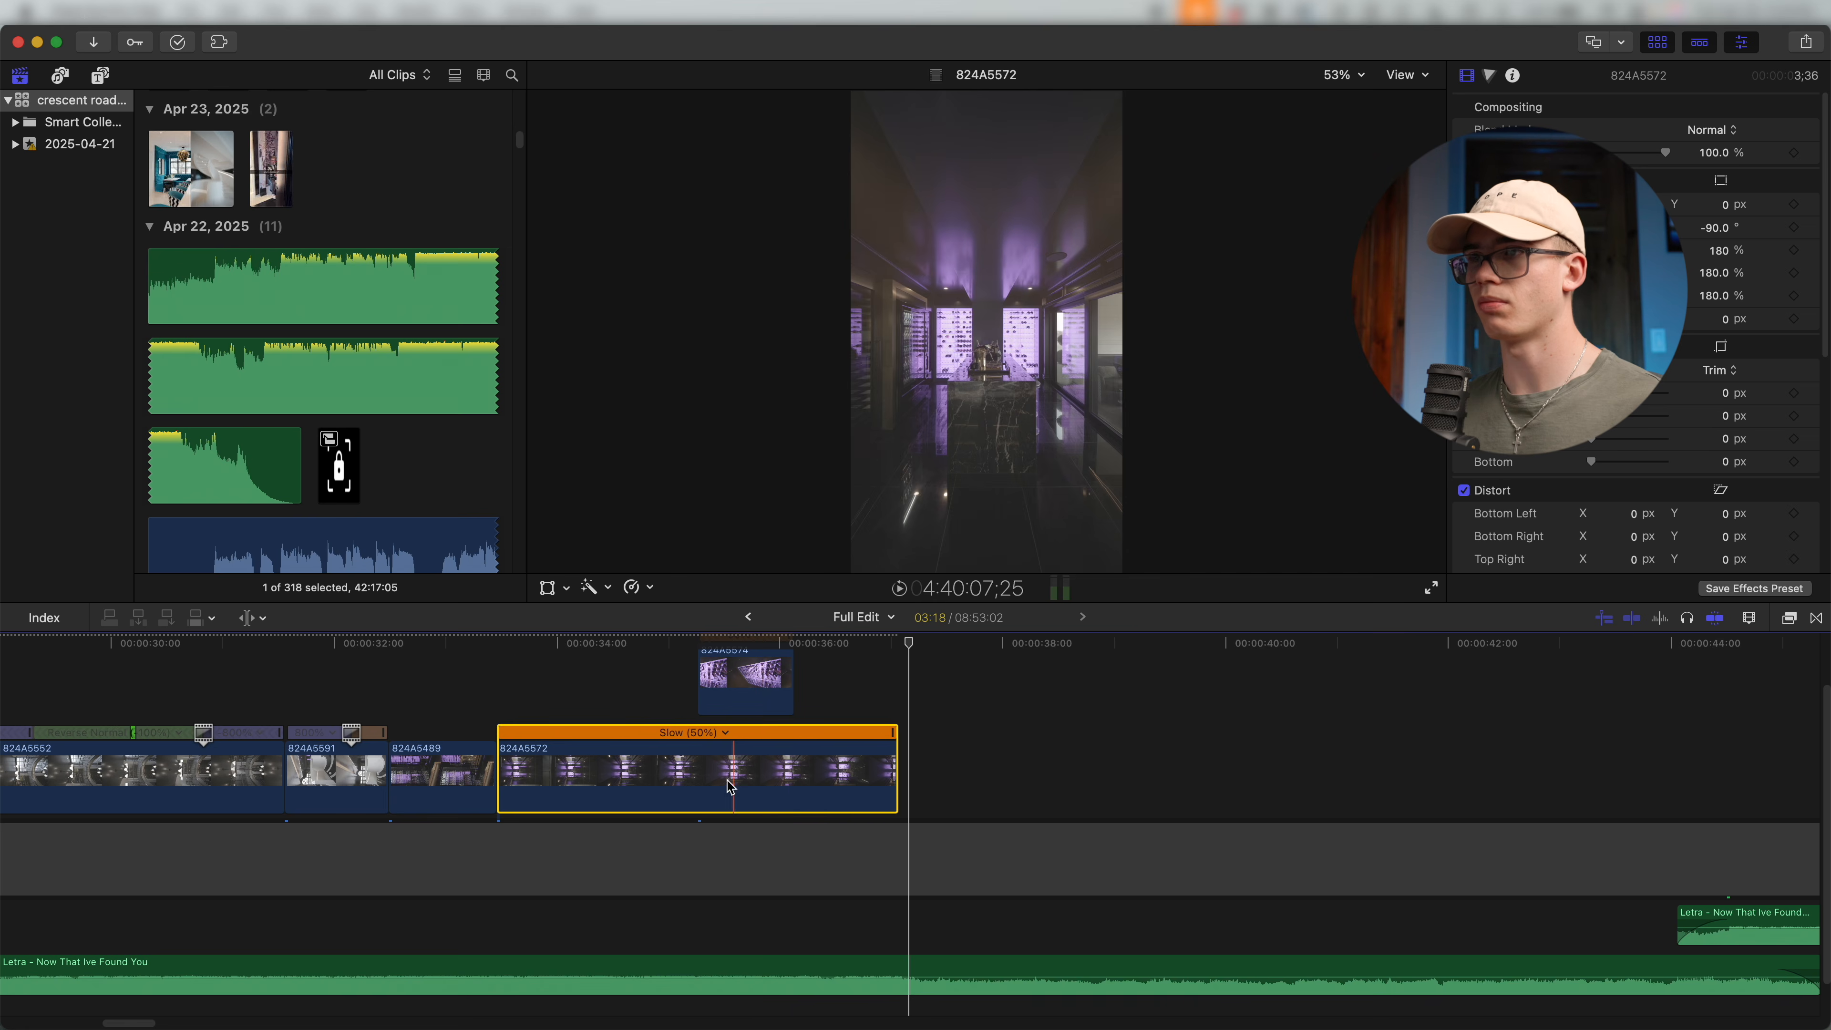
pyautogui.hotkey('alt', '[')
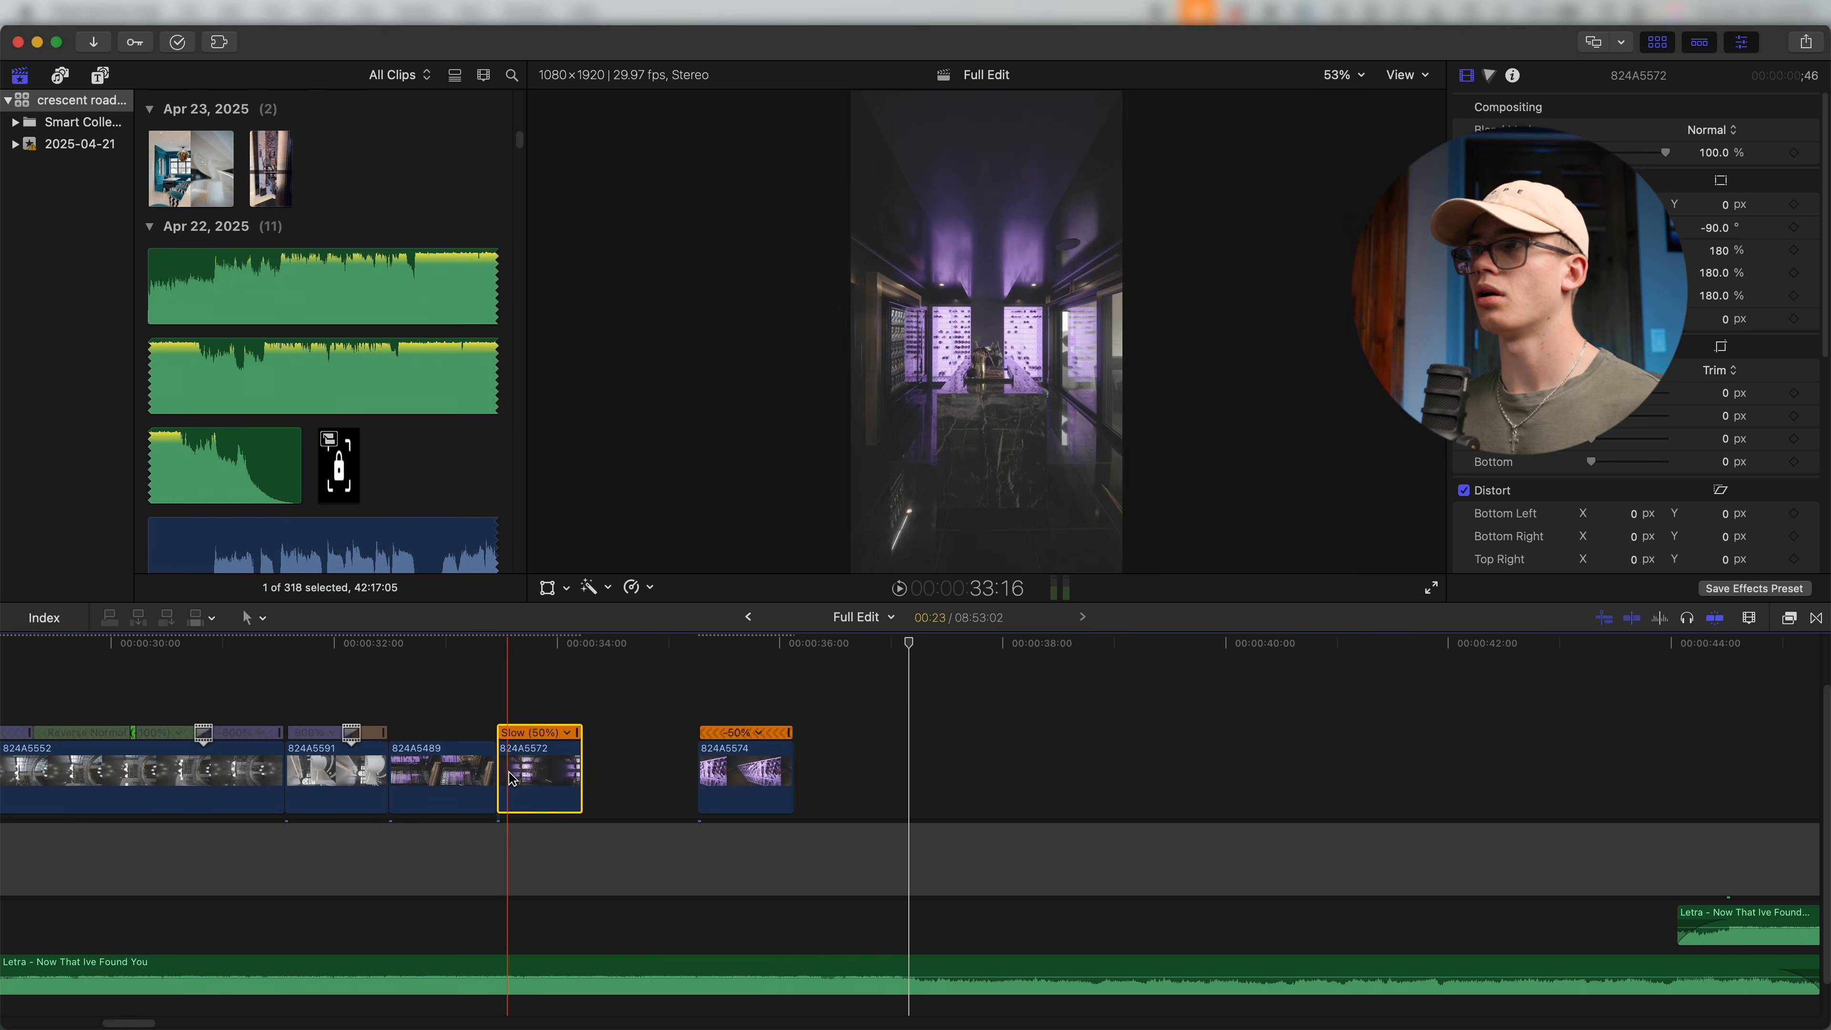
pyautogui.moveTo(579, 773); pyautogui.dragTo(696, 772)
pyautogui.press('space')
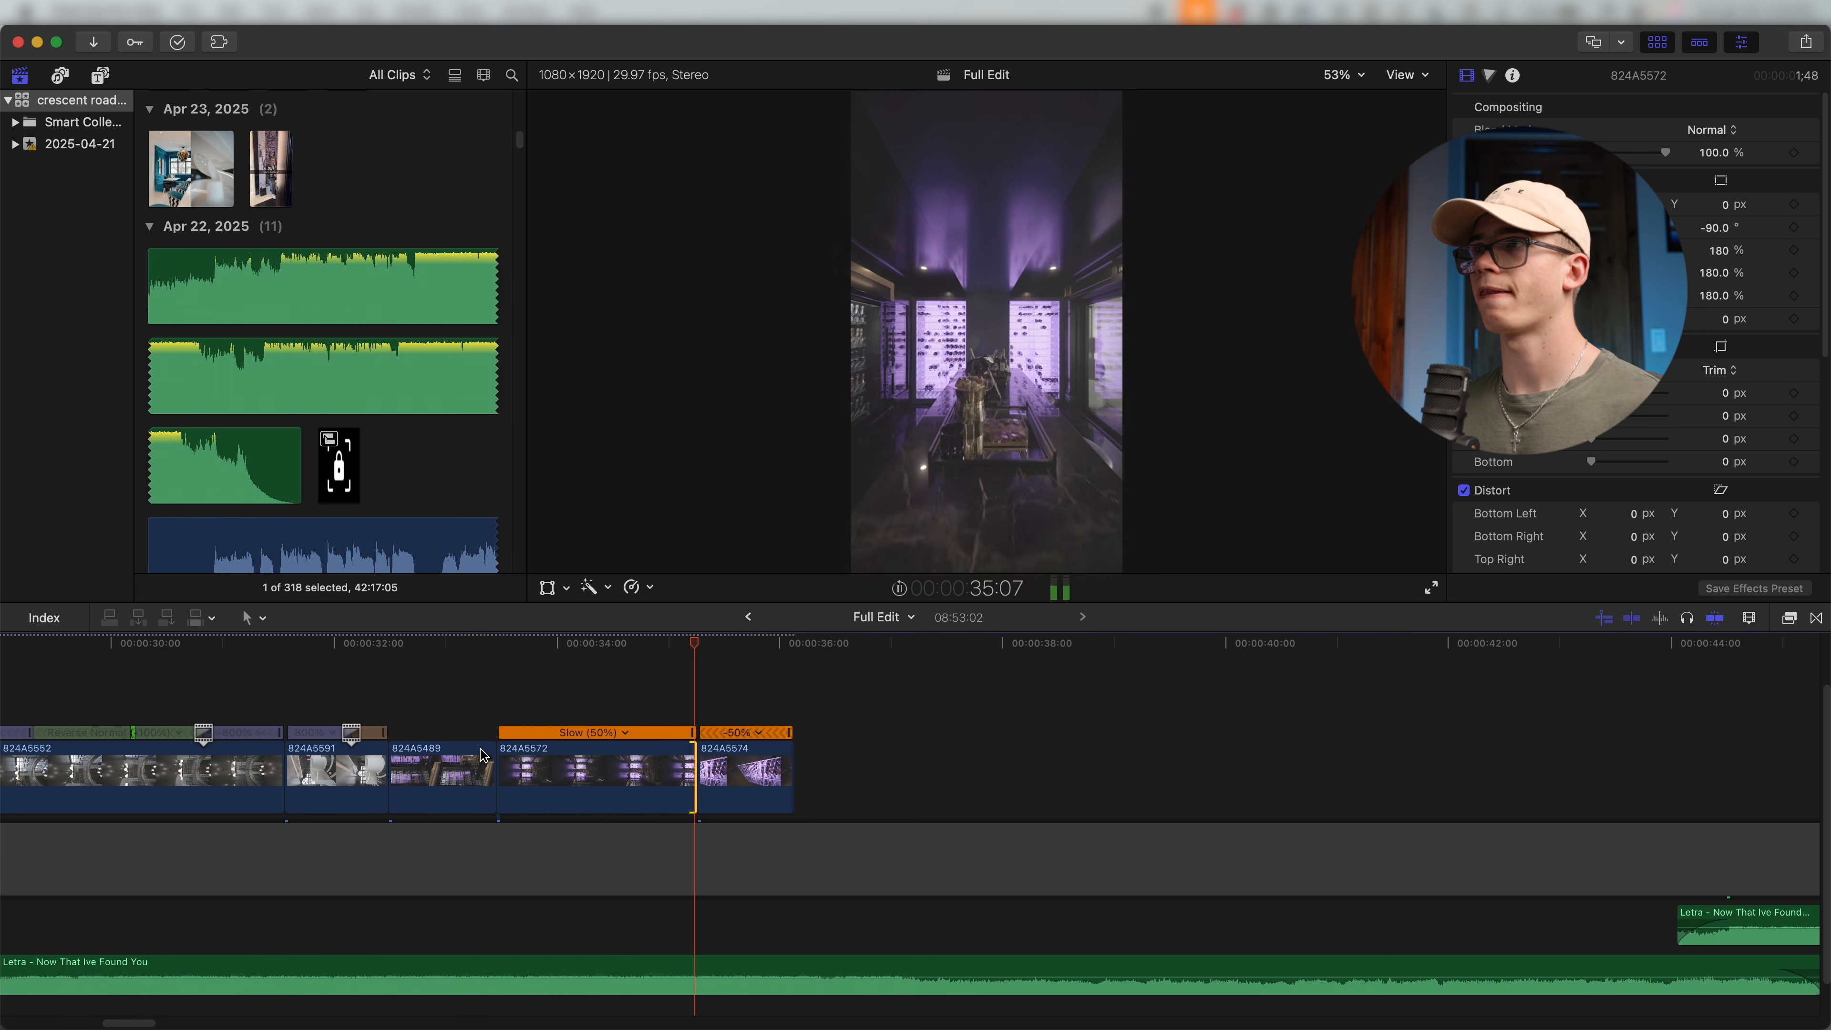
pyautogui.press('space')
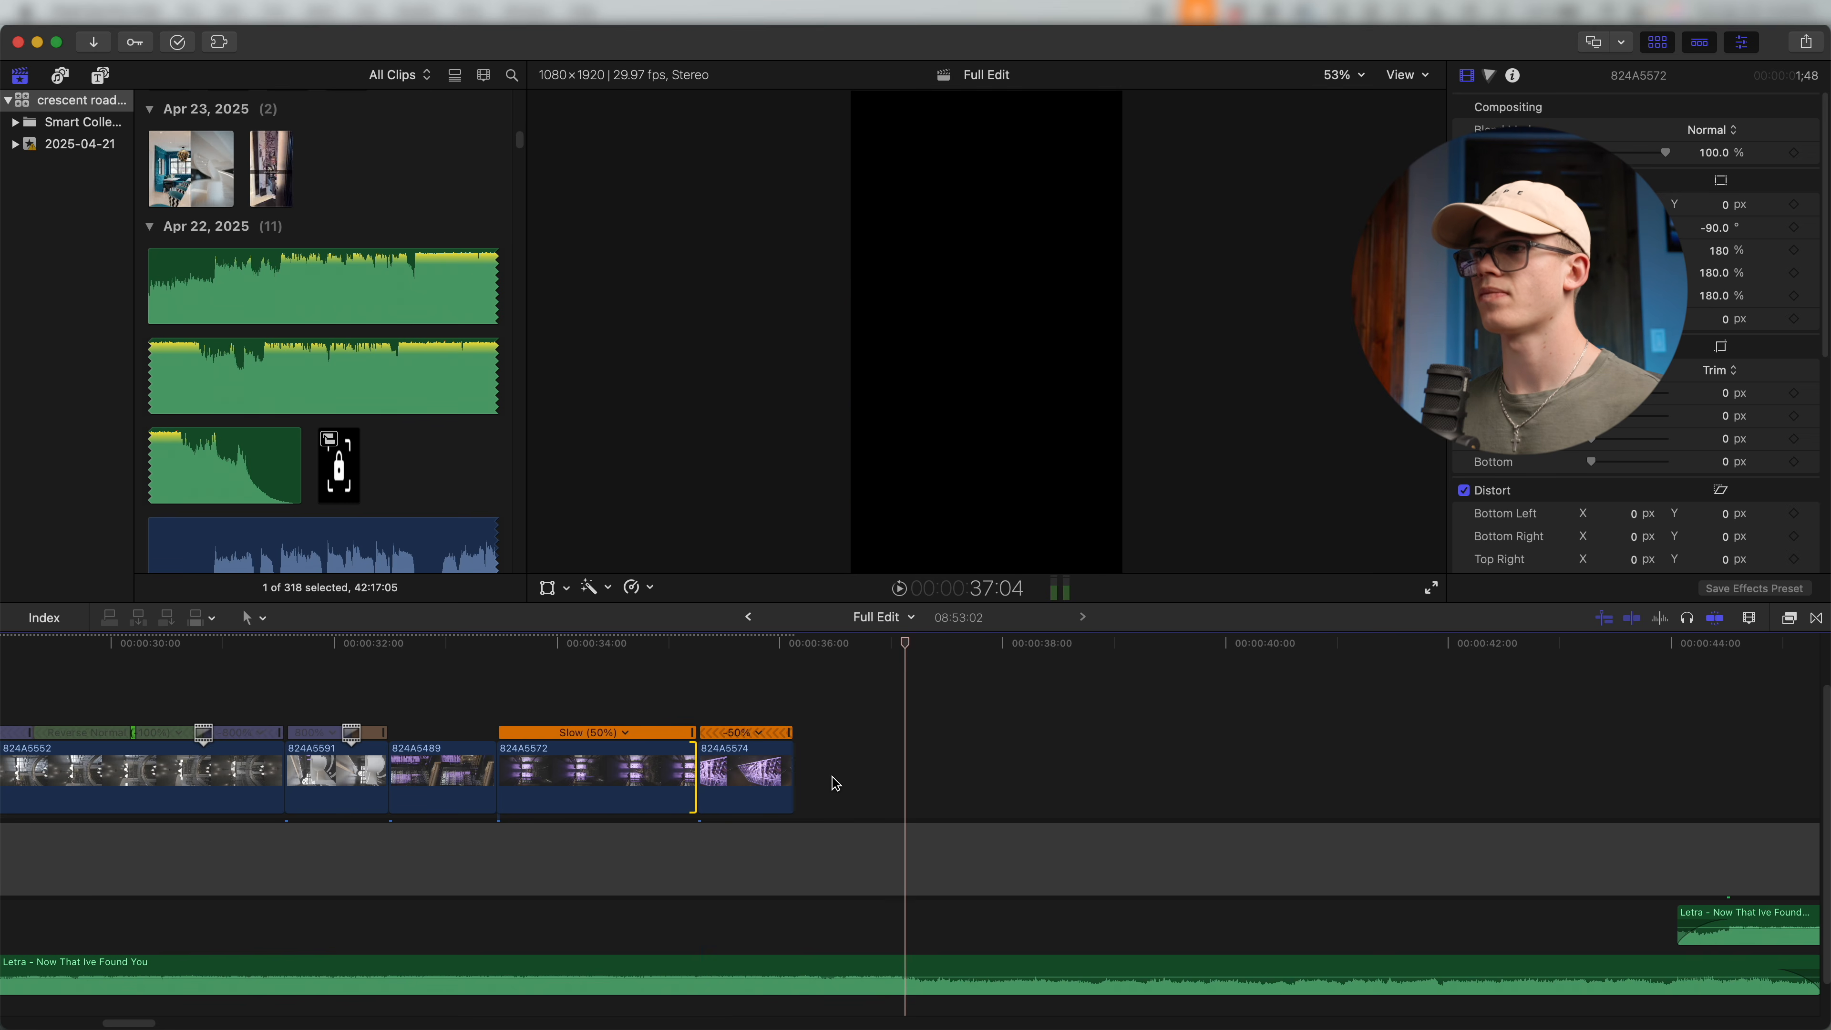
# Find wine-wall clips 824A5654 and 824A5653 in the remaining footage, lift them out of the primary storyline, and cut them.
pyautogui.press('super+minus')
pyautogui.press('super+minus')
pyautogui.hscroll(1, 858, 777)
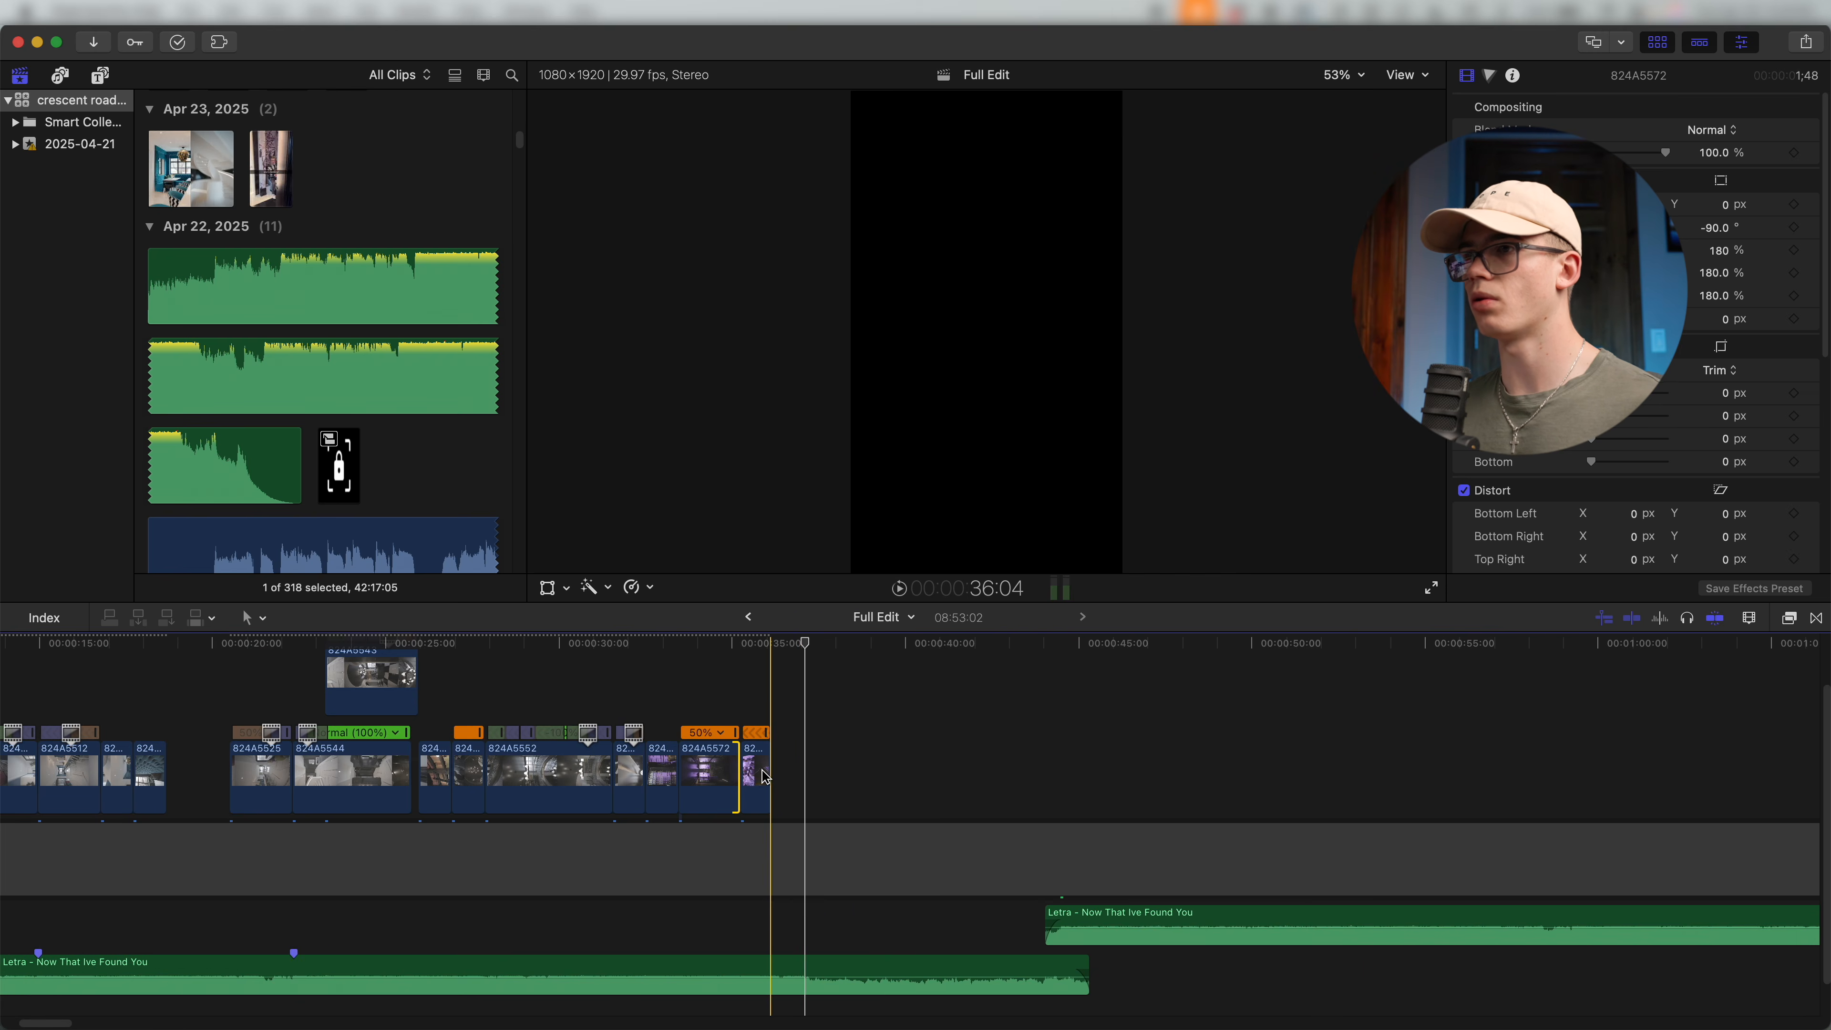
pyautogui.press('super+minus')
pyautogui.hscroll(15, 759, 779)
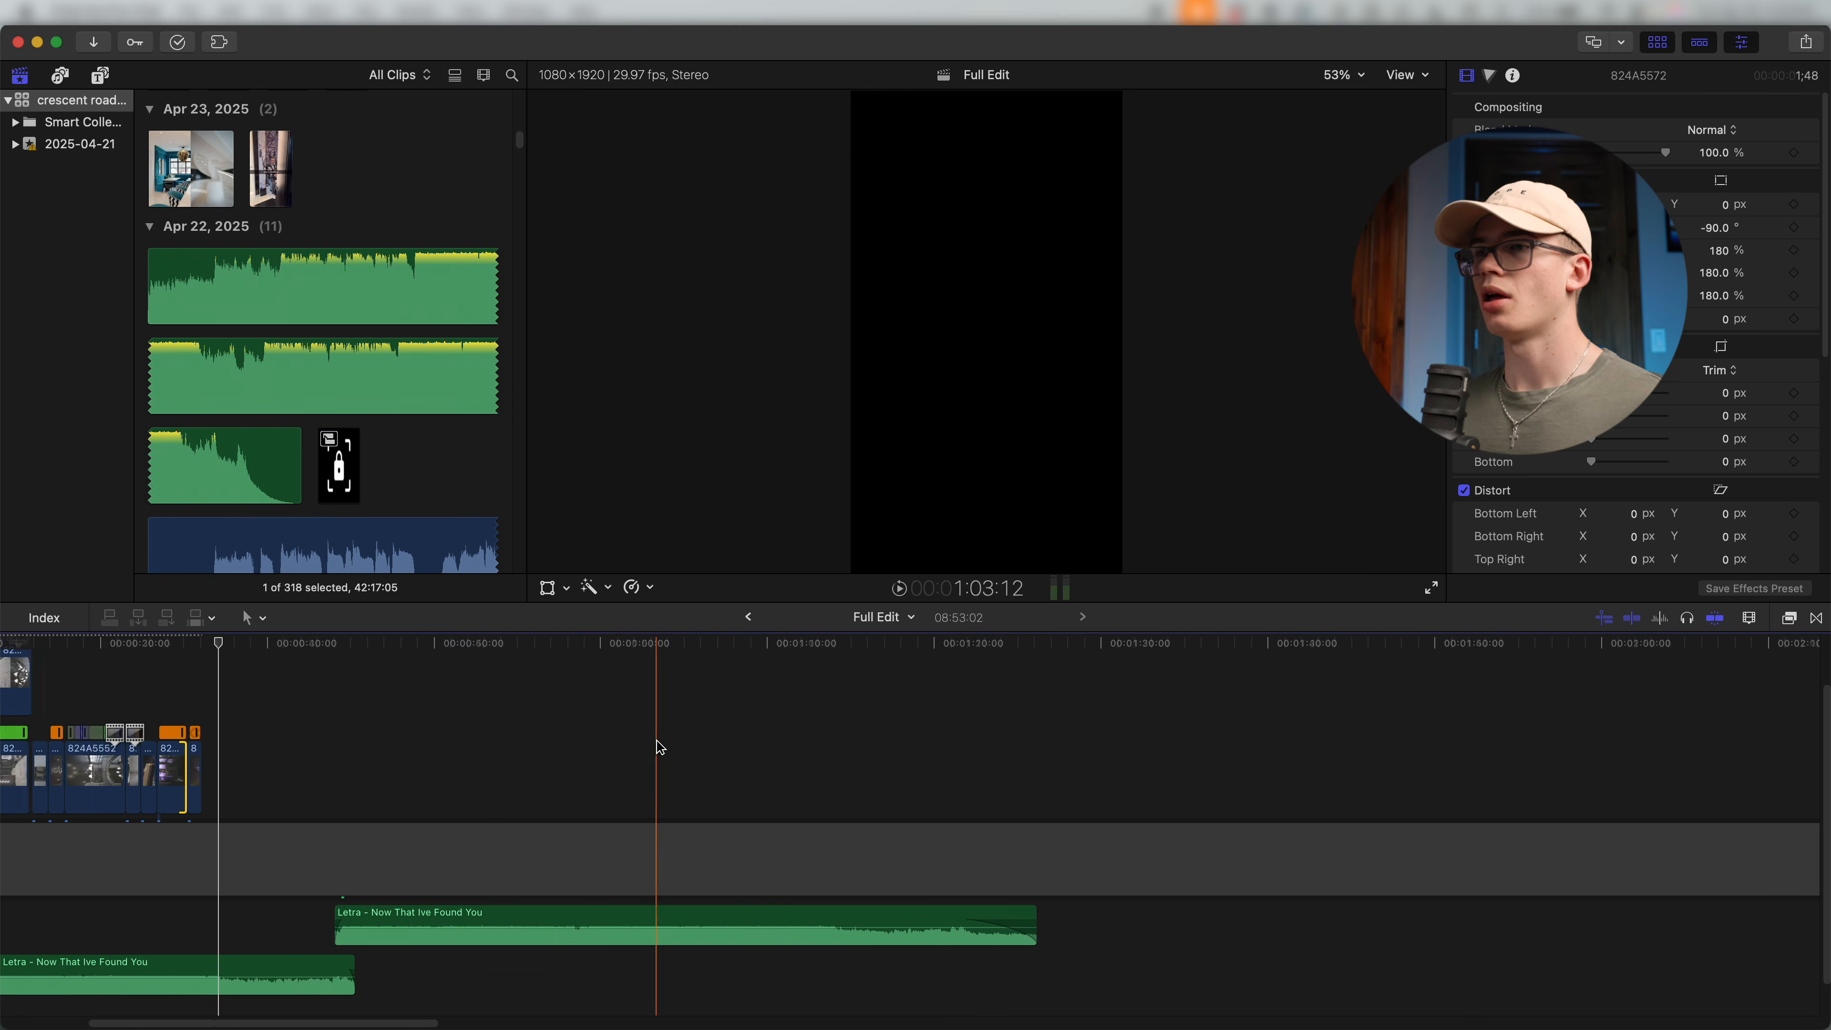
pyautogui.hscroll(6, 670, 783)
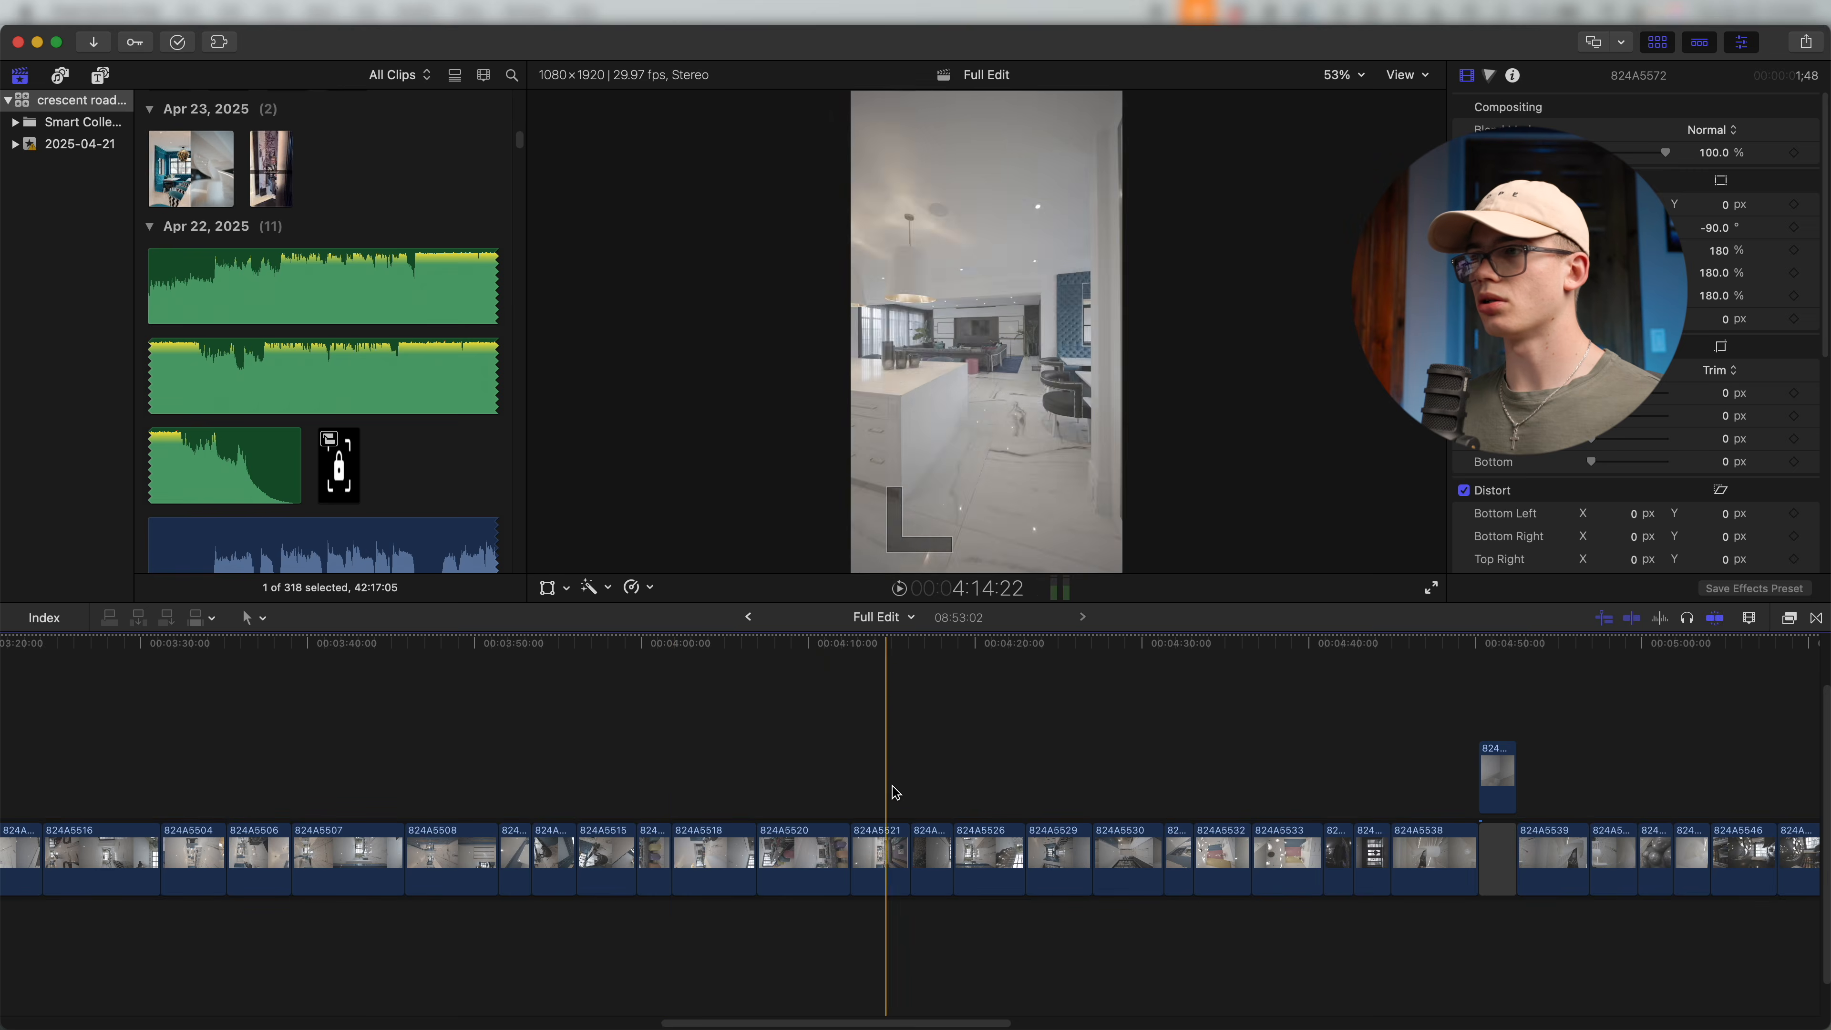
pyautogui.press('super+minus')
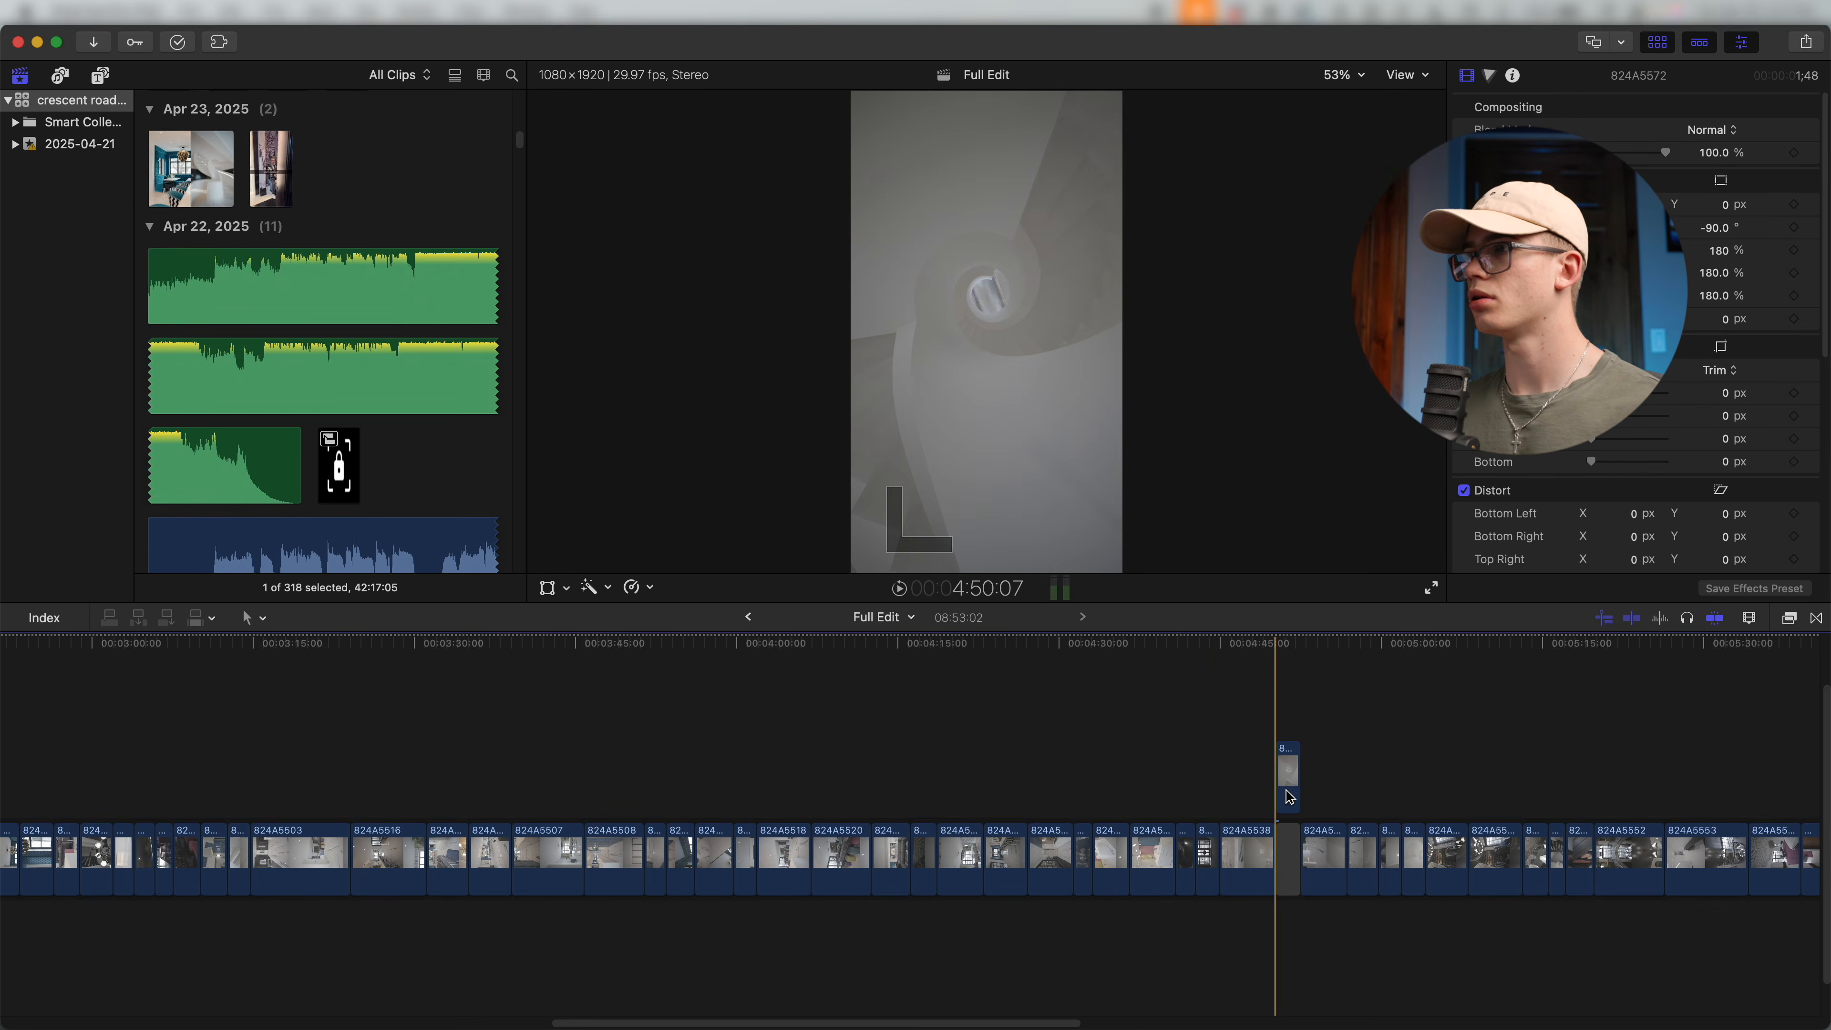
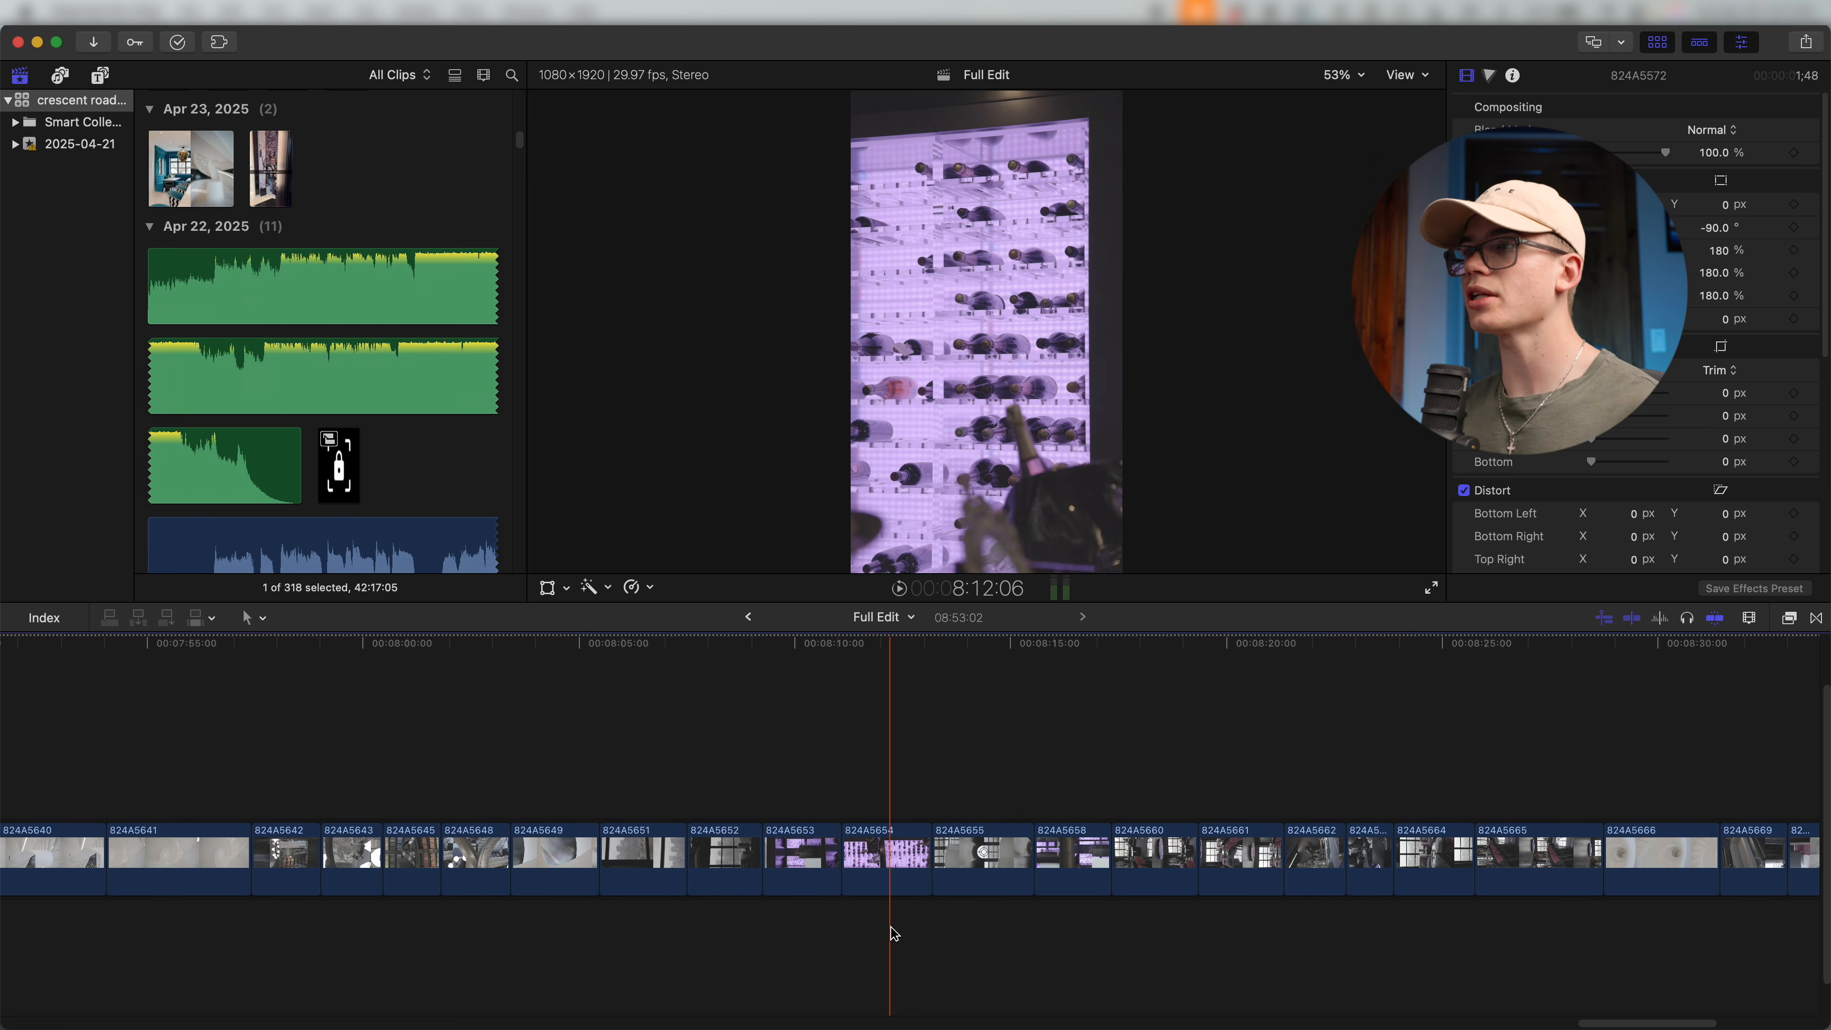
pyautogui.moveTo(883, 859); pyautogui.dragTo(552, 777)
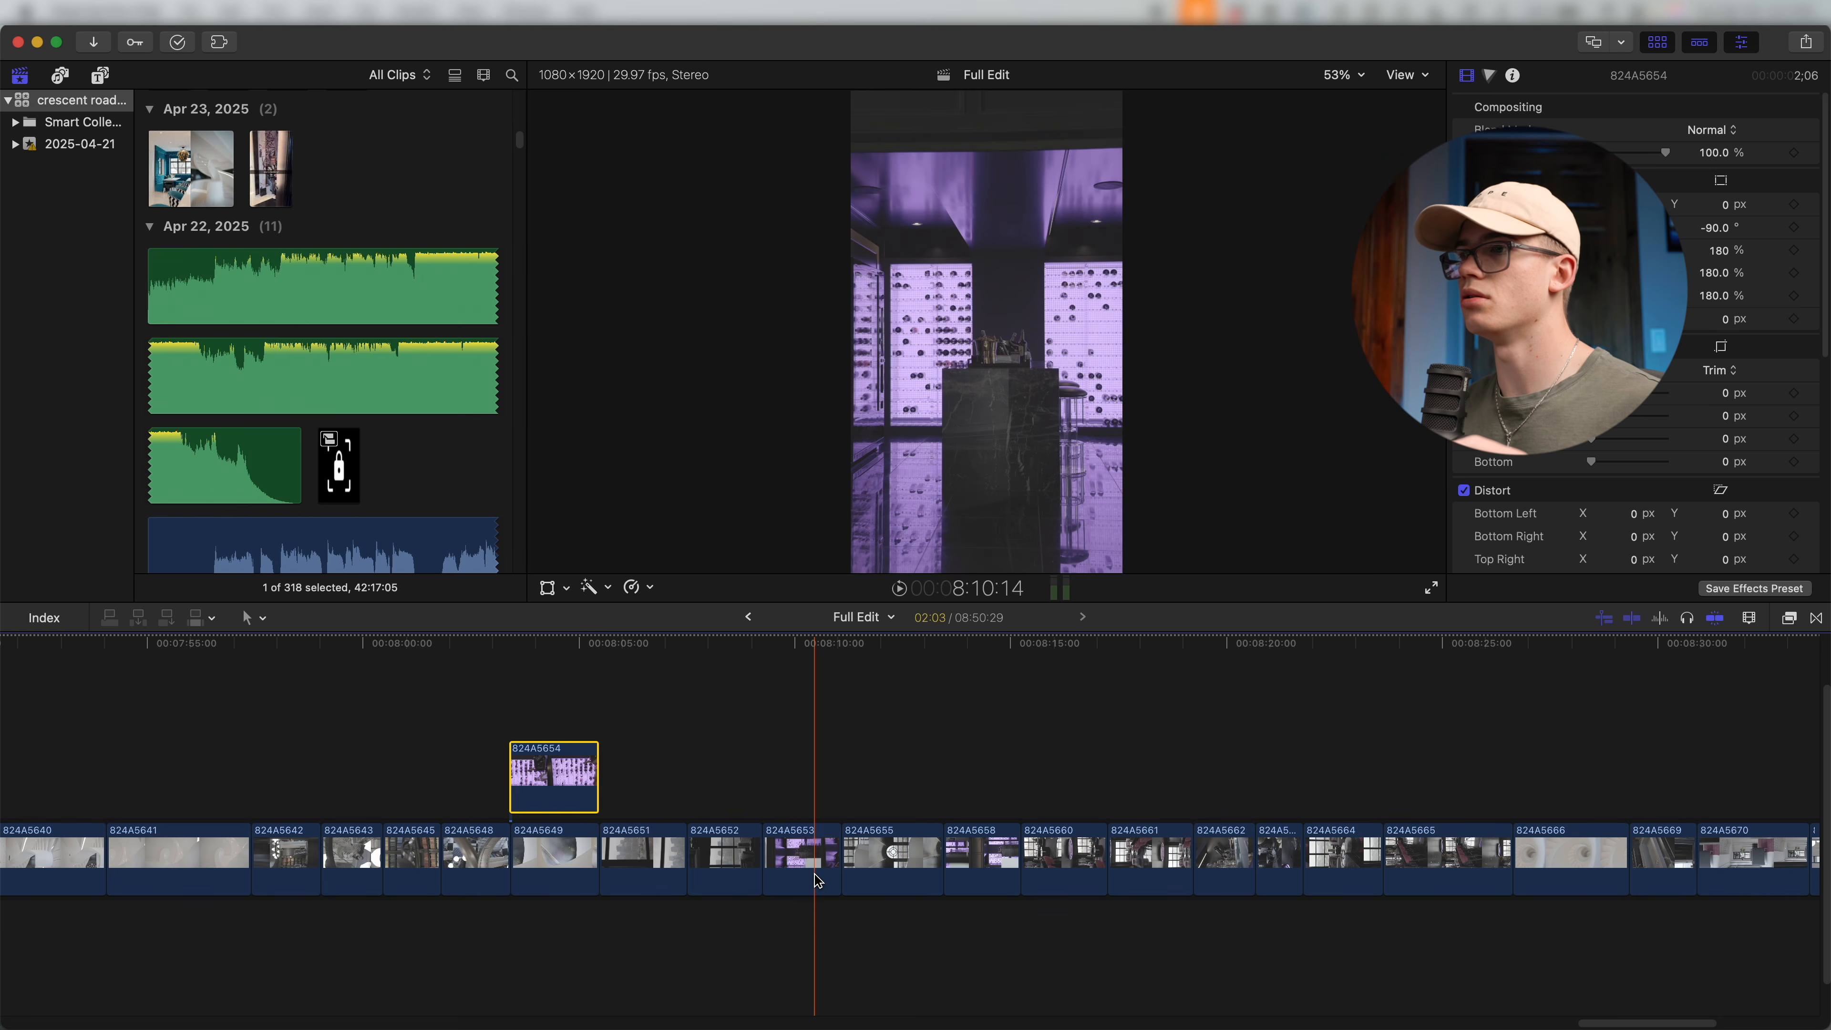
pyautogui.moveTo(804, 878); pyautogui.dragTo(649, 765)
pyautogui.press('super+x')
# Paste clips 824A5654 and 824A5653 as connected clips a short distance after clip 824A5574.
pyautogui.hscroll(-20, 941, 760)
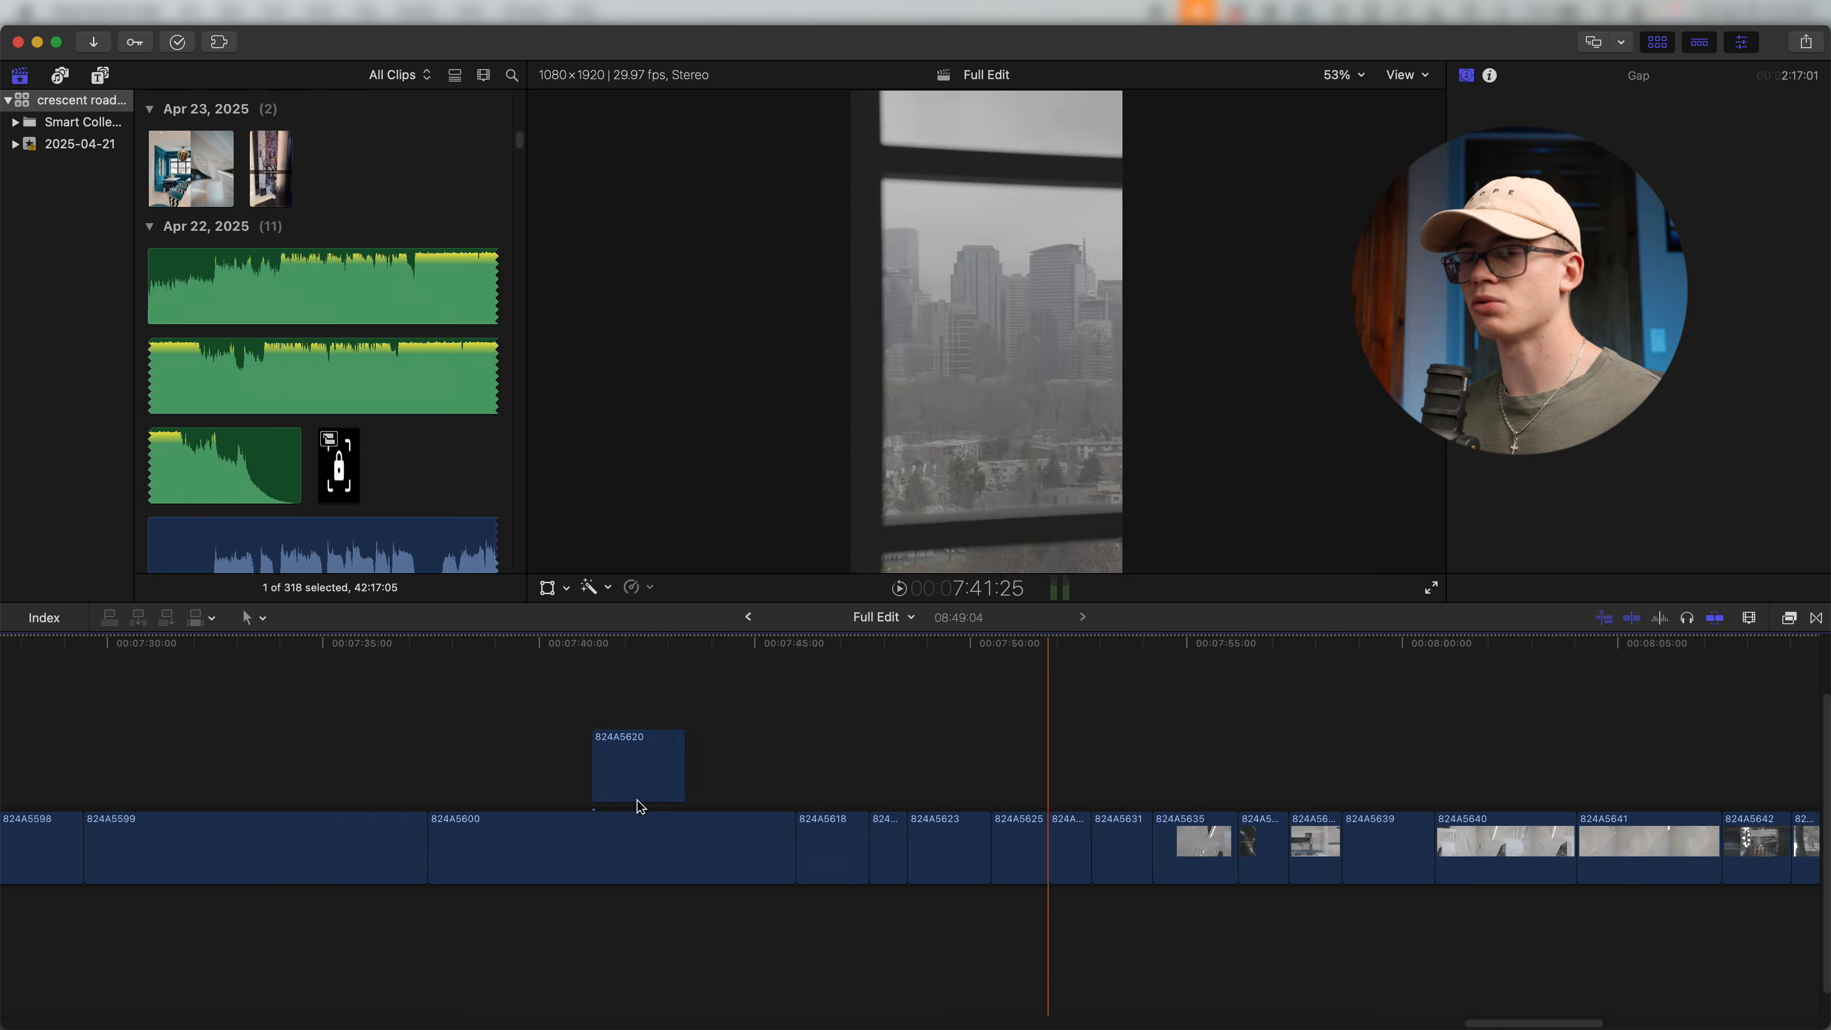
pyautogui.hscroll(-20, 539, 822)
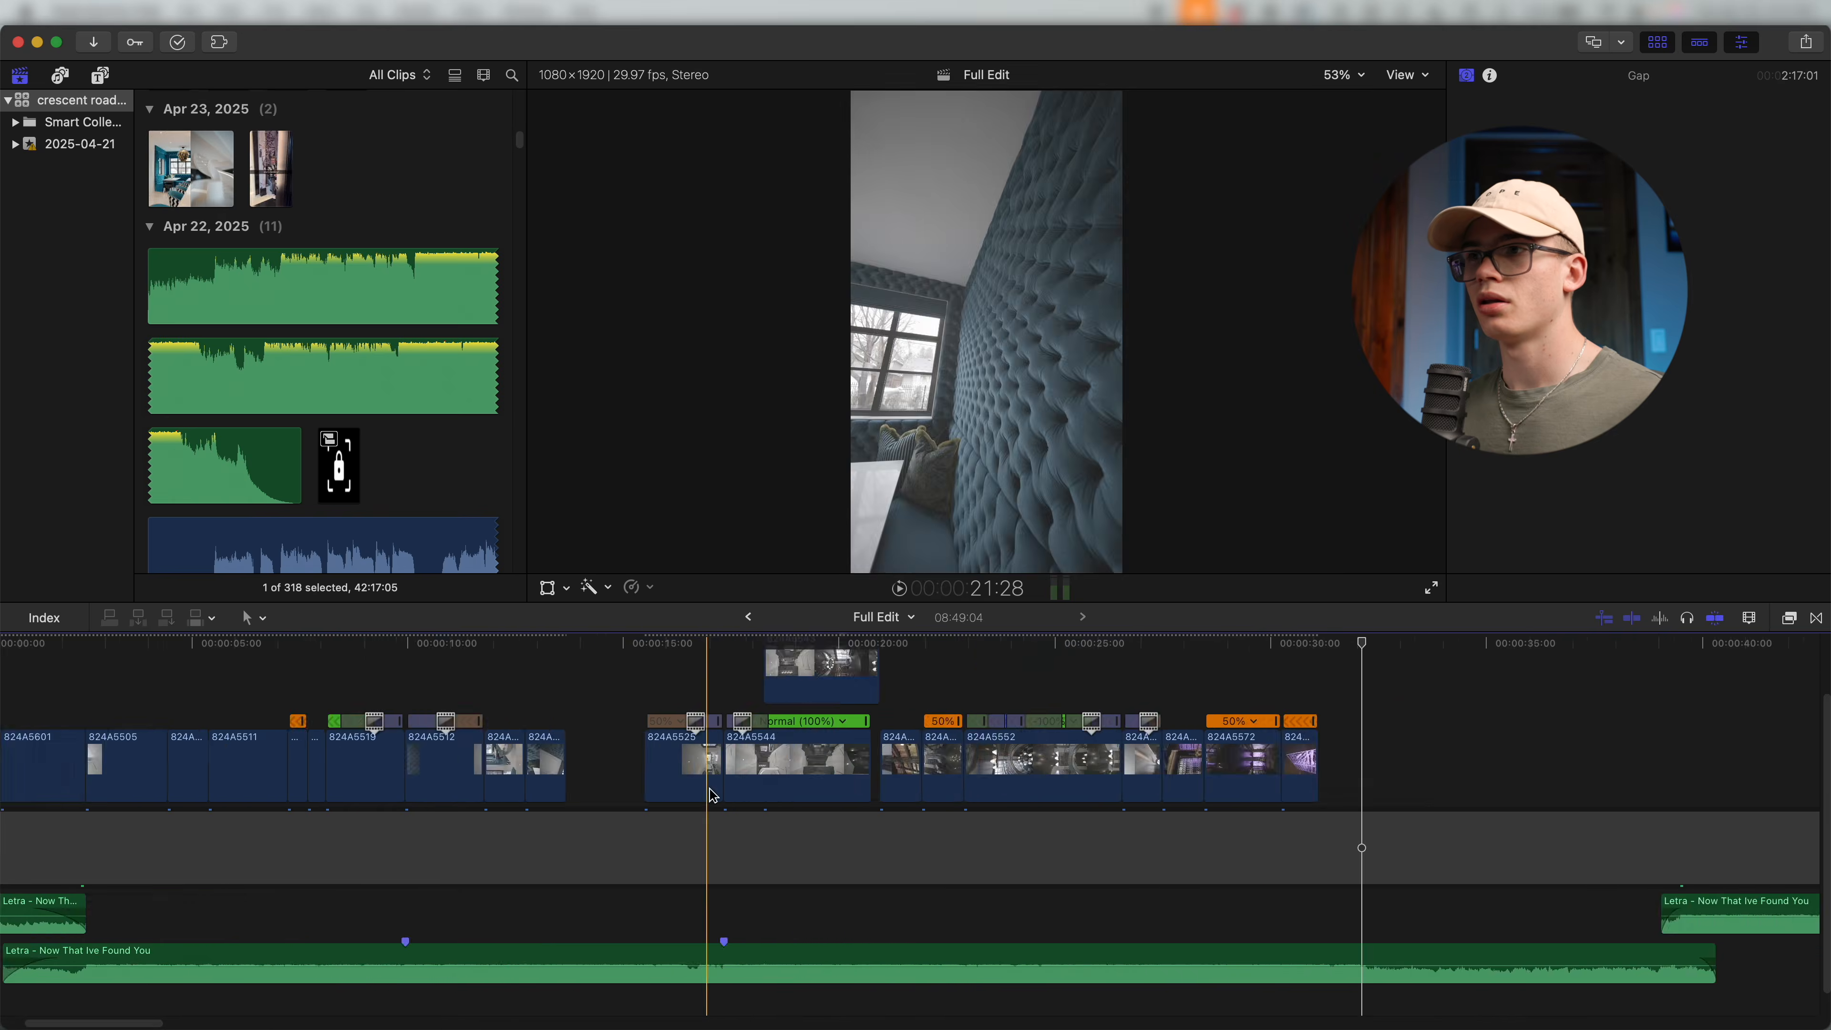
pyautogui.press('super+minus')
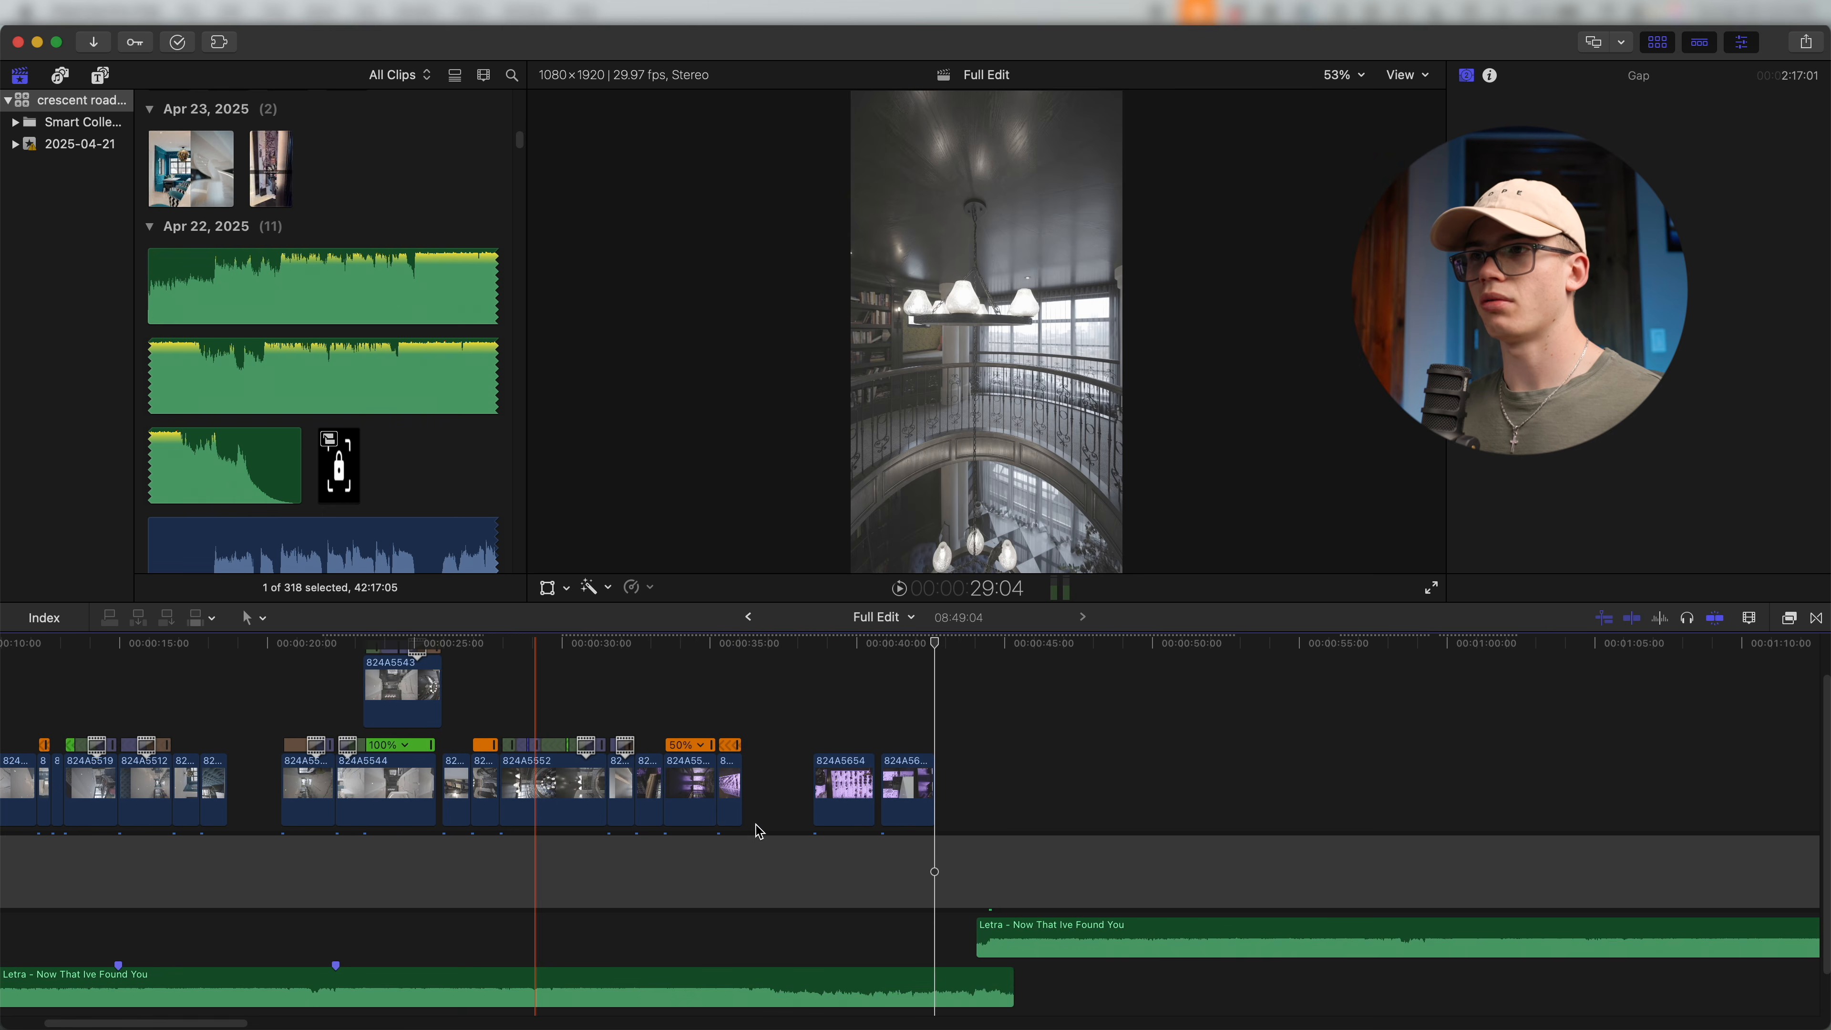
# Move clip 824A5654 out of the way and place clip 824A5653 directly against the end of clip 824A5574.
pyautogui.press('super+minus')
pyautogui.press('super+minus')
pyautogui.moveTo(472, 784); pyautogui.dragTo(7, 739)
pyautogui.press('super+equal')
pyautogui.press('super+equal')
pyautogui.press('super+equal')
pyautogui.press('super+equal')
pyautogui.moveTo(870, 783); pyautogui.dragTo(498, 769)
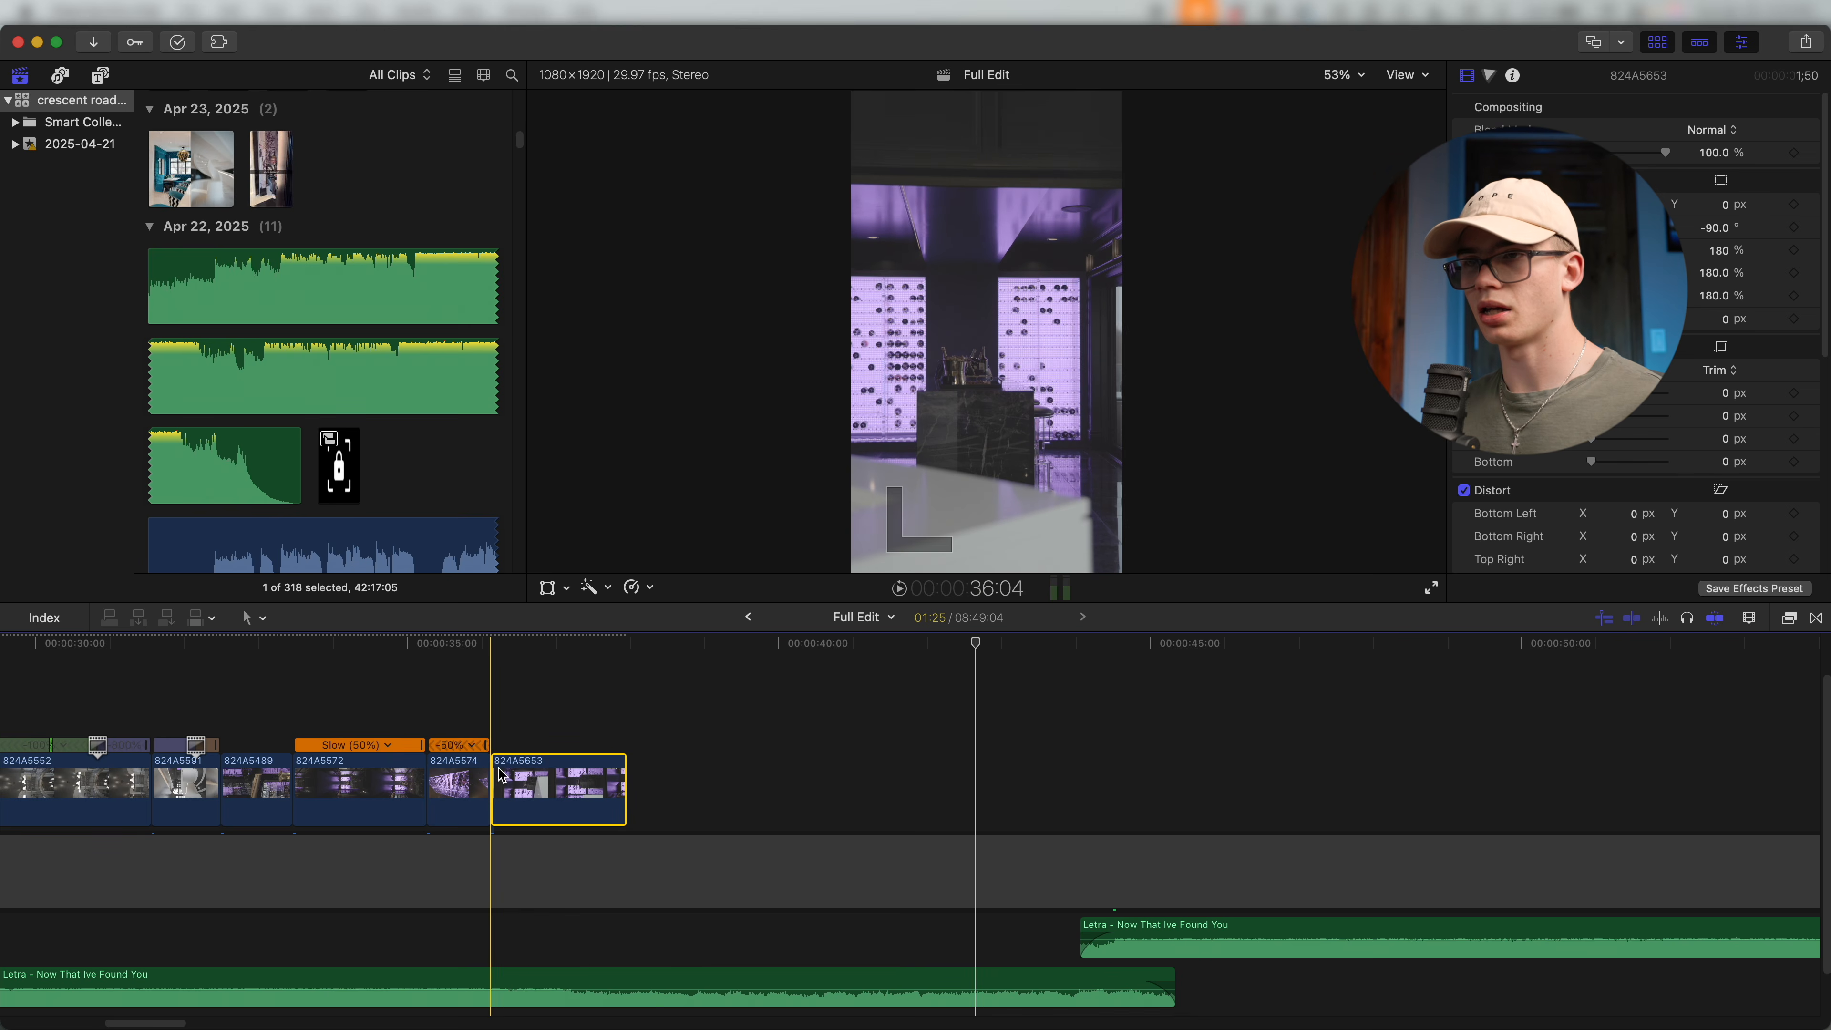
# Slow clip 824A5653 to 50%, trim its start, and set it back against clip 824A5574.
pyautogui.hotkey('ctrl', 's')
pyautogui.press('space')
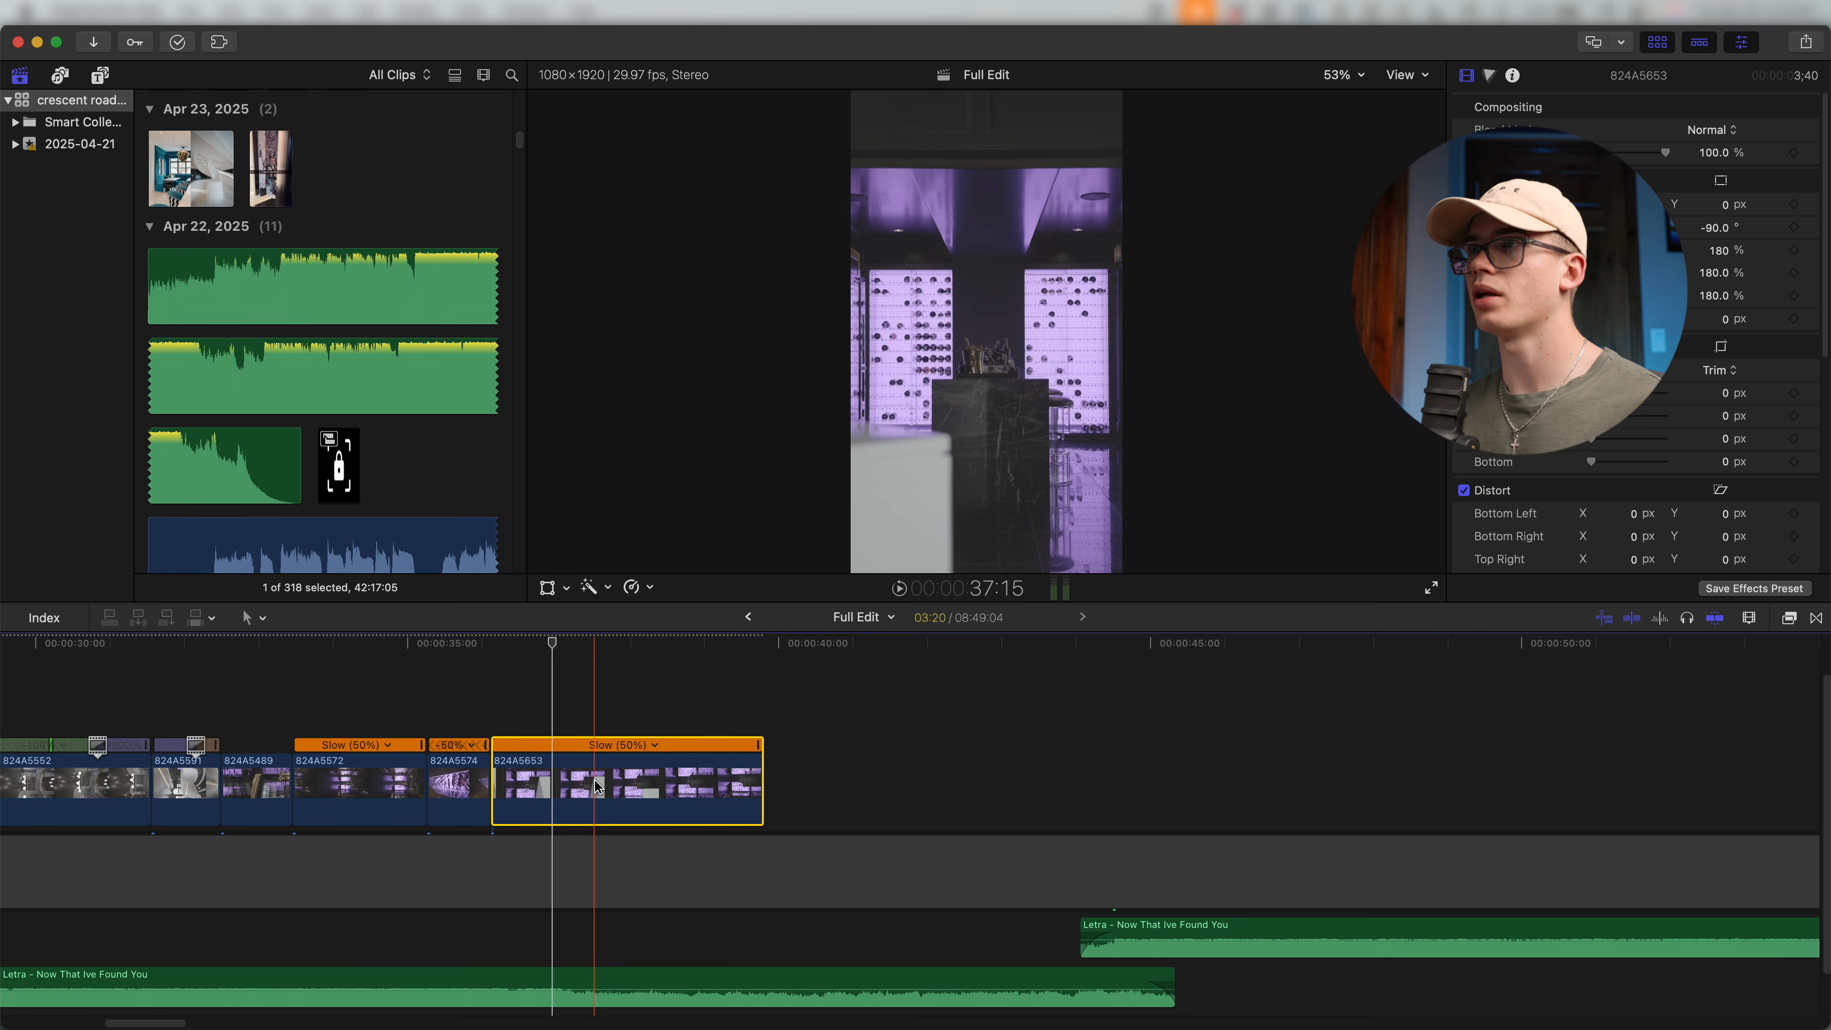
pyautogui.hotkey('alt', '[')
pyautogui.moveTo(627, 783); pyautogui.dragTo(529, 787)
pyautogui.press('space')
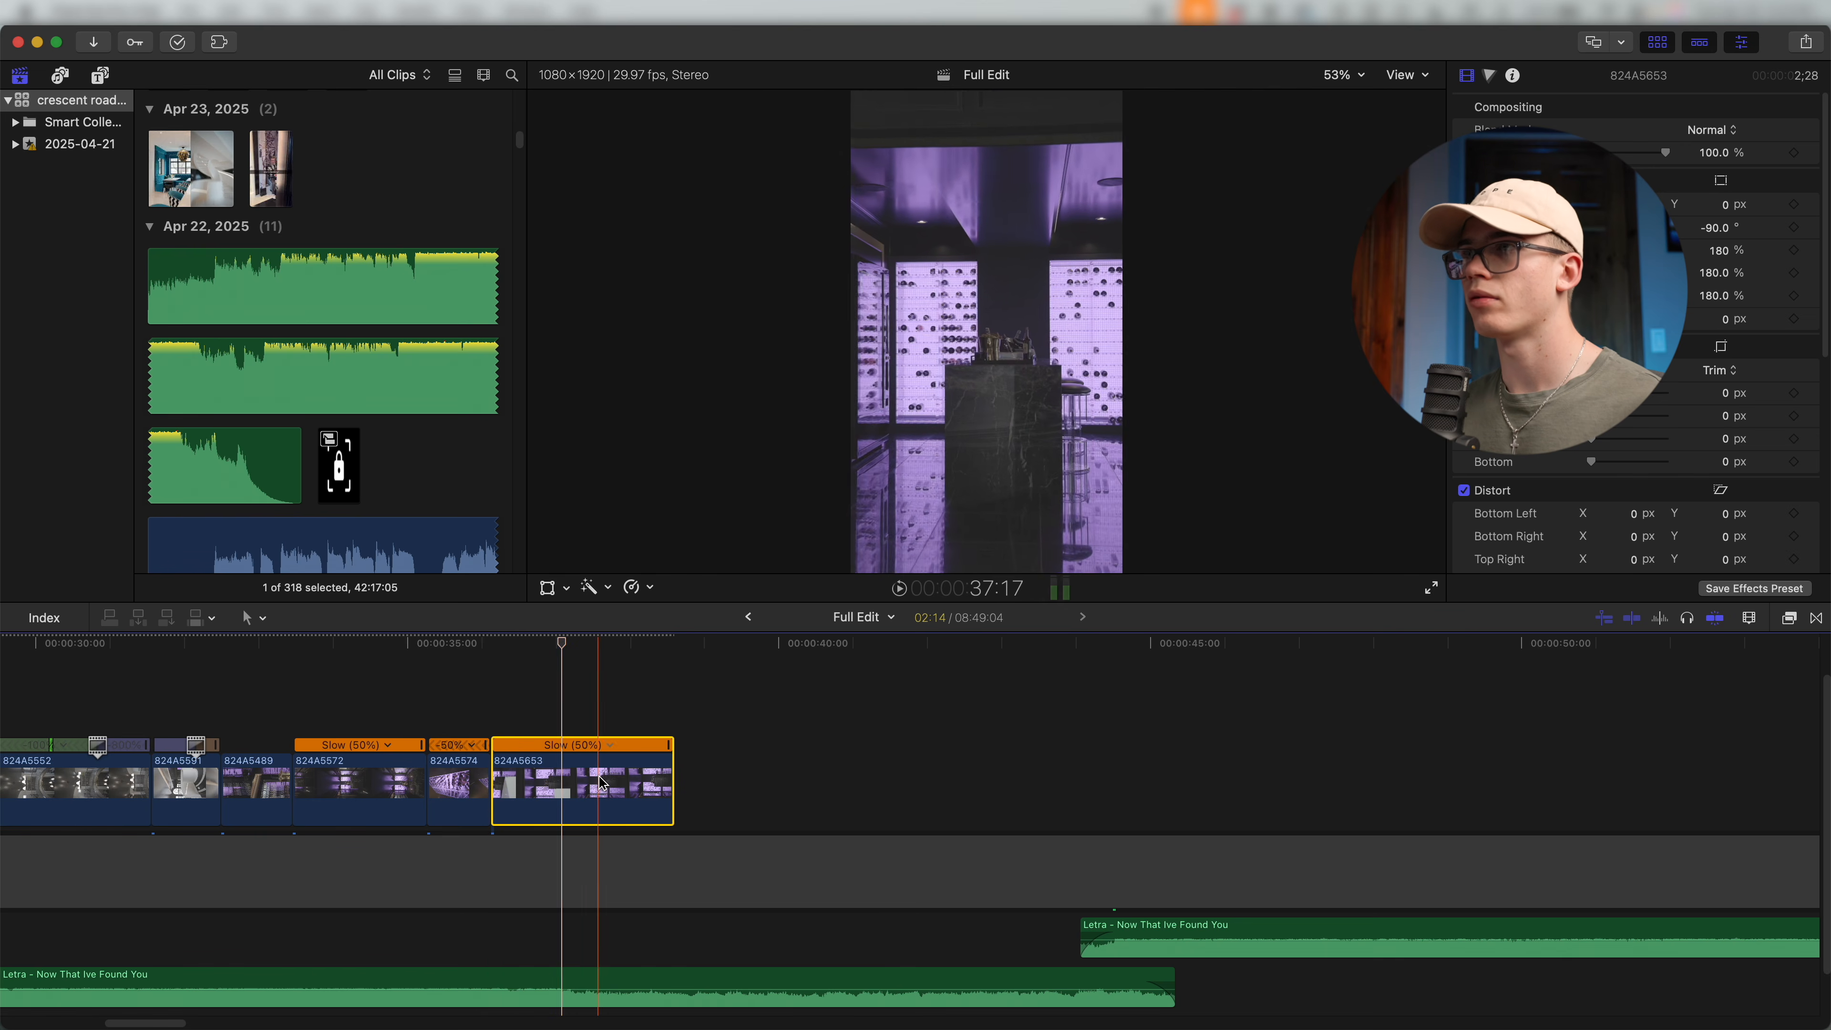
# Trim the end of clip 824A5653 to the playhead, making the clip 29 frames long.
pyautogui.hotkey('alt', ']')
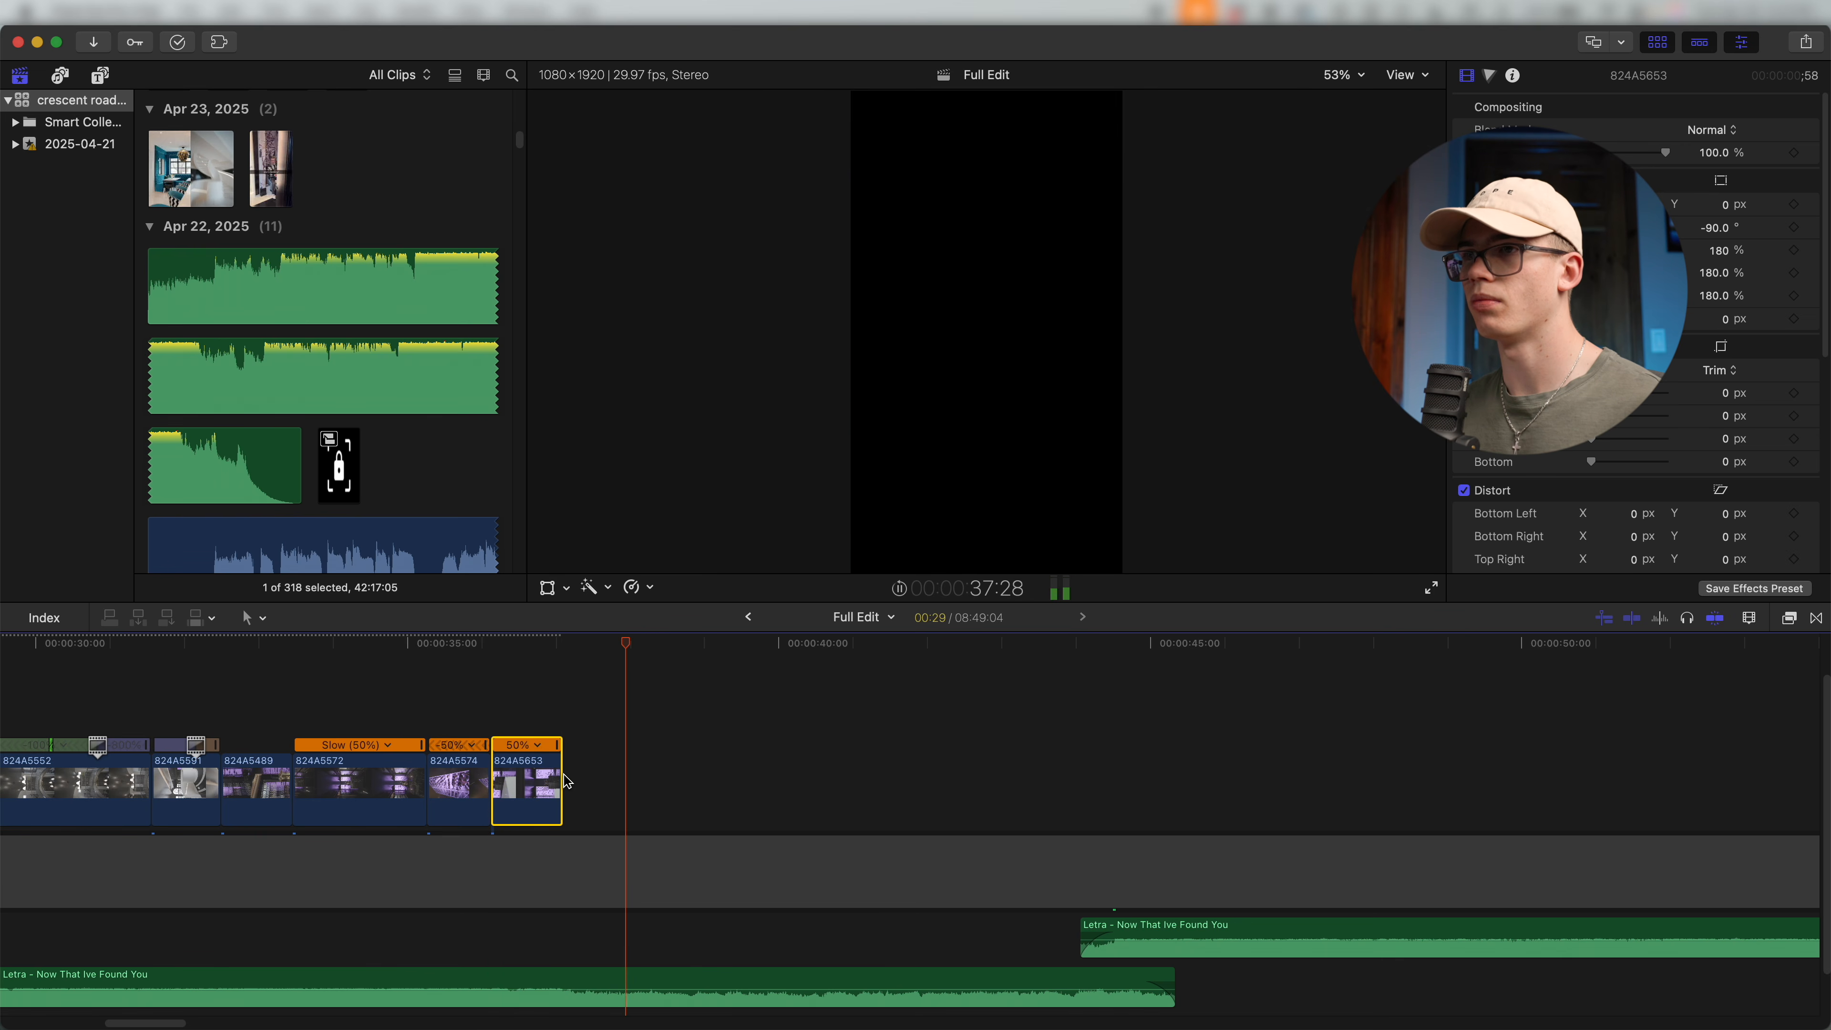
pyautogui.scroll(-3, 574, 746)
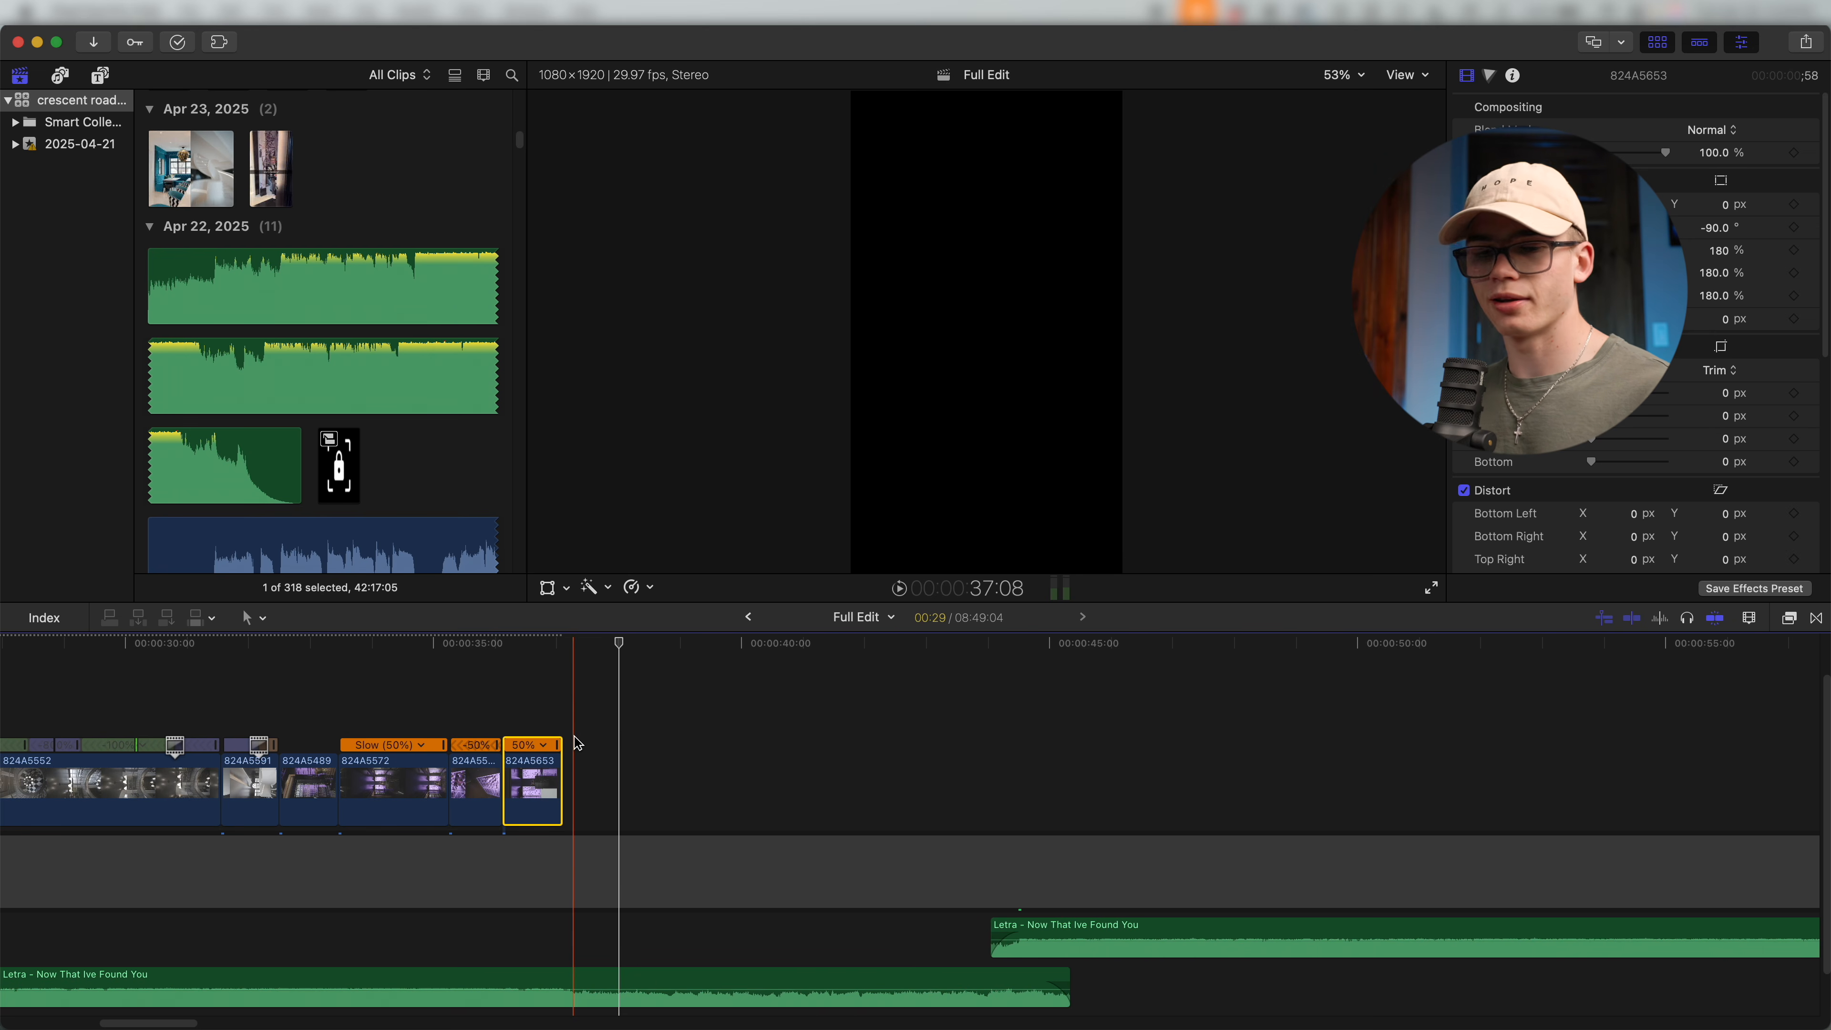
pyautogui.hscroll(3, 576, 743)
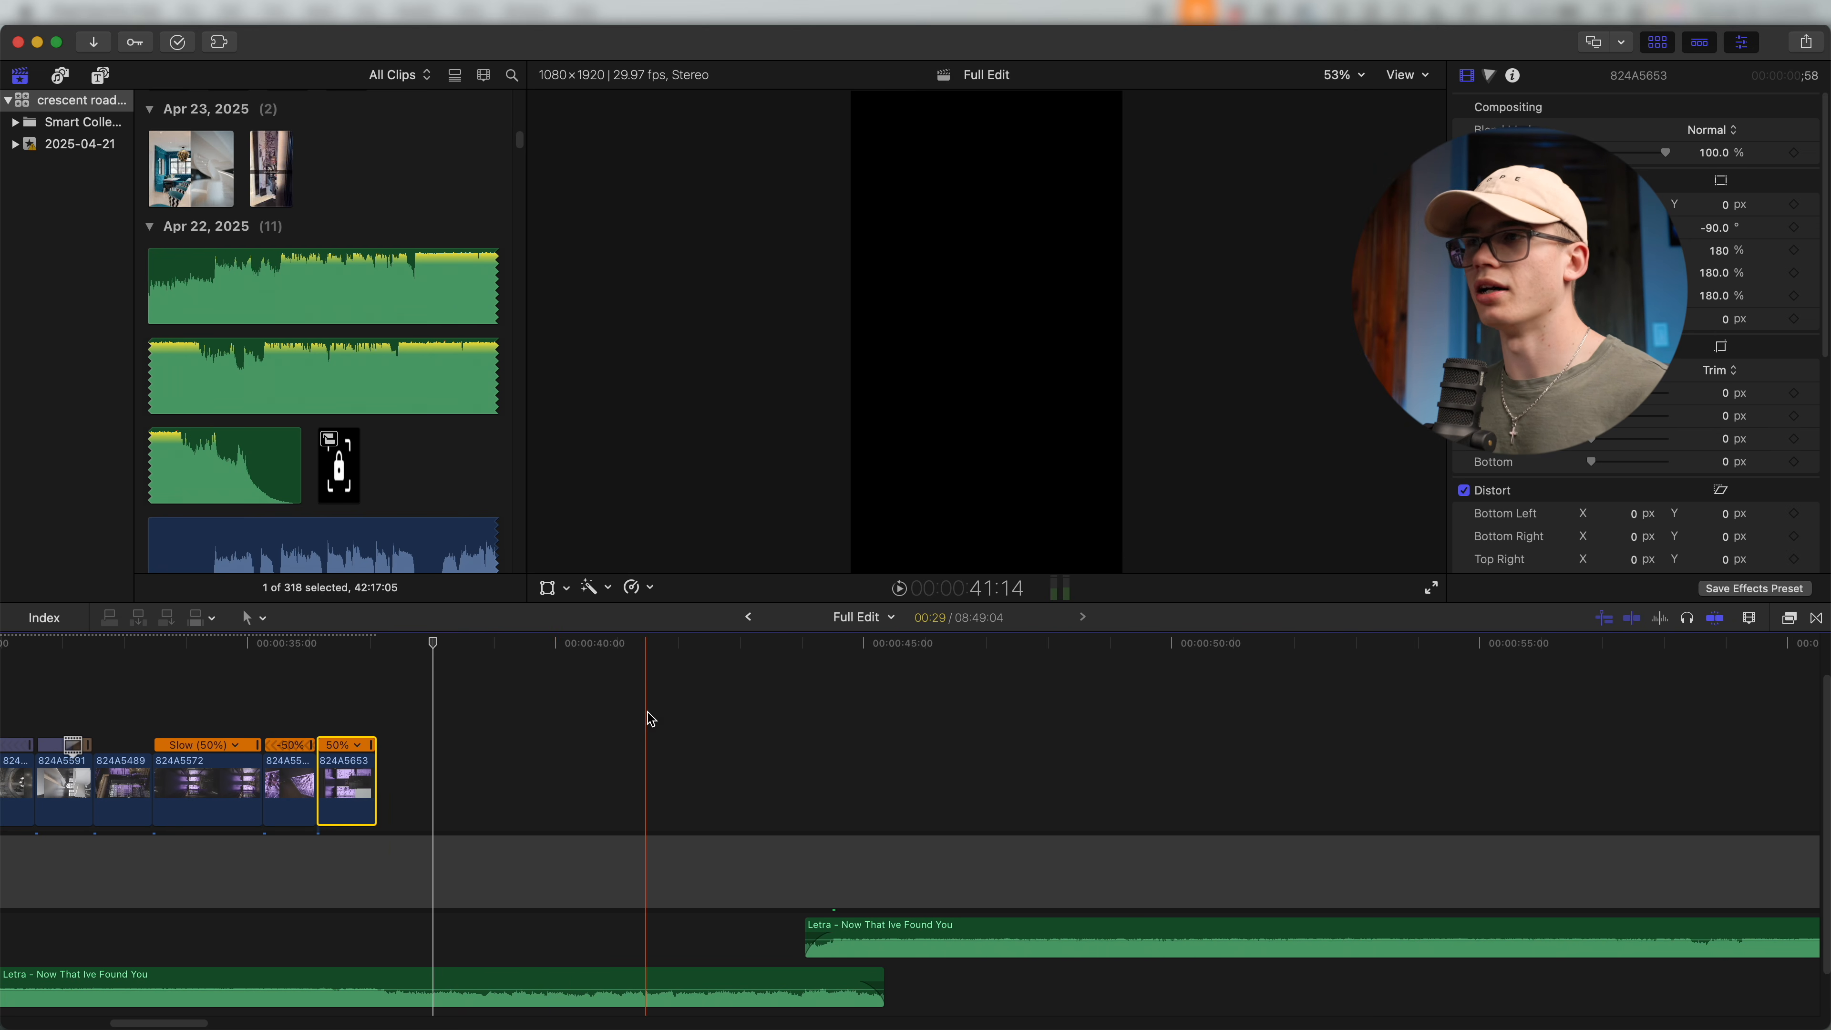
# Find the dark kitchen-to-lounge clip 824A5585 in the remaining footage and cut it from the primary storyline.
pyautogui.scroll(-3, 648, 713)
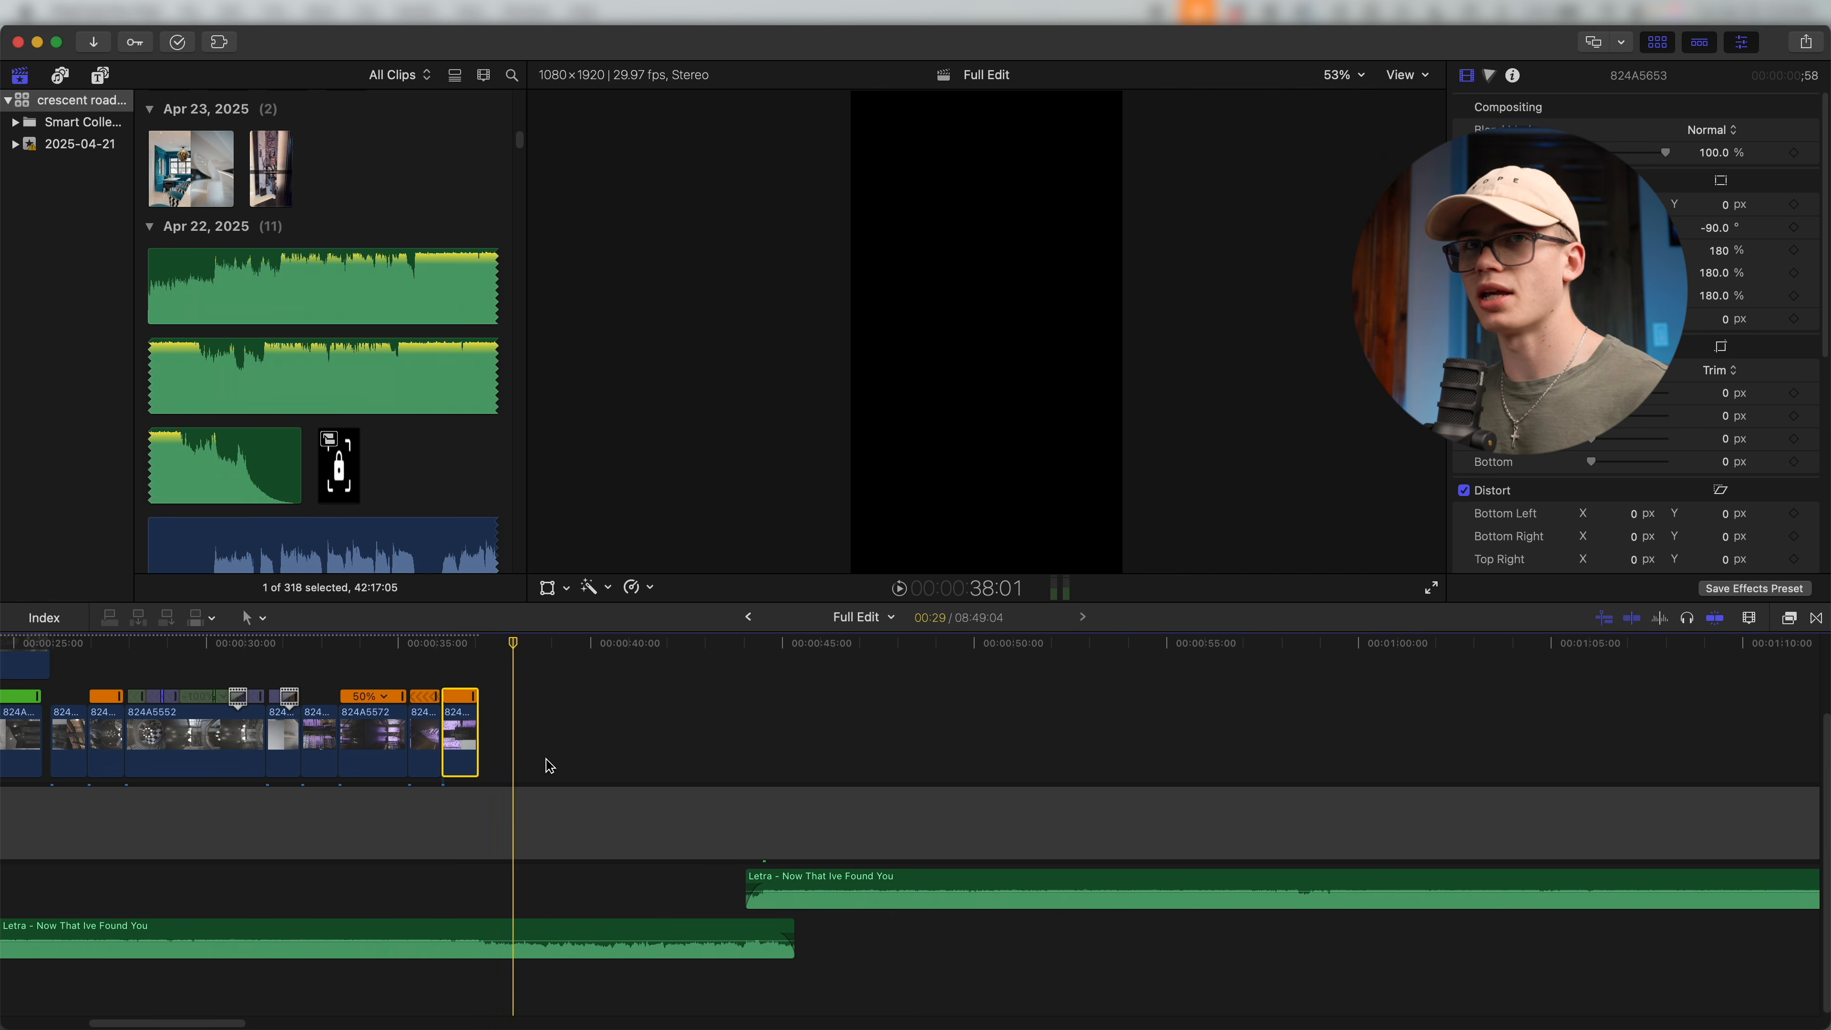
pyautogui.scroll(-5, 646, 768)
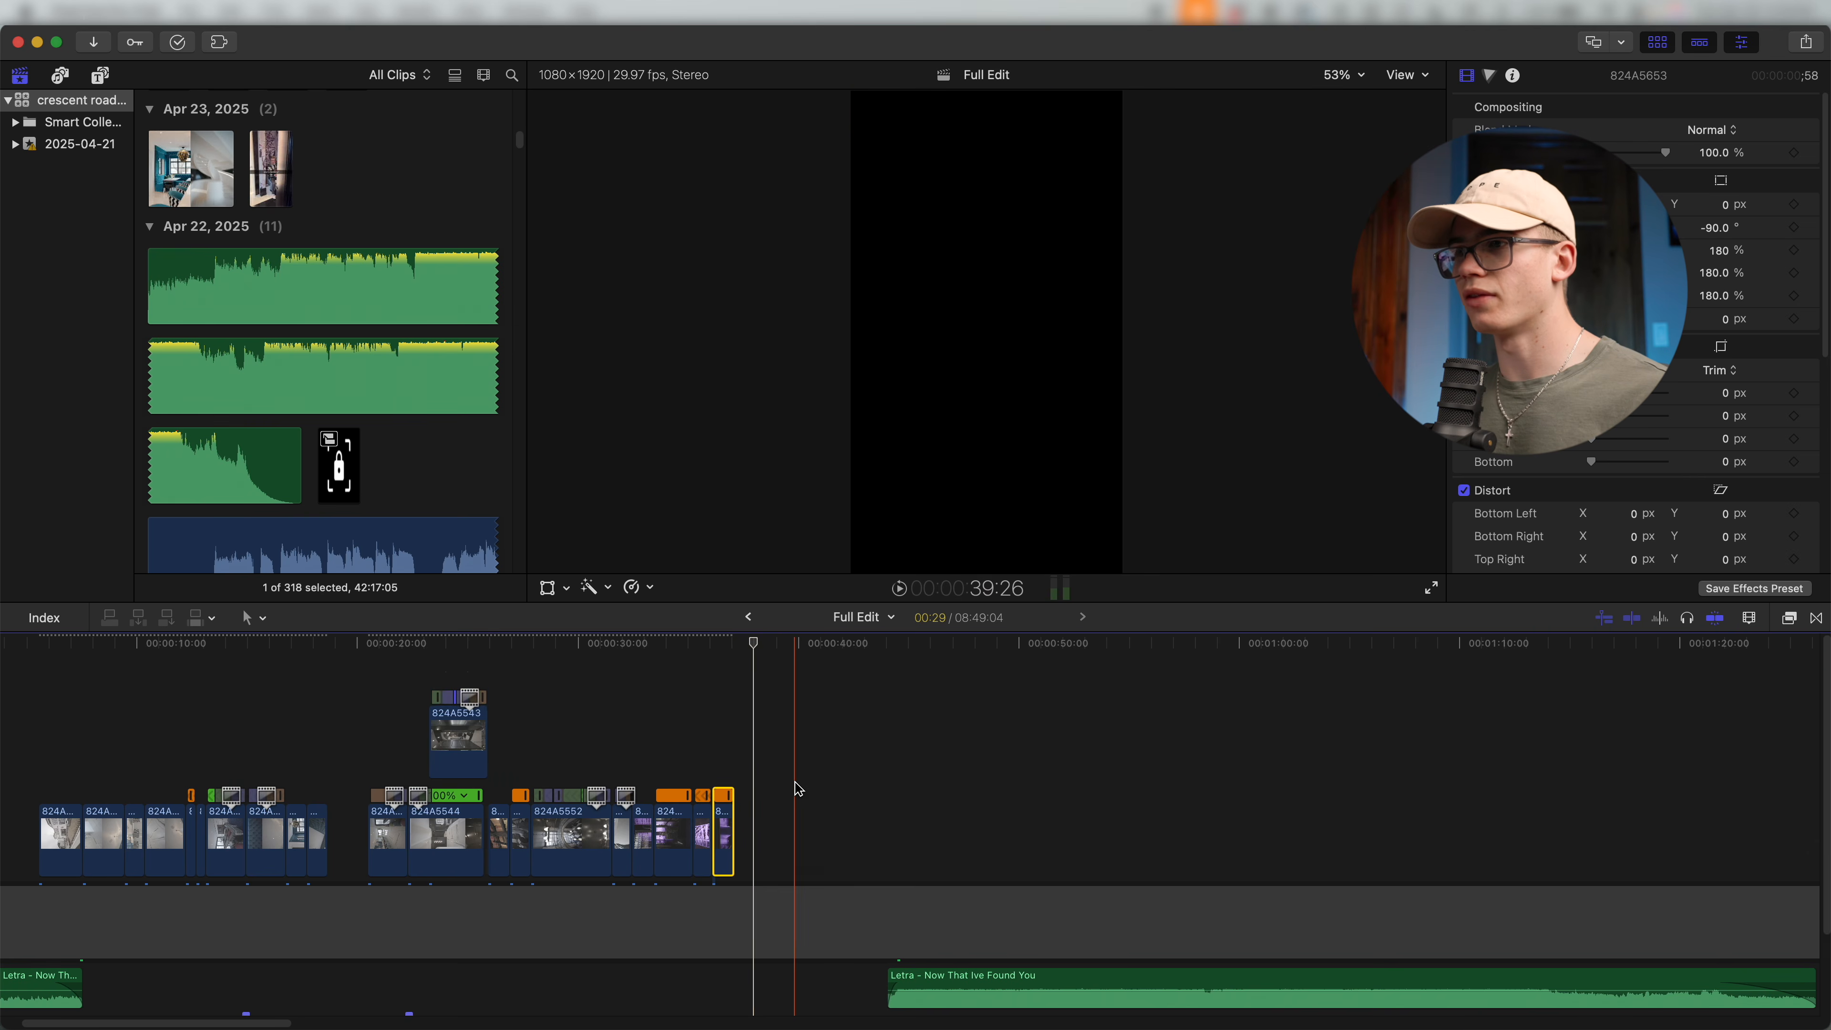
pyautogui.scroll(-3, 798, 788)
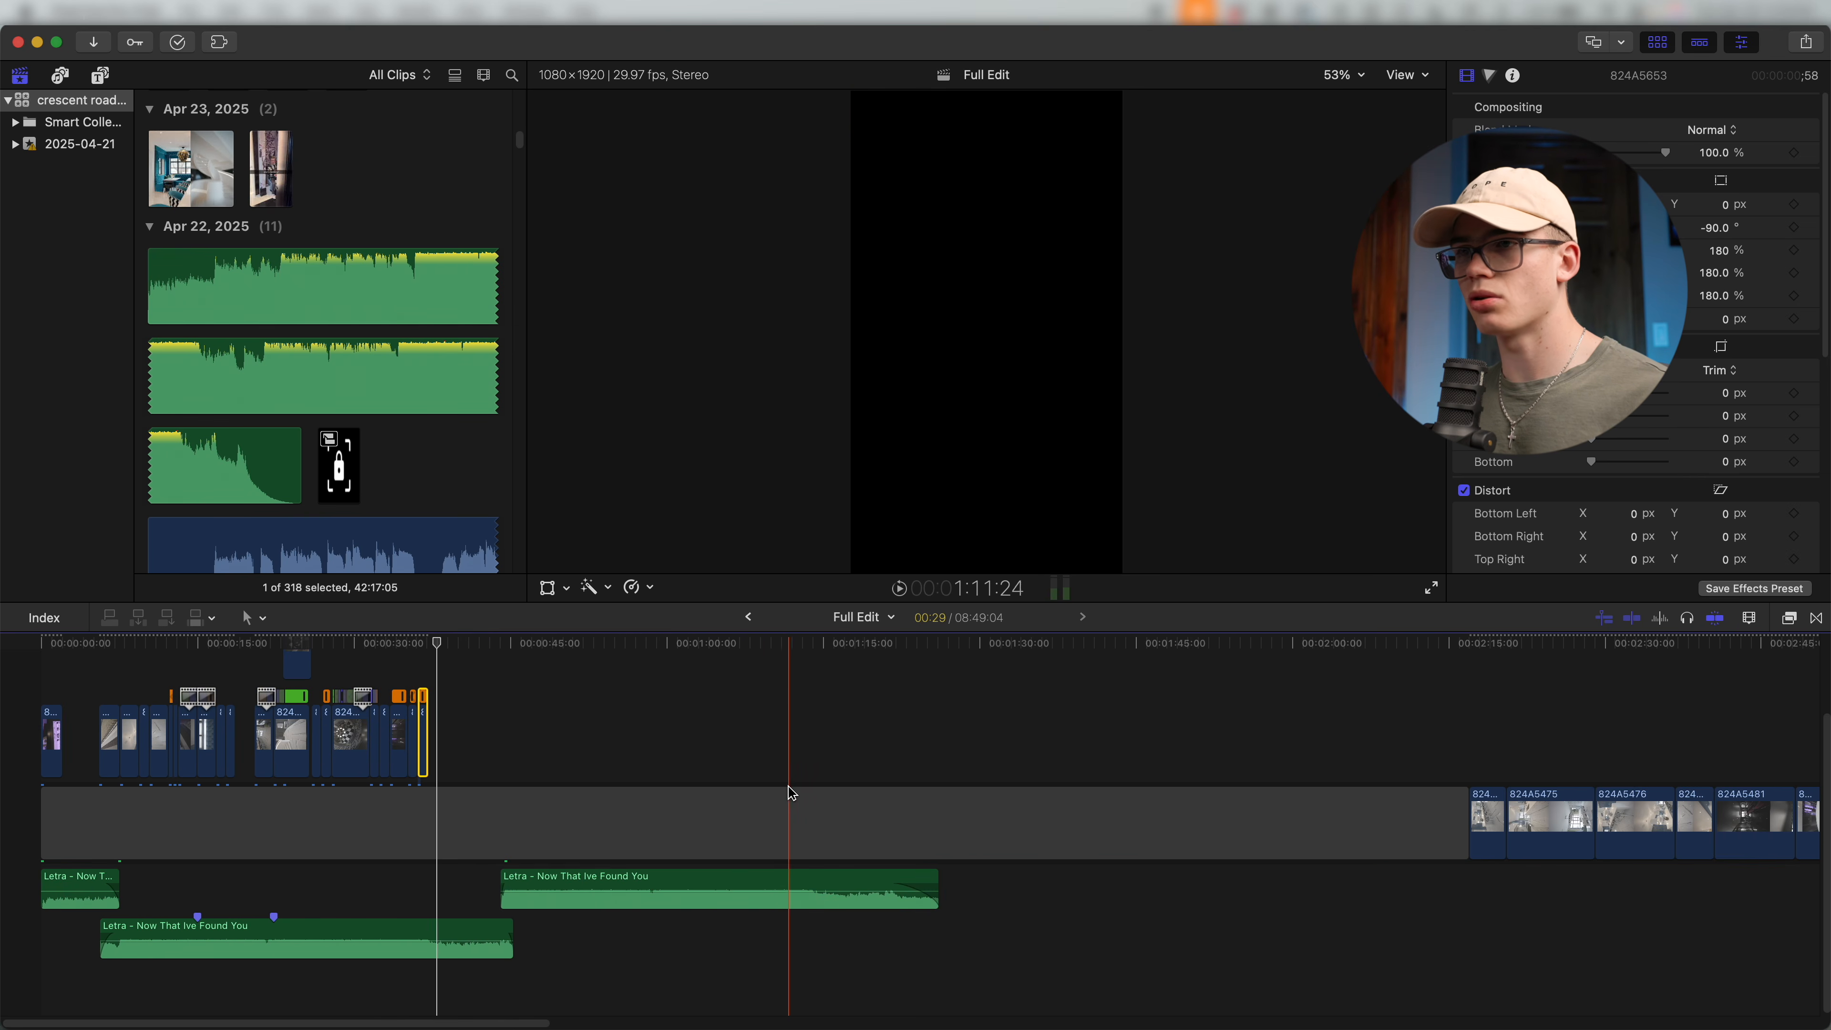
pyautogui.scroll(3, 443, 719)
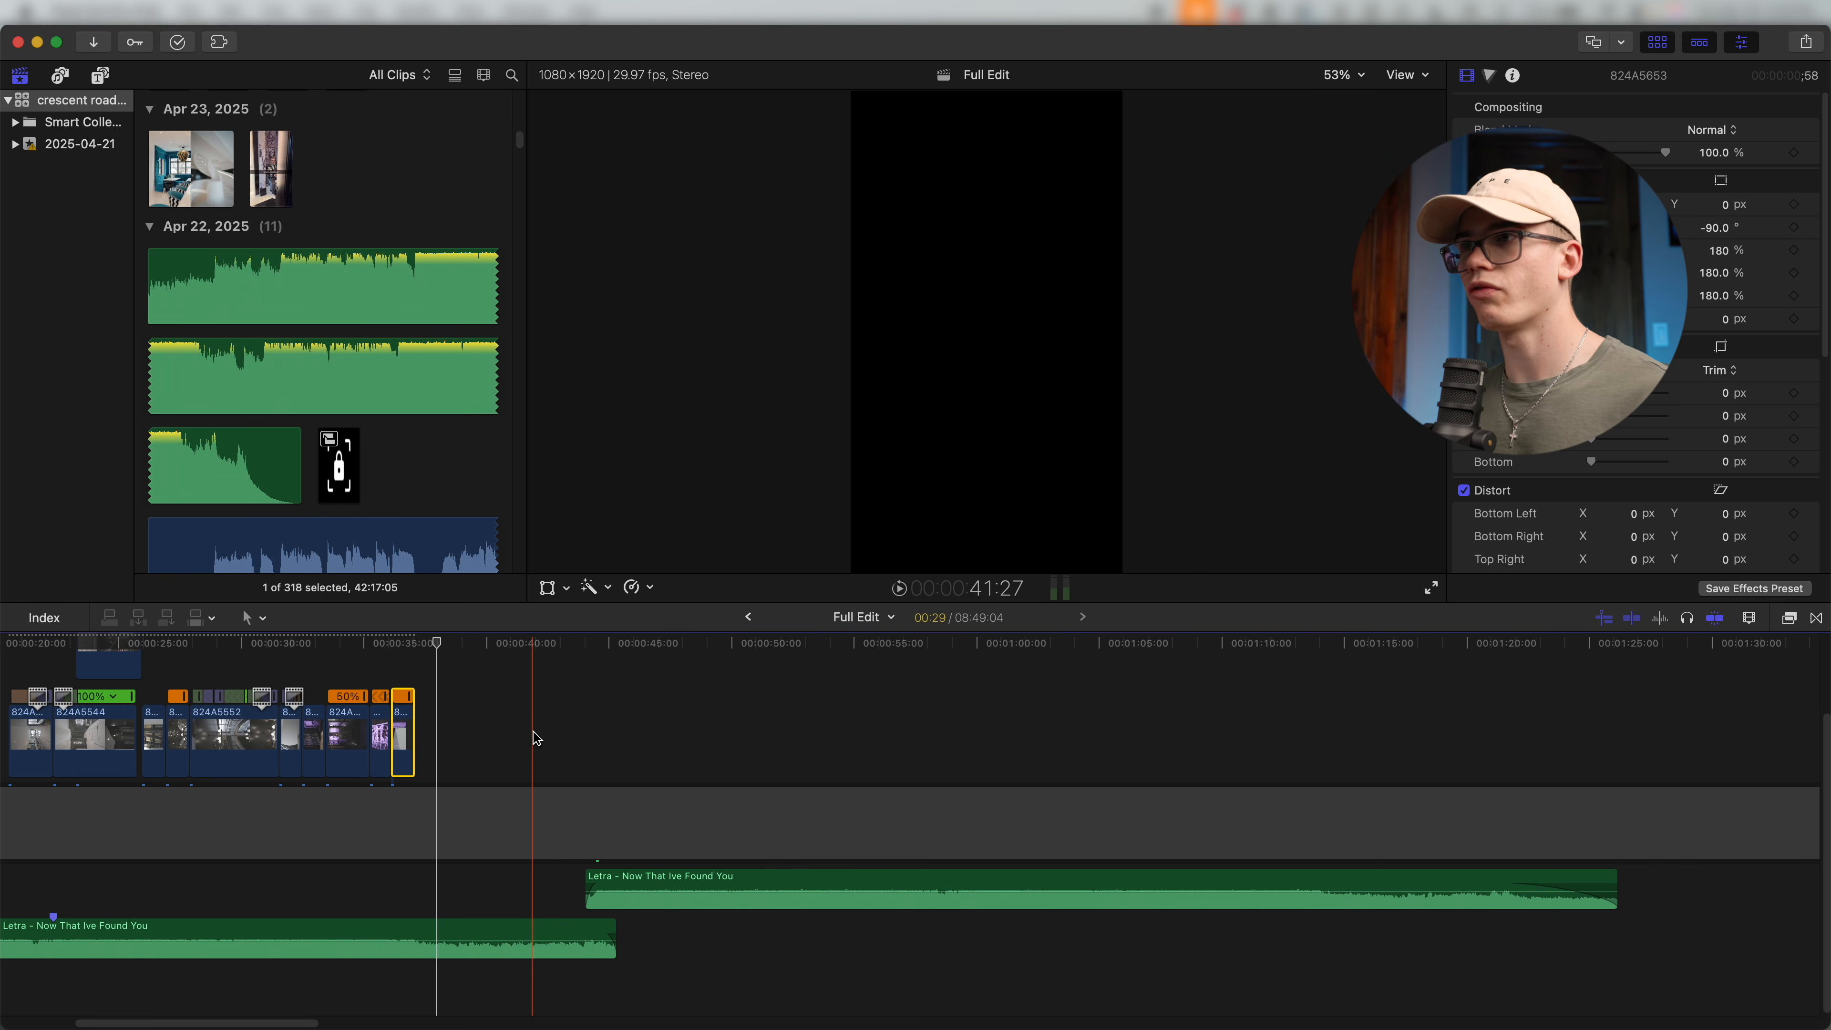
pyautogui.scroll(2, 552, 748)
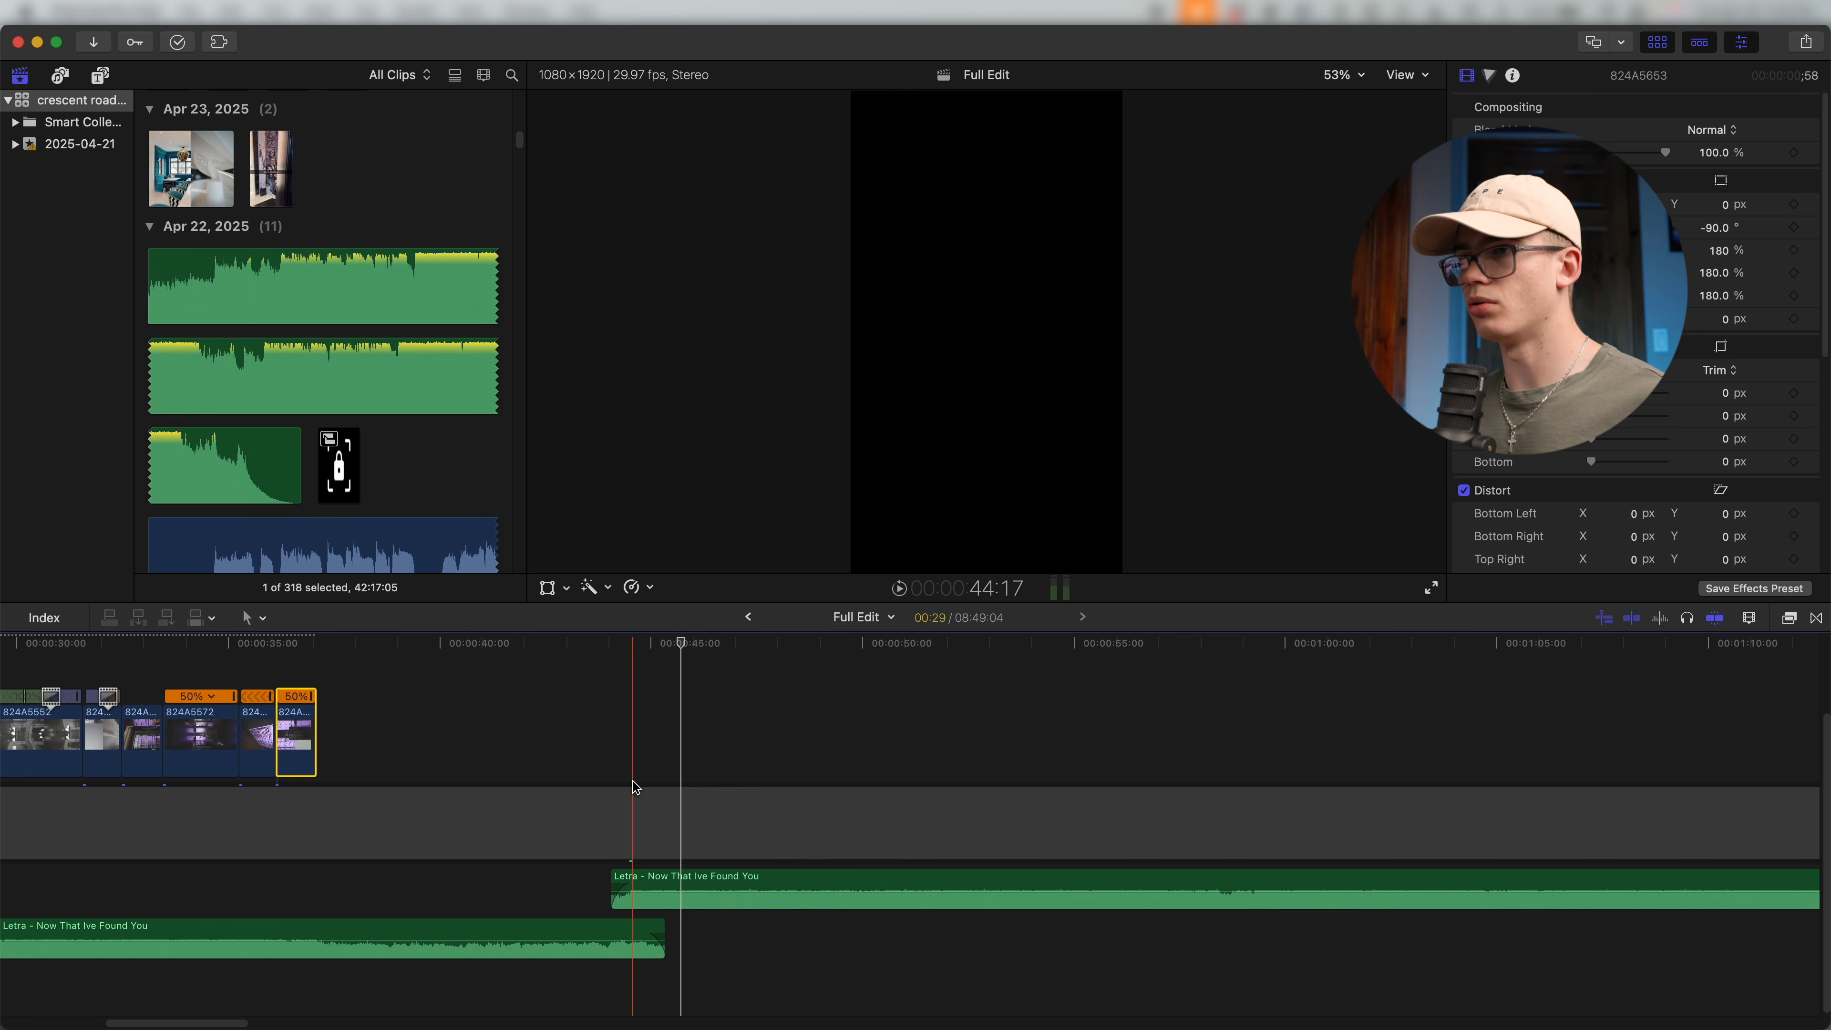
pyautogui.scroll(-5, 761, 752)
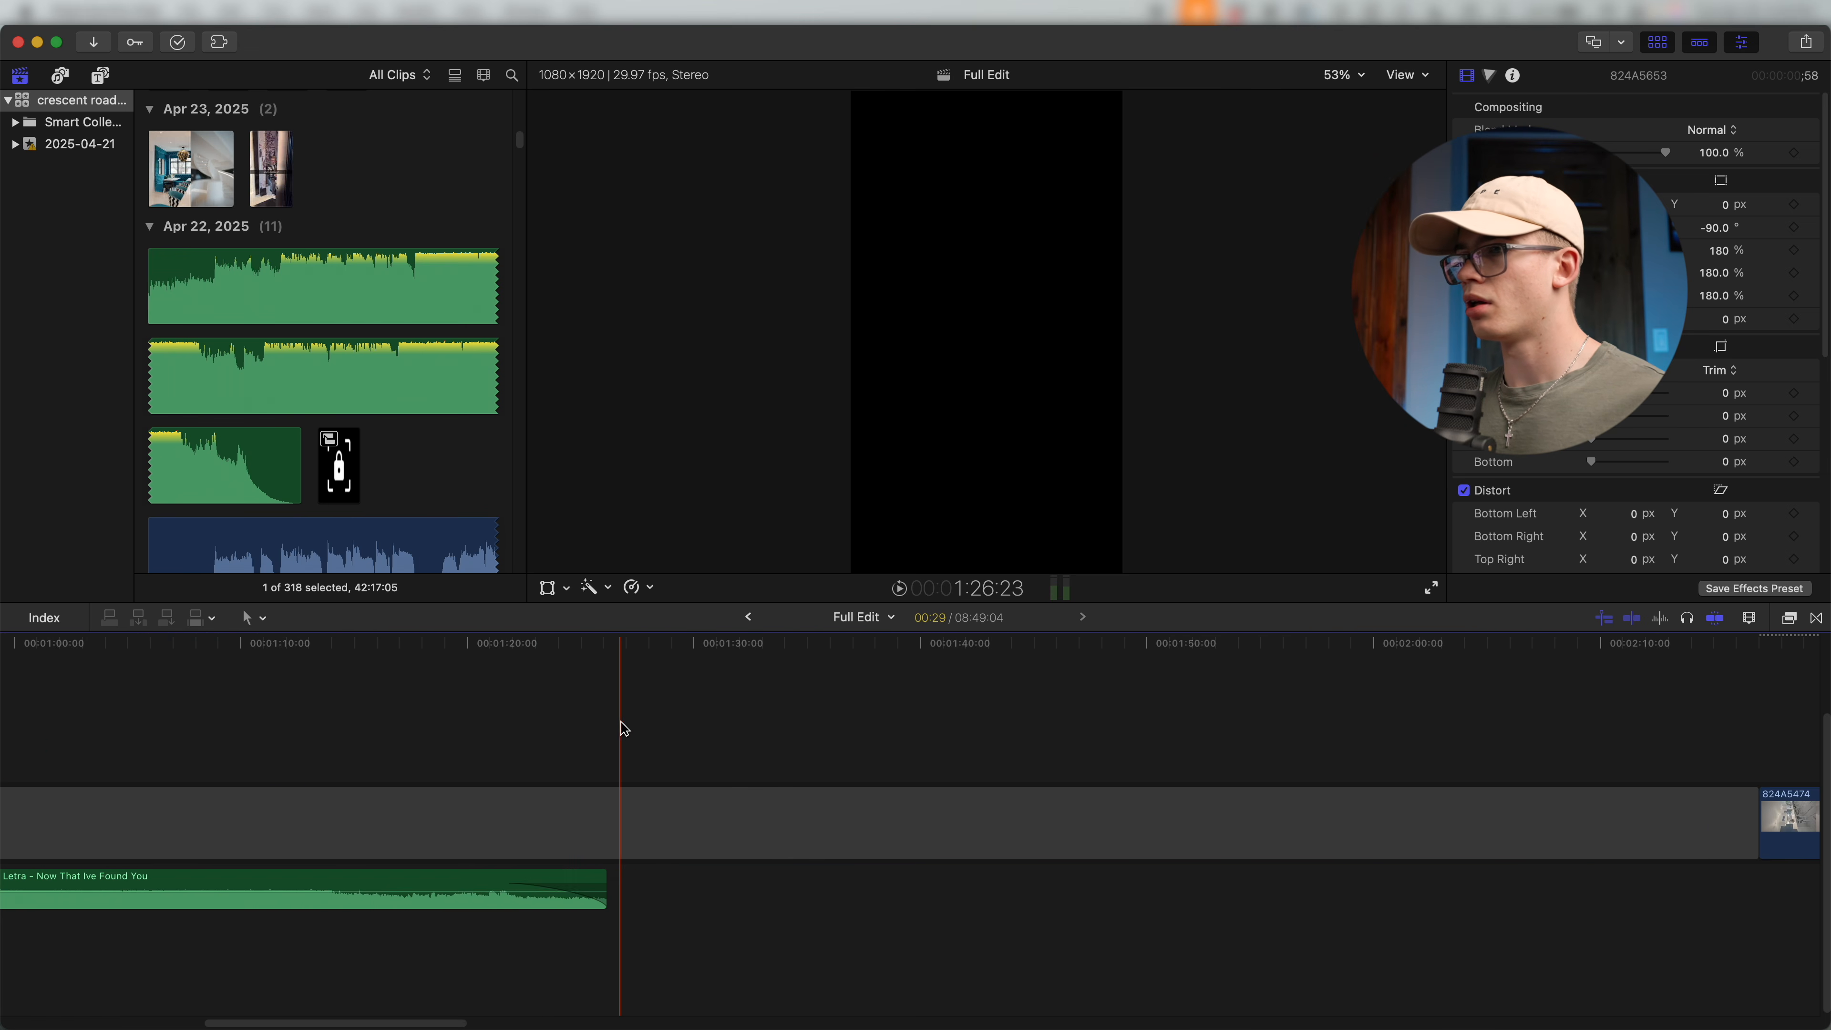
pyautogui.hscroll(10, 623, 732)
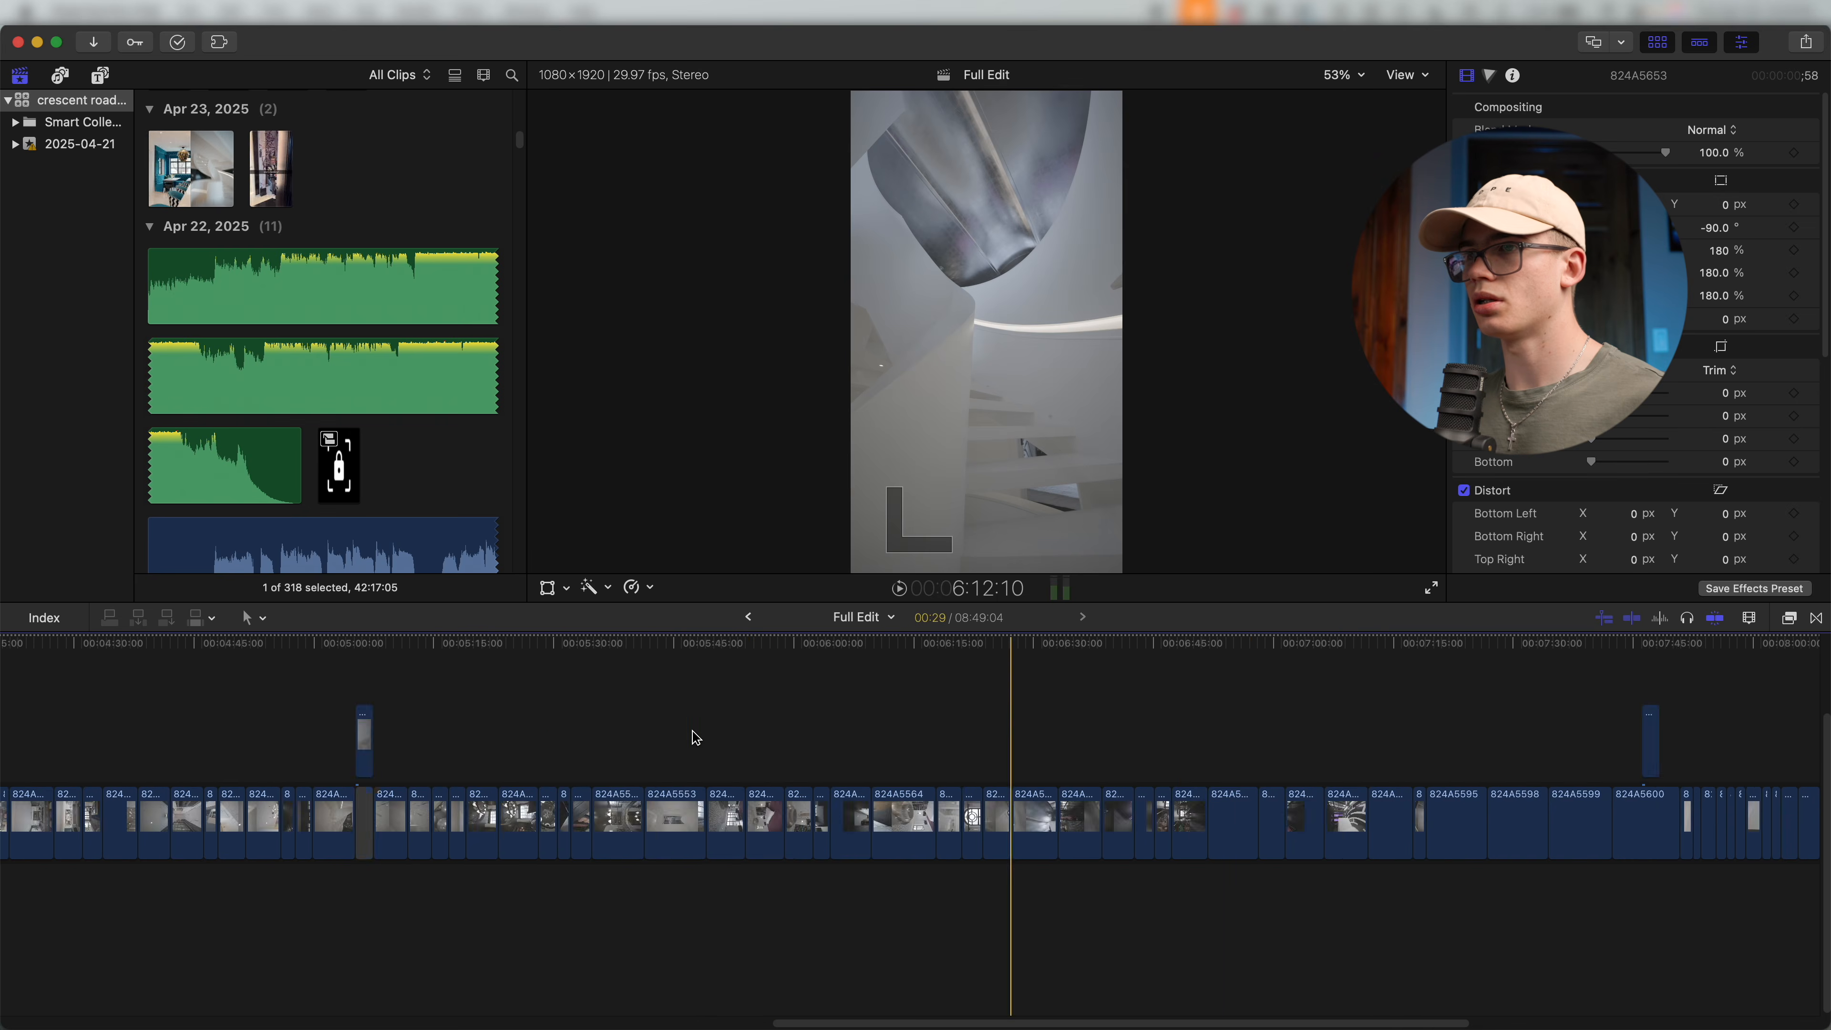
pyautogui.hscroll(-5, 727, 764)
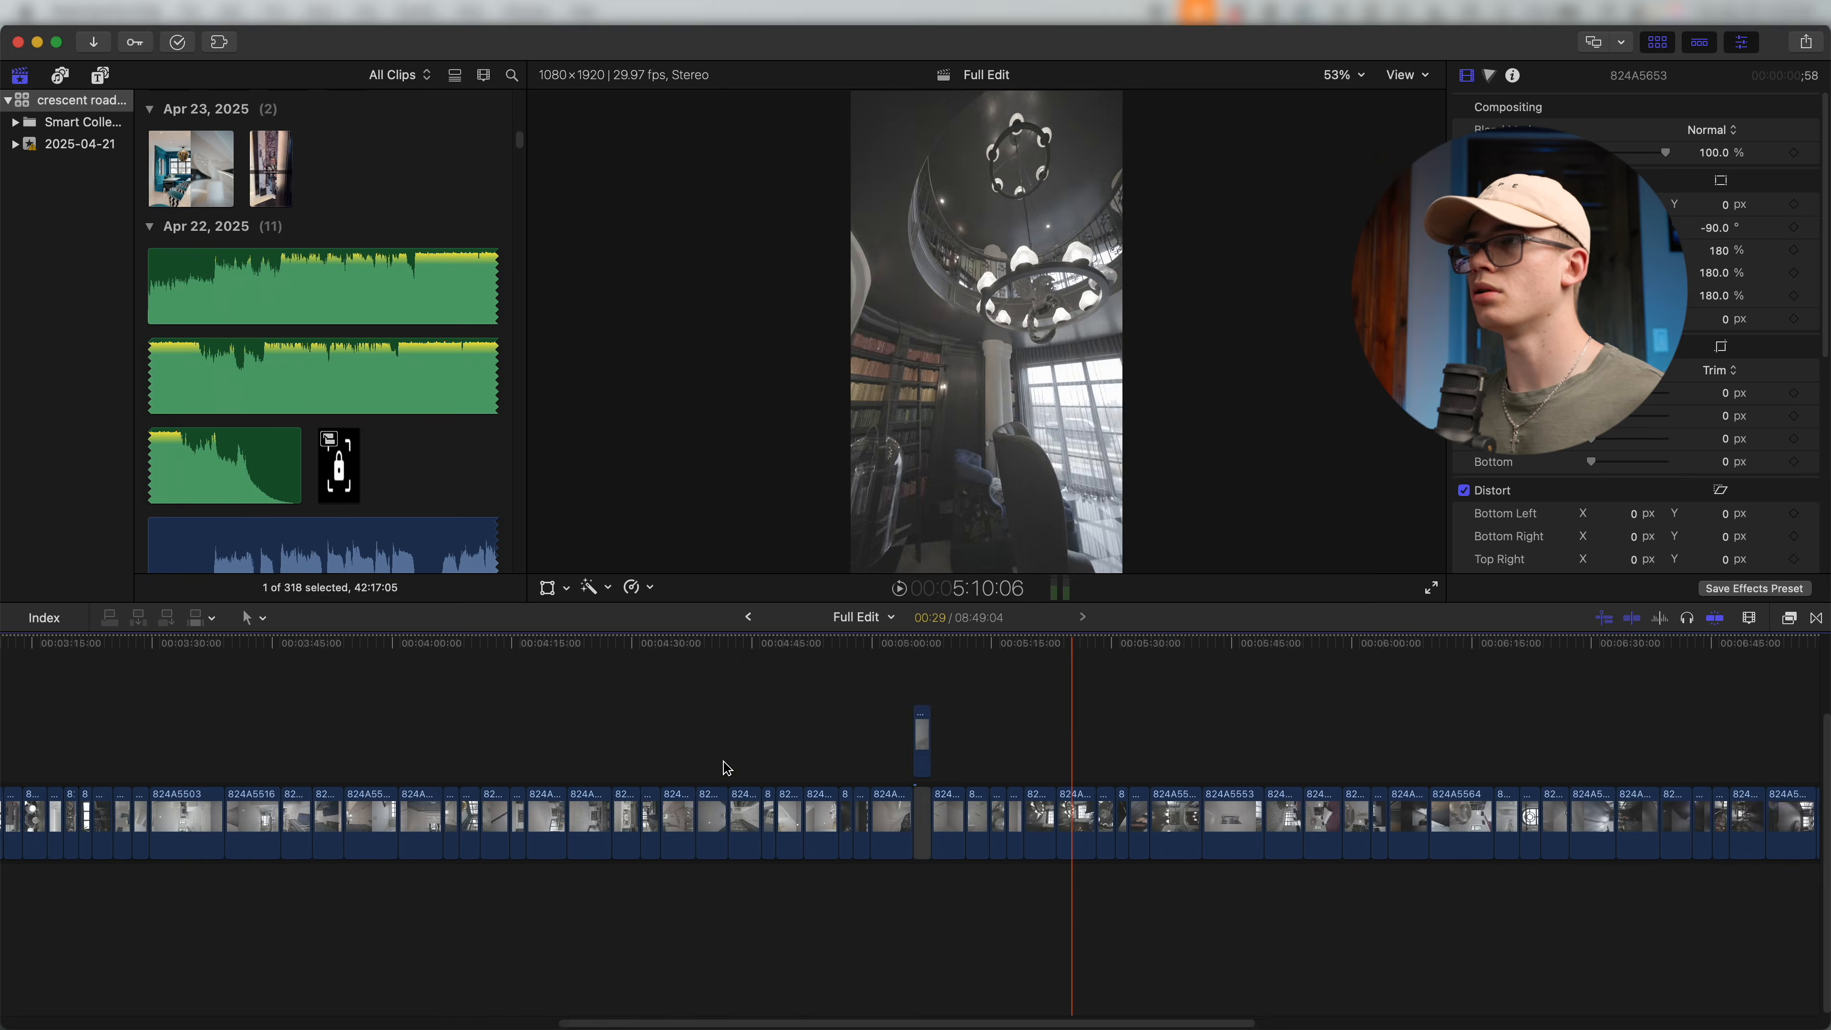
pyautogui.scroll(5, 462, 743)
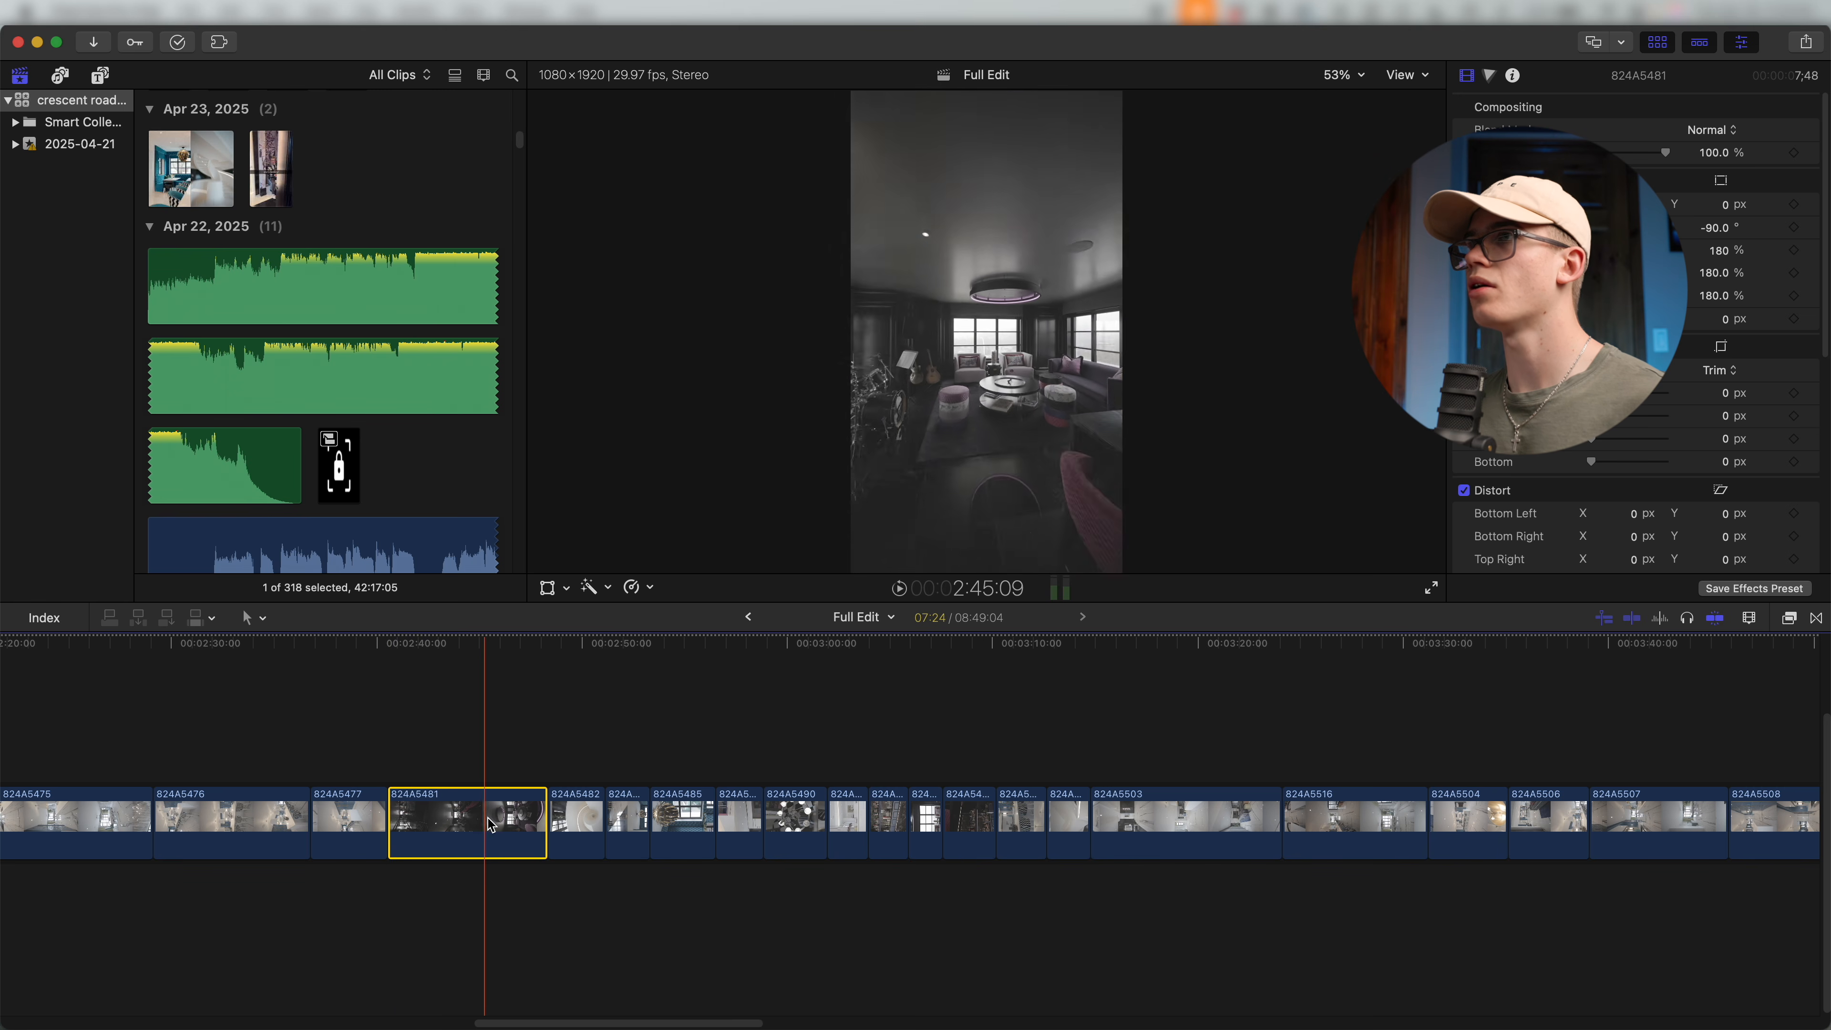
pyautogui.hscroll(15, 725, 779)
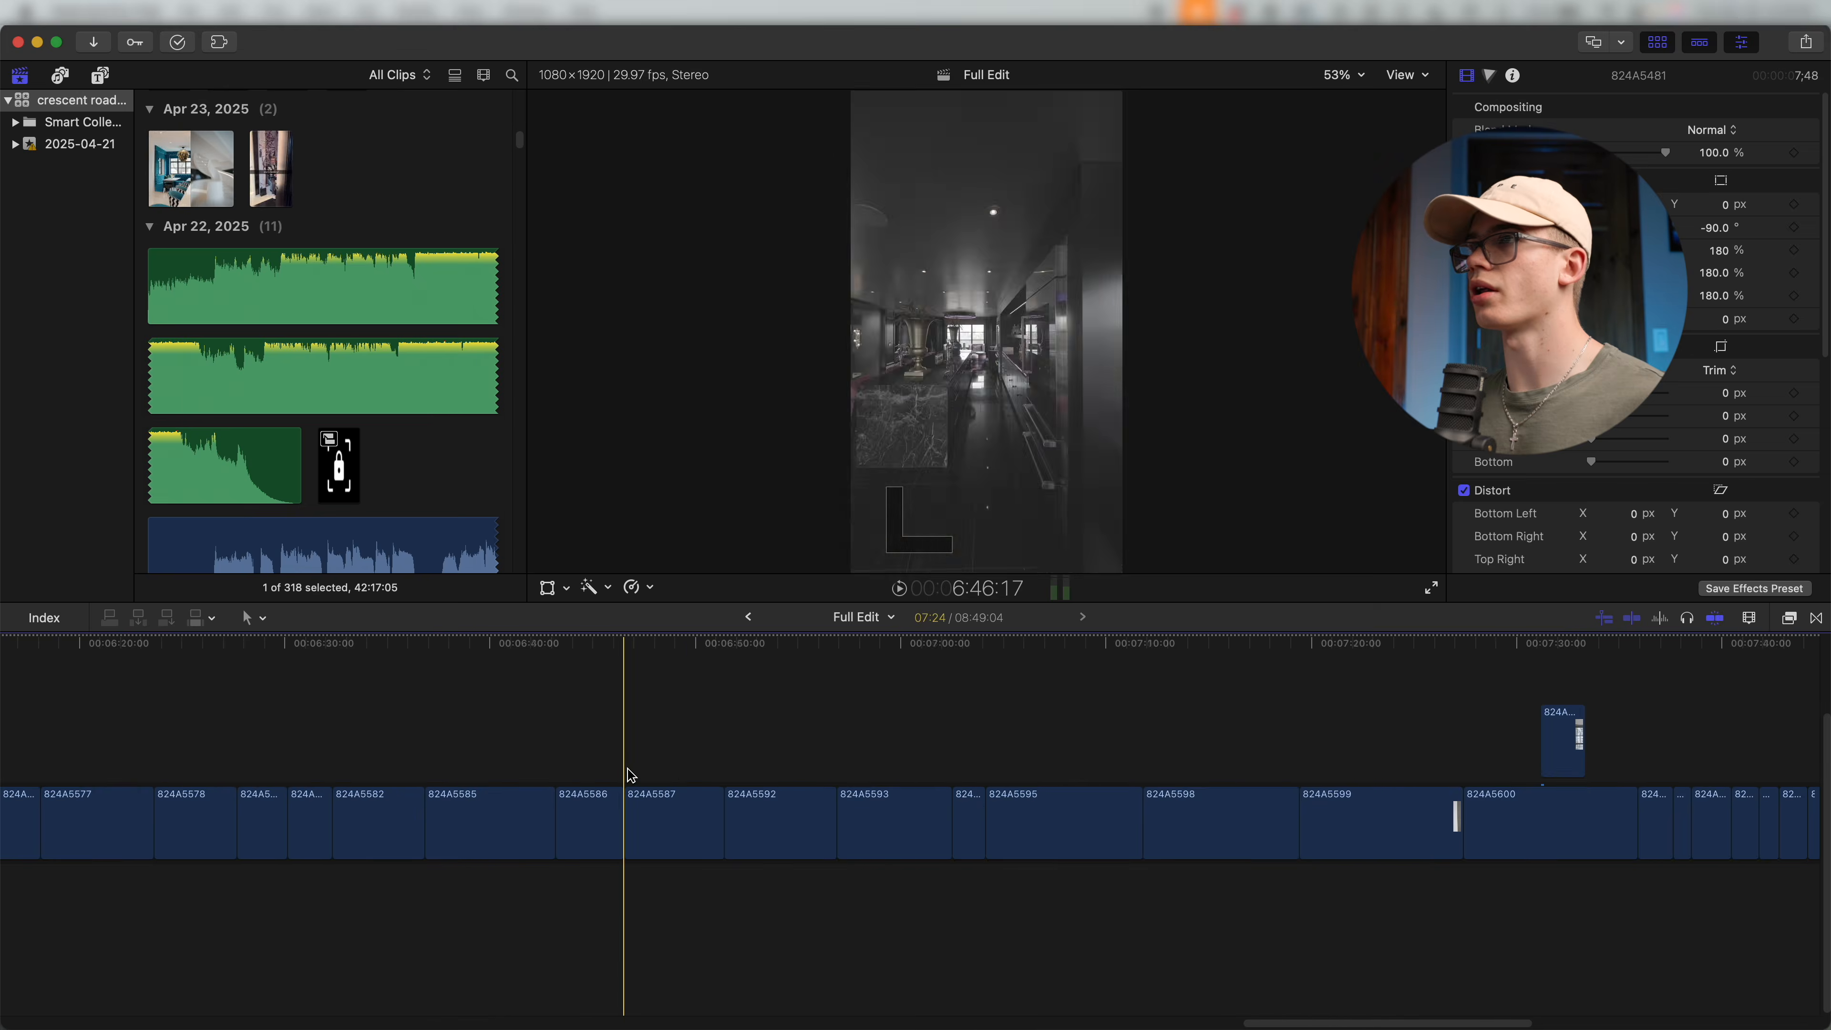
pyautogui.hscroll(-5, 724, 766)
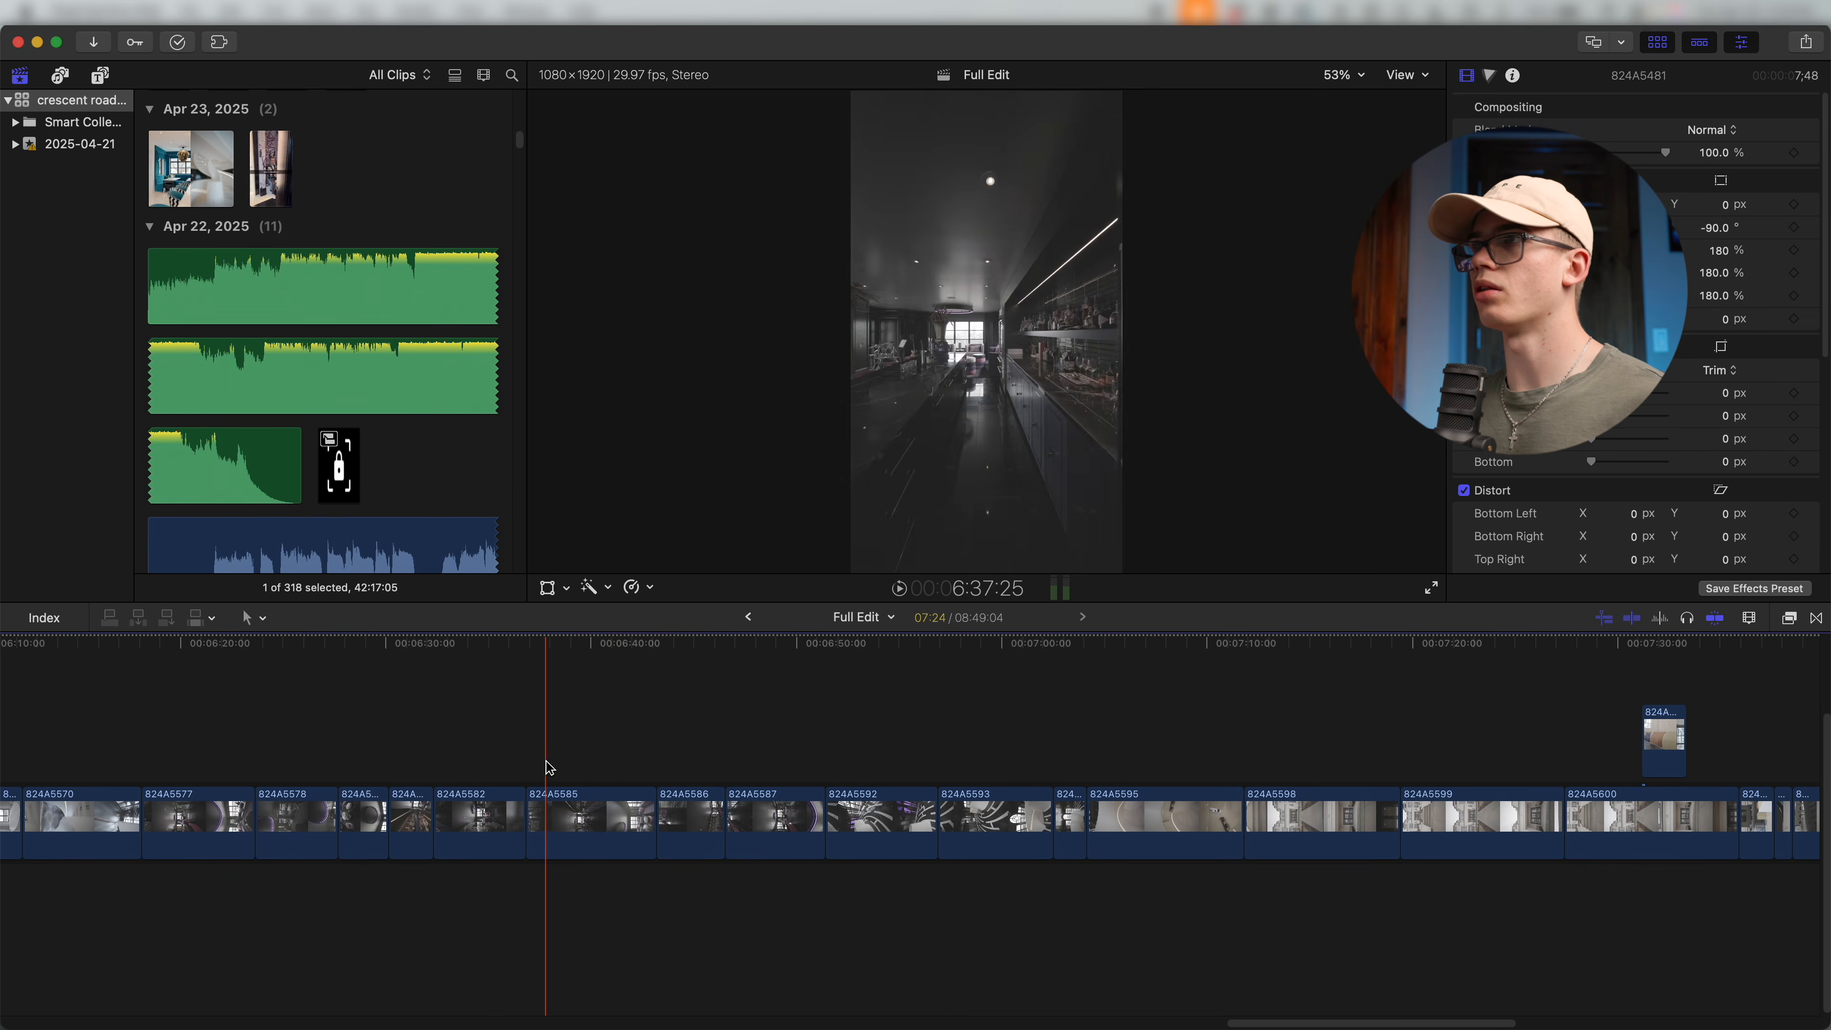
pyautogui.press('Delete')
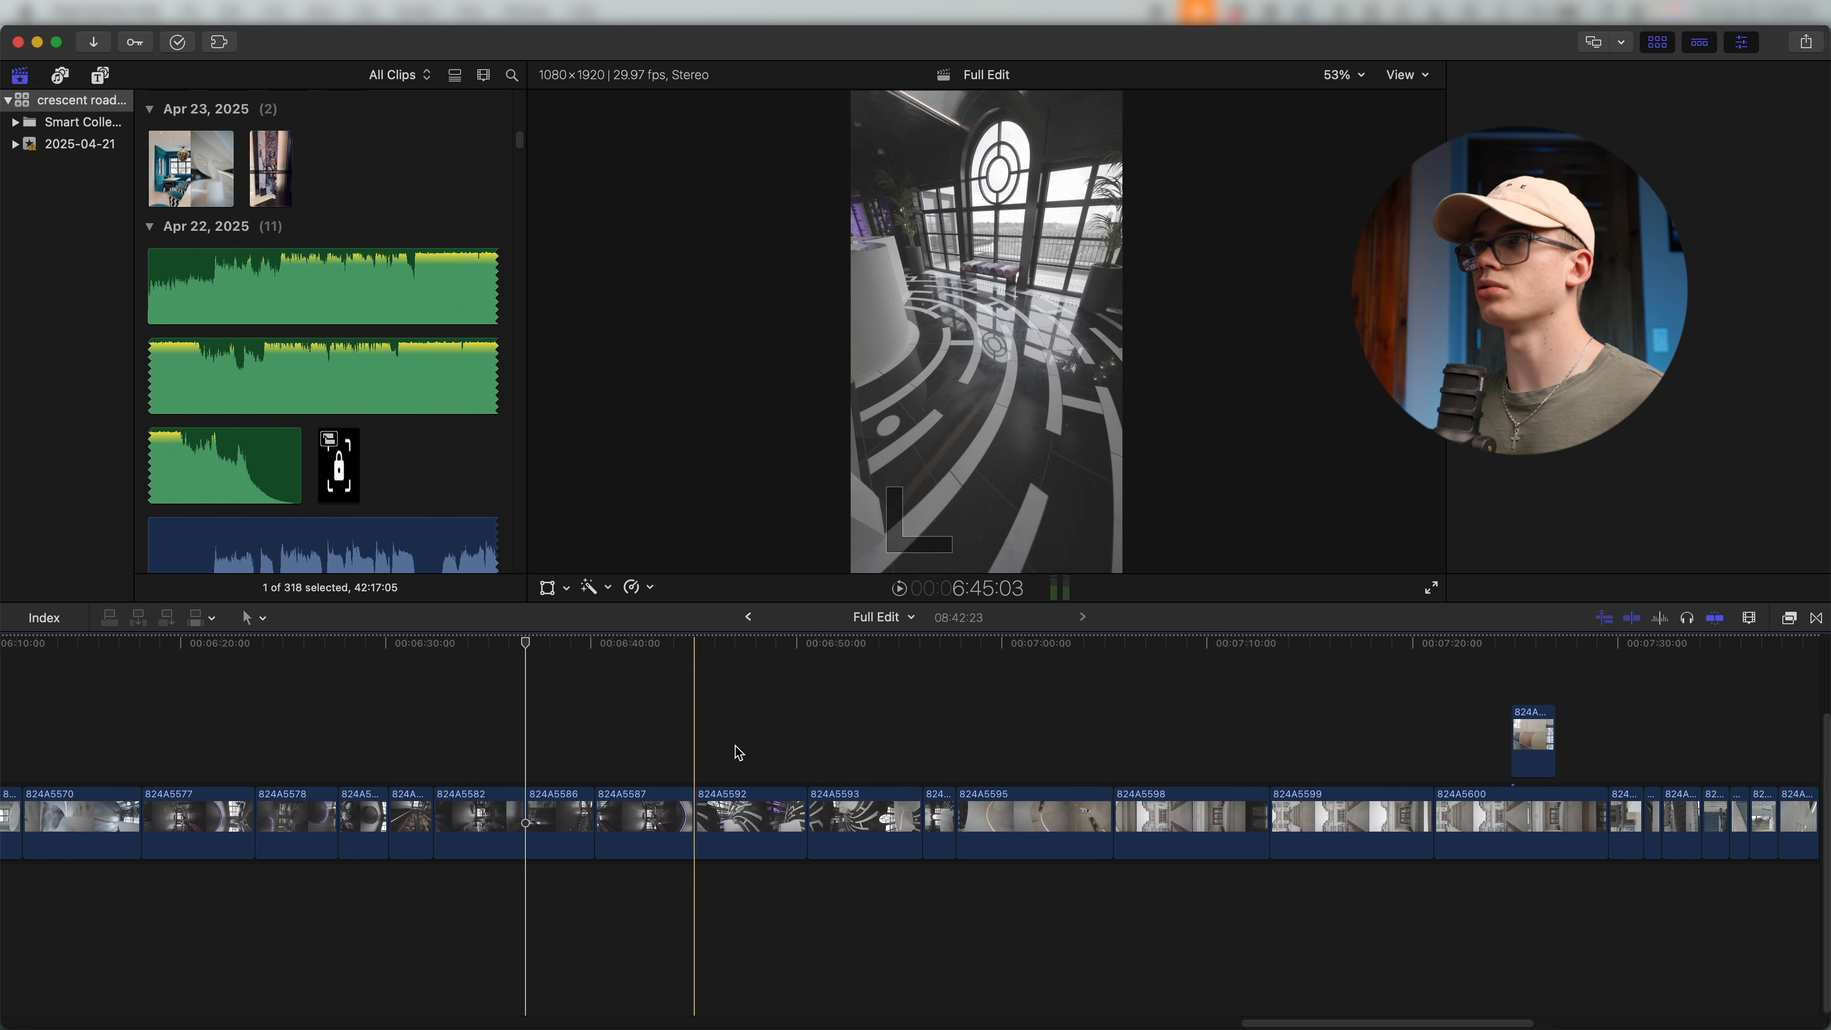
# Paste clip 824A5585 as a connected clip and move it near the start of the next music track.
pyautogui.hscroll(-20, 735, 746)
pyautogui.press('super+v')
pyautogui.moveTo(828, 761); pyautogui.dragTo(971, 761)
pyautogui.press('super+=')
pyautogui.press('super+=')
pyautogui.press('super+=')
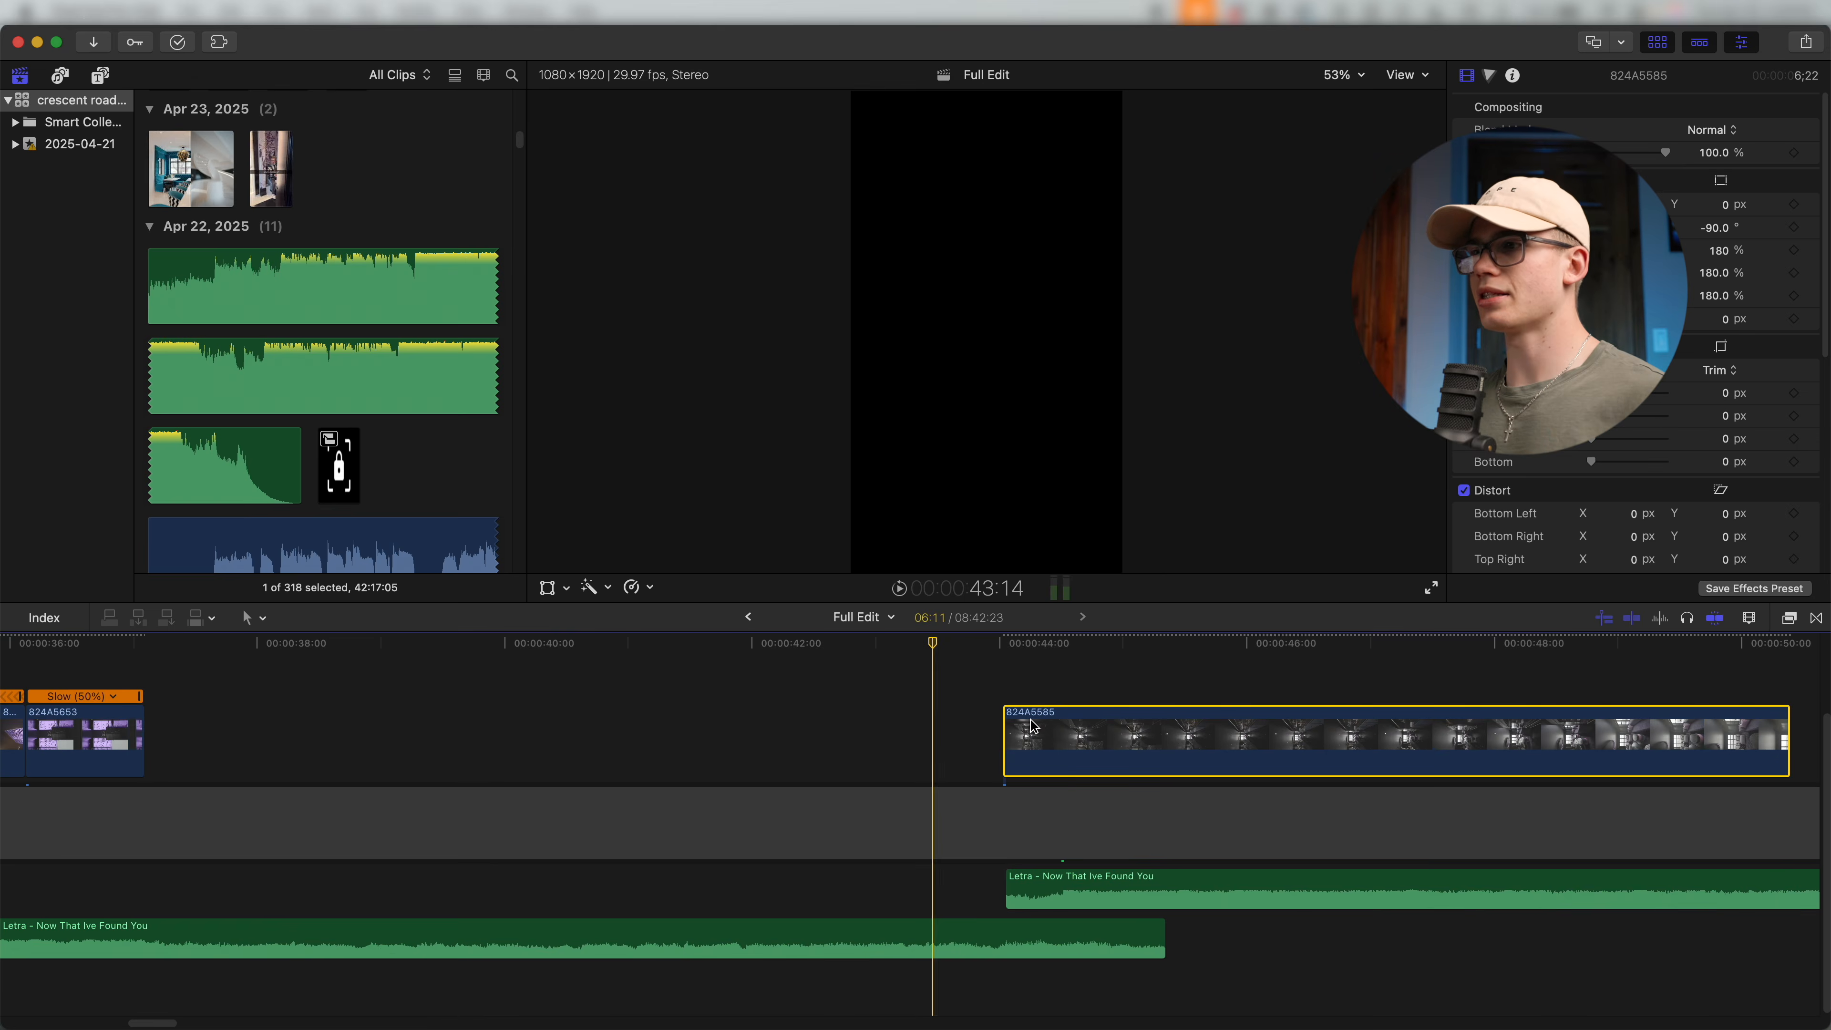
# Mark the beat at 44:17 with the playhead and align the start of clip 824A5585 to it.
pyautogui.hscroll(7, 1031, 726)
pyautogui.moveTo(626, 764); pyautogui.dragTo(725, 758)
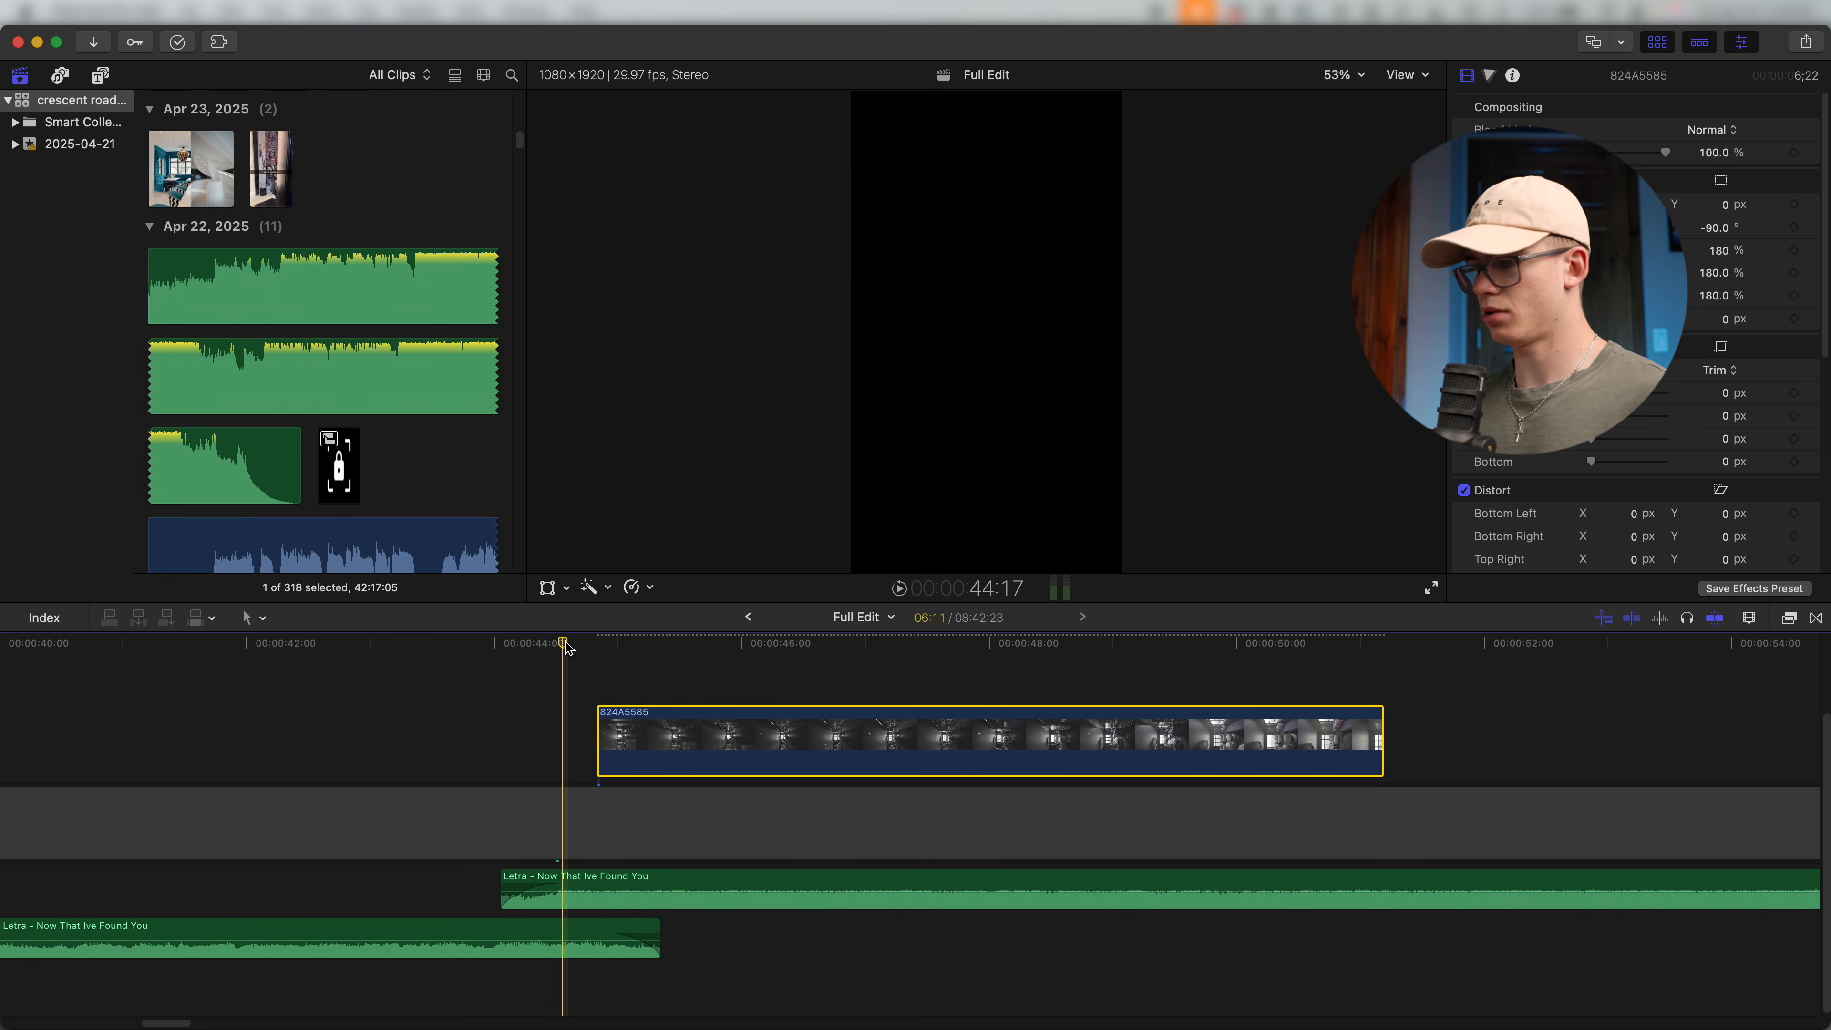
pyautogui.moveTo(648, 742); pyautogui.dragTo(611, 742)
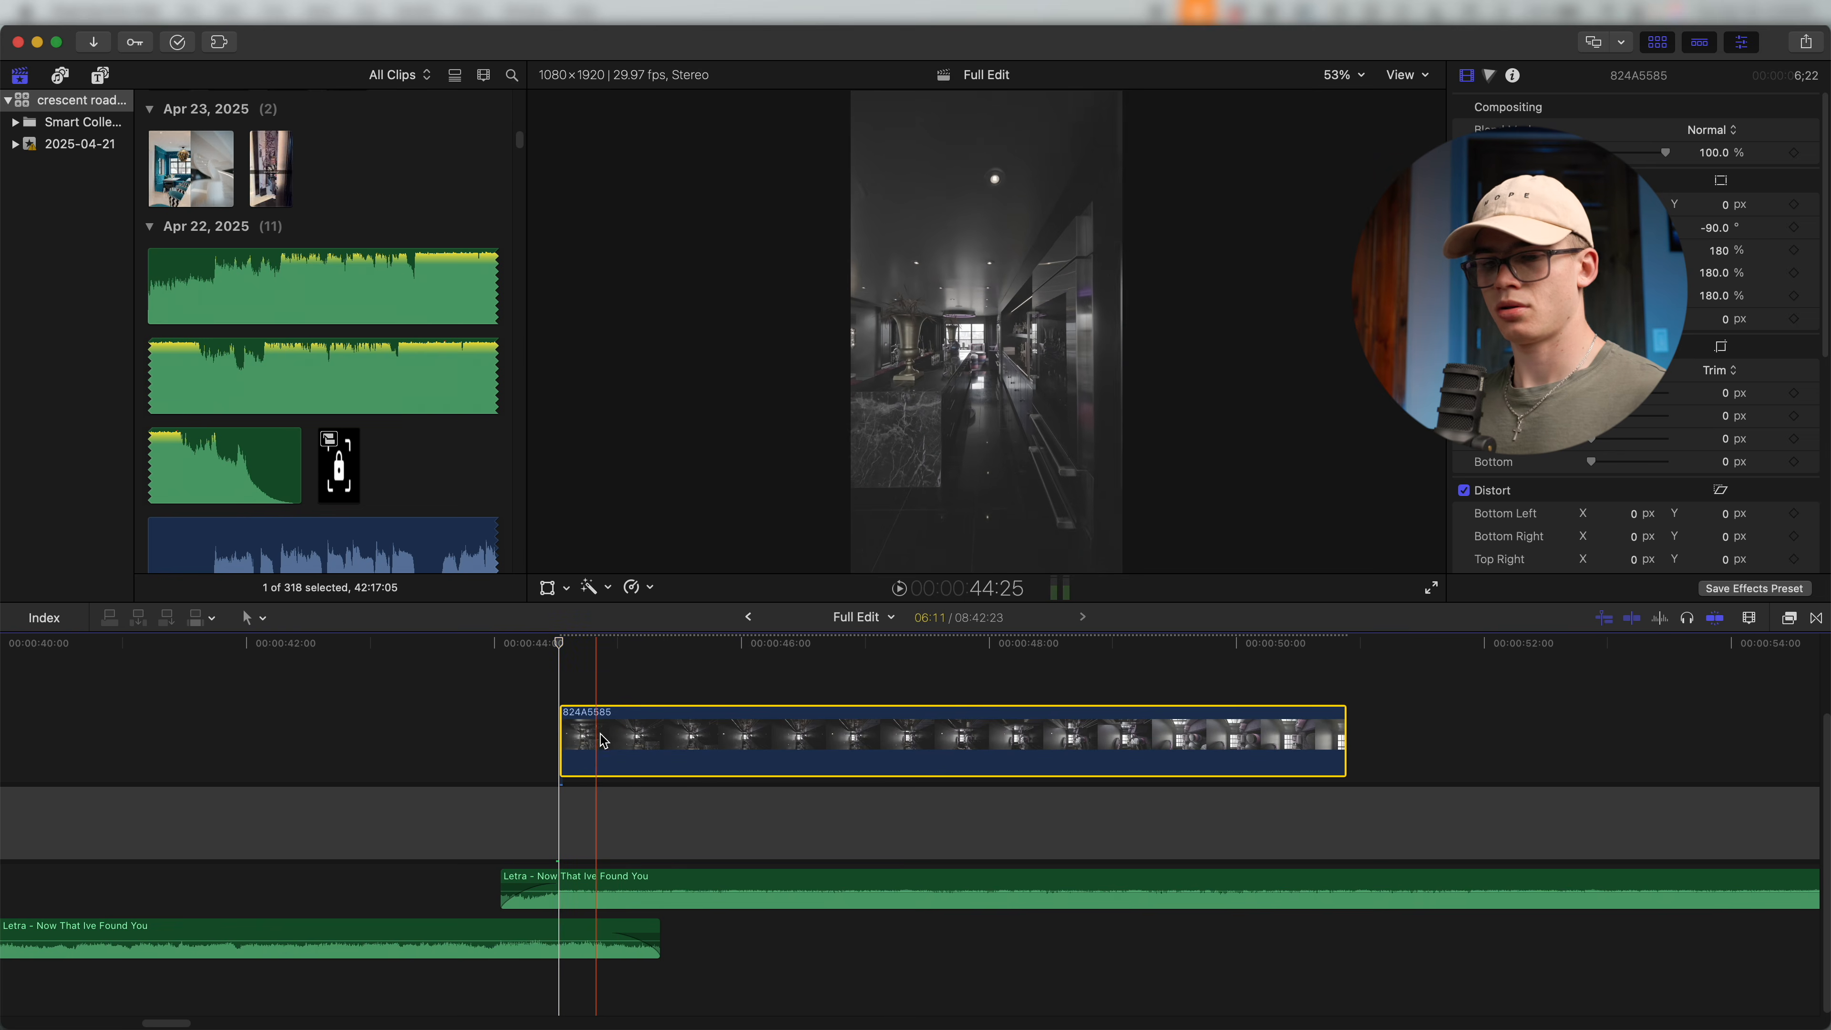
# Slow clip 824A5585 to 50% and play it back across the overlap of the two music tracks.
pyautogui.press('super+r')
pyautogui.press('super+minus')
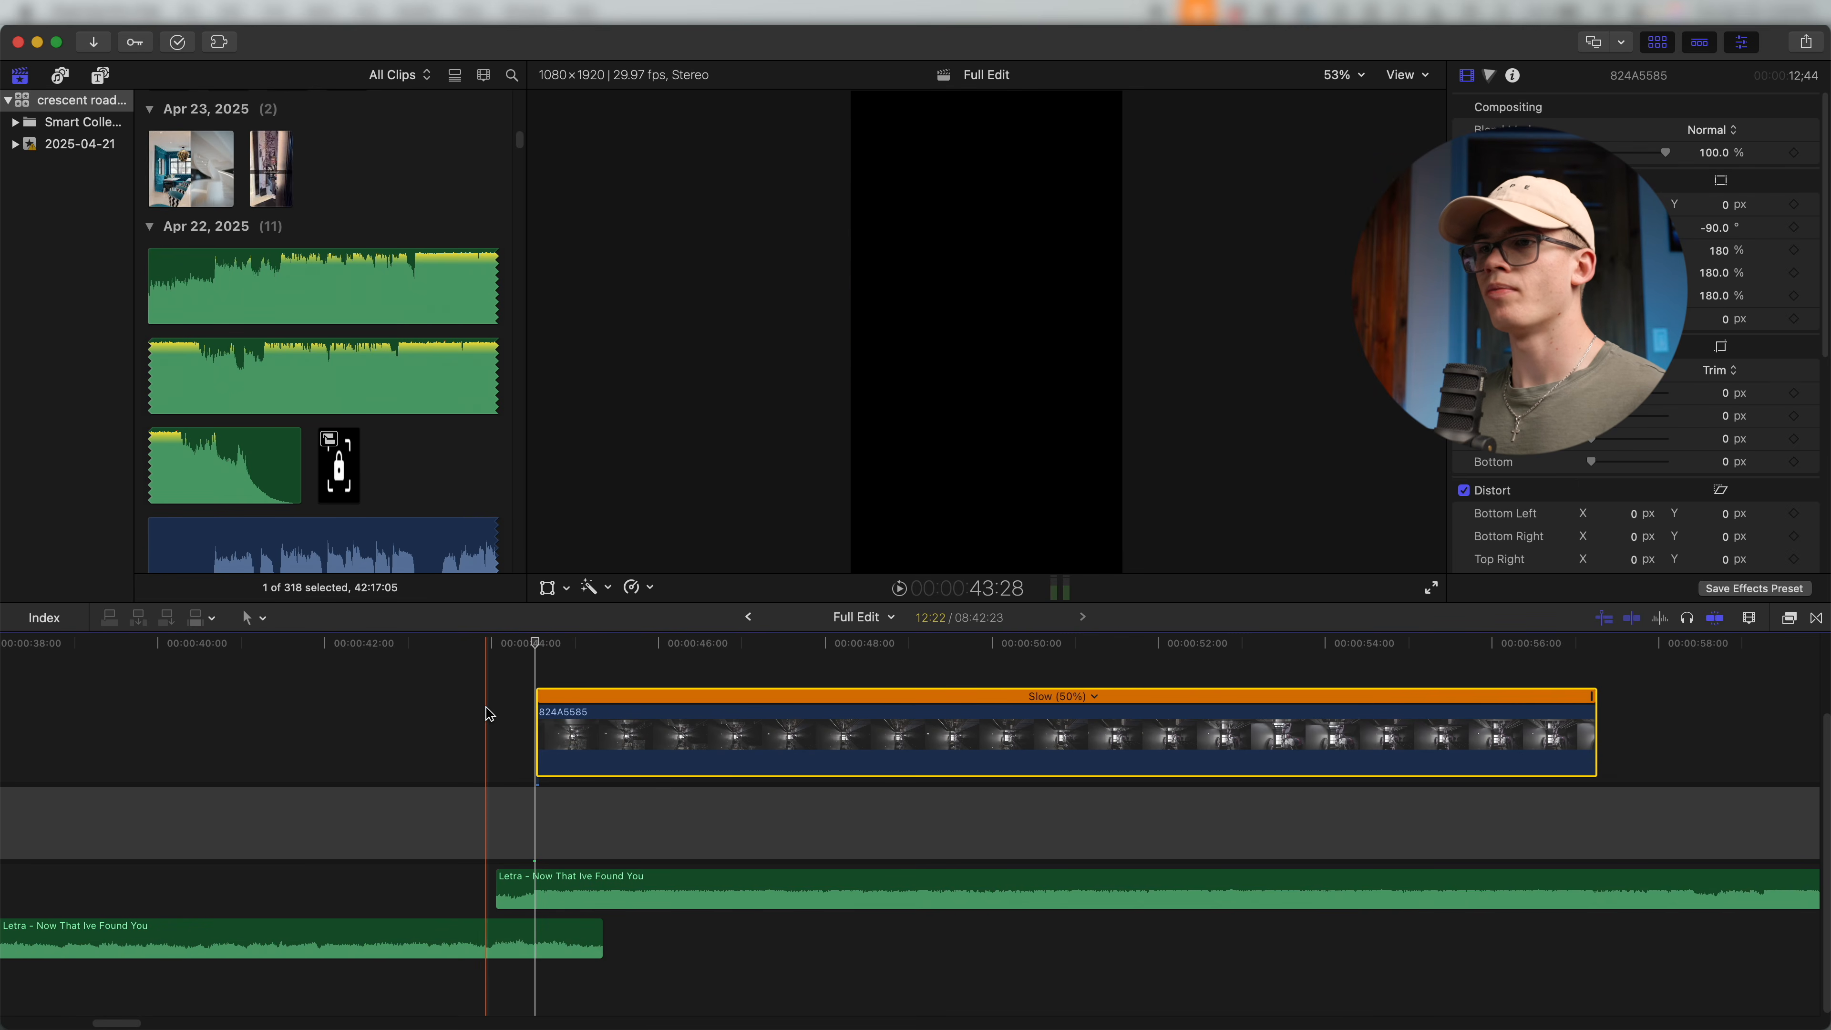
pyautogui.press('super+minus')
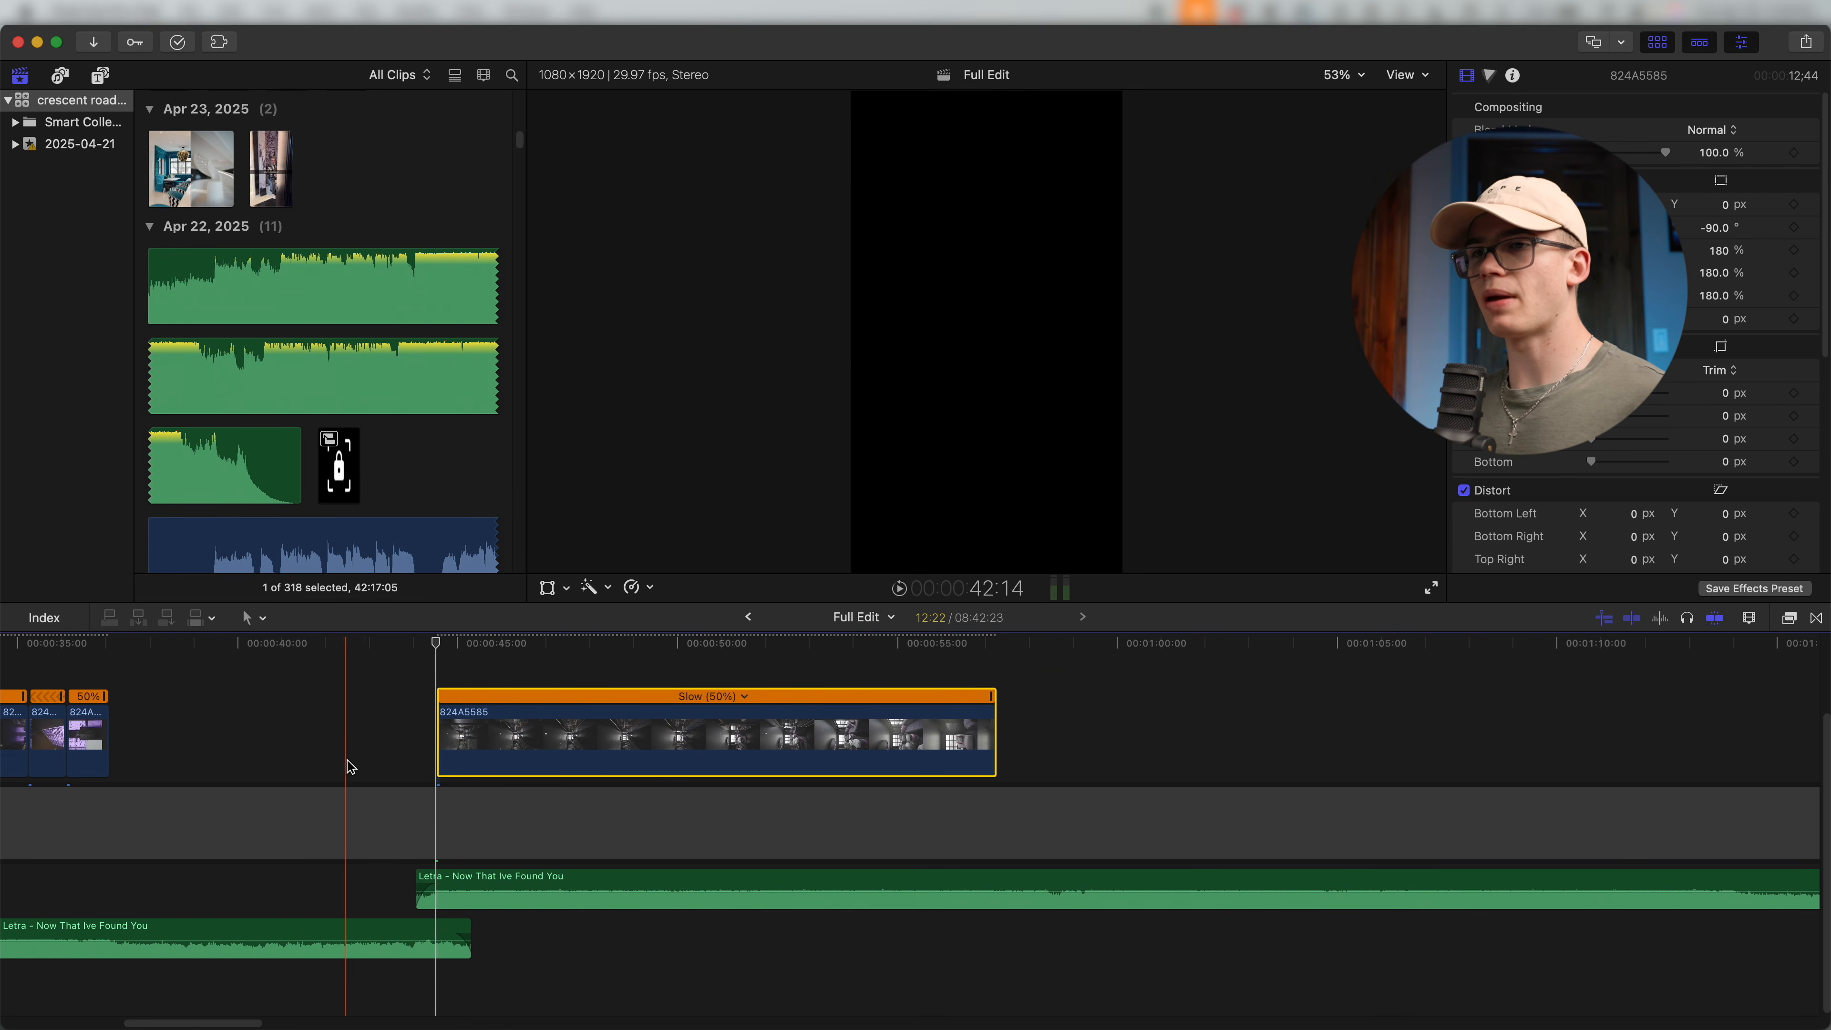
pyautogui.click(331, 760)
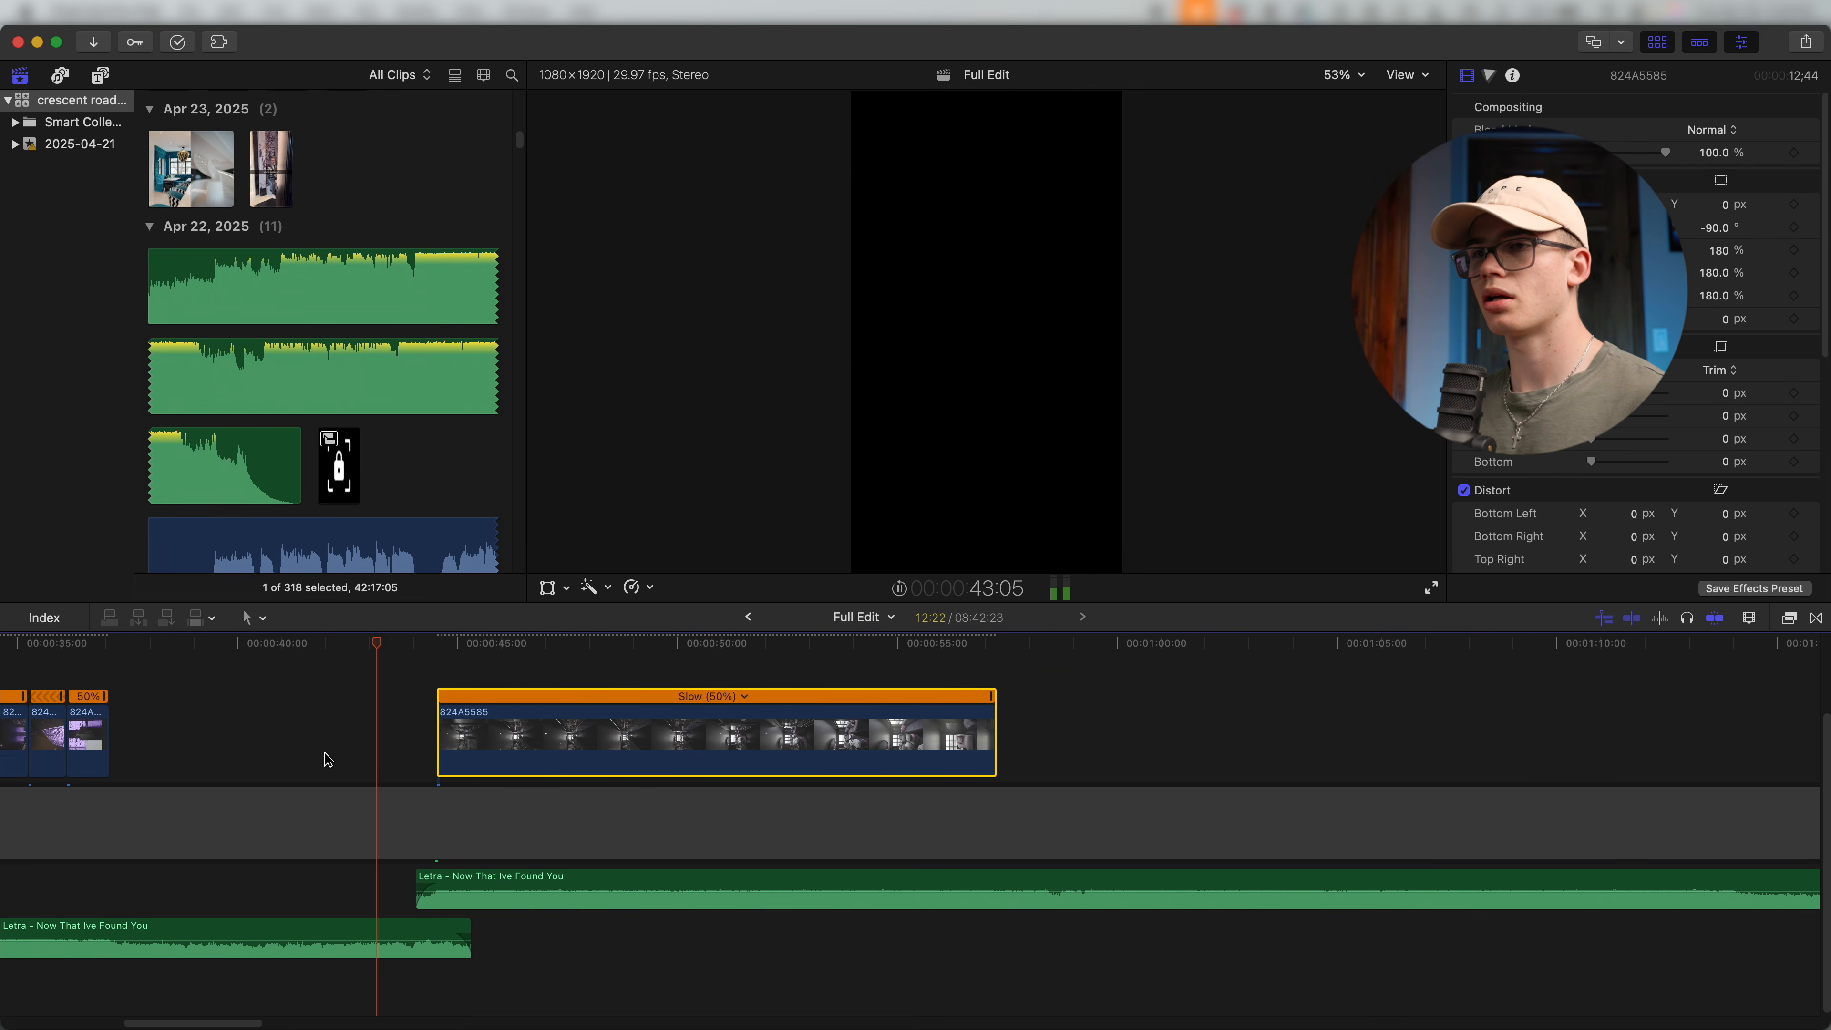
pyautogui.press('space')
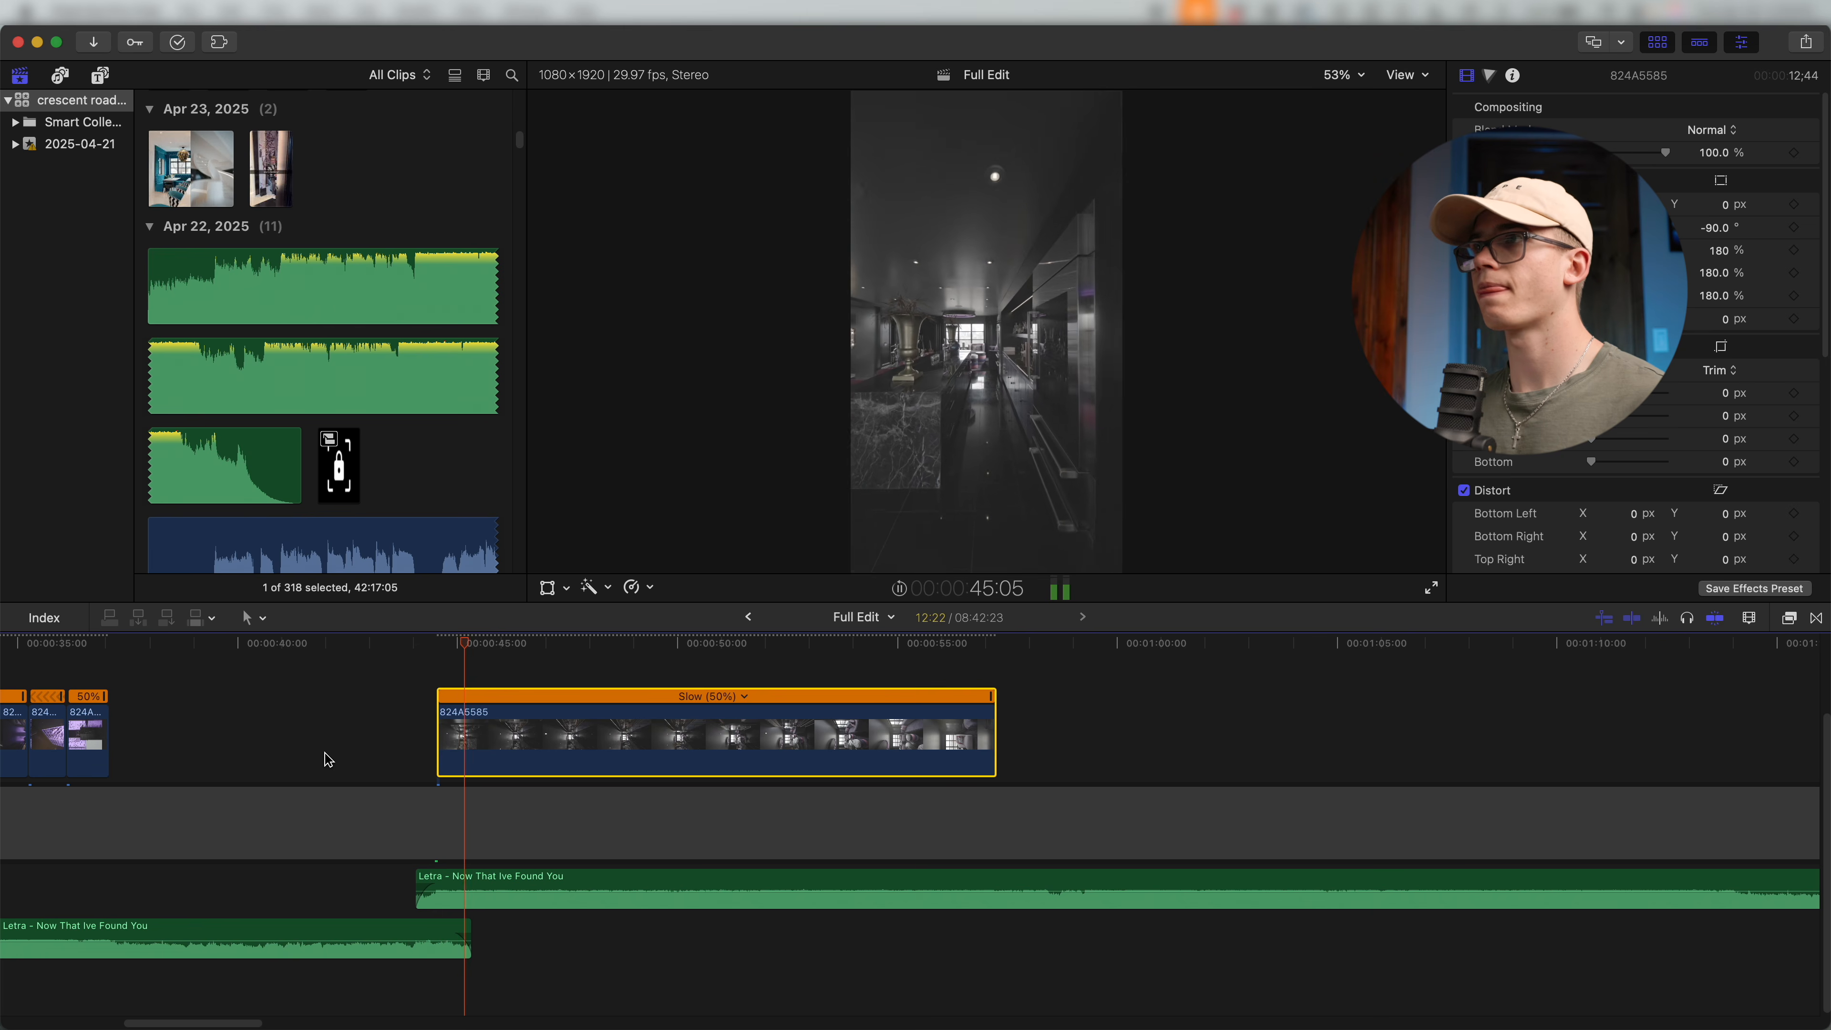
pyautogui.press('space')
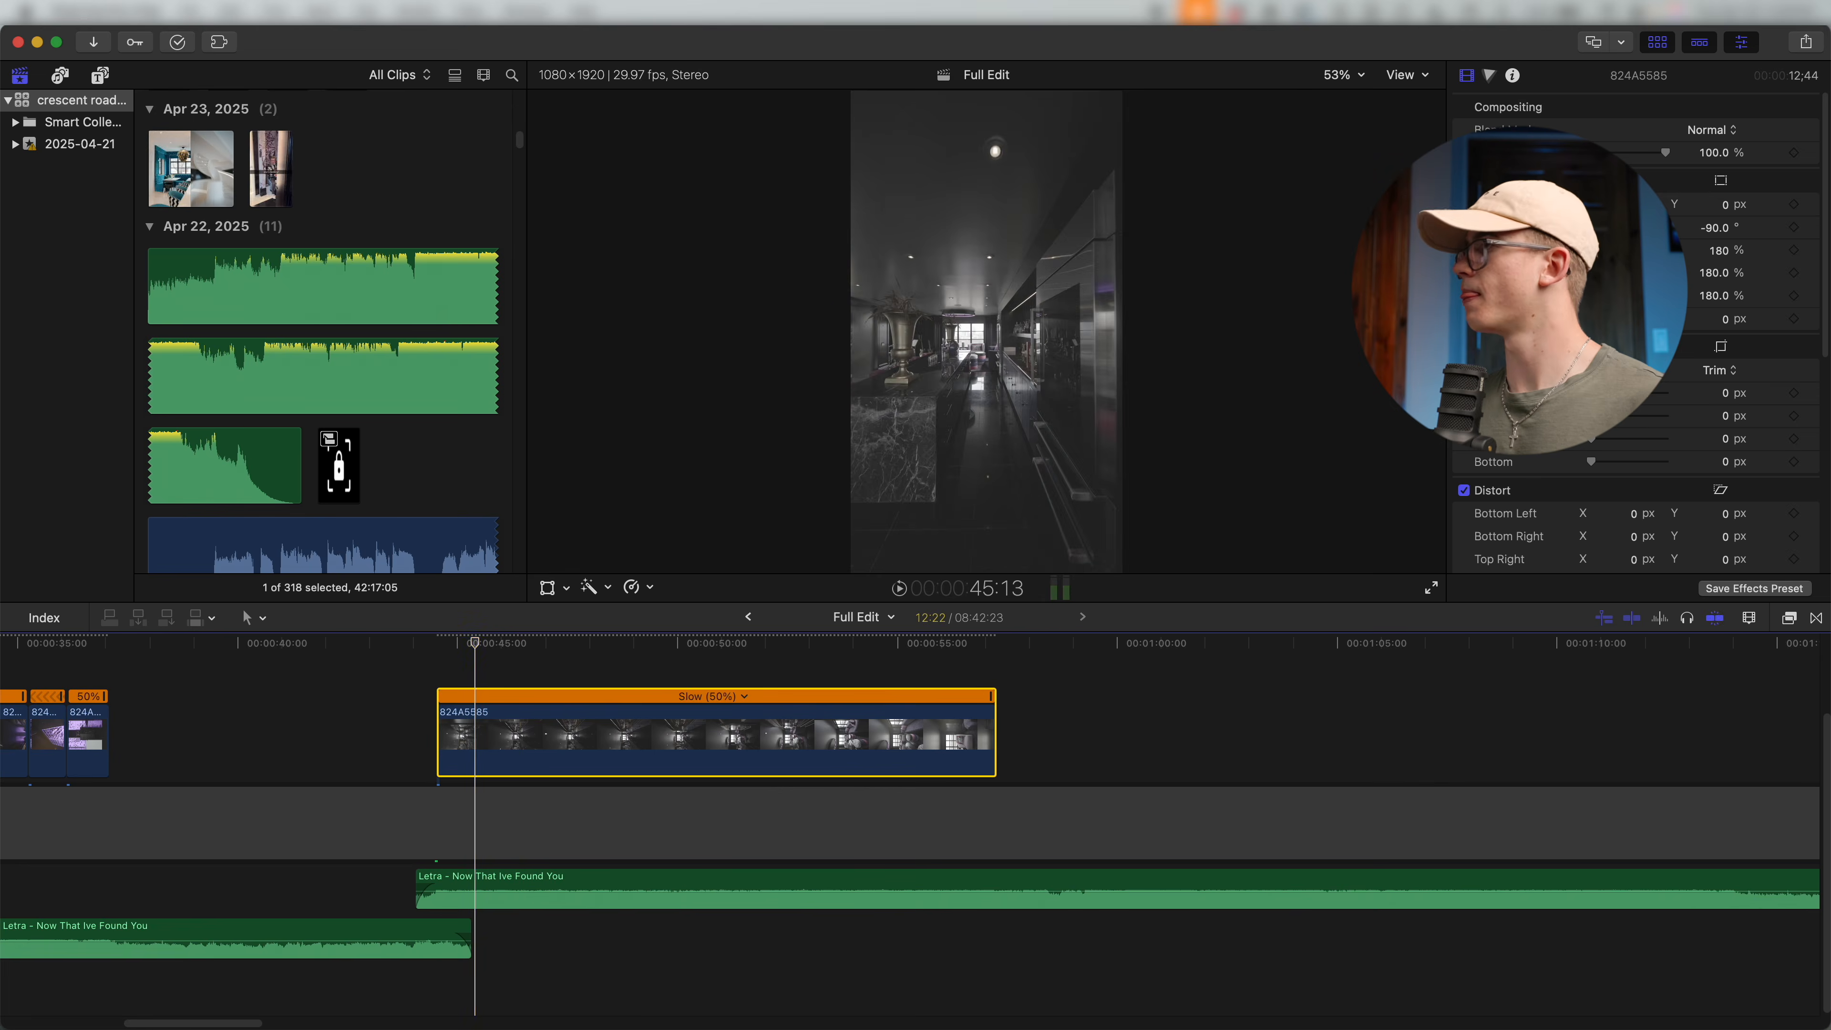
pyautogui.press('space')
# Split the speed of clip 824A5585 near its start and at 49:06, and apply a Fast speed preset to the middle segment.
pyautogui.press('super+equal')
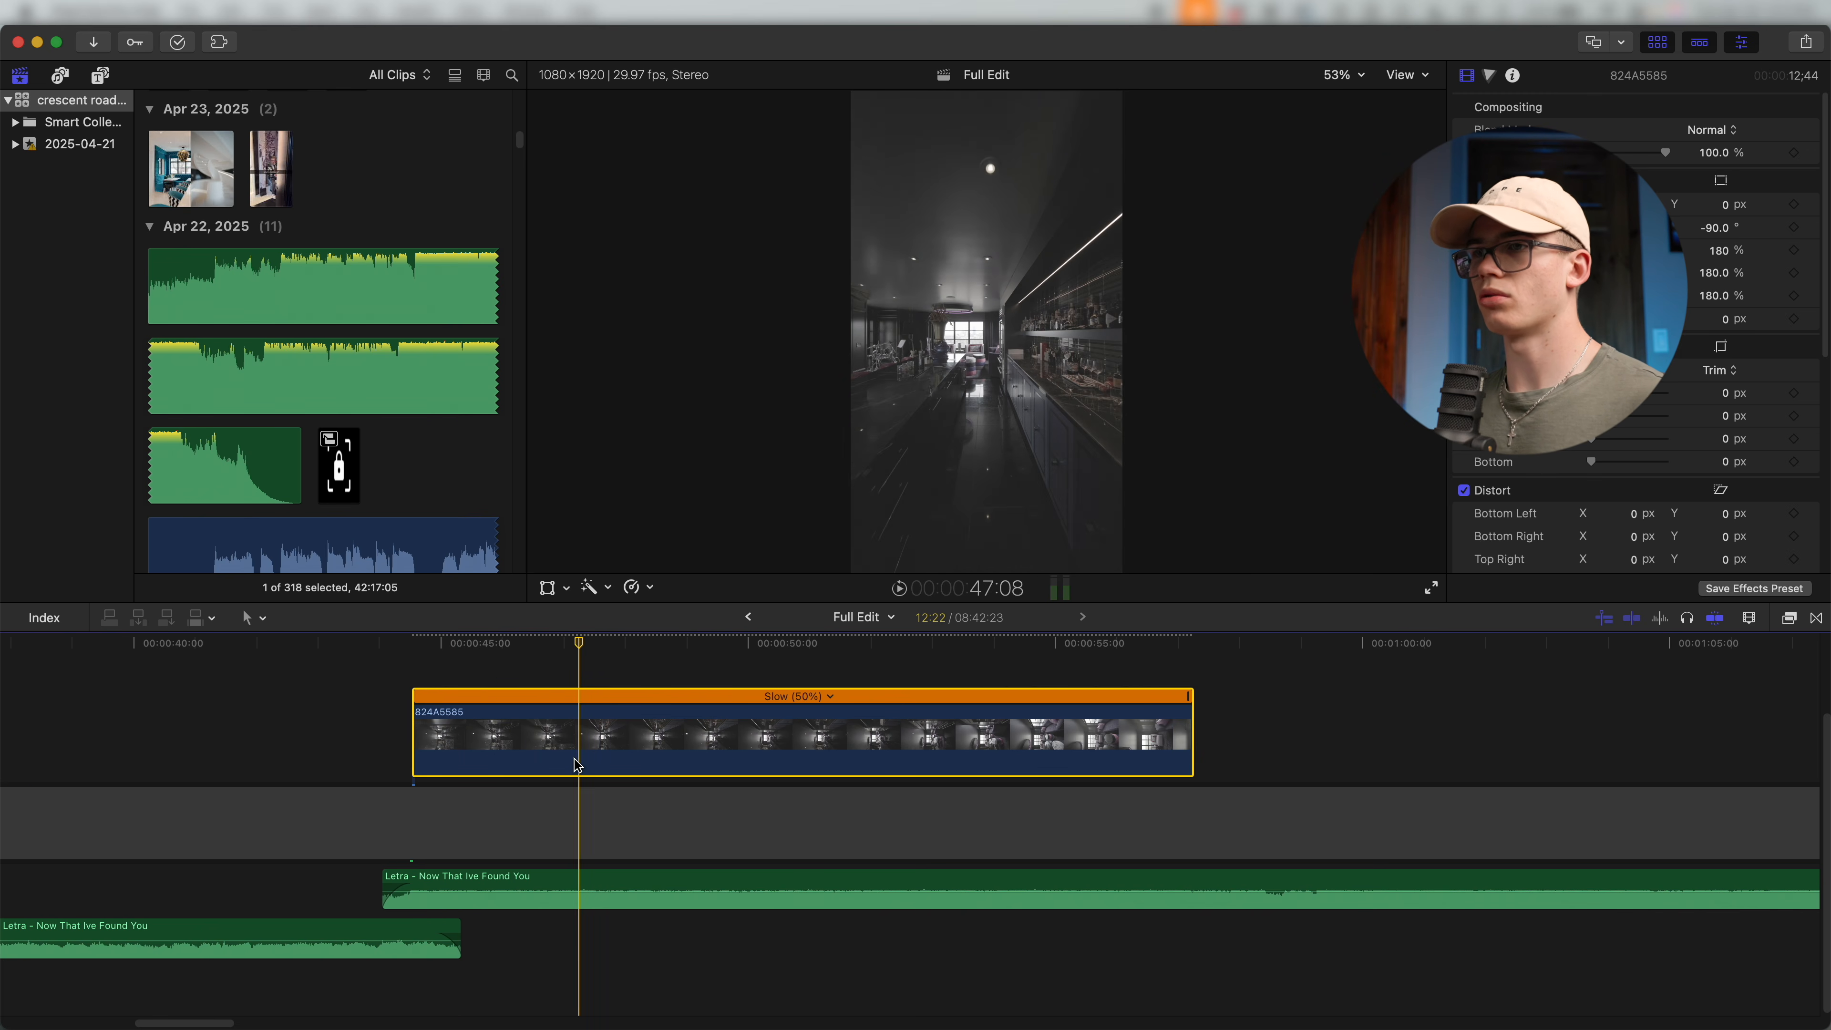
pyautogui.press('super+equal')
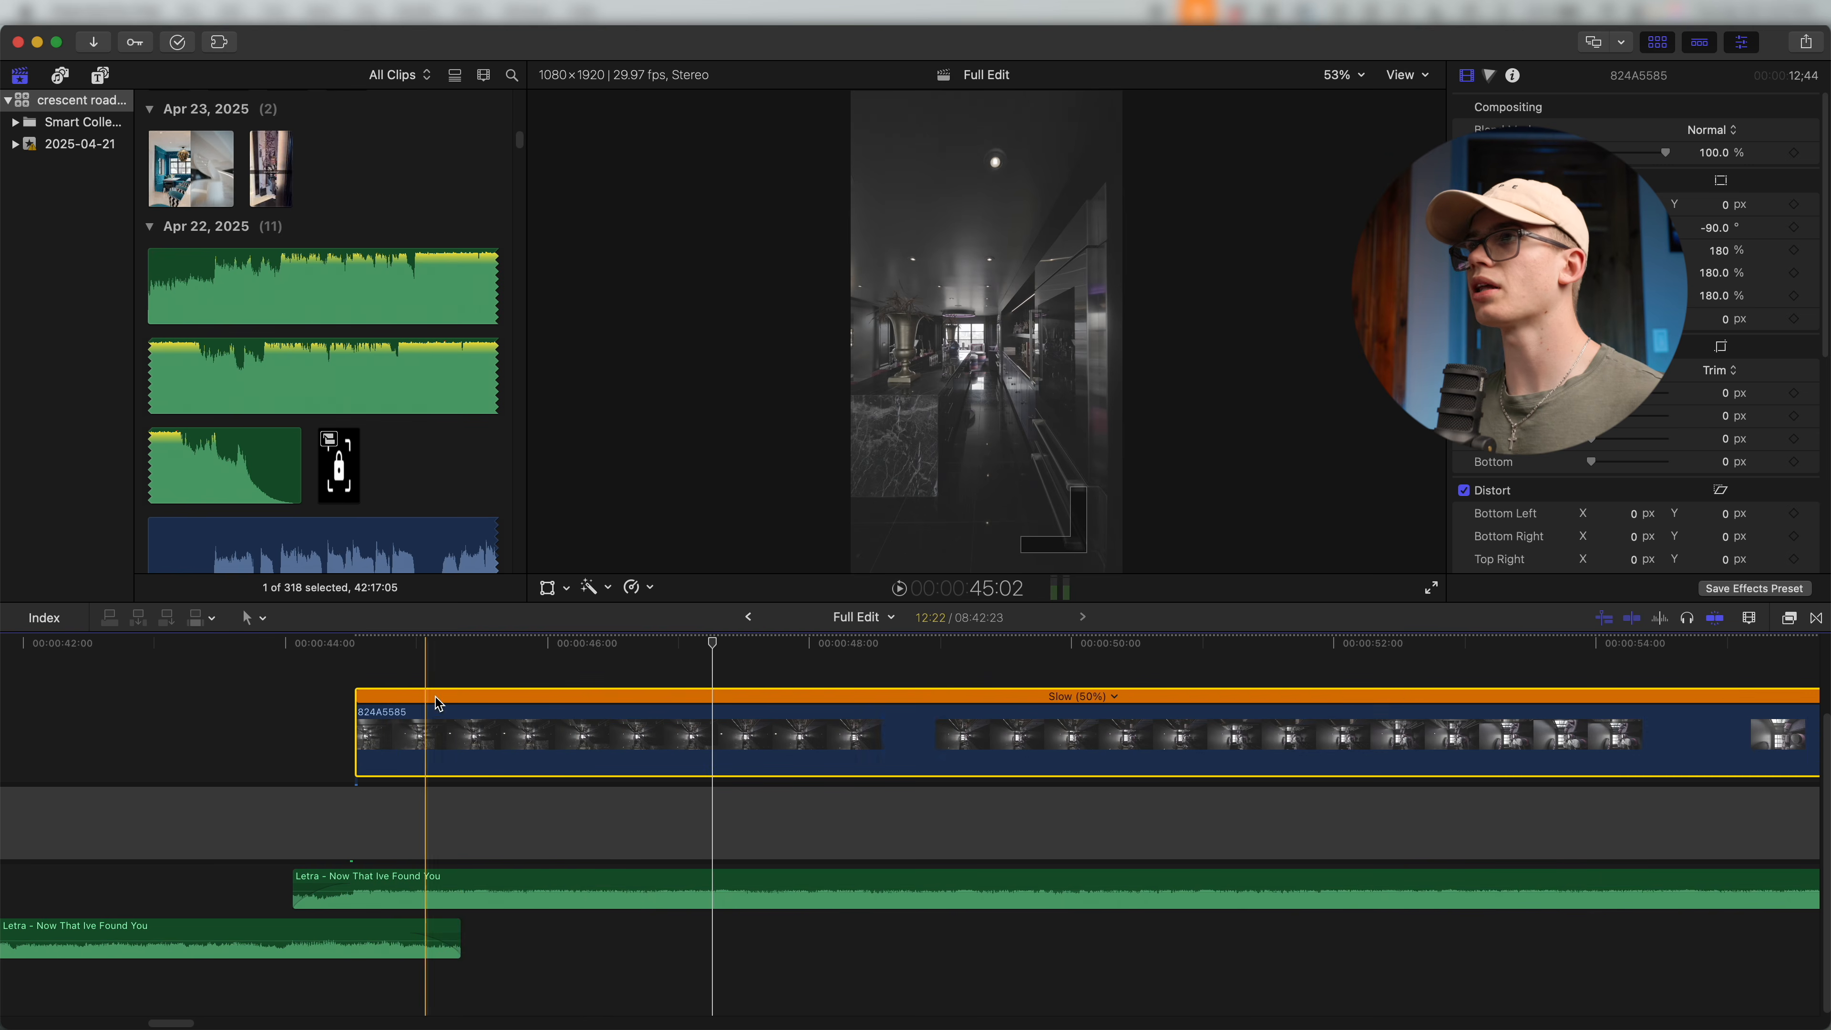
pyautogui.press('super+minus')
pyautogui.press('super+minus')
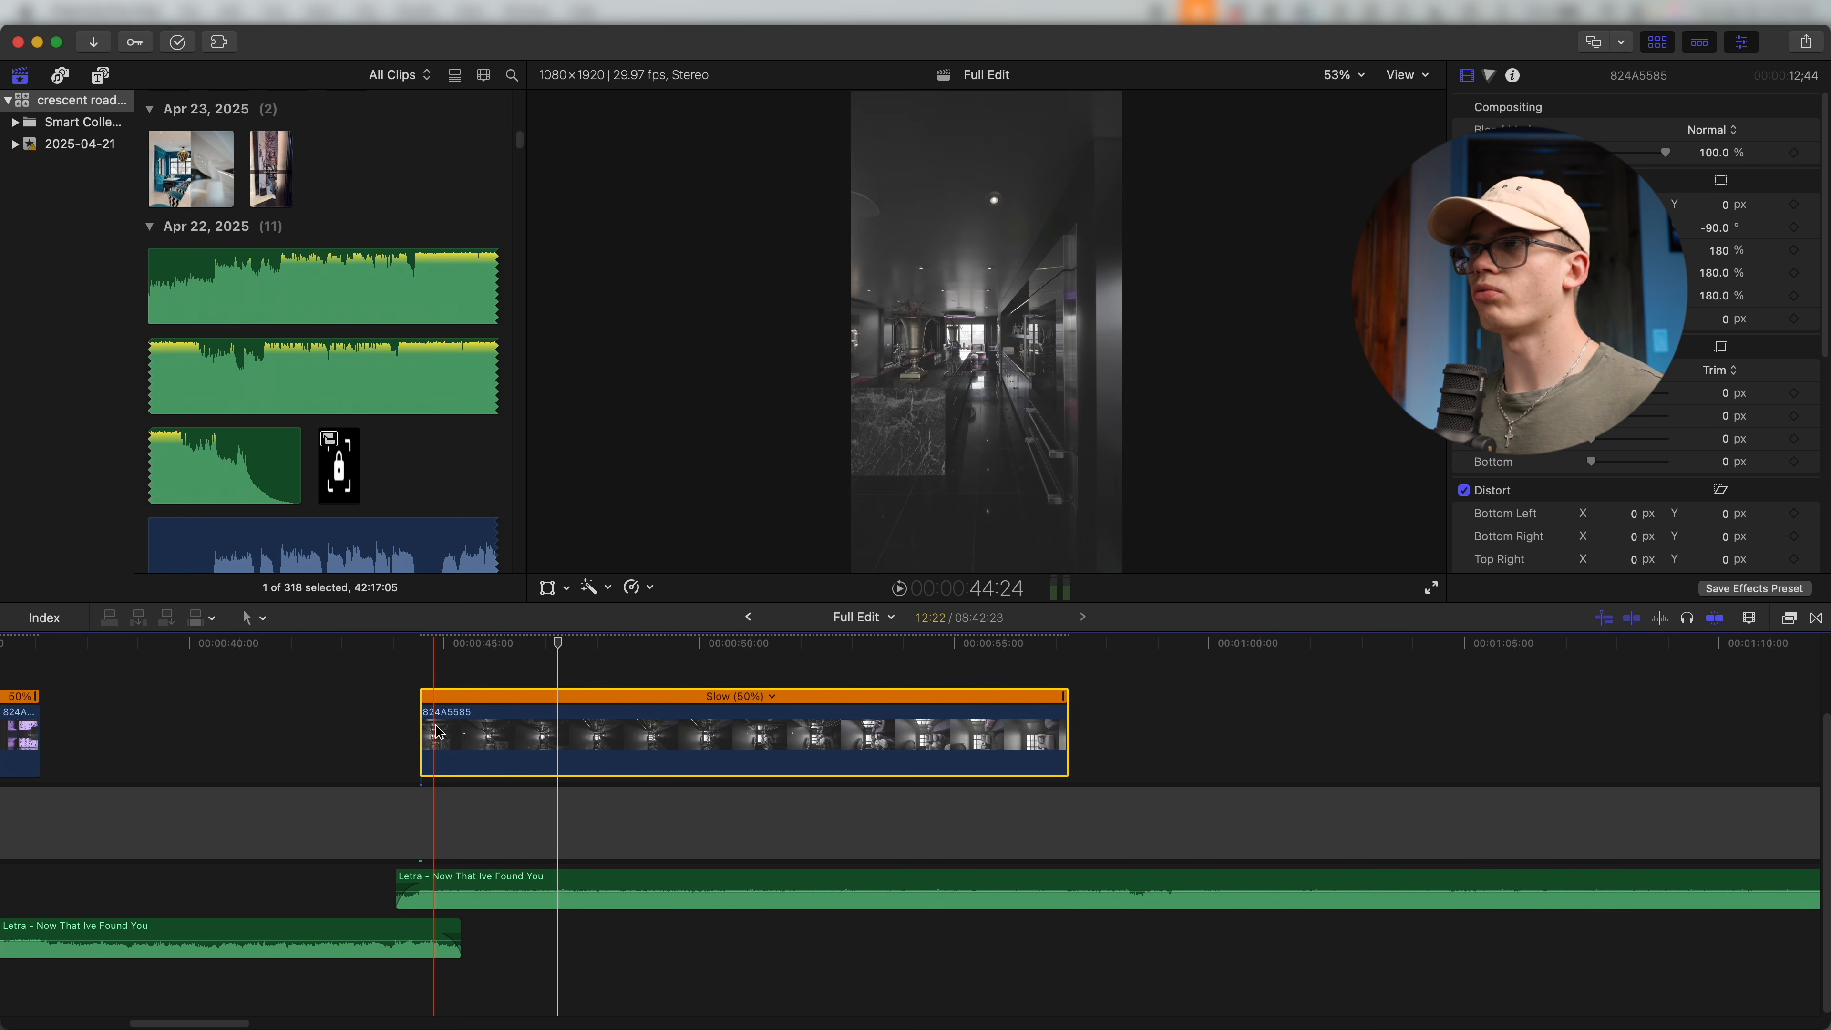
pyautogui.press('super+equal')
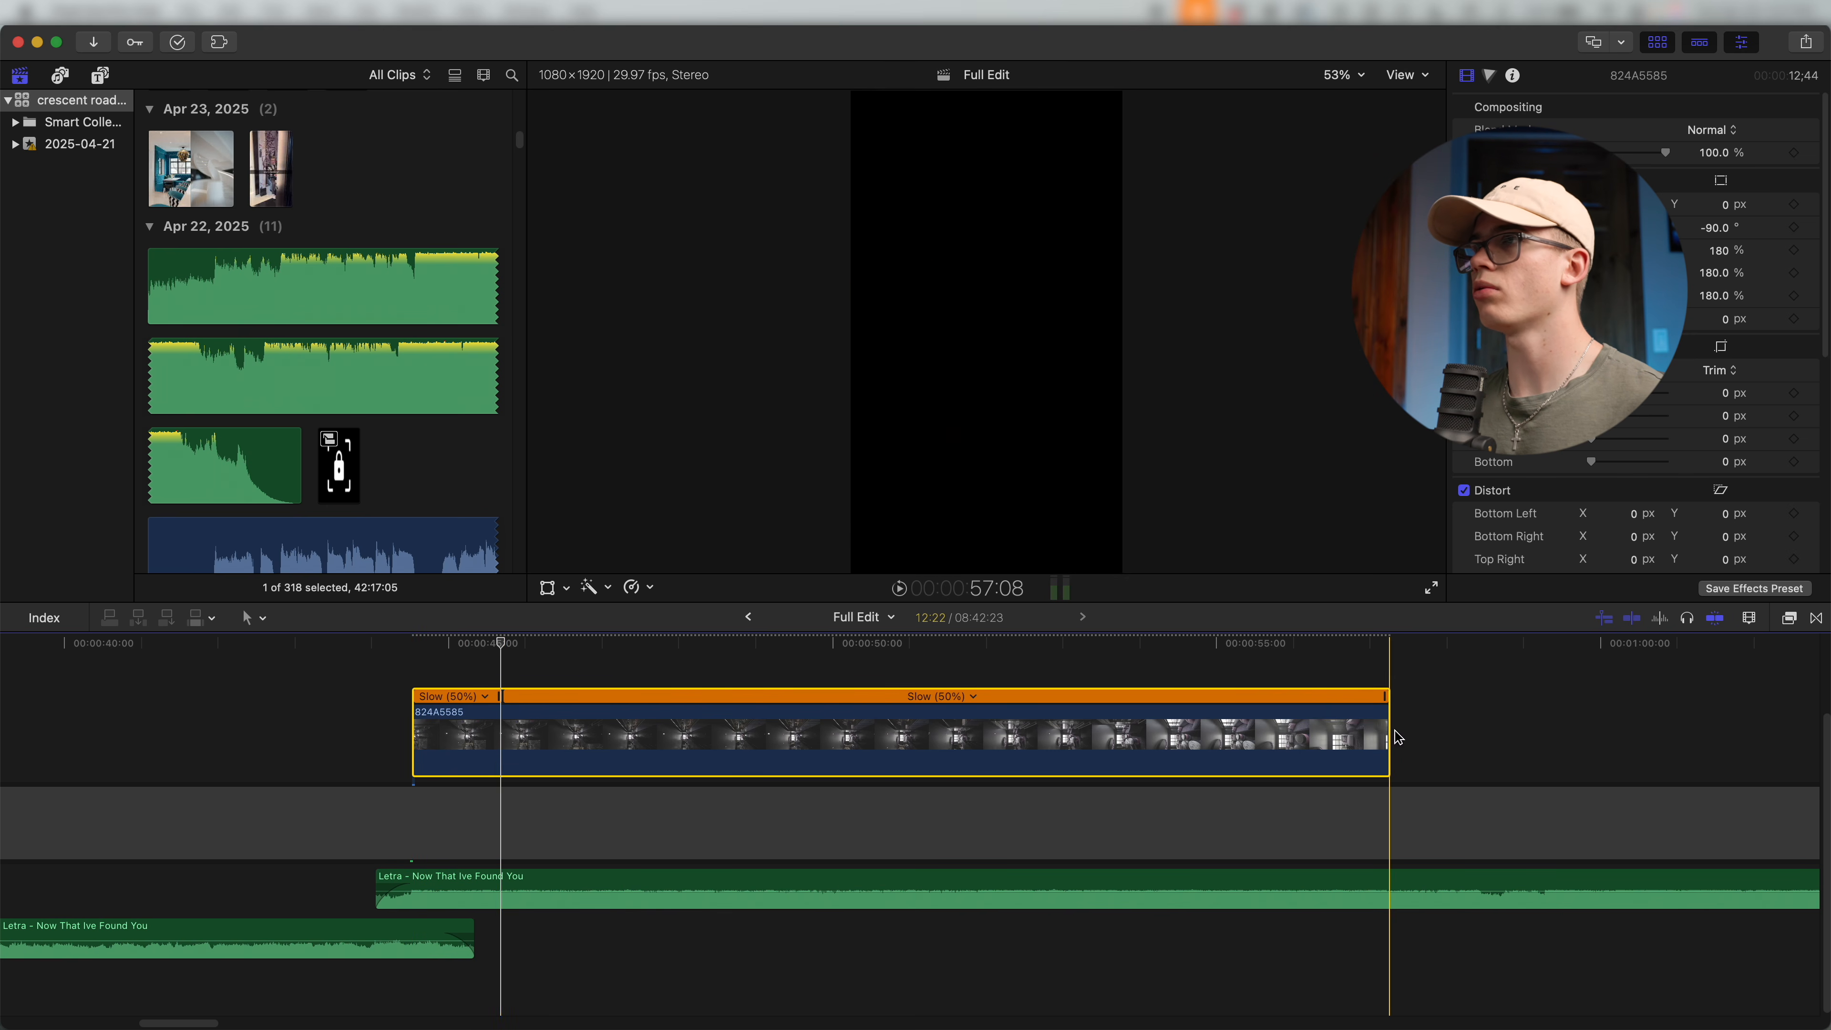
pyautogui.click(1000, 712)
pyautogui.hotkey('shift', 'b')
pyautogui.click(776, 696)
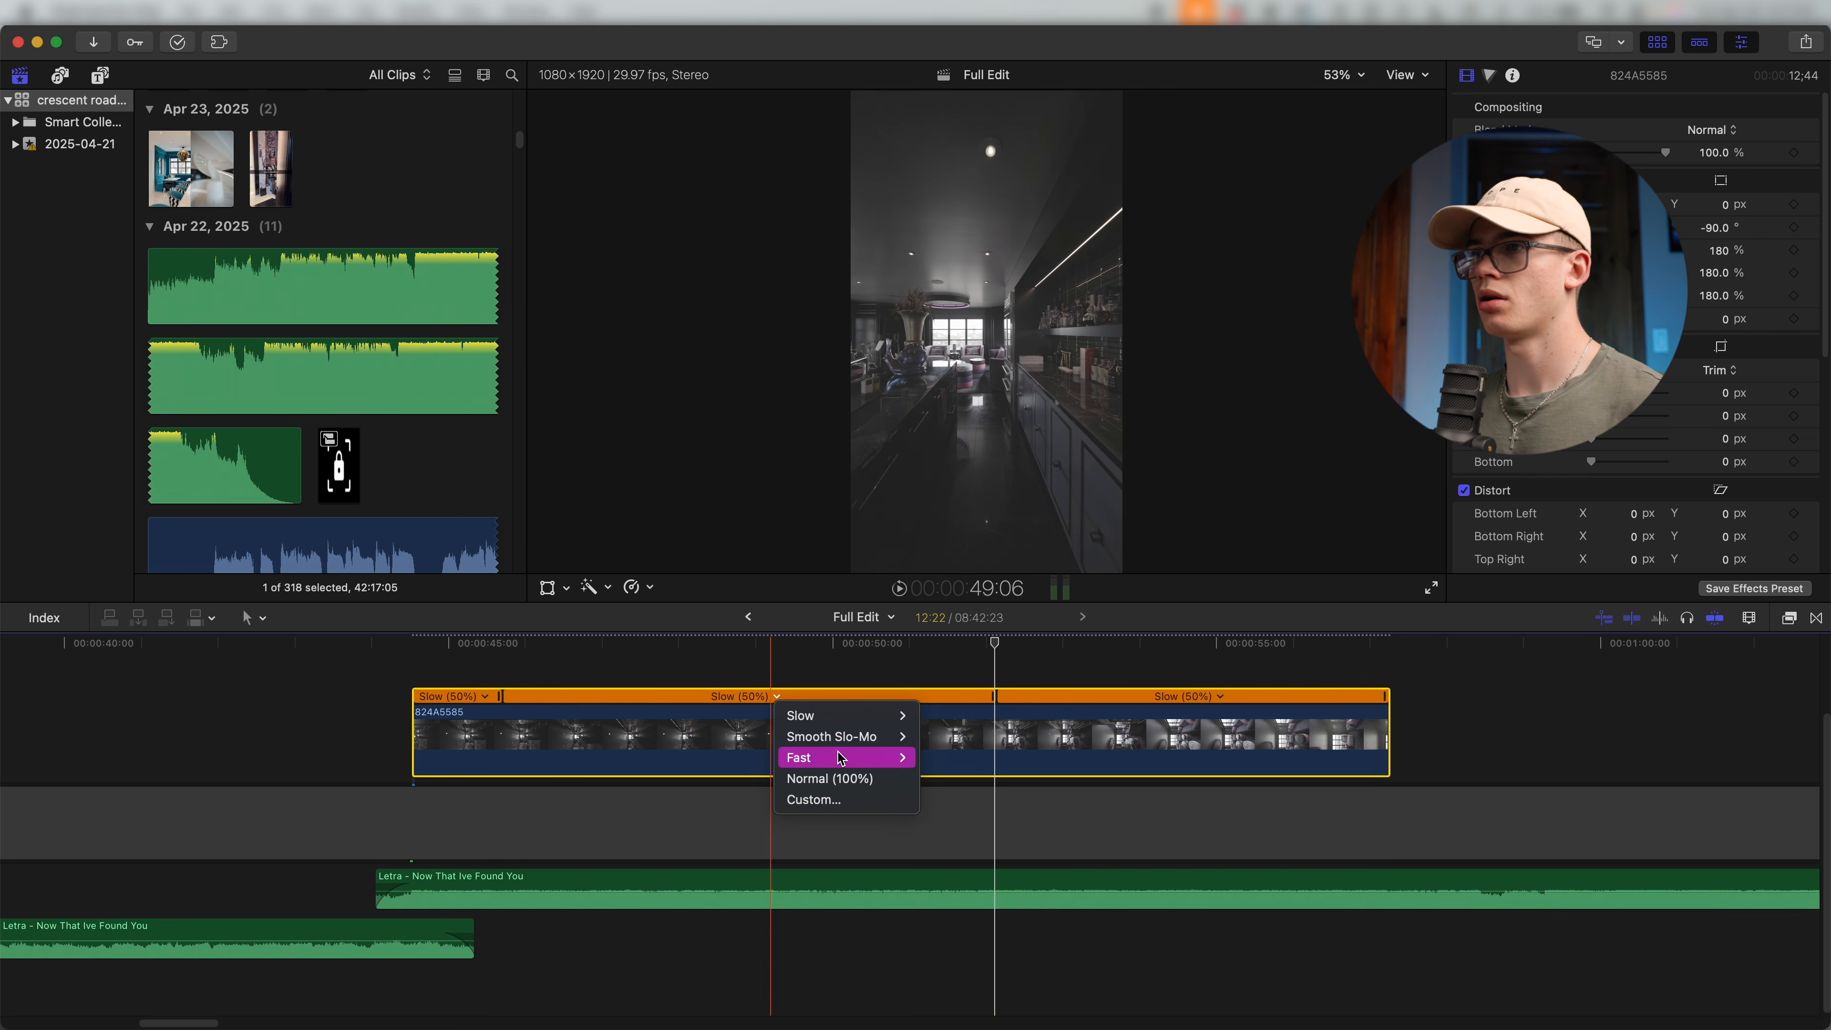
pyautogui.click(935, 779)
# Adjust the speed transition leading into the fast segment of clip 824A5585 and play the ramp back.
pyautogui.click(512, 698)
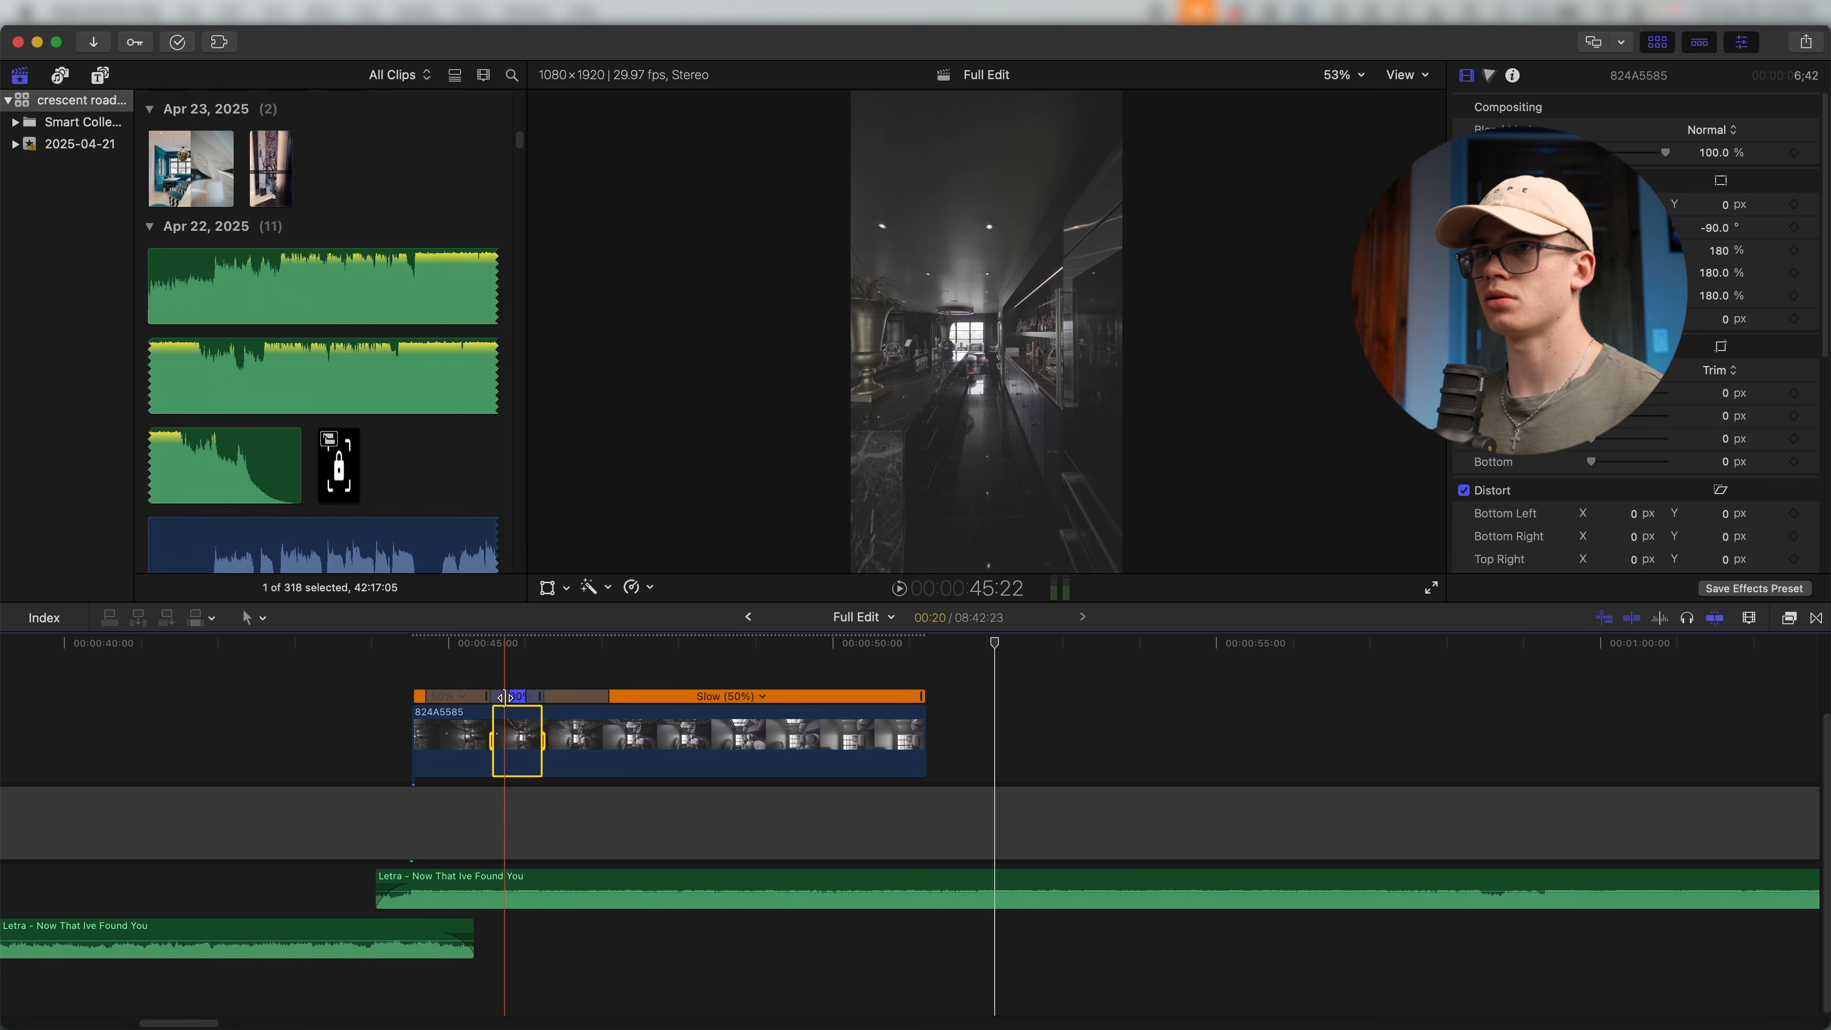
pyautogui.moveTo(525, 697); pyautogui.dragTo(514, 697)
pyautogui.press('space')
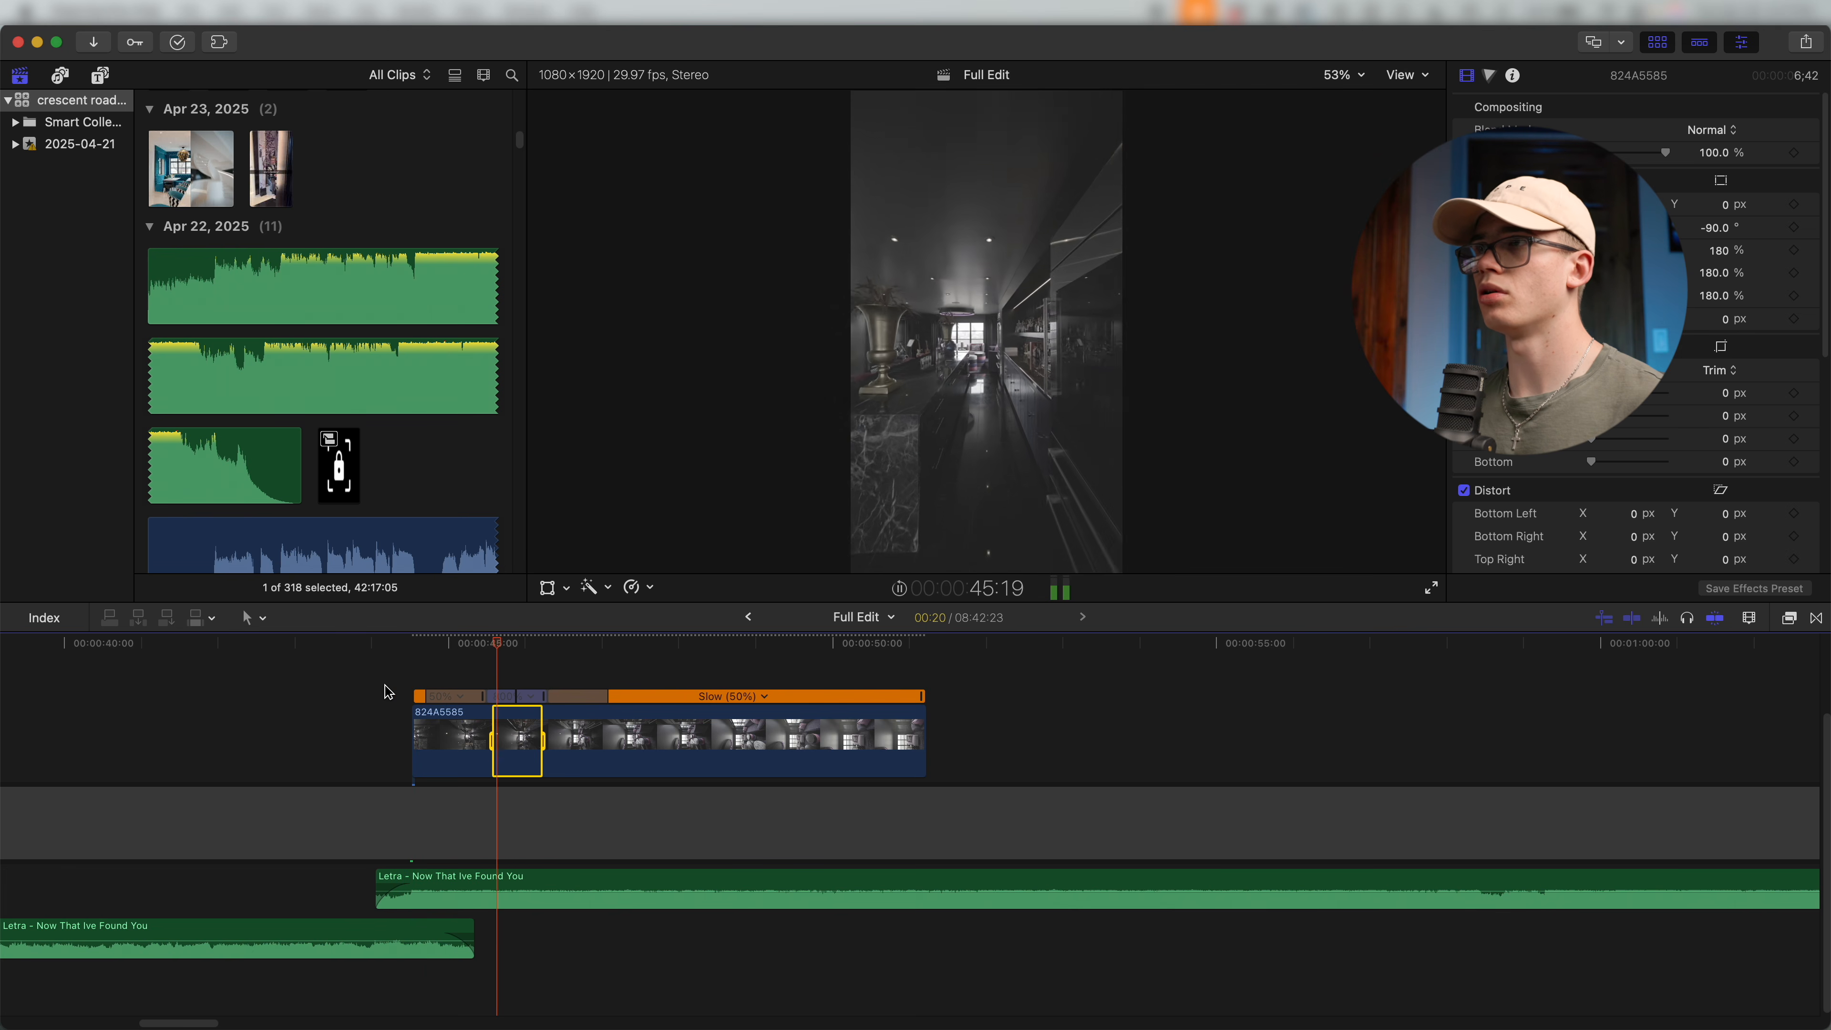
pyautogui.press('space')
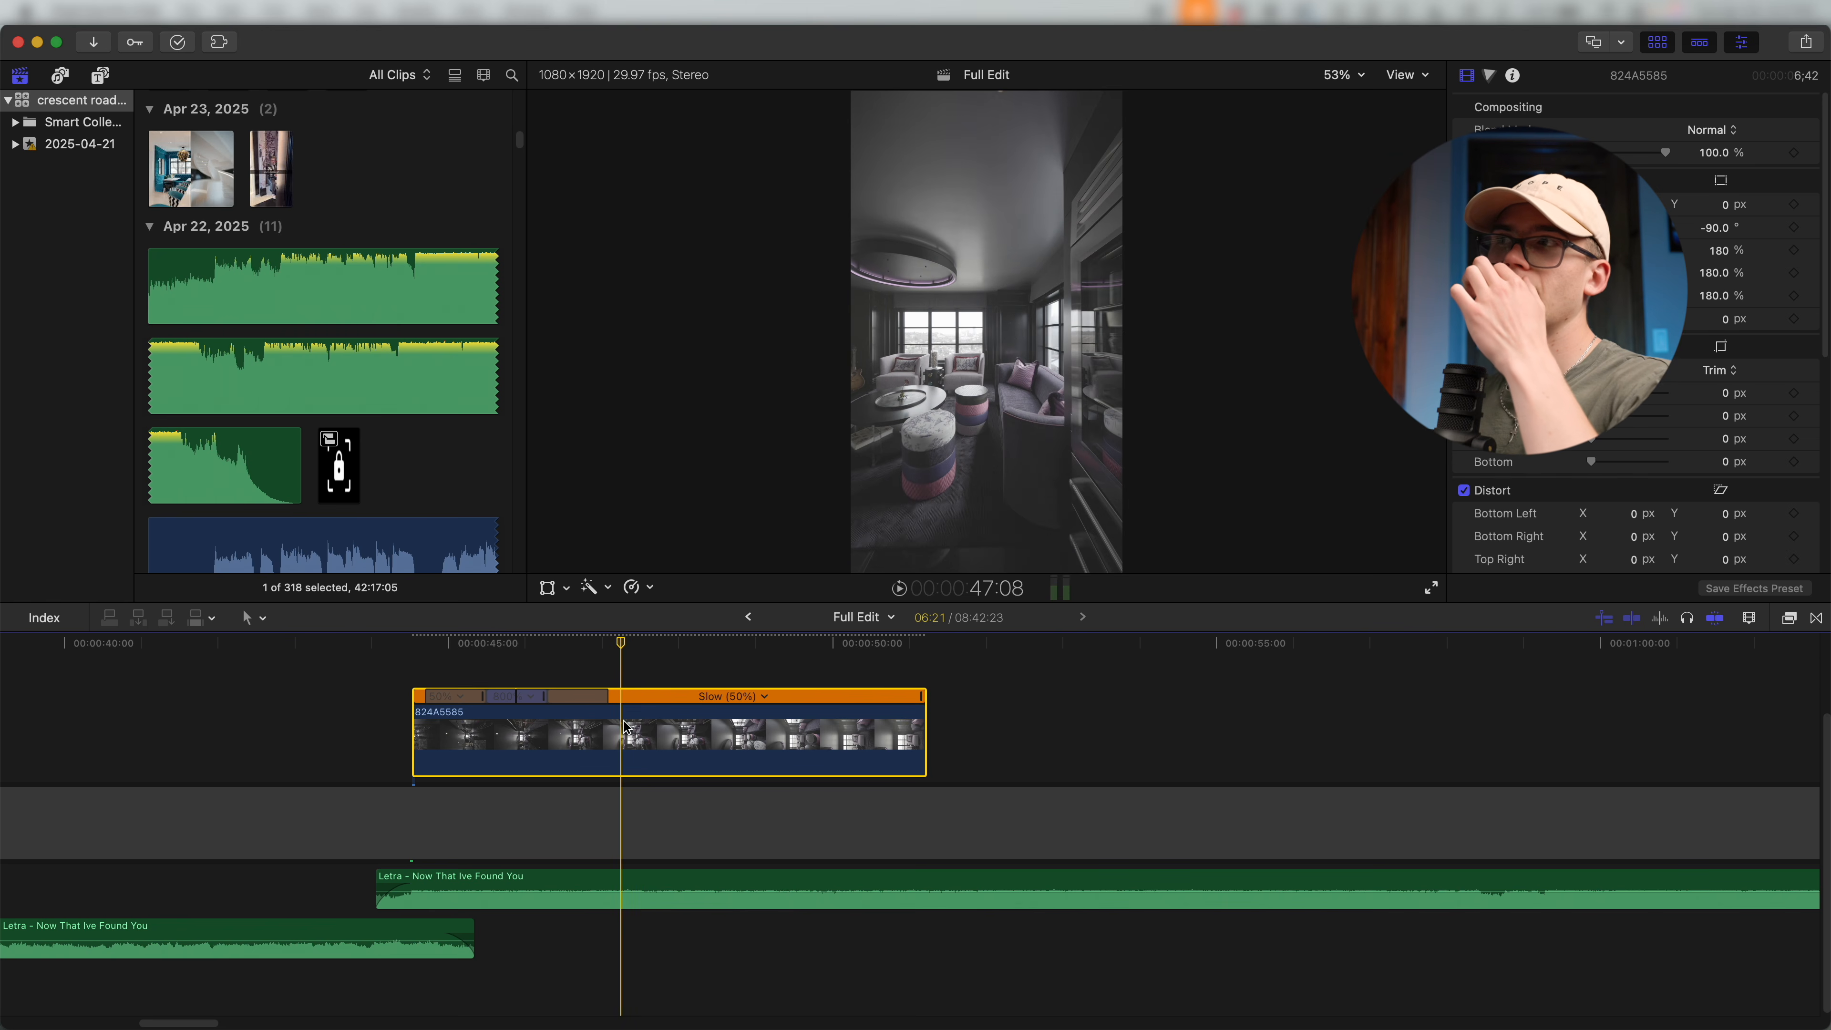
# Edit the source frame of the speed transition after the fast segment of clip 824A5585, shifting it to a further-along frame.
pyautogui.doubleClick(546, 697)
pyautogui.click(605, 646)
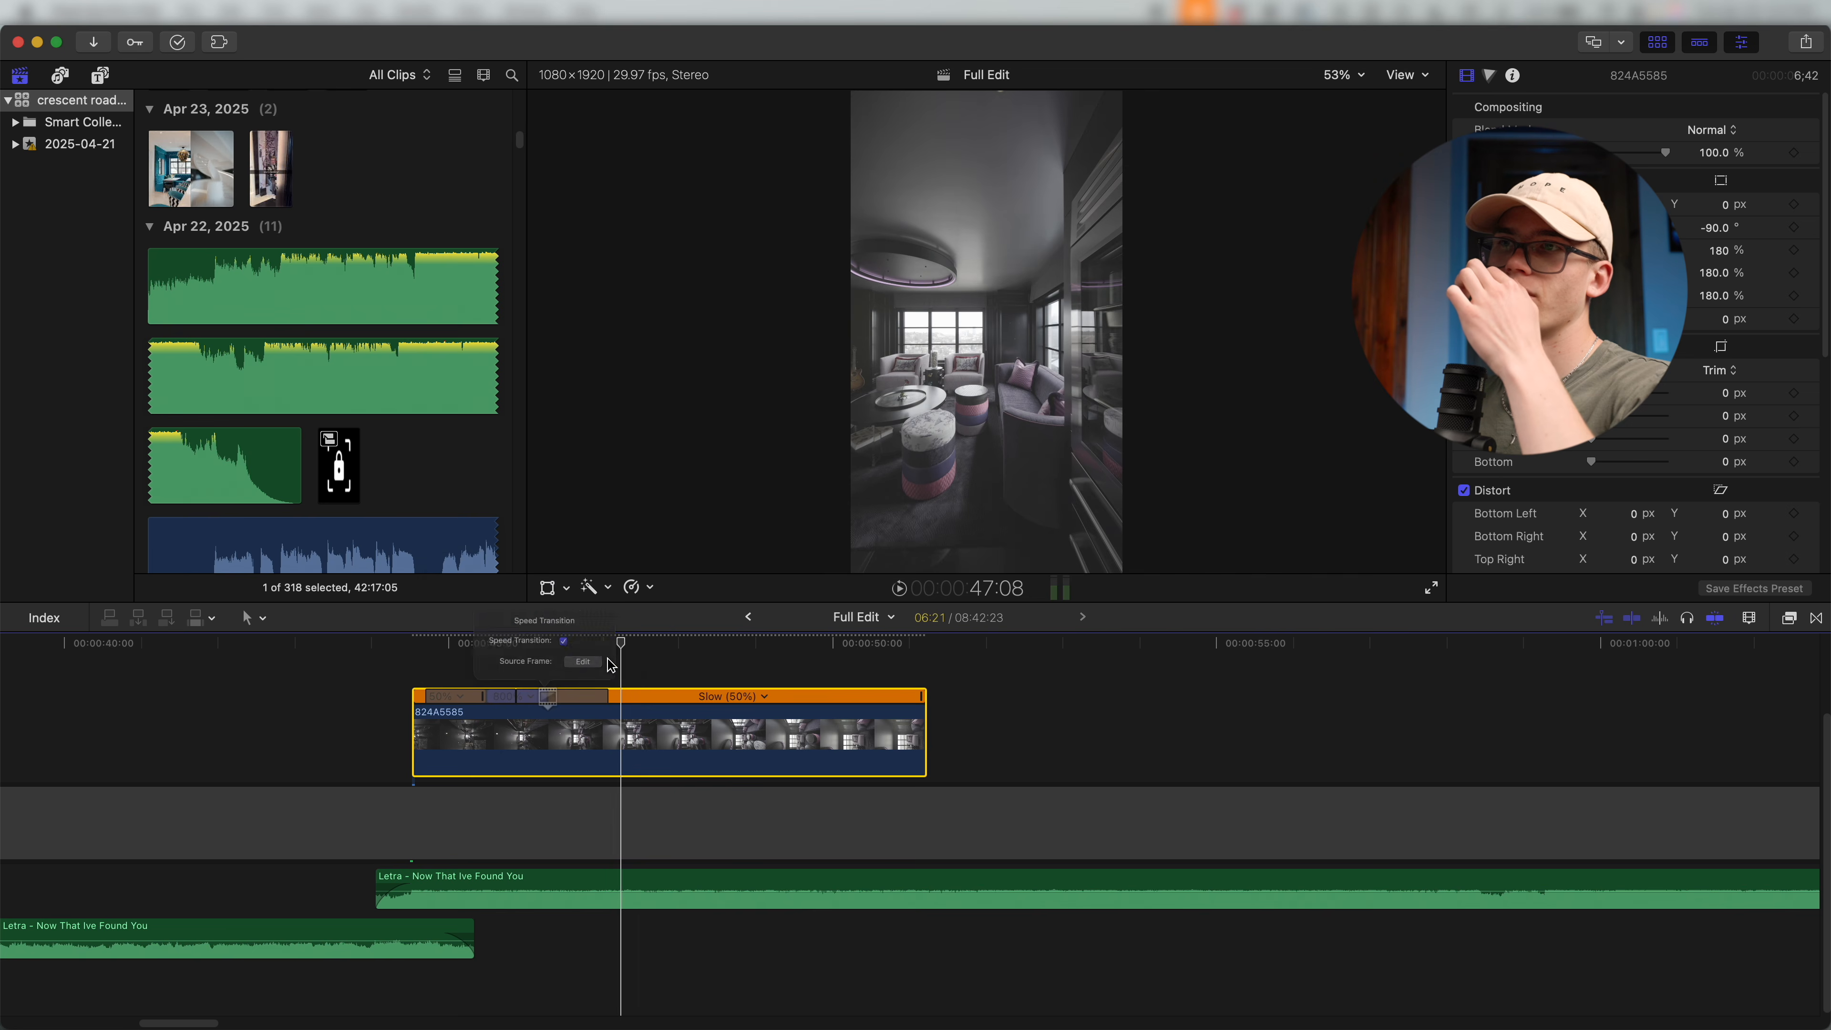
pyautogui.moveTo(548, 699); pyautogui.dragTo(561, 699)
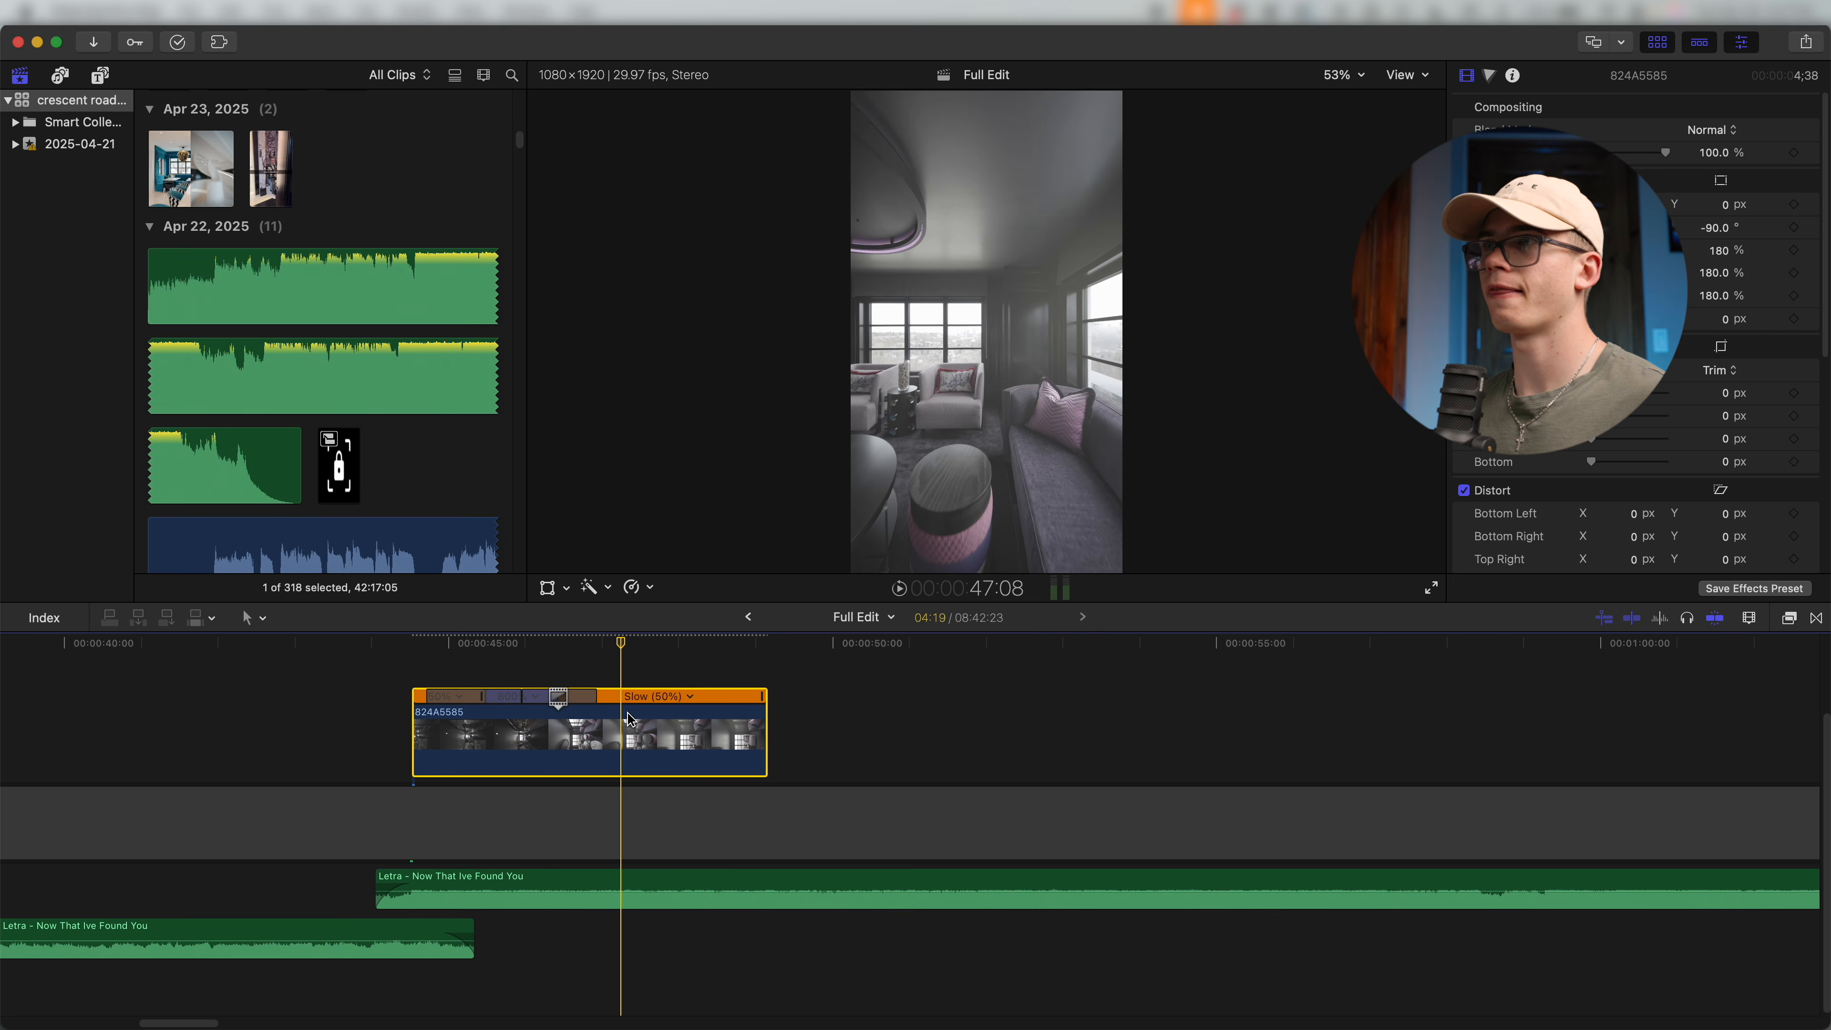
# Trim the end of clip 824A5585 to the playhead at 47:08.
pyautogui.hotkey('alt', ']')
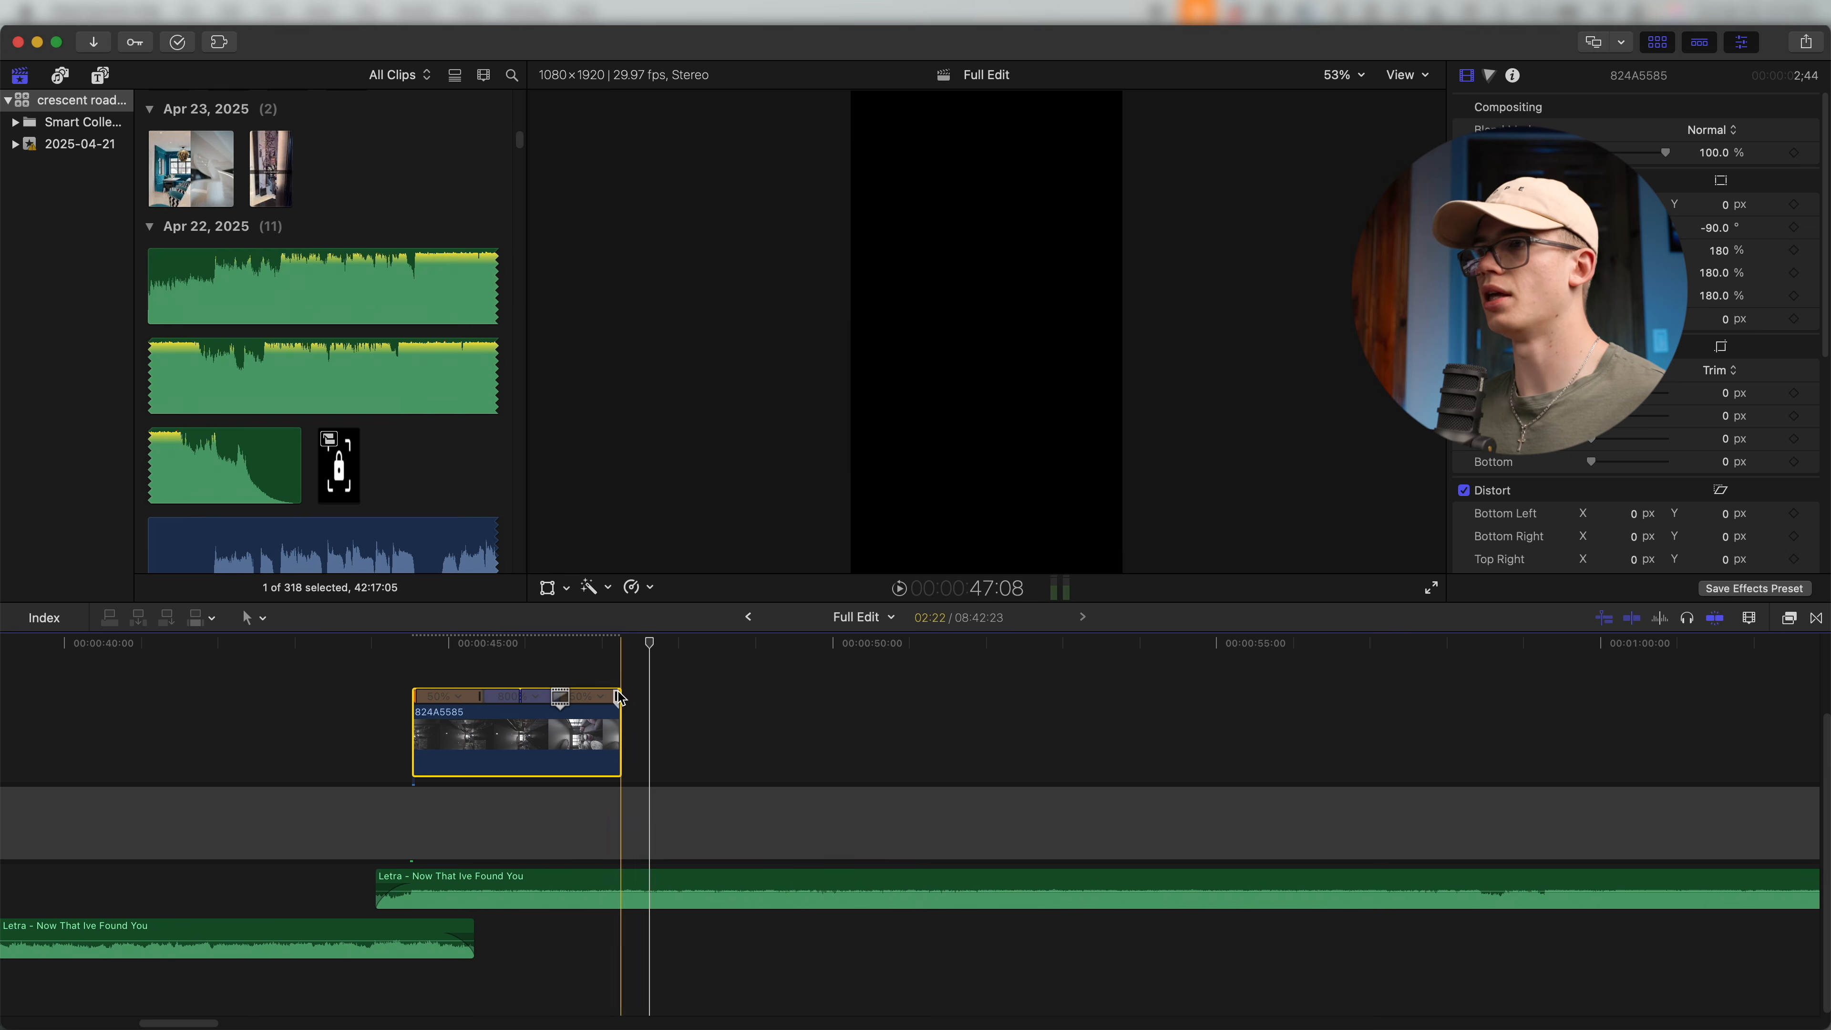
pyautogui.press('super+minus')
pyautogui.click(598, 703)
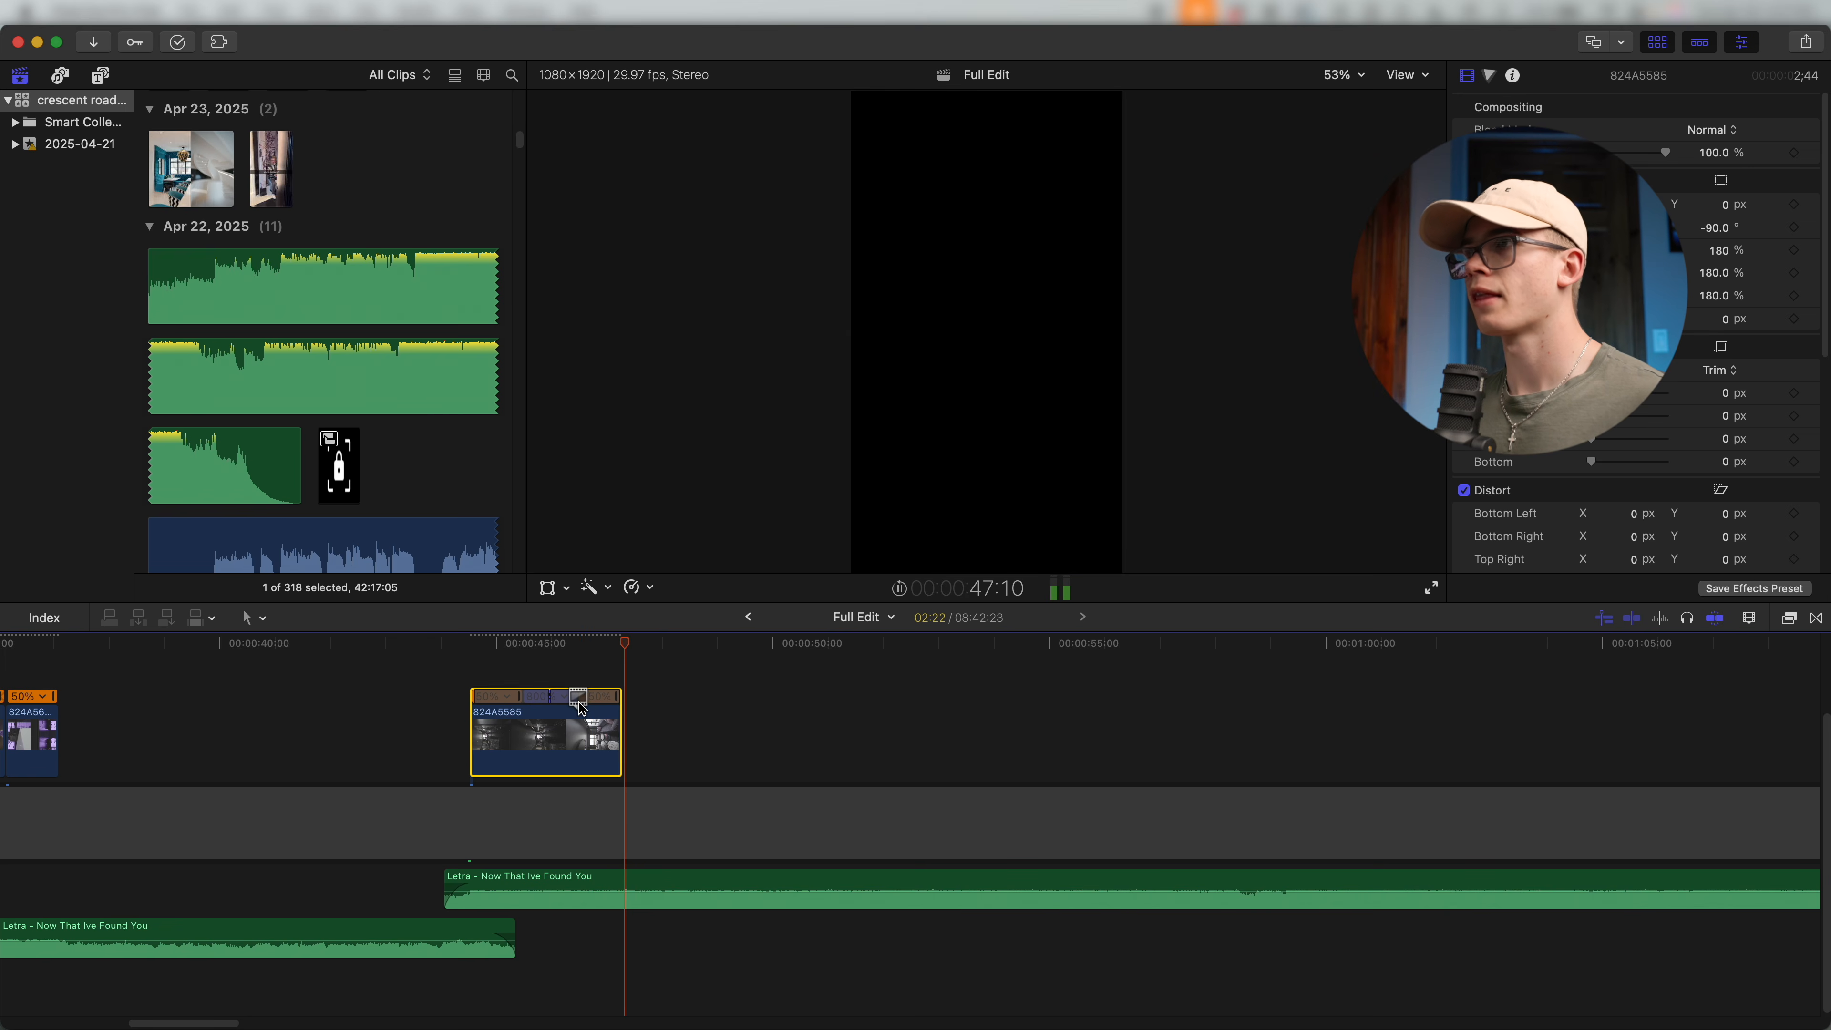
# Lift clips 824A5652 and 824A5649 out of the primary storyline, place them in sequence as connected clips, and trim one clip's start.
pyautogui.hscroll(20, 1082, 830)
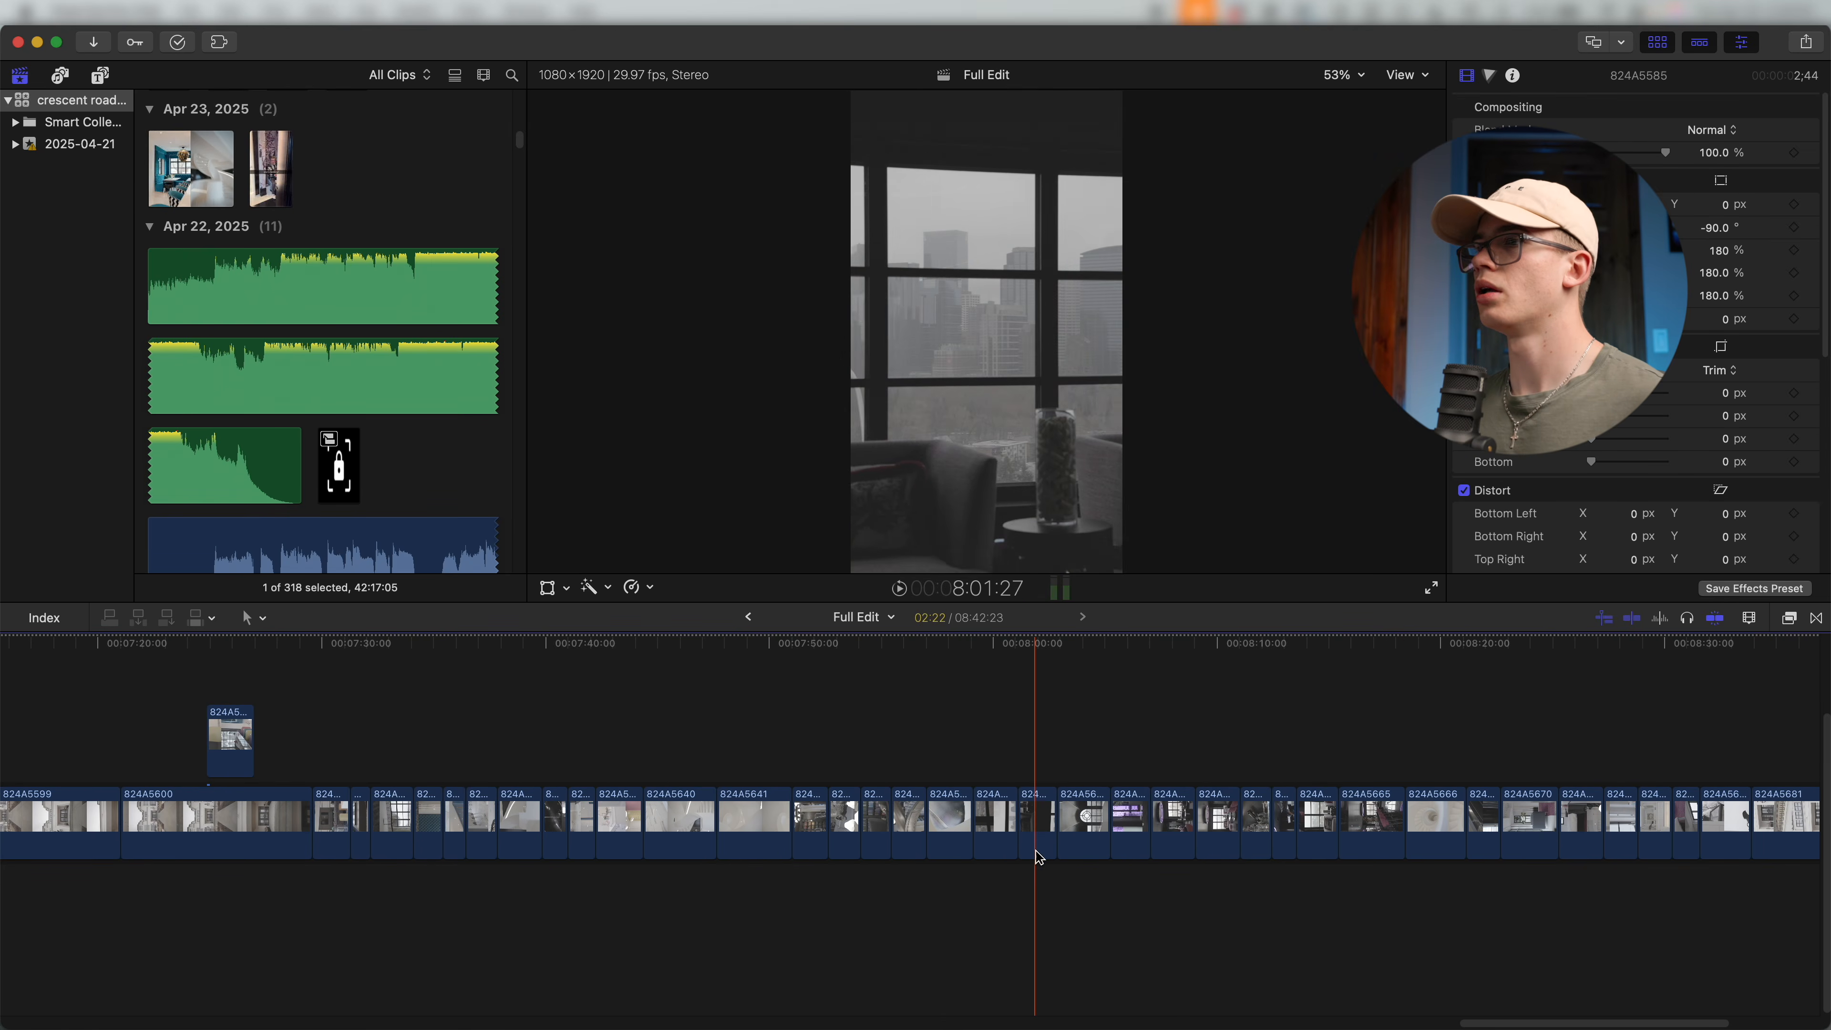
pyautogui.moveTo(1040, 842); pyautogui.dragTo(741, 746)
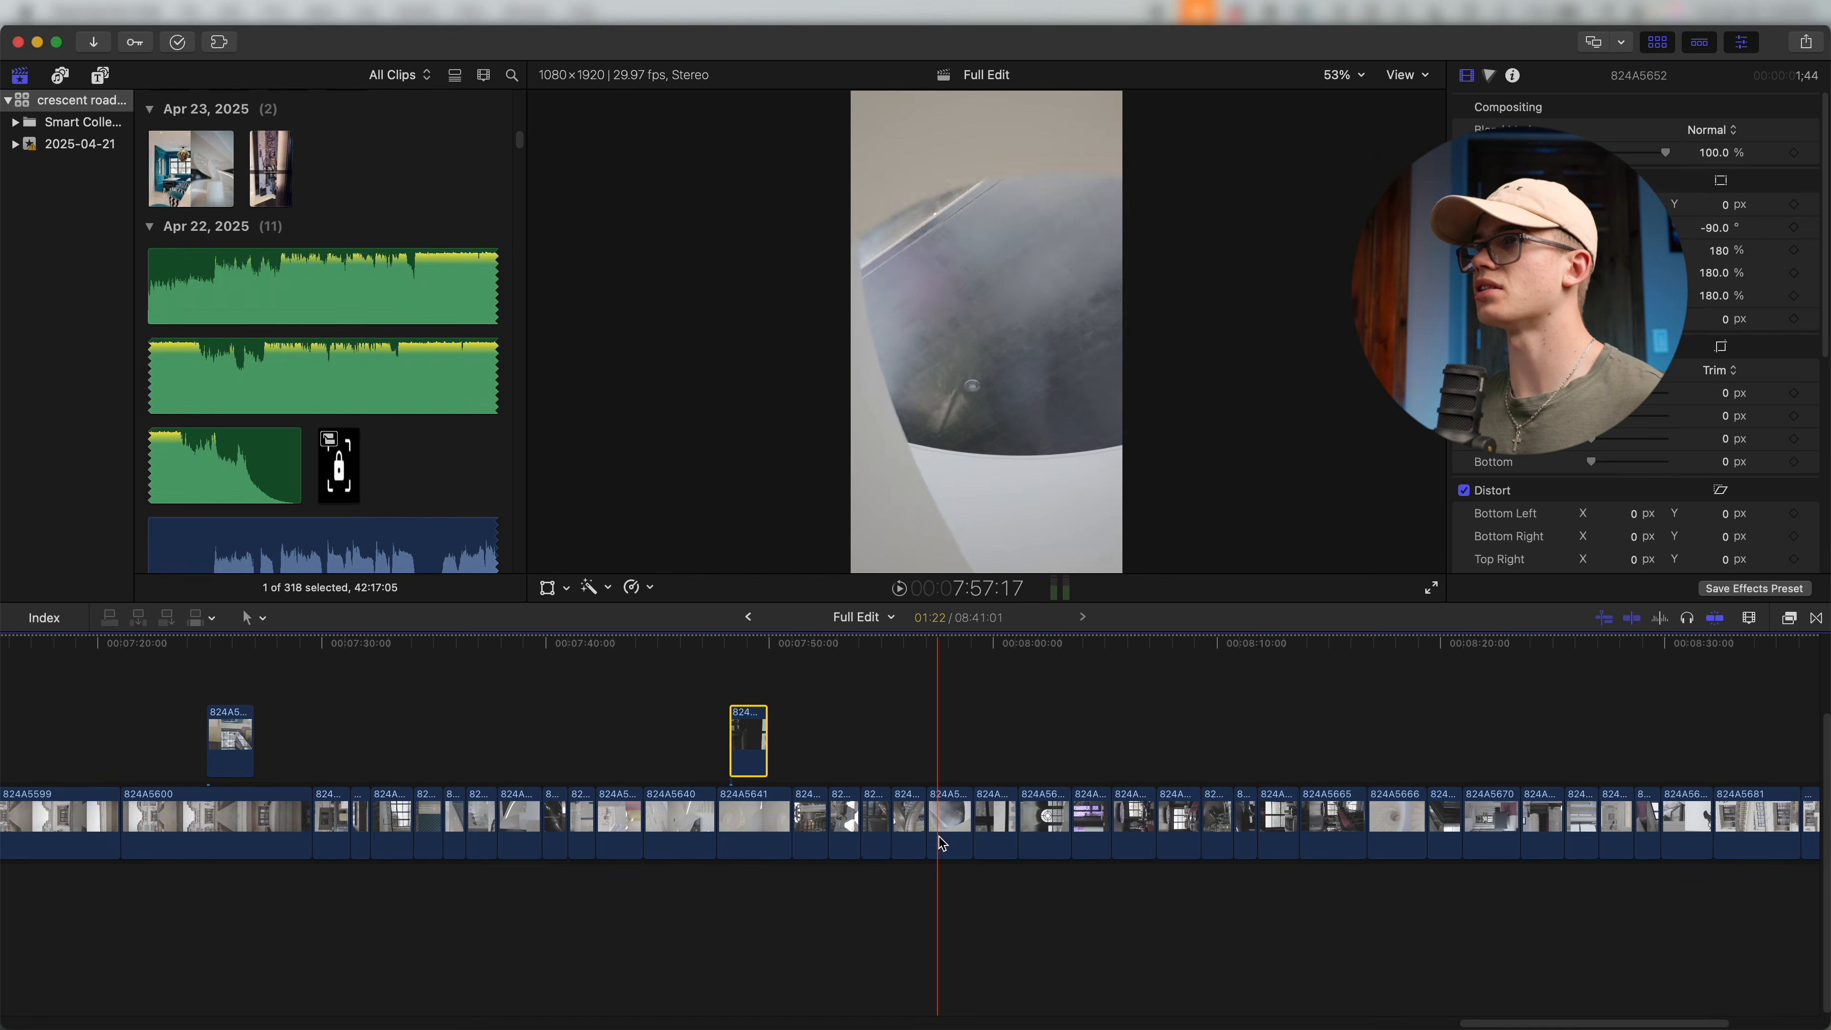
pyautogui.moveTo(940, 837); pyautogui.dragTo(697, 747)
pyautogui.press('super+equal')
pyautogui.hscroll(8, 646, 748)
pyautogui.hotkey('alt', '[')
# Lift the other chosen clips and line up 824A5649, 824A5652 and 824A5665 behind the slowed clips at about 0:37.
pyautogui.moveTo(912, 829); pyautogui.dragTo(272, 746)
pyautogui.moveTo(409, 747); pyautogui.dragTo(70, 716)
pyautogui.moveTo(224, 739); pyautogui.dragTo(58, 738)
pyautogui.moveTo(741, 825); pyautogui.dragTo(430, 747)
pyautogui.hscroll(-9, 937, 729)
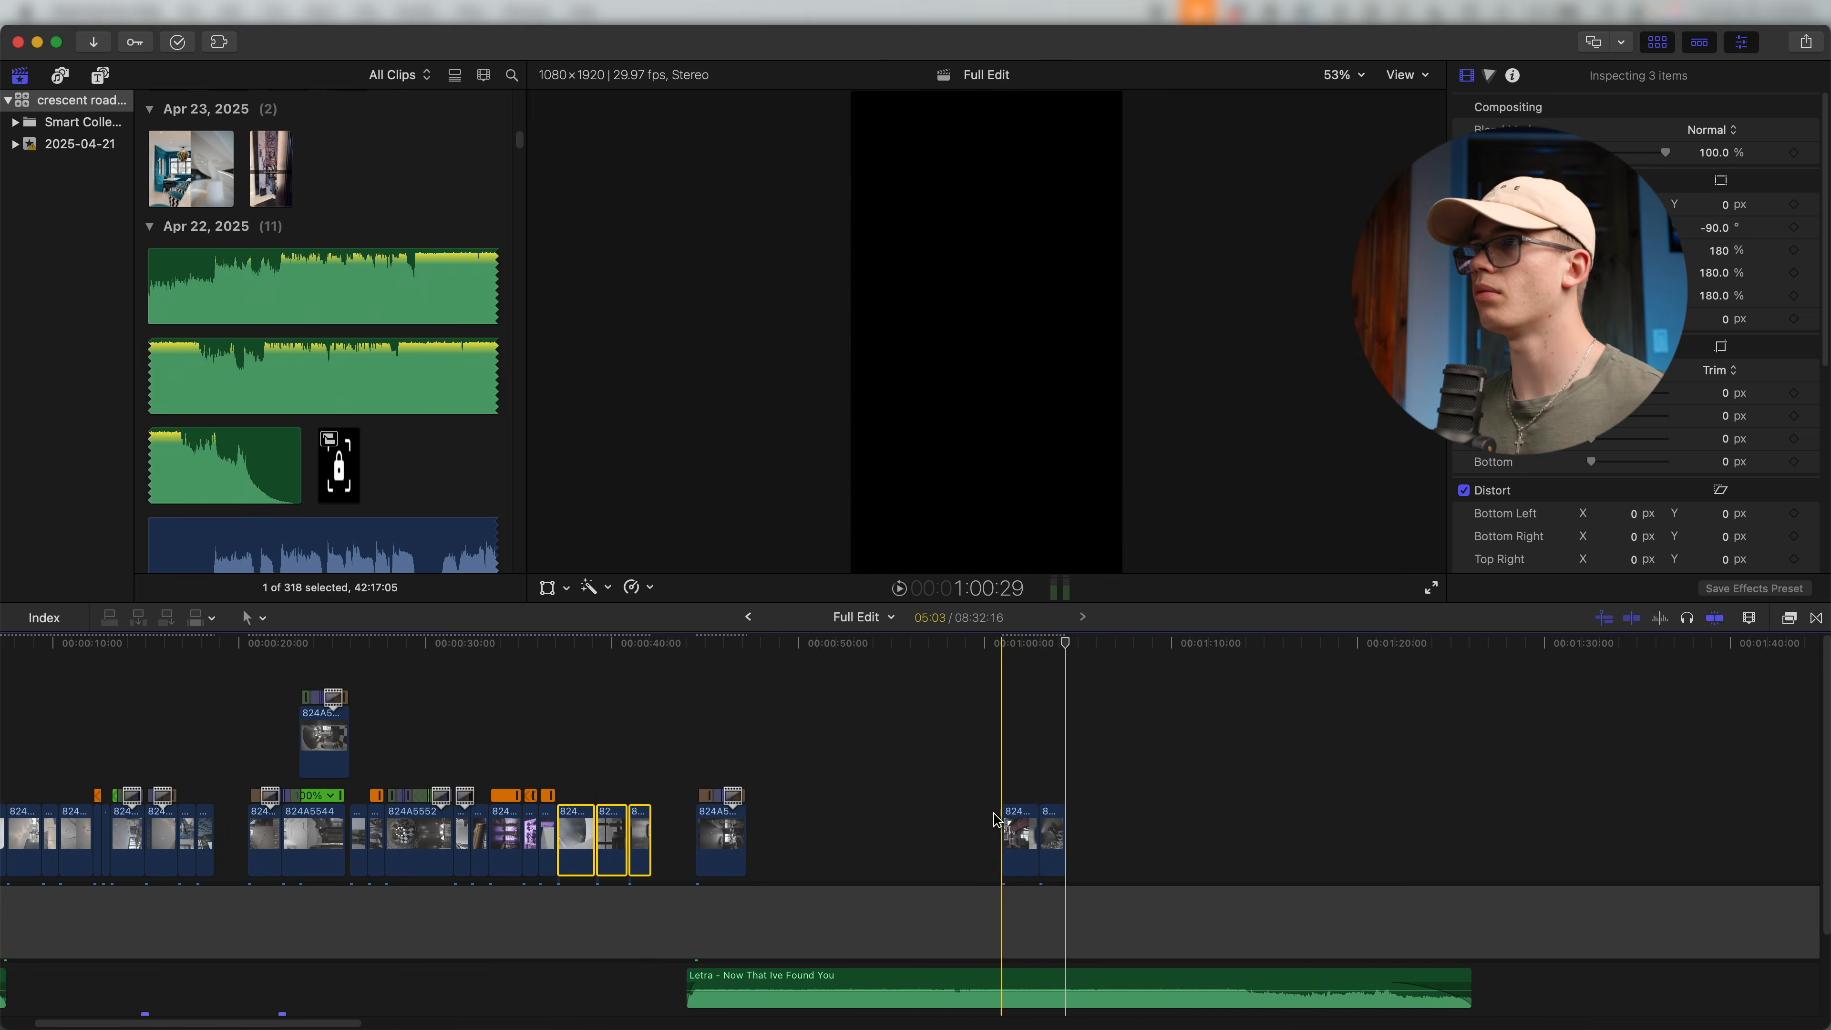
# Move clip 824A5661 directly behind clip 824A5585.
pyautogui.moveTo(1016, 827); pyautogui.dragTo(761, 826)
pyautogui.press('super+equal')
pyautogui.press('super+equal')
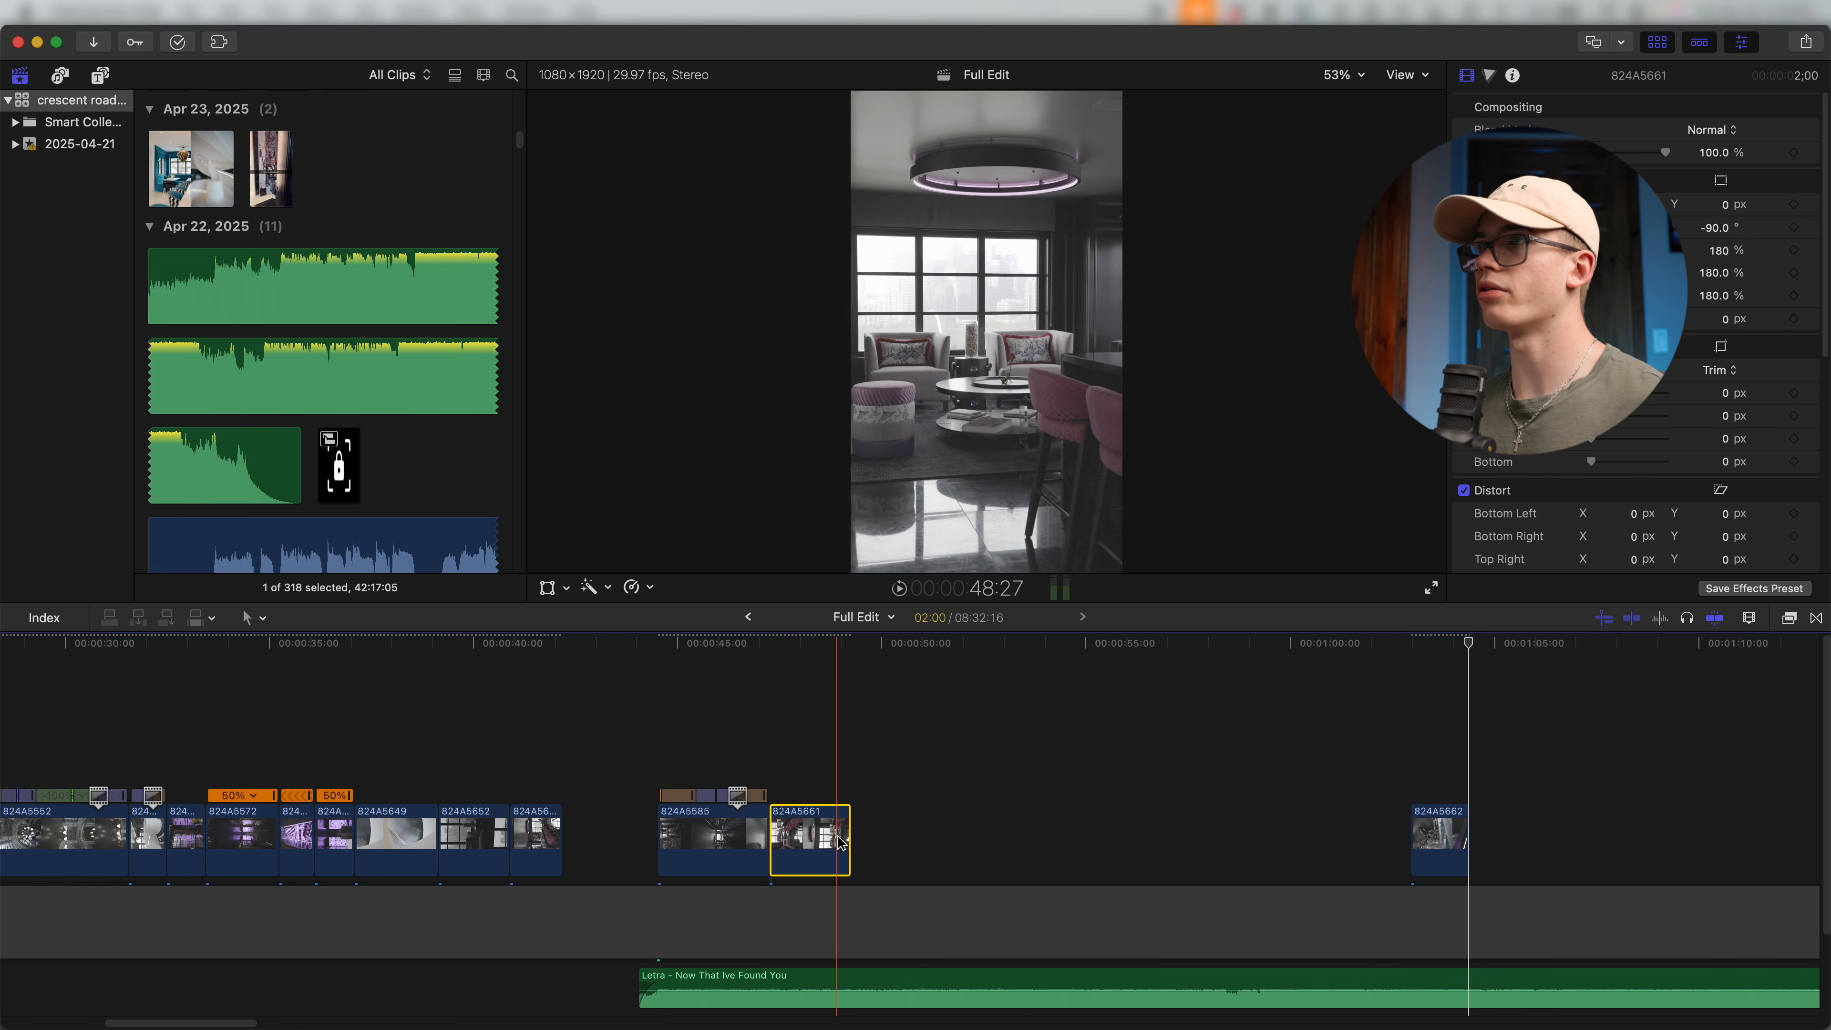
pyautogui.press('super+equal')
pyautogui.press('super+equal')
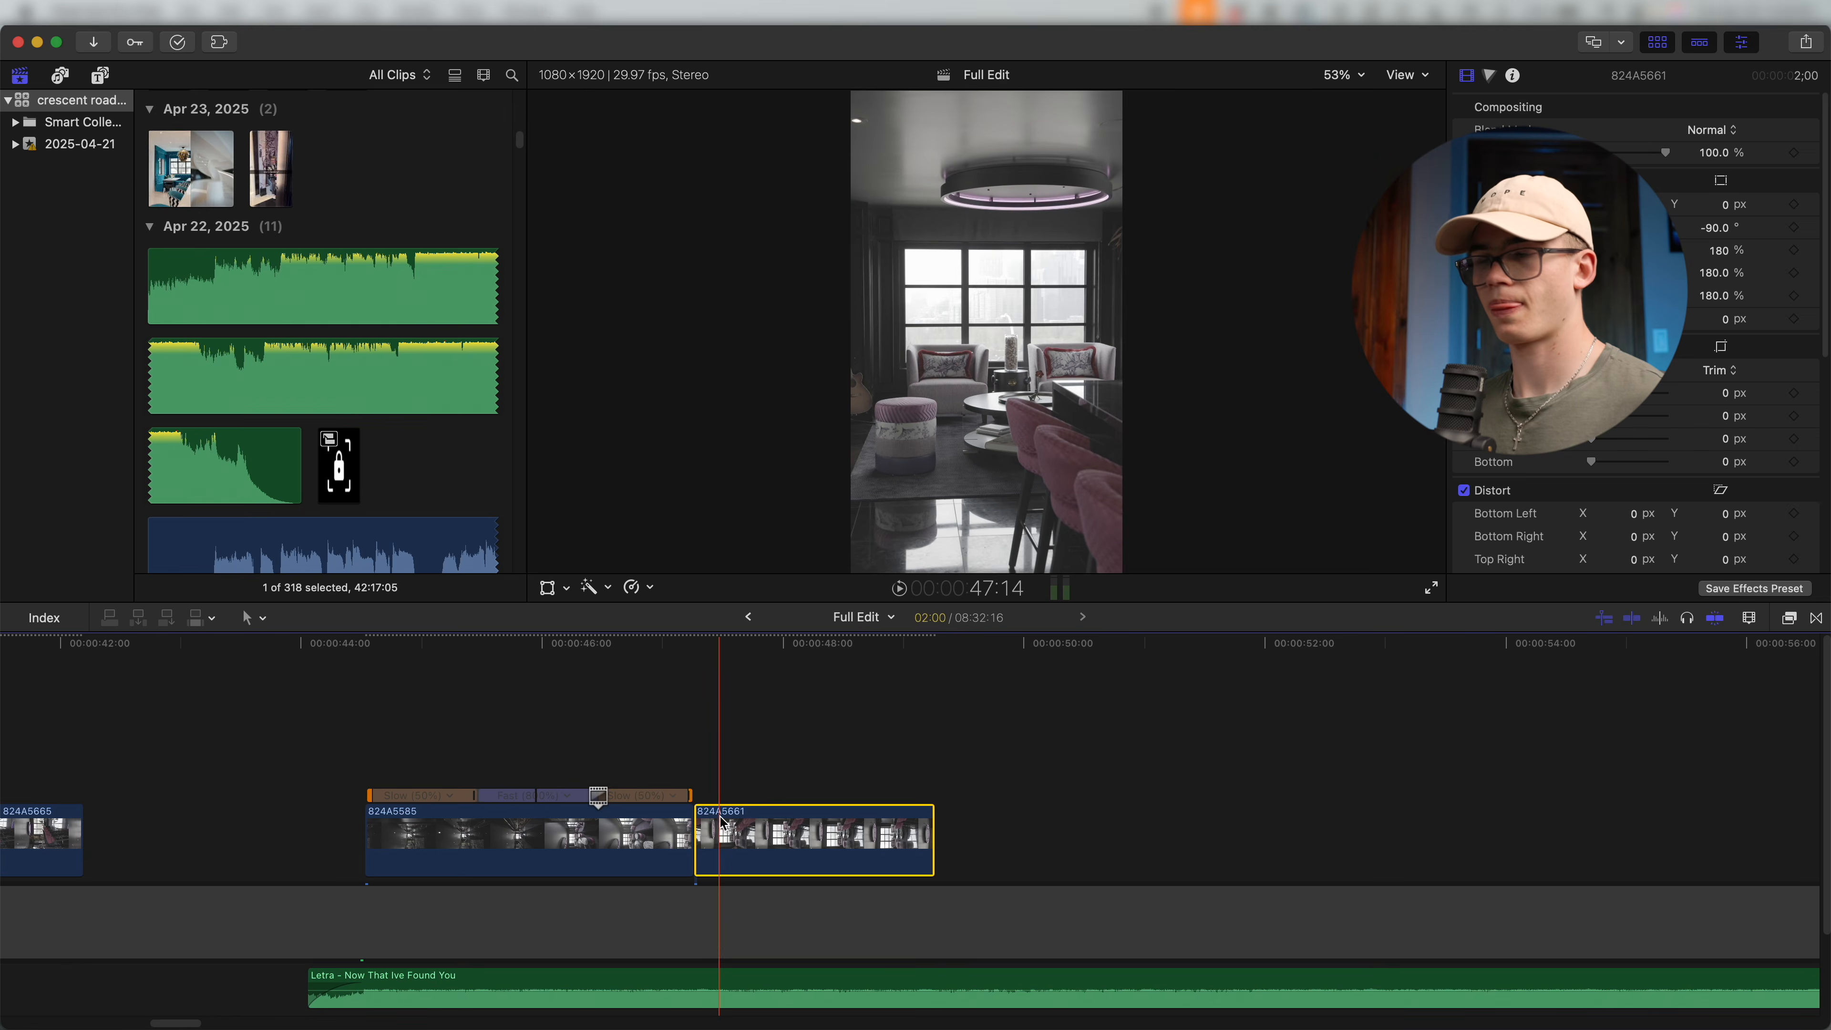
# Try clip 824A5661 at Slow (50%), return it to Normal (100%) speed, and trim its end to 48:07.
pyautogui.press('super+r')
pyautogui.press('space')
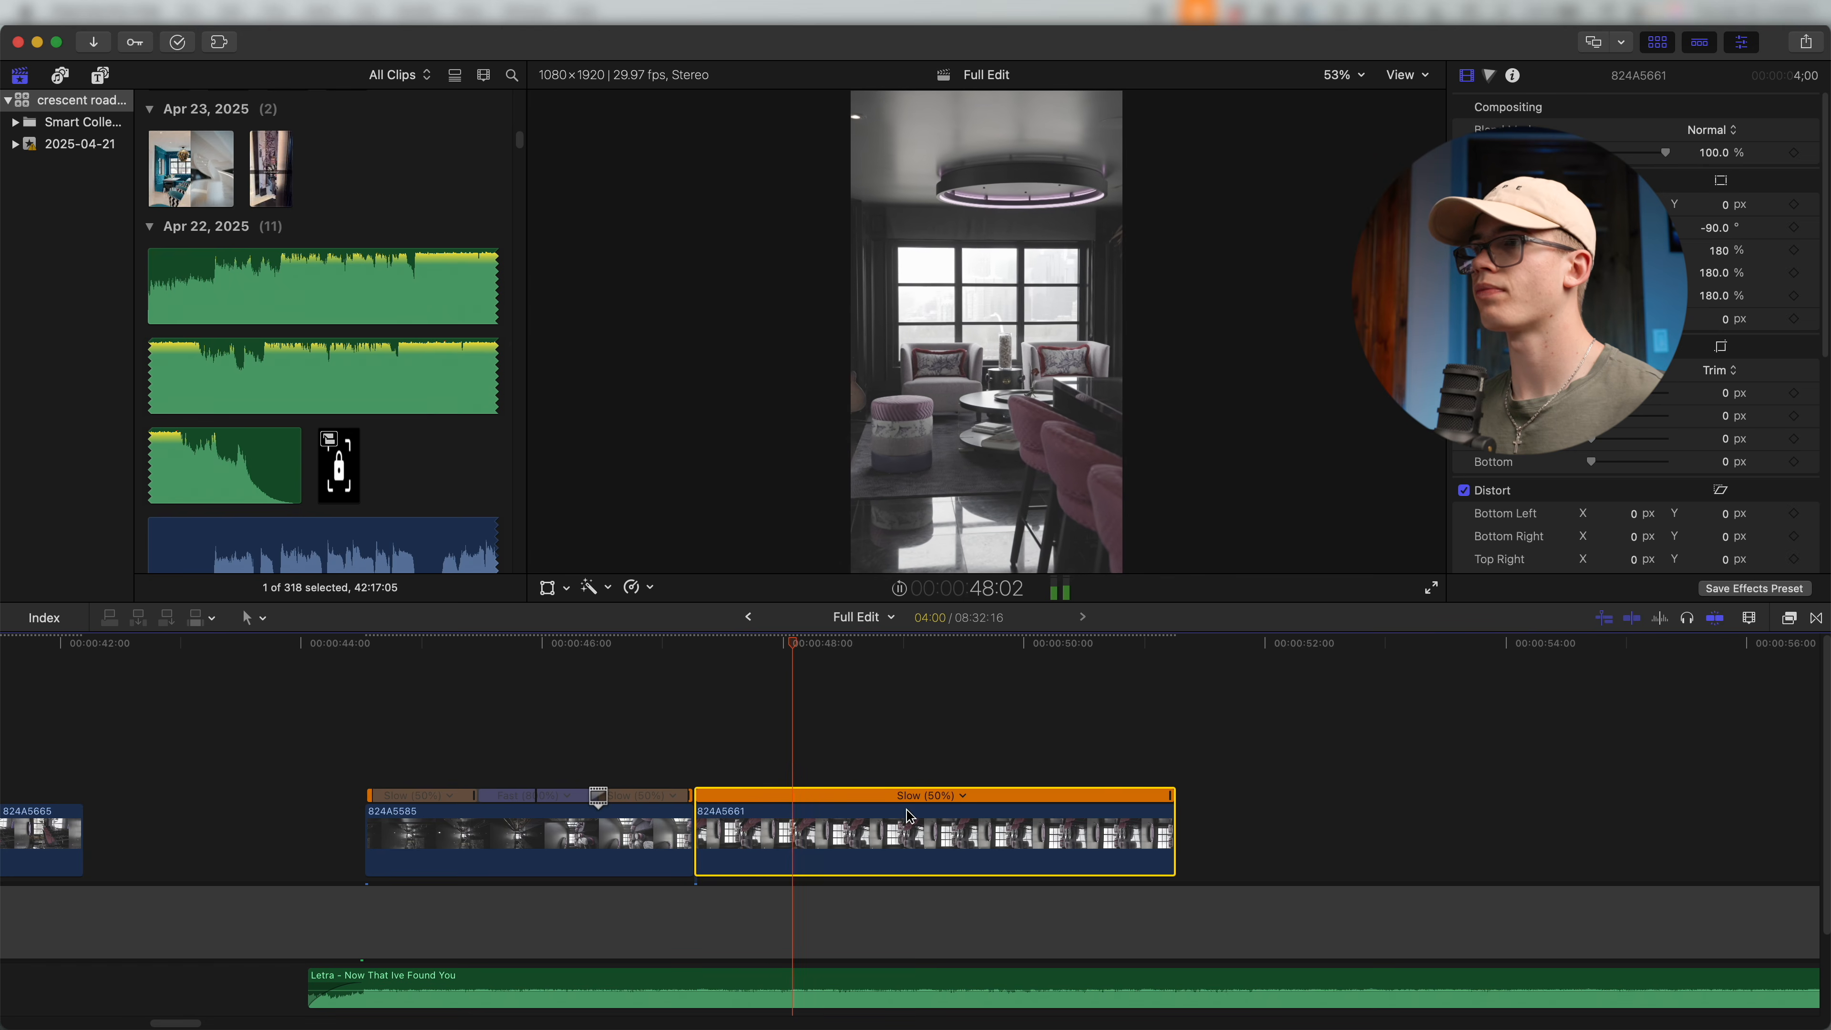
pyautogui.hotkey('shift', 'n')
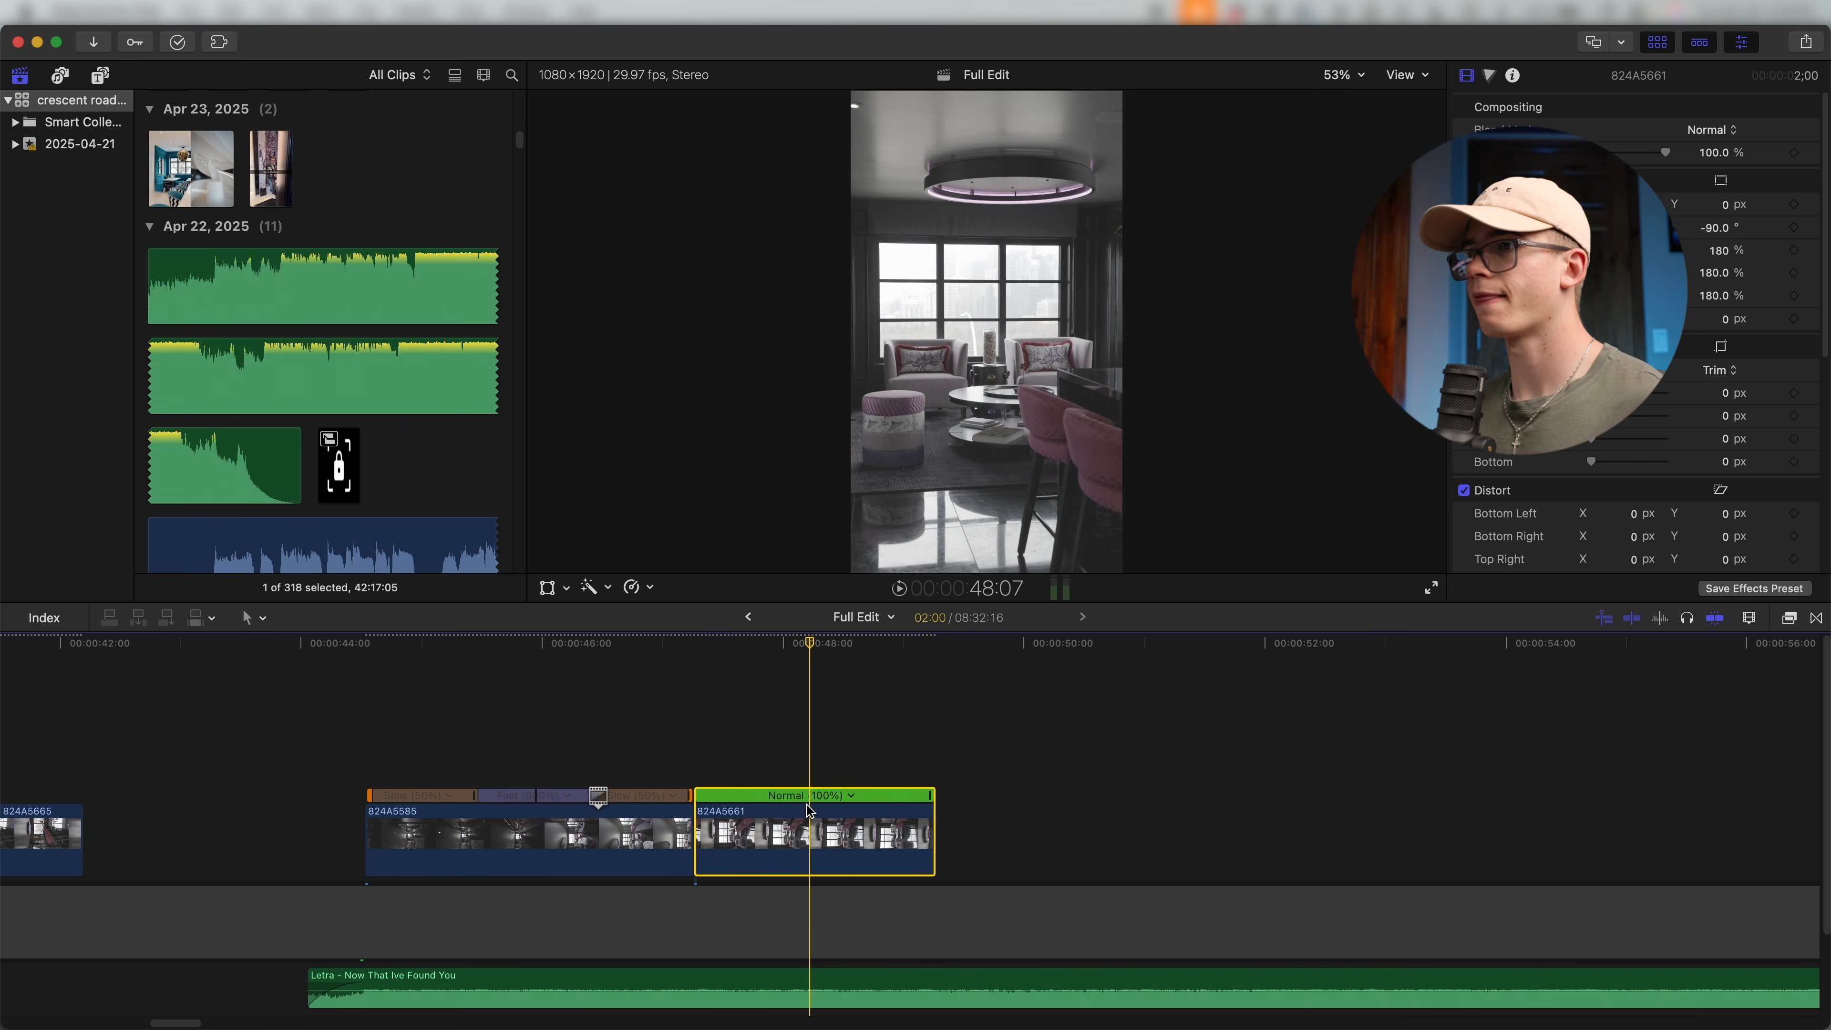
pyautogui.hotkey('alt', ']')
pyautogui.press('space')
# Move clip 824A5662 earlier in the empty part of the edit, to about 0:53.
pyautogui.press('super+minus')
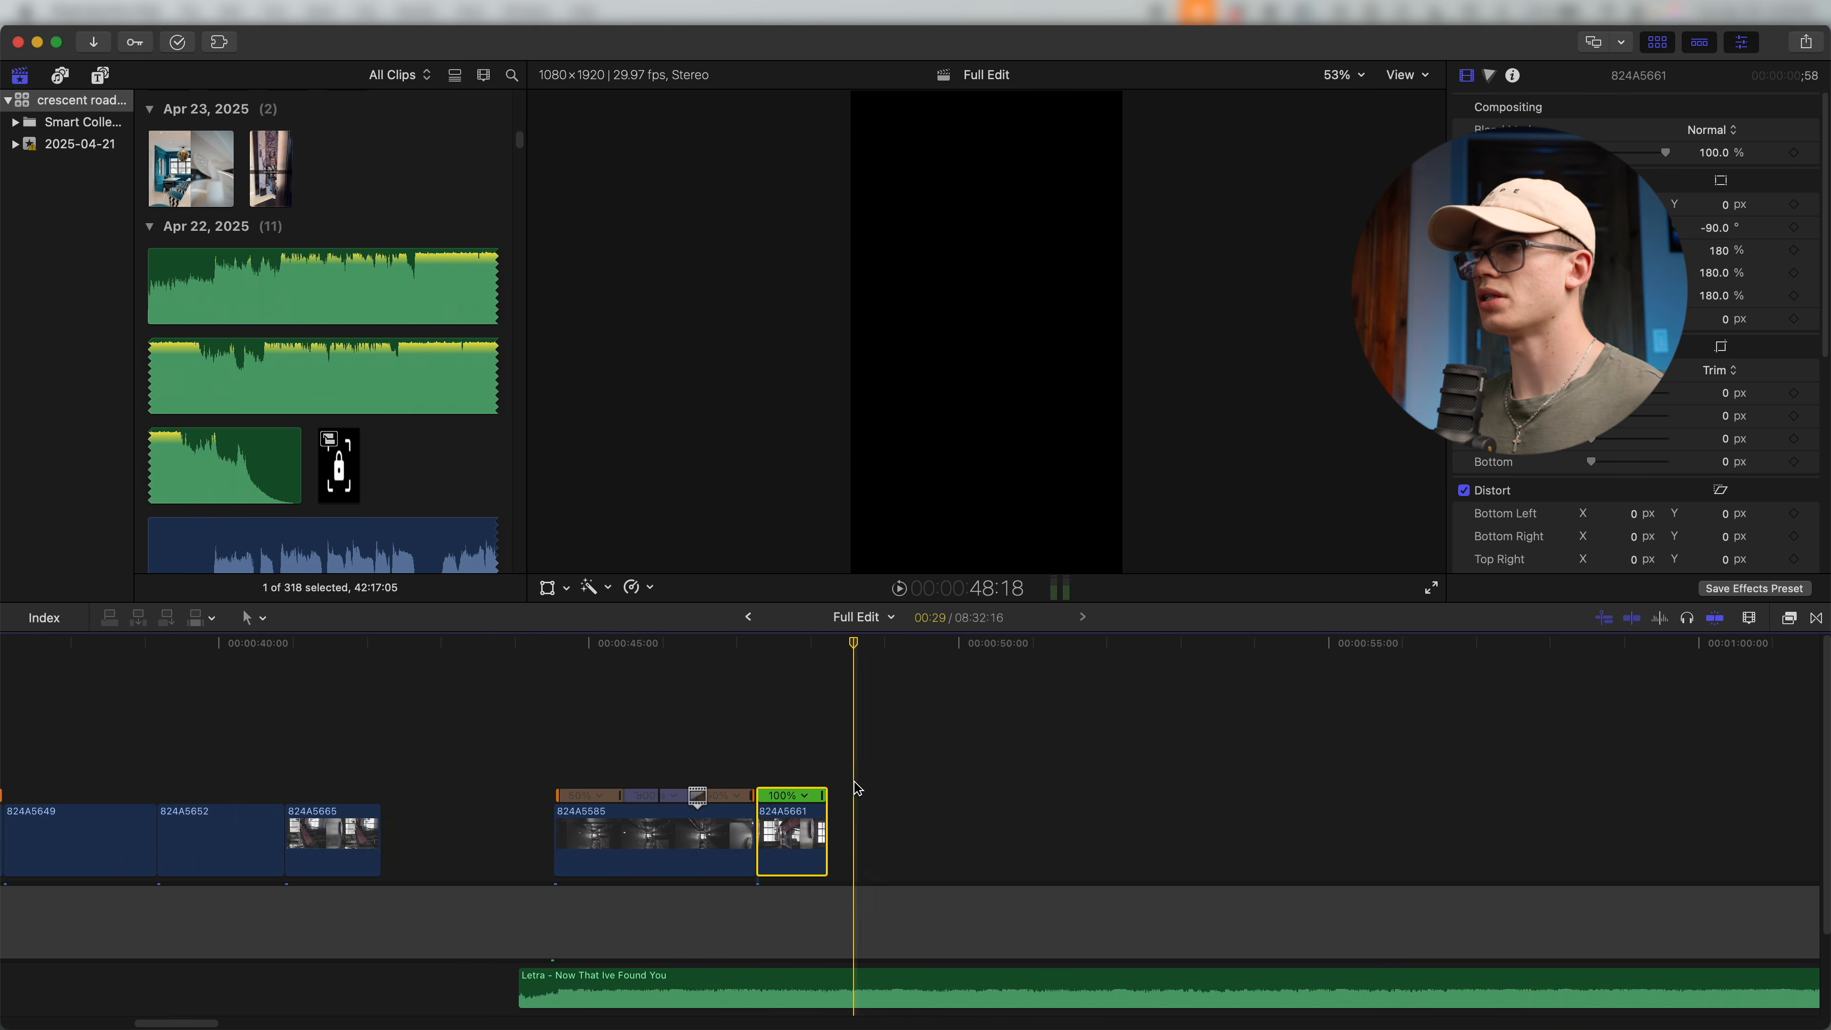
pyautogui.hscroll(5, 1591, 871)
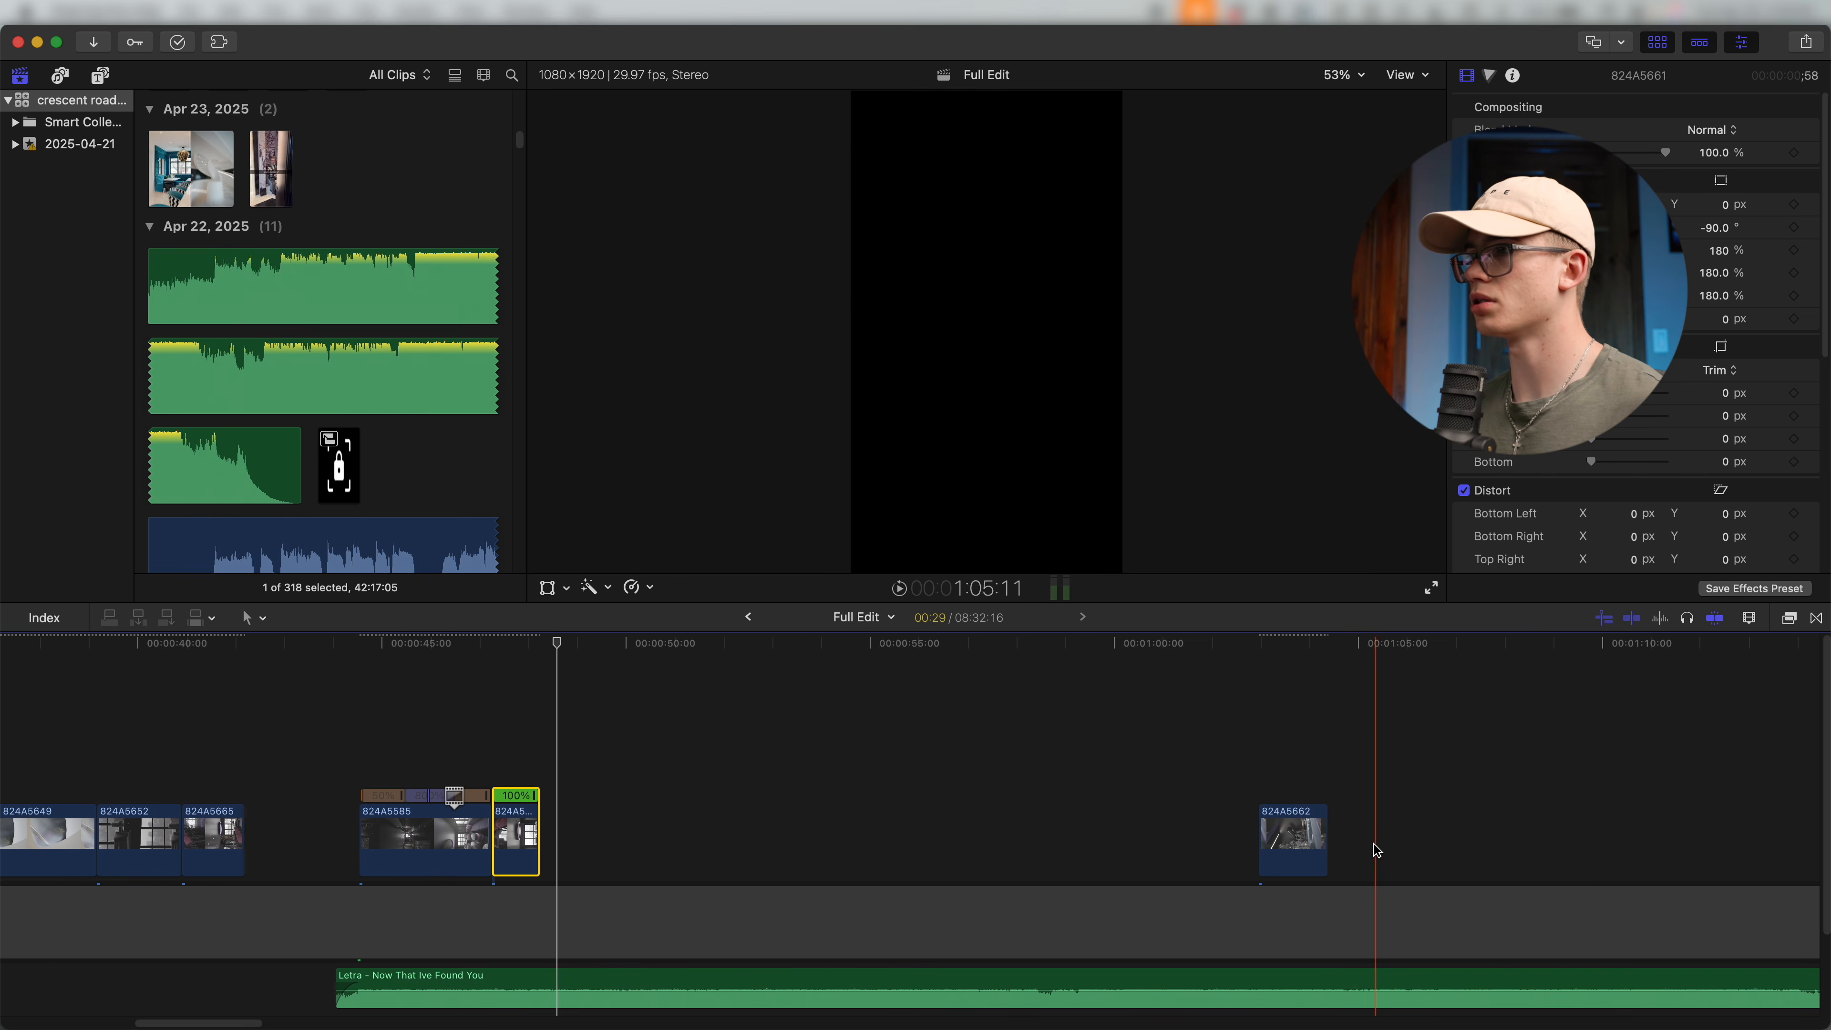
pyautogui.moveTo(1312, 858); pyautogui.dragTo(829, 858)
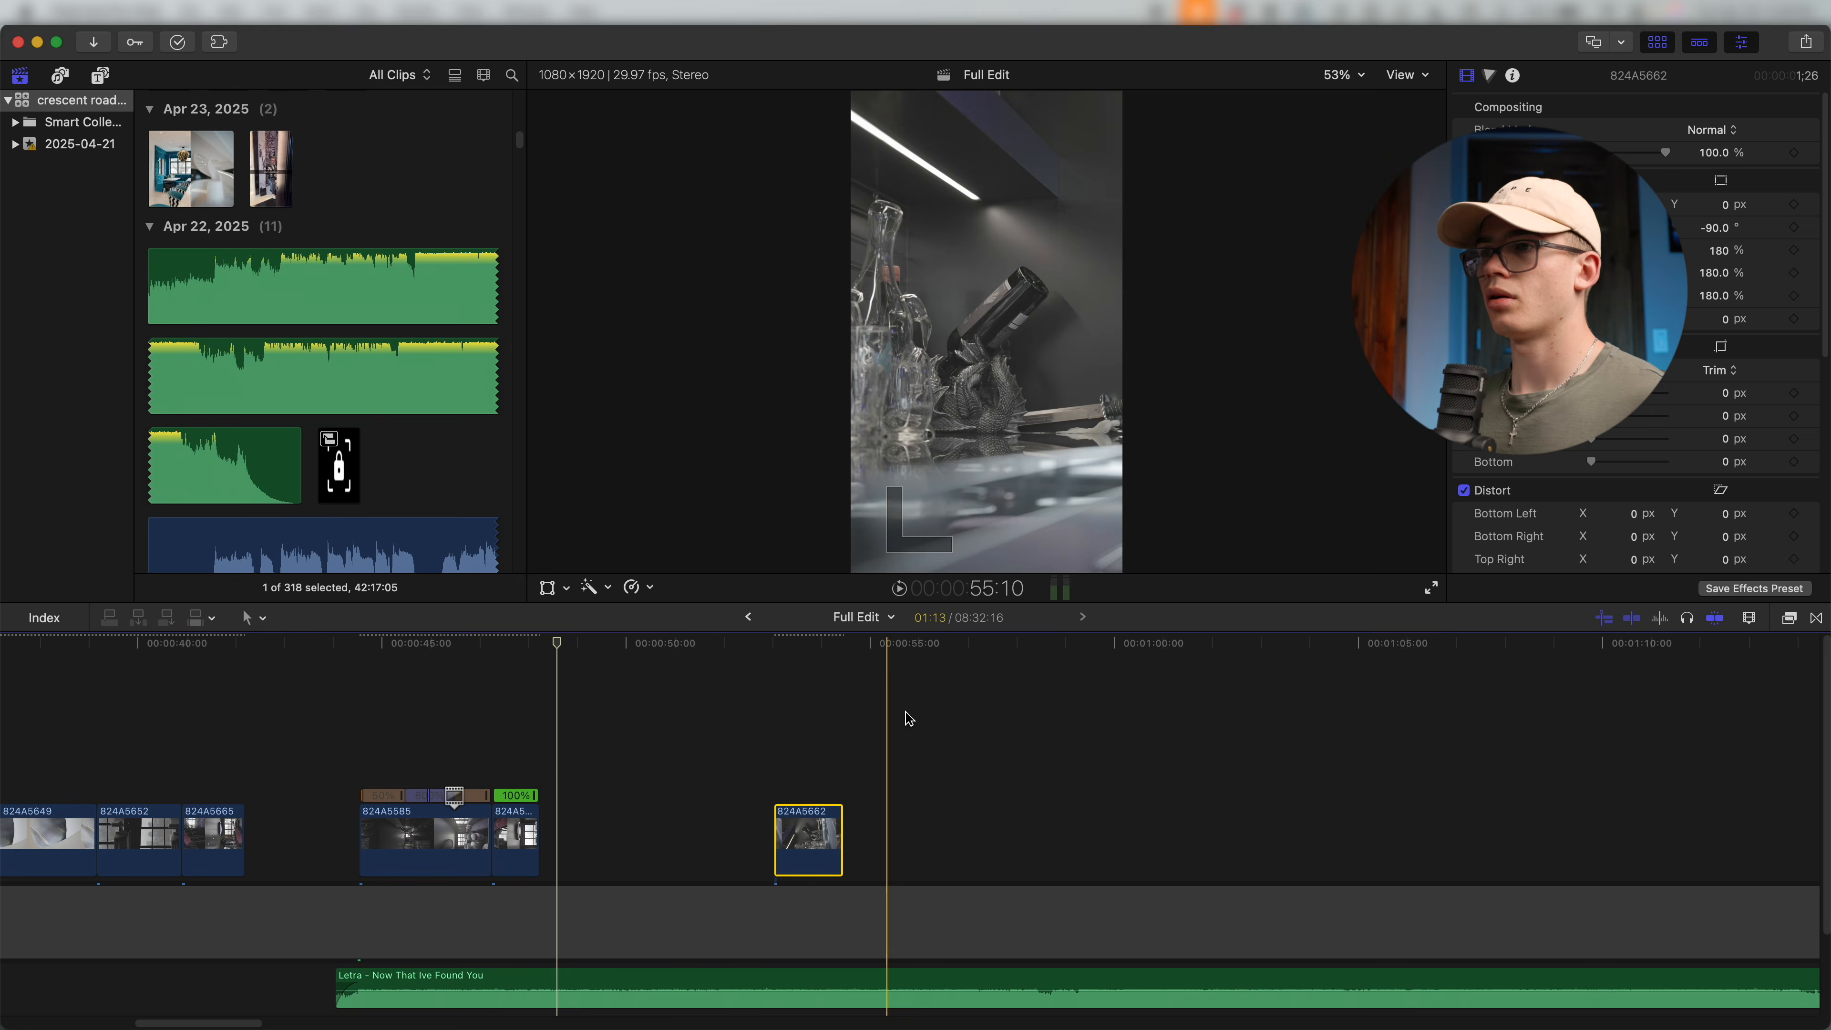
# Lift clip 824A5586 out of the primary storyline and shift it earlier as a connected clip.
pyautogui.hscroll(20, 905, 712)
pyautogui.press('super+minus')
pyautogui.hscroll(20, 926, 830)
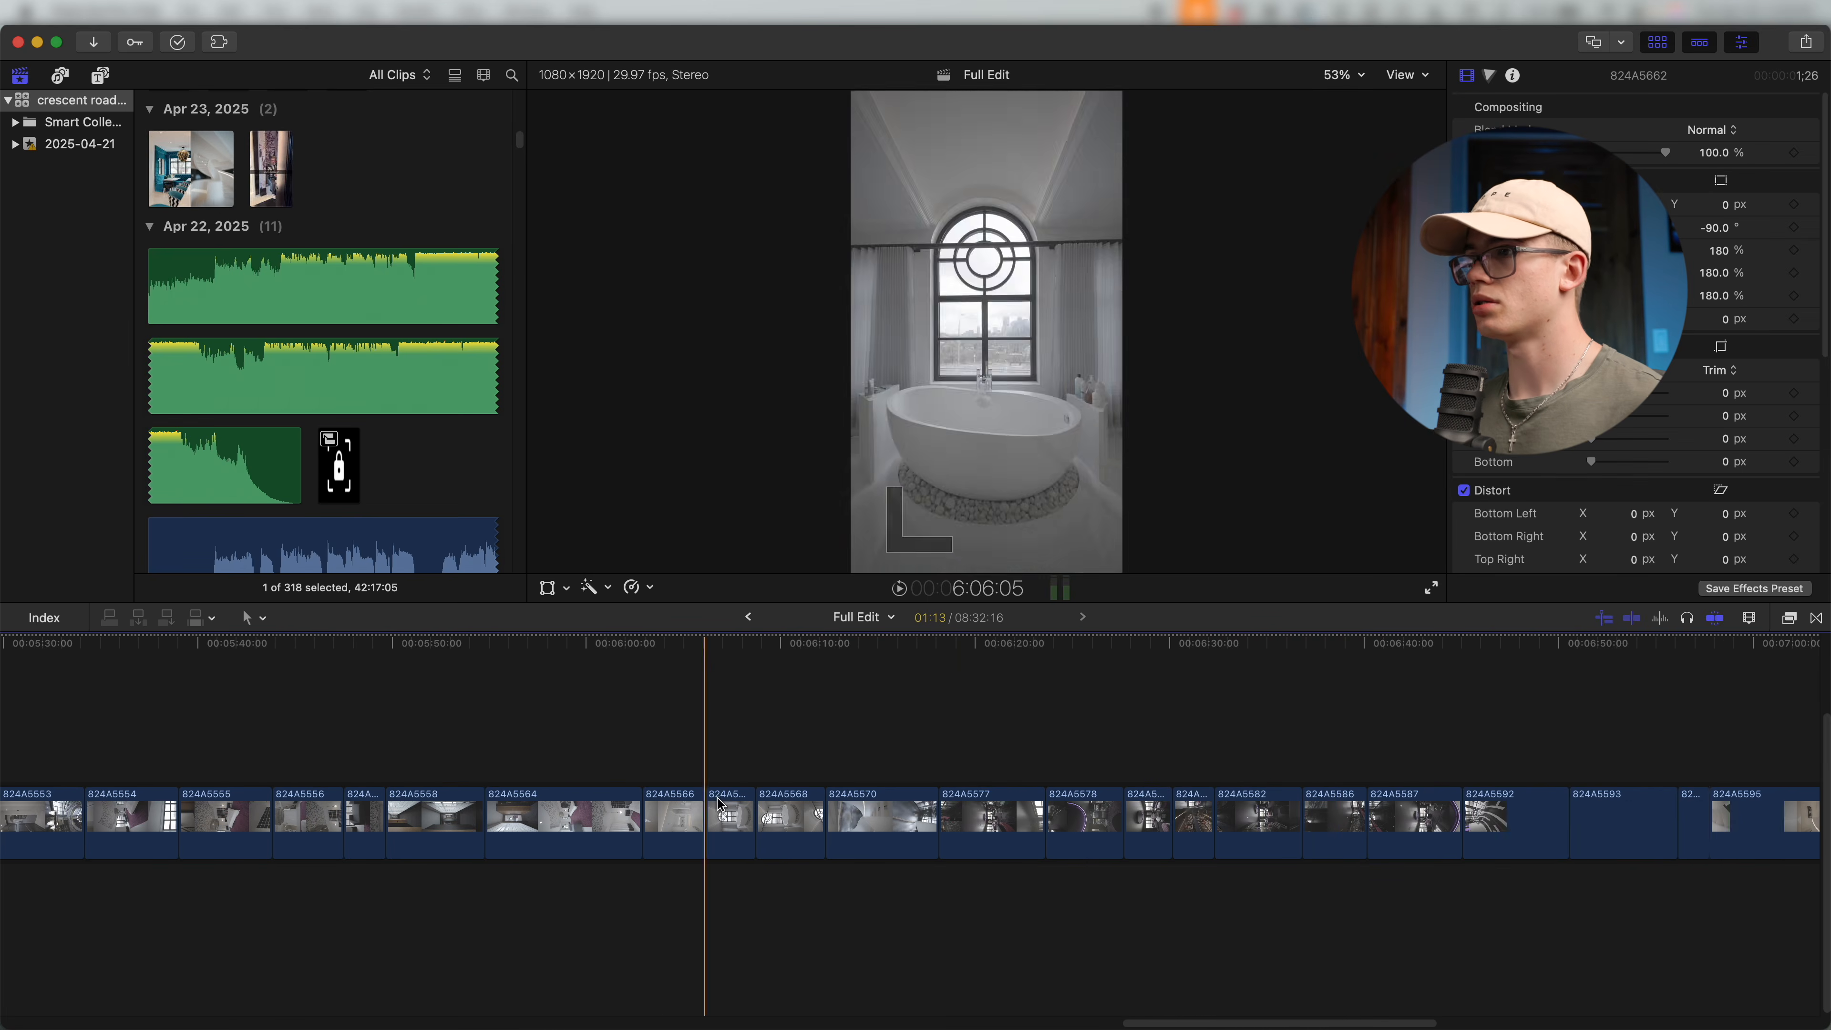
pyautogui.moveTo(1328, 842); pyautogui.dragTo(1006, 757)
pyautogui.hscroll(4, 1165, 769)
pyautogui.moveTo(853, 745); pyautogui.dragTo(614, 745)
pyautogui.press('super+equal')
pyautogui.press('super+equal')
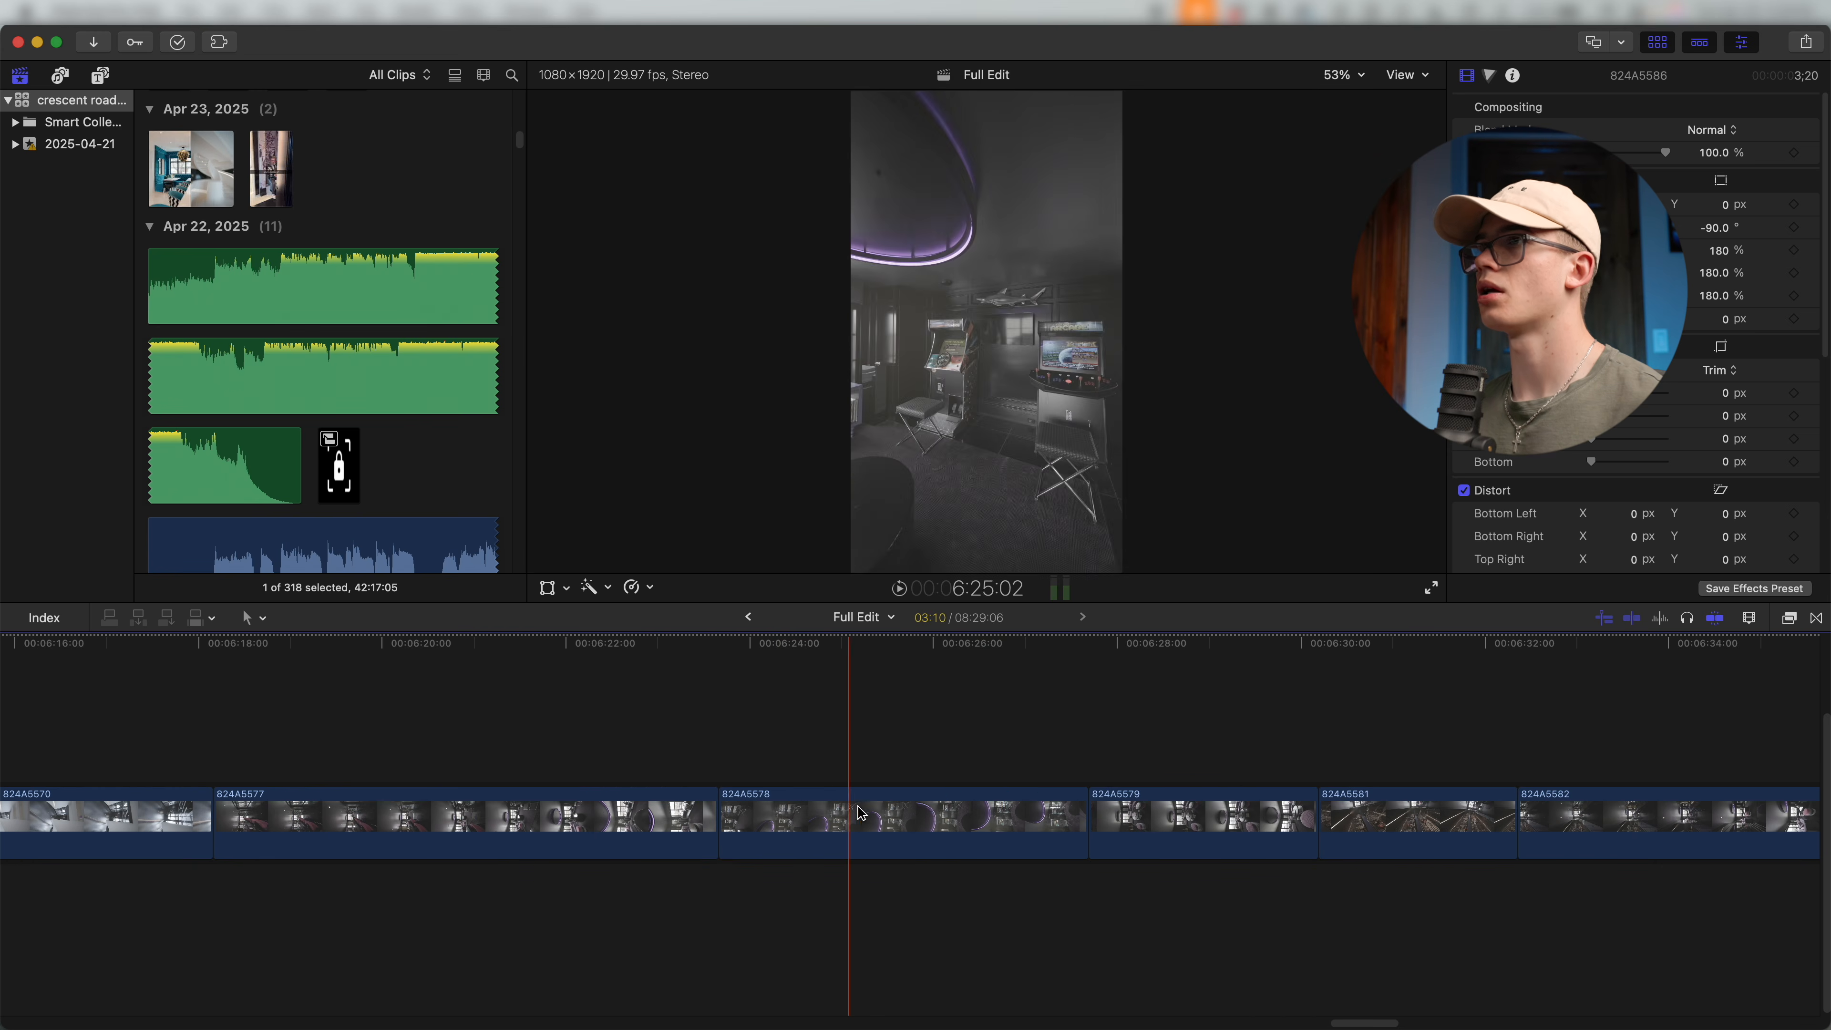
# Split clip 824A5578, delete its second part, and place the remaining opening piece just behind the lifted clip 824A5586.
pyautogui.press('super+b')
pyautogui.click(973, 824)
pyautogui.press('Delete')
pyautogui.moveTo(764, 823); pyautogui.dragTo(175, 743)
pyautogui.hscroll(-9, 175, 742)
pyautogui.moveTo(807, 742); pyautogui.dragTo(270, 743)
pyautogui.press('super+minus')
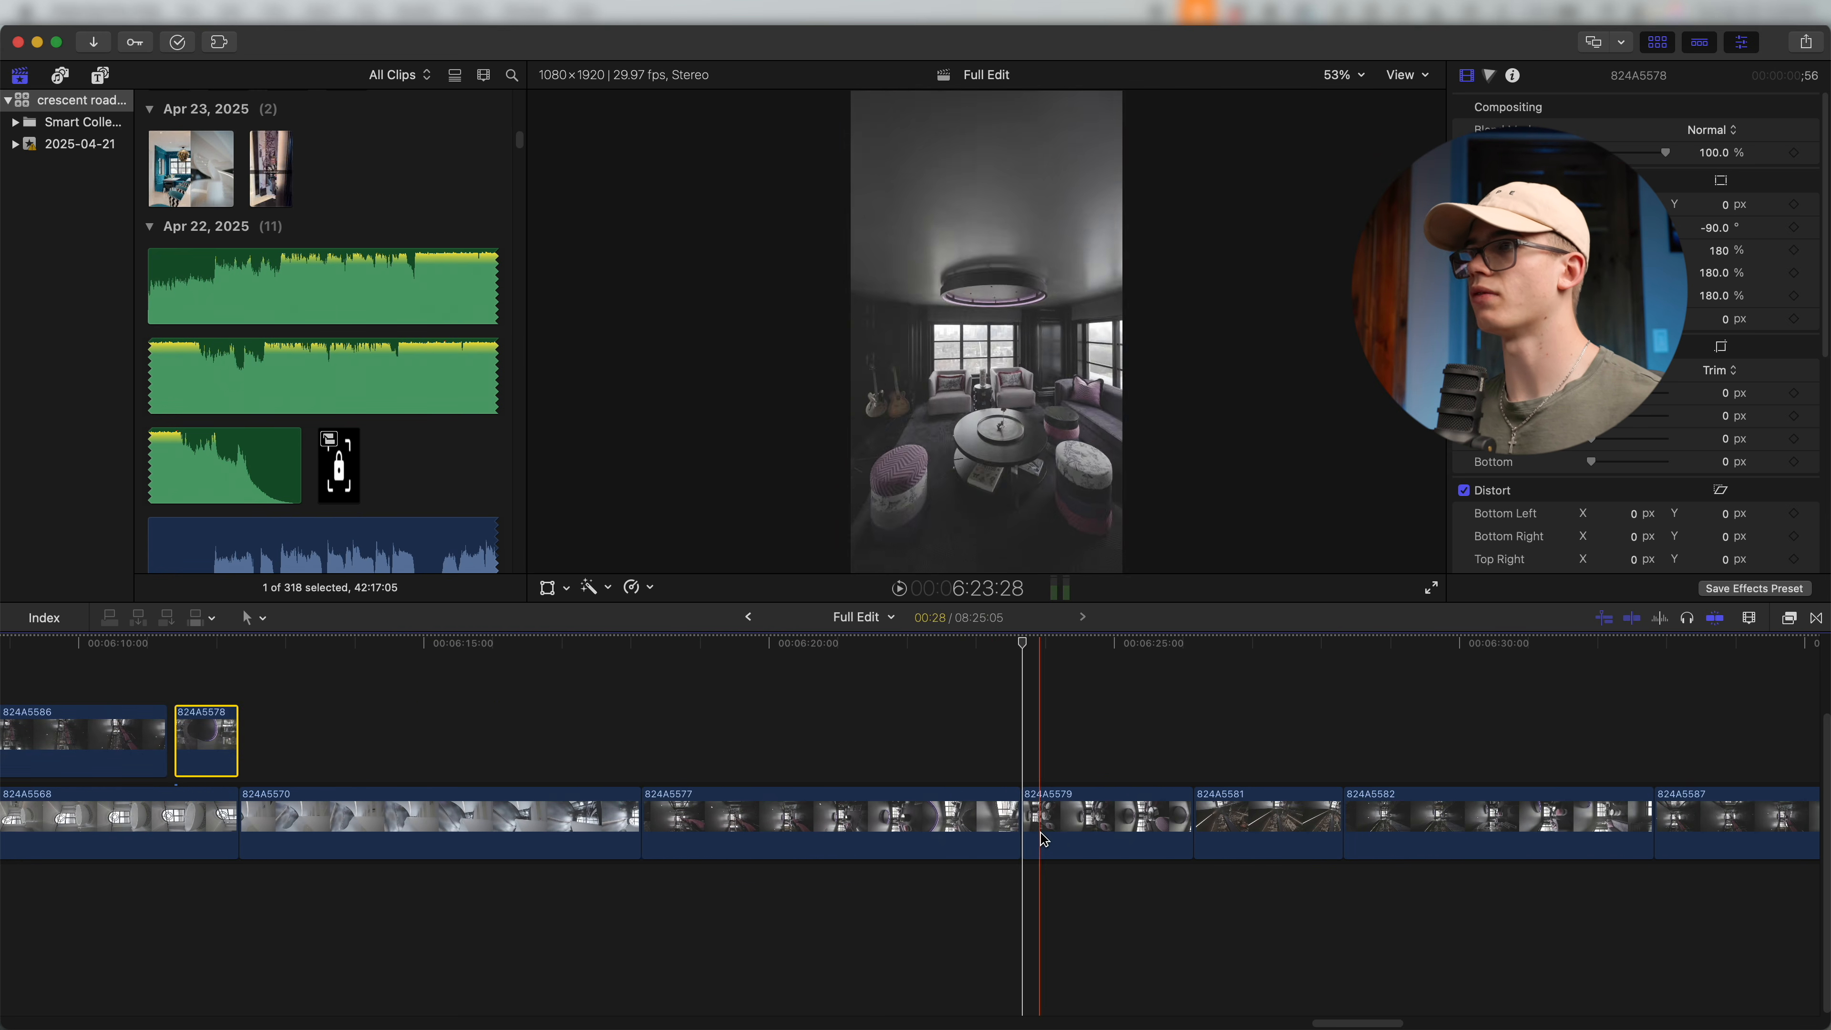
# Lift clip 824A5581 beside 824A5586 and 824A5578, then cut all three and paste them into the edit after clip 824A5662.
pyautogui.moveTo(1257, 824); pyautogui.dragTo(479, 743)
pyautogui.press('super+minus')
pyautogui.moveTo(569, 689); pyautogui.dragTo(241, 753)
pyautogui.press('super+x')
pyautogui.hscroll(-20, 461, 753)
pyautogui.press('super+v')
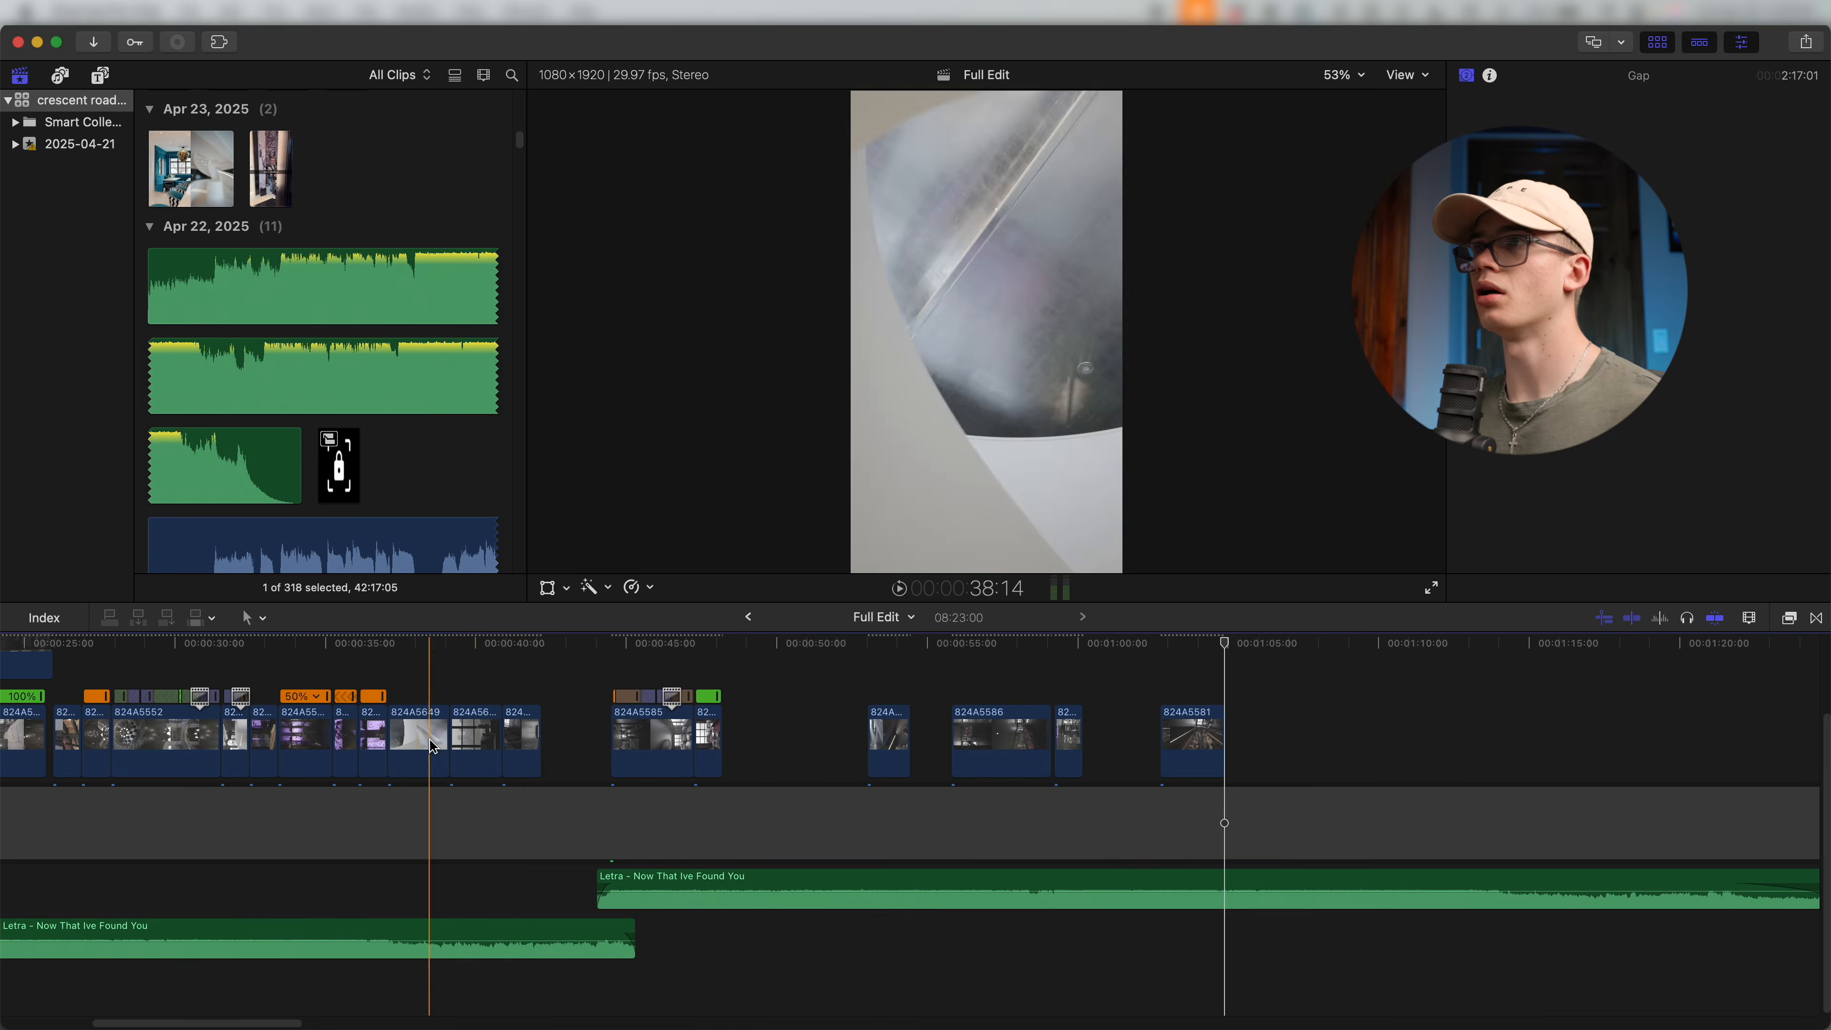
# Move clip 824A5586 directly behind clip 824A5661 and trim its end to the playhead.
pyautogui.press('super+equal')
pyautogui.moveTo(1066, 742); pyautogui.dragTo(595, 743)
pyautogui.press('super+equal')
pyautogui.press('super+equal')
pyautogui.press('super+equal')
pyautogui.press('super+minus')
pyautogui.hotkey('alt', ']')
# Move clip 824A5578 directly behind clip 824A5586 and play the join back.
pyautogui.press('super+minus')
pyautogui.hscroll(4, 1094, 765)
pyautogui.press('super+minus')
pyautogui.press('super+minus')
pyautogui.moveTo(987, 740); pyautogui.dragTo(704, 740)
pyautogui.press('super+equal')
pyautogui.press('super+equal')
pyautogui.press('super+equal')
pyautogui.press('space')
# Place clip 824A5662 directly behind 824A5578, slow it to 50%, and trim its end to 52:26.
pyautogui.moveTo(1254, 743); pyautogui.dragTo(1021, 743)
pyautogui.press('super+minus')
pyautogui.press('super+r')
pyautogui.hotkey('alt', ']')
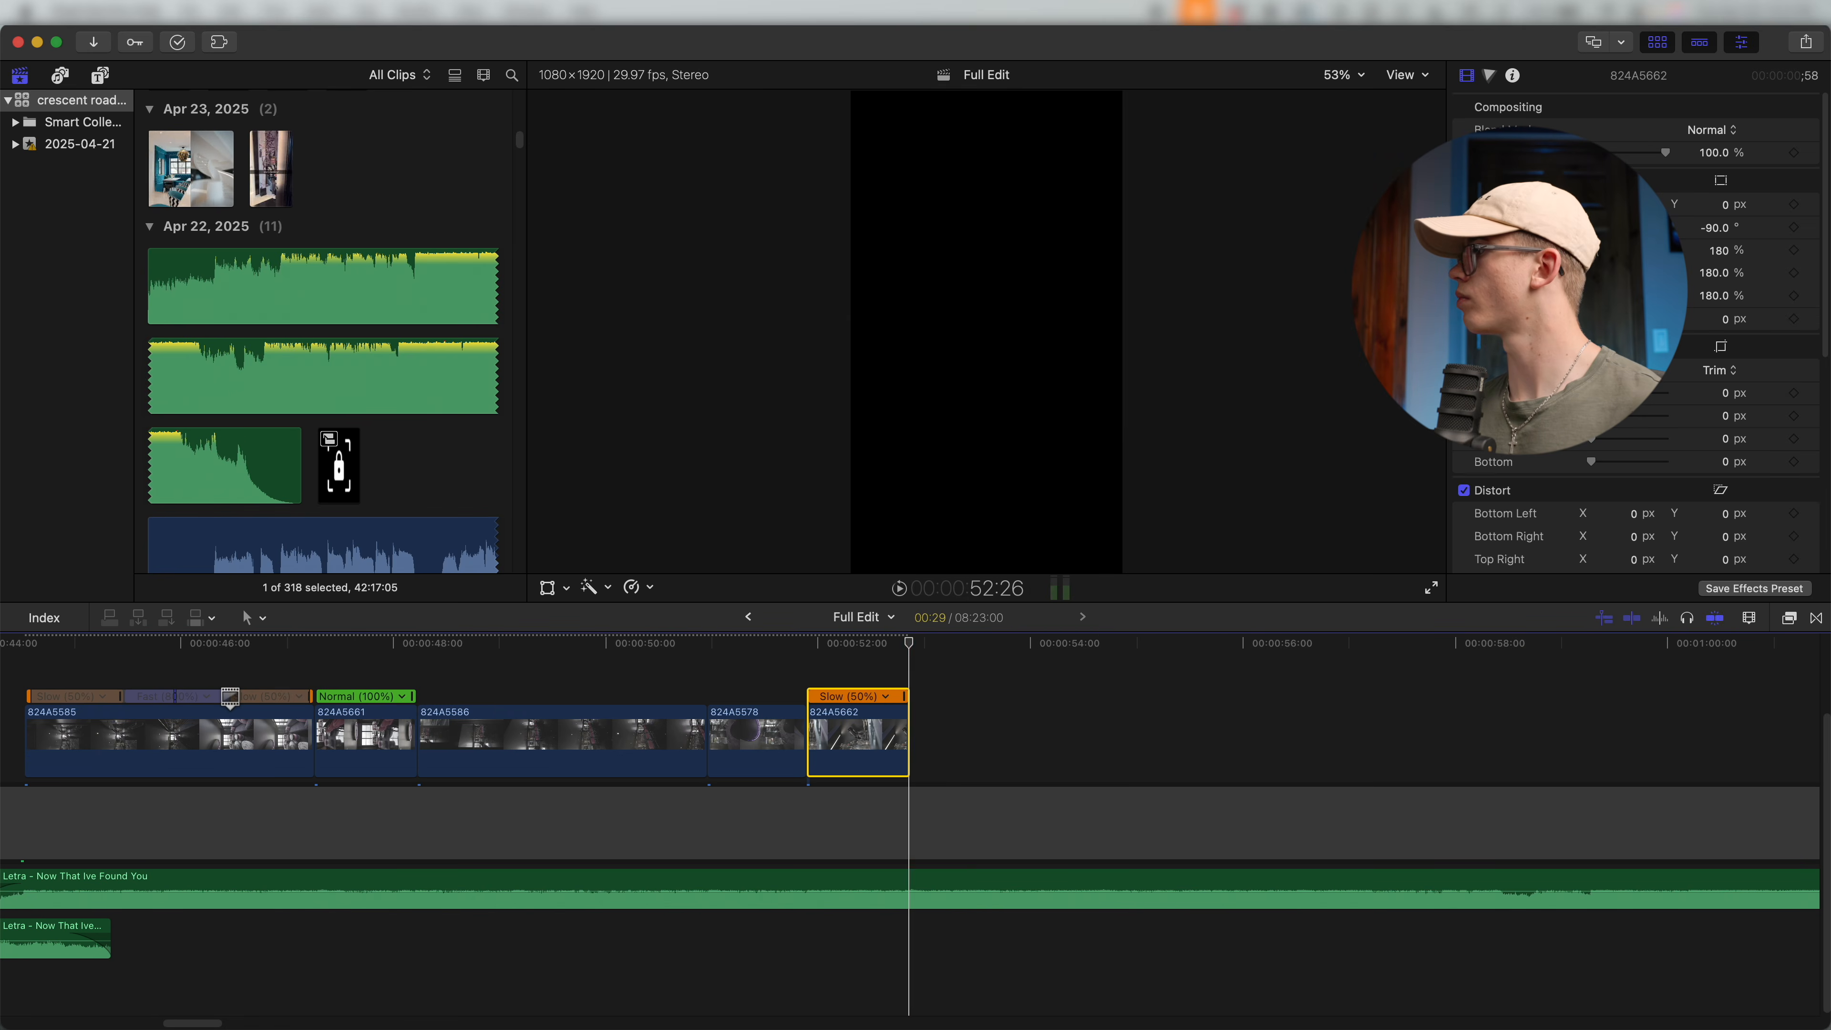
pyautogui.press('super+Tab')
# Move clip 824A5581 directly behind clip 824A5662 and play the section back.
pyautogui.press('super+minus')
pyautogui.moveTo(1740, 743); pyautogui.dragTo(969, 743)
pyautogui.press('super+minus')
pyautogui.press('super+minus')
pyautogui.press('space')
pyautogui.press('super+Tab')
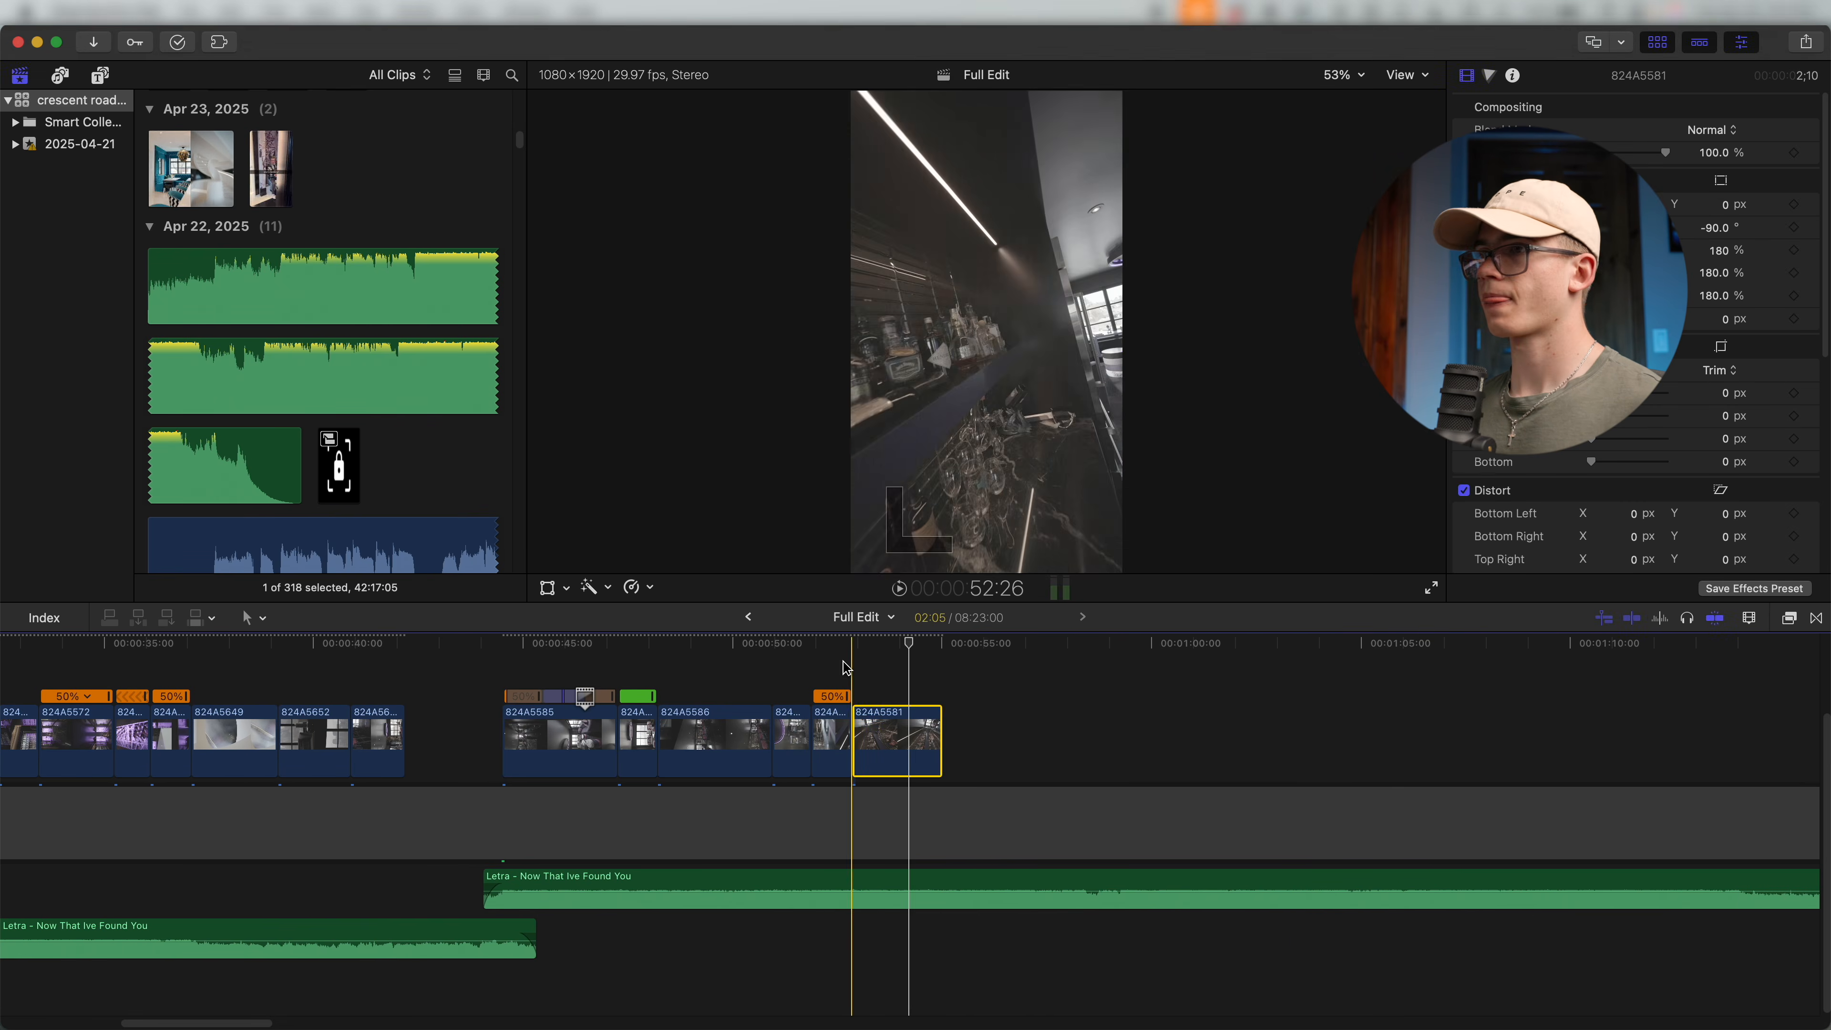
# Slow clip 824A5581 to 50% and trim its end to the playhead.
pyautogui.press('super+equal')
pyautogui.press('super+equal')
pyautogui.press('super+equal')
pyautogui.press('super+r')
pyautogui.hotkey('alt', ']')
# Trim the start of clip 824A5581, move it back against clip 824A5662, and trim its end to 54:20.
pyautogui.press('space')
pyautogui.press('space')
pyautogui.hotkey('alt', '[')
pyautogui.moveTo(830, 742); pyautogui.dragTo(750, 741)
pyautogui.press('space')
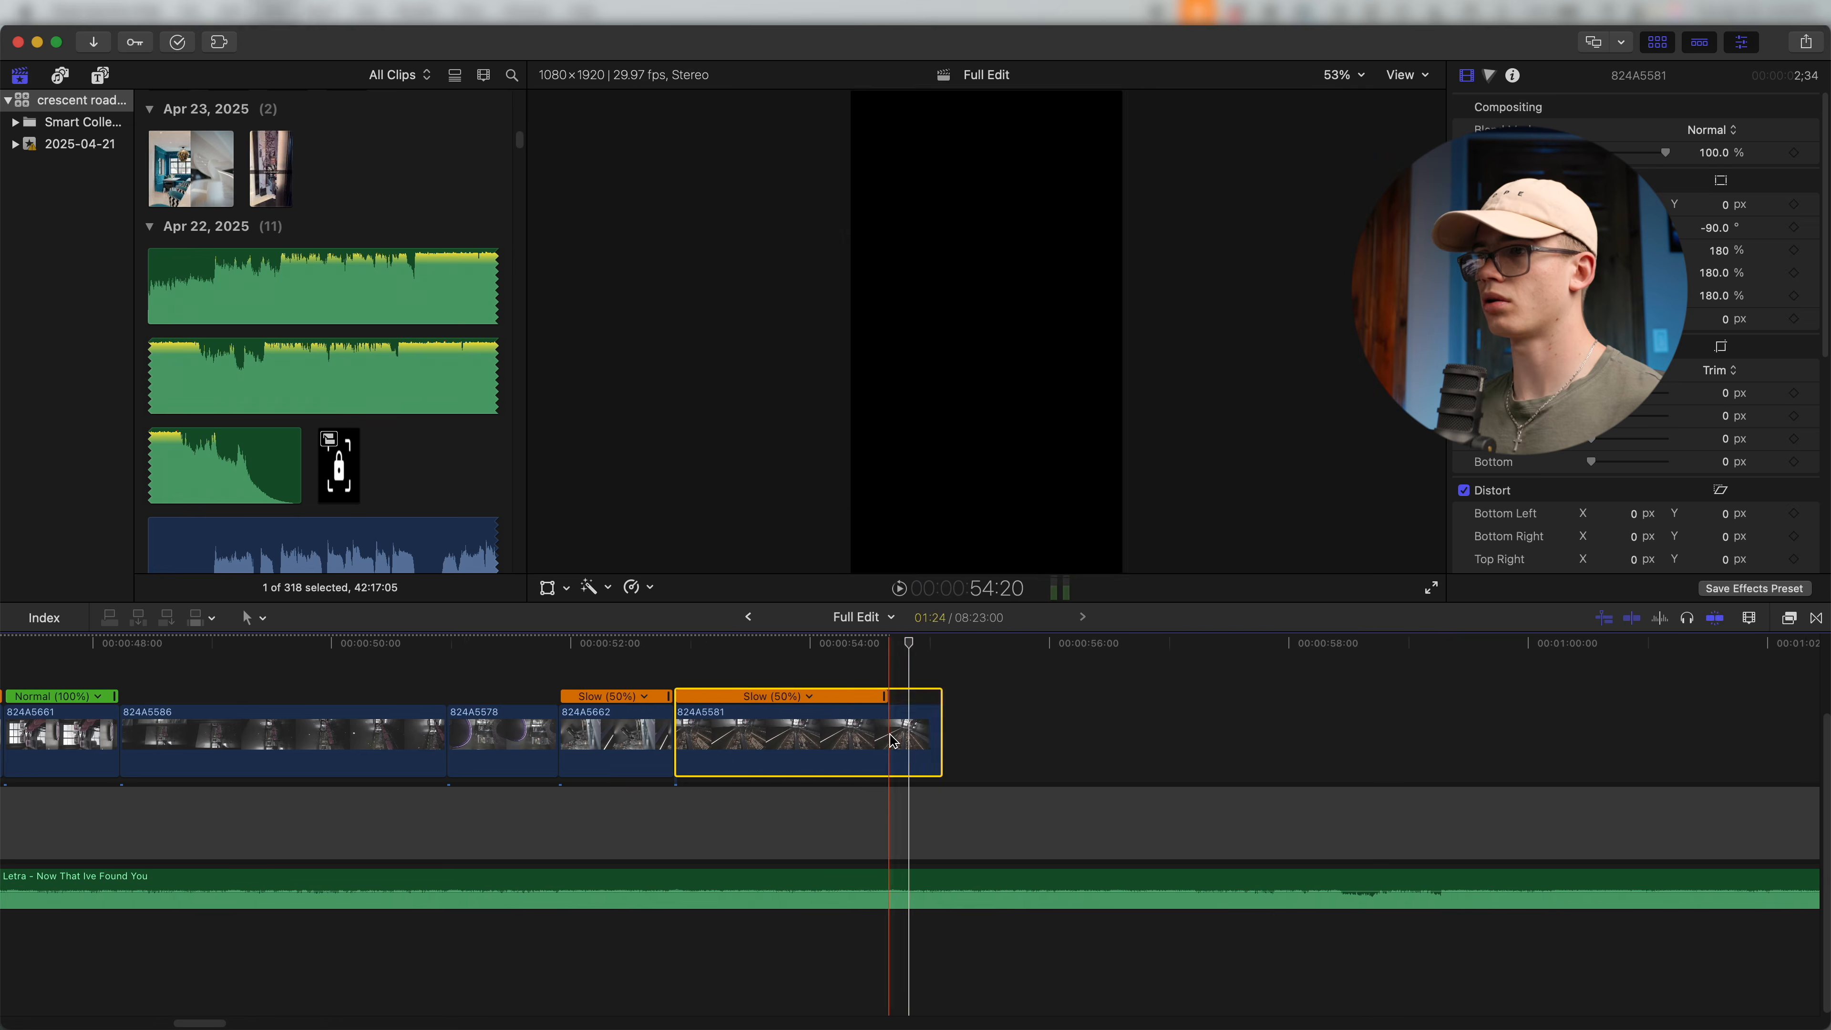
pyautogui.hotkey('alt', ']')
pyautogui.press('super+Tab')
pyautogui.press('super+Tab')
# Play the music beyond clip 824A5581 and add a marker to the music track at 59:08.
pyautogui.press('super+minus')
pyautogui.press('super+minus')
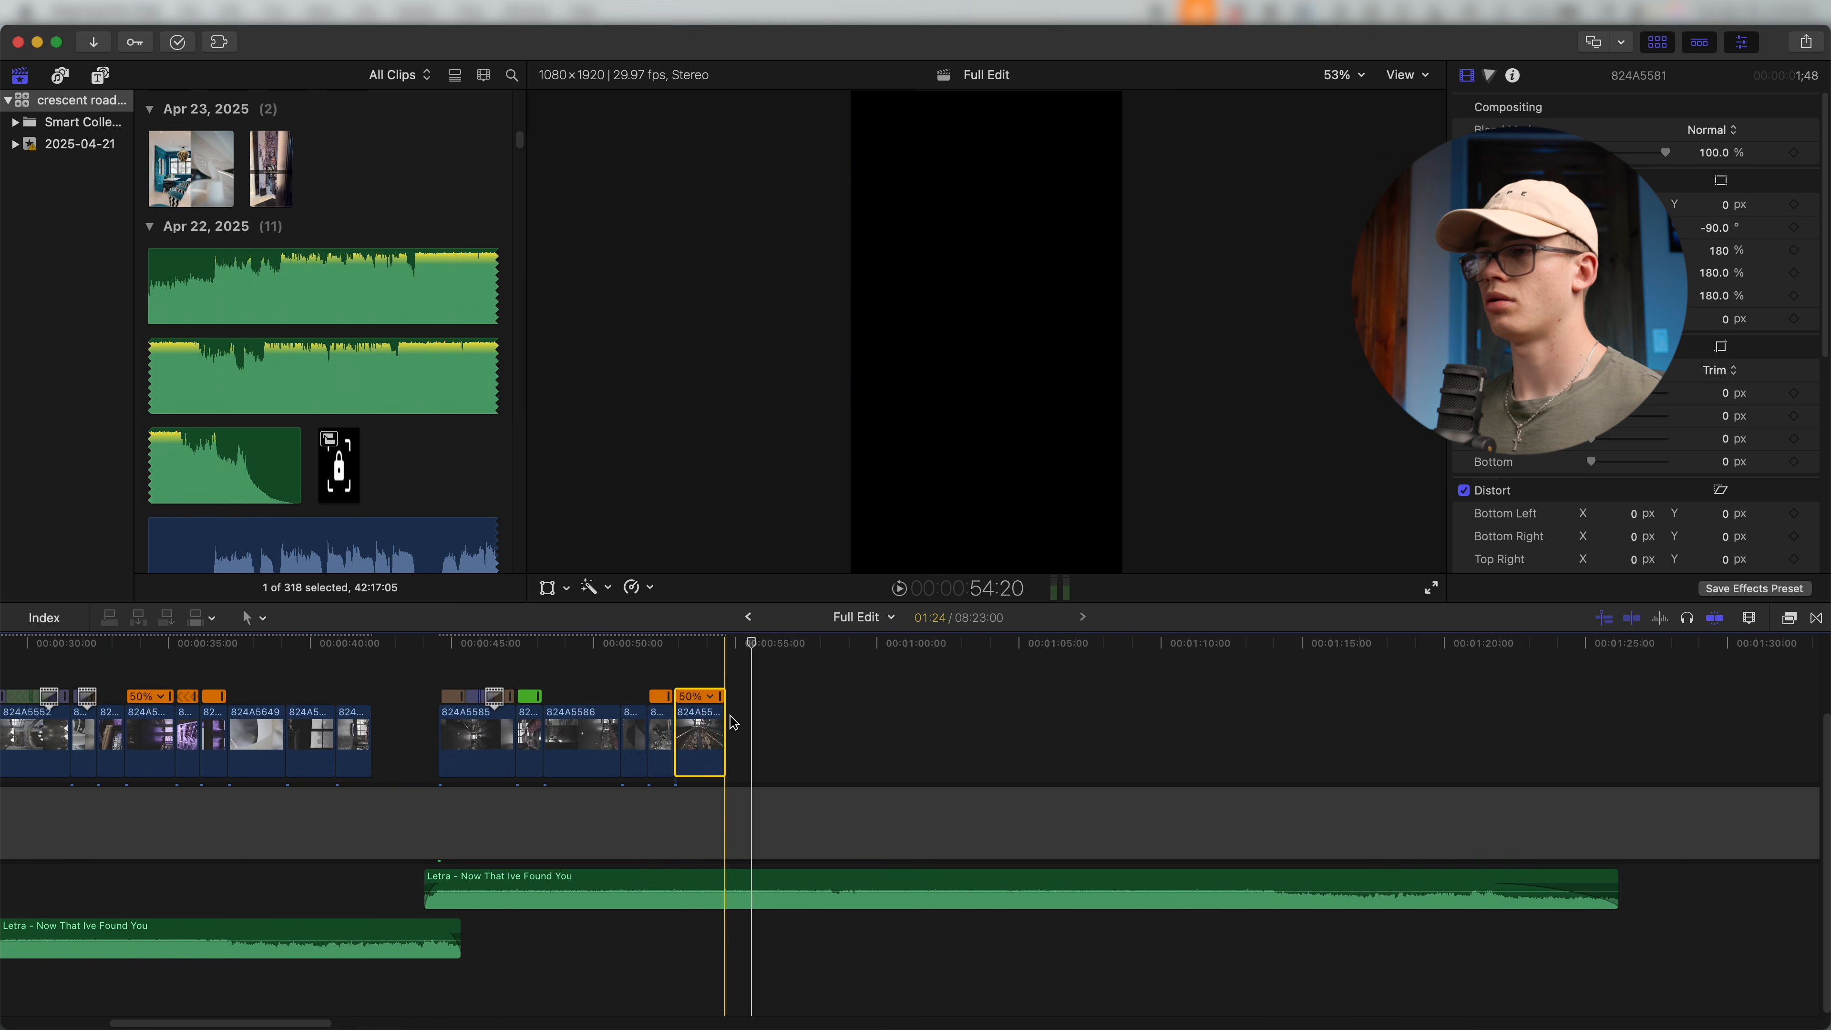
pyautogui.press('super+minus')
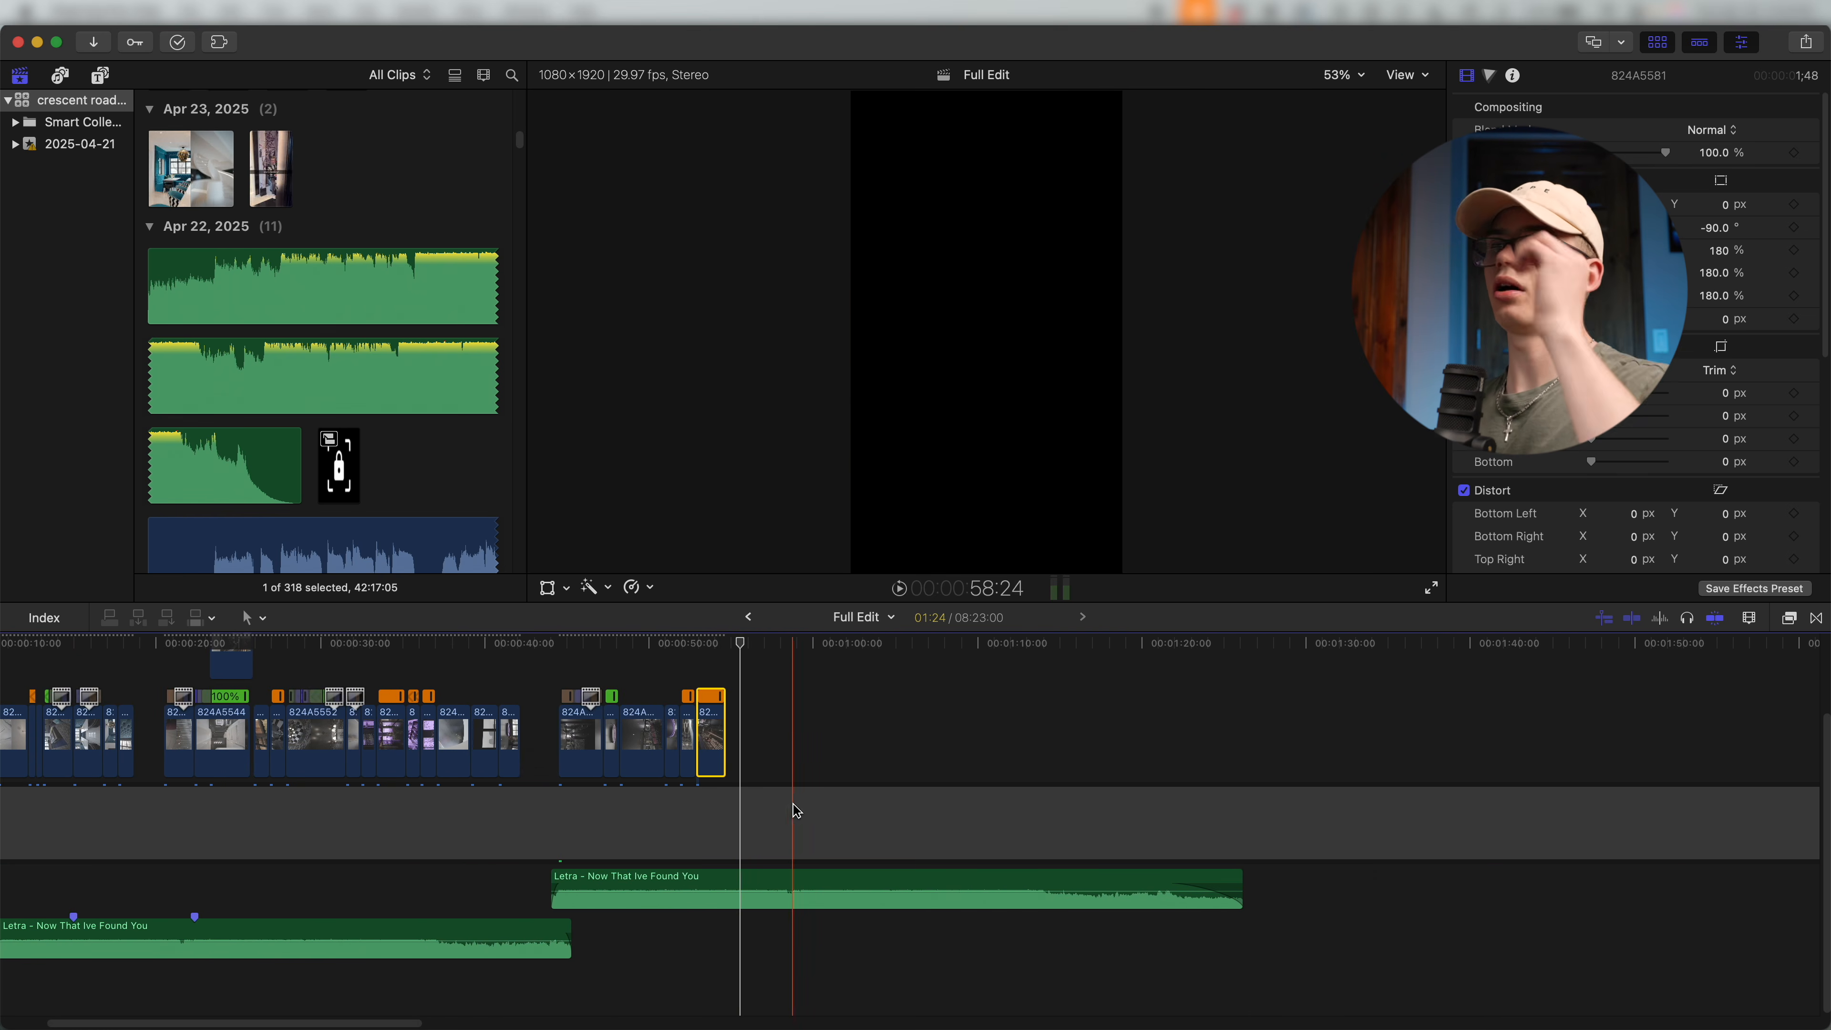
pyautogui.press('super+equal')
pyautogui.press('super+equal')
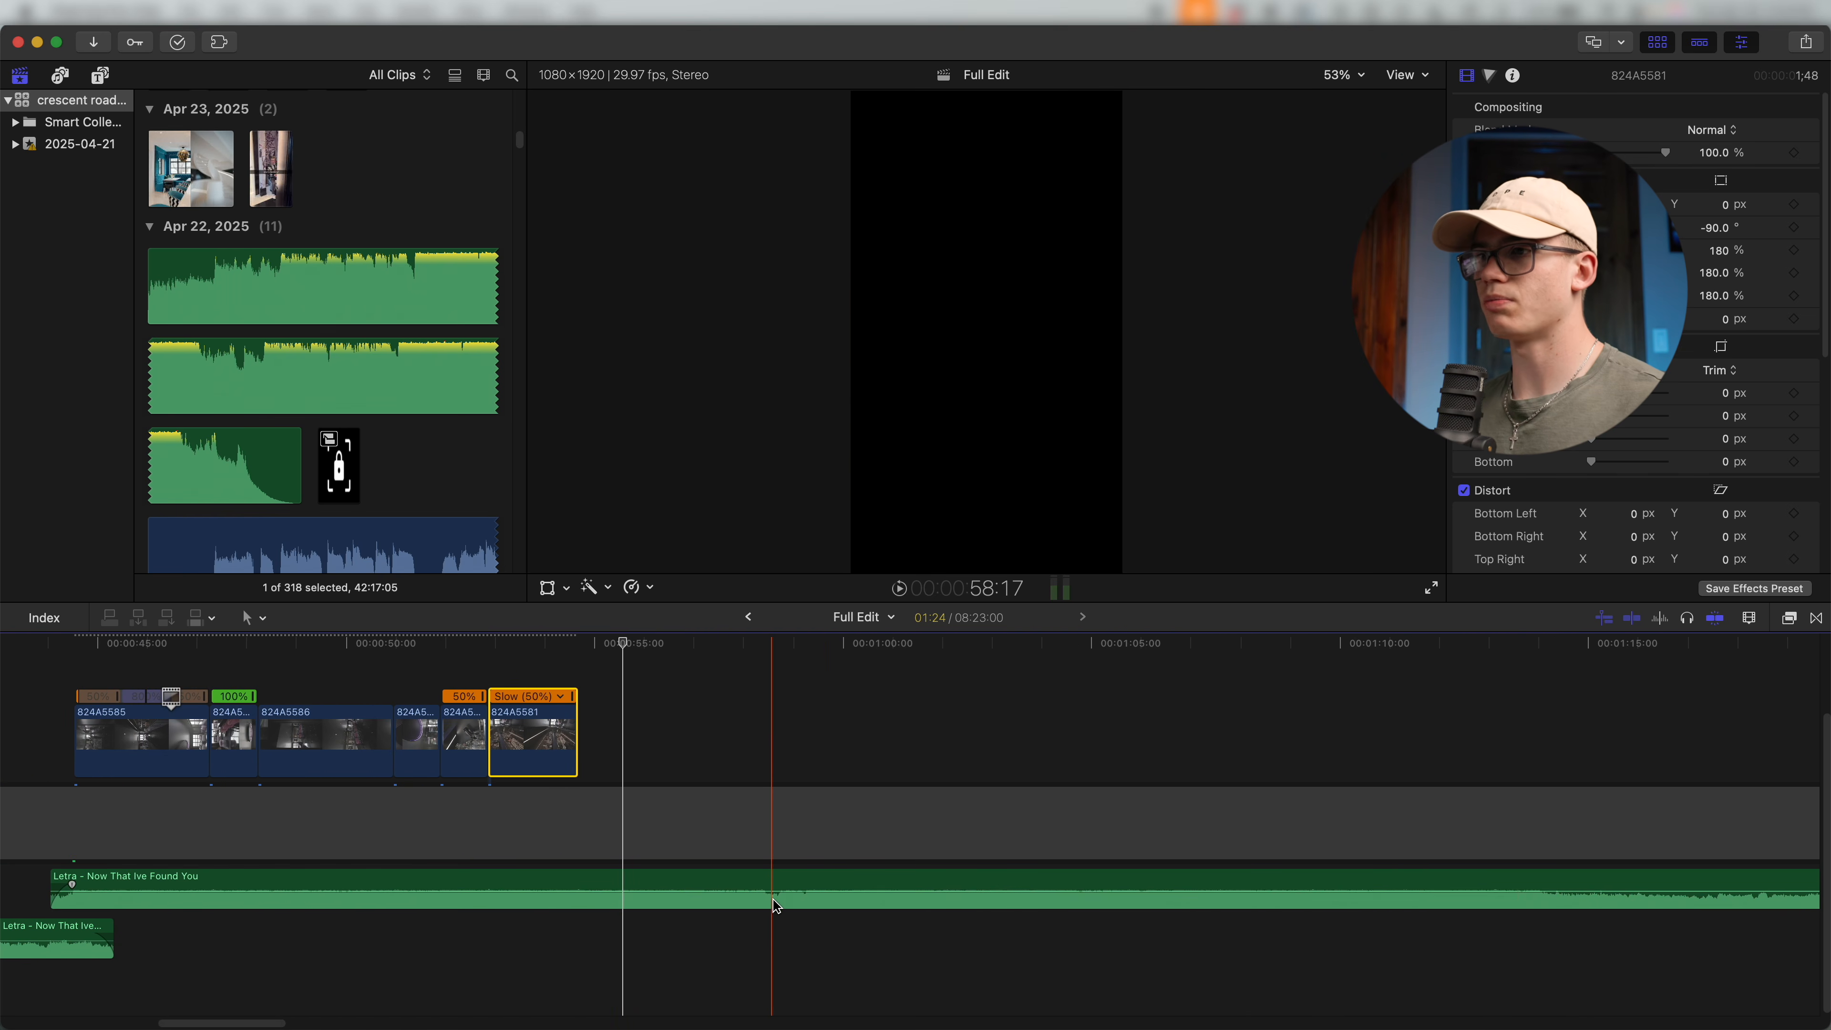
pyautogui.press('space')
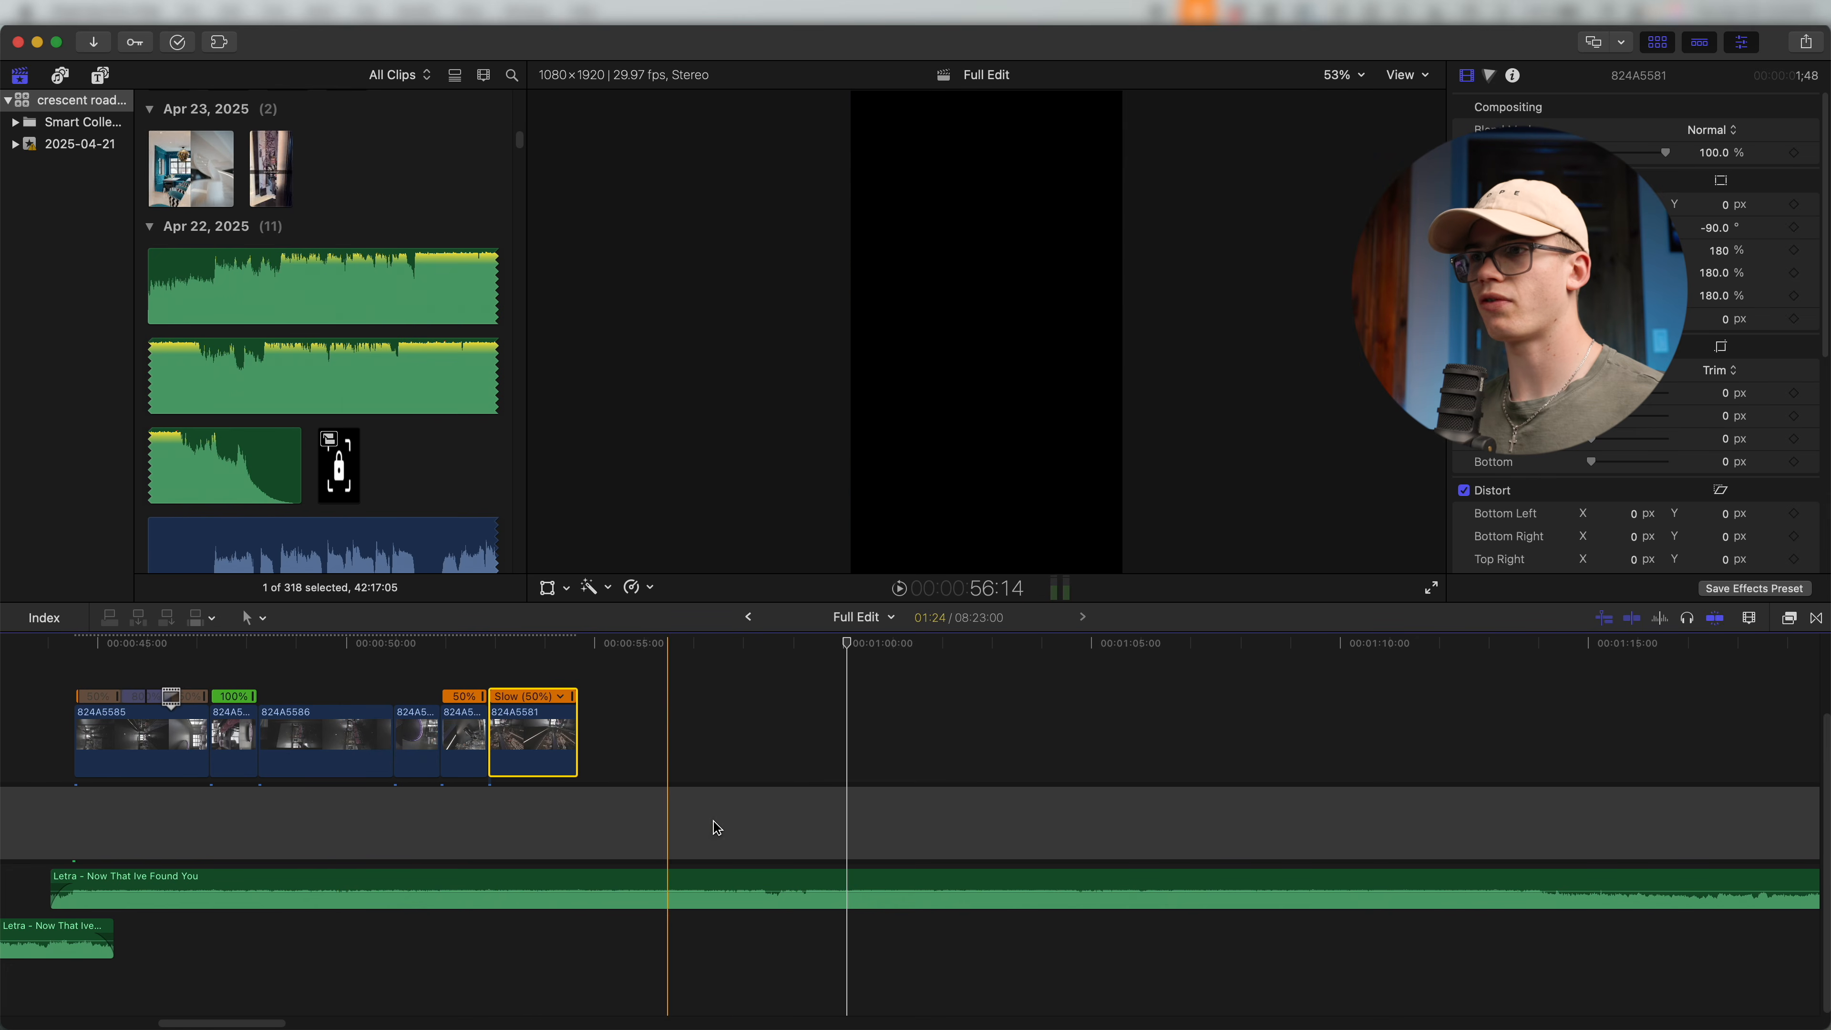
pyautogui.click(809, 906)
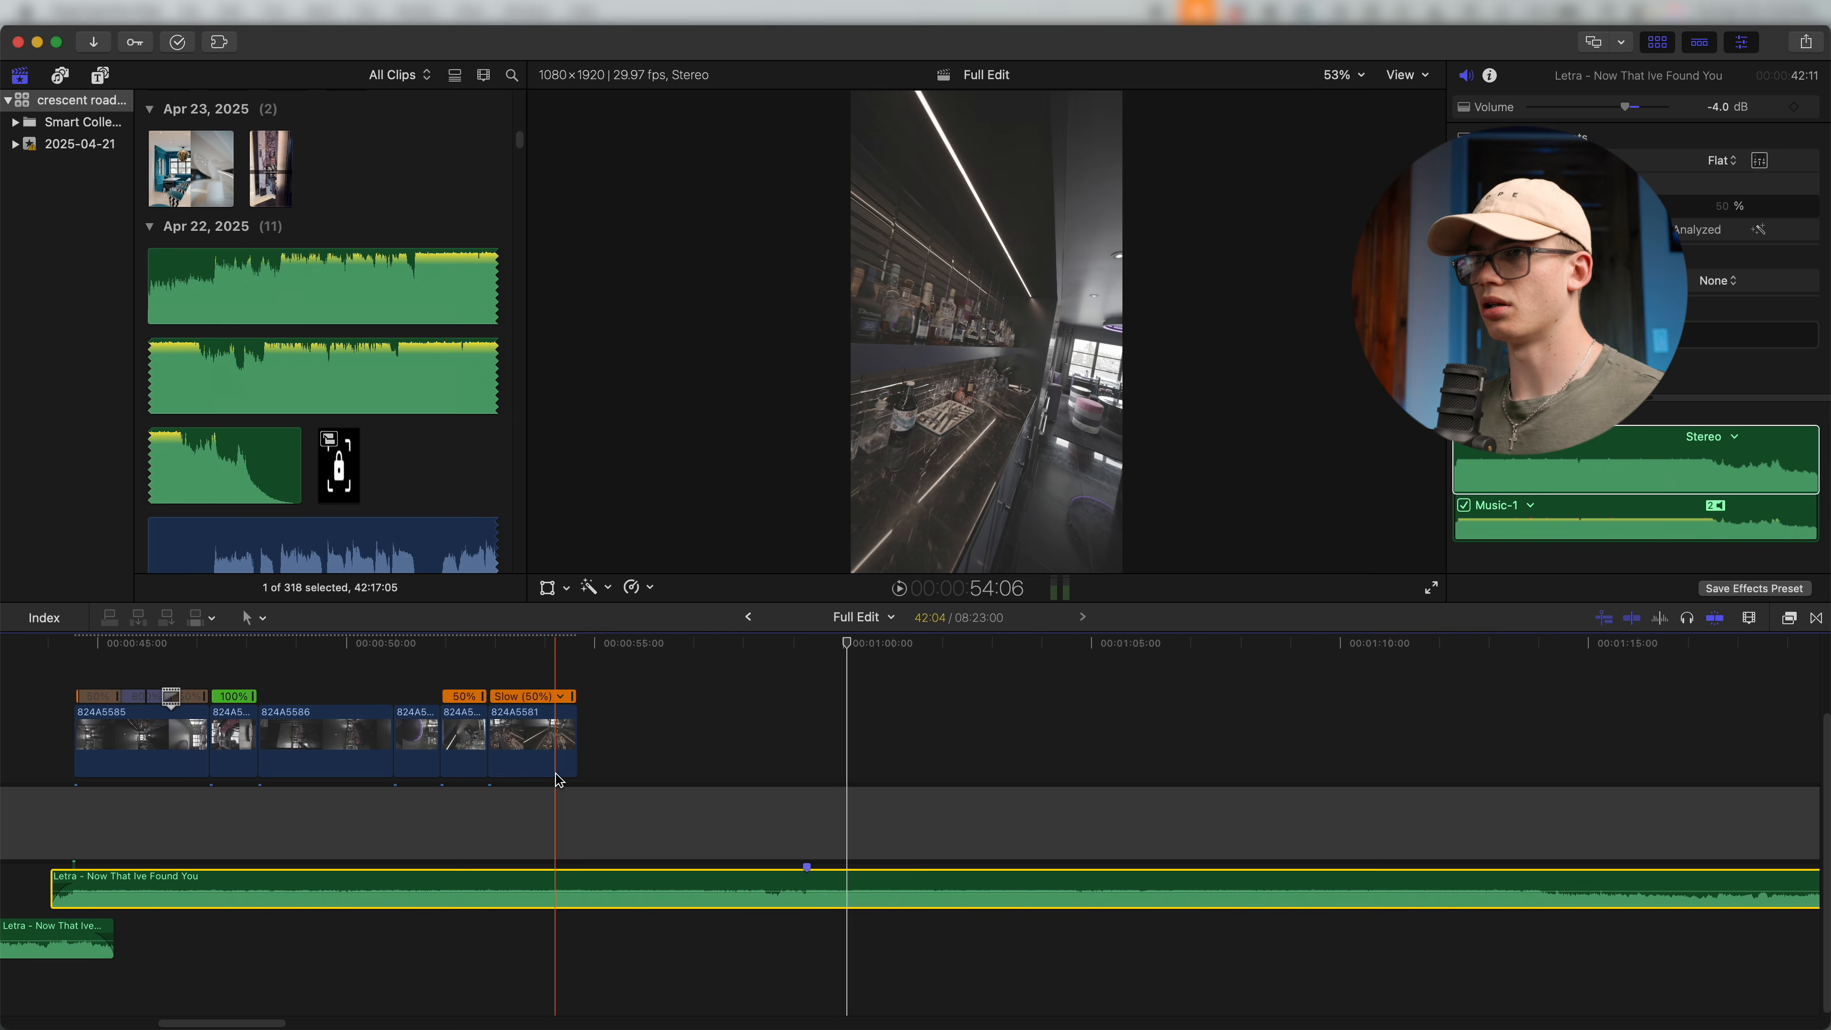
# Find the spiral-staircase clip 824A5539 in the unused footage and lift it above clip 824A5538.
pyautogui.press('super+minus')
pyautogui.press('super+minus')
pyautogui.hscroll(7, 812, 730)
pyautogui.press('super+minus')
pyautogui.hscroll(6, 514, 735)
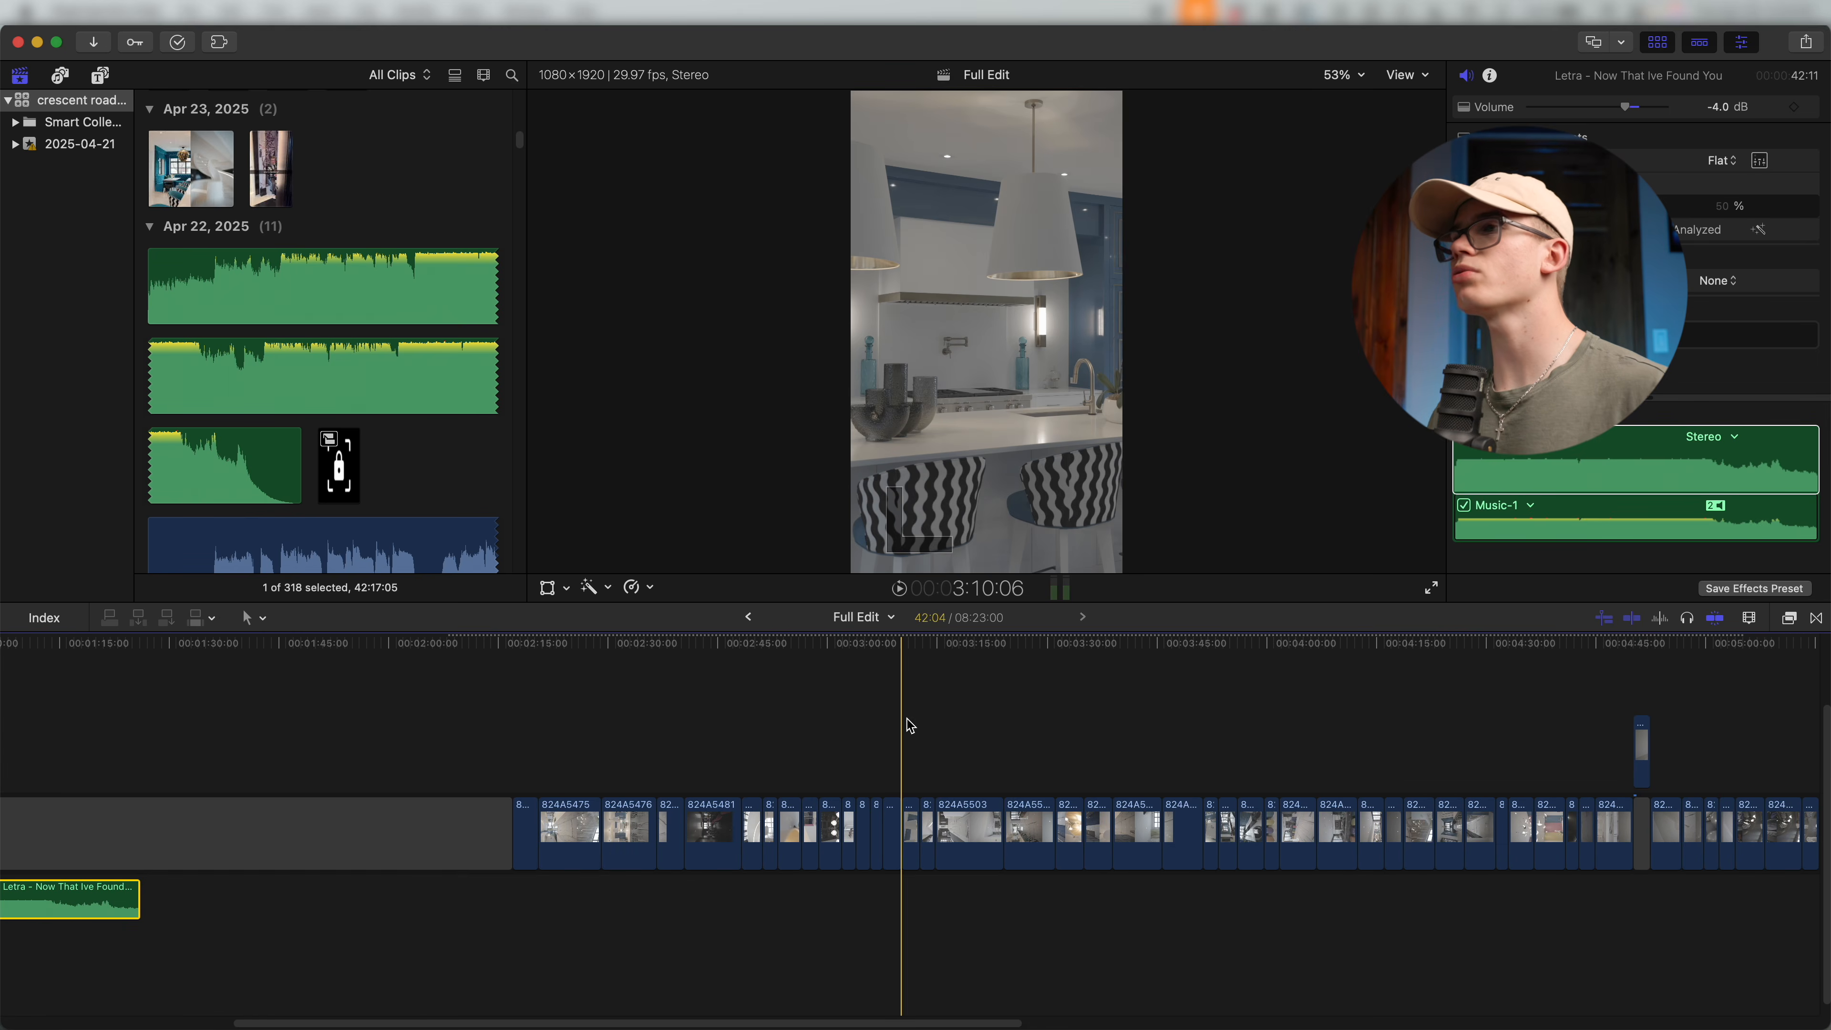
pyautogui.hscroll(5, 997, 836)
pyautogui.press('super+equal')
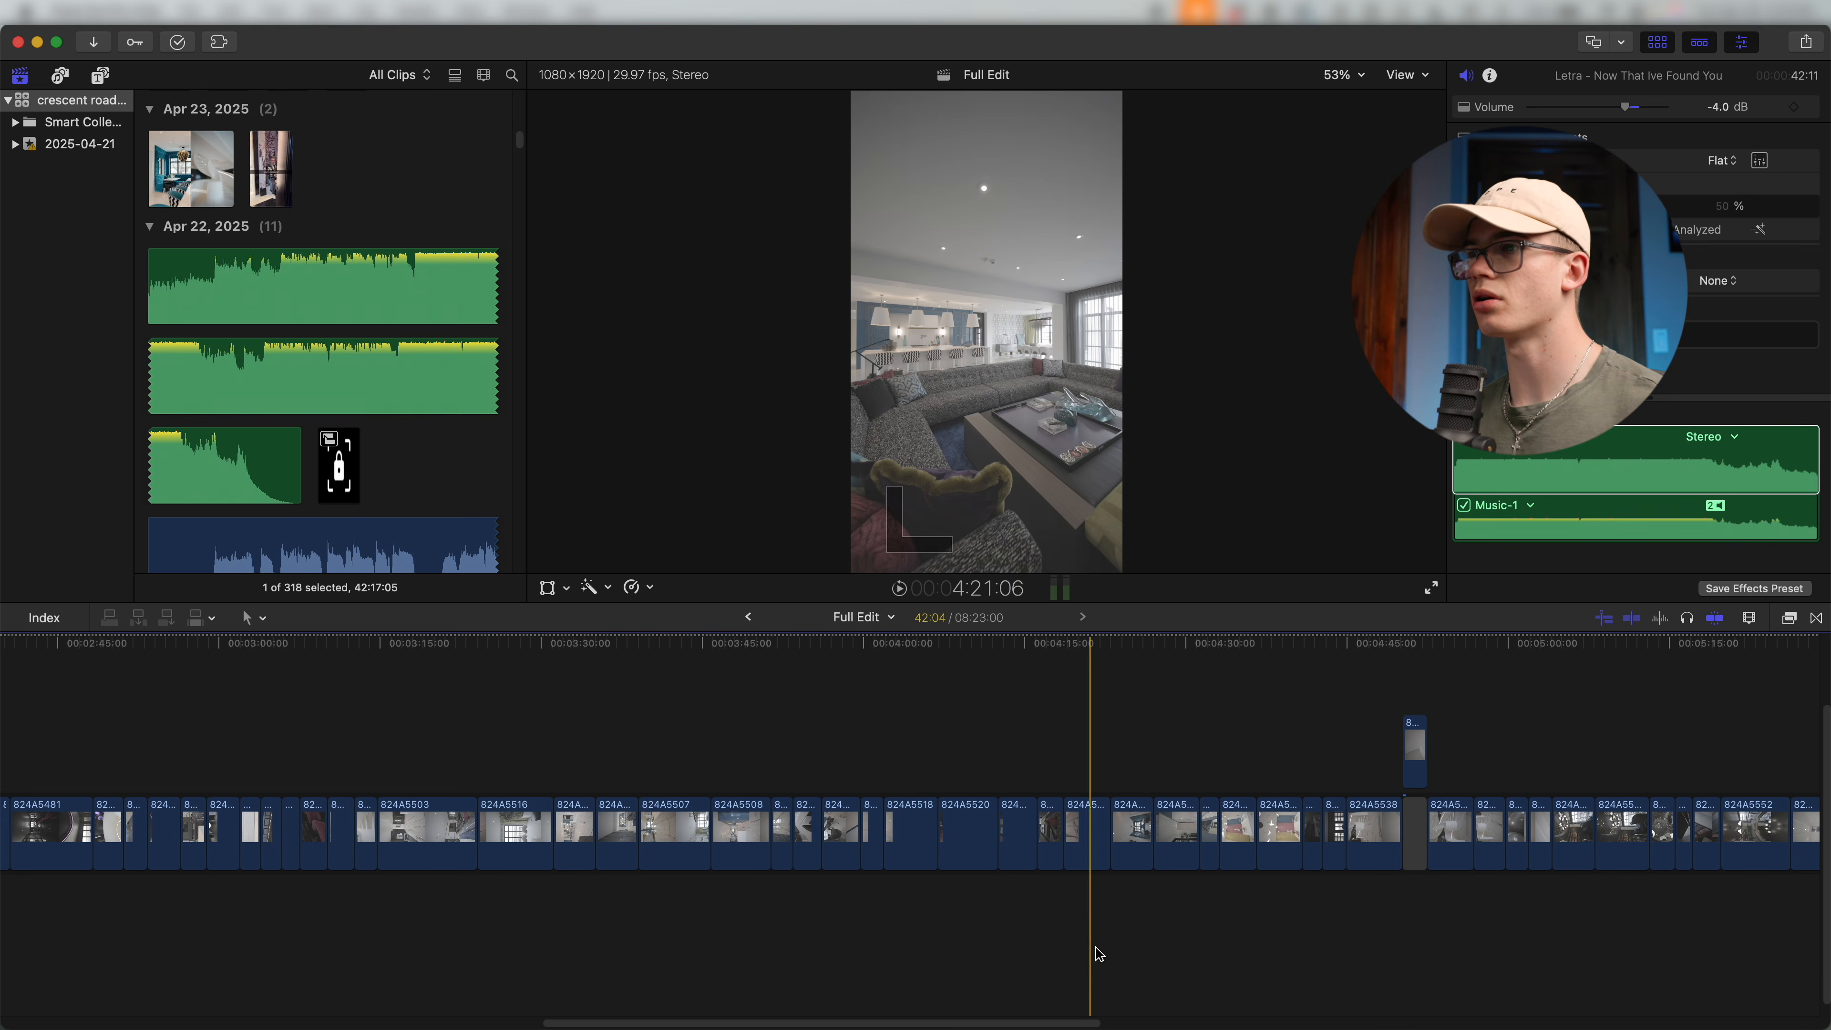
pyautogui.hscroll(-2, 1088, 938)
pyautogui.hscroll(5, 1240, 856)
pyautogui.hscroll(3, 821, 858)
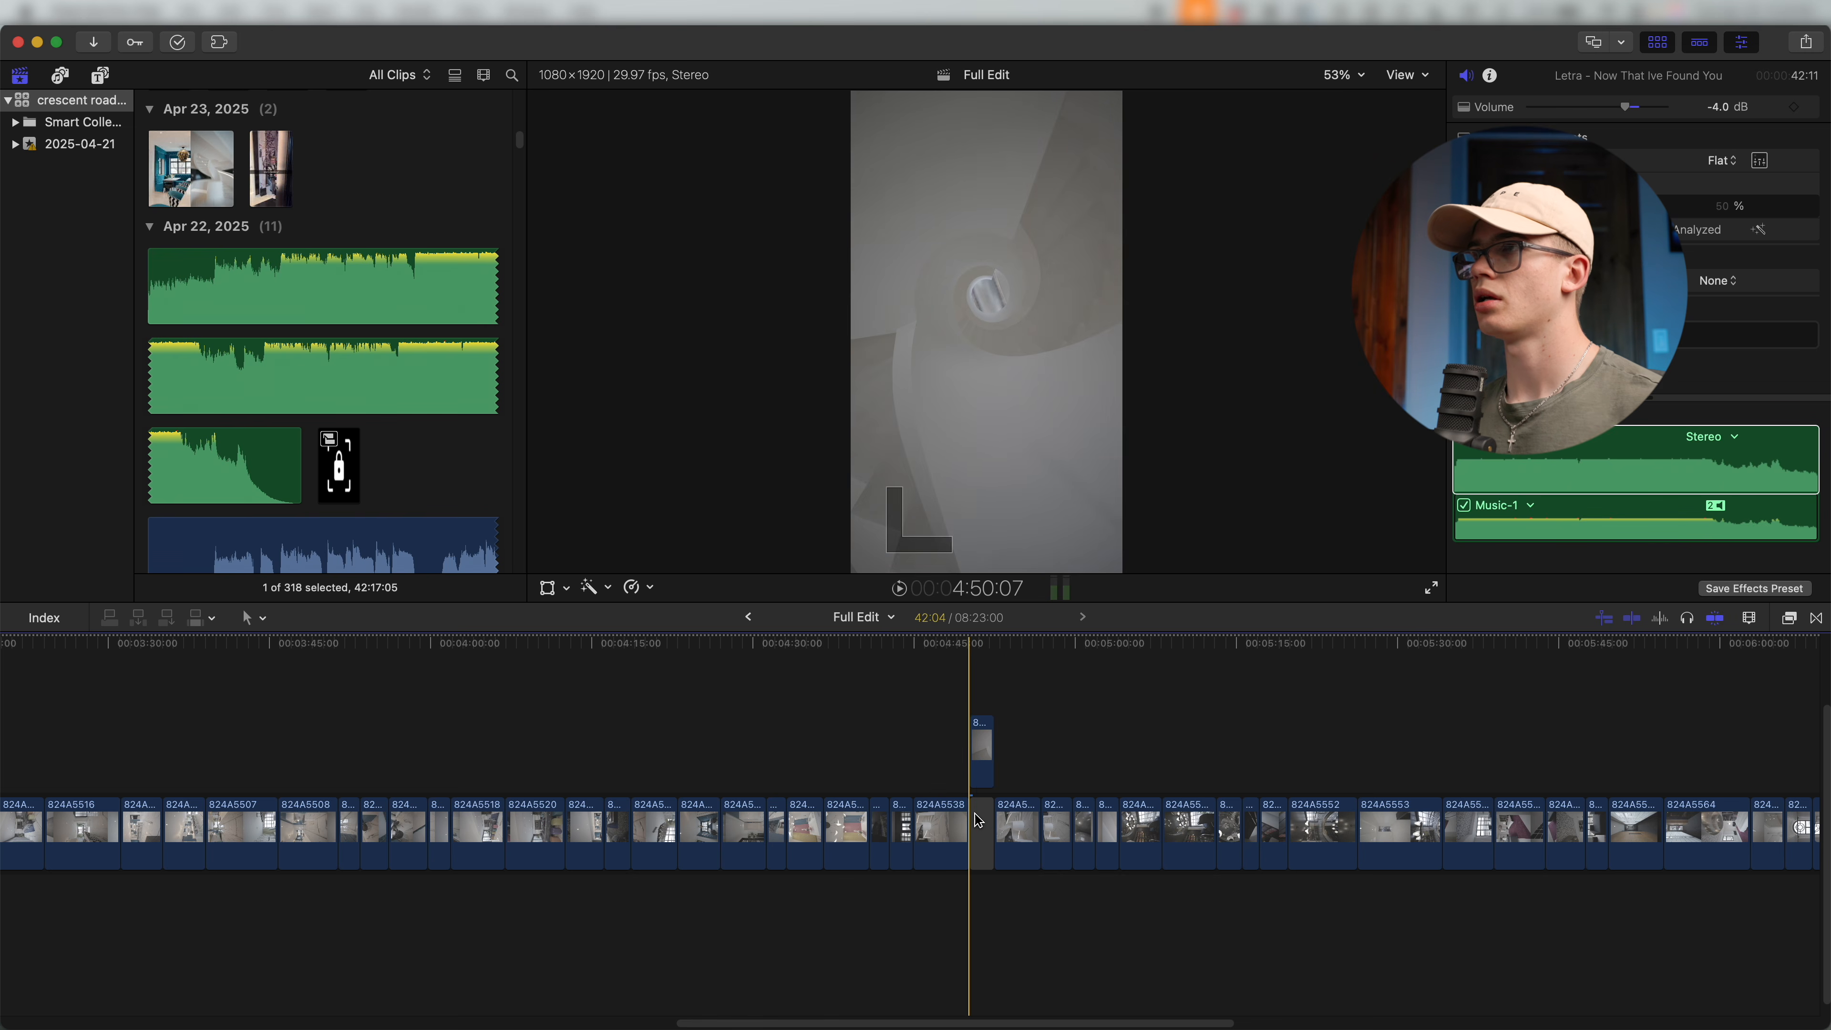
pyautogui.press('super+equal')
pyautogui.press('super+equal')
pyautogui.press('super+equal')
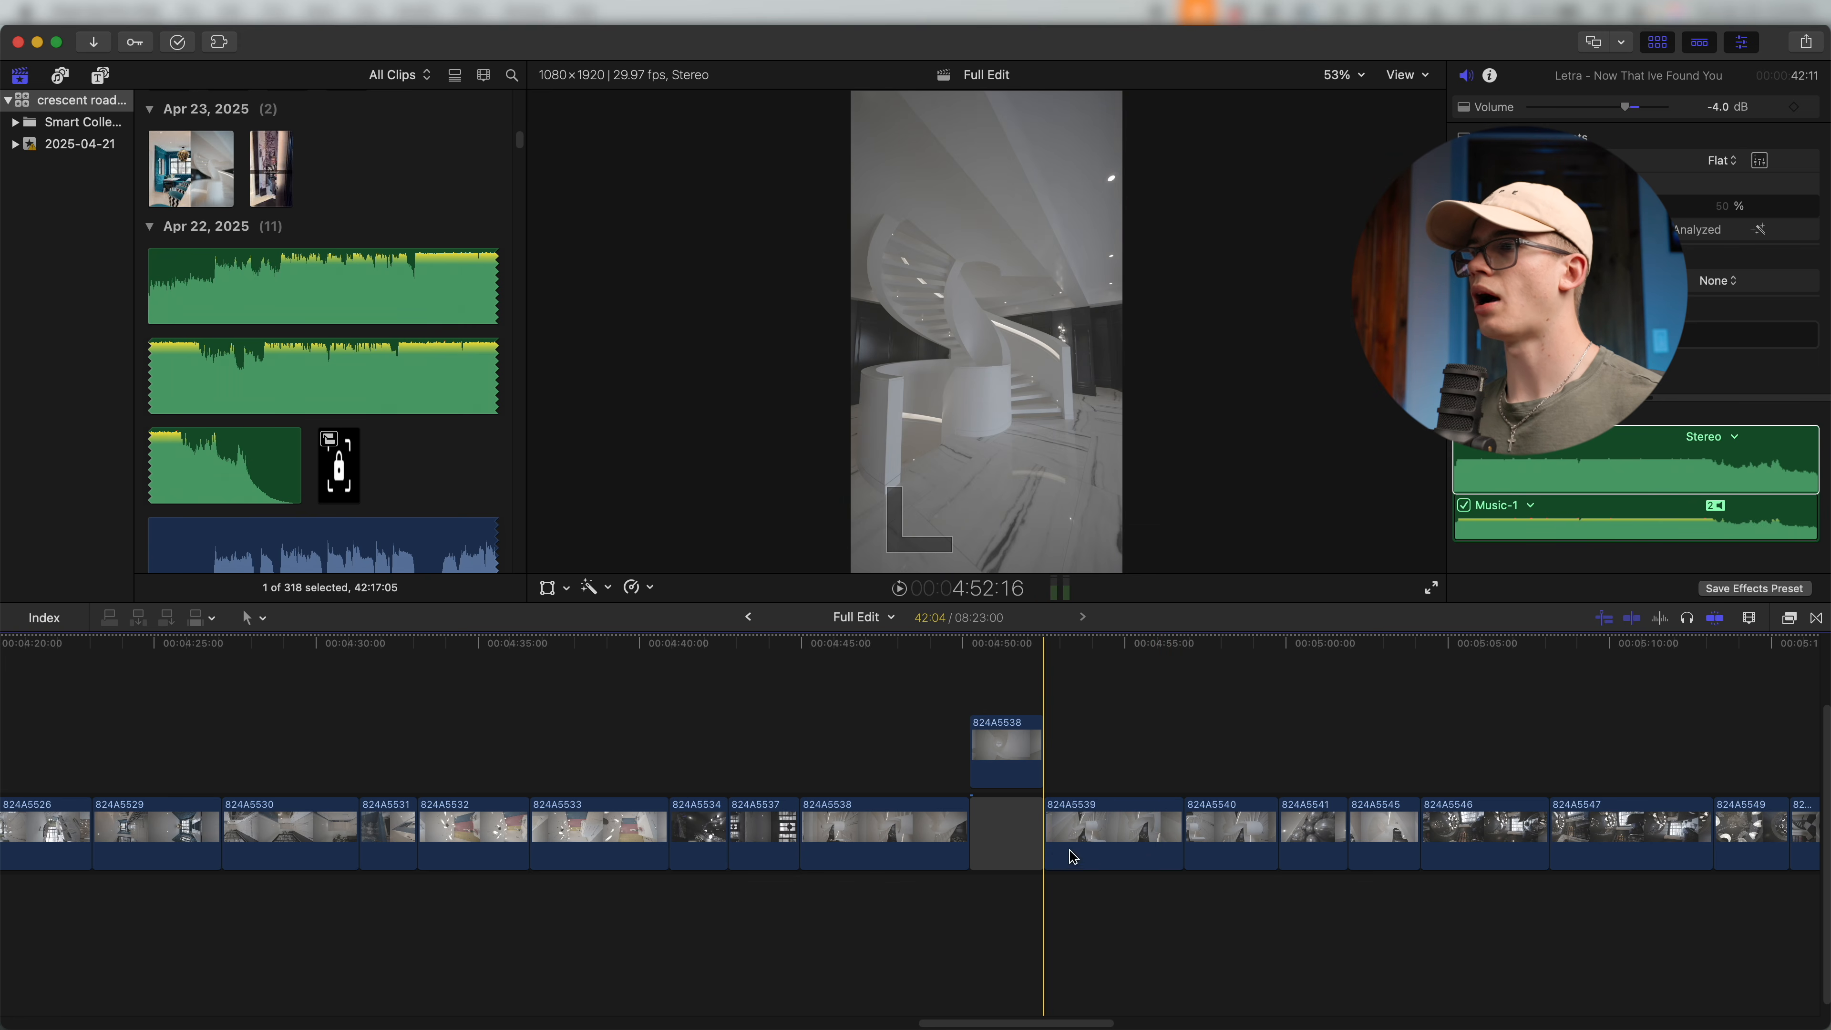
pyautogui.moveTo(1056, 860); pyautogui.dragTo(860, 751)
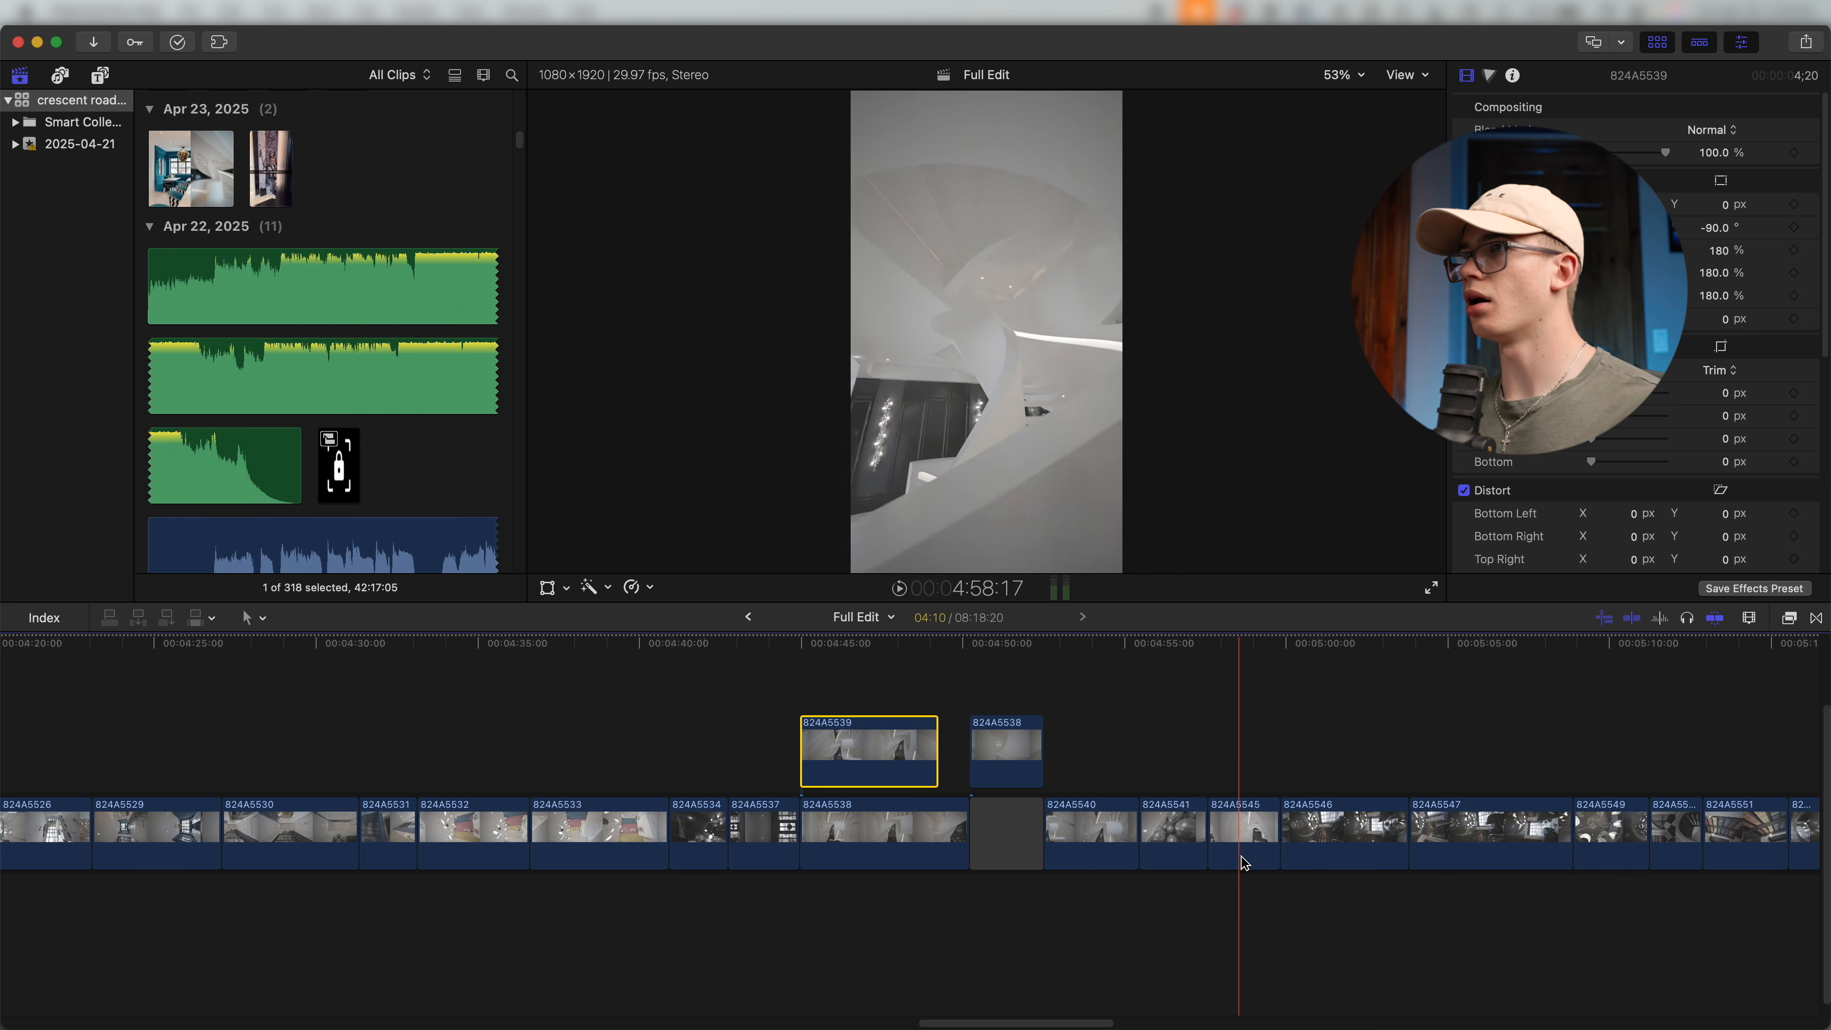
# Find the staircase clip 824A5570 further along the footage and move it above the storyline ahead of clip 824A5539.
pyautogui.hscroll(10, 1321, 764)
pyautogui.hscroll(3, 951, 779)
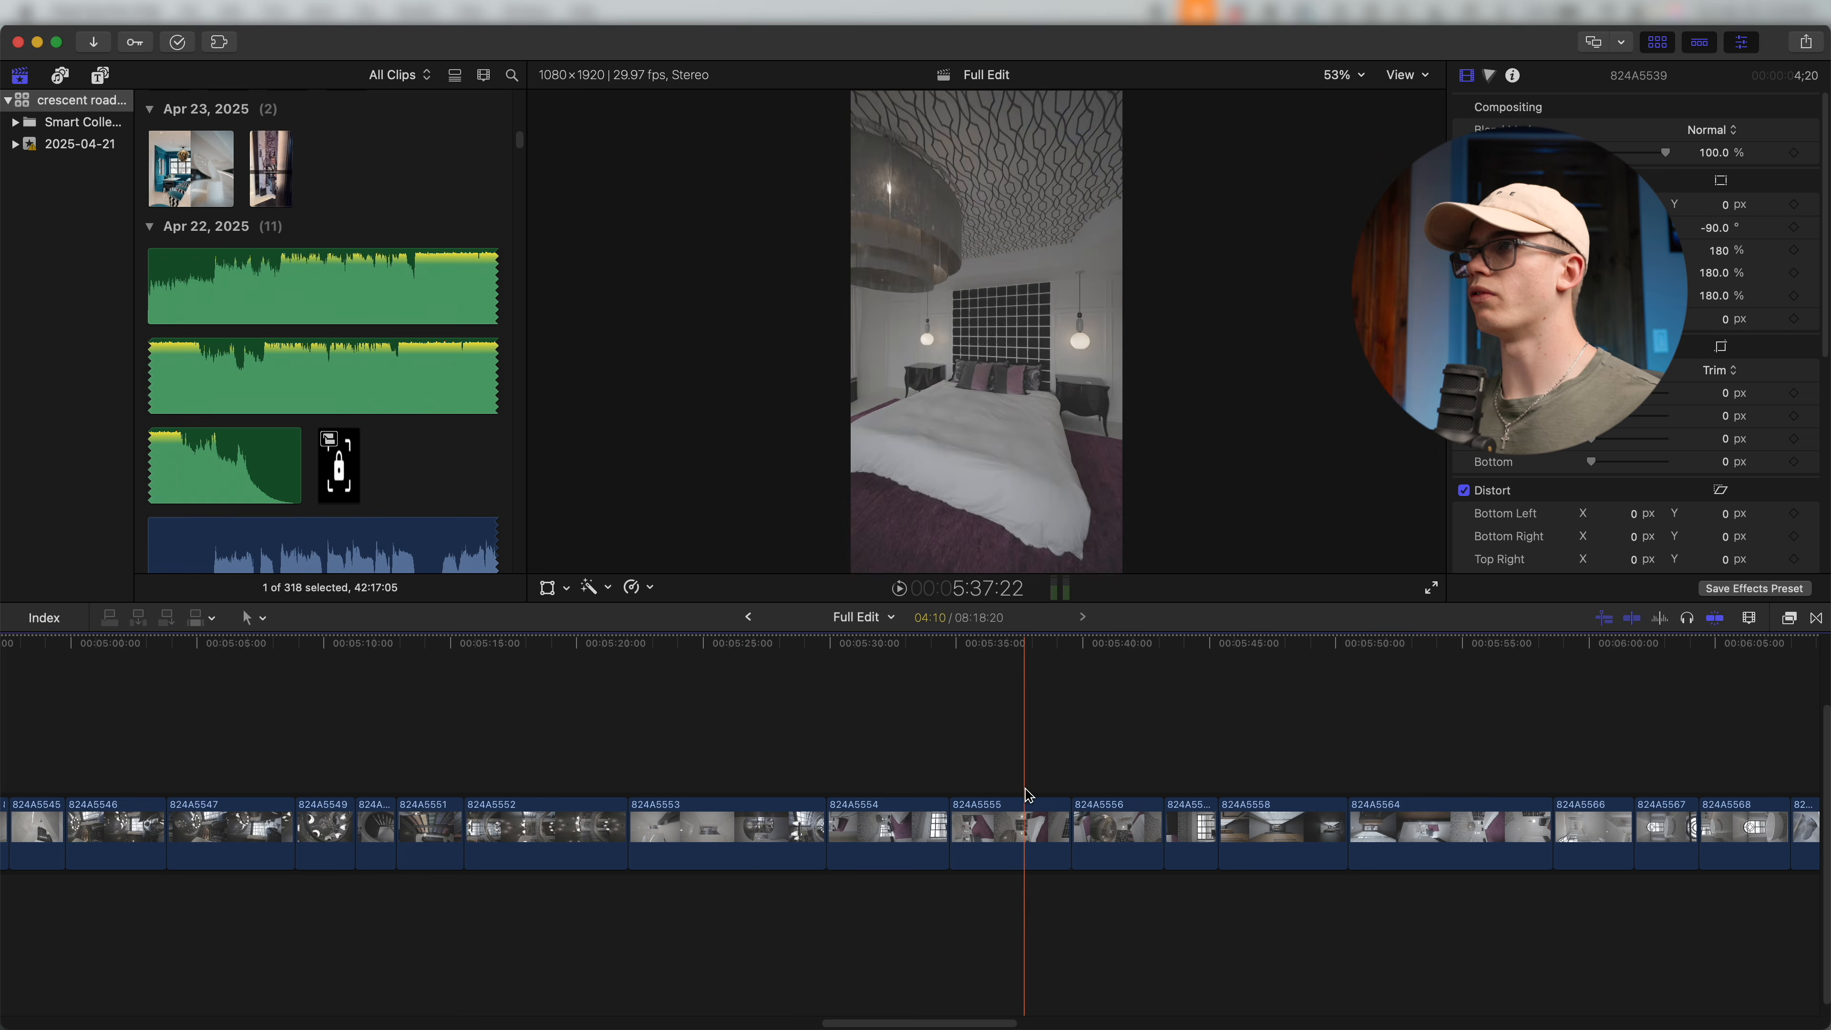
pyautogui.hscroll(7, 1153, 800)
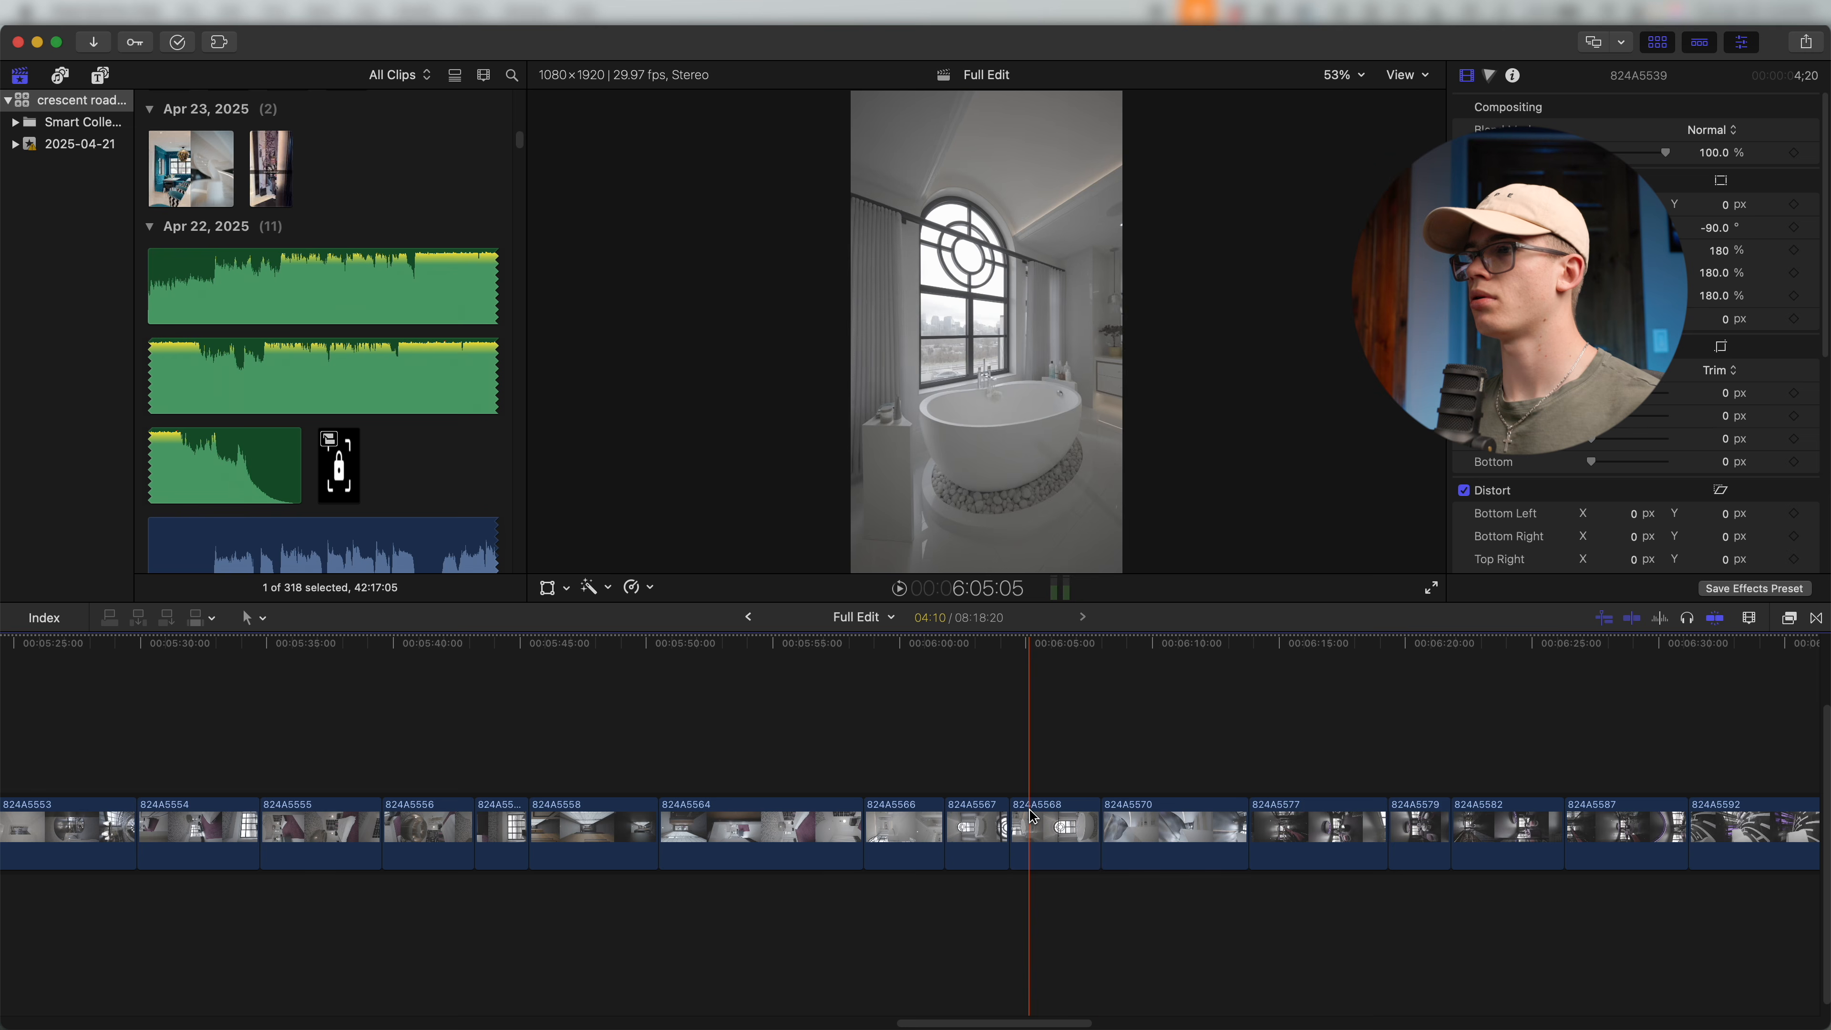
pyautogui.hscroll(1, 1124, 817)
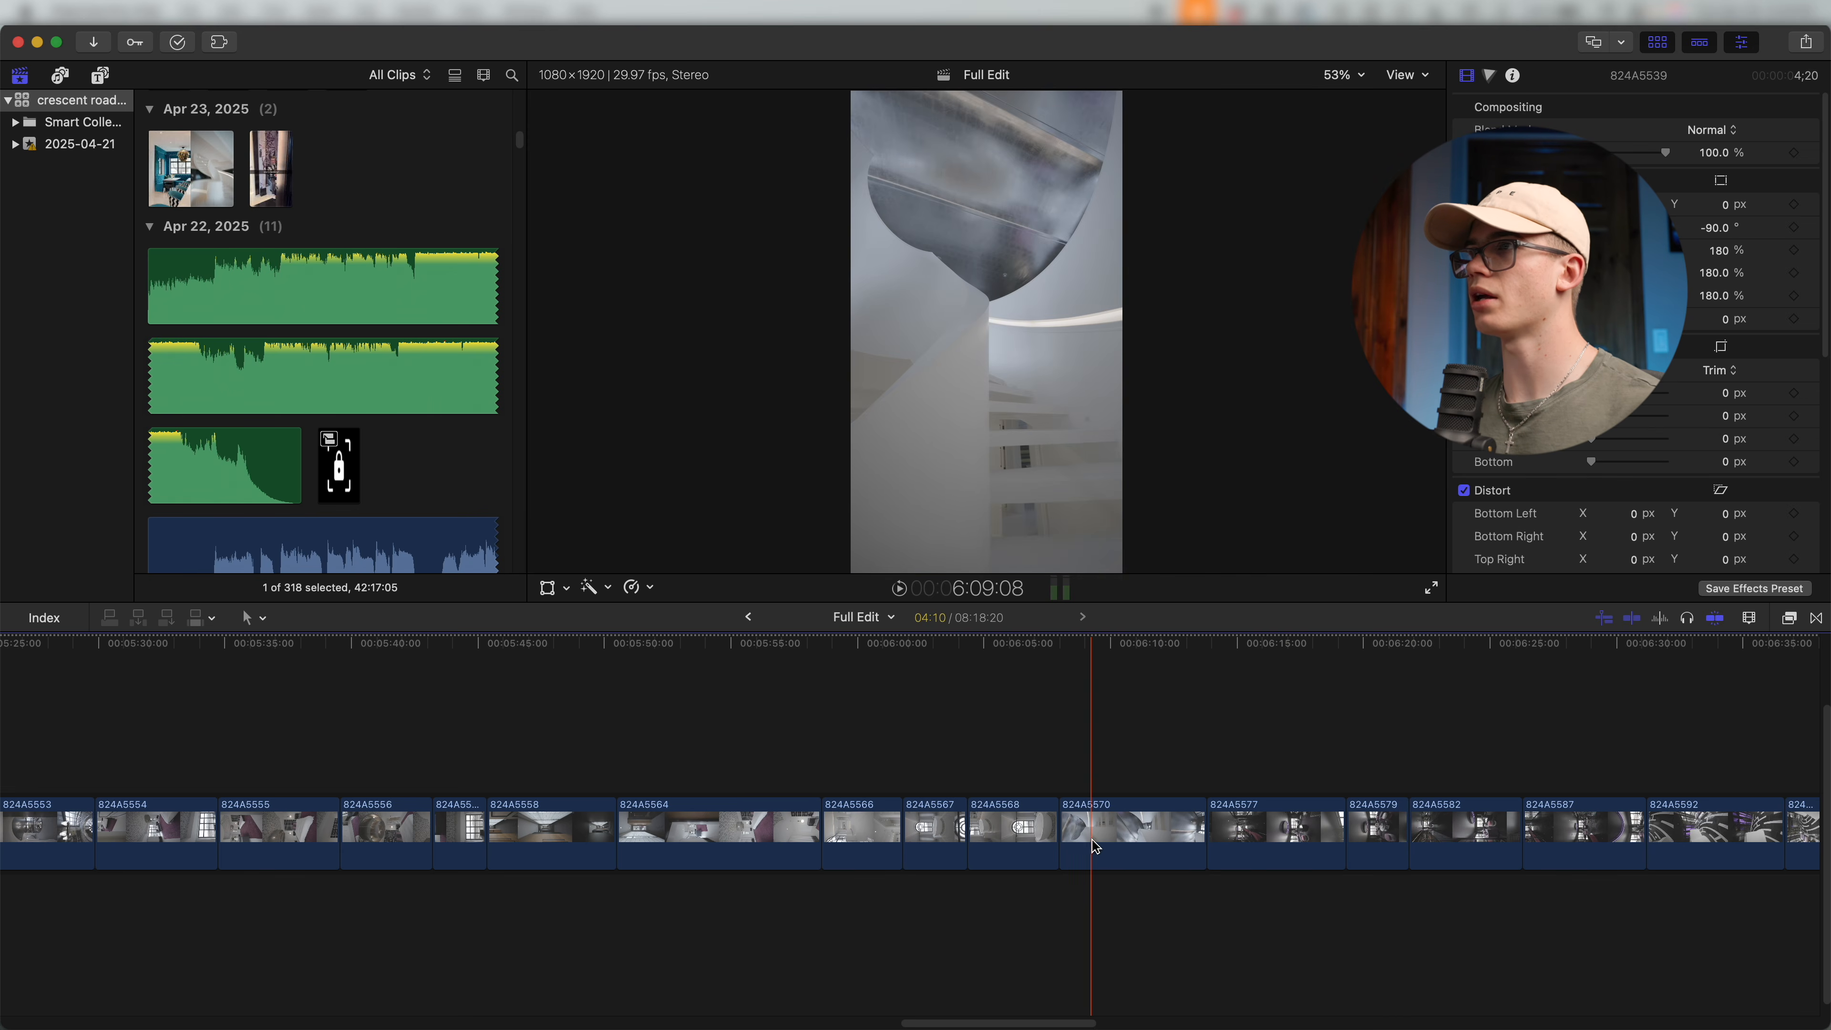
pyautogui.moveTo(1141, 843); pyautogui.dragTo(3, 699)
pyautogui.press('super+minus')
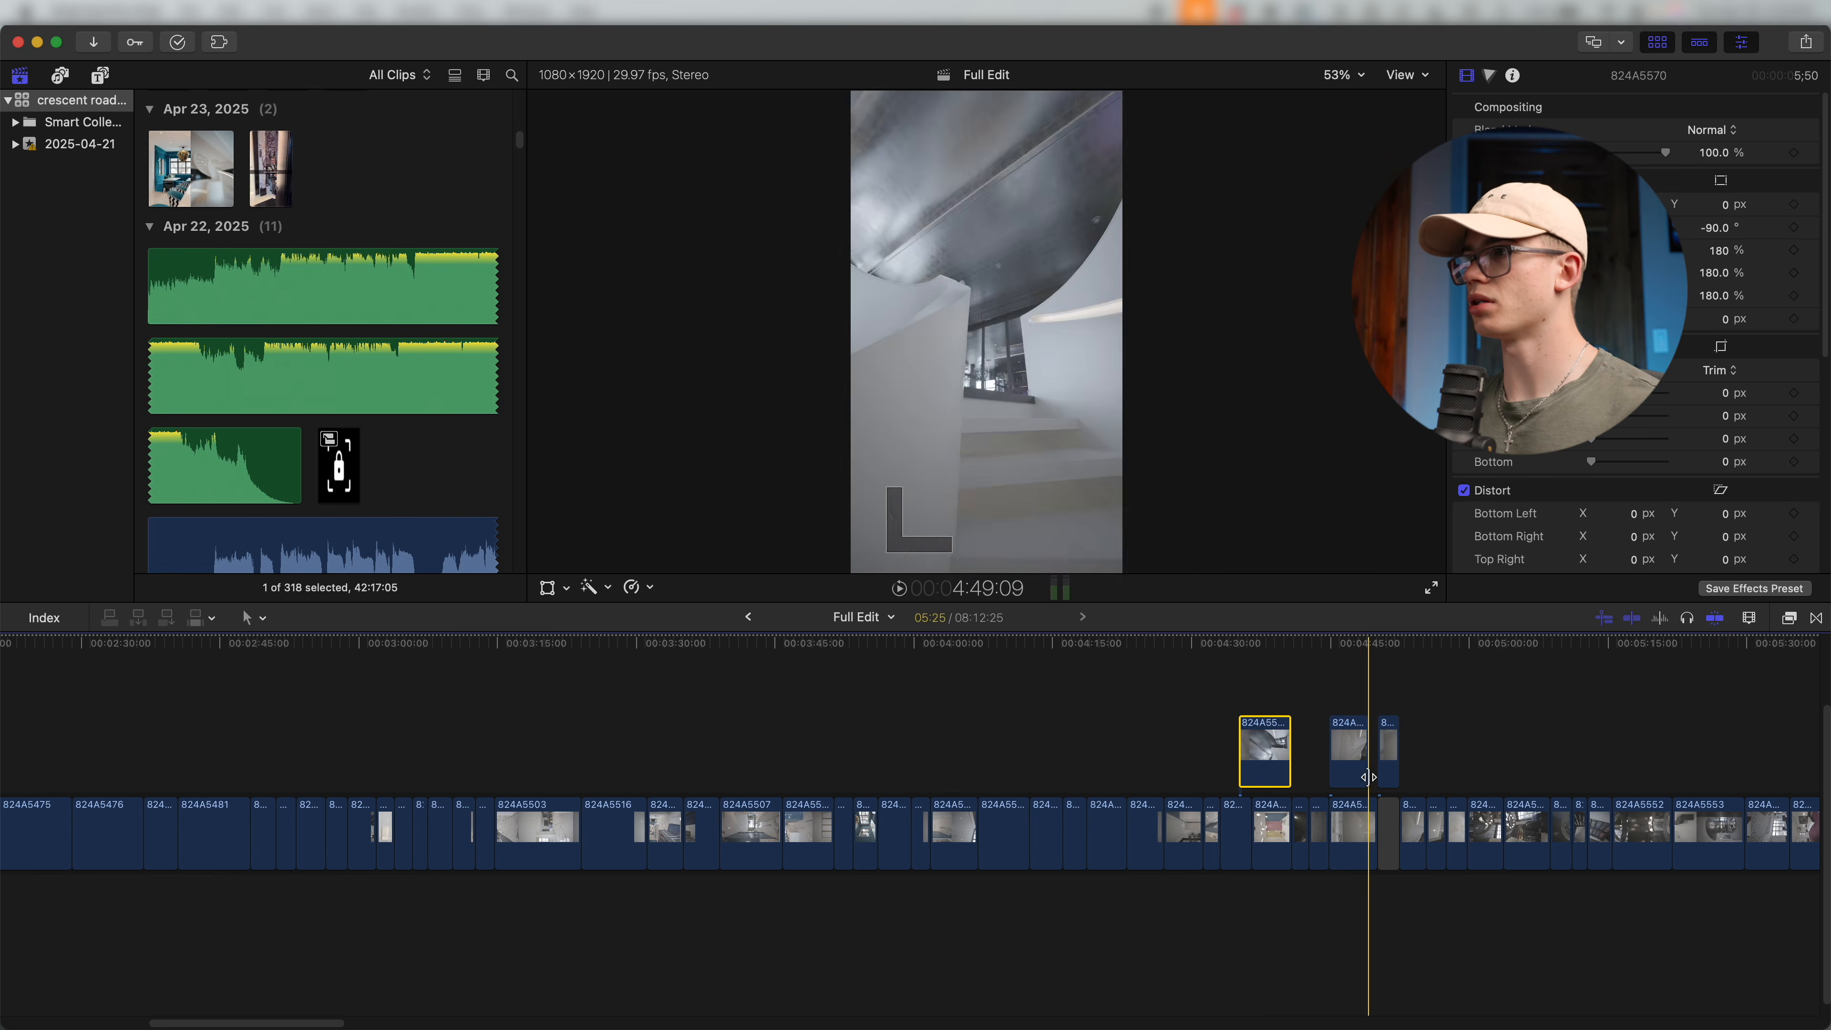
# Join clips 824A5570 and 824A5539, then cut the pair and paste it into the edit starting at the 59:08 music marker.
pyautogui.moveTo(1348, 747); pyautogui.dragTo(1311, 746)
pyautogui.moveTo(1177, 668); pyautogui.dragTo(1309, 764)
pyautogui.press('super+x')
pyautogui.hscroll(-15, 888, 762)
pyautogui.scroll(2, 649, 765)
pyautogui.press('super+v')
pyautogui.scroll(3, 608, 733)
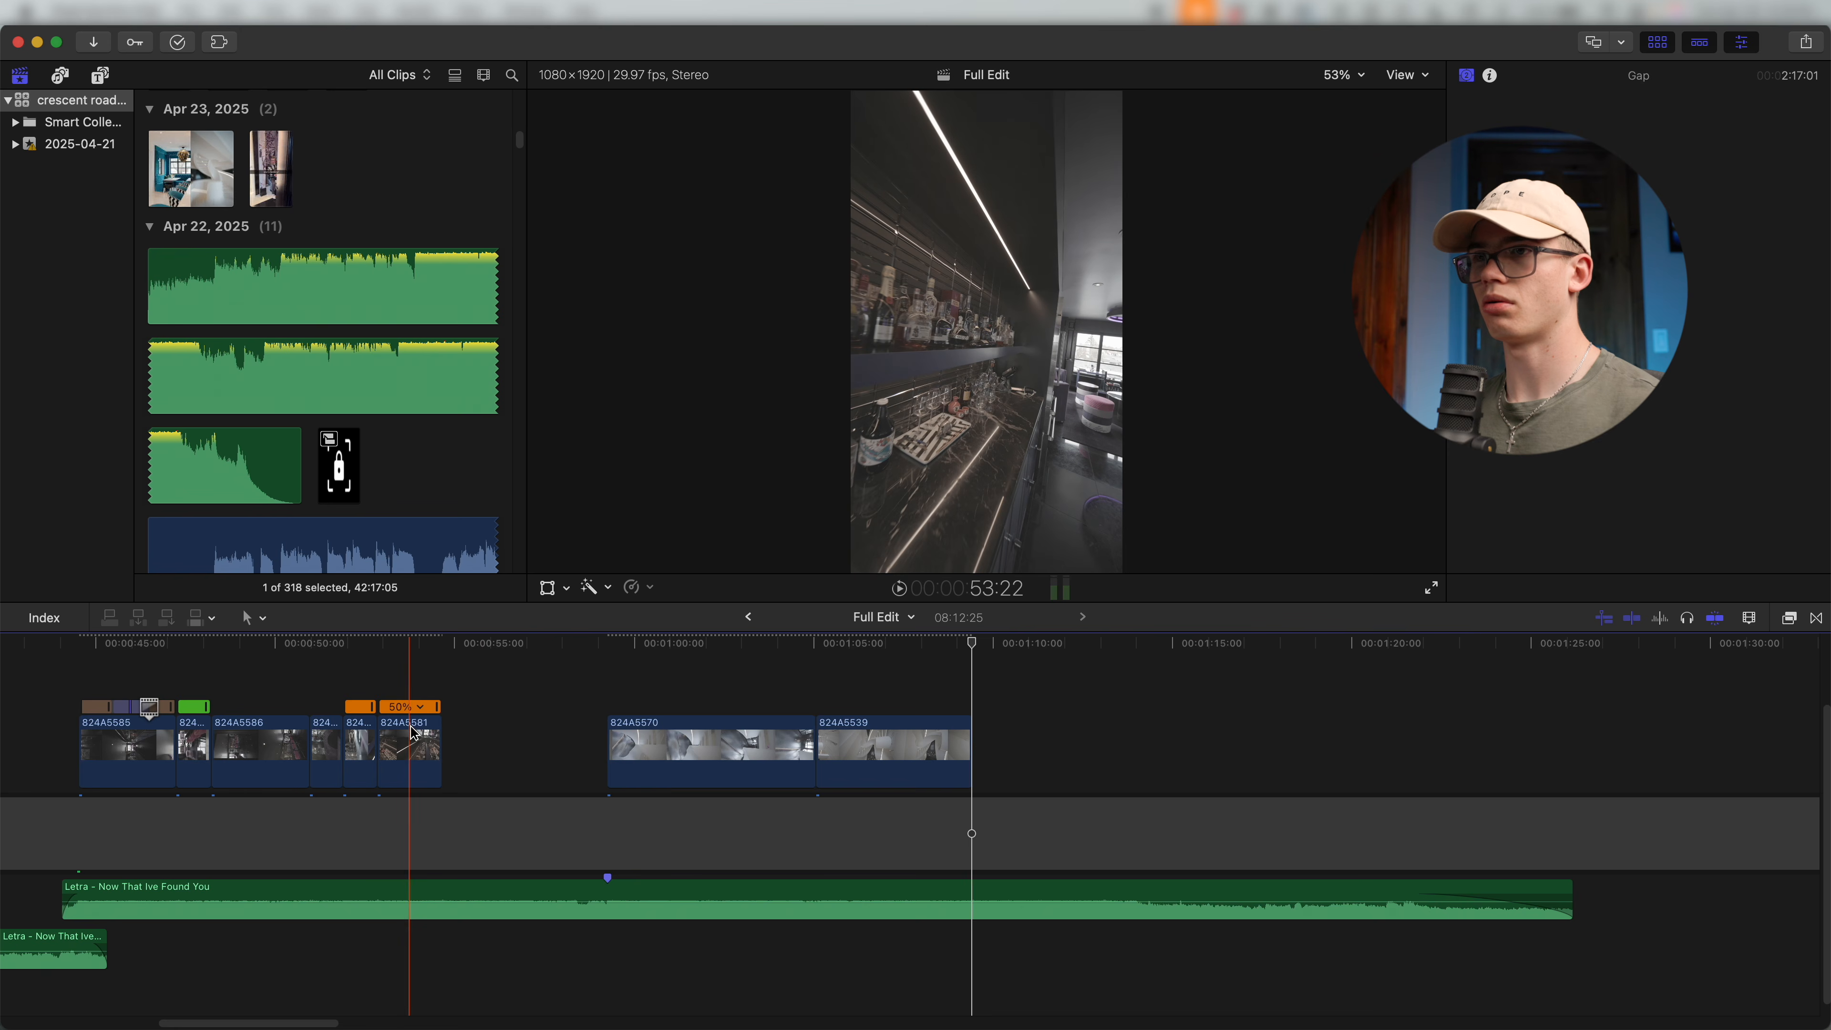
# Play back the music across the gap between clip 824A5581 and the music marker.
pyautogui.scroll(4, 413, 733)
pyautogui.scroll(-4, 415, 733)
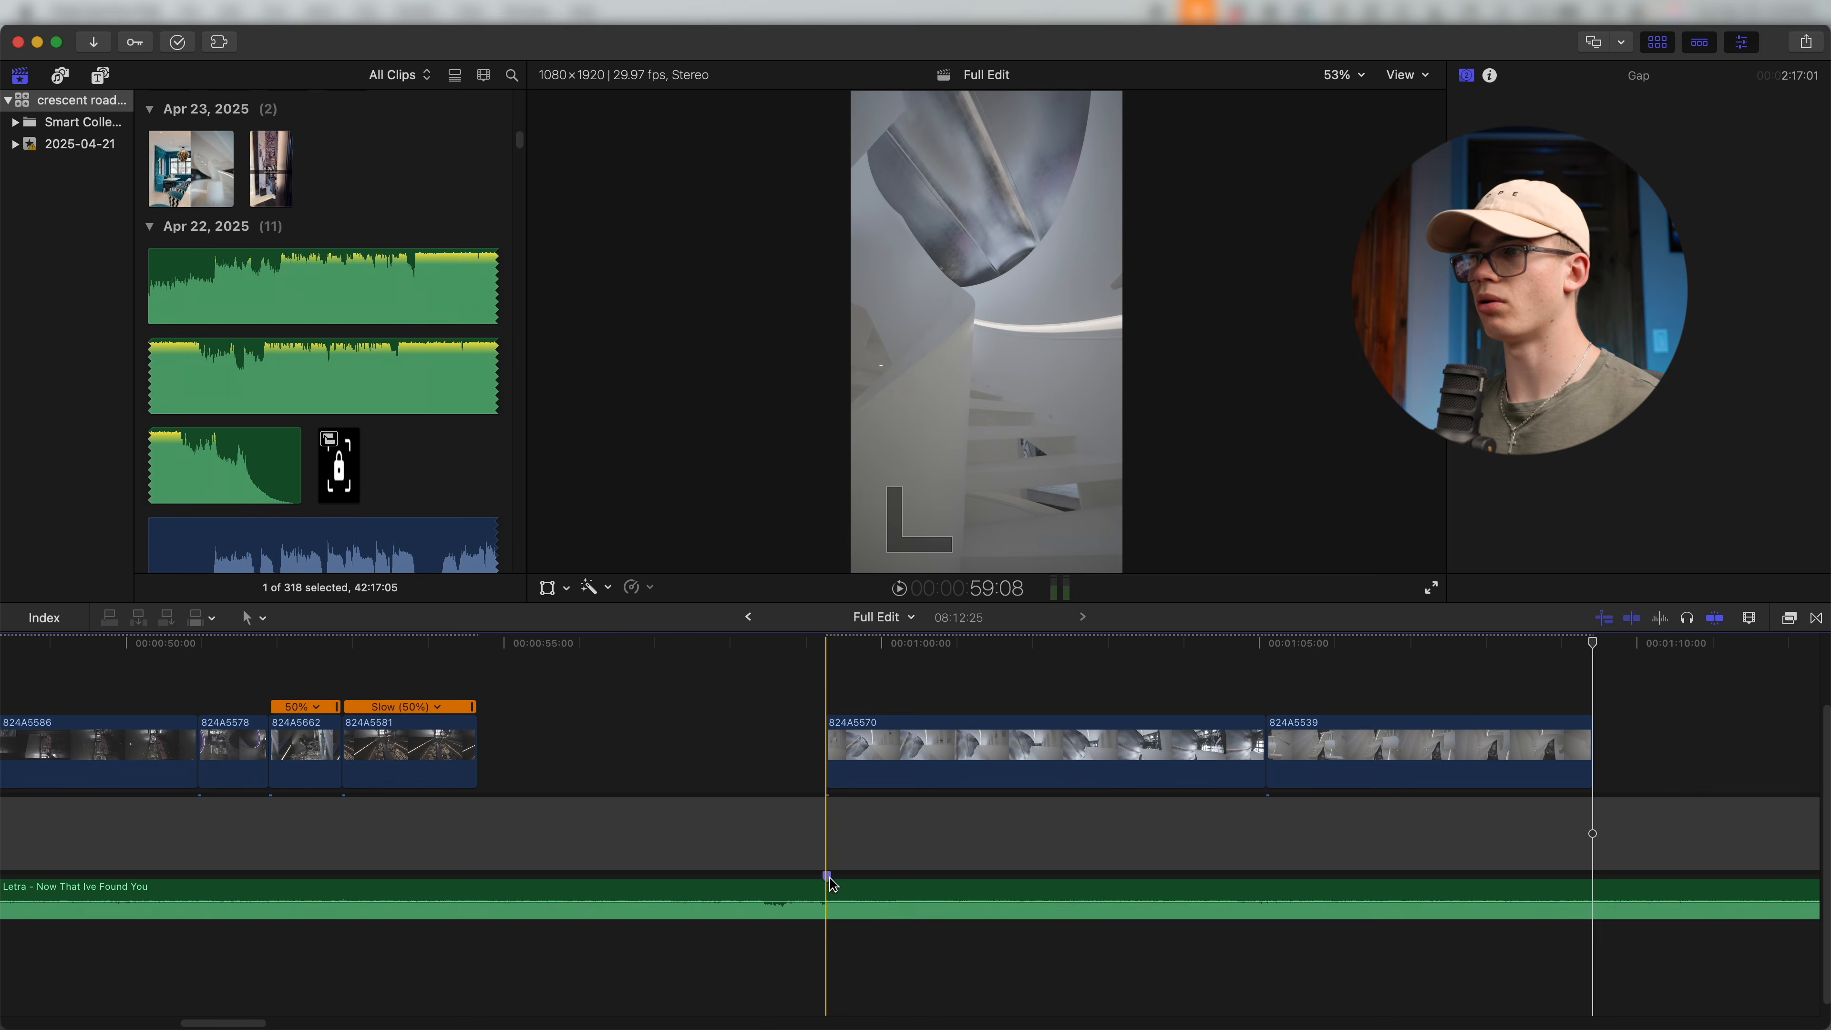
pyautogui.click(447, 790)
pyautogui.press('space')
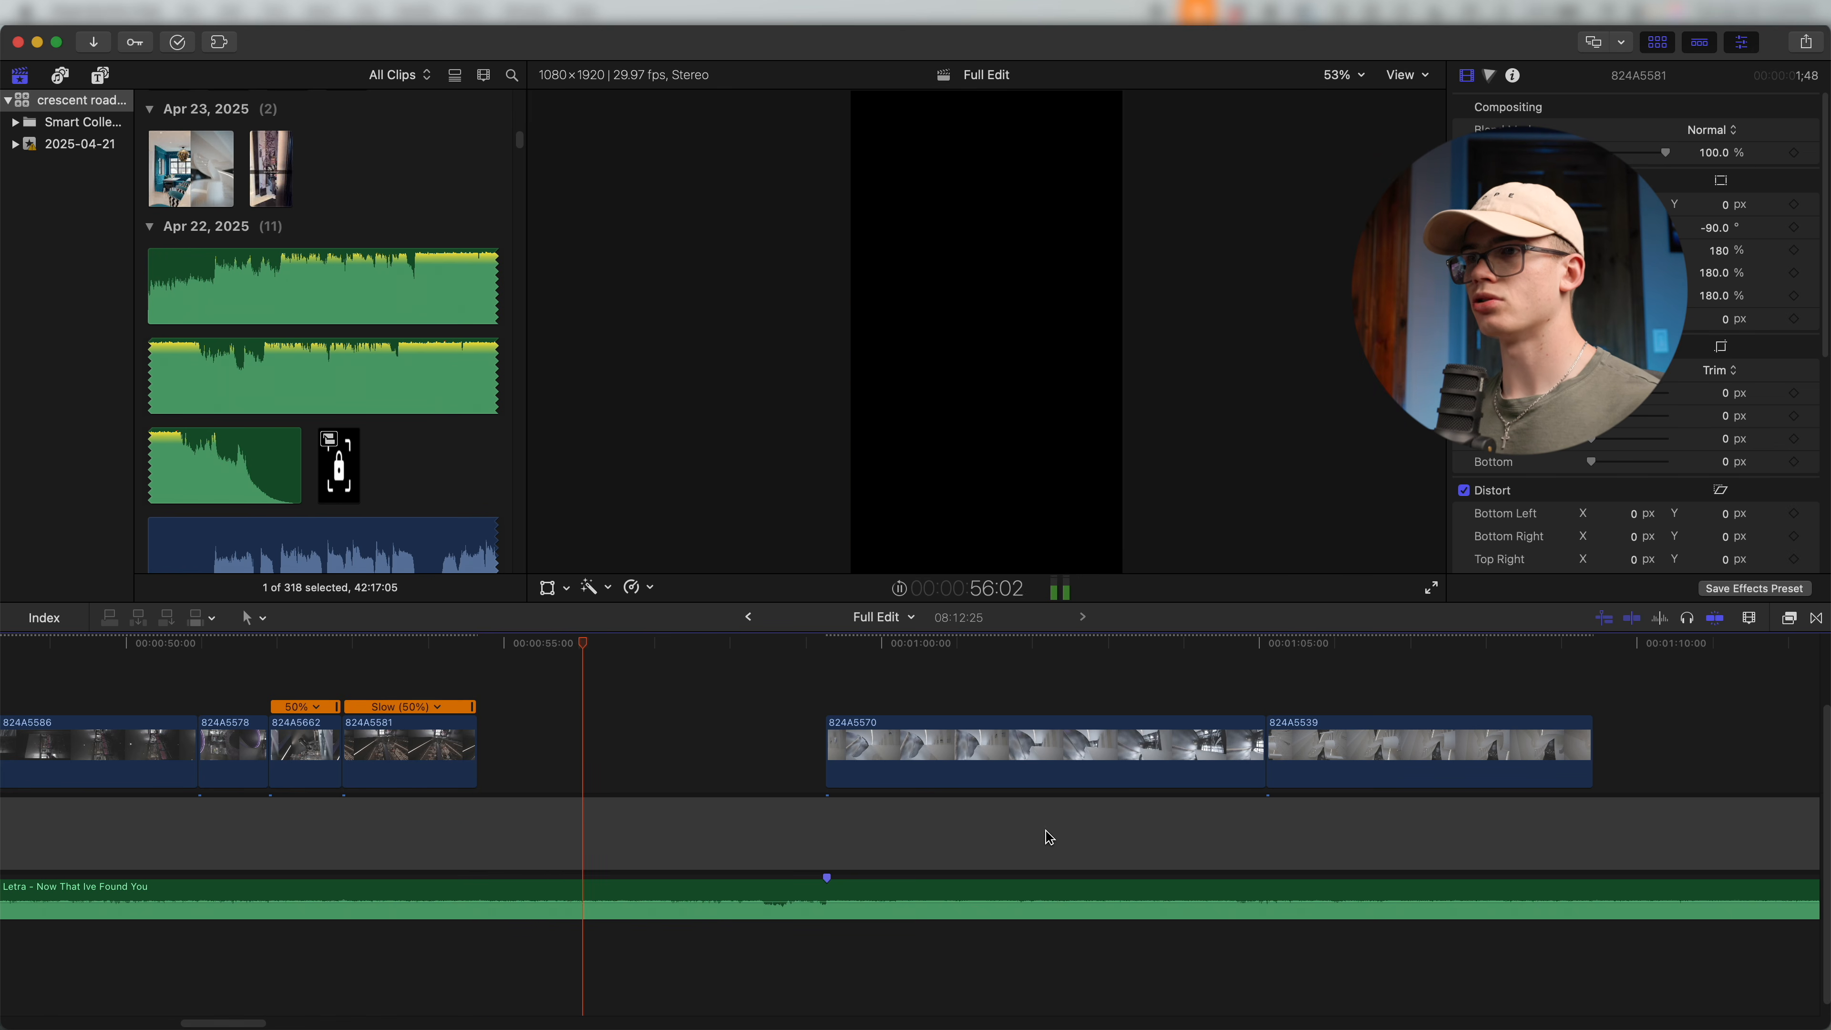
pyautogui.press('space')
pyautogui.click(525, 780)
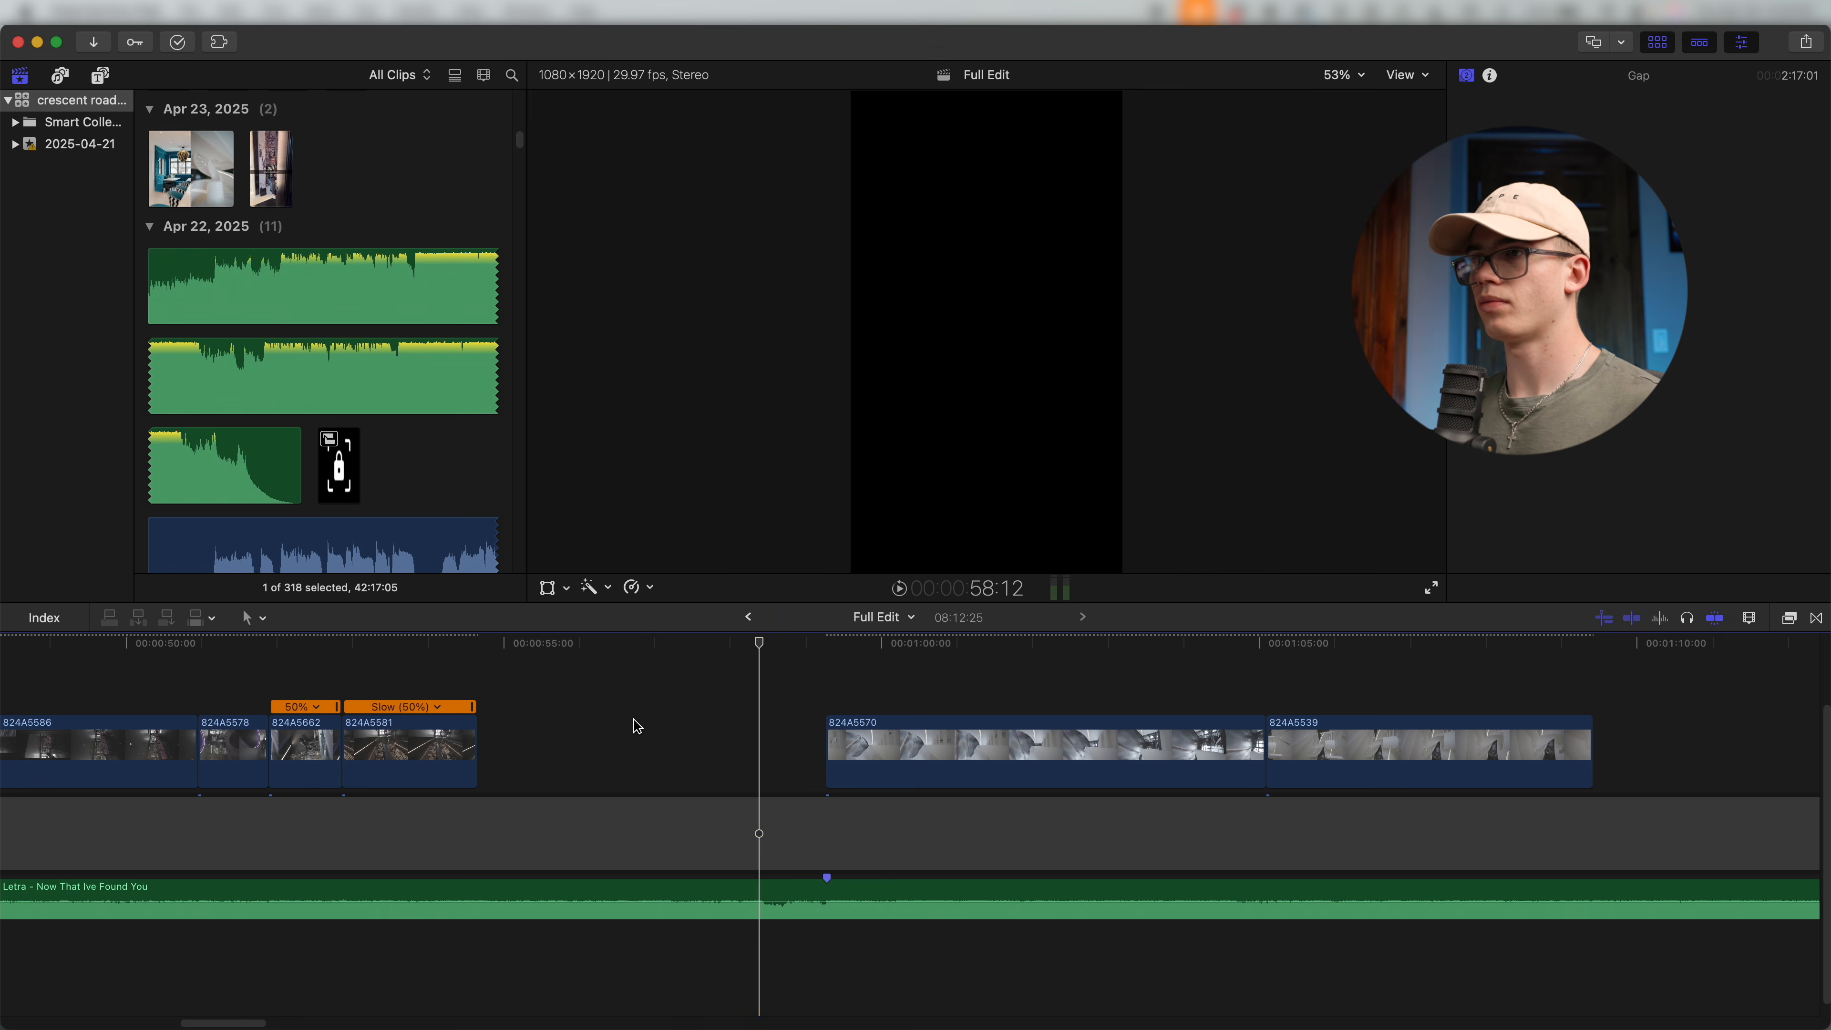
# Replay the music just ahead of the 59:08 marker to locate the beats in the gap after clip 824A5581.
pyautogui.press('space')
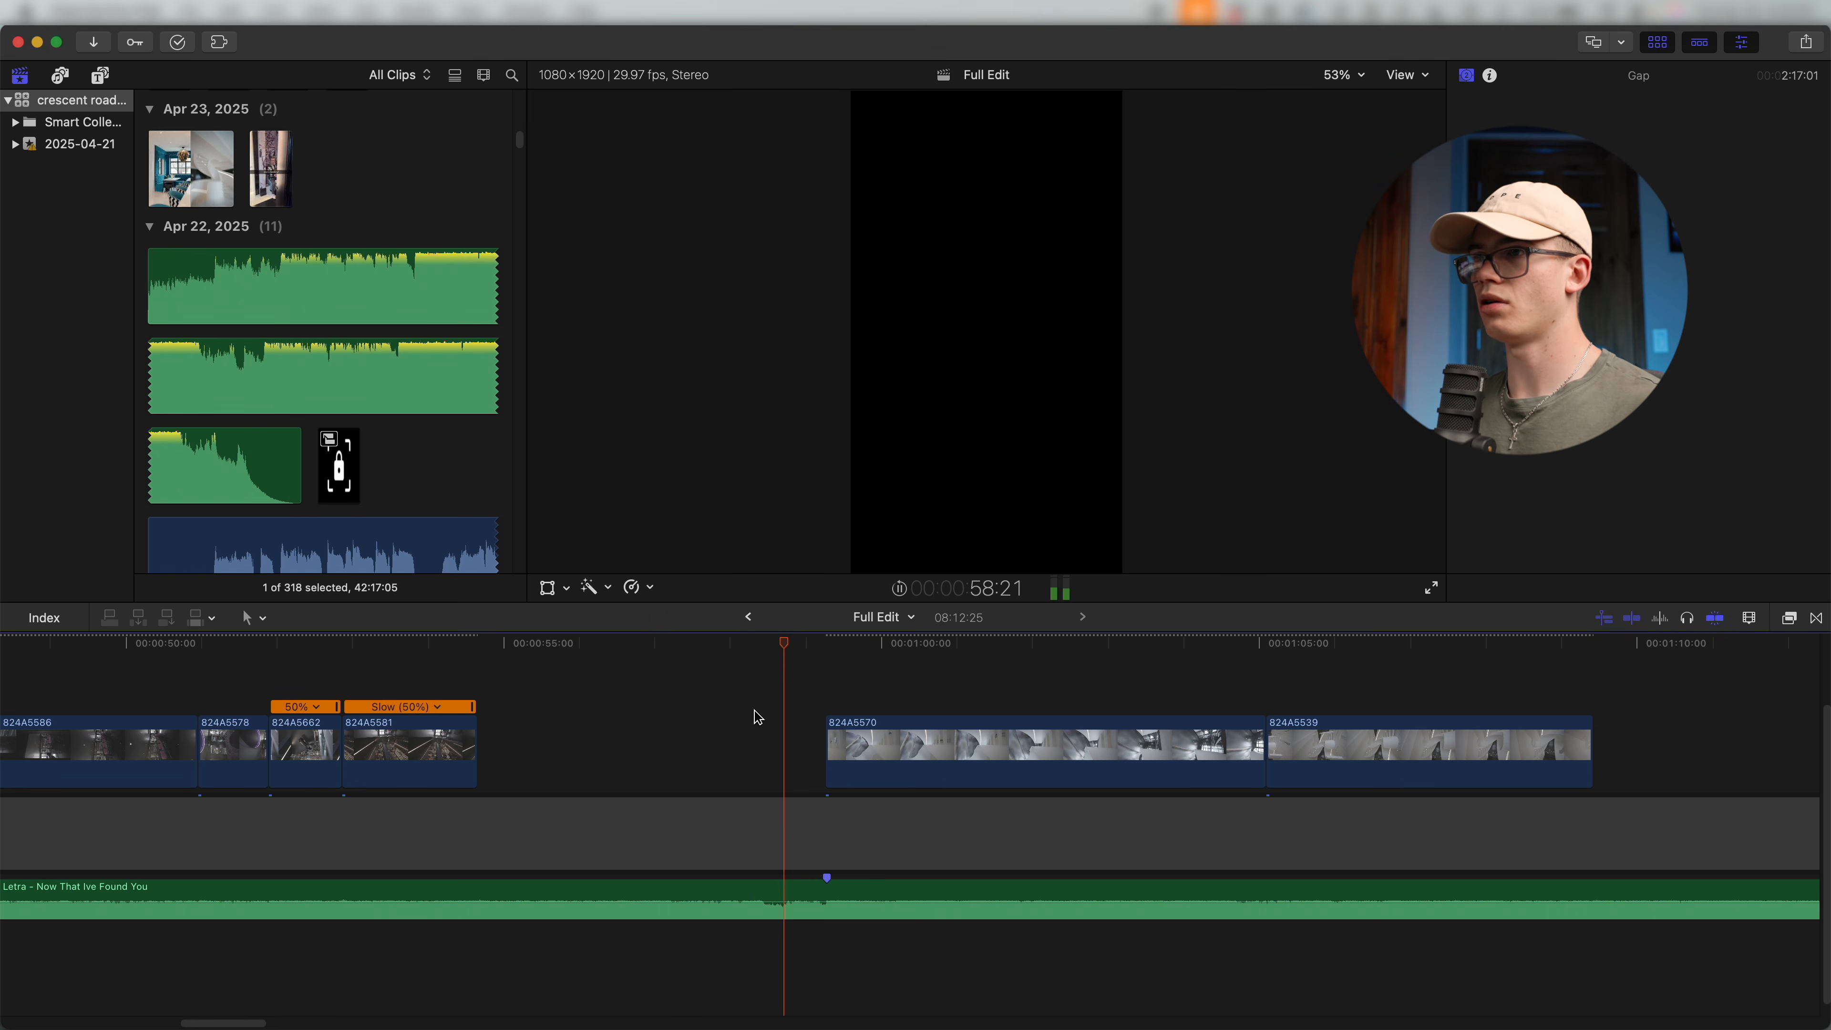
pyautogui.press('space')
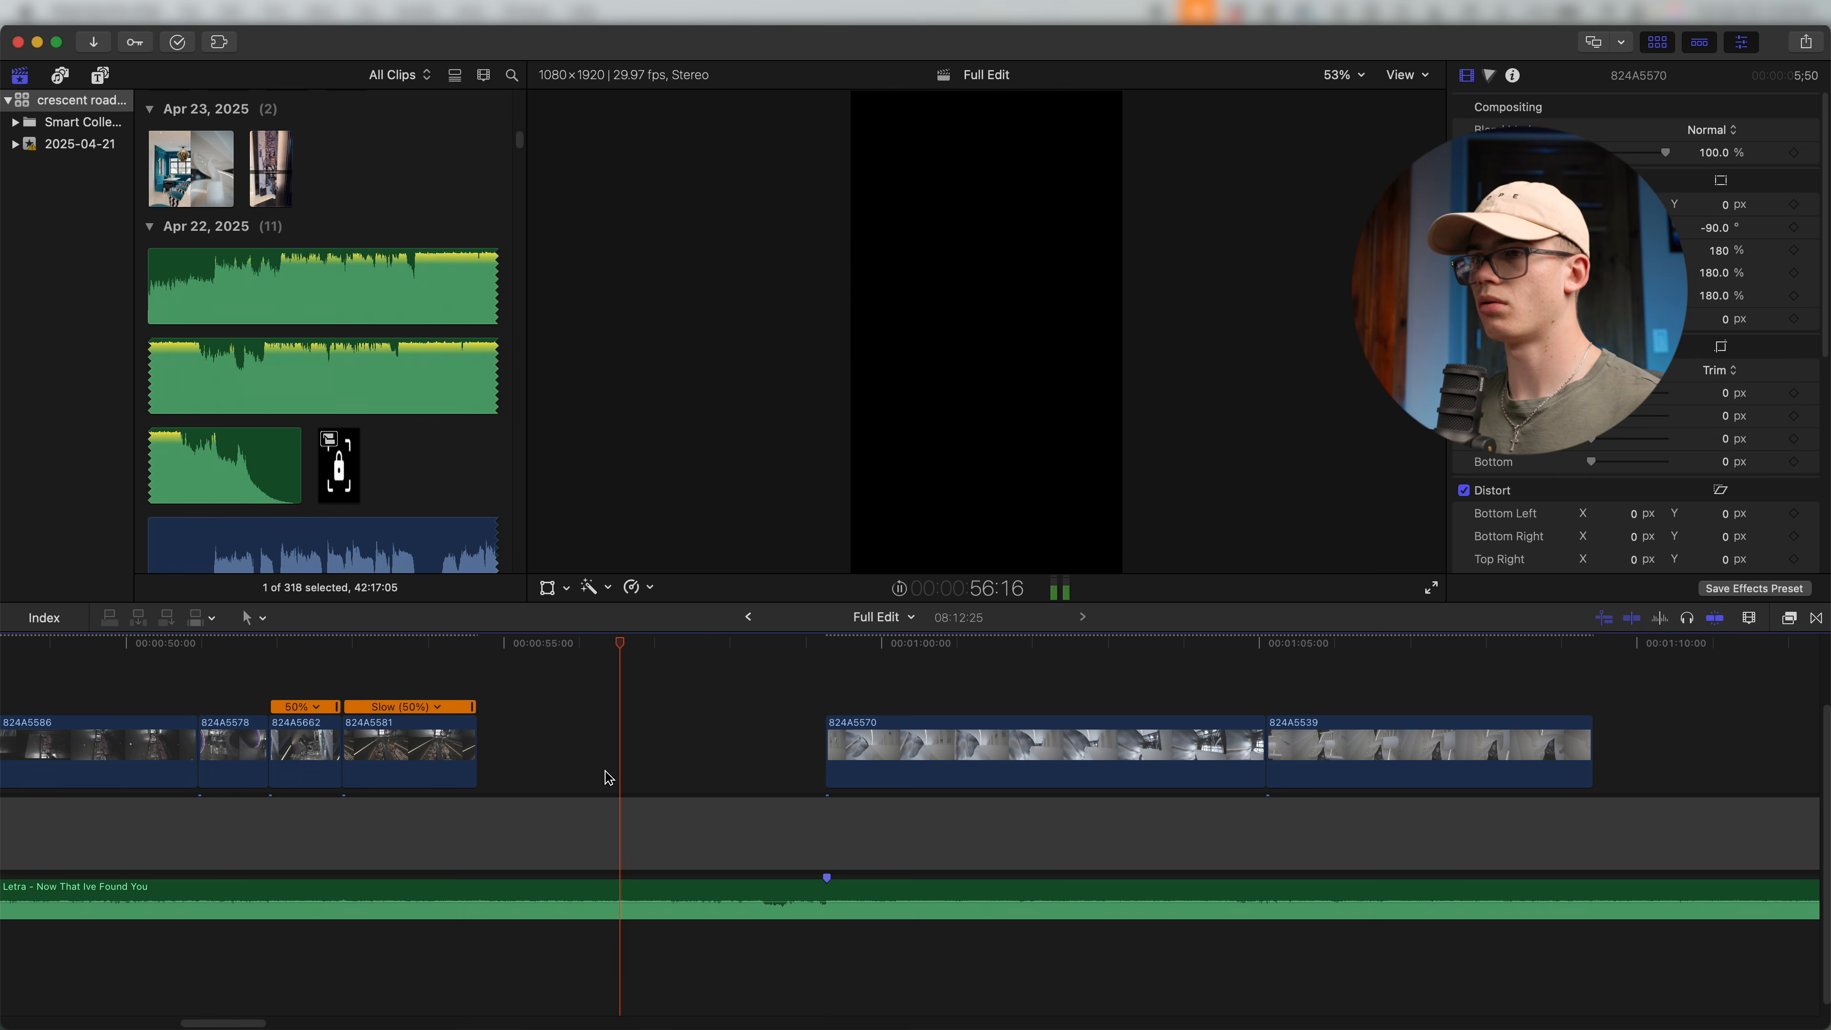
pyautogui.press('space')
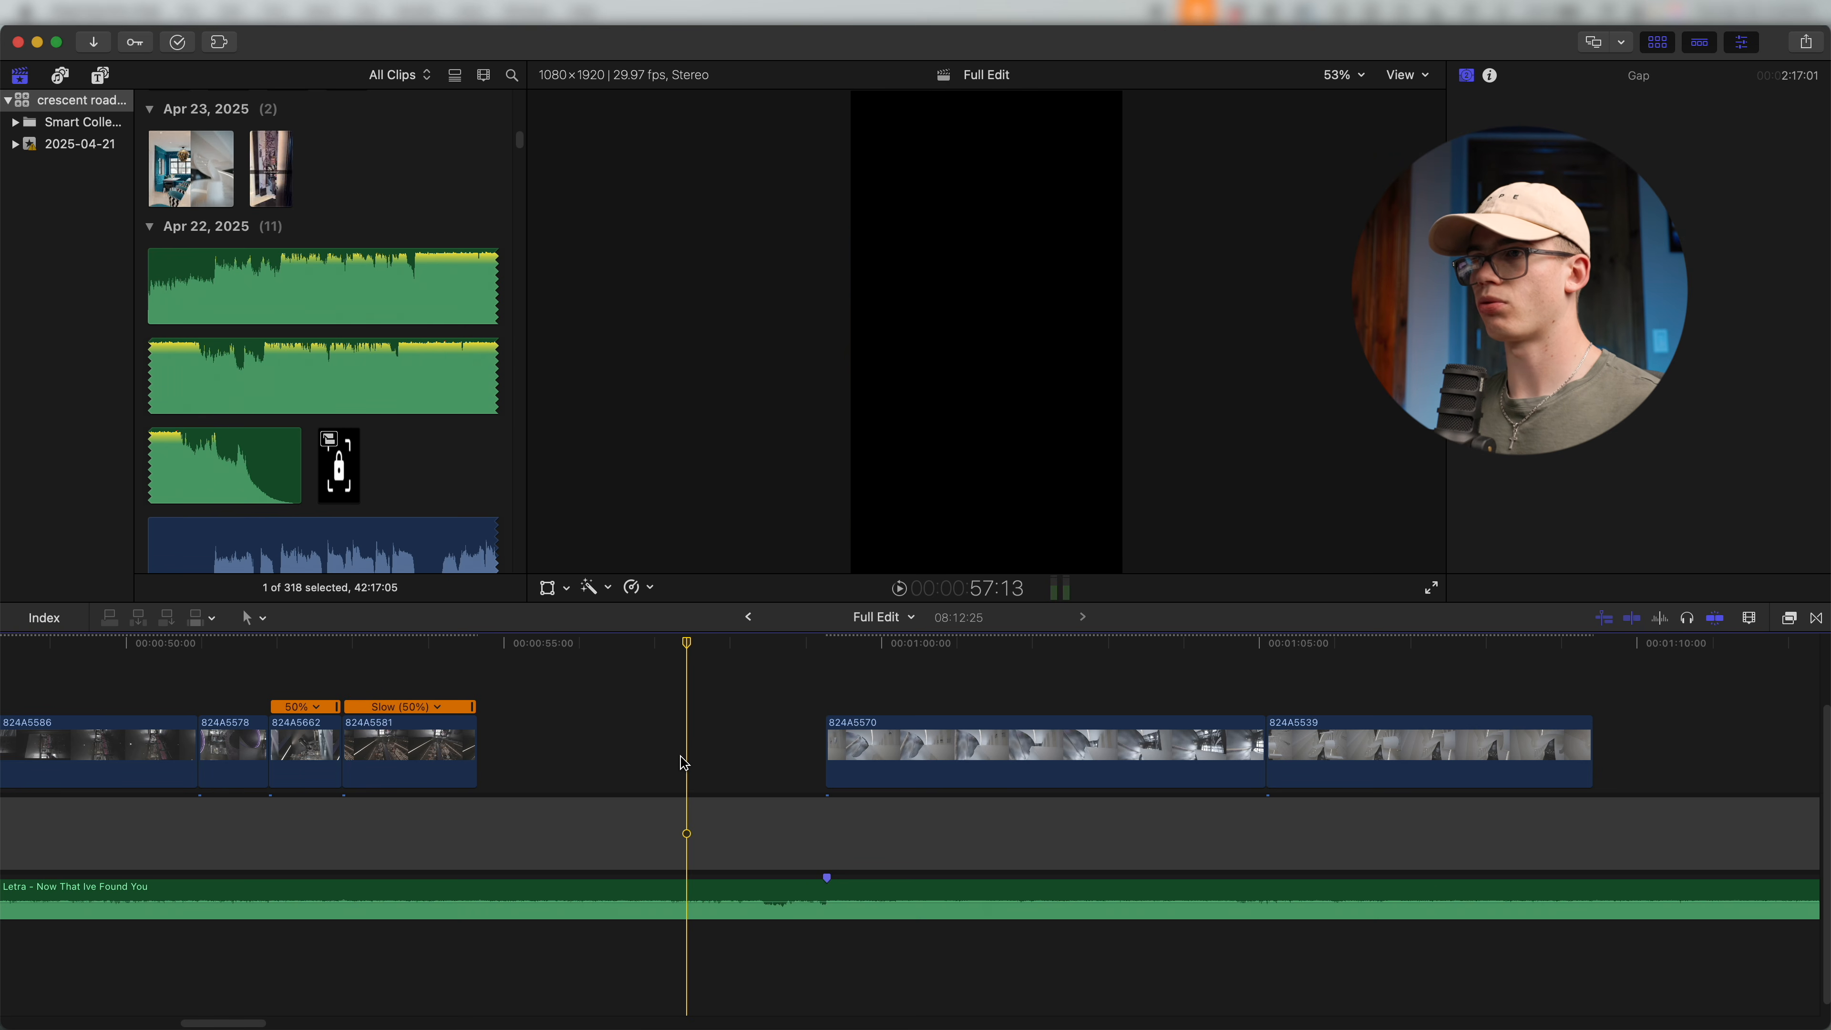
pyautogui.press('space')
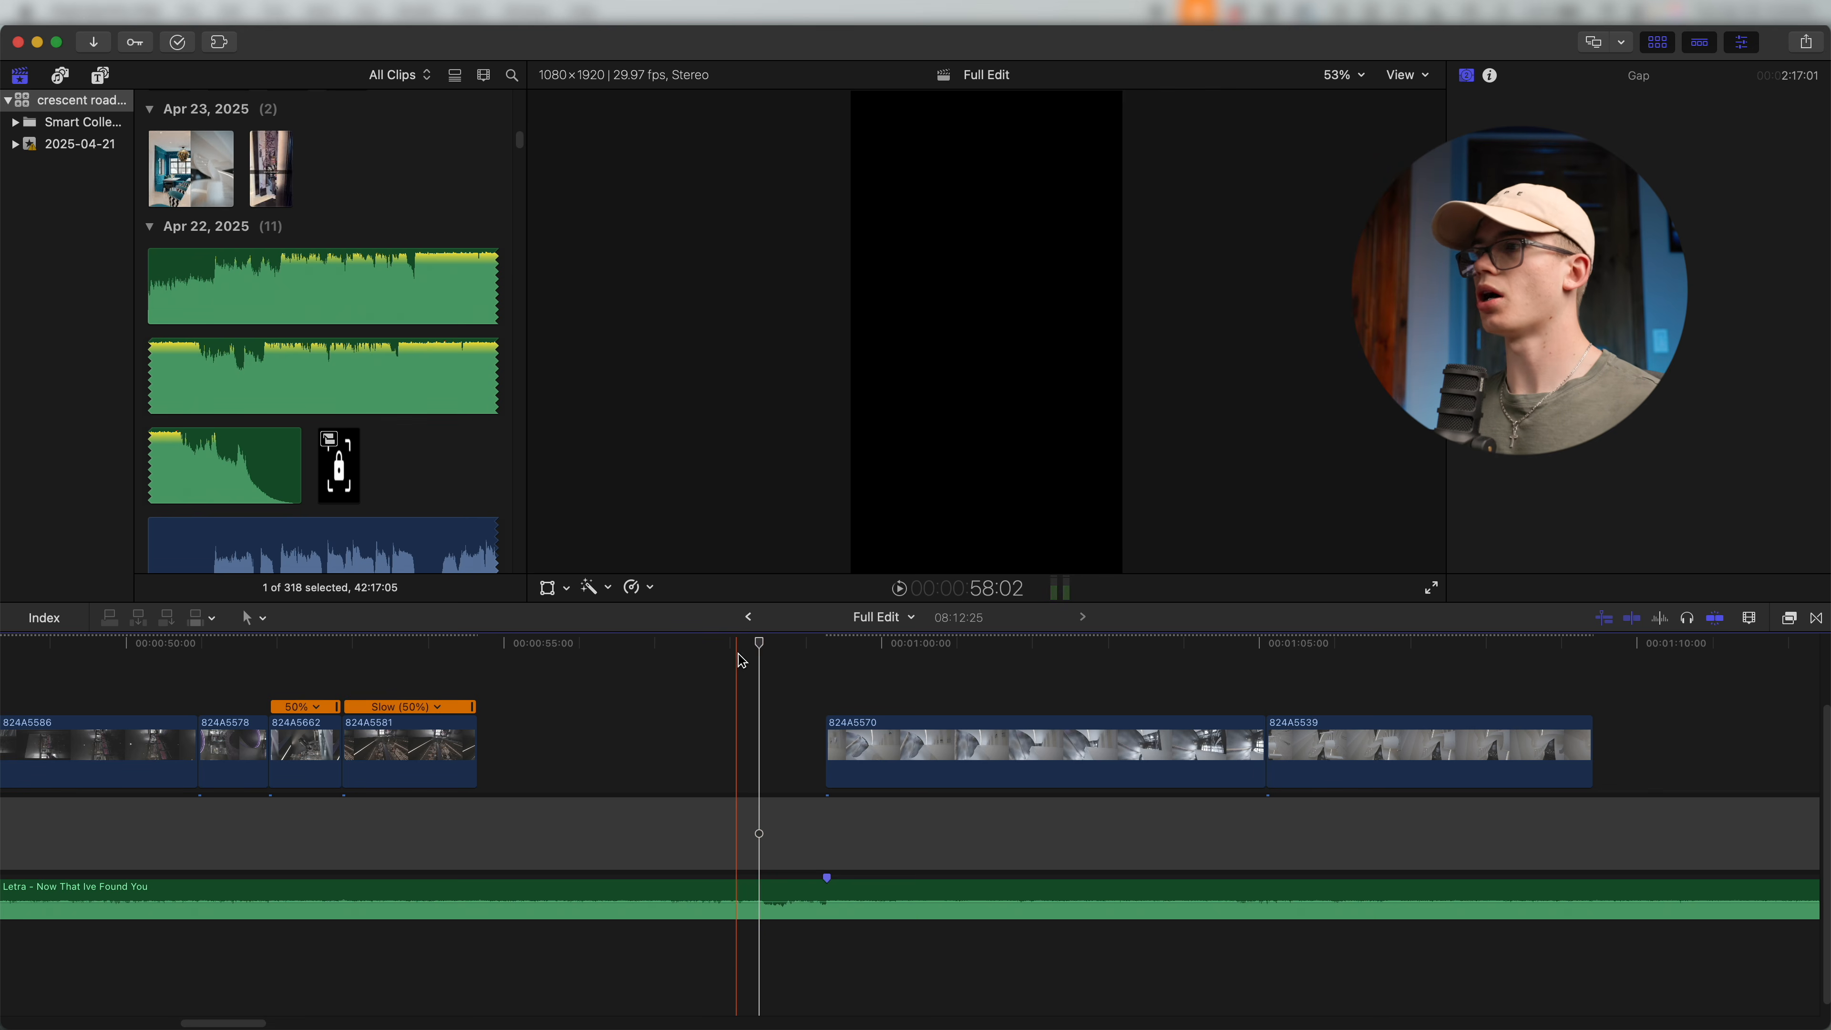
pyautogui.press('space')
pyautogui.press('super+equal')
pyautogui.press('space')
pyautogui.press('super+minus')
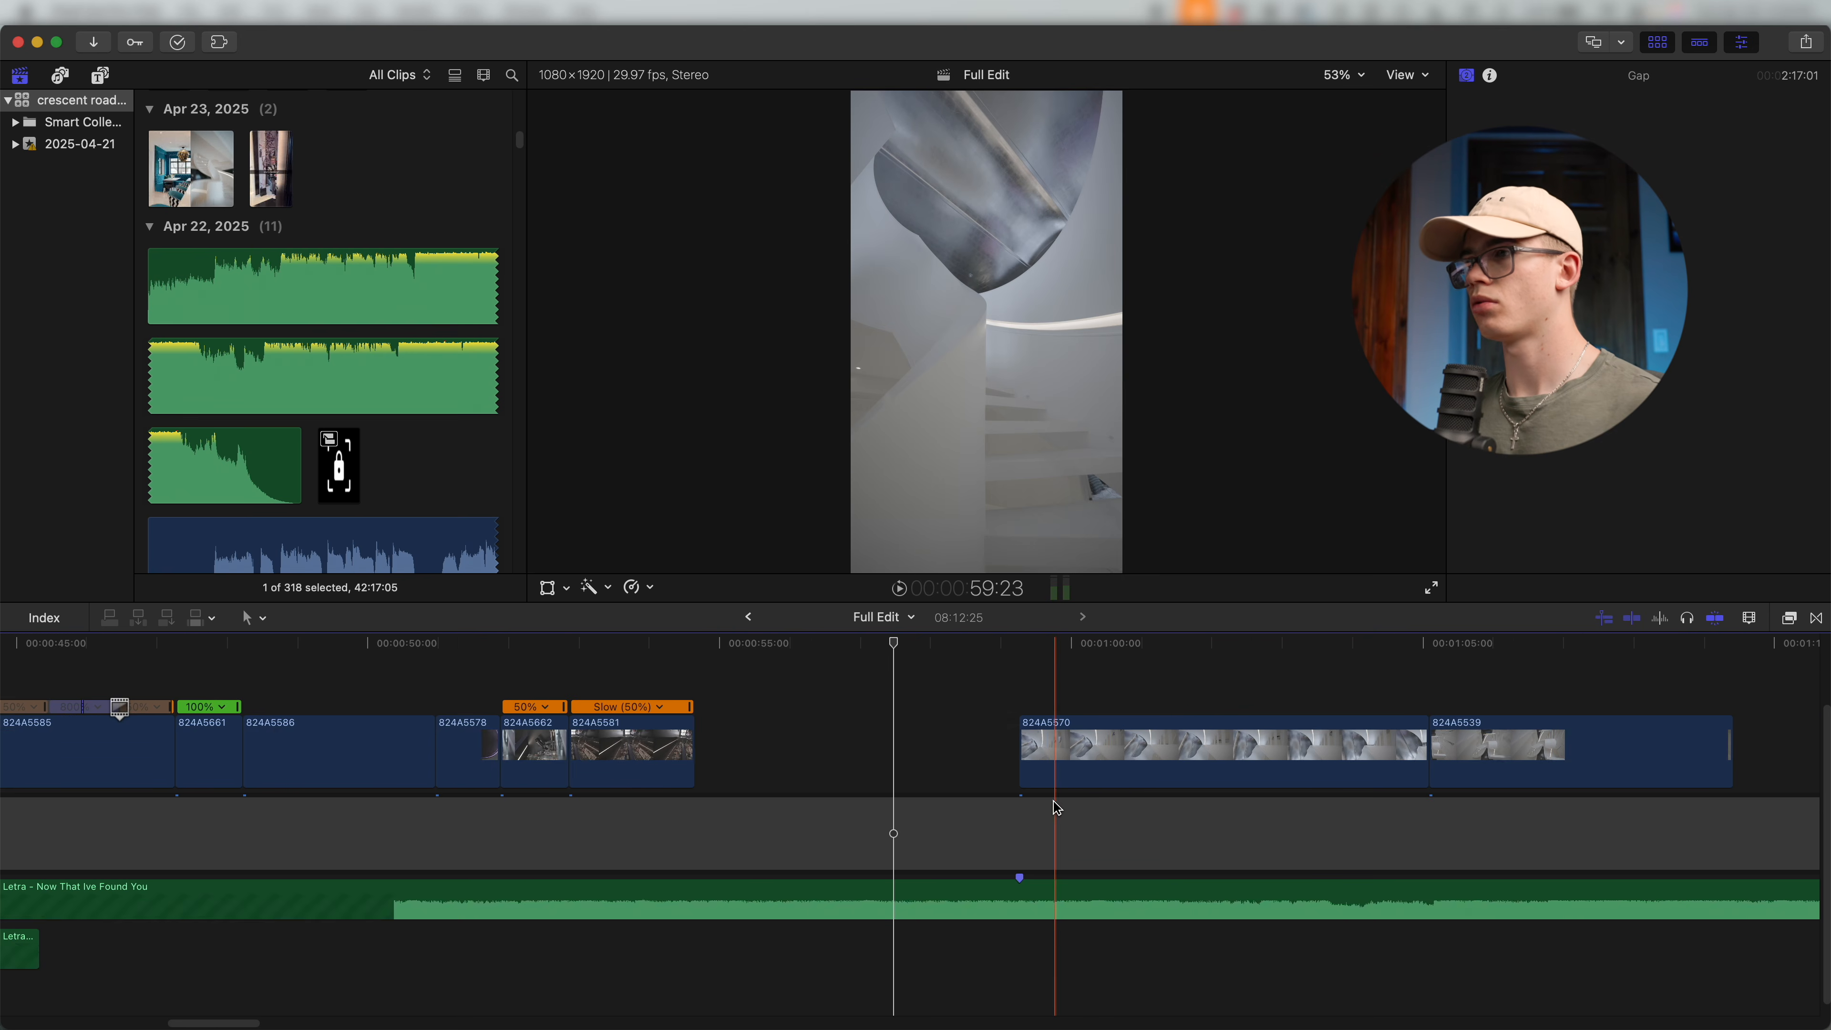
# Move clip 824A5539 ahead of clip 824A5570 to about 57:13, trim off its opening and realign its start there.
pyautogui.moveTo(1482, 757); pyautogui.dragTo(929, 685)
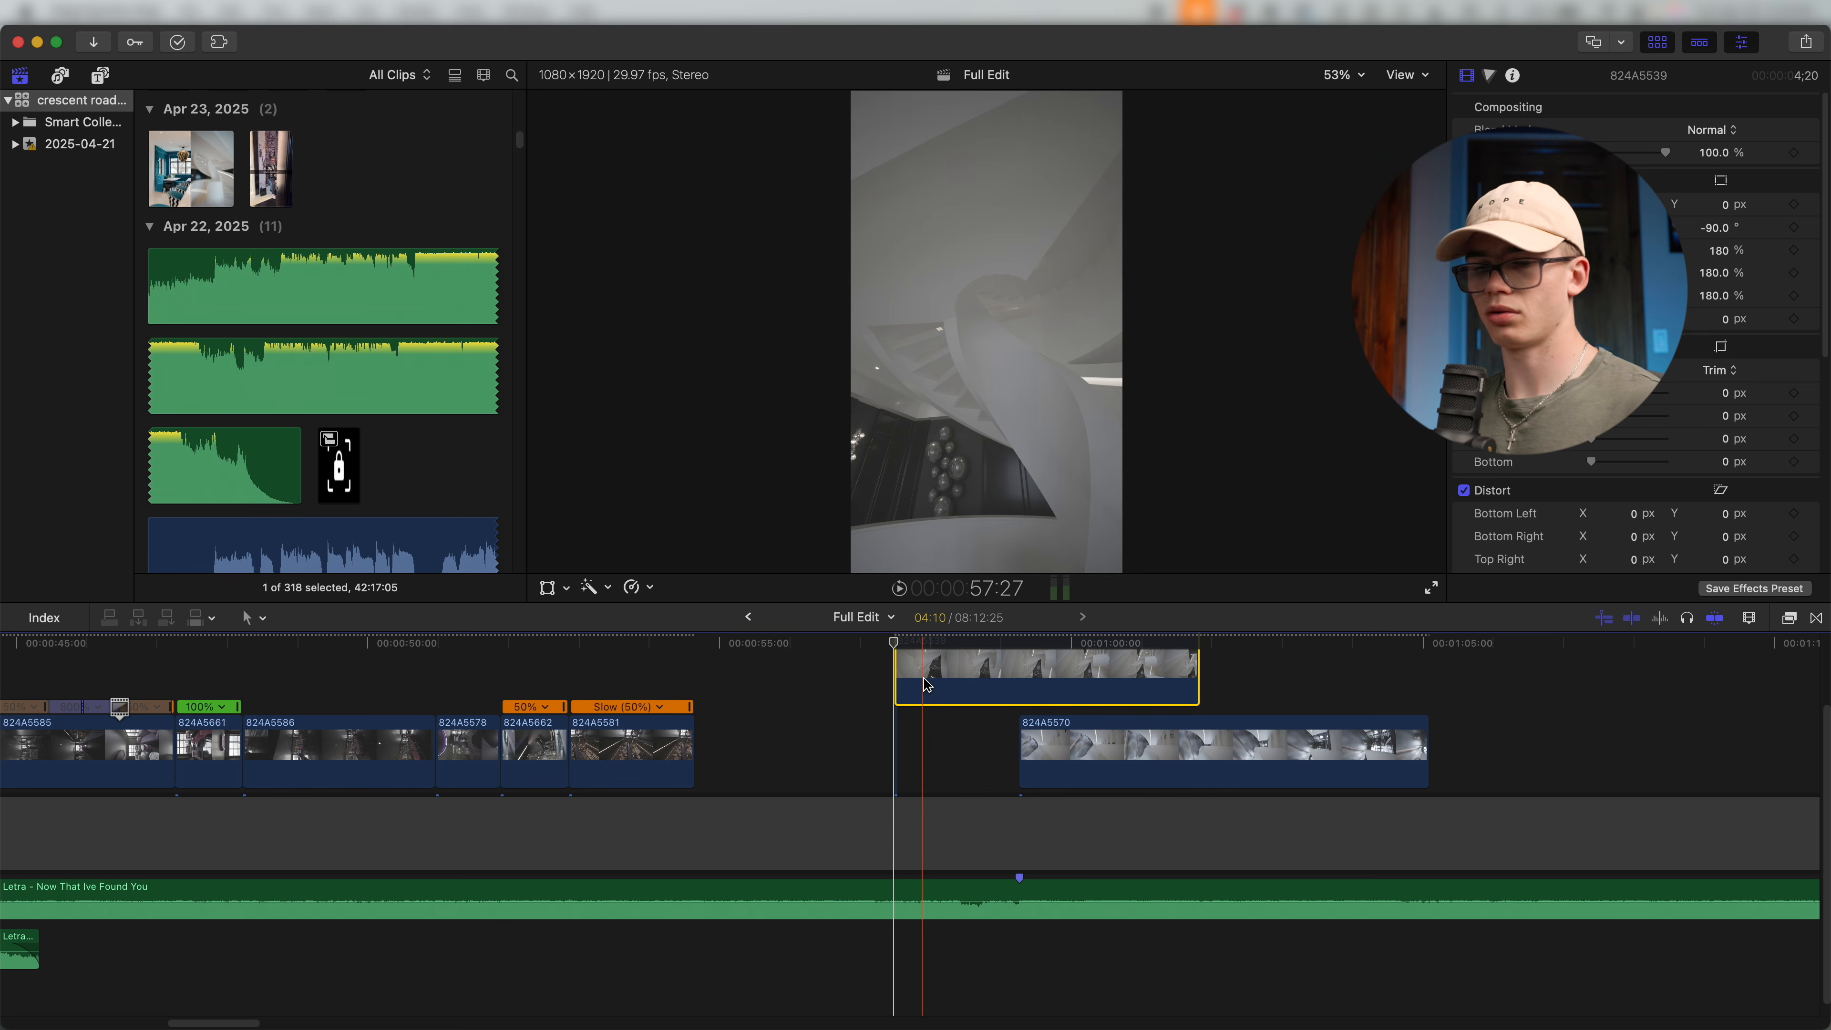
pyautogui.hotkey('alt', '[')
pyautogui.moveTo(950, 685); pyautogui.dragTo(917, 686)
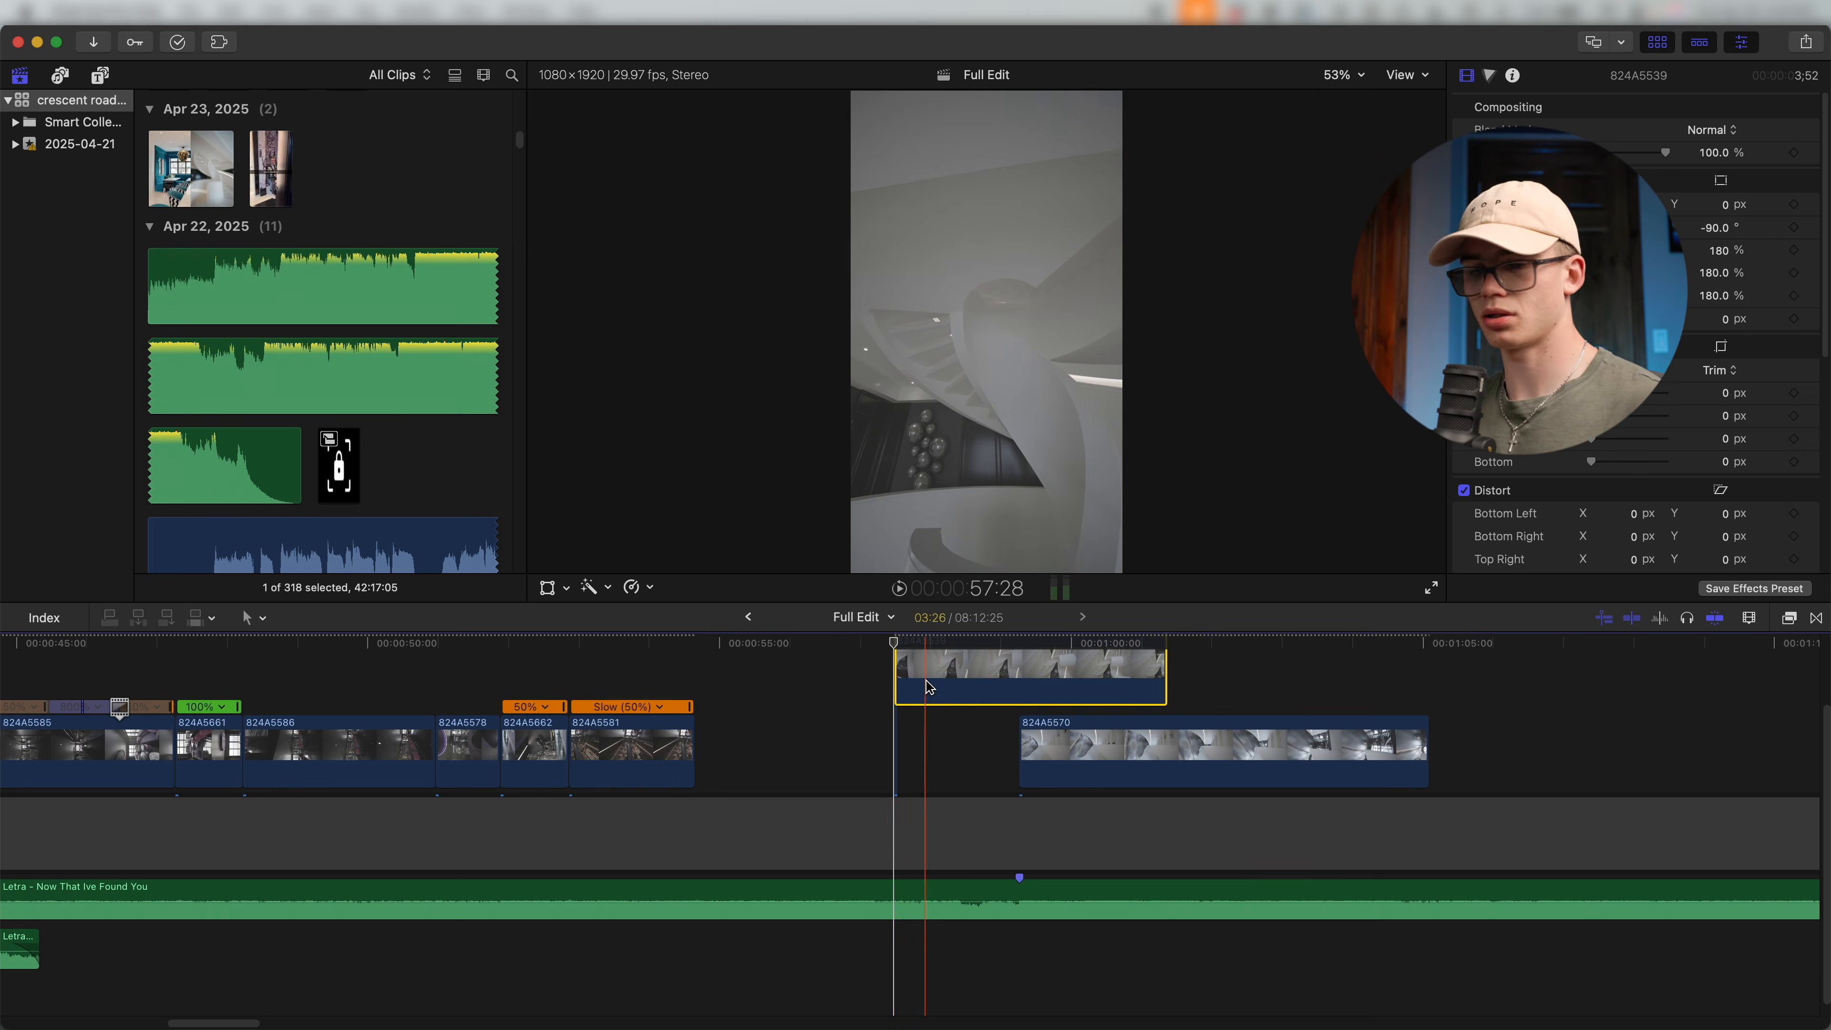
# Move clip 824A5570 aside, give clip 824A5539 a fast-to-slow speed ramp and trim its end.
pyautogui.hotkey('ctrl', 'shift', 'r')
pyautogui.moveTo(1045, 750); pyautogui.dragTo(1443, 750)
pyautogui.hotkey('shift', 'b')
pyautogui.click(1390, 728)
pyautogui.press('super+equal')
pyautogui.click(908, 764)
pyautogui.press('super+equal')
pyautogui.click(830, 833)
pyautogui.press('super+equal')
pyautogui.press('super+equal')
pyautogui.hotkey('alt', ']')
pyautogui.press('super+minus')
pyautogui.press('super+minus')
pyautogui.press('super+minus')
# Move clip 824A5570 into the gap ahead of clip 824A5539 and reverse it at 50% speed.
pyautogui.click(887, 765)
pyautogui.moveTo(1499, 832); pyautogui.dragTo(686, 750)
pyautogui.press('space')
pyautogui.press('space')
pyautogui.hotkey('alt', ']')
pyautogui.hotkey('ctrl', 'shift', 'r')
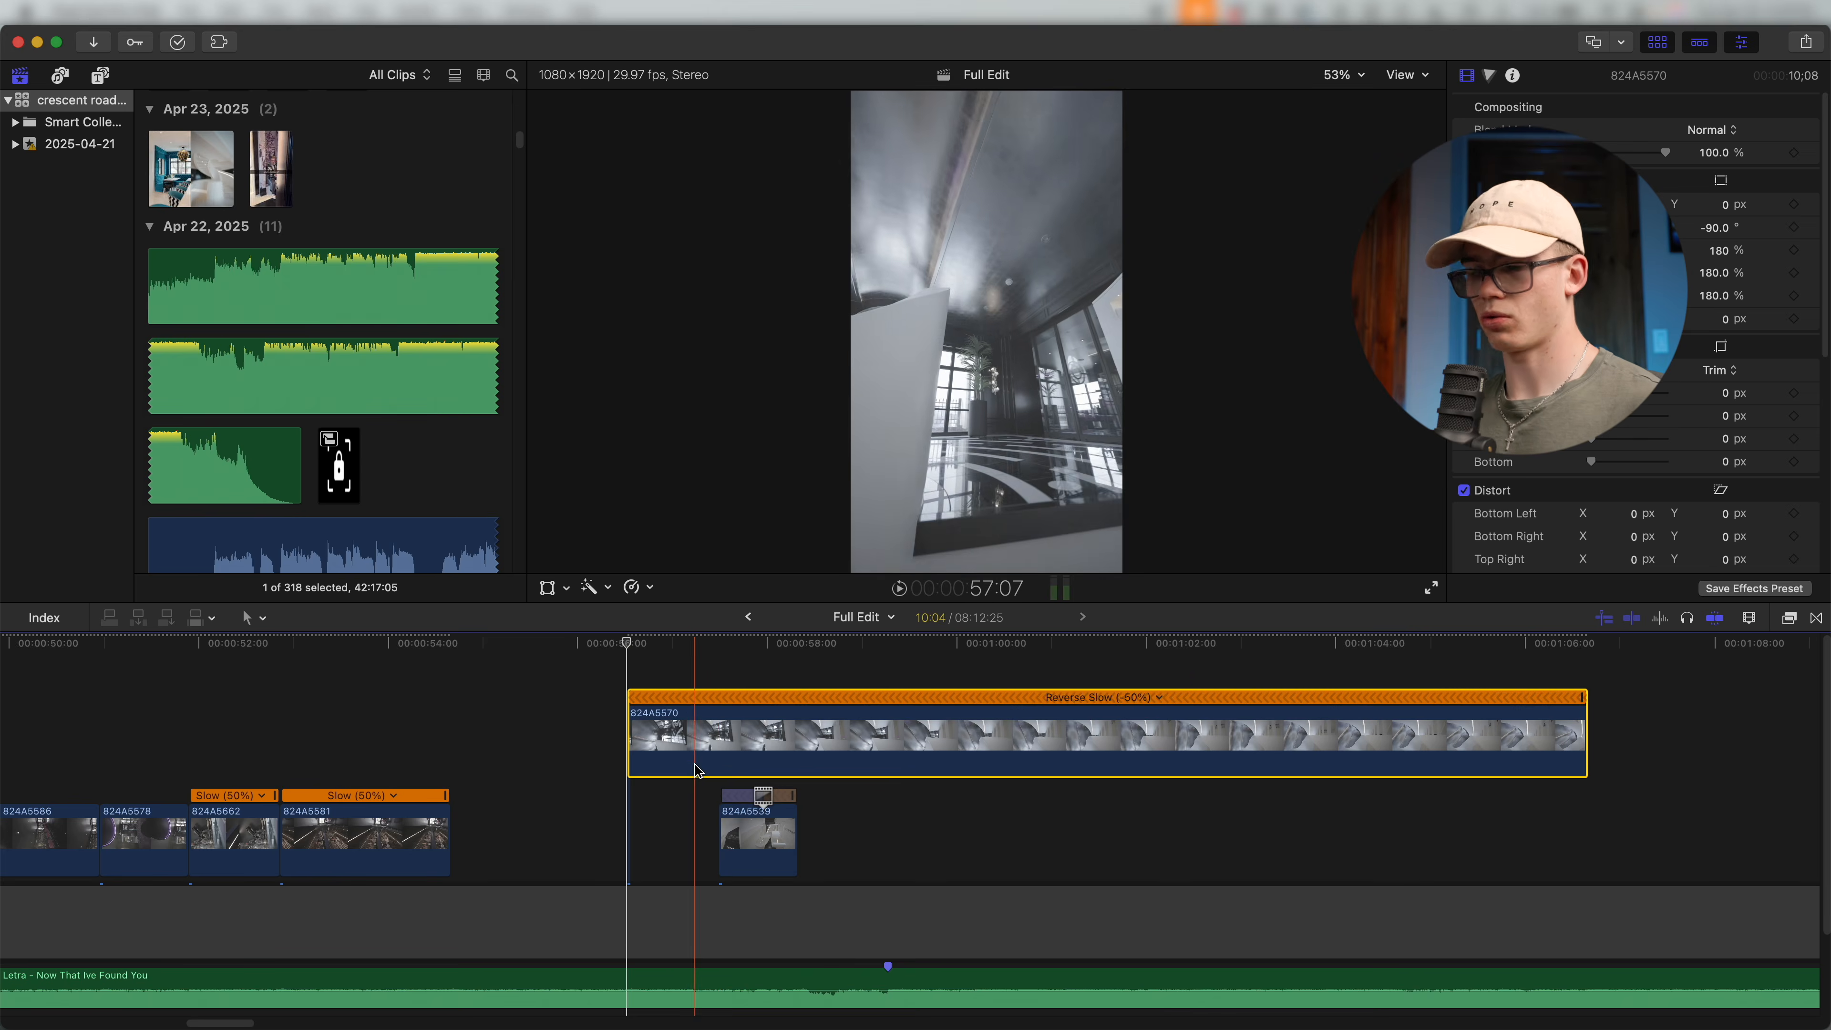
# Give clip 824A5570 a slow-to-fast speed ramp leading into clip 824A5539 and play back the transition.
pyautogui.click(694, 770)
pyautogui.hotkey('shift', 'b')
pyautogui.click(1162, 698)
pyautogui.press('super+equal')
pyautogui.click(647, 799)
pyautogui.press('space')
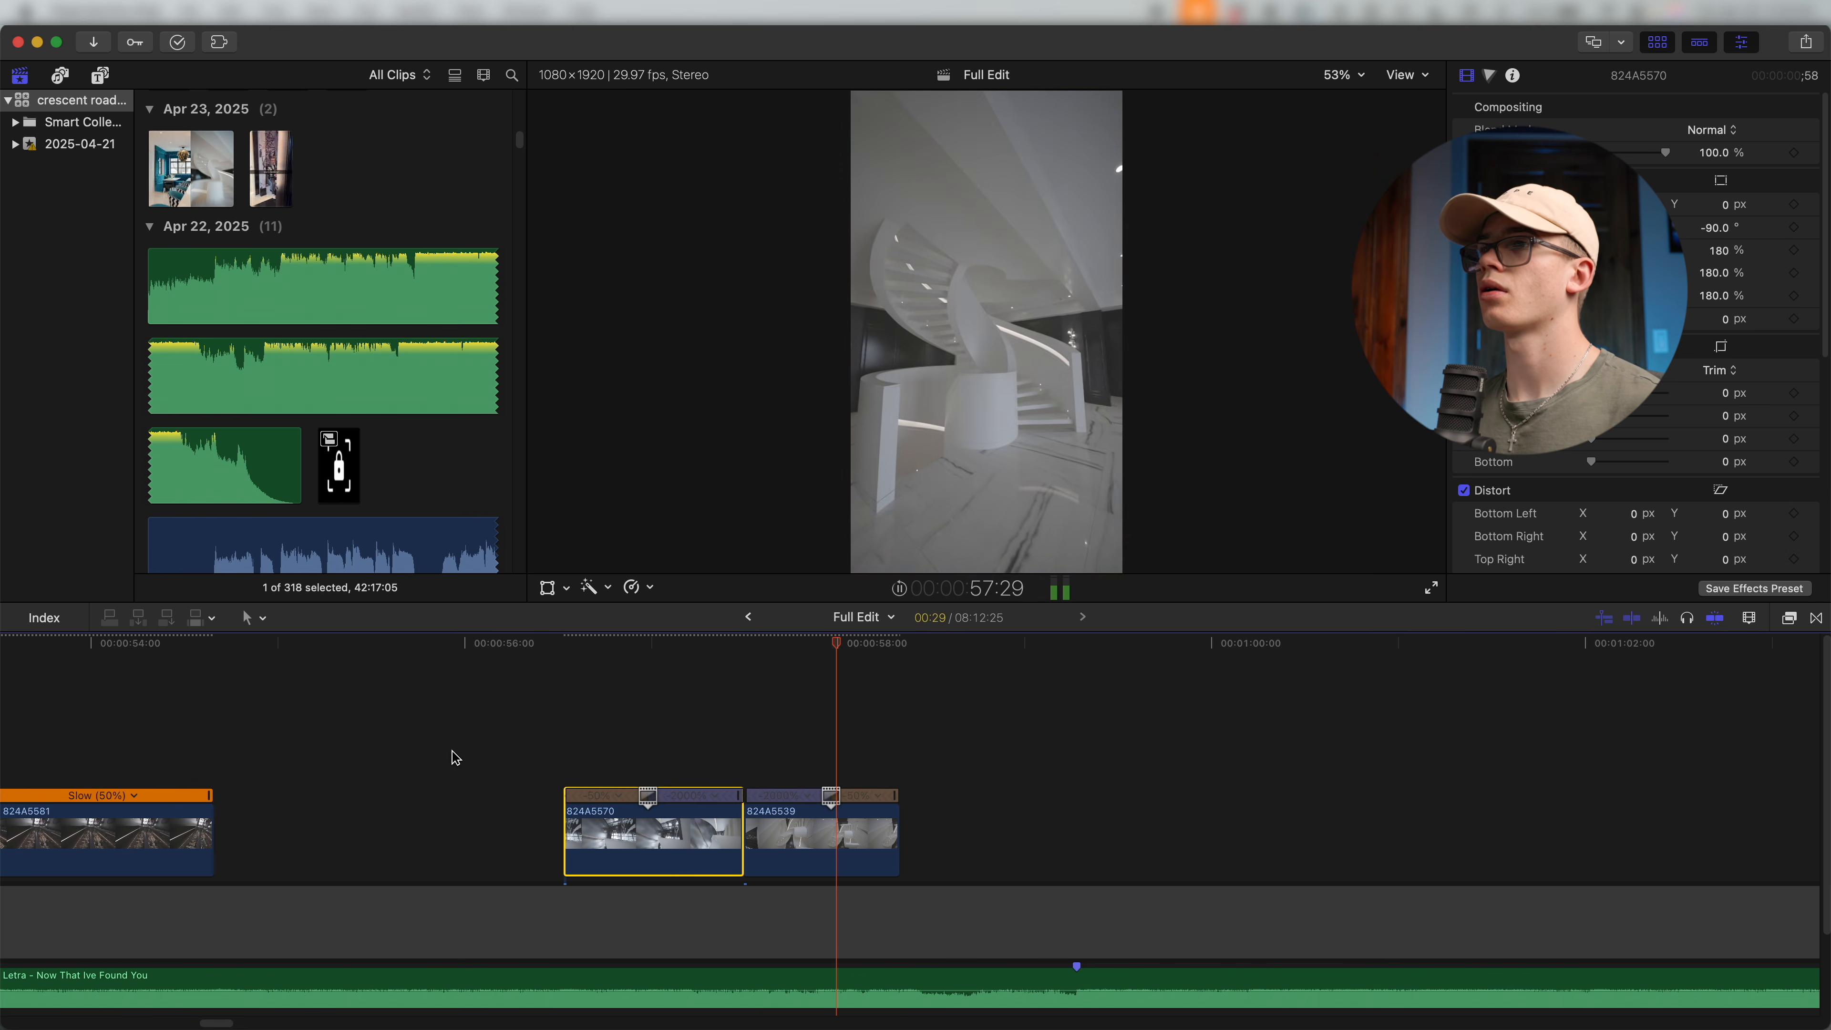
pyautogui.press('space')
pyautogui.press('super+minus')
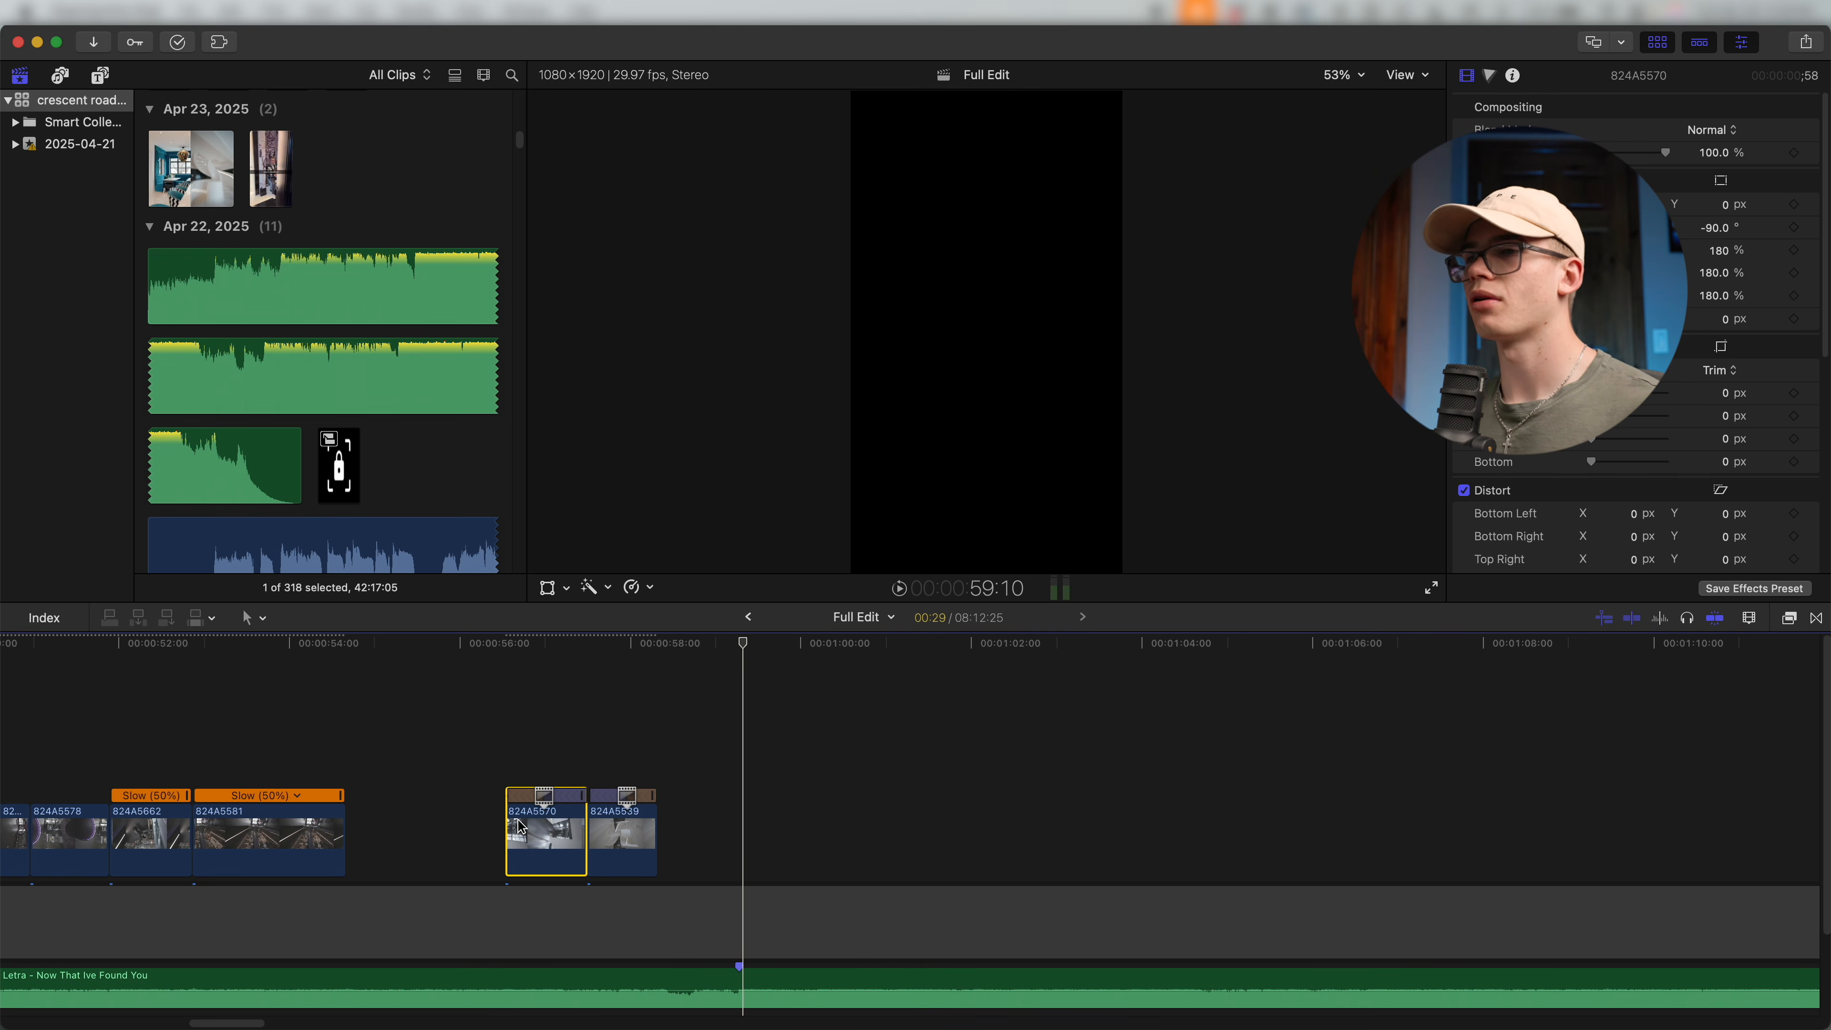
# Find clips 824A5593 and 824A5594 in the unused footage and bring them into the edit after the music marker.
pyautogui.press('super+minus')
pyautogui.hscroll(5, 911, 772)
pyautogui.press('super+minus')
pyautogui.press('super+equal')
pyautogui.press('super+equal')
pyautogui.press('super+minus')
pyautogui.press('super+minus')
pyautogui.press('super+minus')
pyautogui.press('super+minus')
pyautogui.hscroll(10, 801, 850)
pyautogui.press('super+equal')
pyautogui.press('super+equal')
pyautogui.press('super+equal')
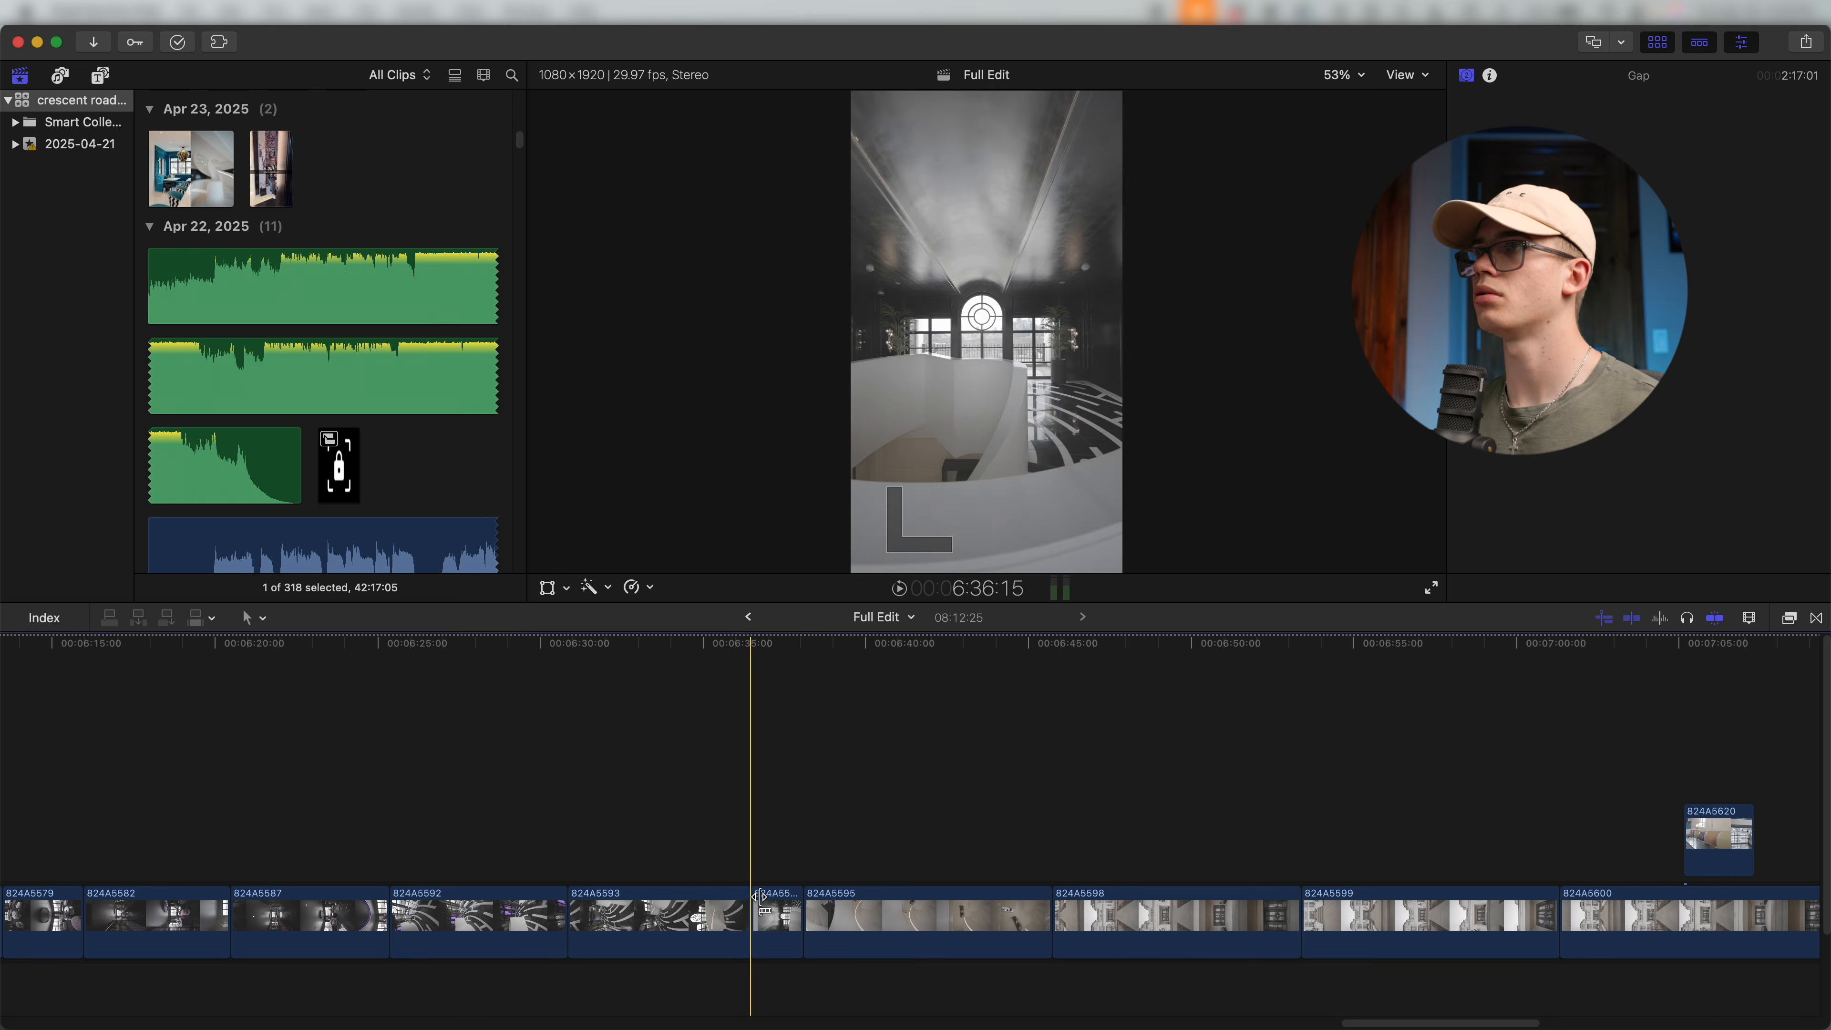
pyautogui.moveTo(777, 923); pyautogui.dragTo(140, 840)
pyautogui.hscroll(-3, 664, 894)
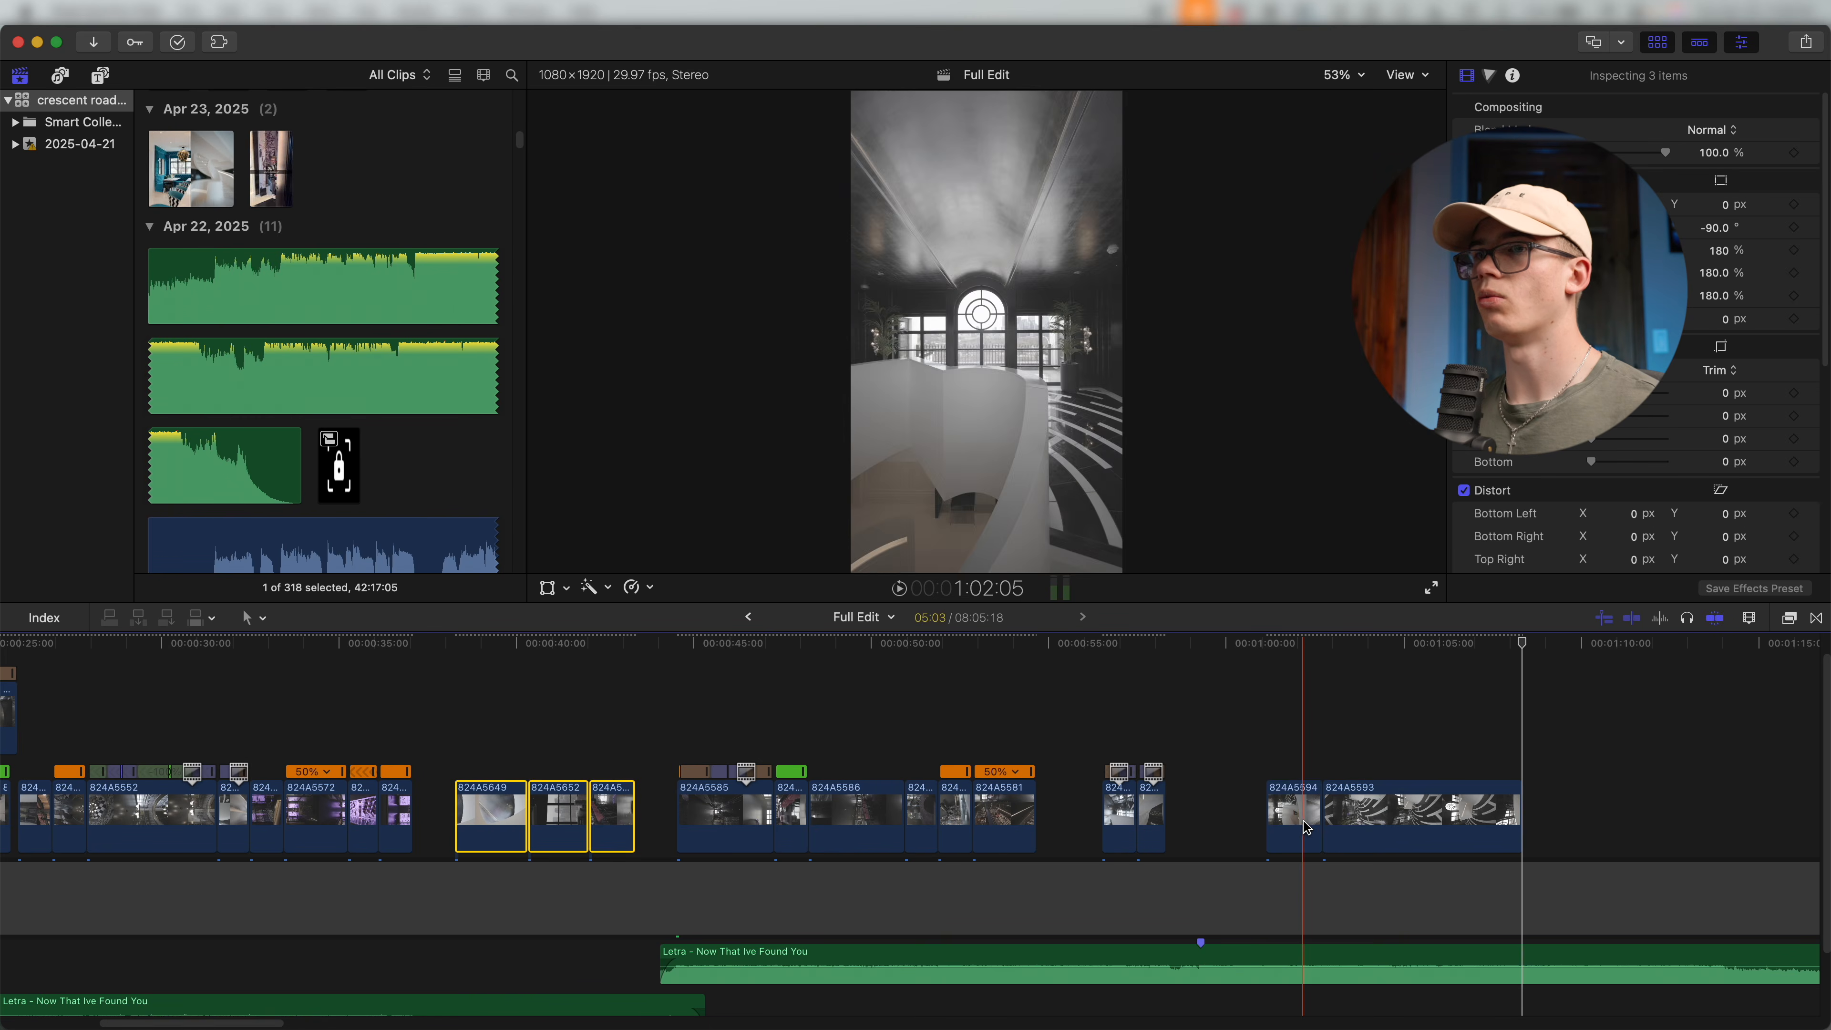
# Move clip 824A5594 directly after the wine-cellar clip 824A5653 and slow it to 50%.
pyautogui.moveTo(1295, 822); pyautogui.dragTo(432, 743)
pyautogui.scroll(1, 409, 739)
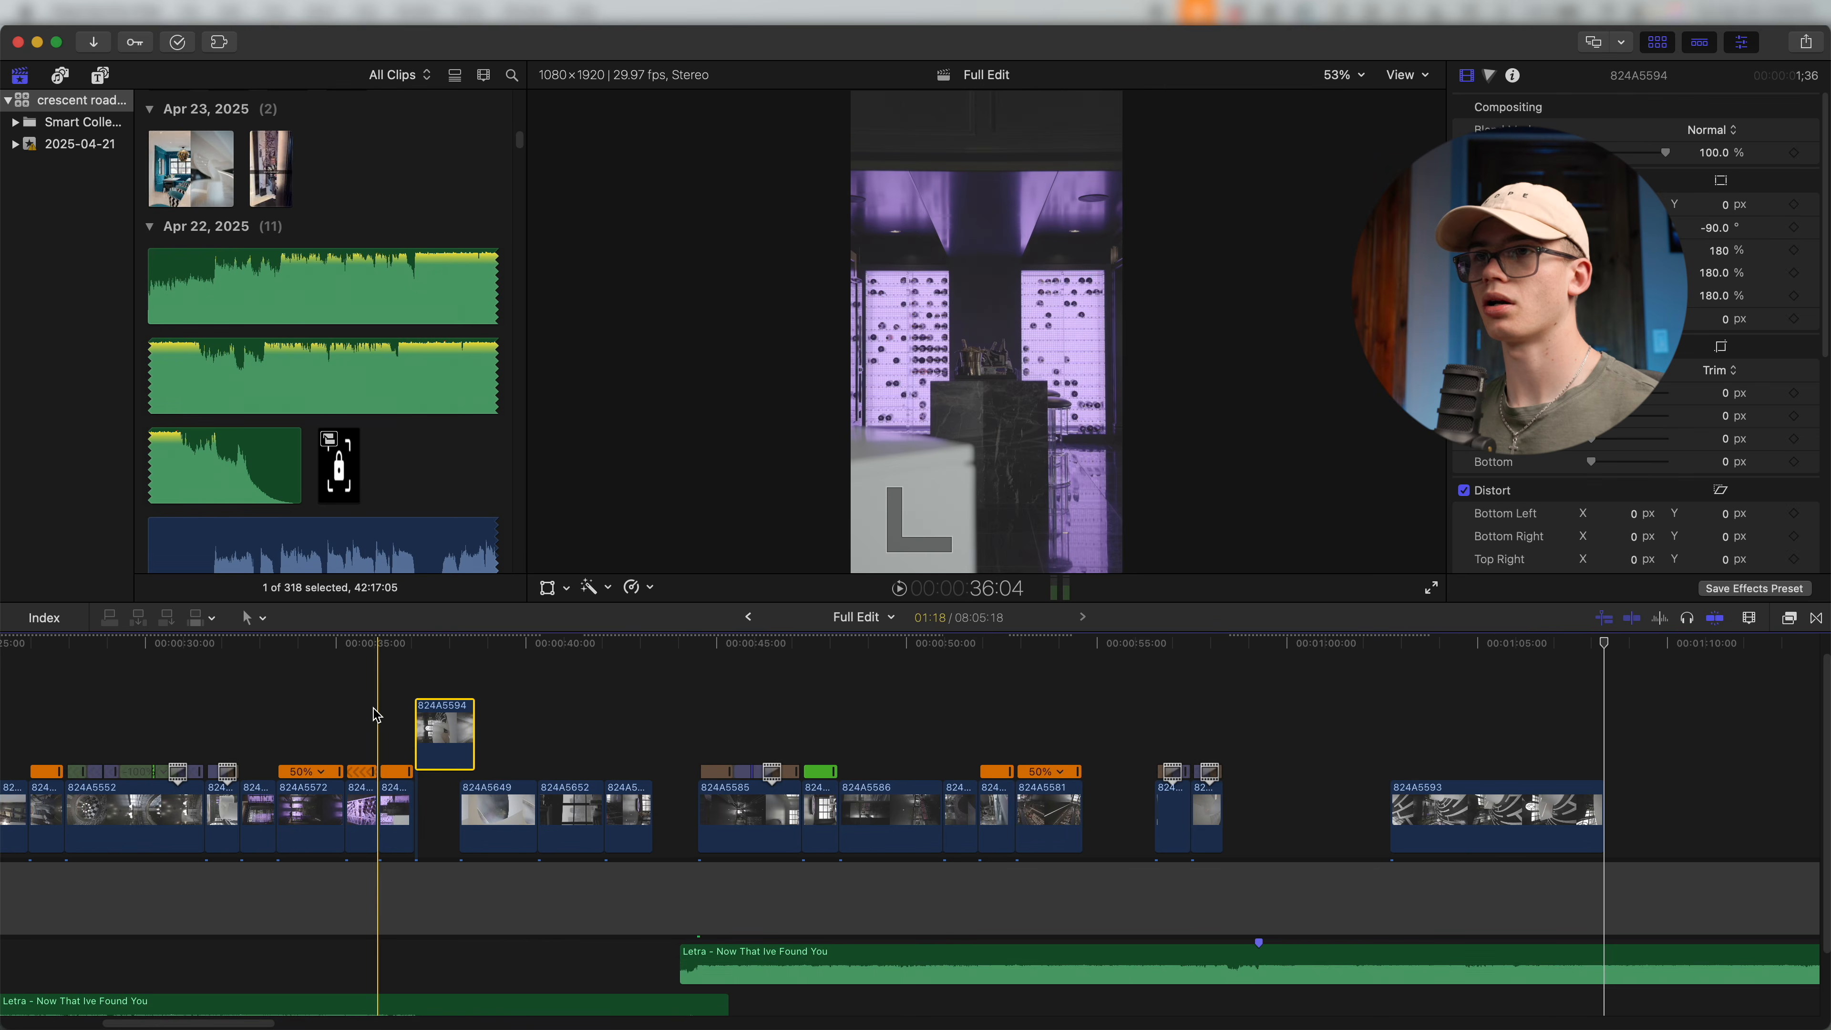
pyautogui.scroll(1, 409, 739)
pyautogui.press('super+r')
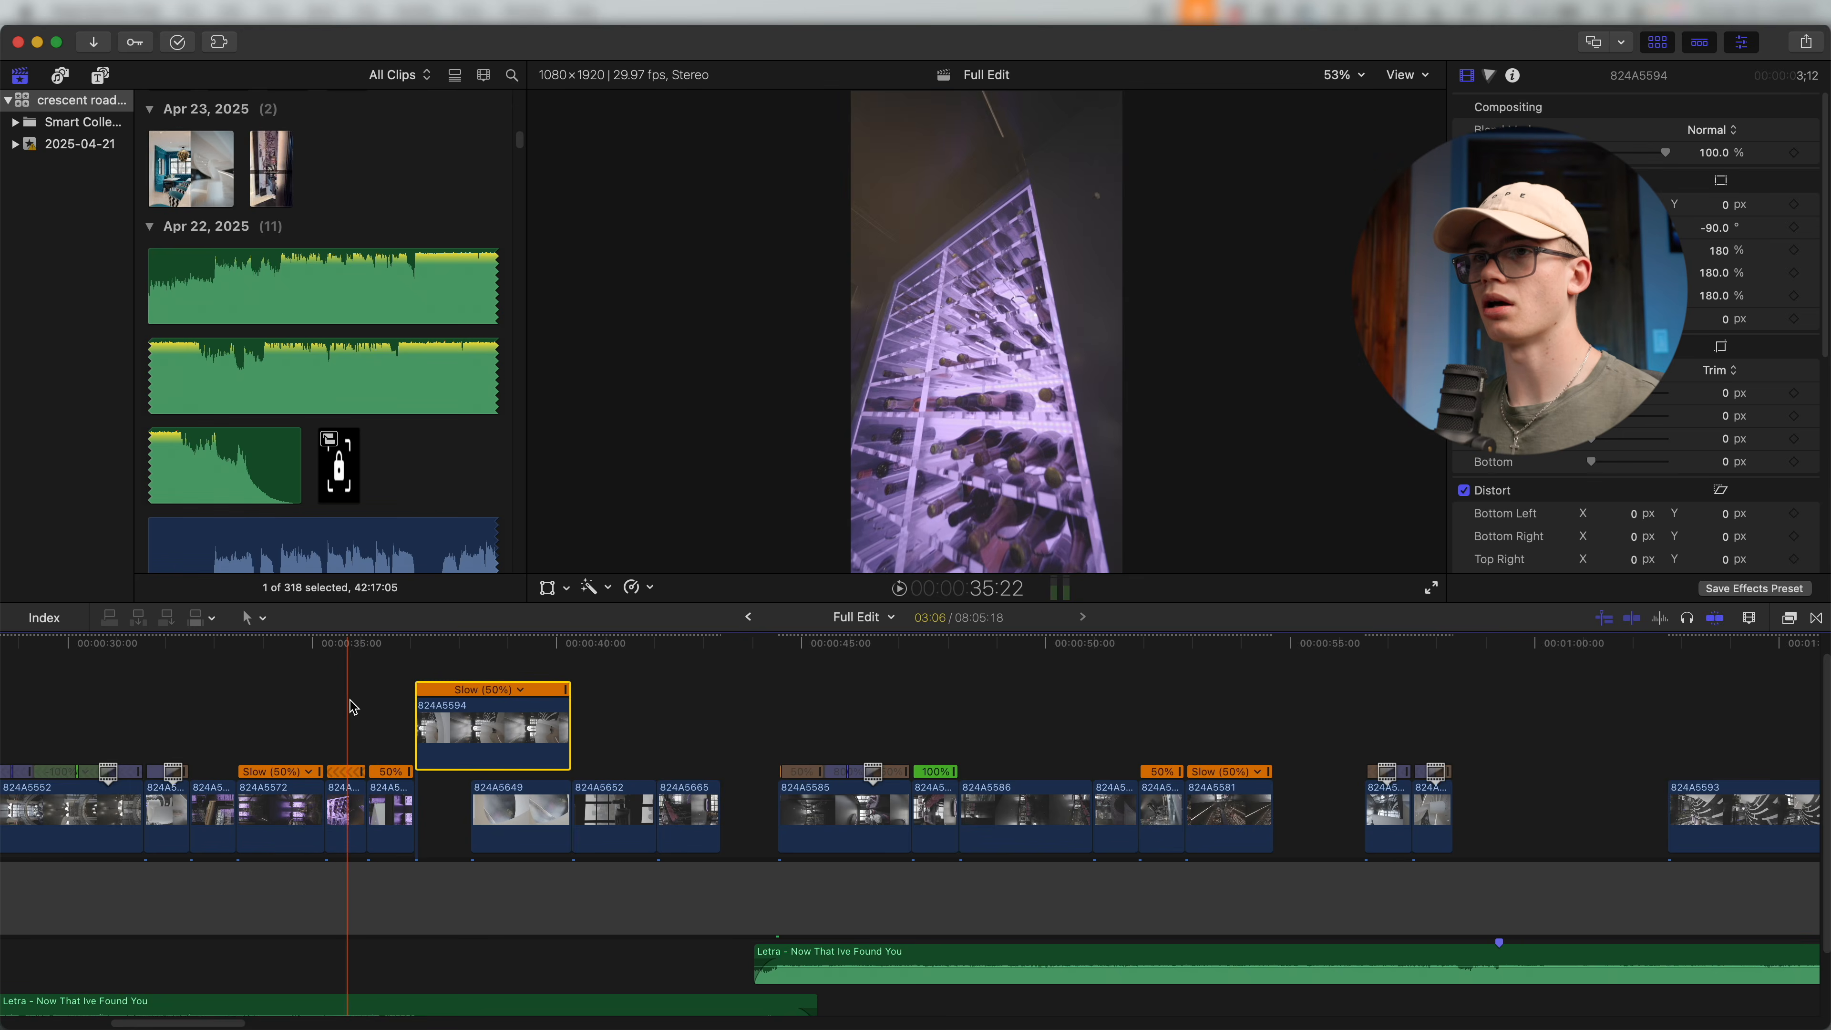
# Play clip 824A5594 against the music and trim its end at 38:28.
pyautogui.scroll(1, 349, 707)
pyautogui.scroll(1, 349, 707)
pyautogui.press('space')
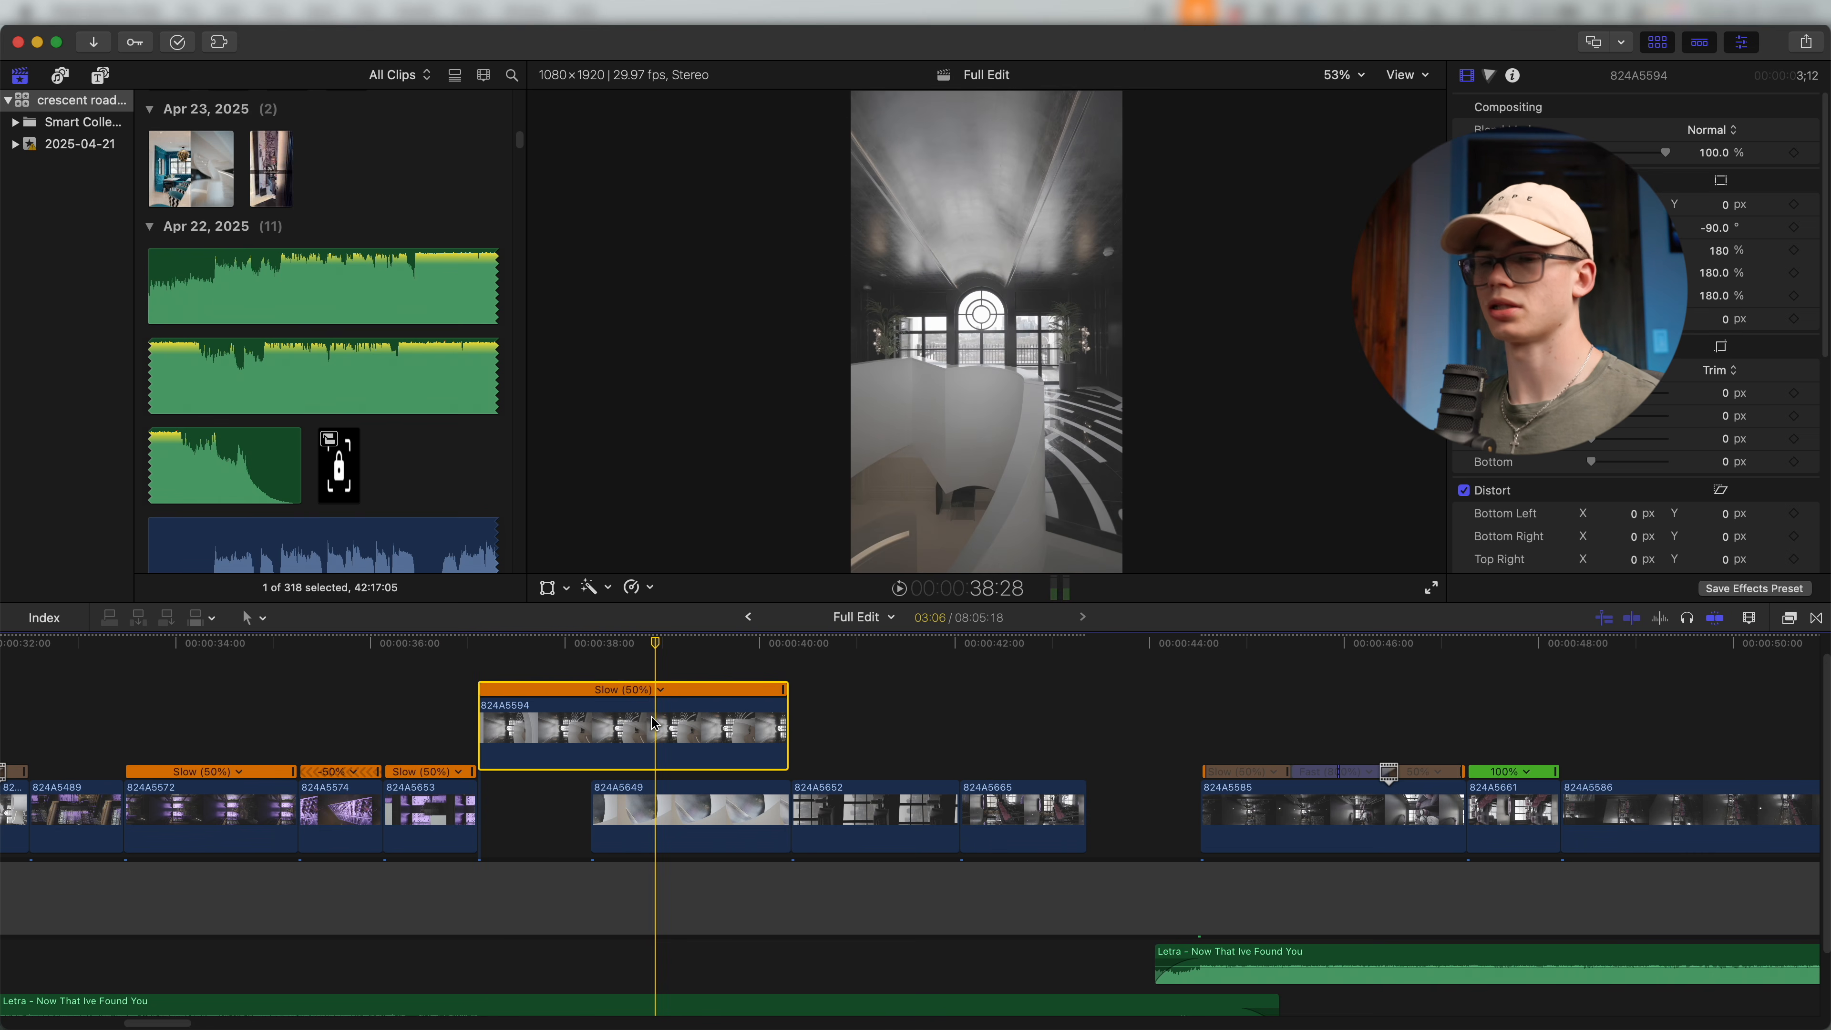
pyautogui.hotkey('alt', ']')
# Move clip 824A5649 directly after clip 824A5594 and slow it to 50%.
pyautogui.moveTo(651, 813); pyautogui.dragTo(708, 738)
pyautogui.press('space')
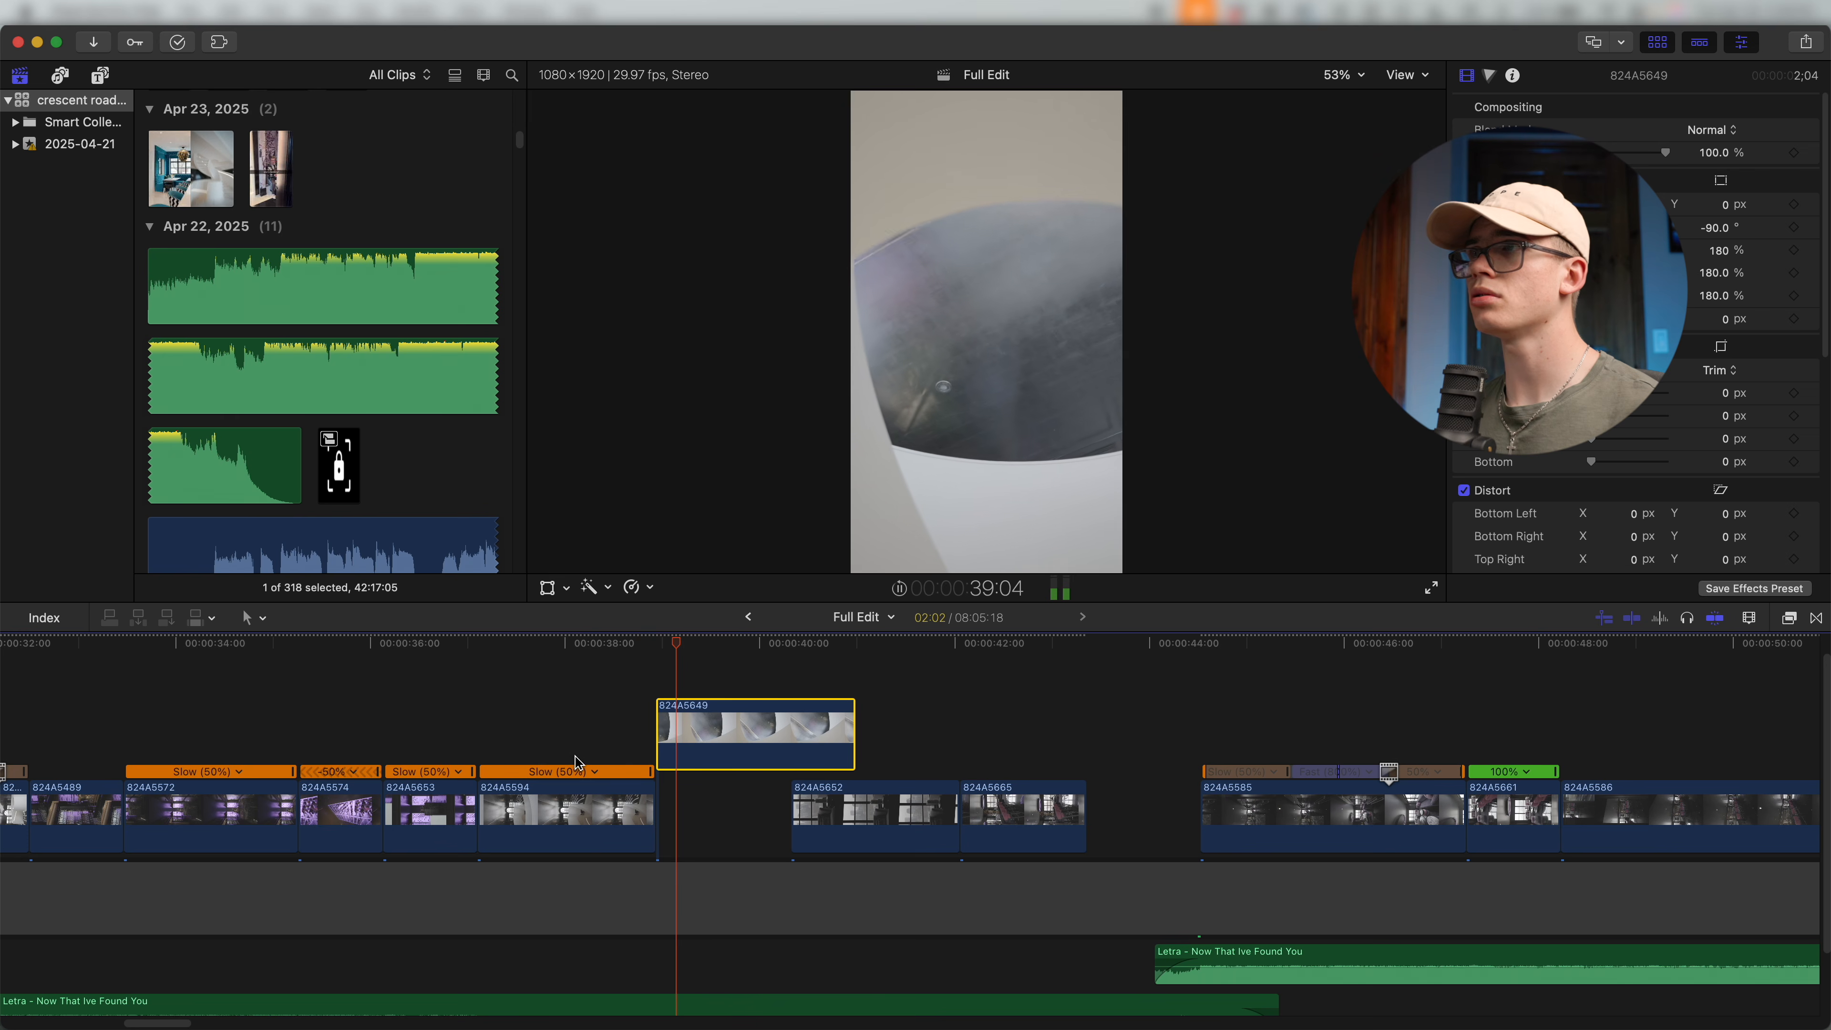
pyautogui.hotkey('shift', 's')
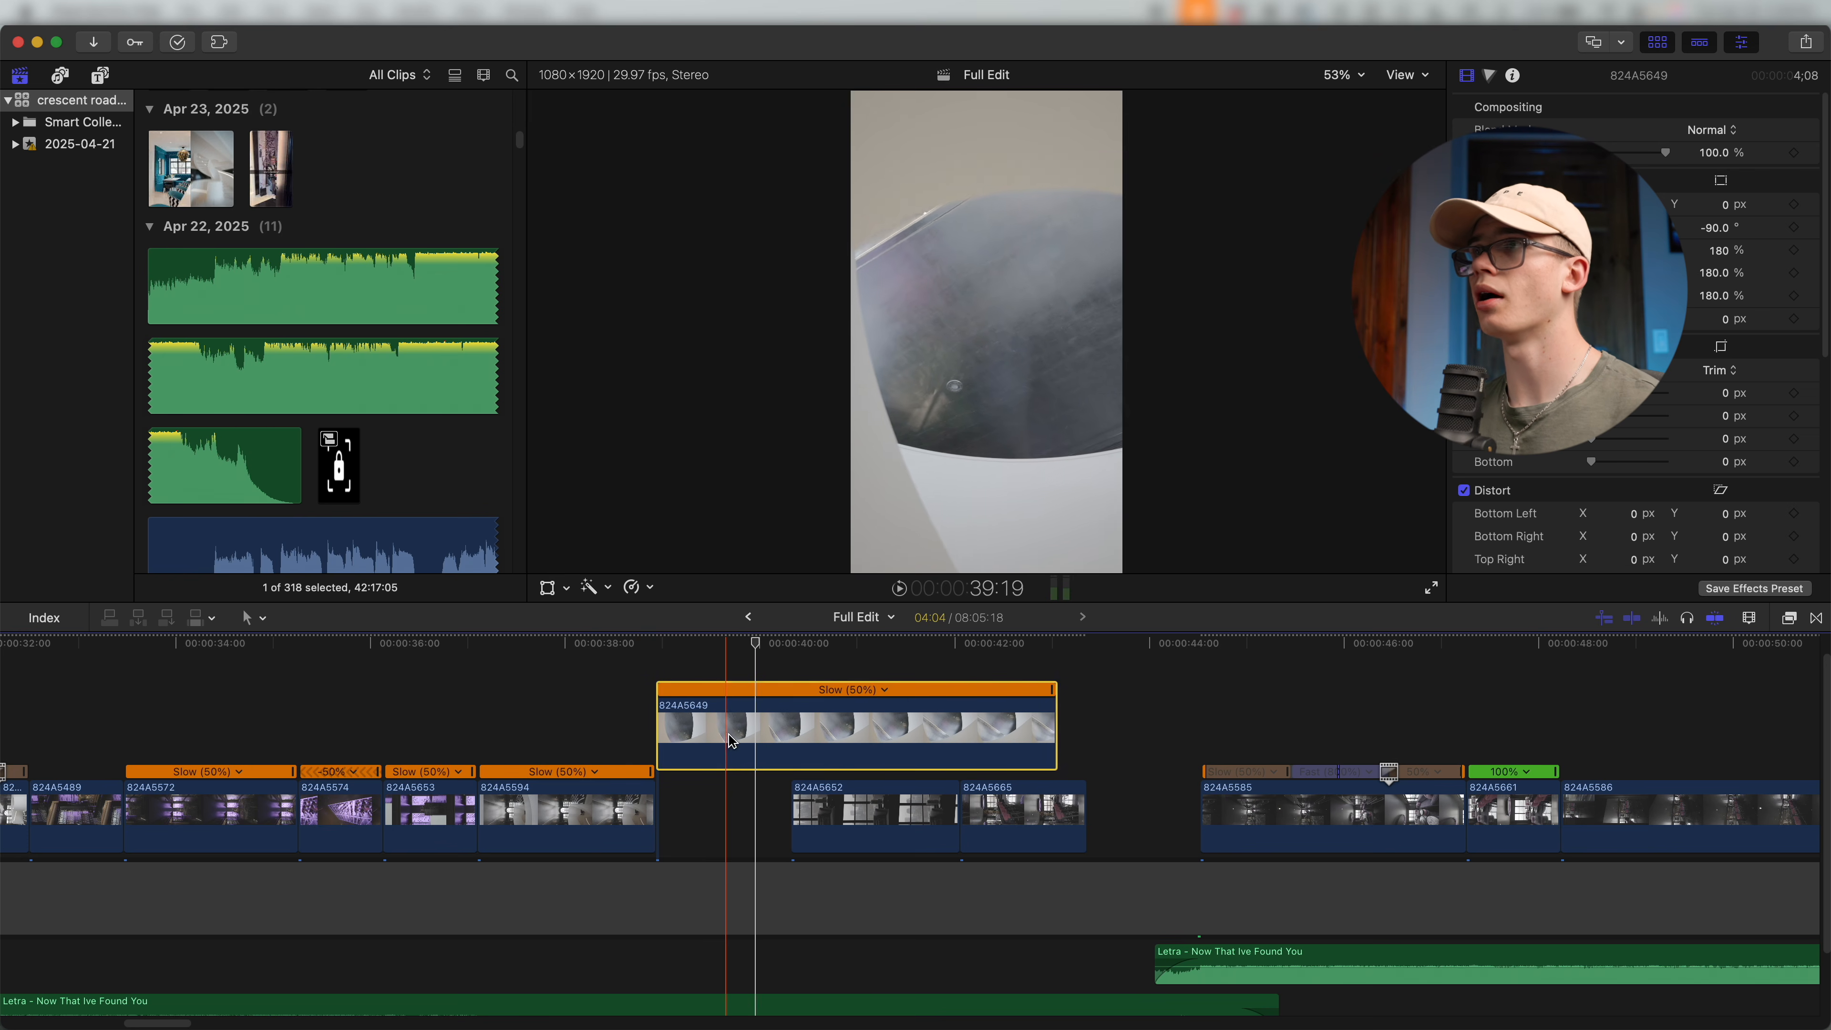
# Trim the start of clip 824A5649, butt it against clip 824A5594 and trim its end at about 40:29.
pyautogui.hotkey('alt', '[')
pyautogui.moveTo(766, 736); pyautogui.dragTo(667, 735)
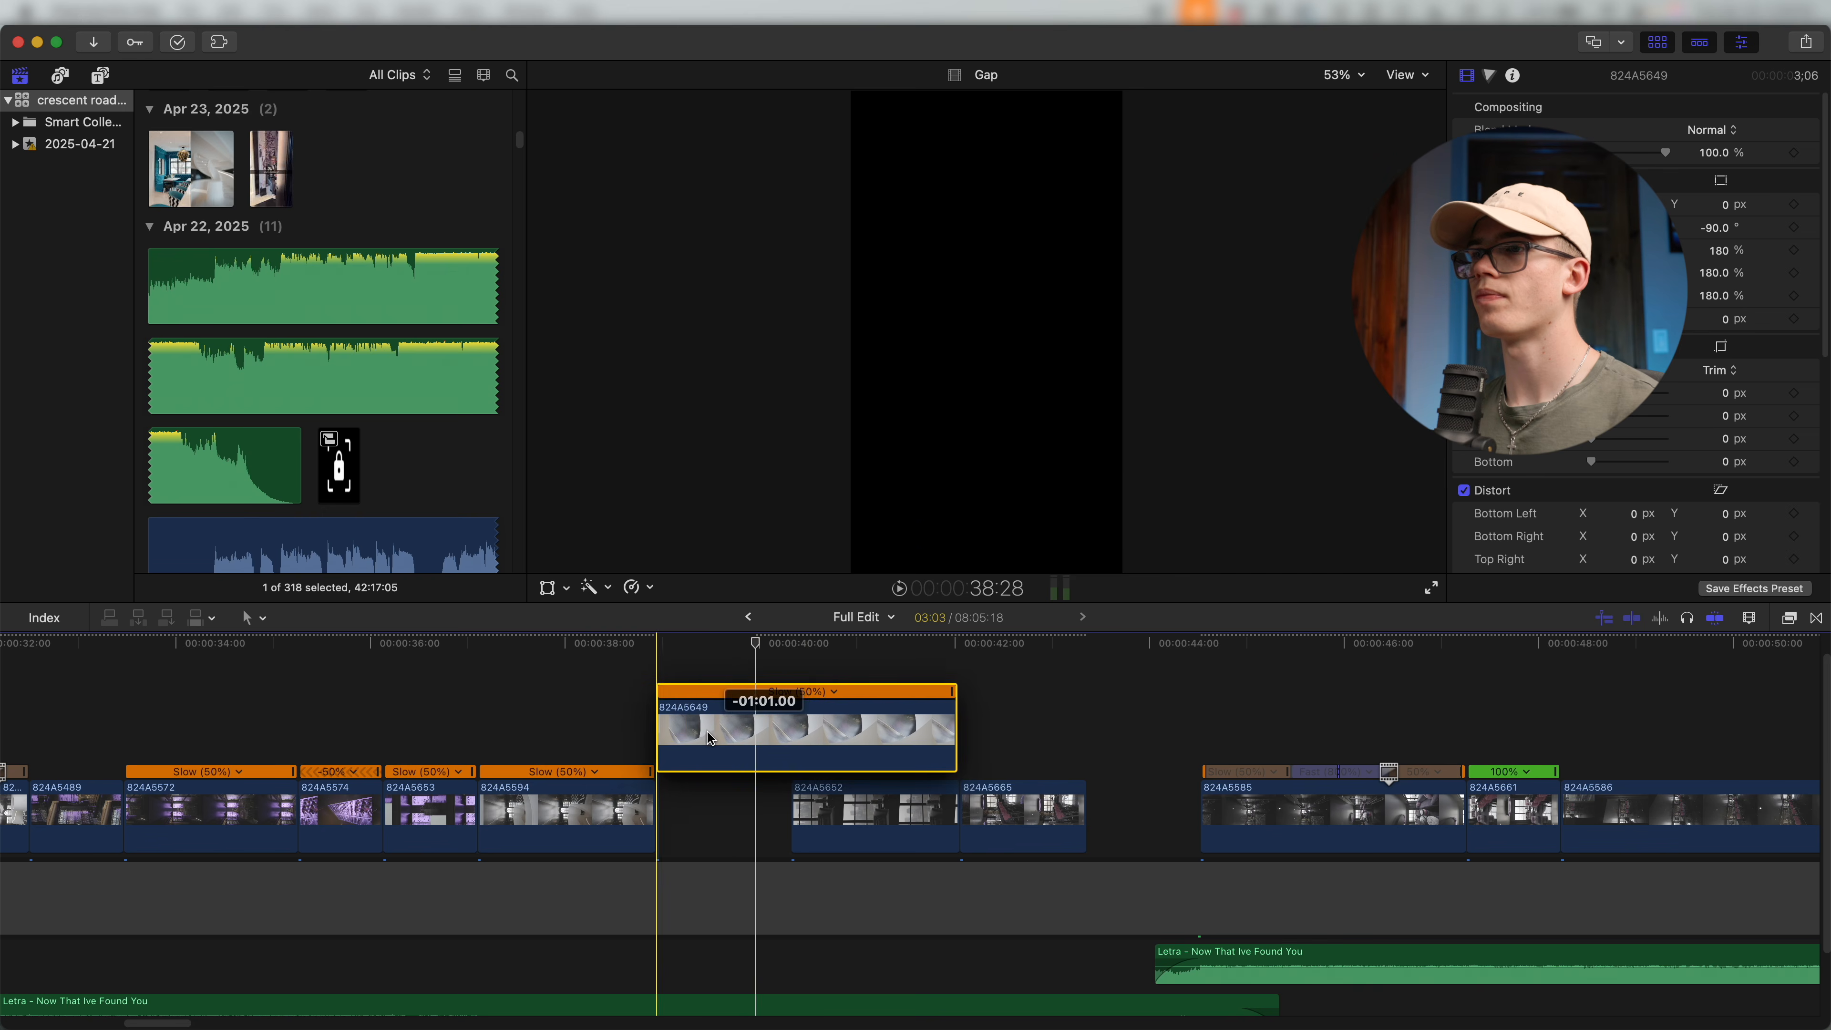
pyautogui.press('space')
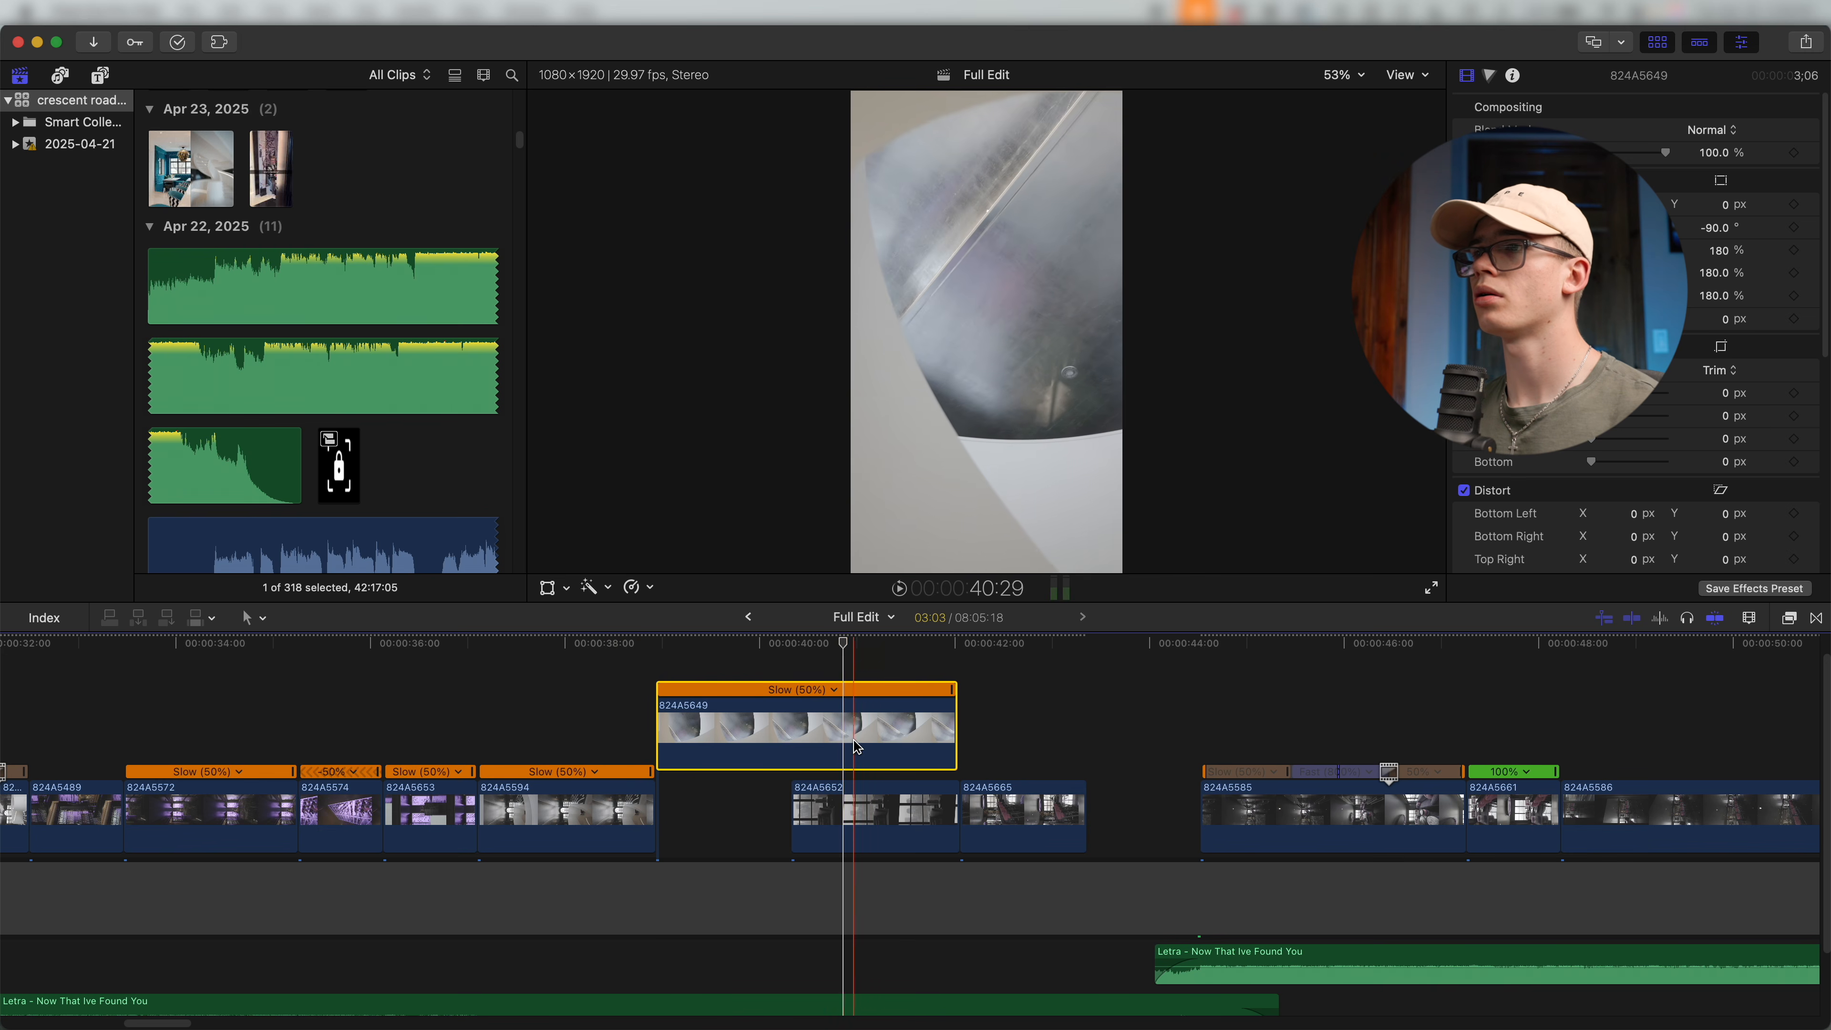
pyautogui.hotkey('alt', ']')
# Move clips 824A5652 and 824A5665 out of the gap to above clip 824A5585 and play the music across the gap.
pyautogui.press('super+alt+Down')
pyautogui.hscroll(2, 634, 714)
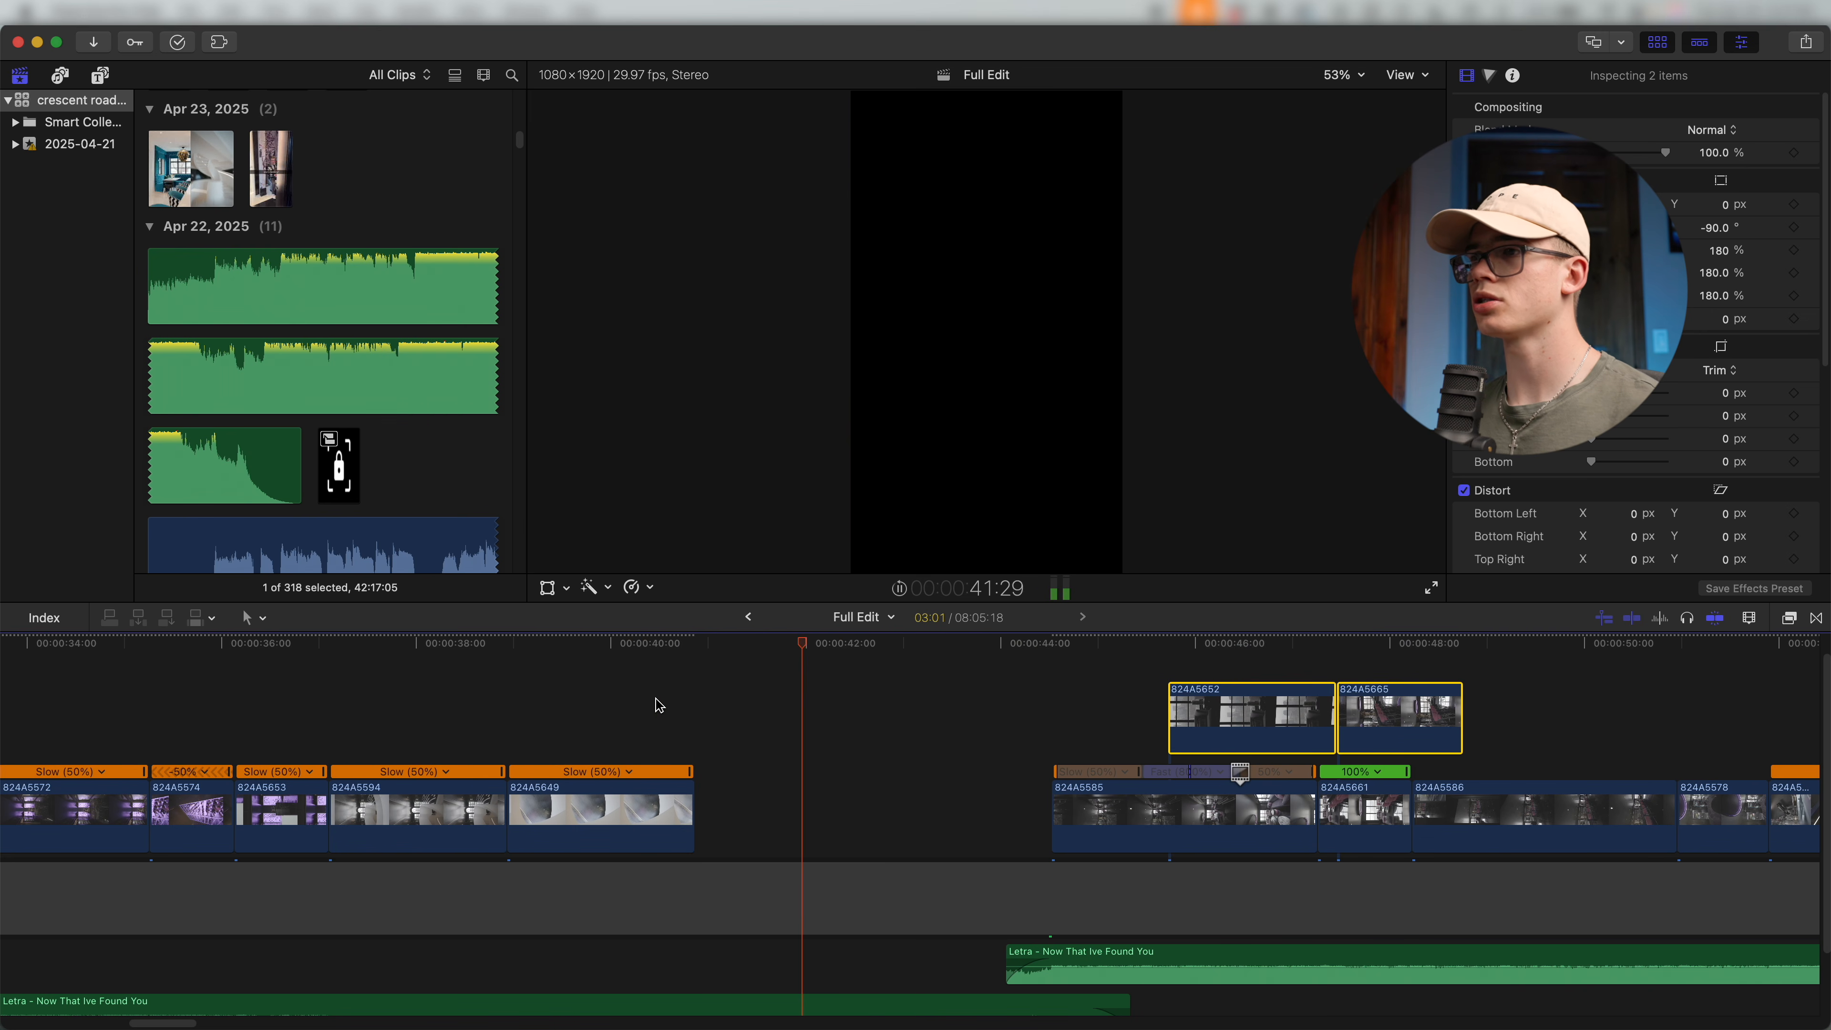
pyautogui.press('space')
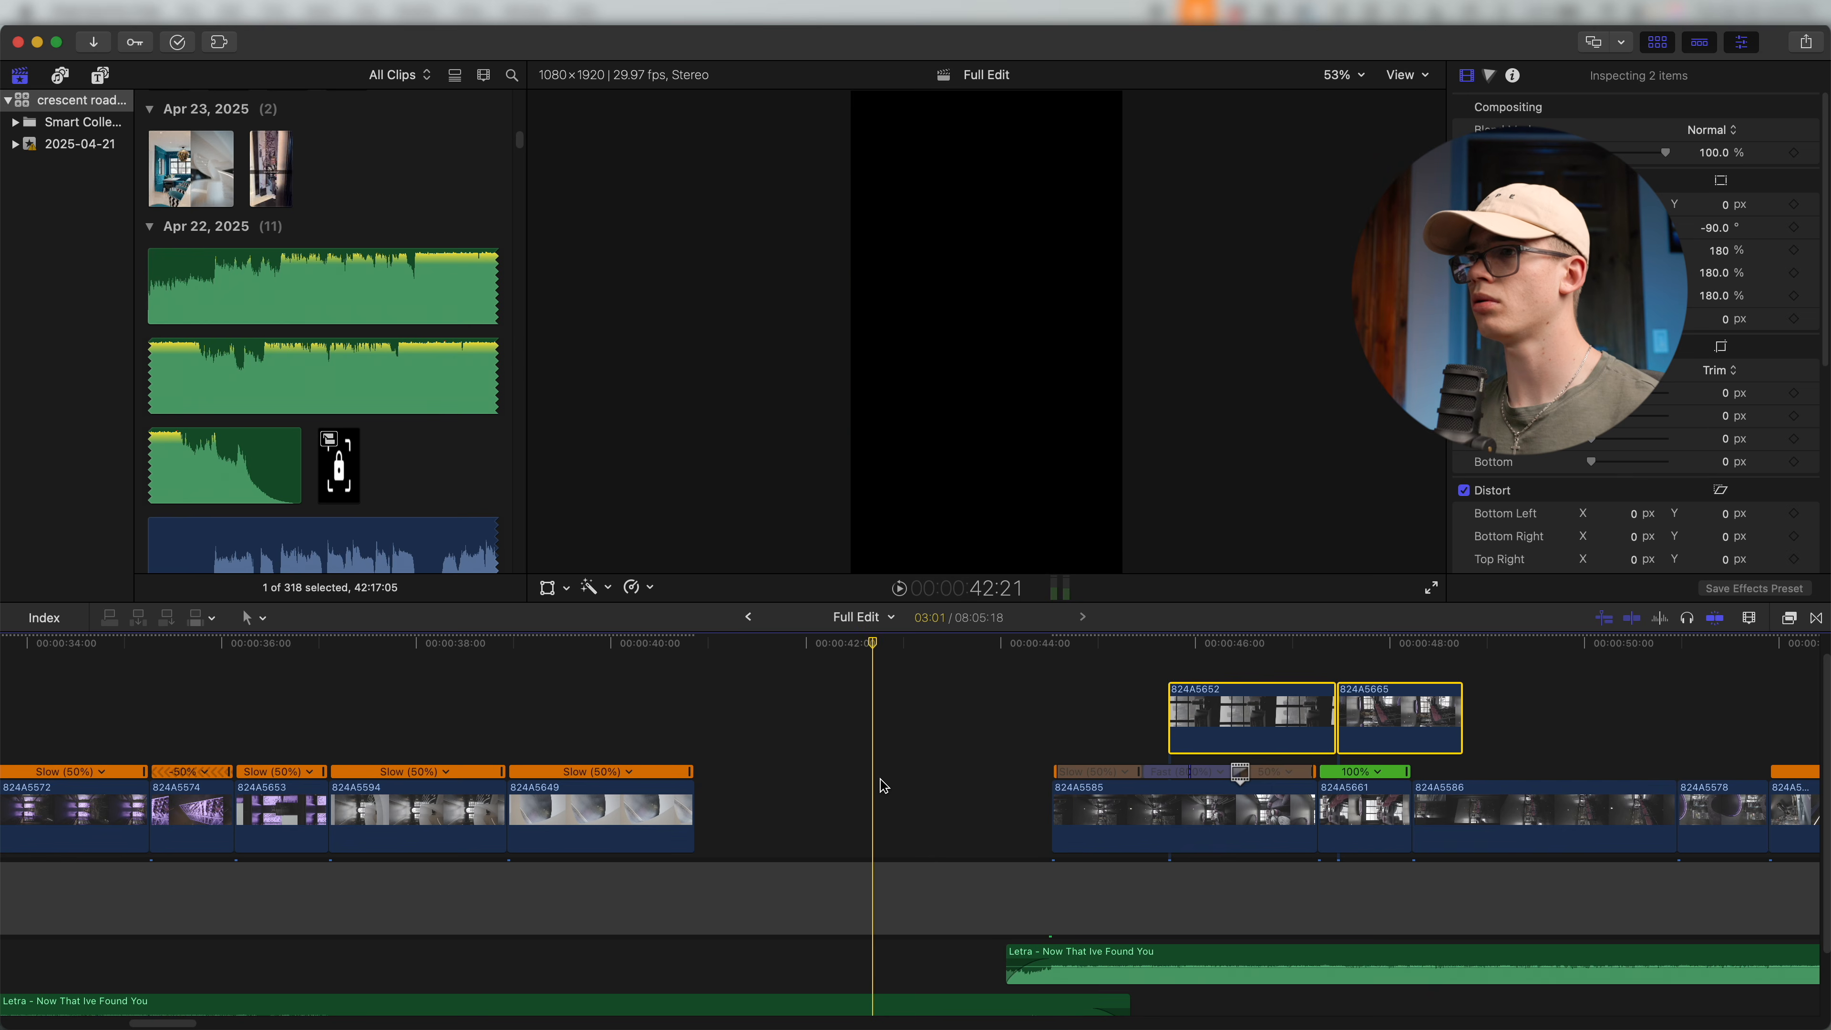
pyautogui.press('space')
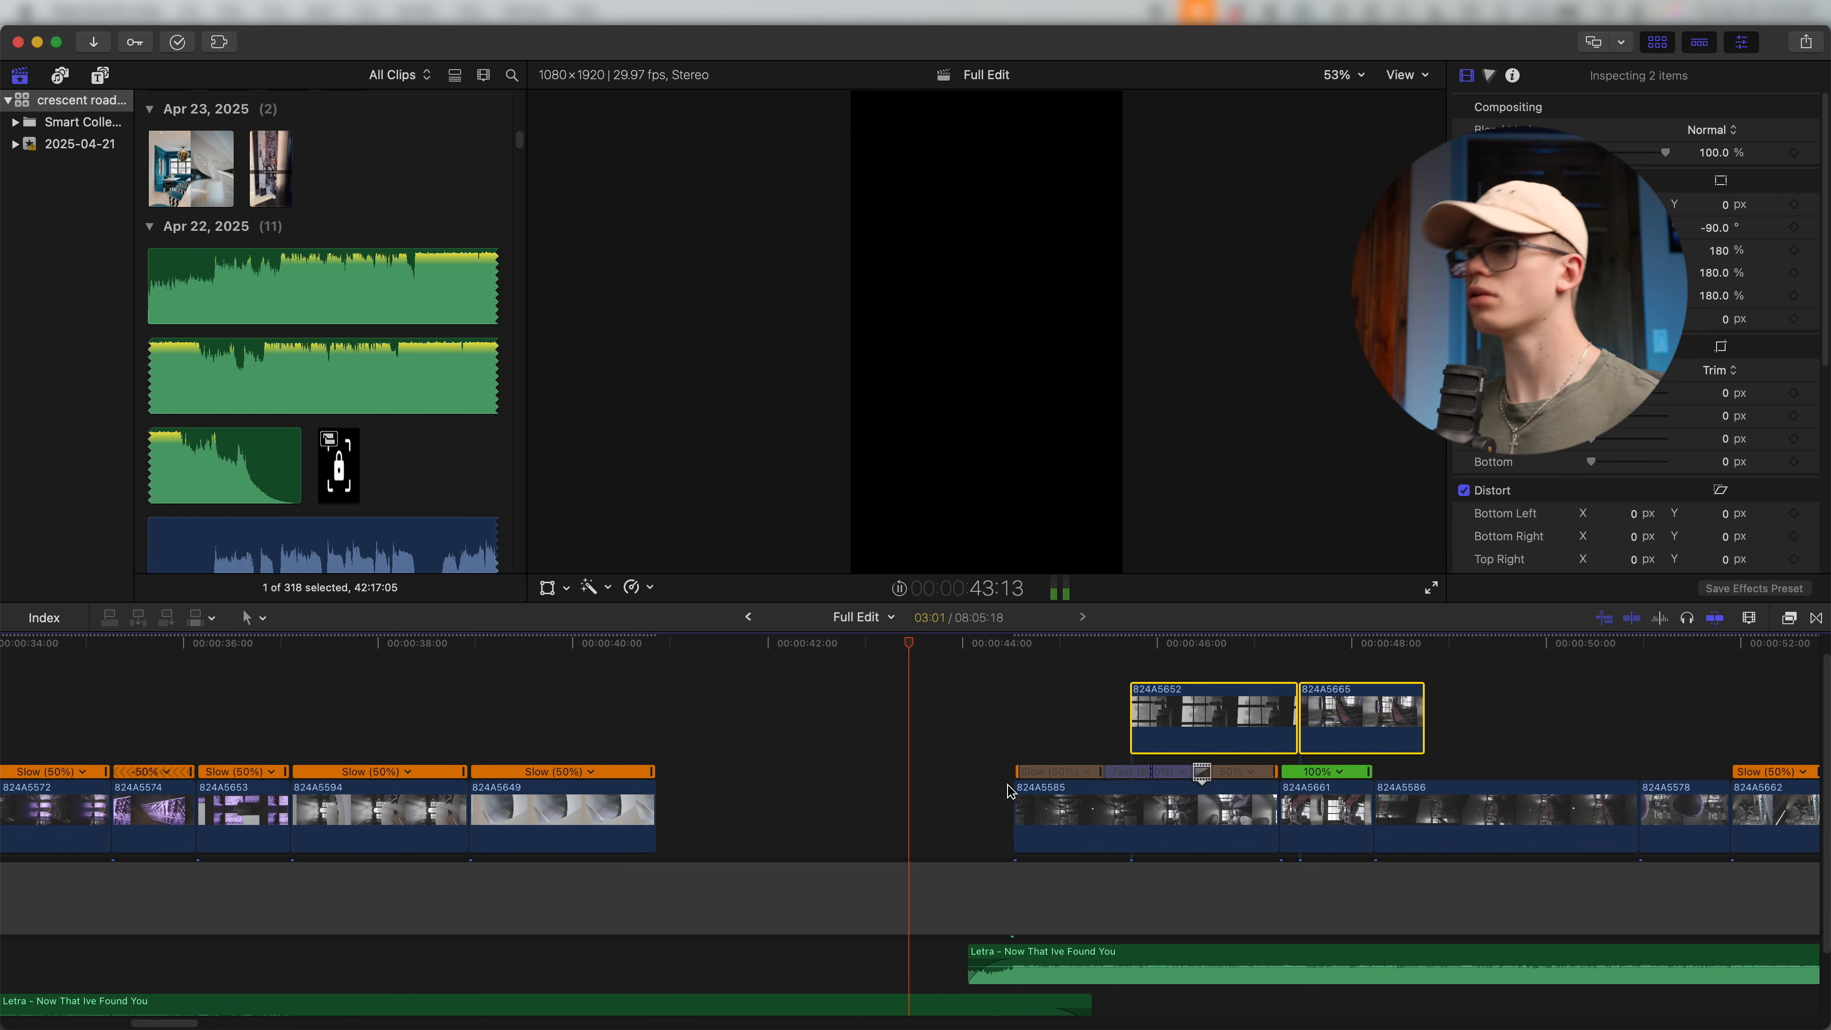
pyautogui.press('space')
# Move clips 824A5652 and 824A5665 back into the gap after clip 824A5649 and trim the first one's start and end.
pyautogui.moveTo(1170, 731); pyautogui.dragTo(609, 721)
pyautogui.press('space')
pyautogui.moveTo(814, 808); pyautogui.dragTo(903, 722)
pyautogui.press('space')
pyautogui.hotkey('alt', '[')
pyautogui.moveTo(973, 837); pyautogui.dragTo(902, 837)
pyautogui.hotkey('alt', ']')
pyautogui.press('space')
# Shift the remaining clip in the gap before clip 824A5585, trim its start and end, and play back the section.
pyautogui.hscroll(1, 793, 716)
pyautogui.moveTo(540, 716); pyautogui.dragTo(681, 714)
pyautogui.hotkey('alt', '[')
pyautogui.hotkey('alt', ']')
pyautogui.press('space')
pyautogui.press('space')
# Move clip 824A5593 directly after clip 824A5581 and reverse it at normal speed.
pyautogui.press('super+minus')
pyautogui.hscroll(10, 507, 753)
pyautogui.moveTo(1482, 814); pyautogui.dragTo(1197, 731)
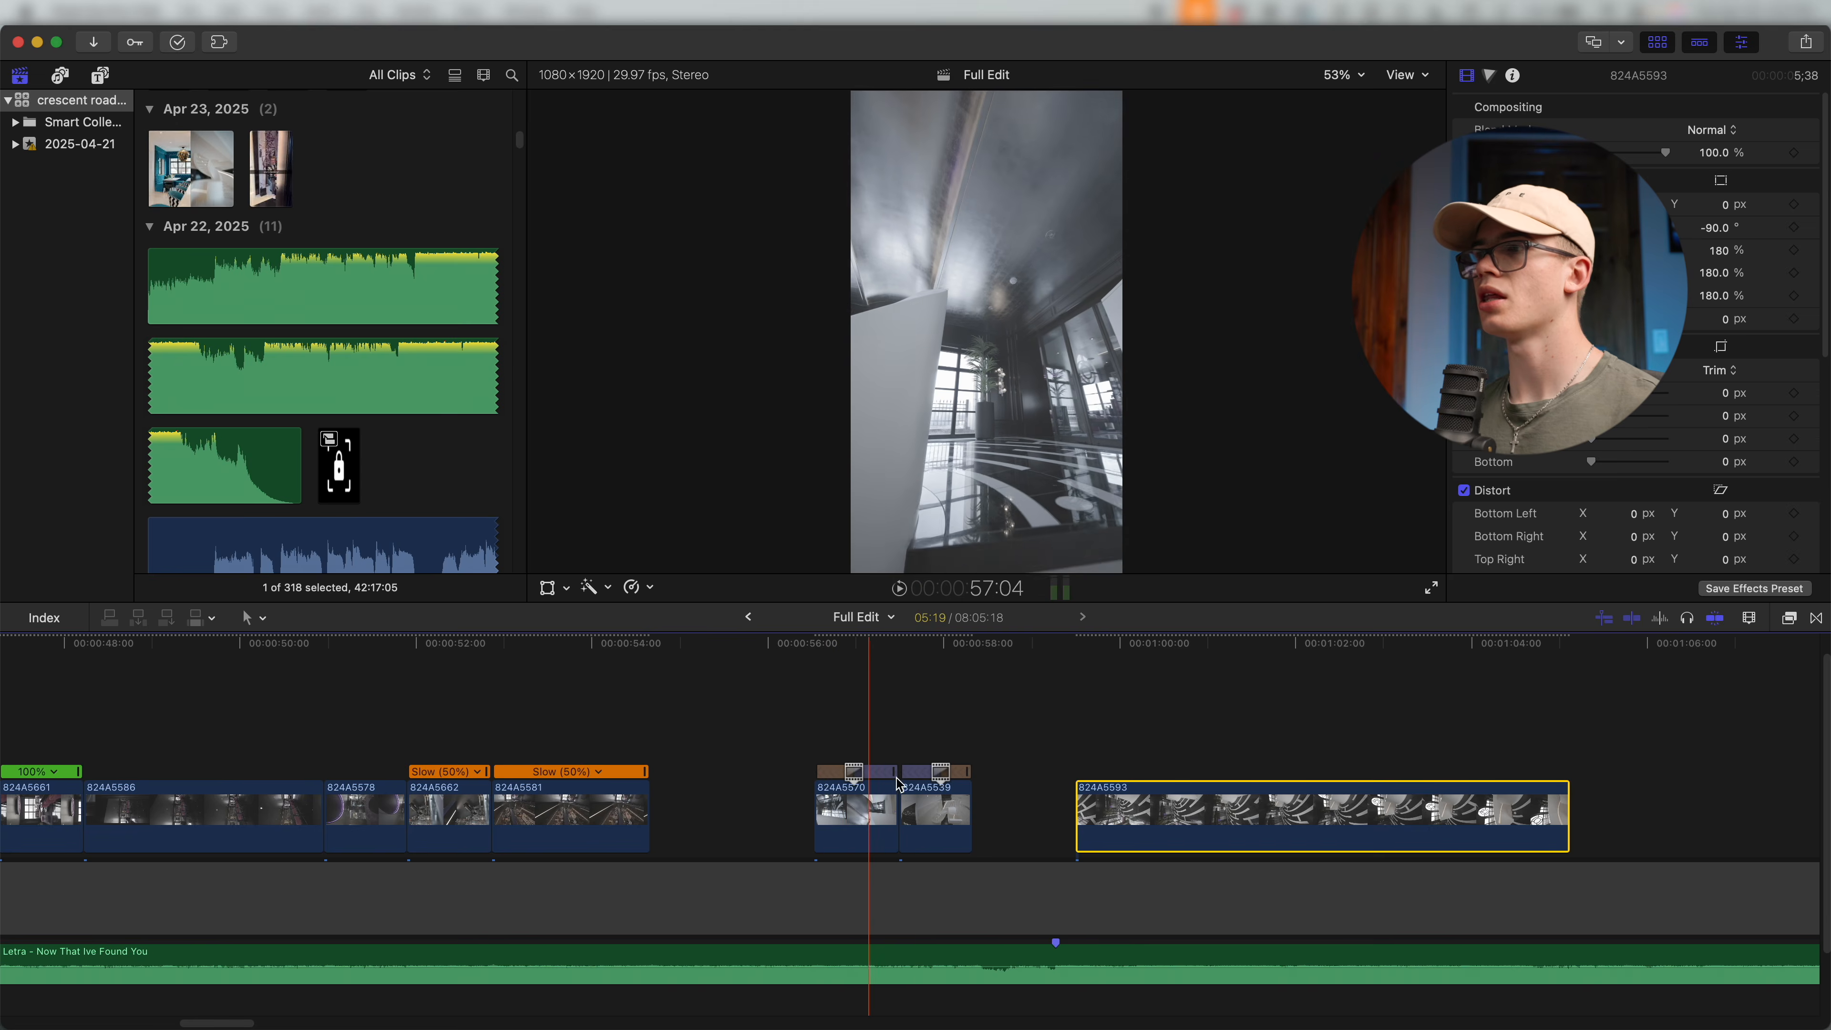
pyautogui.moveTo(1204, 808); pyautogui.dragTo(777, 716)
pyautogui.press('super+r')
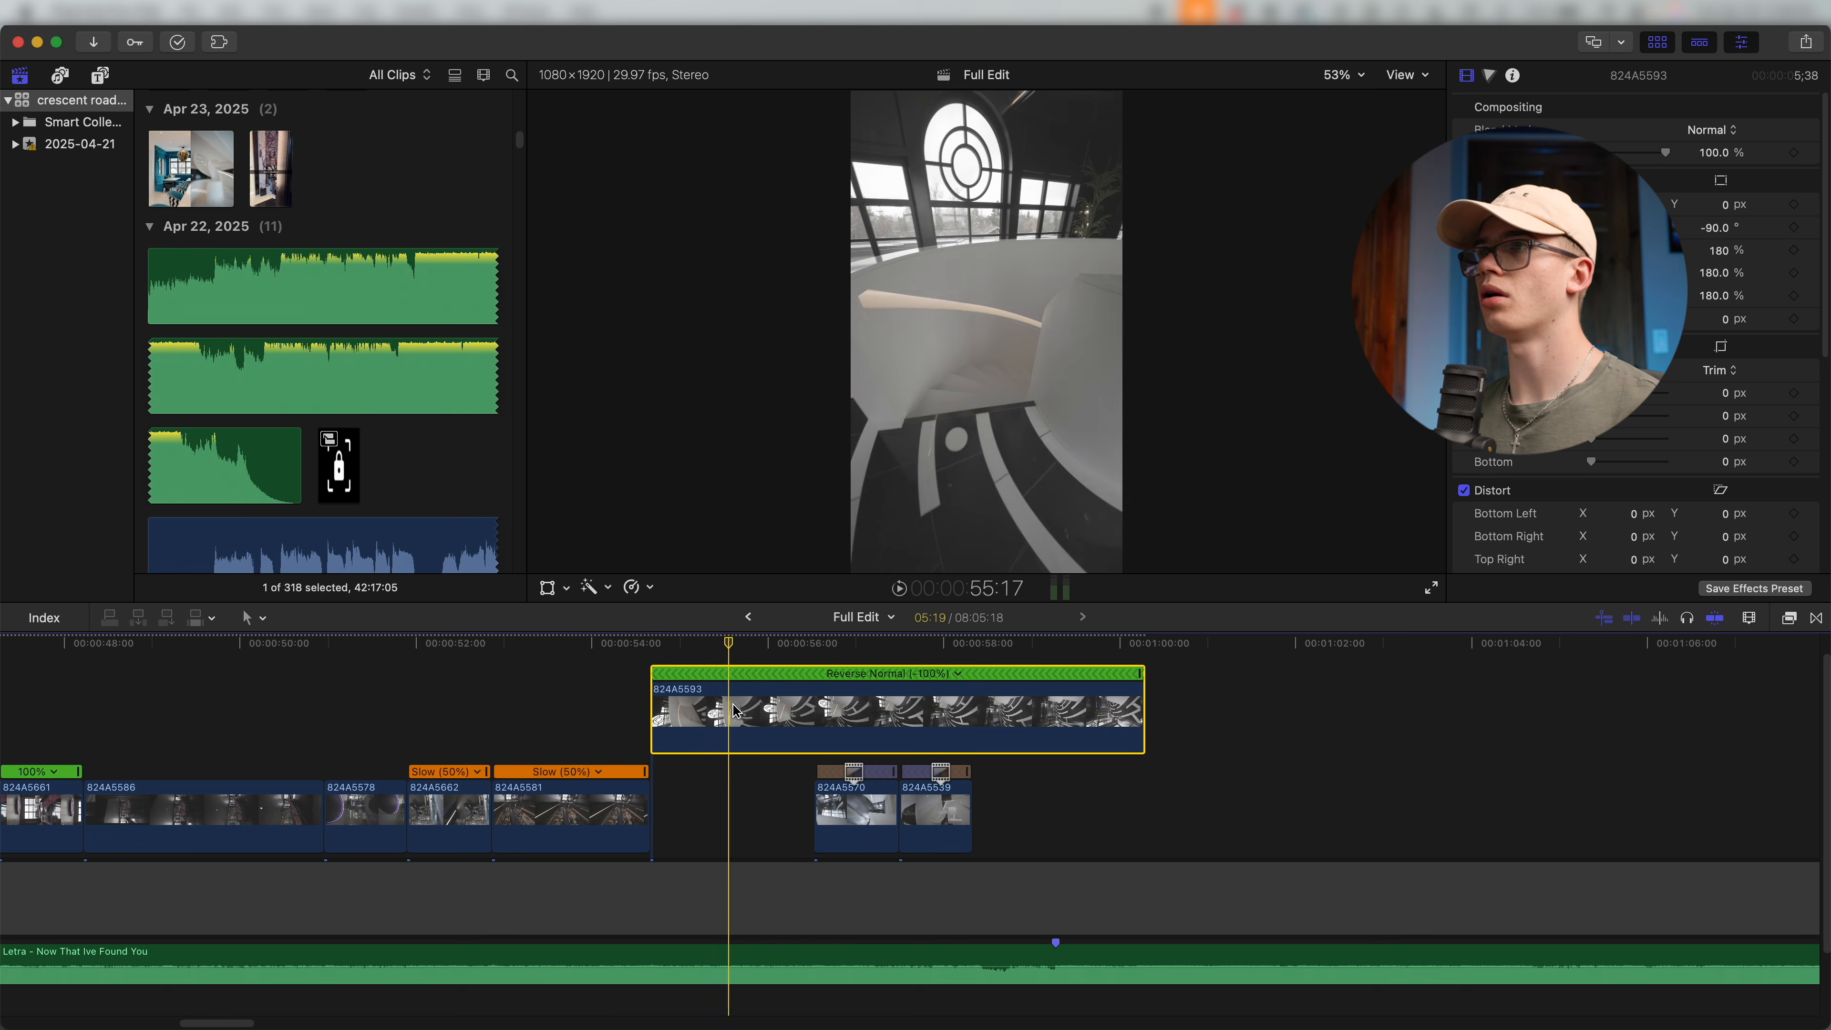
# Trim the start of clip 824A5593 at 55:17, butt it against clip 824A5581 and trim its end to meet clip 824A5570.
pyautogui.hotkey('alt', '[')
pyautogui.moveTo(839, 712); pyautogui.dragTo(719, 711)
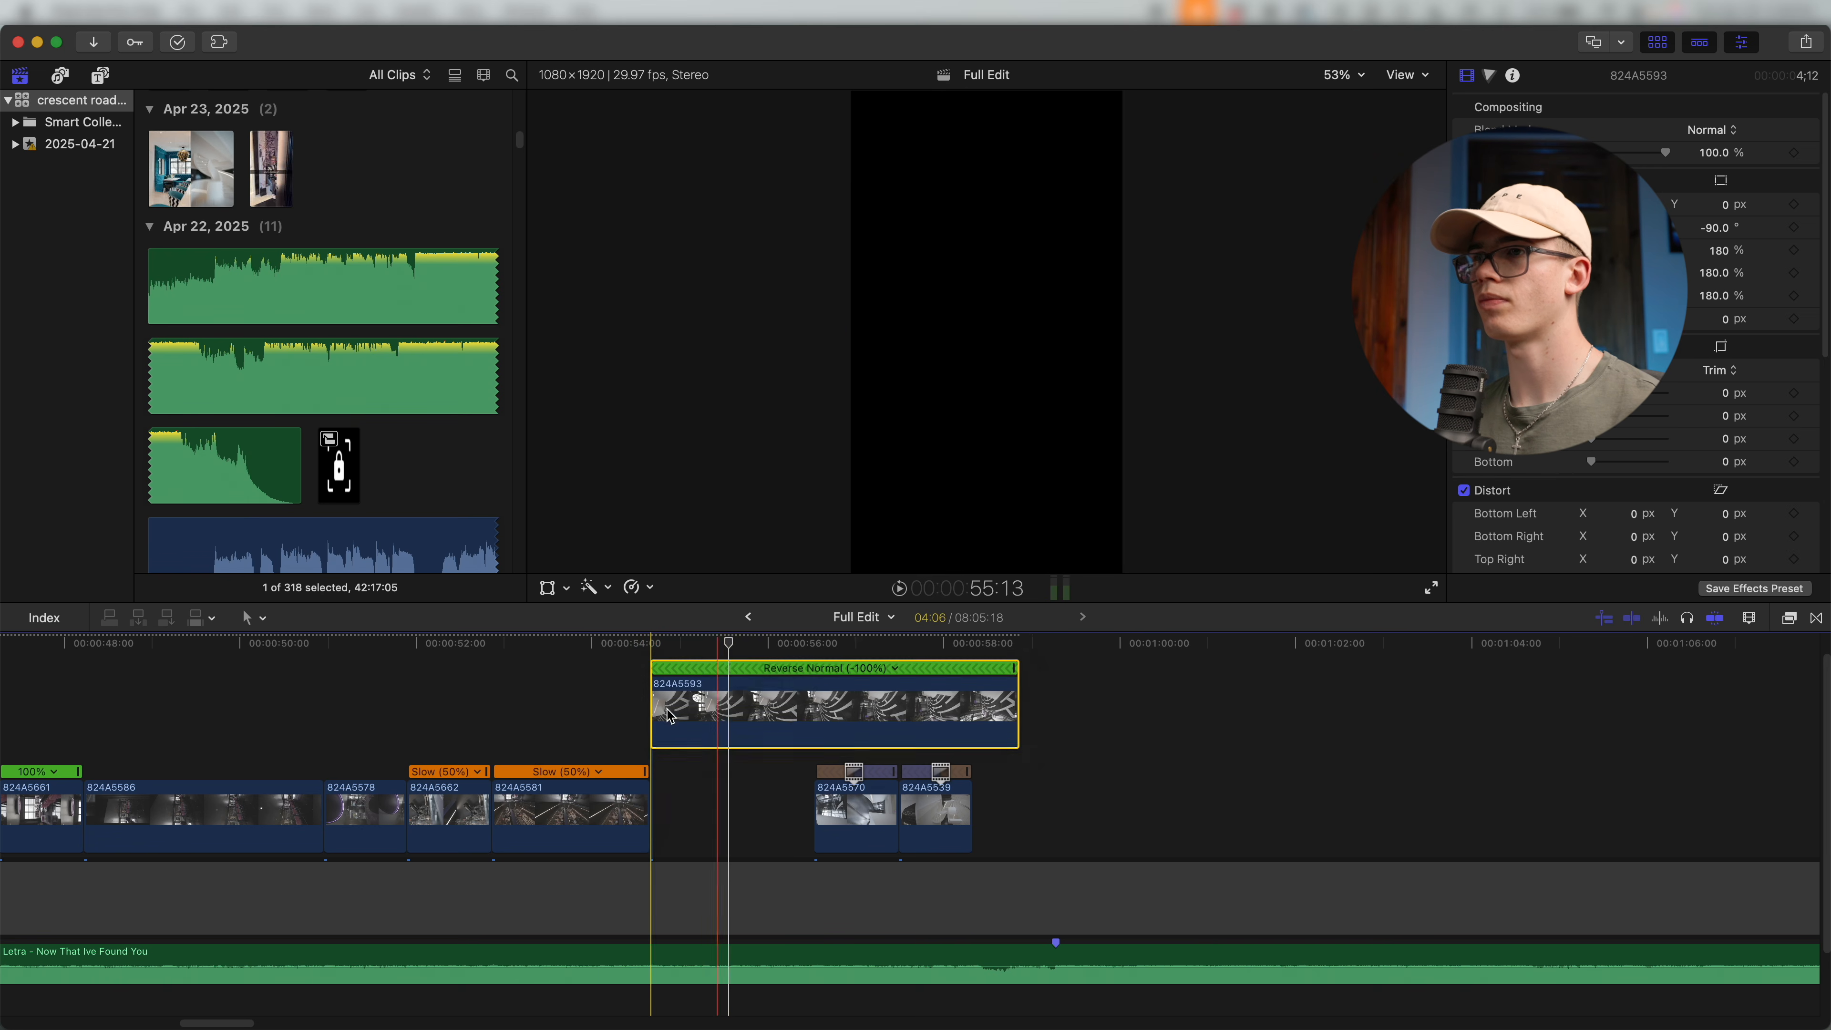
pyautogui.press('space')
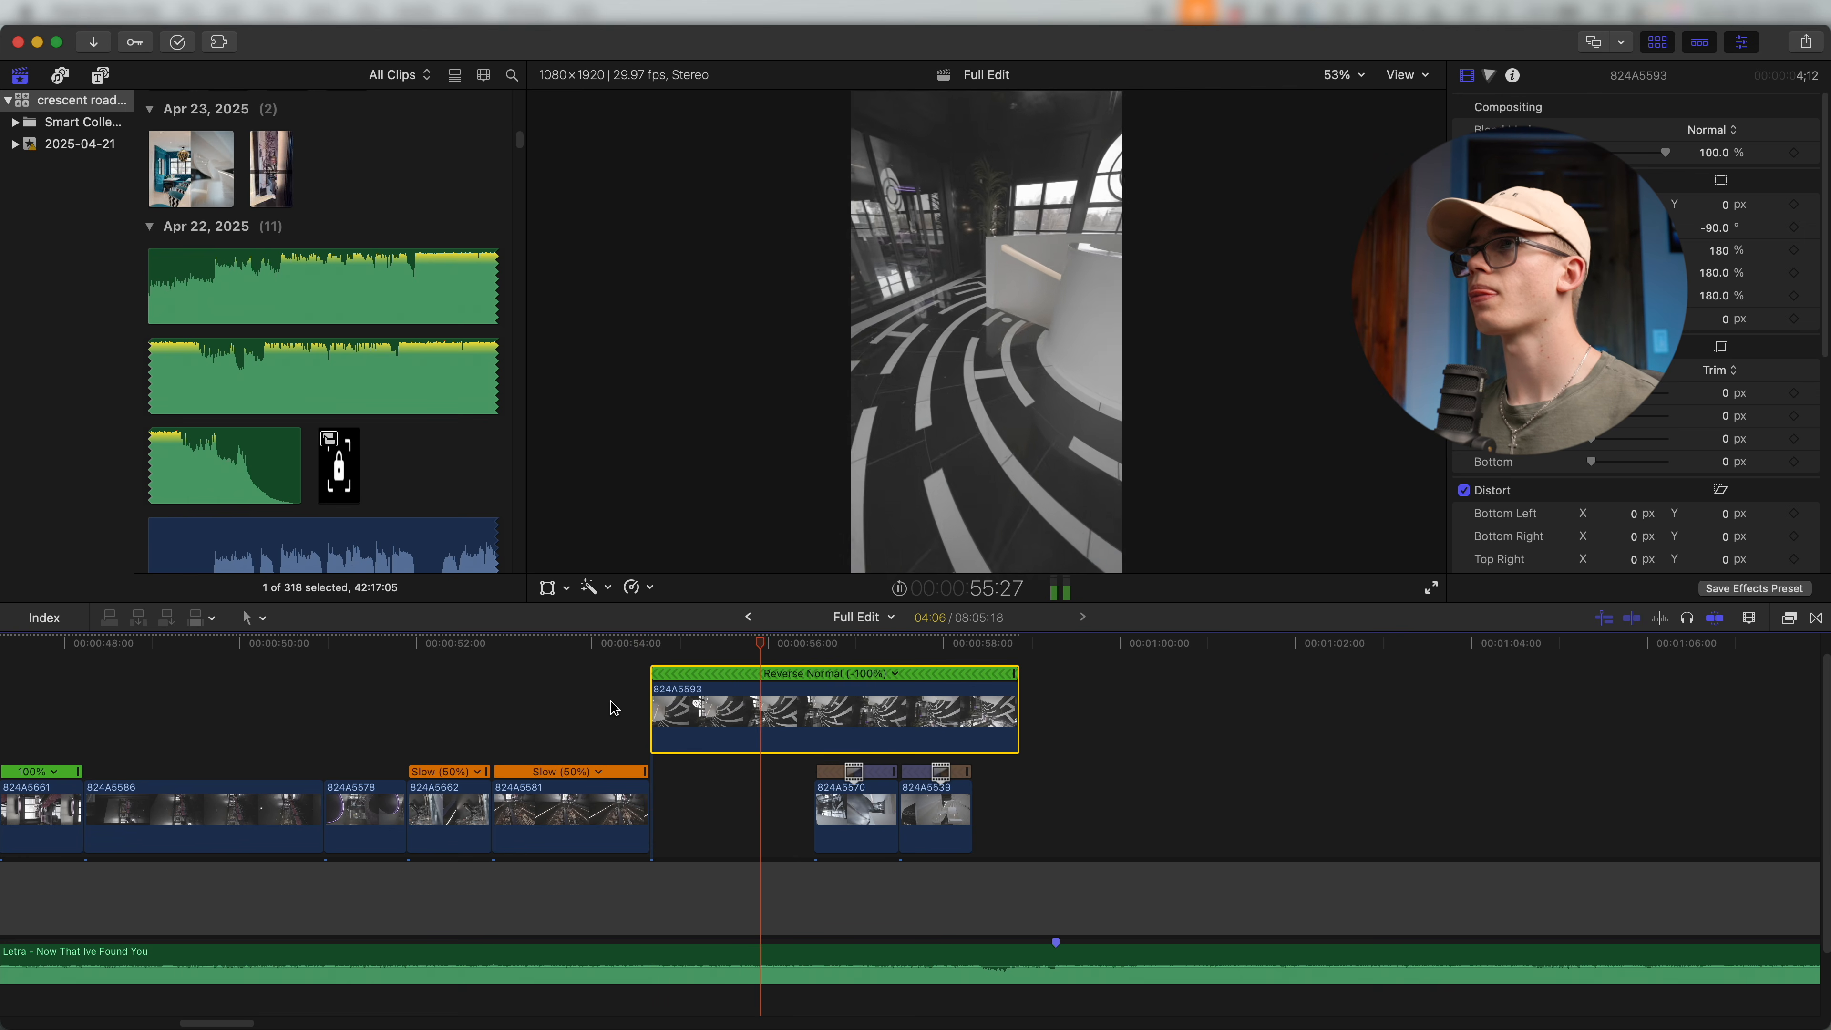
pyautogui.hotkey('alt', ']')
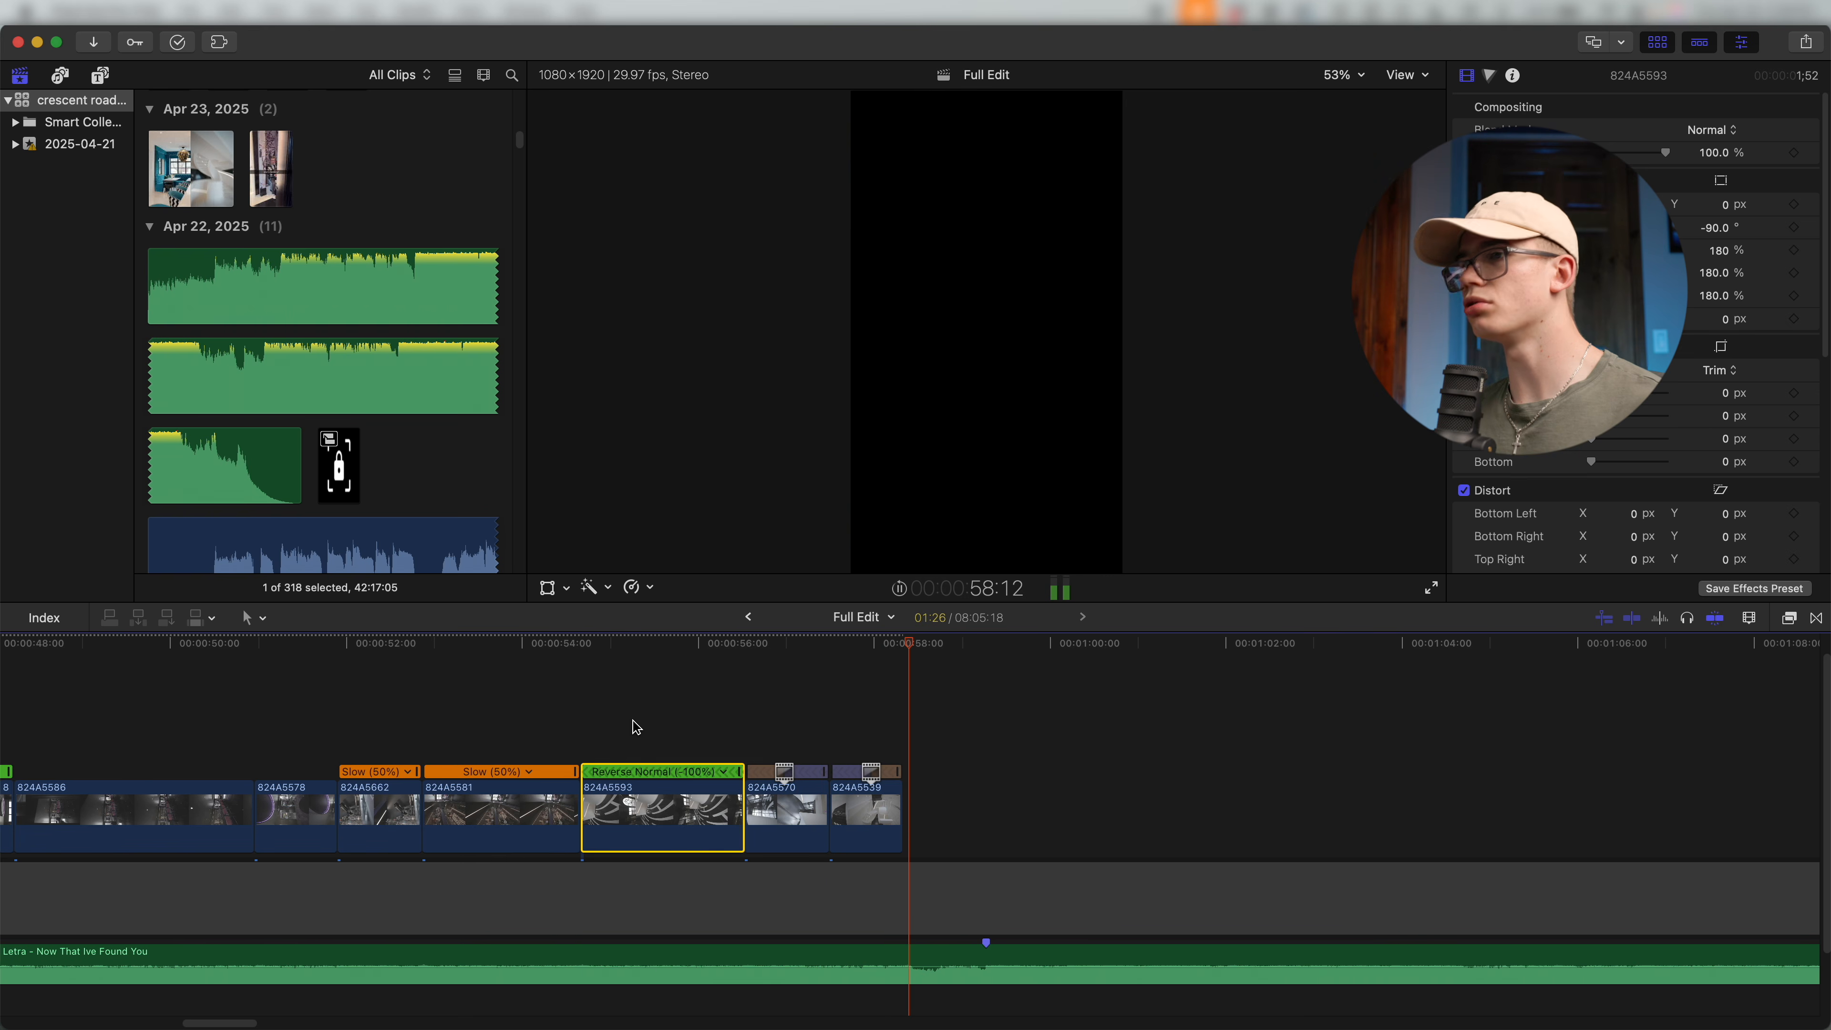
pyautogui.press('space')
# Cut the purple-carpet bedroom clip 824A5555 from the unused footage and paste it as a connected clip at the 59:08 marker.
pyautogui.scroll(-10, 984, 838)
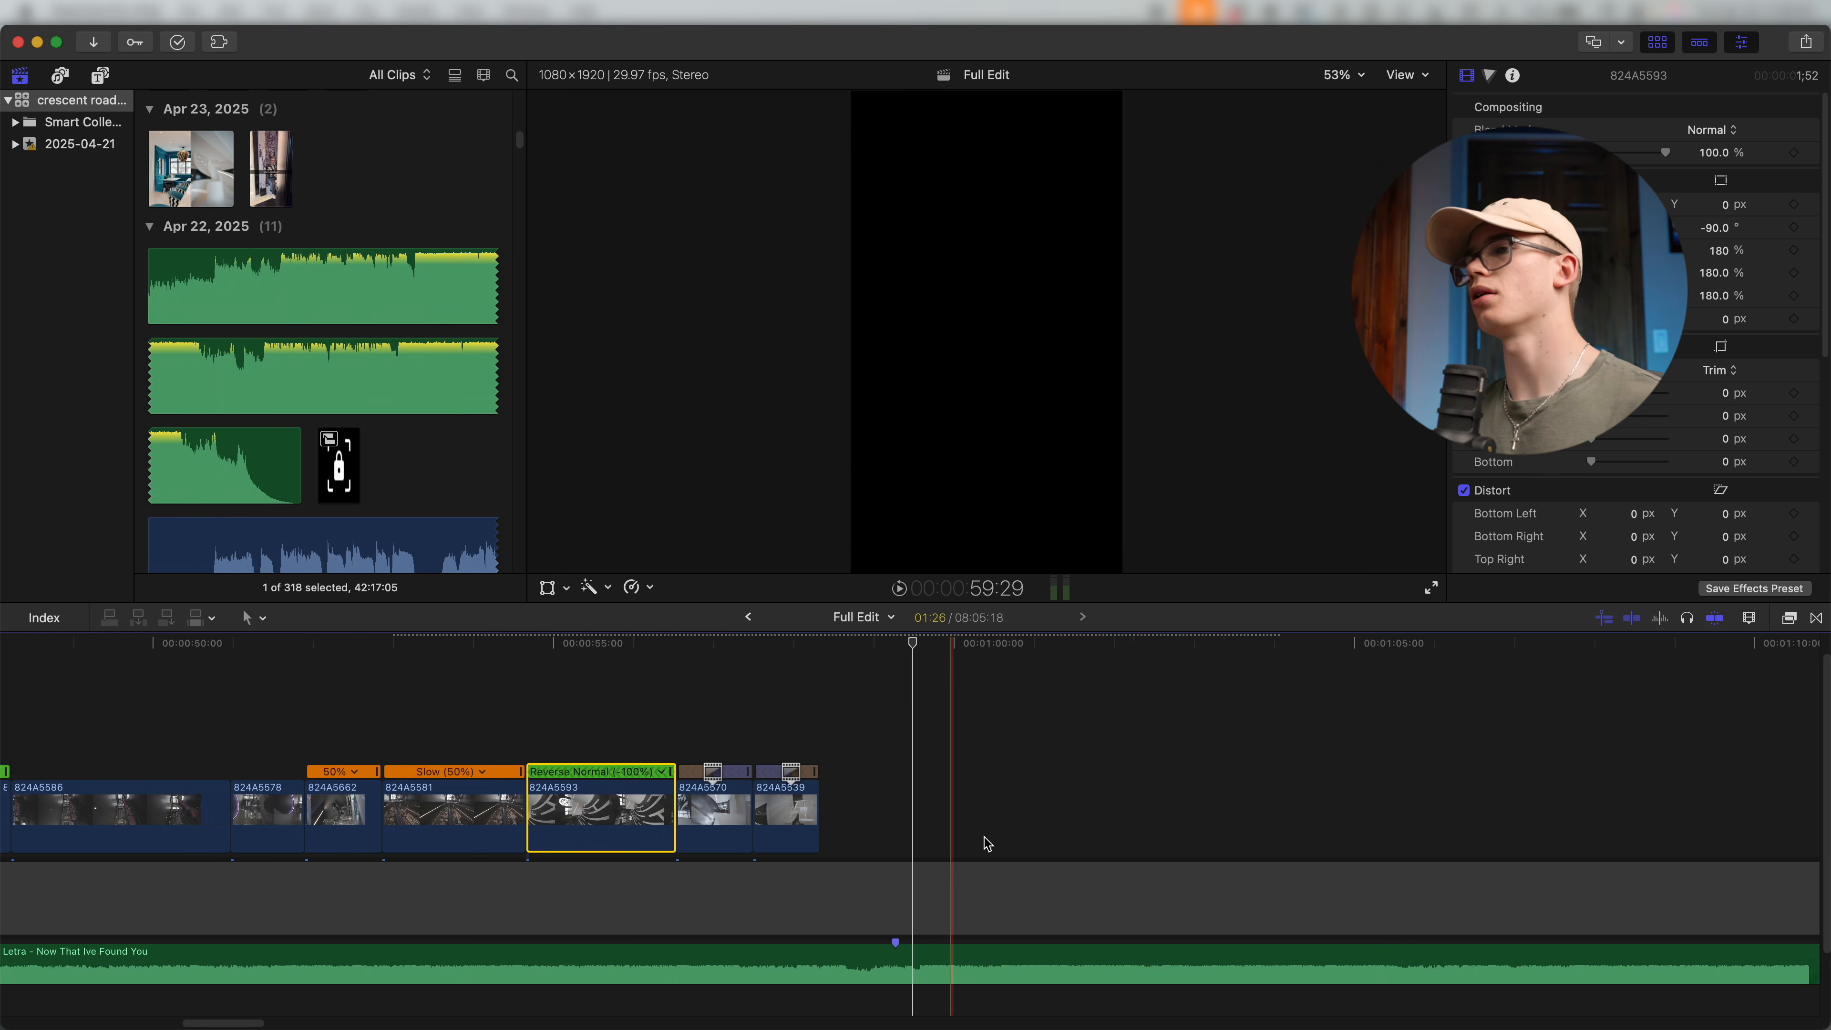
pyautogui.hscroll(15, 1009, 757)
pyautogui.hscroll(10, 1082, 808)
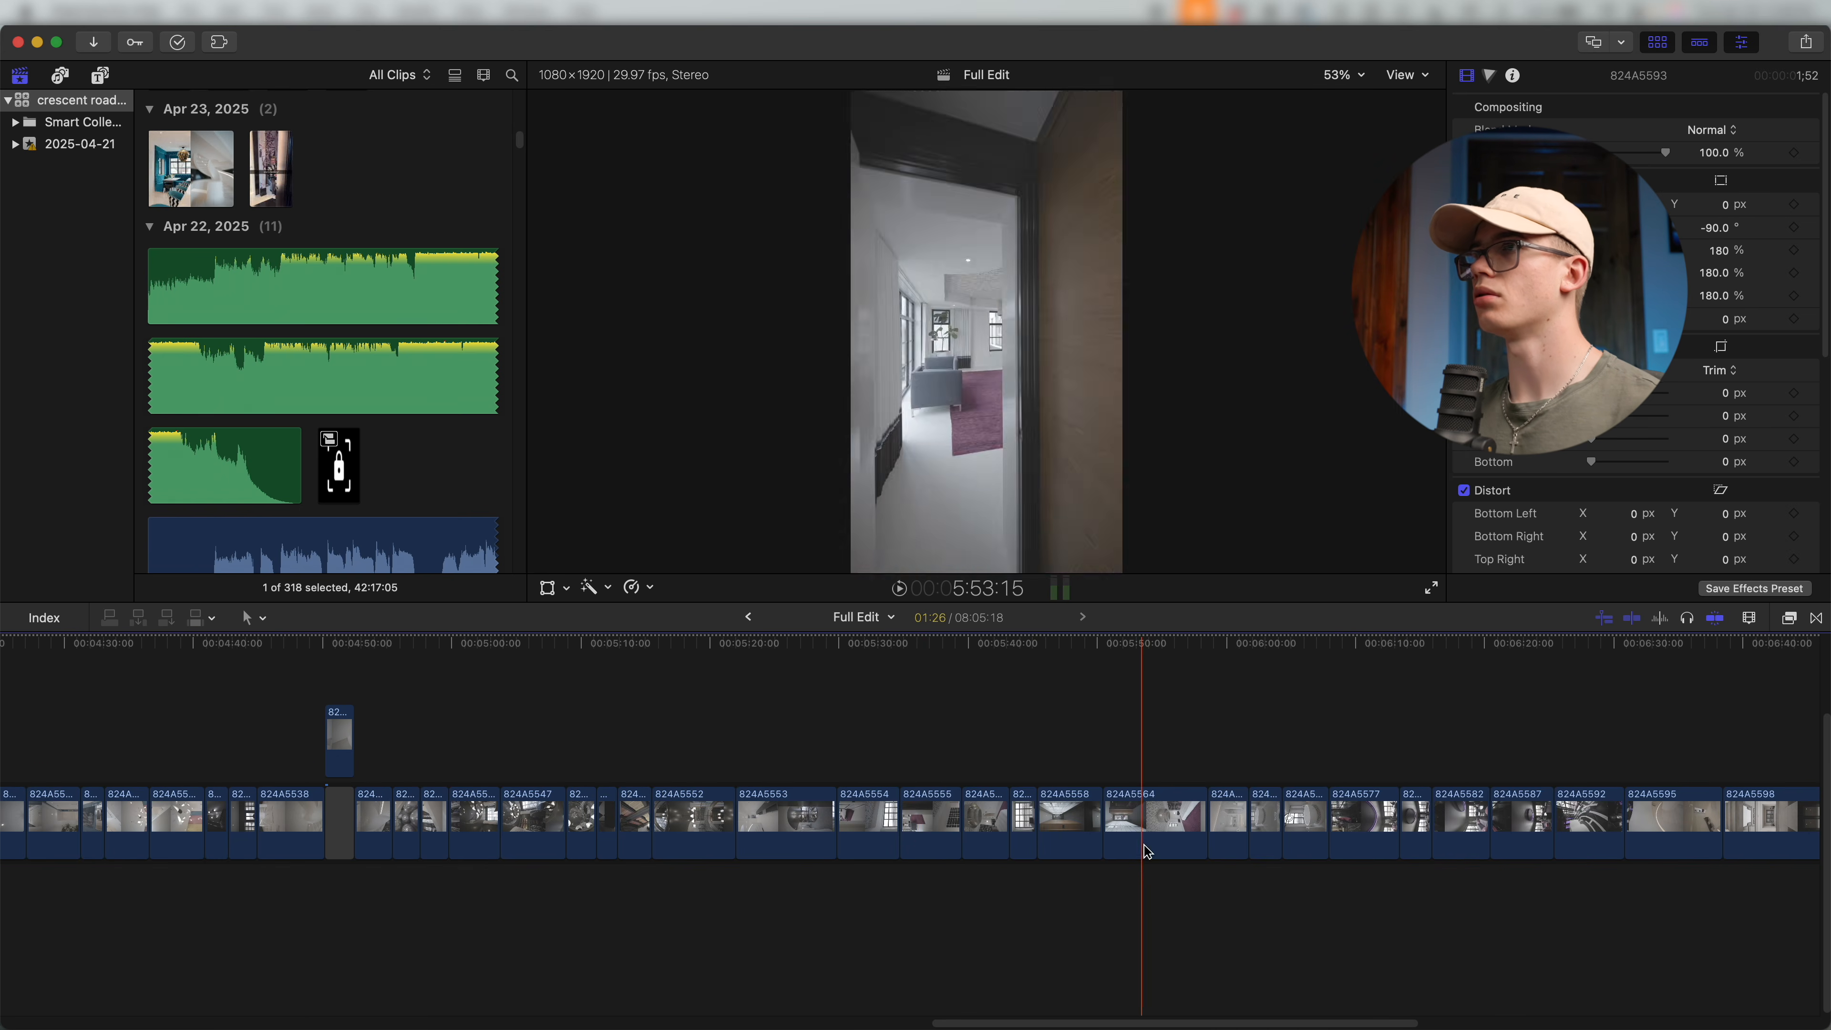
pyautogui.click(937, 839)
pyautogui.press('super+x')
pyautogui.hscroll(-20, 903, 721)
pyautogui.press('super+equal')
pyautogui.press('super+equal')
pyautogui.press('super+equal')
pyautogui.hotkey('alt', 'v')
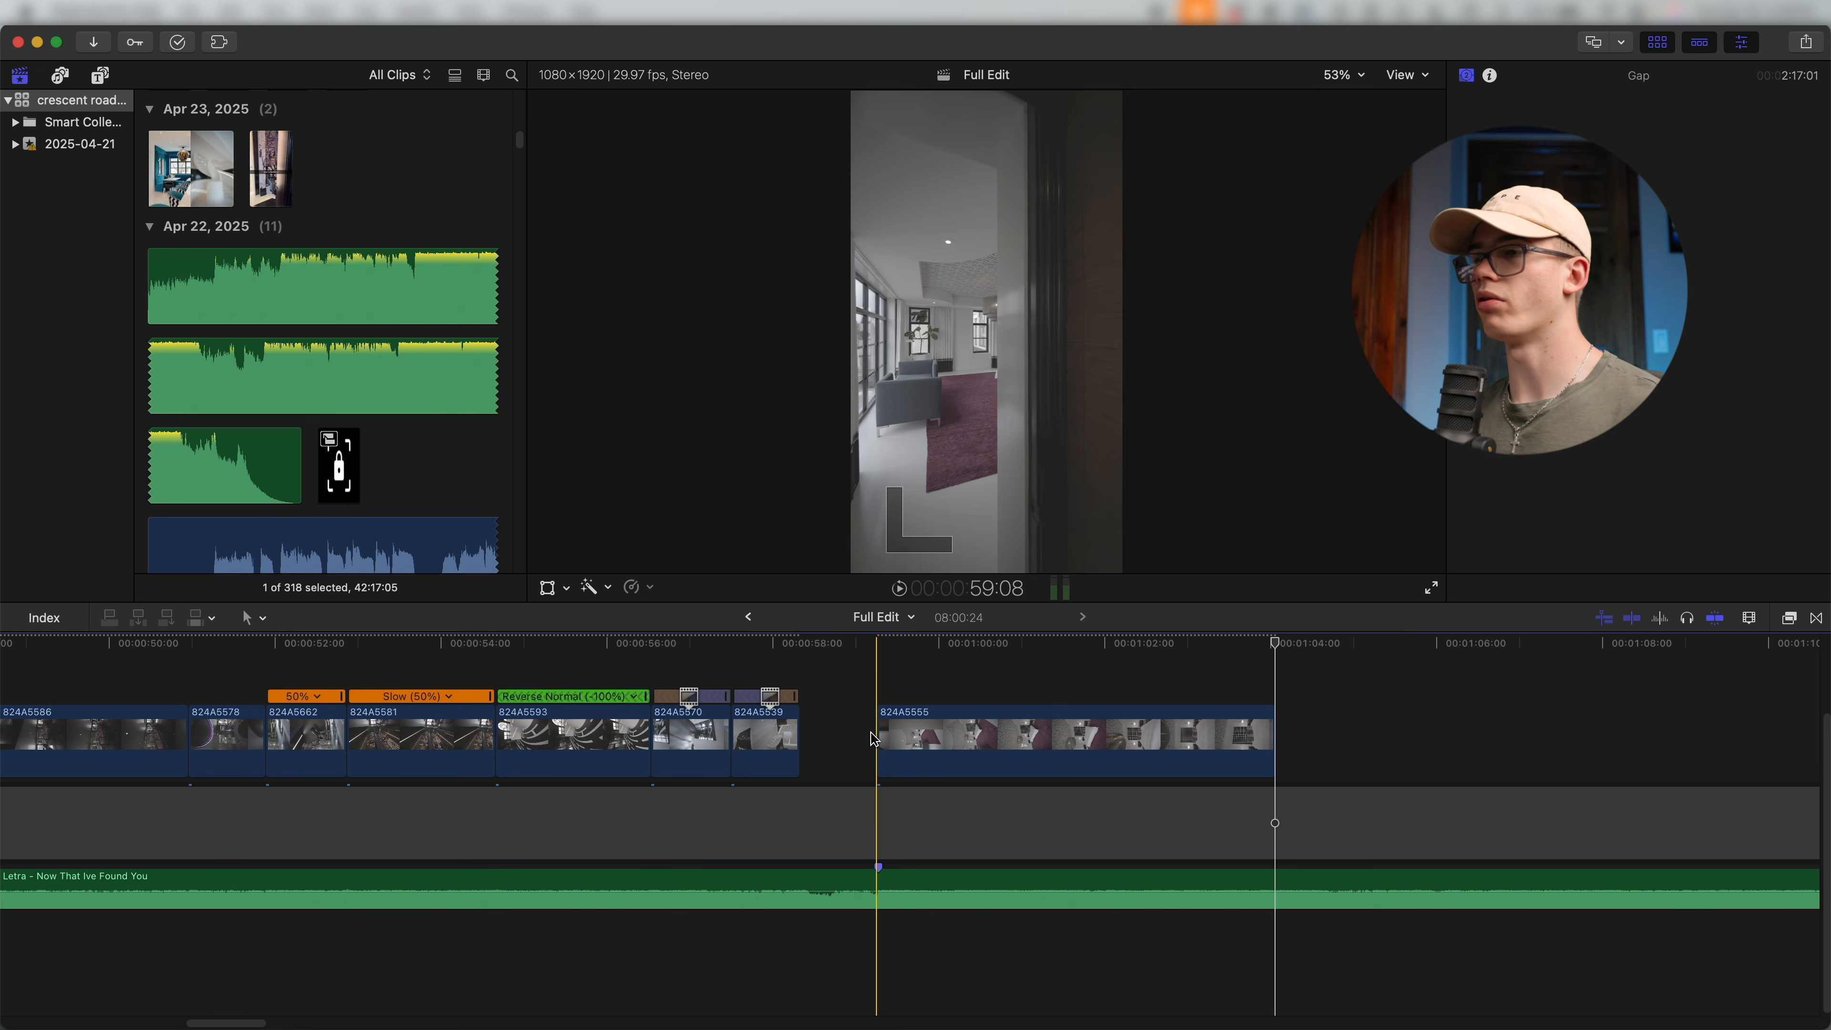
# Trim the start of clip 824A5555, realign it to the 59:08 marker and trim its end to the music.
pyautogui.scroll(2, 875, 739)
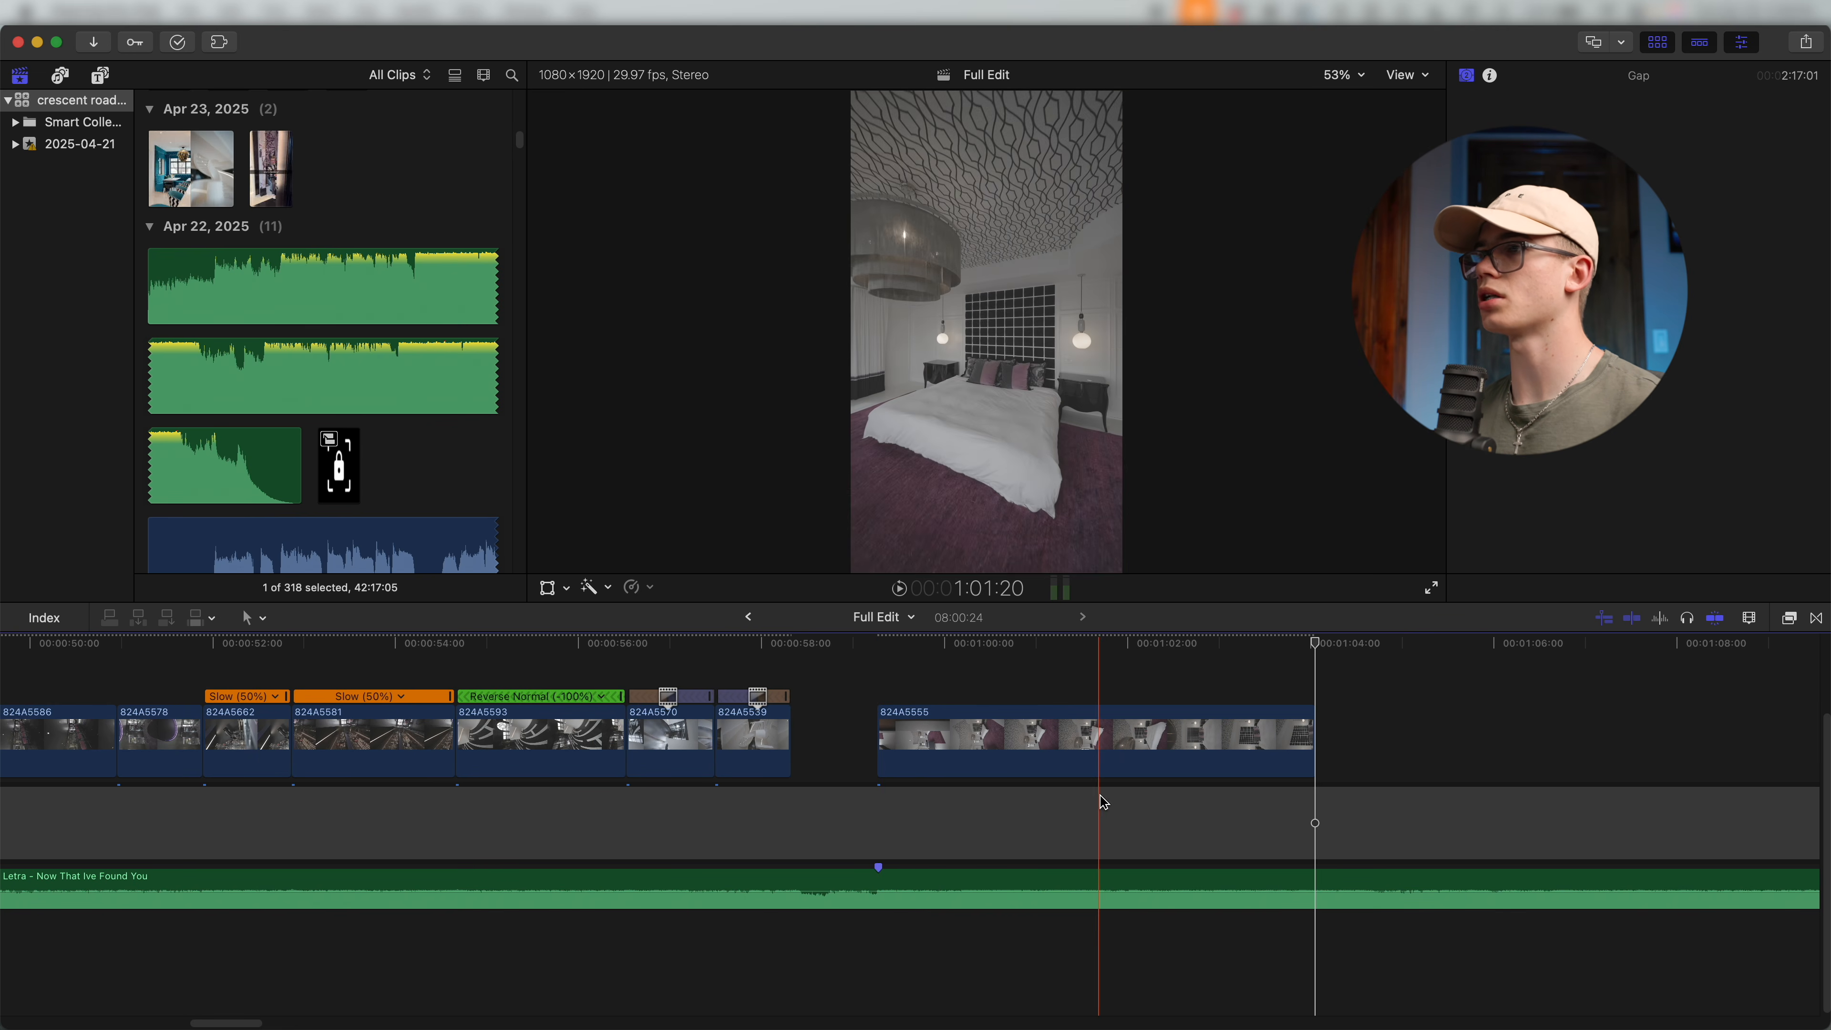
pyautogui.click(981, 763)
pyautogui.hotkey('alt', '[')
pyautogui.moveTo(1035, 757); pyautogui.dragTo(935, 757)
pyautogui.press('space')
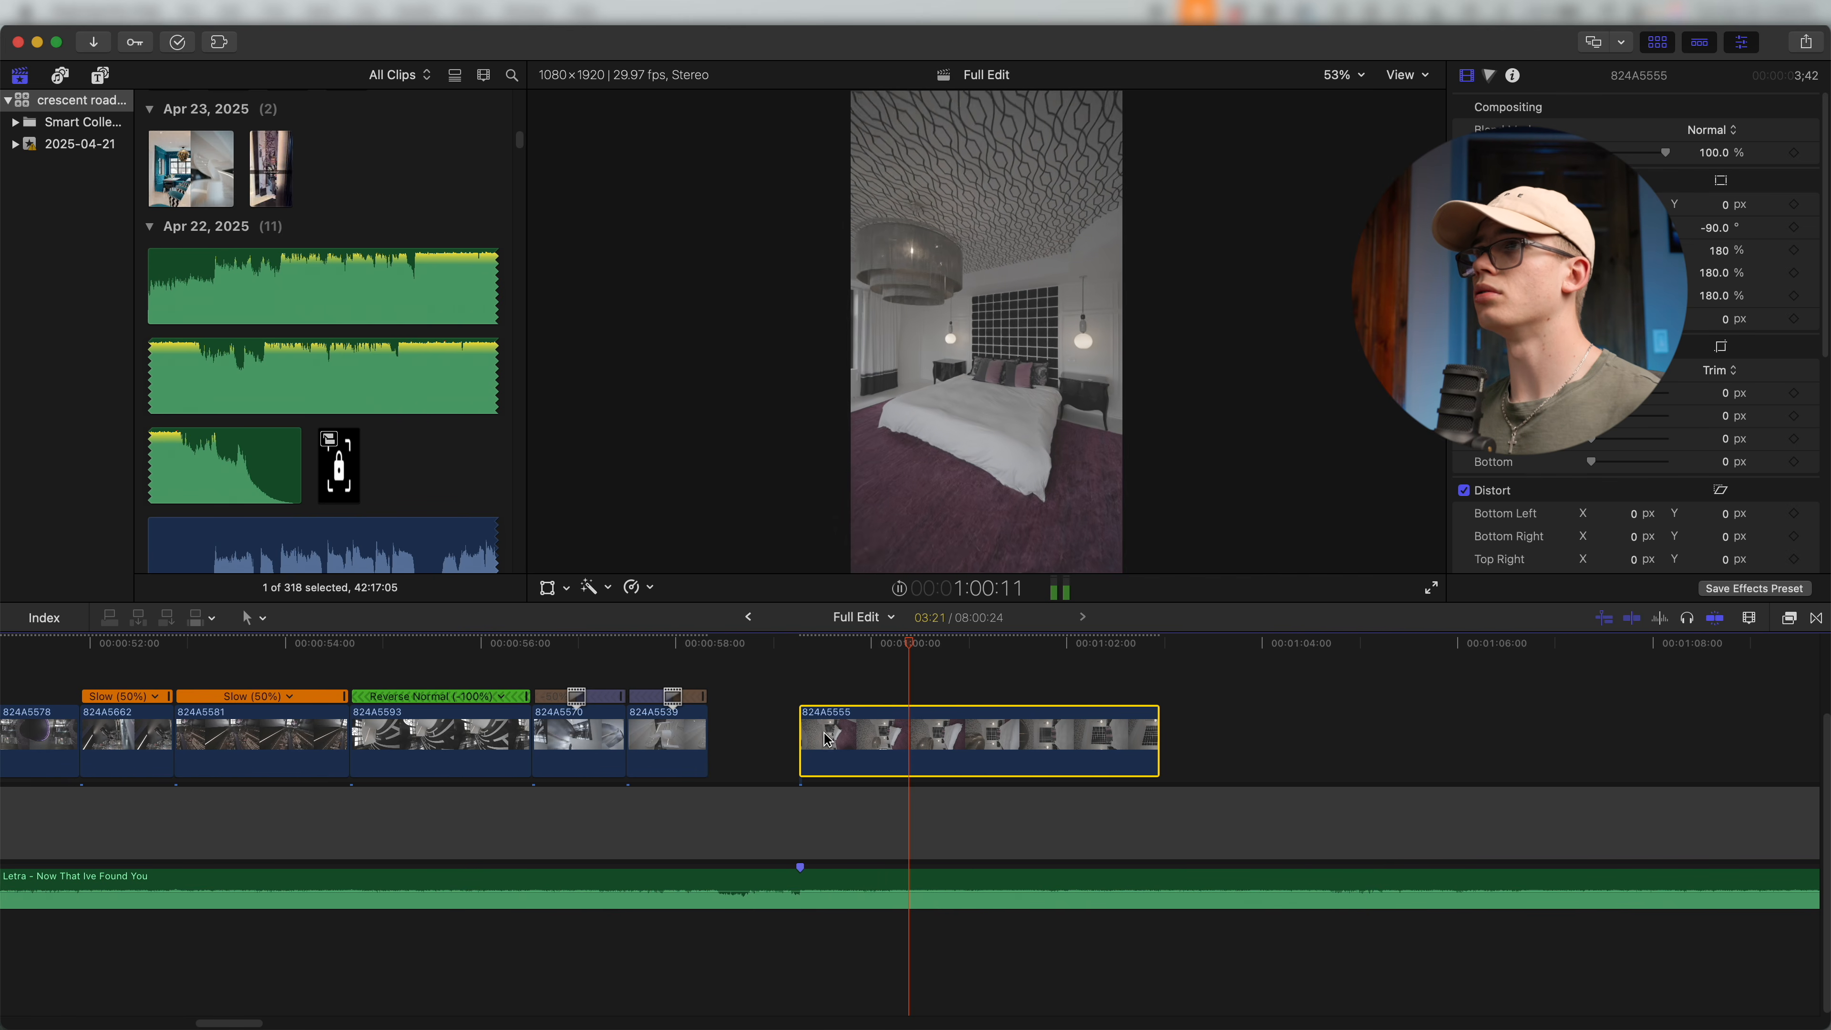
pyautogui.press('space')
pyautogui.hotkey('alt', ']')
# Slip the footage inside clip 824A5555 by about +00:19 and play back the clip.
pyautogui.moveTo(646, 753); pyautogui.dragTo(770, 753)
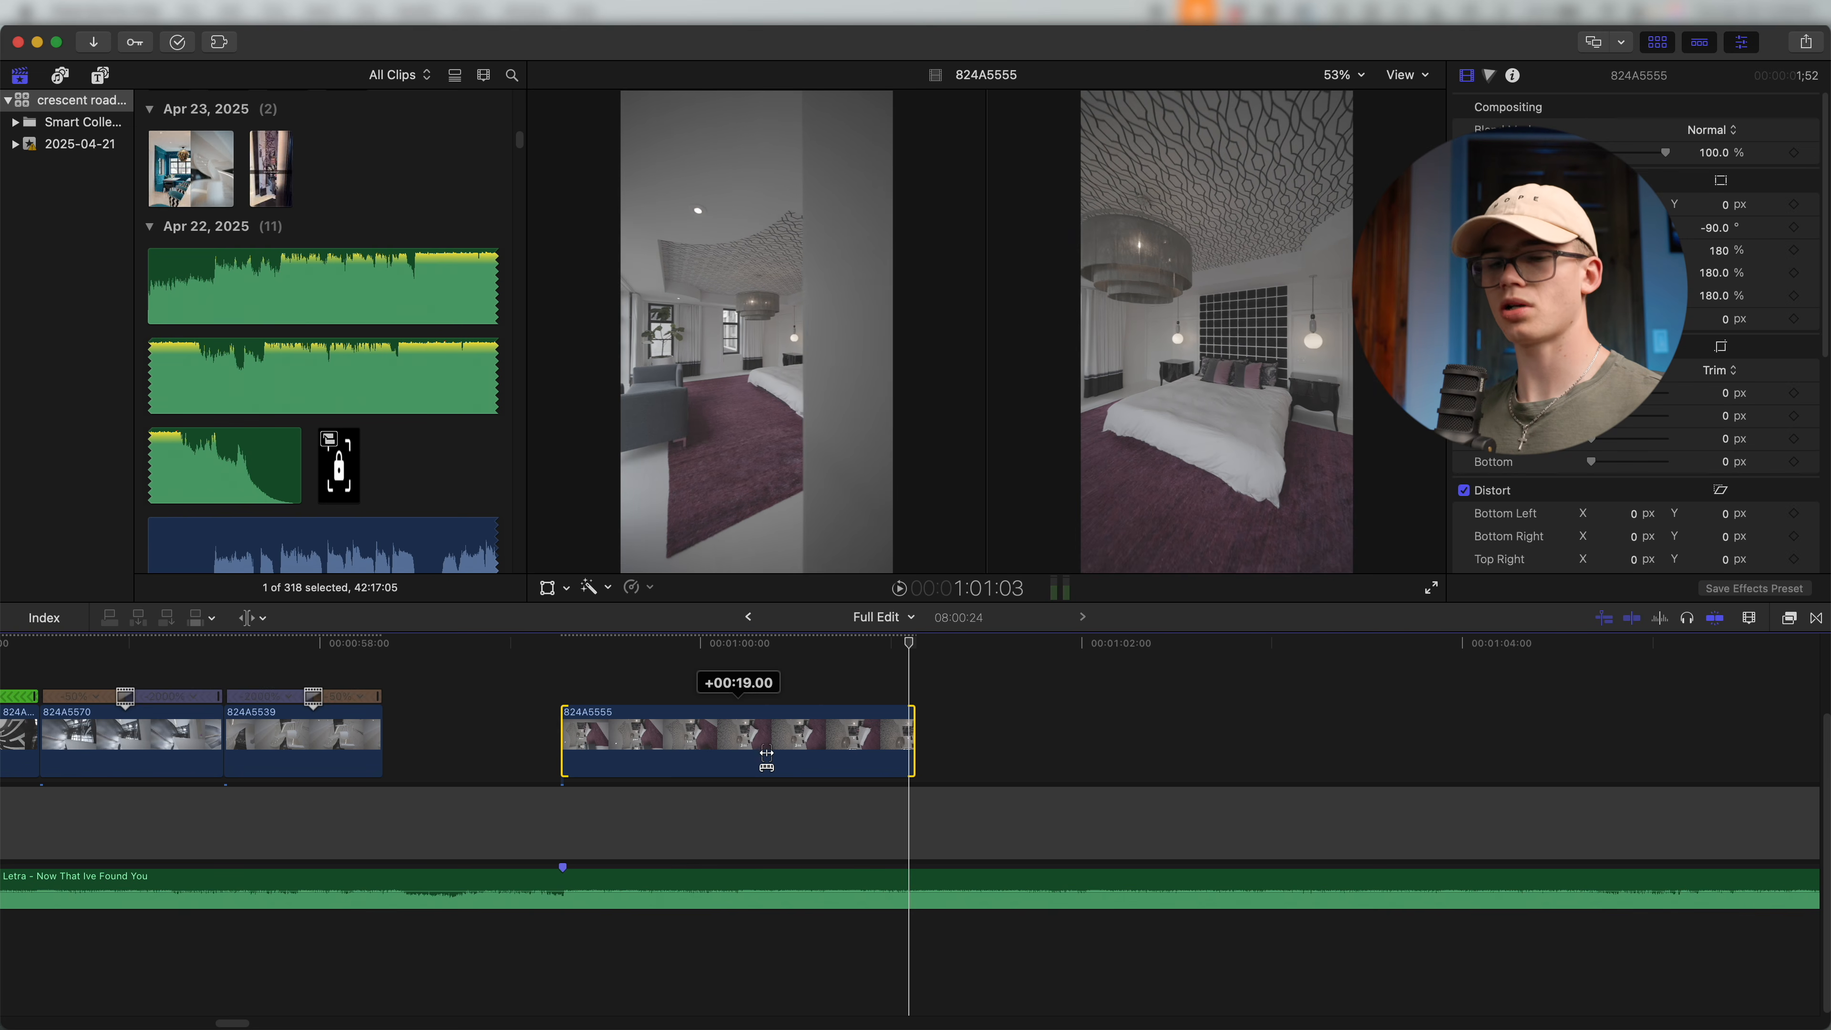
pyautogui.press('a')
pyautogui.press('space')
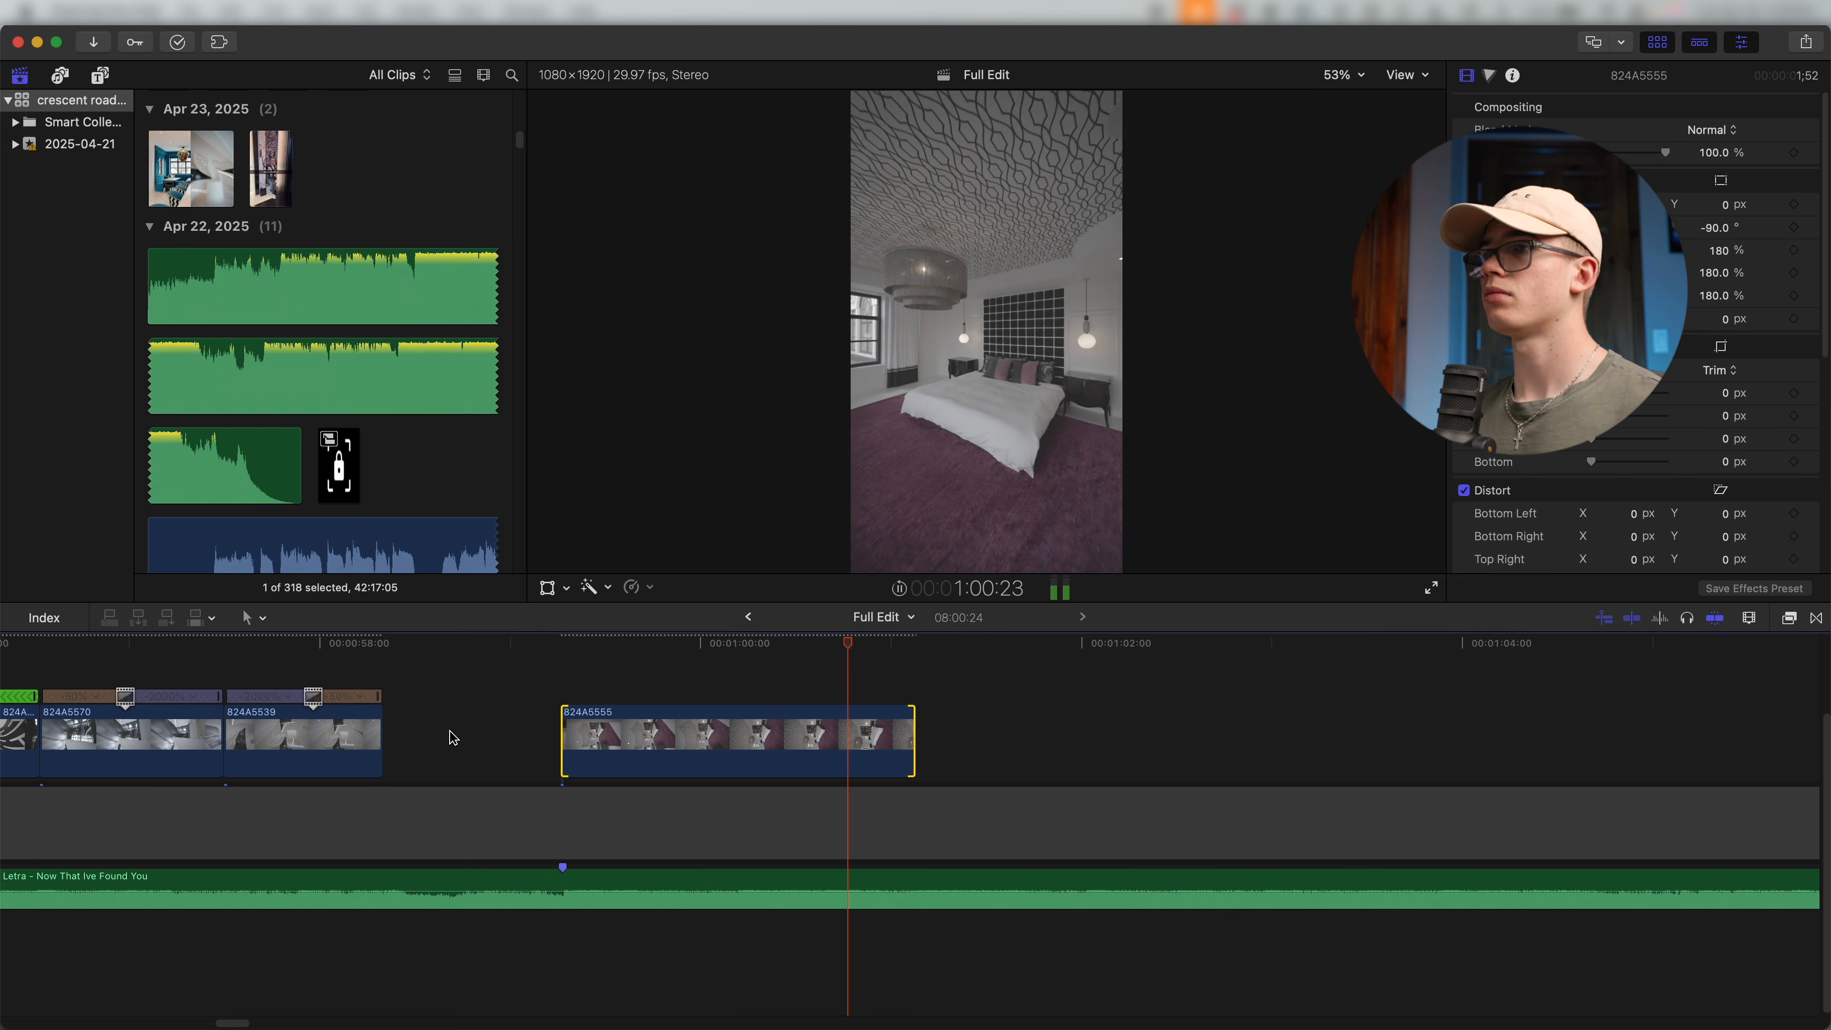
pyautogui.press('space')
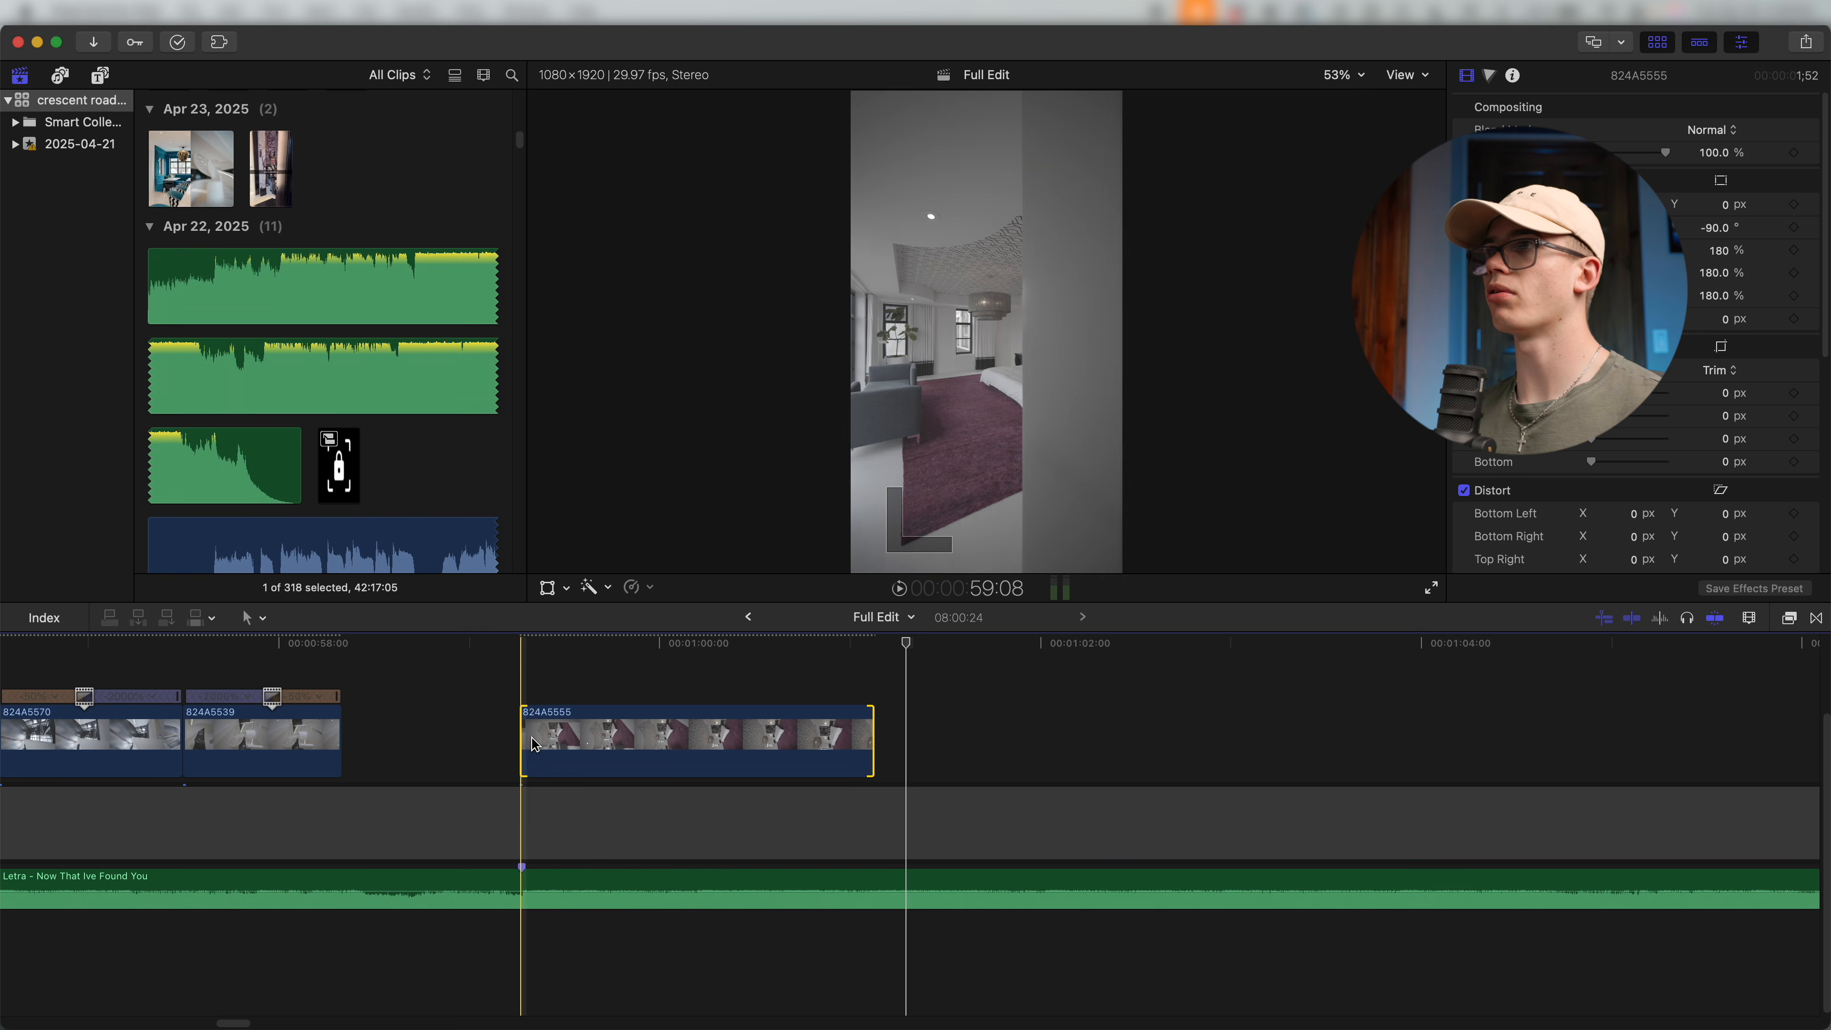
# Play back clip 824A5555 and lift clips 824A5557 and 824A5566 out of the unused footage for use on either side of it.
pyautogui.press('space')
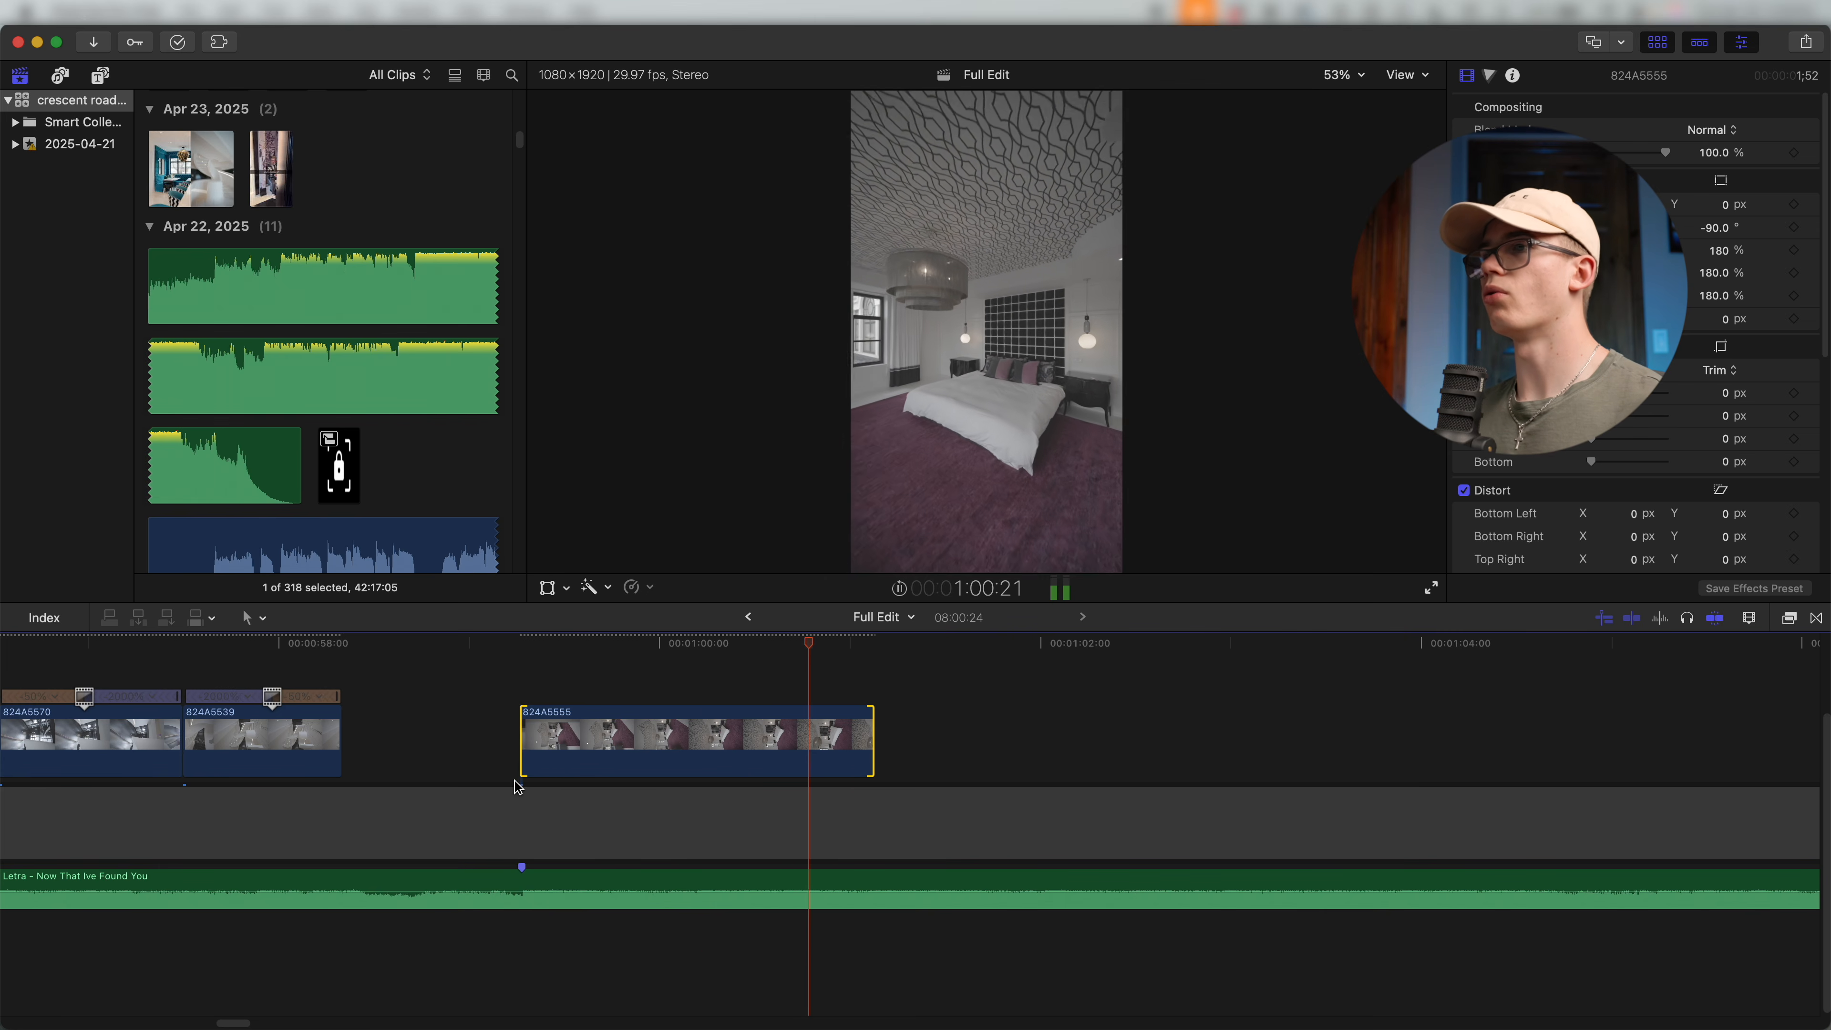
pyautogui.scroll(-10, 821, 791)
pyautogui.hscroll(15, 735, 805)
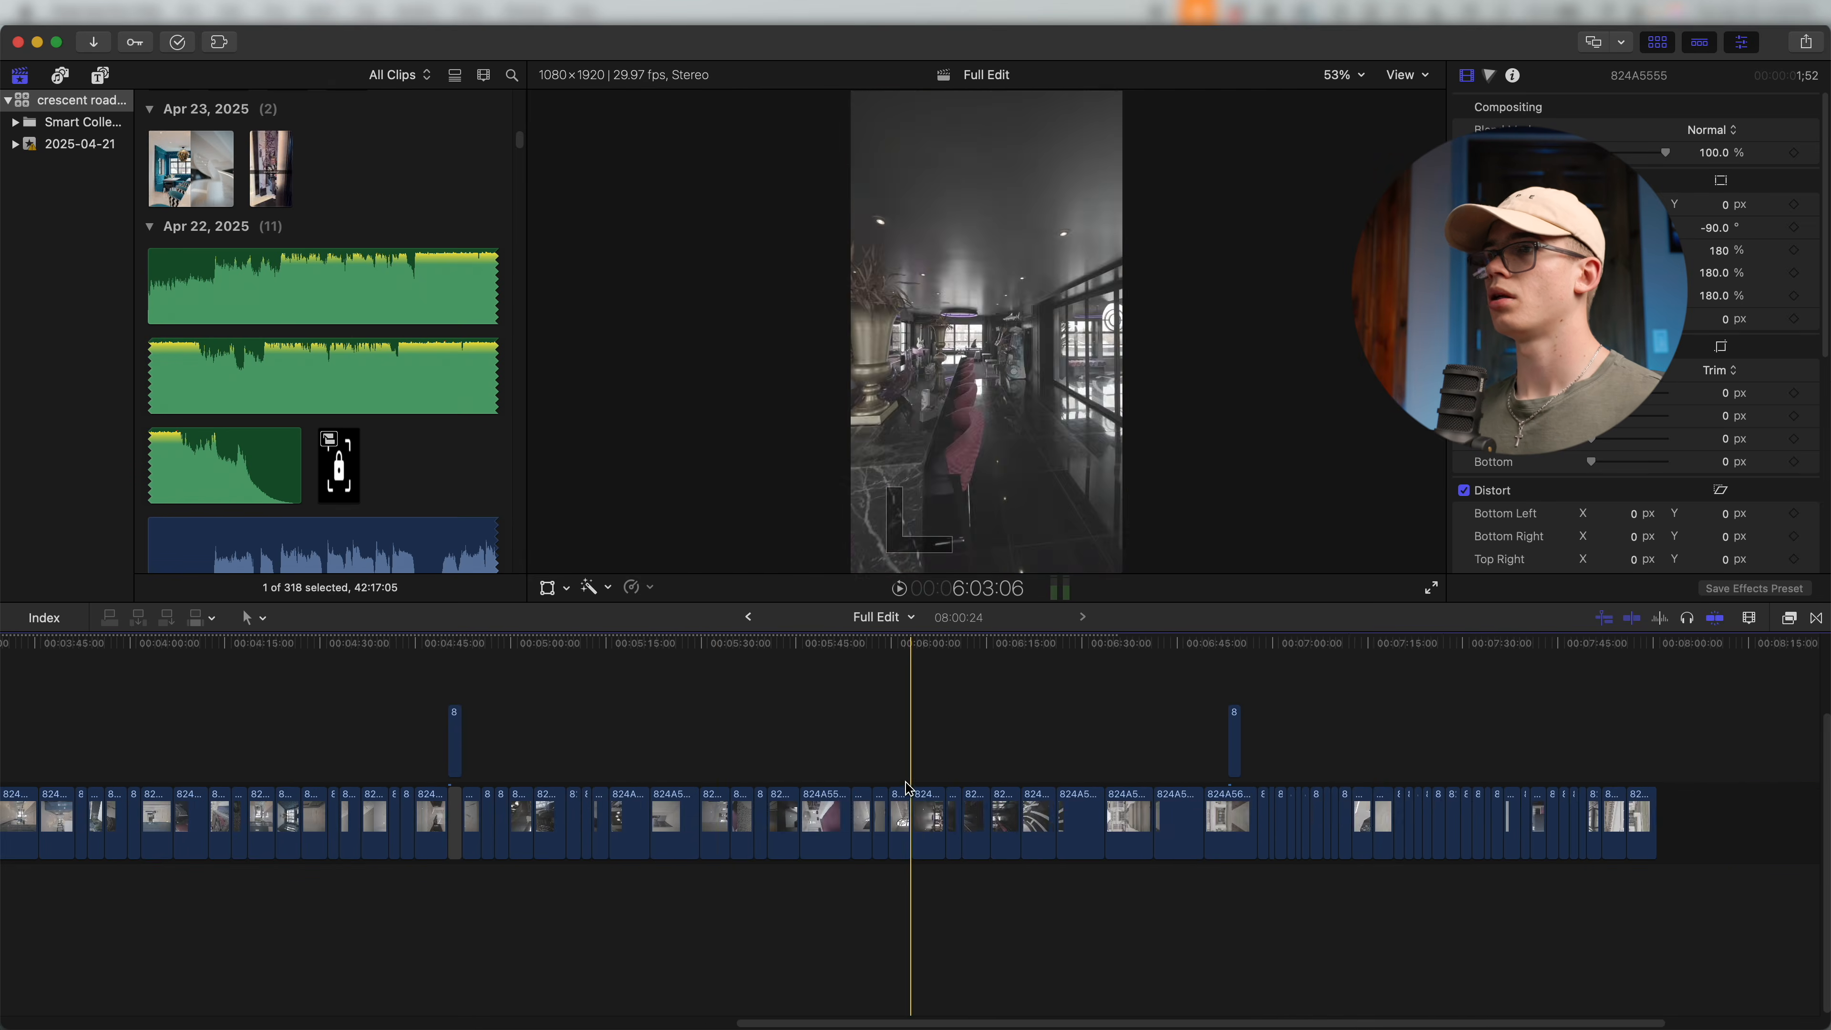
pyautogui.scroll(4, 801, 828)
pyautogui.moveTo(838, 827); pyautogui.dragTo(622, 747)
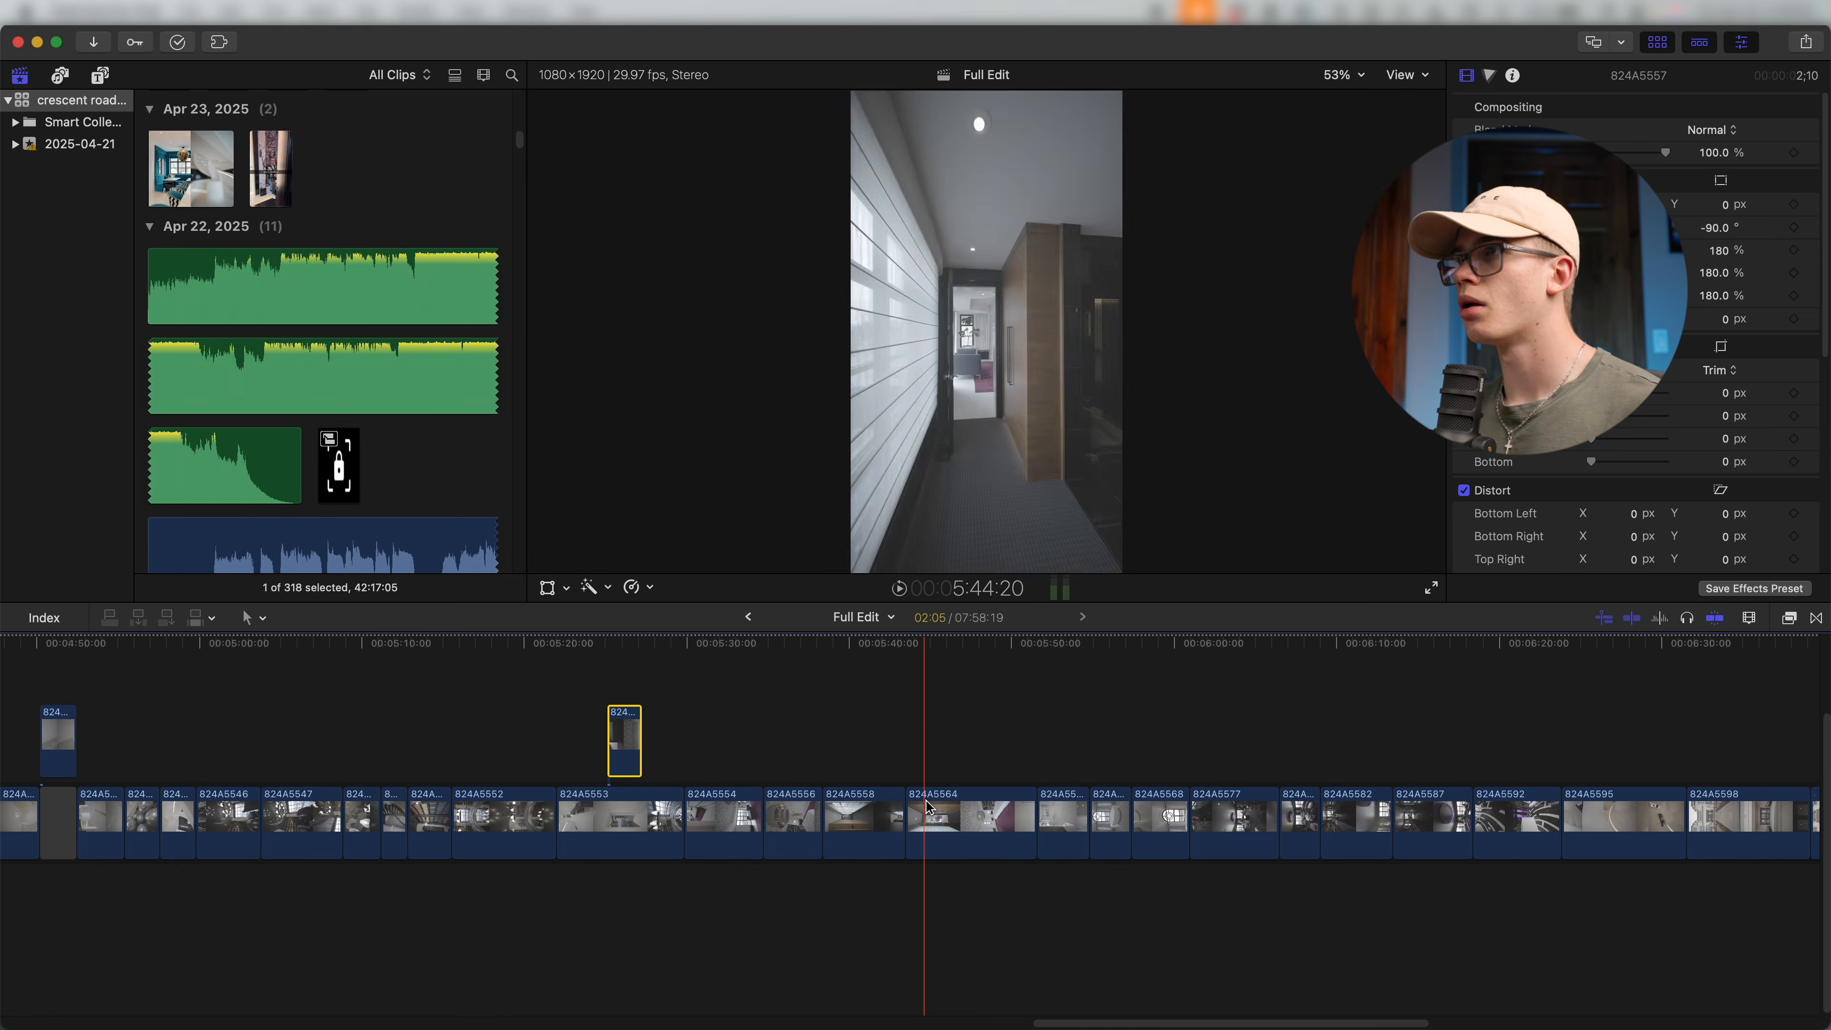
pyautogui.moveTo(1054, 837); pyautogui.dragTo(714, 742)
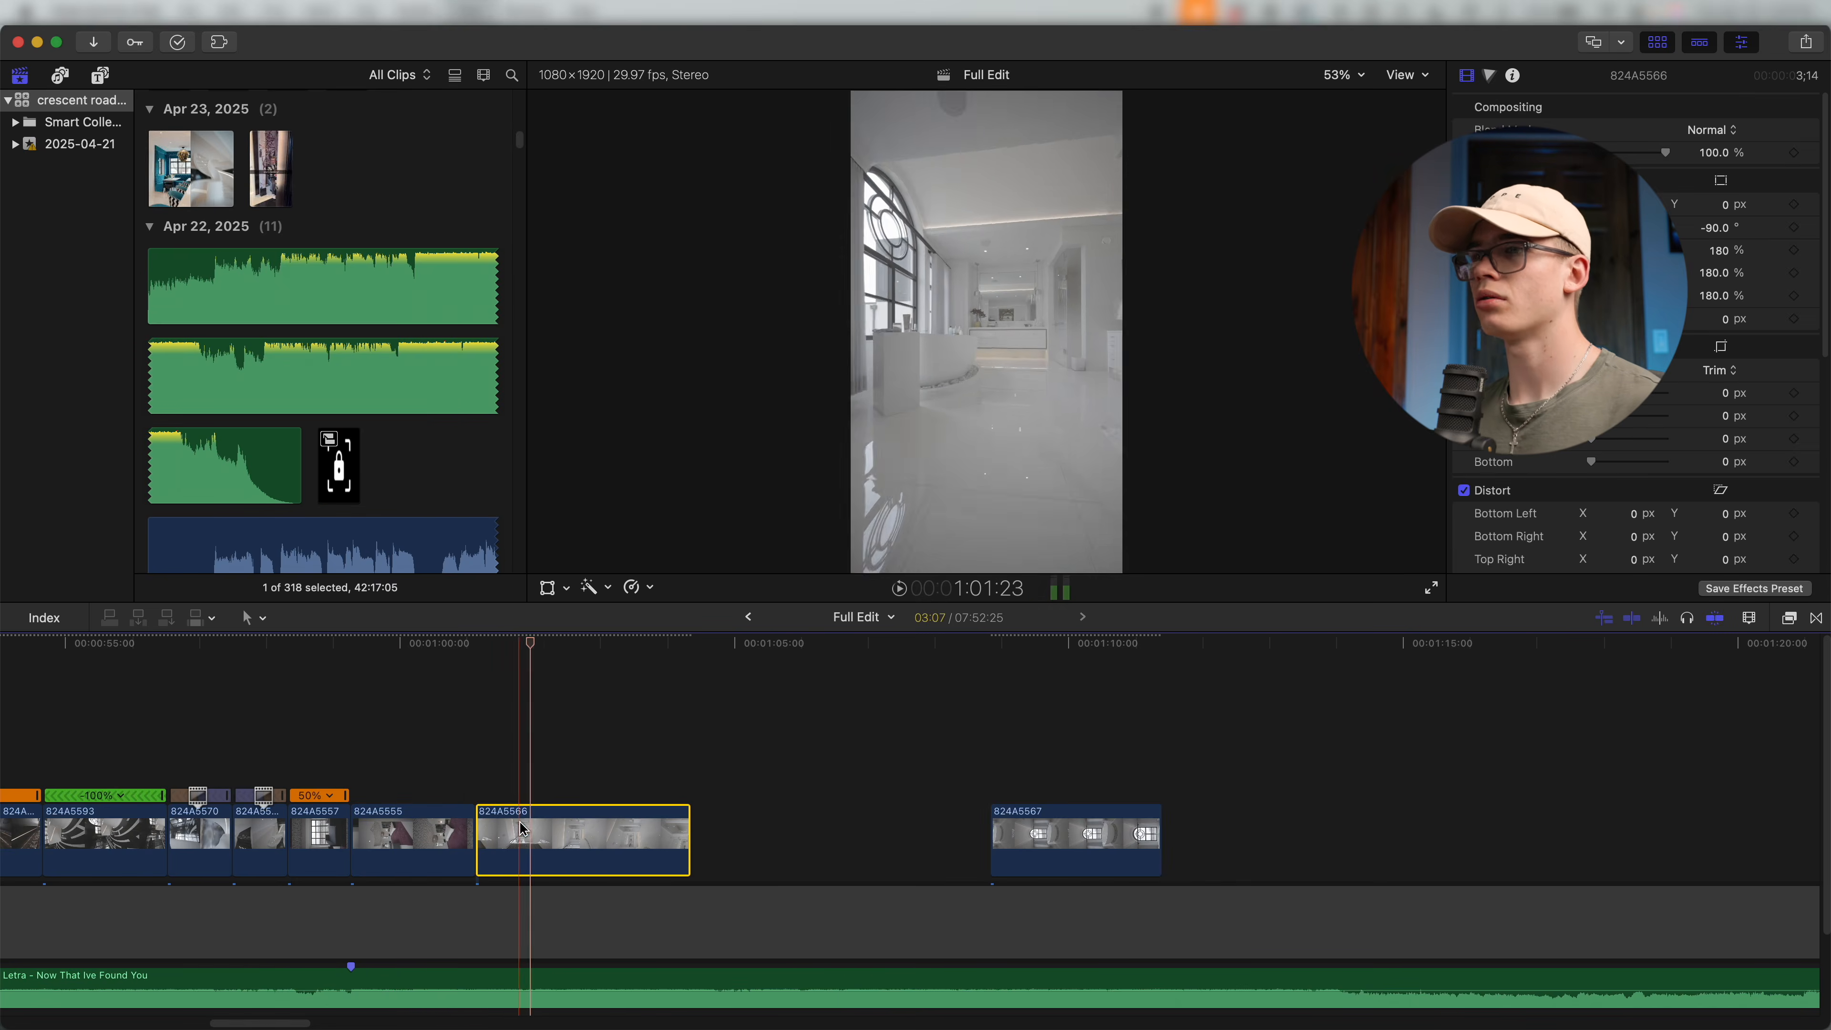
# Slow the bathroom clip 824A5566 to 50% and trim its start and end.
pyautogui.press('super+r')
pyautogui.press('space')
pyautogui.hotkey('alt', '[')
pyautogui.press('space')
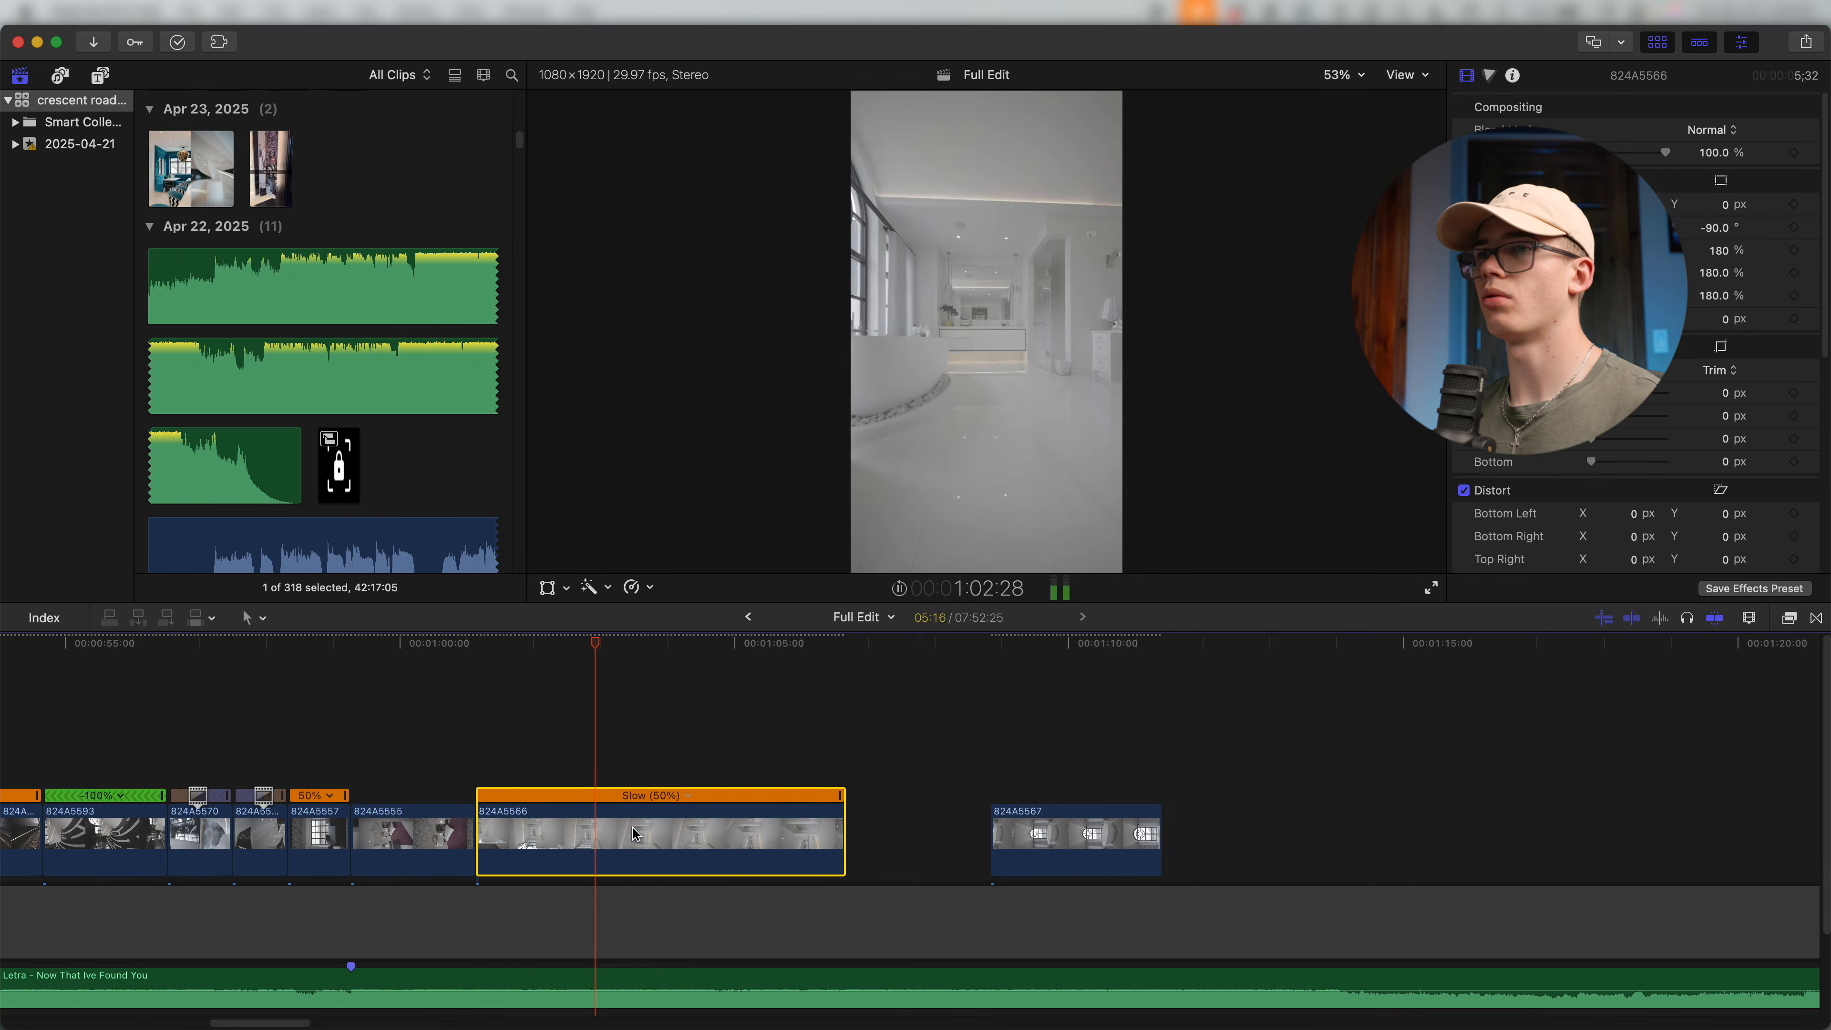
pyautogui.hotkey('alt', ']')
# Butt clip 824A5567 against the end of clip 824A5566 and trim both of its ends at 50% speed.
pyautogui.moveTo(1045, 829); pyautogui.dragTo(657, 829)
pyautogui.press('space')
pyautogui.hotkey('alt', '[')
pyautogui.hotkey('alt', ']')
pyautogui.press('space')
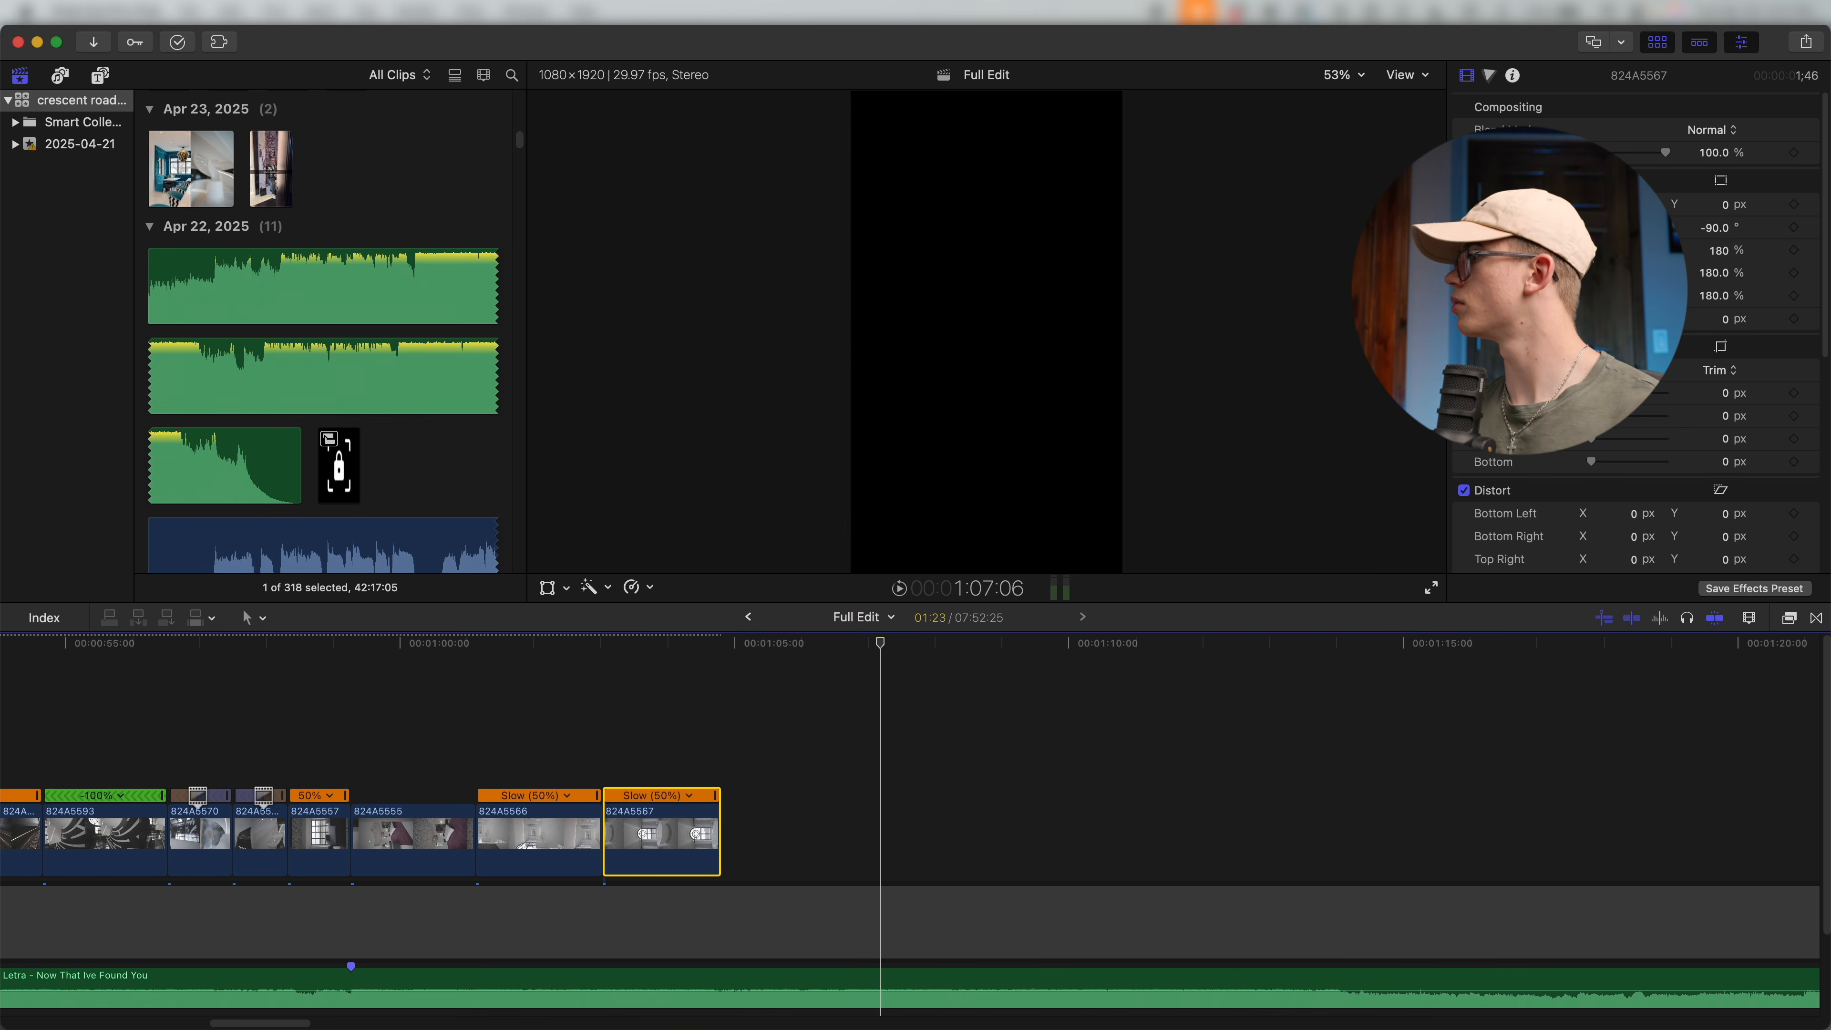
# Play back the music around the end of clip 824A5567.
pyautogui.scroll(-3, 784, 723)
pyautogui.click(784, 644)
pyautogui.press('super+minus')
pyautogui.press('super+minus')
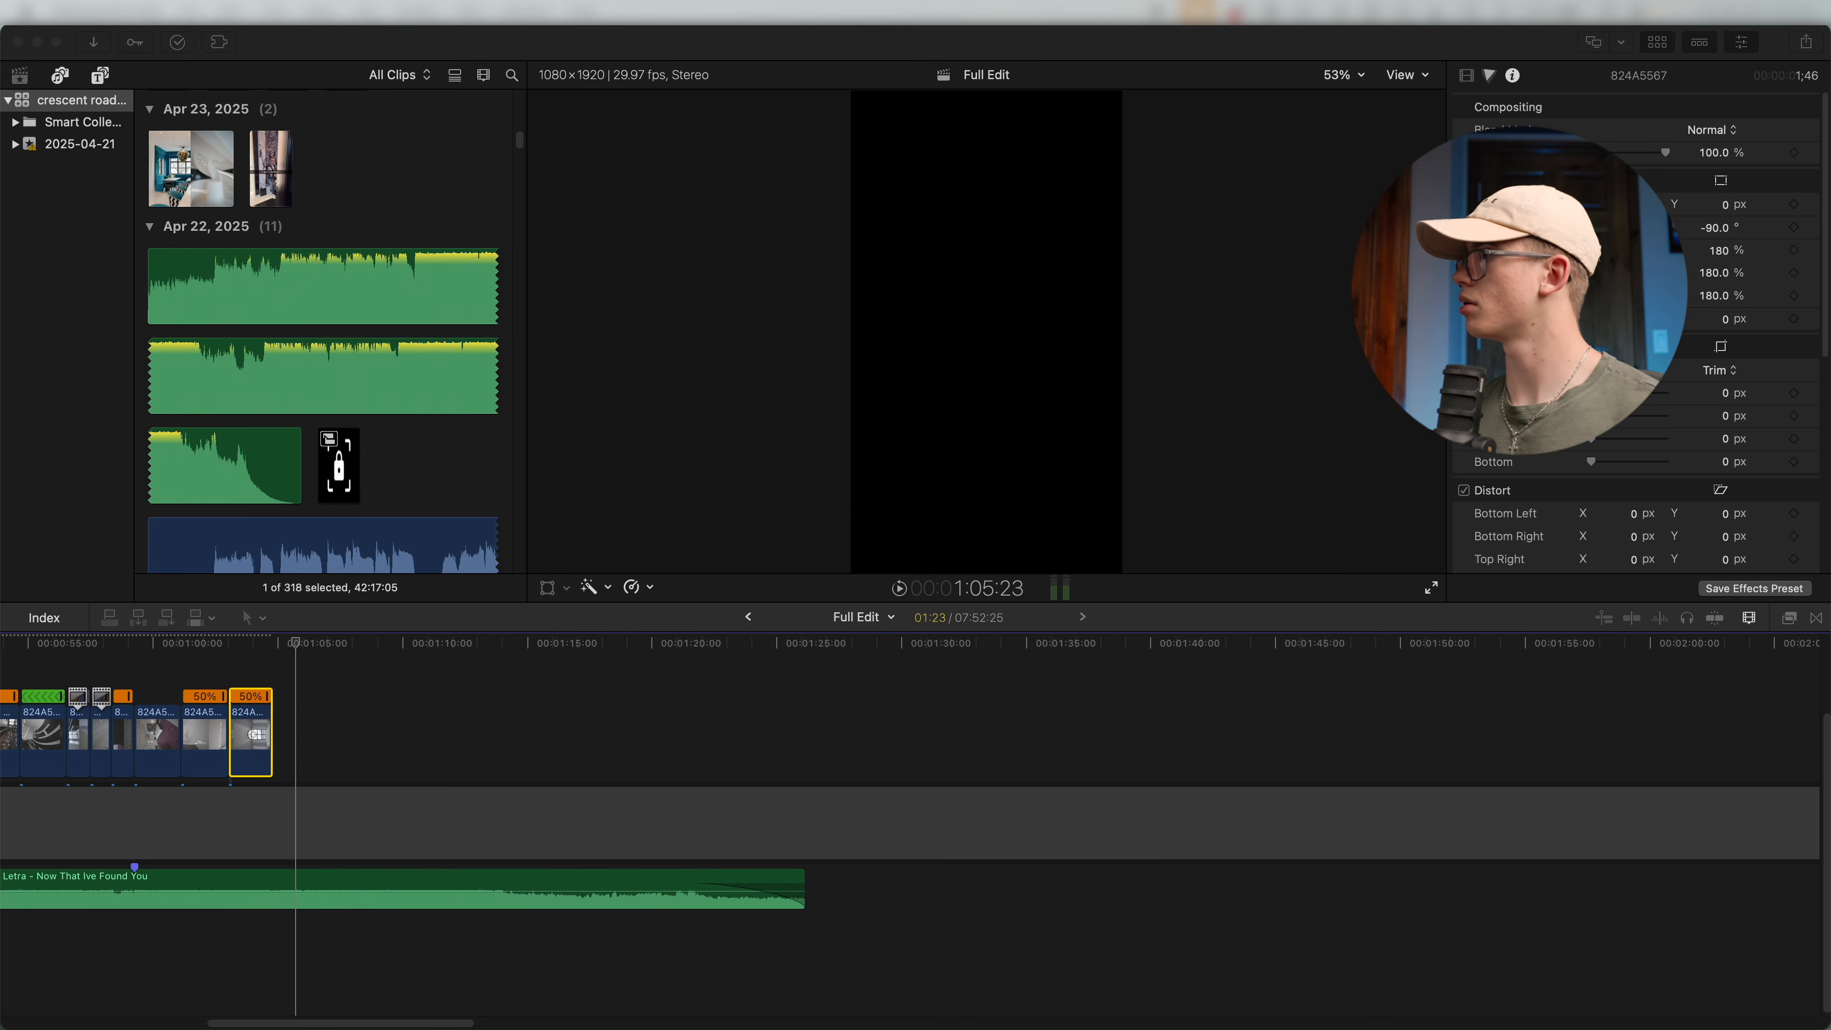
pyautogui.press('super+equal')
pyautogui.press('space')
pyautogui.press('space')
# Lift clips 824A5651 and 824A5554 out of the unused footage as connected clips.
pyautogui.press('super+minus')
pyautogui.press('super+minus')
pyautogui.hscroll(20, 969, 781)
pyautogui.hotkey('alt', '[')
pyautogui.hscroll(20, 866, 764)
pyautogui.moveTo(1038, 822); pyautogui.dragTo(317, 703)
# Butt clip 824A5651 against the end of clip 824A5567 and play back the bathroom sequence.
pyautogui.press('super+equal')
pyautogui.press('super+minus')
pyautogui.press('super+equal')
pyautogui.press('super+equal')
pyautogui.moveTo(871, 845); pyautogui.dragTo(1029, 845)
pyautogui.moveTo(950, 837); pyautogui.dragTo(800, 837)
pyautogui.press('super+equal')
pyautogui.press('space')
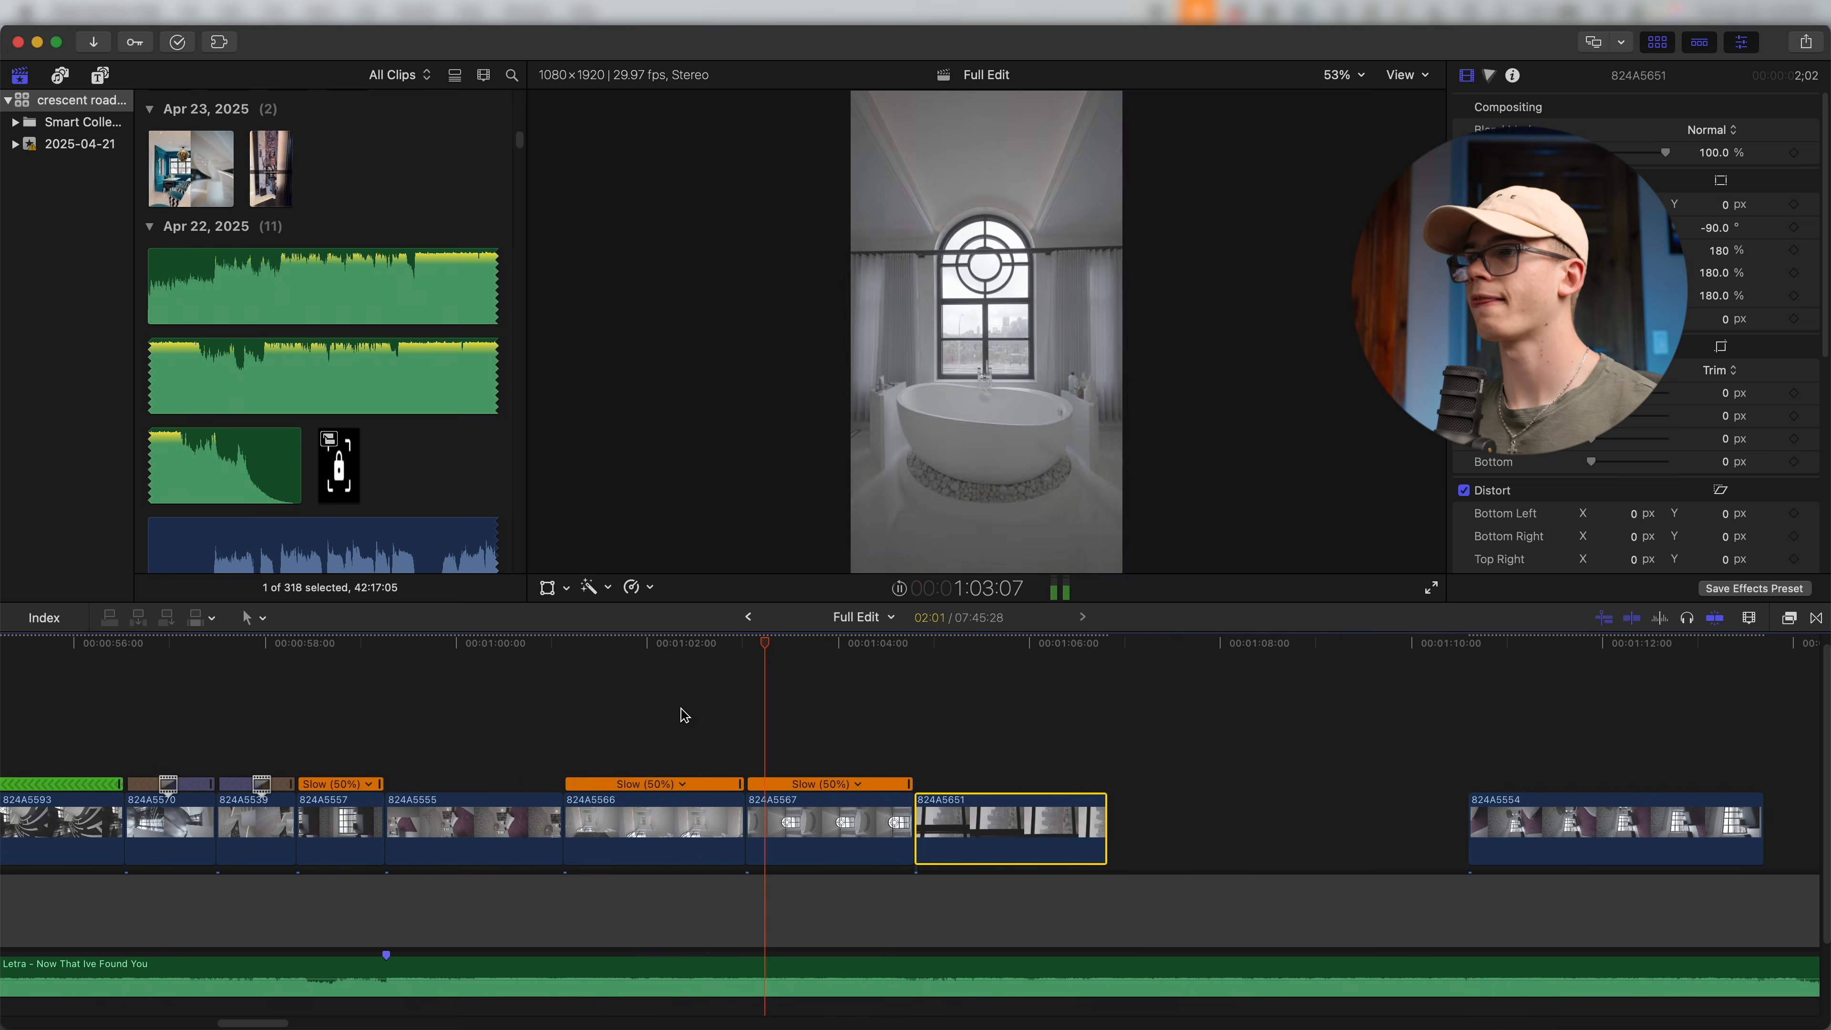
# Trim both ends of clip 824A5651, butt clip 824A5554 against it and trim that clip's end.
pyautogui.hotkey('alt', '[')
pyautogui.moveTo(1009, 837); pyautogui.dragTo(965, 837)
pyautogui.hotkey('alt', ']')
pyautogui.moveTo(1564, 837); pyautogui.dragTo(1054, 837)
pyautogui.hotkey('alt', ']')
# Add markers to the last Letra music clip at 1:07:19 and 1:14:02.
pyautogui.press('super+minus')
pyautogui.click(973, 974)
pyautogui.press('m')
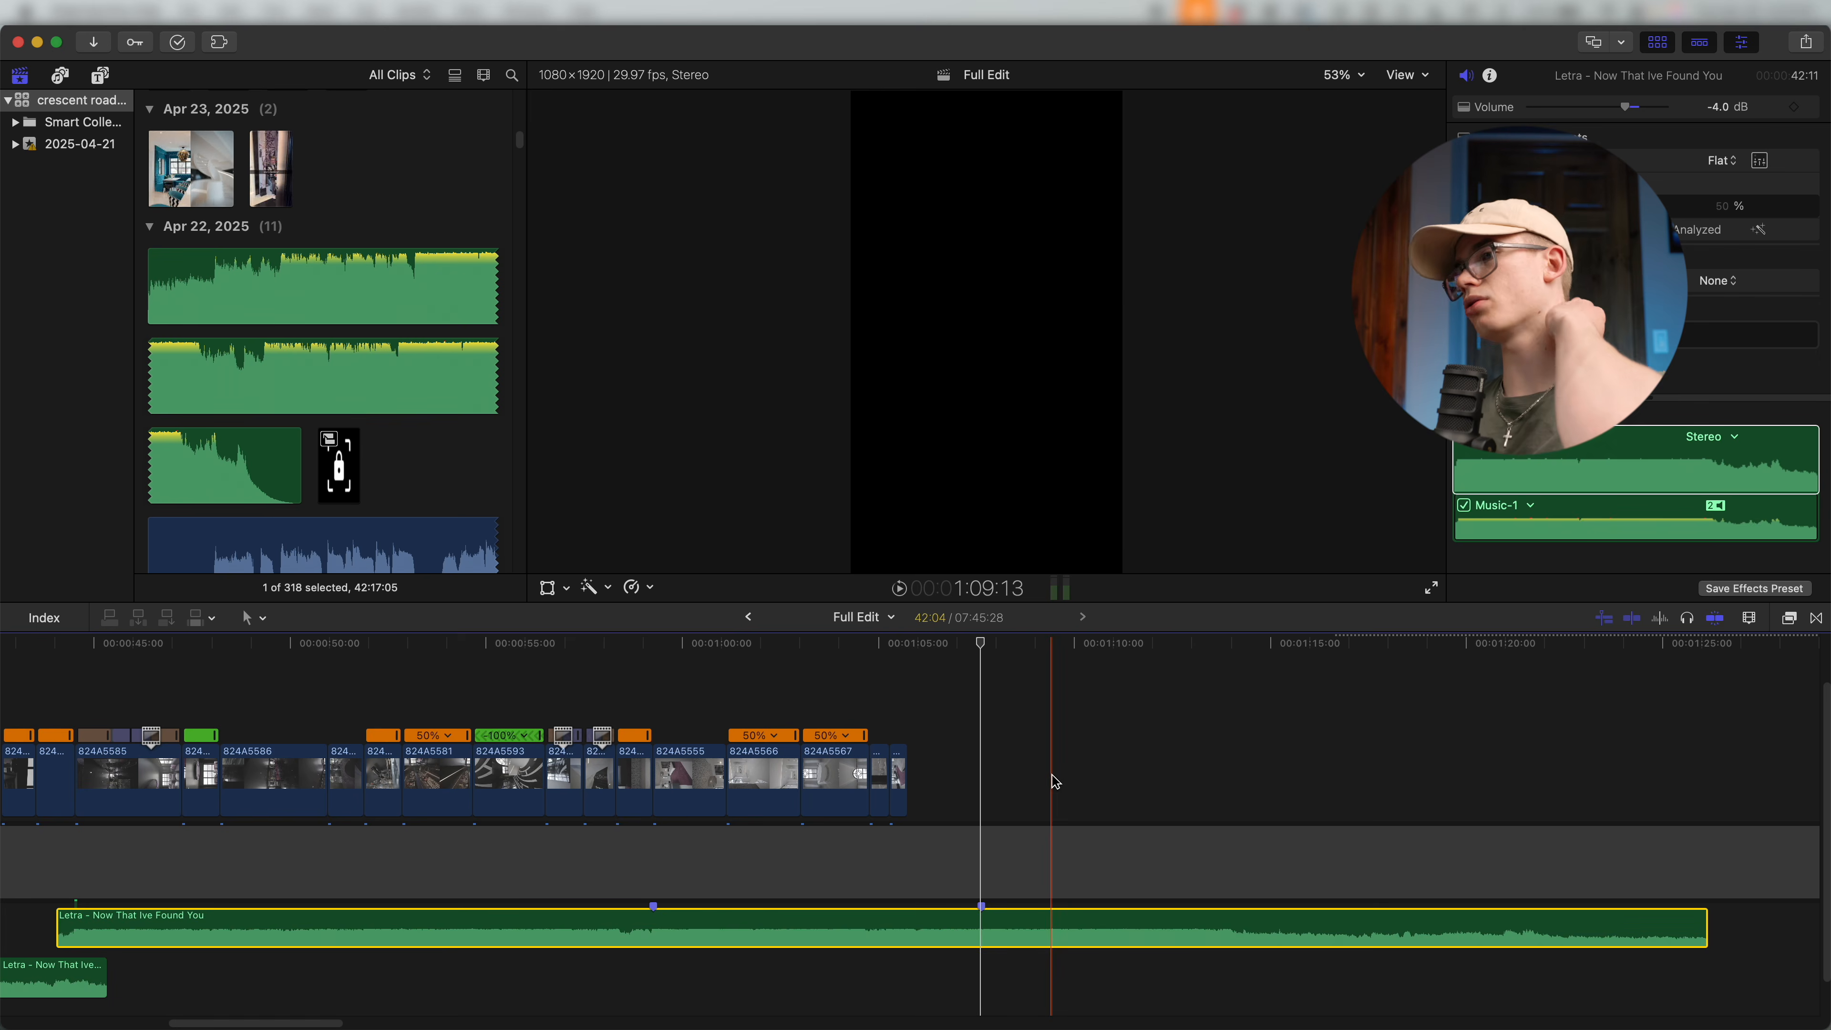
pyautogui.hscroll(3, 919, 812)
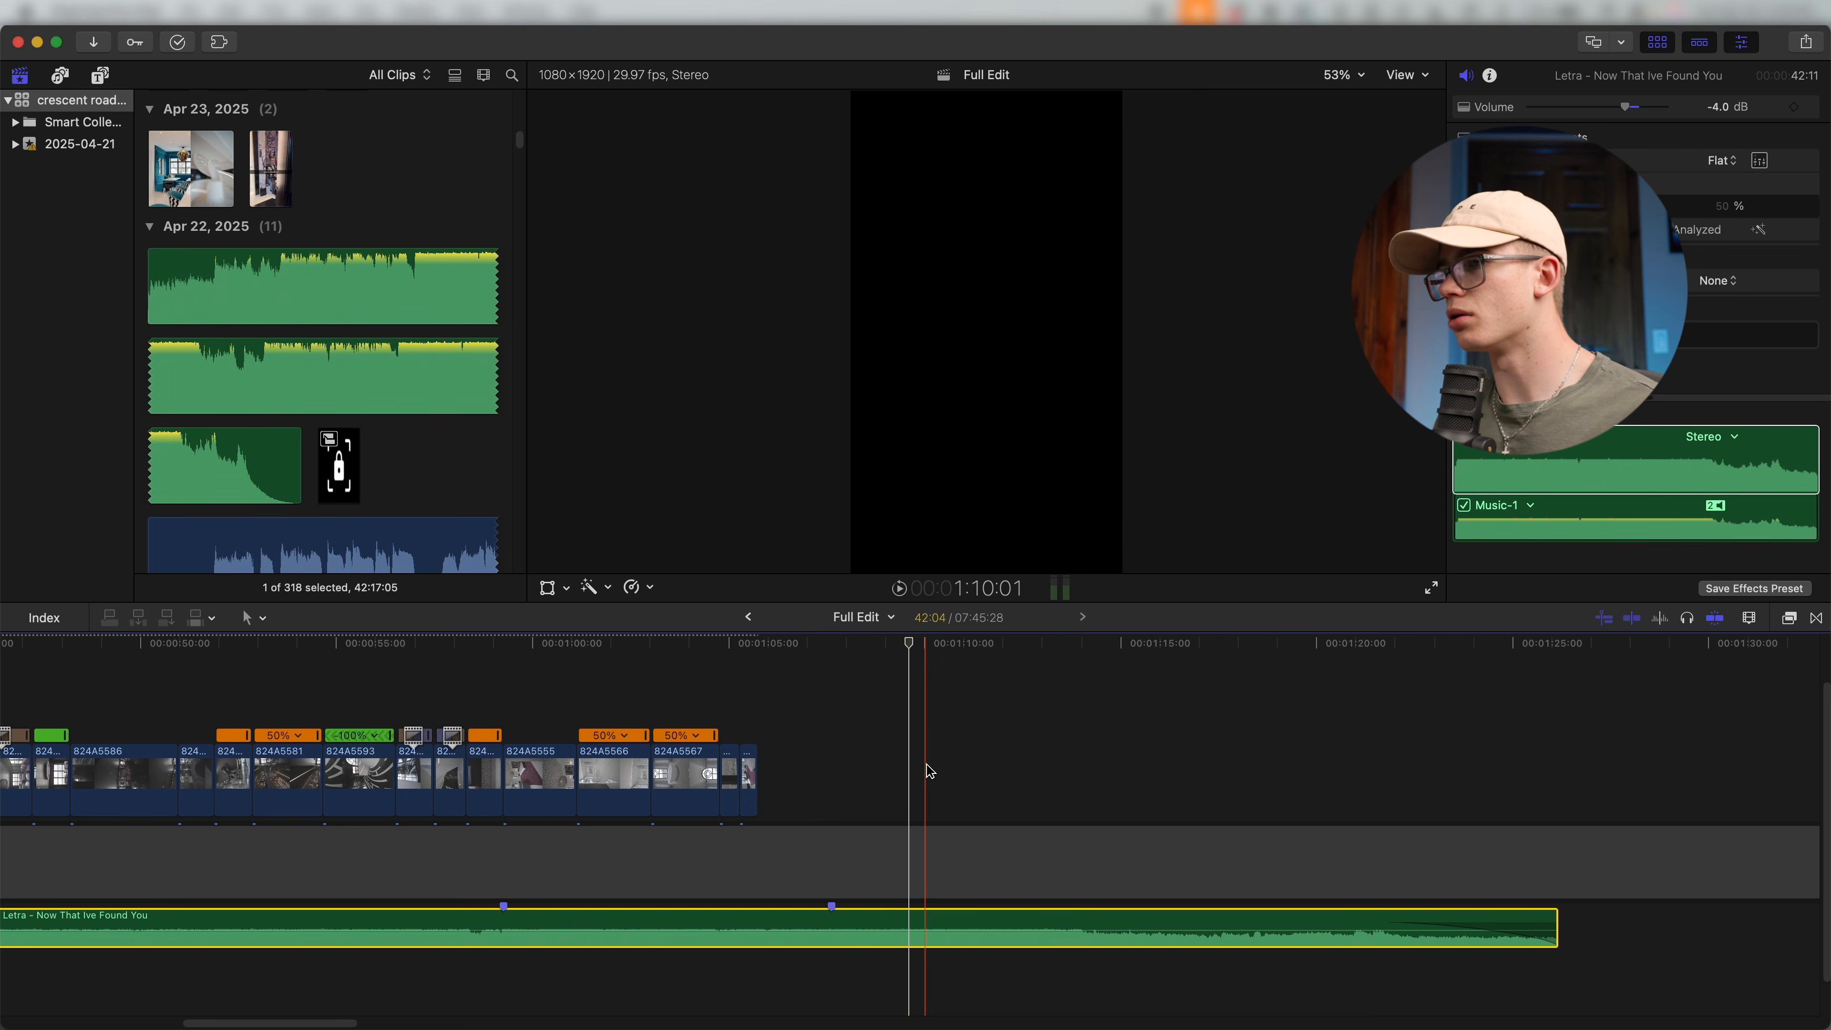
pyautogui.press('super+minus')
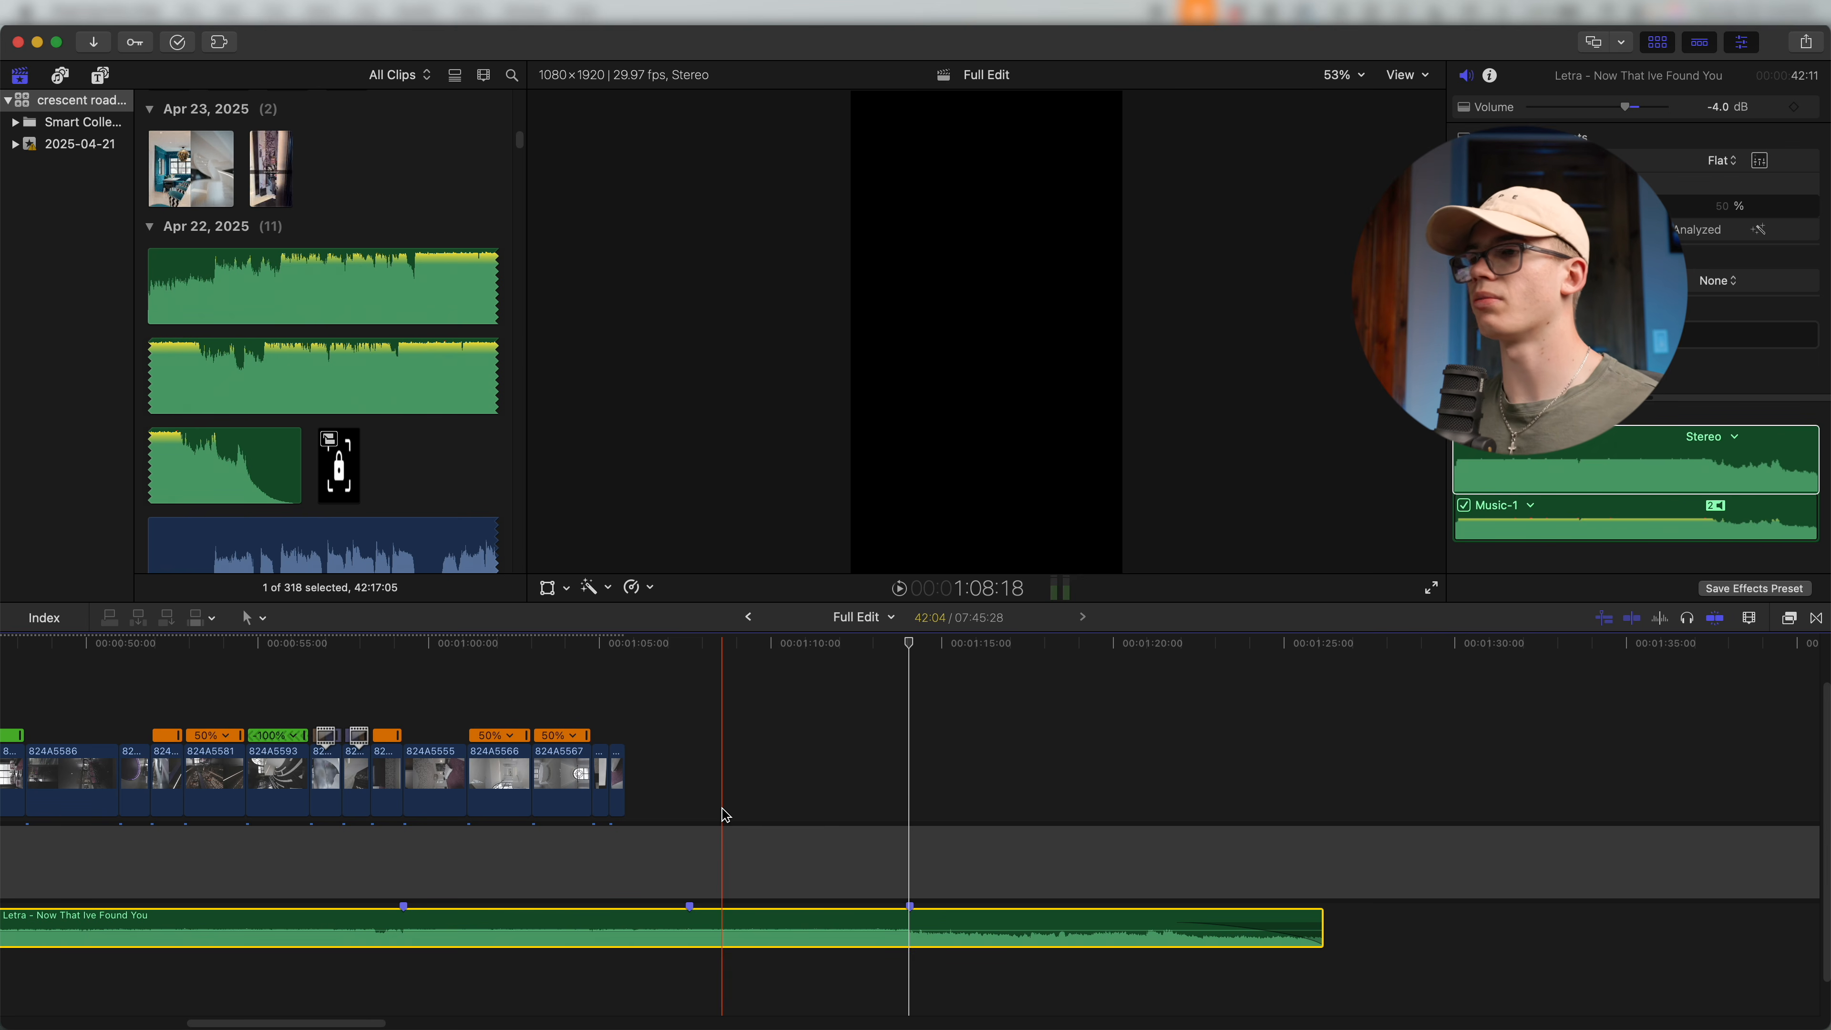
pyautogui.scroll(-2, 937, 847)
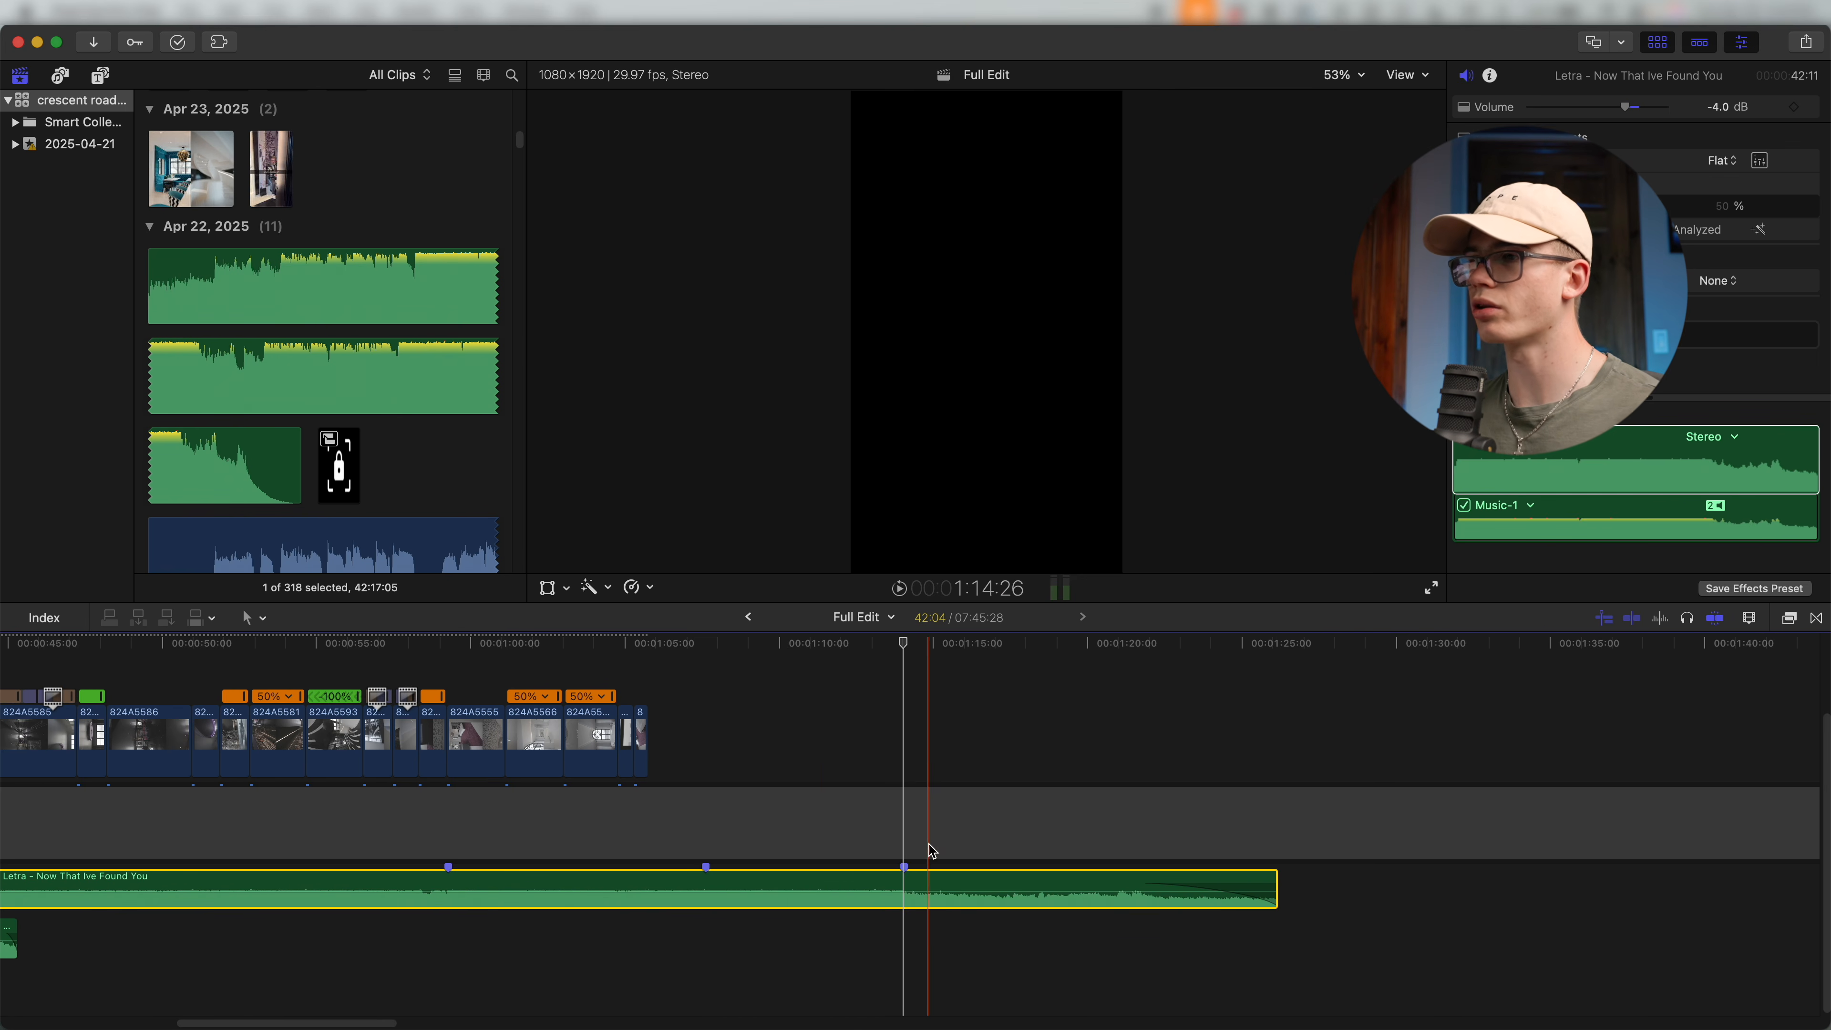
pyautogui.hscroll(5, 934, 844)
pyautogui.press('super+minus')
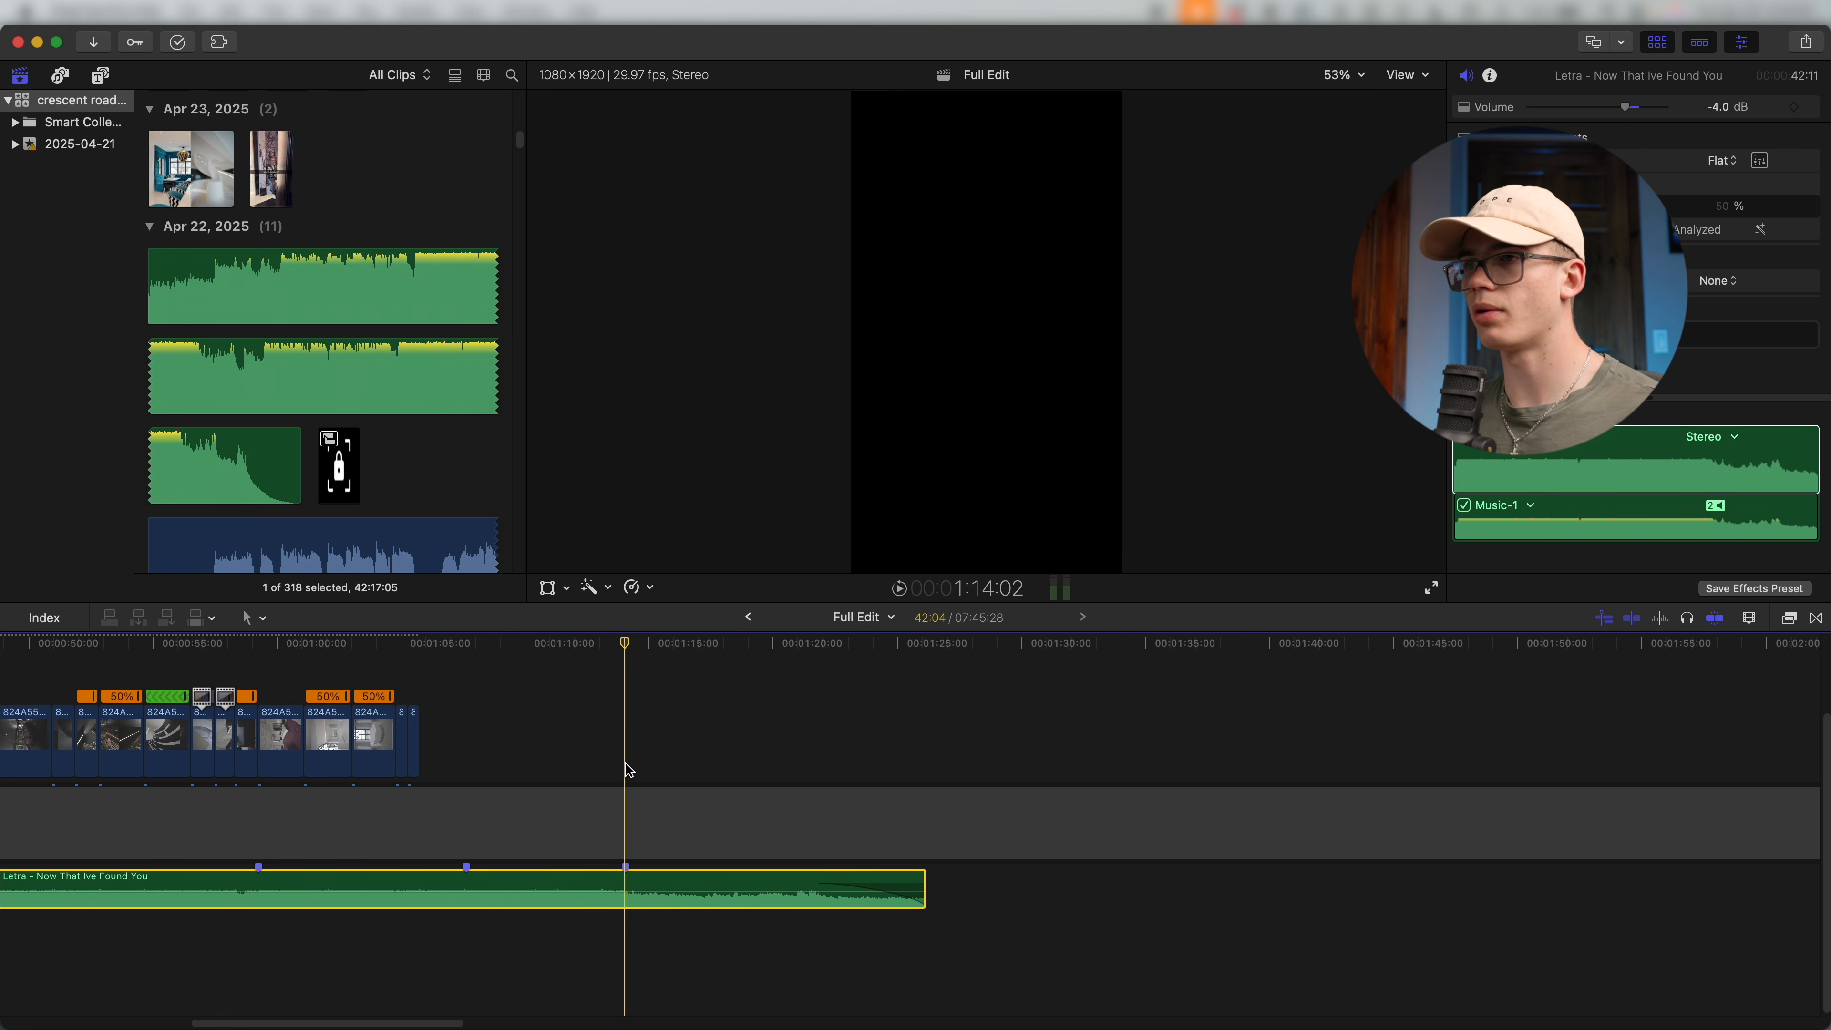
# Find the house exterior clip 824A5599 in the unused footage and connect it at the 1:14:02 marker.
pyautogui.press('super+minus')
pyautogui.press('super+minus')
pyautogui.press('super+minus')
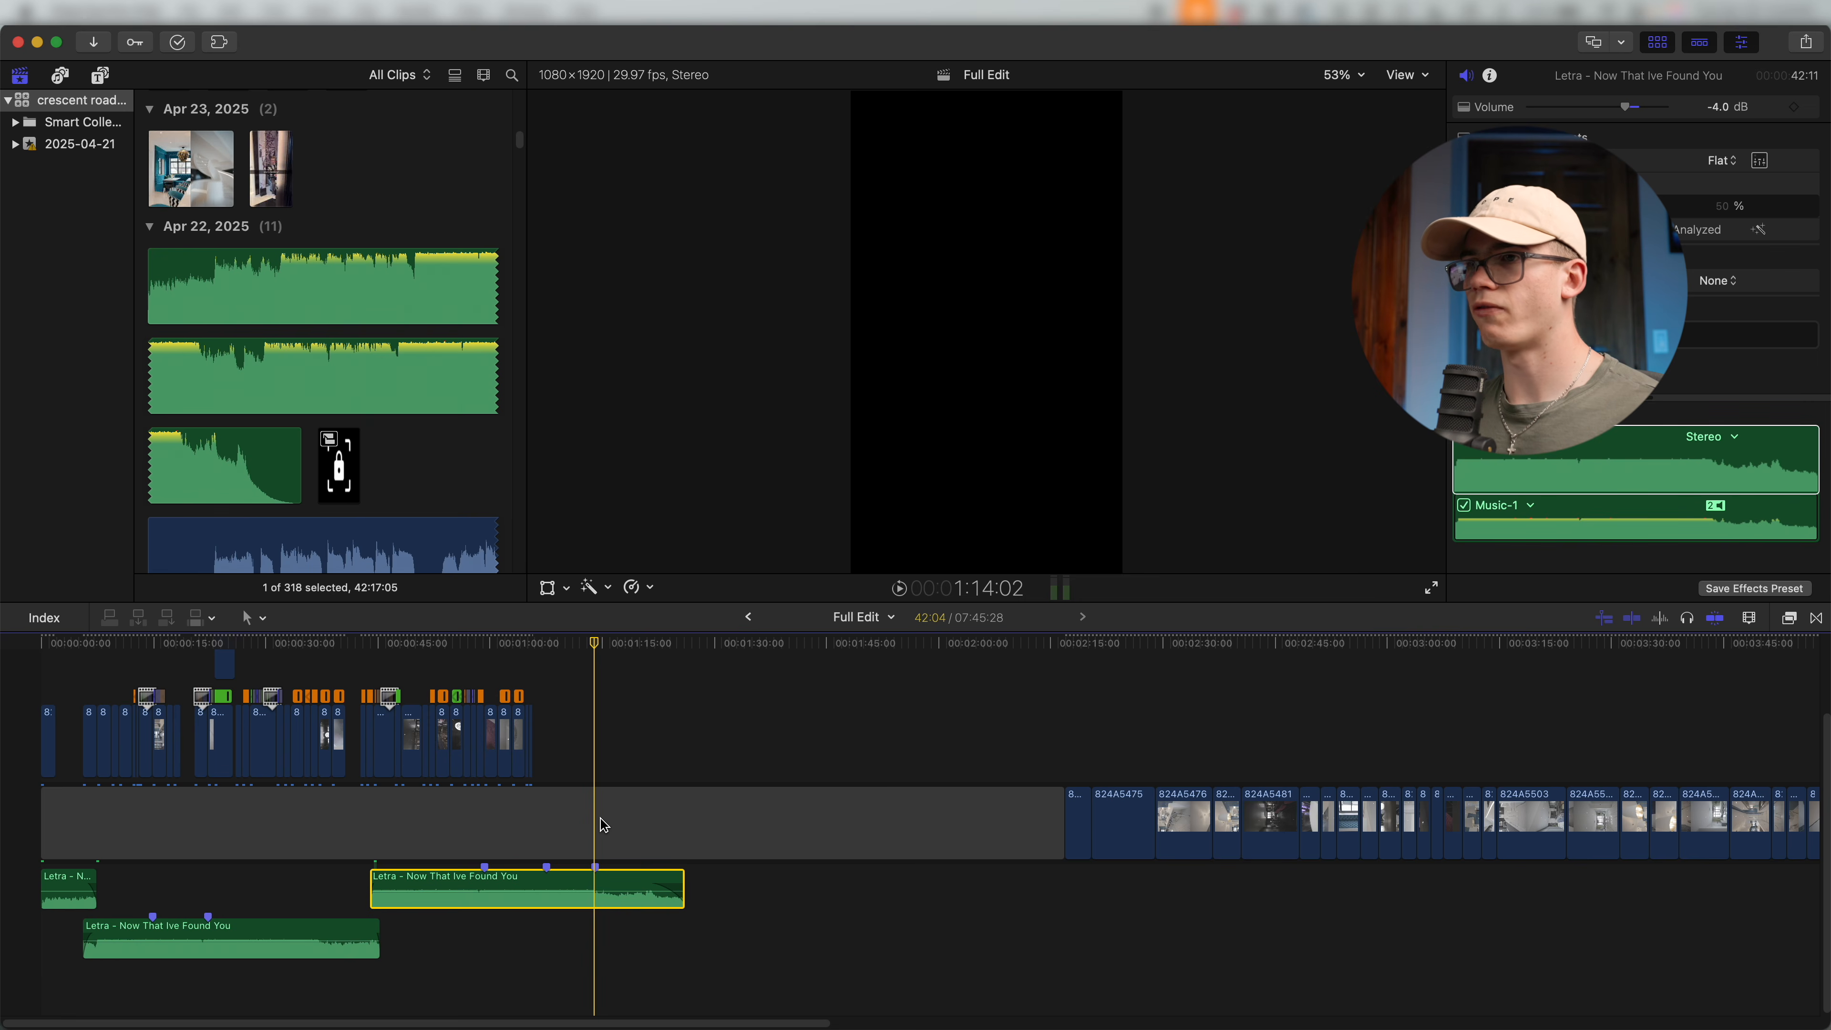
pyautogui.press('super+minus')
pyautogui.press('super+minus')
pyautogui.hscroll(10, 1021, 750)
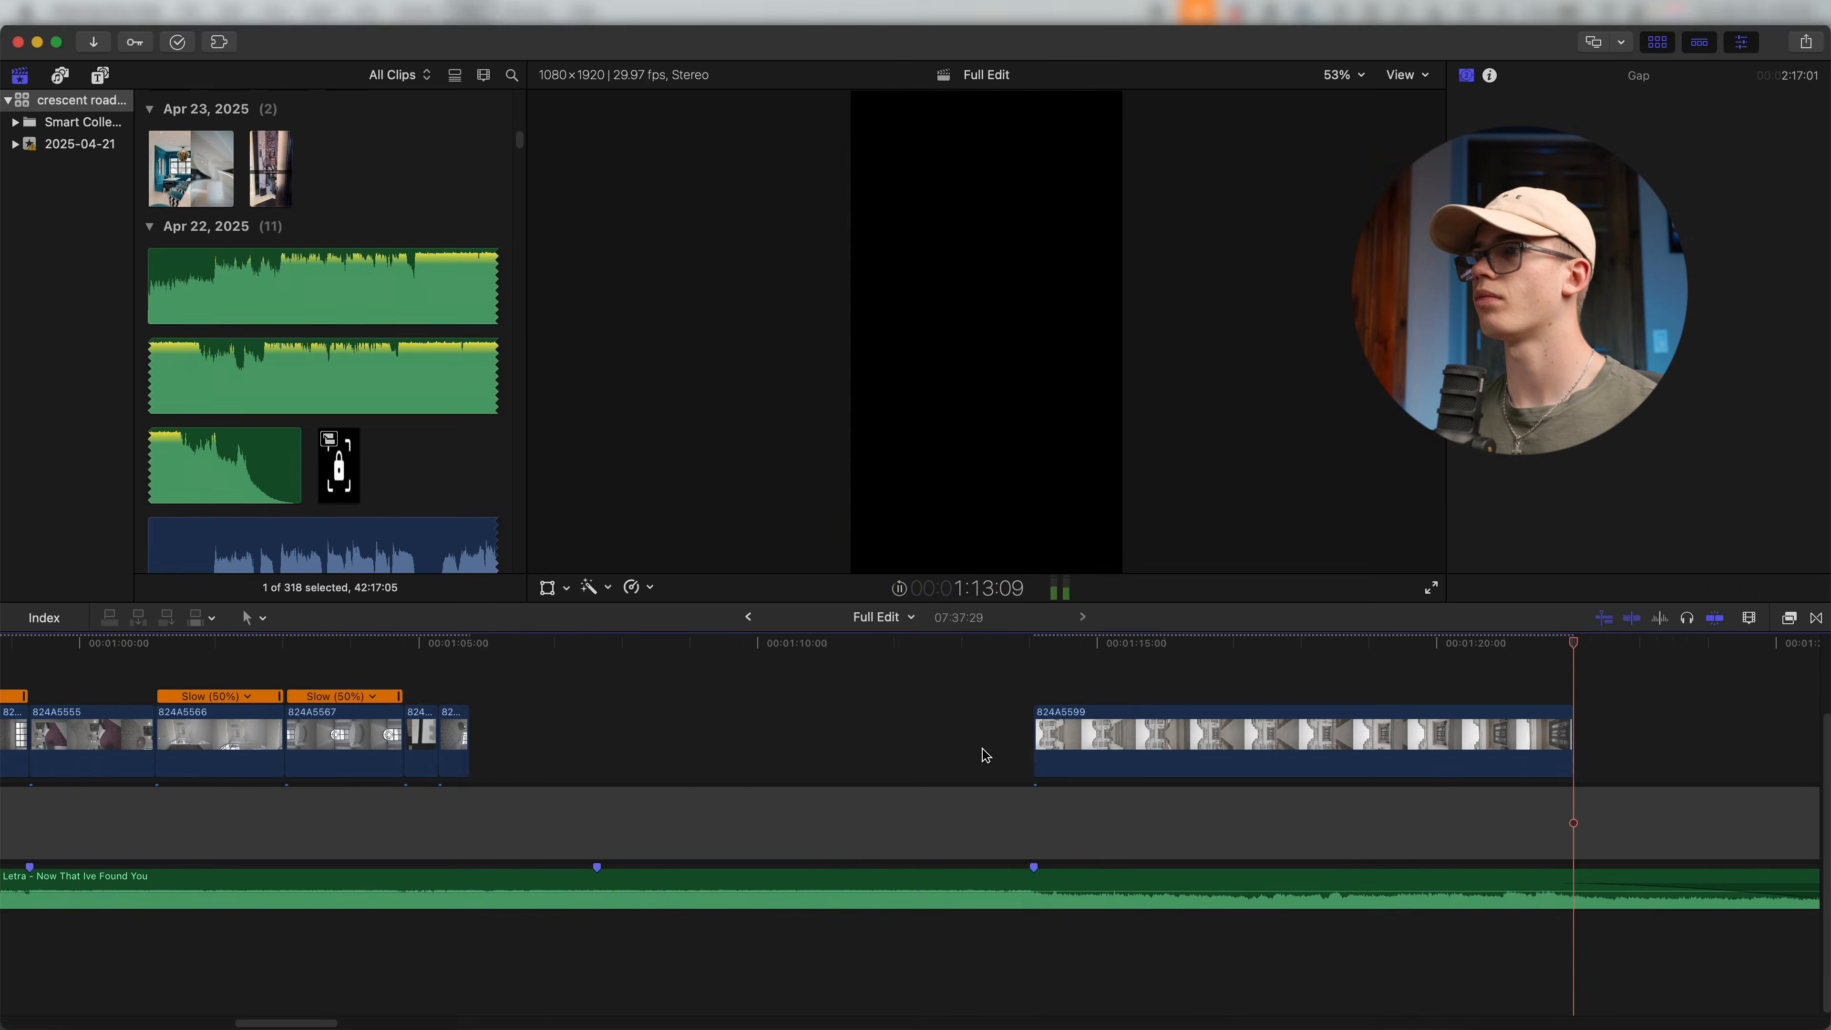
# Reverse clip 824A5599 at -50%, split its speed near the end and set the first segment to Reverse Fast.
pyautogui.click(776, 732)
pyautogui.click(1382, 735)
pyautogui.hotkey('shift', 'b')
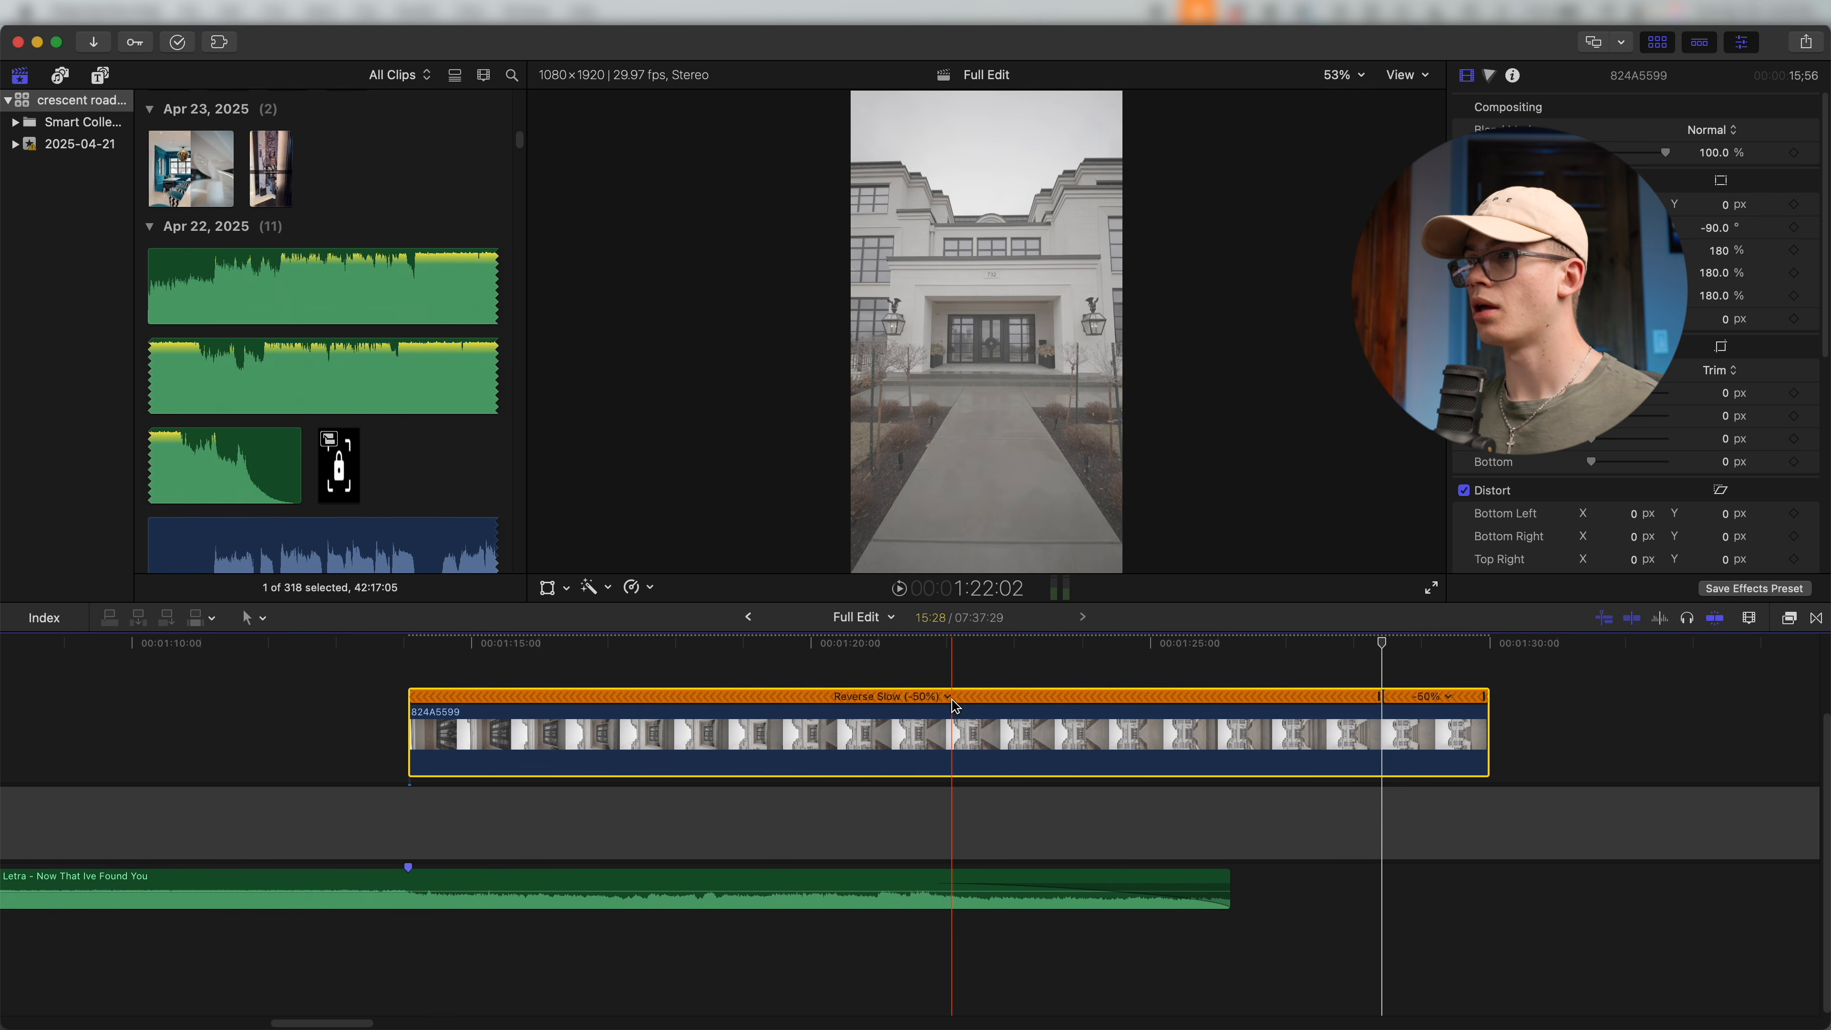
pyautogui.click(945, 697)
pyautogui.click(1168, 779)
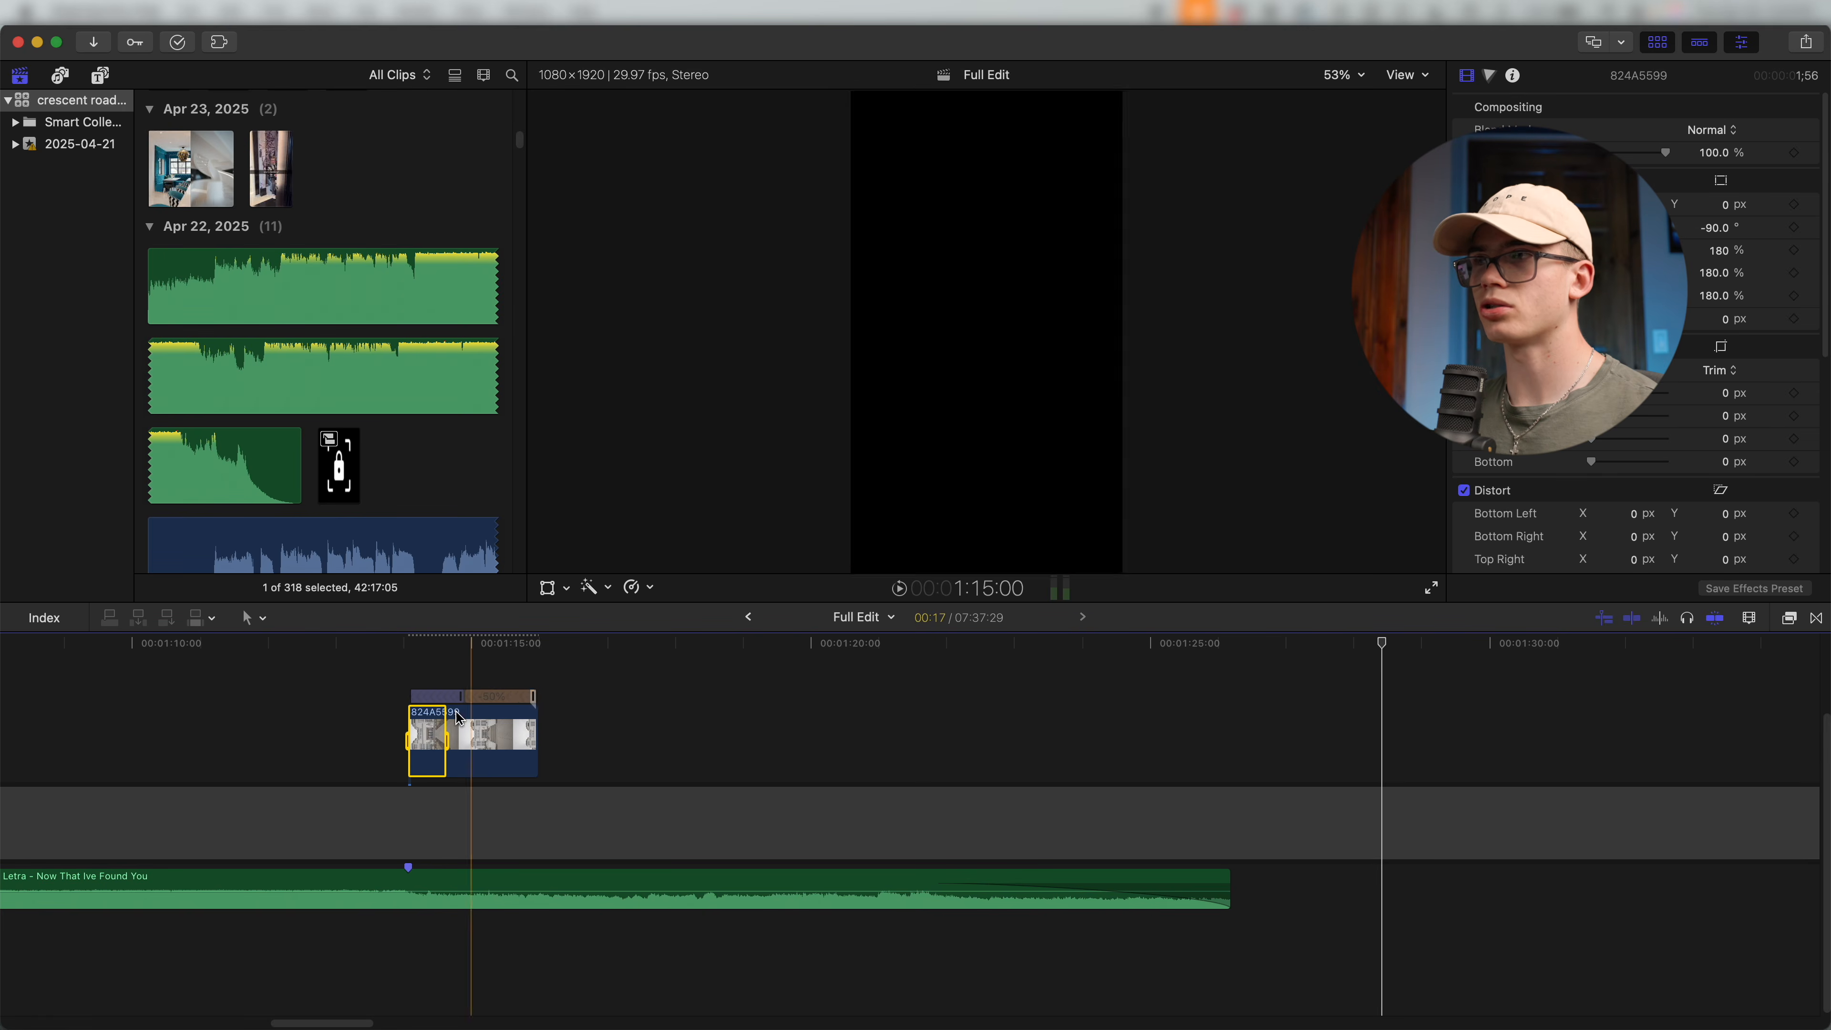
# Play back the speed ramp on clip 824A5599 and shift its source frame so the slow segment begins earlier in the footage.
pyautogui.press('super+equal')
pyautogui.press('super+equal')
pyautogui.press('super+equal')
pyautogui.press('super+minus')
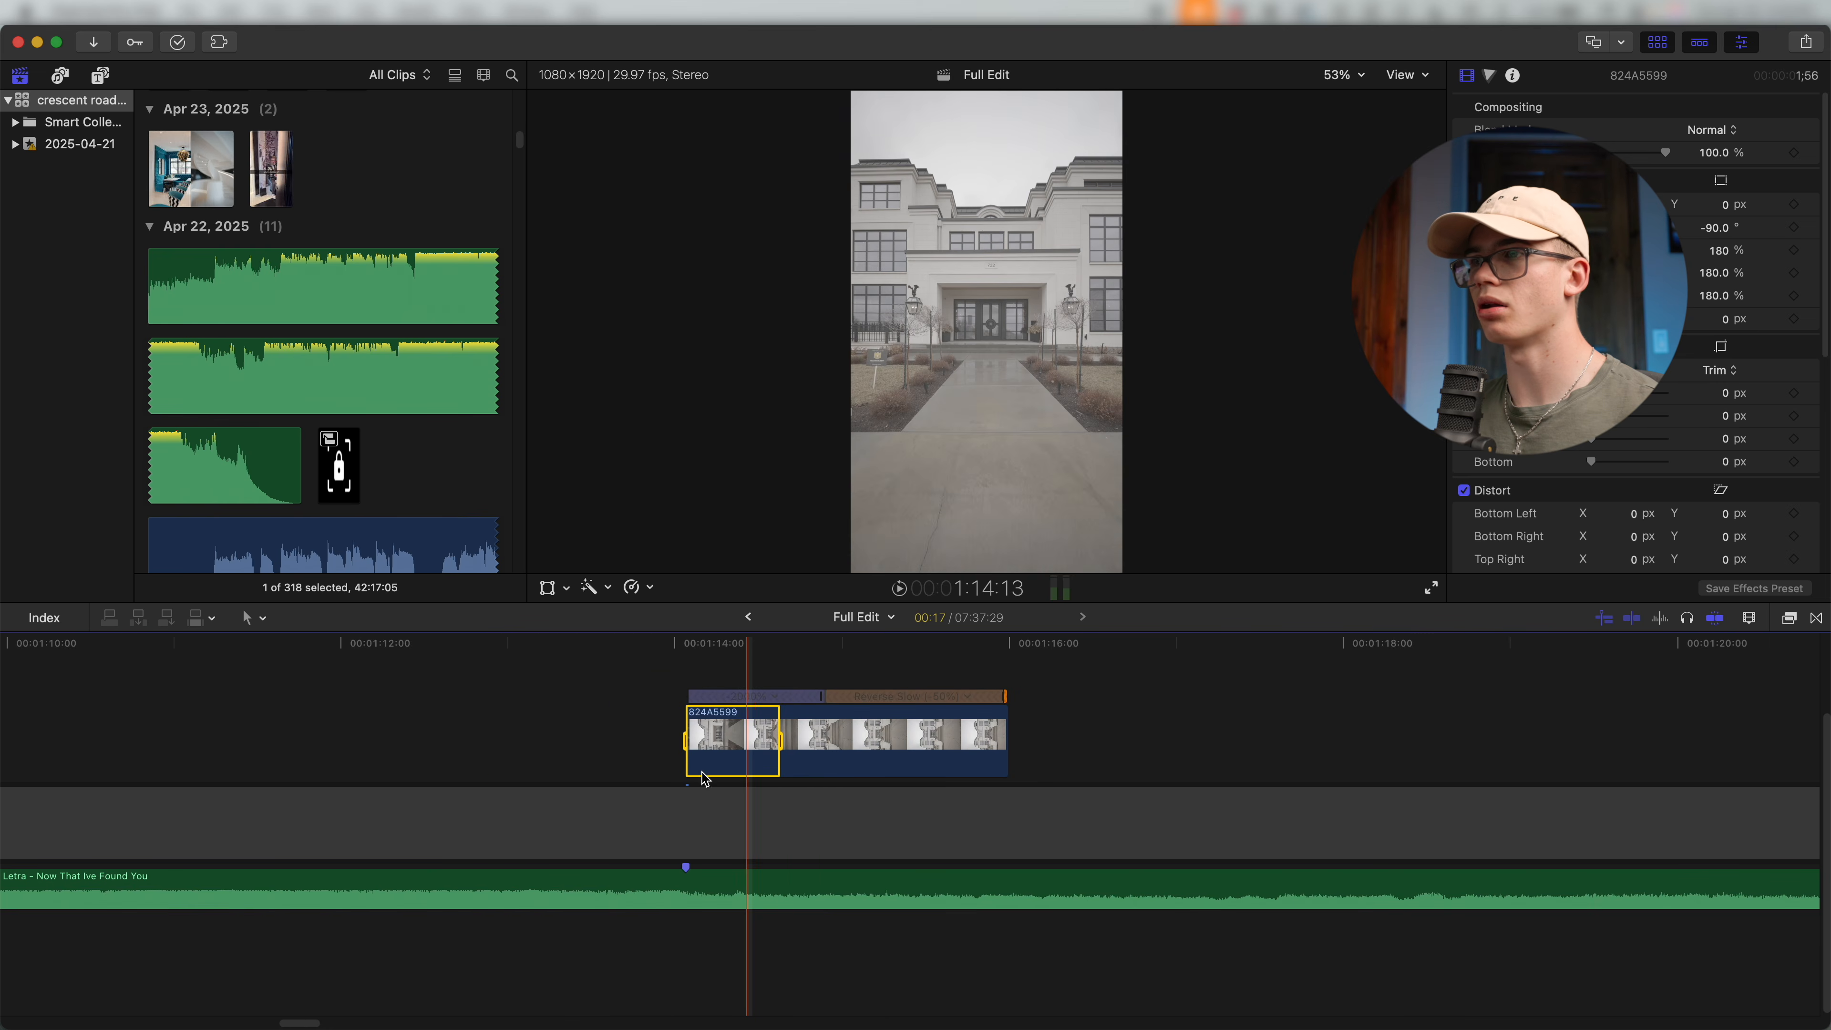
pyautogui.click(612, 684)
pyautogui.press('space')
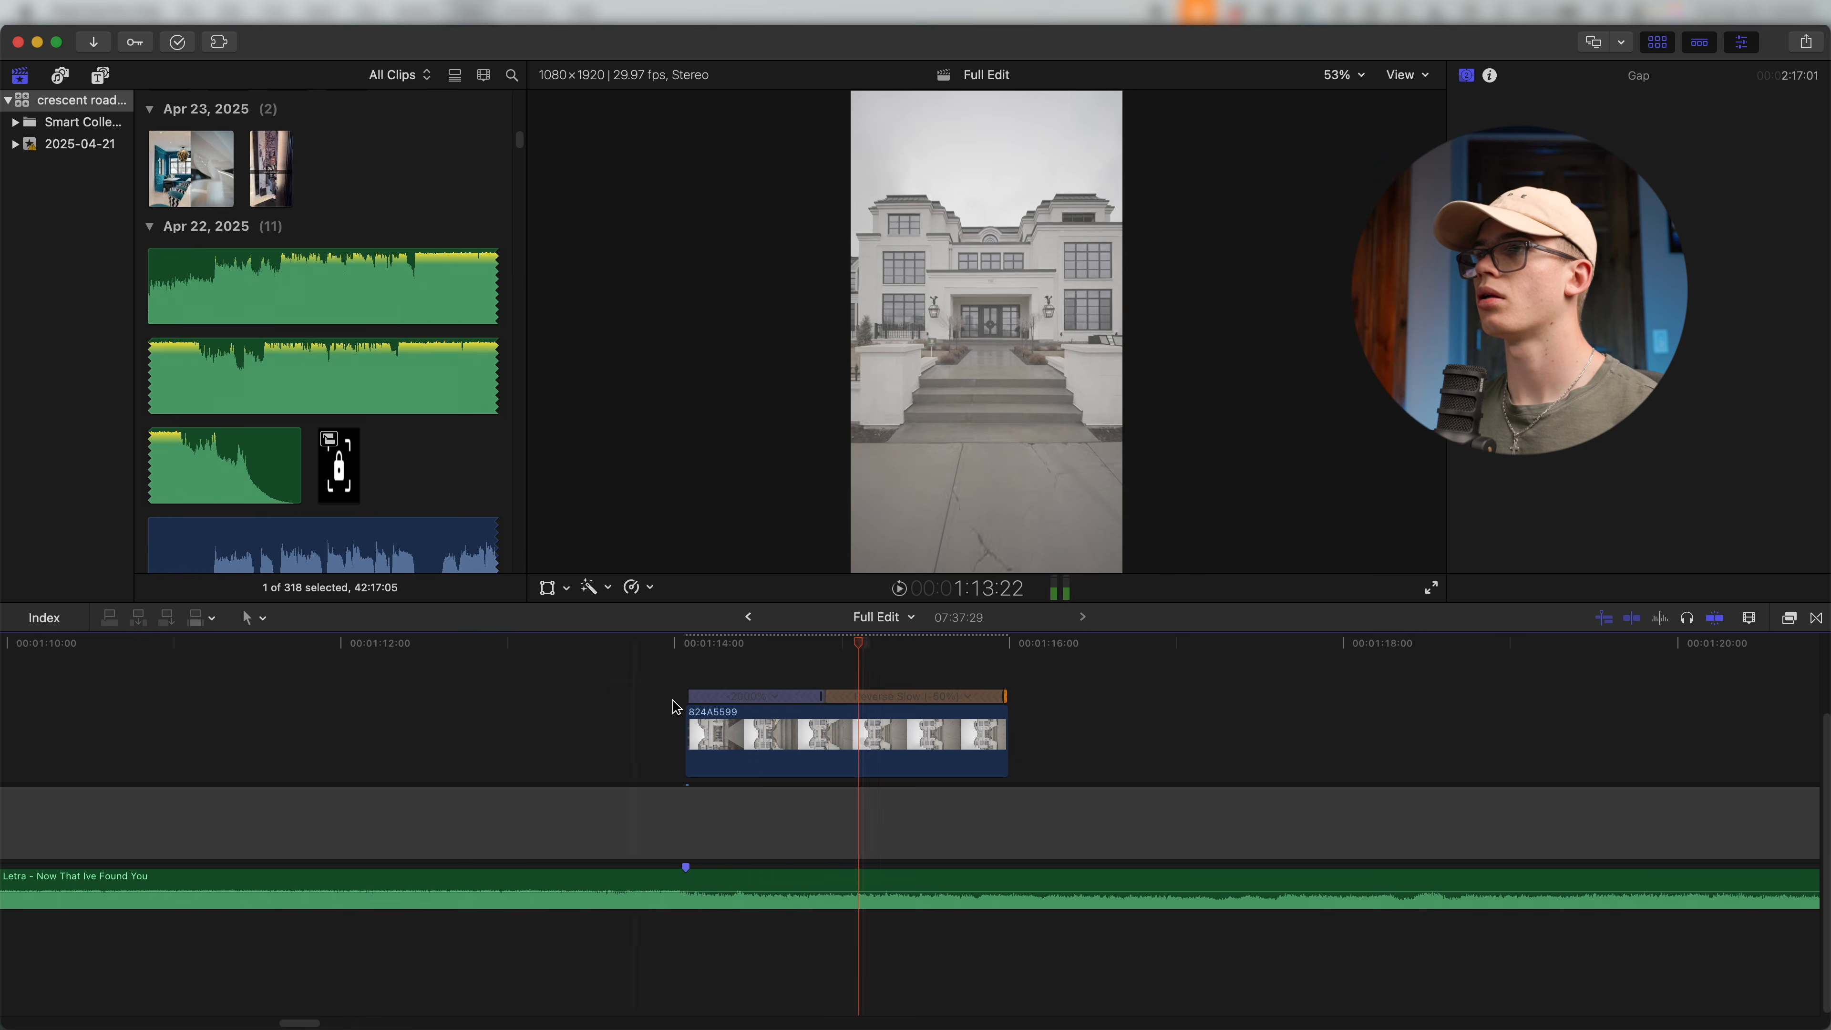
pyautogui.doubleClick(822, 696)
pyautogui.click(870, 646)
pyautogui.moveTo(817, 697); pyautogui.dragTo(805, 703)
pyautogui.press('space')
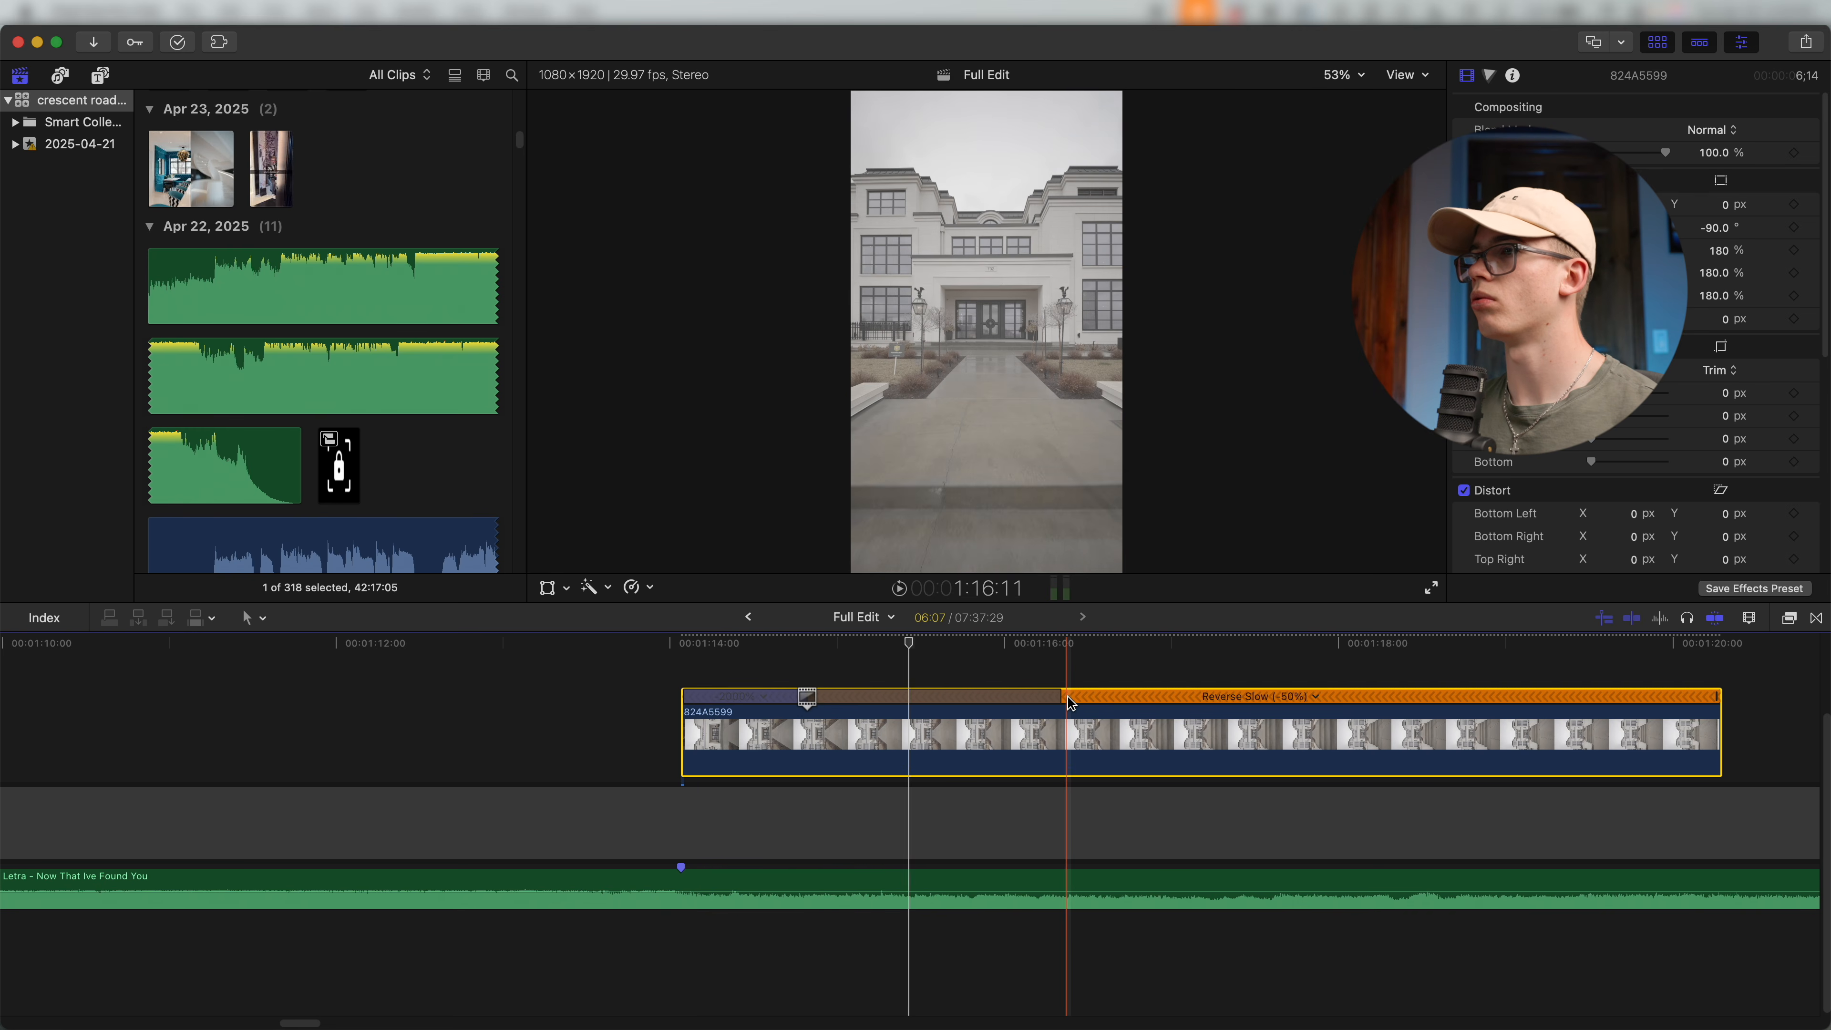
# Extend the speed transition on clip 824A5599 almost to the clip's end and play back the ramp.
pyautogui.moveTo(1061, 698); pyautogui.dragTo(1703, 713)
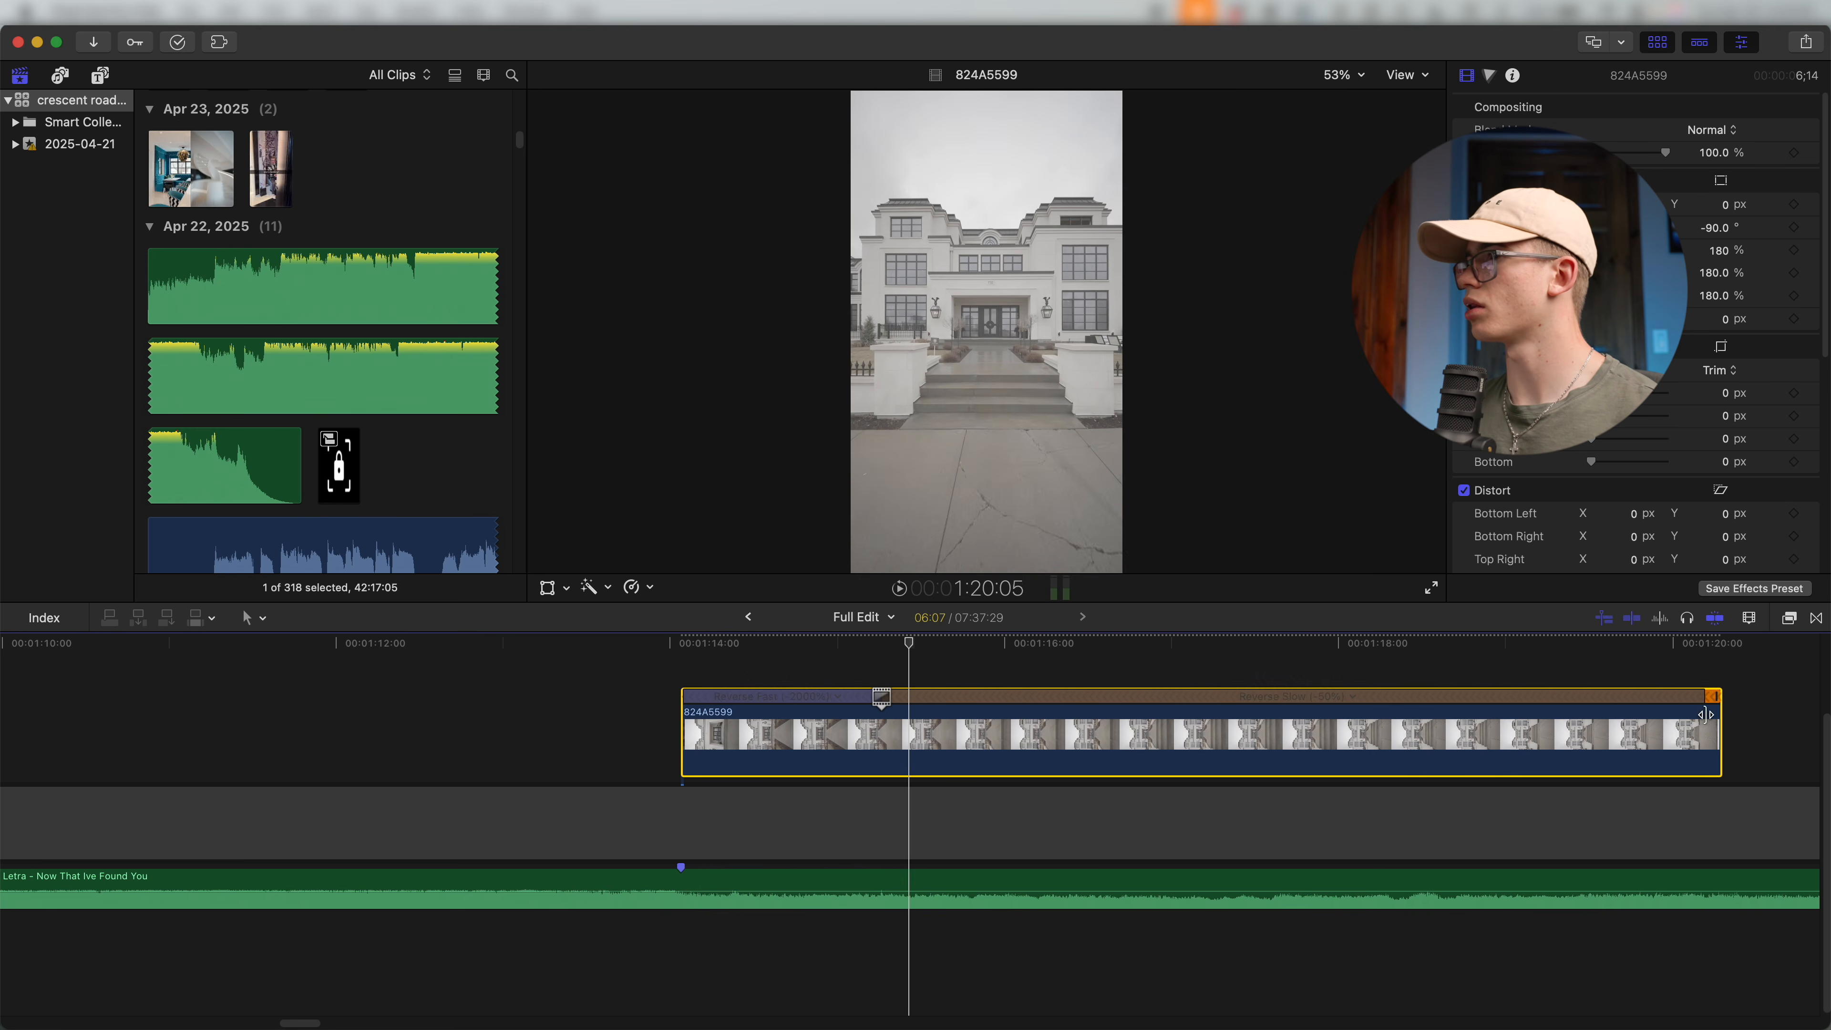
pyautogui.press('space')
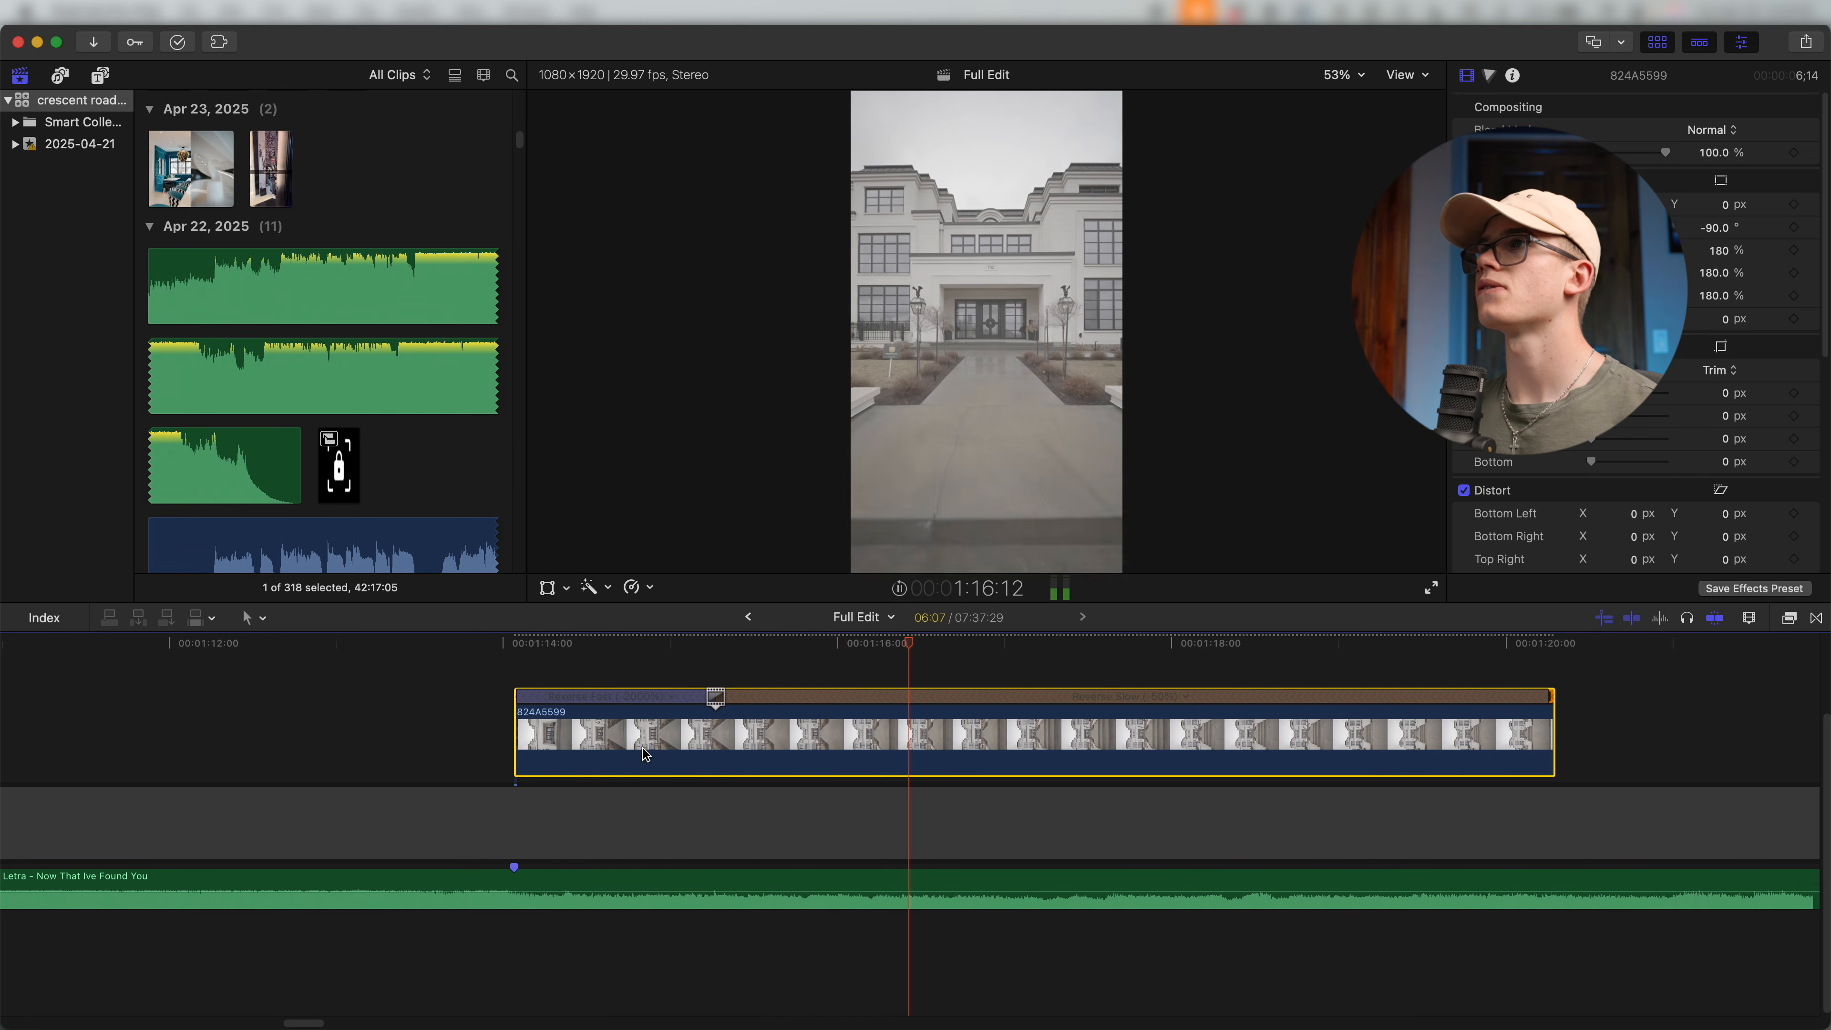
pyautogui.press('space')
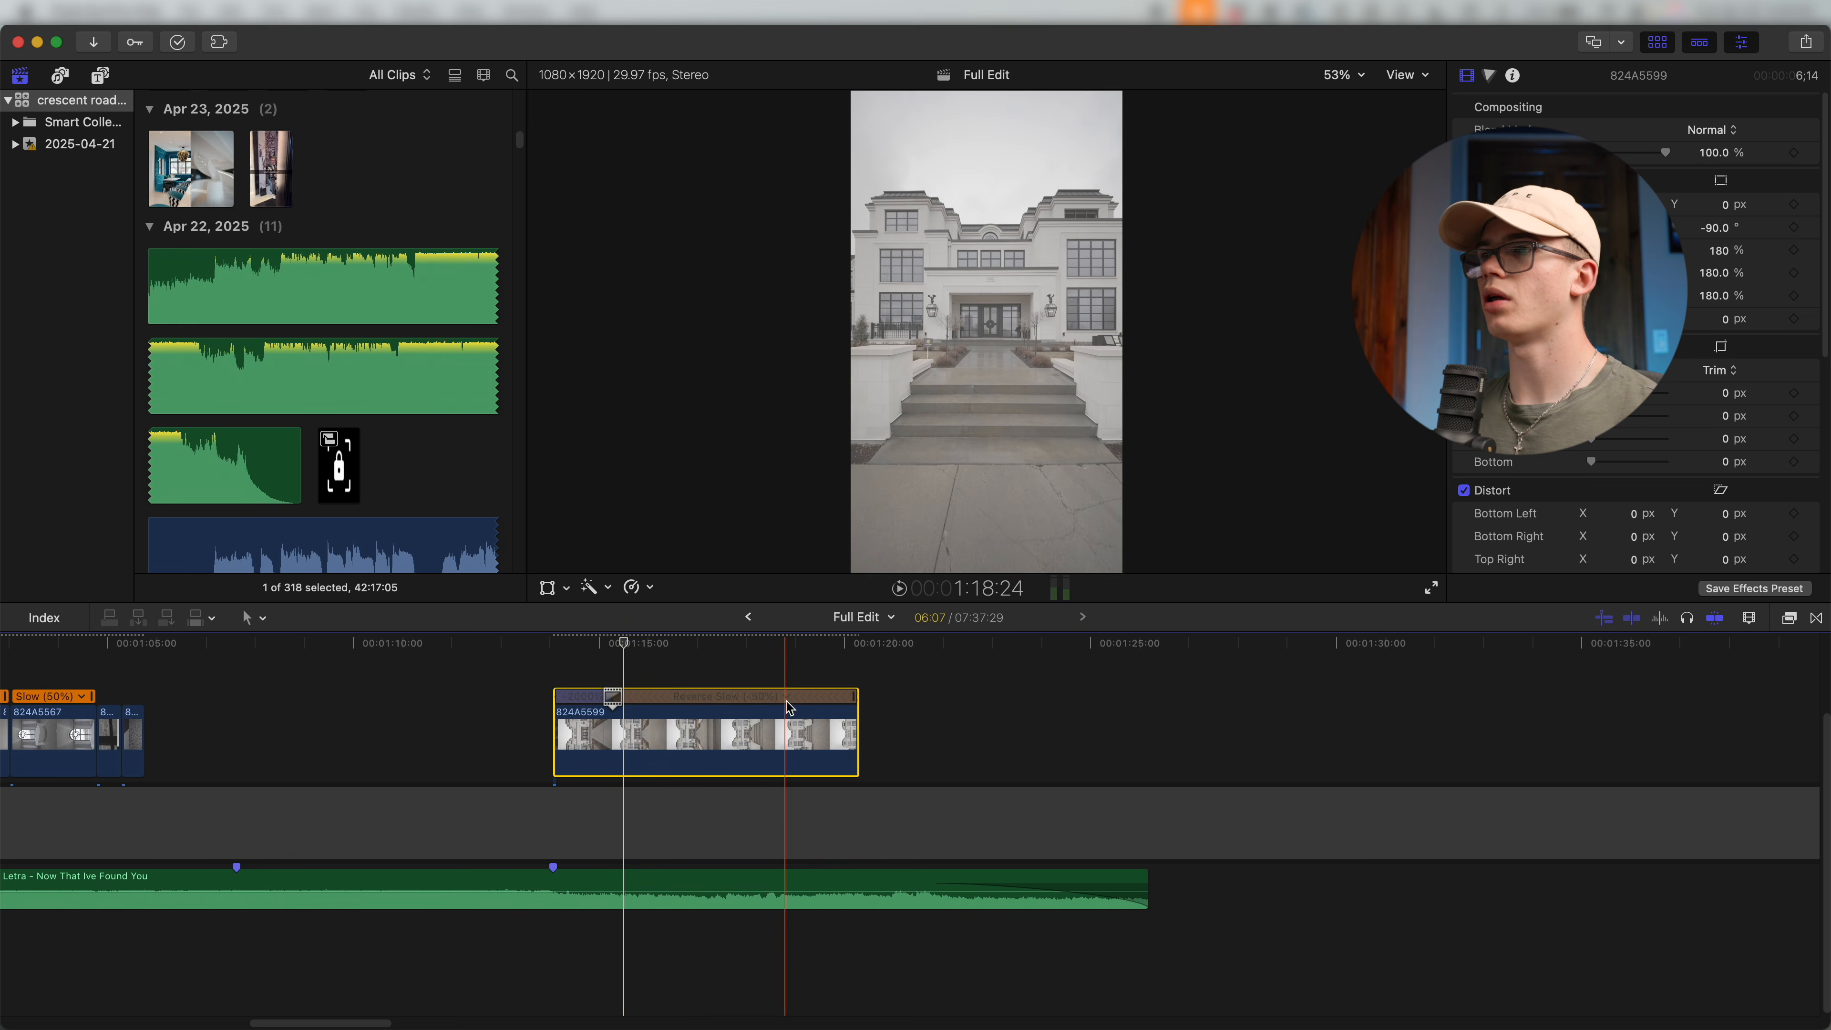
# Try a -20x reverse speed on the second segment of clip 824A5599, and undo it.
pyautogui.click(788, 694)
pyautogui.click(1003, 789)
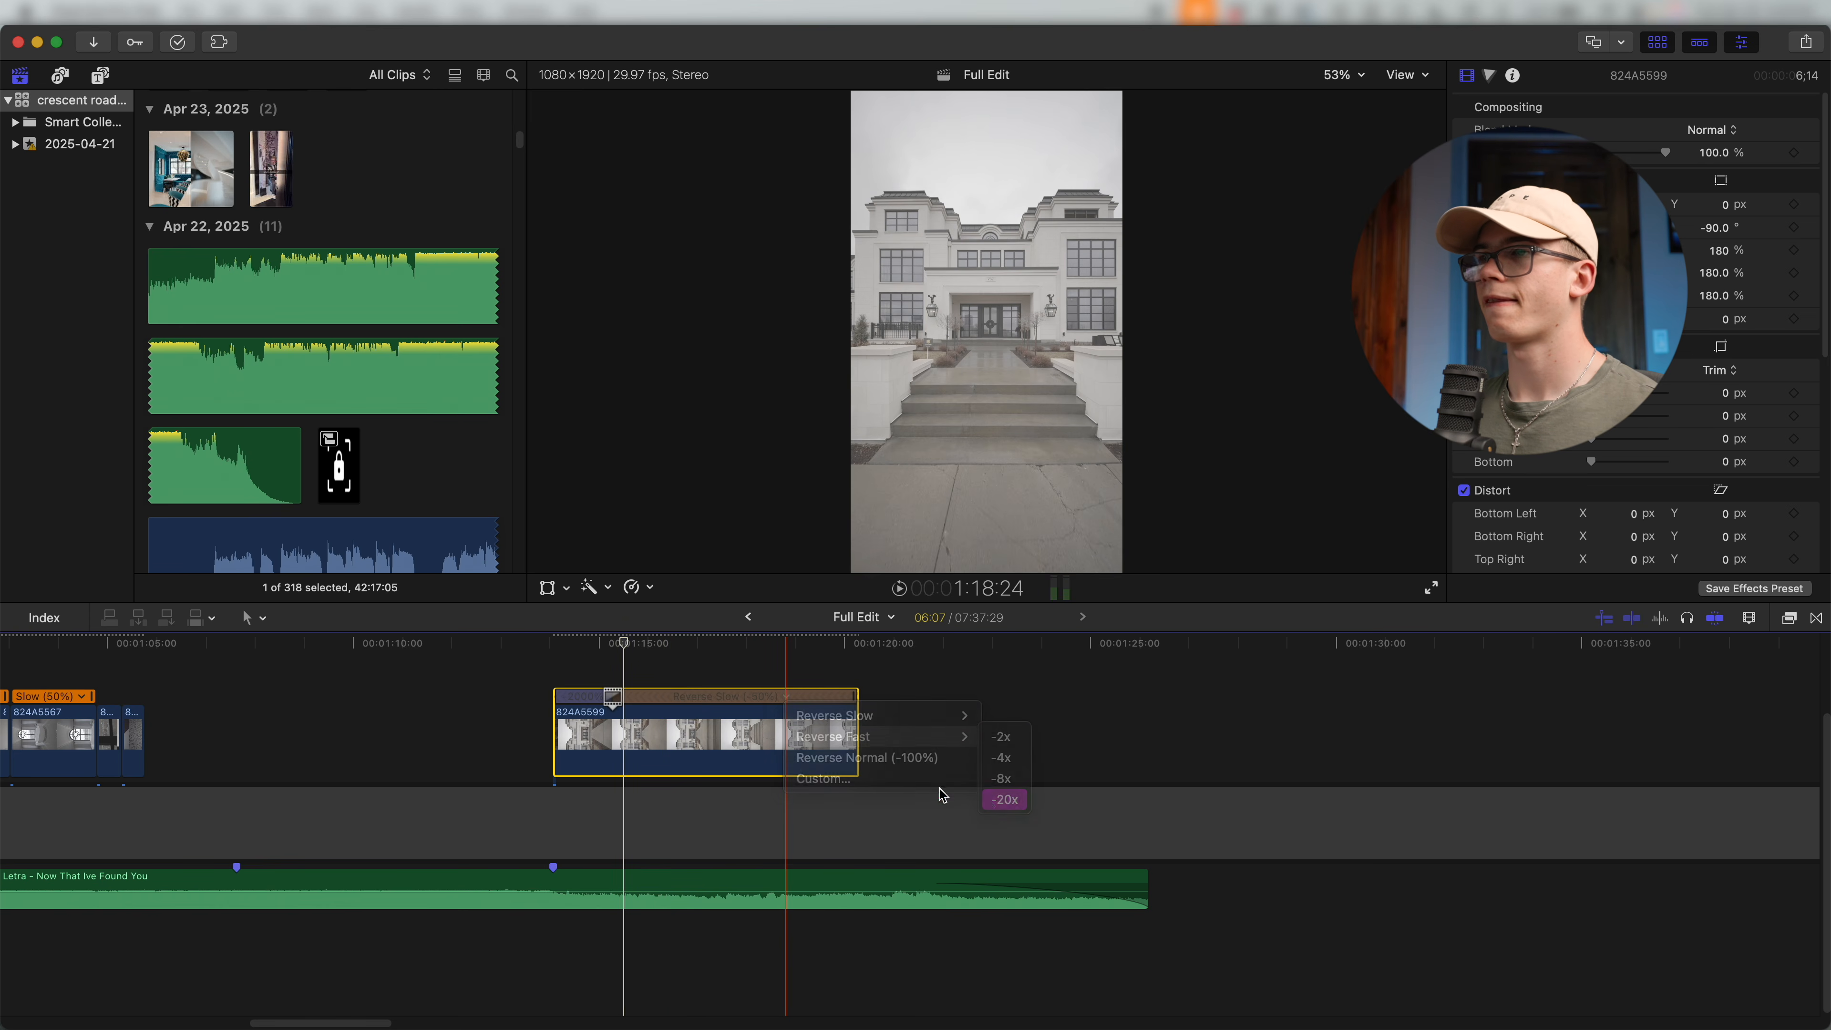
pyautogui.hotkey('ctrl', 'z')
# Set the second segment of clip 824A5599 to Reverse Normal (-100%) and play back the clip.
pyautogui.click(786, 696)
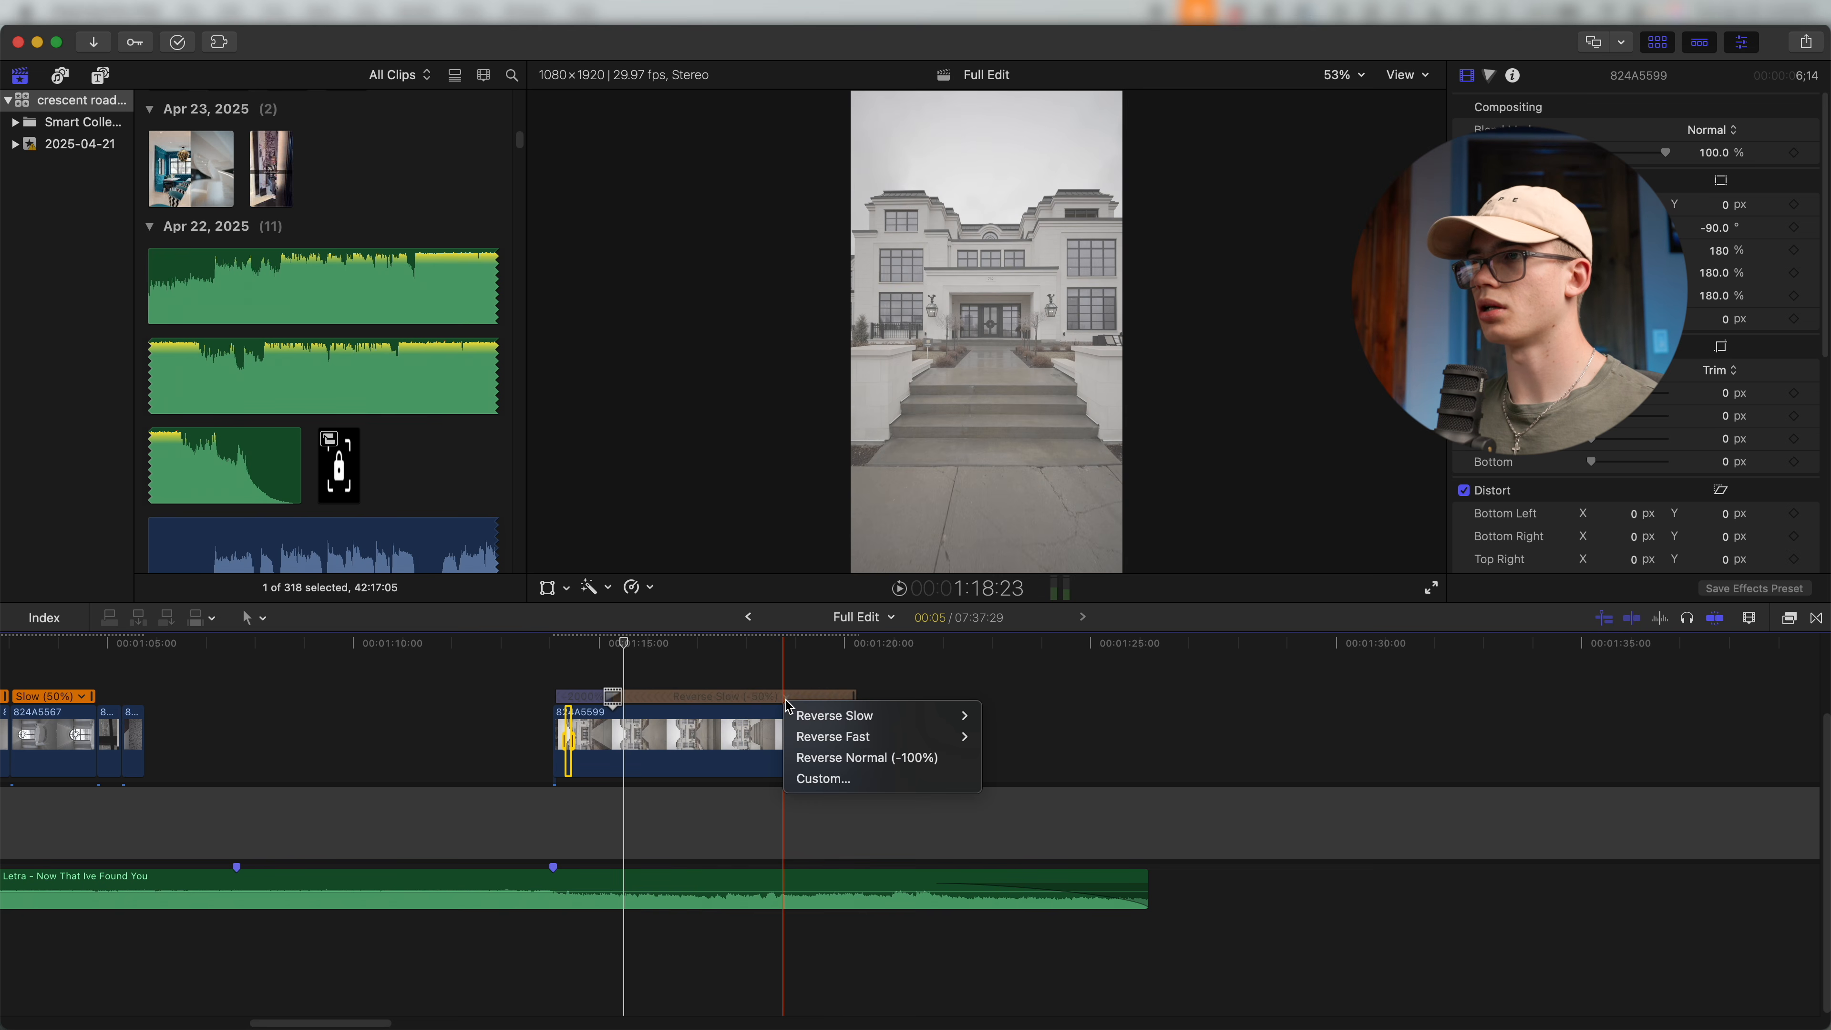
pyautogui.click(863, 757)
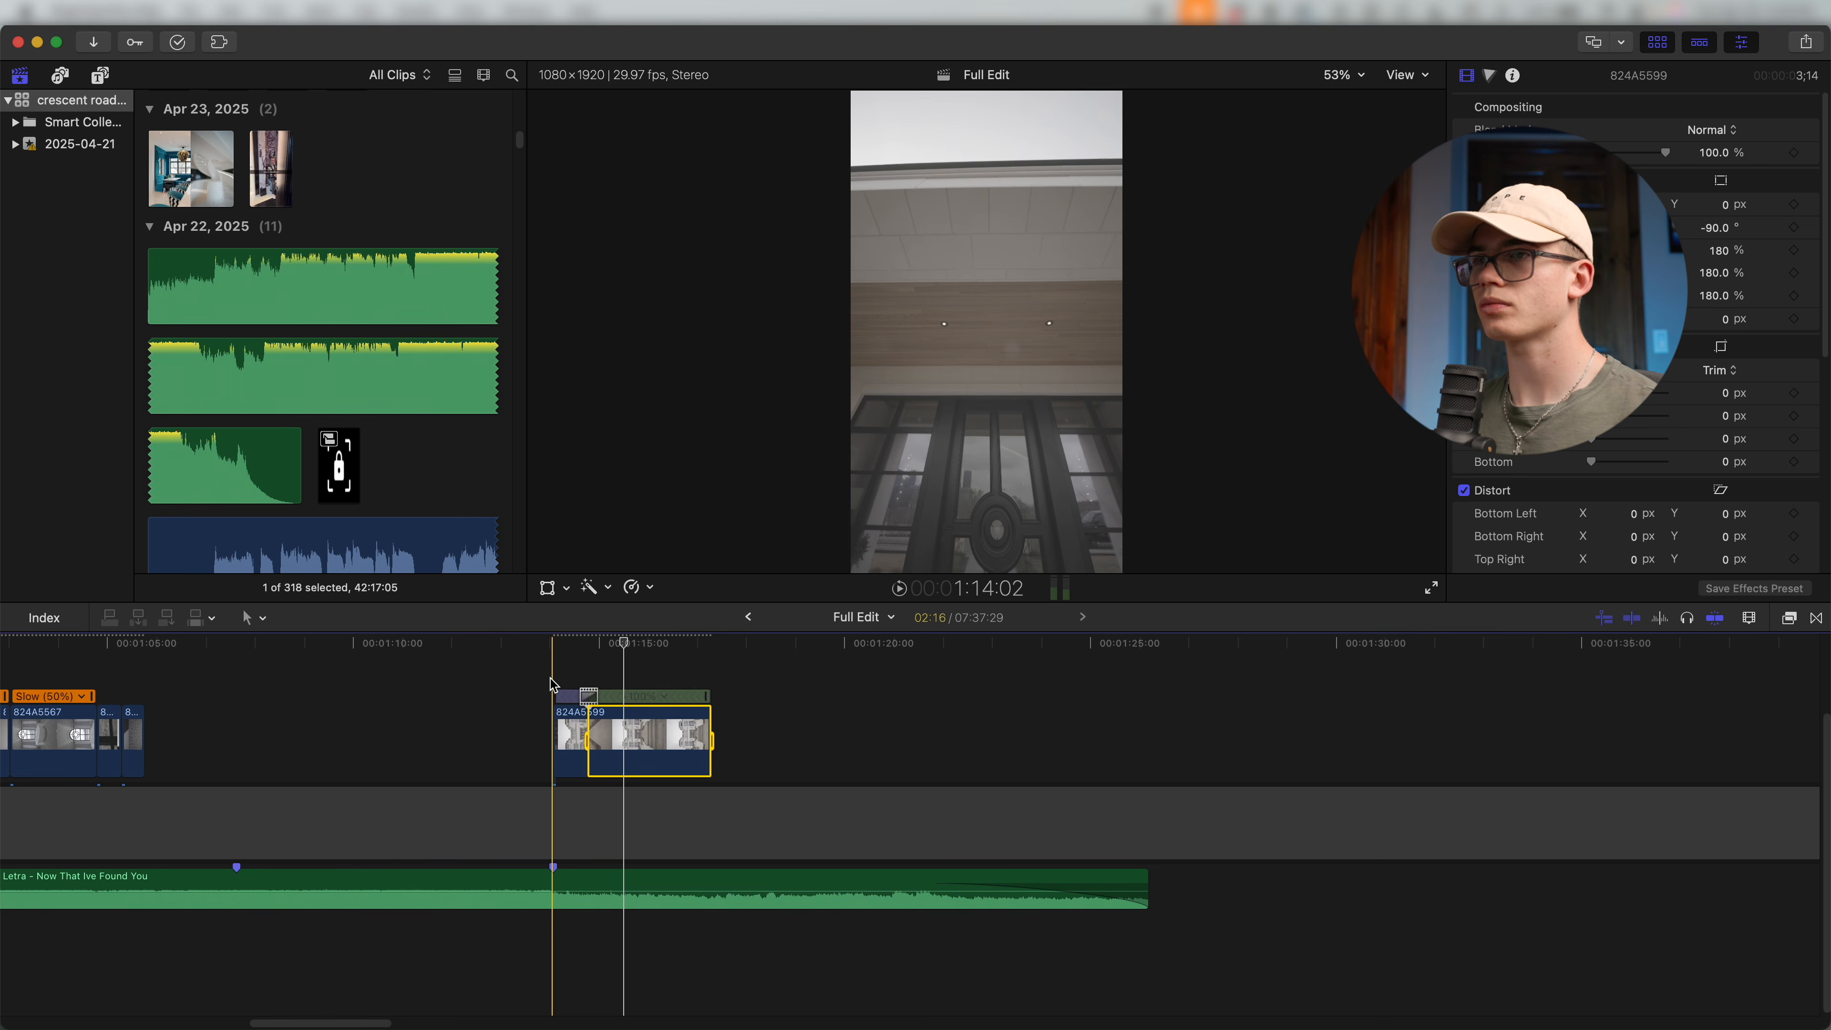
pyautogui.press('super+equal')
pyautogui.press('space')
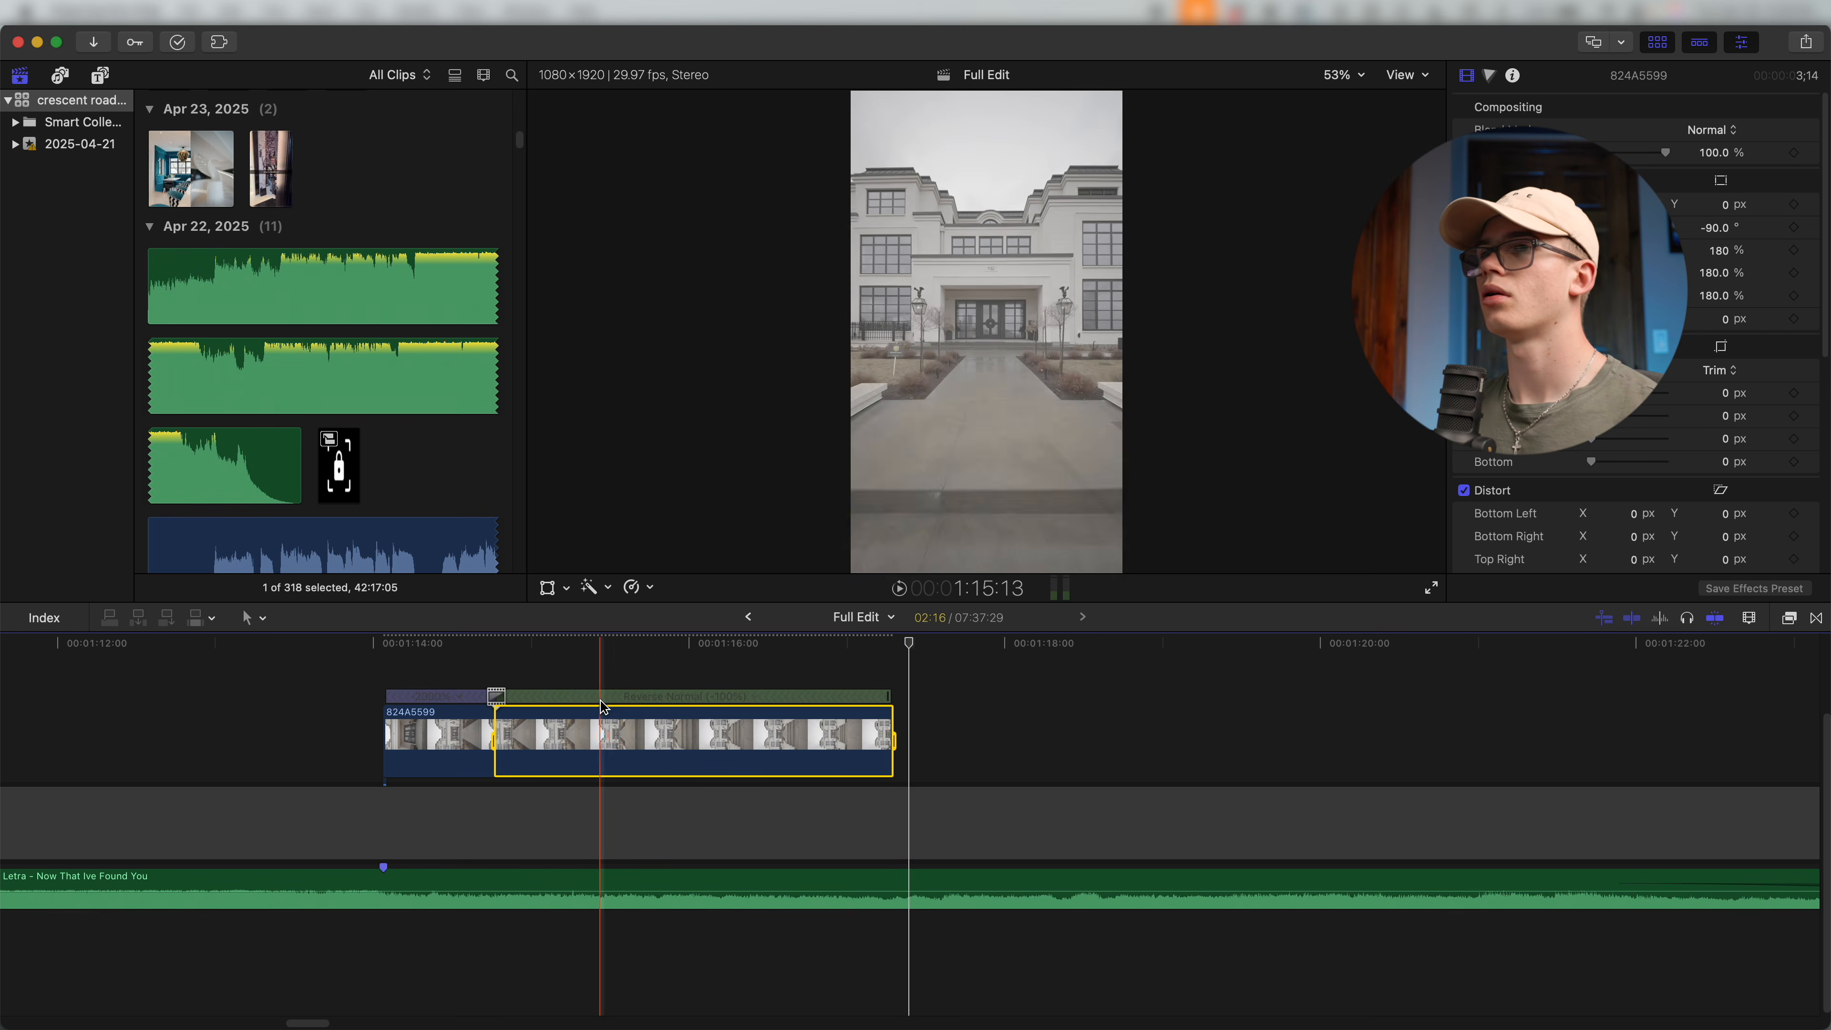
# Trim the end of the Letra music to match the end of clip 824A5599 and play back the ending.
pyautogui.click(935, 881)
pyautogui.hotkey('alt', ']')
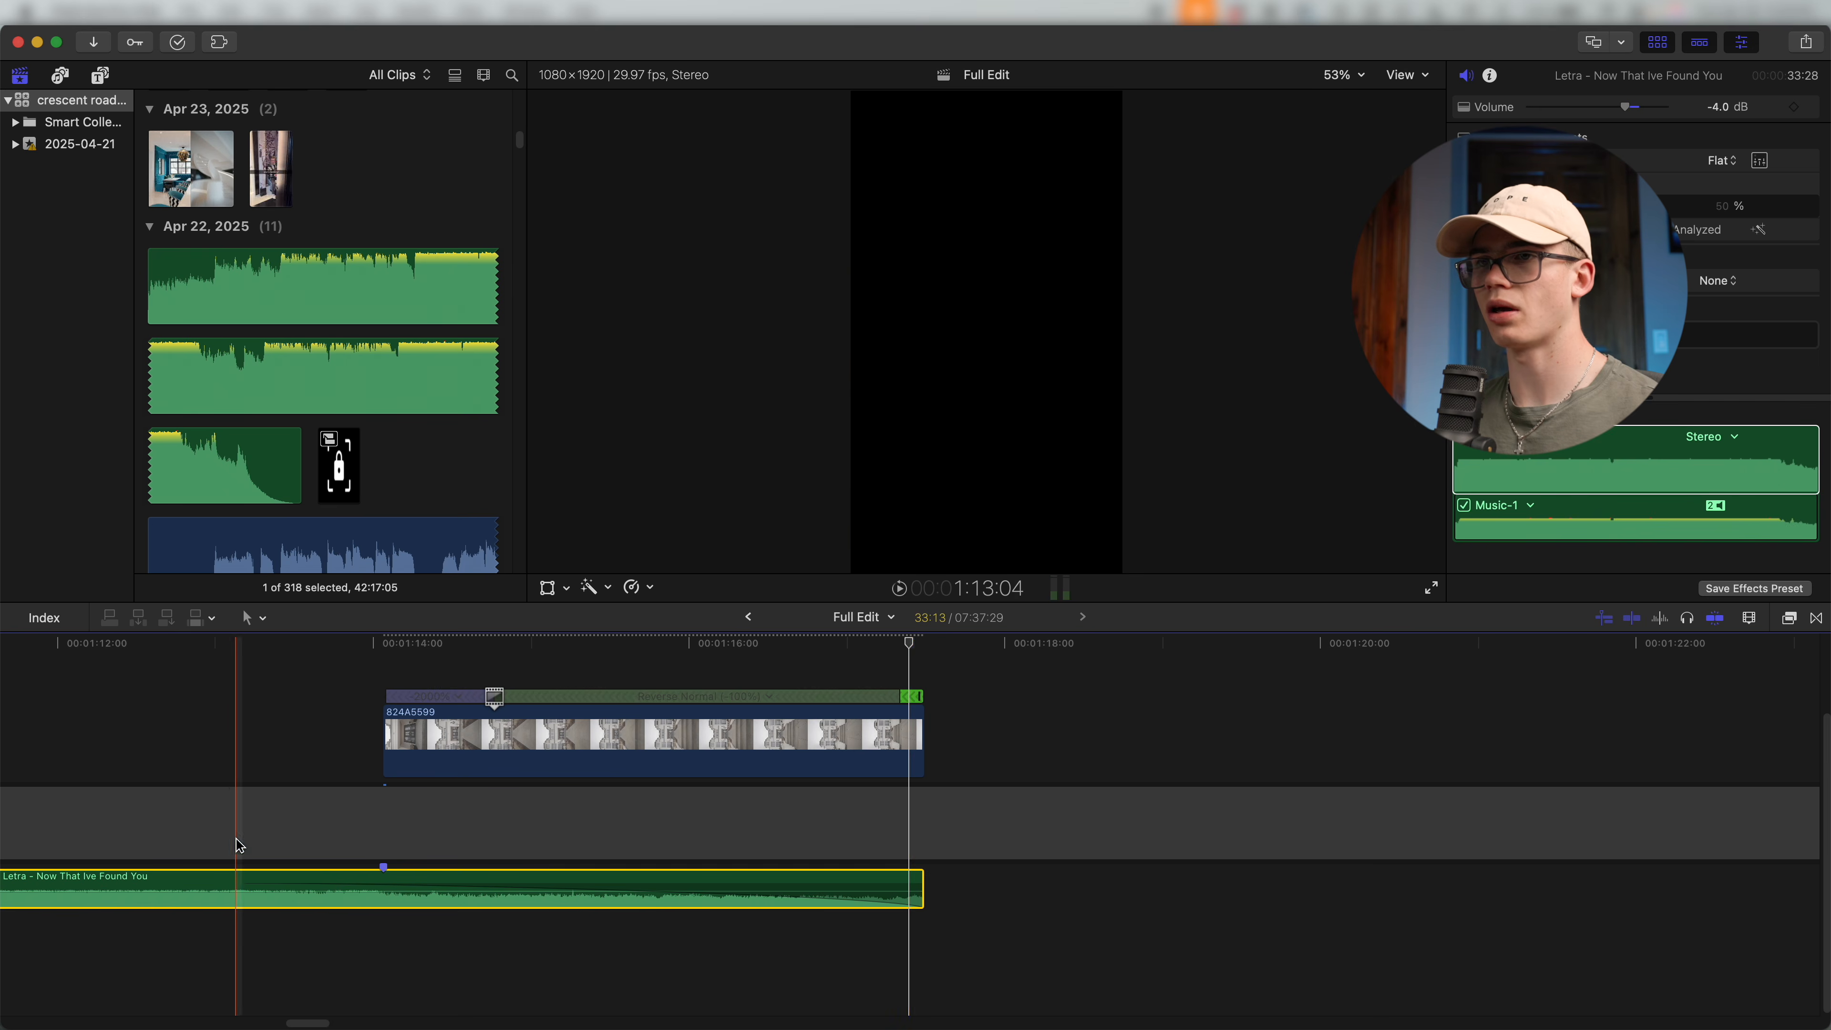
pyautogui.press('space')
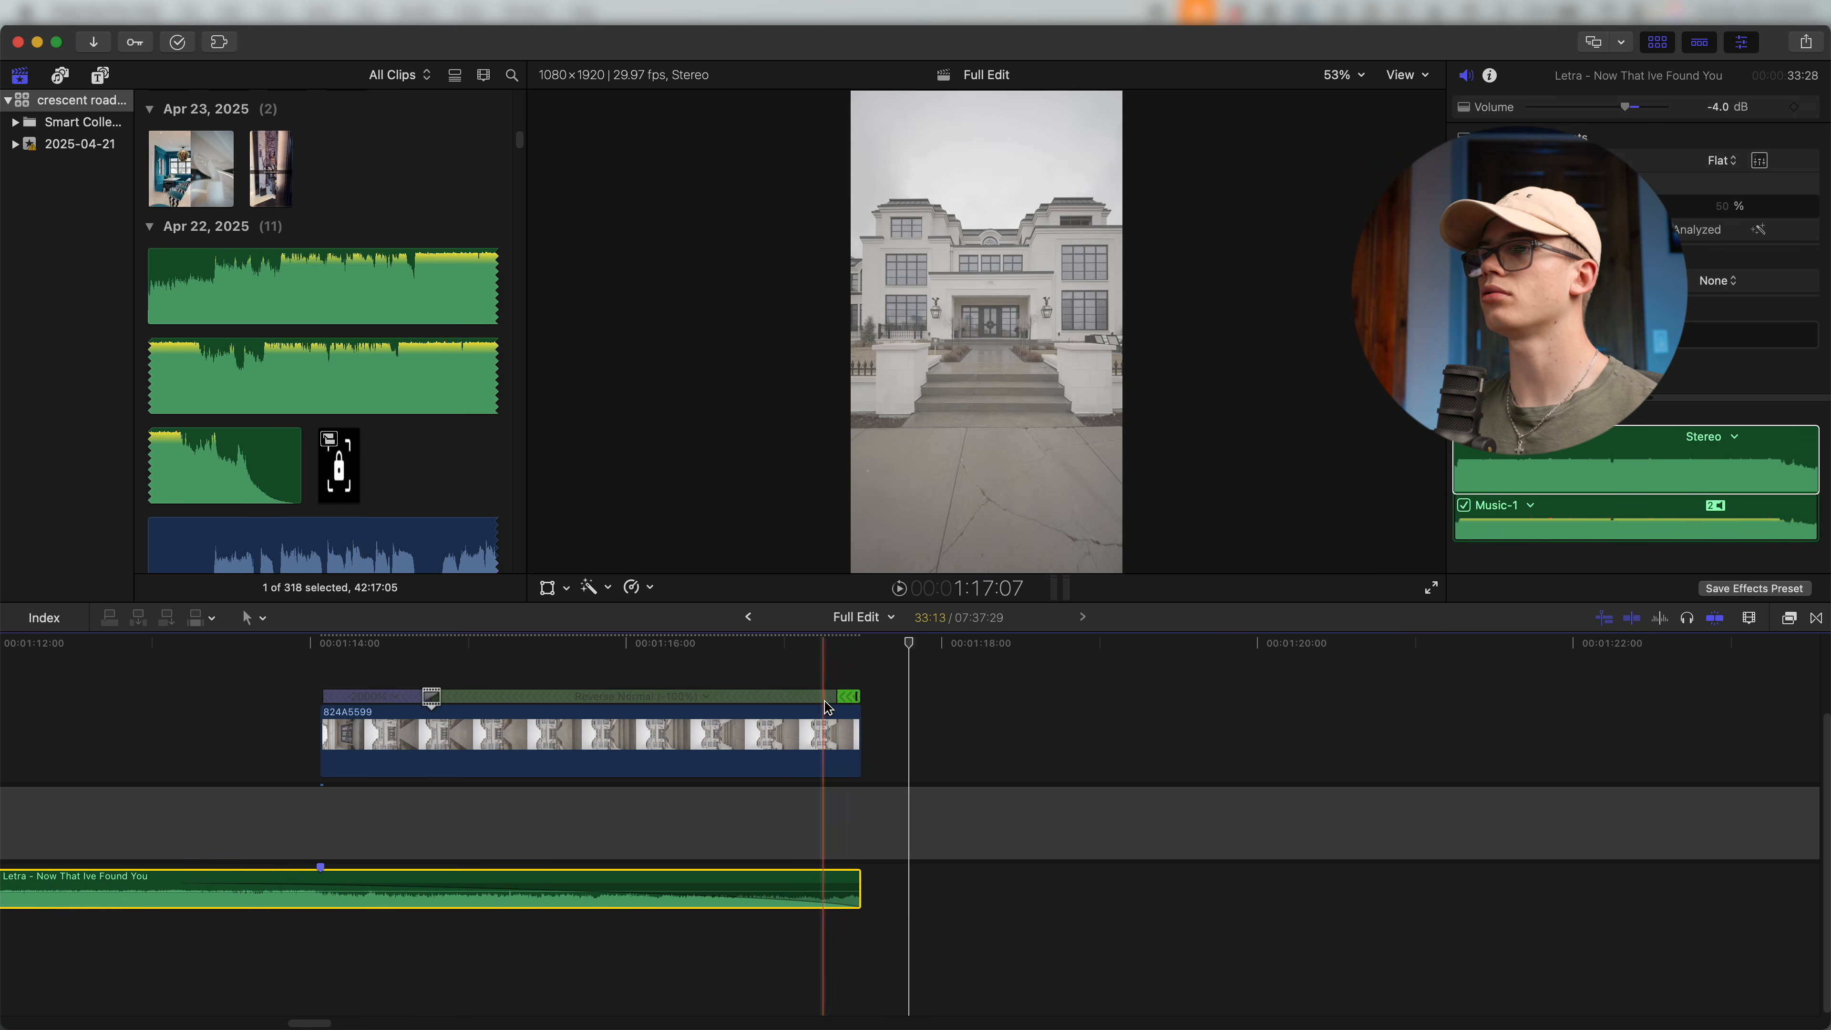
# Look over the edited timeline from the opening clips to the gap before the closing clip 824A5599.
pyautogui.press('super+minus')
pyautogui.press('super+minus')
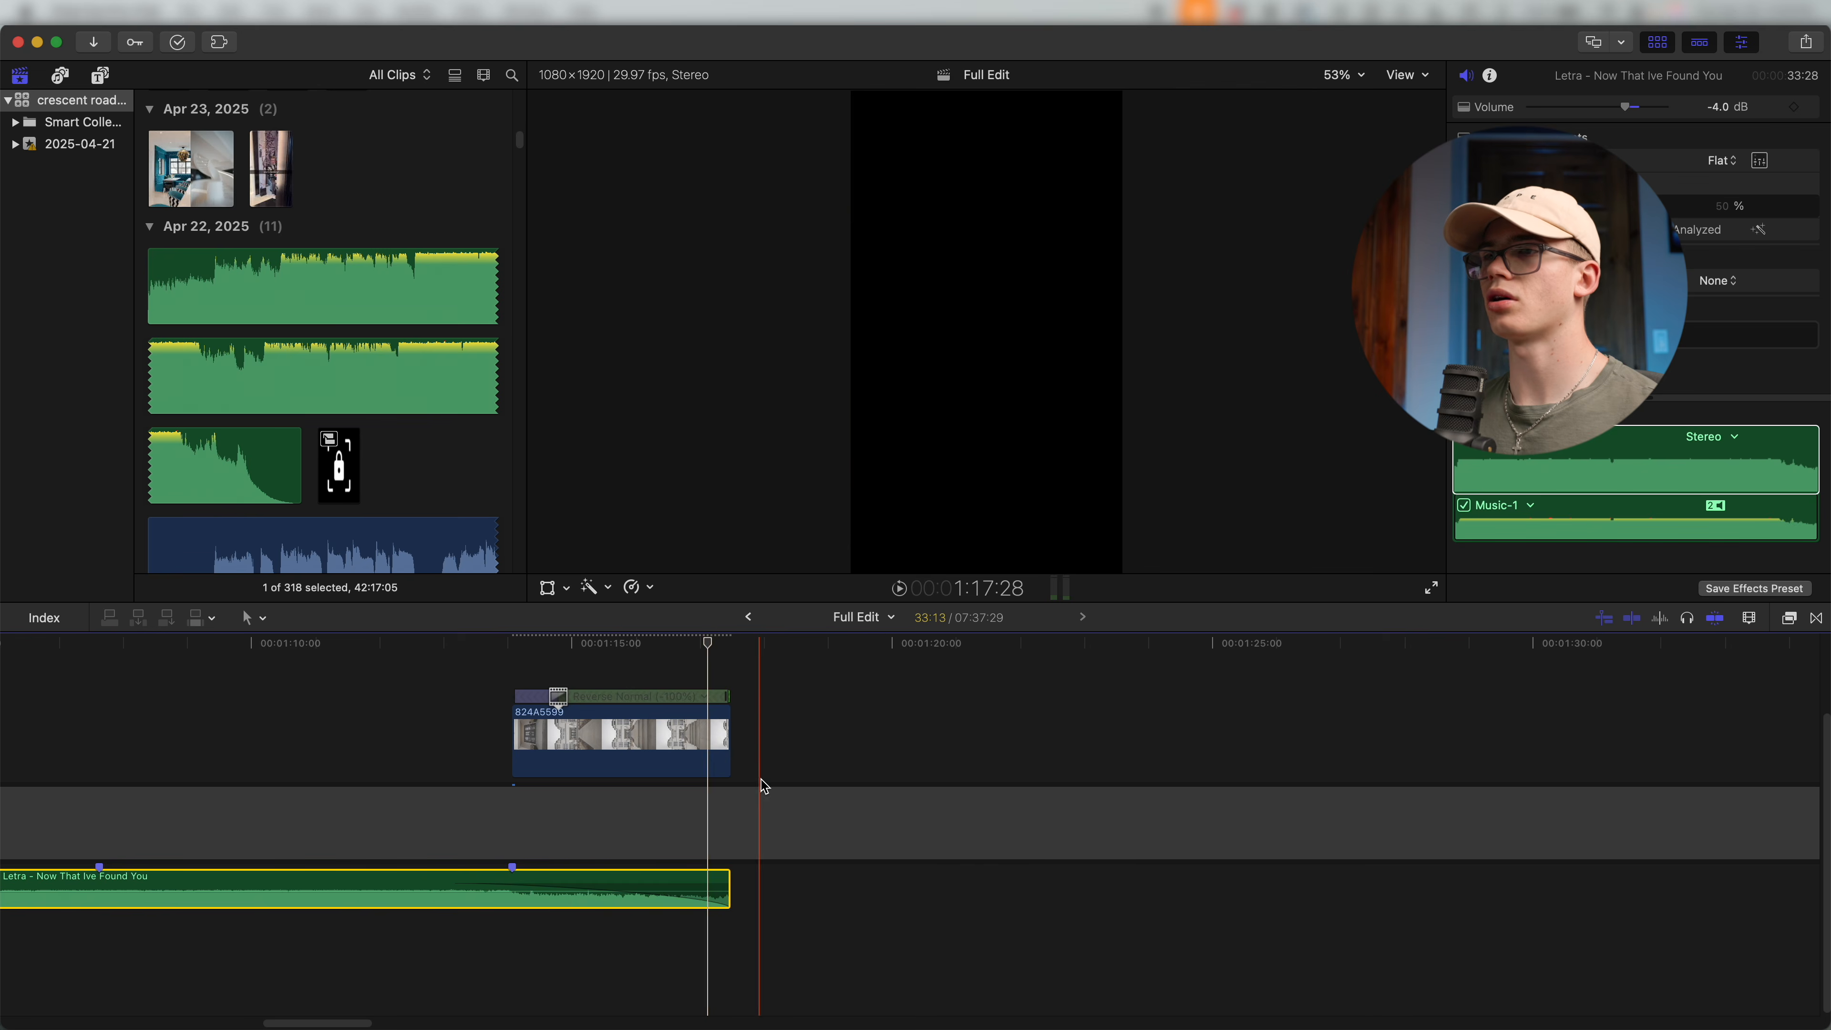
pyautogui.press('super+minus')
pyautogui.hscroll(-5, 936, 771)
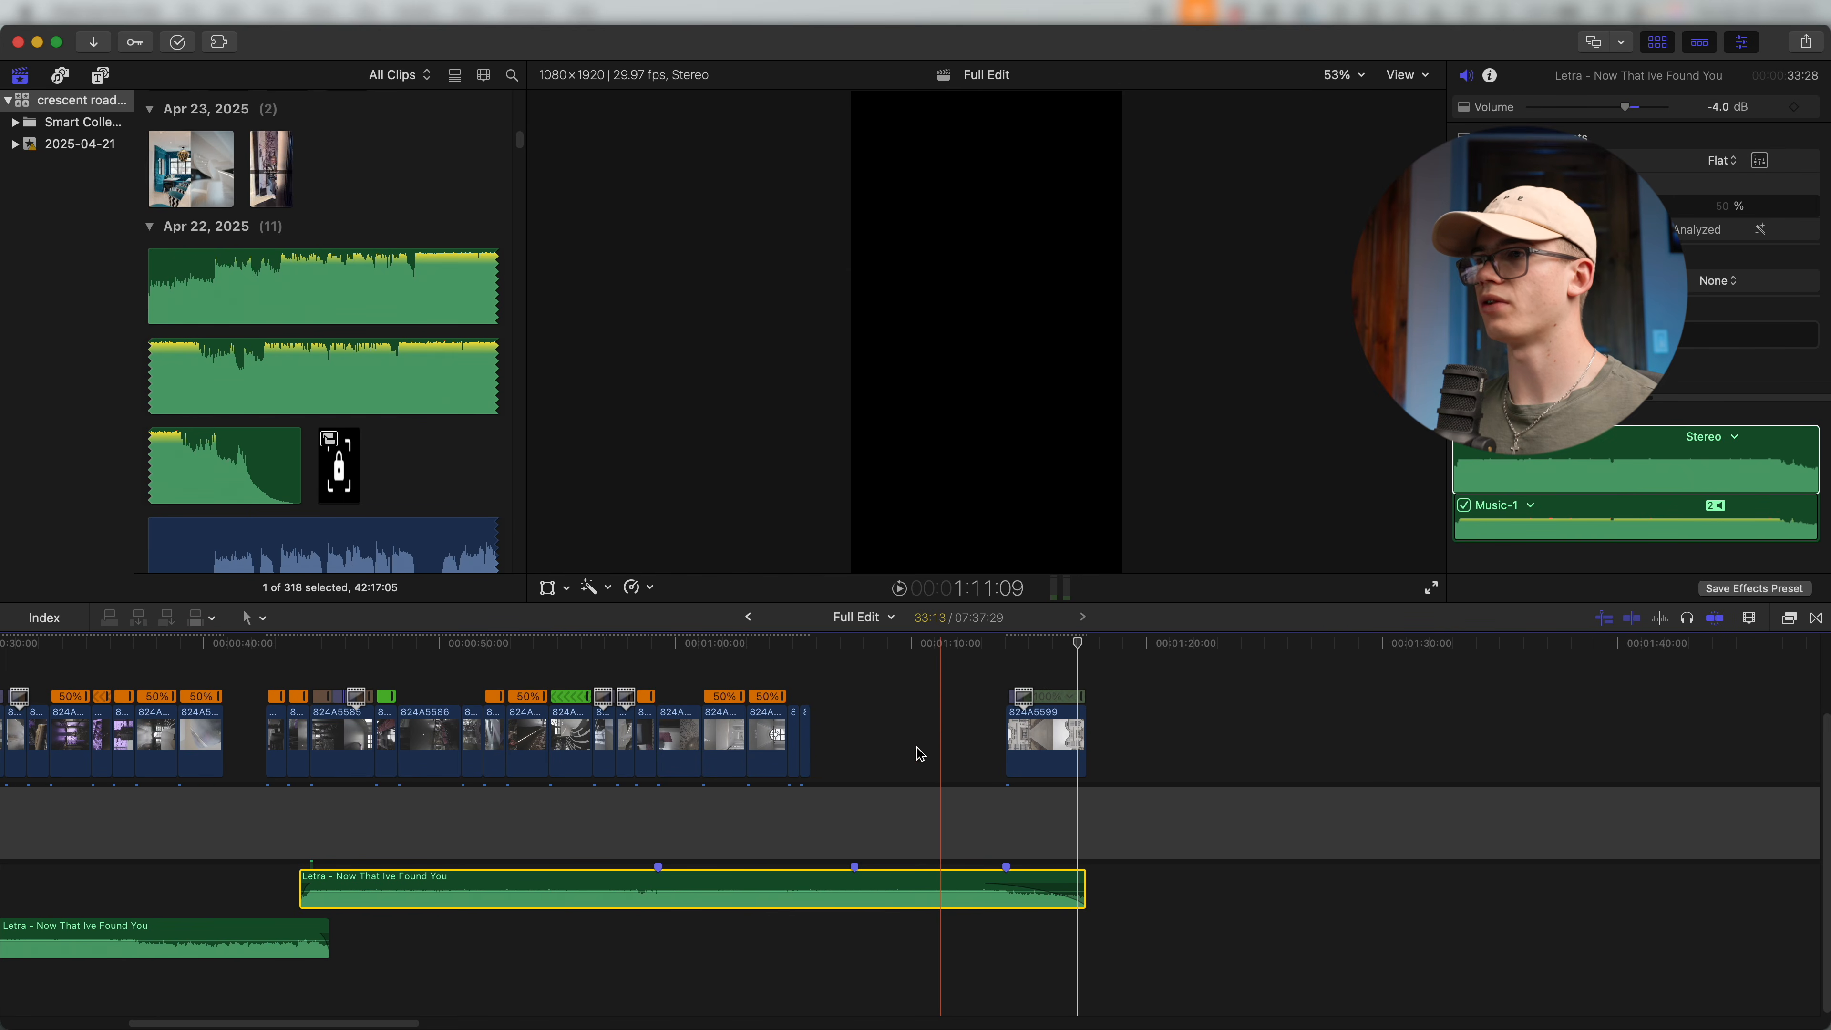
pyautogui.hscroll(-3, 844, 698)
pyautogui.hscroll(10, 839, 750)
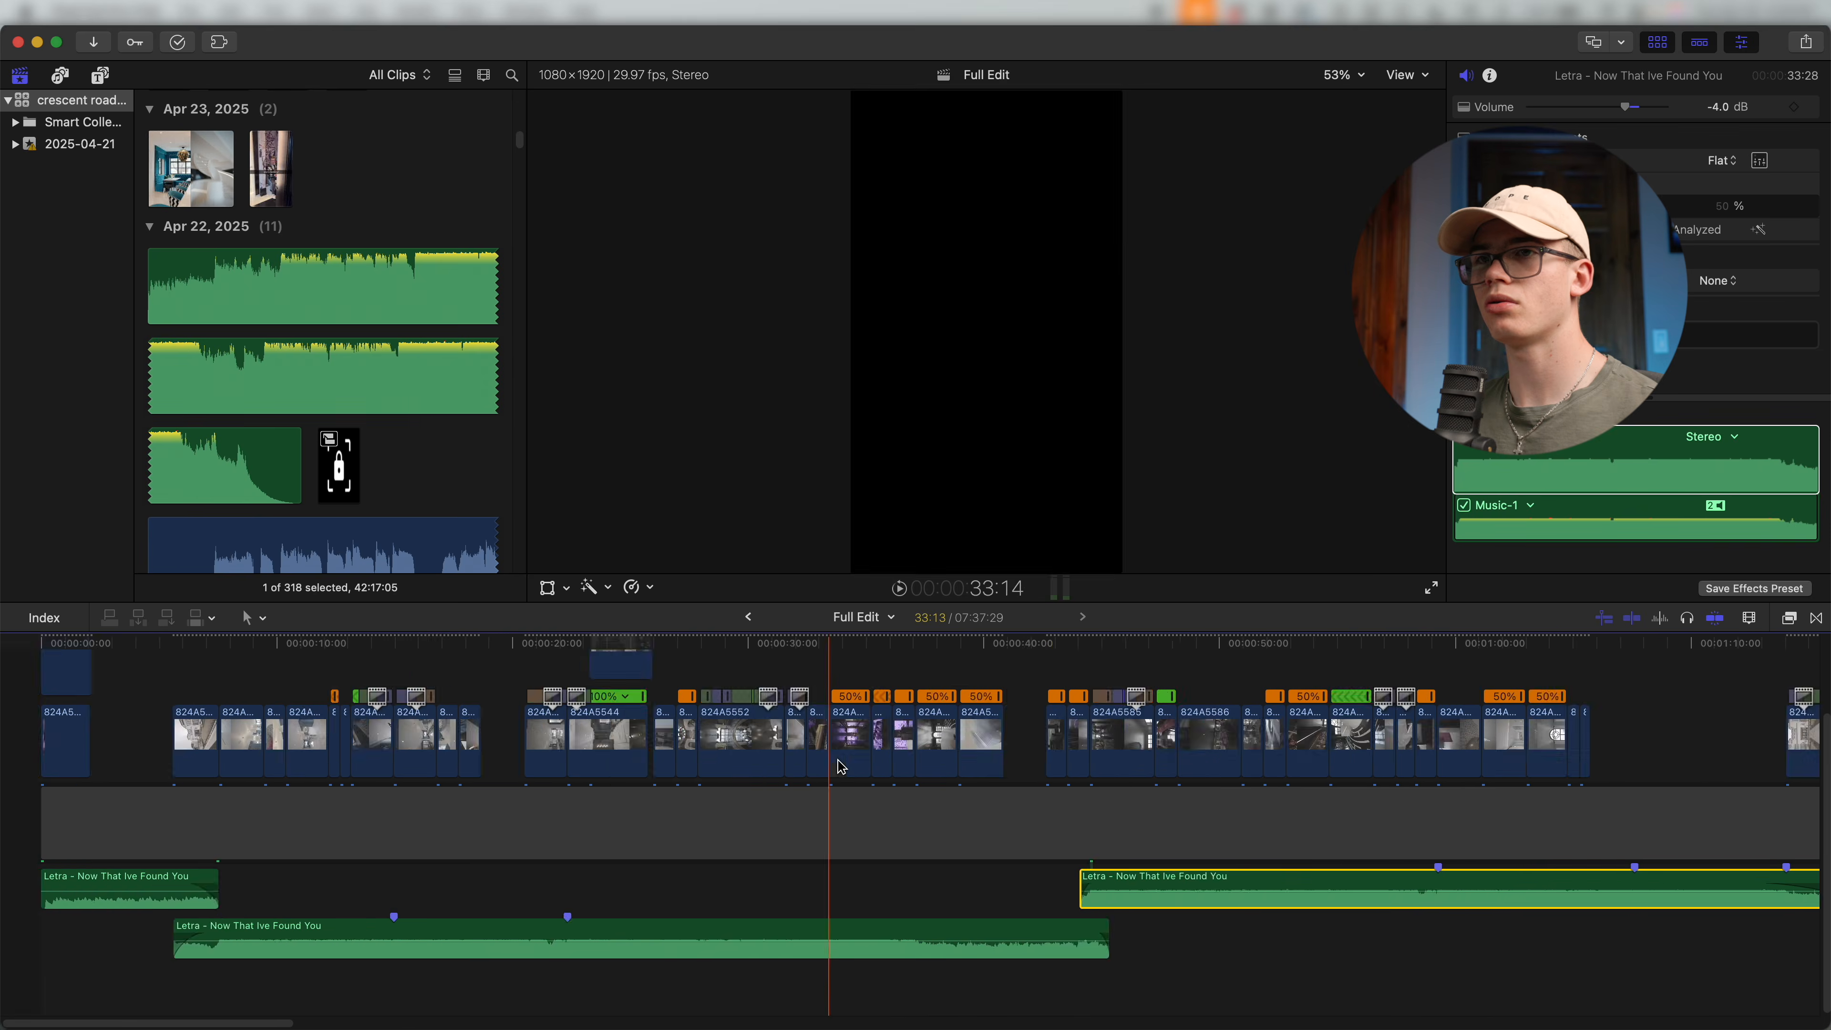
pyautogui.hscroll(-5, 838, 766)
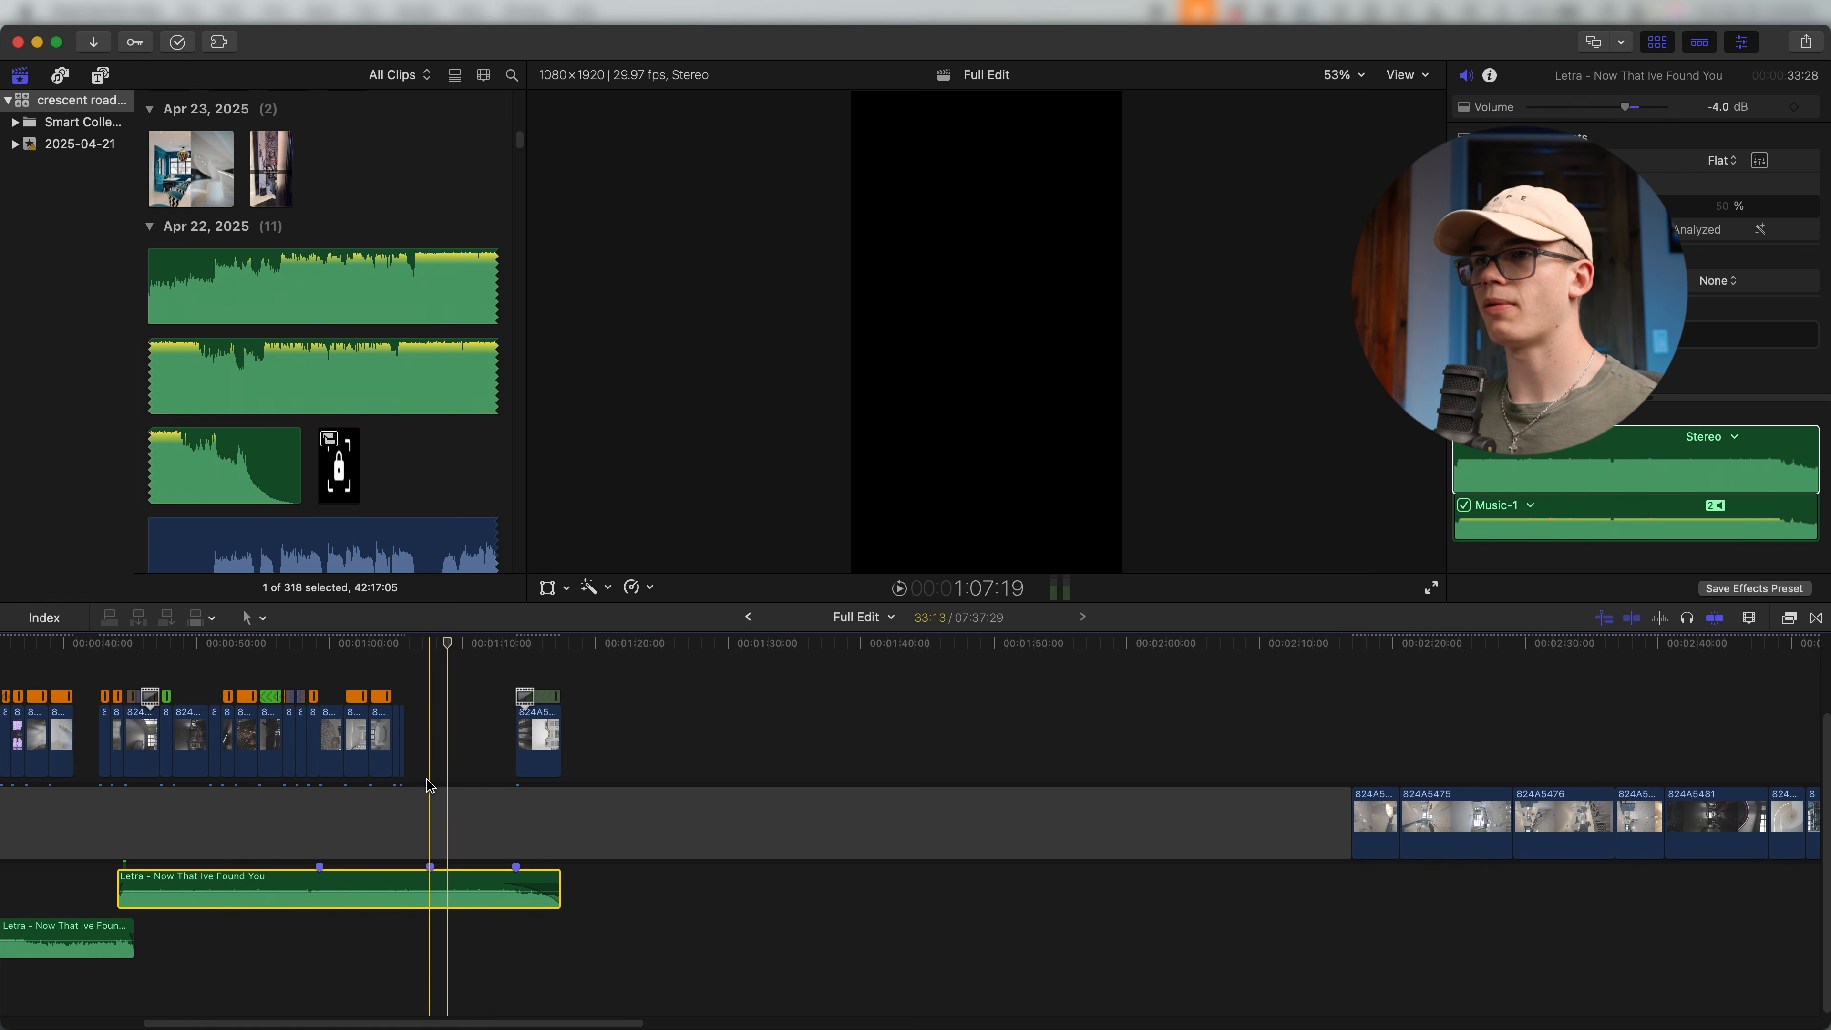
pyautogui.press('super+equal')
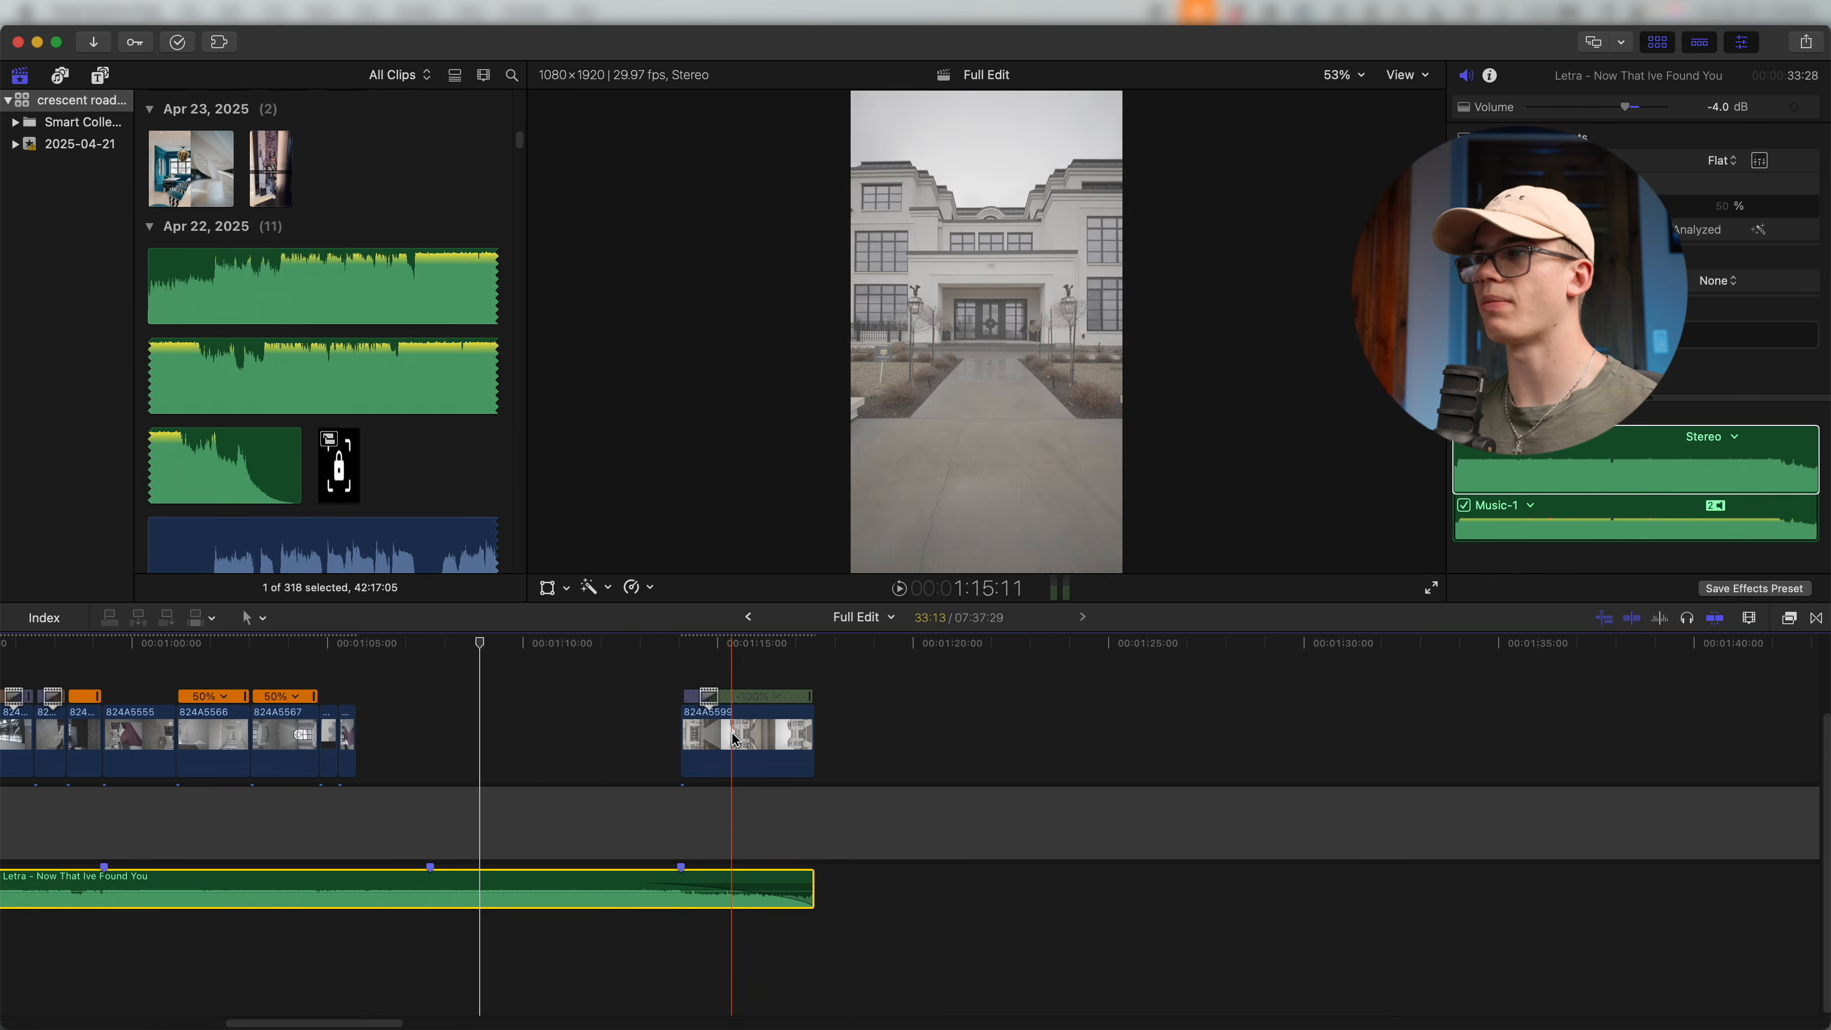
# Set the opening segment of the reversed clip 824A5503, placed just before clip 824A5599, to Reverse Fast -20x.
pyautogui.hscroll(15, 733, 739)
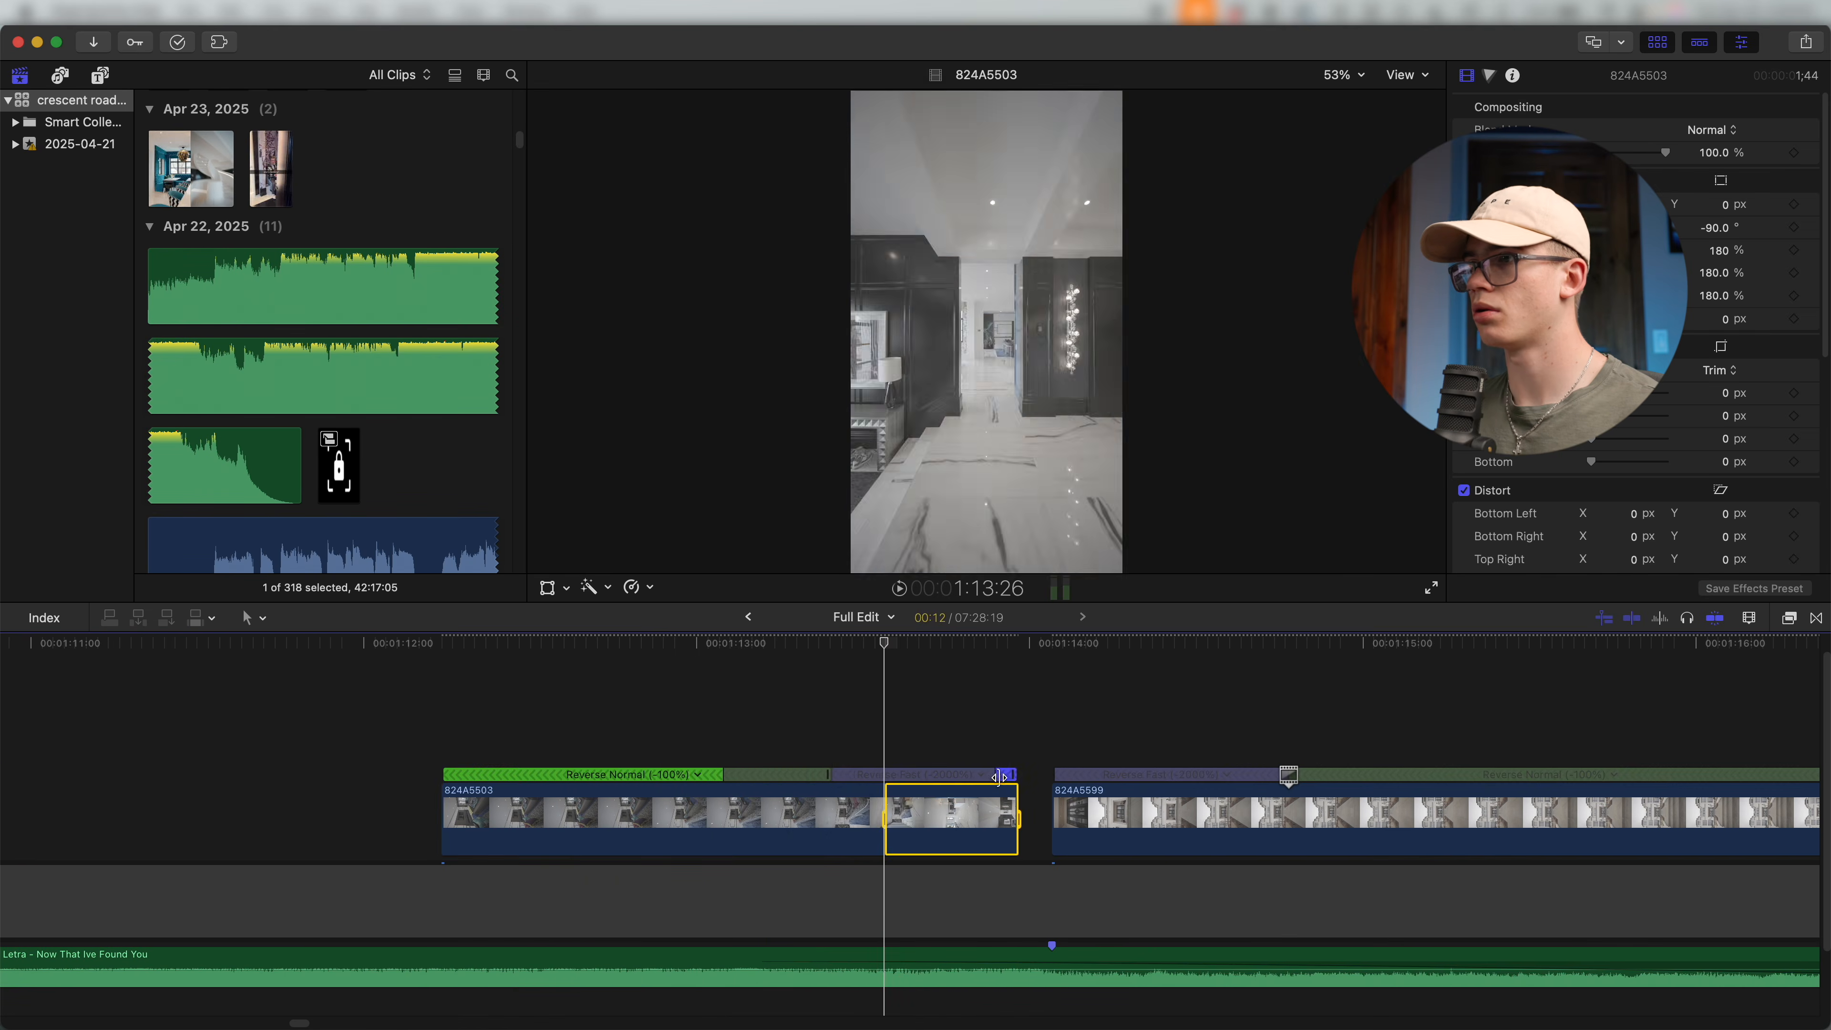
pyautogui.click(695, 774)
pyautogui.moveTo(770, 824)
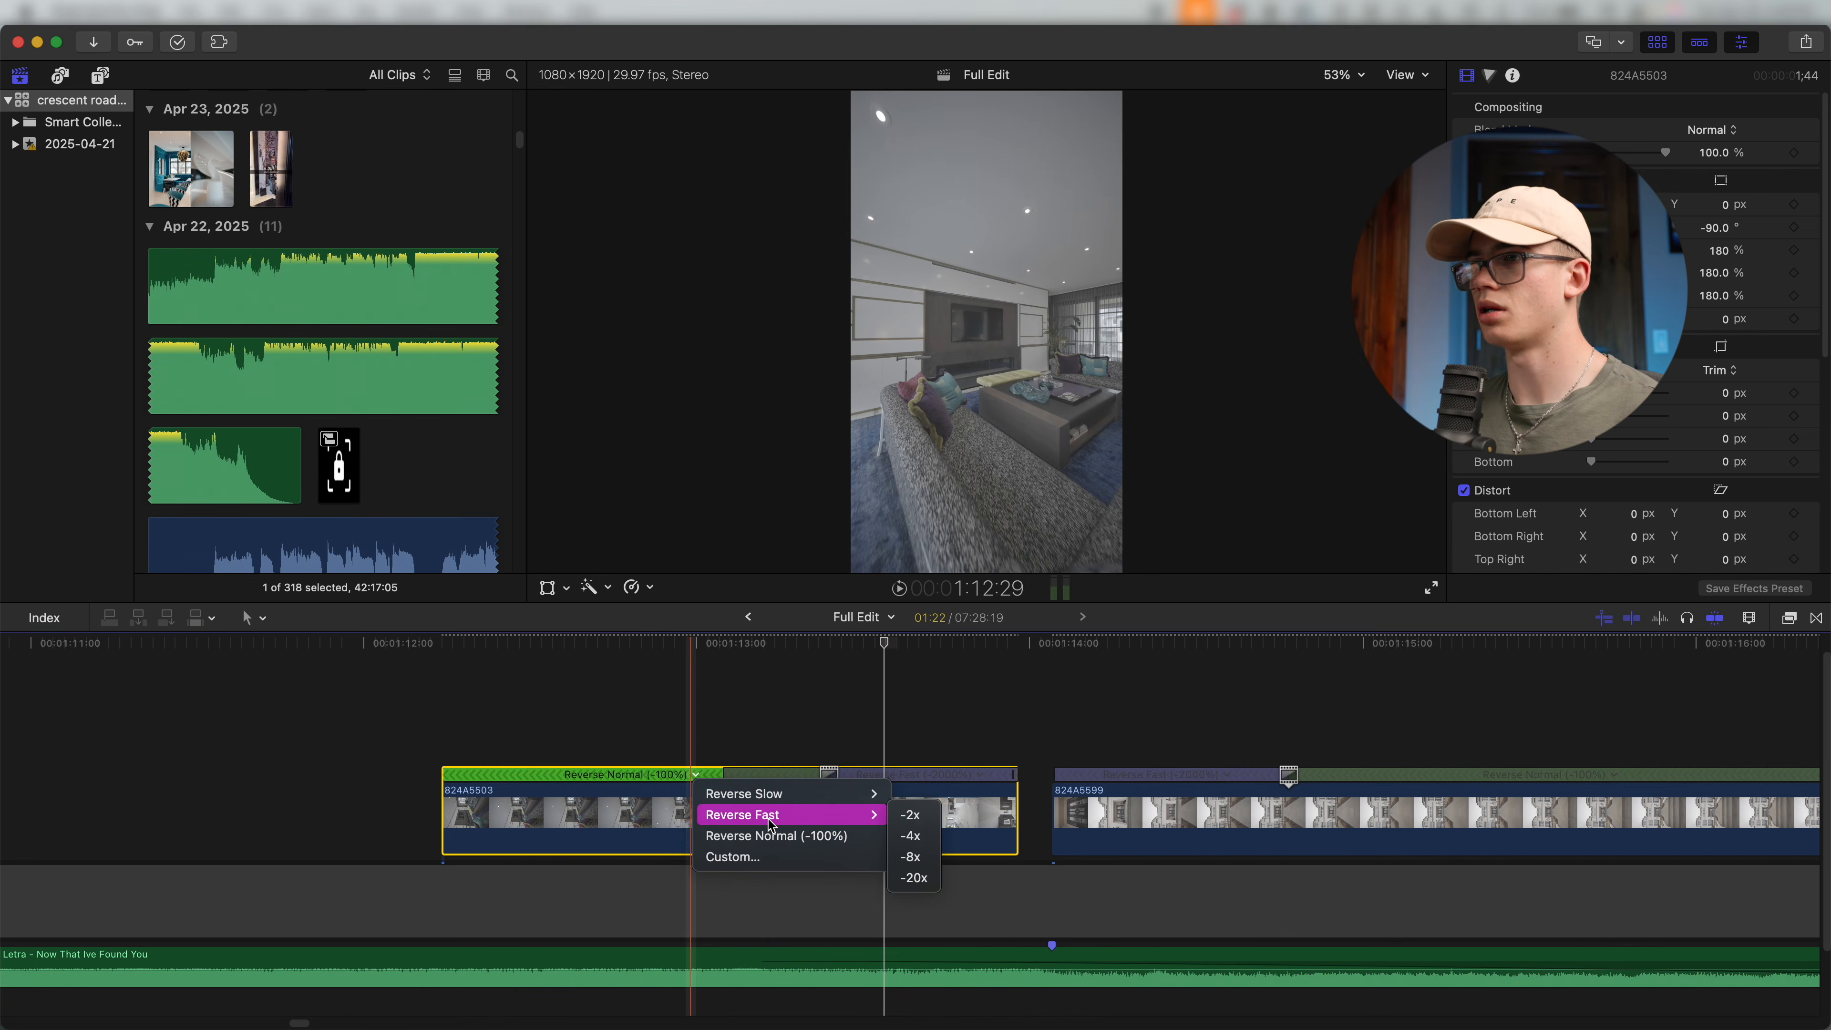
pyautogui.click(913, 878)
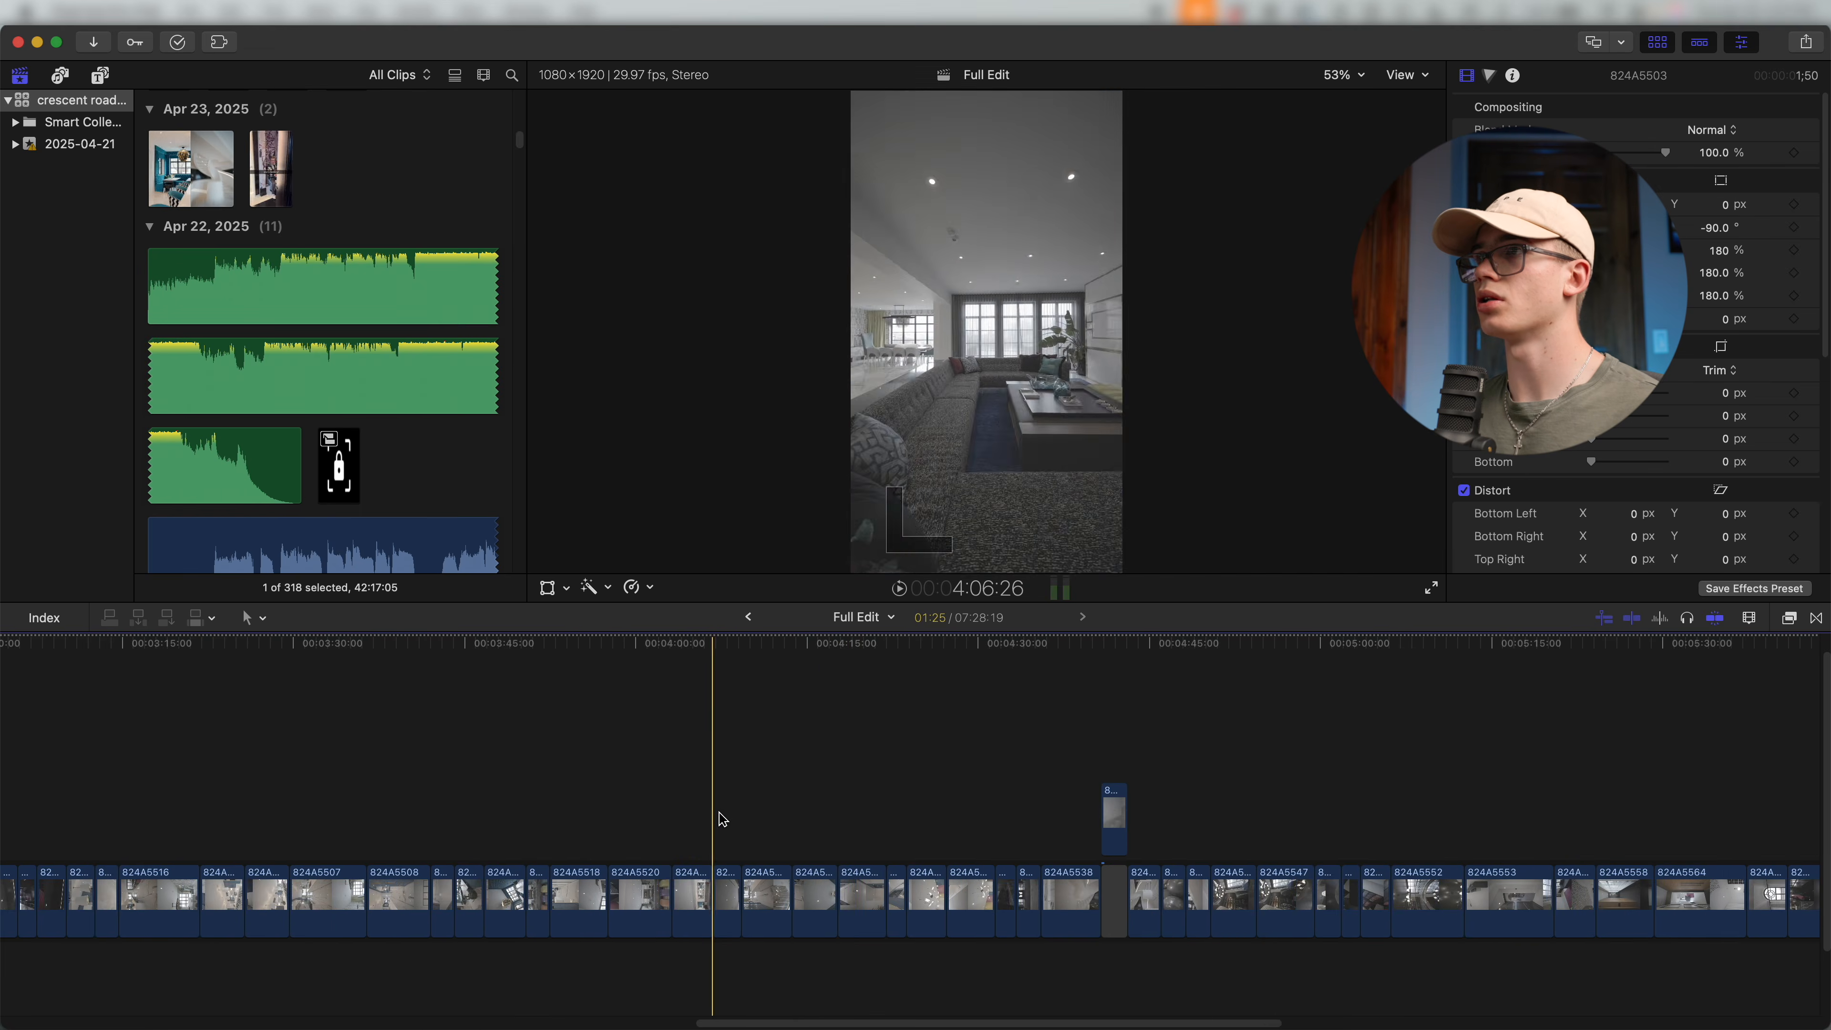
# Move the reversed clip 824A5508 from the unused footage to the gap before clip 824A5503.
pyautogui.press('super+equal')
pyautogui.hscroll(-8, 589, 838)
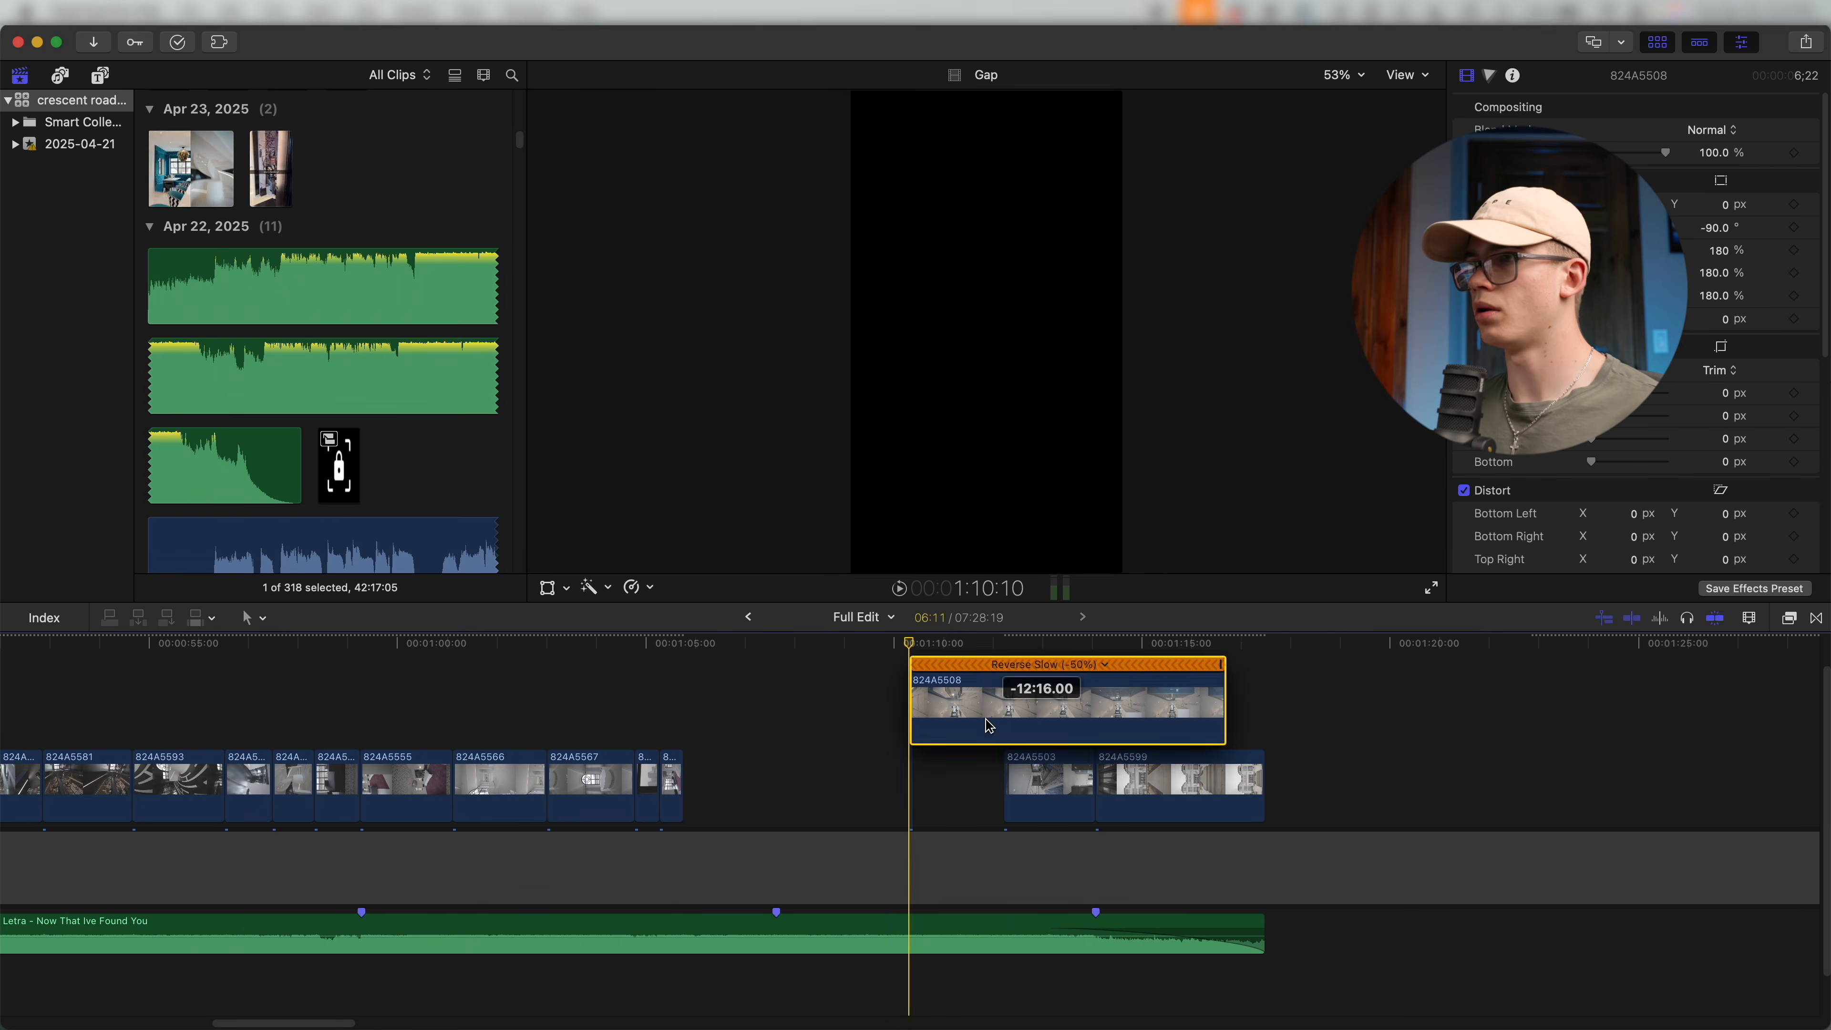
pyautogui.hscroll(3, 920, 713)
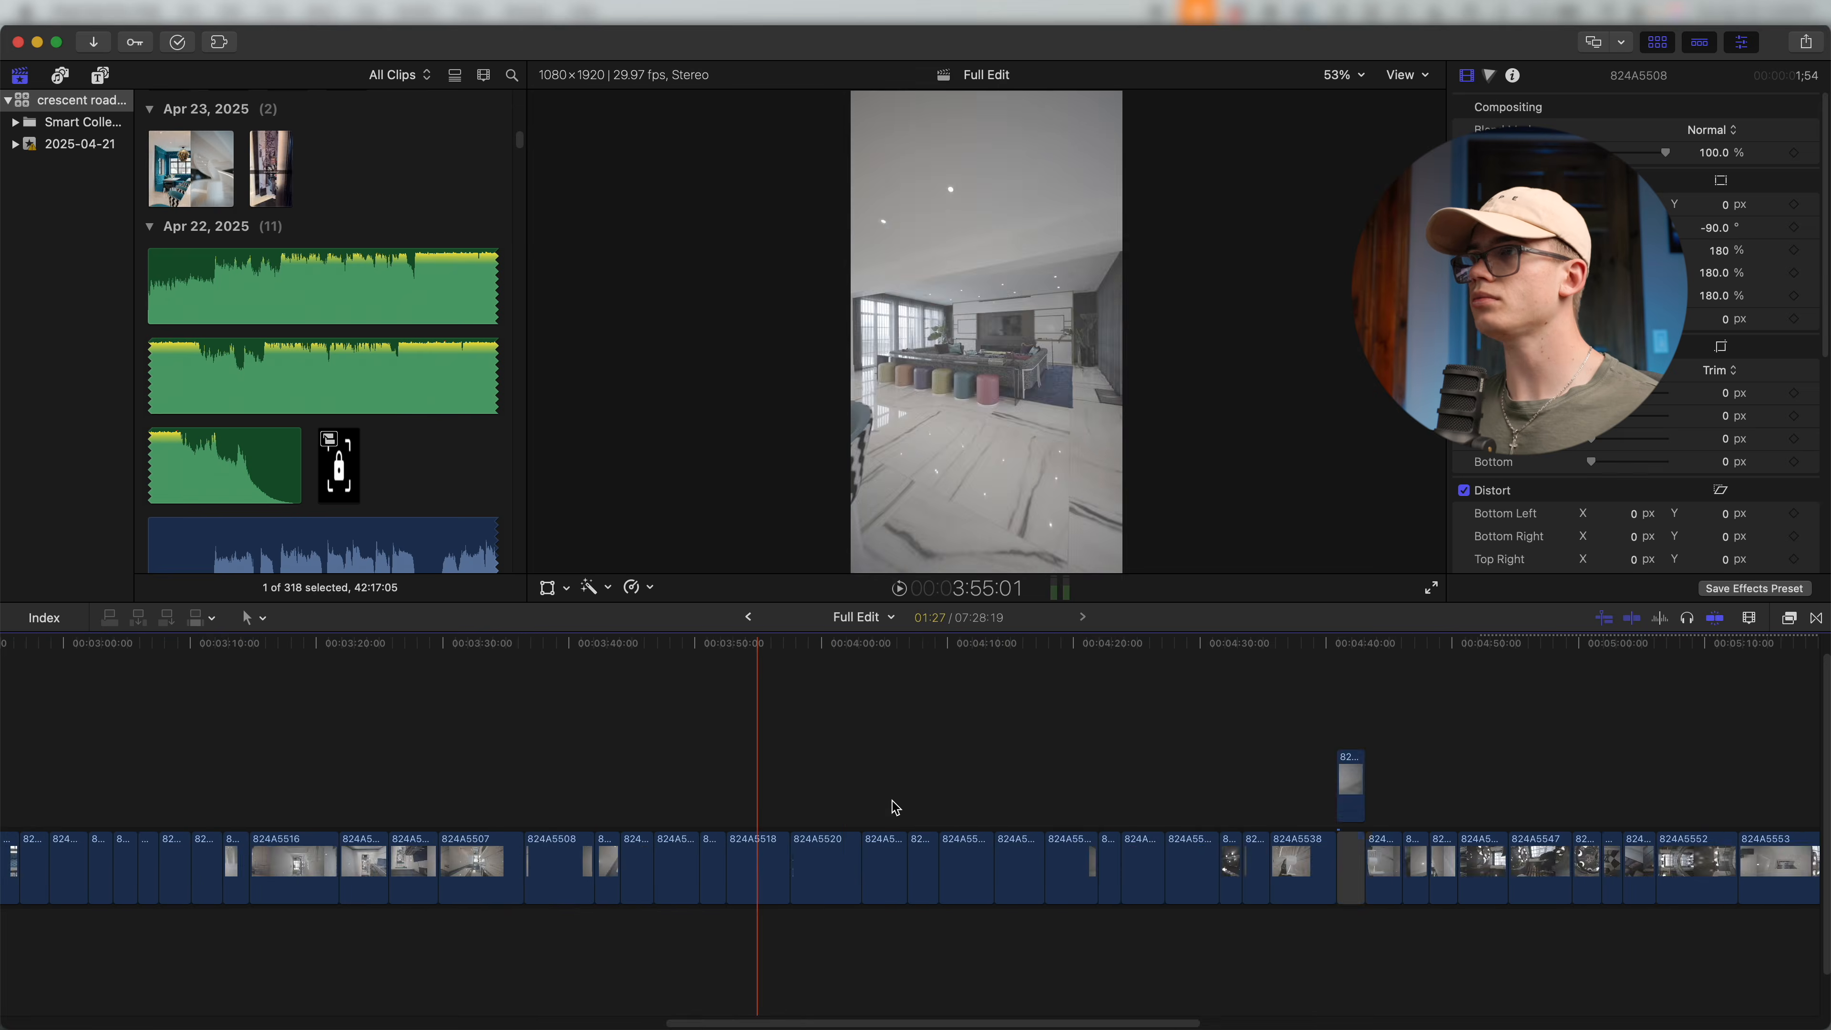
# Place clip 824A5549 at 50% speed directly before the reversed clip 824A5508.
pyautogui.click(1092, 871)
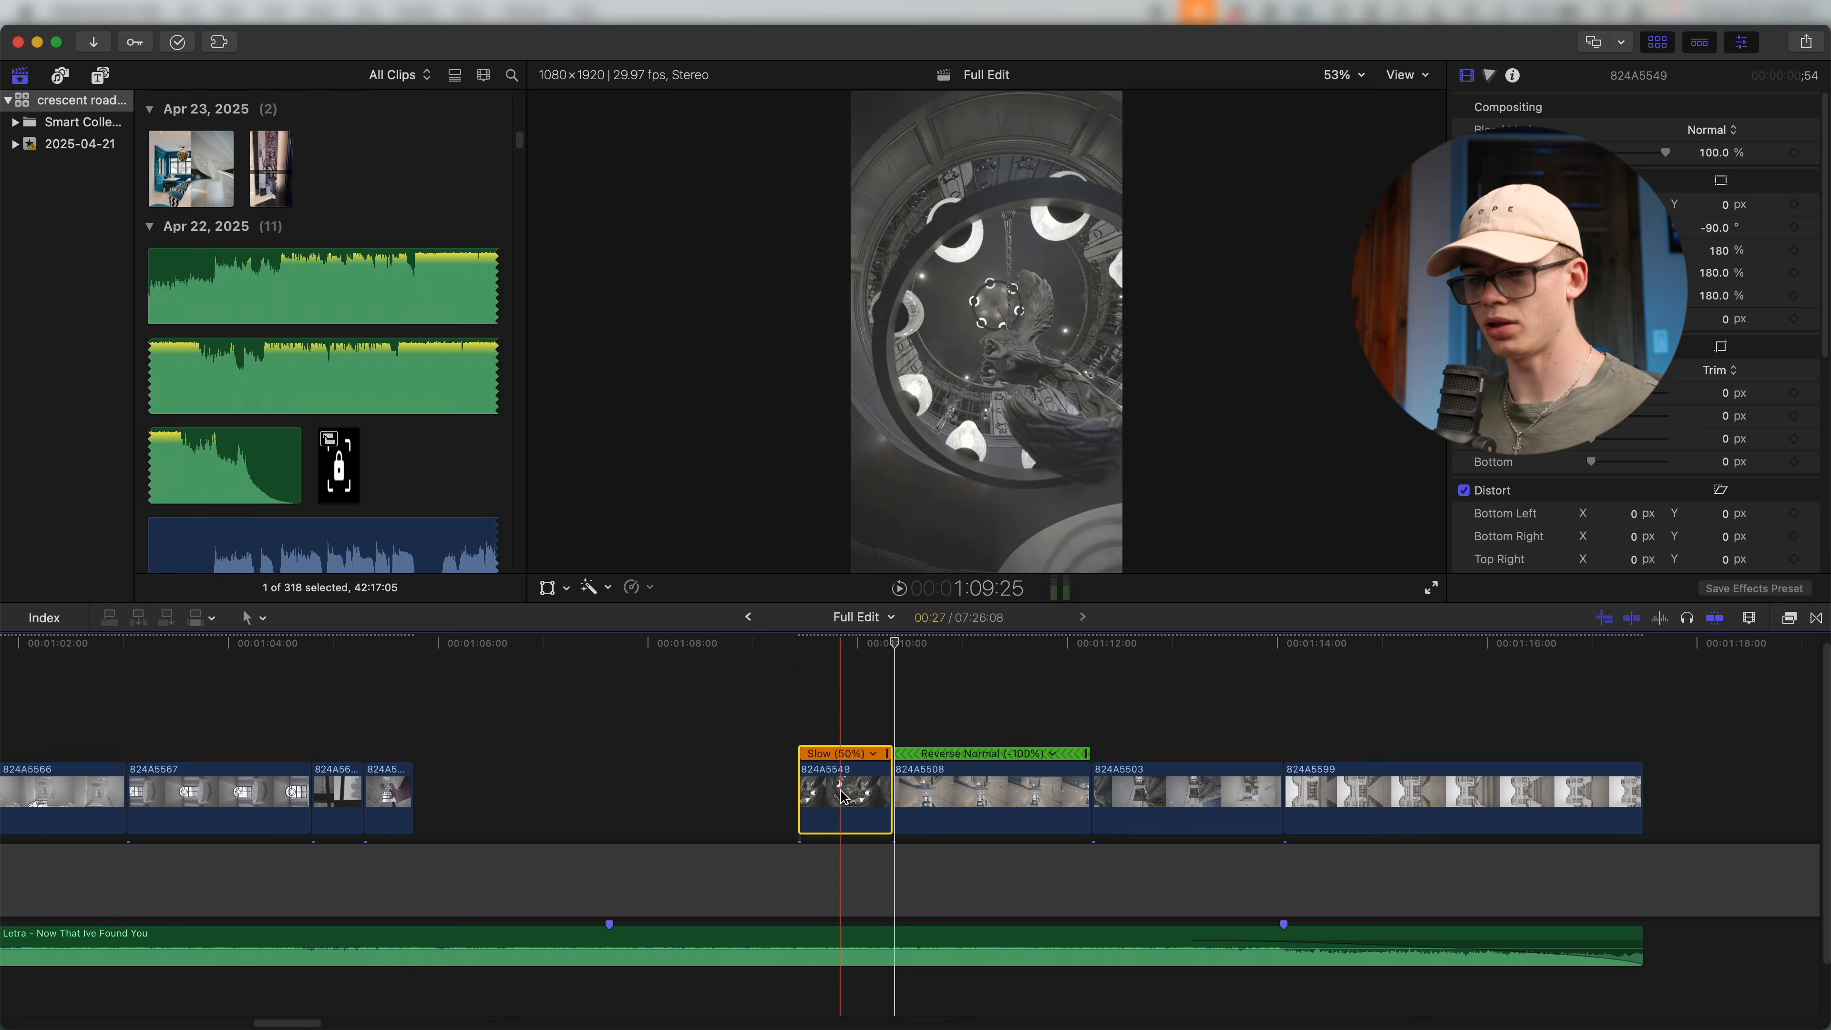
pyautogui.hotkey('shift', 'n')
pyautogui.moveTo(981, 793); pyautogui.dragTo(893, 793)
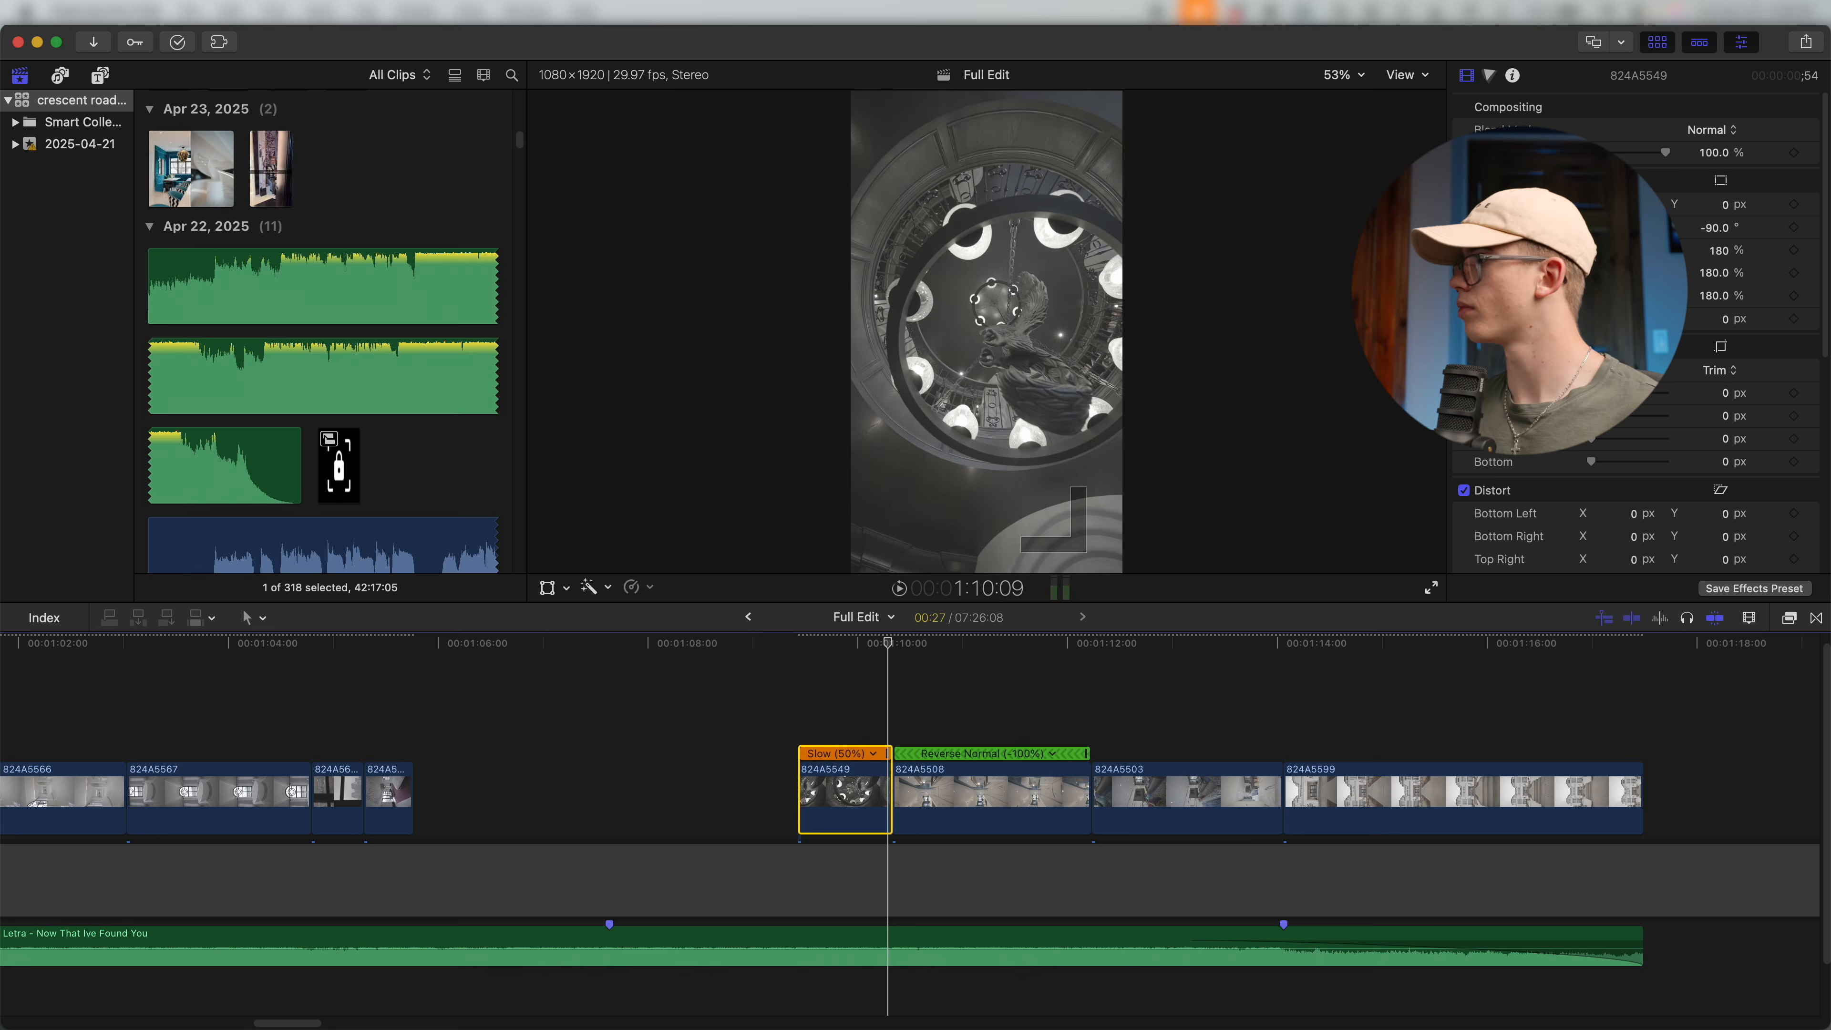
pyautogui.press('super+minus')
pyautogui.press('super+minus')
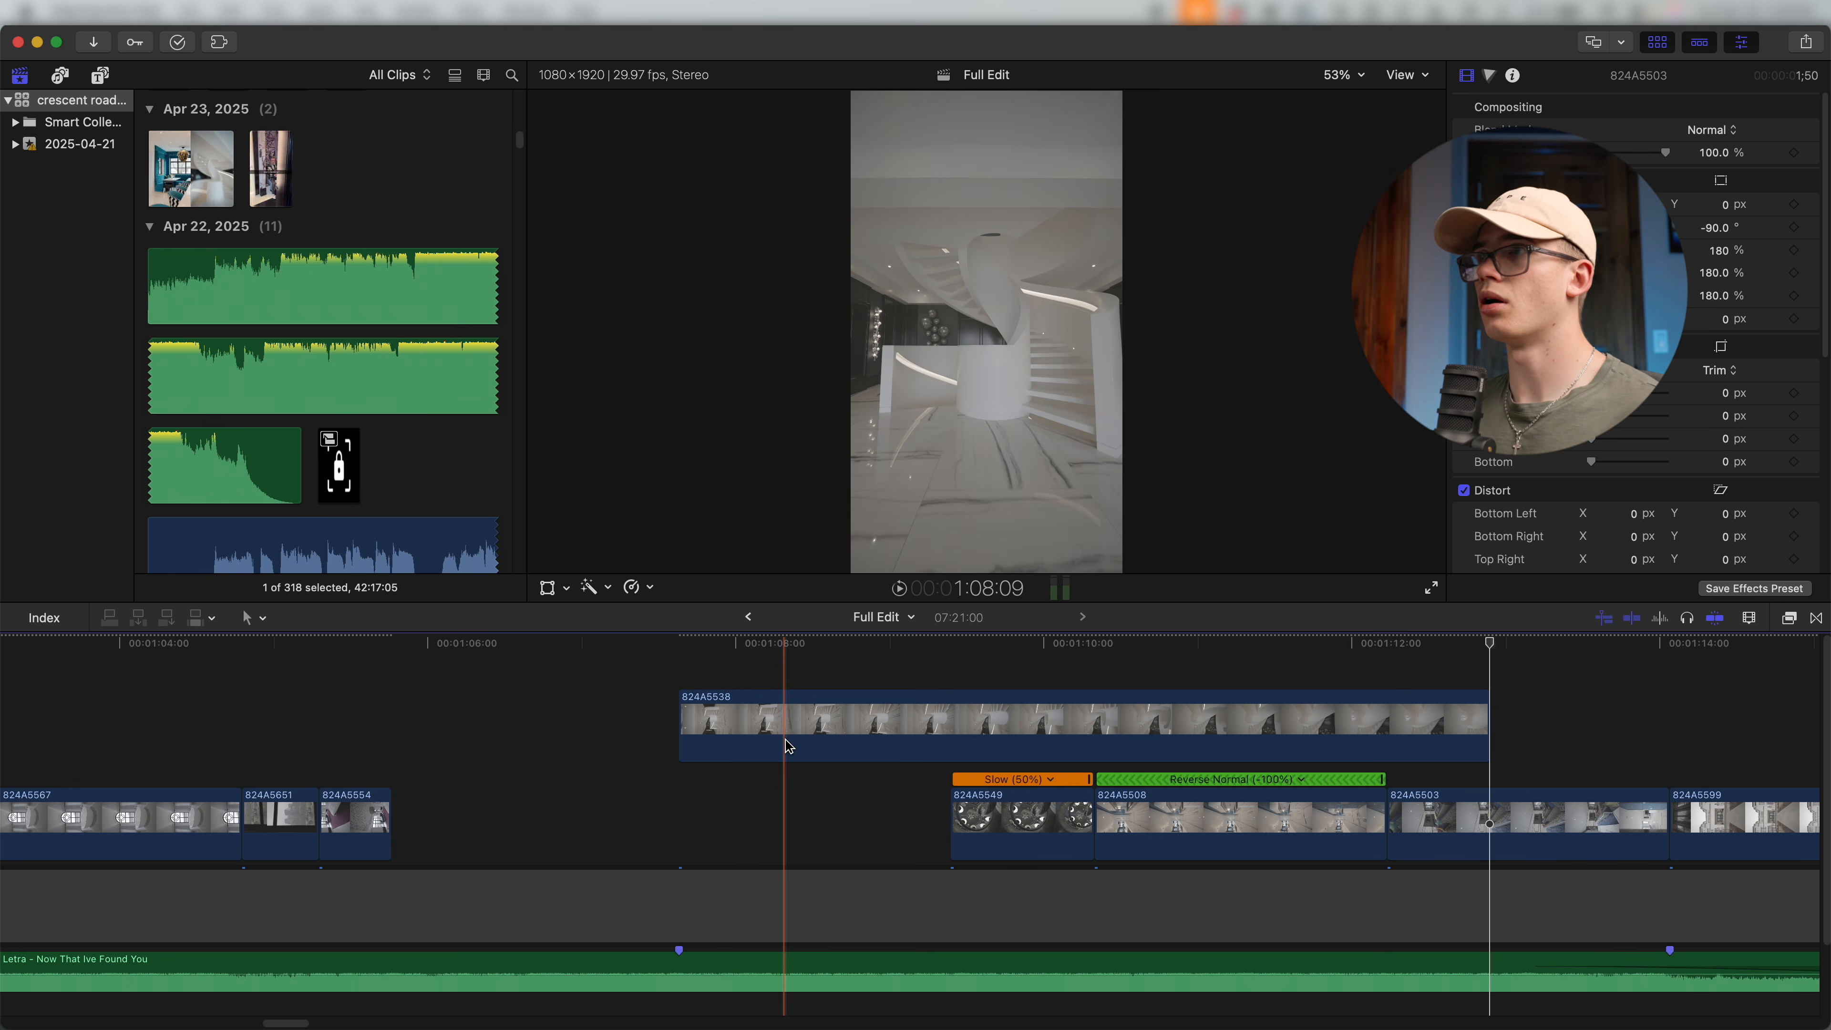
# Reverse clip 824A5538, cut off its beginning and move it back to start at the music marker.
pyautogui.click(788, 746)
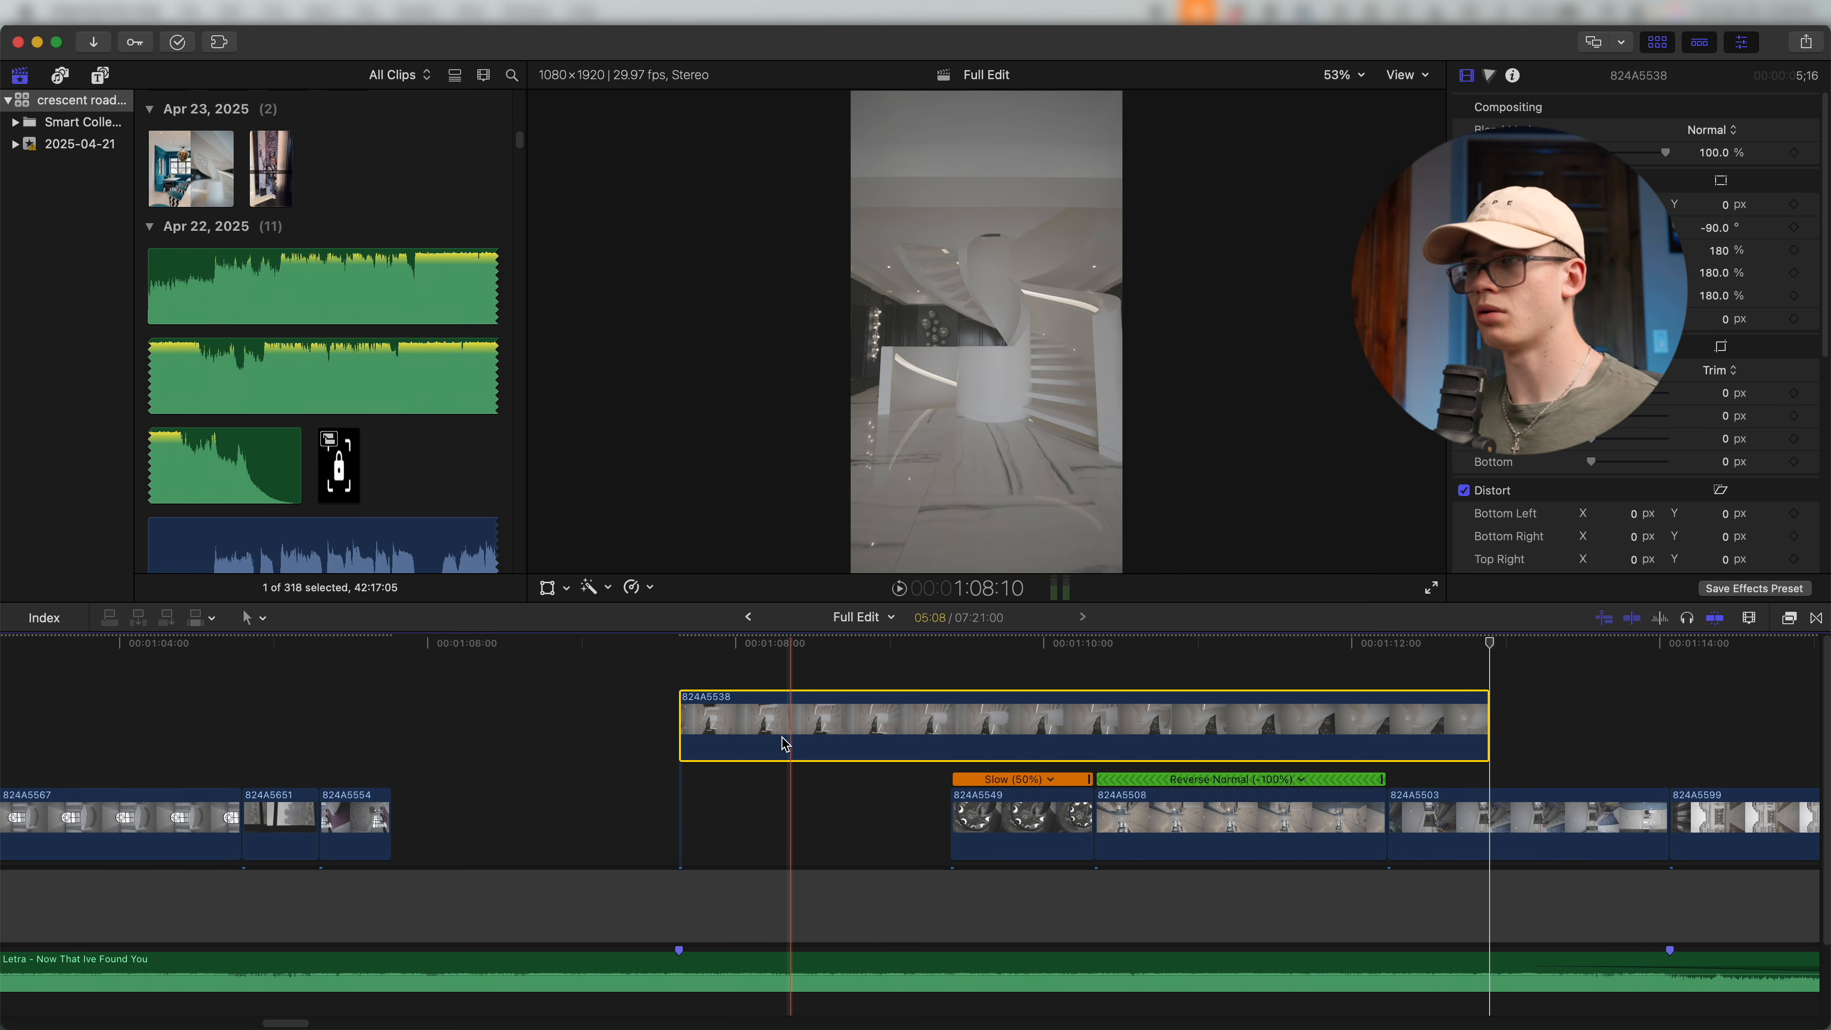
pyautogui.hotkey('shift', 'r')
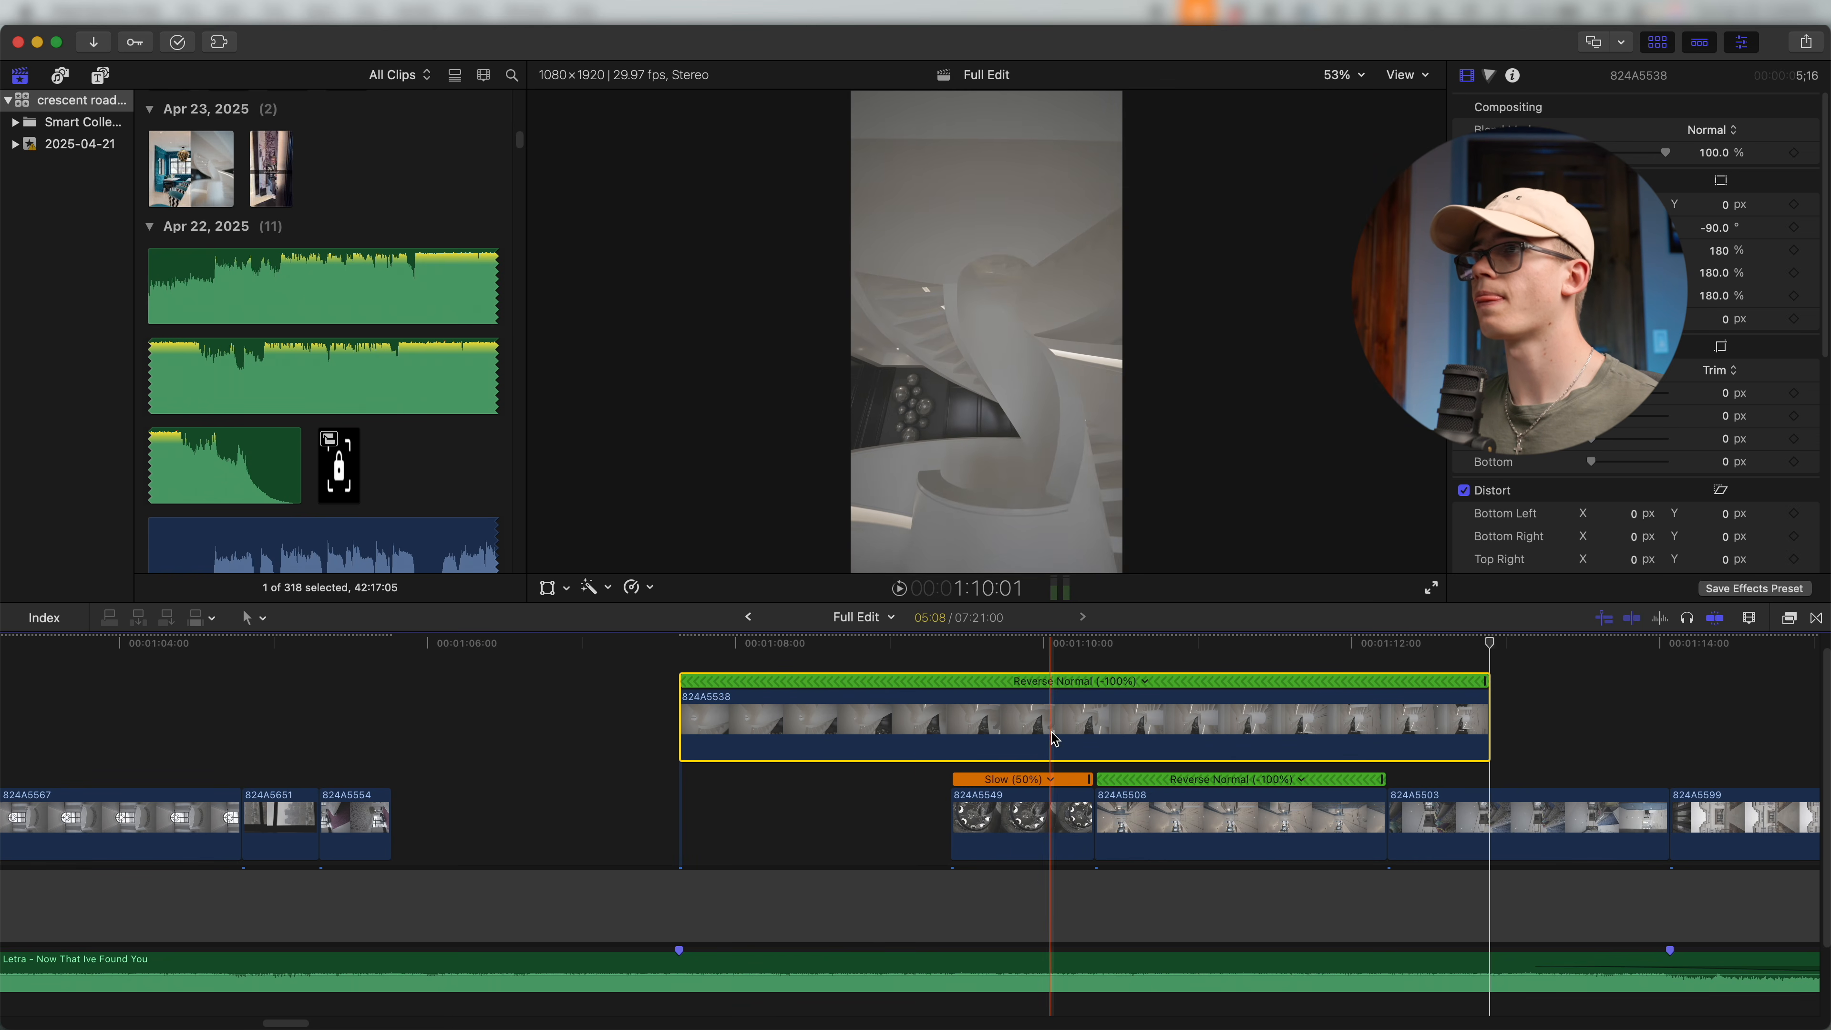
pyautogui.hotkey('alt', '[')
pyautogui.moveTo(1032, 731); pyautogui.dragTo(791, 731)
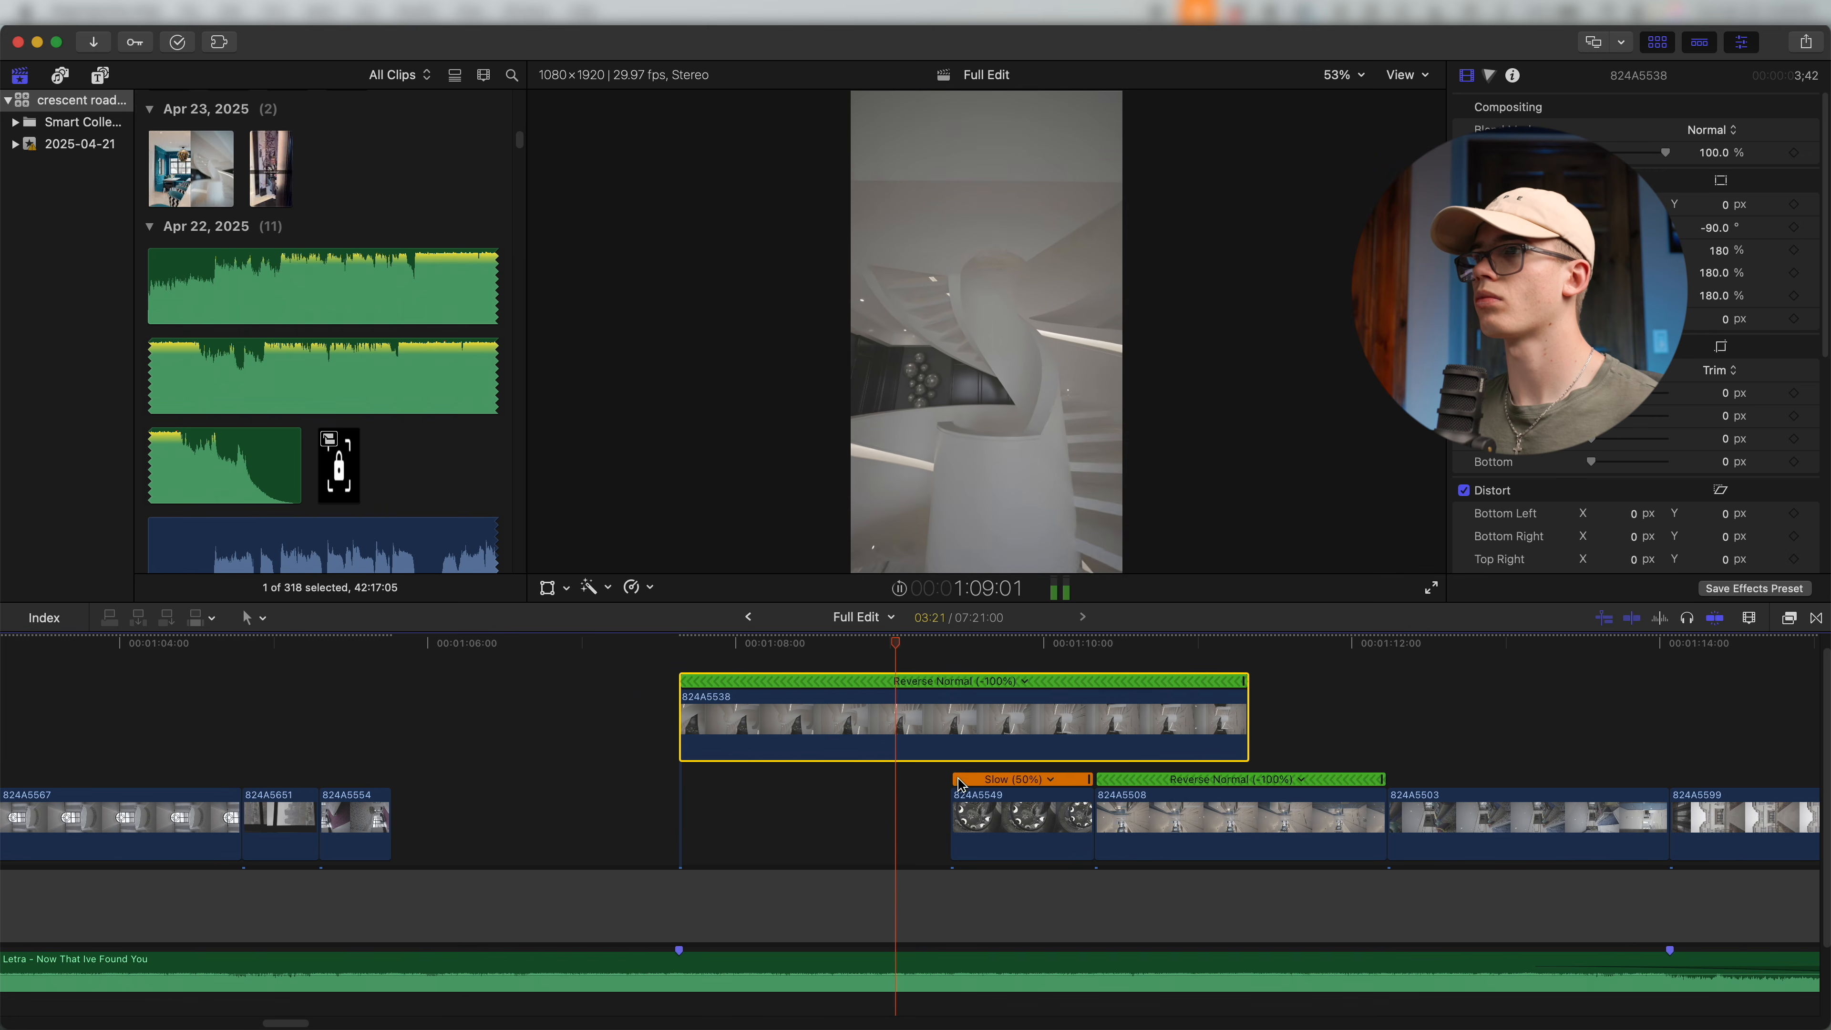
# Trim the end of clip 824A5538 so that it ends where 824A5549 begins.
pyautogui.press('space')
pyautogui.hotkey('alt', ']')
pyautogui.press('space')
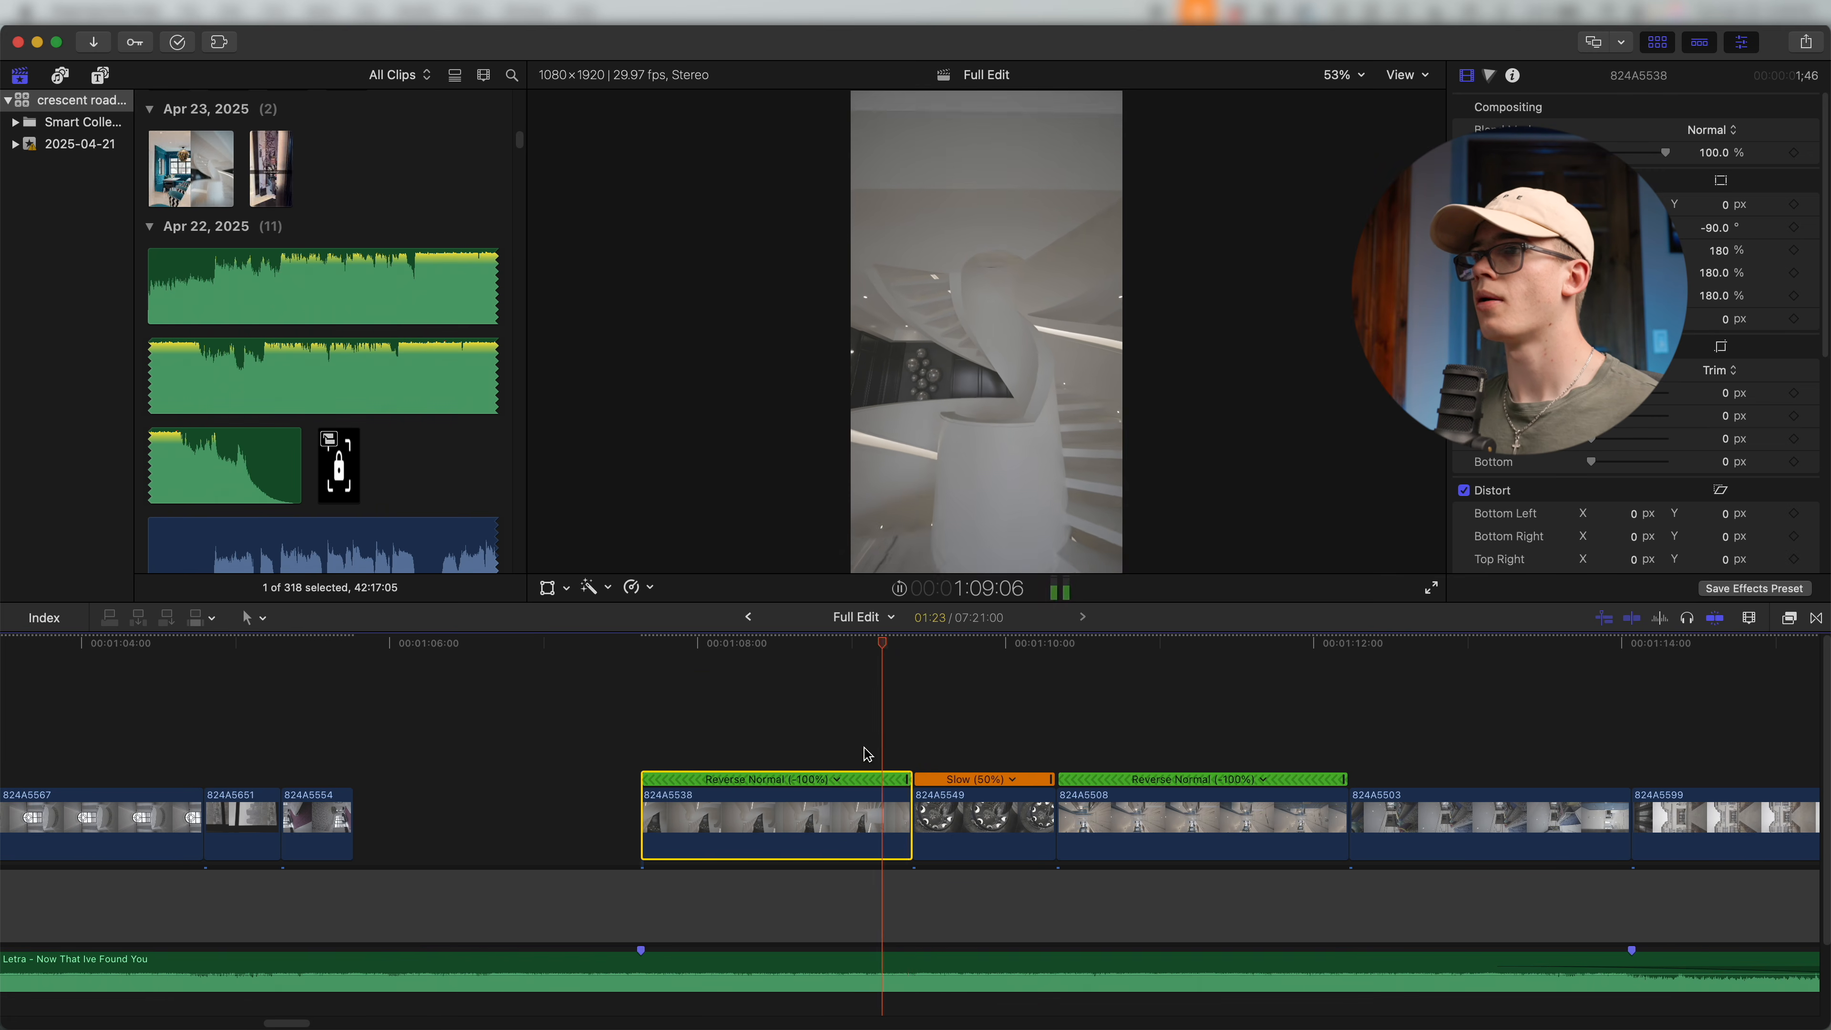
# Play back the closing sequence from 824A5538 through 824A5503 to check its timing with the music.
pyautogui.press('super+minus')
pyautogui.press('super+minus')
pyautogui.press('space')
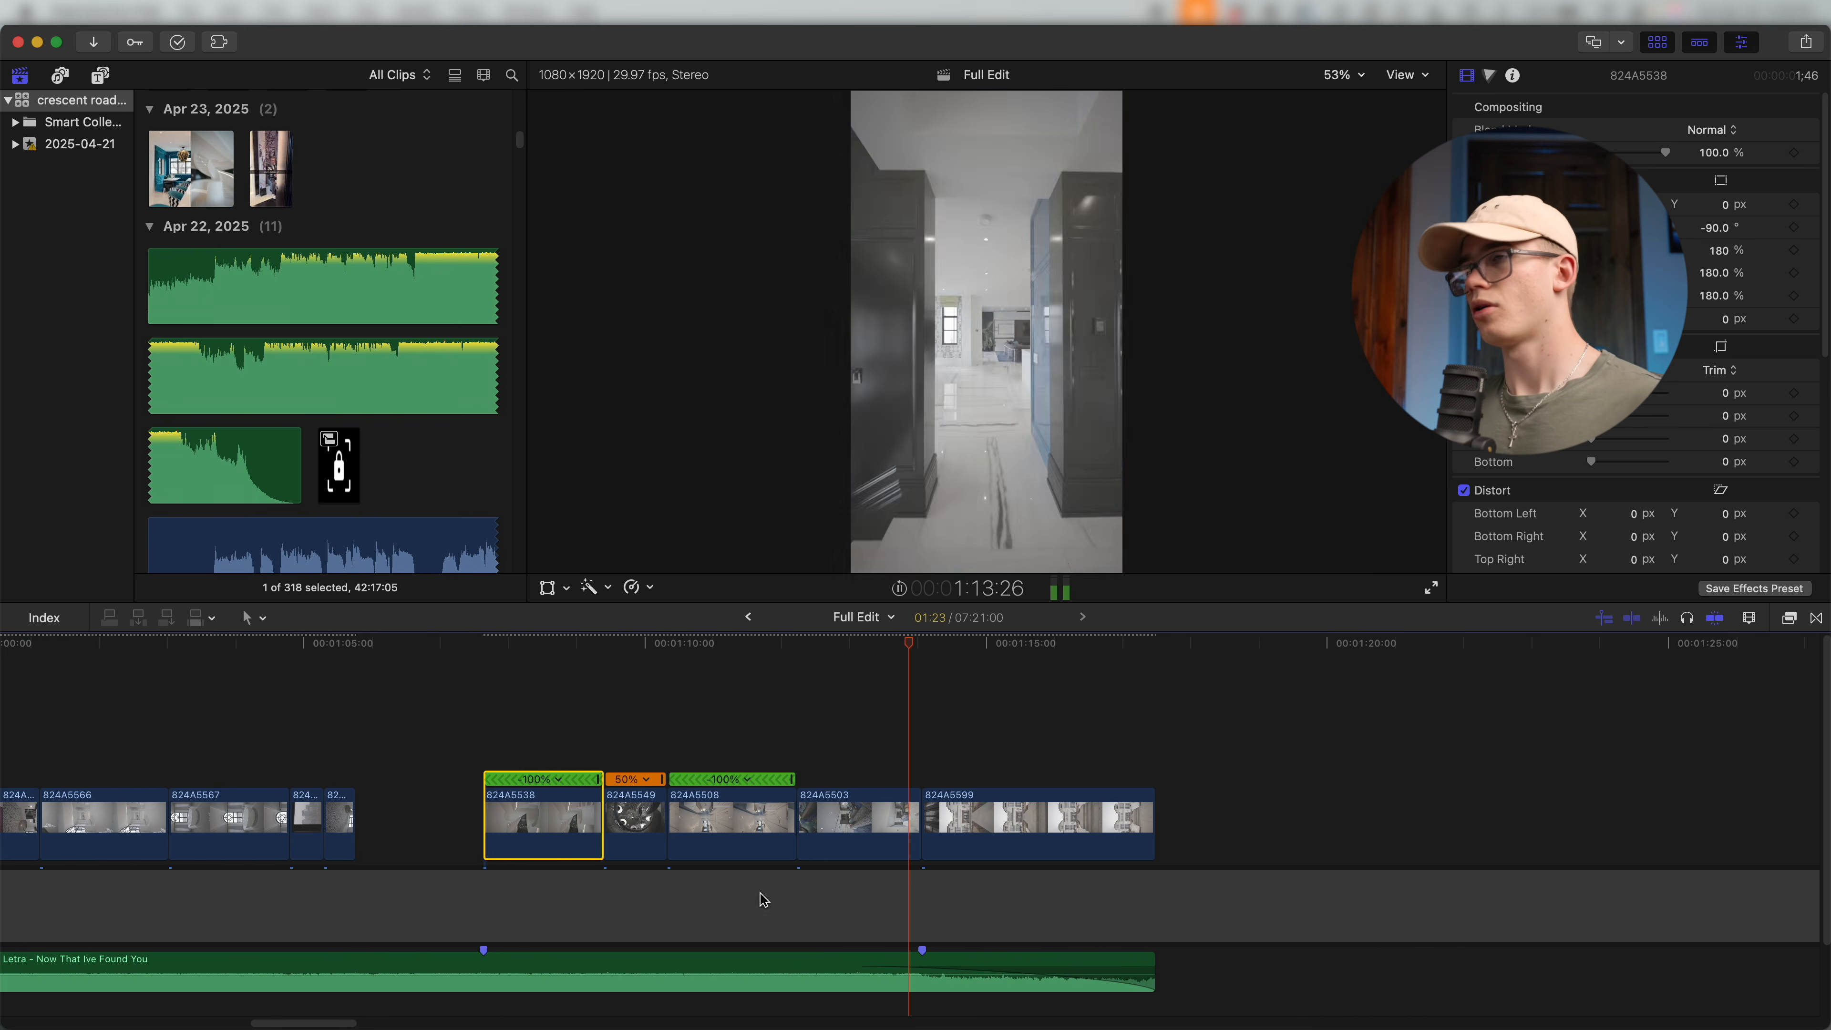
pyautogui.press('space')
# Examine the clip sections and the gaps between them across the whole edit.
pyautogui.press('super+minus')
pyautogui.press('super+minus')
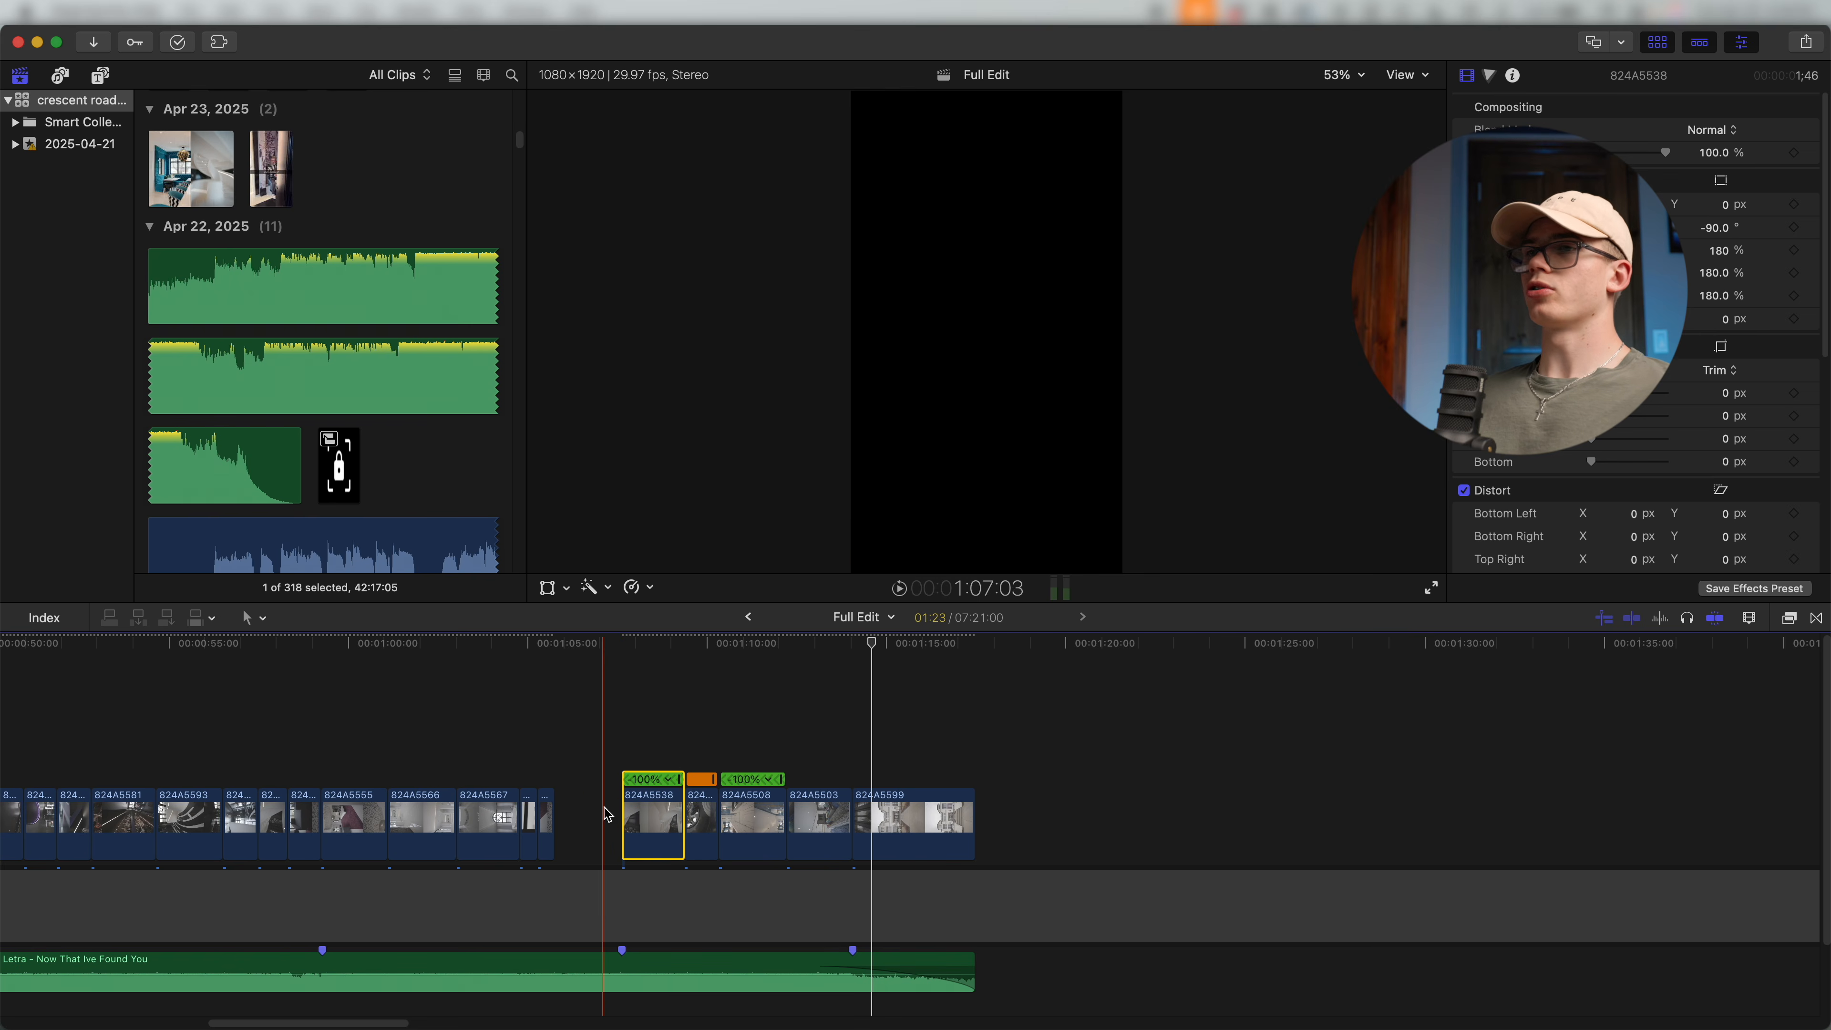
pyautogui.press('super+minus')
pyautogui.hscroll(4, 581, 725)
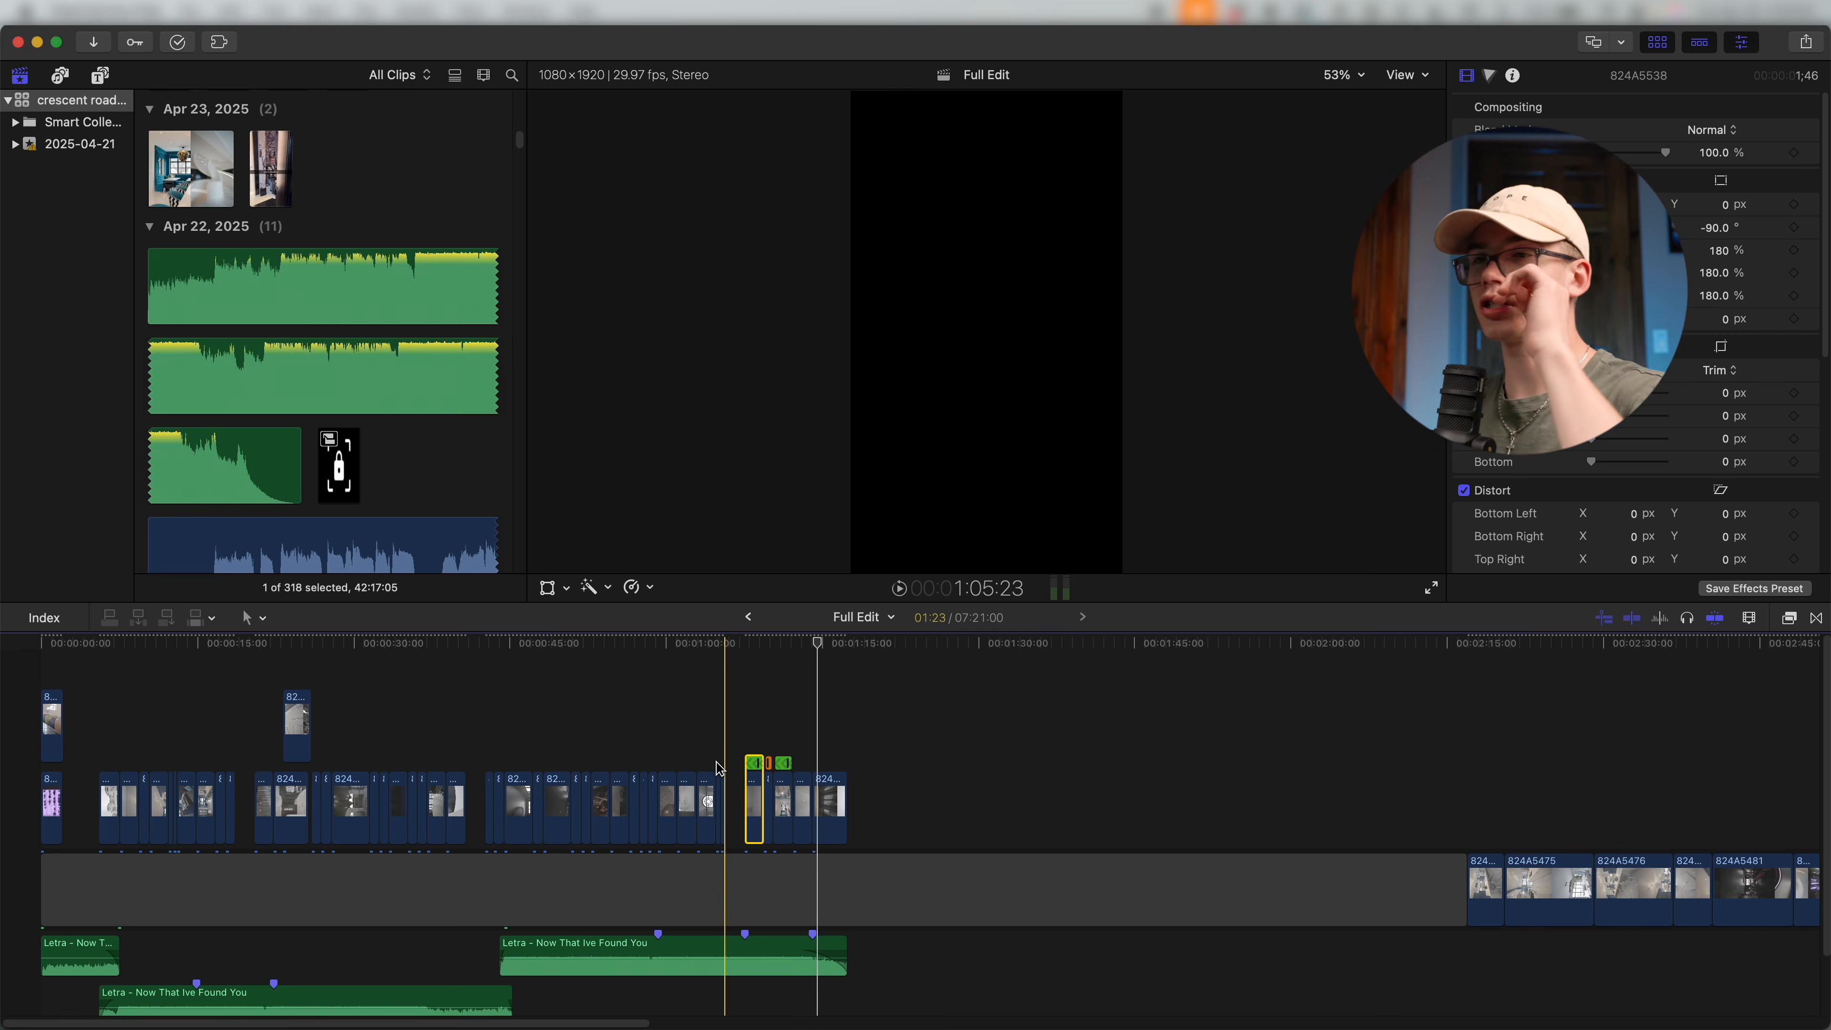
pyautogui.press('super+equal')
pyautogui.press('super+equal')
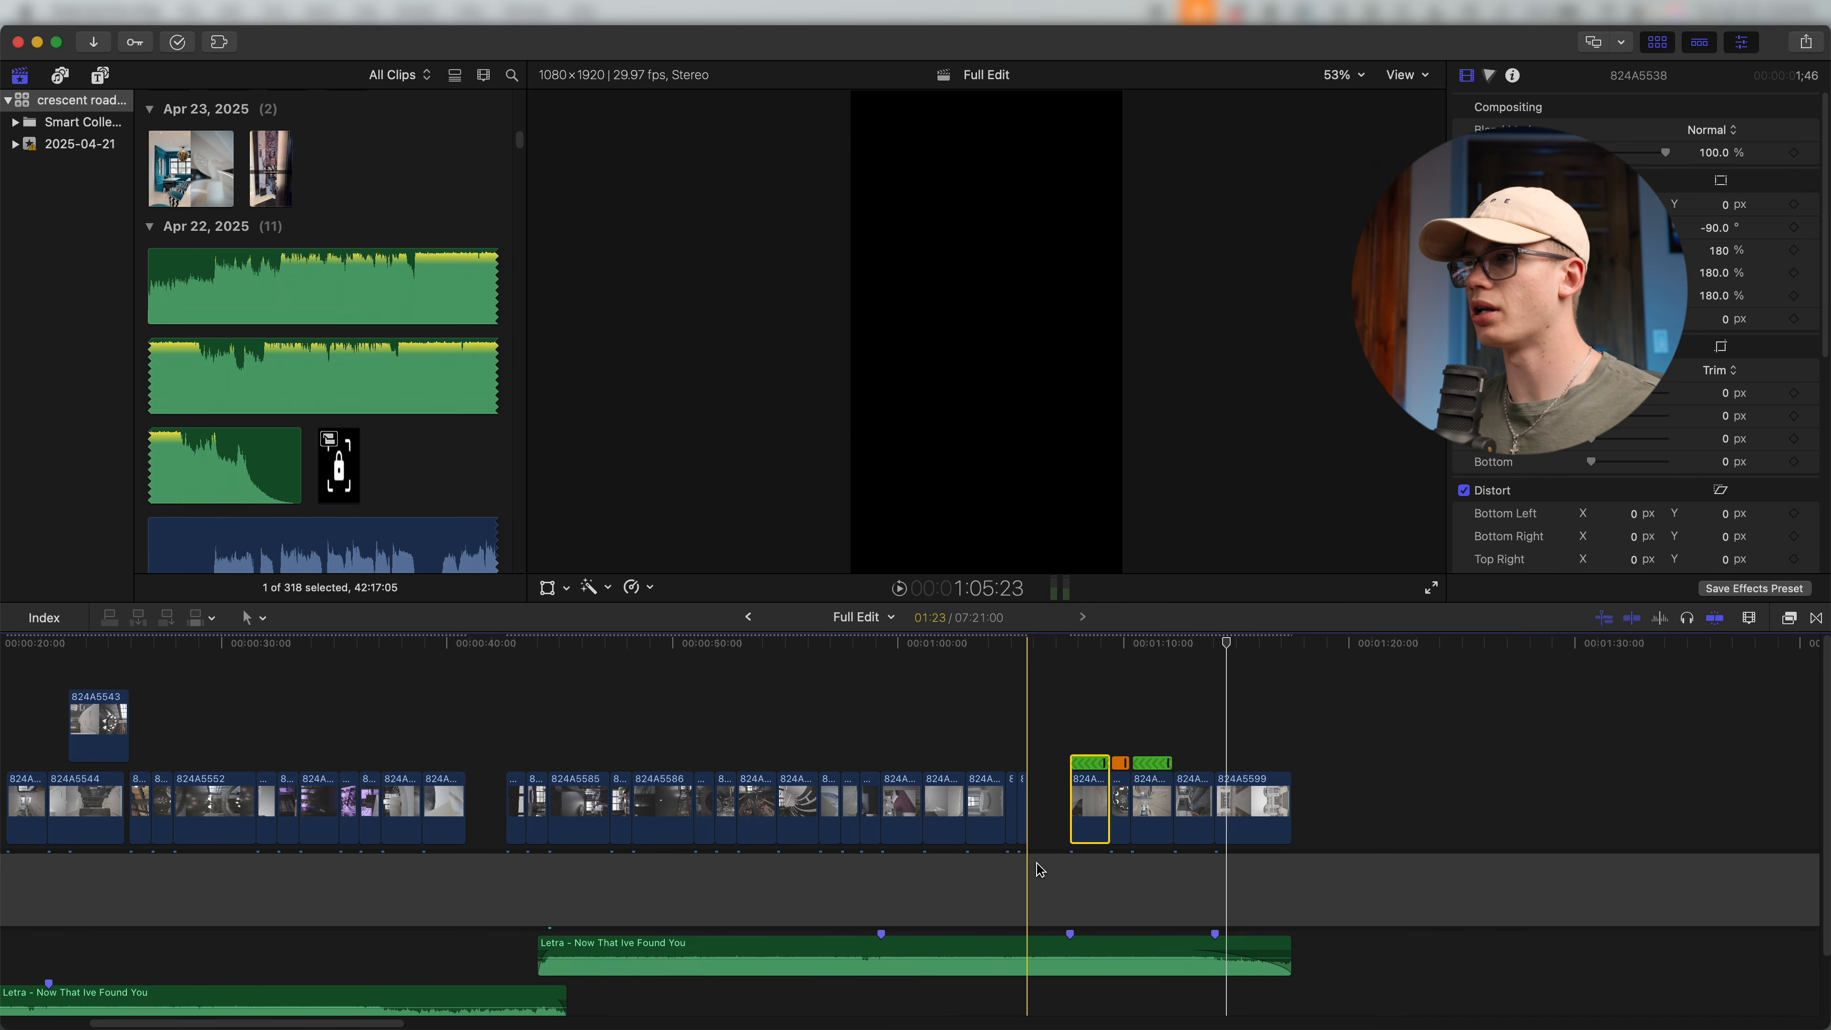
pyautogui.hscroll(-10, 1040, 869)
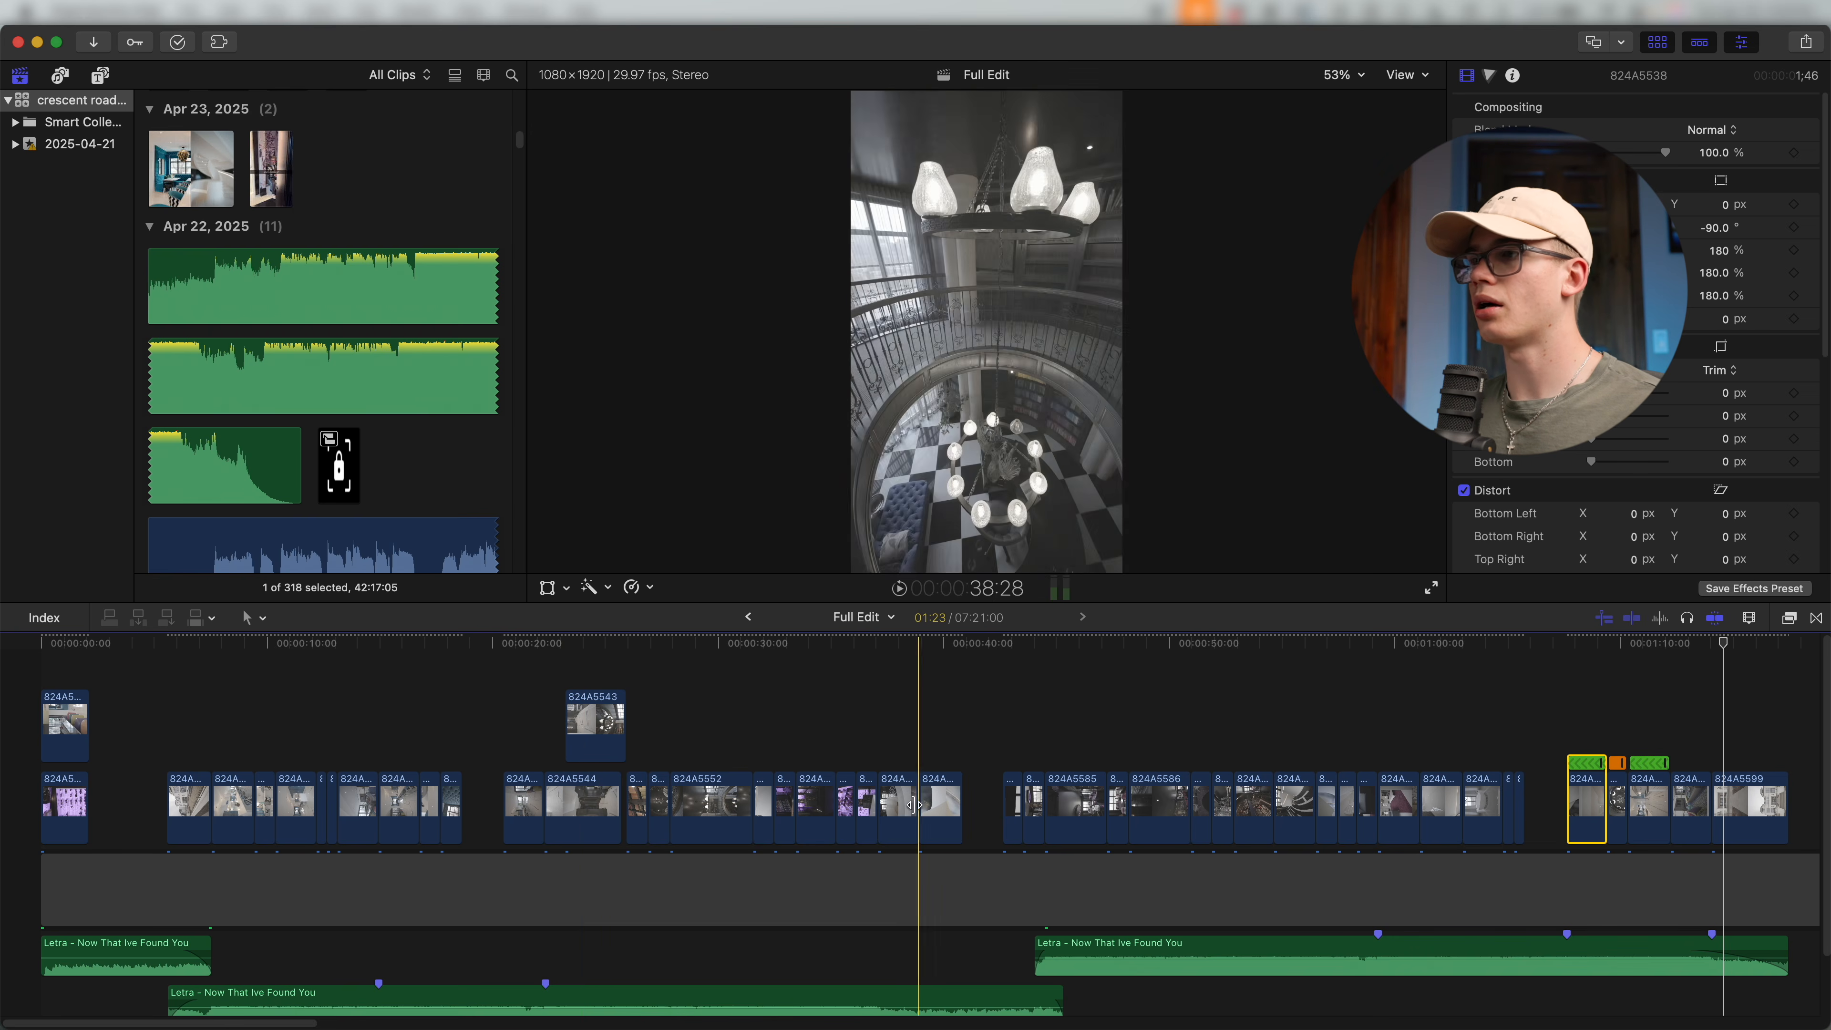
pyautogui.hscroll(4, 911, 805)
pyautogui.hscroll(15, 1096, 767)
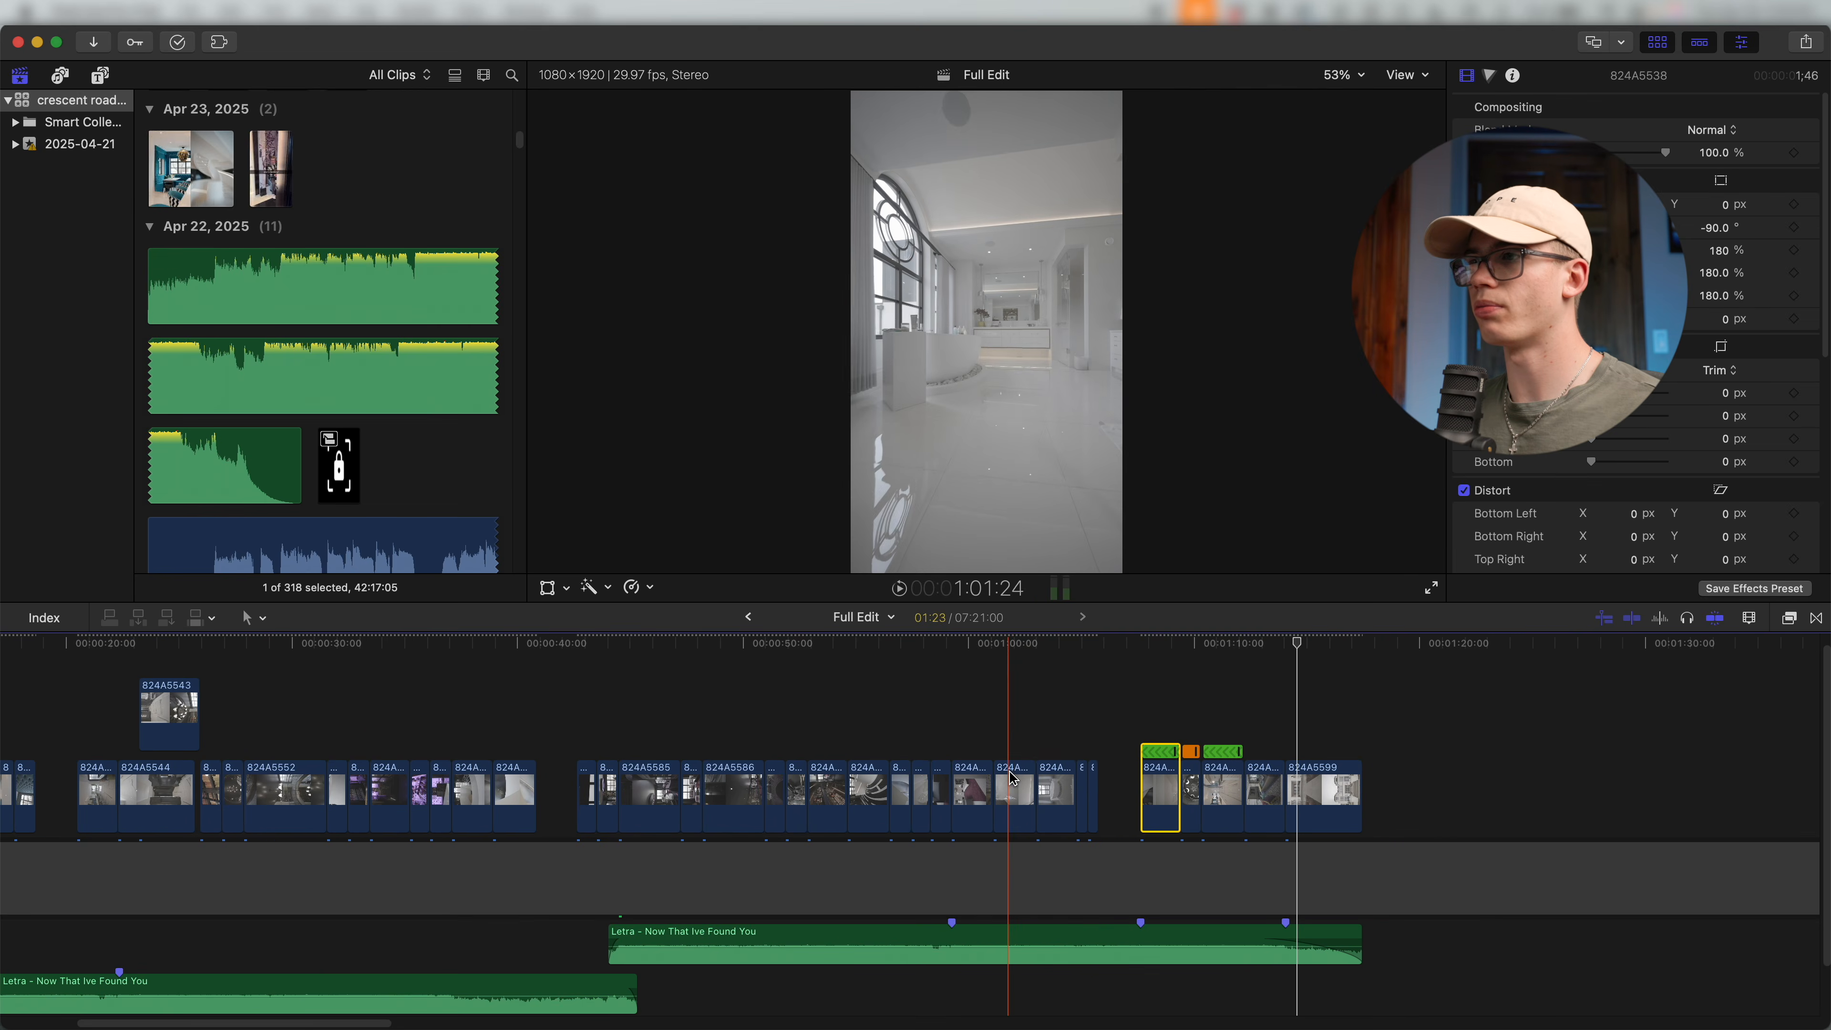
pyautogui.hscroll(-20, 916, 763)
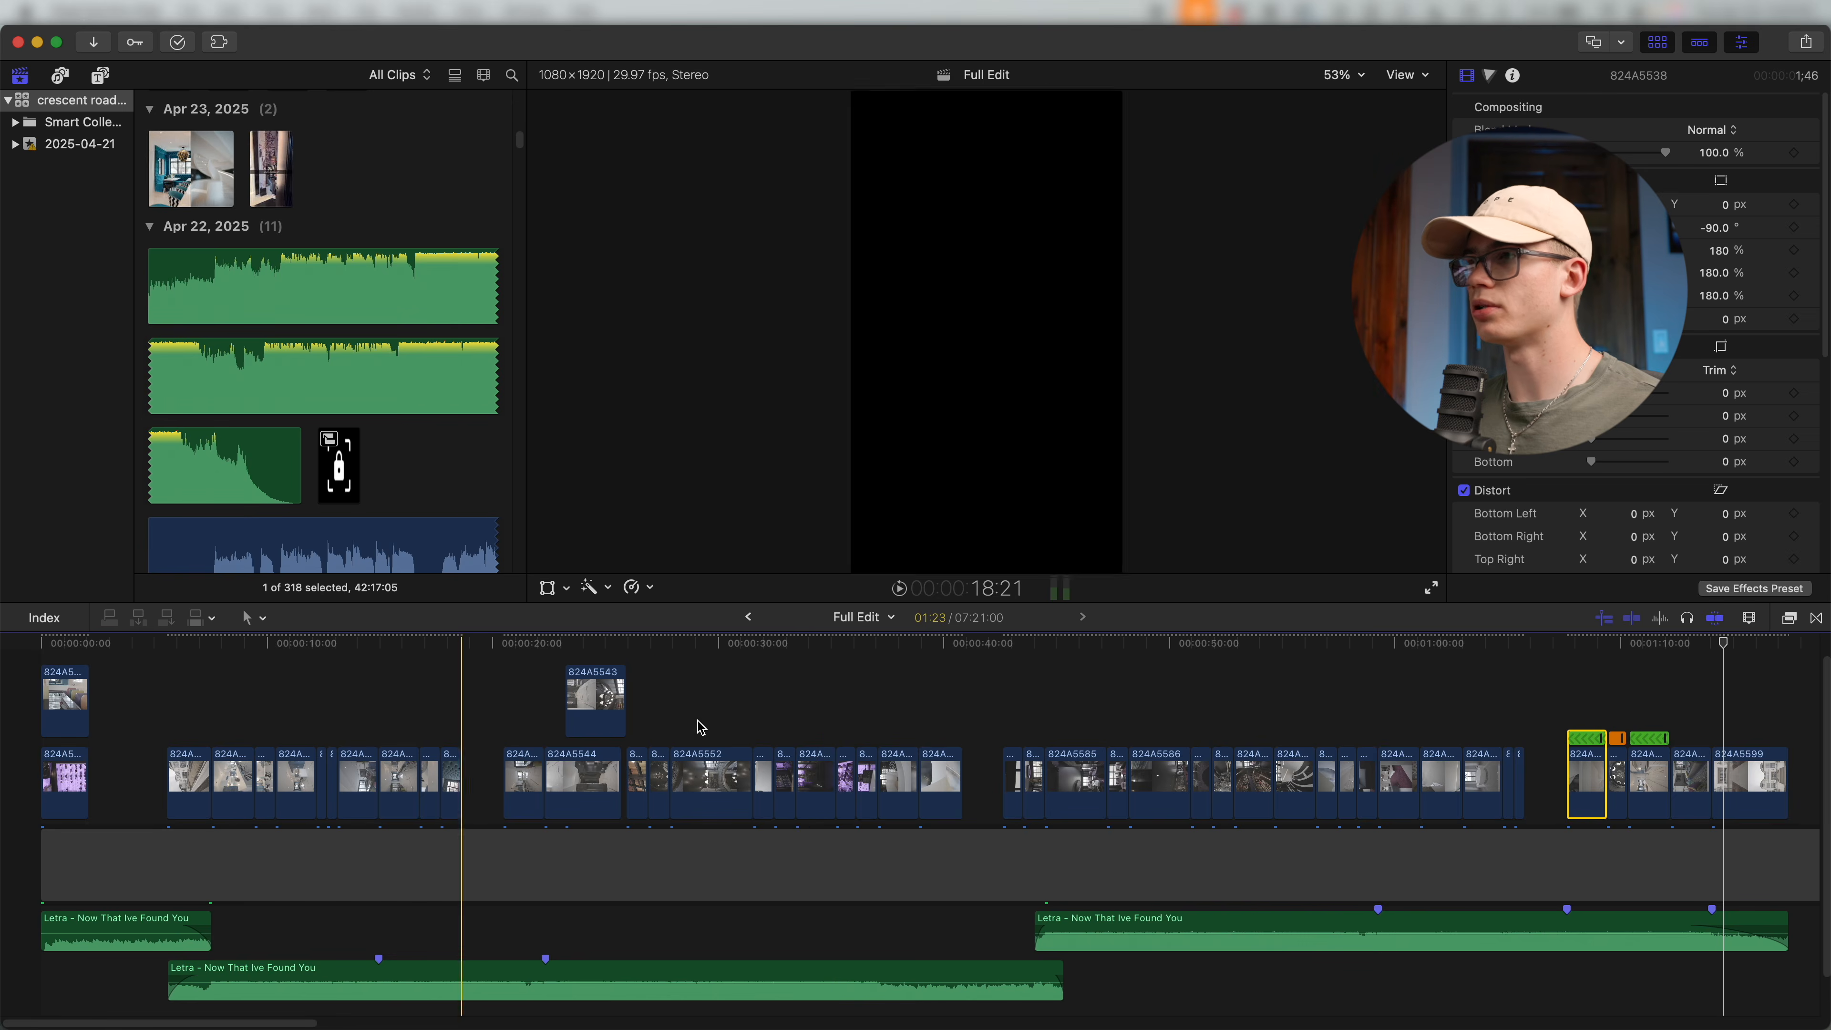
pyautogui.hscroll(15, 1079, 720)
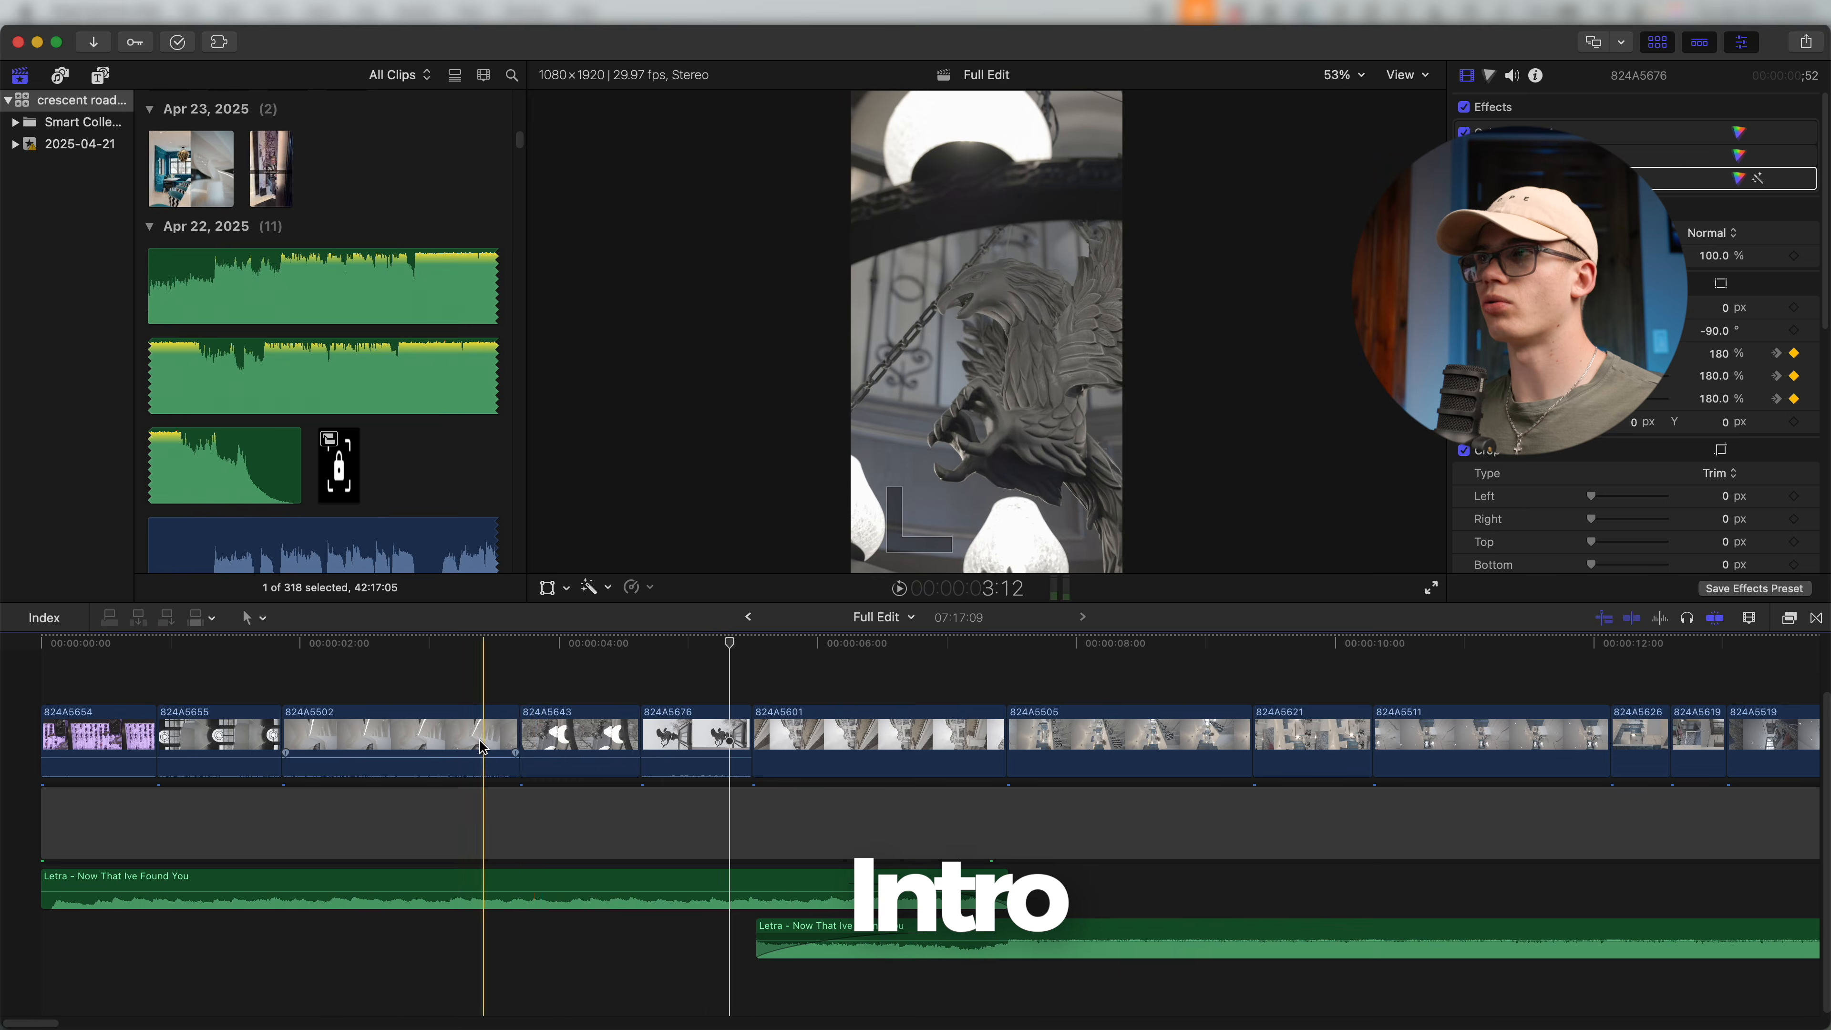
# Play back the intro clips from 824A5502 to 824A5601 to check the cuts against the music.
pyautogui.press('space')
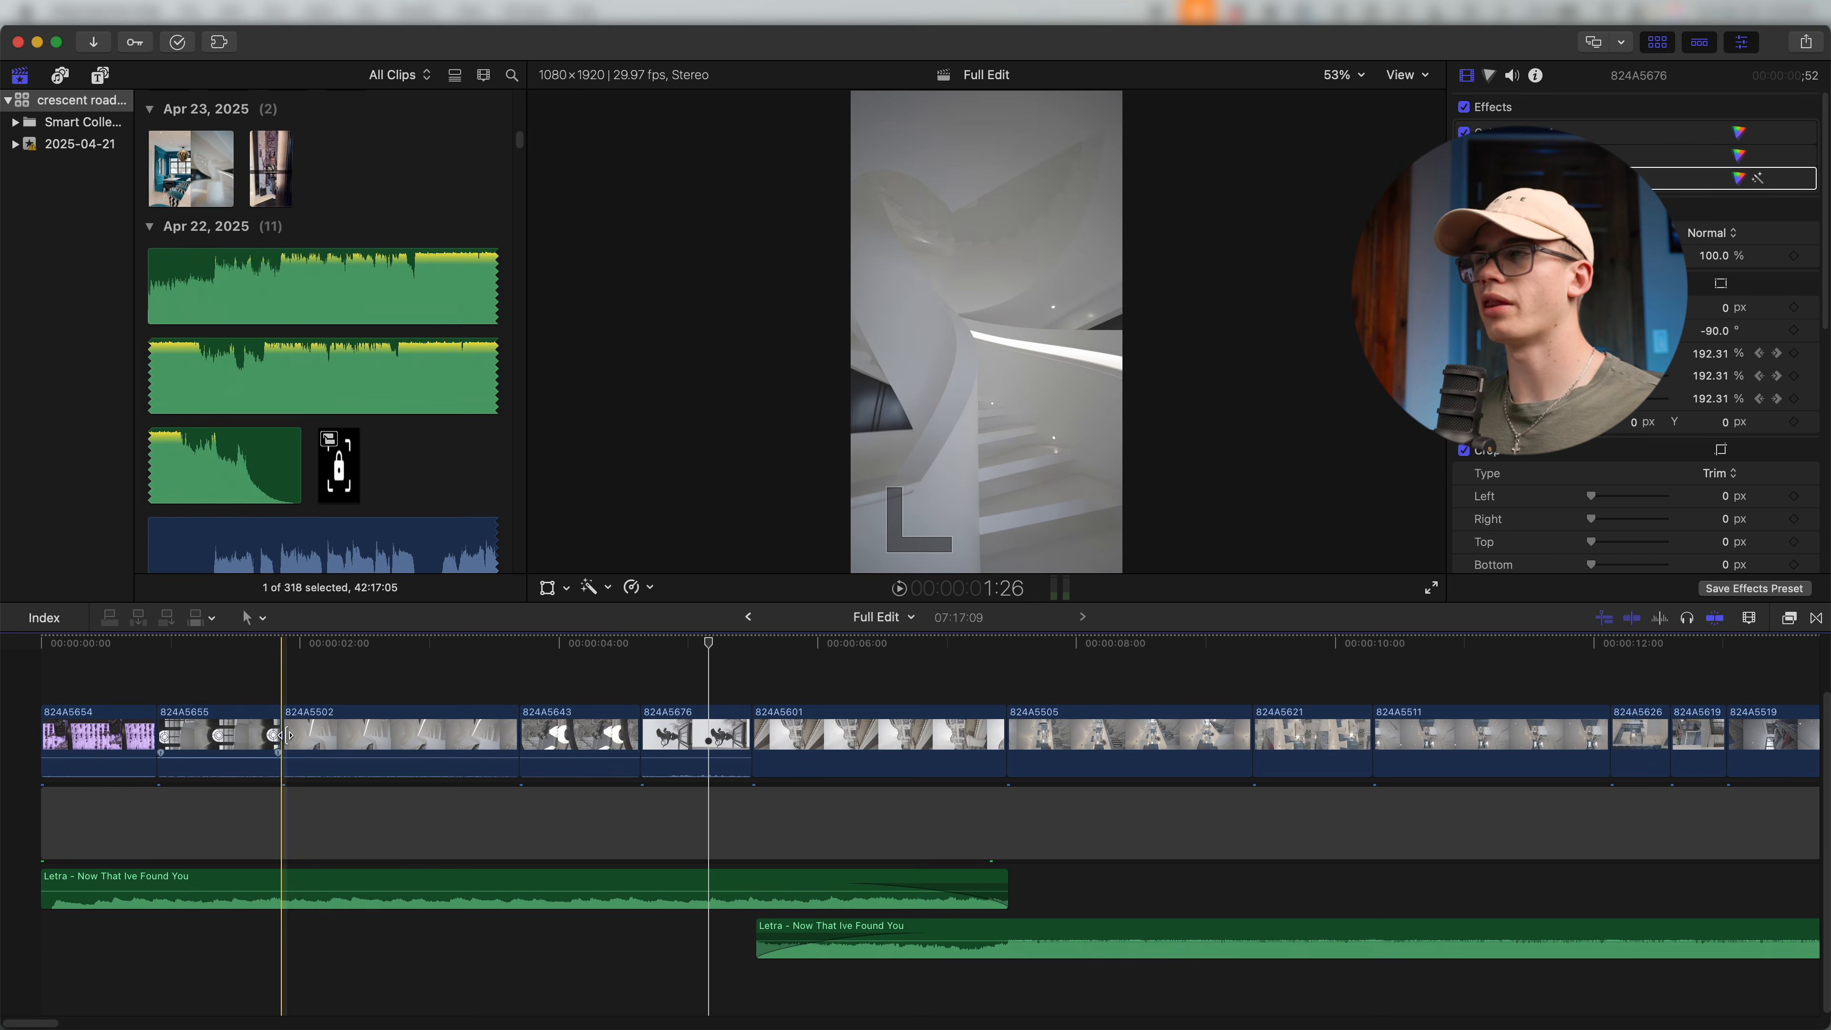
pyautogui.press('space')
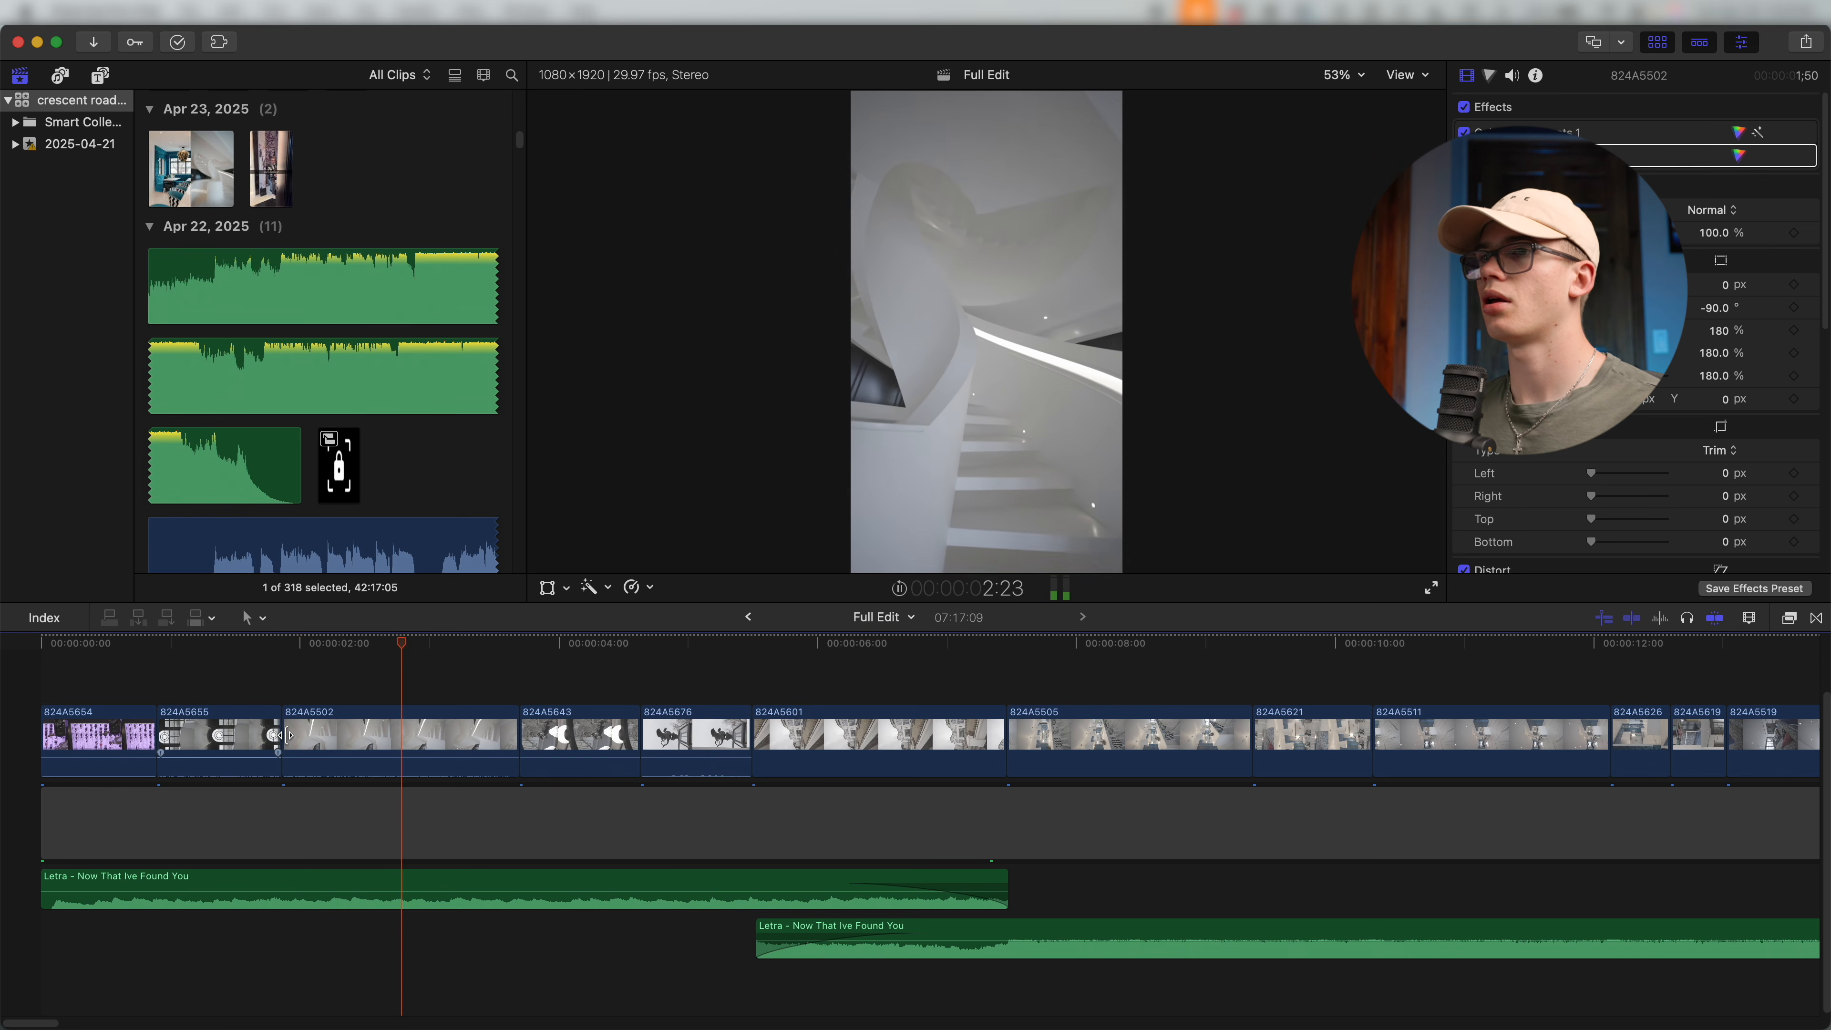
pyautogui.press('space')
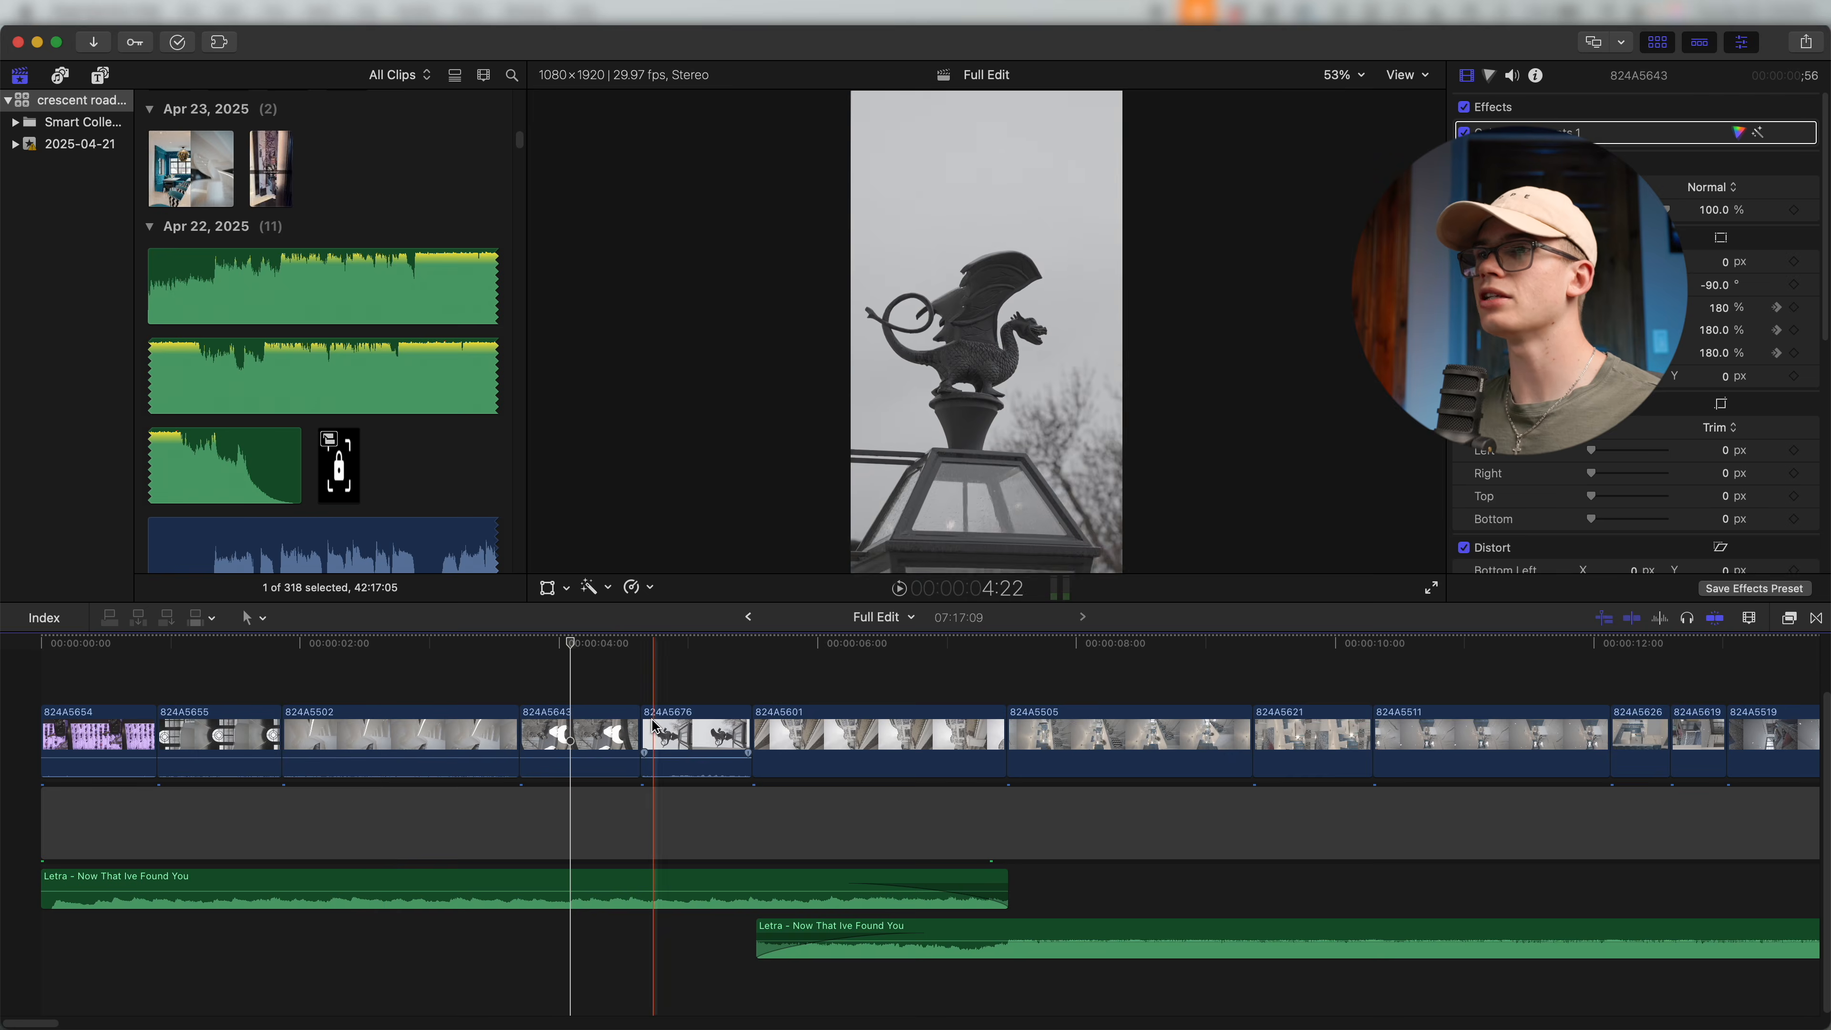
pyautogui.press('super+equal')
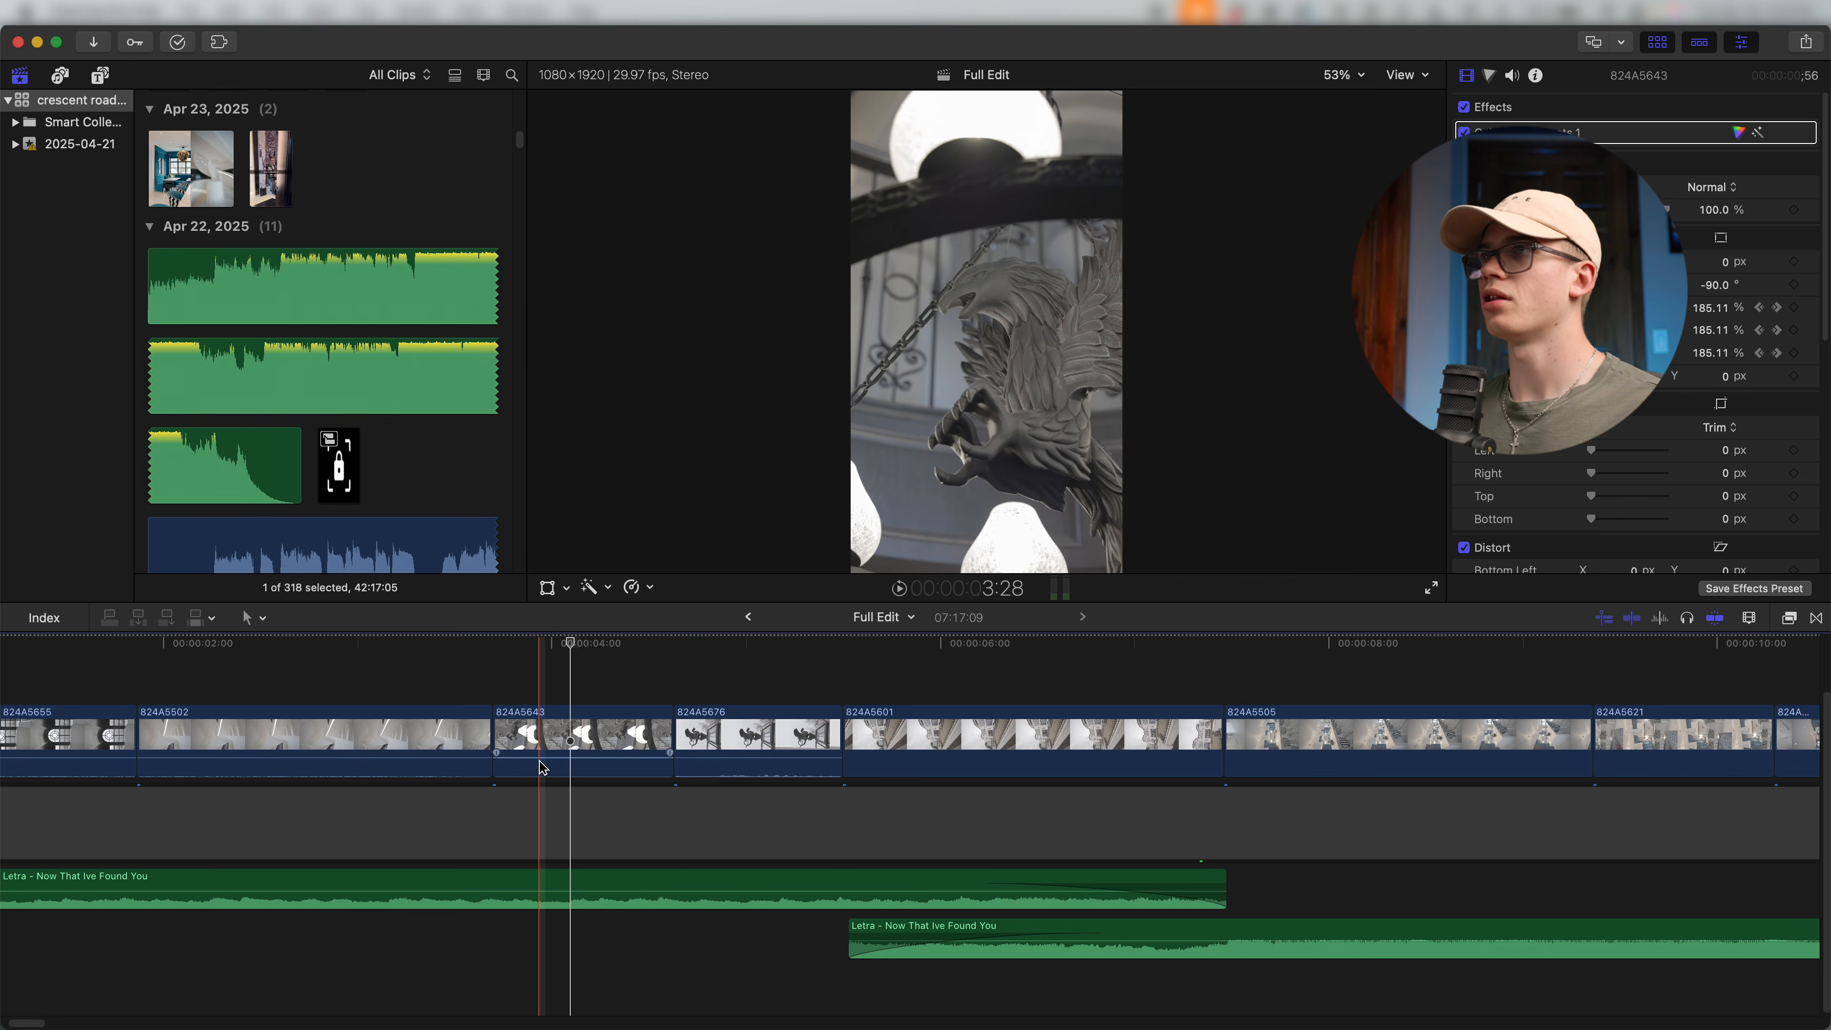
pyautogui.click(472, 727)
pyautogui.press('space')
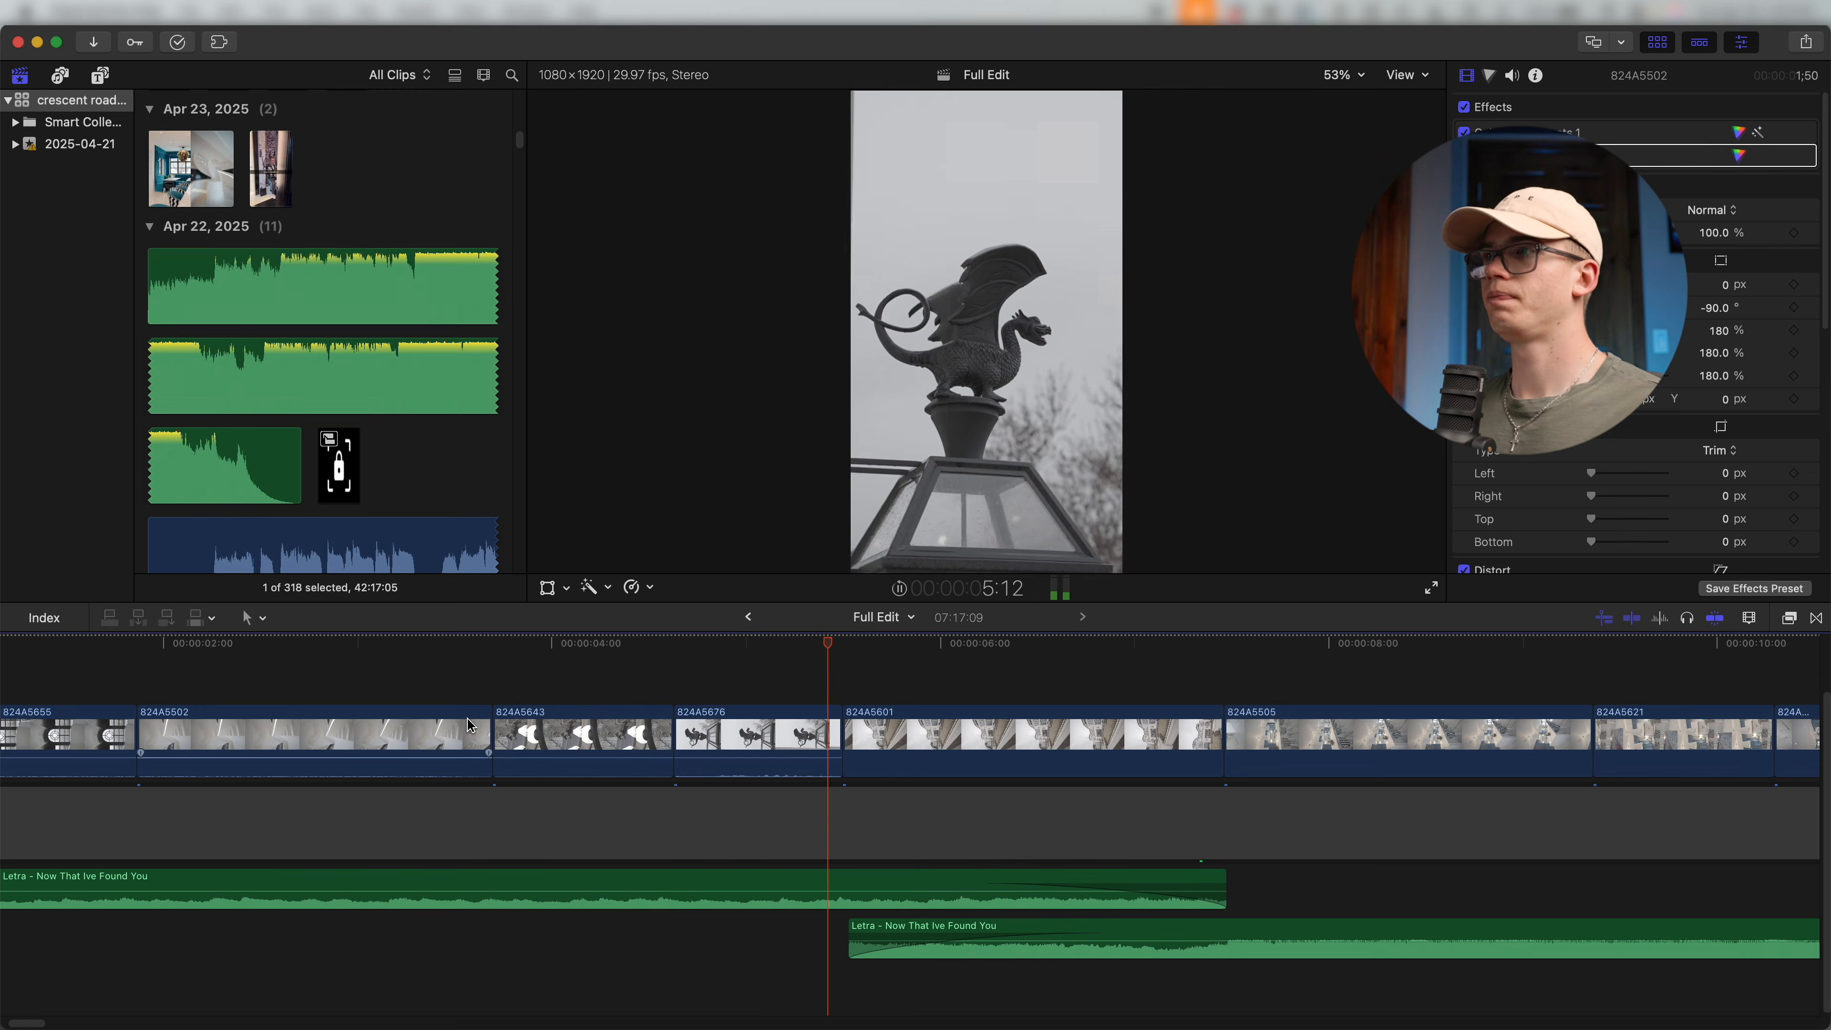
pyautogui.scroll(-5, 461, 726)
pyautogui.scroll(-5, 452, 727)
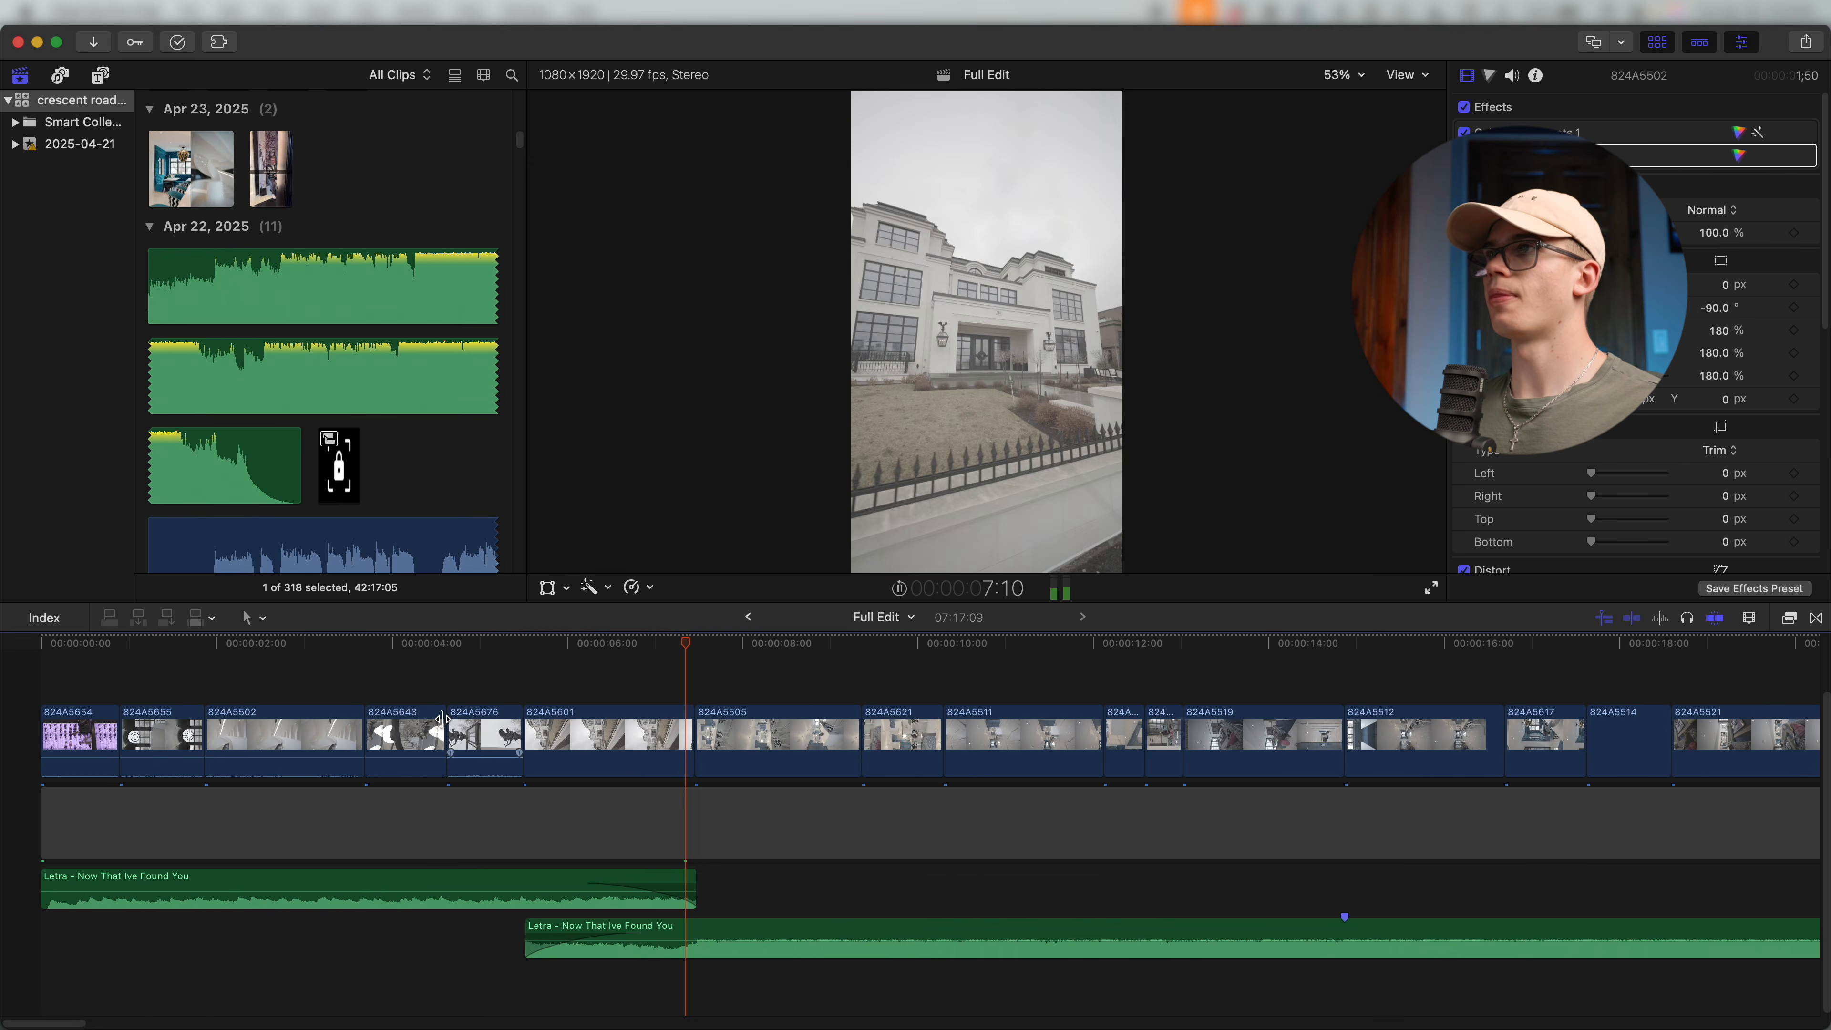
pyautogui.scroll(-5, 584, 735)
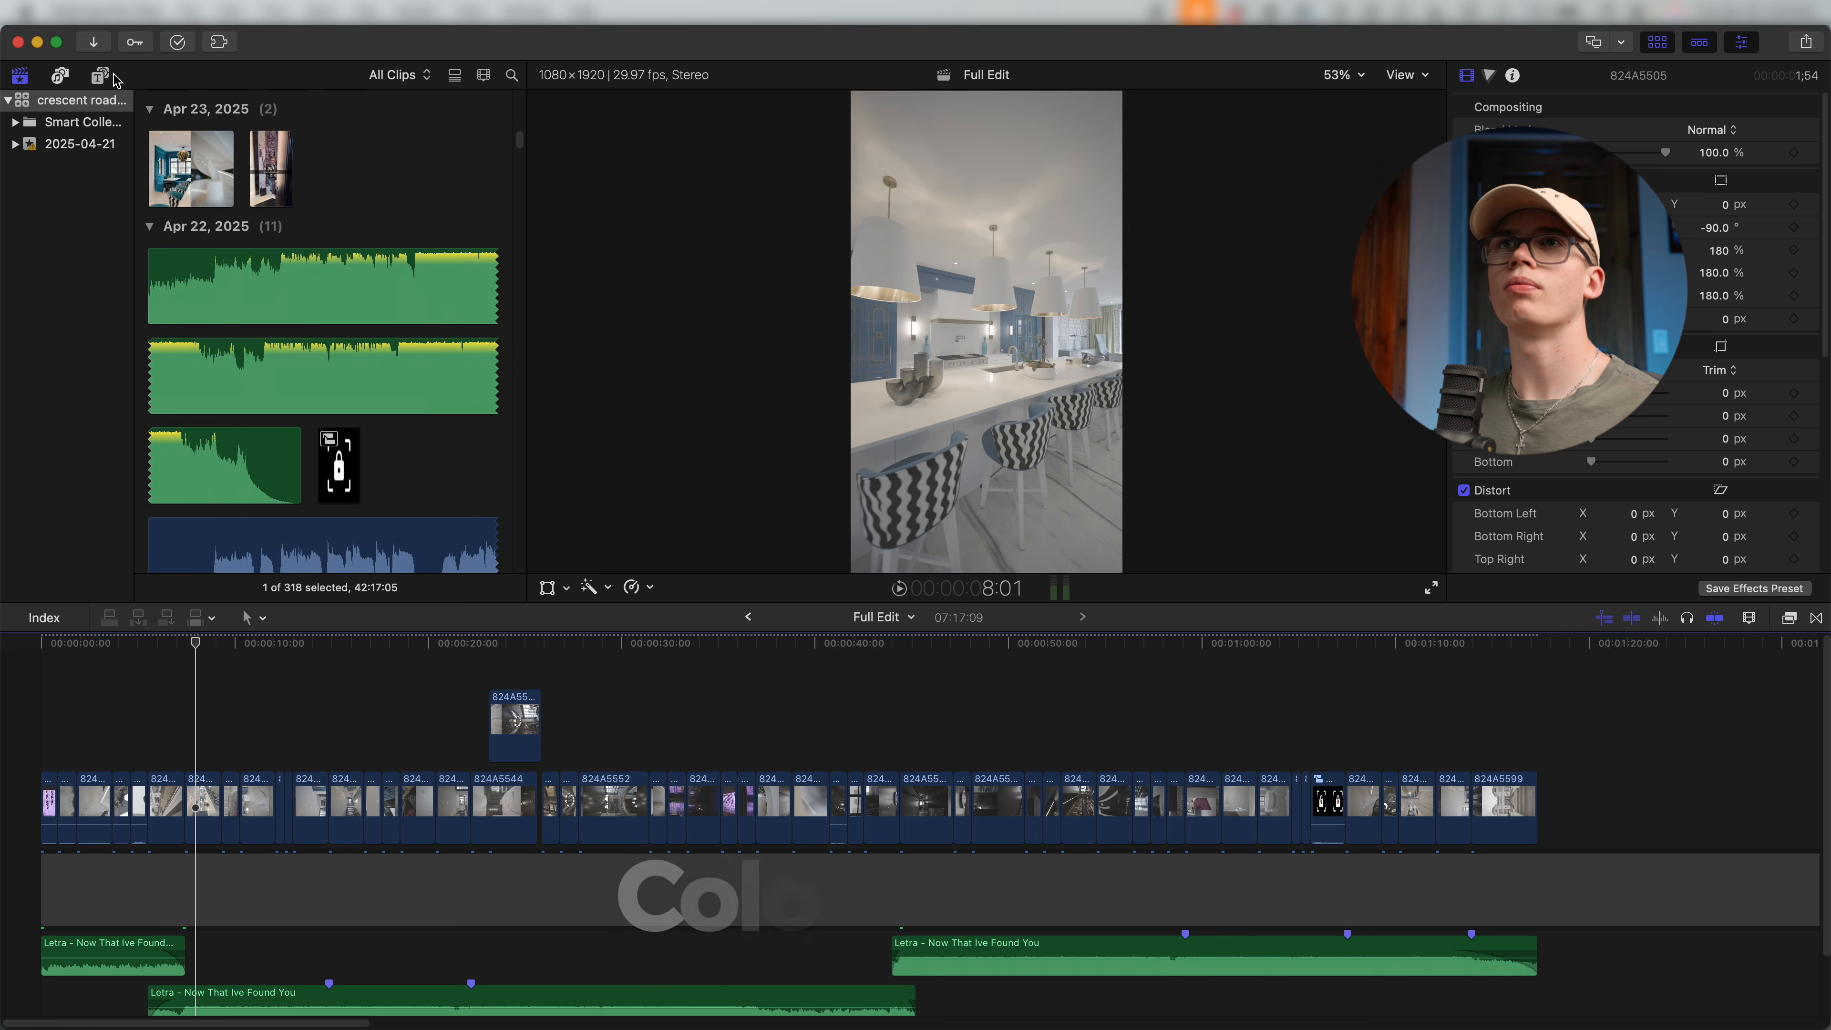
# Add the Long title as a layer spanning the whole edit, placed above all the clips.
pyautogui.press('alt+super+1')
pyautogui.write('long')
pyautogui.moveTo(195, 176); pyautogui.dragTo(28, 754)
pyautogui.moveTo(266, 756); pyautogui.dragTo(1533, 754)
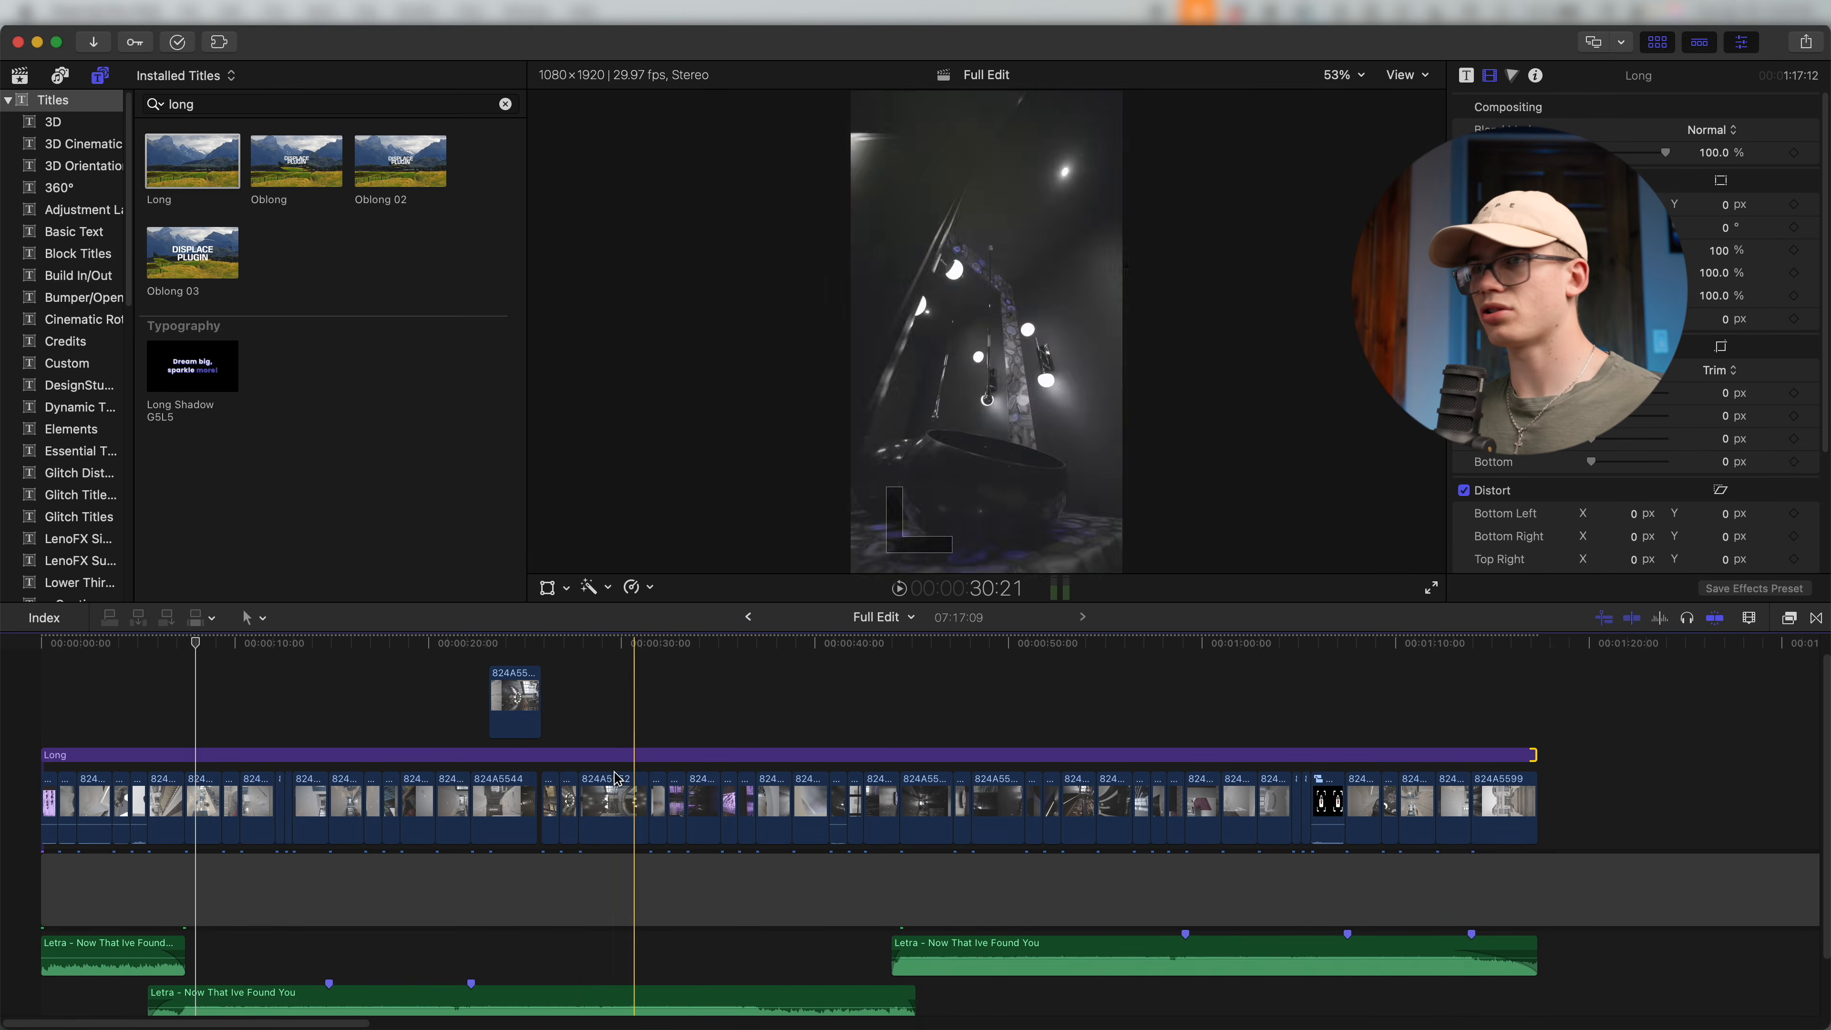
pyautogui.click(585, 755)
pyautogui.moveTo(587, 763); pyautogui.dragTo(312, 701)
# Apply the Custom LUT effect to the Long layer and duplicate that layer across the edit.
pyautogui.click(1788, 617)
pyautogui.click(1612, 1017)
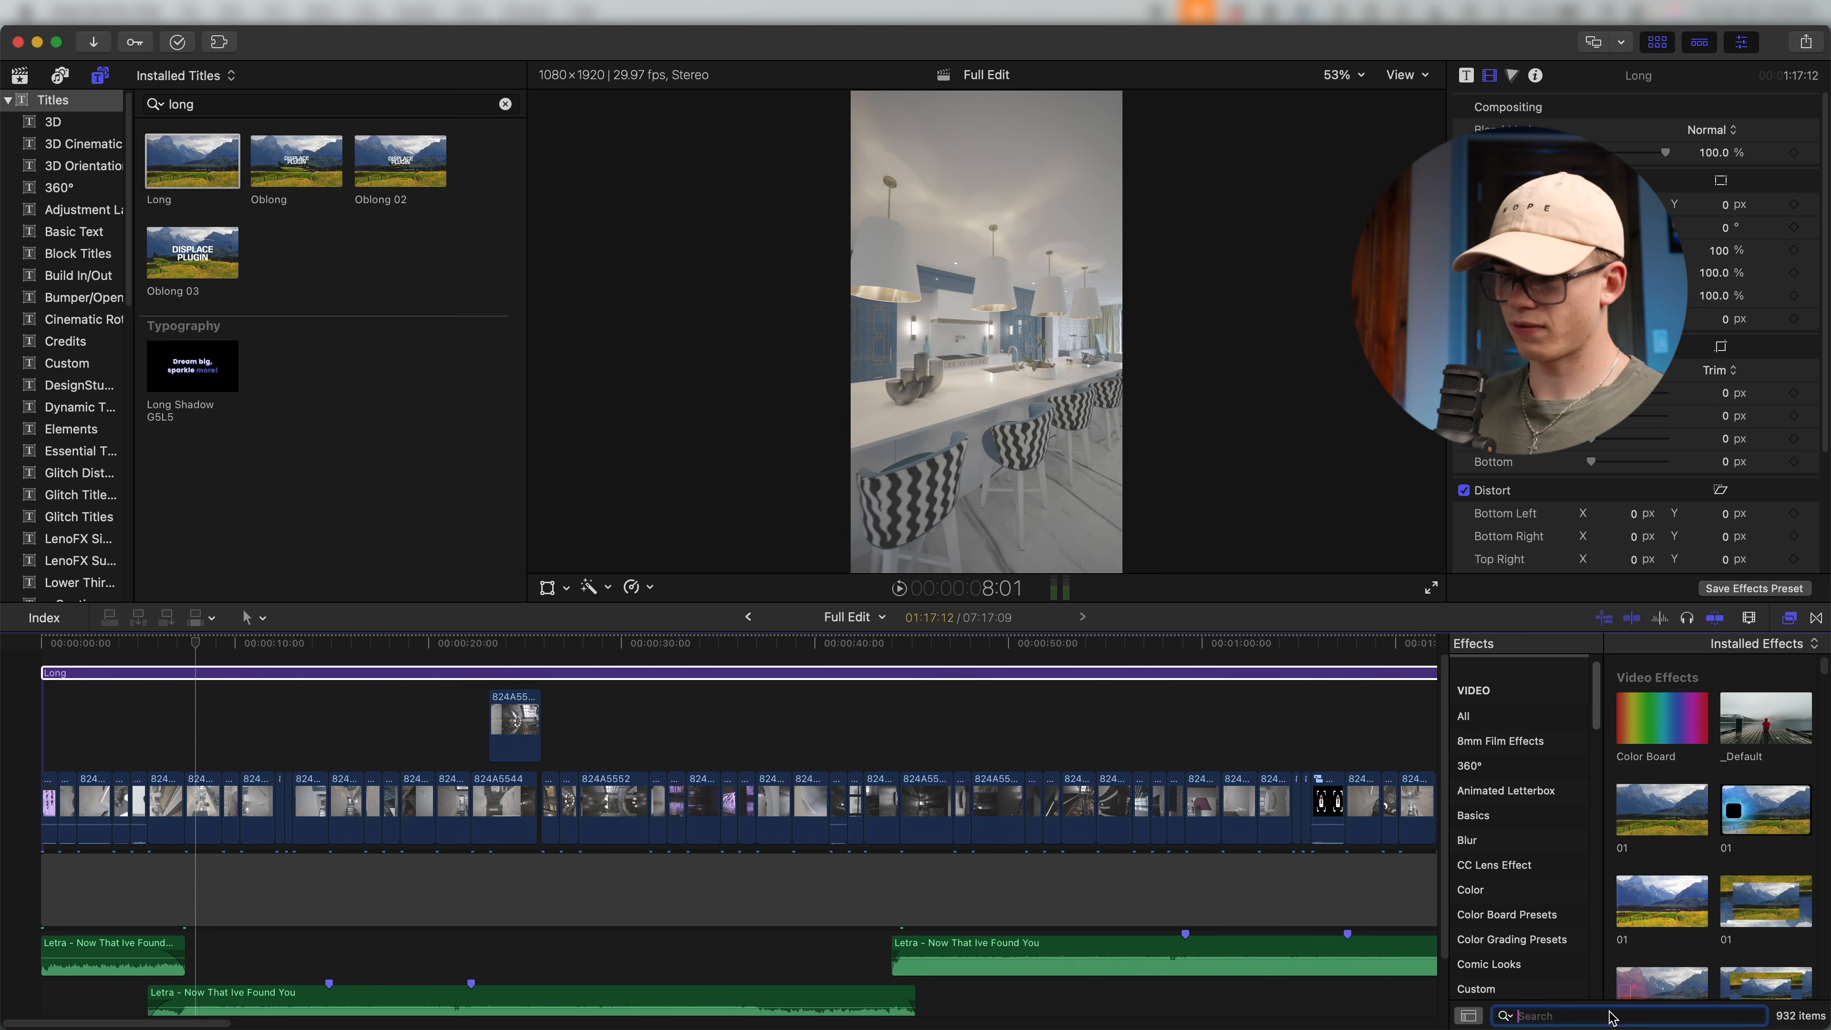
pyautogui.moveTo(1661, 696); pyautogui.dragTo(1310, 672)
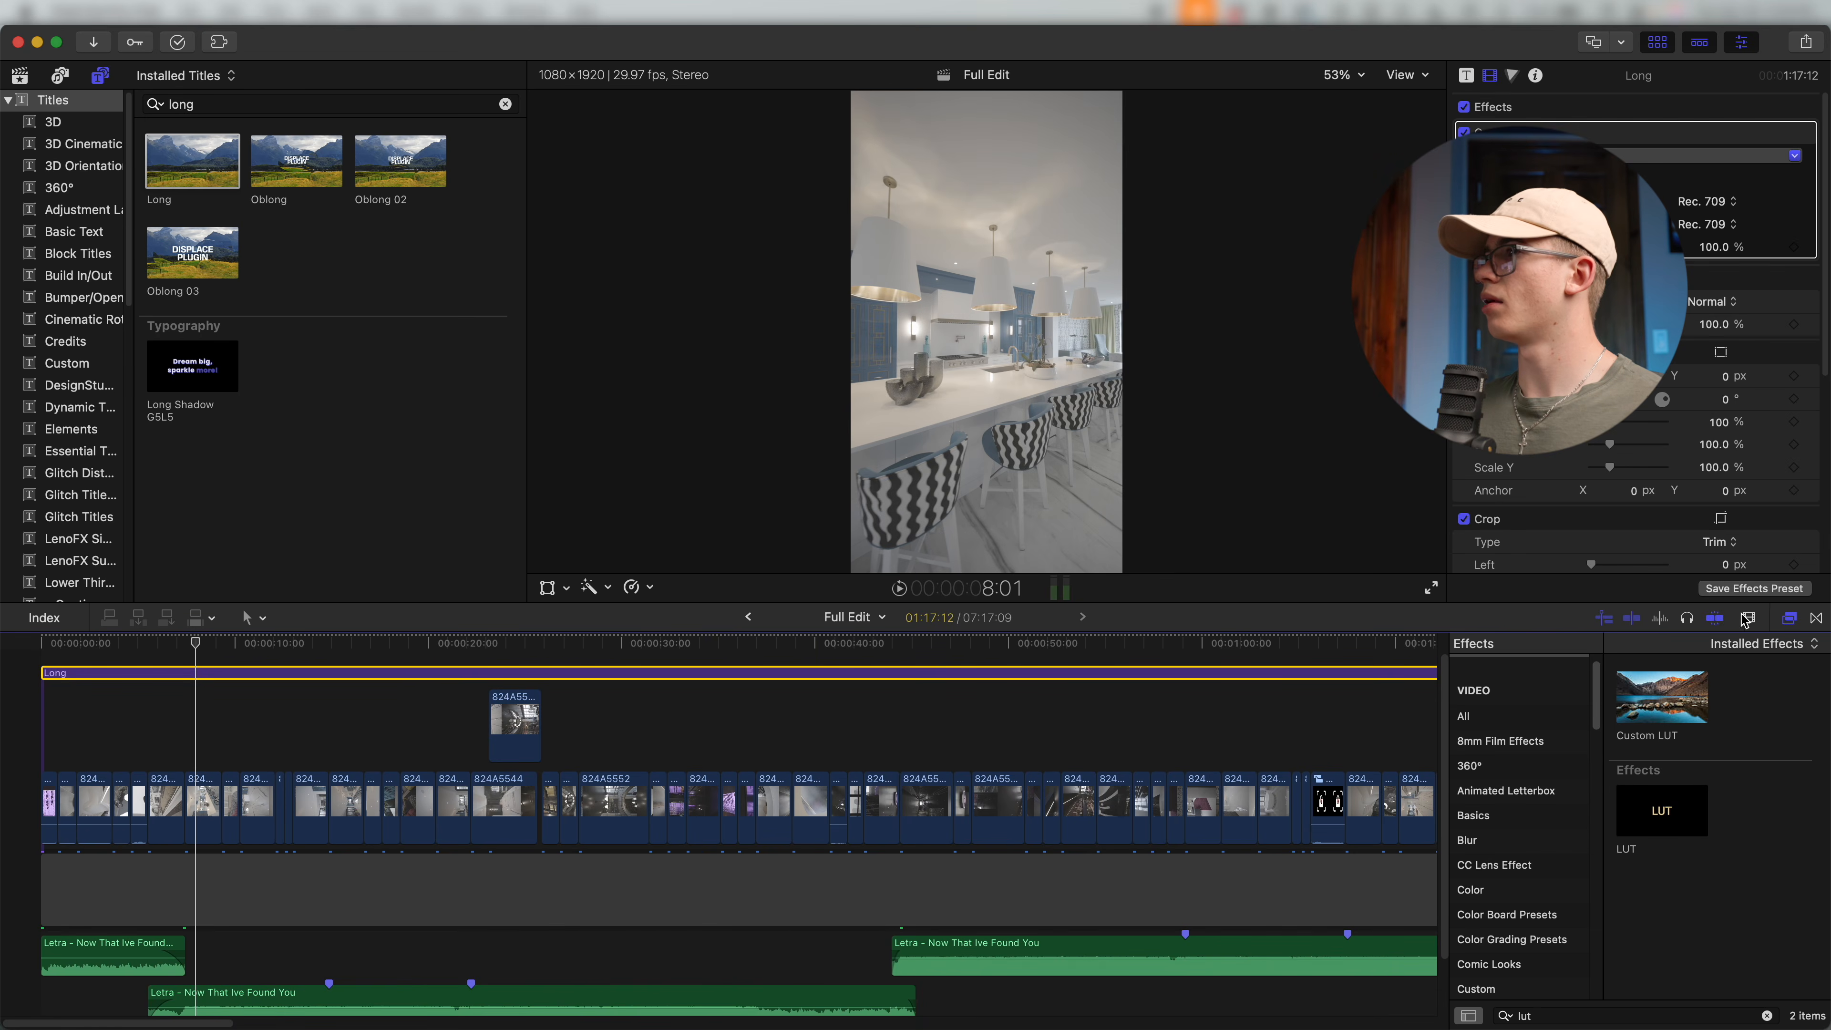
pyautogui.click(1786, 622)
pyautogui.moveTo(396, 672); pyautogui.dragTo(371, 679)
# Set the lower Long layer's LUT to Canon C-Log3 to Rec.709 LUT 33x33.
pyautogui.click(364, 699)
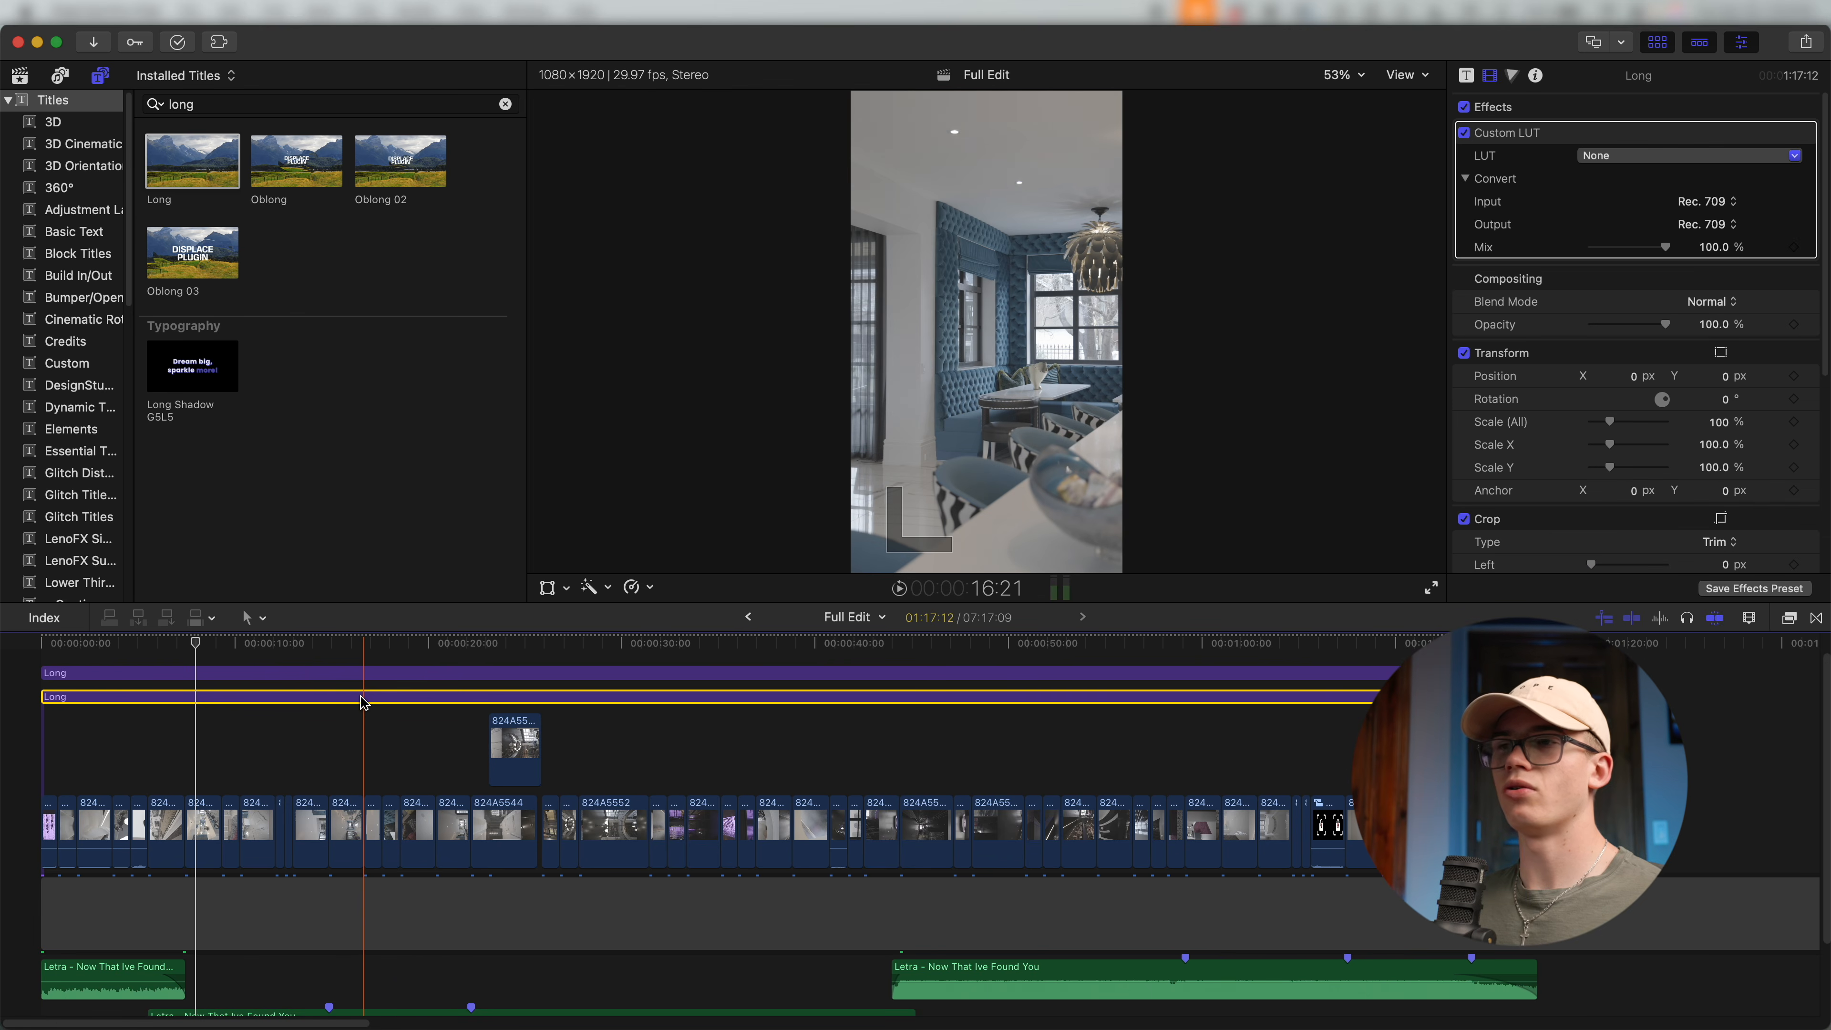
pyautogui.click(1632, 157)
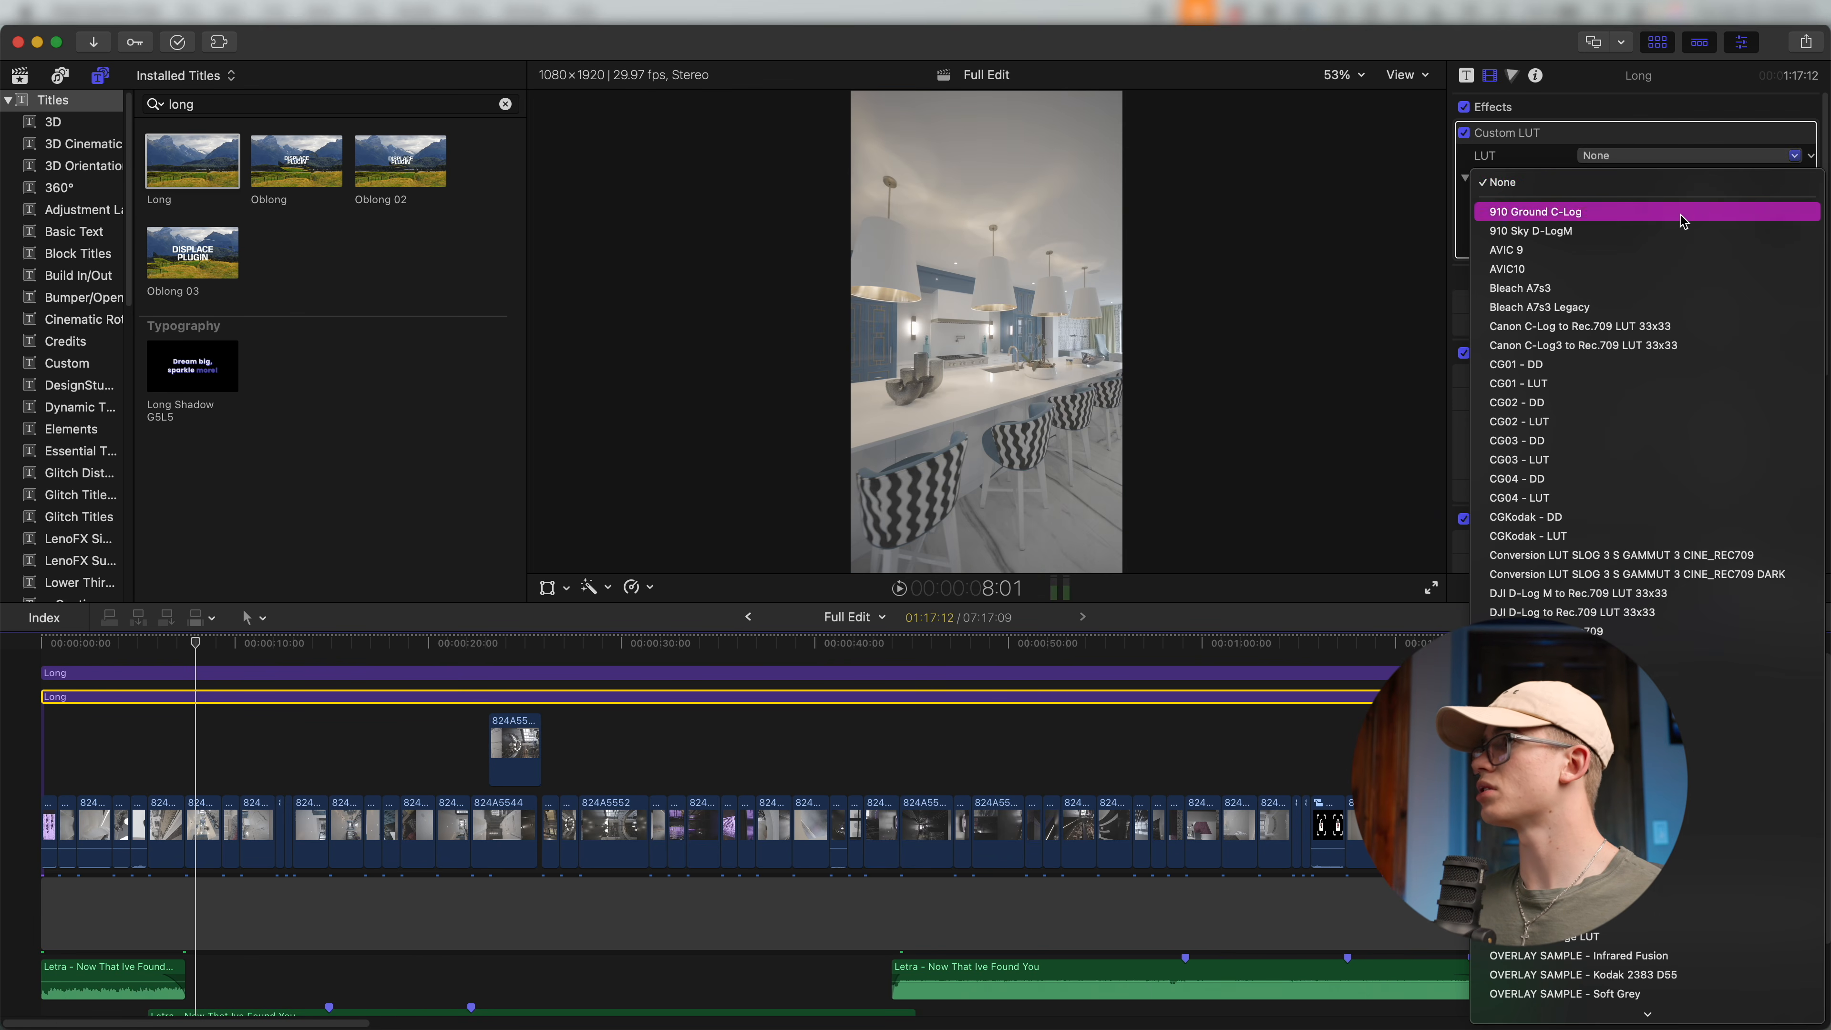
pyautogui.click(1594, 346)
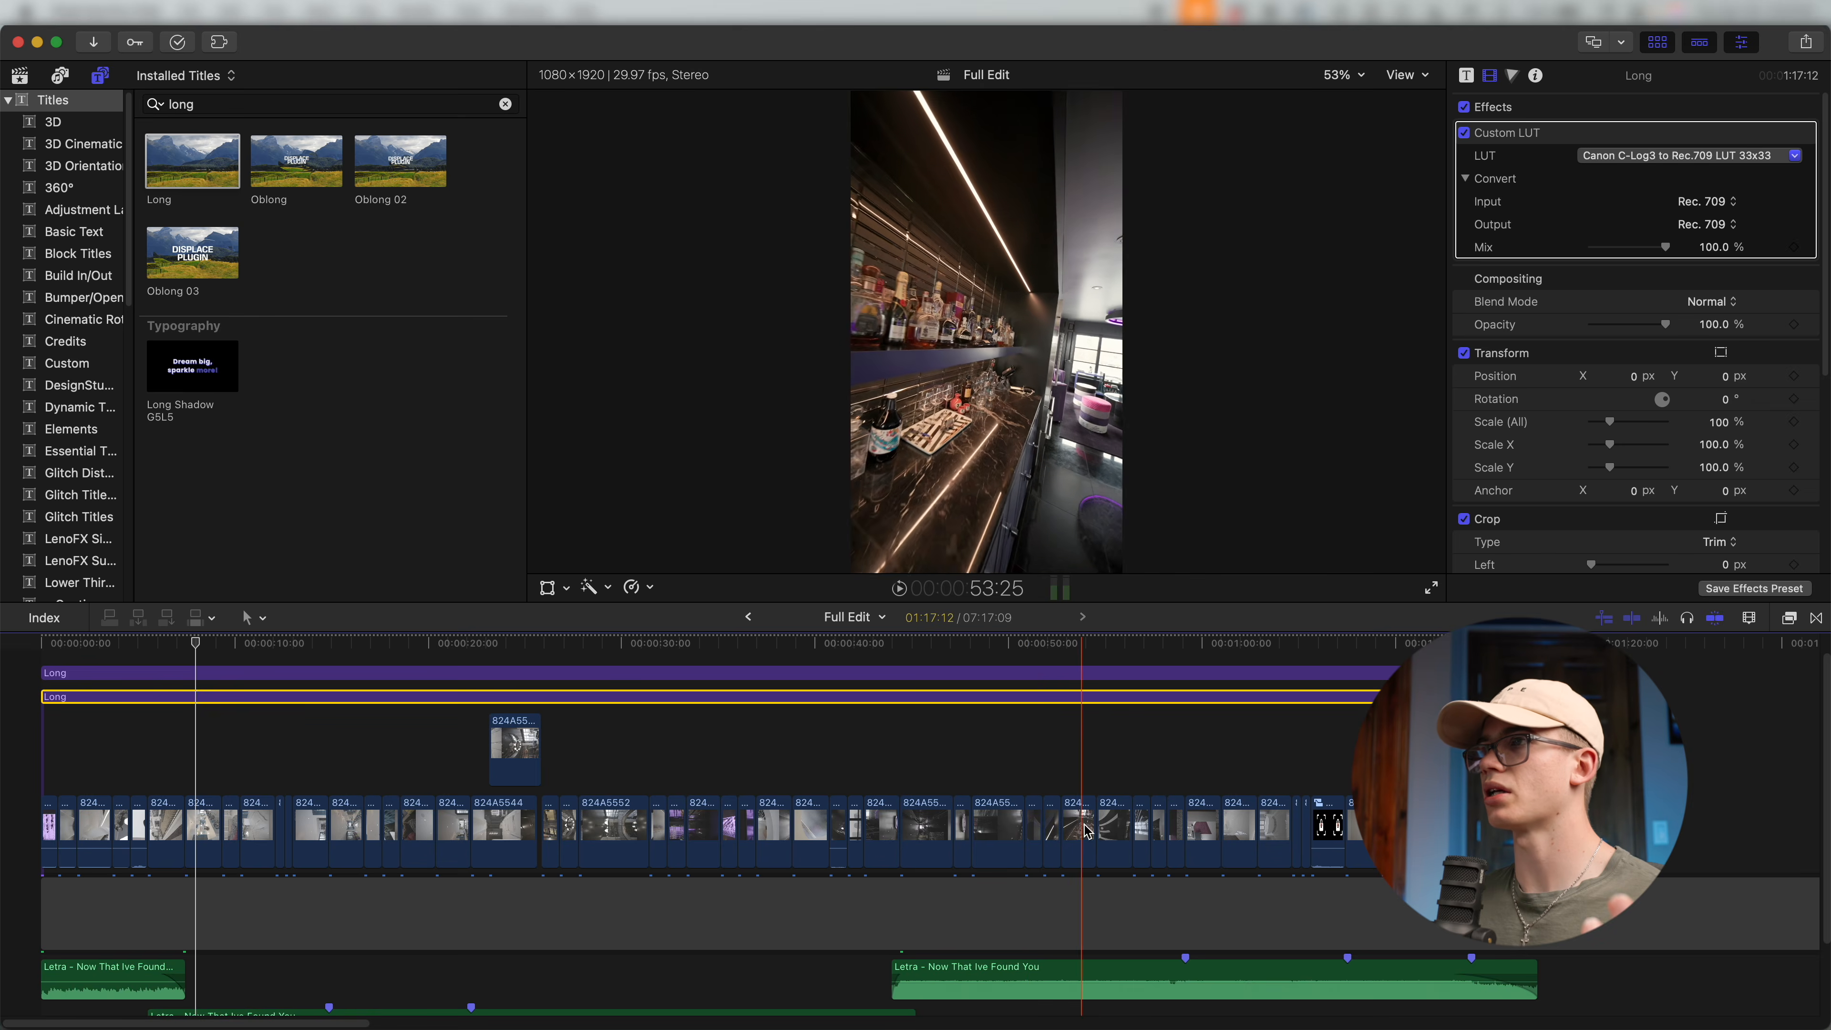
pyautogui.scroll(1, 1061, 758)
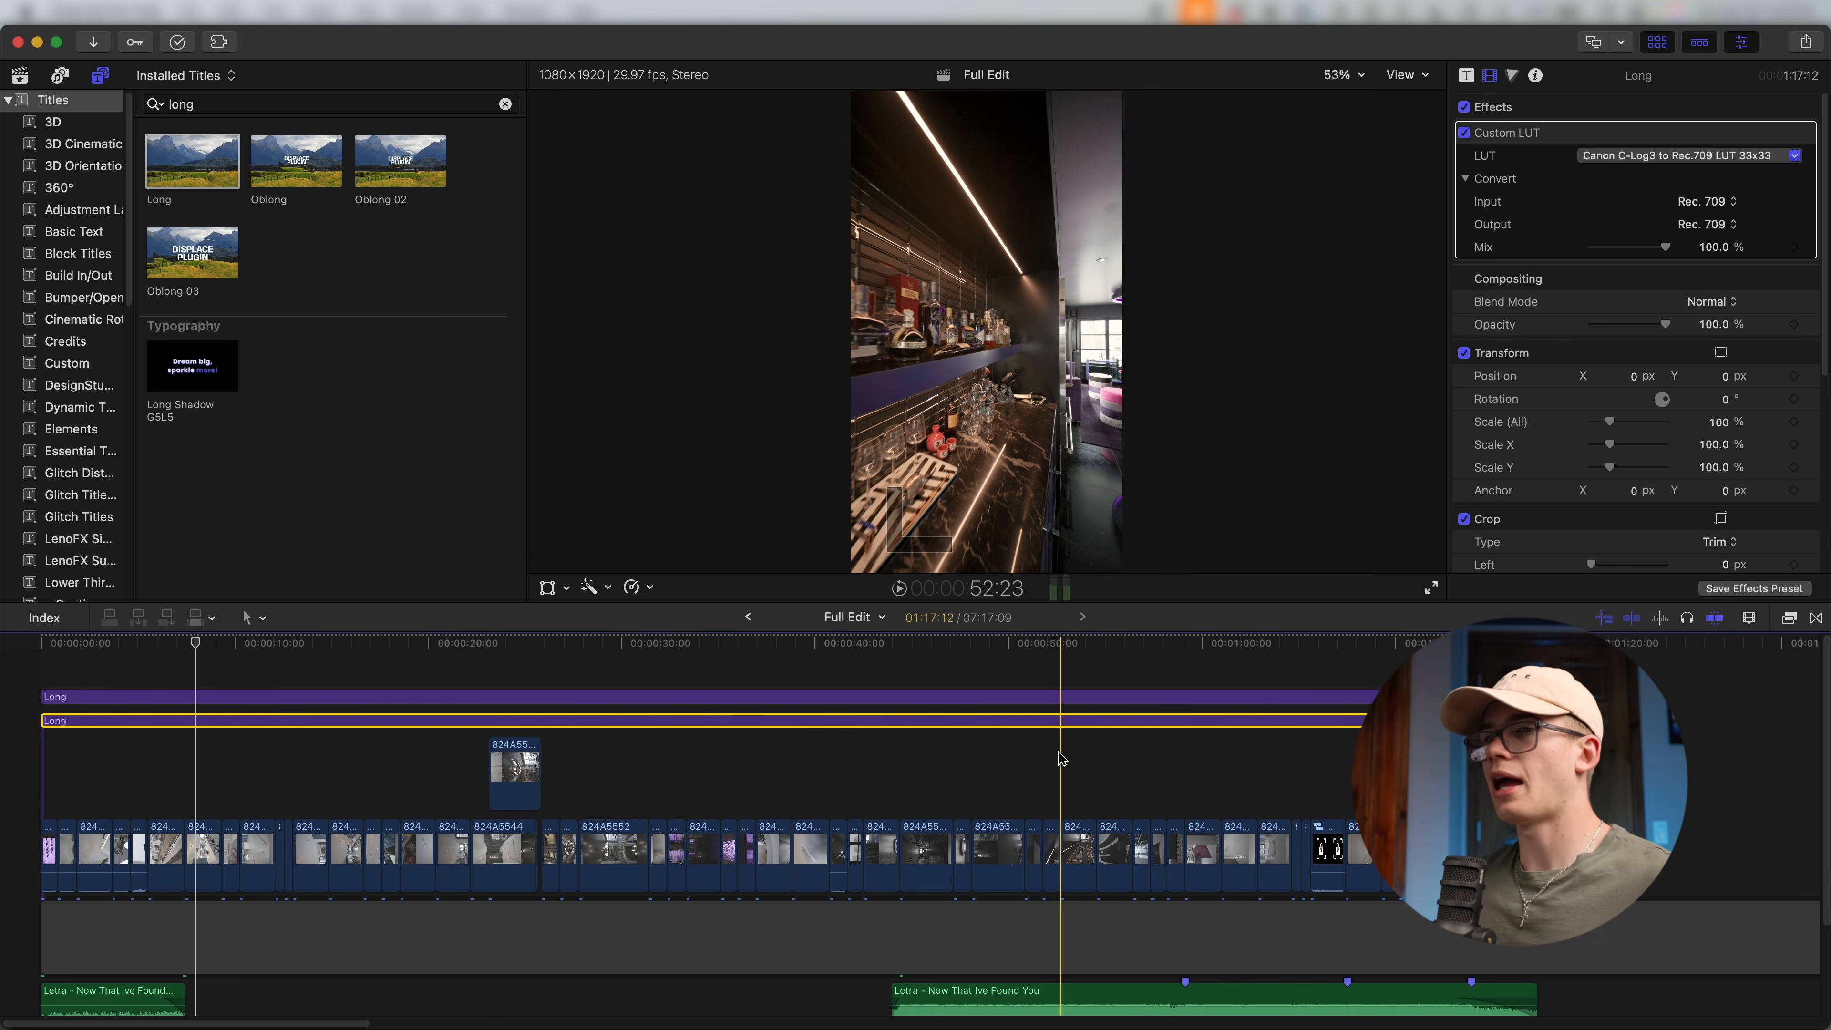
# Set the upper Long layer's LUT to EV - Interior Midtone Boost with a mix of about 75%.
pyautogui.click(216, 698)
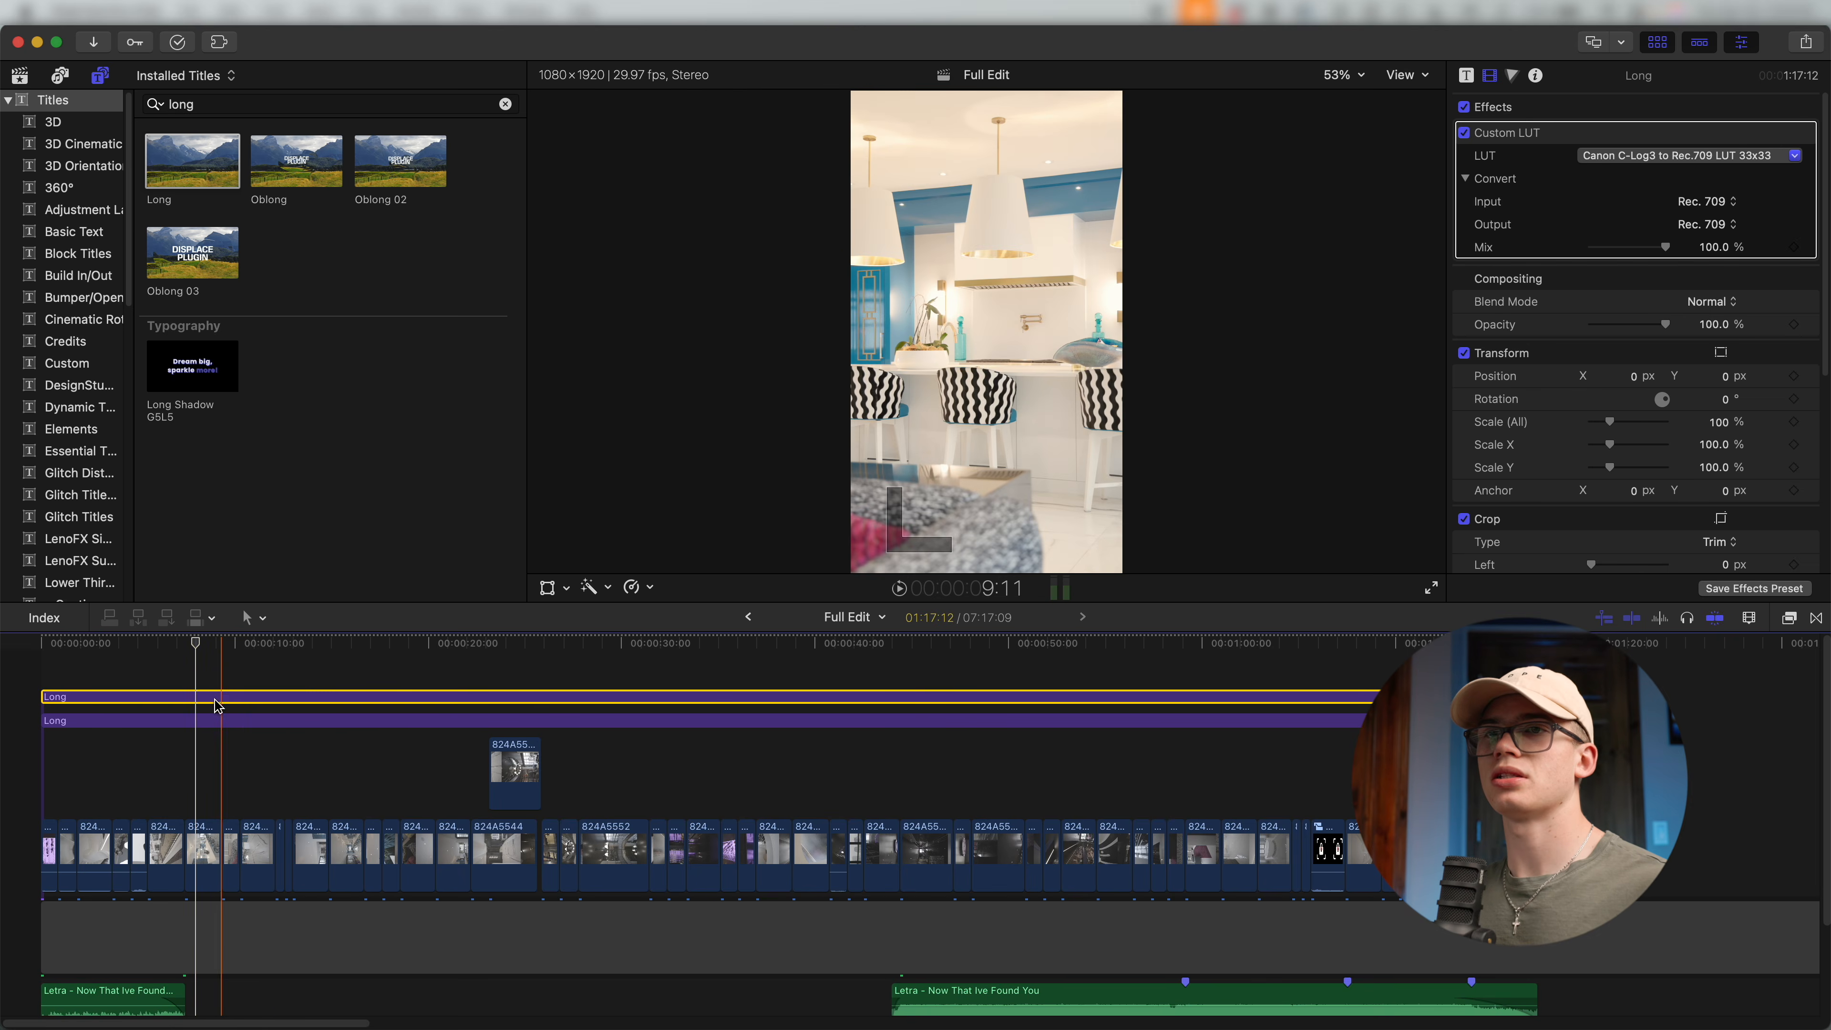
pyautogui.click(1598, 156)
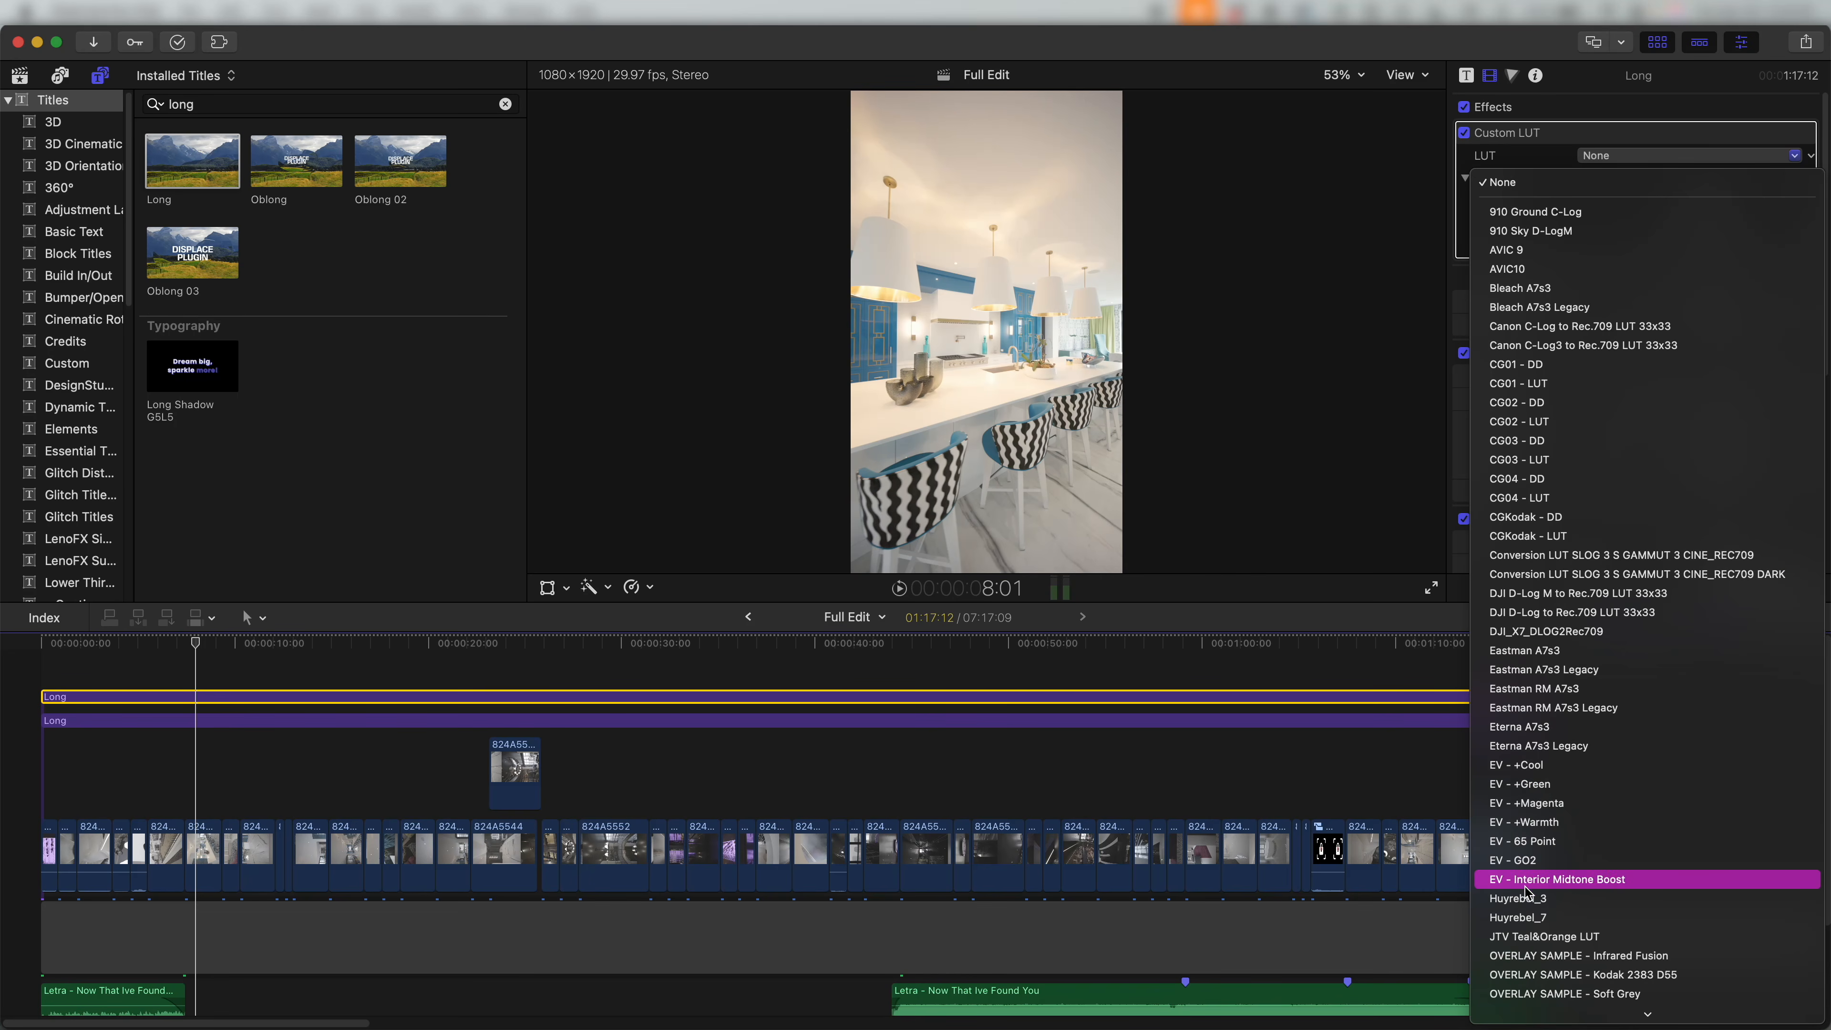
pyautogui.click(1607, 877)
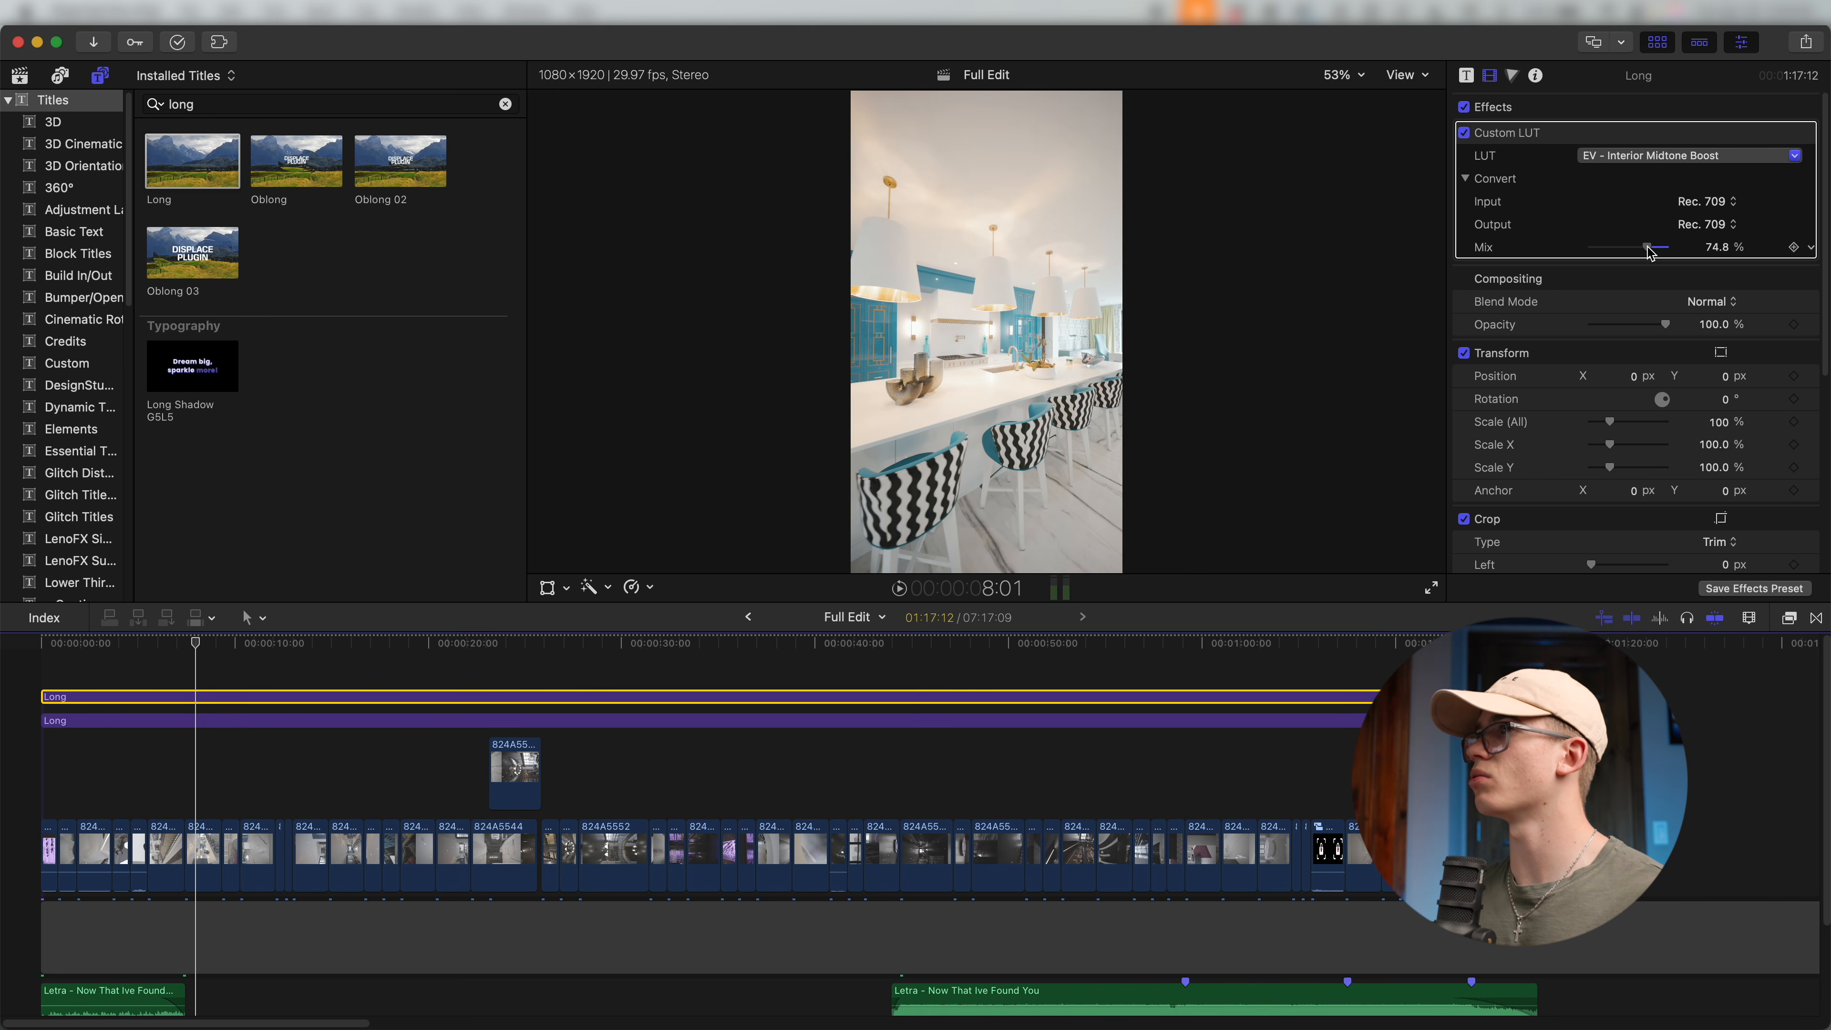
pyautogui.press('super+=')
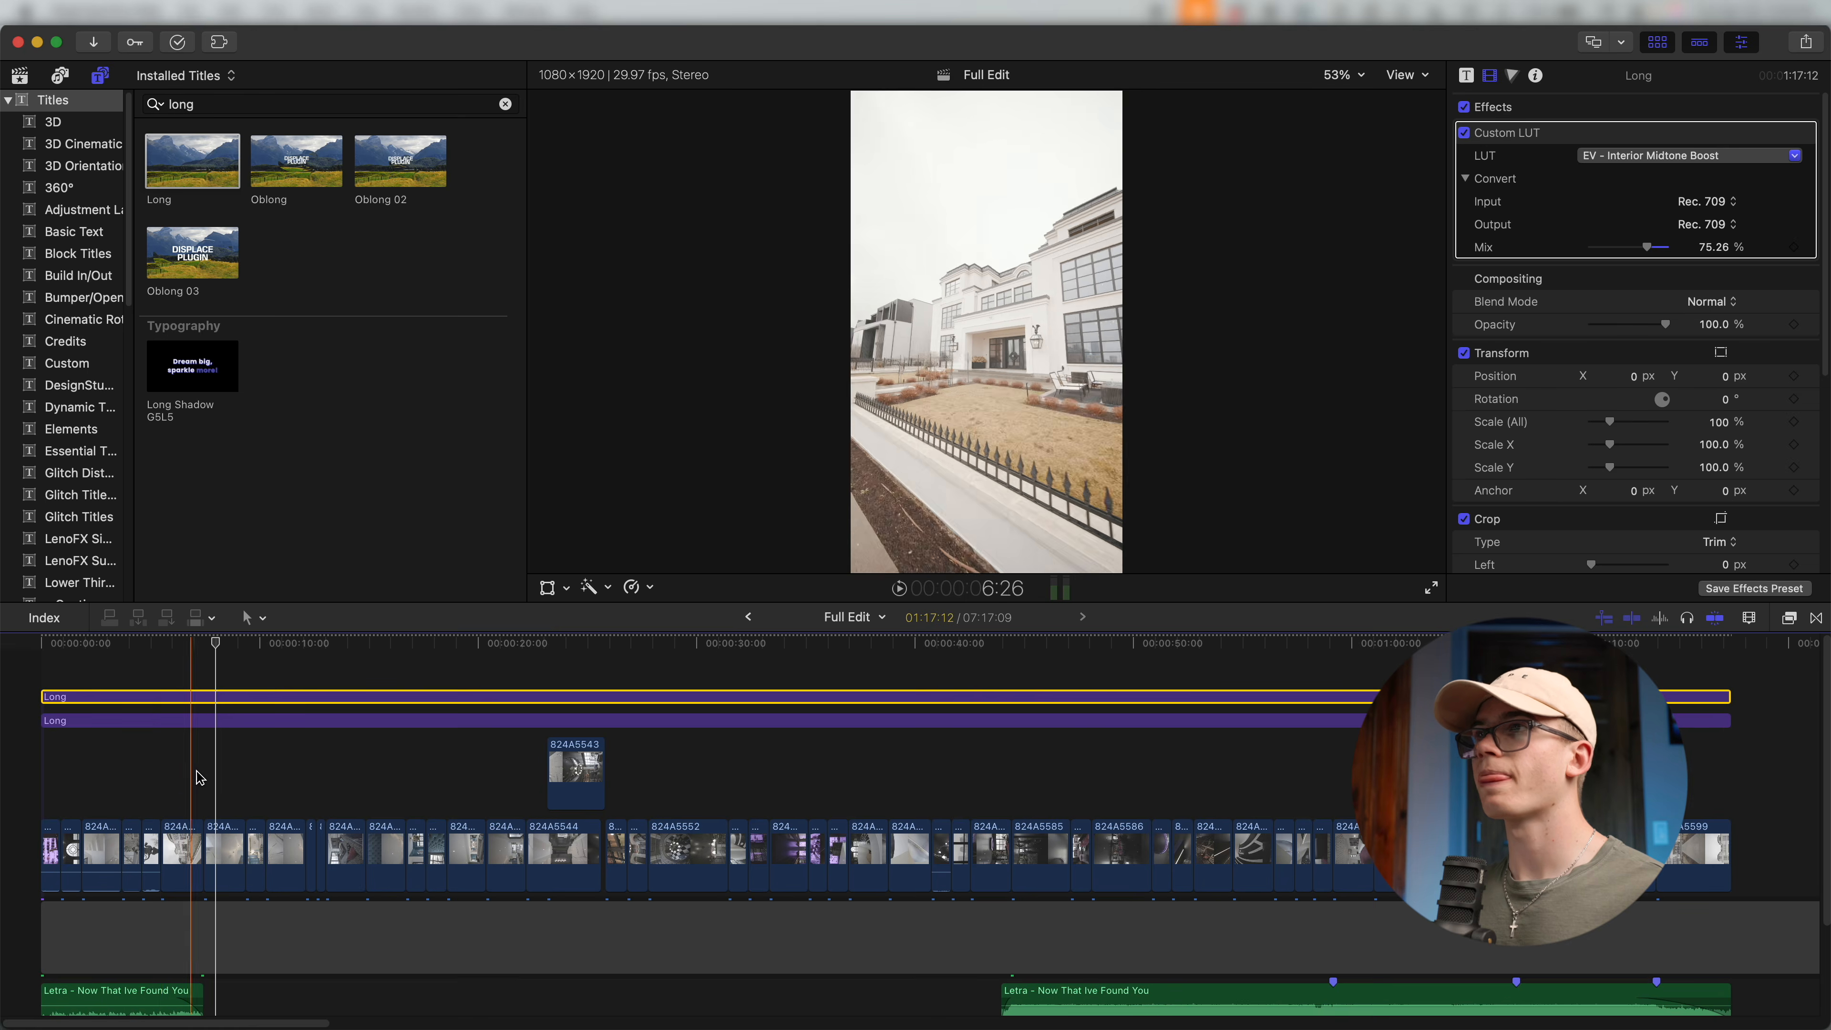
# Review how the two LUT layers look on the different interior shots across the edit.
pyautogui.press('super+=')
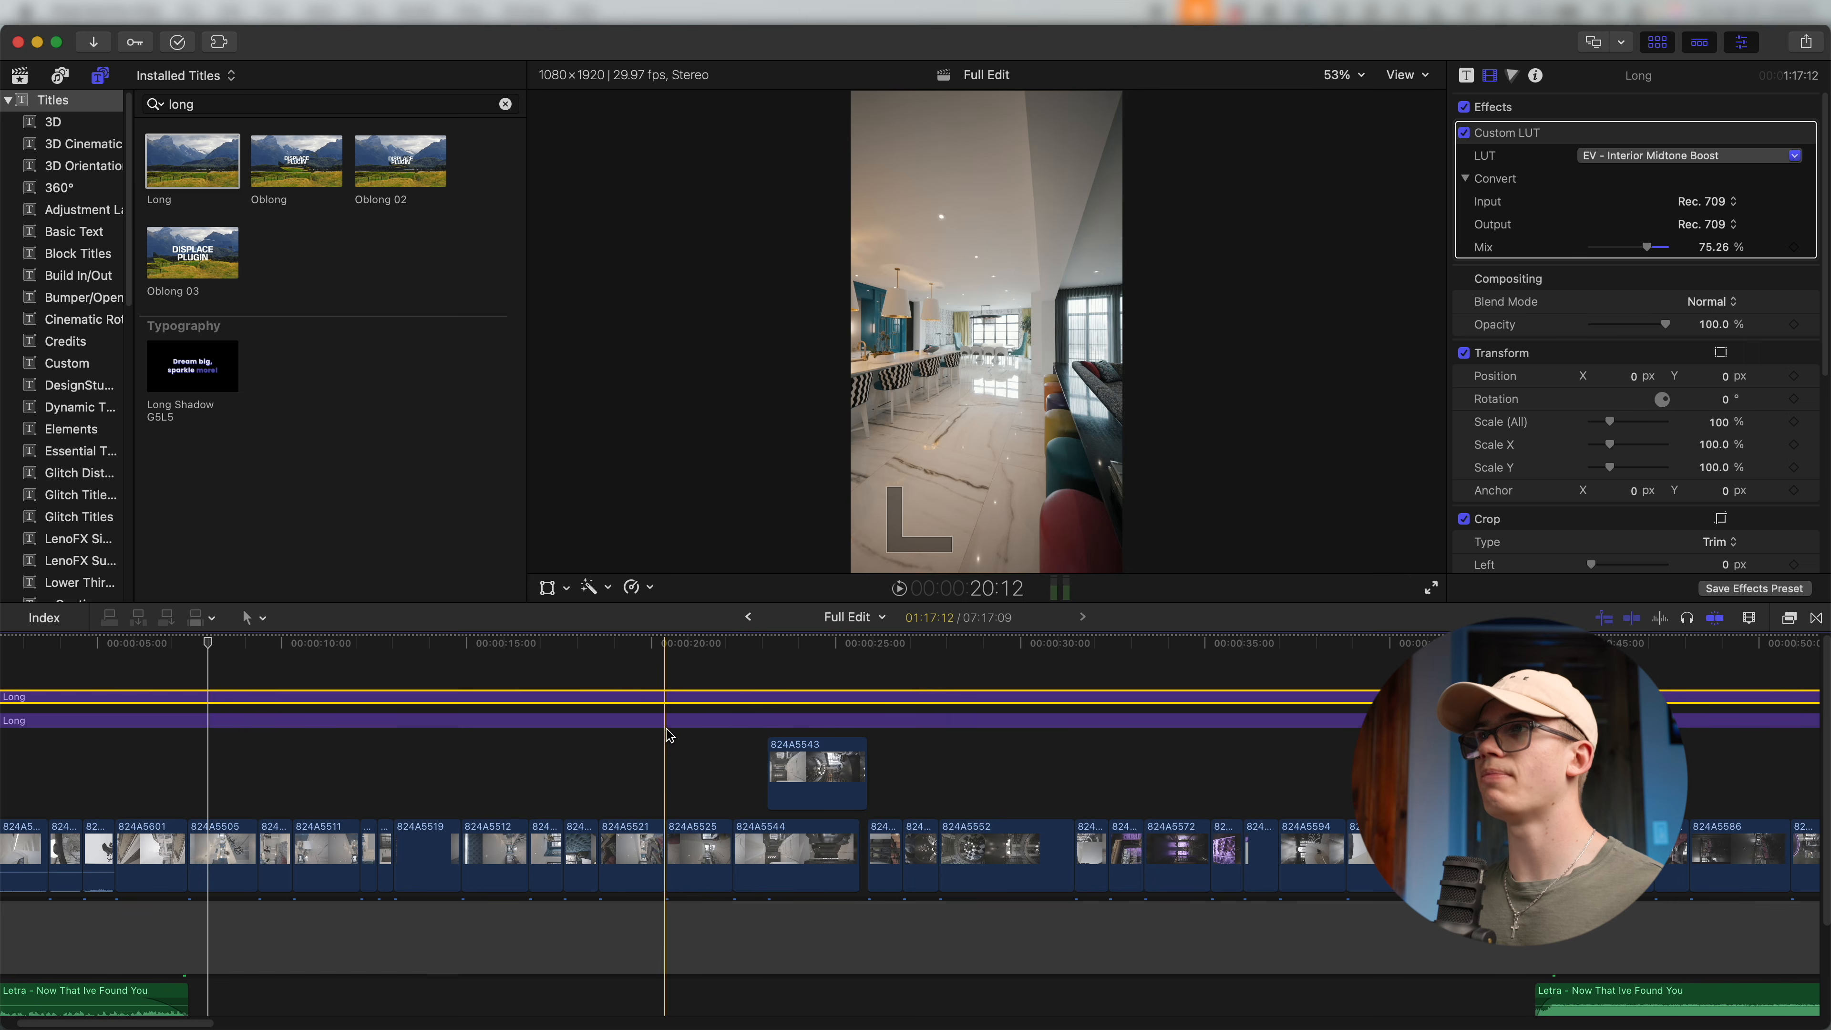
pyautogui.press('super+minus')
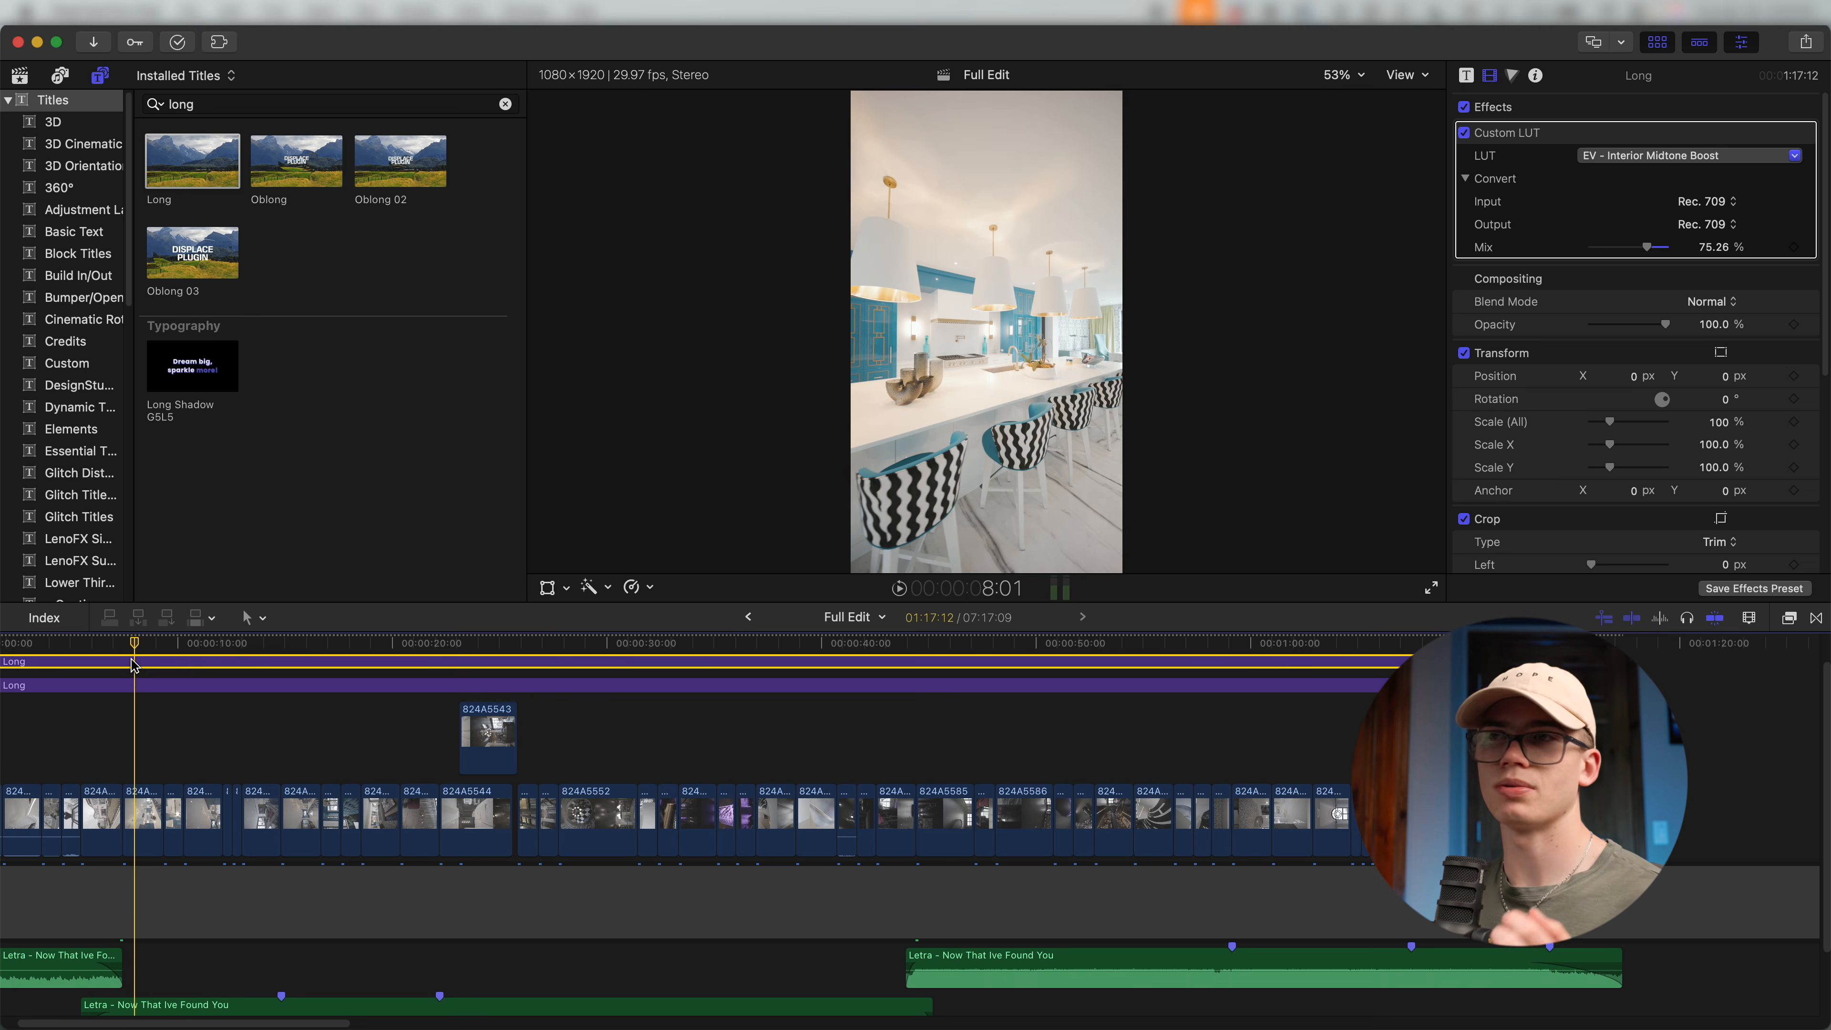
pyautogui.press('super+equal')
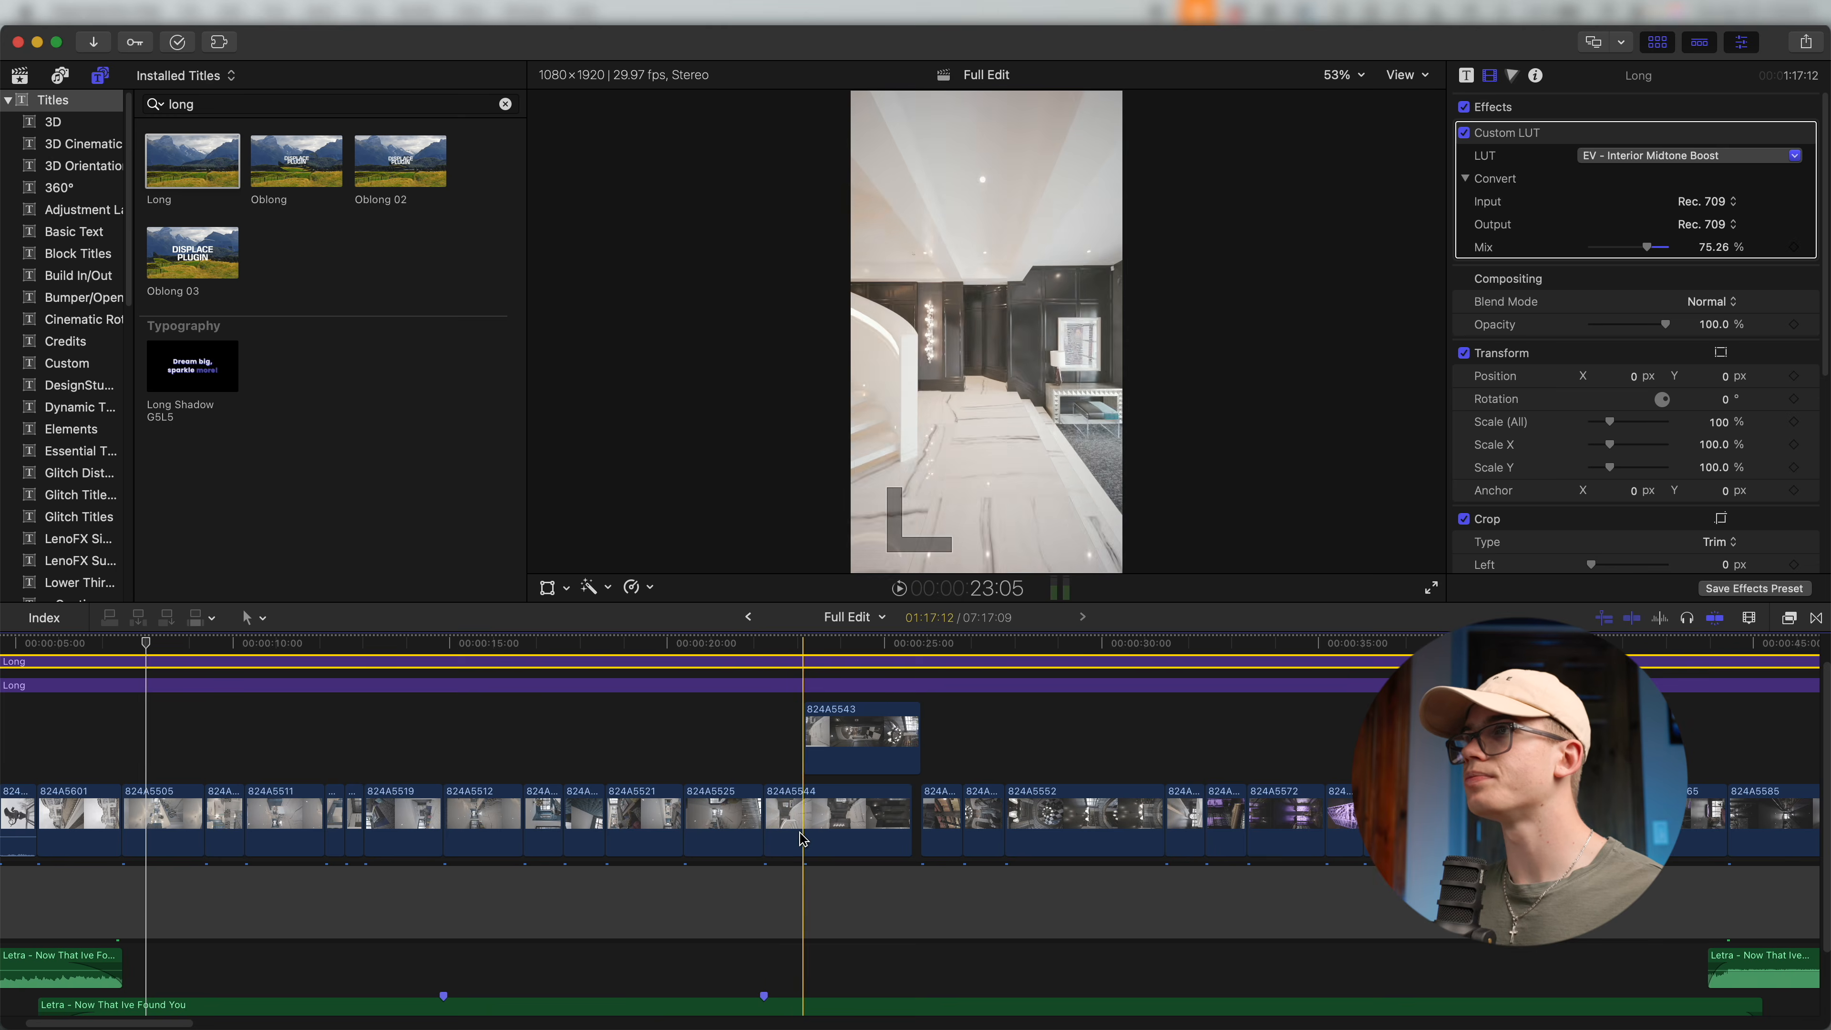
pyautogui.hscroll(5, 984, 789)
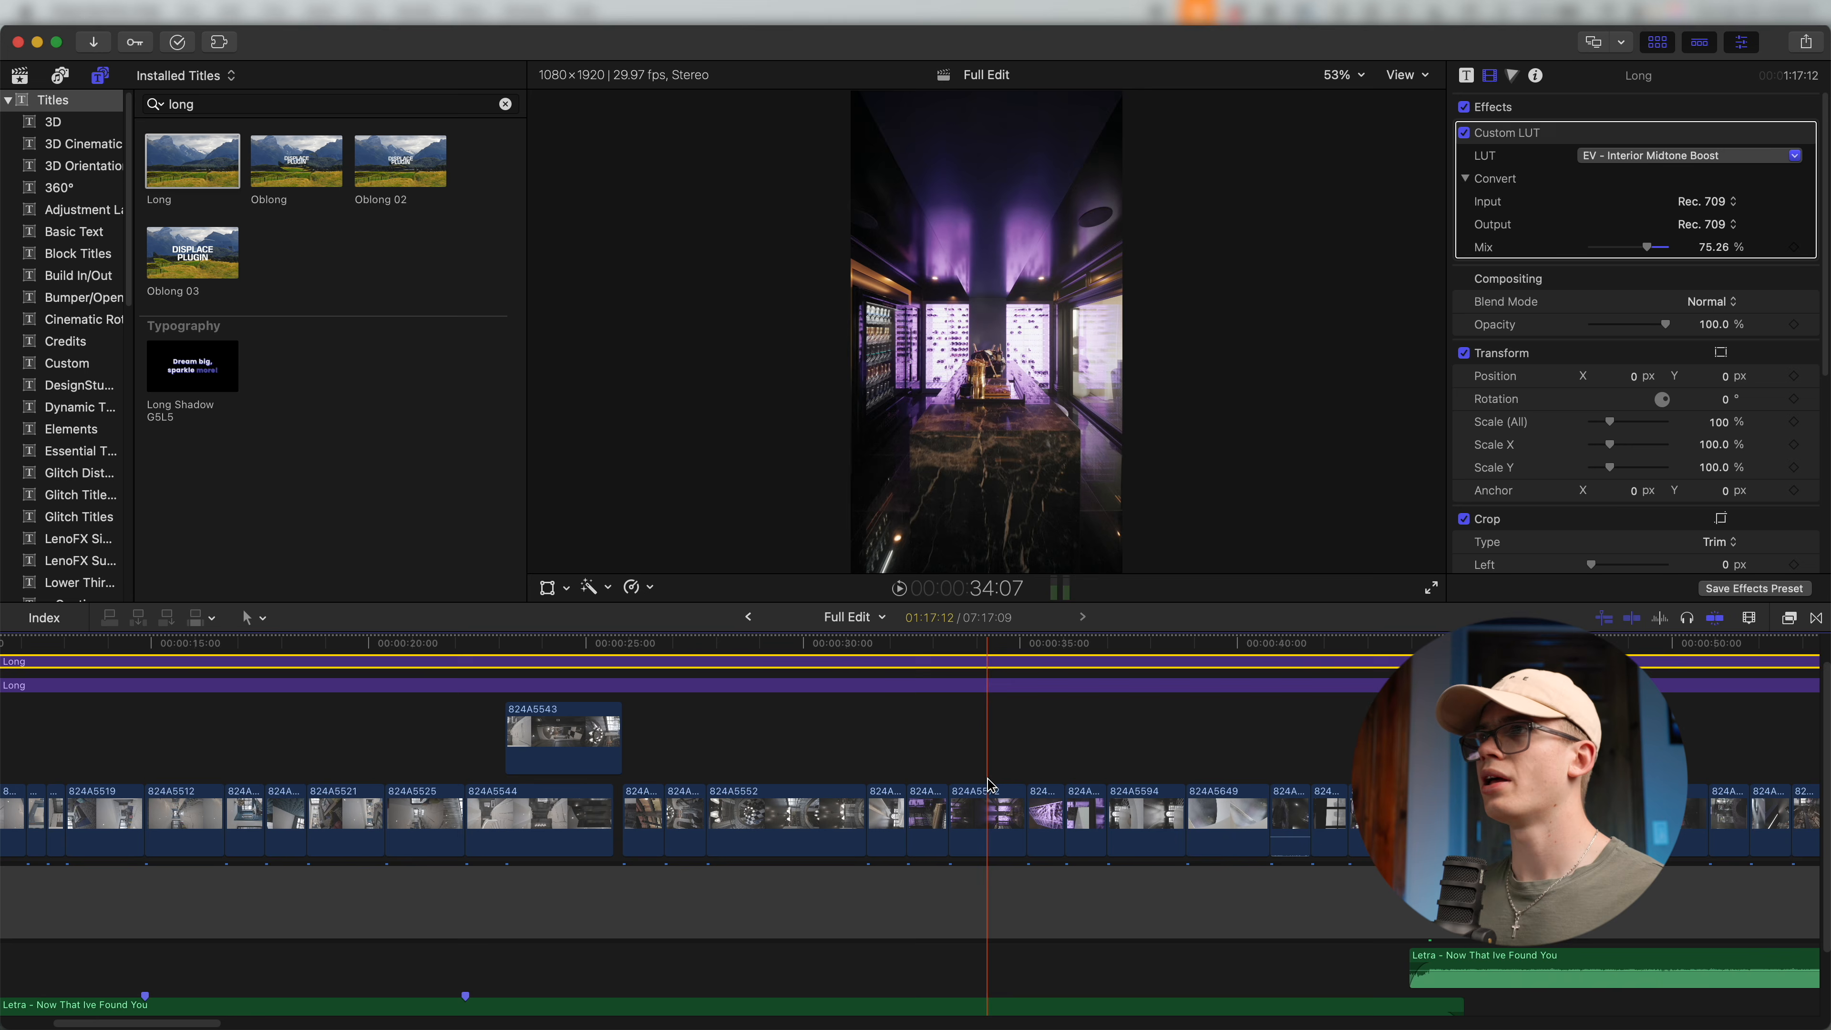
pyautogui.press('super+minus')
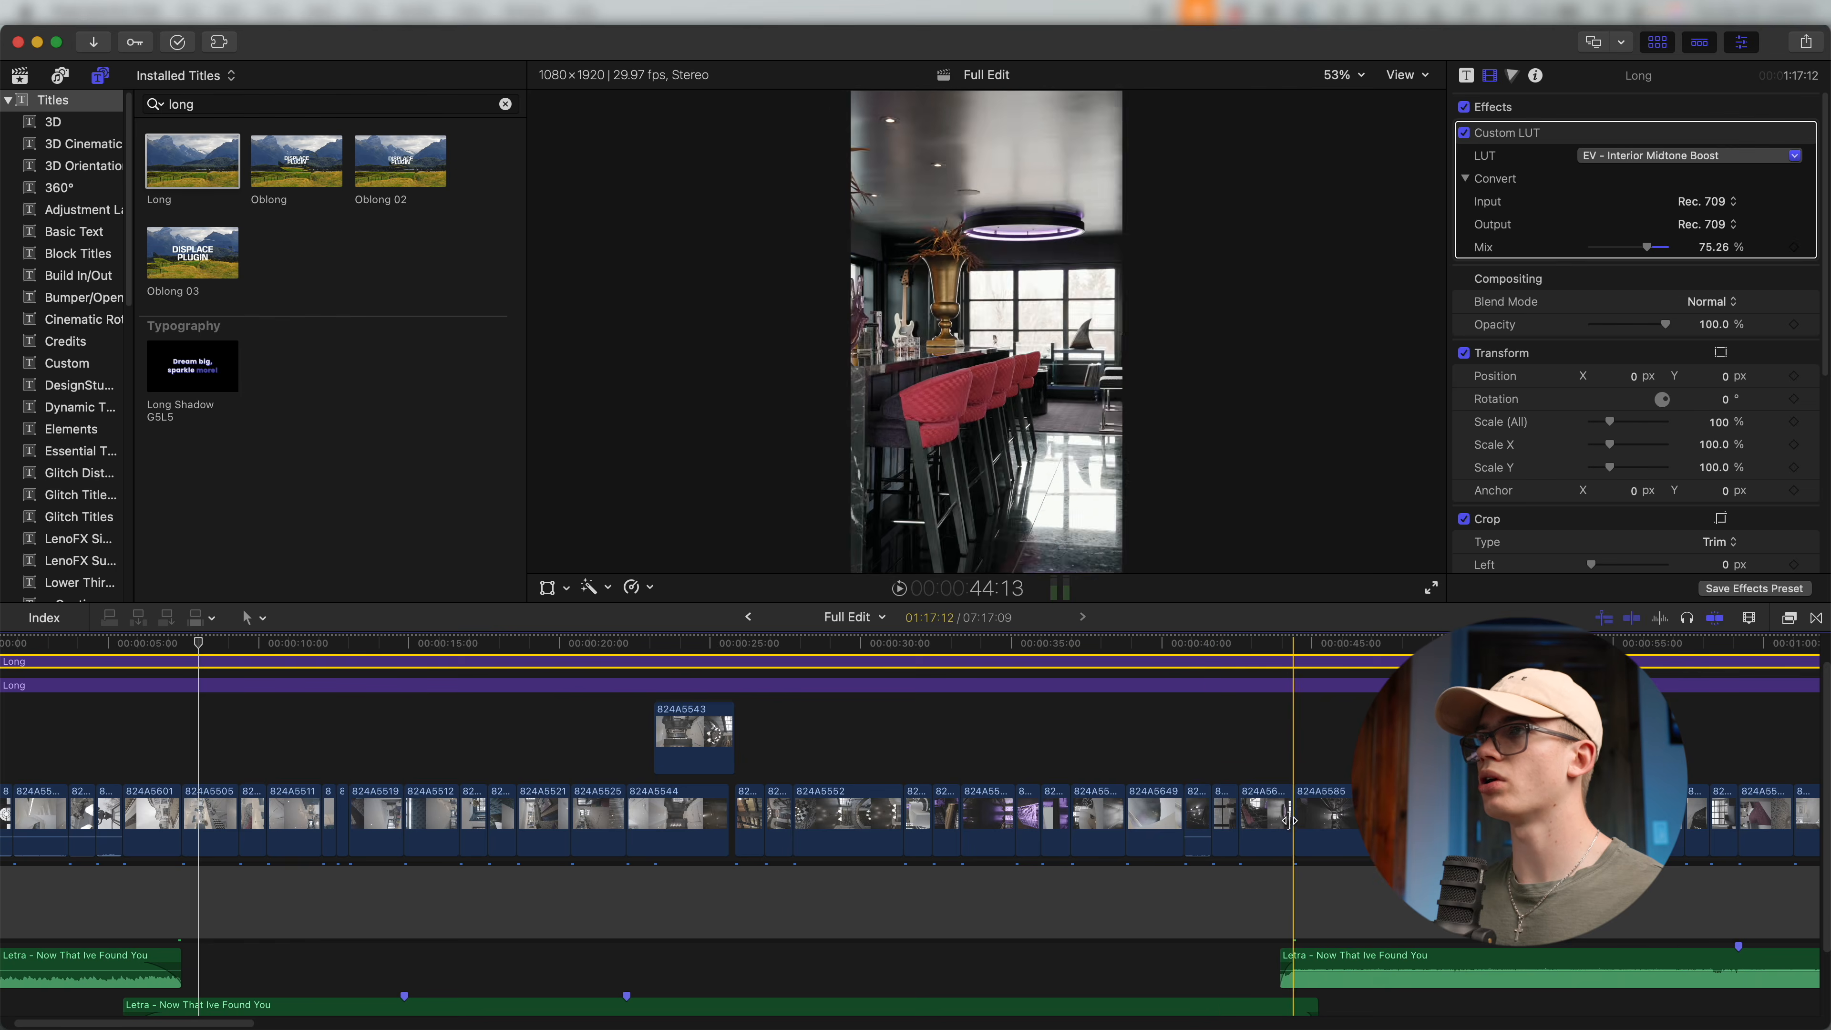
pyautogui.hscroll(15, 1325, 817)
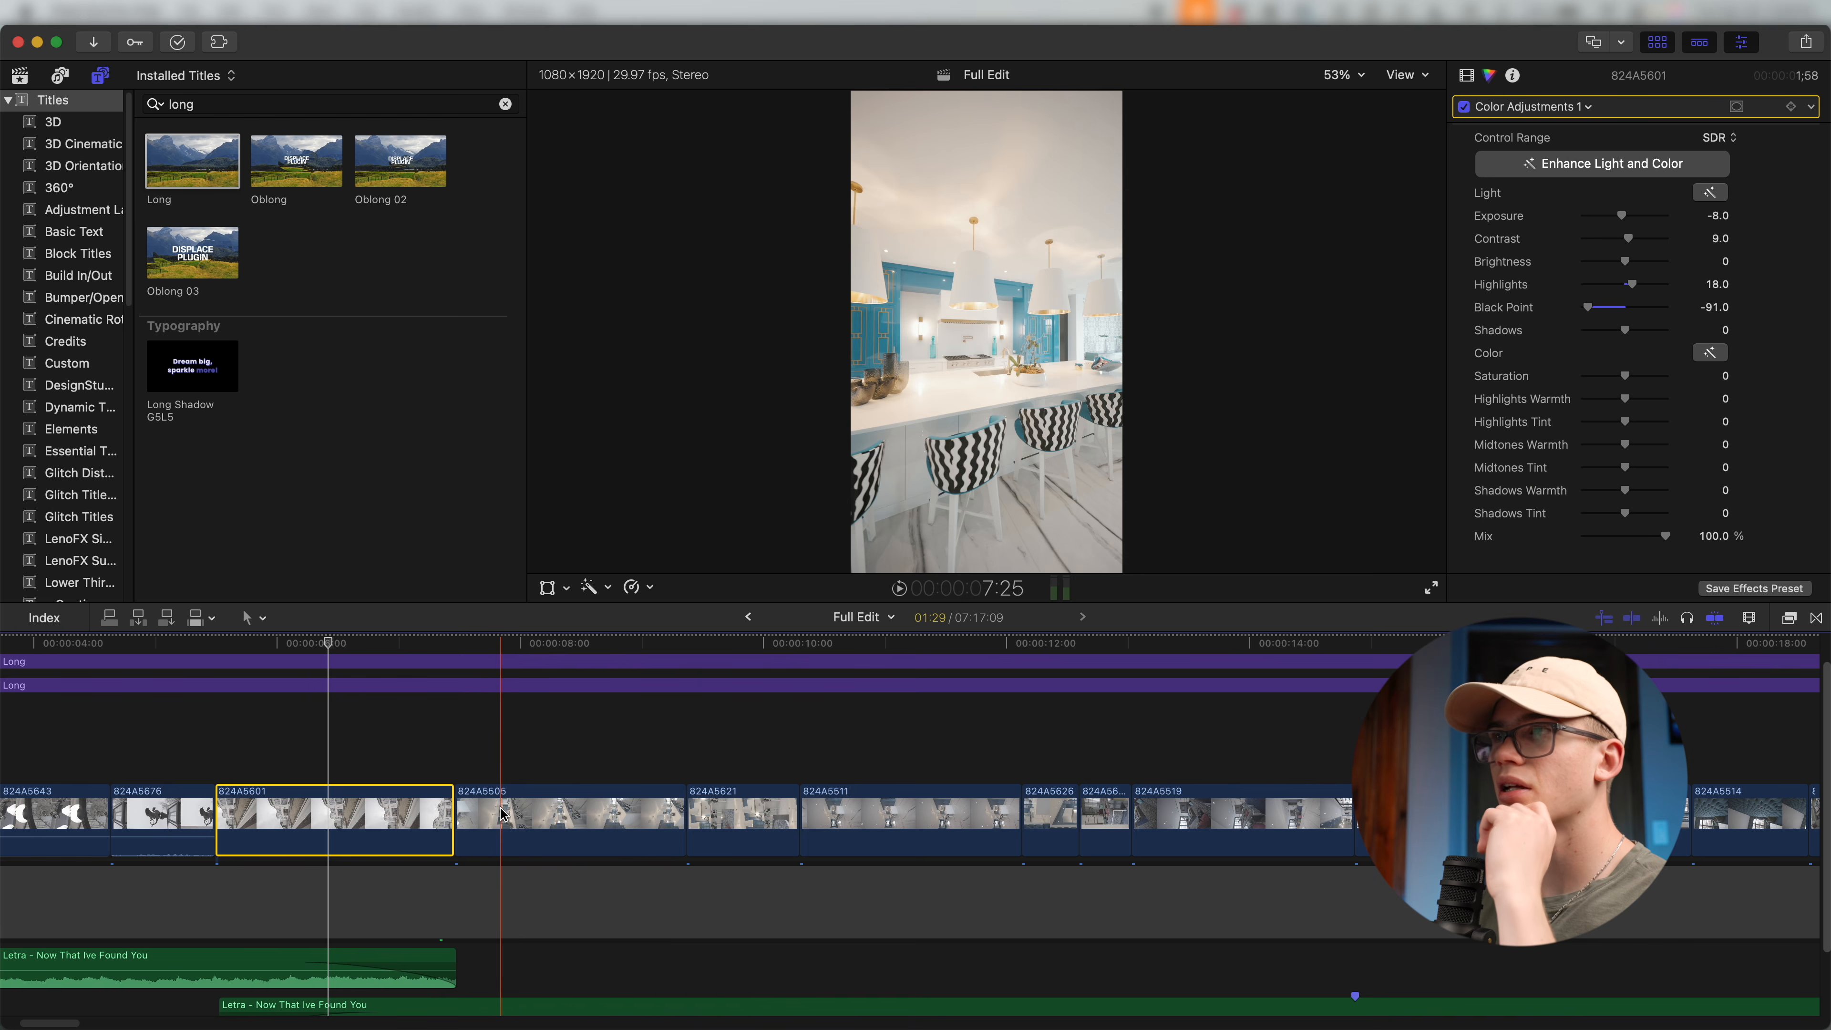
# Add Color Adjustments to clip 824A5505 with brightness 26, highlights -18 and black point about -63.
pyautogui.click(658, 757)
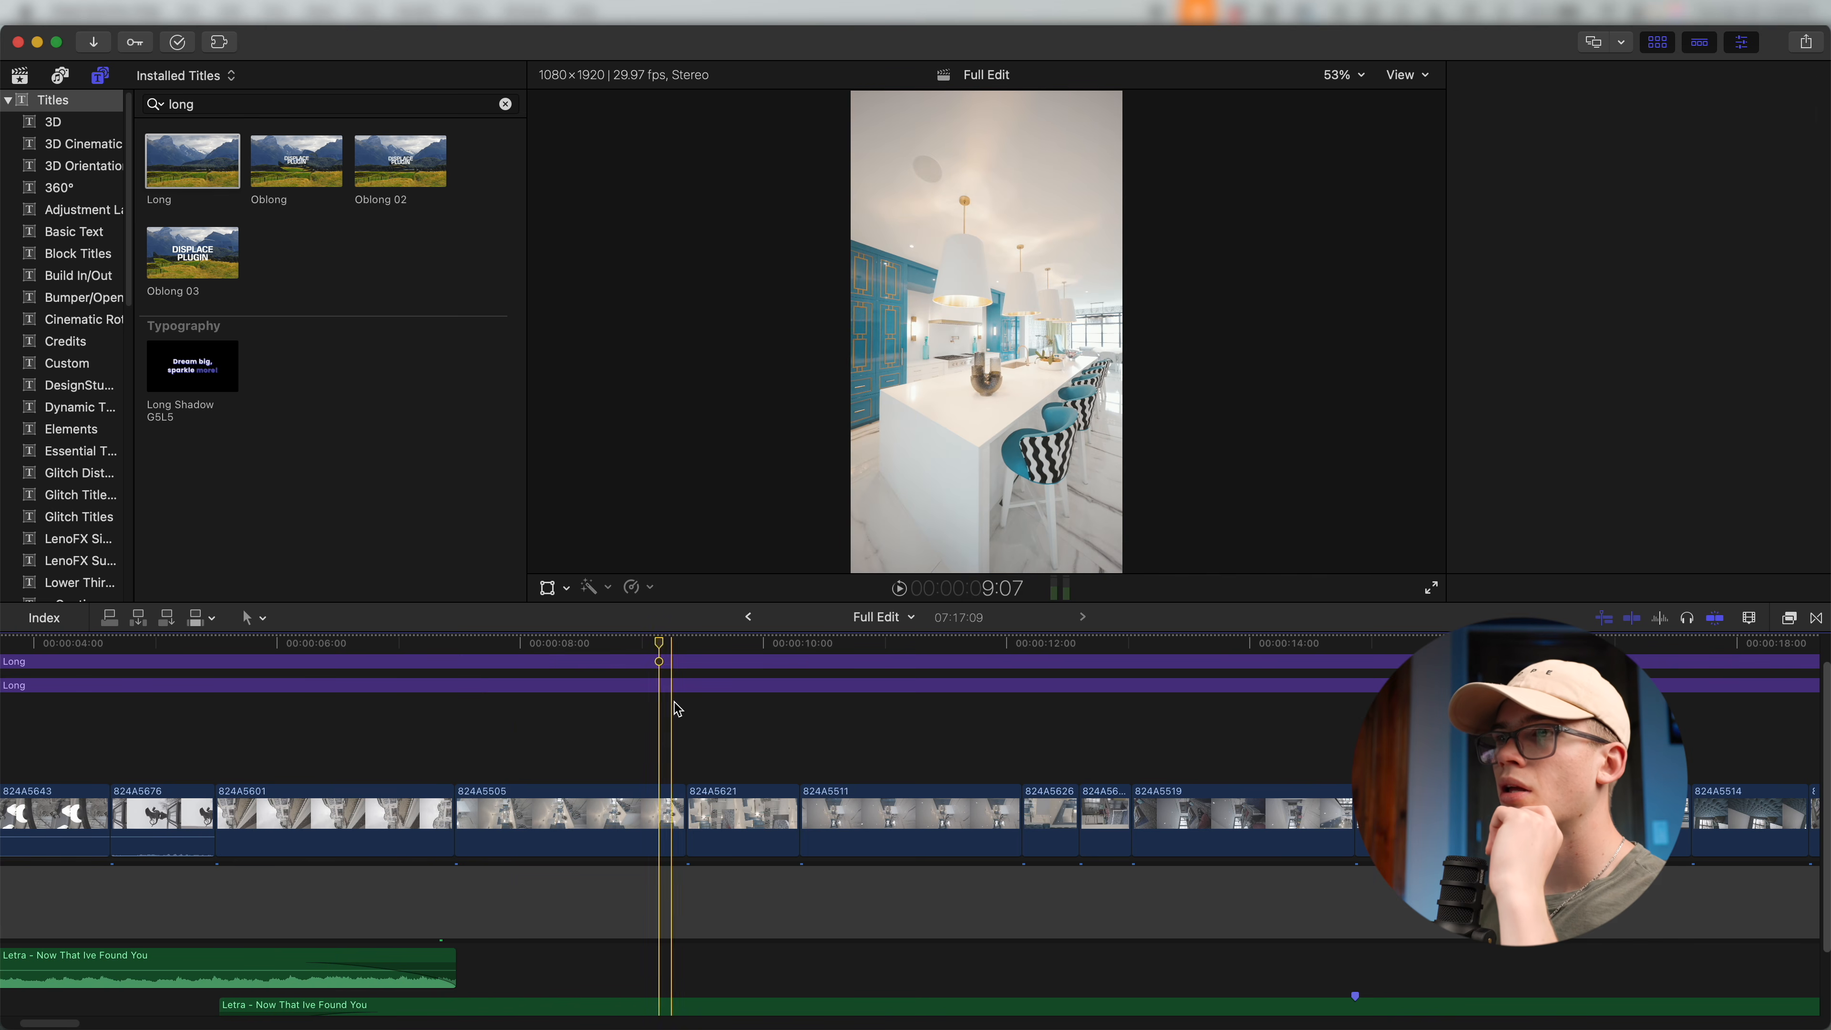
pyautogui.click(613, 837)
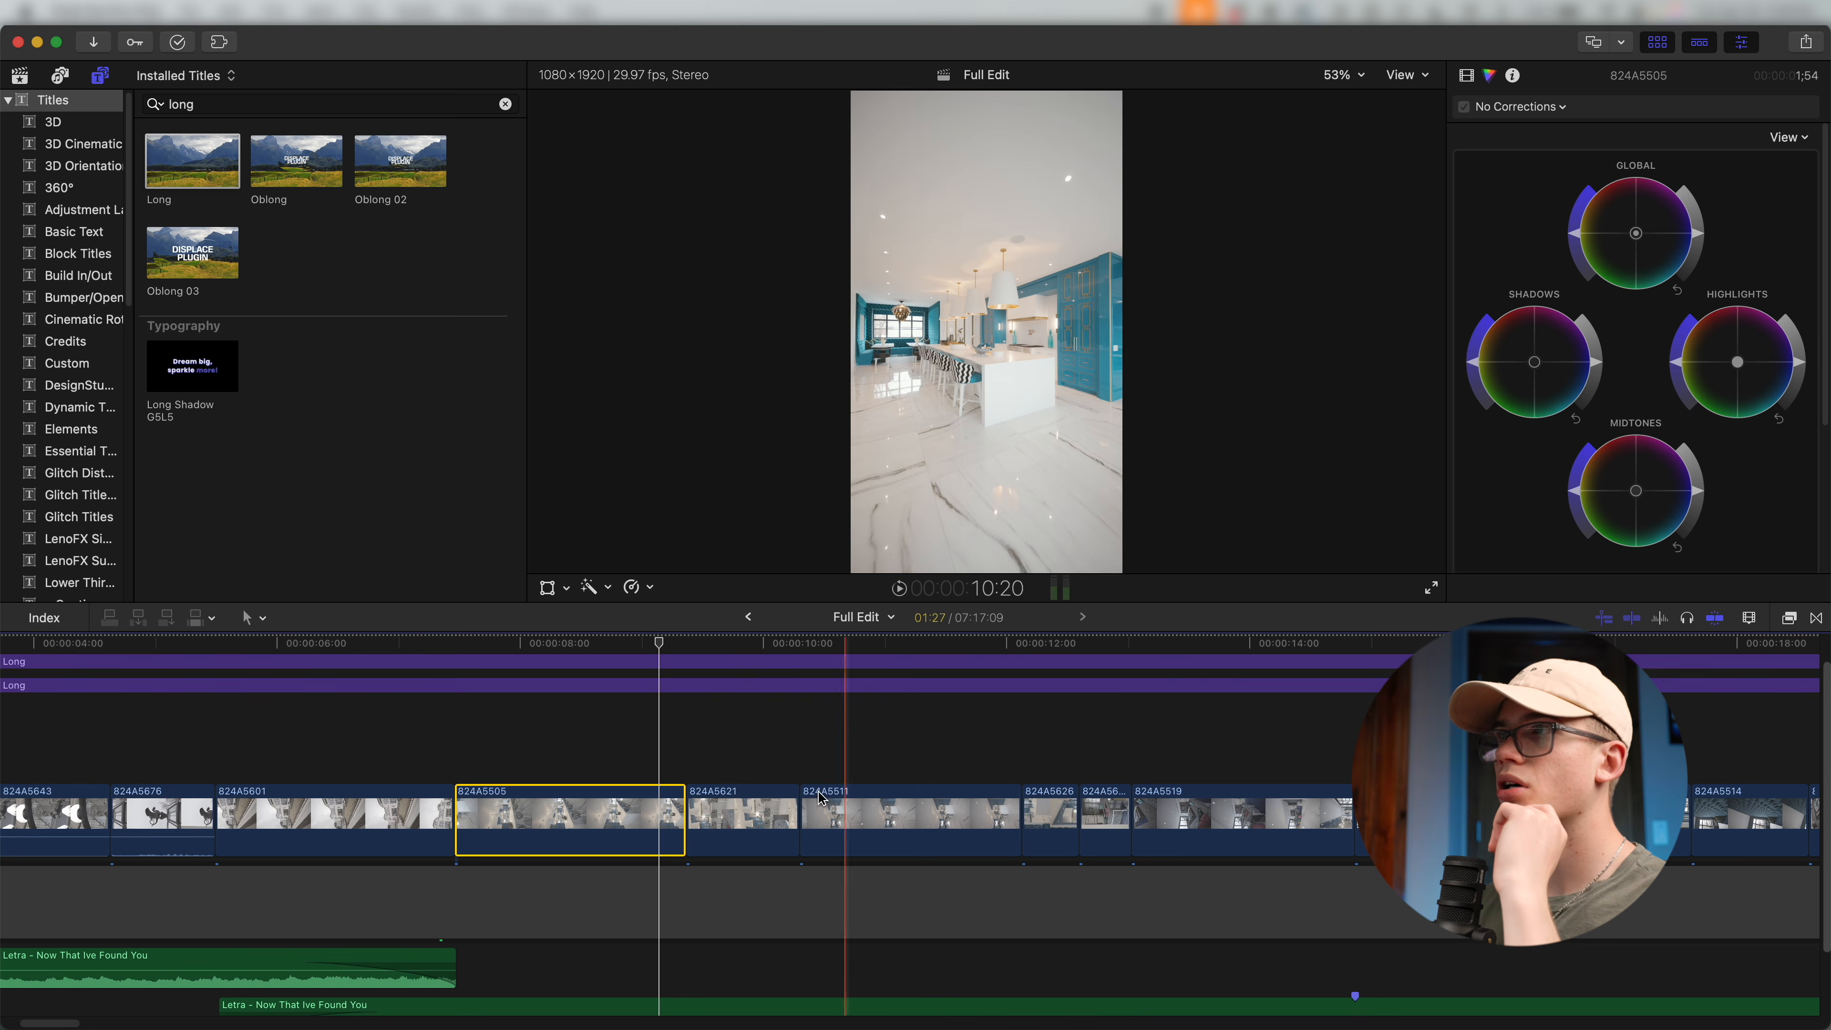
pyautogui.click(1519, 116)
pyautogui.click(1546, 238)
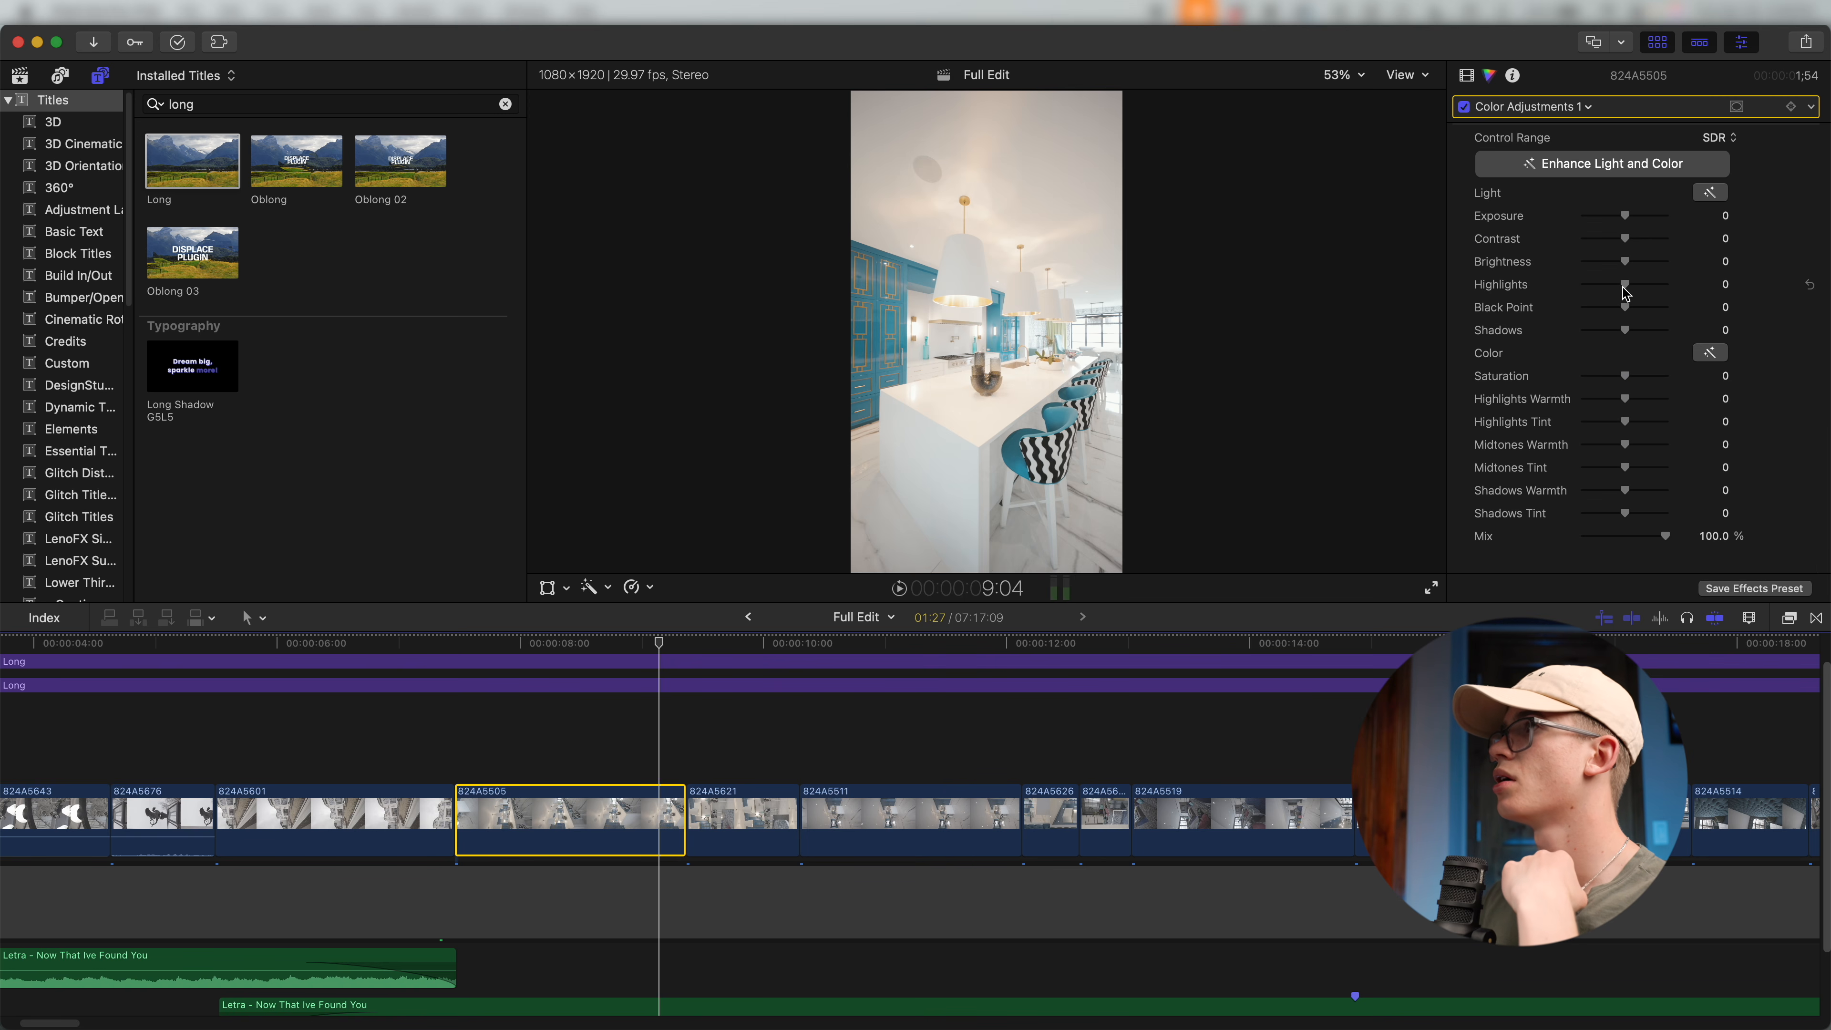
pyautogui.moveTo(1625, 308); pyautogui.dragTo(1417, 328)
pyautogui.moveTo(1597, 310); pyautogui.dragTo(1616, 316)
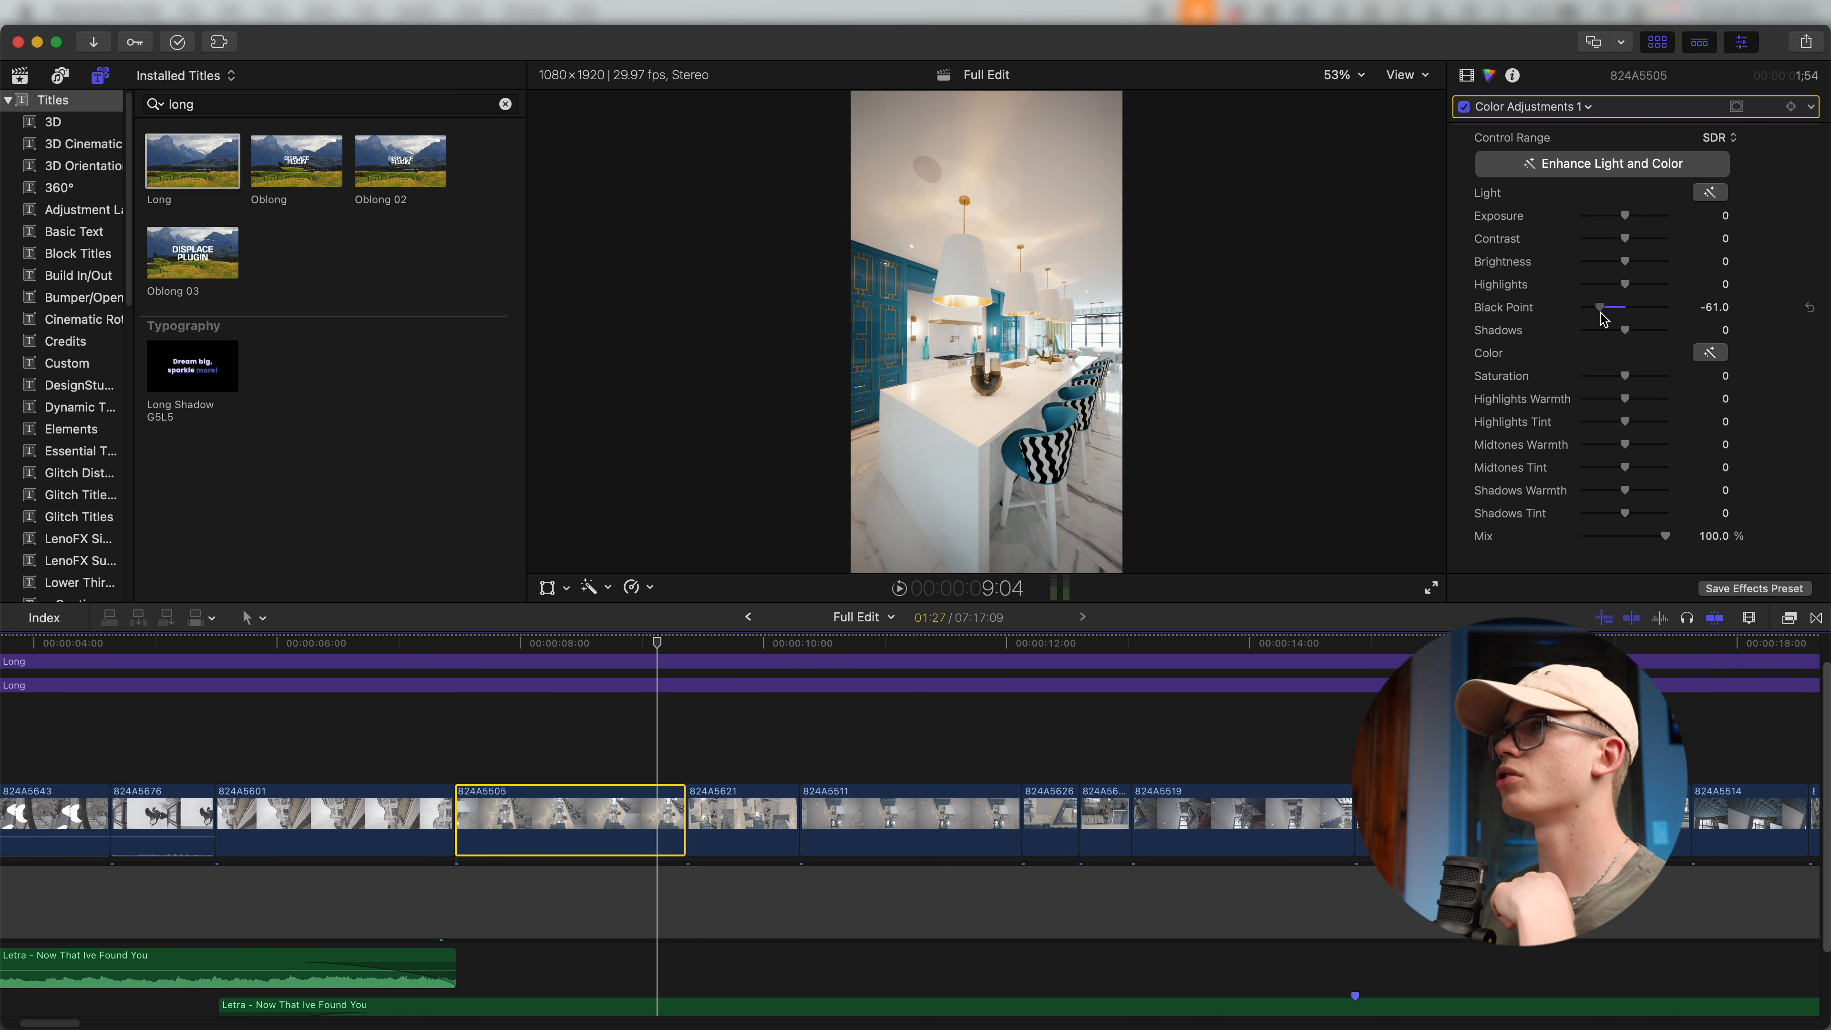
pyautogui.moveTo(1625, 286)
pyautogui.mouseDown()
pyautogui.moveTo(1531, 300)
pyautogui.moveTo(1617, 290)
pyautogui.mouseUp()
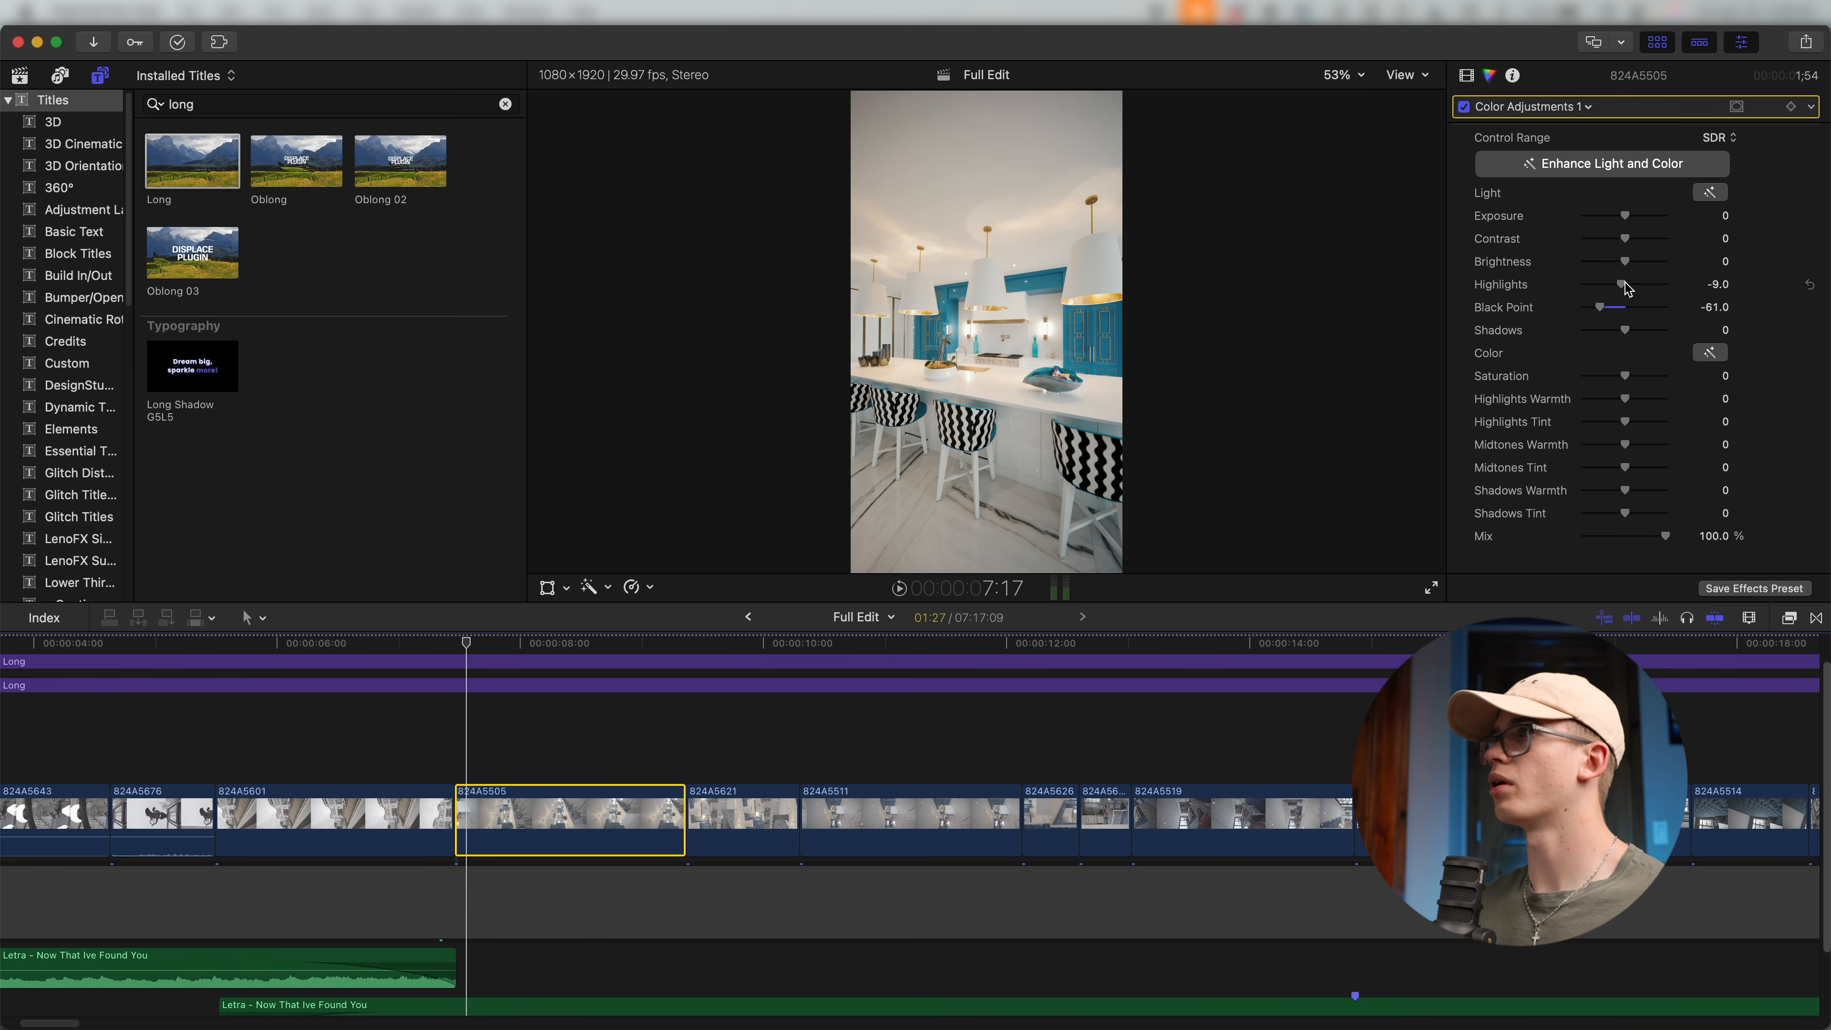
pyautogui.moveTo(1625, 261); pyautogui.dragTo(1645, 268)
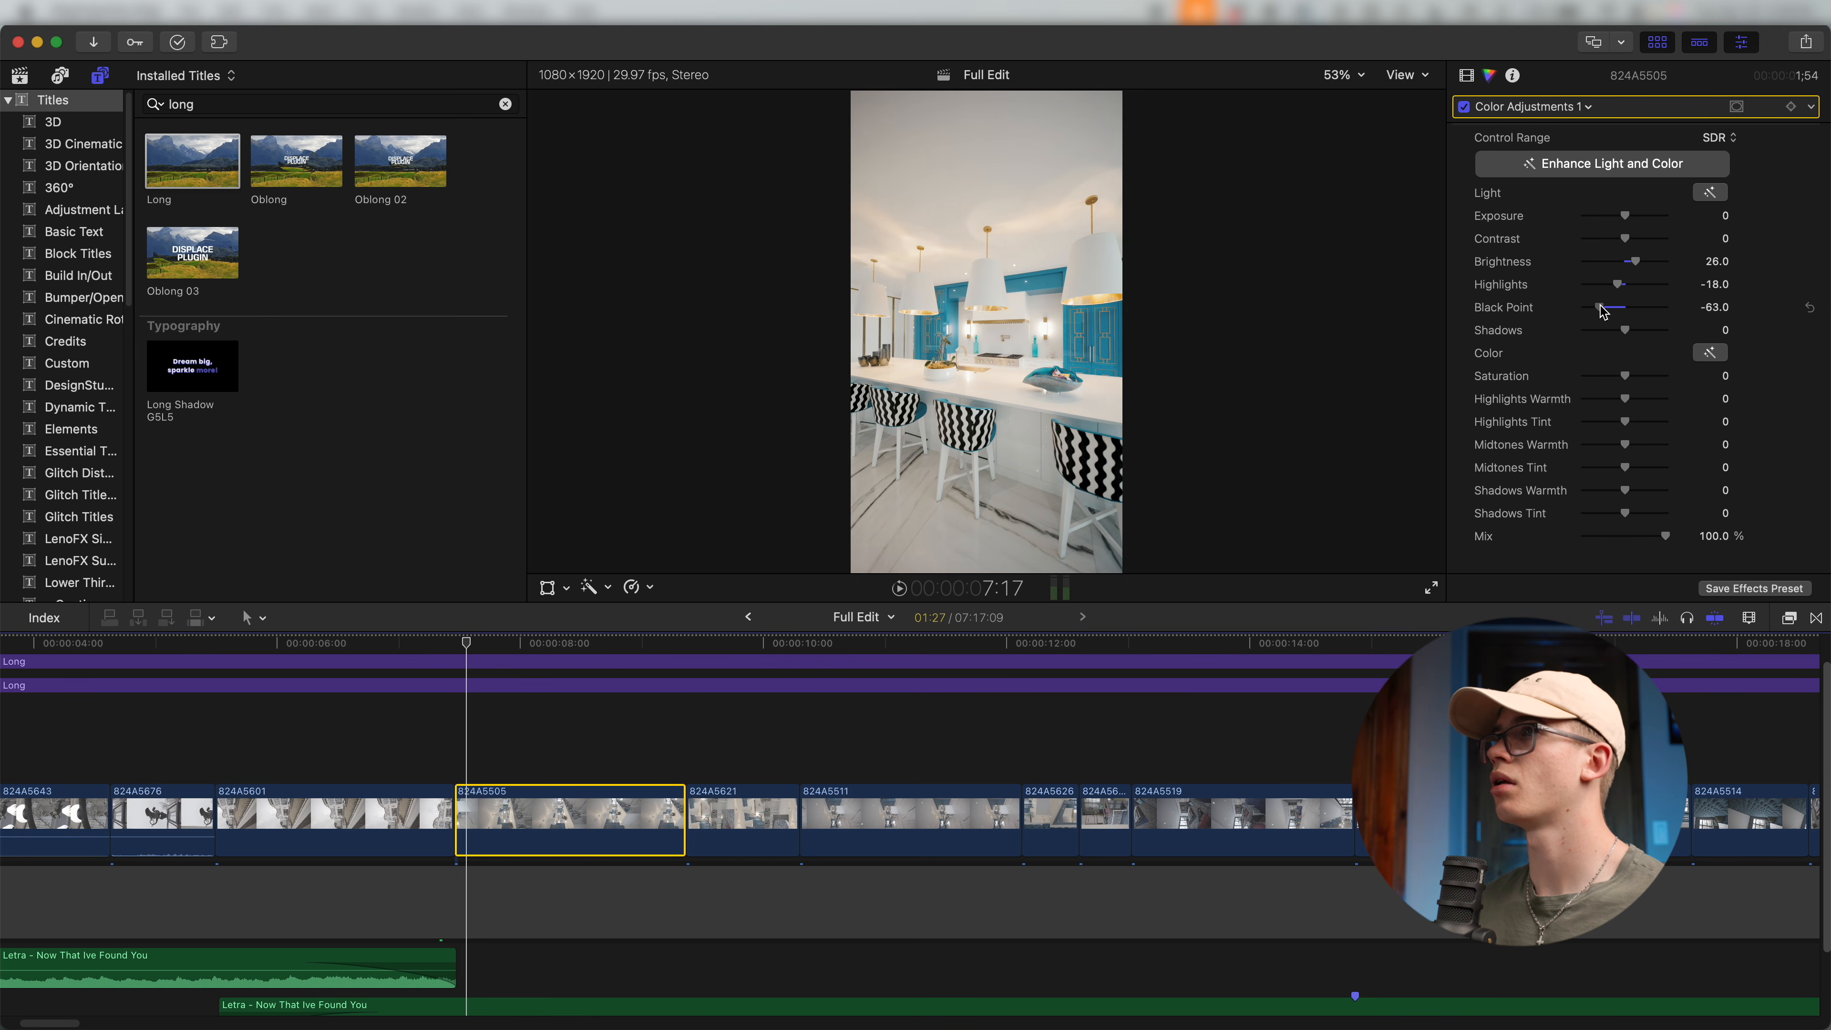
# Add Color Curves to clip 824A5505, sample the white kitchen island top for the colour curve and lower the orange curve slightly there.
pyautogui.click(1533, 108)
pyautogui.click(1552, 303)
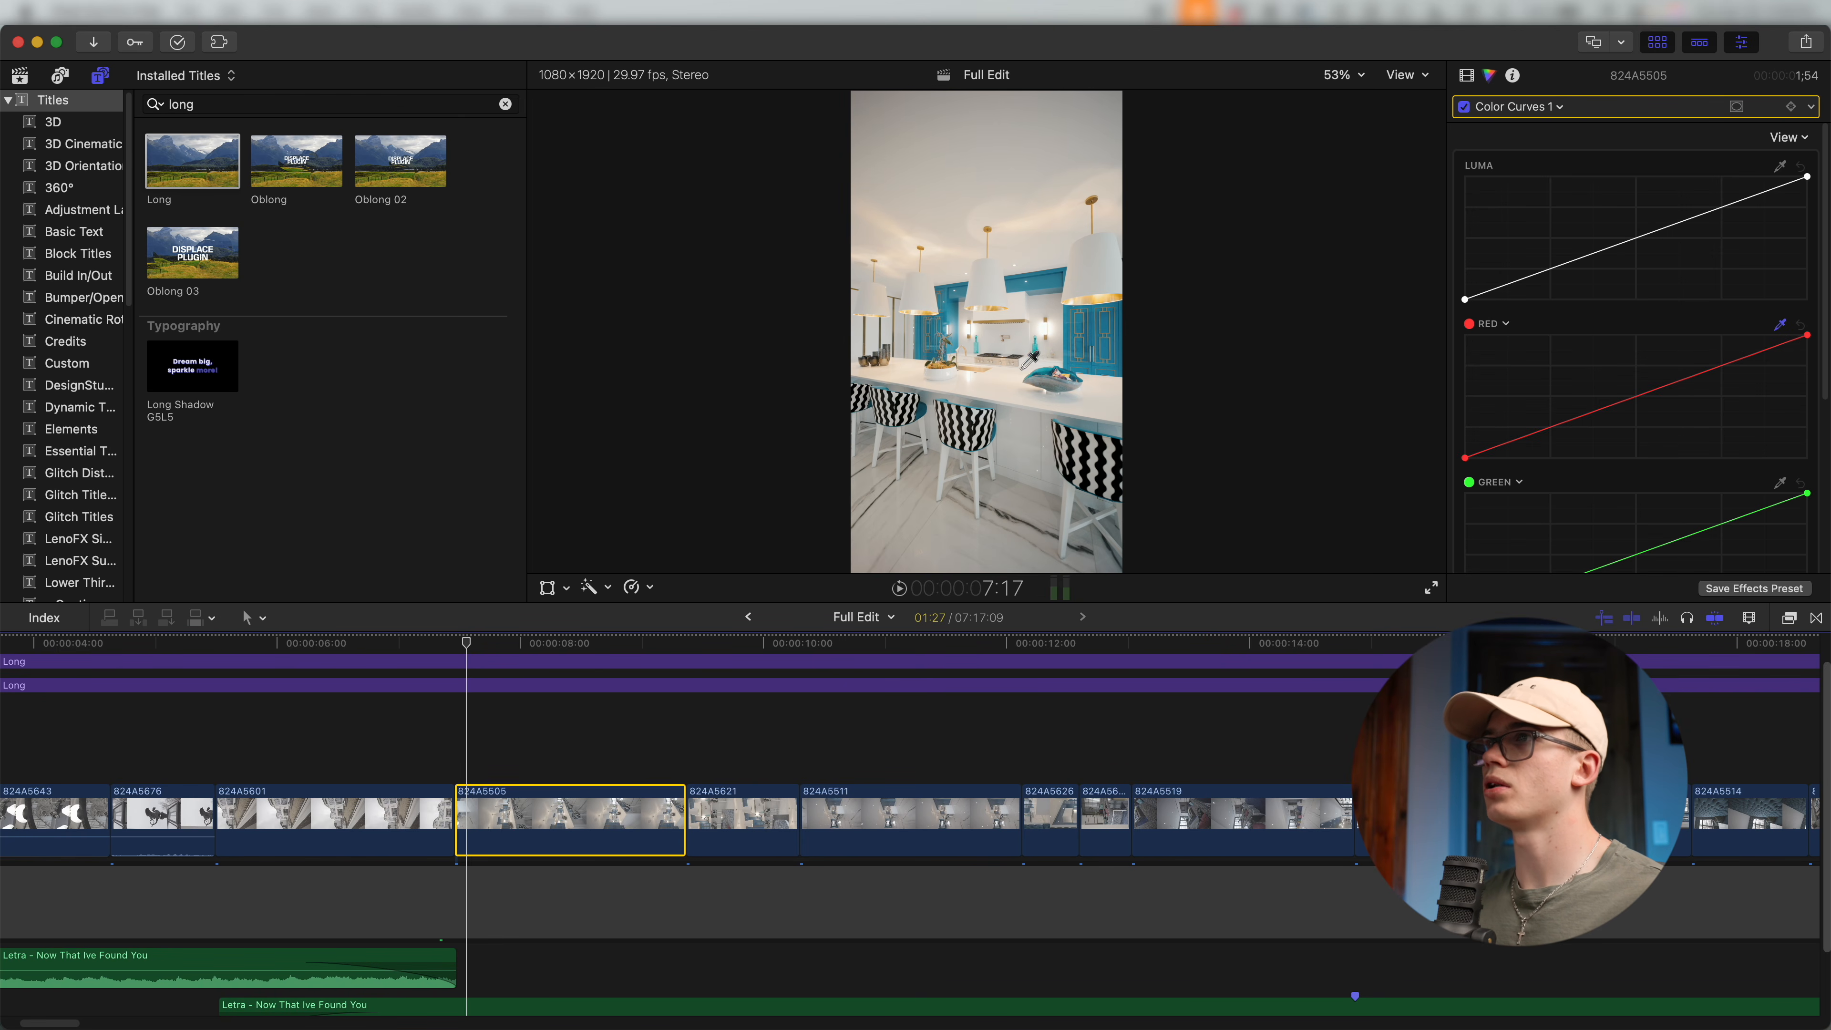
pyautogui.click(981, 379)
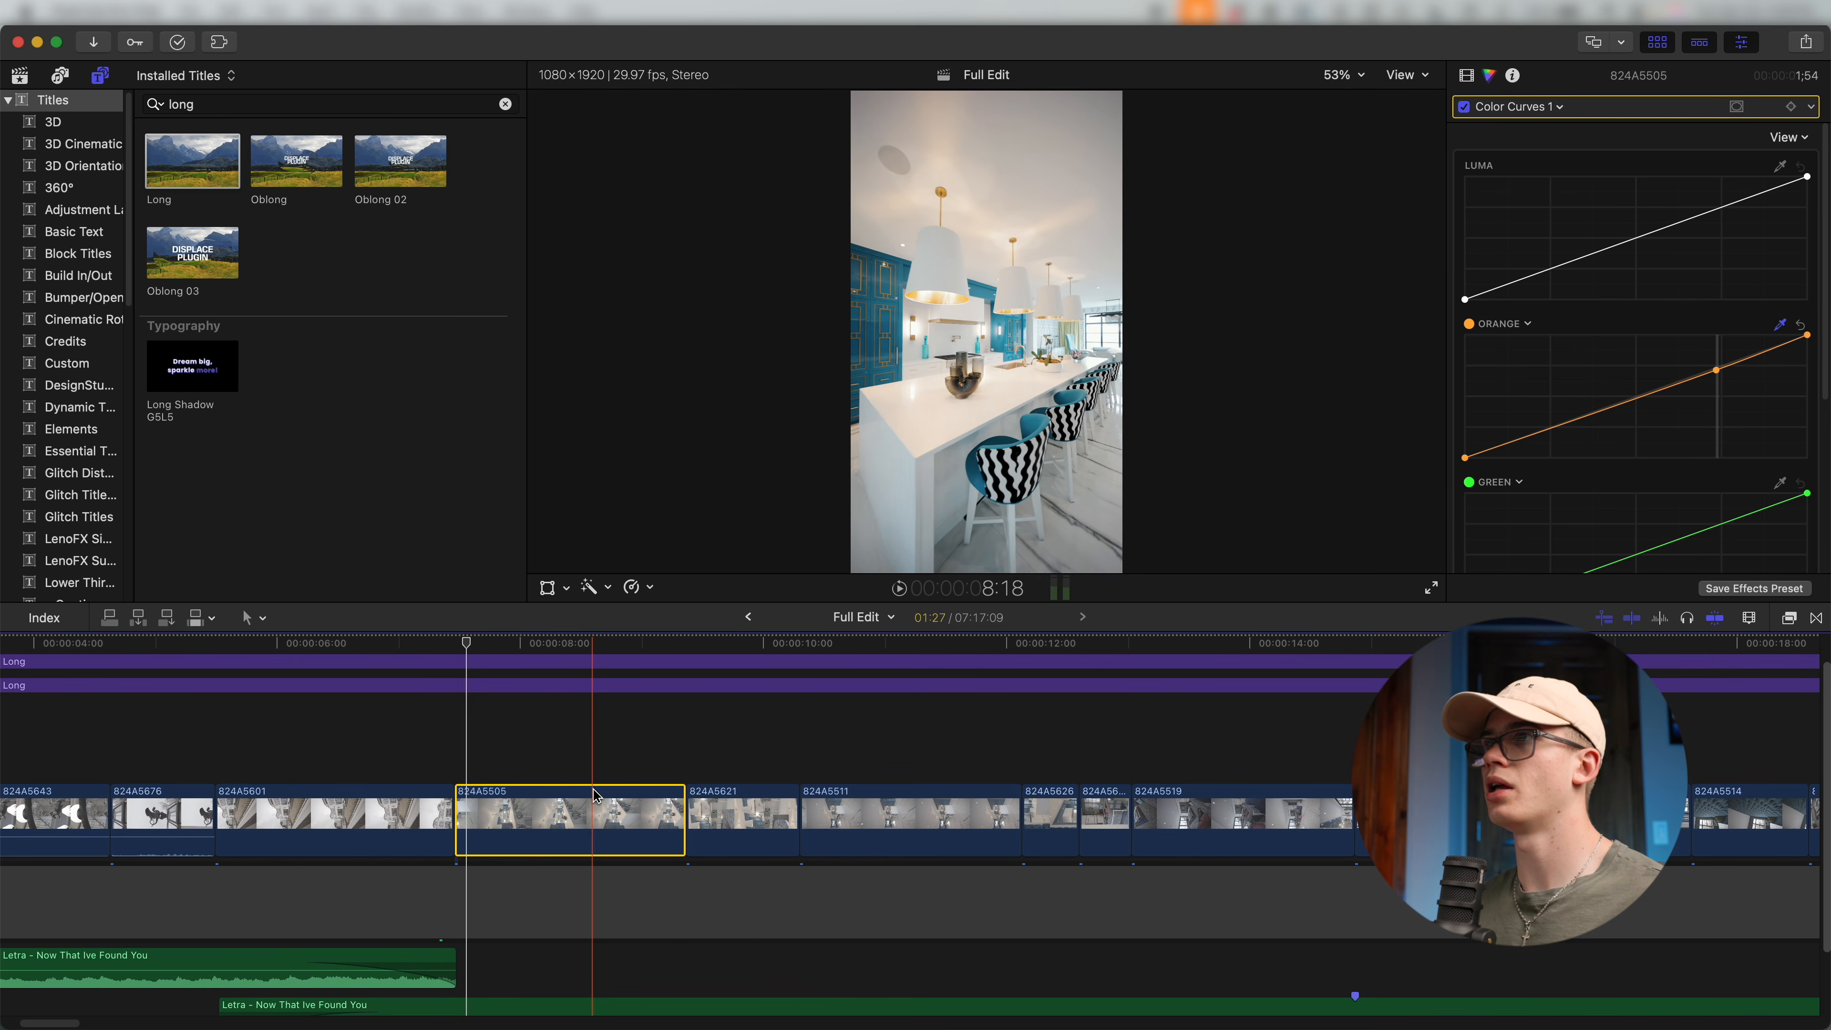
# Compare clip 824A5505 before and after by switching all its effects off and on repeatedly.
pyautogui.click(1467, 76)
pyautogui.click(1463, 107)
pyautogui.click(1464, 106)
pyautogui.click(1463, 107)
pyautogui.click(1463, 107)
pyautogui.click(1464, 107)
pyautogui.click(1464, 107)
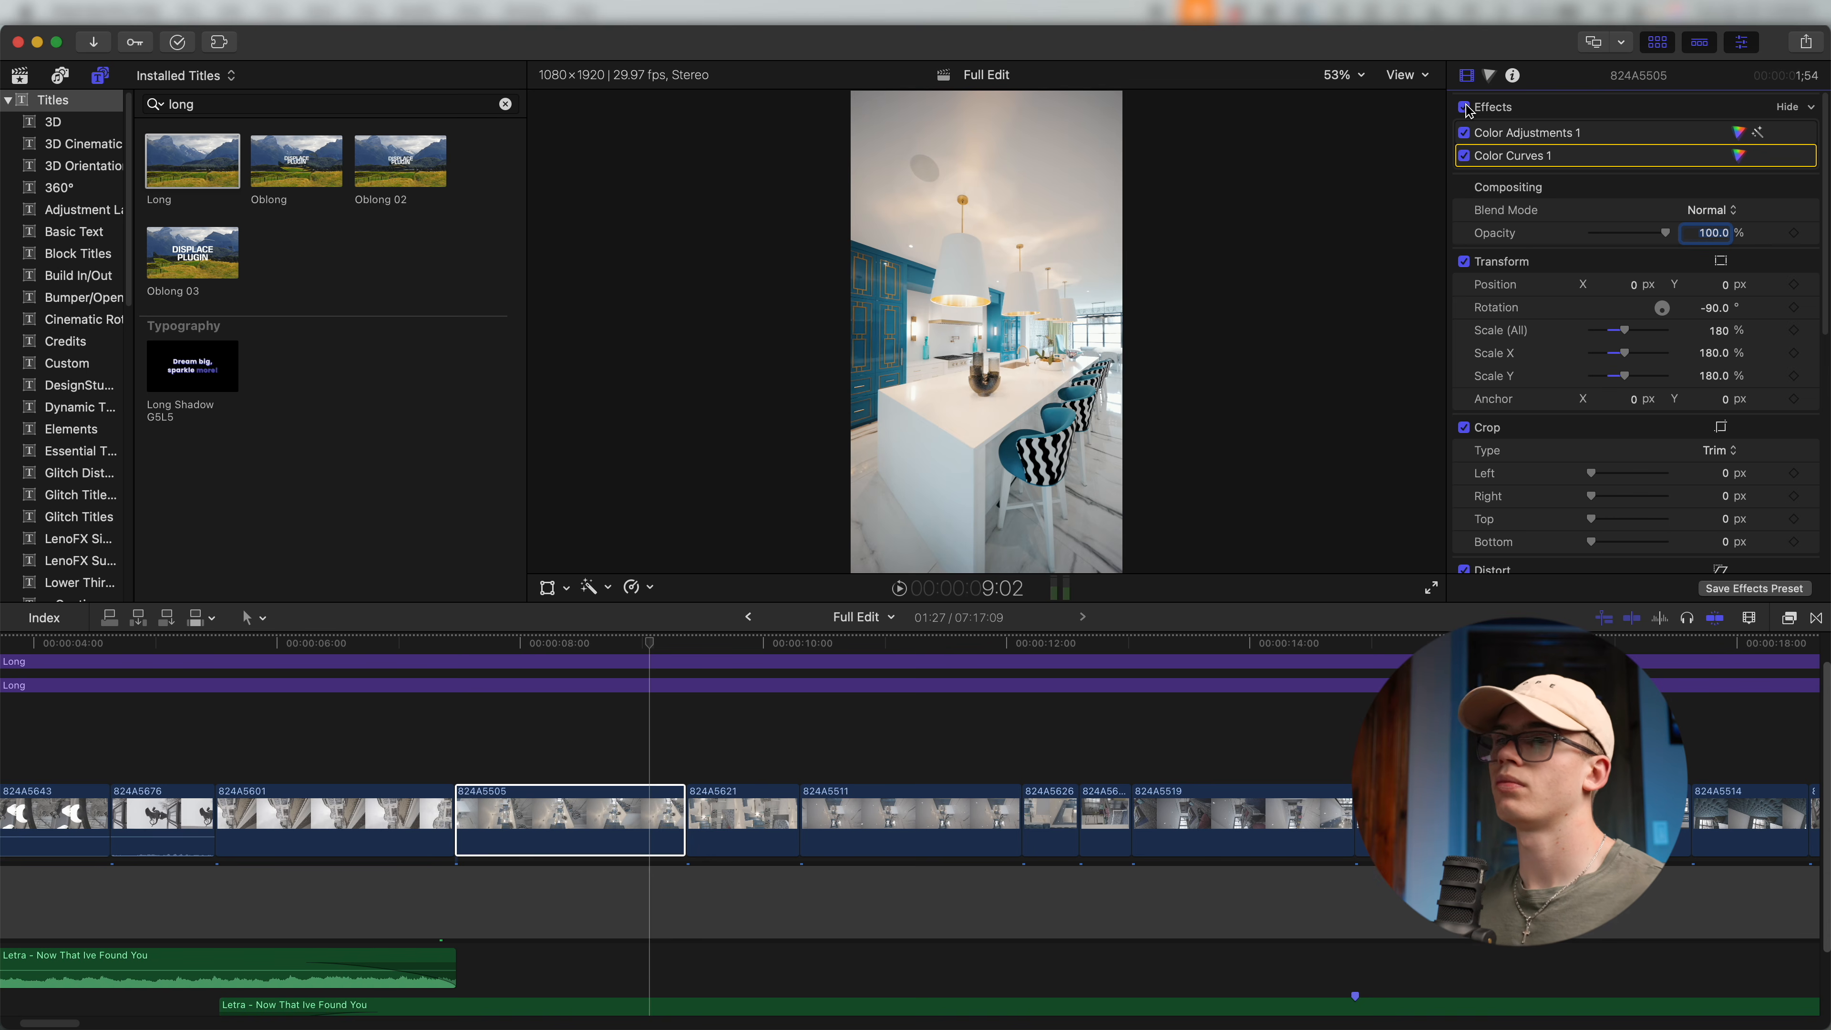
# Look through the clips following 824A5505 up to the marble hallway shot 824A5544 for the next one needing correction.
pyautogui.hscroll(6, 803, 800)
pyautogui.press('super+minus')
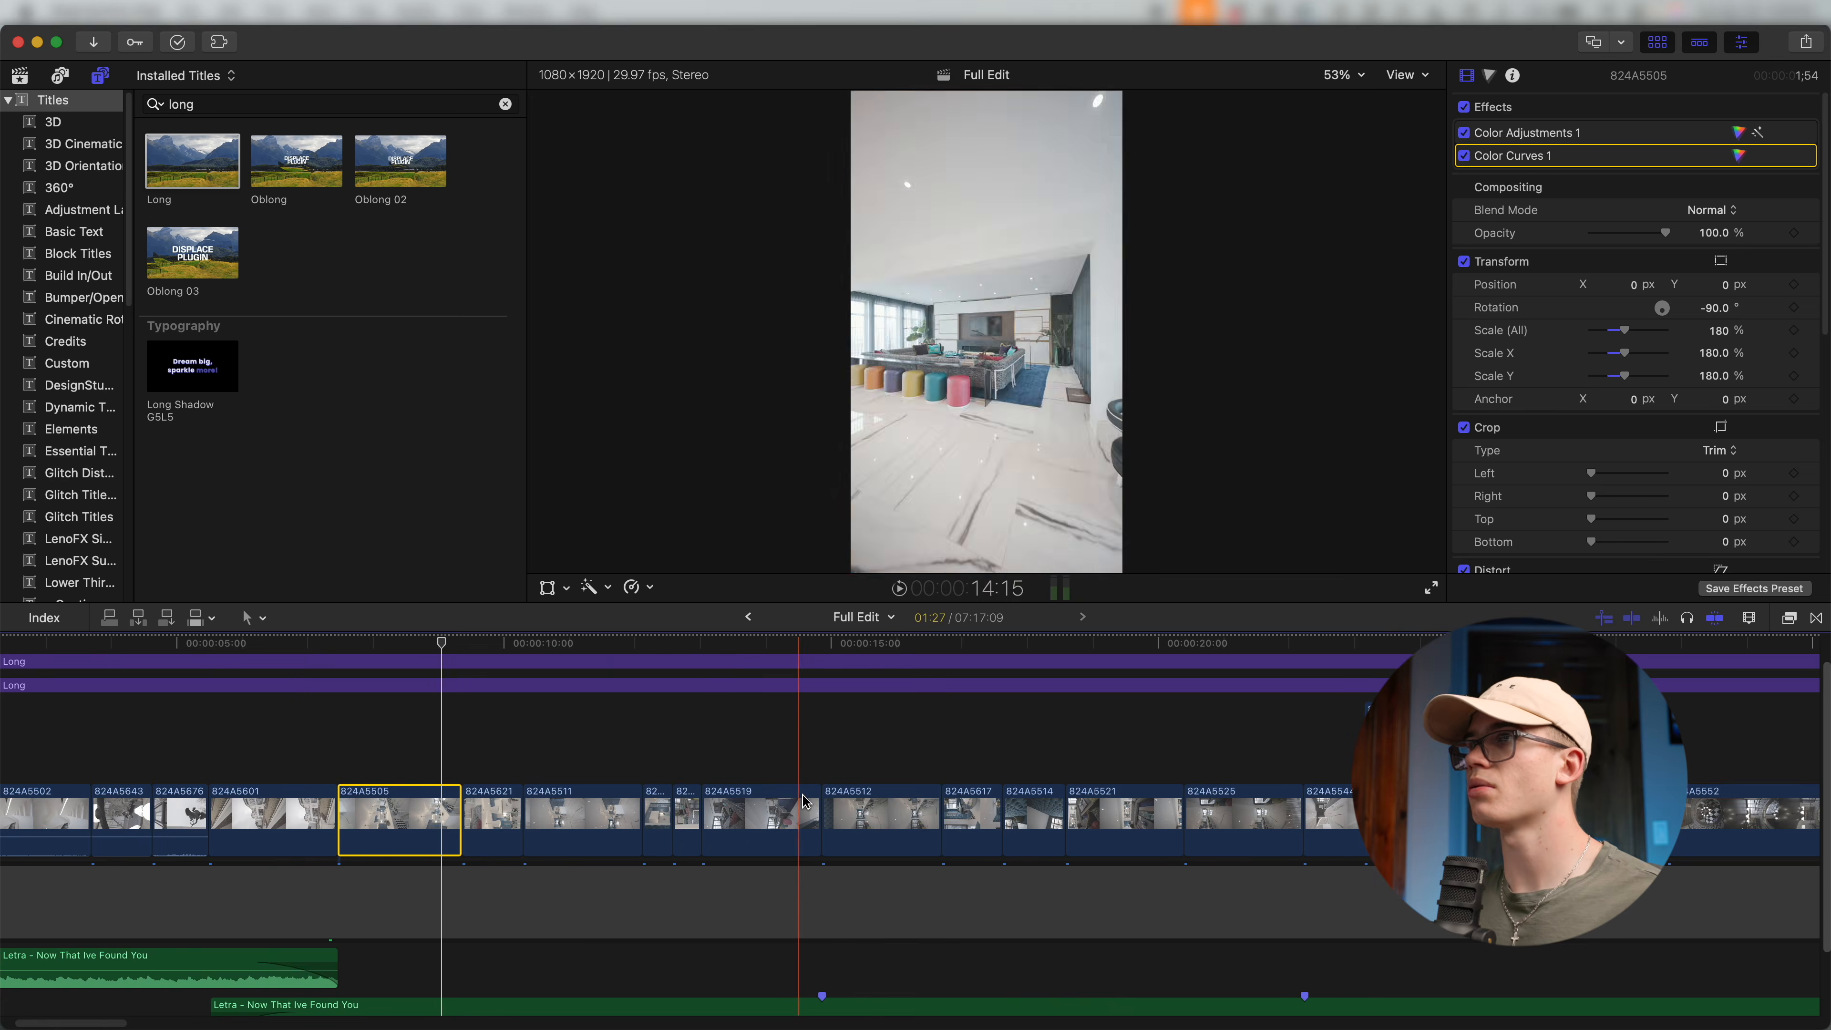
pyautogui.click(1116, 811)
pyautogui.hscroll(5, 882, 735)
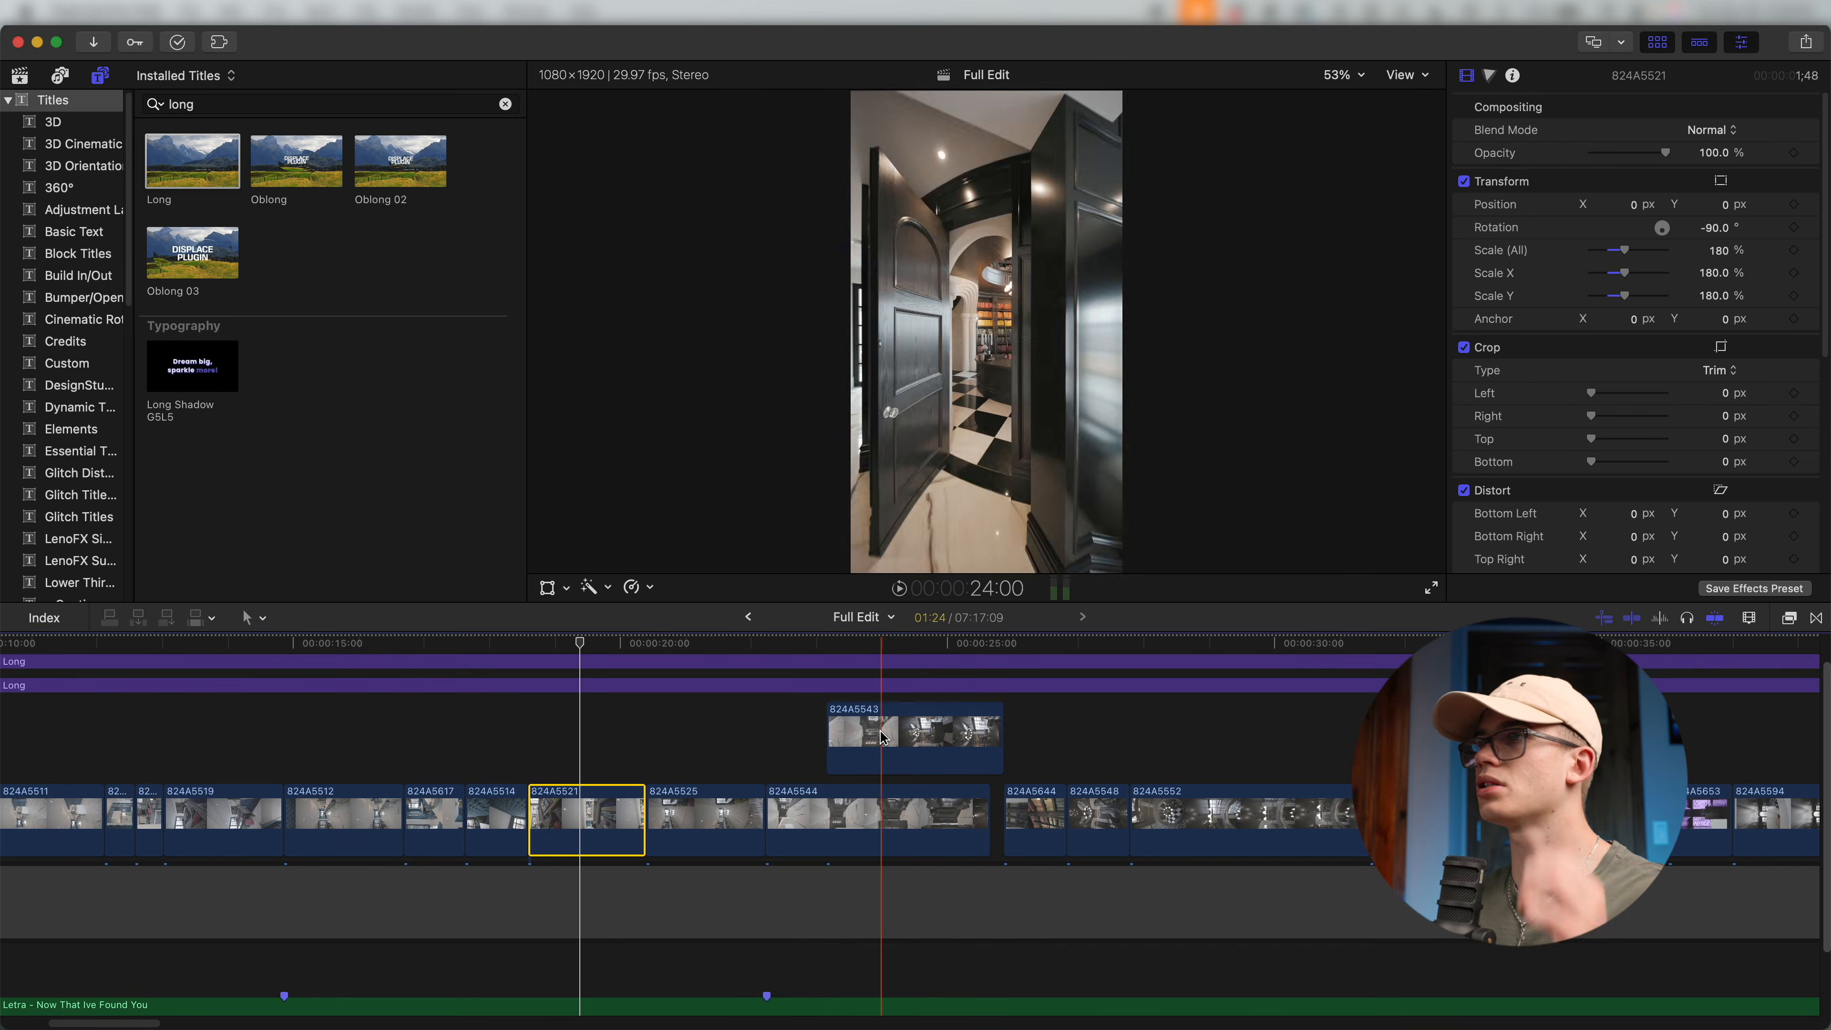
pyautogui.press('super+equal')
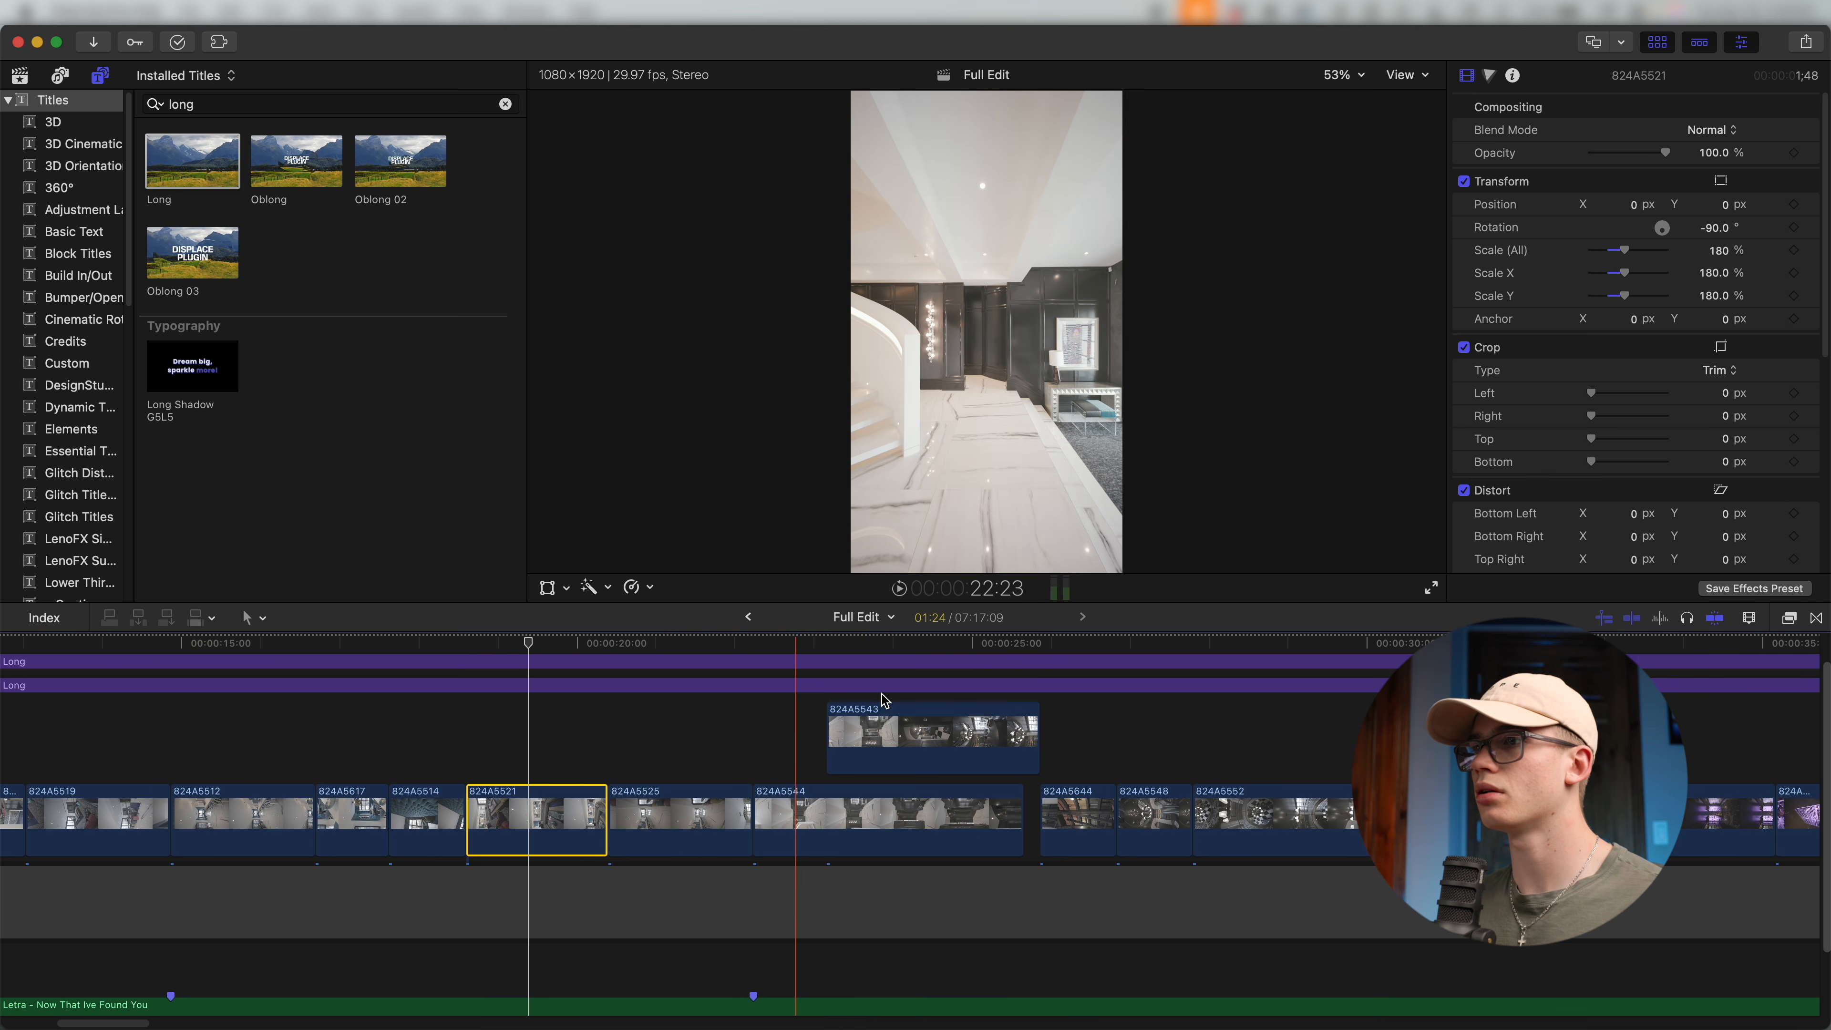
pyautogui.press('Down')
pyautogui.press('super+minus')
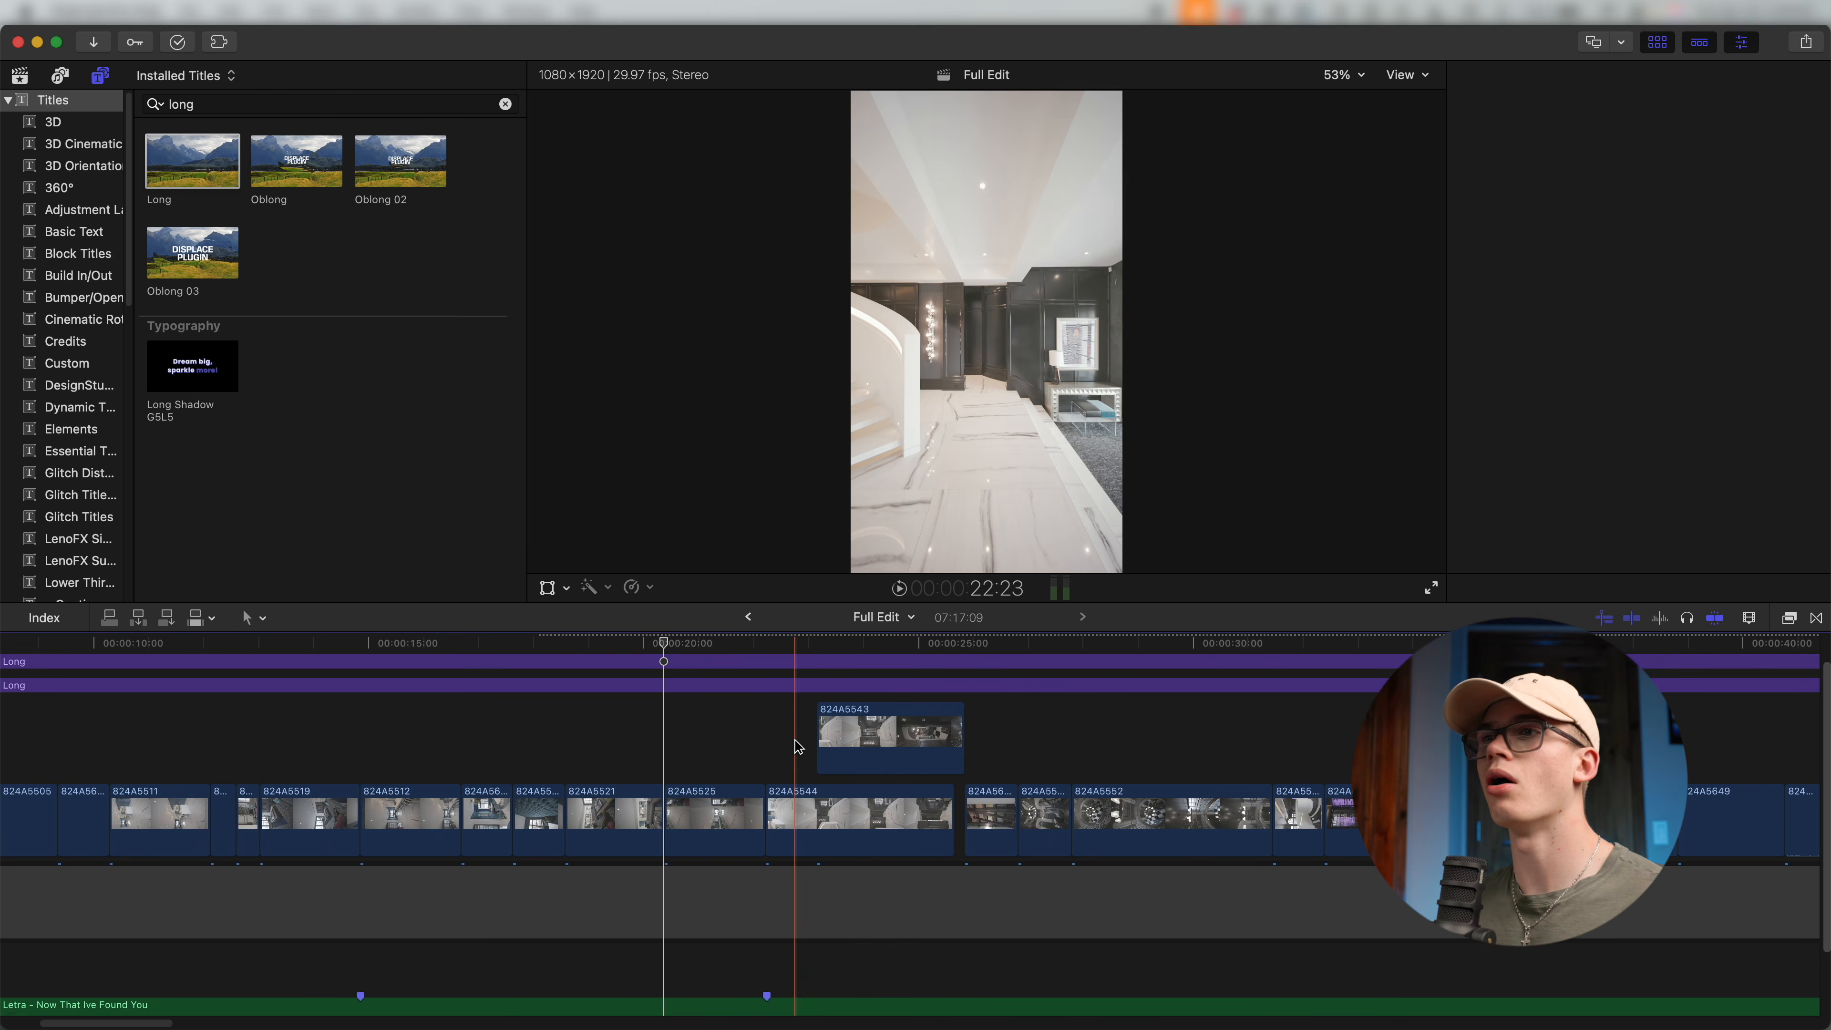
pyautogui.press('super+equal')
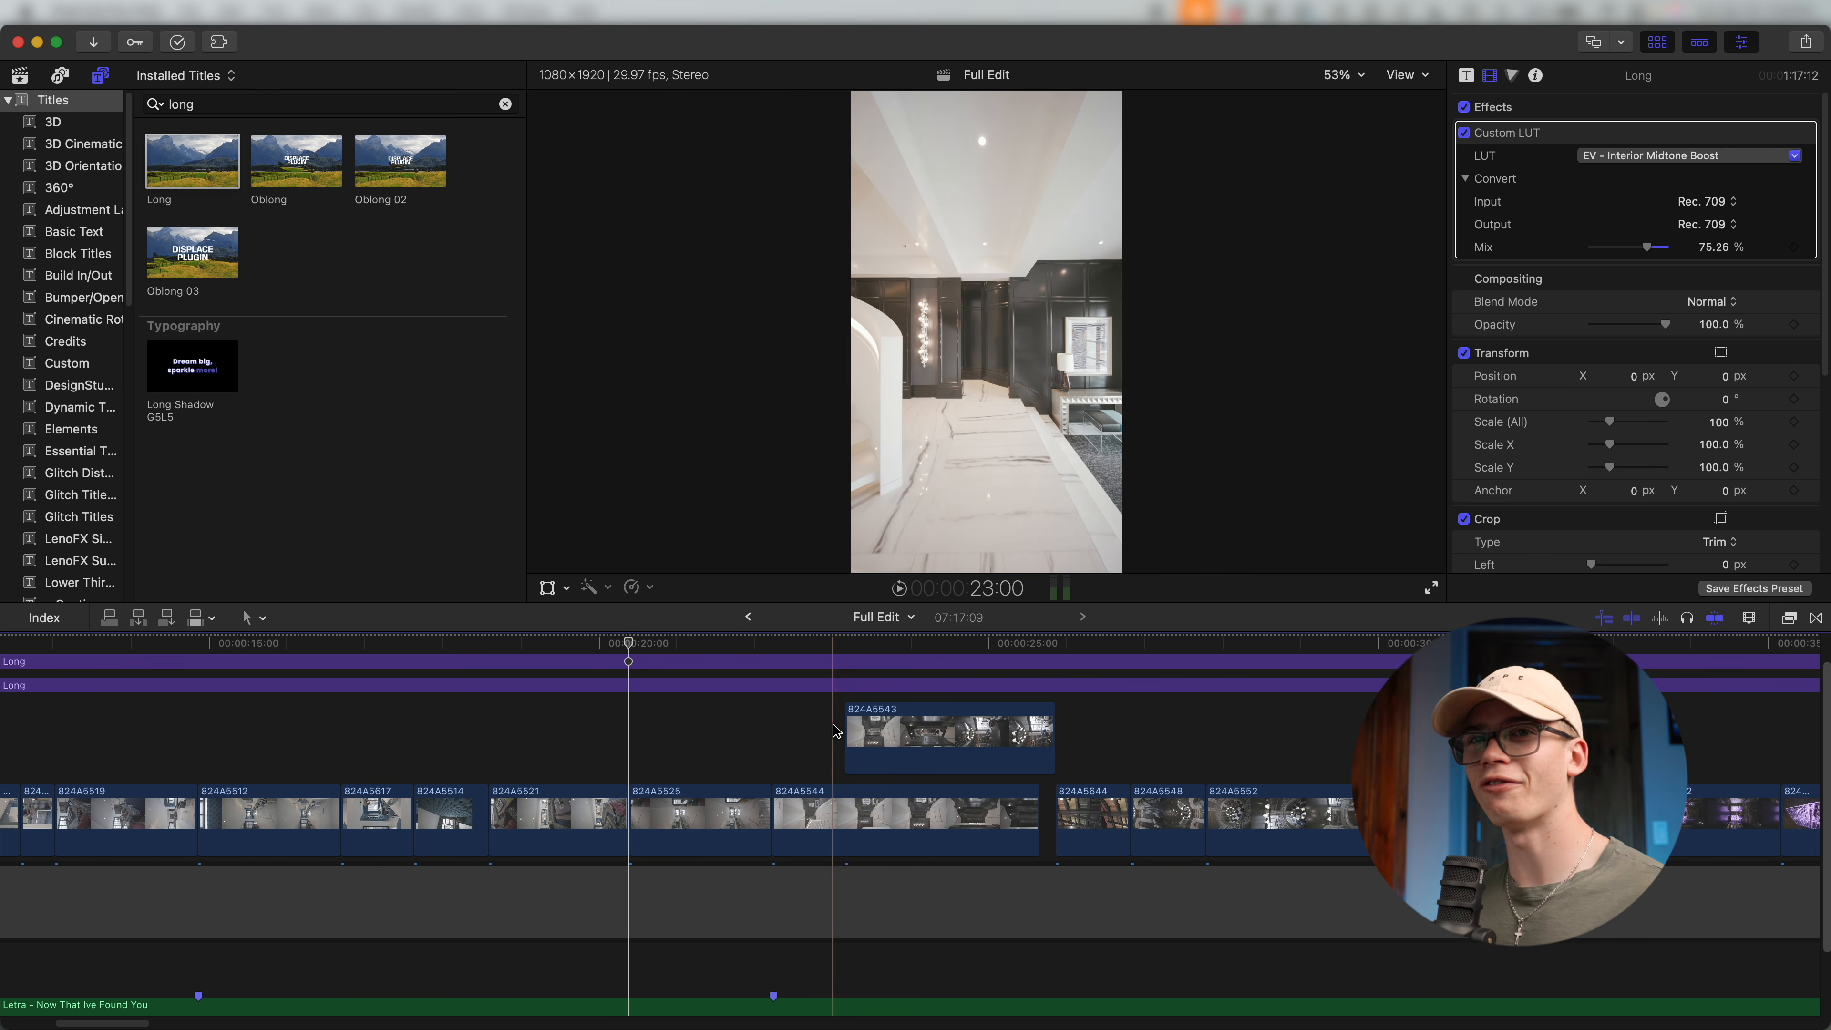
pyautogui.press('super+equal')
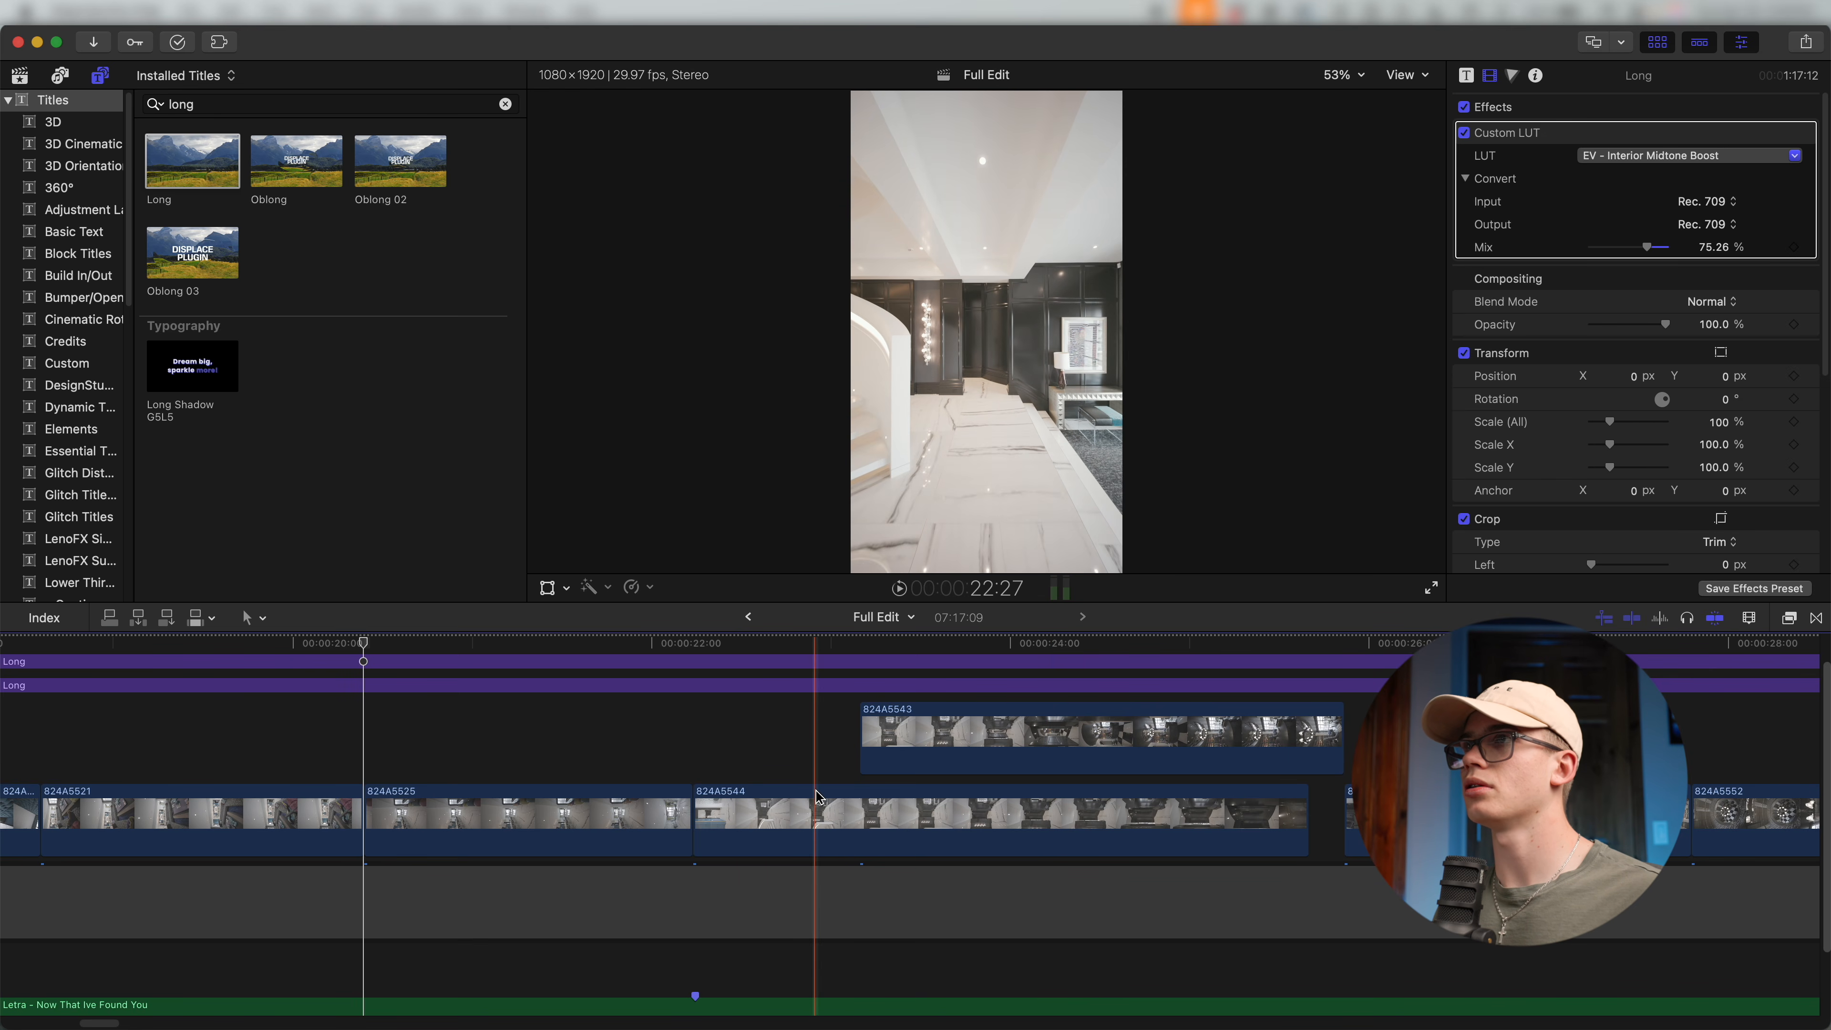
# Add Color Adjustments to the hallway clip 824A5544 with black point -56 and highlights 3.
pyautogui.click(770, 821)
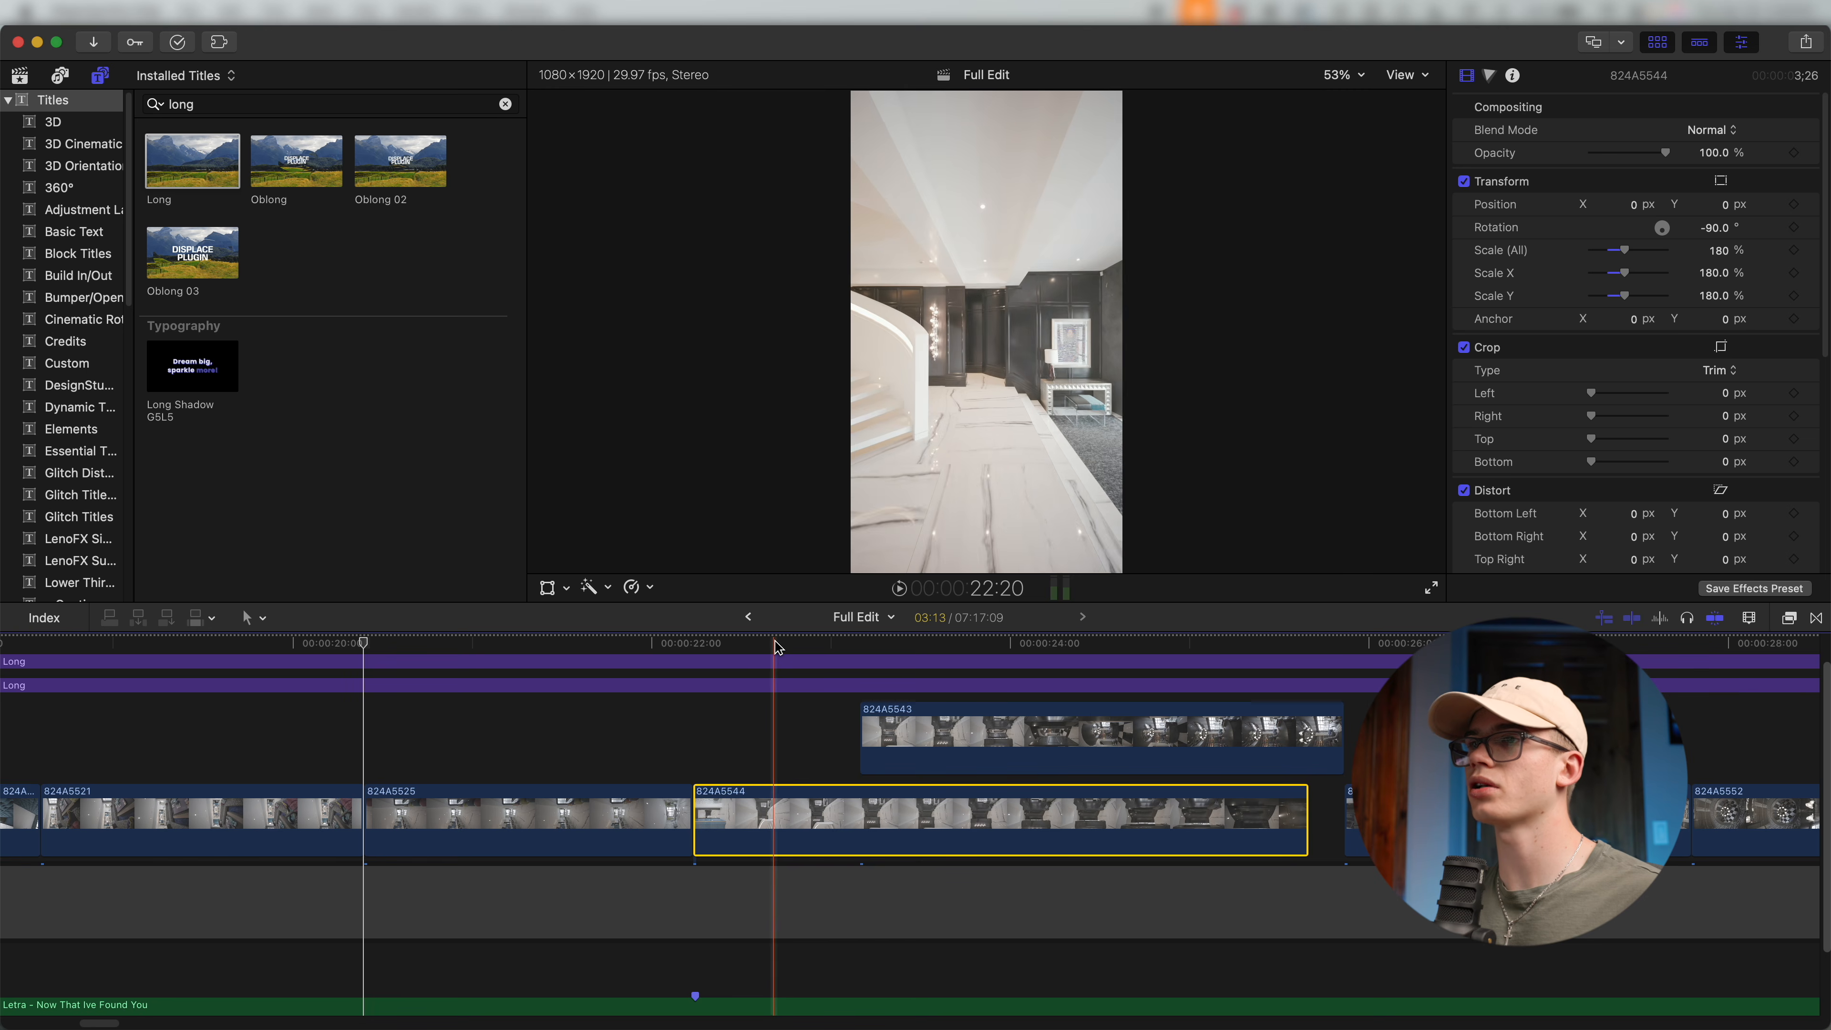
pyautogui.click(754, 649)
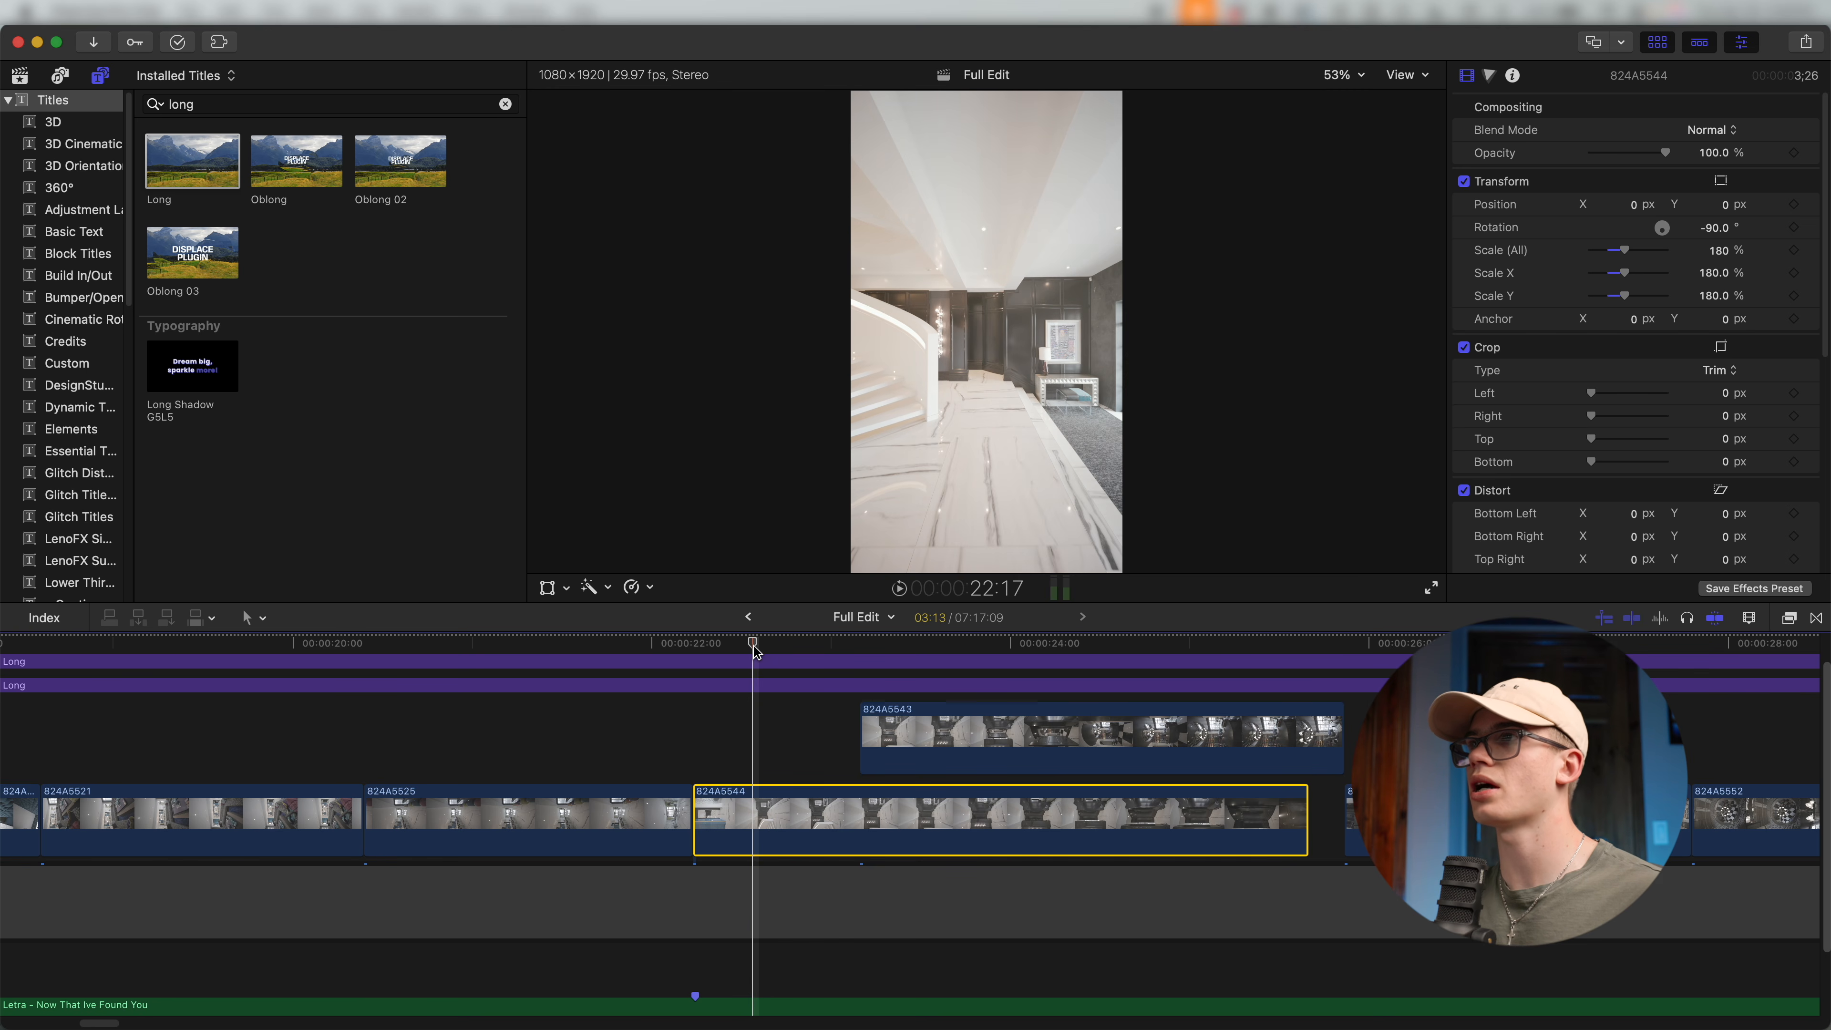
pyautogui.click(1487, 75)
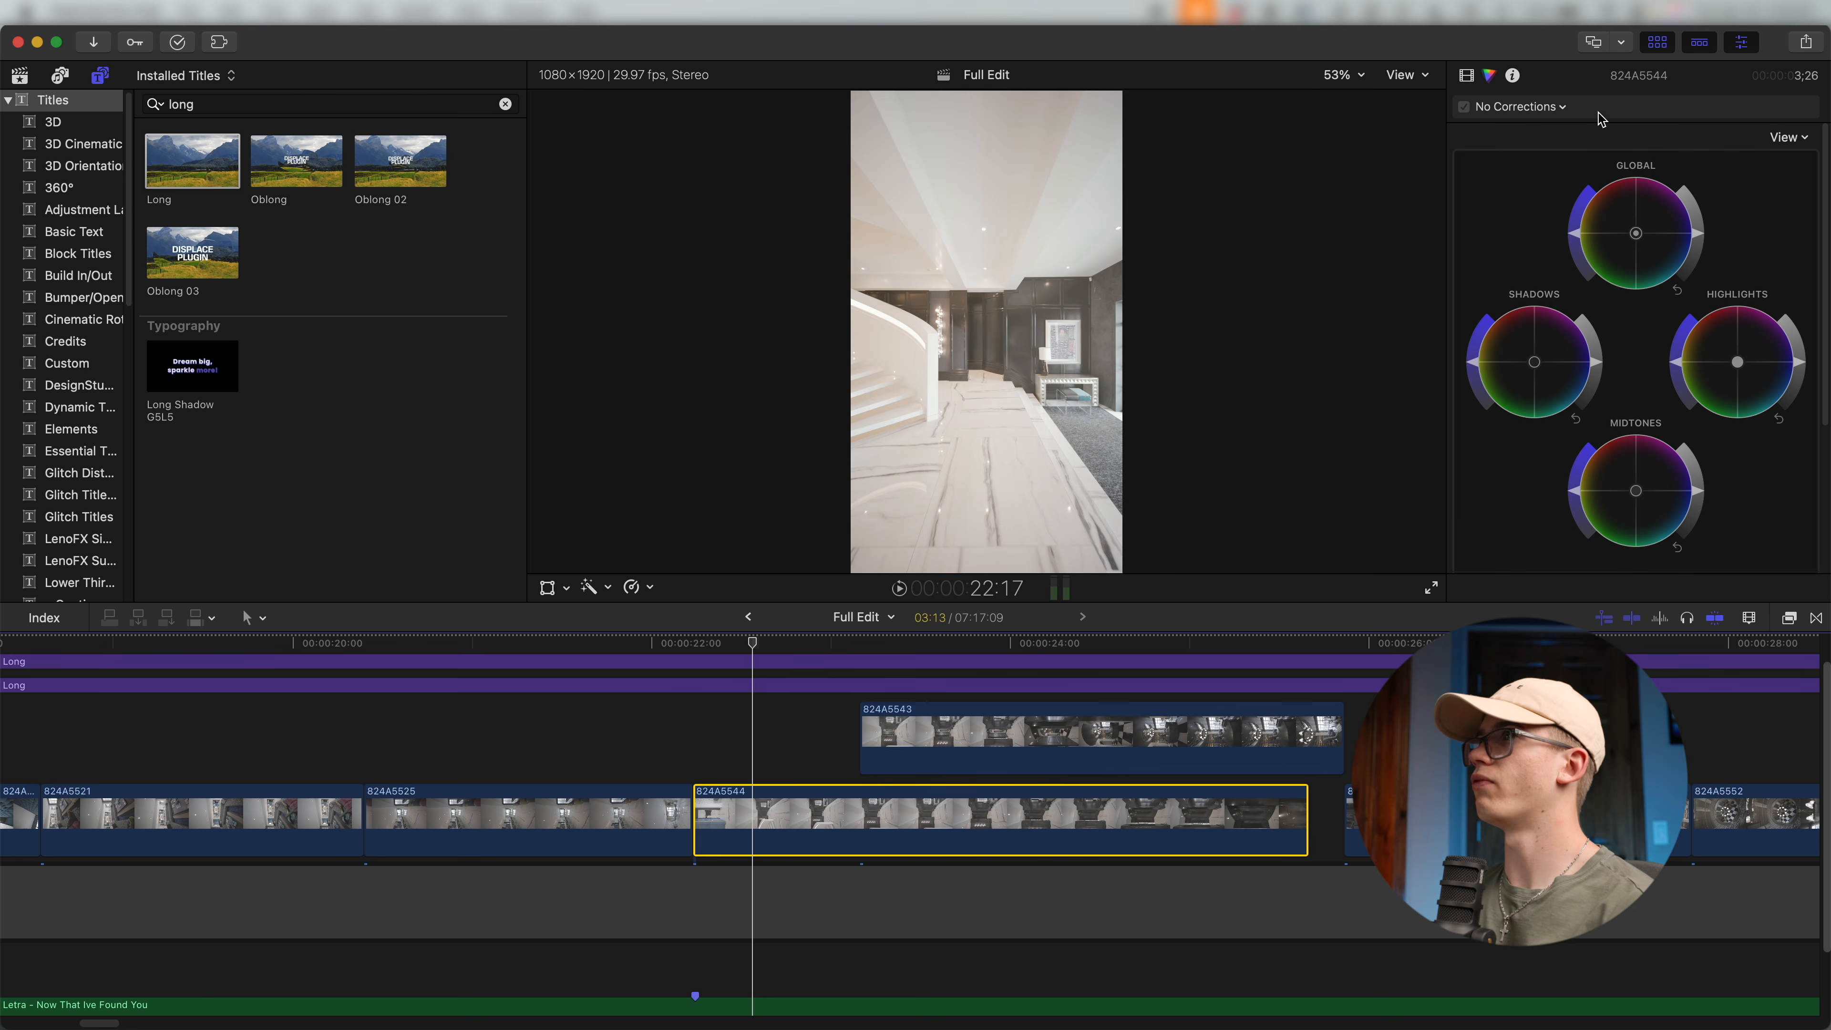
pyautogui.click(1519, 108)
pyautogui.click(1525, 238)
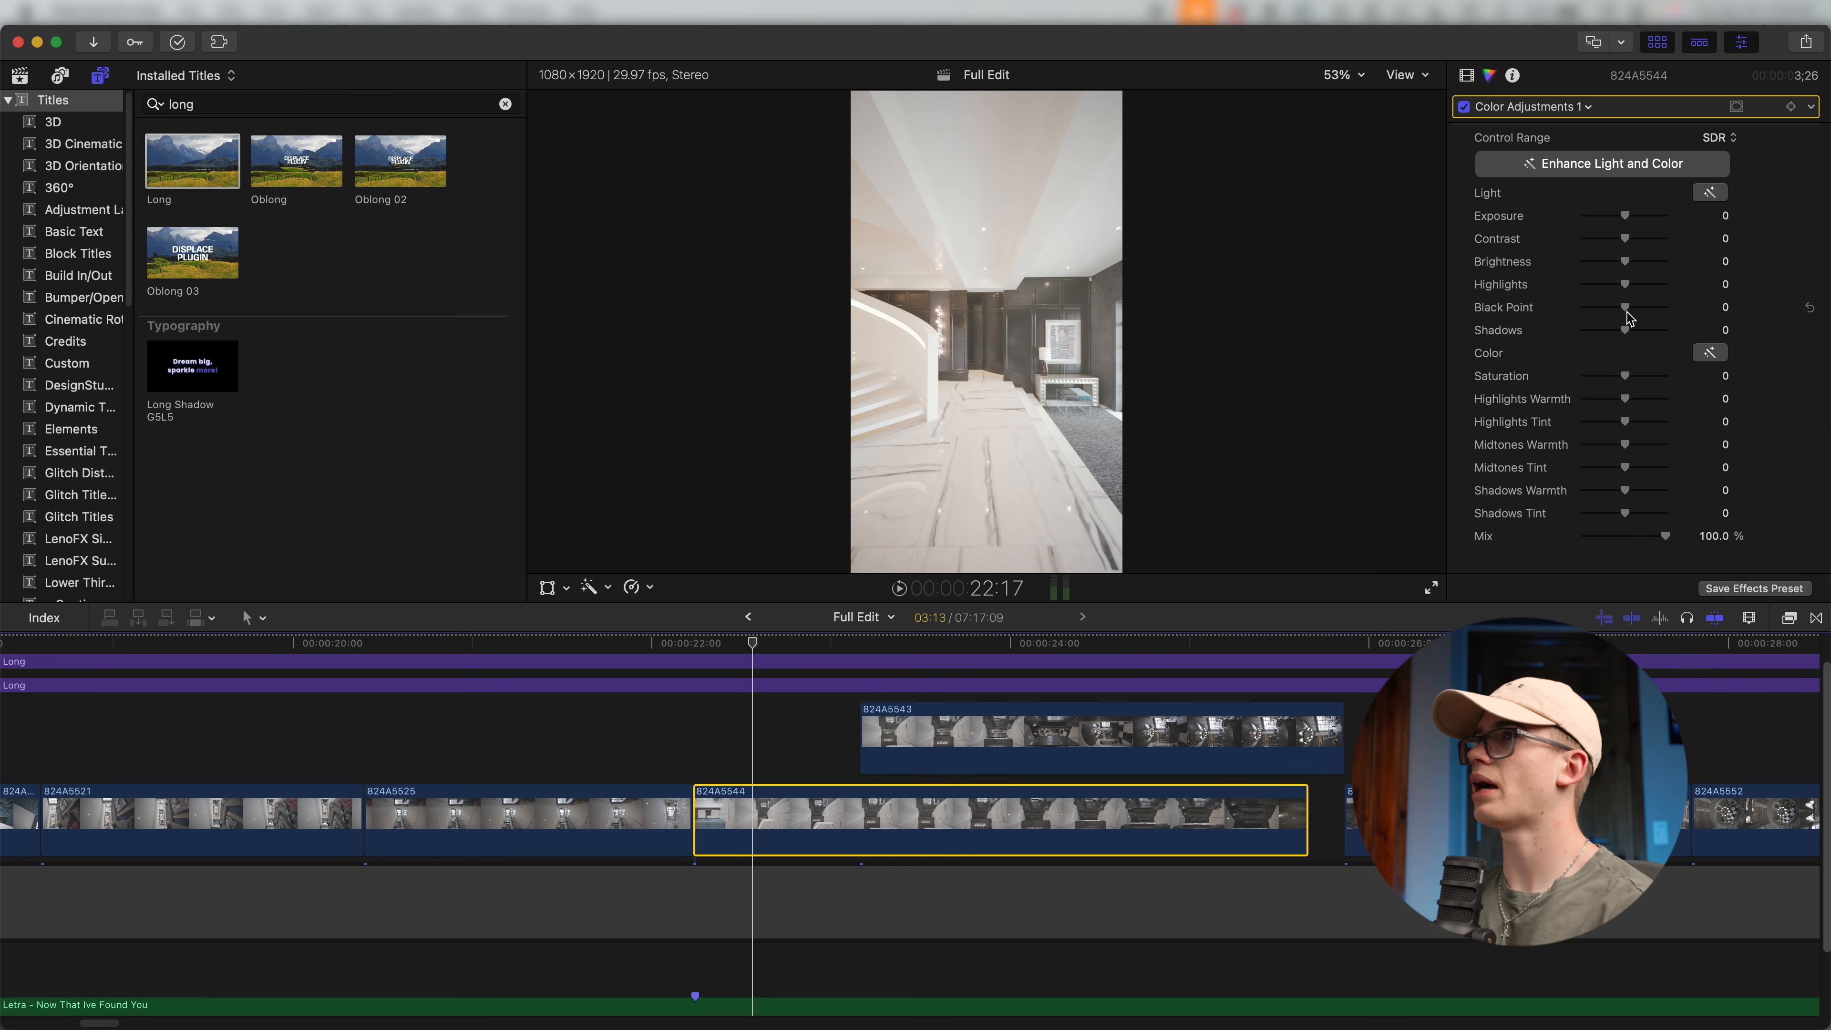
pyautogui.moveTo(1618, 313); pyautogui.dragTo(1597, 314)
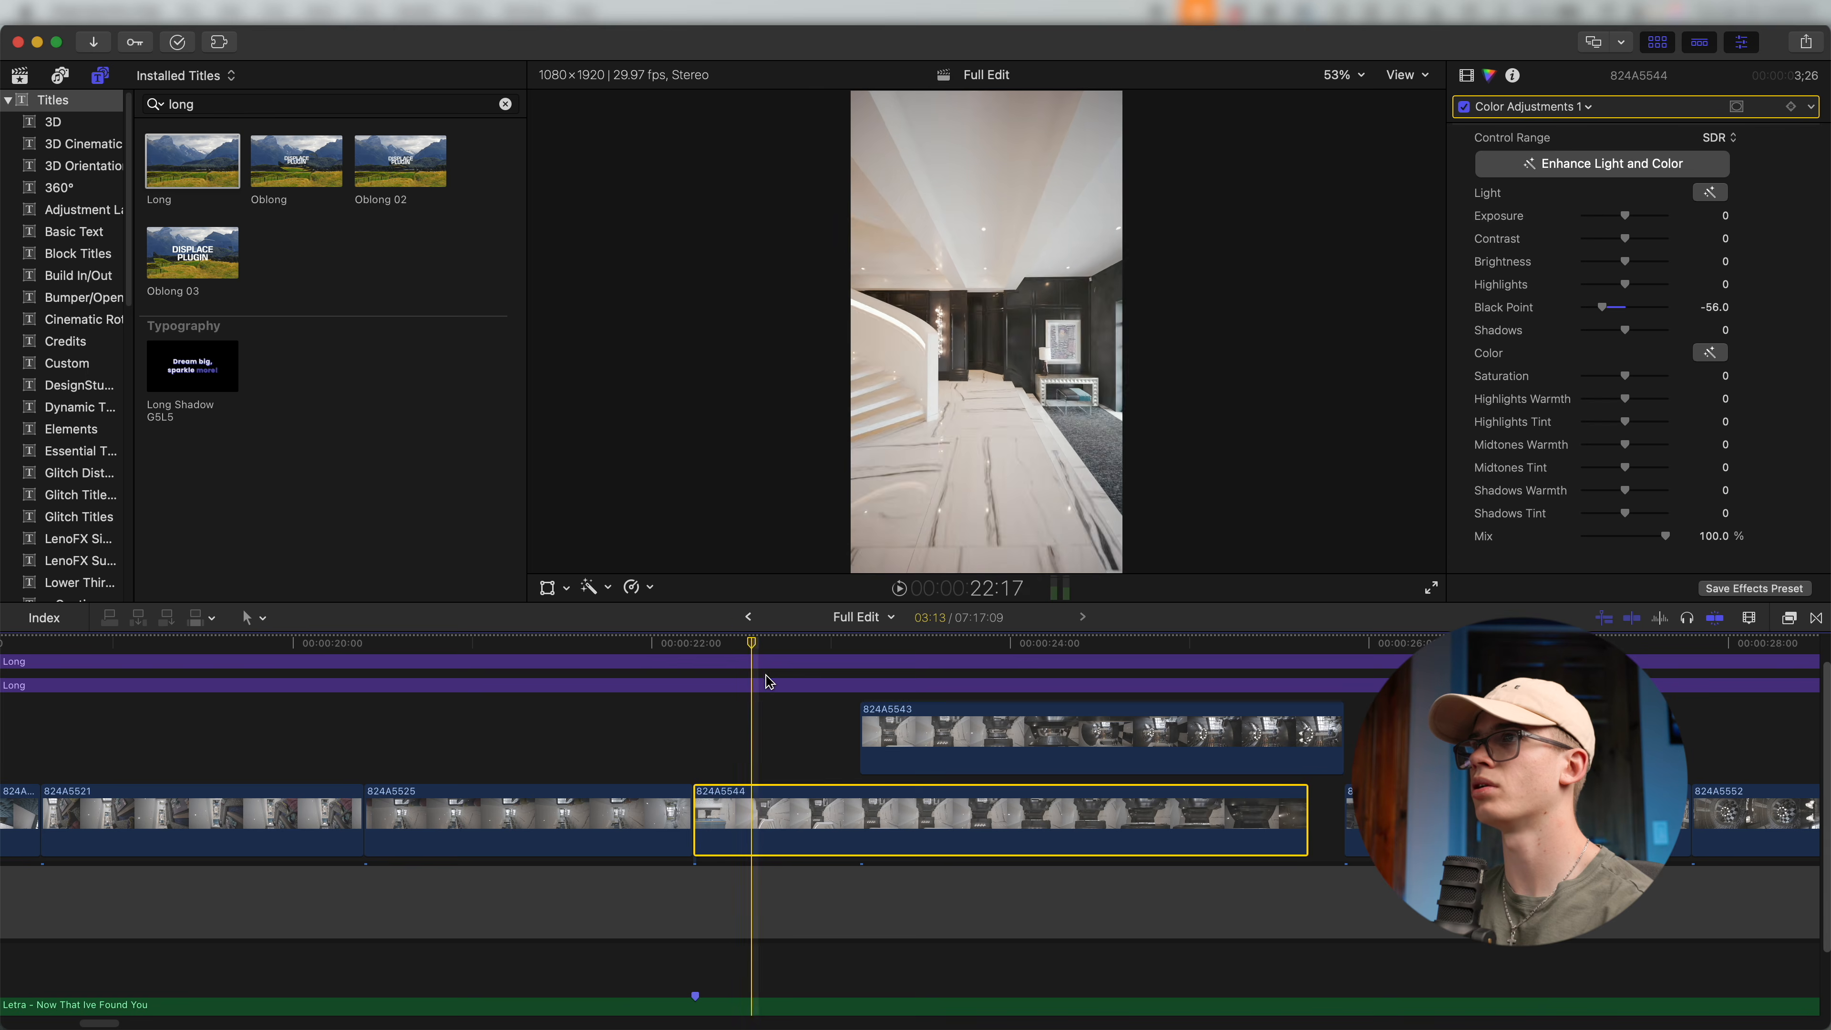
pyautogui.click(810, 631)
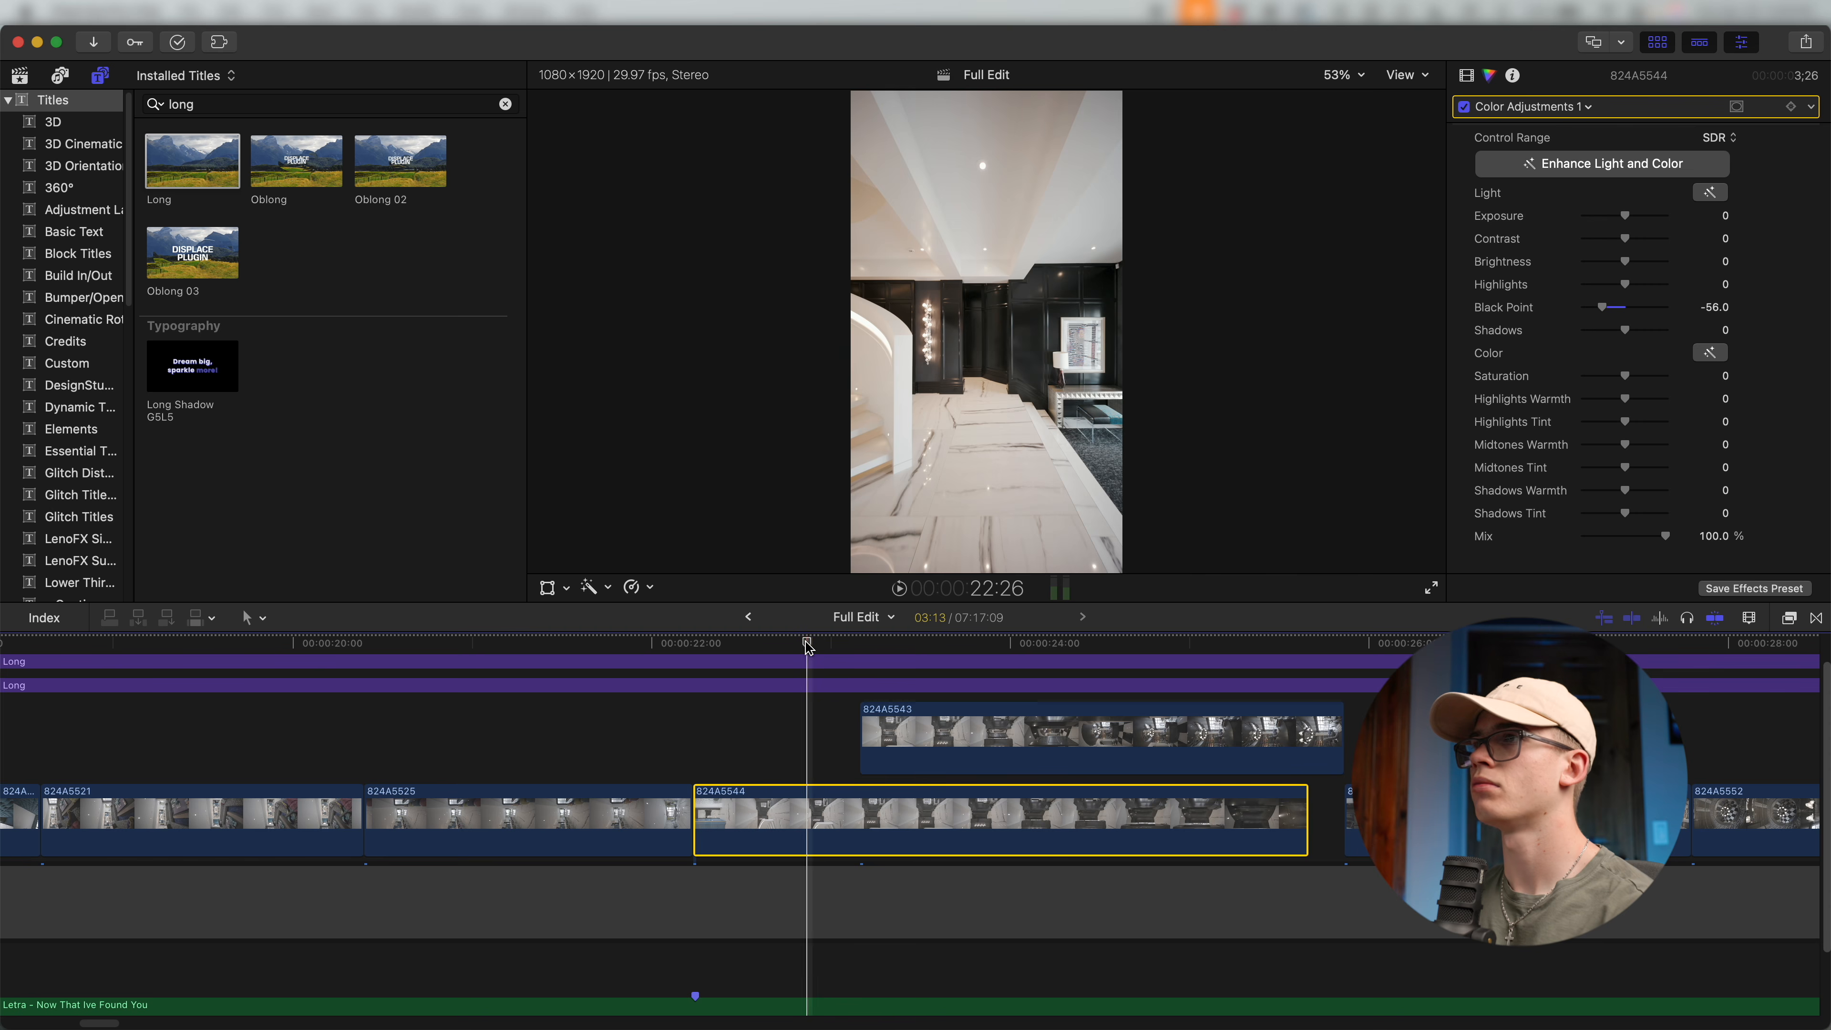
pyautogui.moveTo(1628, 284); pyautogui.dragTo(1630, 285)
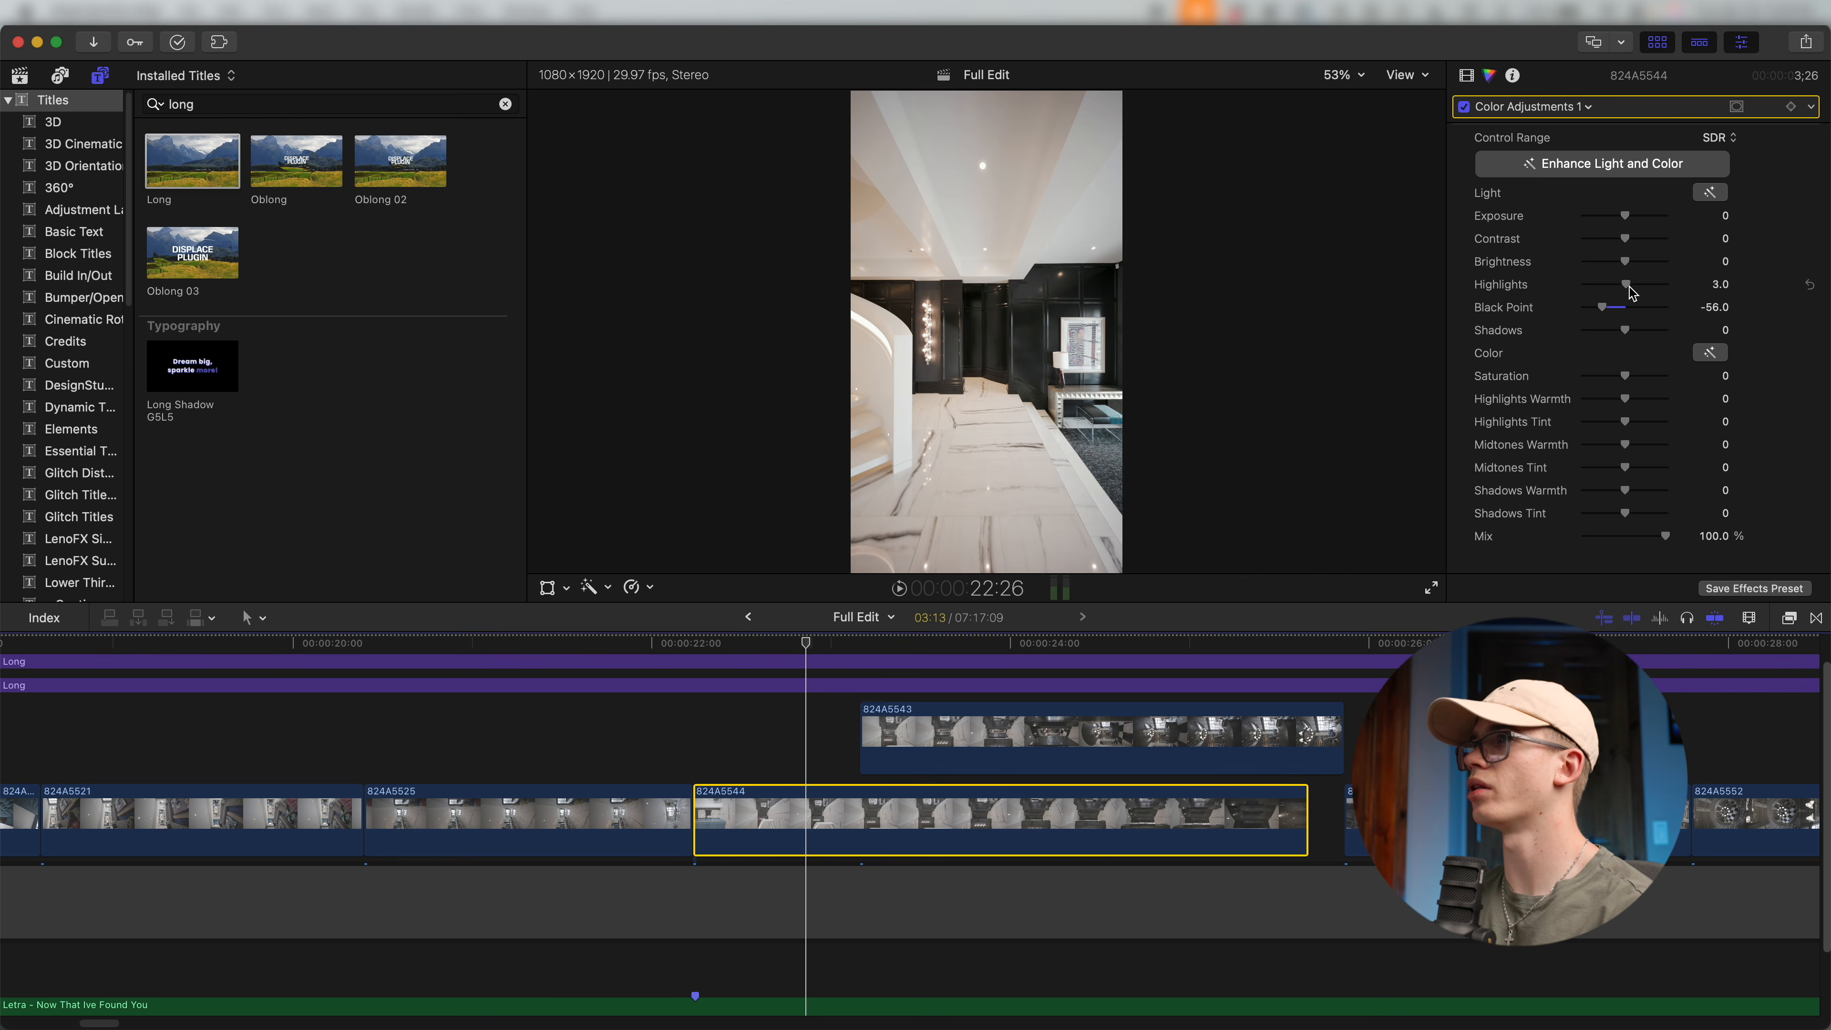
# Add Color Curves to clip 824A5544, sample the marble floor and pull the orange curve slightly down at the sampled tone.
pyautogui.click(1549, 107)
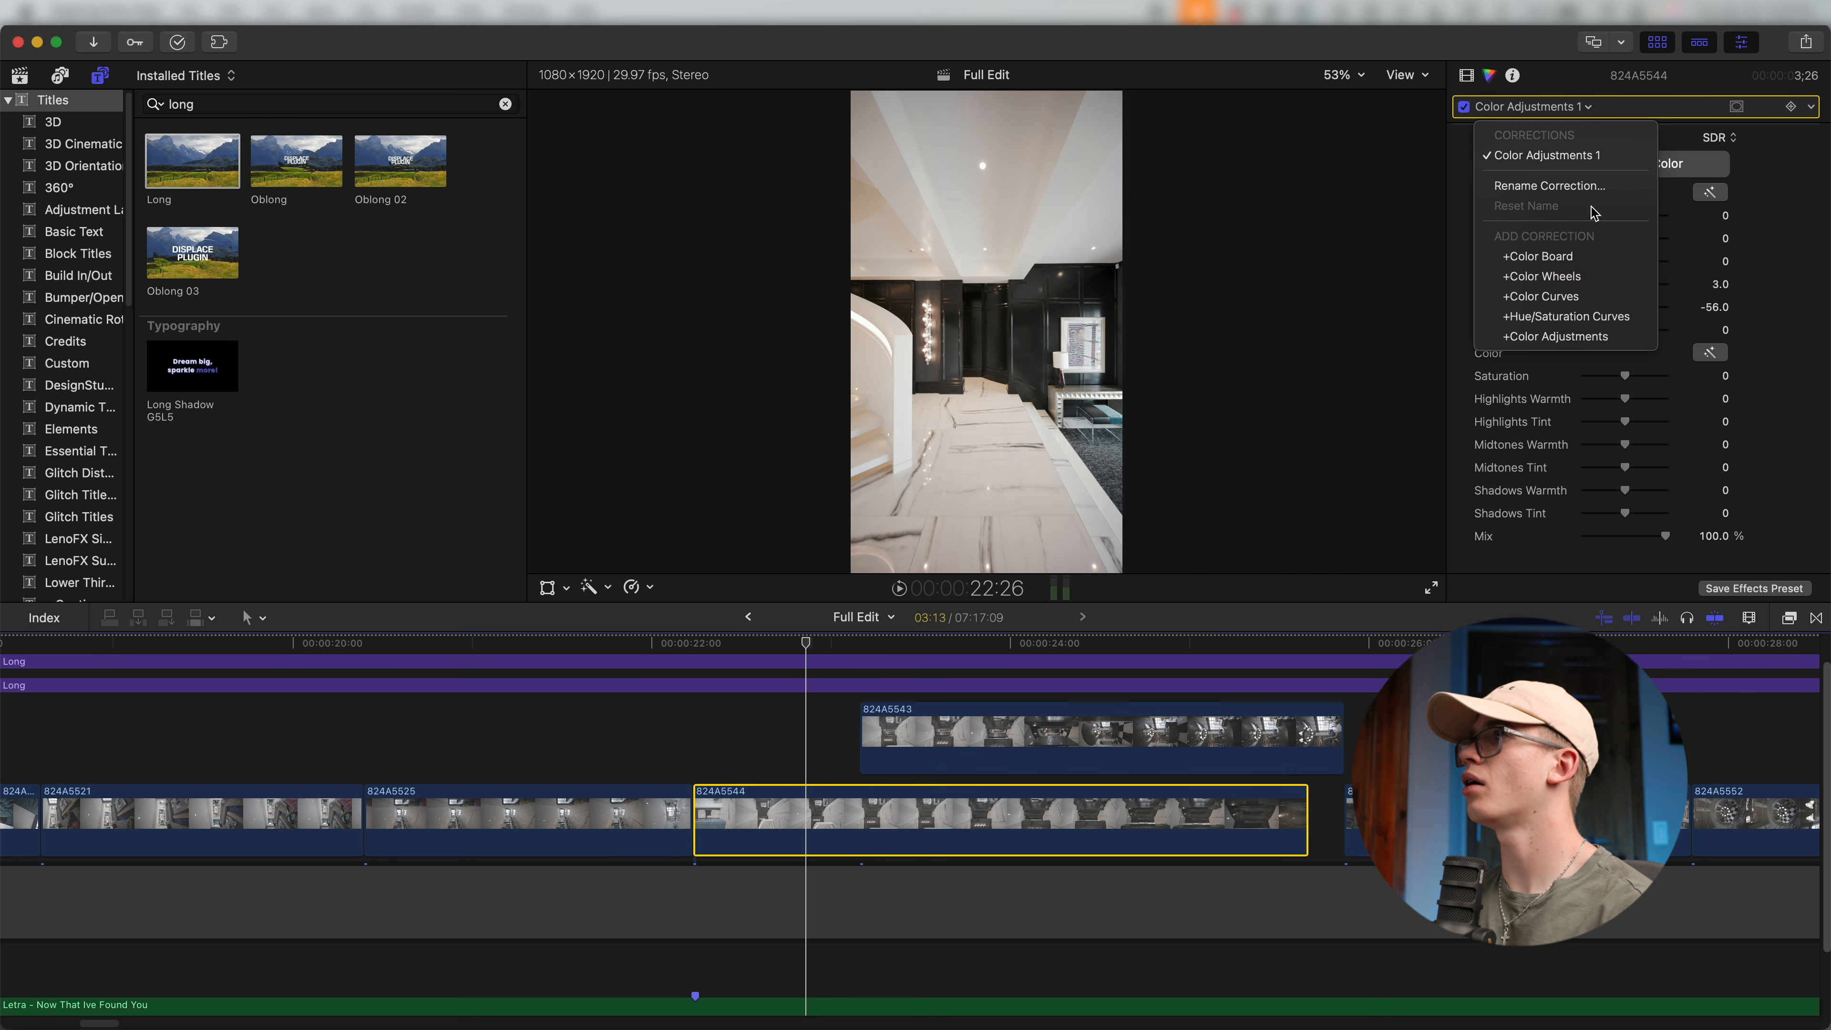
pyautogui.click(1593, 298)
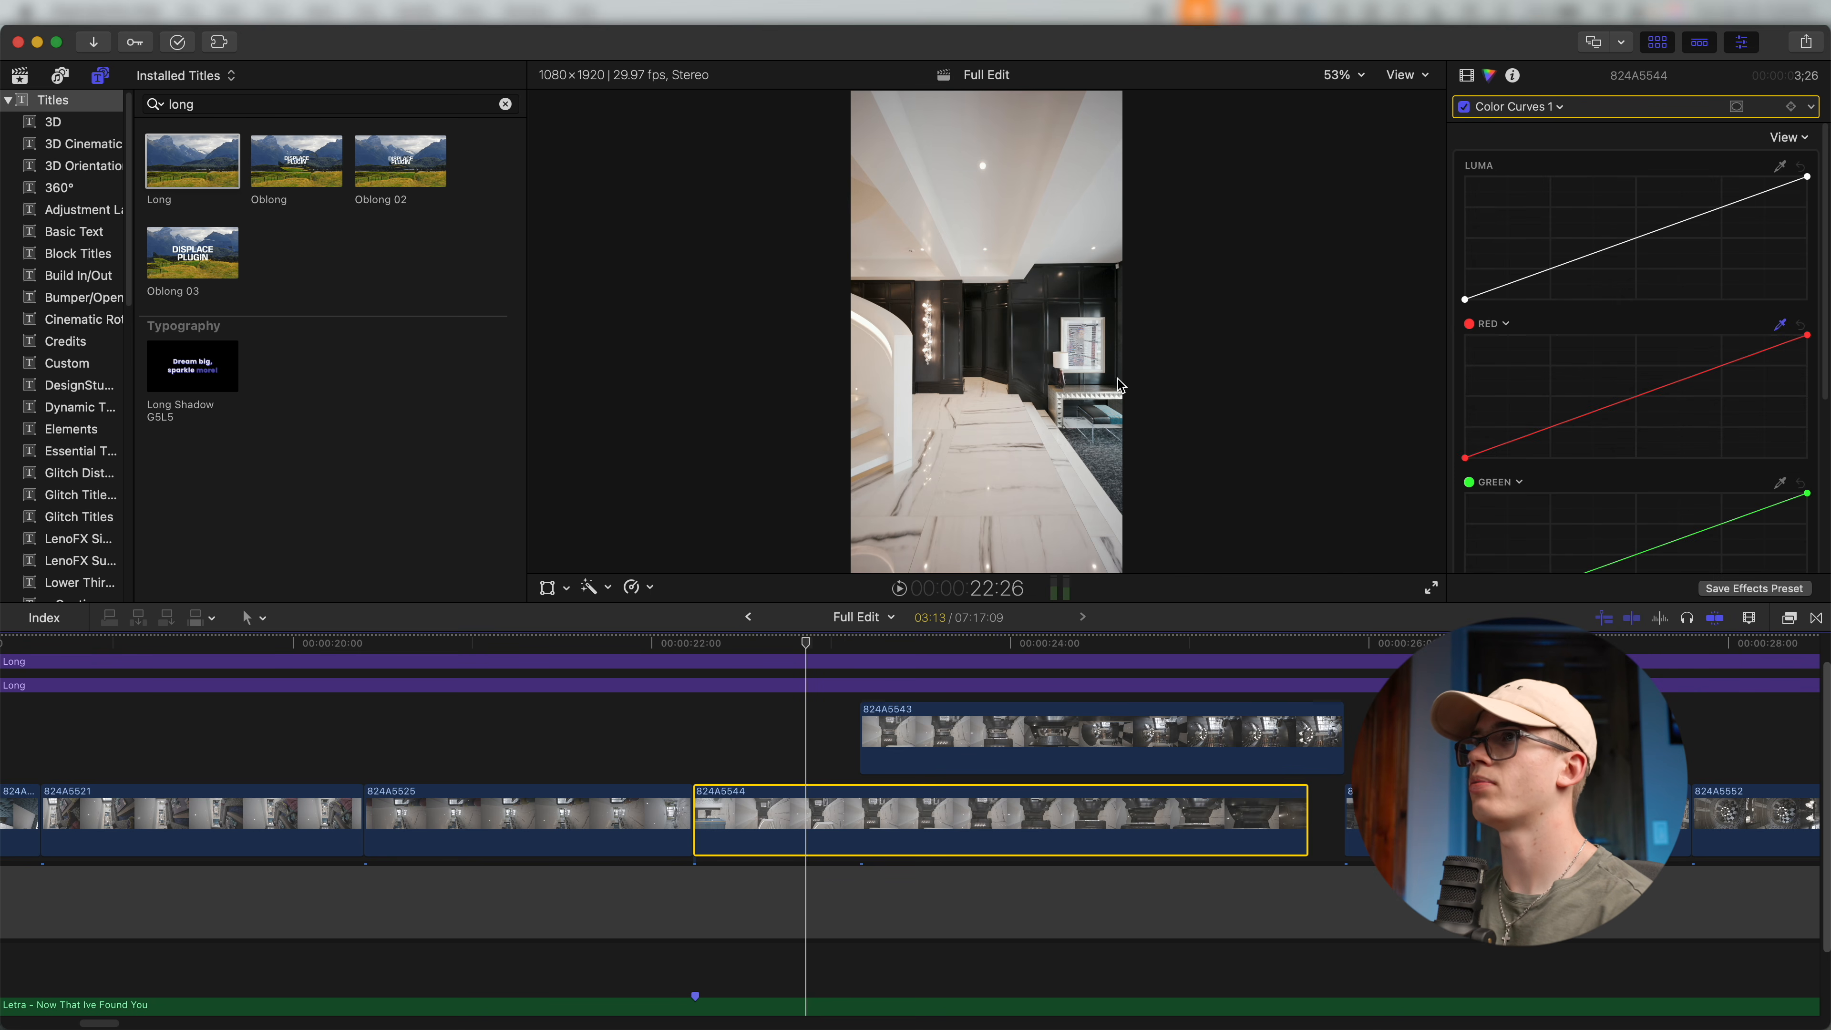
pyautogui.click(993, 476)
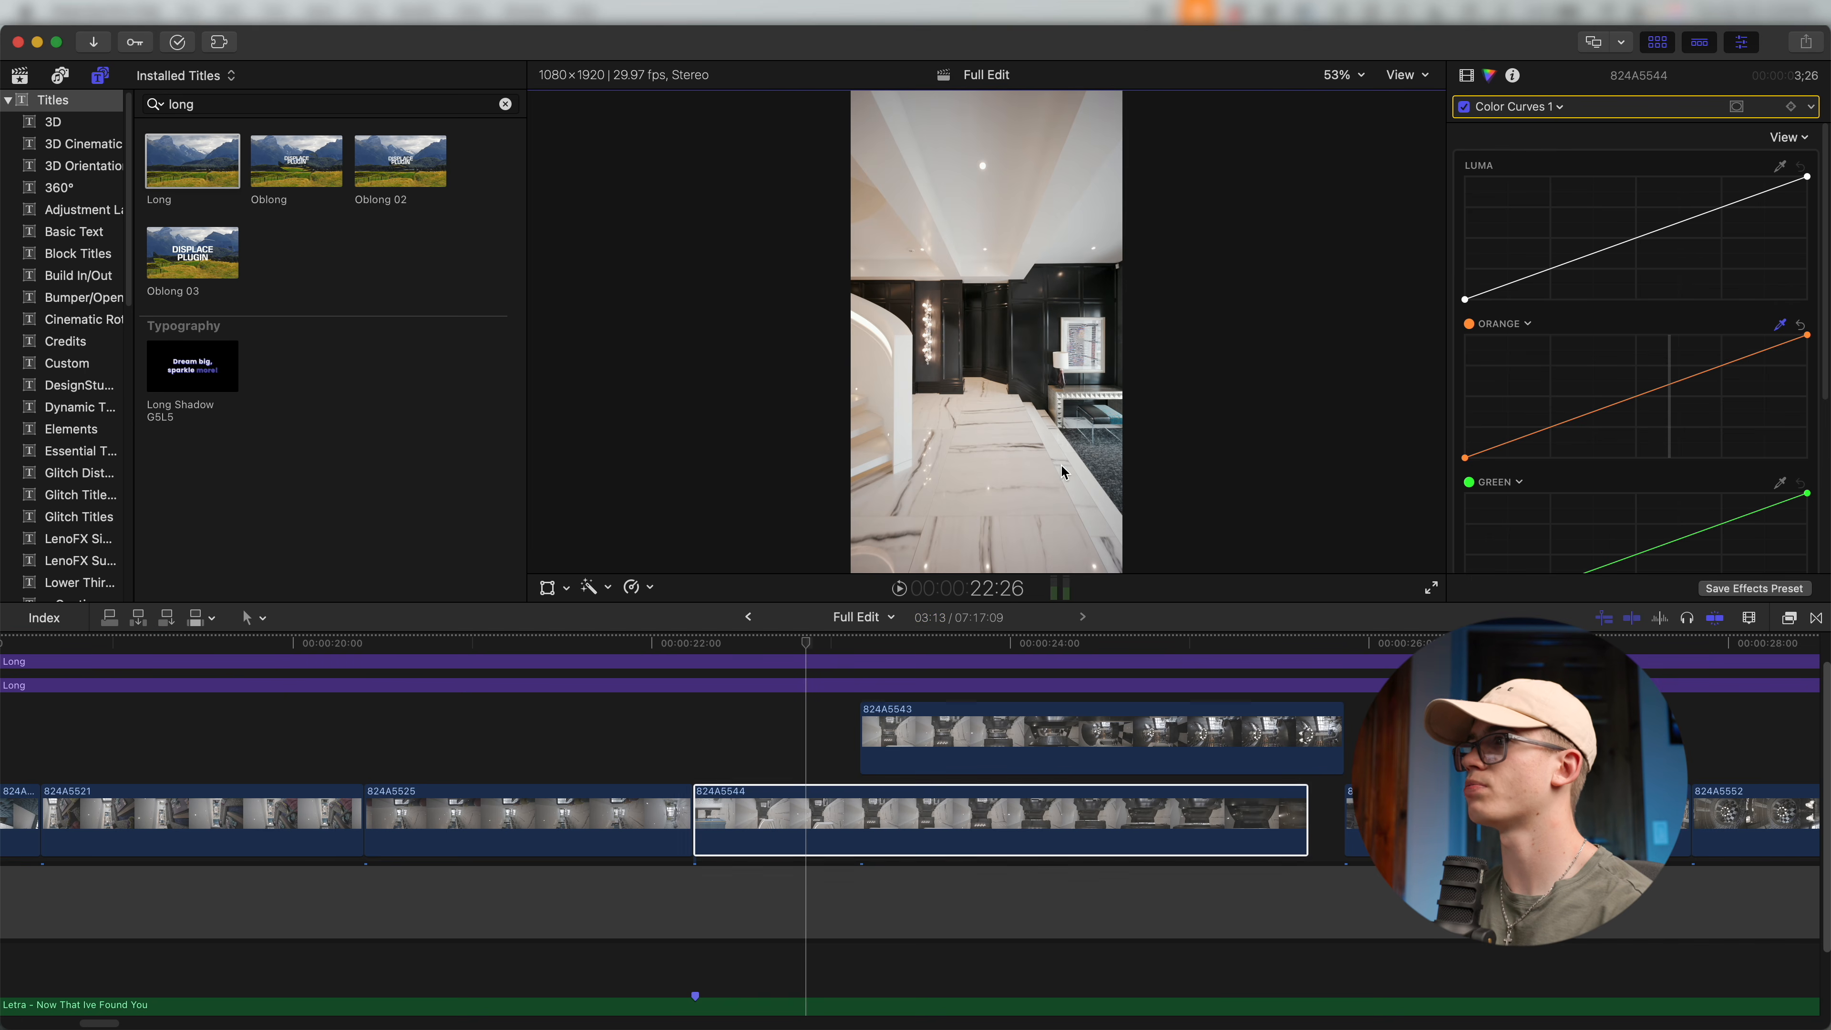
pyautogui.click(1669, 385)
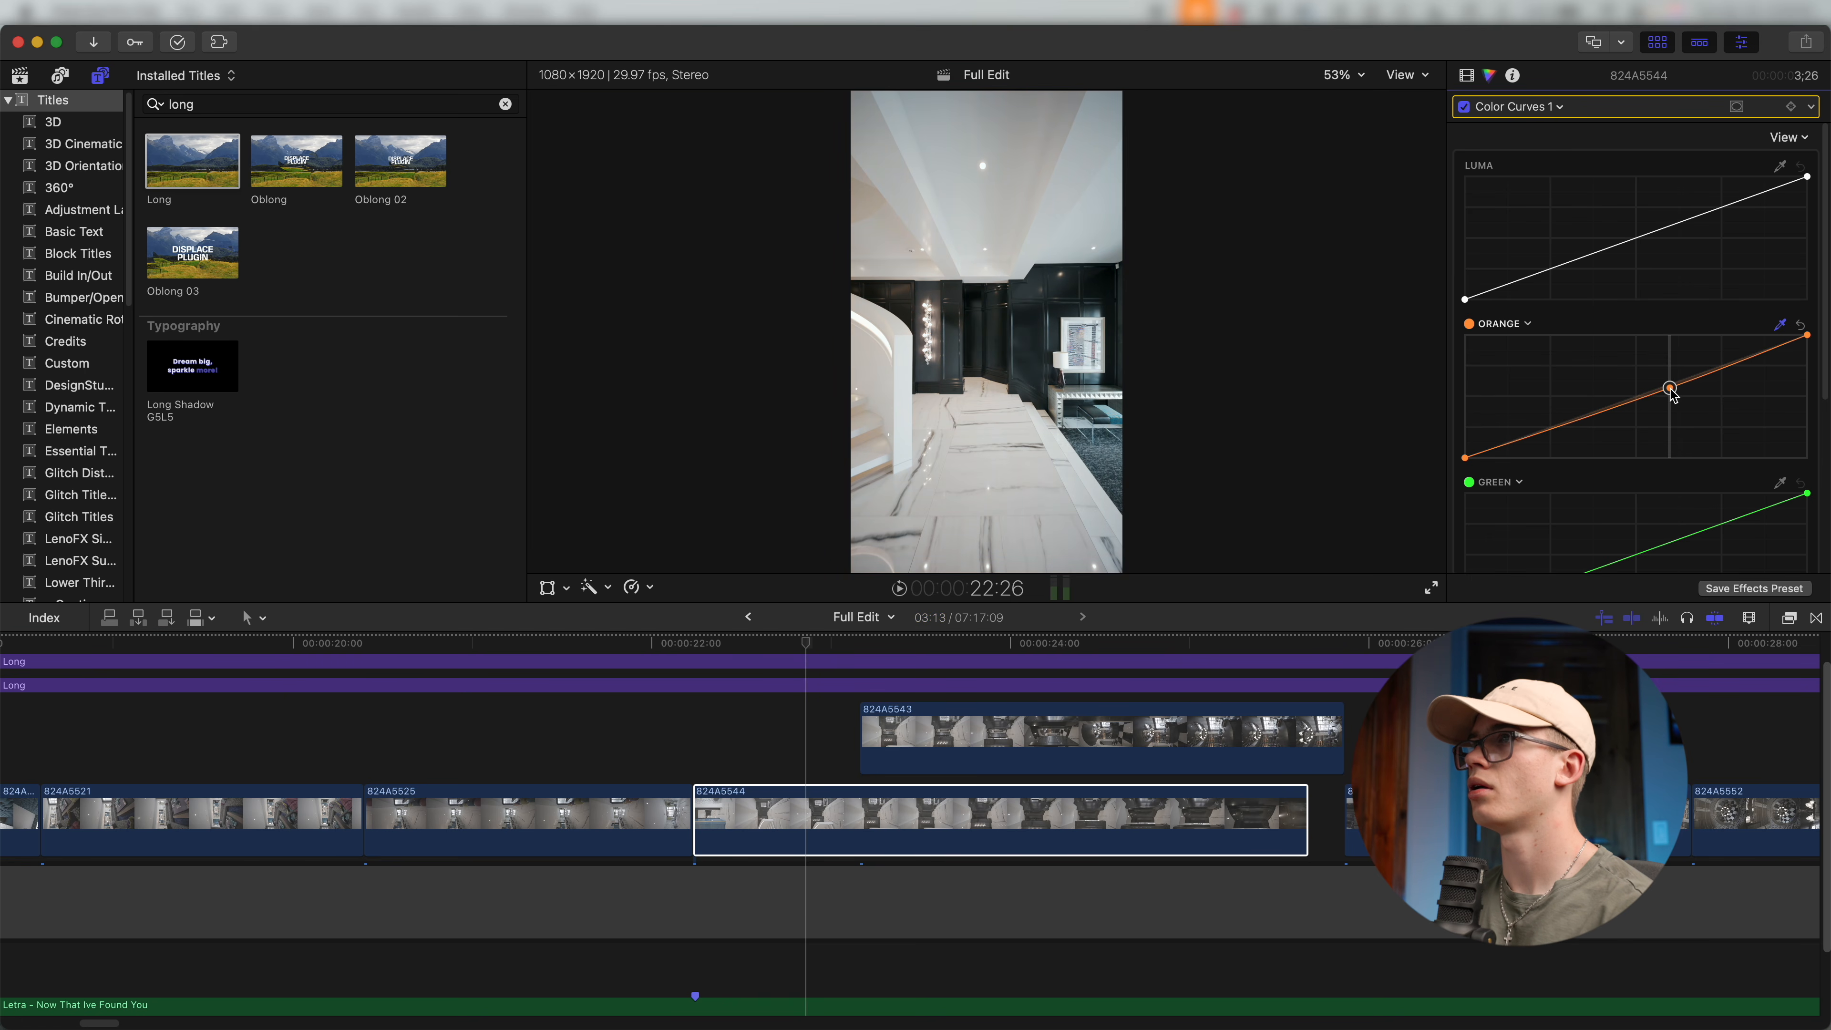
# Paste the Color Adjustments and Color Curves effects of clip 824A5544 onto clip 824A5543, leaving out the Transform attributes, and play it.
pyautogui.click(806, 840)
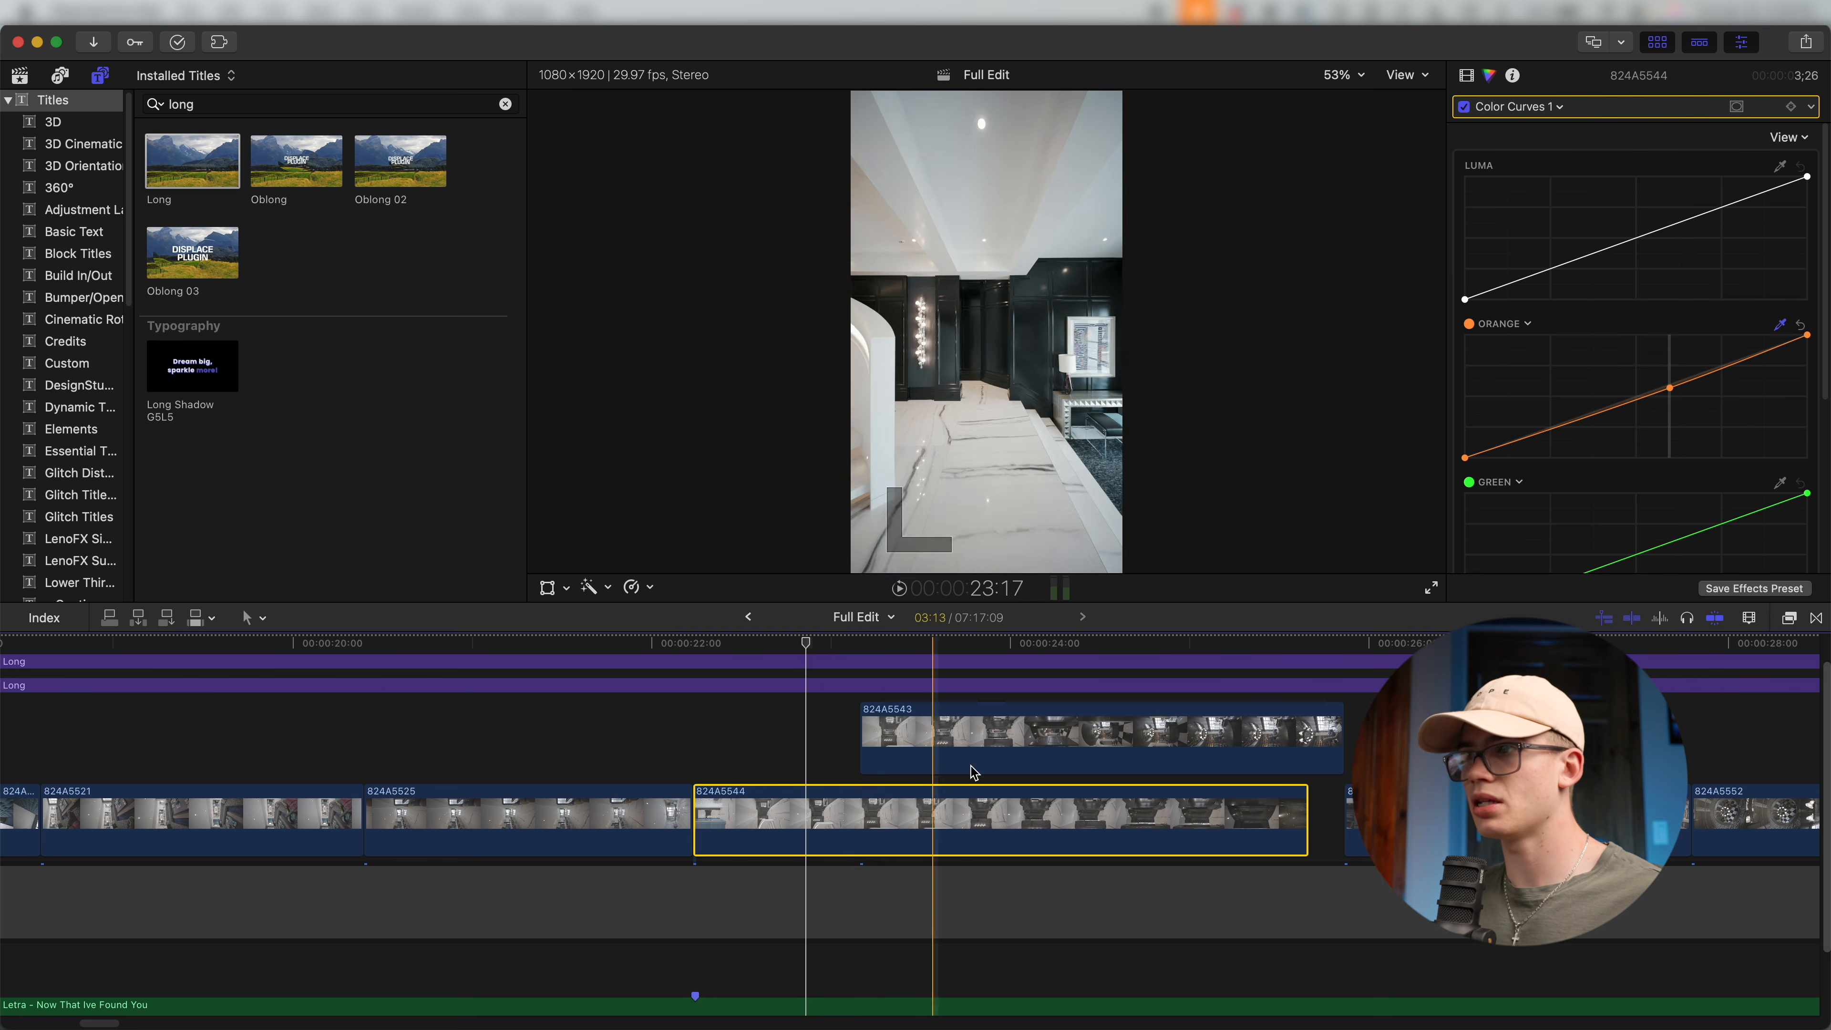
pyautogui.click(985, 754)
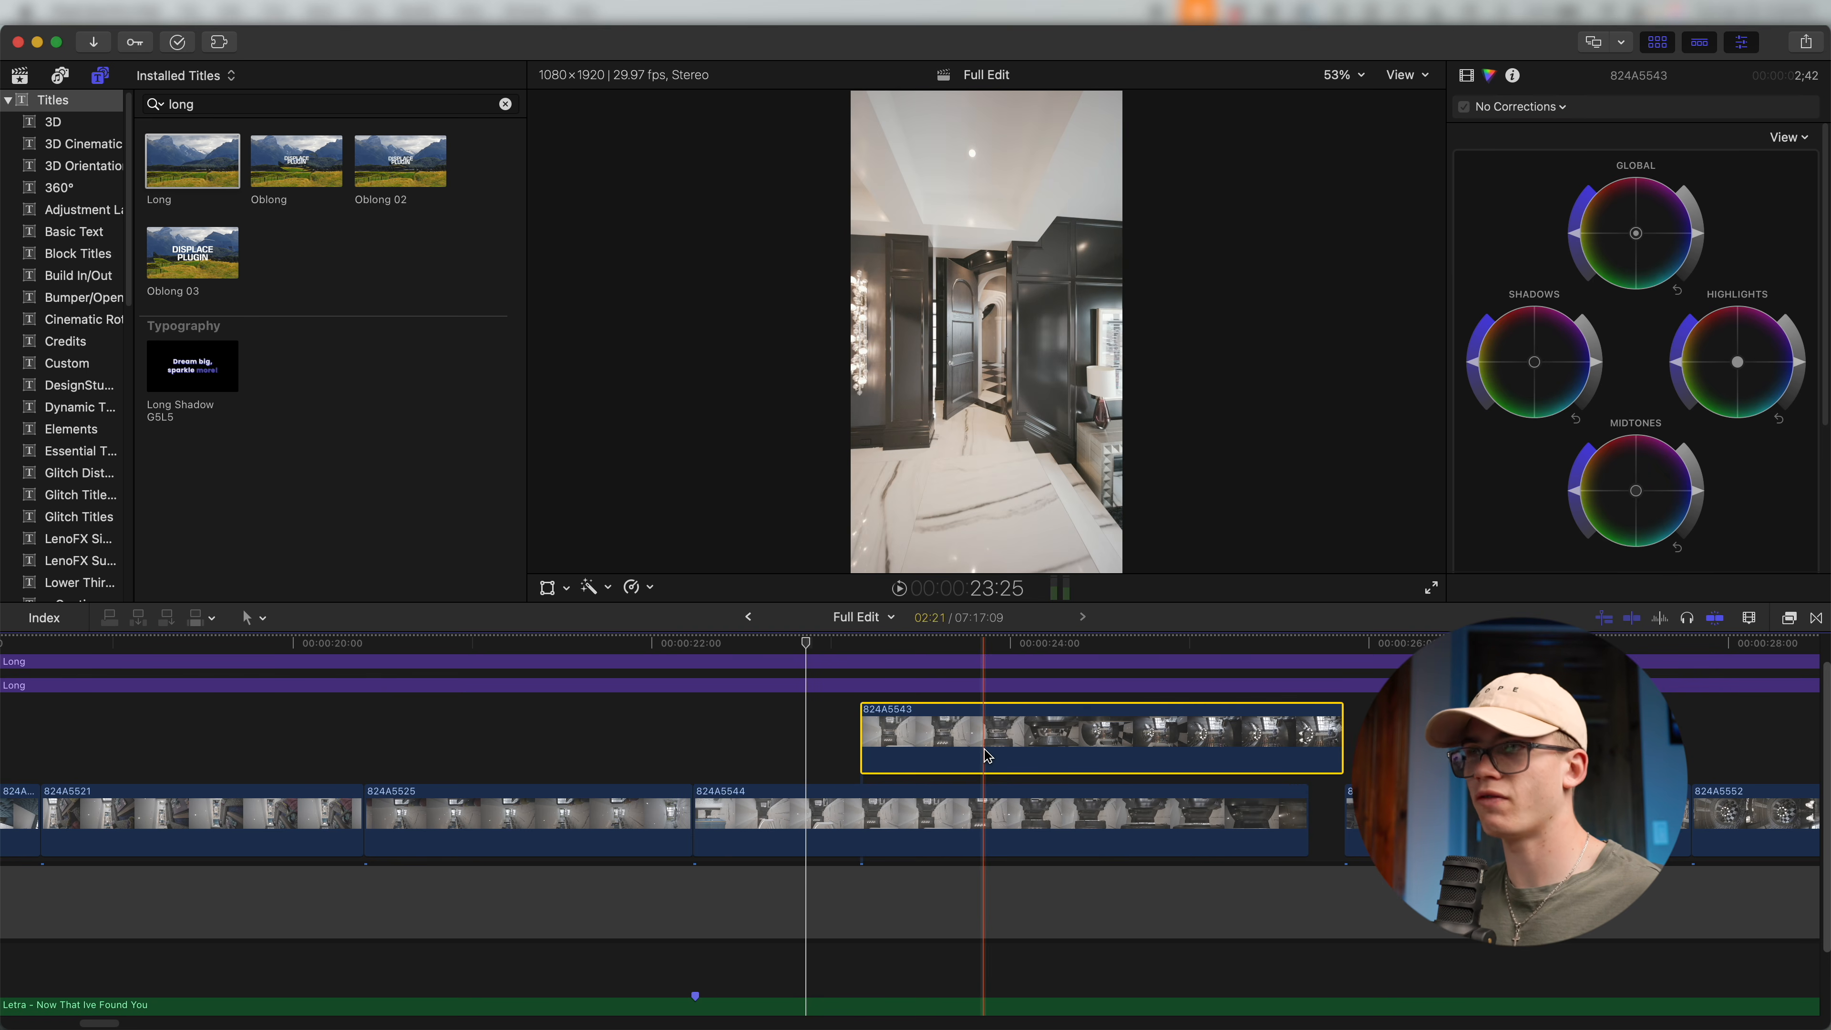
pyautogui.press('shift+super+v')
pyautogui.click(735, 412)
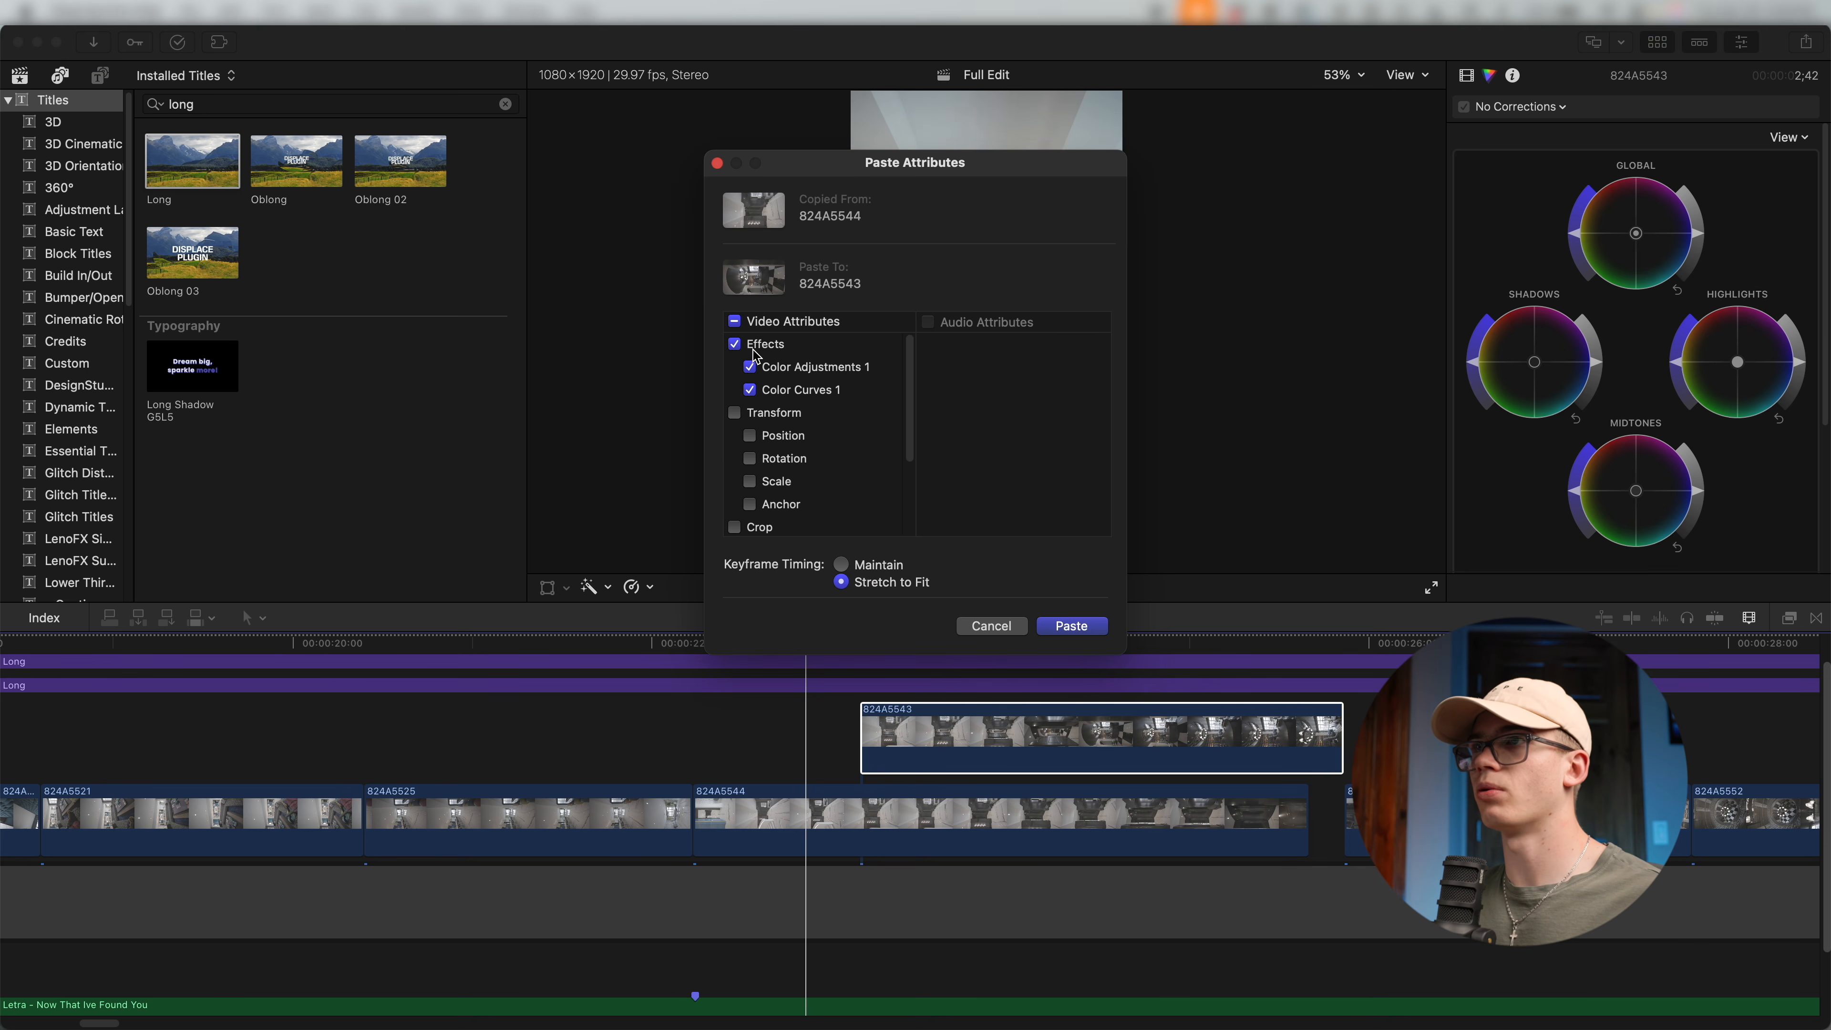
pyautogui.click(1071, 625)
pyautogui.press('space')
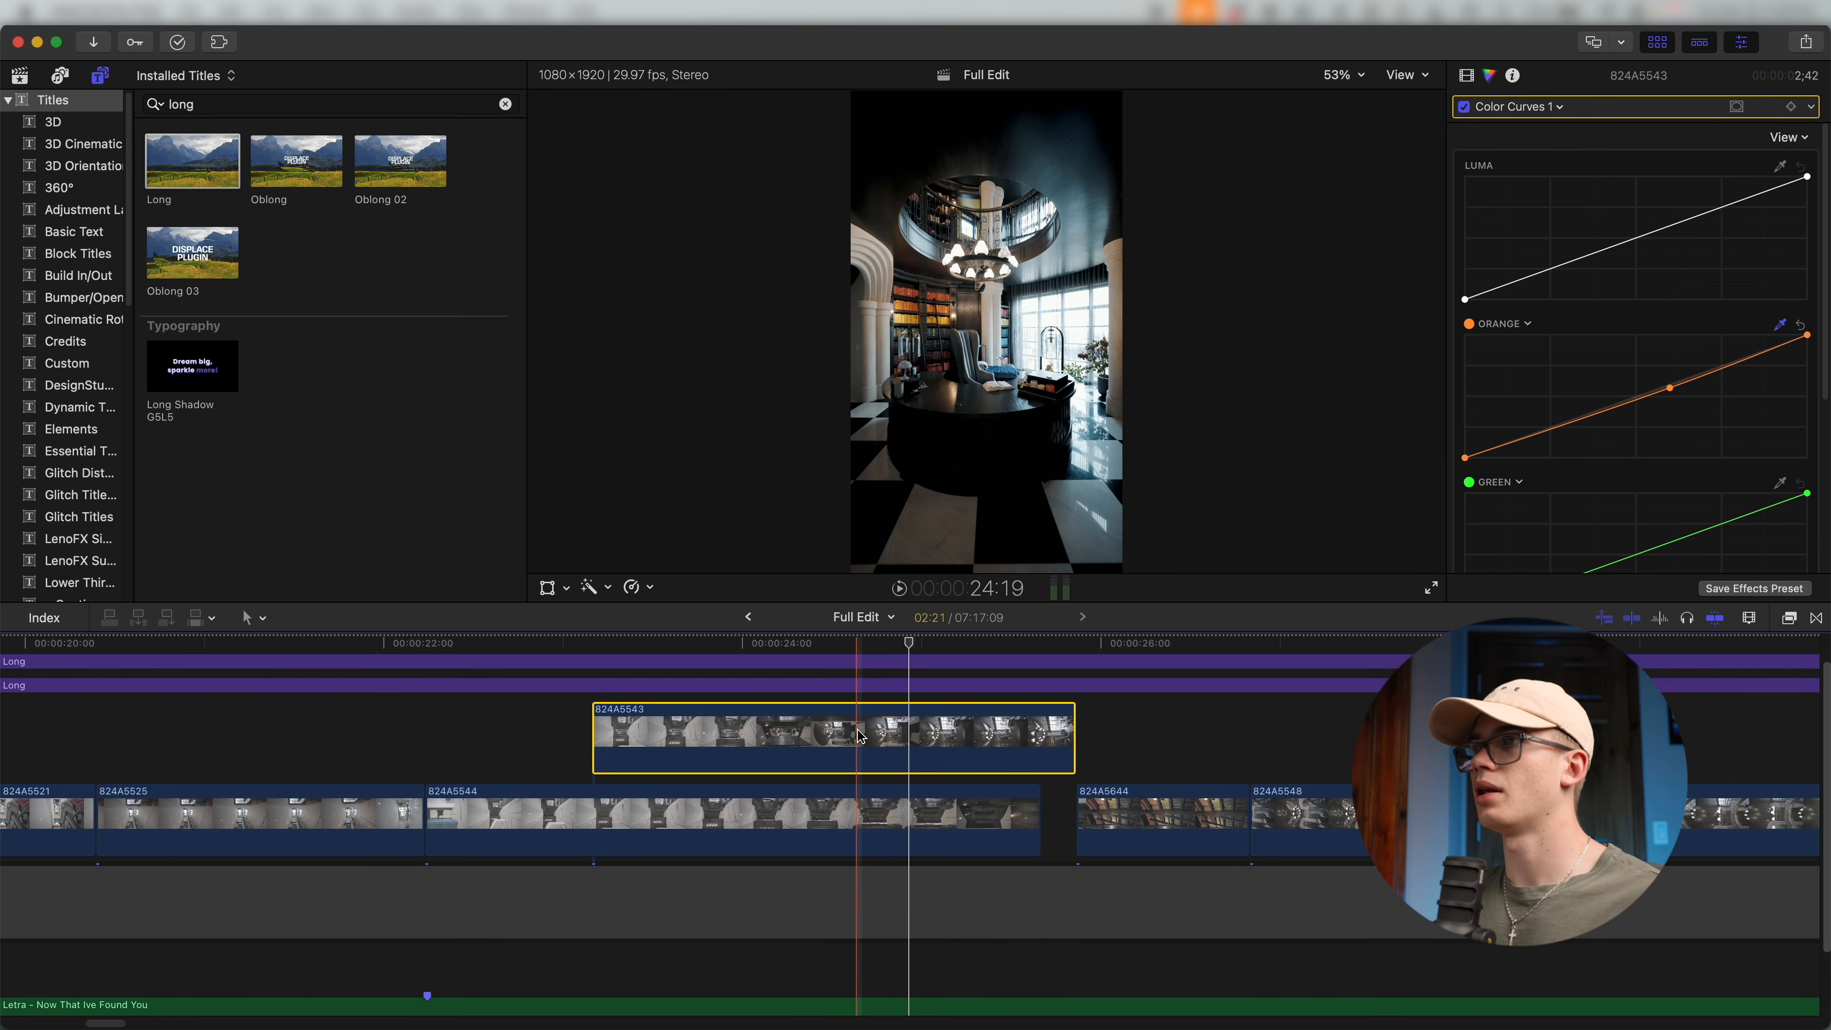
# Rework the Color Adjustments of clip 824A5543 on the library shot to highlights -89, brightness 26 and black point -29.
pyautogui.press('super+equal')
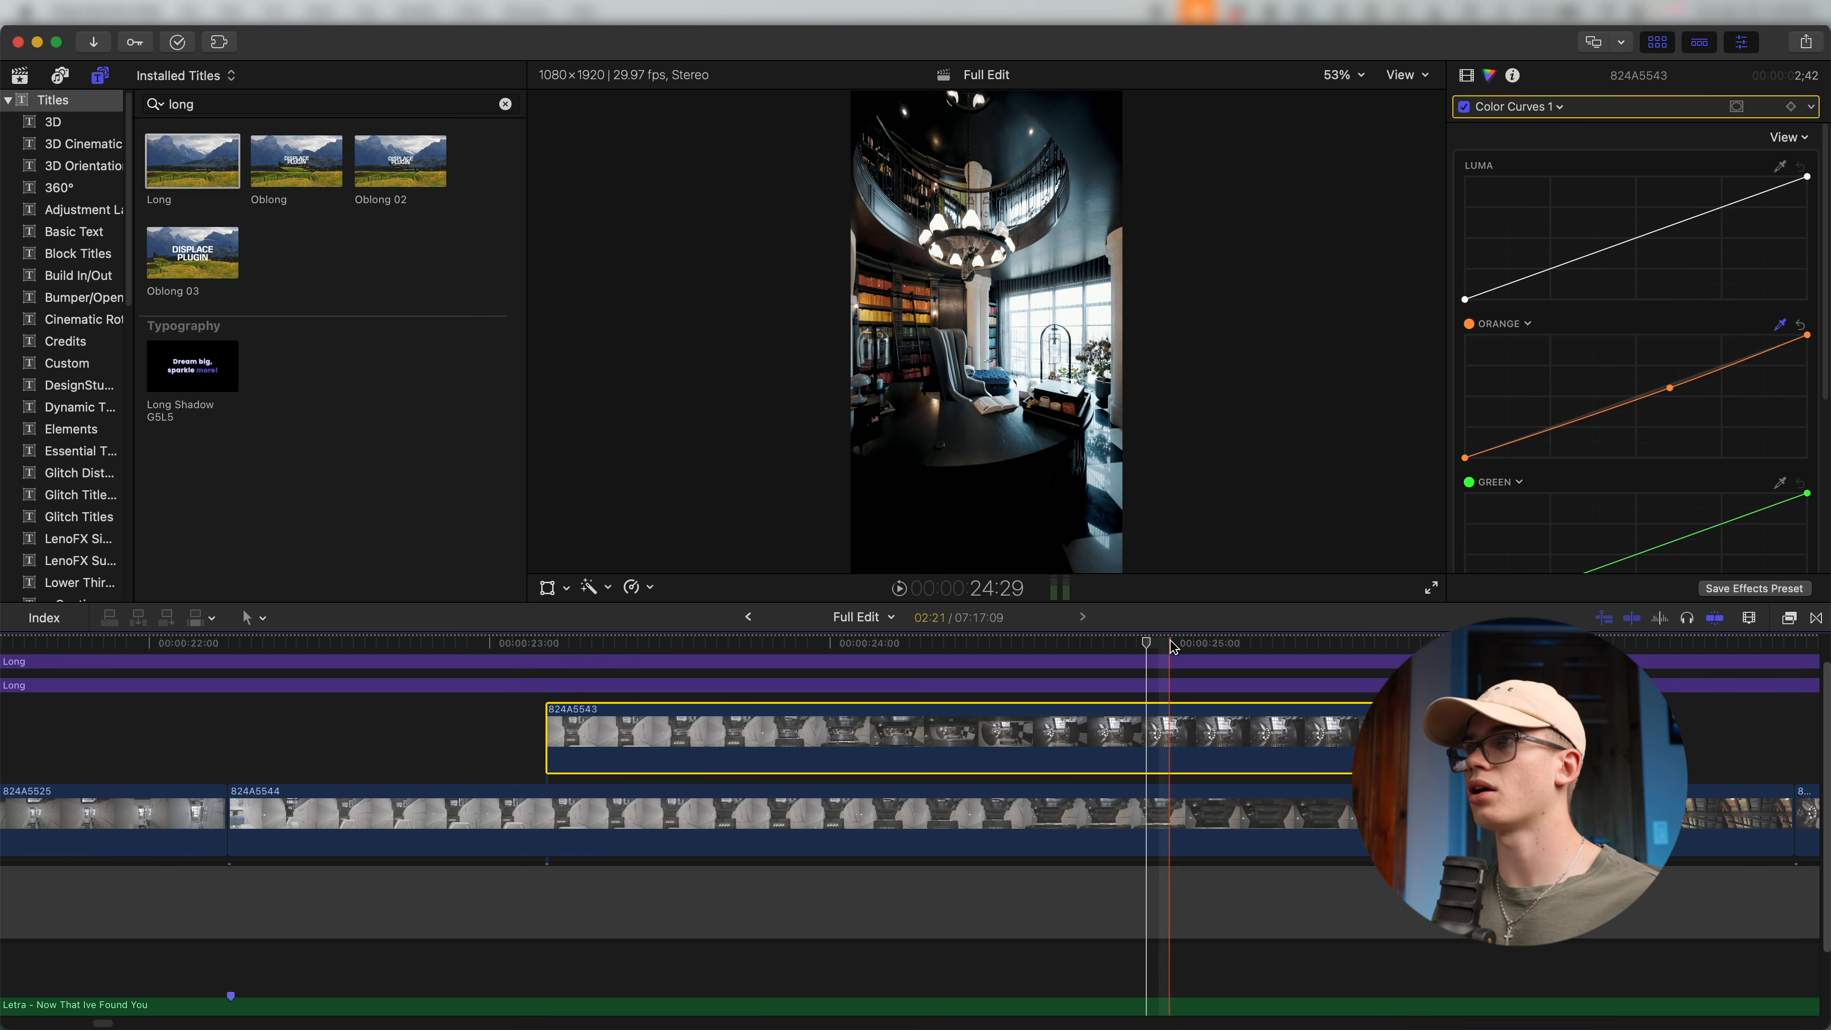
pyautogui.click(1131, 642)
pyautogui.click(874, 644)
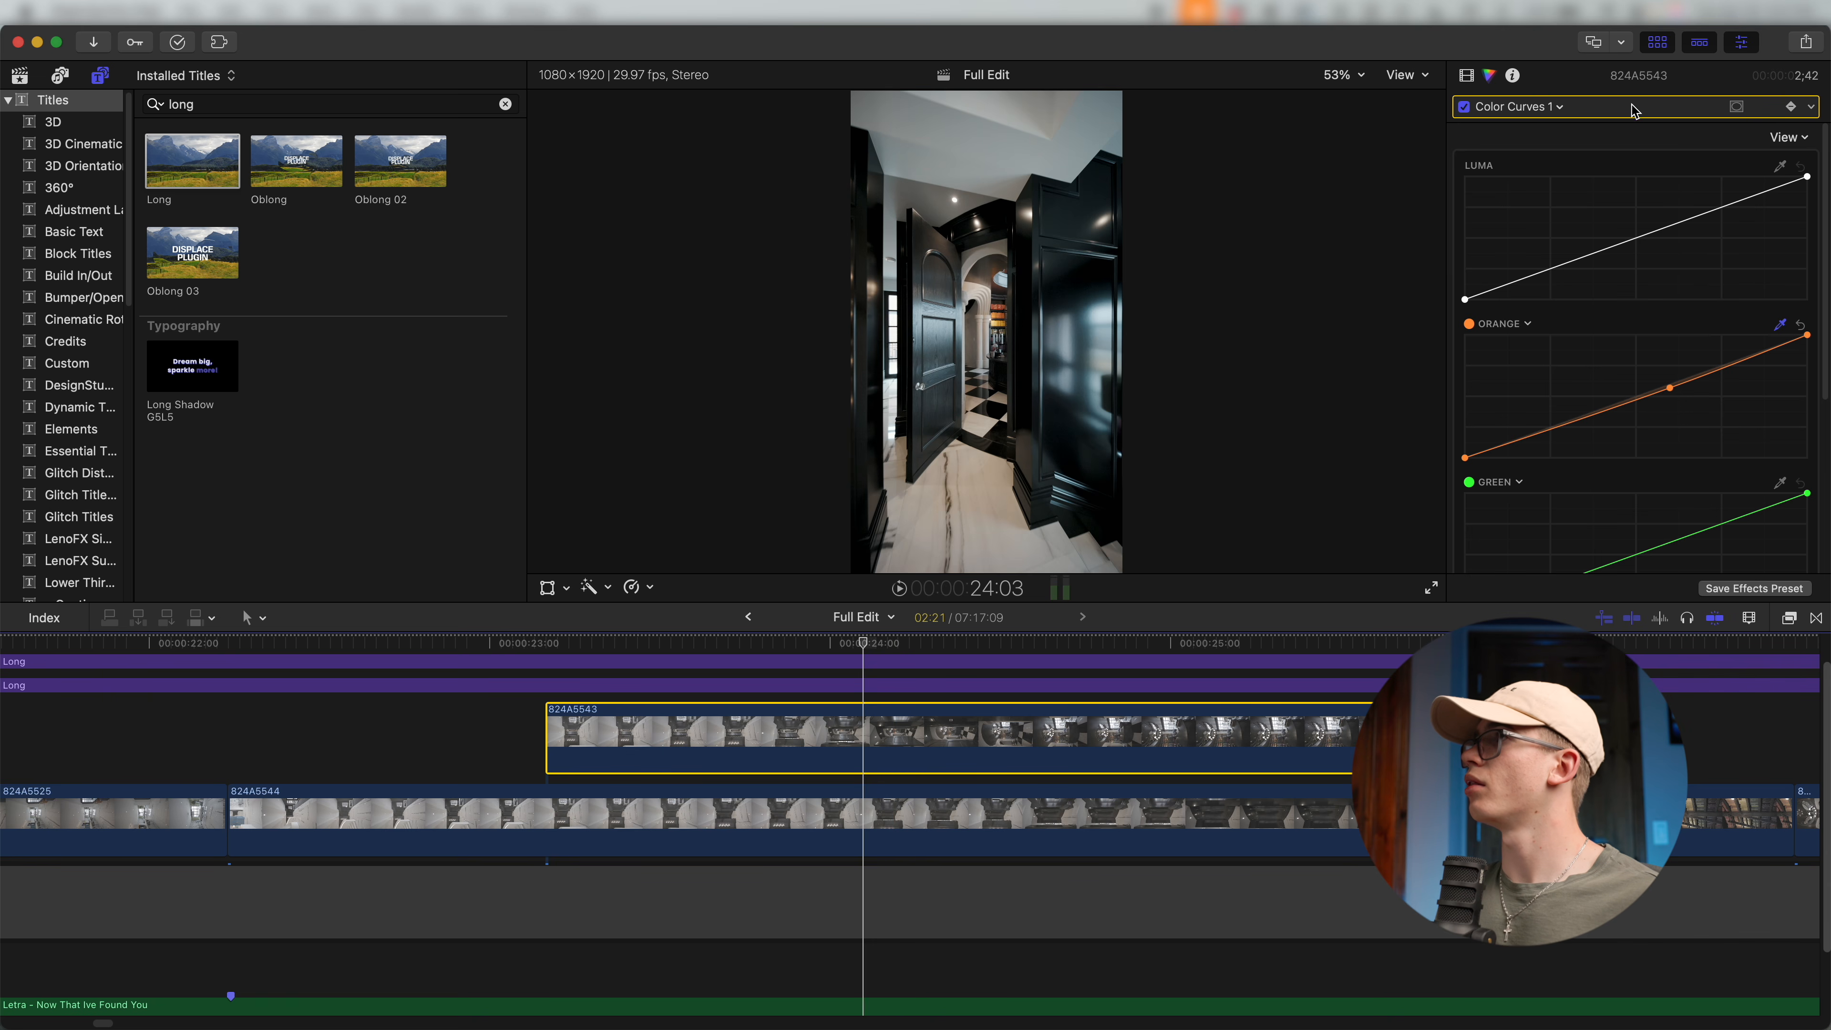
pyautogui.click(1540, 108)
pyautogui.click(1721, 106)
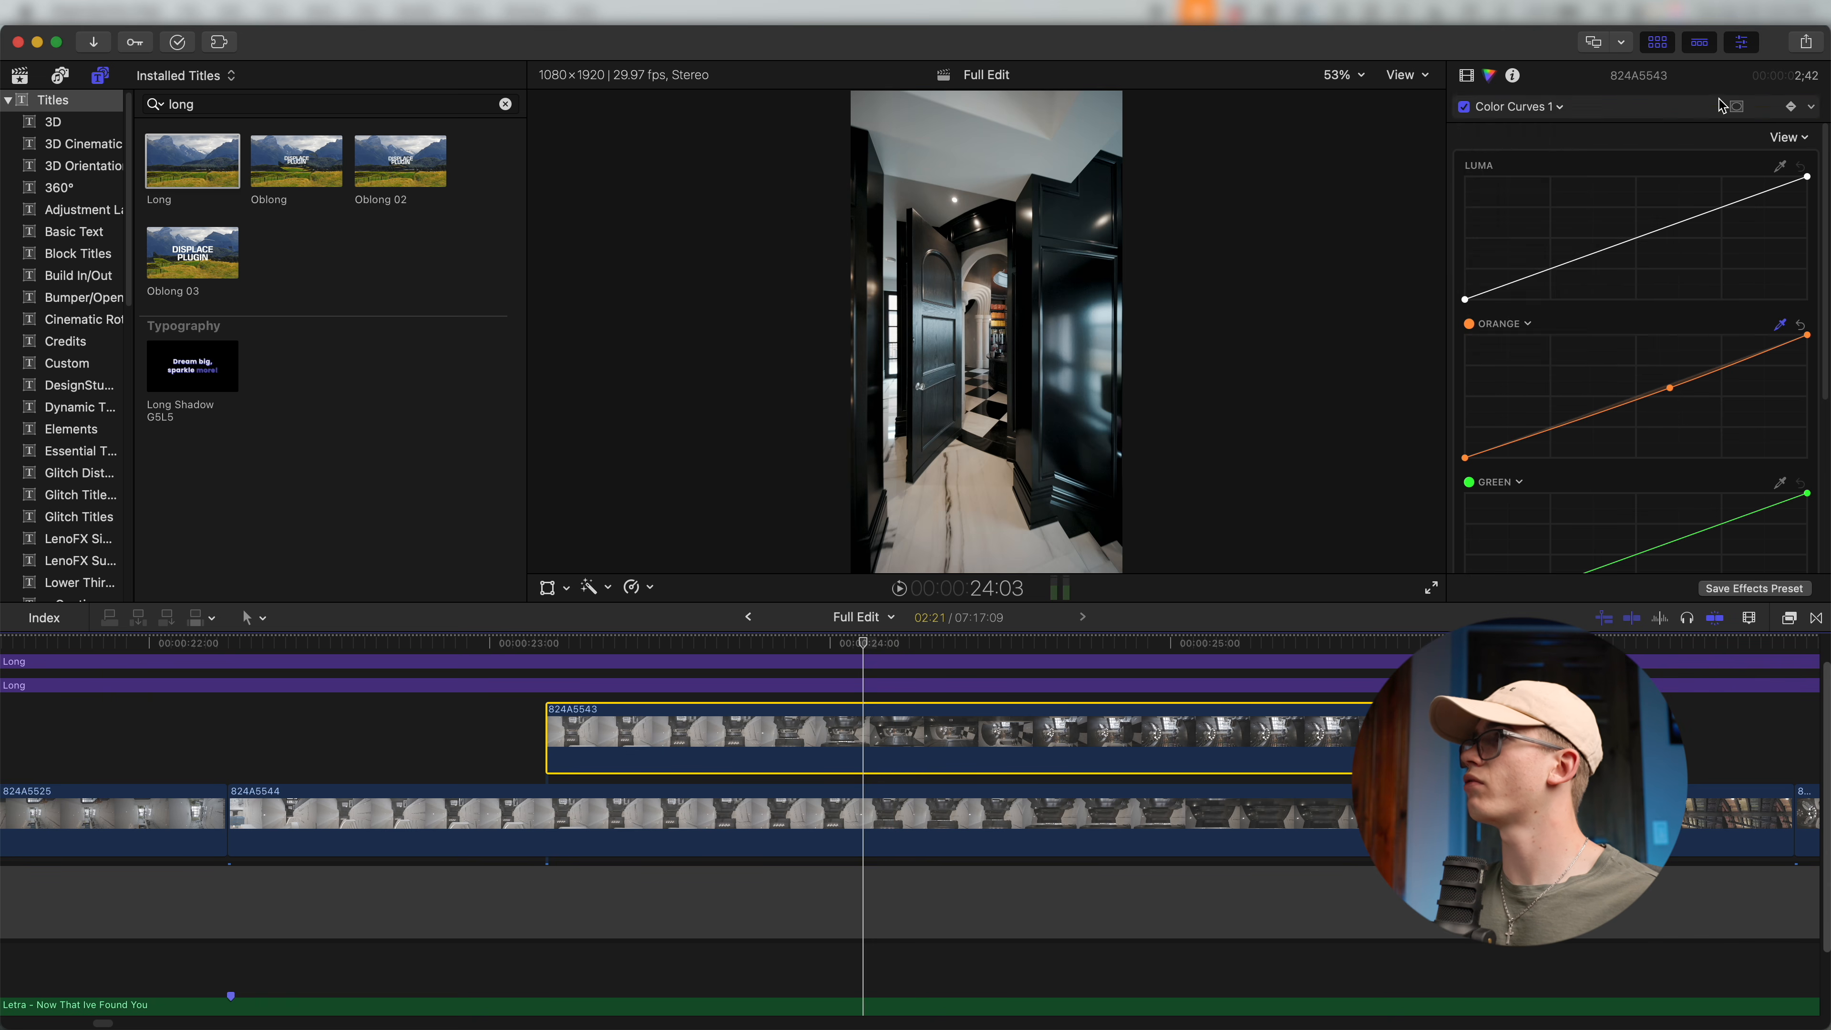
pyautogui.click(1782, 112)
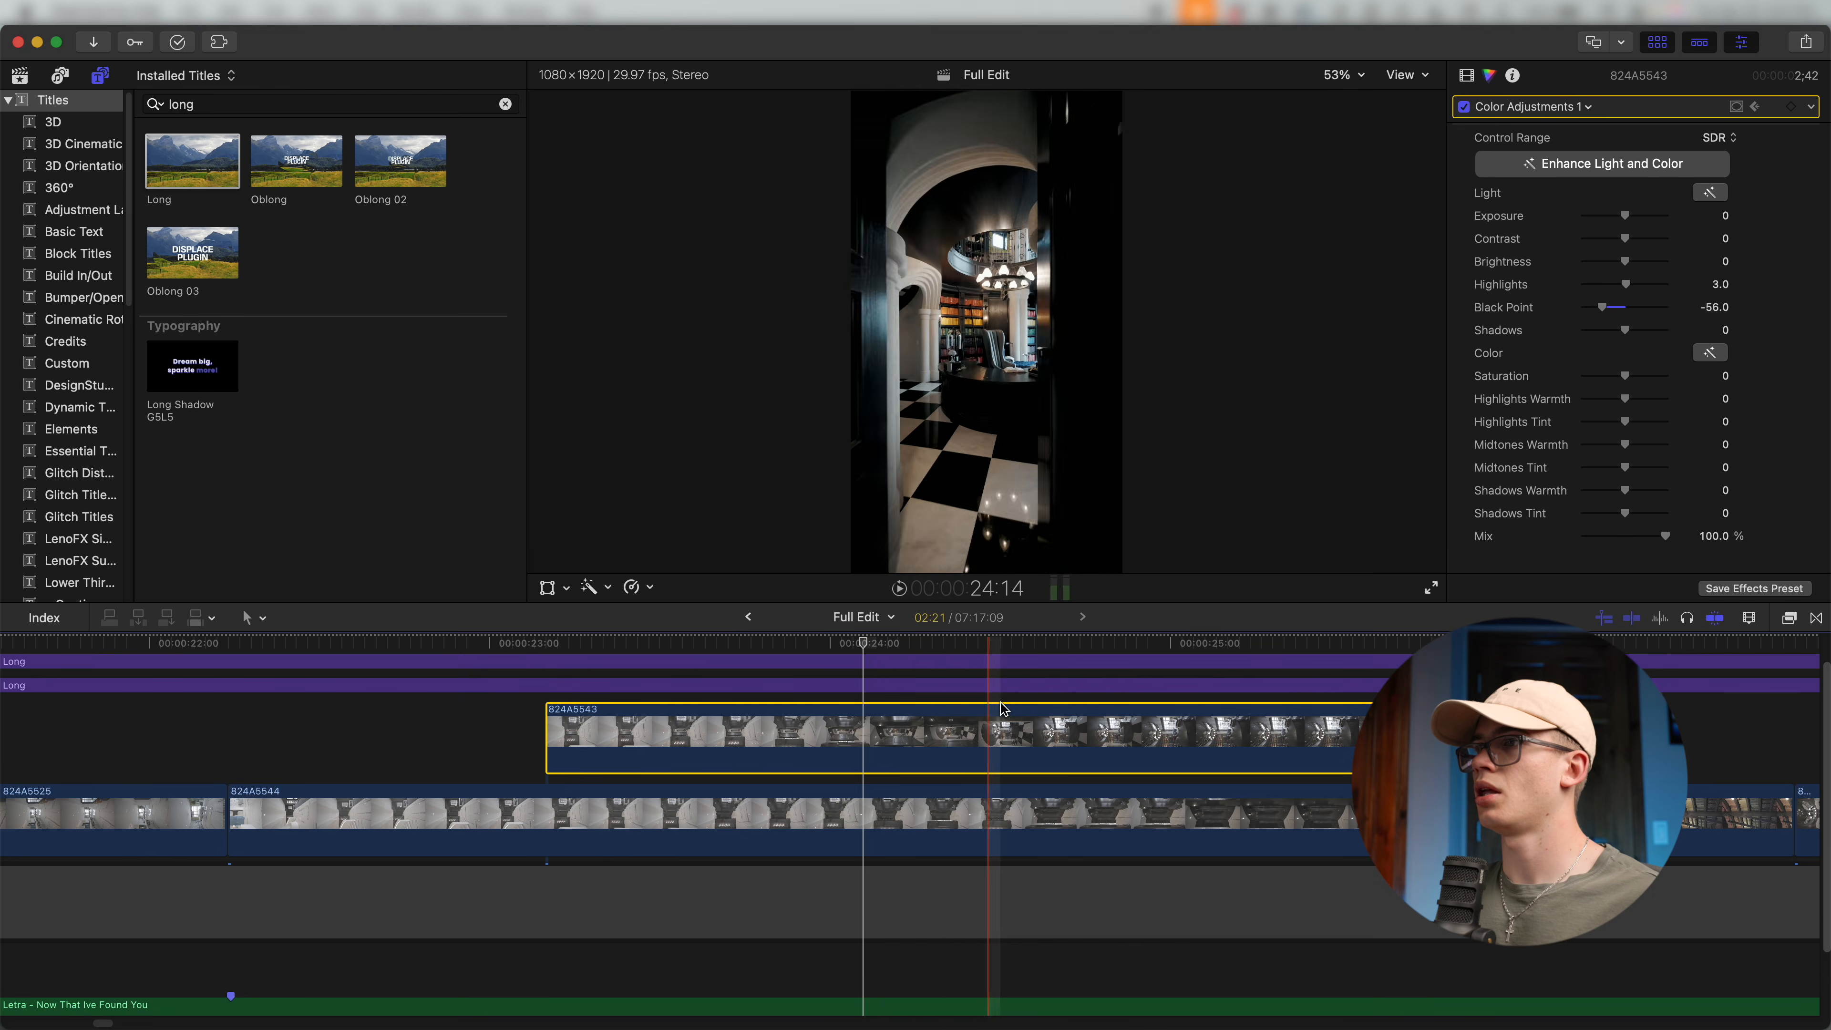
pyautogui.click(1068, 649)
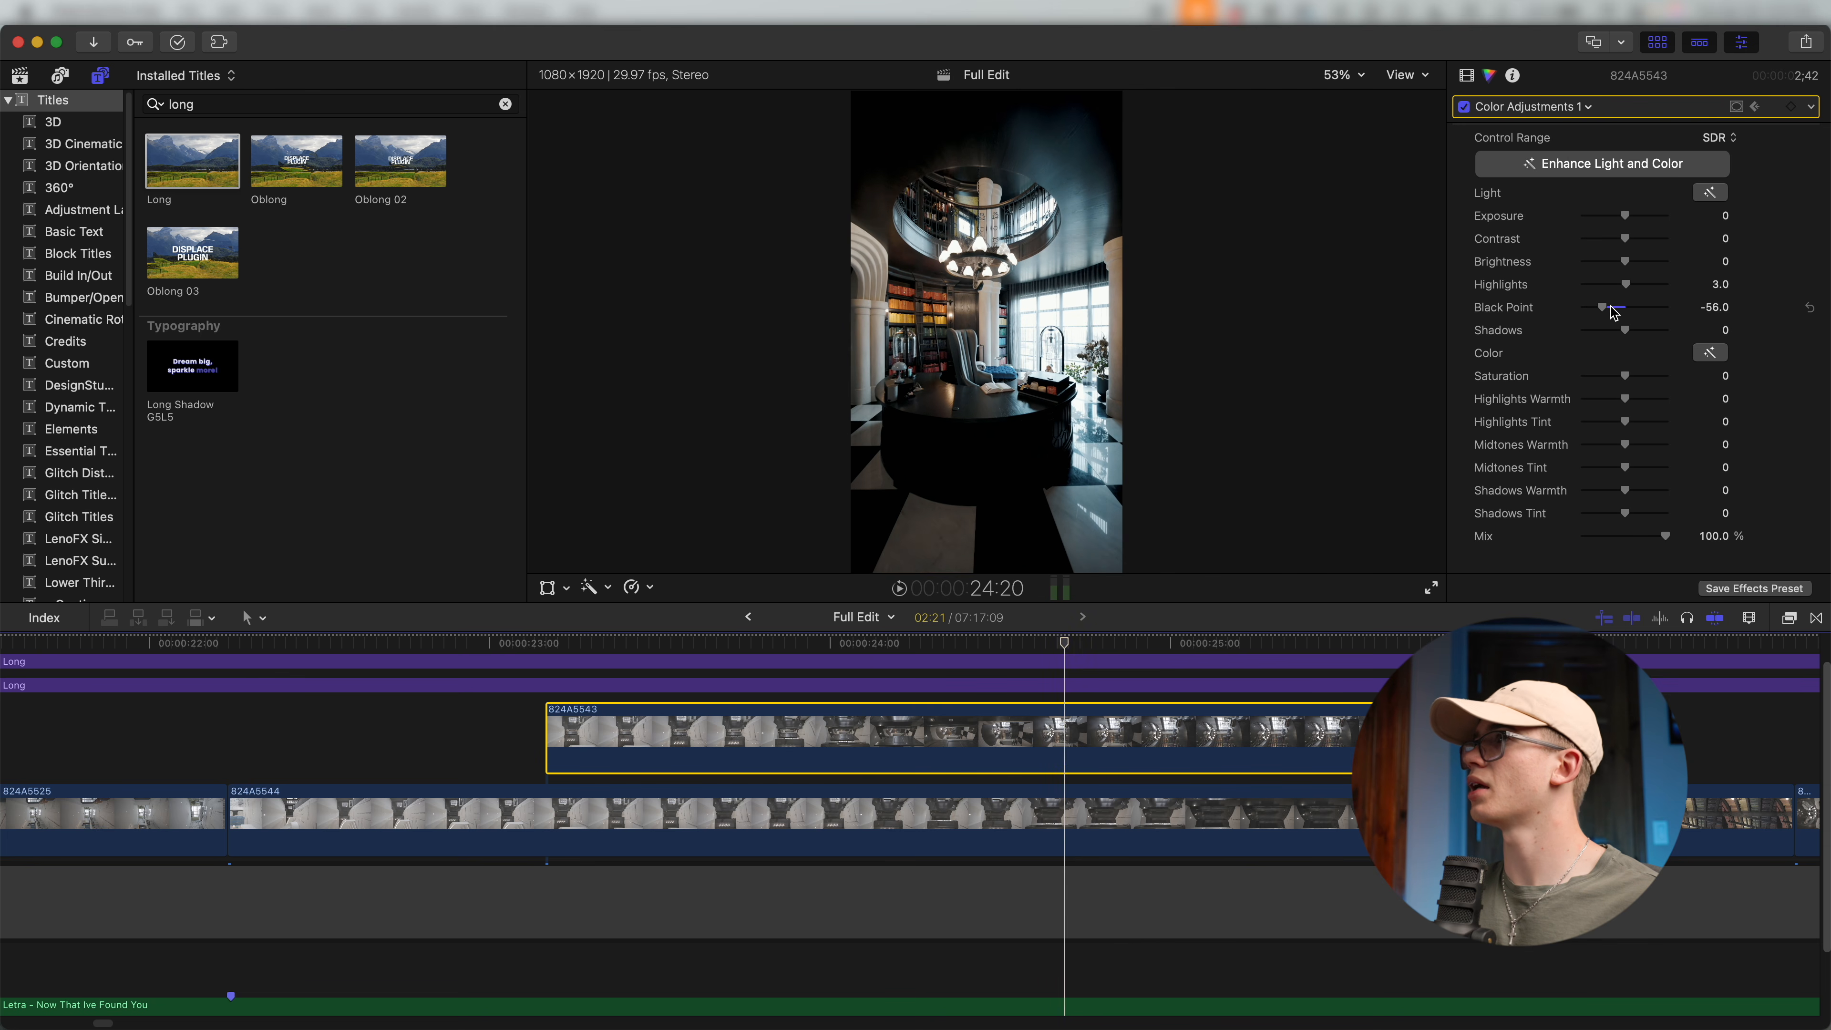
pyautogui.moveTo(1604, 318); pyautogui.dragTo(1616, 318)
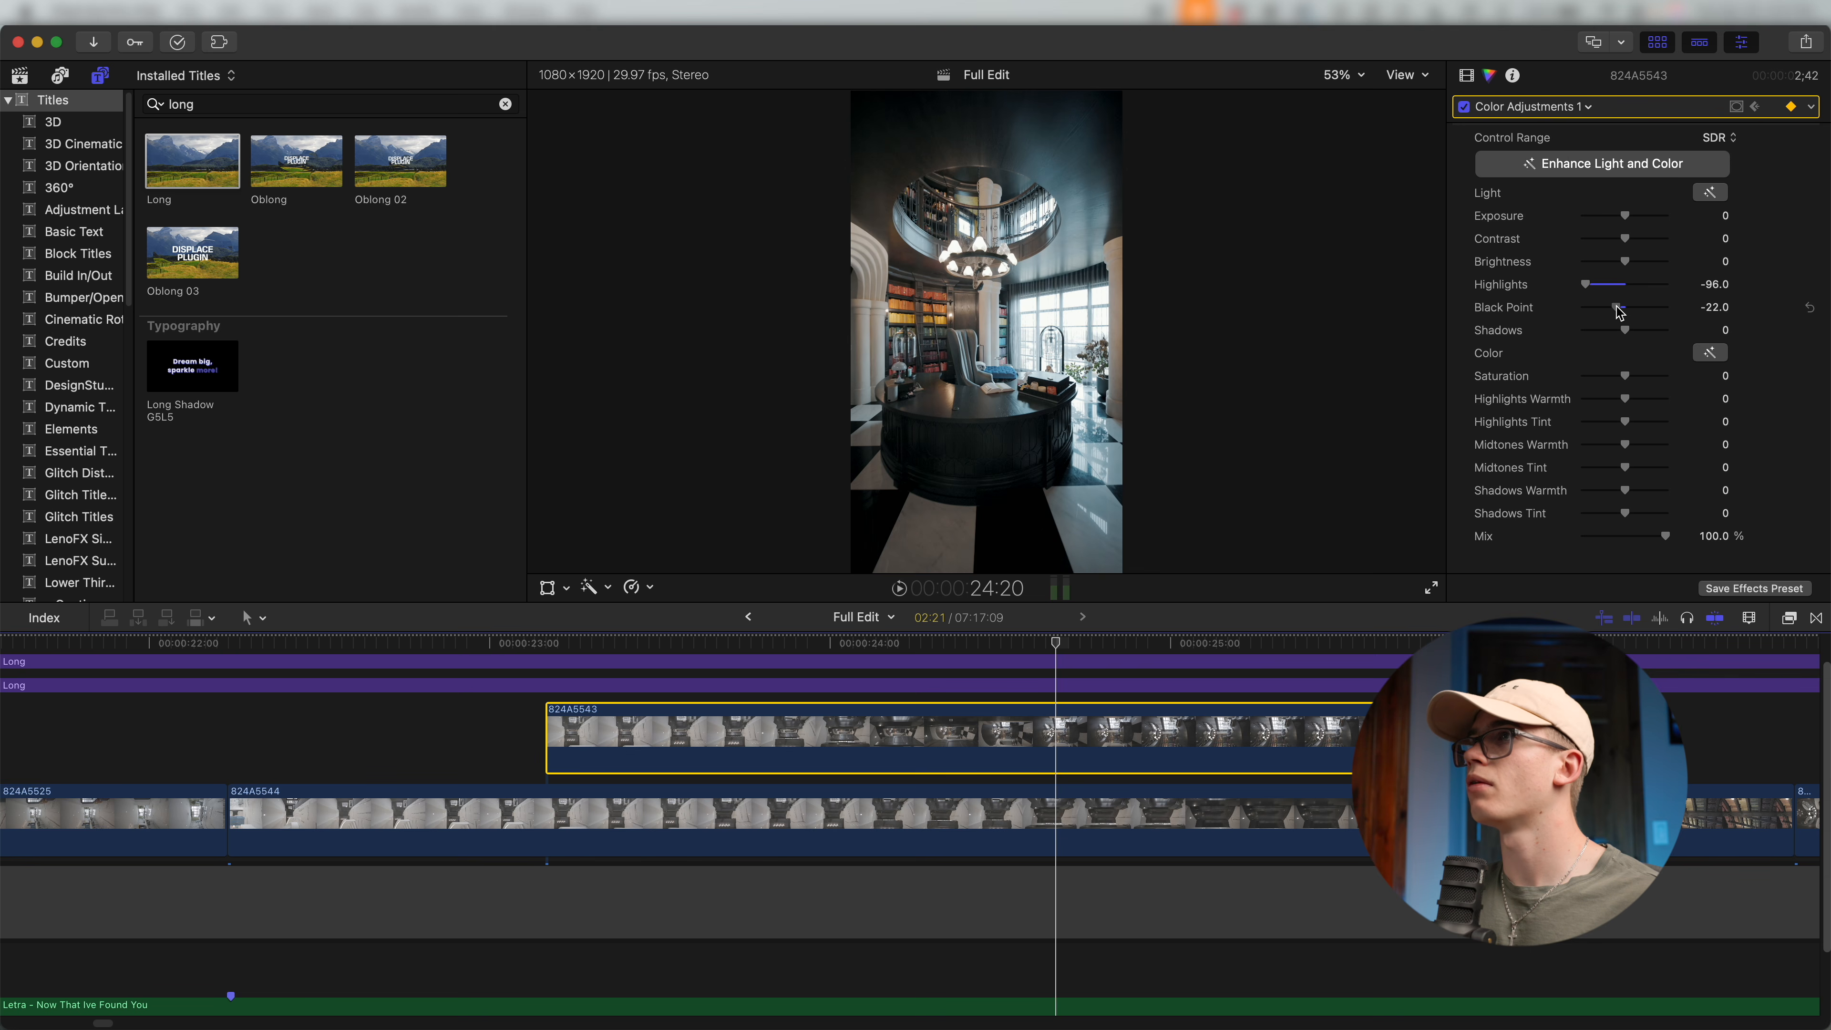
pyautogui.moveTo(1629, 264); pyautogui.dragTo(1639, 263)
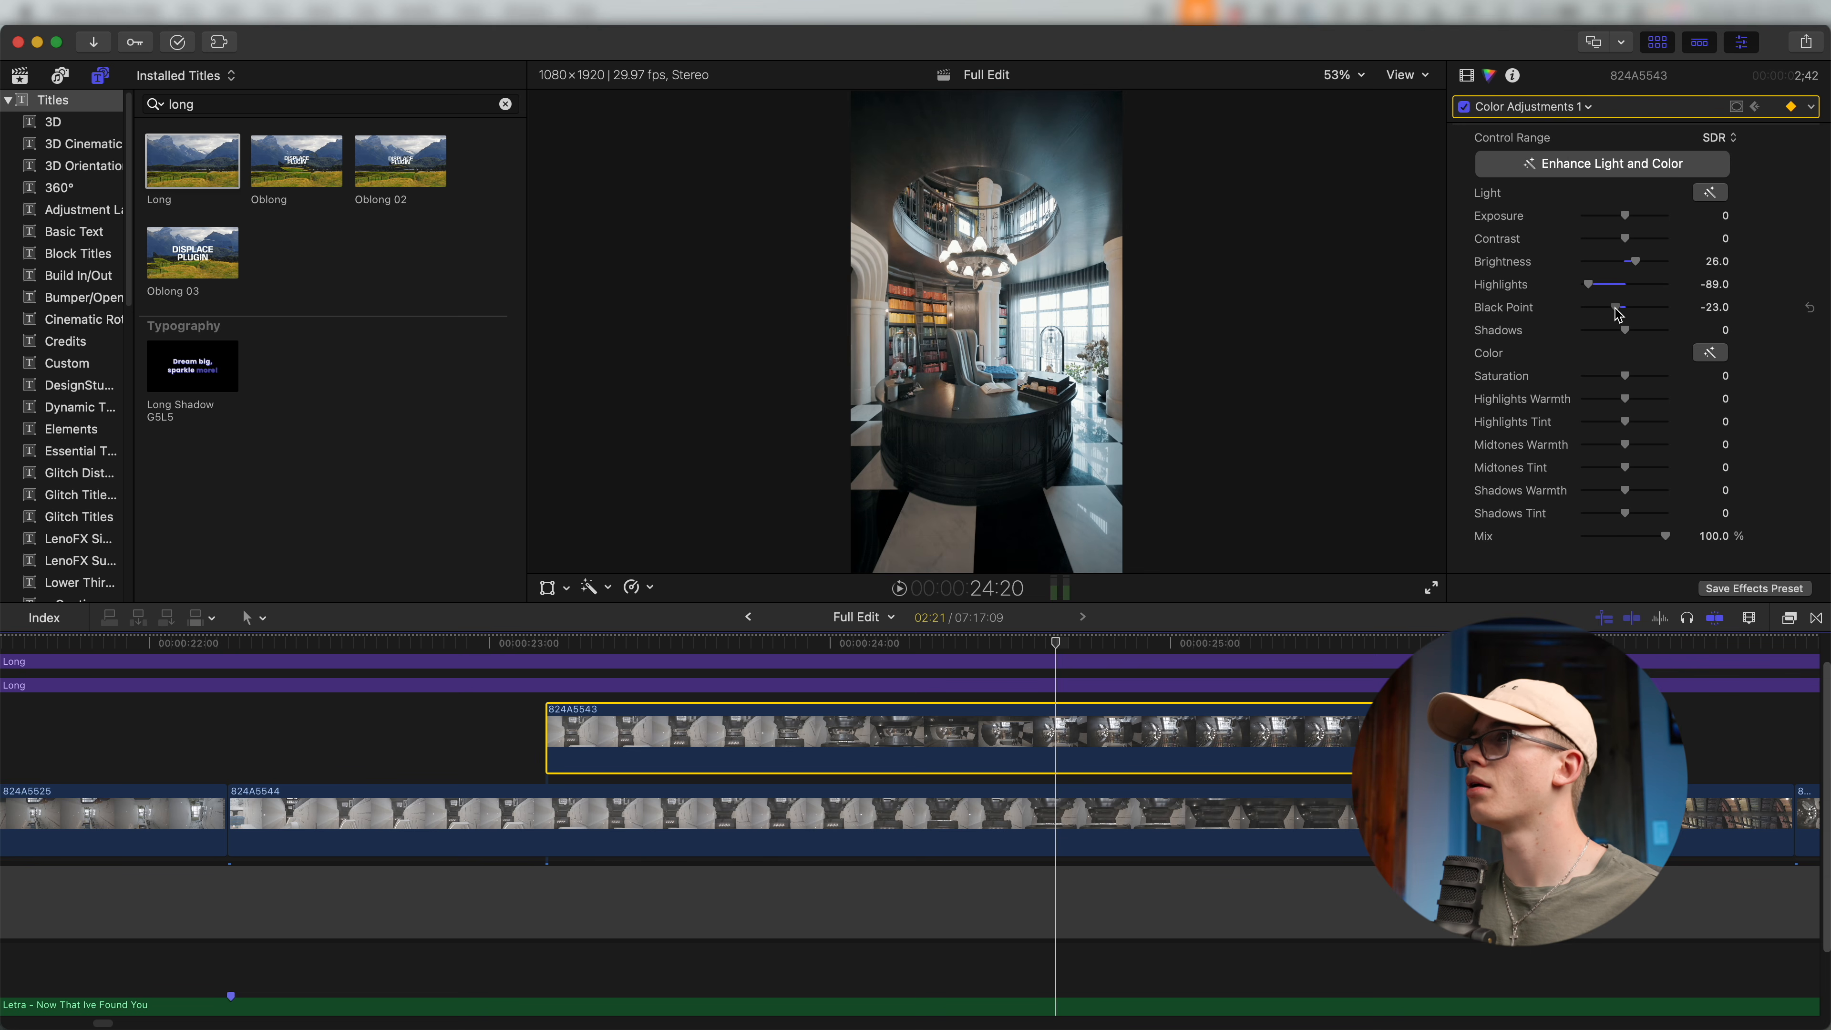
# Raise the orange curve's middle point slightly back to nearly straight in Color Curves of clip 824A5543 and play the clip.
pyautogui.click(1585, 108)
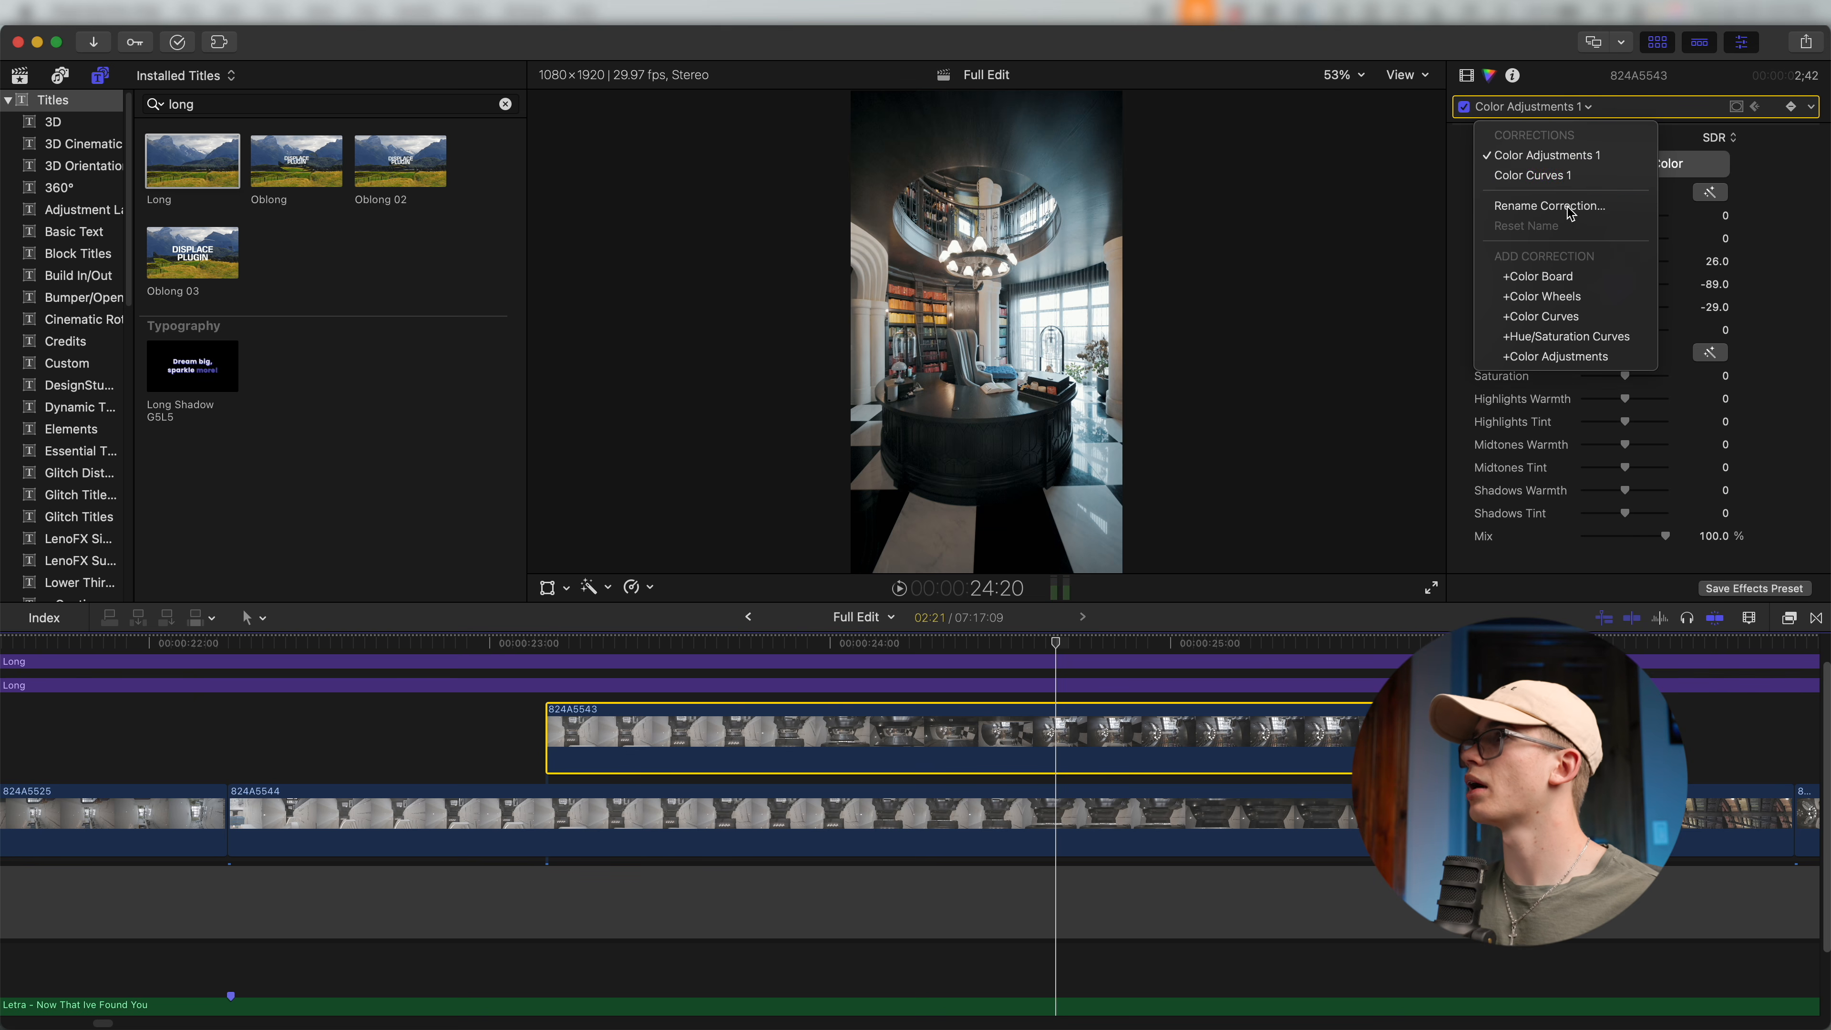
pyautogui.click(1586, 173)
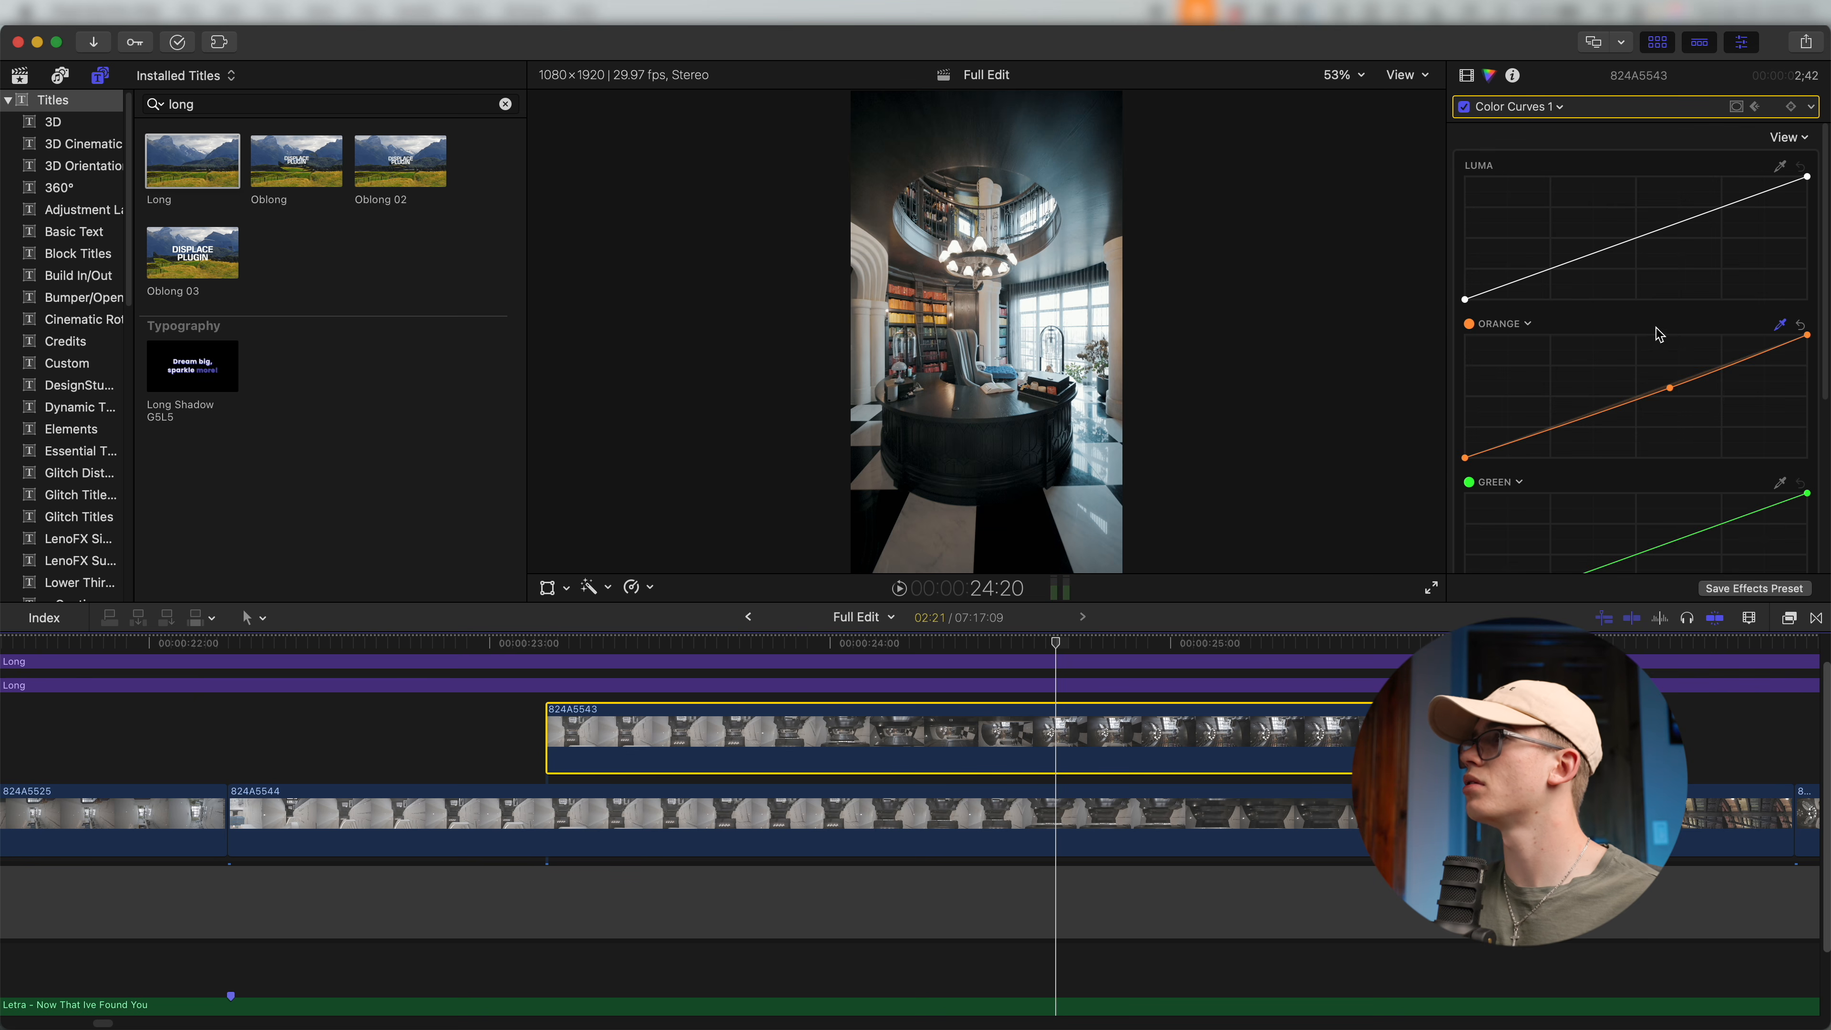
pyautogui.click(1670, 388)
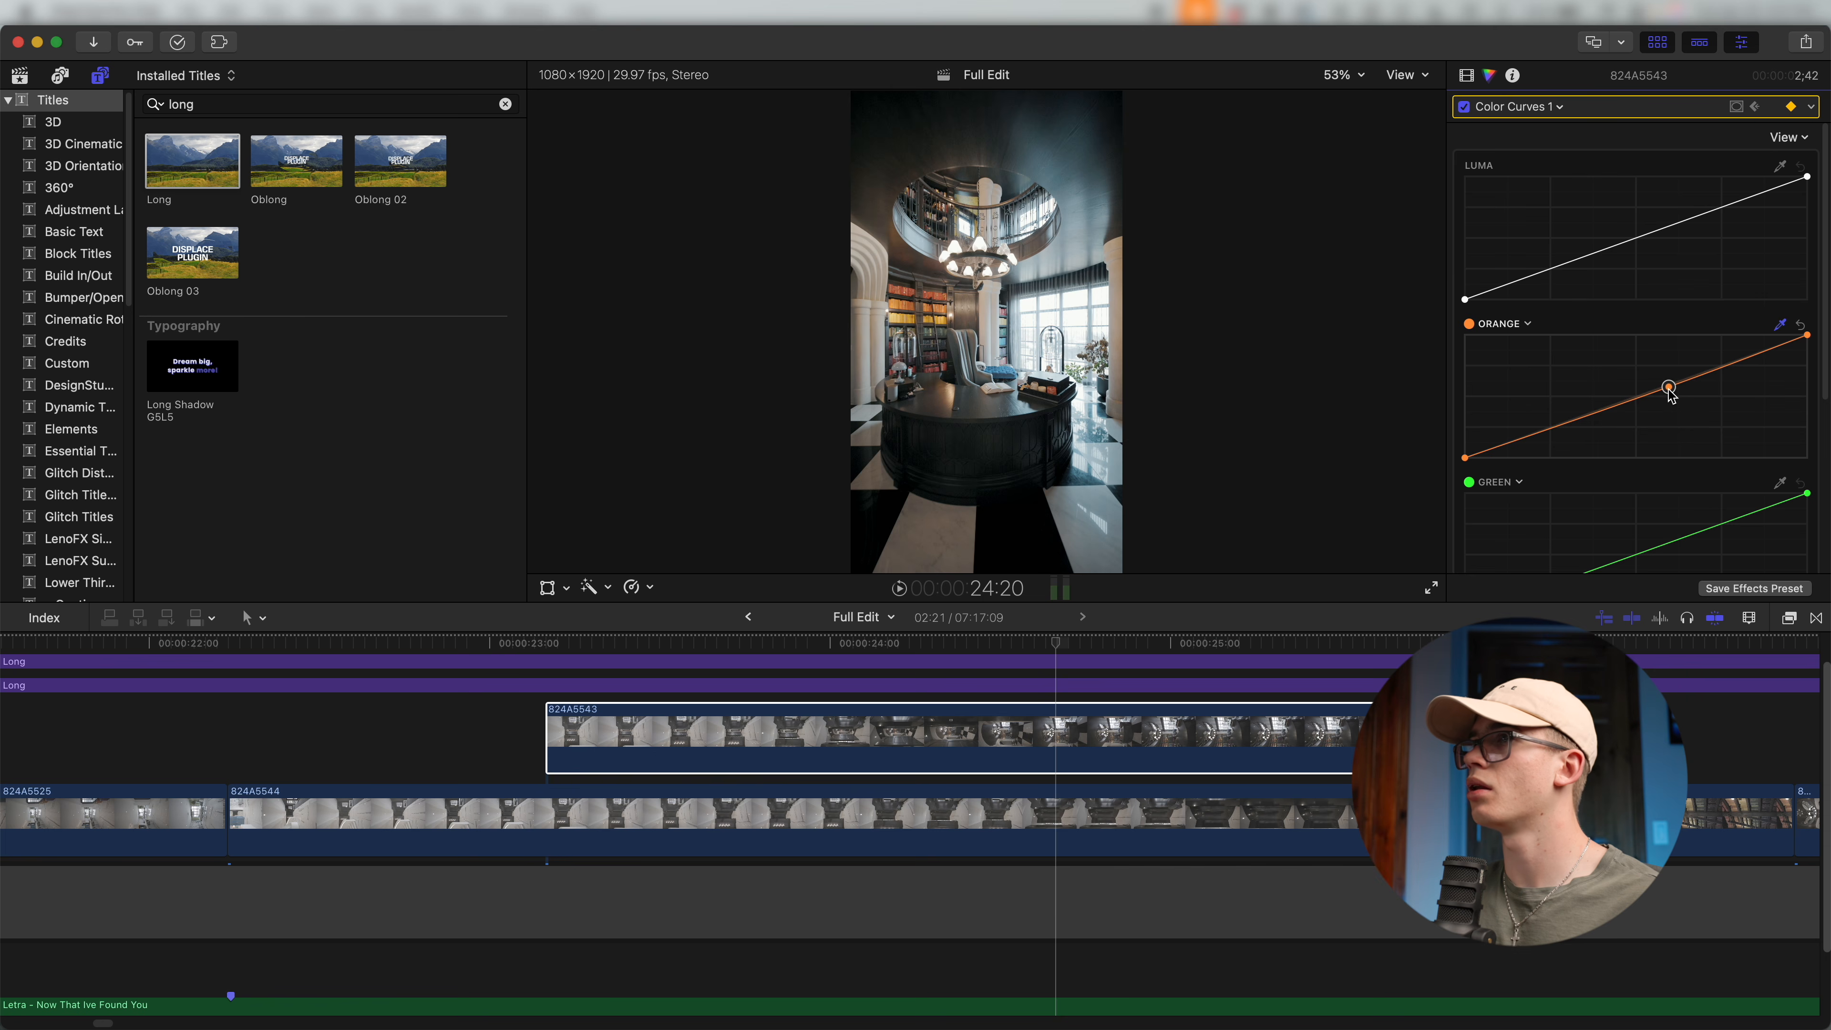
pyautogui.click(1045, 743)
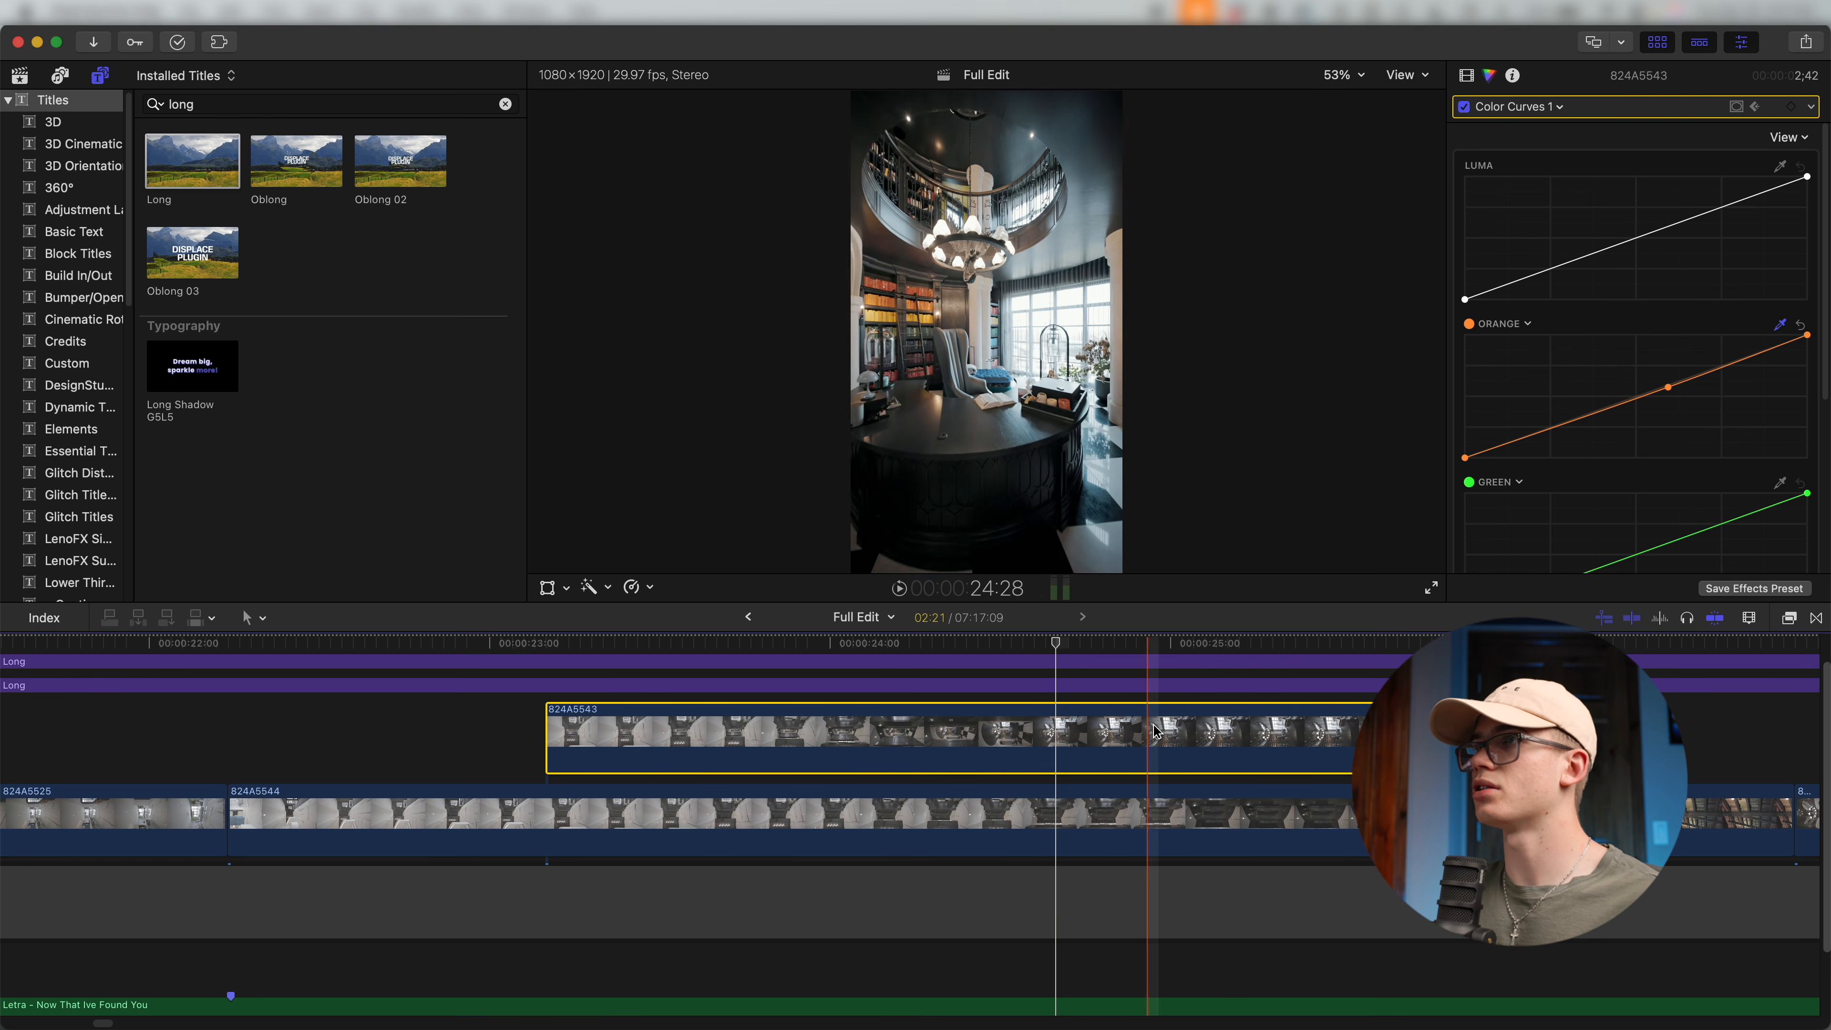
pyautogui.press('space')
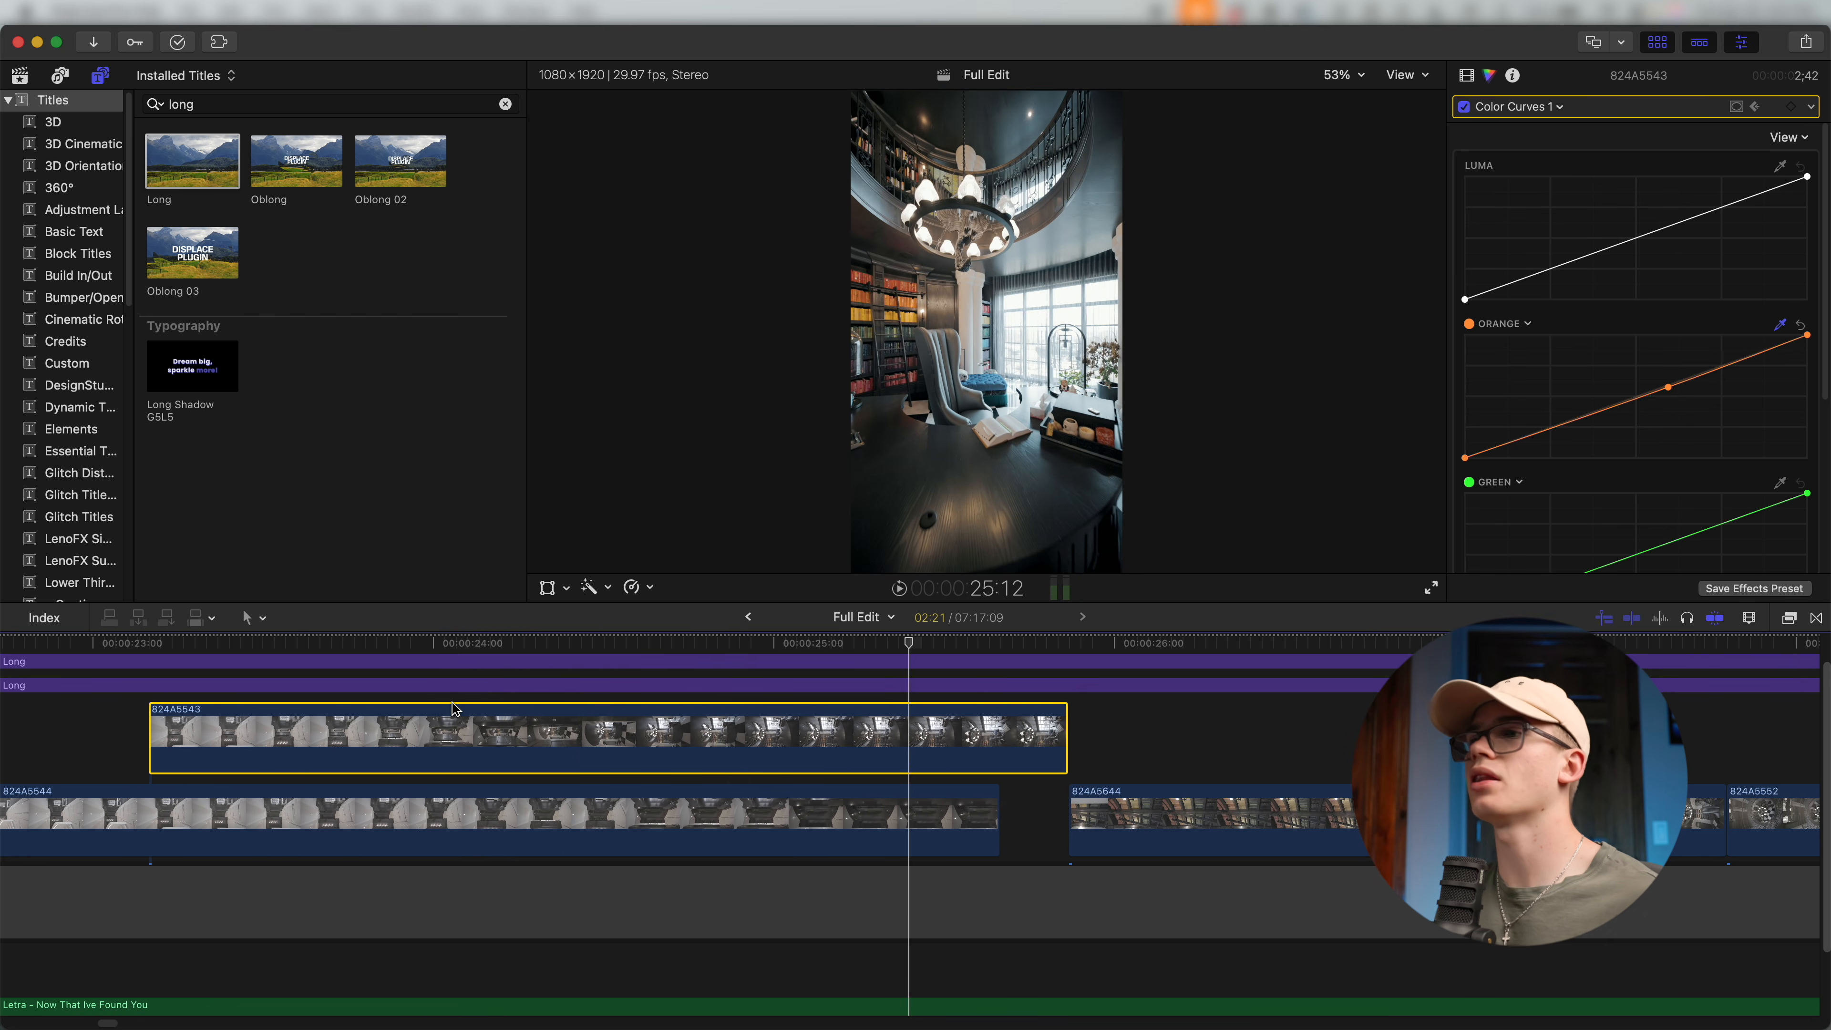
# Bring back the Color Adjustments of clip 824A5543 and look over the remaining clips of the whole edit.
pyautogui.press('super+minus')
pyautogui.click(1550, 106)
pyautogui.click(1546, 155)
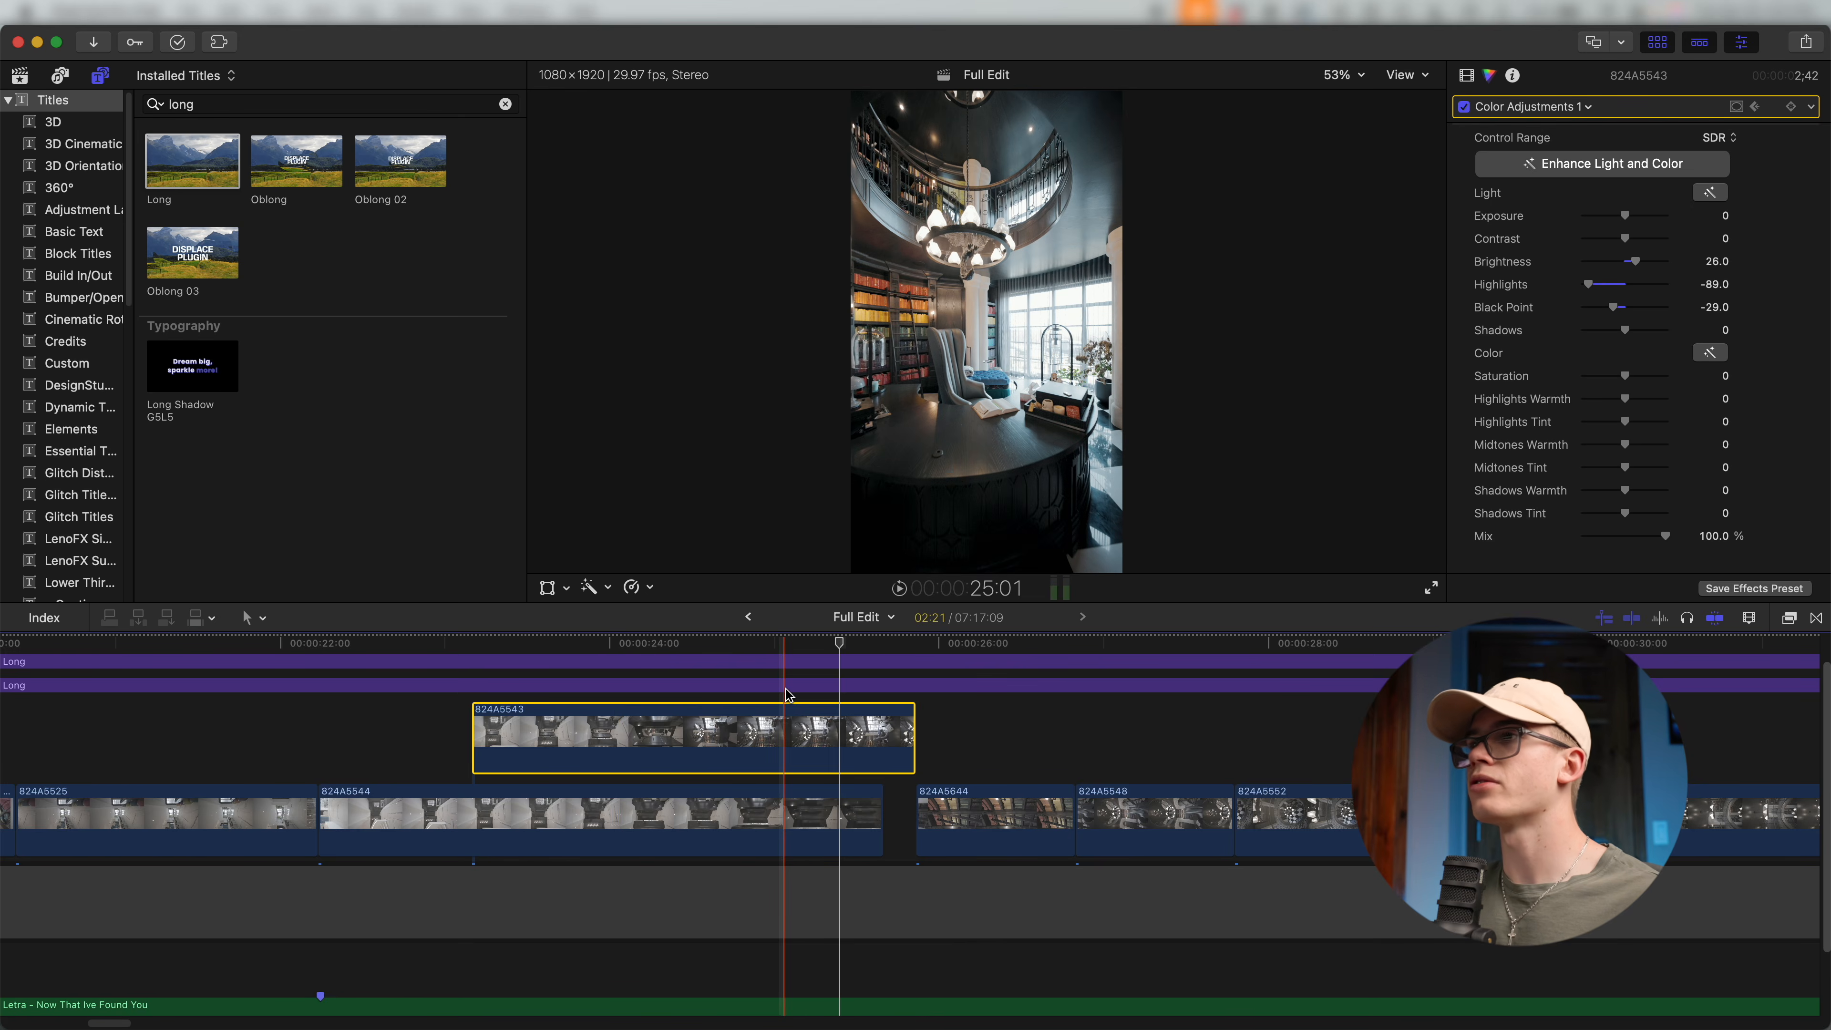
pyautogui.press('super+minus')
pyautogui.press('super+minus')
pyautogui.press('super+minus')
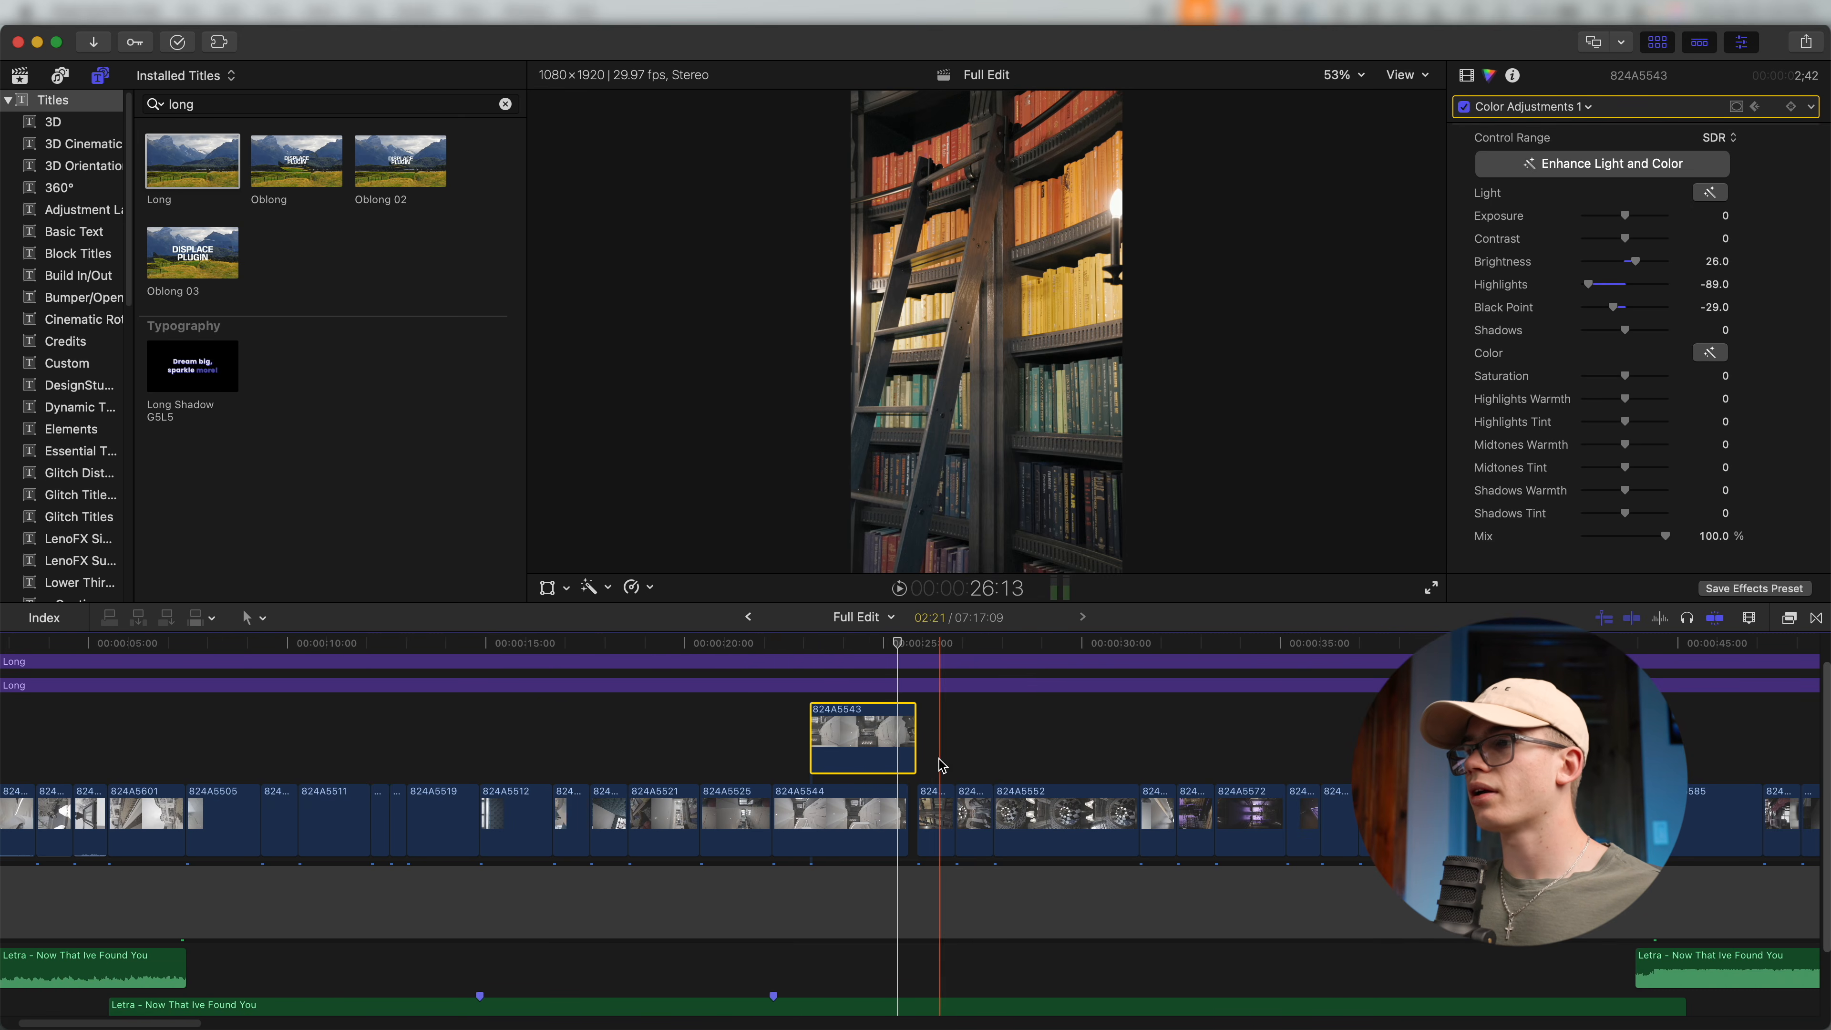
pyautogui.hscroll(10, 942, 760)
pyautogui.press('super+minus')
pyautogui.press('super+minus')
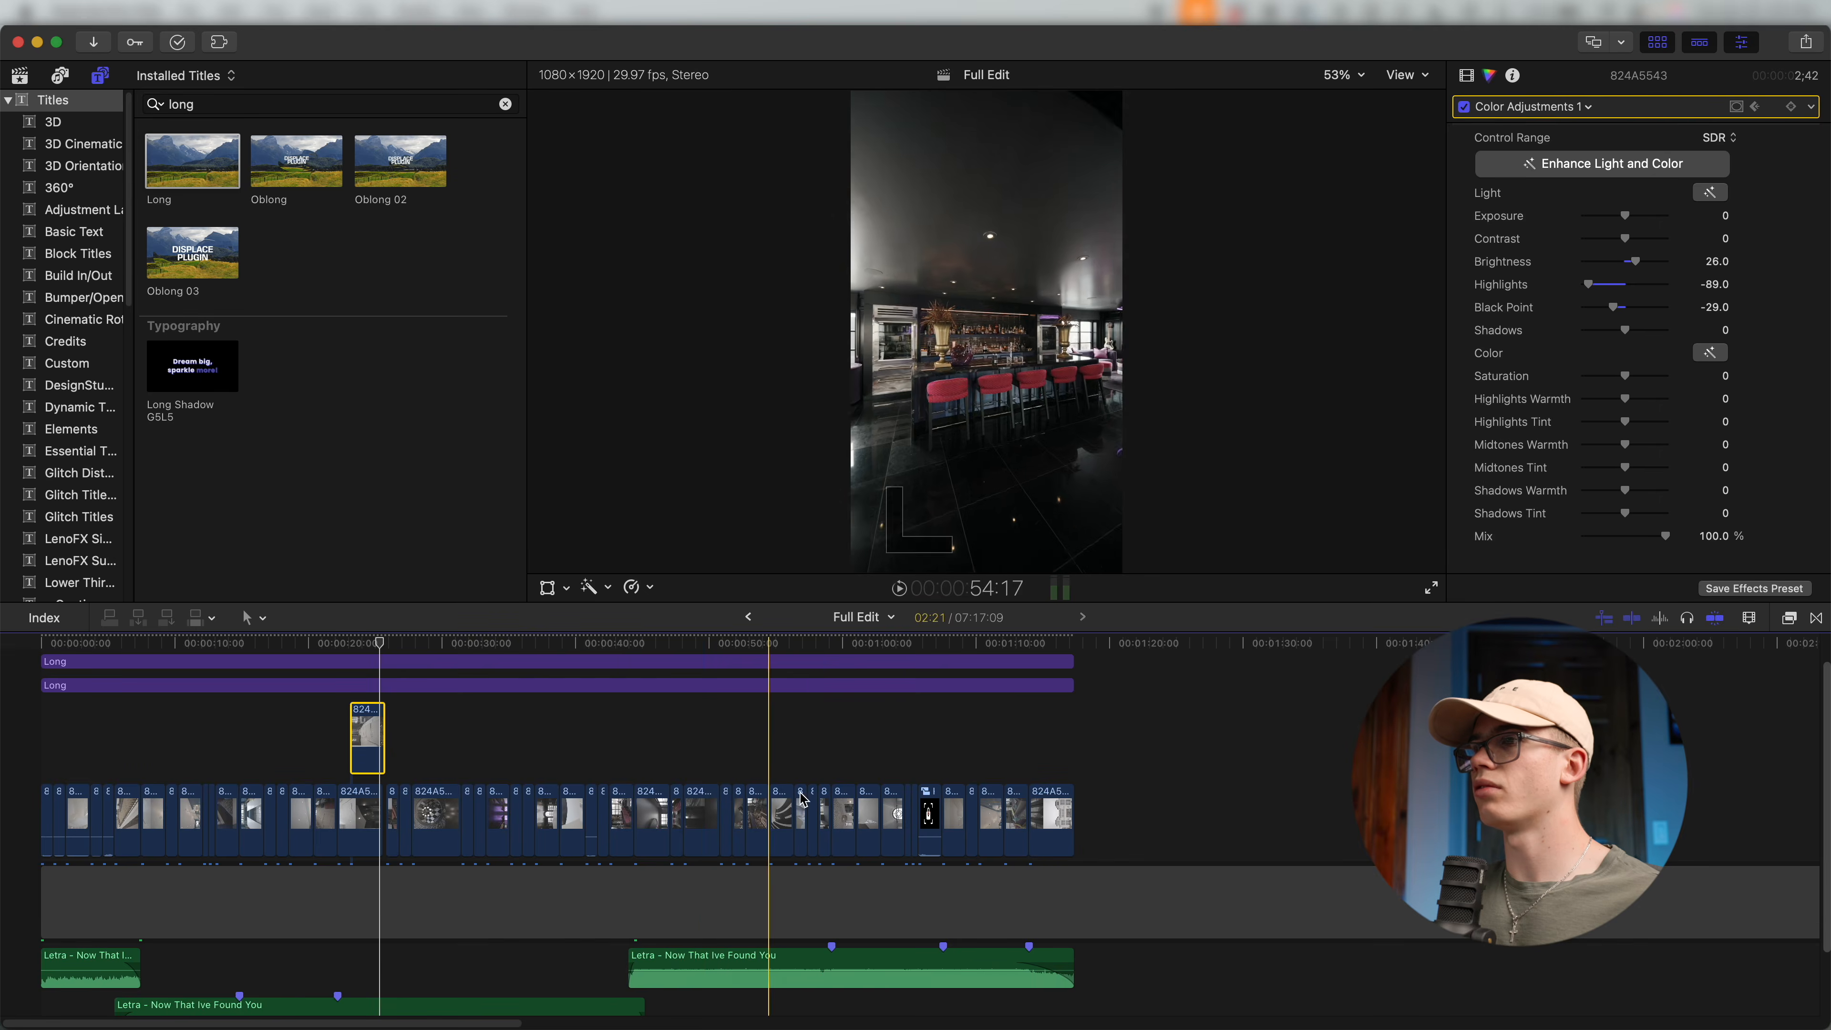
pyautogui.press('super+equal')
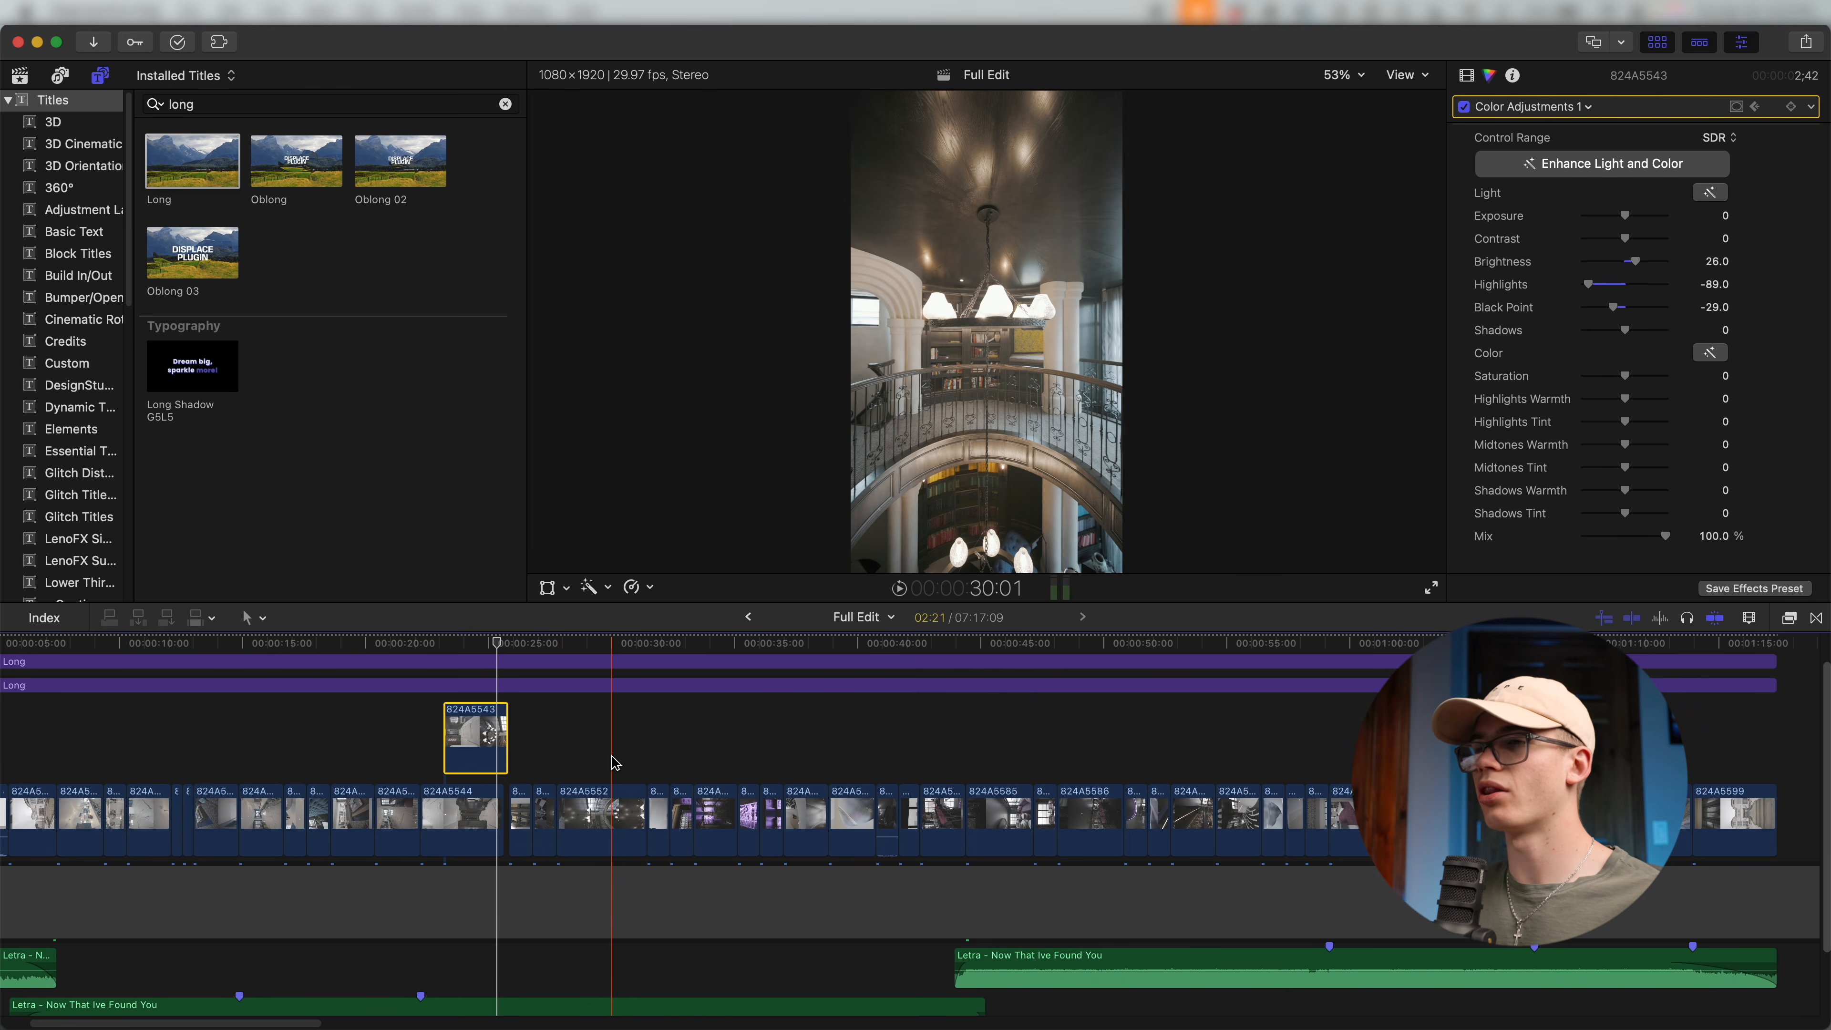
pyautogui.hscroll(-5, 619, 759)
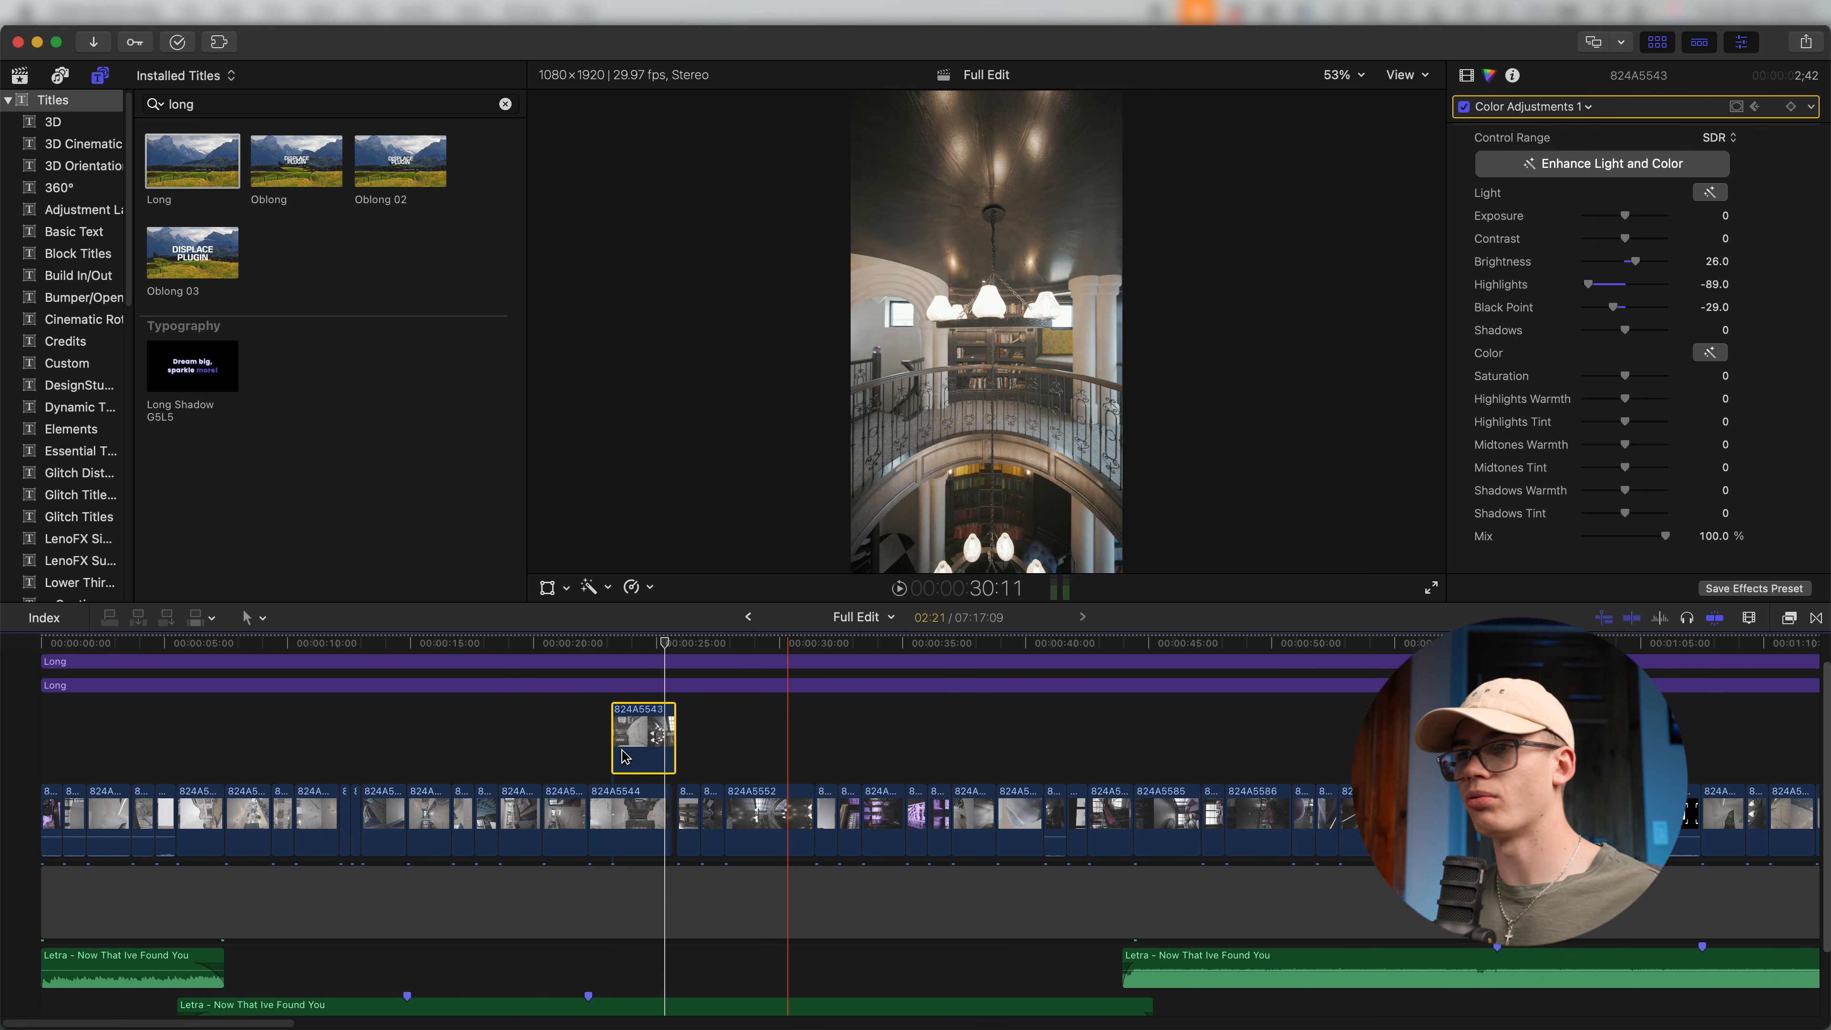
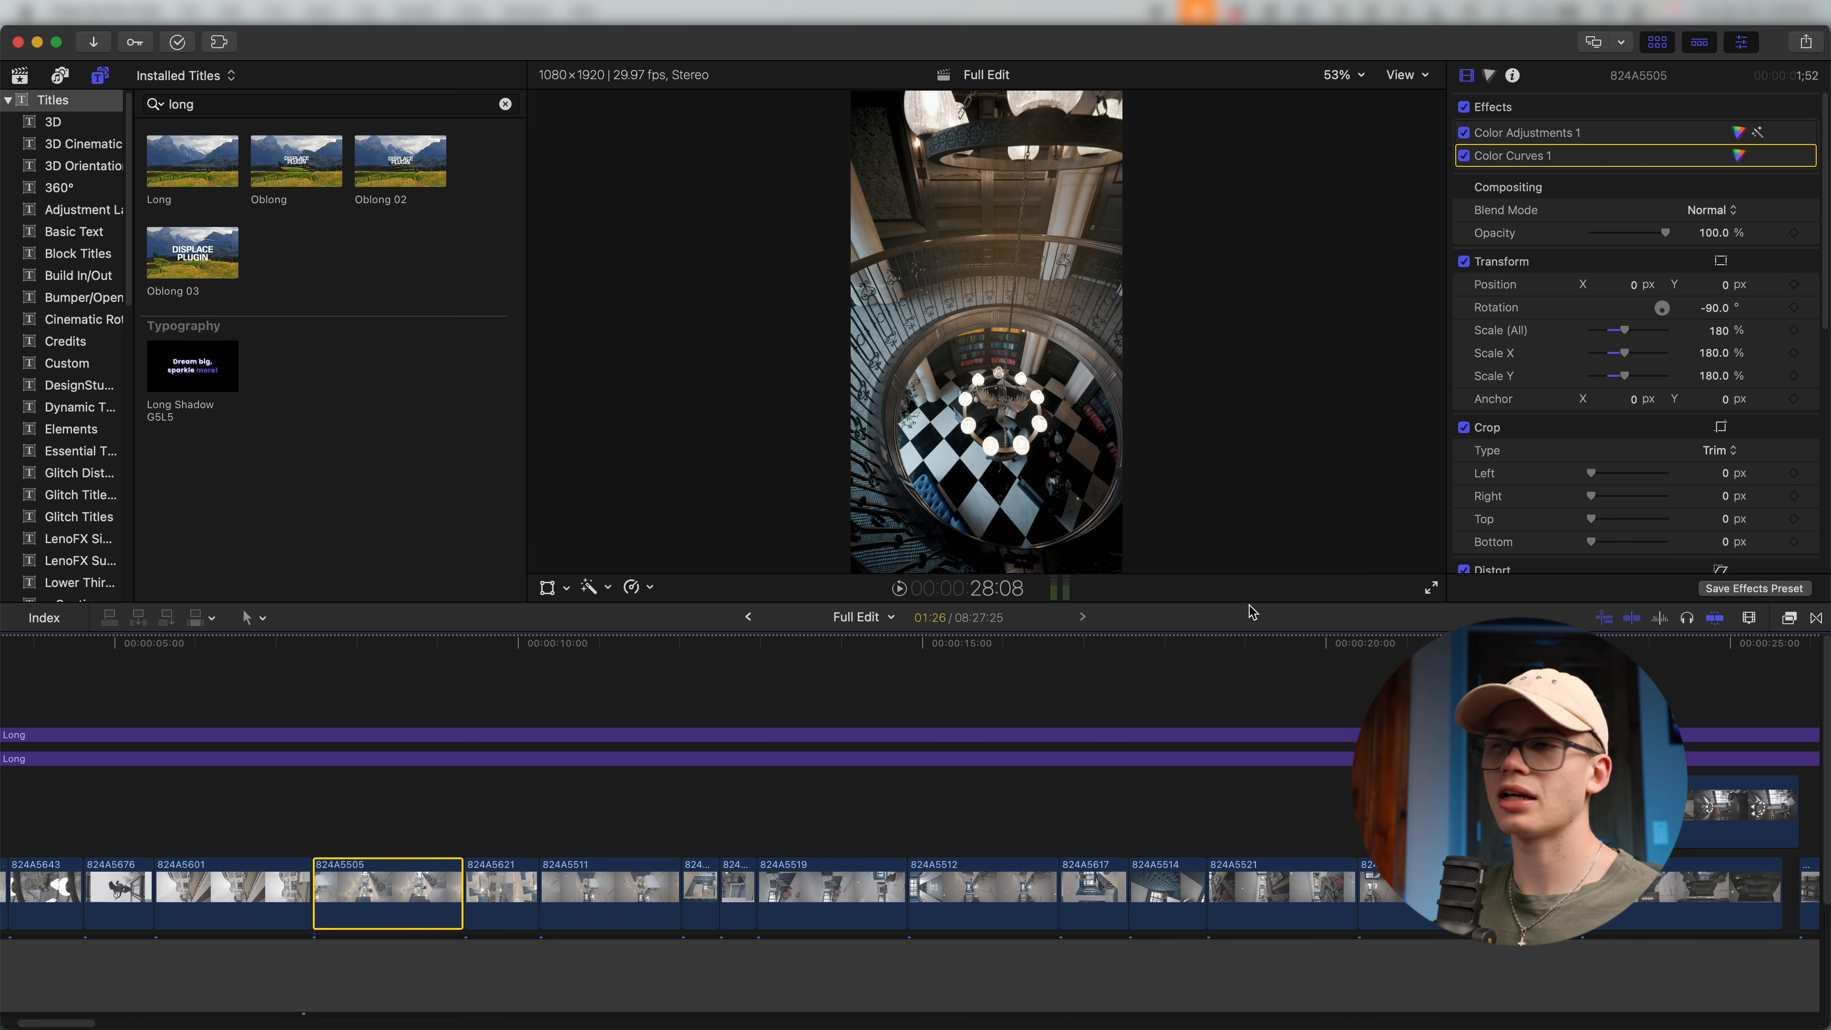
# Find the exterior house clip 824A5601 near the start of the edit and select it.
pyautogui.press('super+minus')
pyautogui.press('super+minus')
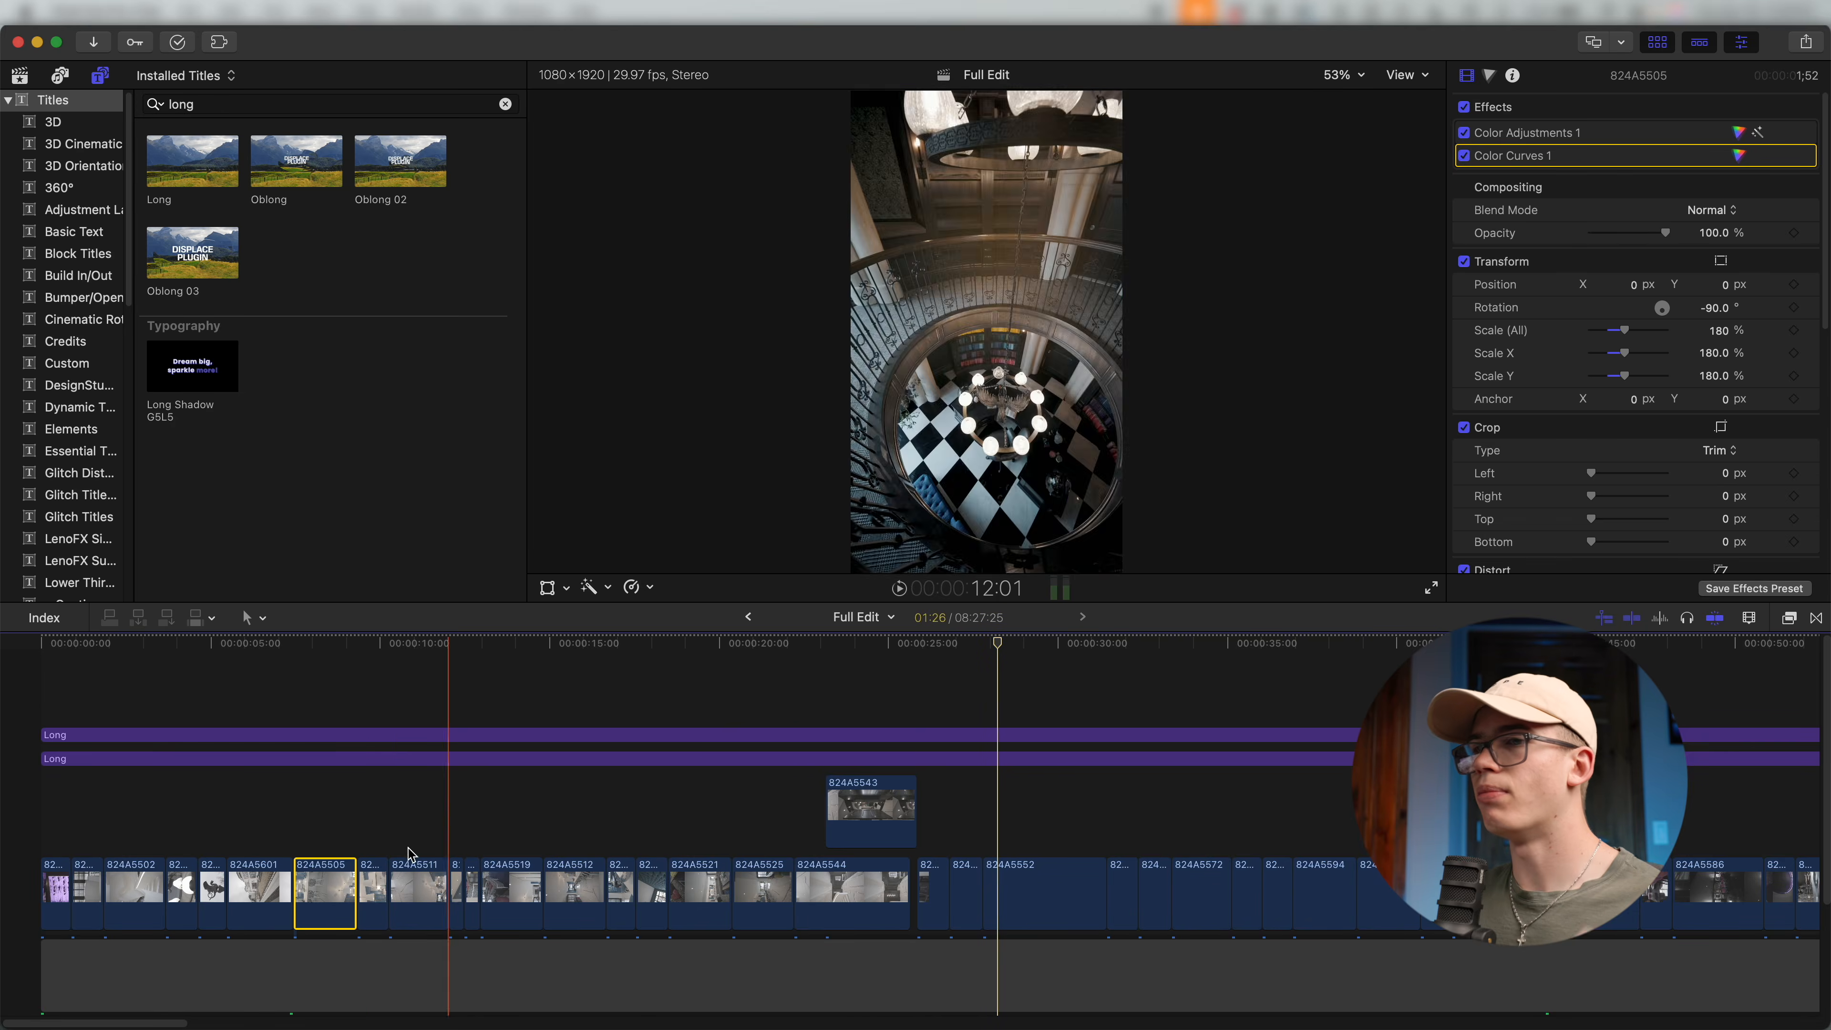
pyautogui.click(295, 837)
pyautogui.press('super+equal')
pyautogui.press('super+equal')
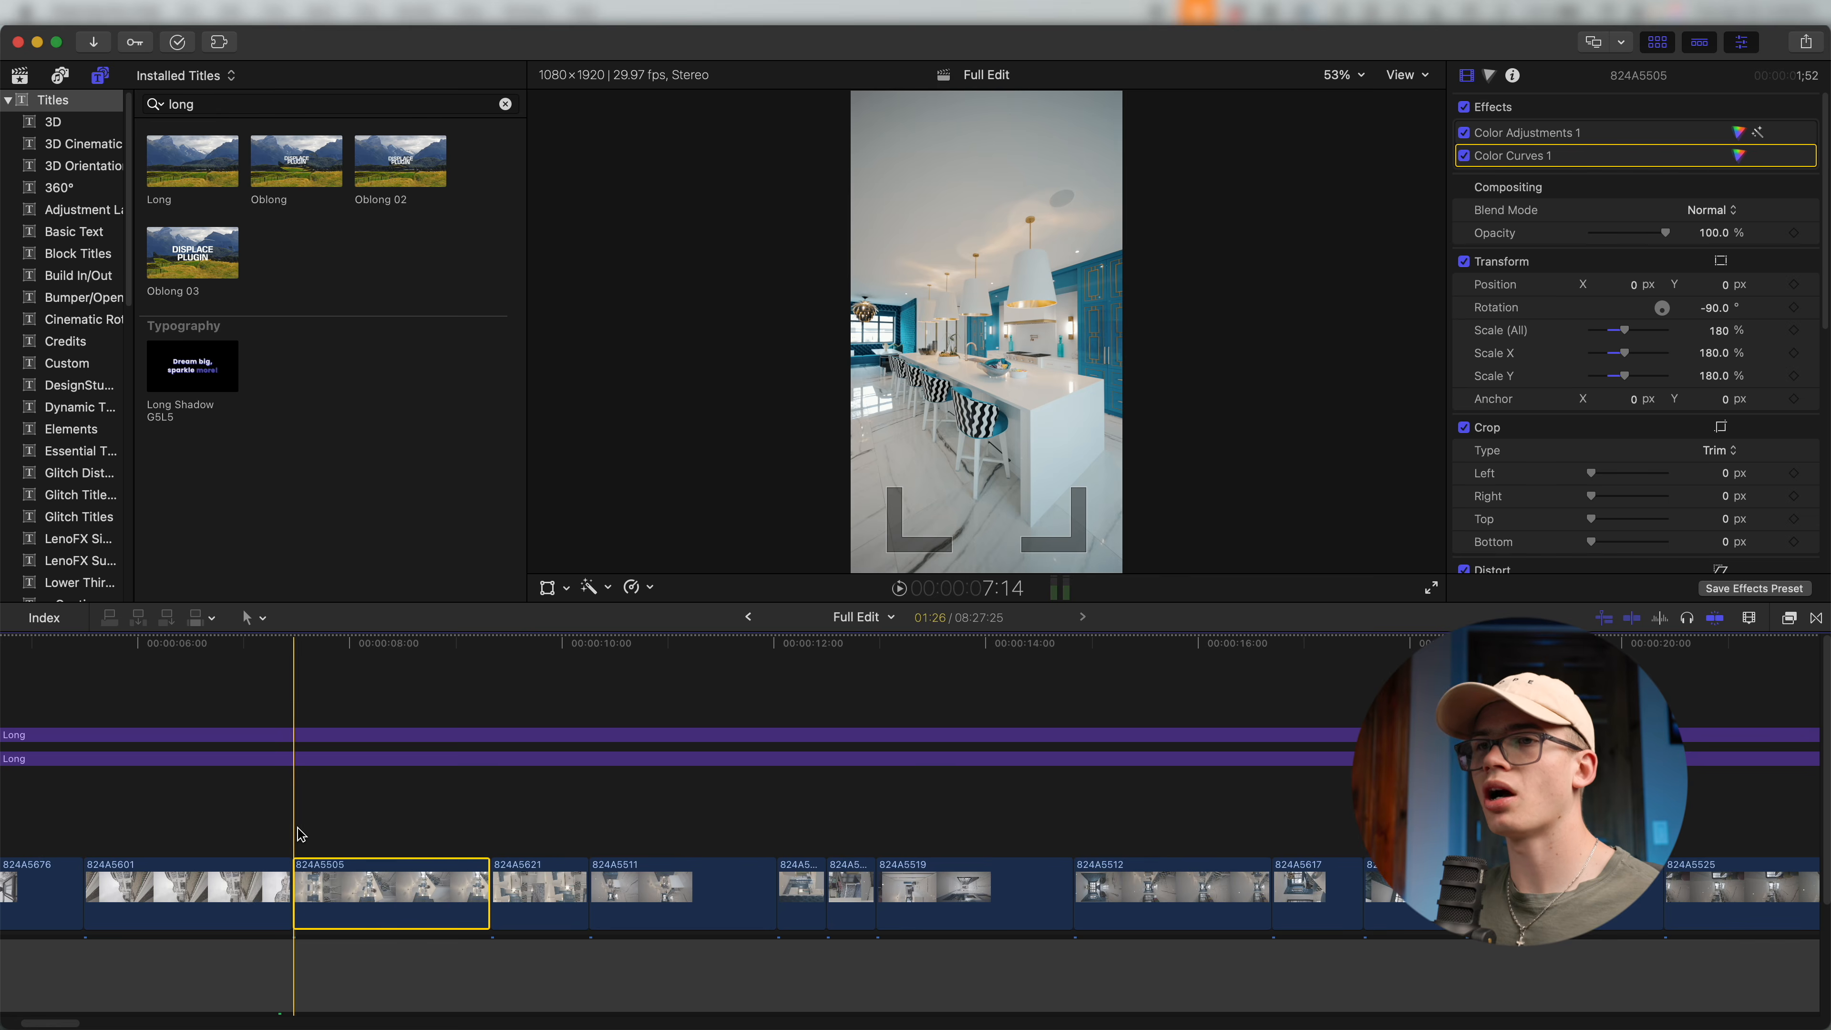
pyautogui.hscroll(-6, 301, 835)
pyautogui.click(615, 875)
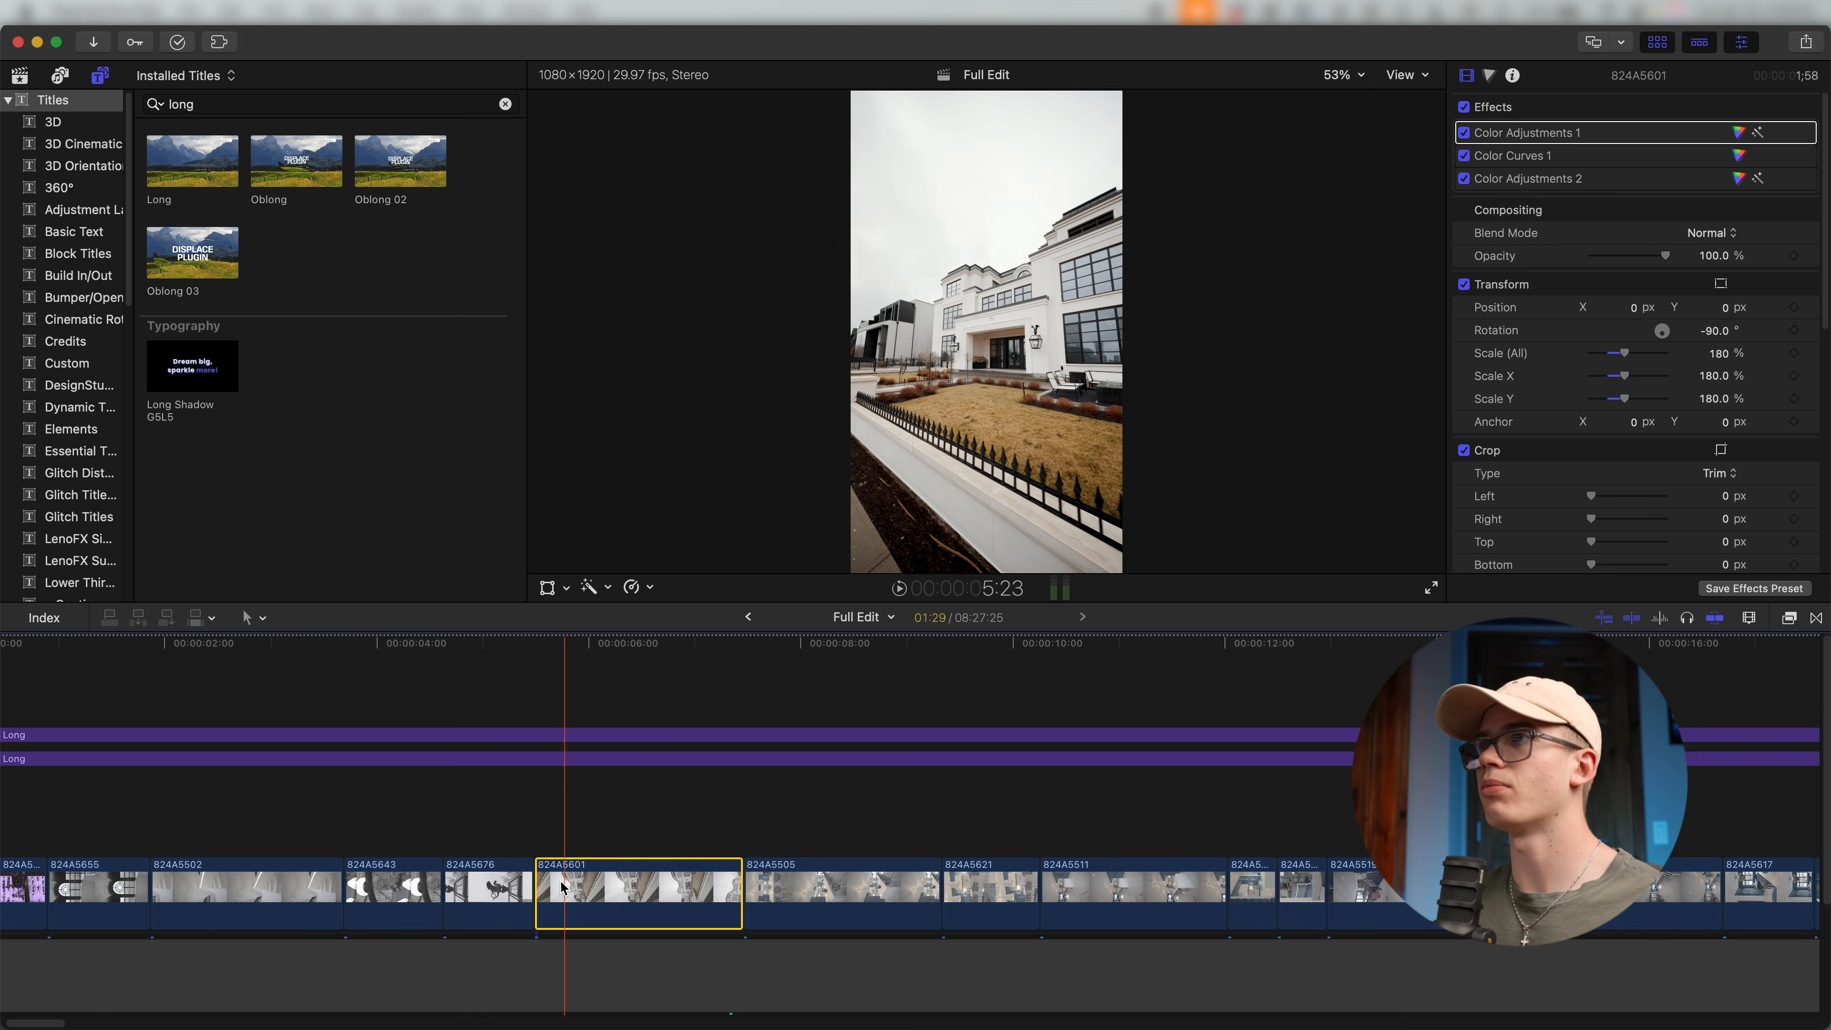
pyautogui.click(621, 883)
# Play through clip 824A5601 to check its camera shake and turn on Stabilization for it.
pyautogui.scroll(-5, 1683, 416)
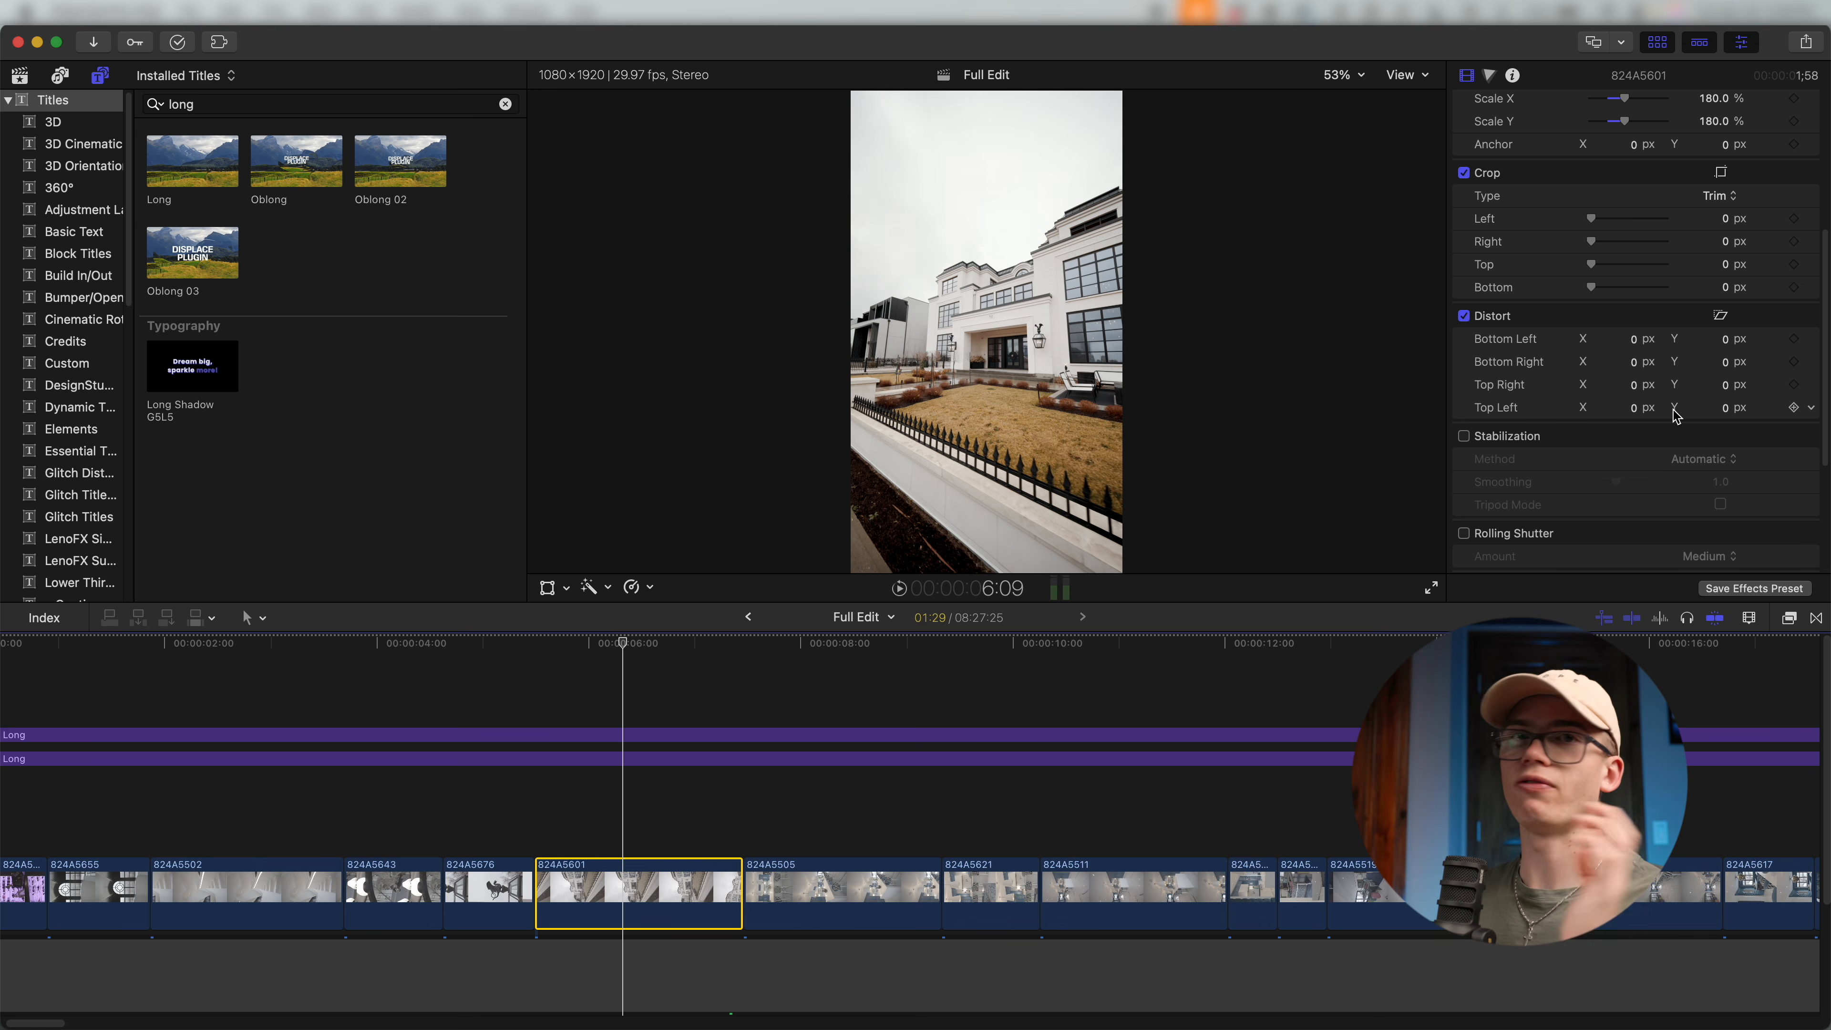
pyautogui.scroll(4, 539, 813)
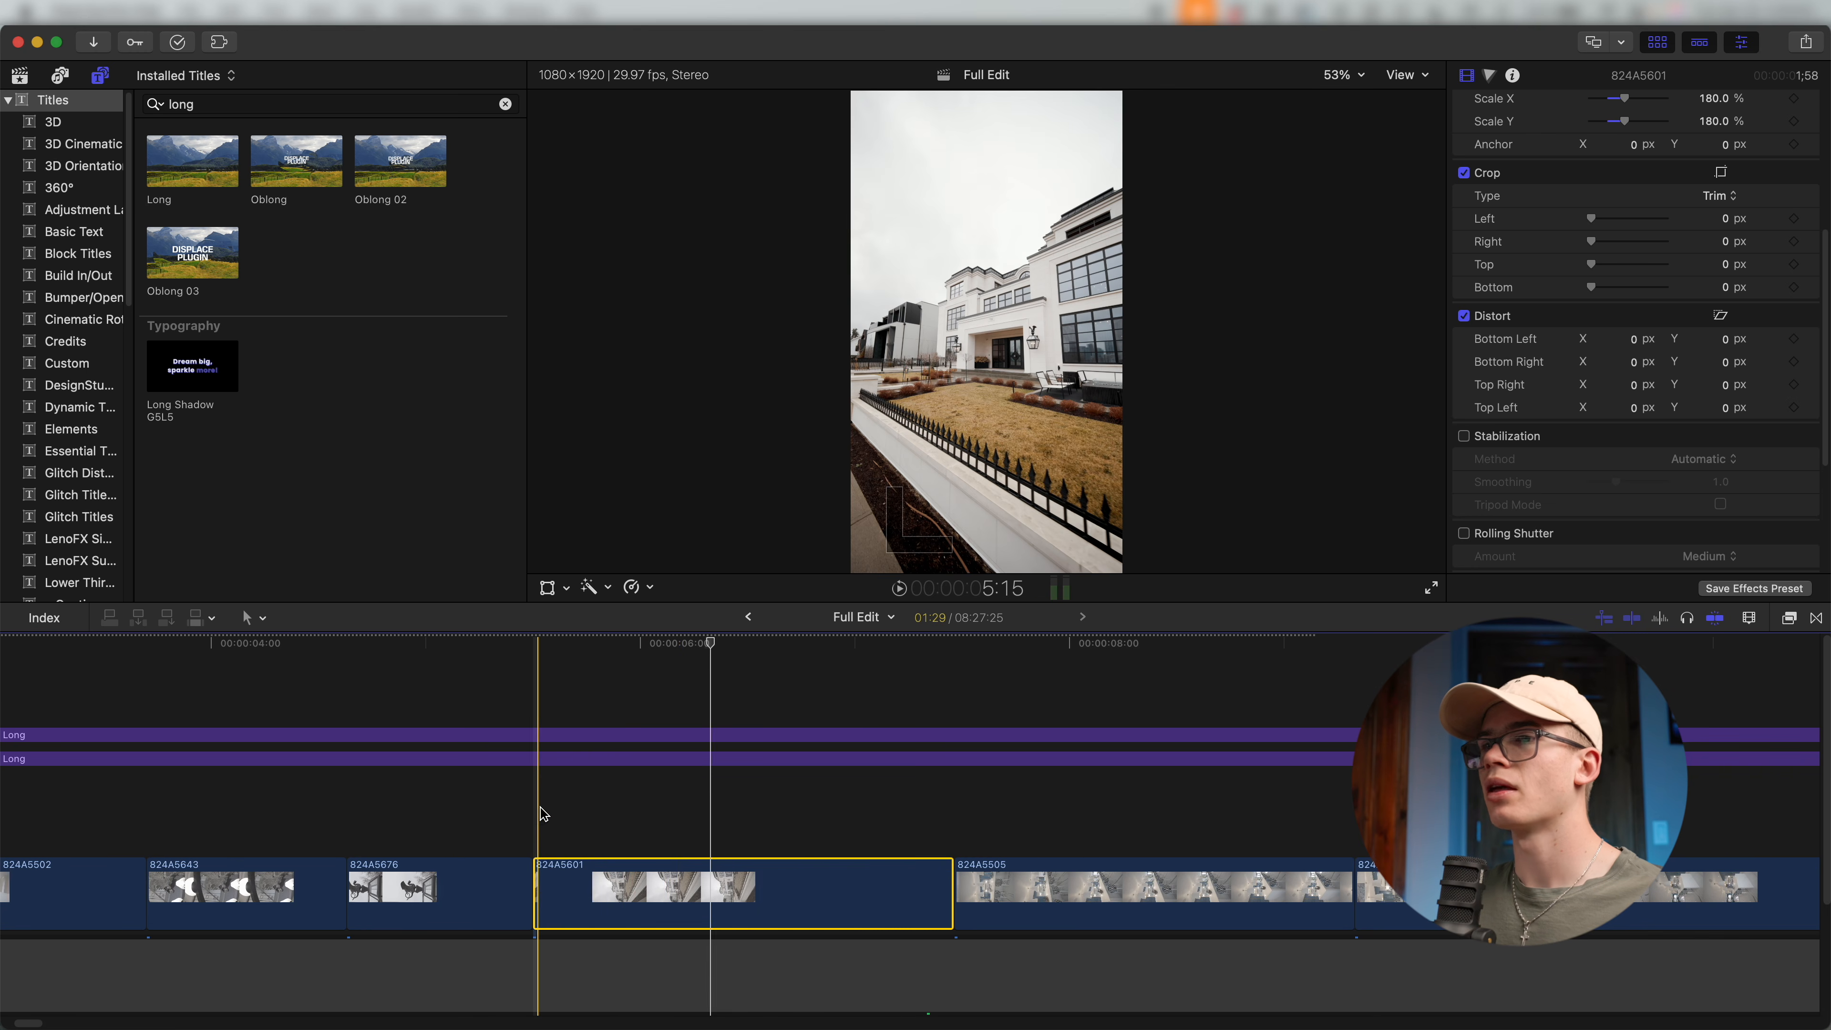
pyautogui.press('space')
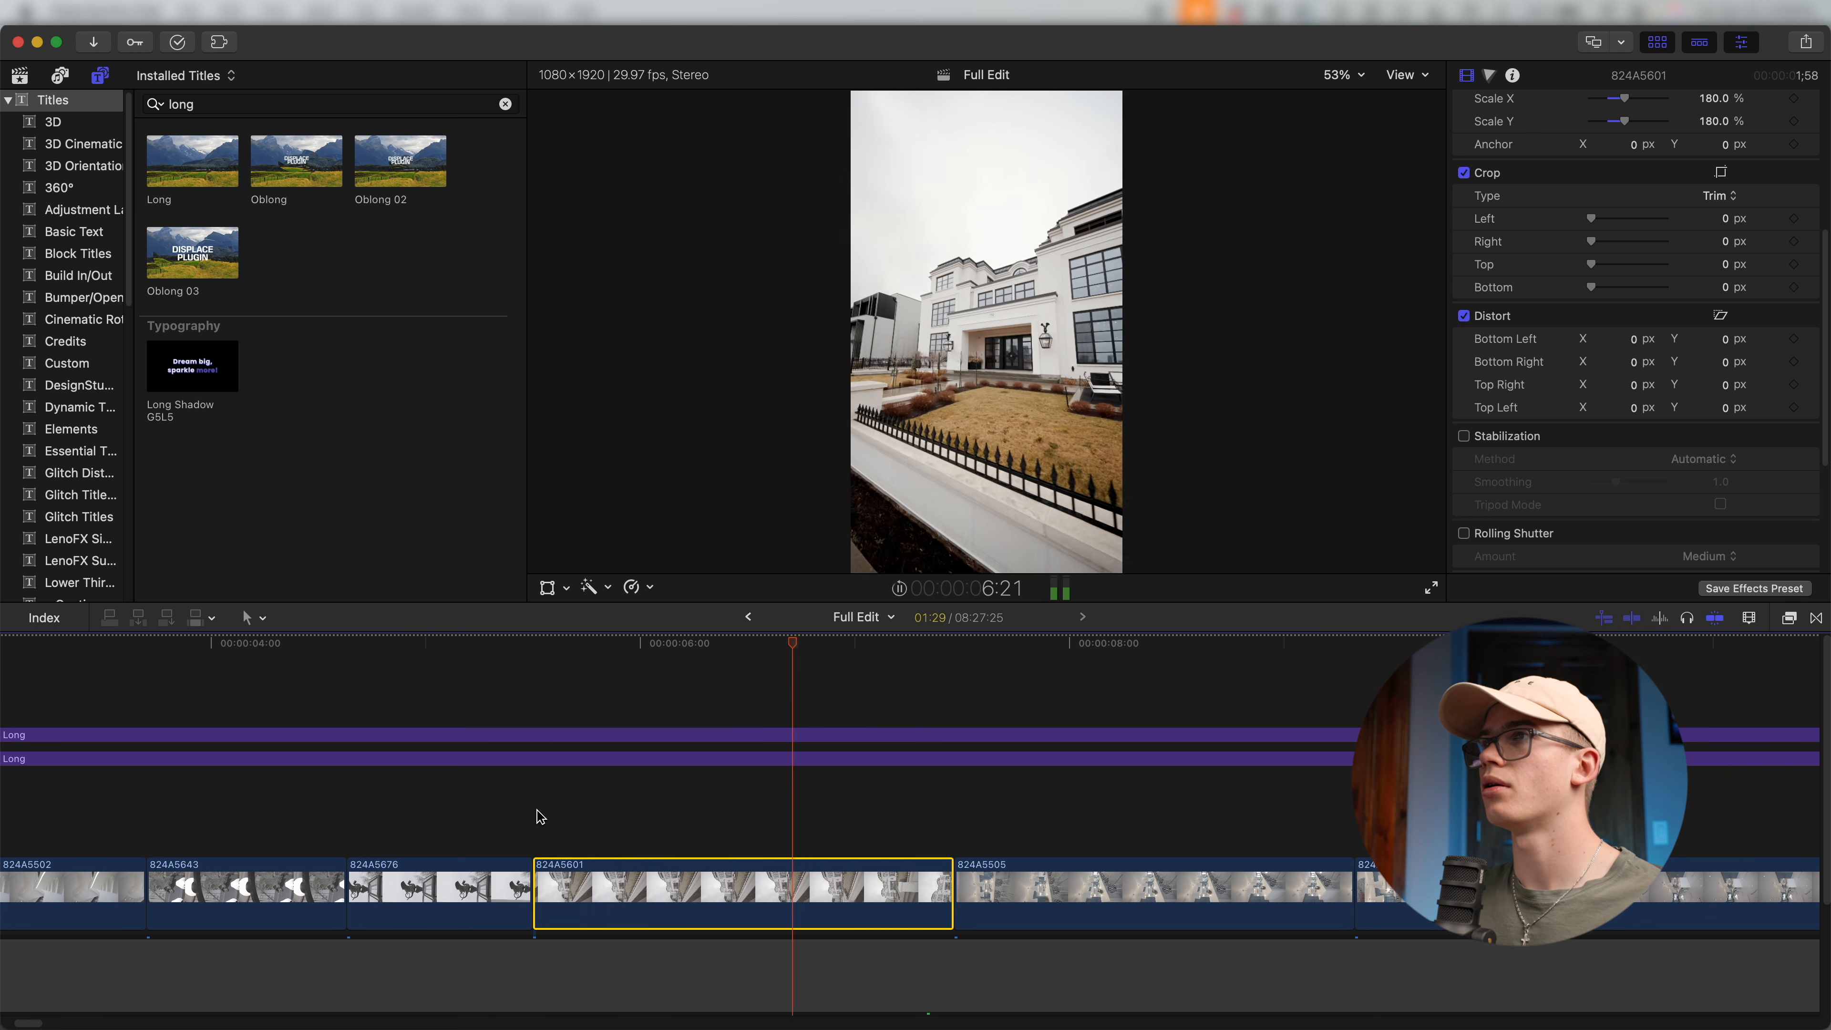
pyautogui.press('space')
pyautogui.click(617, 705)
pyautogui.click(1464, 436)
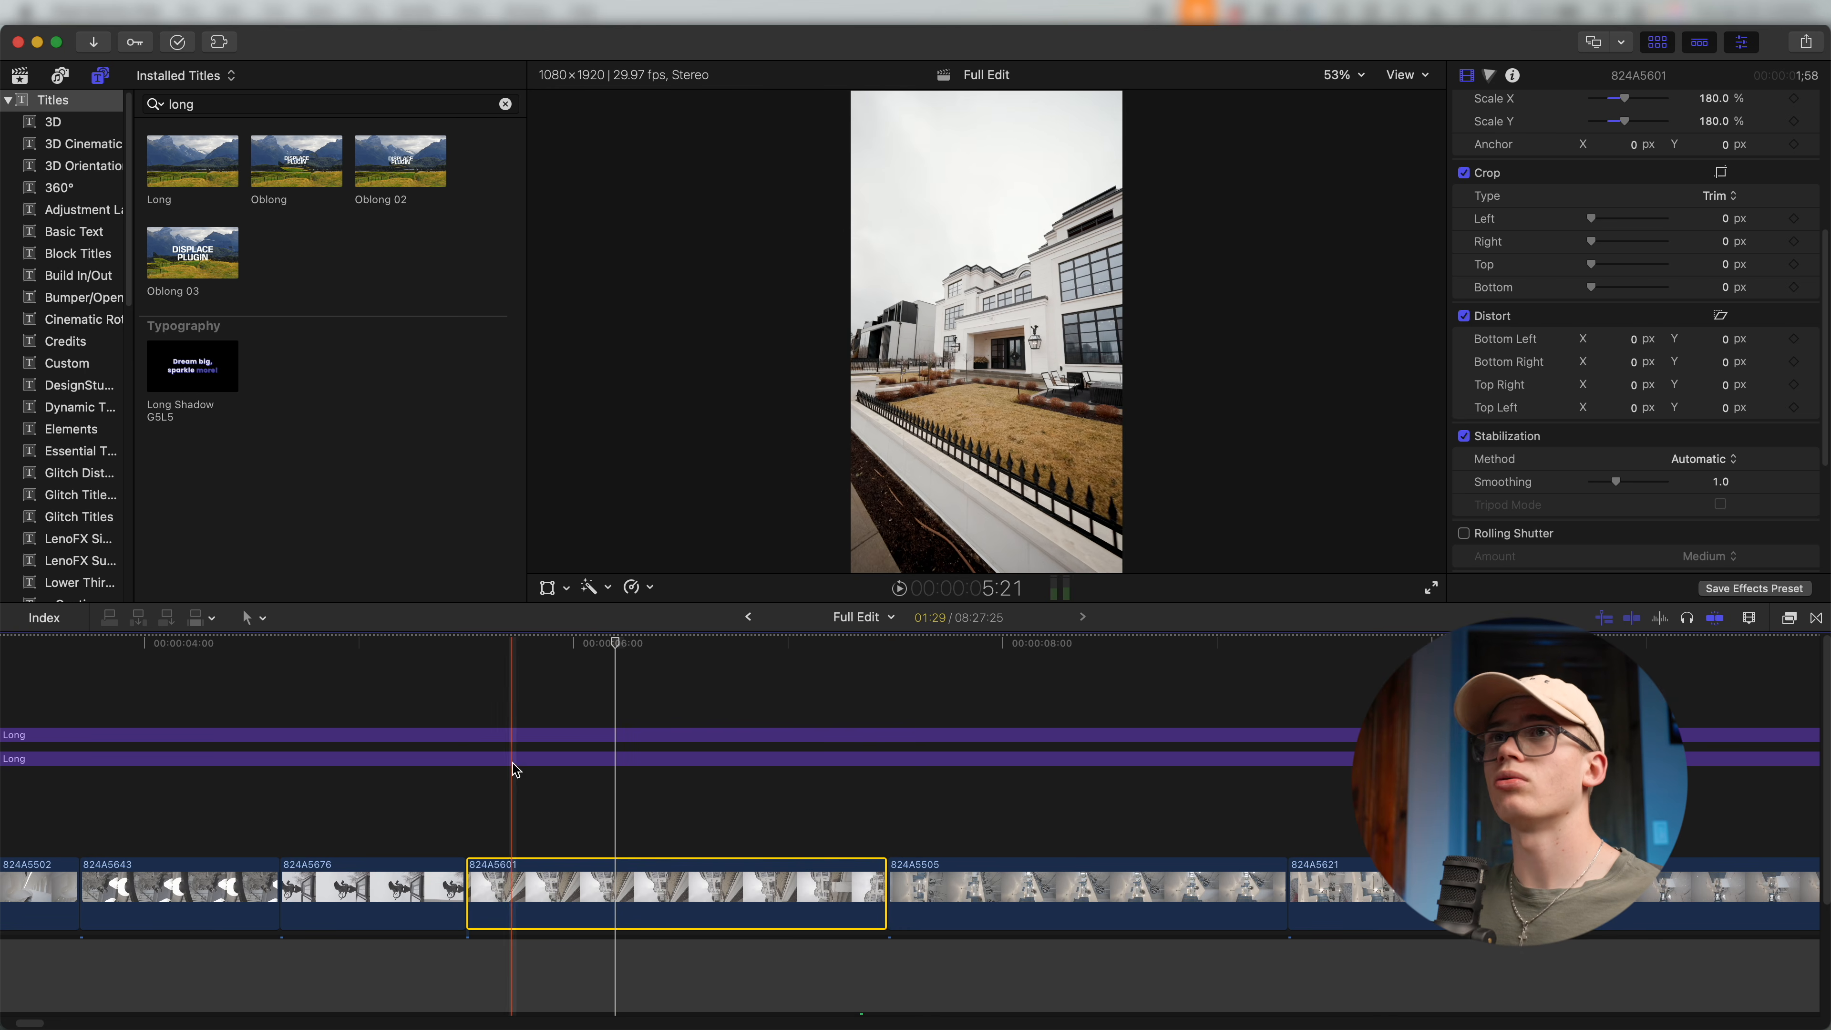
# Play the stabilized clip 824A5601 from its start twice to judge how smooth the movement is.
pyautogui.press('space')
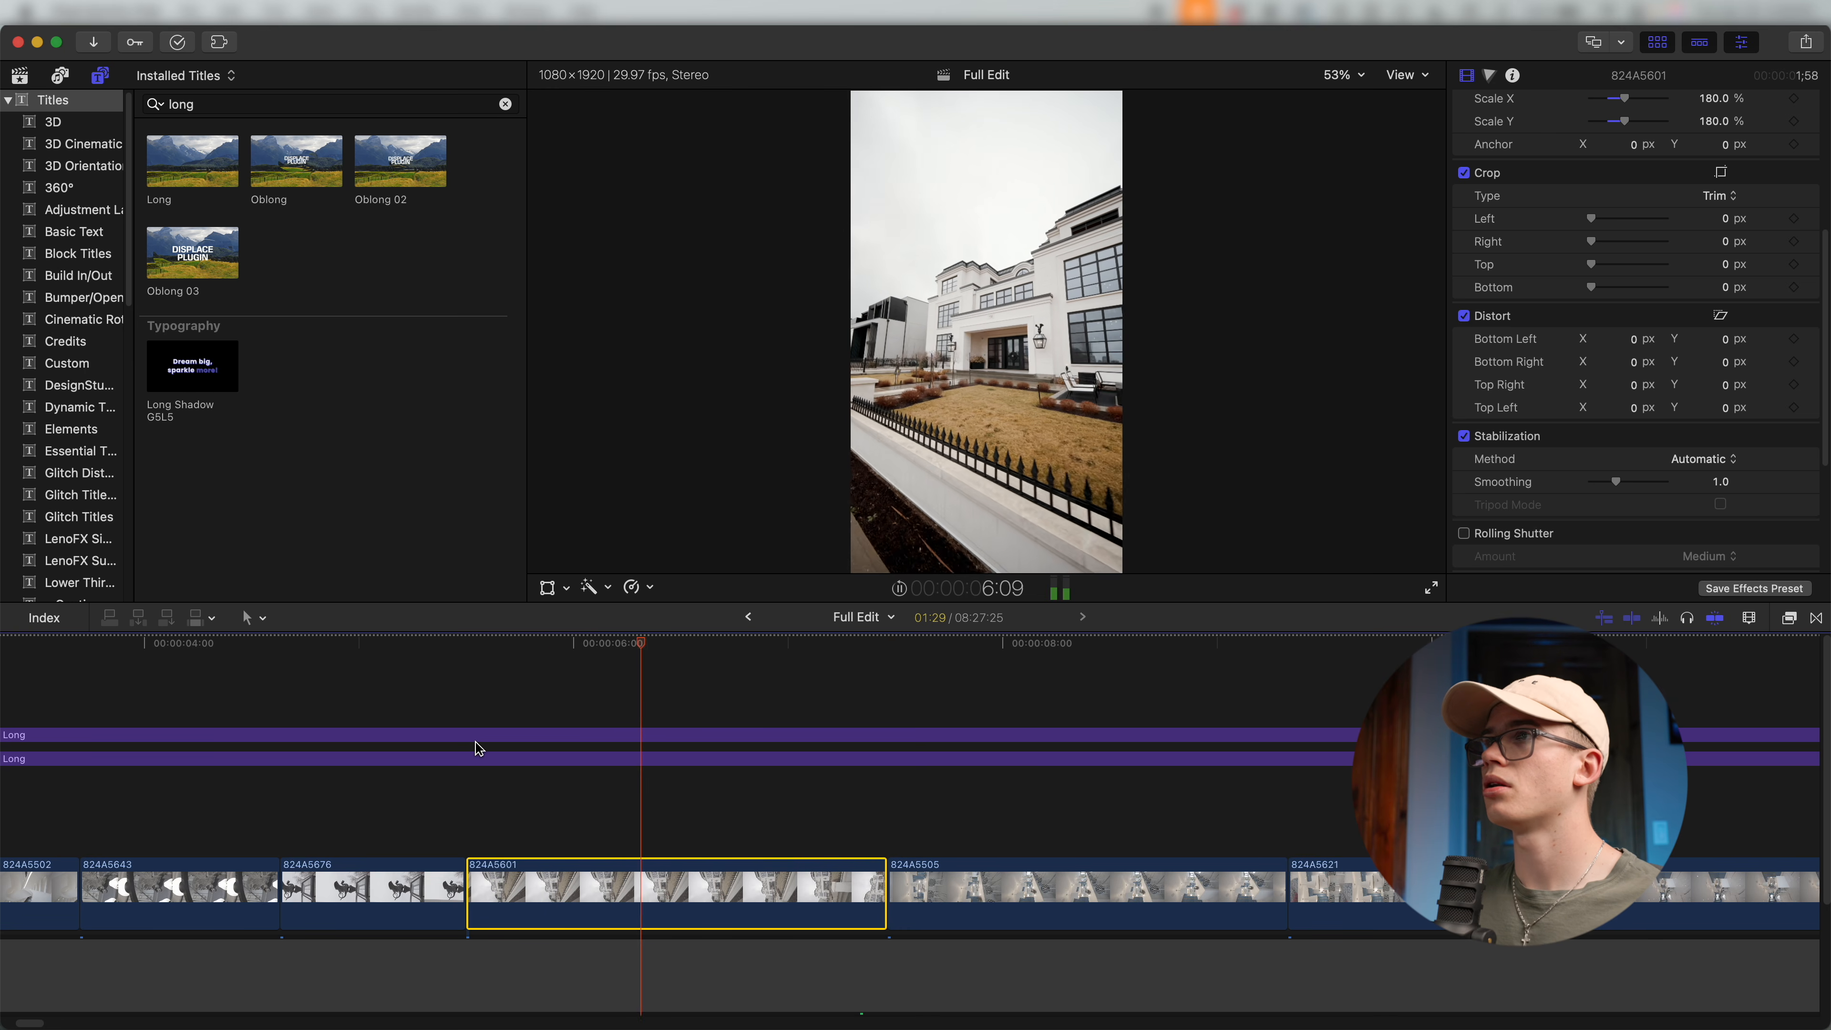
pyautogui.press('space')
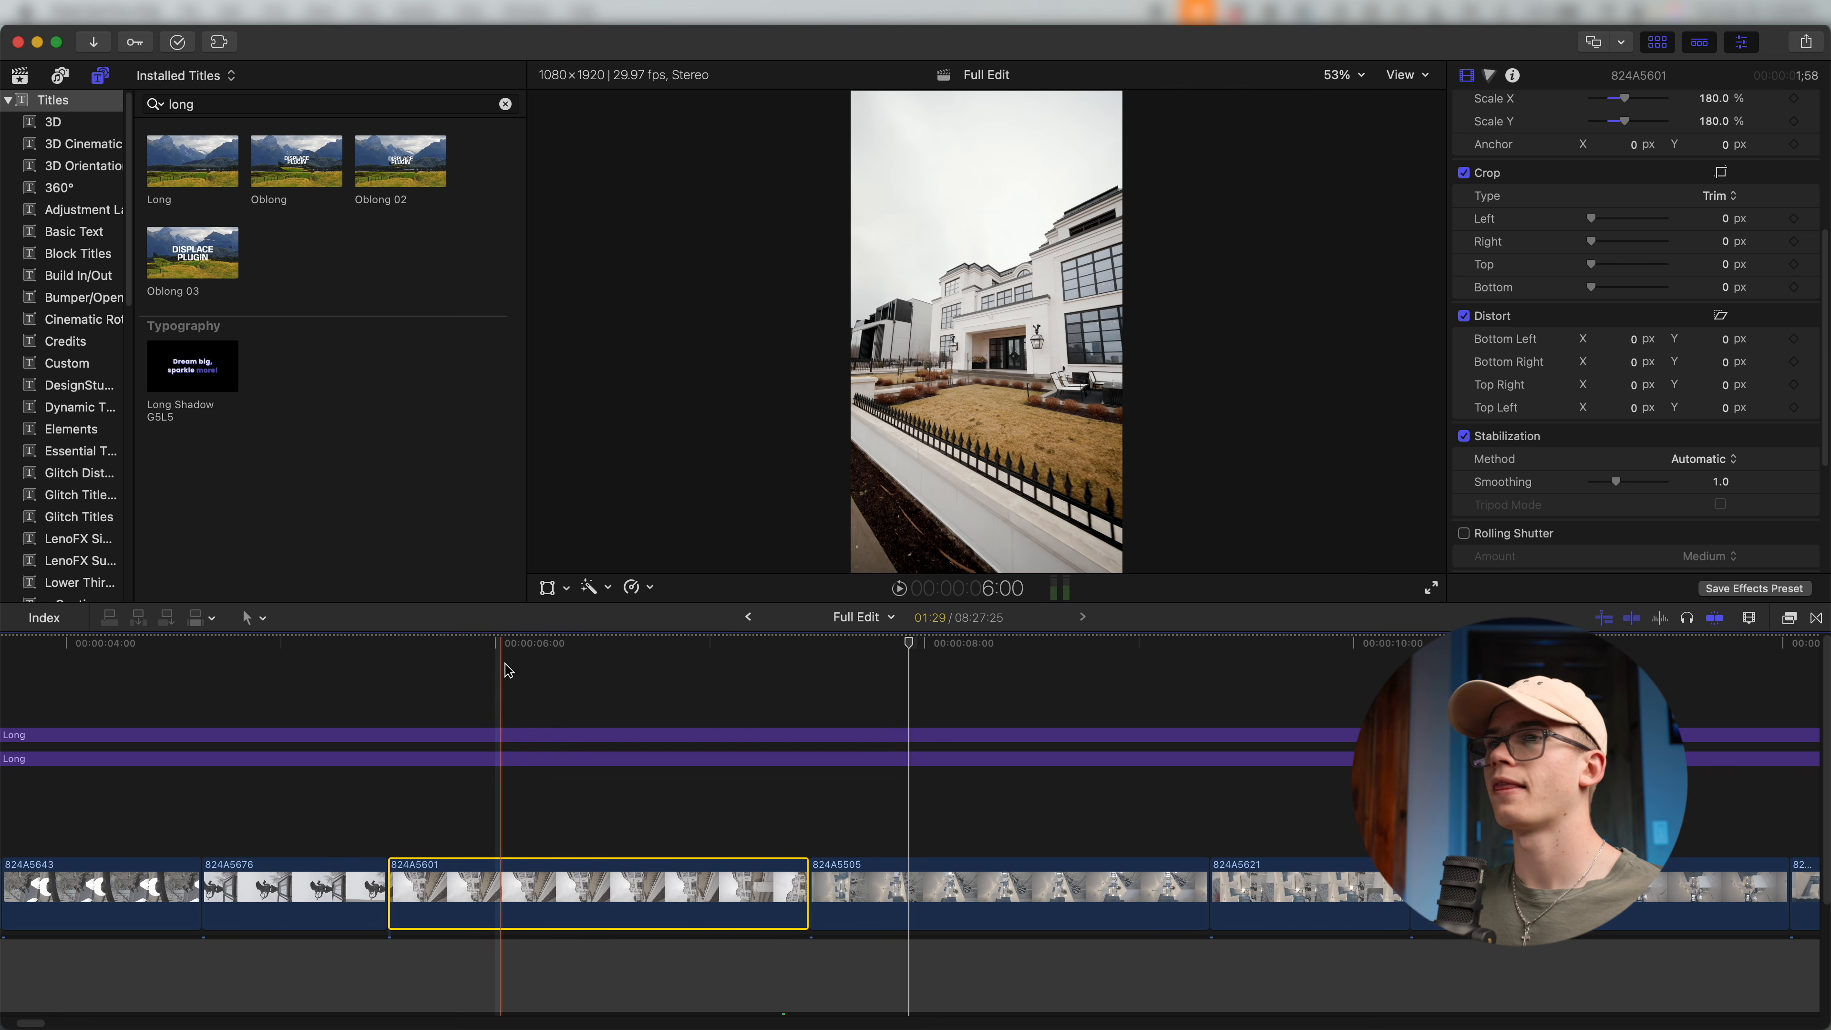
pyautogui.click(530, 644)
pyautogui.scroll(-1, 1570, 442)
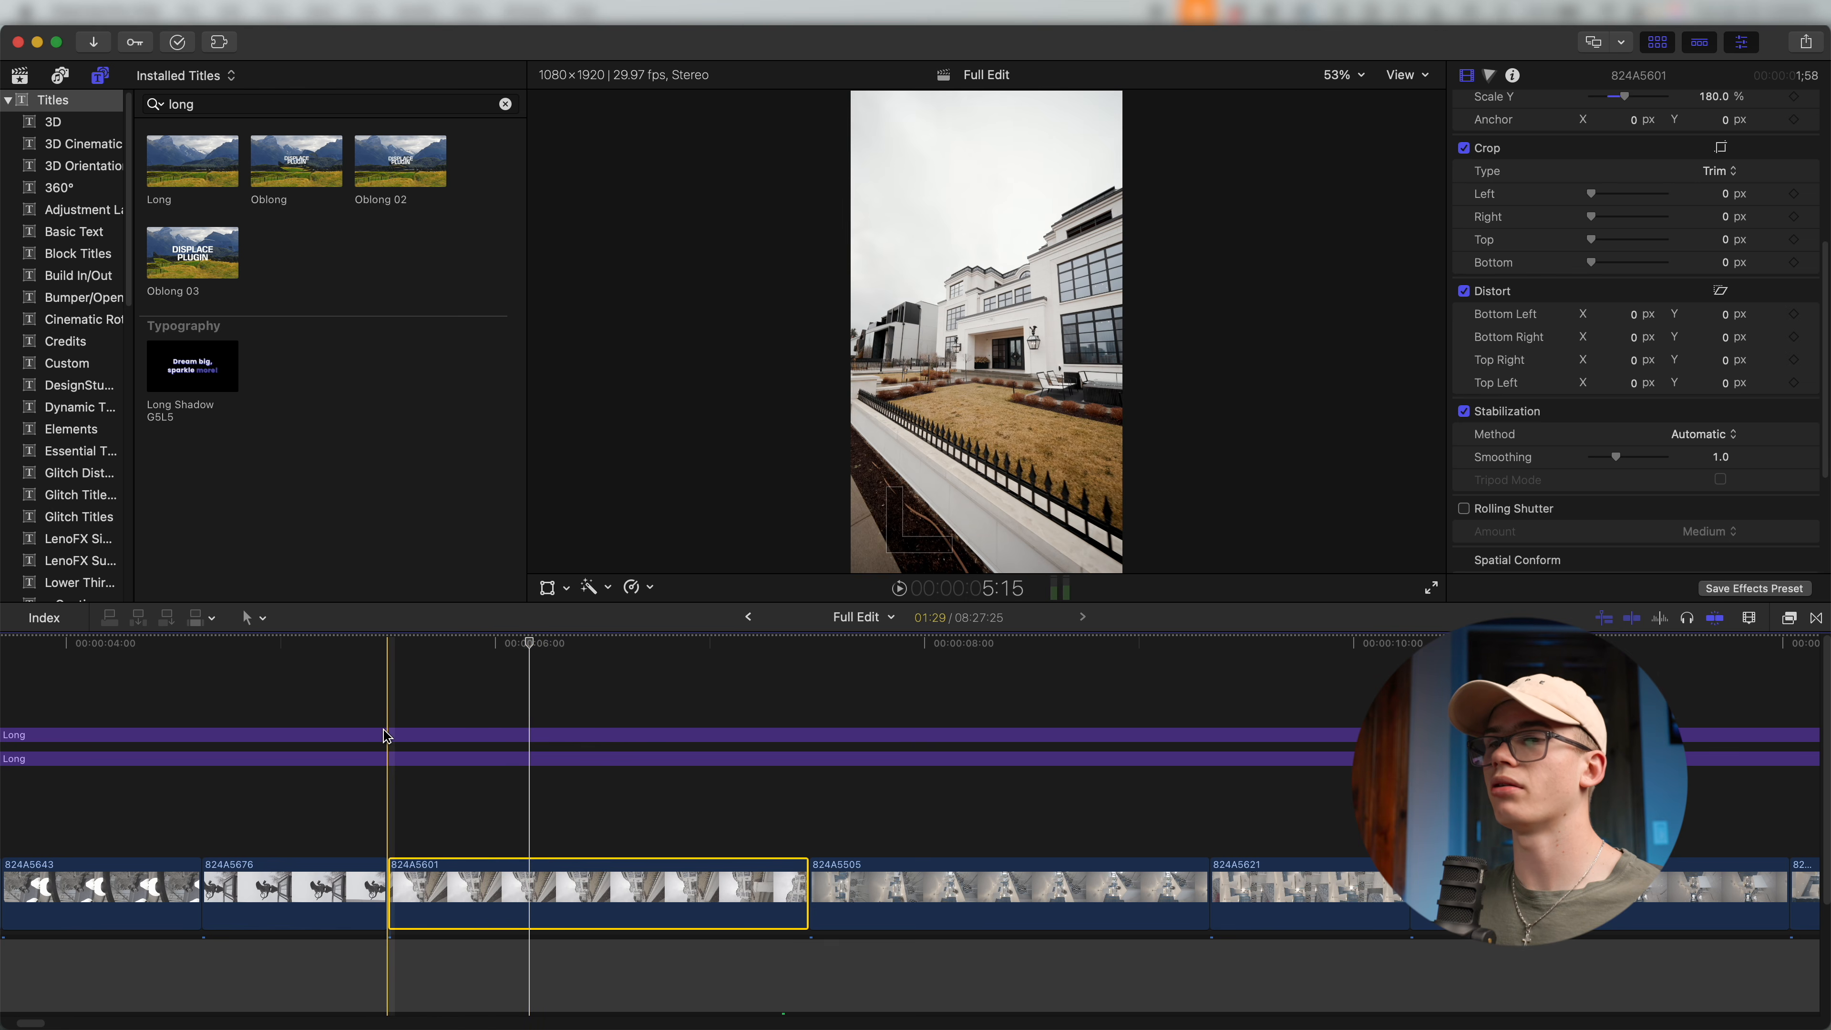
pyautogui.press('space')
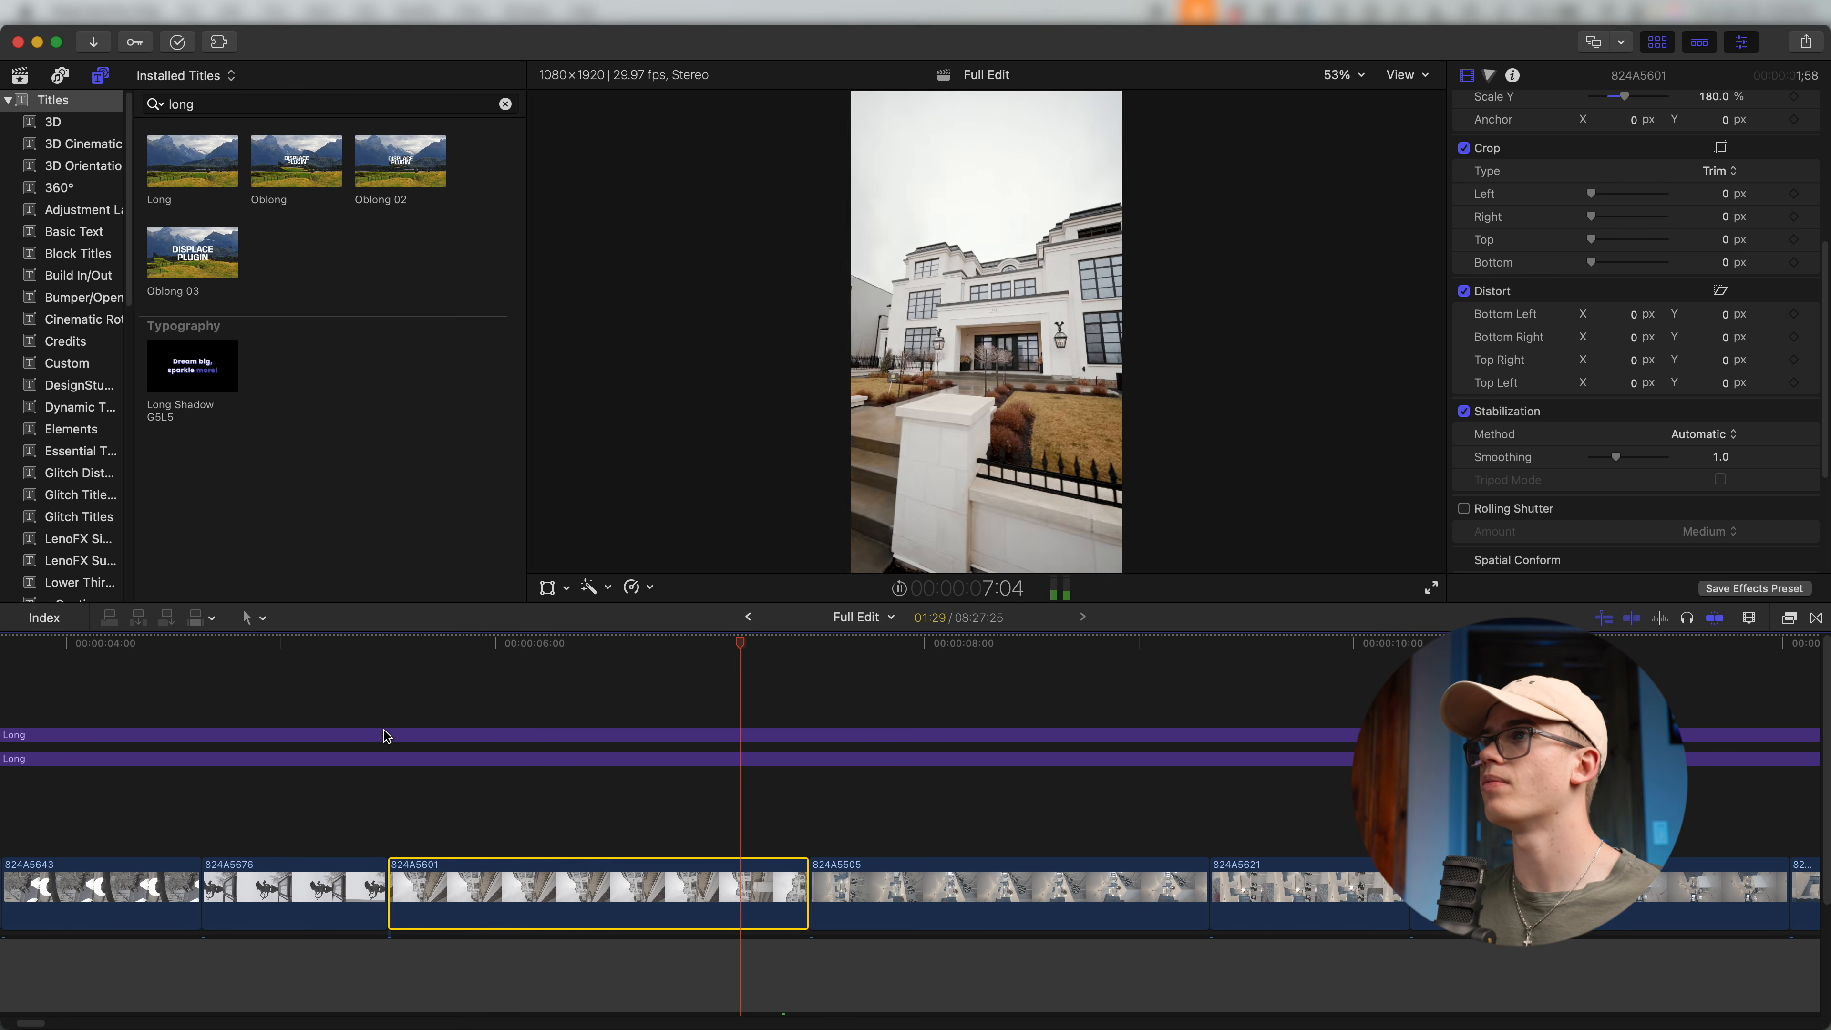
pyautogui.click(542, 641)
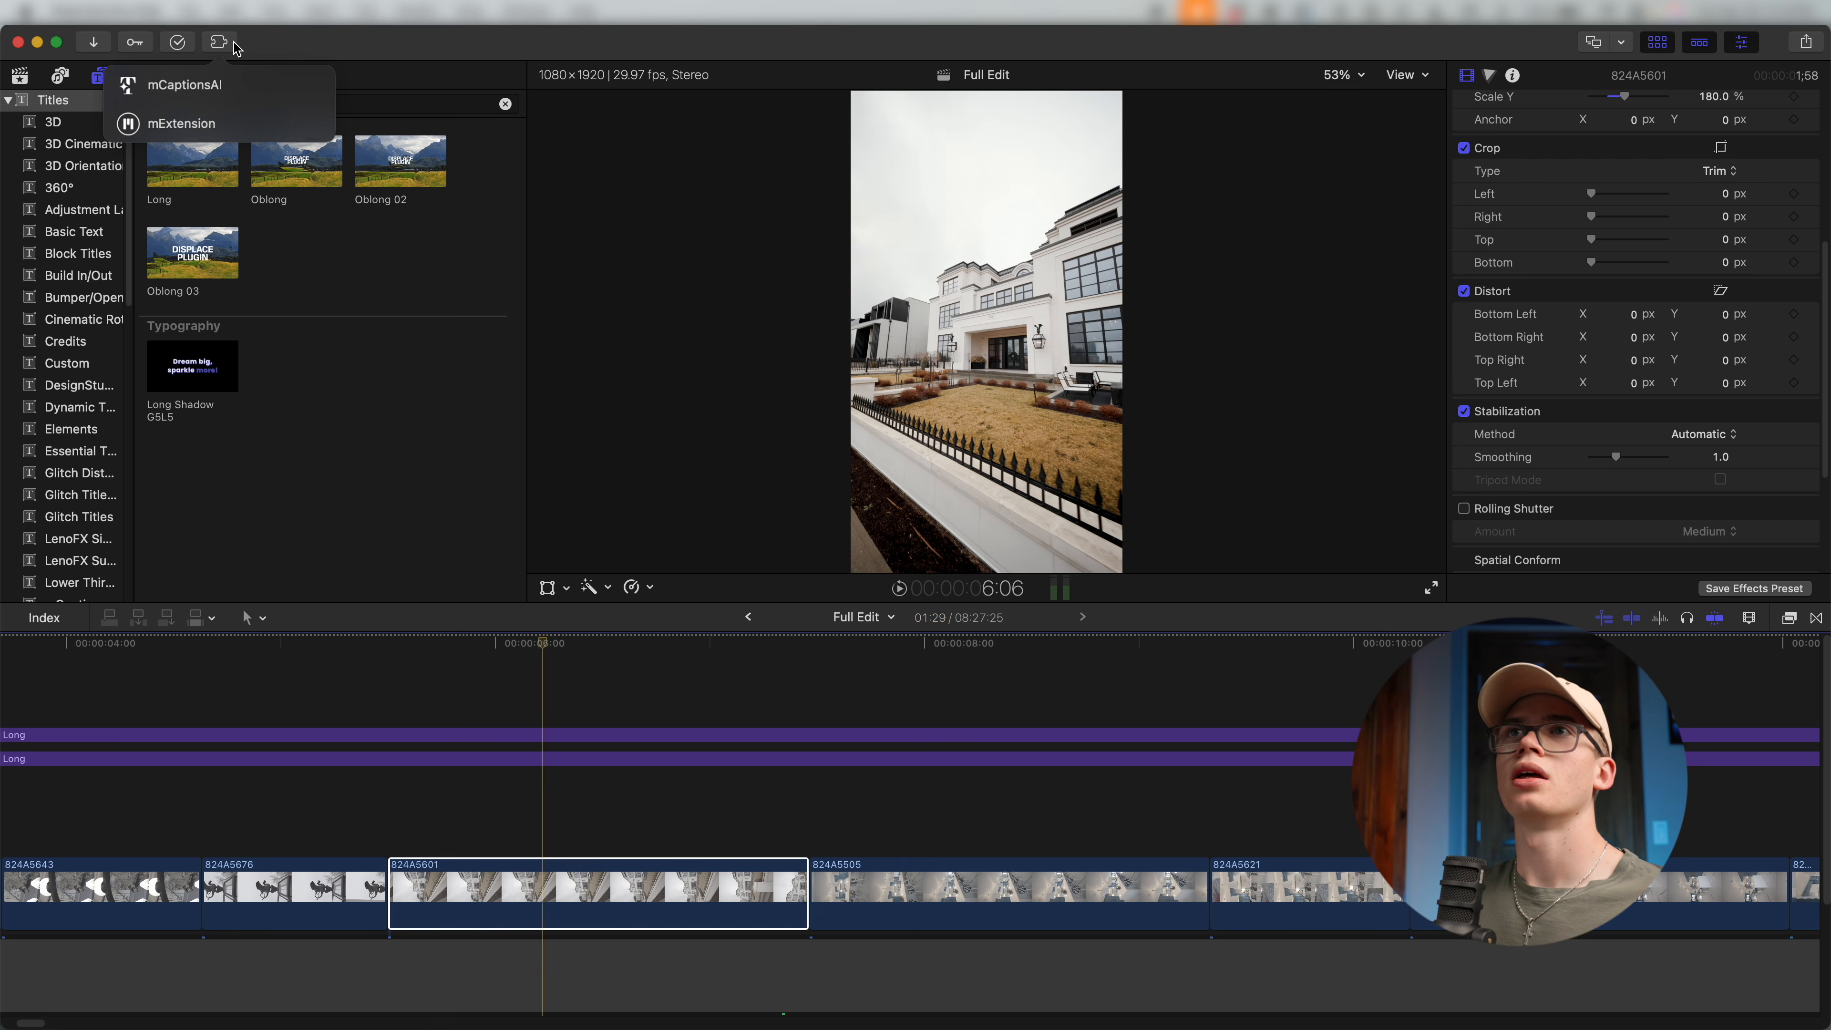
# Find the Lock On Stabilization title, place it above clip 824A5601 and trim it to that clip's length.
pyautogui.scroll(-3, 60, 147)
pyautogui.click(87, 321)
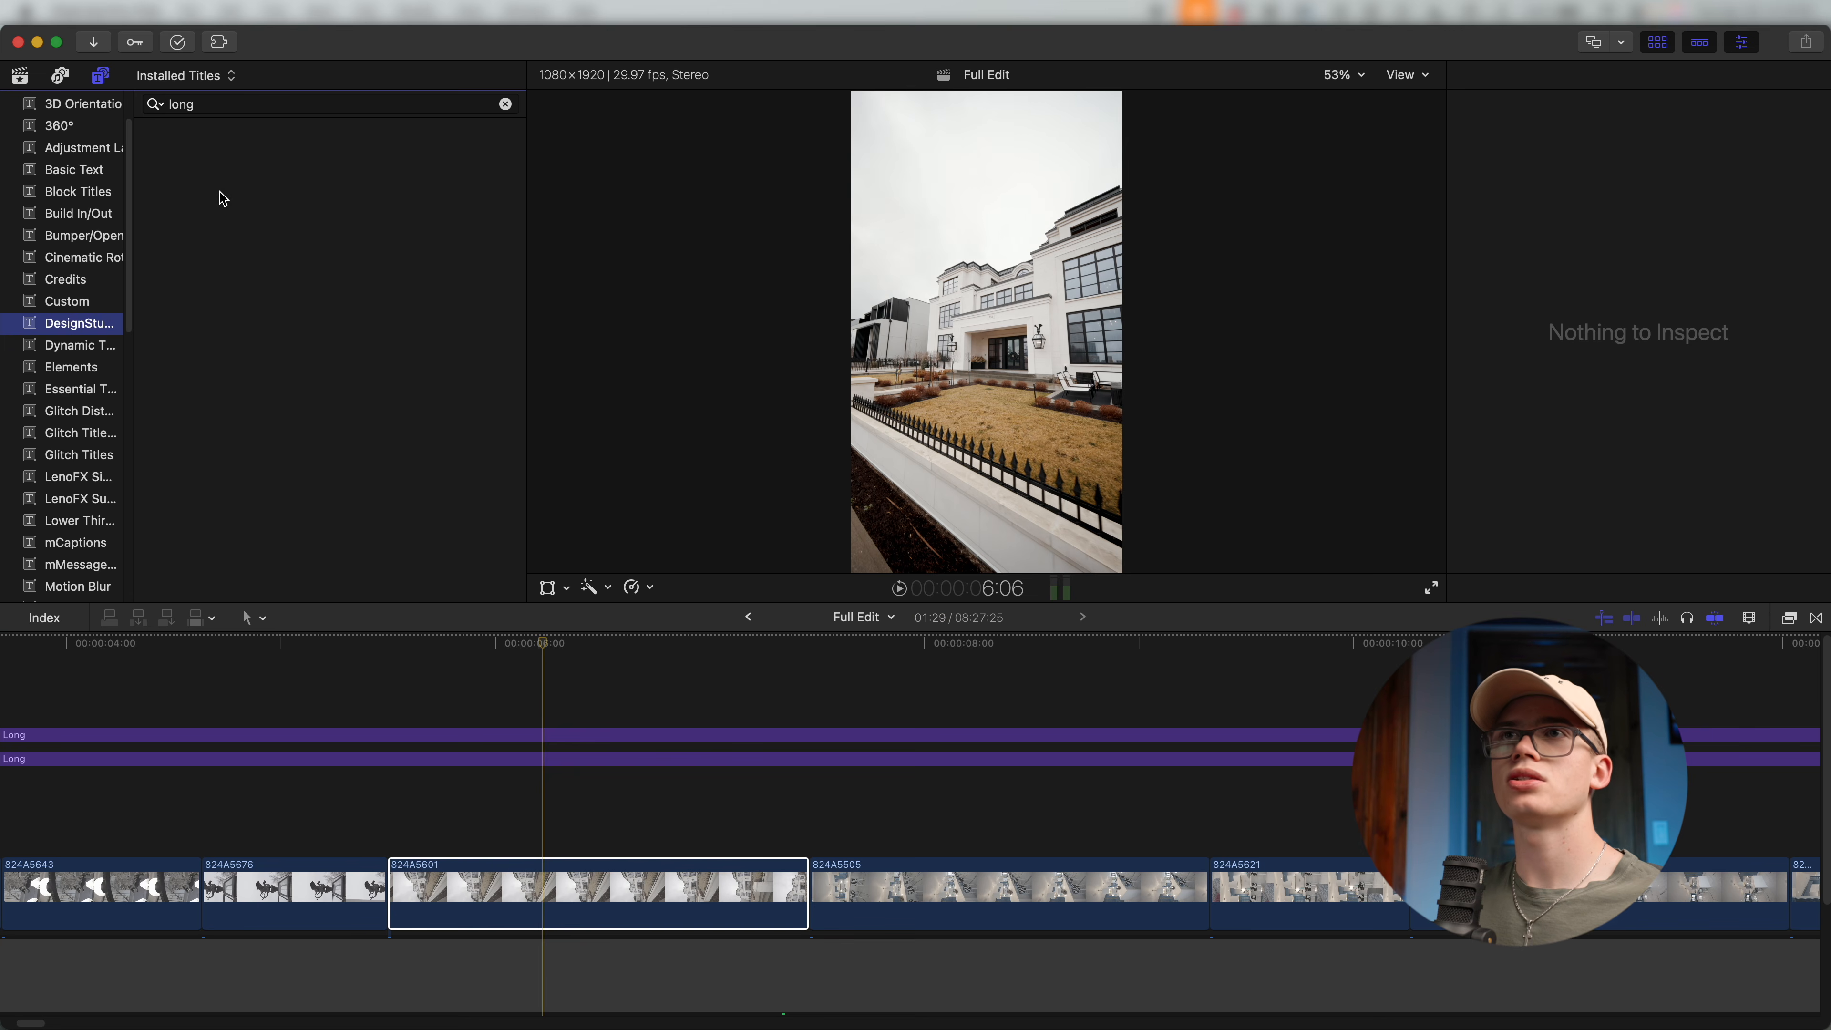
pyautogui.click(504, 105)
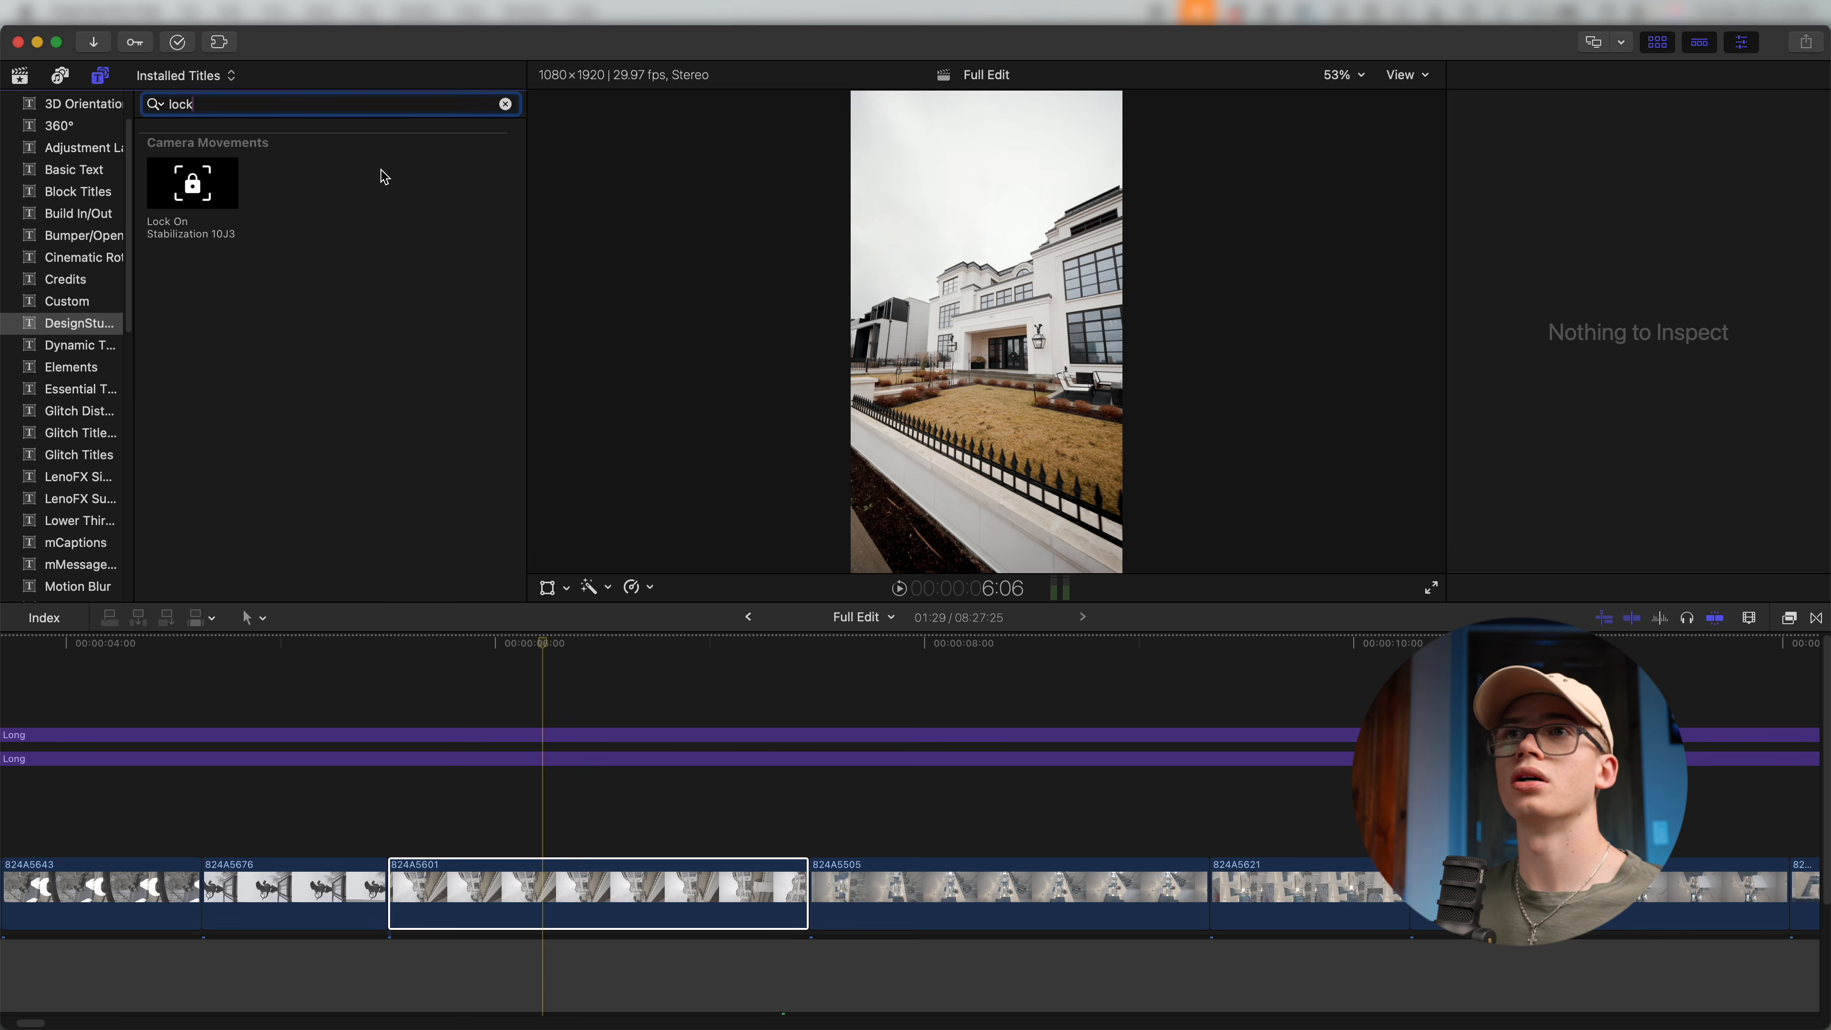
pyautogui.moveTo(207, 204); pyautogui.dragTo(401, 695)
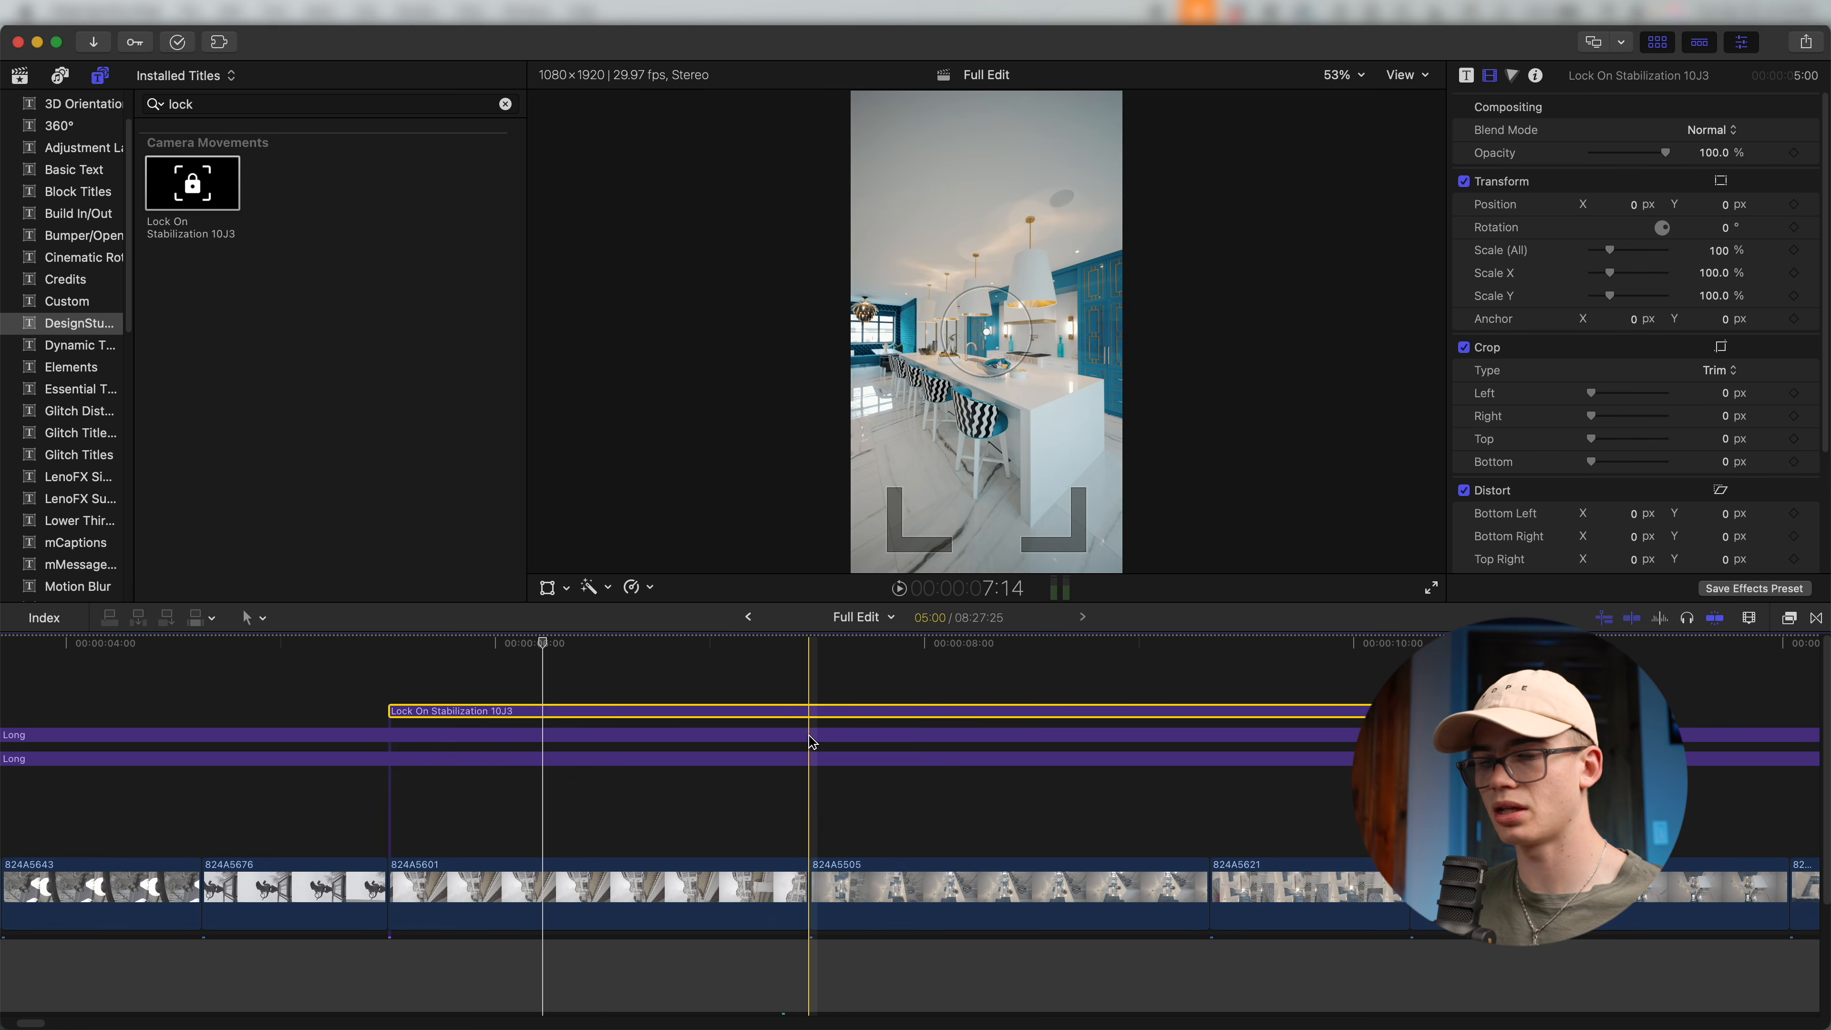
pyautogui.hotkey('alt', ']')
pyautogui.press('space')
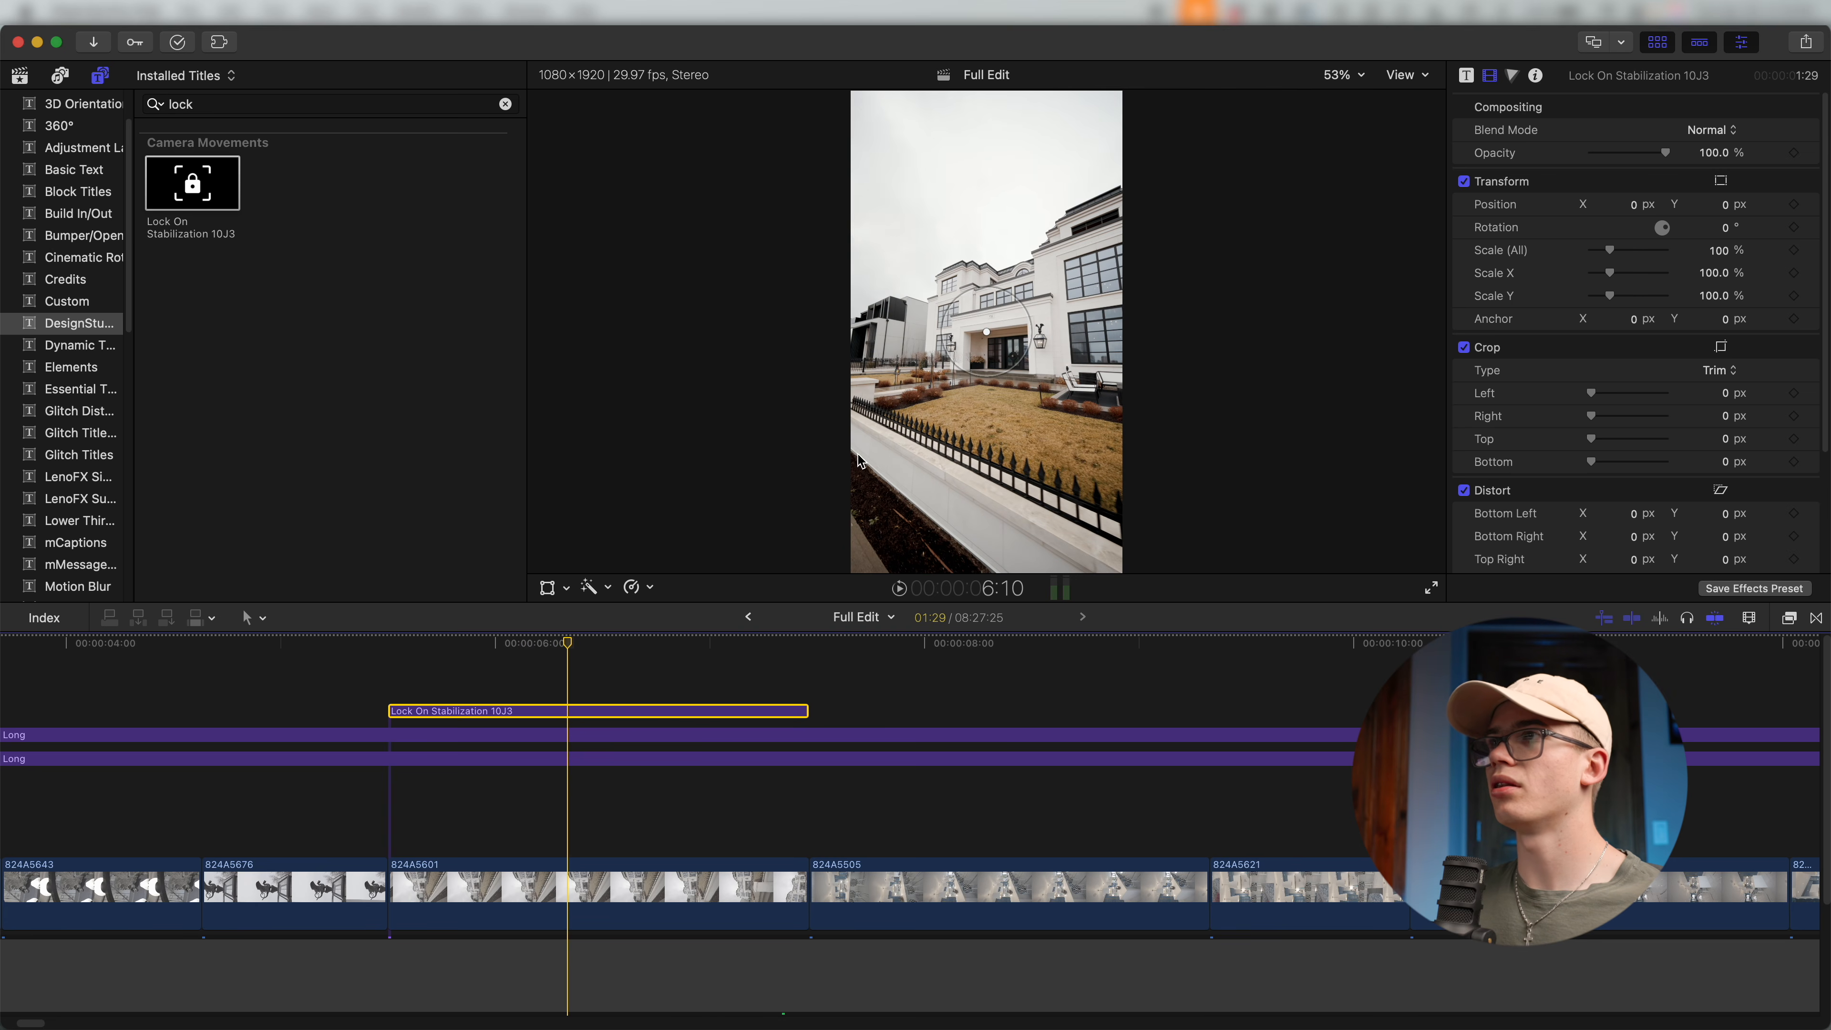
# Enlarge the viewer to 150% and fit the Lock On tracker around the house number, scaled to about 27% by 20%.
pyautogui.click(1355, 75)
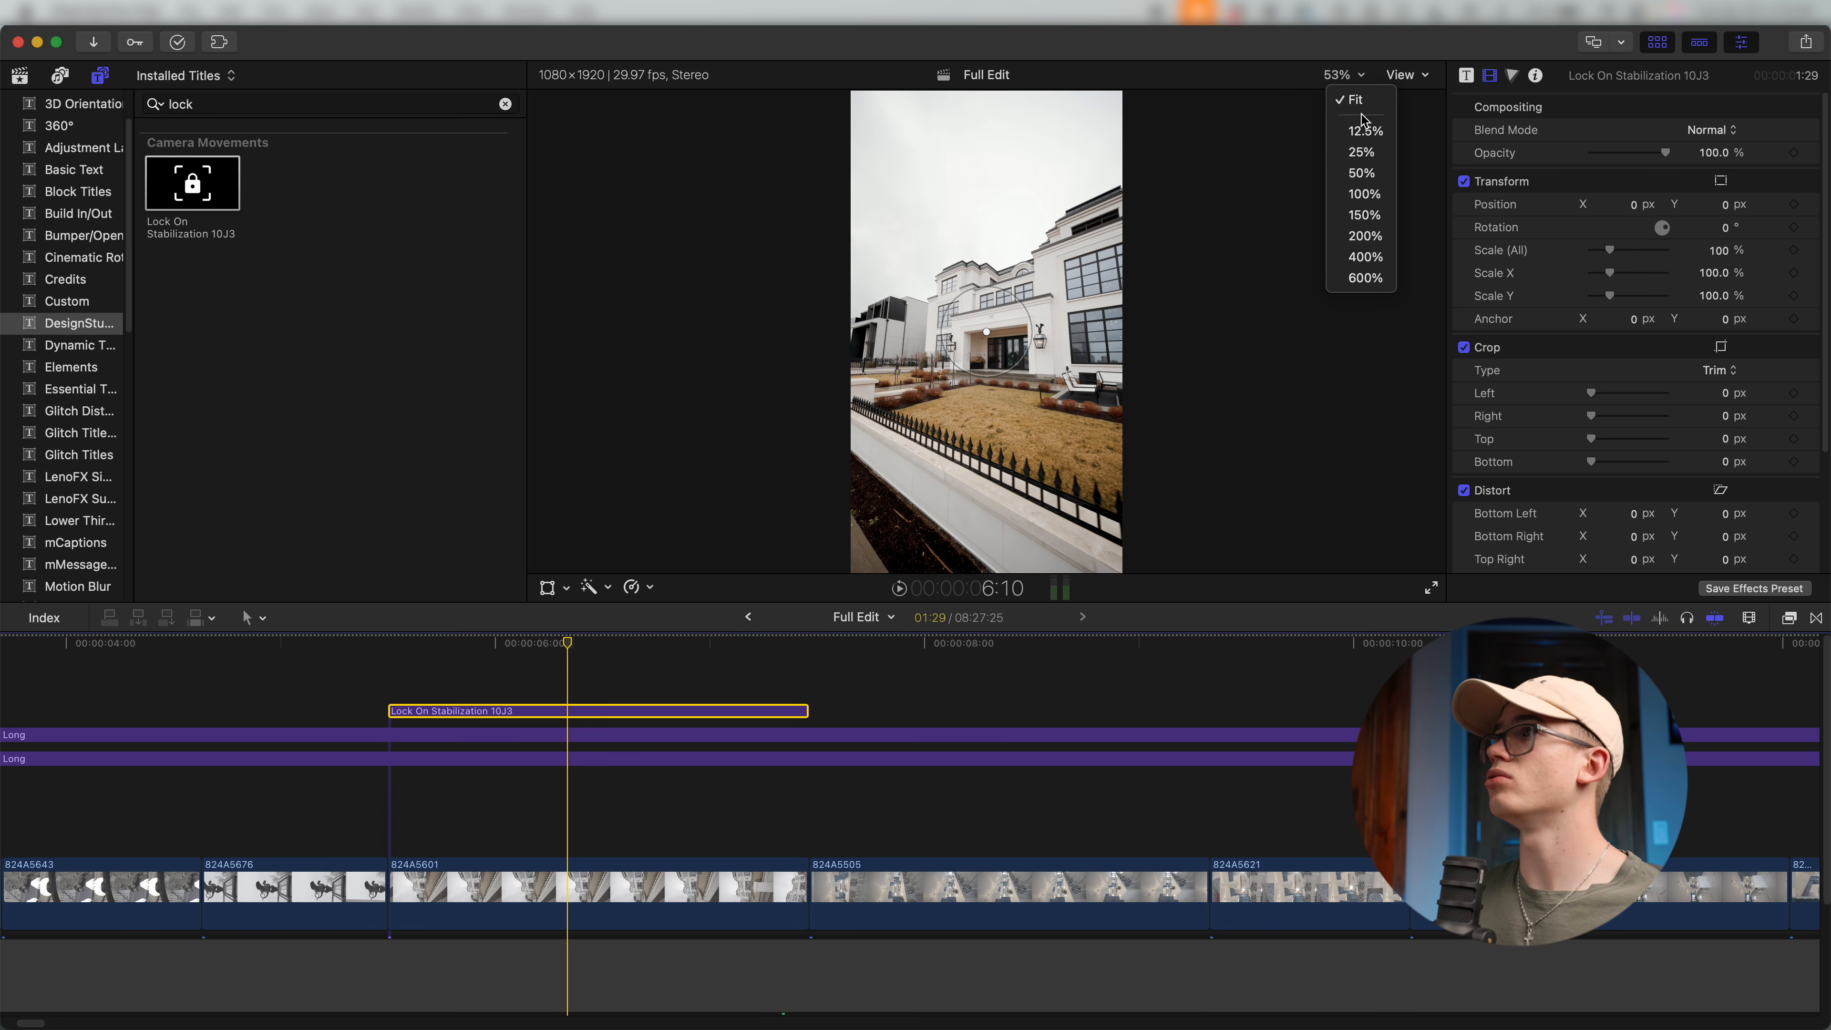
pyautogui.click(1366, 215)
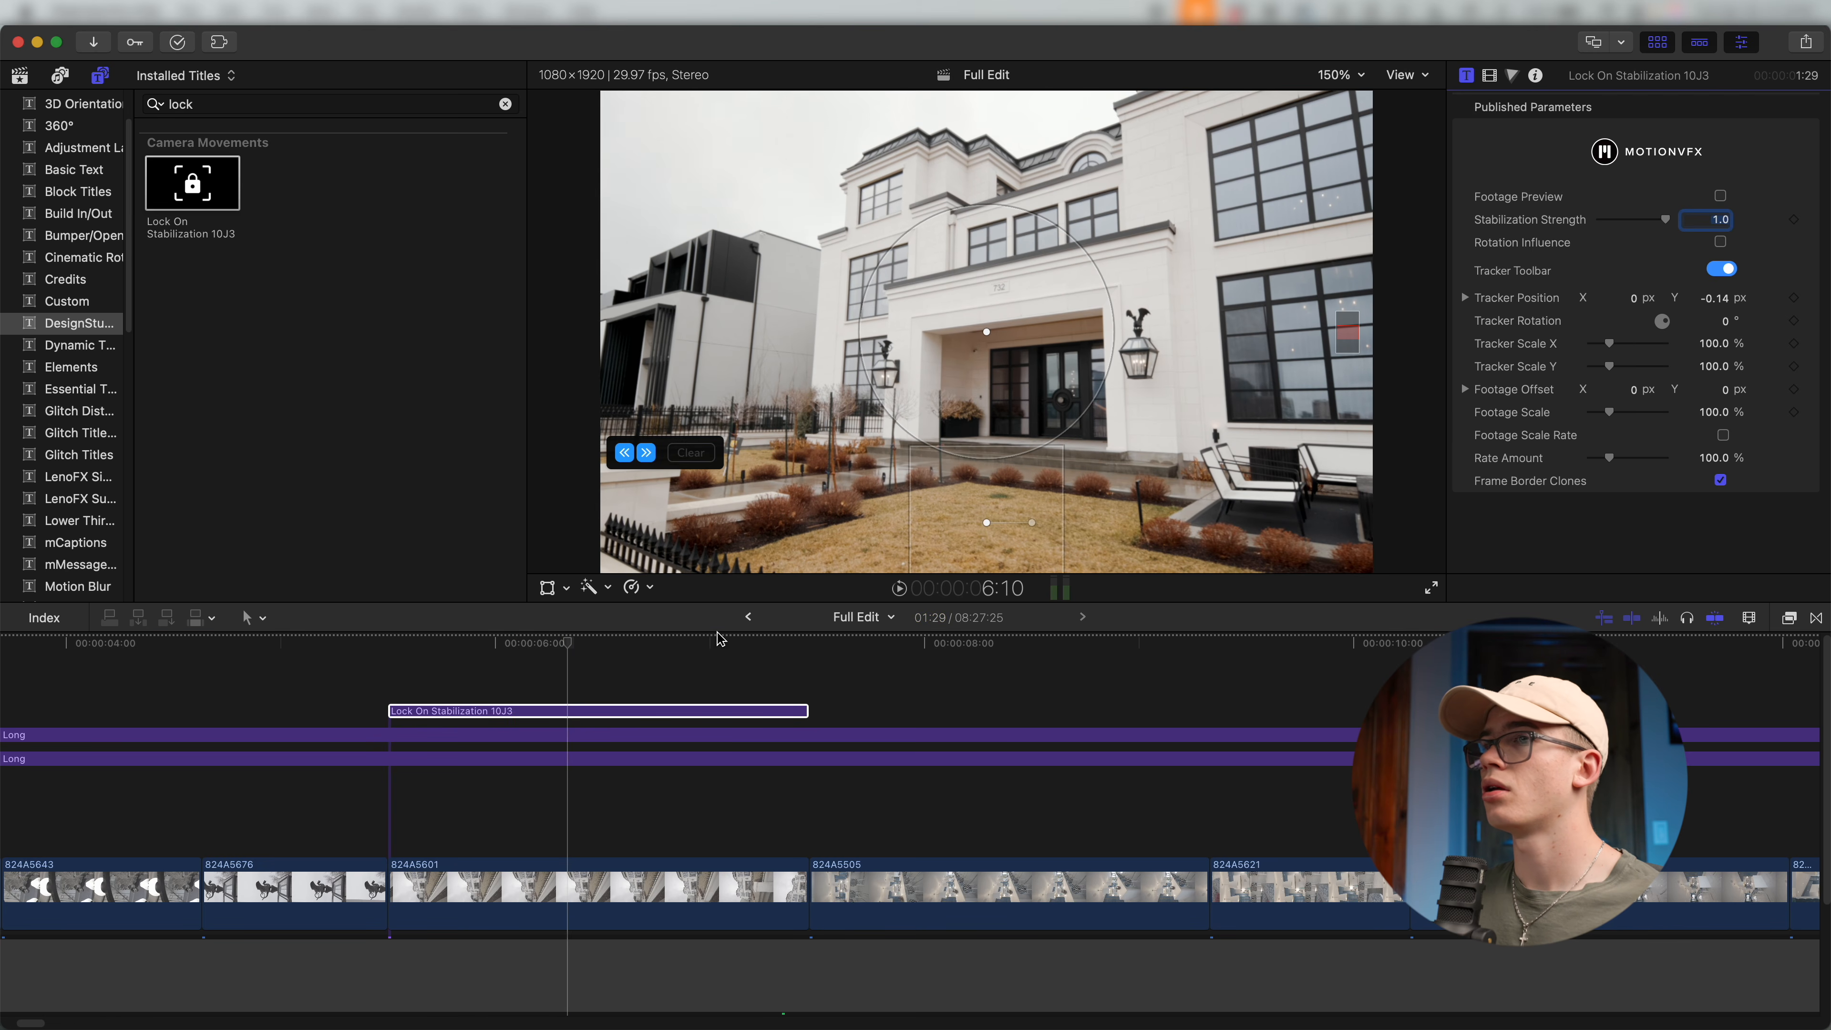
pyautogui.click(671, 648)
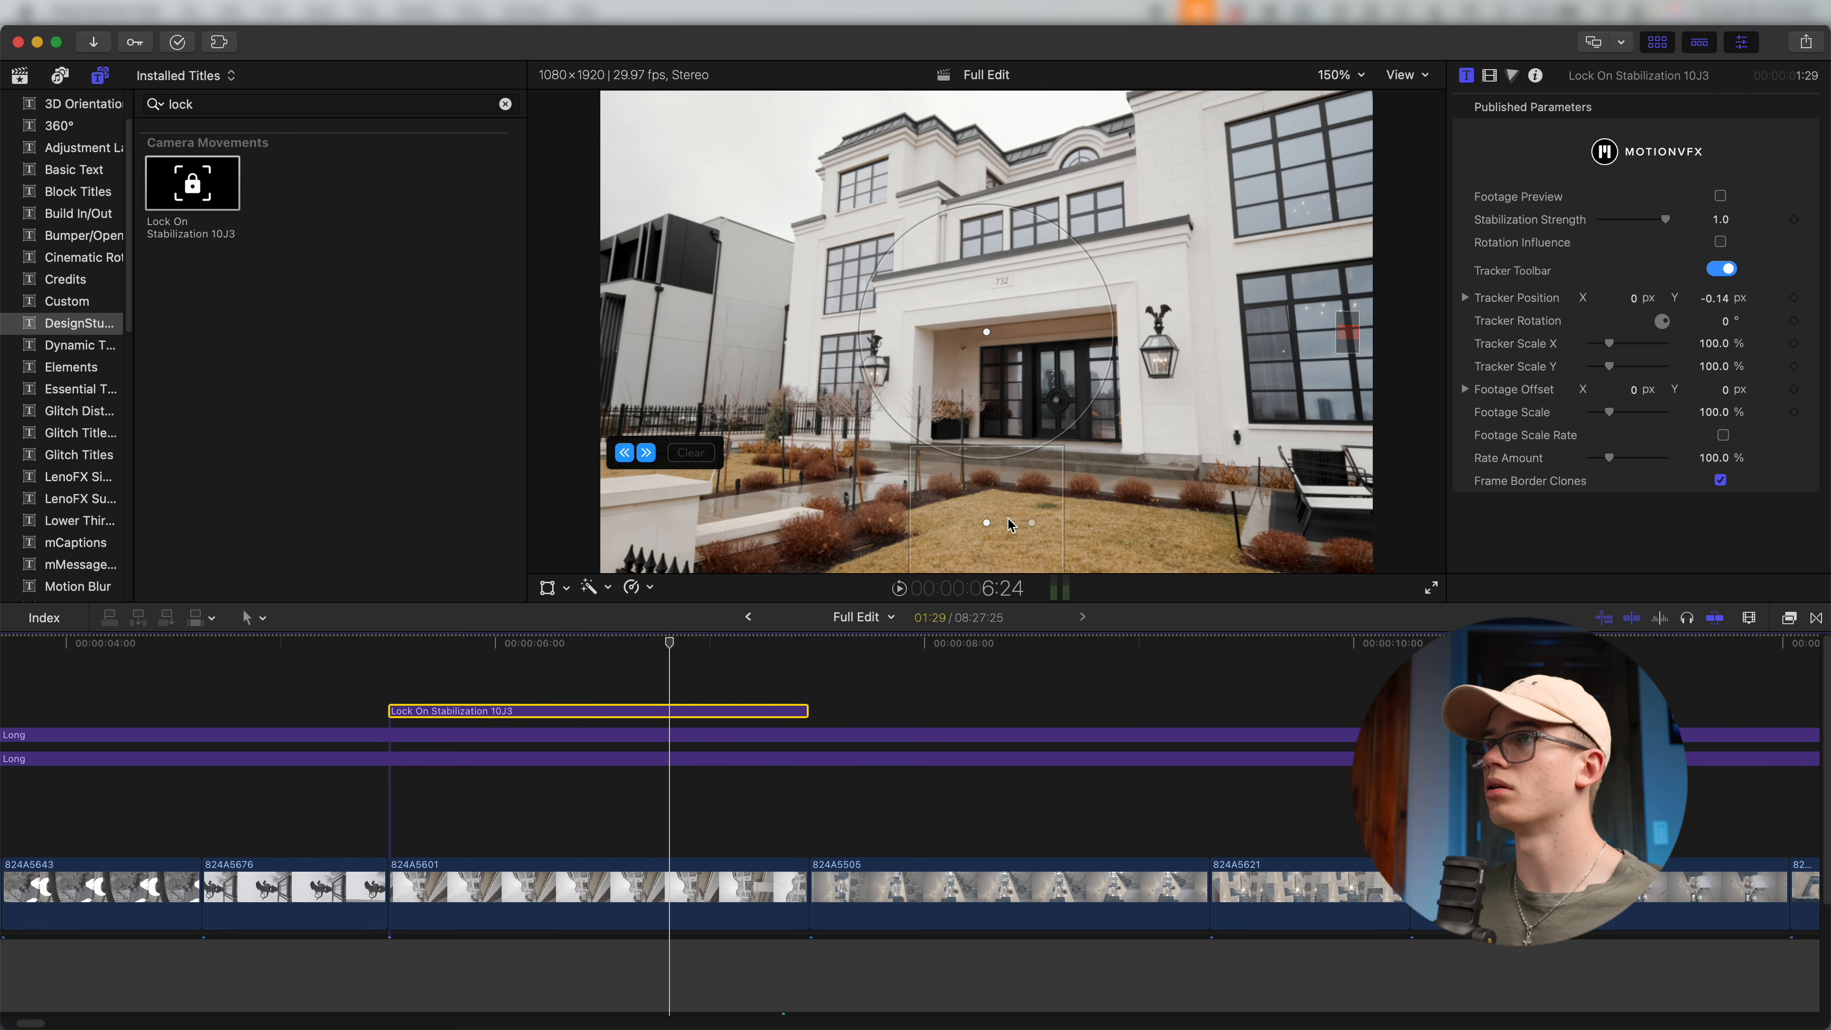
pyautogui.moveTo(987, 532); pyautogui.dragTo(1005, 291)
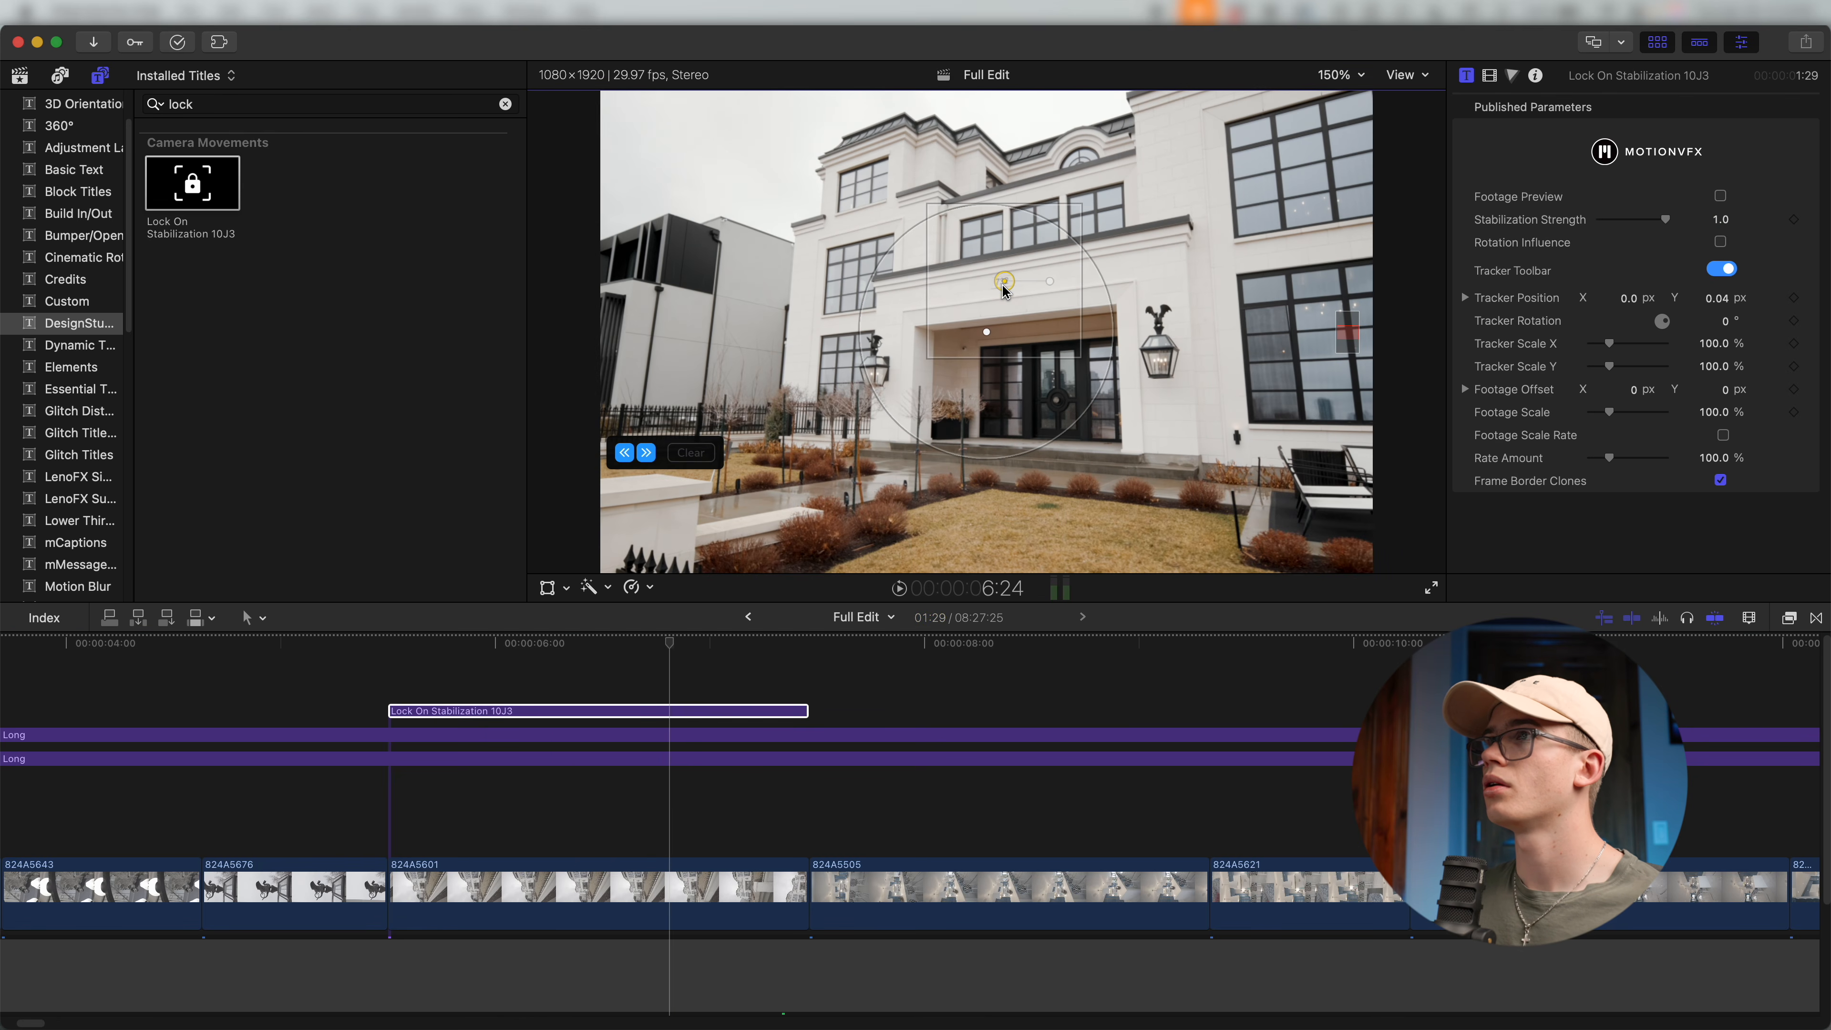
pyautogui.moveTo(1081, 358); pyautogui.dragTo(1041, 316)
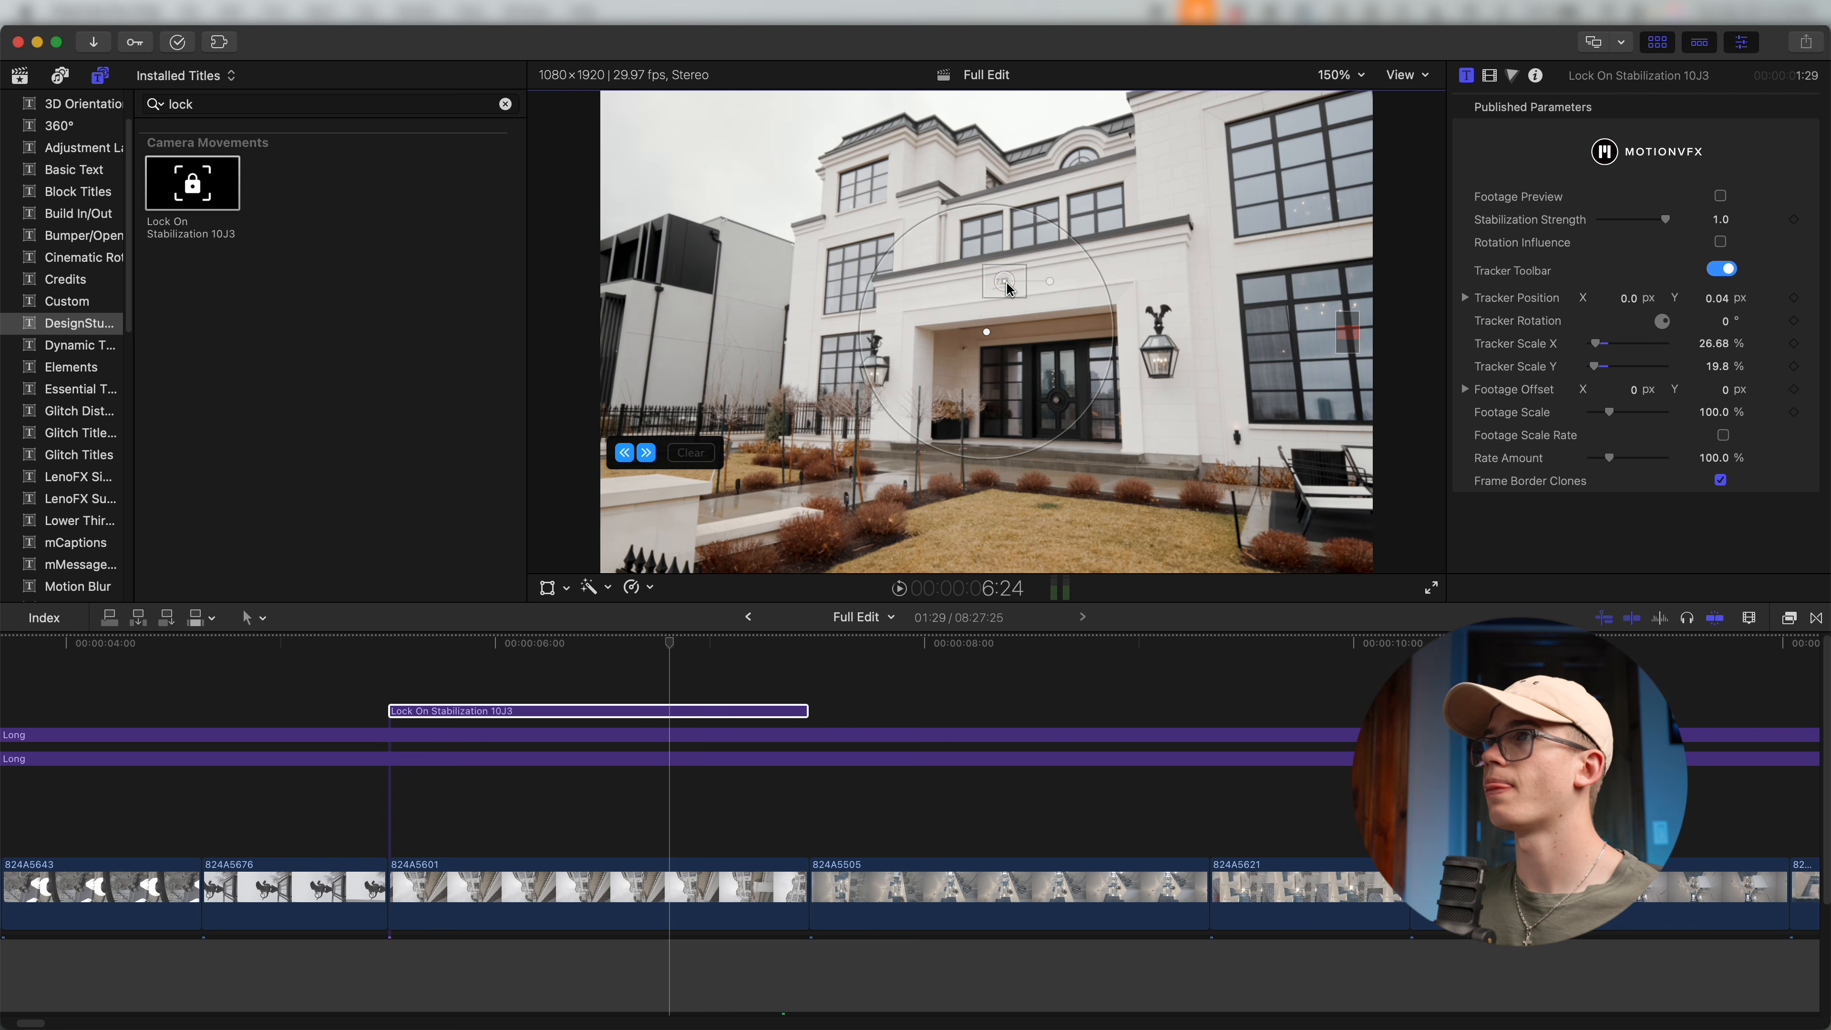
# Track the house number forward and backward through the clip, and return the viewer to Fit.
pyautogui.click(646, 452)
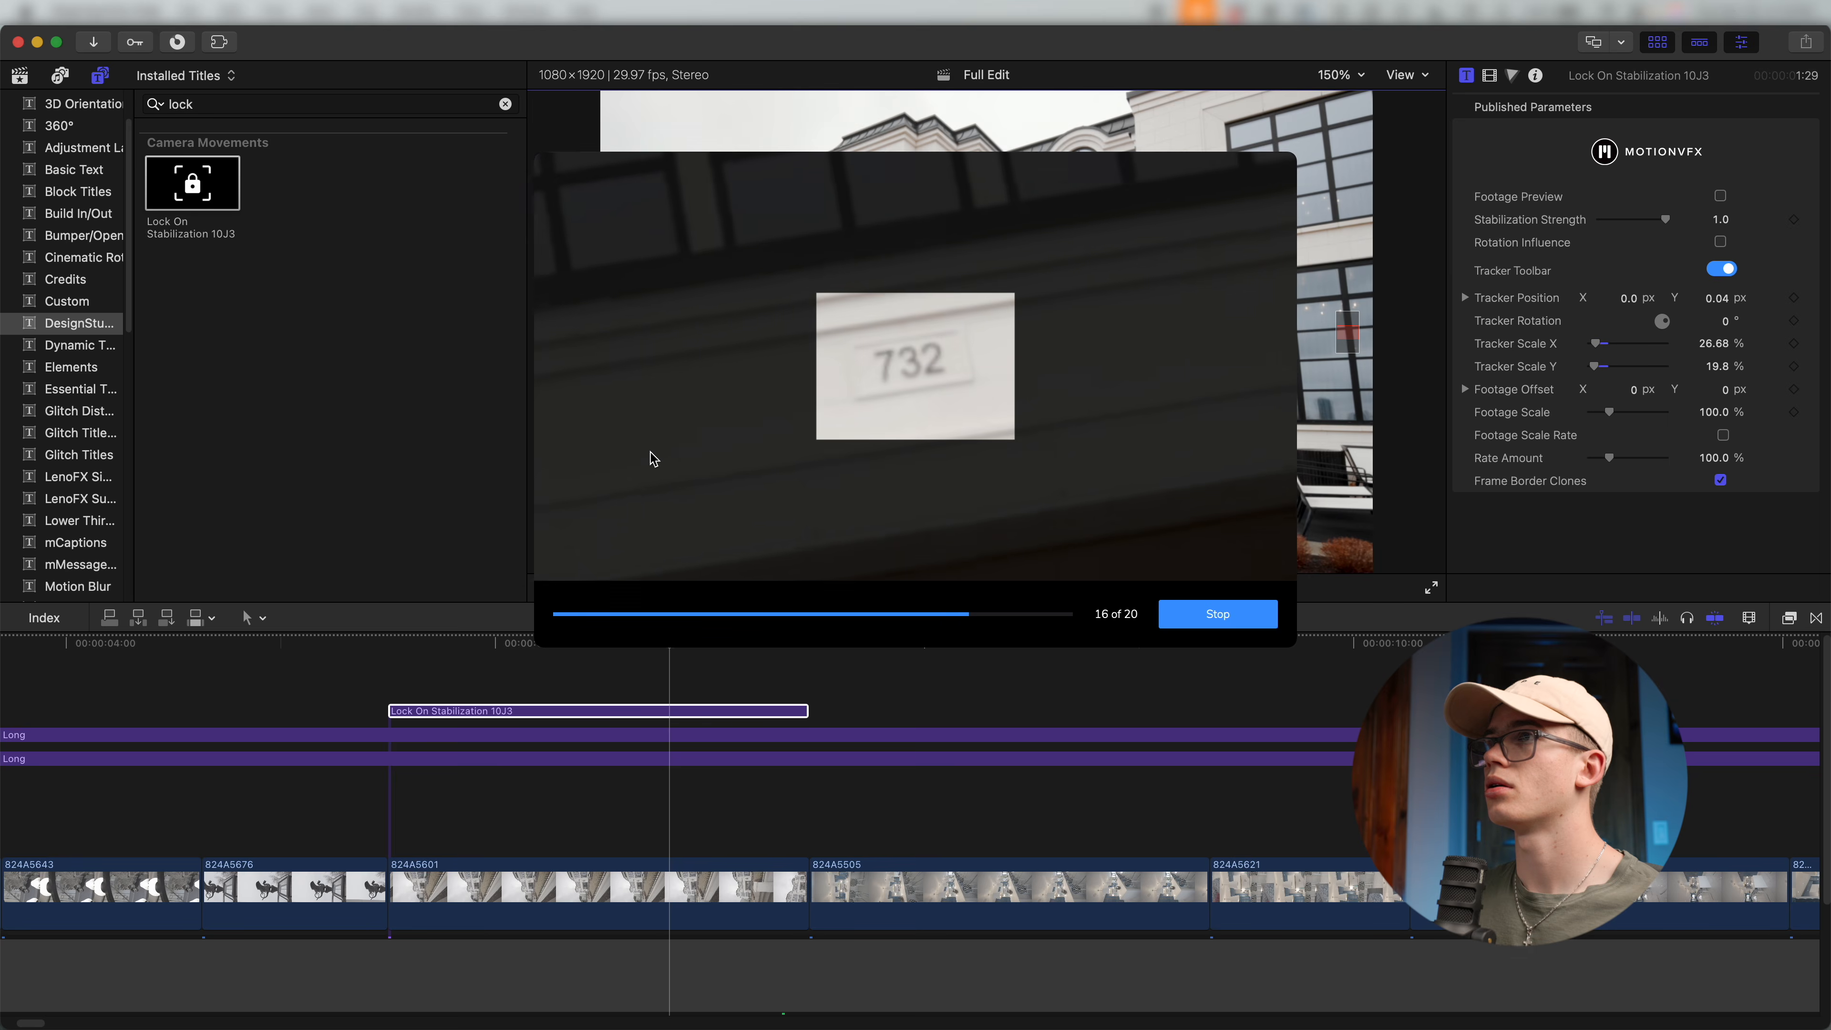
pyautogui.click(627, 452)
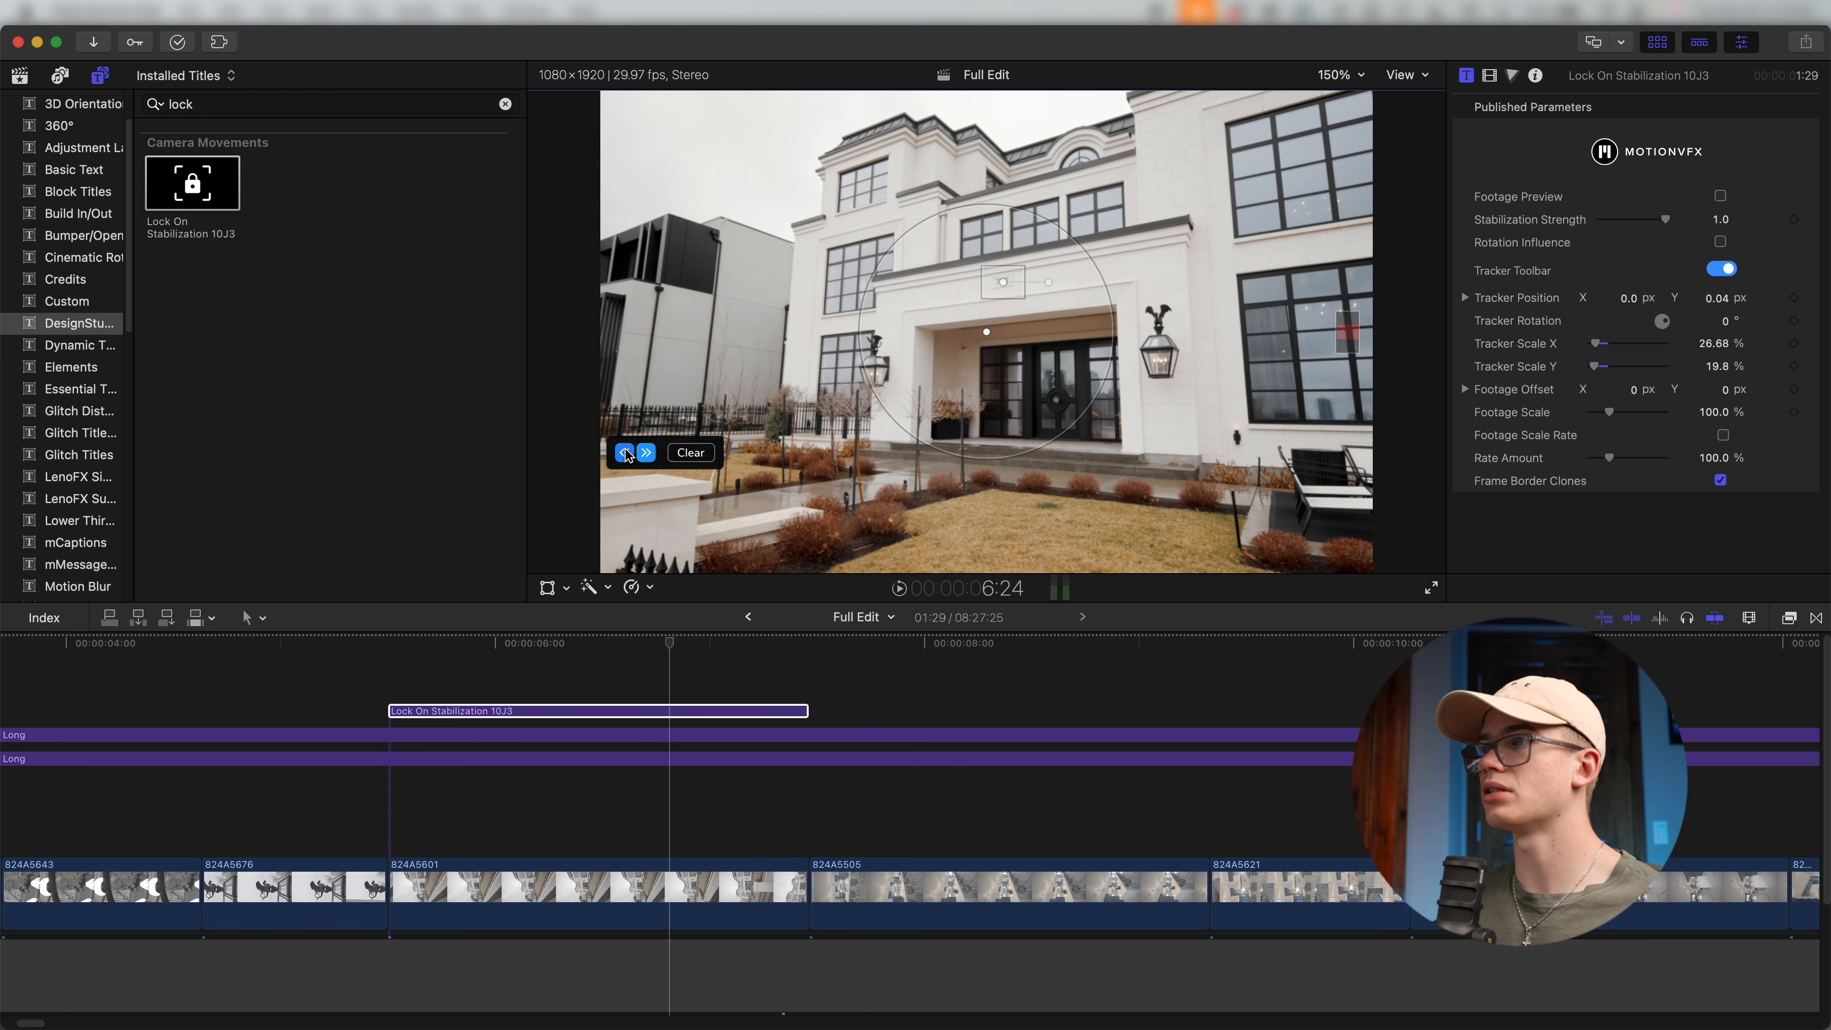
pyautogui.click(1353, 80)
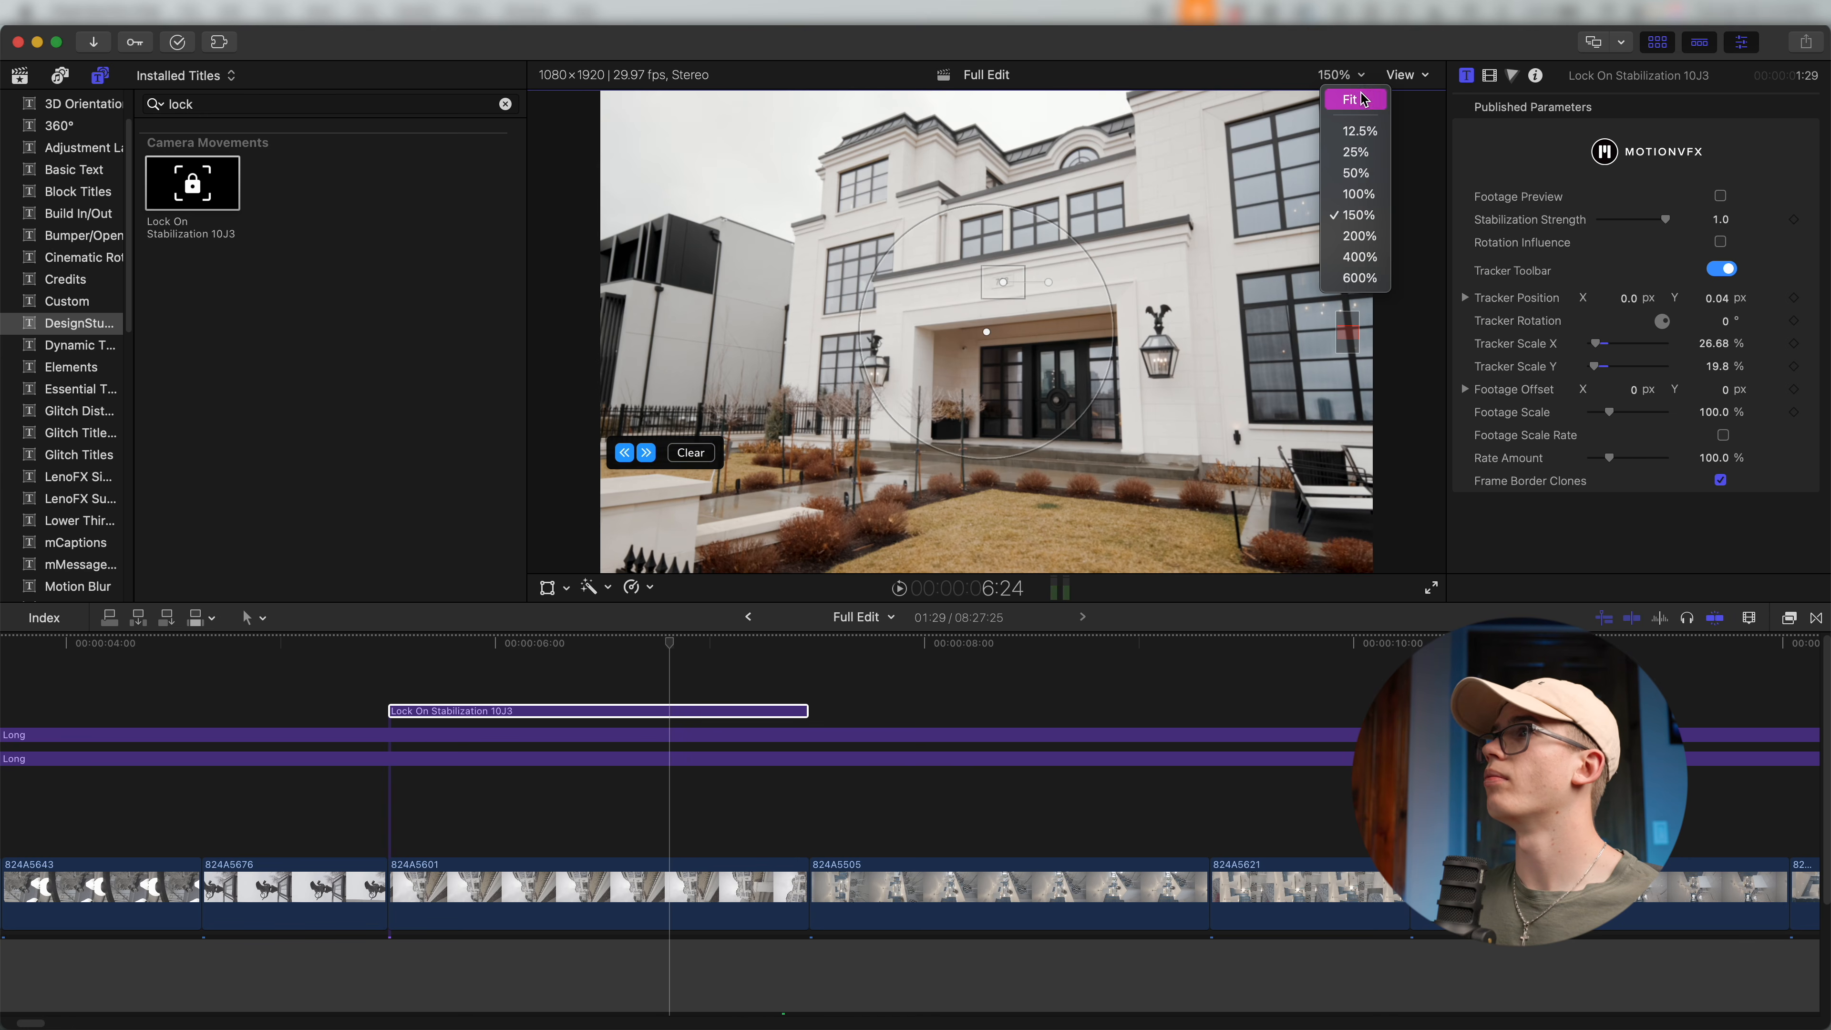
pyautogui.click(1361, 97)
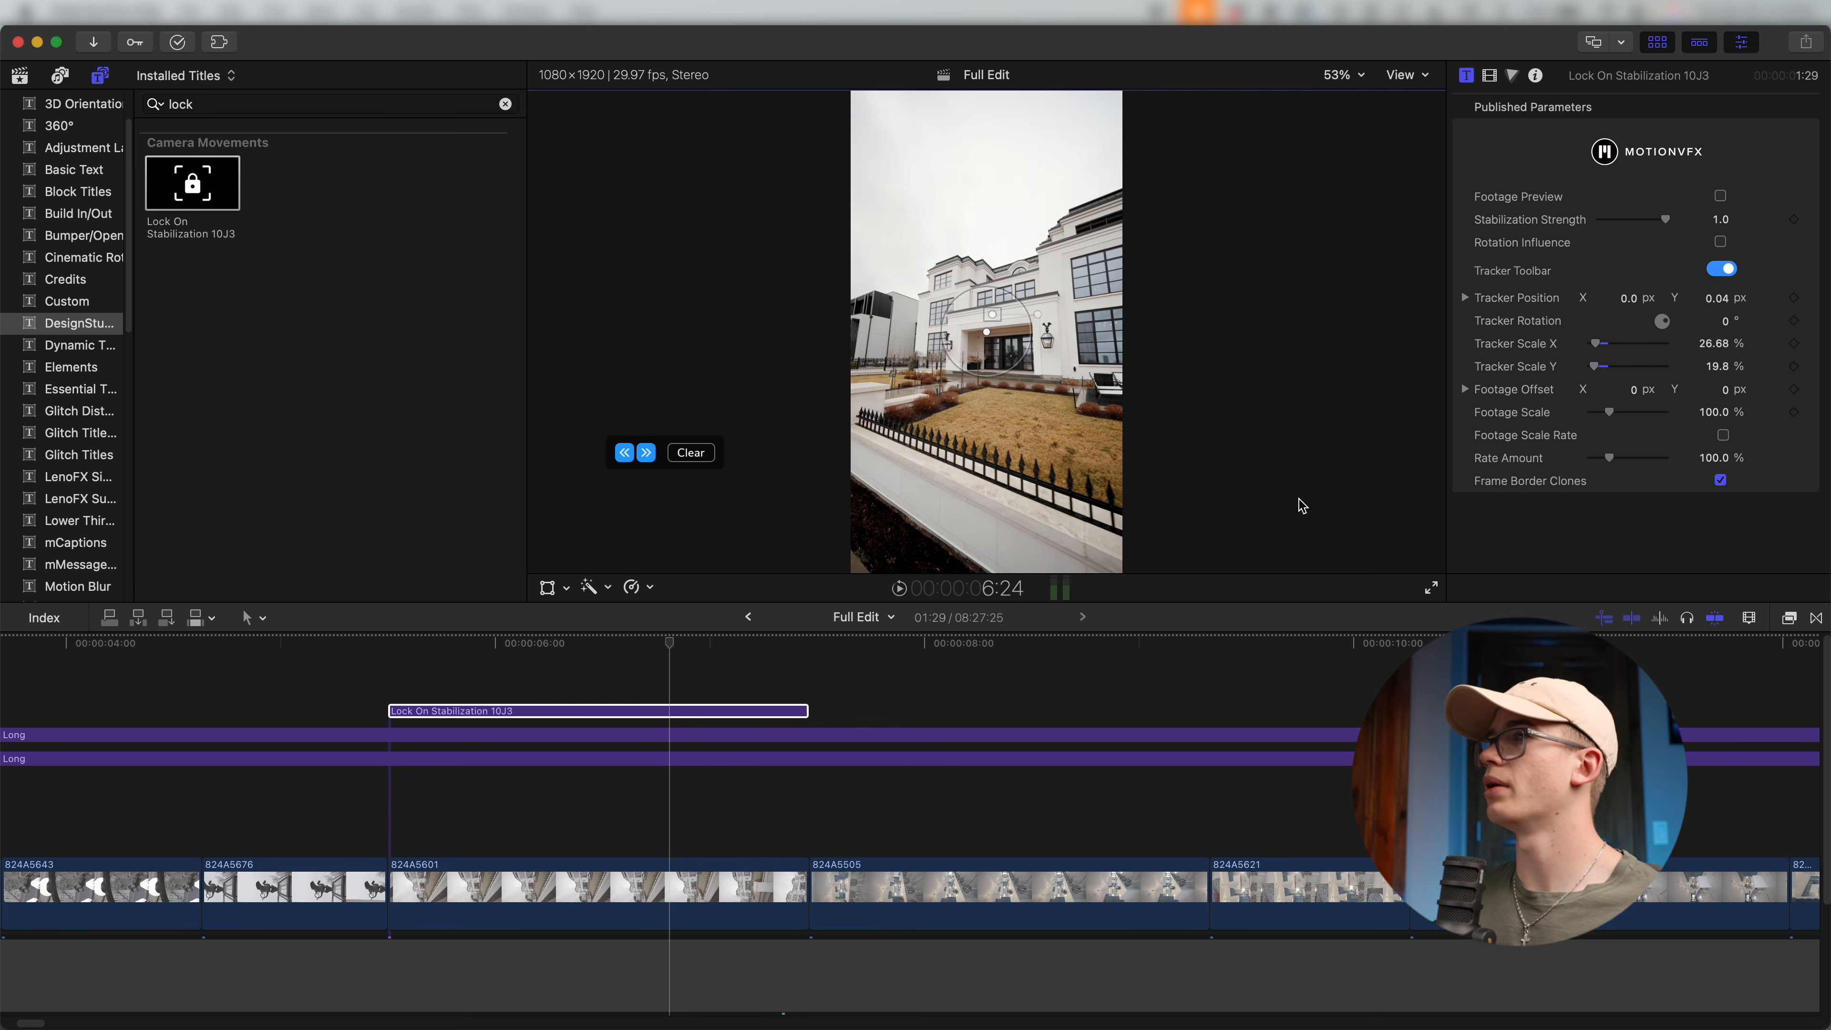
# Enlarge the Lock On Stabilization's Footage Scale slightly to 101.67%.
pyautogui.click(524, 711)
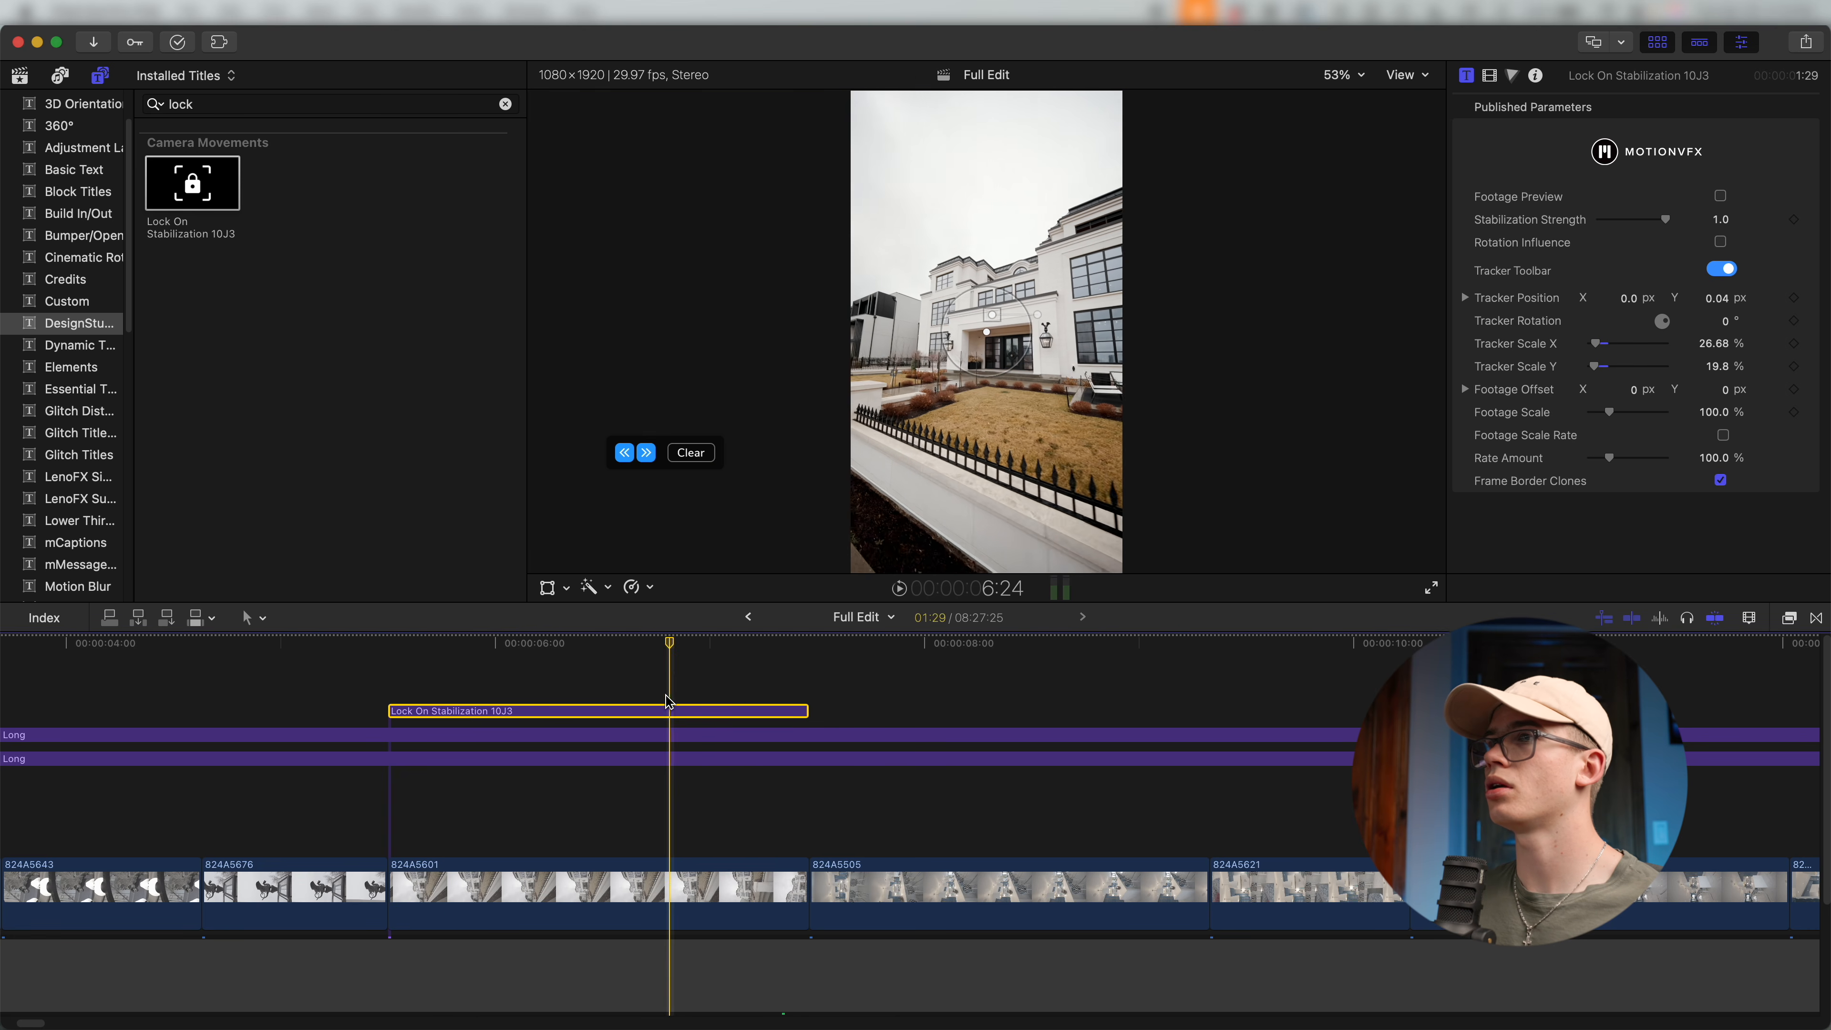
pyautogui.click(1006, 376)
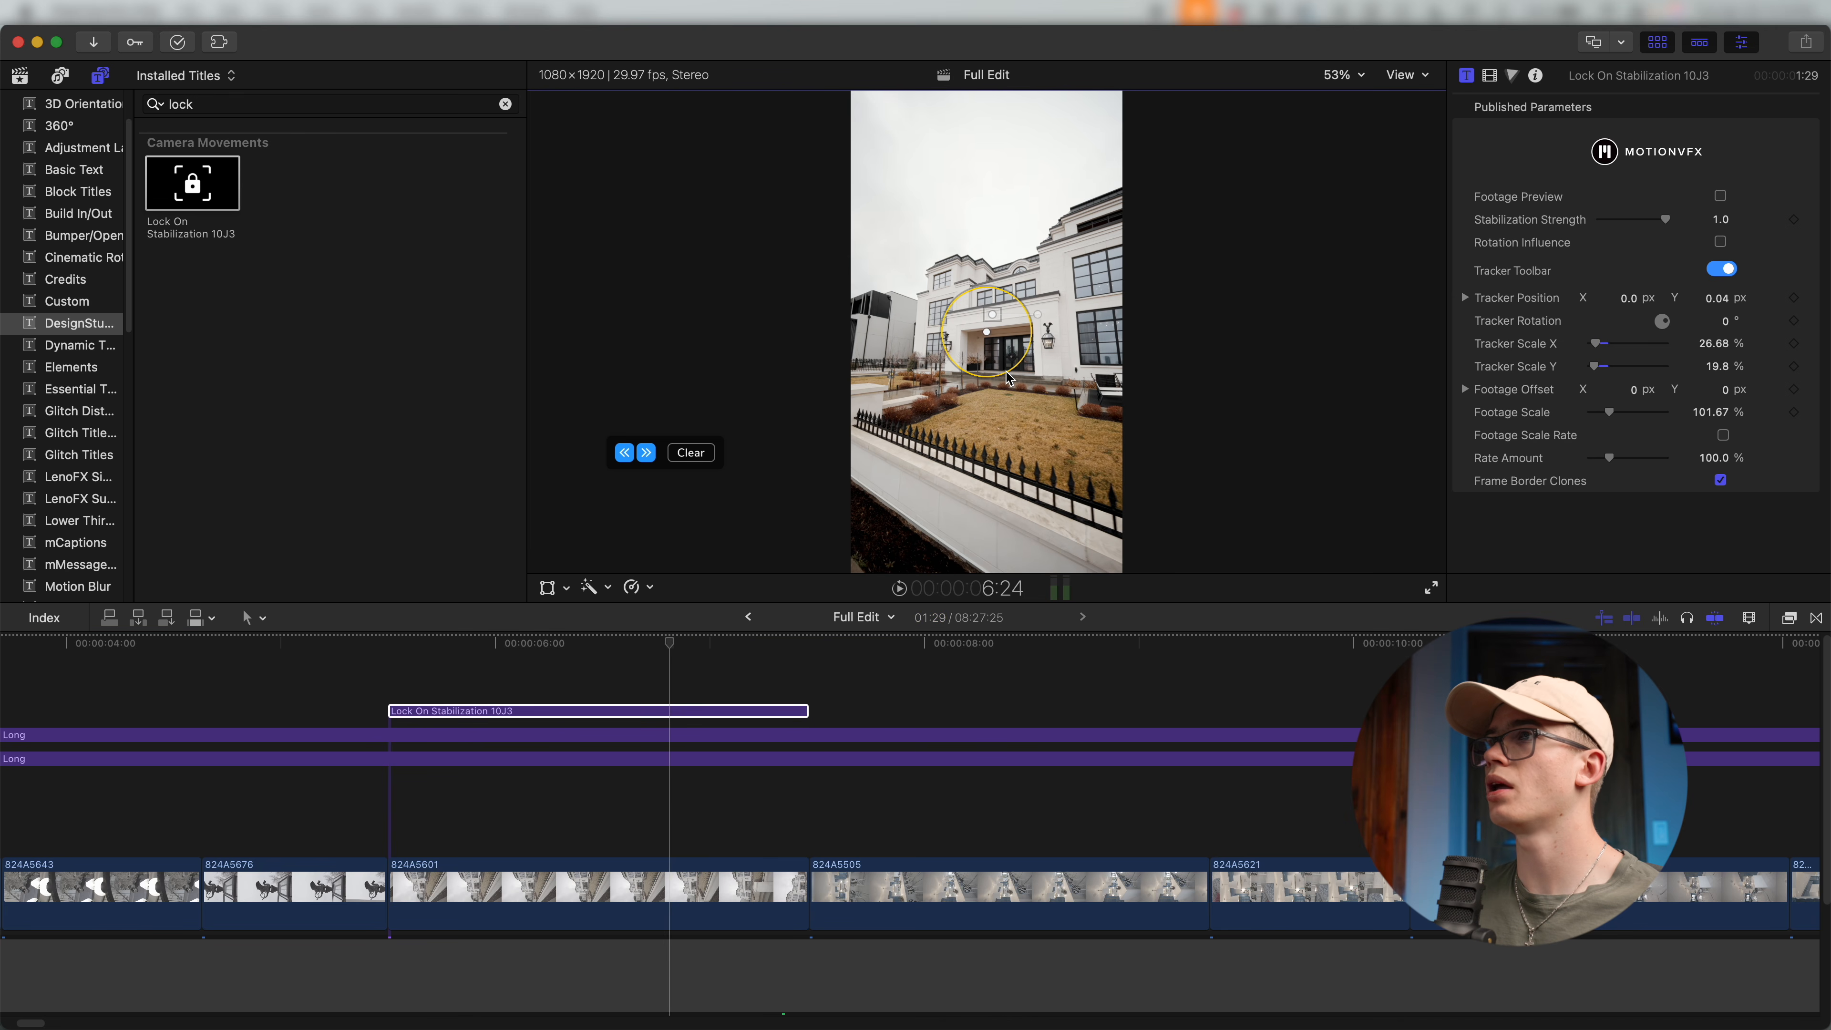
pyautogui.click(619, 710)
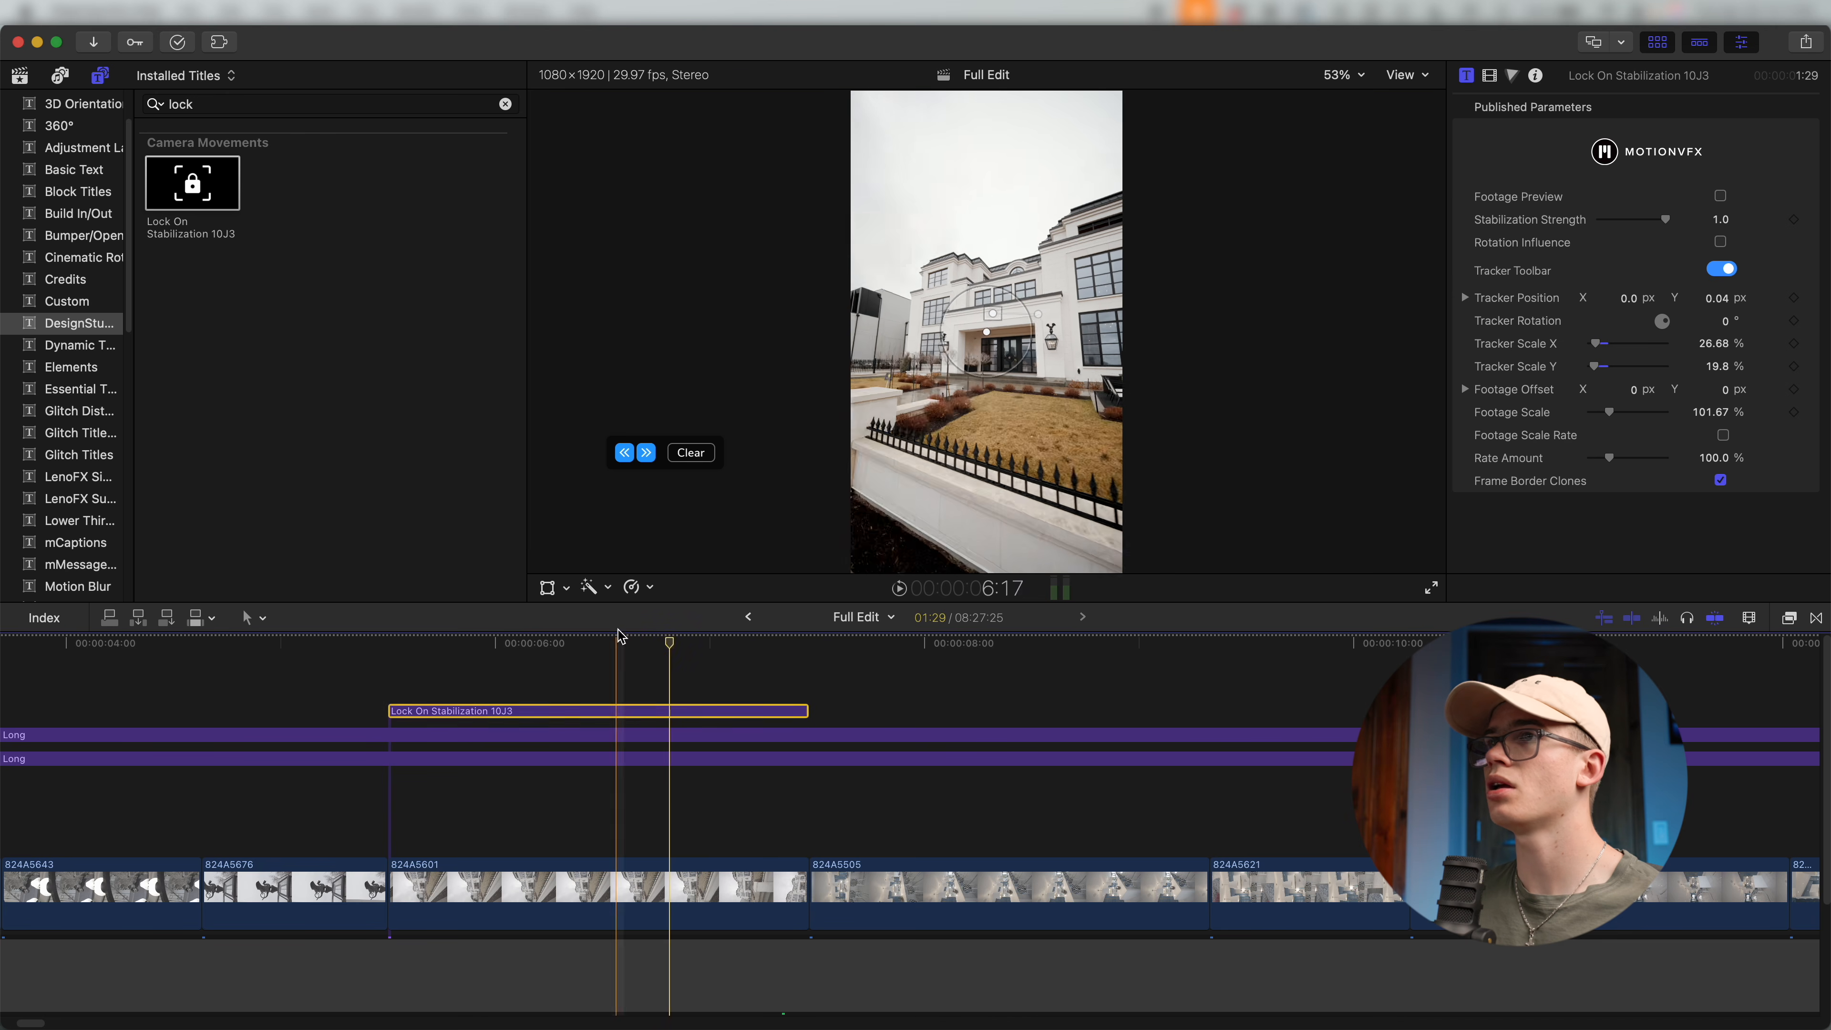
# Play the edit from just before clip 824A5601 into the kitchen clip to check the locked-on stabilization.
pyautogui.click(1487, 74)
pyautogui.click(342, 696)
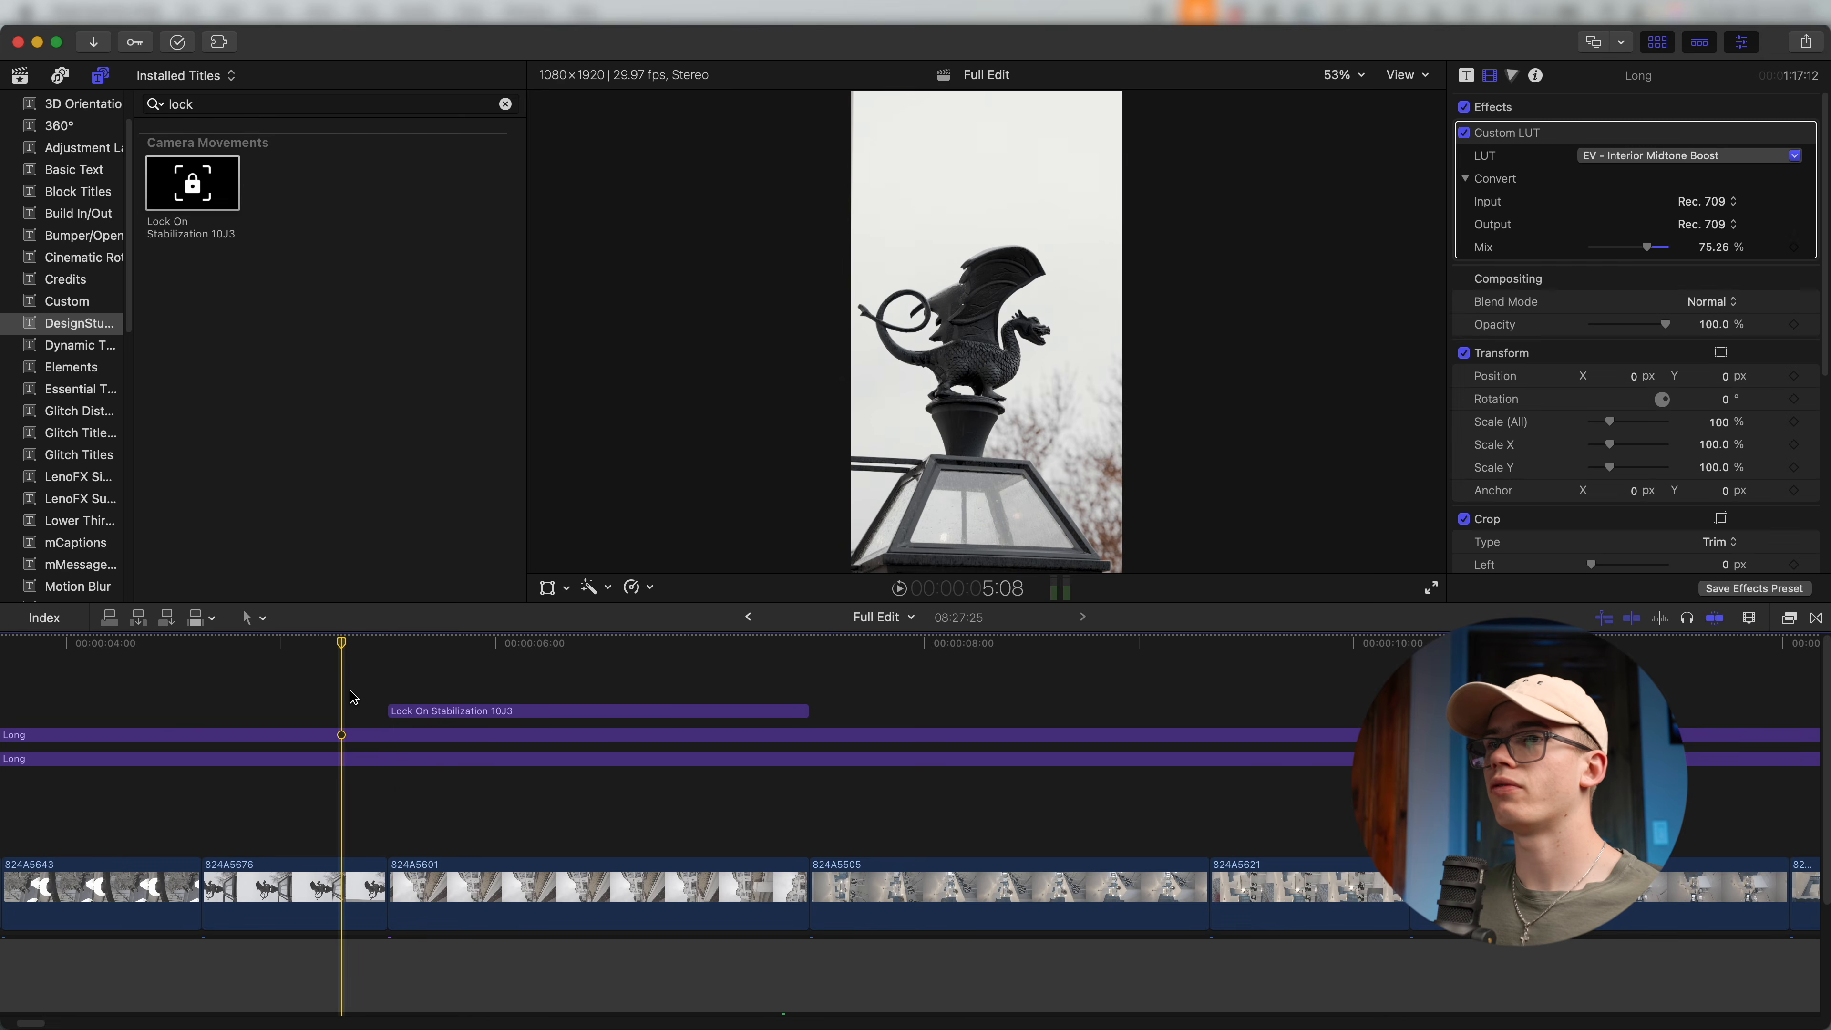
pyautogui.press('space')
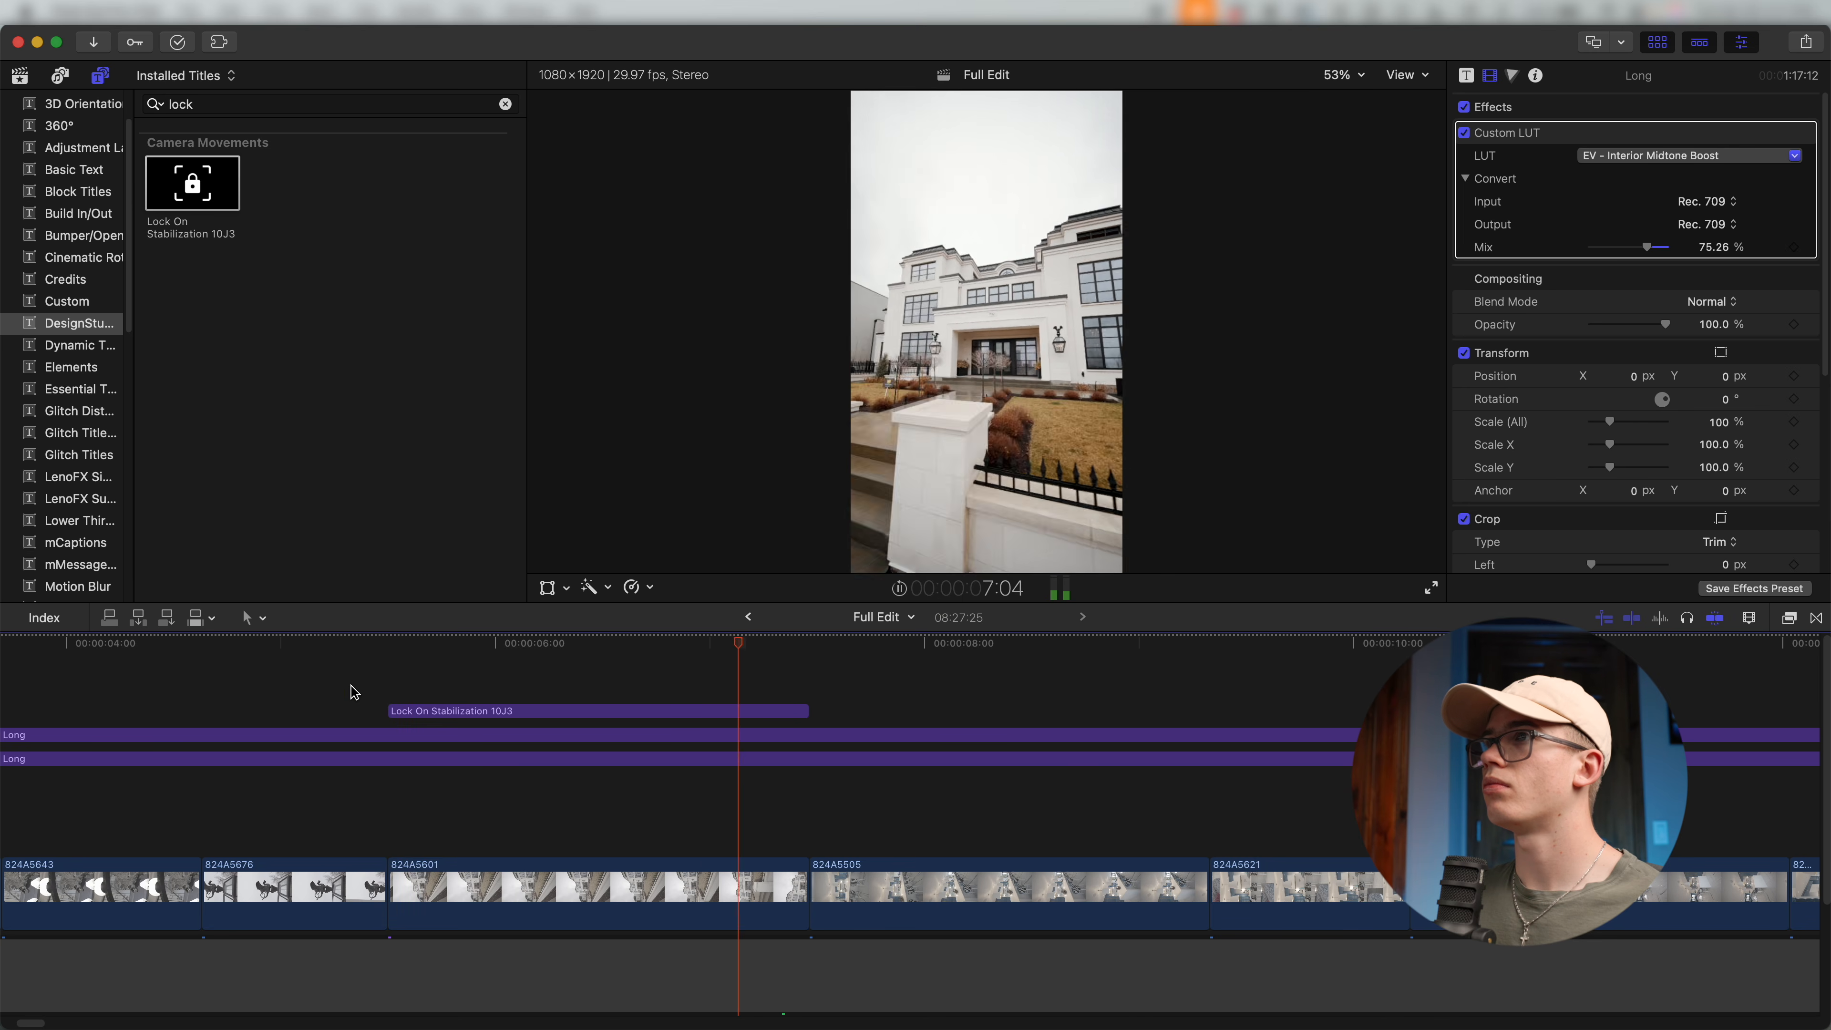
pyautogui.press('space')
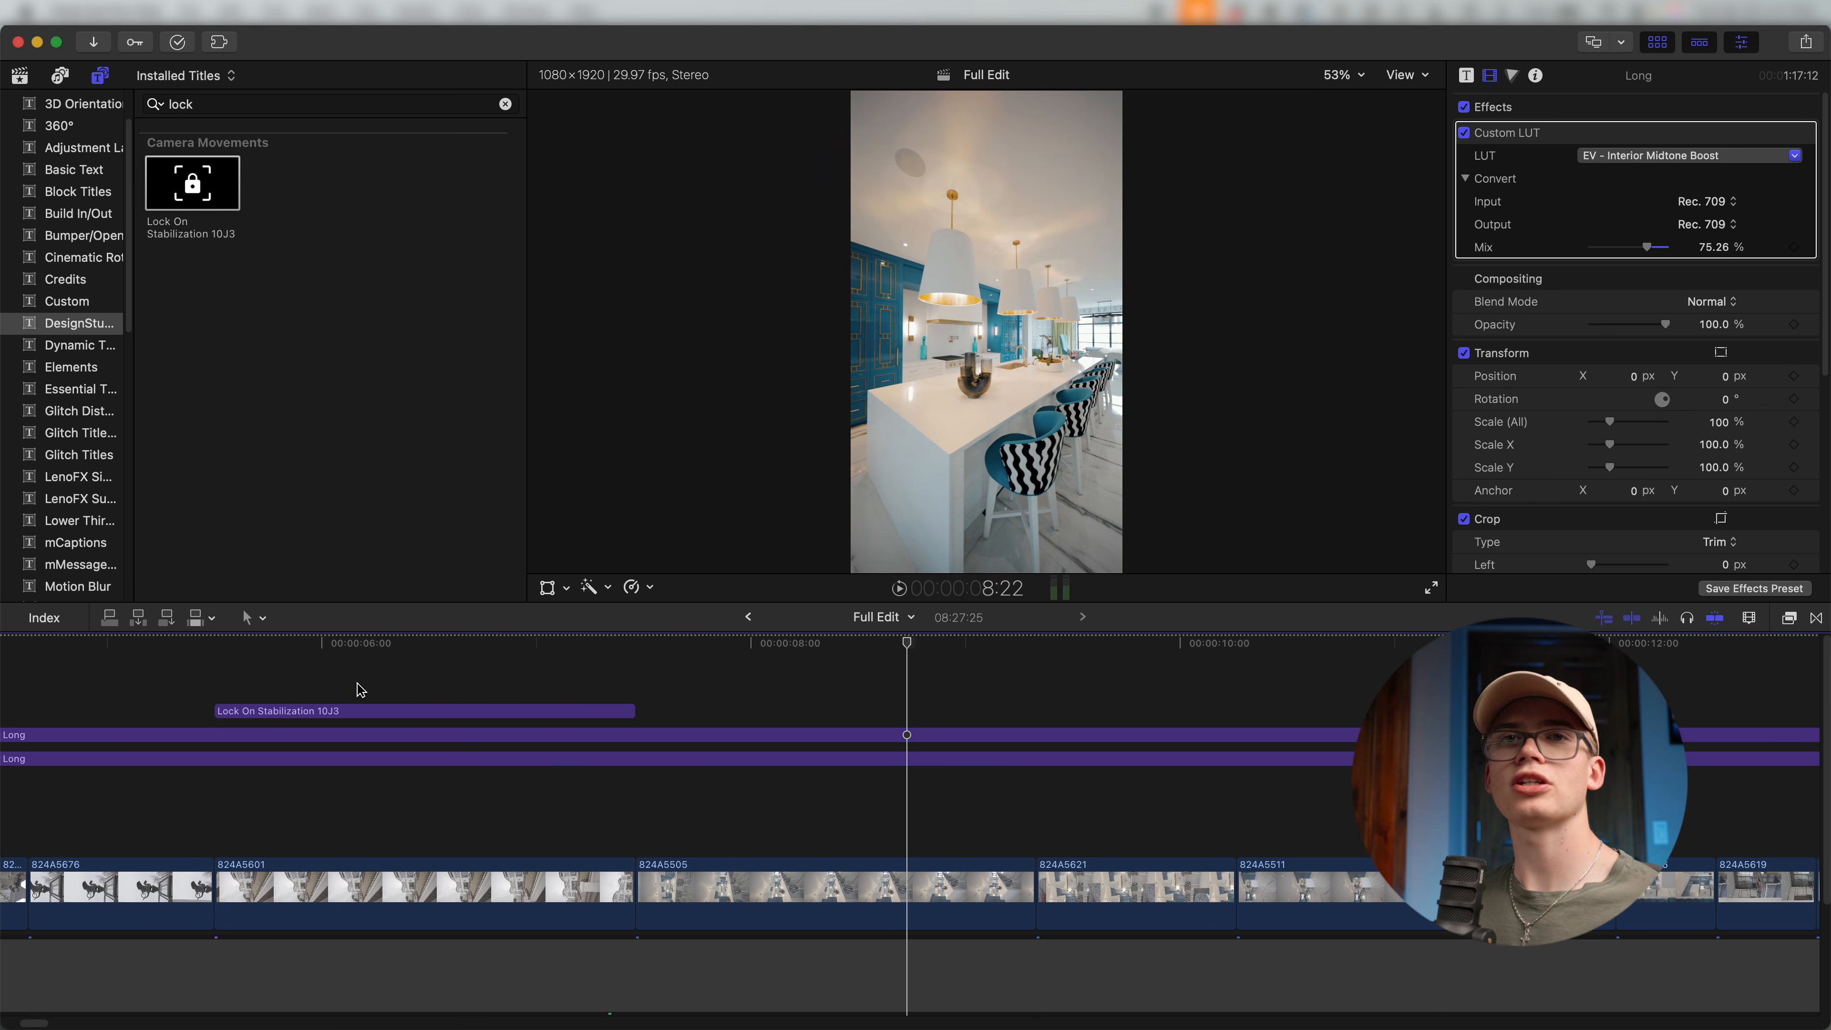
# Look over kitchen clip 824A5505 and the Lock On Stabilization title in relation to the rest of the edit.
pyautogui.press('super+minus')
pyautogui.press('super+minus')
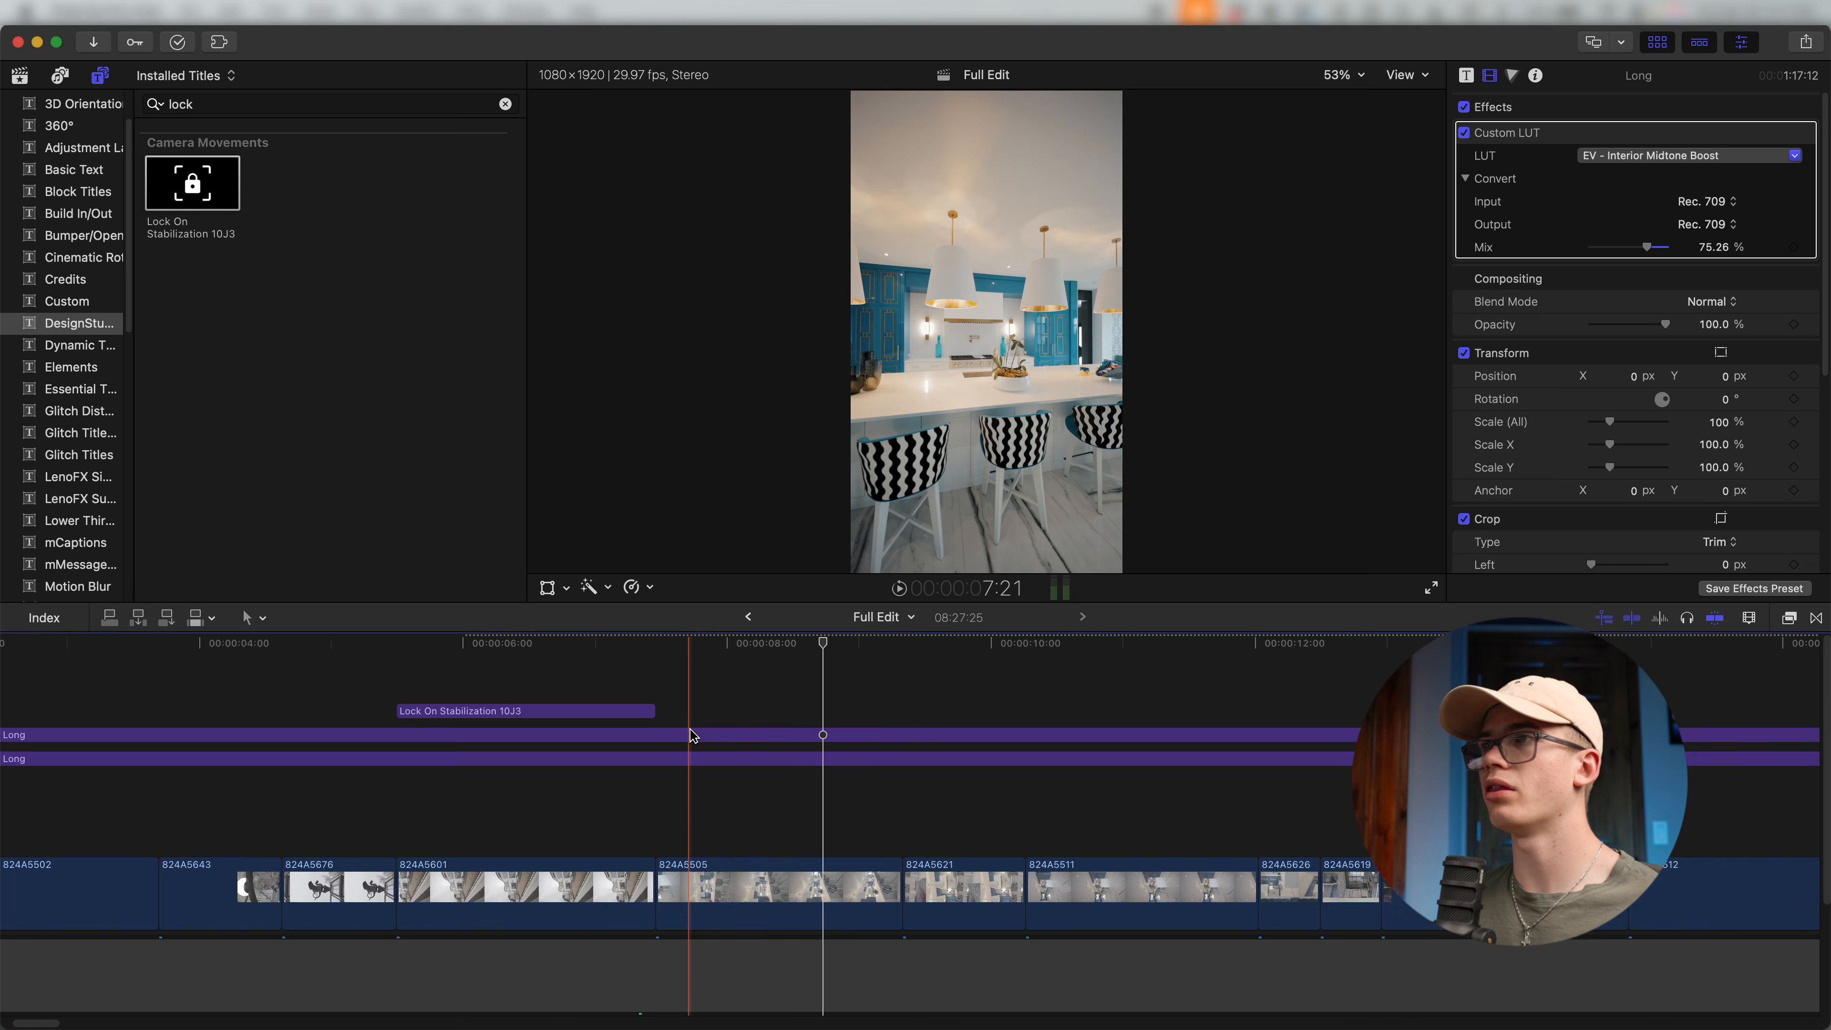
pyautogui.click(717, 894)
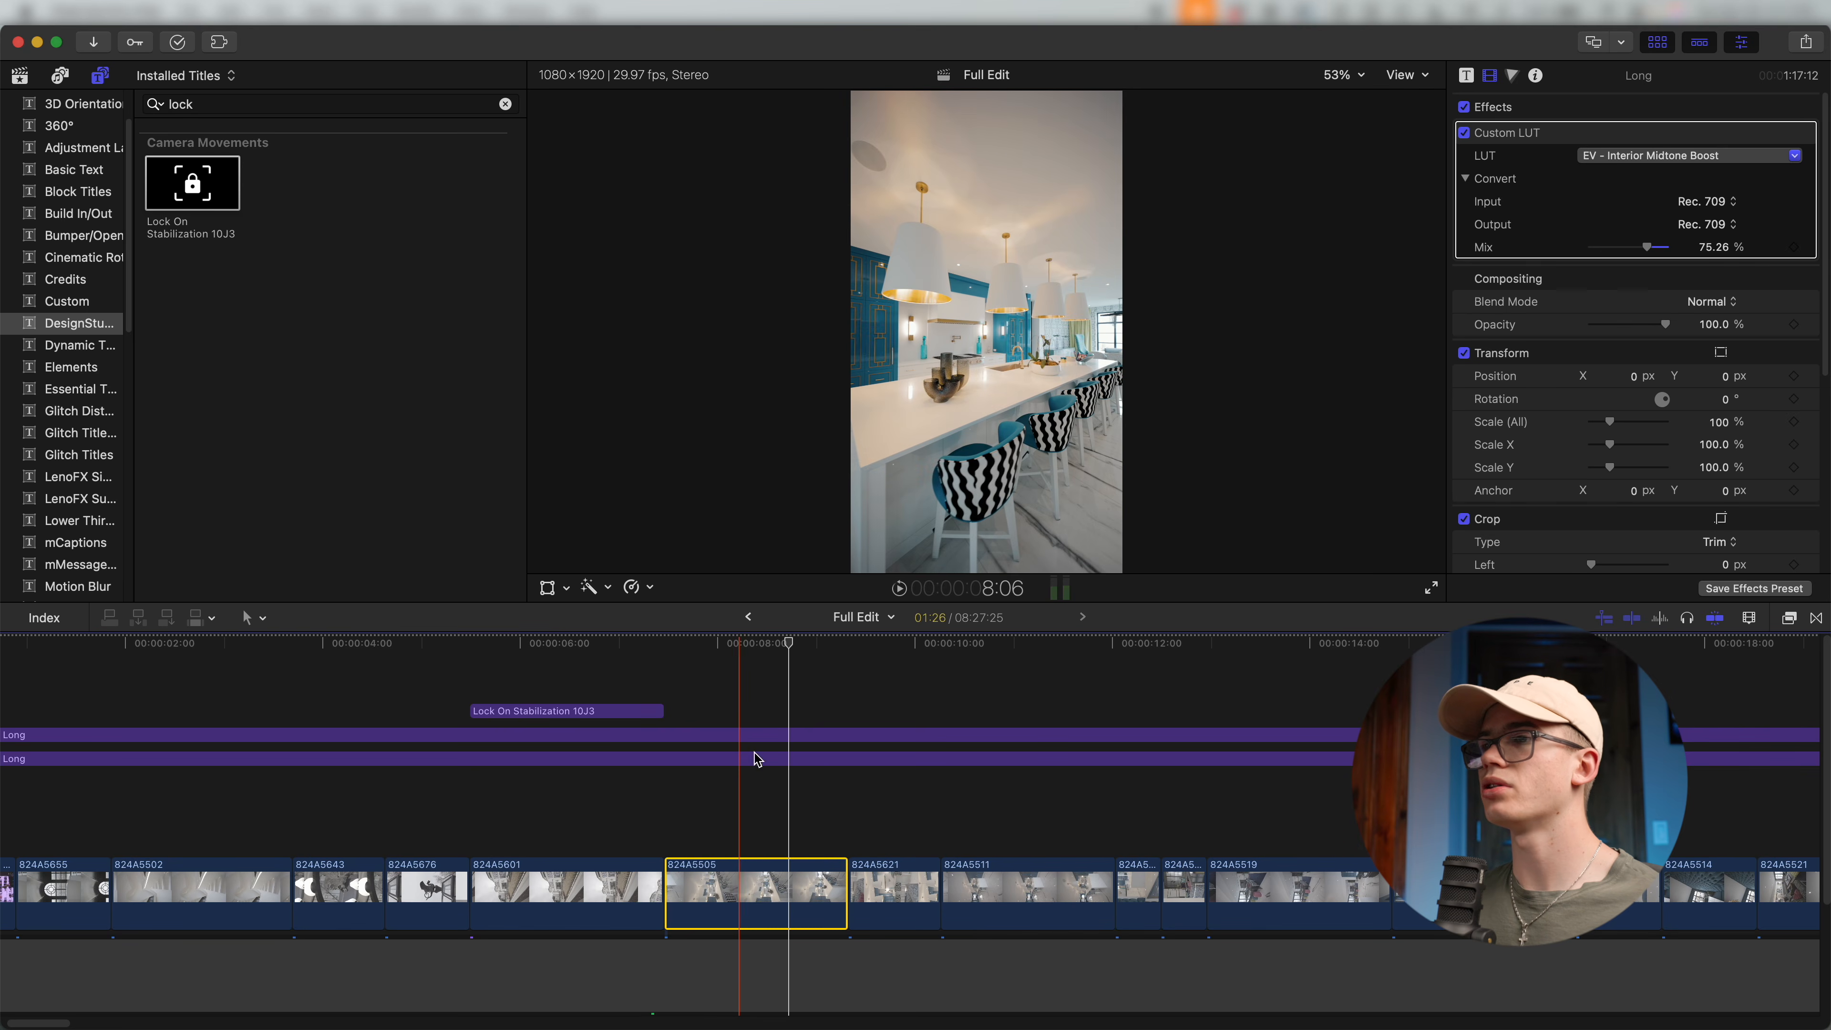
pyautogui.click(750, 644)
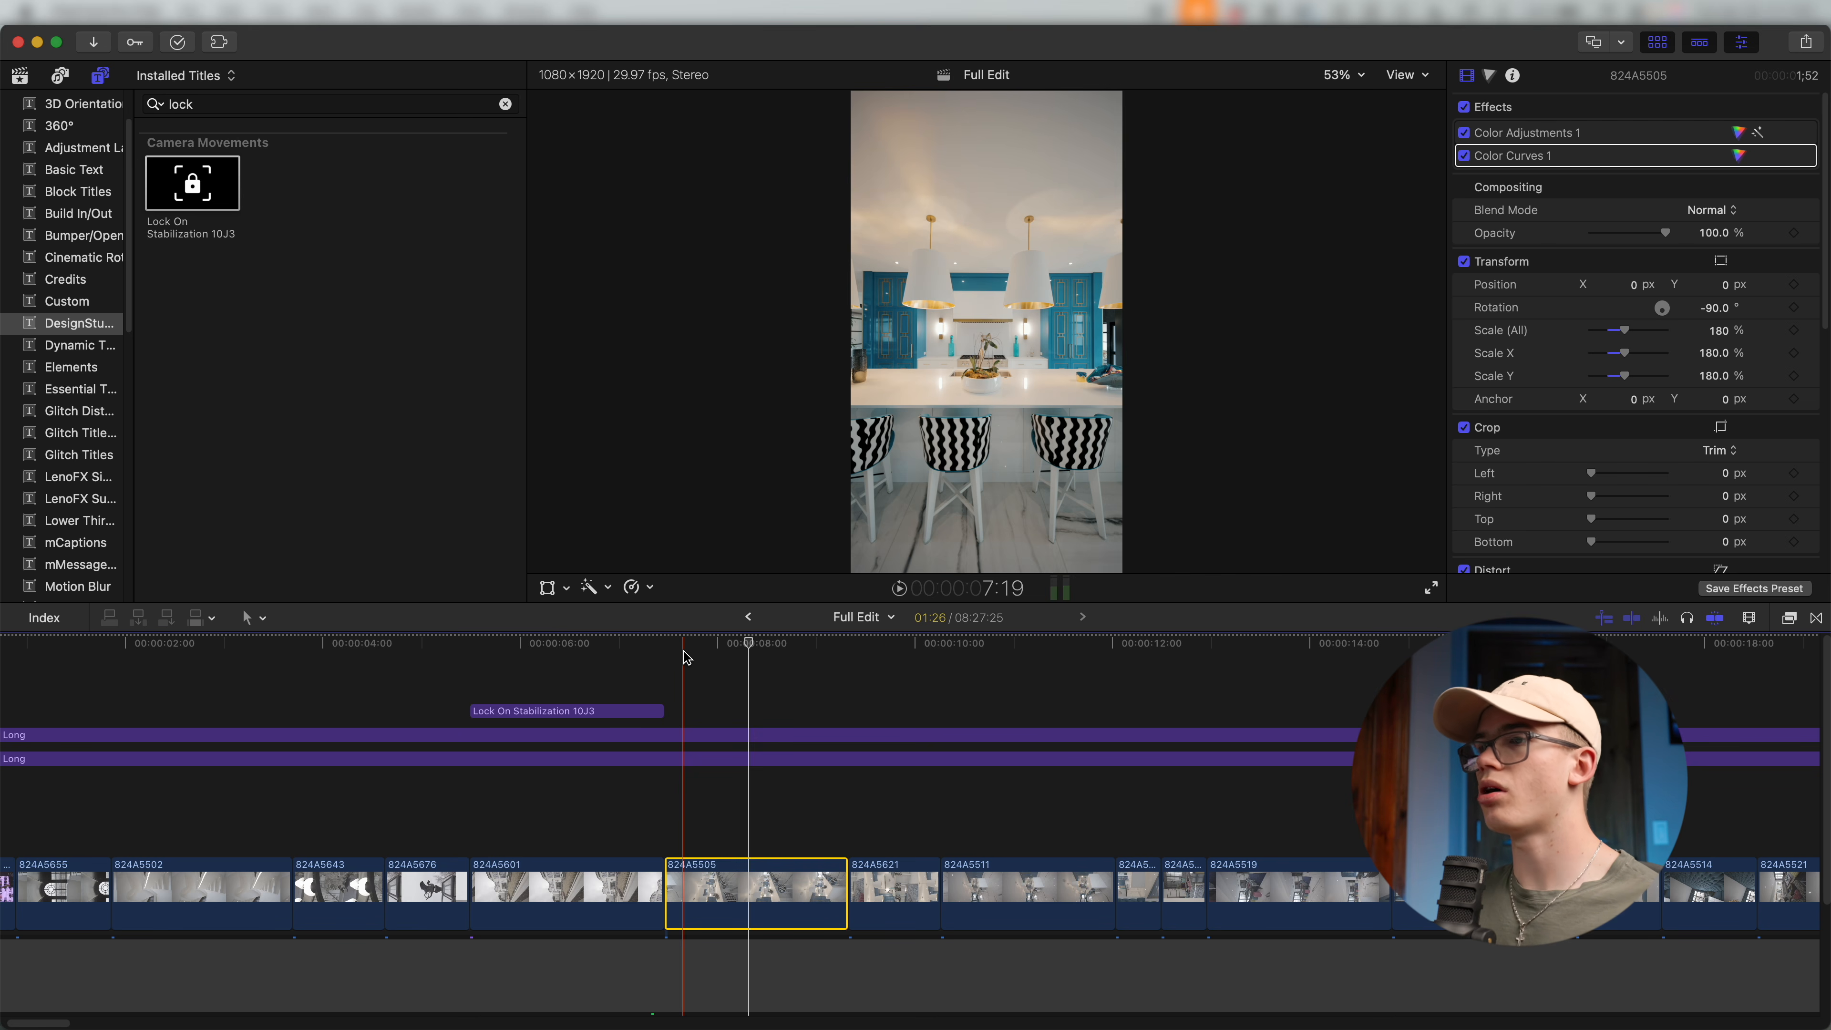
pyautogui.press('super+minus')
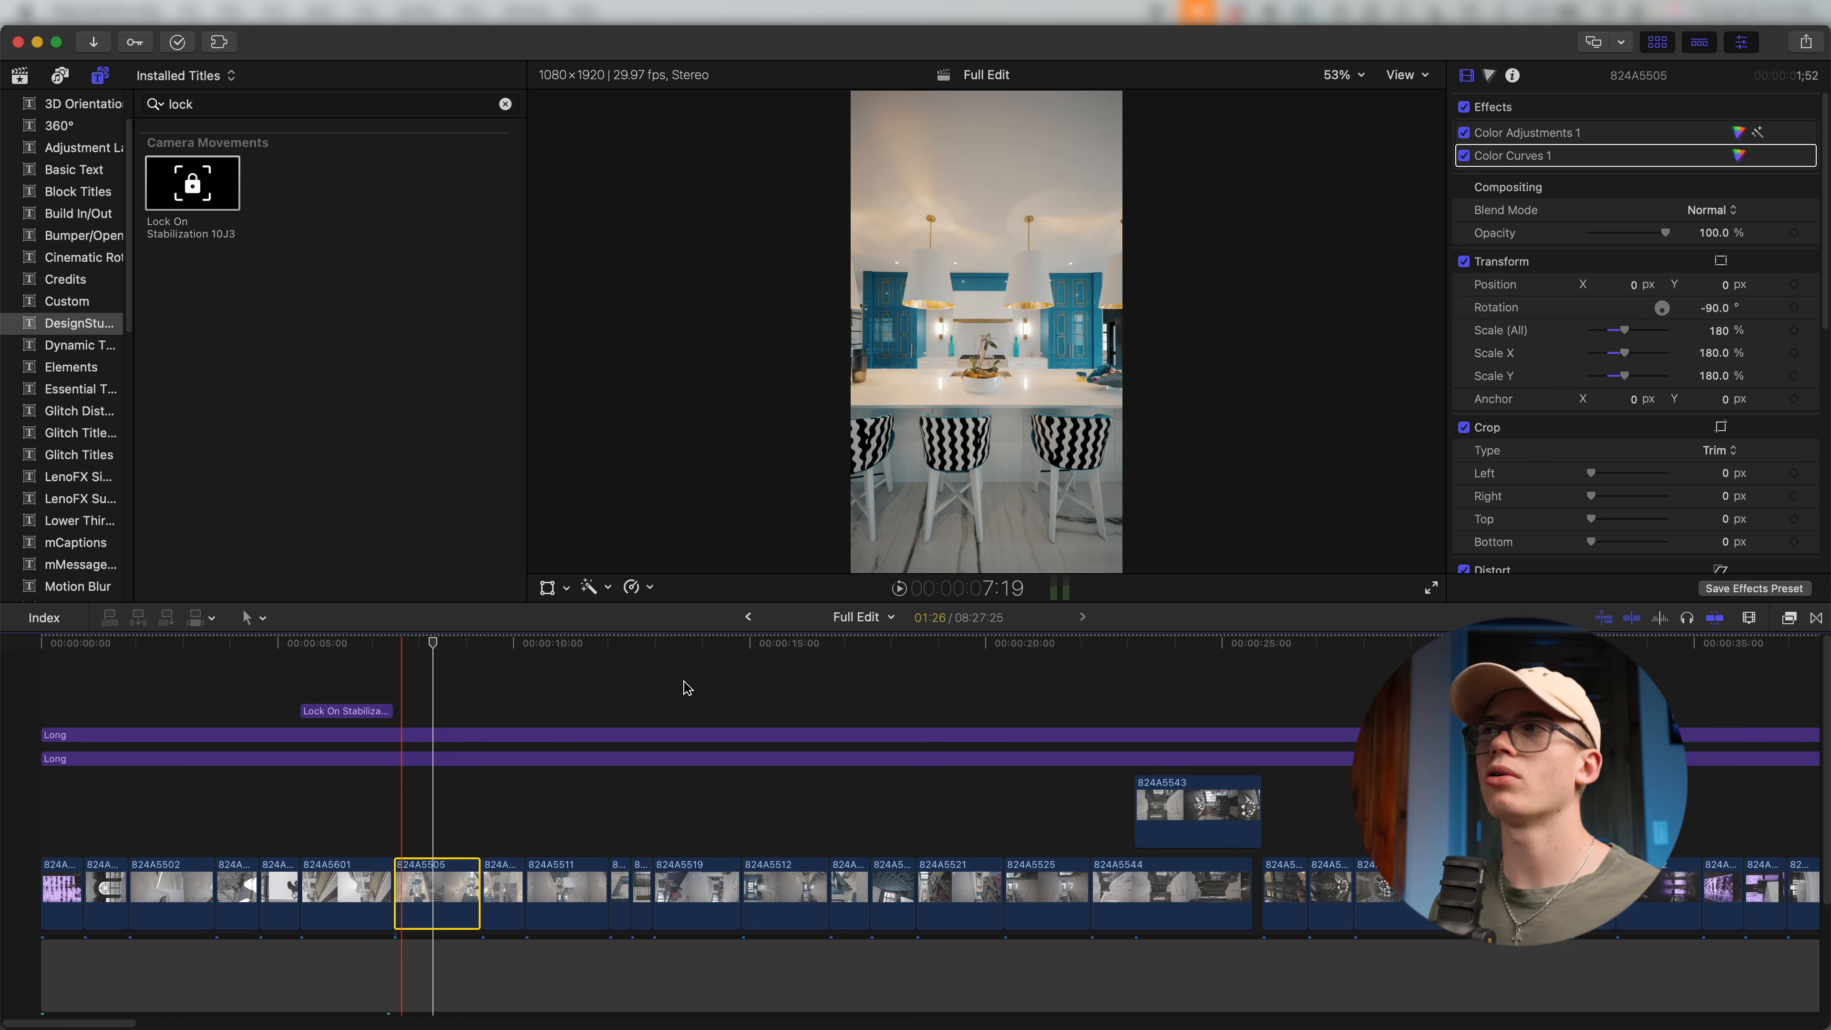
pyautogui.press('super+equal')
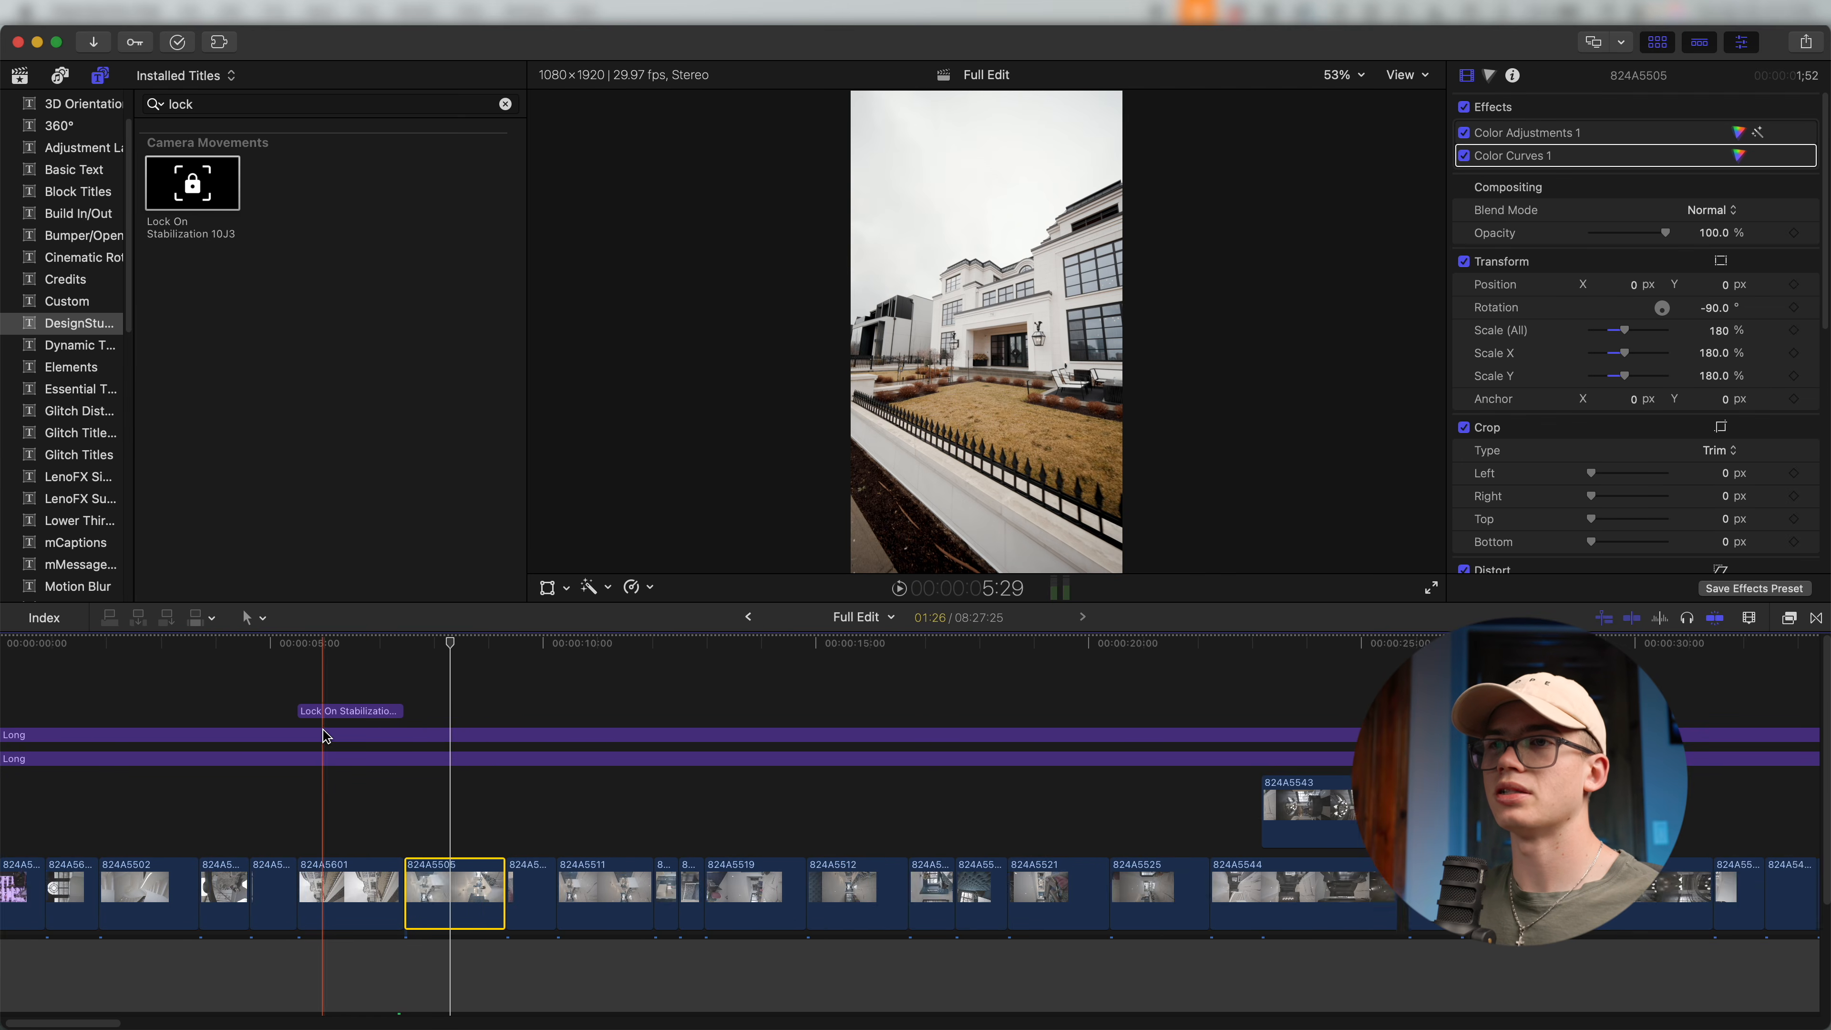
pyautogui.click(345, 711)
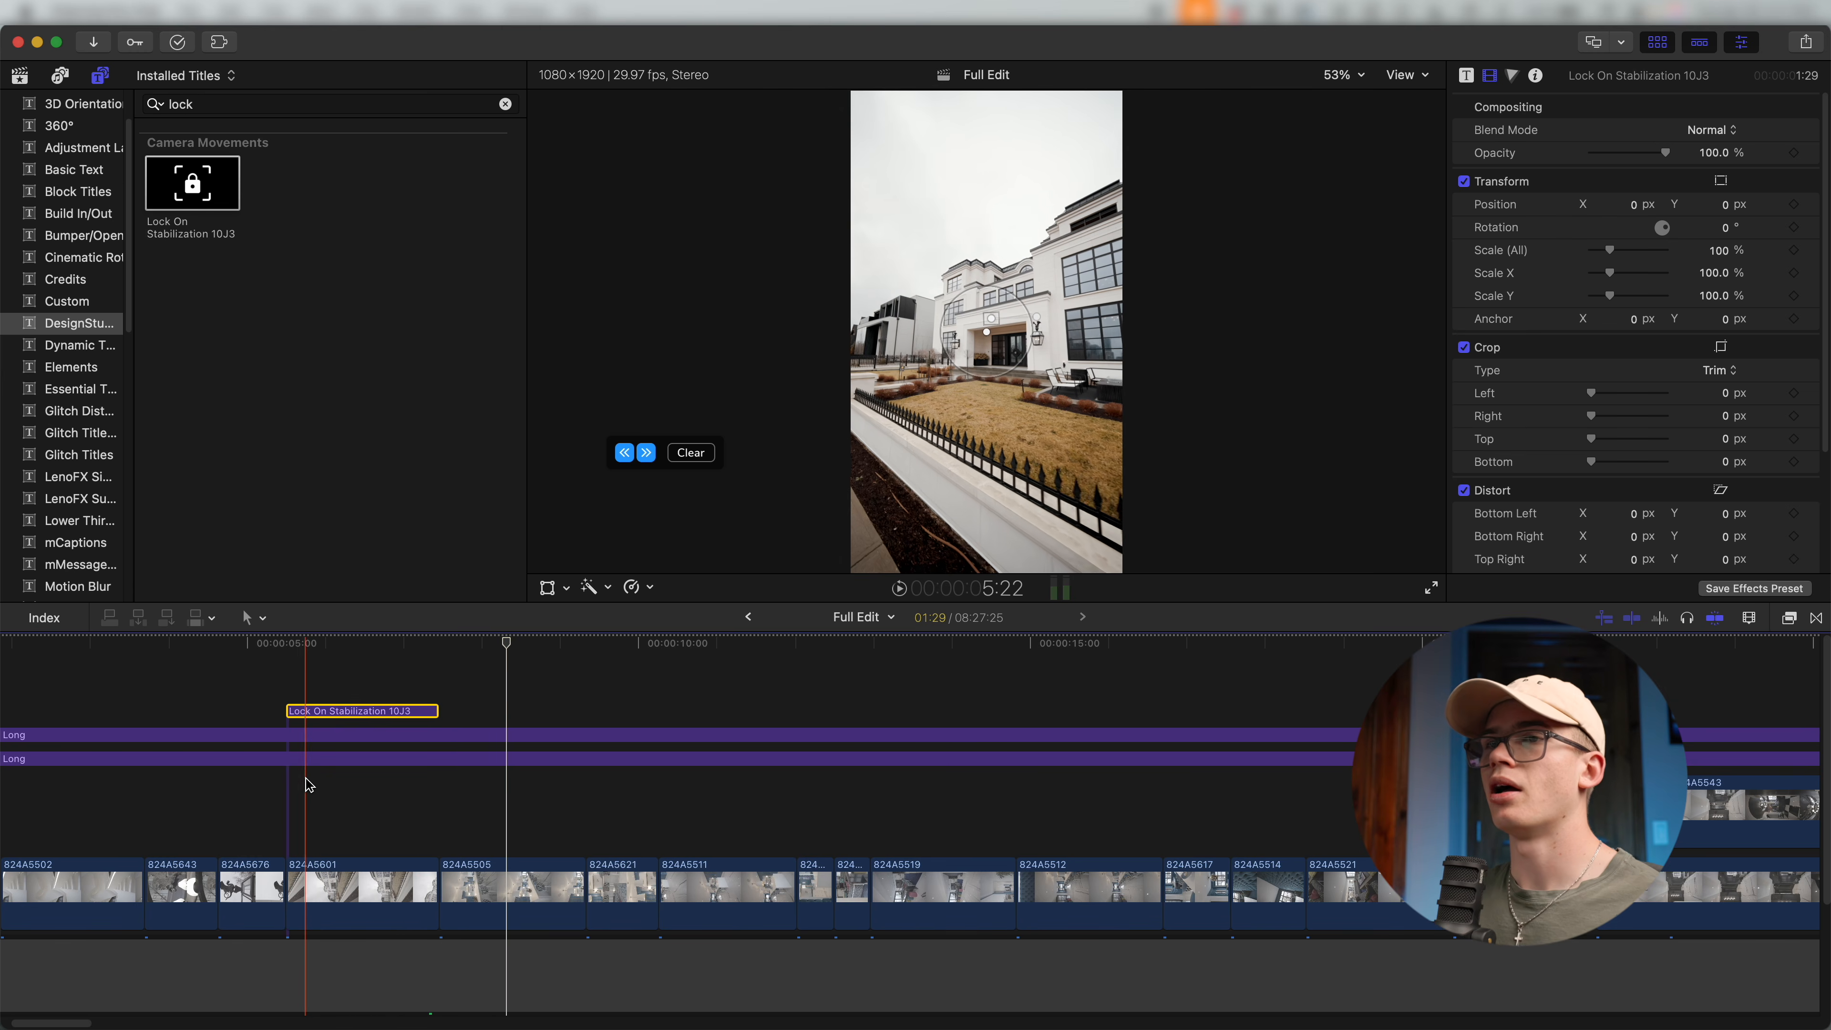
pyautogui.press('super+minus')
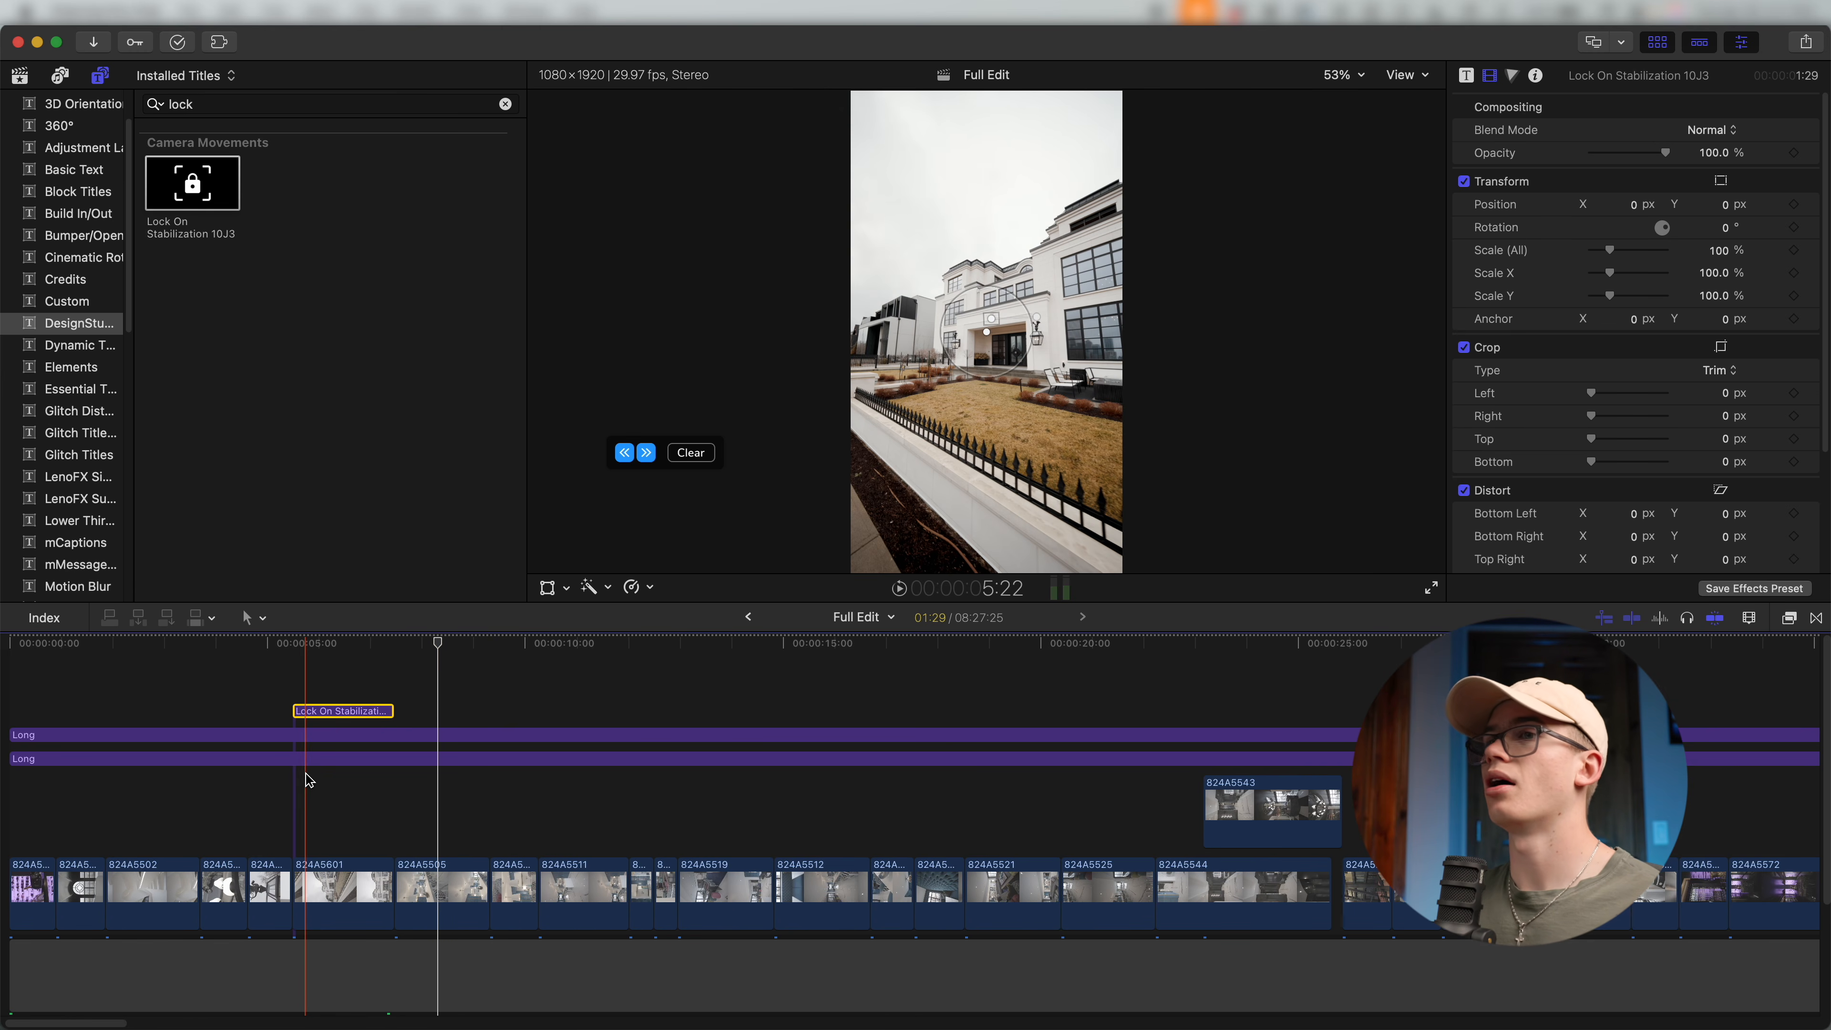
pyautogui.press('super+minus')
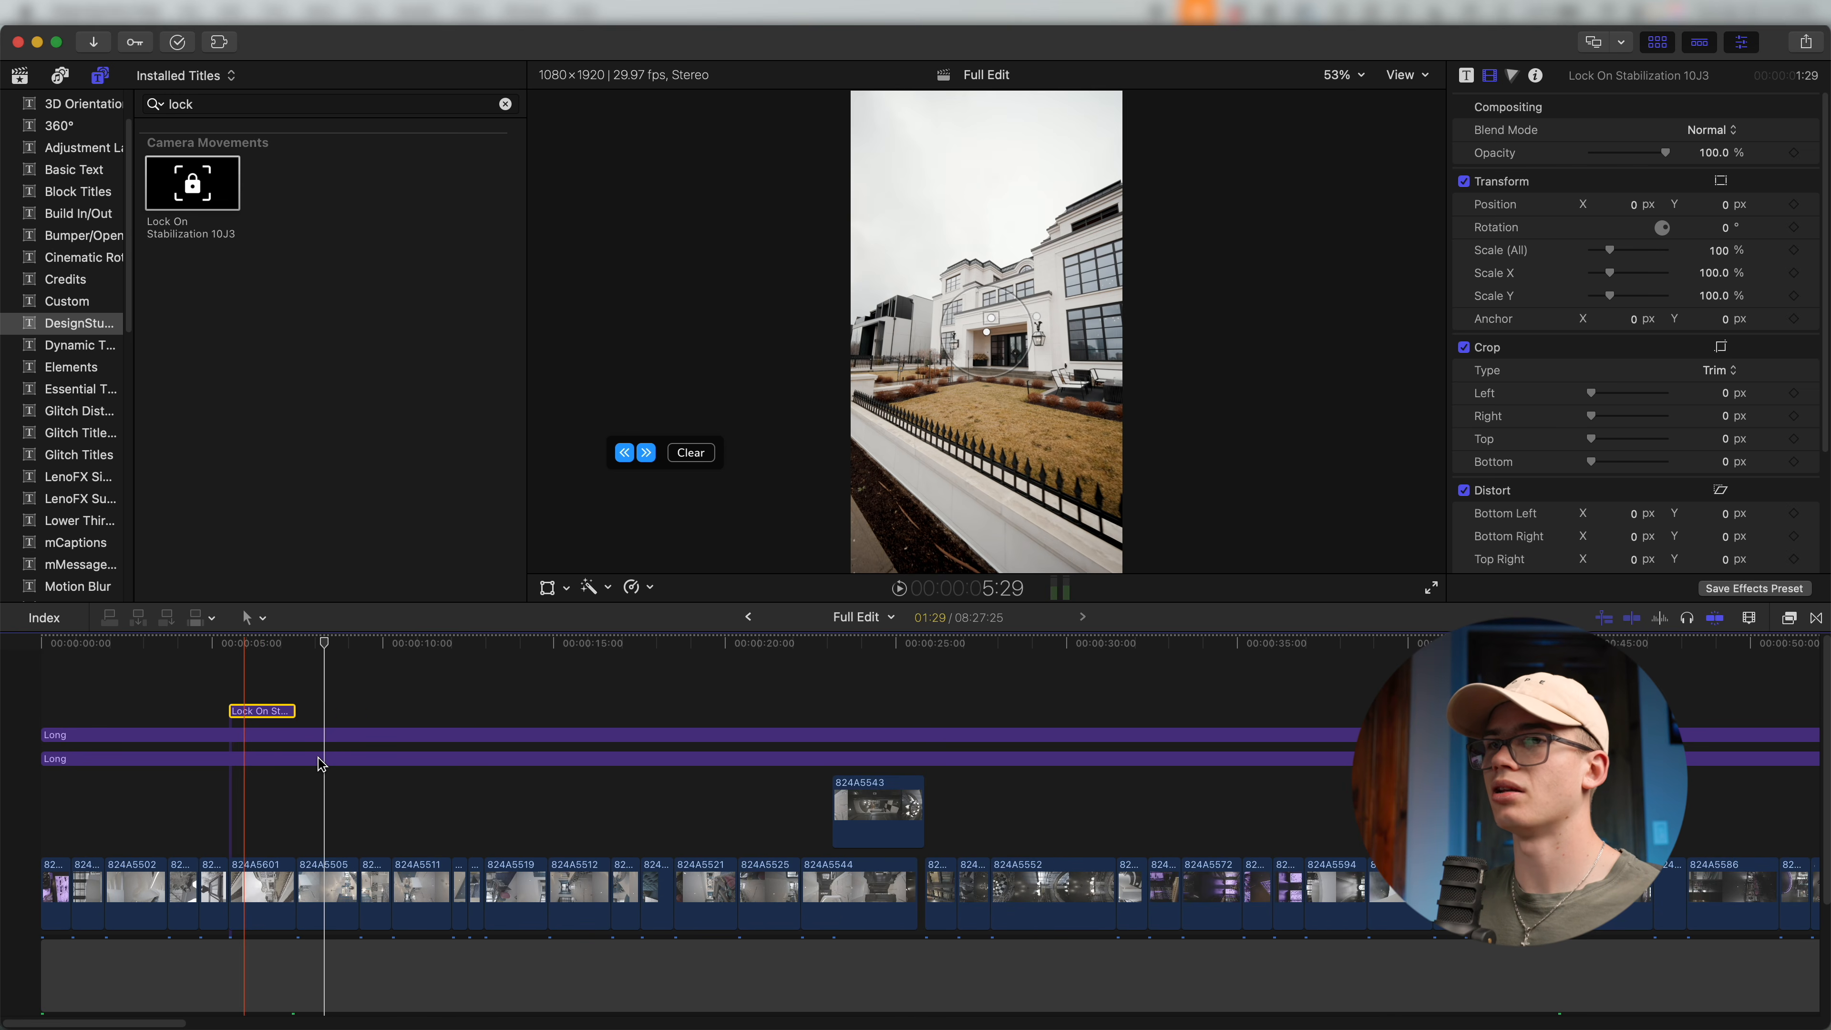
# Select all the video clips of the edit above the music and show their retime speed bars.
pyautogui.scroll(-2, 223, 733)
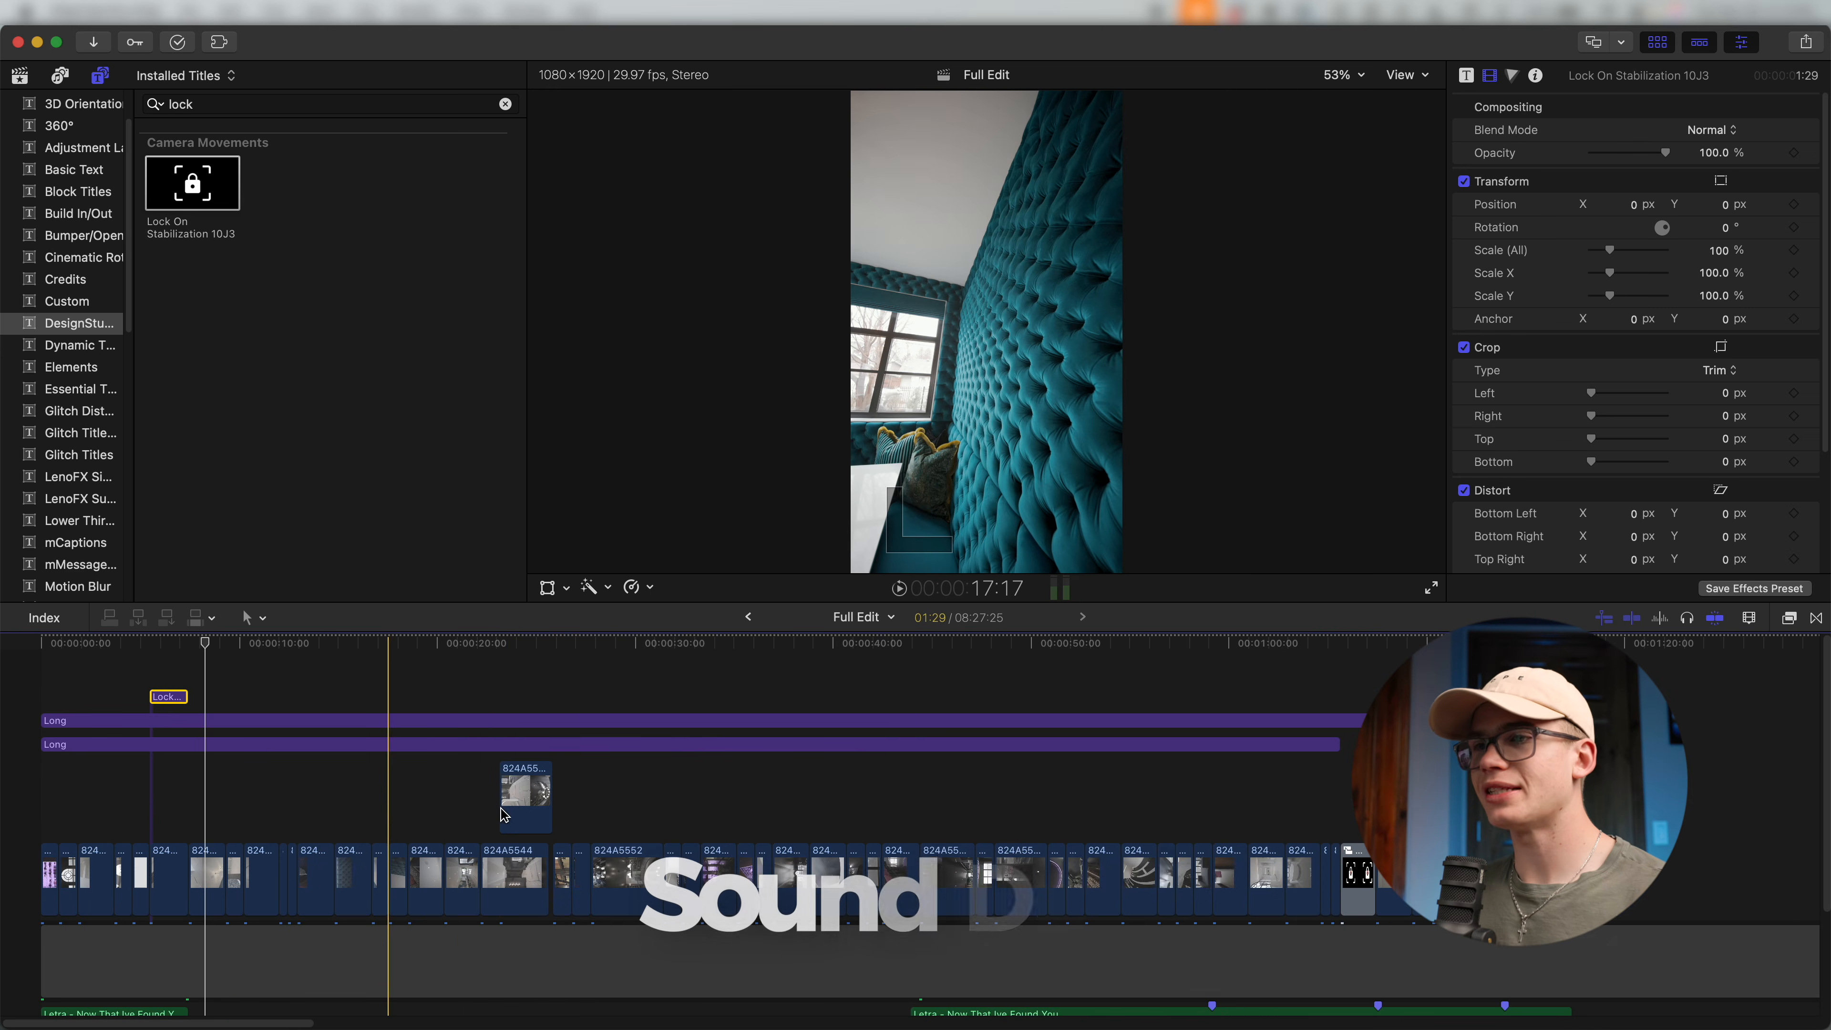
pyautogui.scroll(-3, 590, 805)
pyautogui.scroll(2, 590, 804)
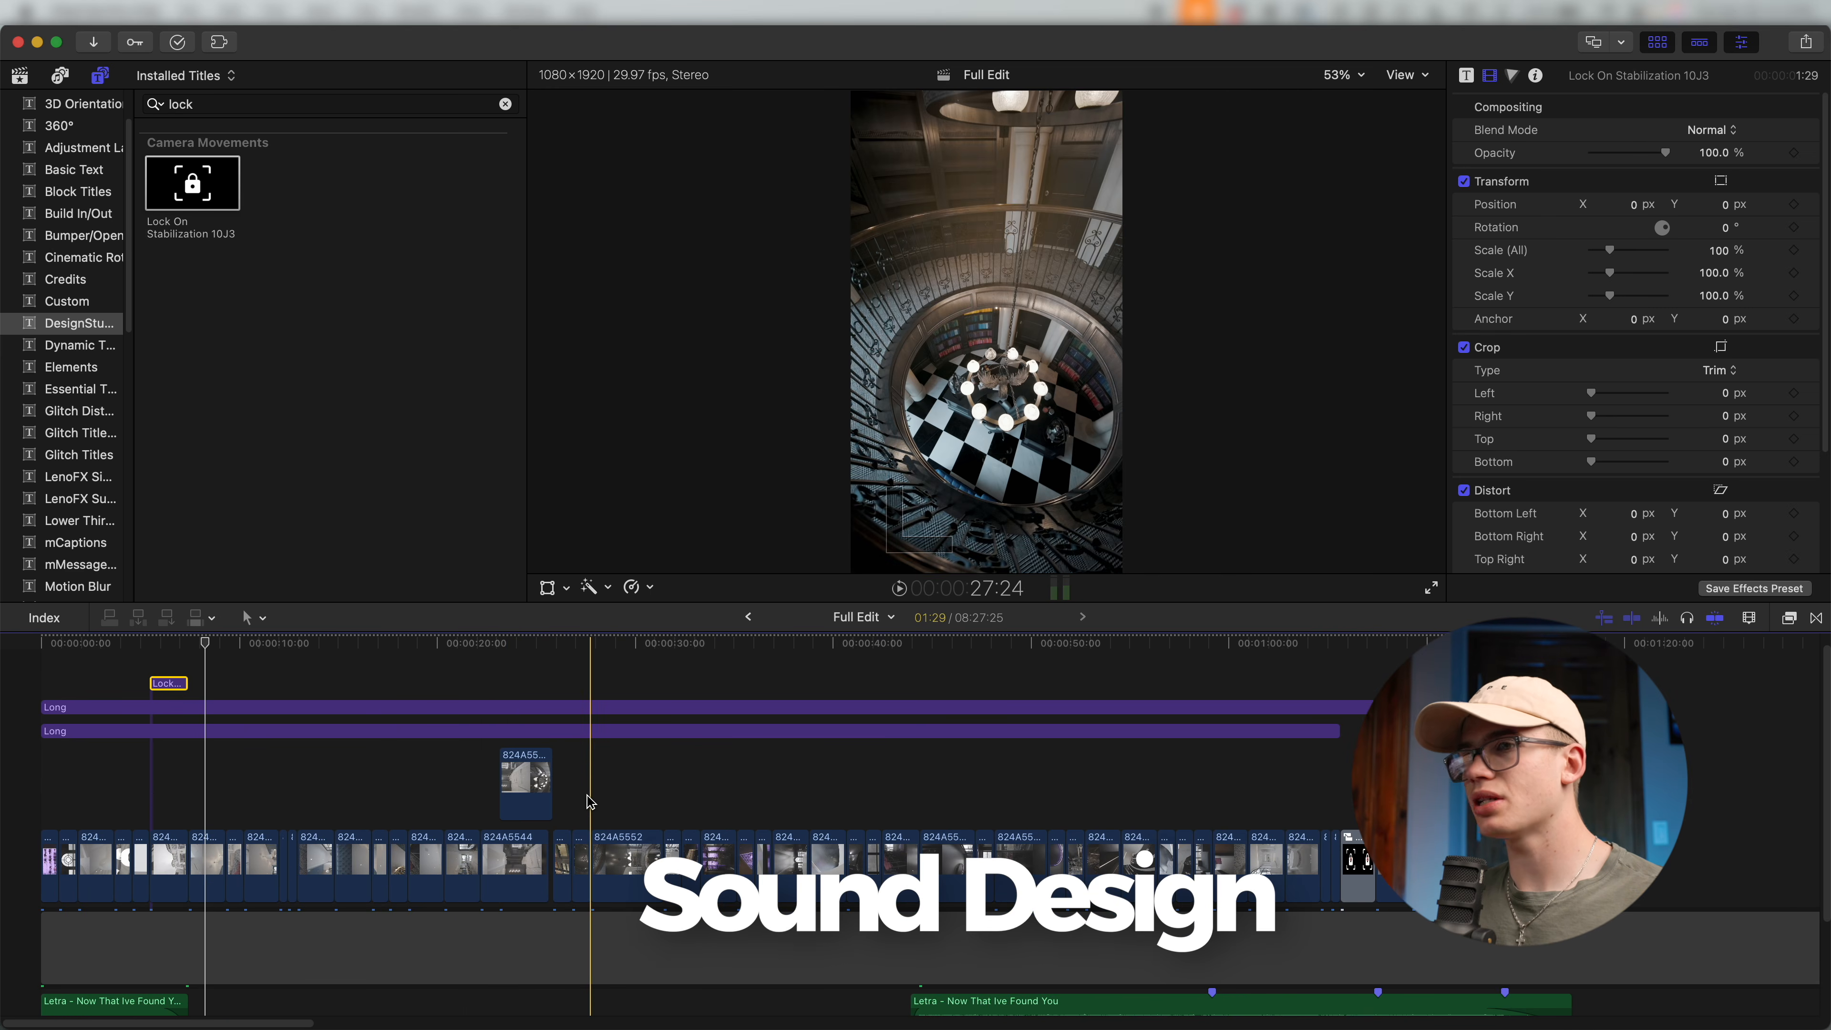
pyautogui.scroll(-1, 588, 799)
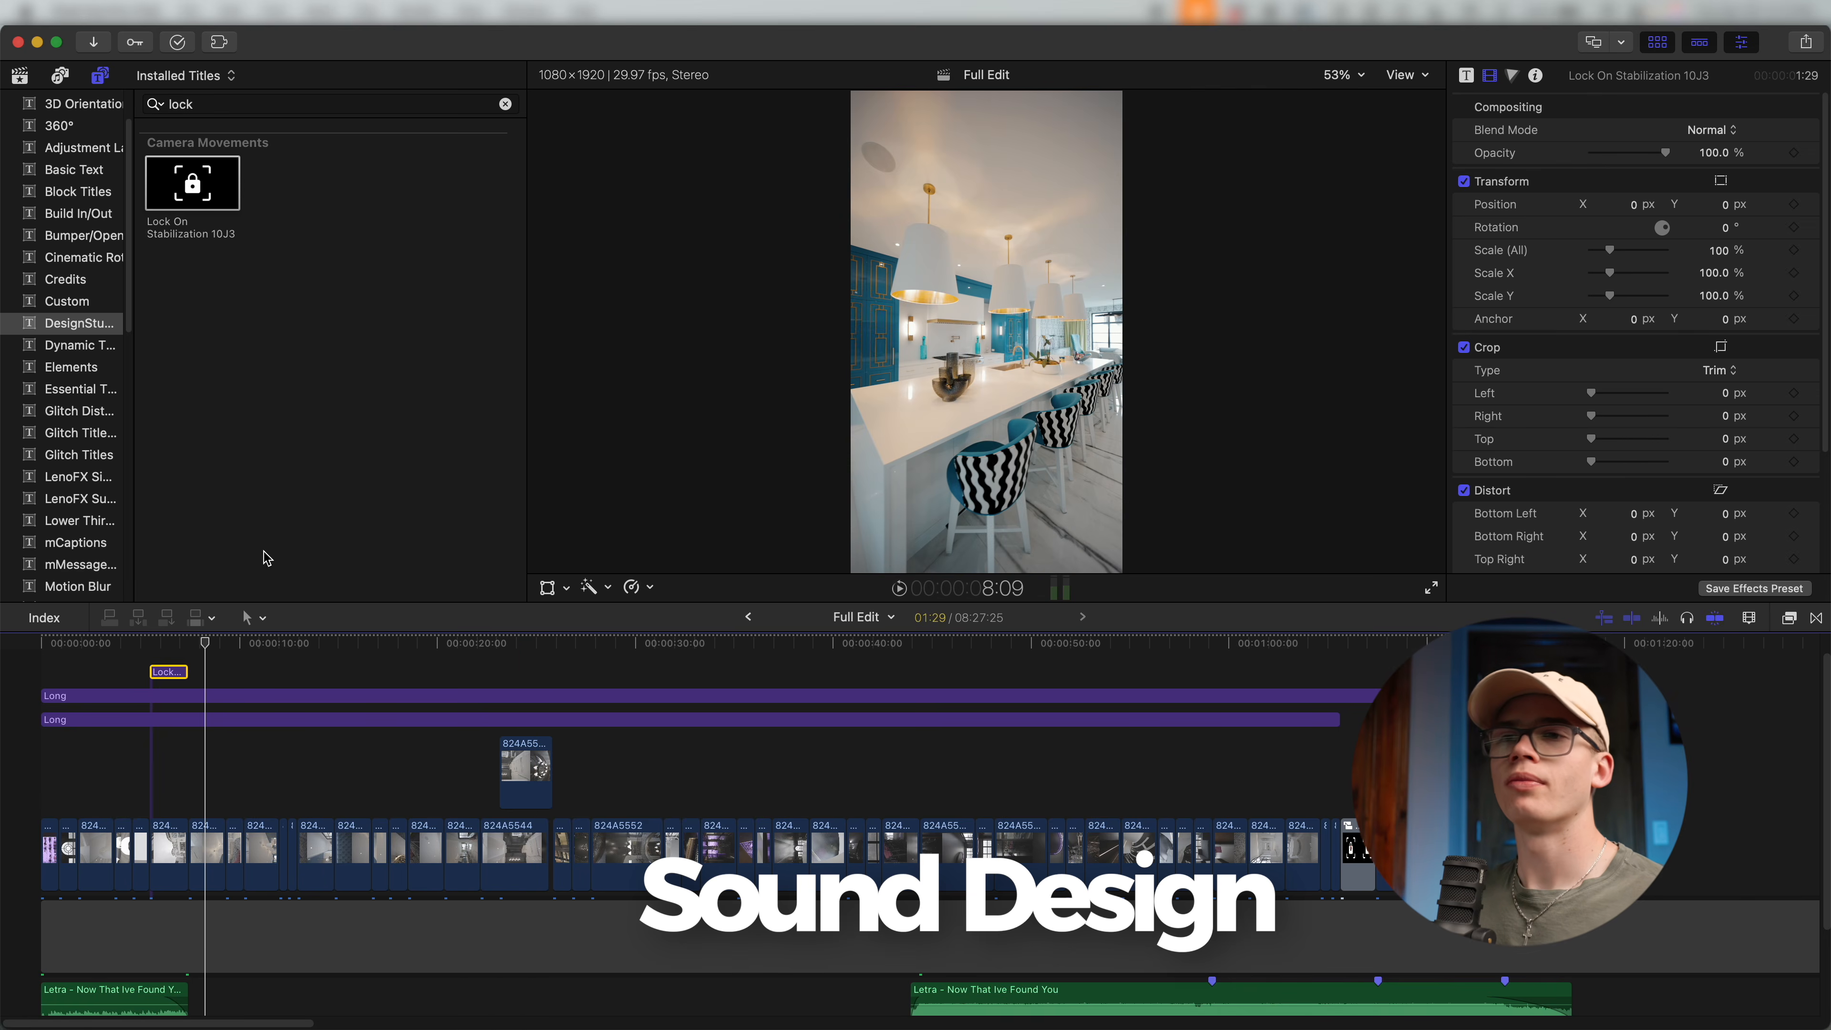
pyautogui.scroll(-3, 72, 786)
pyautogui.scroll(3, 72, 786)
pyautogui.scroll(-2, 72, 787)
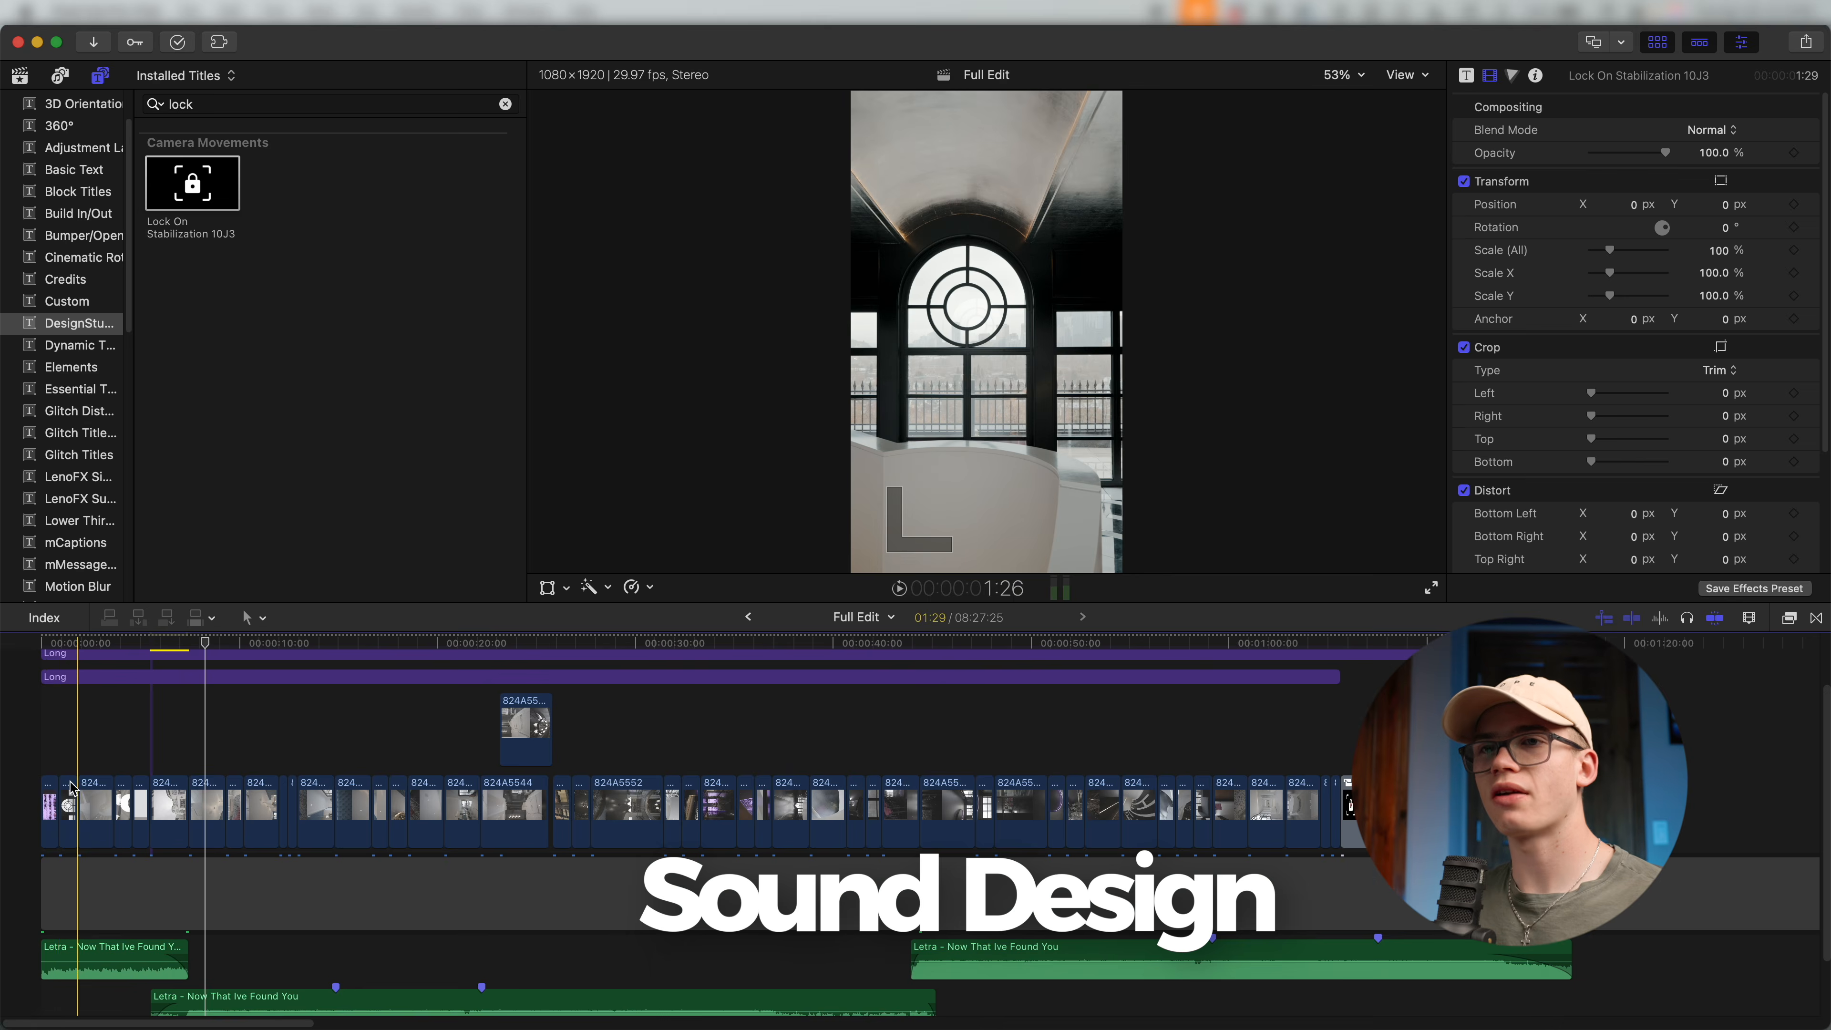
pyautogui.moveTo(51, 728); pyautogui.dragTo(1585, 844)
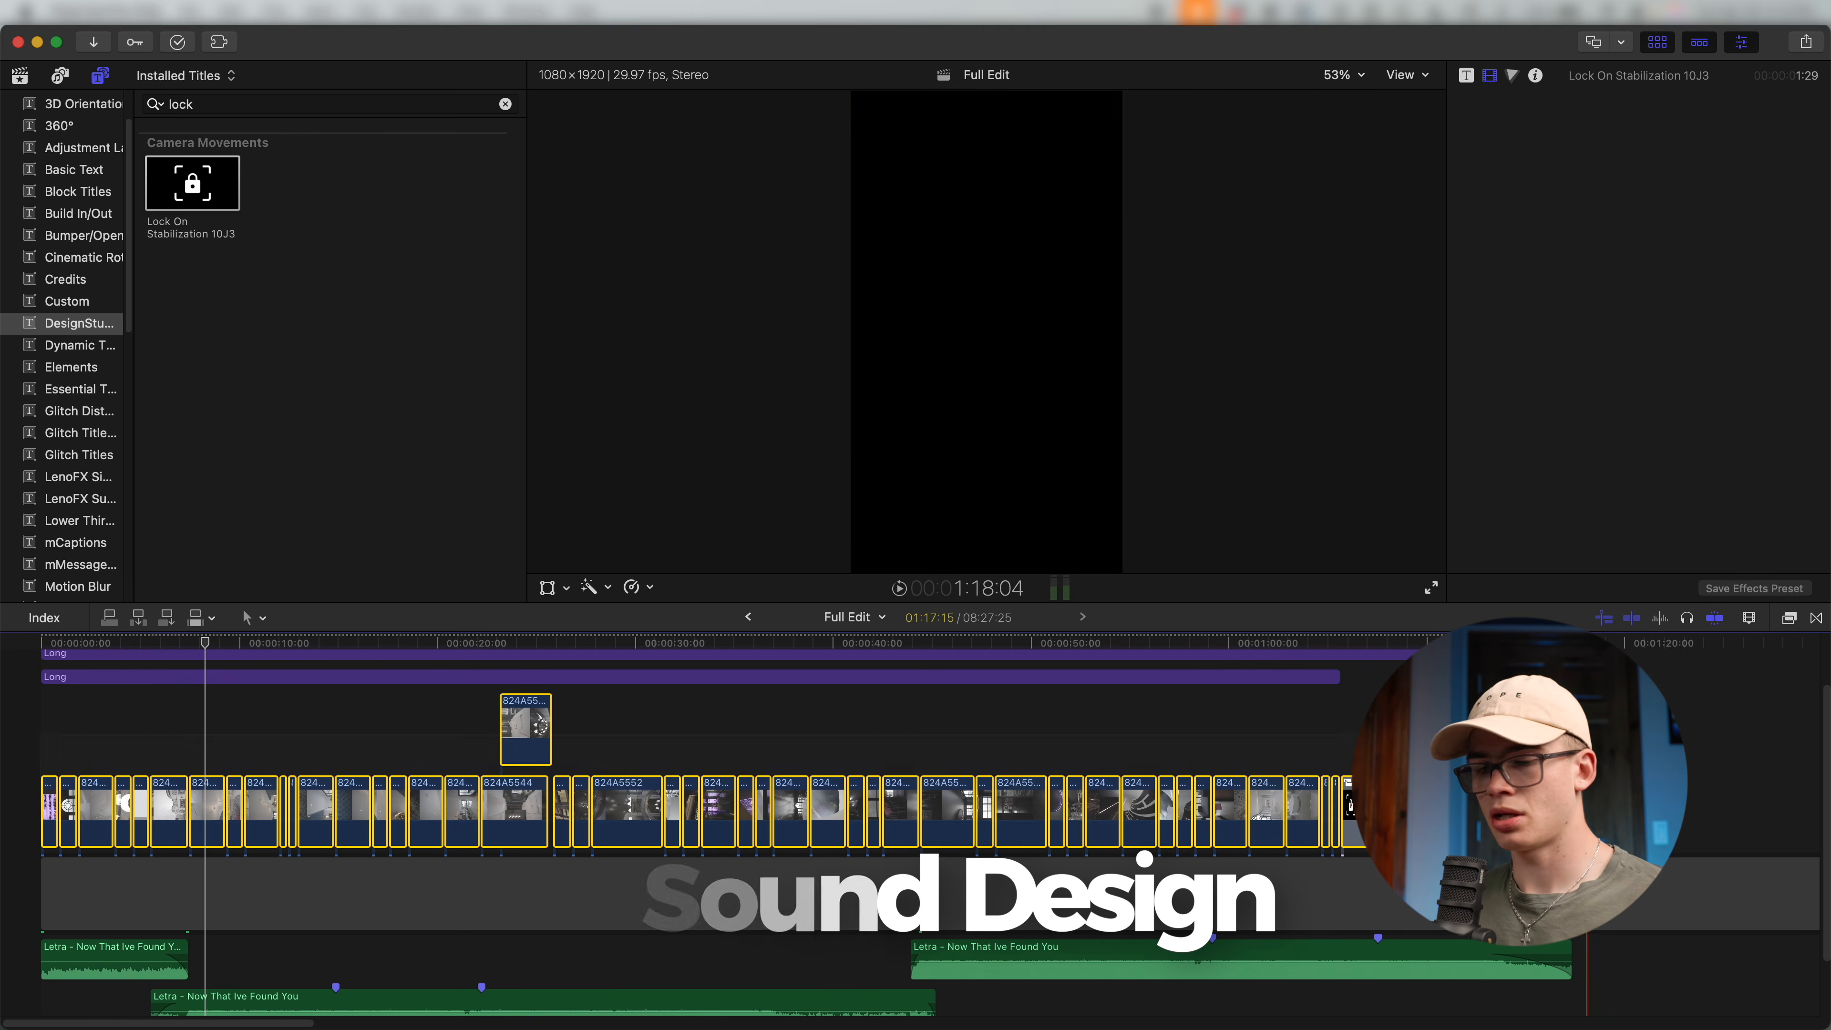
pyautogui.press('super+r')
pyautogui.press('super+equal')
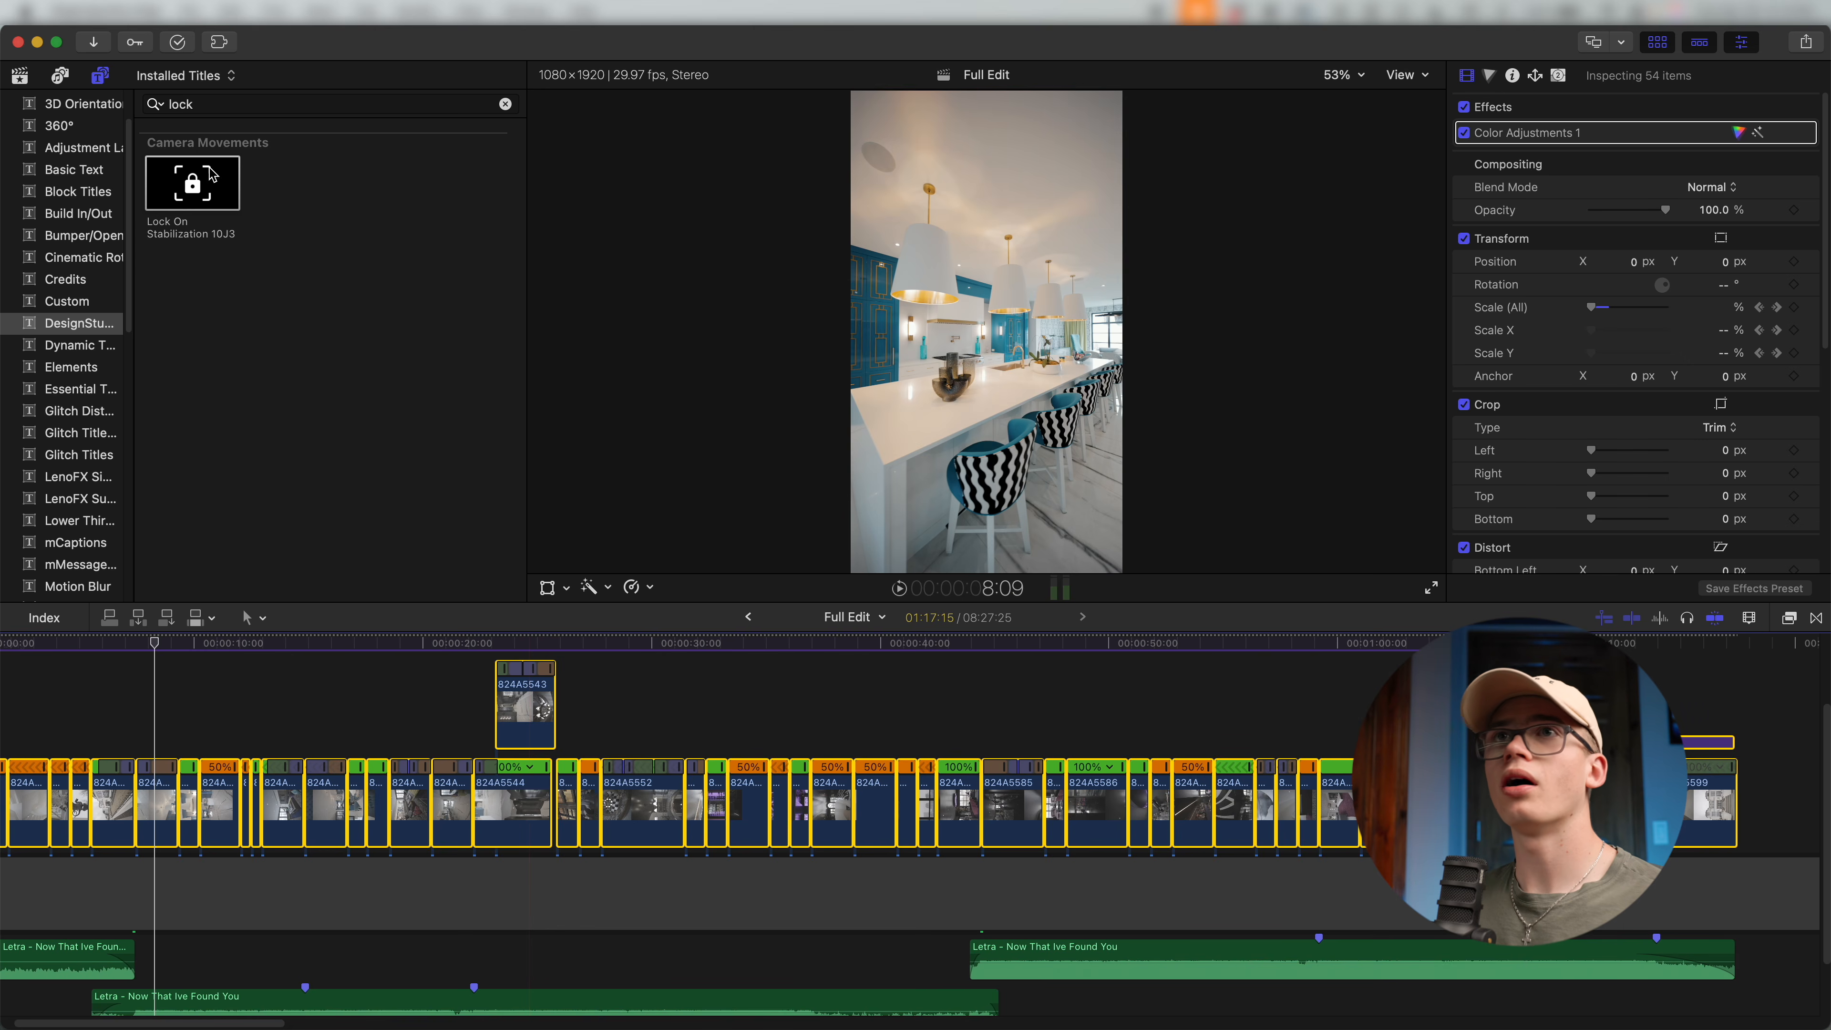
# Look through the library's clips for whoosh and riser sound effects that suit the speed changes.
pyautogui.press('super+1')
pyautogui.scroll(-2, 235, 283)
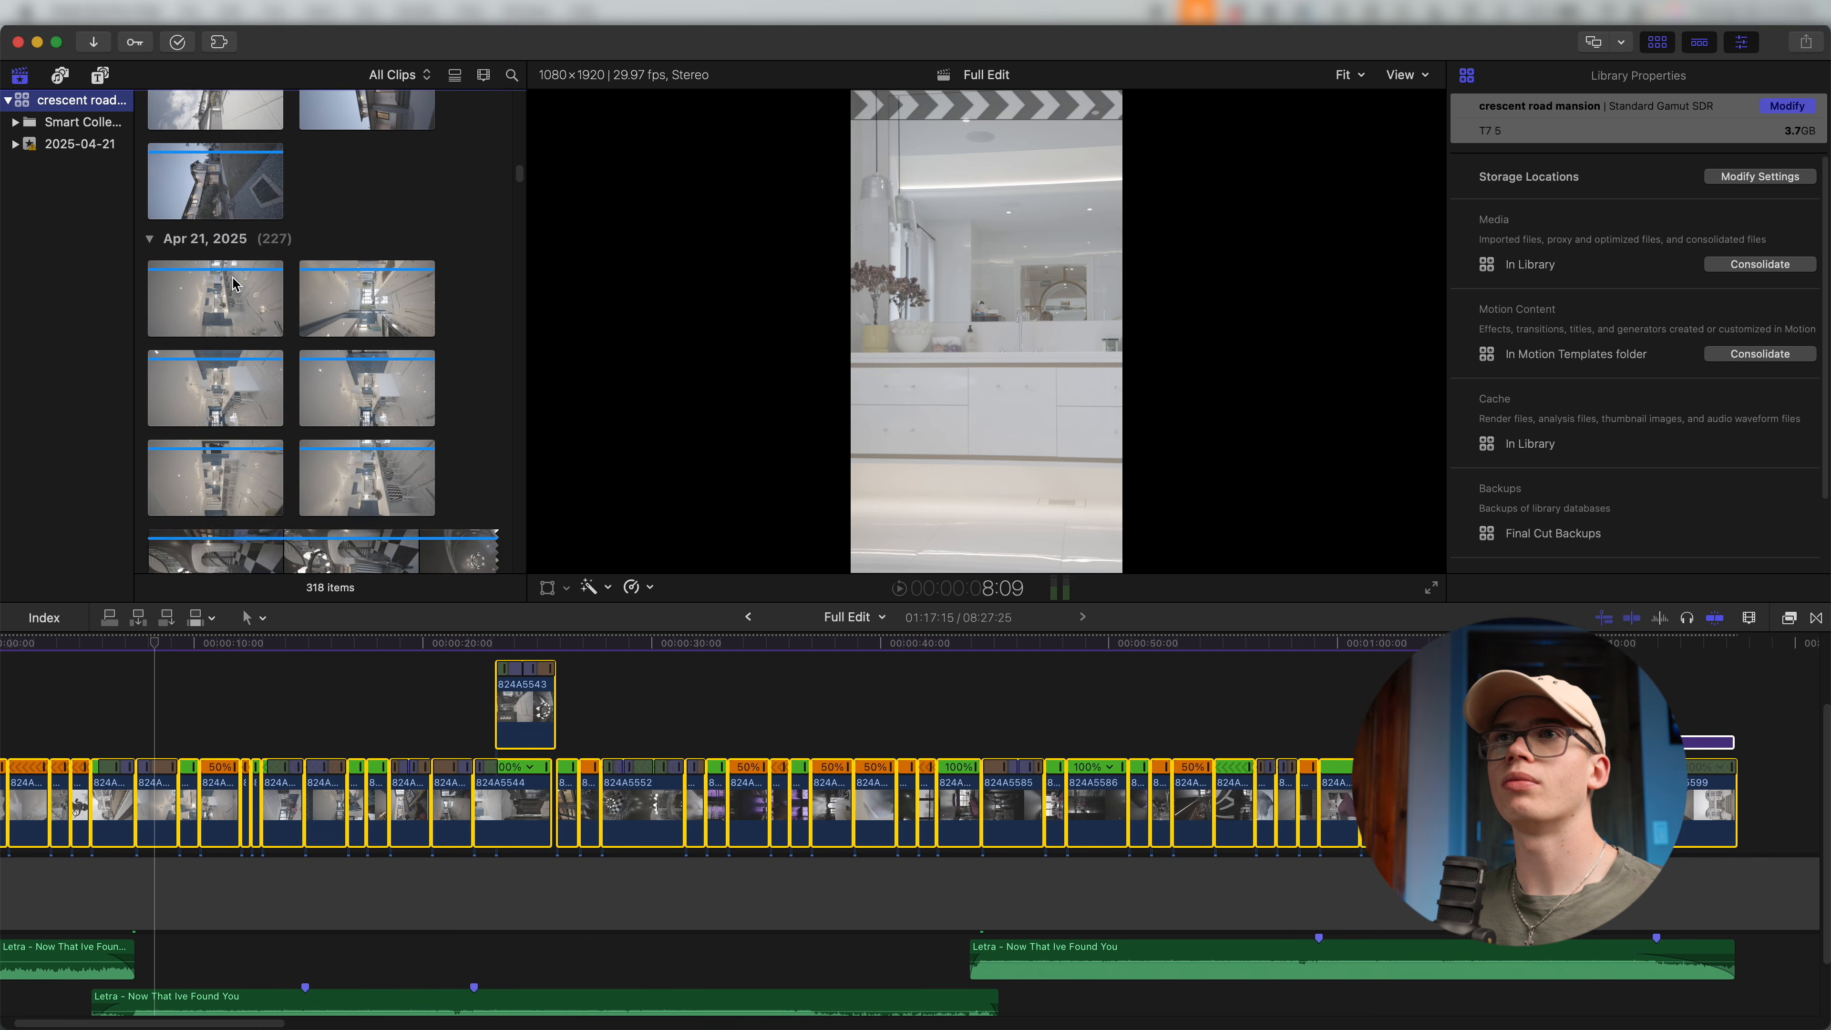
pyautogui.scroll(-10, 234, 283)
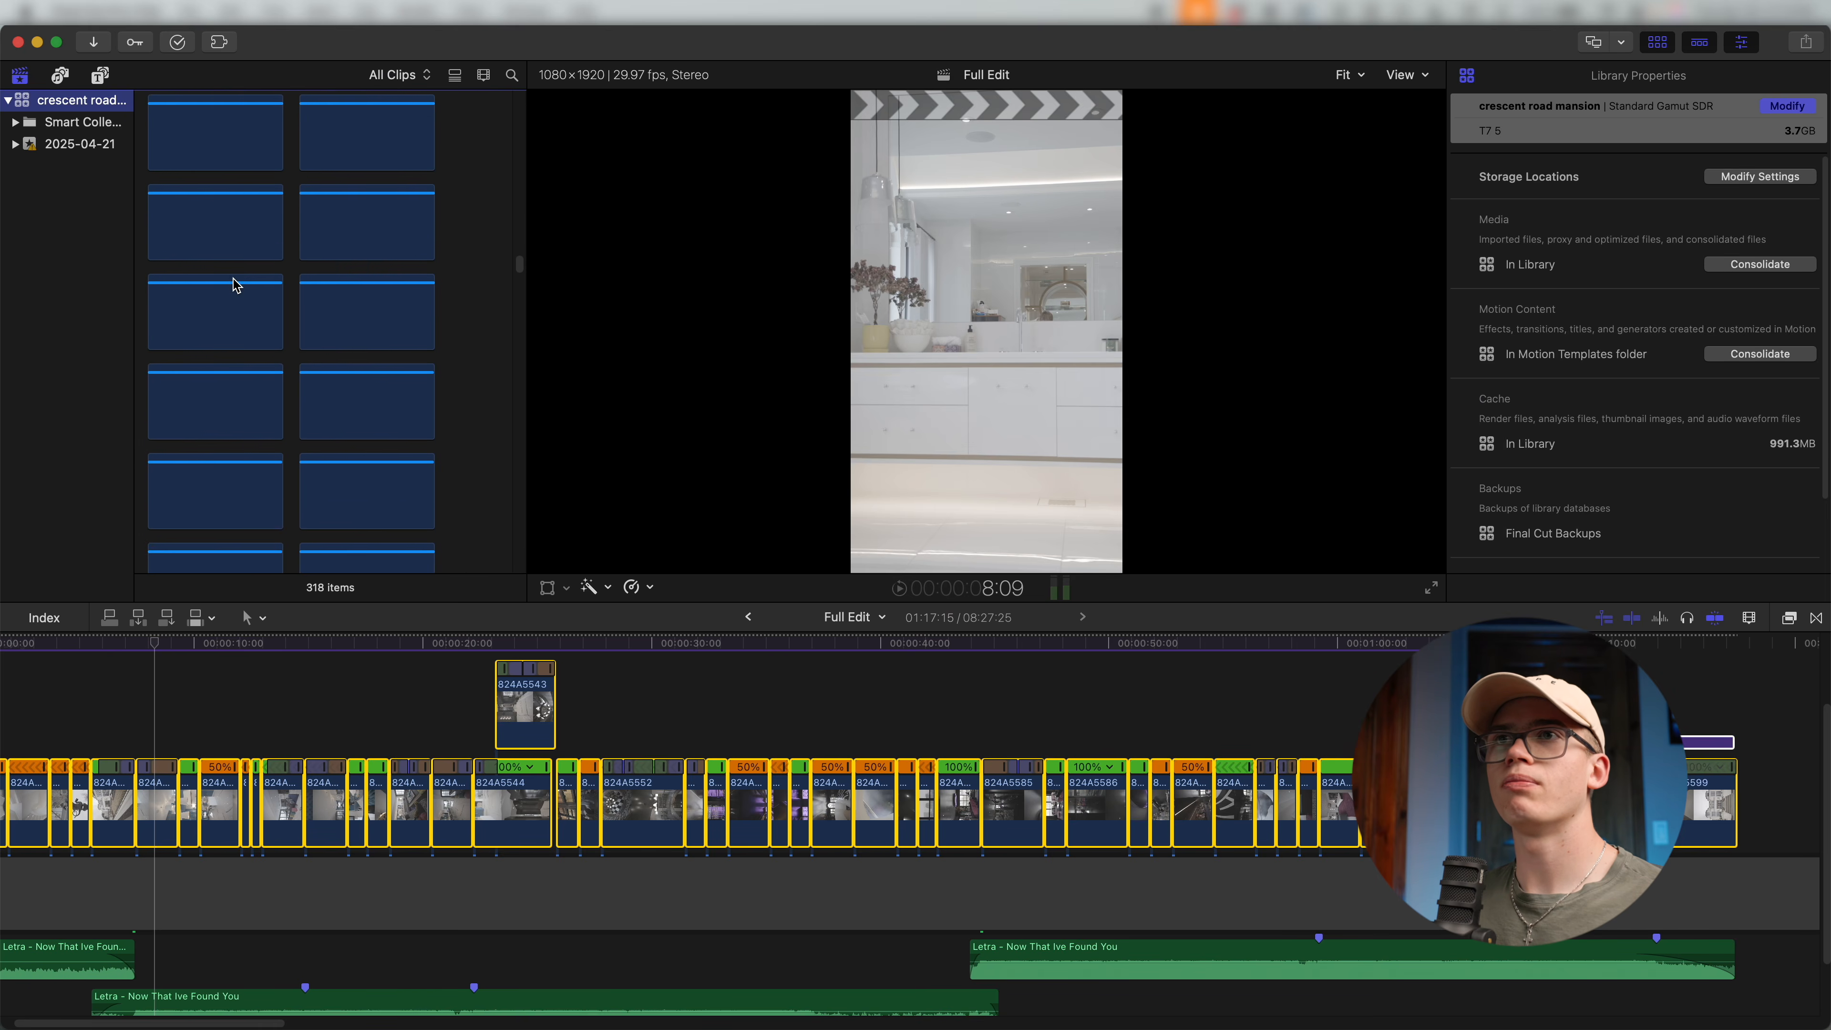
pyautogui.scroll(-5, 234, 283)
pyautogui.scroll(-4, 234, 283)
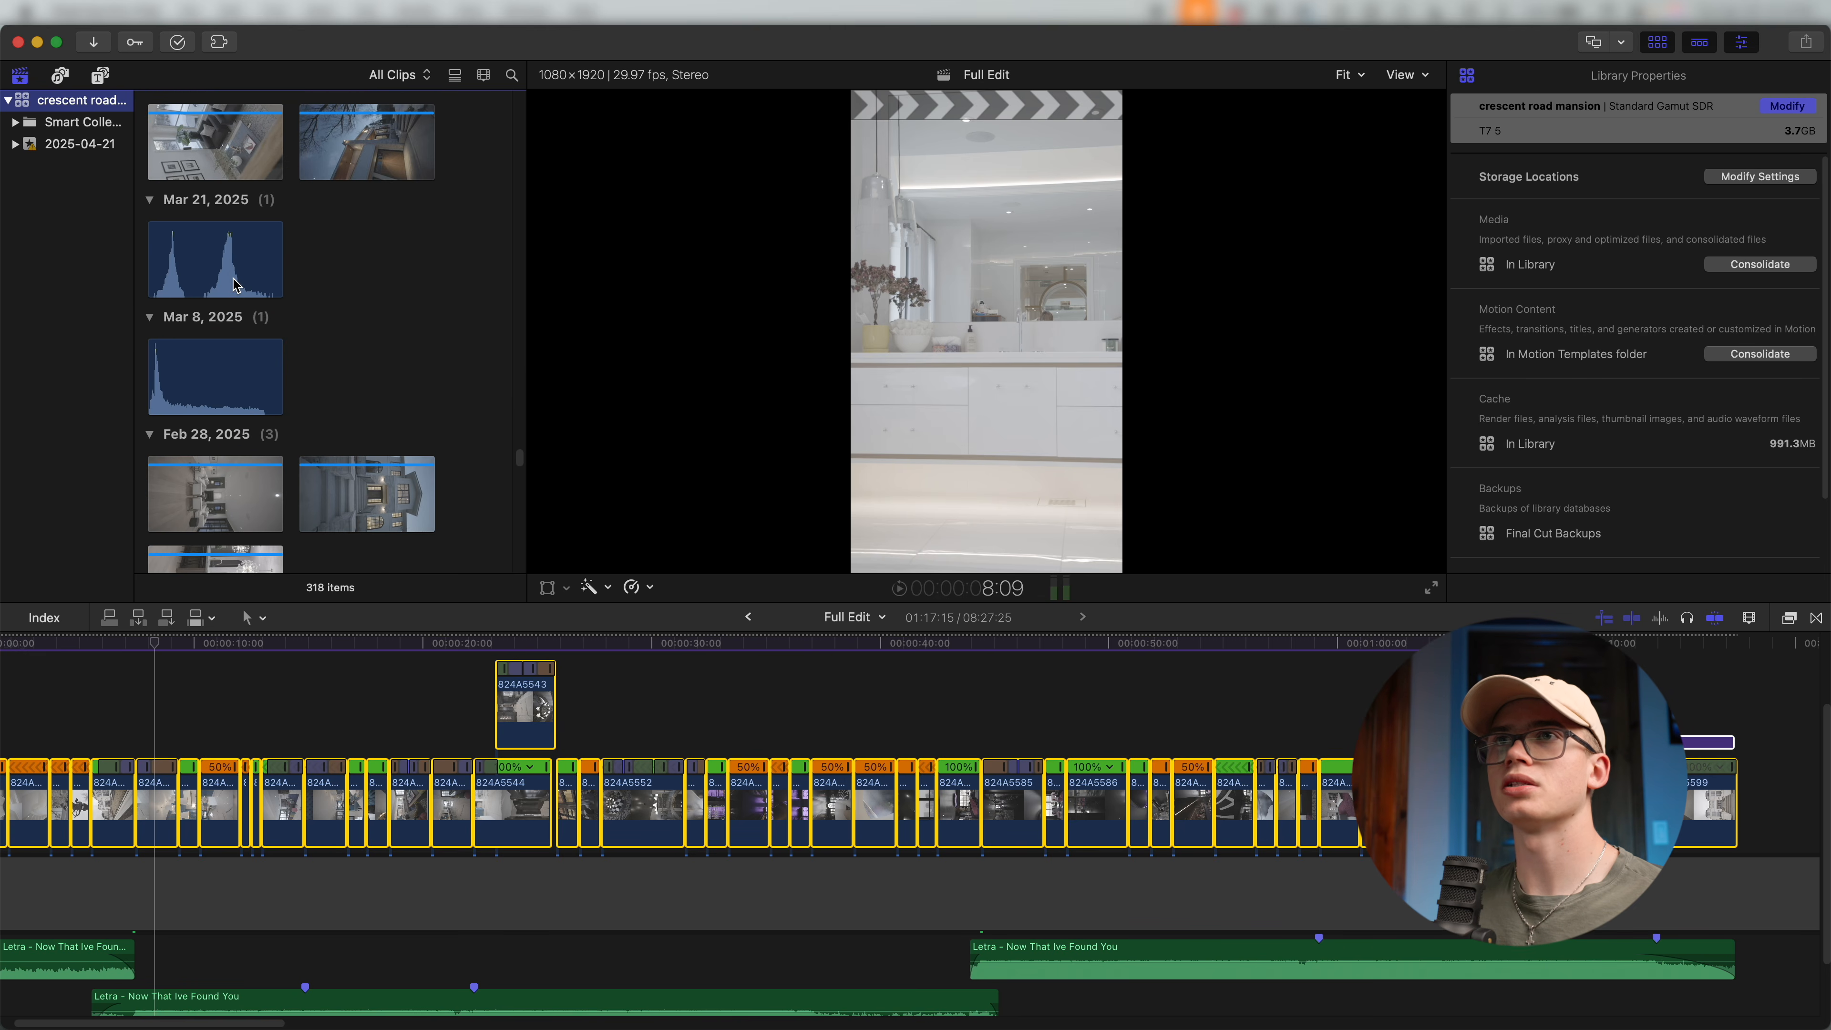
pyautogui.scroll(-1, 235, 283)
pyautogui.scroll(2, 235, 284)
pyautogui.click(221, 303)
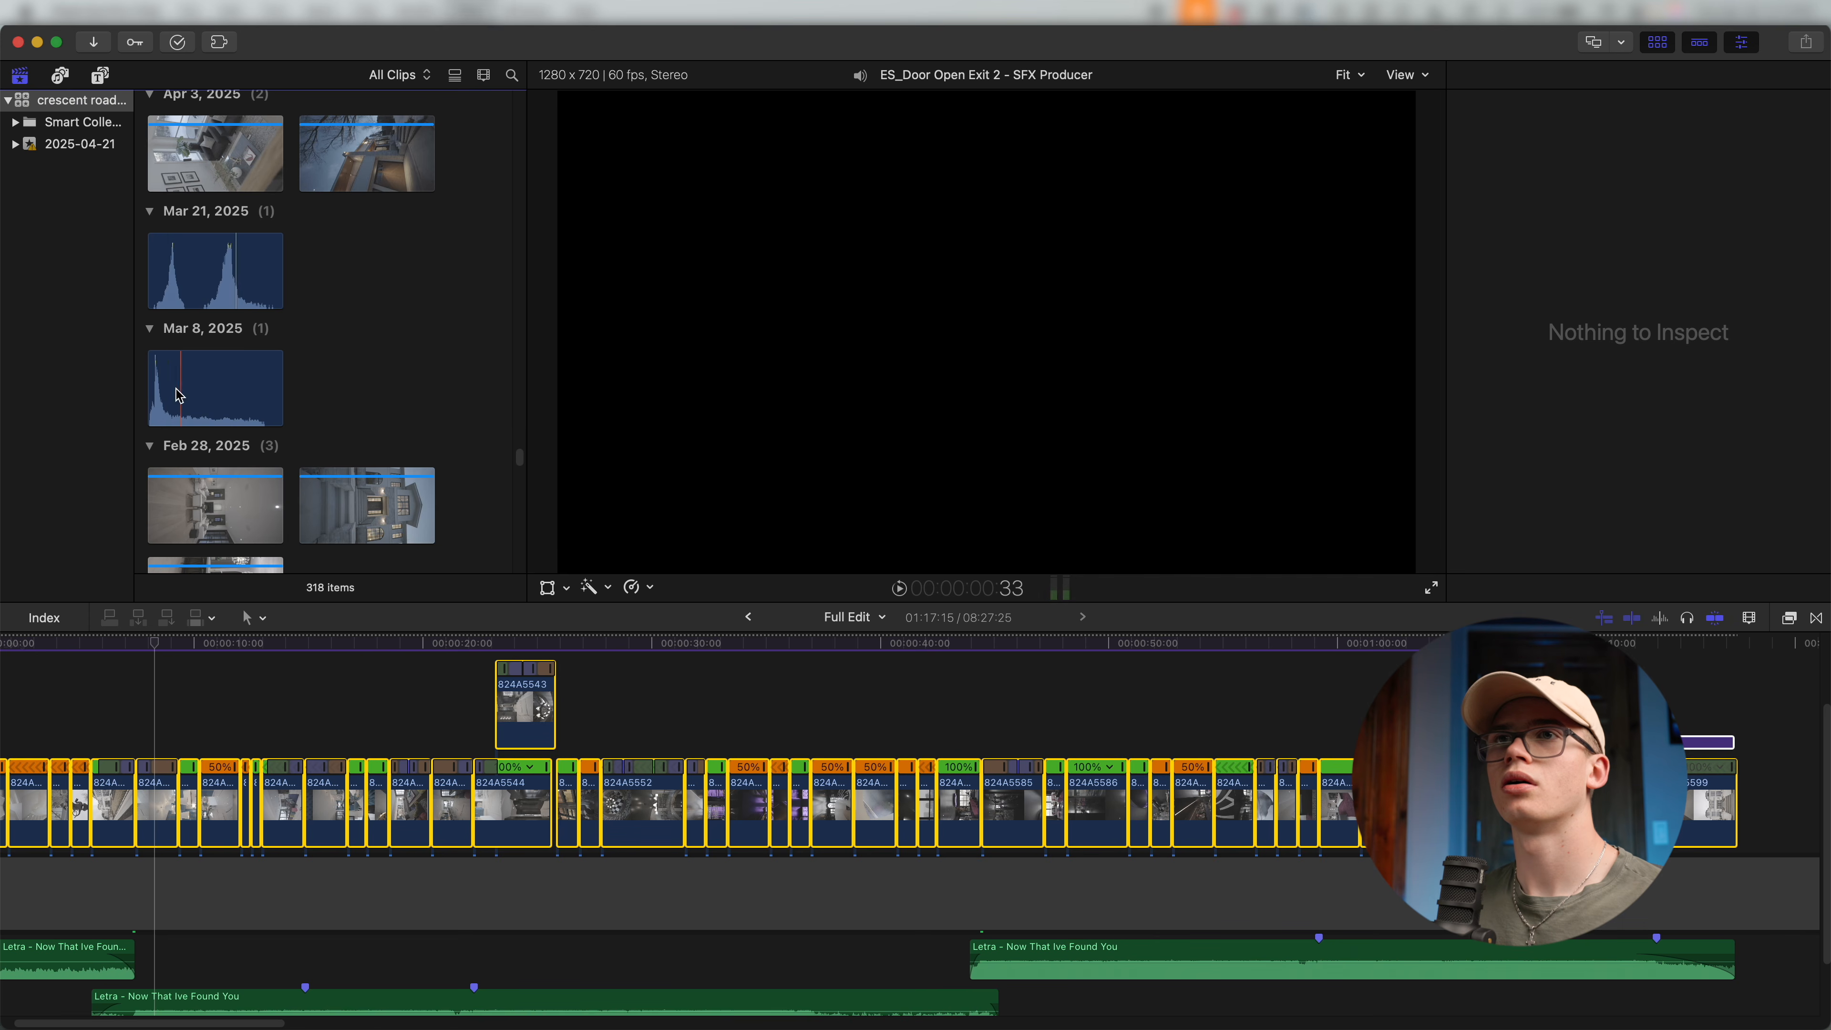
pyautogui.scroll(-10, 176, 397)
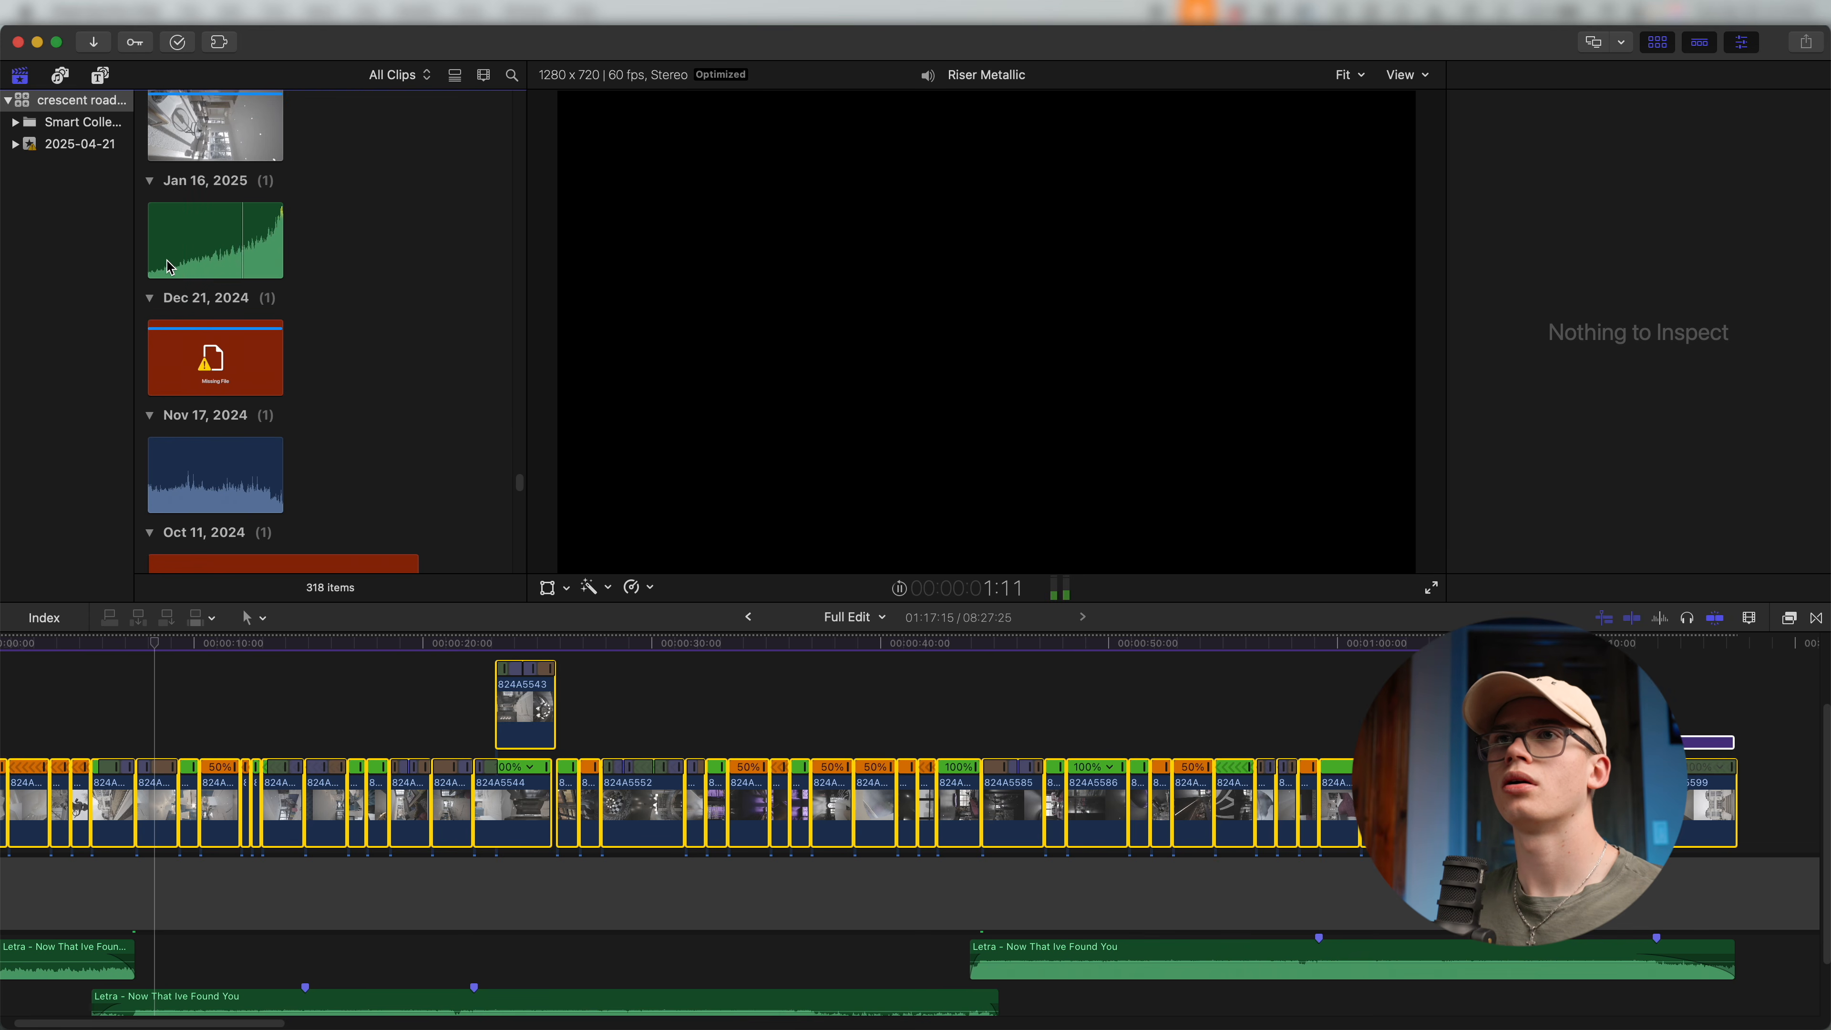
pyautogui.scroll(-3, 454, 334)
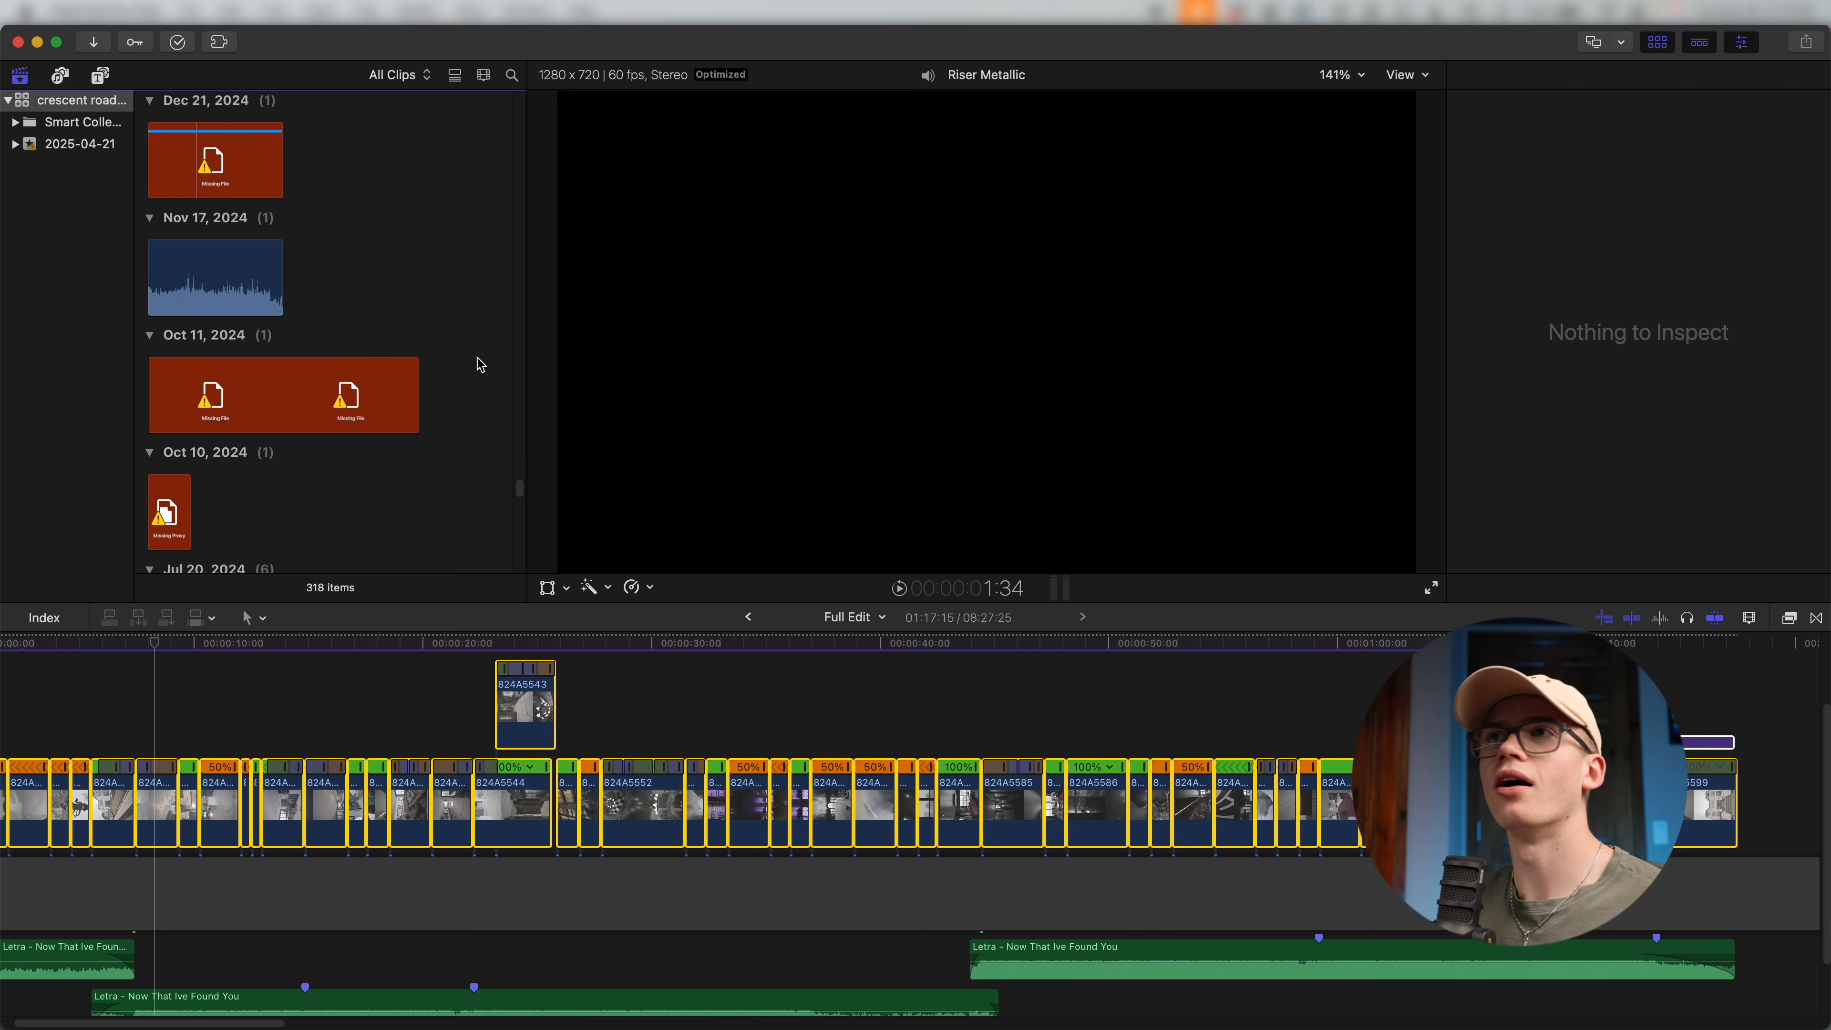
pyautogui.scroll(-5, 481, 365)
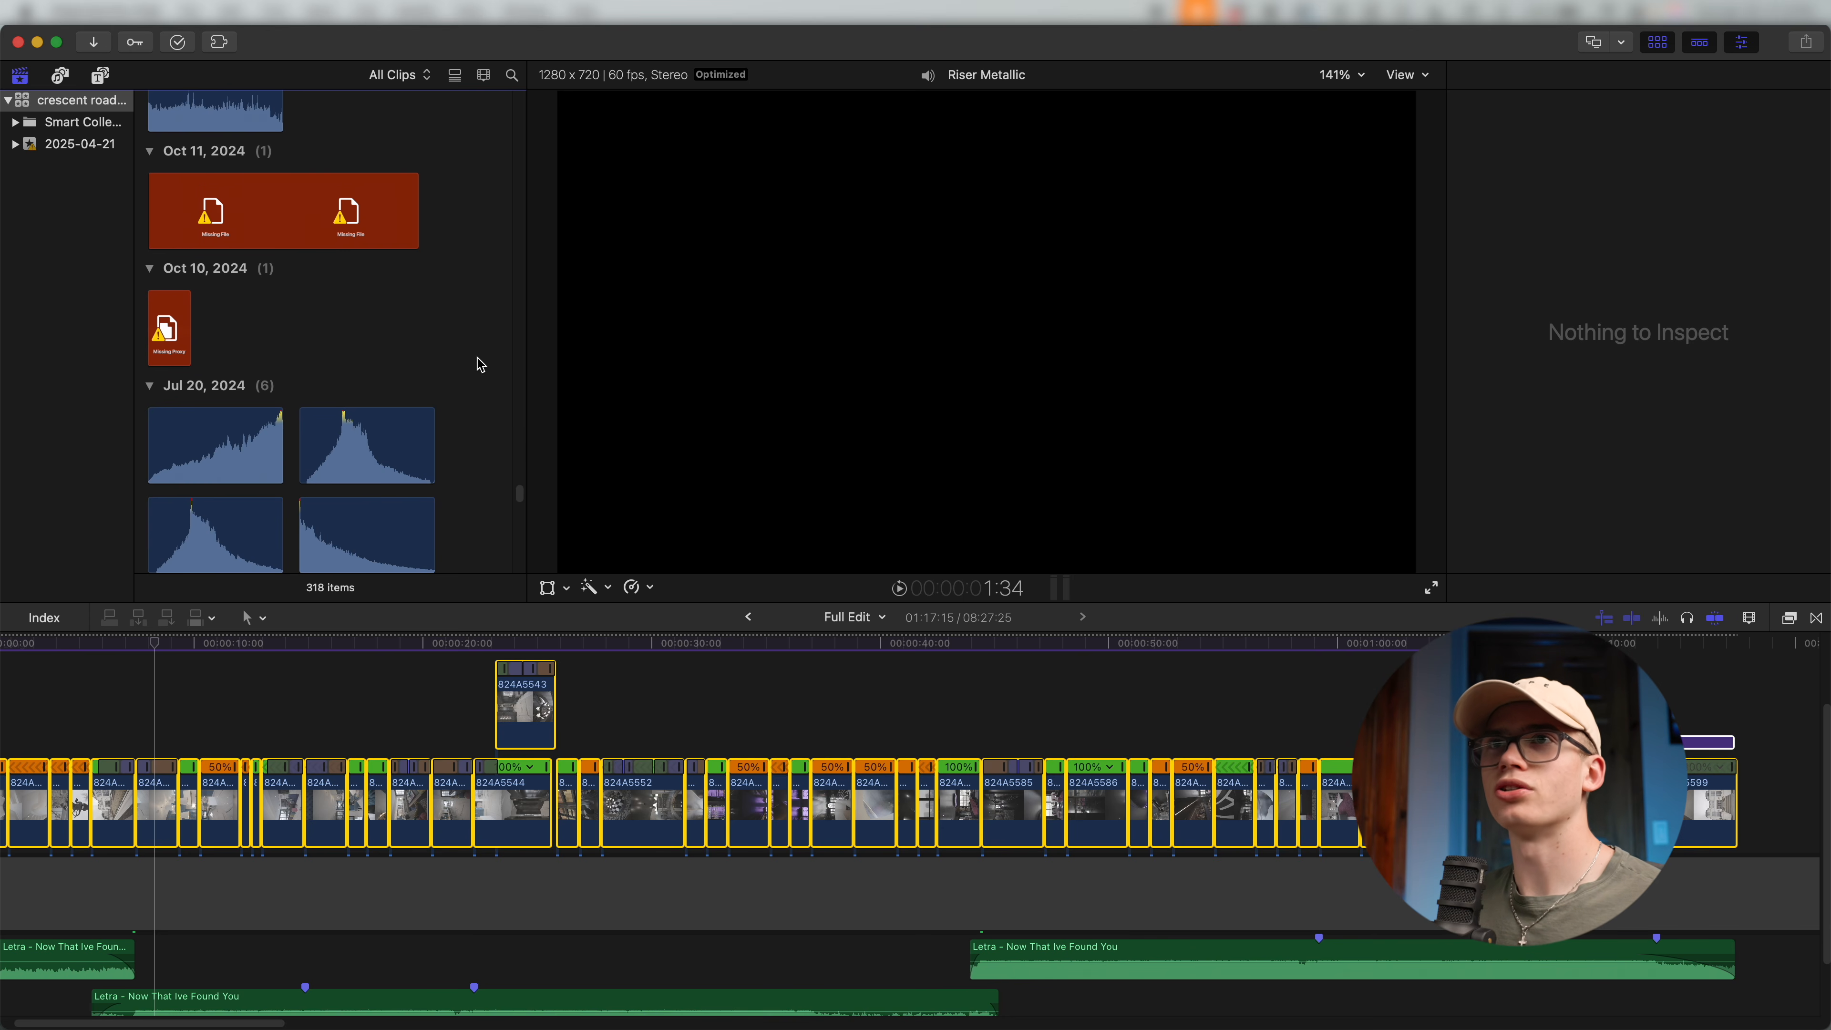
pyautogui.scroll(-1, 481, 366)
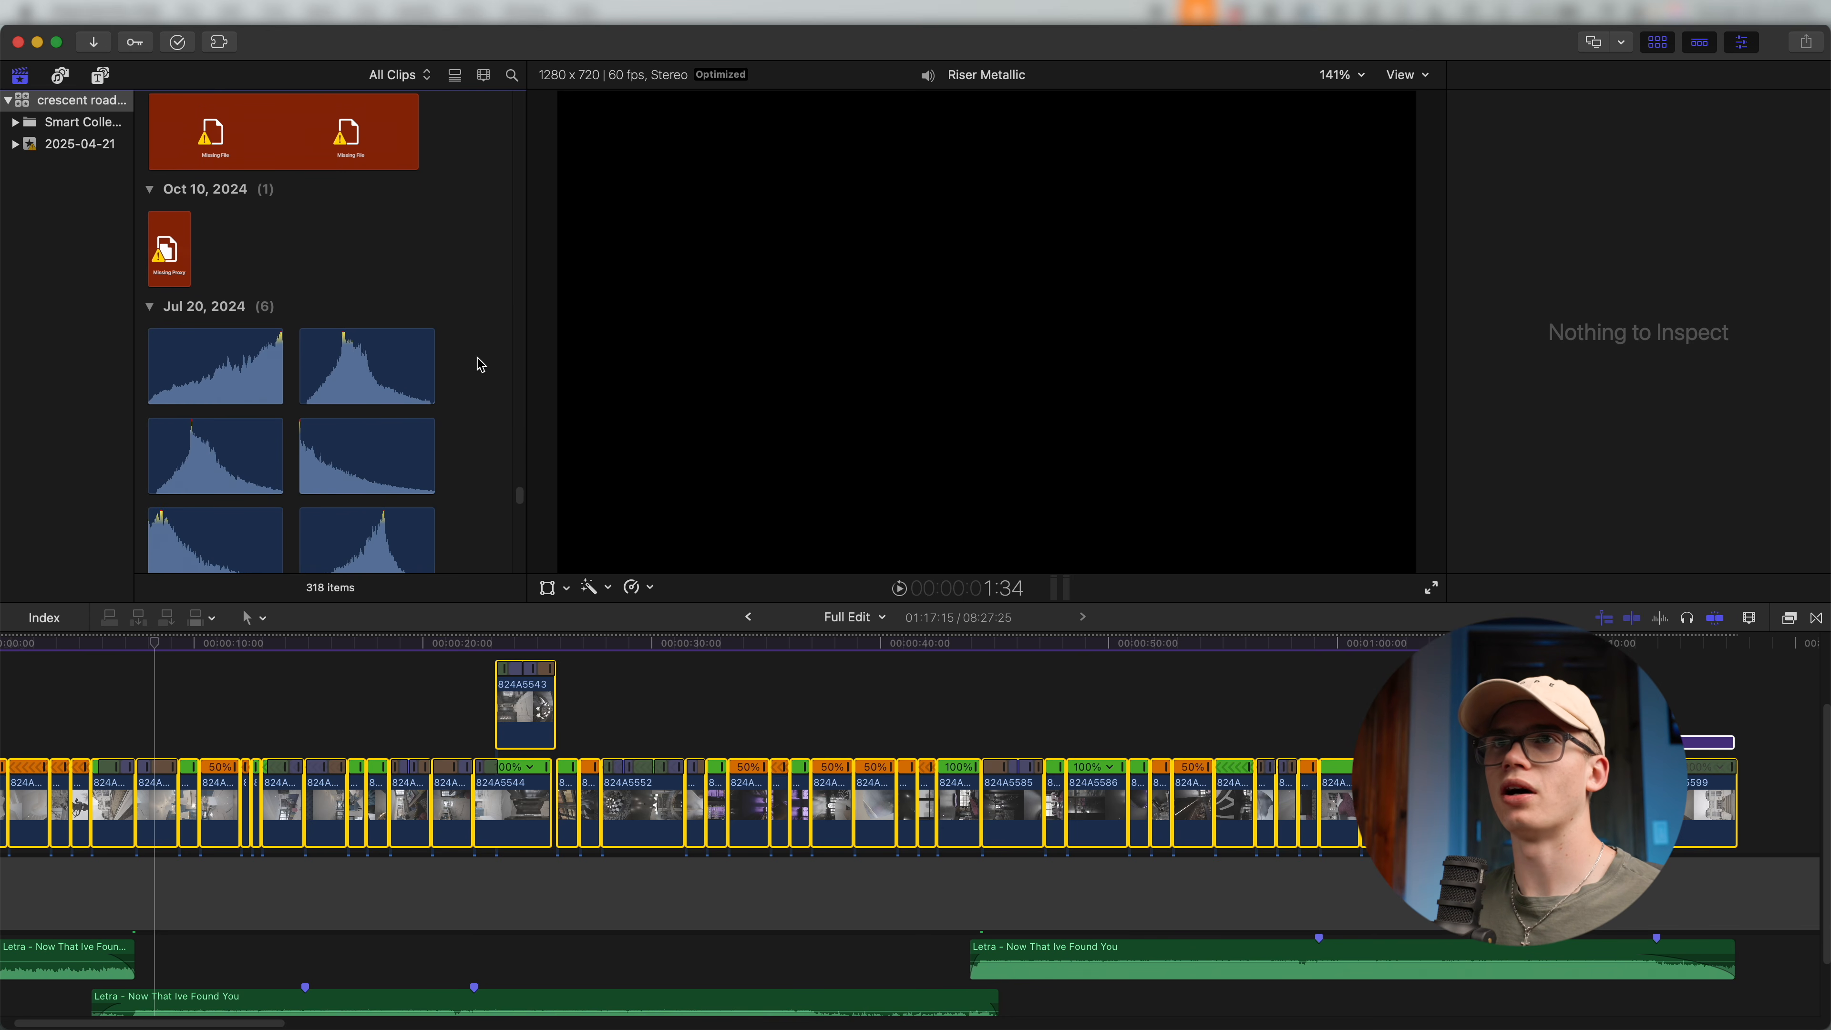
pyautogui.scroll(-4, 478, 377)
pyautogui.scroll(1, 477, 369)
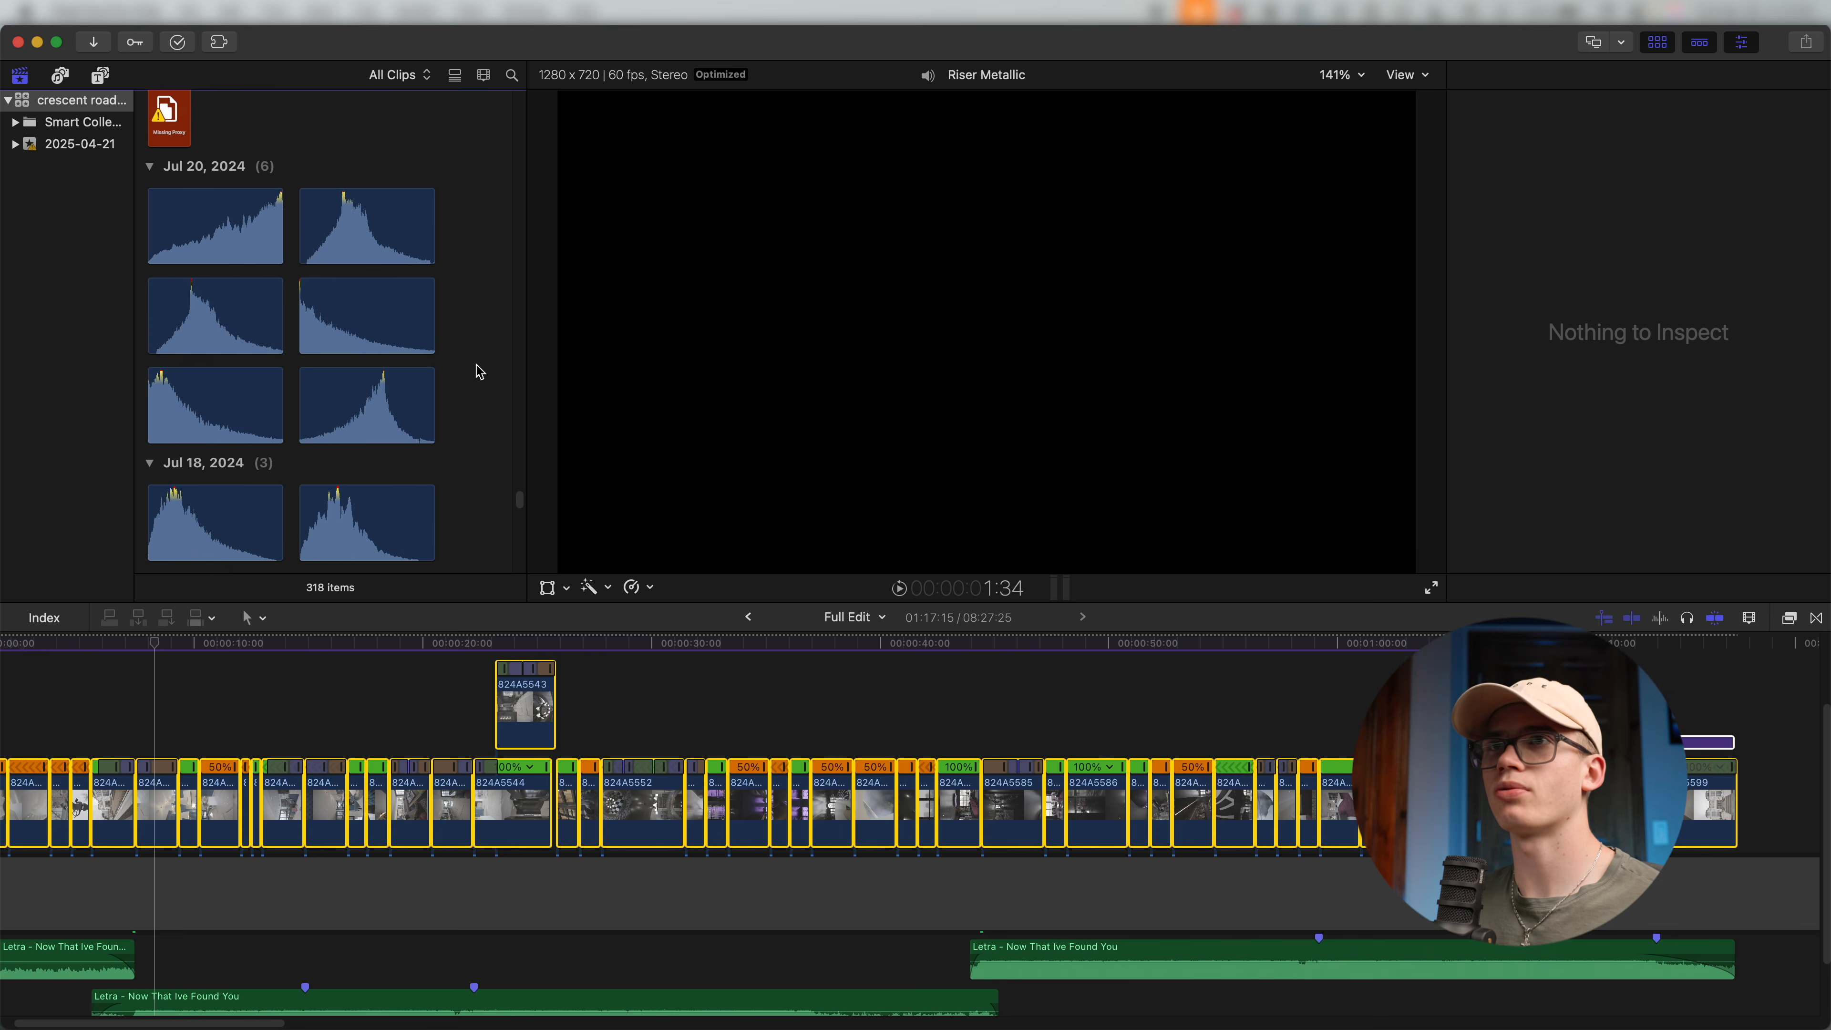
# Find the TPV-Whoosh sound effect in the library and add it to the edit beneath clip 824A5621.
pyautogui.click(459, 719)
pyautogui.hscroll(-2, 459, 719)
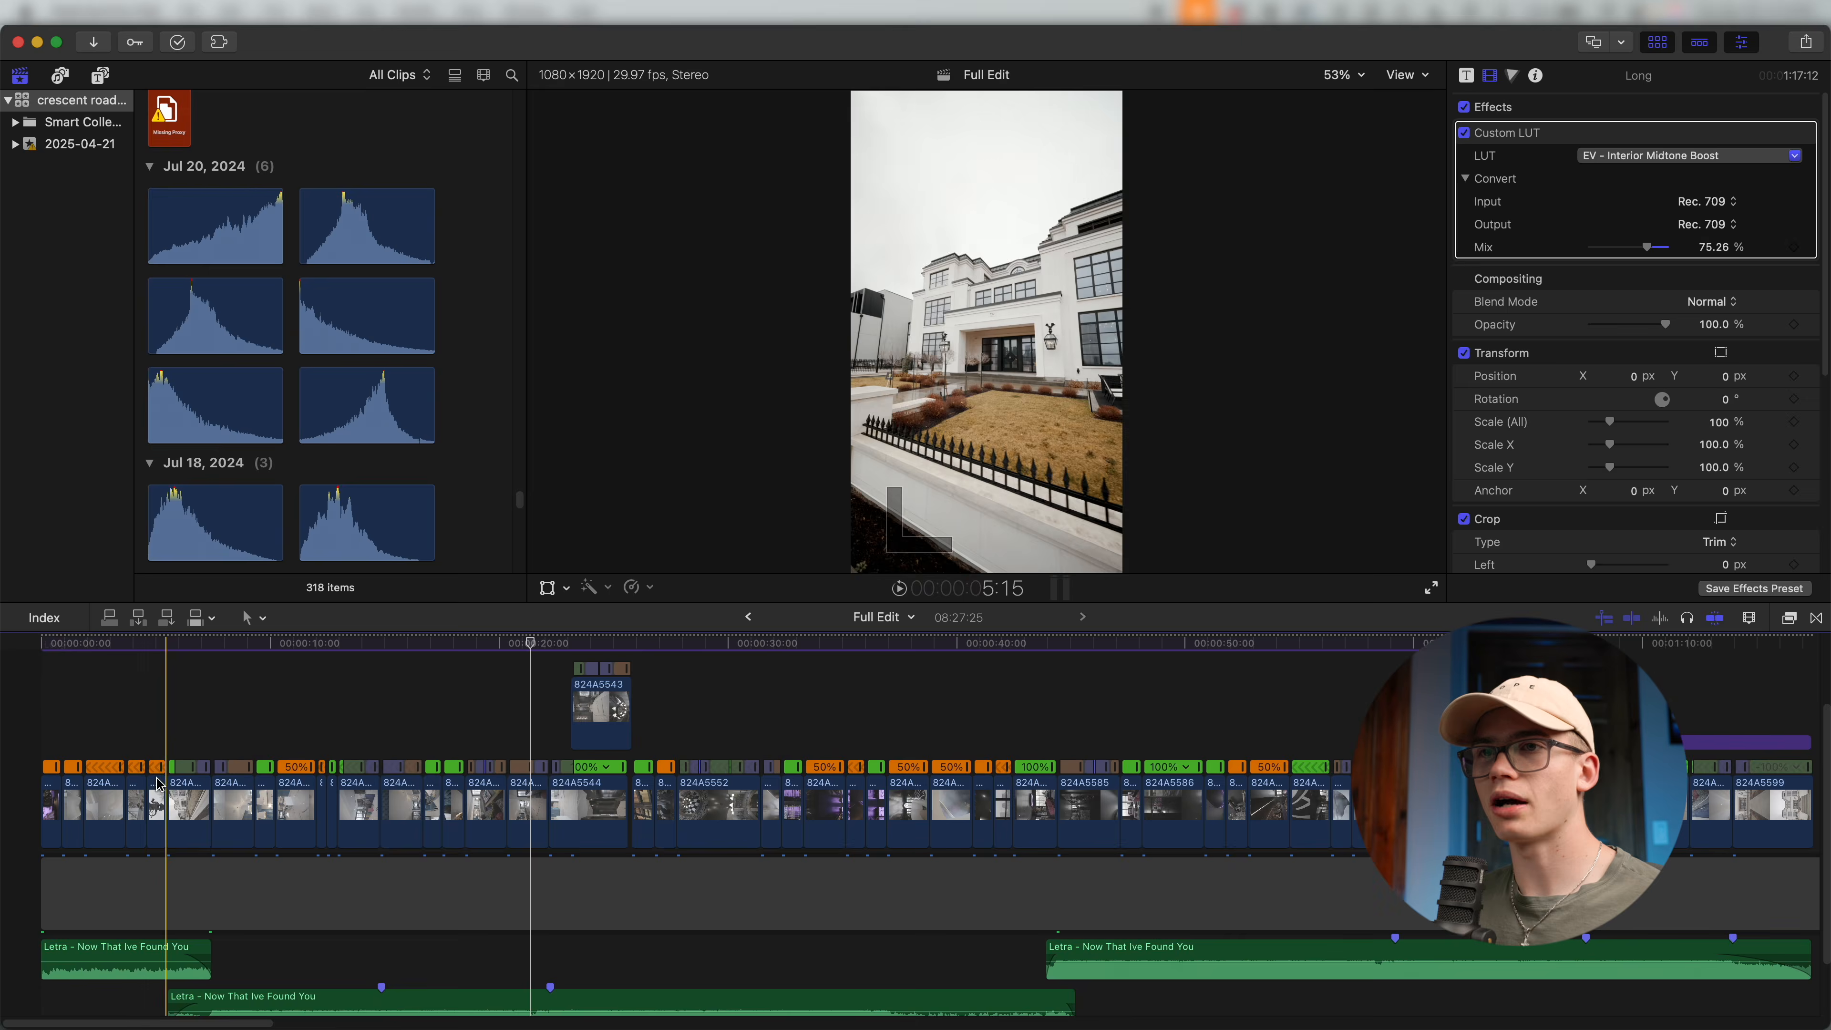
pyautogui.press('super+equal')
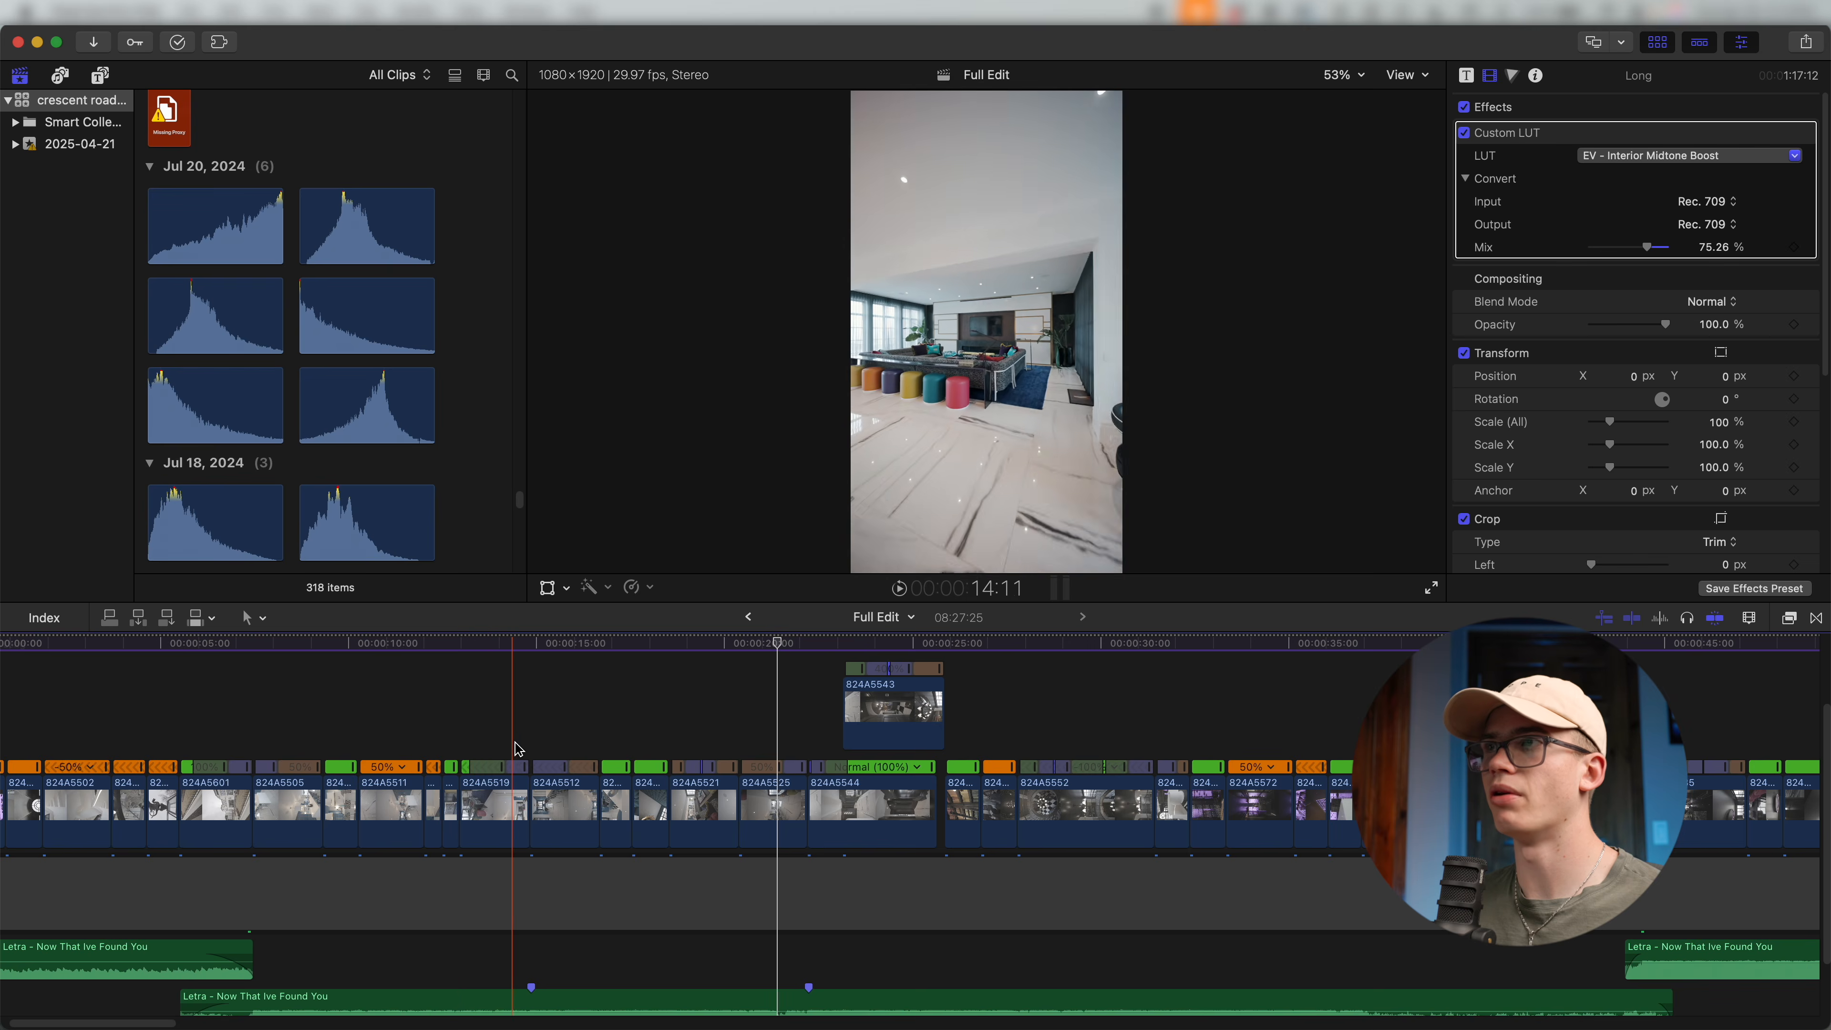
pyautogui.scroll(-5, 351, 488)
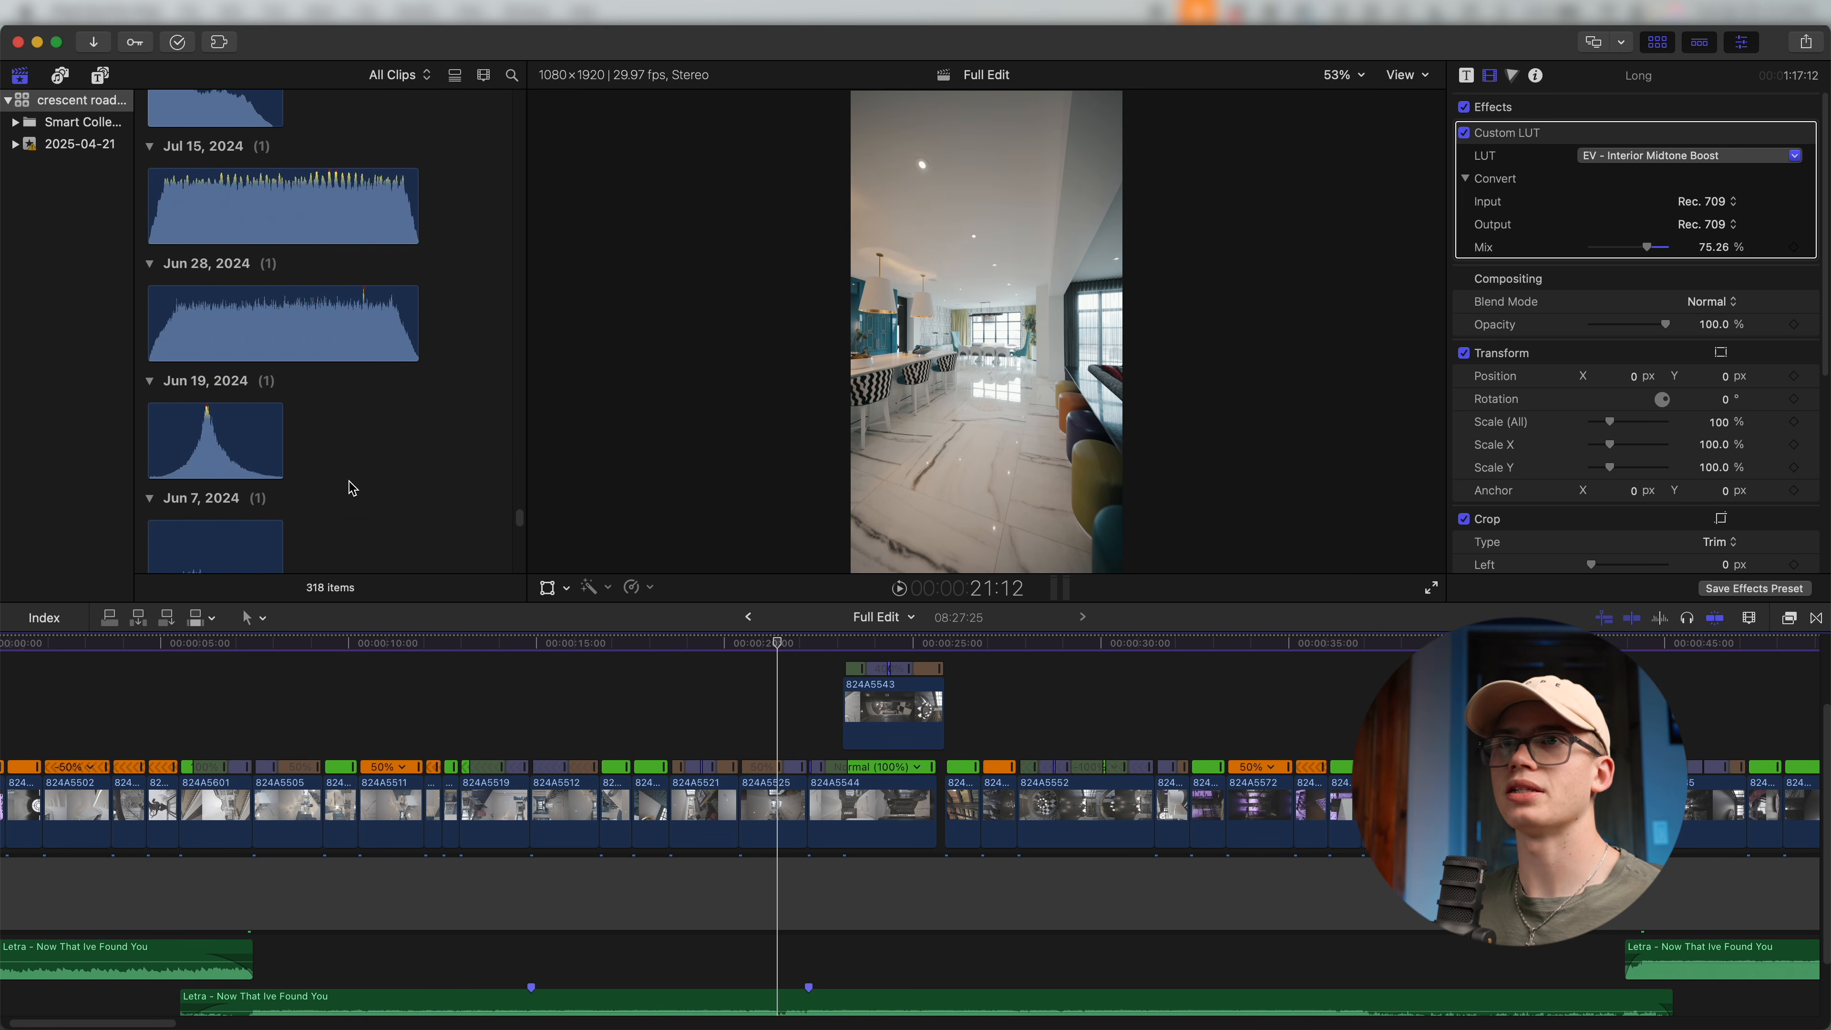
pyautogui.scroll(-8, 350, 488)
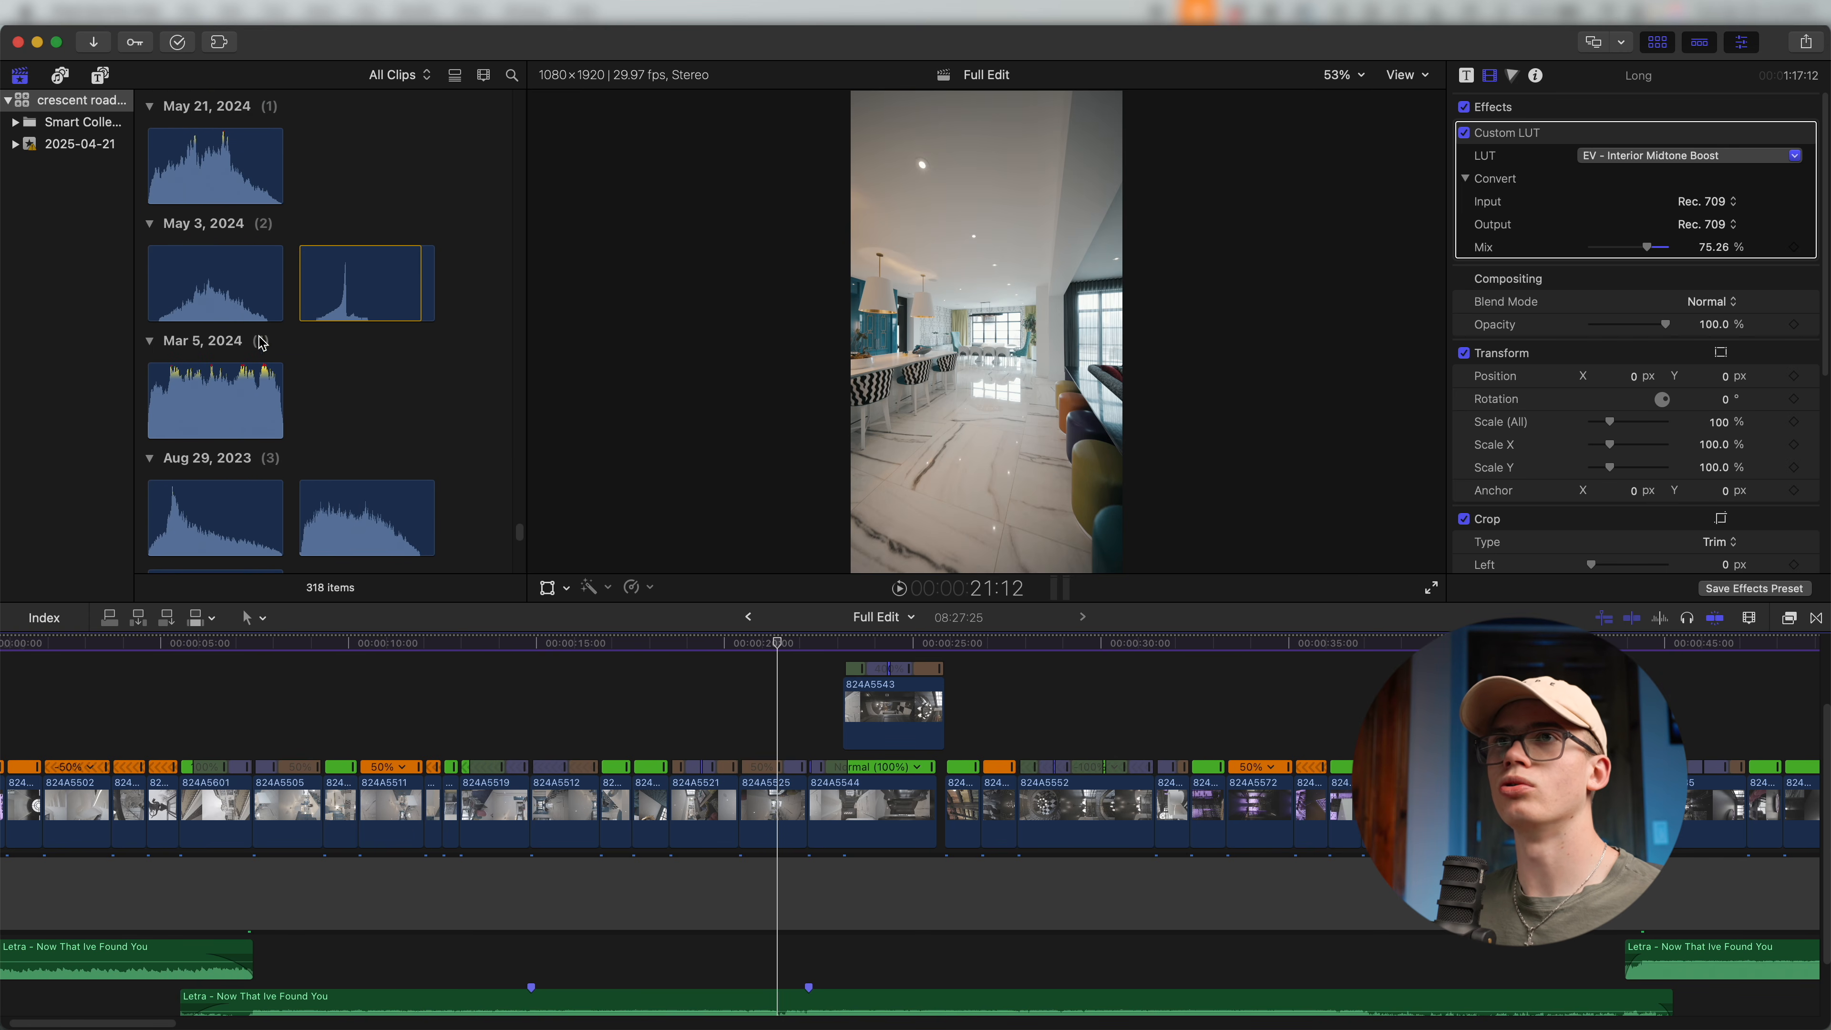
pyautogui.scroll(-3, 315, 344)
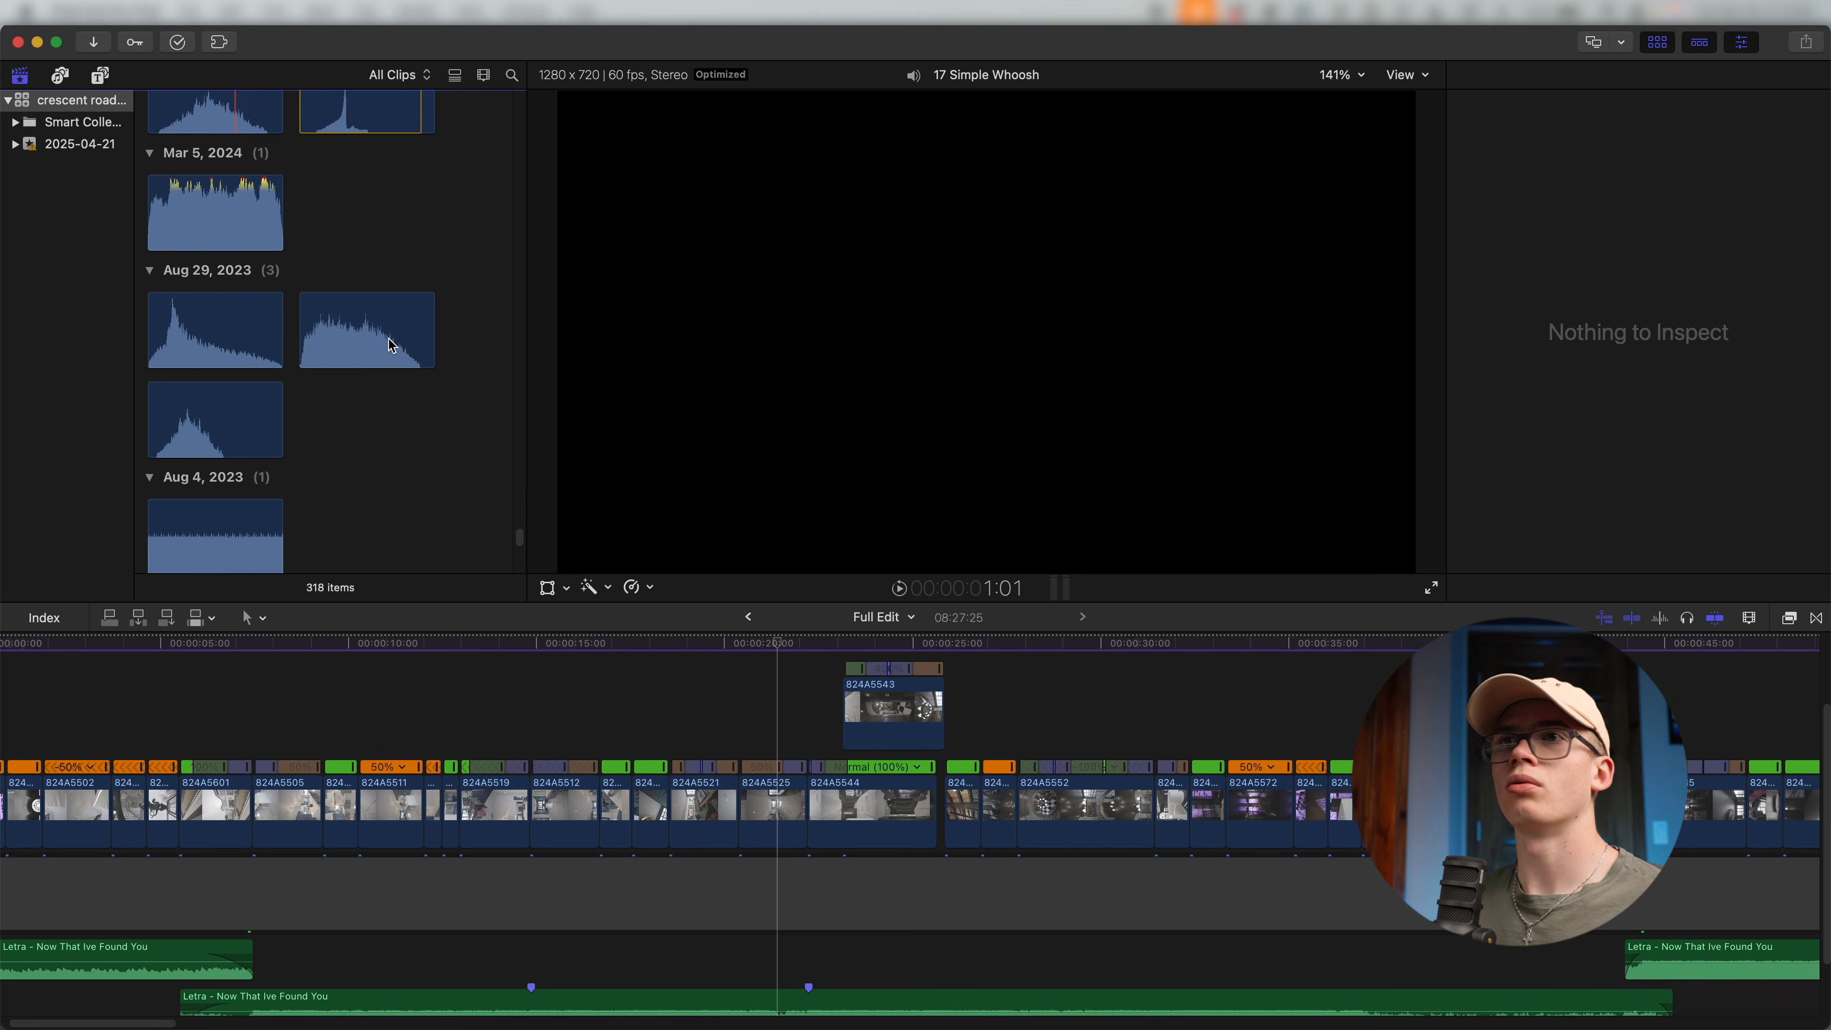
pyautogui.click(203, 437)
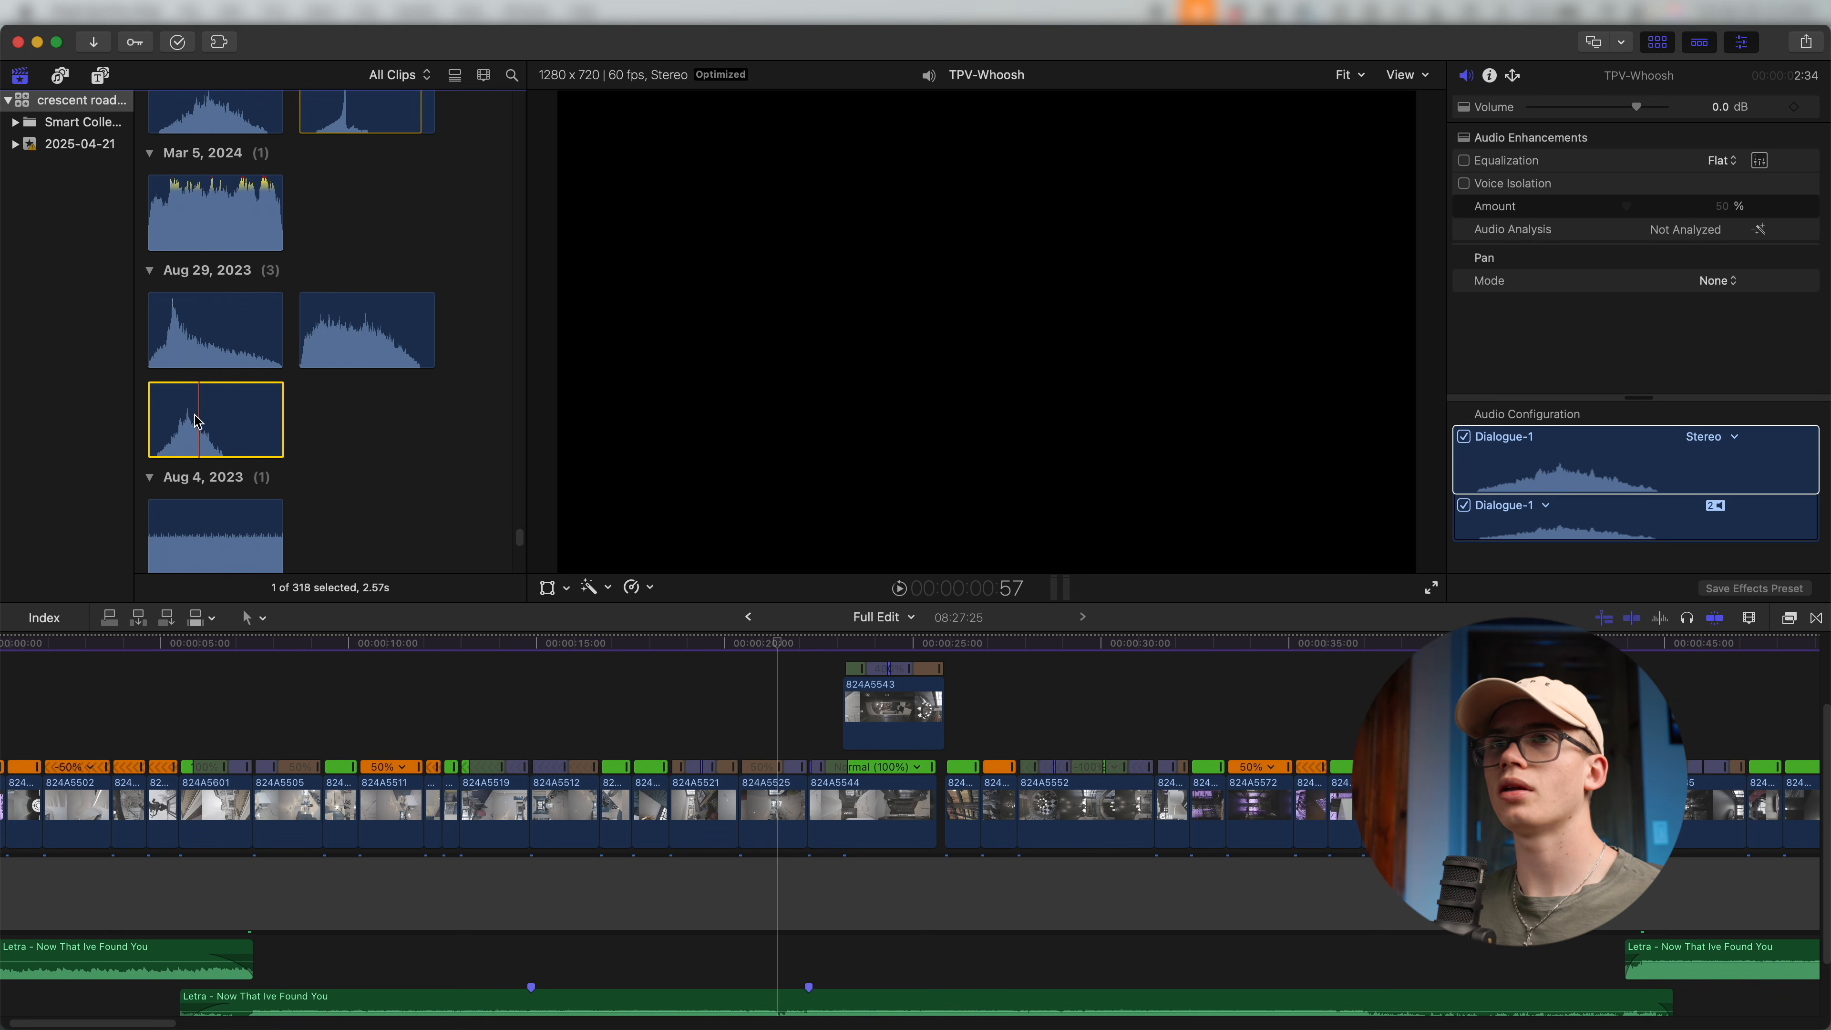
pyautogui.moveTo(195, 423); pyautogui.dragTo(325, 952)
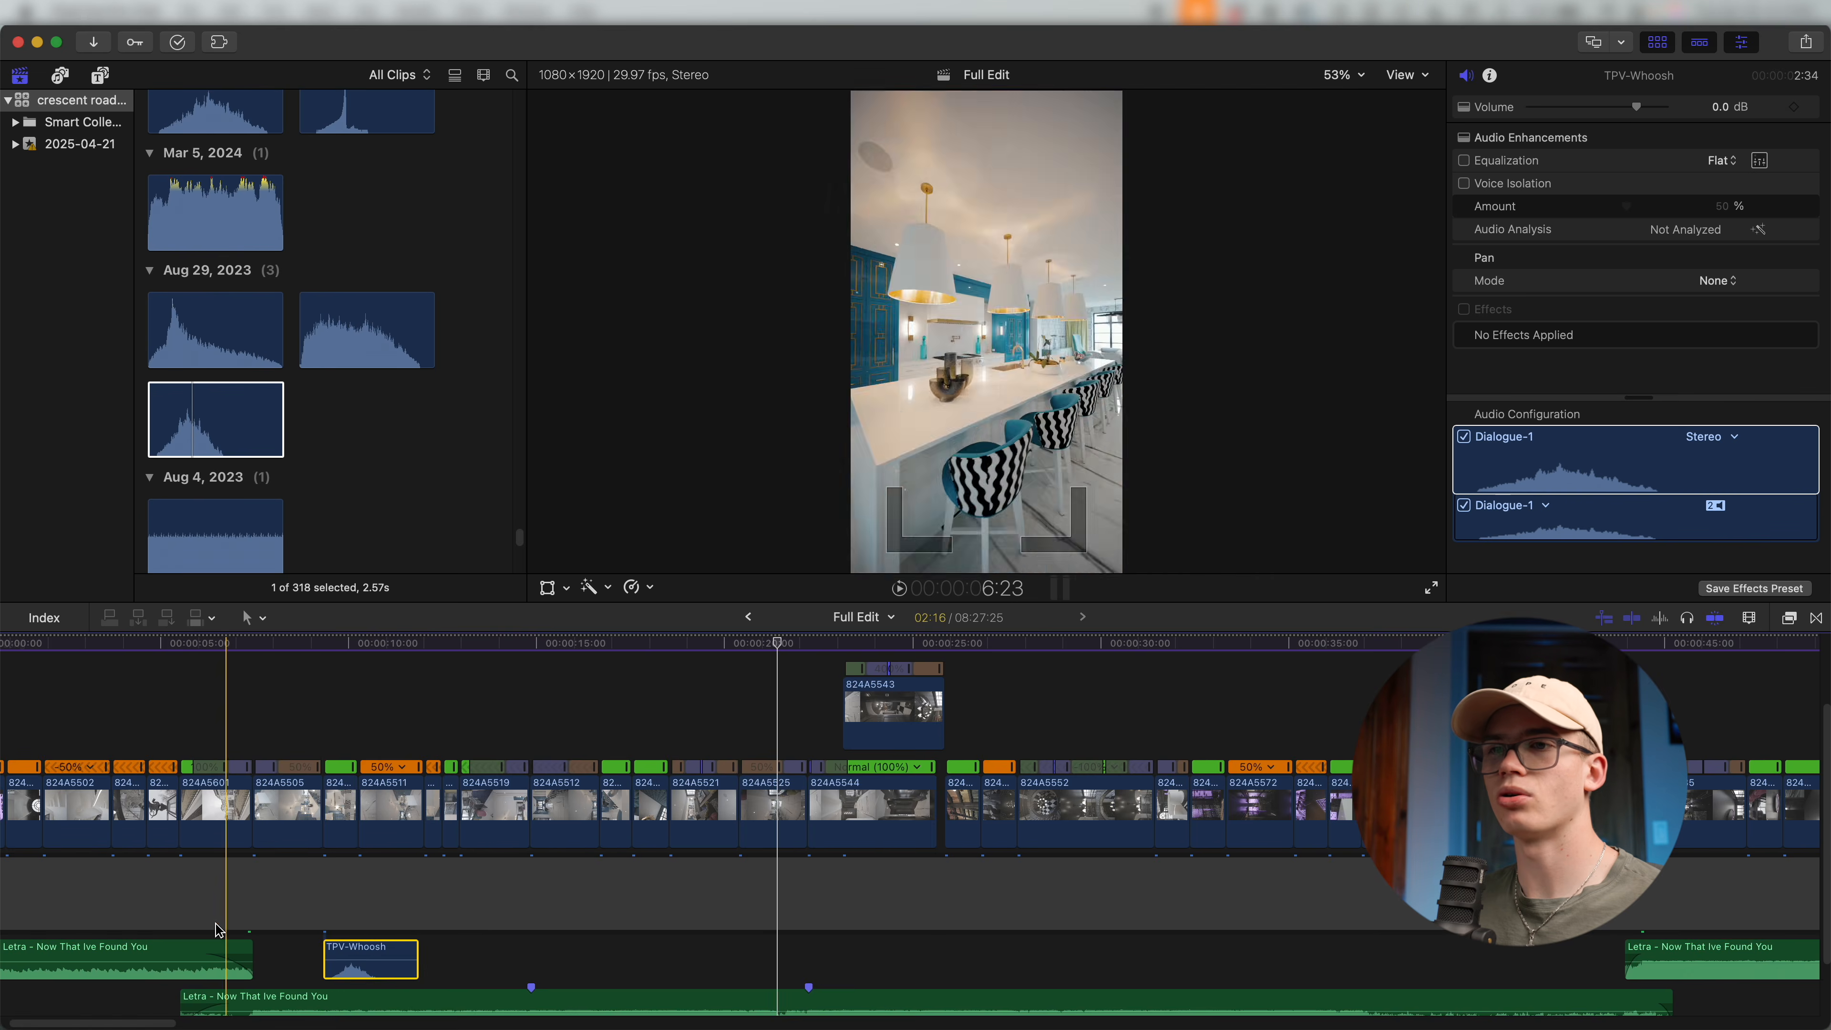
# Move the TPV-Whoosh so its peak falls on the cut between clips 824A5601 and 824A5505.
pyautogui.press('super+equal')
pyautogui.press('super+equal')
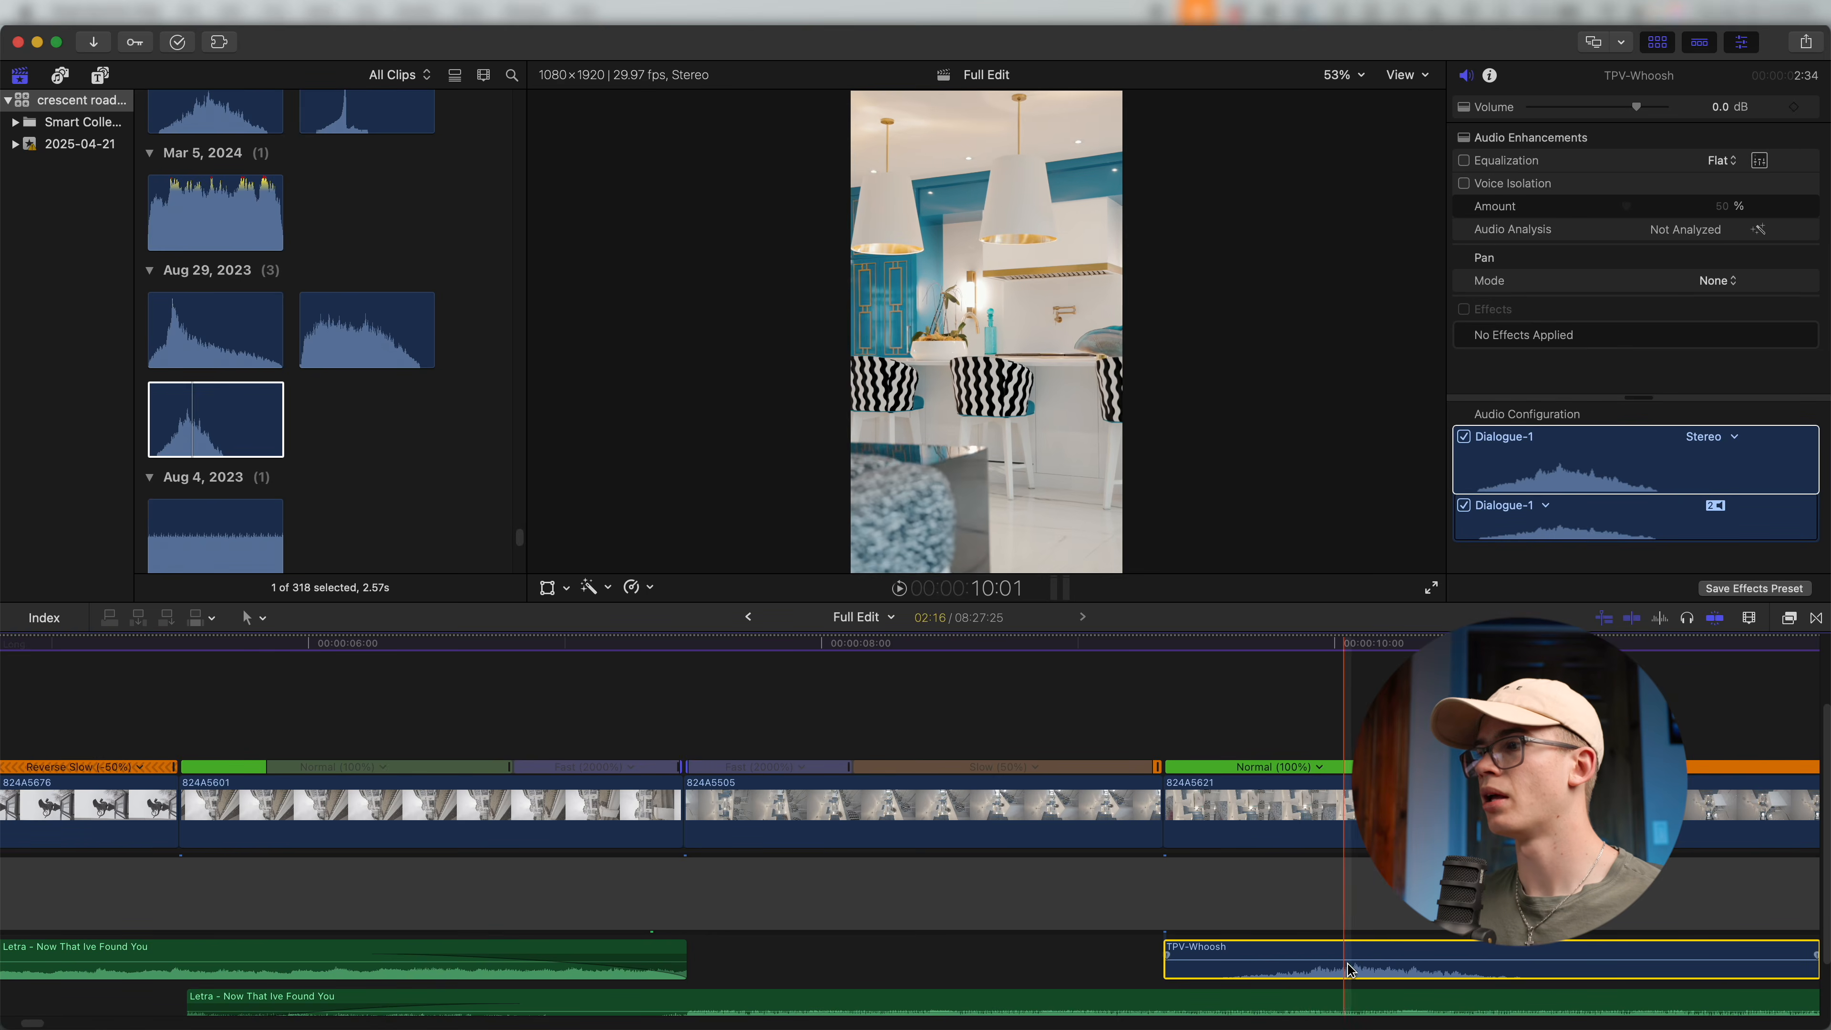
pyautogui.moveTo(1398, 971); pyautogui.dragTo(715, 967)
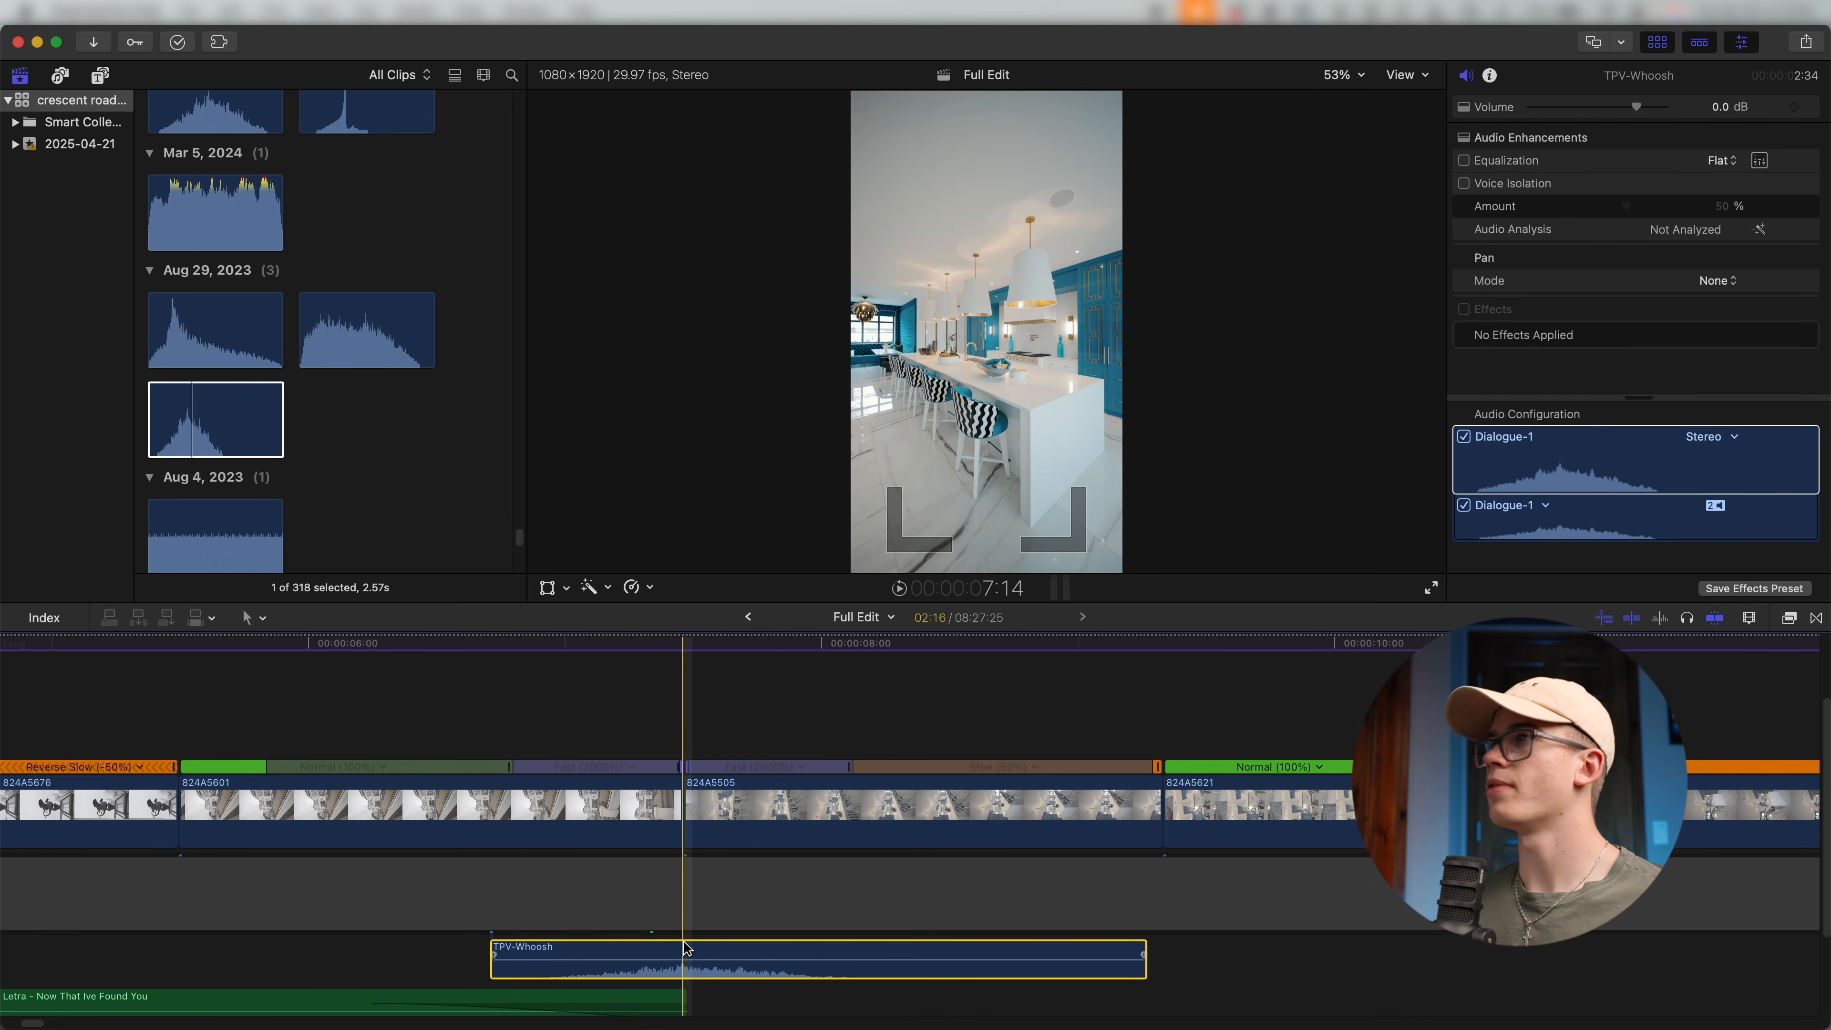
pyautogui.press('super+equal')
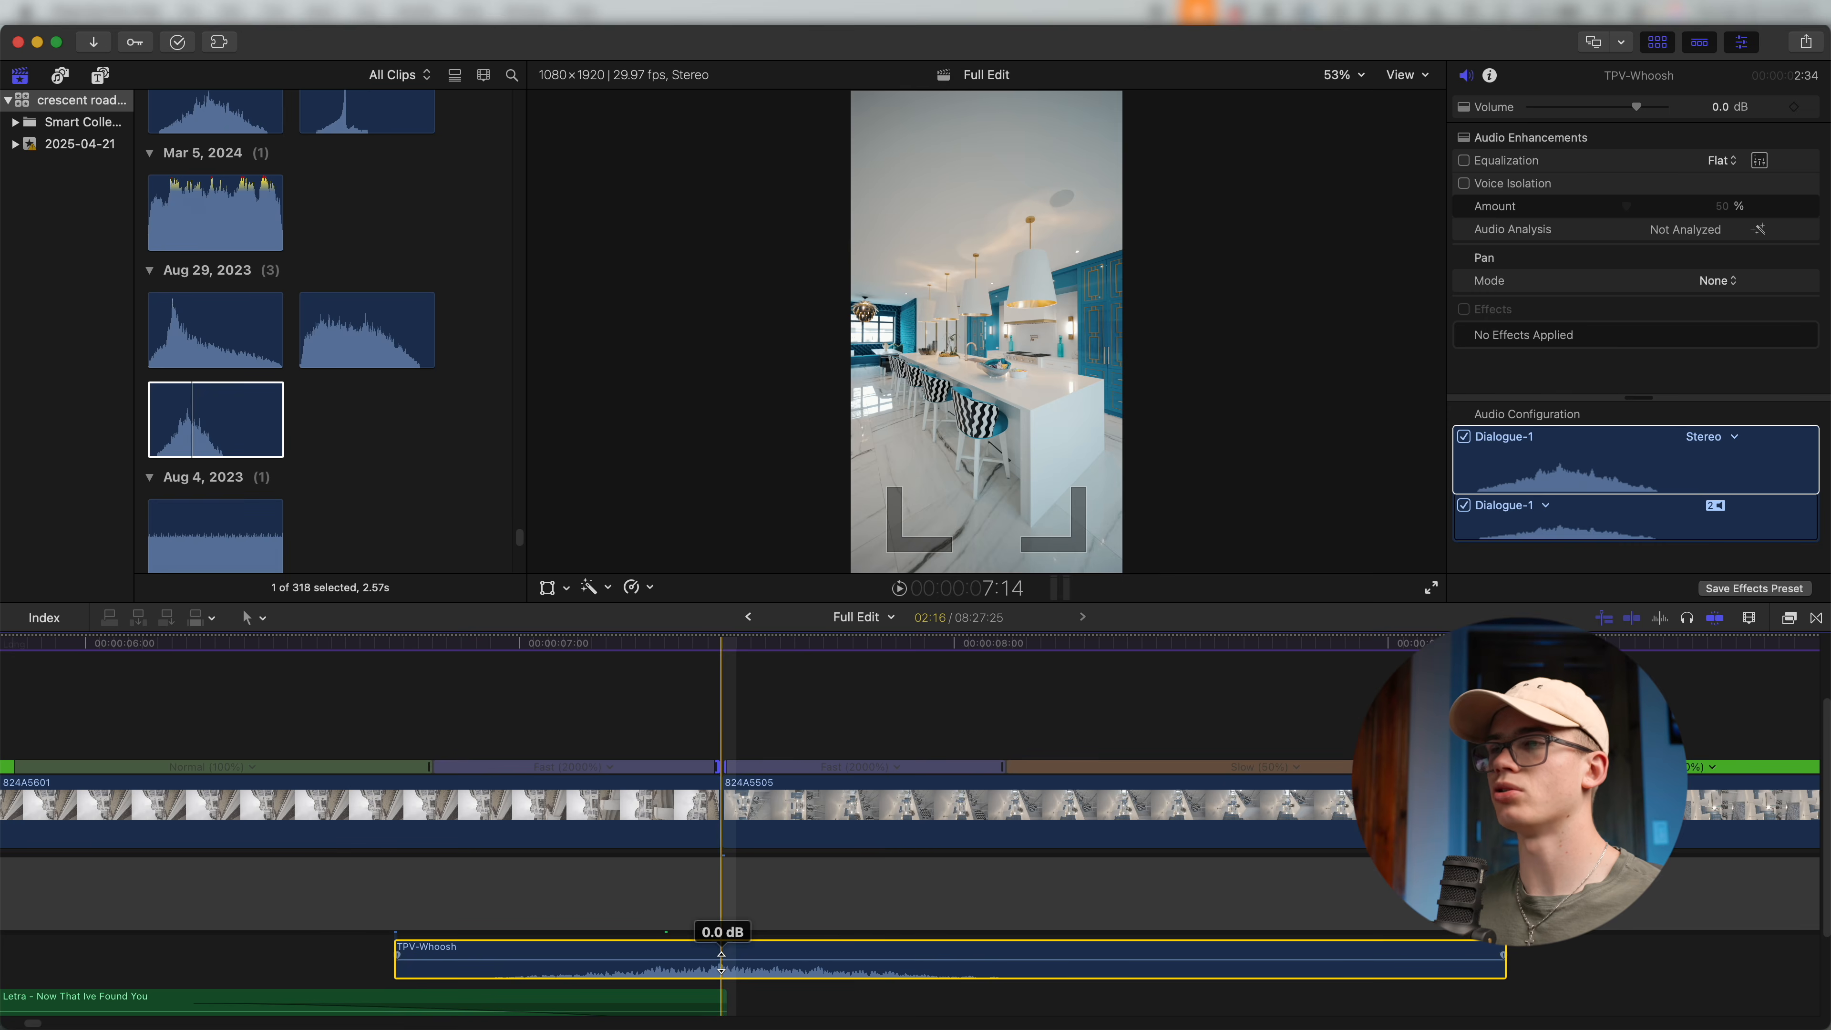
# Raise the TPV-Whoosh's volume to 2.0 dB.
pyautogui.press('super+minus')
pyautogui.press('super+minus')
pyautogui.press('super+minus')
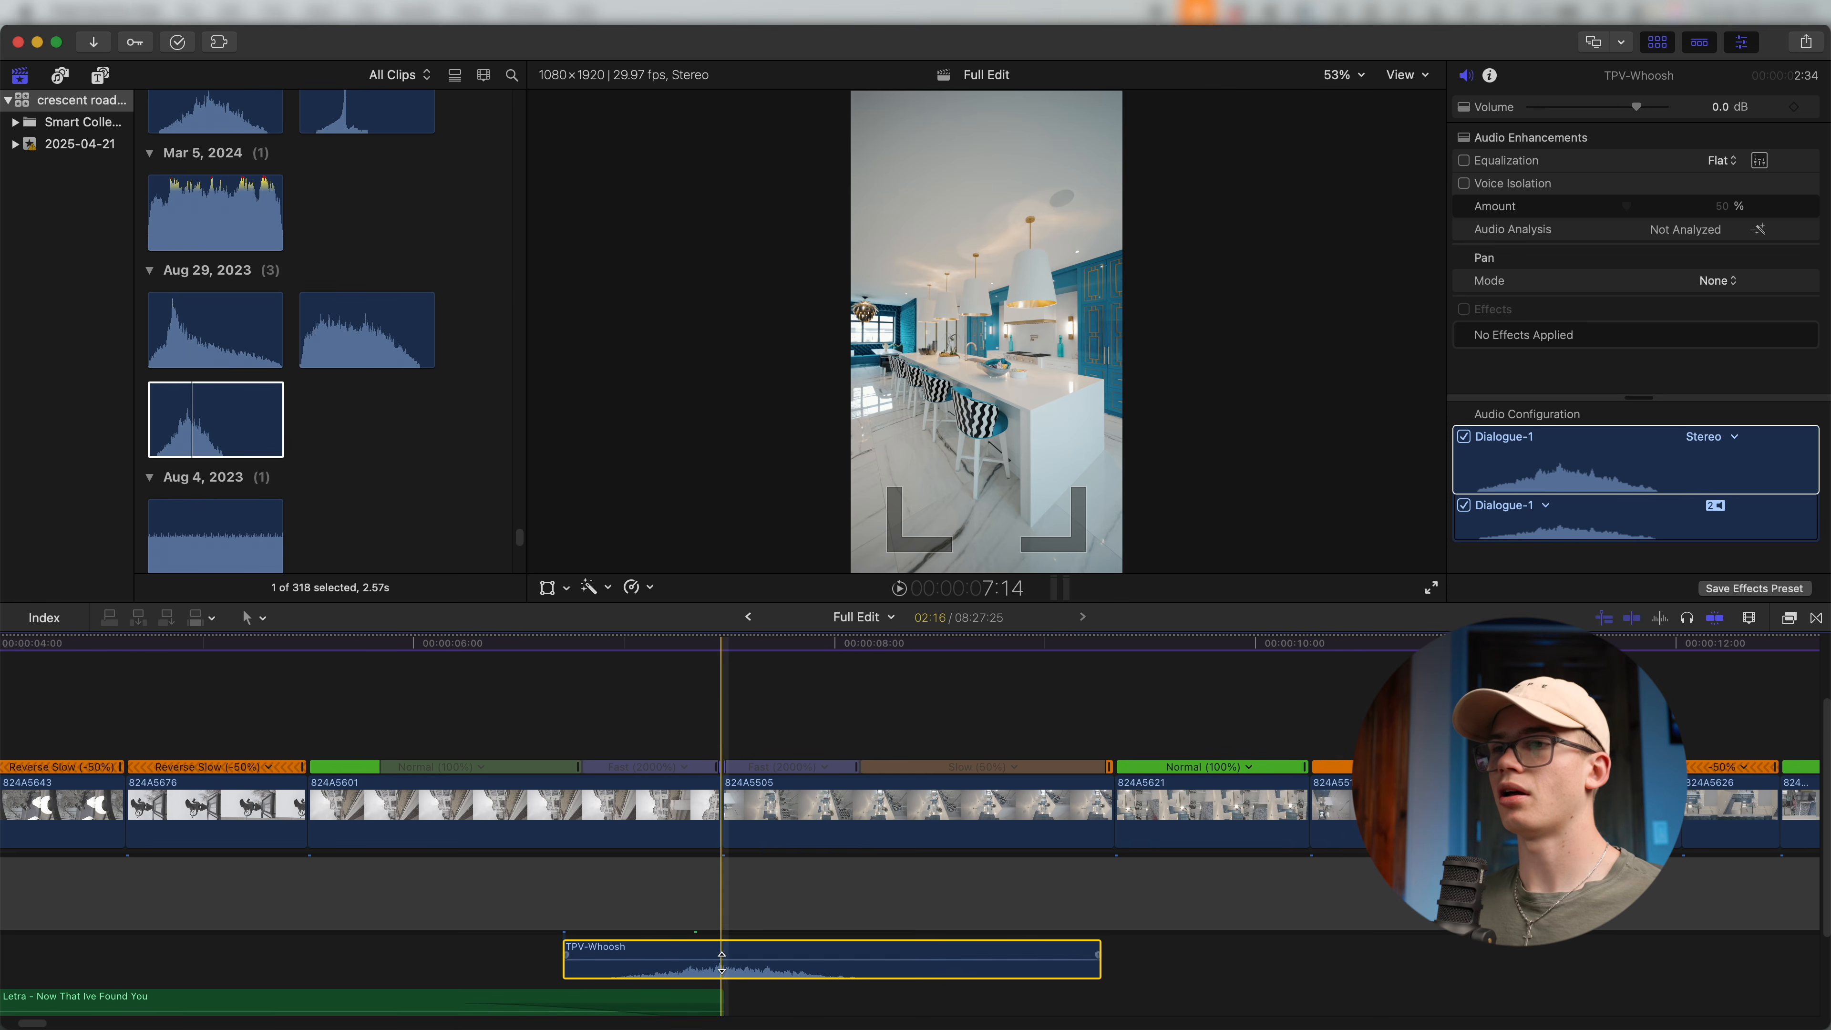
pyautogui.moveTo(721, 959); pyautogui.dragTo(721, 954)
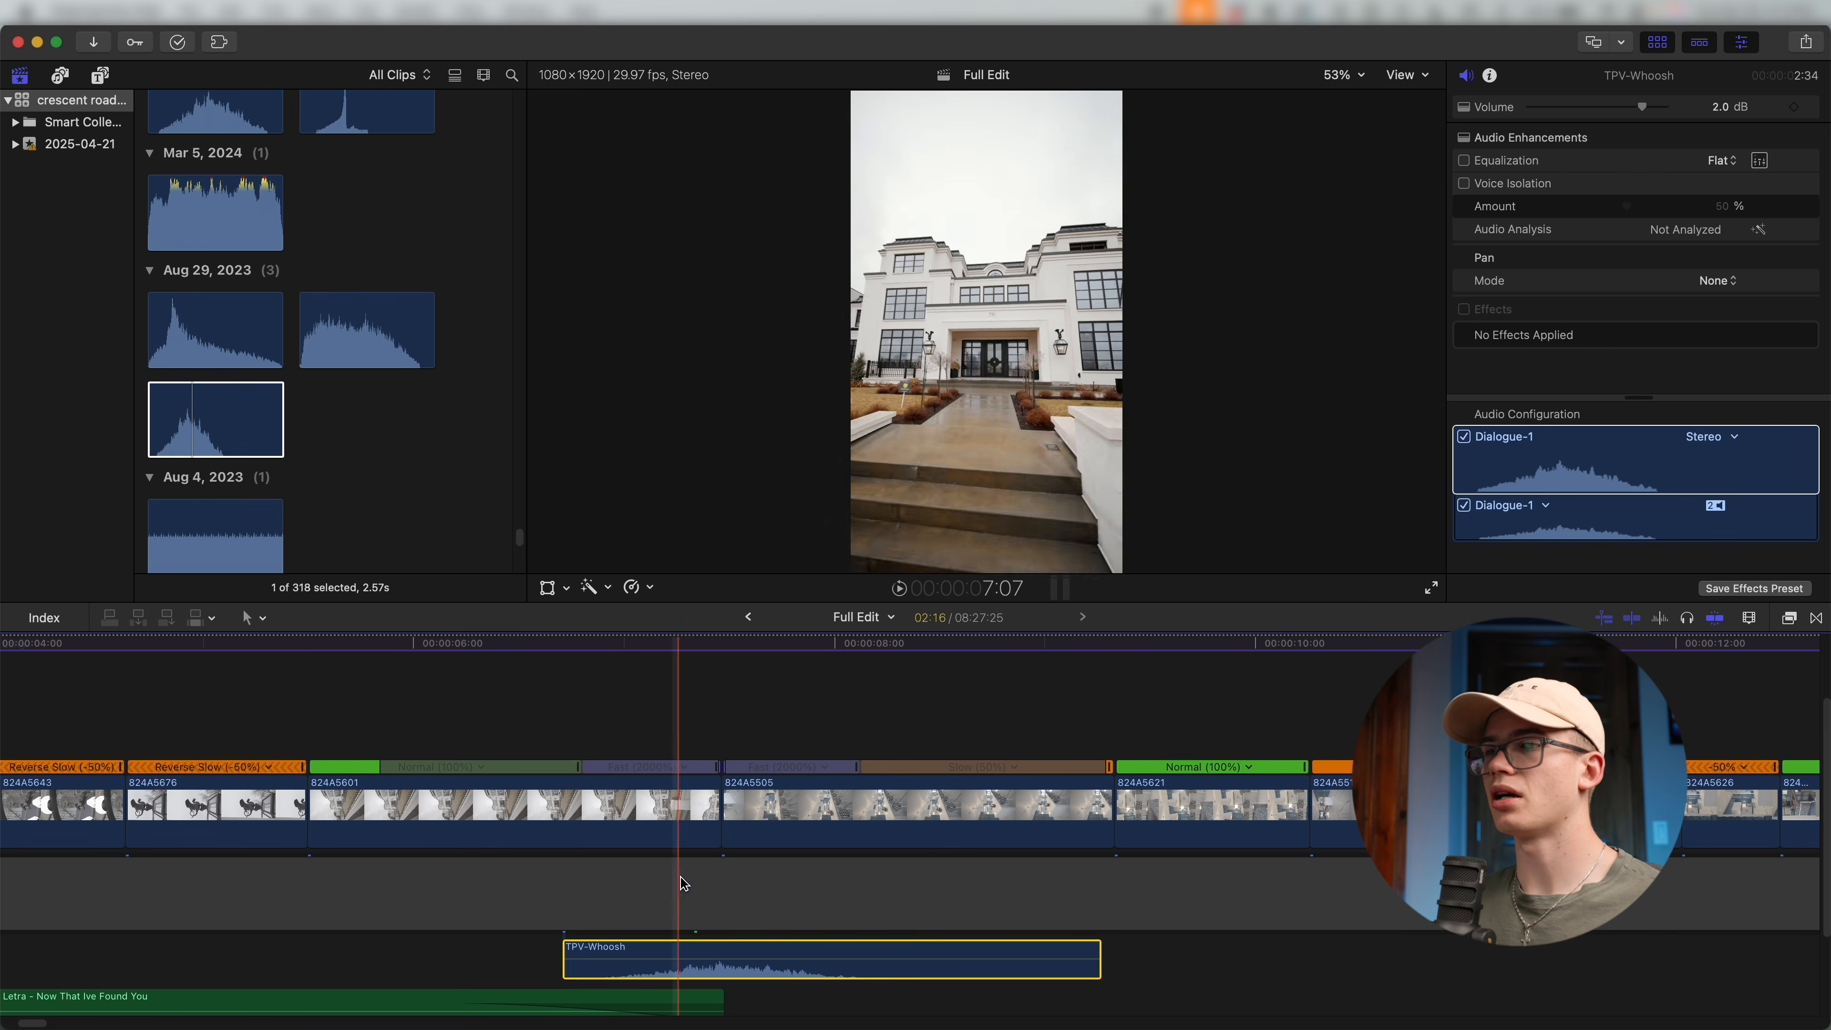
# Play the edit from the start of the TPV-Whoosh into clip 824A5505 to check the sound against the transition.
pyautogui.scroll(-1, 690, 872)
pyautogui.scroll(-3, 690, 872)
pyautogui.hscroll(1, 692, 871)
pyautogui.scroll(1, 694, 871)
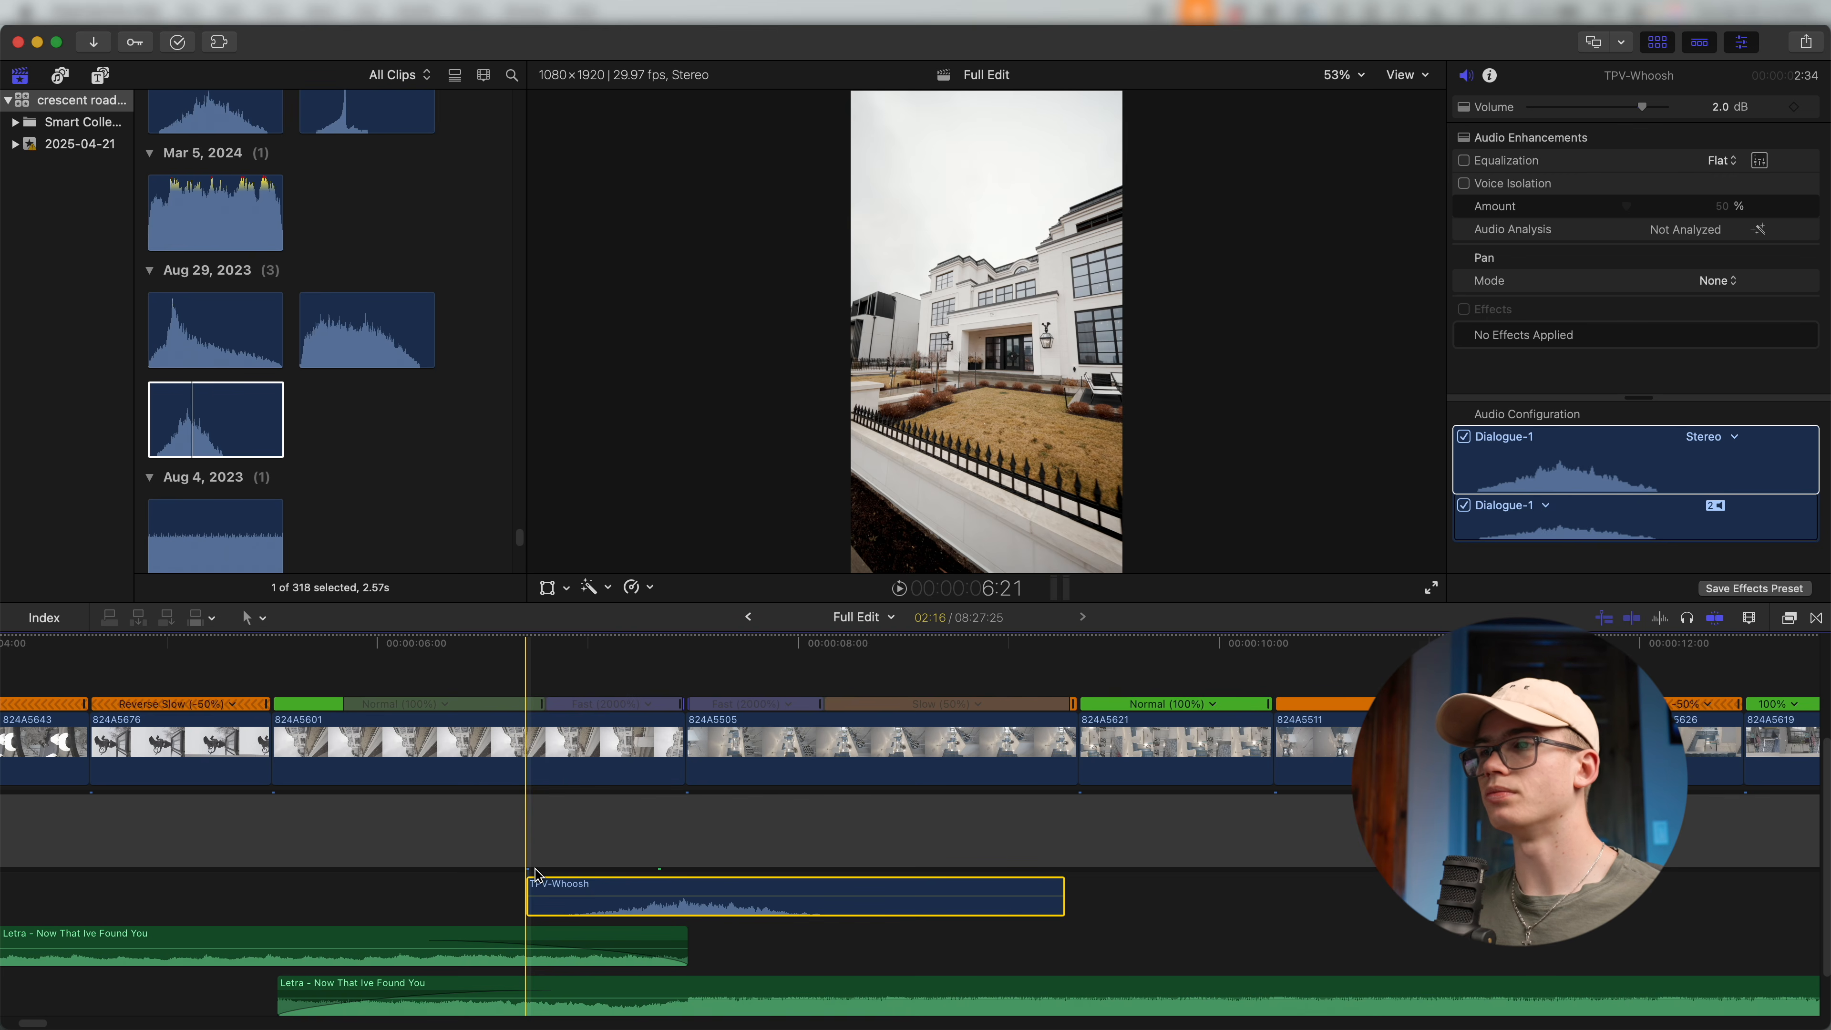
pyautogui.click(155, 425)
pyautogui.press('space')
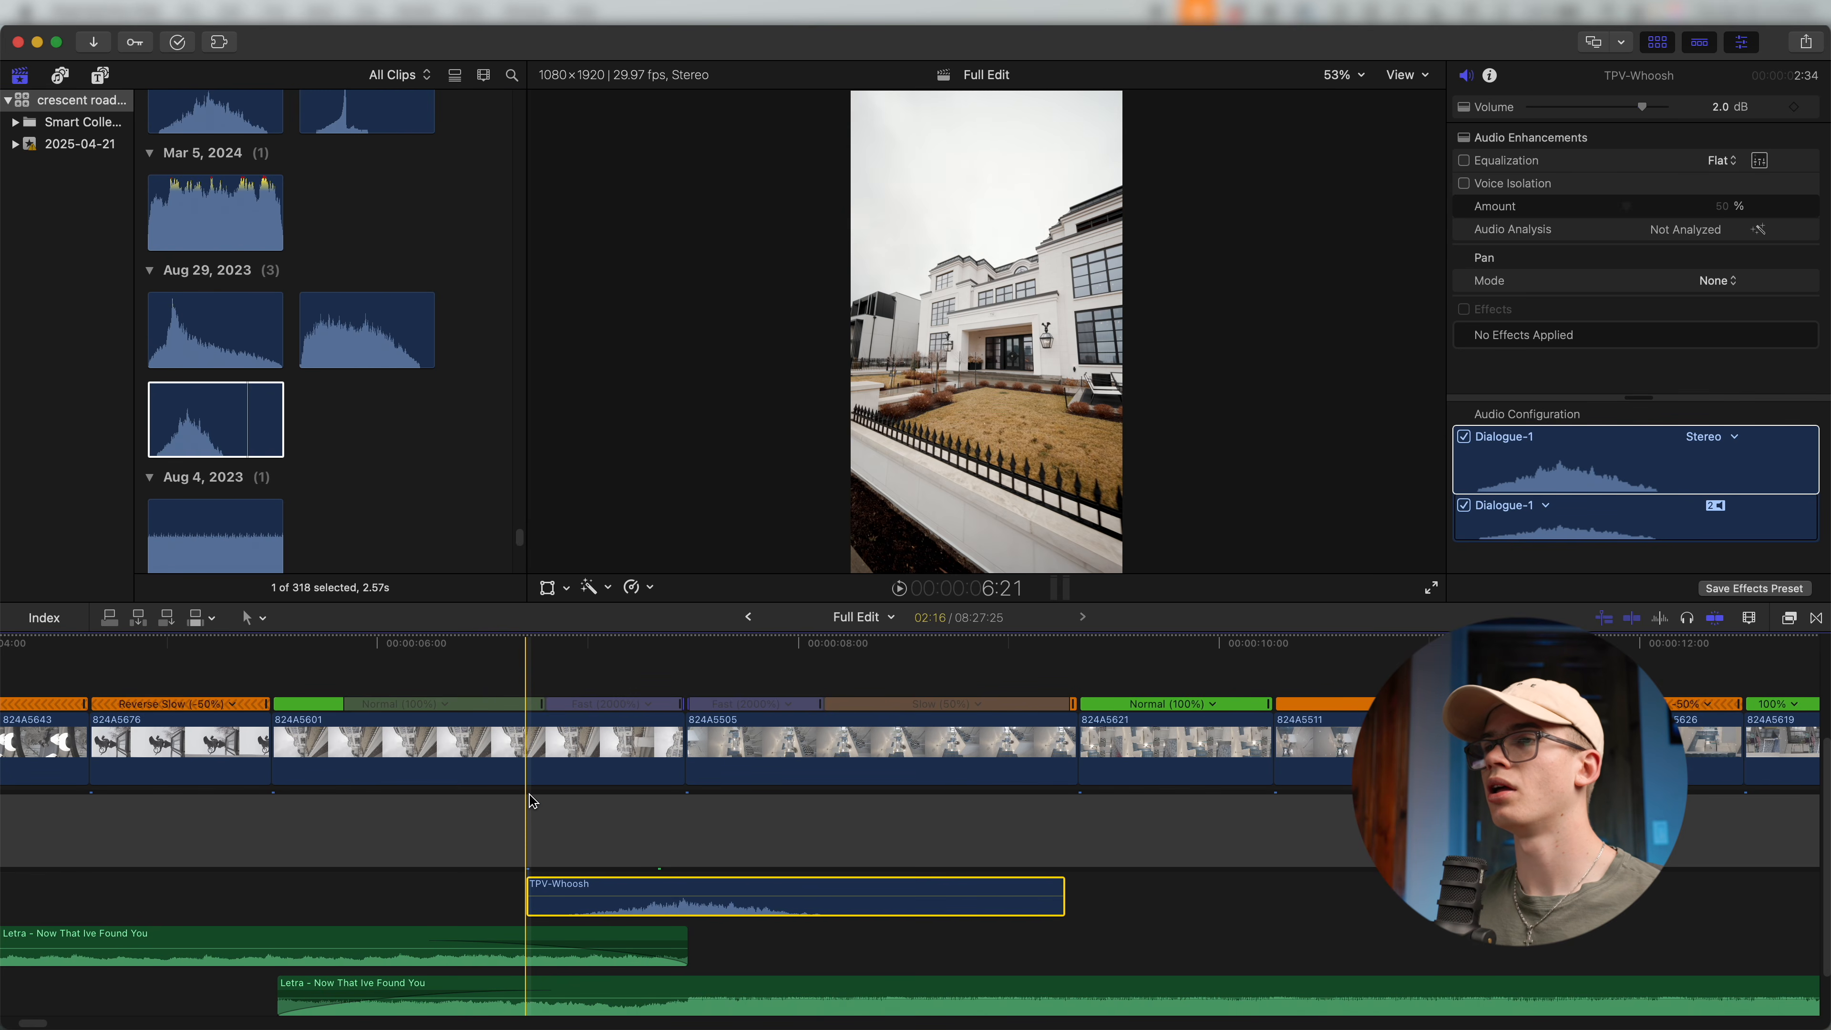
pyautogui.press('space')
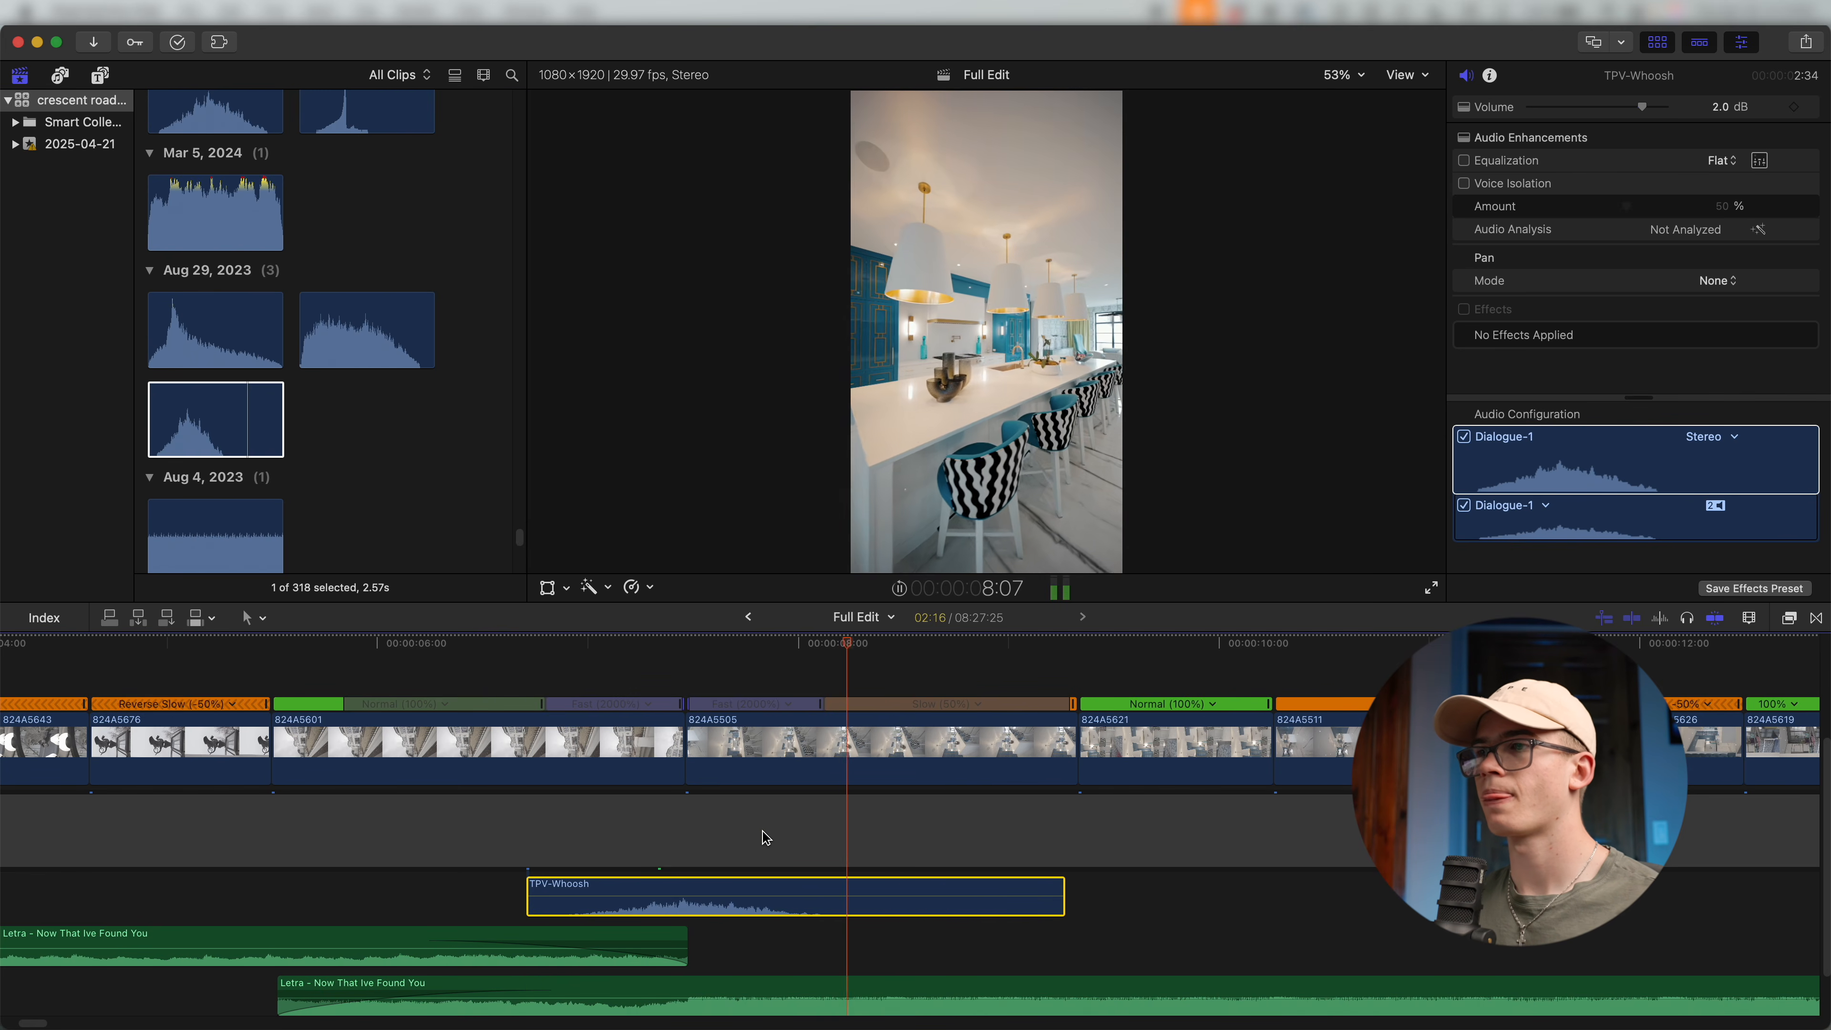
pyautogui.press('space')
# Paste a copy of the TPV-Whoosh and align its peak with the cut between clips 824A5519 and 824A5512.
pyautogui.scroll(-2, 762, 836)
pyautogui.scroll(-4, 721, 832)
pyautogui.hscroll(6, 733, 833)
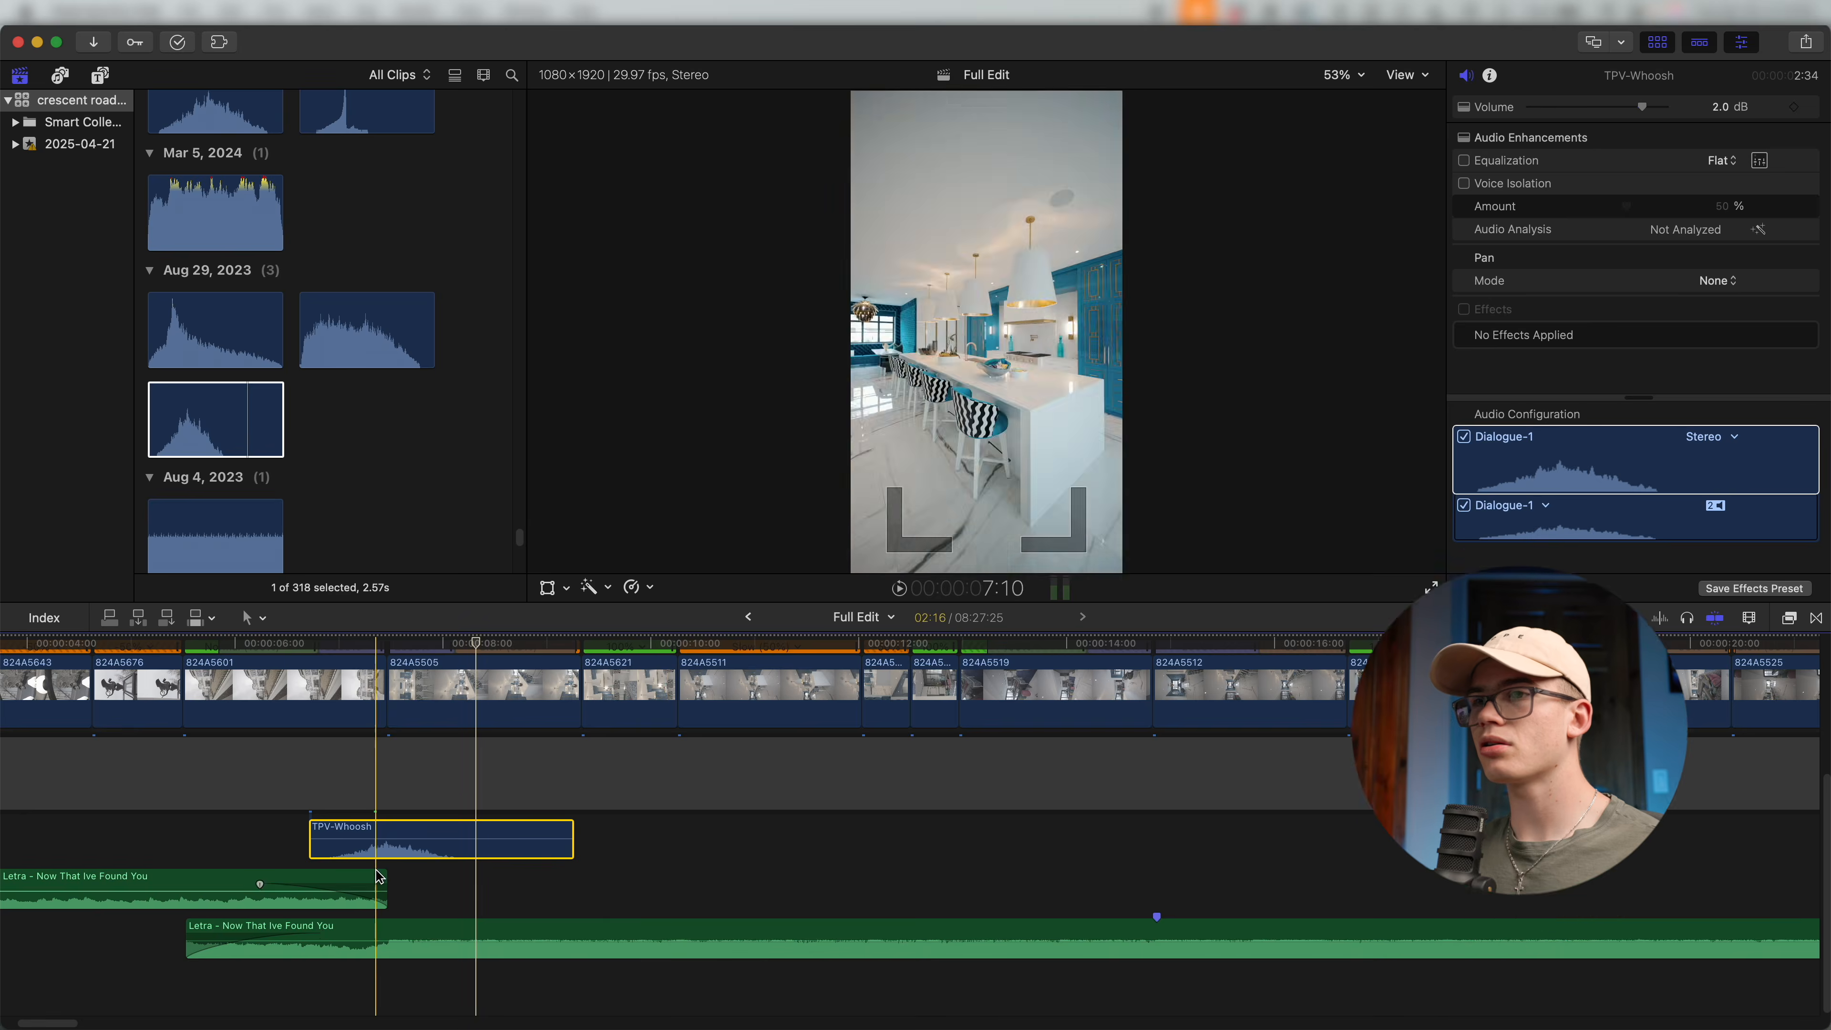
pyautogui.scroll(-2, 379, 888)
pyautogui.scroll(5, 836, 938)
pyautogui.press('super+v')
pyautogui.scroll(-5, 866, 865)
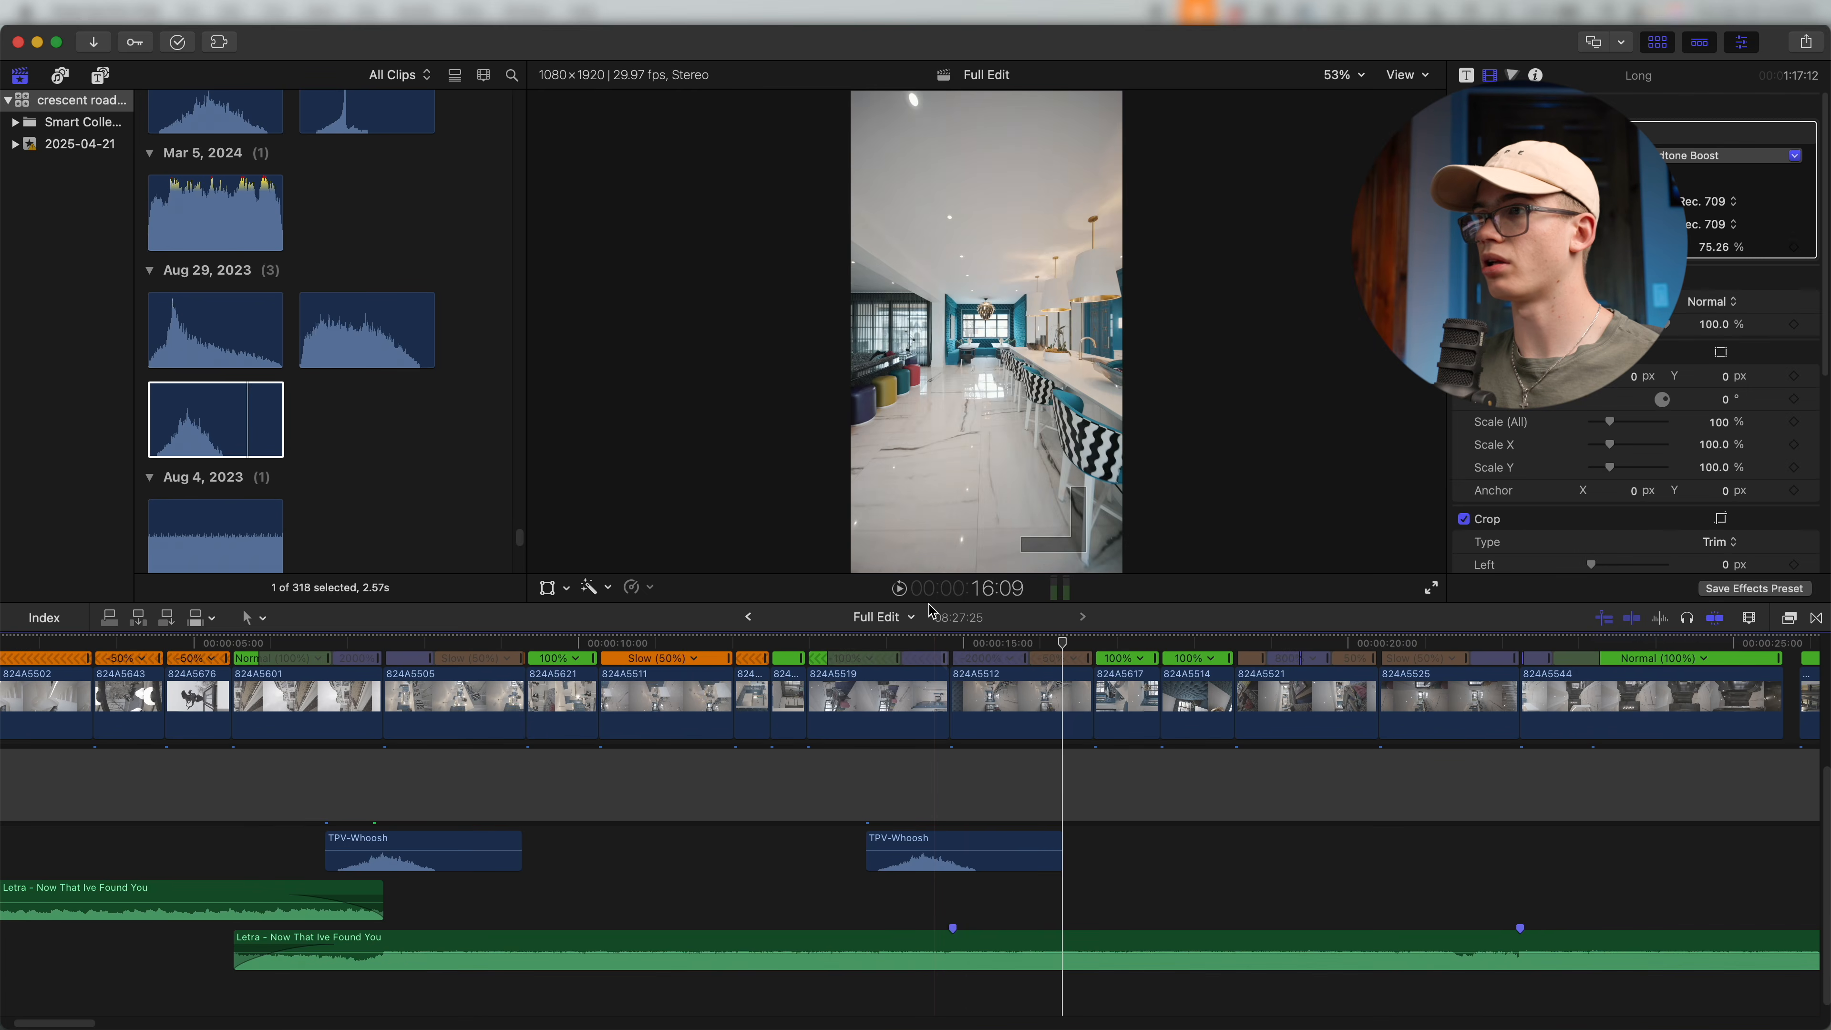
pyautogui.moveTo(935, 863)
pyautogui.mouseDown()
pyautogui.moveTo(984, 864)
pyautogui.moveTo(964, 860)
pyautogui.mouseUp()
# Paste another TPV-Whoosh with its peak on the cut between clips 824A5525 and 824A5544.
pyautogui.hscroll(1, 965, 854)
pyautogui.hscroll(3, 966, 858)
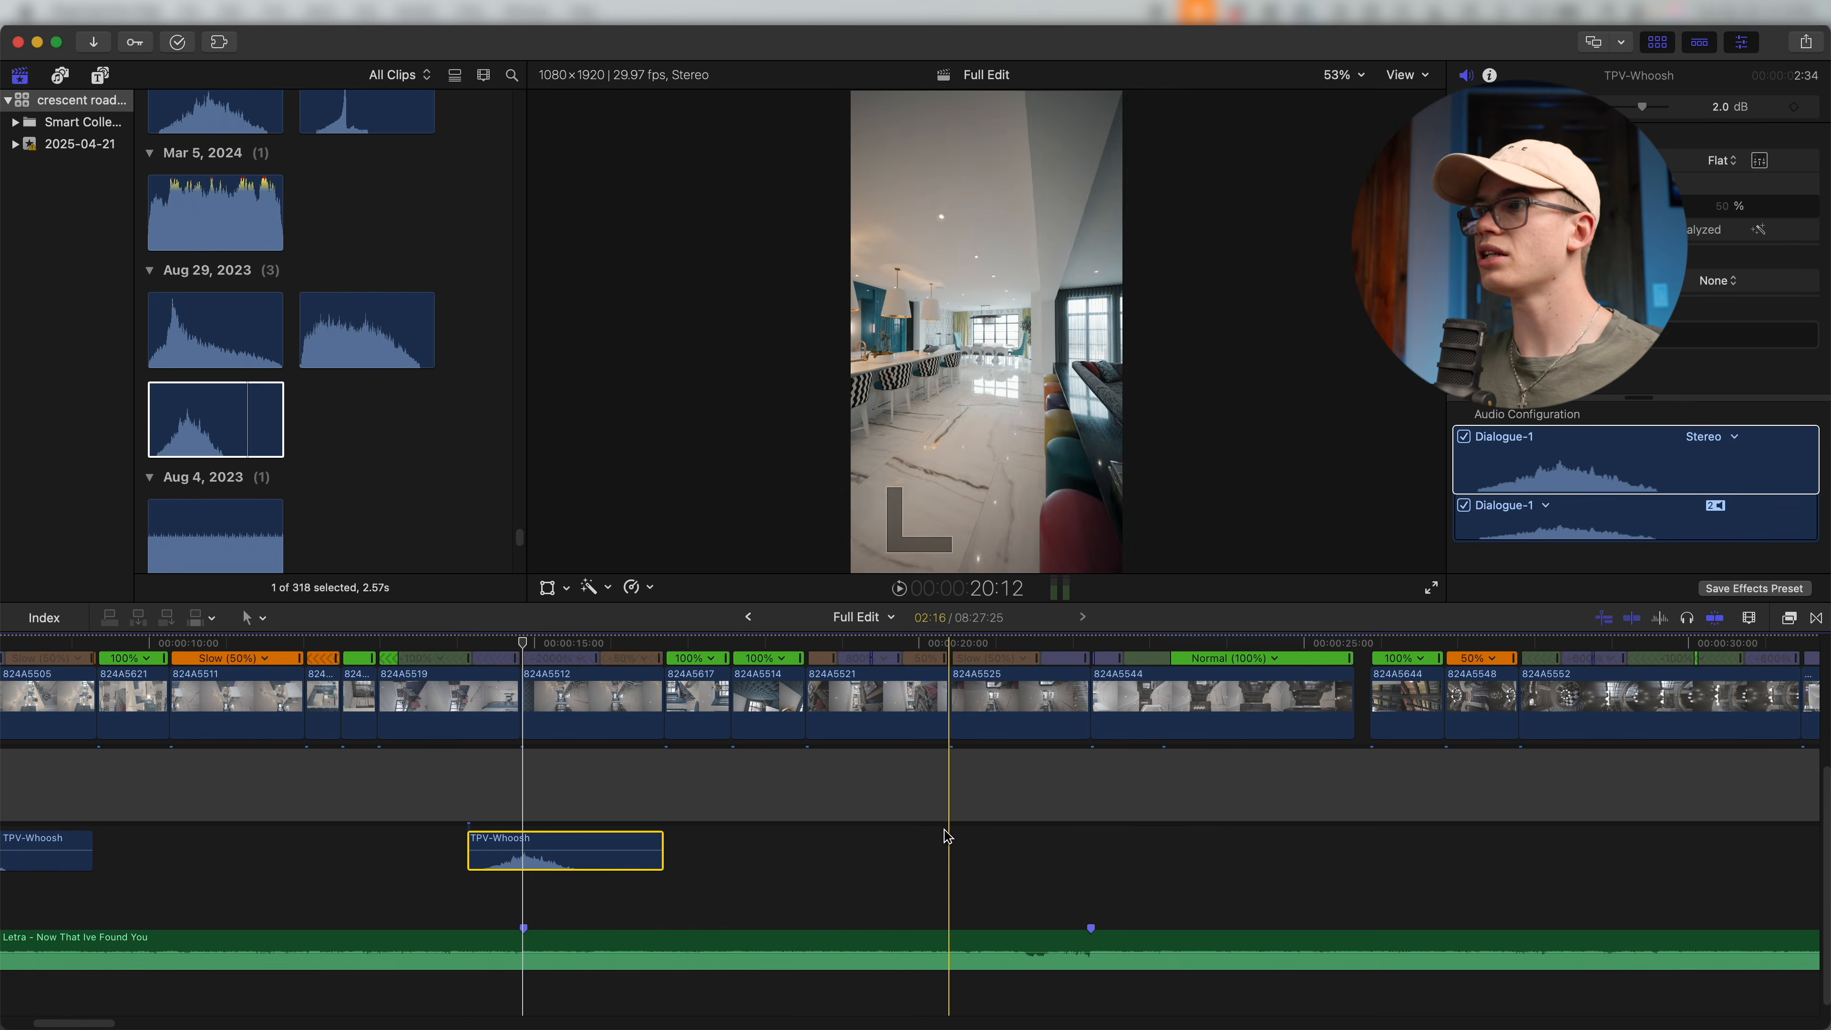
pyautogui.press('super+v')
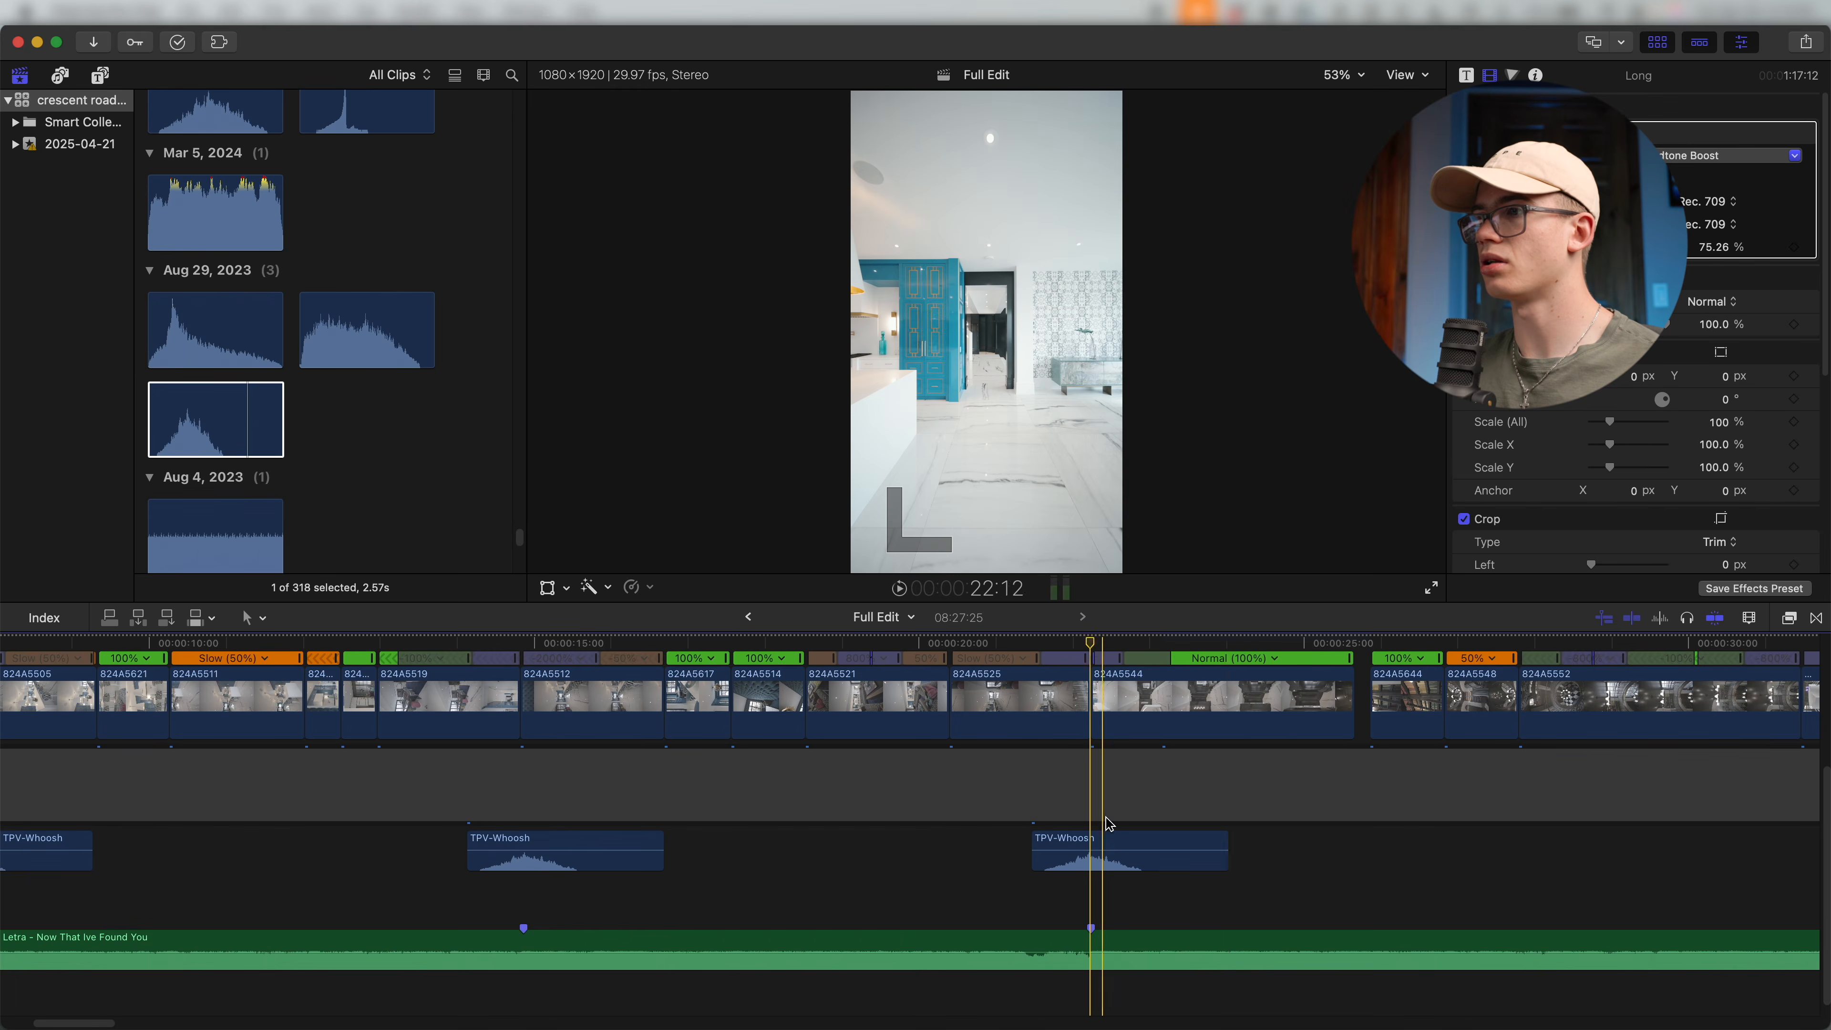
# Add another TPV-Whoosh and align its peak with the cut between clips 824A5552 and 824A5591.
pyautogui.hscroll(5, 1089, 764)
pyautogui.scroll(3, 924, 840)
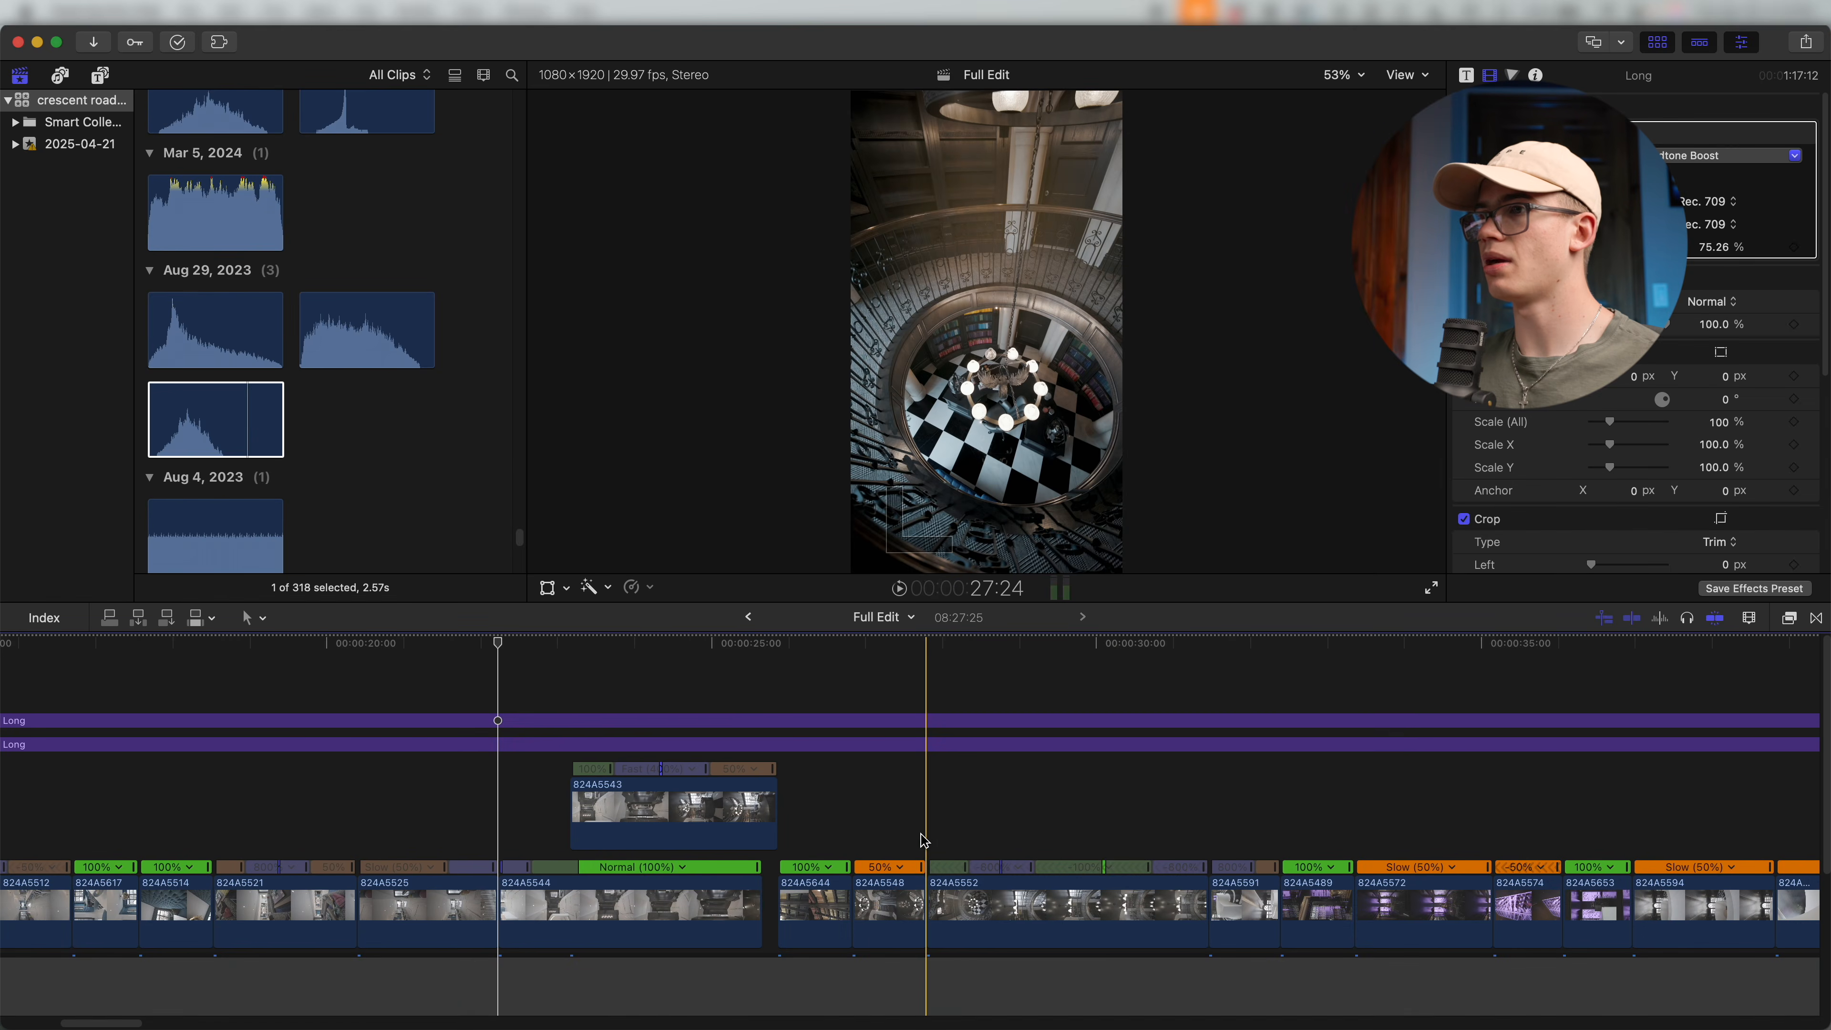
pyautogui.scroll(-1, 924, 840)
pyautogui.hscroll(5, 901, 844)
pyautogui.scroll(-4, 817, 850)
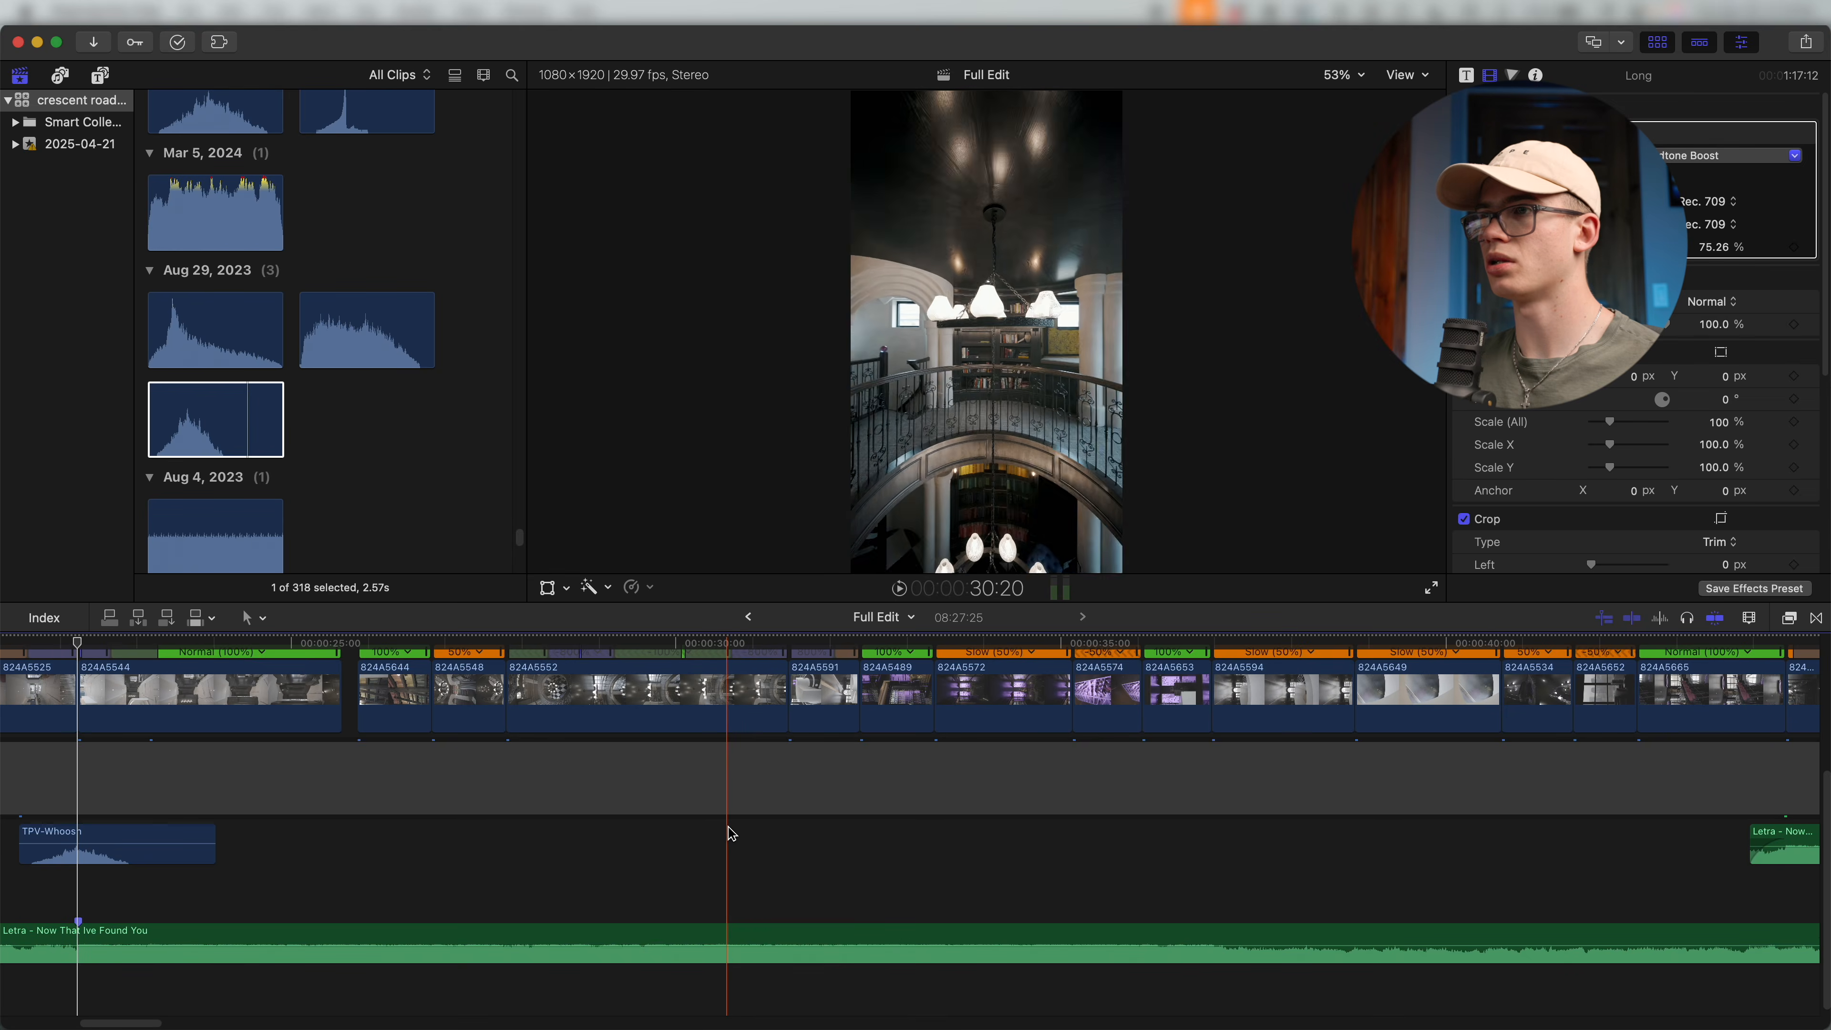
pyautogui.press('q')
pyautogui.click(789, 646)
pyautogui.moveTo(833, 869); pyautogui.dragTo(792, 851)
# Paste another TPV-Whoosh and align its peak with the cut between clips 824A5570 and 824A5539.
pyautogui.press('super+equal')
pyautogui.hscroll(6, 929, 853)
pyautogui.press('super+minus')
pyautogui.hscroll(3, 742, 815)
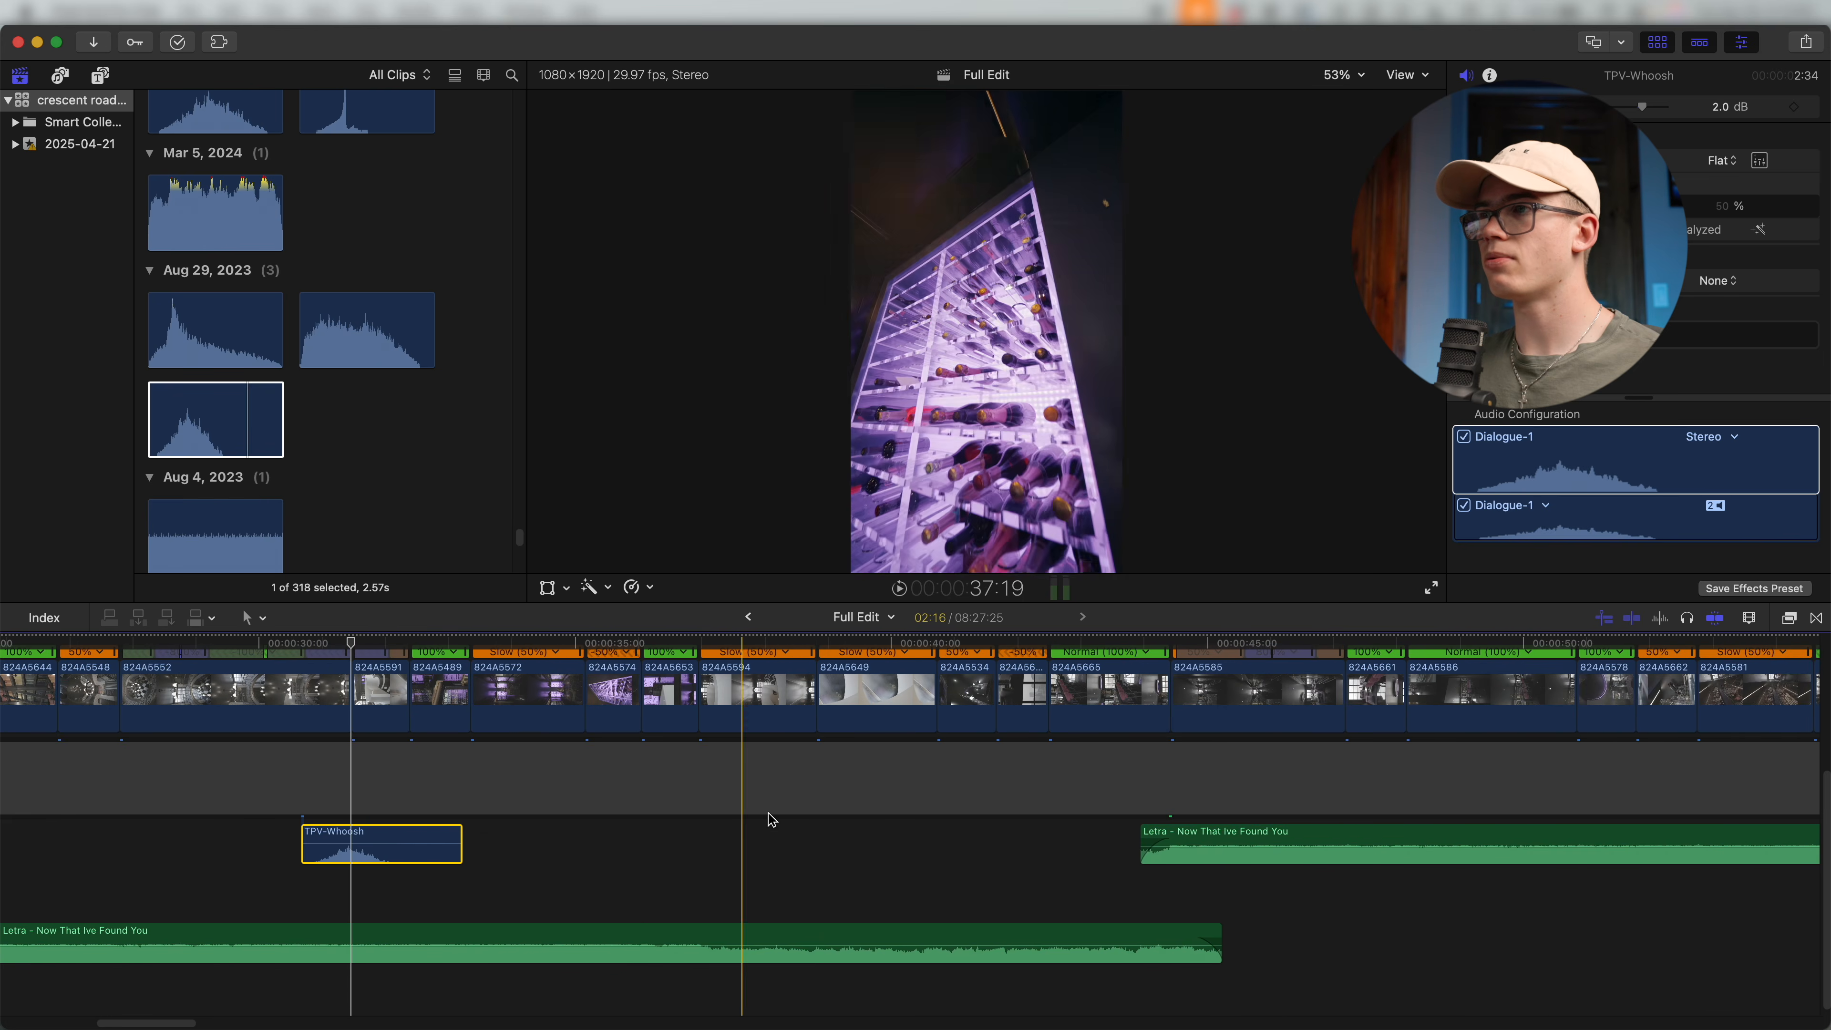
pyautogui.scroll(3, 771, 820)
pyautogui.hscroll(5, 810, 815)
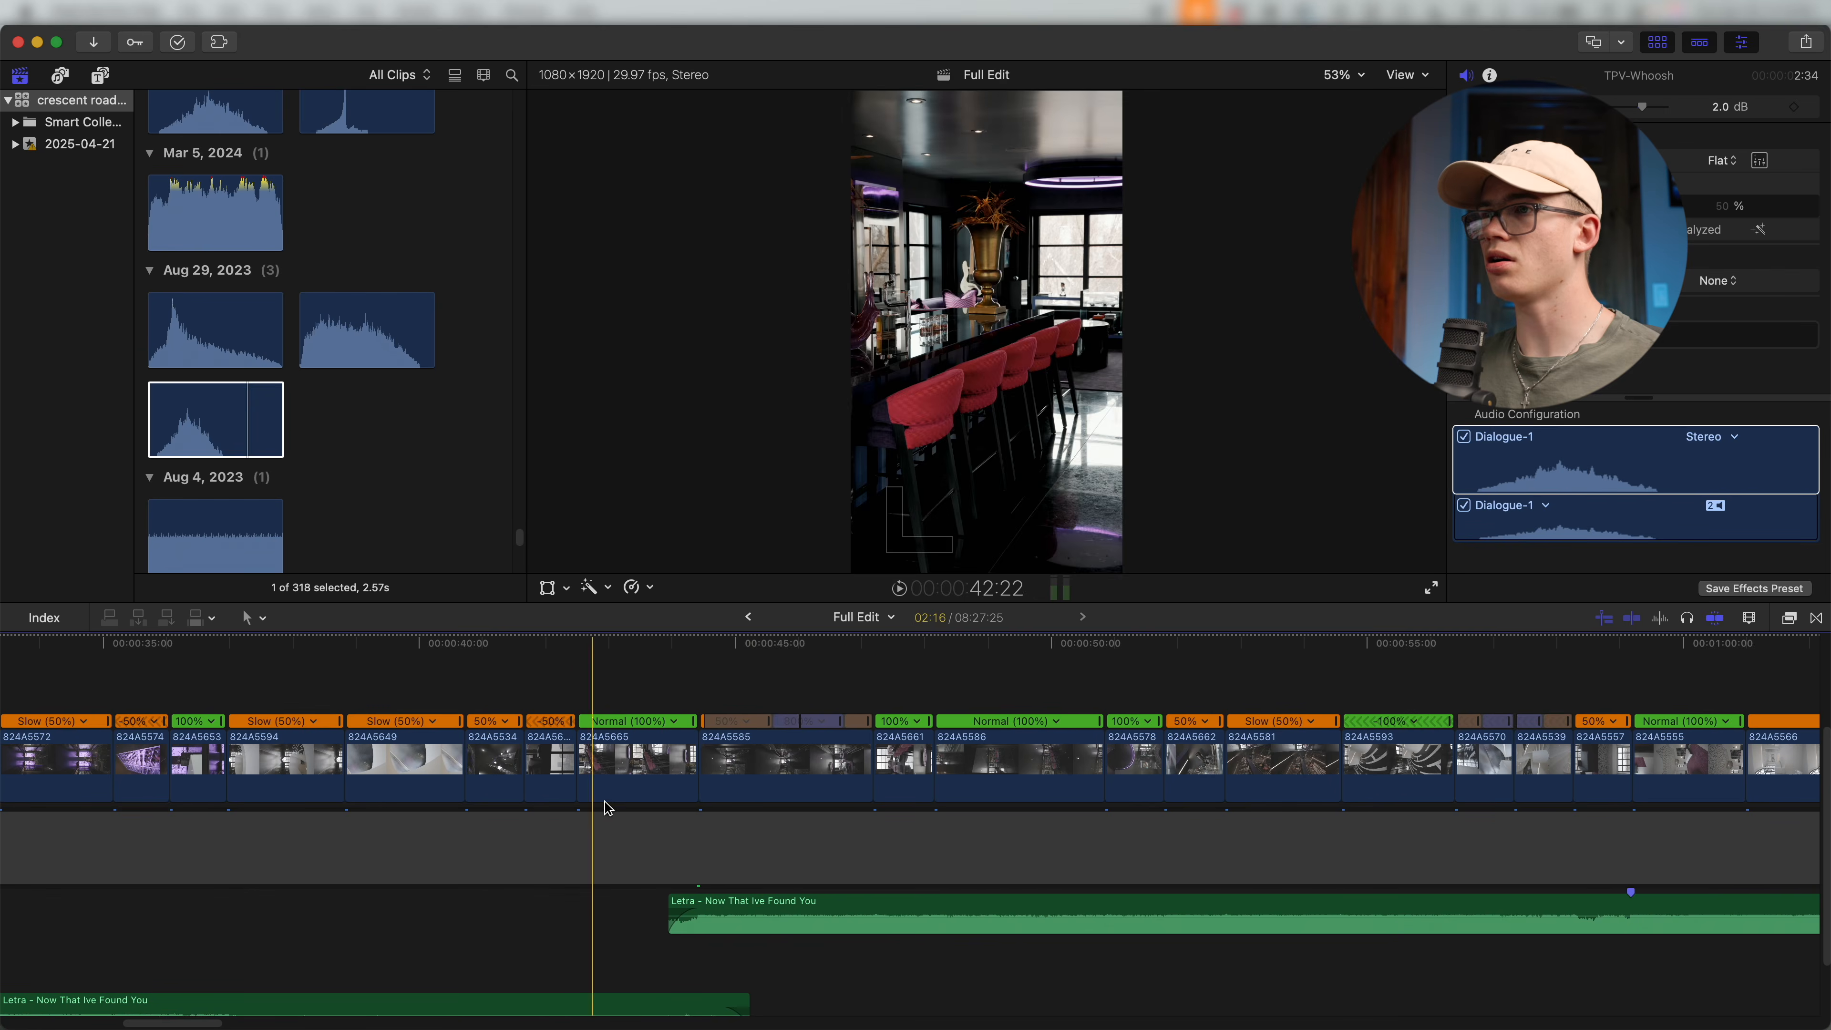
pyautogui.hscroll(14, 796, 795)
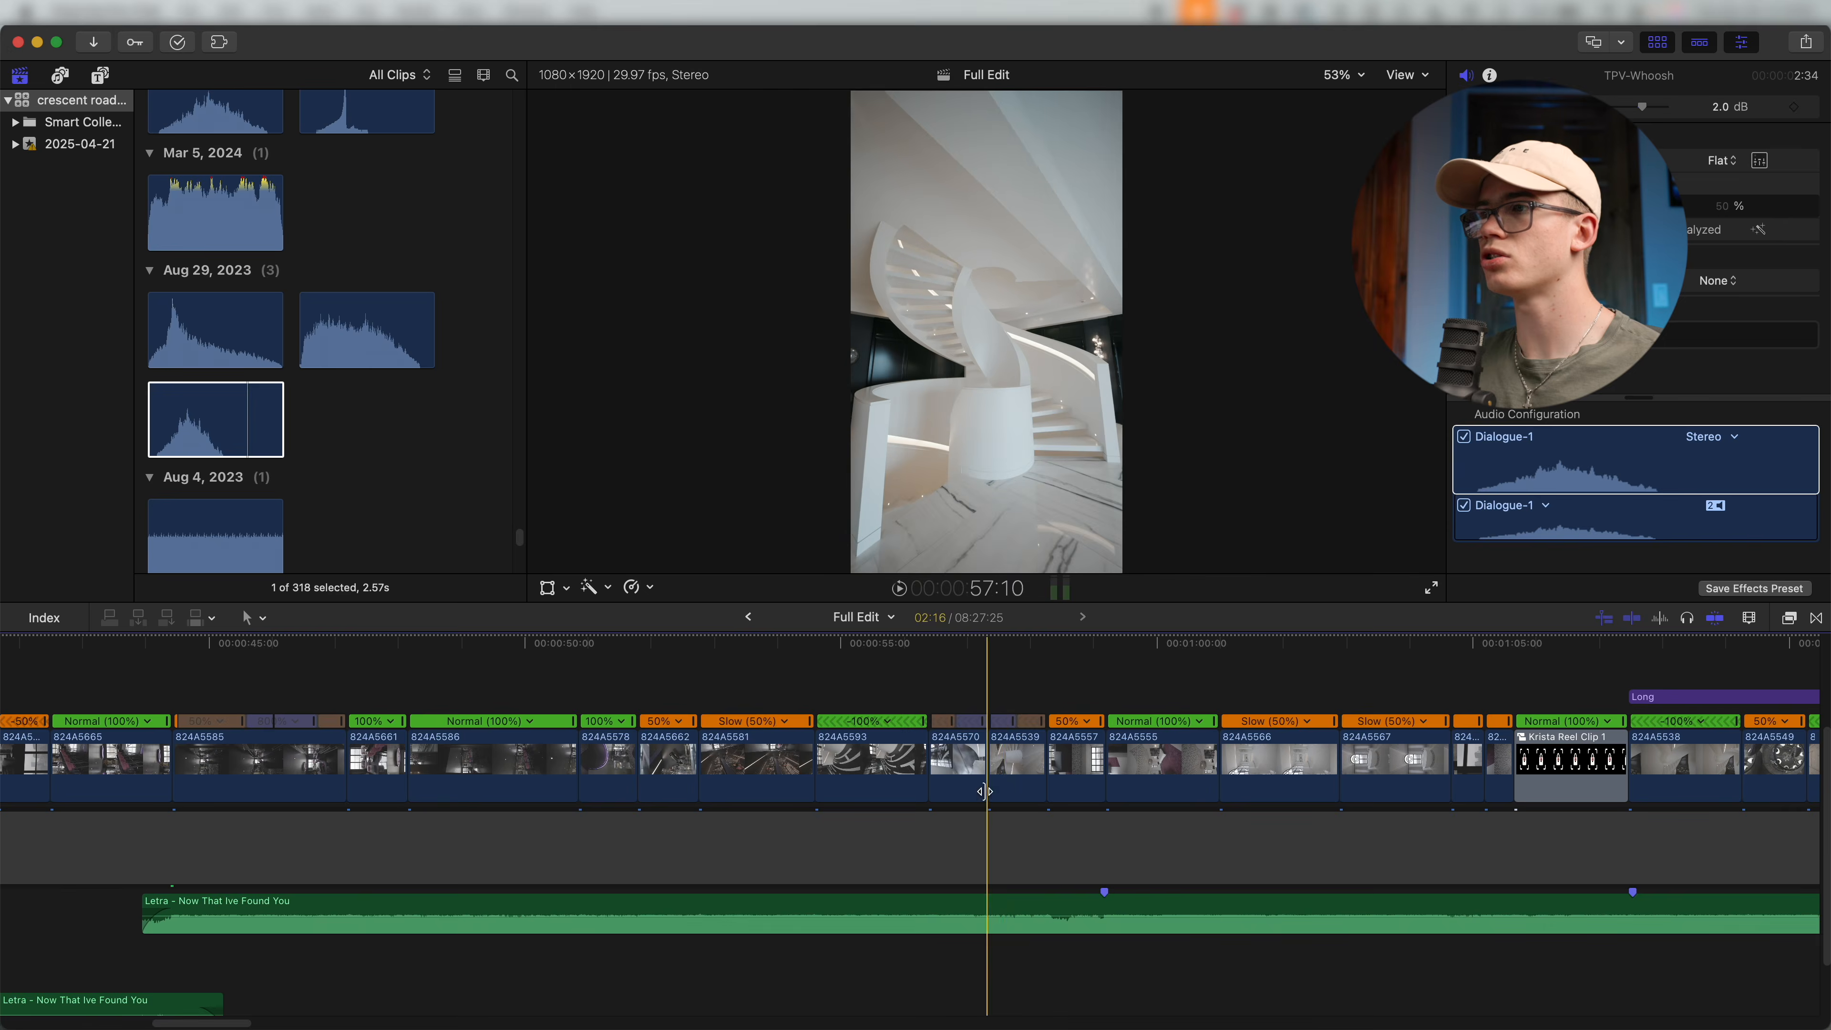
pyautogui.scroll(5, 977, 808)
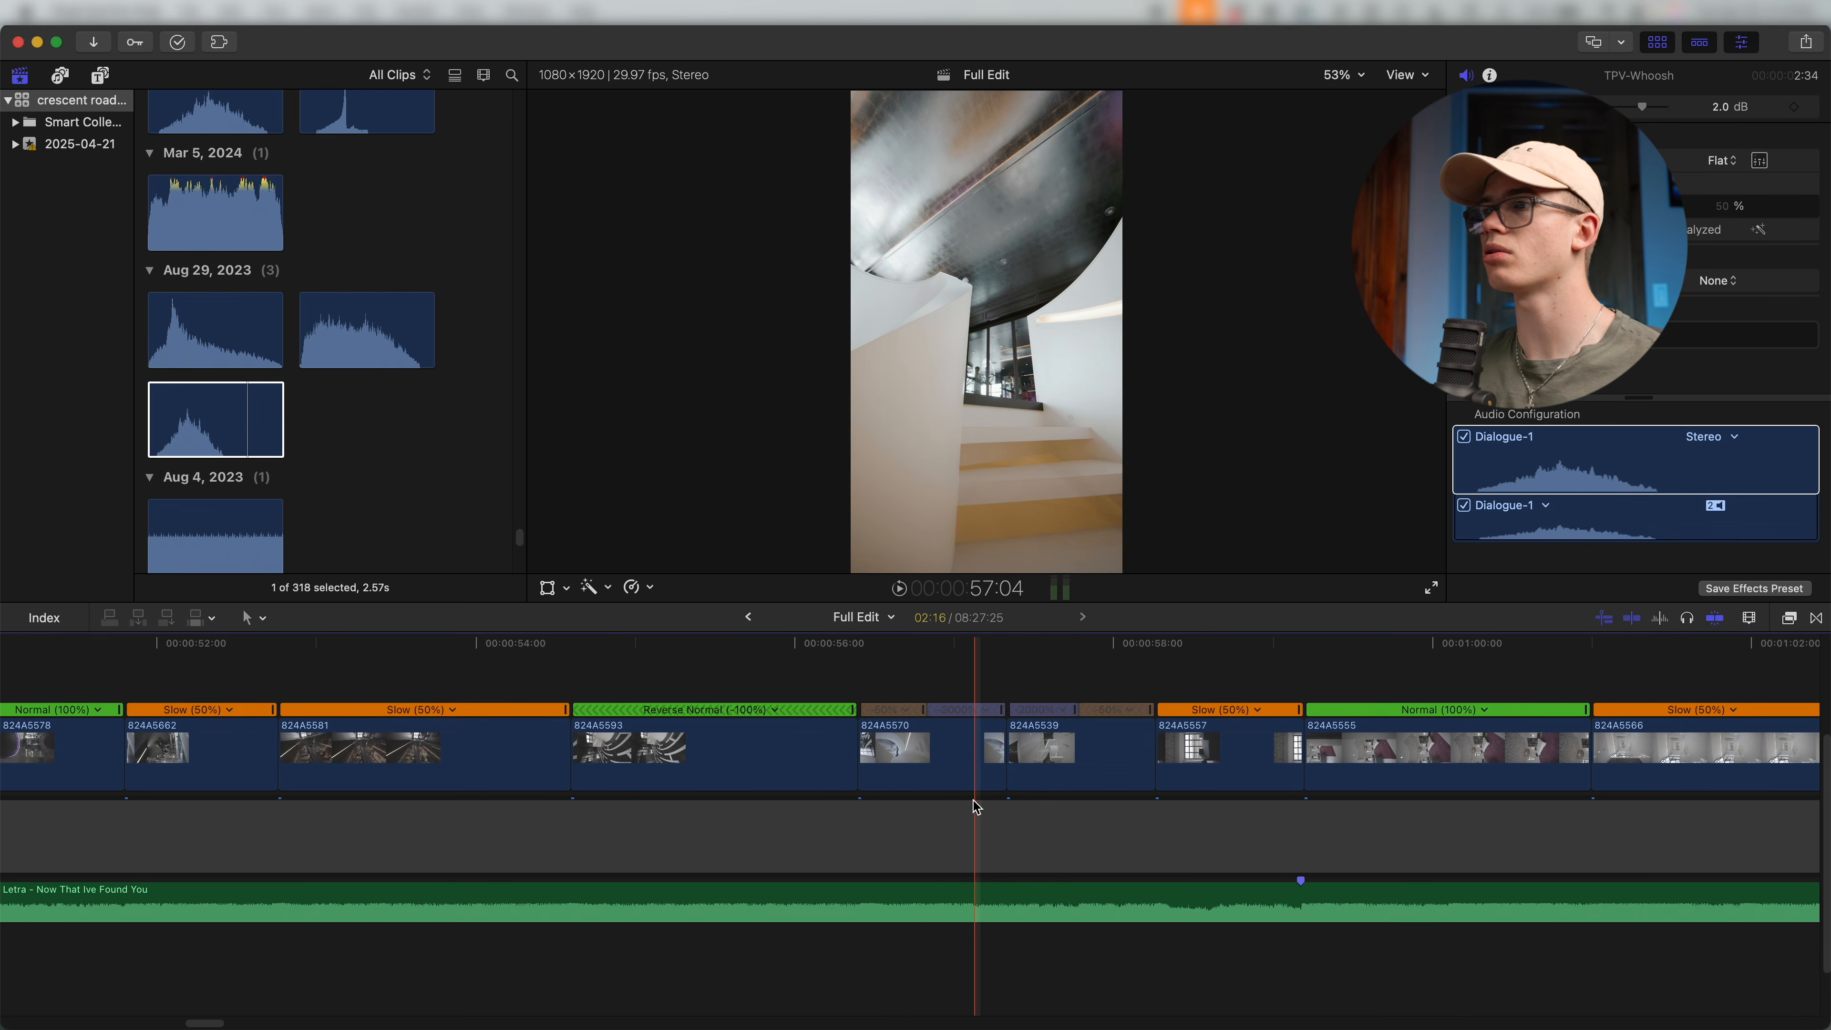
pyautogui.scroll(-3, 1042, 792)
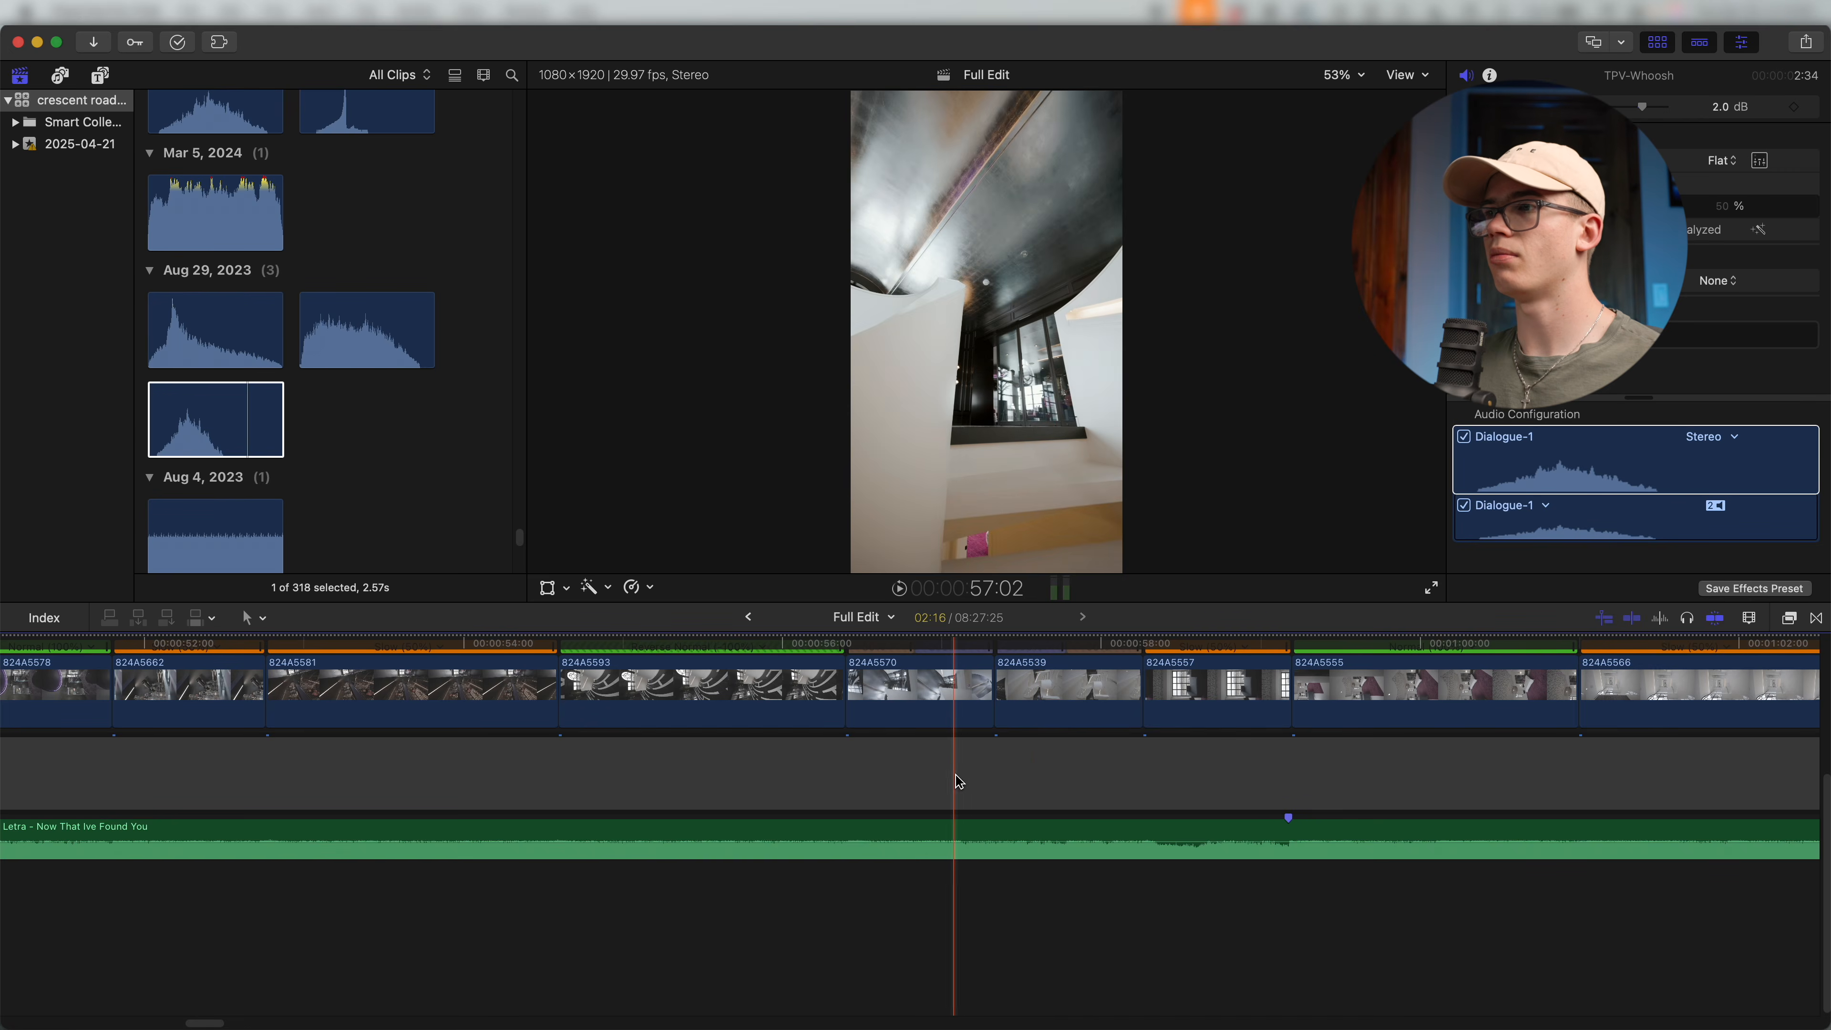
pyautogui.press('super+v')
pyautogui.moveTo(1099, 851); pyautogui.dragTo(1018, 848)
# Add a TPV-Whoosh near the end of the edit with its peak on the cut between clips 824A5503 and 824A5599.
pyautogui.press('super+minus')
pyautogui.press('super+minus')
pyautogui.press('super+minus')
pyautogui.hscroll(10, 1021, 850)
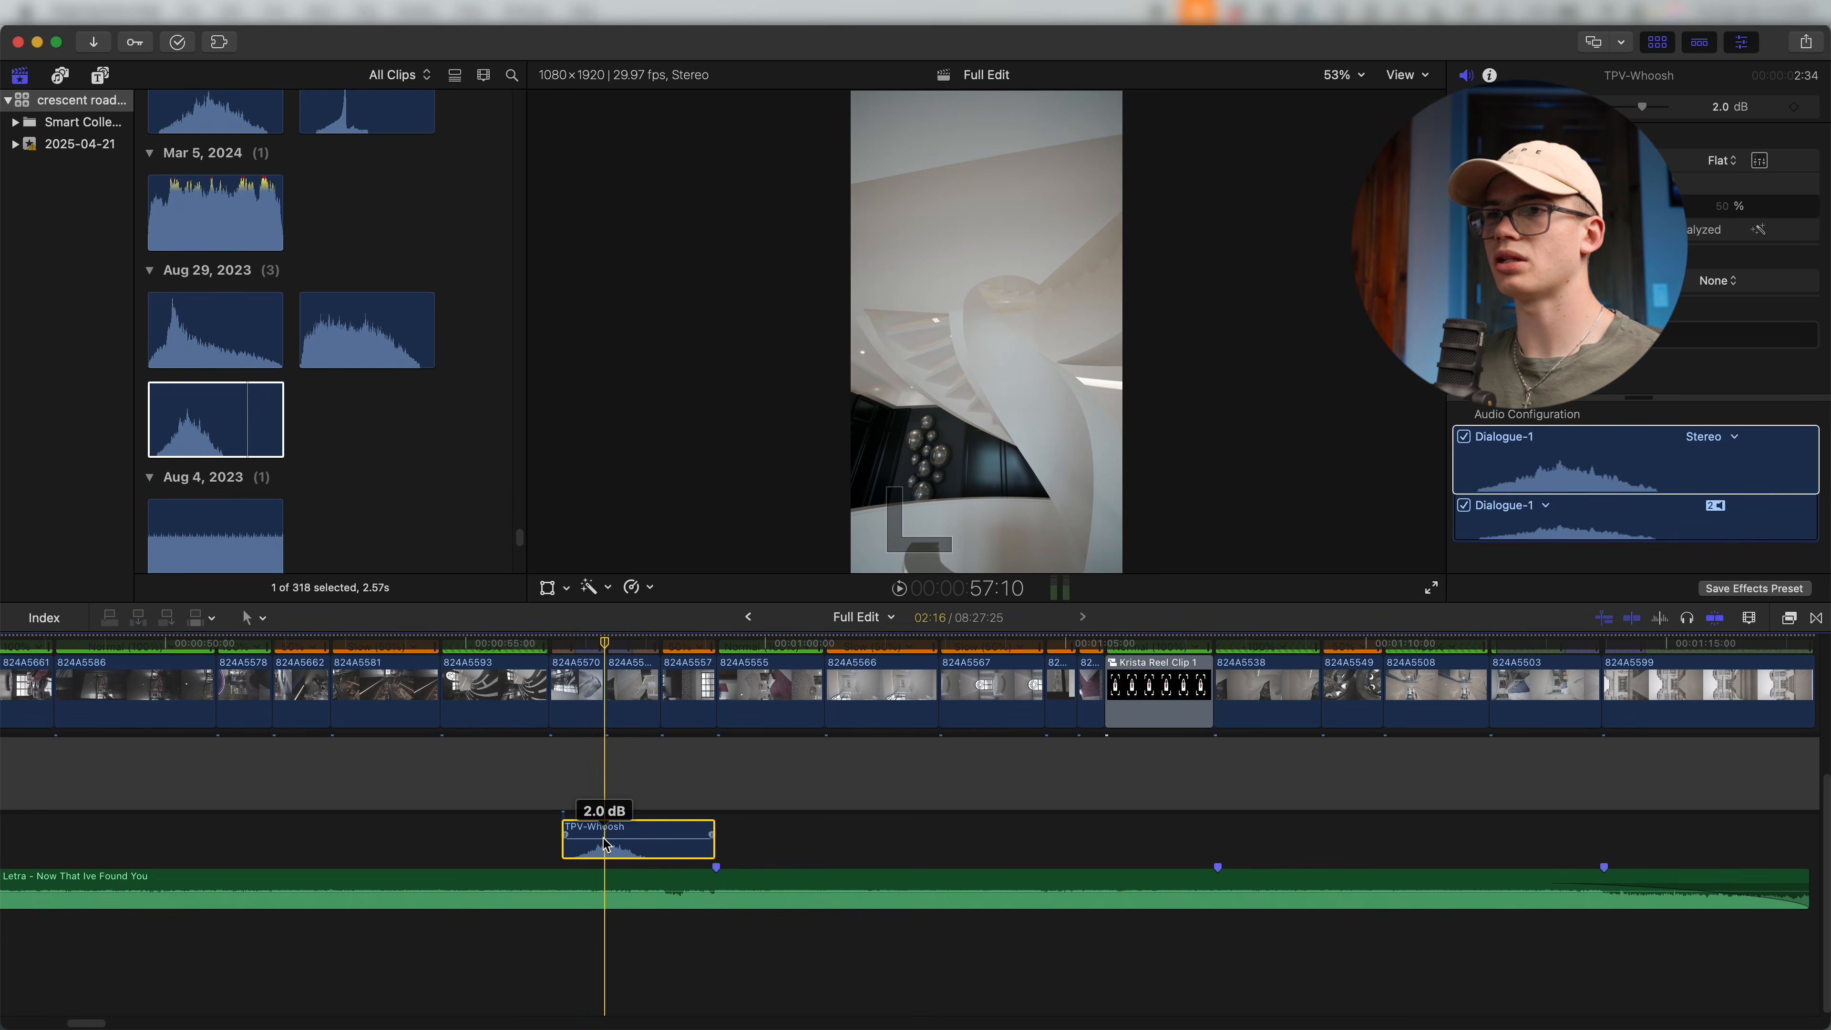
pyautogui.scroll(2, 854, 864)
pyautogui.hscroll(15, 854, 864)
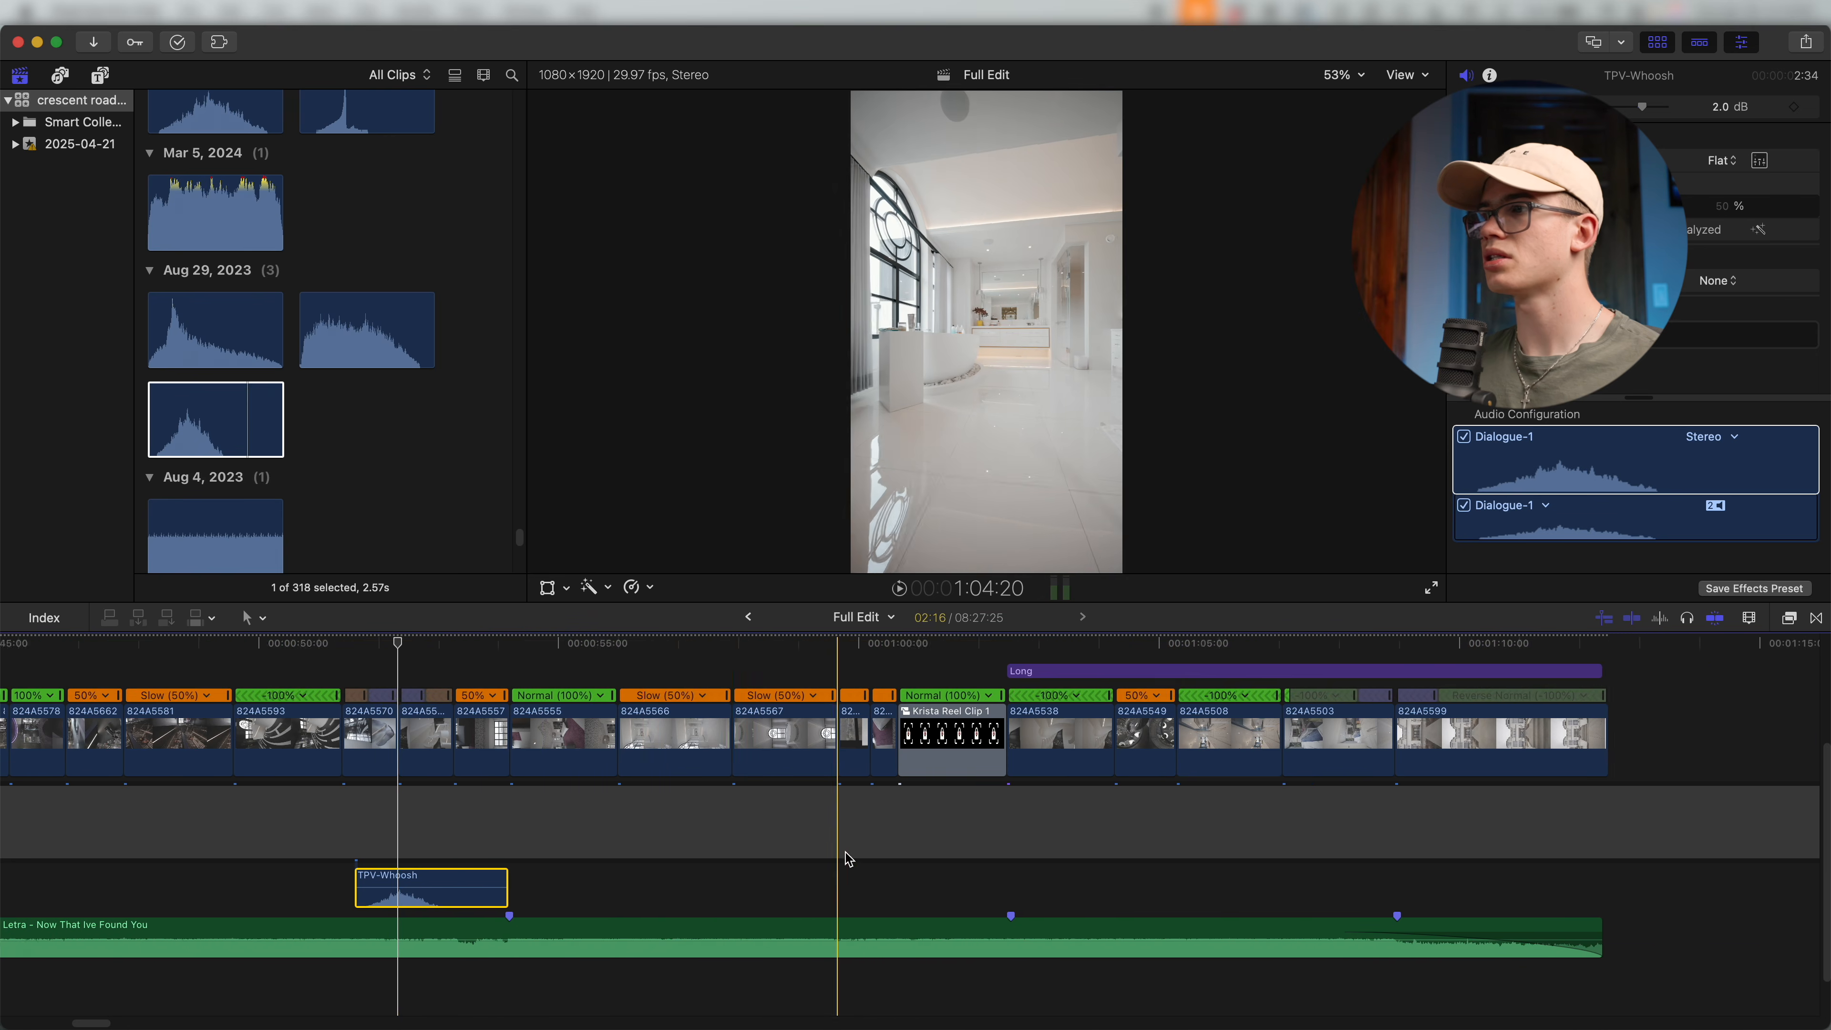
pyautogui.press('super+v')
pyautogui.moveTo(952, 893)
pyautogui.mouseDown()
pyautogui.moveTo(997, 890)
pyautogui.moveTo(976, 900)
pyautogui.mouseUp()
pyautogui.click(983, 648)
pyautogui.press('super+equal')
pyautogui.press('super+minus')
pyautogui.press('super+minus')
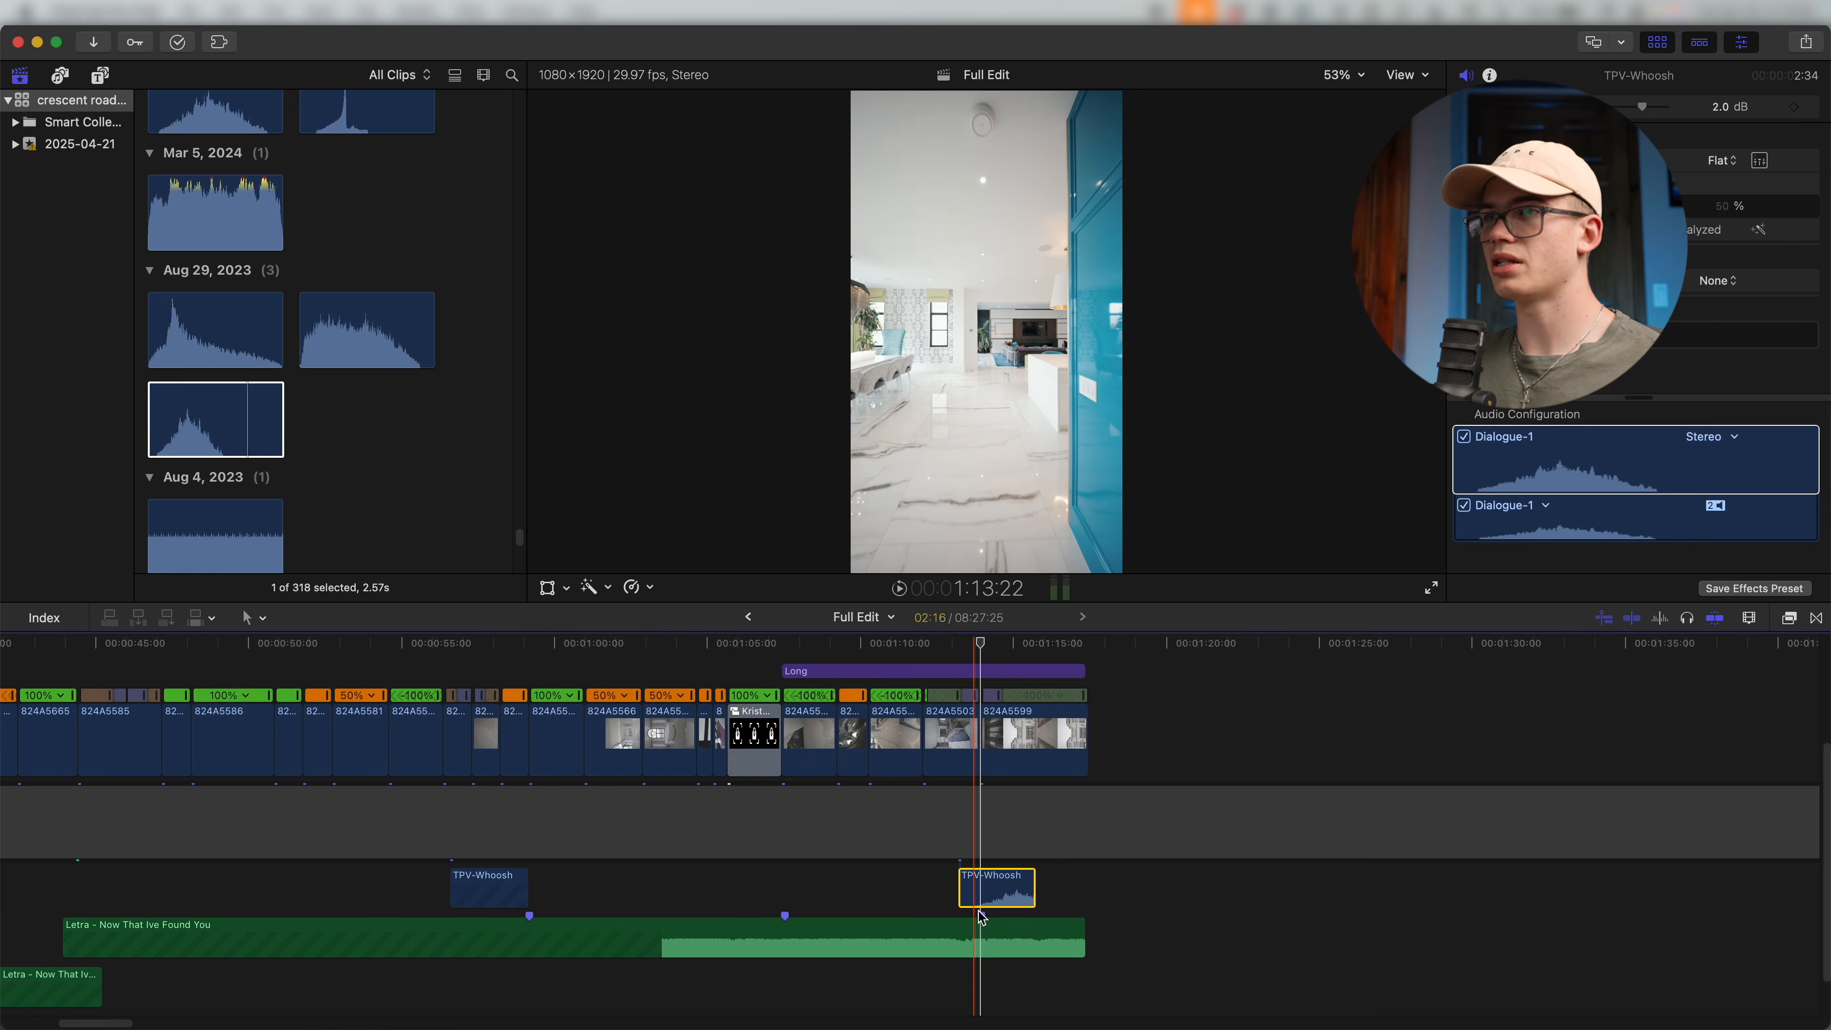
# Add the 17 Simple Whoosh under the speed ramp of clip 824A5521, raise its volume to 5 dB and play it back.
pyautogui.hscroll(-15, 980, 917)
pyautogui.scroll(-1, 1009, 880)
pyautogui.scroll(-1, 971, 828)
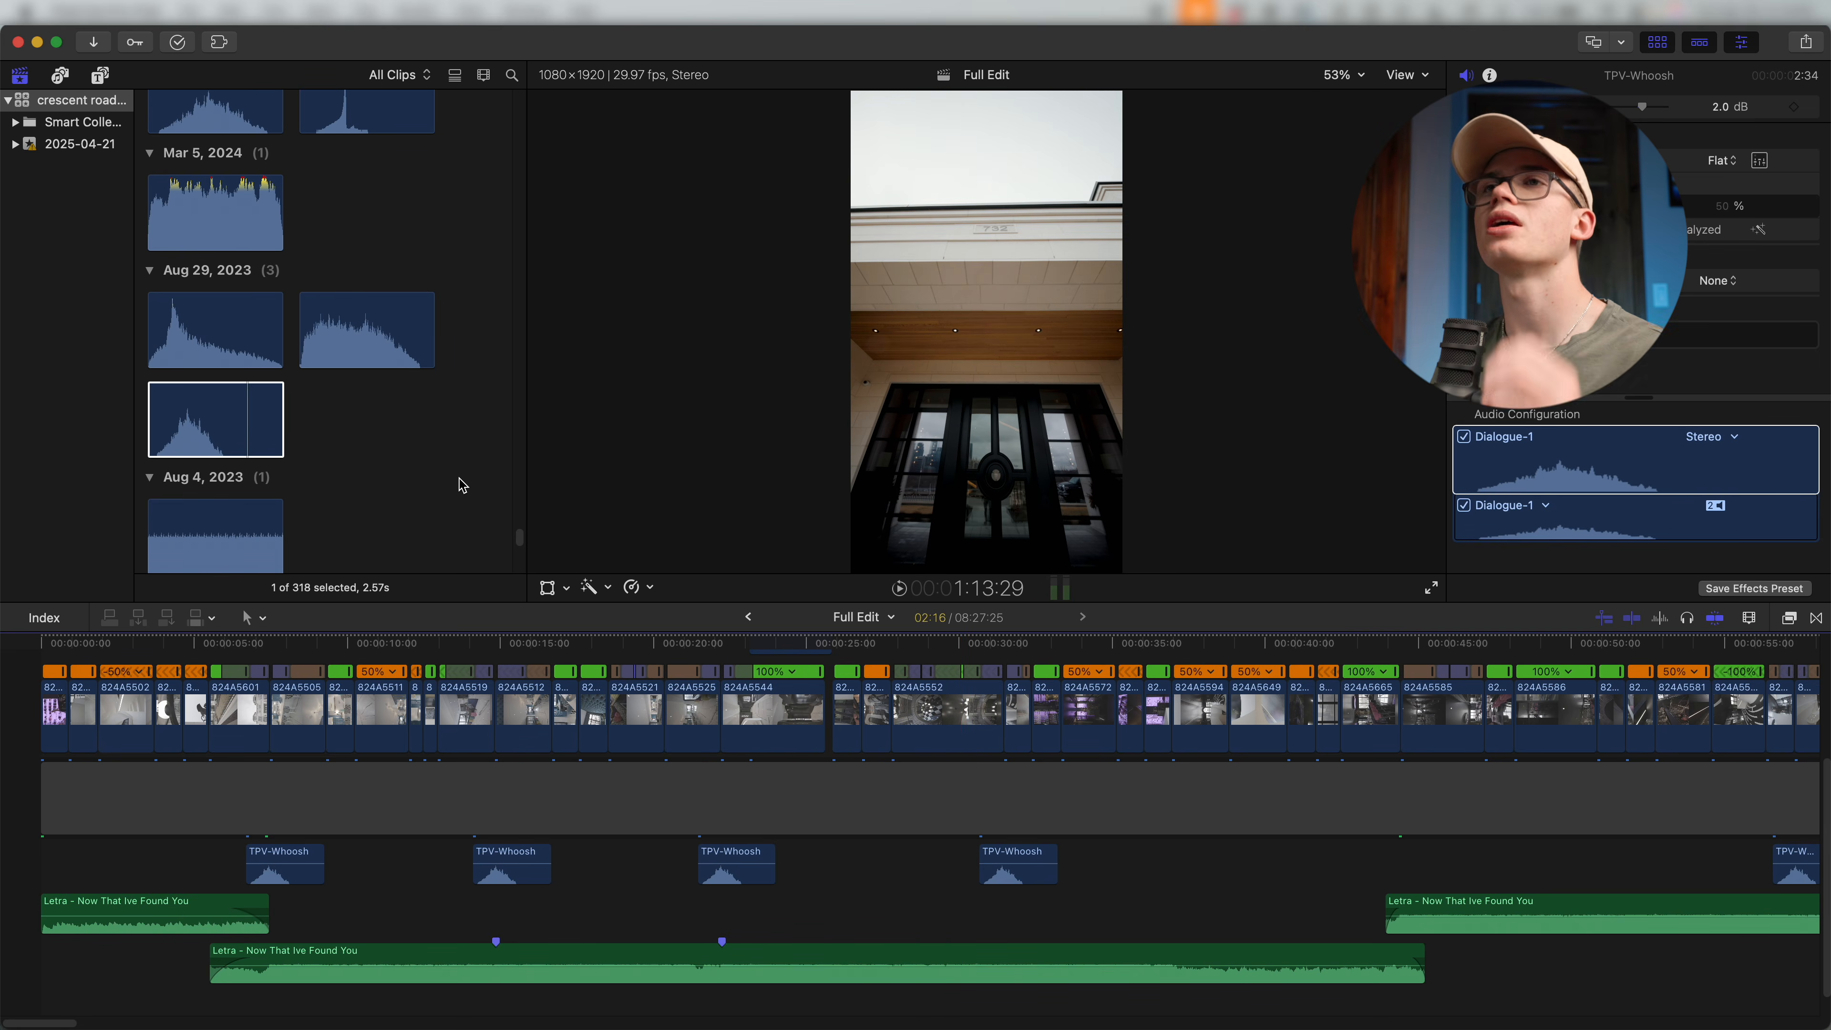
pyautogui.scroll(3, 462, 500)
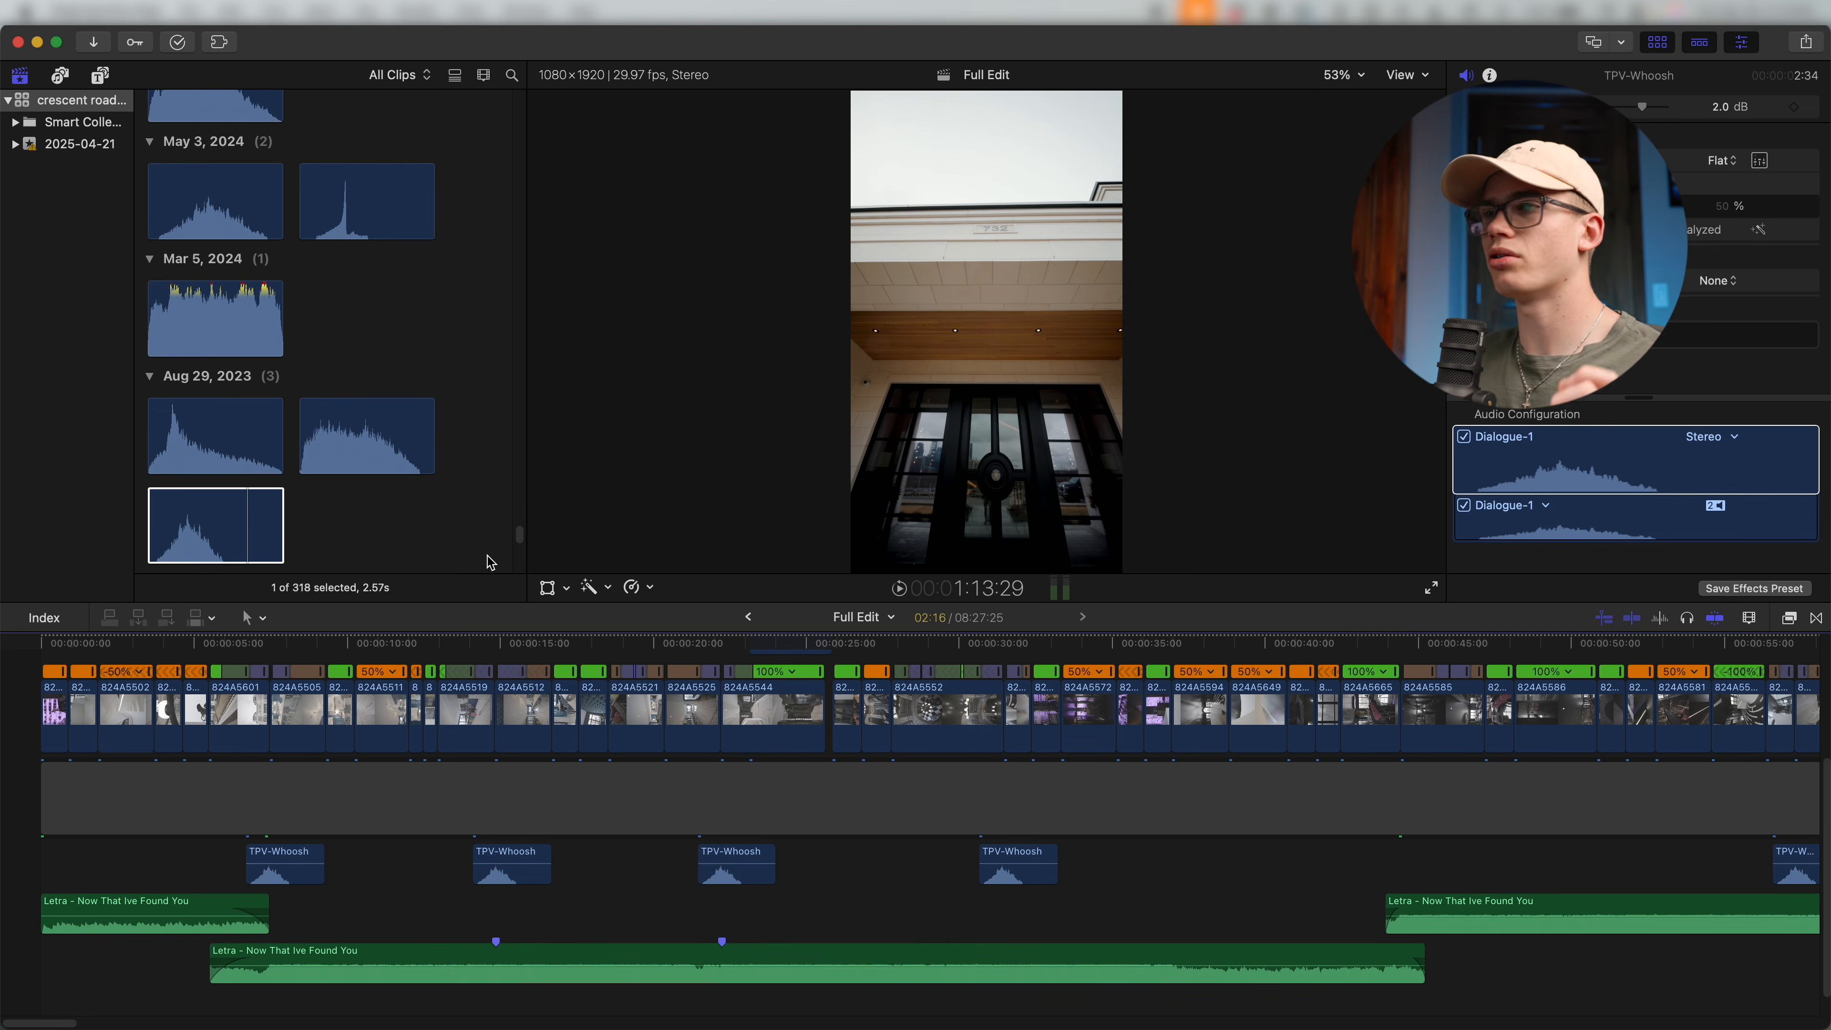
pyautogui.press('super+equal')
pyautogui.press('super+equal')
pyautogui.press('super+equal')
pyautogui.press('super+equal')
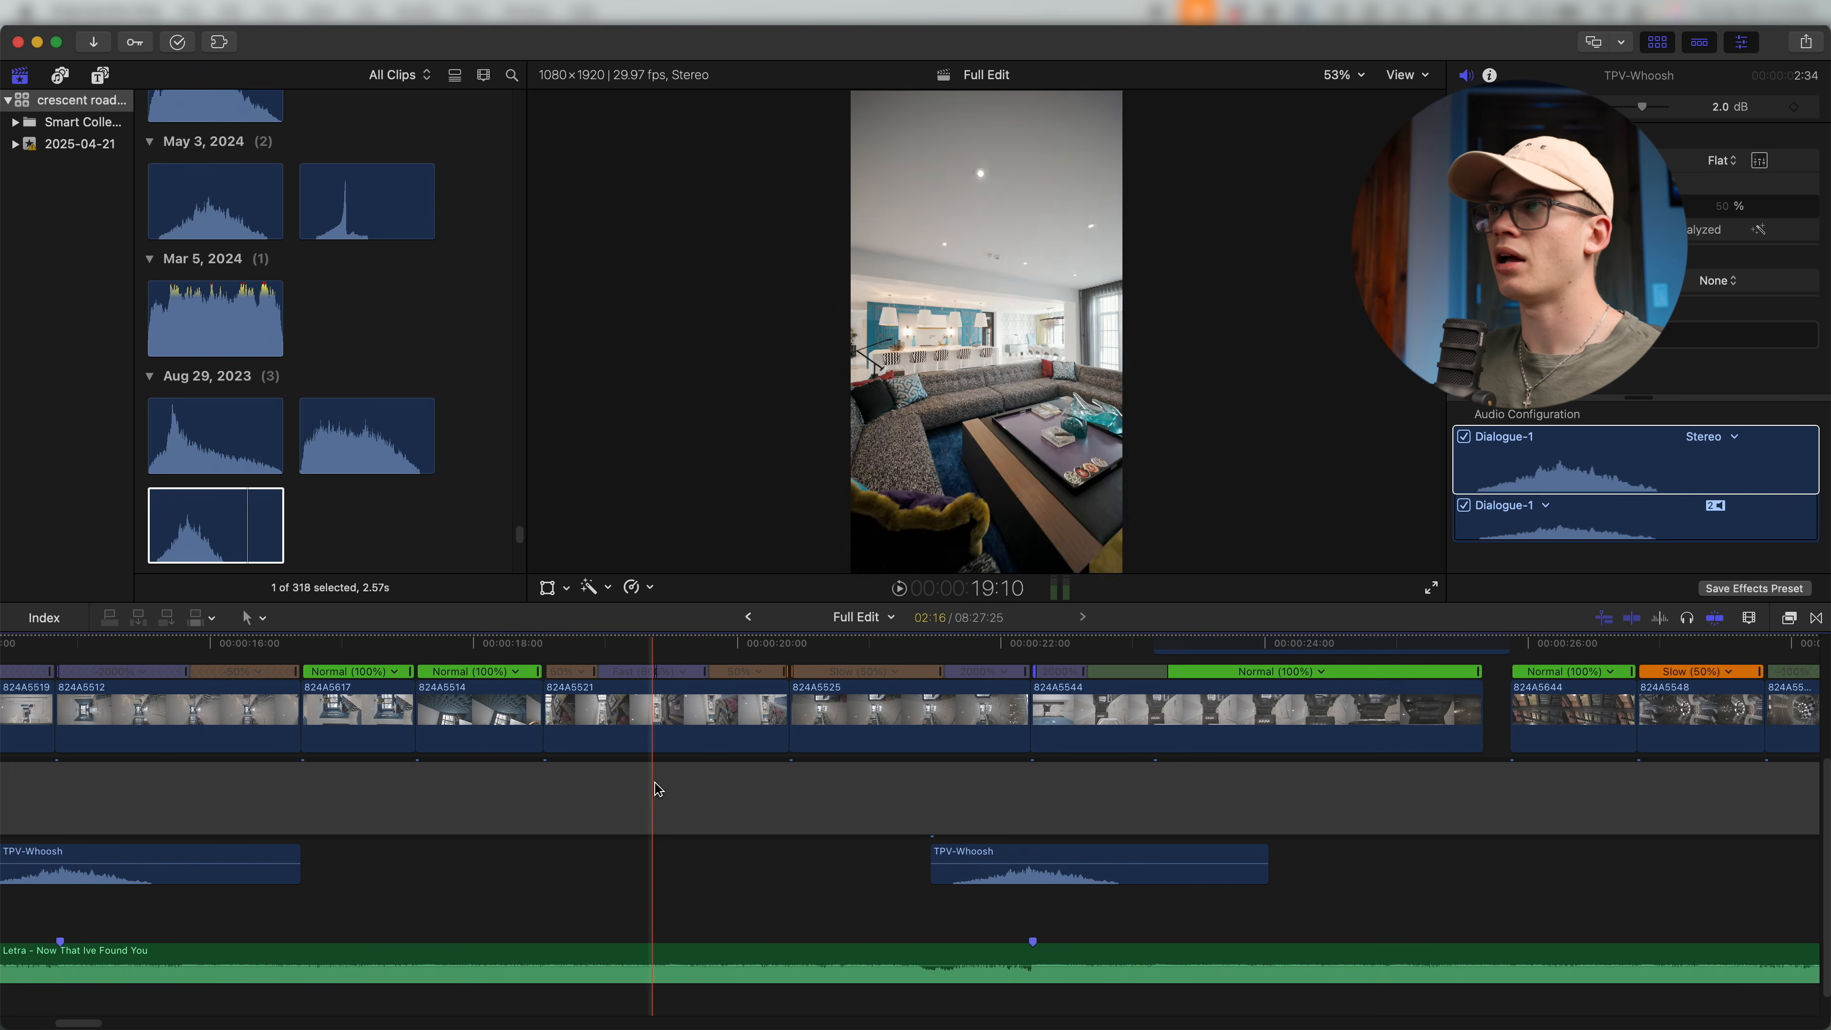
pyautogui.scroll(2, 321, 391)
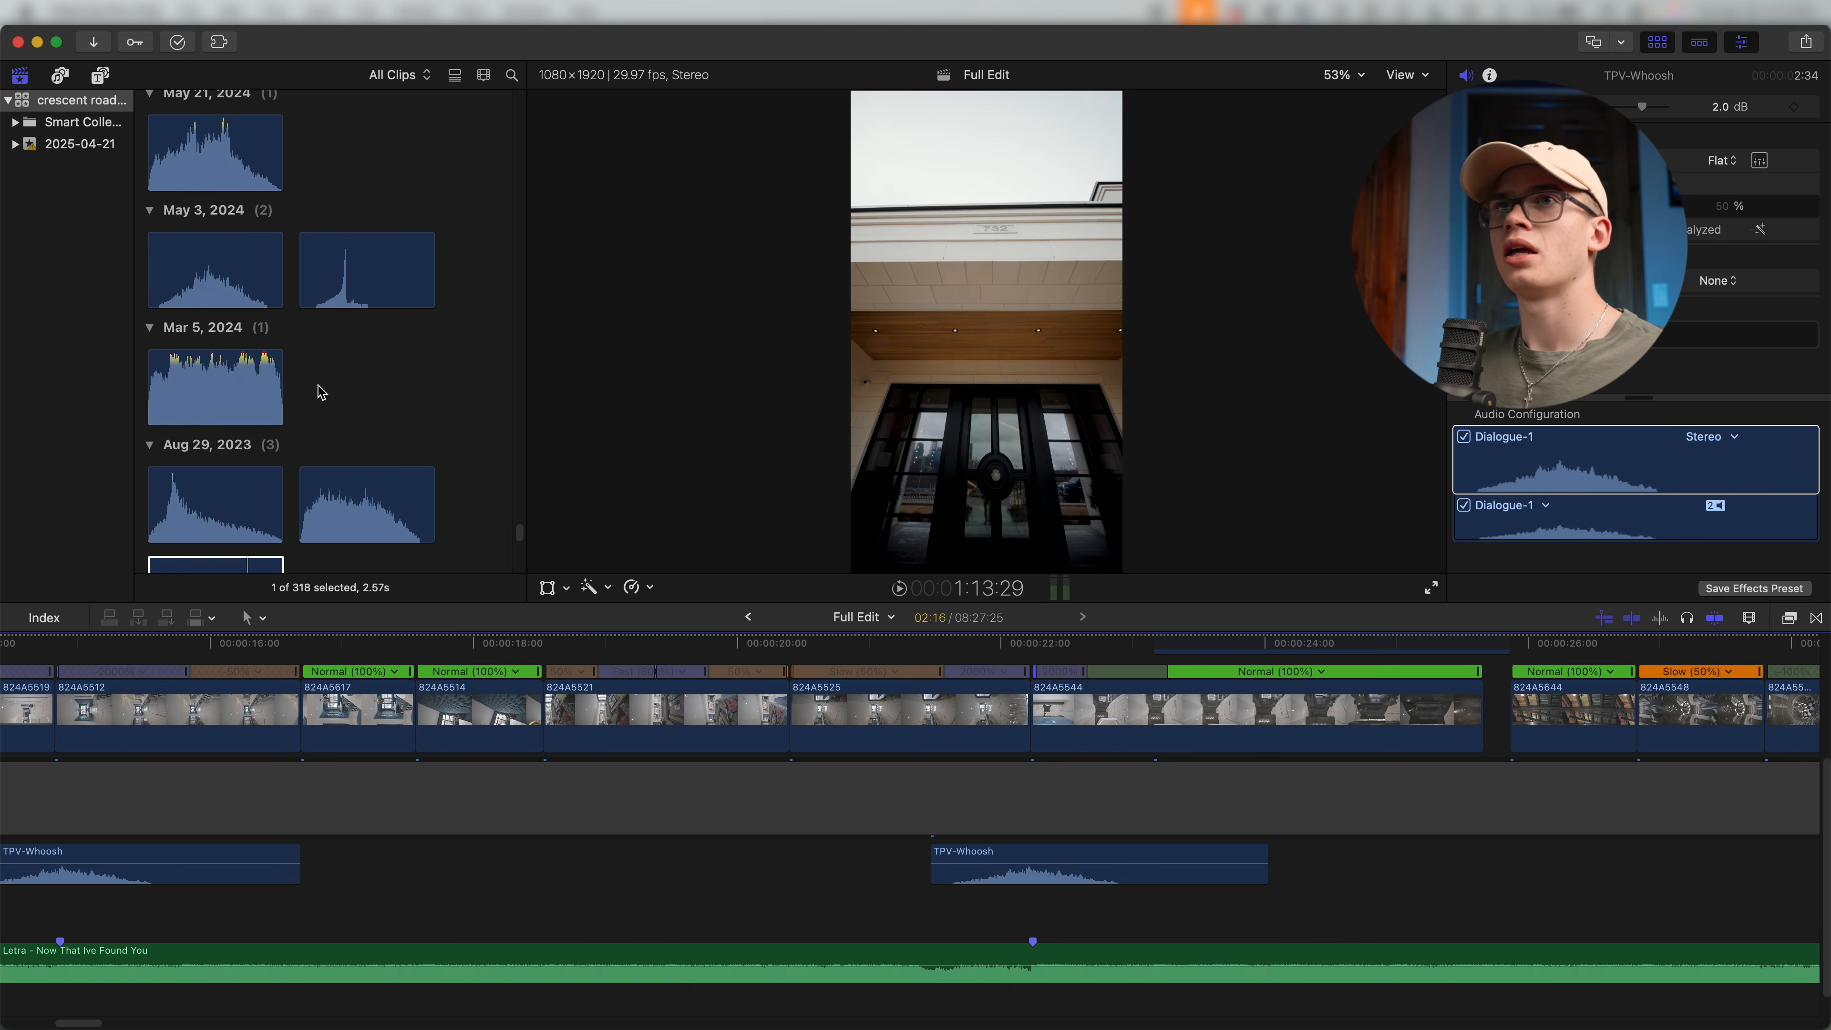
pyautogui.click(171, 312)
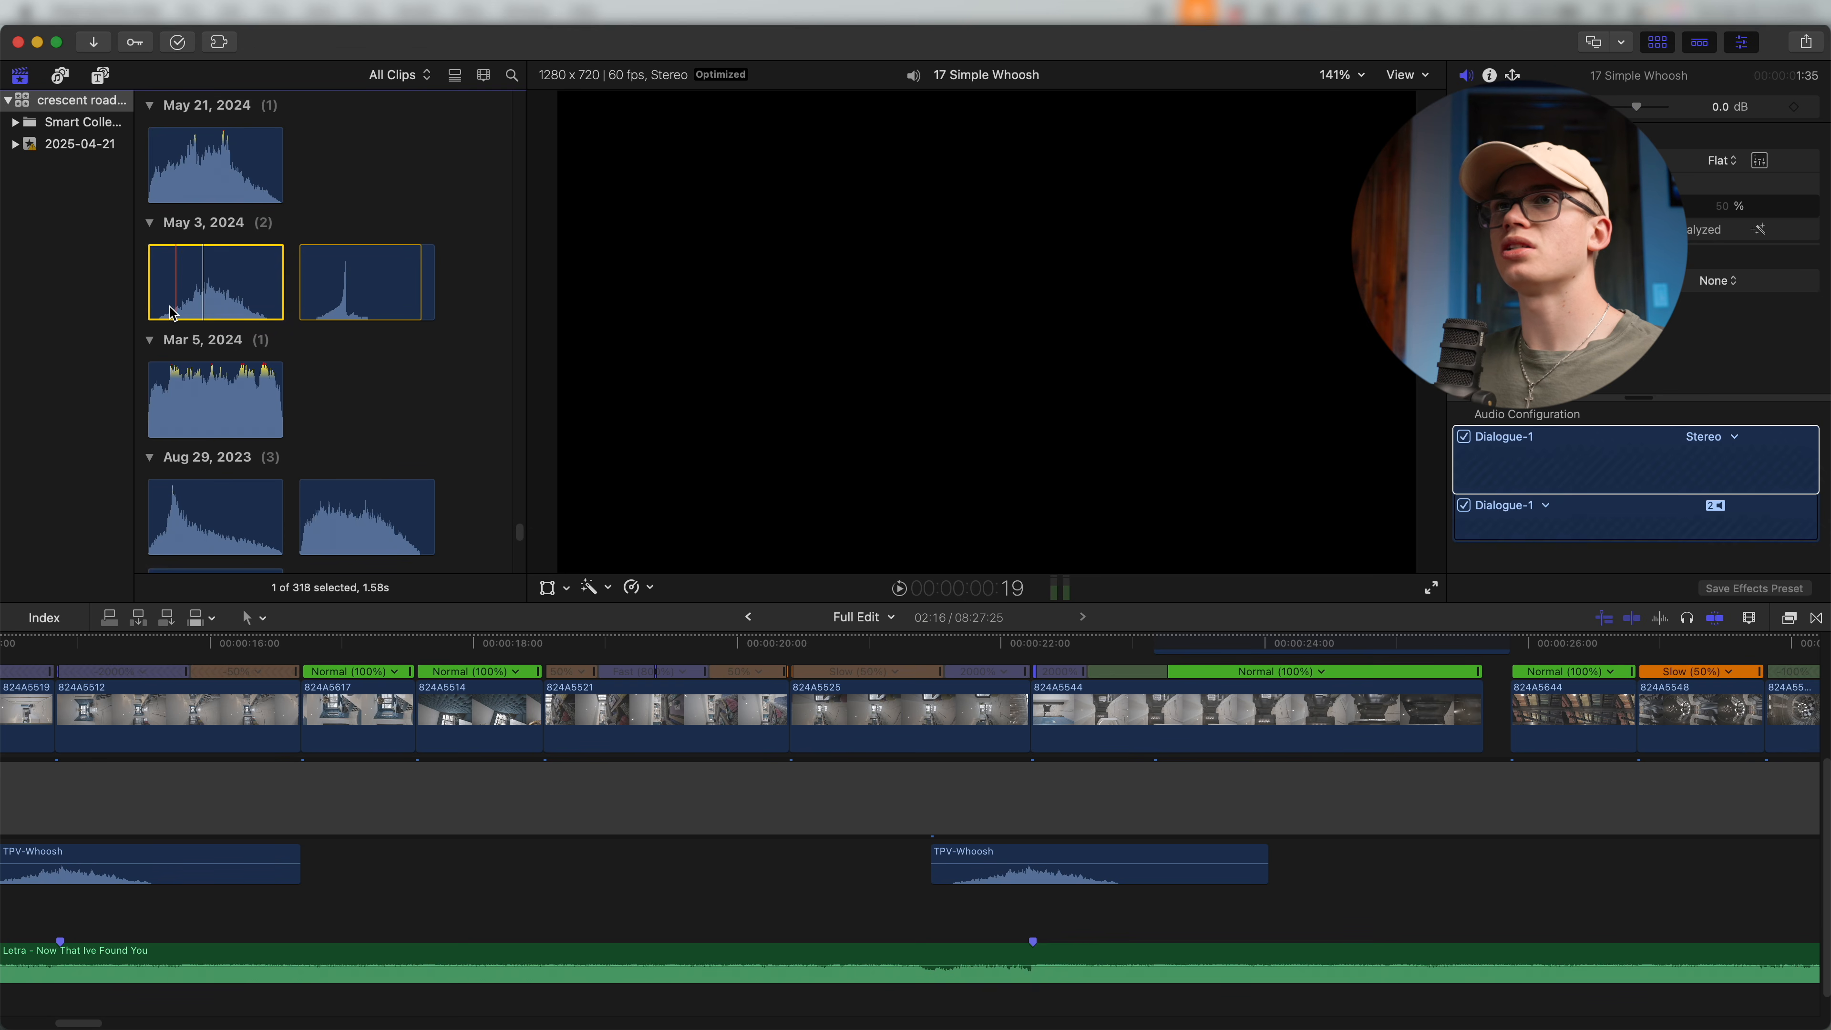
pyautogui.moveTo(194, 299); pyautogui.dragTo(562, 891)
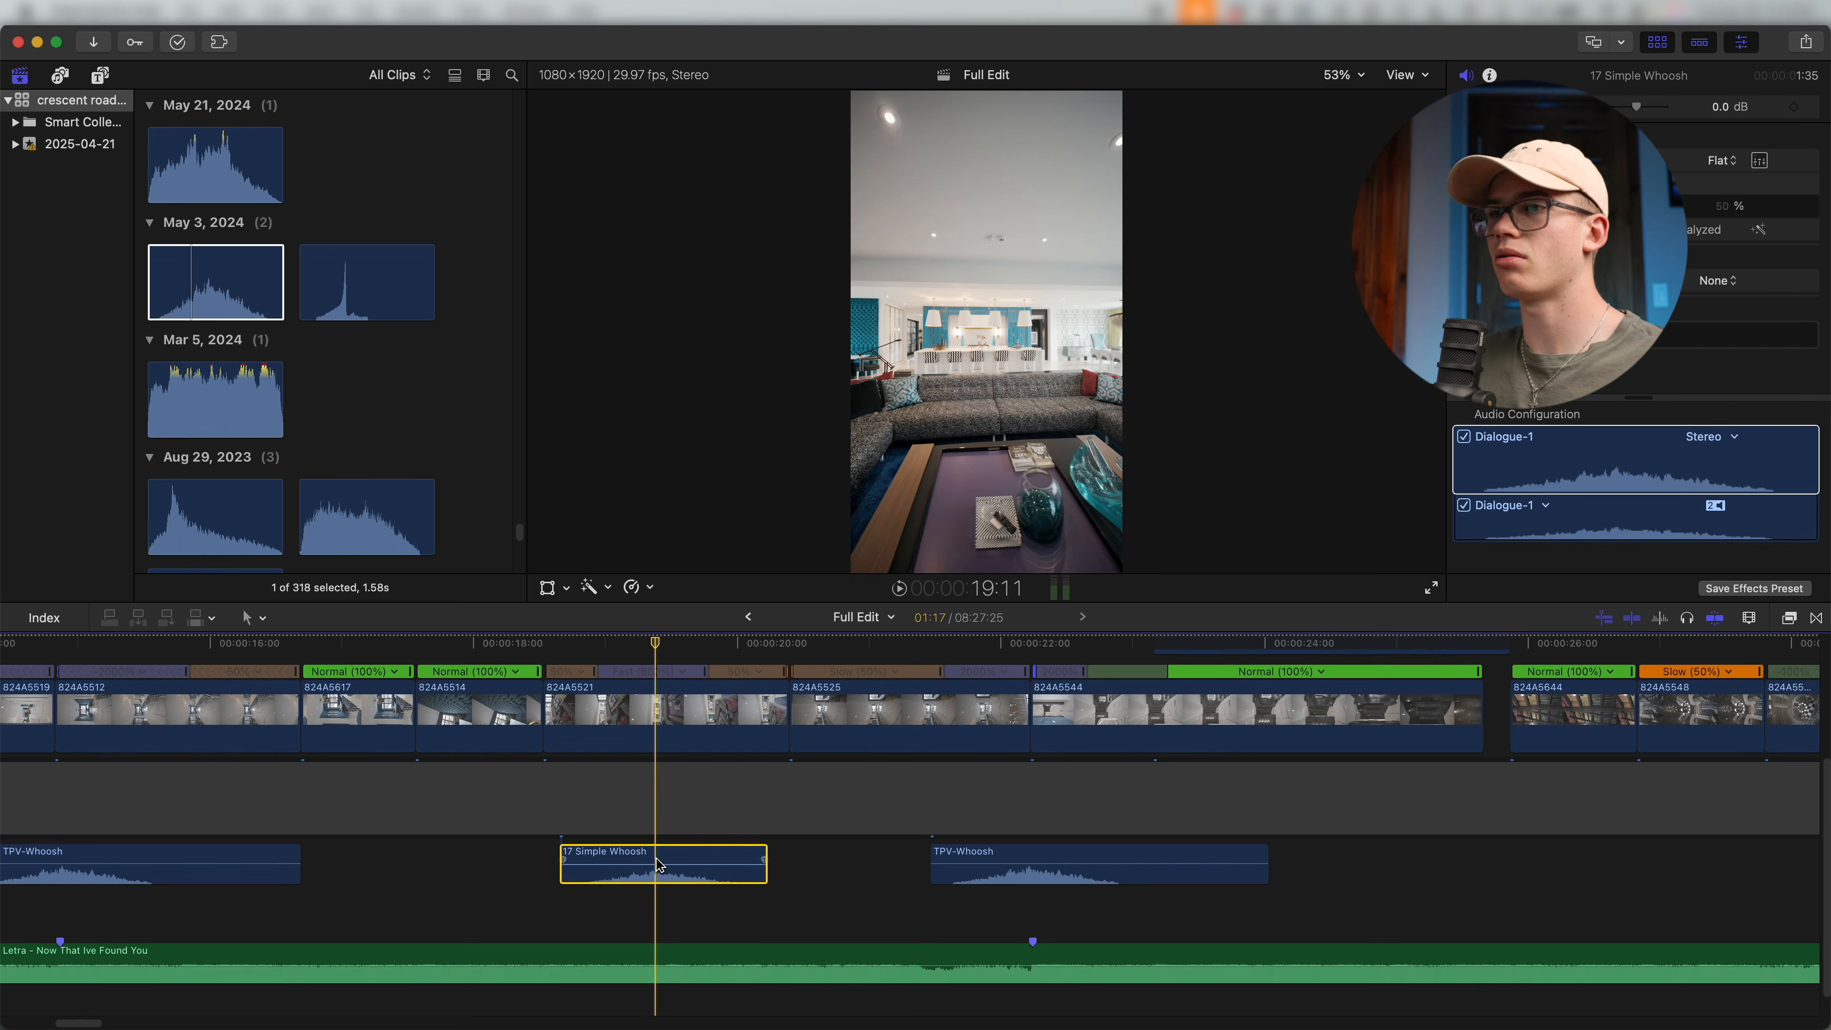
pyautogui.moveTo(651, 863)
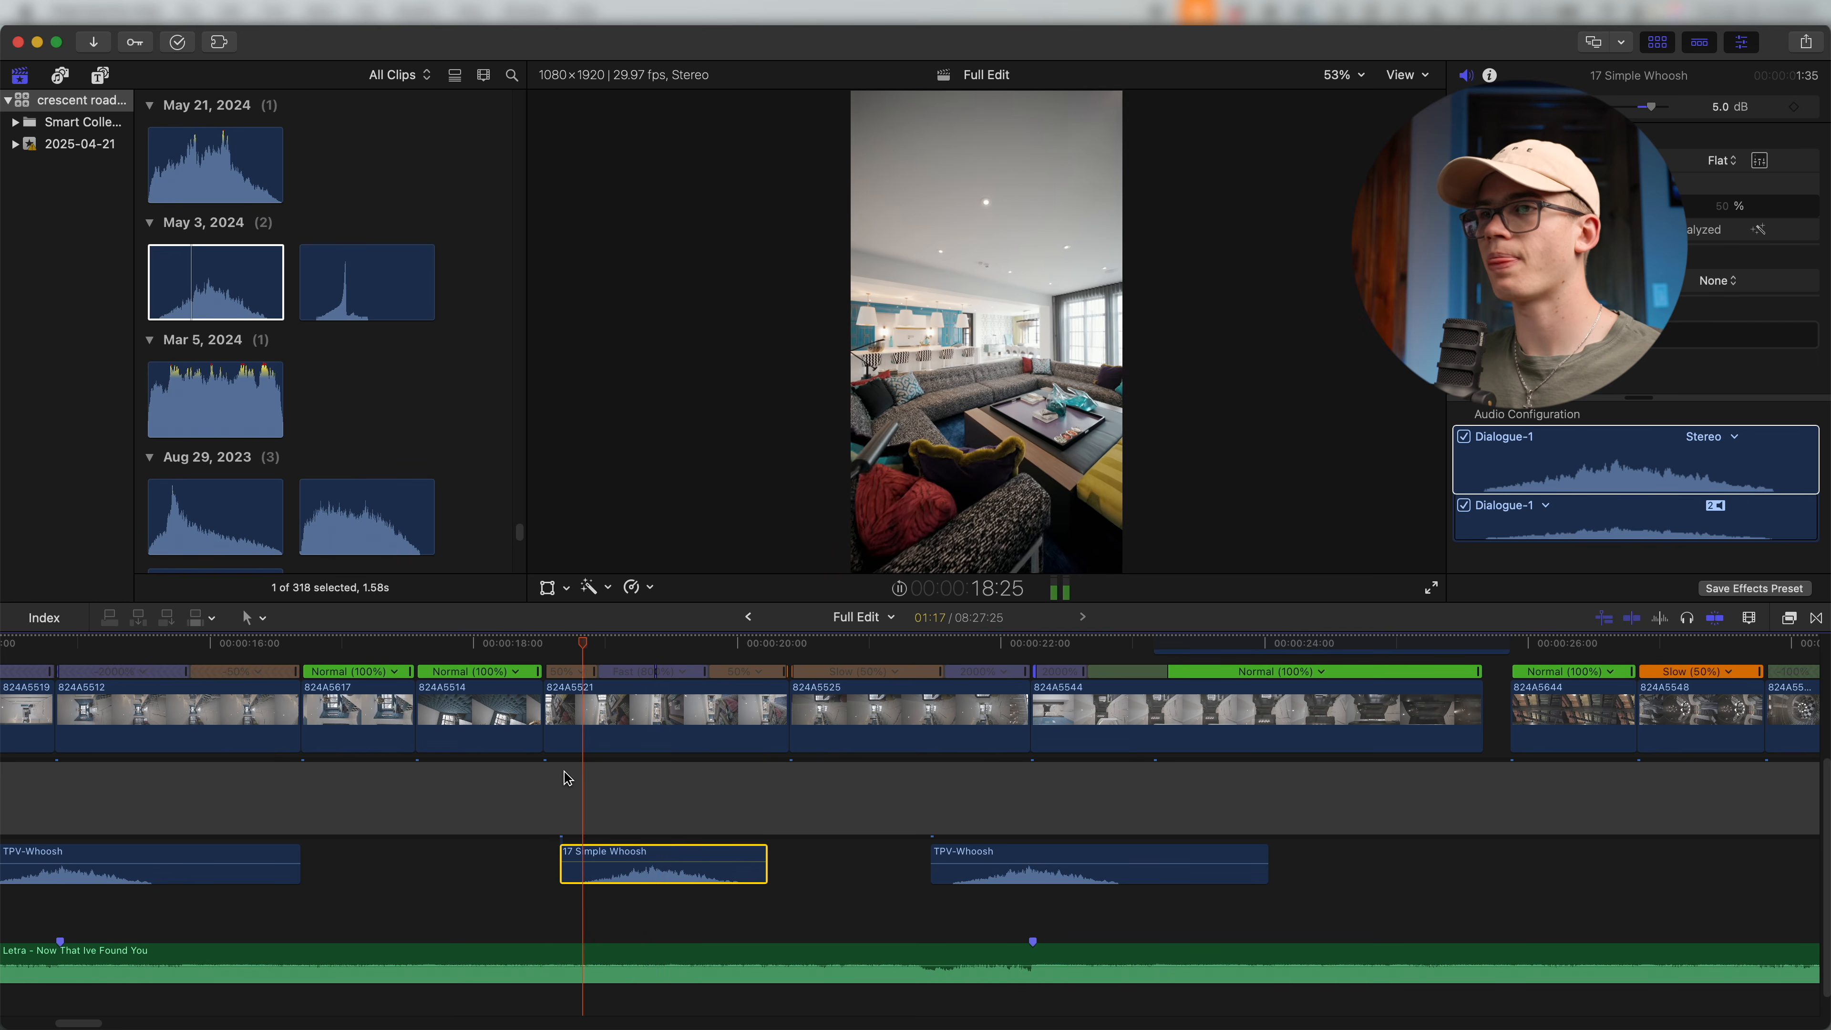
pyautogui.press('space')
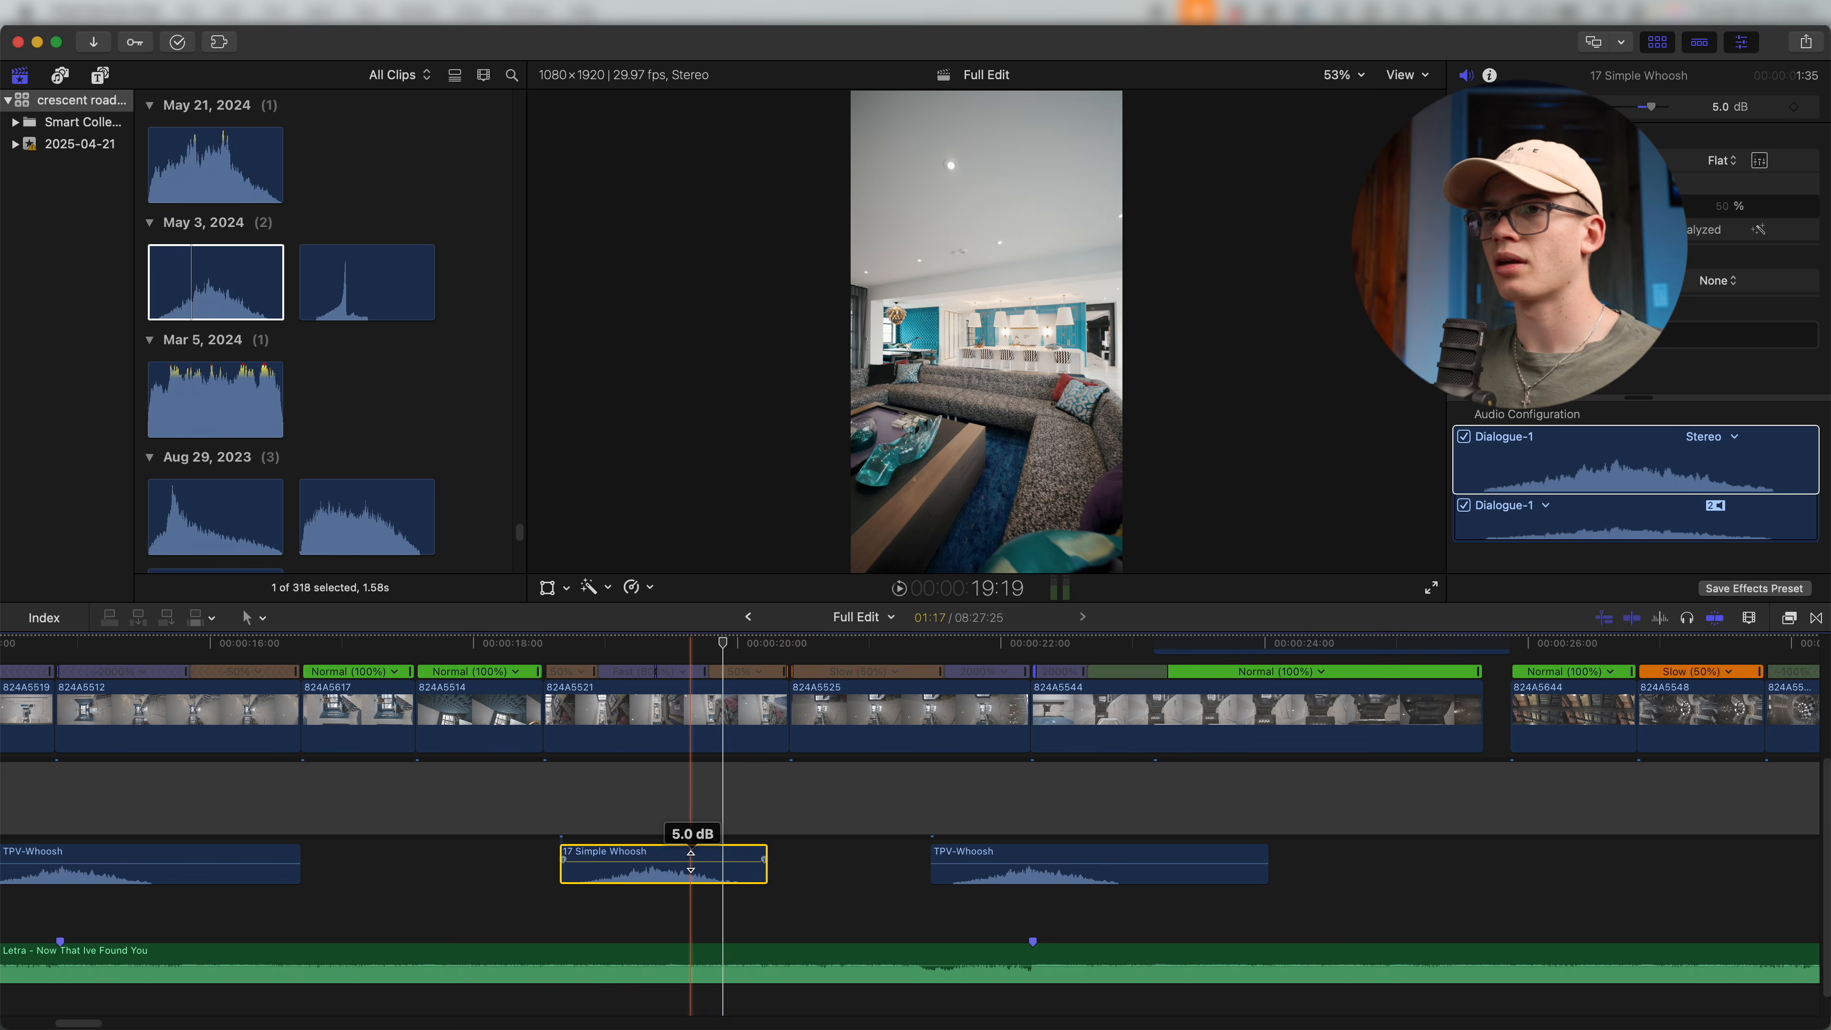
# Paste copies of the 17 Simple Whoosh under the speed ramp of clip 824A5552 and the end of clip 824A5544.
pyautogui.press('super+minus')
pyautogui.hscroll(6, 985, 834)
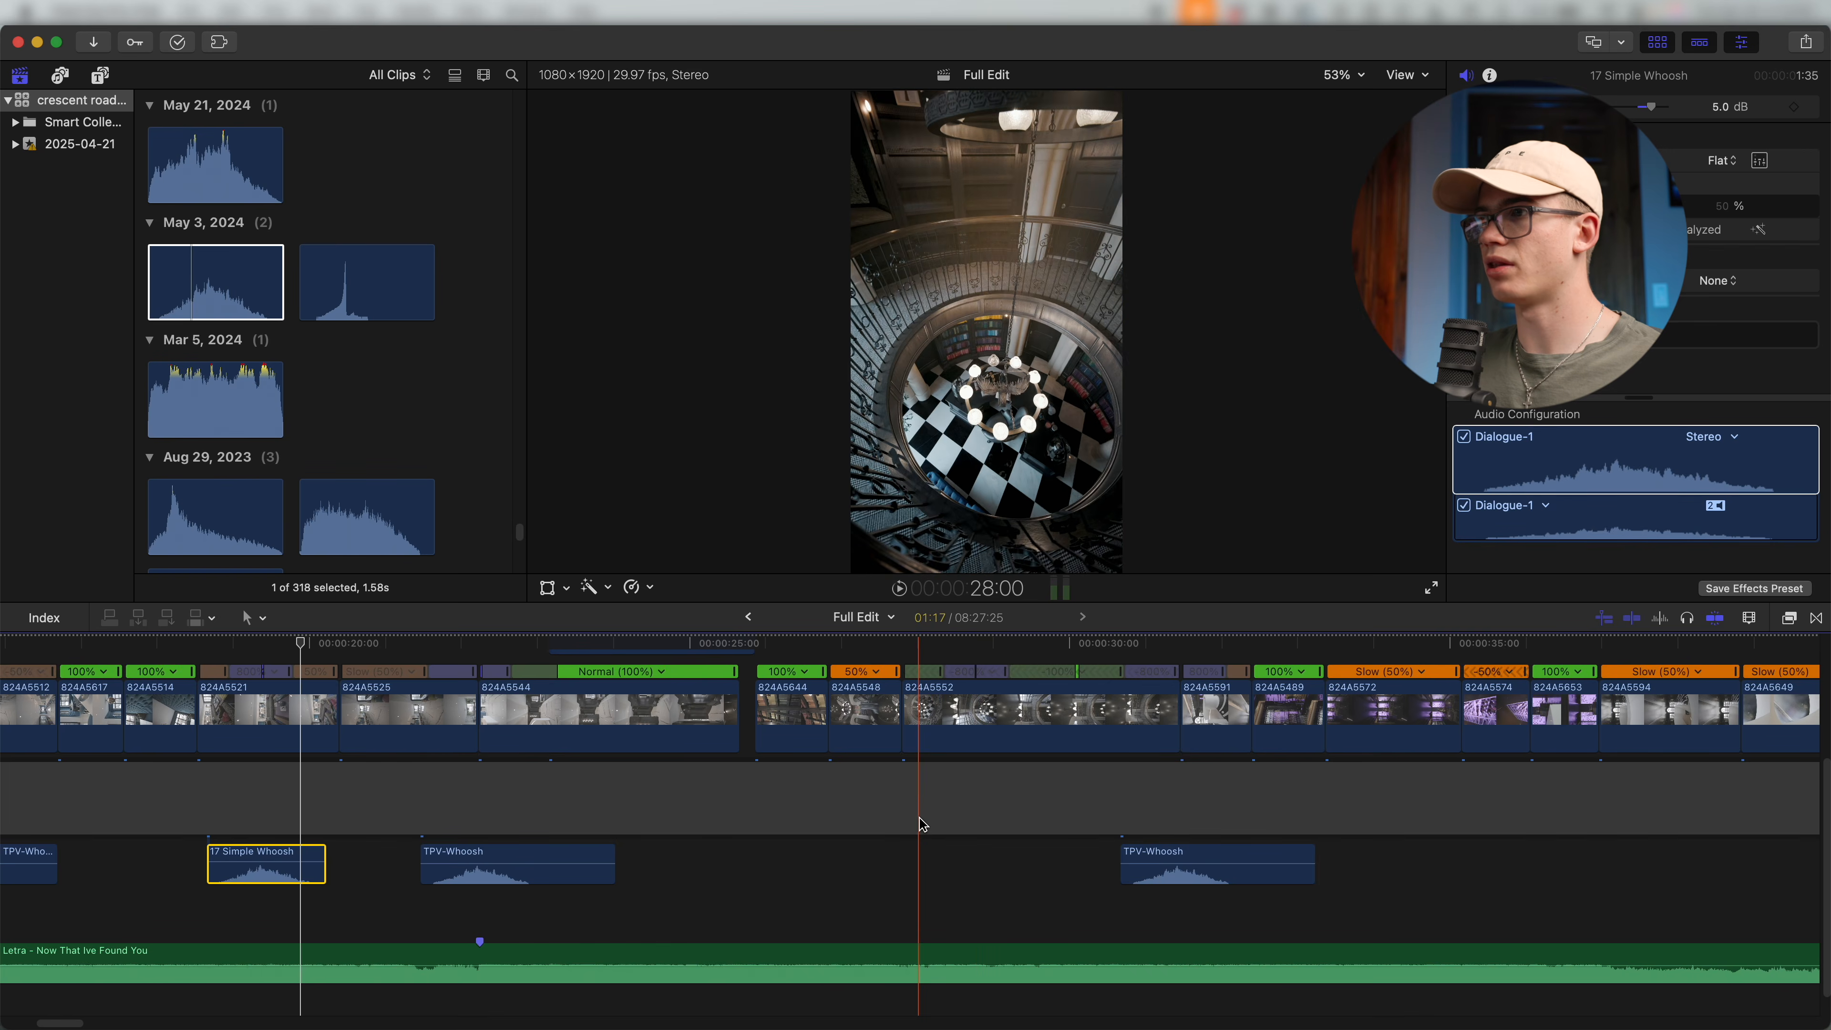
pyautogui.press('super+x')
pyautogui.press('super+equal')
pyautogui.press('super+v')
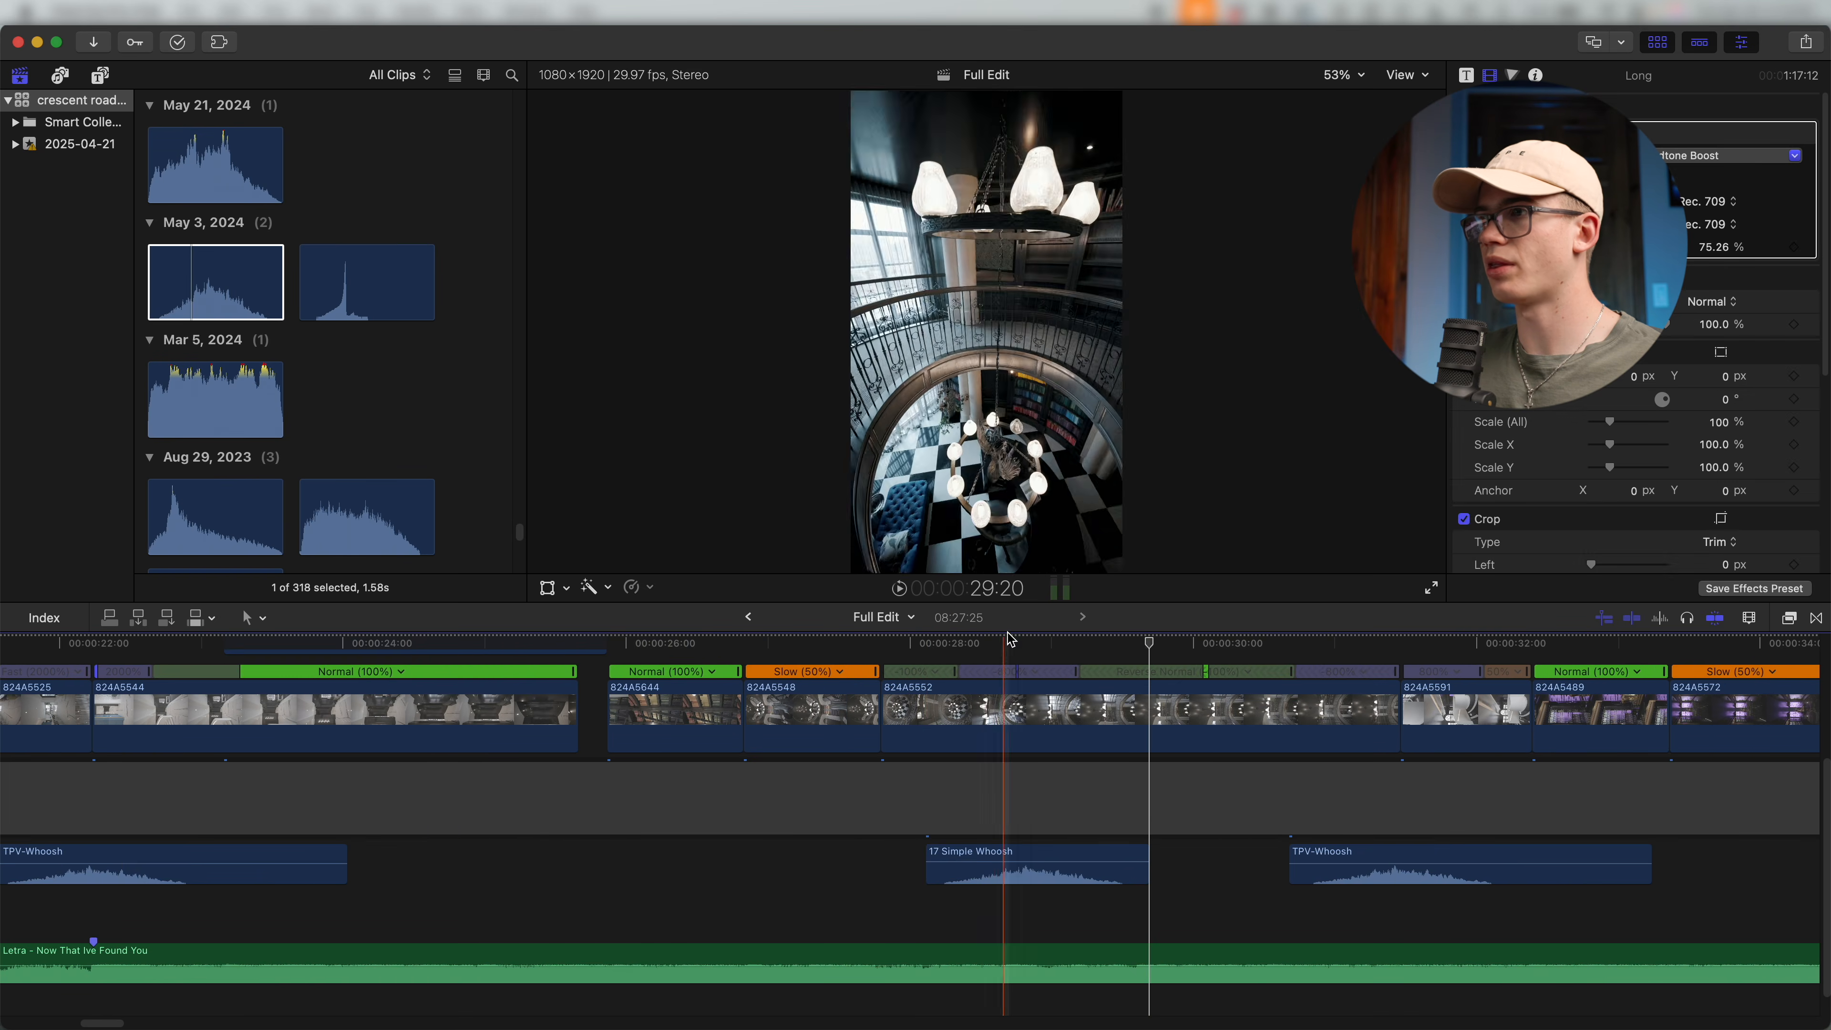
pyautogui.click(1018, 643)
pyautogui.moveTo(1066, 874); pyautogui.dragTo(1055, 874)
pyautogui.press('space')
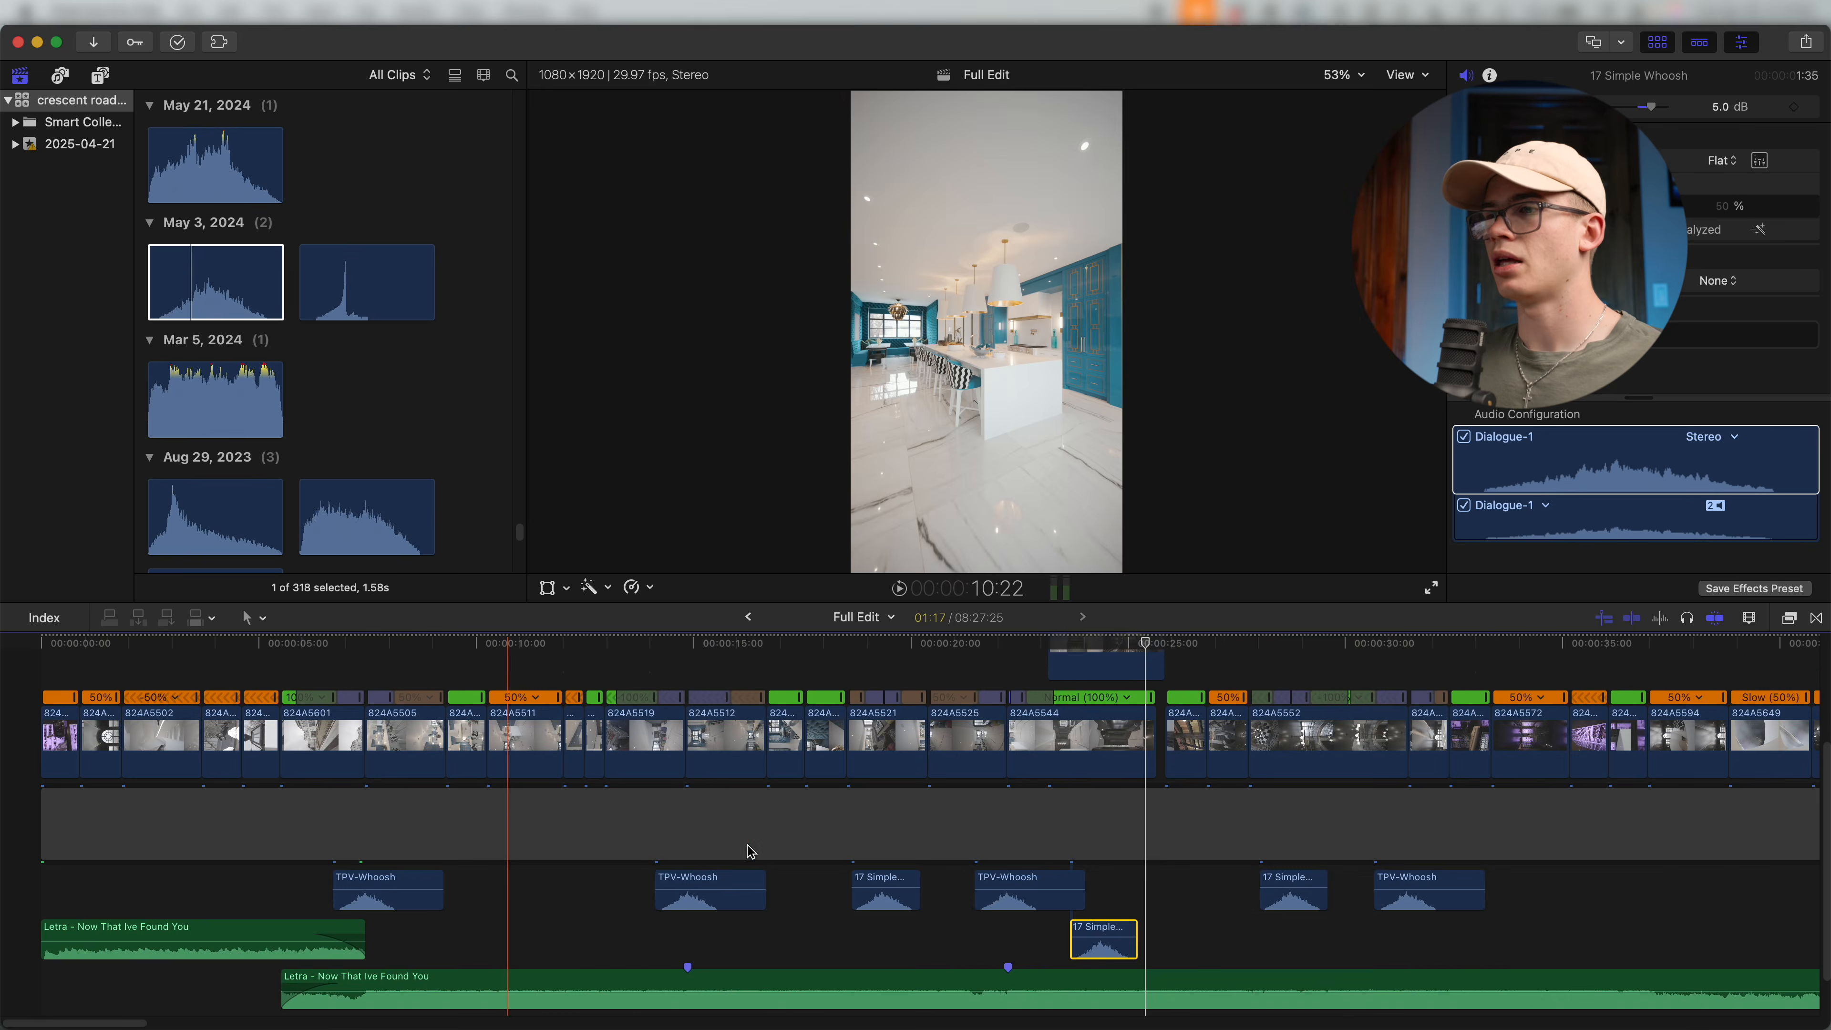
# Play the opening section from clip 824A5601 into 824A5505 to check the whoosh against the music change.
pyautogui.scroll(3, 768, 793)
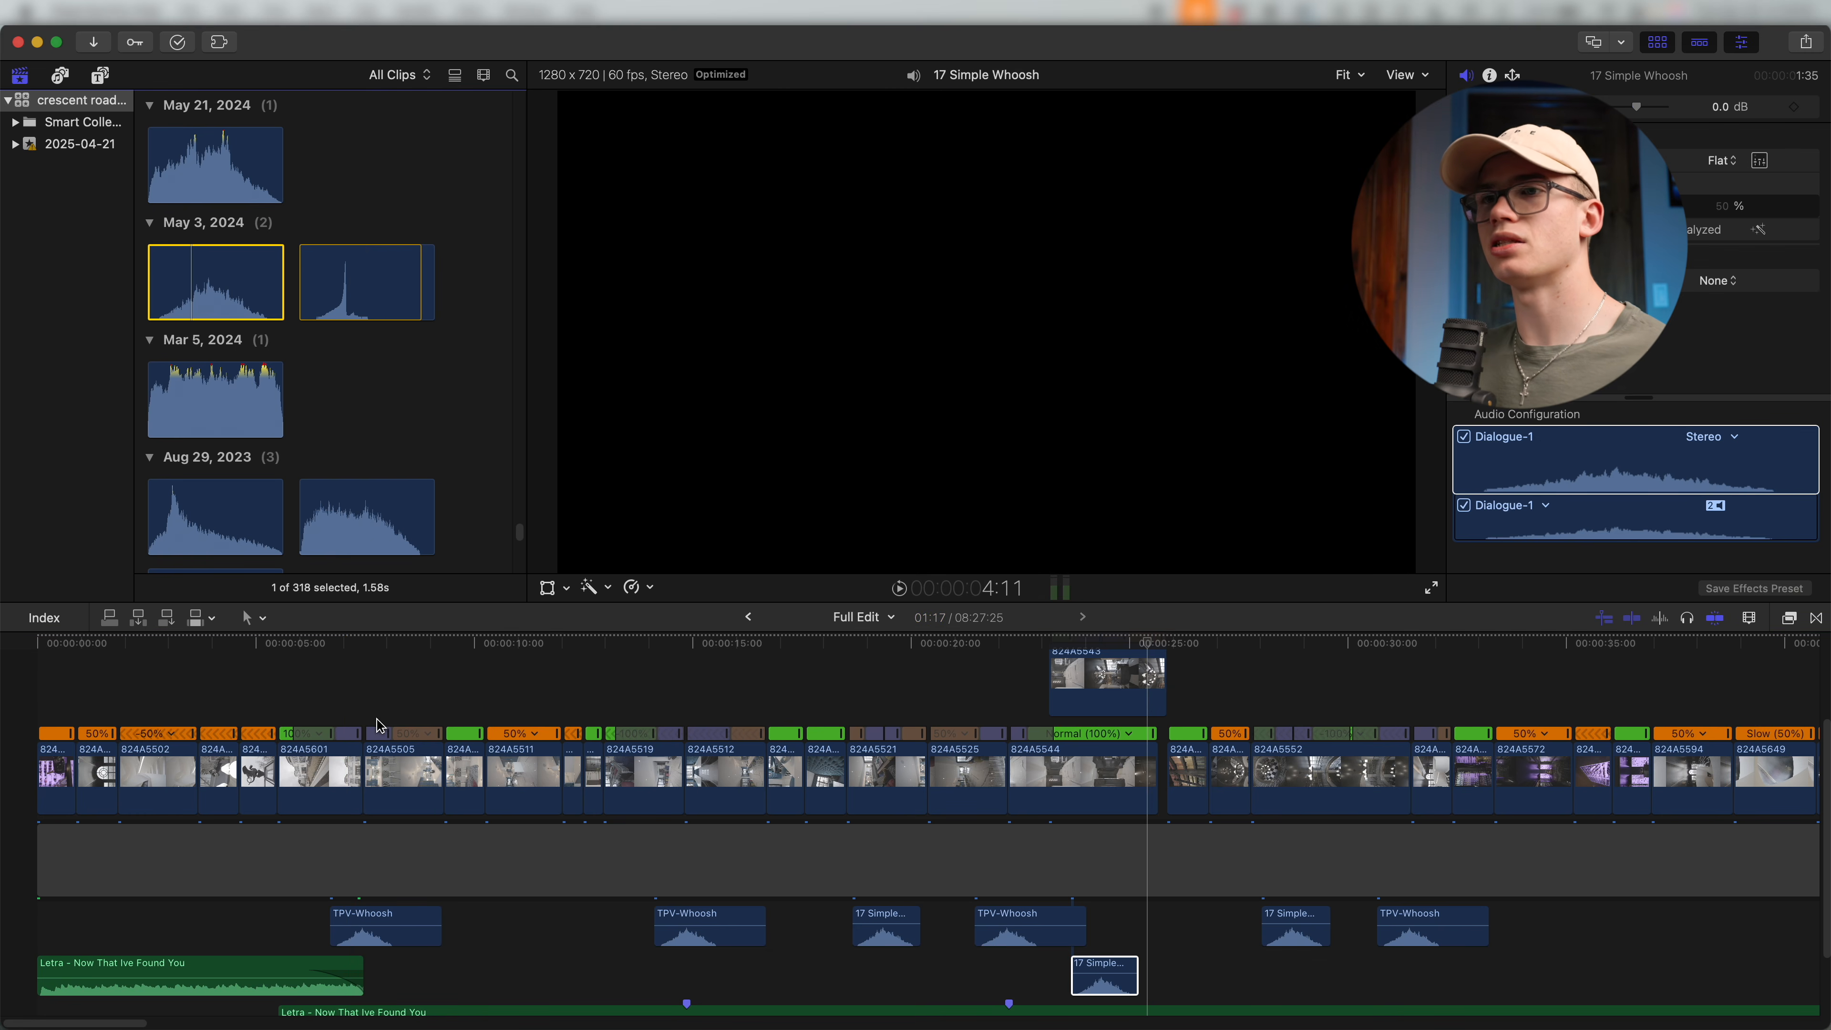
pyautogui.press('super+equal')
pyautogui.press('super+equal')
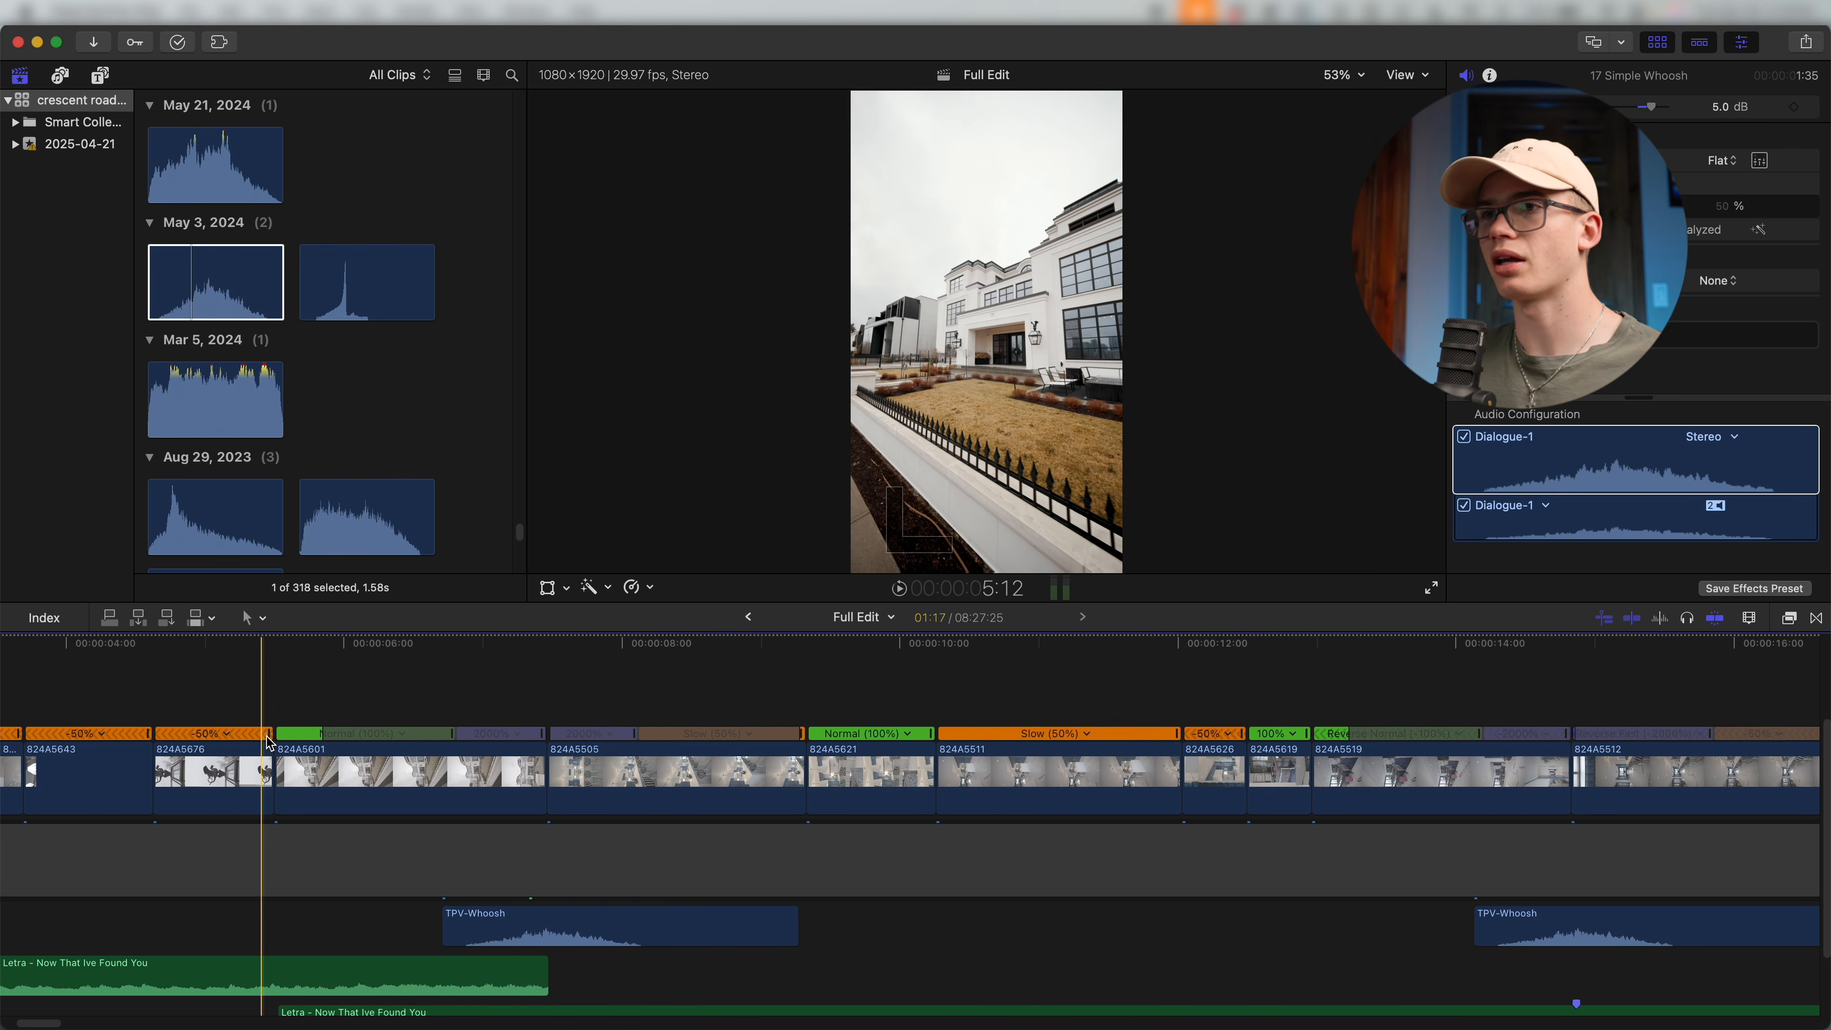
pyautogui.press('space')
pyautogui.press('super+minus')
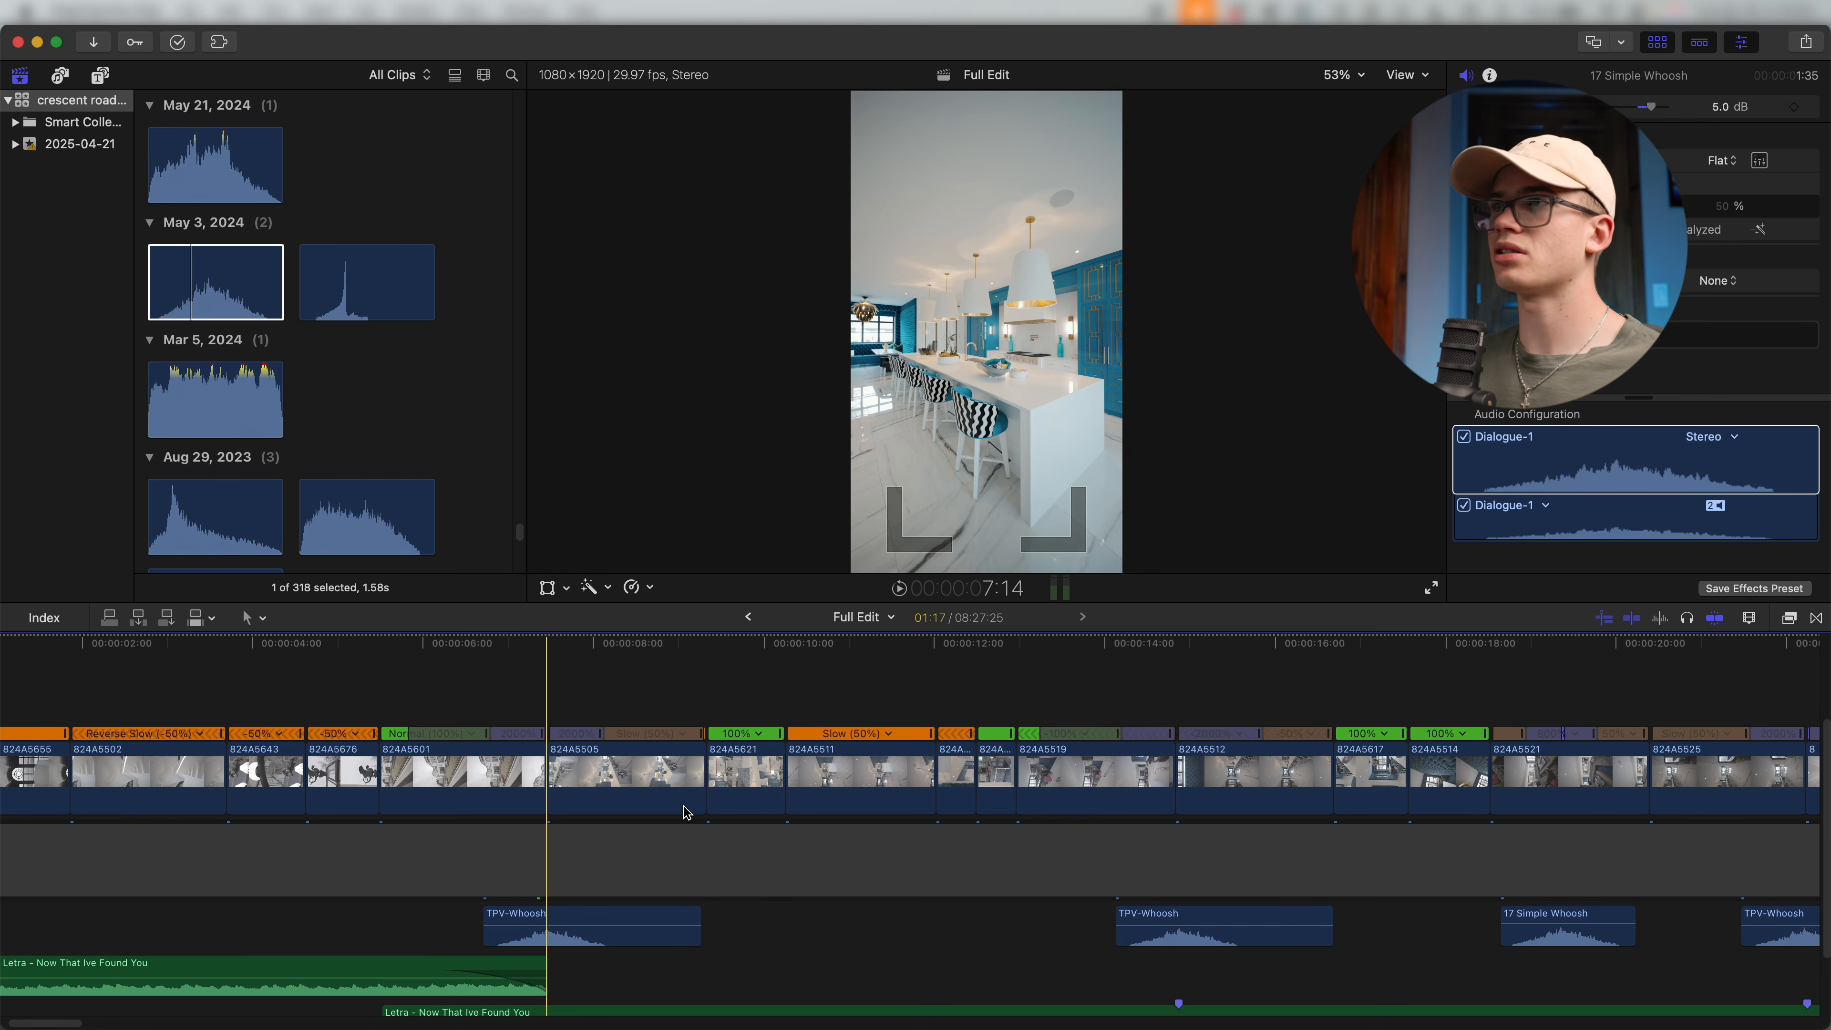
pyautogui.press('super+a')
pyautogui.scroll(-2, 432, 807)
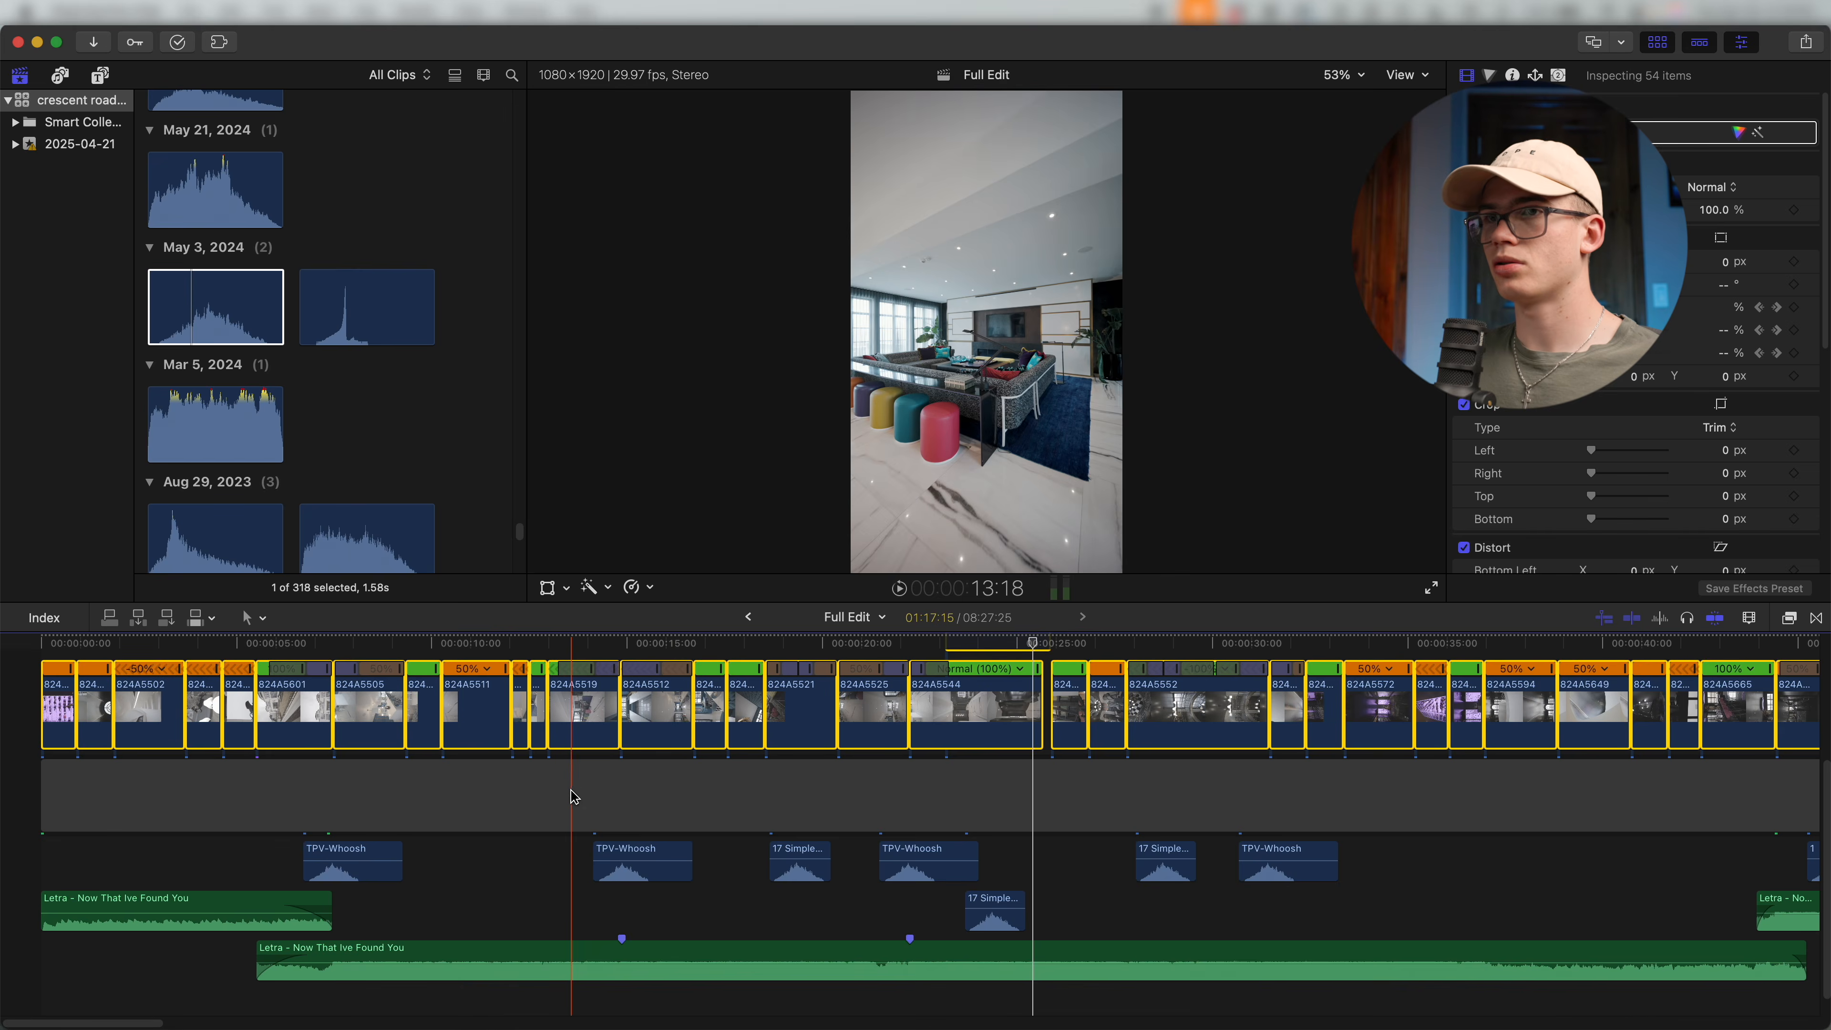
pyautogui.click(602, 800)
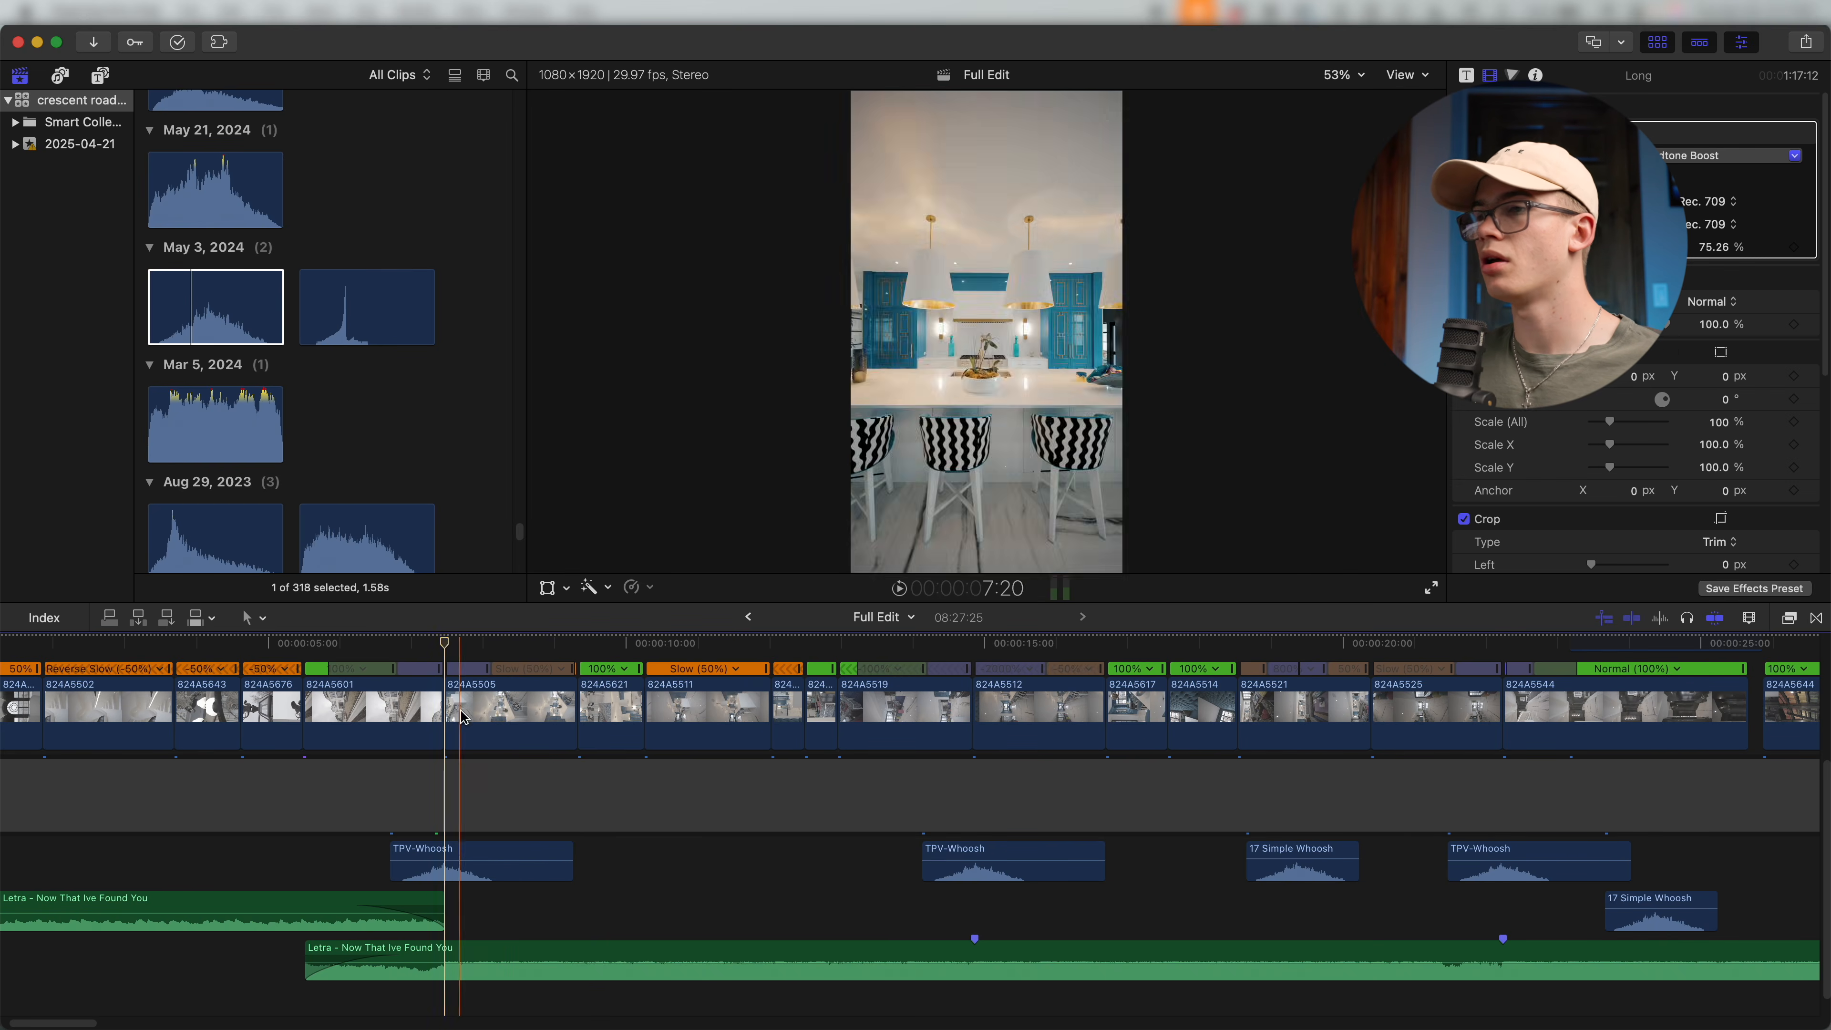
# Play the edit through clip 824A5512 and across the cut from 824A5525 into 824A5544 to check the whooshes.
pyautogui.hscroll(5, 620, 807)
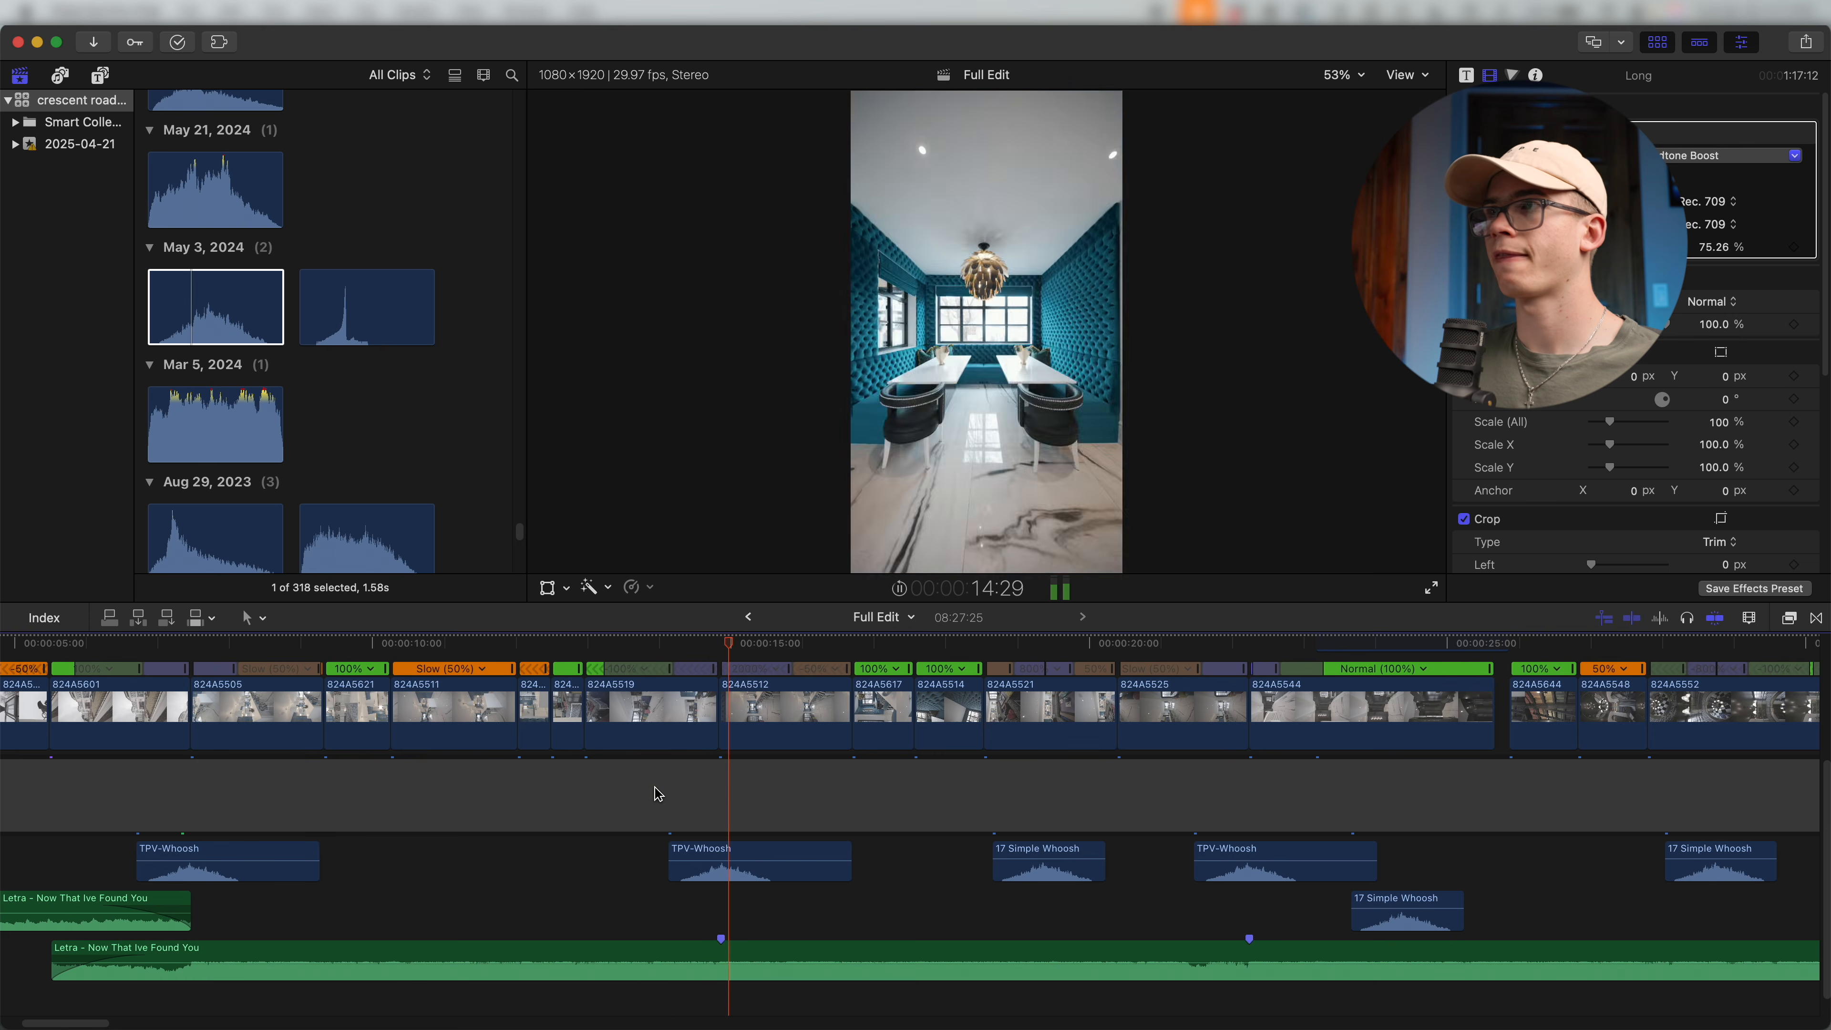
pyautogui.press('space')
pyautogui.hscroll(5, 812, 835)
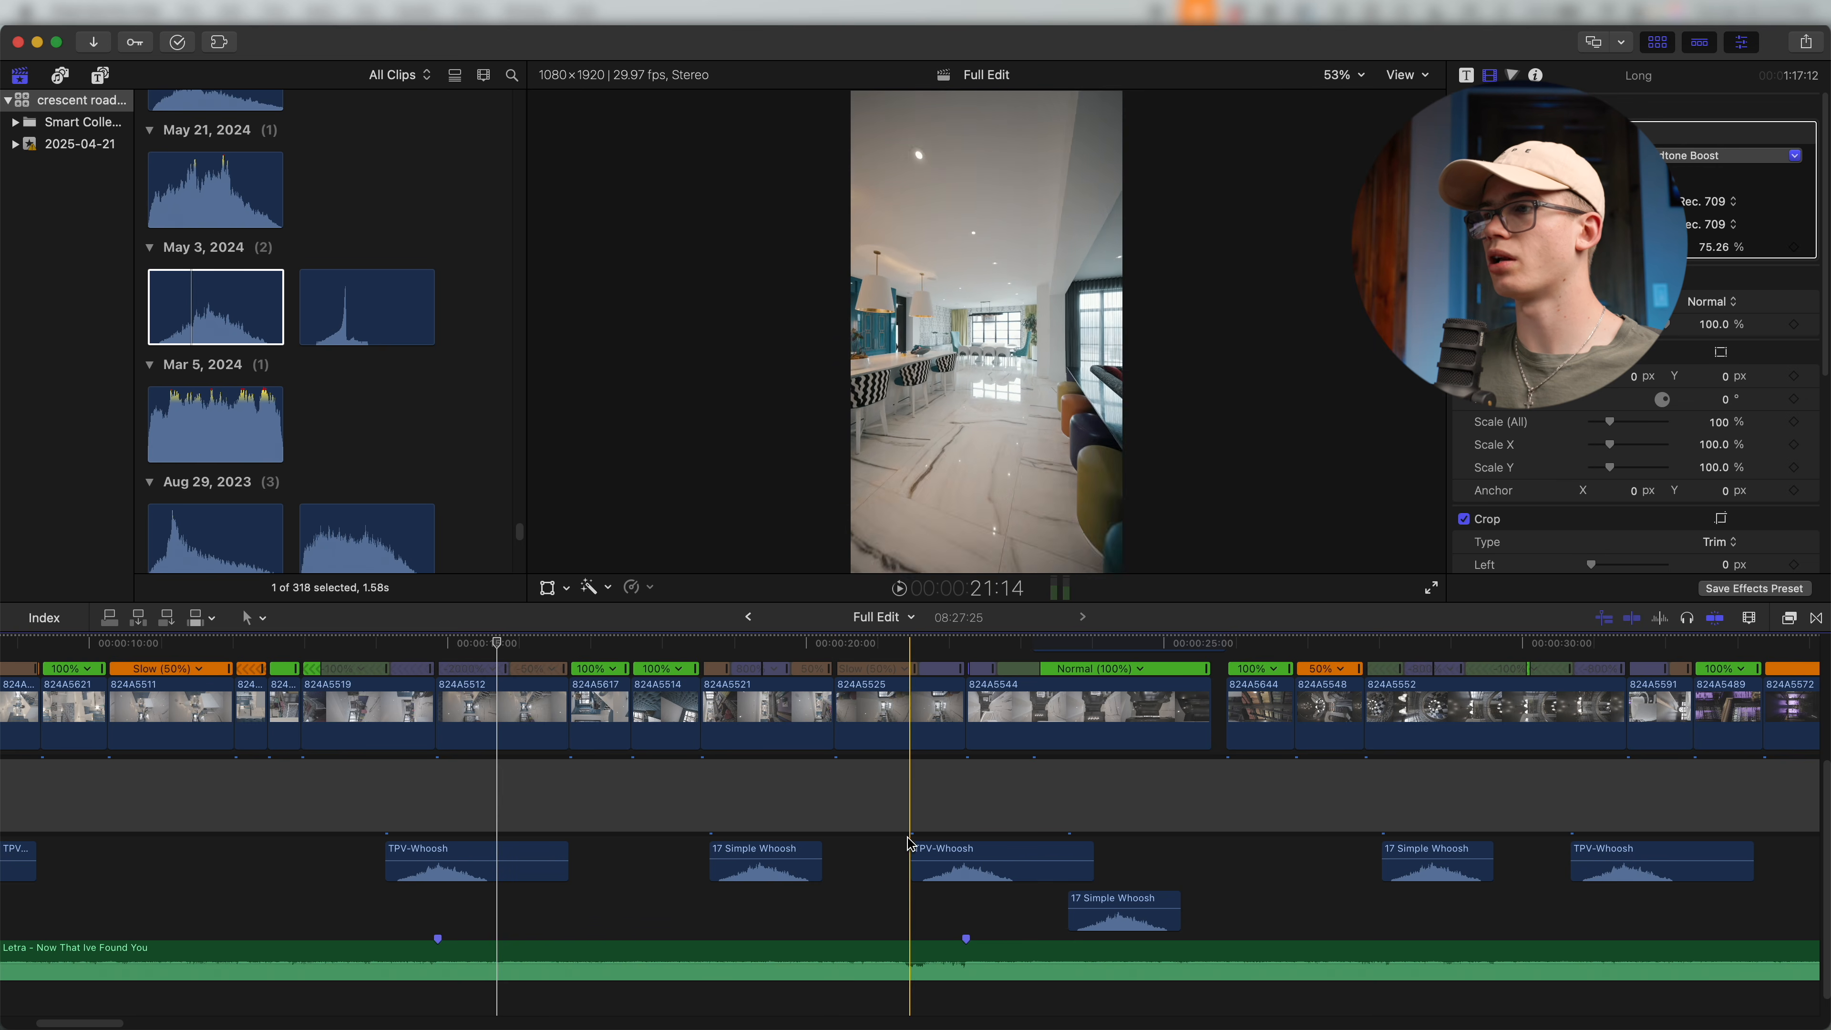
pyautogui.press('space')
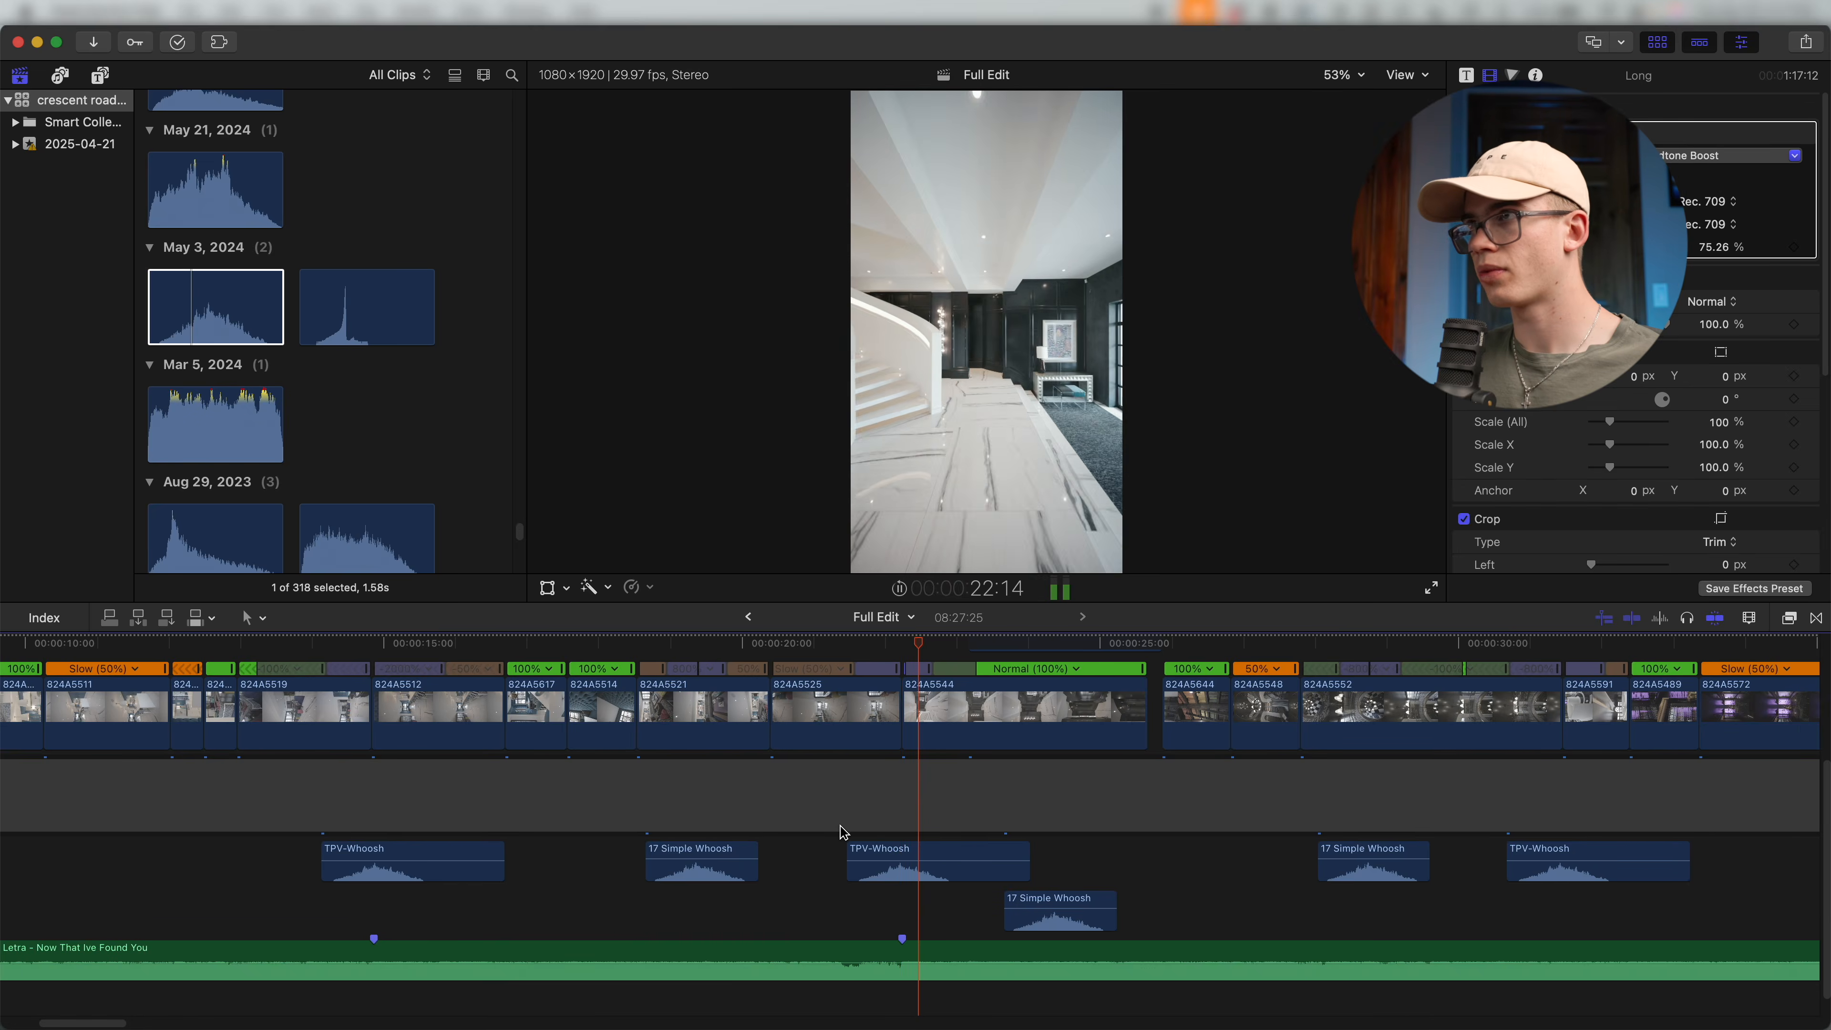
pyautogui.press('space')
pyautogui.scroll(-1, 839, 829)
pyautogui.press('space')
pyautogui.press('space')
# Add the Riser Metallic sound effect under clip 824A5525 so it ends at the cut into clip 824A5544.
pyautogui.scroll(3, 804, 825)
pyautogui.scroll(-3, 805, 824)
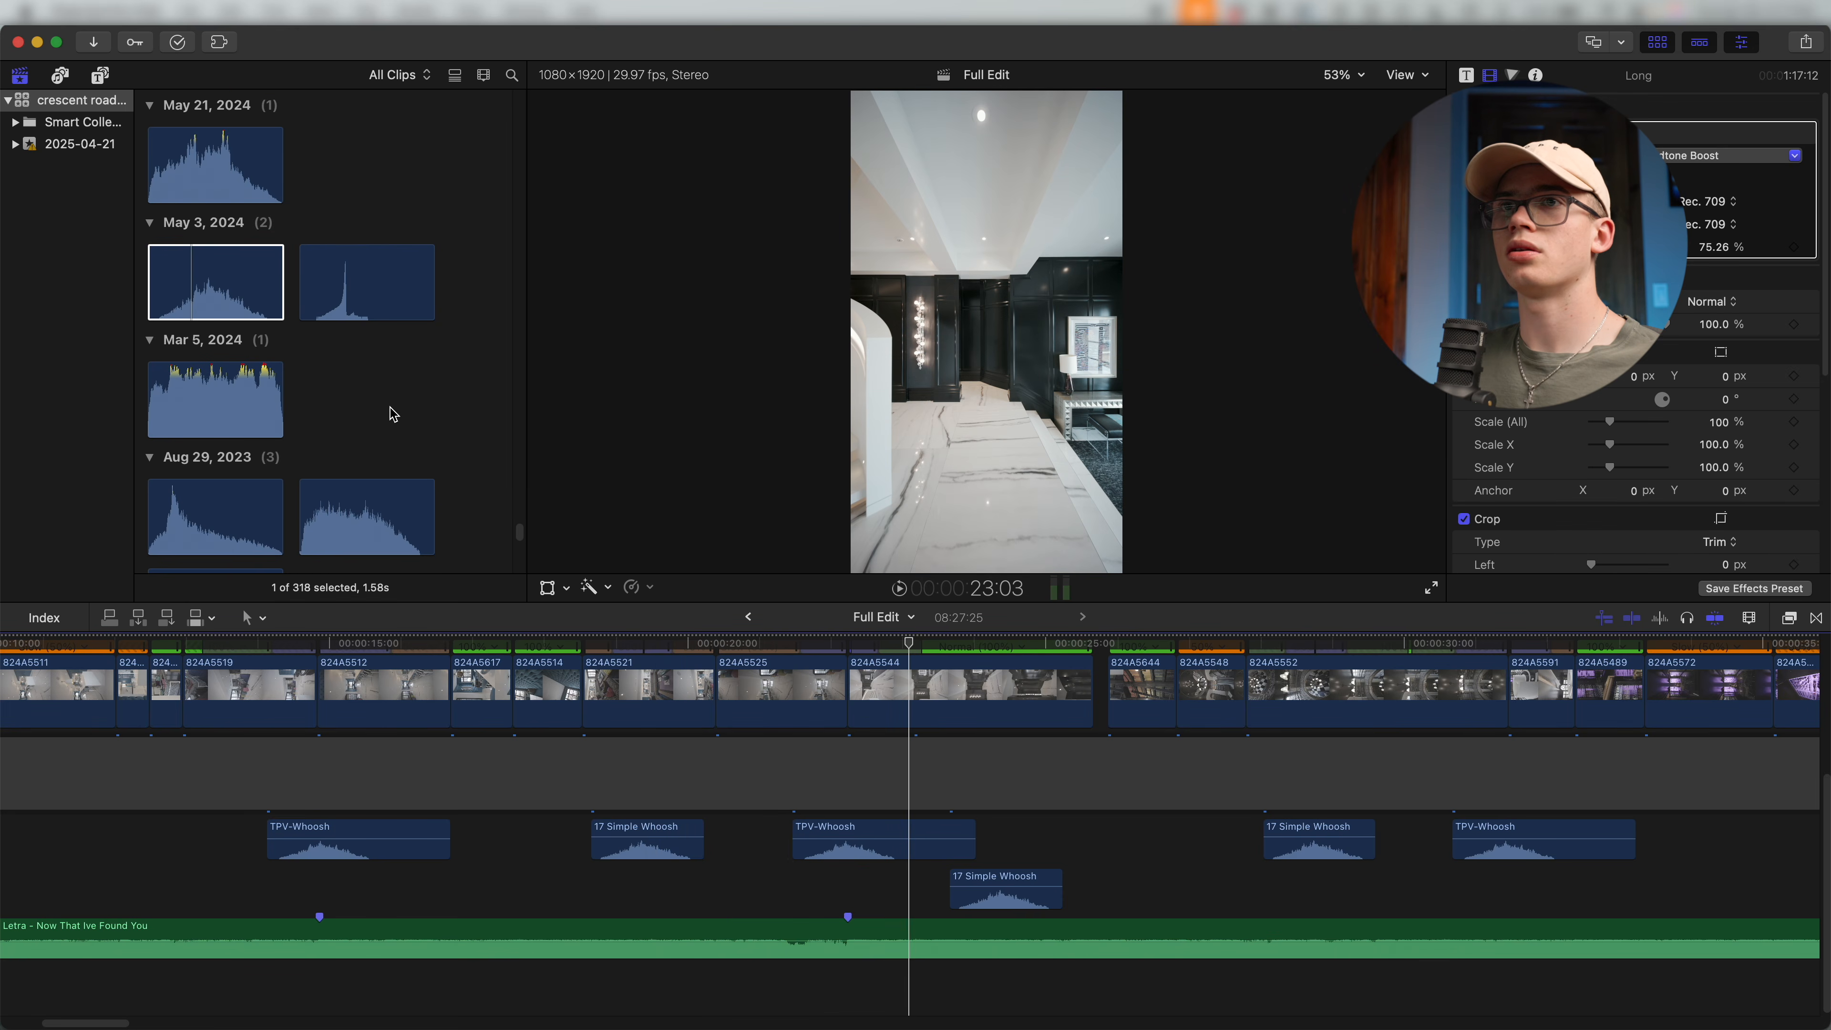
pyautogui.scroll(5, 393, 415)
pyautogui.scroll(10, 394, 415)
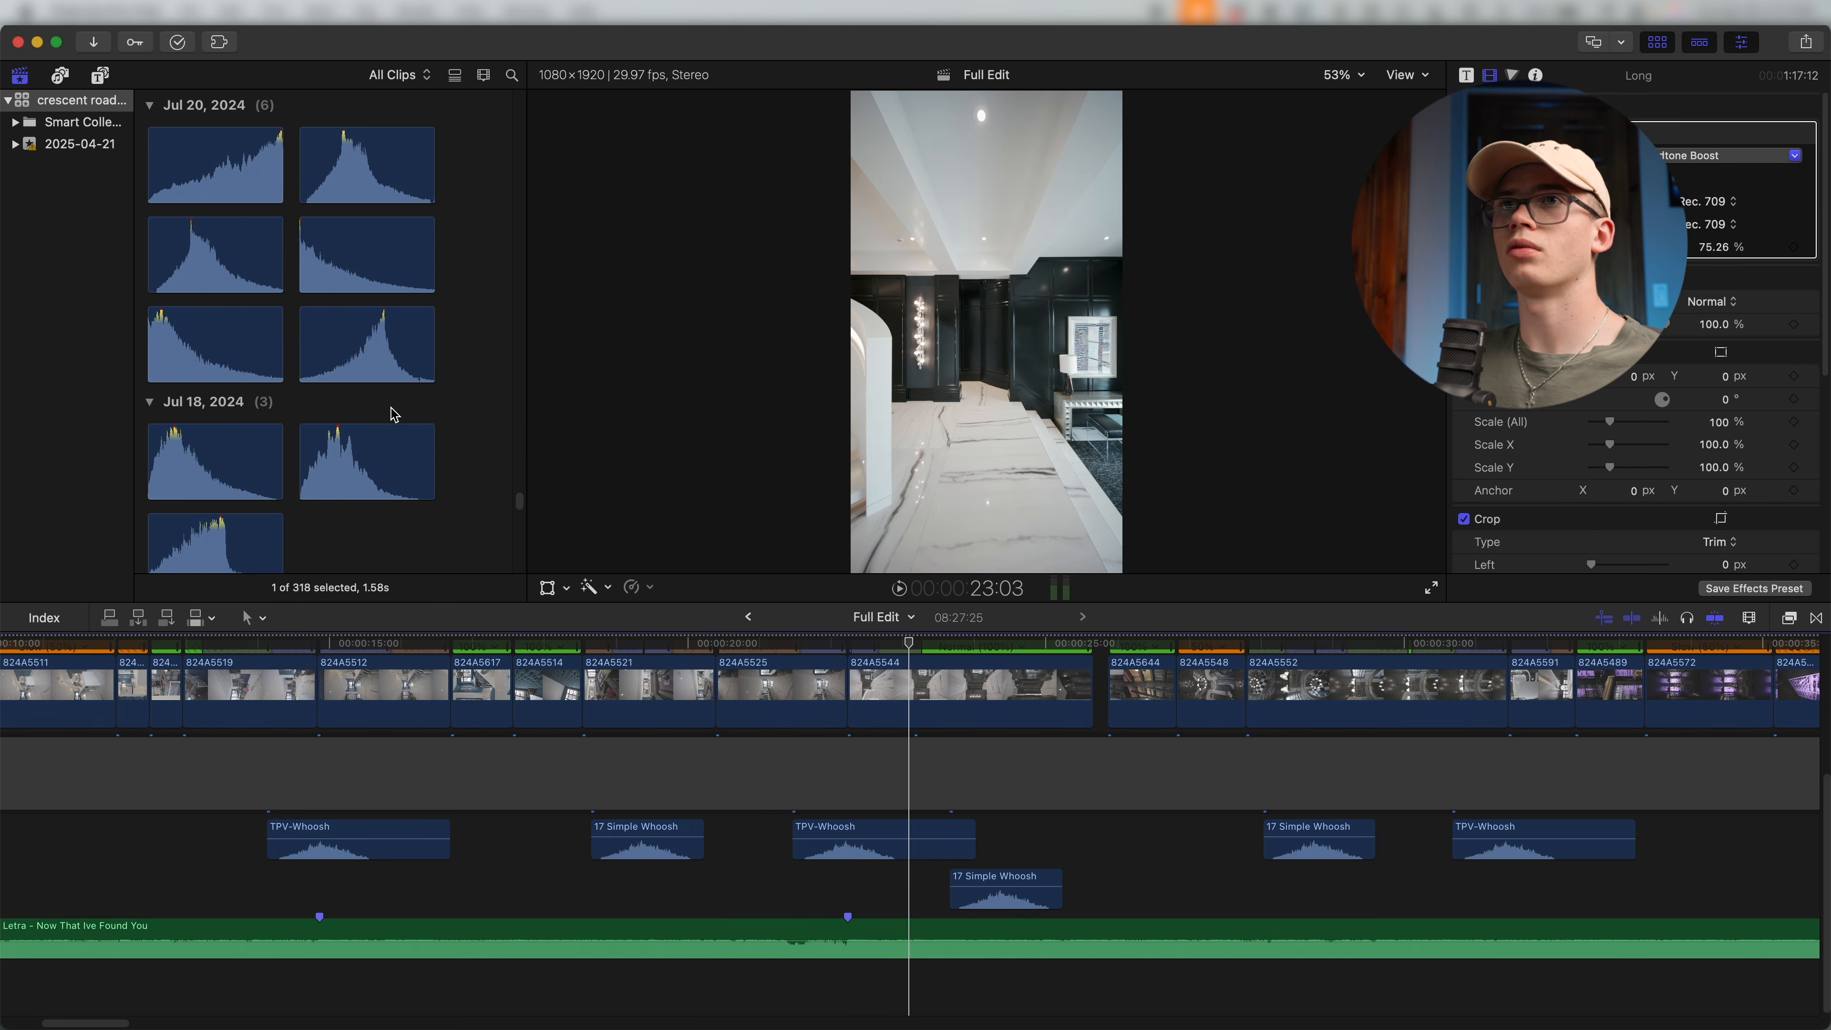
pyautogui.scroll(3, 393, 415)
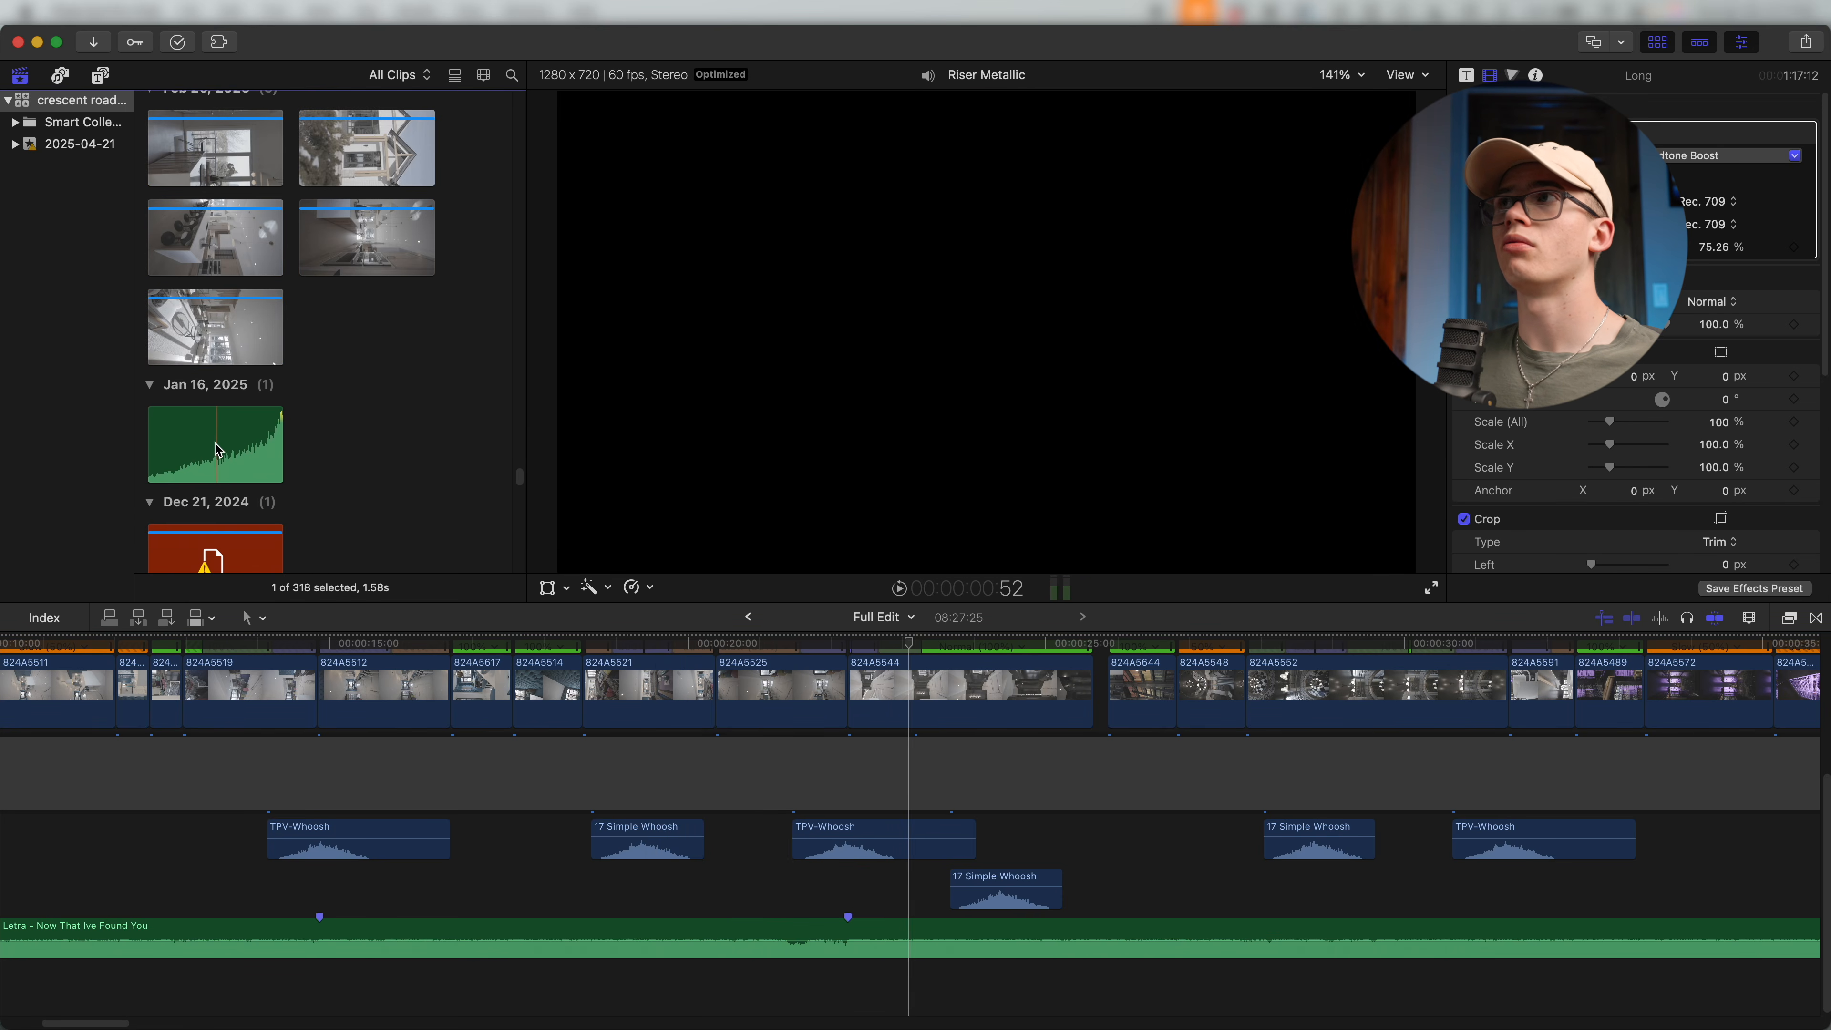
pyautogui.click(206, 454)
pyautogui.moveTo(403, 649); pyautogui.dragTo(782, 886)
pyautogui.press('super+equal')
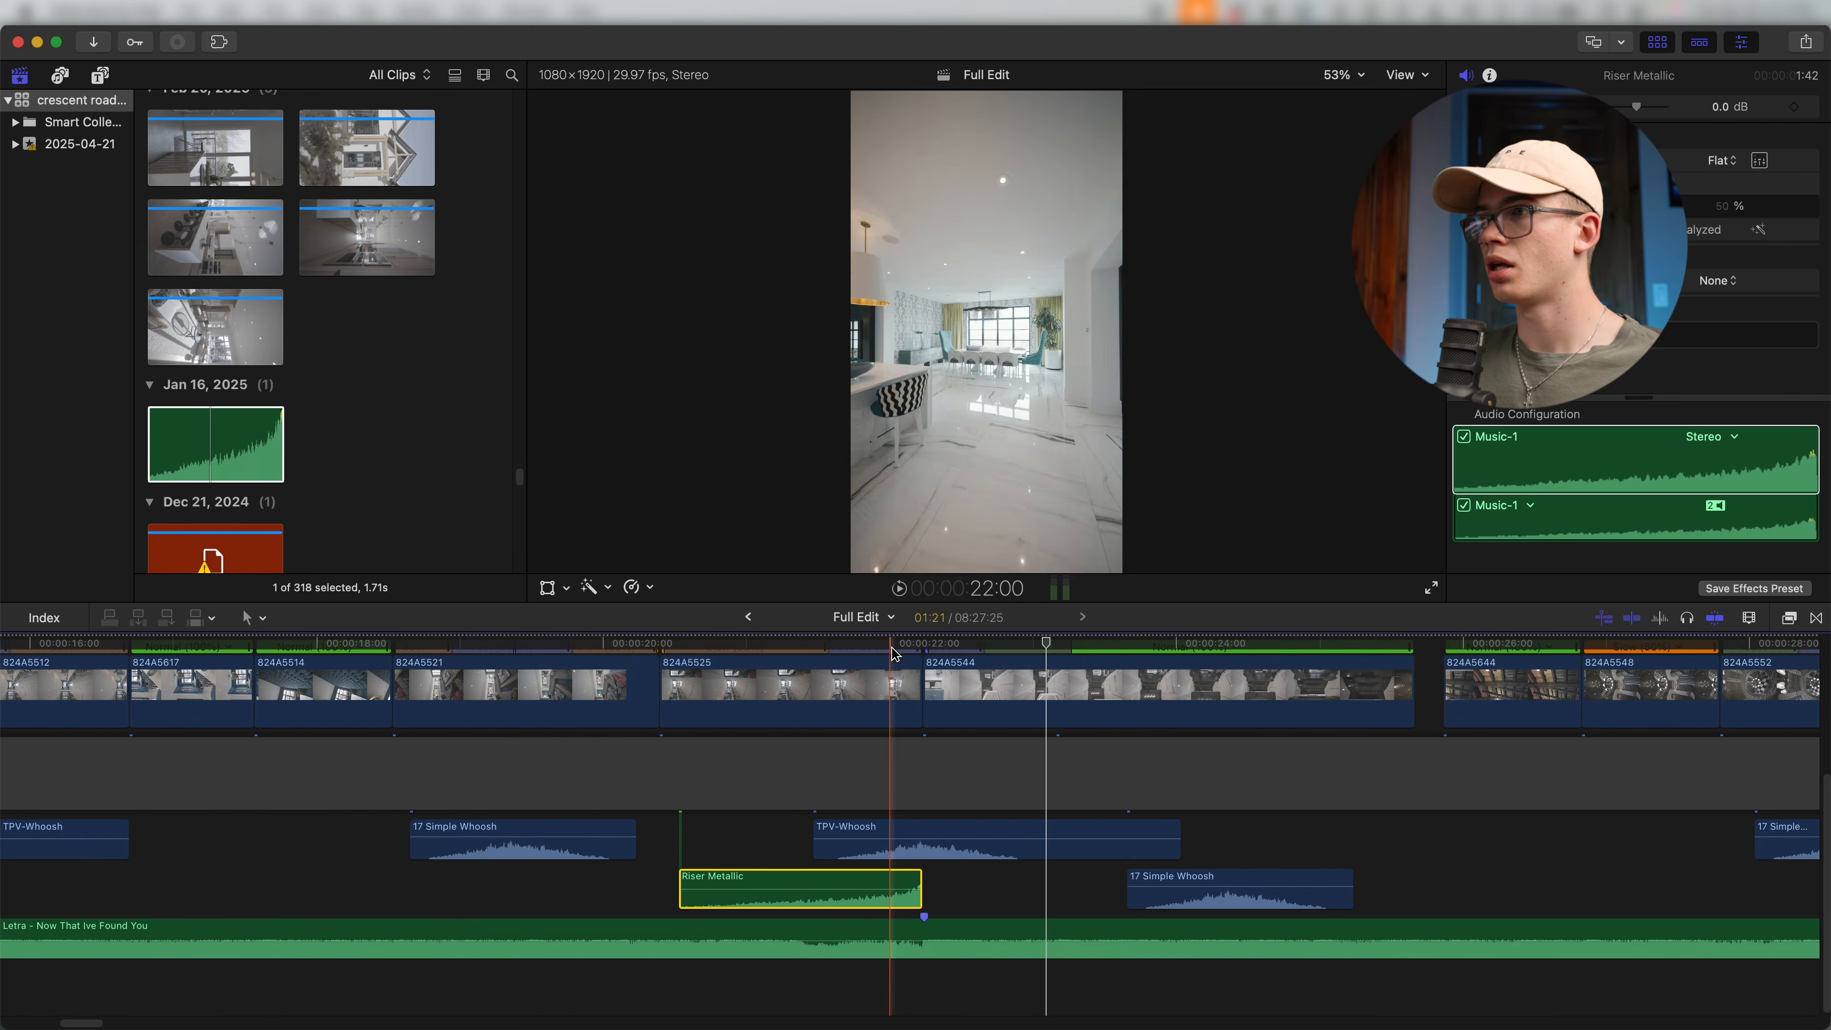
# Set the Riser Metallic's volume to -12 dB, playing it against the cut into clip 824A5544.
pyautogui.moveTo(871, 890)
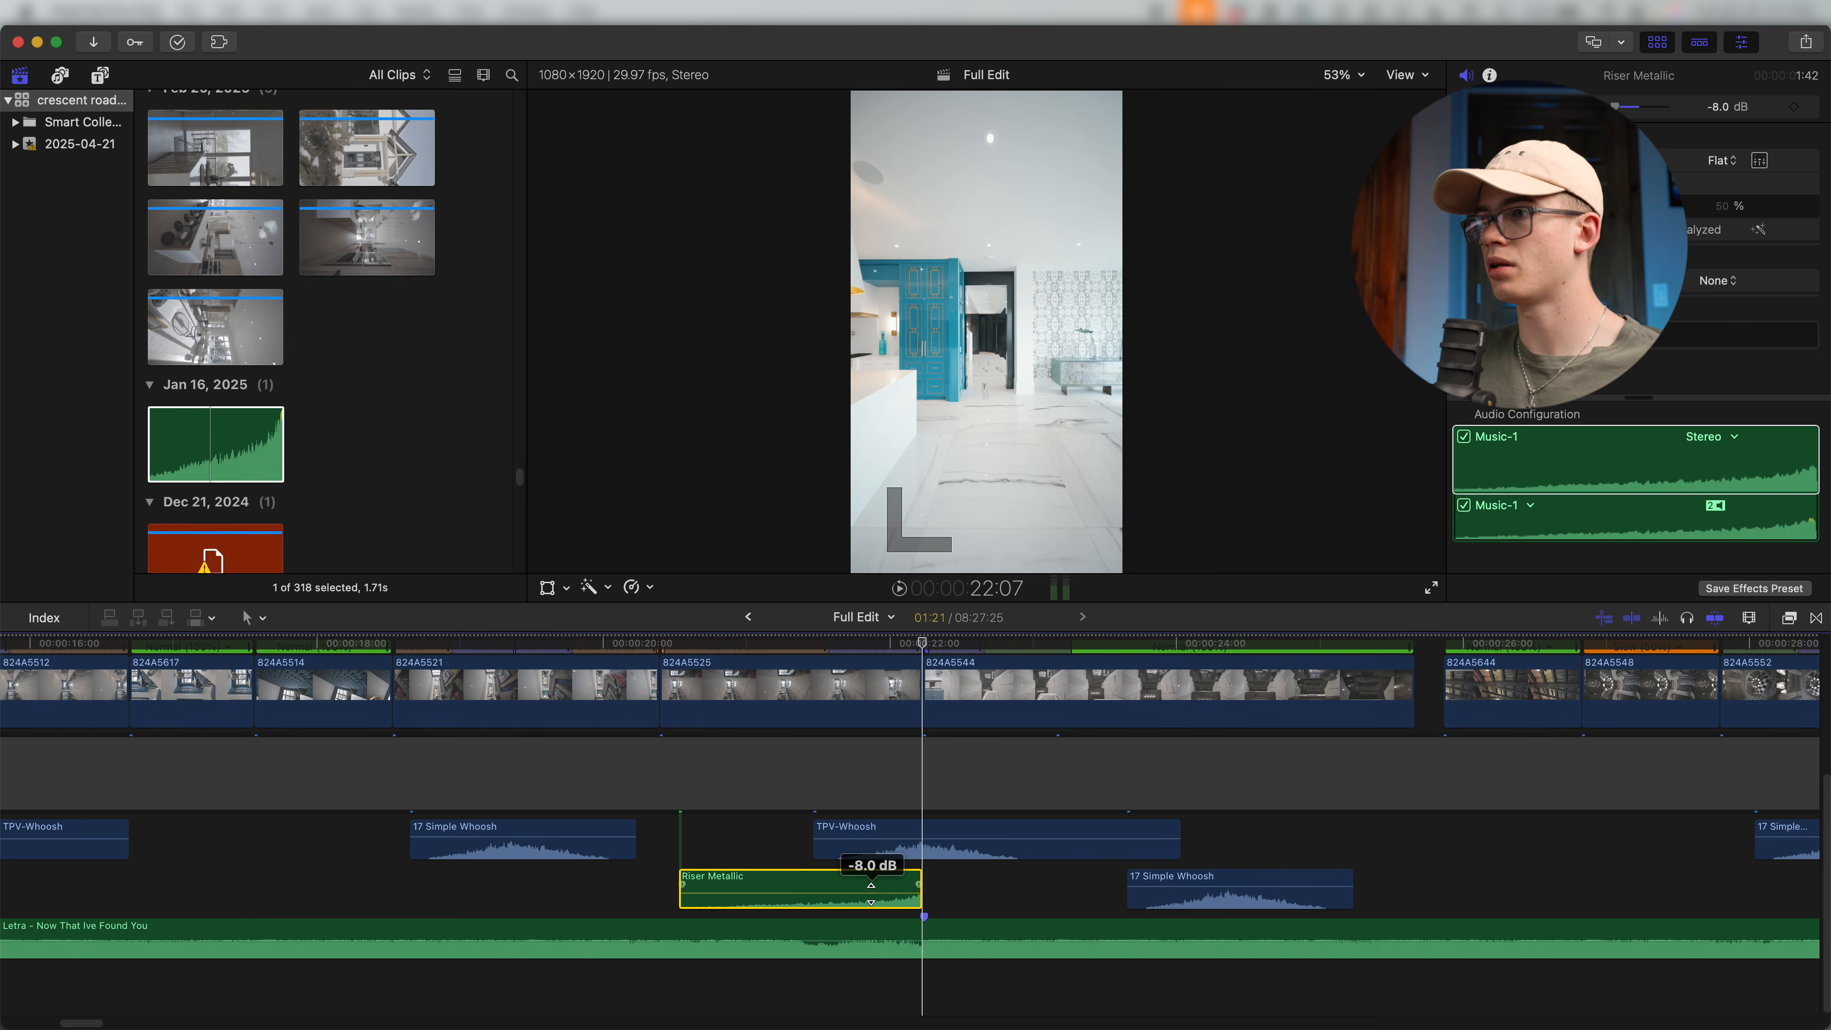
pyautogui.press('/')
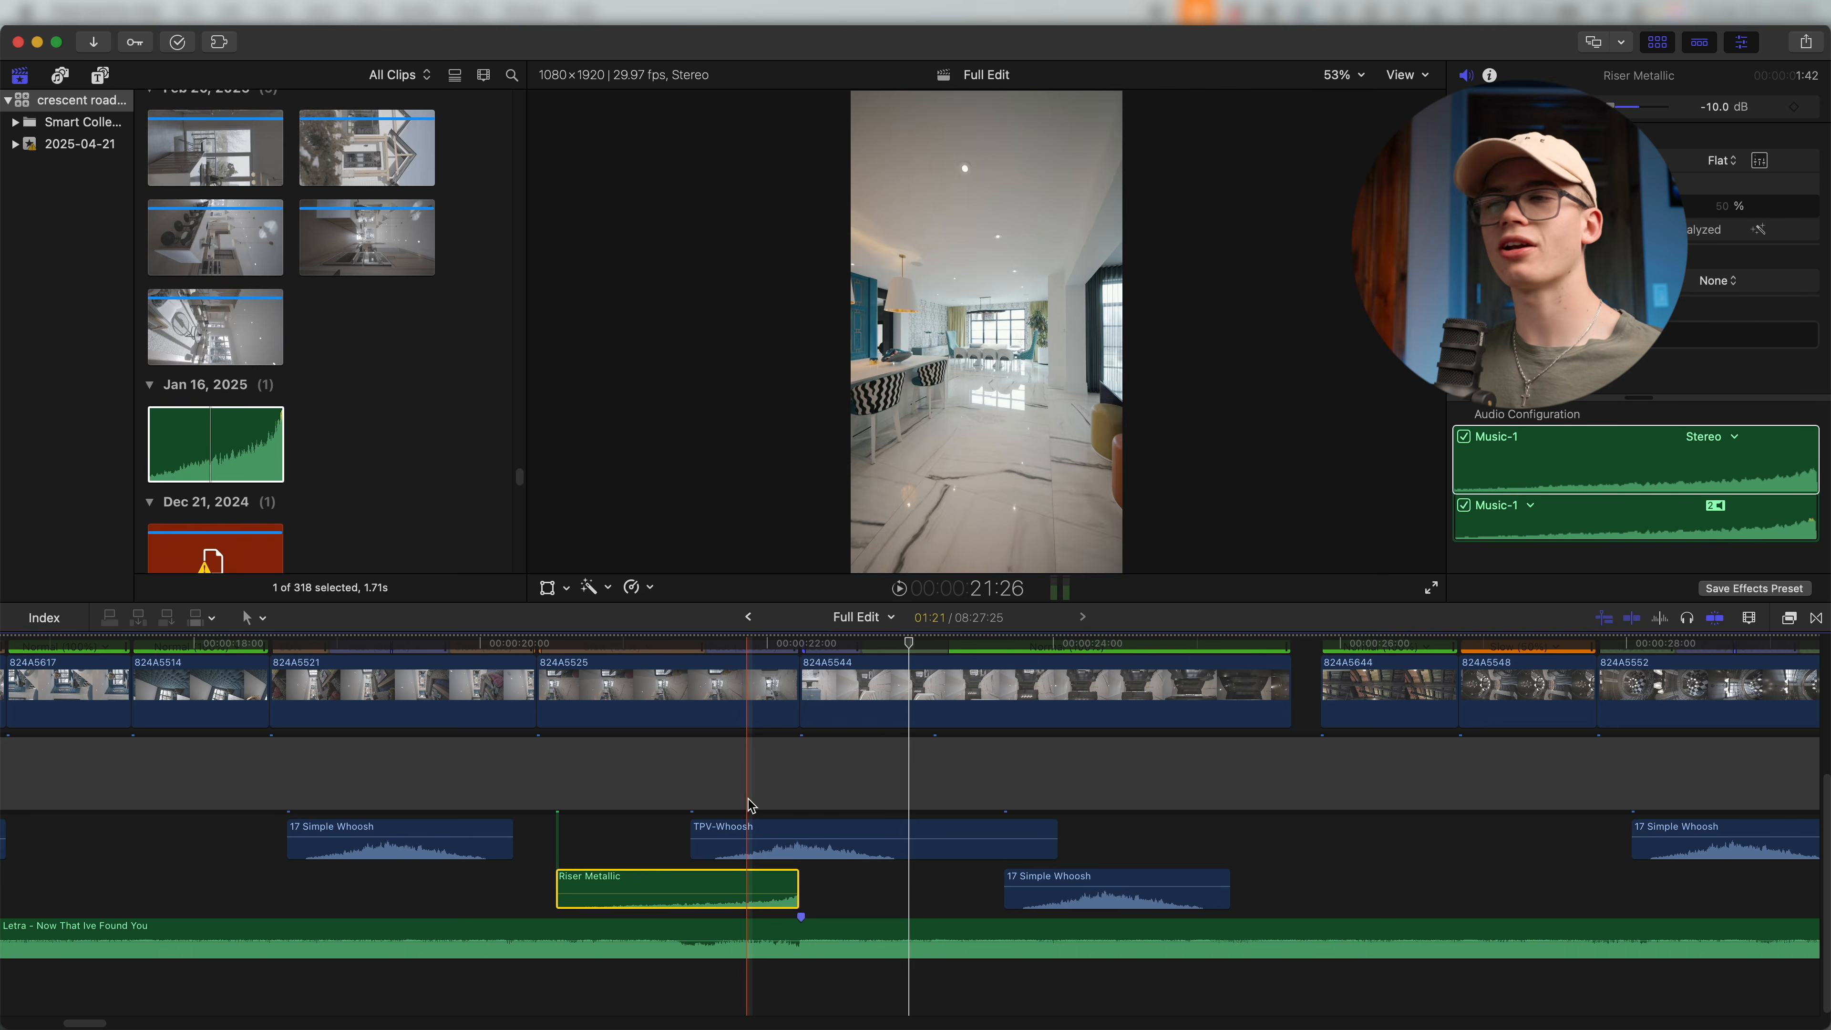
pyautogui.moveTo(763, 892); pyautogui.dragTo(763, 885)
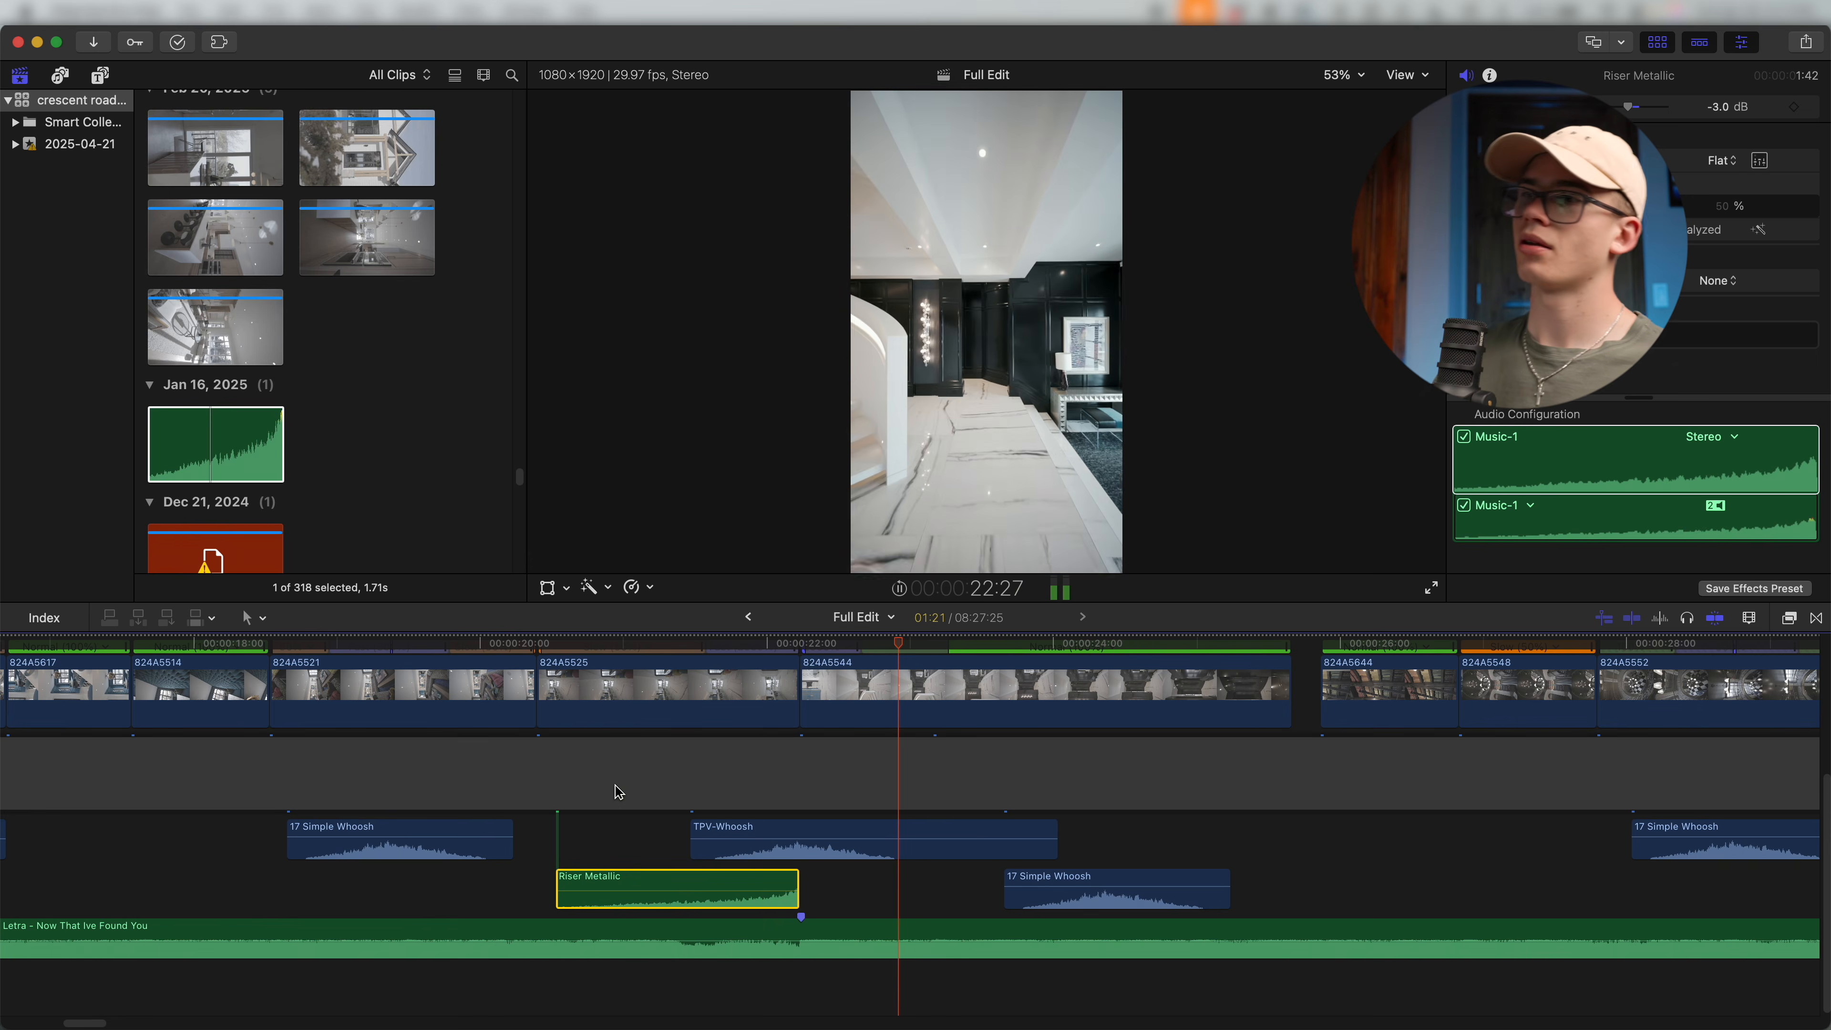
pyautogui.hscroll(1, 616, 793)
pyautogui.press('space')
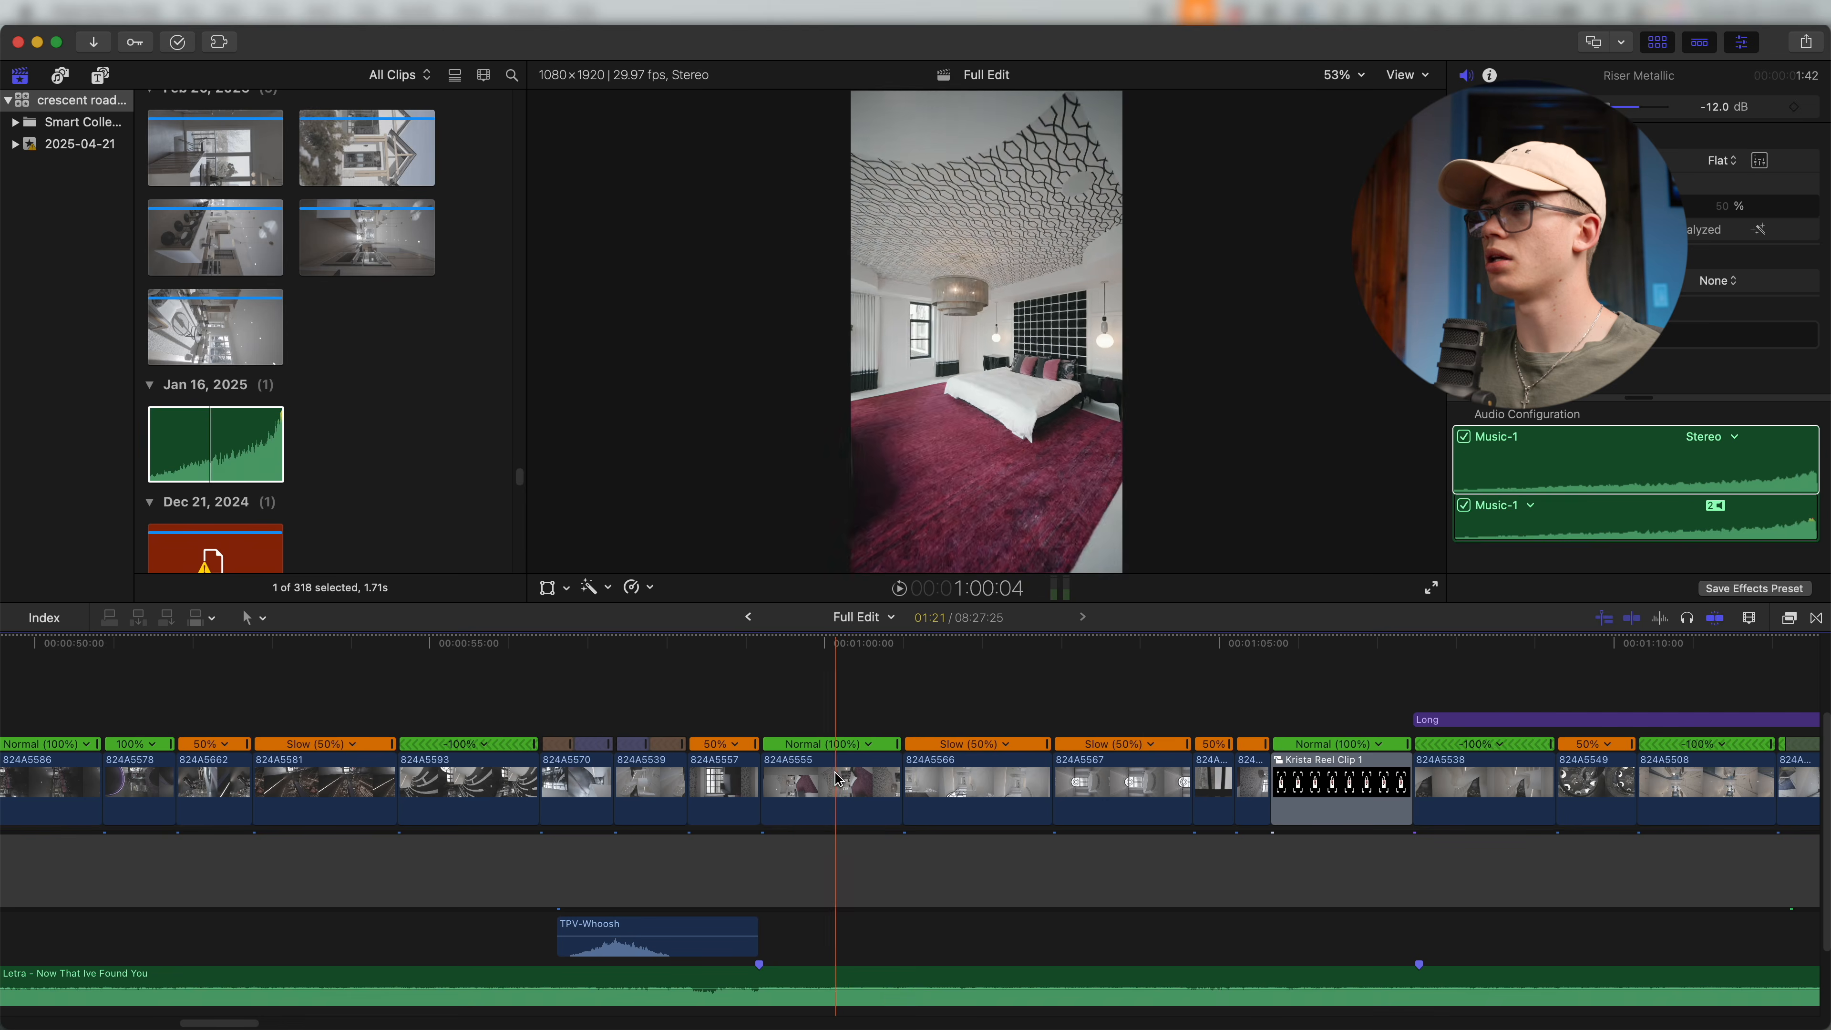
# Play the edit around clip 824A5557 to check the whoosh leading into clip 824A5555.
pyautogui.scroll(-3, 762, 769)
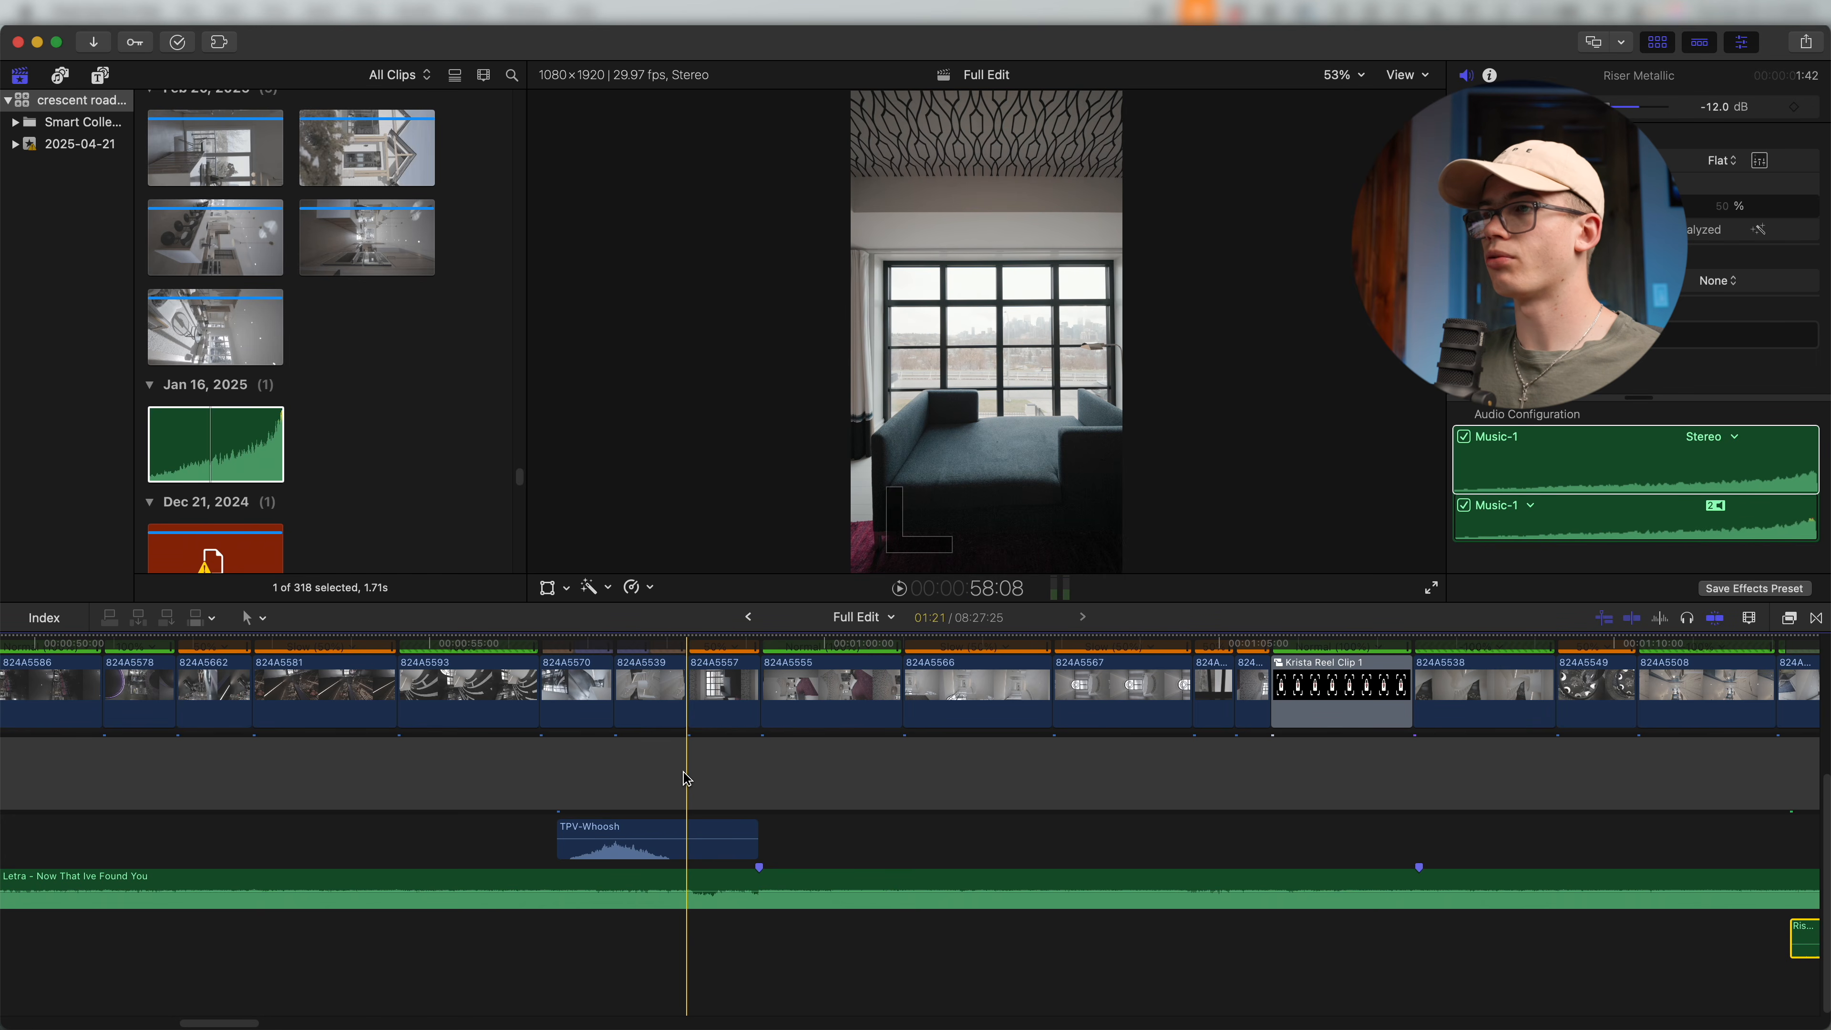
pyautogui.press('space')
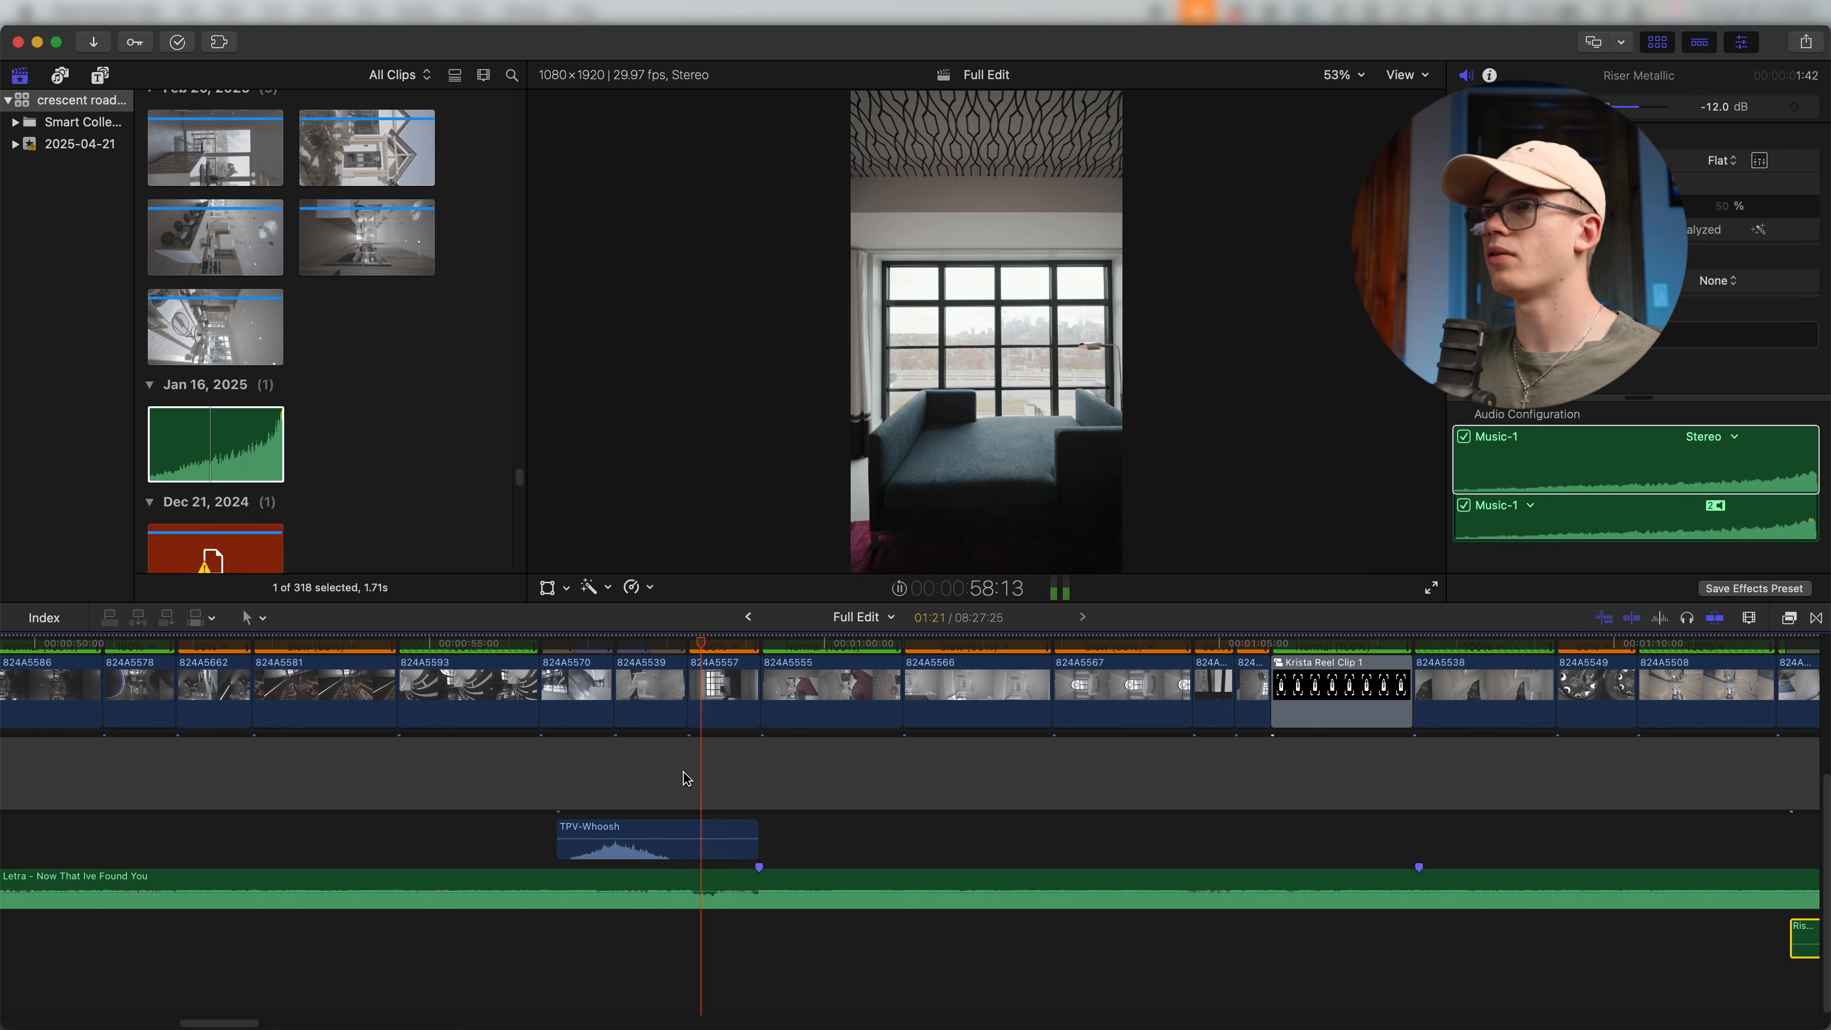
pyautogui.press('space')
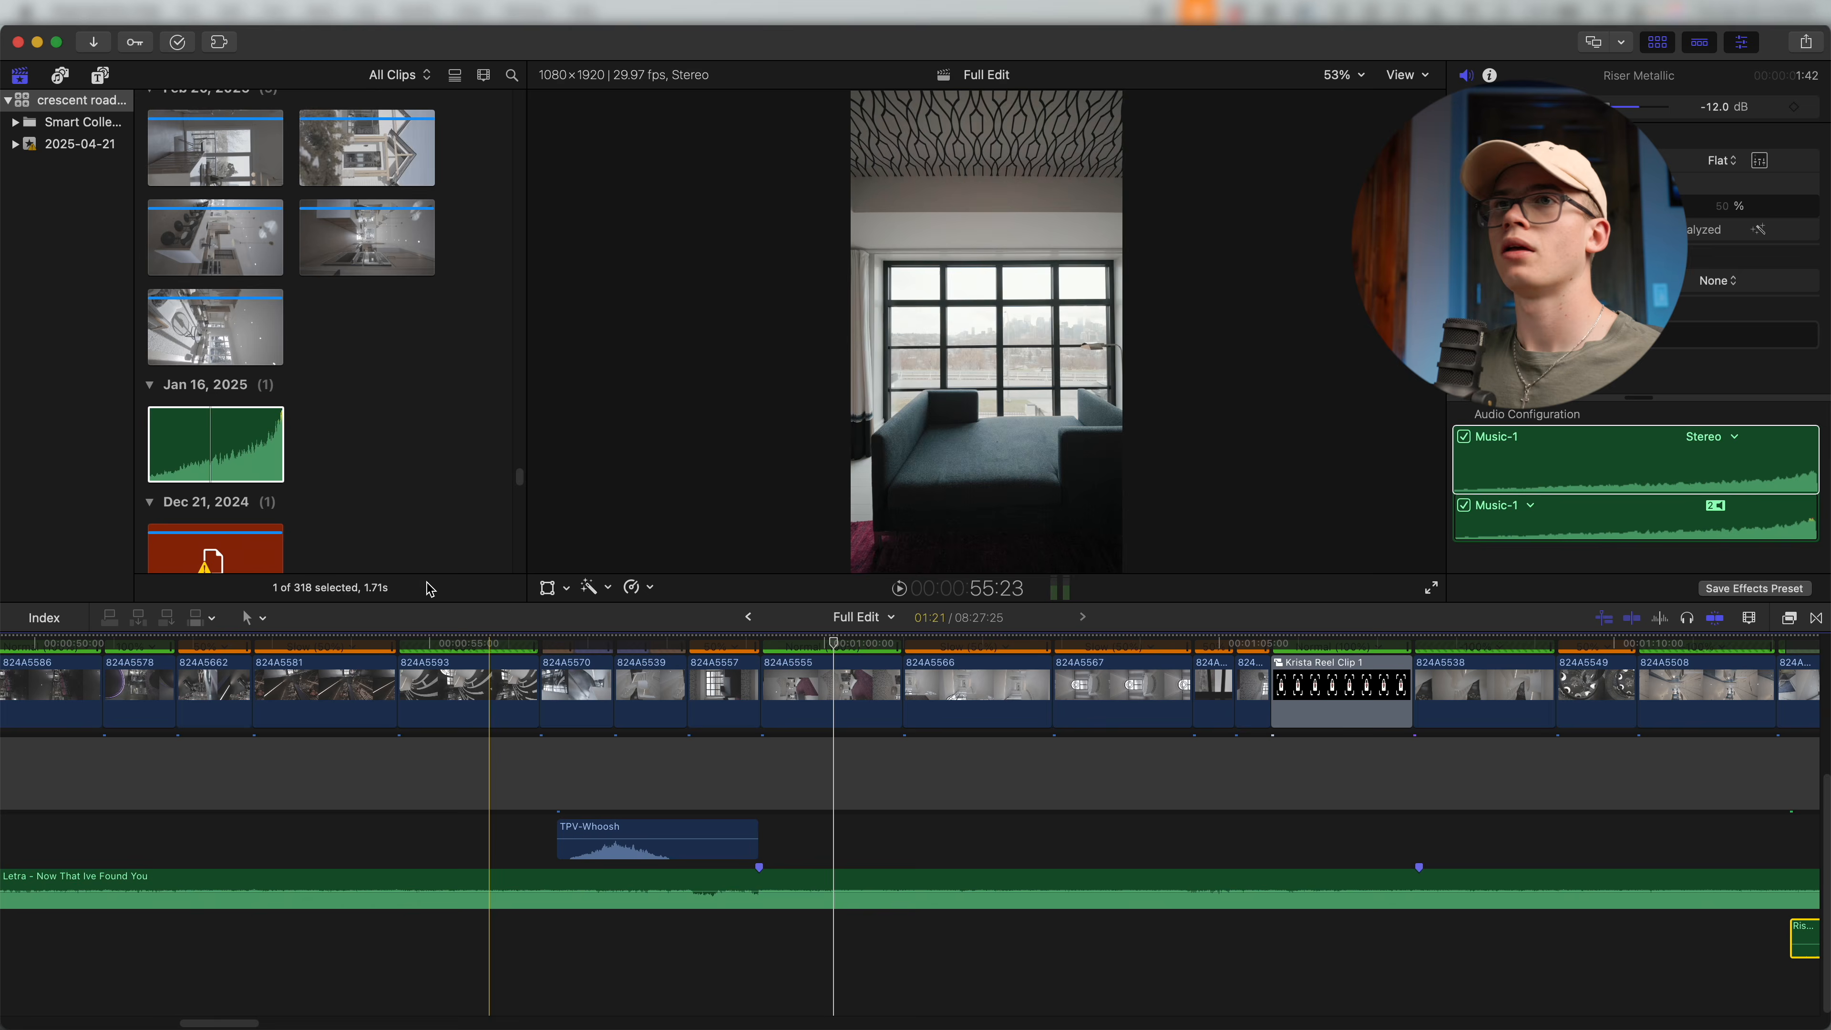
# Find the Elevator Bell Ding sound effect among the media clips and connect it under clip 824A5555.
pyautogui.scroll(-15, 296, 411)
pyautogui.scroll(-15, 317, 425)
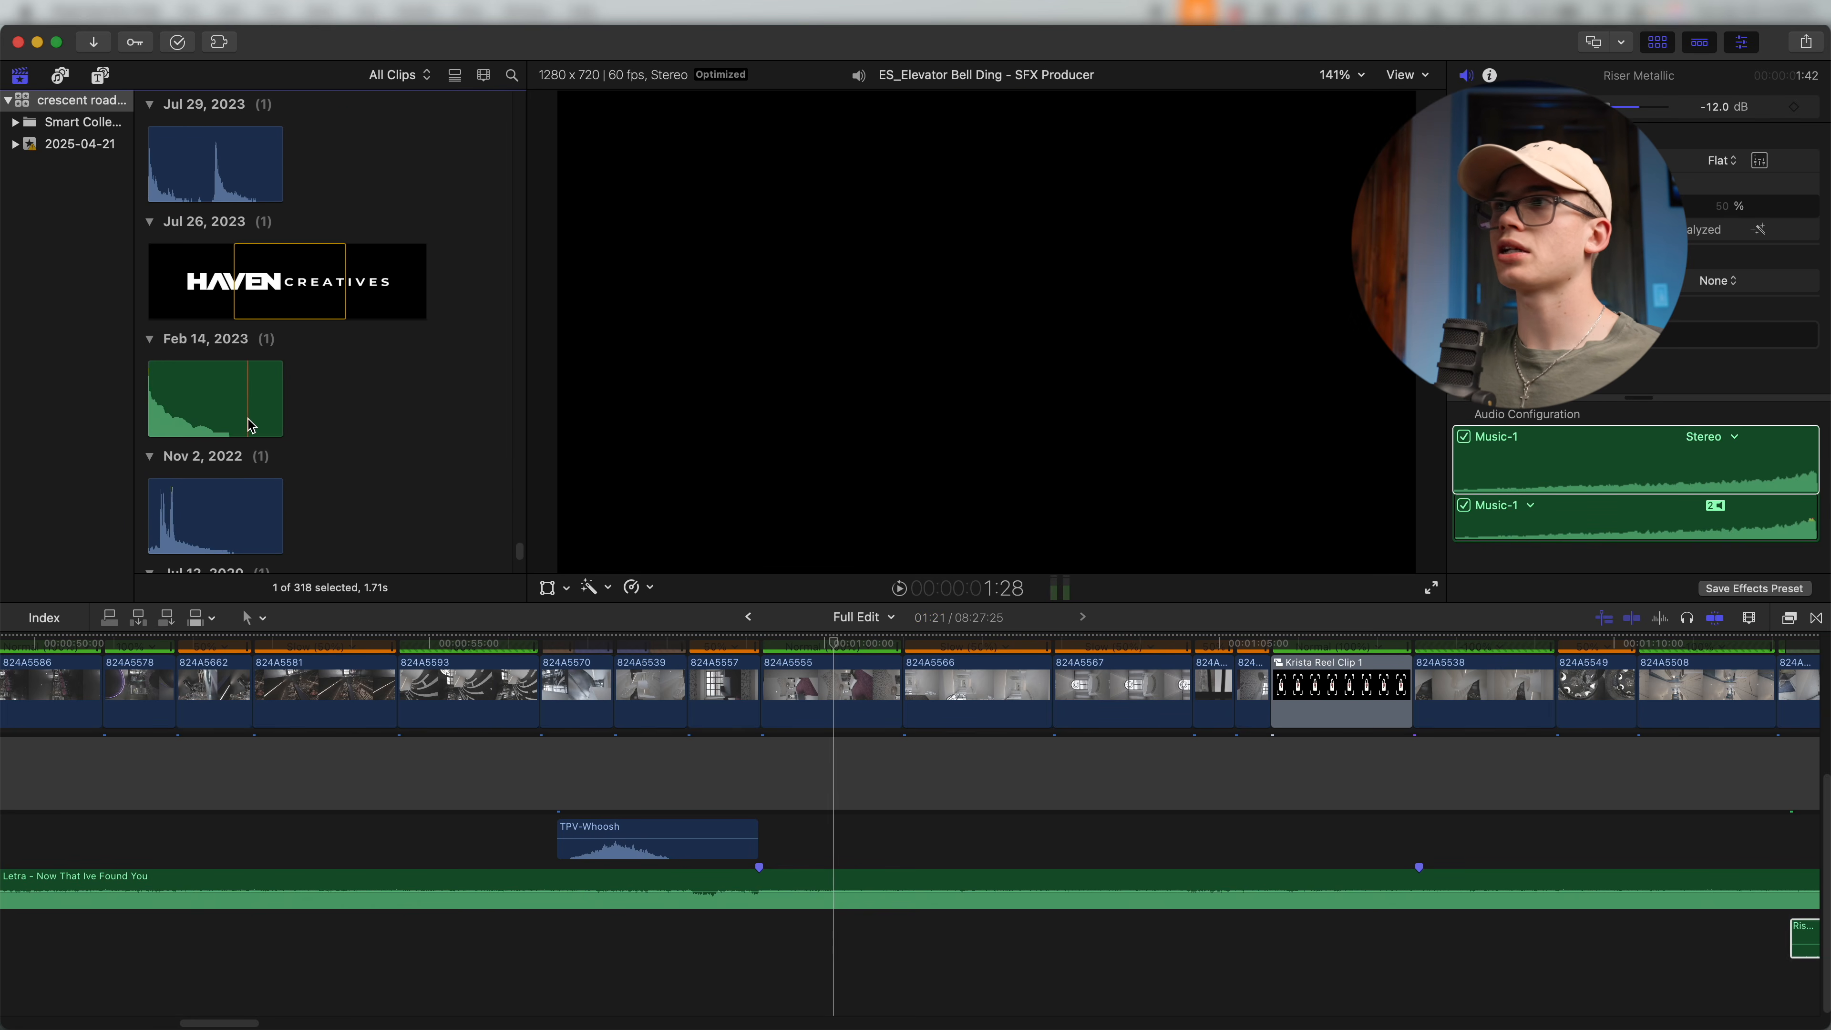
pyautogui.press('q')
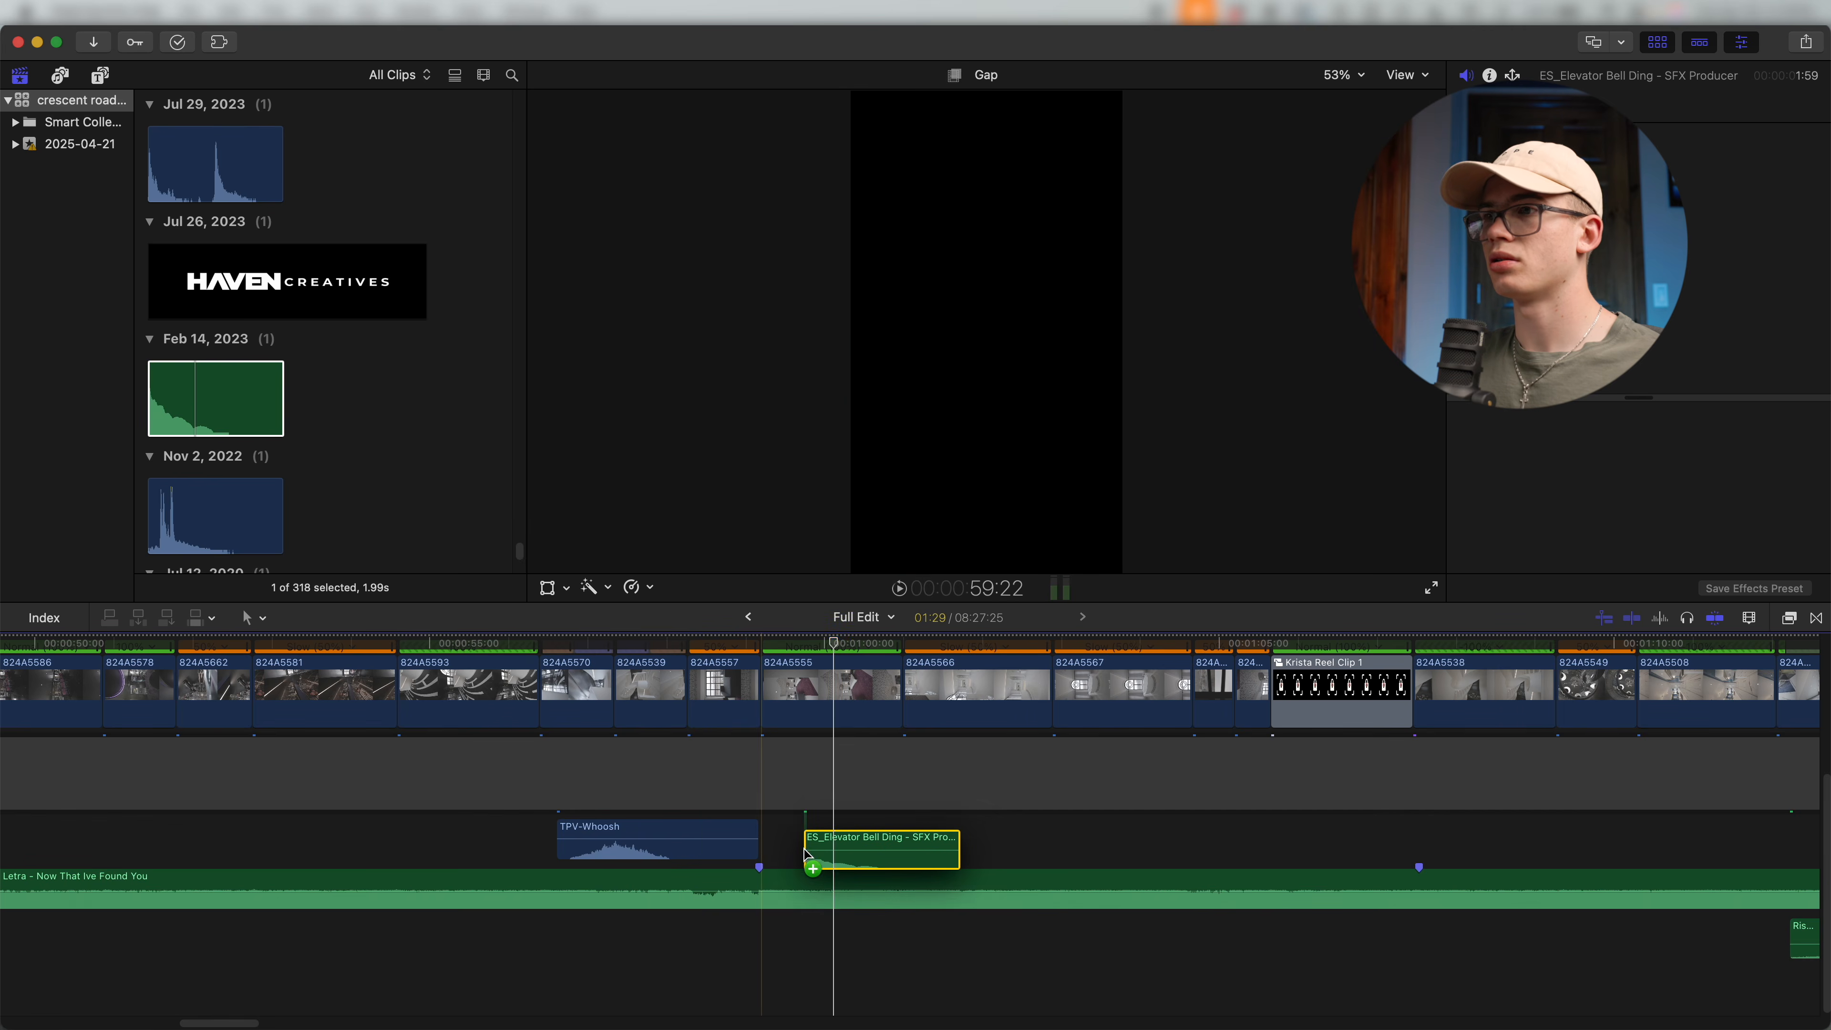
pyautogui.click(168, 412)
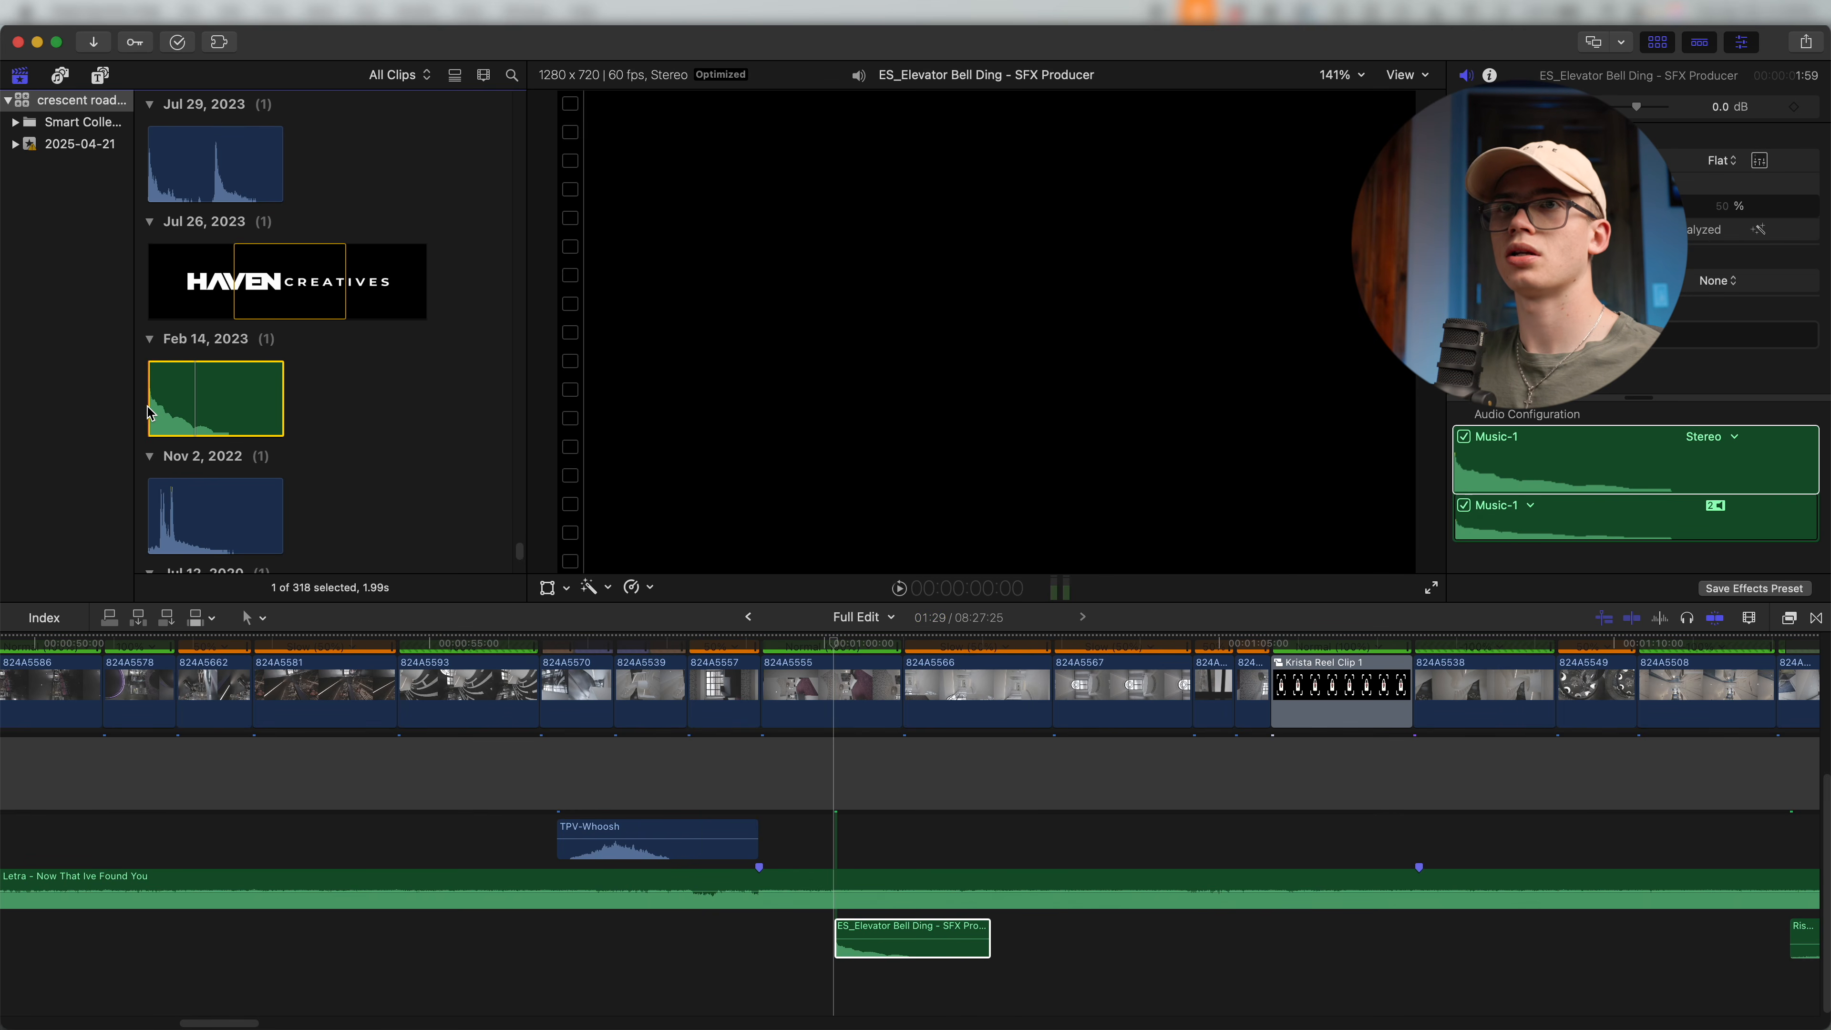
# Slow the Elevator Bell Ding sound effect to 81% speed and reverse it.
pyautogui.click(894, 947)
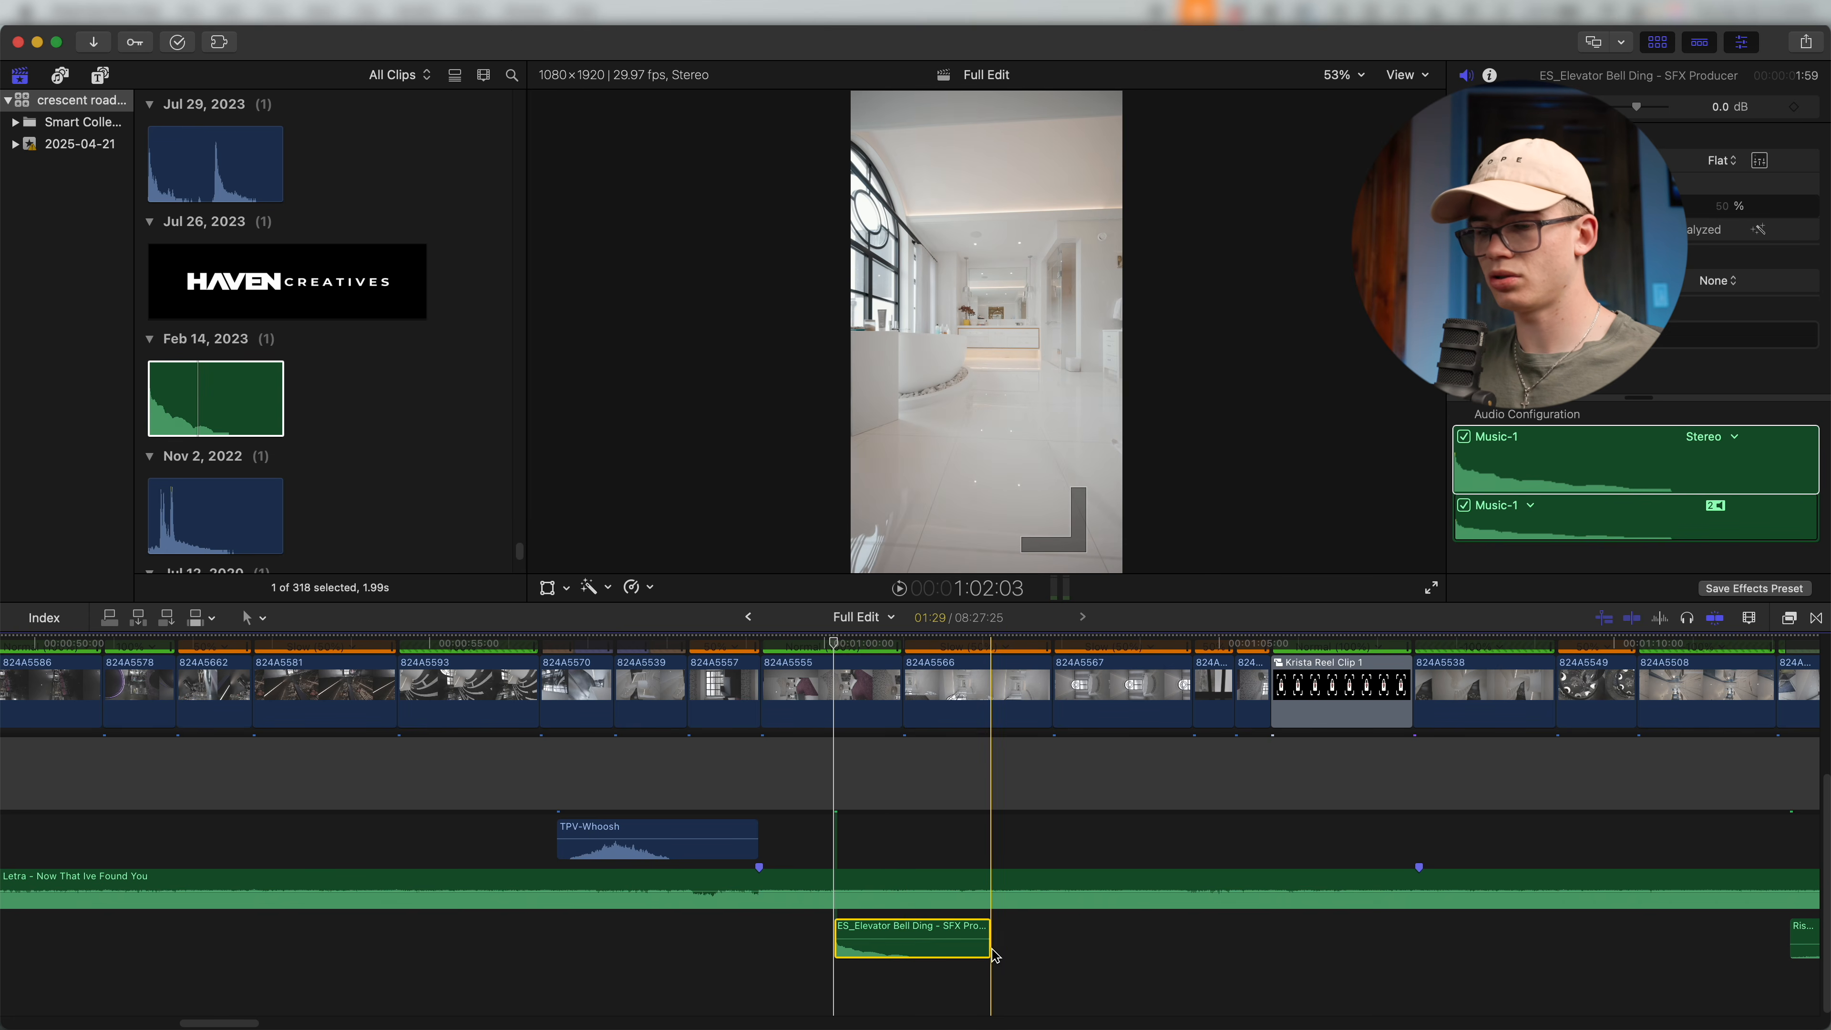
pyautogui.press('super+r')
pyautogui.moveTo(988, 929); pyautogui.dragTo(1021, 932)
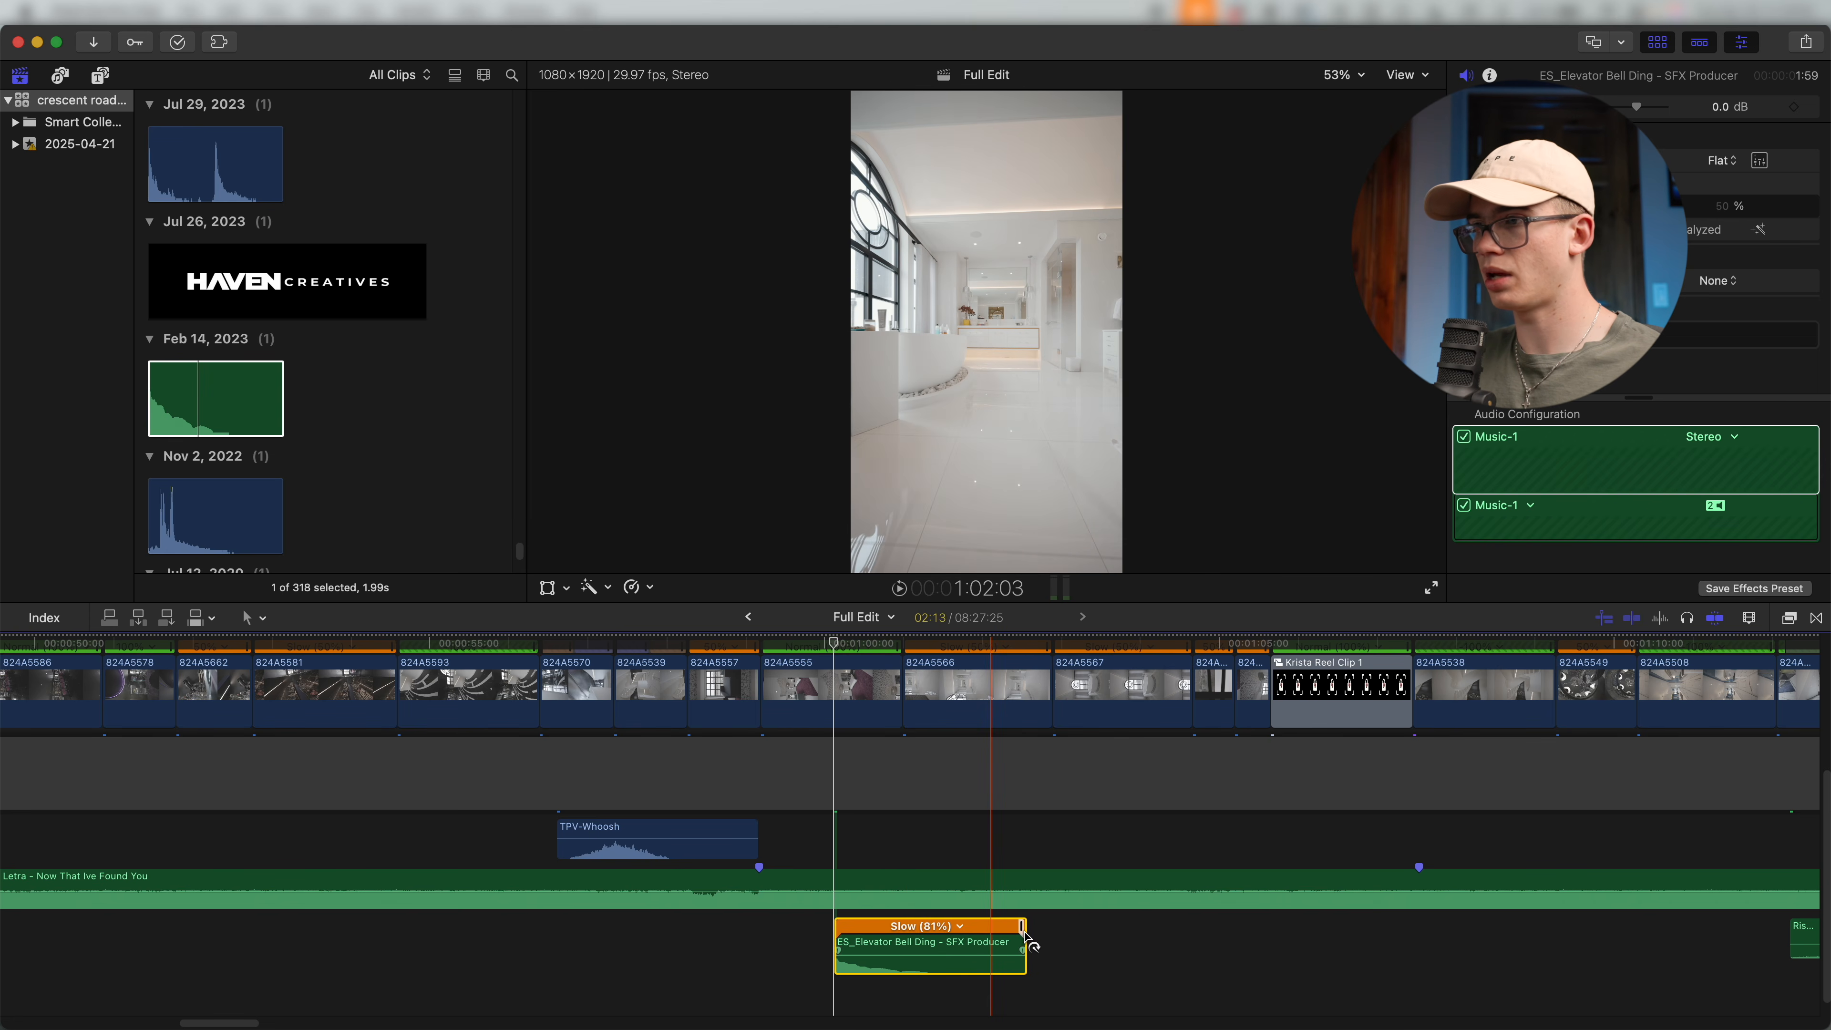
pyautogui.hotkey('ctrl', 'r')
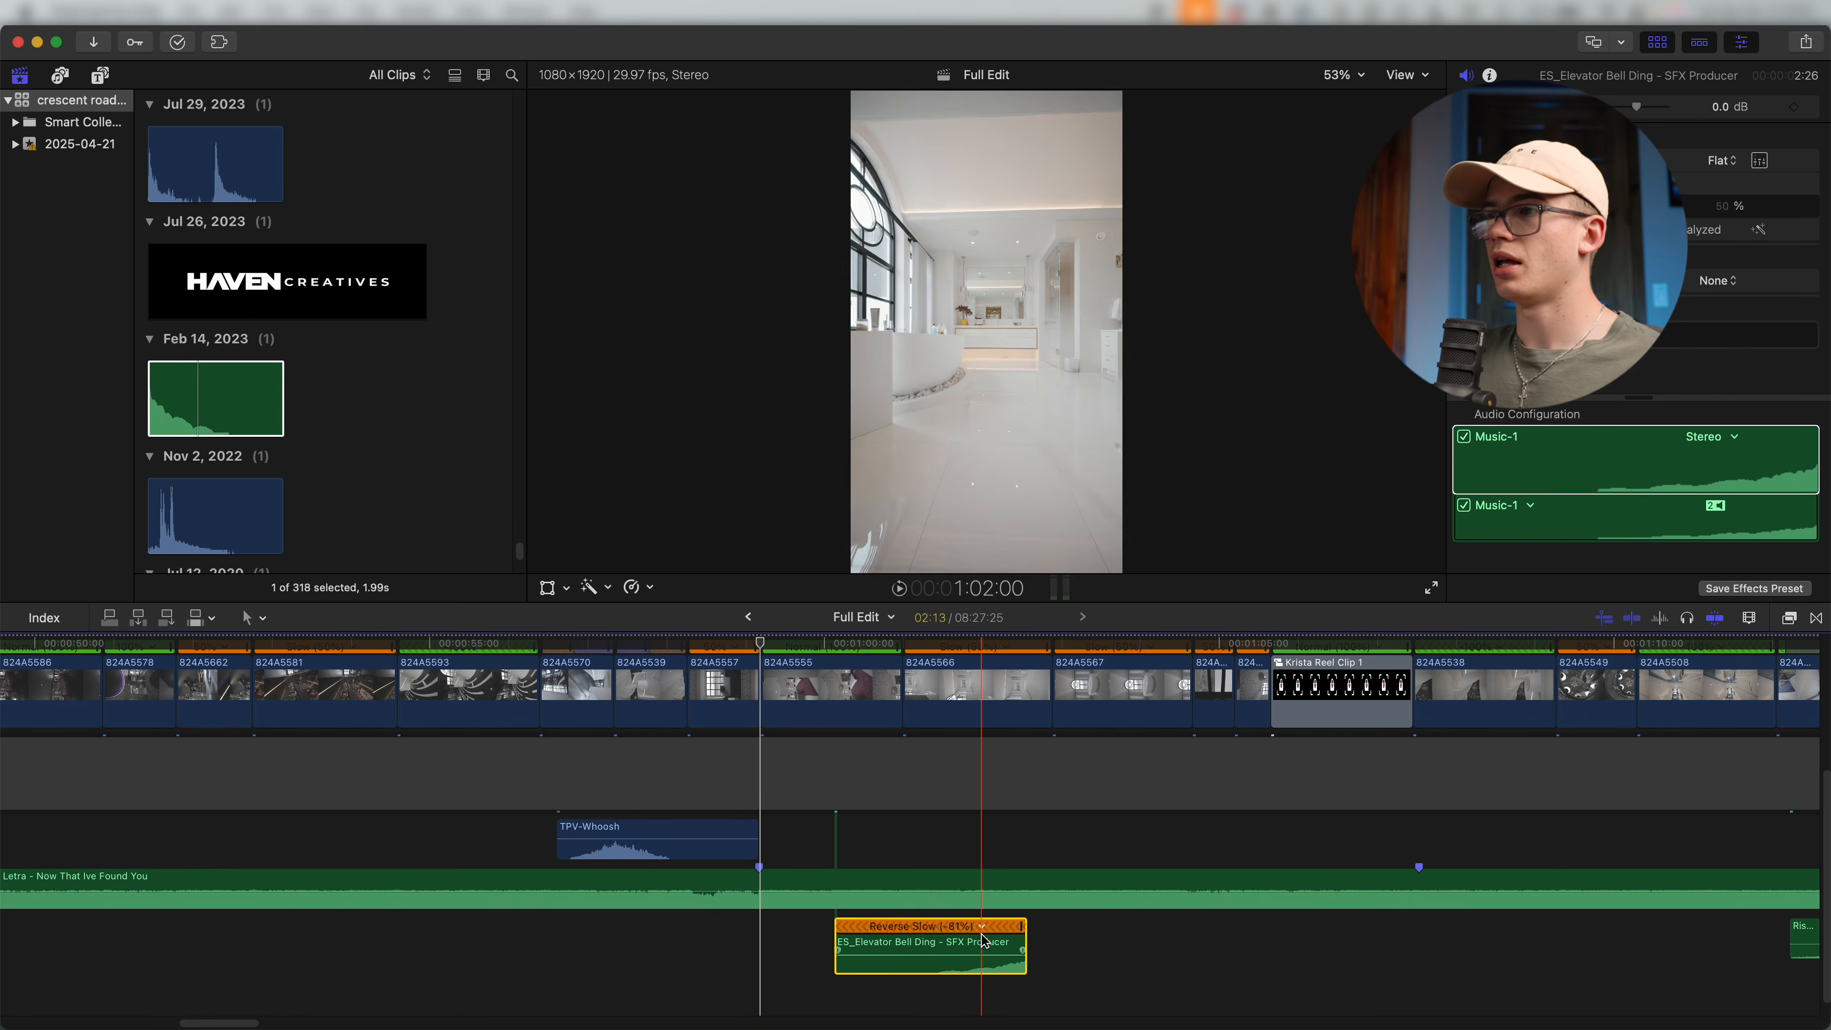
# Move the reversed bell ding to end at the cut into clip 824A5555 and set its volume to -5 dB.
pyautogui.moveTo(961, 957); pyautogui.dragTo(757, 959)
pyautogui.press('super+equal')
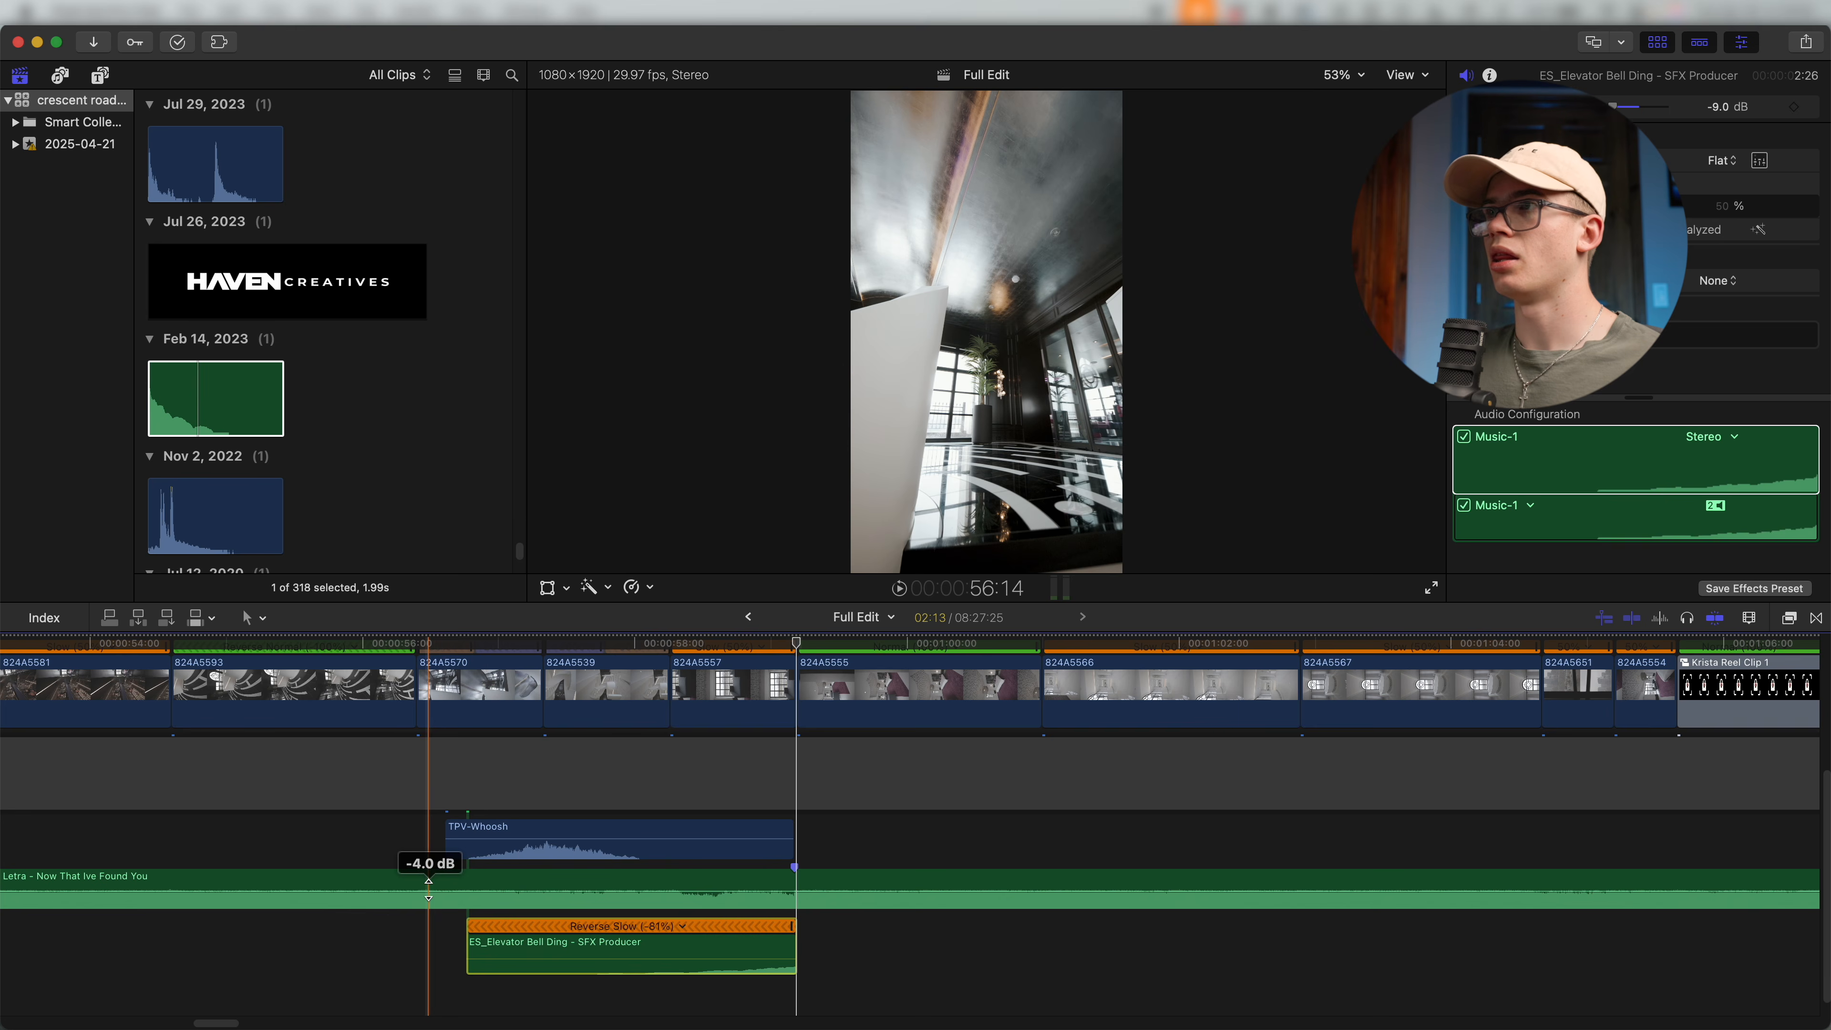
pyautogui.press('space')
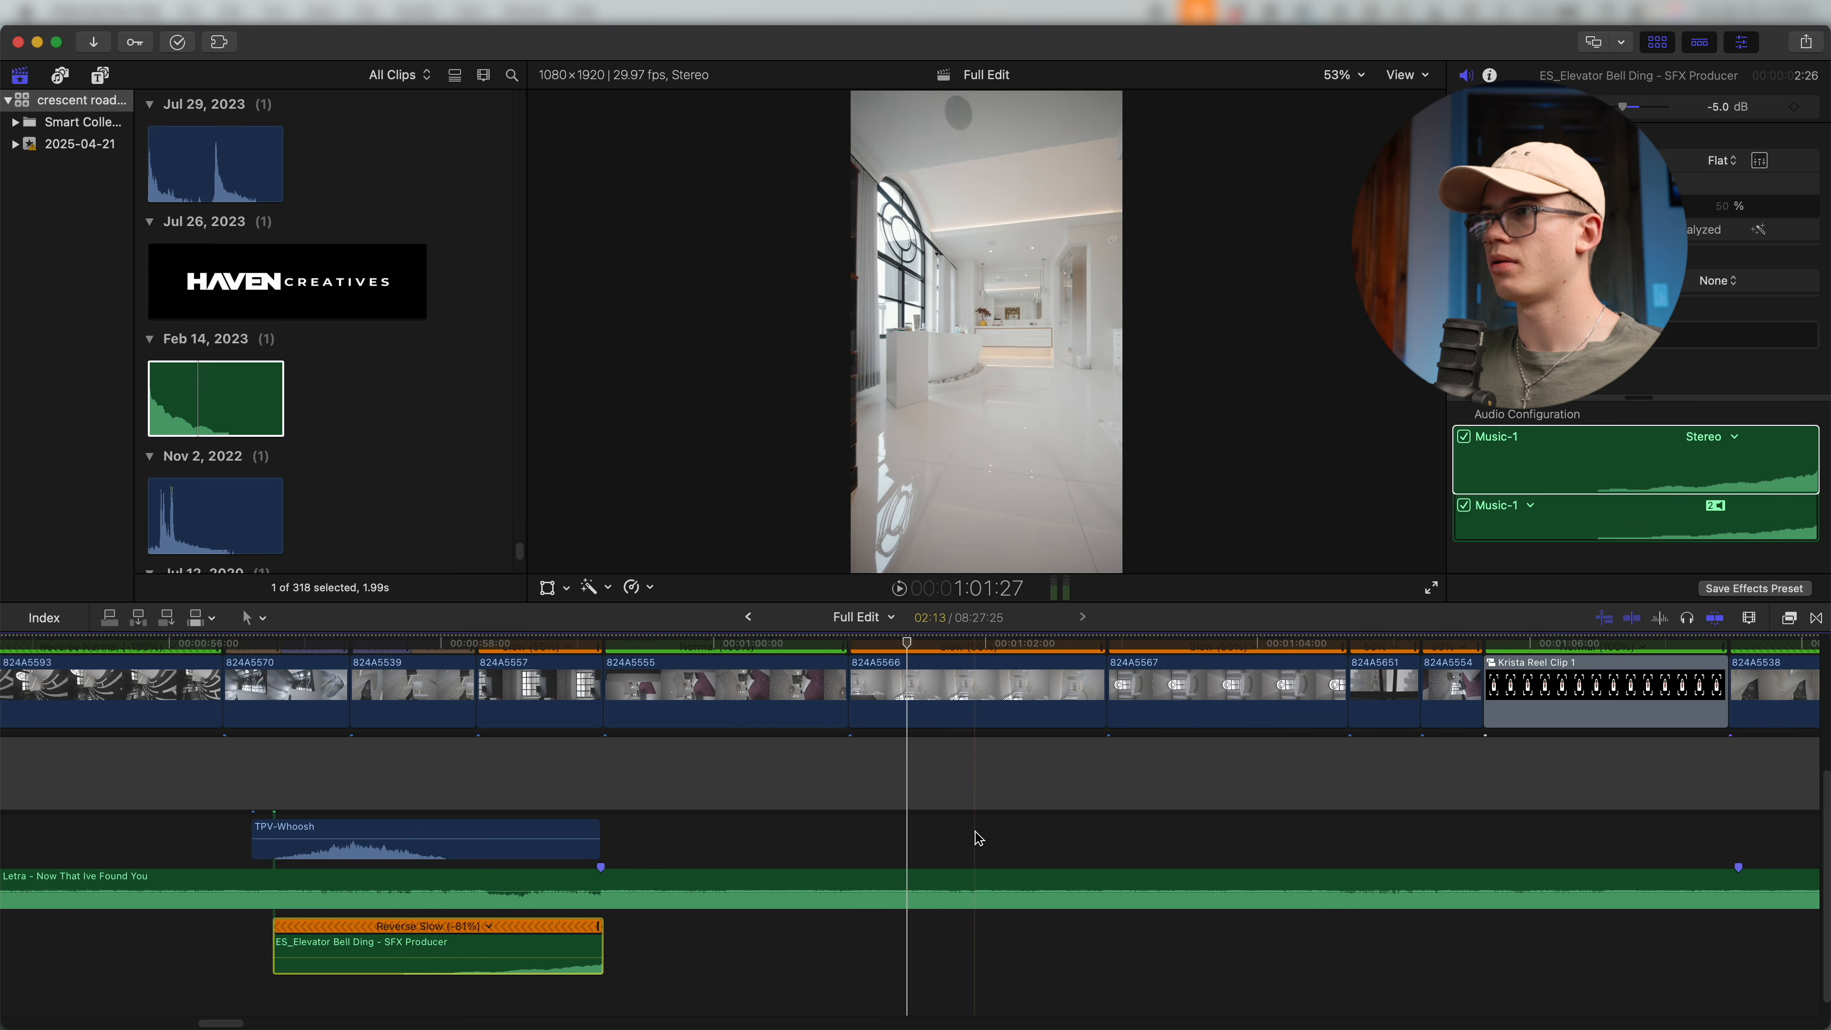
# Apply the AULowpass audio effect to the earlier Letra - Now That Ive Found You music clip.
pyautogui.press('super+minus')
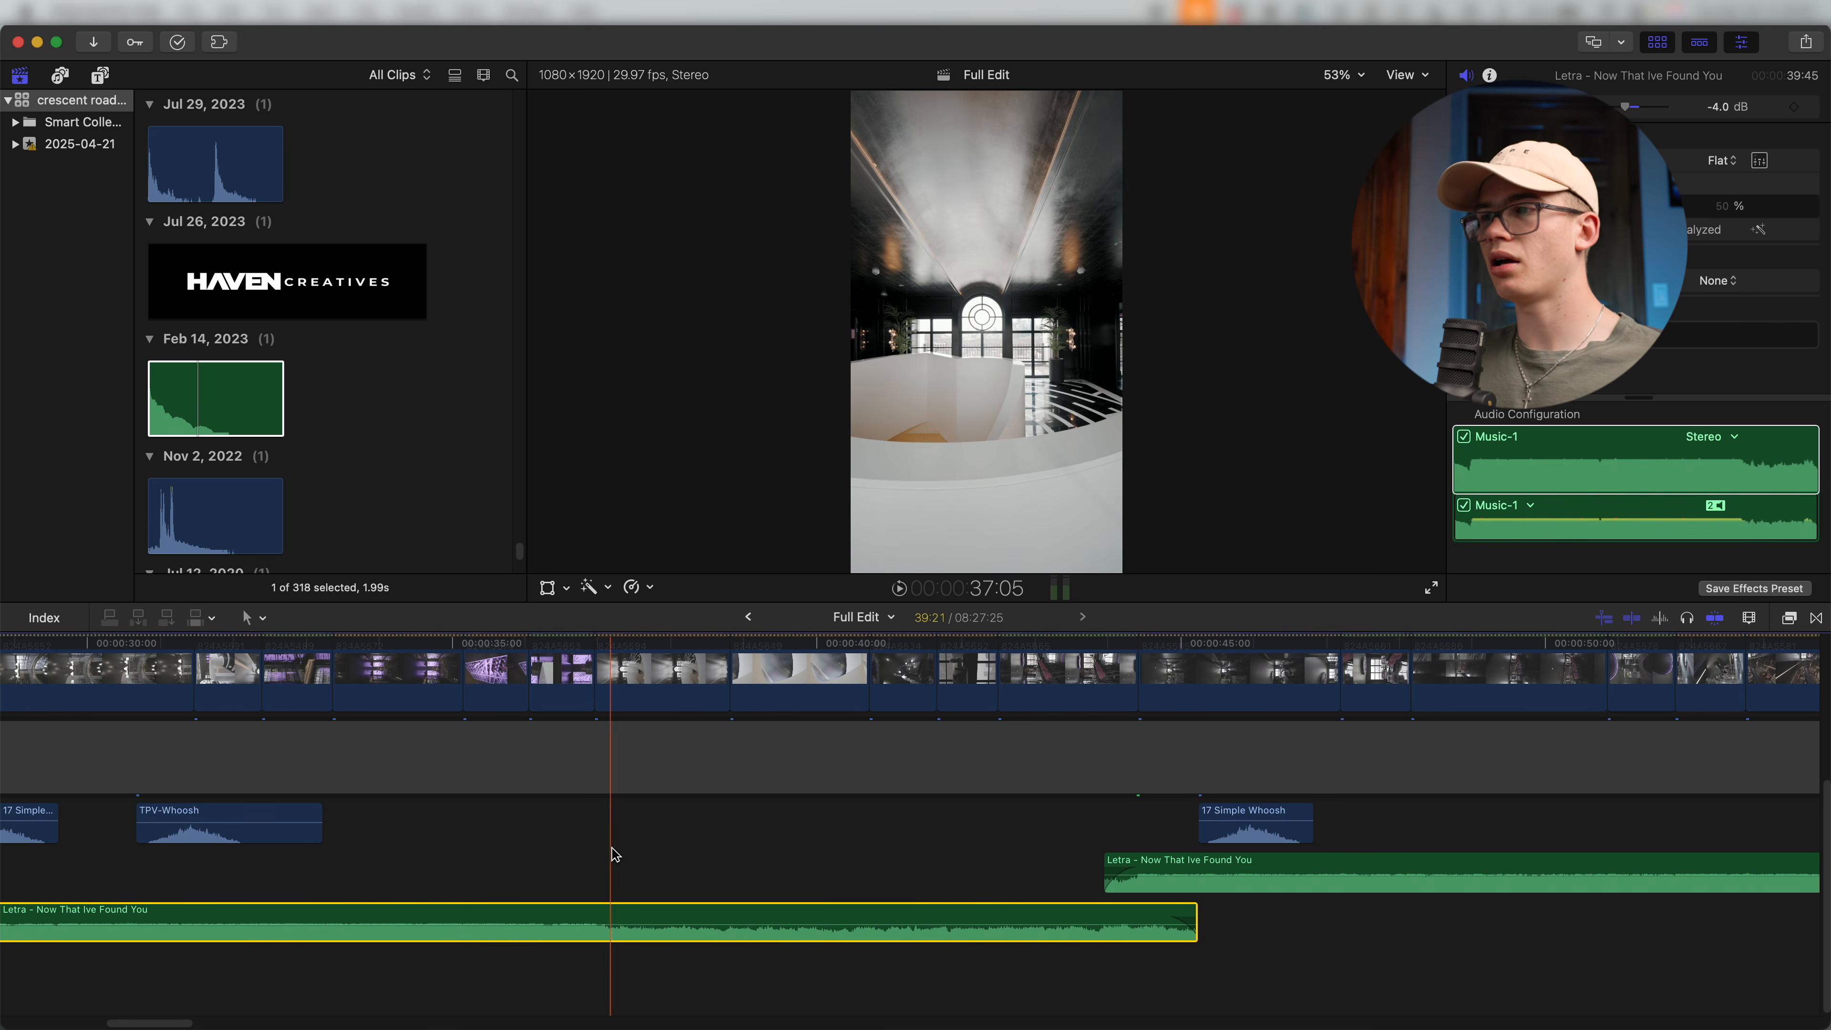
pyautogui.press('super+equal')
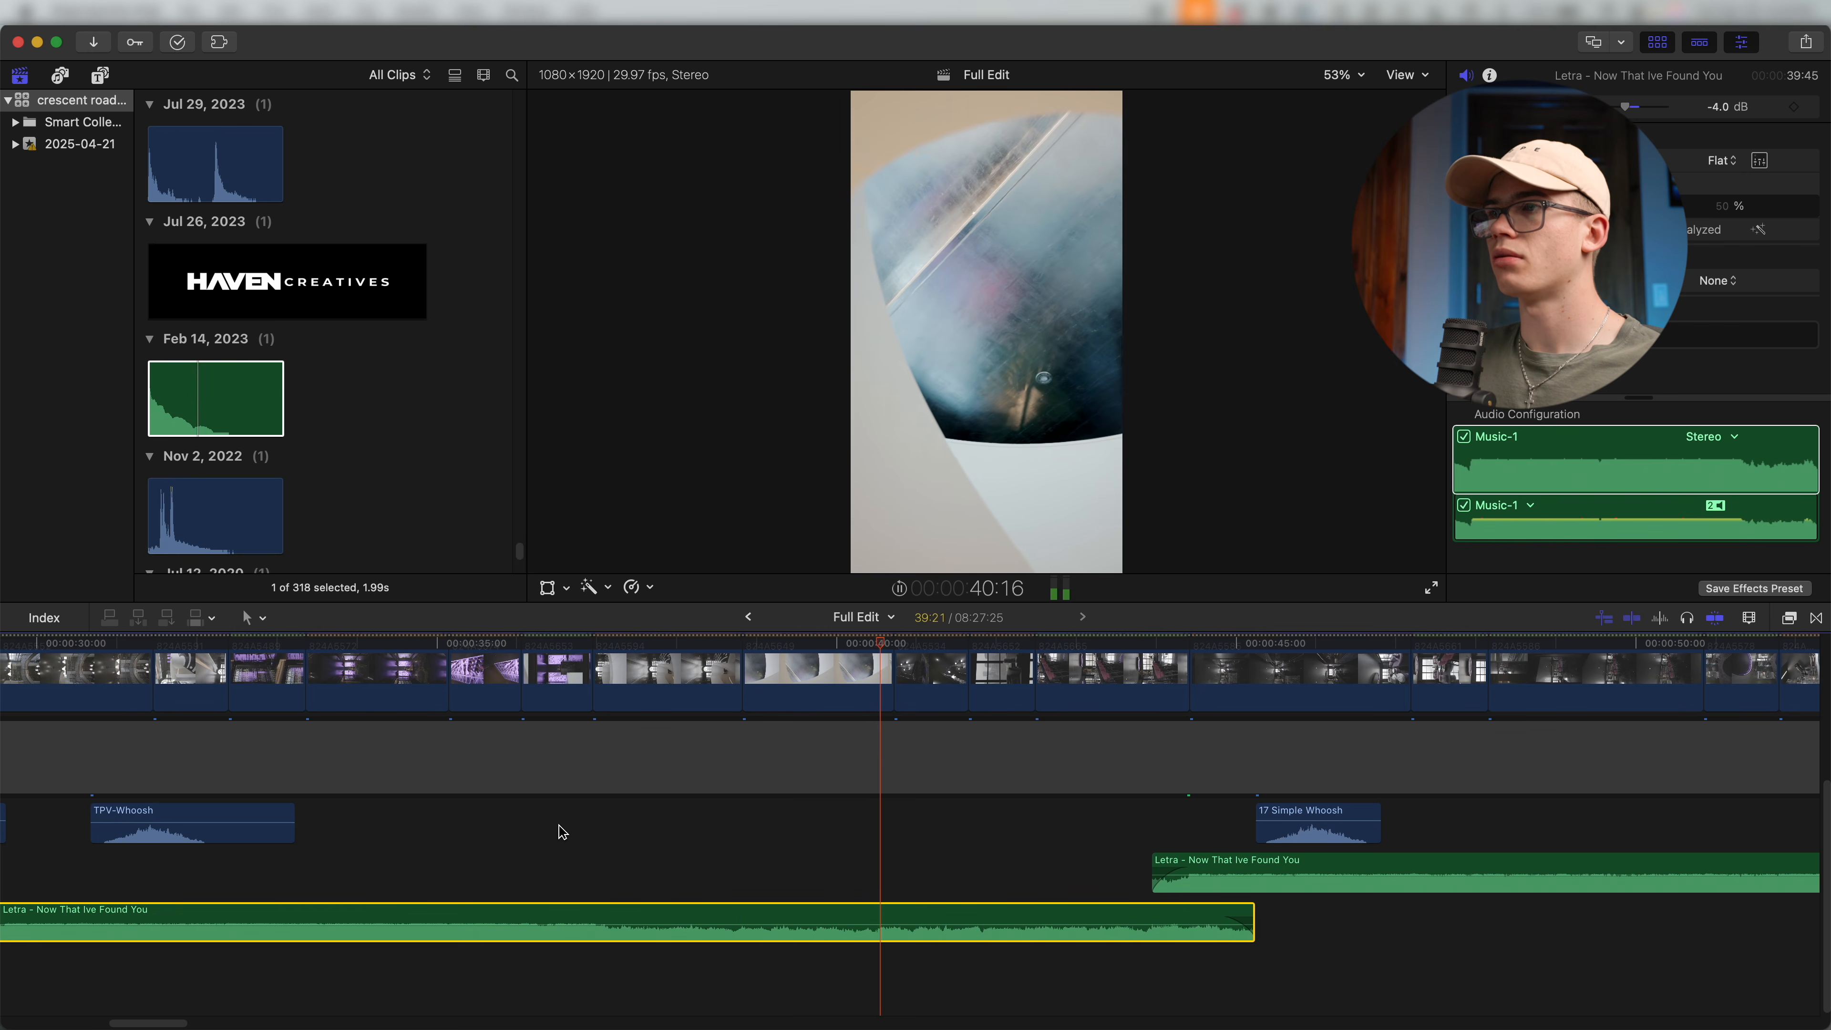
pyautogui.press('space')
pyautogui.press('super+=')
pyautogui.hscroll(-5, 870, 923)
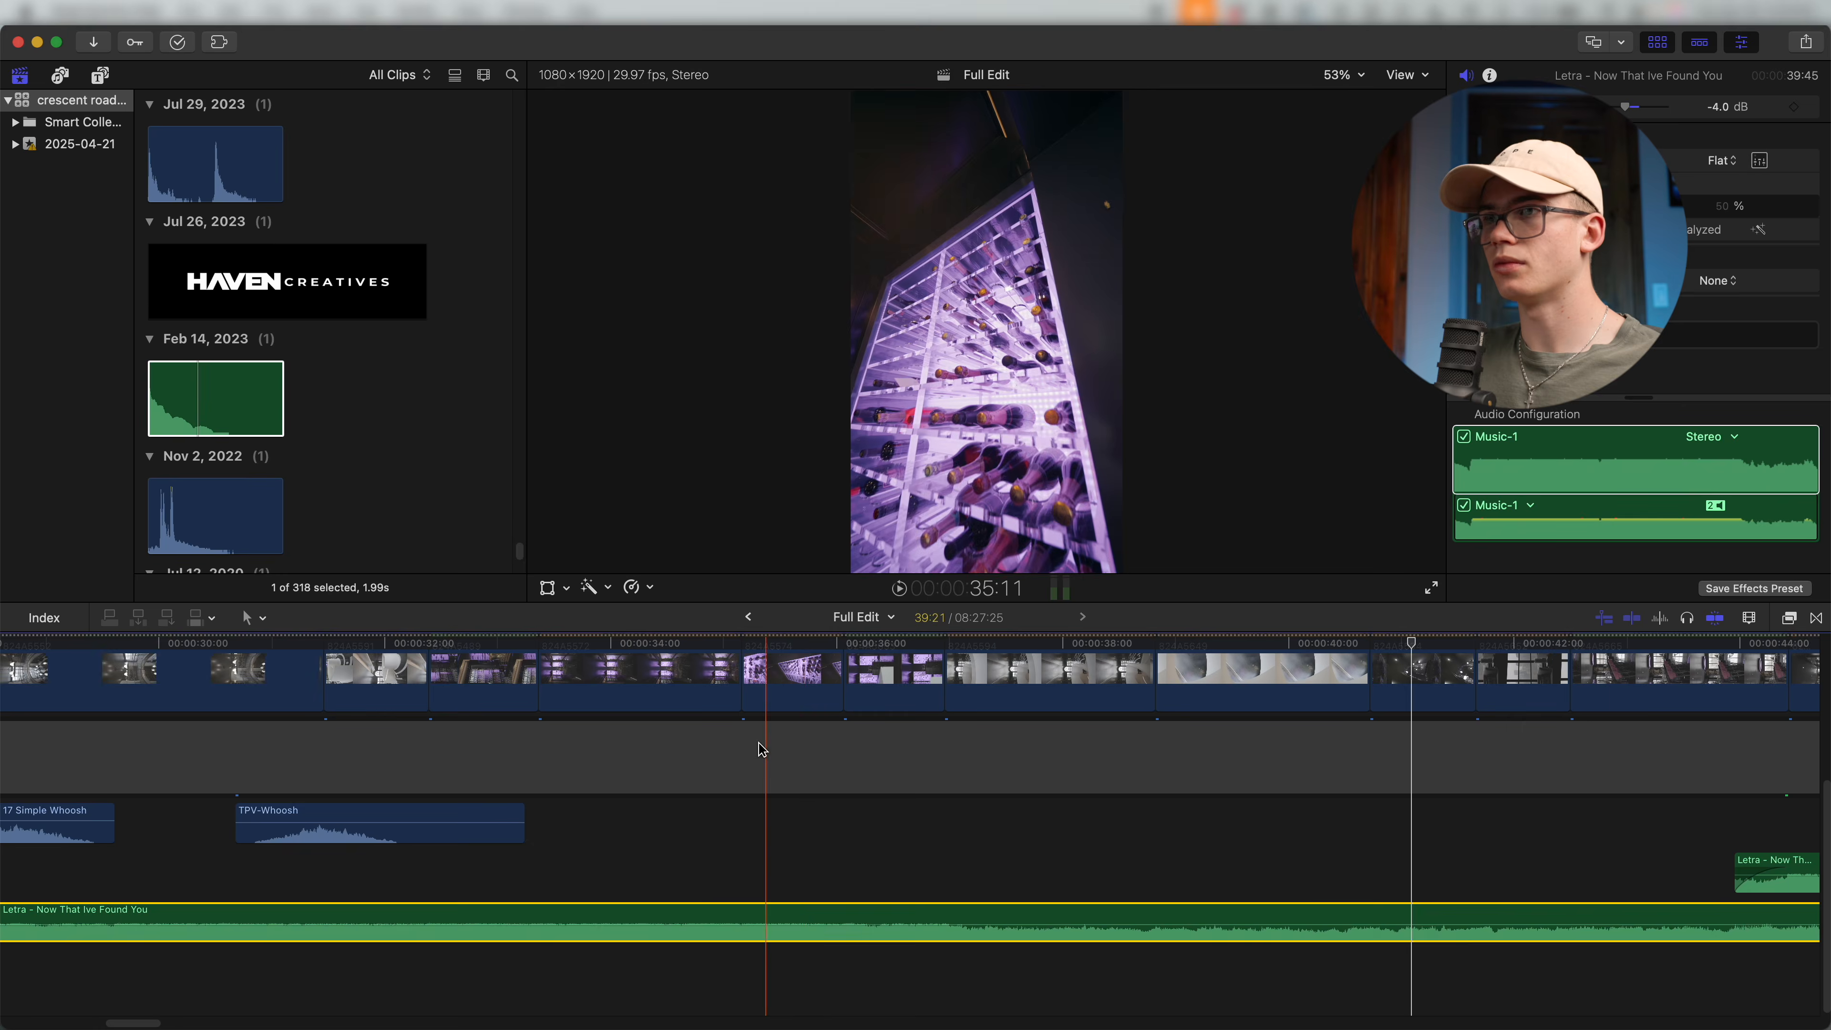
pyautogui.click(1795, 620)
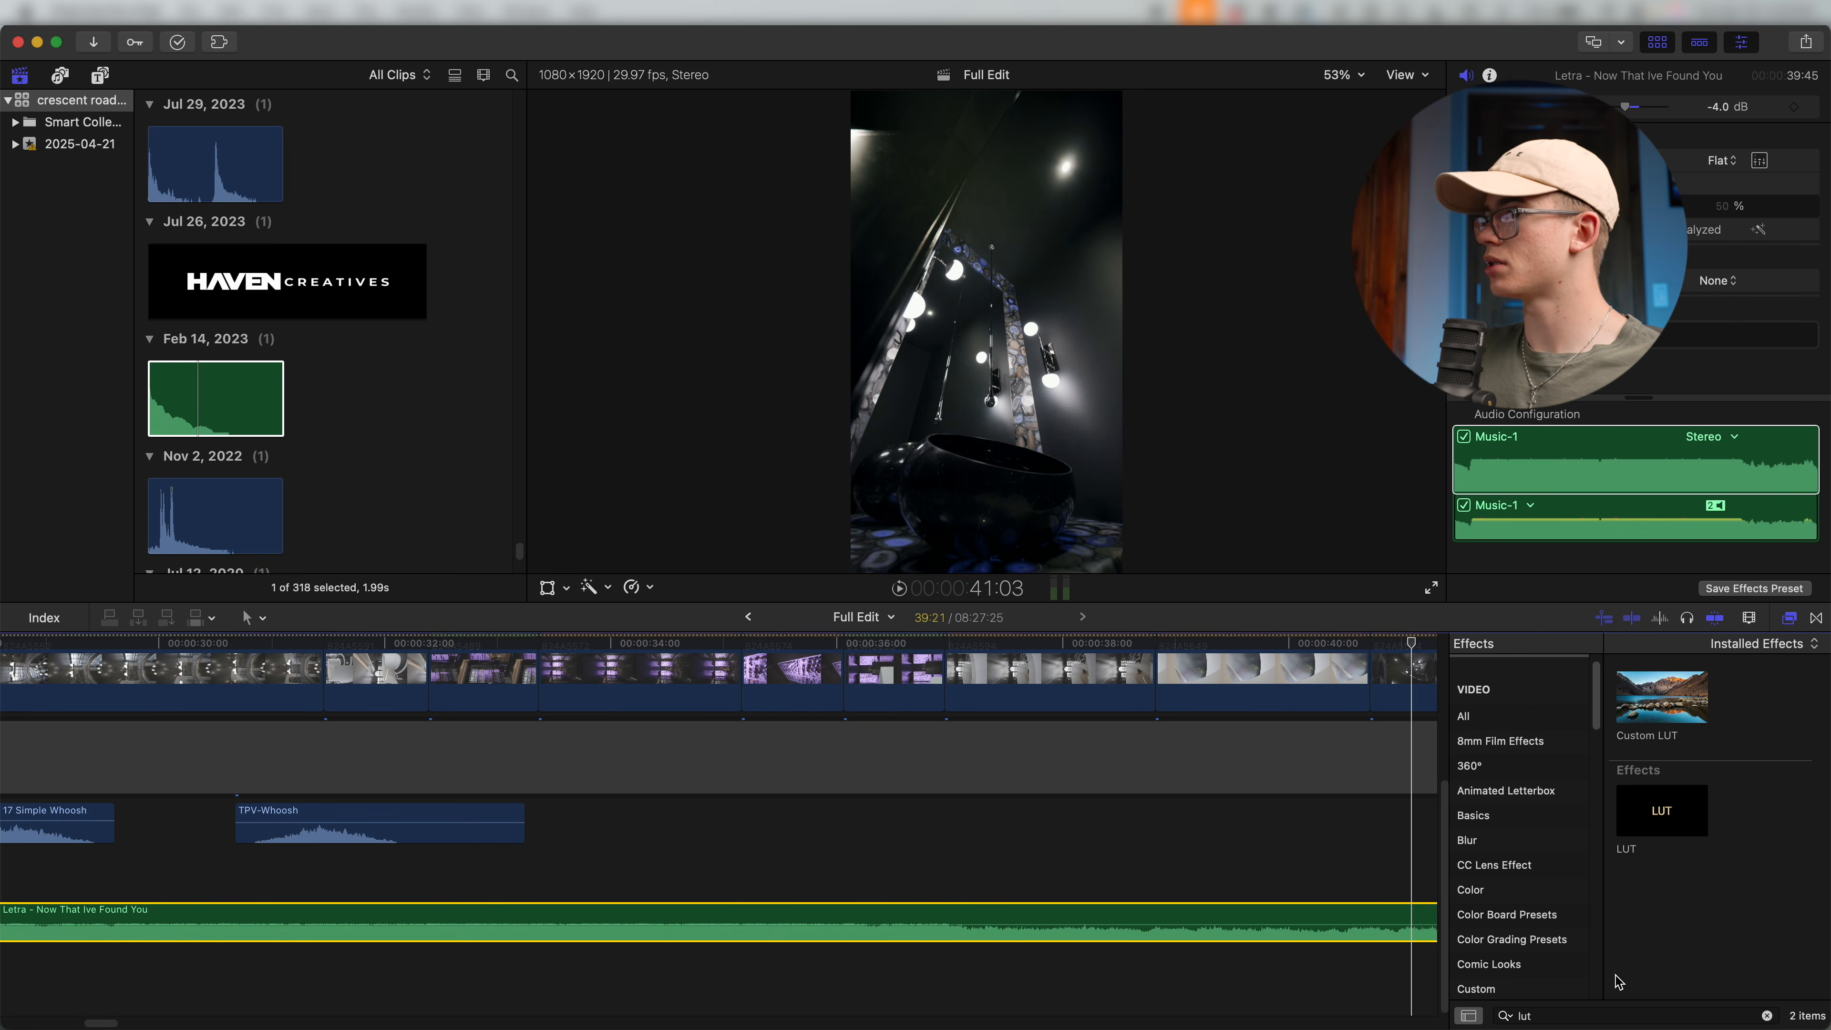
pyautogui.click(1569, 1017)
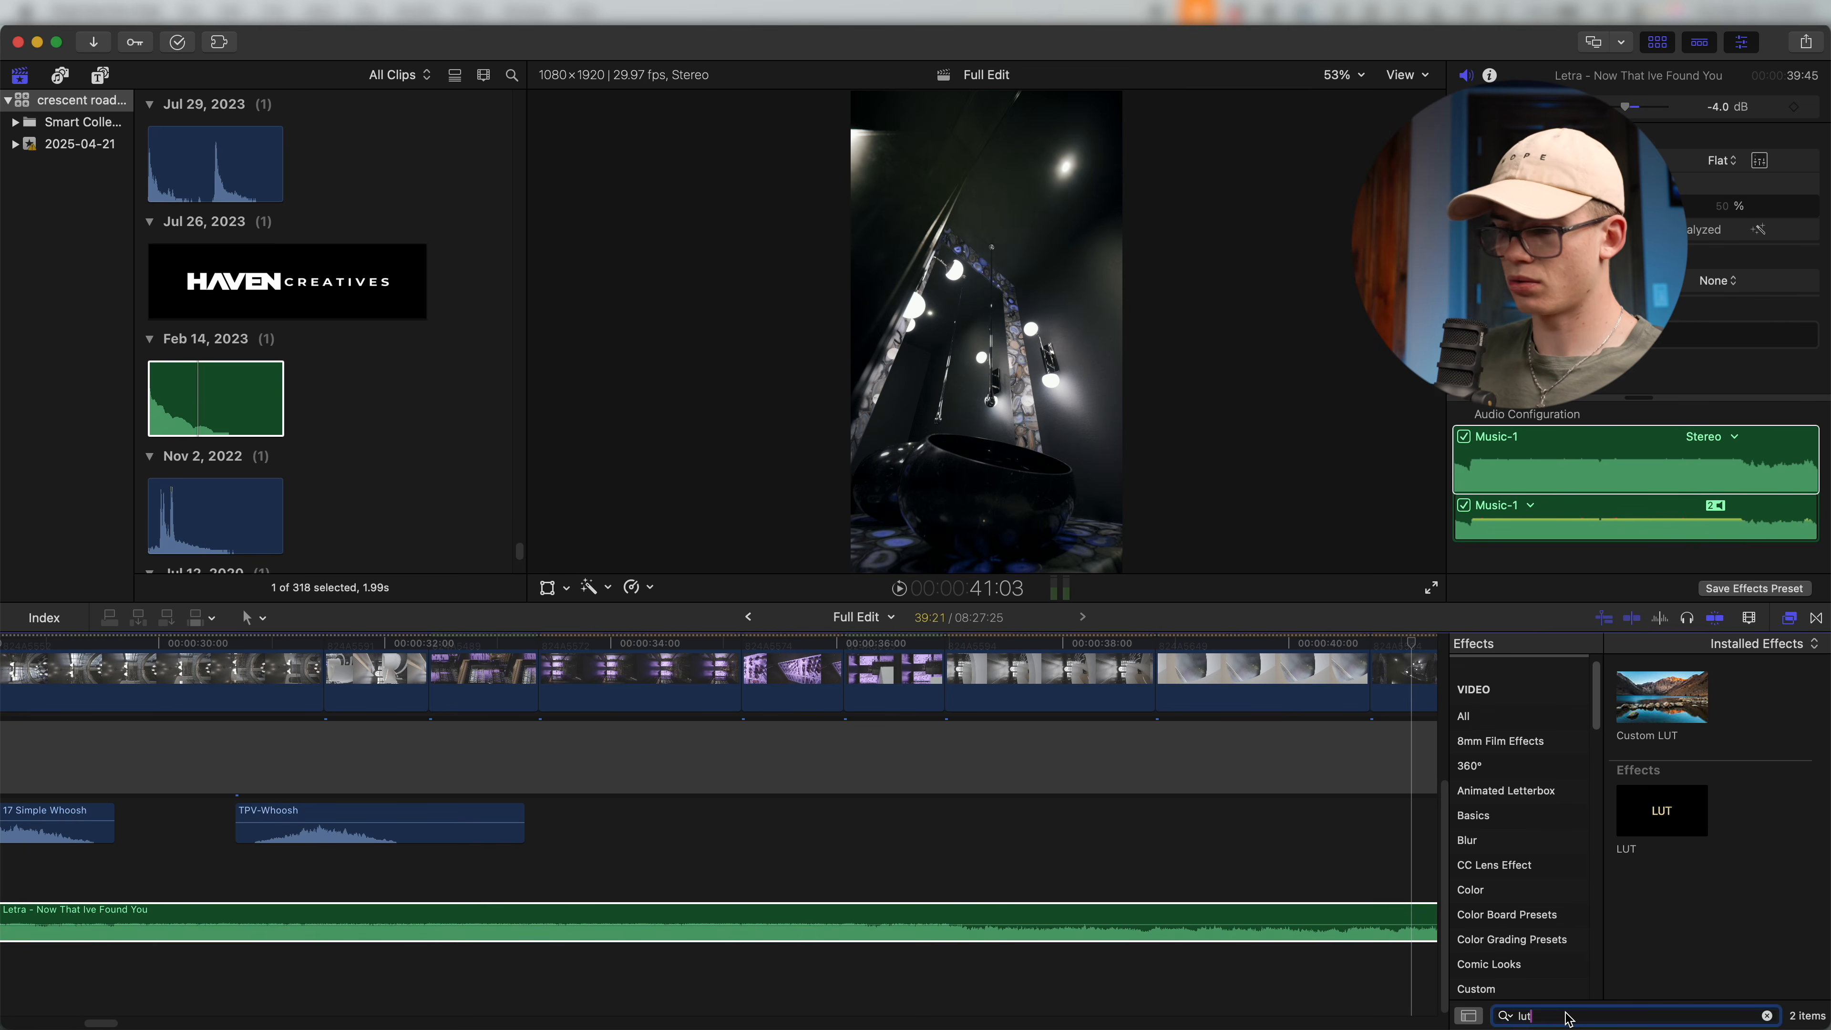
pyautogui.write('lowpas')
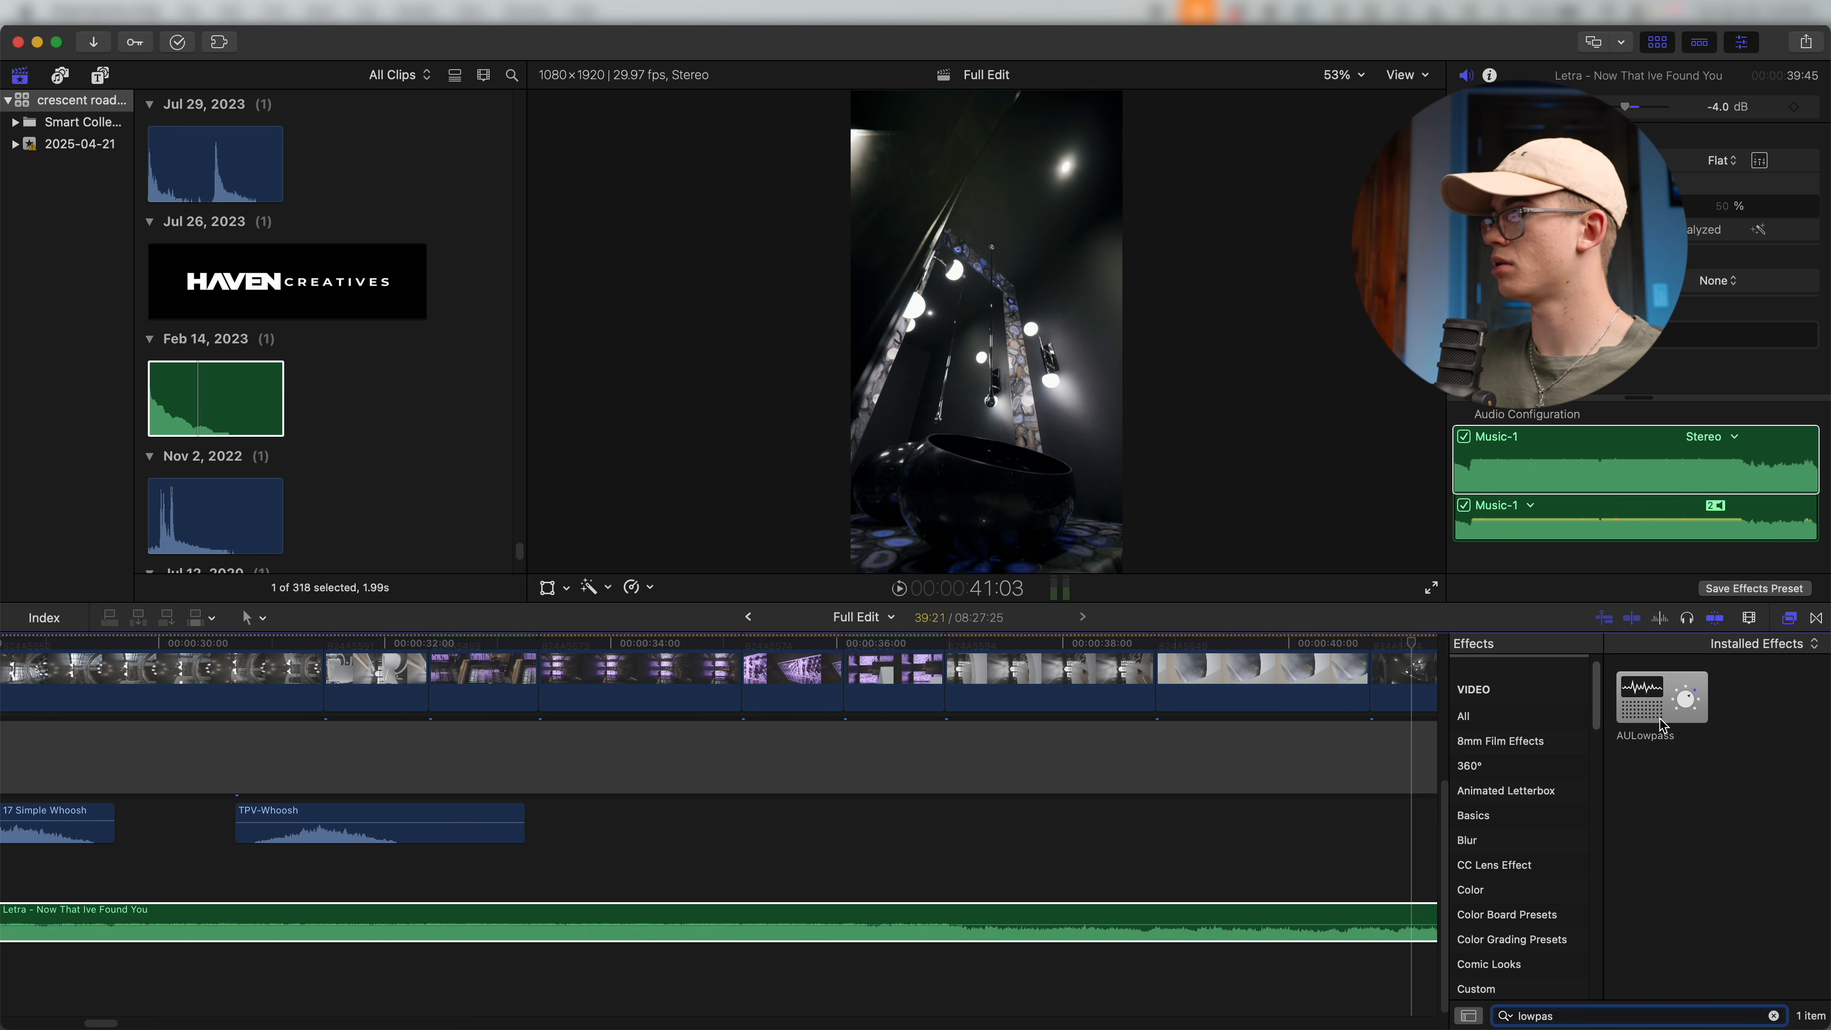
pyautogui.moveTo(1662, 725); pyautogui.dragTo(989, 930)
# Set the AULowpass Cutoff Frequency to 21829.5 and keyframe it at 36:25, just before the cut to the white staircase shot.
pyautogui.press('super+equal')
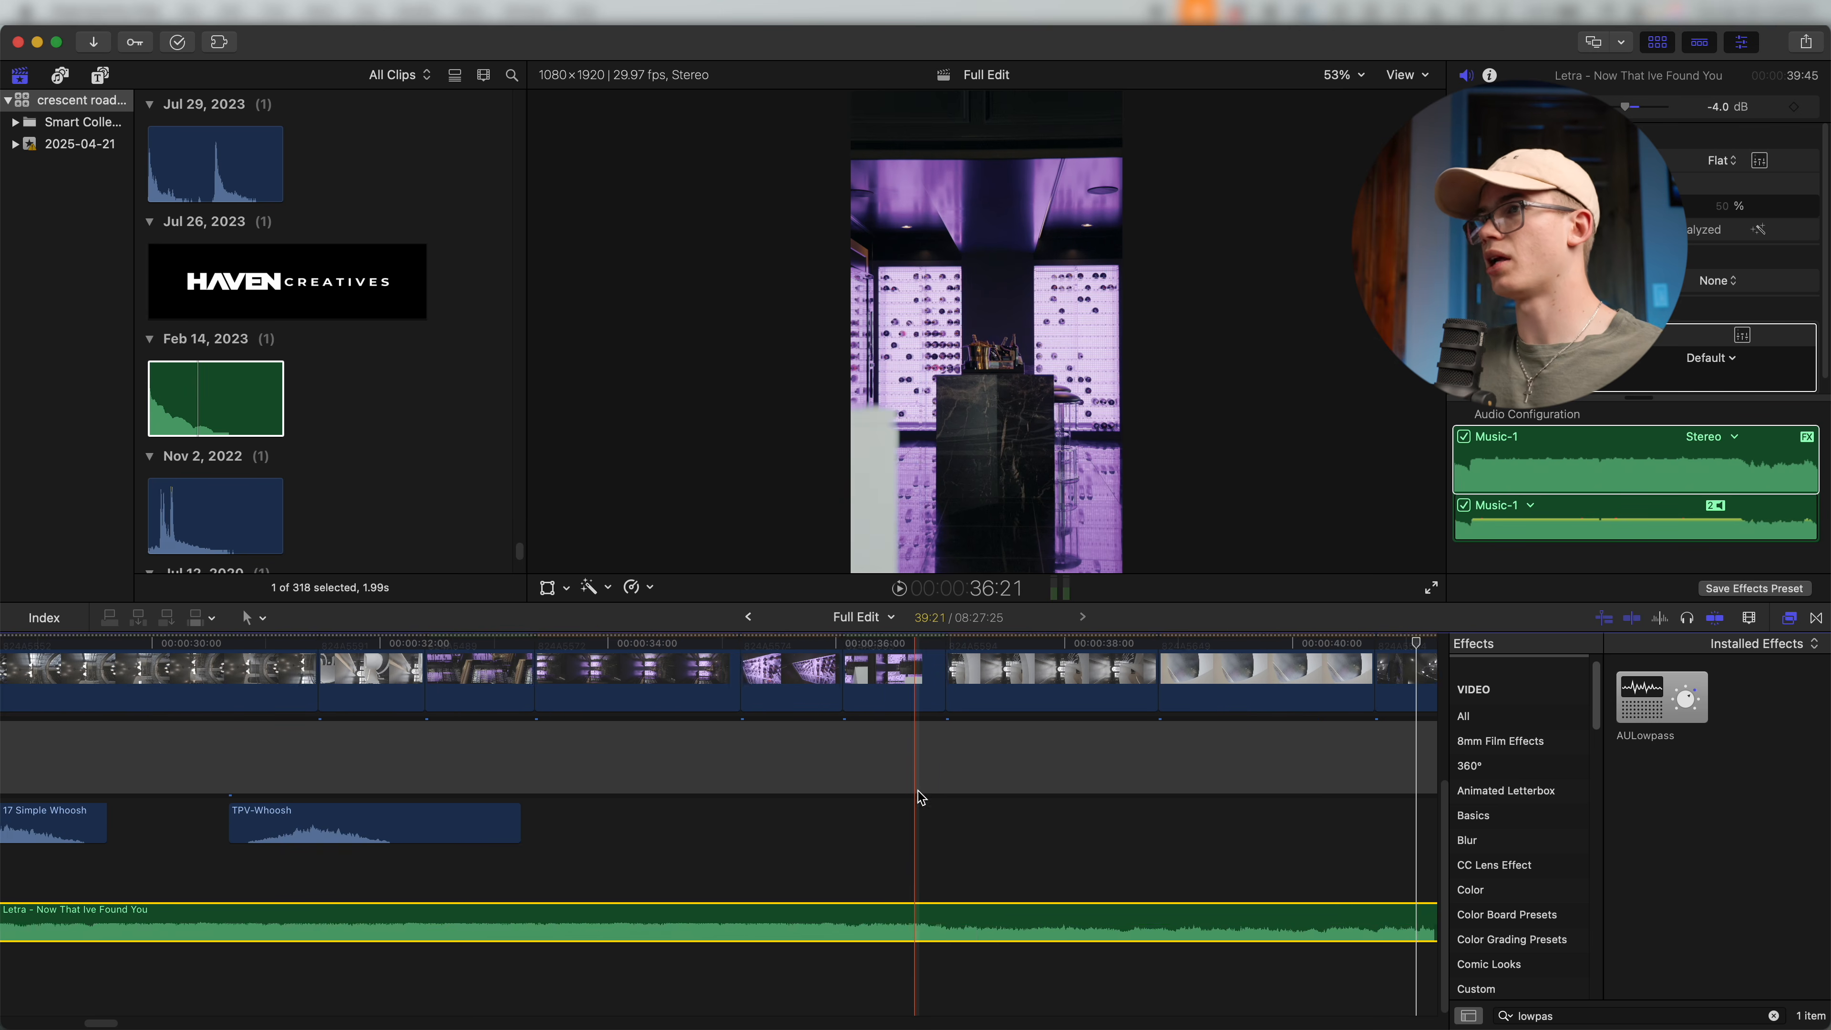
pyautogui.click(936, 642)
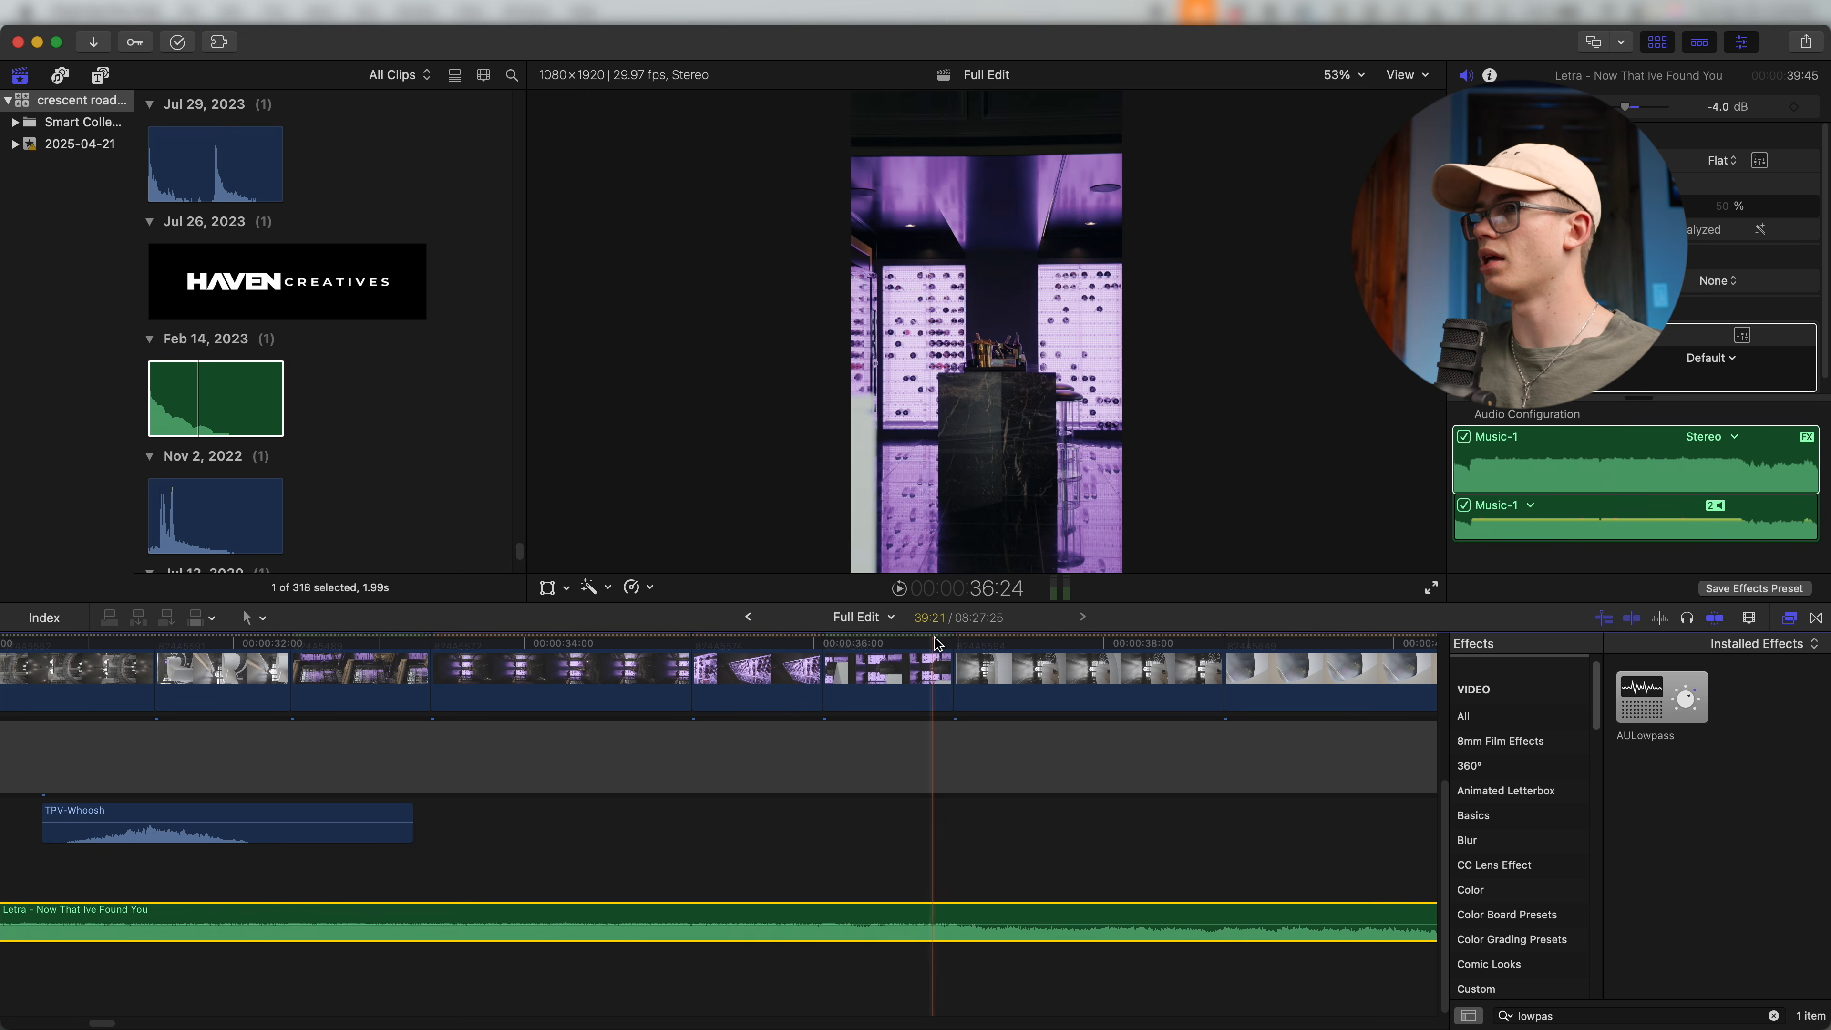
pyautogui.click(938, 642)
pyautogui.scroll(-1, 1478, 382)
pyautogui.click(1465, 368)
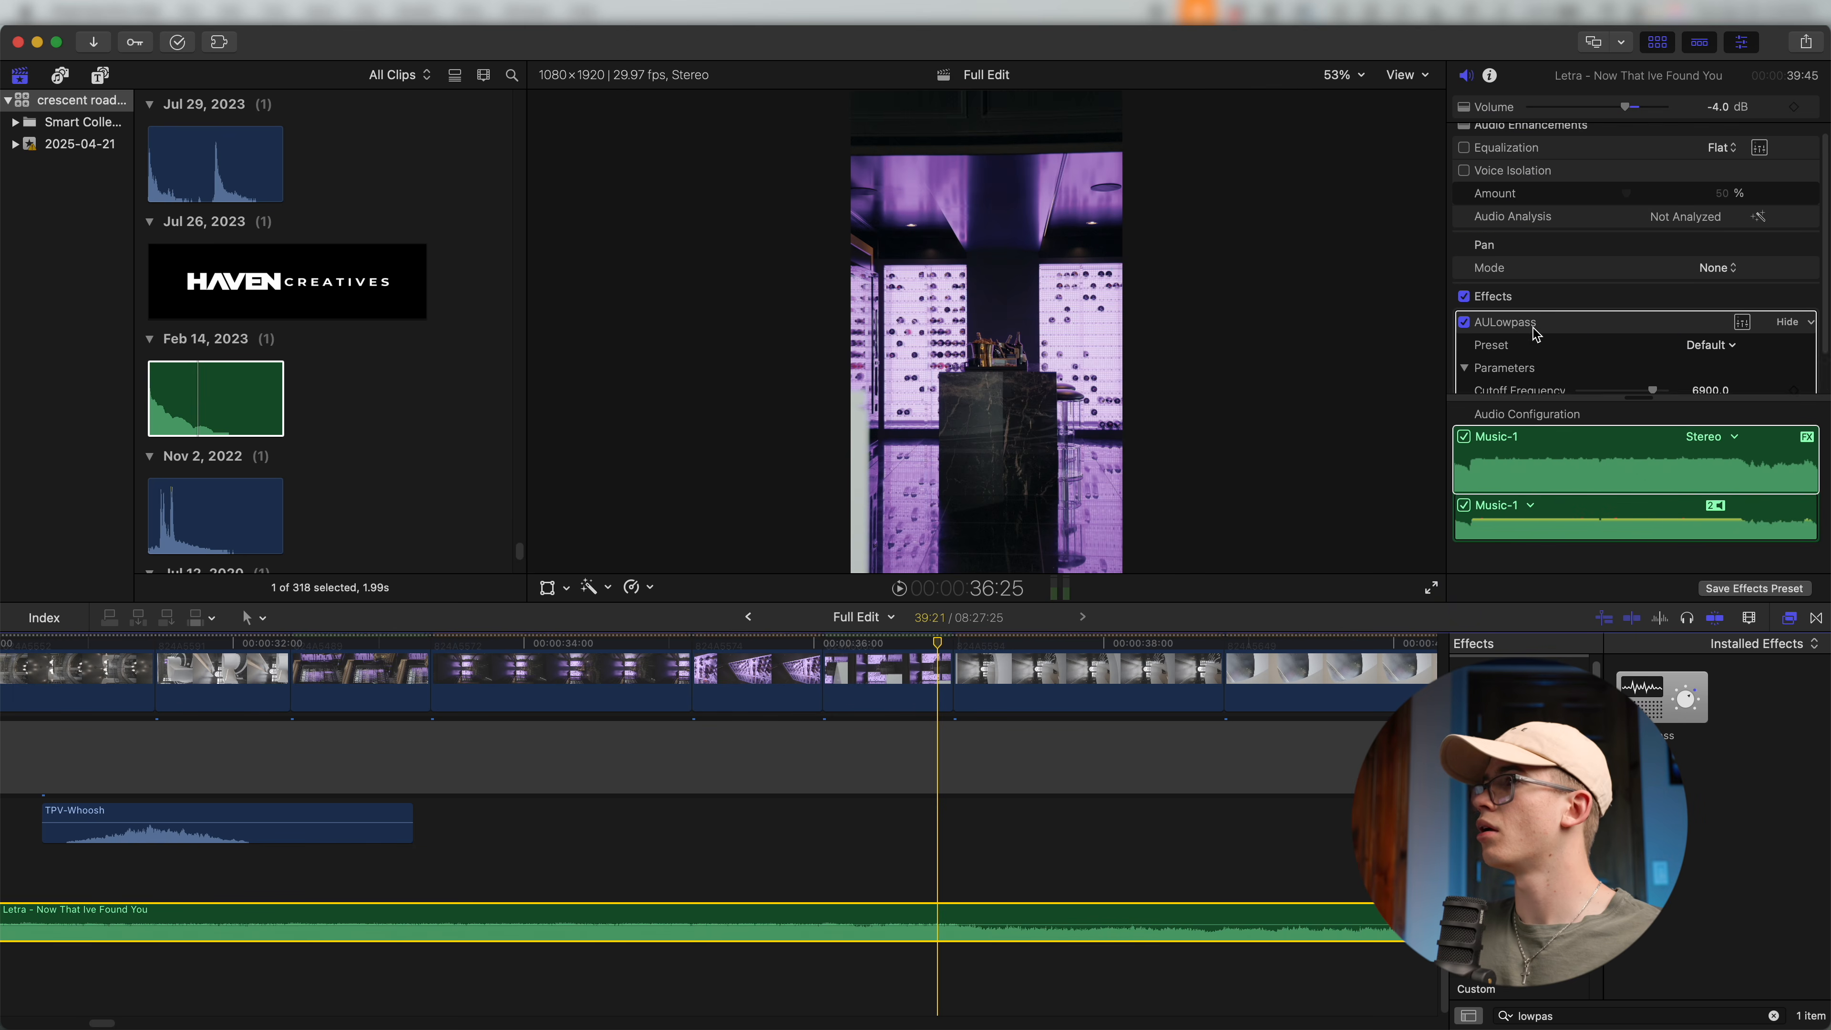
pyautogui.moveTo(1654, 346); pyautogui.dragTo(1665, 346)
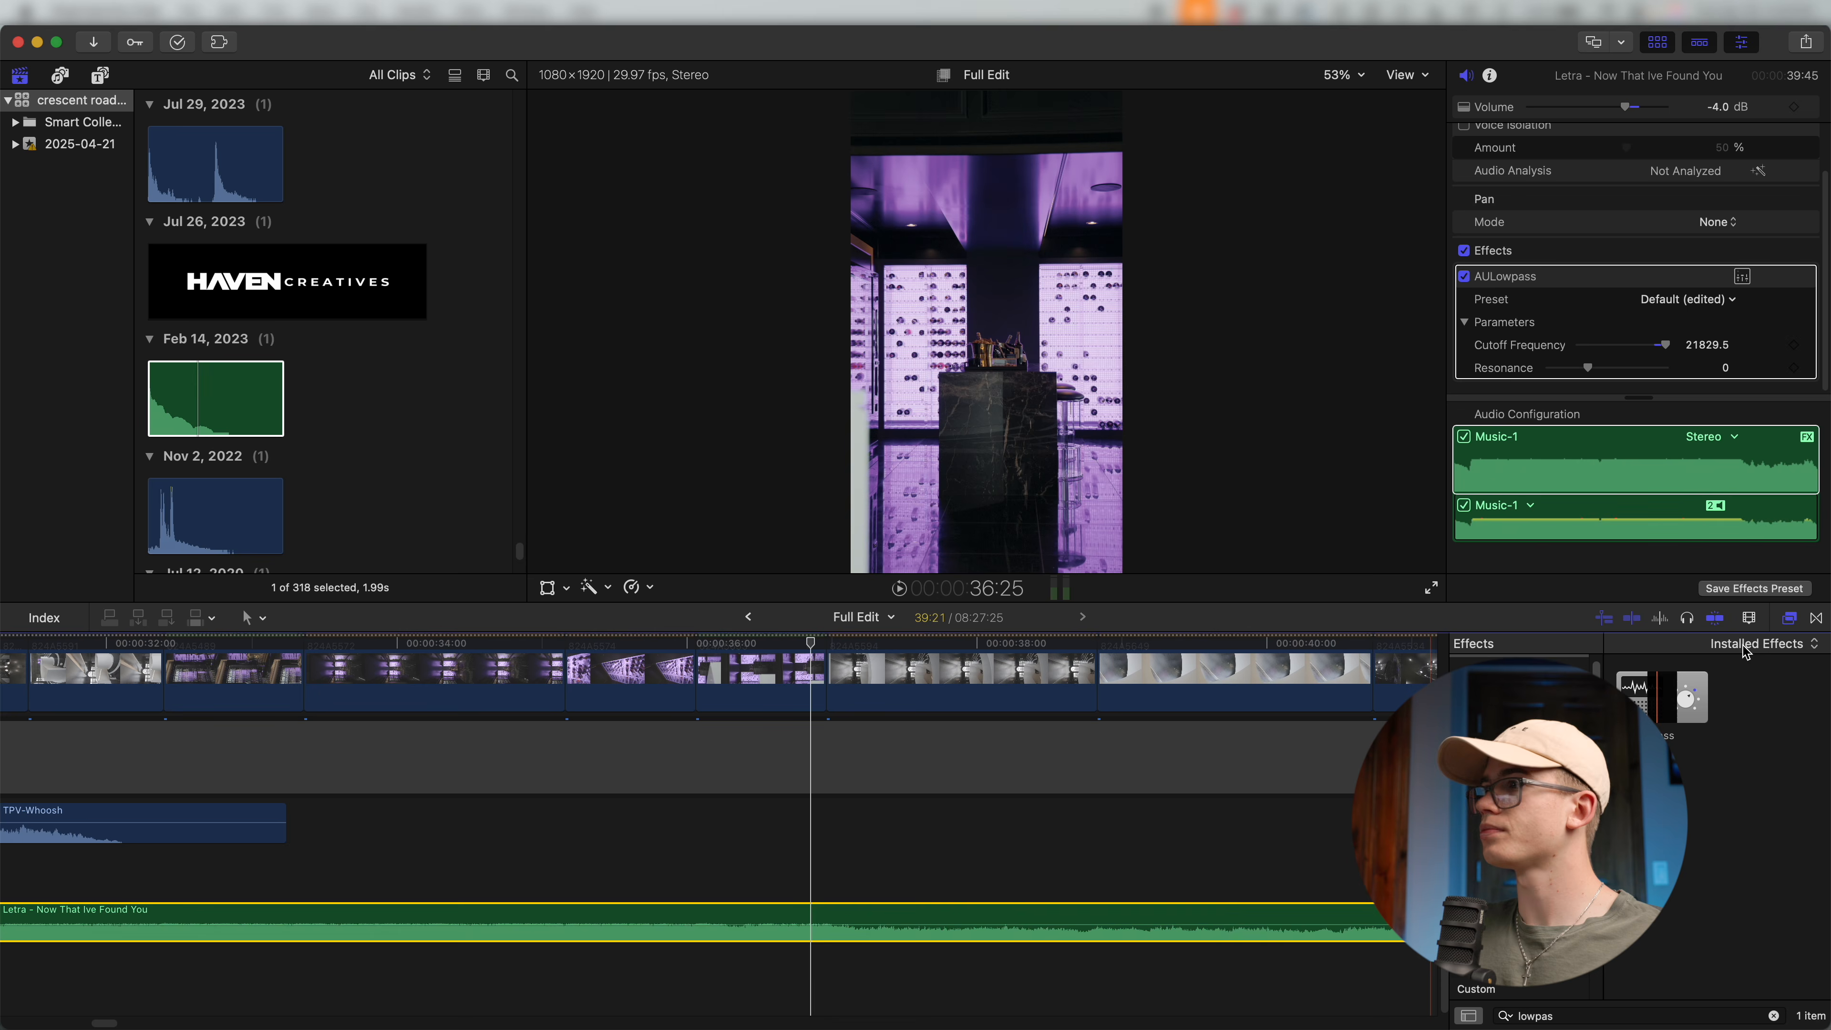
pyautogui.click(1816, 616)
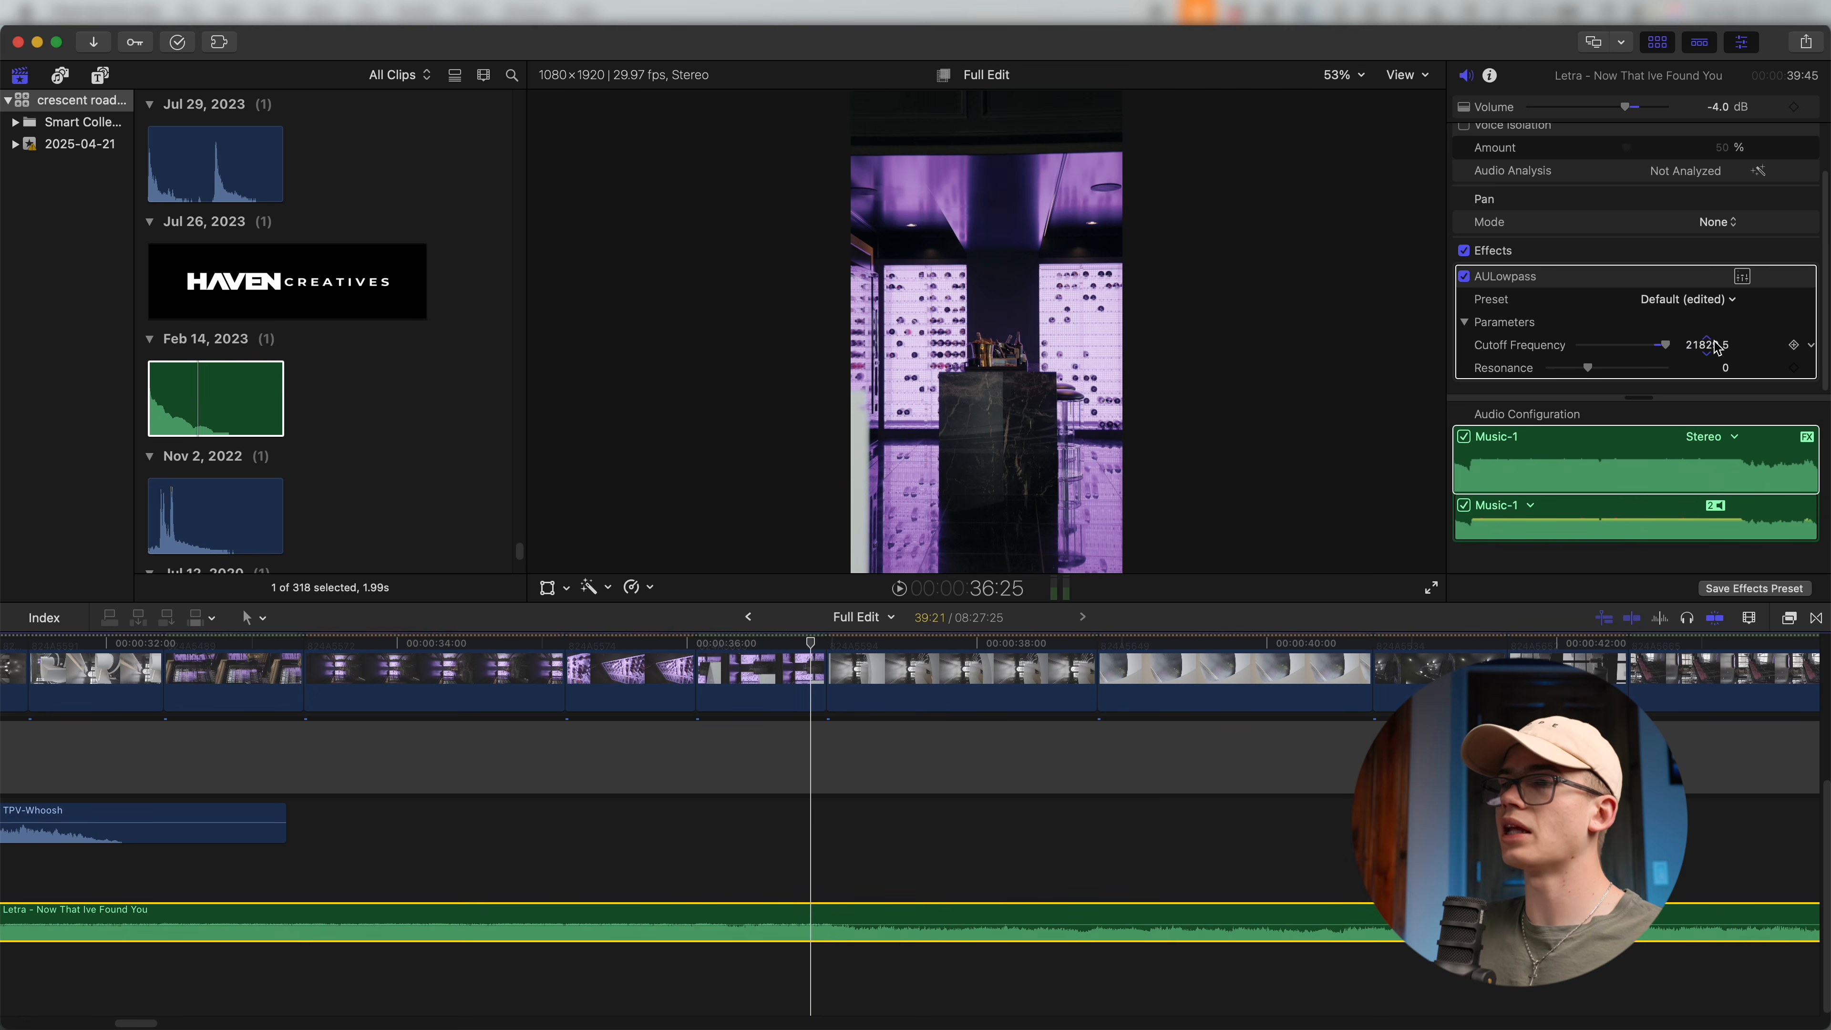
pyautogui.click(1793, 345)
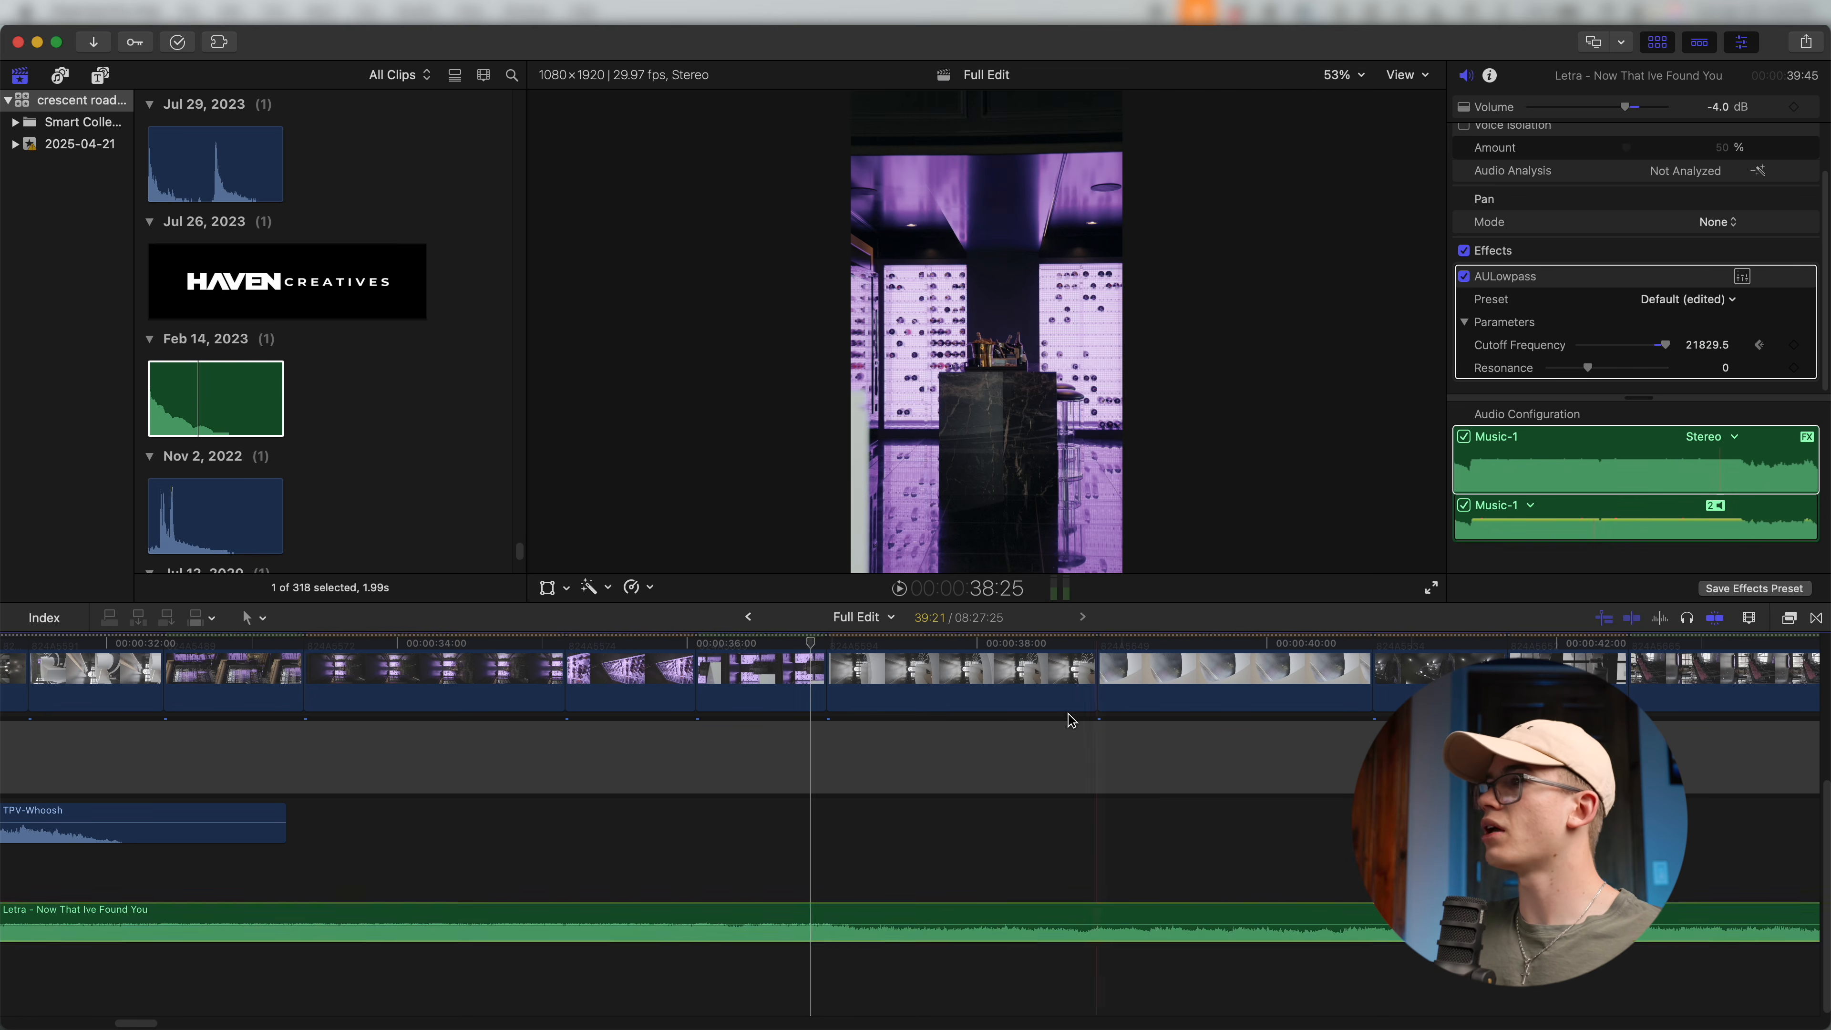
# Add a second Cutoff Frequency keyframe at 37:02 and play the music across the filter change.
pyautogui.click(846, 648)
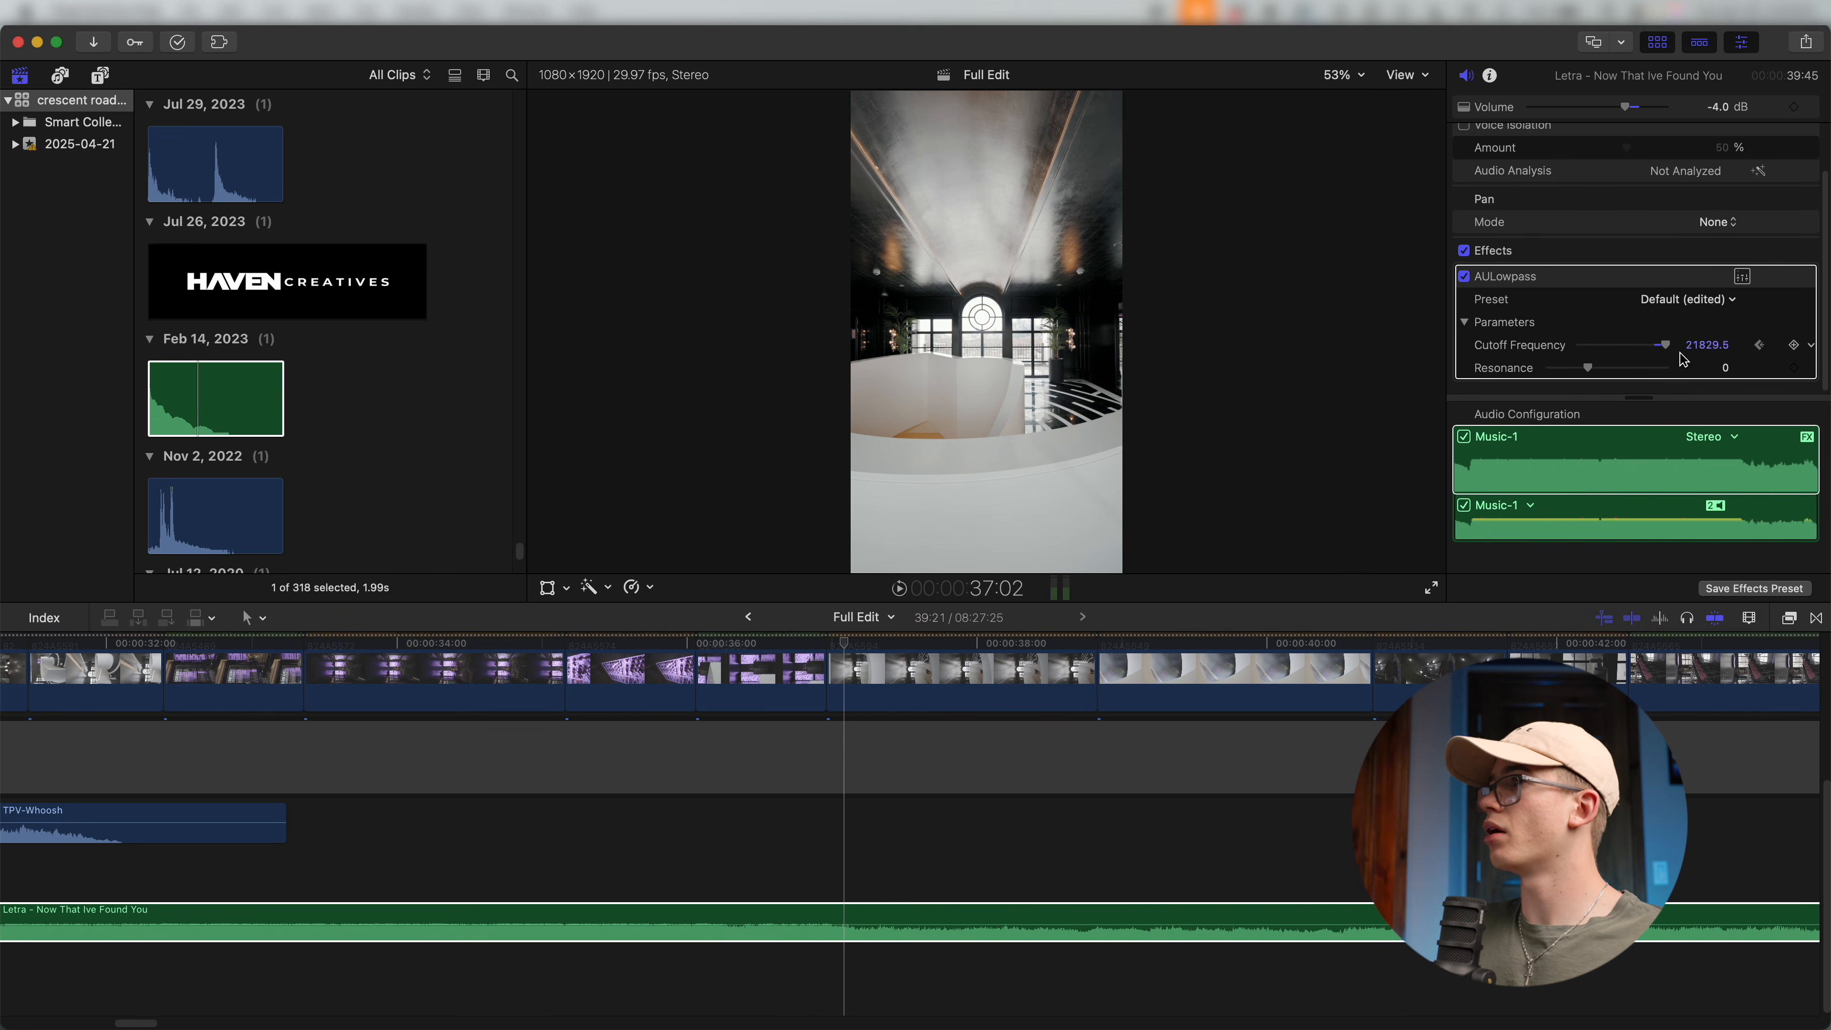
pyautogui.click(1707, 346)
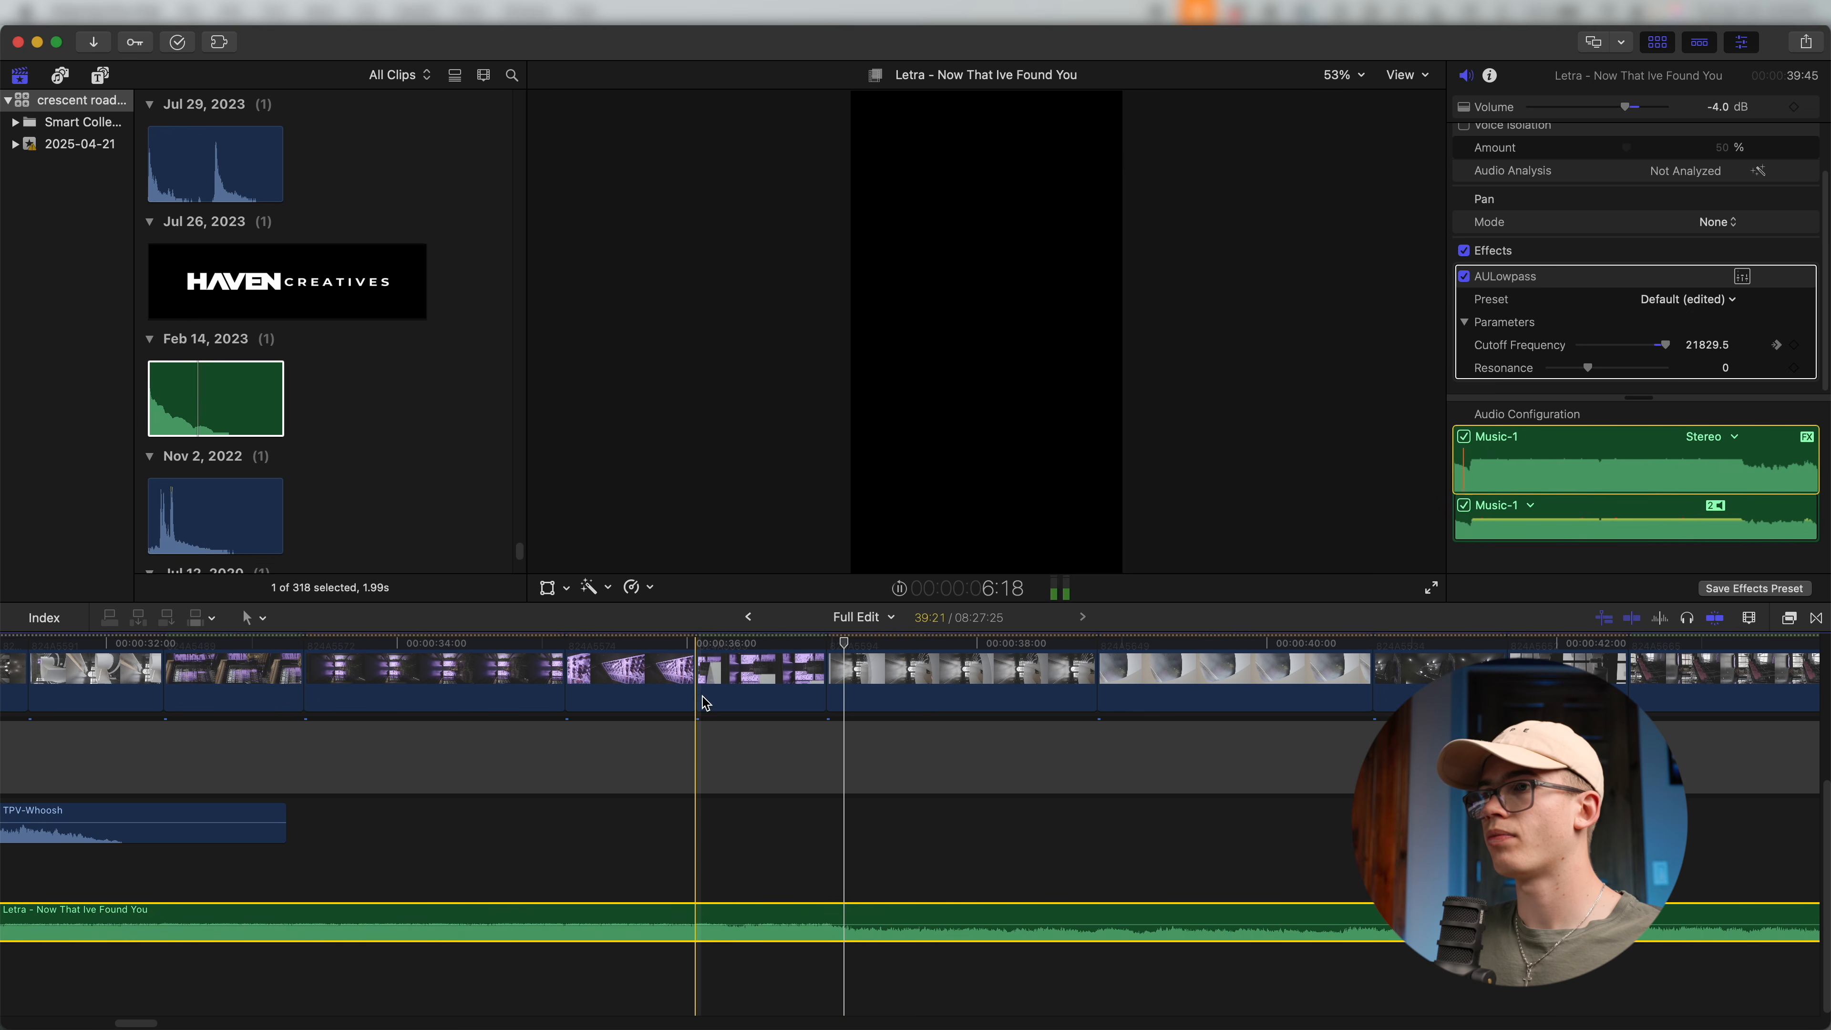
pyautogui.click(720, 847)
pyautogui.press('space')
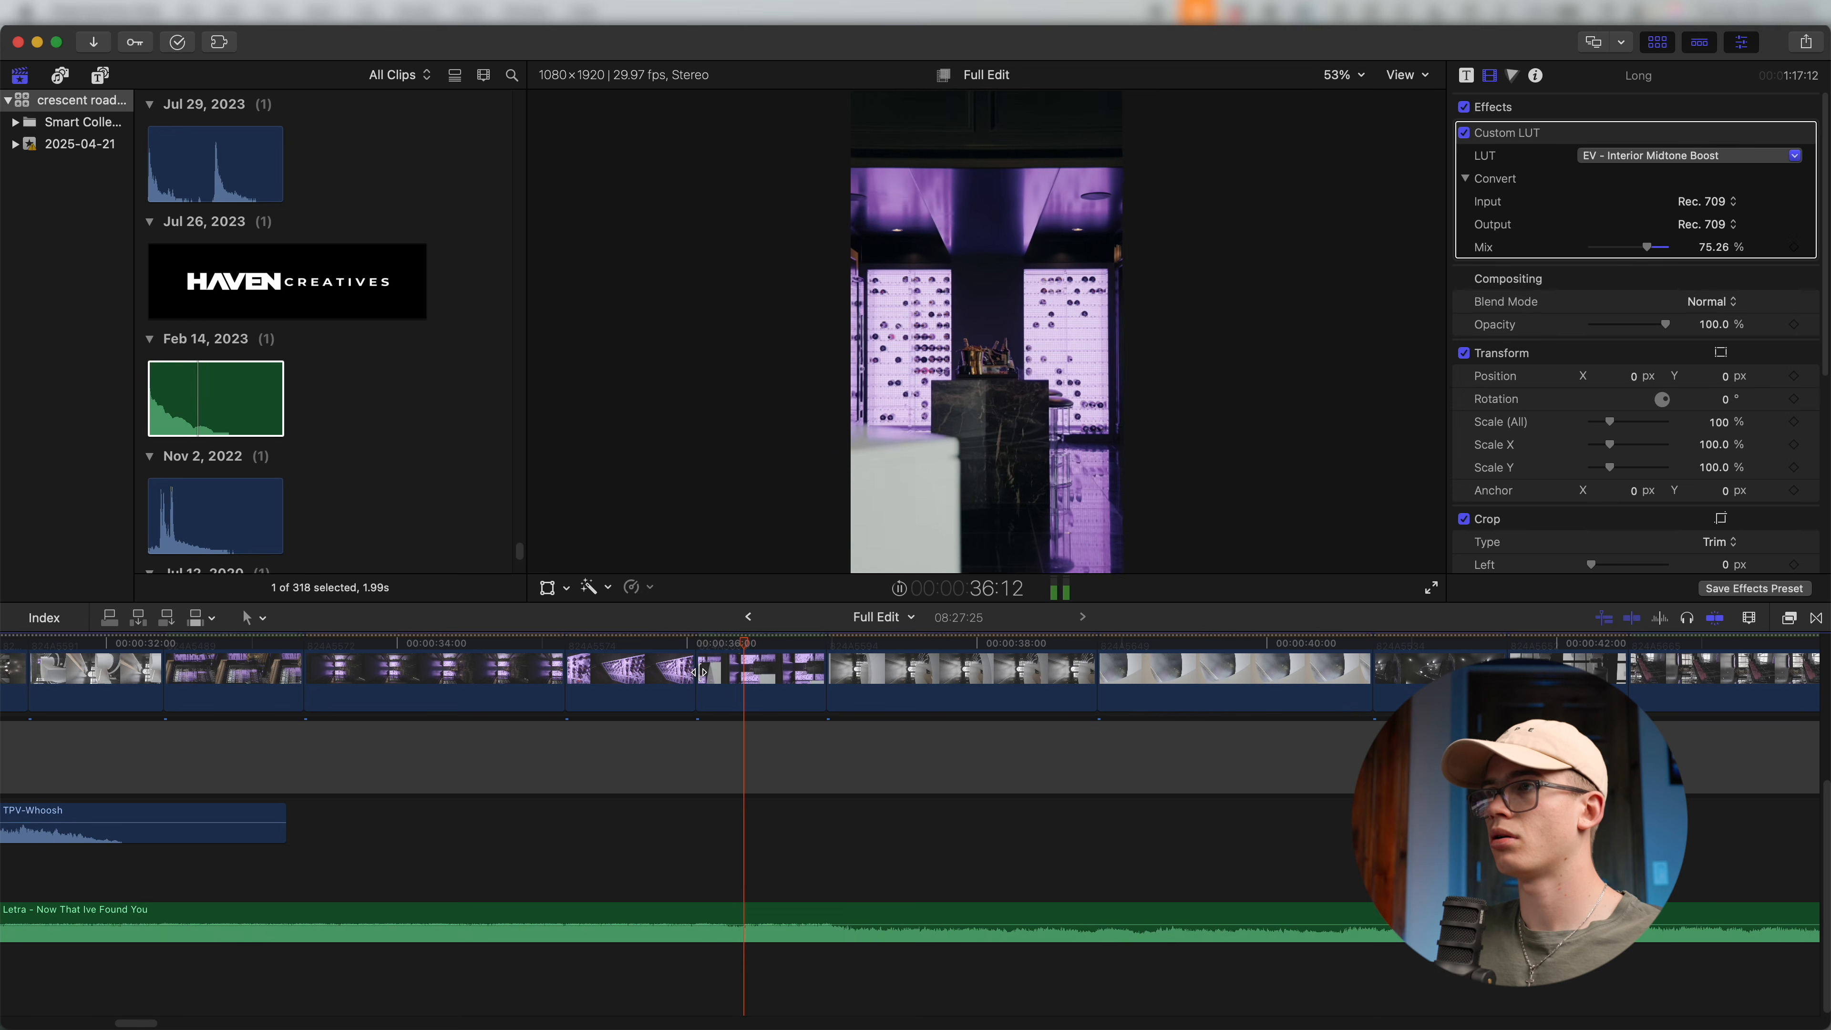
# Show the music clip's audio animation, move the first AULowpass keyframe earlier, and play the filter change.
pyautogui.click(845, 917)
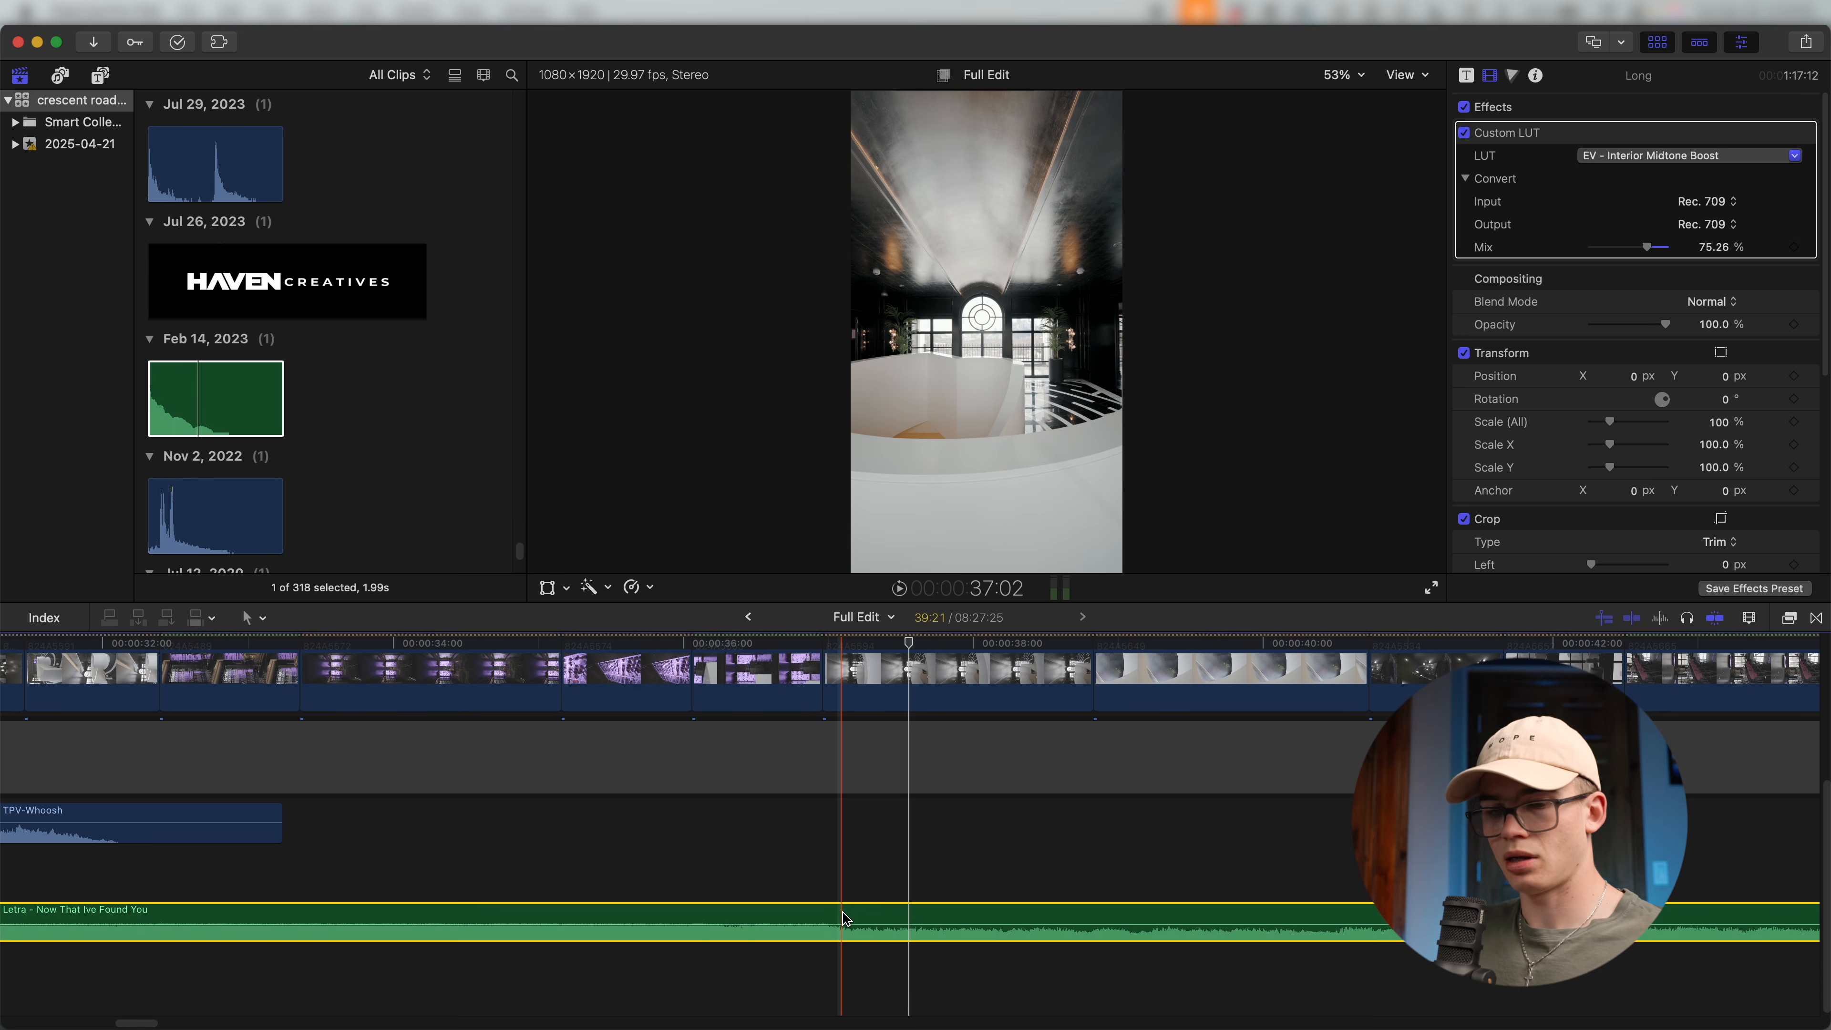
pyautogui.hotkey('ctrl', 'a')
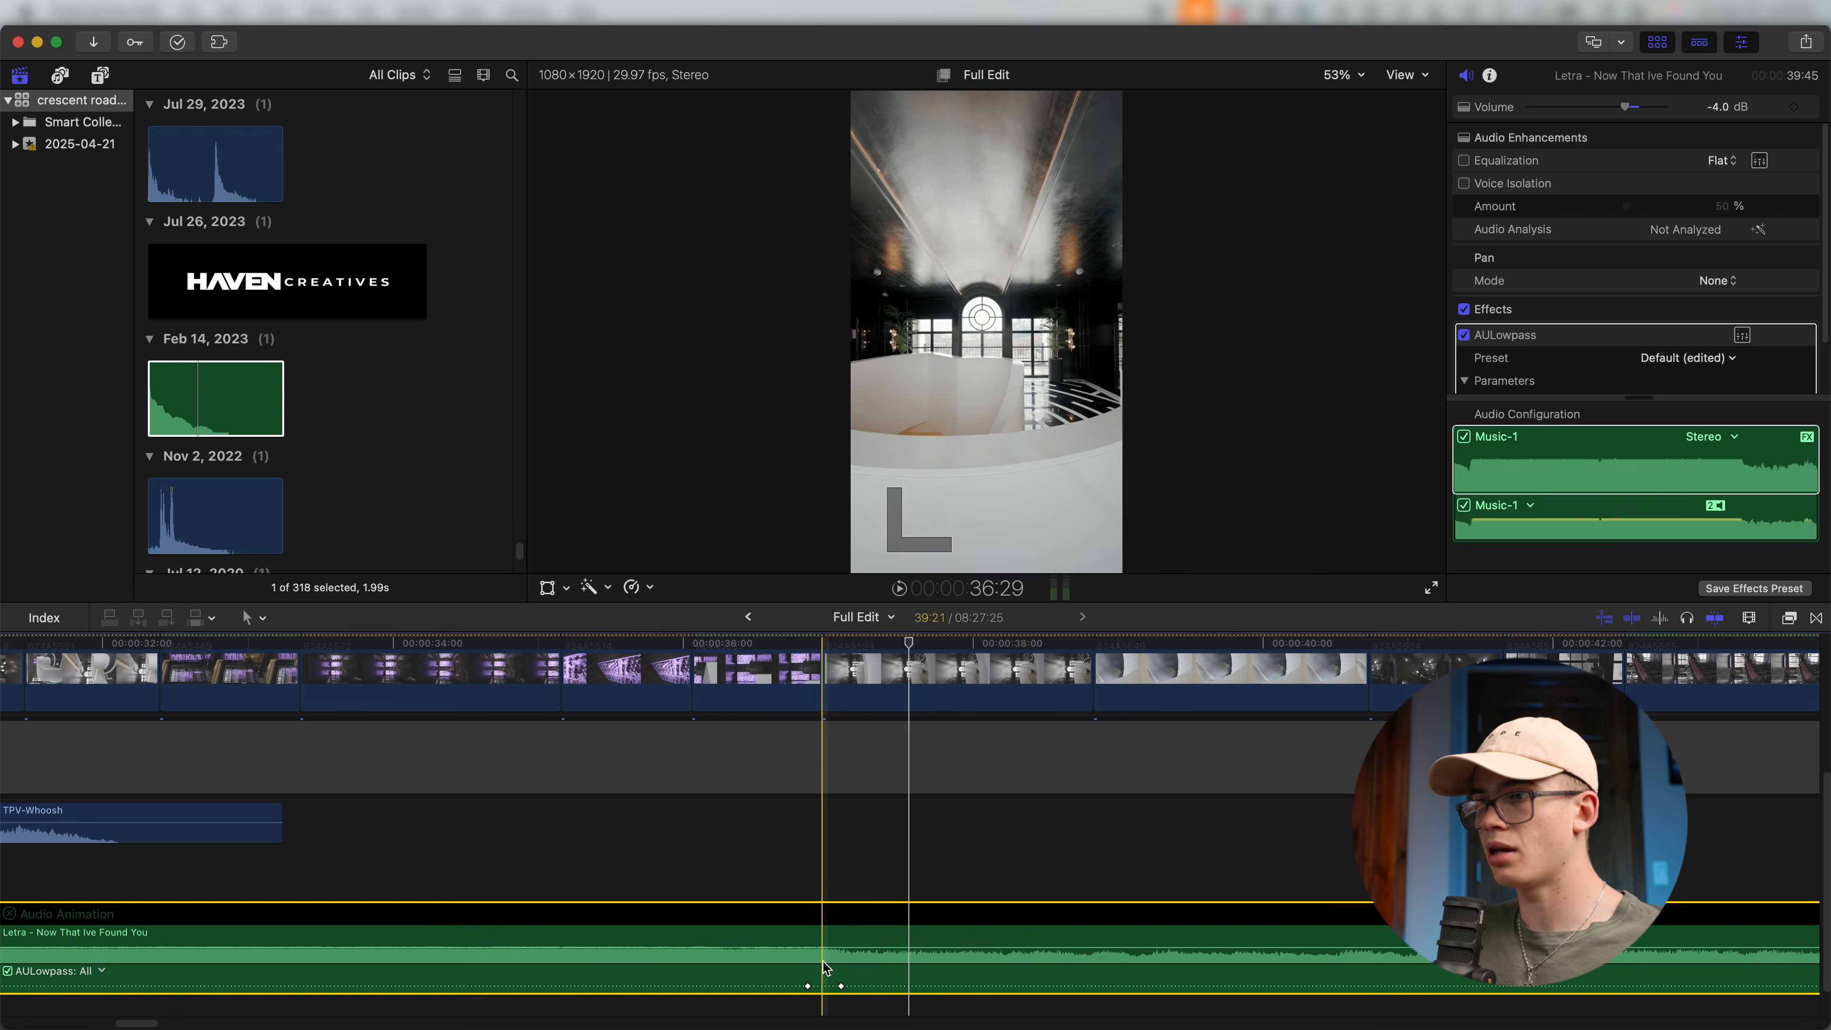
pyautogui.click(799, 986)
pyautogui.moveTo(781, 992); pyautogui.dragTo(779, 992)
pyautogui.press('space')
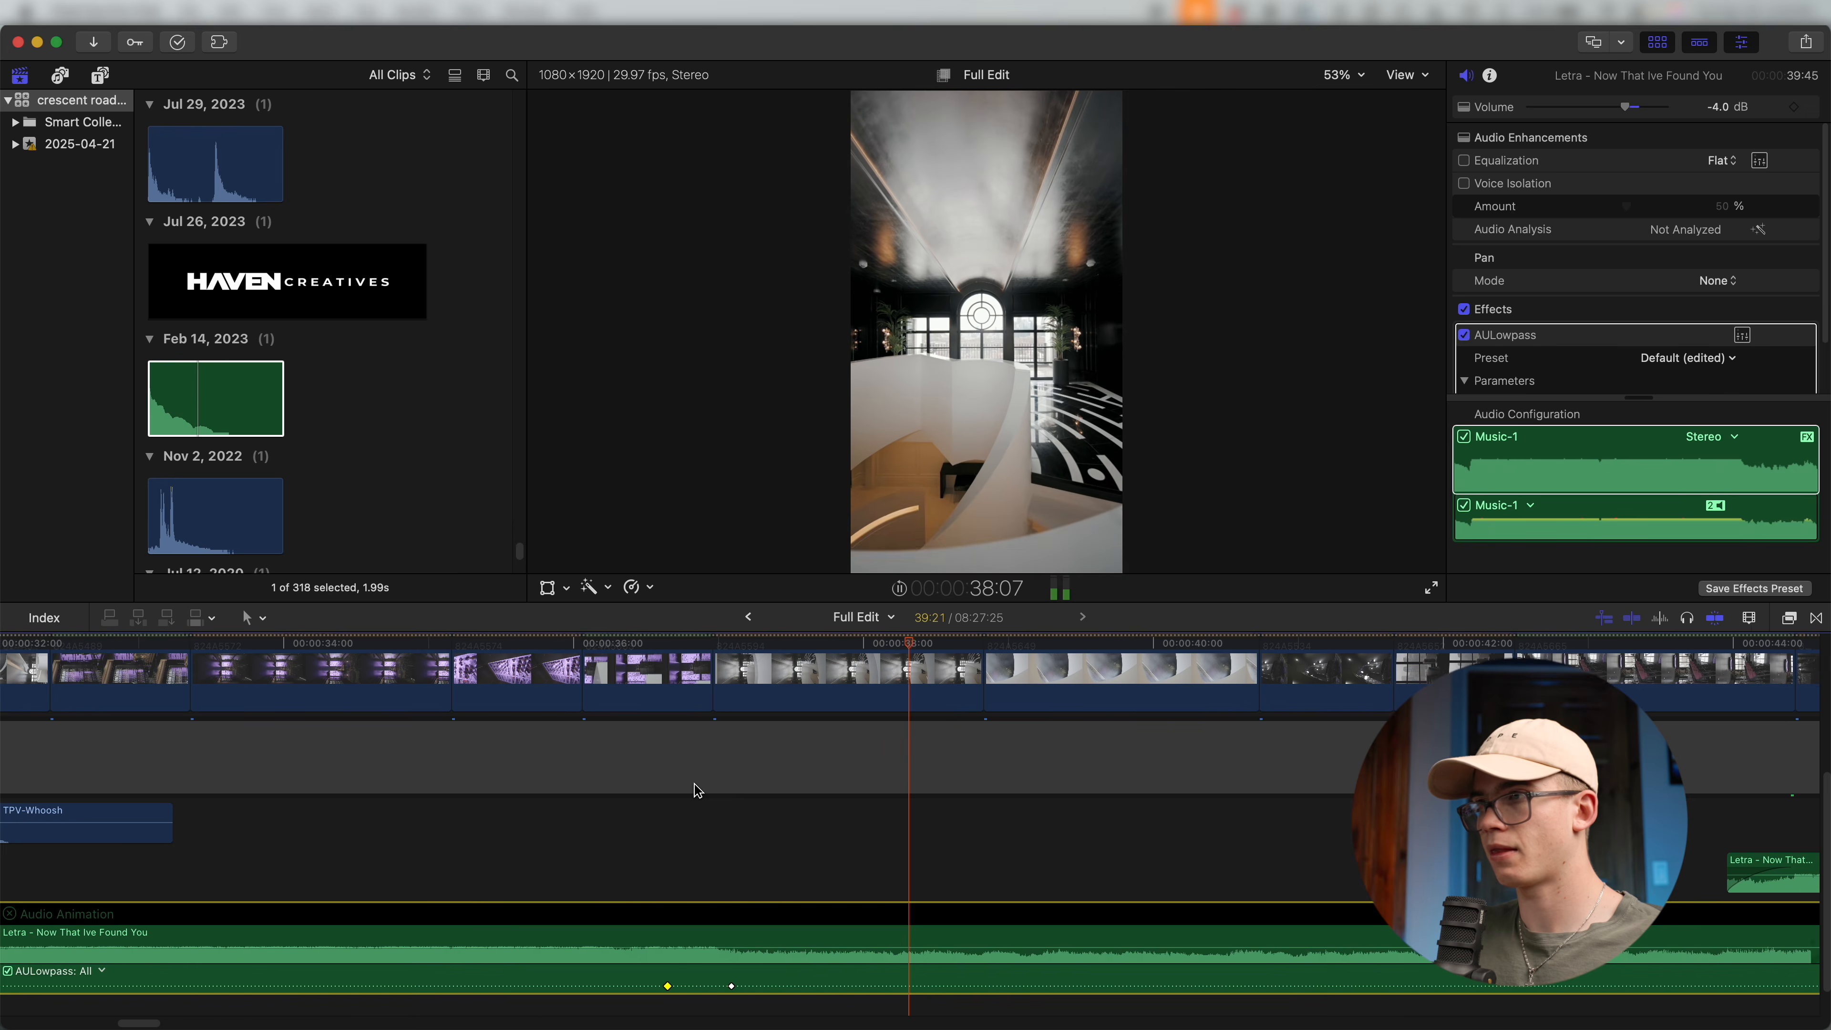
pyautogui.click(606, 806)
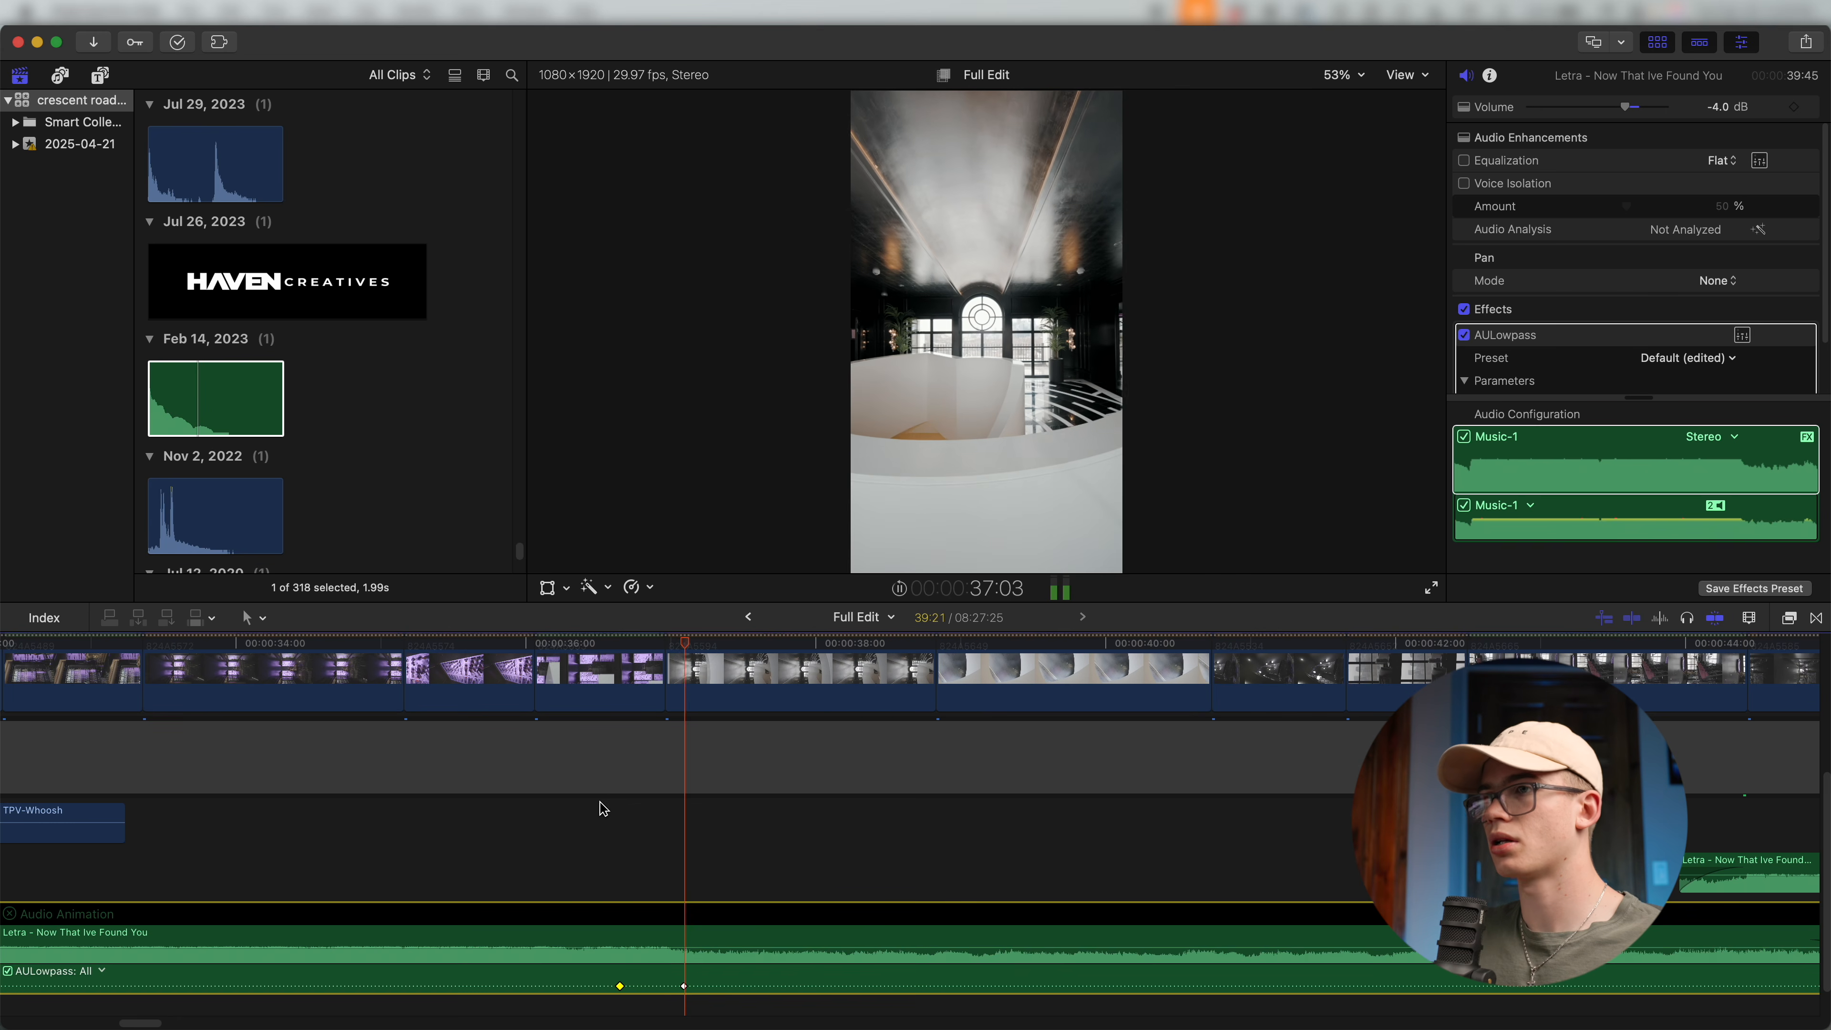
pyautogui.press('space')
# Move the second AULowpass keyframe earlier to the cut into the white staircase shot and play the result.
pyautogui.click(683, 986)
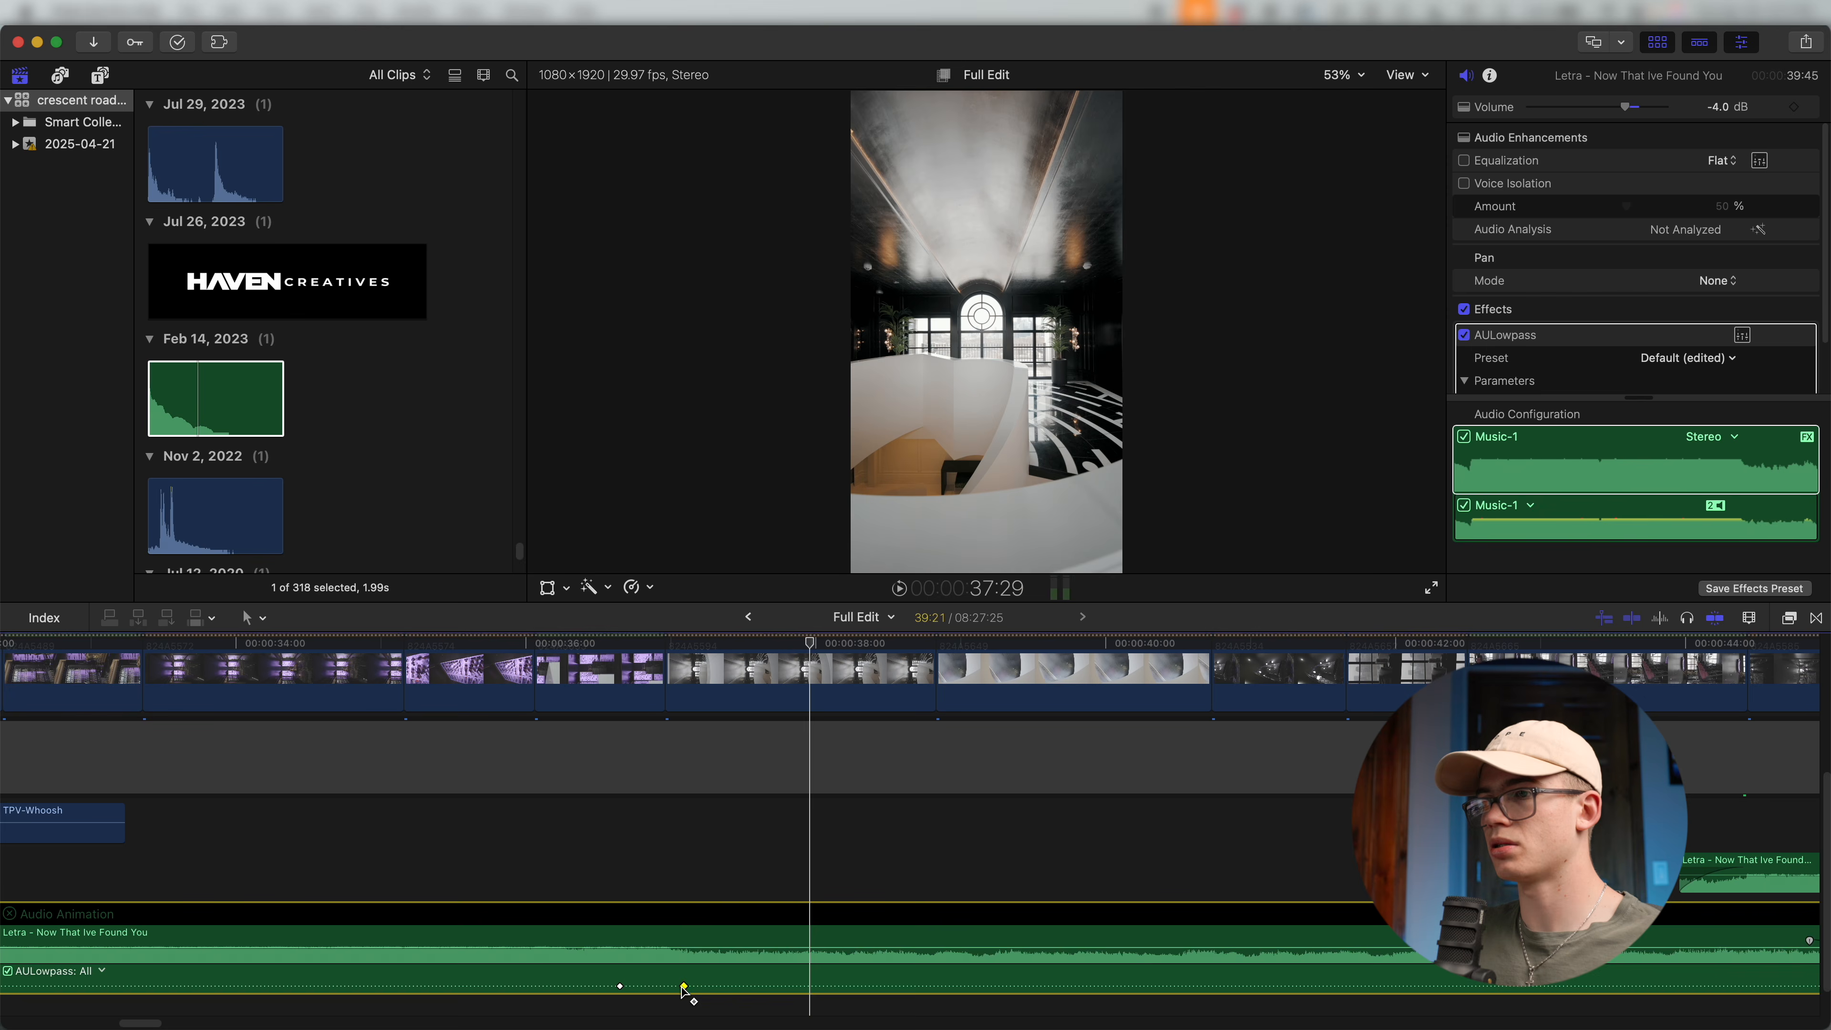
pyautogui.click(557, 791)
pyautogui.press('space')
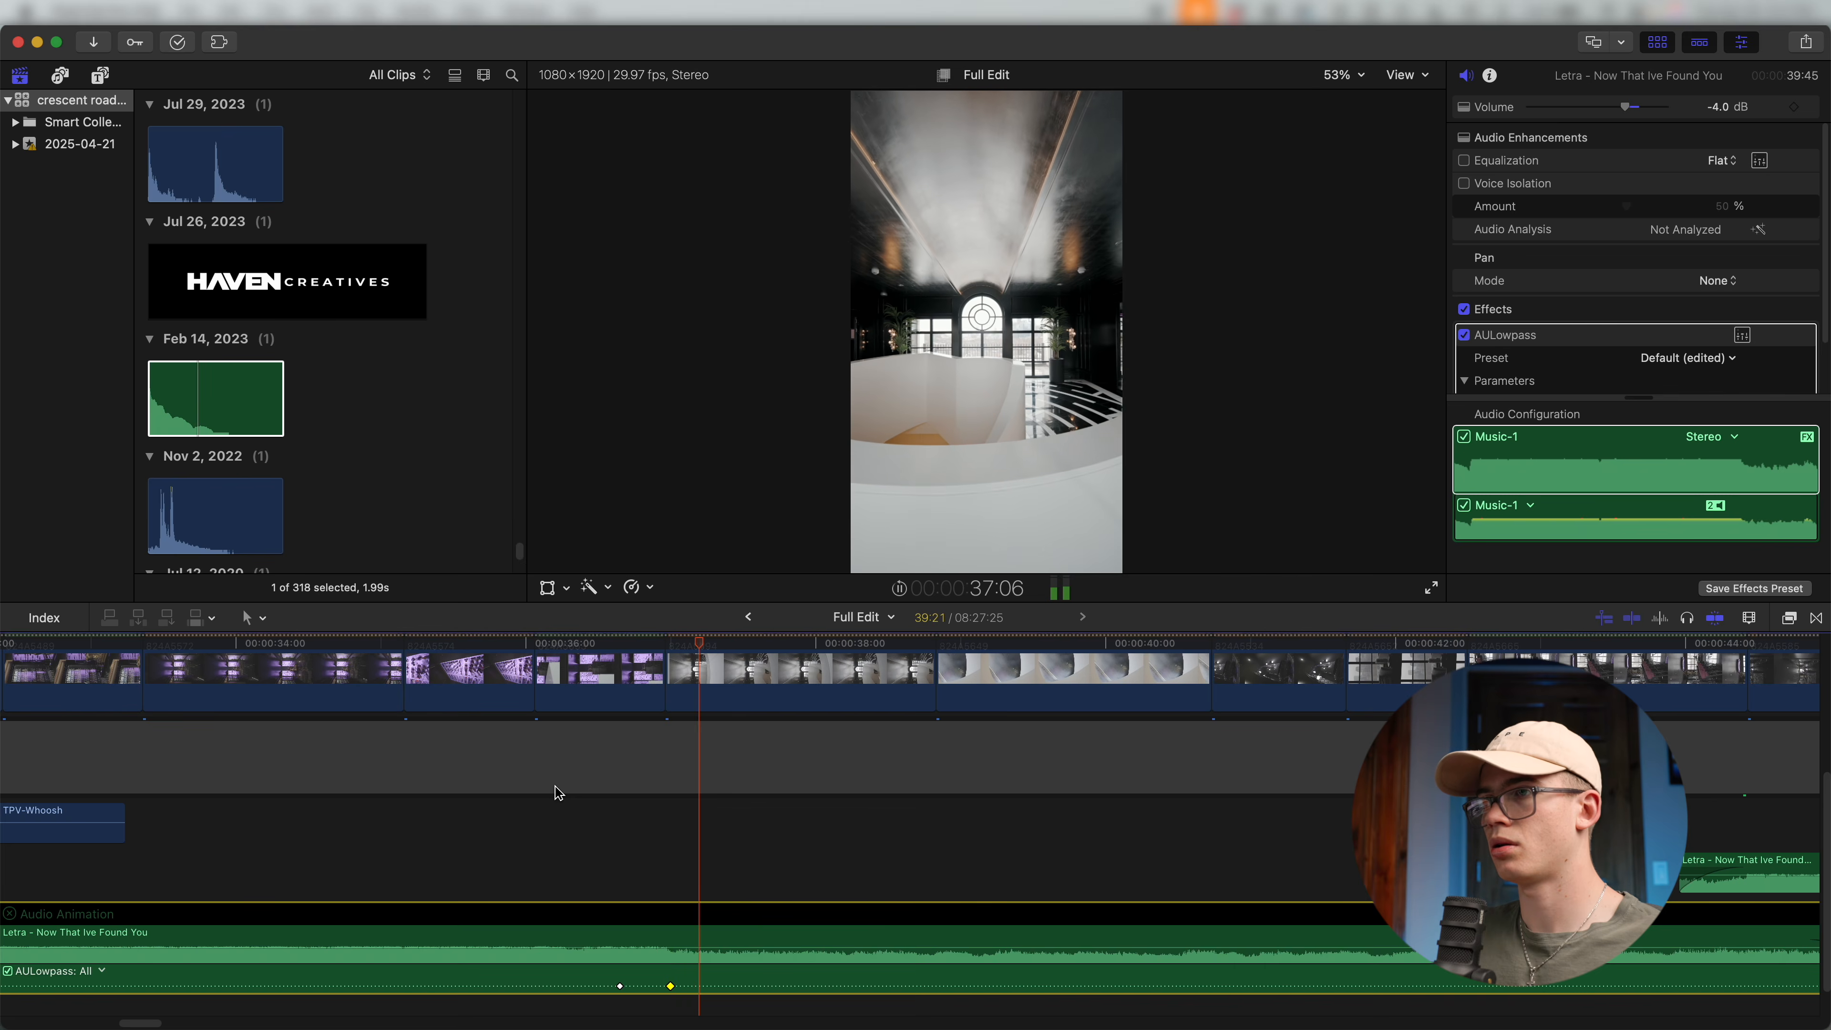
pyautogui.press('super+minus')
pyautogui.press('space')
# Add an AULowpass Cutoff Frequency keyframe at 800 near the end of the music clip, shortly before the cut to the dark kitchen.
pyautogui.hscroll(5, 783, 825)
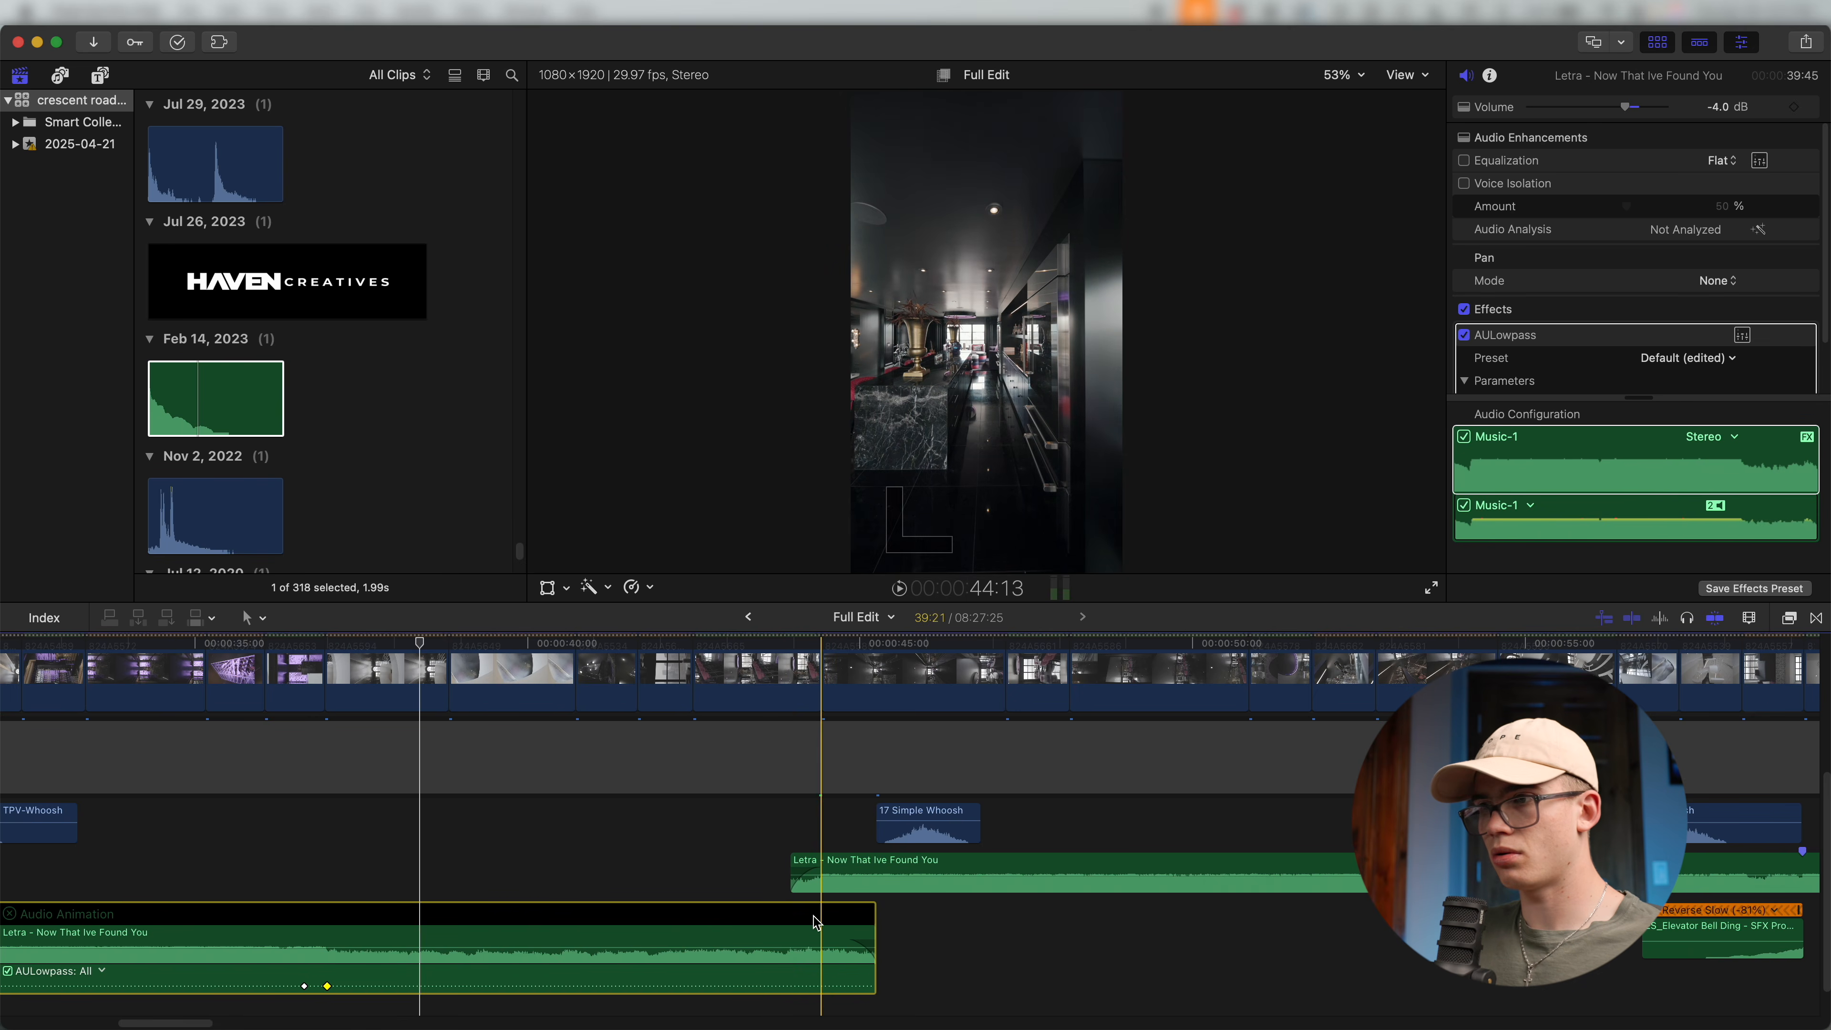
pyautogui.click(754, 901)
pyautogui.press('space')
pyautogui.press('space')
pyautogui.press('super+equal')
pyautogui.press('super+equal')
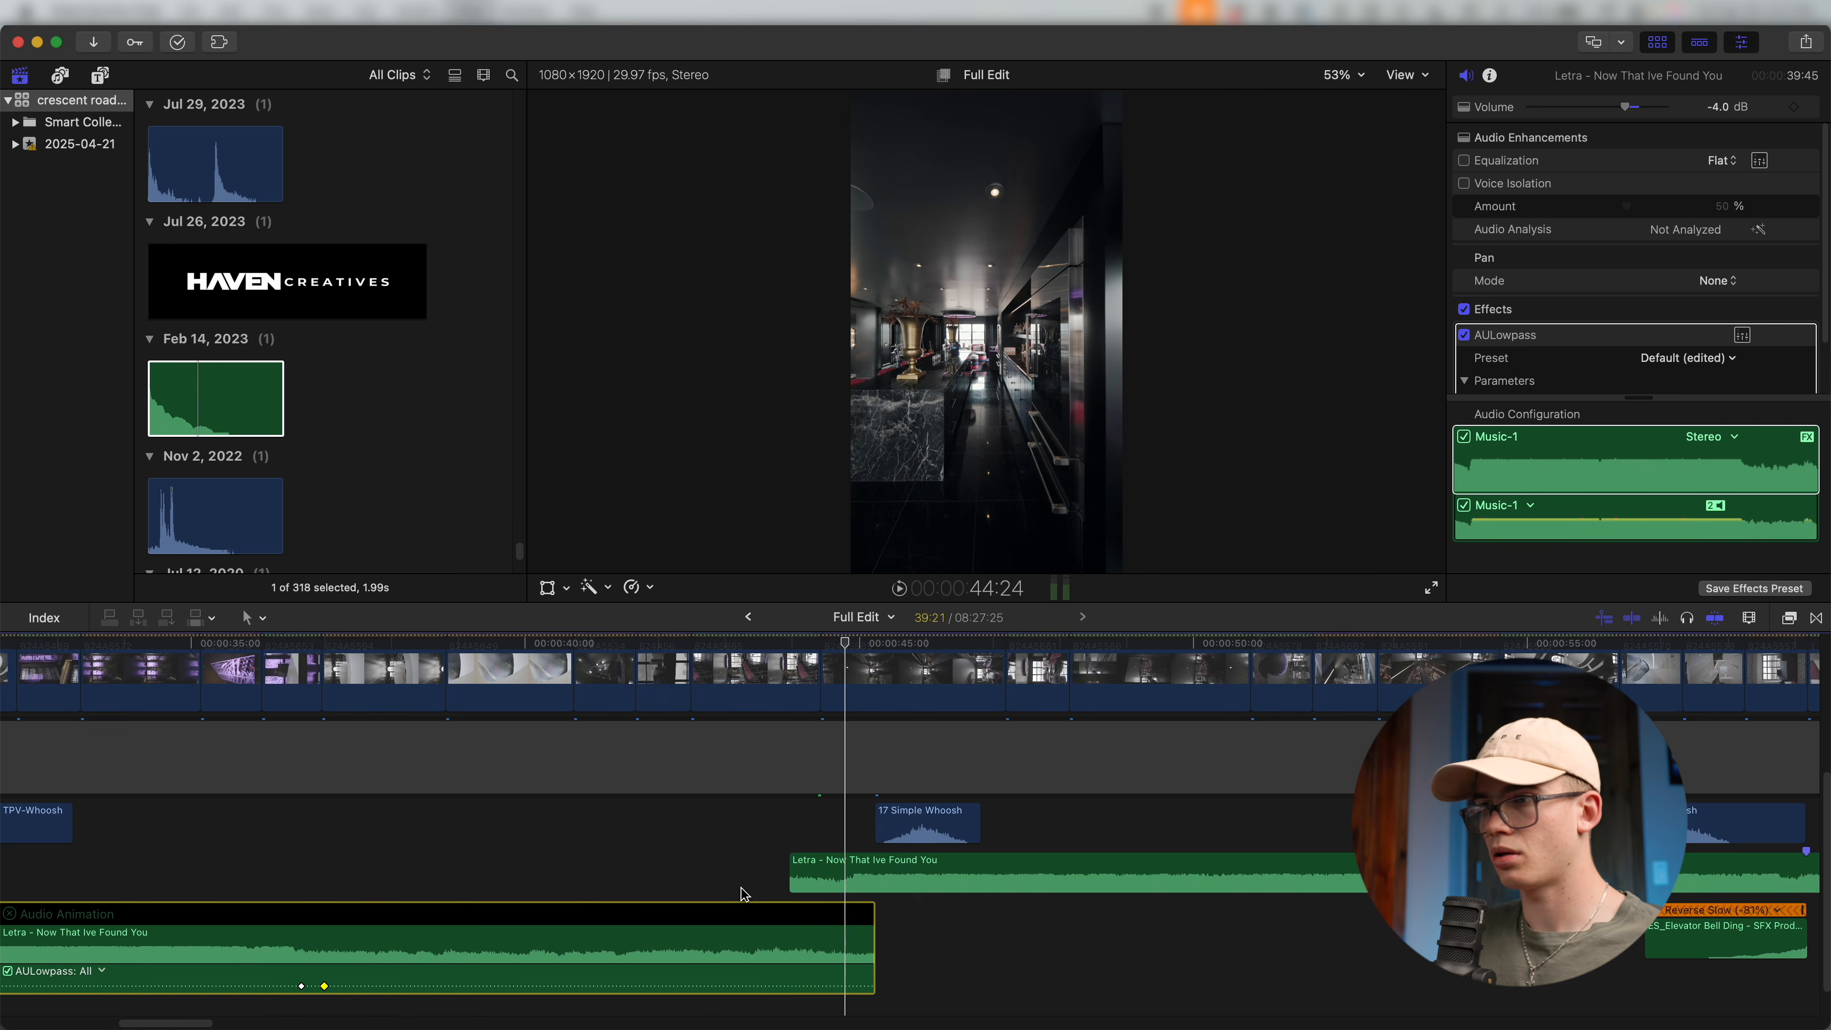
pyautogui.hscroll(-1, 856, 927)
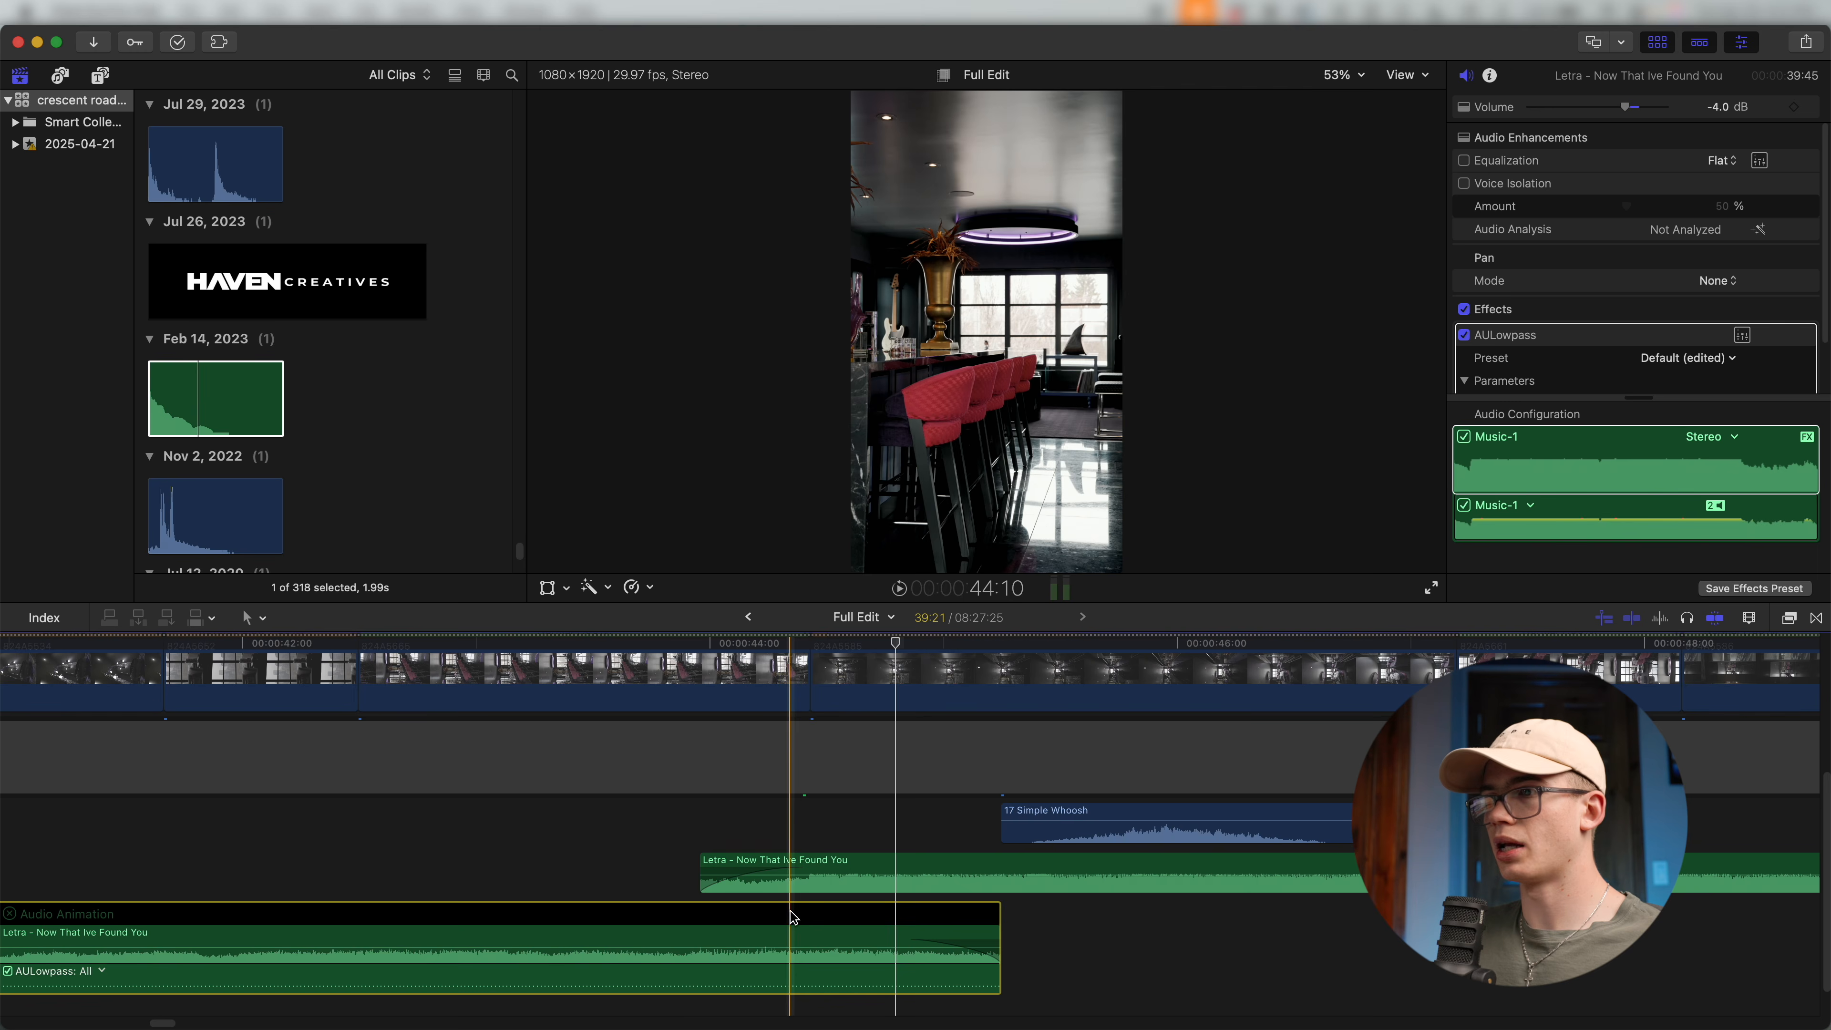
pyautogui.click(681, 930)
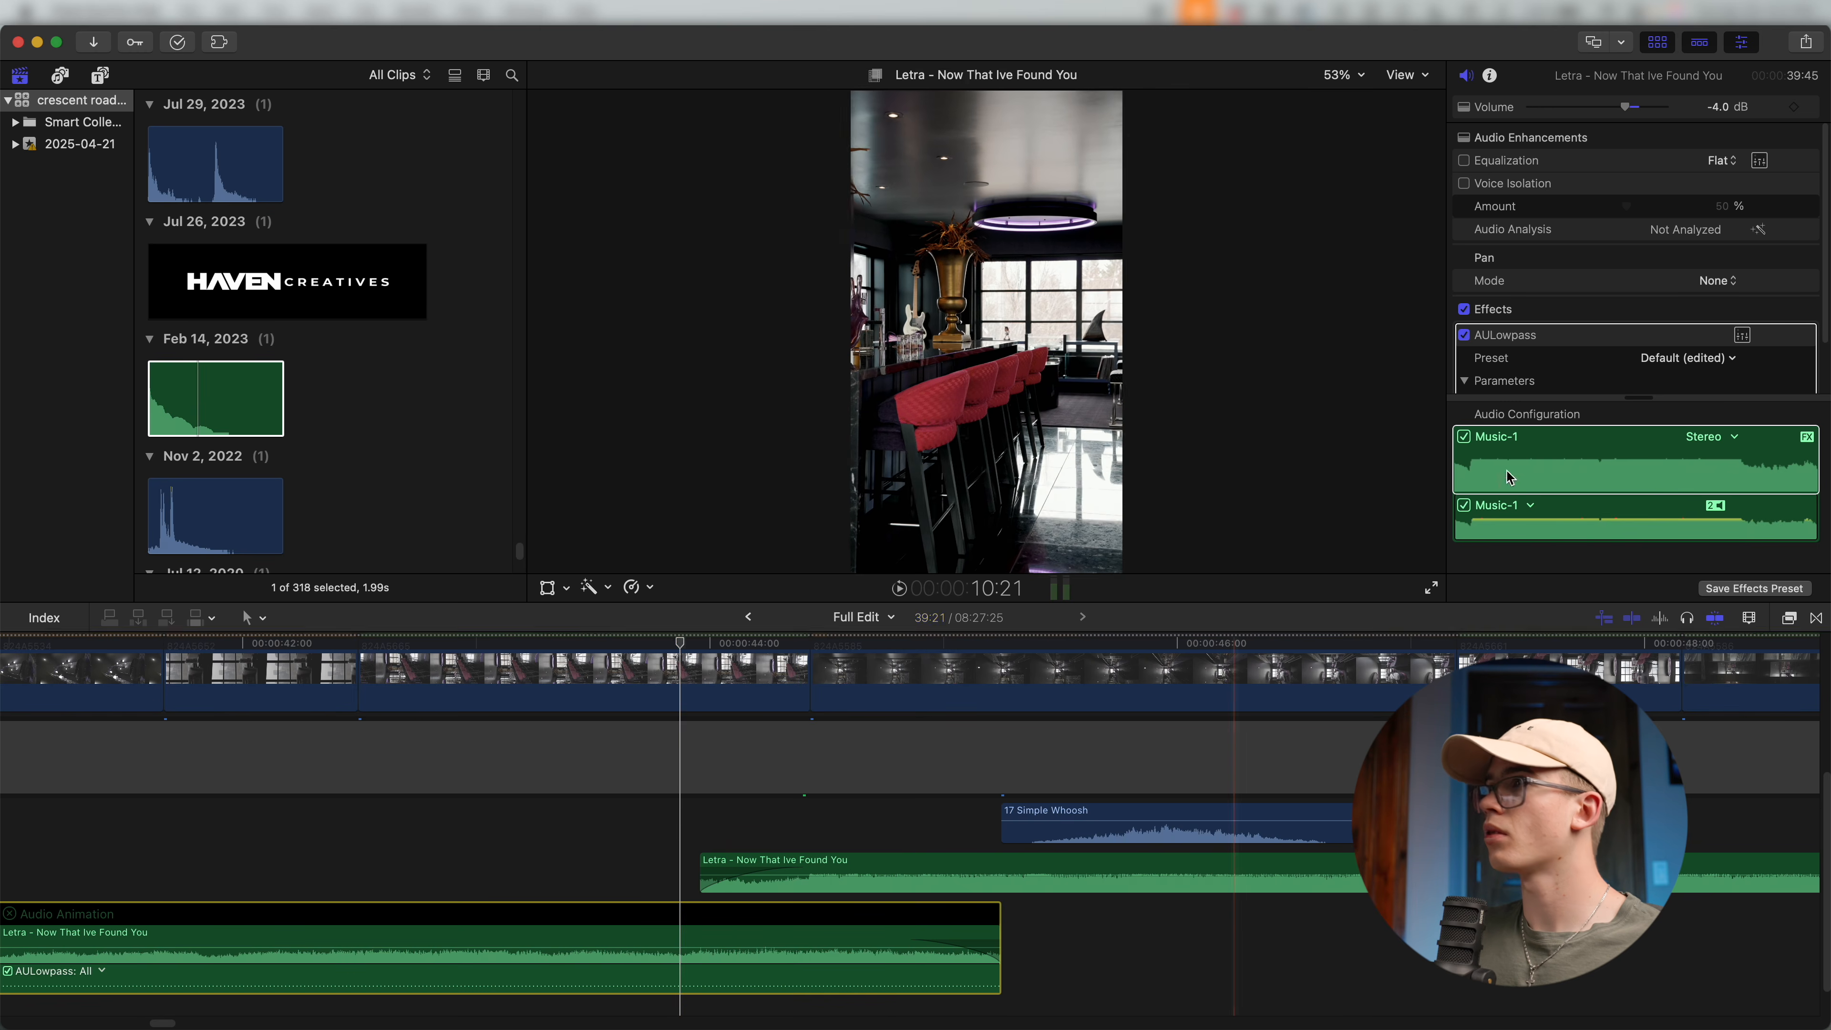
pyautogui.scroll(-2, 1759, 325)
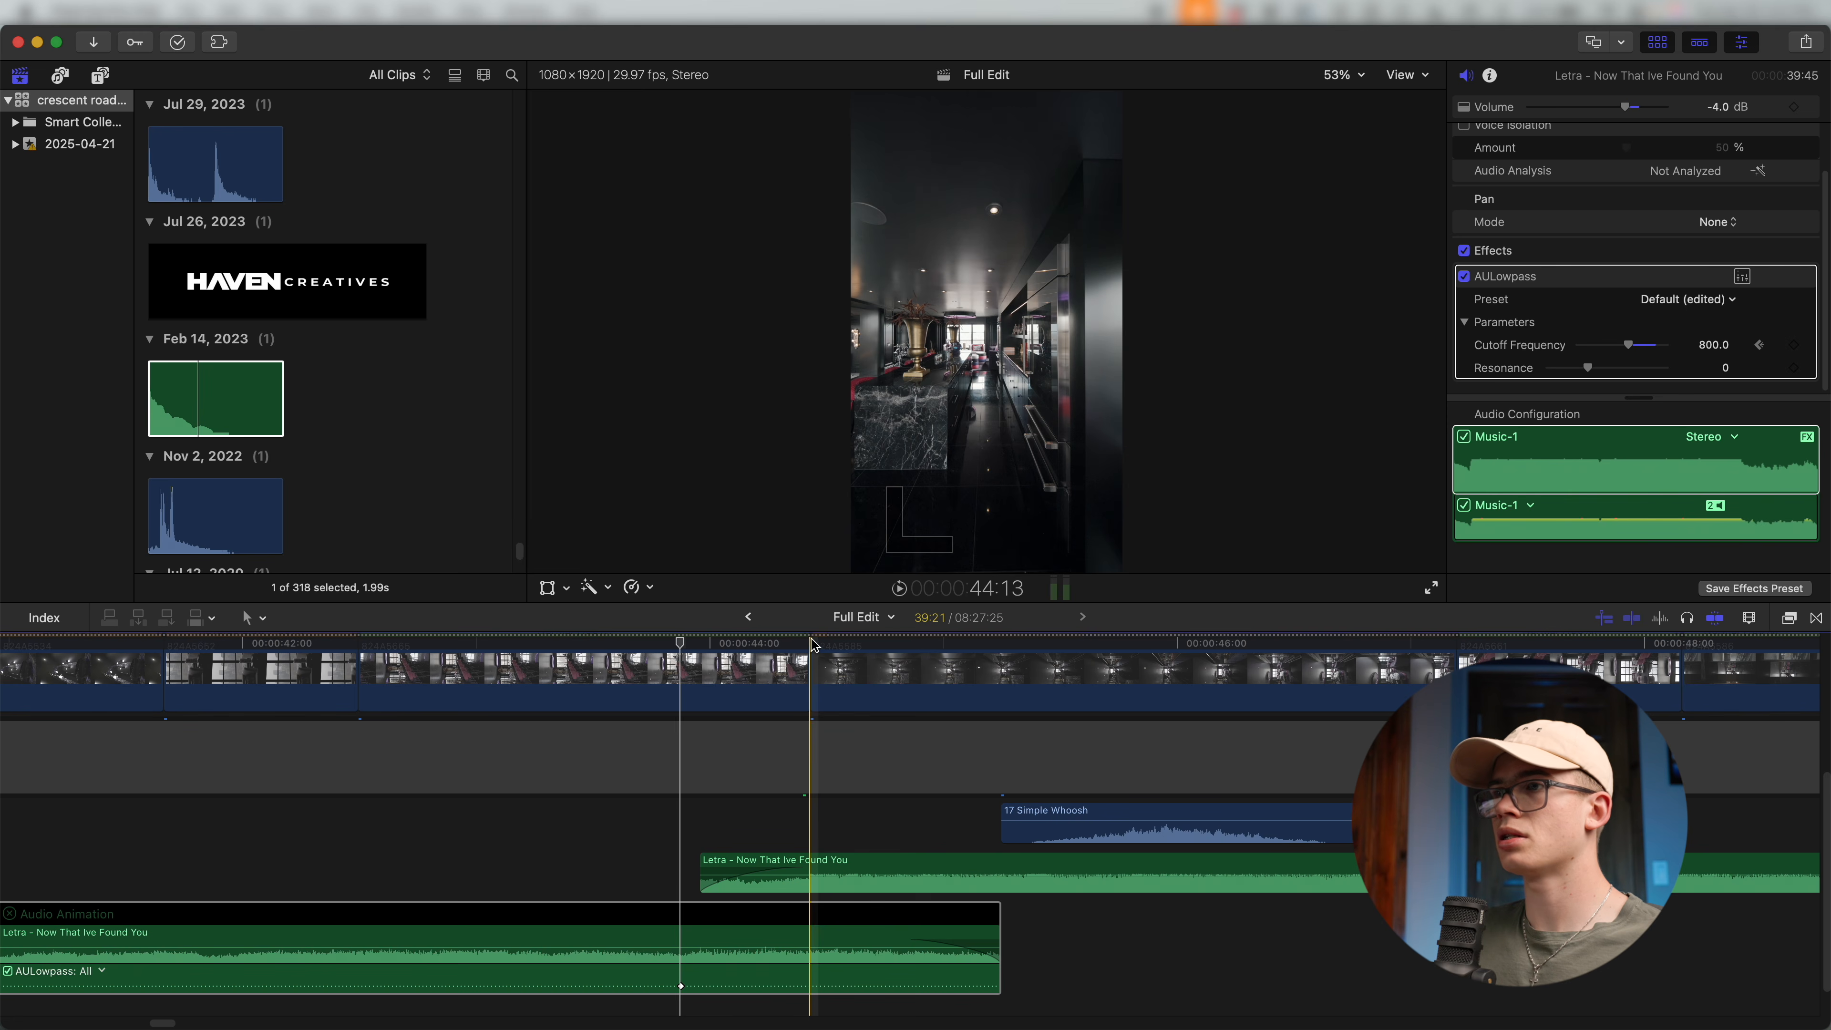
# Keyframe the Cutoff Frequency at 21829.5 just before the dark kitchen cut and play the music across the change.
pyautogui.click(789, 645)
pyautogui.moveTo(1629, 346); pyautogui.dragTo(1669, 347)
pyautogui.press('space')
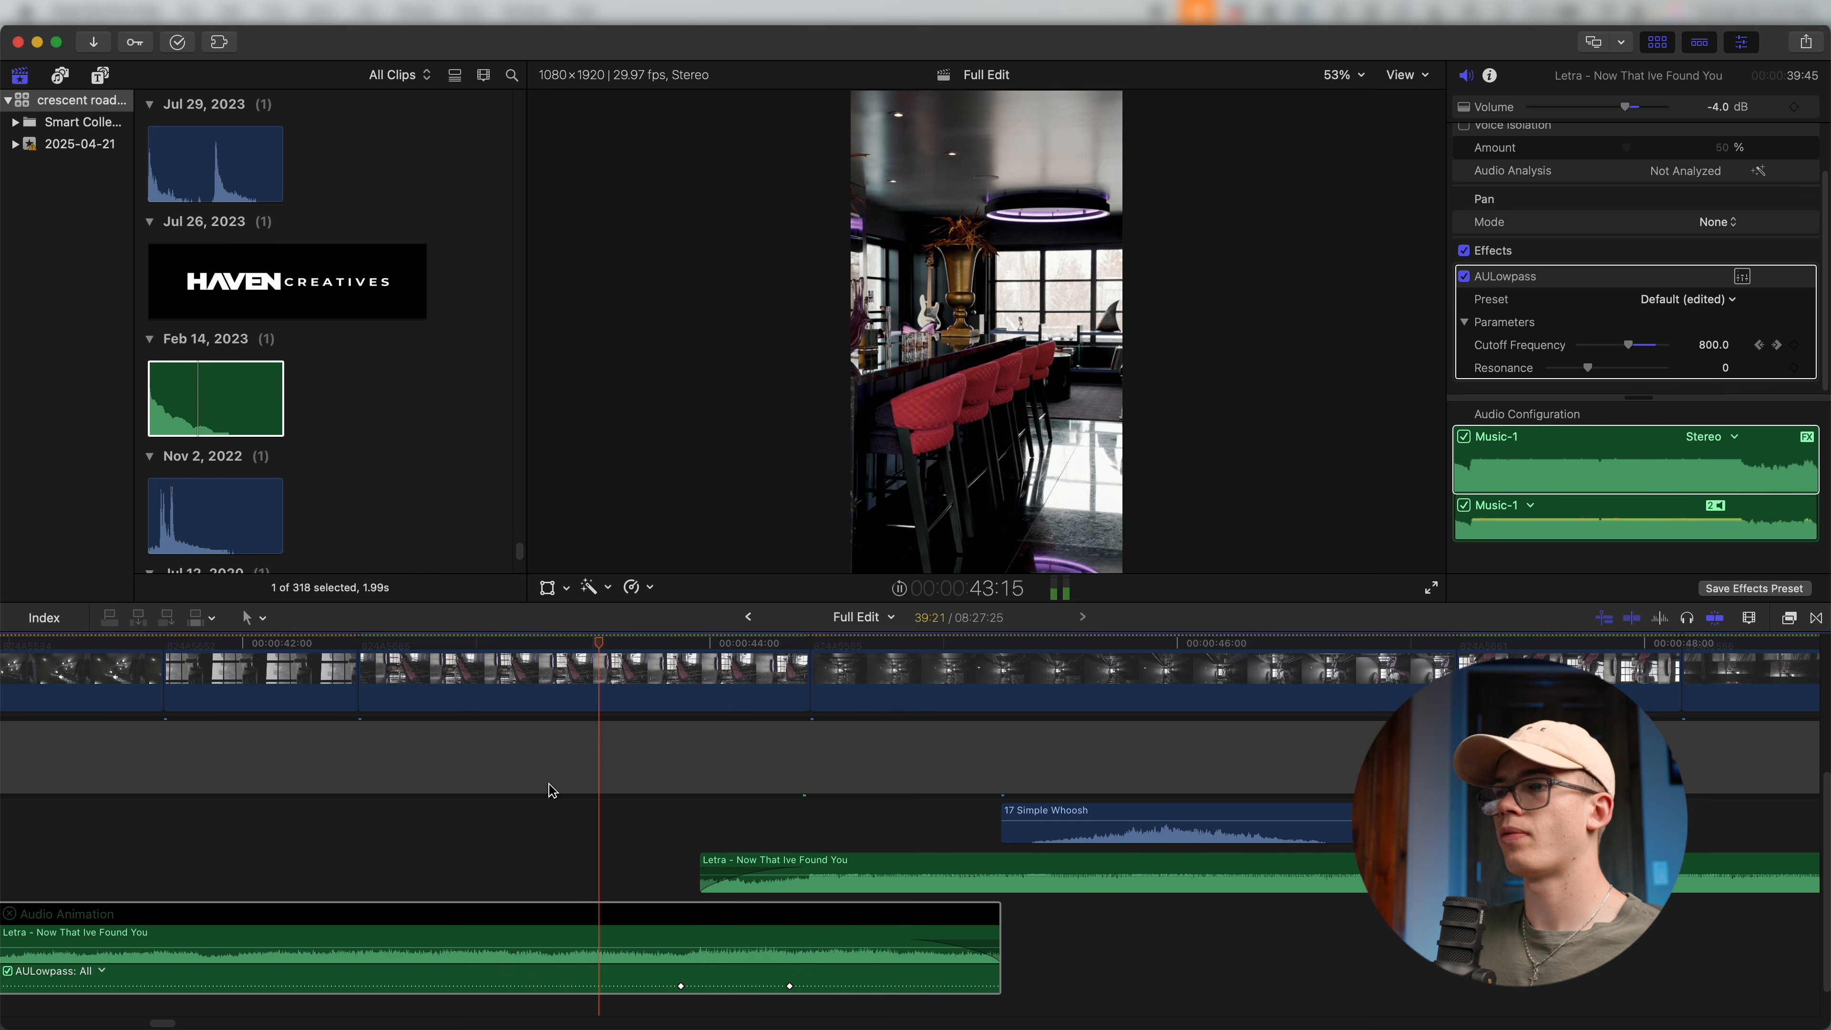
pyautogui.press('space')
# Move the first of these two AULowpass keyframes earlier and the second past the dark kitchen cut, and play the result.
pyautogui.moveTo(680, 986); pyautogui.dragTo(609, 986)
pyautogui.moveTo(789, 986); pyautogui.dragTo(871, 986)
pyautogui.press('space')
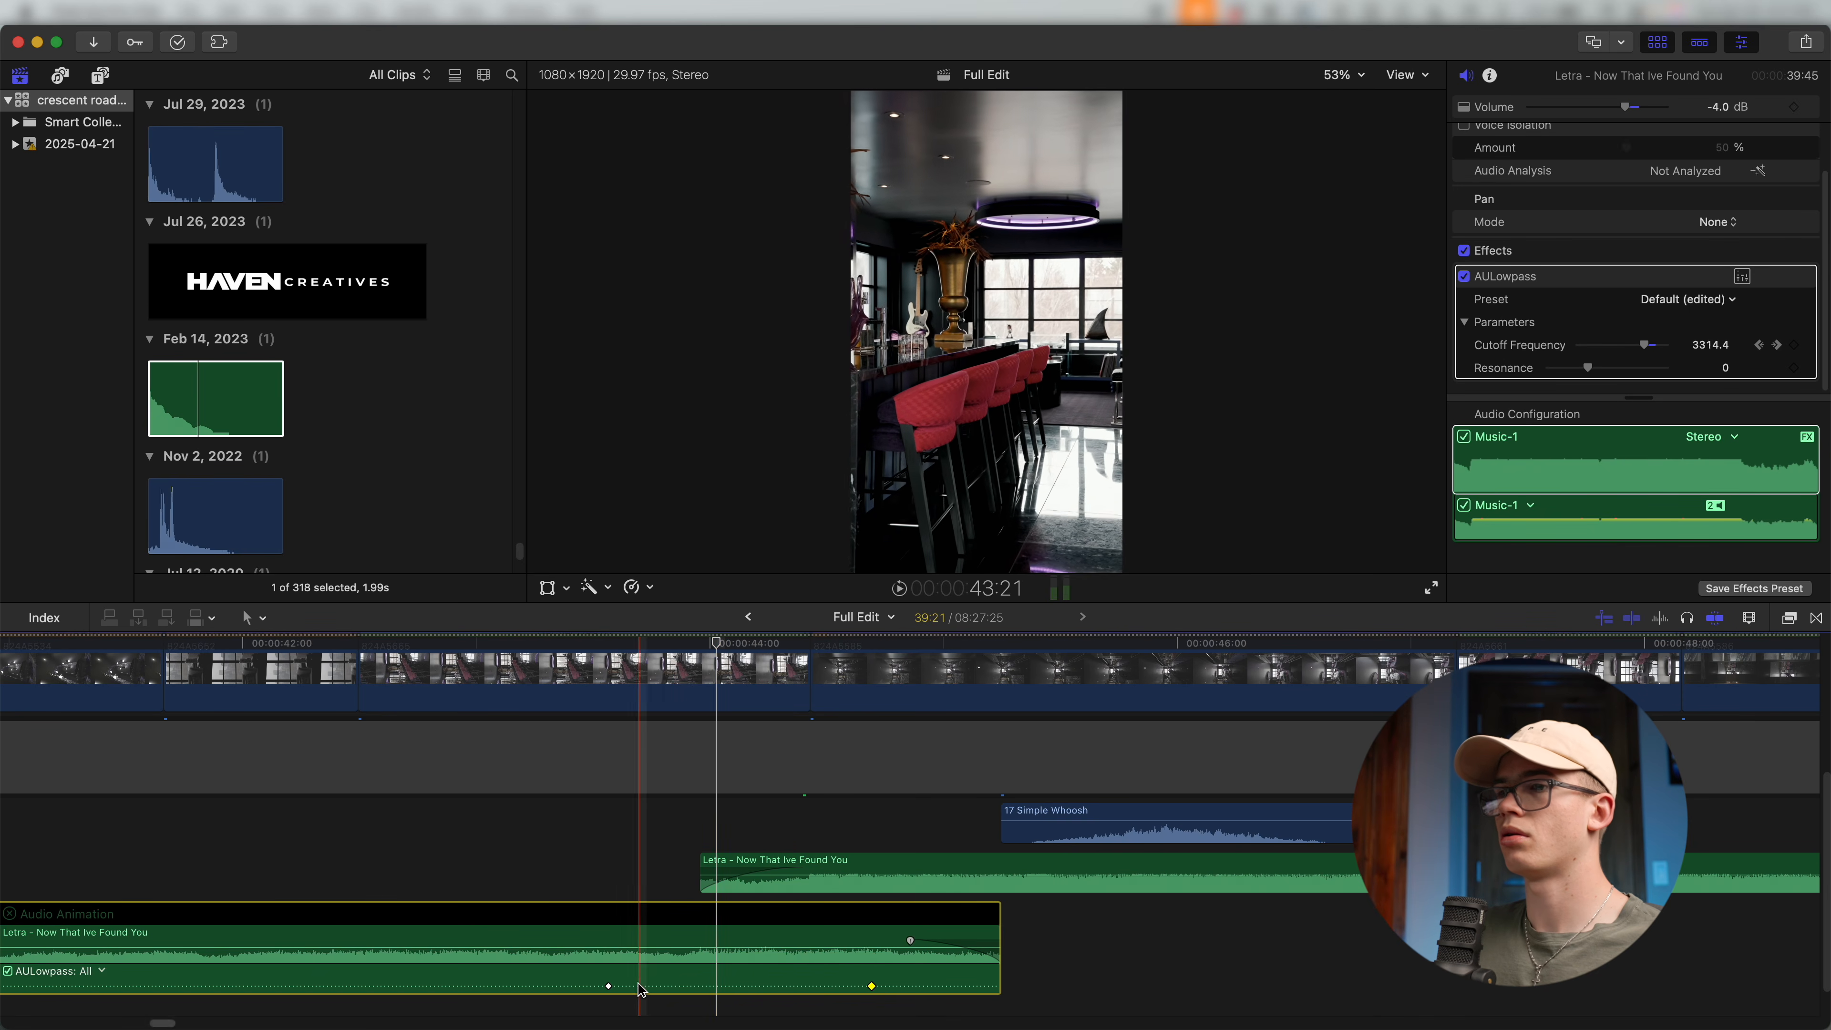
# Move the first of the two AULowpass keyframes closer to the dark kitchen cut and play the filter change.
pyautogui.moveTo(610, 986); pyautogui.dragTo(744, 986)
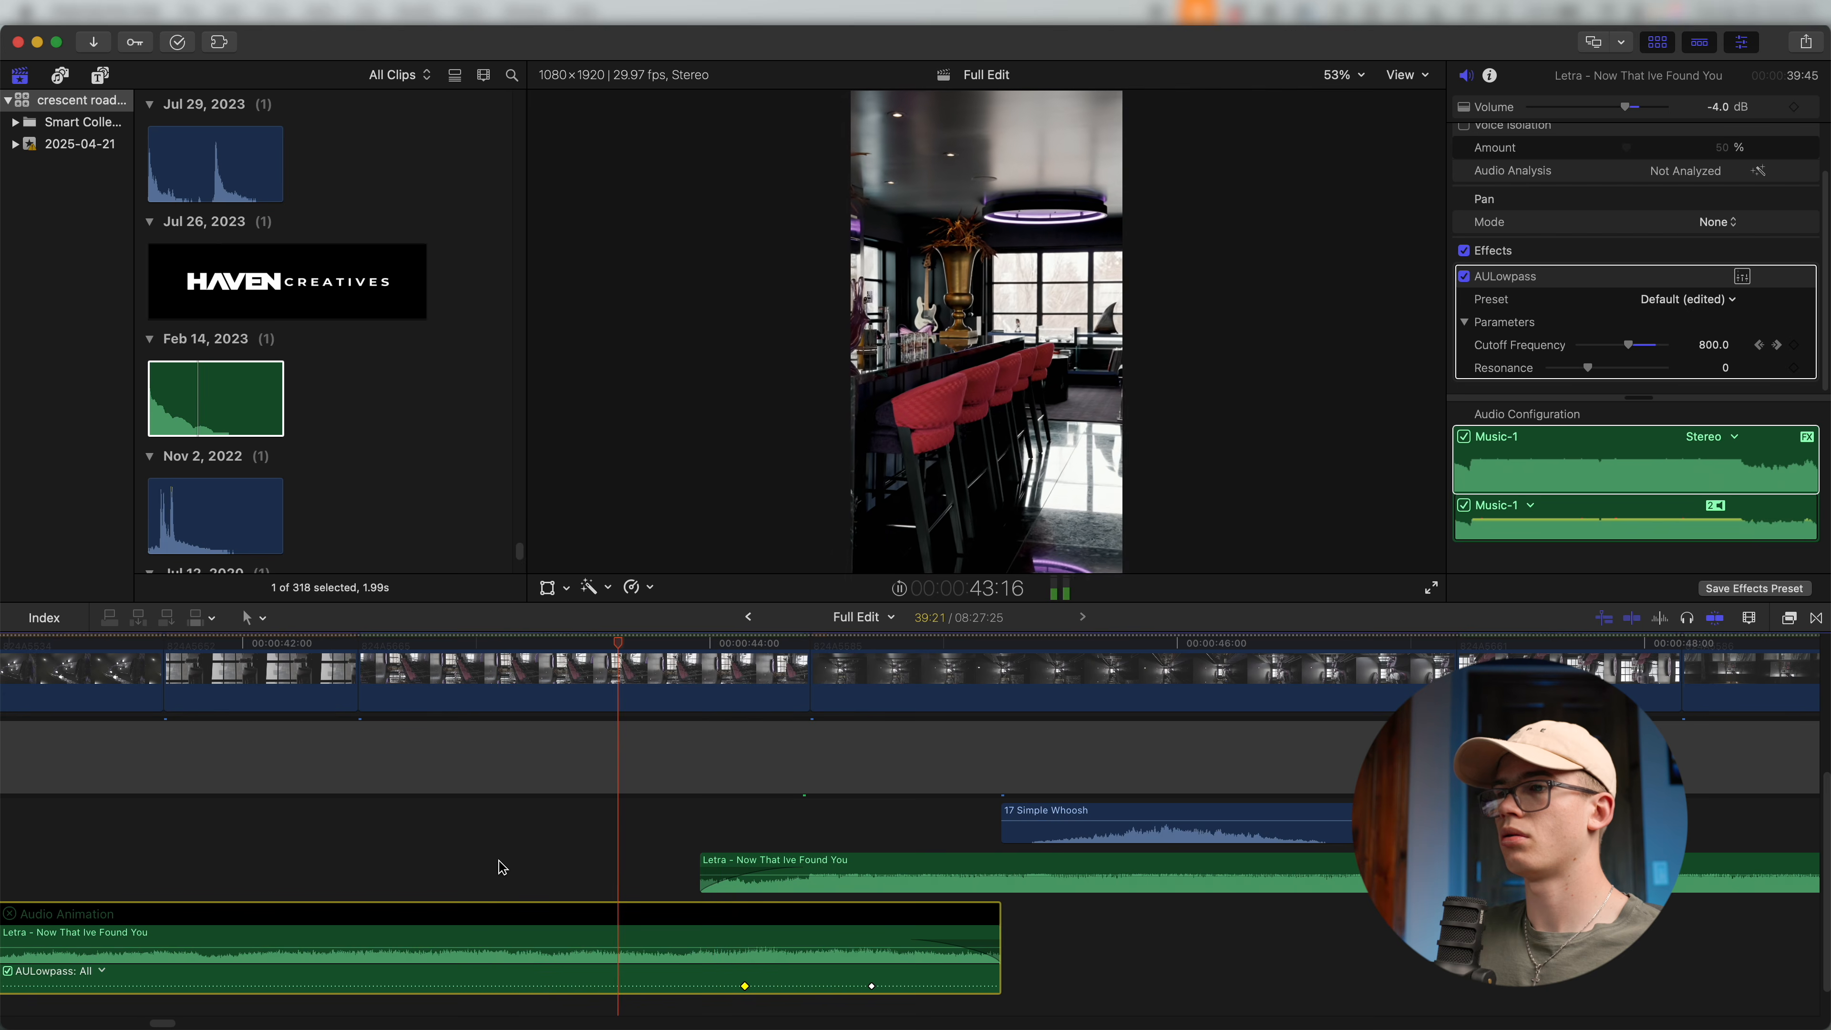
pyautogui.press('super+minus')
pyautogui.press('super+minus')
pyautogui.press('space')
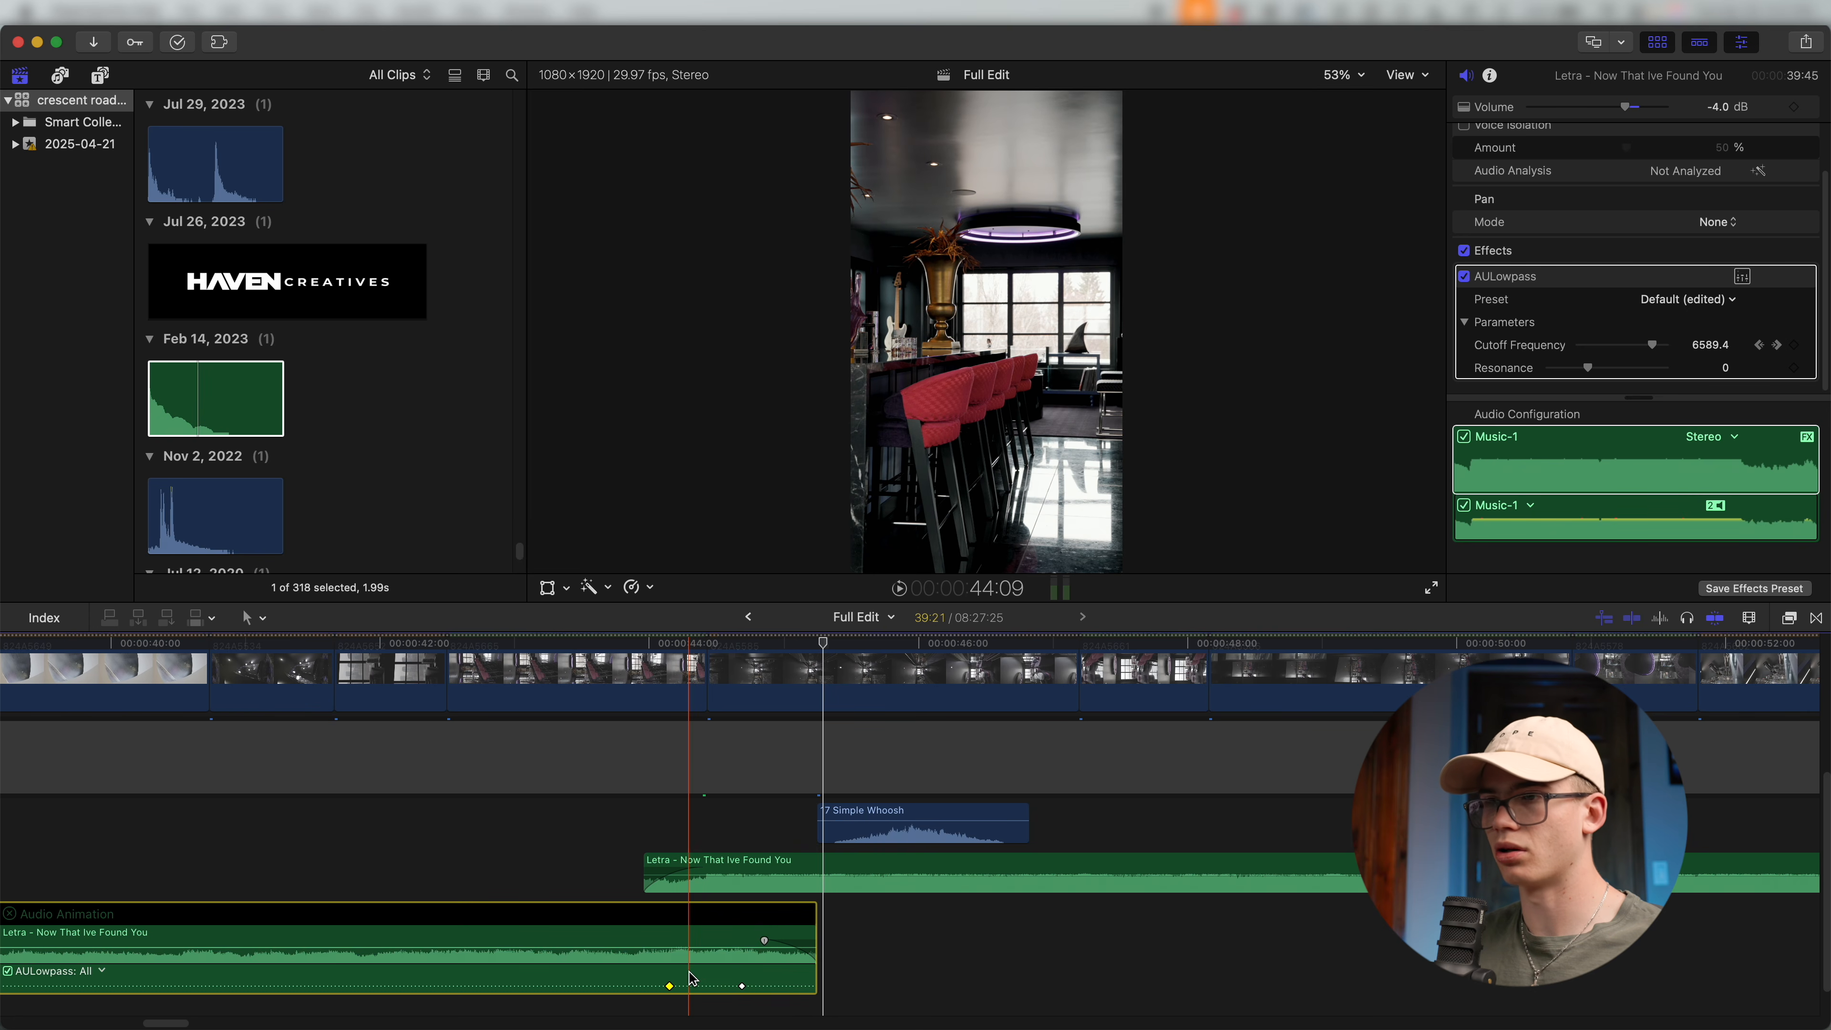
# Hide the music clip's audio animation and play the transition into the dark kitchen shot.
pyautogui.hotkey('ctrl', 'a')
pyautogui.press('super+equal')
pyautogui.press('space')
pyautogui.press('super+minus')
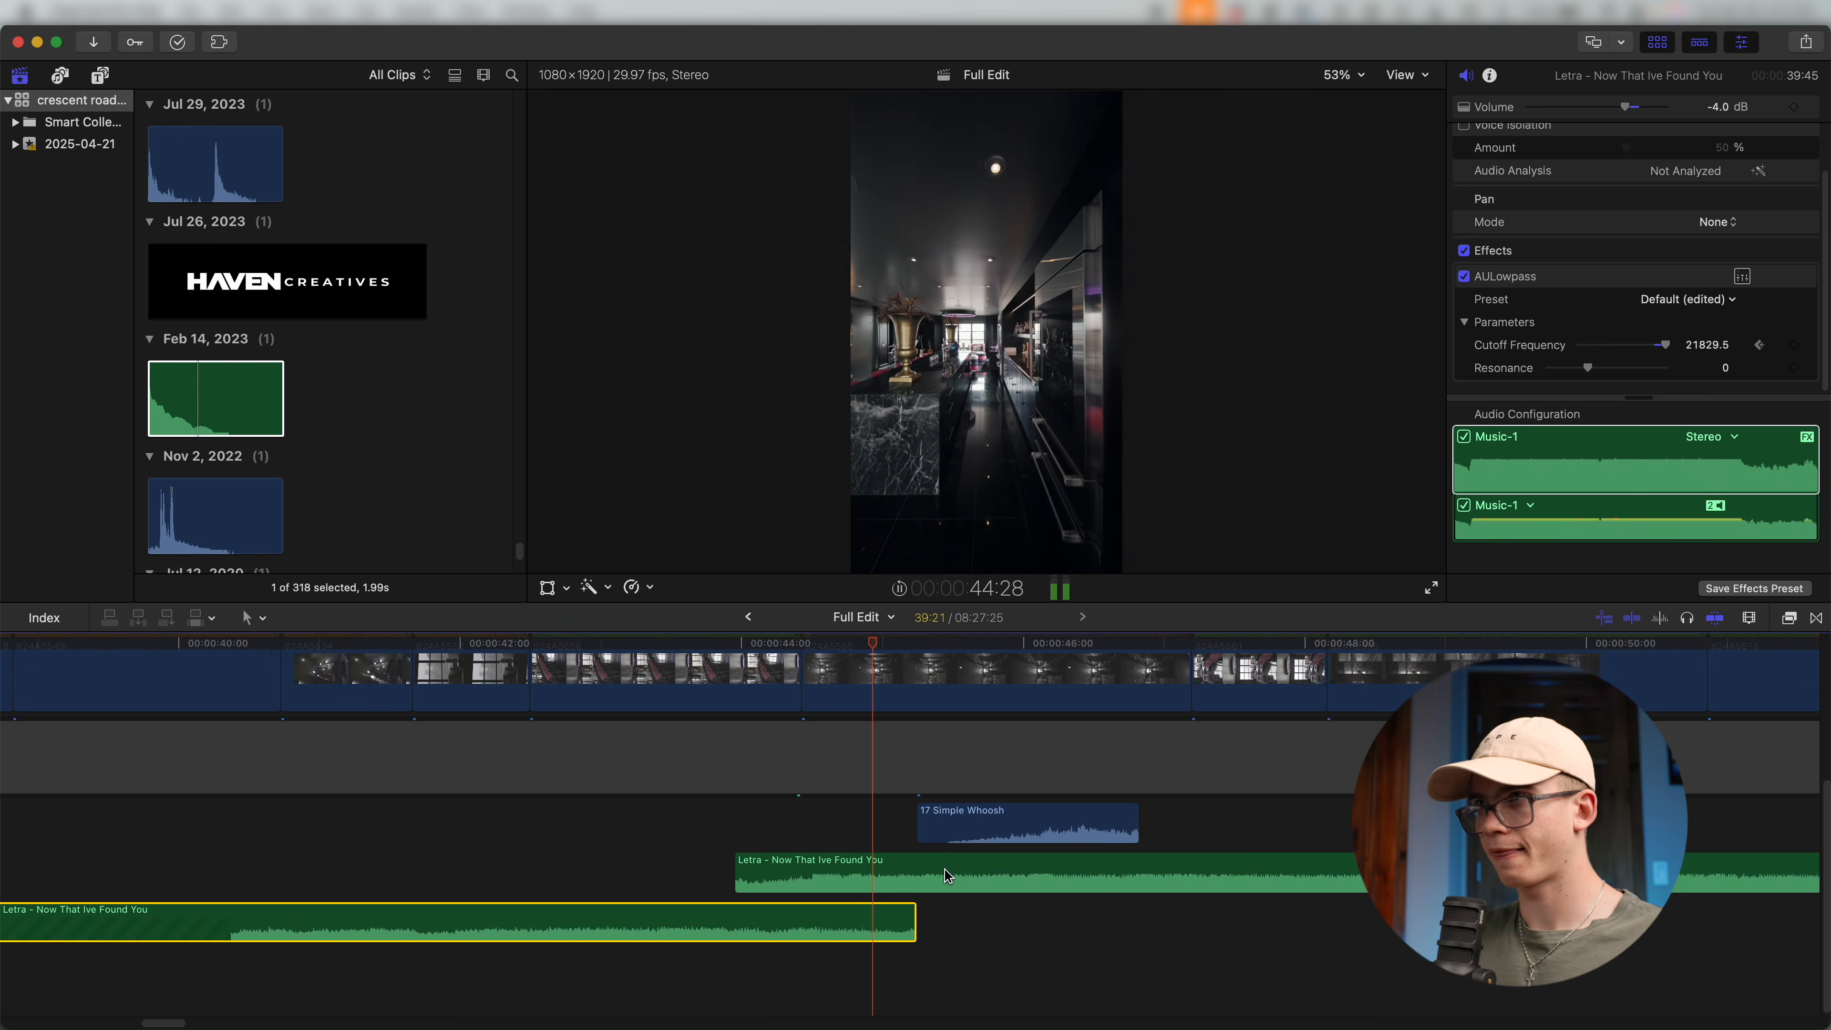
pyautogui.press('super+minus')
pyautogui.press('space')
# Go back to the start of the timeline and browse the library's sound effects from the Jul 20, 2024 group.
pyautogui.hscroll(-8, 1038, 819)
pyautogui.press('super+minus')
pyautogui.press('super+minus')
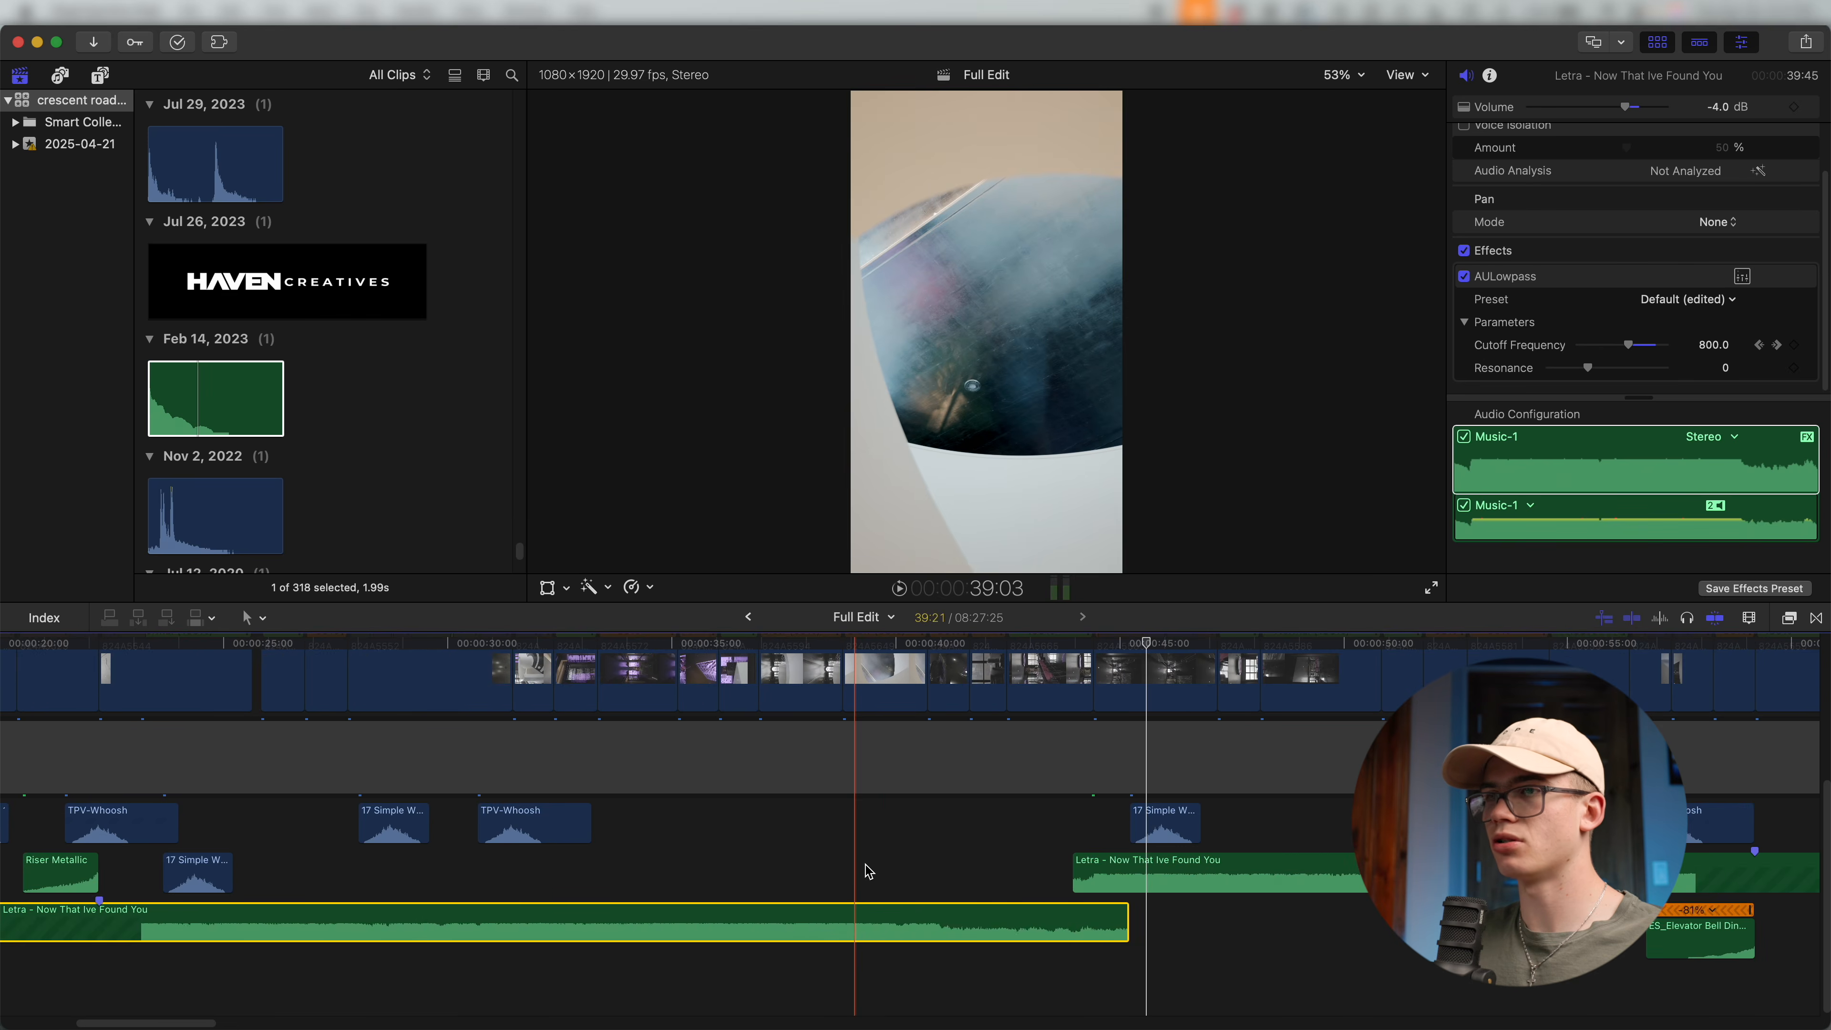
pyautogui.hscroll(-10, 858, 868)
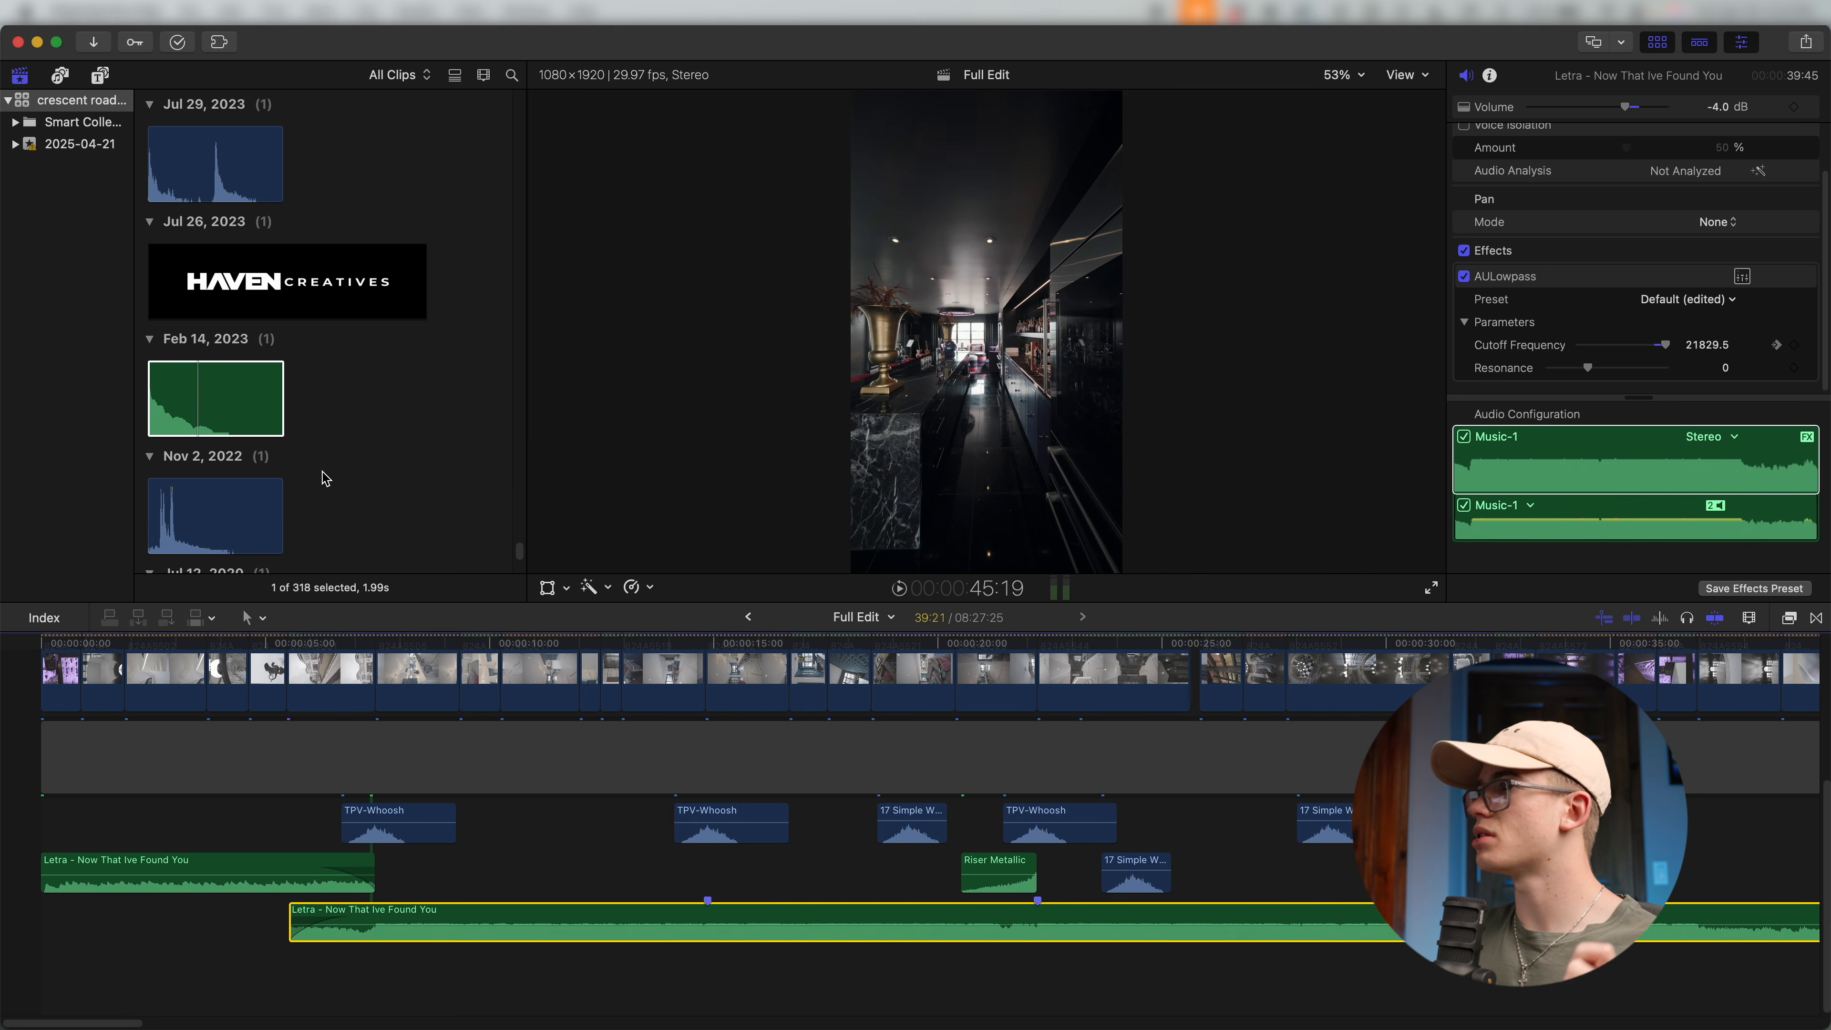
pyautogui.scroll(10, 322, 479)
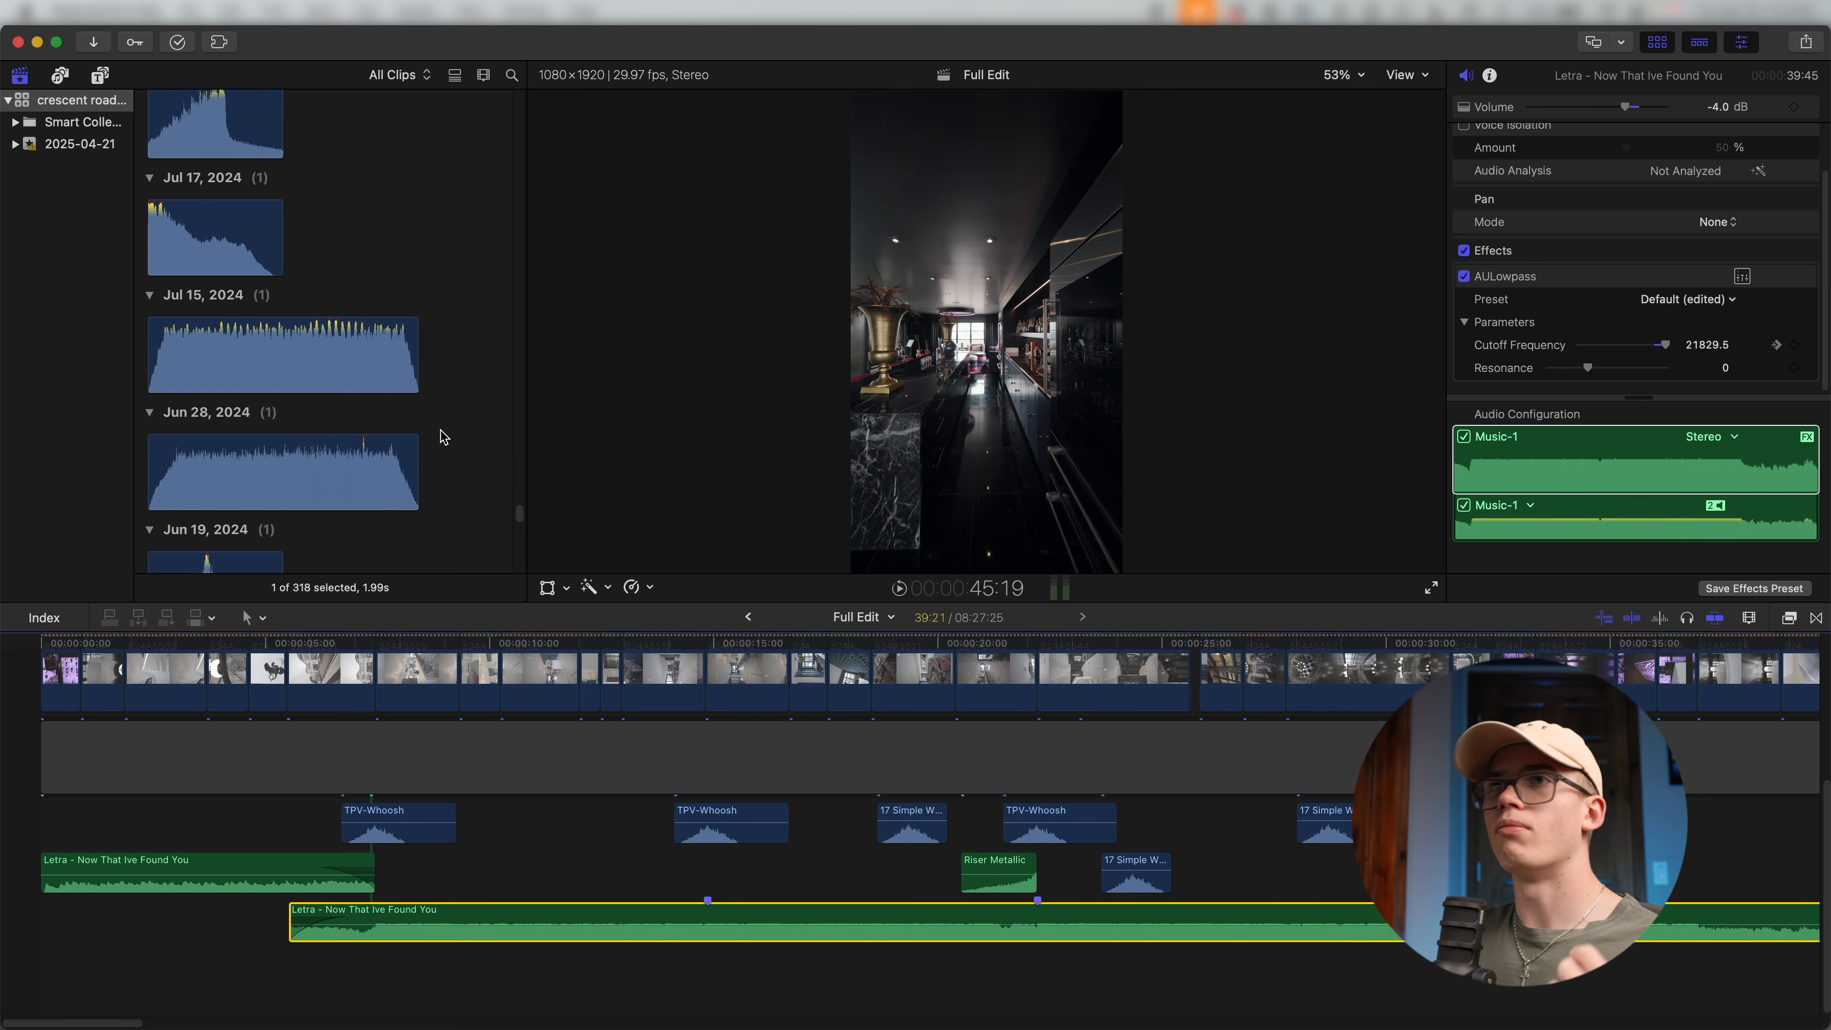
pyautogui.click(519, 508)
pyautogui.scroll(10, 506, 462)
pyautogui.scroll(-1, 454, 505)
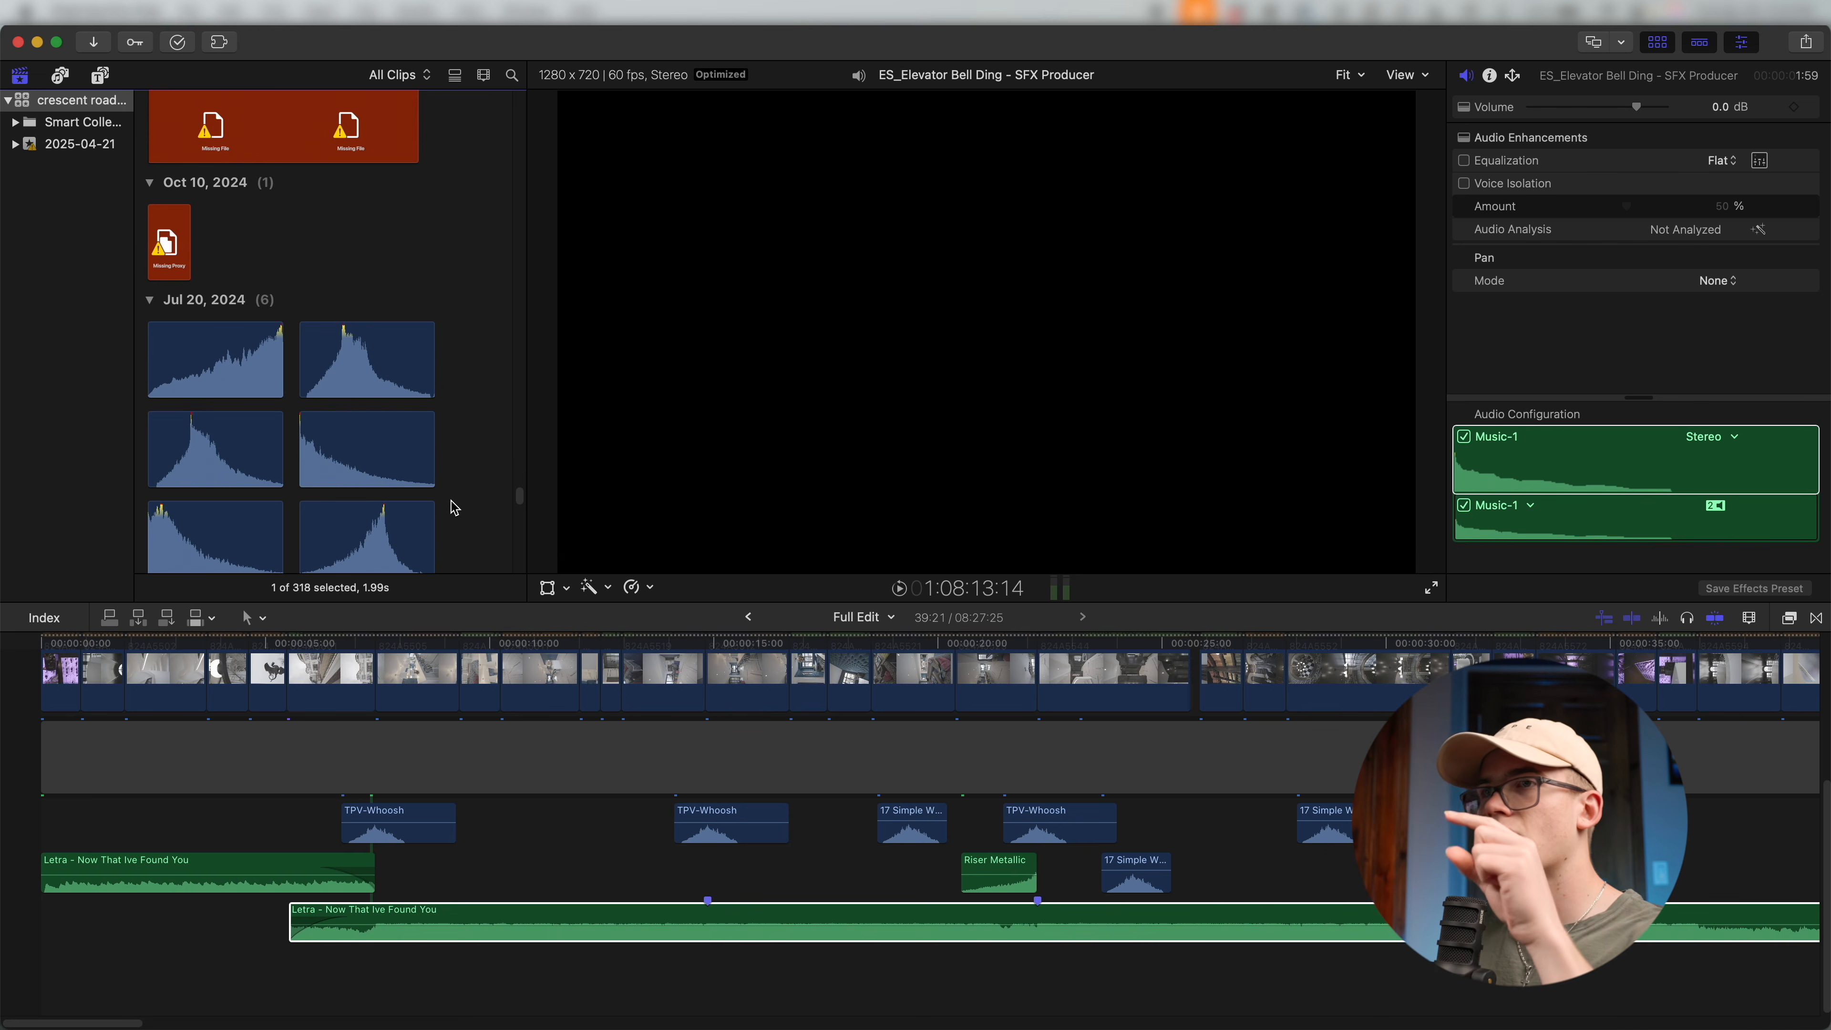
# Audition Soft Piano (B), add it at the first cut to the blue kitchen with volume at -11.0 dB, and play it.
pyautogui.click(497, 921)
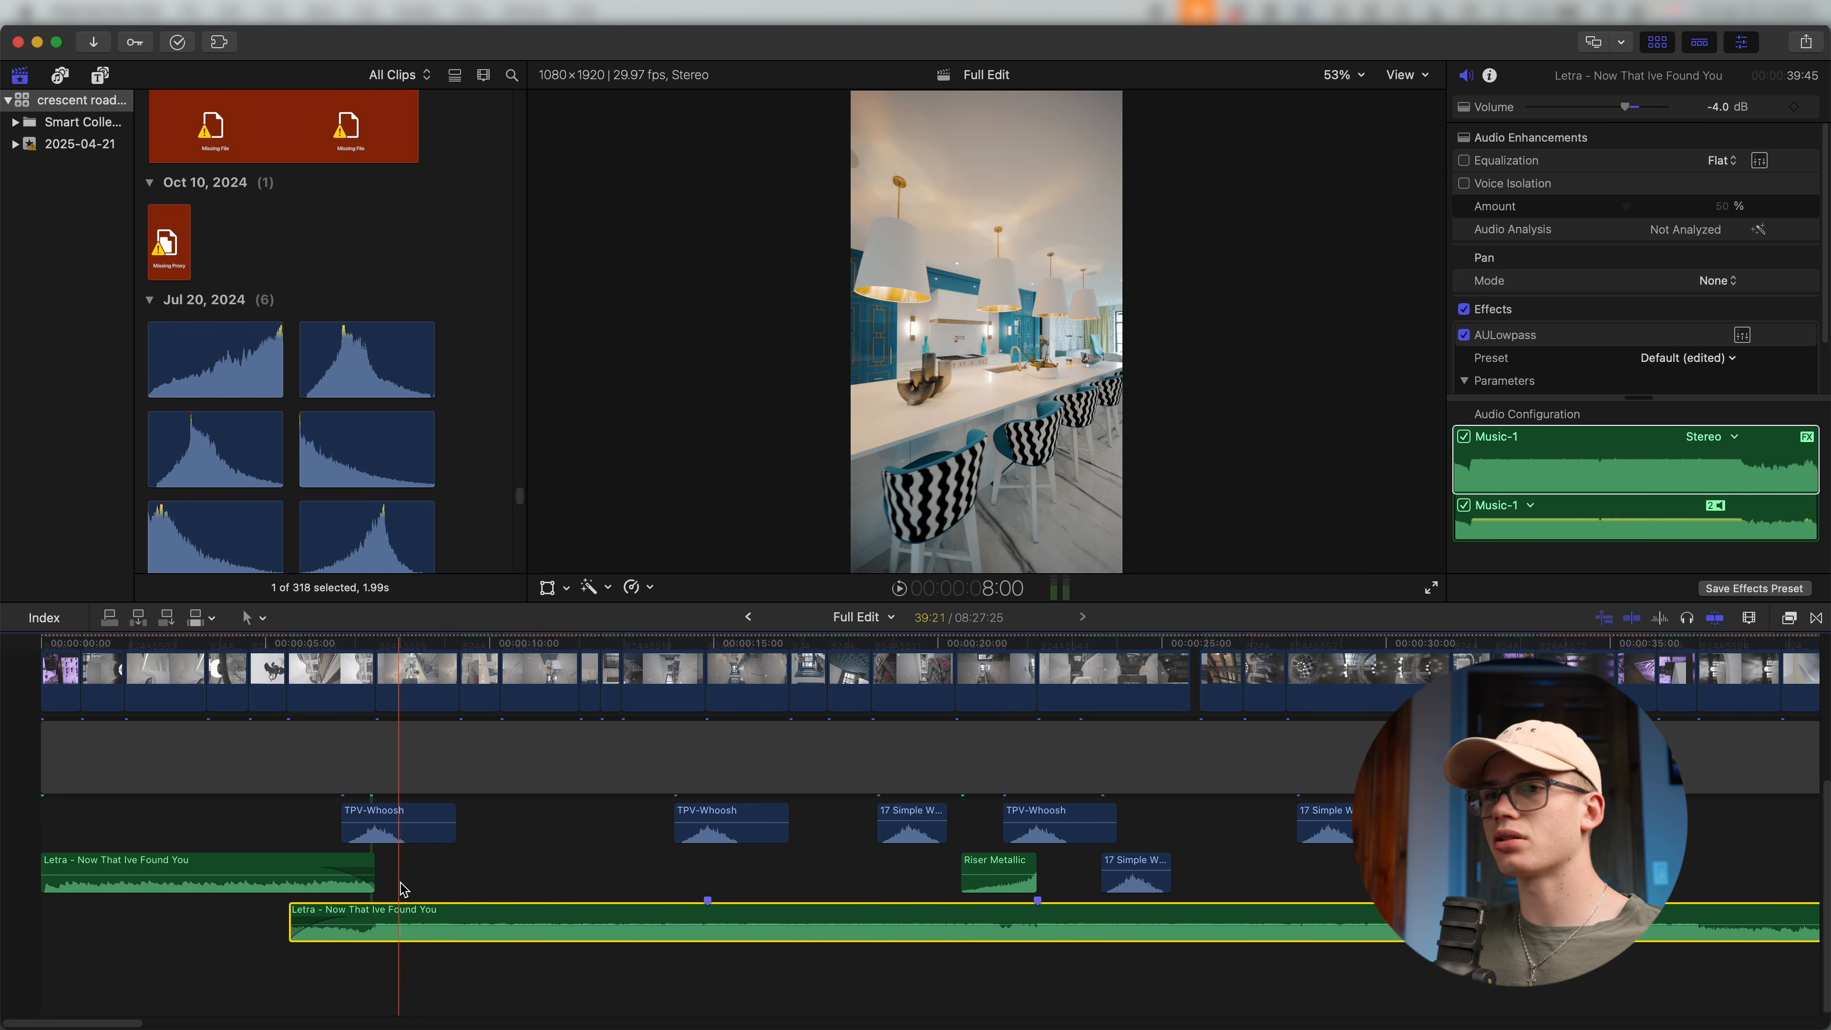
pyautogui.scroll(1, 401, 888)
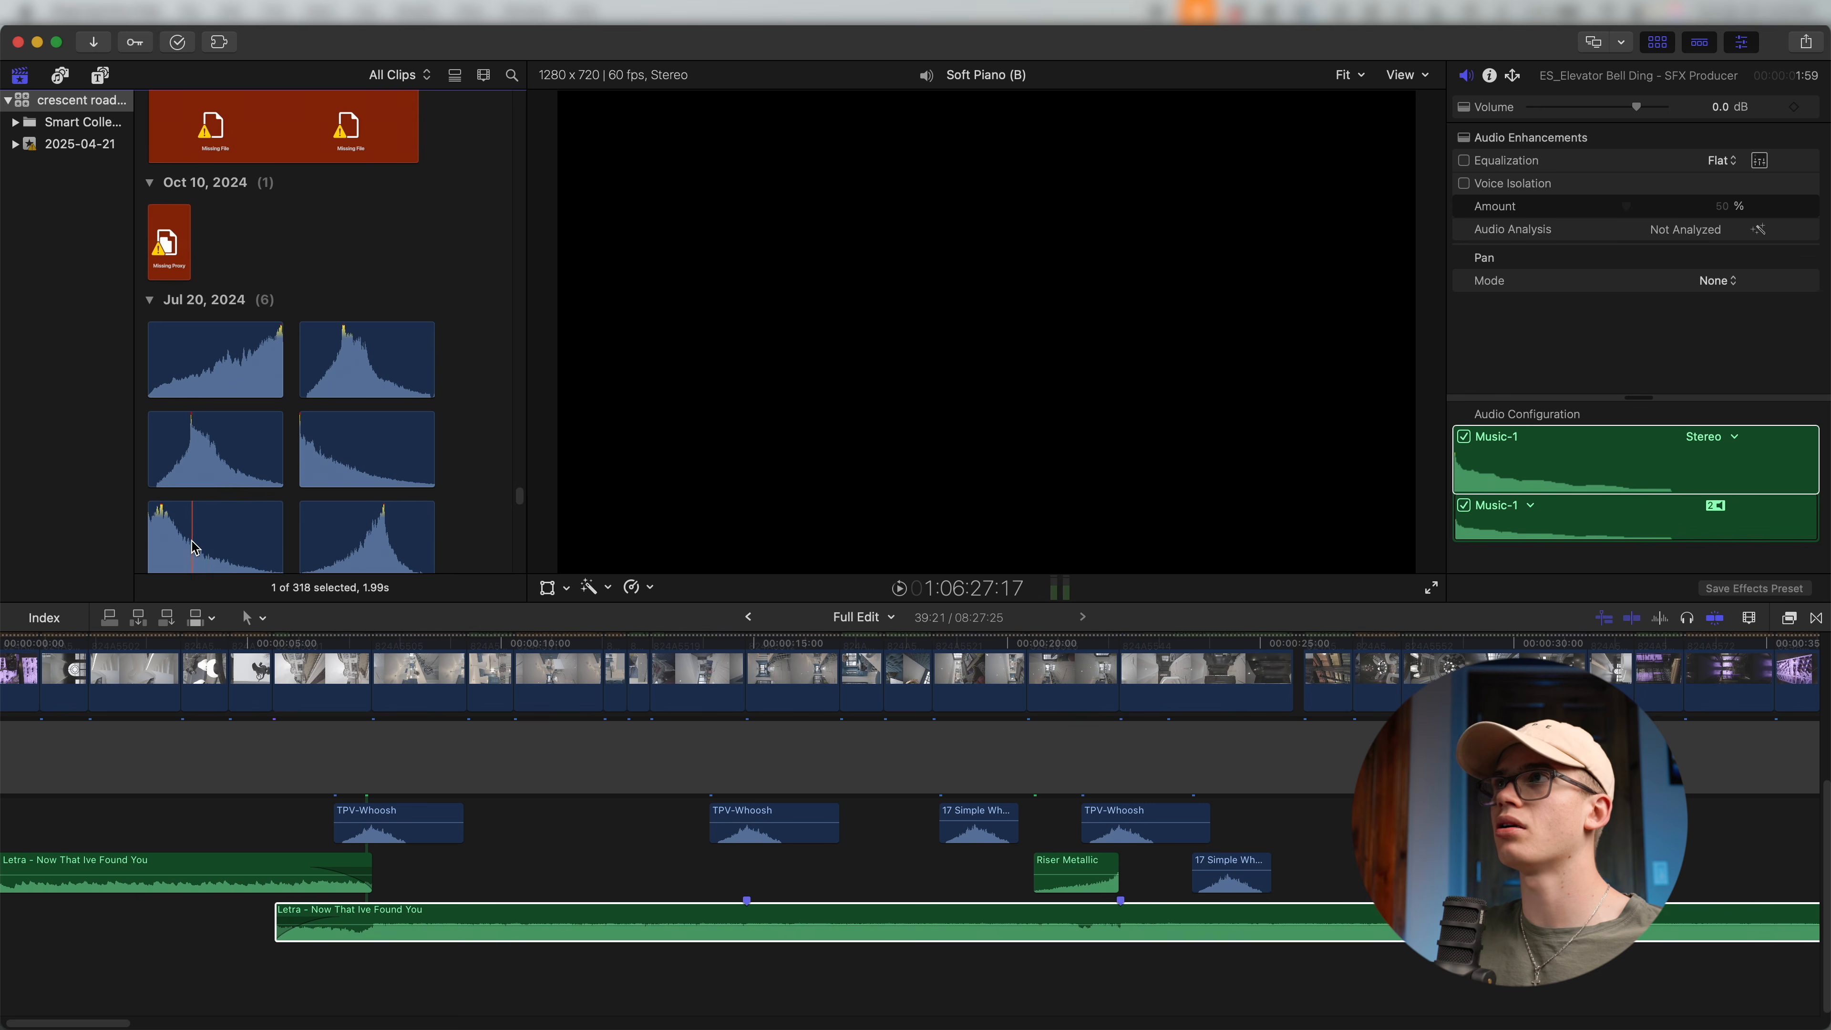
pyautogui.scroll(-1, 195, 547)
pyautogui.scroll(-5, 362, 519)
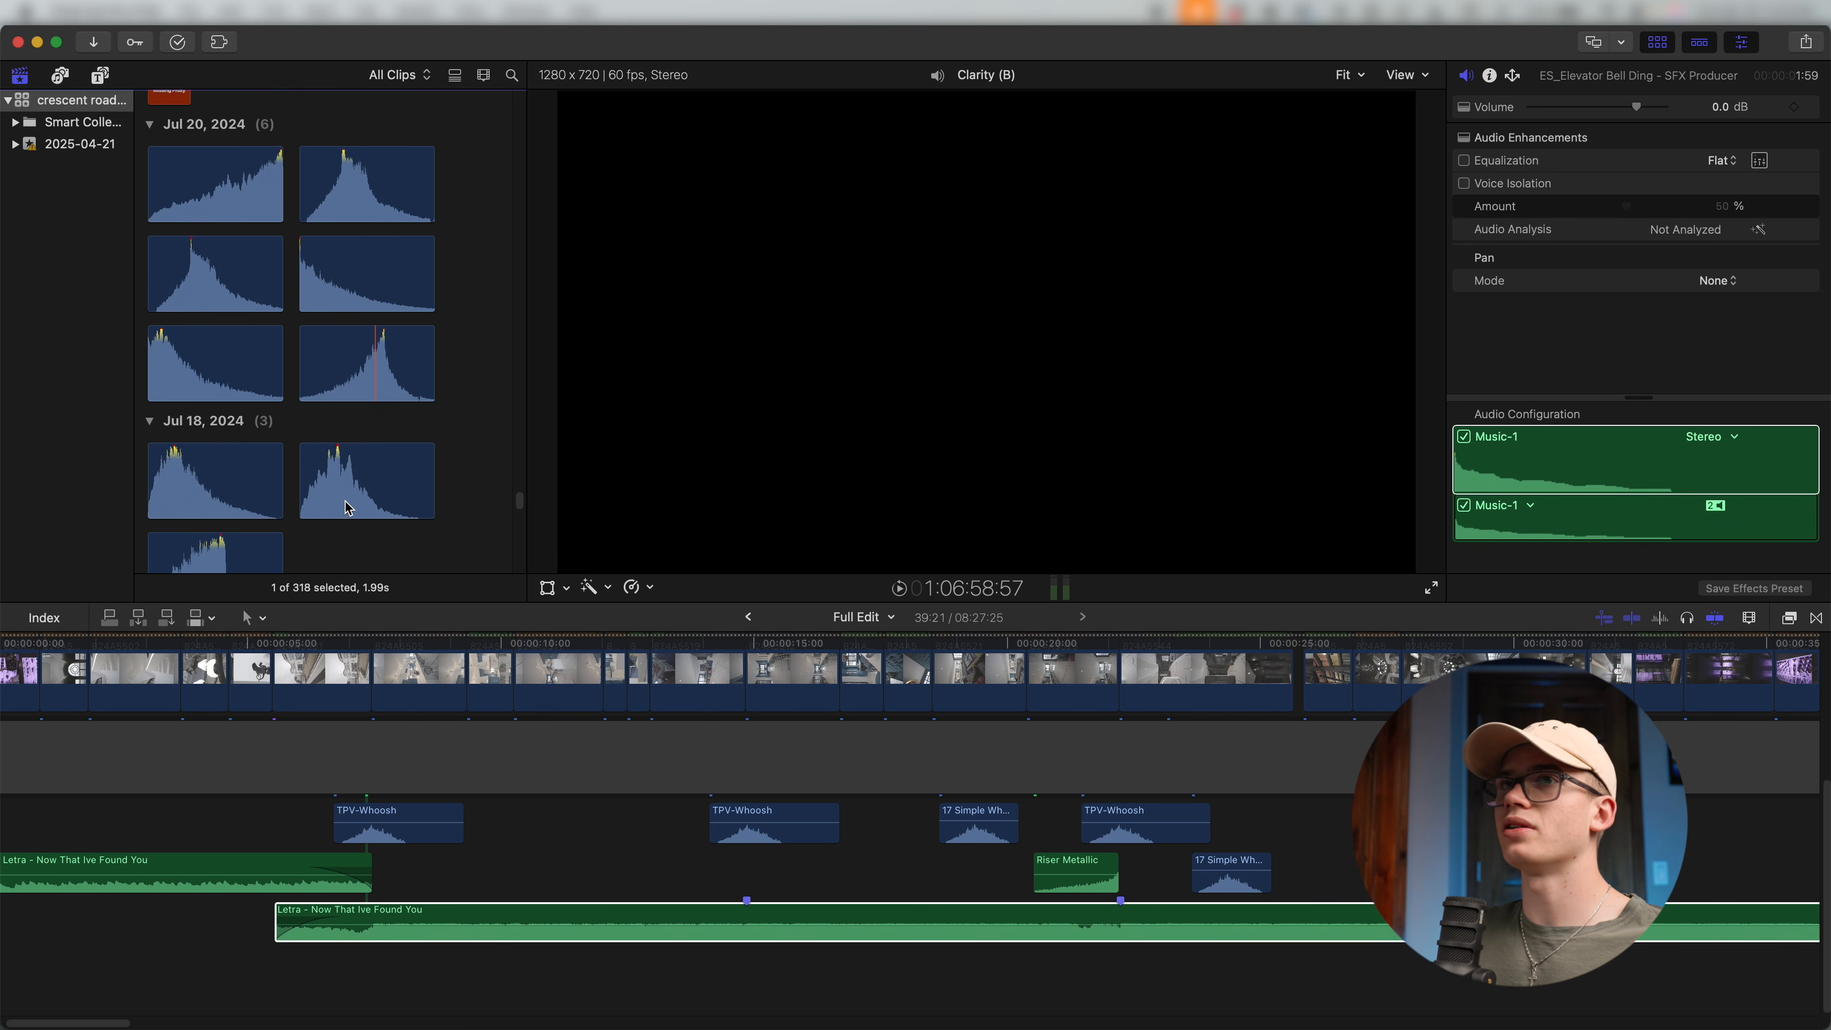
pyautogui.scroll(2, 322, 411)
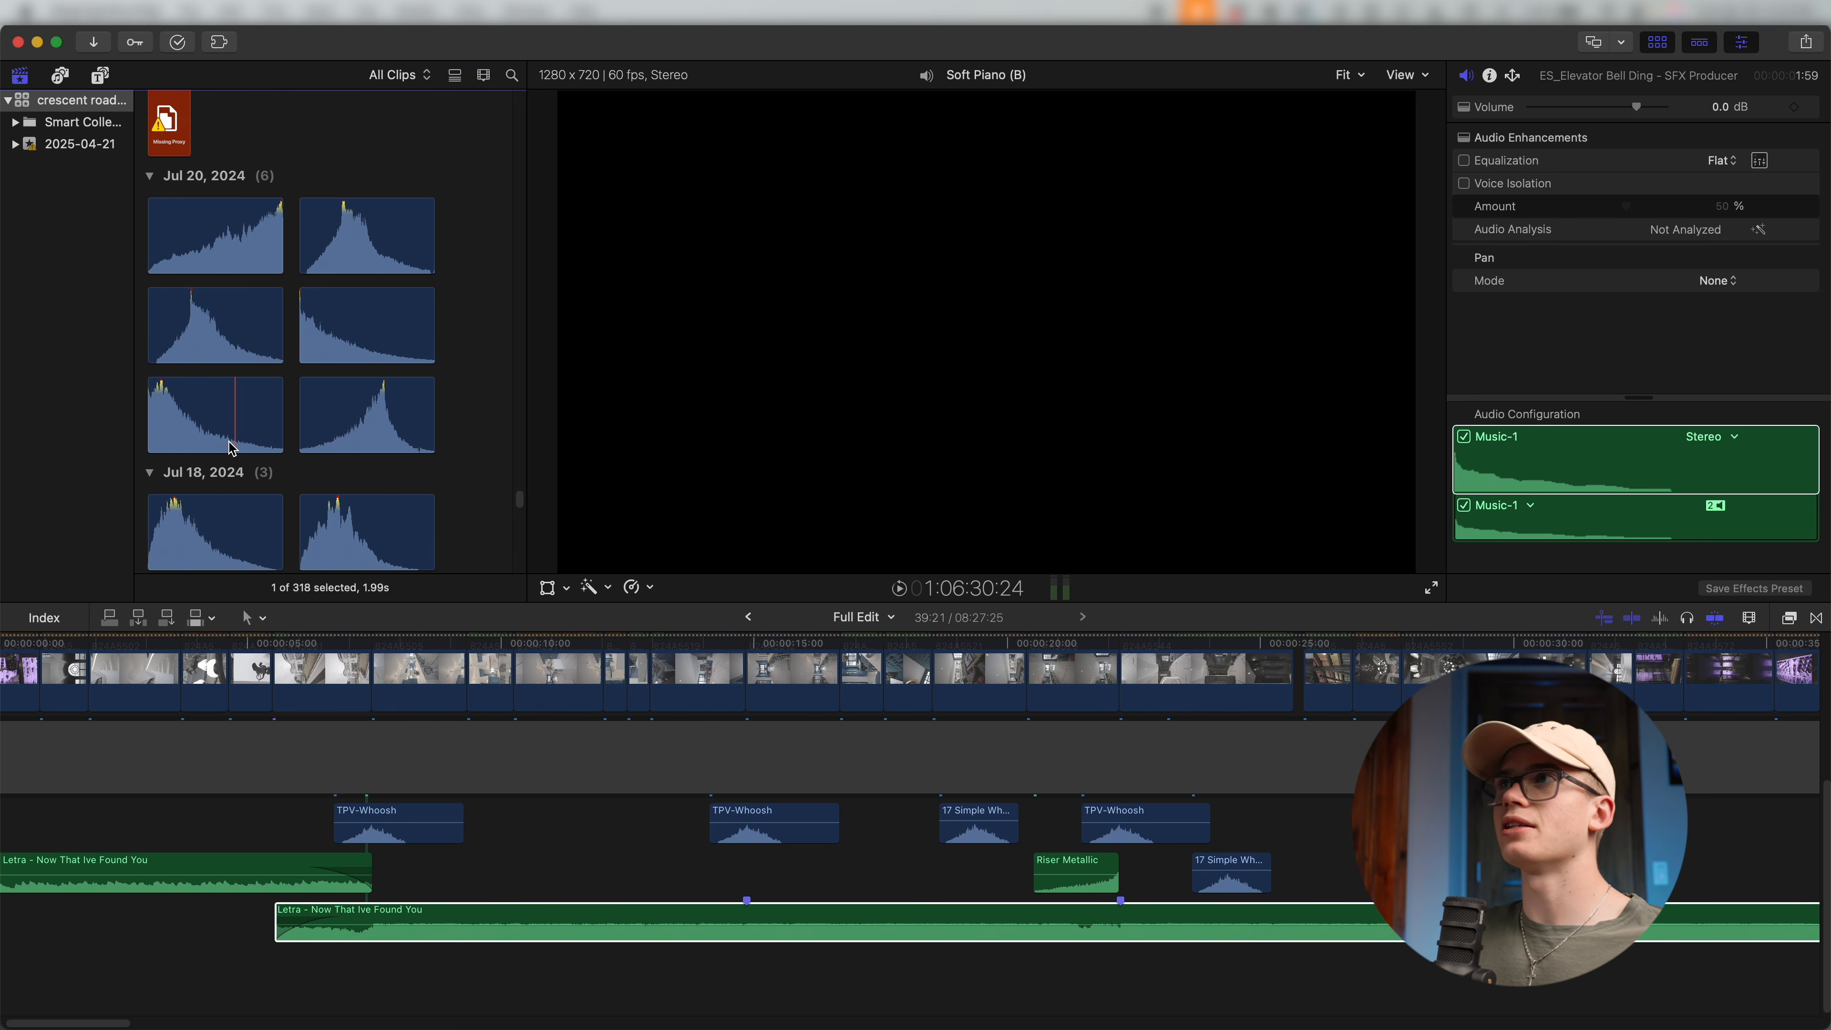
pyautogui.press('space')
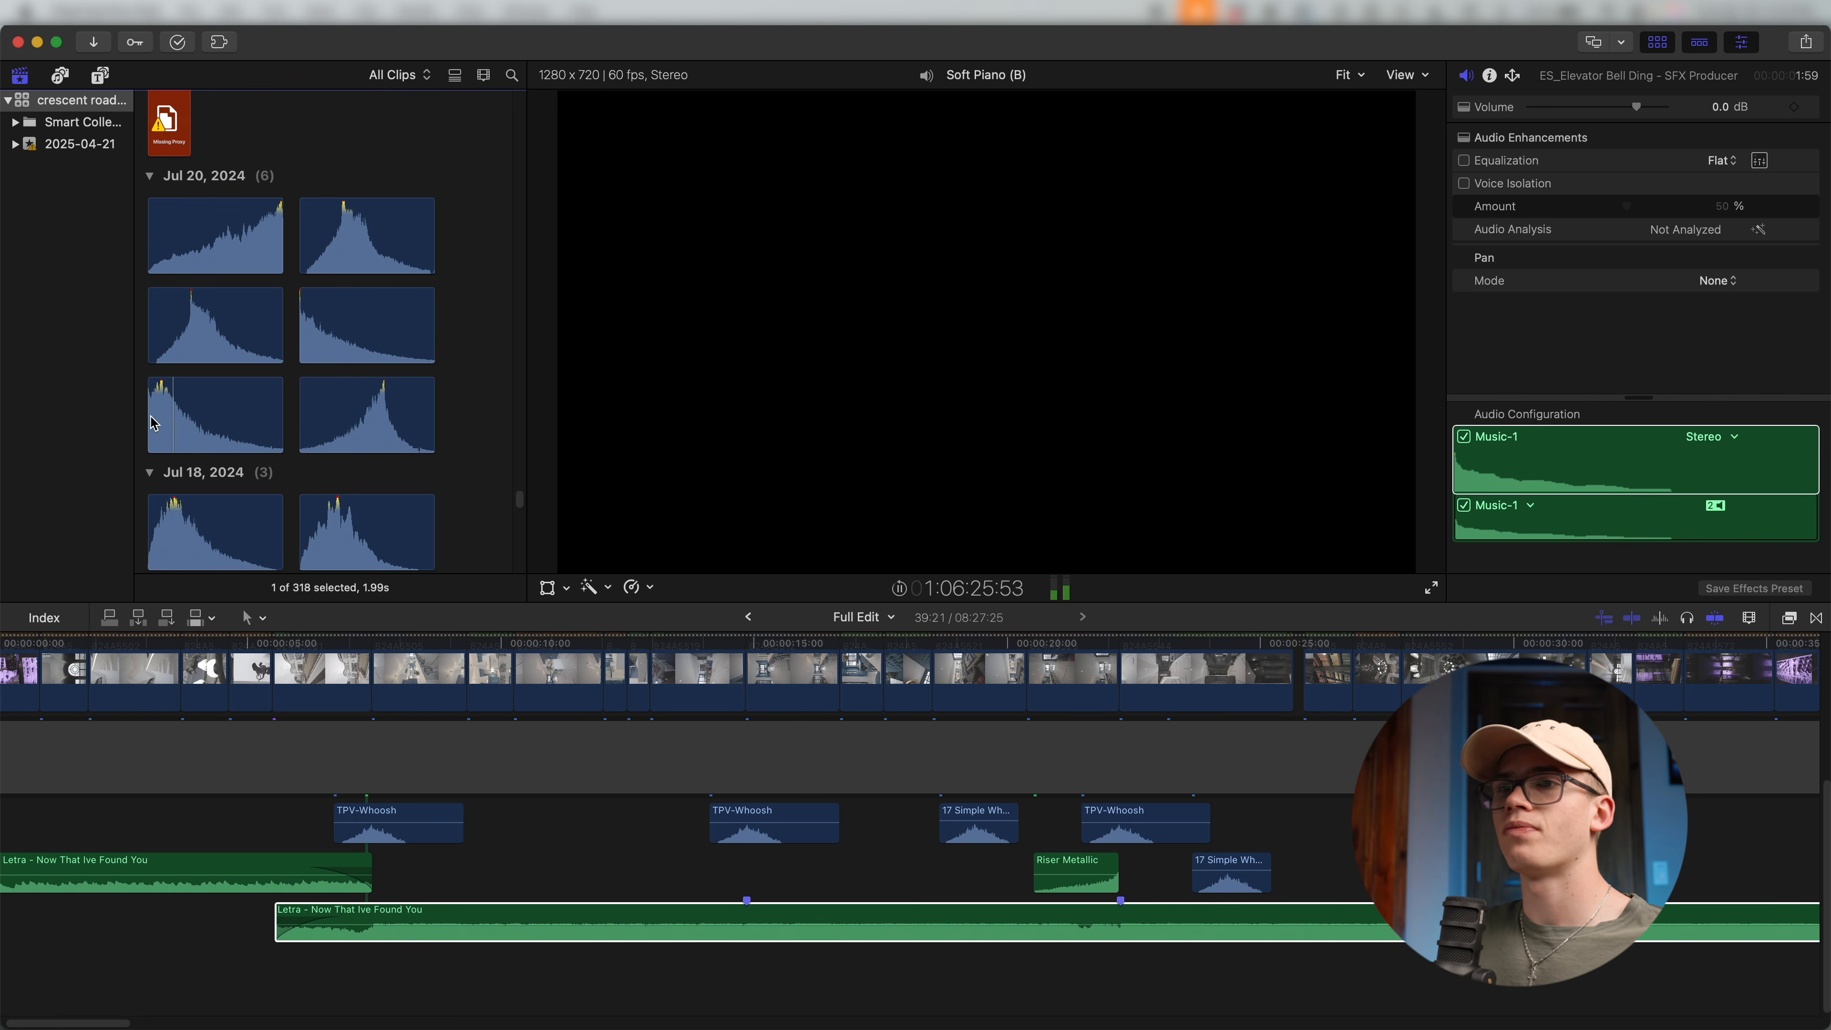
pyautogui.moveTo(154, 424); pyautogui.dragTo(459, 868)
pyautogui.press('super+=')
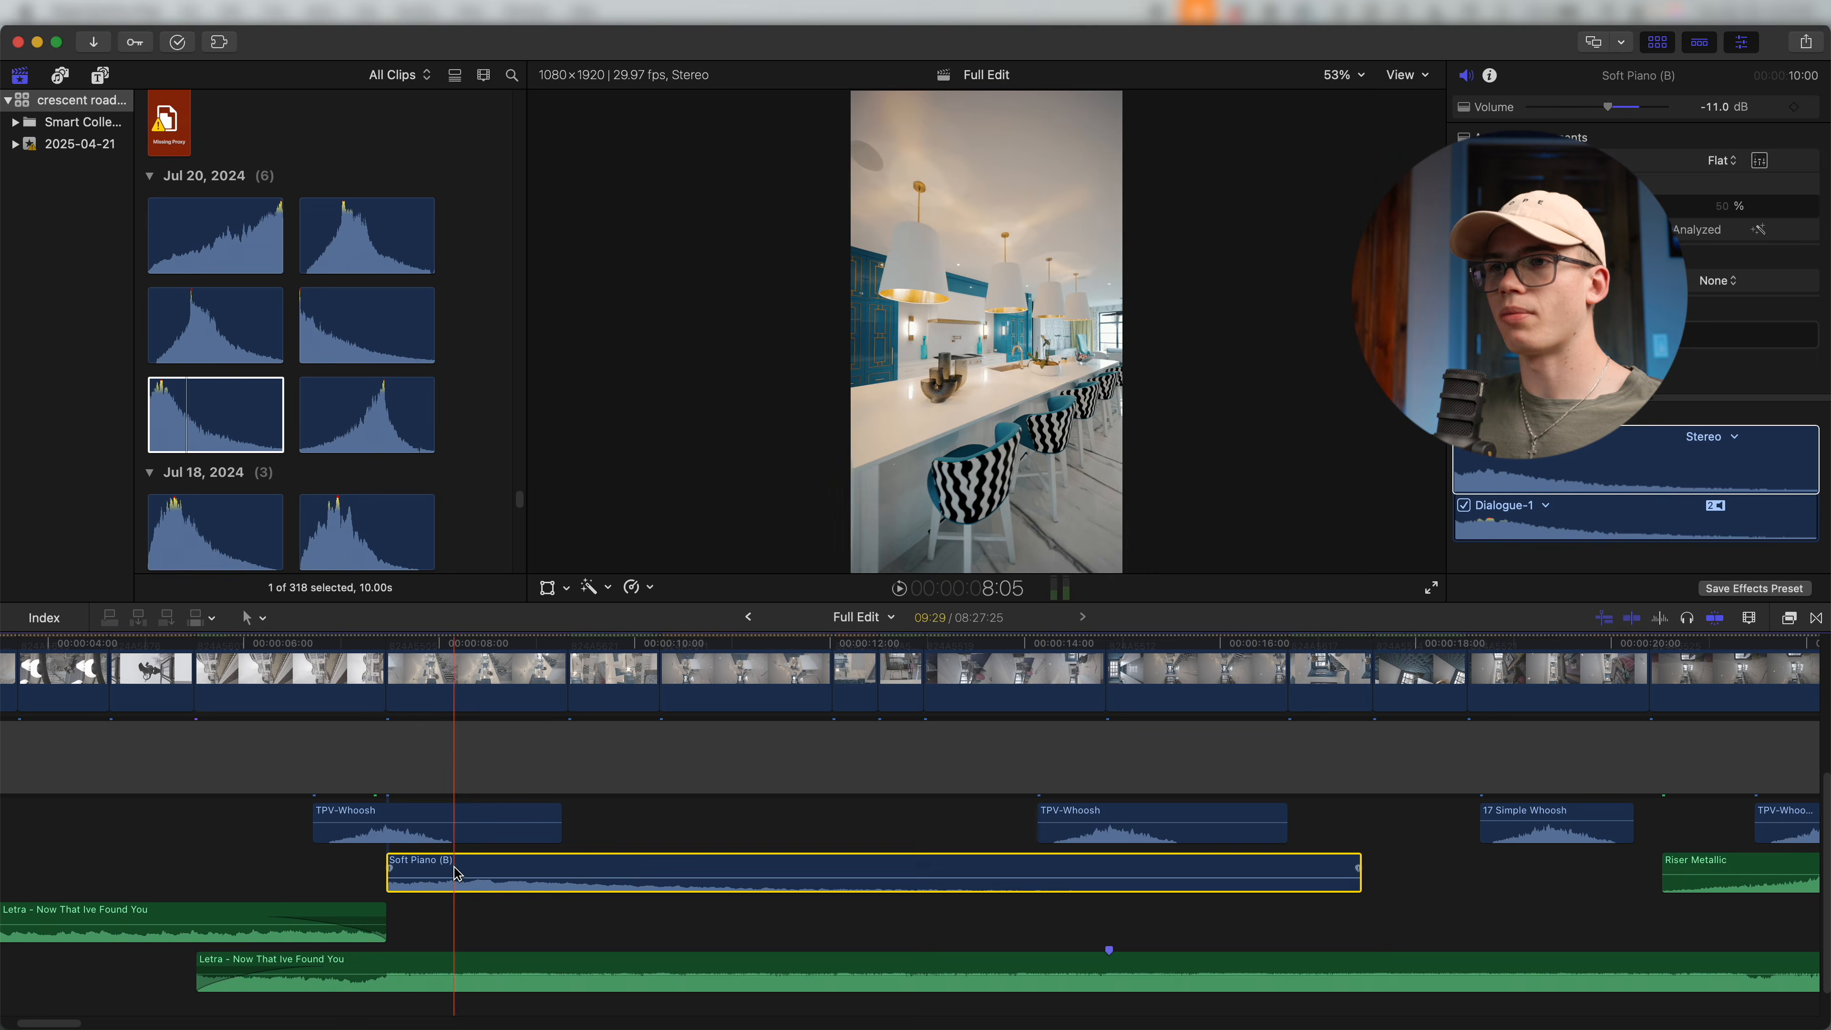
pyautogui.press('space')
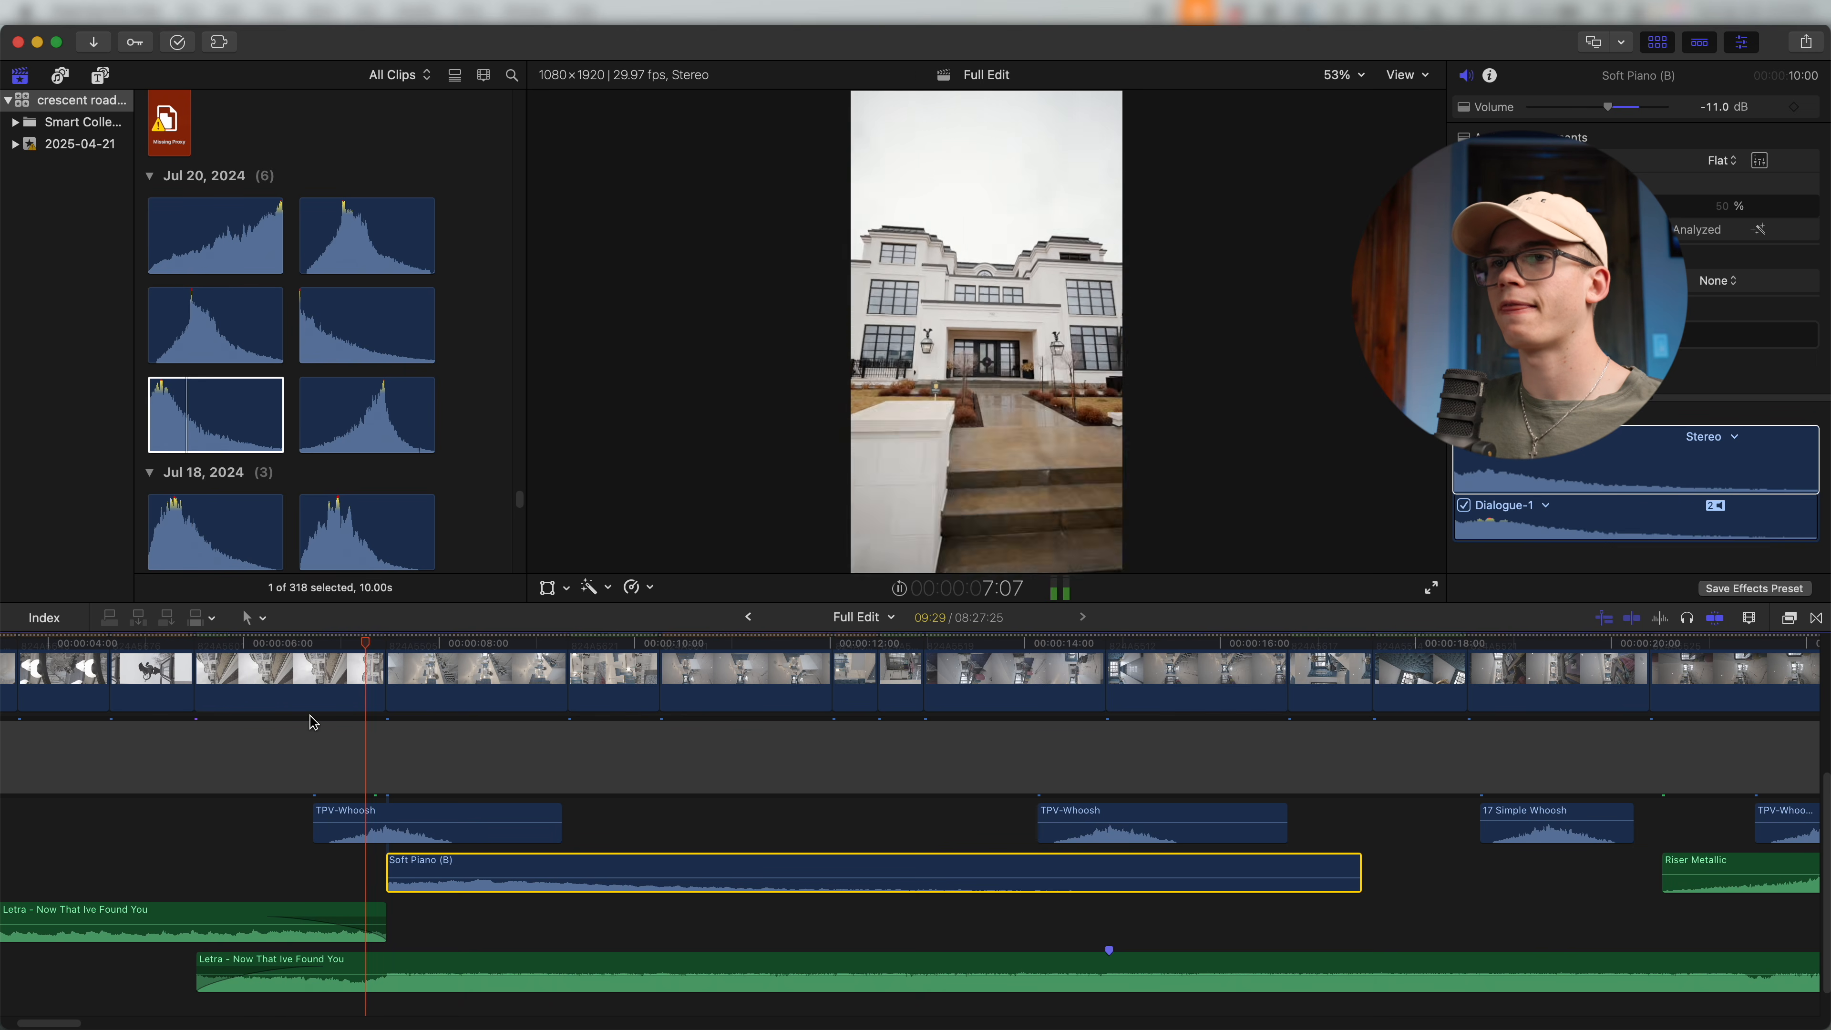
pyautogui.press('space')
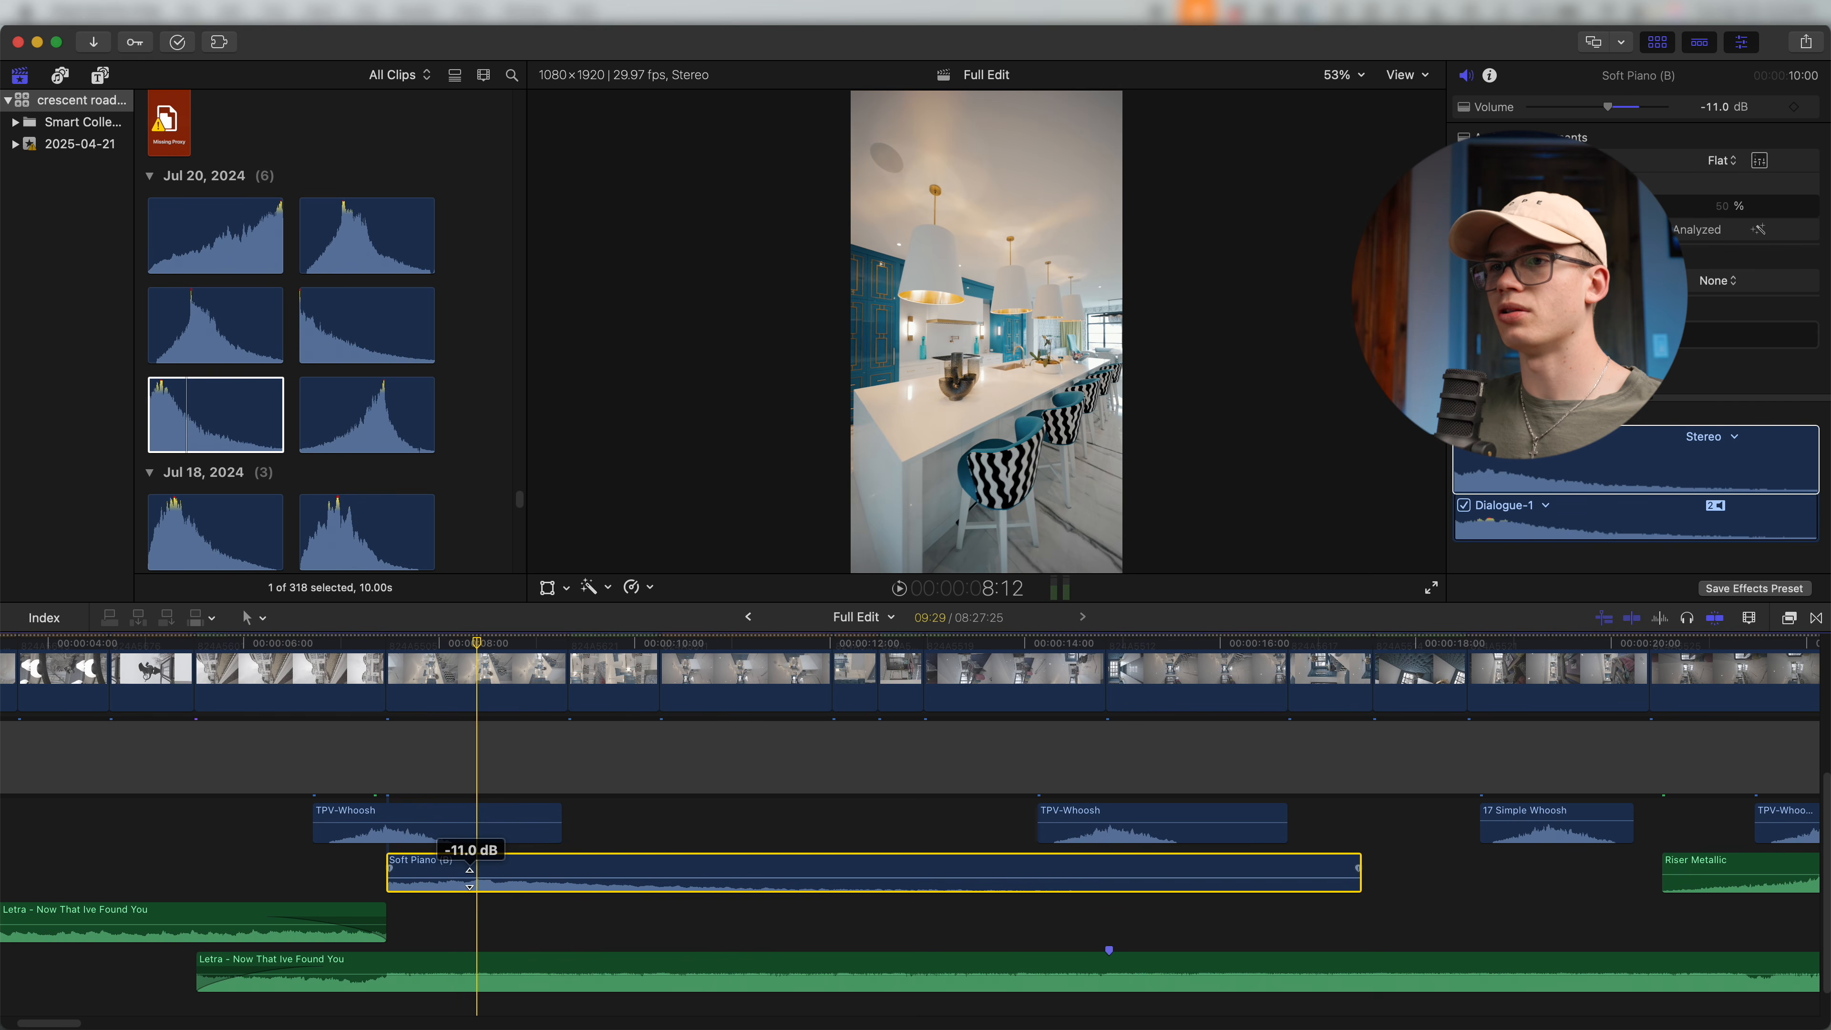
# Try Soft Piano (B) at 0 dB, set its volume to -7.0 dB, and play the transition.
pyautogui.moveTo(470, 877); pyautogui.dragTo(470, 872)
pyautogui.press('space')
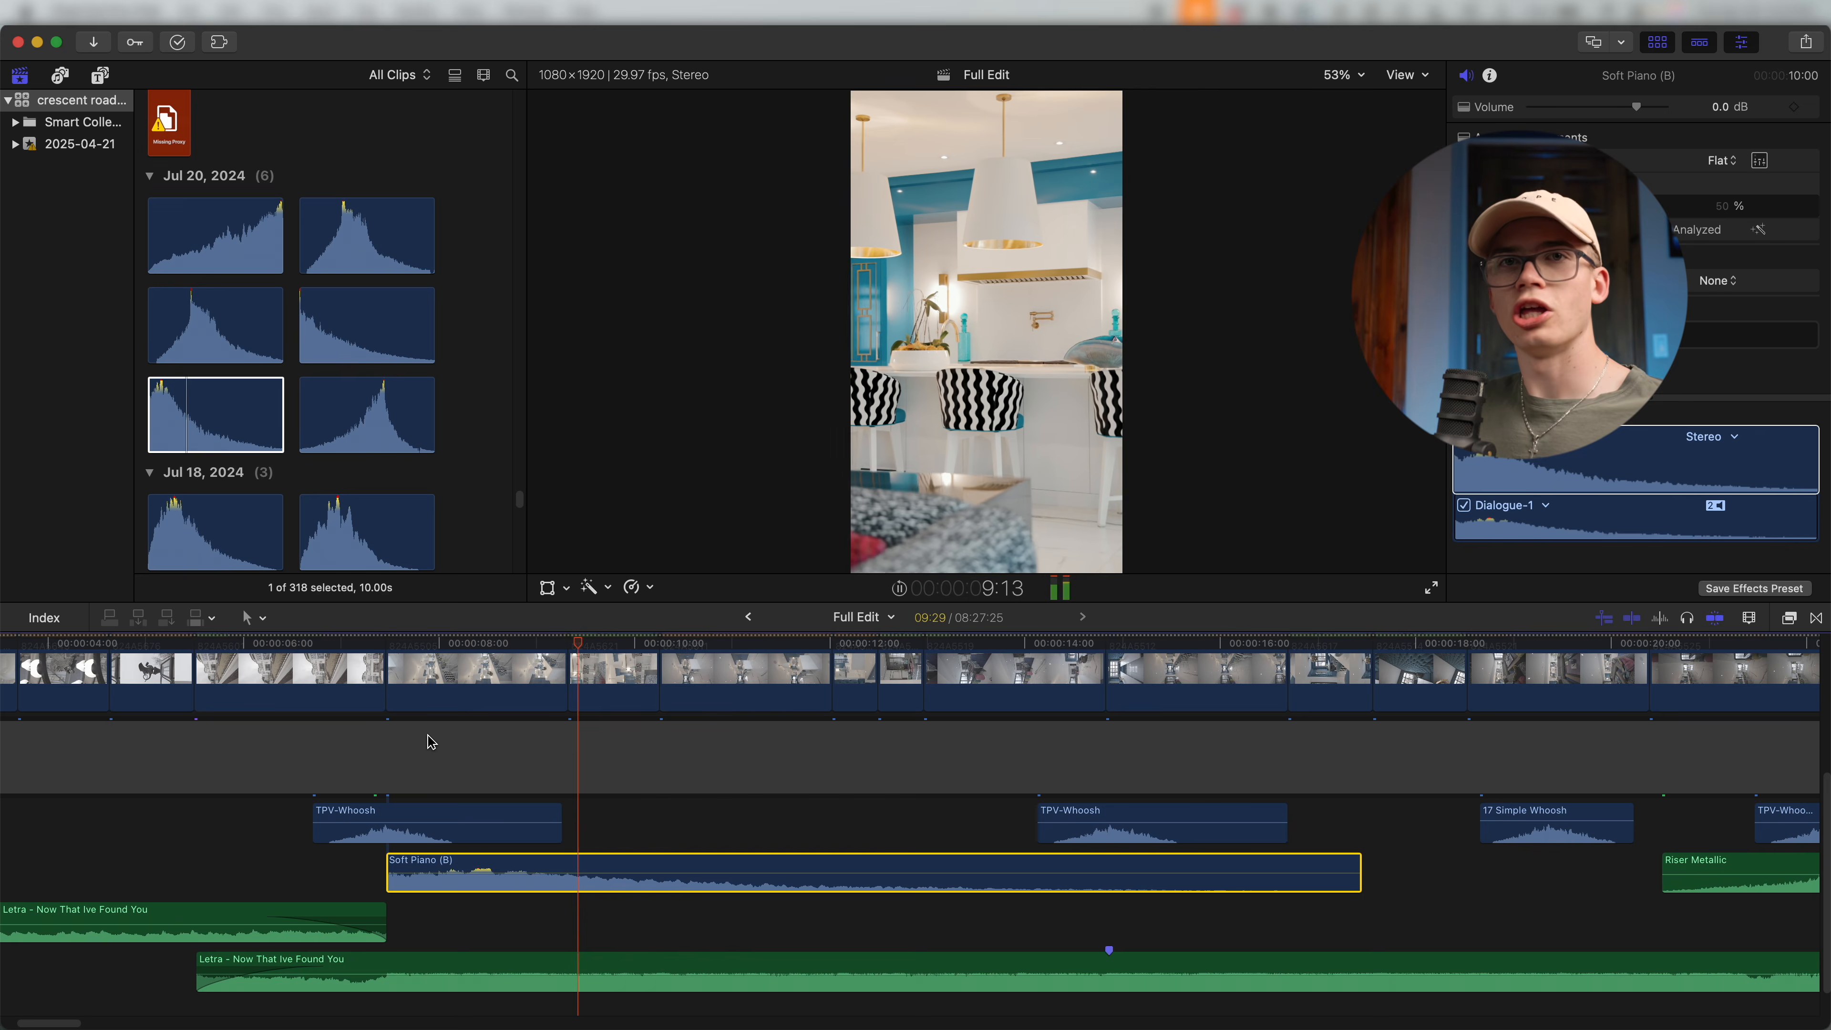
pyautogui.press('space')
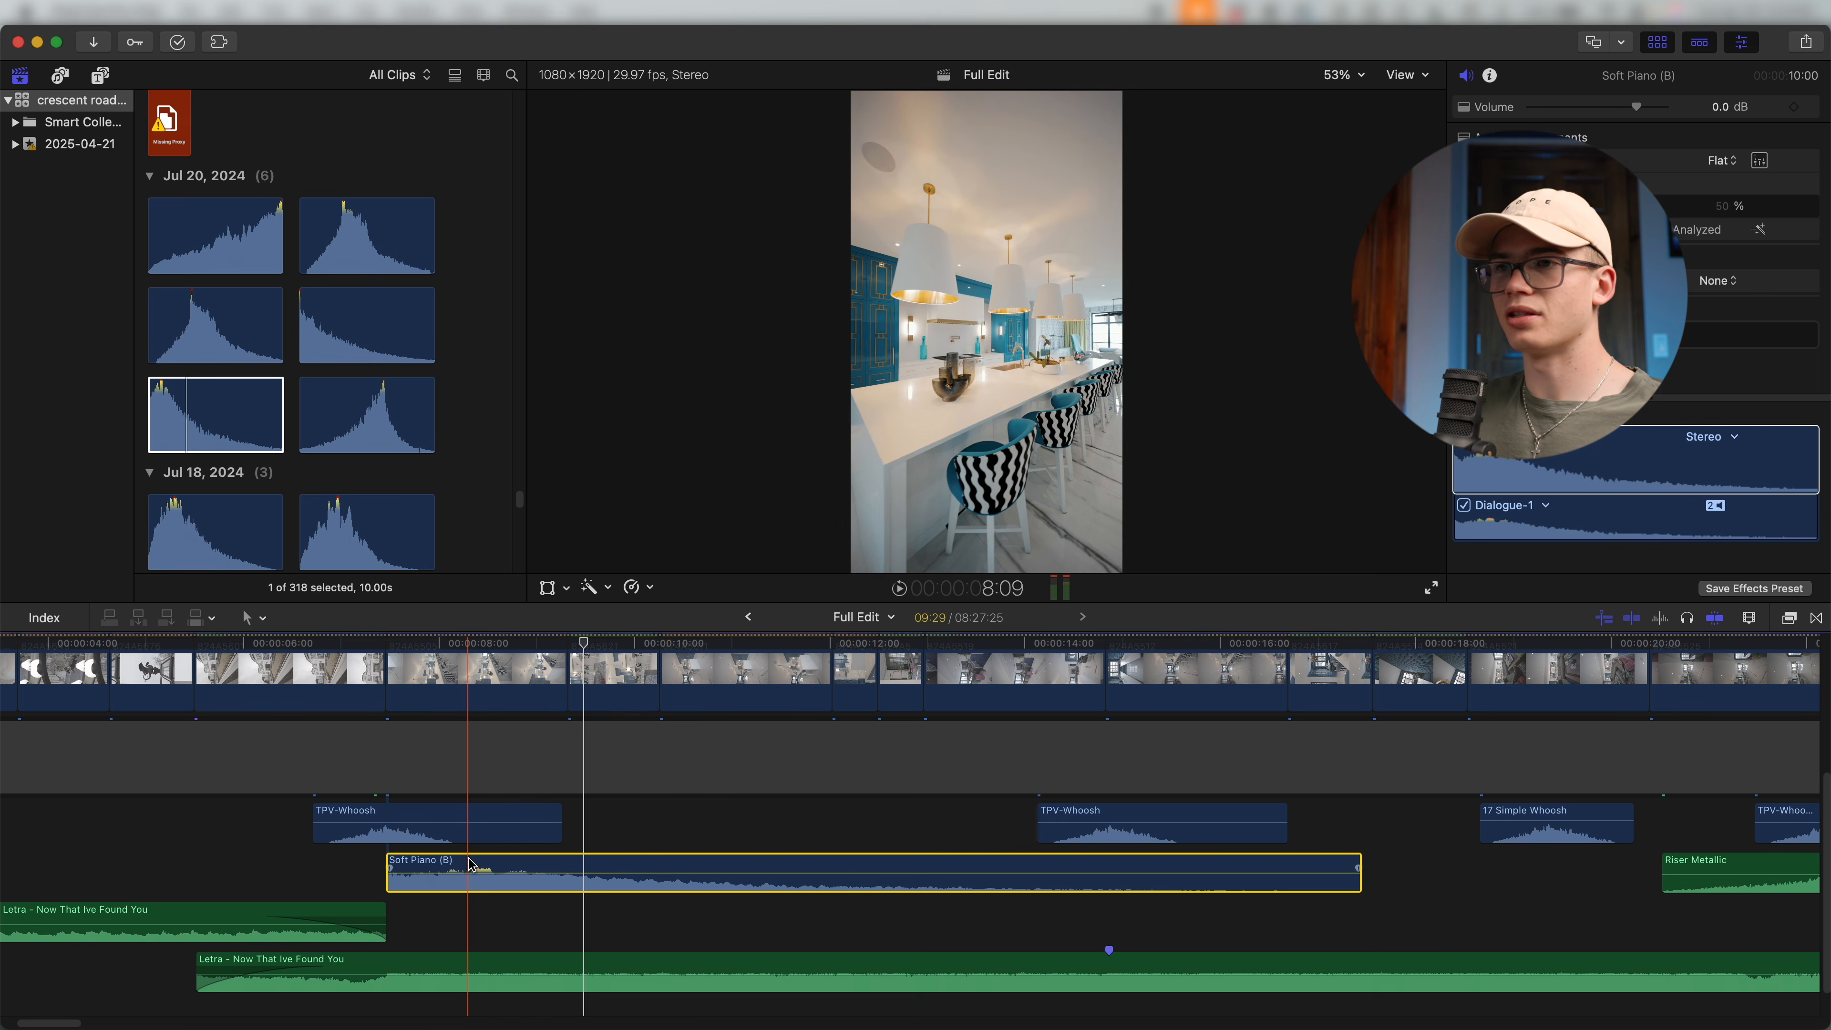
pyautogui.moveTo(459, 874); pyautogui.dragTo(458, 877)
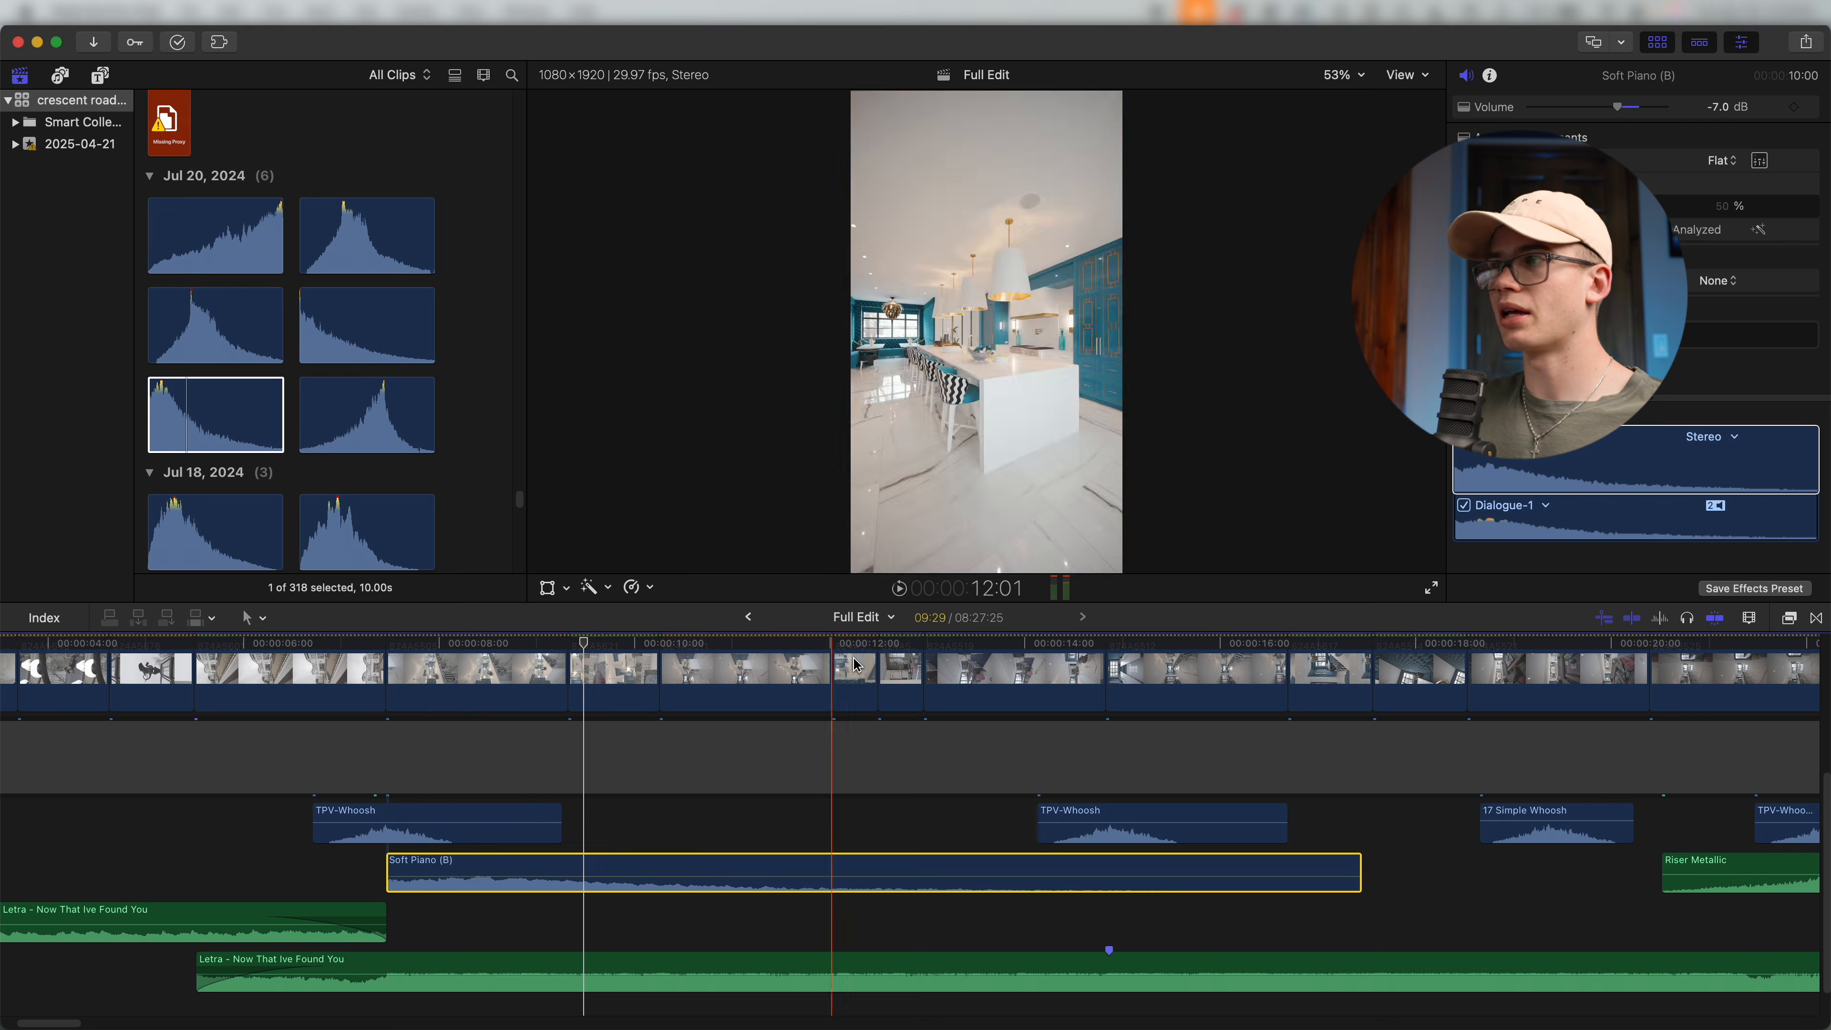
pyautogui.press('space')
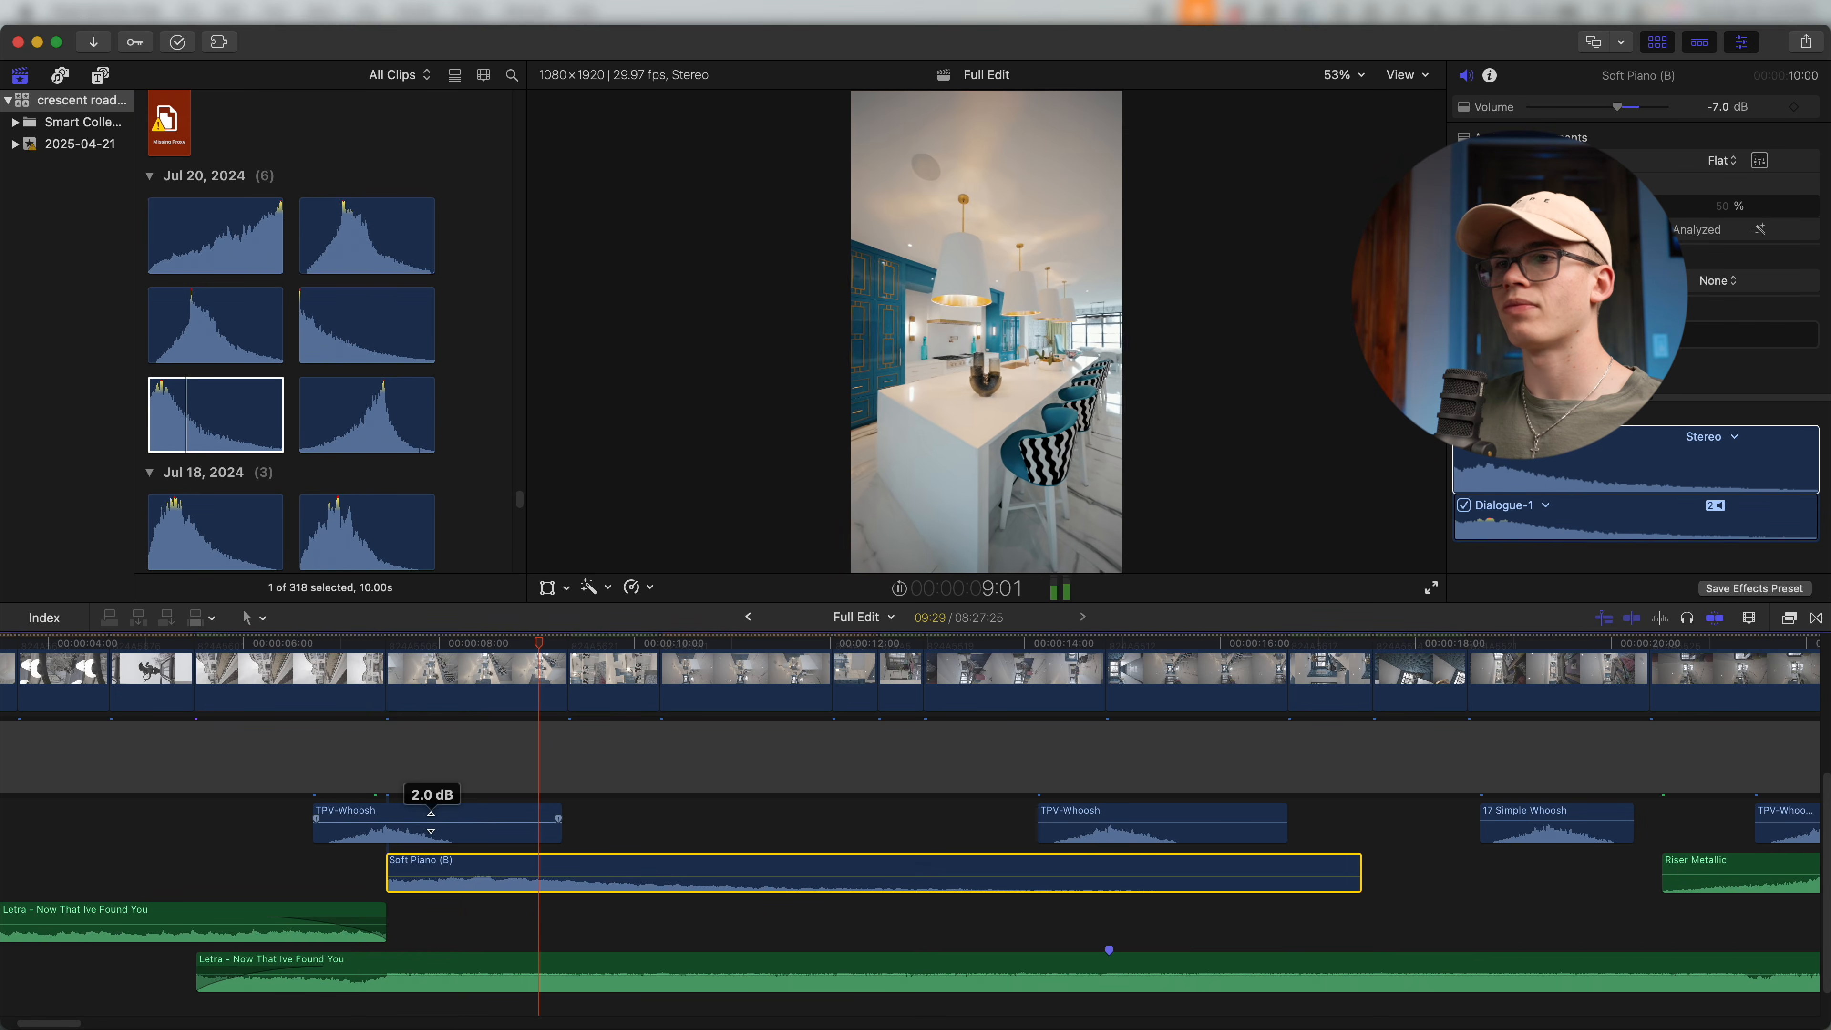
# Look over the rest of the timeline for another transition that suits an added sound effect.
pyautogui.press('super+minus')
pyautogui.hscroll(10, 625, 879)
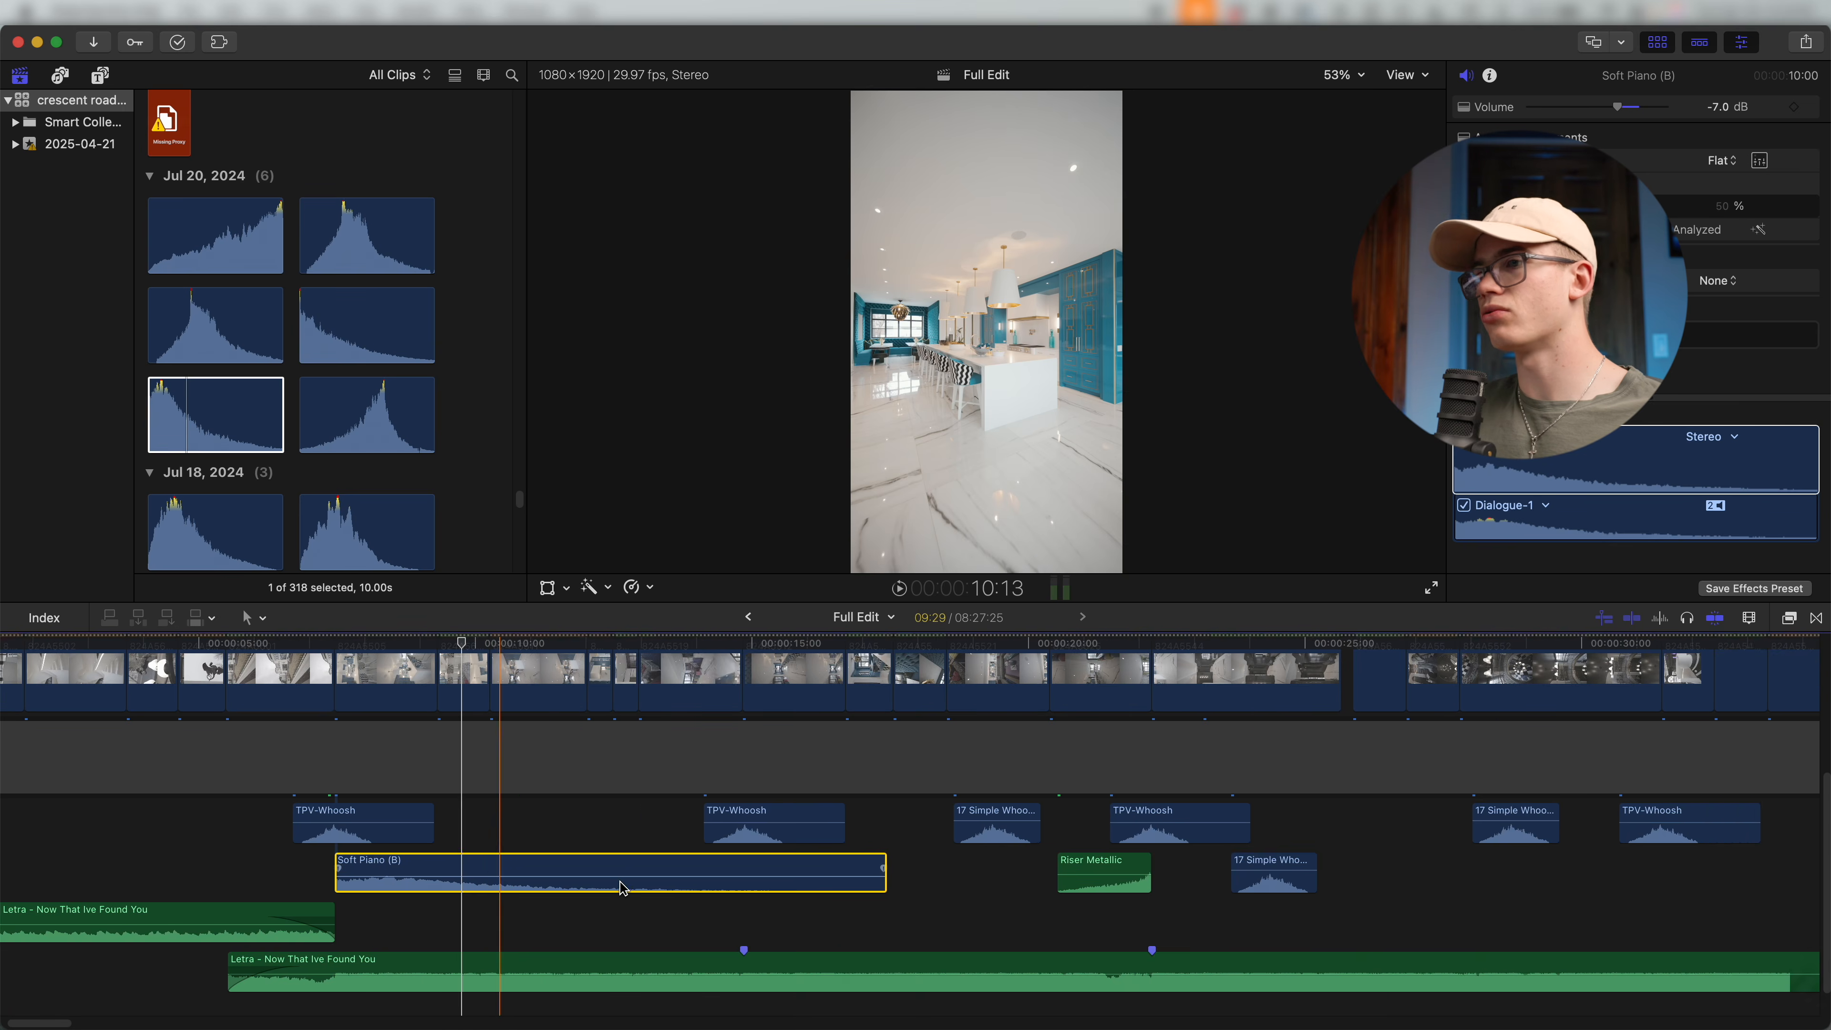
pyautogui.press('super+minus')
pyautogui.hscroll(10, 749, 851)
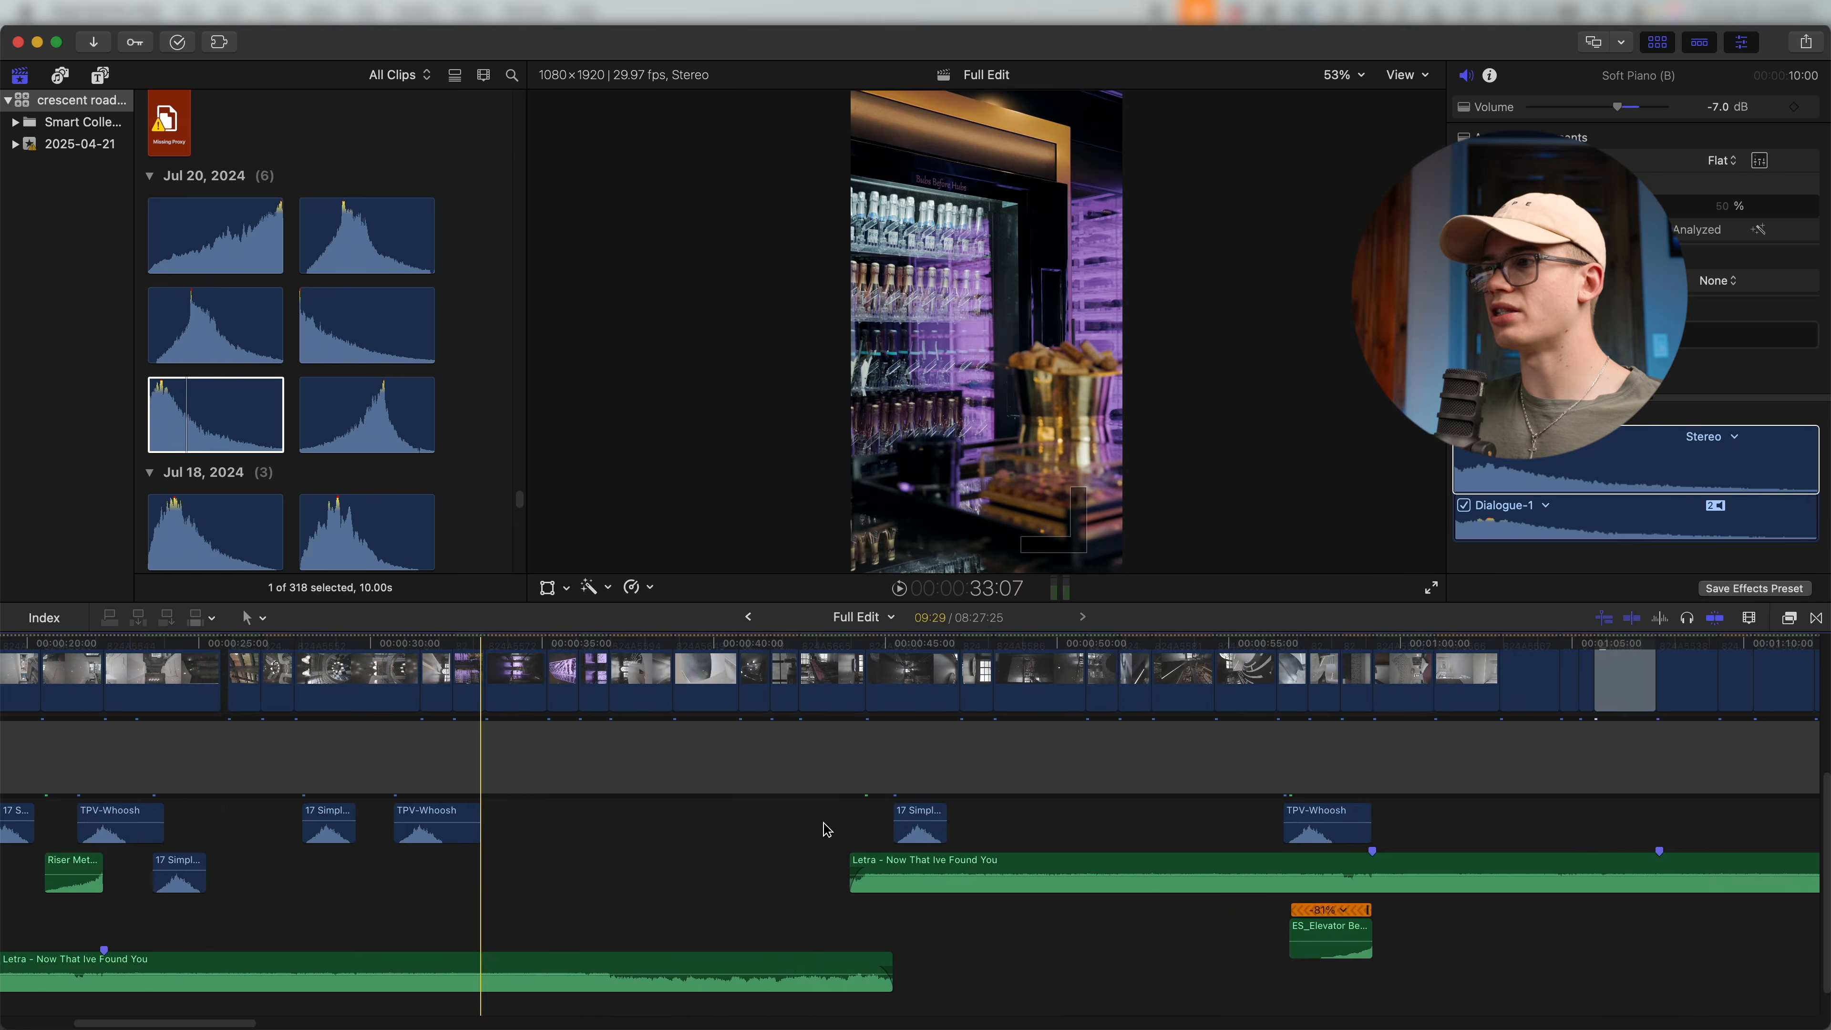
pyautogui.hscroll(20, 1032, 838)
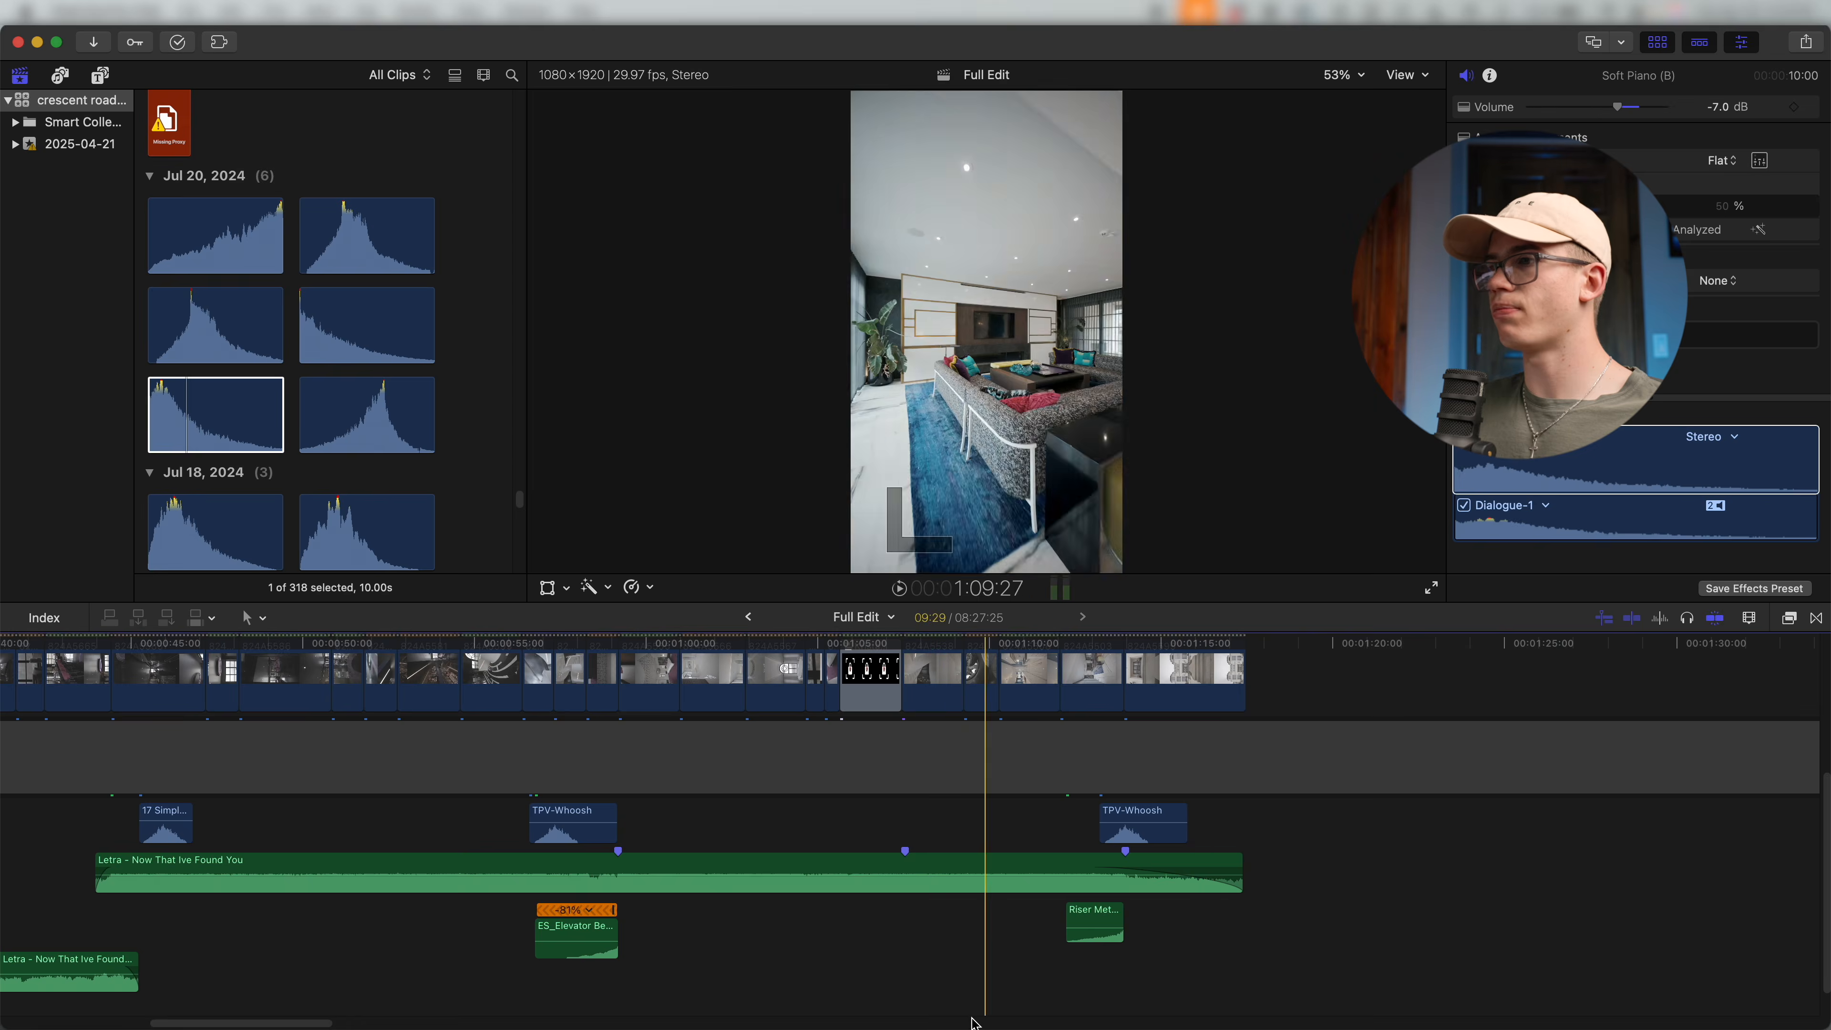
pyautogui.hscroll(-20, 745, 865)
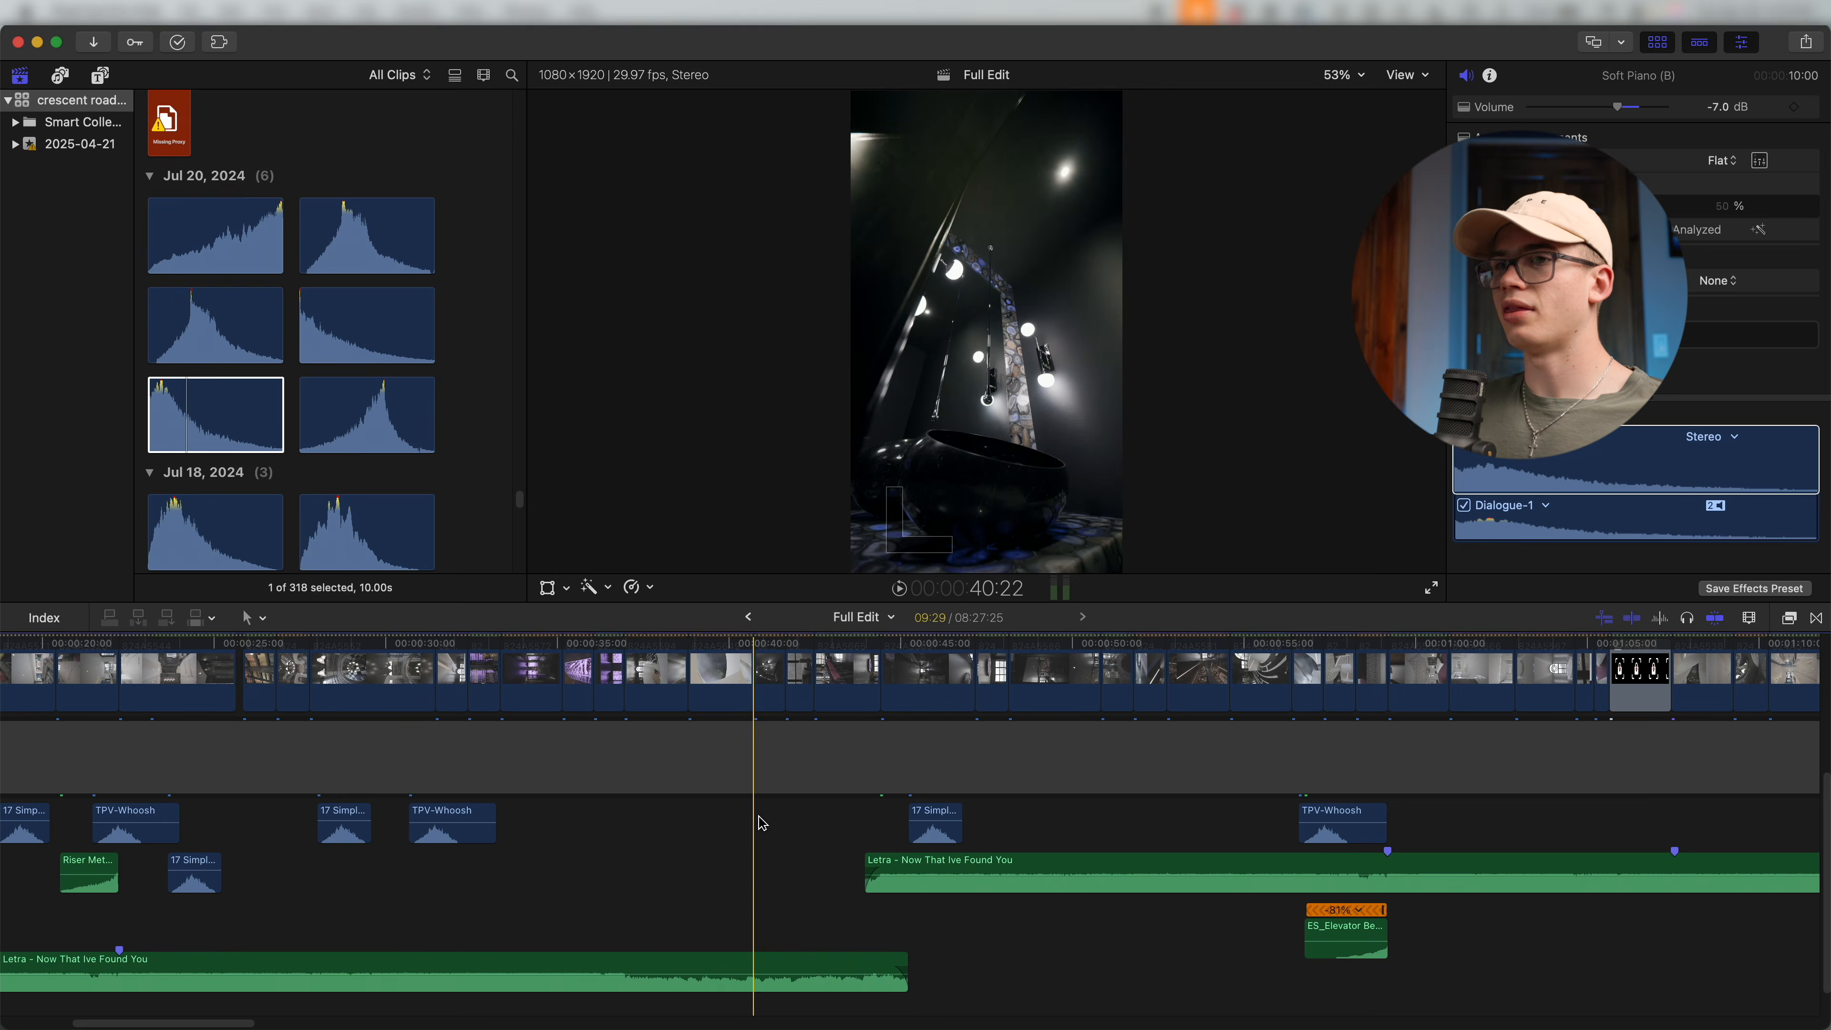
pyautogui.hscroll(-10, 720, 837)
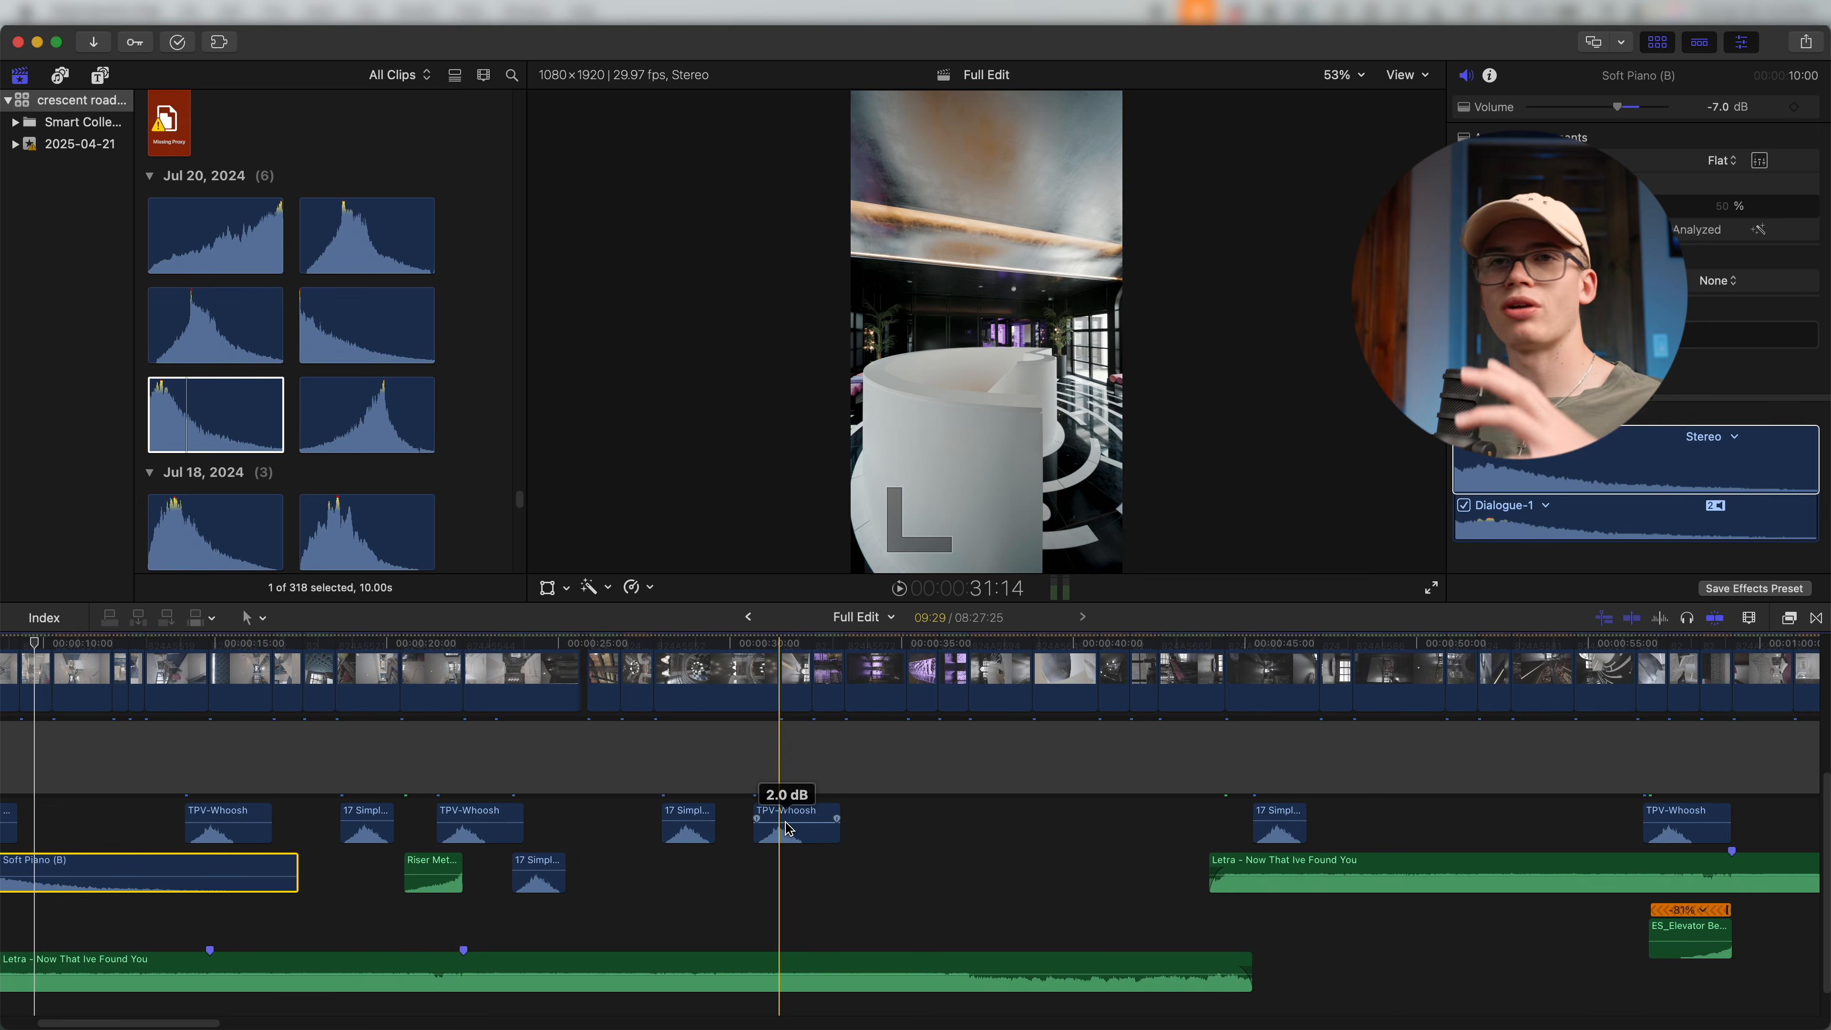
pyautogui.hscroll(8, 814, 721)
# Add Soft Piano (B) starting at the dark kitchen cut, and Sonder (B) with its peak on the same cut.
pyautogui.click(860, 782)
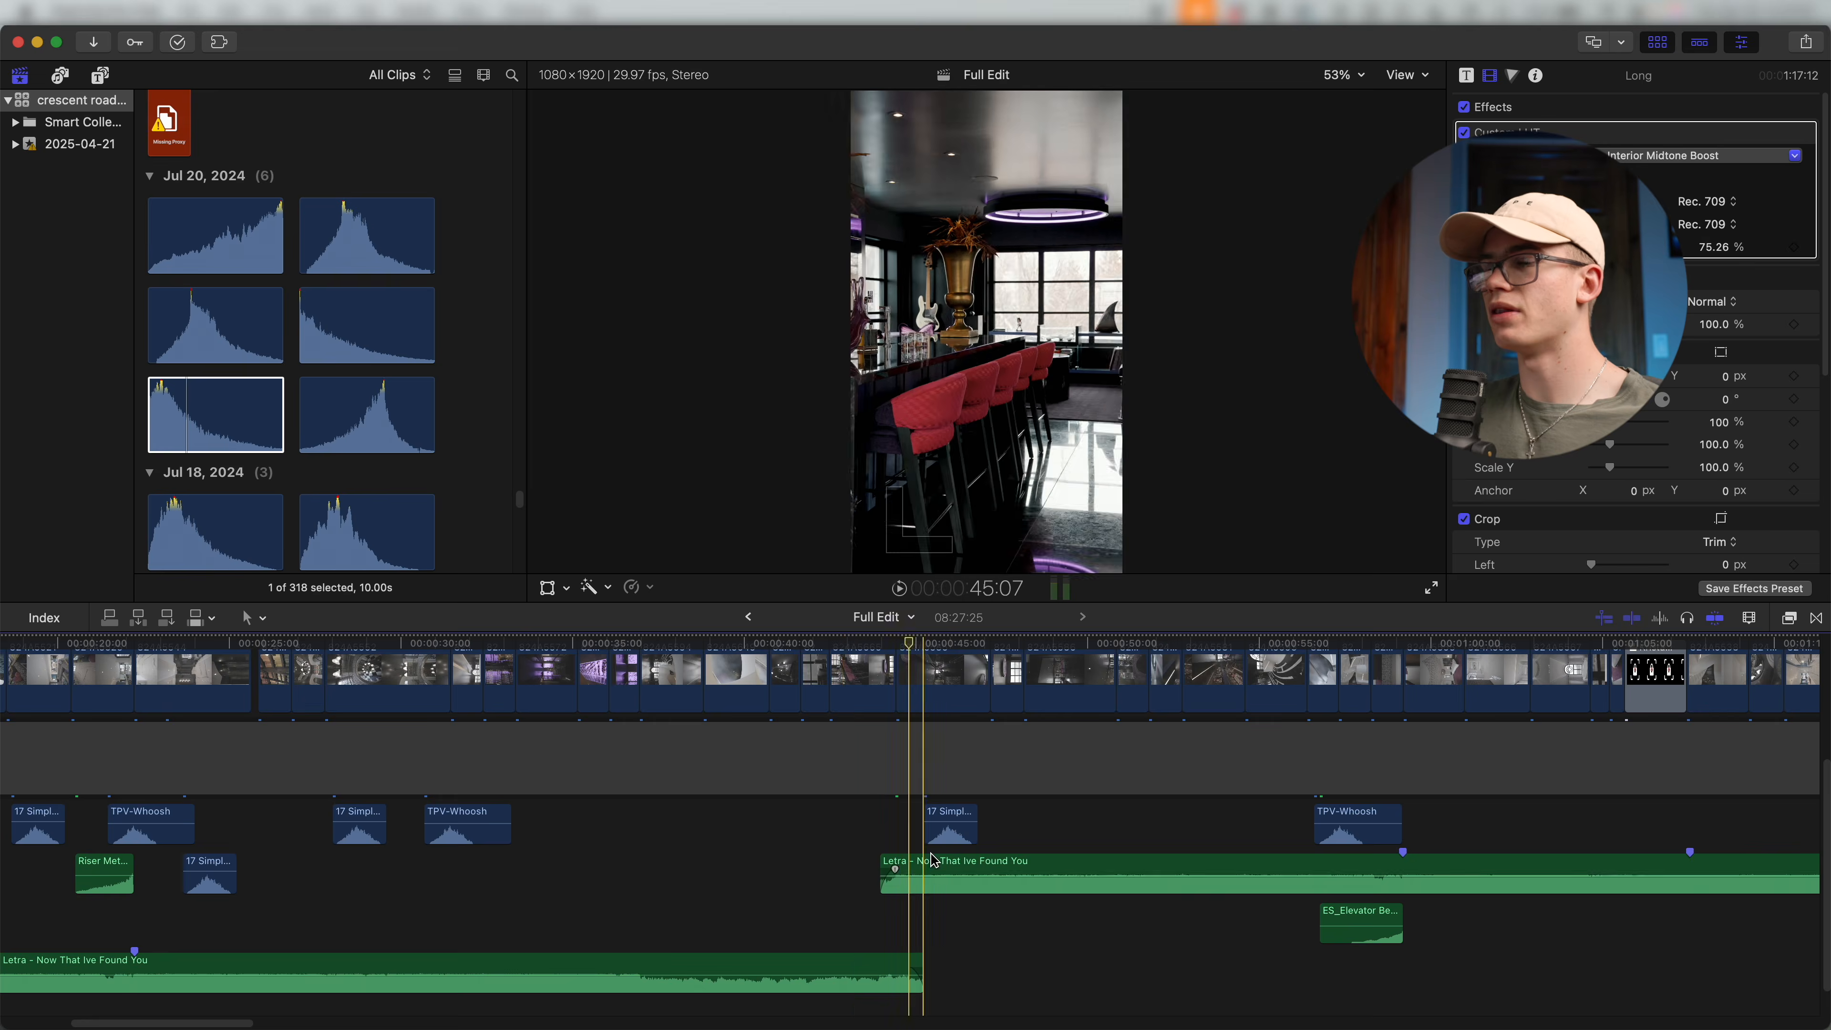
pyautogui.press('super+equal')
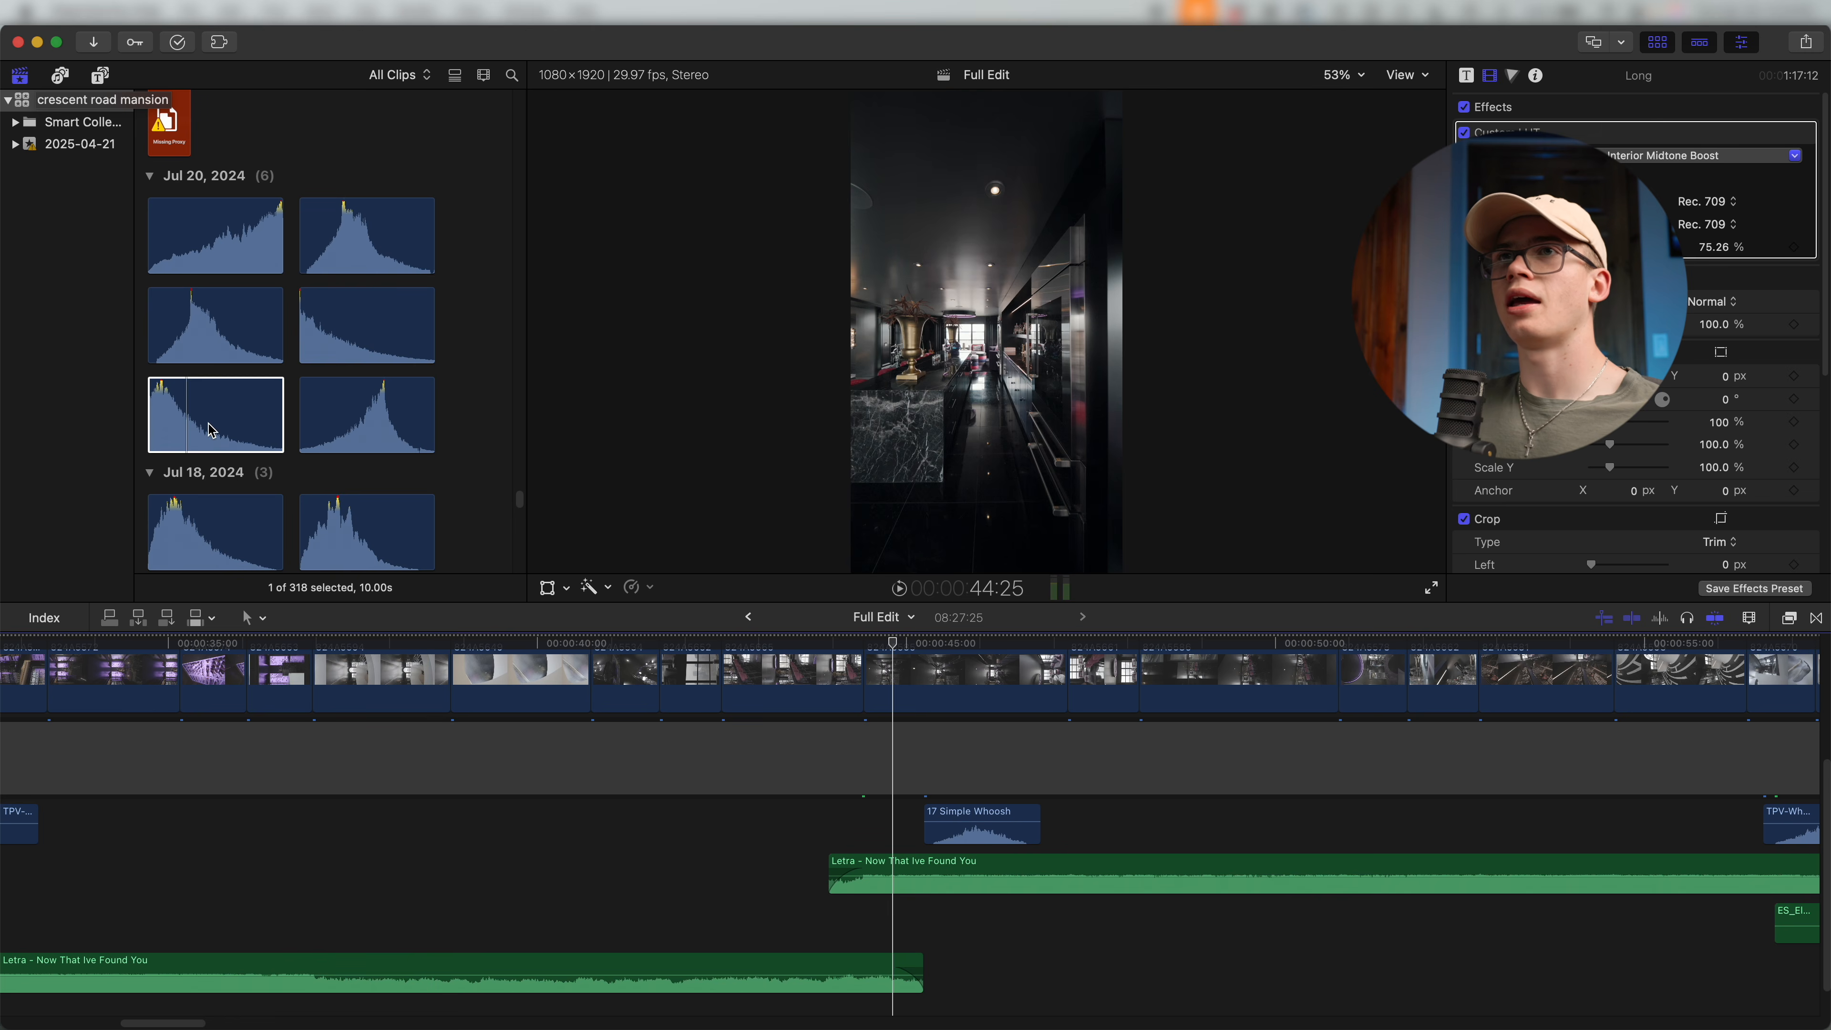
pyautogui.click(166, 418)
pyautogui.moveTo(206, 418); pyautogui.dragTo(938, 876)
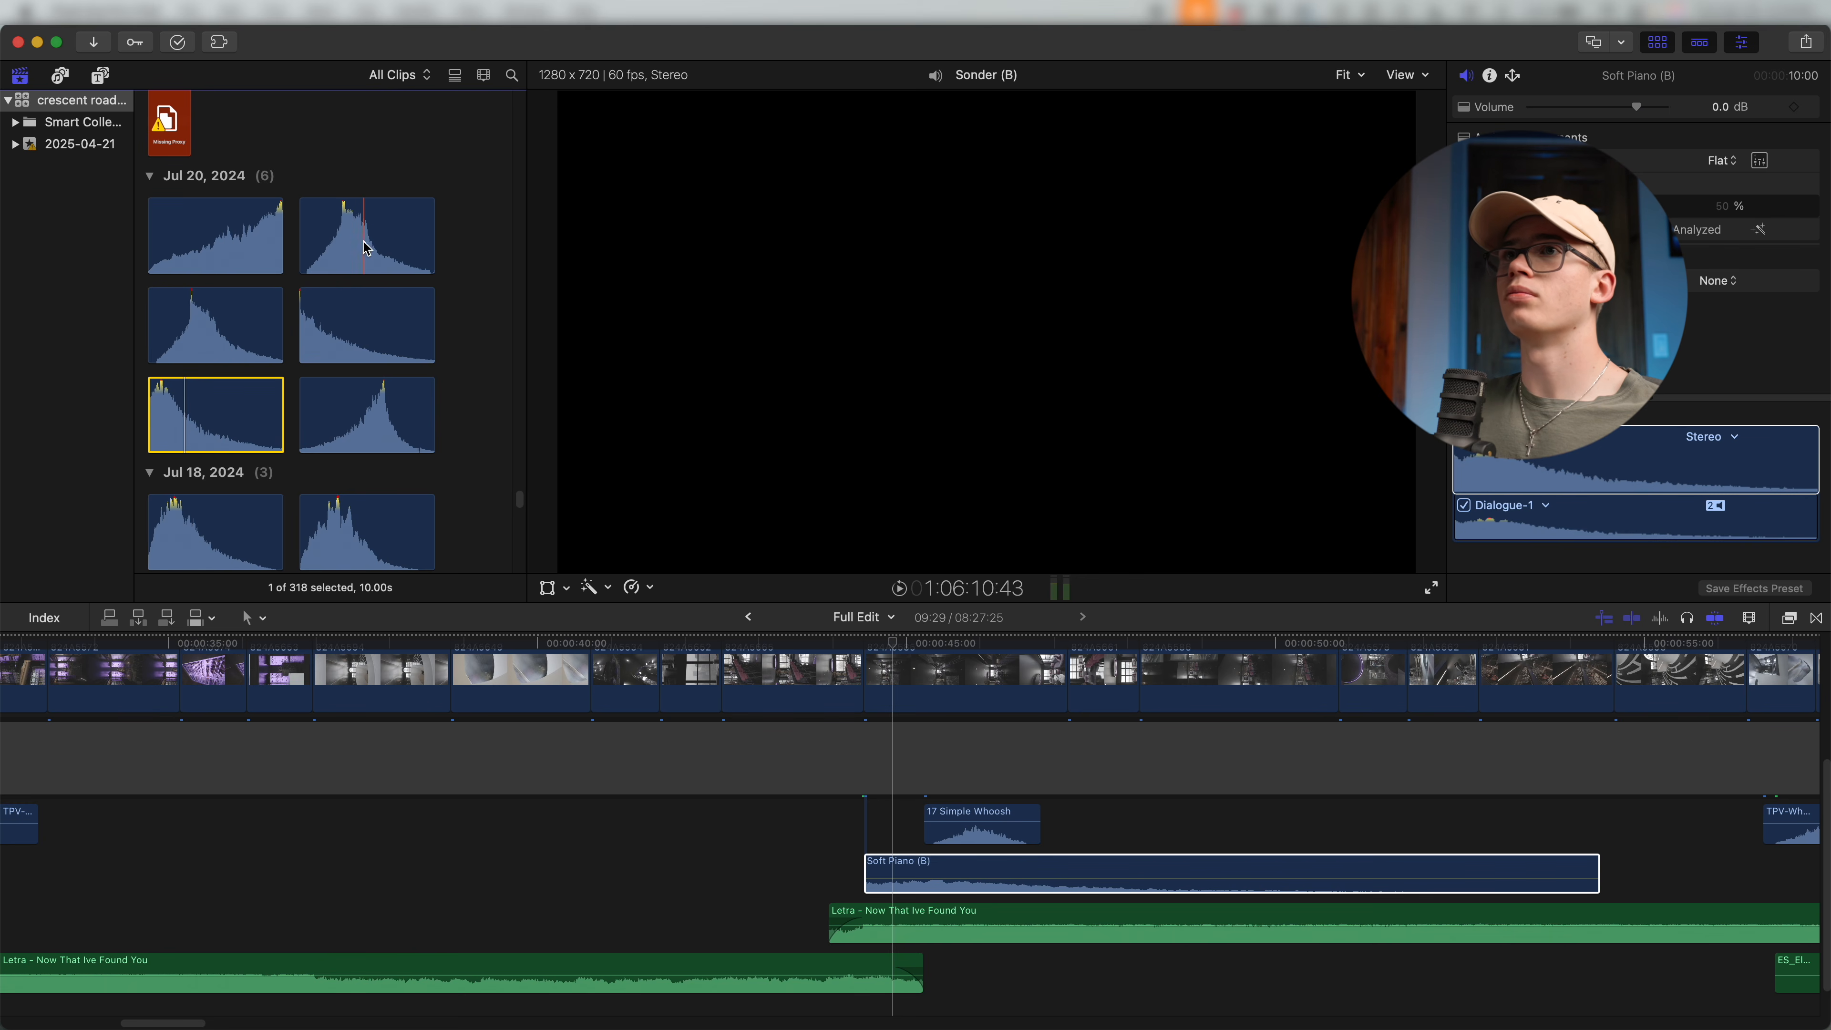
pyautogui.moveTo(374, 270); pyautogui.dragTo(637, 837)
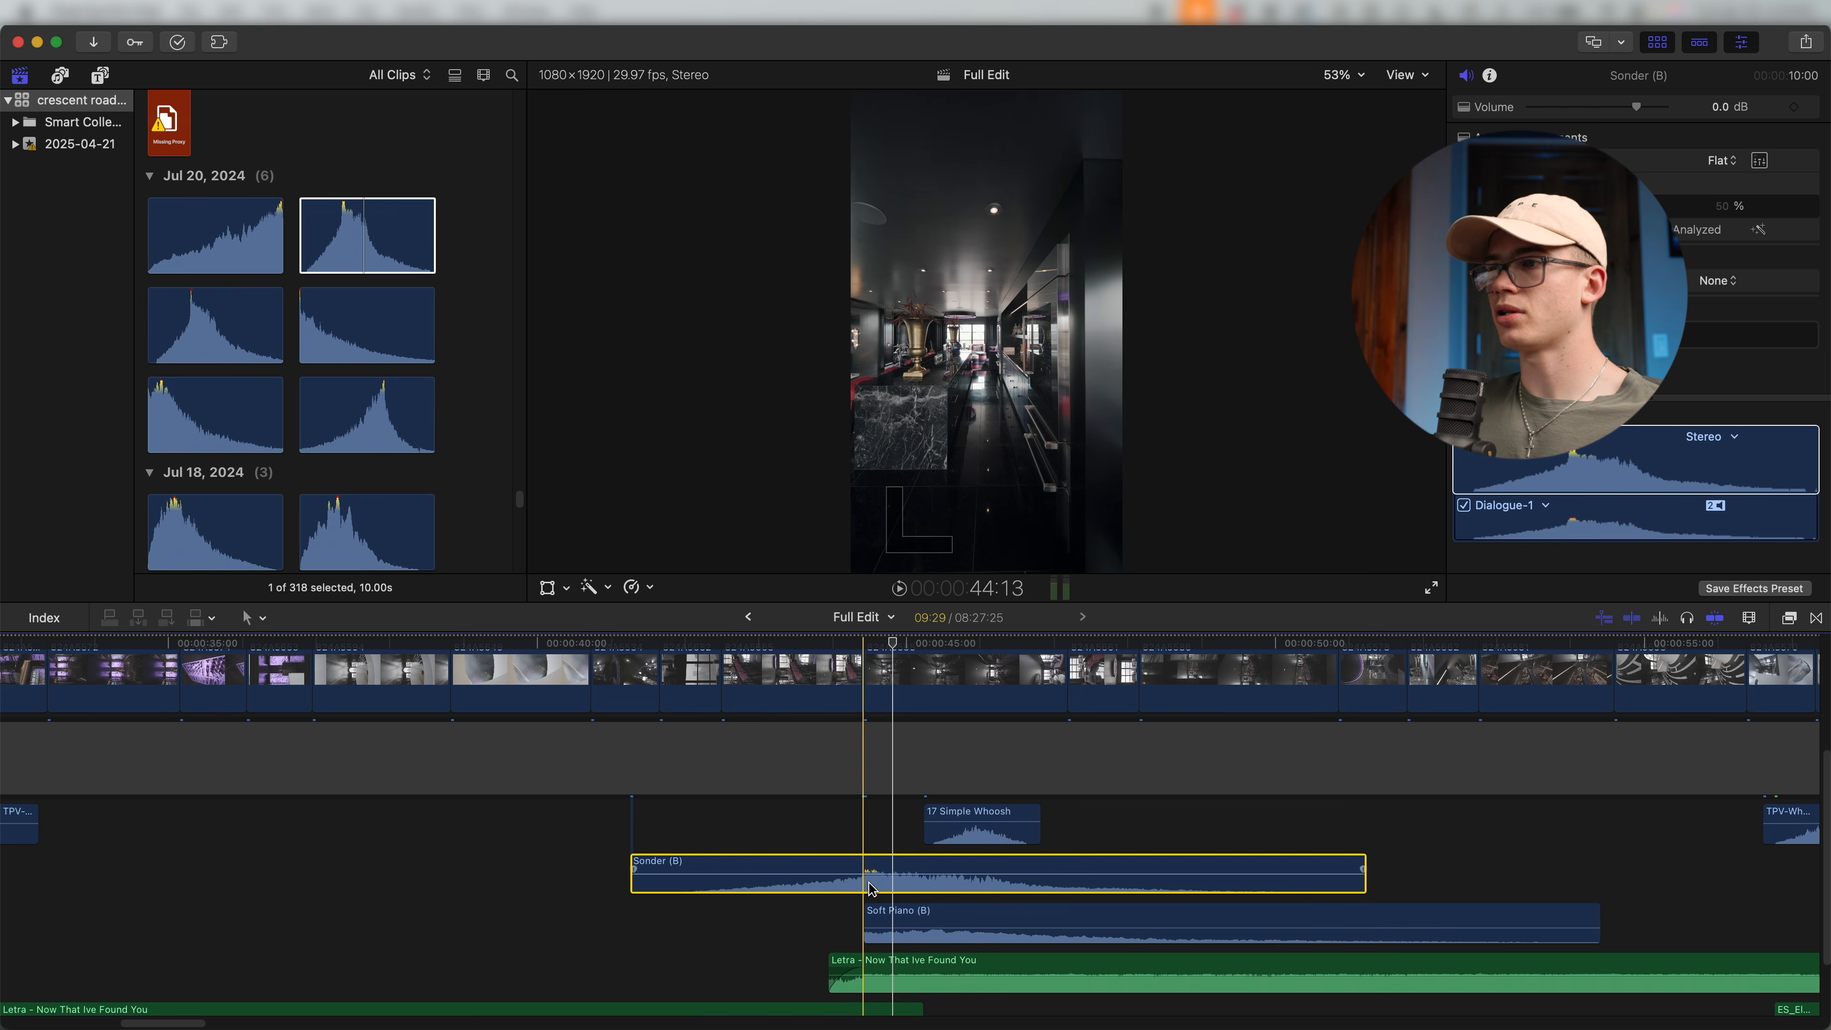
# Trim the end of Sonder (B) to the dark kitchen cut, set its volume to -3.0 dB, and play the transition.
pyautogui.hotkey('alt', ']')
pyautogui.press('super+equal')
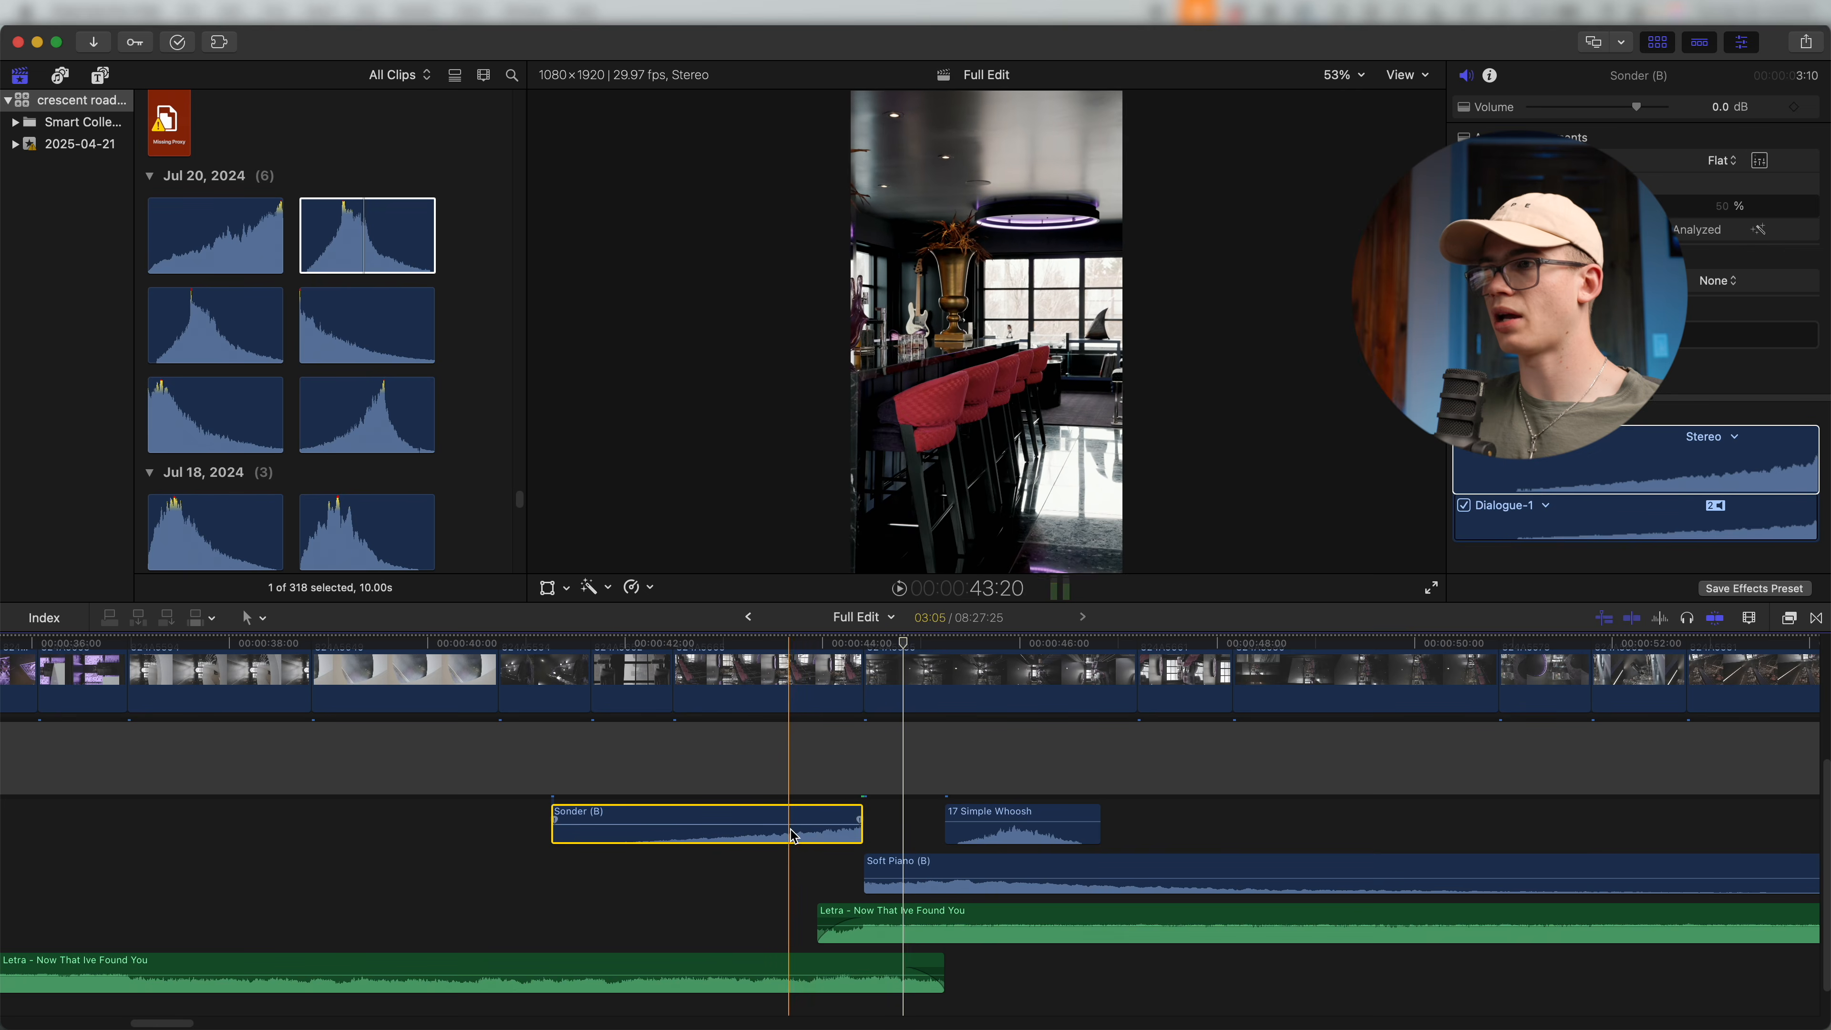
pyautogui.moveTo(807, 826); pyautogui.dragTo(808, 827)
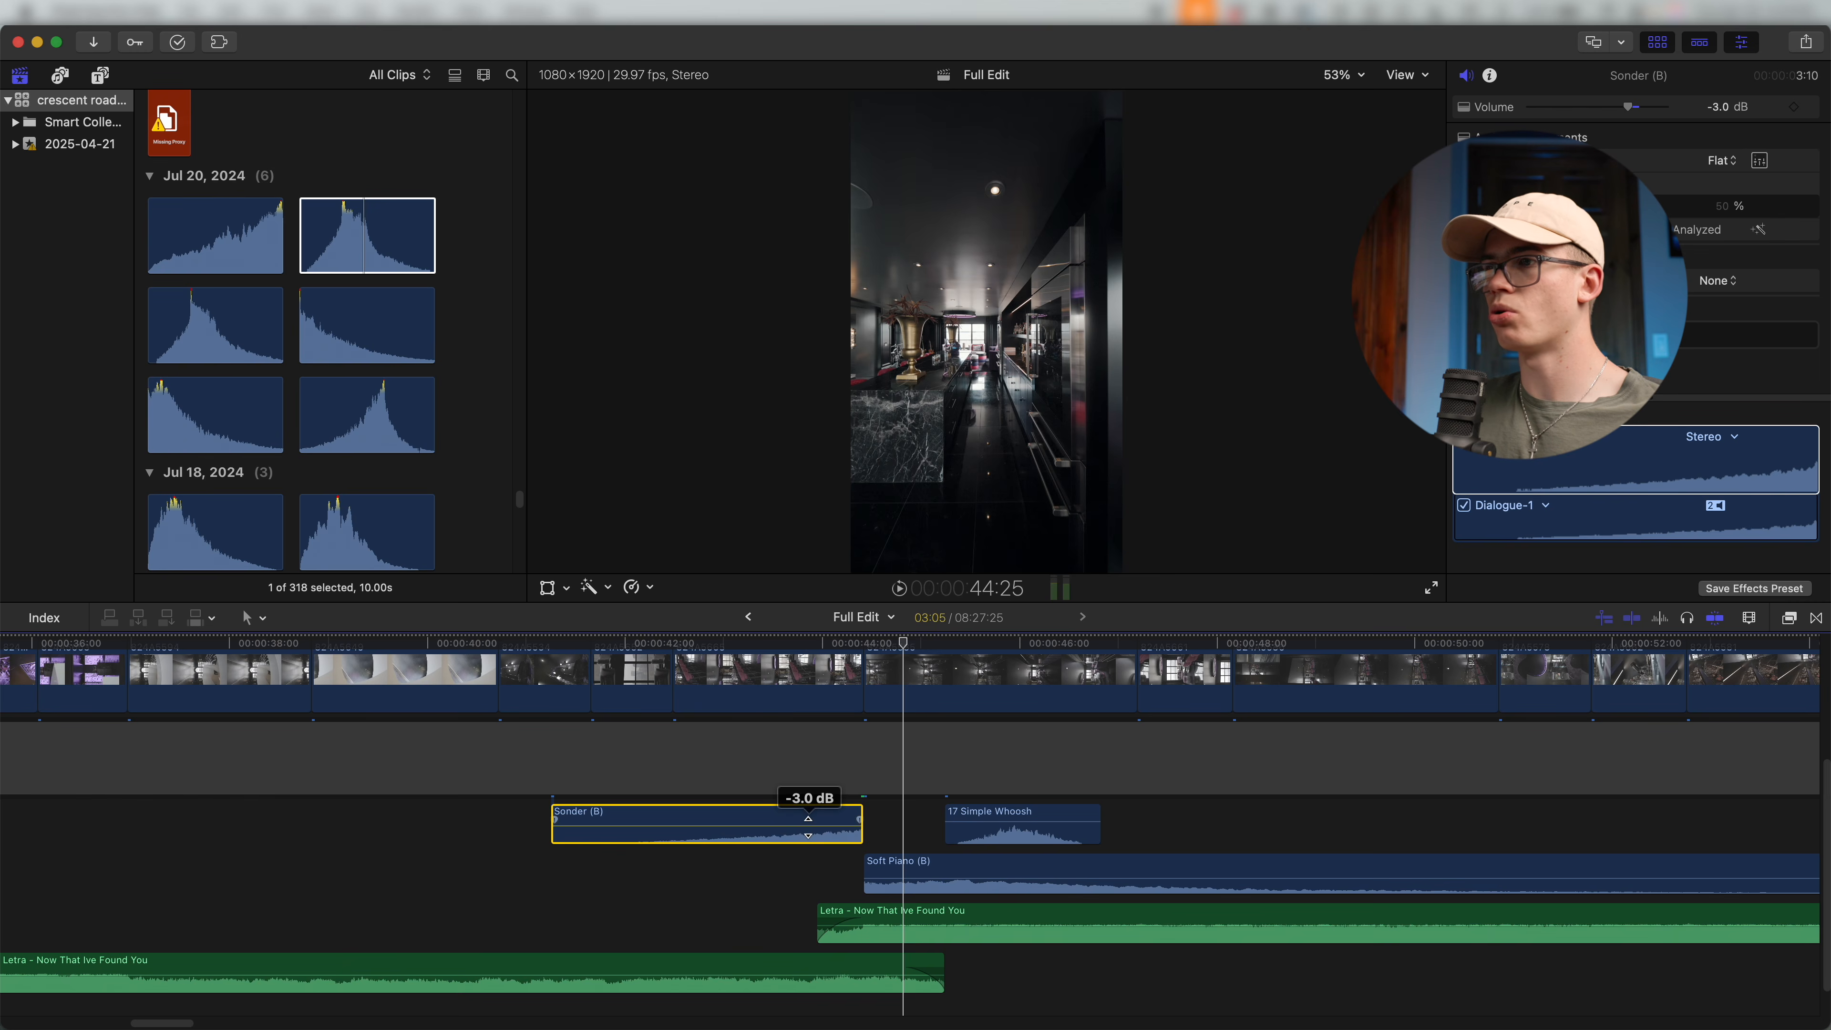
pyautogui.press('space')
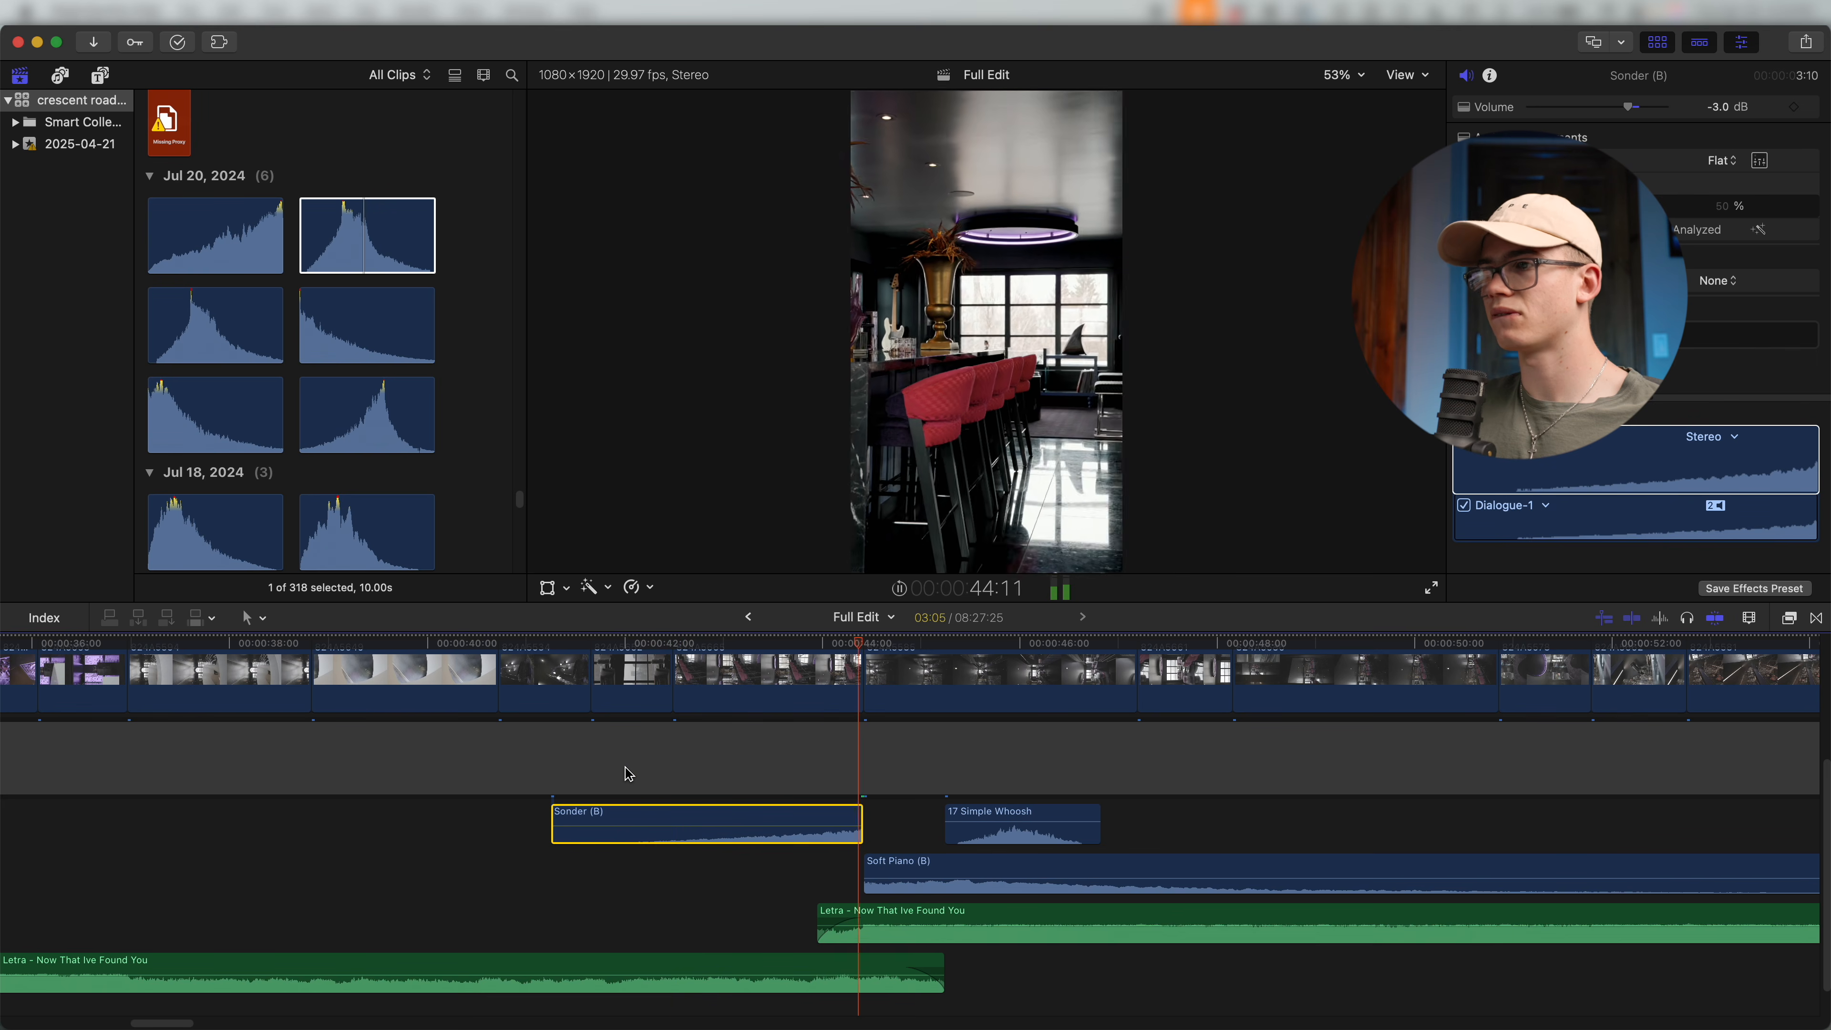
# Set the volumes of Sonder (B) and Soft Piano (B) to -9.0 dB and play the transition again.
pyautogui.press('space')
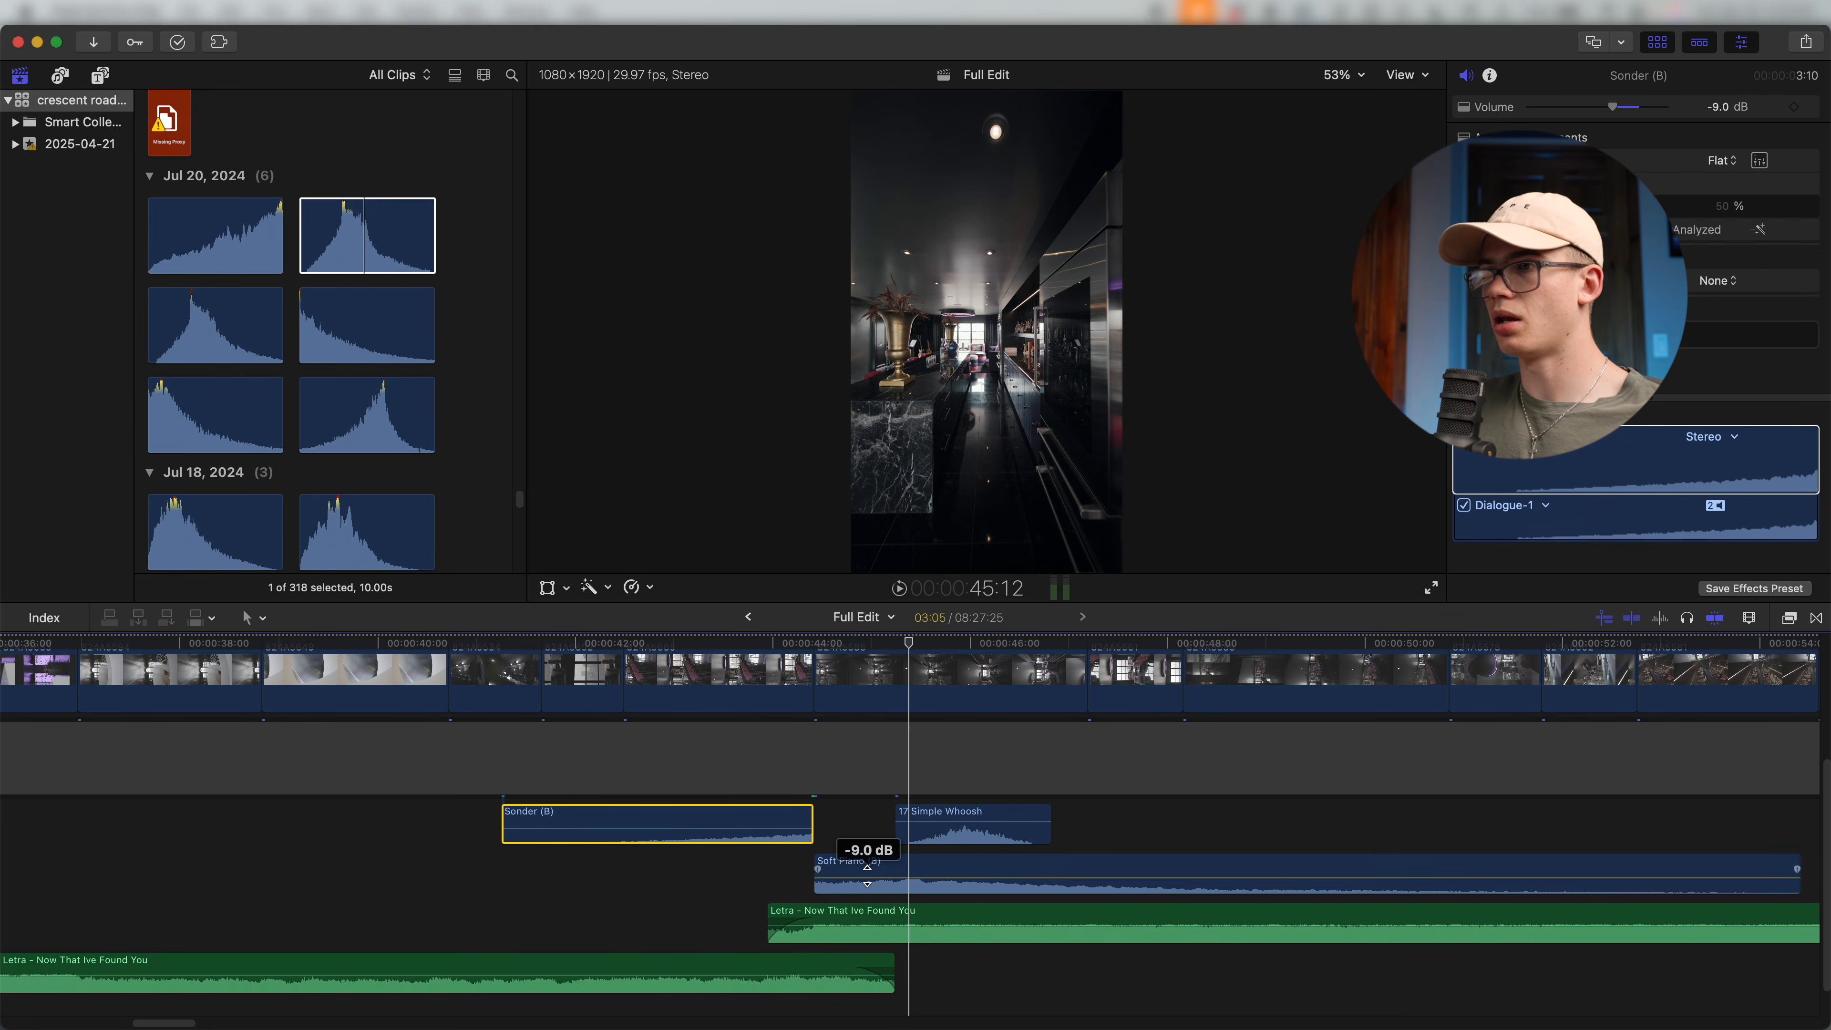
pyautogui.press('space')
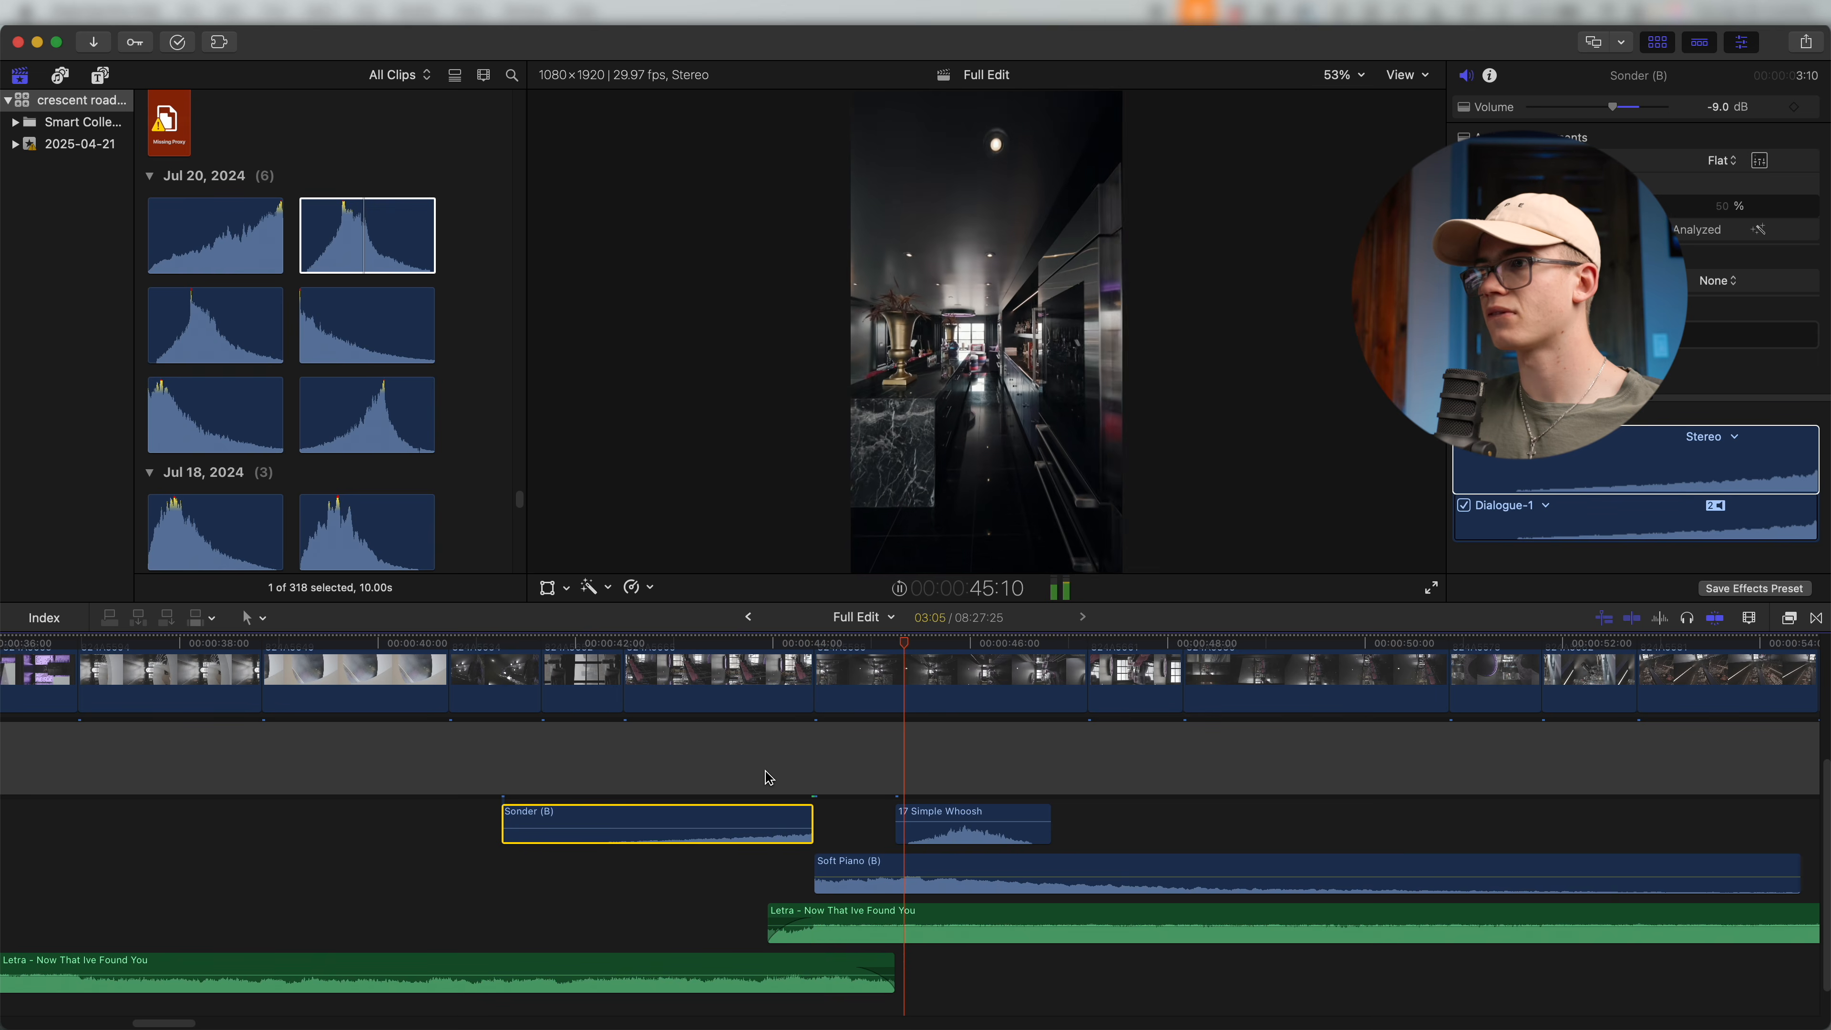
pyautogui.press('space')
# Show the retime speed bars on all video clips across the whole timeline.
pyautogui.press('super+minus')
pyautogui.press('super+minus')
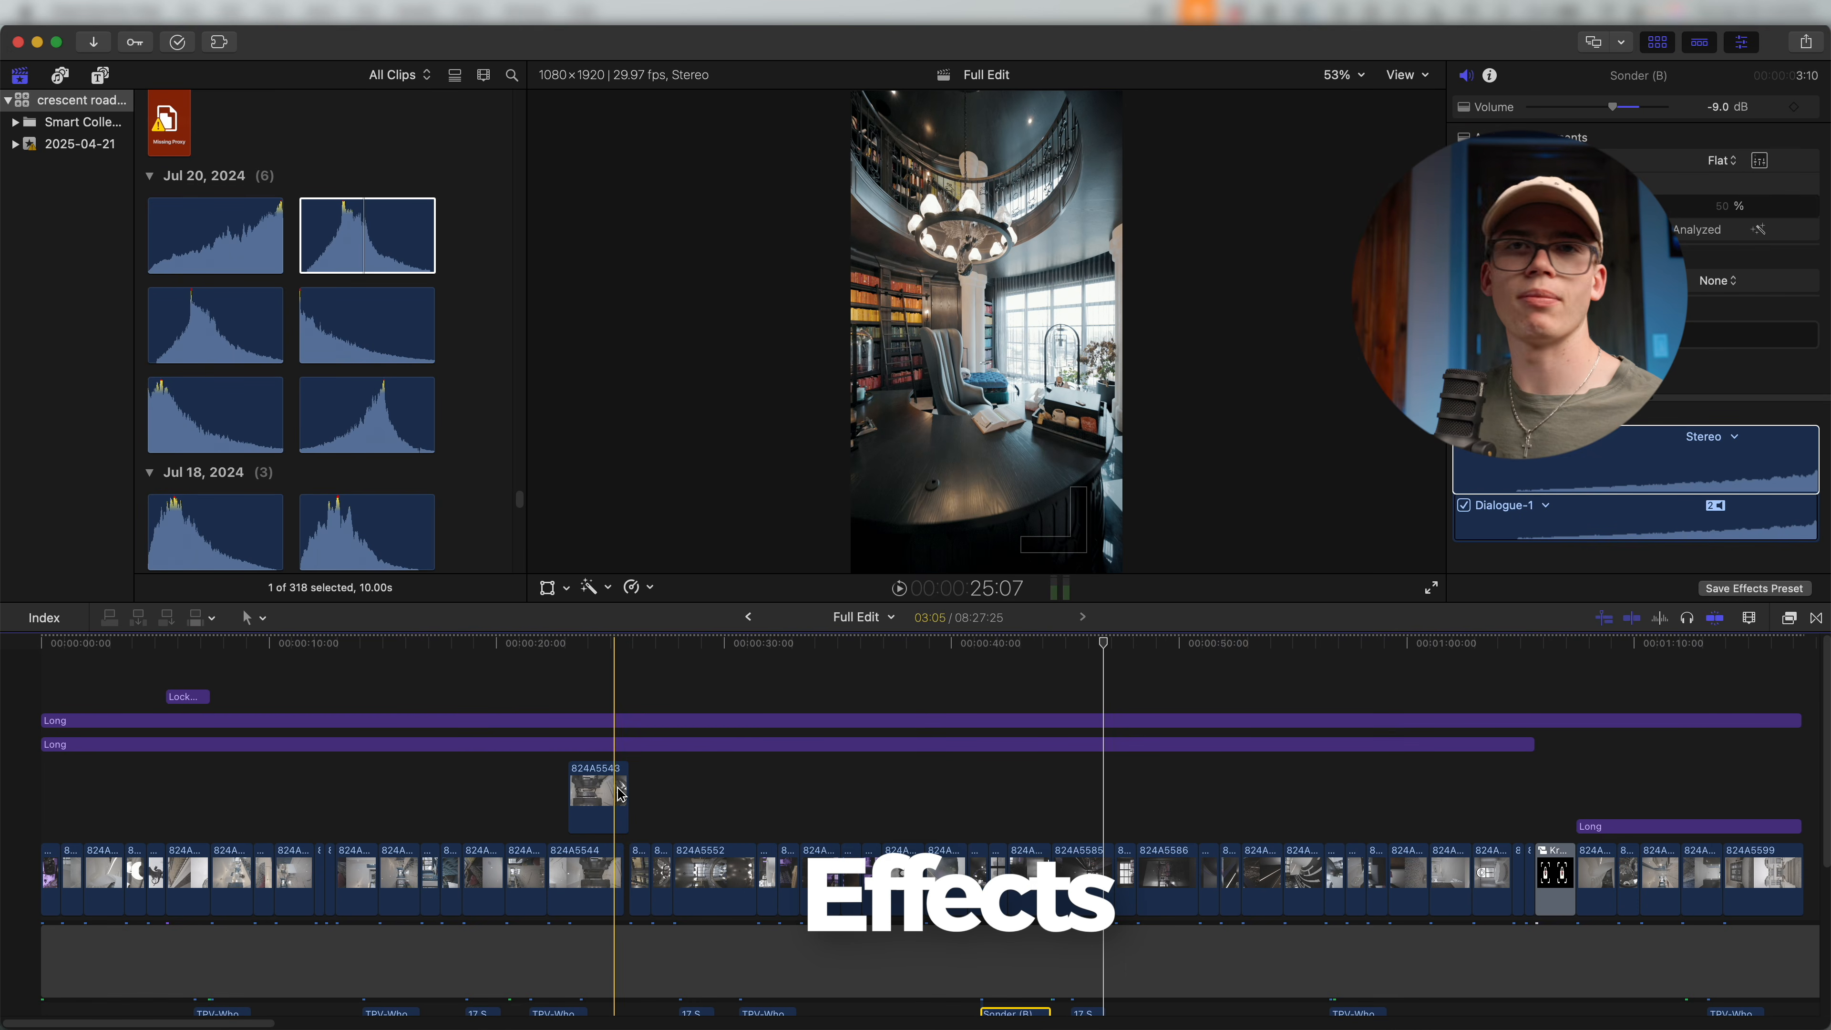
pyautogui.press('super+minus')
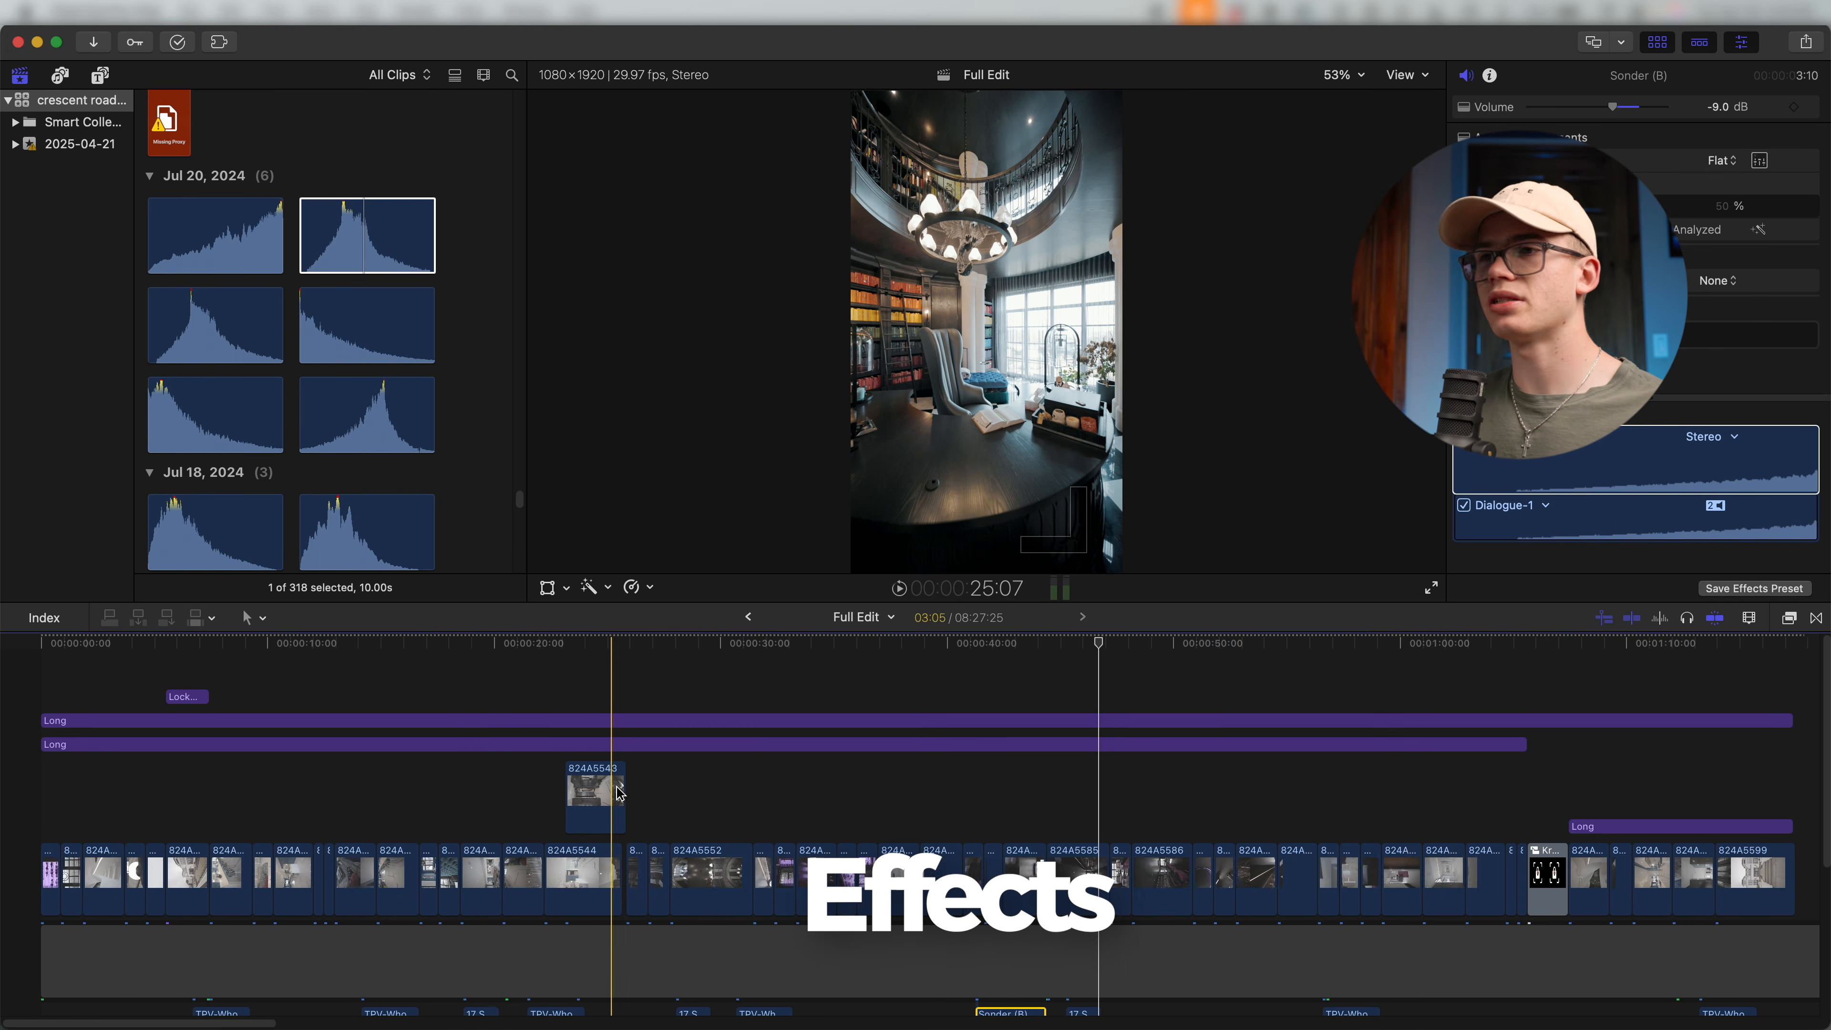
pyautogui.moveTo(70, 834); pyautogui.dragTo(1265, 903)
pyautogui.press('super+r')
pyautogui.press('super+equal')
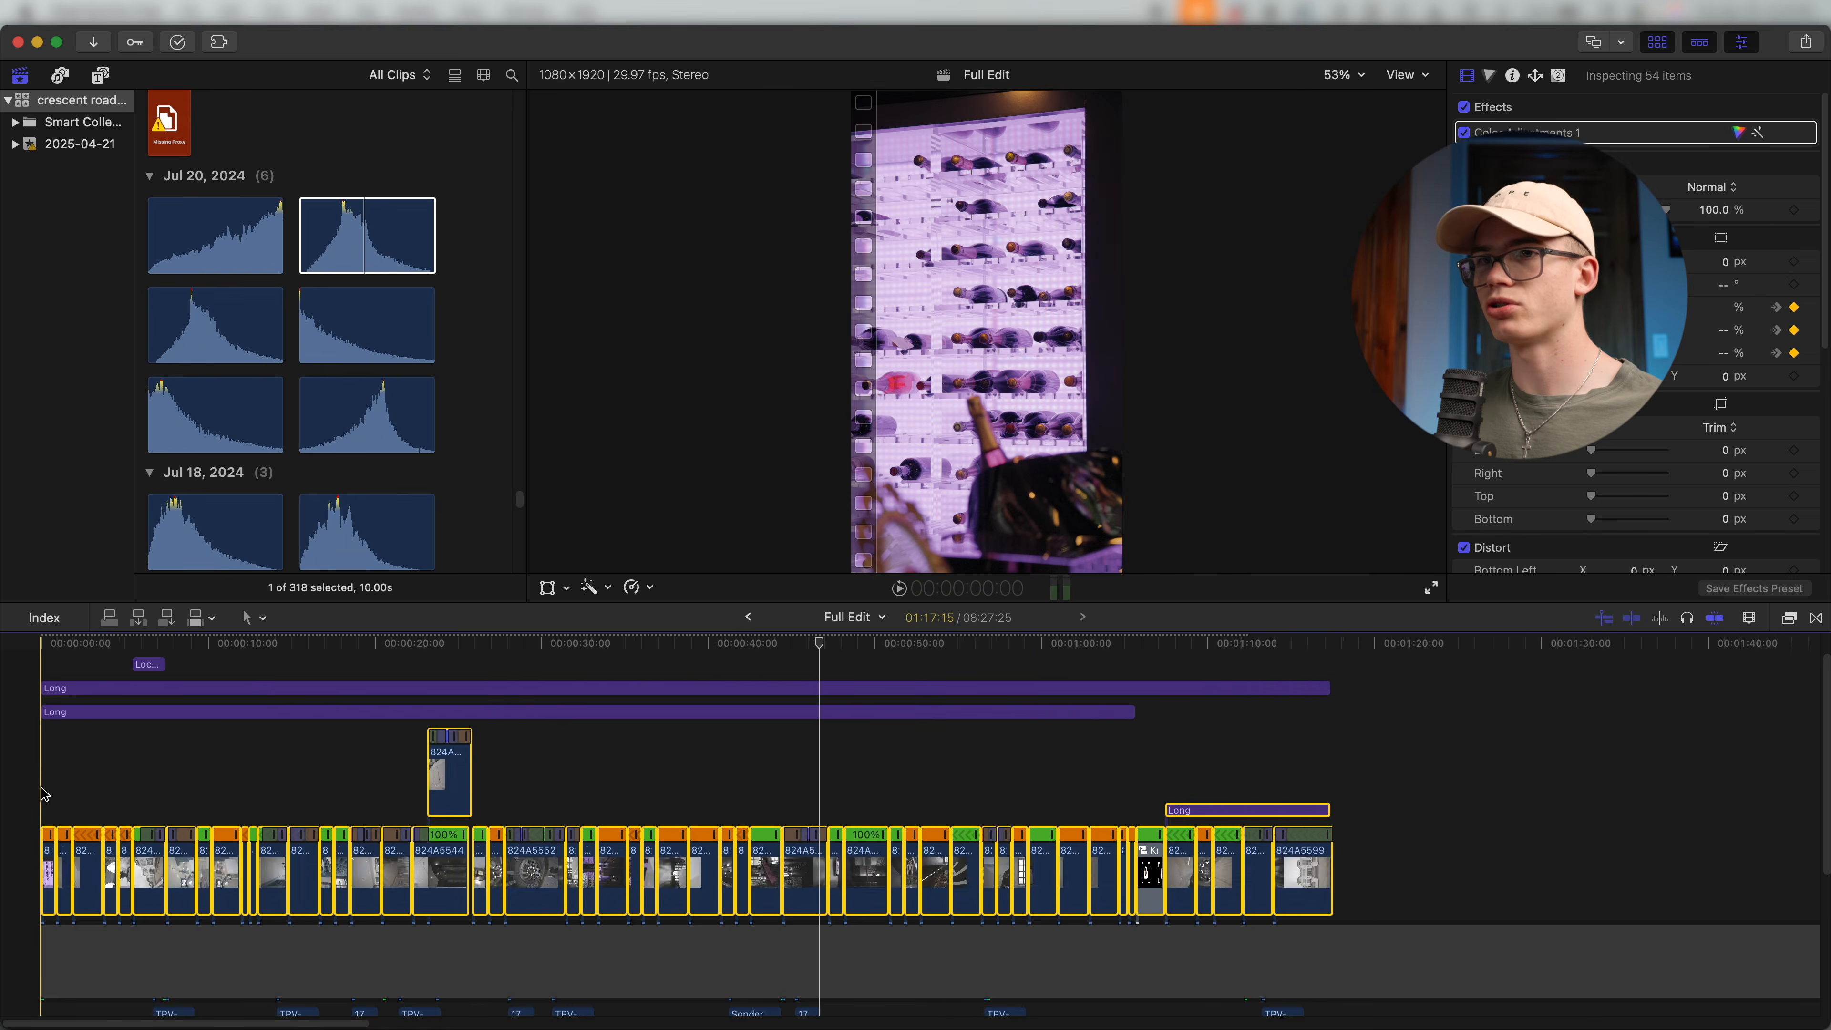
pyautogui.scroll(2, 401, 770)
pyautogui.click(396, 767)
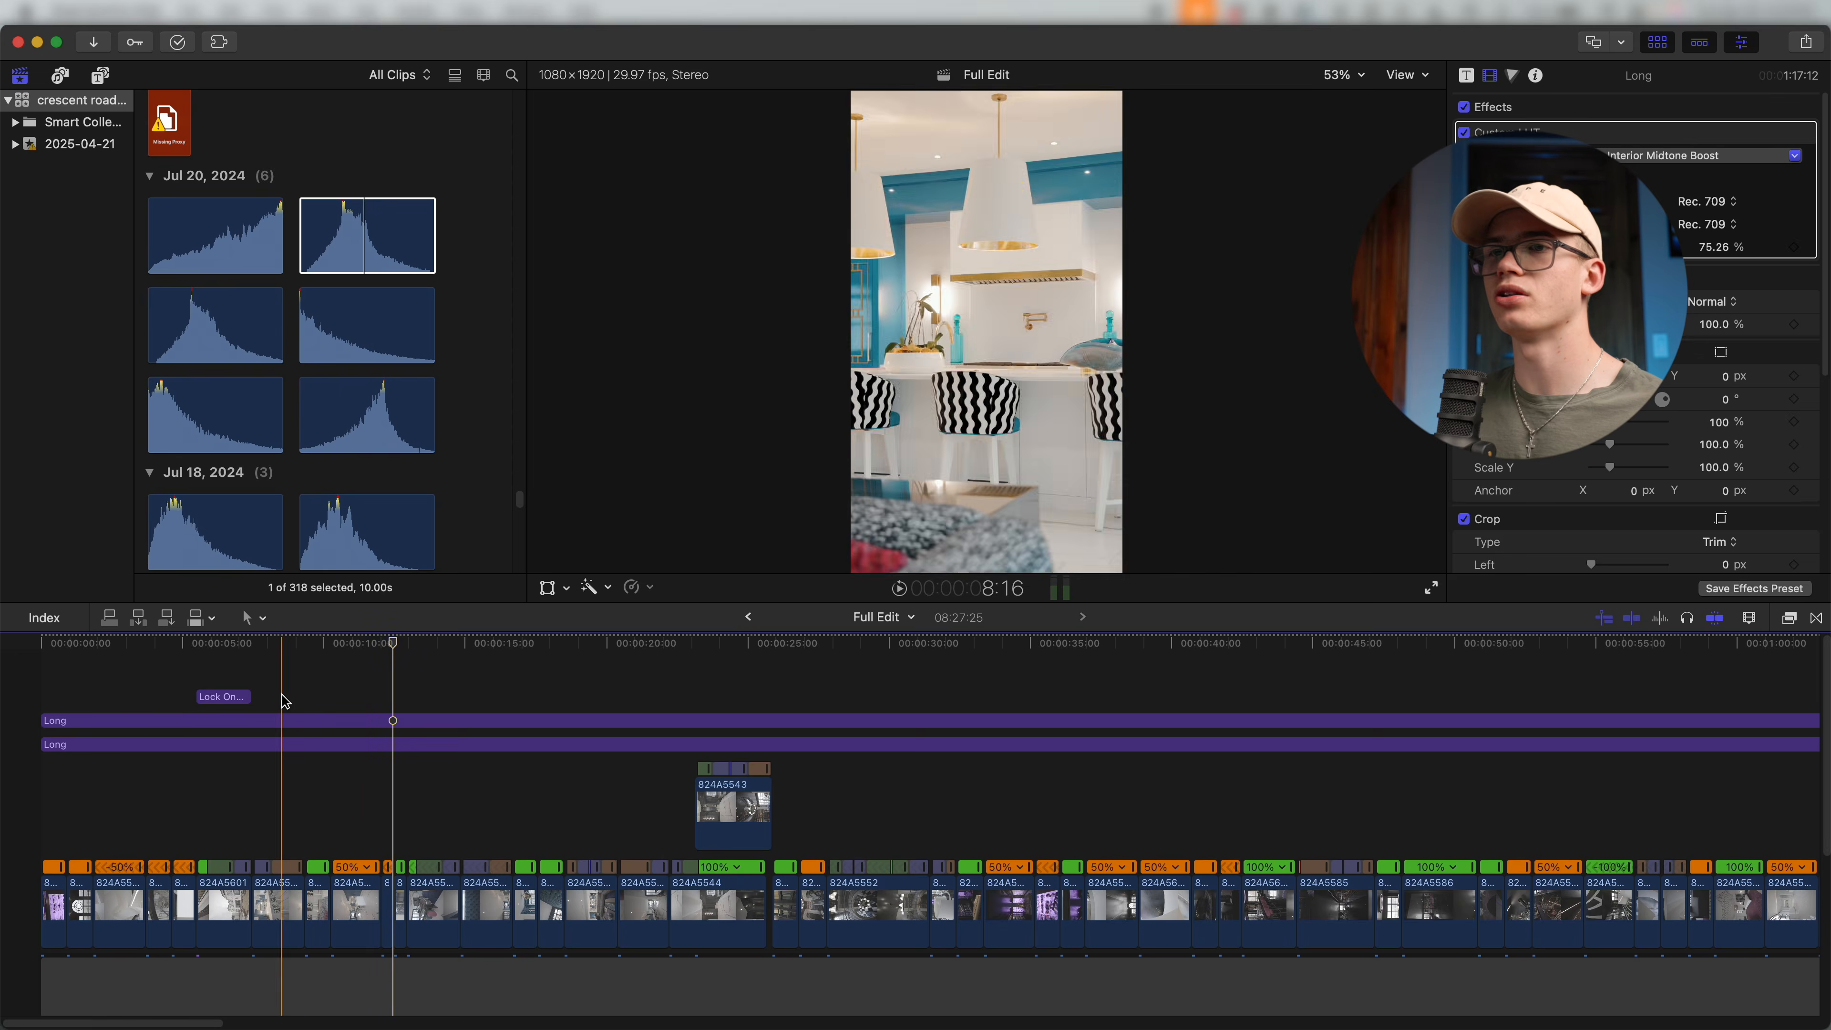
# Clear the search in the titles browser and list the Custom vertical video zoom titles.
pyautogui.press('alt+super+1')
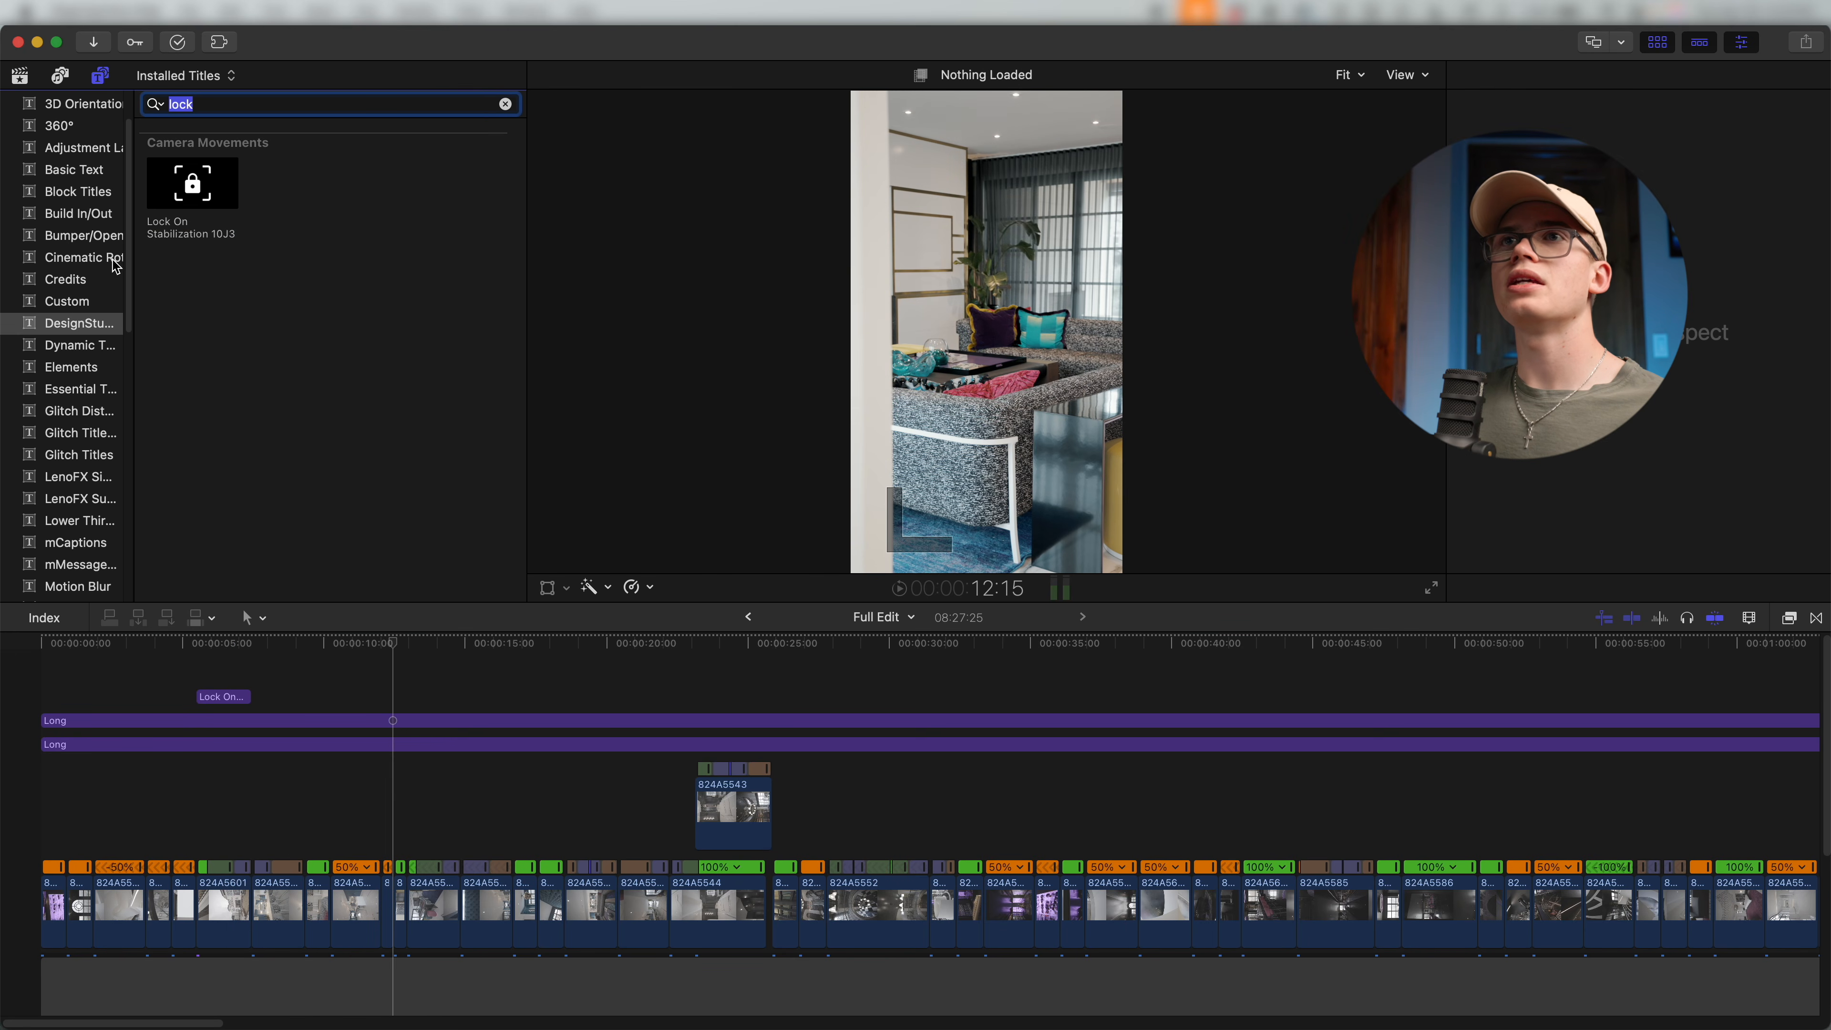
pyautogui.press('BackSpace')
pyautogui.click(103, 299)
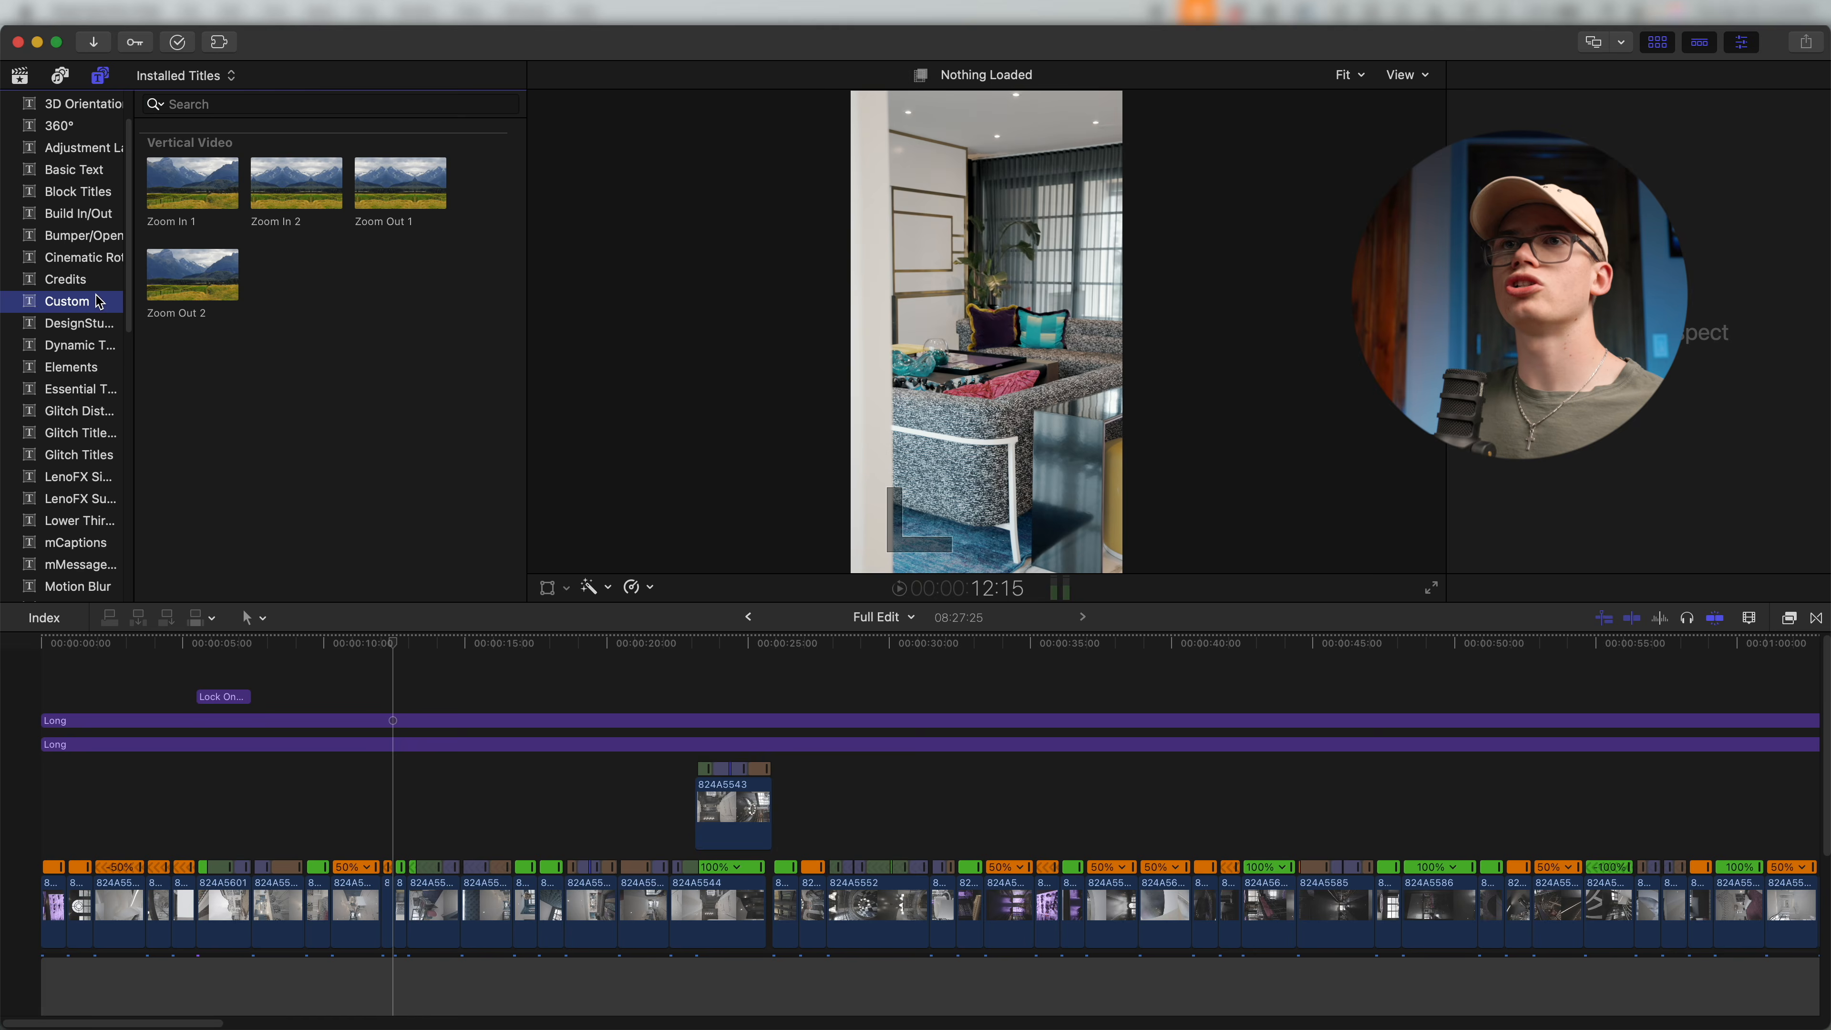
# Add Zoom Out 1 before and Zoom Out 2 after the cut from clip 824A5519 to 824A5512.
pyautogui.press('super+equal')
pyautogui.hscroll(-3, 307, 810)
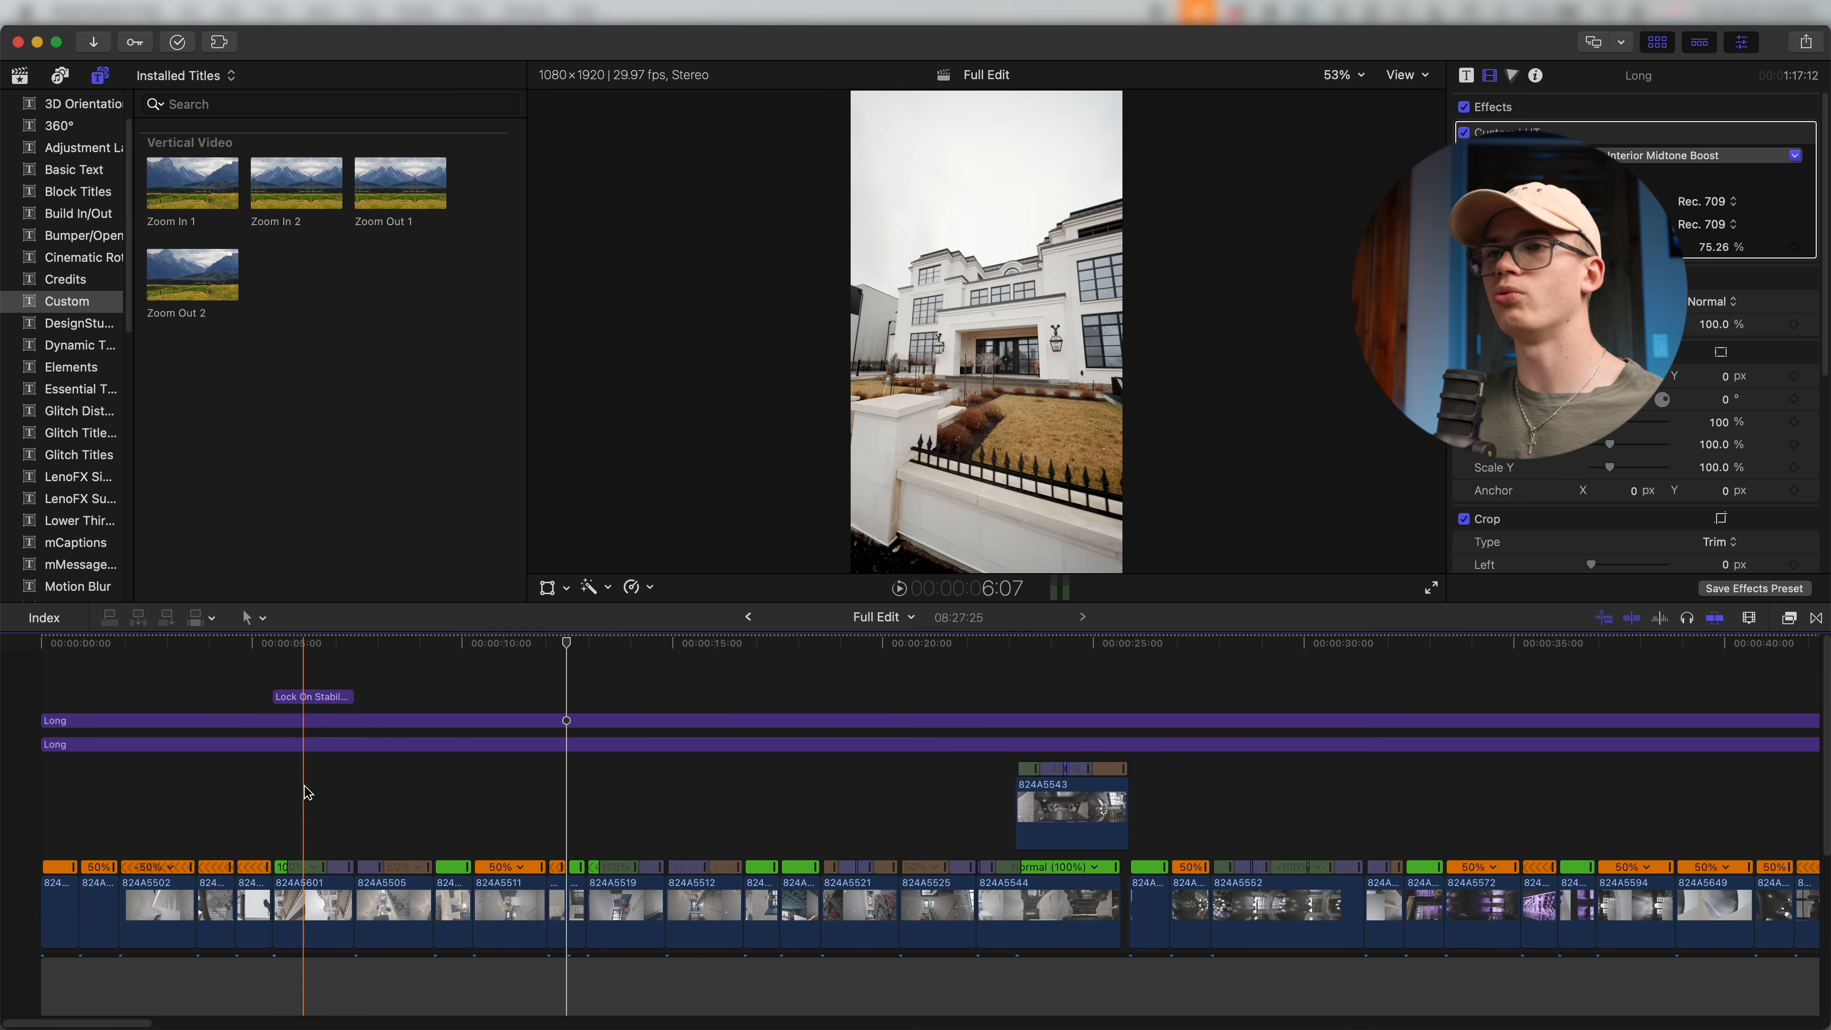
pyautogui.press('super+equal')
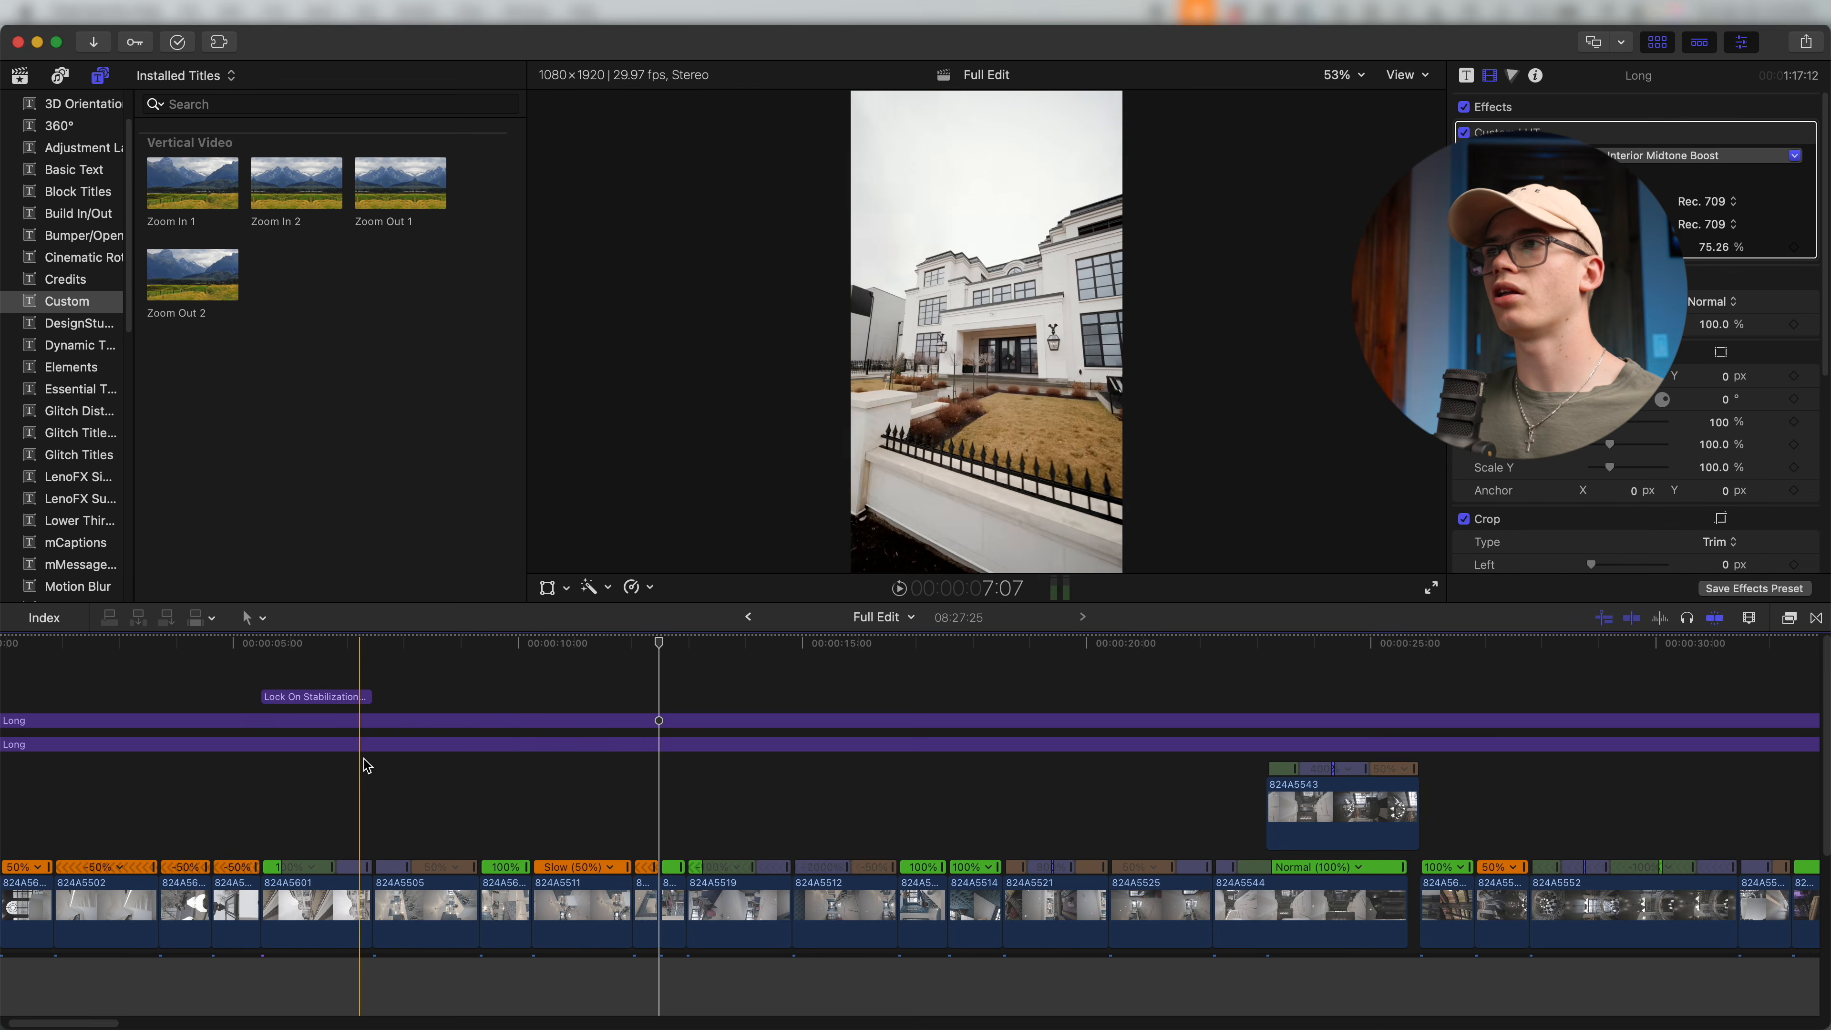
pyautogui.hscroll(3, 714, 786)
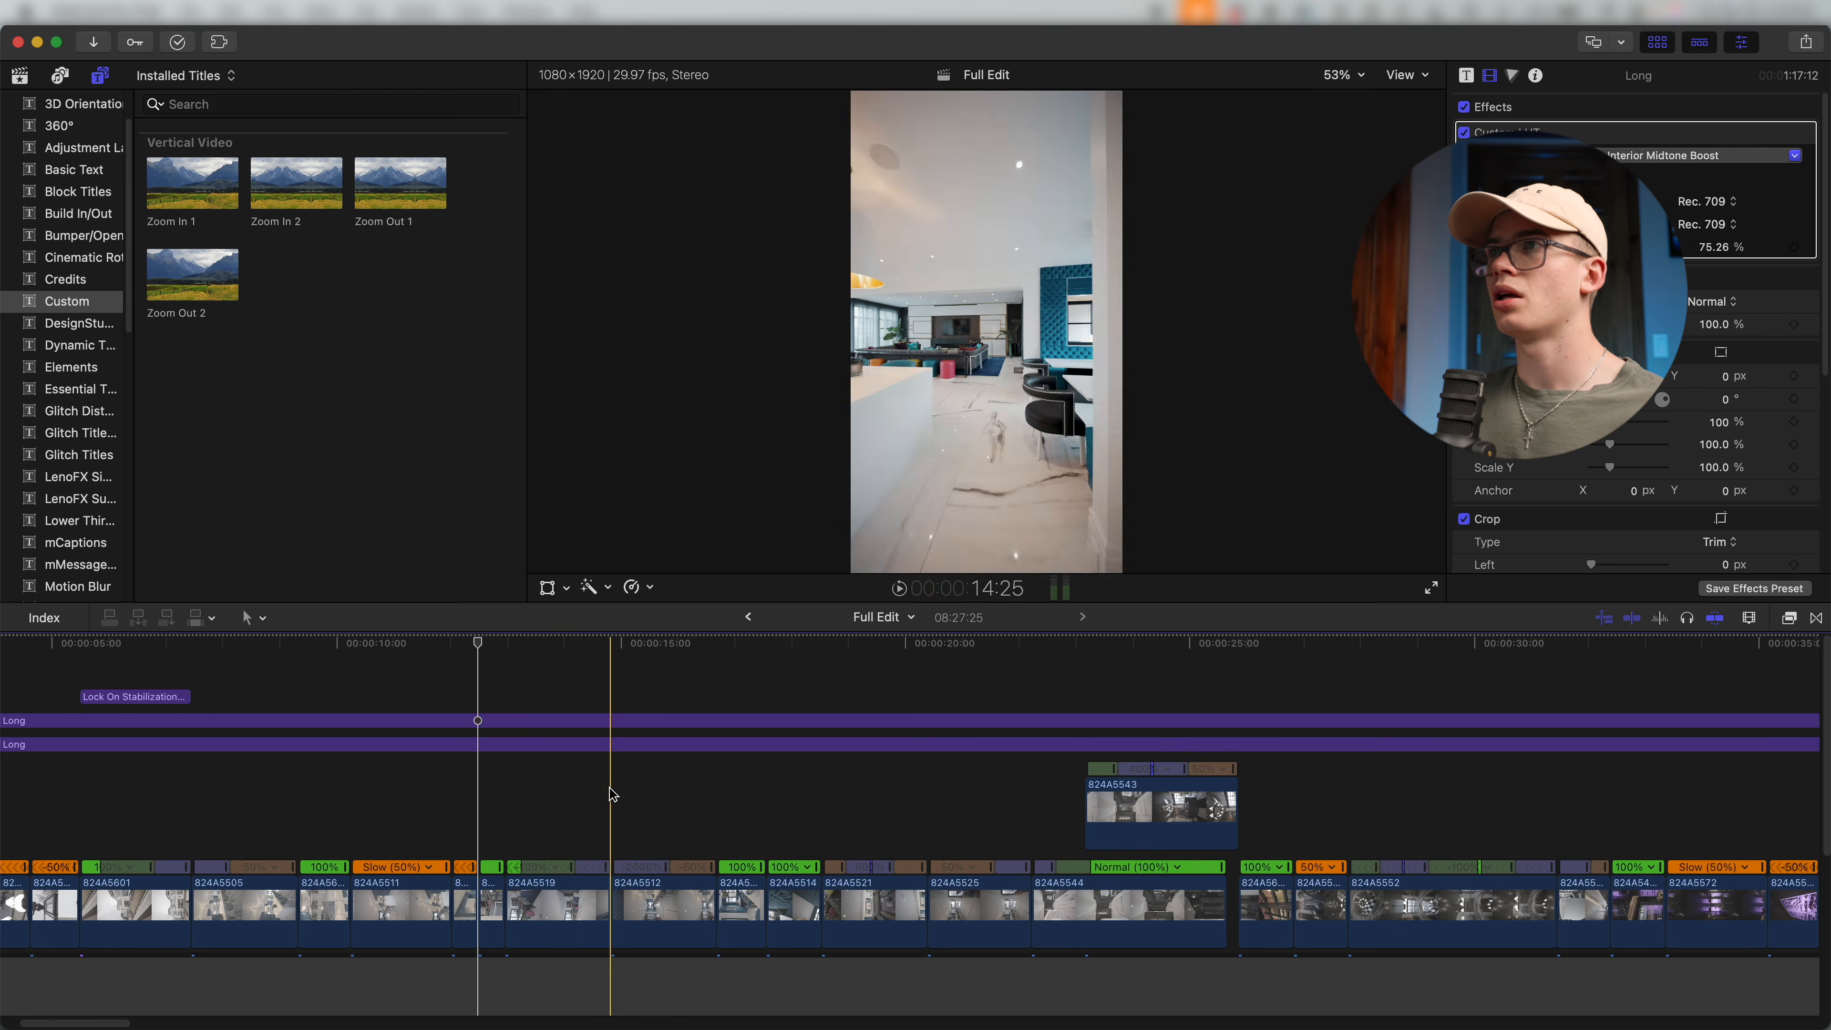
pyautogui.moveTo(395, 182); pyautogui.dragTo(592, 698)
pyautogui.moveTo(209, 292); pyautogui.dragTo(611, 701)
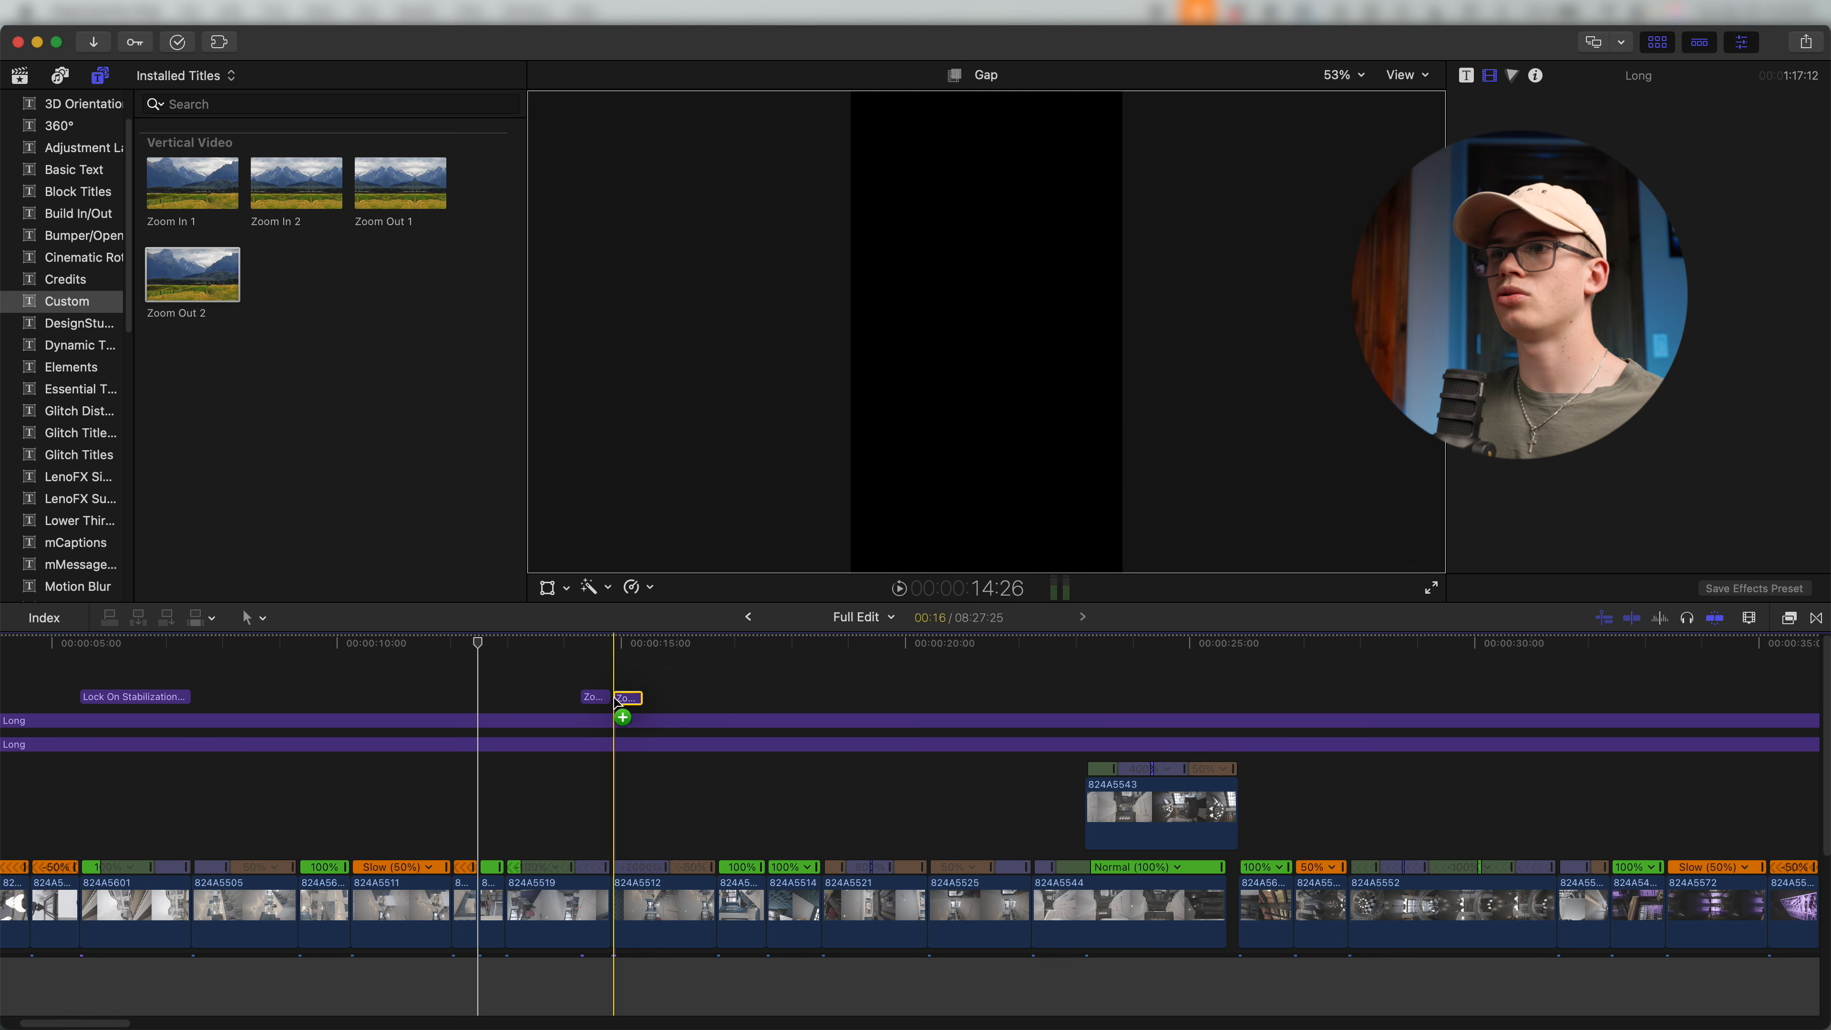
# Align the start of Zoom Out 2 exactly with the cut to 824A5512 and play the transition.
pyautogui.press('super+equal')
pyautogui.press('super+equal')
pyautogui.press('super+equal')
pyautogui.press('super+equal')
pyautogui.press('super+equal')
pyautogui.press('super+equal')
pyautogui.press('super+equal')
pyautogui.press('super+minus')
pyautogui.press('super+minus')
pyautogui.press('super+minus')
pyautogui.press('super+minus')
pyautogui.press('super+minus')
pyautogui.press('super+minus')
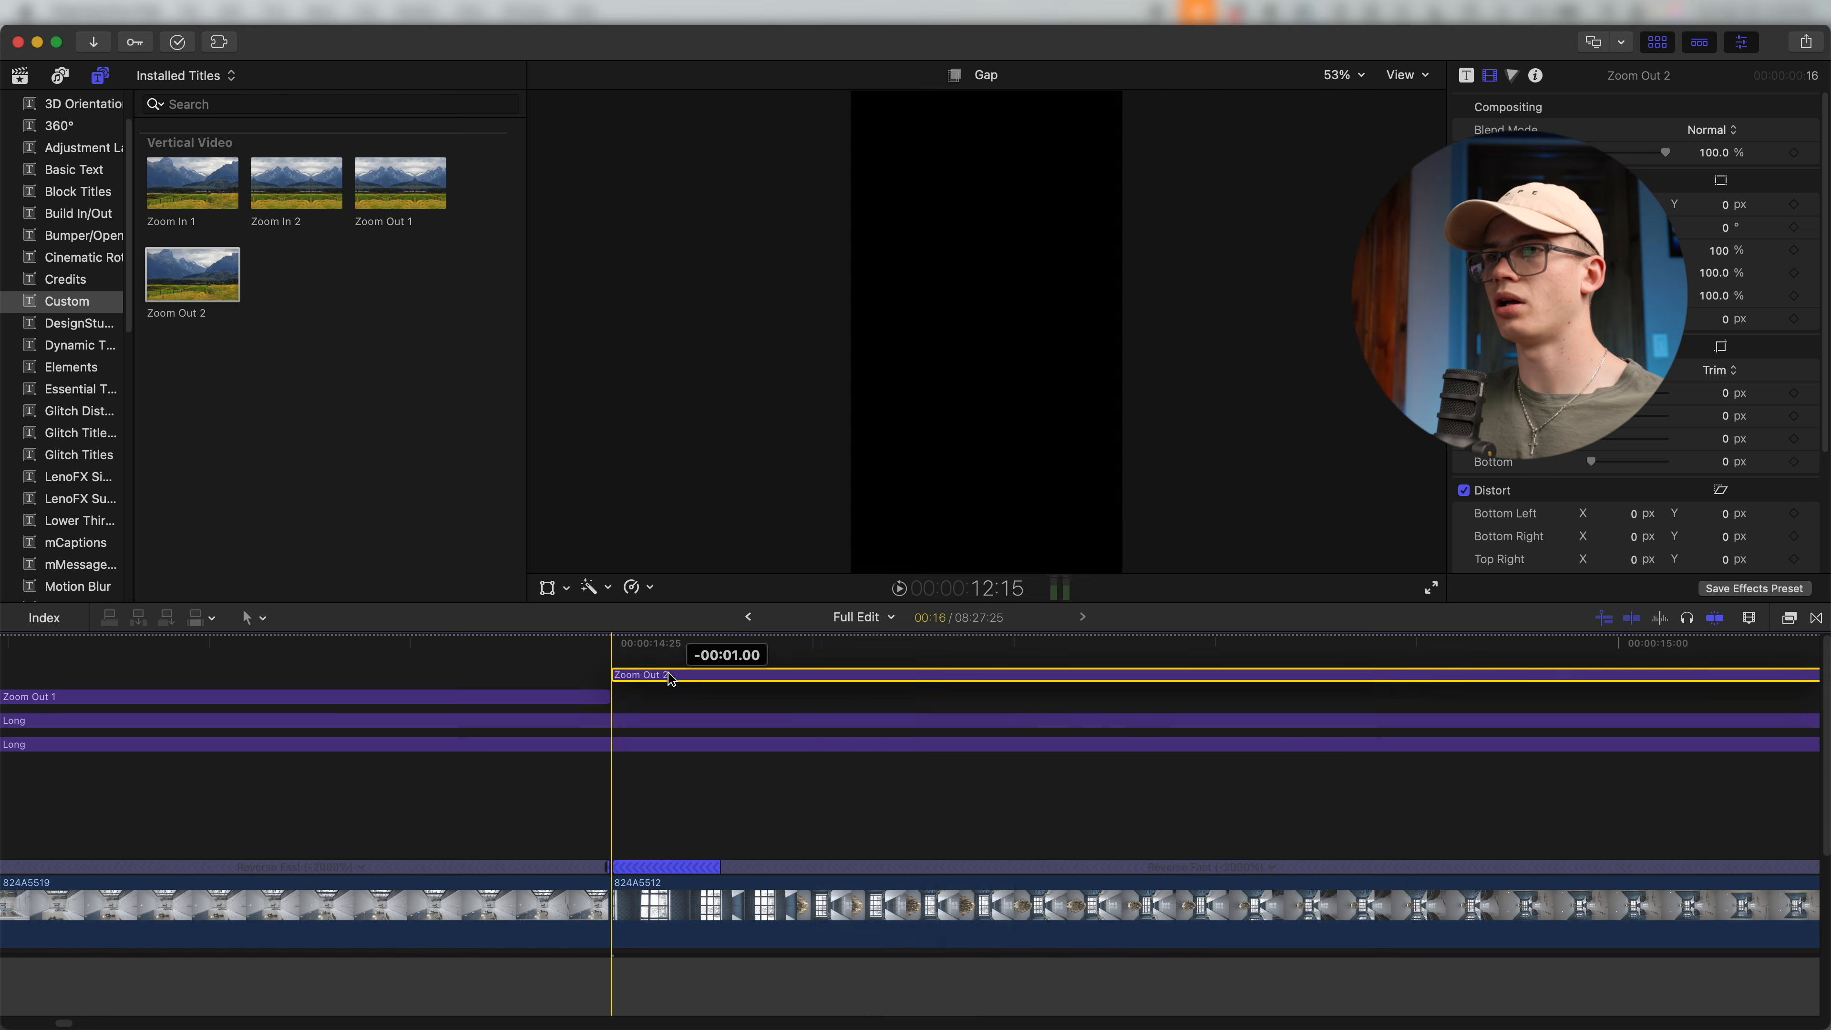
pyautogui.press('space')
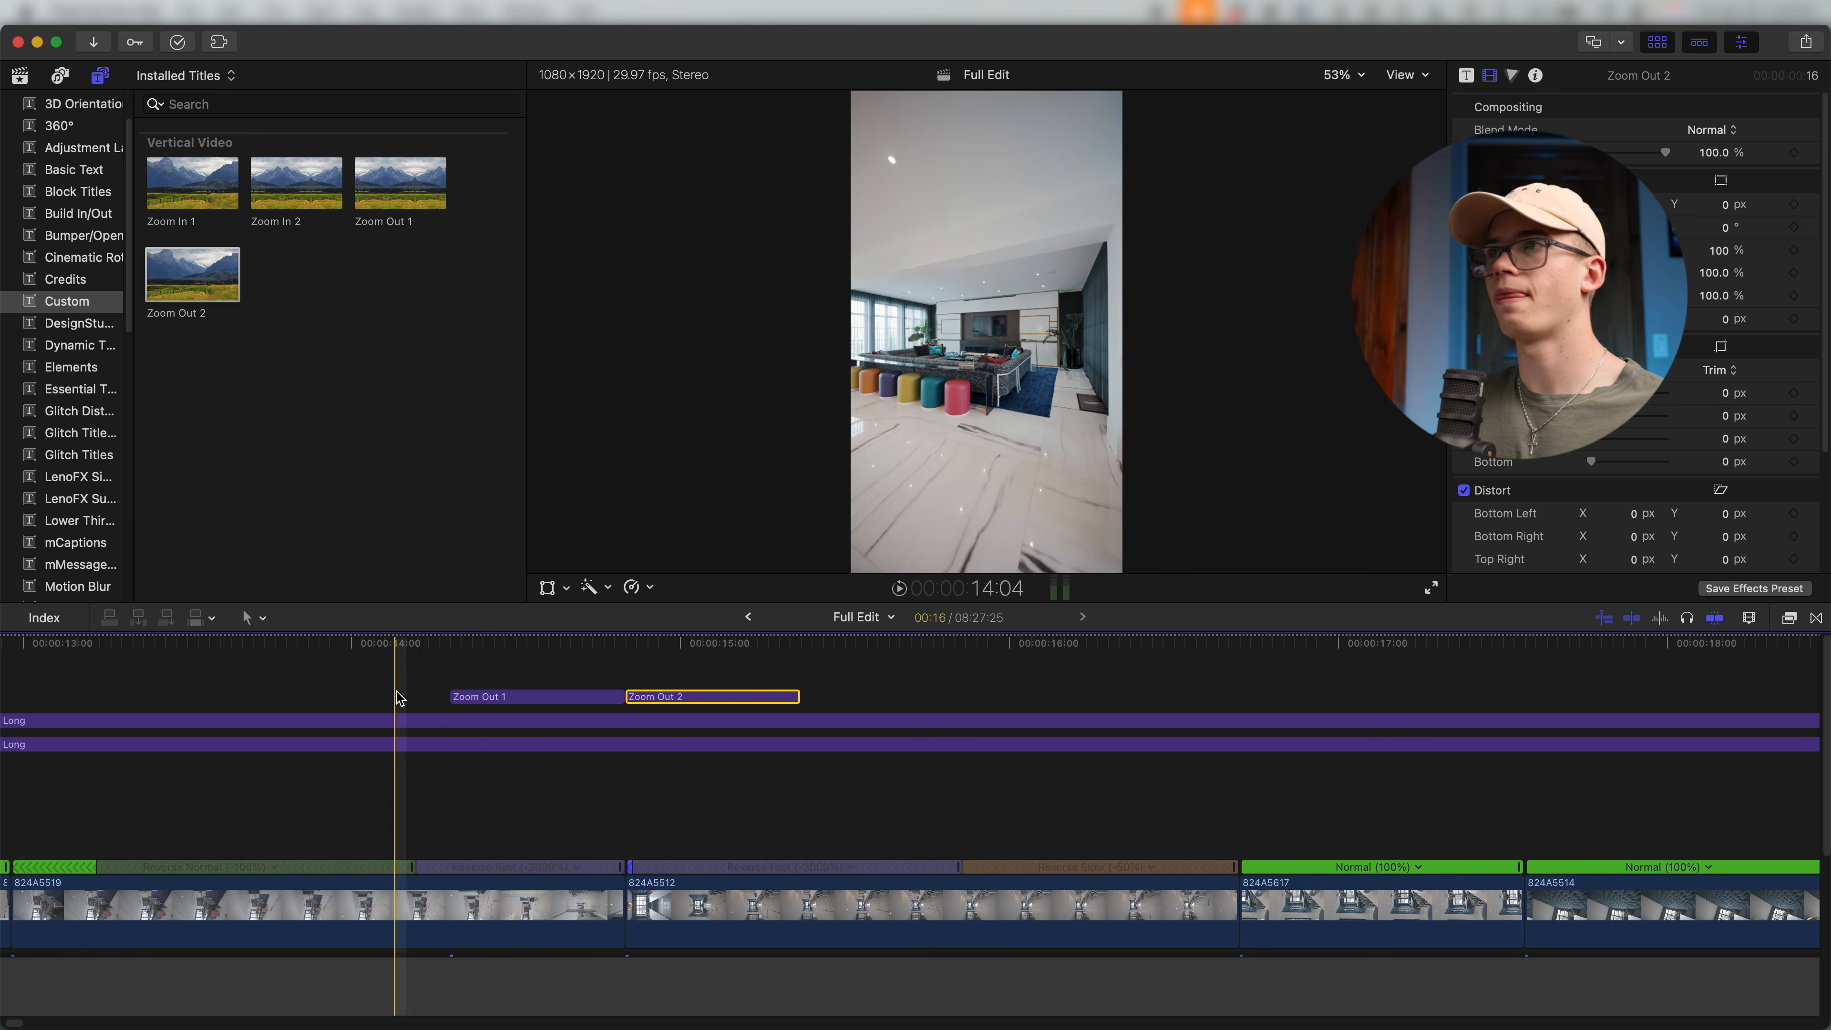
# Add Zoom In 1 before and Zoom In 2 after the cut from 824A5525 to 824A5544, and play it.
pyautogui.press('super+minus')
pyautogui.press('super+minus')
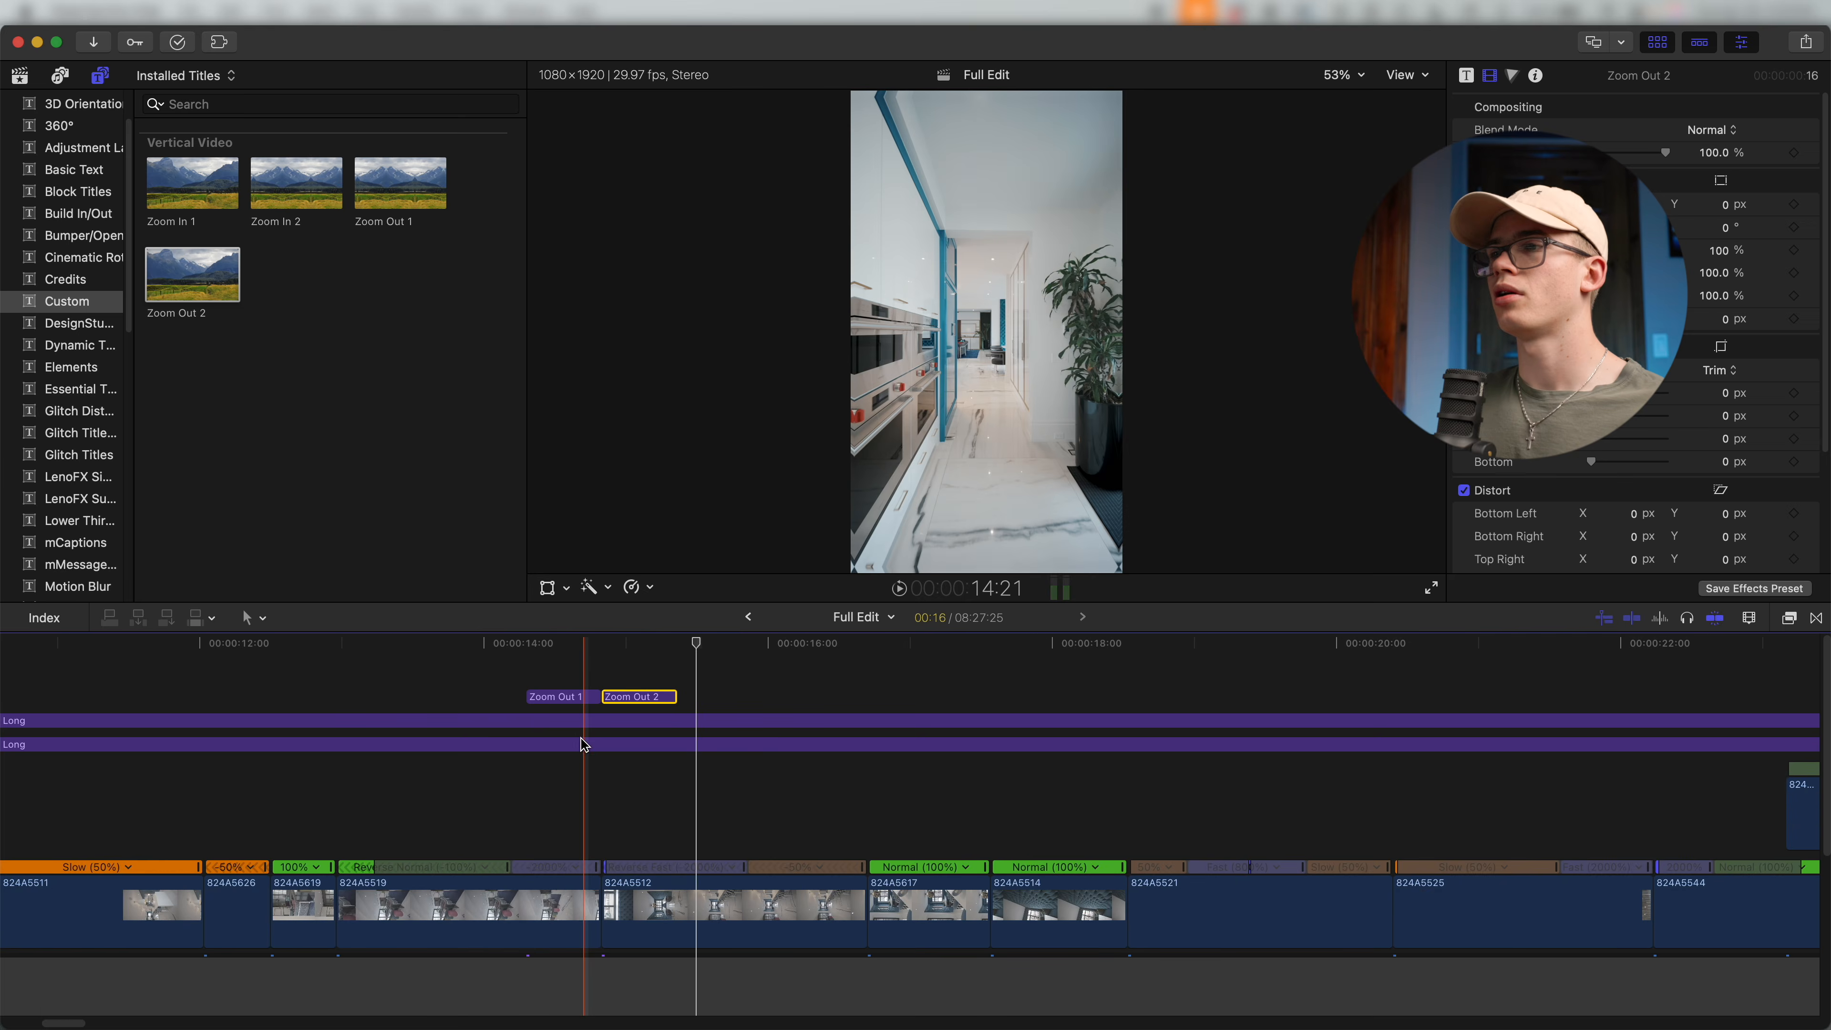
pyautogui.hscroll(5, 606, 750)
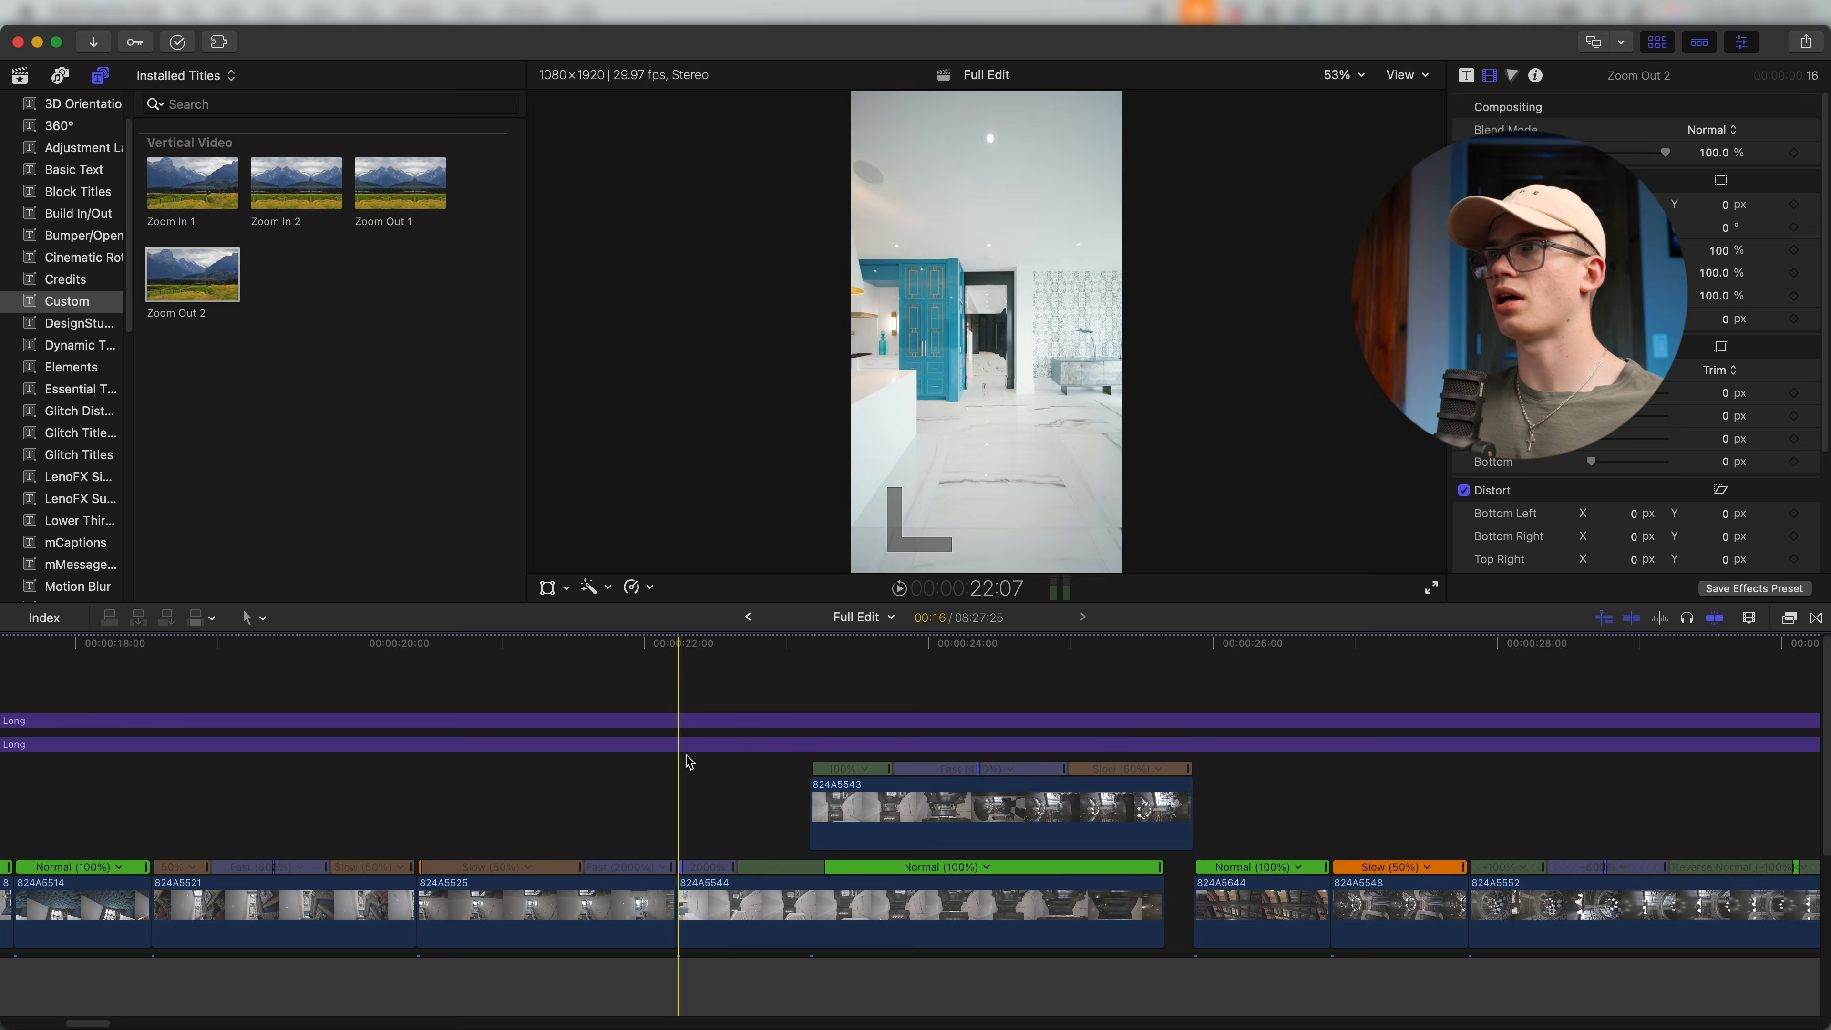
pyautogui.moveTo(180, 186); pyautogui.dragTo(608, 696)
pyautogui.moveTo(295, 184); pyautogui.dragTo(695, 704)
pyautogui.click(602, 660)
pyautogui.press('space')
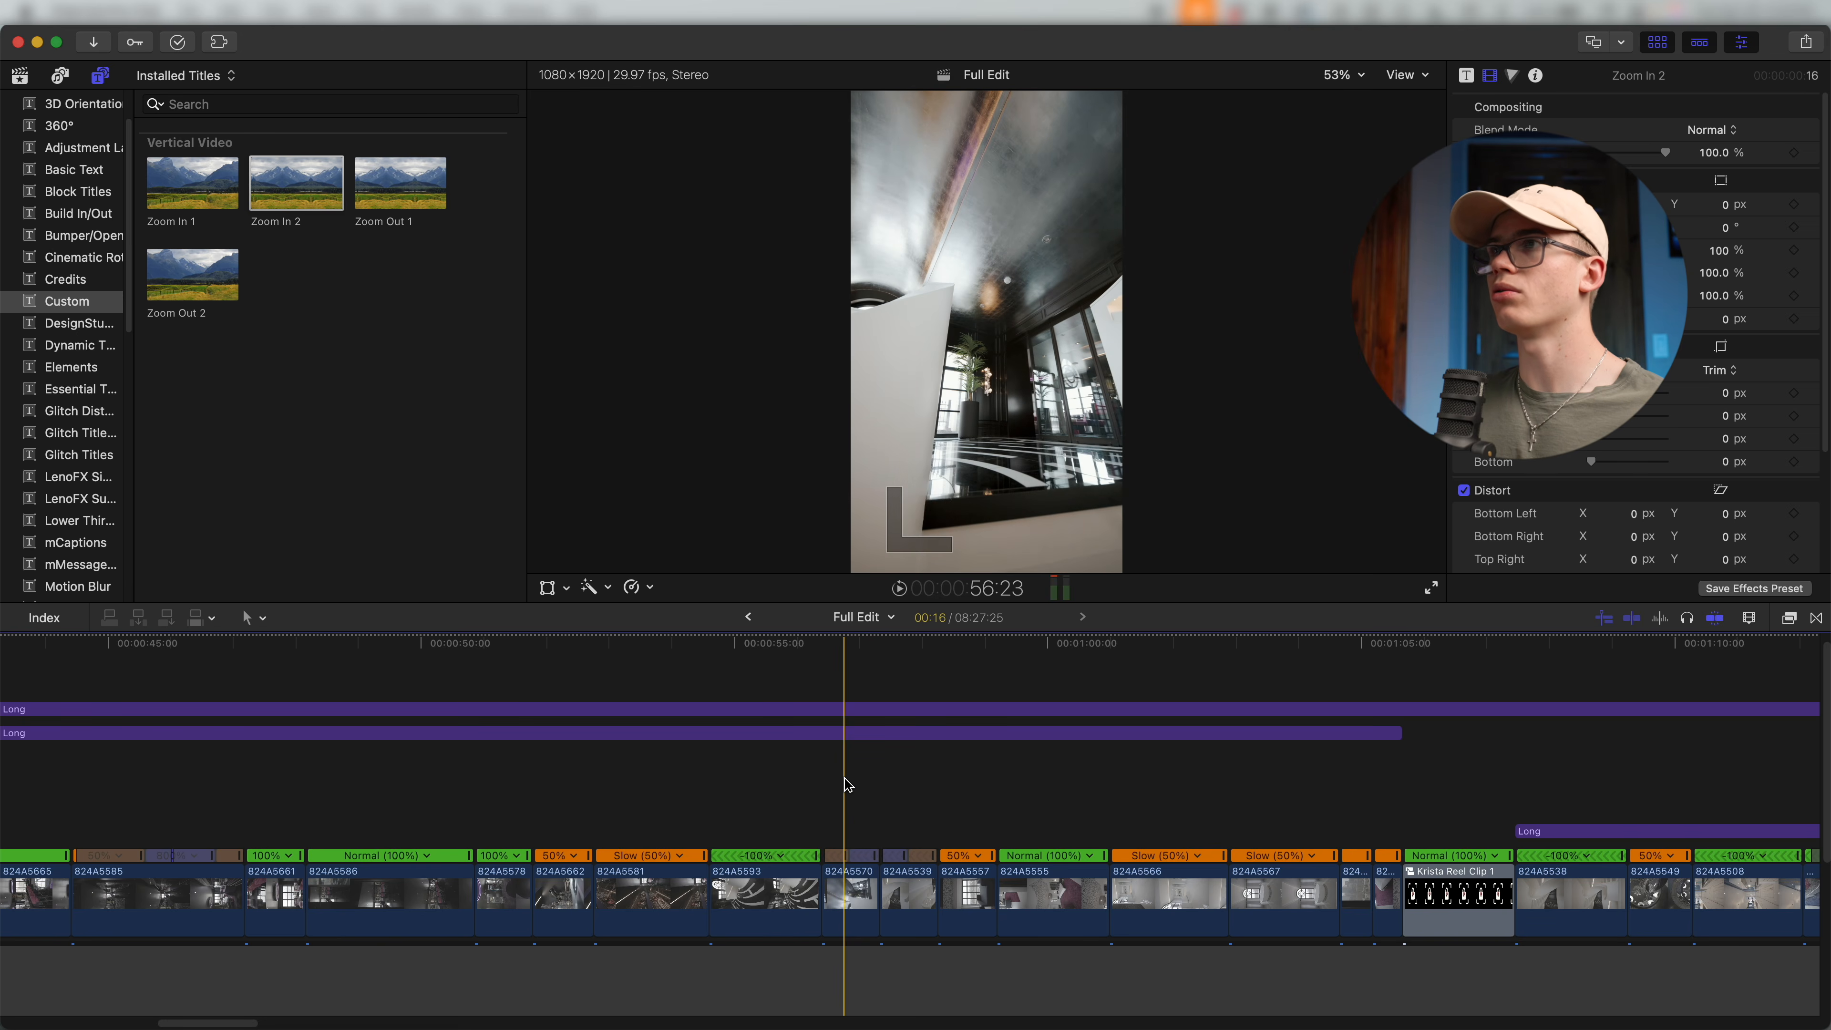
# Place Zoom Out 1 before and Zoom Out 2 after the cuts from 824A5570 to 824A5539 and from 824A5503 to 824A5599.
pyautogui.moveTo(377, 208); pyautogui.dragTo(852, 680)
pyautogui.moveTo(188, 277); pyautogui.dragTo(894, 687)
pyautogui.hscroll(10, 901, 747)
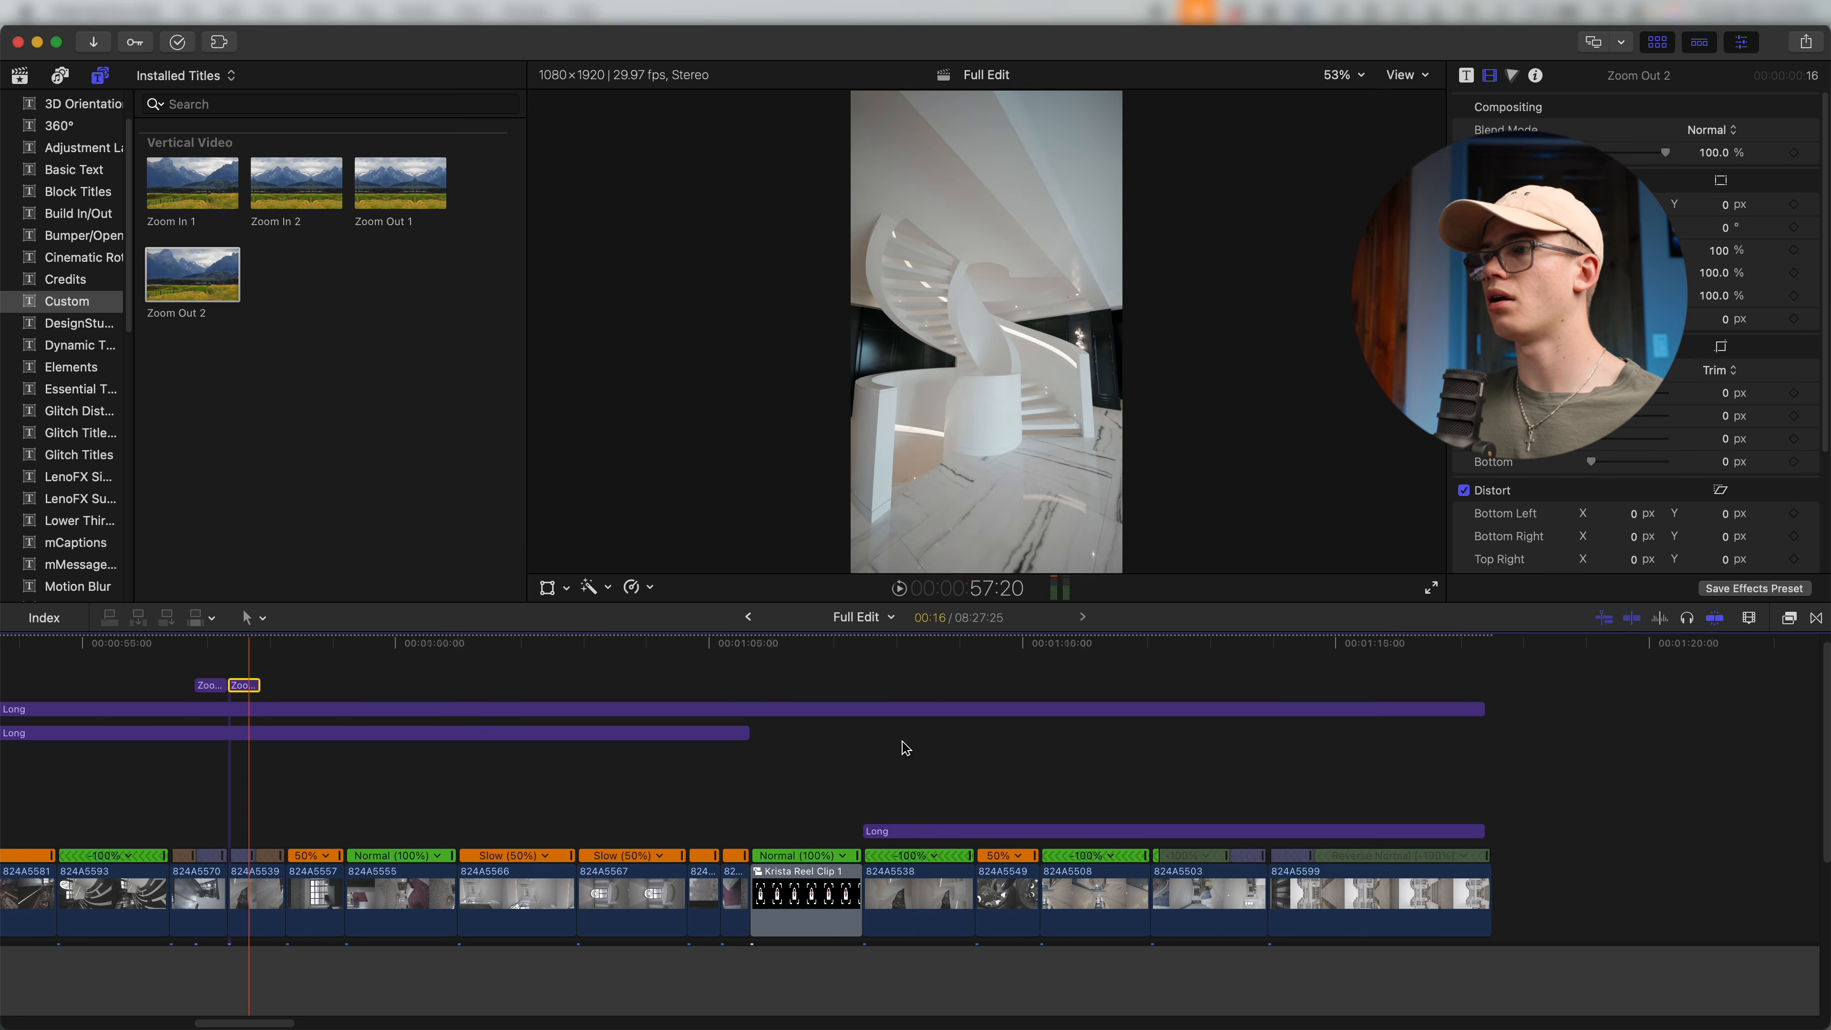
pyautogui.press('super+minus')
pyautogui.moveTo(407, 208); pyautogui.dragTo(1133, 672)
pyautogui.moveTo(192, 274); pyautogui.dragTo(1167, 677)
pyautogui.press('super+equal')
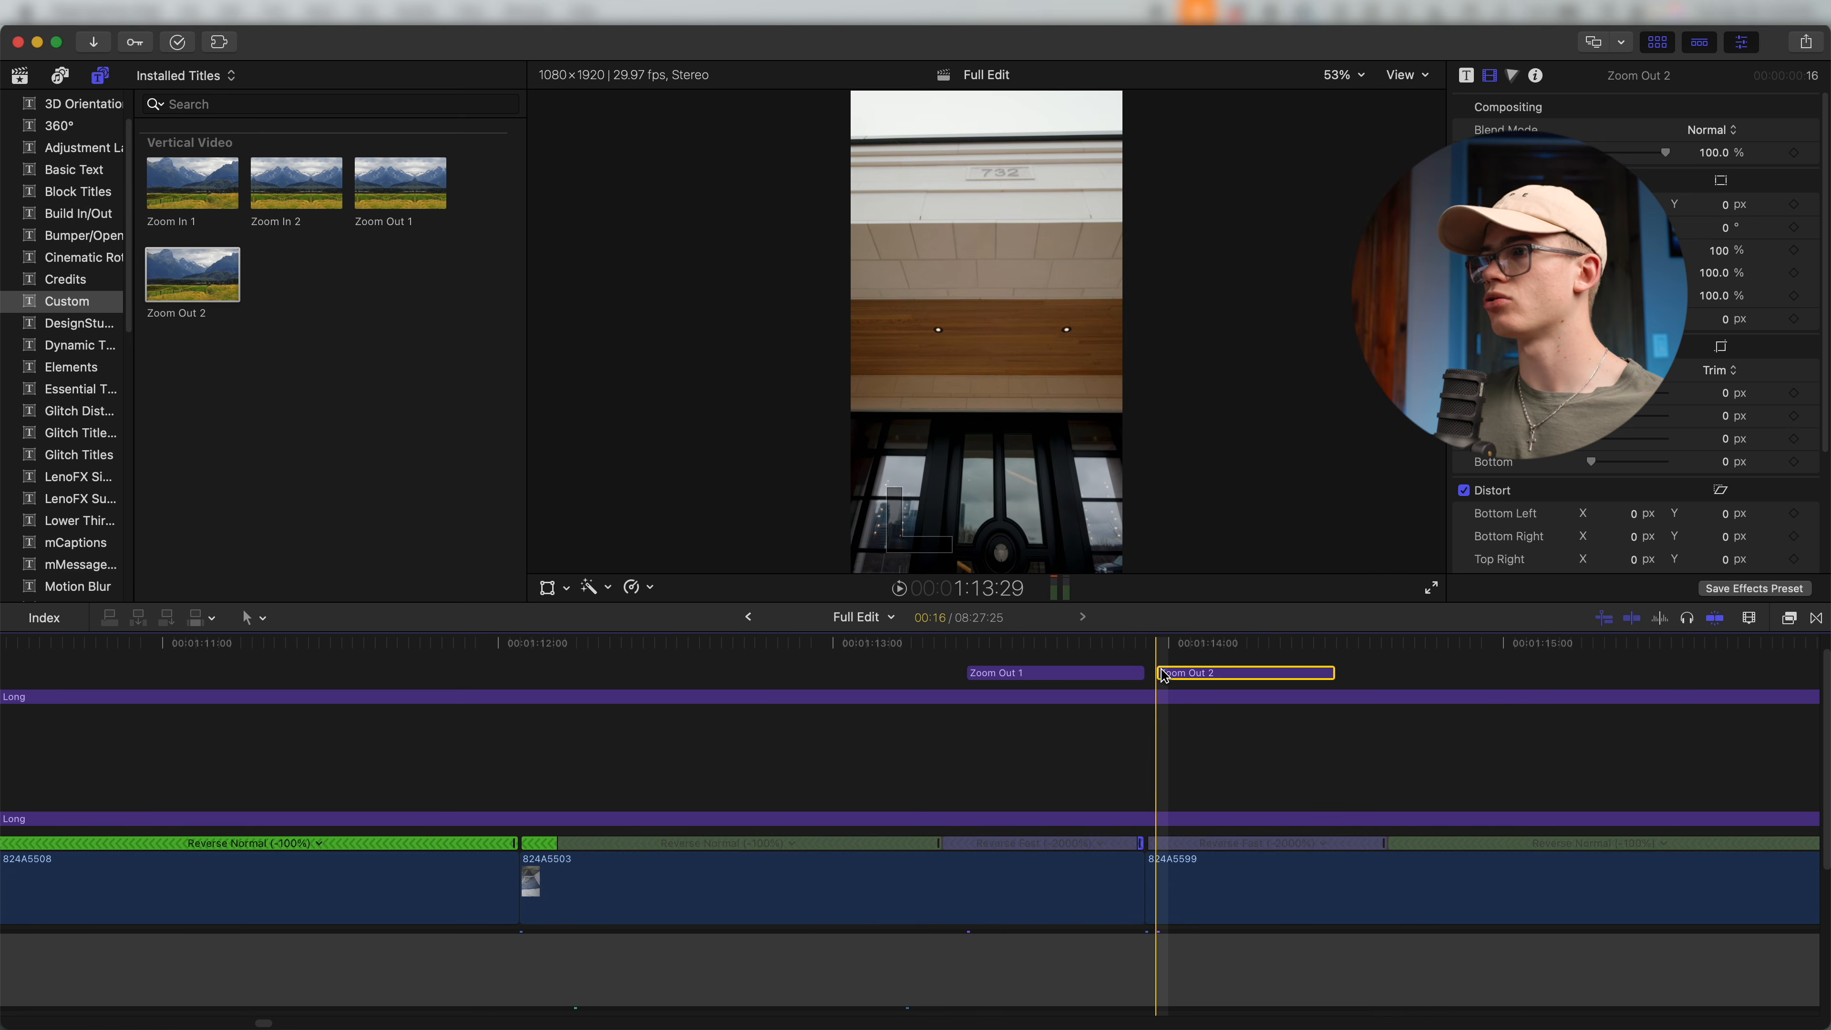
pyautogui.press('super+minus')
pyautogui.press('super+minus')
pyautogui.press('super+minus')
pyautogui.press('super+minus')
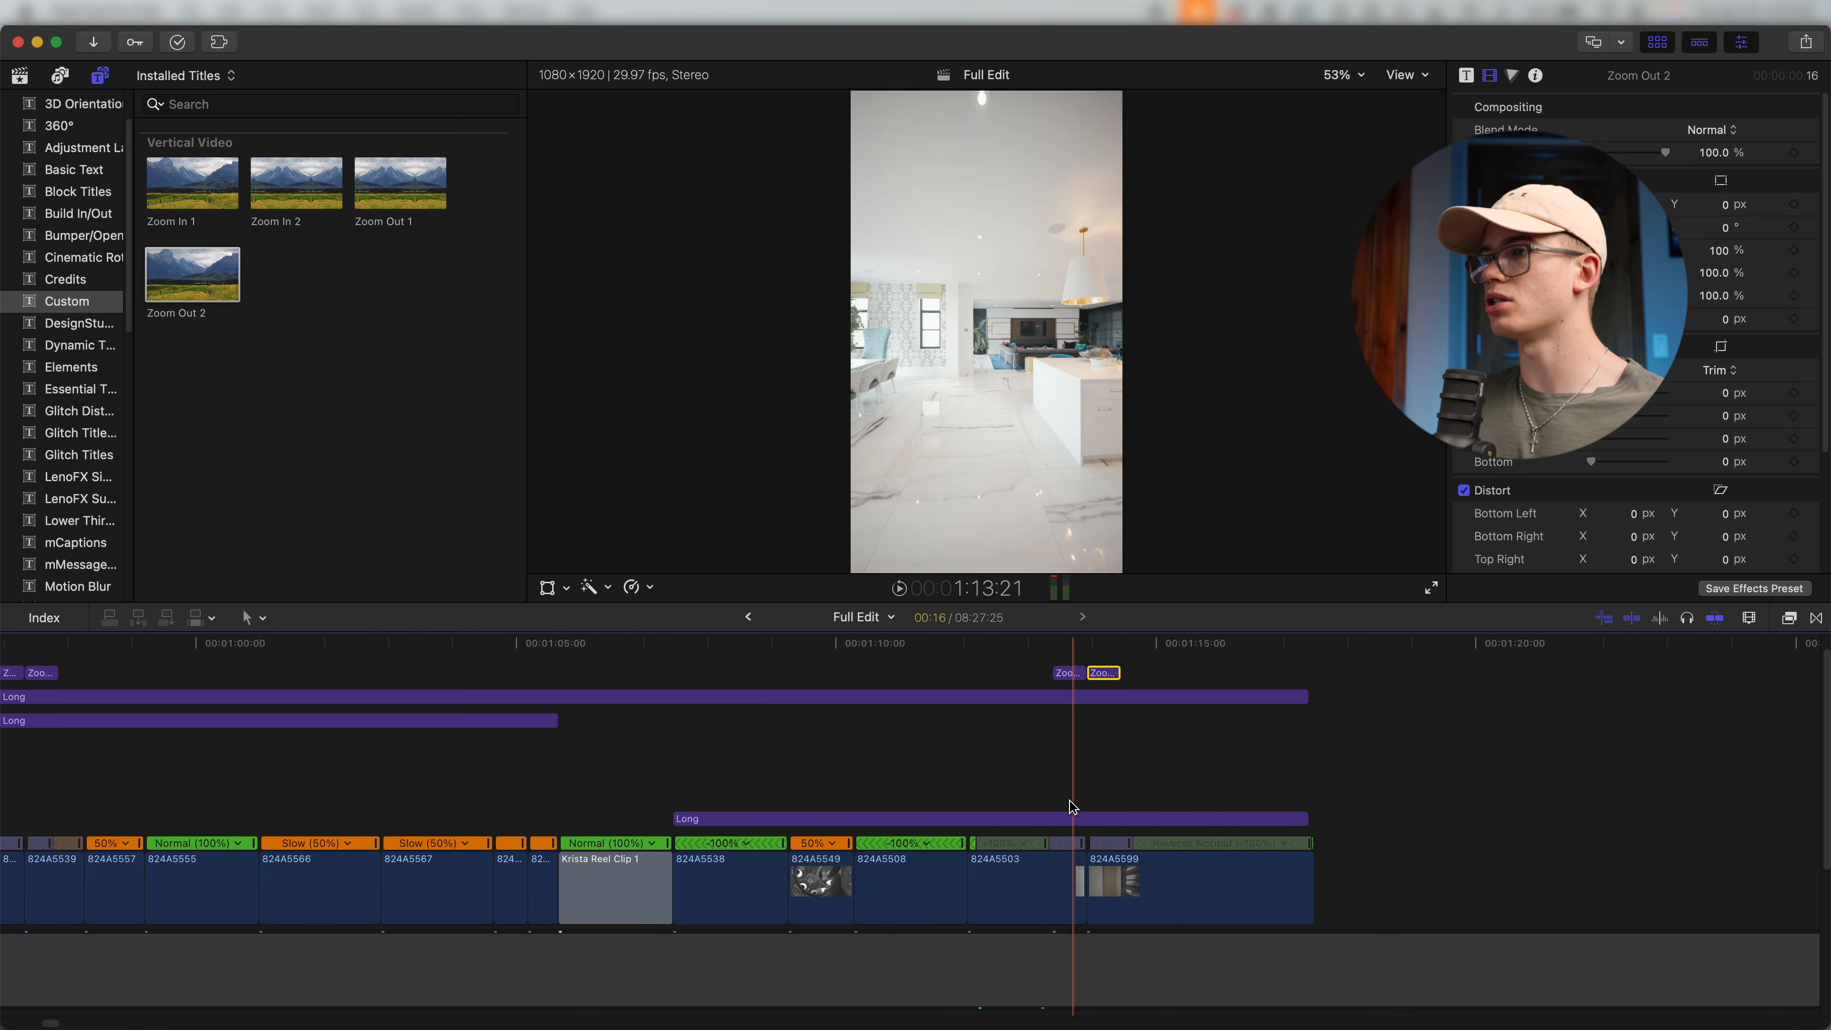
# Search all installed titles for "motion".
pyautogui.hscroll(-2, 1062, 799)
pyautogui.scroll(1, 287, 824)
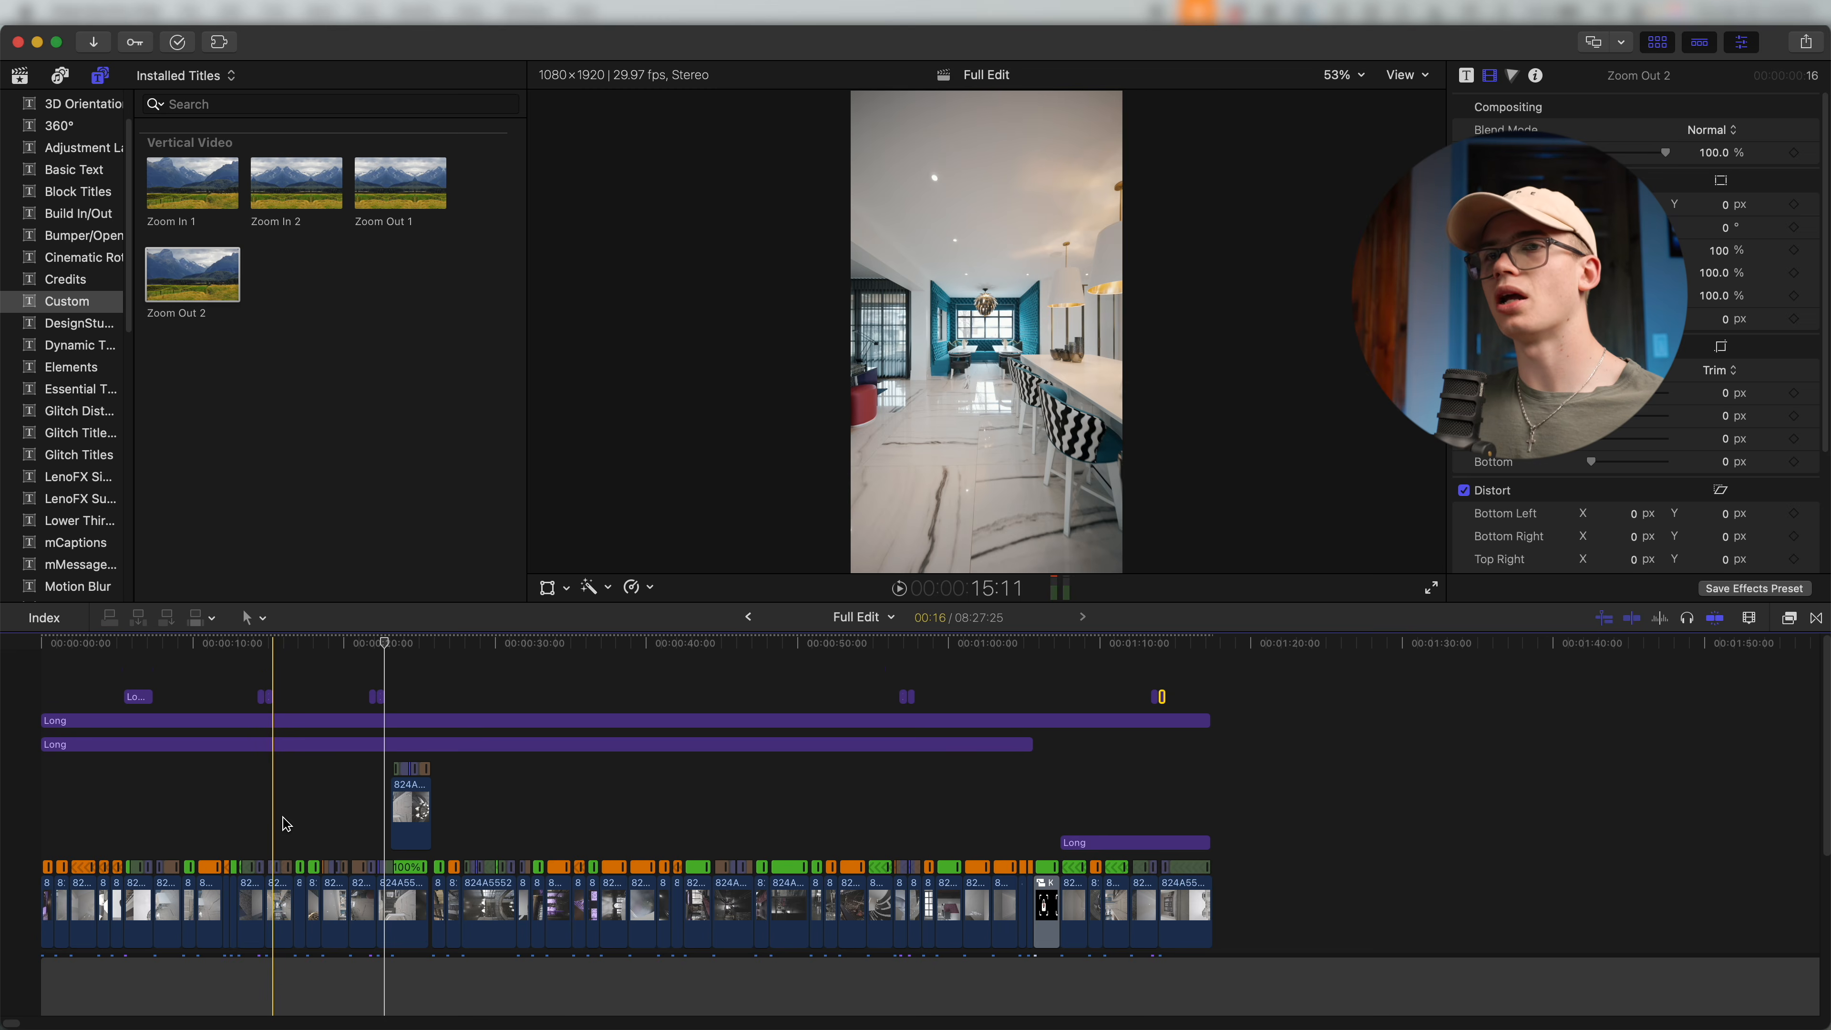
pyautogui.press('super+equal')
pyautogui.click(217, 106)
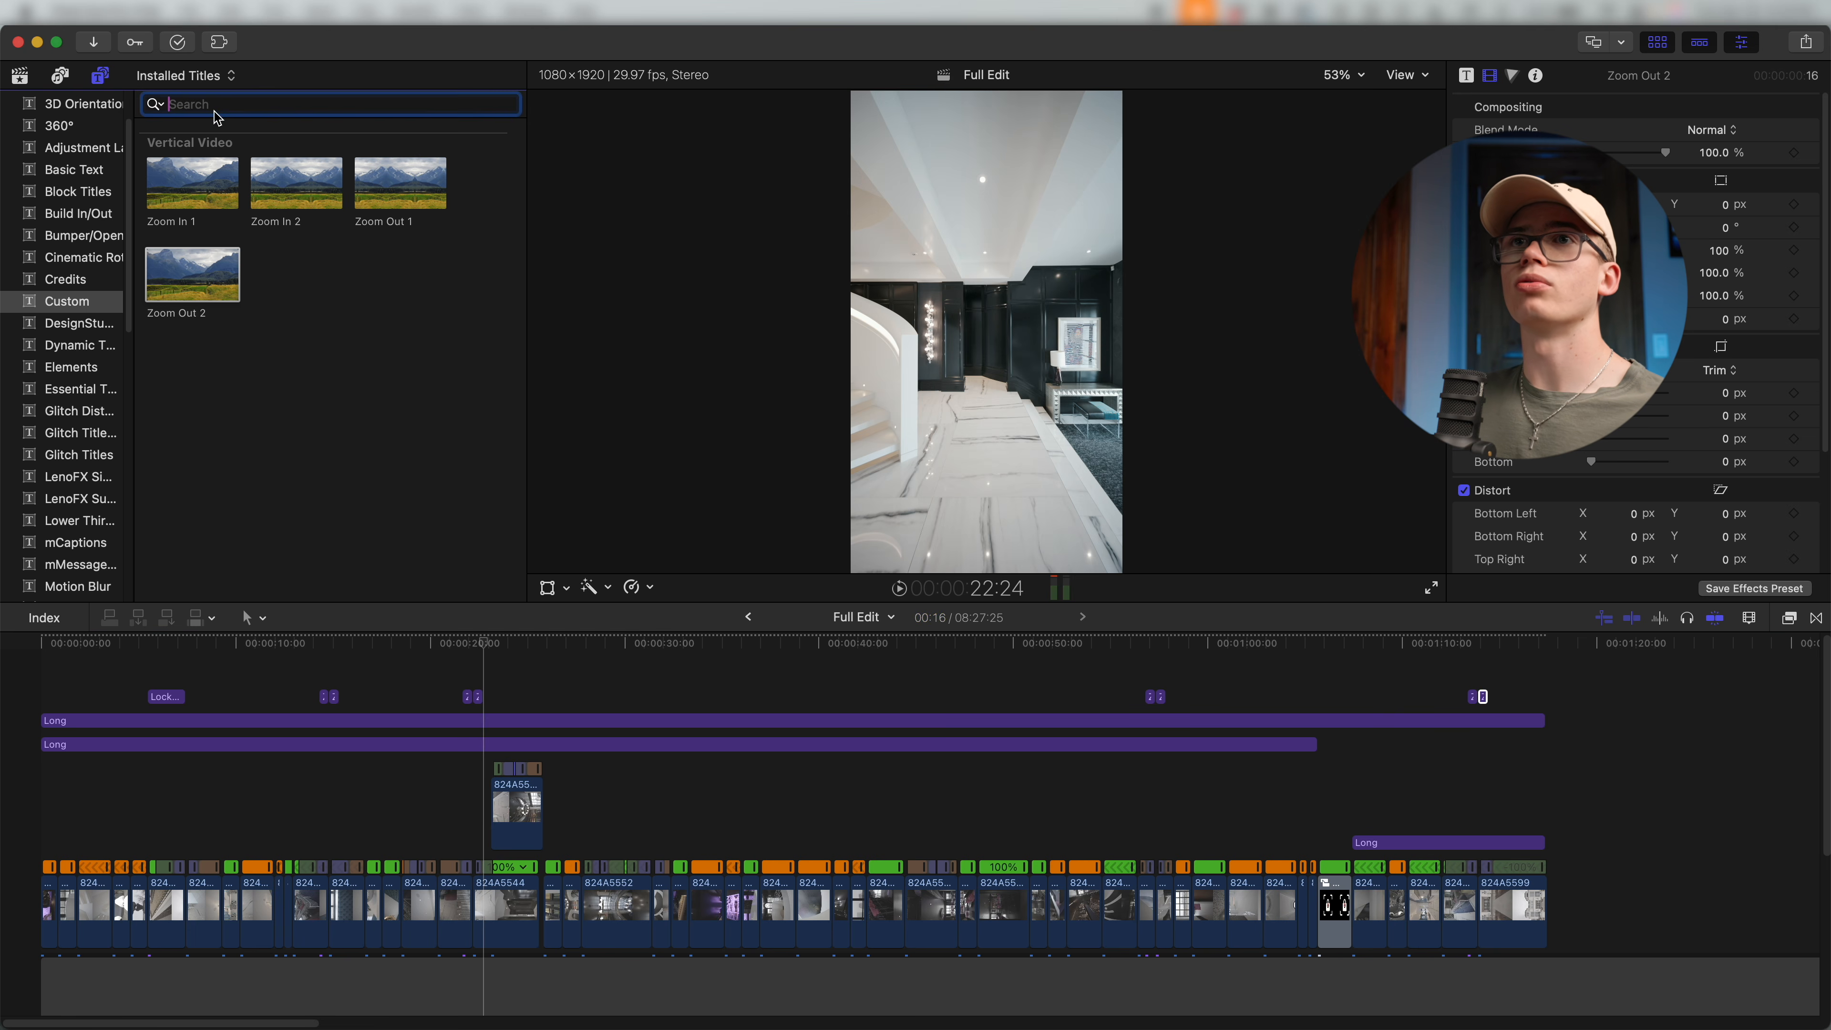
pyautogui.scroll(3, 106, 110)
pyautogui.click(106, 101)
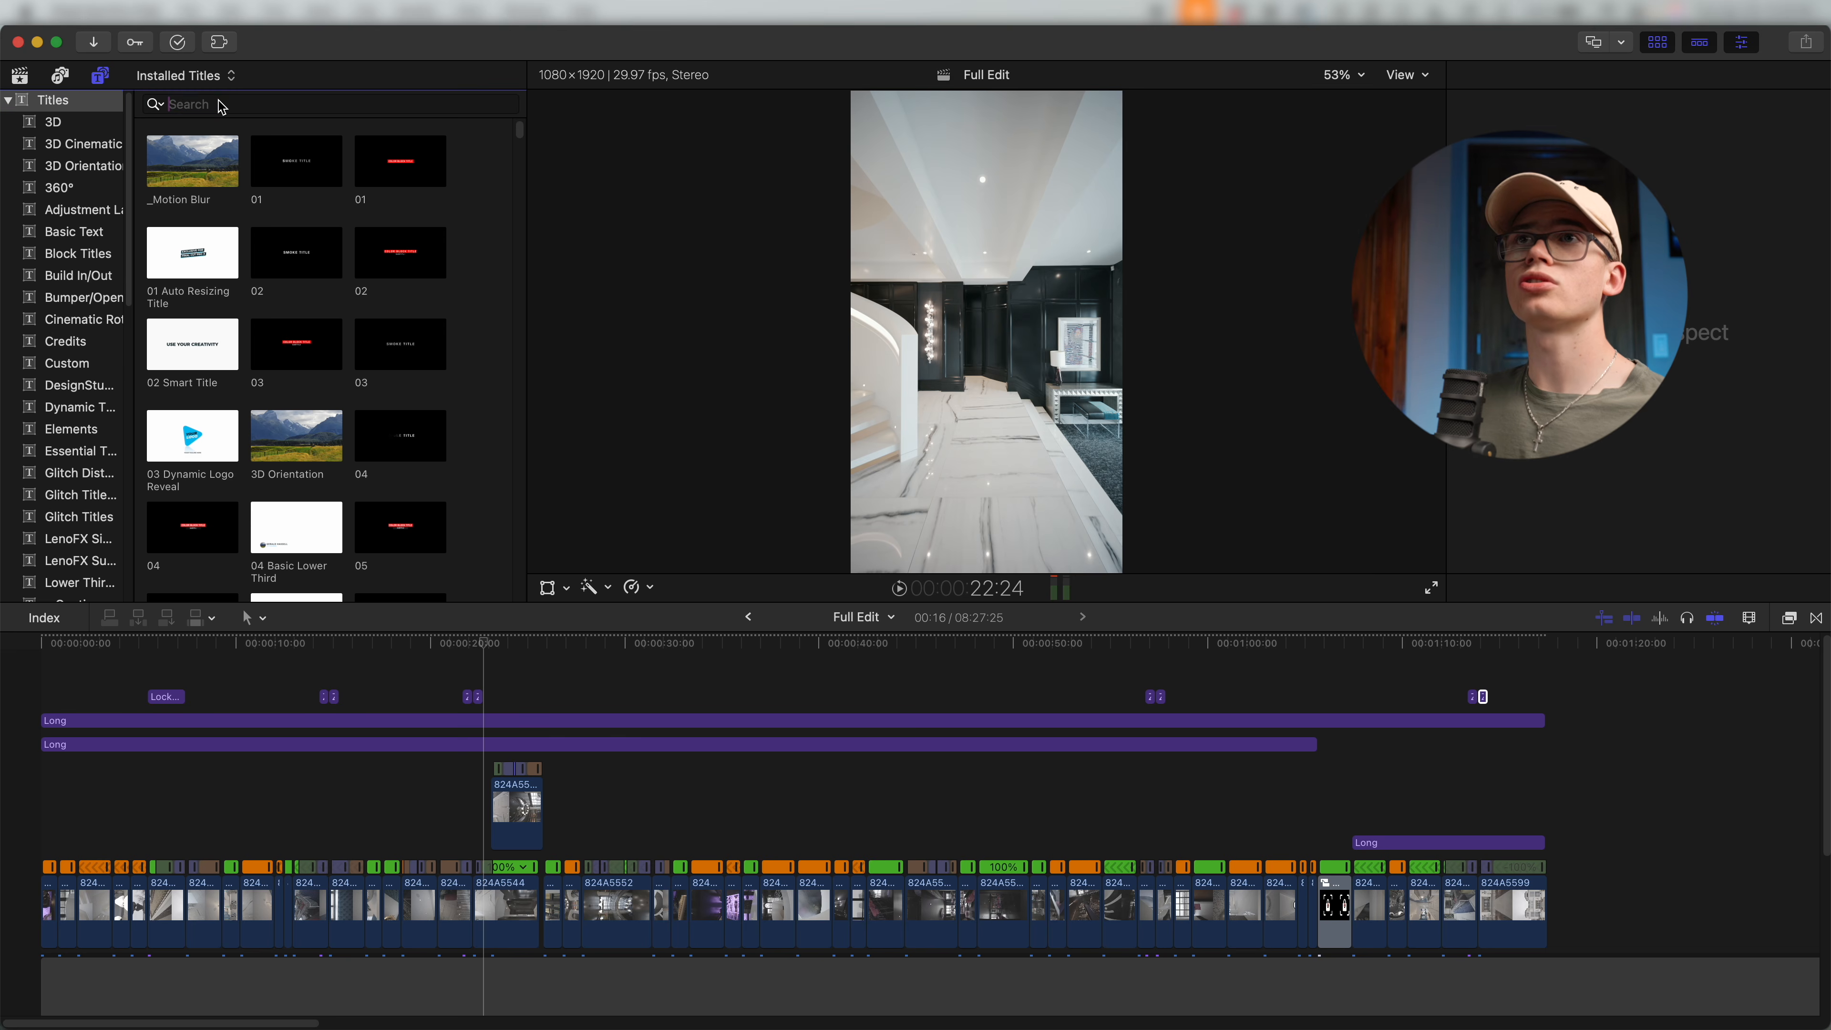
pyautogui.write('motion')
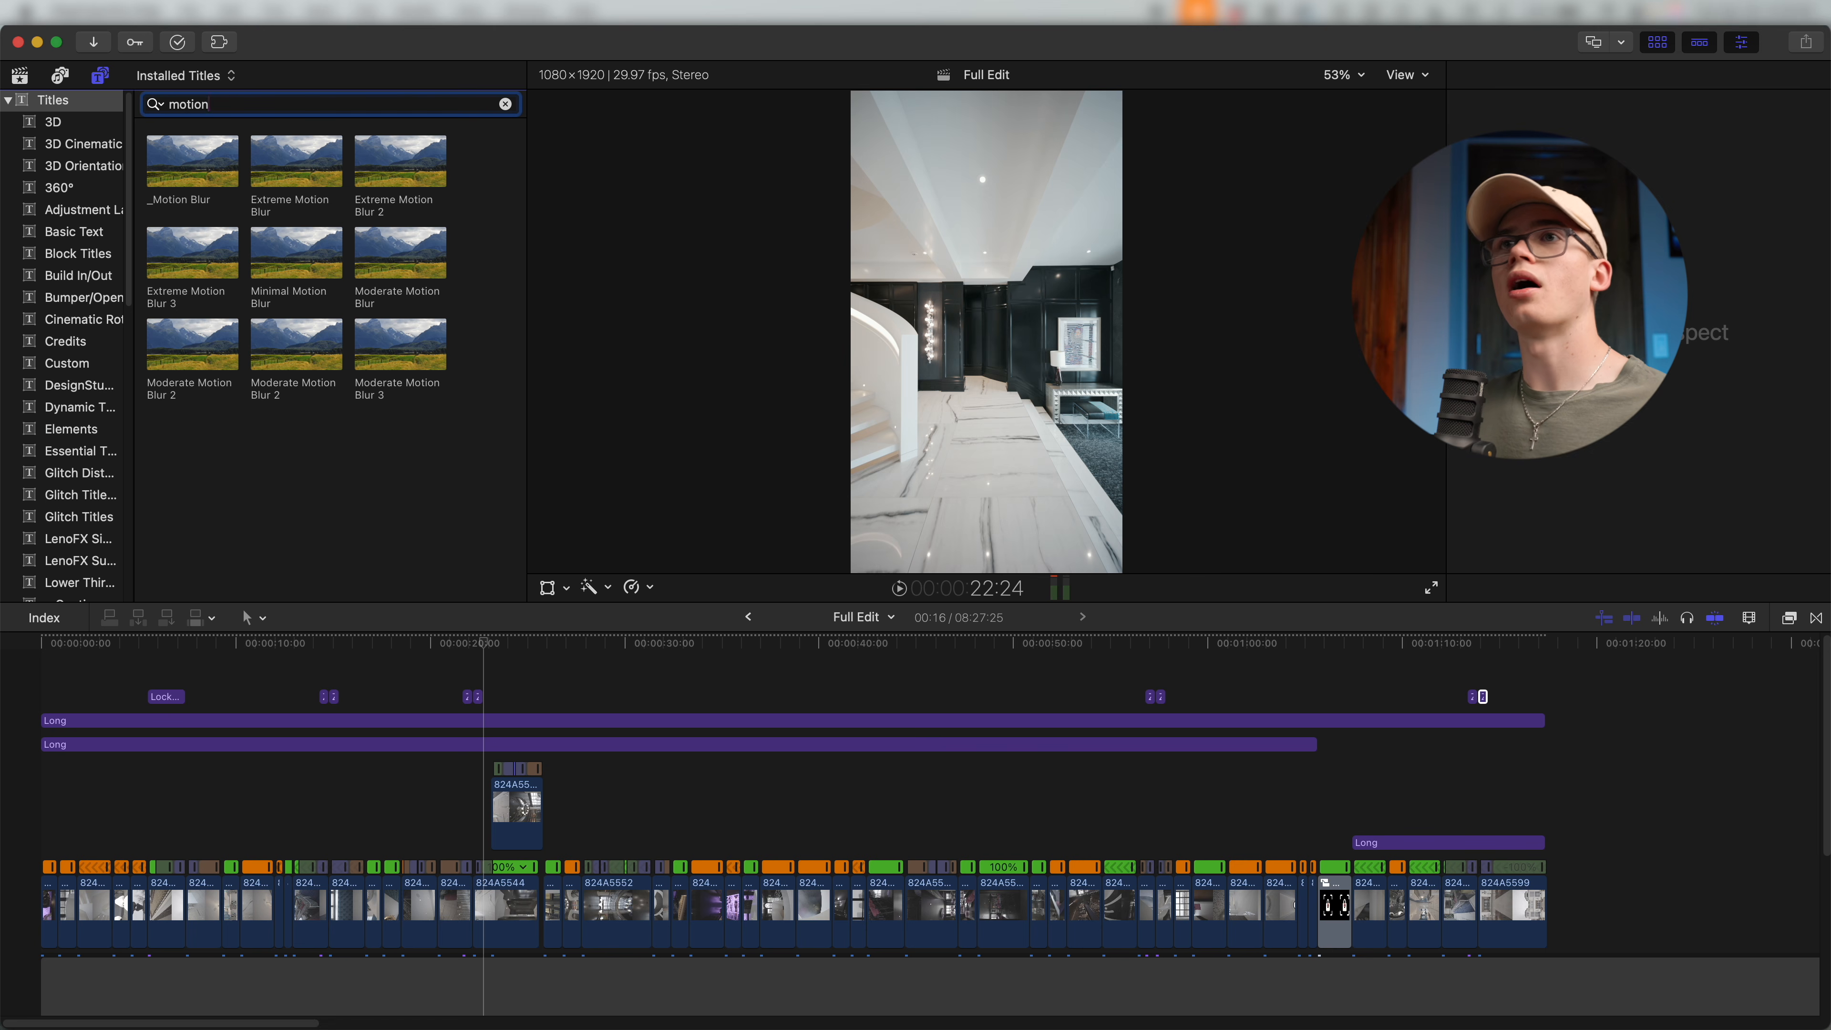
# Place Moderate Motion Blur 2 above the Lock On Stabilization title so that it spans the cut from 824A5601 to 824A5505.
pyautogui.moveTo(312, 387); pyautogui.dragTo(188, 686)
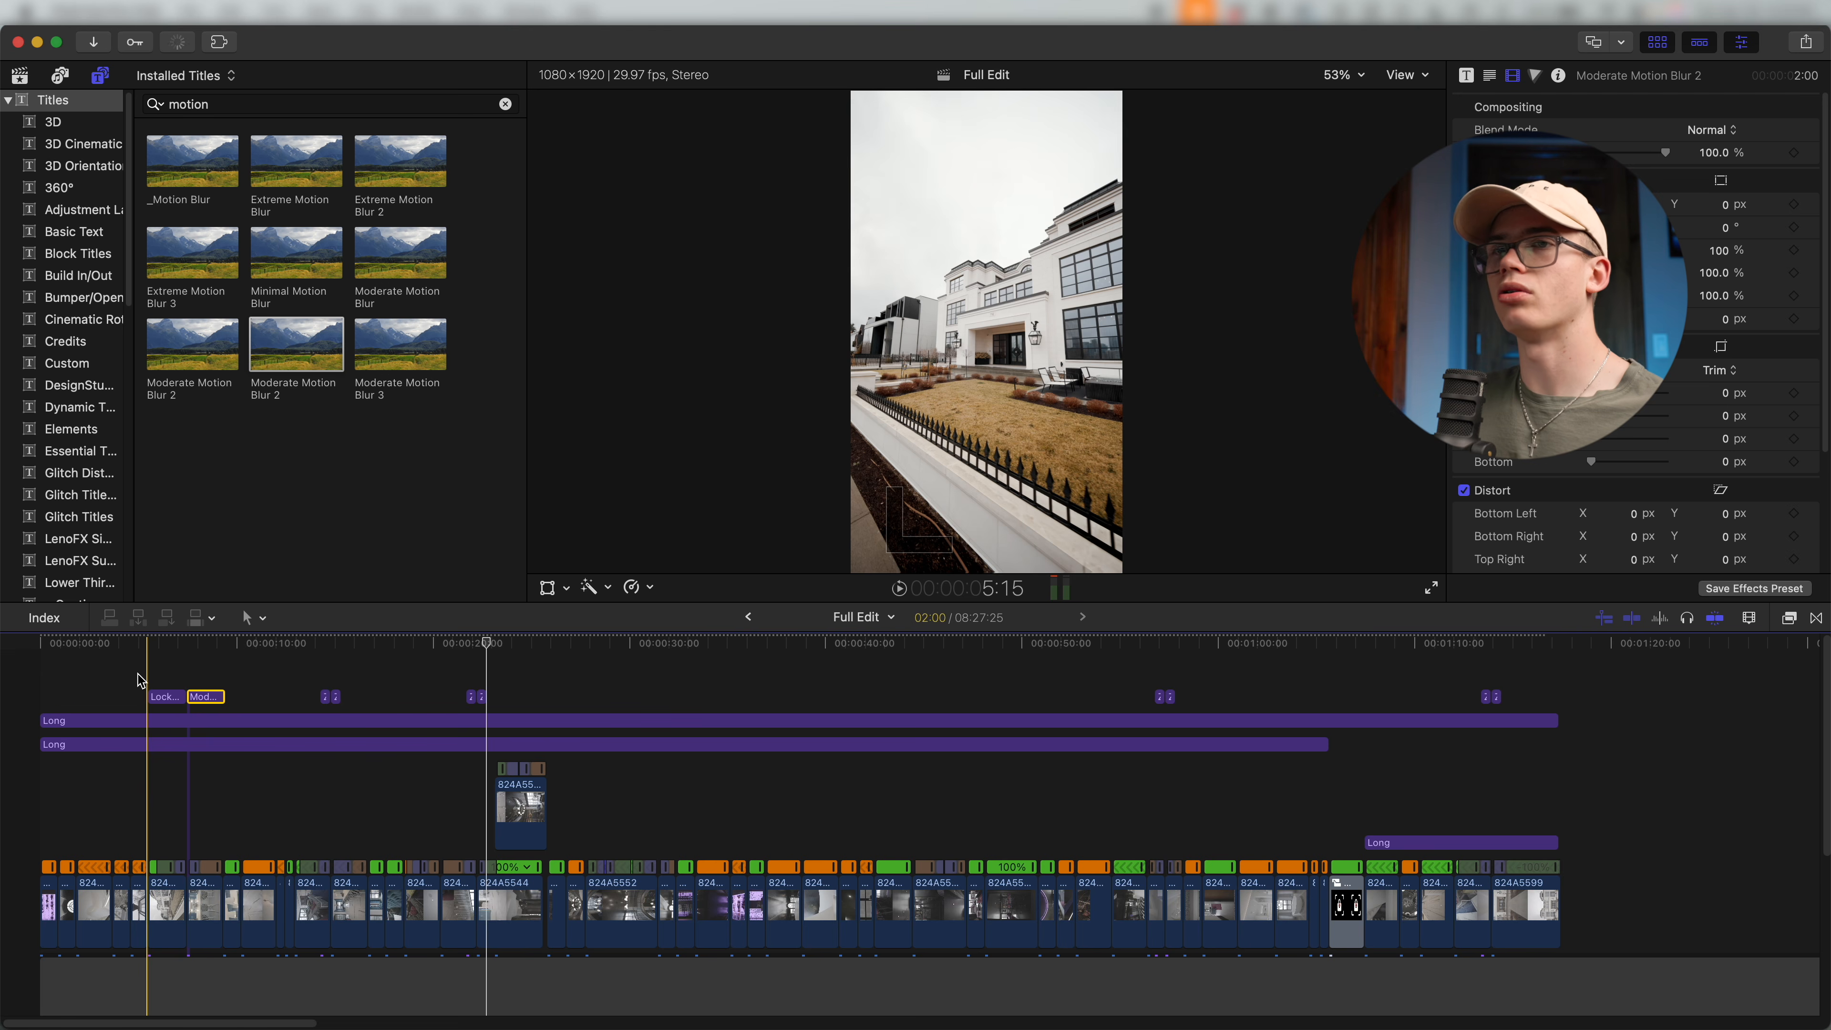
pyautogui.press('super+equal')
pyautogui.press('super+equal')
pyautogui.press('super+equal')
pyautogui.press('super+equal')
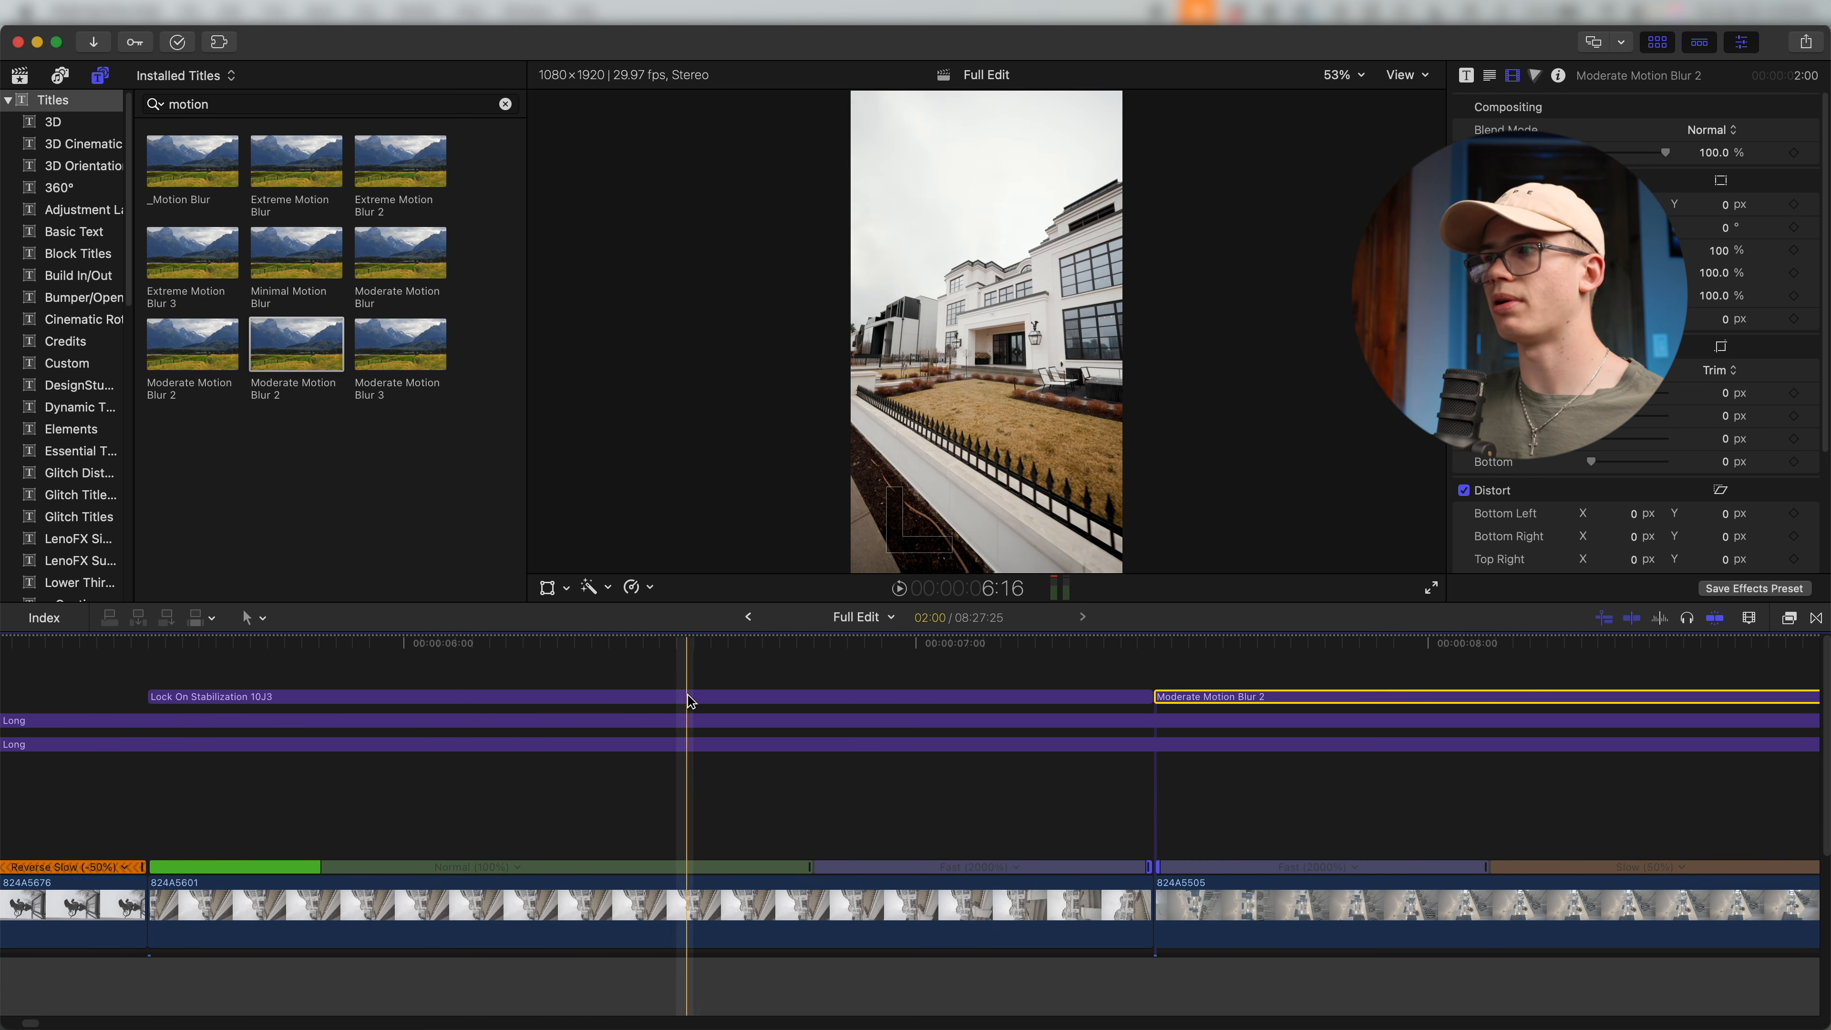
pyautogui.press('super+minus')
pyautogui.moveTo(915, 703); pyautogui.dragTo(620, 675)
# Extend the end of Moderate Motion Blur 2 over clip 824A5505 to a duration of 2:26.
pyautogui.hscroll(5, 575, 694)
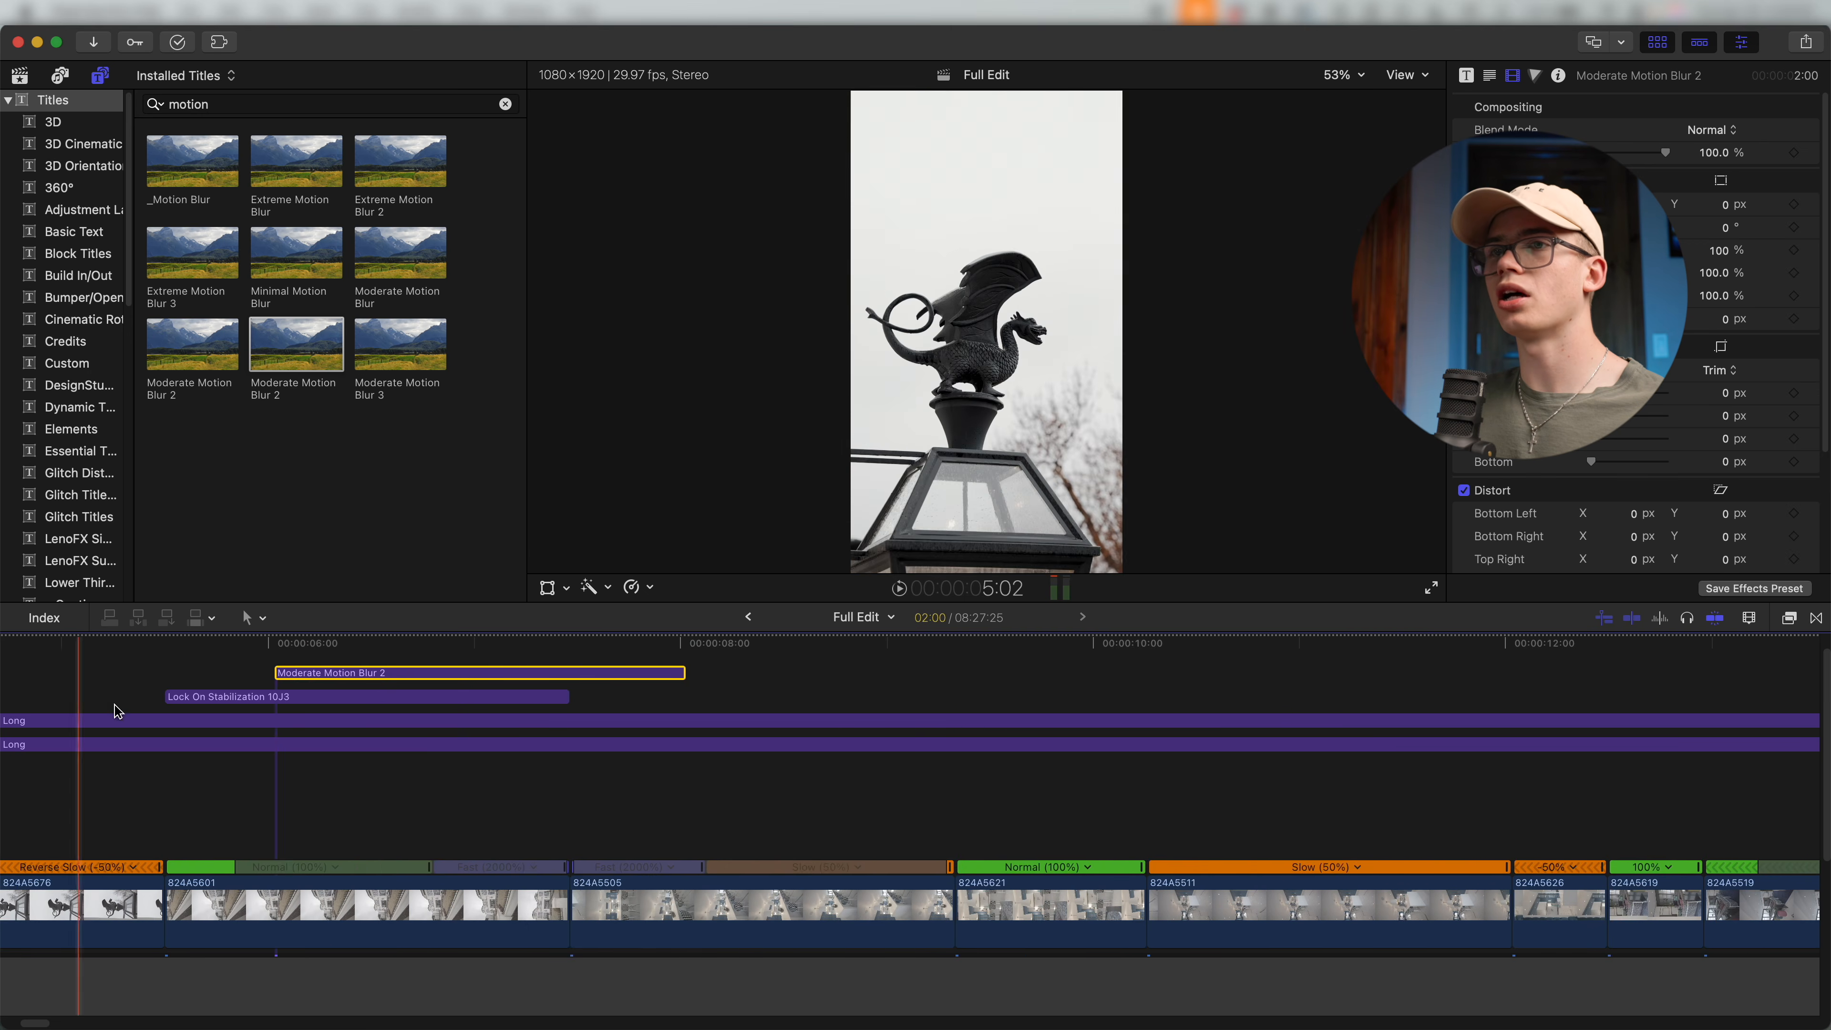
pyautogui.moveTo(685, 672); pyautogui.dragTo(860, 708)
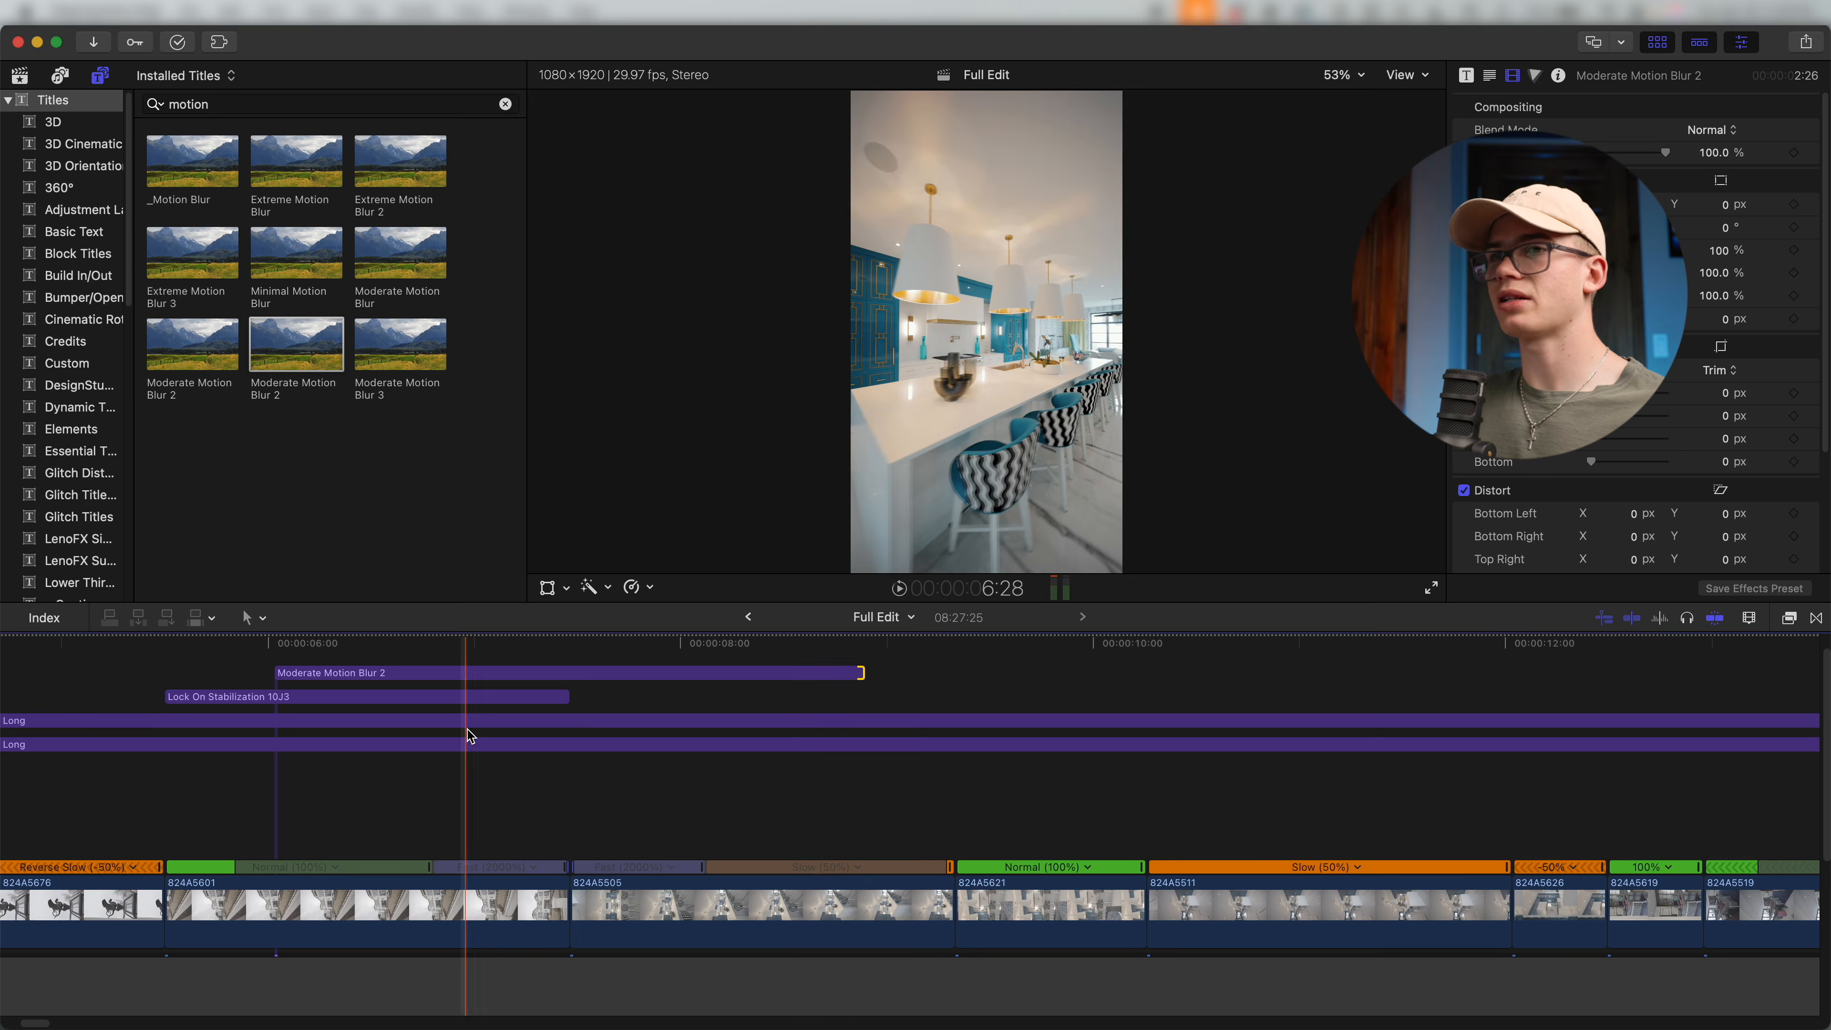
pyautogui.click(311, 672)
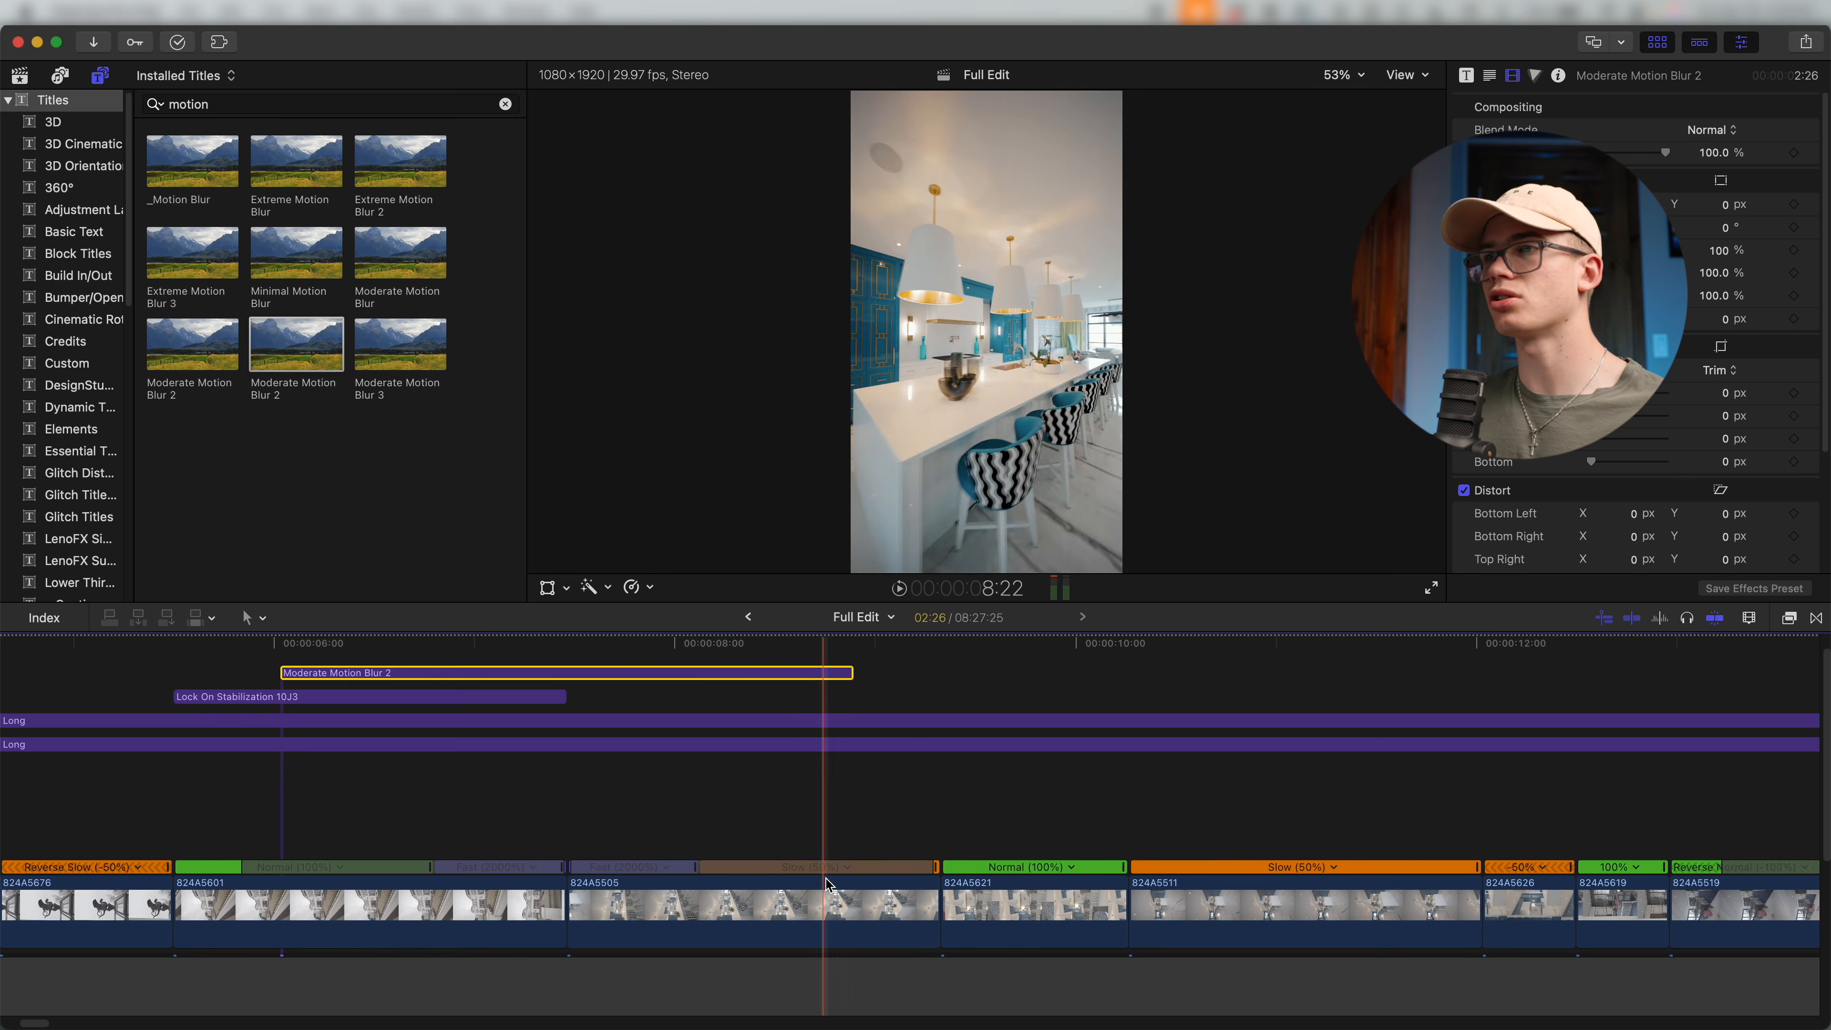
# Add Moderate Motion Blur 2 above the first Zoom Out pair, spanning the cut from 824A5519 to 824A5512, with a 2:28 duration.
pyautogui.press('super+minus')
pyautogui.press('super+minus')
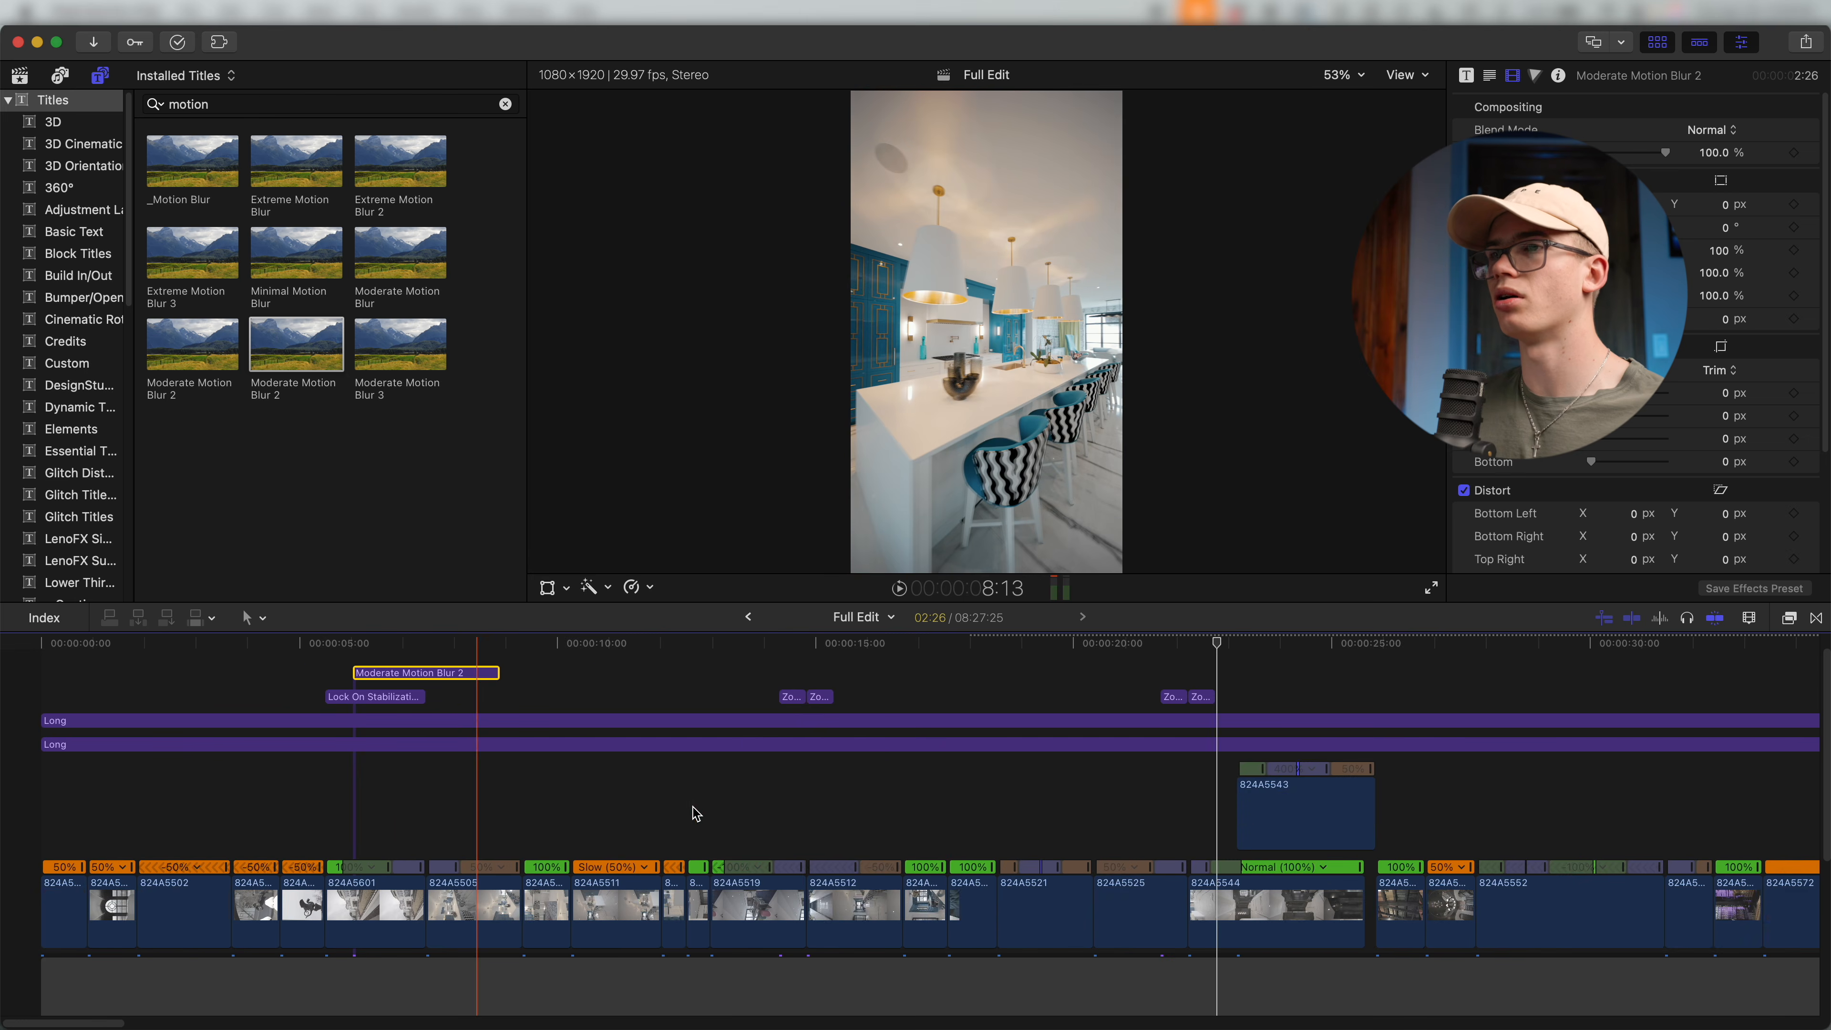
pyautogui.moveTo(299, 368); pyautogui.dragTo(881, 675)
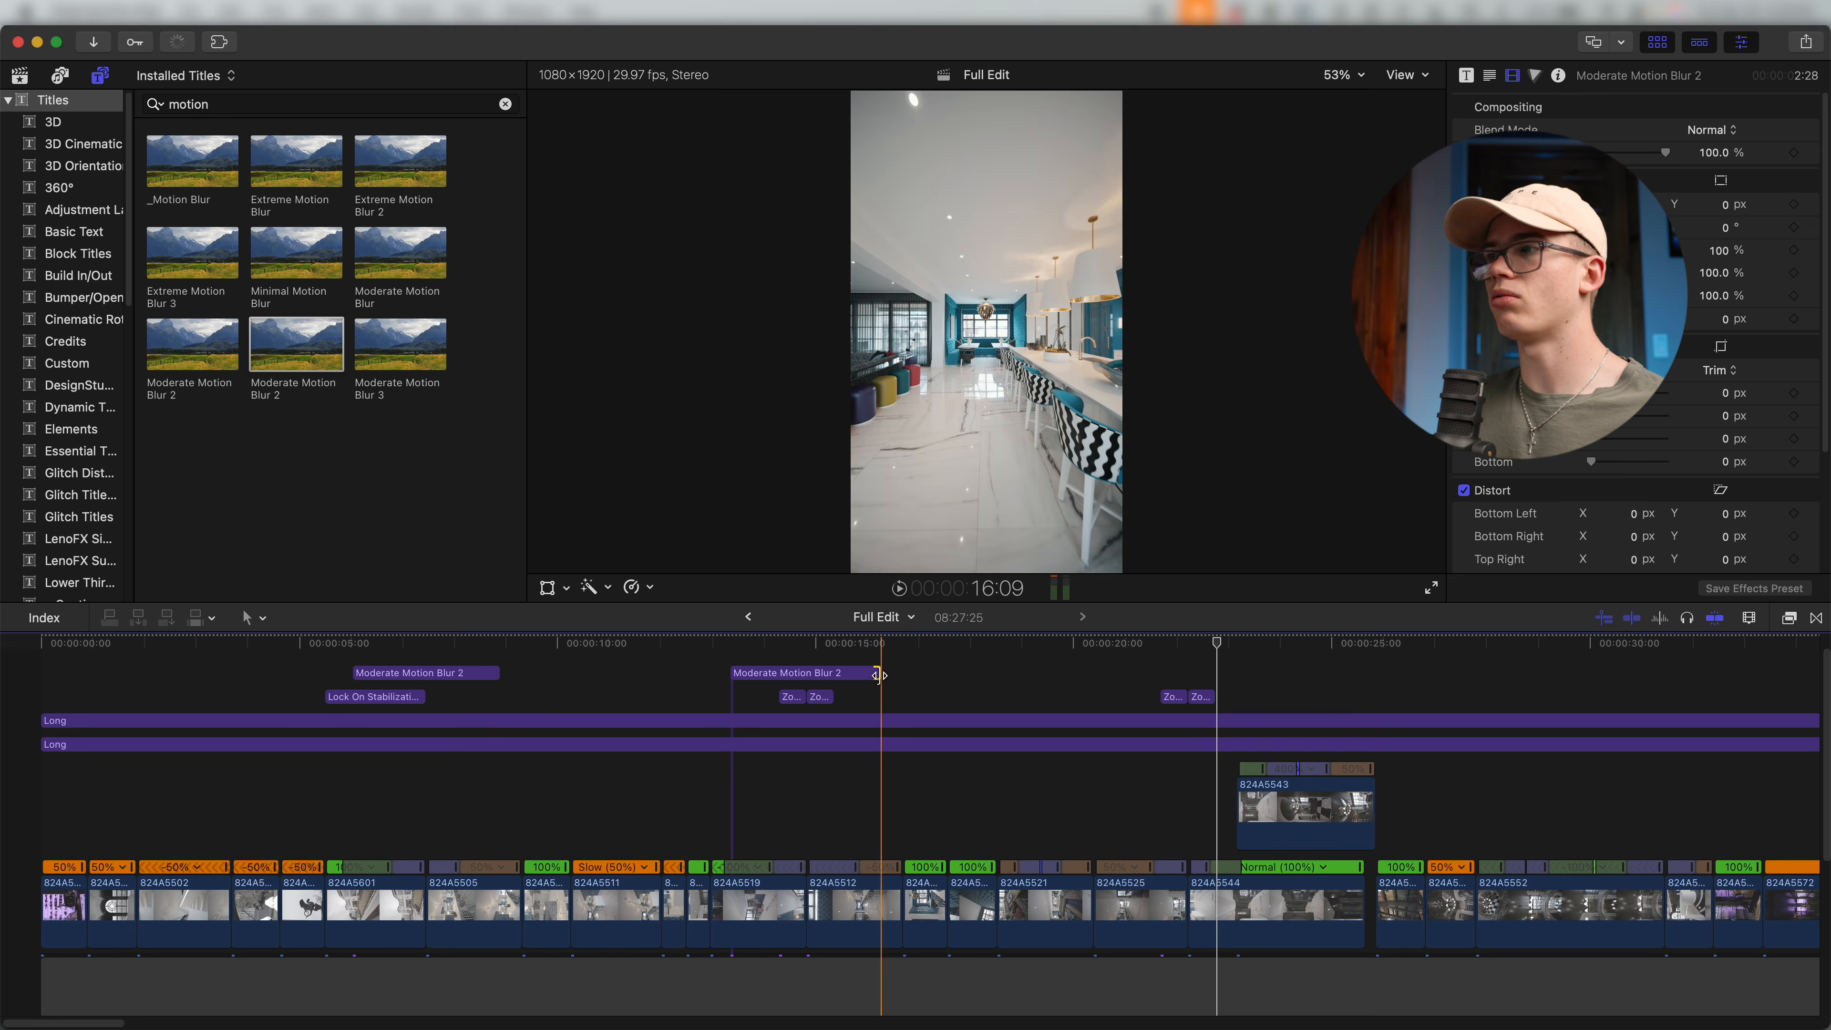
# Add a 2:00 Moderate Motion Blur 2 title across the cut from clip 824A5521 to 824A5525.
pyautogui.hscroll(8, 800, 681)
pyautogui.press('super+equal')
pyautogui.press('super+equal')
pyautogui.moveTo(303, 365); pyautogui.dragTo(119, 695)
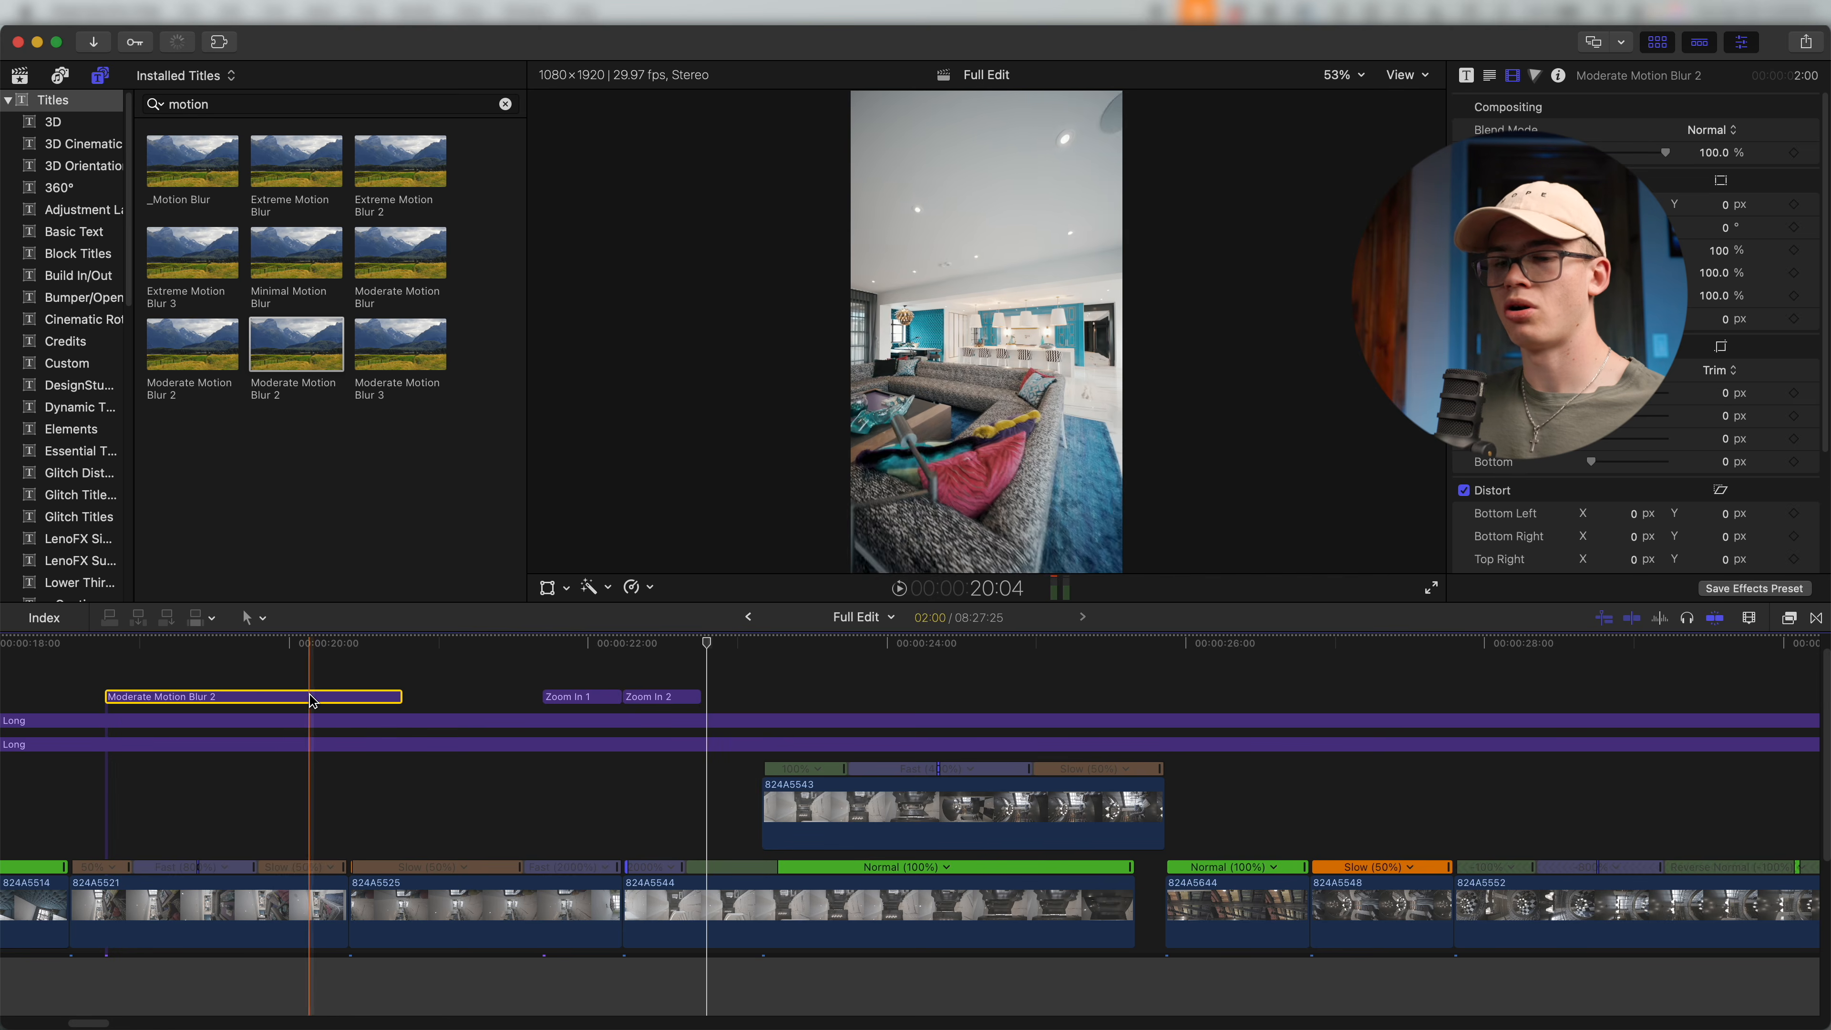
# Trim the motion blur title over the 824A5521–824A5525 cut to 1:10 and add Moderate Motion Blur 2 titles above the Zoom In pair and clip 824A5543.
pyautogui.hotkey('alt', ']')
pyautogui.moveTo(442, 681); pyautogui.dragTo(444, 684)
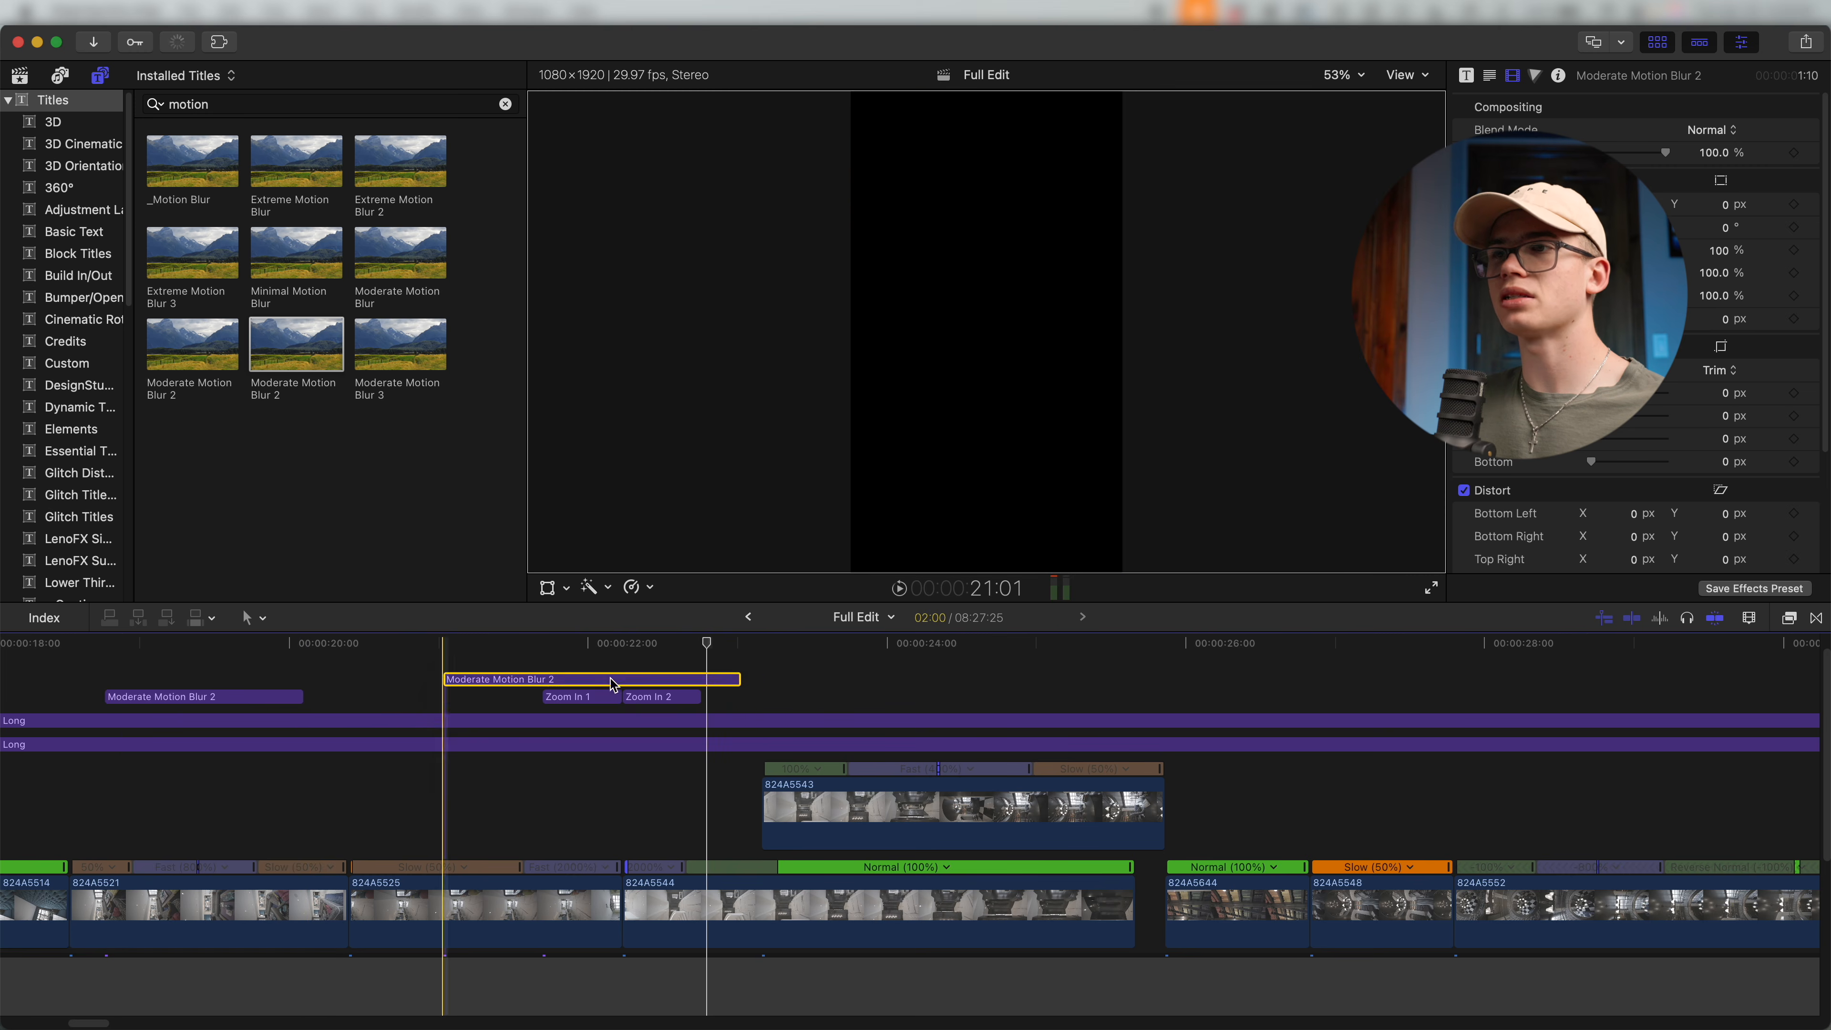
pyautogui.moveTo(742, 674); pyautogui.dragTo(761, 674)
pyautogui.moveTo(299, 362); pyautogui.dragTo(864, 670)
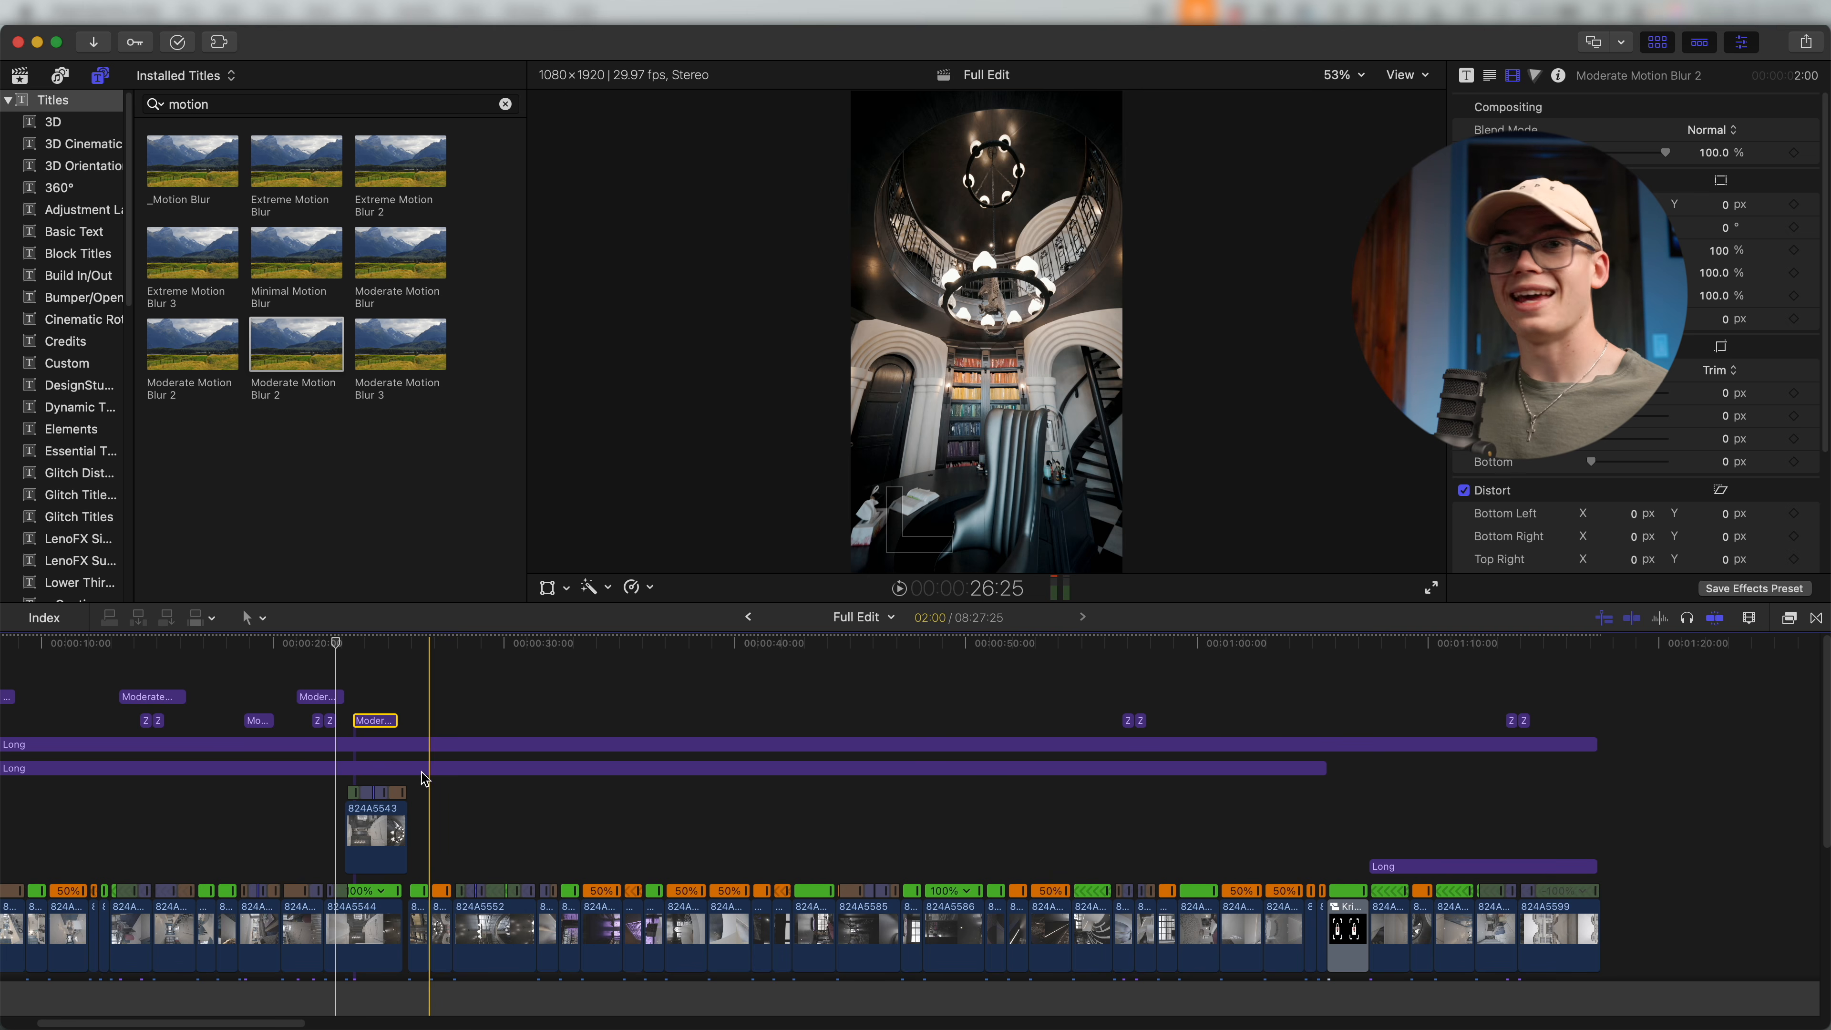
# Select a 01:17:15 range on the gap storyline, covering the whole edit from the end of its last clip back to the start.
pyautogui.scroll(-5, 667, 694)
pyautogui.scroll(-3, 668, 694)
pyautogui.press('super+minus')
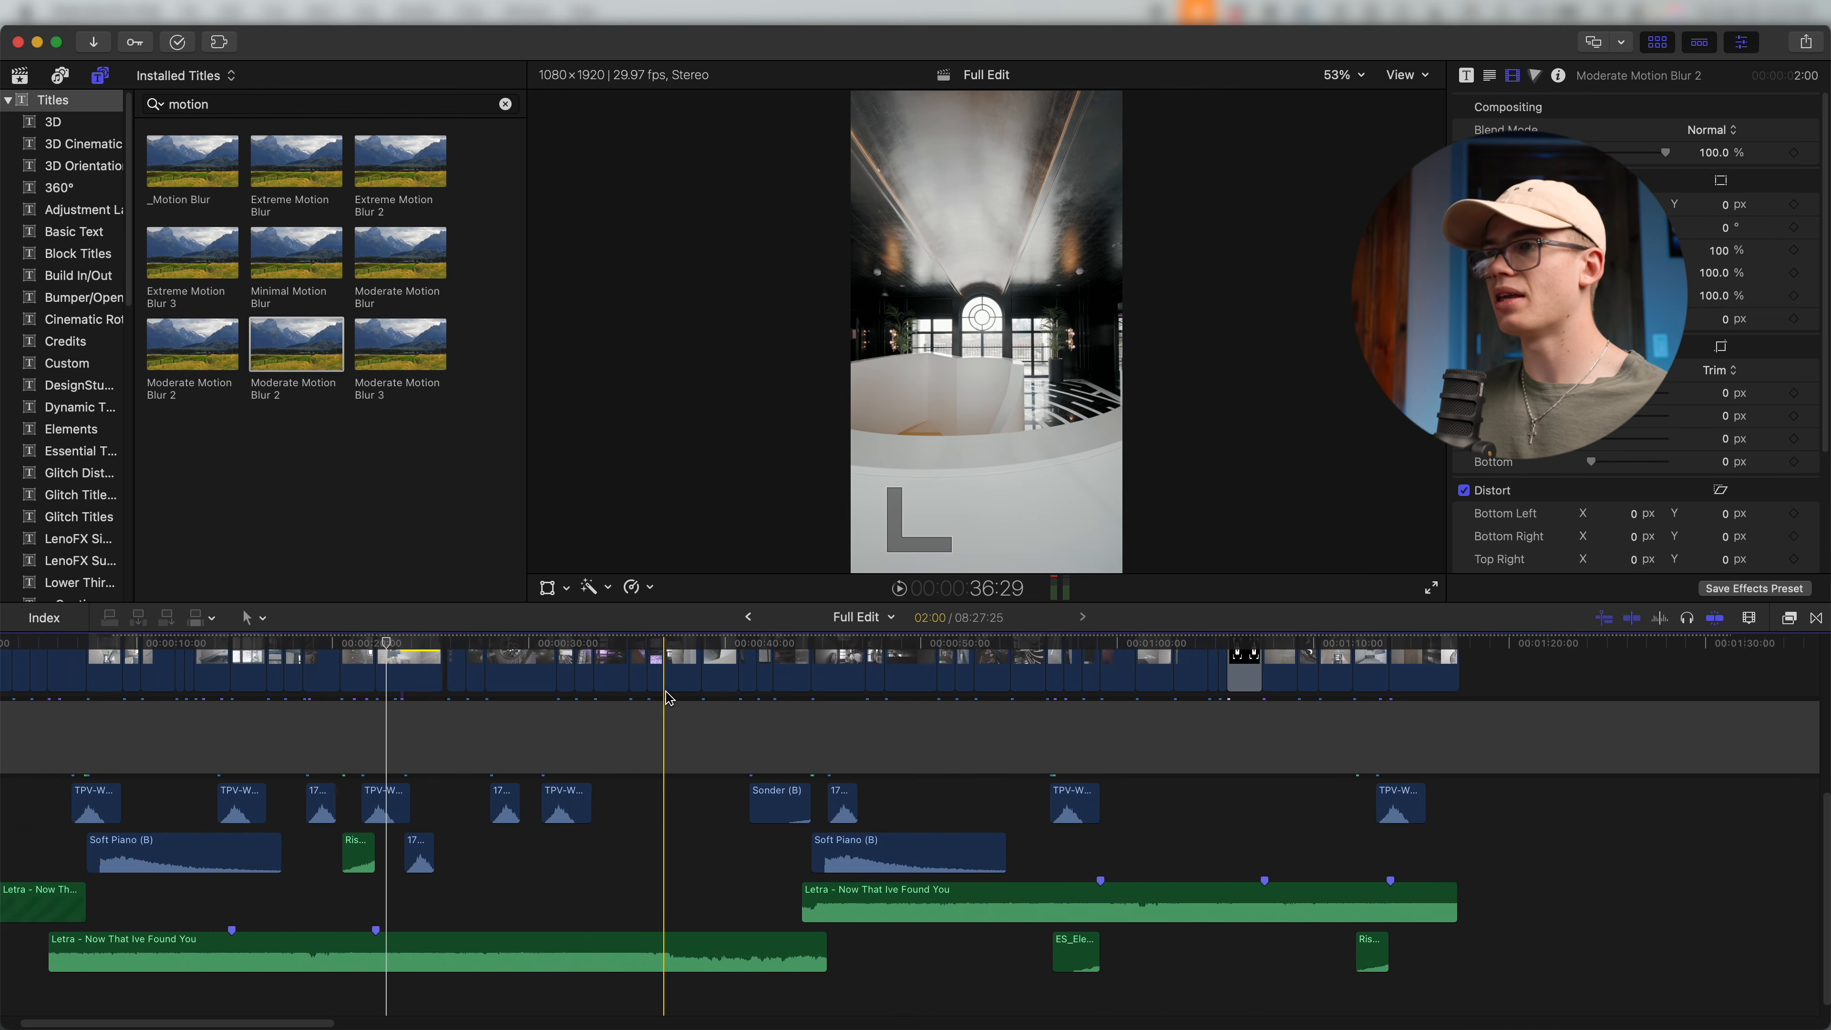
pyautogui.scroll(5, 954, 736)
pyautogui.press('super+minus')
pyautogui.press('super+minus')
pyautogui.press('super+minus')
pyautogui.press('super+minus')
pyautogui.press('super+minus')
pyautogui.press('super+minus')
pyautogui.press('super+minus')
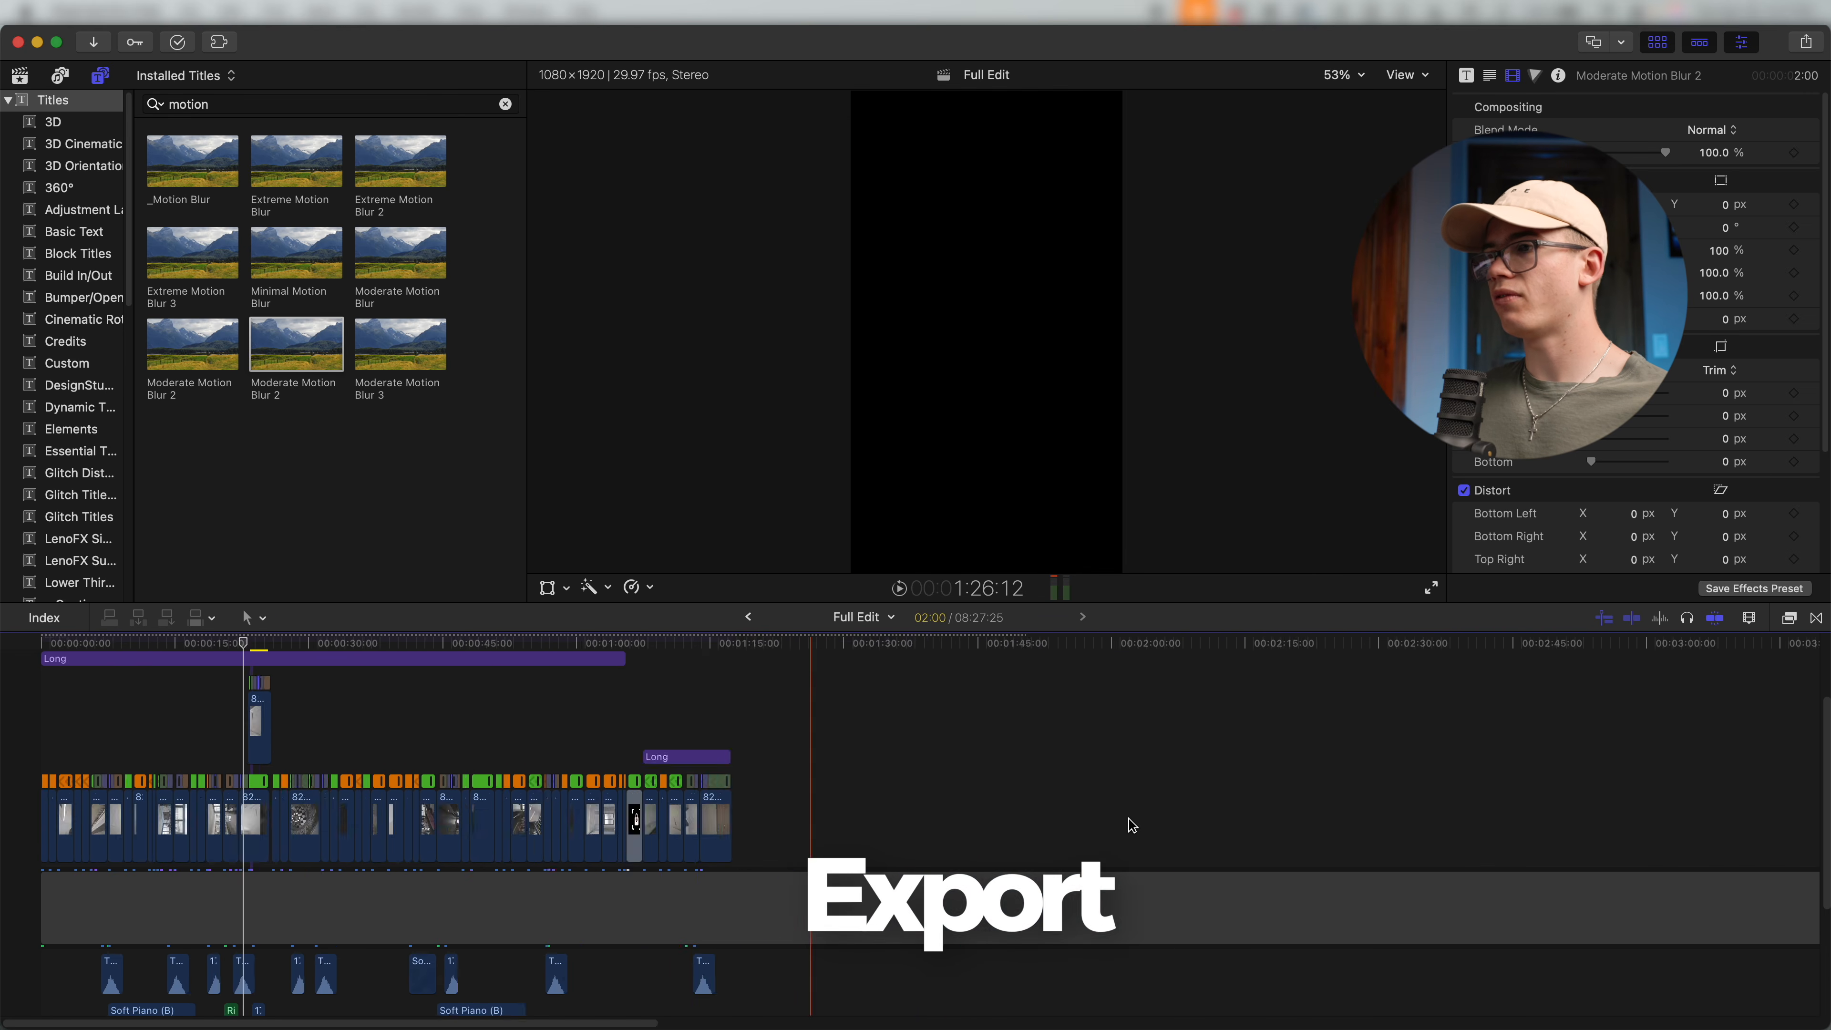
pyautogui.press('super+equal')
pyautogui.press('super+equal')
pyautogui.press('super+equal')
pyautogui.press('super+equal')
pyautogui.press('super+equal')
pyautogui.scroll(-4, 228, 862)
pyautogui.press('super+equal')
pyautogui.hscroll(-3, 634, 846)
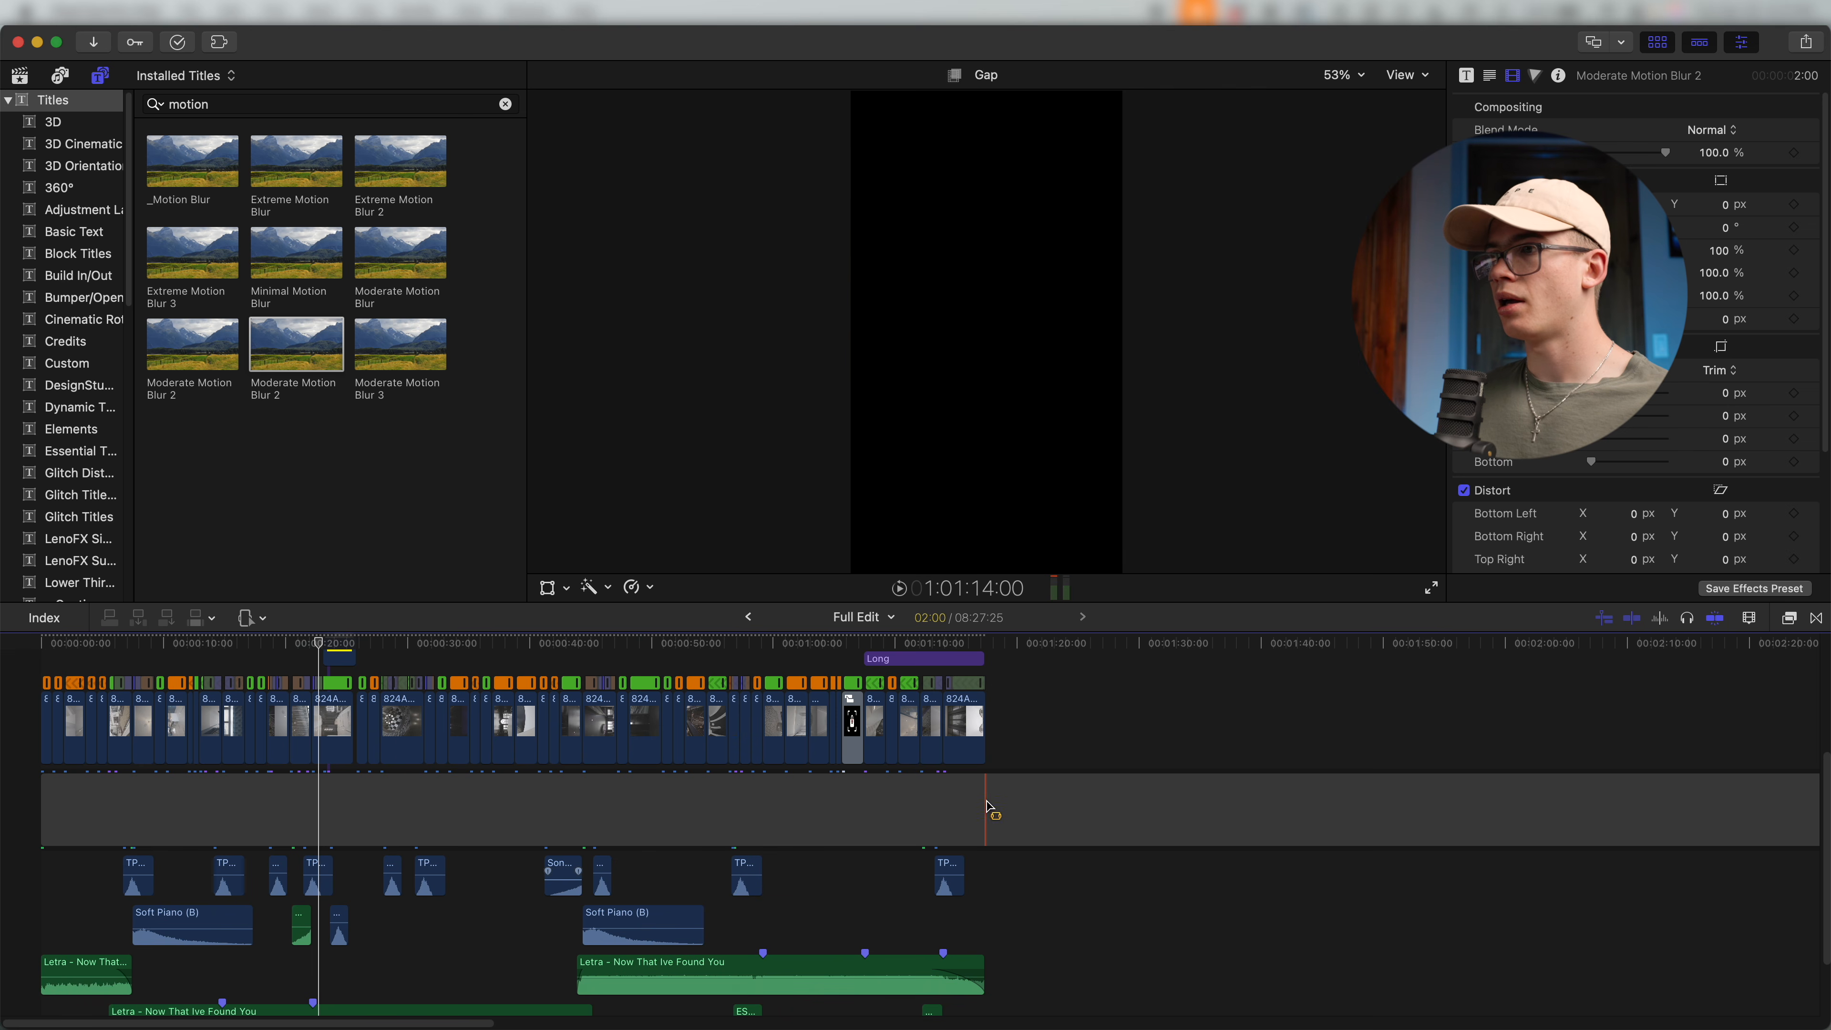
pyautogui.moveTo(872, 798); pyautogui.dragTo(27, 797)
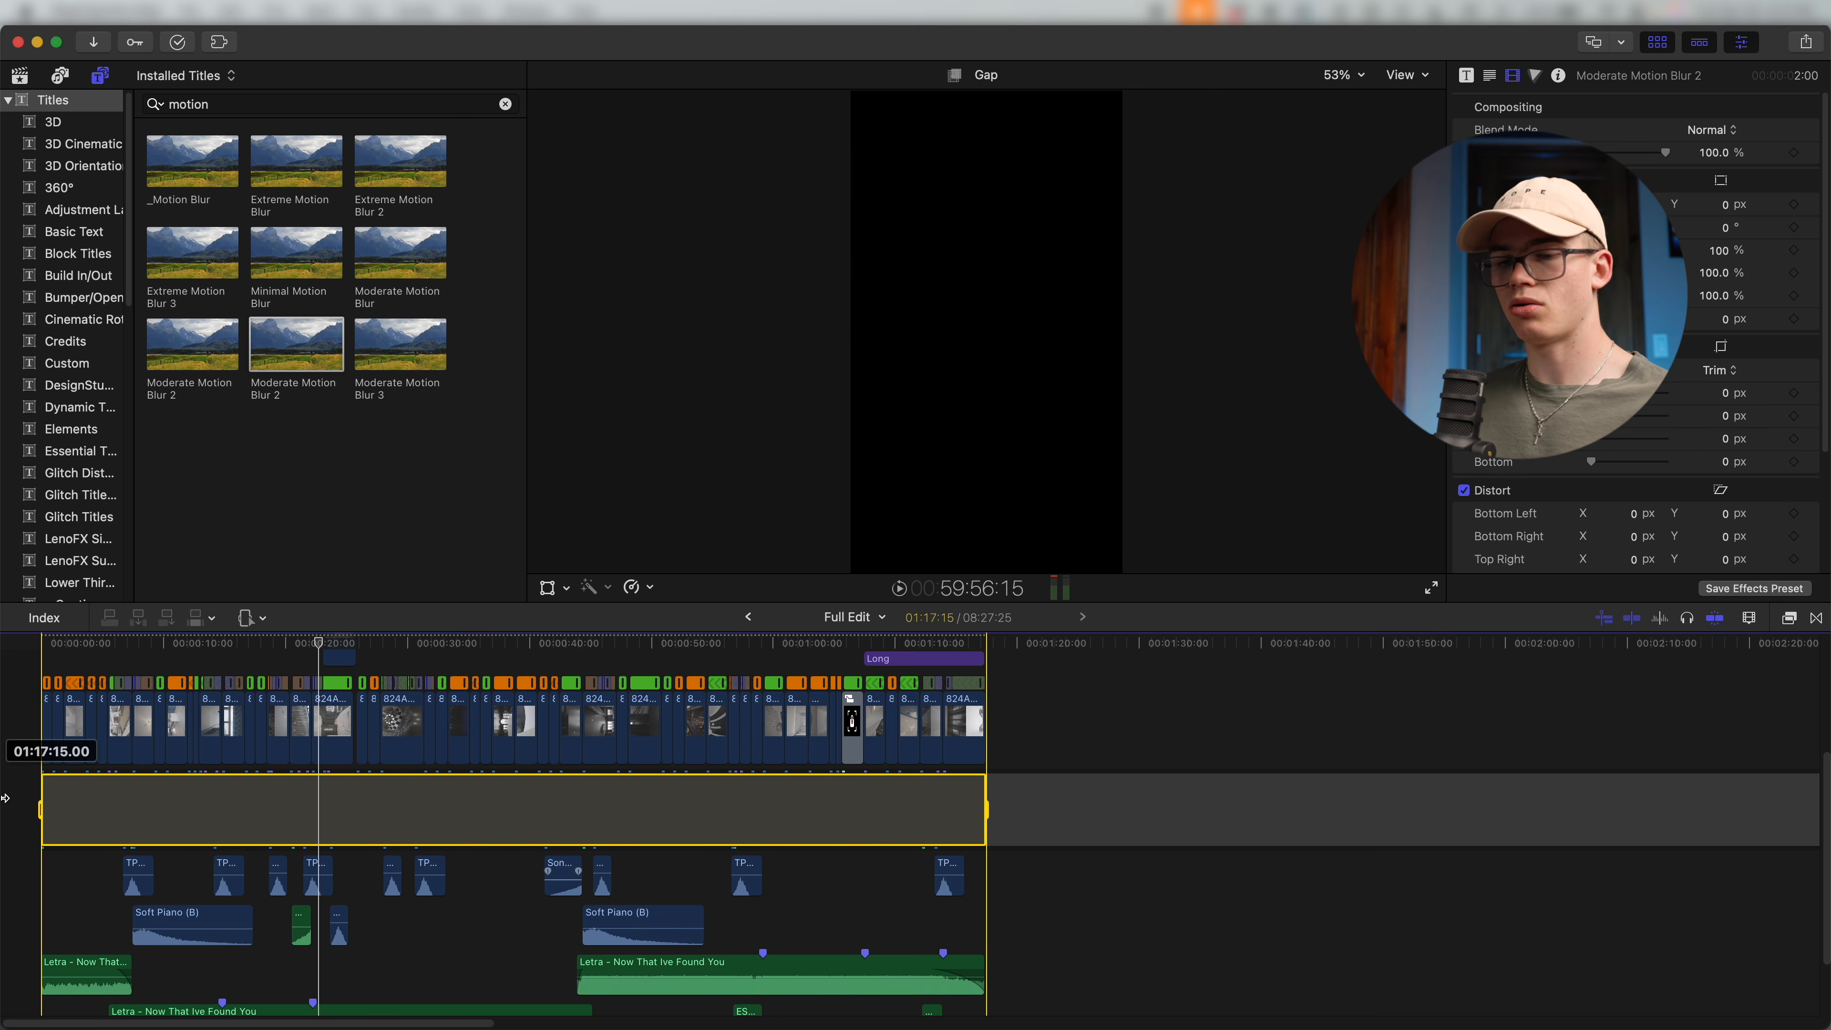
pyautogui.press('a')
pyautogui.press('space')
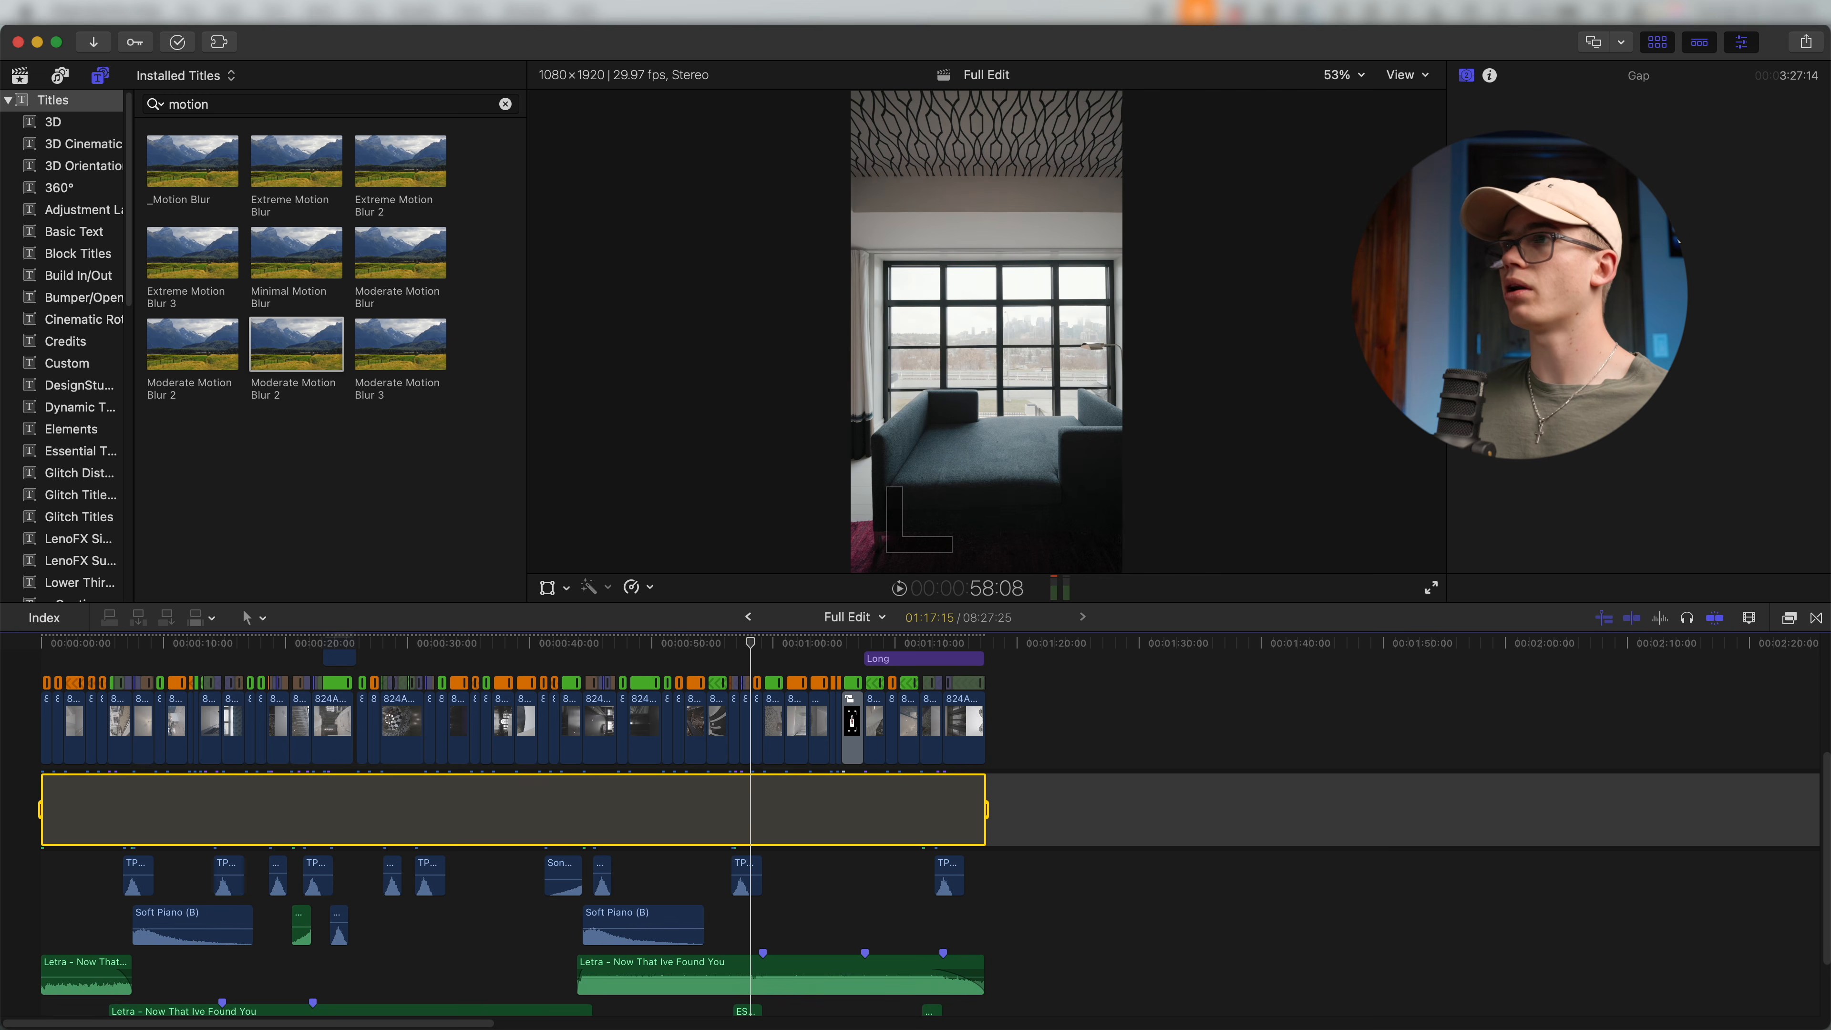
# Set up a file export of the selected range with format Computer, video codec H.264 Multi-pass (Better) and resolution 1080 x 1920.
pyautogui.click(1810, 50)
pyautogui.click(1728, 85)
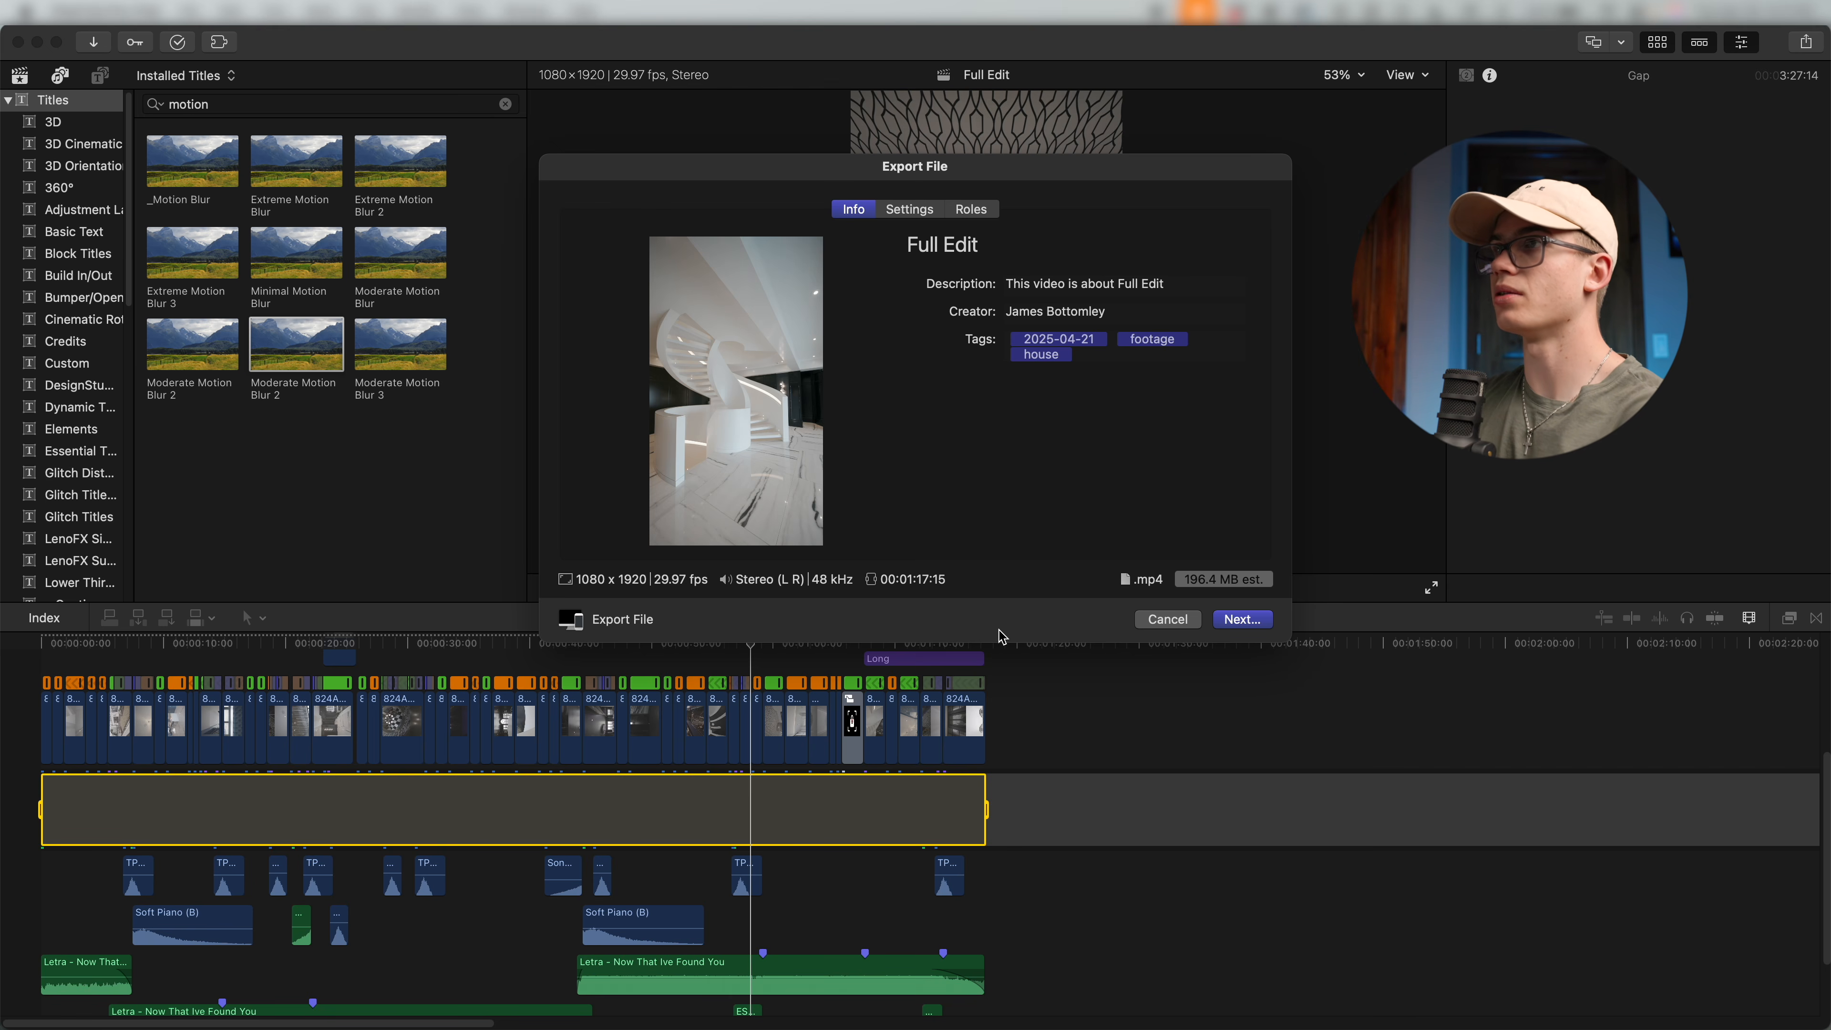
pyautogui.click(909, 208)
pyautogui.click(1052, 285)
pyautogui.click(1052, 287)
pyautogui.click(1067, 314)
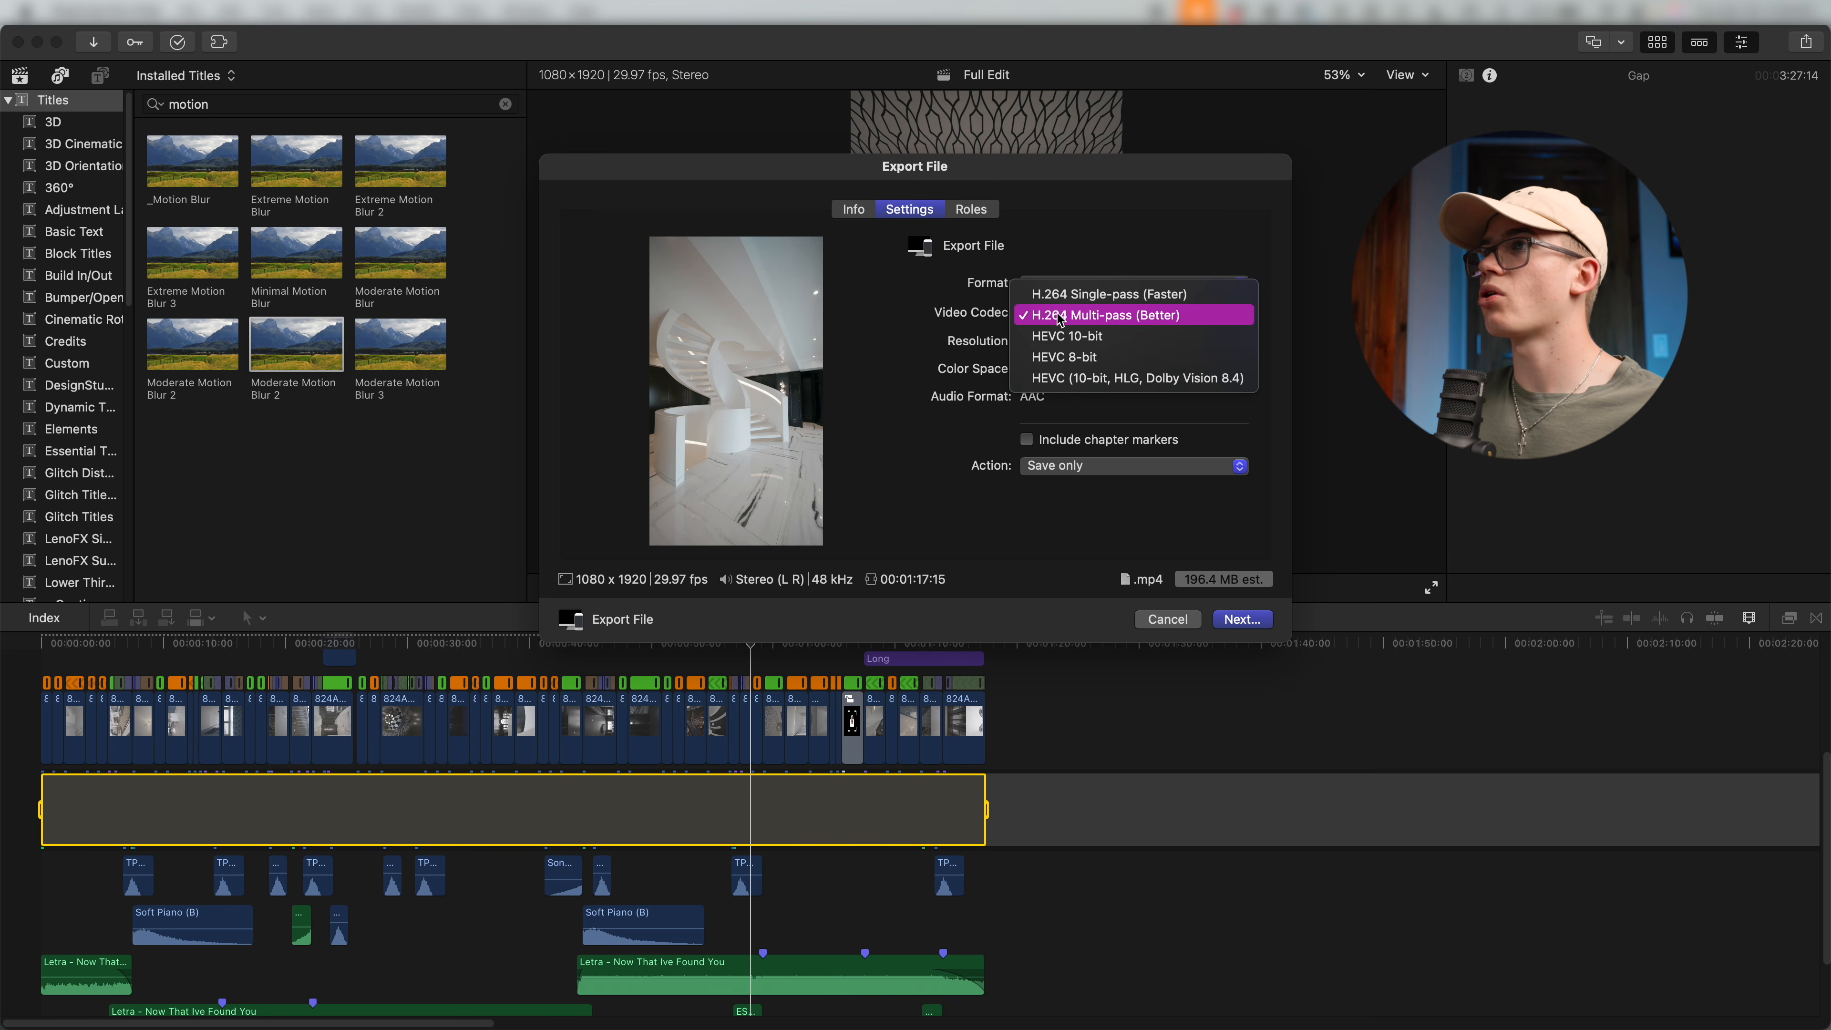
pyautogui.click(1154, 316)
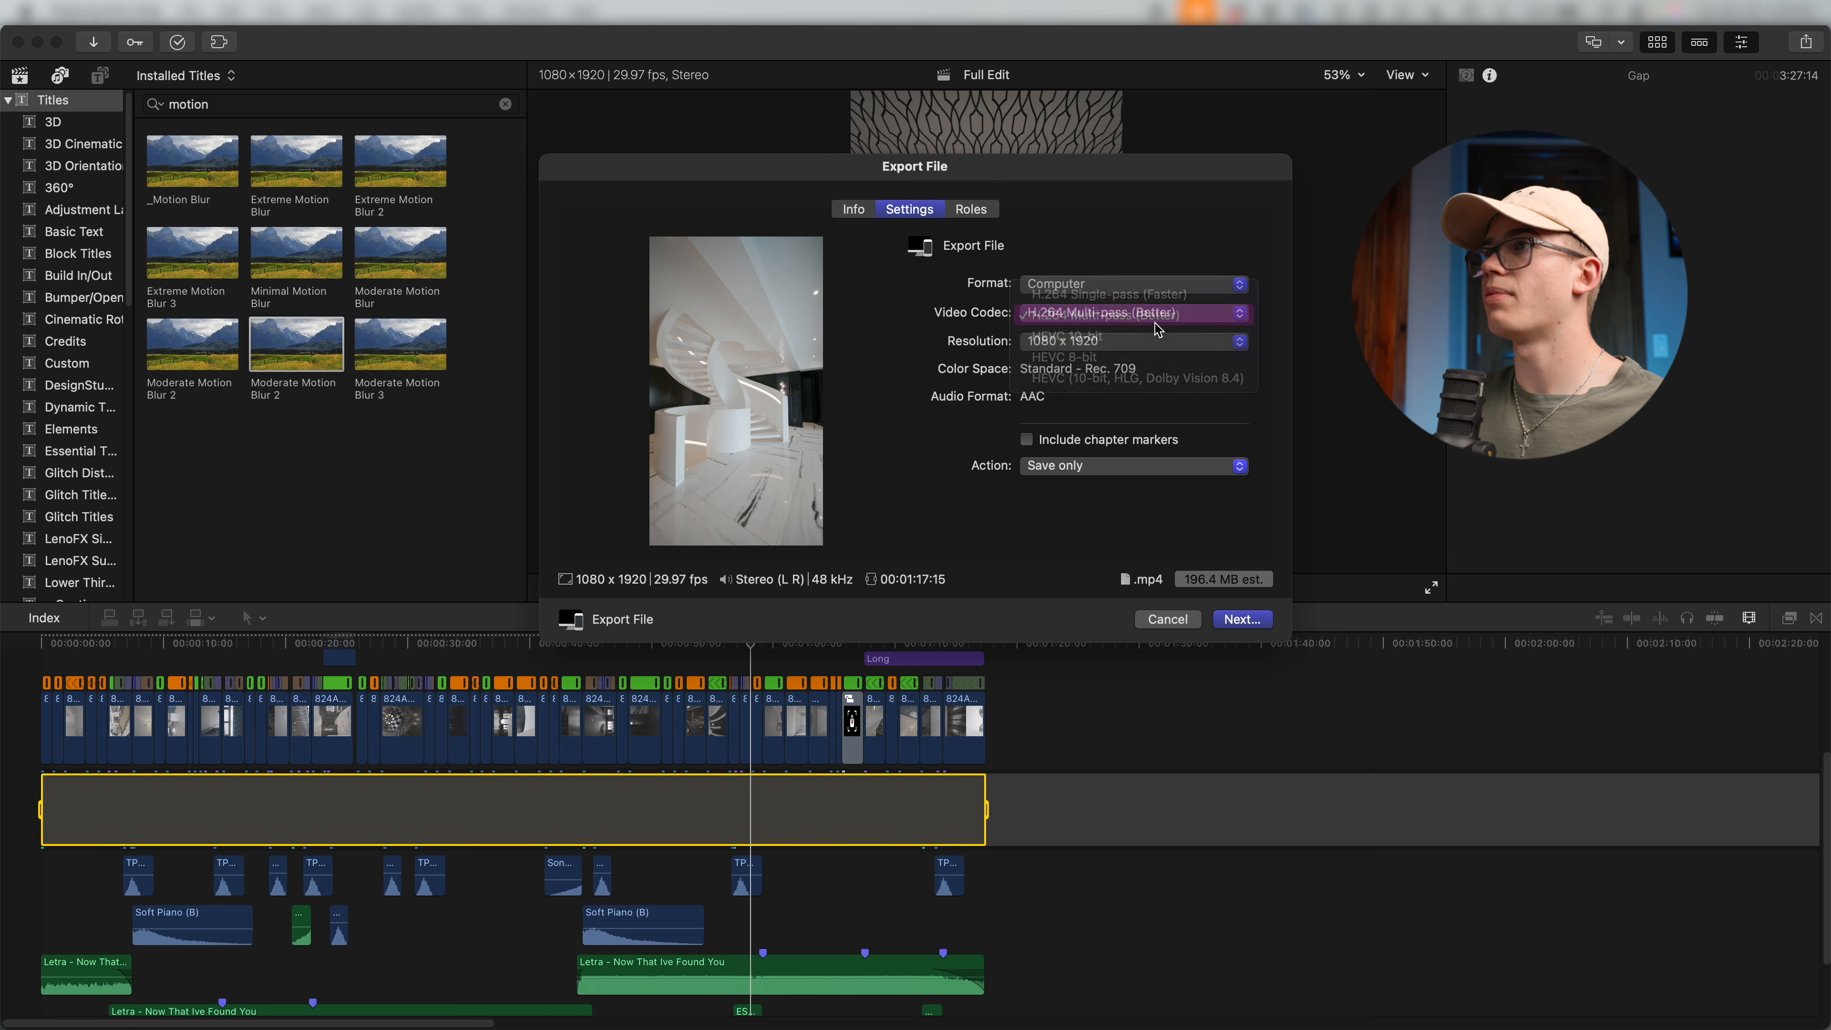
pyautogui.click(1056, 344)
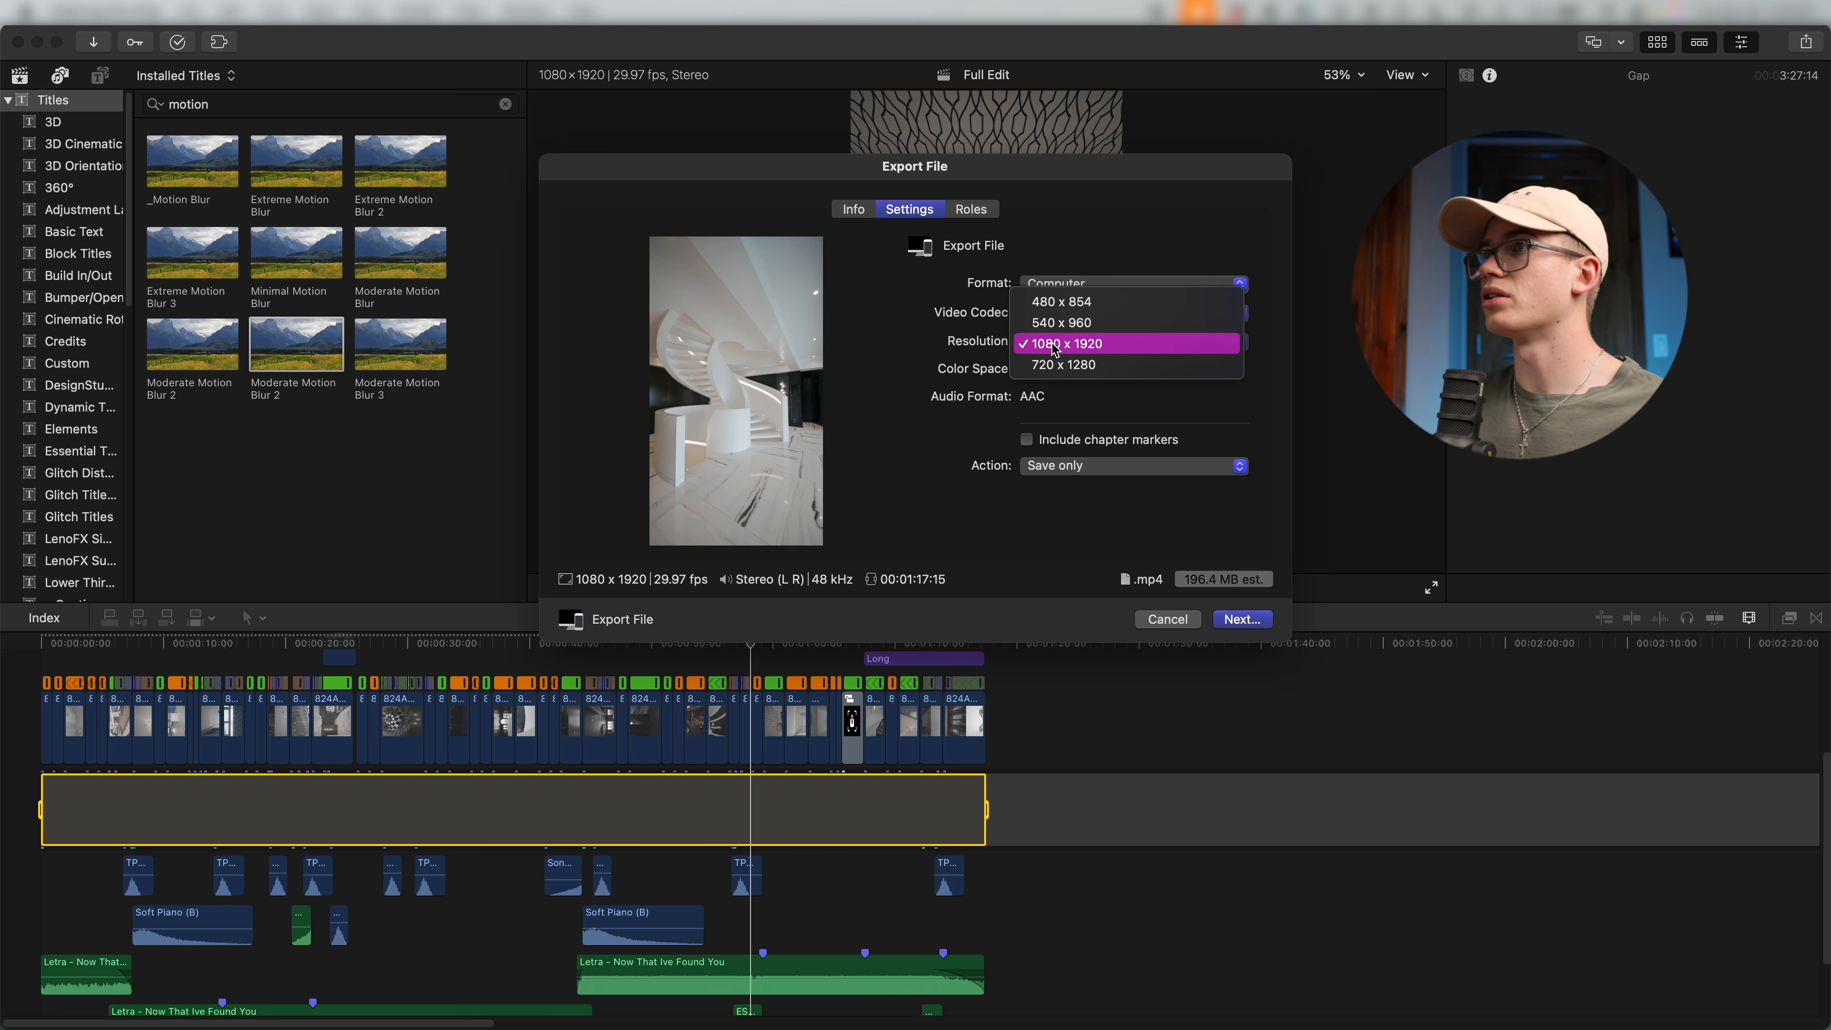
pyautogui.click(1108, 348)
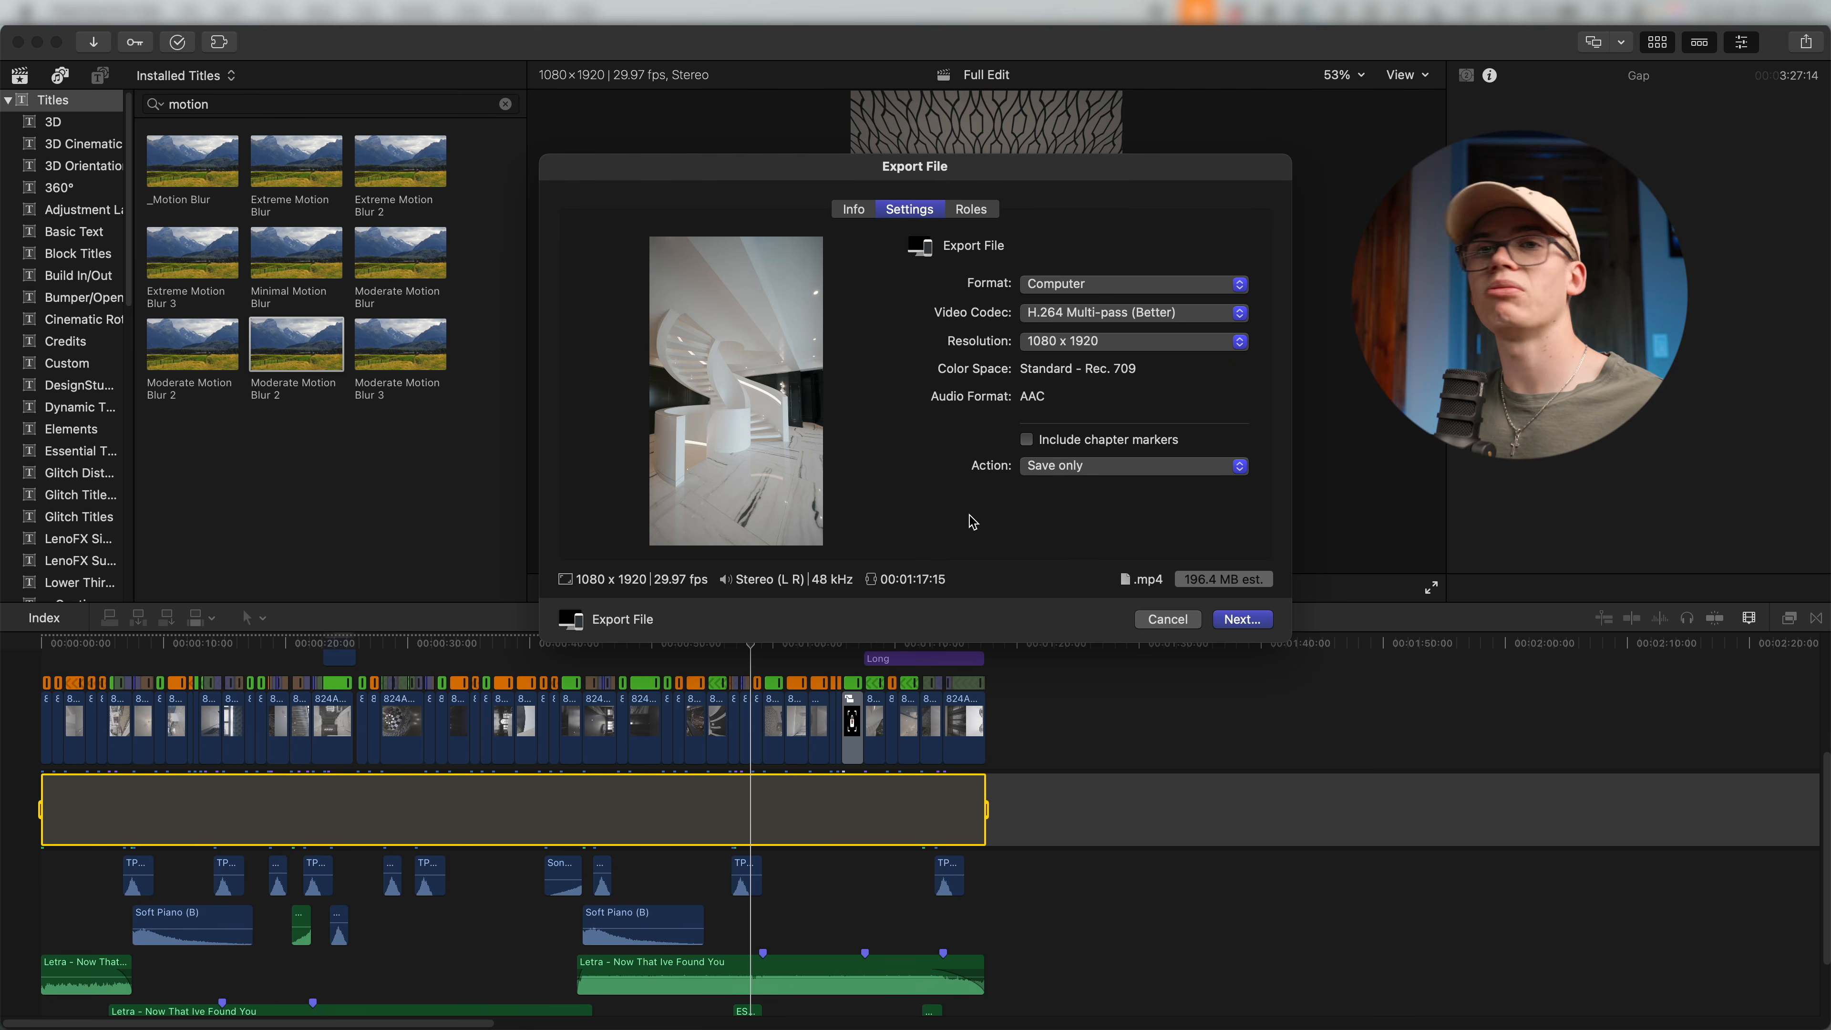